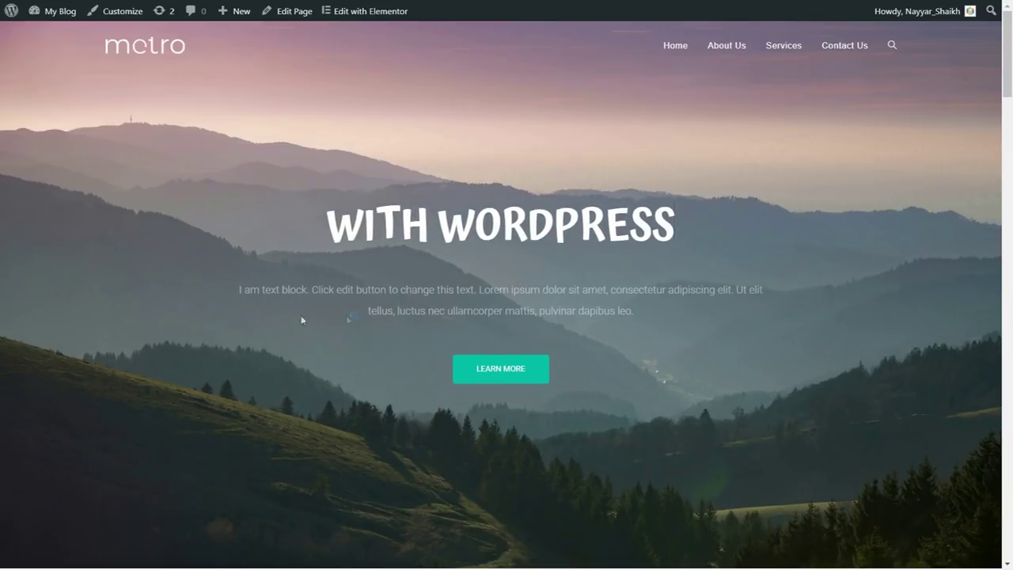
- Open the homepage in Elementor and select the Animated Headline widget in the hero
drag(230, 287, 673, 319)
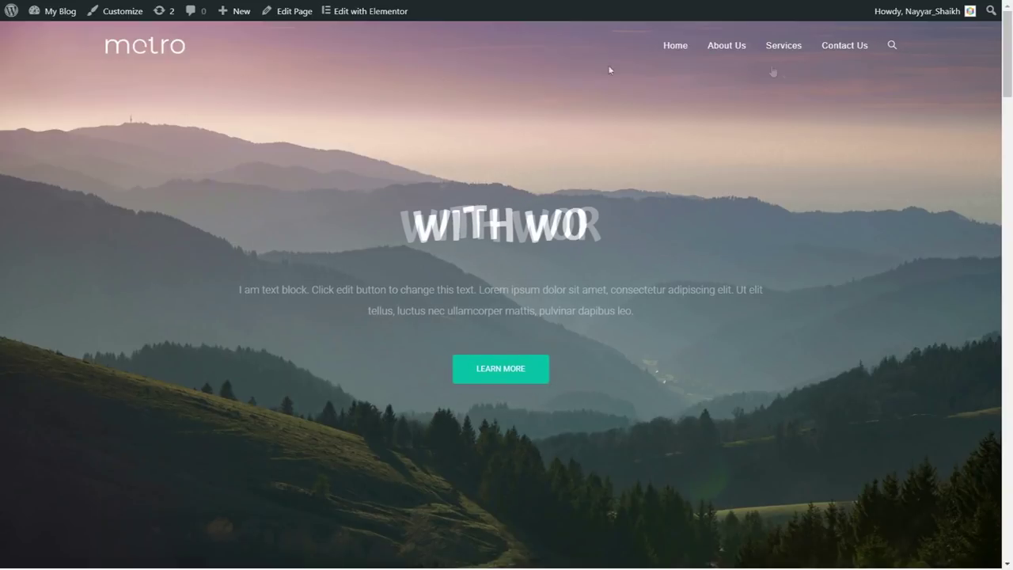
click(375, 16)
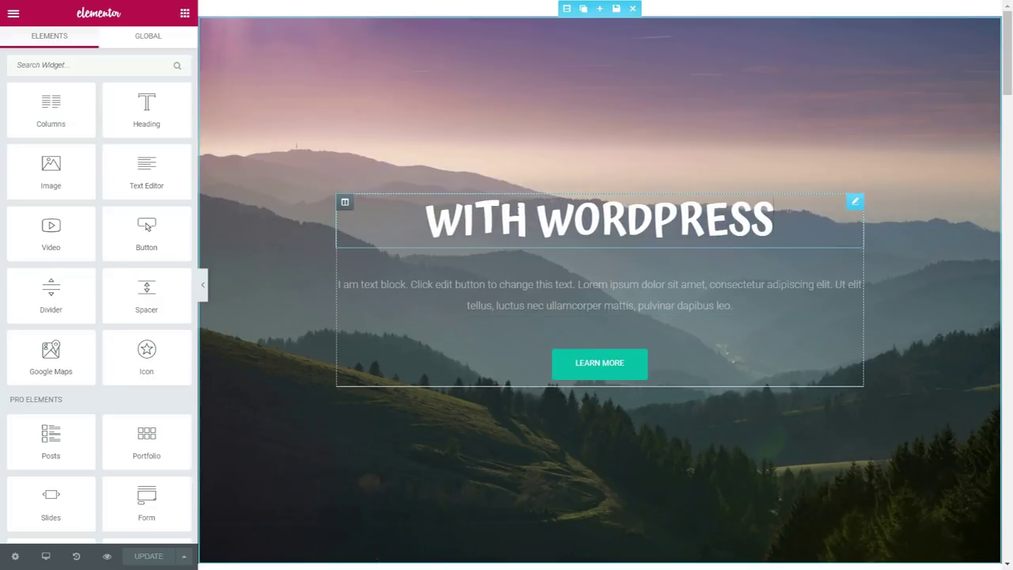
click(599, 220)
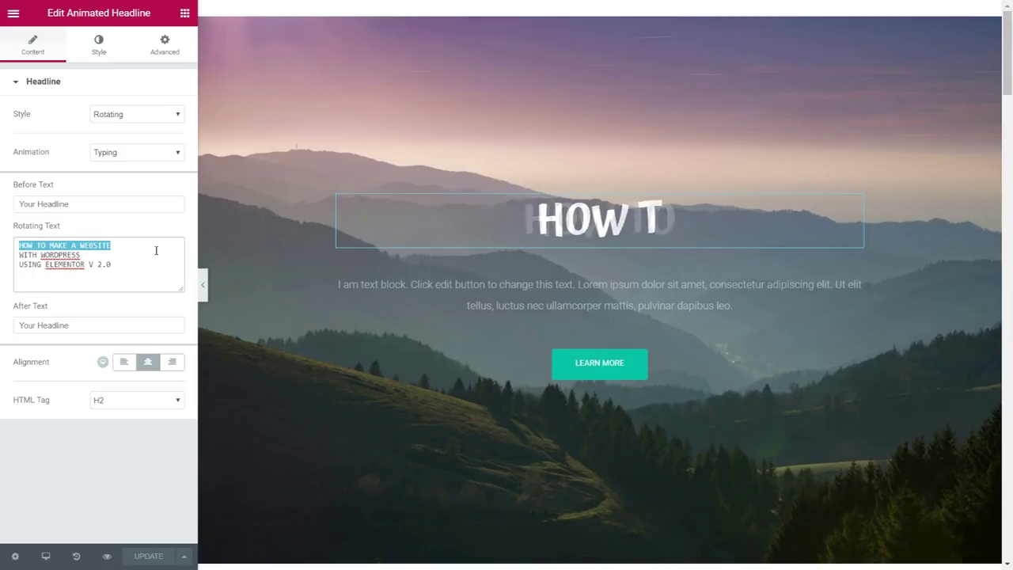
- Replace the first rotating phrase, HOW TO MAKE A WEBSITE, with the author's full name
text(Nay)
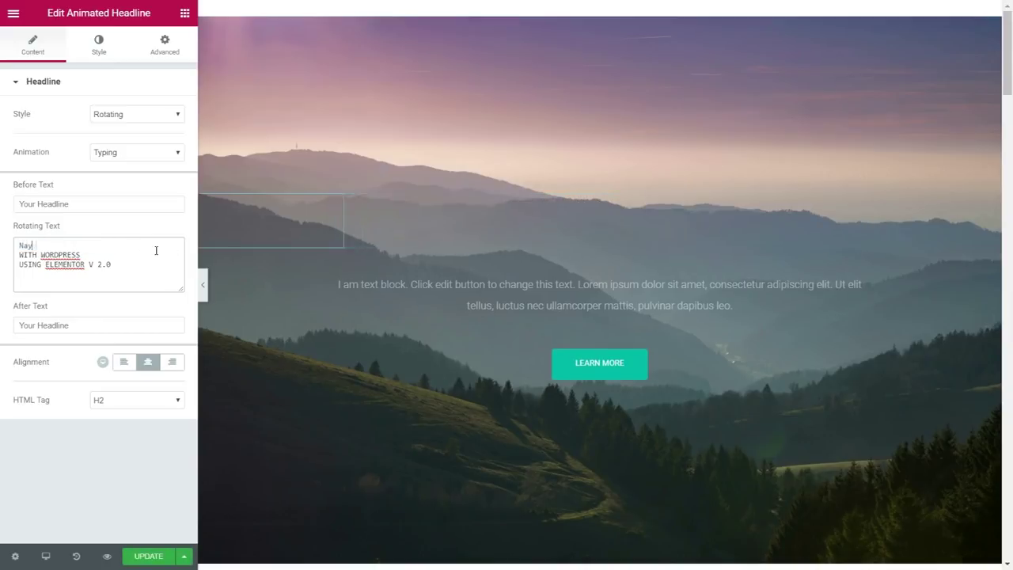
text(yar /)
key(BackSpace)
text(SHaikh)
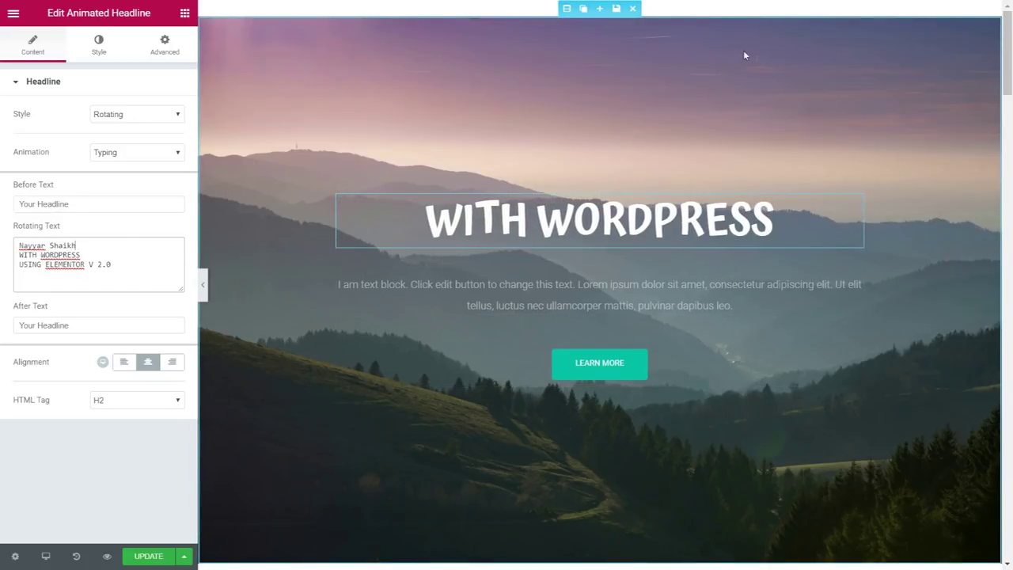
click(565, 9)
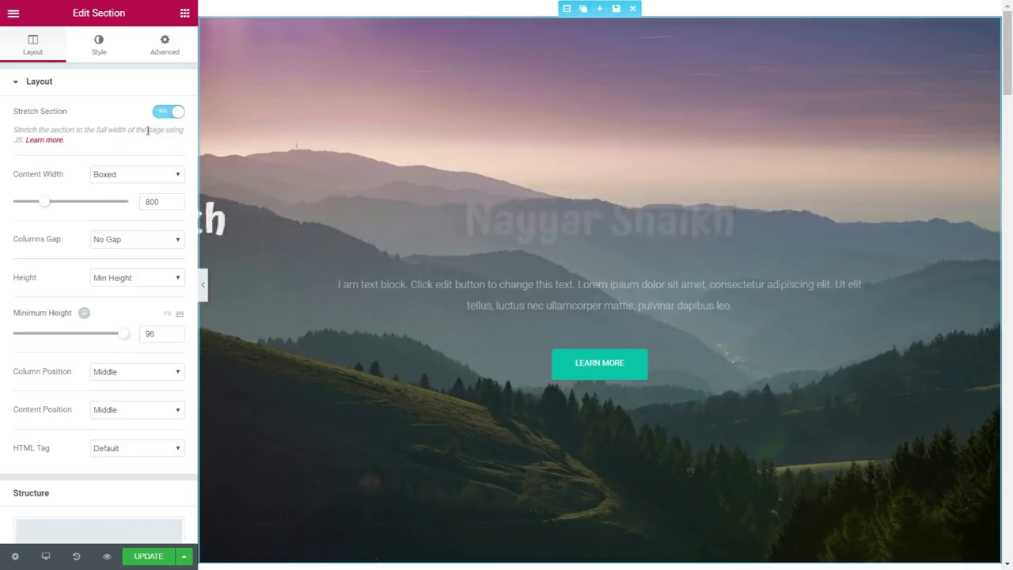
- Replace the hero's mountain background with pexels-photo-66997.jpg from the Media Library
click(91, 60)
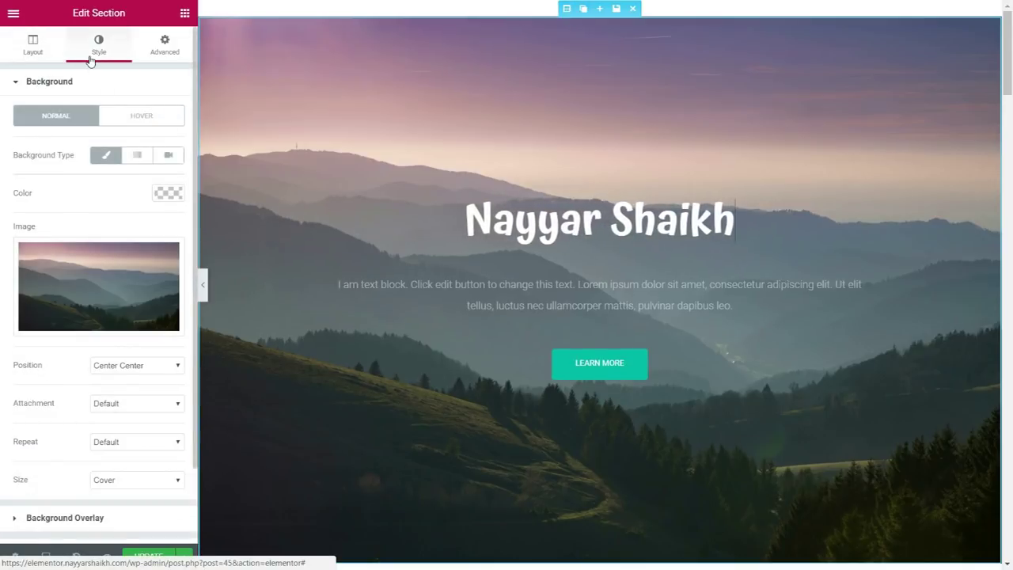
mouse_move(135, 281)
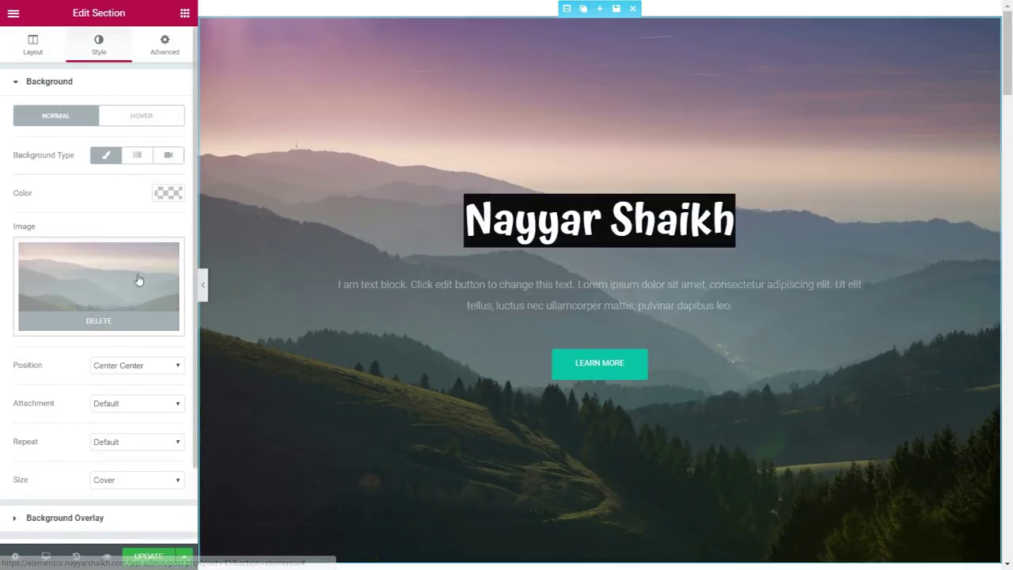
click(95, 319)
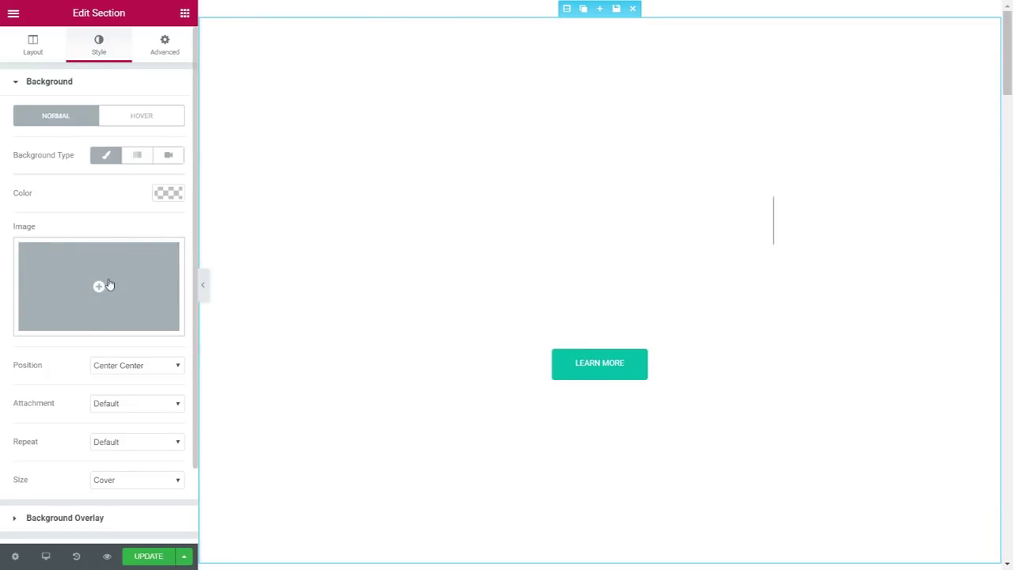
click(110, 285)
click(54, 66)
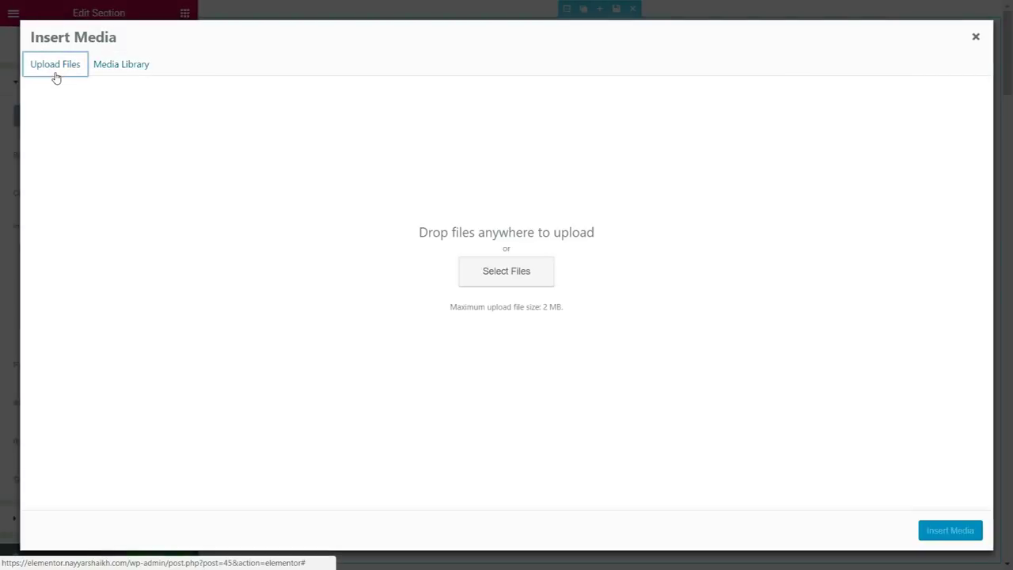
click(125, 66)
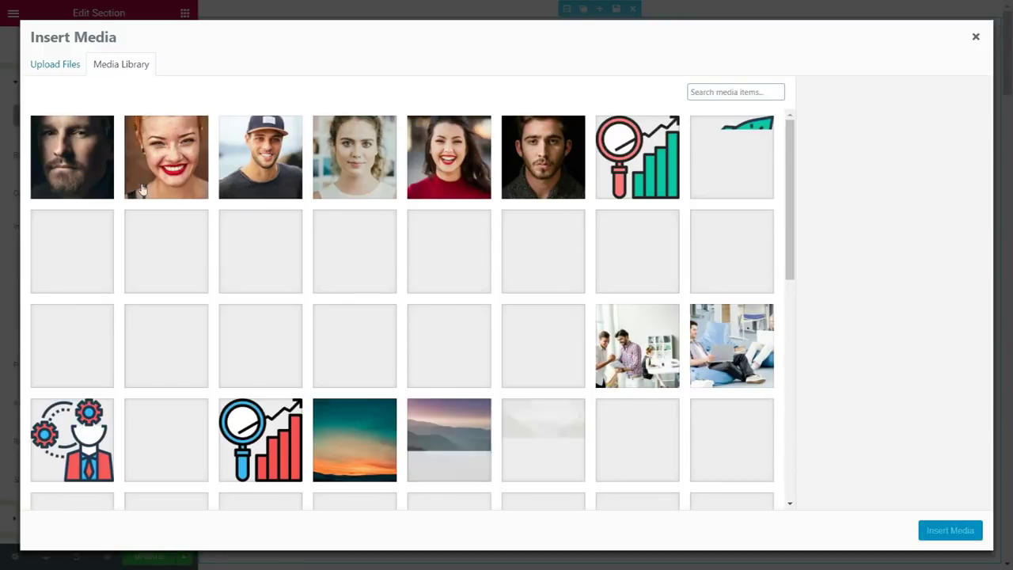
click(358, 461)
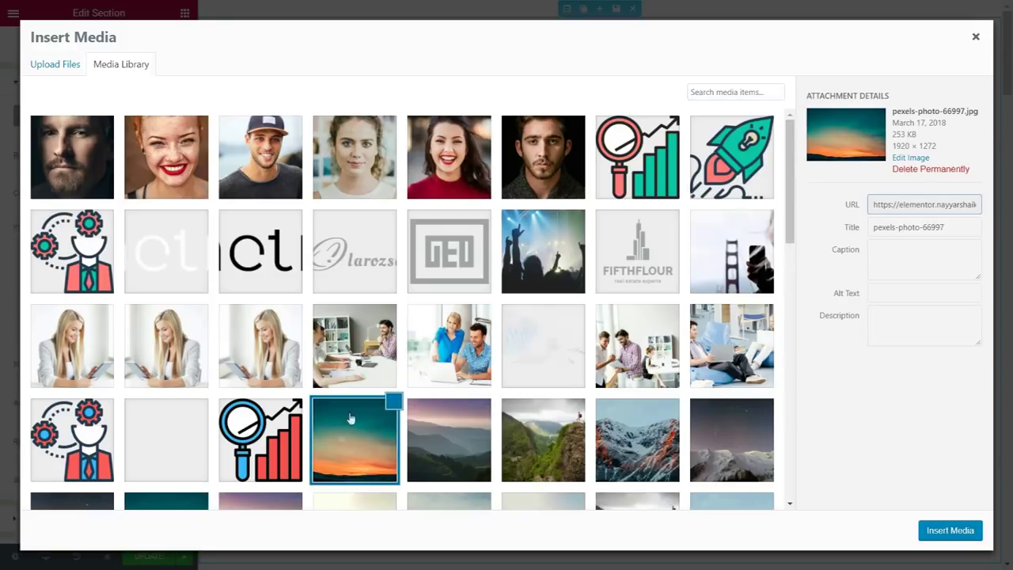
click(950, 530)
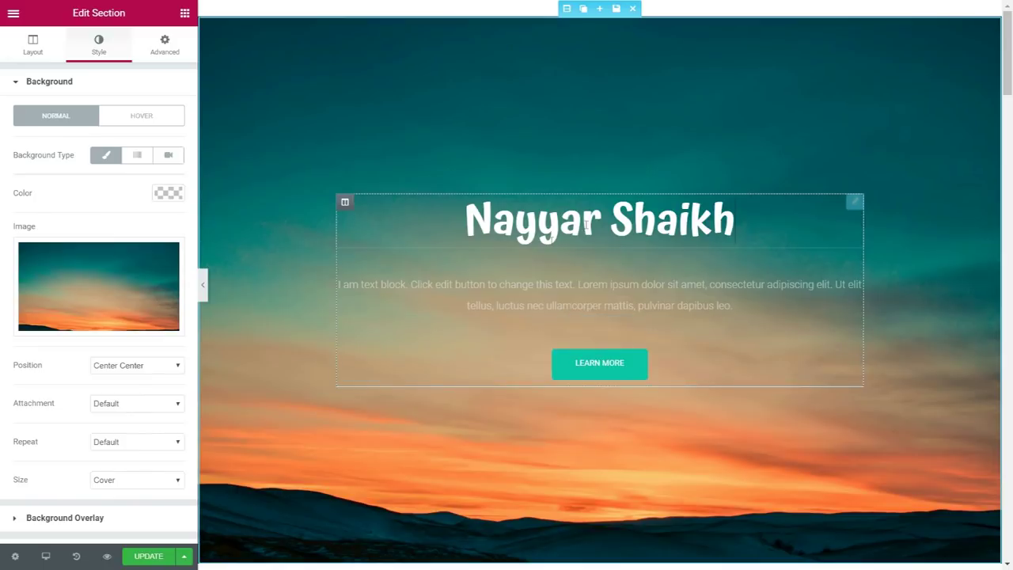
- Overwrite a headline text field with 'WITH WORDPRESS', then start retyping the next field with 'U'
key(ctrl+a)
key(BackSpace)
text(WITH W)
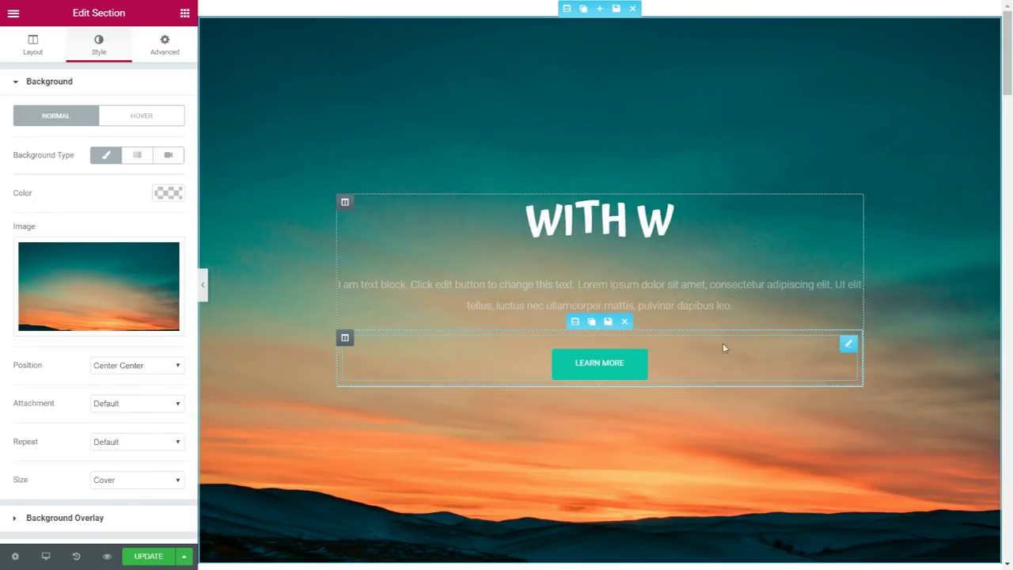
text(ORDPRESS)
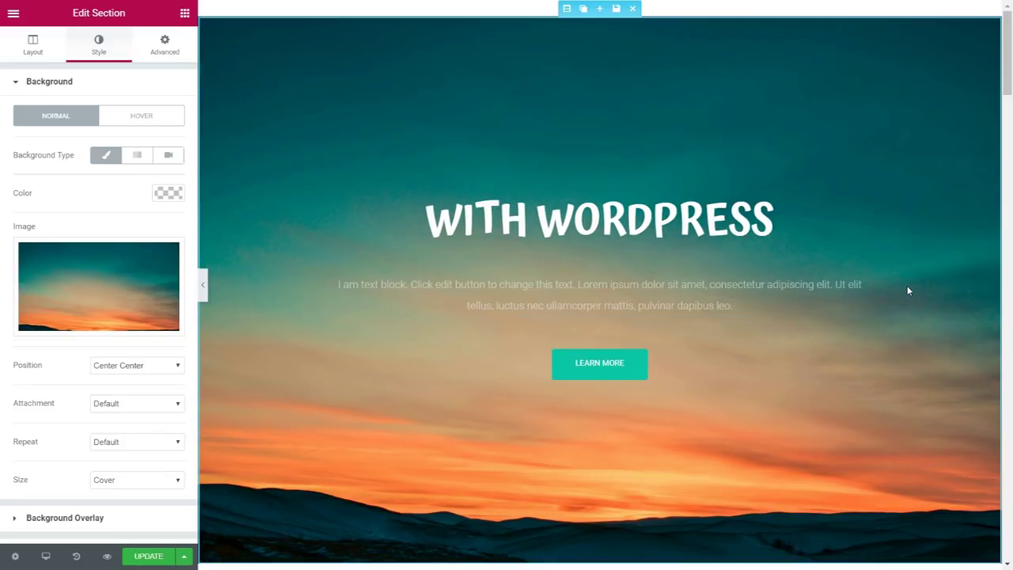
key(ctrl+a)
key(BackSpace)
text(U)
- Scroll the Elementor preview down through the Services, numbers and work sections and back up
scroll(796, 290, down, 8)
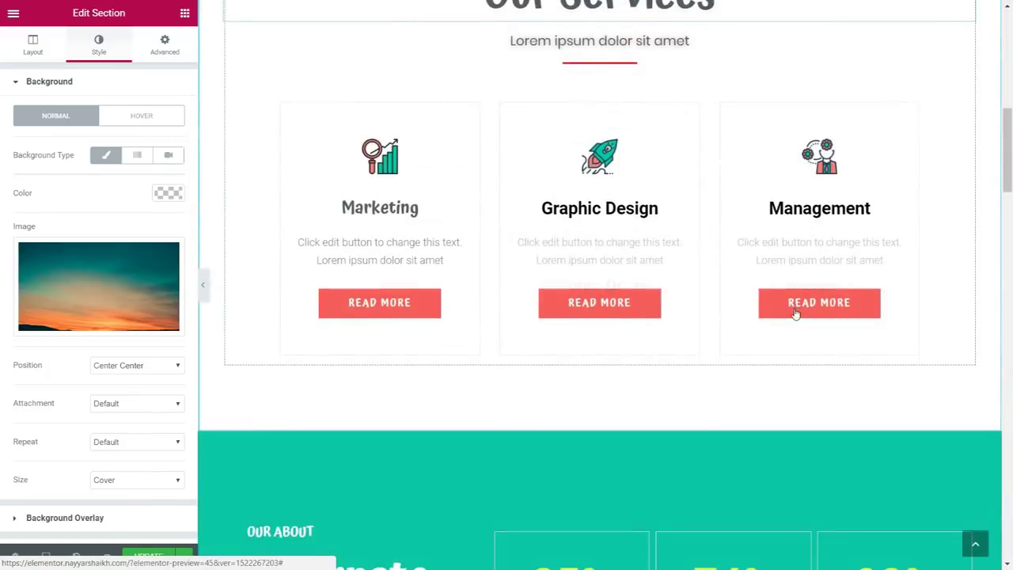
scroll(795, 309, down, 10)
scroll(798, 355, up, 8)
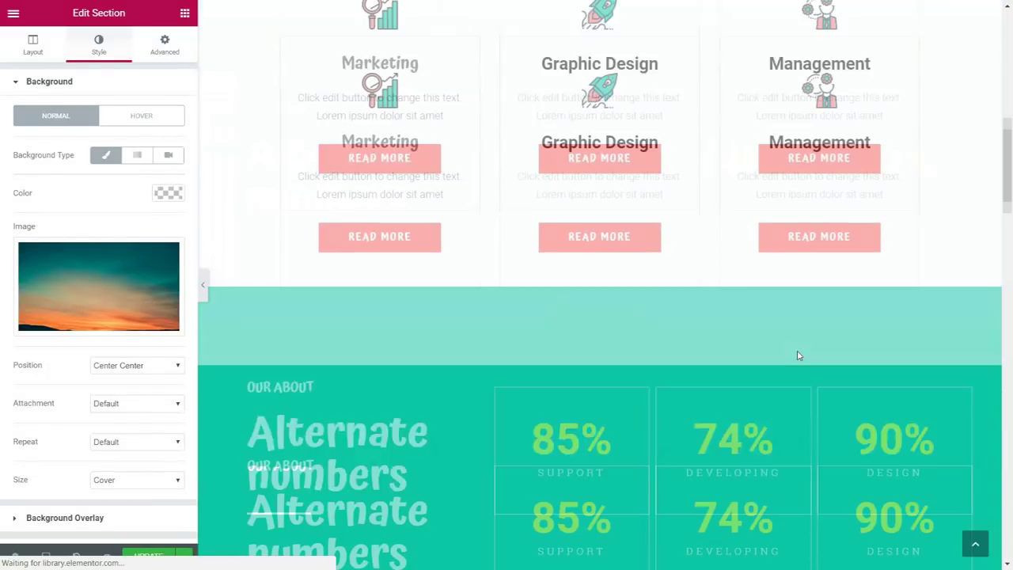
scroll(798, 355, up, 8)
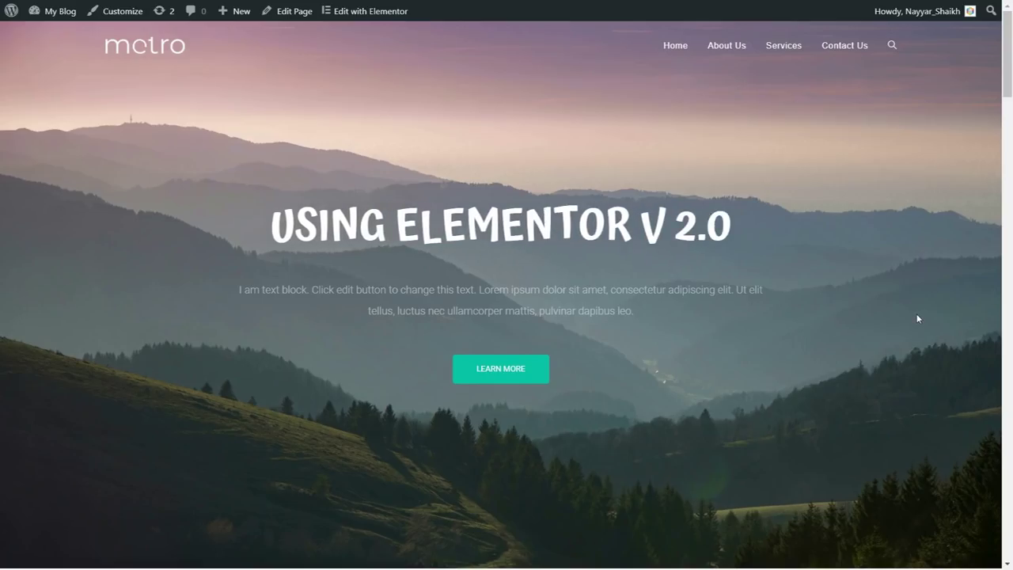
- Scroll the live homepage between the hero and Our Services to watch the headline rotate
scroll(917, 318, down, 6)
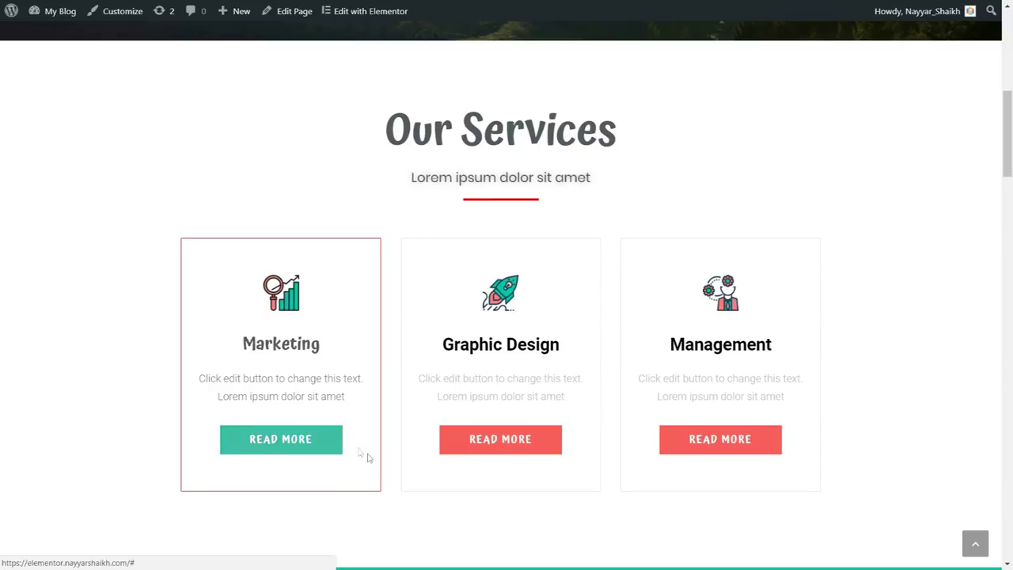
scroll(364, 456, up, 5)
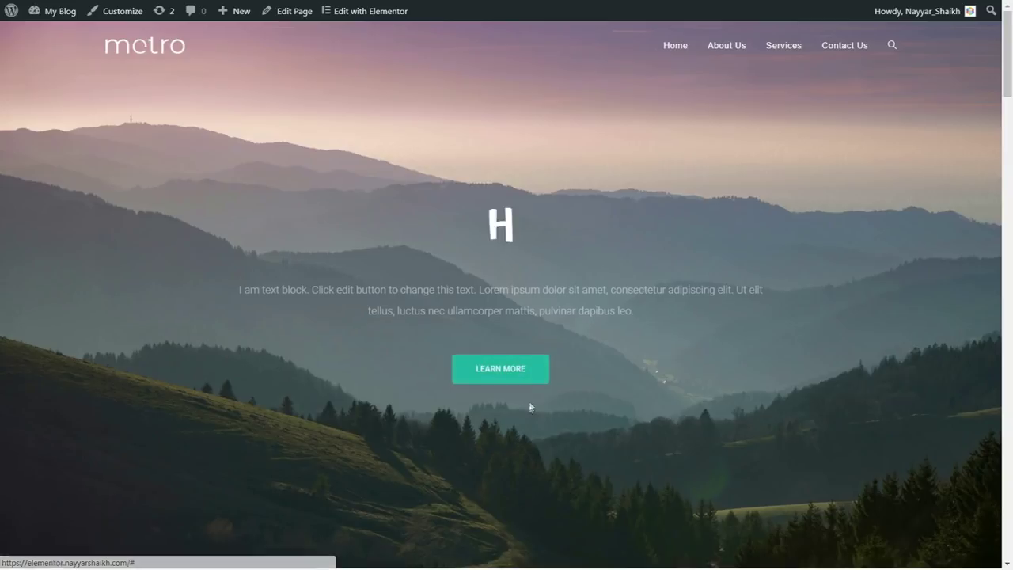
scroll(701, 385, down, 6)
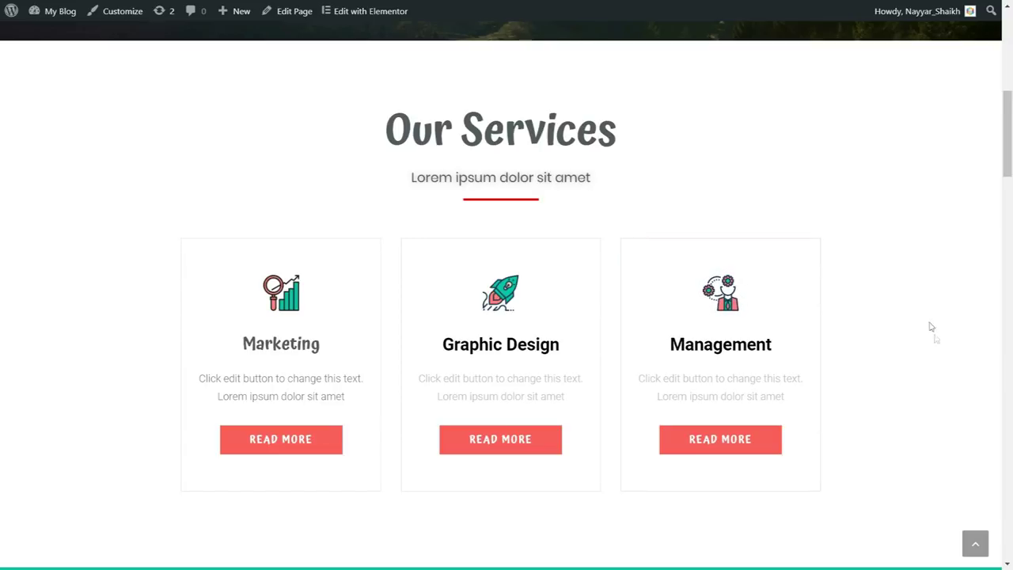
- Scroll down the live homepage past the counters, work gallery and contact form to Our Clients
scroll(936, 338, down, 5)
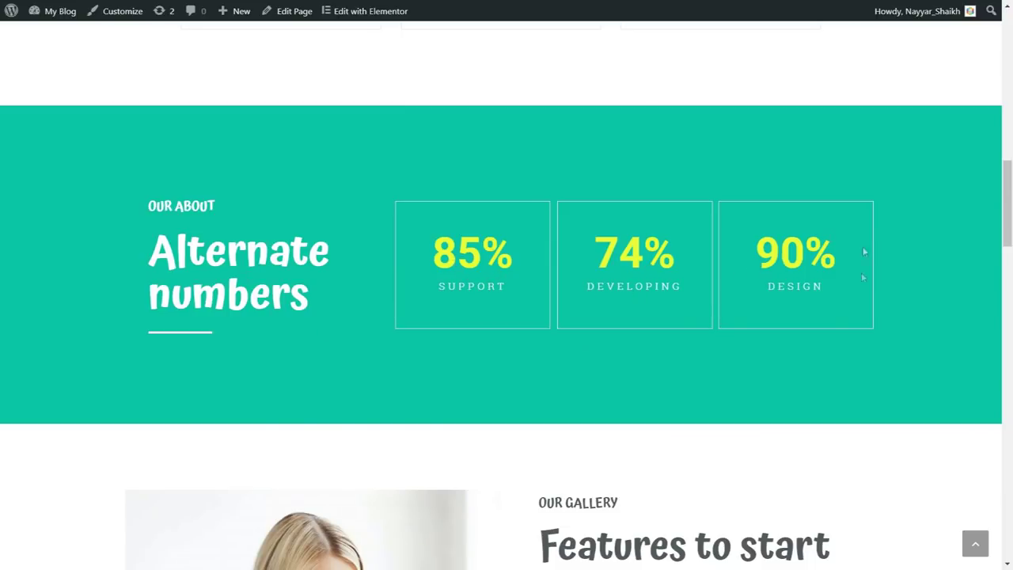
scroll(886, 287, up, 1)
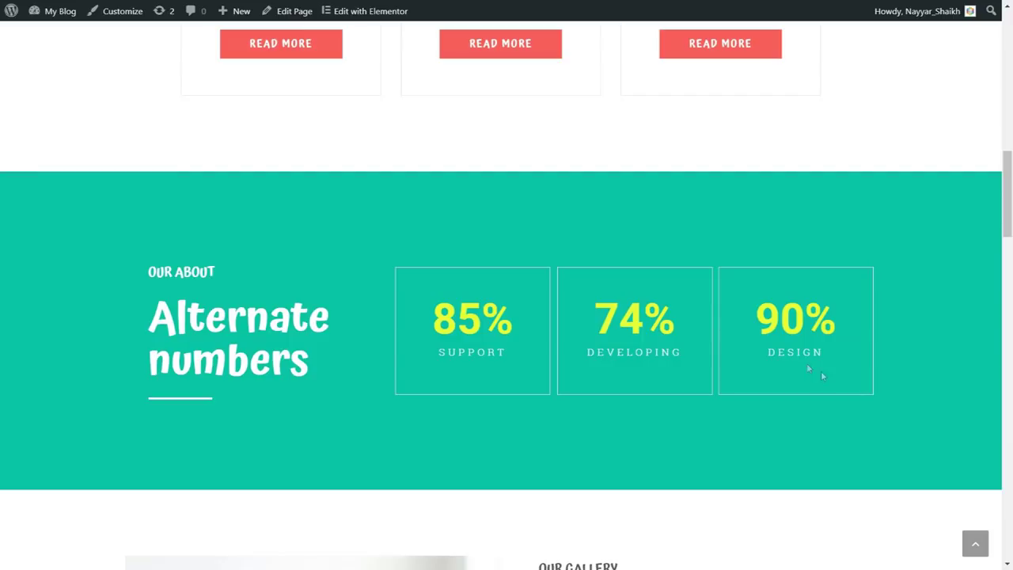
scroll(911, 375, down, 6)
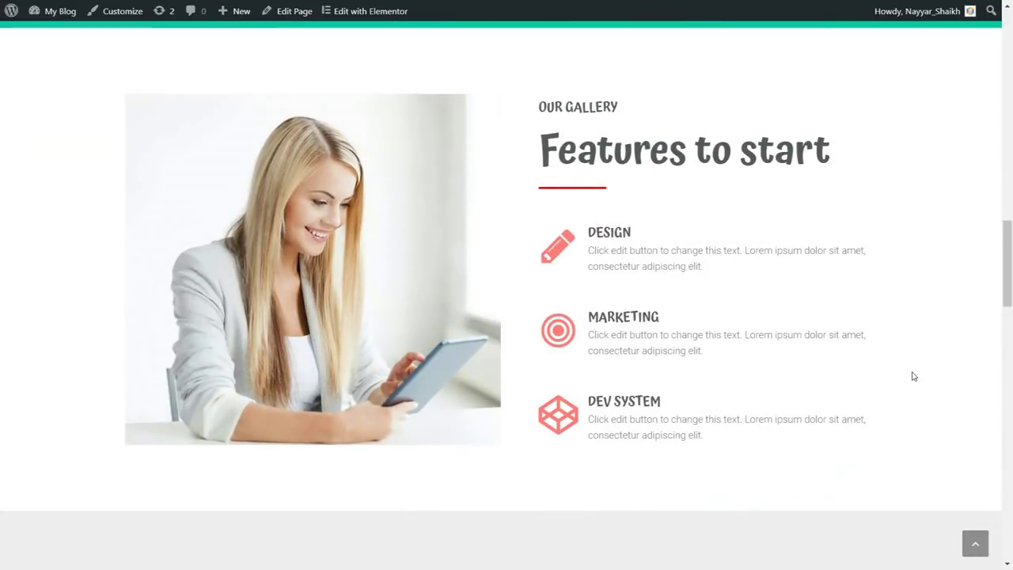
scroll(841, 298, up, 1)
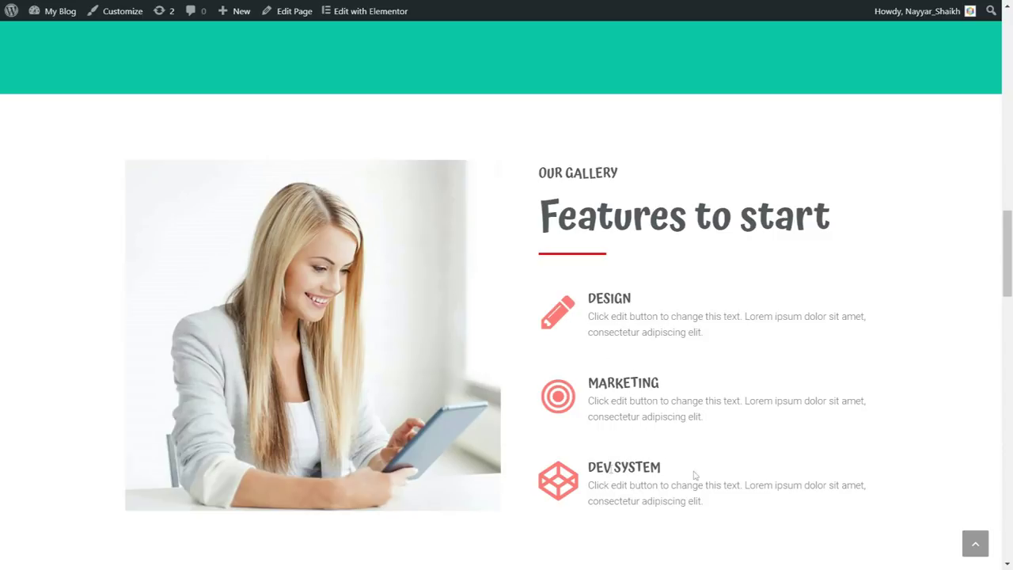
scroll(740, 439, down, 8)
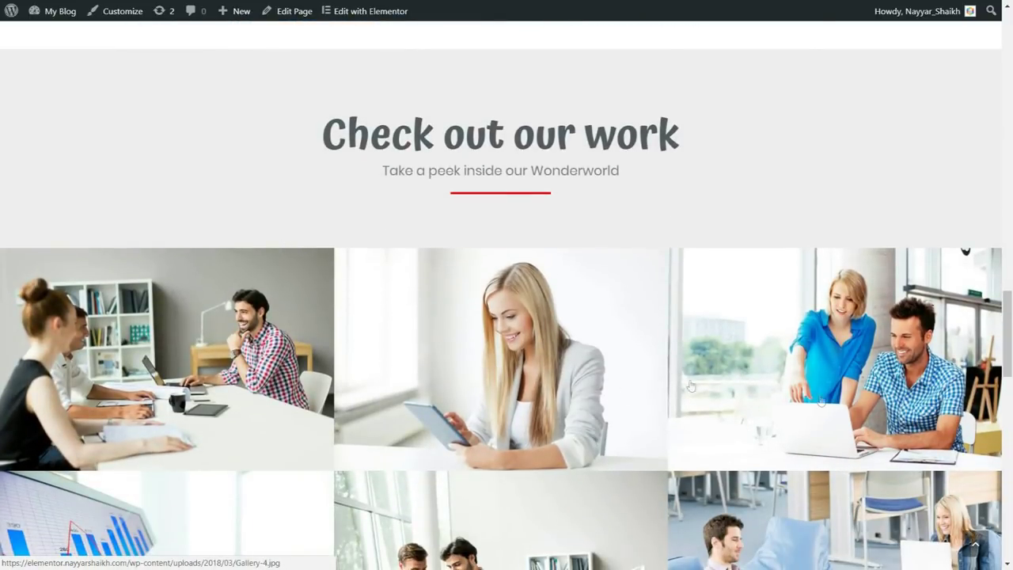
scroll(598, 355, down, 1)
scroll(597, 355, down, 6)
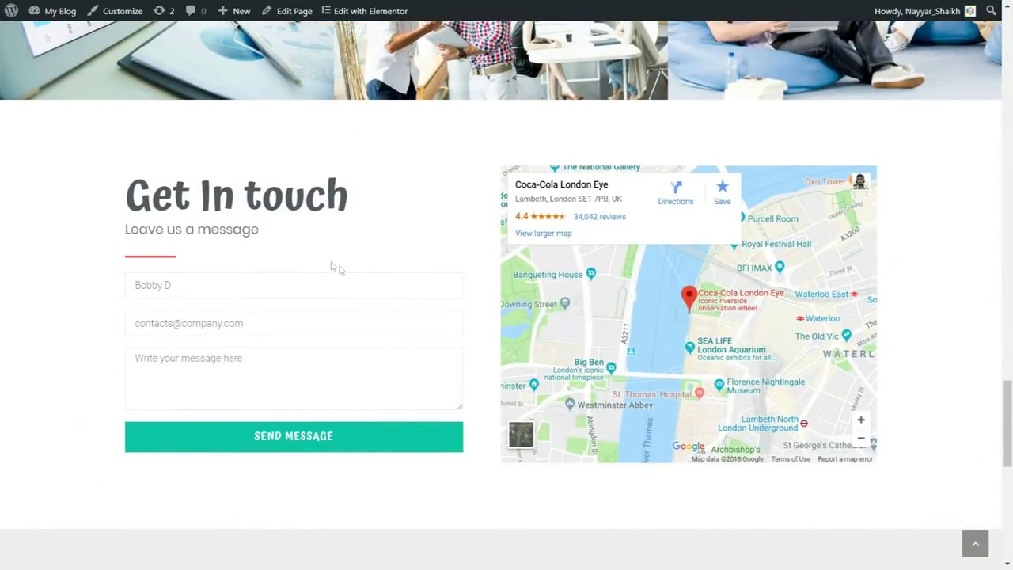
scroll(895, 353, down, 5)
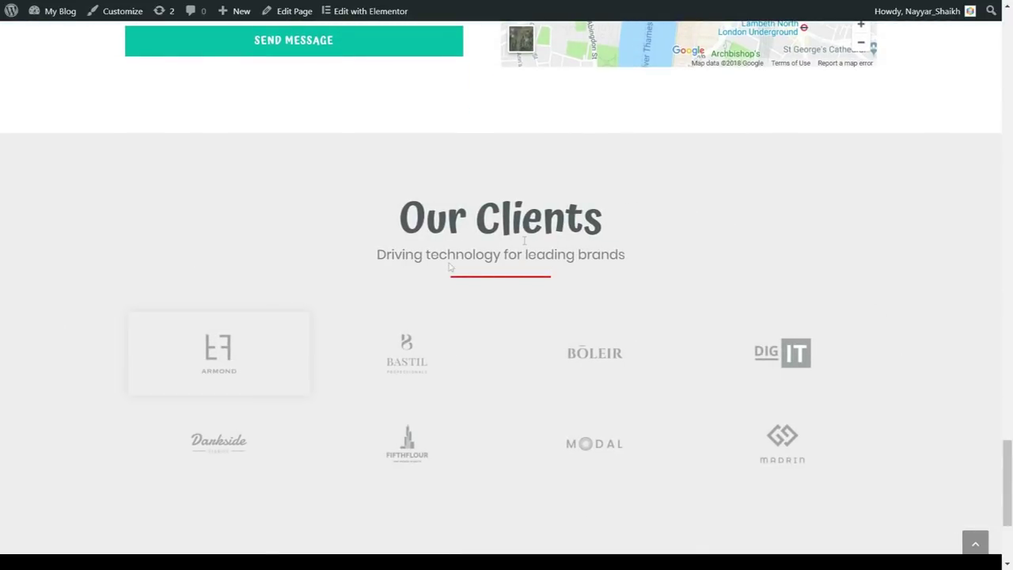
- Check the contact form, Our Clients logos and footer, then jump back to the page top
scroll(603, 269, down, 3)
scroll(603, 269, up, 8)
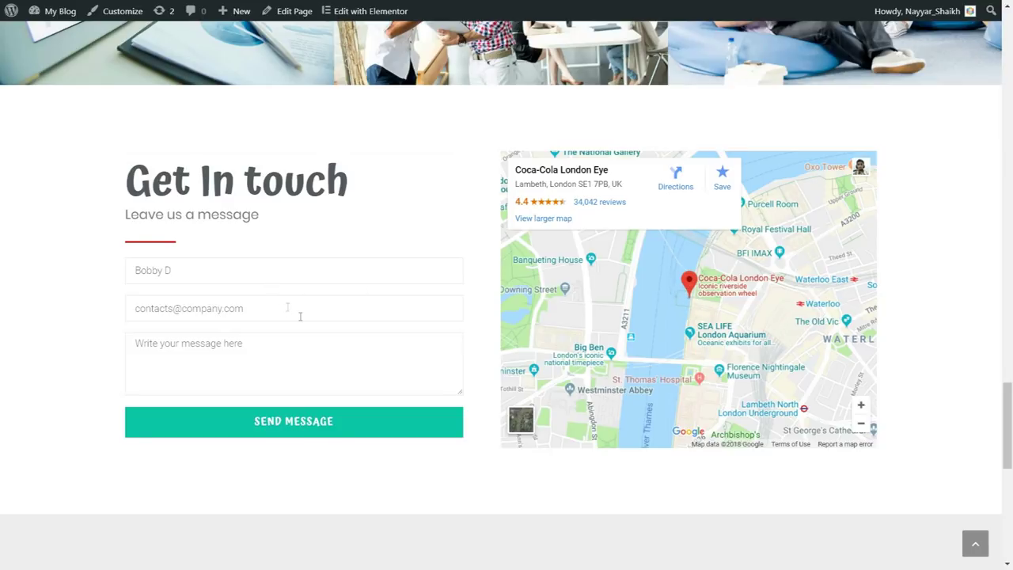
scroll(293, 421, down, 6)
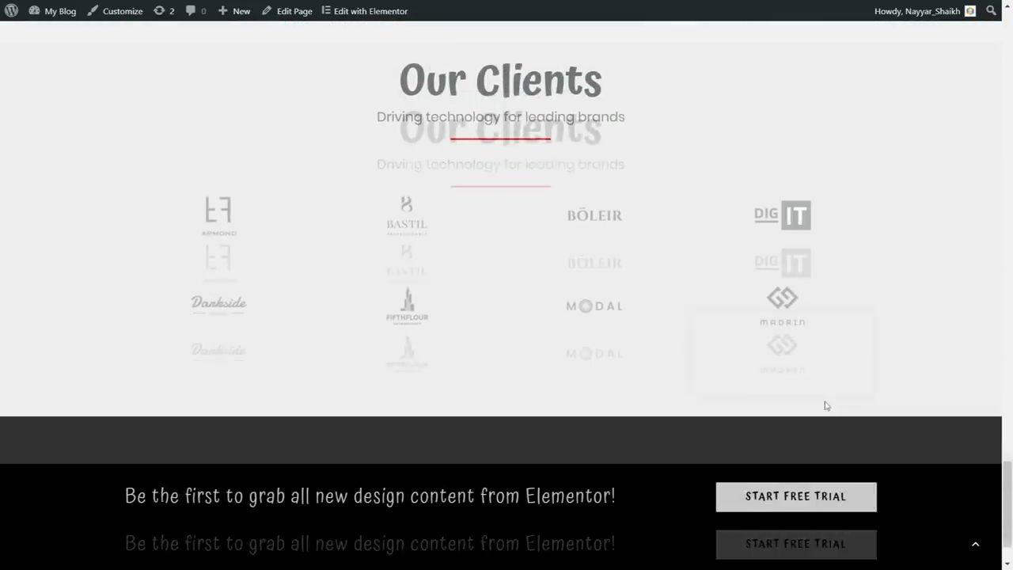
scroll(546, 257, up, 1)
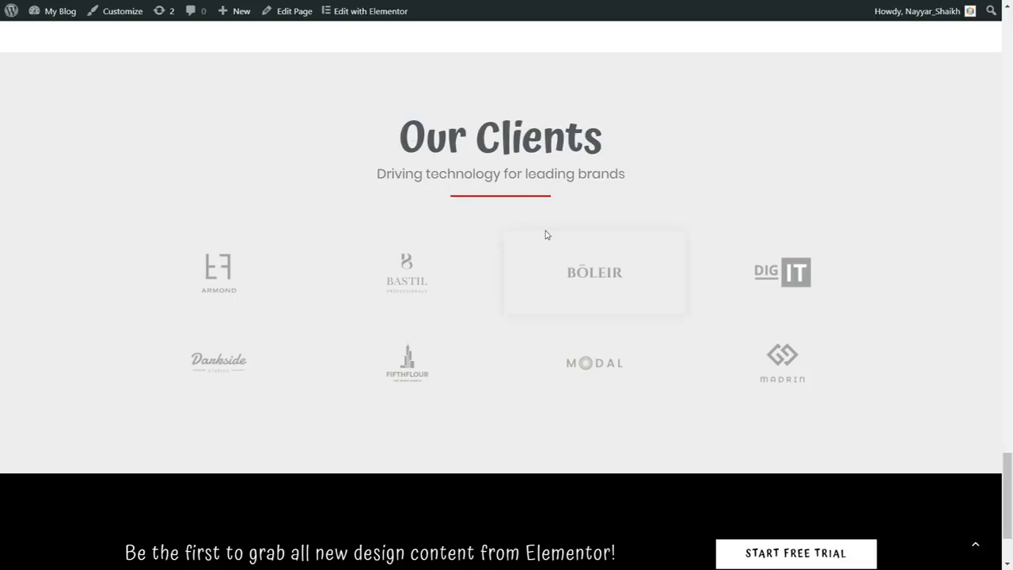
scroll(545, 234, down, 2)
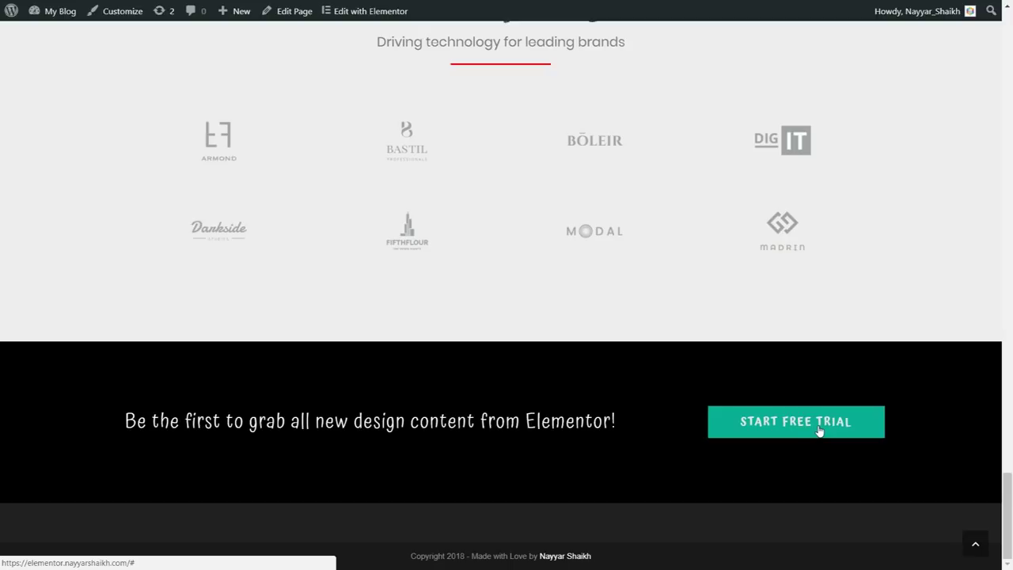
click(977, 546)
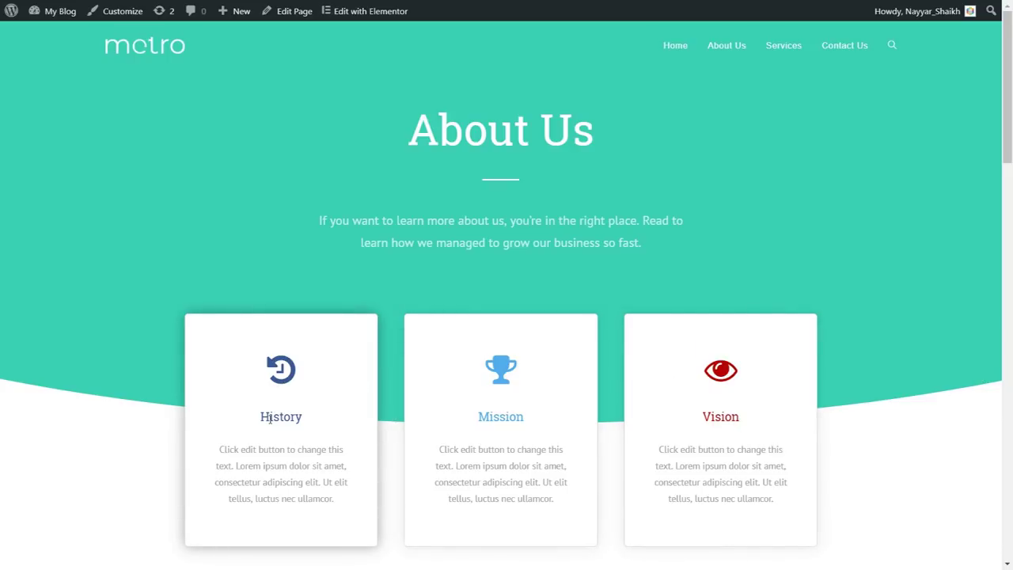
- Select the word History on the About Us page's first card
drag(262, 417, 317, 416)
click(507, 433)
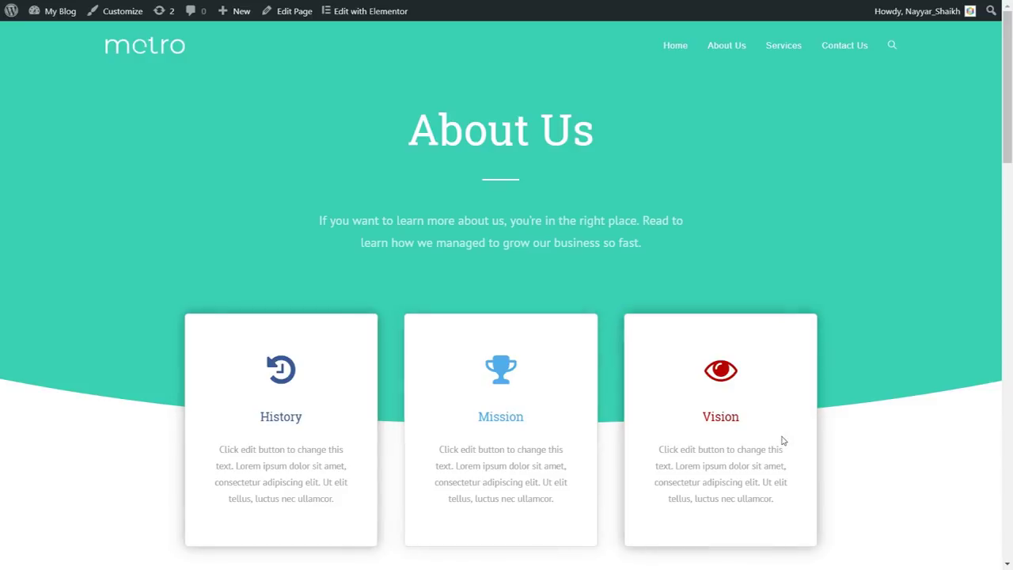
scroll(966, 280, down, 1)
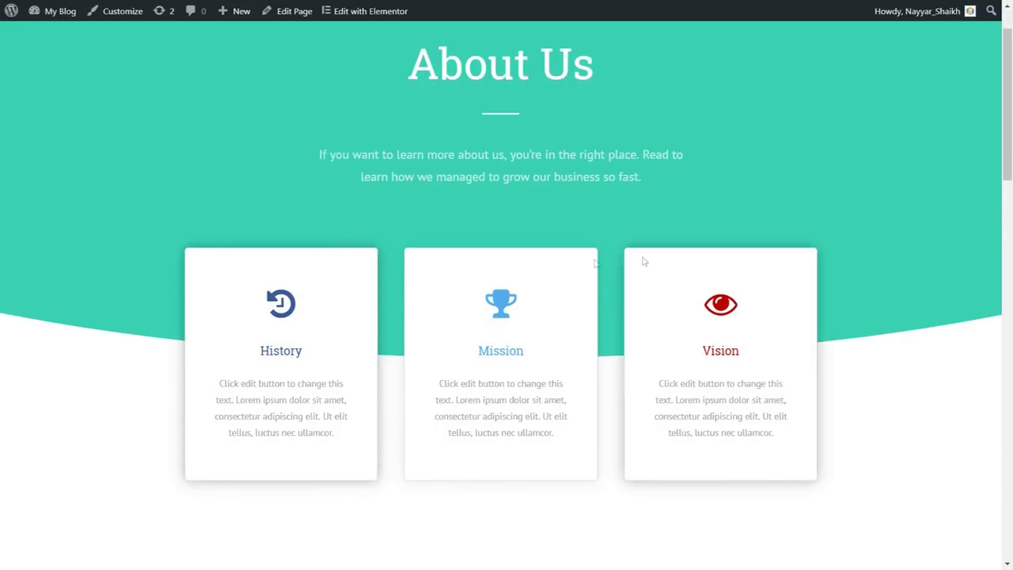
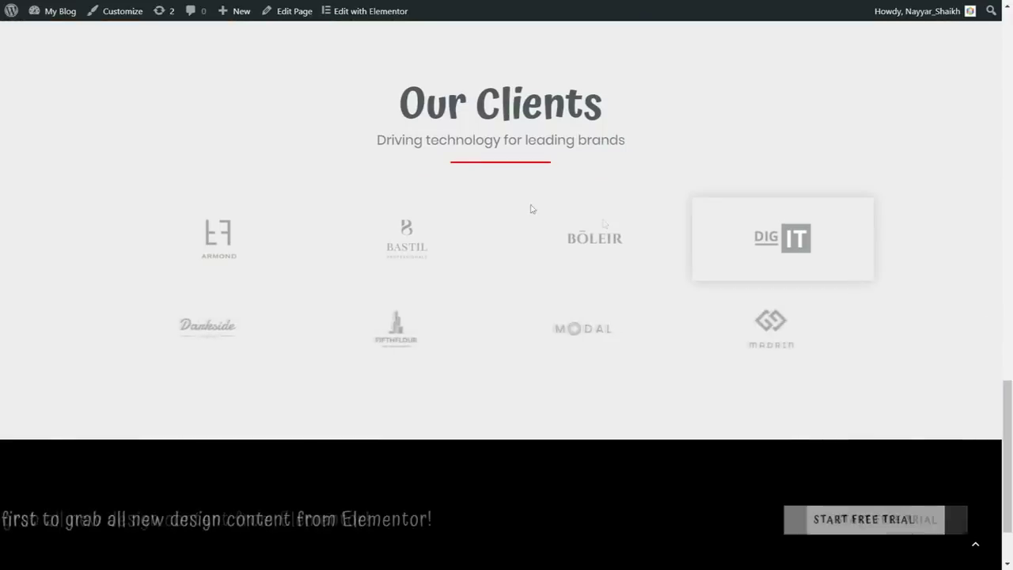
- Scroll the current page briefly, then jump back to its top
scroll(513, 276, down, 2)
scroll(519, 291, up, 3)
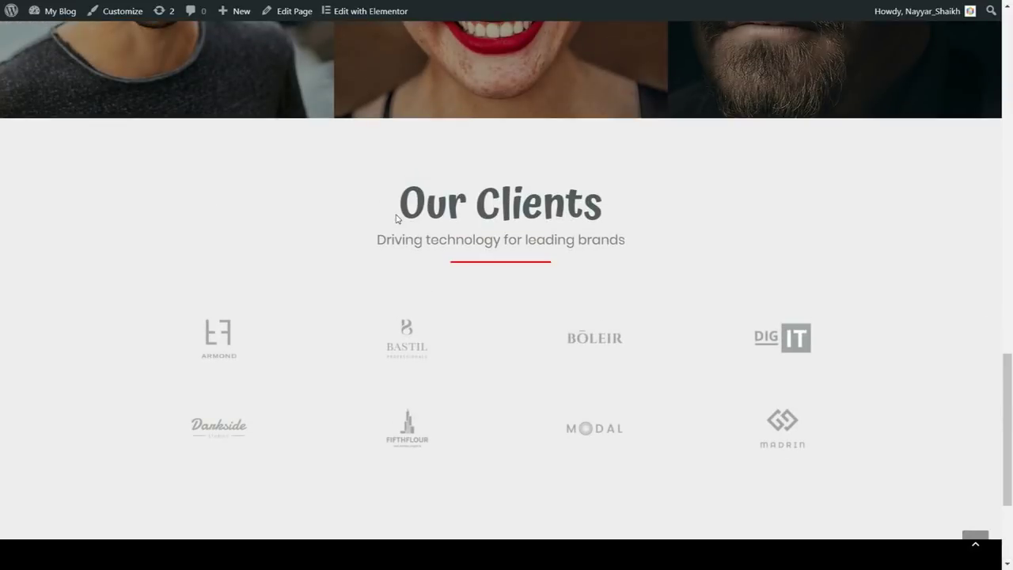
scroll(501, 285, down, 2)
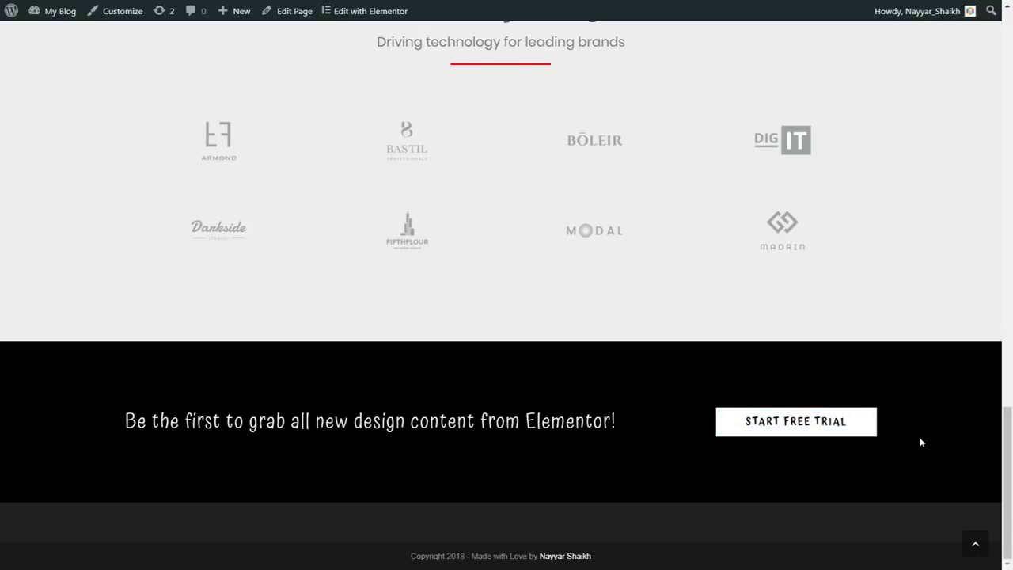
scroll(930, 438, up, 1)
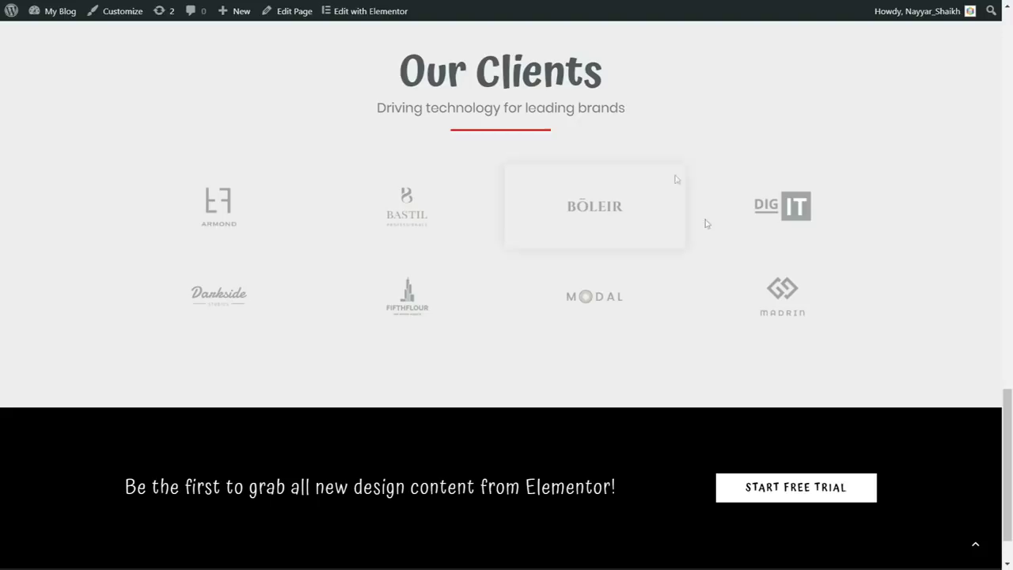
click(976, 546)
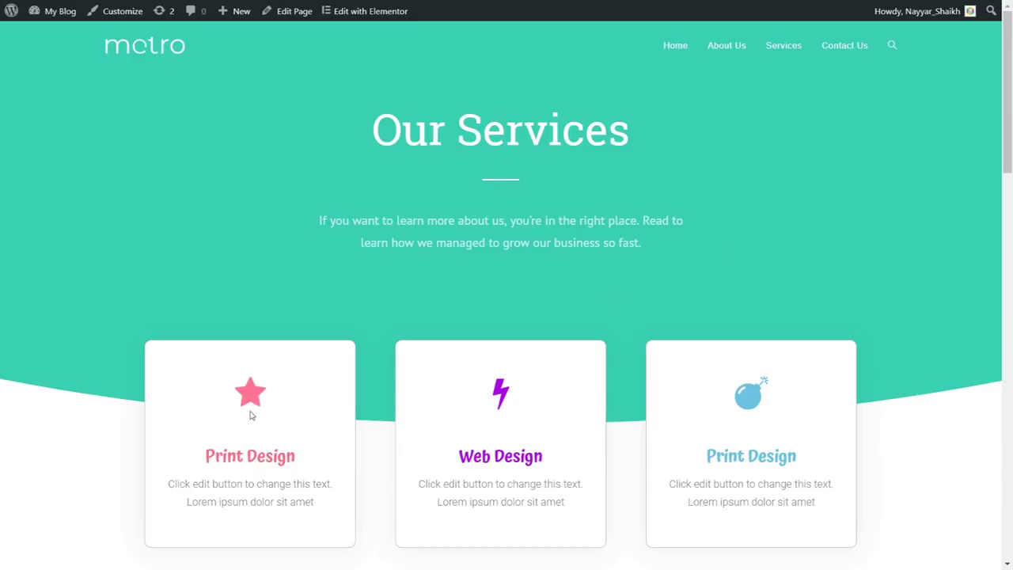
- Scroll through the Services page's Our Services header and three design cards
scroll(958, 356, down, 1)
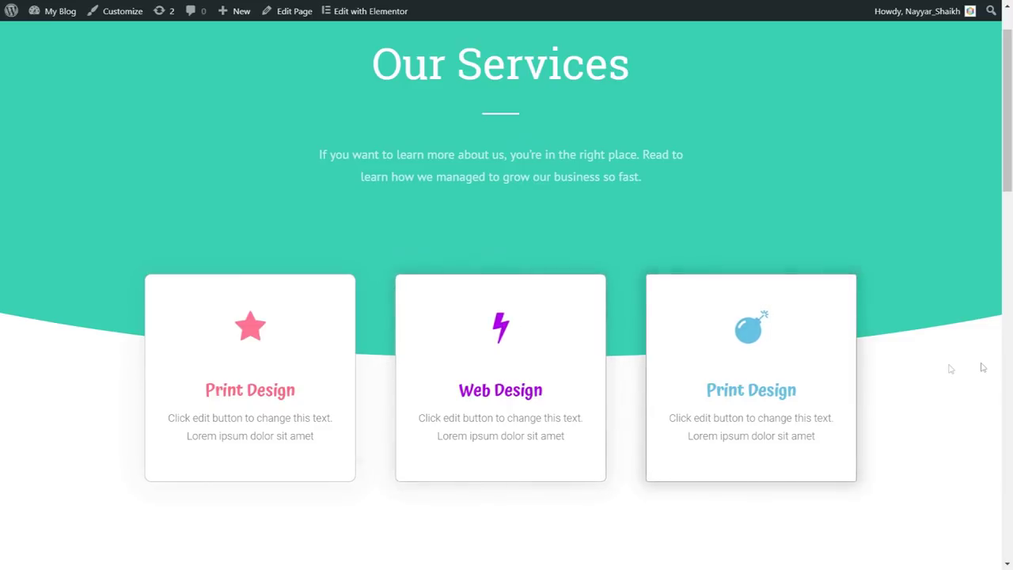
scroll(979, 366, down, 8)
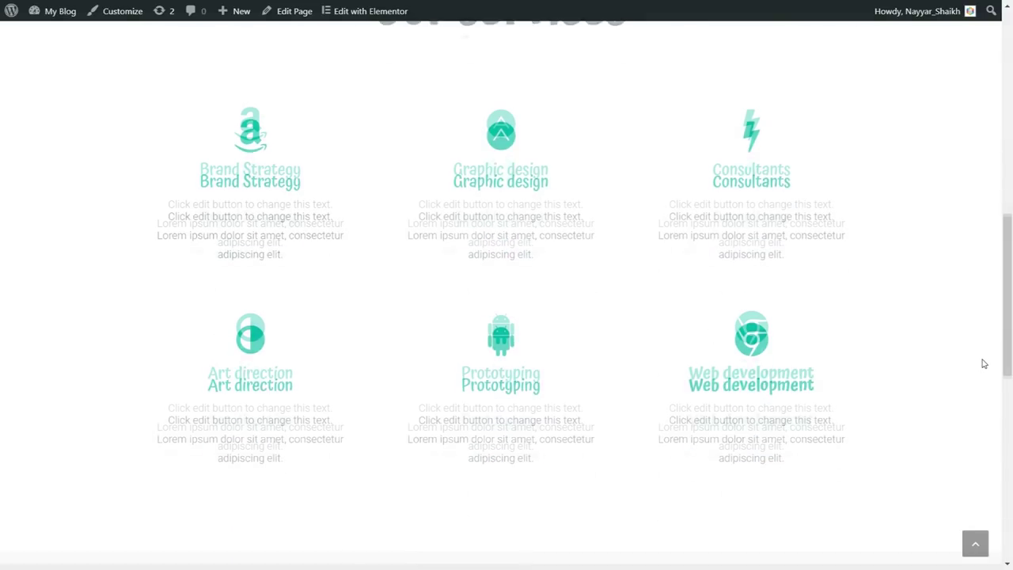
scroll(982, 364, up, 1)
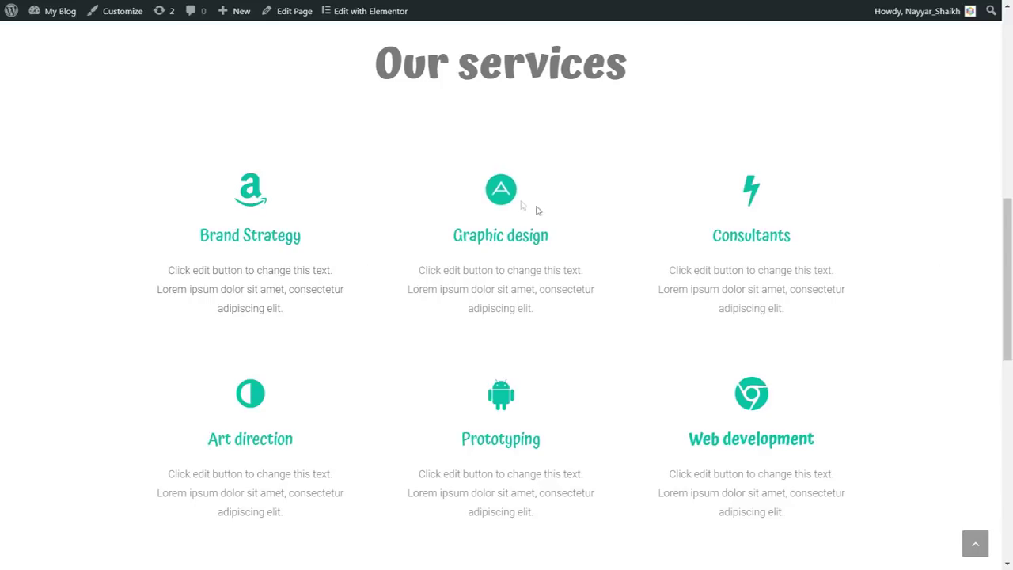
scroll(688, 345, up, 7)
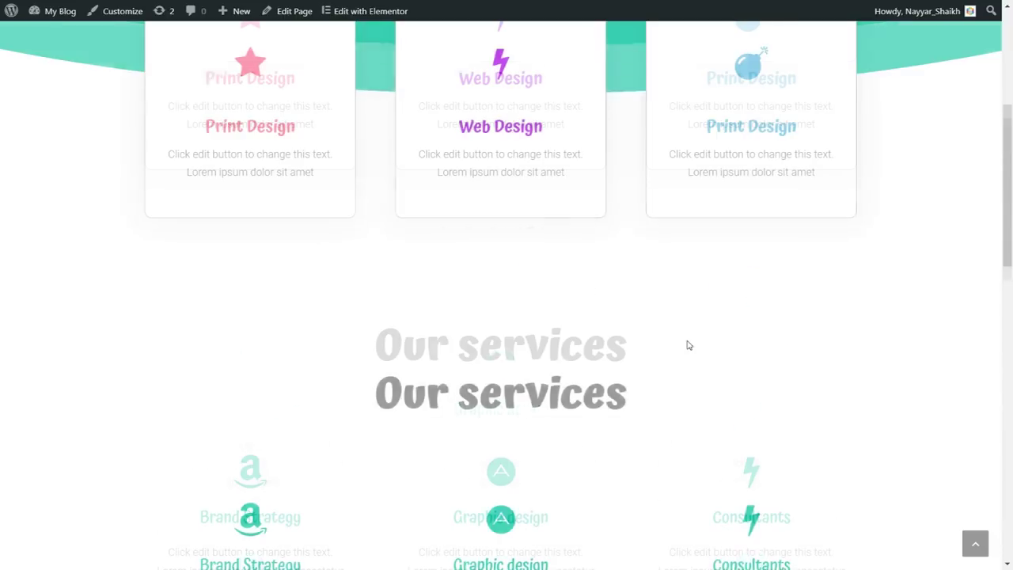
scroll(689, 345, down, 8)
scroll(688, 345, up, 1)
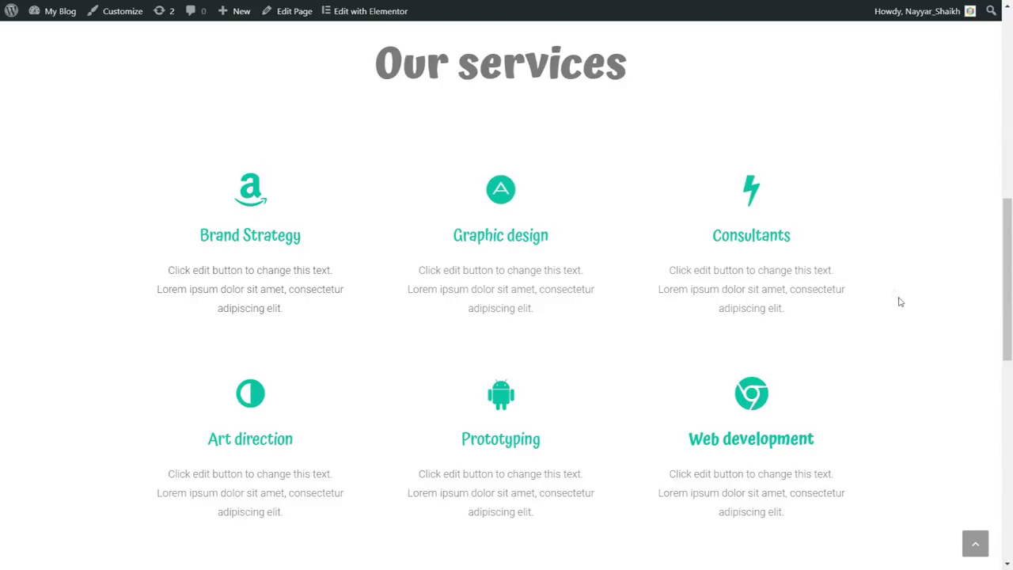
scroll(898, 301, down, 6)
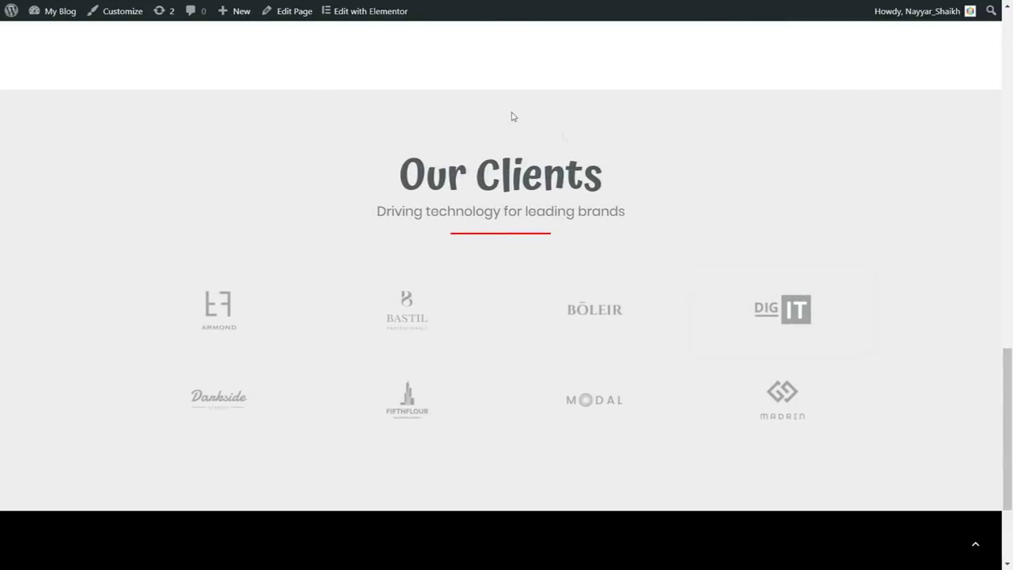
scroll(500, 209, down, 2)
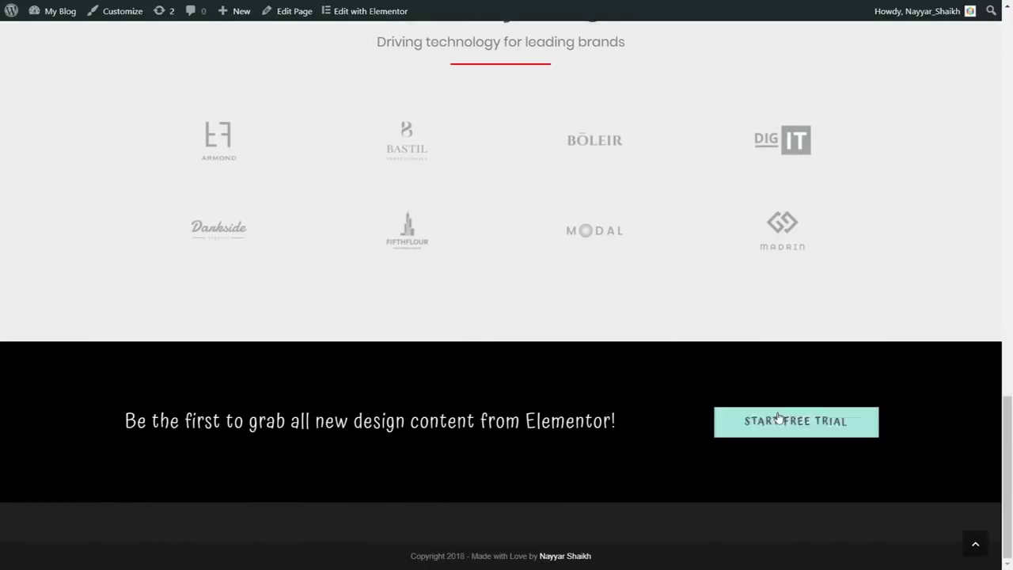
scroll(926, 436, up, 8)
scroll(950, 442, up, 8)
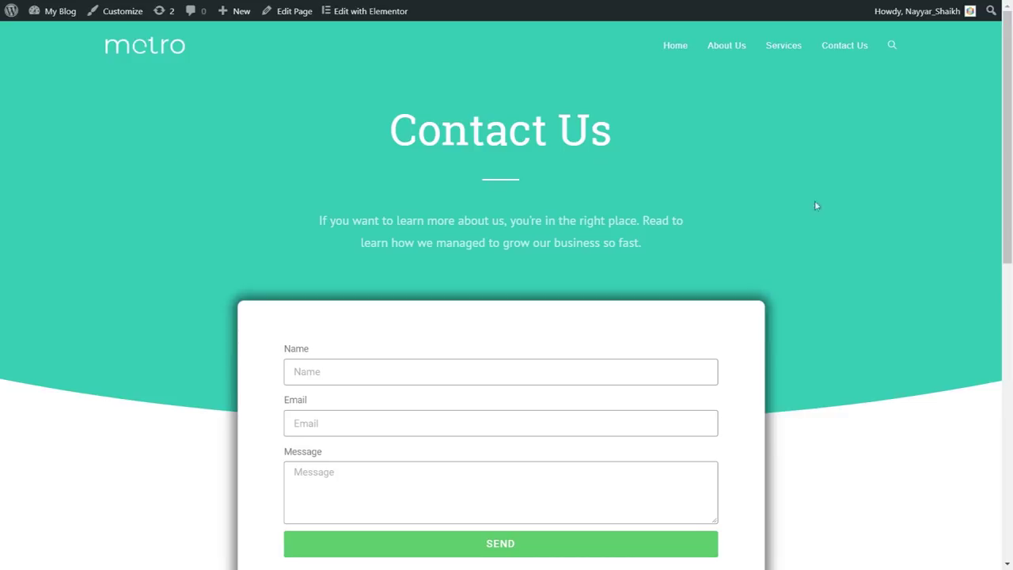
- Browse the Contact Us page's form, Contact Details and London map, then return to its top
scroll(441, 355, down, 3)
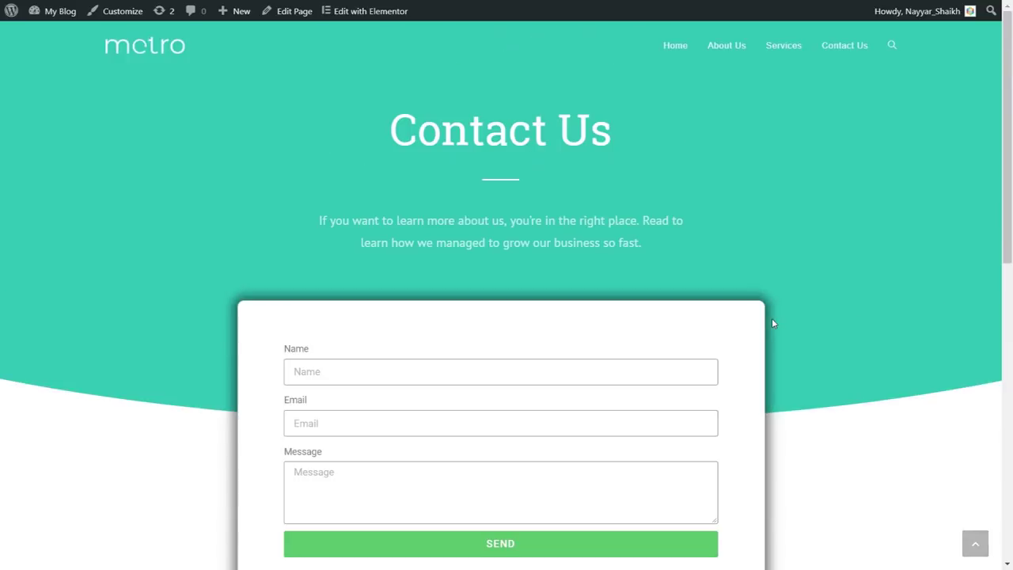
scroll(773, 323, down, 1)
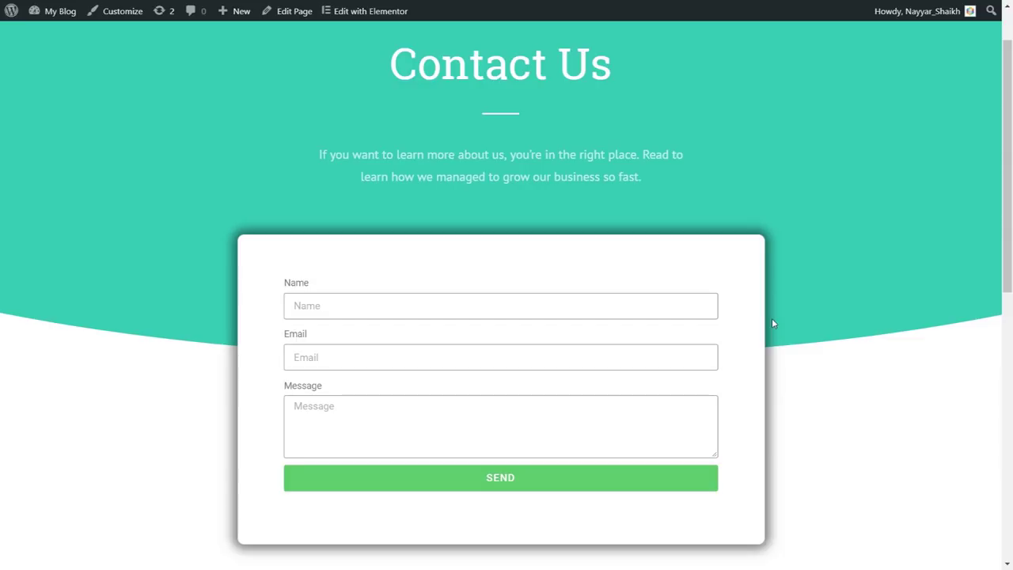
scroll(772, 321, down, 6)
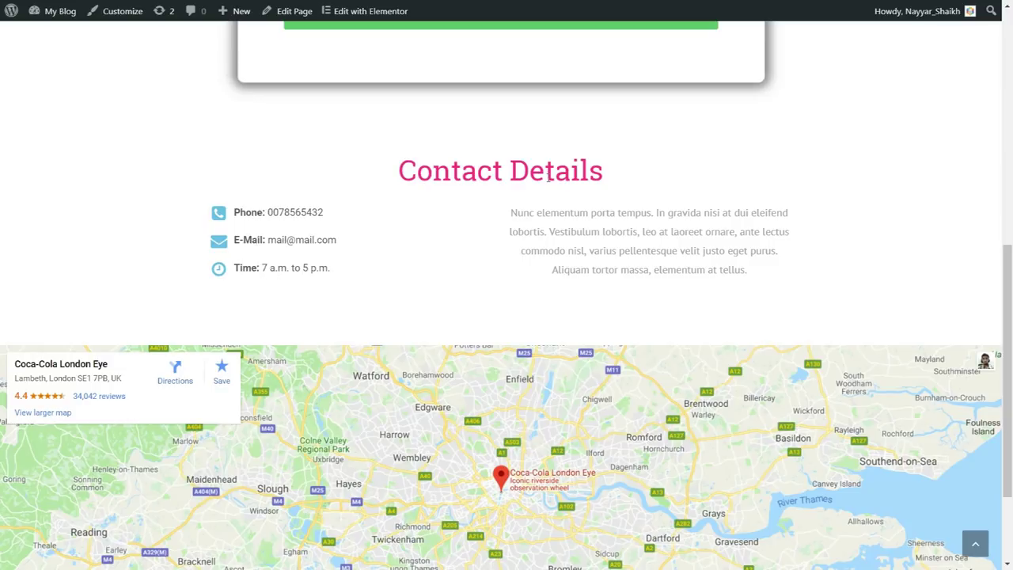
drag(510, 214, 789, 280)
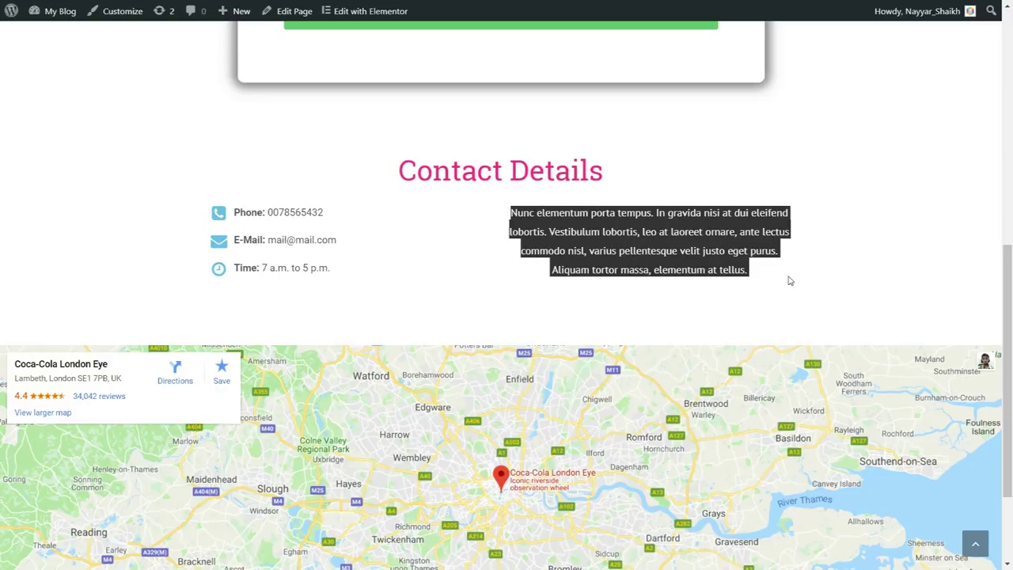
click(780, 278)
scroll(696, 261, down, 3)
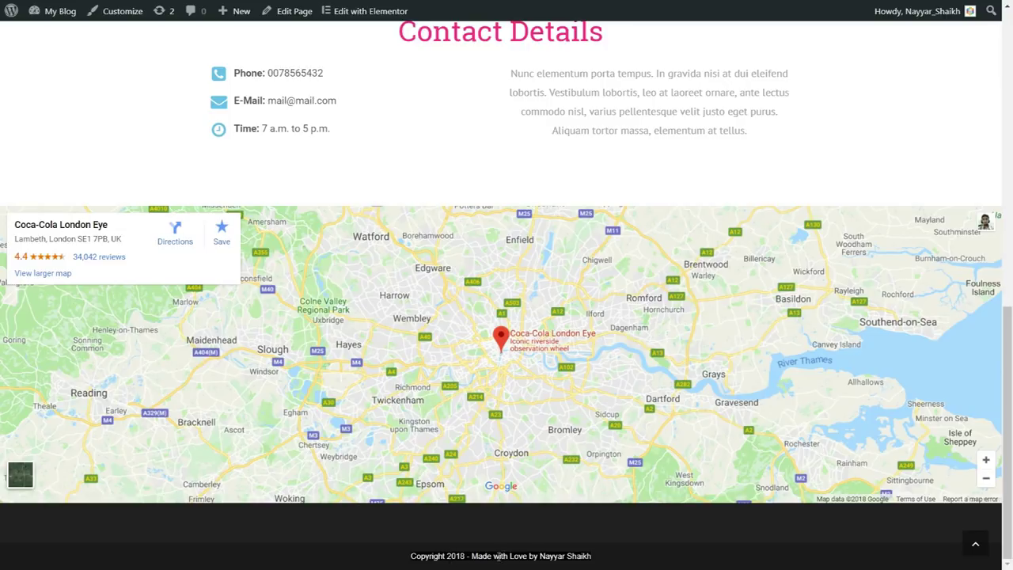
click(974, 543)
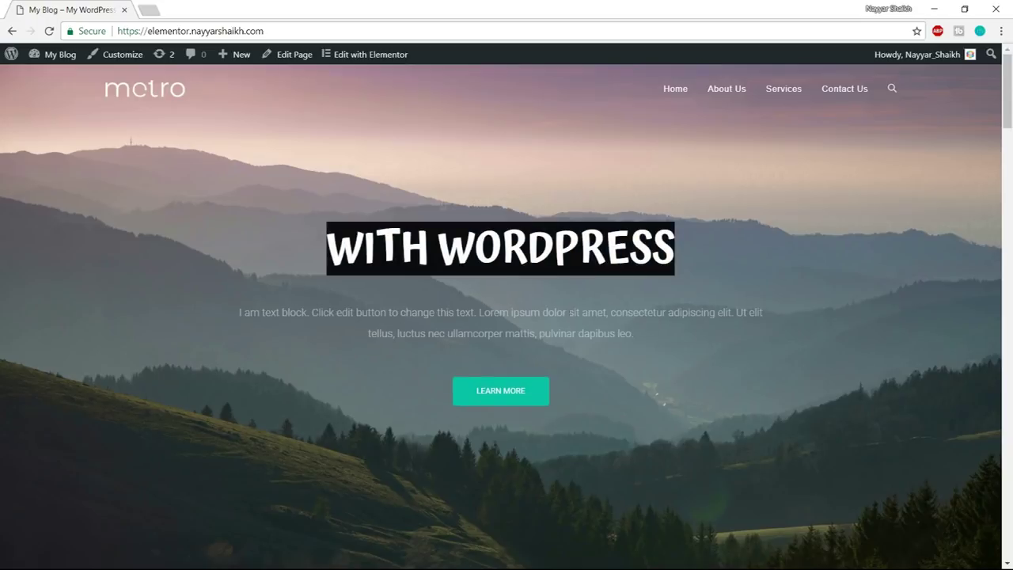
click(84, 32)
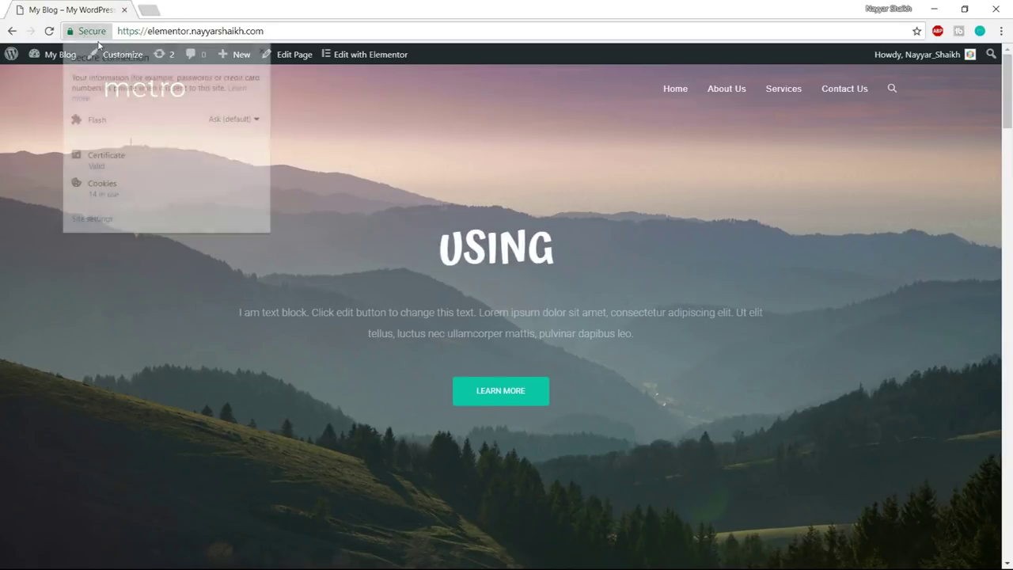
click(265, 49)
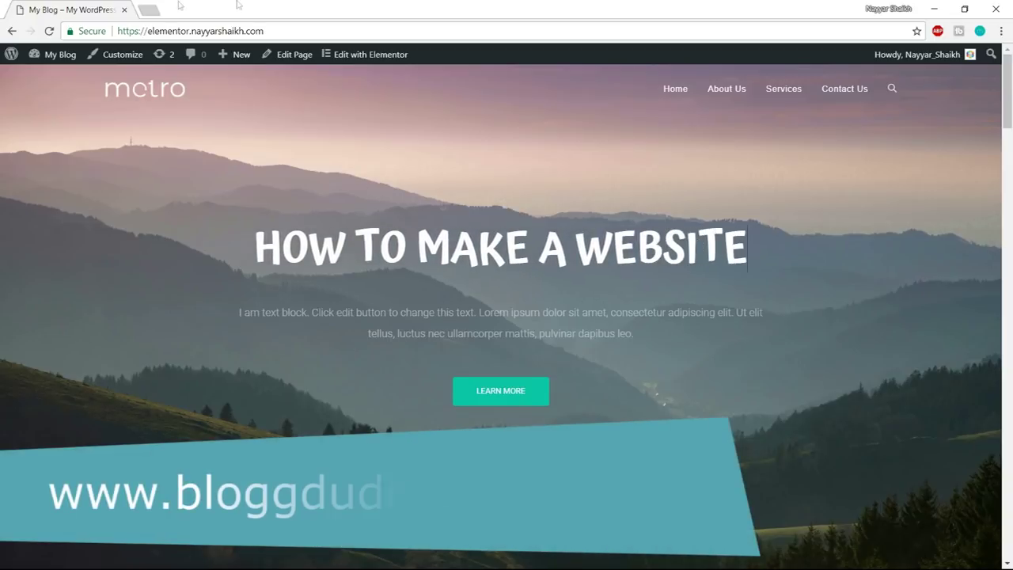
click(146, 8)
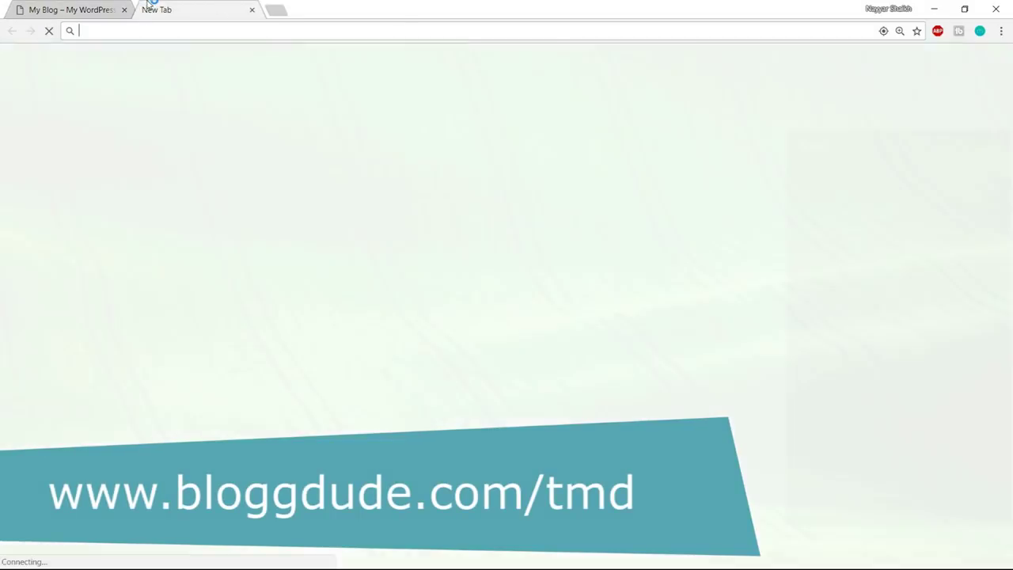
text(bloggdude.com/tmd)
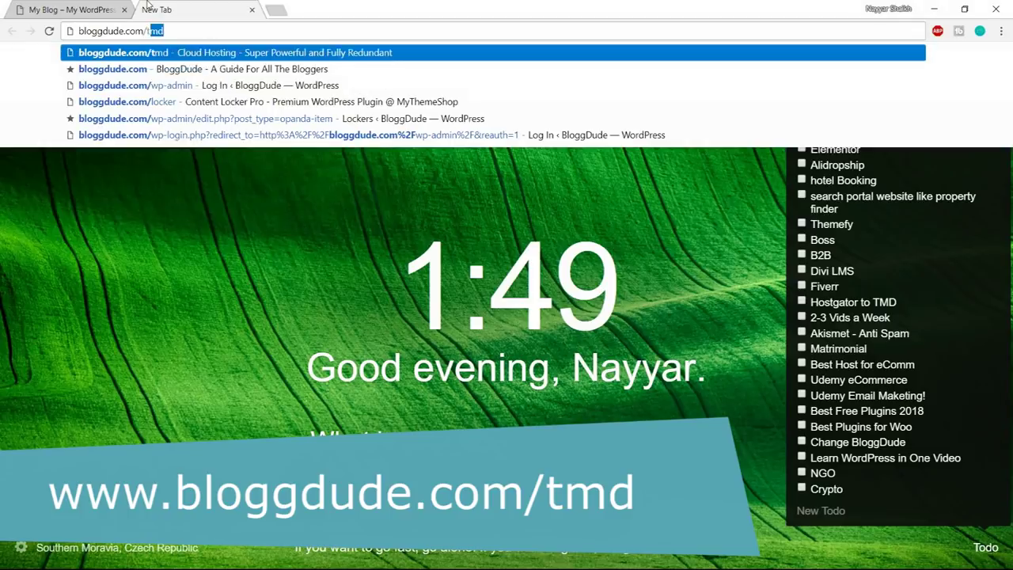
key(Return)
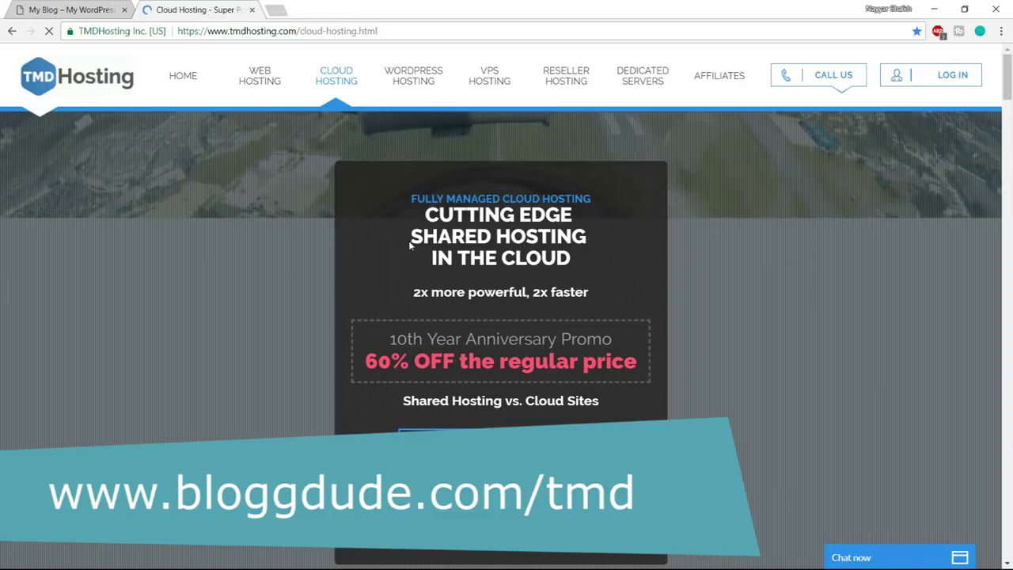
drag(366, 204, 611, 247)
click(611, 247)
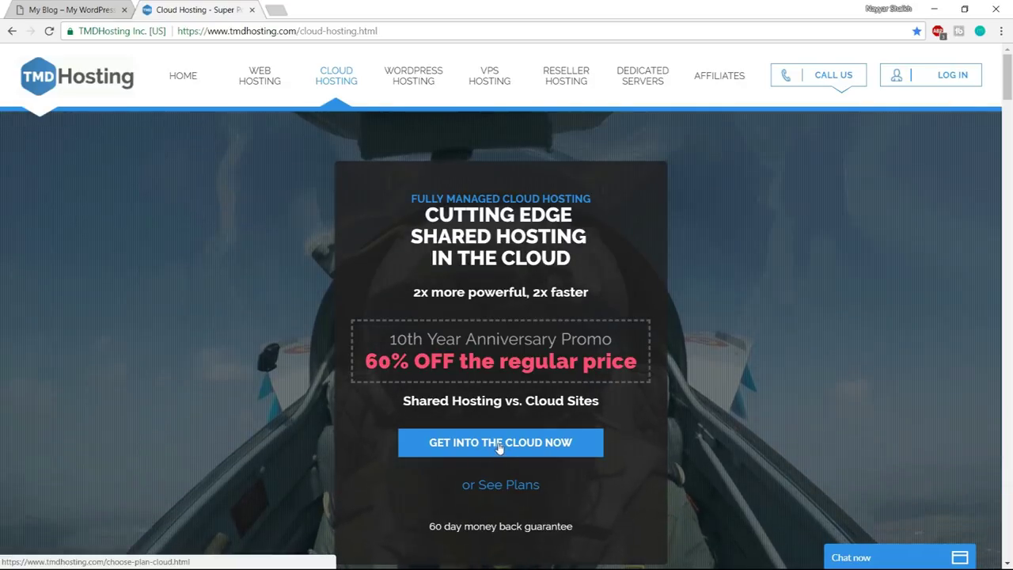
click(554, 442)
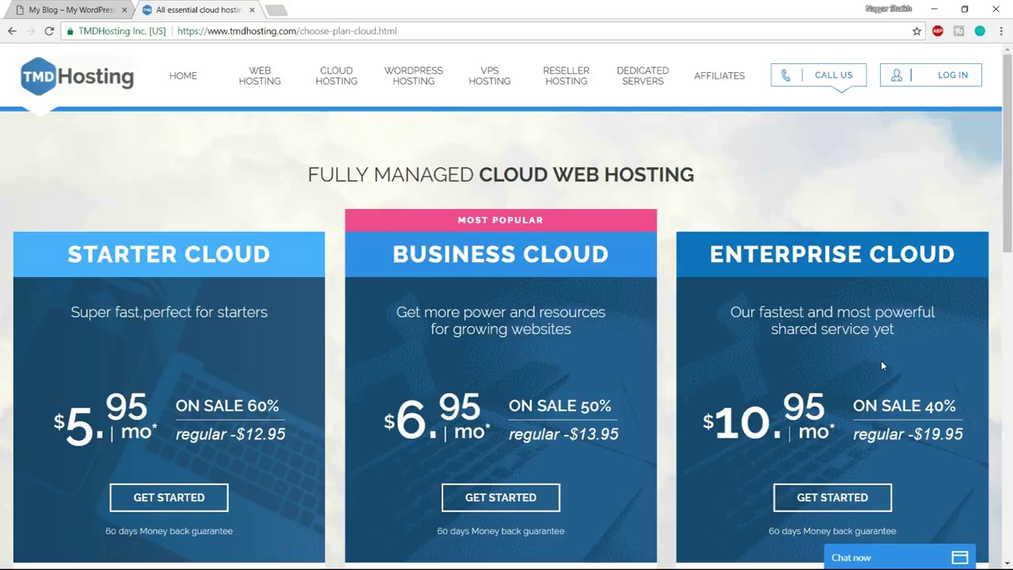
scroll(882, 365, down, 5)
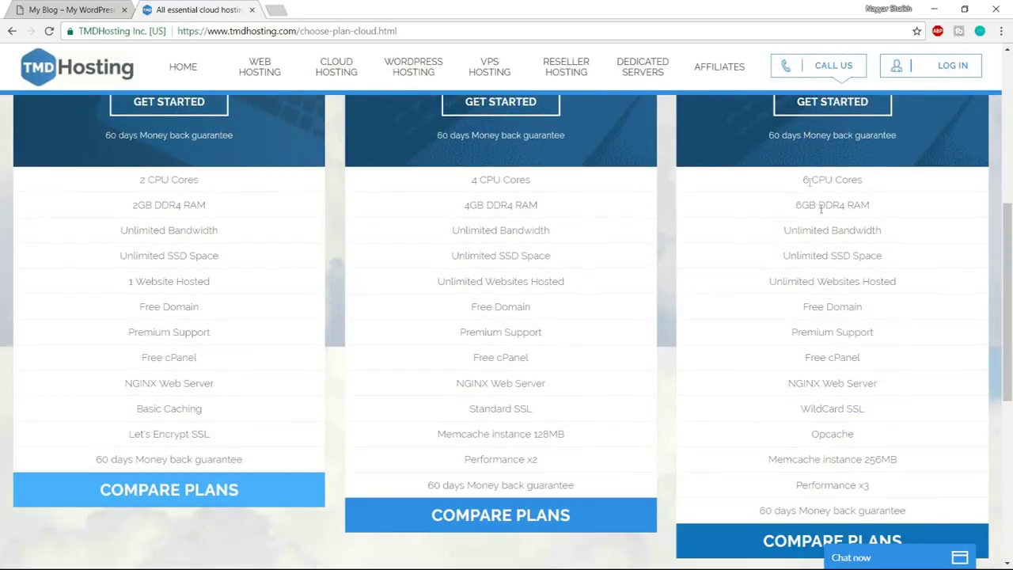
drag(801, 181, 872, 188)
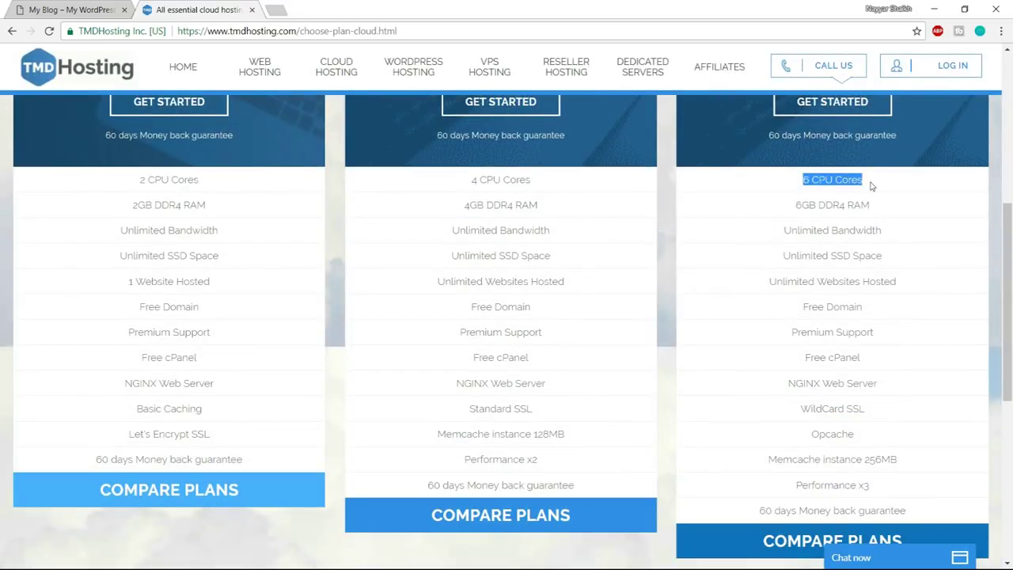
drag(795, 205, 871, 205)
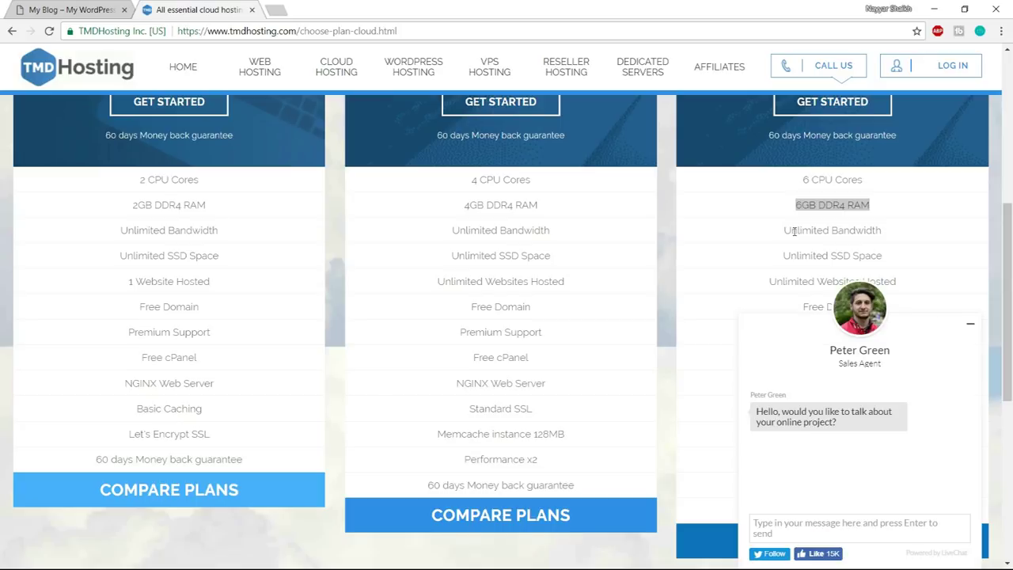
click(970, 329)
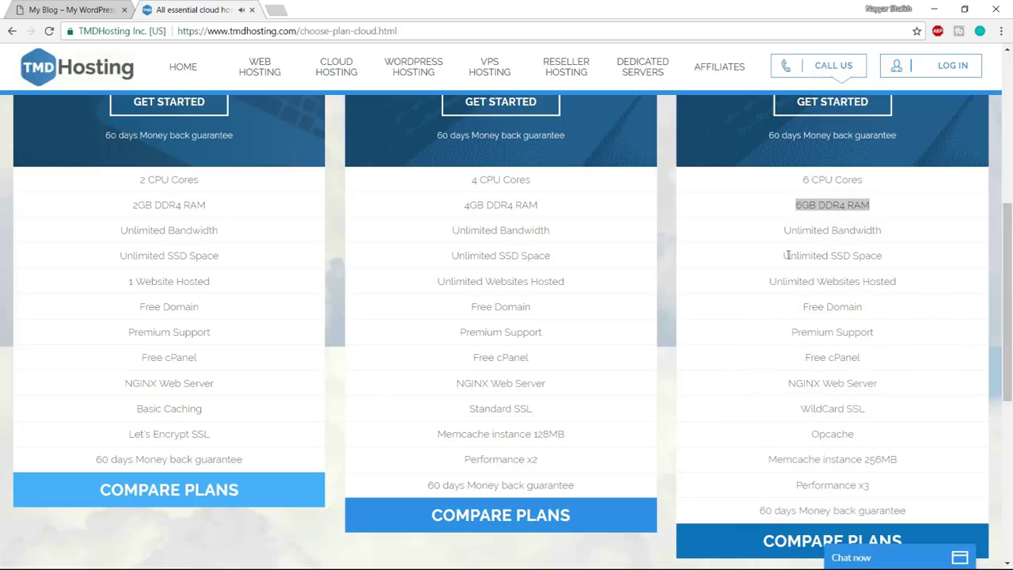
drag(787, 255, 893, 255)
click(894, 256)
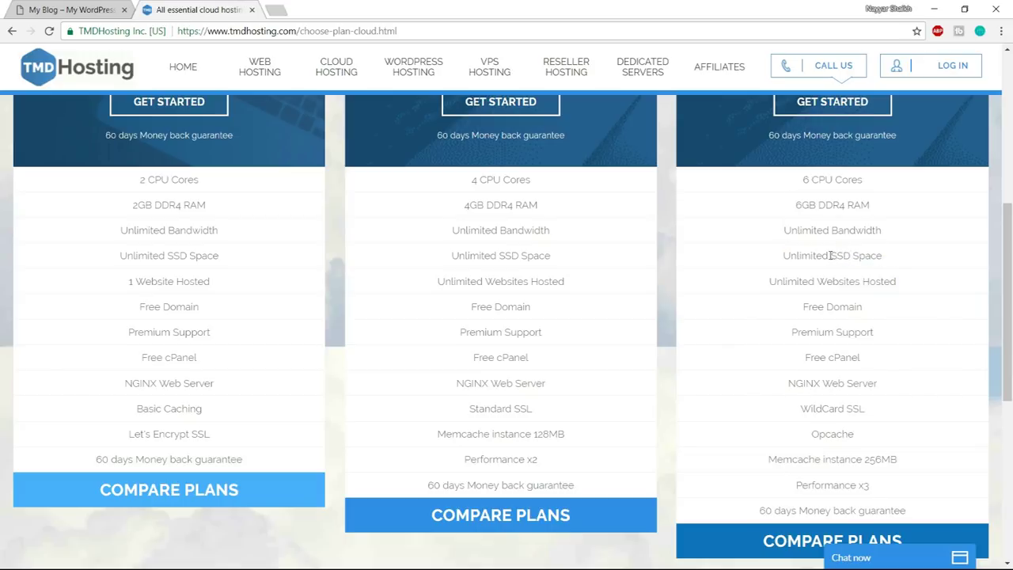
drag(830, 255, 891, 261)
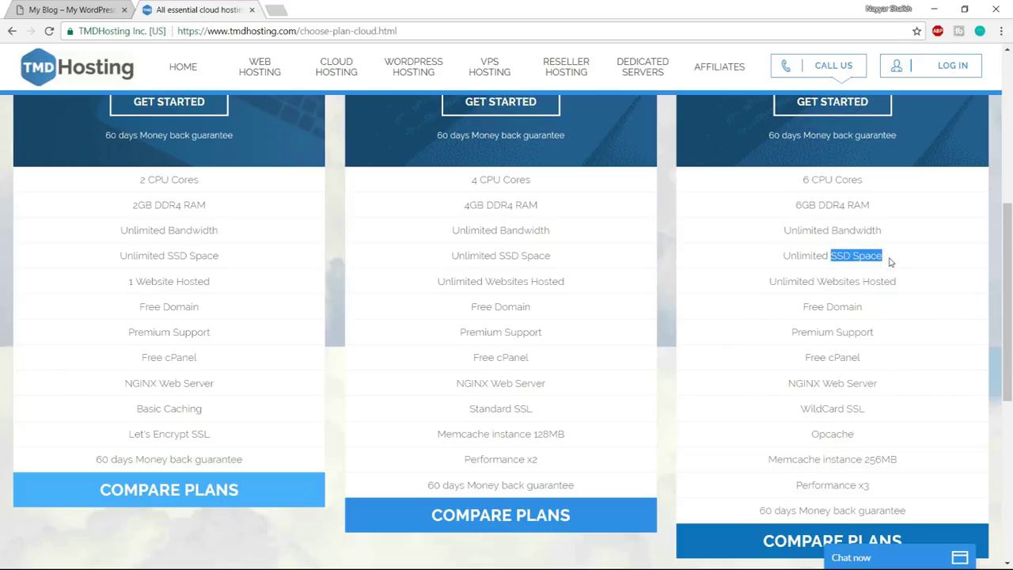
click(892, 261)
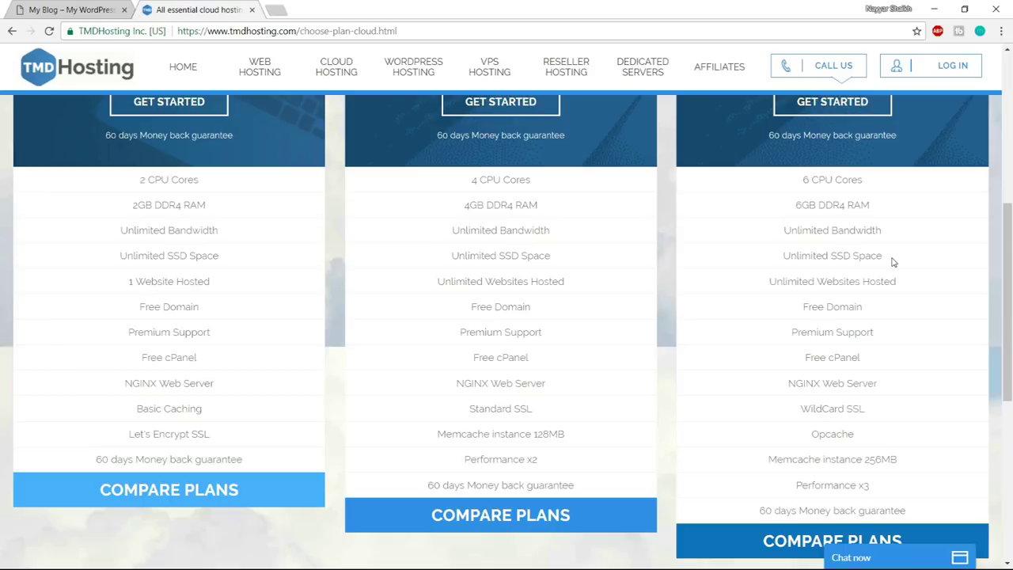
- Search Google for 'ssd vs hdd web hosting' in a new tab and show image results
click(277, 9)
text(ssf)
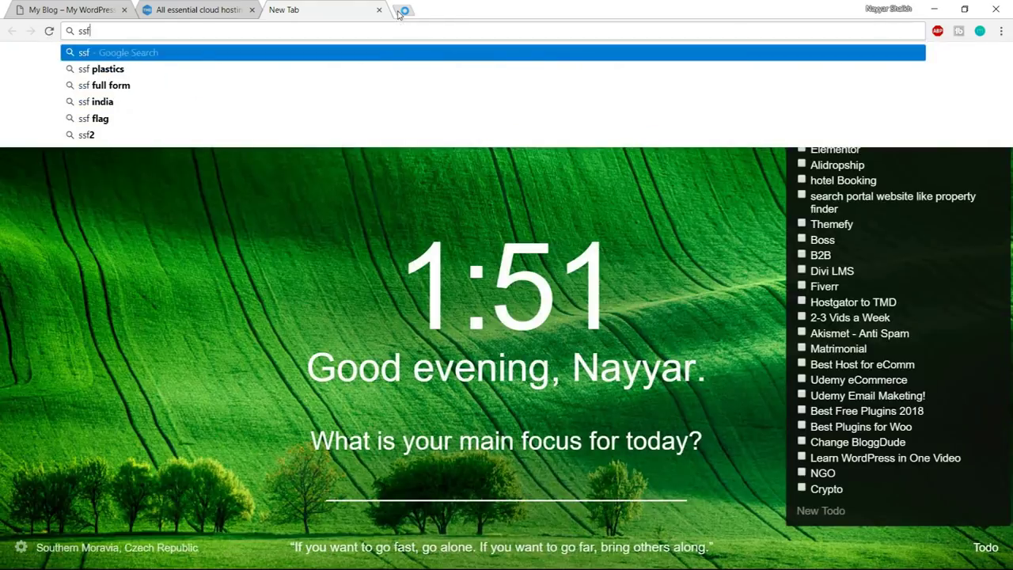
key(BackSpace)
text(d v)
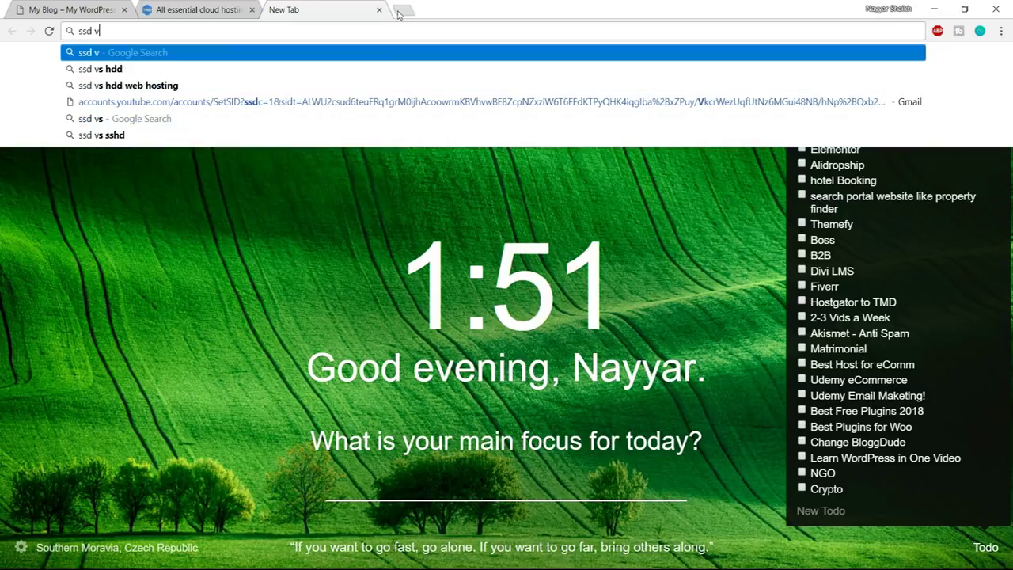
click(247, 87)
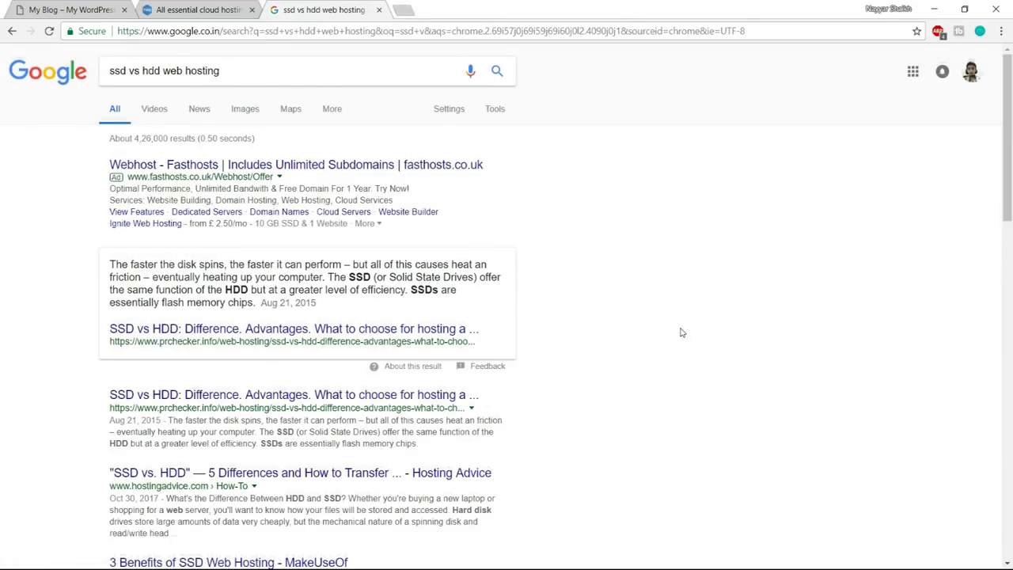
scroll(681, 332, down, 5)
scroll(680, 332, up, 5)
click(252, 111)
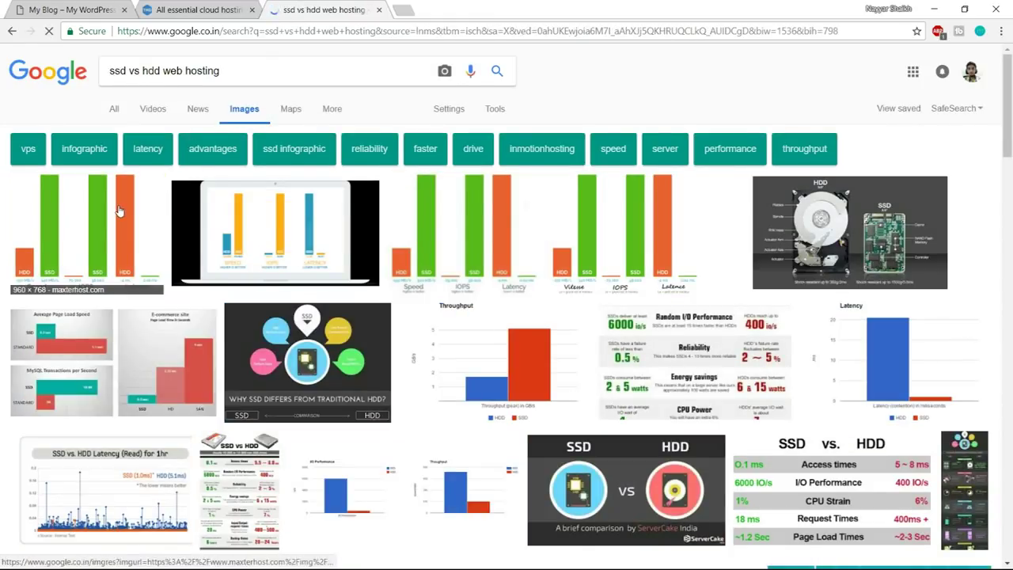
- Enlarge the first image, the SSD vs HDD chart comparing speed, IOPS and latency
click(119, 211)
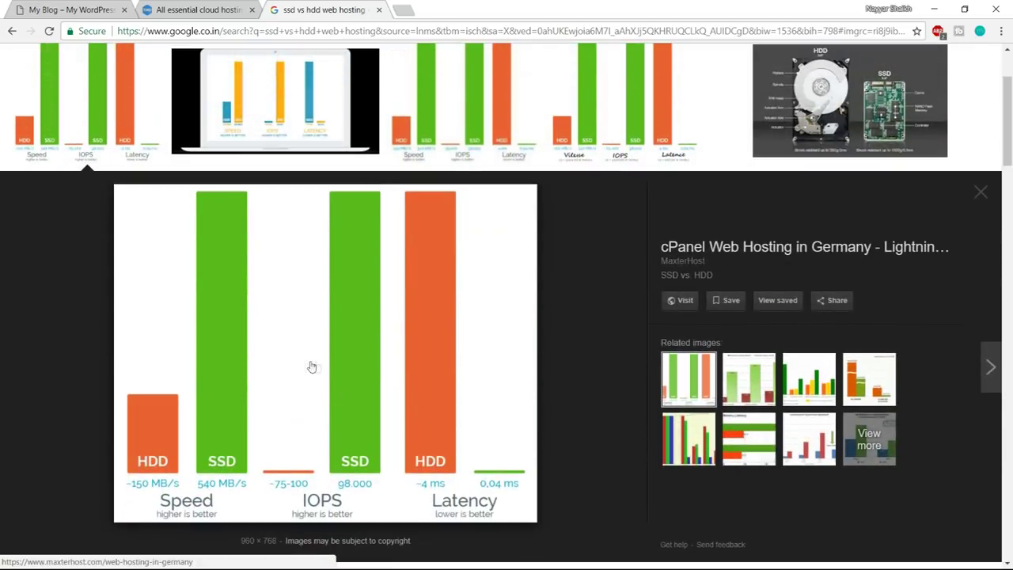
scroll(312, 366, down, 2)
scroll(347, 365, up, 1)
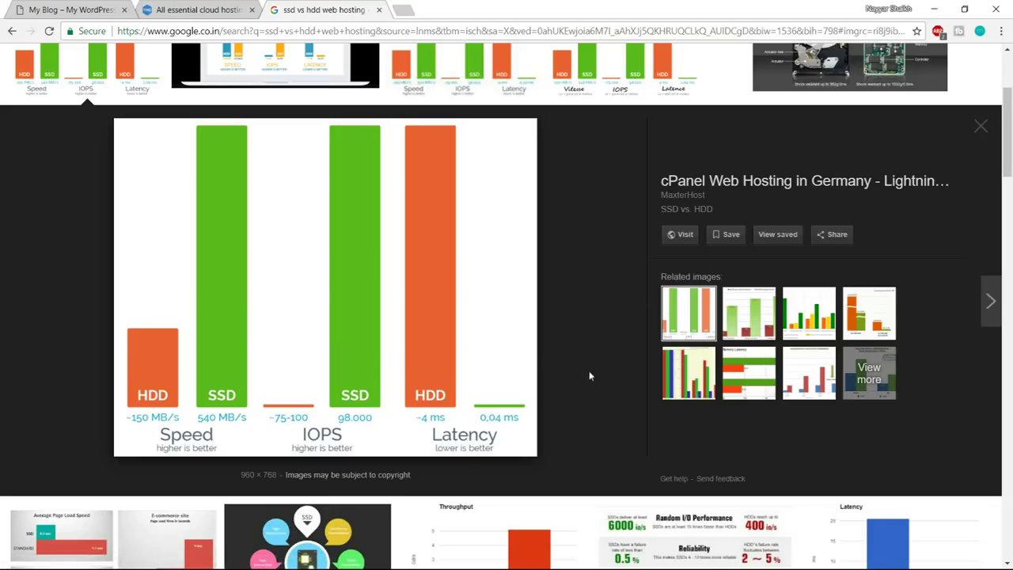
scroll(587, 412, up, 2)
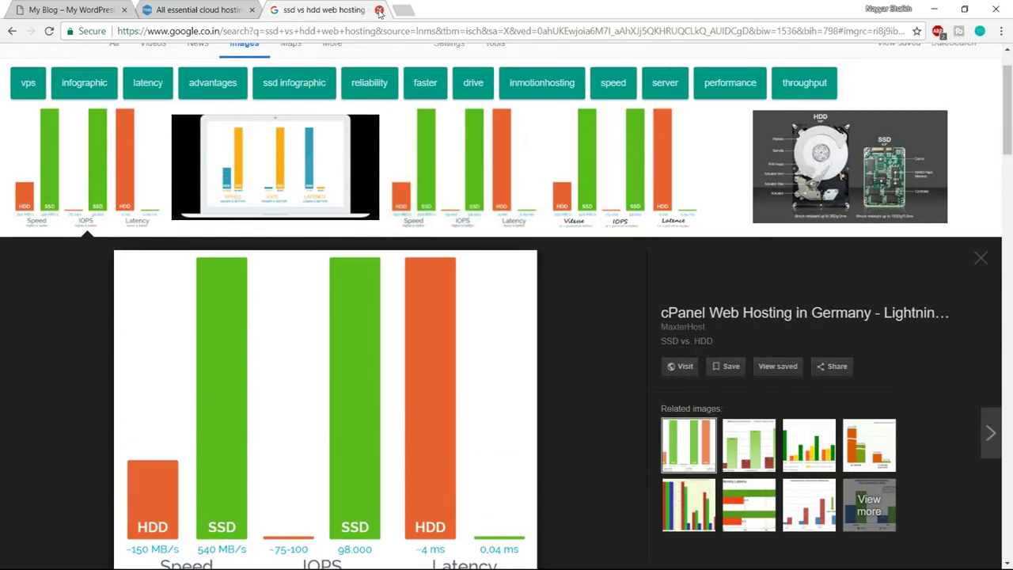
- Close the image search tab and highlight Unlimited SSD Space and Free Domain in Enterprise features
click(379, 11)
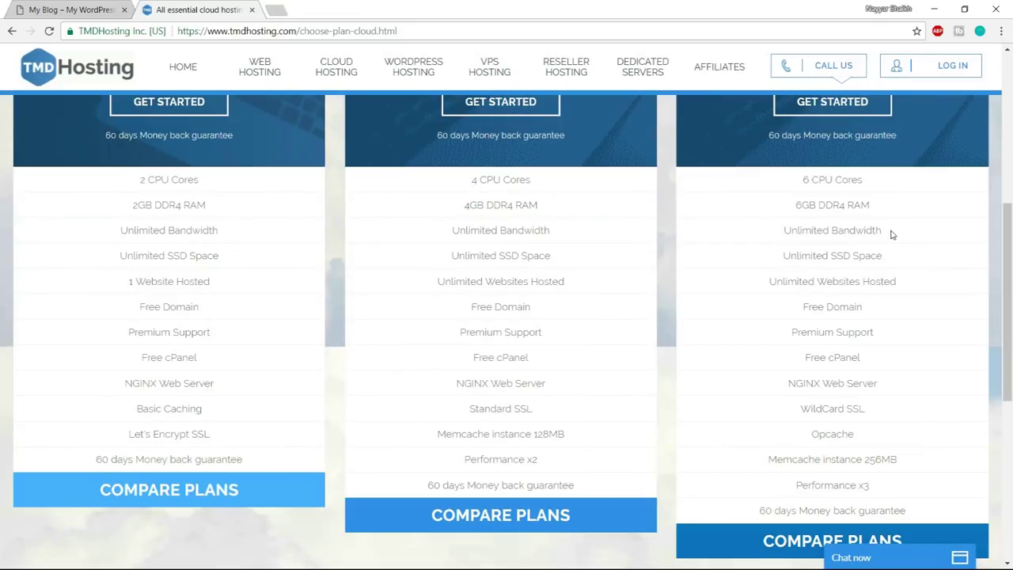
drag(831, 255, 889, 258)
drag(784, 256, 885, 256)
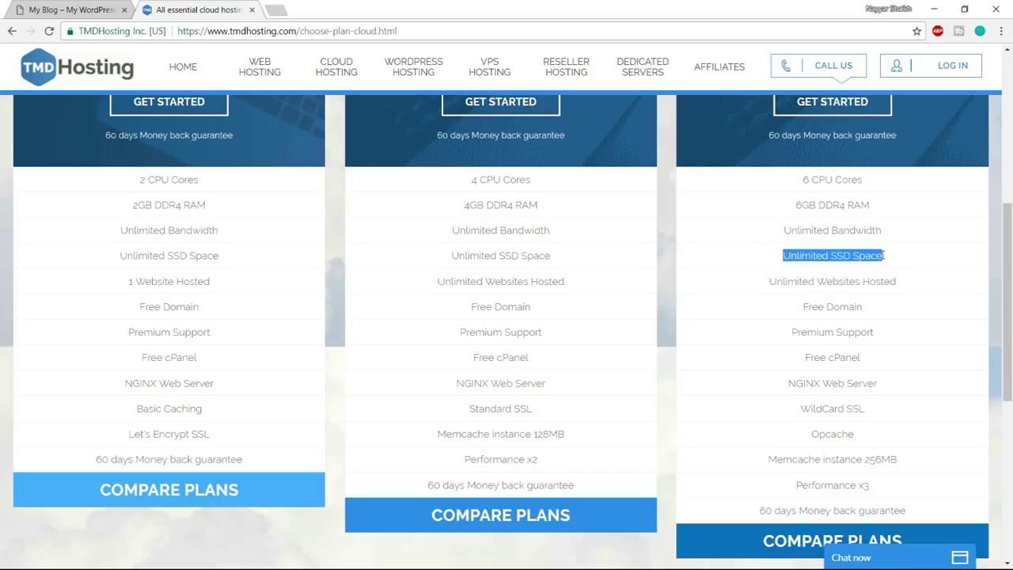
click(886, 257)
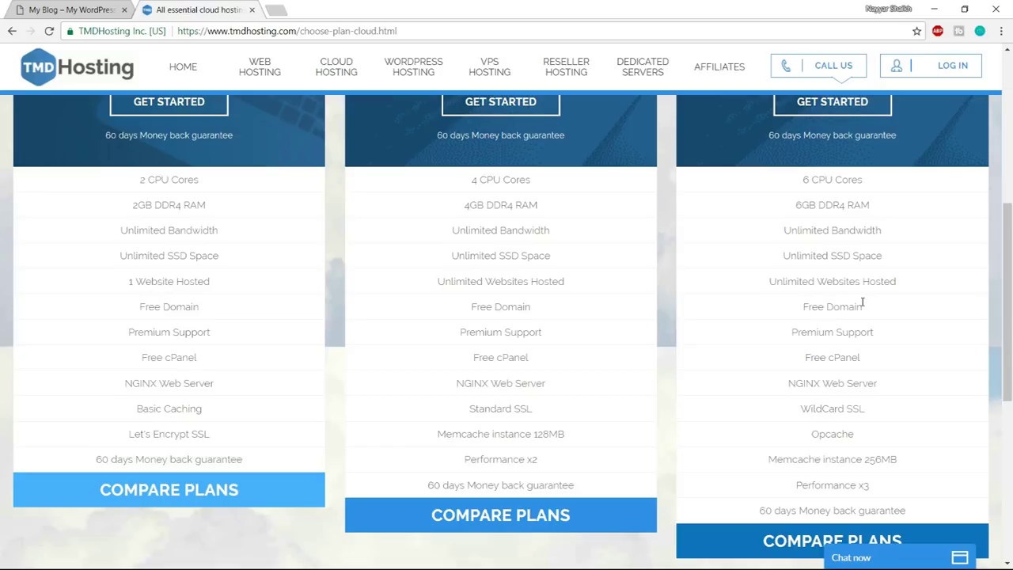
drag(803, 306, 878, 301)
click(839, 331)
- Return to the My Blog tab showing the 'Using Elementor V 2.0' home page
scroll(932, 389, down, 1)
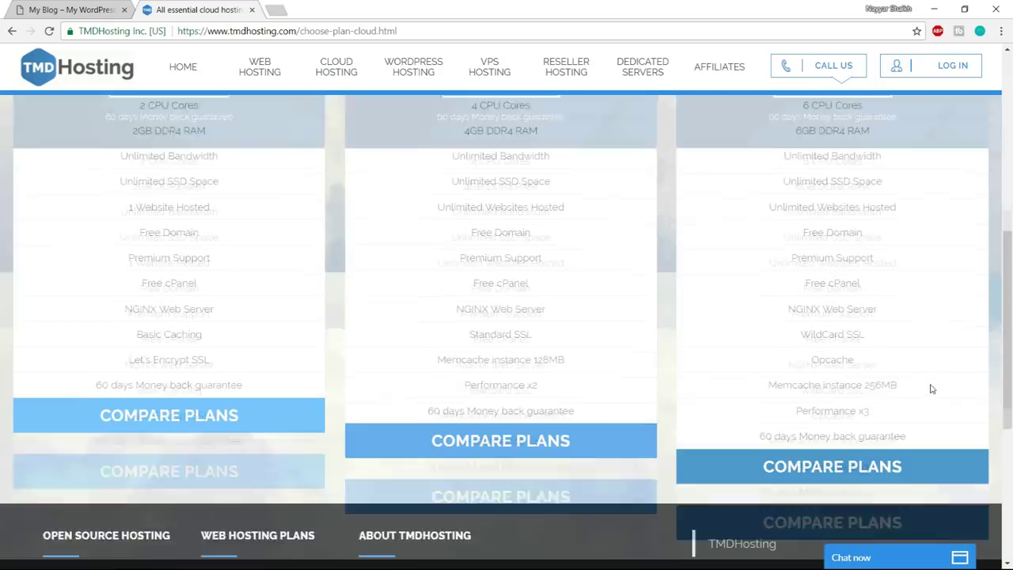
scroll(914, 335, up, 1)
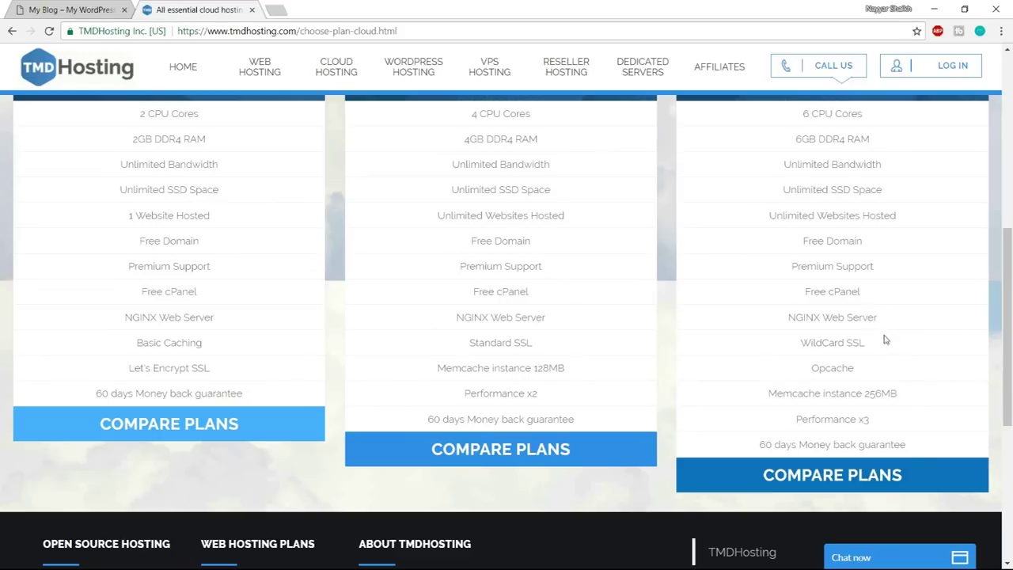
click(94, 8)
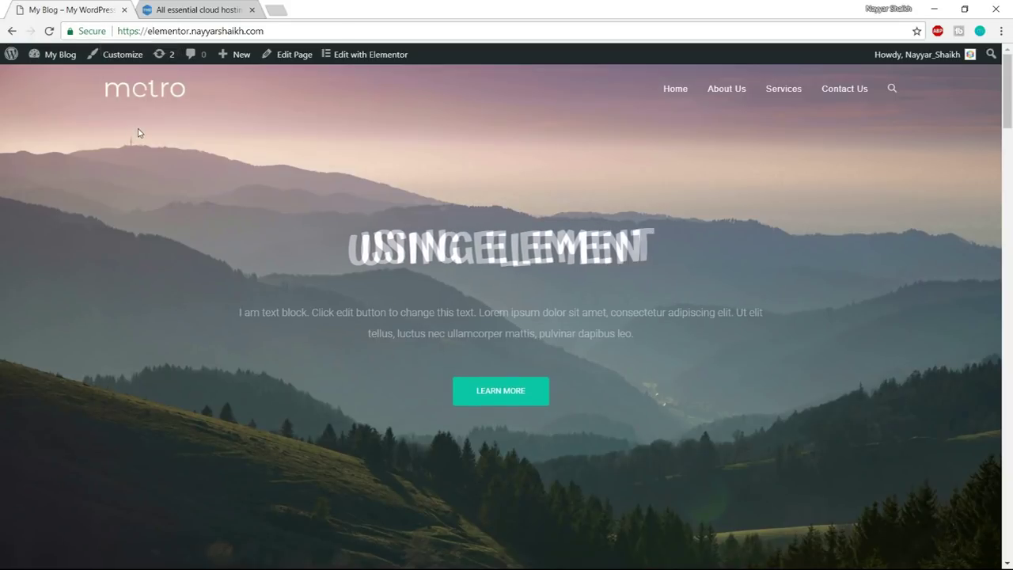
- Go back to the TMDHosting cloud hosting plans tab
click(190, 10)
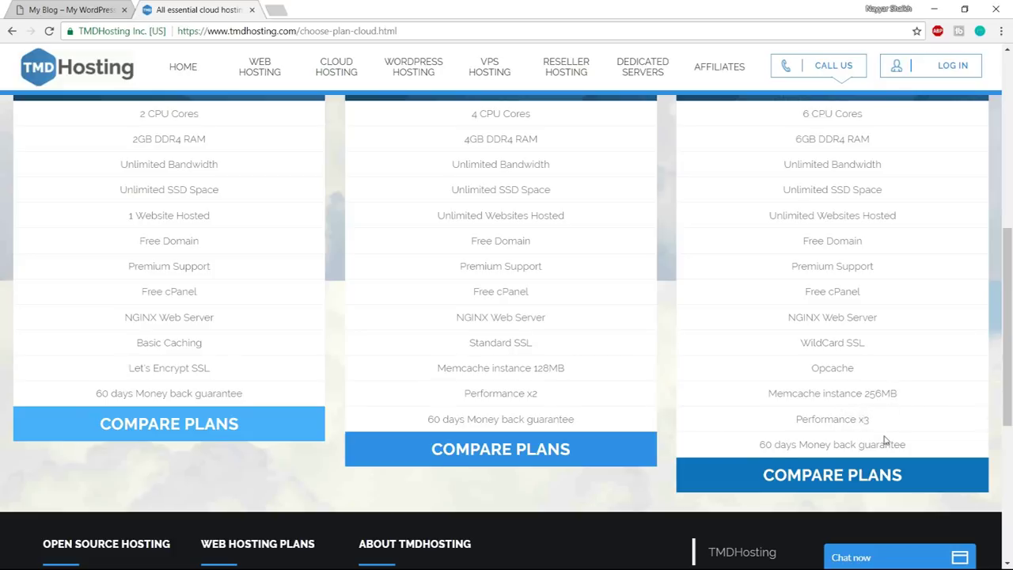
scroll(511, 387, up, 3)
scroll(558, 320, down, 3)
scroll(938, 447, up, 5)
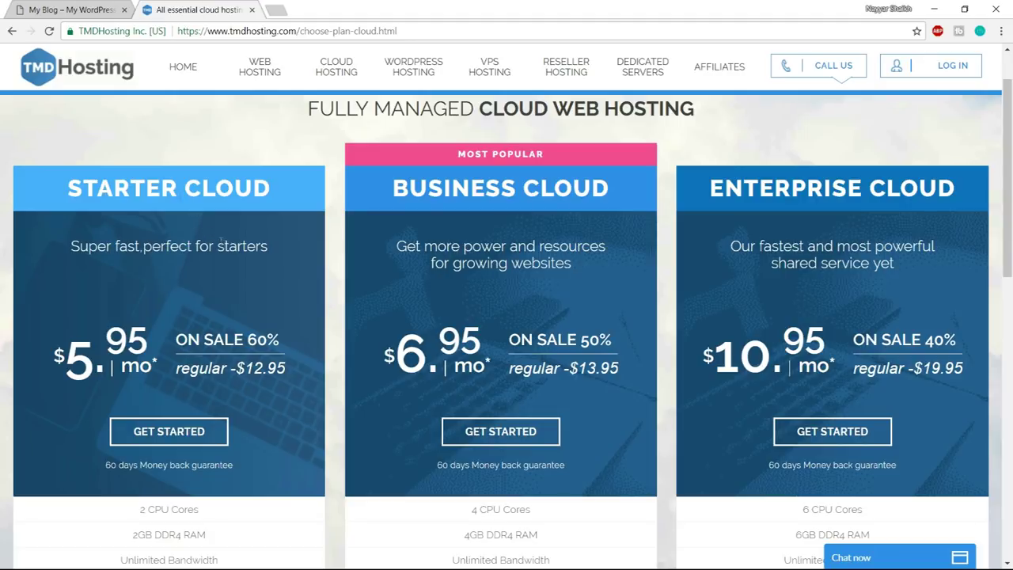
scroll(264, 340, down, 2)
scroll(269, 364, down, 2)
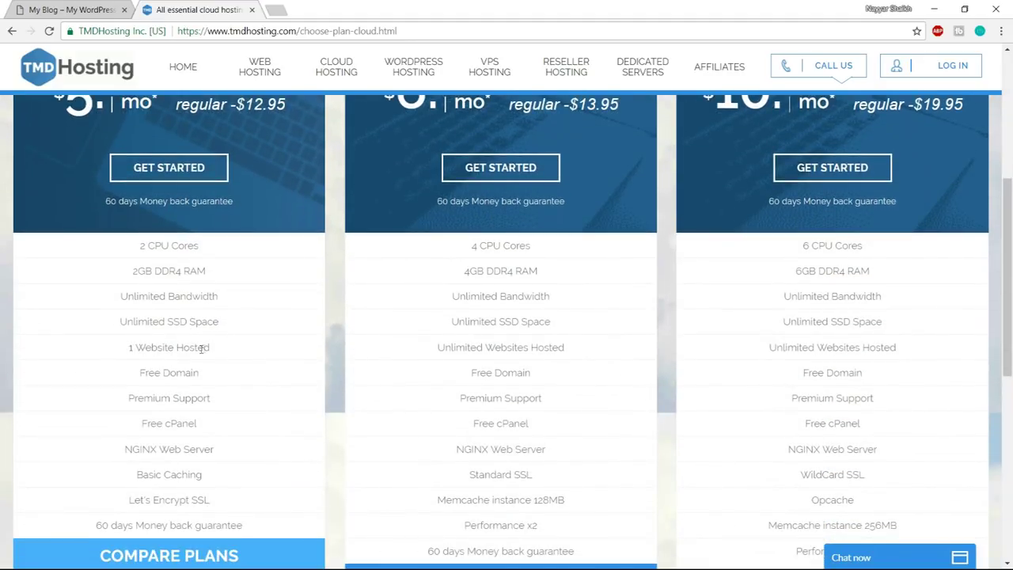
scroll(266, 392, up, 5)
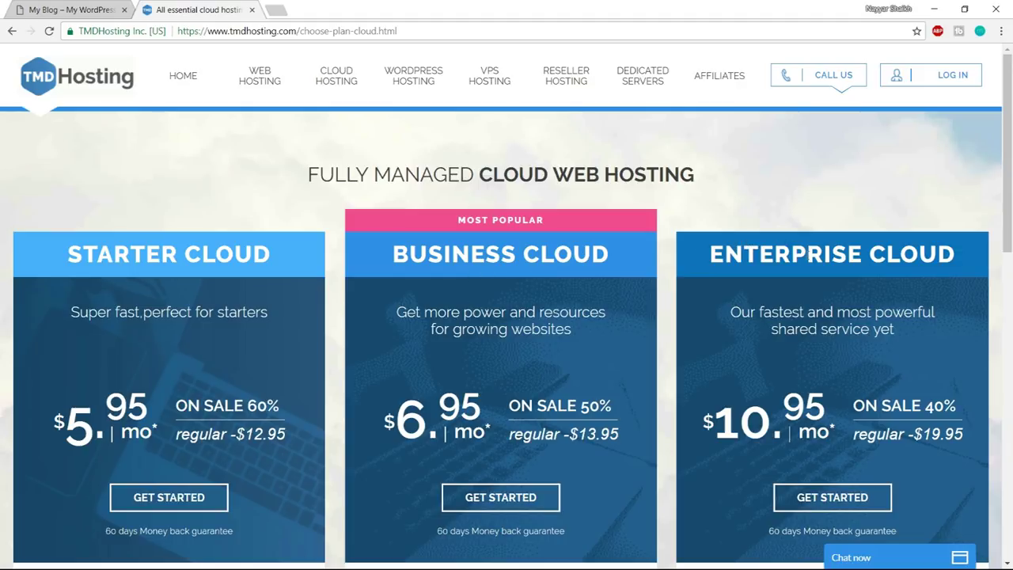
scroll(847, 313, down, 2)
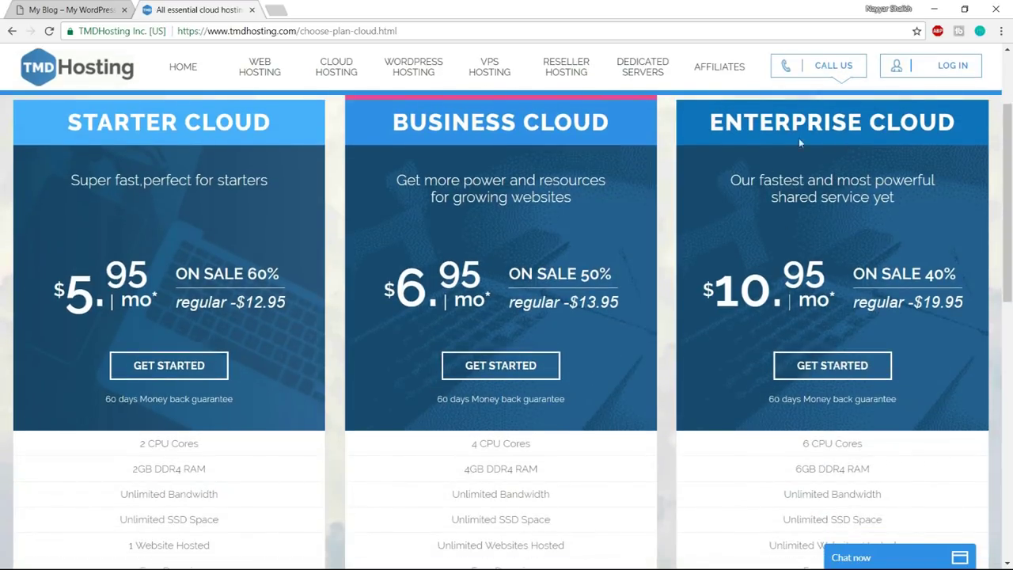
- Start an Enterprise Cloud order with a chosen .com domain name and confirm it's free
click(844, 378)
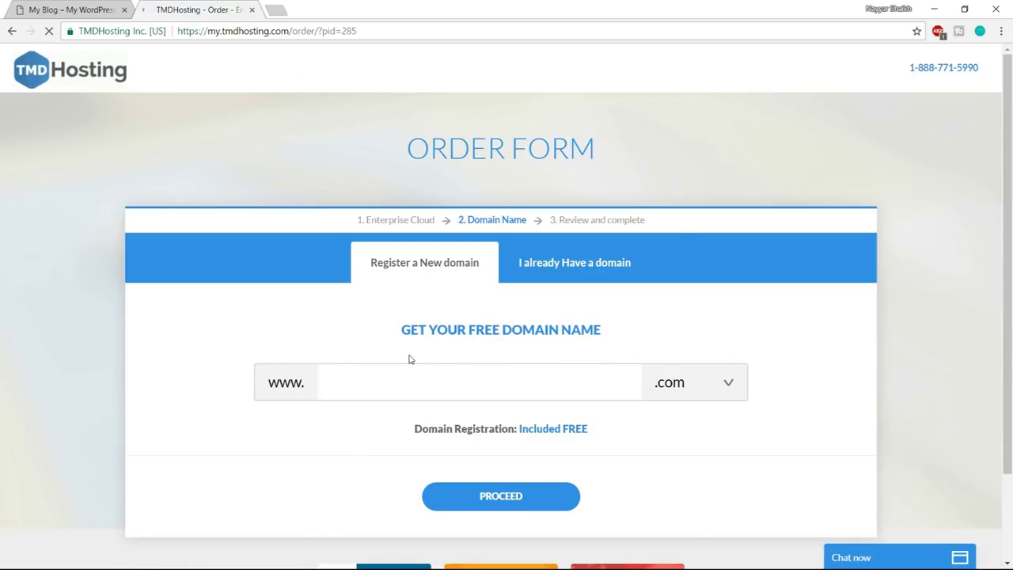
click(420, 384)
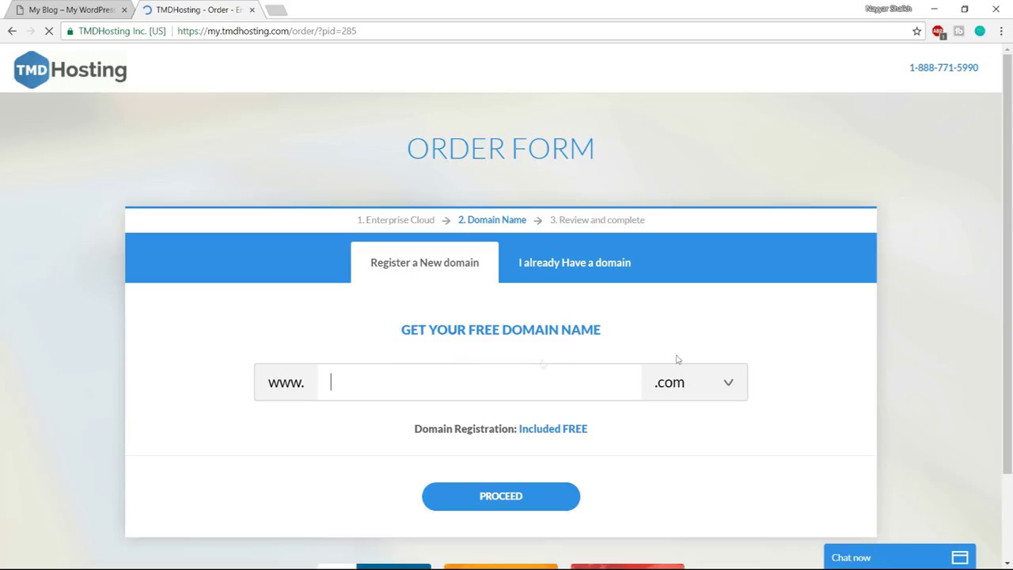
text(nayyarshaikh1)
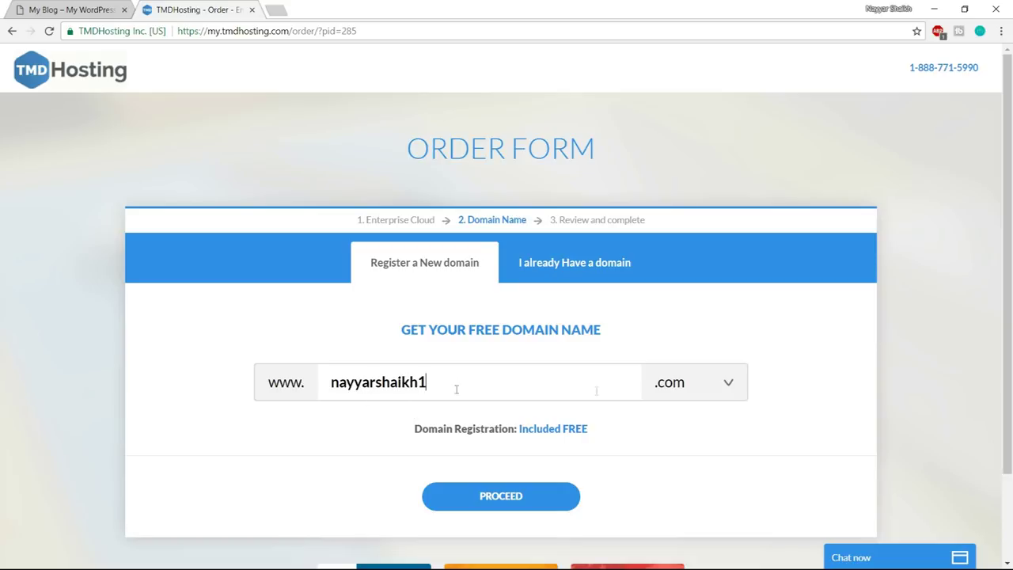
click(685, 387)
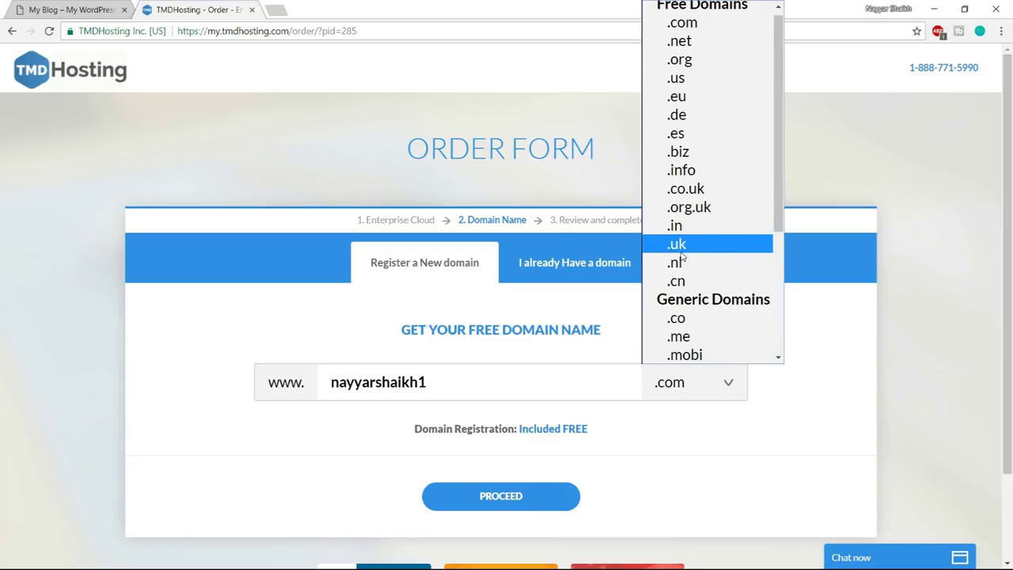
click(712, 23)
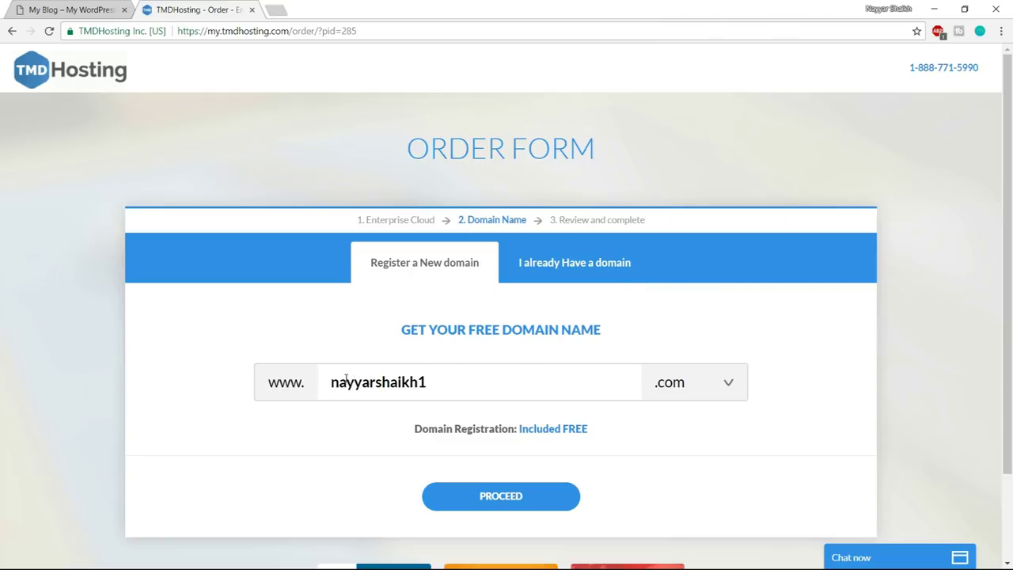
click(518, 496)
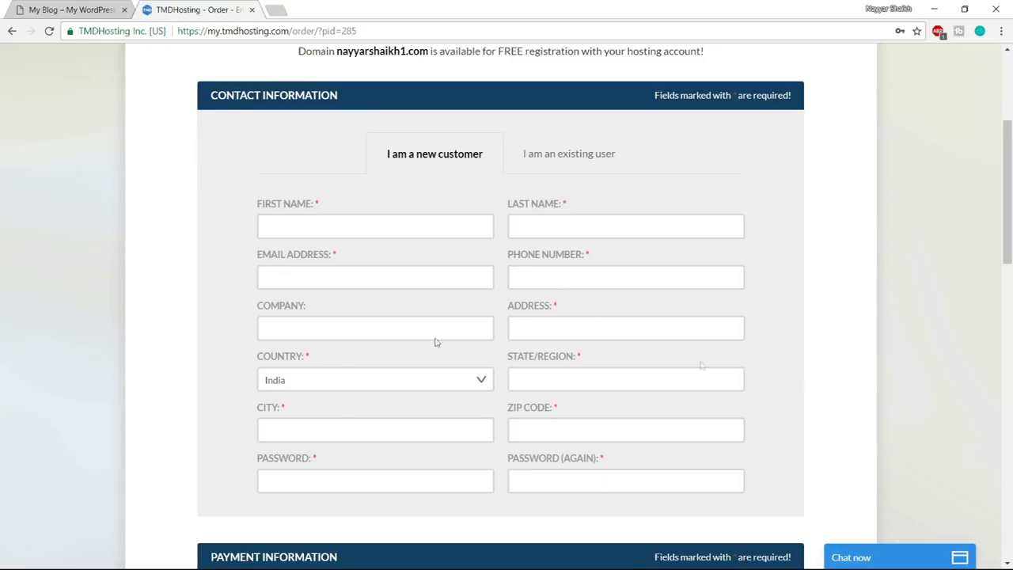
- Check the accepted card types, then choose PayPal as the payment method
scroll(729, 382, down, 5)
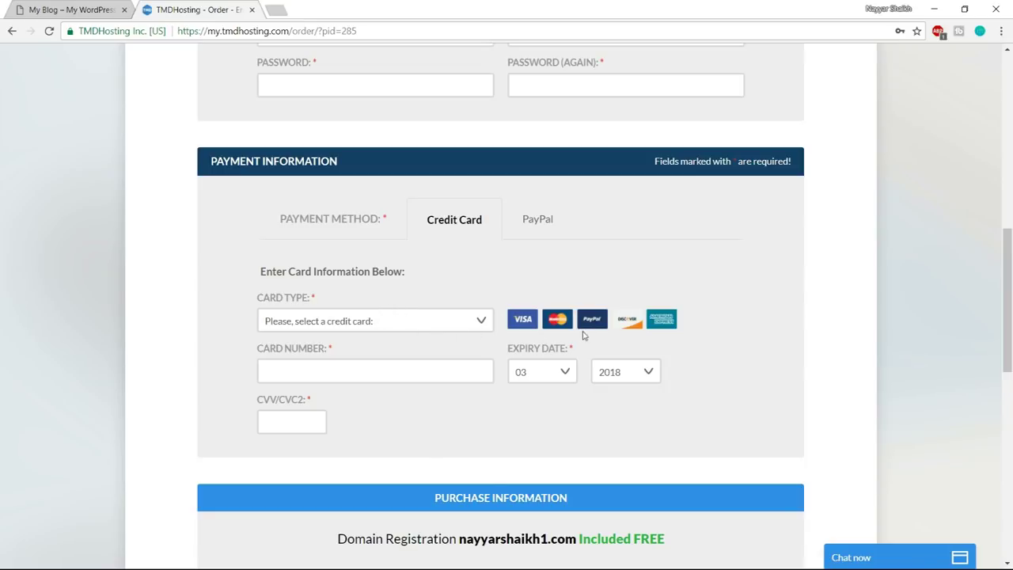
click(436, 322)
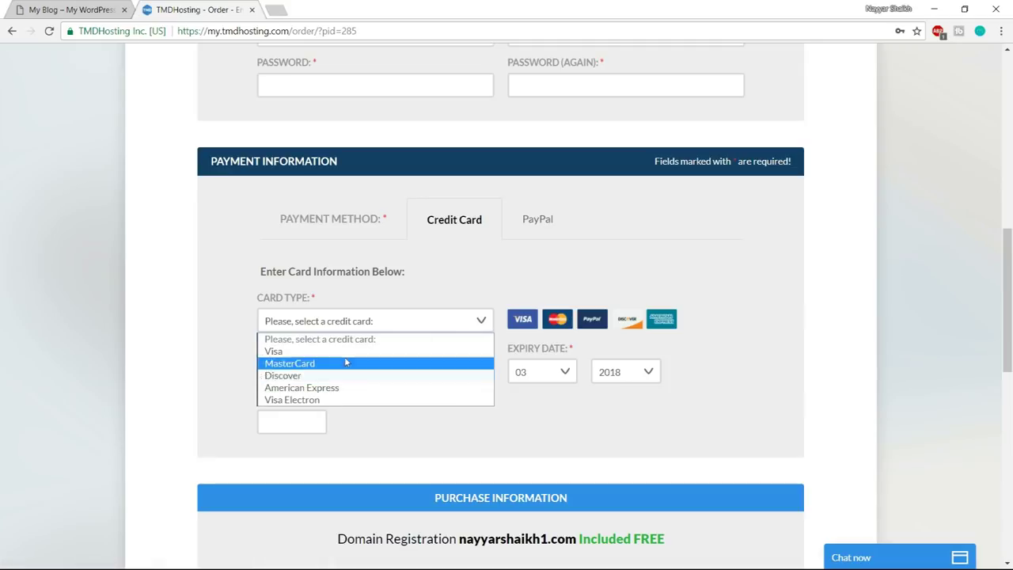
click(468, 287)
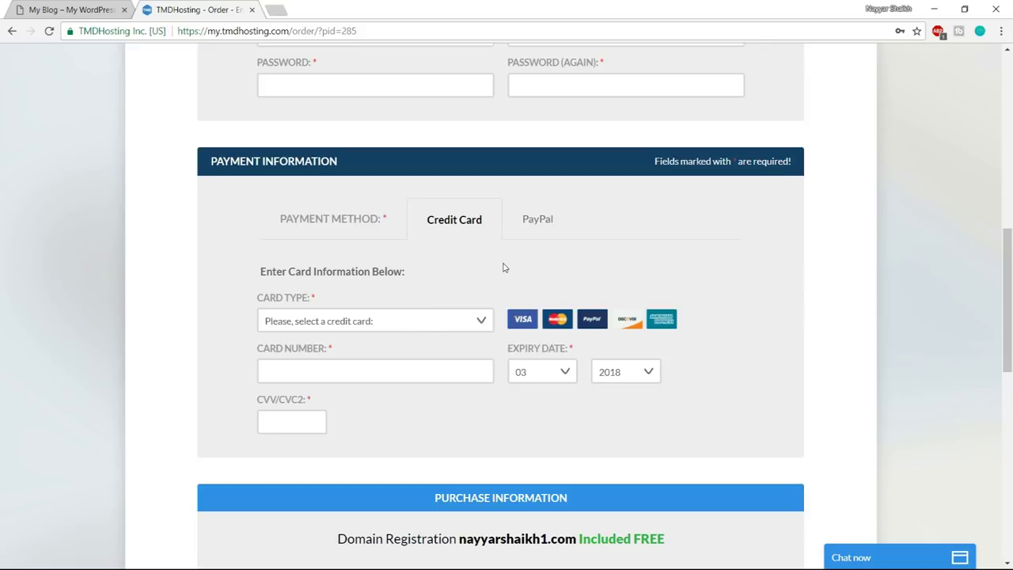
click(476, 317)
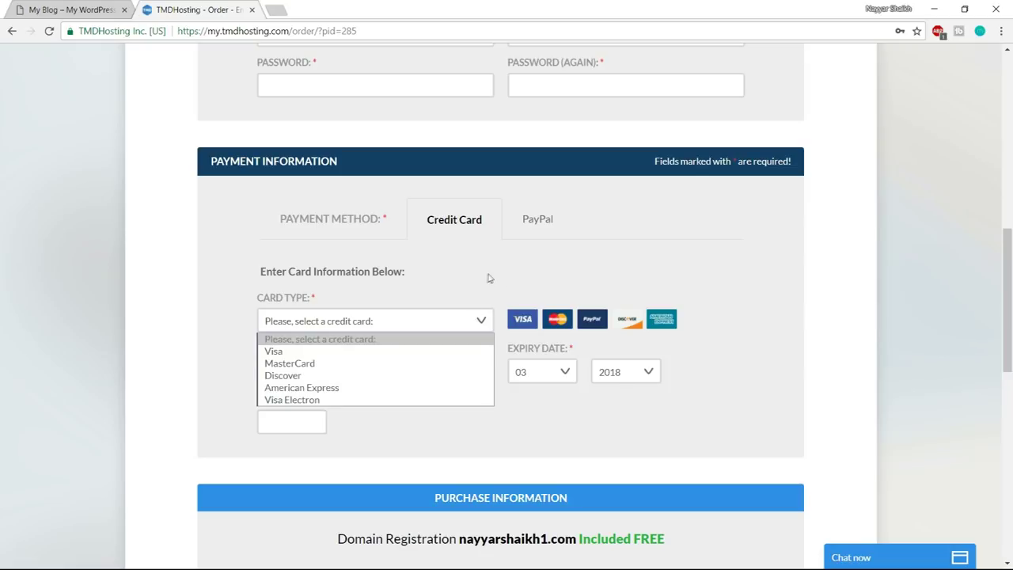
click(486, 278)
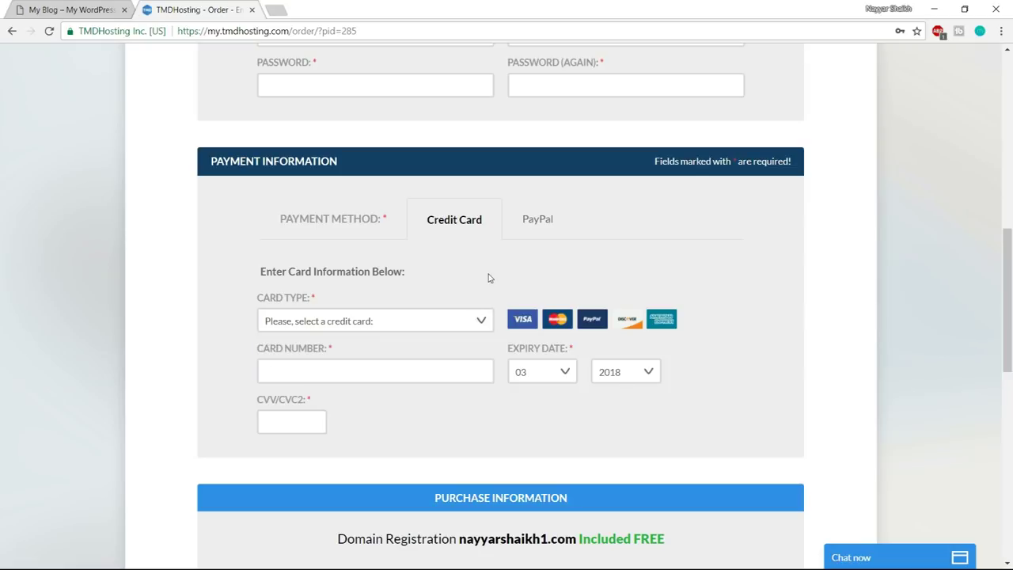
click(430, 319)
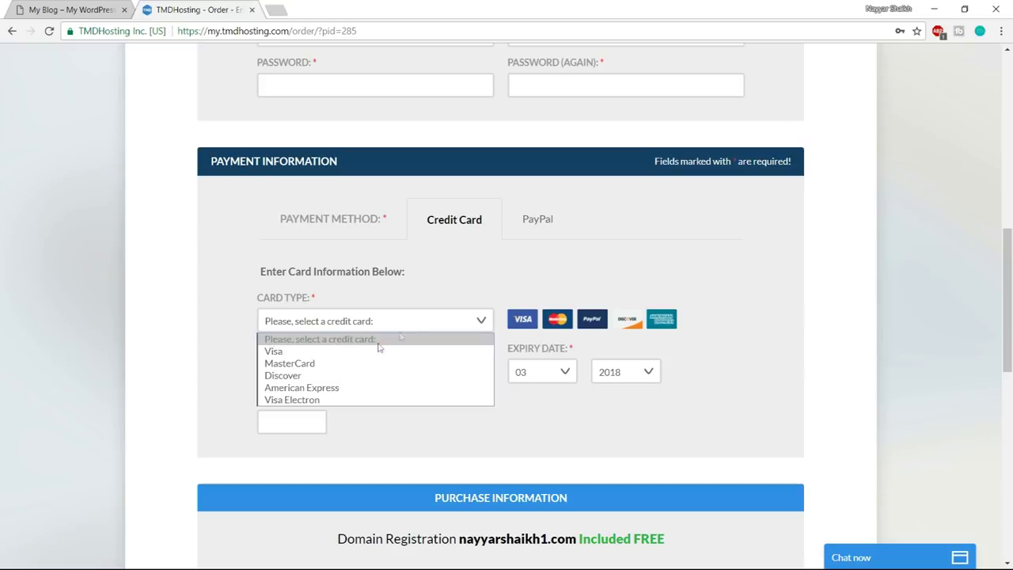
click(411, 305)
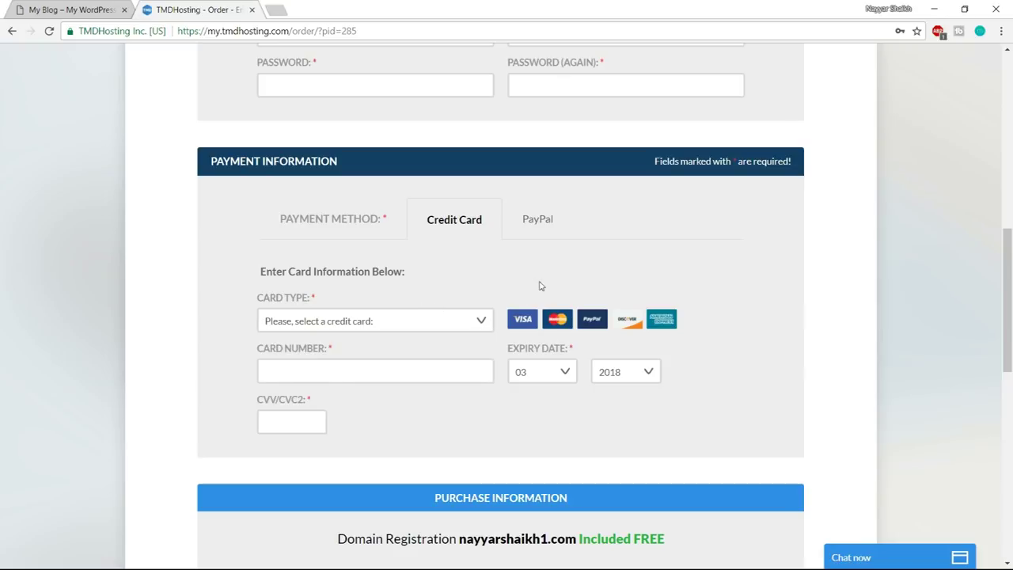
click(542, 224)
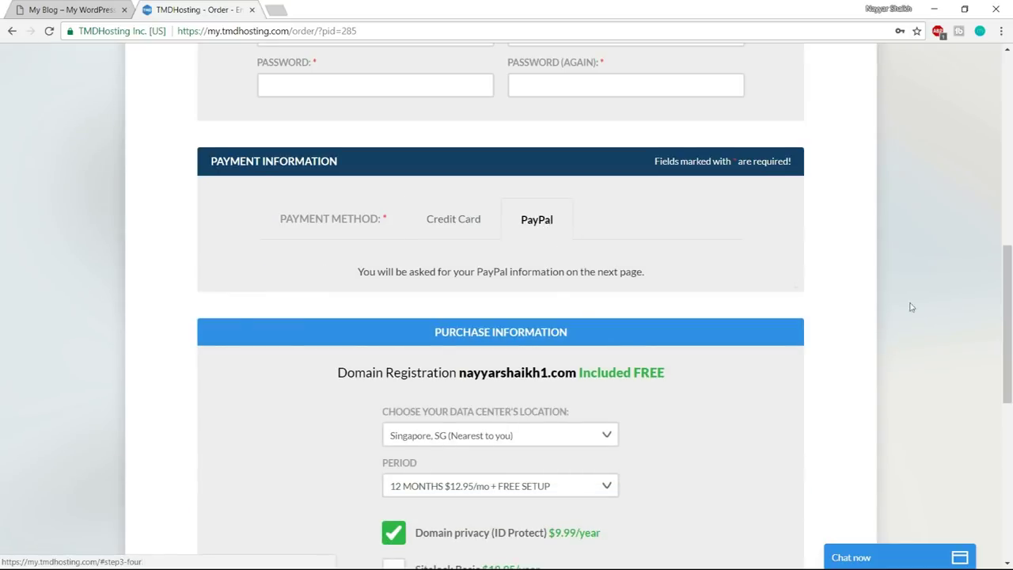
scroll(910, 307, down, 3)
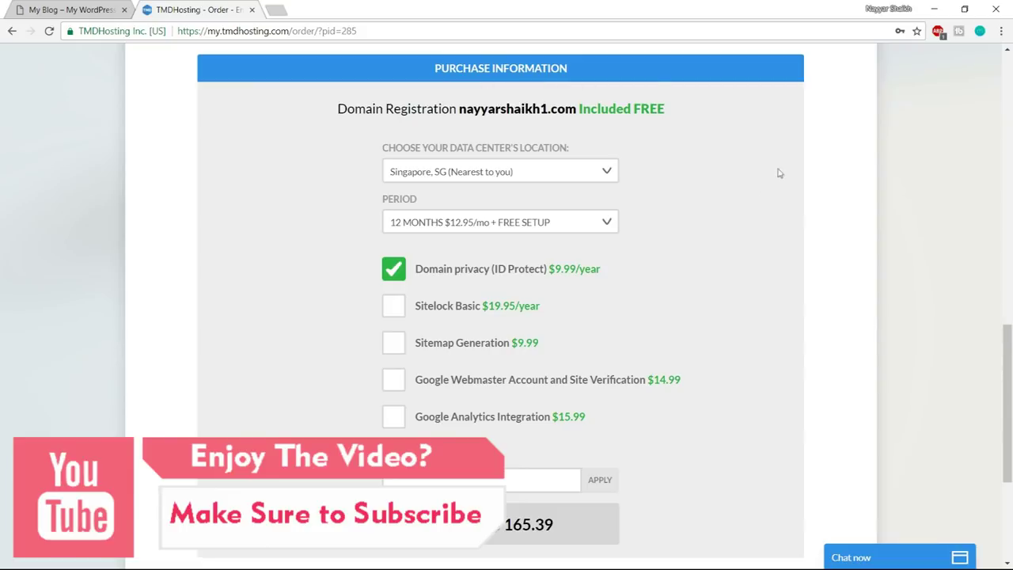
click(556, 178)
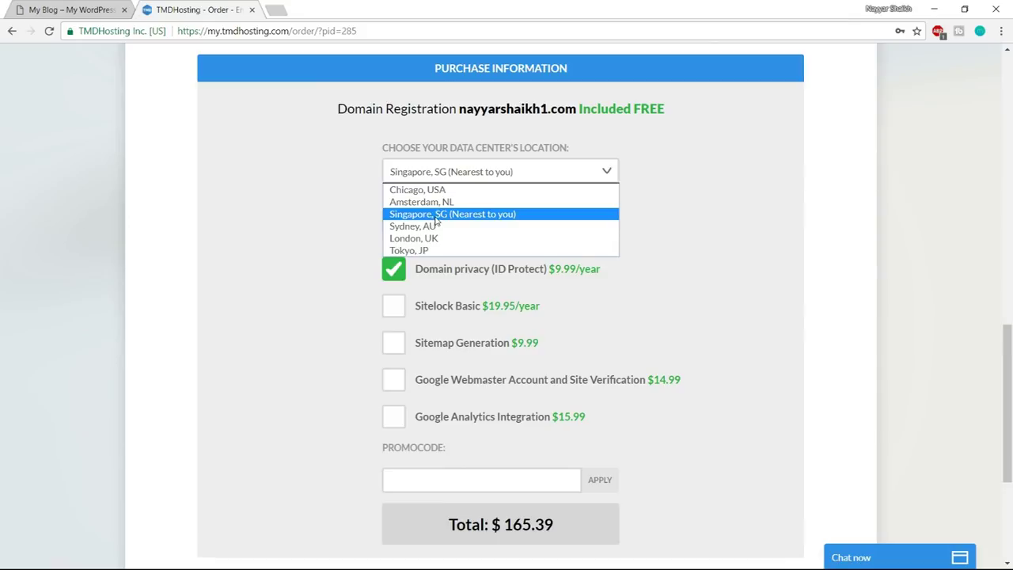
click(435, 215)
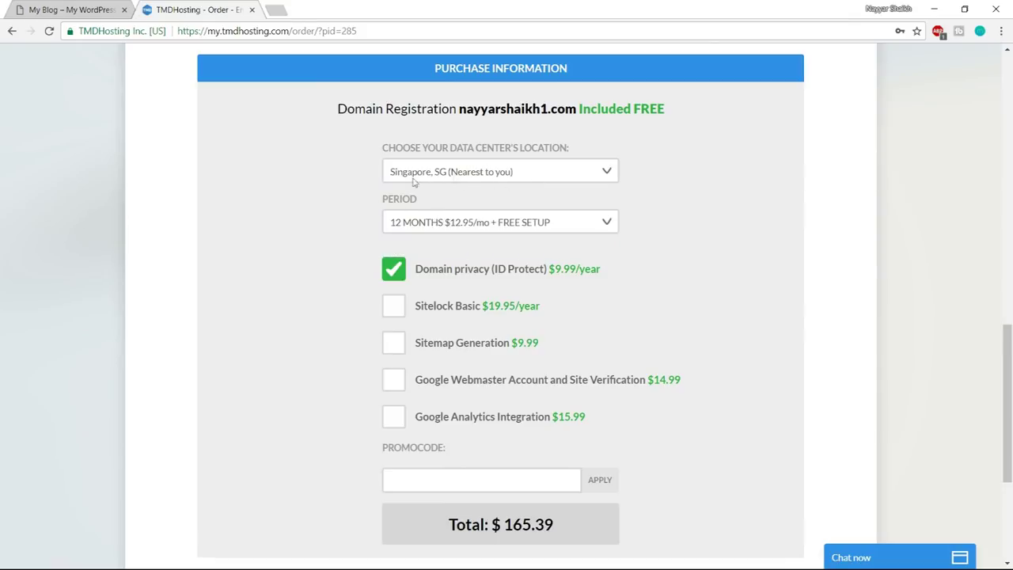
click(464, 230)
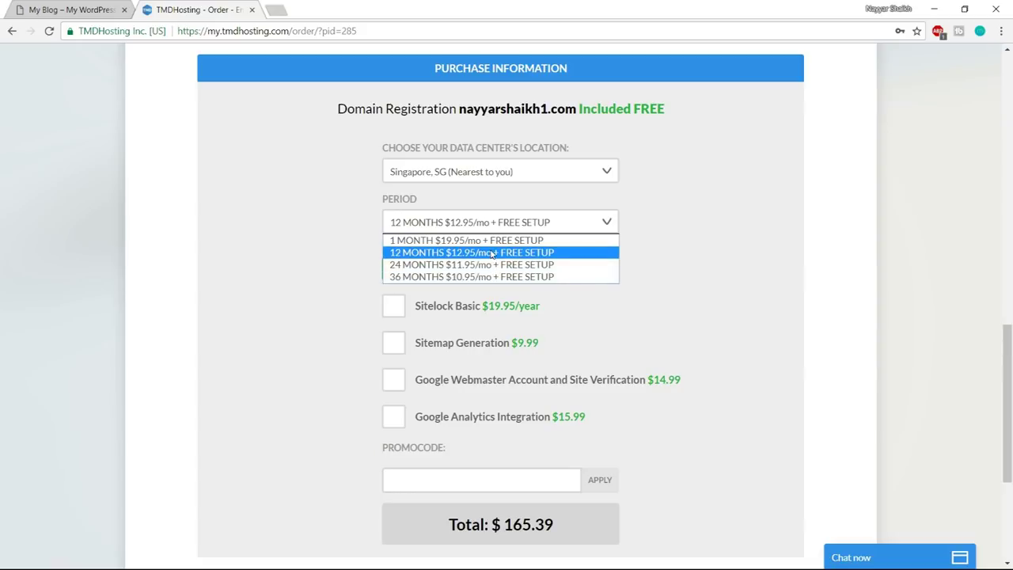
click(491, 253)
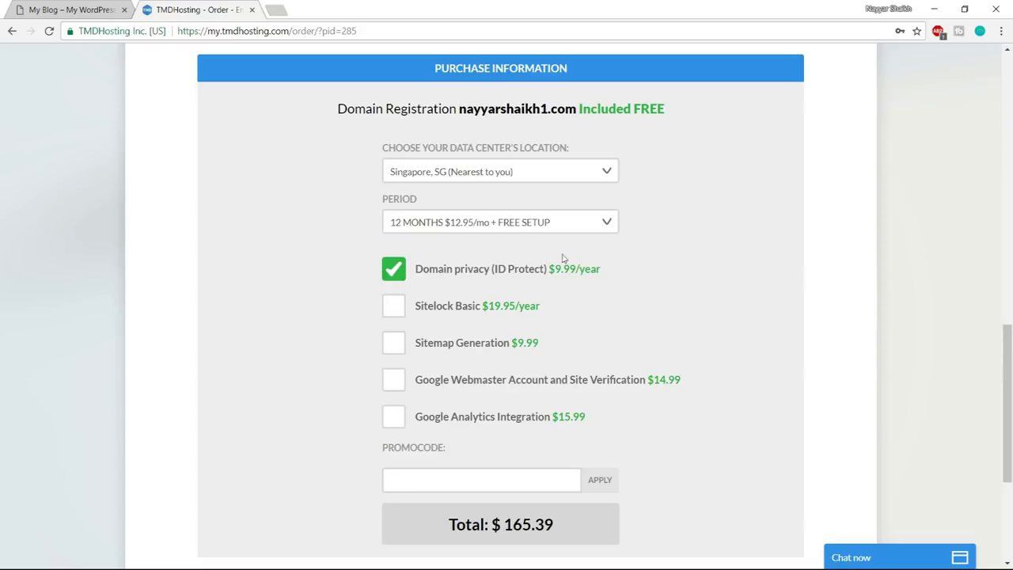
scroll(699, 258, down, 1)
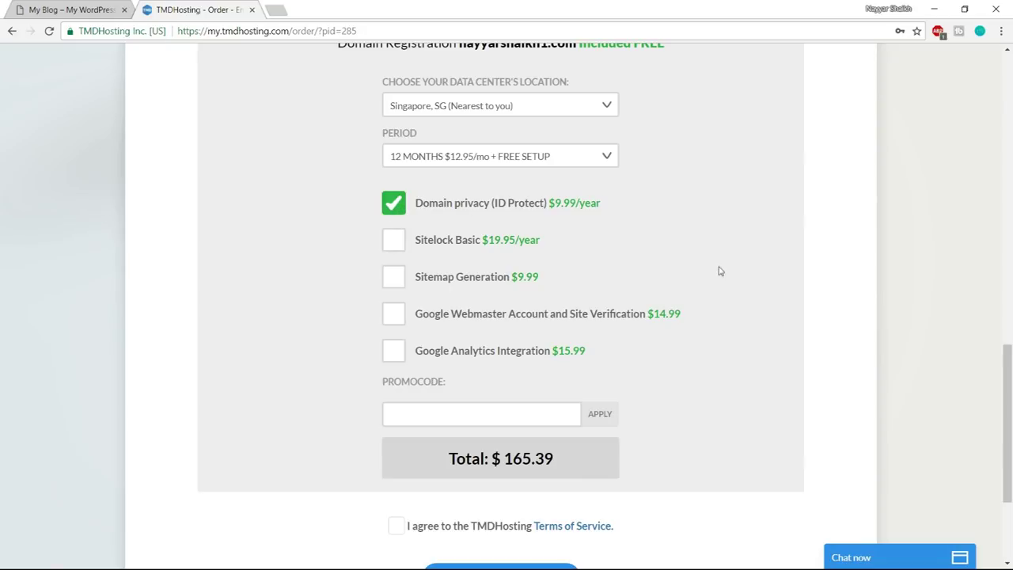
scroll(719, 269, up, 2)
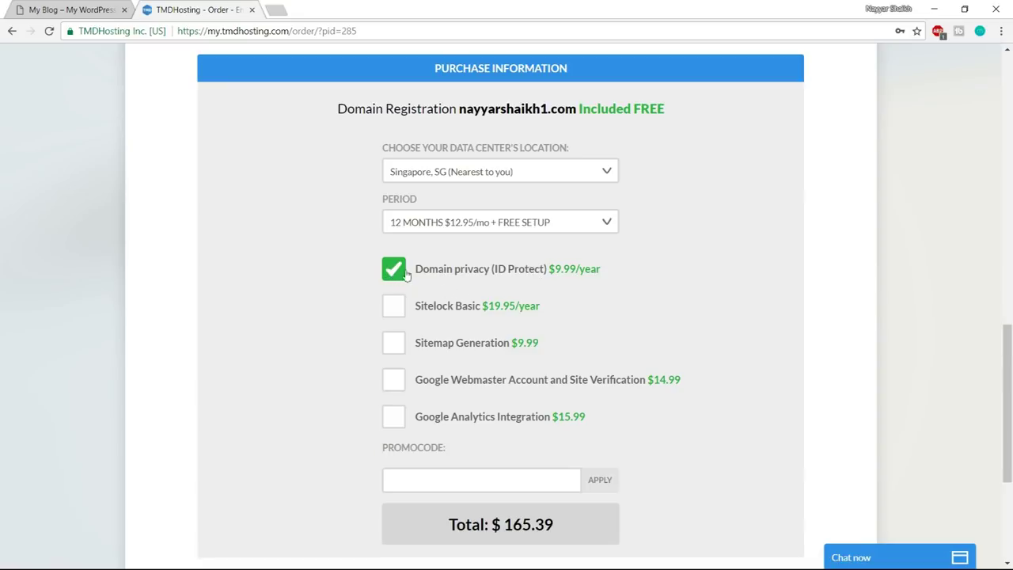
scroll(801, 268, down, 3)
- Apply the 7% promo code for a $154.51 total and accept the Terms of Service
click(459, 281)
scroll(765, 251, down, 1)
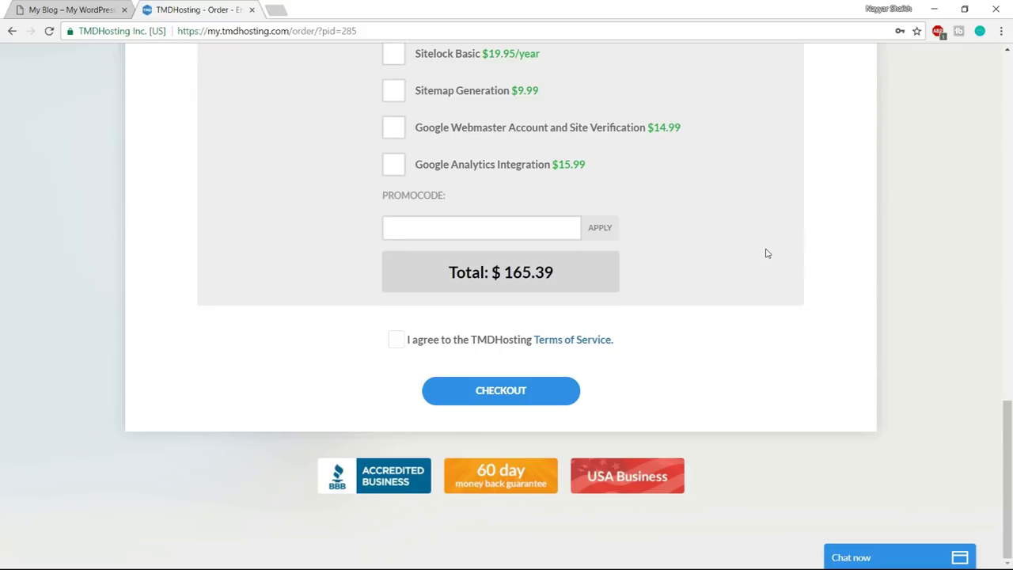
text(NAYYAR7)
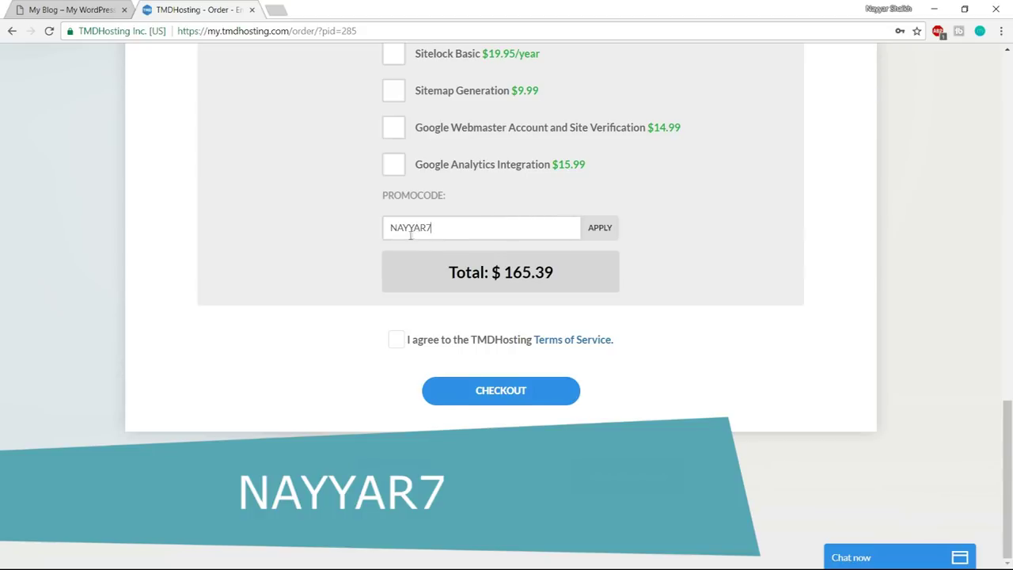
click(602, 235)
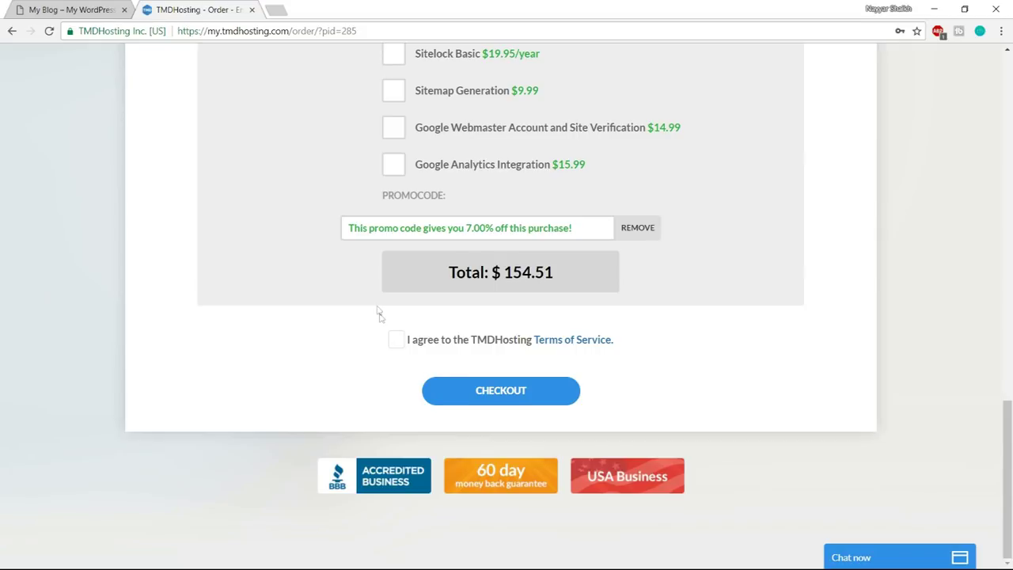
click(397, 342)
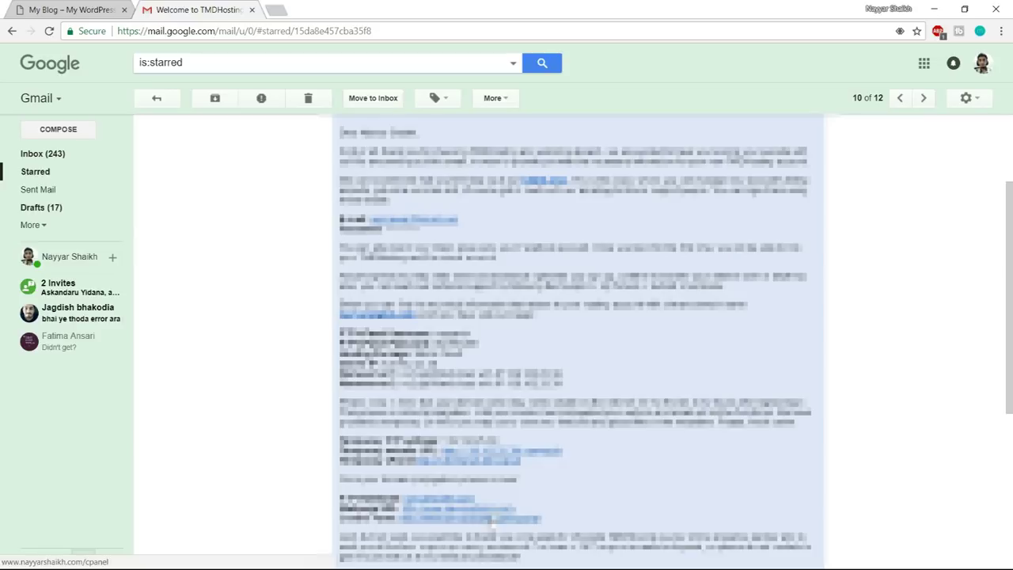
right_click(490, 522)
- Sign into cPanel in a new tab and open Softaculous's WordPress 4.9.4 installer
click(543, 413)
click(316, 9)
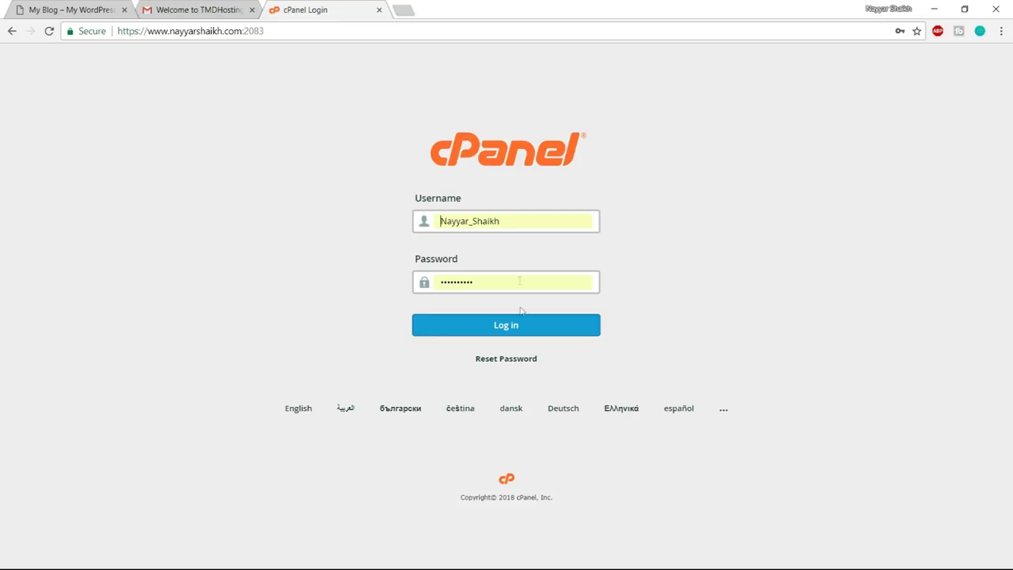
click(523, 331)
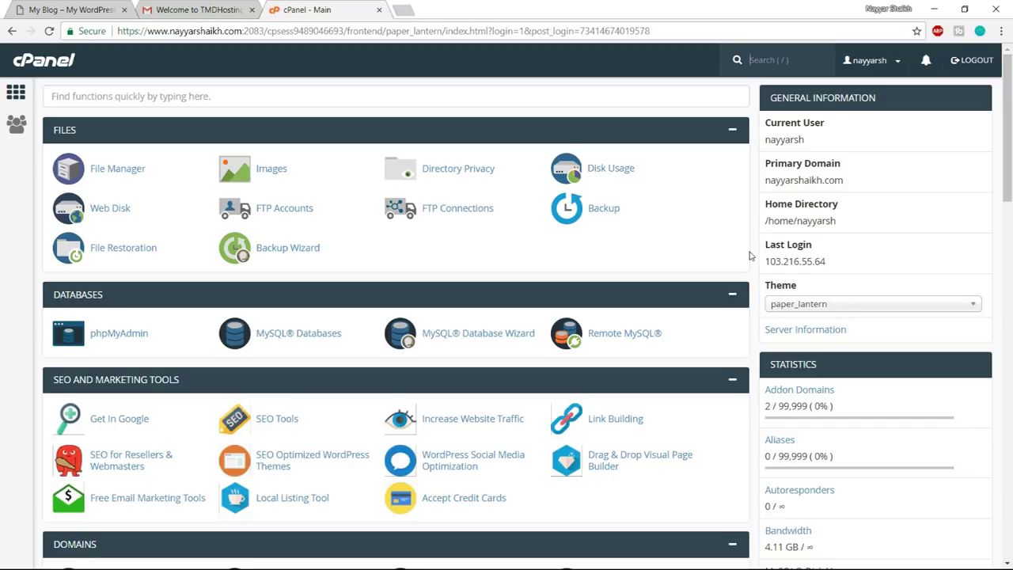
scroll(750, 255, down, 20)
scroll(750, 255, down, 2)
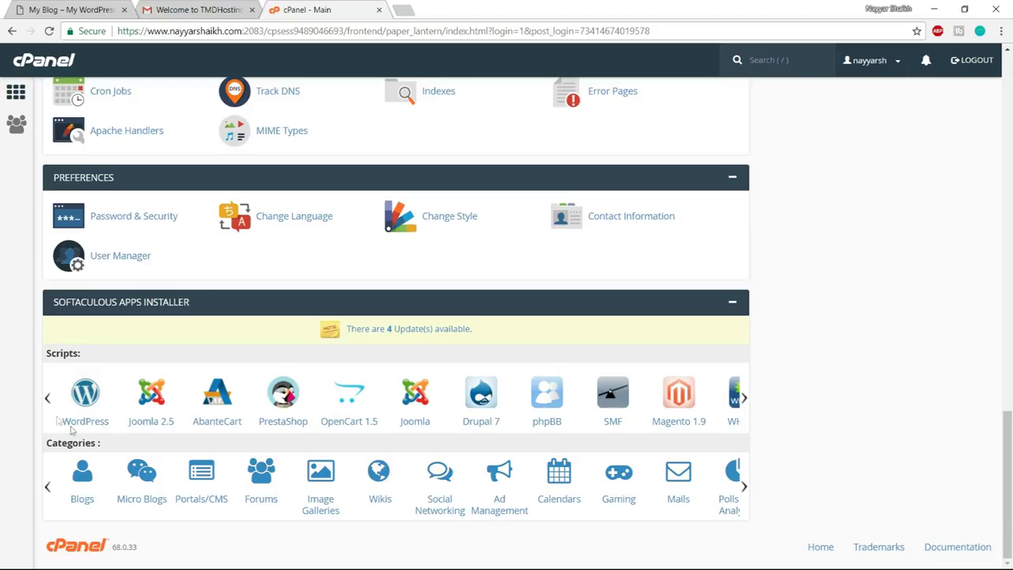
click(91, 393)
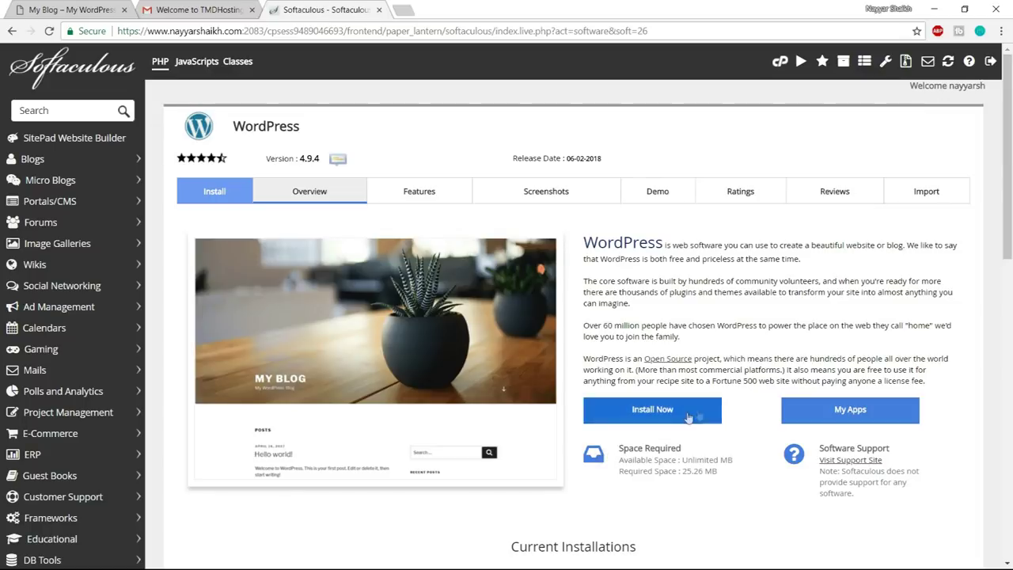
click(679, 415)
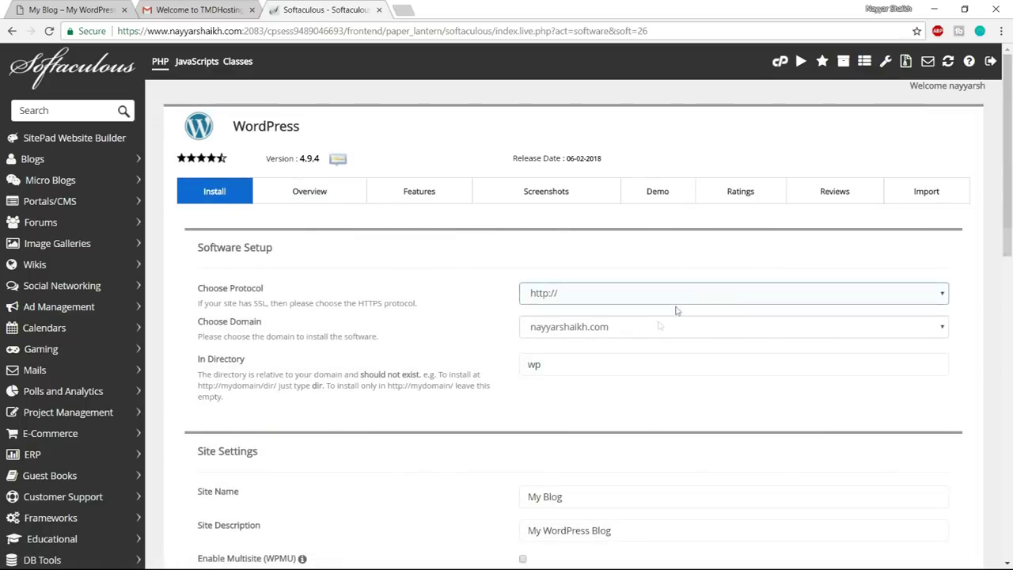
click(543, 335)
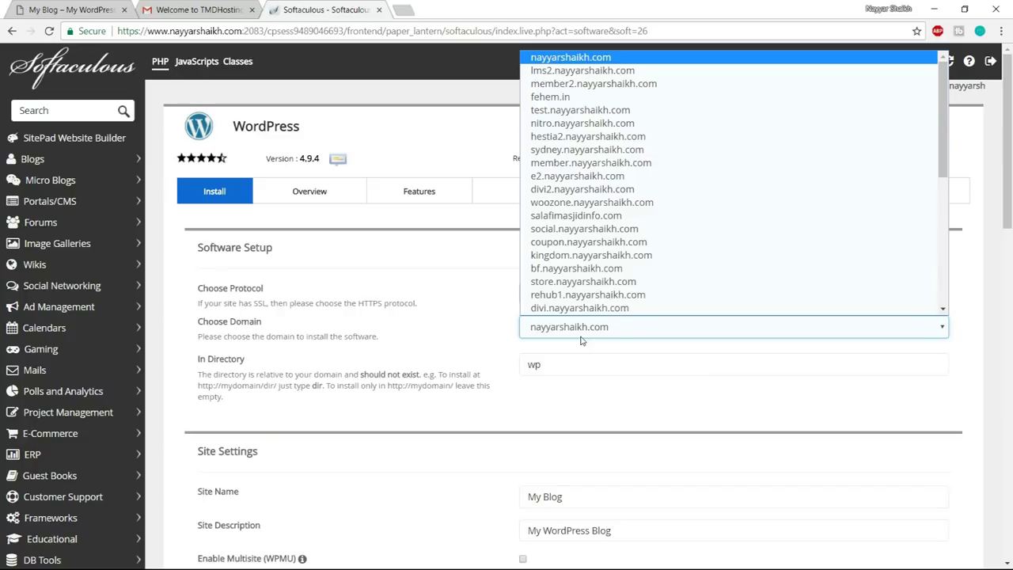
key(e)
key(Return)
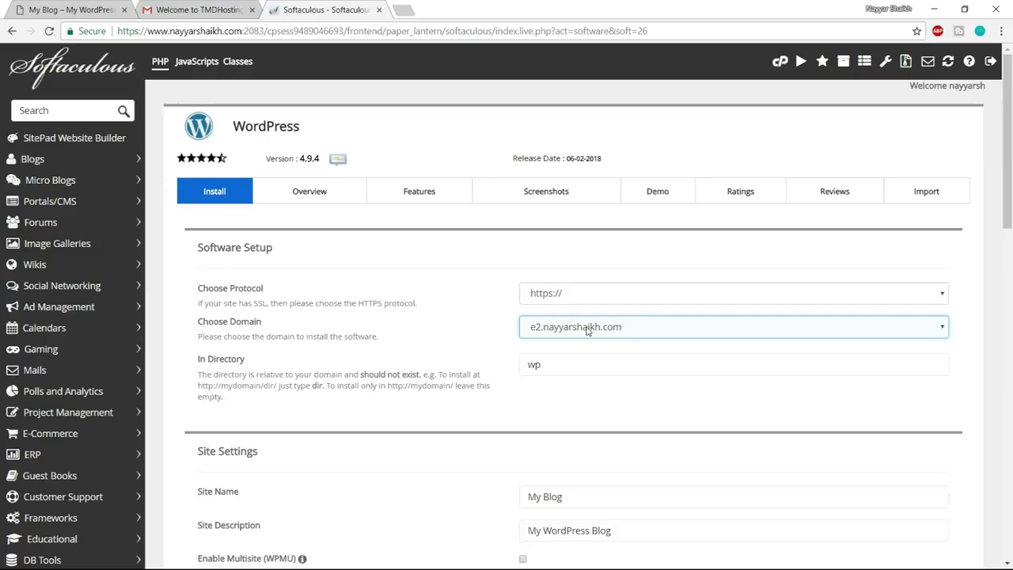
click(580, 294)
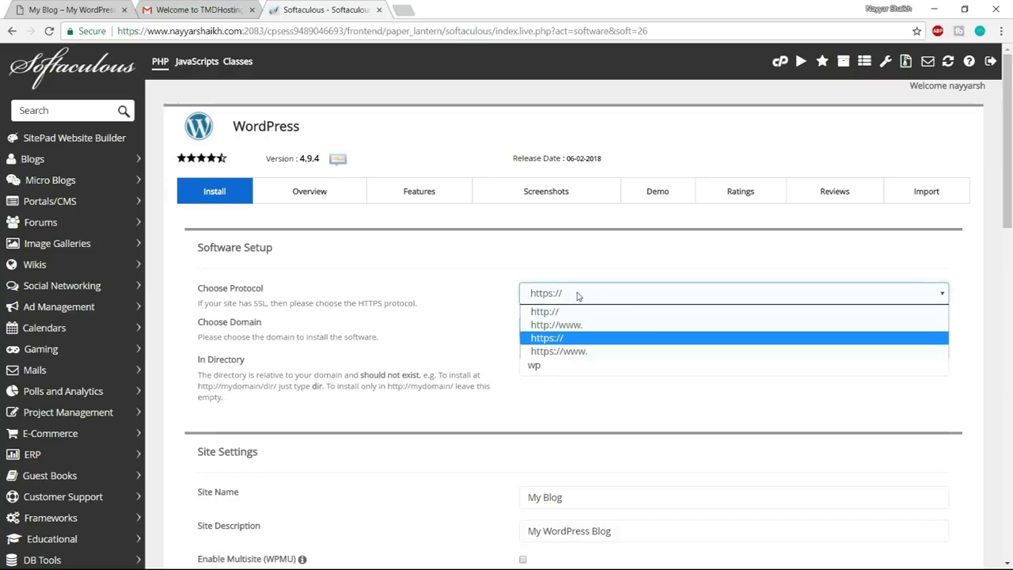
click(567, 354)
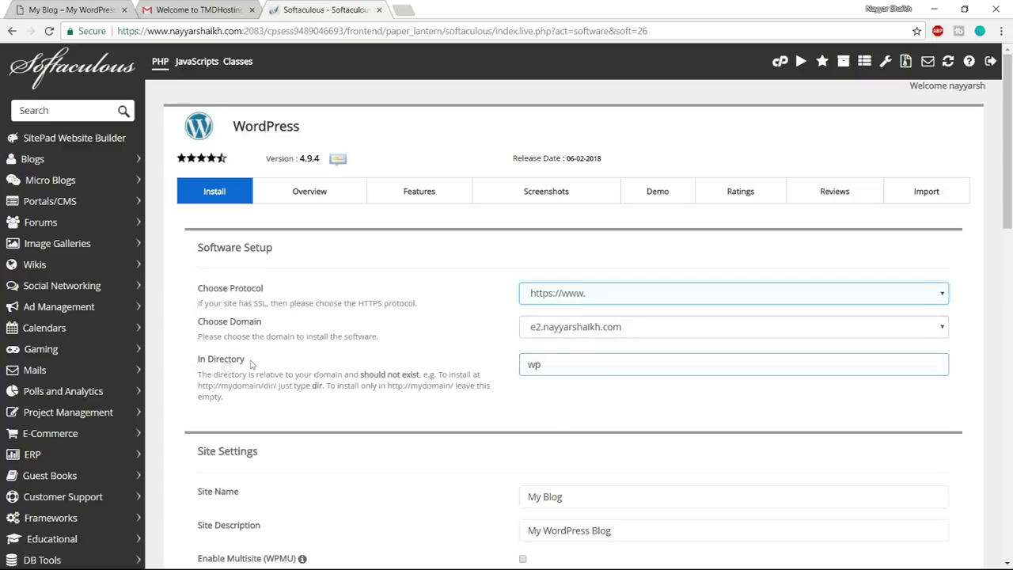
click(595, 368)
double_click(557, 373)
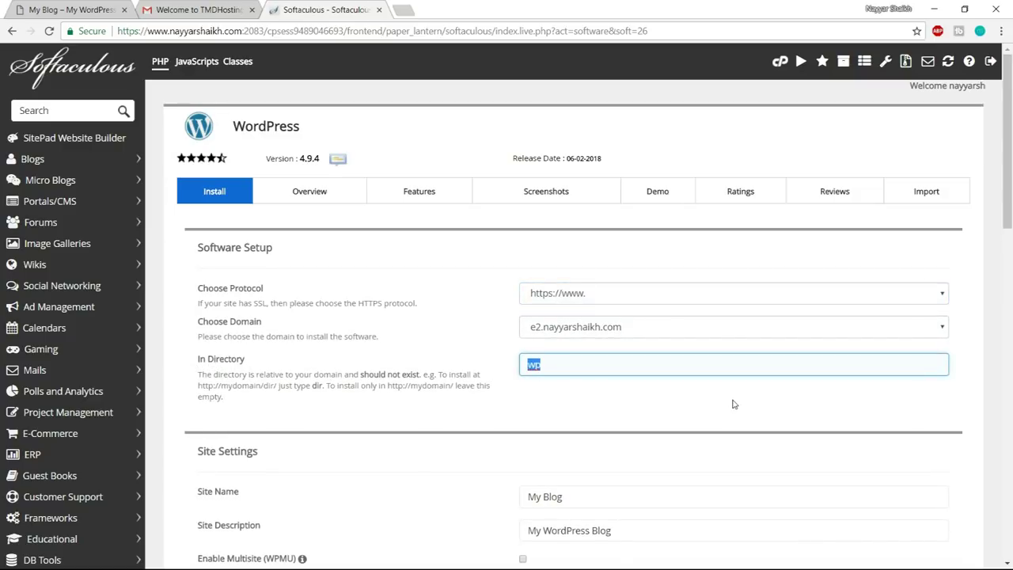
- Clear the 'wp' install directory so WordPress installs at the subdomain root
key(BackSpace)
scroll(847, 438, down, 3)
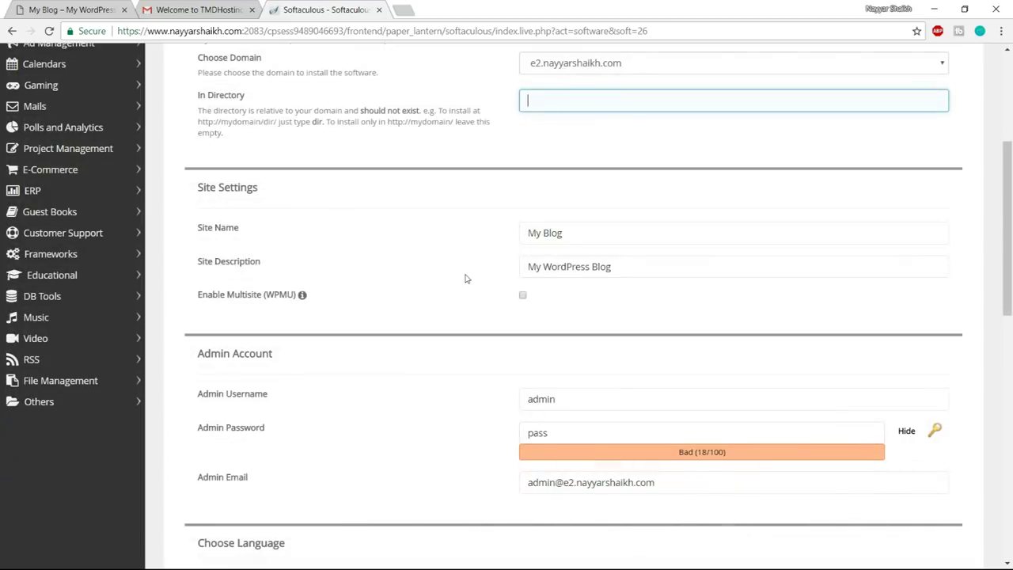
drag(594, 231, 478, 233)
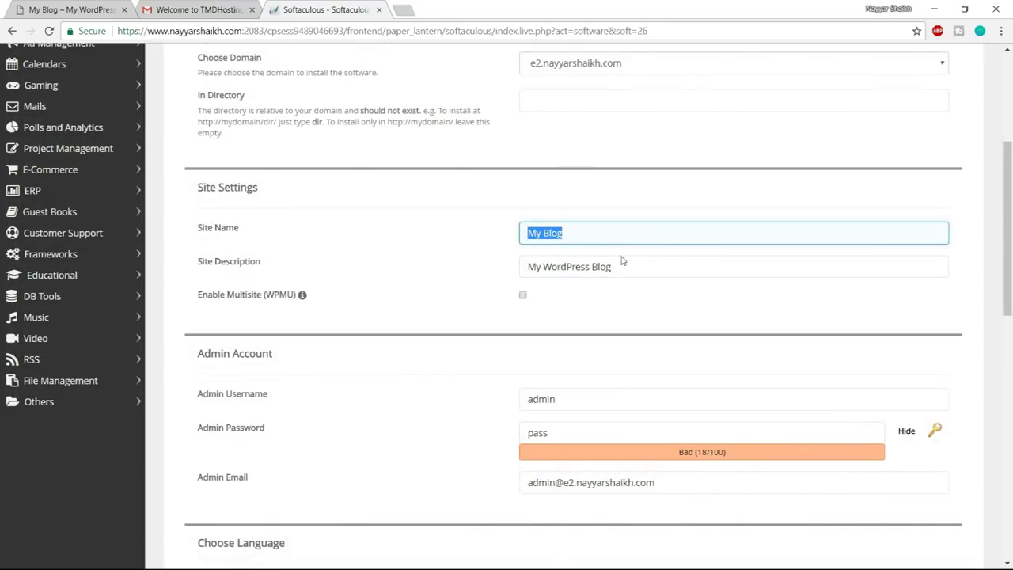
drag(647, 267, 474, 271)
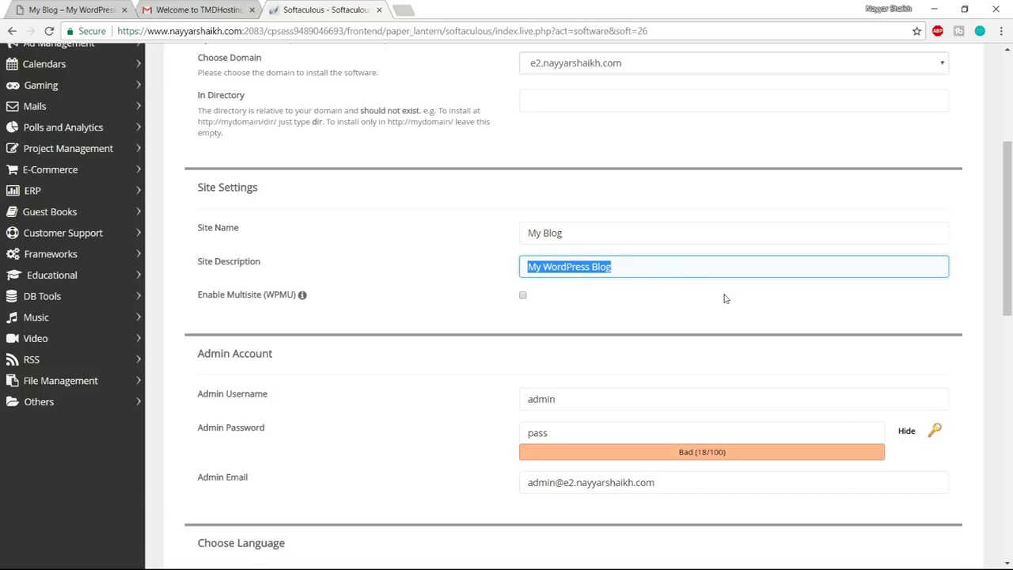
scroll(724, 296, down, 2)
- Replace the default admin username with a custom one
click(554, 267)
drag(554, 267, 482, 273)
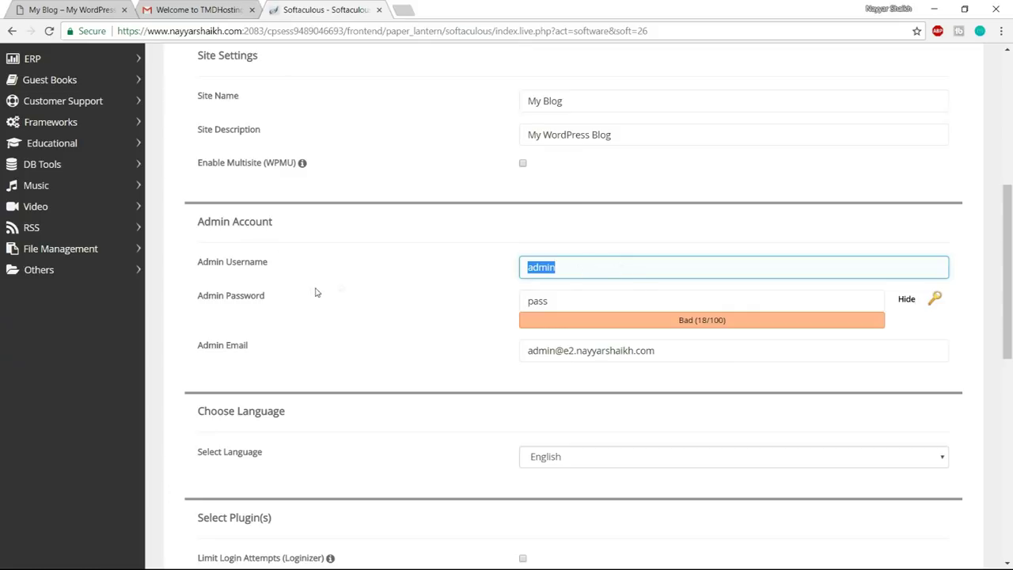
text(N)
click(592, 285)
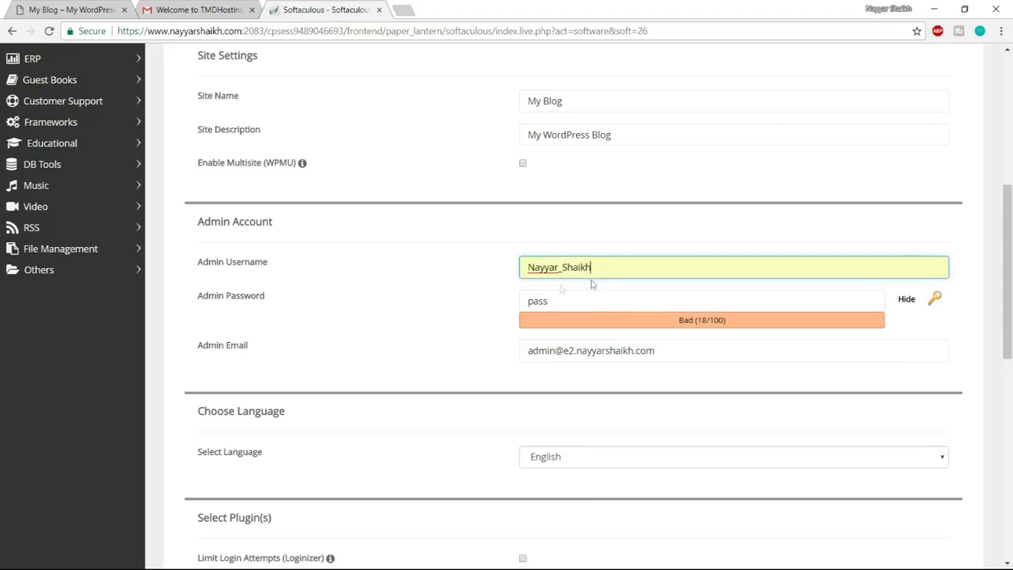
- Hide the admin password and lengthen it with extra characters
click(574, 303)
double_click(574, 303)
click(907, 302)
click(660, 298)
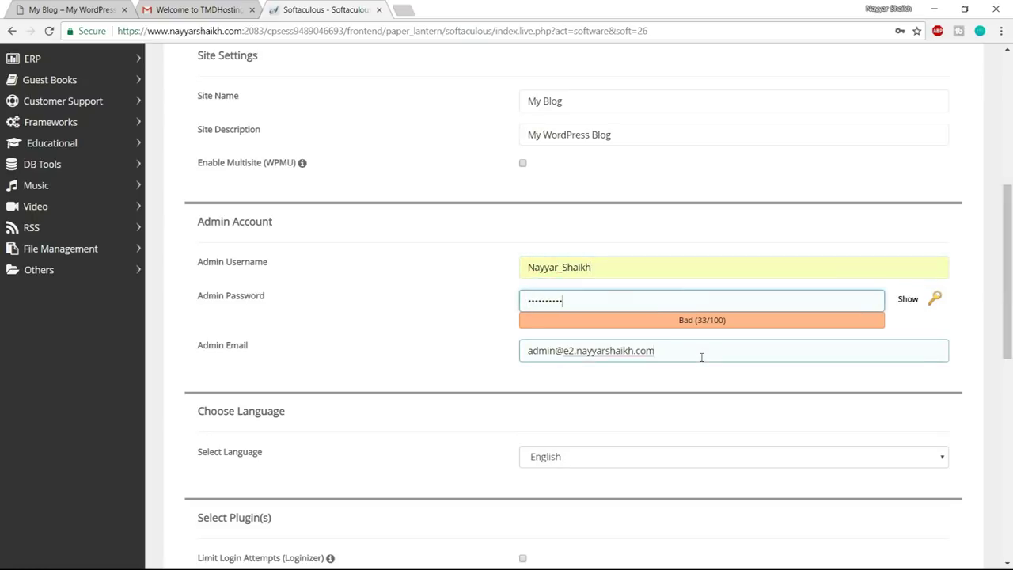
- Replace the admin e-mail with the owner's own address from the autofill suggestion
drag(701, 356, 519, 353)
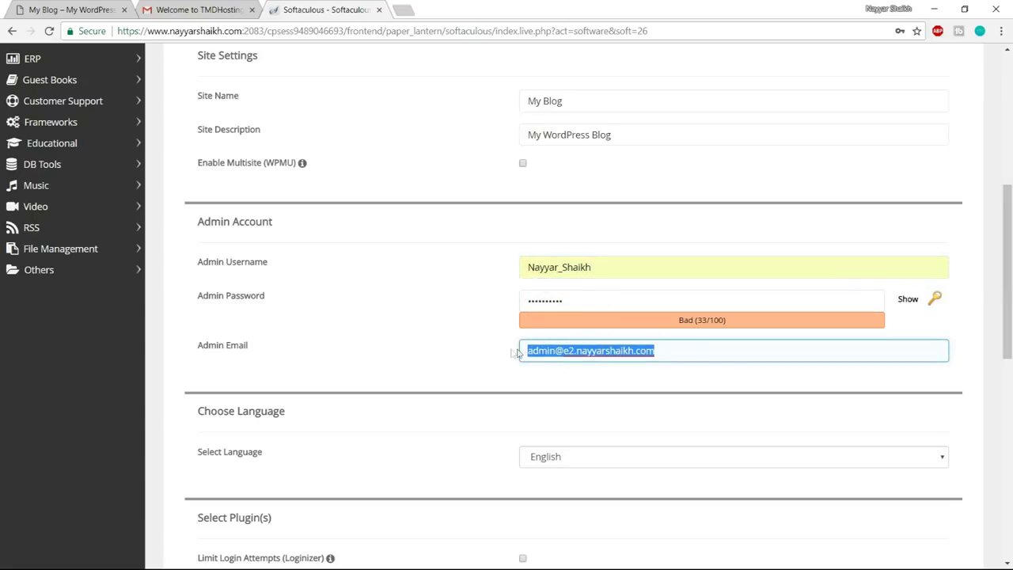
text(r)
click(590, 369)
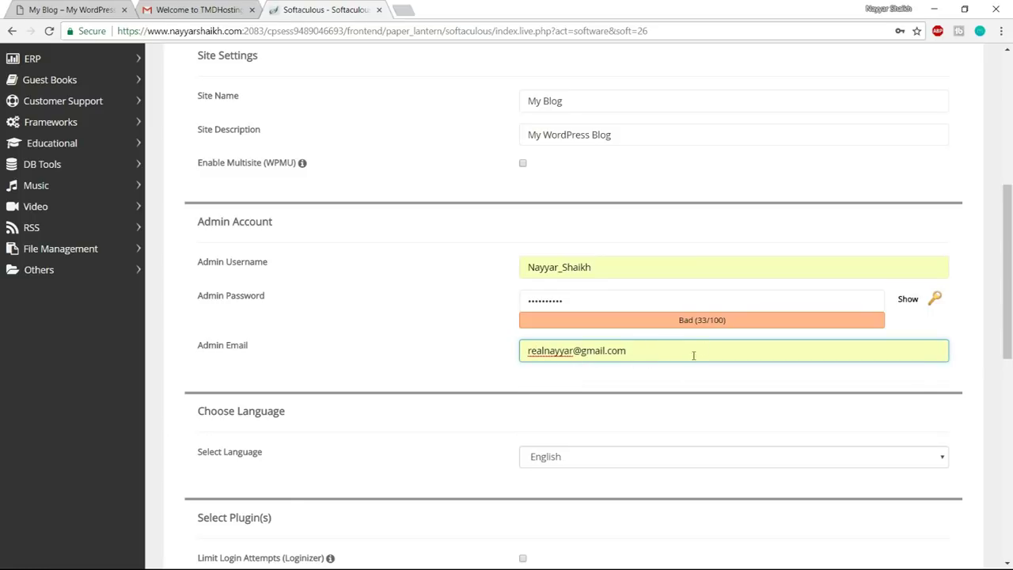
scroll(723, 411, down, 10)
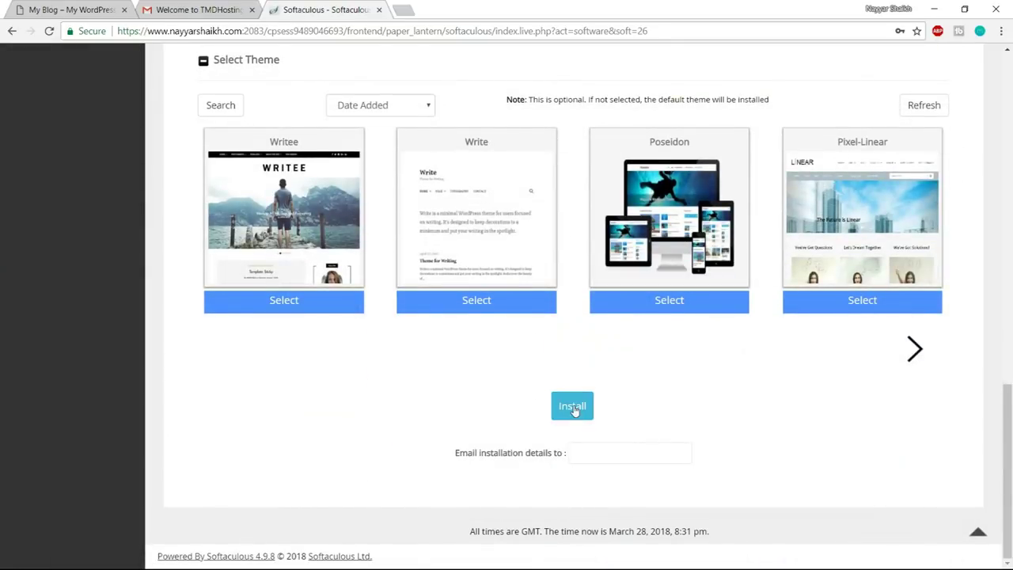
- Install WordPress, open the new site's Administrative URL, and close the TMDHosting tab
click(574, 409)
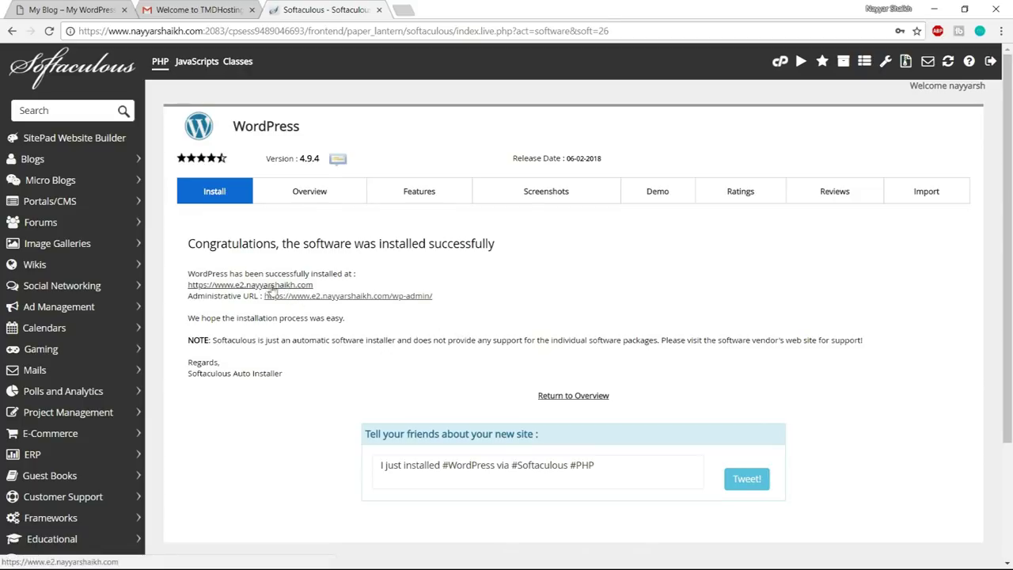
click(358, 300)
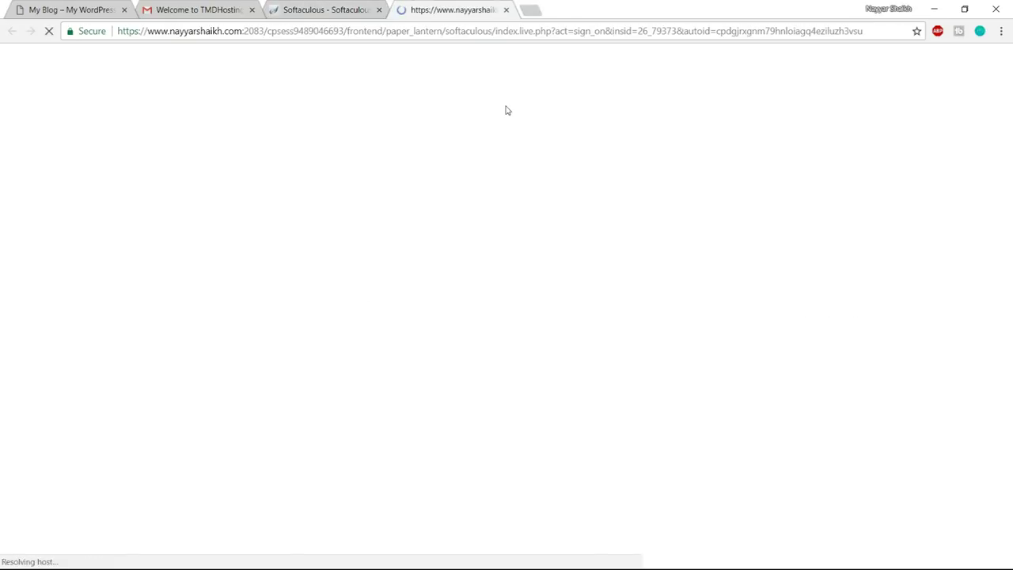
click(252, 10)
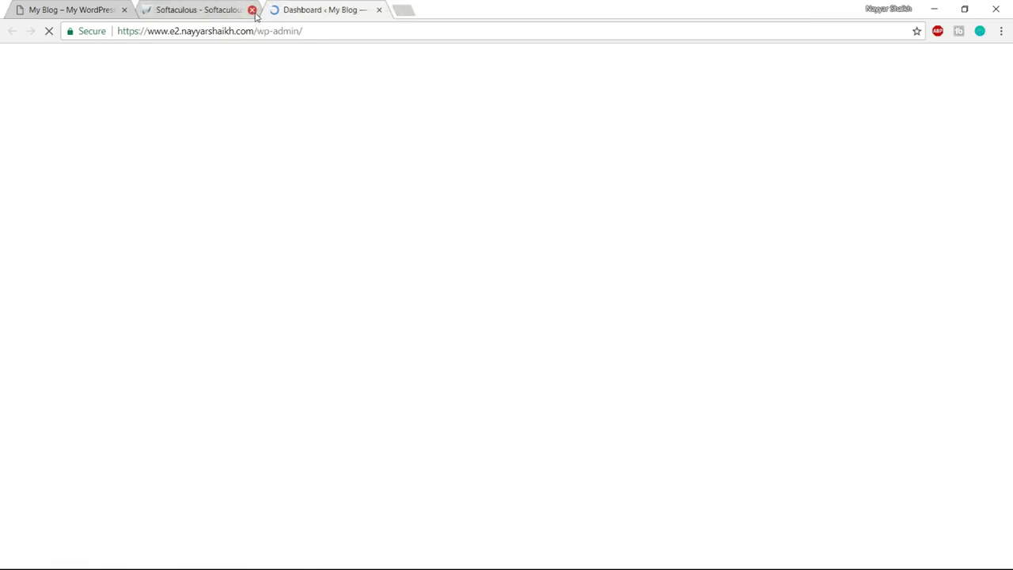
- Close the Softaculous tab and bring up the context menu on My Blog's Visit Site link
click(251, 9)
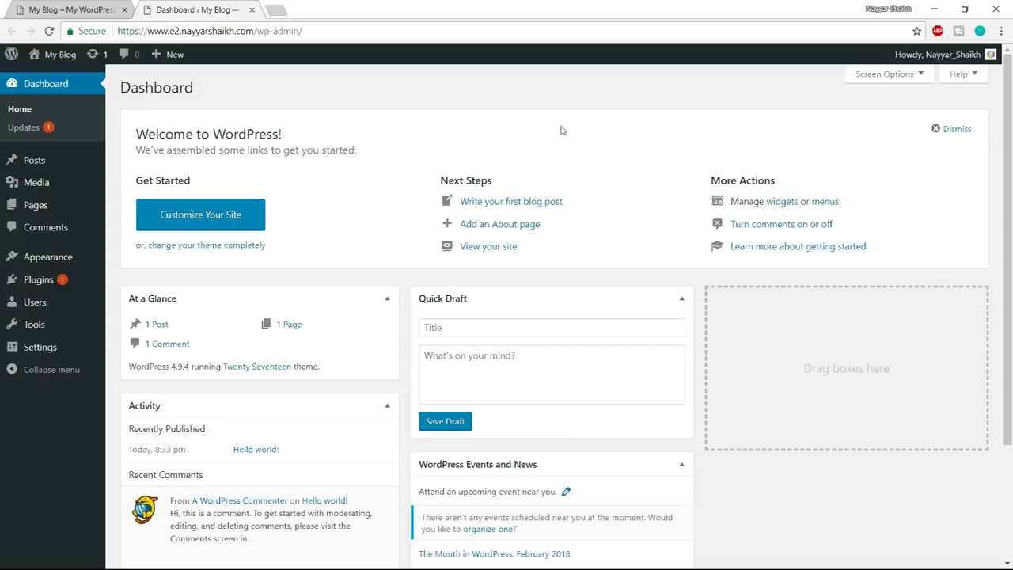
mouse_move(57, 55)
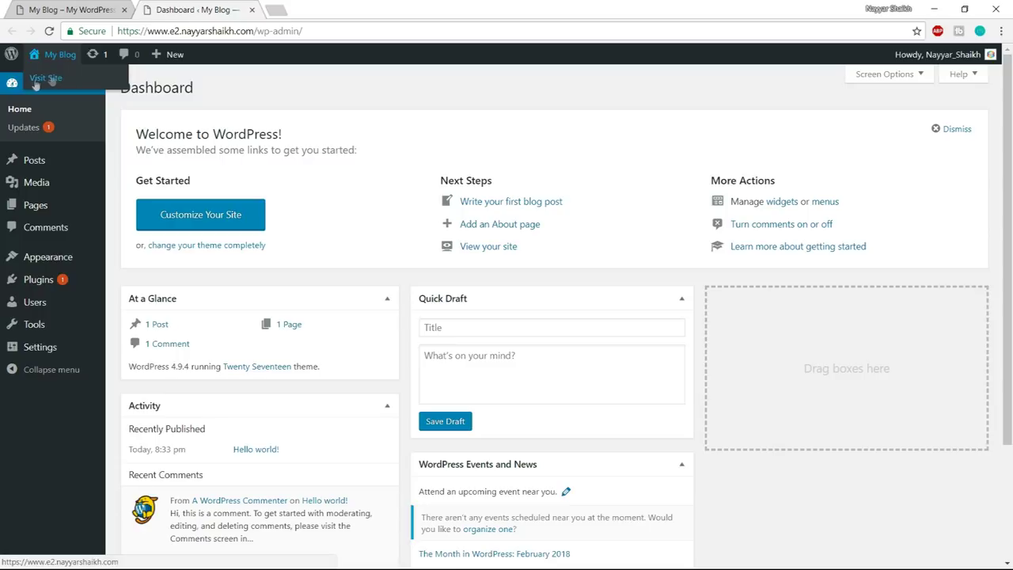
right_click(54, 82)
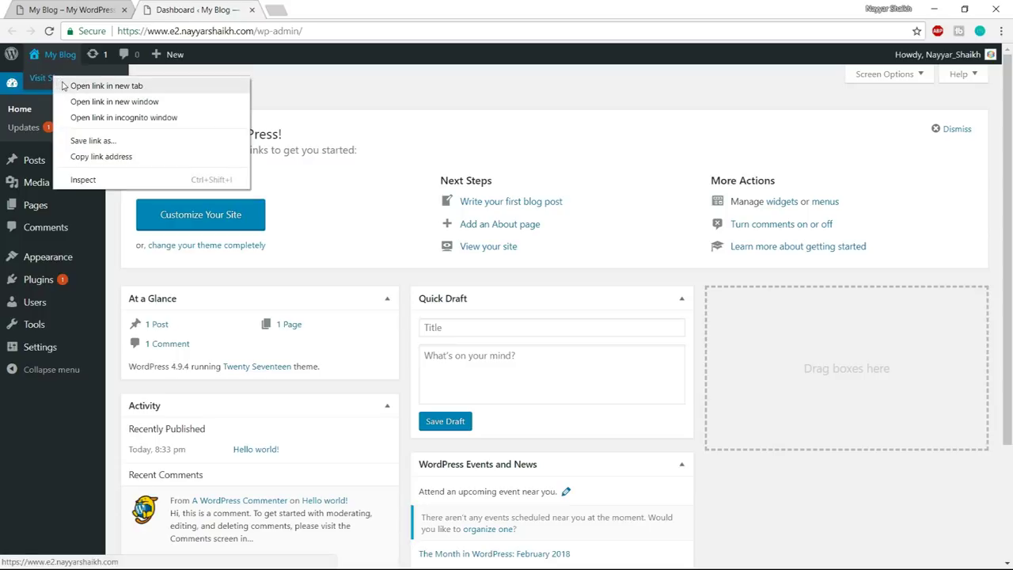
- Open the new blog's front page in a new tab and scroll through it
click(63, 84)
click(345, 9)
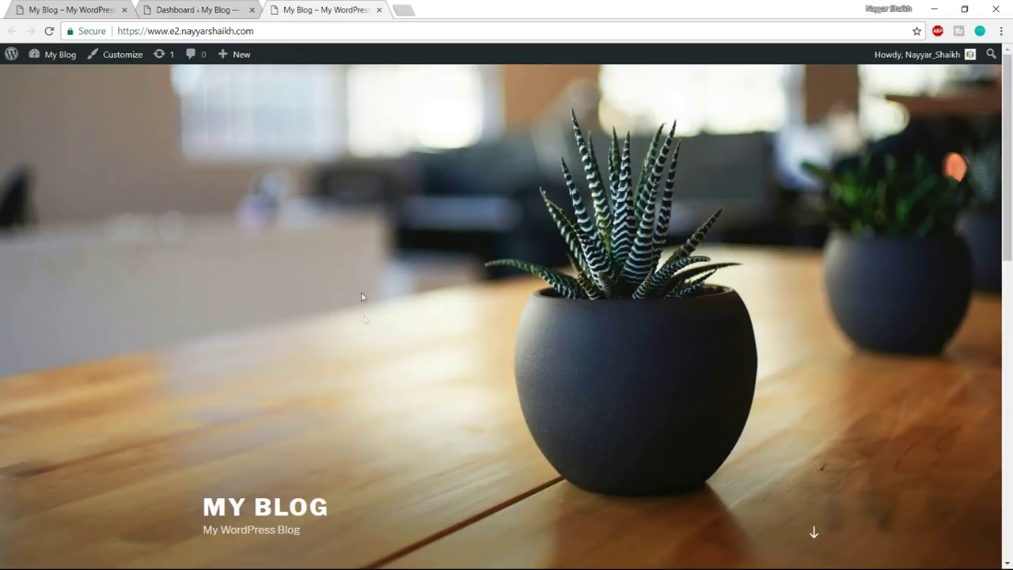
scroll(378, 409, down, 10)
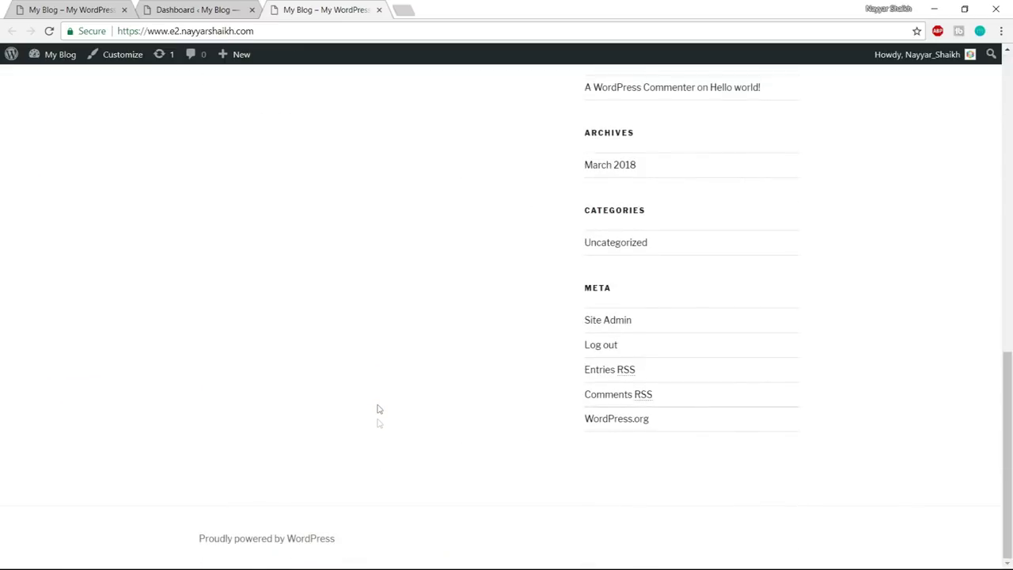
scroll(377, 416, up, 10)
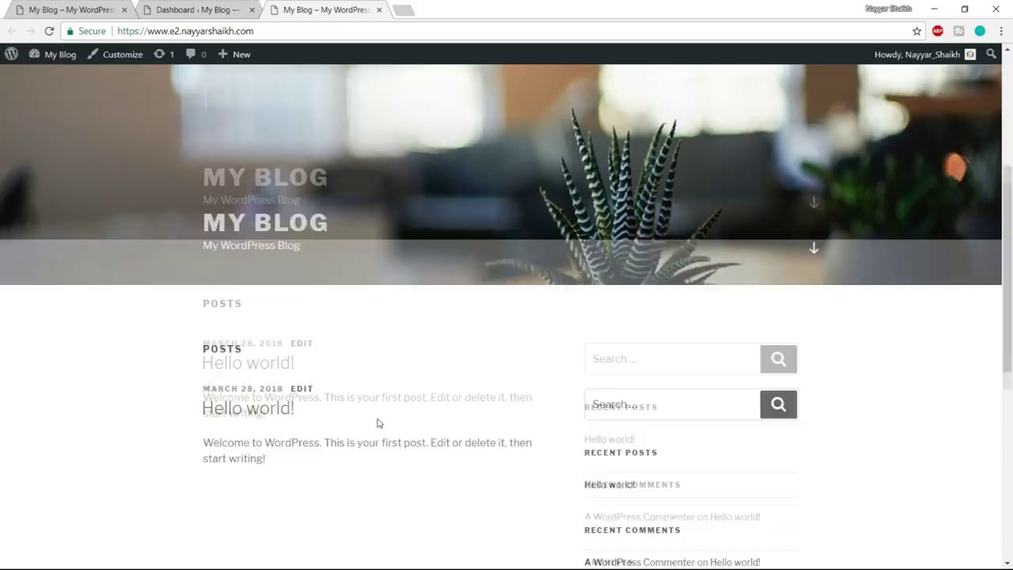
scroll(378, 423, down, 10)
scroll(378, 423, up, 10)
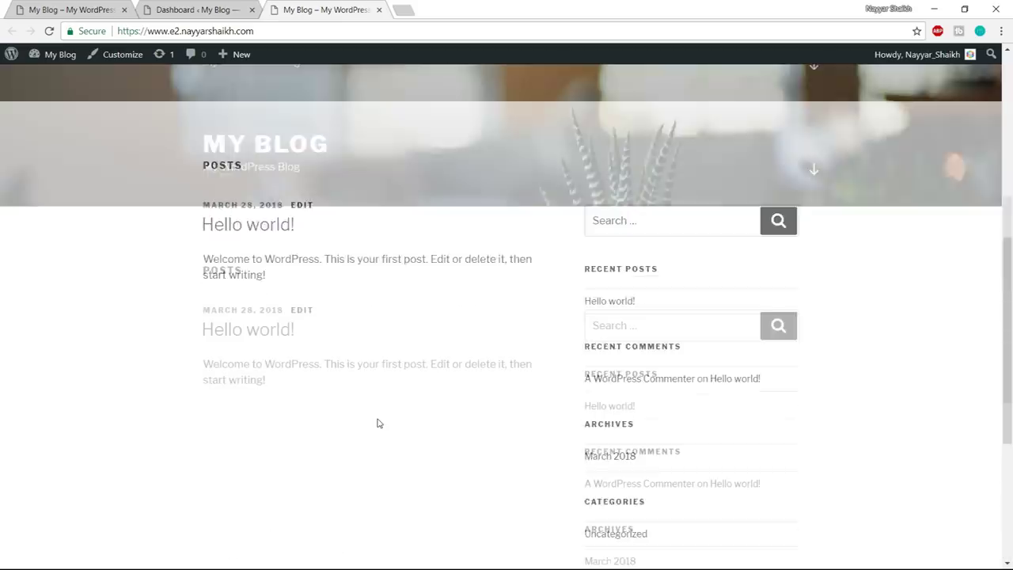
- Compare the new blog with the Elementor demo site by switching between their tabs
click(55, 7)
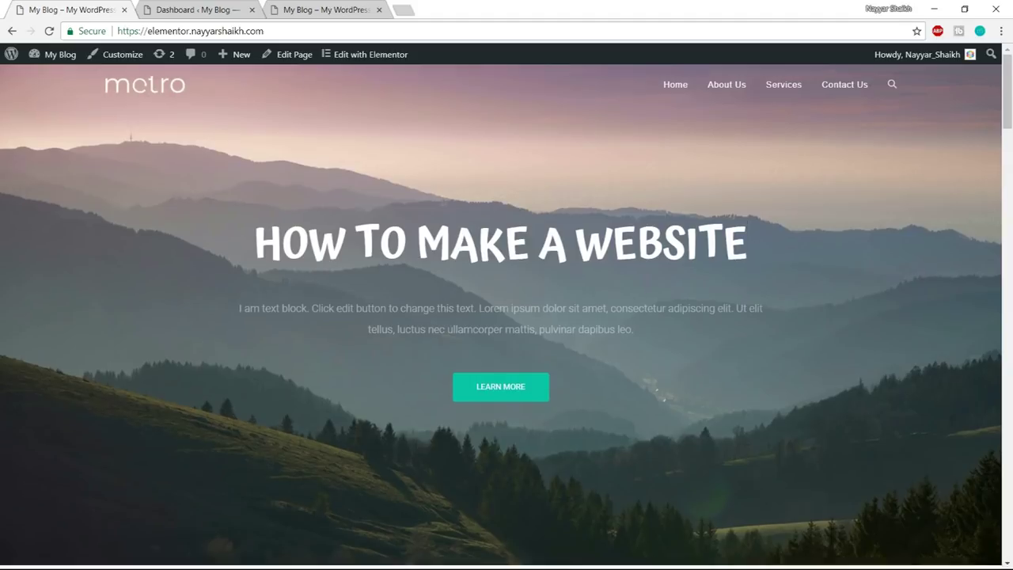
scroll(488, 351, down, 7)
scroll(488, 352, up, 4)
scroll(487, 352, up, 3)
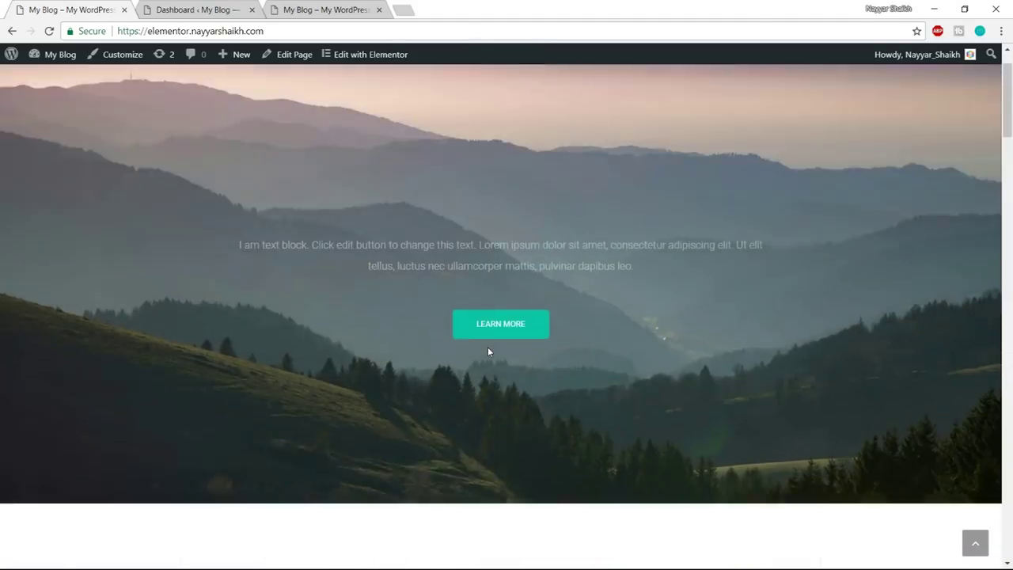
click(327, 10)
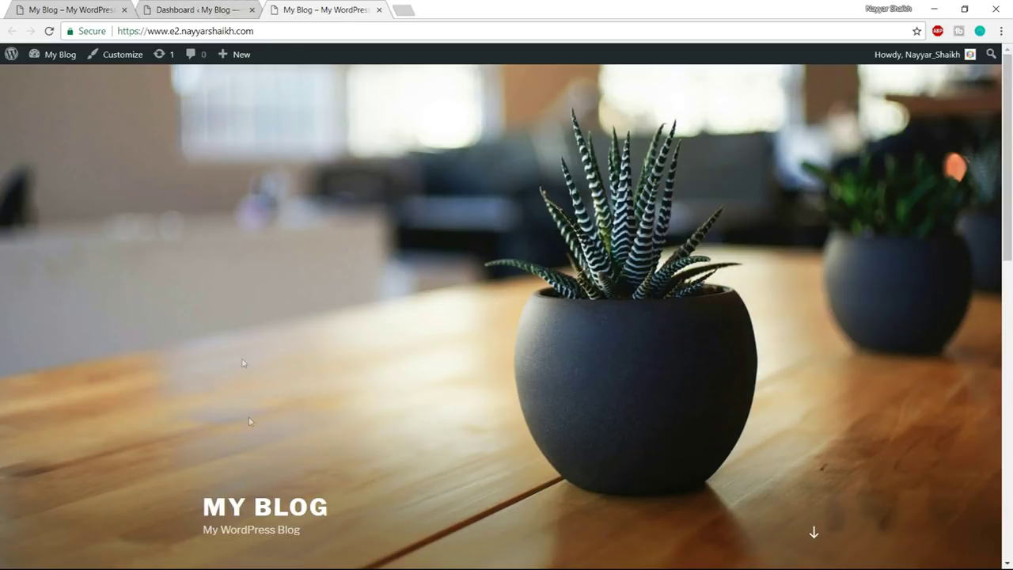
click(95, 10)
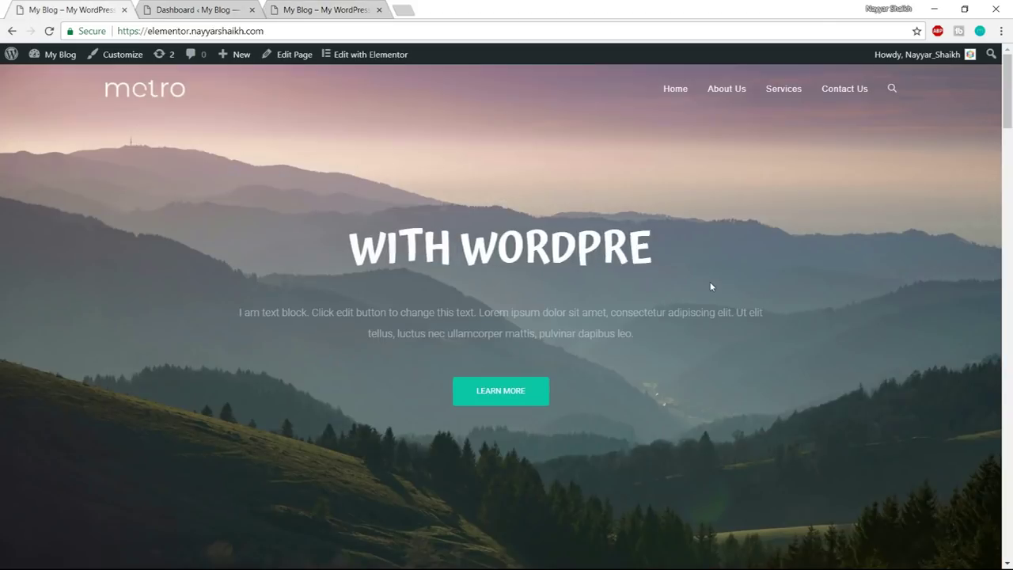
click(352, 10)
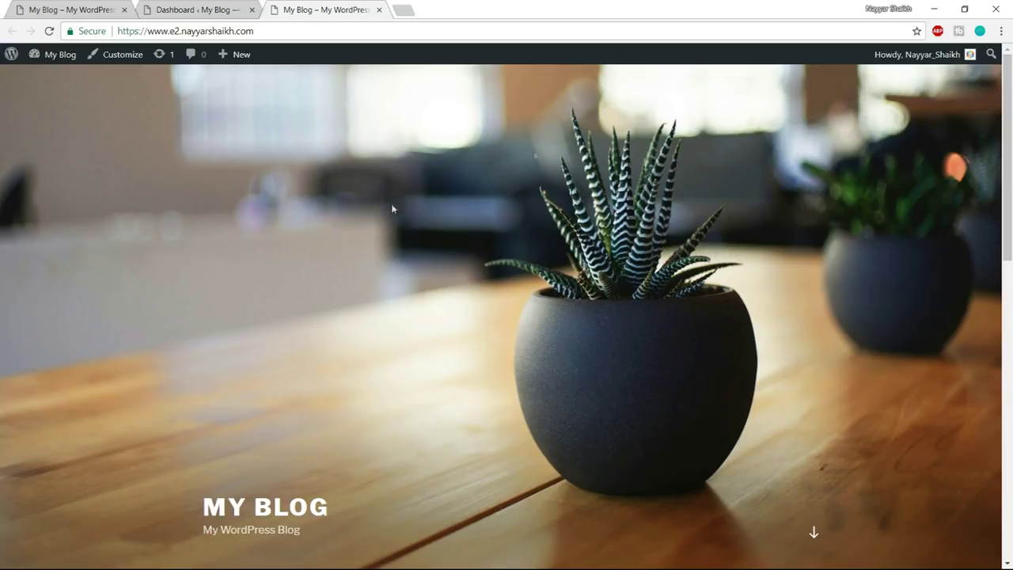
- Review the blog front page again, recheck the demo site, and return to the Dashboard
scroll(751, 439, down, 4)
scroll(649, 468, up, 4)
scroll(645, 475, down, 4)
scroll(249, 340, up, 4)
scroll(565, 364, down, 6)
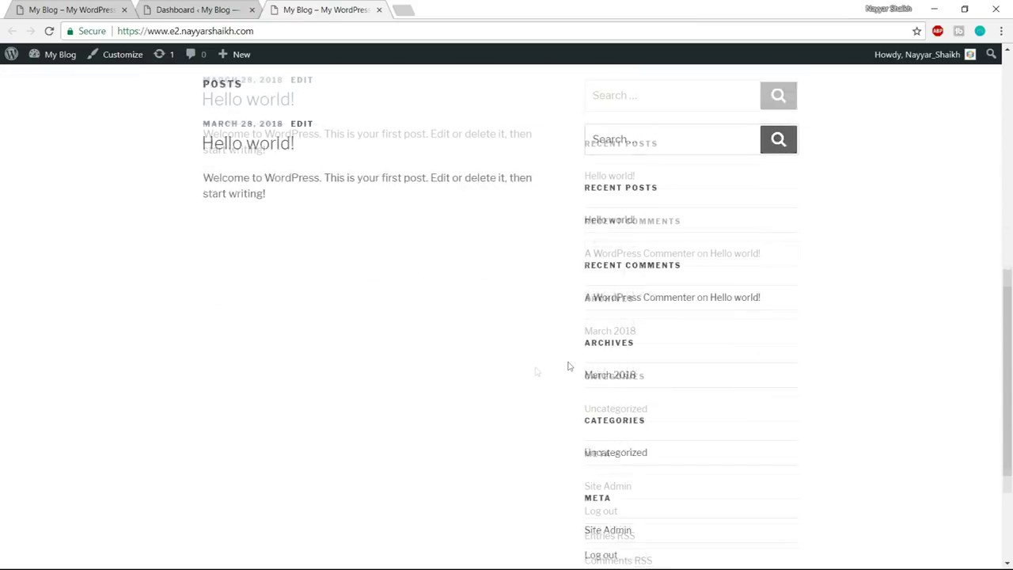
scroll(850, 411, down, 3)
scroll(850, 450, up, 5)
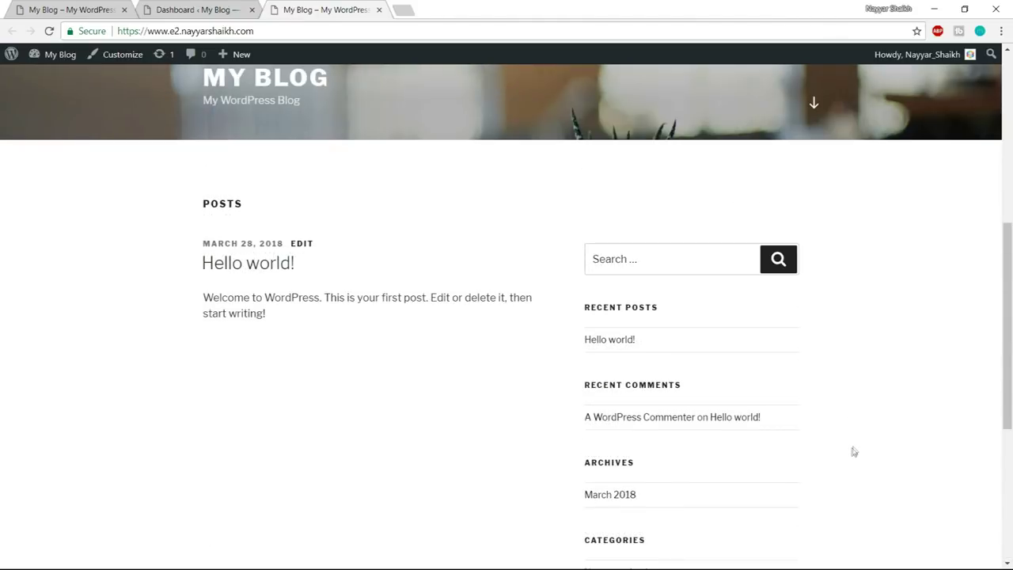
scroll(854, 451, up, 5)
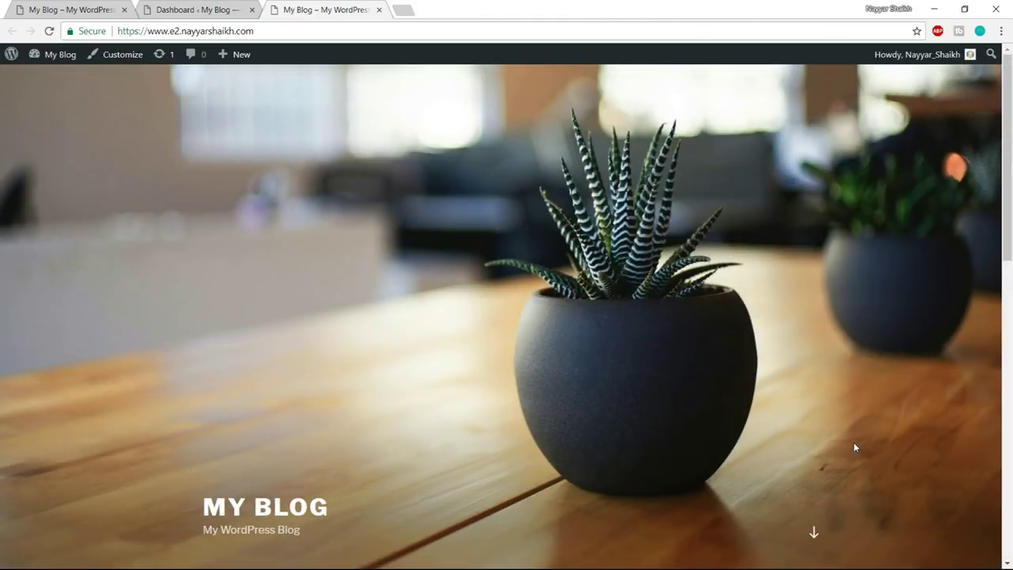
scroll(854, 446, down, 5)
scroll(859, 452, up, 5)
click(71, 9)
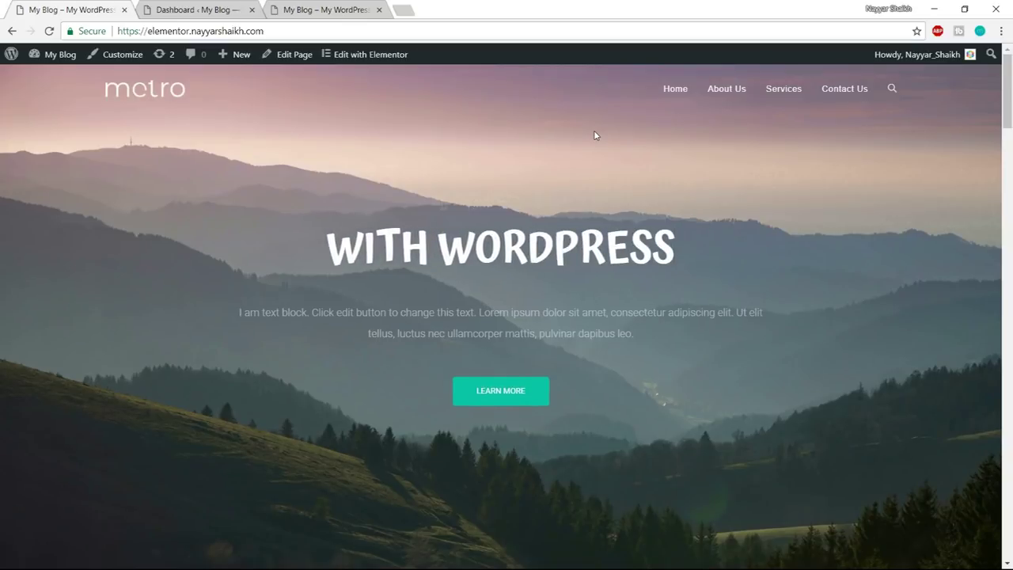
click(202, 9)
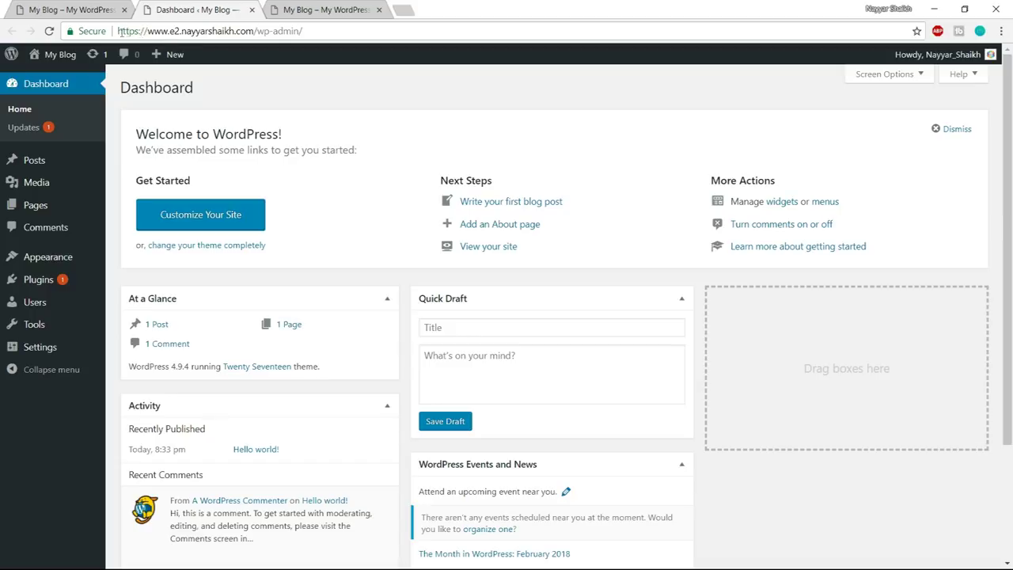
- Point out /wp-admin in the address, then open Appearance > Themes
drag(254, 30, 278, 31)
click(686, 275)
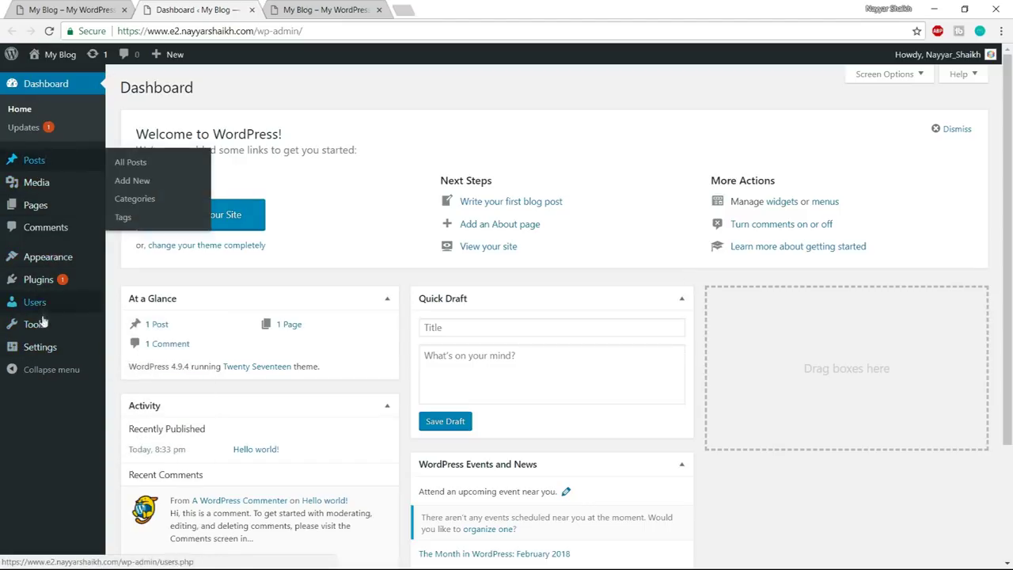
mouse_move(46, 260)
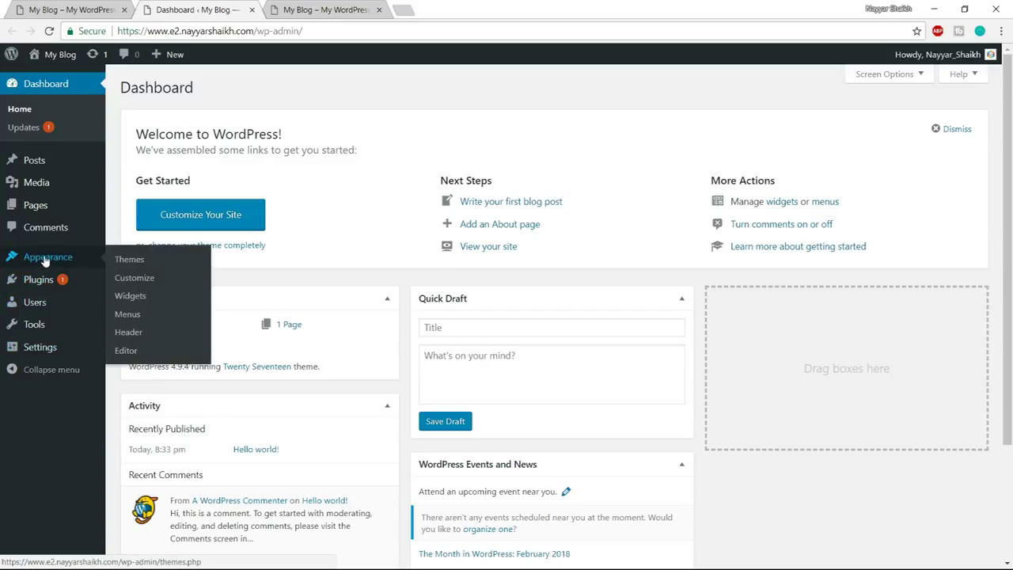
click(62, 260)
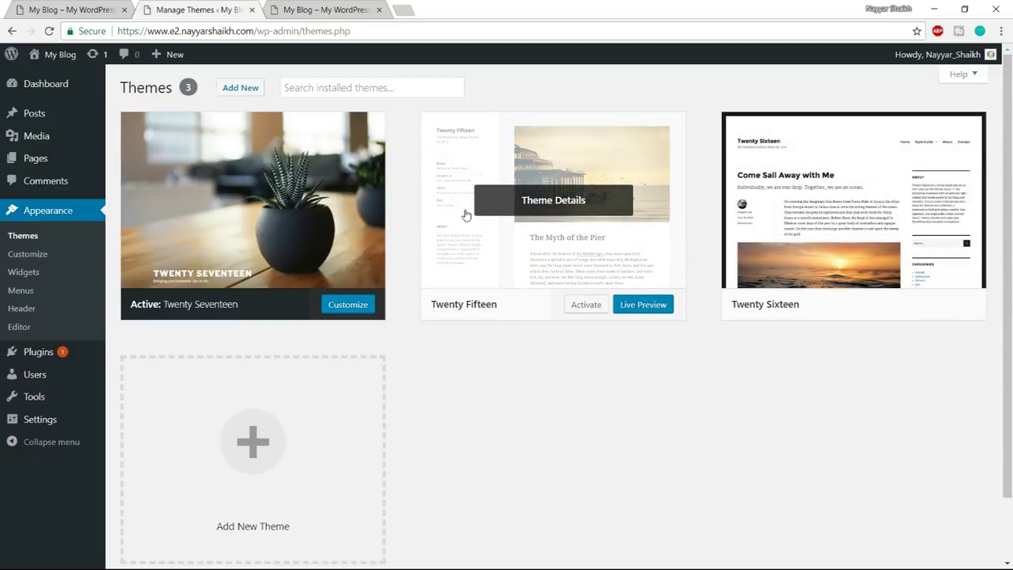
- Delete Twenty Fifteen, then Twenty Sixteen, from each theme's details panel, confirming both
click(565, 213)
click(962, 538)
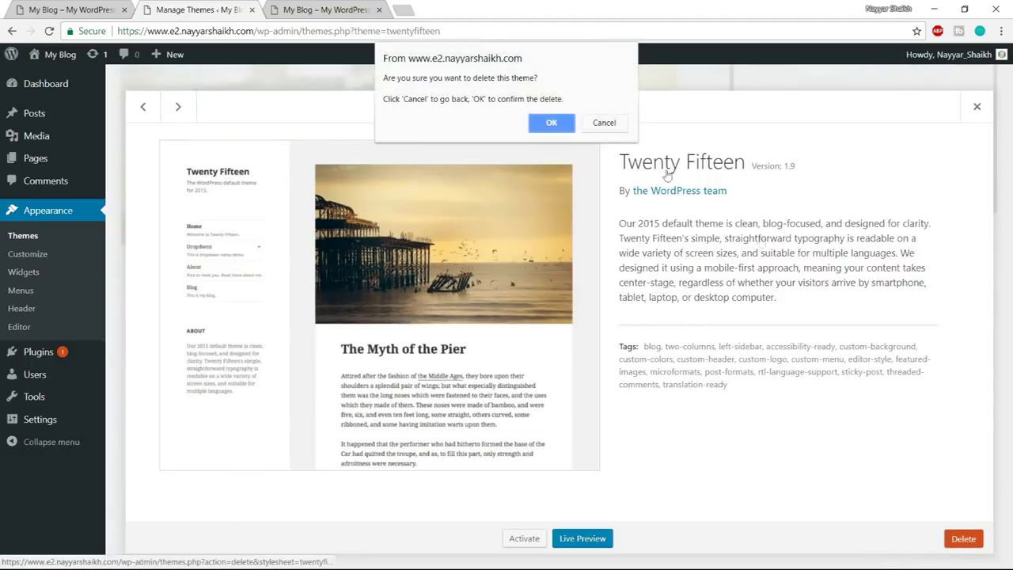
click(546, 123)
click(550, 174)
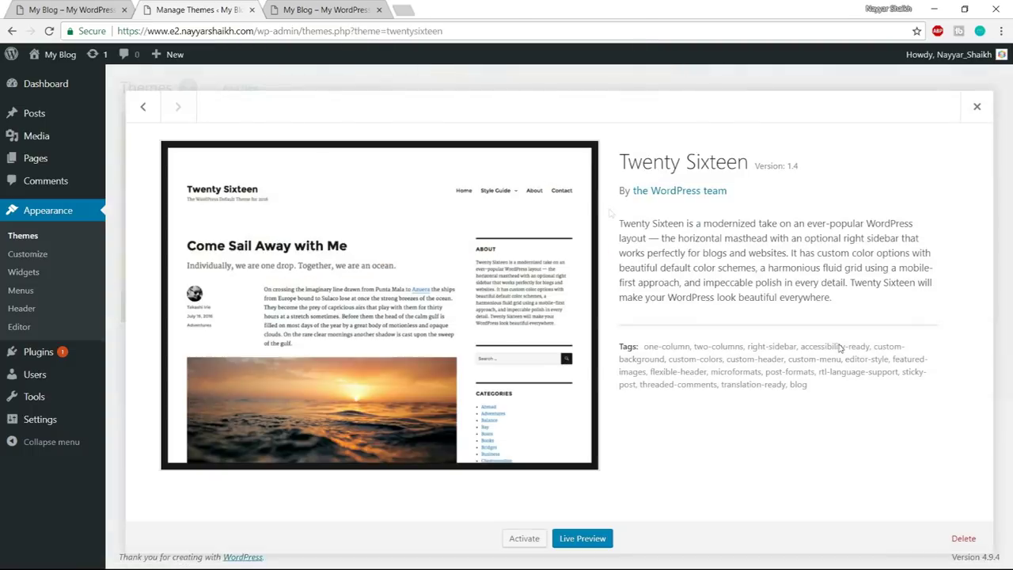
click(963, 538)
click(548, 123)
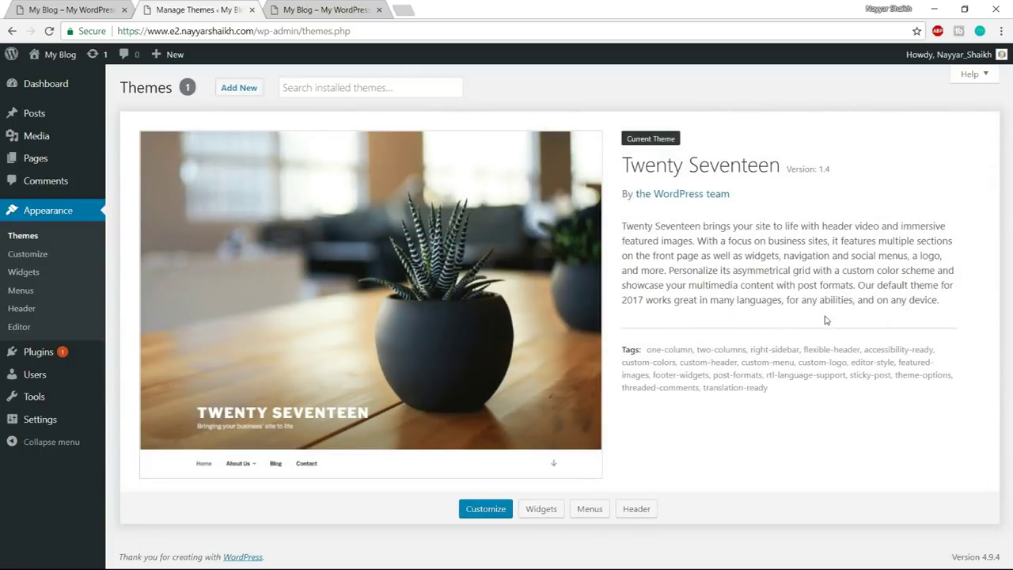
- Search the theme directory for 'oceanwp', then install and activate OceanWP
click(244, 97)
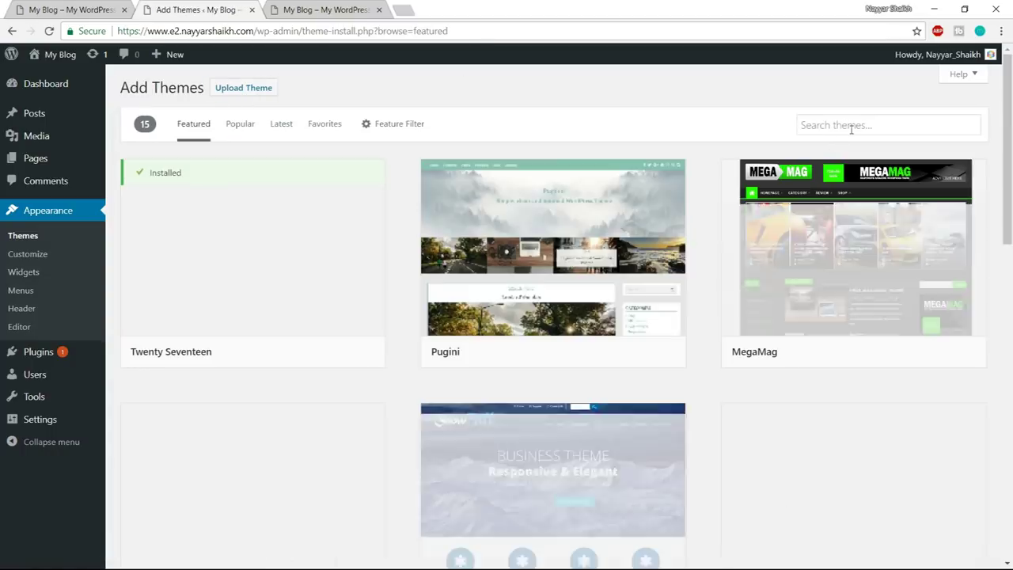
click(850, 128)
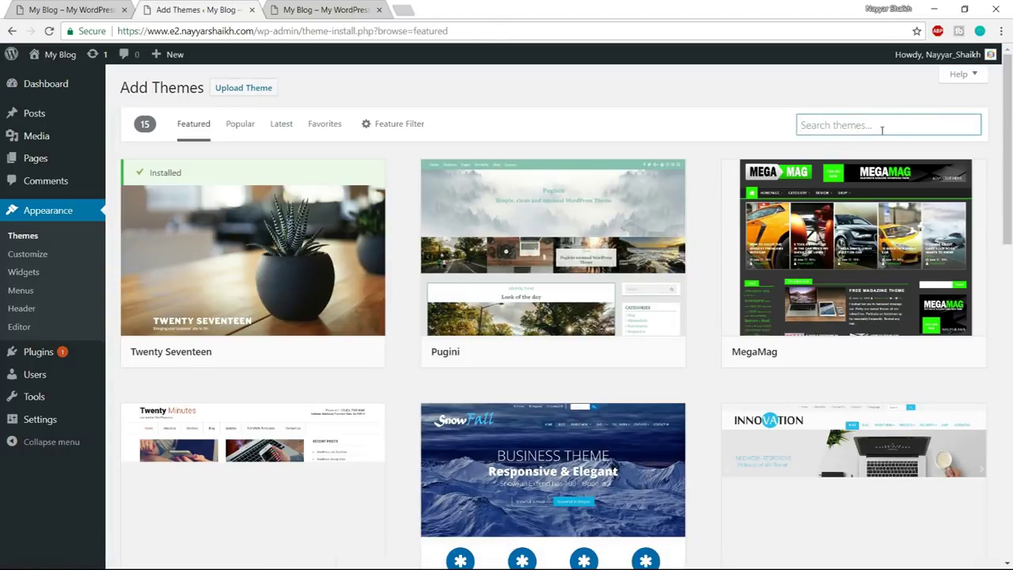
text(oceanwp)
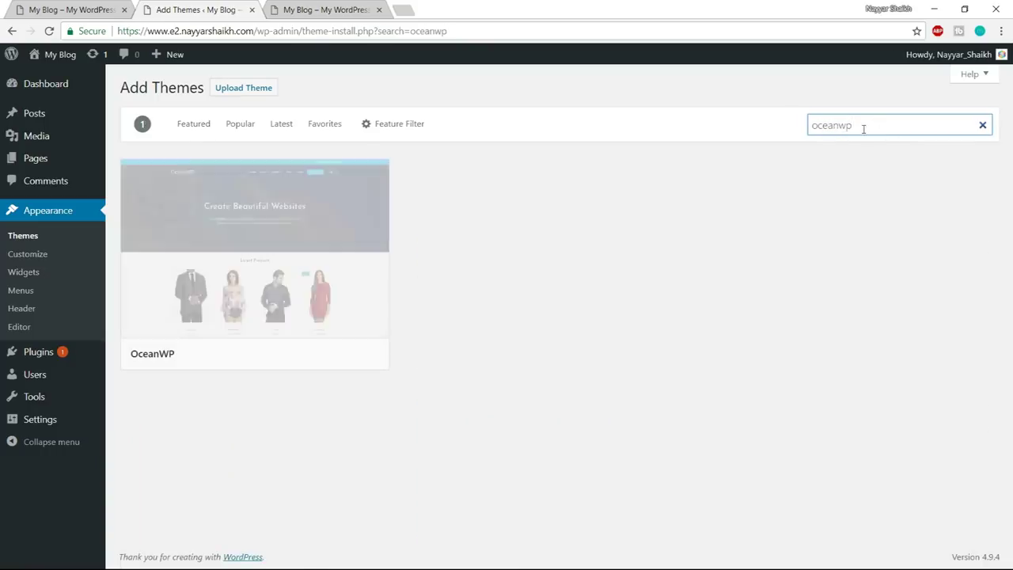
mouse_move(306, 195)
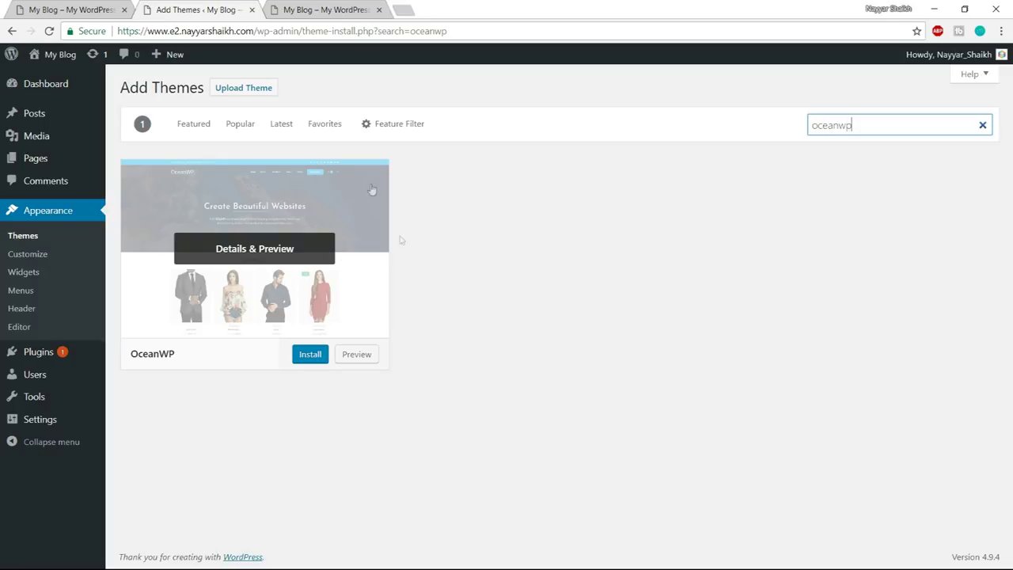
click(312, 354)
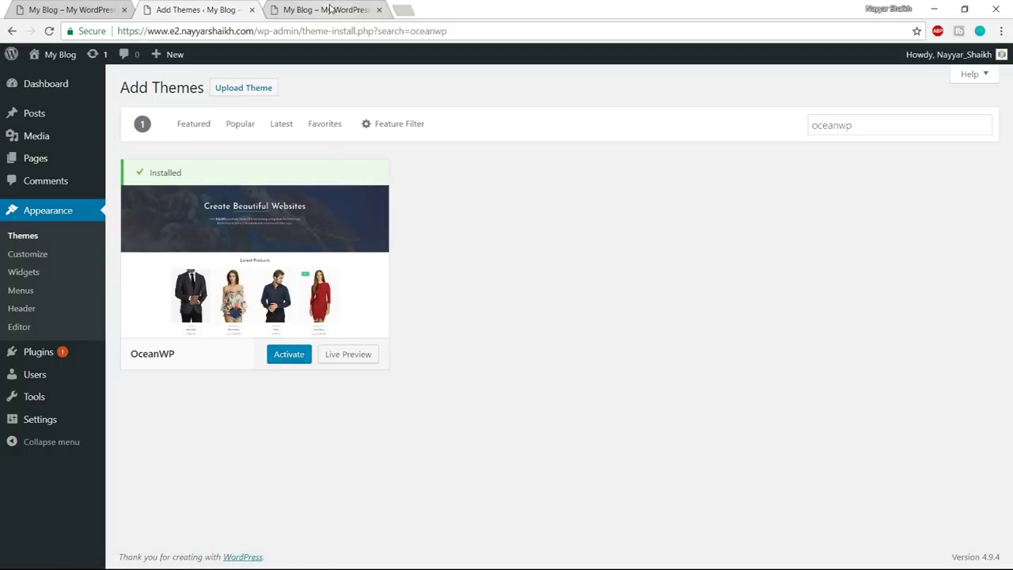
click(288, 356)
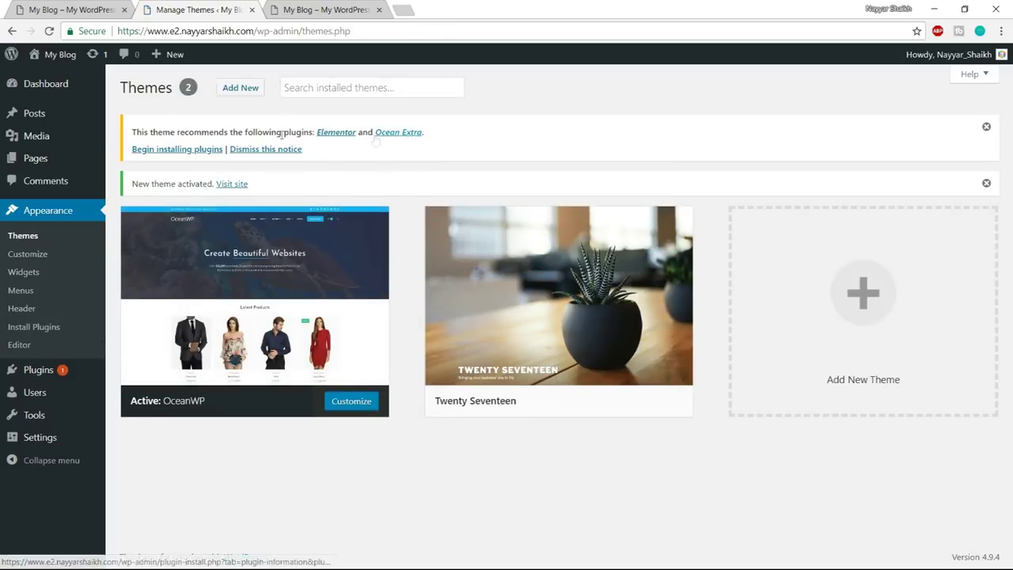
- Bulk-install the recommended Elementor and Ocean Extra plugins, then go back to the Dashboard
drag(132, 132, 311, 132)
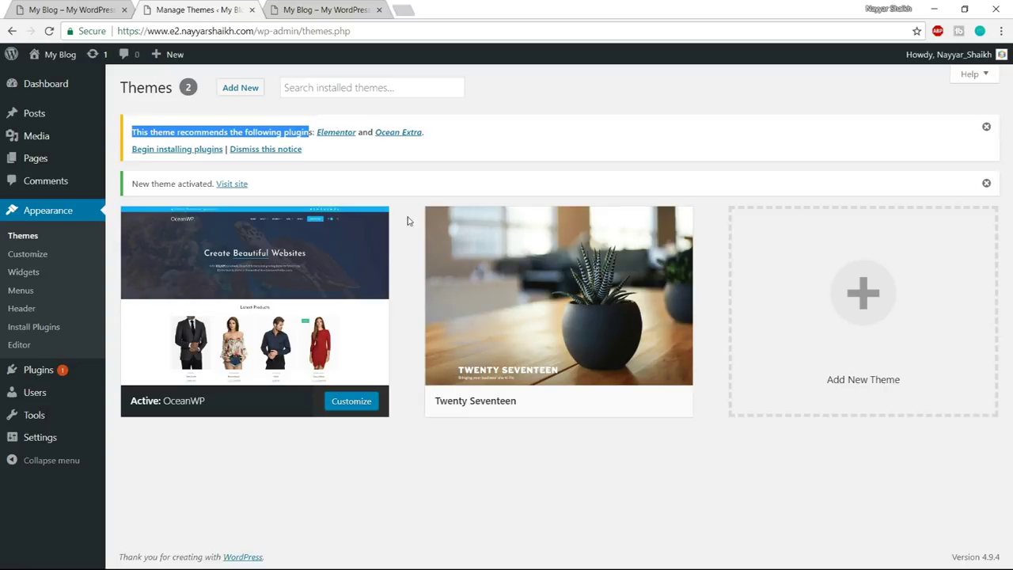
click(459, 130)
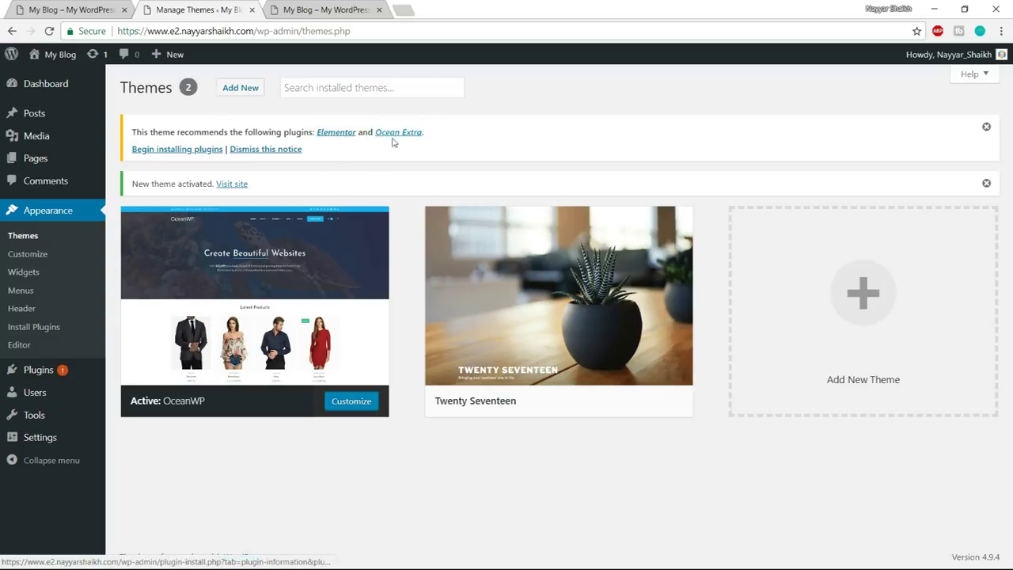
click(175, 151)
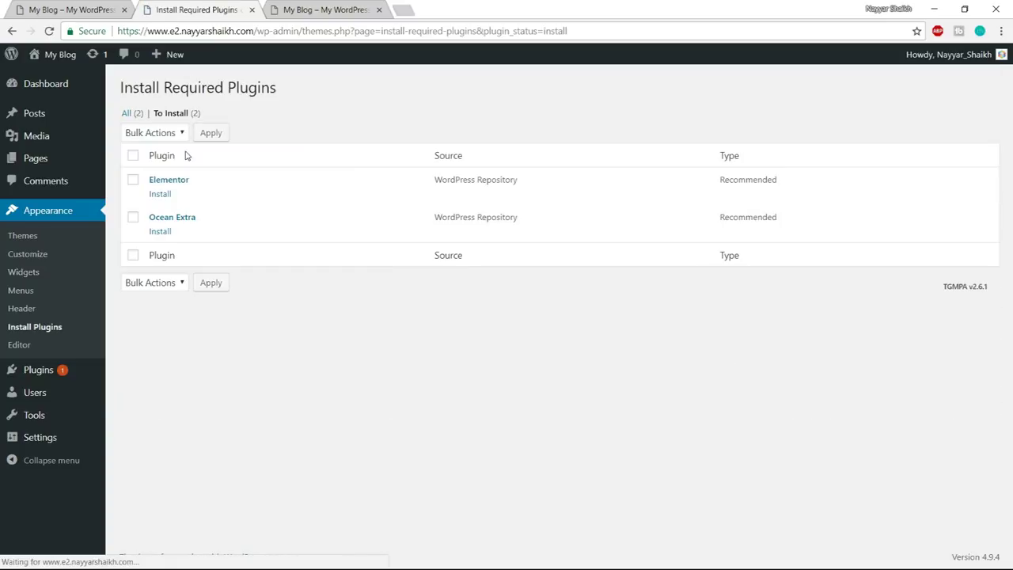
click(133, 157)
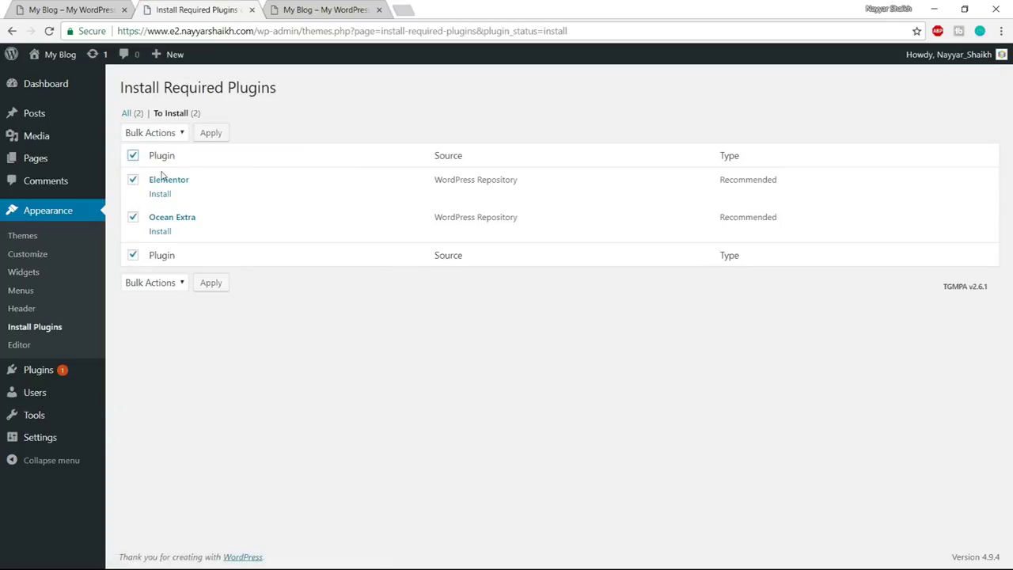
click(168, 133)
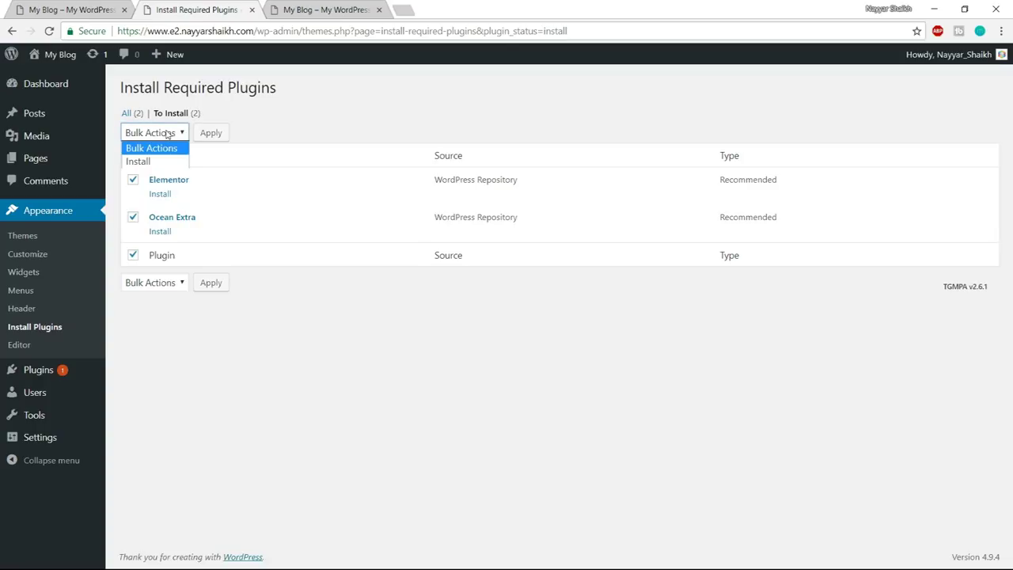
click(153, 161)
click(214, 137)
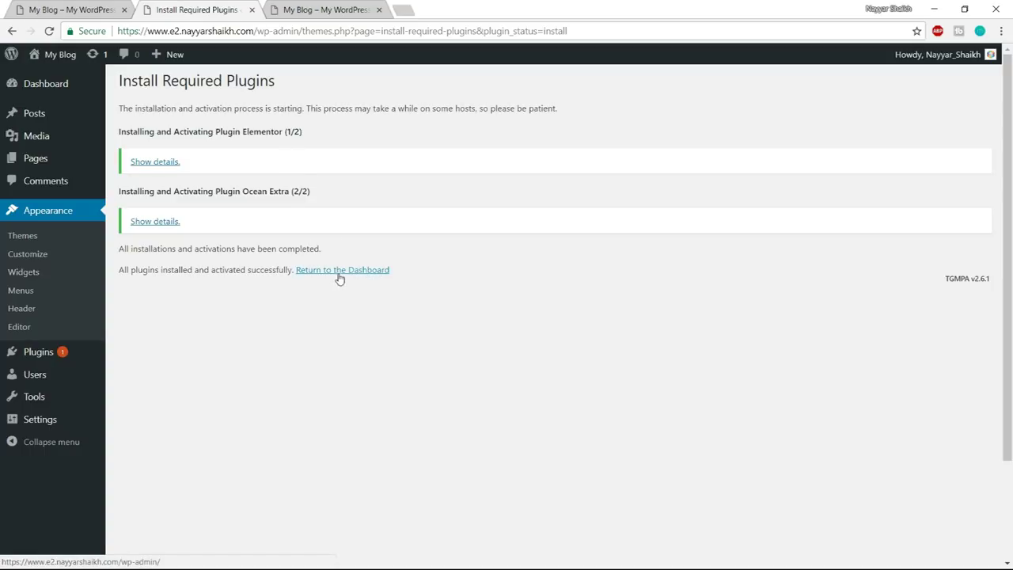
click(345, 273)
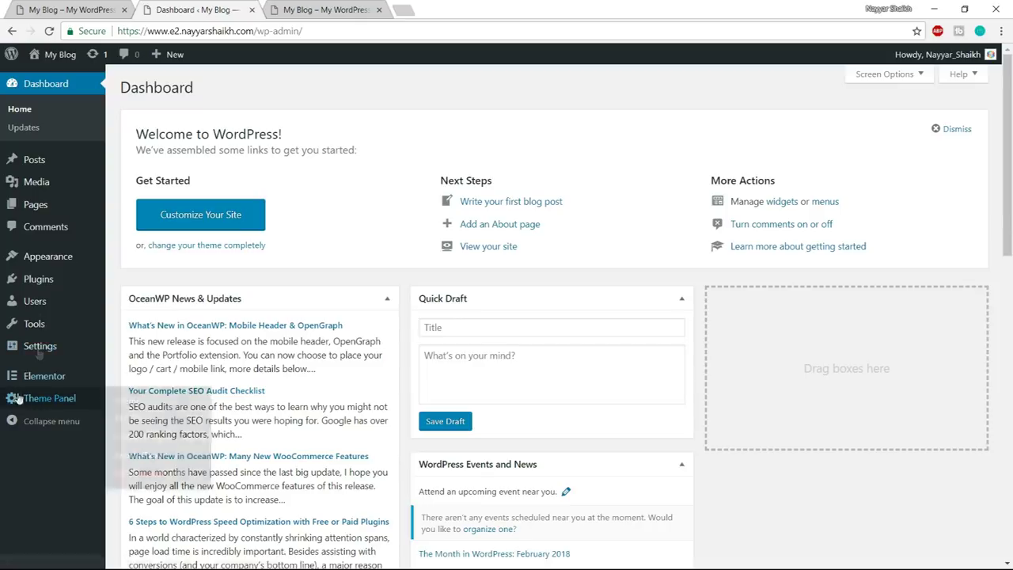
- Bulk-delete Akismet Anti-Spam and Hello Dolly, then reload the blog tab to see OceanWP
mouse_move(31, 281)
click(35, 282)
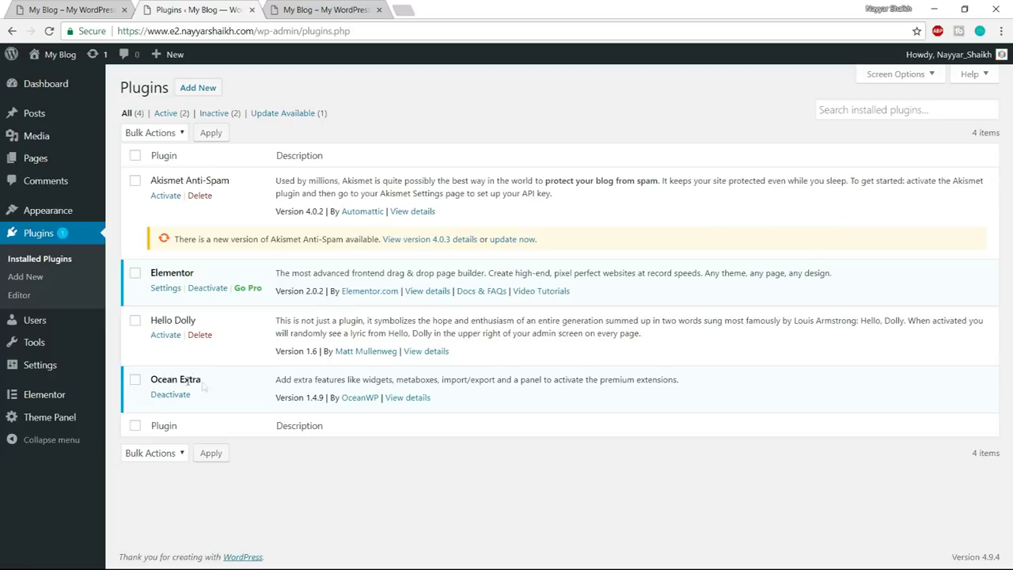
click(135, 181)
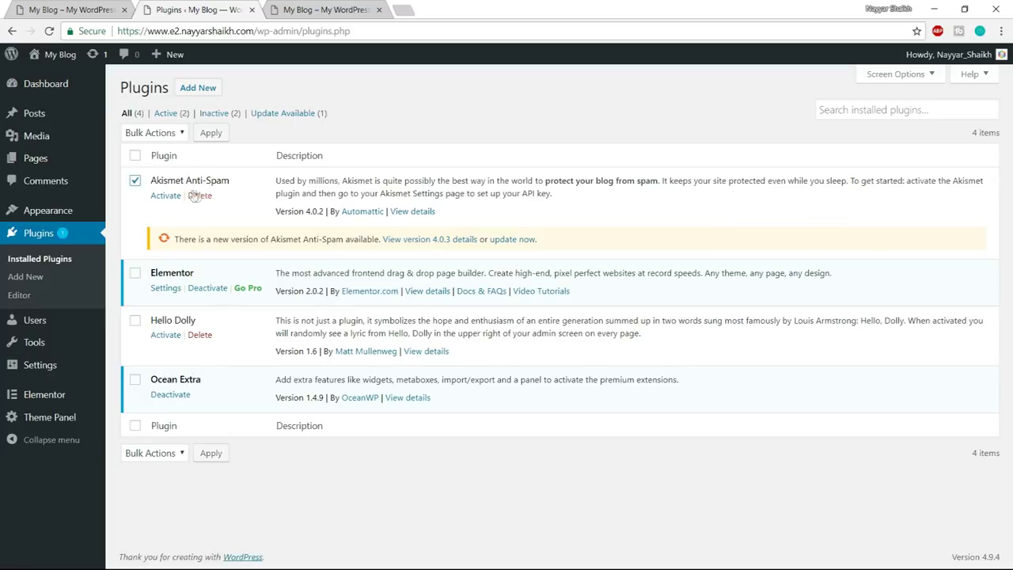
click(135, 322)
click(158, 133)
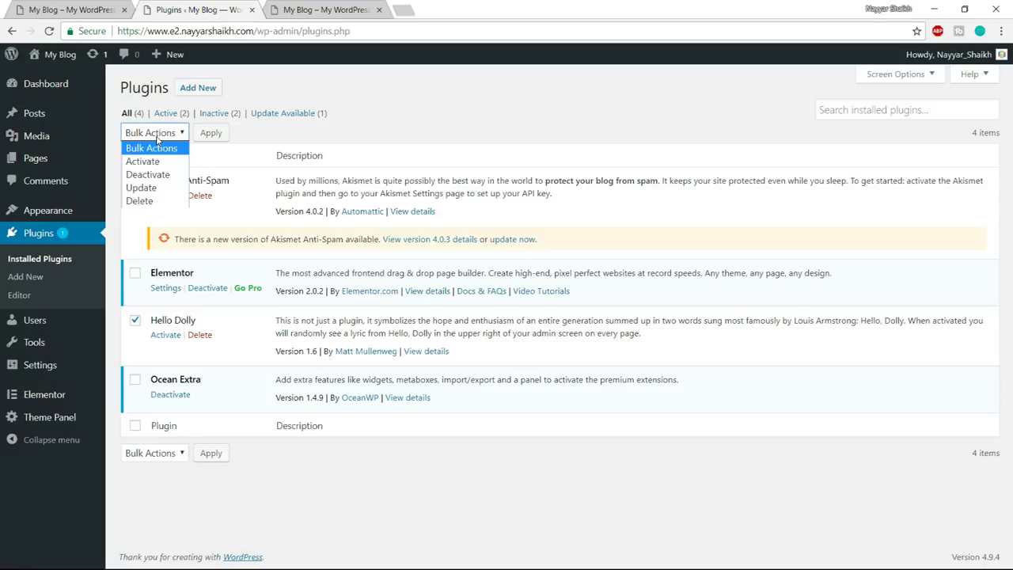
click(141, 201)
click(217, 136)
click(548, 103)
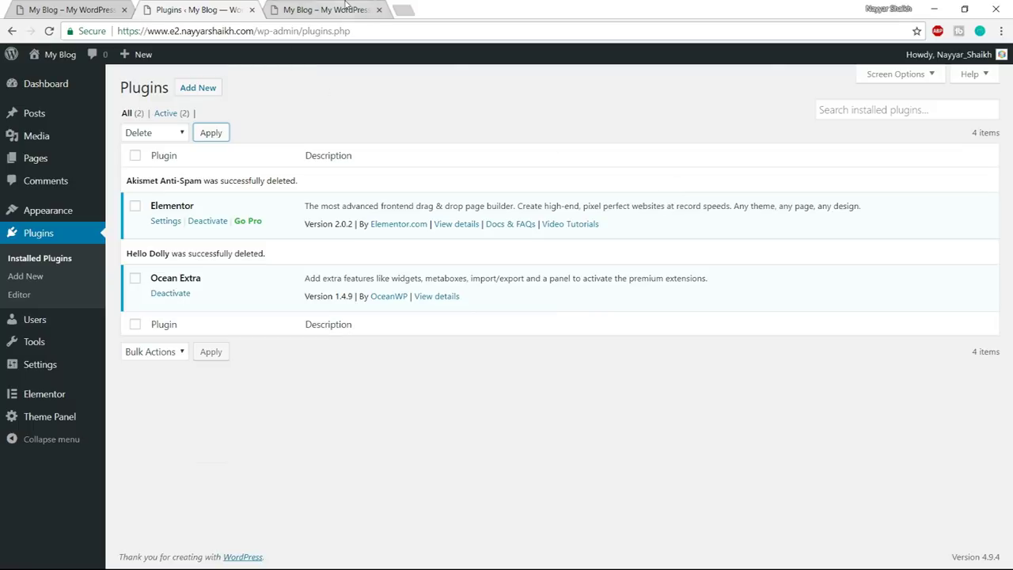
click(348, 8)
click(49, 31)
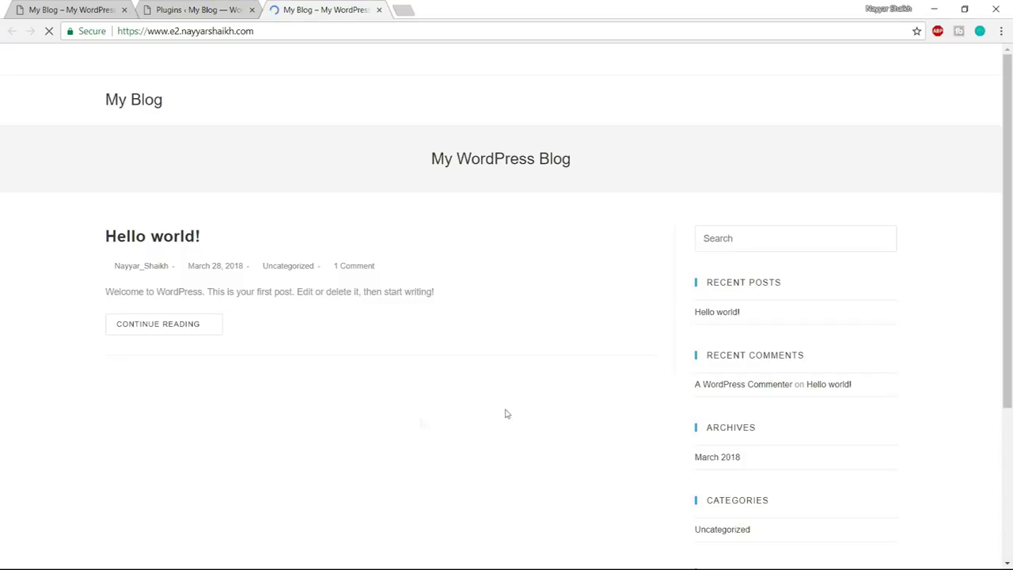
- Compare the finished Elementor demo site, then check the Elementor entry in the plugins list
scroll(554, 388, down, 5)
scroll(539, 459, up, 5)
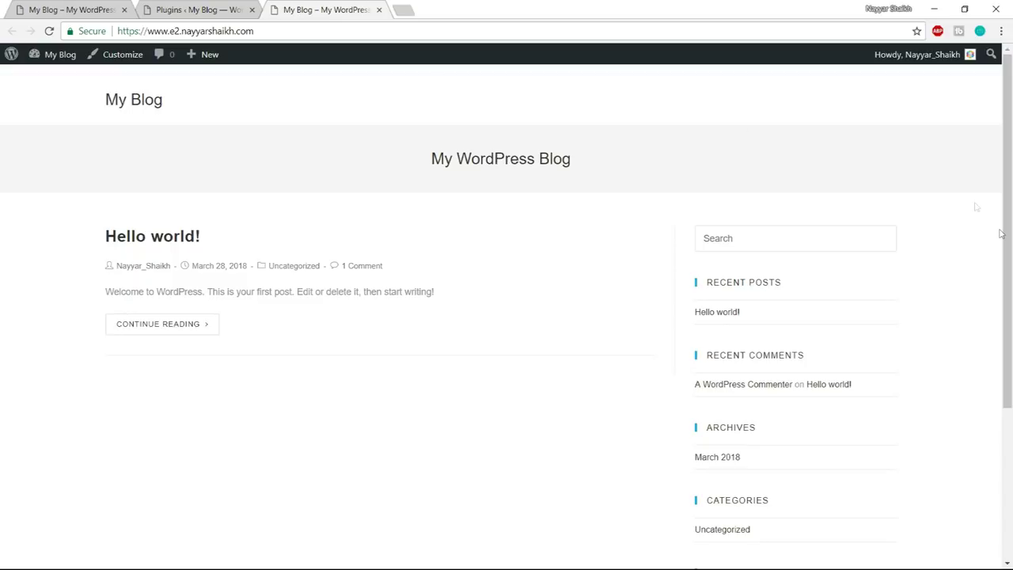
click(79, 10)
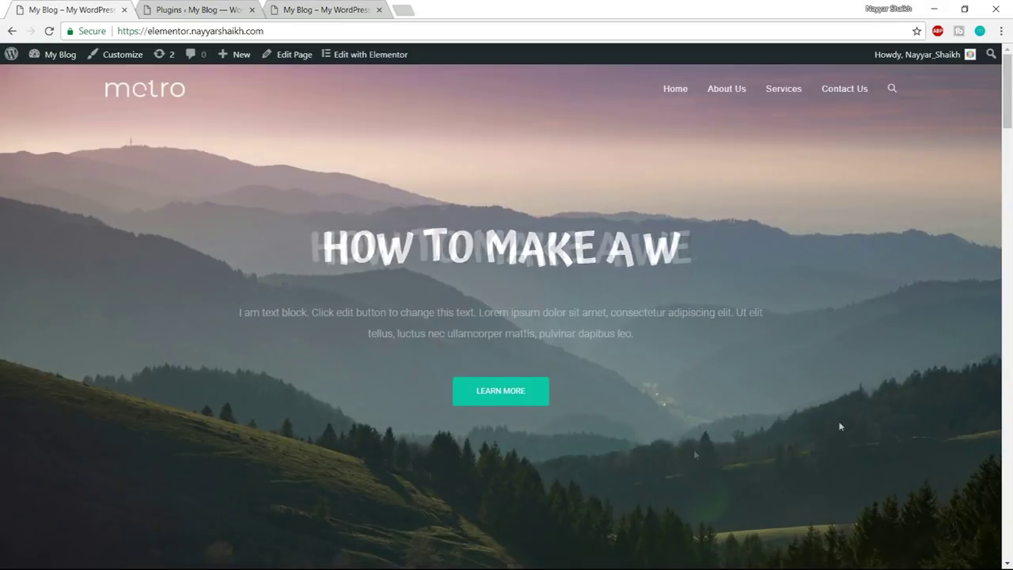
click(195, 5)
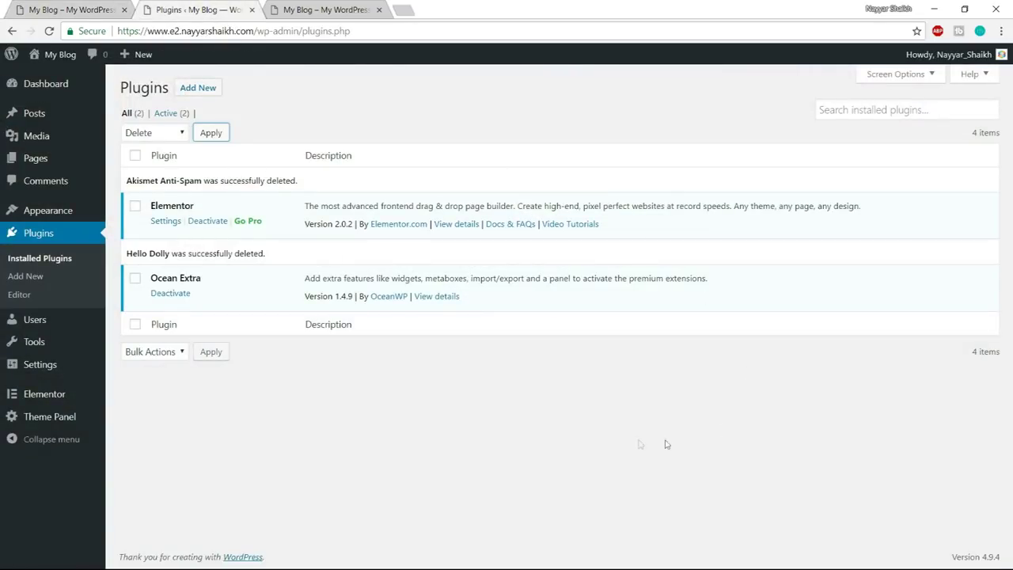
drag(149, 205, 198, 207)
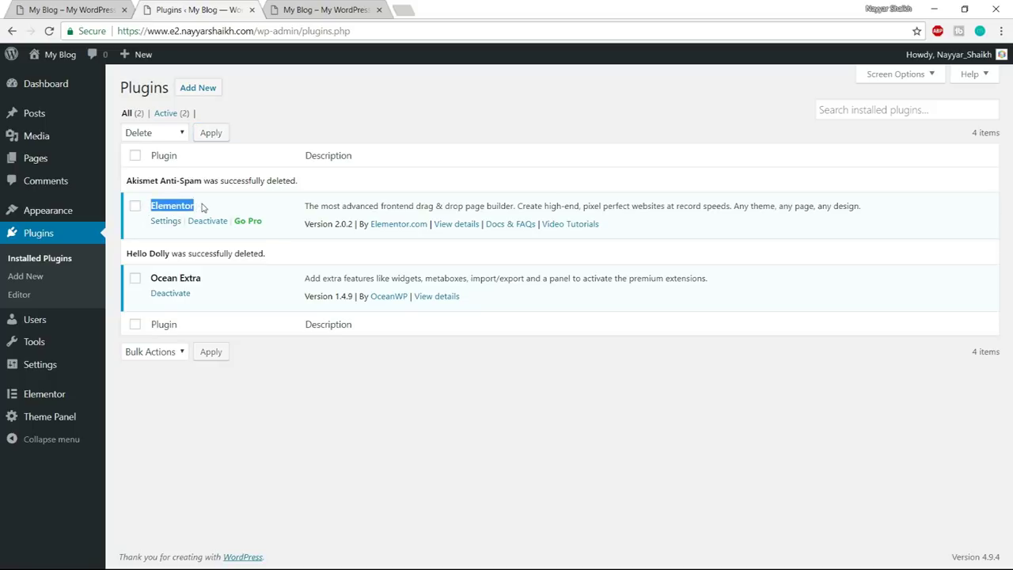
click(202, 208)
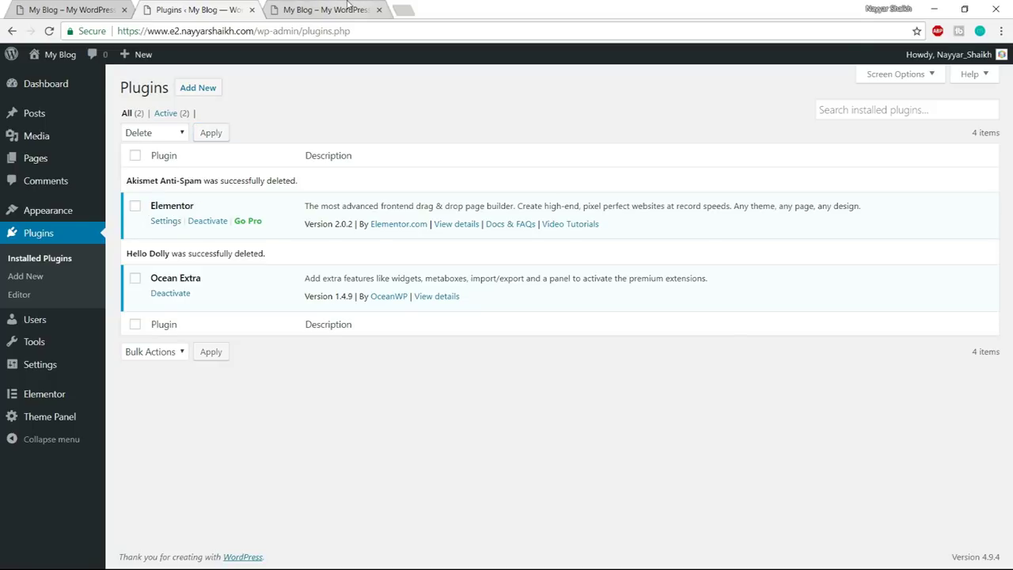
- Glance at the blog front page, then note Elementor's Version 2.0.2 in the plugins list
click(349, 6)
click(212, 10)
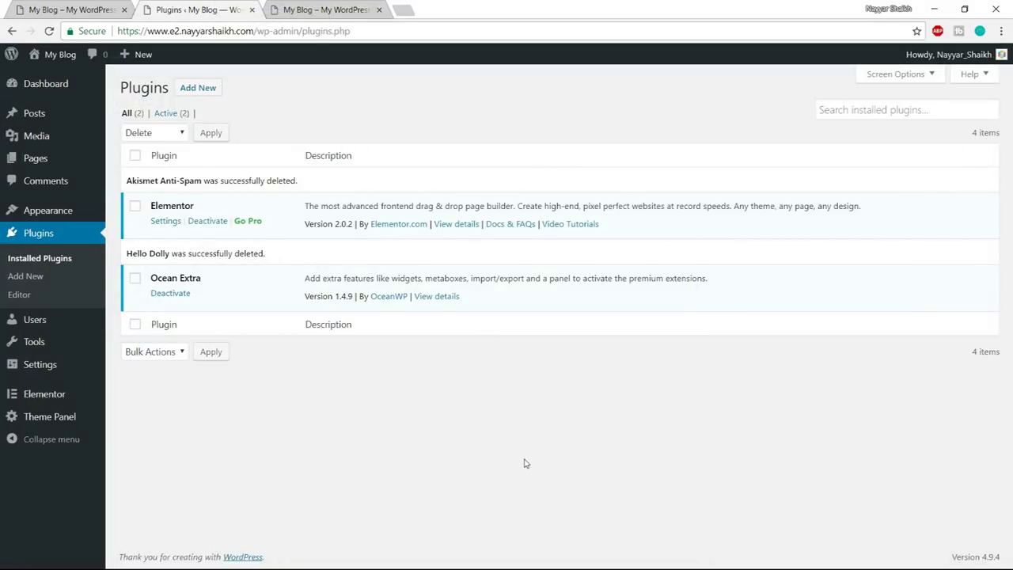
drag(305, 225, 356, 223)
click(360, 251)
- Load bloggdude.com/elementor in a new browser tab
click(406, 11)
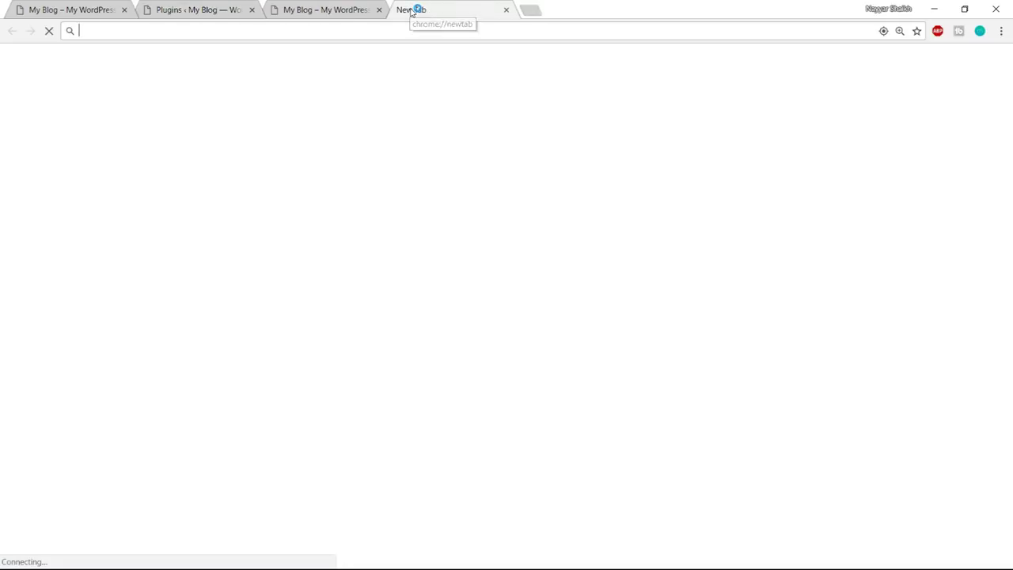
text(bloggdude.com/e)
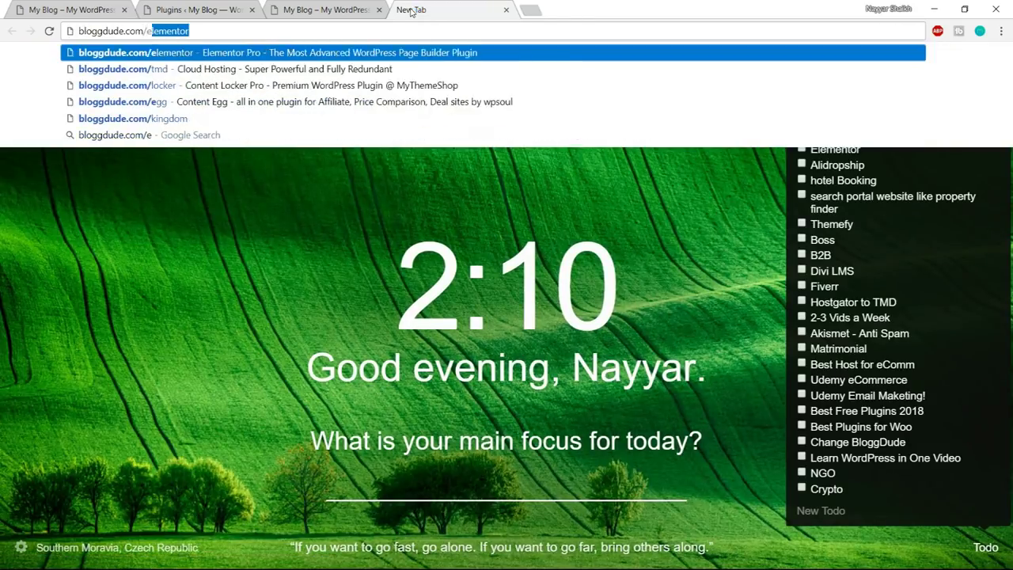
text(leme)
key(Return)
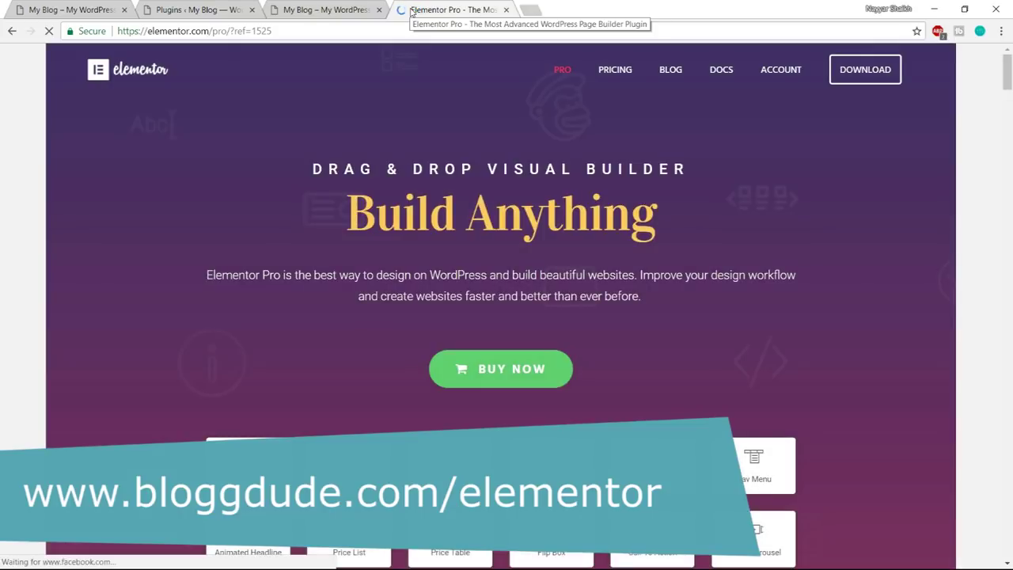
- Scroll to the Elementor Pro widget grid, compare it with the demo site, and come back
scroll(950, 363, down, 5)
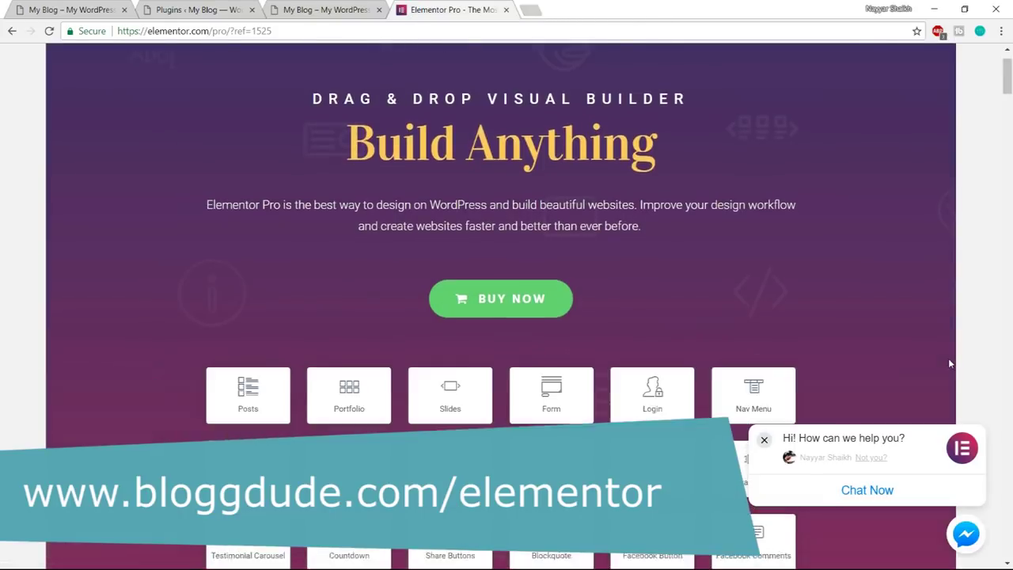
scroll(611, 219, up, 1)
scroll(601, 219, down, 1)
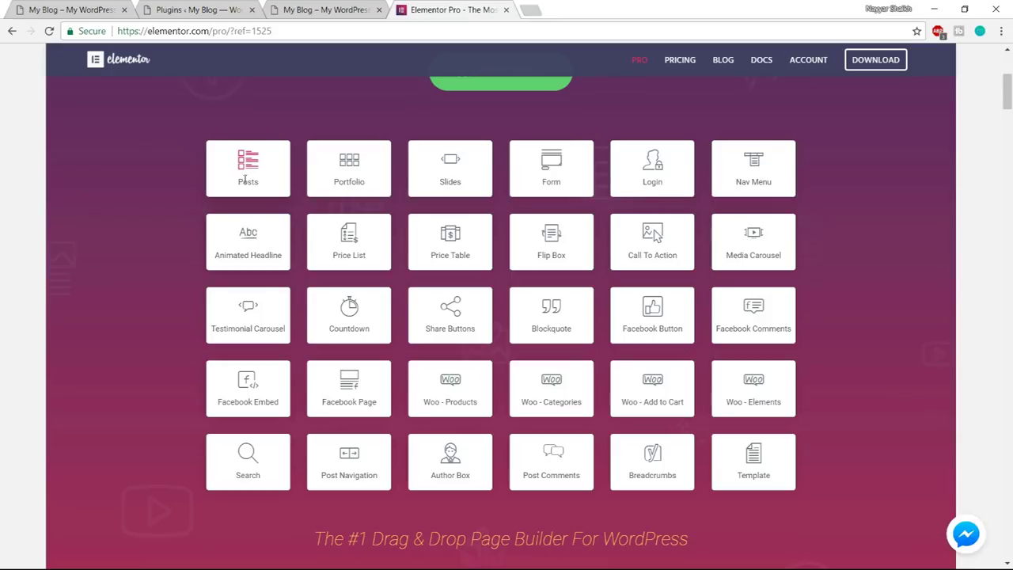
click(75, 9)
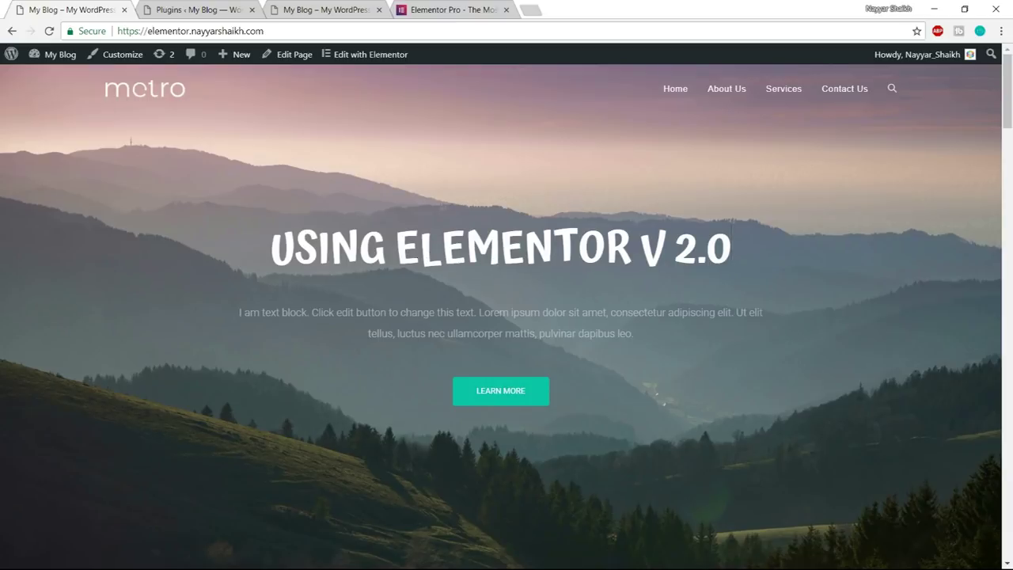
click(434, 11)
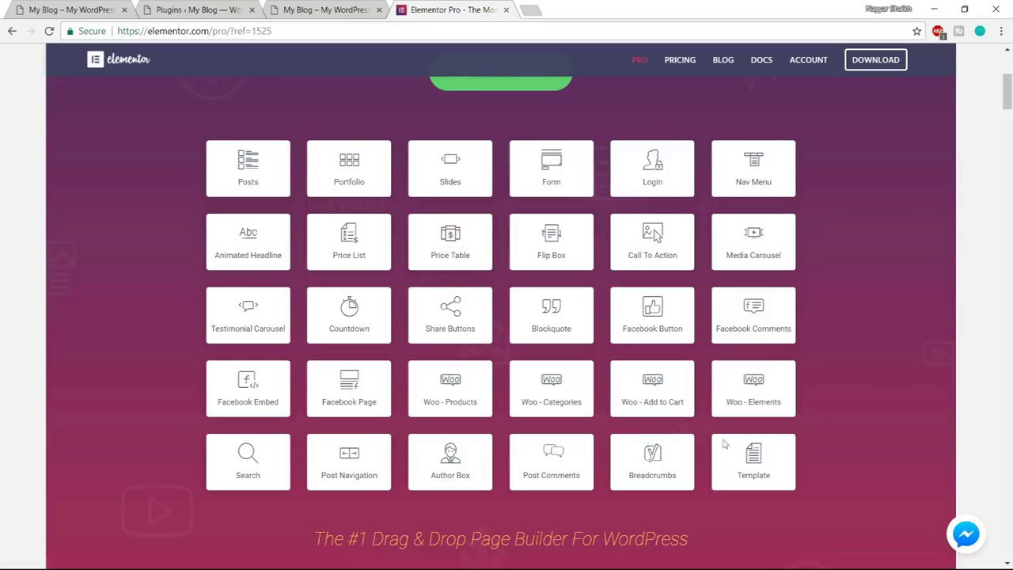
scroll(976, 383, down, 8)
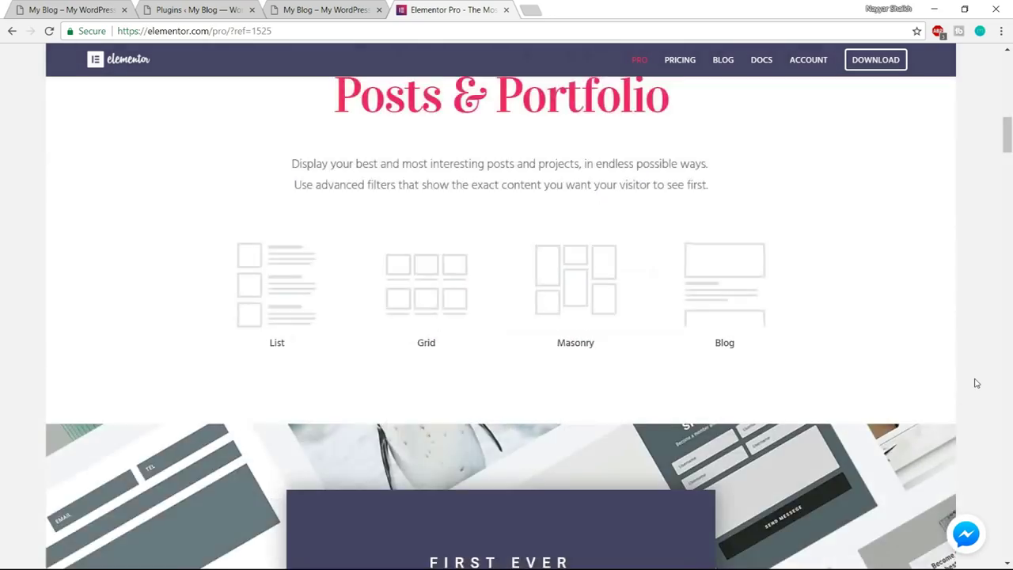
scroll(975, 383, down, 15)
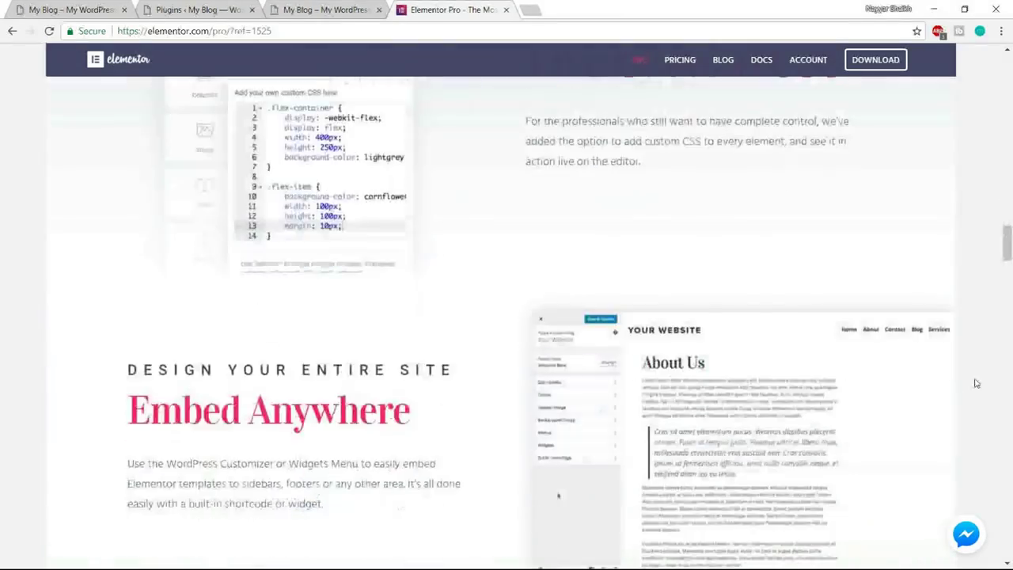
scroll(976, 383, down, 15)
scroll(976, 383, down, 10)
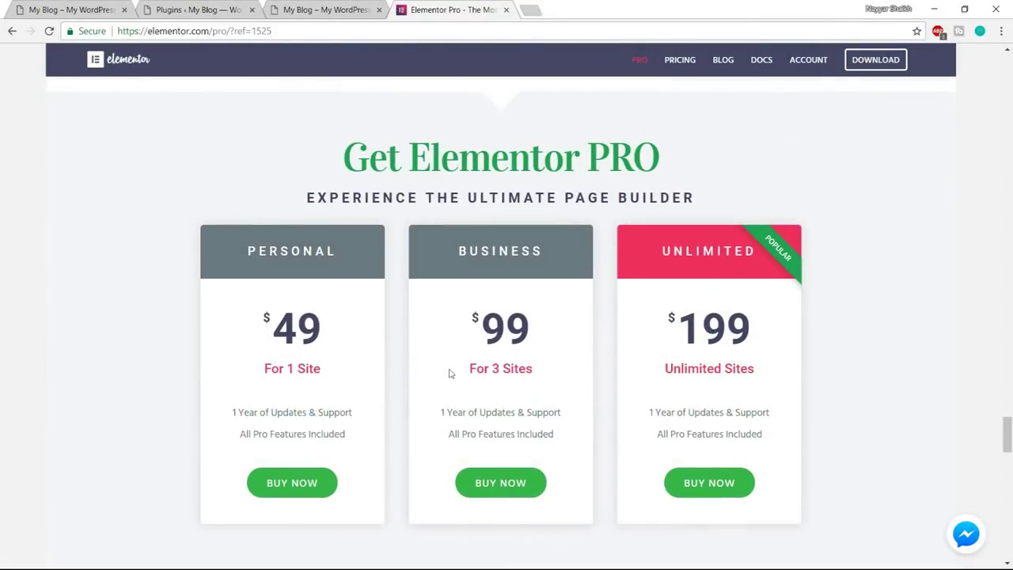
double_click(267, 321)
click(361, 324)
drag(272, 327, 298, 326)
click(321, 326)
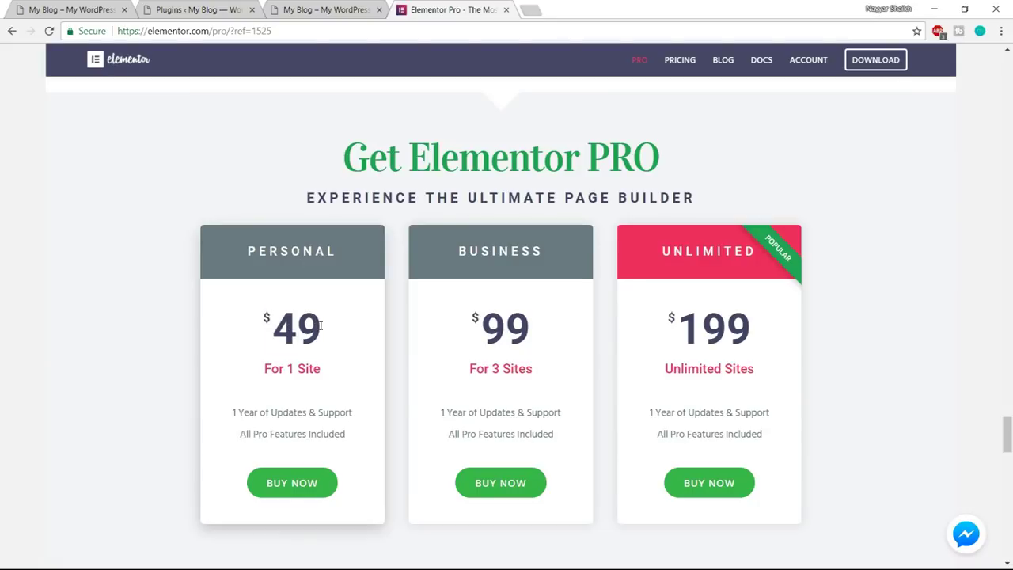
double_click(320, 325)
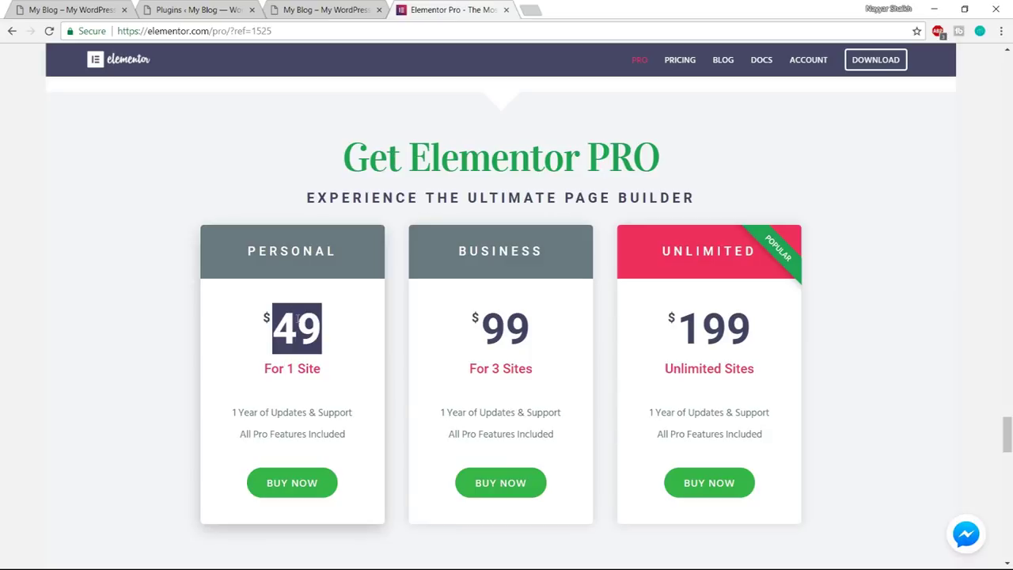
click(298, 325)
double_click(280, 324)
click(327, 325)
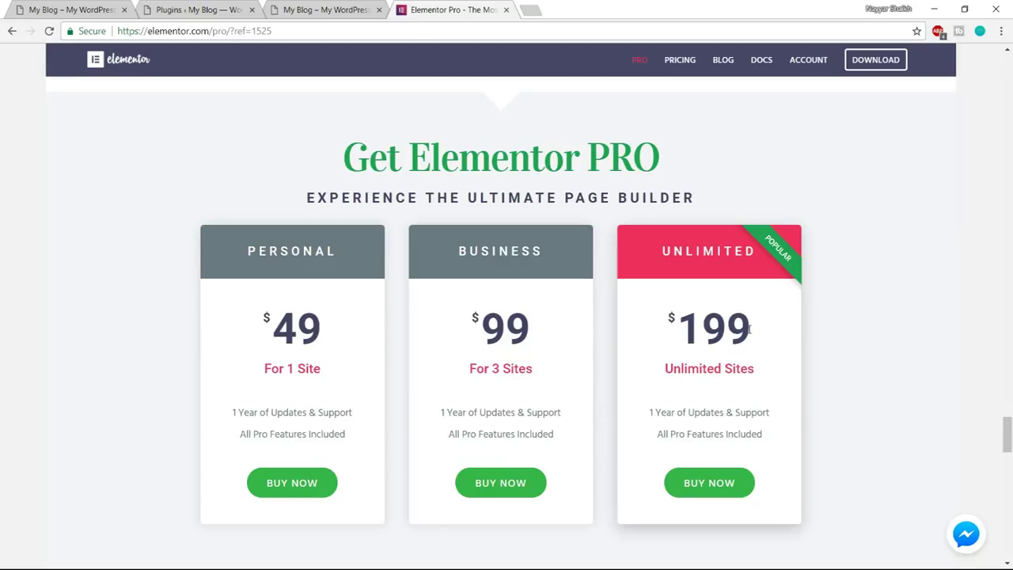
drag(756, 331, 672, 325)
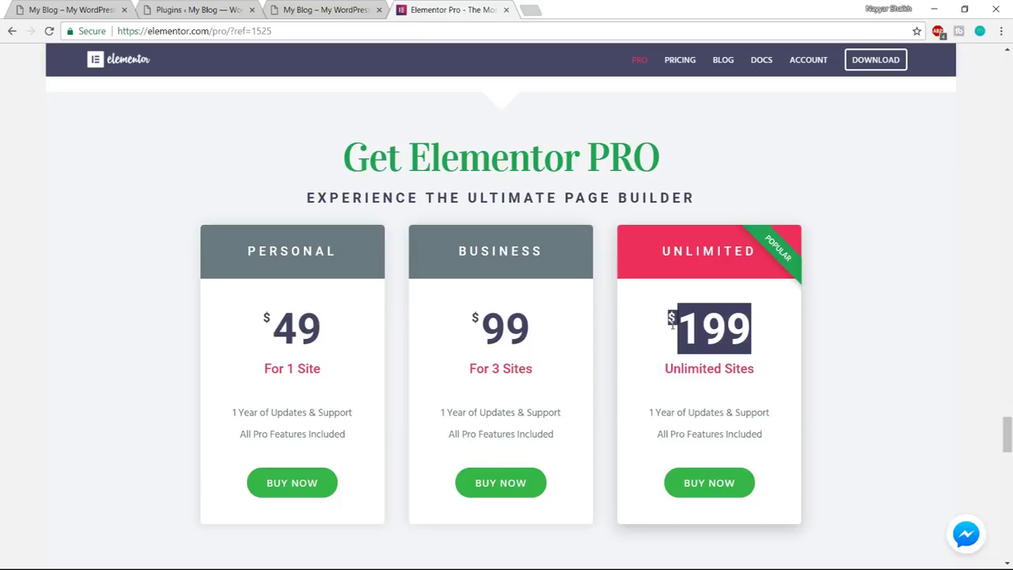
click(746, 331)
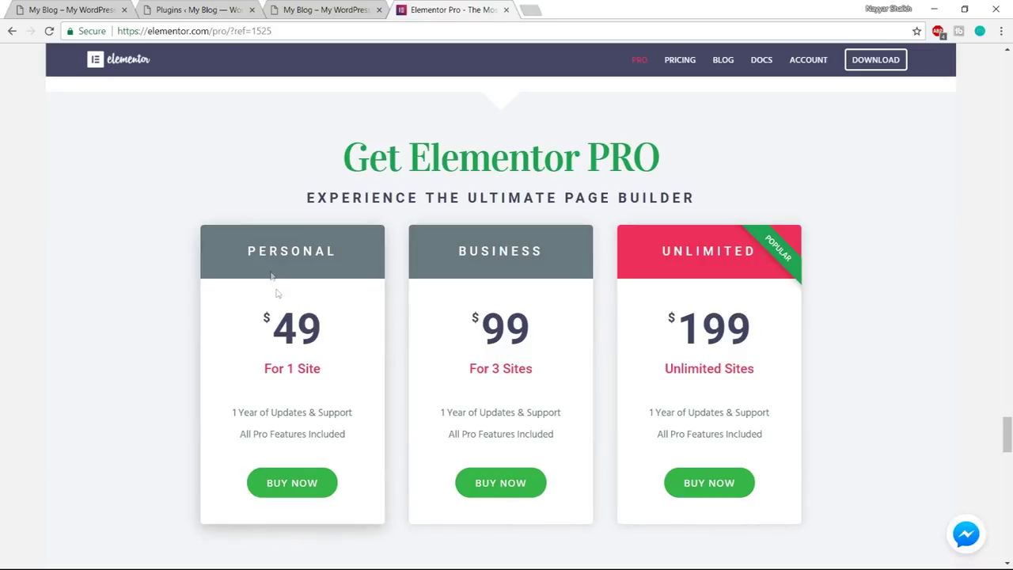
drag(249, 250, 344, 252)
click(332, 294)
drag(334, 328, 272, 320)
click(251, 315)
click(295, 321)
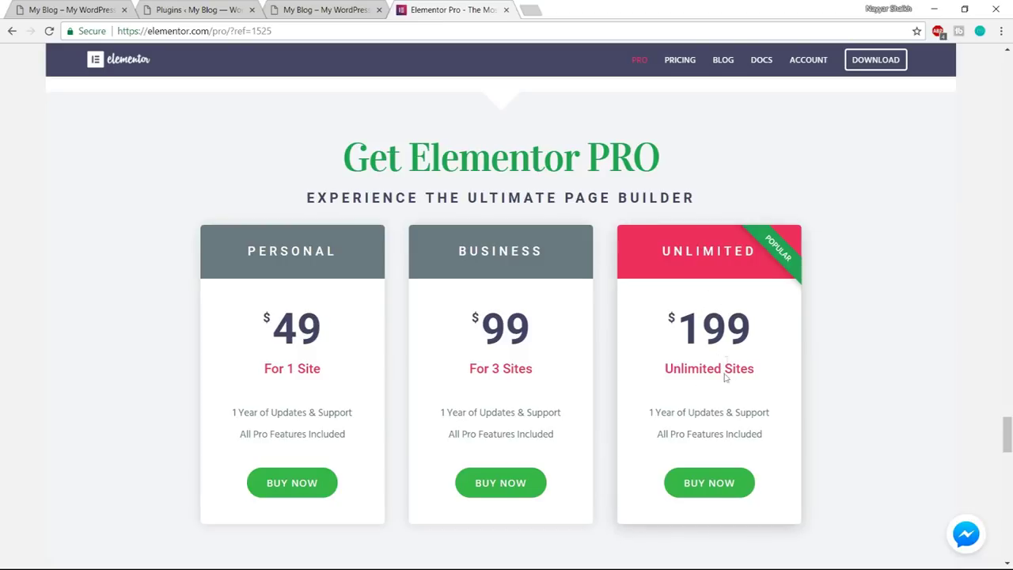
scroll(735, 480, down, 2)
scroll(942, 414, up, 1)
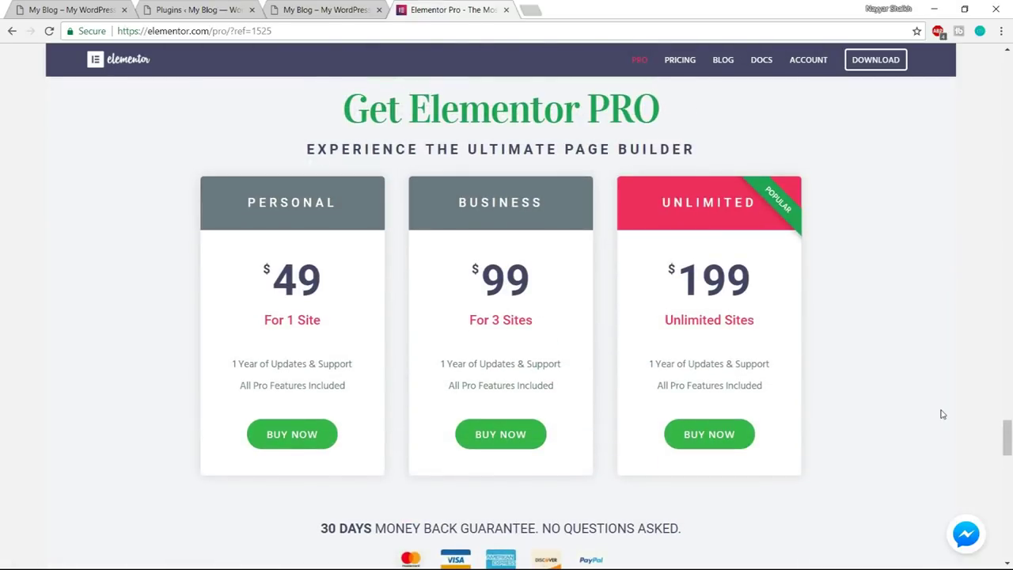
drag(1008, 440, 1009, 75)
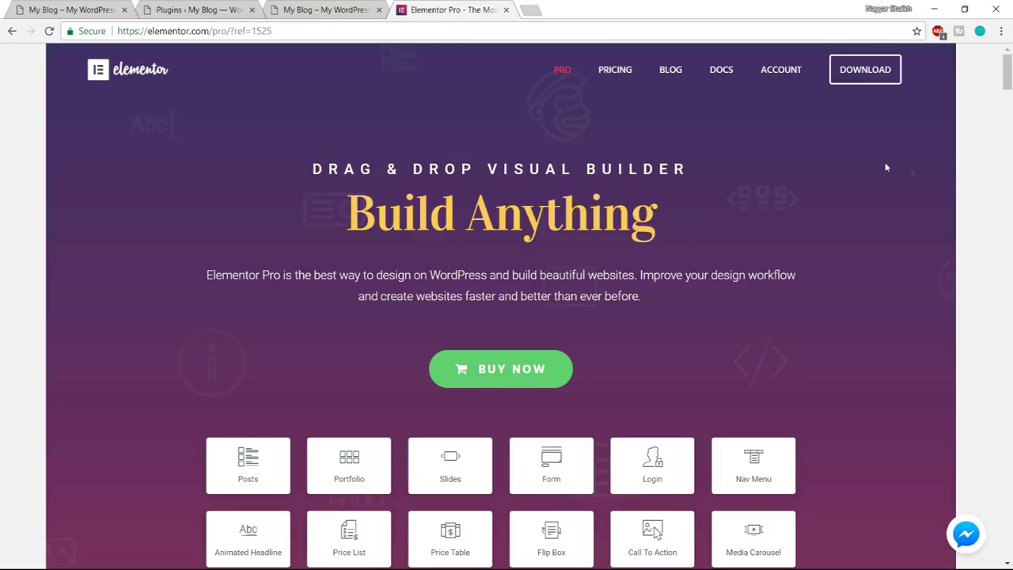
- Review the Elementor account's licence key, its Active Installs count of 1, and the licensed websites
click(782, 72)
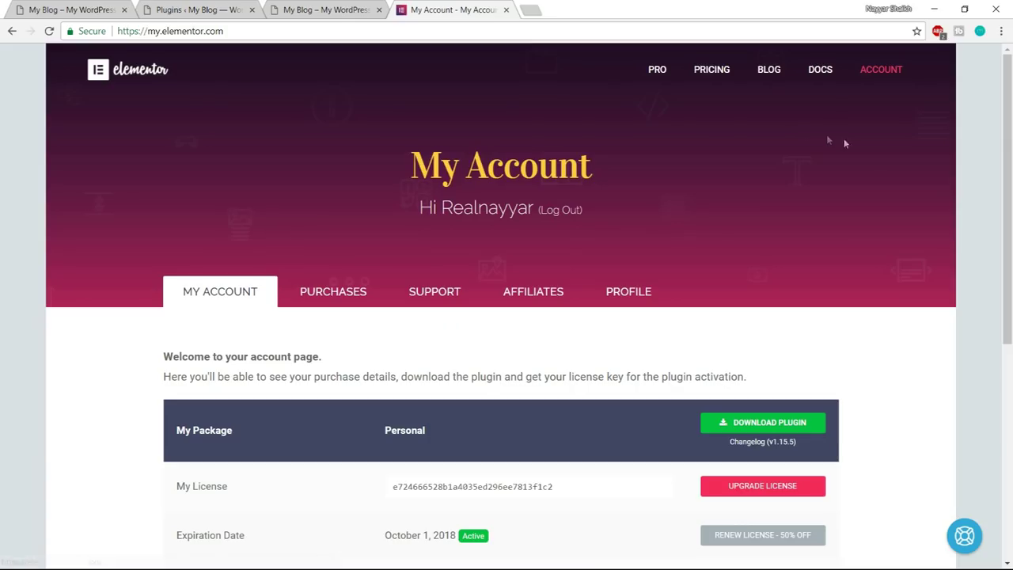
scroll(948, 300, down, 3)
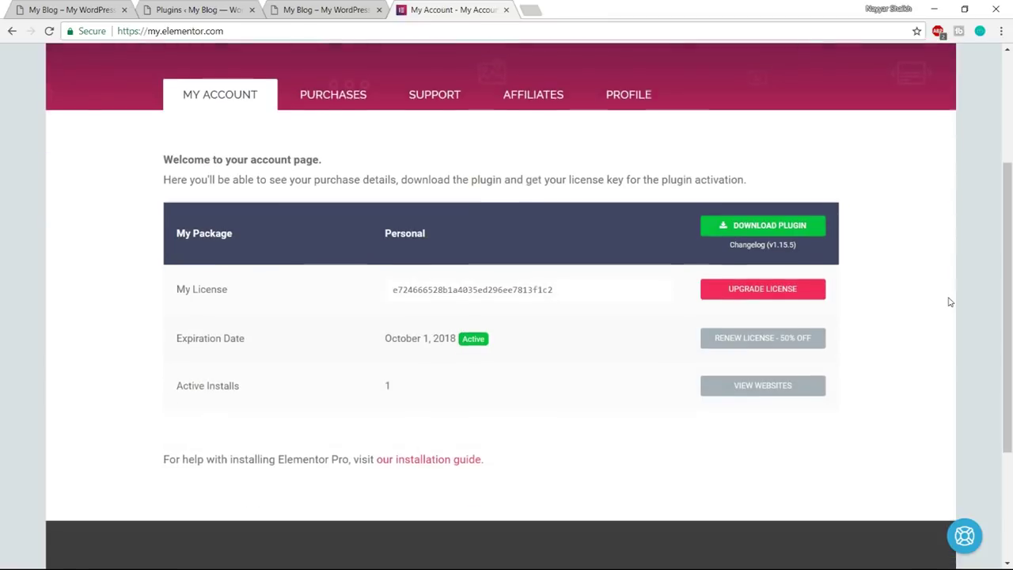
drag(391, 289, 574, 281)
click(539, 339)
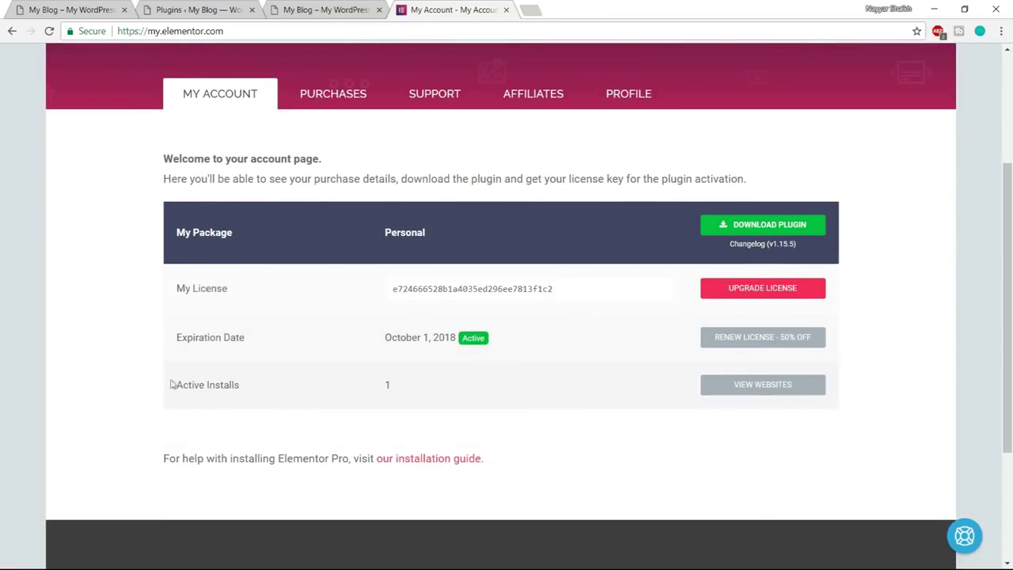
drag(177, 385, 264, 390)
drag(383, 385, 417, 393)
click(766, 387)
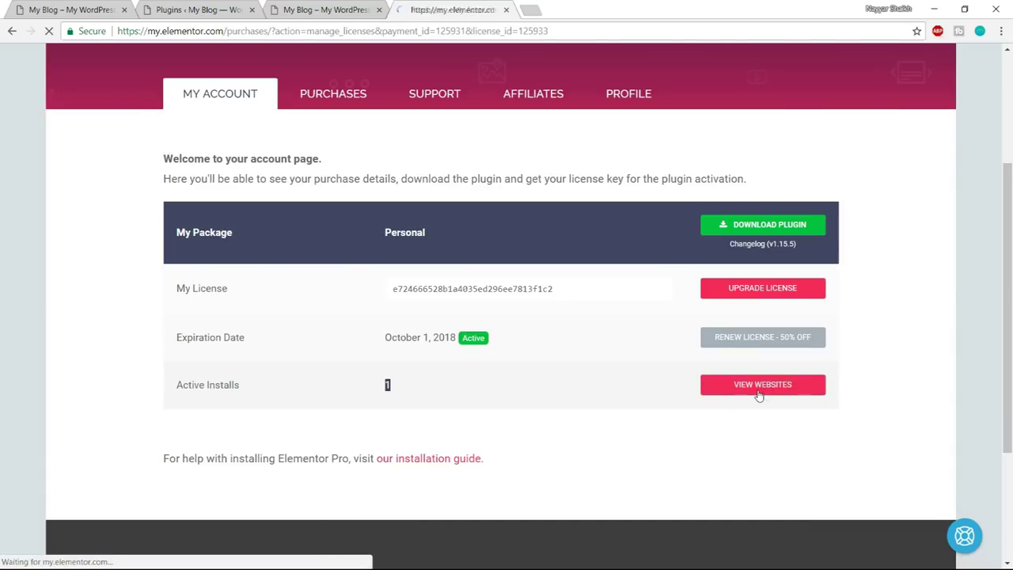
scroll(816, 388, down, 2)
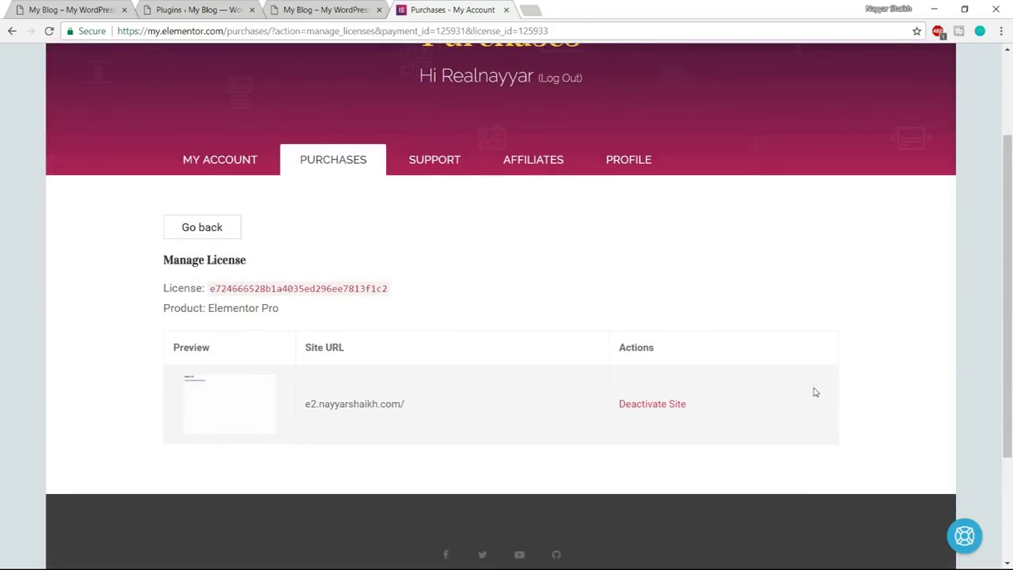
click(12, 31)
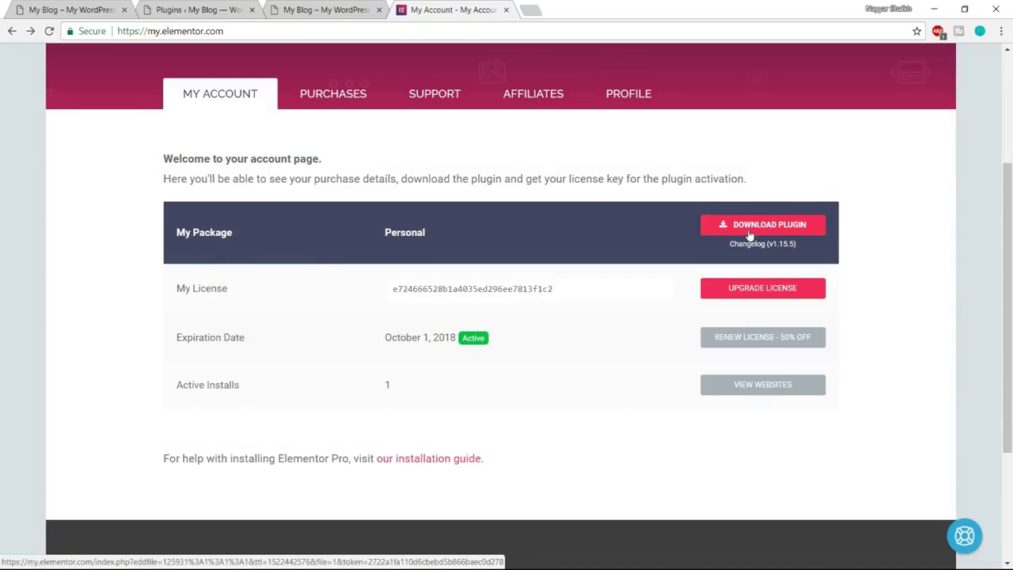
- Download the Elementor Pro plugin zip from the account overview
click(736, 231)
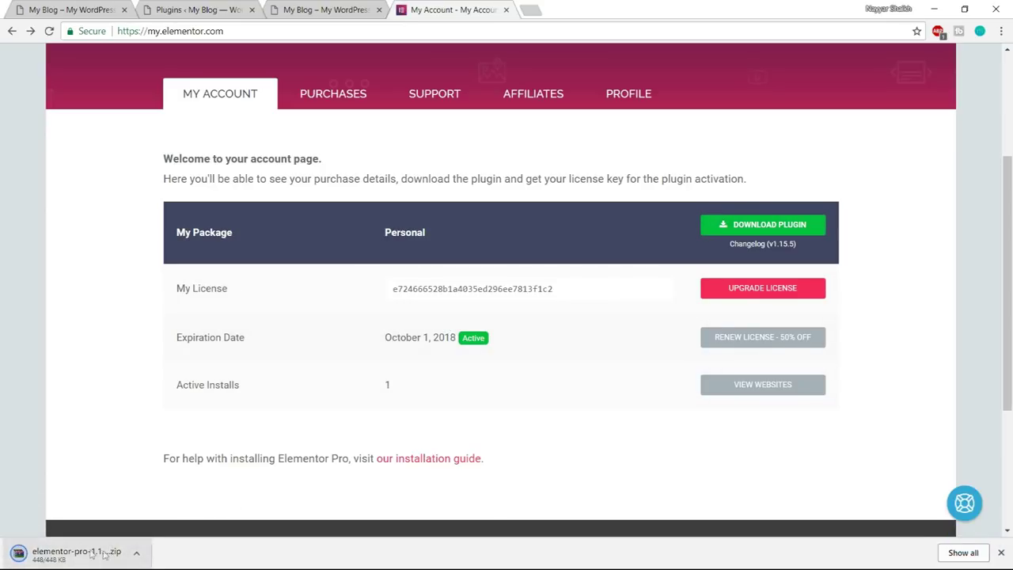
click(1002, 554)
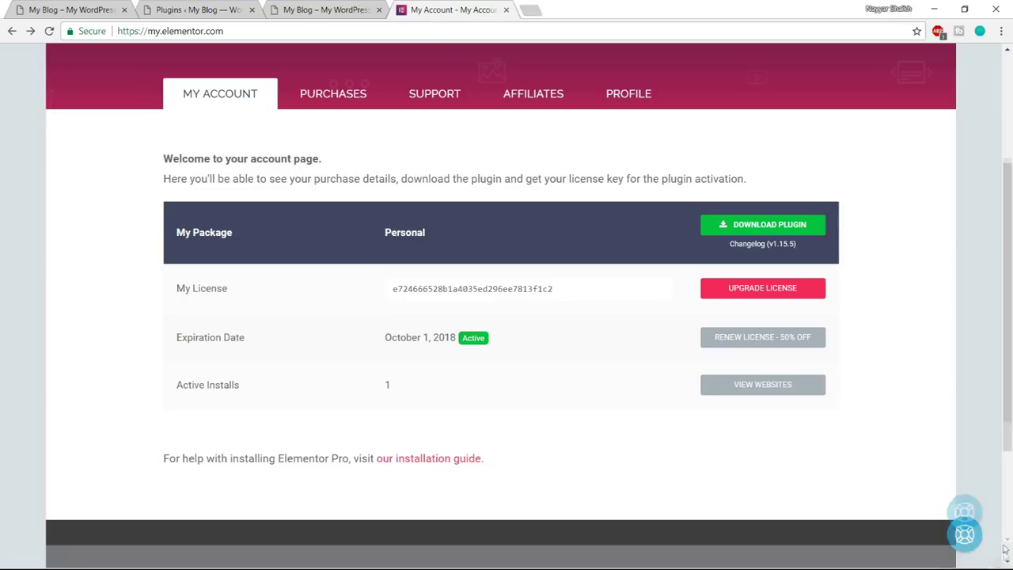
click(778, 228)
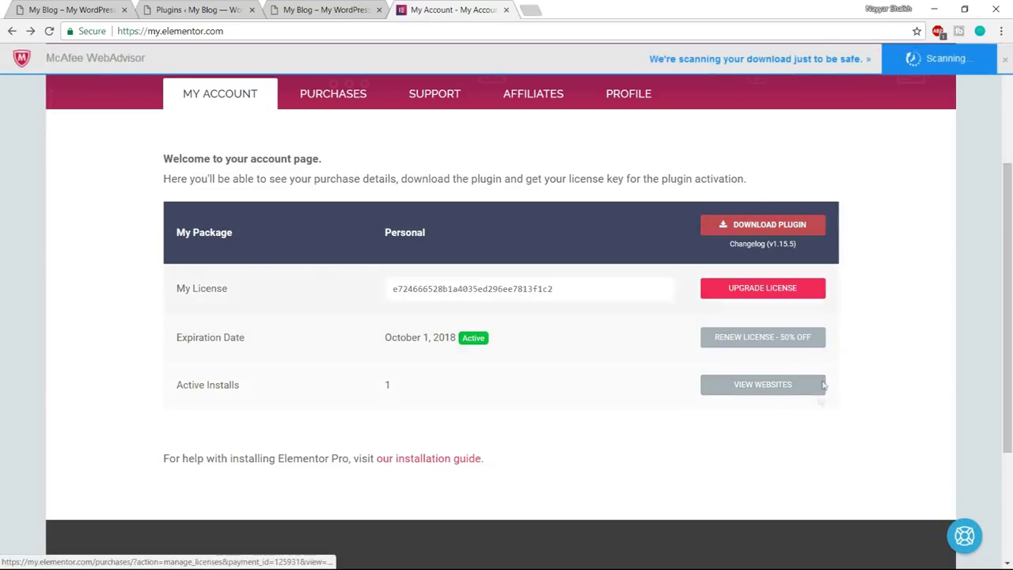
- Check the licensed site address and licence key on Manage License, then return to My Blog
click(764, 388)
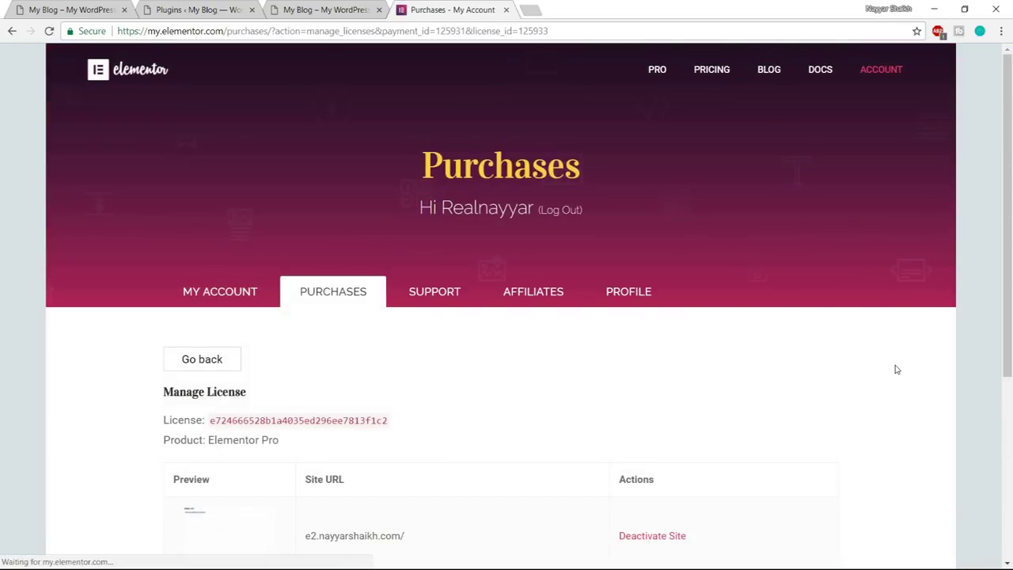
scroll(897, 369, down, 3)
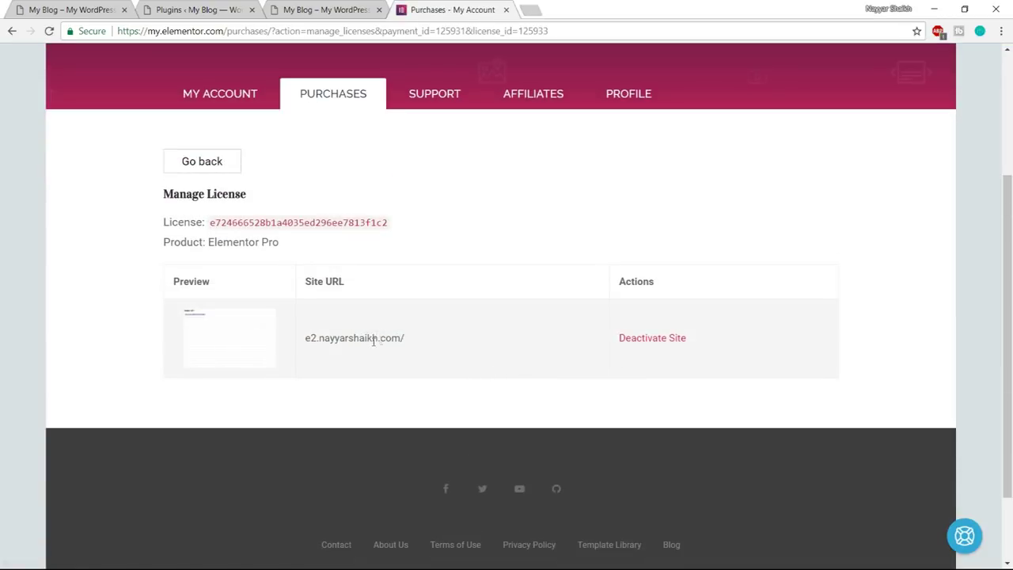
drag(413, 341, 295, 345)
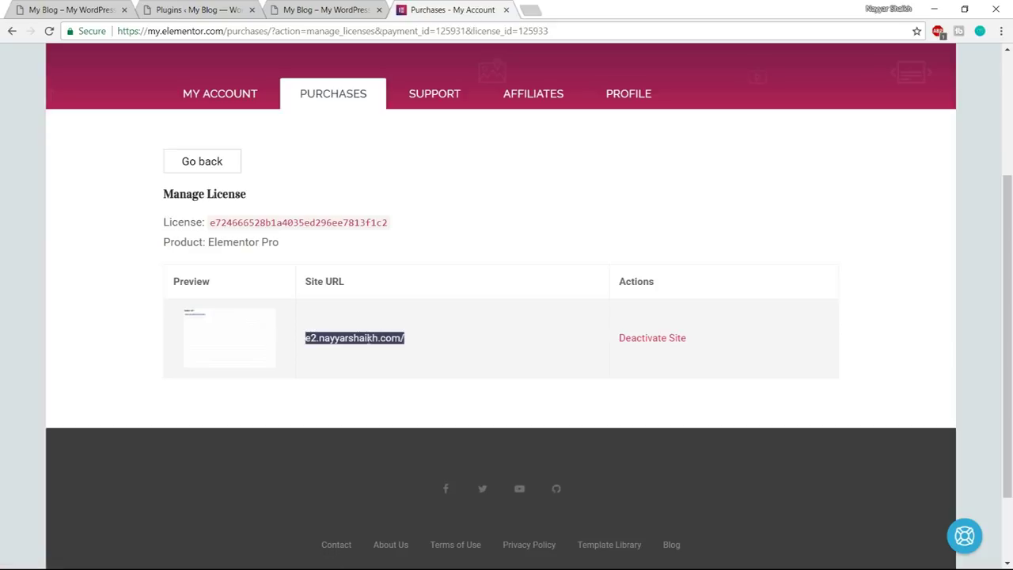
click(375, 338)
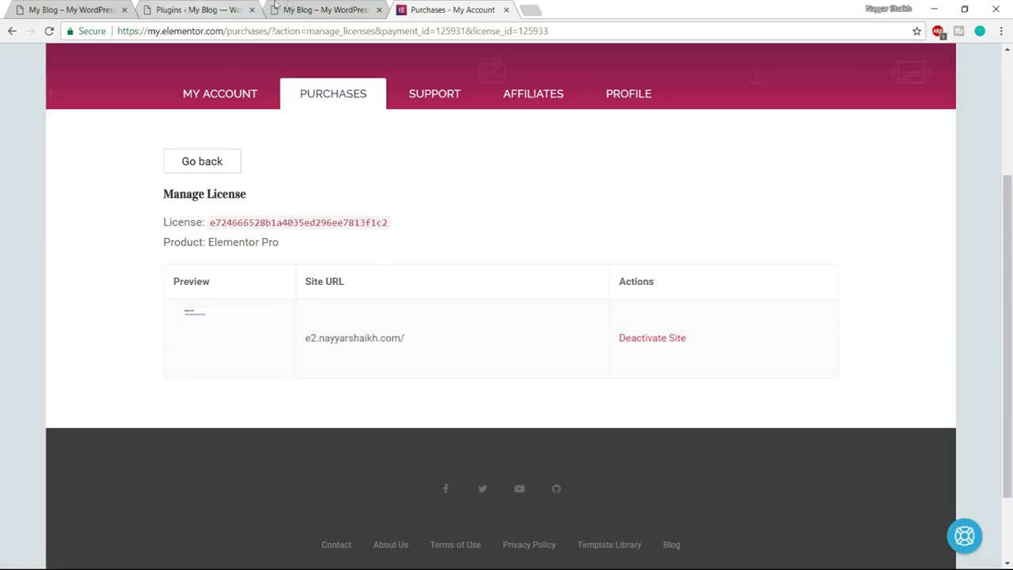
triple_click(330, 338)
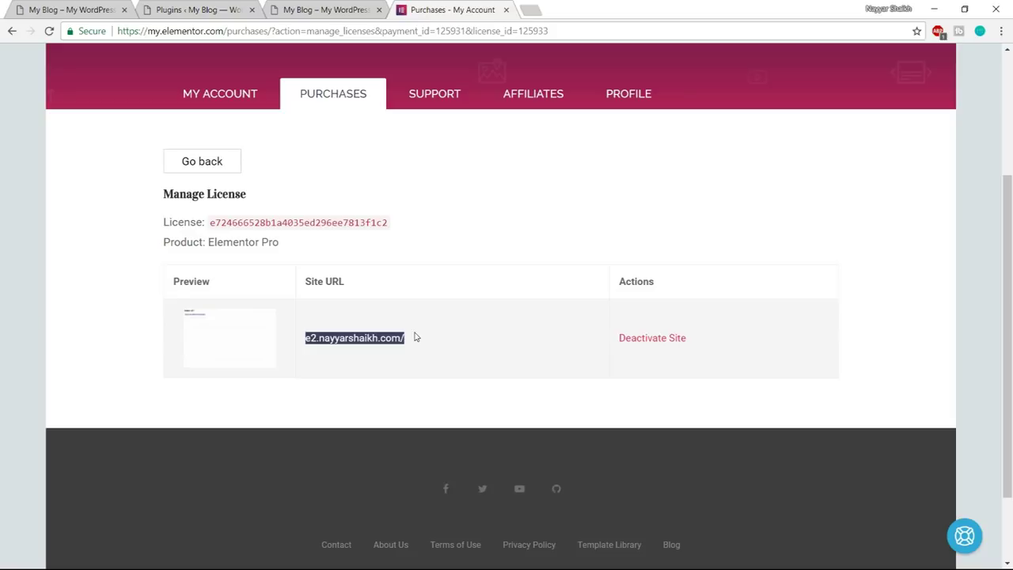
click(332, 338)
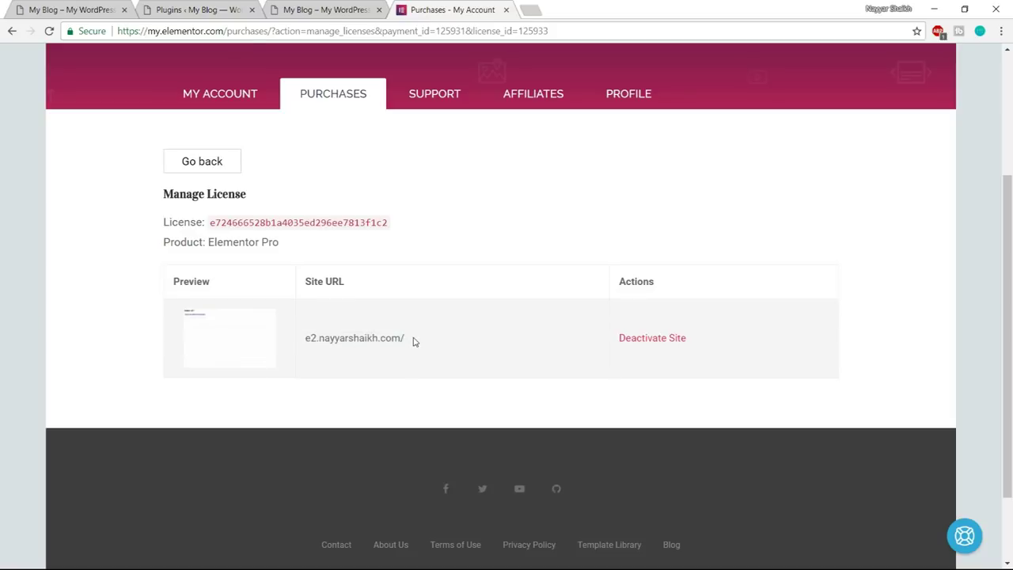
drag(396, 227, 206, 224)
key(ctrl+c)
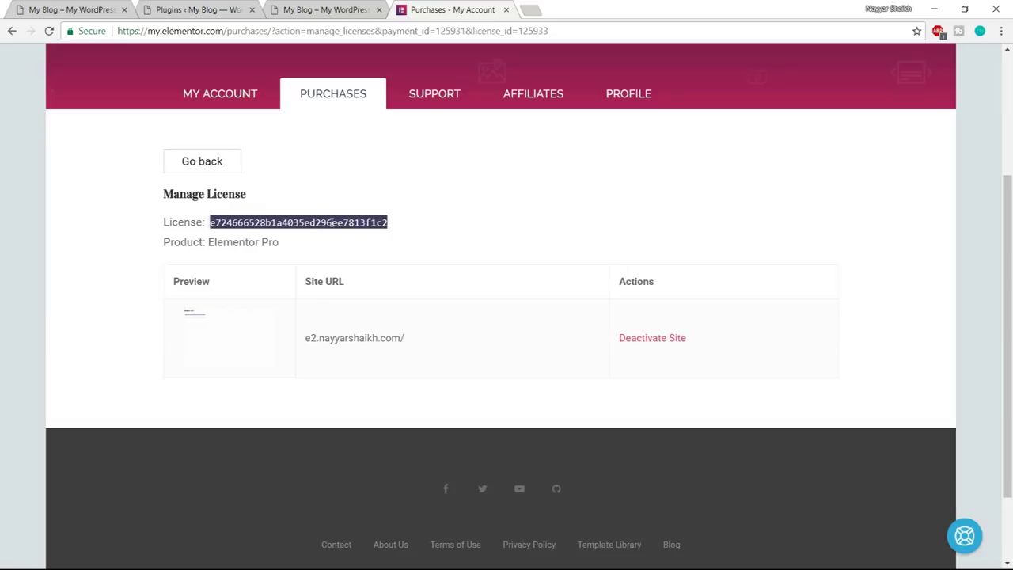
click(315, 8)
- Upload elementor-pro-1.15.5.zip through Plugins > Add New > Upload Plugin, install it and activate it
mouse_move(53, 70)
click(198, 9)
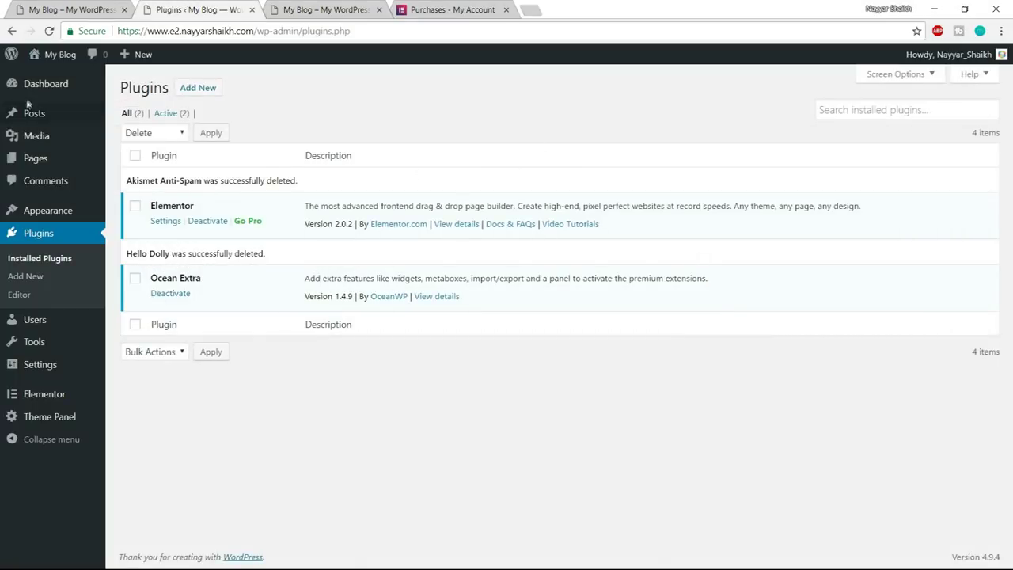
click(200, 90)
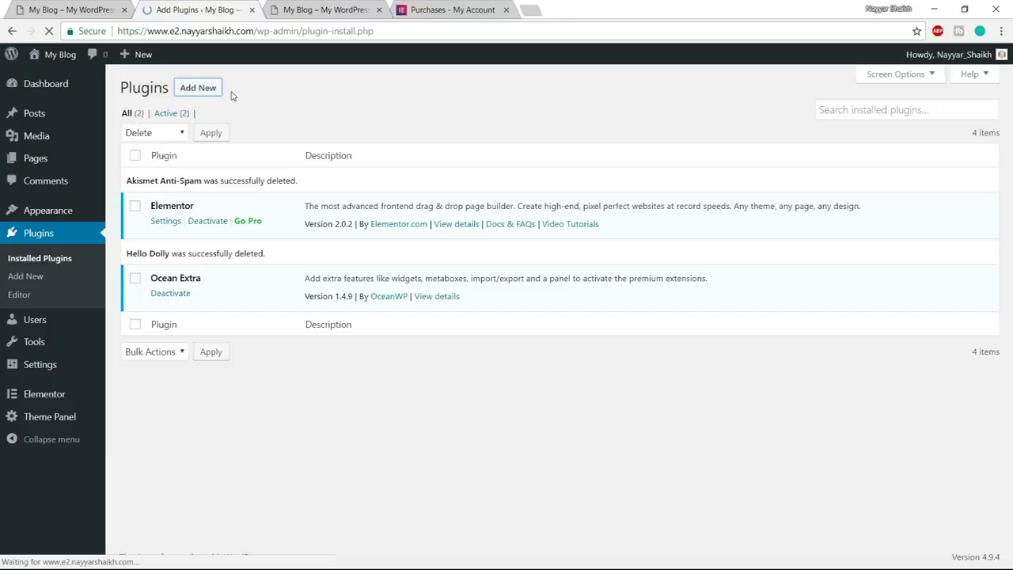
click(241, 88)
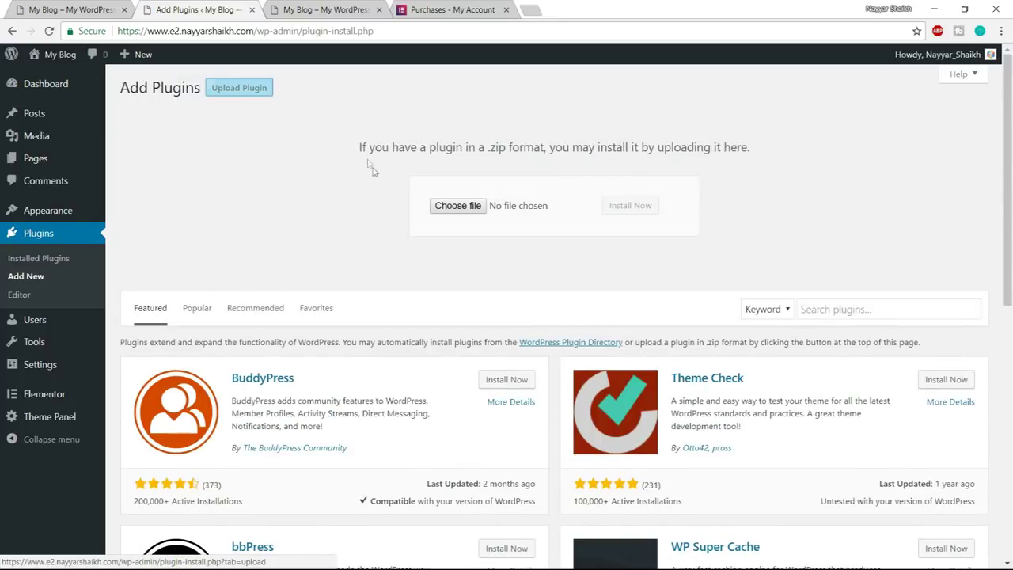
click(463, 205)
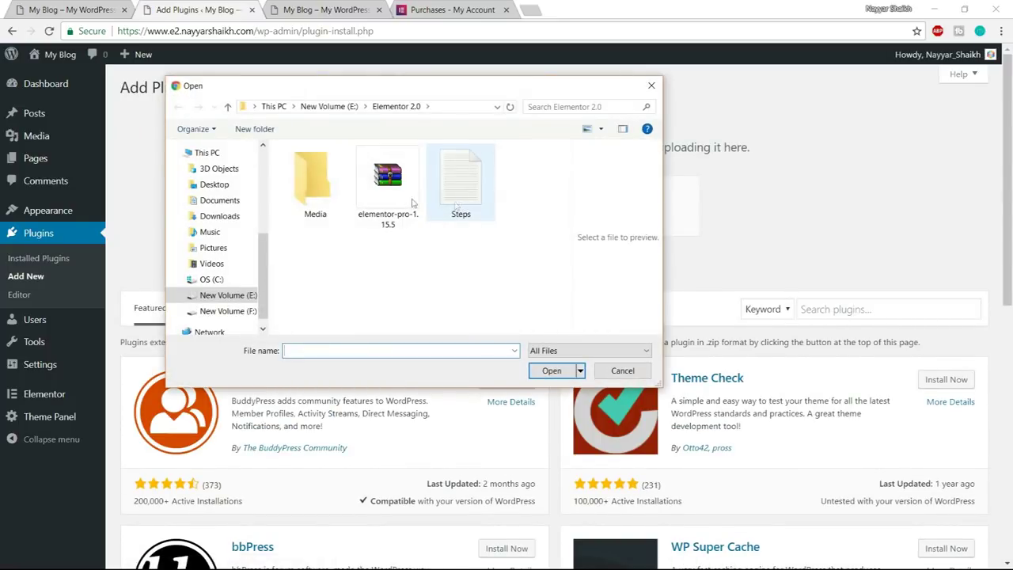
click(390, 198)
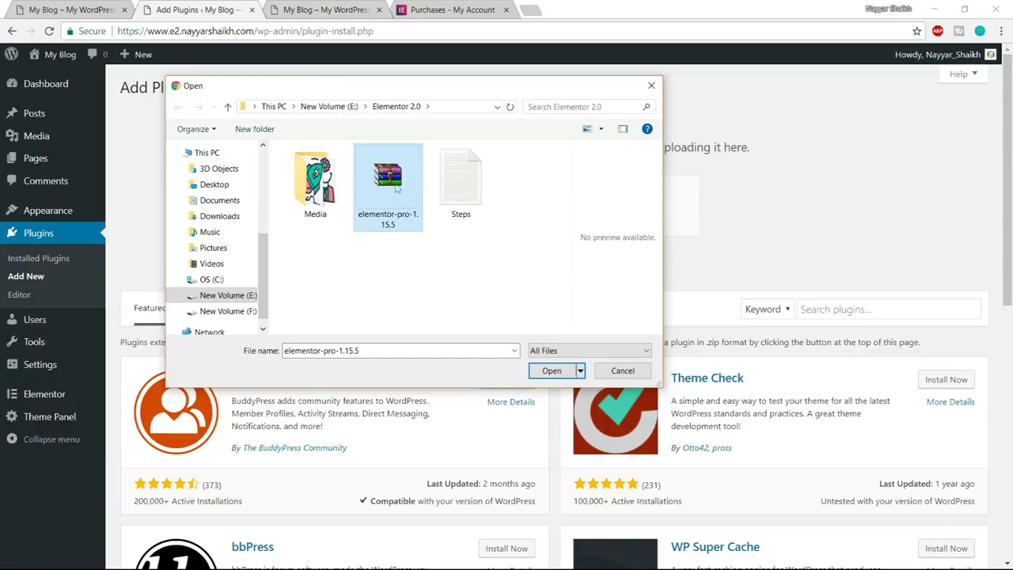
click(559, 373)
click(631, 206)
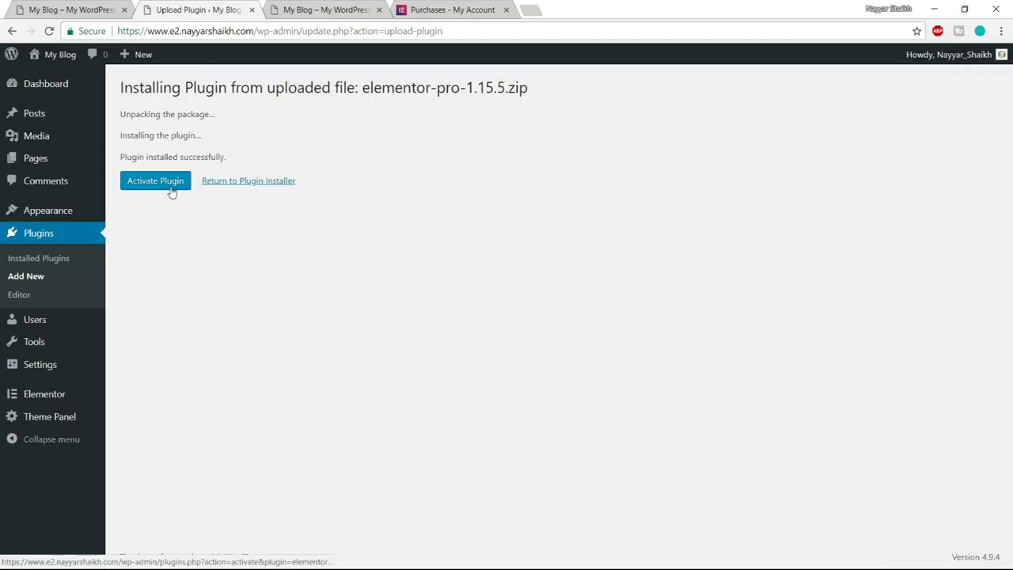
click(169, 189)
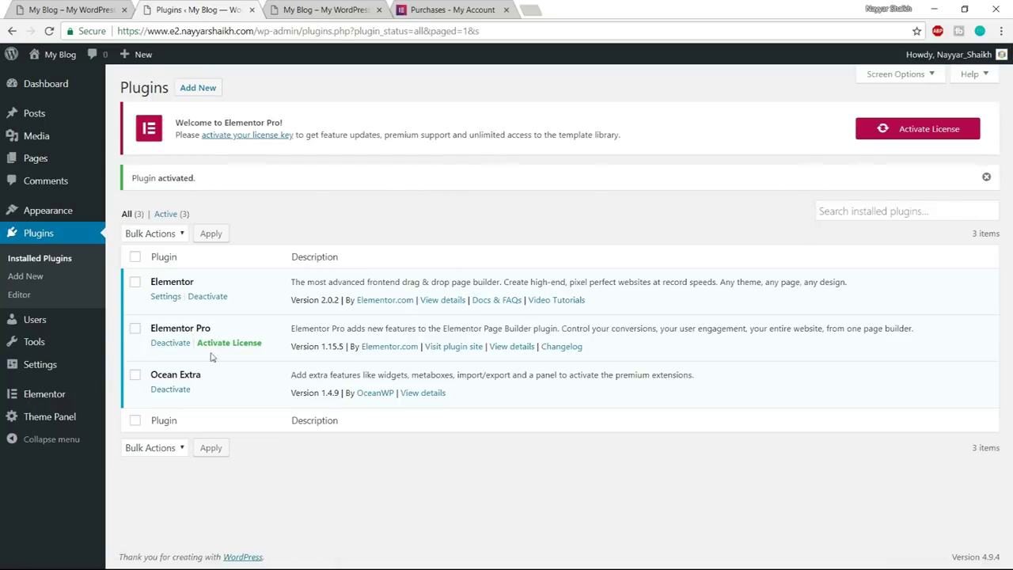
- Paste the account's licence key into Elementor Pro's license page and activate it, confirming status Active
click(917, 139)
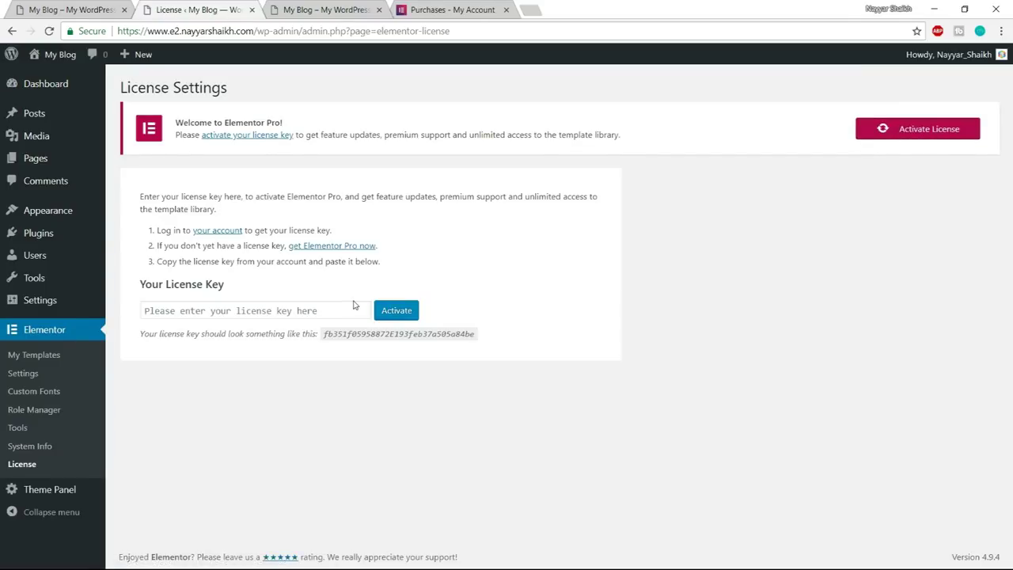
click(333, 310)
key(ctrl+v)
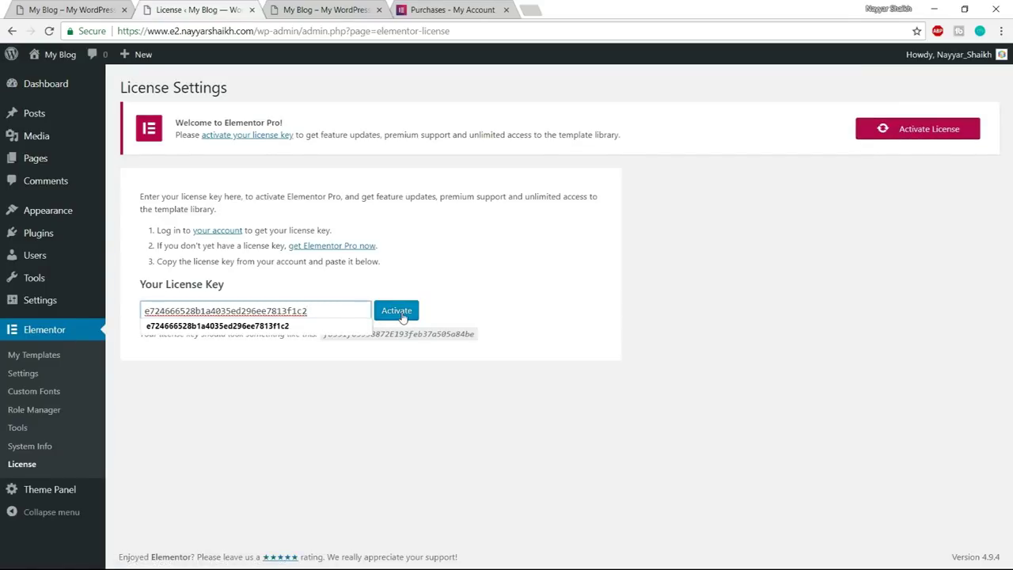
click(401, 312)
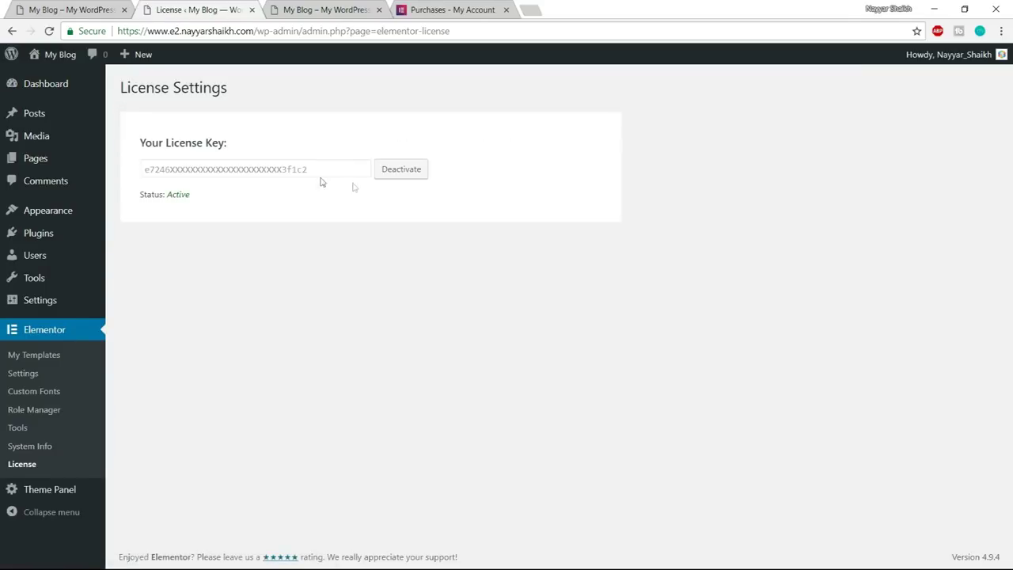
drag(141, 195, 179, 195)
click(186, 208)
click(447, 9)
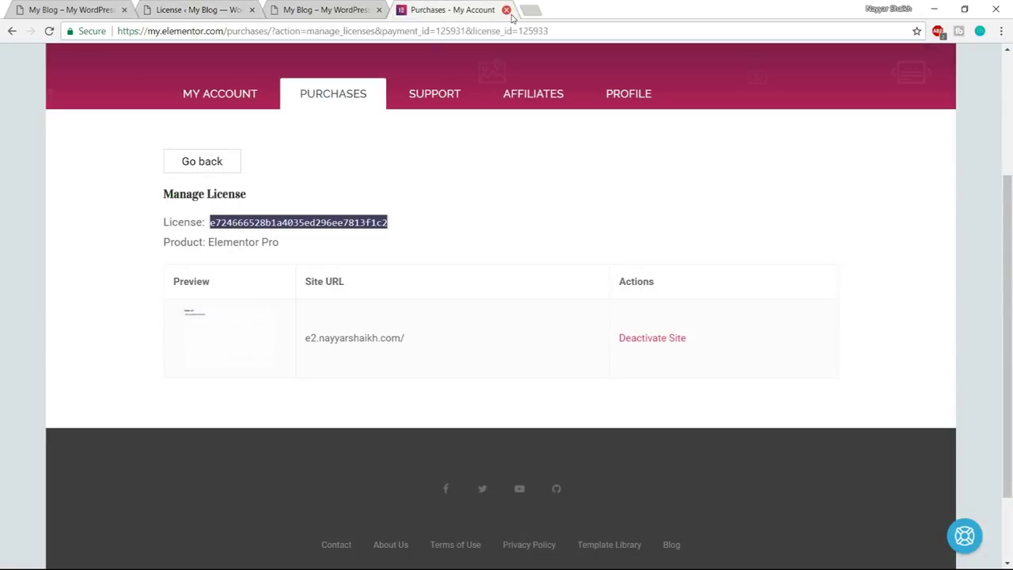
- Close the Elementor purchases tab, browse the demo site's HOW TO MAKE A WEBSITE section, return to License Settings
click(505, 9)
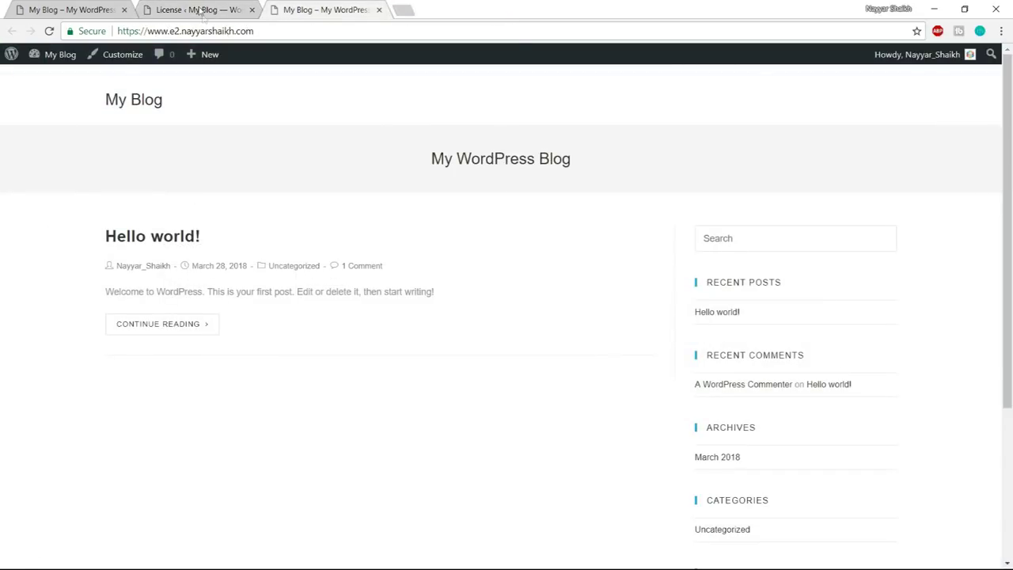
click(198, 9)
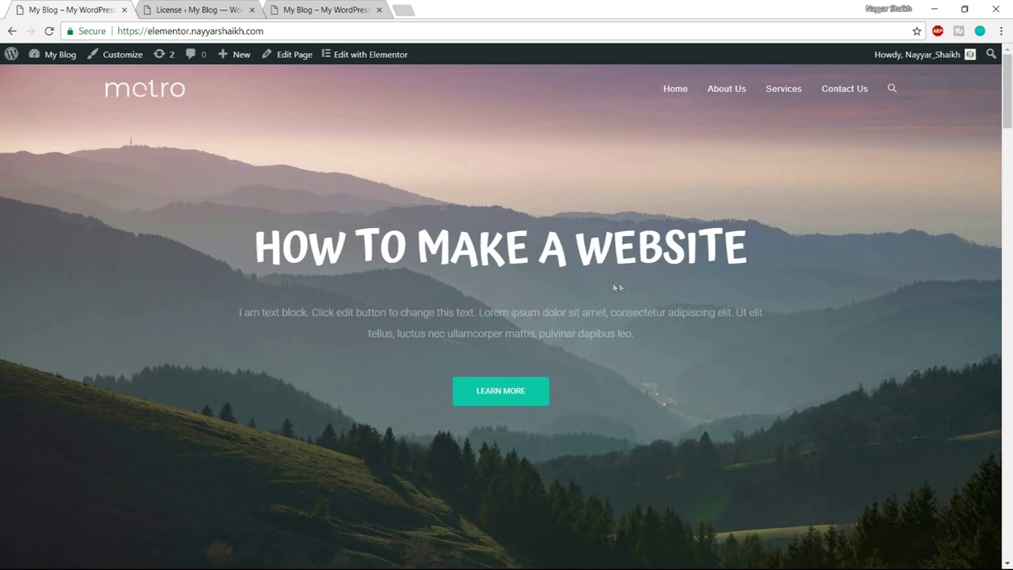
triple_click(652, 280)
drag(1011, 75, 1011, 111)
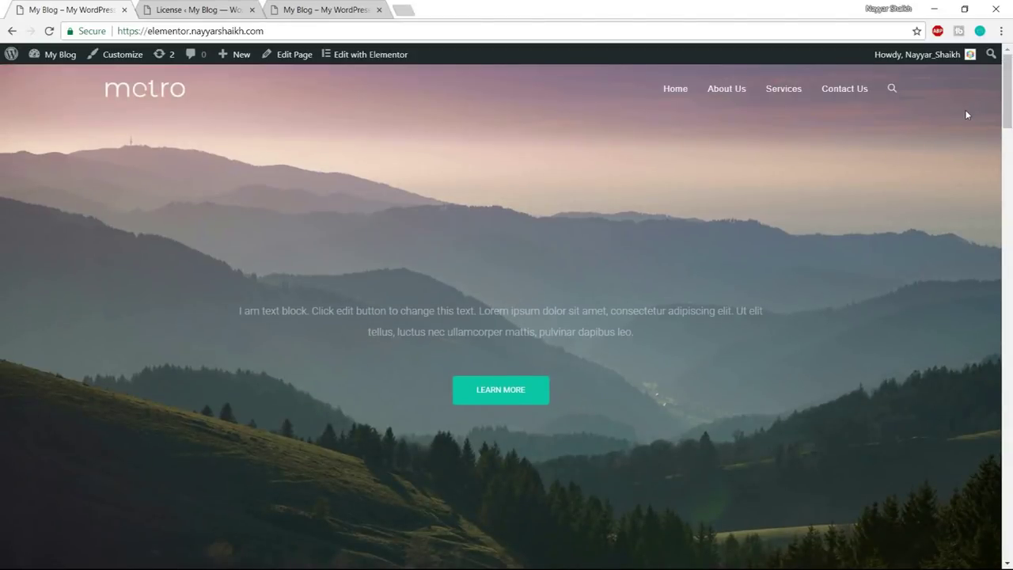
click(185, 9)
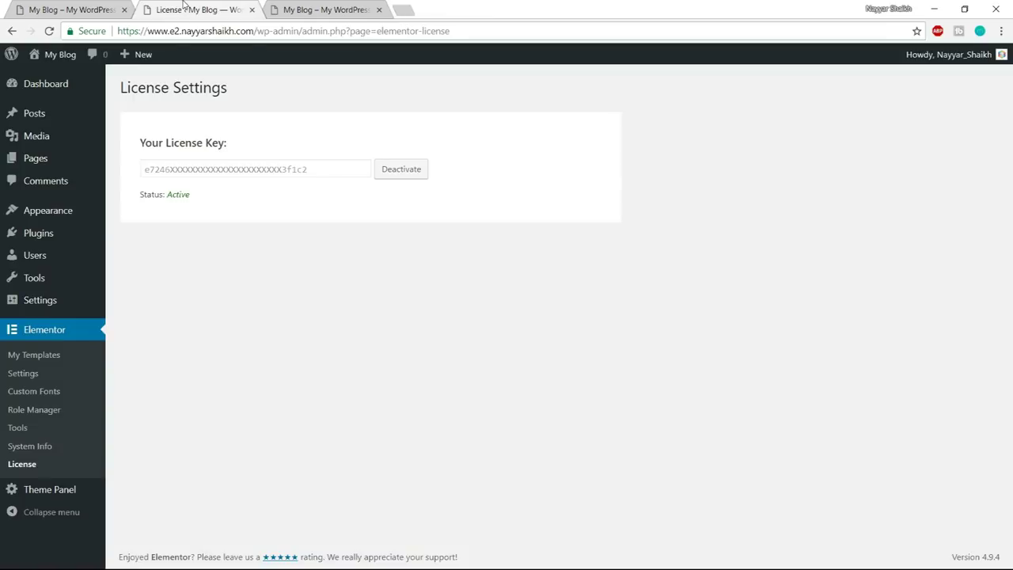
mouse_move(47, 152)
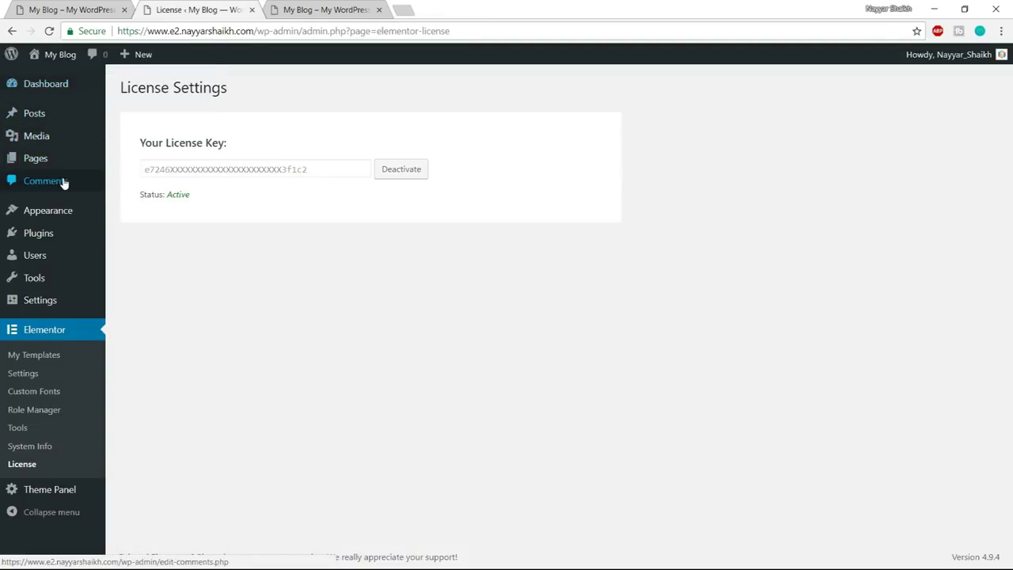
- Publish a new page titled 'Home Page' and open its live view in a new tab
click(148, 184)
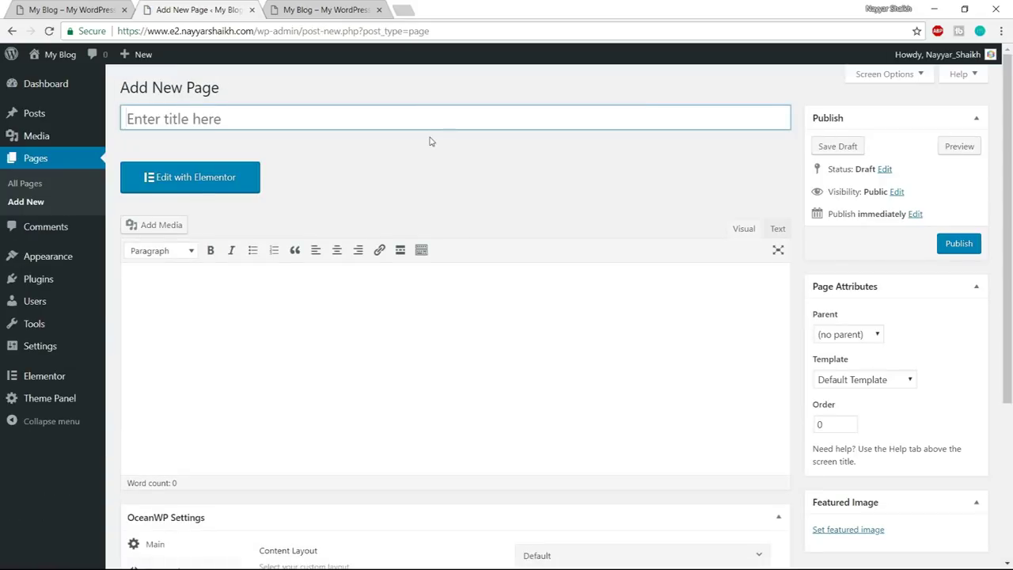
text(Home Page)
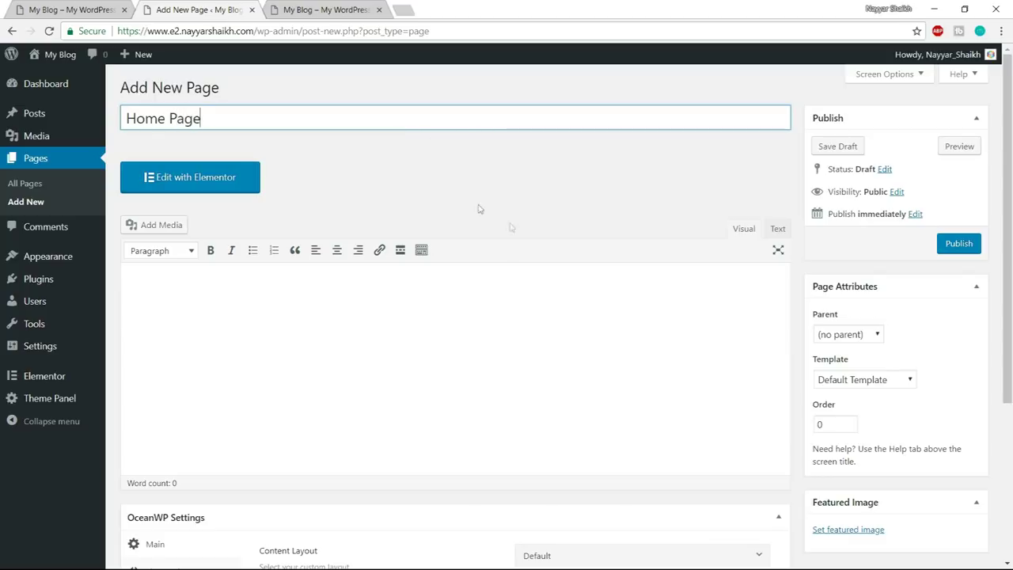
click(959, 243)
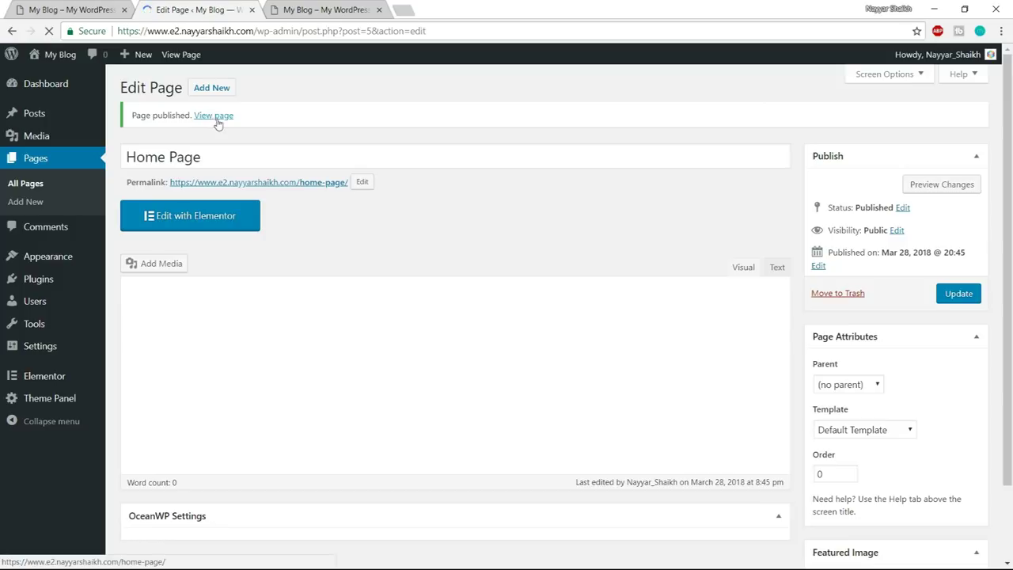
right_click(219, 119)
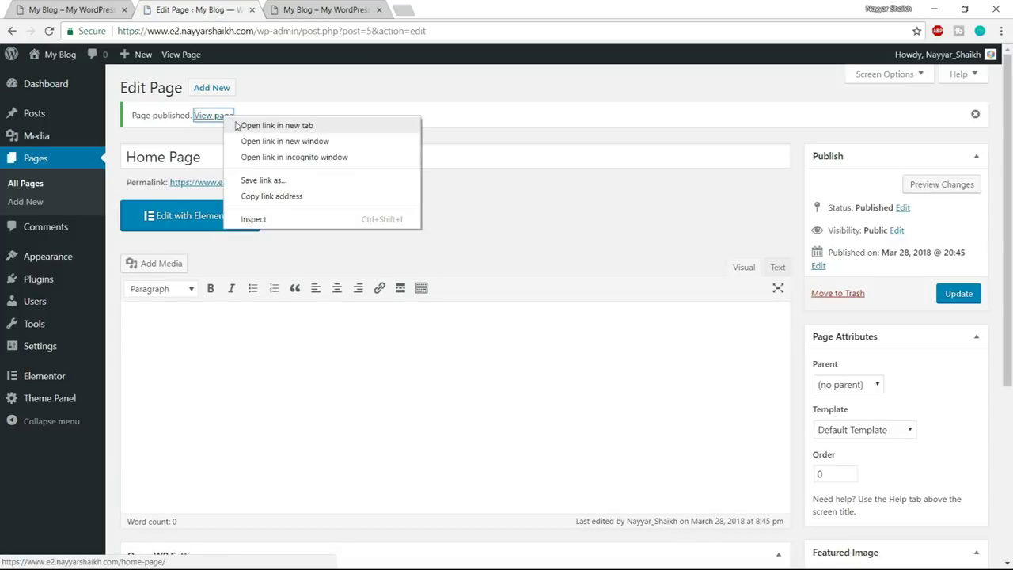
click(276, 125)
click(324, 10)
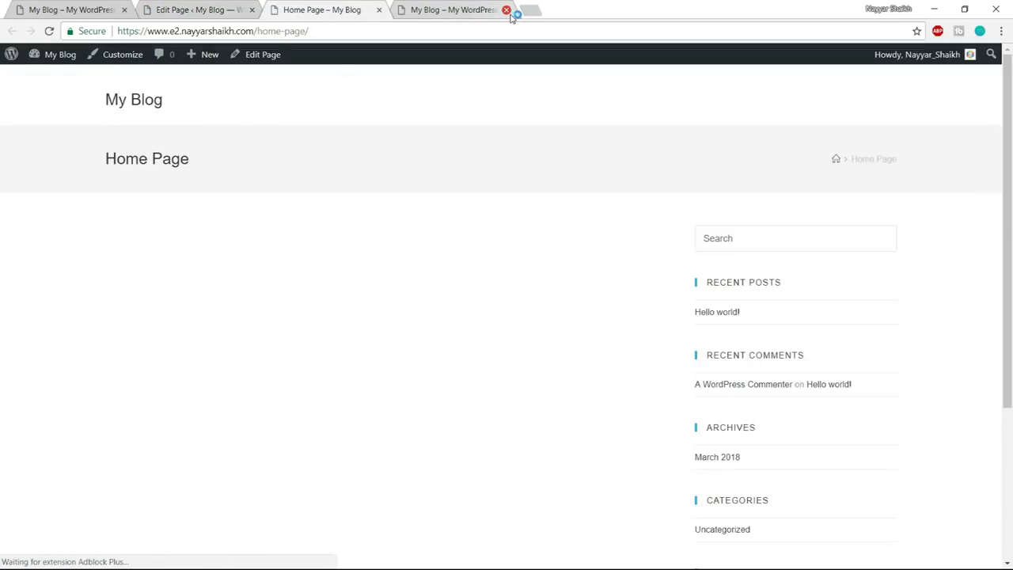
- Close the leftover My Blog tab and compare the published Home Page with the Elementor demo site
click(507, 9)
scroll(645, 333, down, 3)
scroll(632, 368, up, 3)
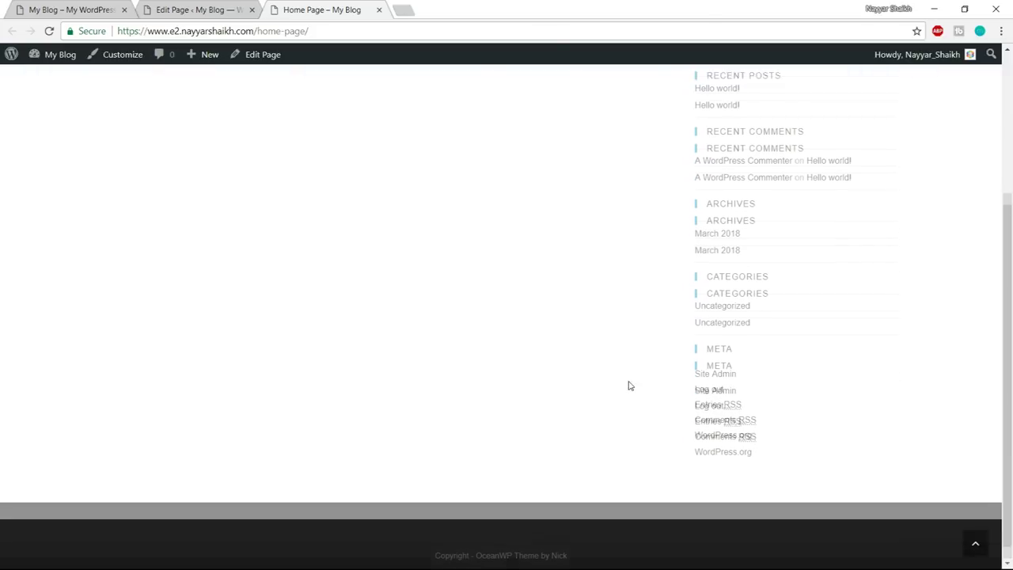
click(63, 7)
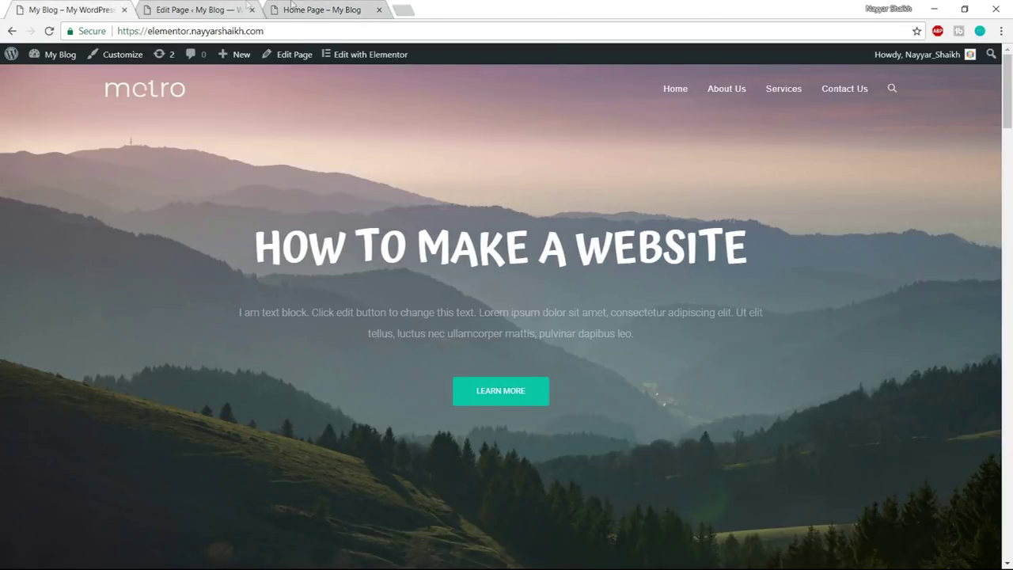
click(327, 6)
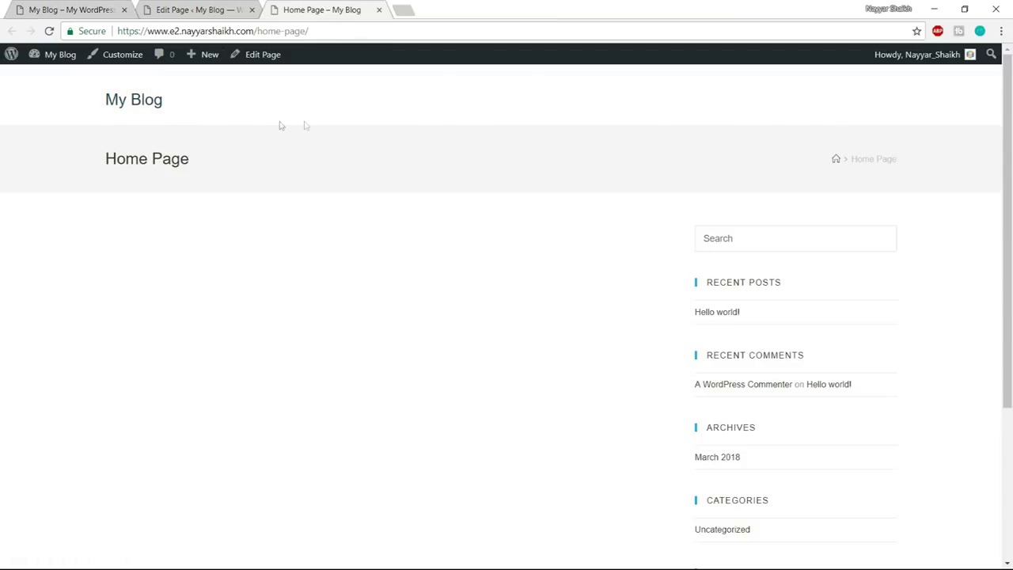
click(114, 6)
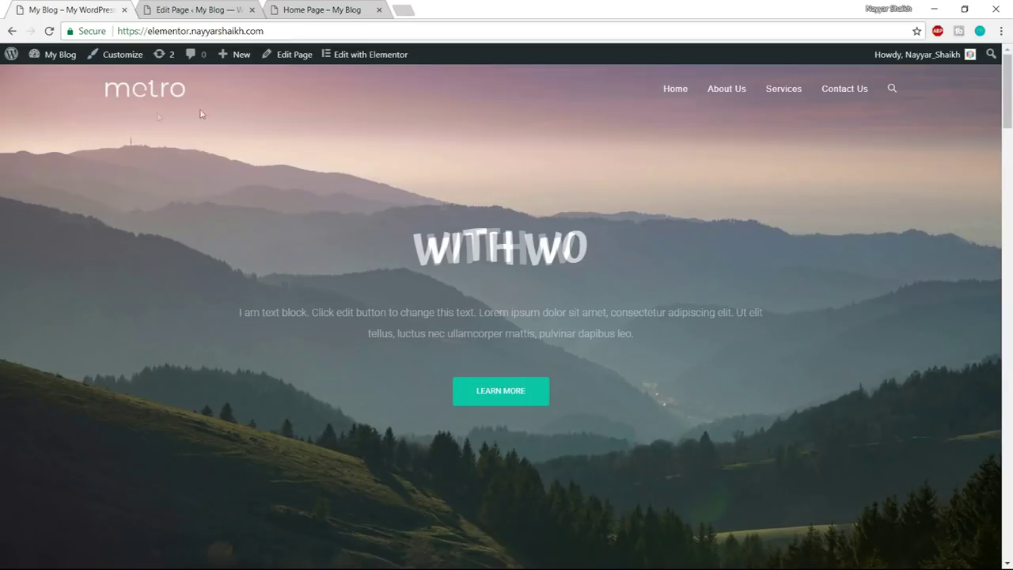
key(ctrl+3)
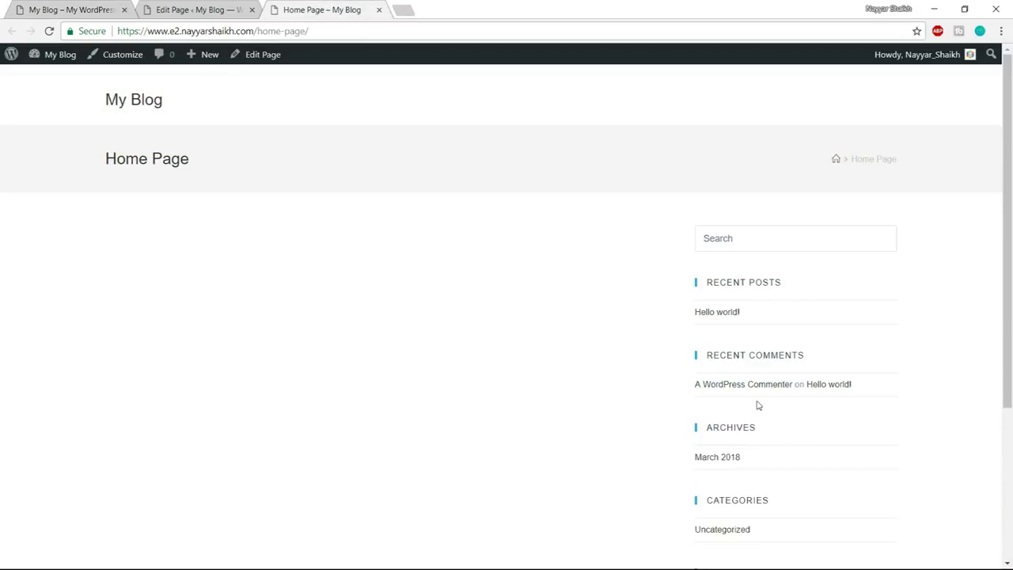
- Check the Home Page title on the live page, then return to the editor's title field
drag(95, 162, 197, 163)
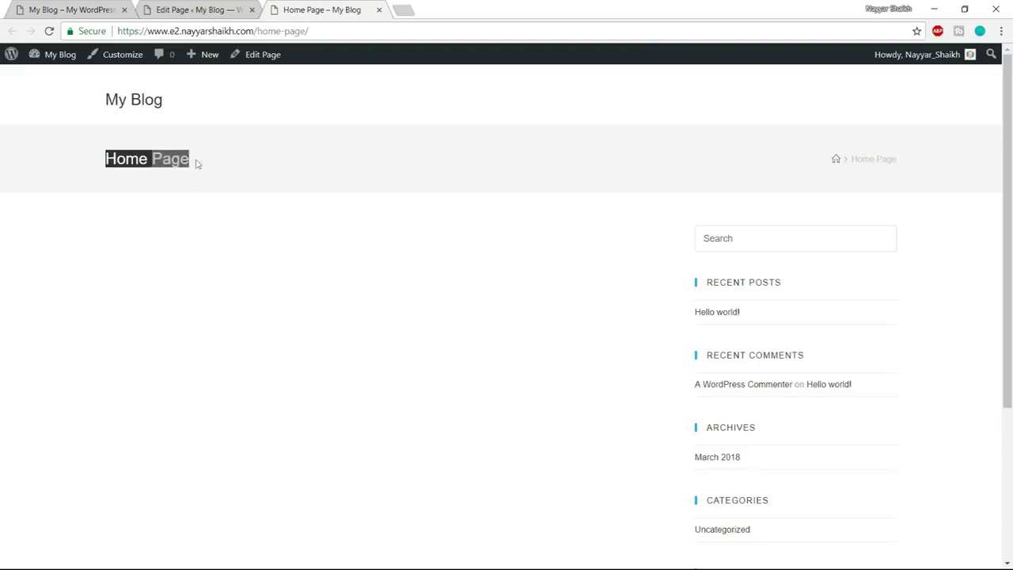
click(315, 164)
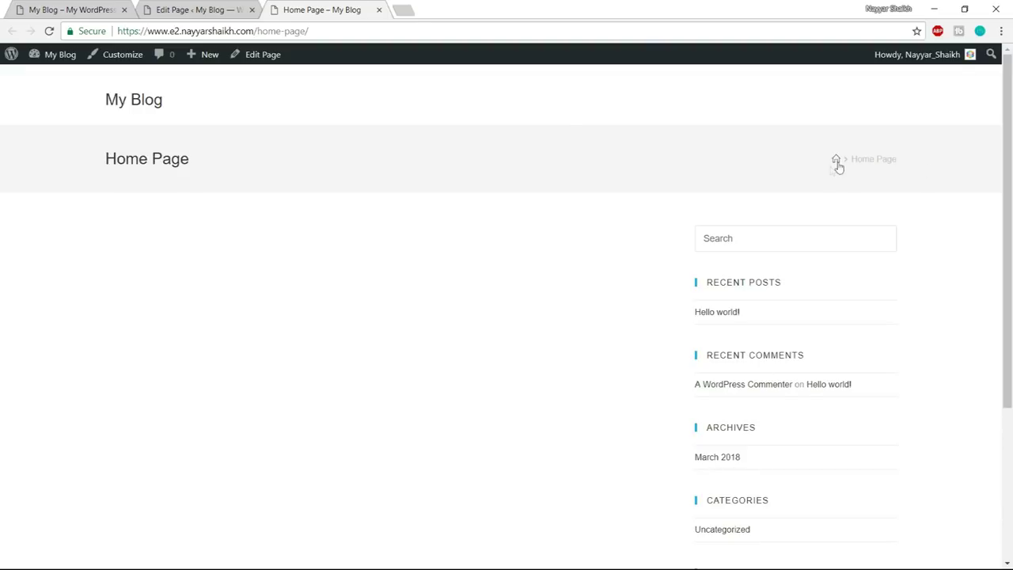
click(222, 8)
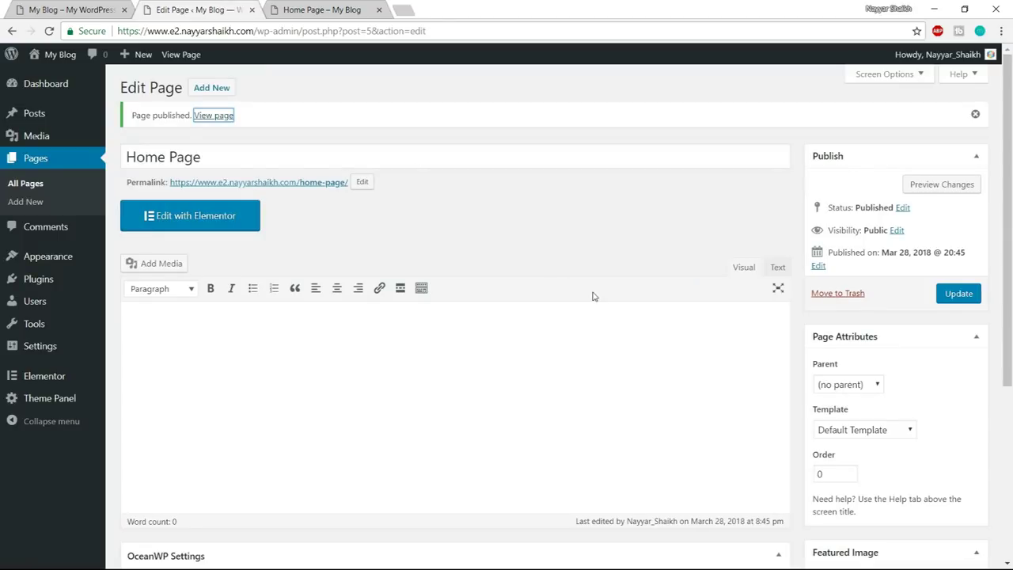
click(383, 5)
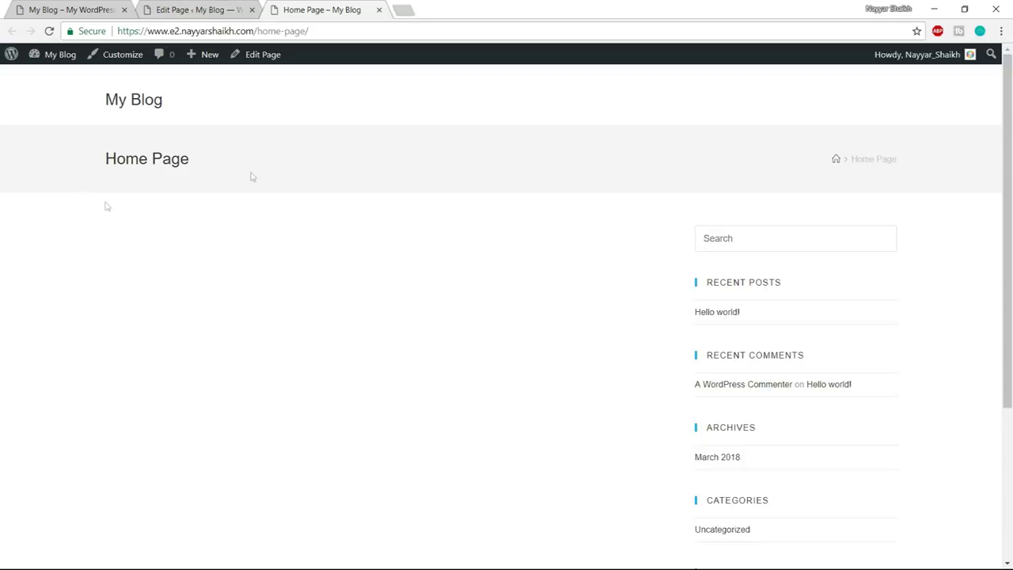
click(200, 6)
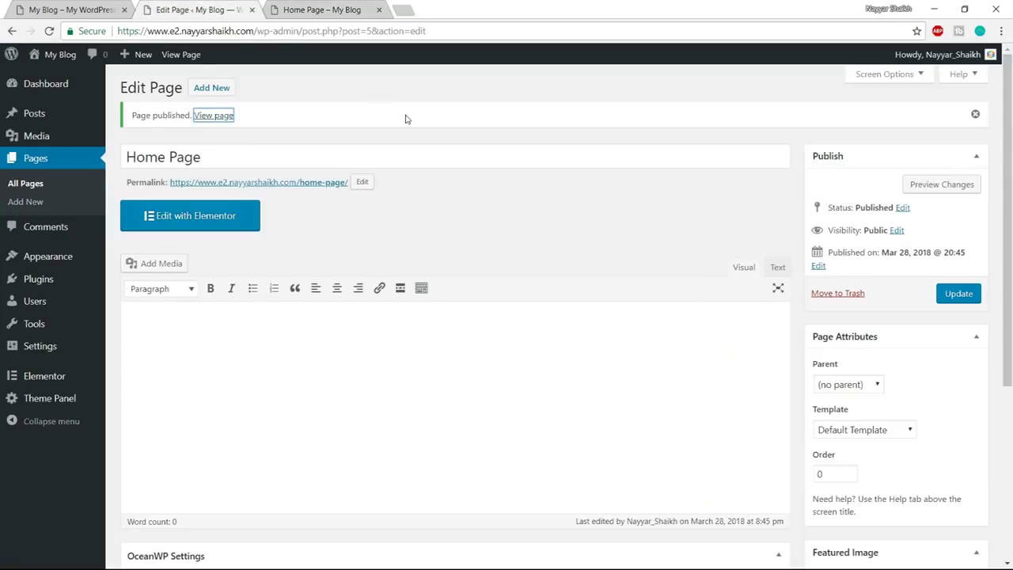
click(509, 161)
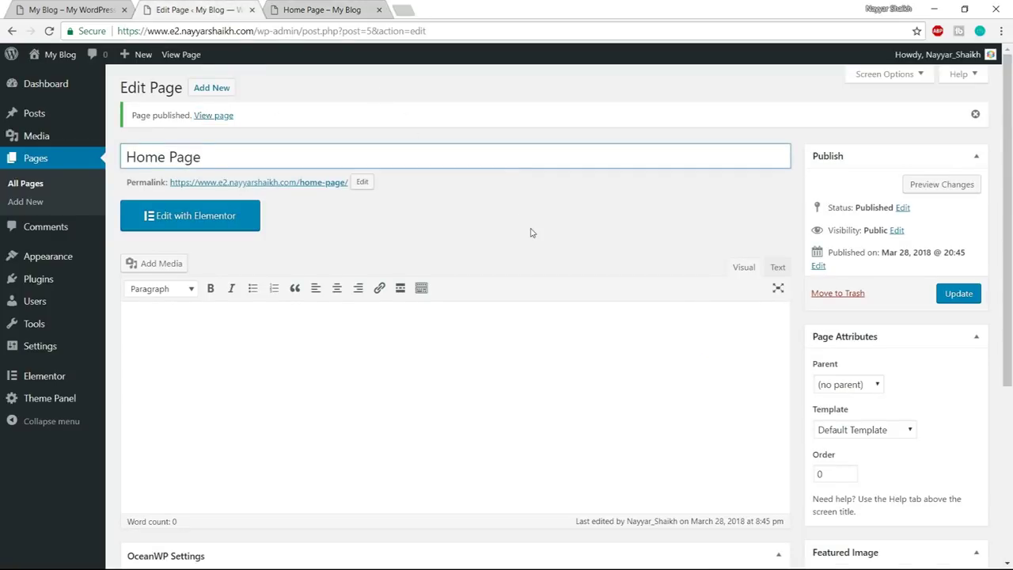
- Set the Home Page's OceanWP Content Layout to Full Width and disable its margins
scroll(532, 232, down, 3)
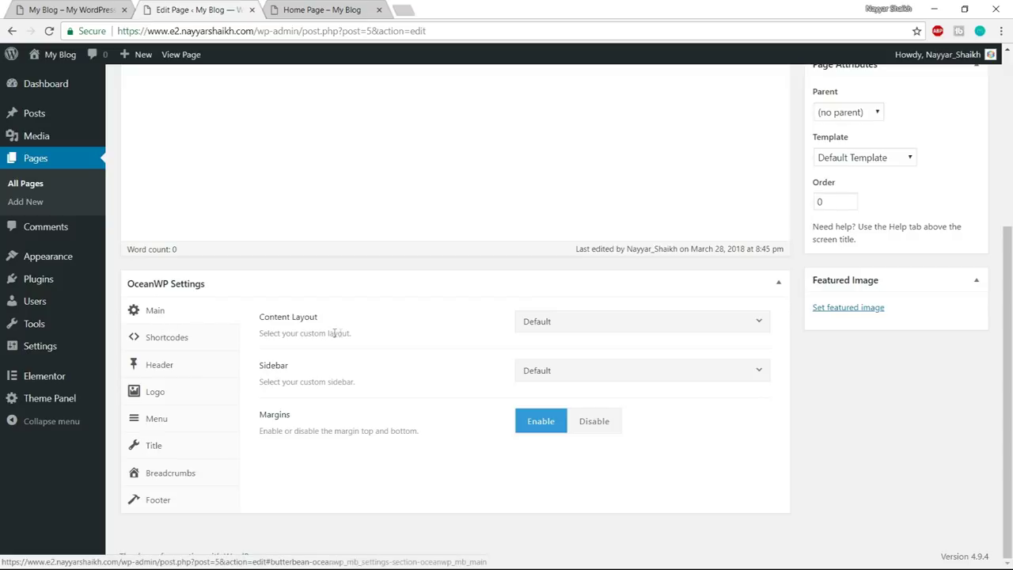
click(619, 331)
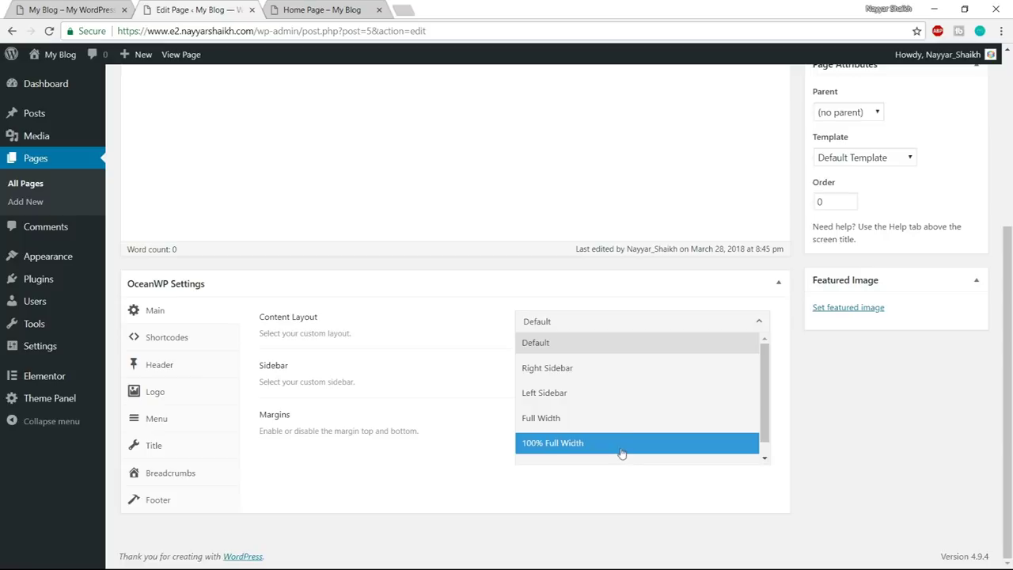
click(590, 419)
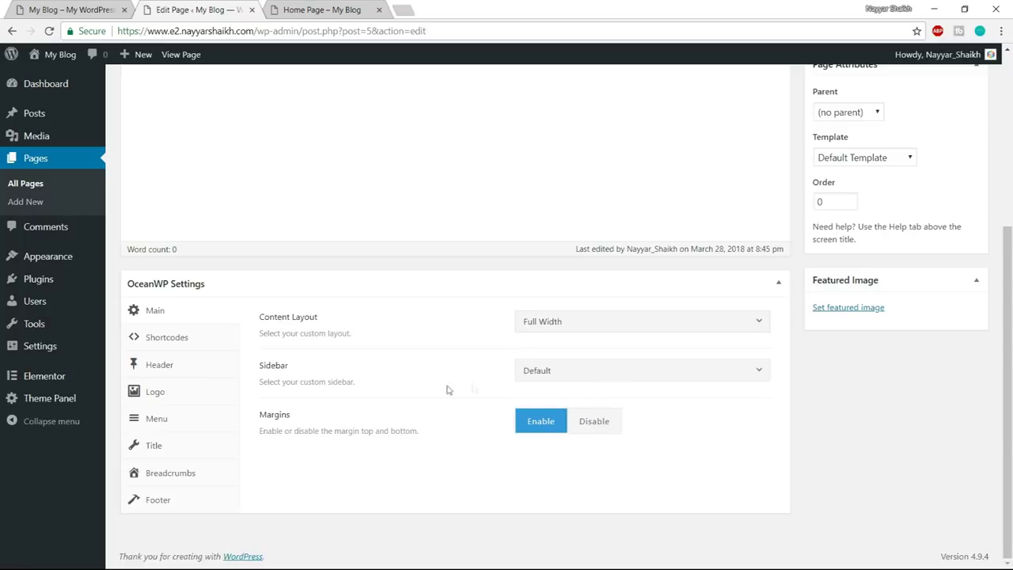
click(615, 429)
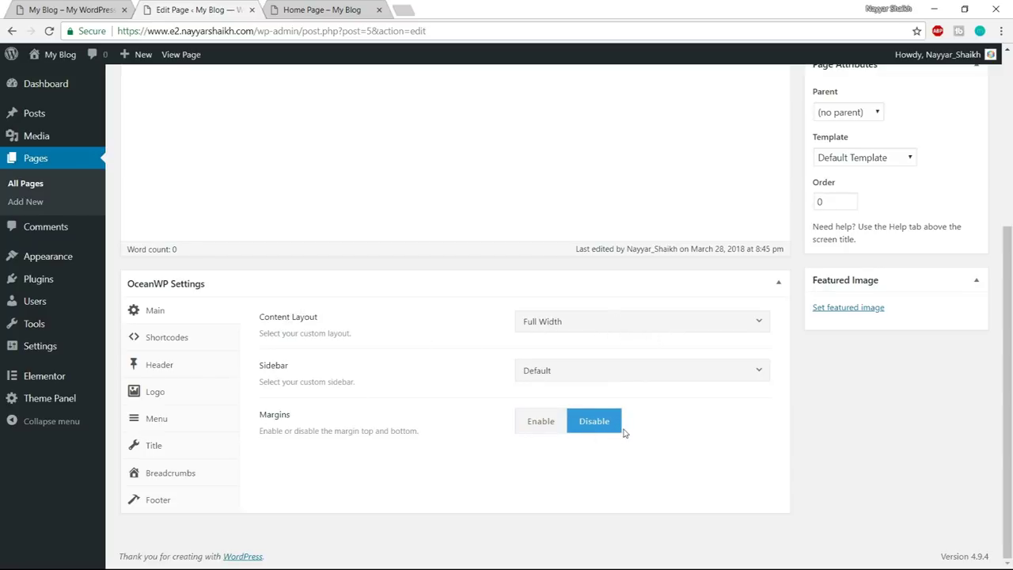
- Check the Home Page title on the live page, then go back to the editor
click(324, 10)
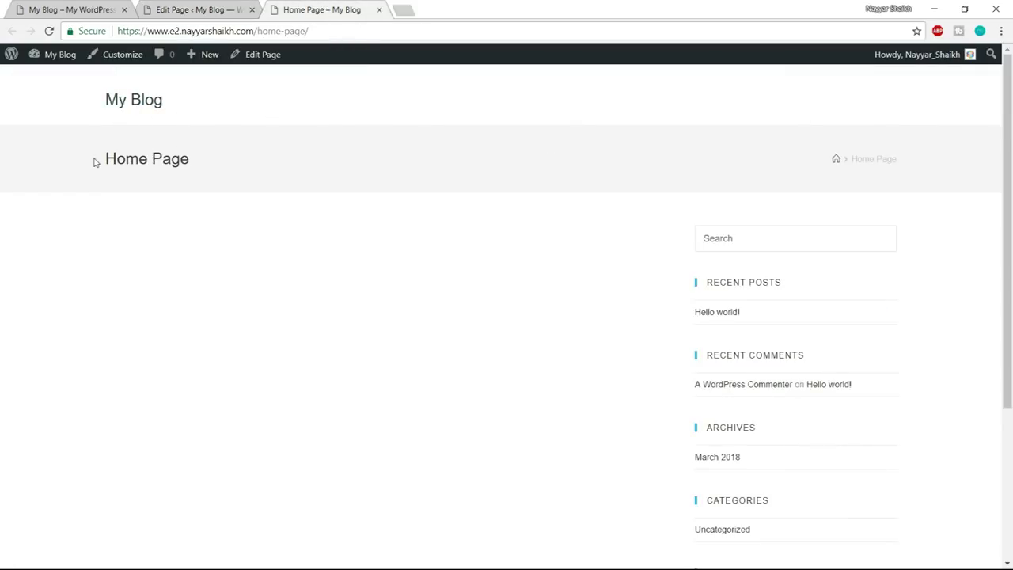
drag(105, 156, 162, 160)
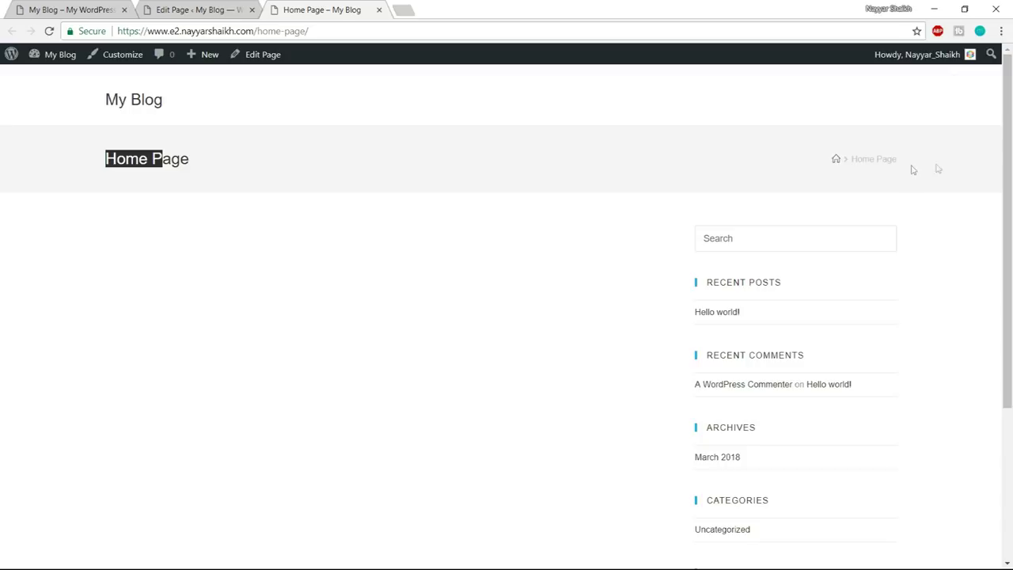
click(198, 10)
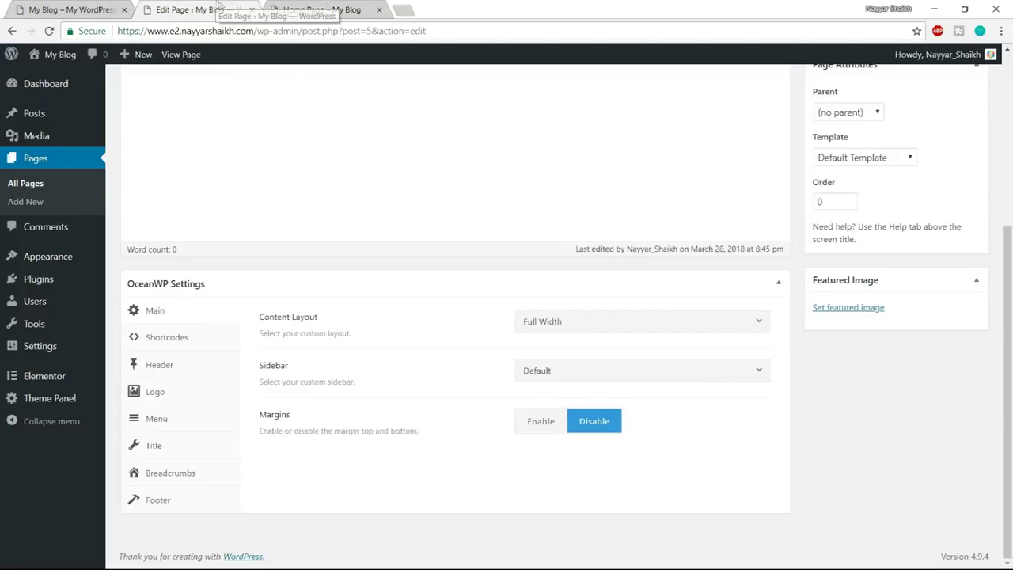
- In the Header options, disable the Top Bar and set Header Style to Transparent
click(169, 372)
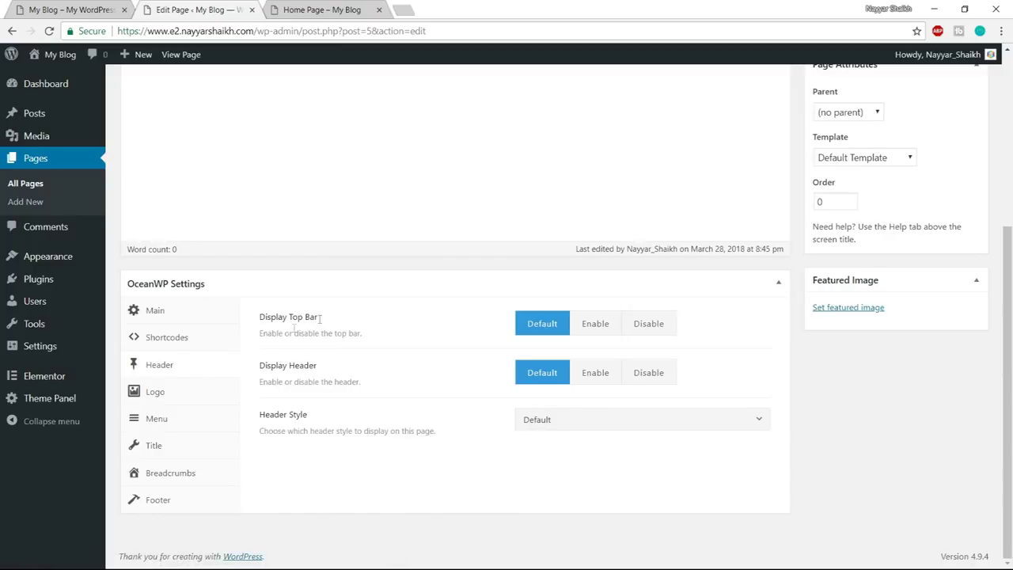
click(332, 8)
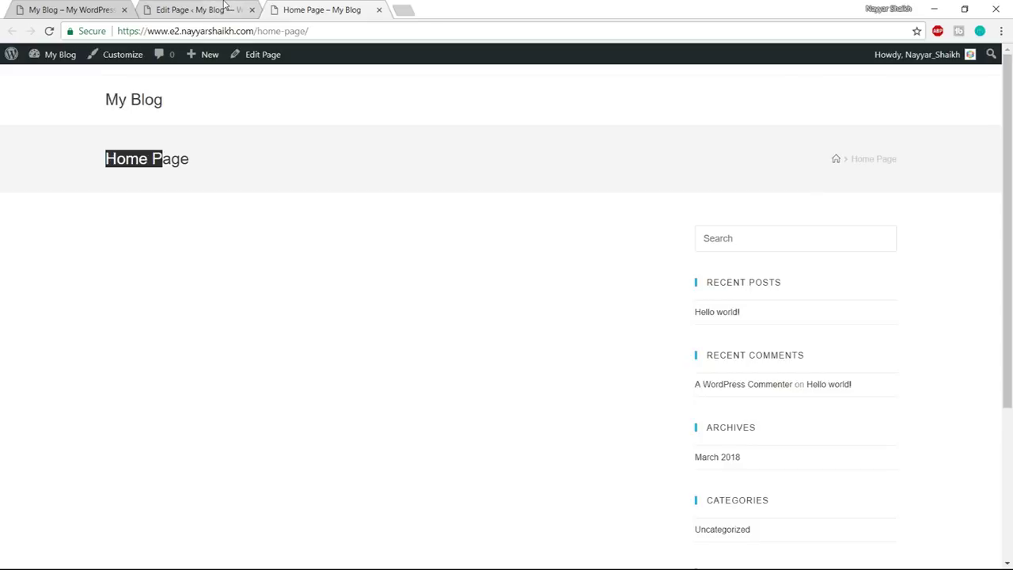
click(226, 9)
click(667, 324)
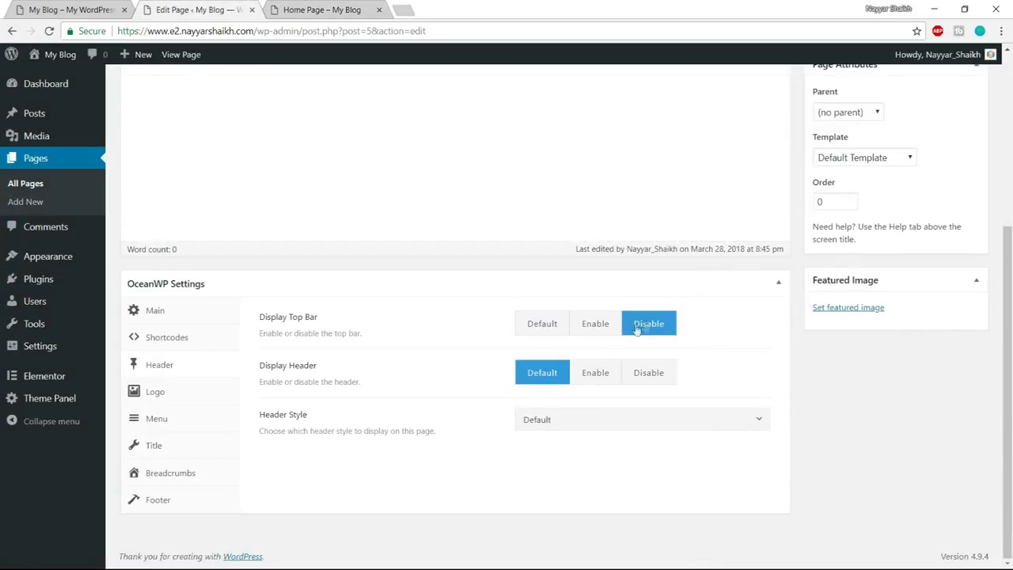
click(577, 422)
click(606, 490)
- Hide the page title and breadcrumbs for the Home Page
click(182, 449)
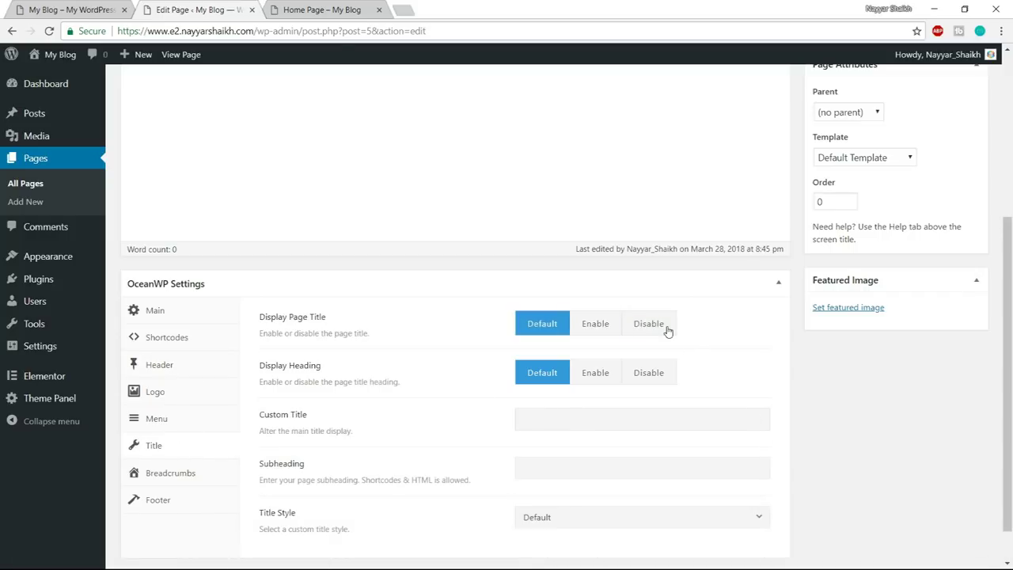
click(665, 328)
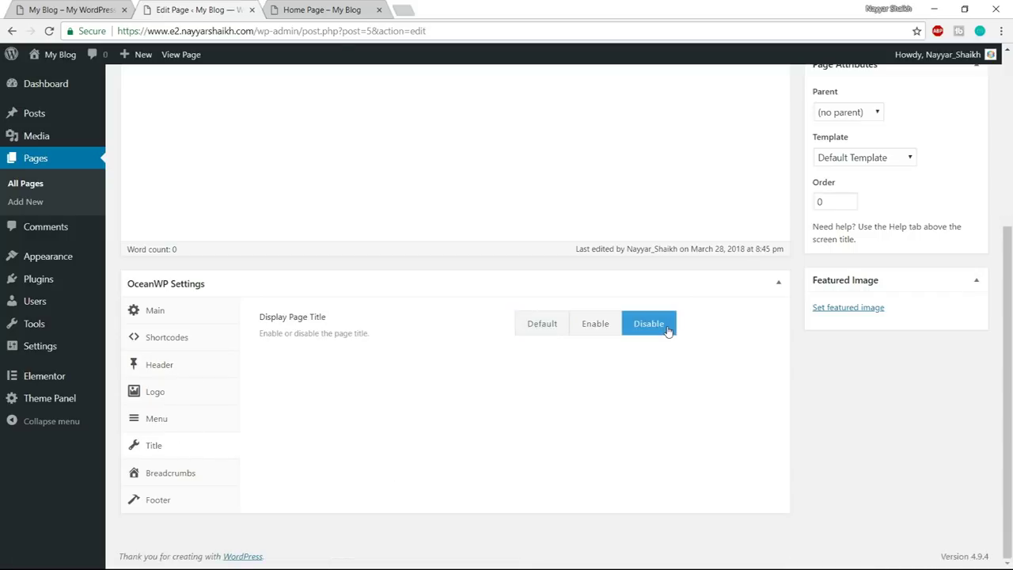
click(187, 473)
scroll(184, 467, down, 1)
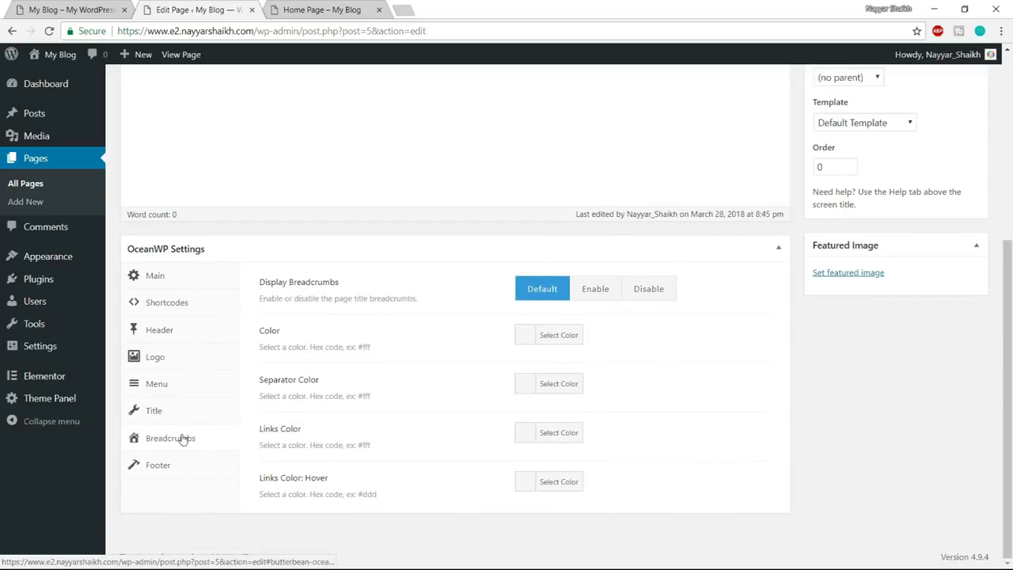
click(656, 291)
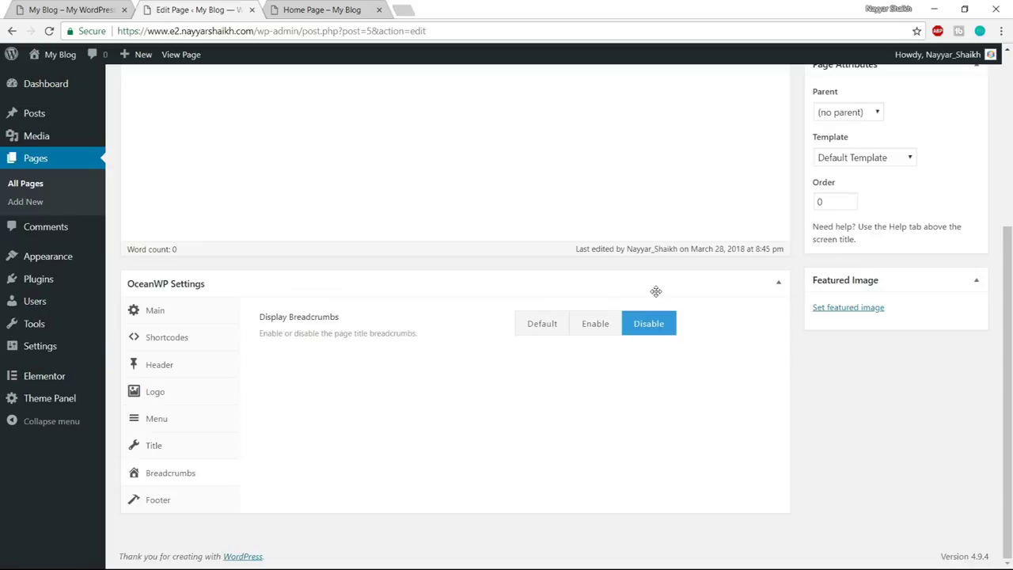
- Check the breadcrumb trail on the live Home Page, then return to the editor
click(332, 10)
double_click(863, 159)
click(873, 160)
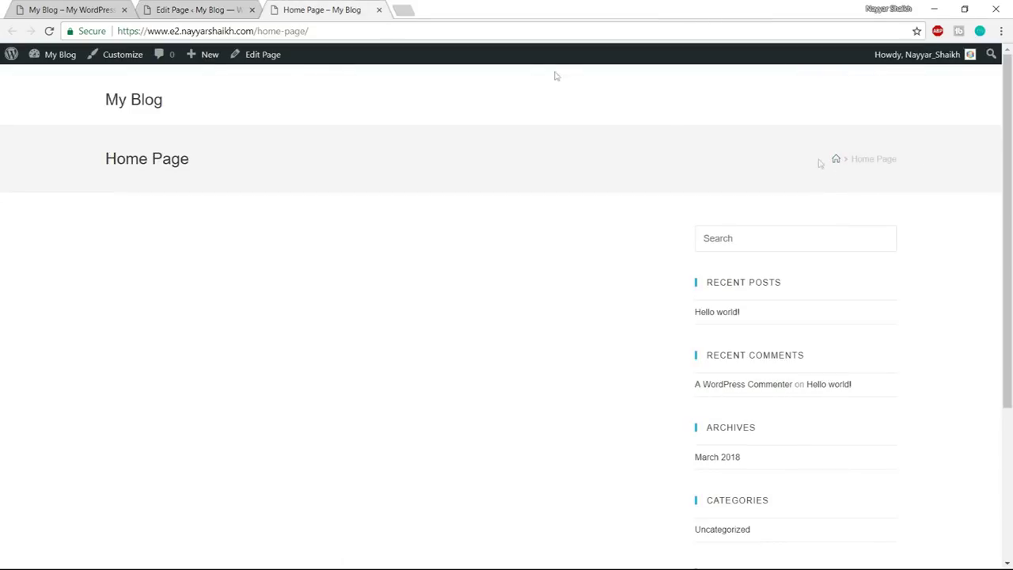
click(210, 8)
- Update the Home Page, reload its live view, and compare it against the Metro demo site
scroll(995, 481, up, 3)
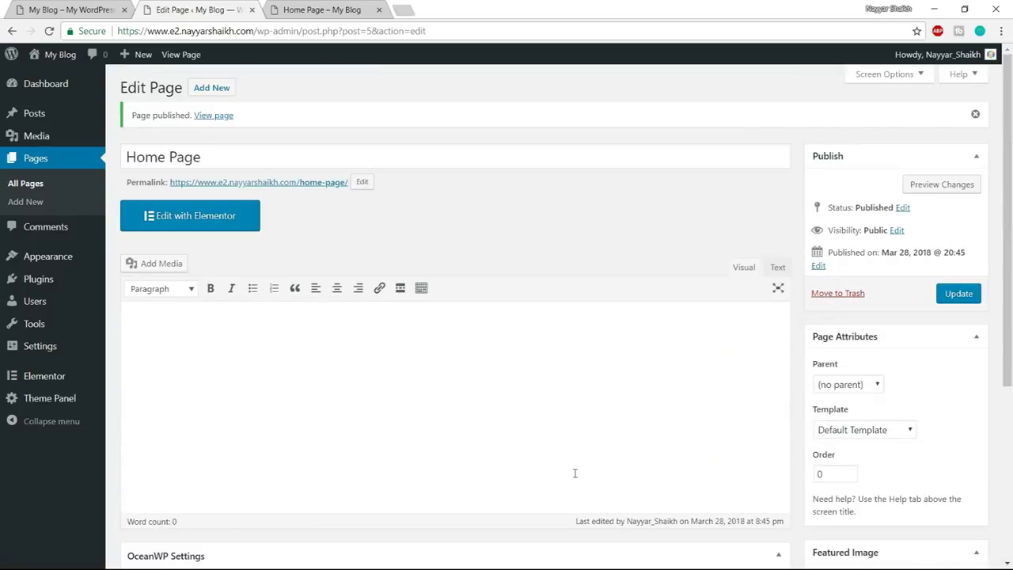
click(958, 294)
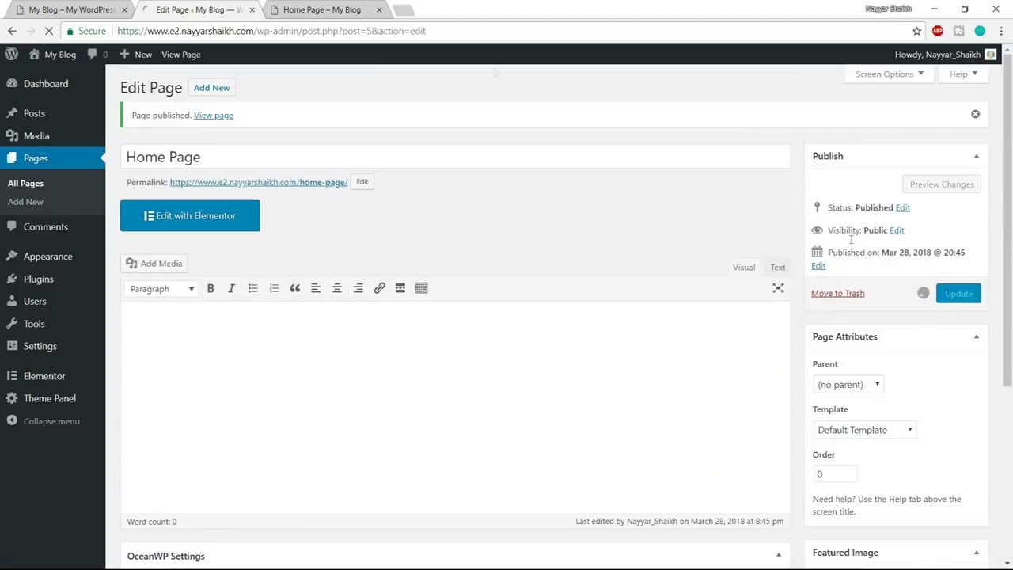
click(353, 9)
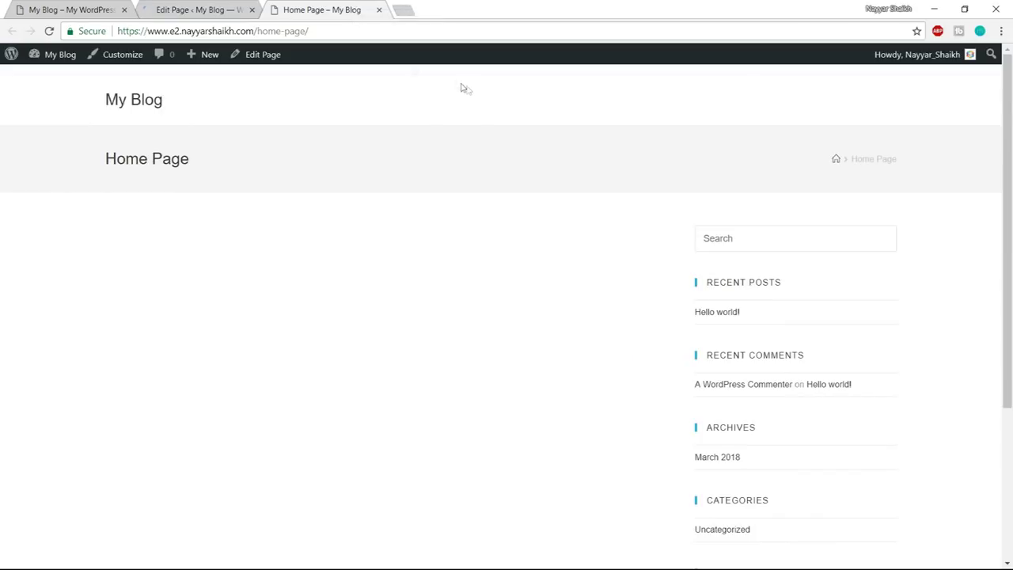
click(48, 31)
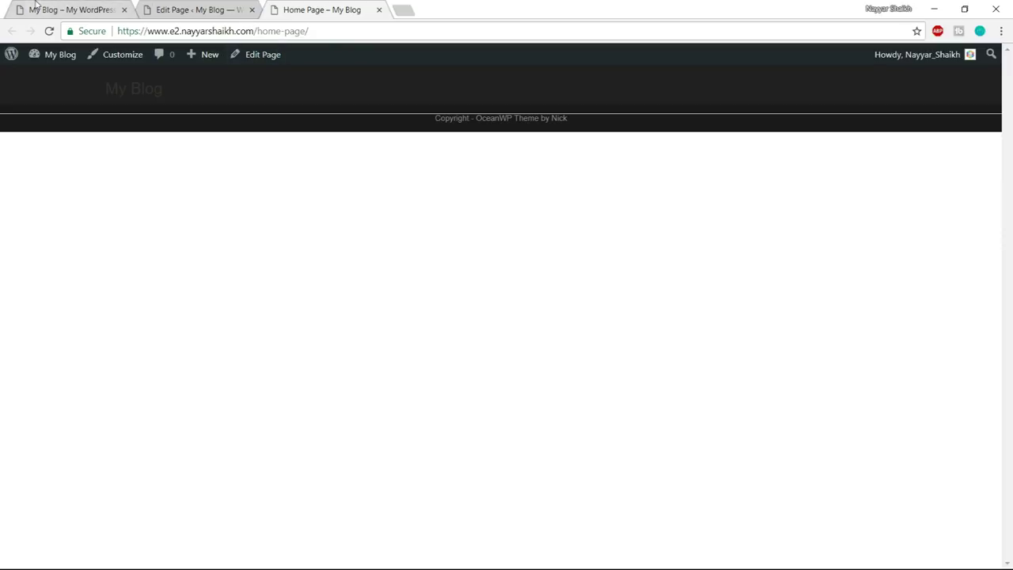
click(40, 9)
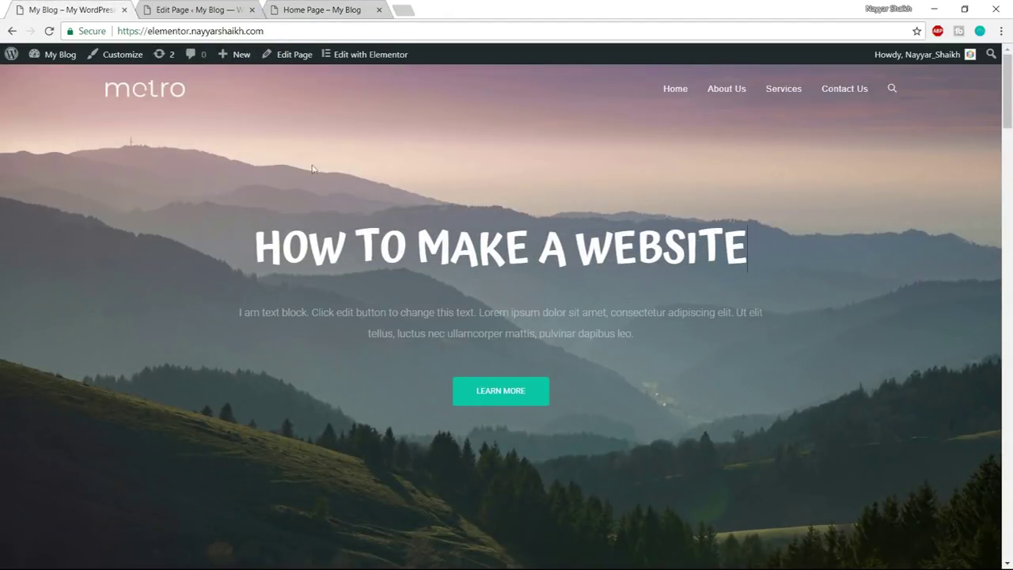
click(202, 9)
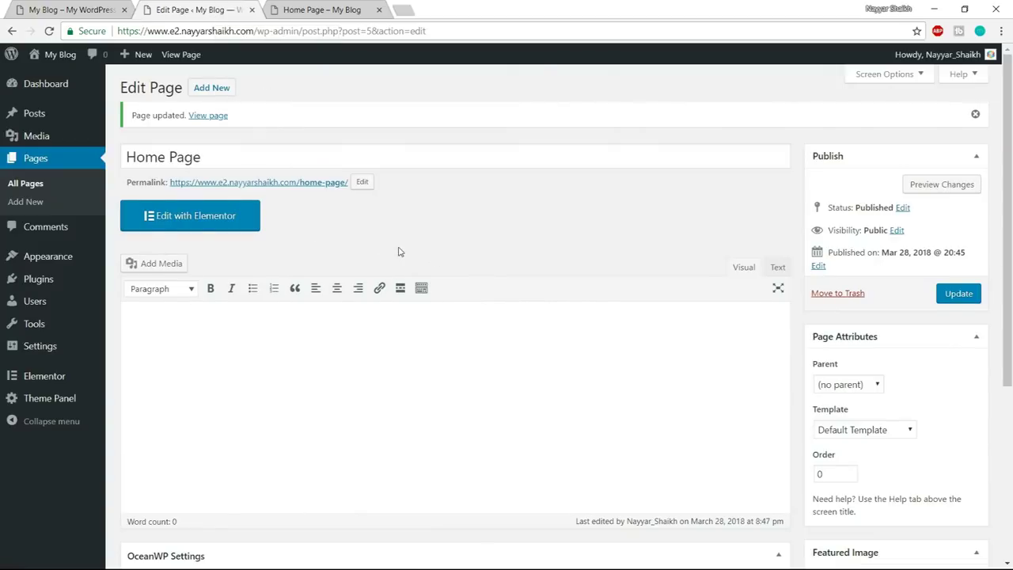
- Launch the Elementor editor for the empty Home Page
click(197, 228)
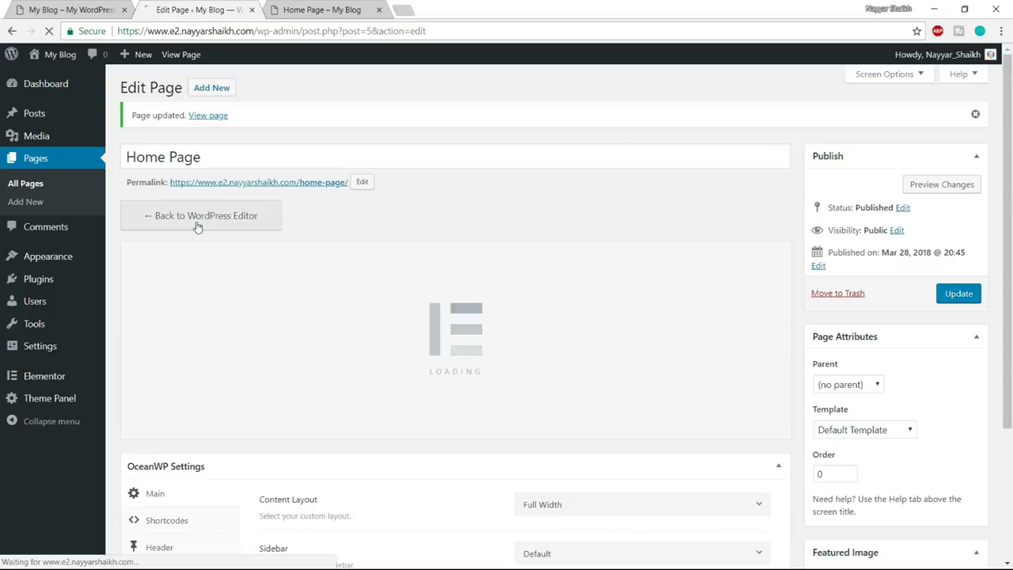
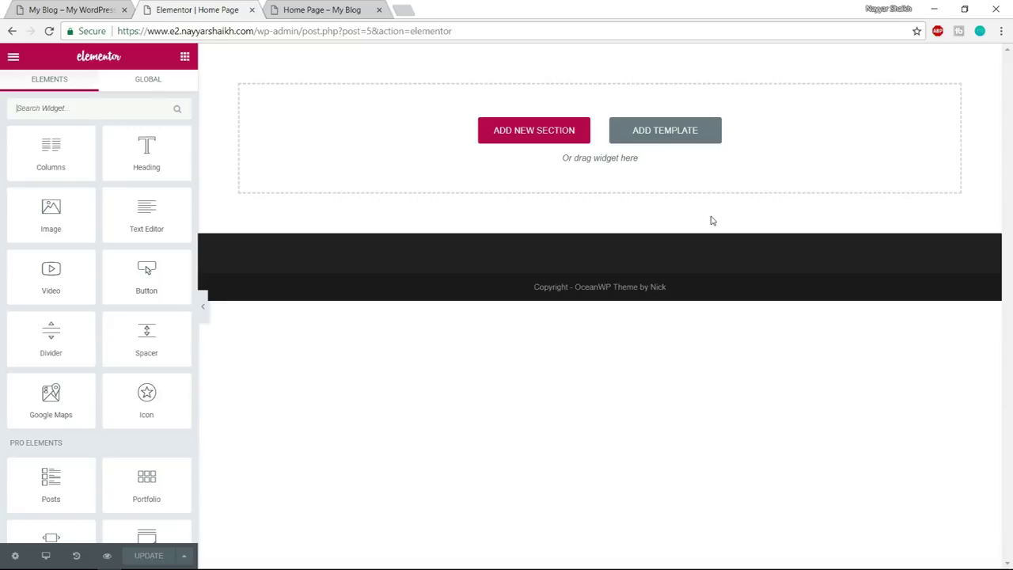
- Open the template library and browse the section blocks in the Blocks tab
click(685, 136)
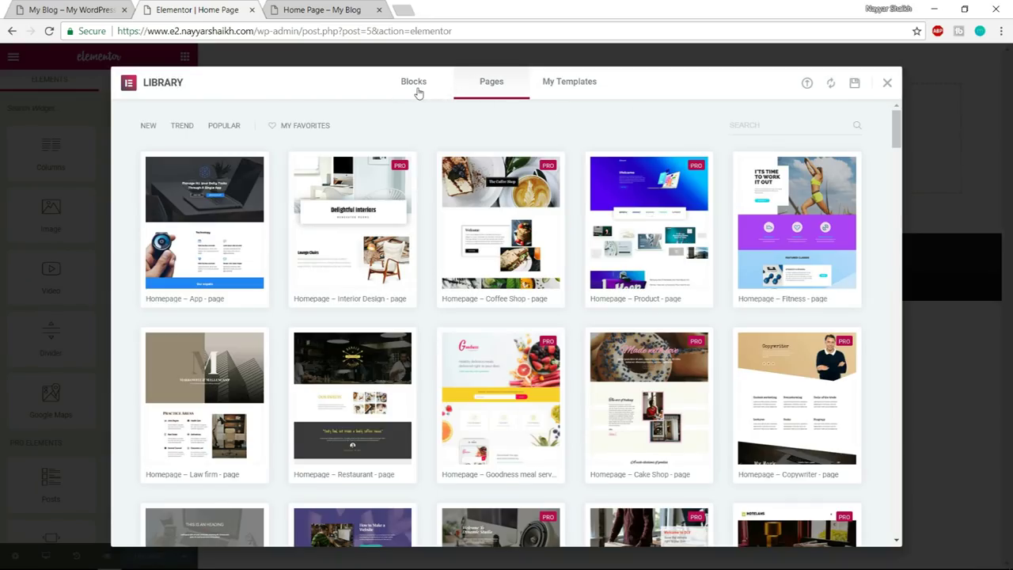
click(431, 91)
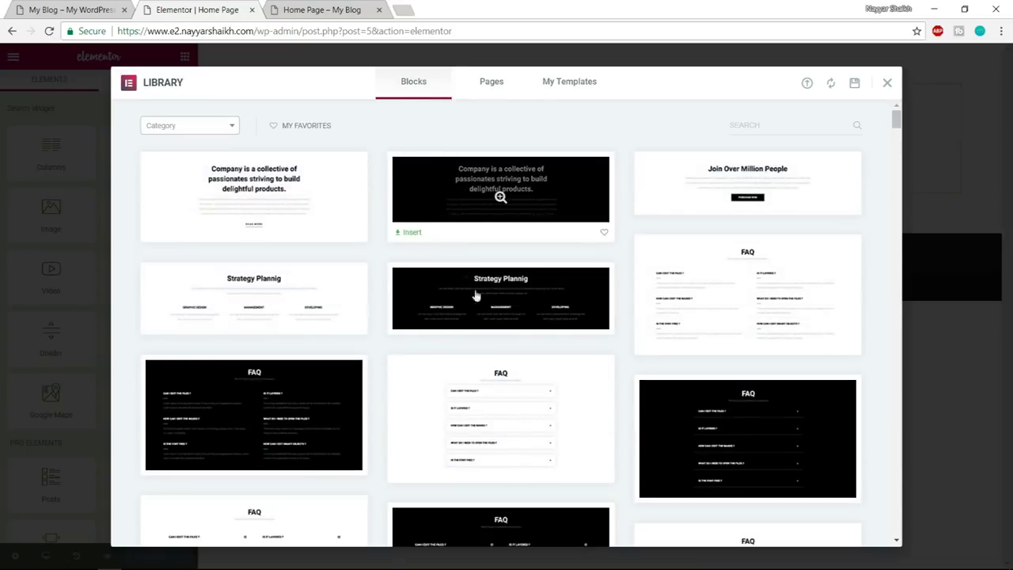
scroll(348, 346, down, 5)
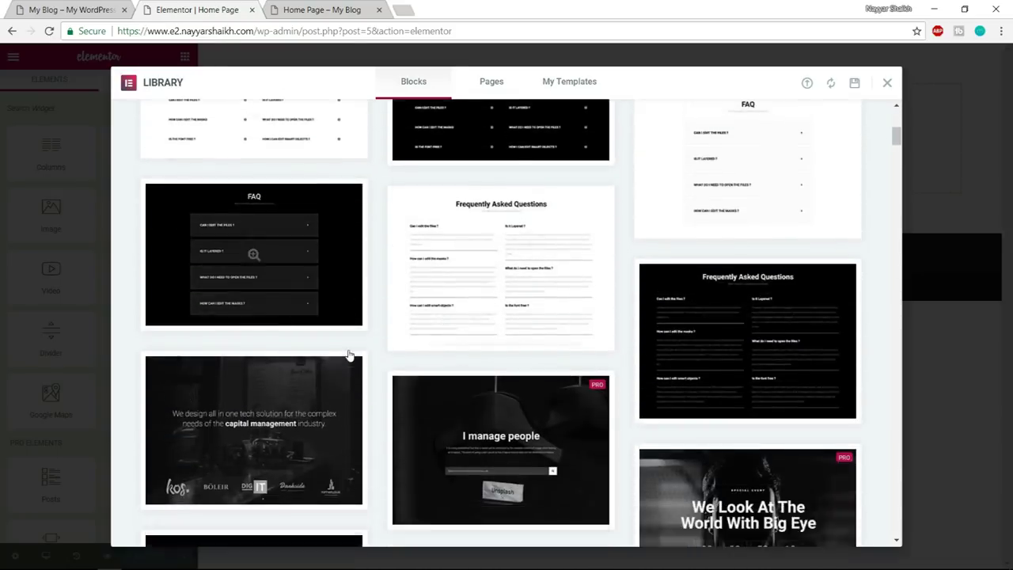
scroll(348, 354, down, 2)
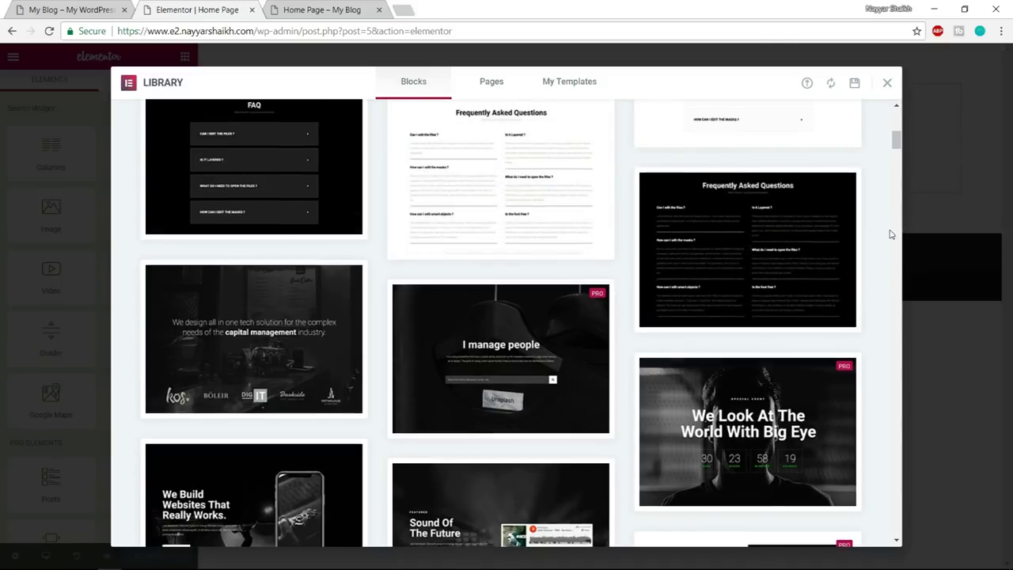
scroll(891, 231, down, 1)
- Look over more blocks, then view the live homepage with its animated mountain hero
mouse_move(239, 309)
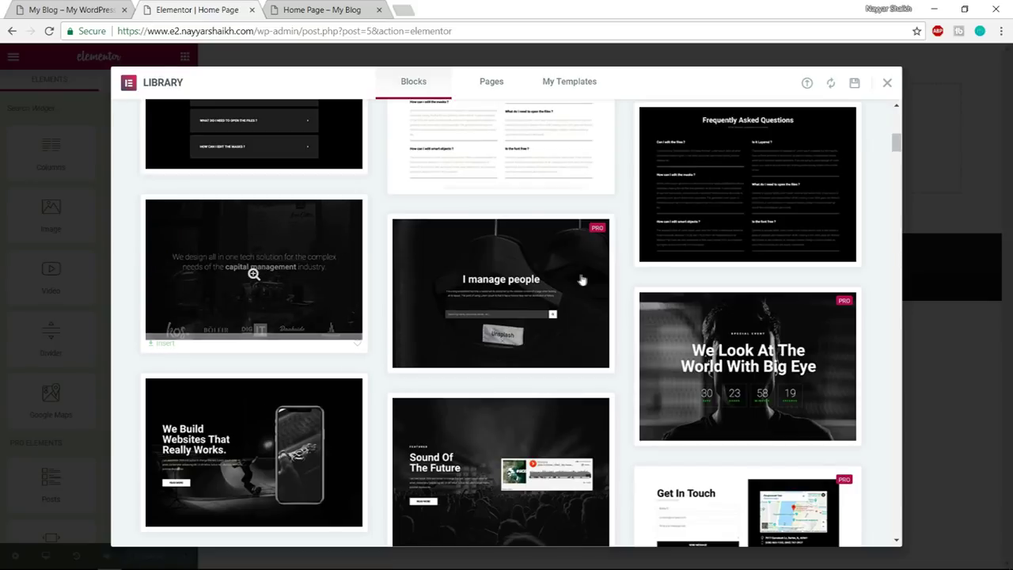
mouse_move(581, 253)
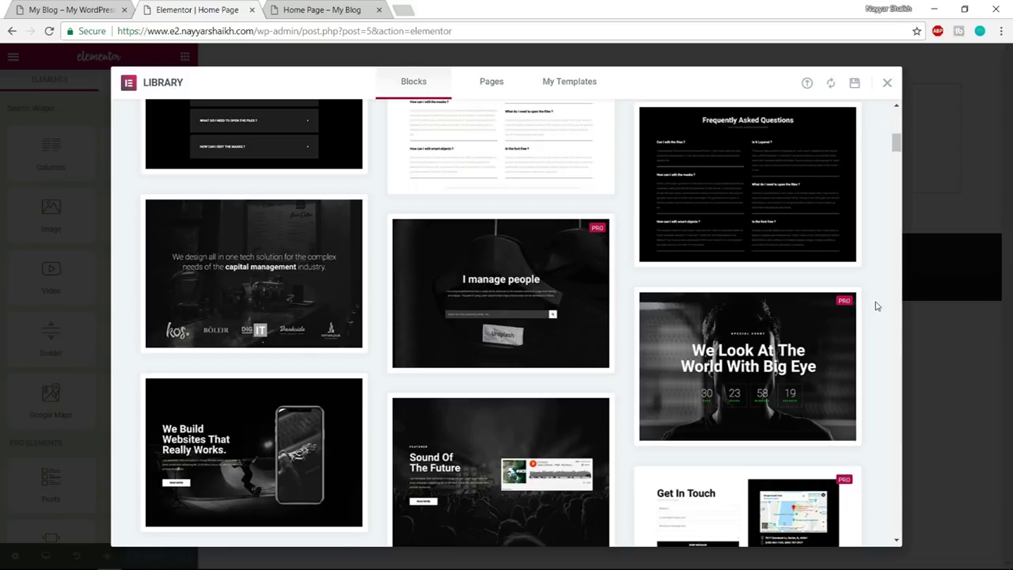
mouse_move(222, 286)
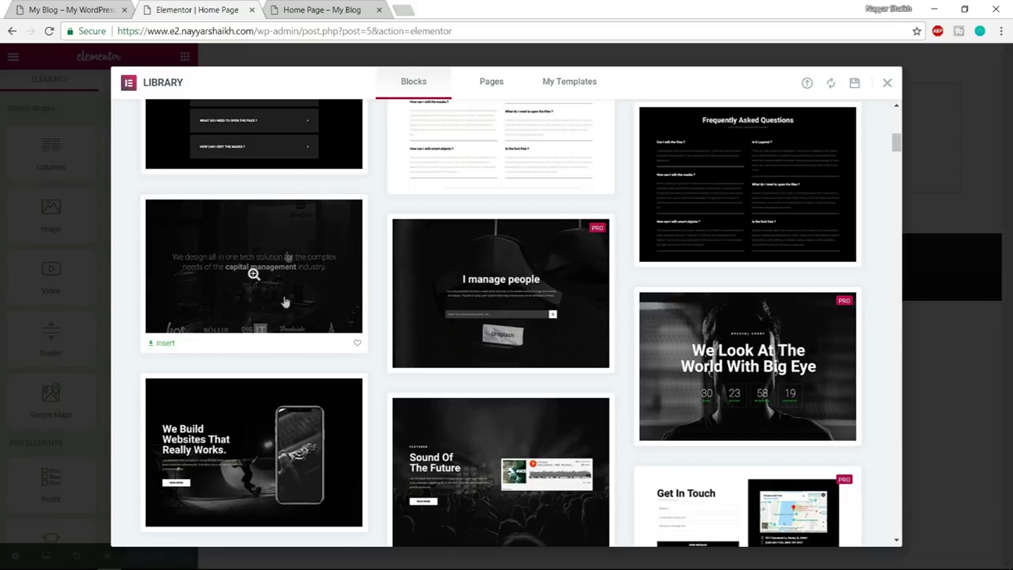
scroll(269, 340, down, 1)
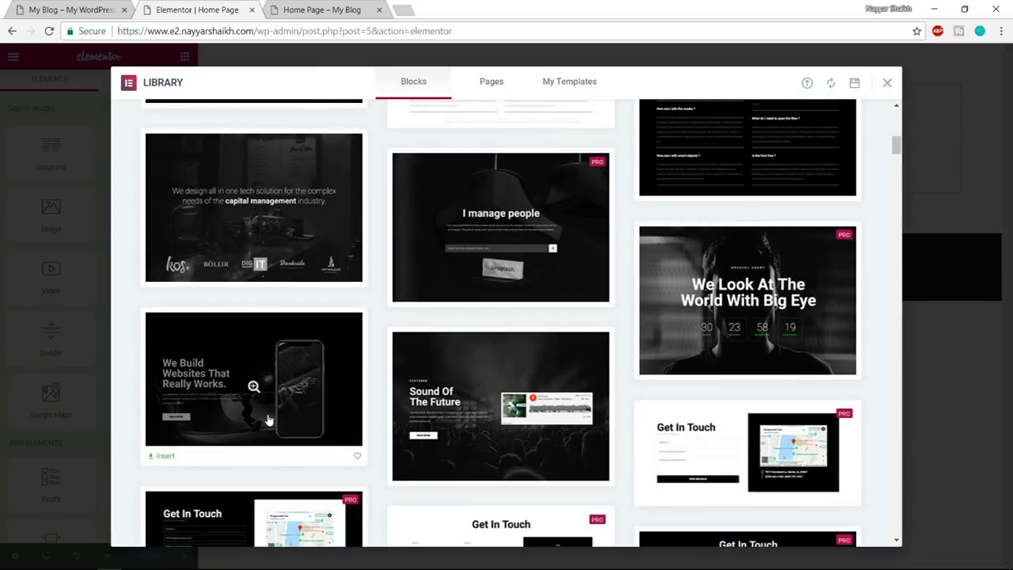
scroll(491, 362, up, 2)
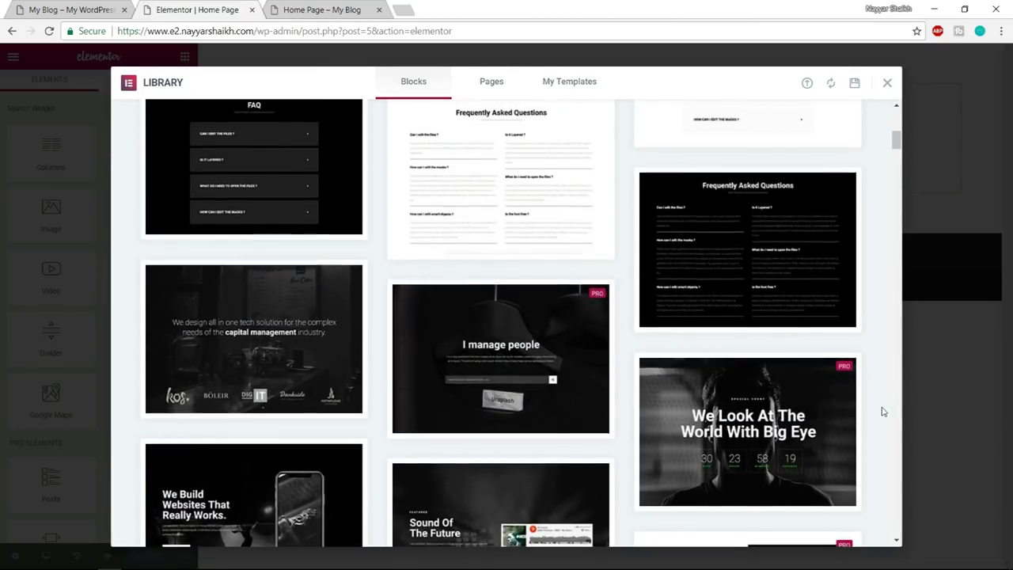
scroll(883, 412, up, 5)
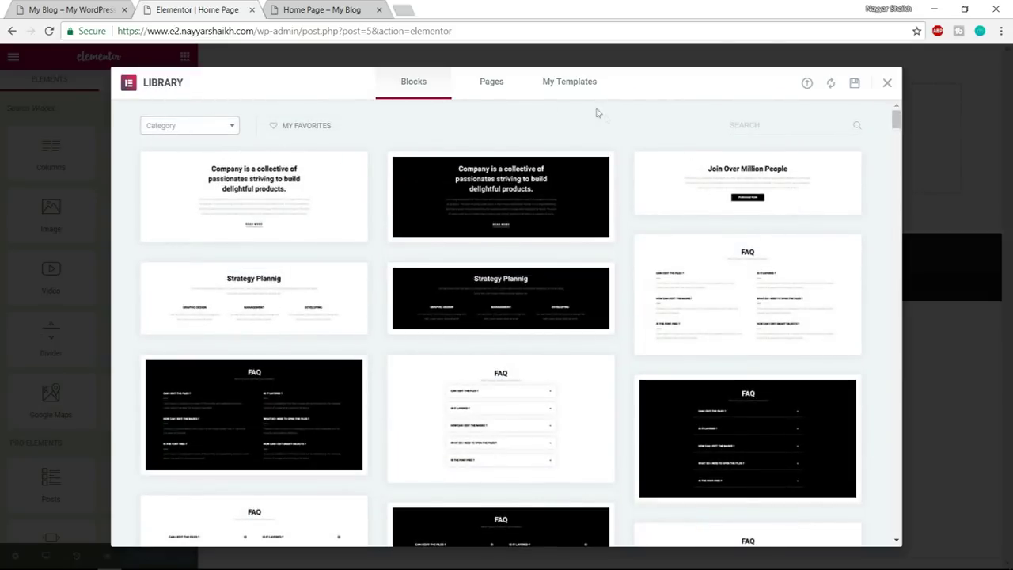
click(45, 8)
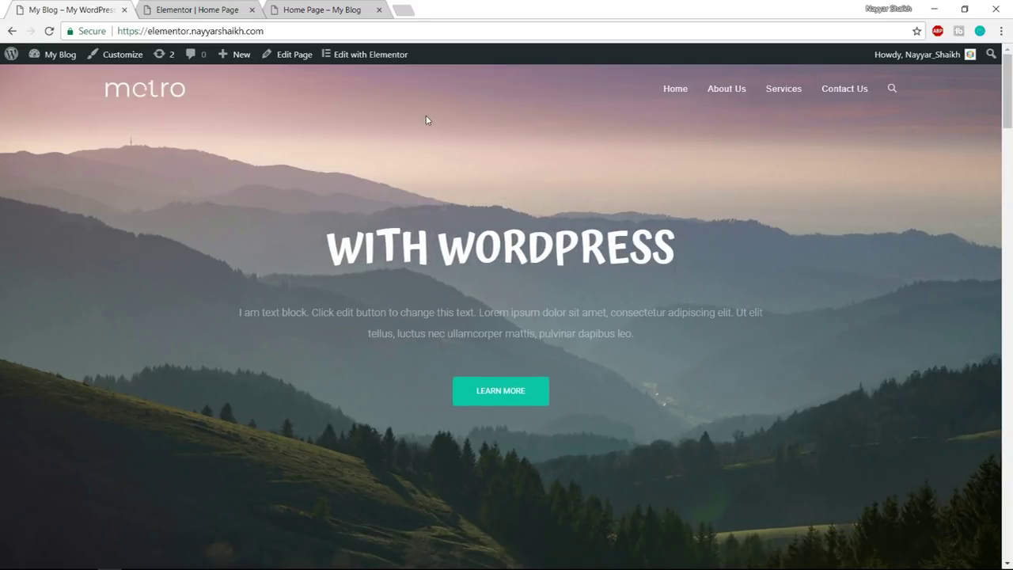
- Filter the template library's blocks to the Hero category
click(197, 9)
click(174, 128)
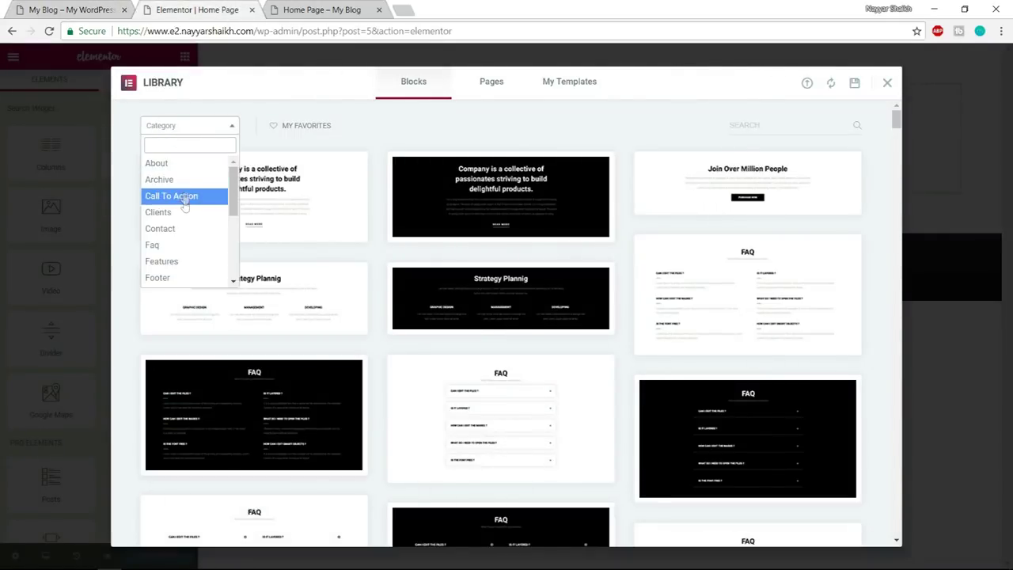
scroll(182, 261, down, 2)
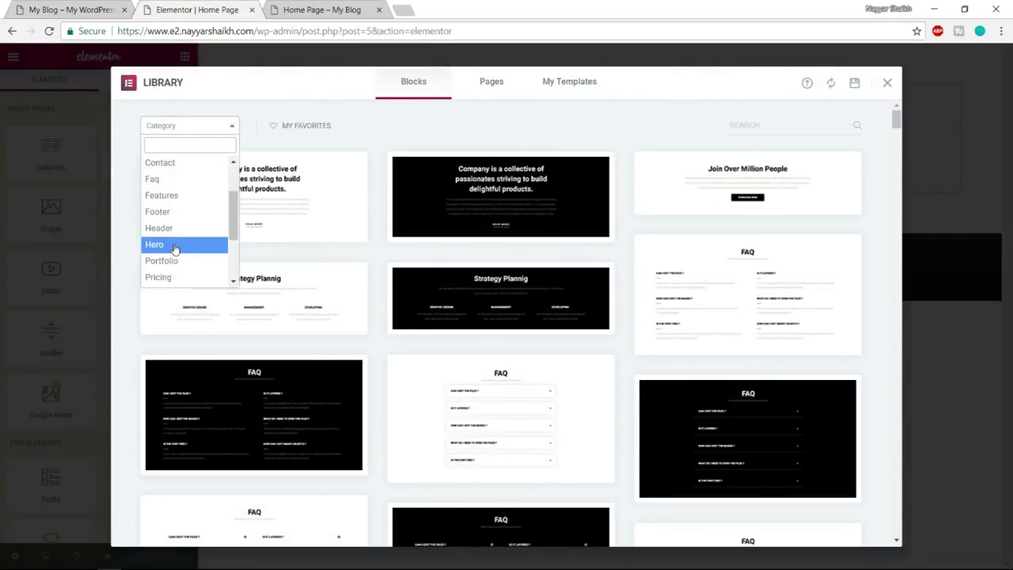
click(157, 244)
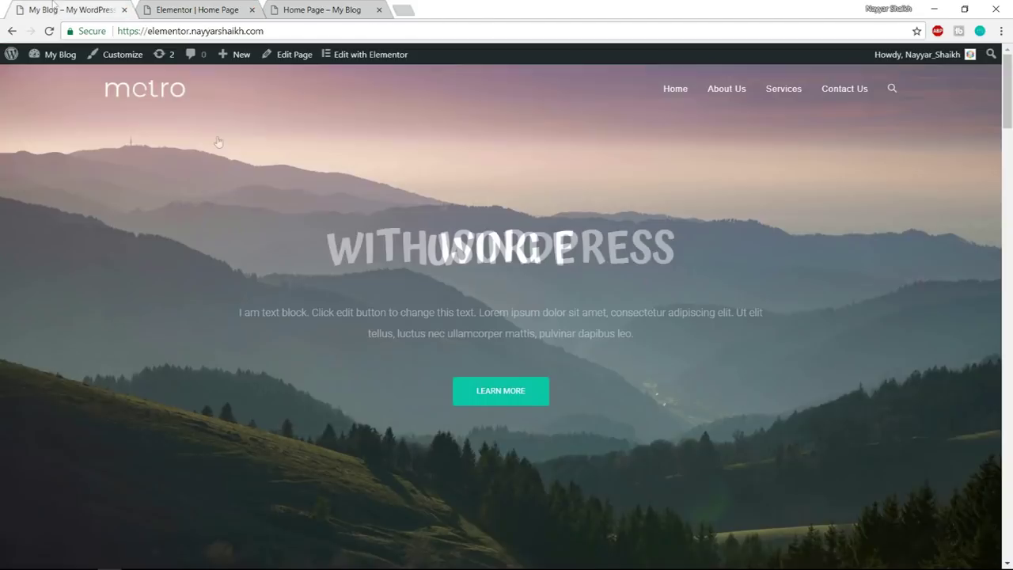
- After checking the live hero, insert the Realism hero block into the page
click(54, 10)
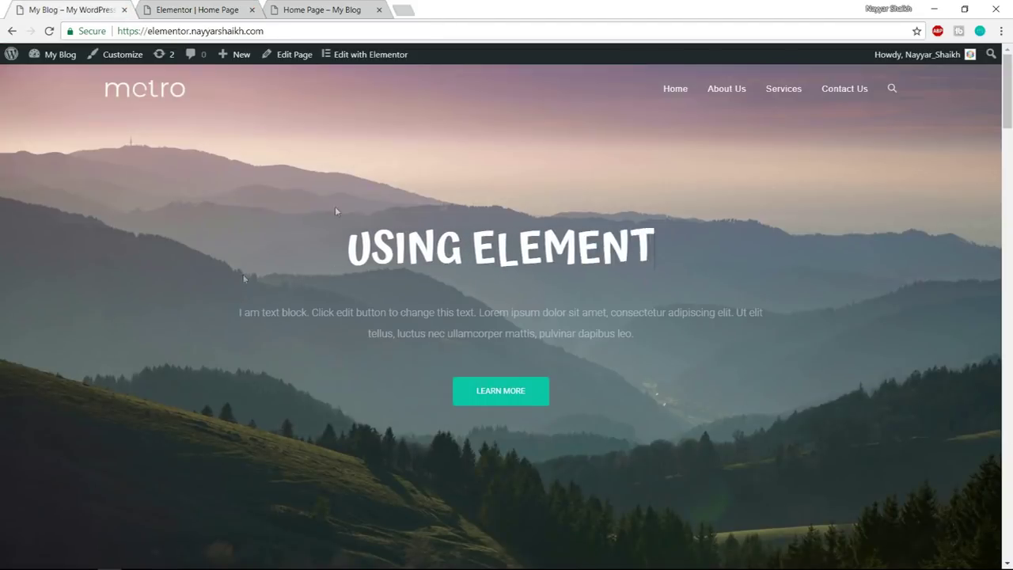
click(196, 8)
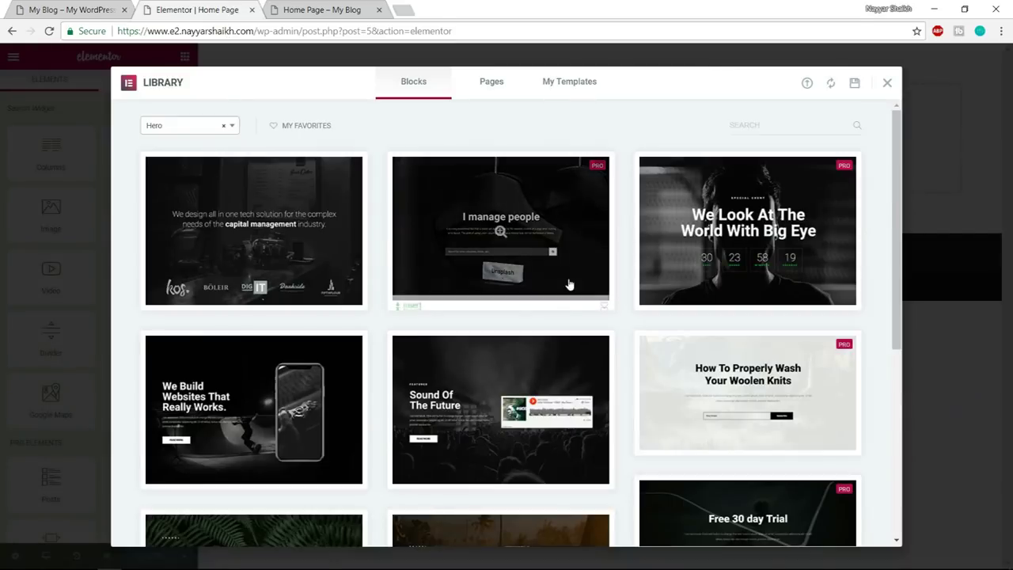
scroll(570, 285, down, 5)
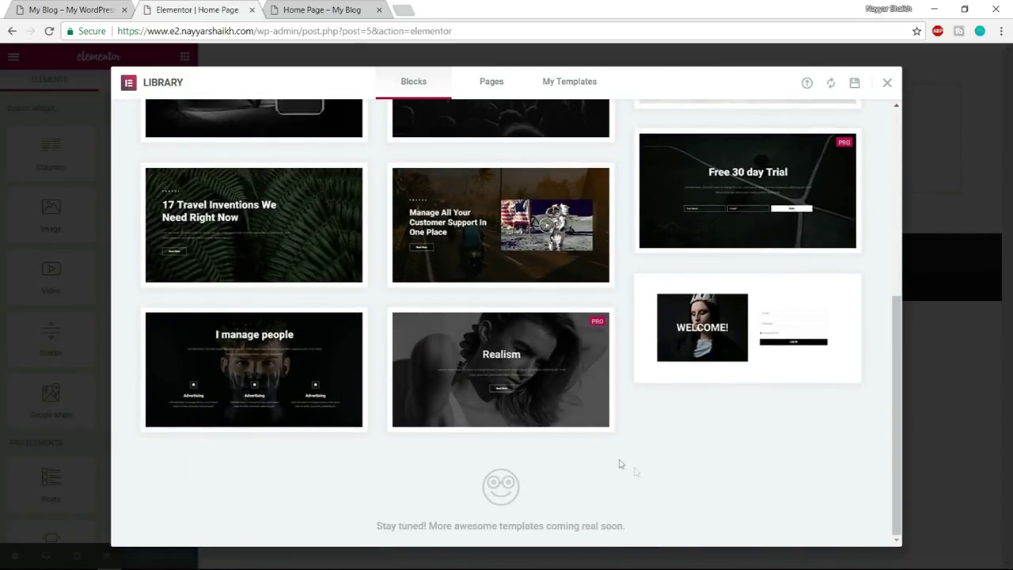
mouse_move(529, 400)
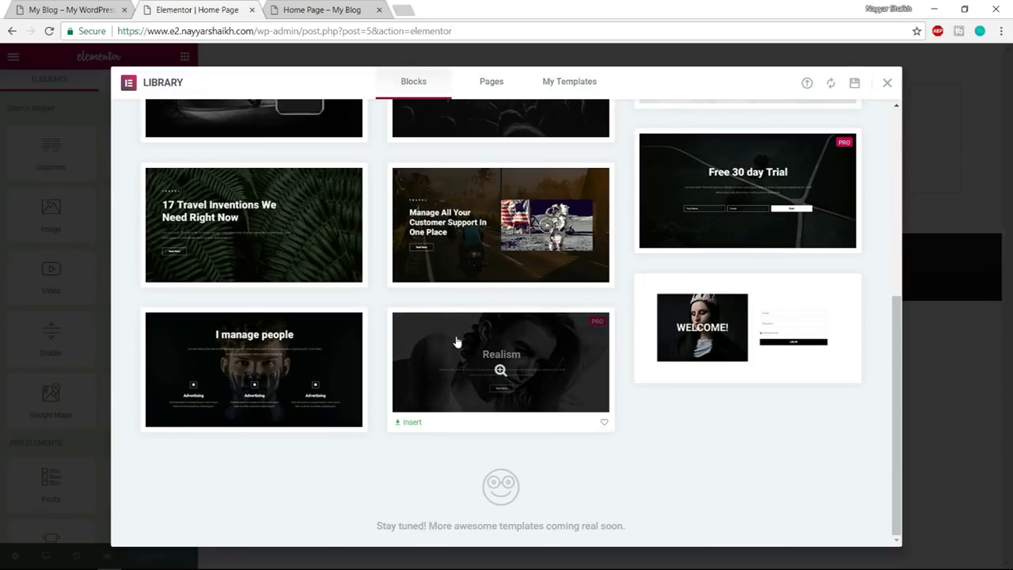
click(410, 424)
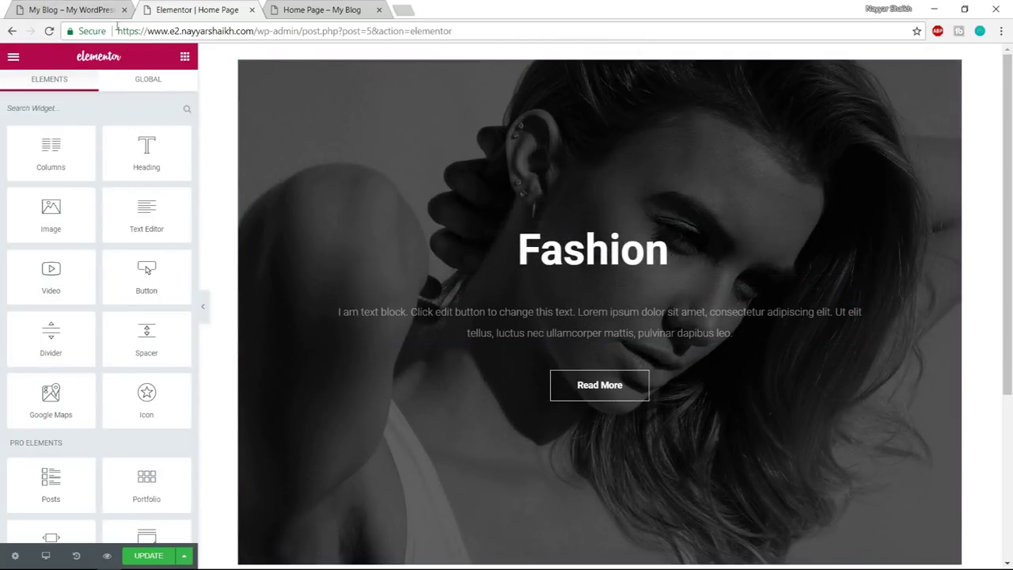
click(70, 10)
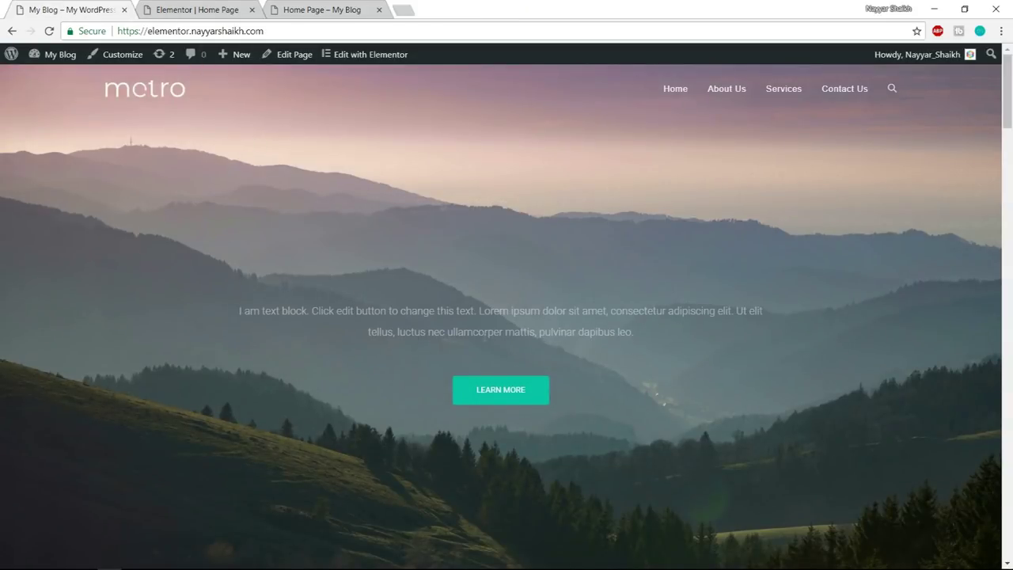
click(183, 6)
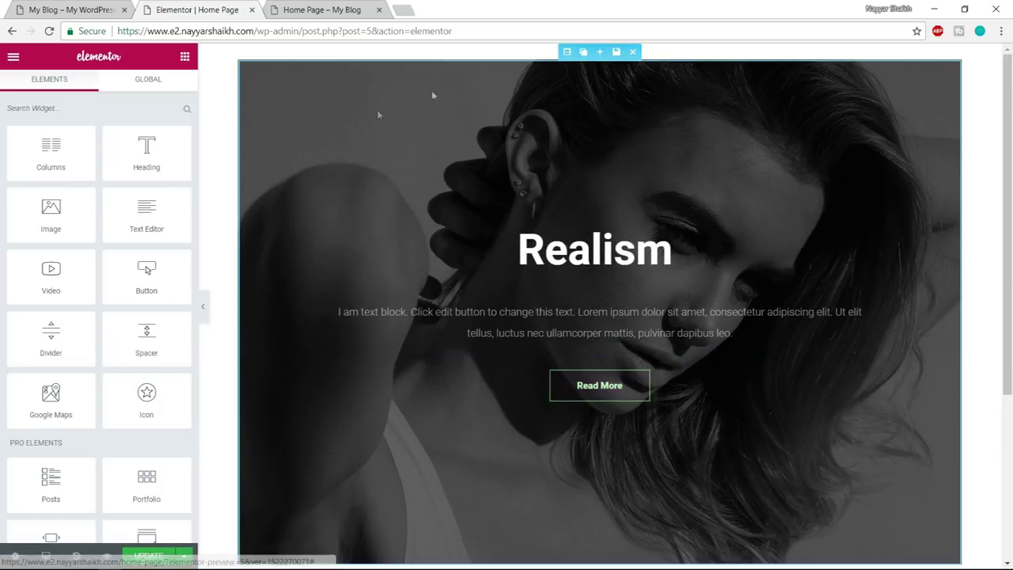
click(95, 10)
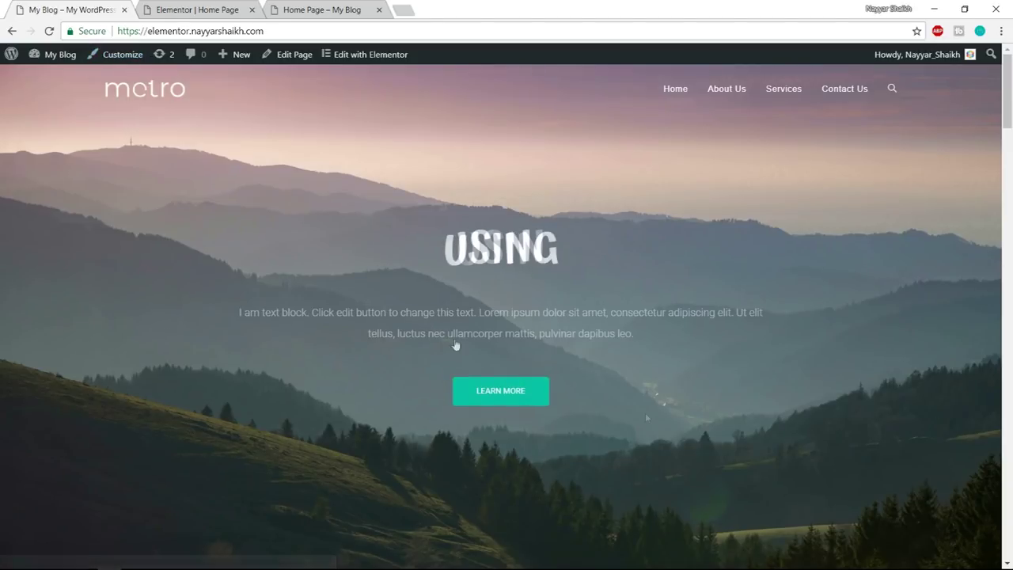
click(214, 5)
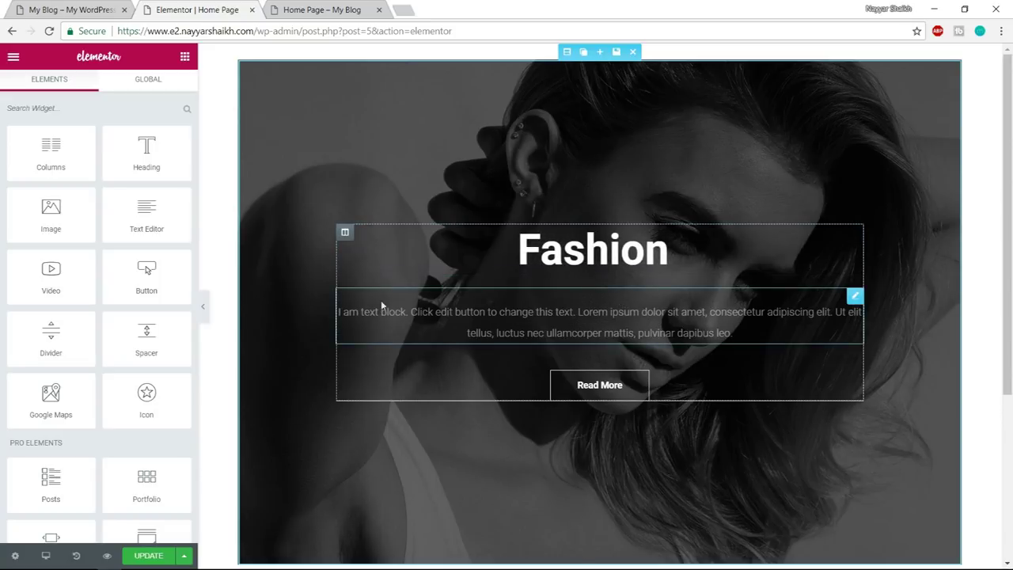
click(203, 310)
scroll(959, 445, down, 1)
scroll(966, 488, up, 1)
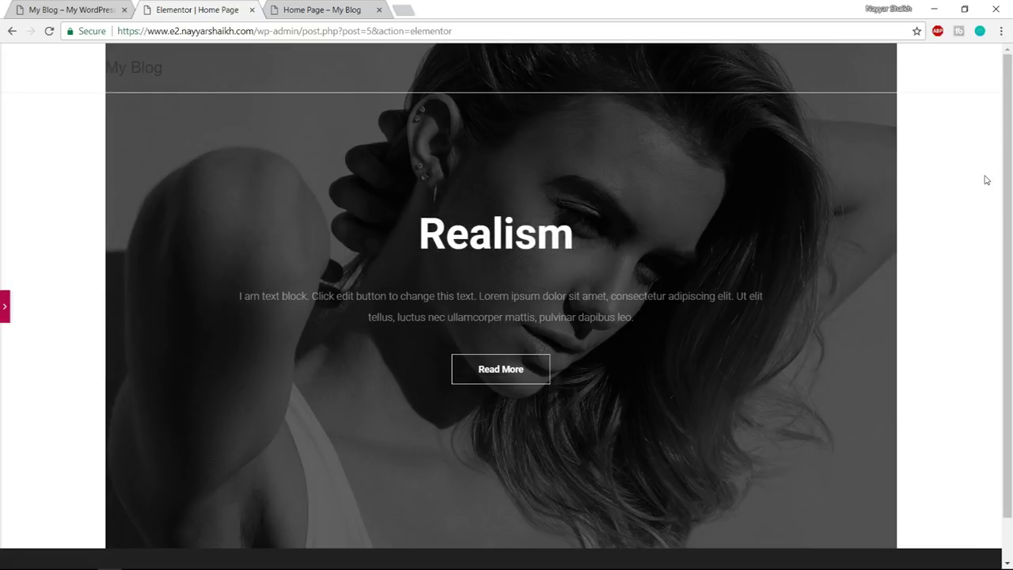
click(105, 6)
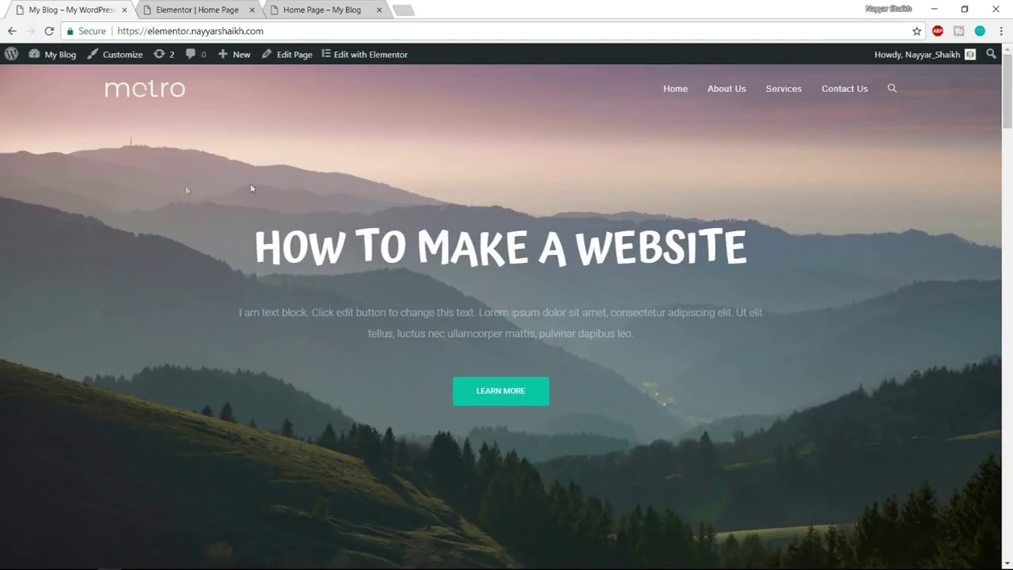
click(221, 8)
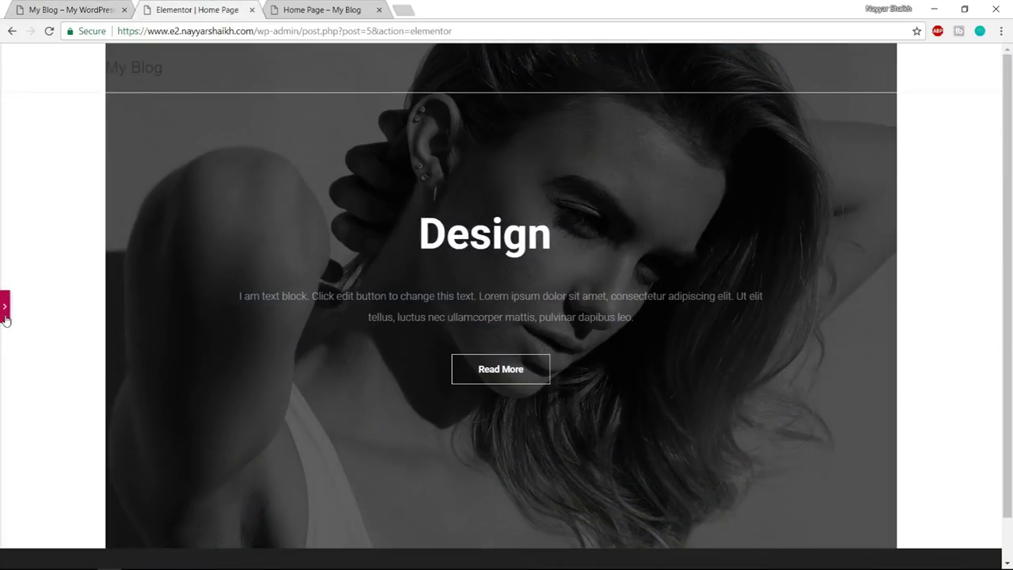
click(5, 317)
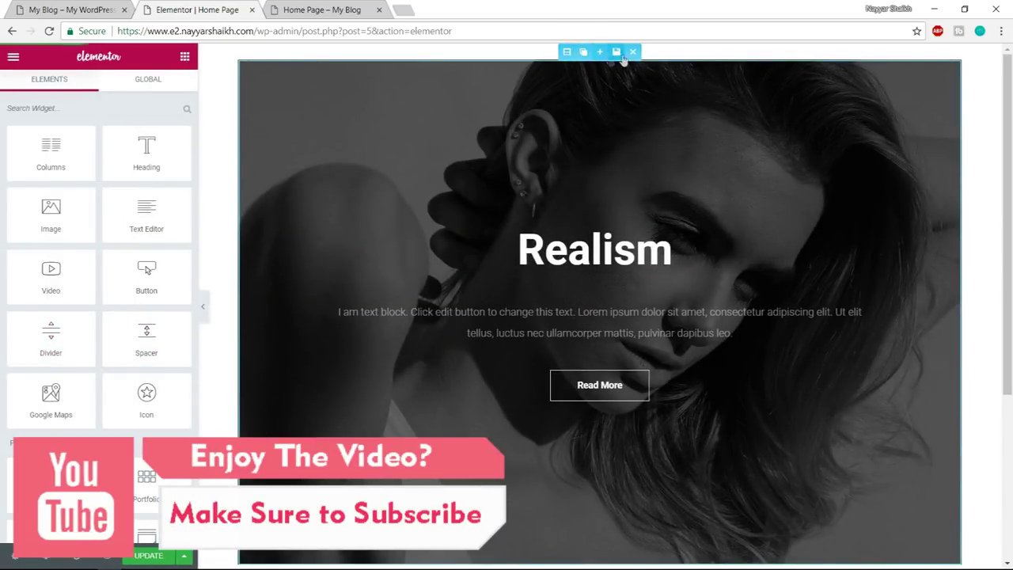
- Enable Stretch Section in the hero section's Layout settings
click(569, 51)
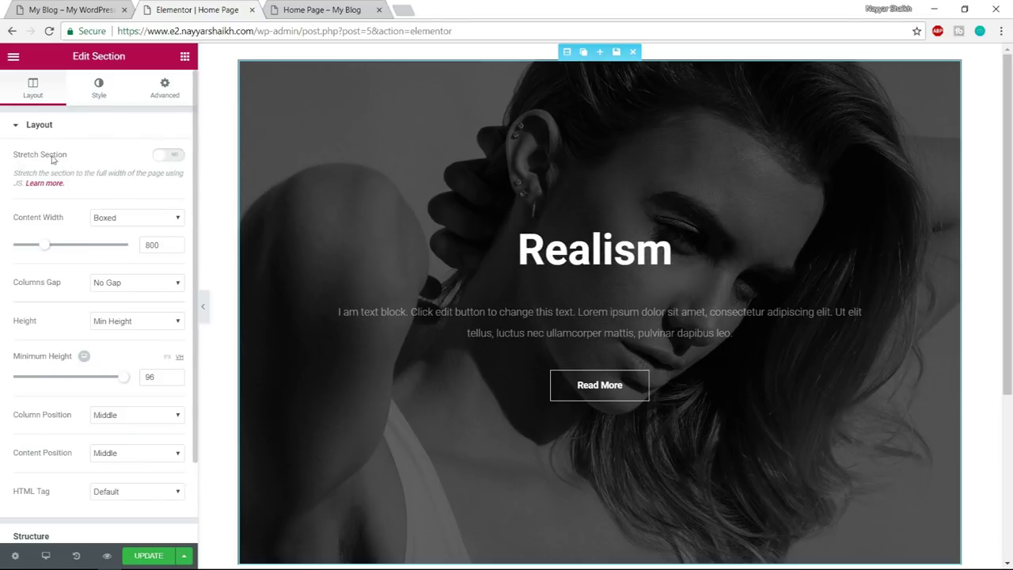
drag(14, 155, 63, 162)
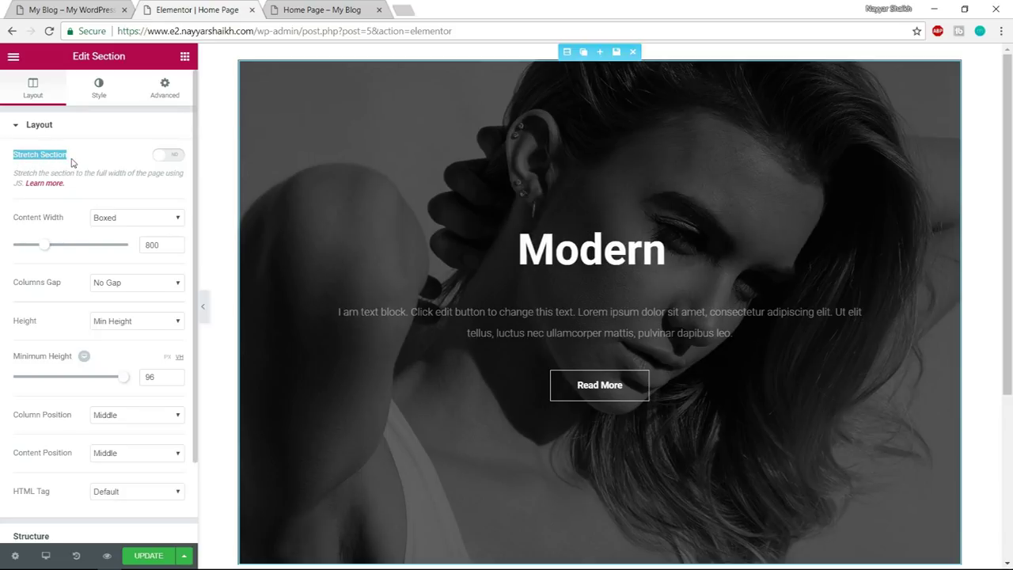
click(168, 155)
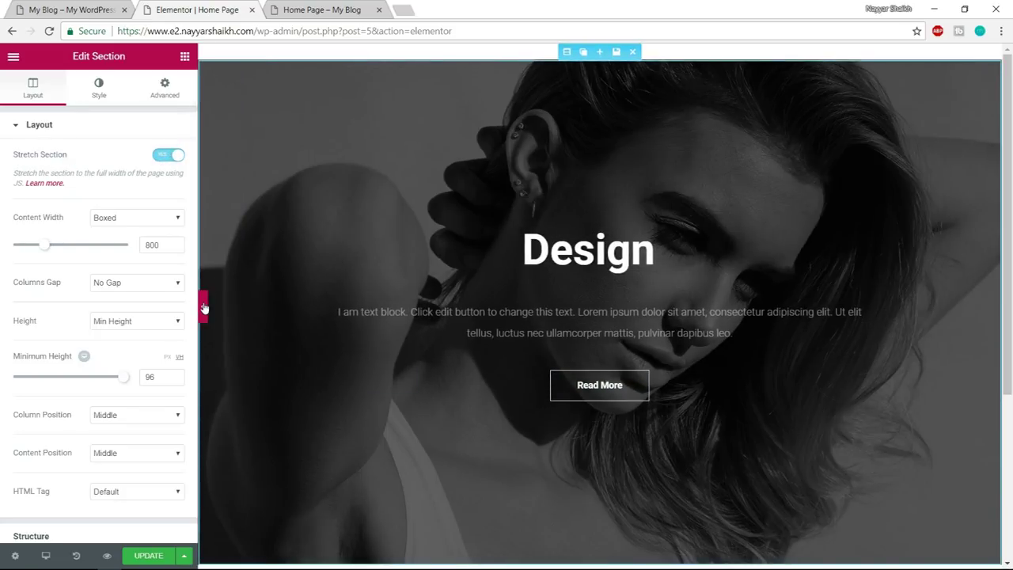
- Preview the full-width hero with the panel hidden and compare it to the live site
click(203, 306)
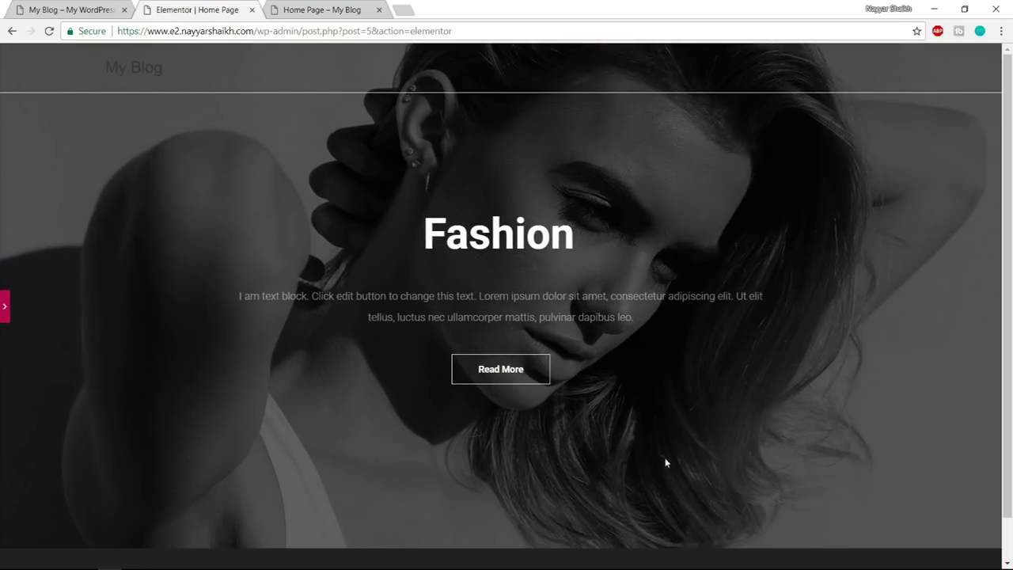
click(5, 314)
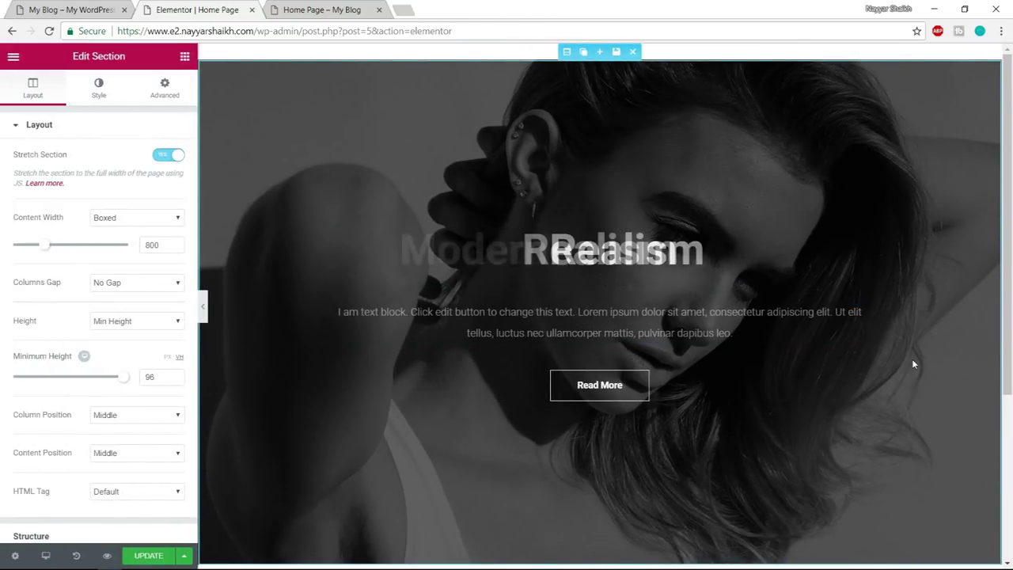
scroll(913, 369, down, 1)
key(ctrl+1)
scroll(645, 369, down, 5)
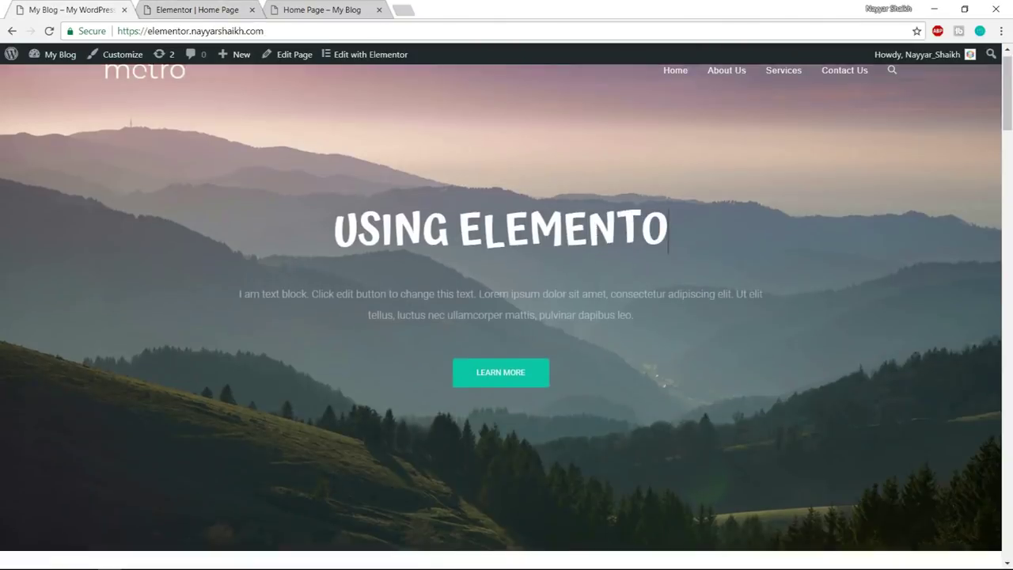
scroll(645, 370, down, 1)
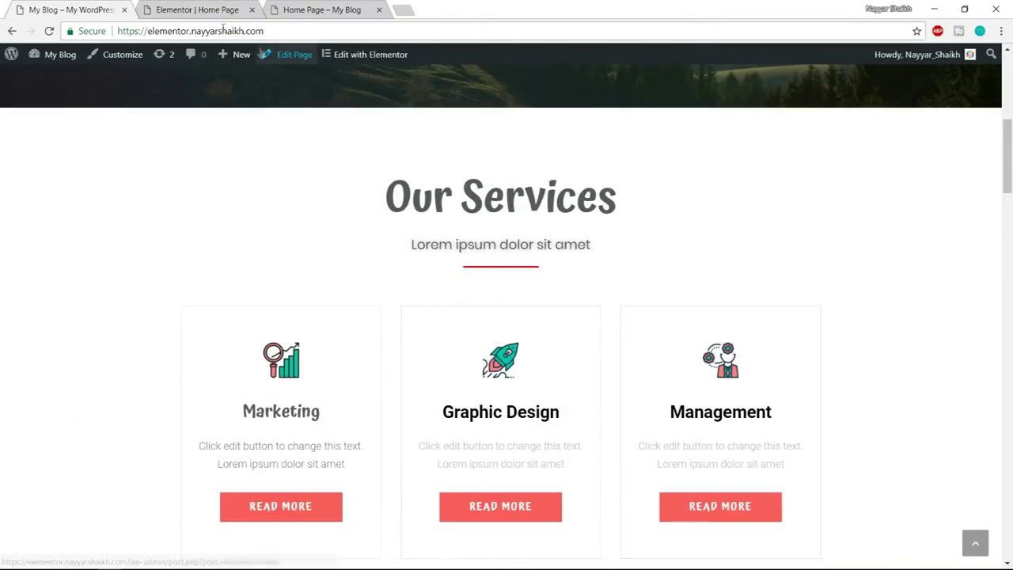
key(ctrl+2)
scroll(706, 505, down, 3)
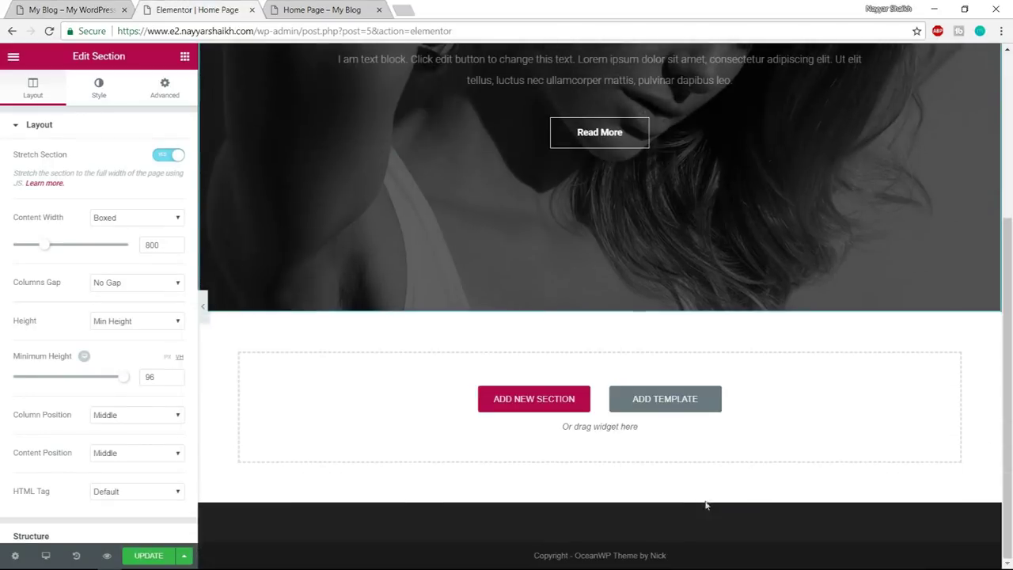
- Filter the template library's blocks to the Services category
click(678, 411)
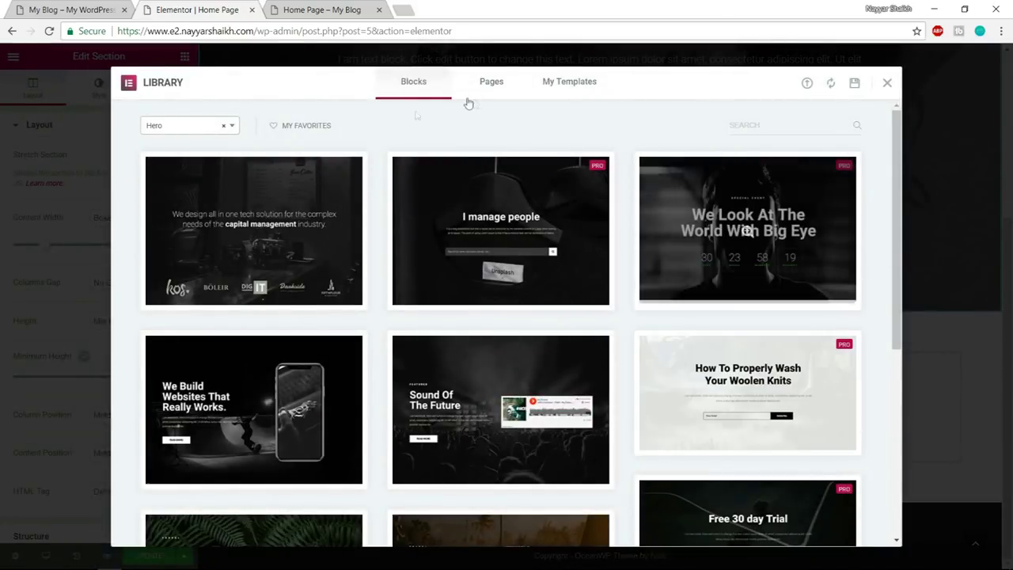
click(160, 131)
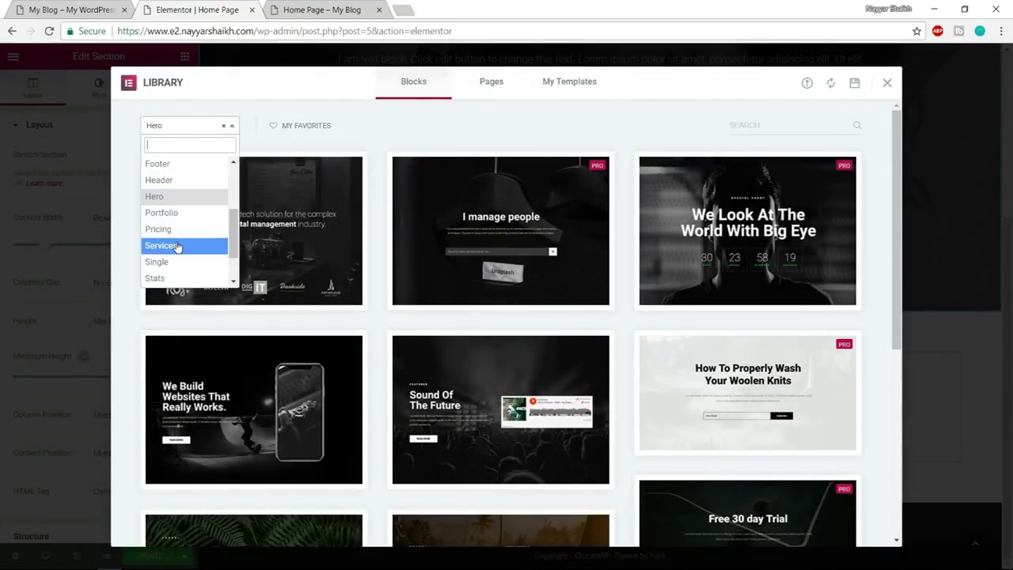
click(178, 247)
scroll(624, 202, down, 10)
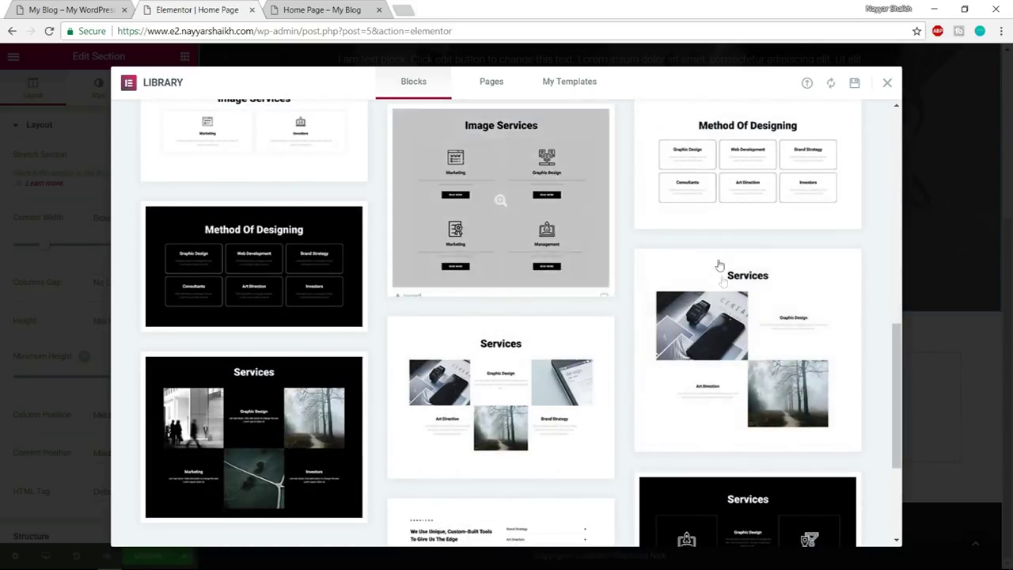
scroll(717, 267, down, 3)
scroll(723, 357, up, 5)
scroll(725, 360, up, 2)
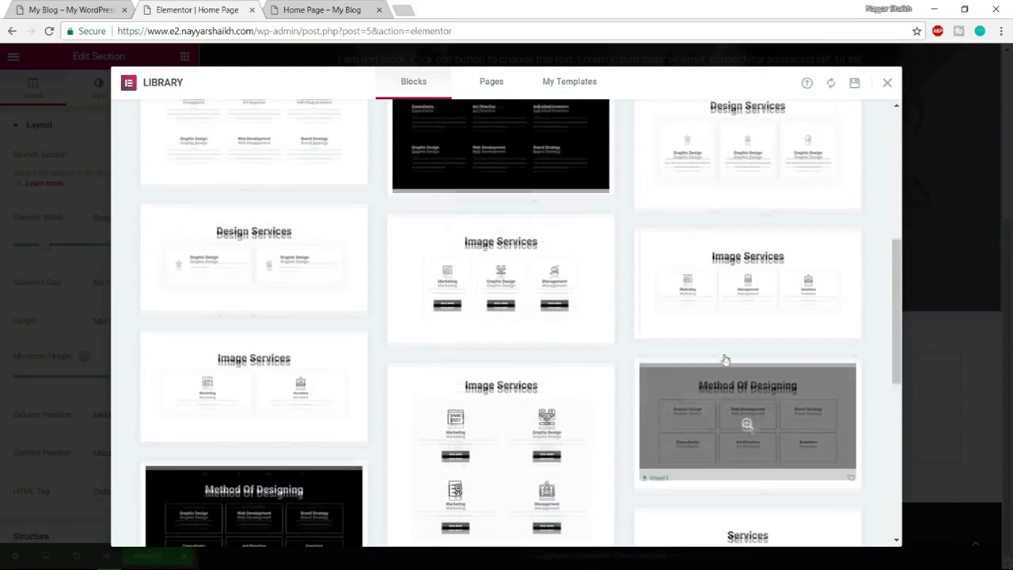
mouse_move(500, 281)
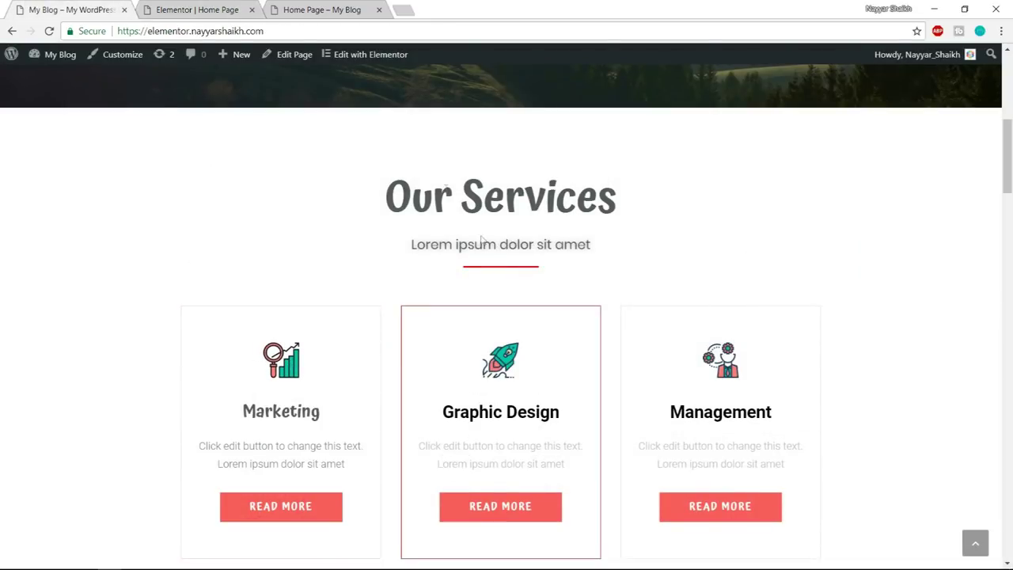
- Insert the Image Services block with Marketing, Graphic Design and Management cards
click(197, 10)
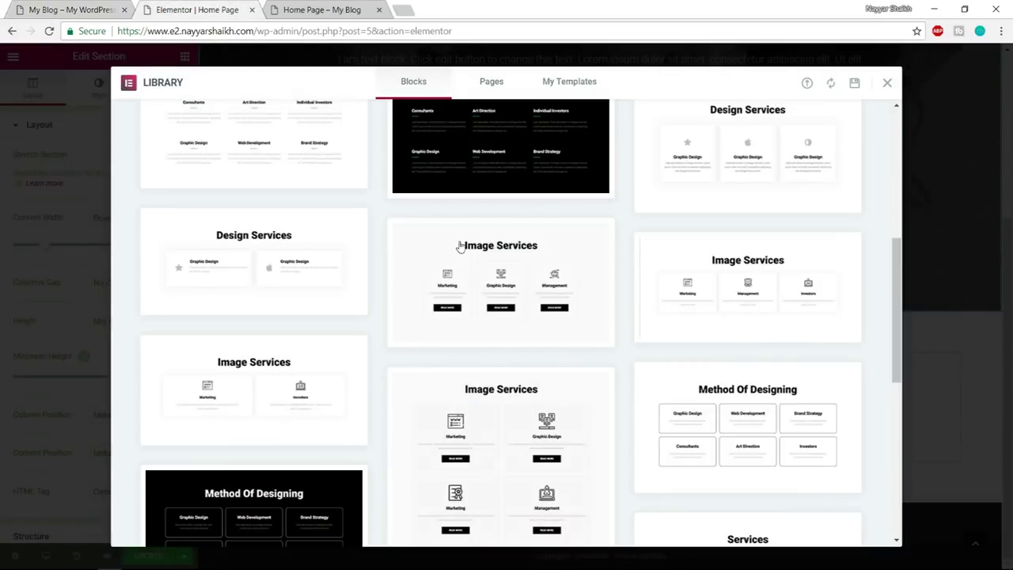
mouse_move(527, 316)
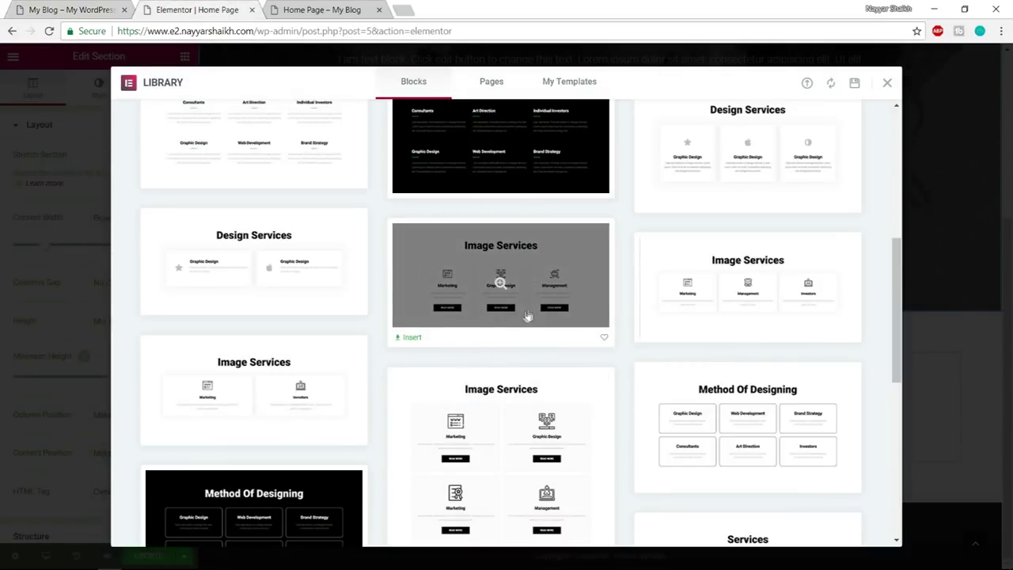
click(410, 338)
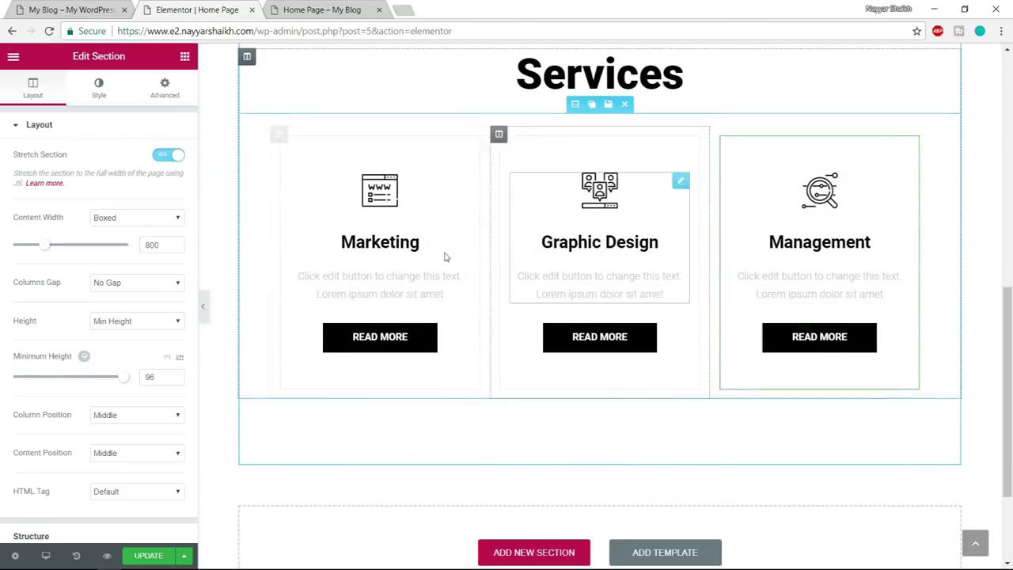
click(67, 8)
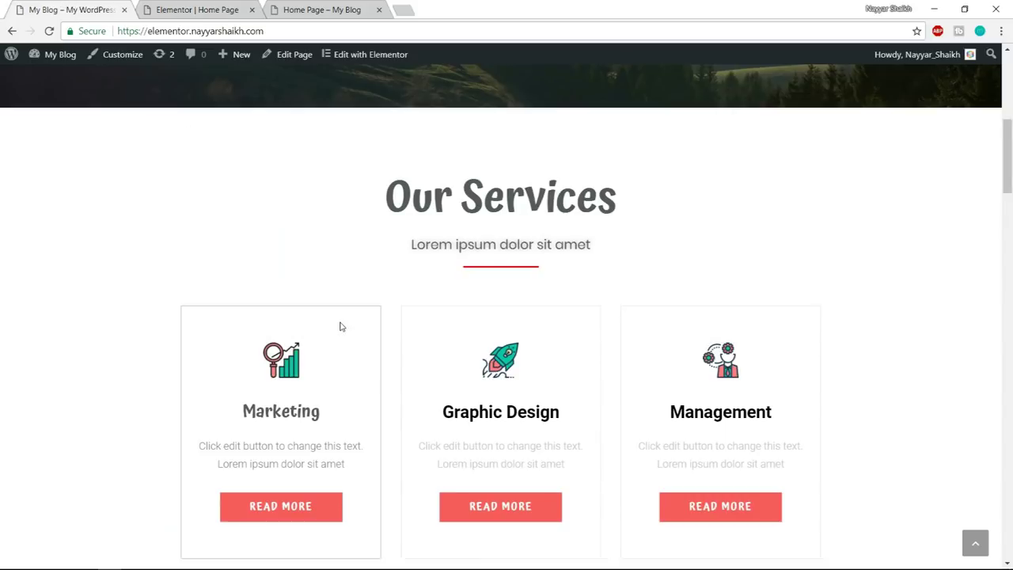
scroll(340, 326, down, 2)
click(190, 10)
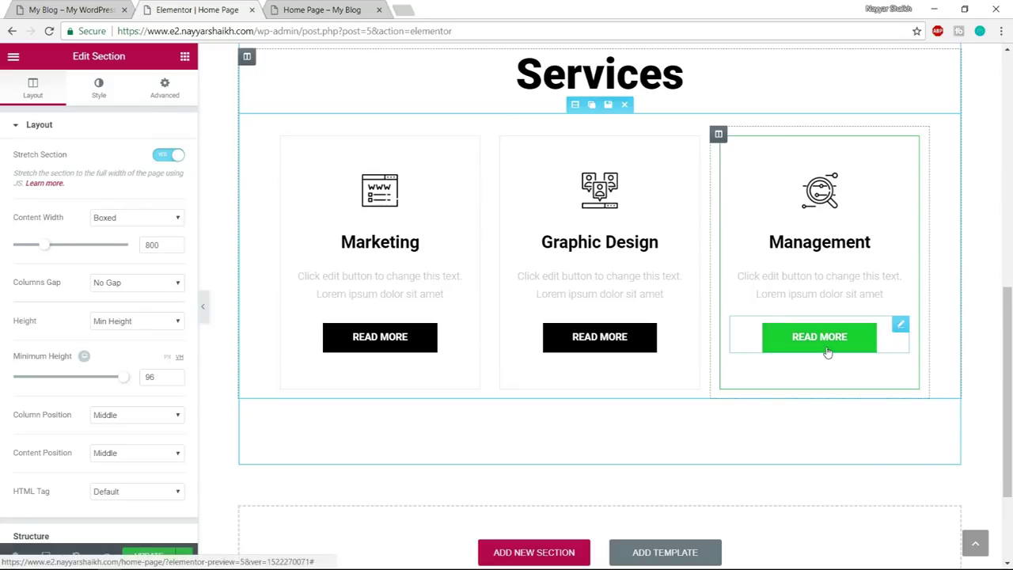
scroll(699, 374, up, 1)
scroll(699, 374, up, 1)
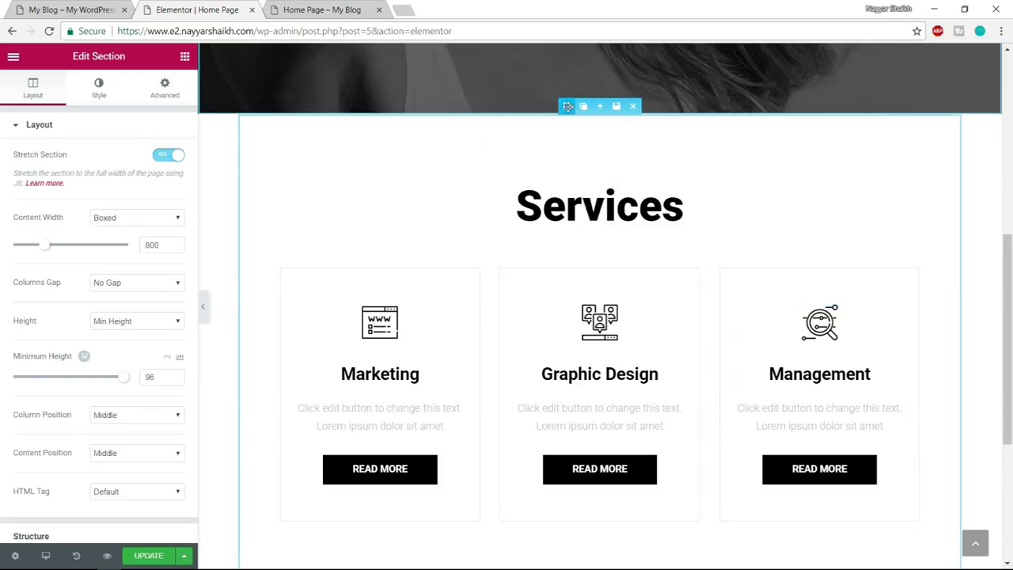
- Stretch the new services section to full page width and compare with the live site
click(567, 106)
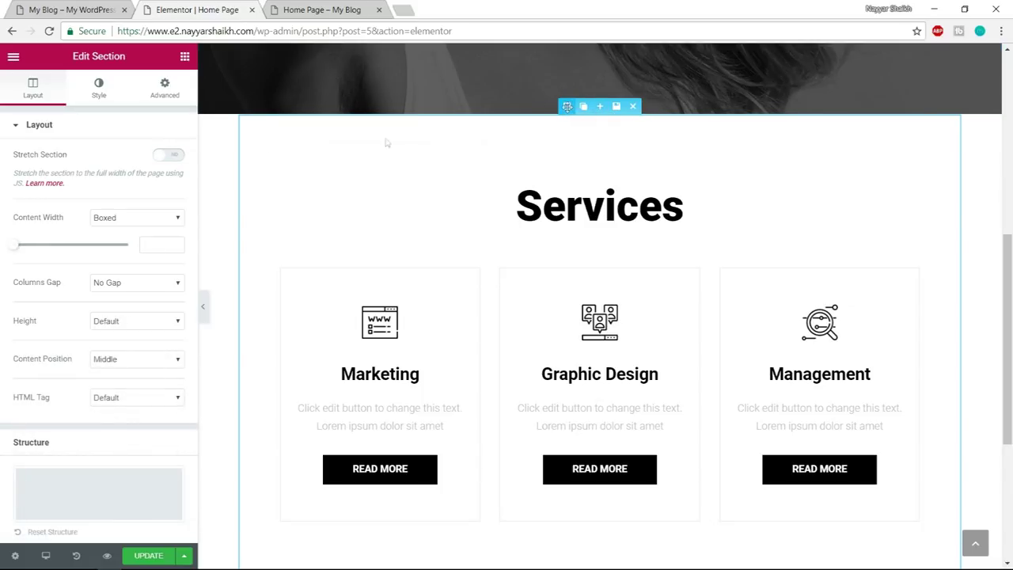
click(168, 155)
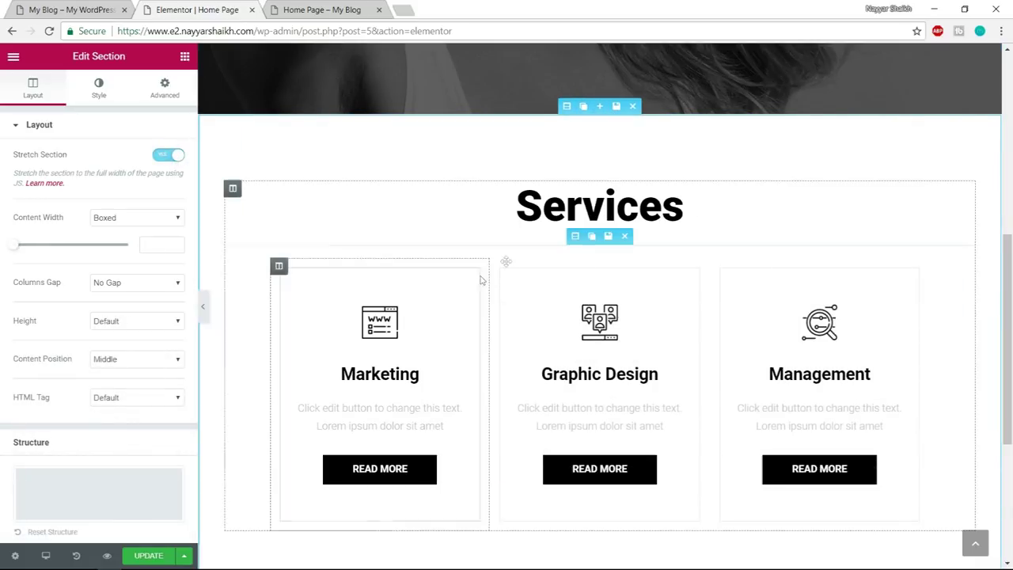
click(59, 5)
scroll(673, 271, down, 5)
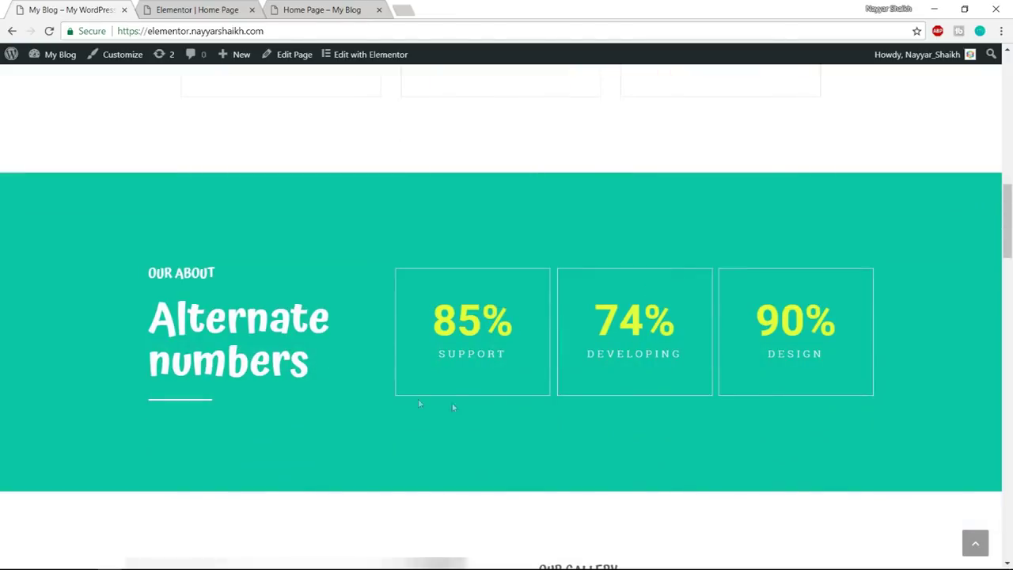
click(211, 4)
scroll(626, 253, down, 5)
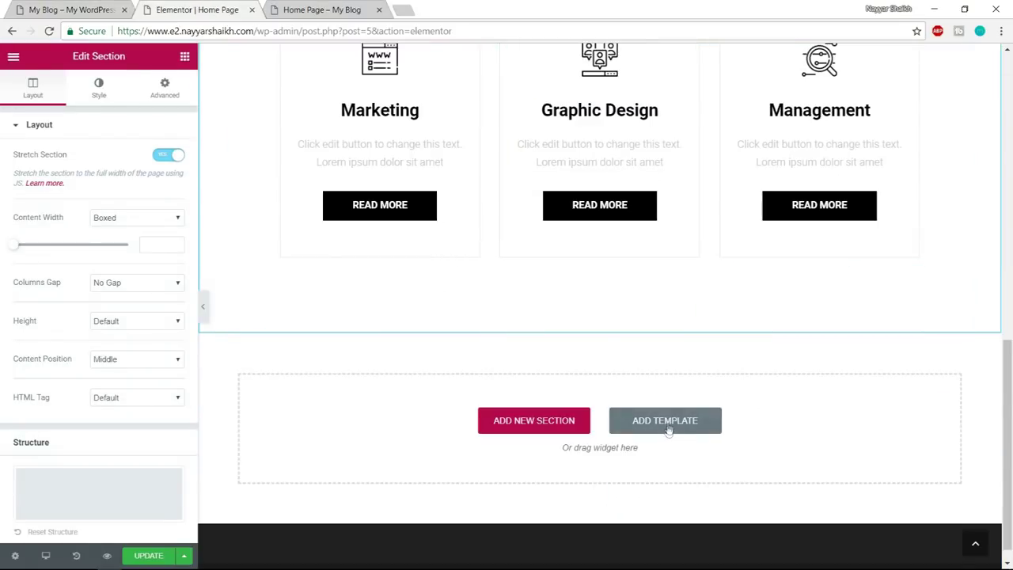
- Insert the Alternate Numbers stats block with 85%, 74% and 90% counters
click(664, 424)
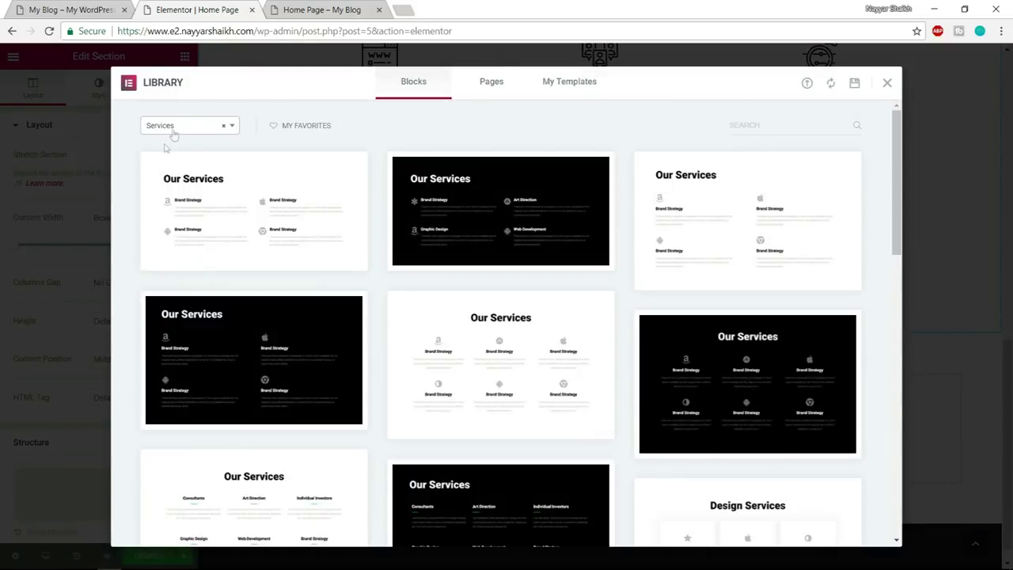
click(177, 133)
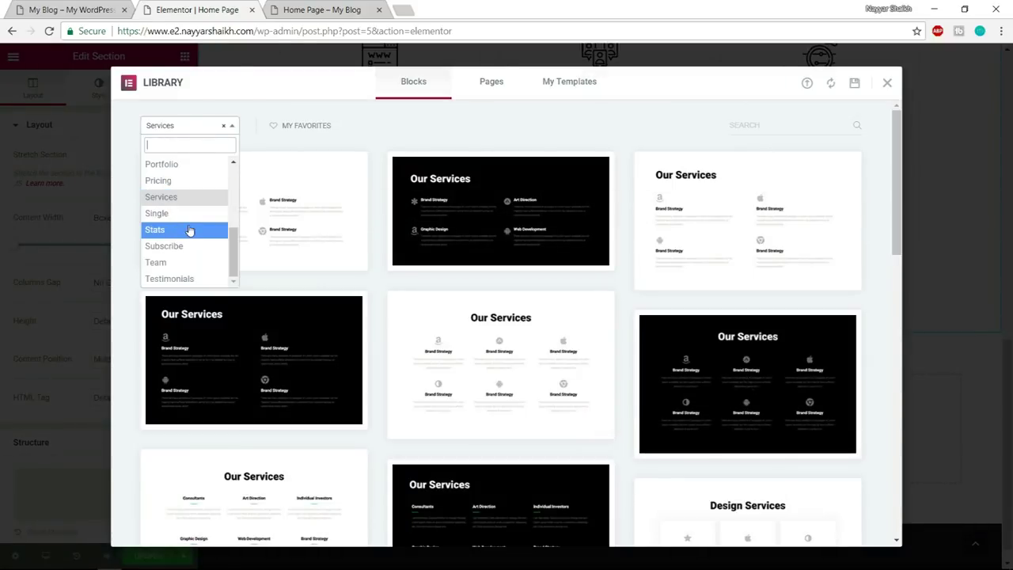
click(190, 230)
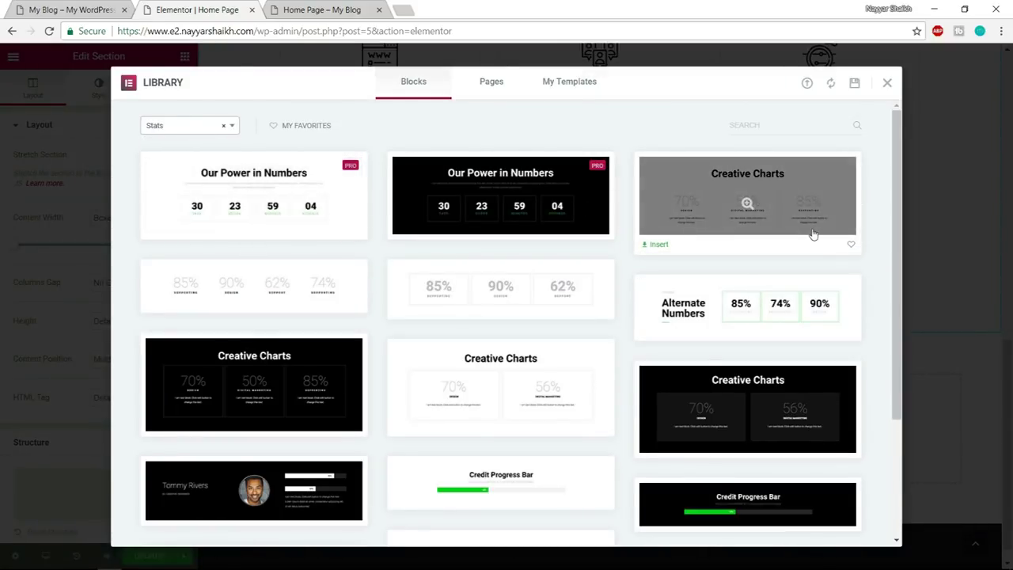
scroll(812, 233, down, 1)
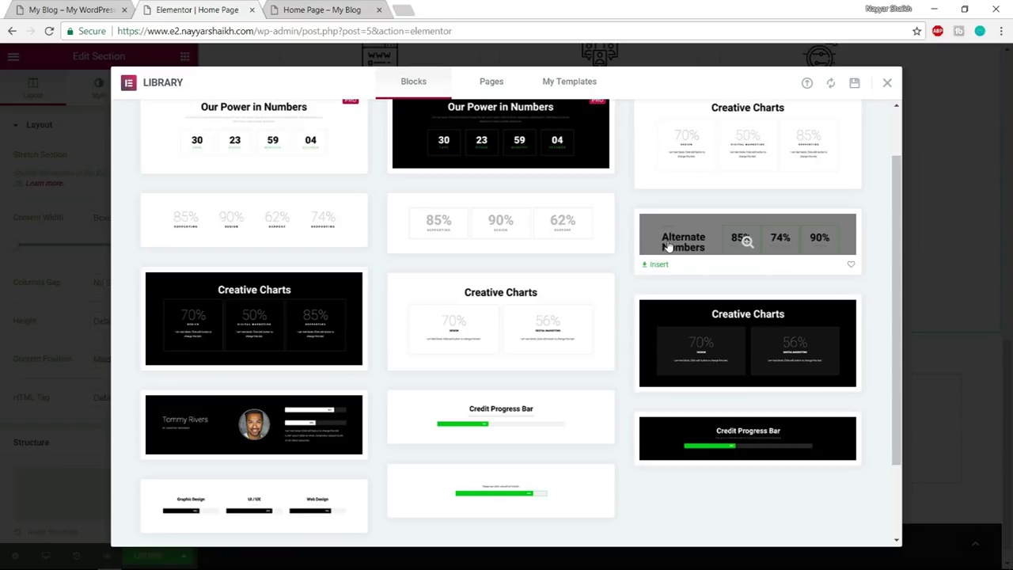
click(658, 265)
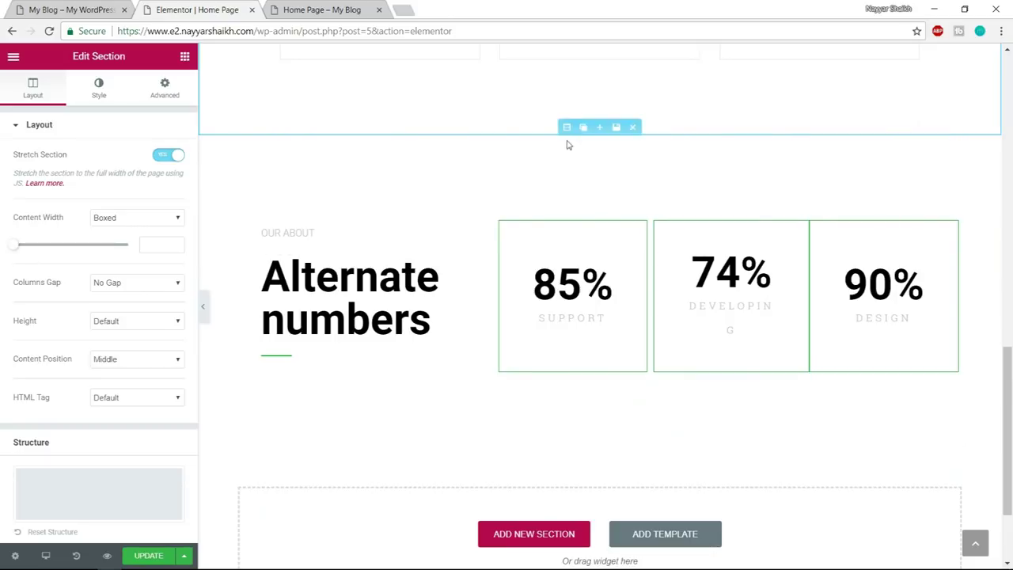
- Stretch the stats section to full page width
click(567, 129)
click(174, 158)
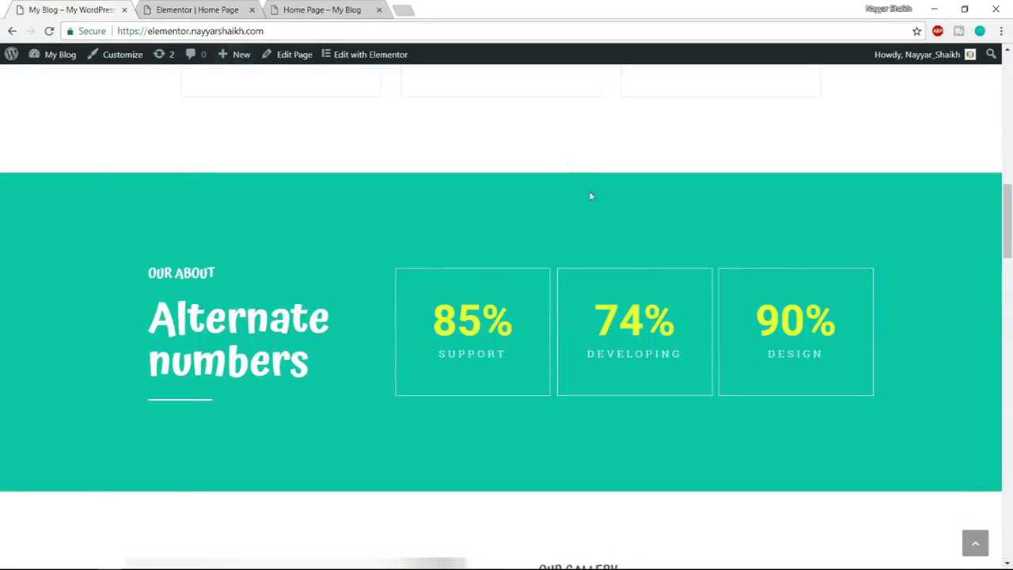
scroll(592, 206, down, 3)
scroll(596, 227, down, 3)
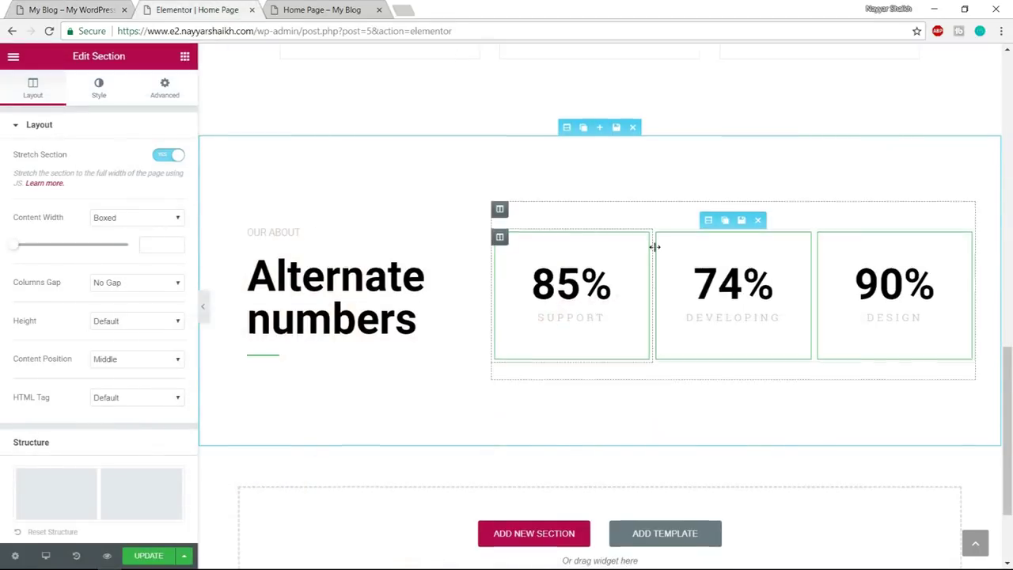
scroll(657, 333, down, 2)
- Insert the 'Features to start' block from the Features category
click(664, 406)
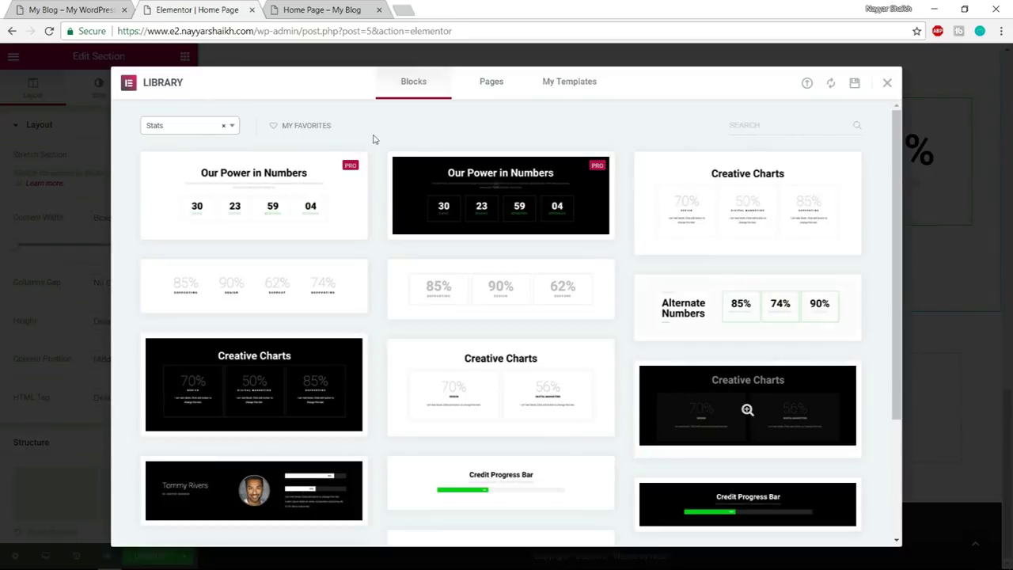
click(181, 130)
scroll(184, 230, up, 5)
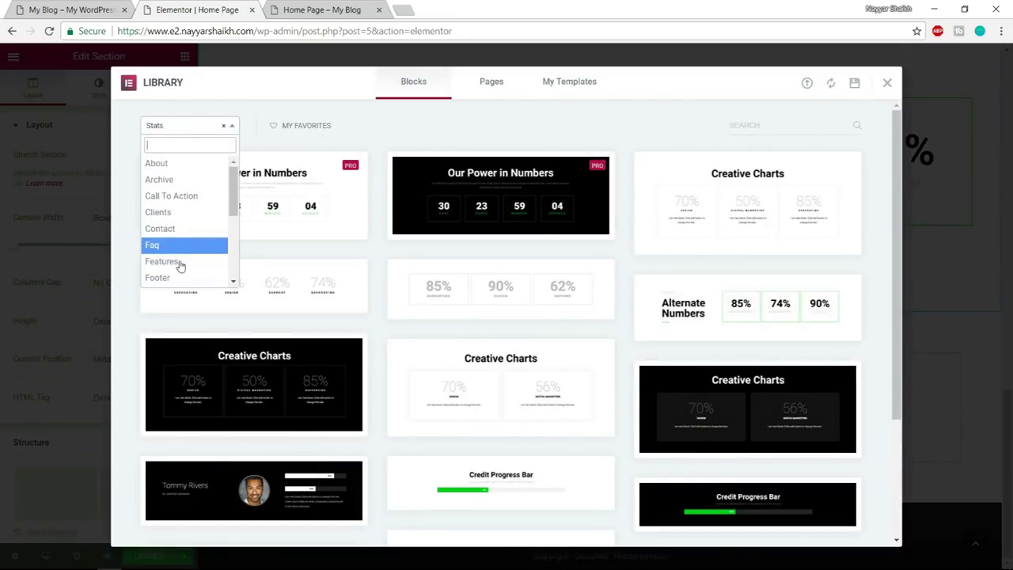
click(178, 262)
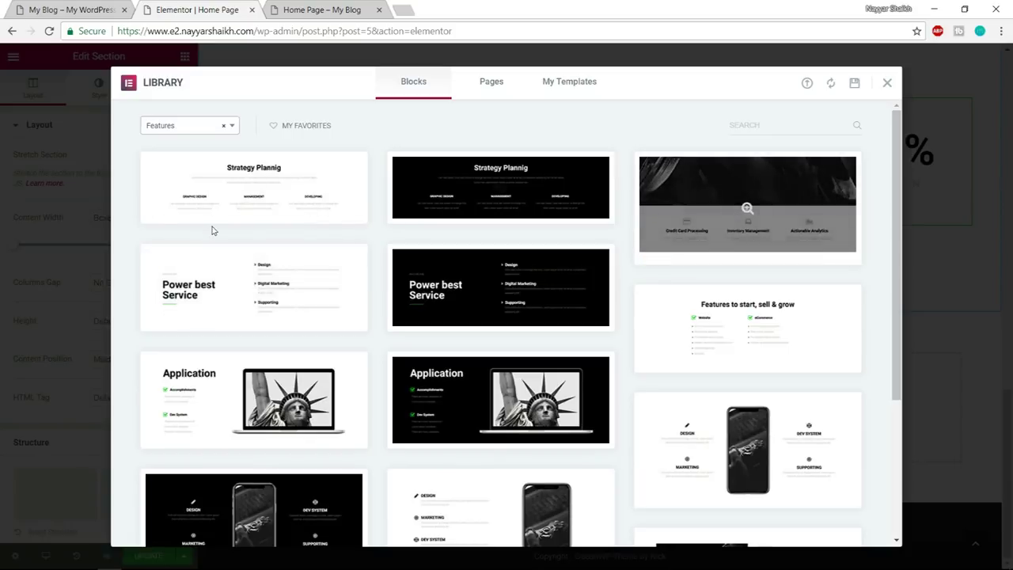
scroll(641, 266, down, 3)
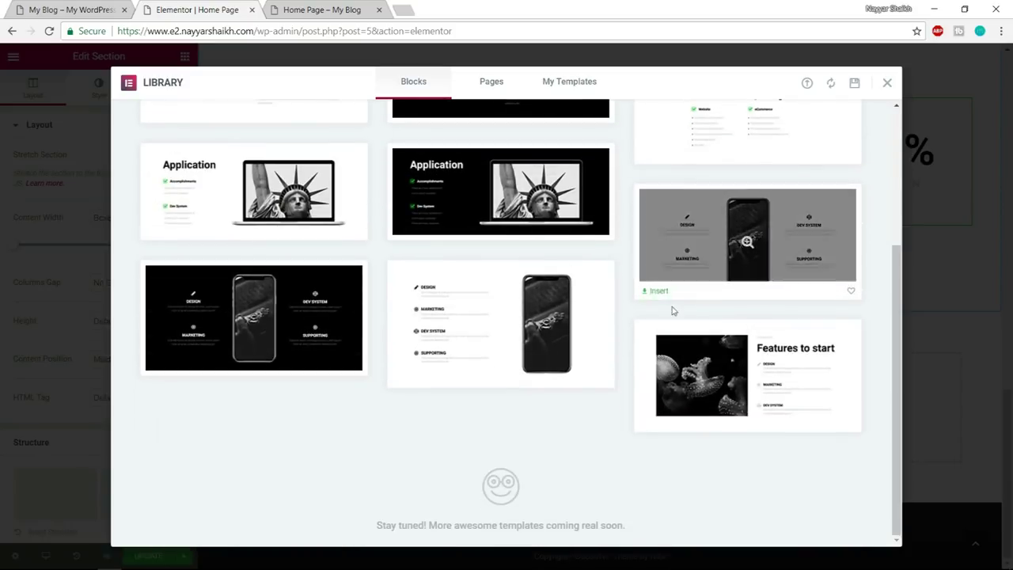
scroll(225, 265, up, 3)
scroll(229, 266, down, 3)
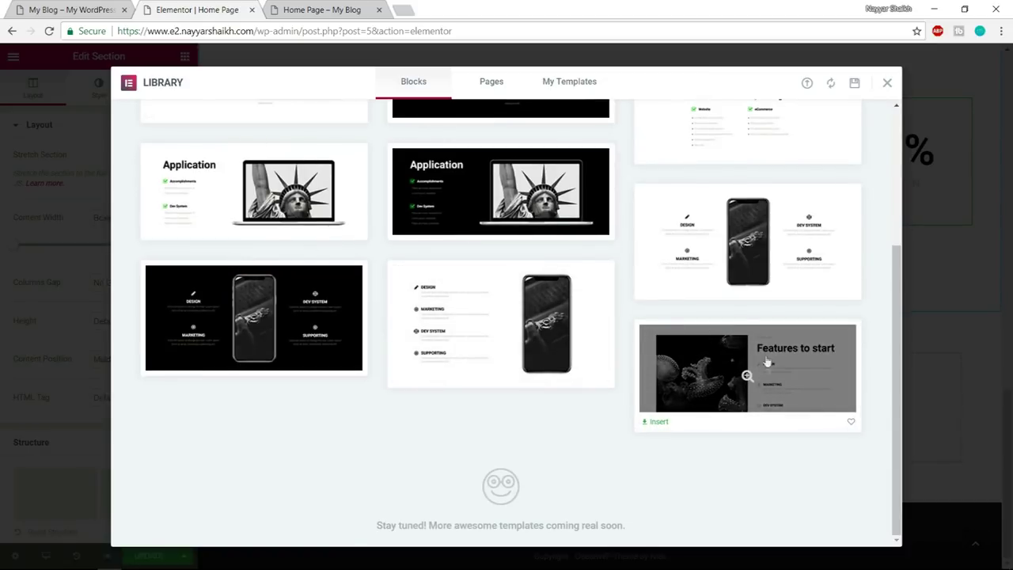
click(654, 427)
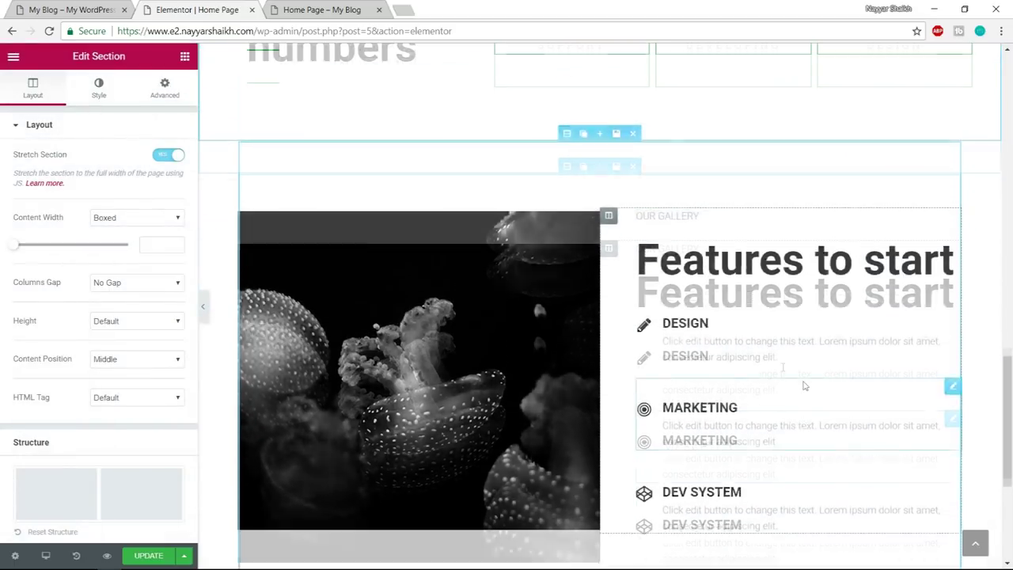
- Stretch the features section to full page width
click(564, 172)
click(174, 155)
scroll(726, 314, up, 6)
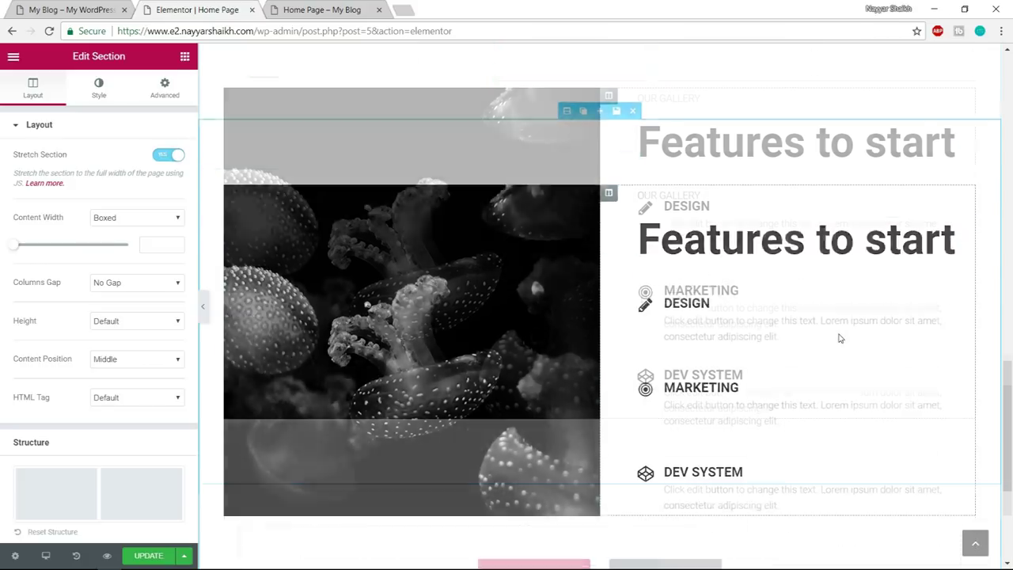
scroll(836, 364, up, 9)
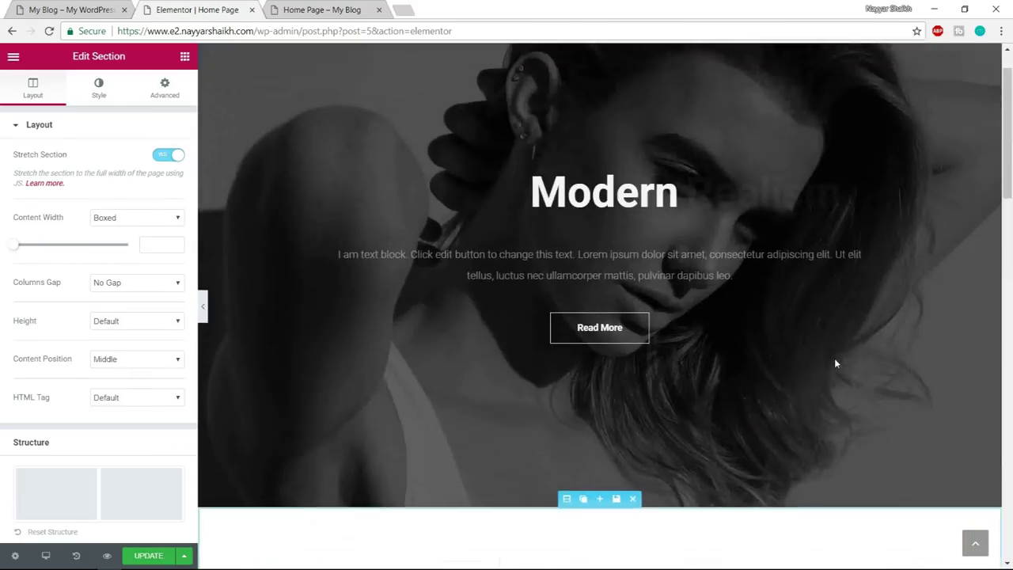
scroll(836, 363, down, 3)
scroll(834, 364, down, 8)
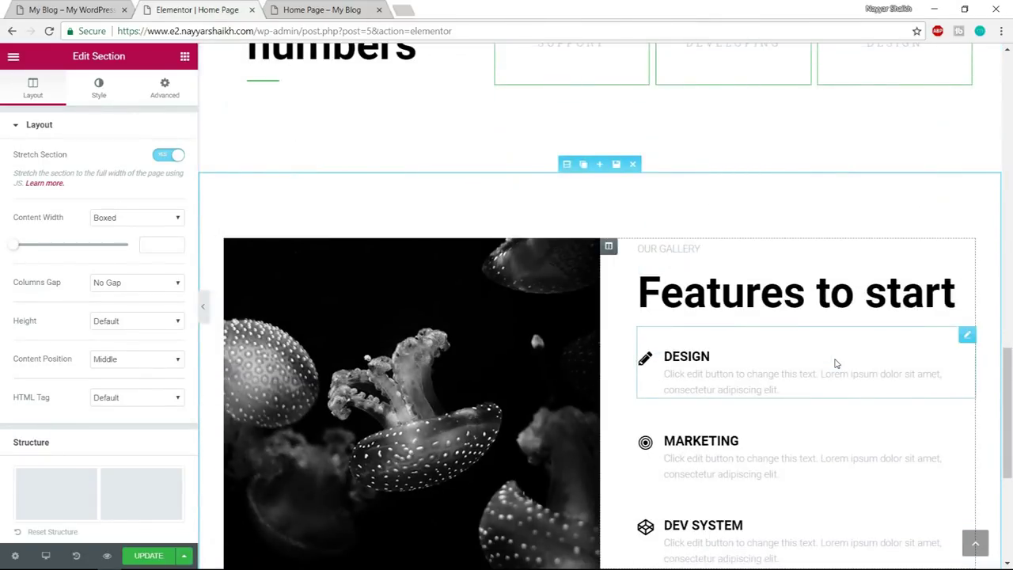
scroll(836, 363, down, 4)
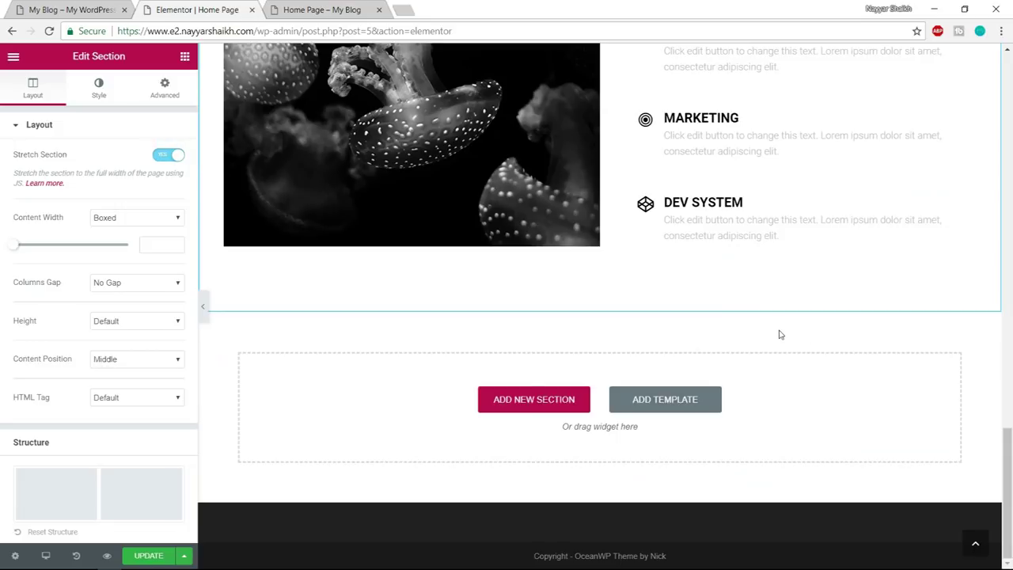
- Insert the six-image 'Check out our work' block from the Portfolio category
click(73, 6)
scroll(396, 106, down, 7)
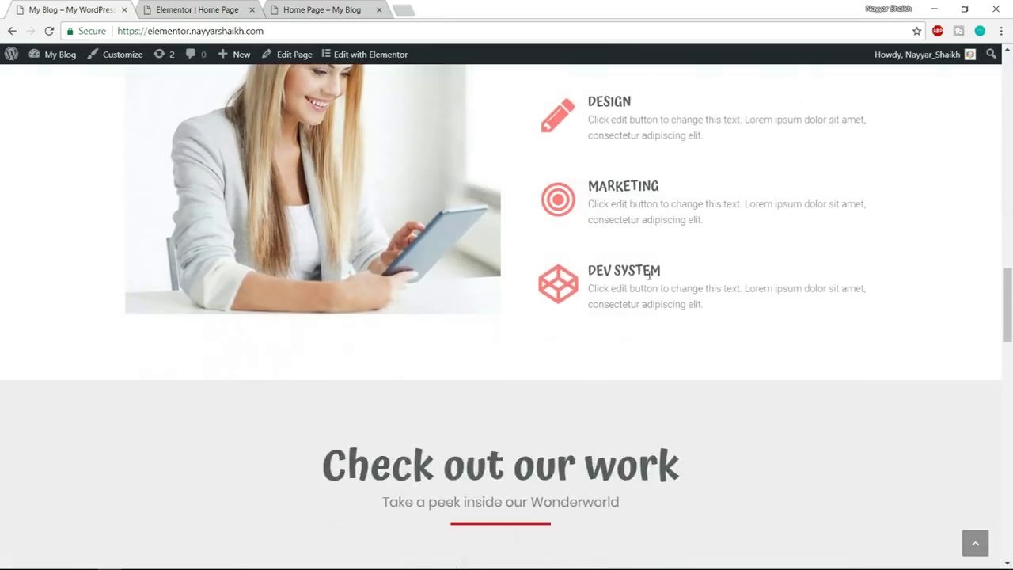
scroll(647, 319, up, 2)
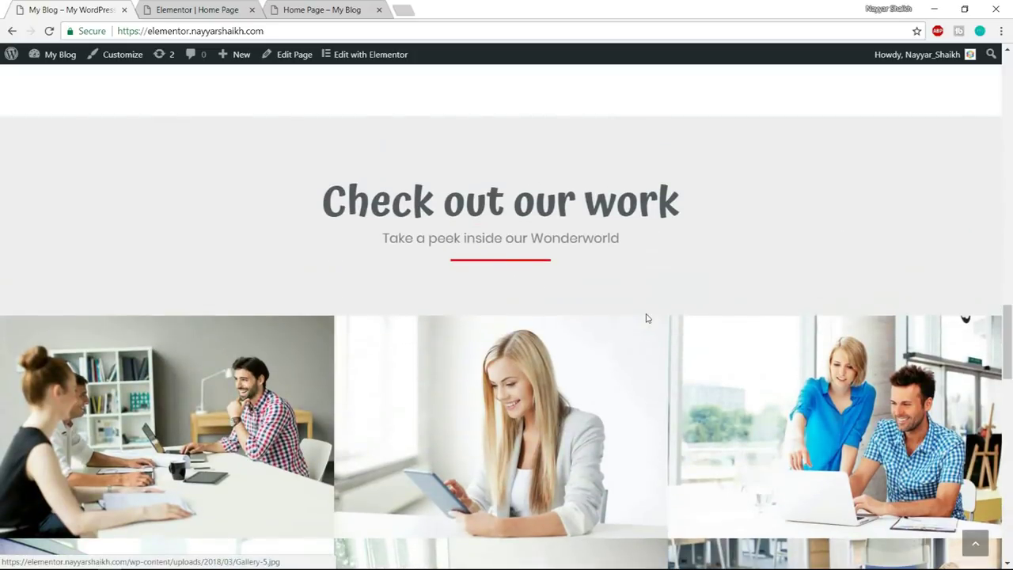
click(222, 10)
click(668, 399)
click(198, 125)
scroll(182, 206, down, 5)
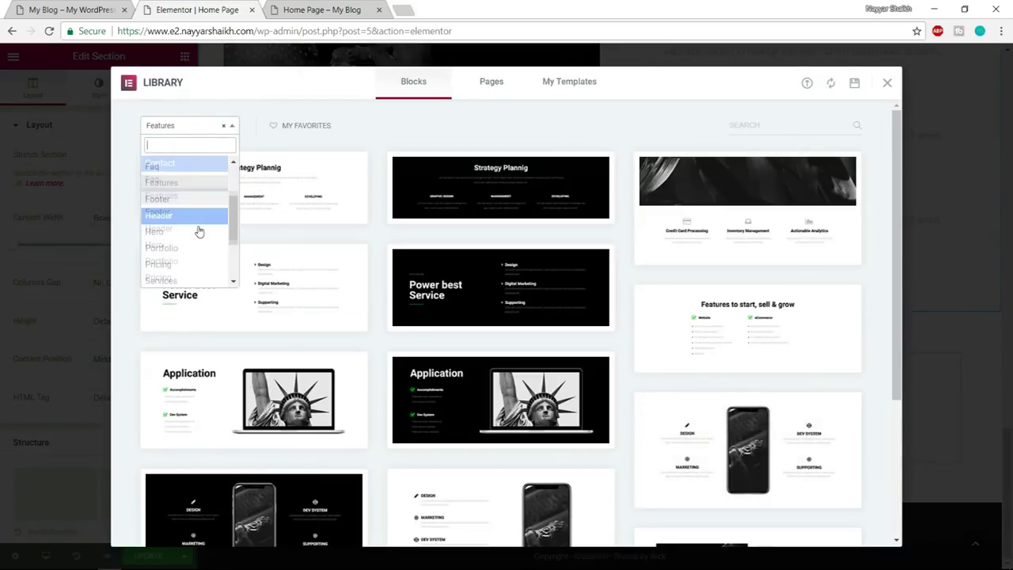
click(179, 166)
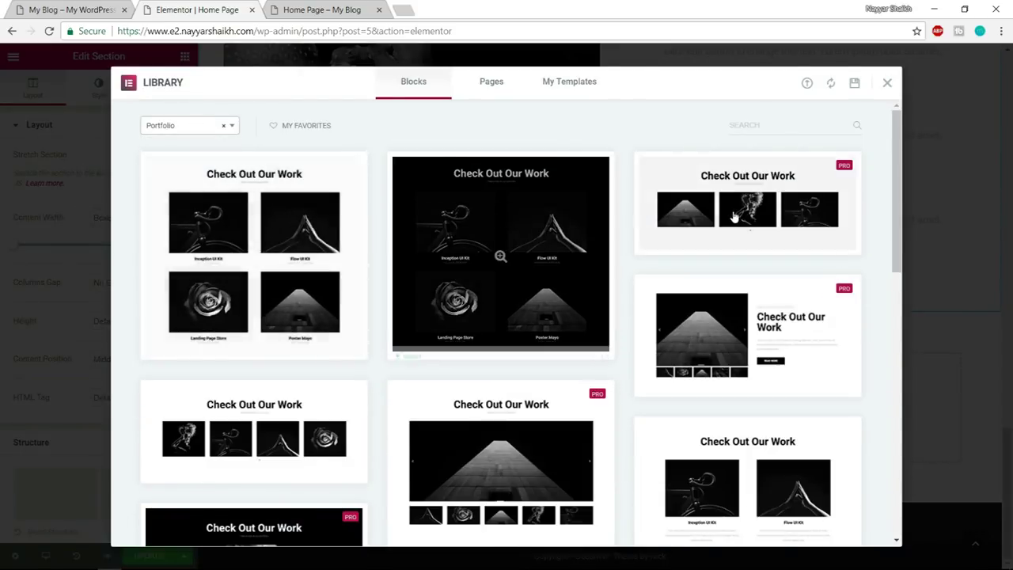
scroll(734, 218, down, 5)
scroll(734, 217, down, 2)
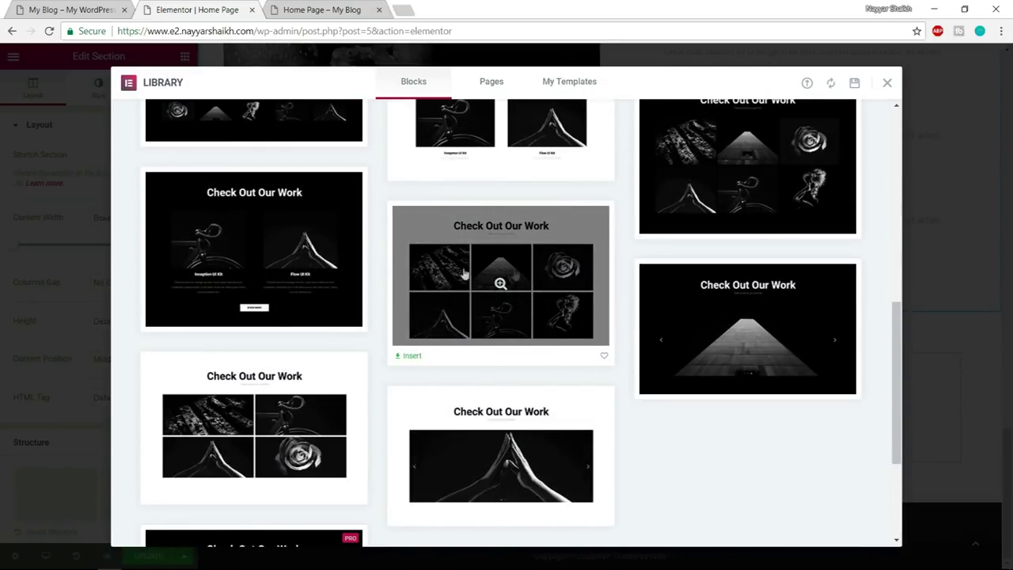
click(411, 356)
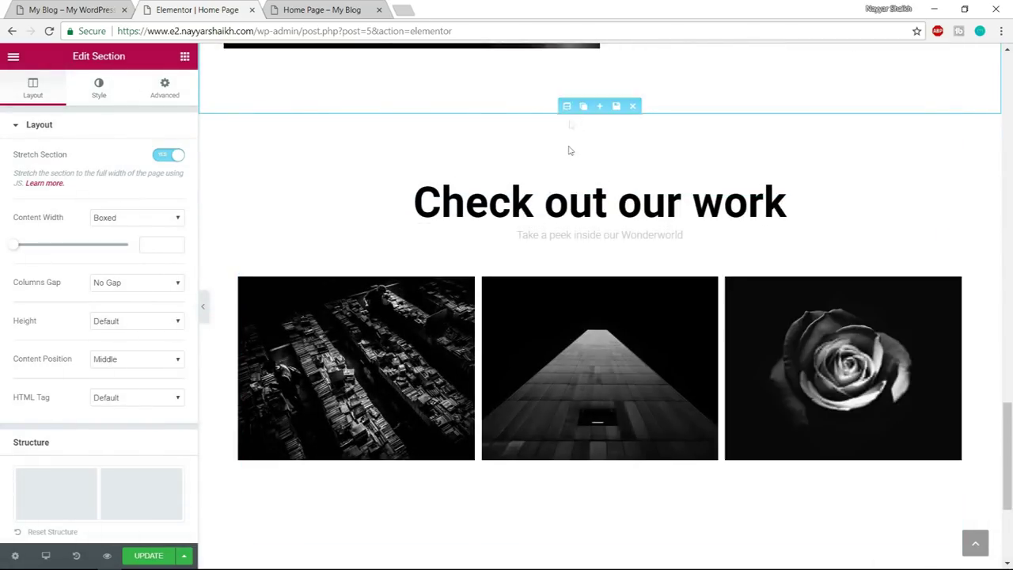
- Stretch the gallery section to full page width and compare with the live gallery
click(567, 106)
click(173, 155)
scroll(799, 297, down, 2)
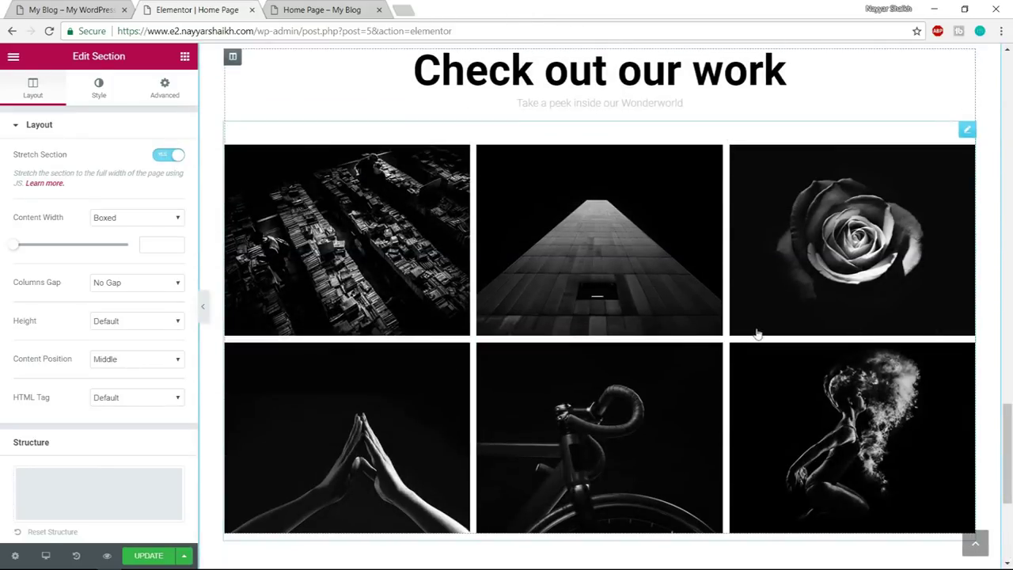
click(71, 10)
scroll(415, 411, down, 3)
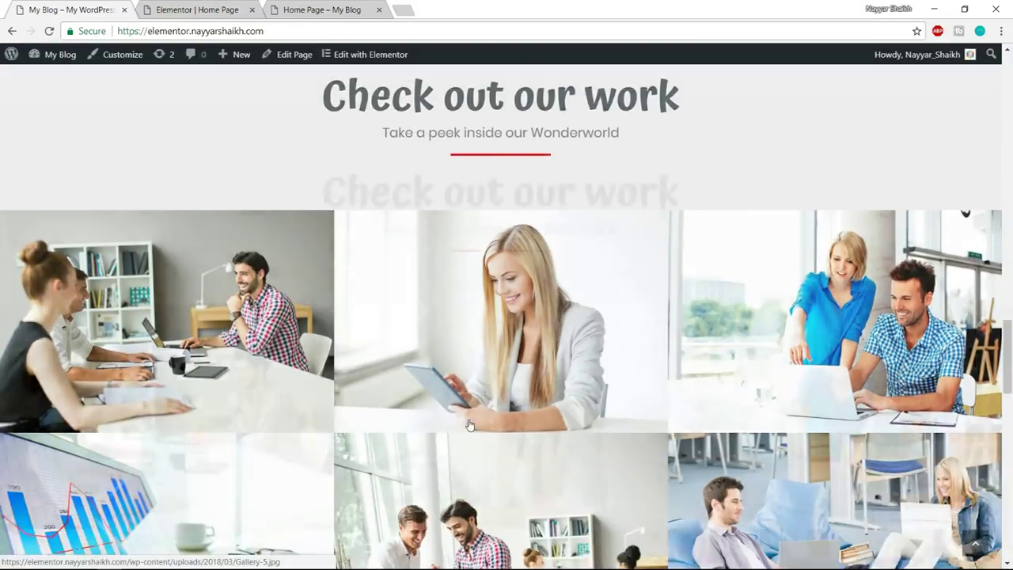
scroll(153, 326, down, 1)
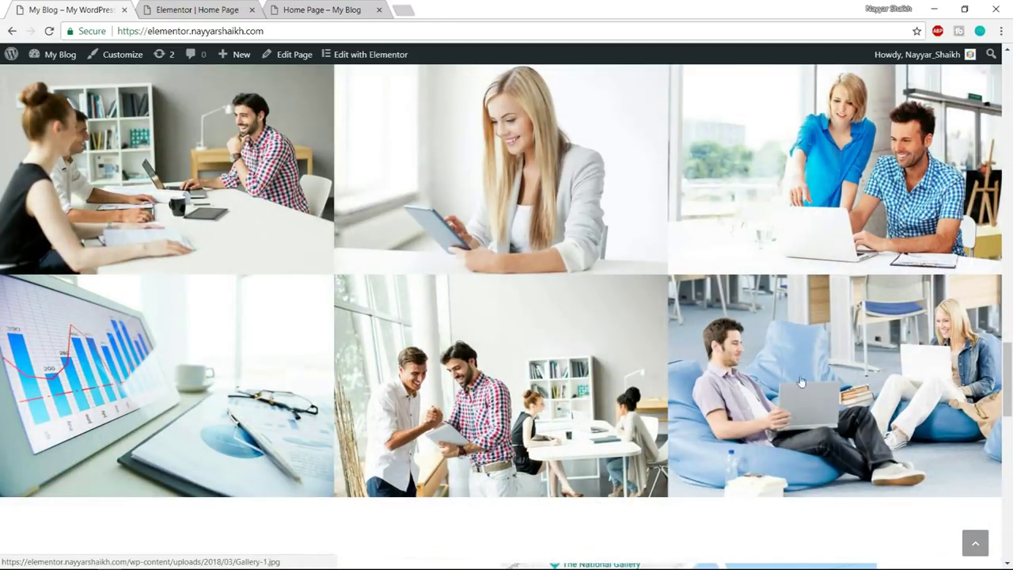
click(219, 8)
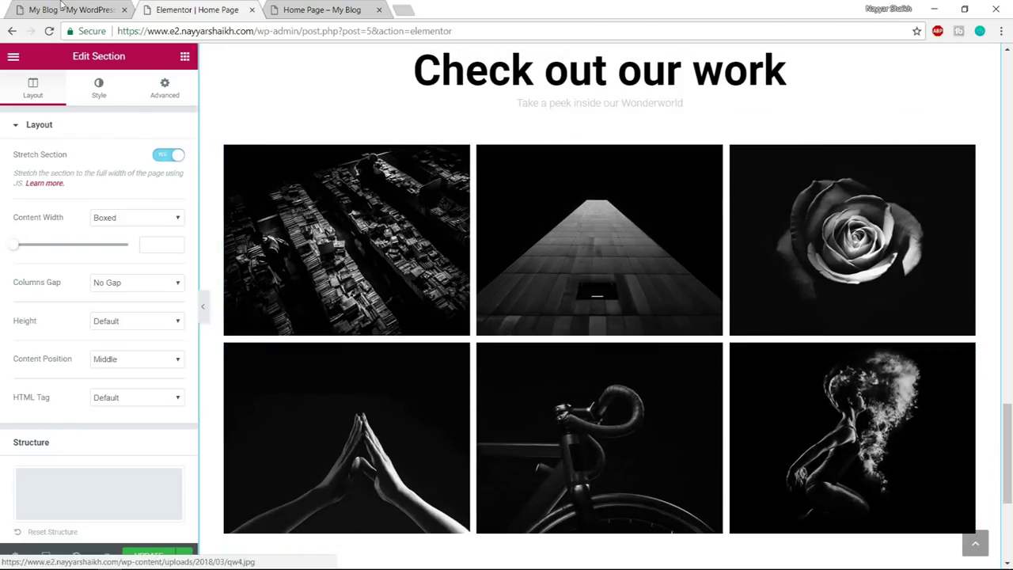
- Look over the contact section on the live site
click(62, 9)
scroll(707, 293, down, 5)
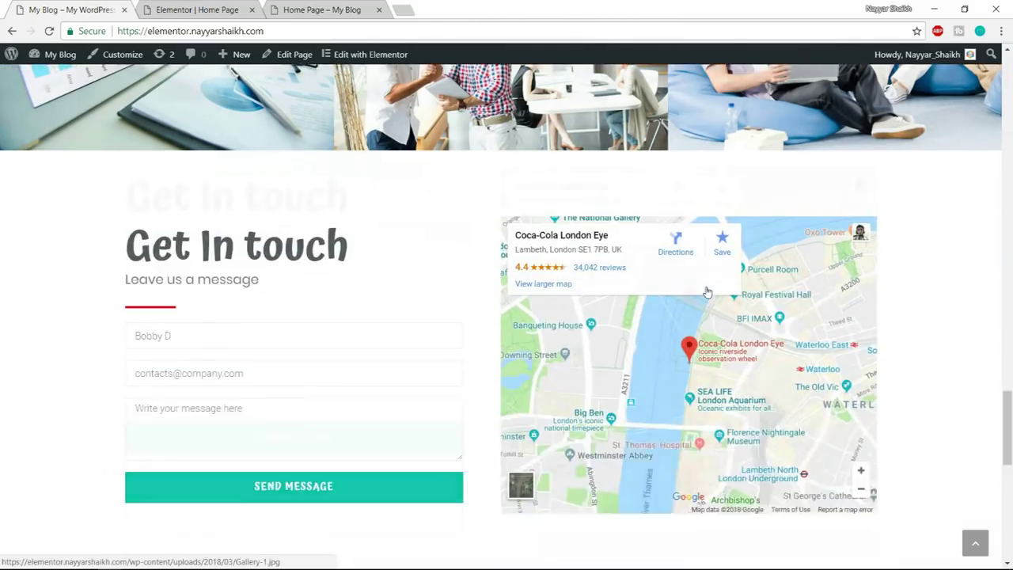
scroll(707, 292, down, 1)
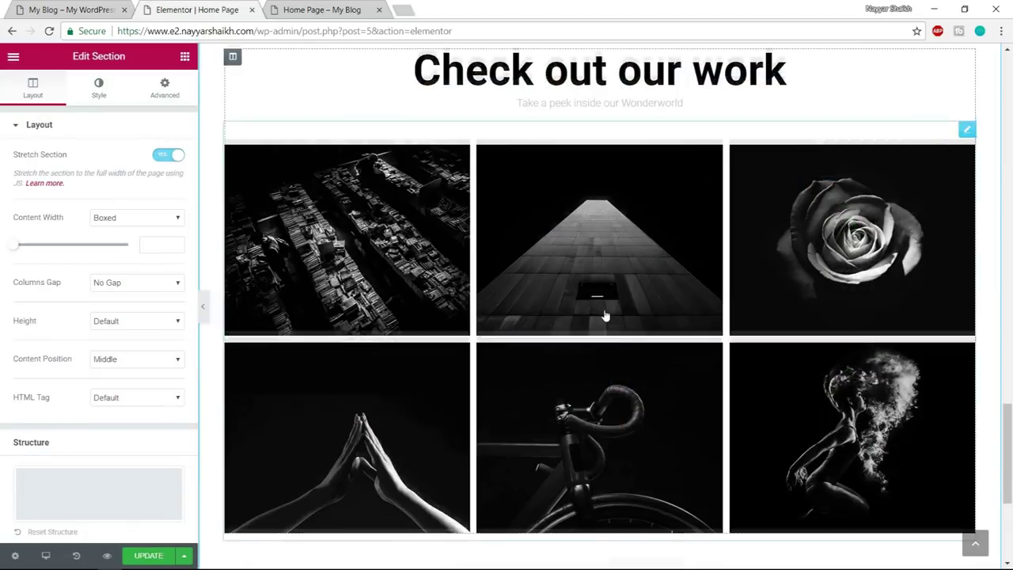
scroll(696, 420, down, 5)
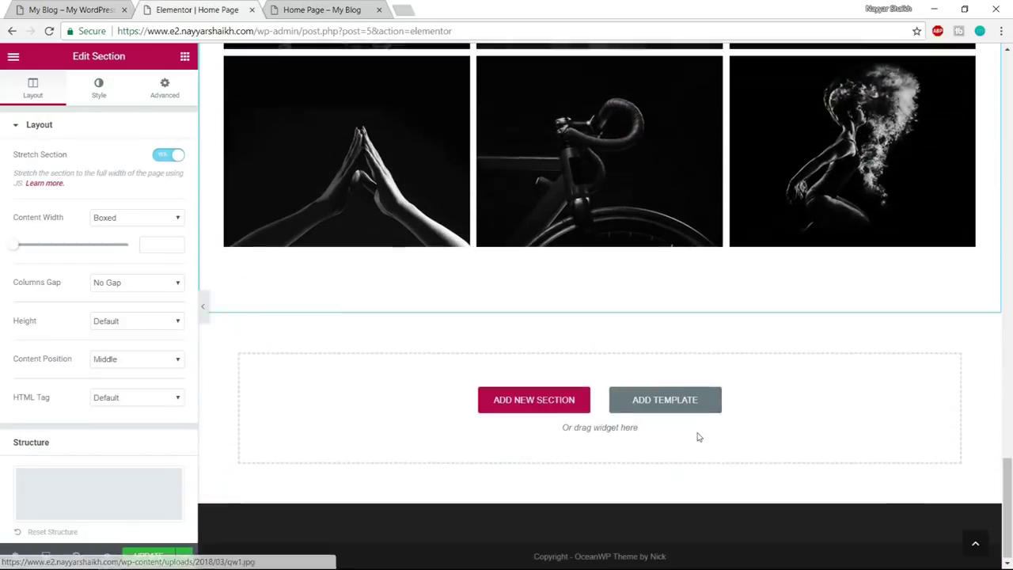
- Insert the first 'Get In Touch' block from the Contact category
click(698, 410)
click(226, 125)
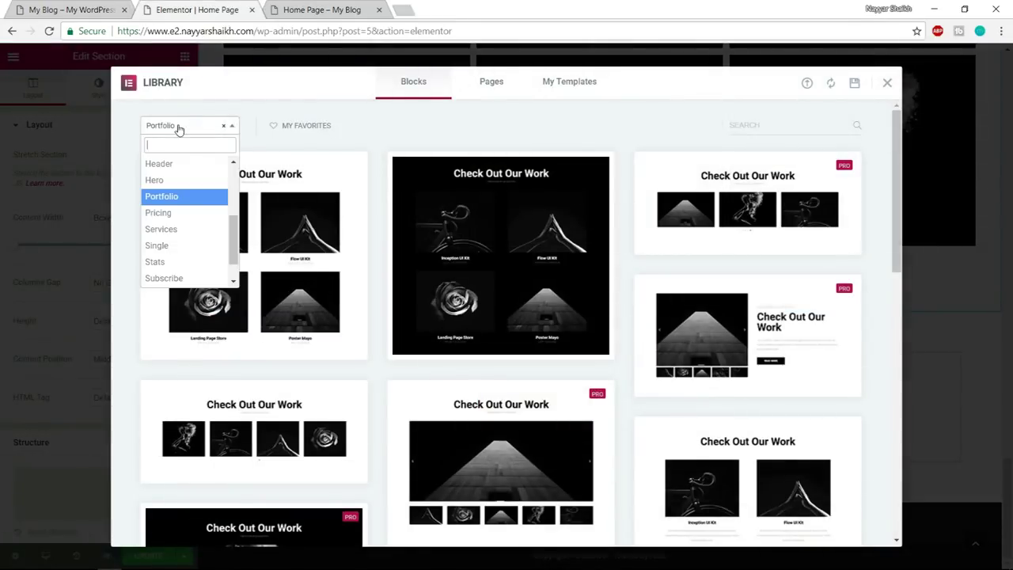
scroll(192, 232, up, 5)
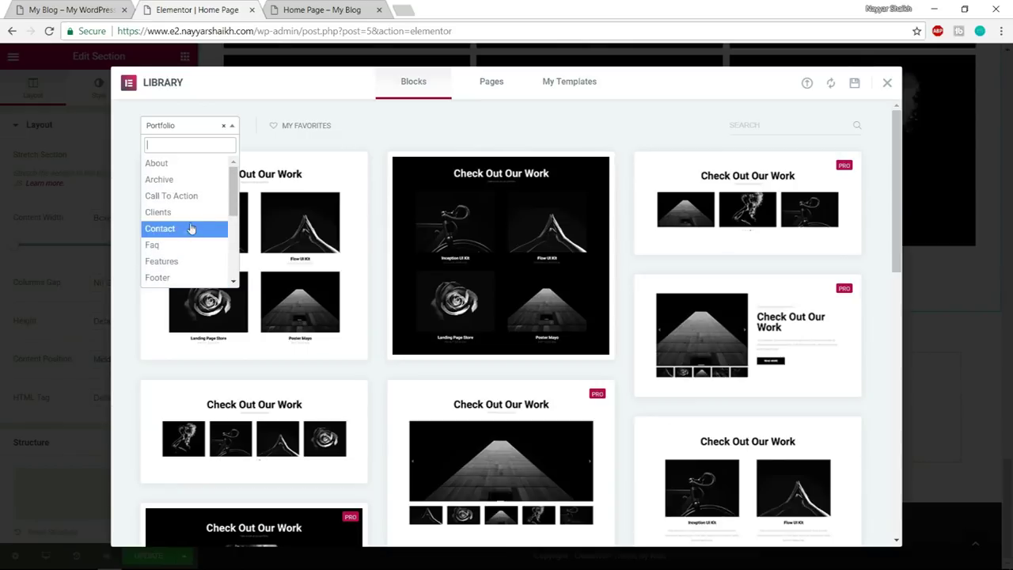
click(190, 228)
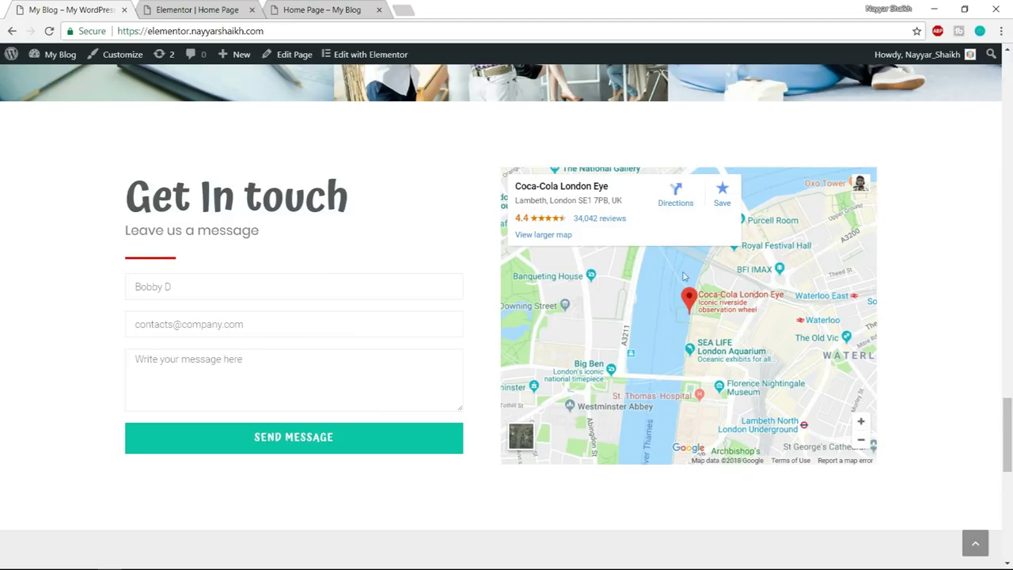
click(190, 9)
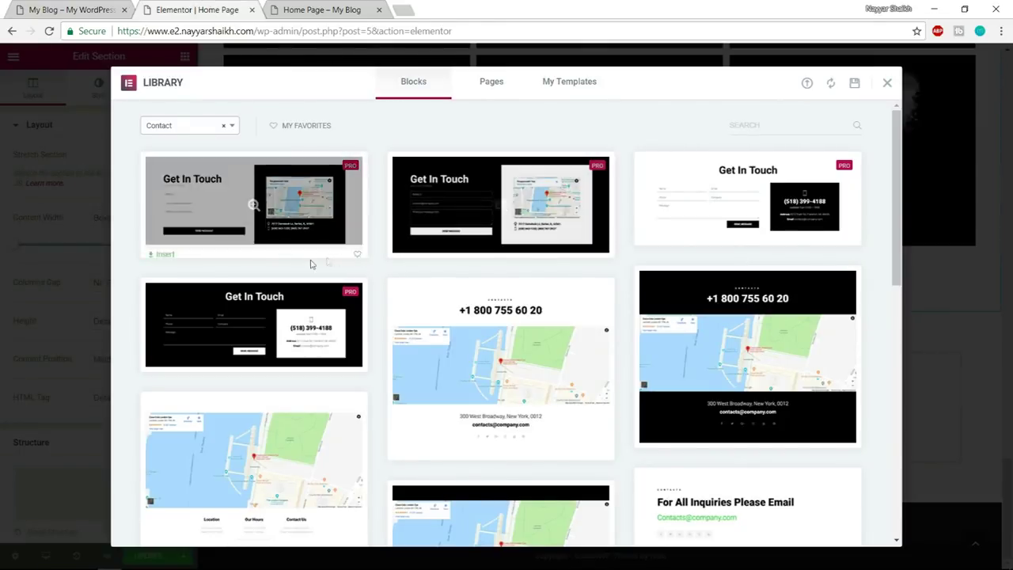
mouse_move(198, 209)
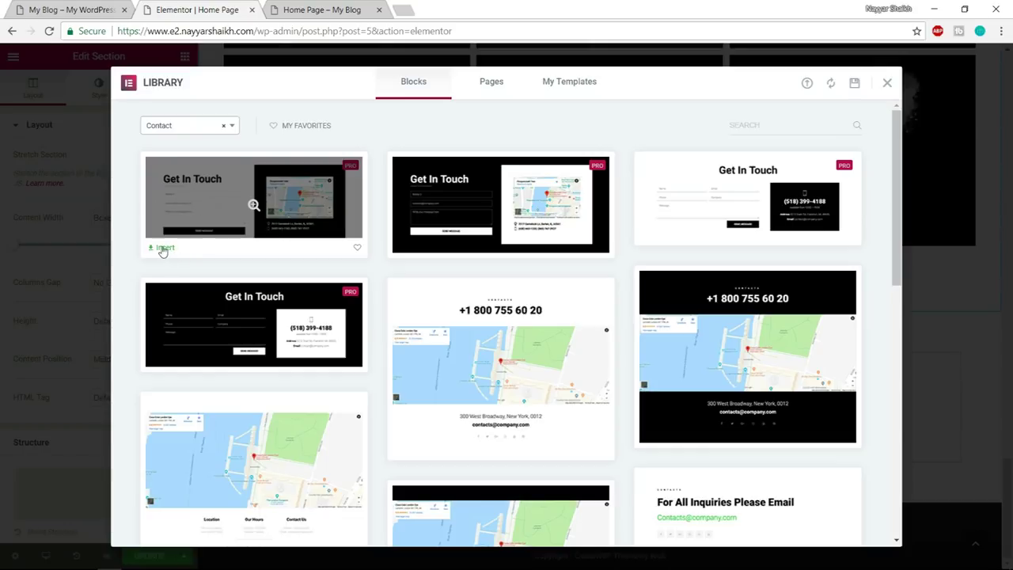
click(162, 249)
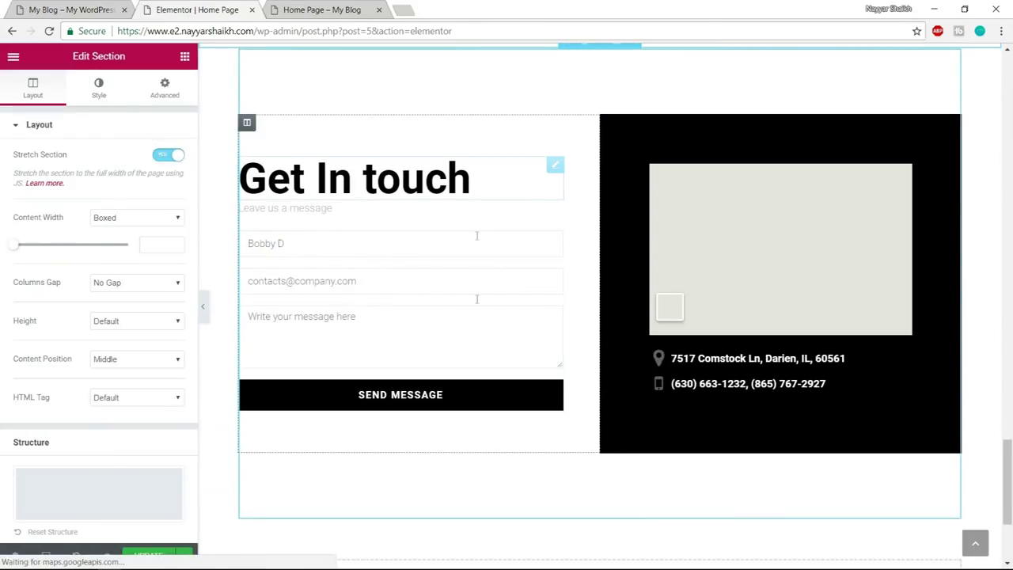
- Turn on Stretch Section for the contact section with the map
scroll(686, 311, up, 2)
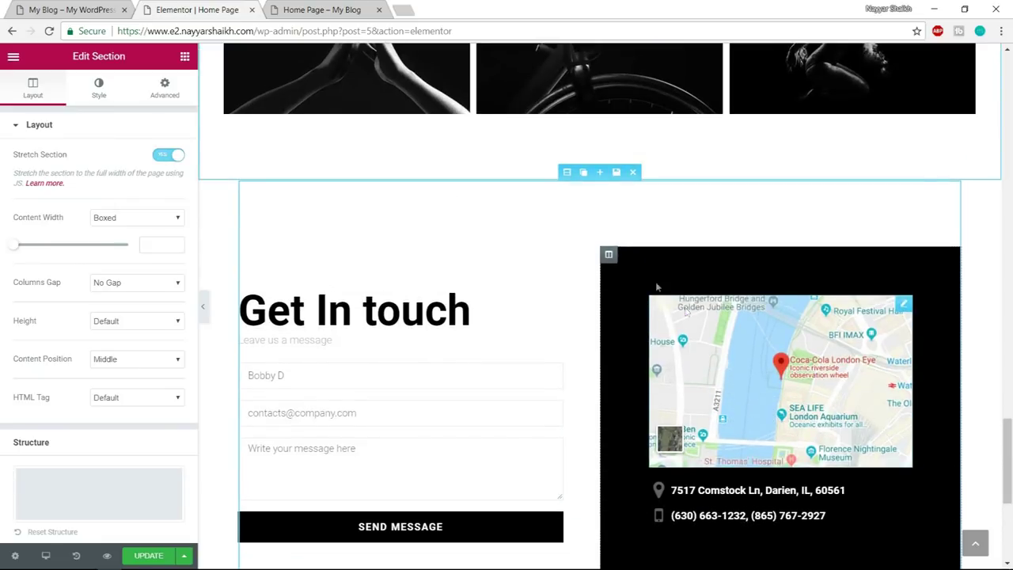
click(168, 154)
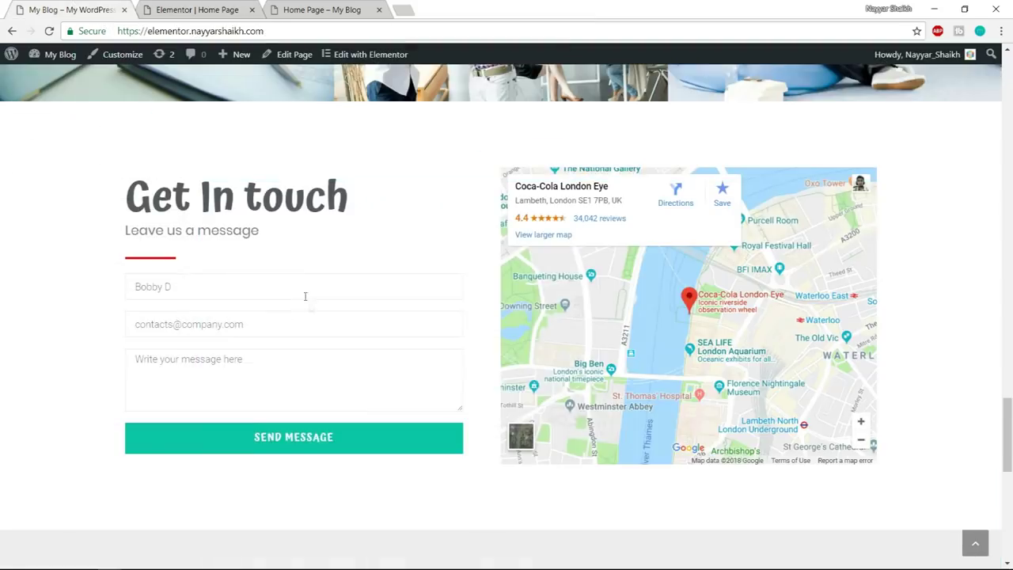
scroll(305, 296, down, 8)
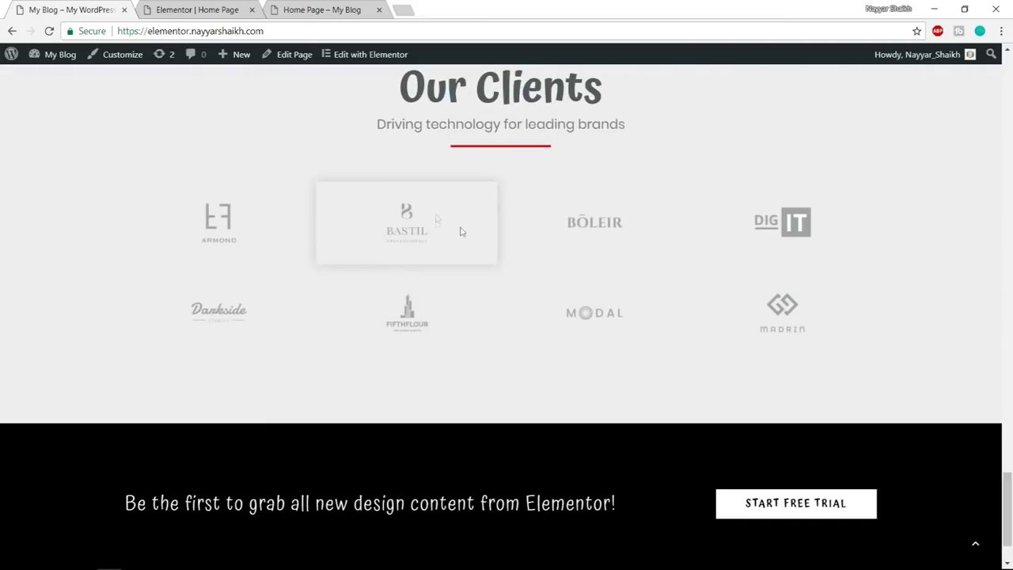
scroll(272, 119, up, 1)
click(197, 10)
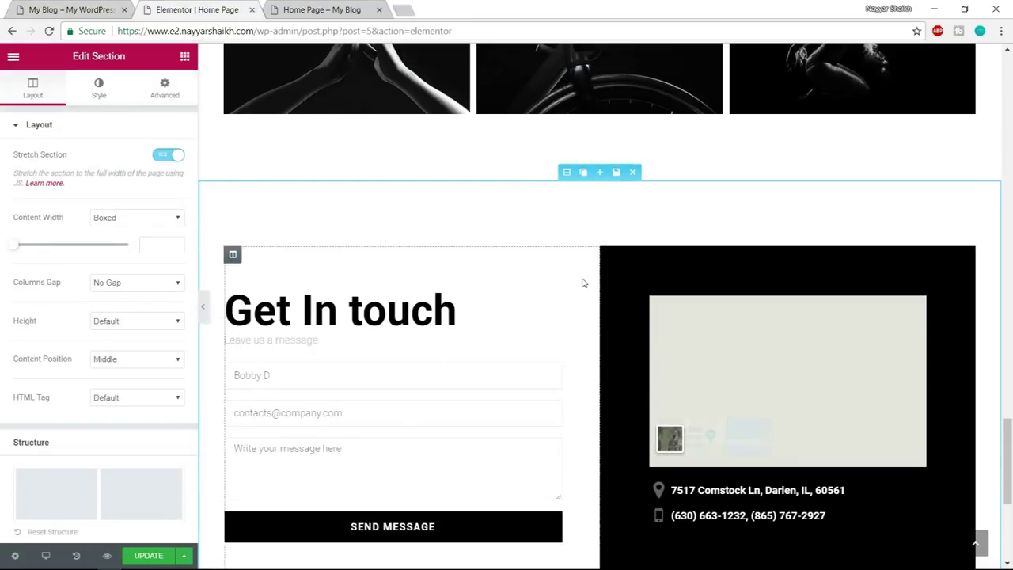
scroll(581, 283, down, 4)
- Insert the light 'Our Clients' logo block from the Clients category
click(693, 410)
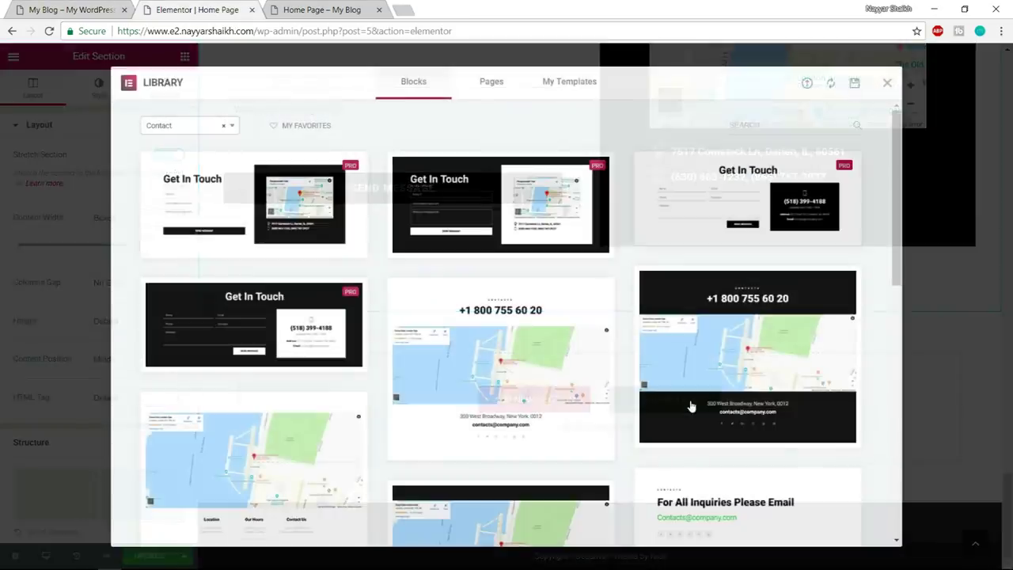
click(198, 131)
click(188, 211)
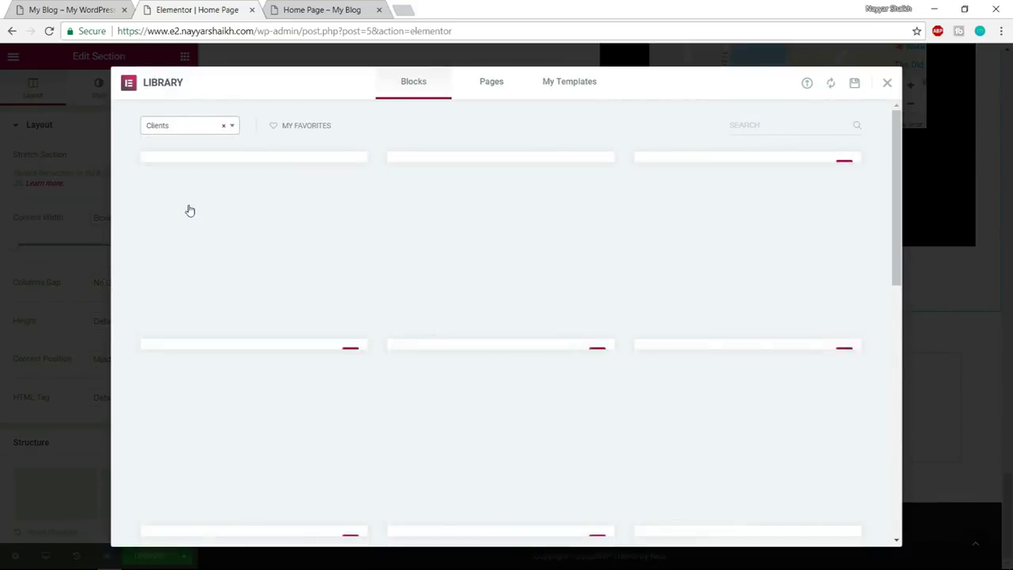
scroll(747, 226, down, 4)
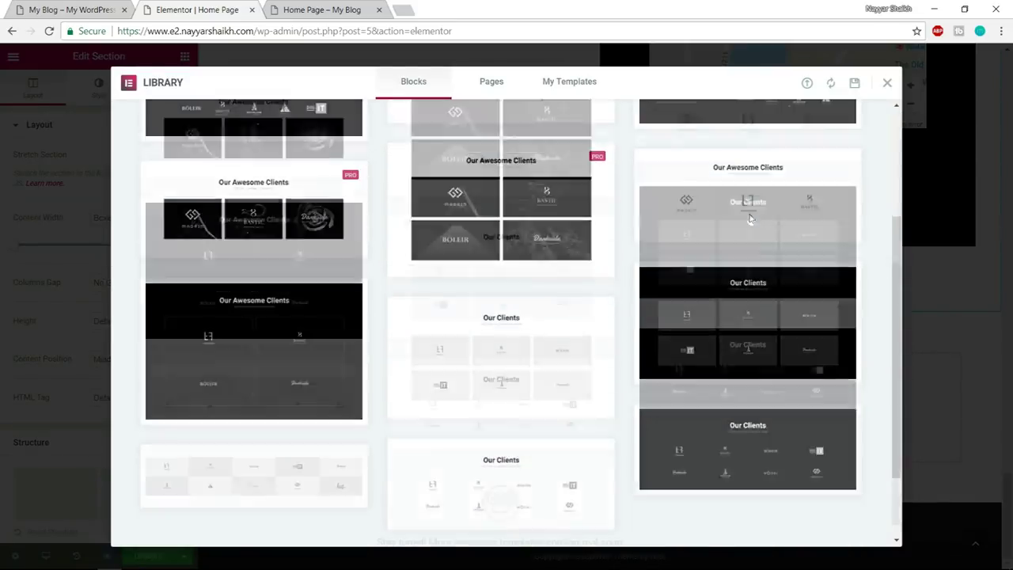
mouse_move(565, 393)
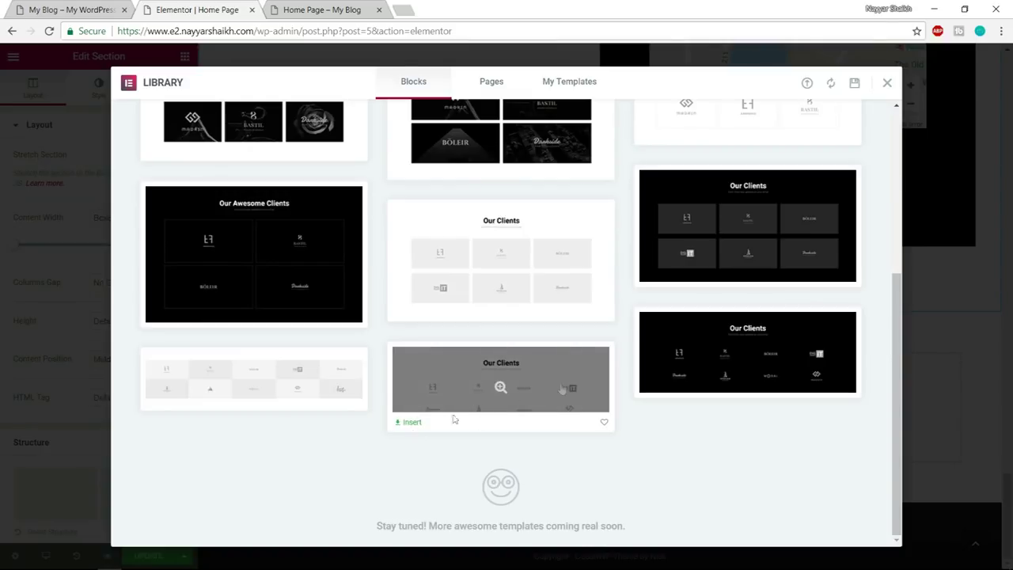
click(410, 423)
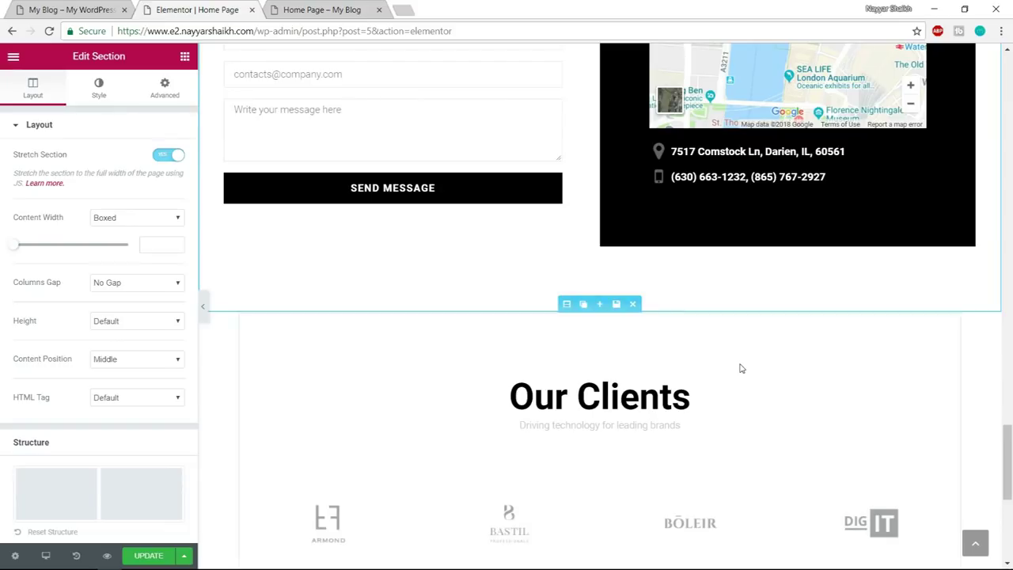
- Stretch the clients section to full page width
scroll(740, 366, down, 3)
scroll(543, 372, up, 1)
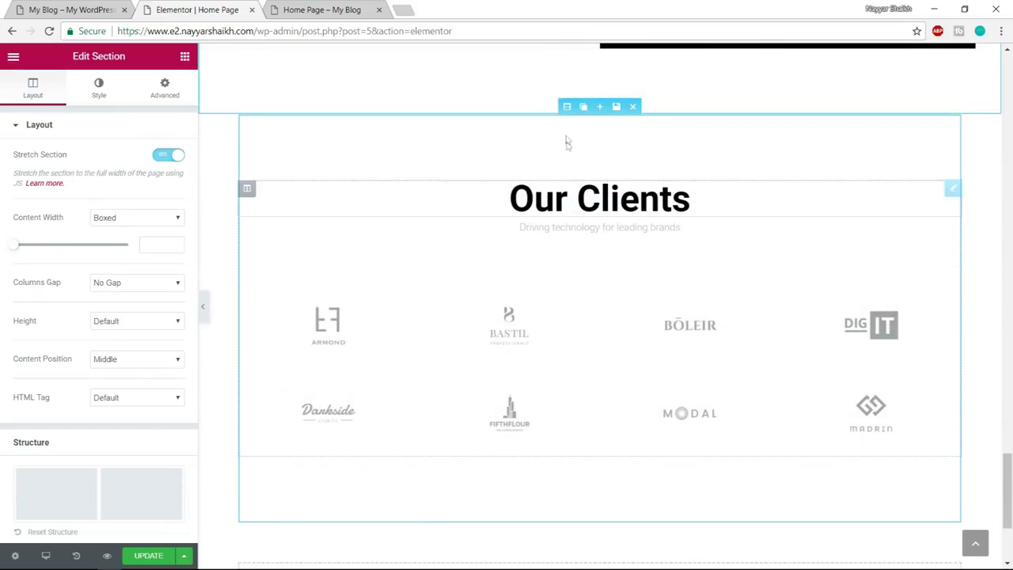
click(169, 157)
click(169, 158)
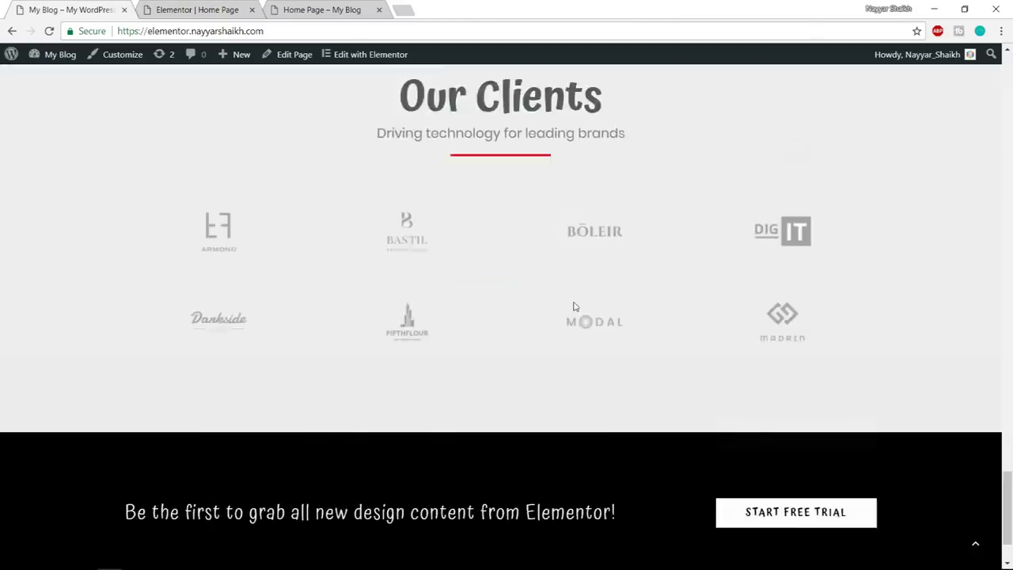
scroll(575, 307, down, 2)
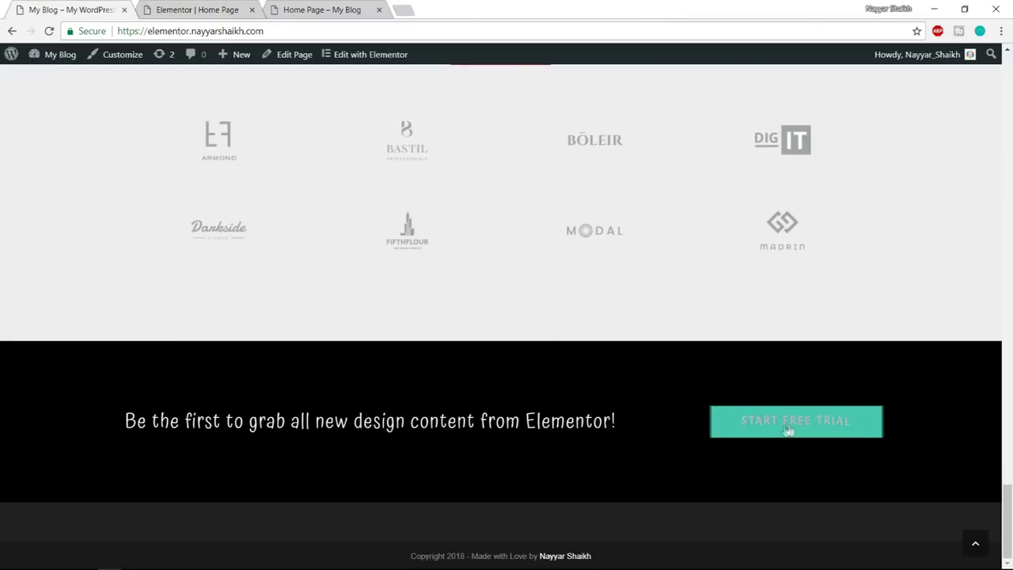
click(197, 9)
scroll(550, 484, down, 3)
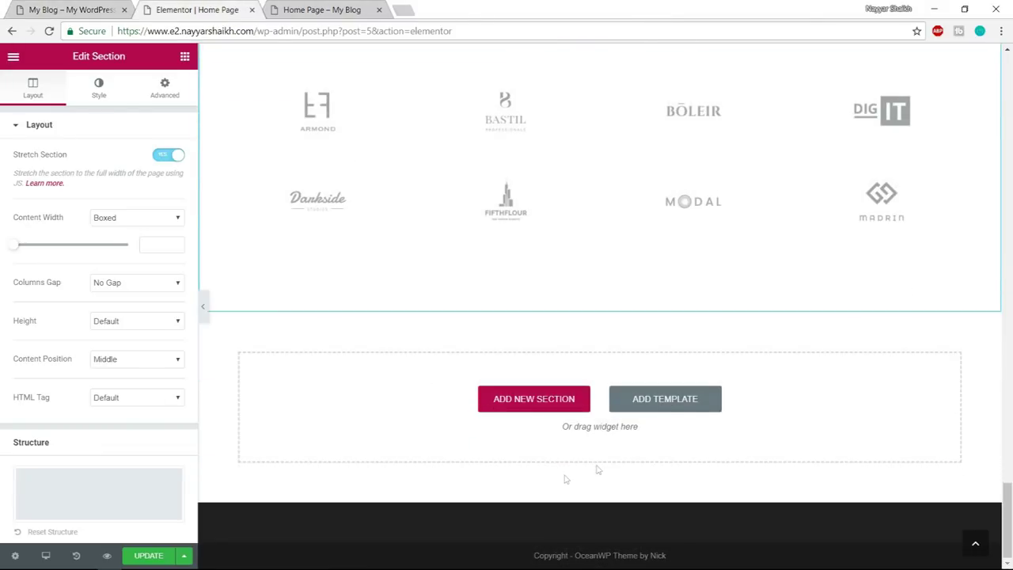
- Insert the 'Here anyone can read, write & share short stories.' Call To Action block, stretched full width
click(691, 399)
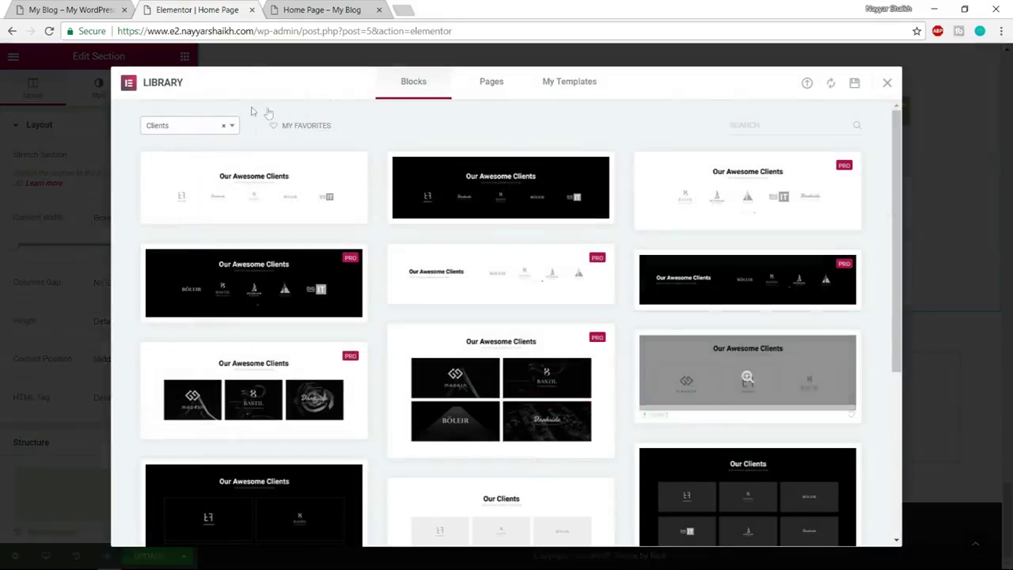
click(190, 125)
click(194, 197)
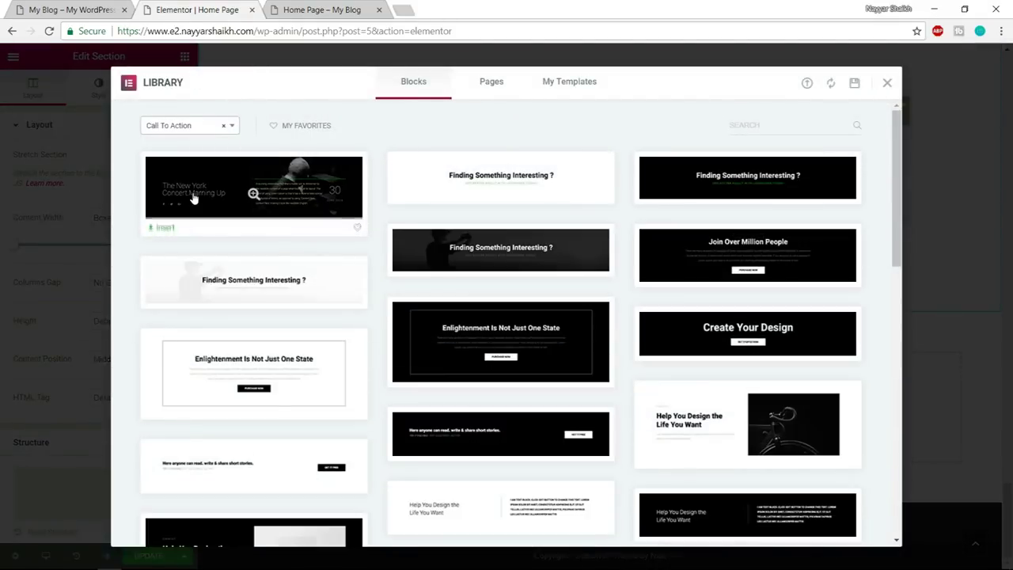
scroll(830, 232, down, 5)
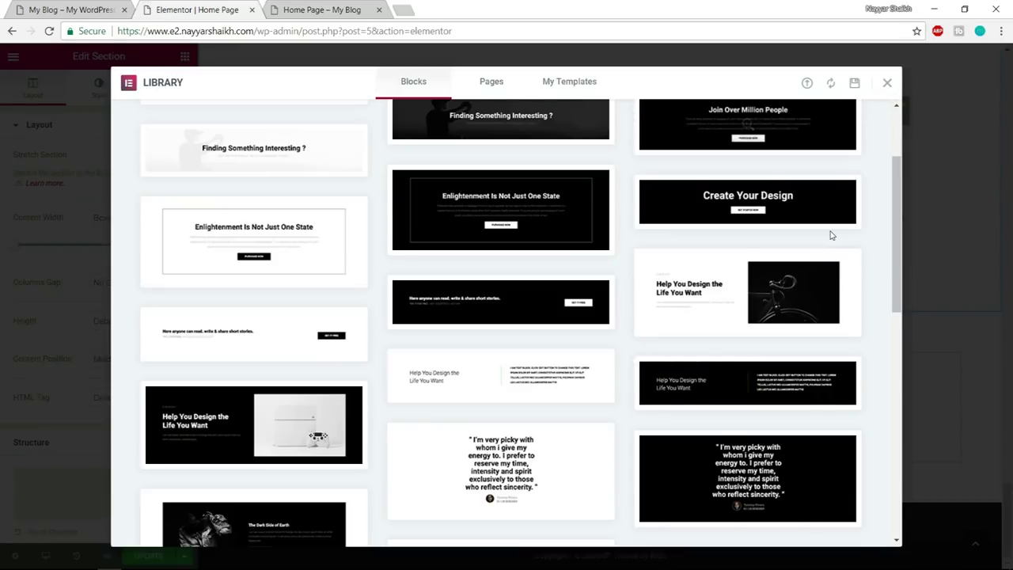
scroll(829, 235, down, 3)
scroll(830, 233, up, 3)
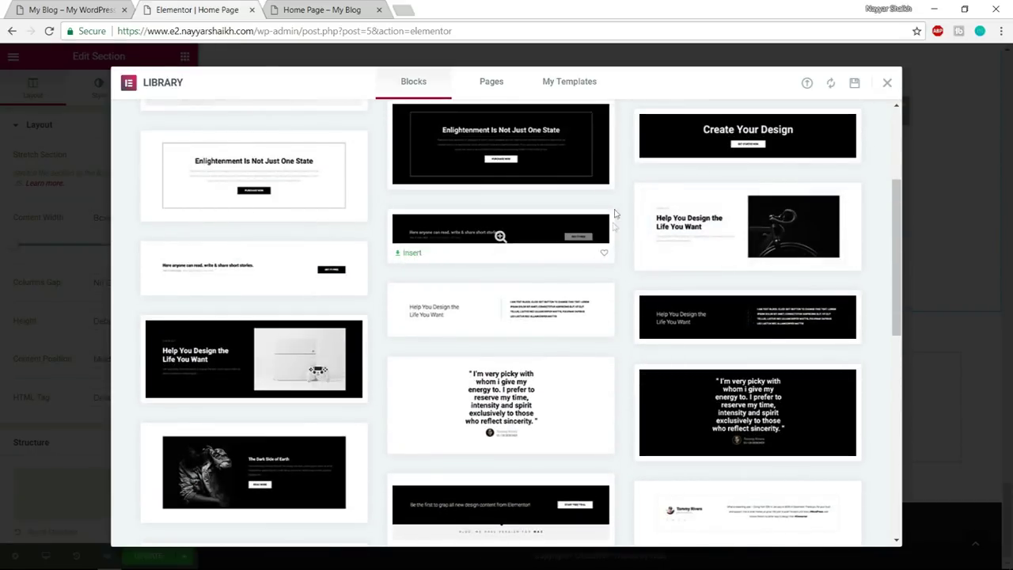
click(409, 253)
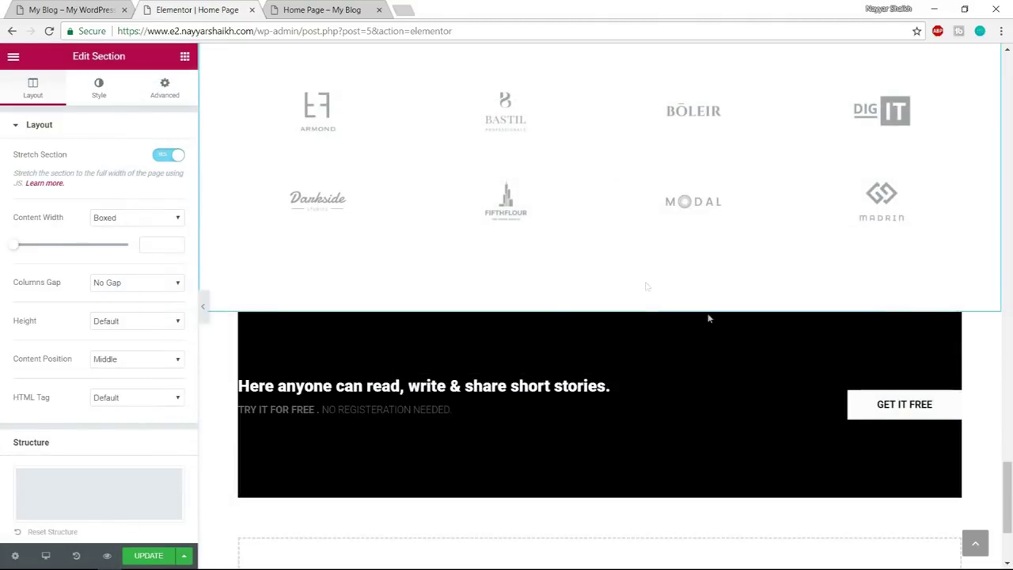
click(566, 303)
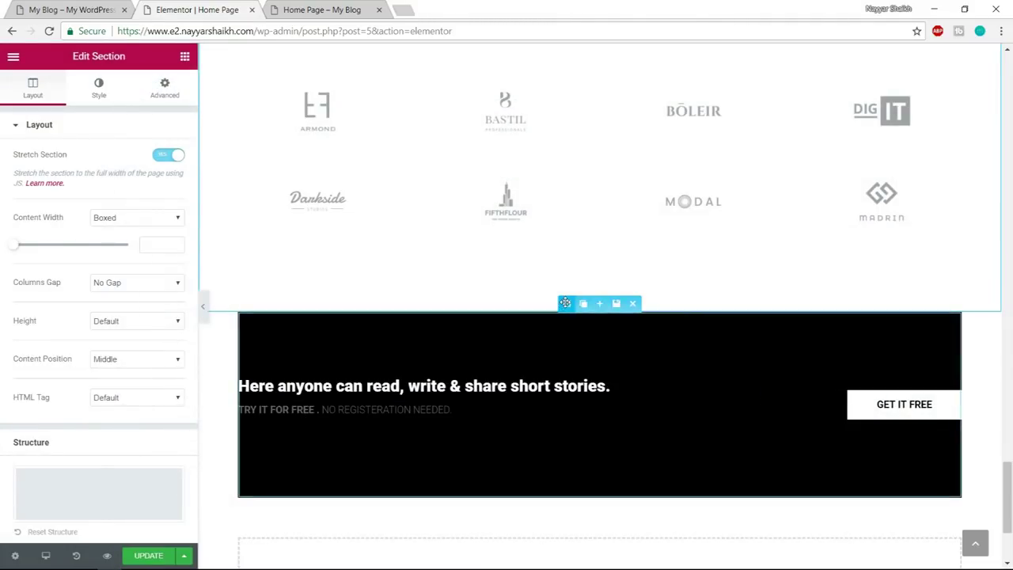
click(174, 155)
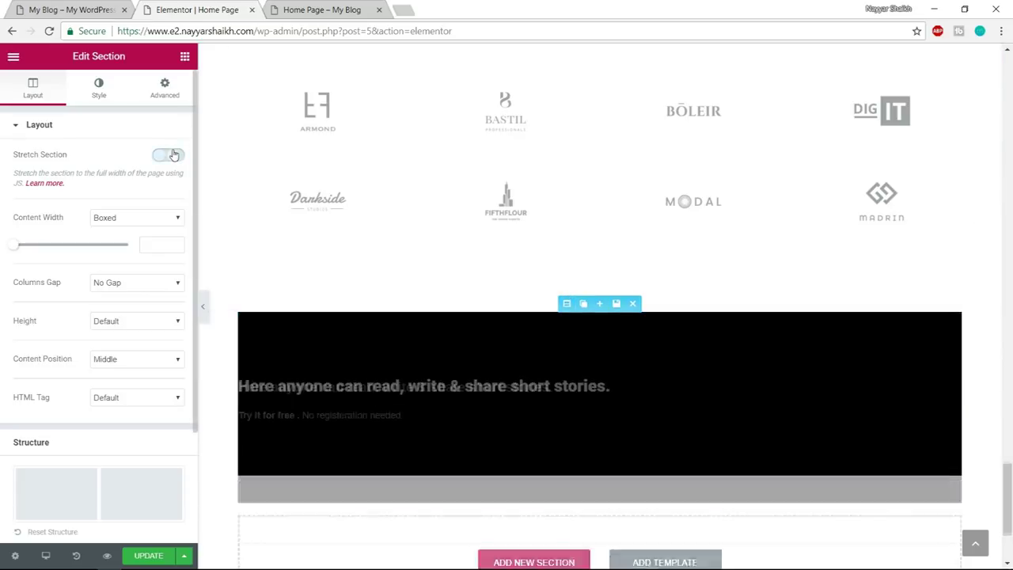
- Scroll through the home page to review the hero slider and layout
scroll(564, 314, up, 15)
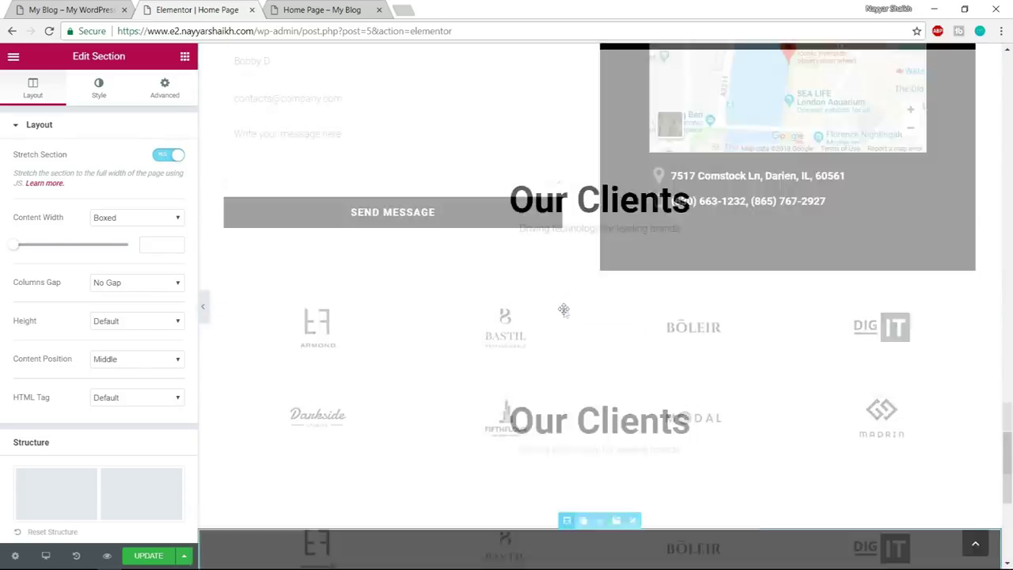
scroll(564, 313, up, 15)
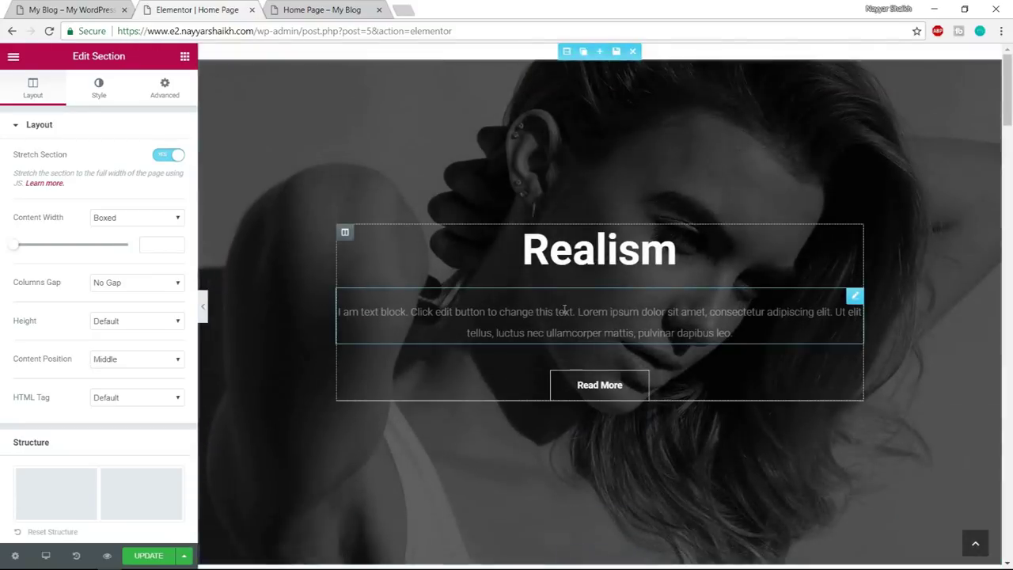
scroll(1011, 144, down, 1)
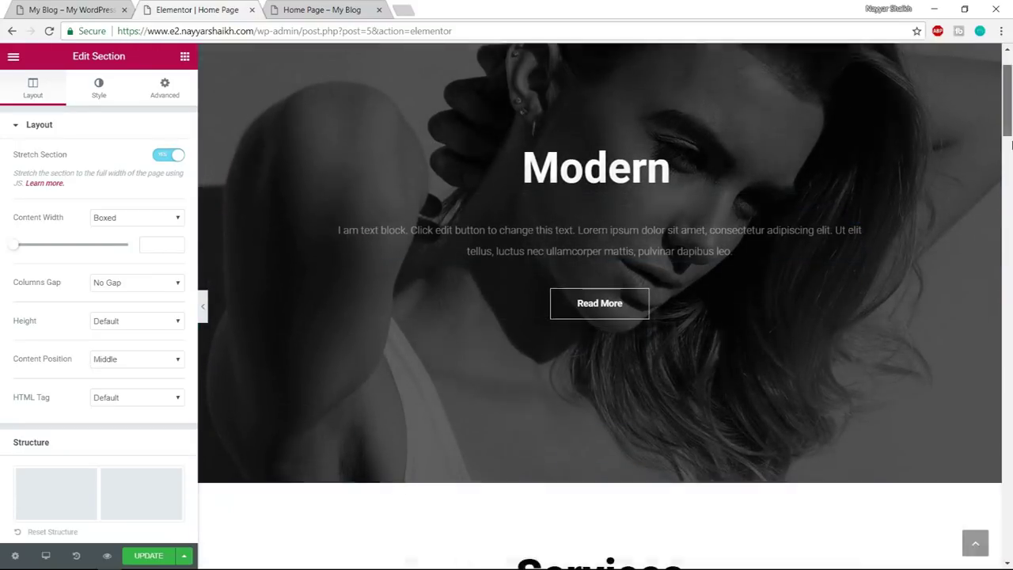
drag(1011, 145, 989, 216)
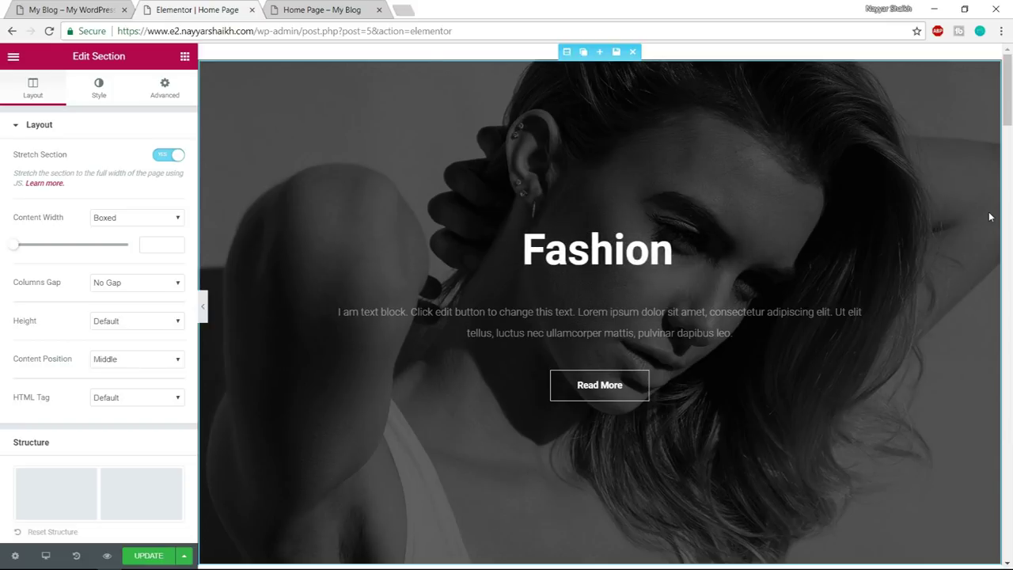
scroll(989, 216, down, 10)
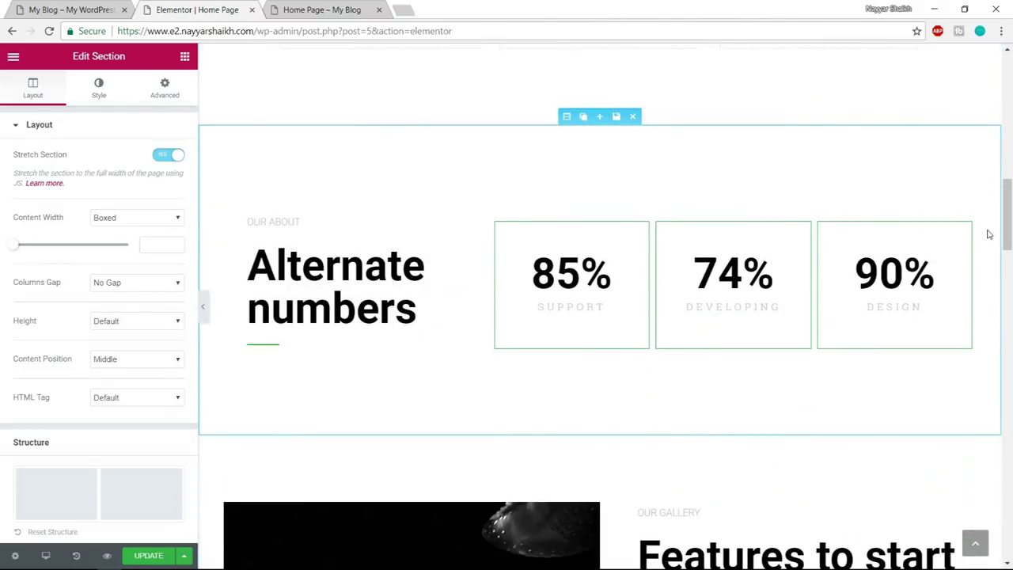
scroll(959, 265, up, 5)
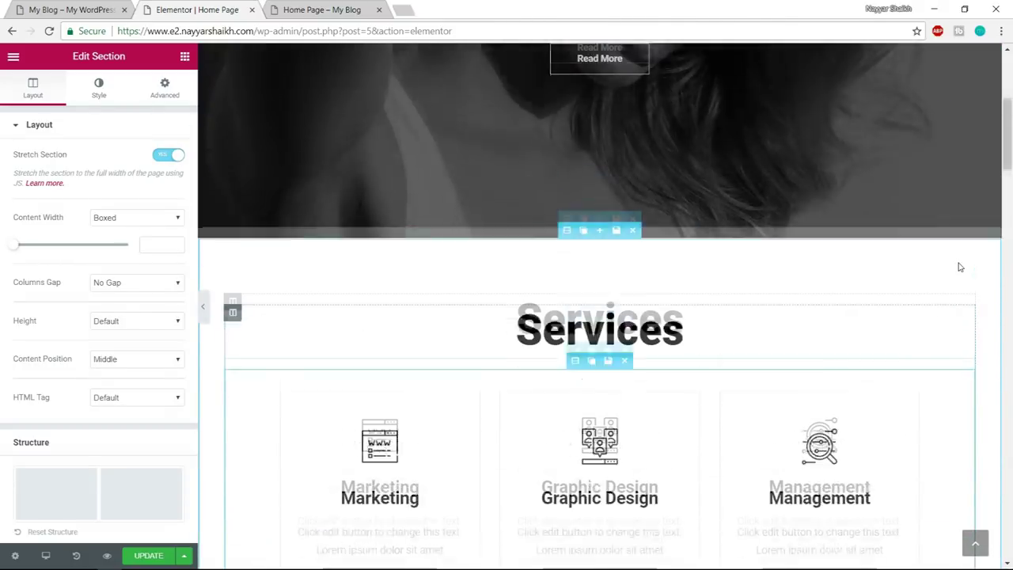
scroll(959, 266, up, 5)
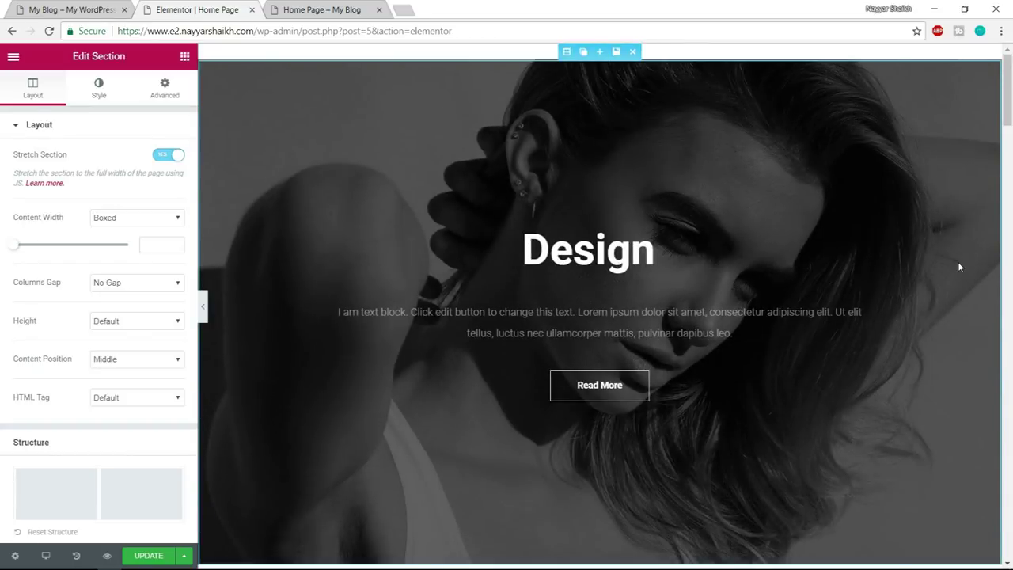
scroll(959, 267, down, 5)
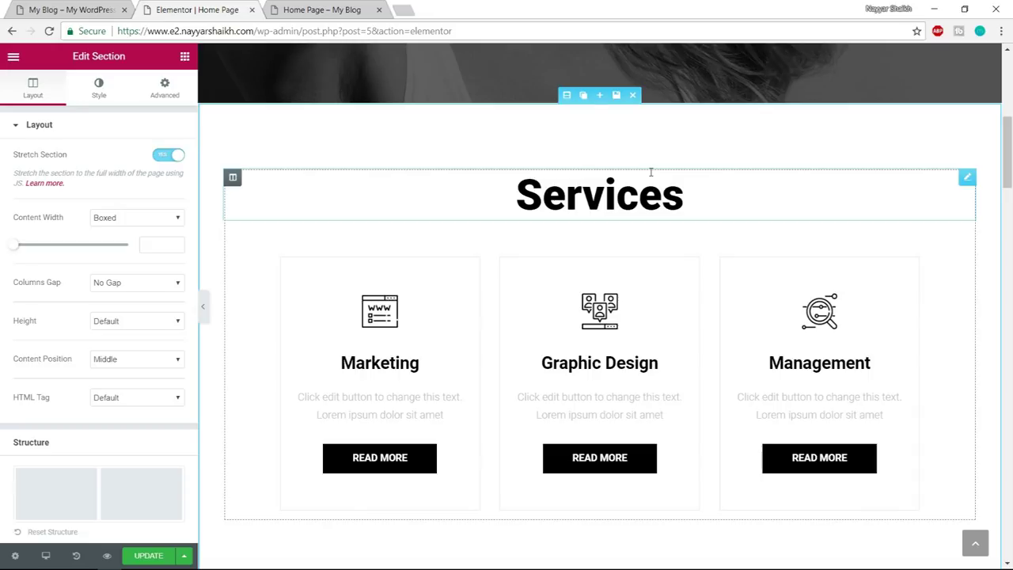
- Scroll to the bottom, return to the top, and save the page with Update
scroll(712, 228, down, 5)
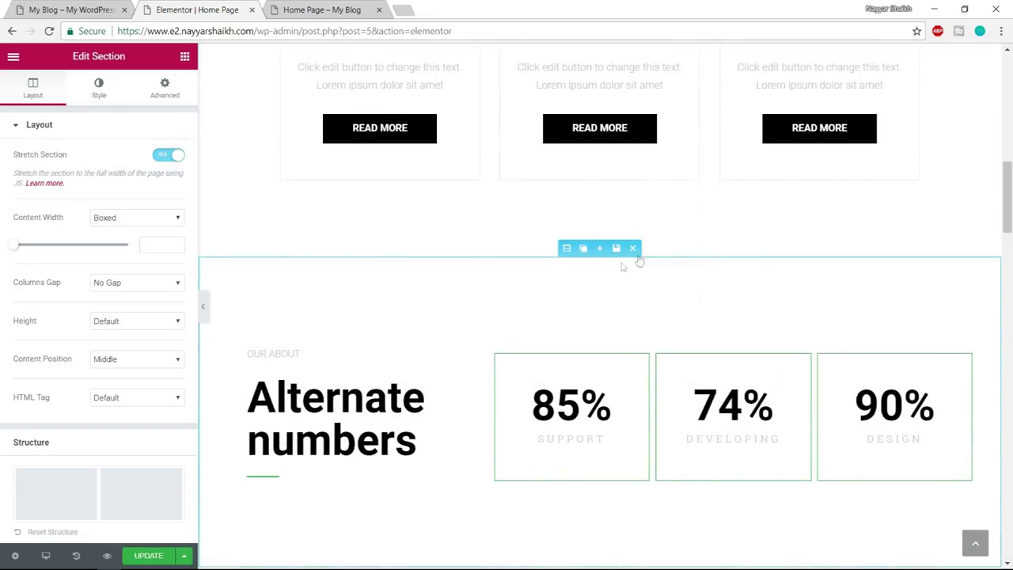
scroll(745, 295, down, 3)
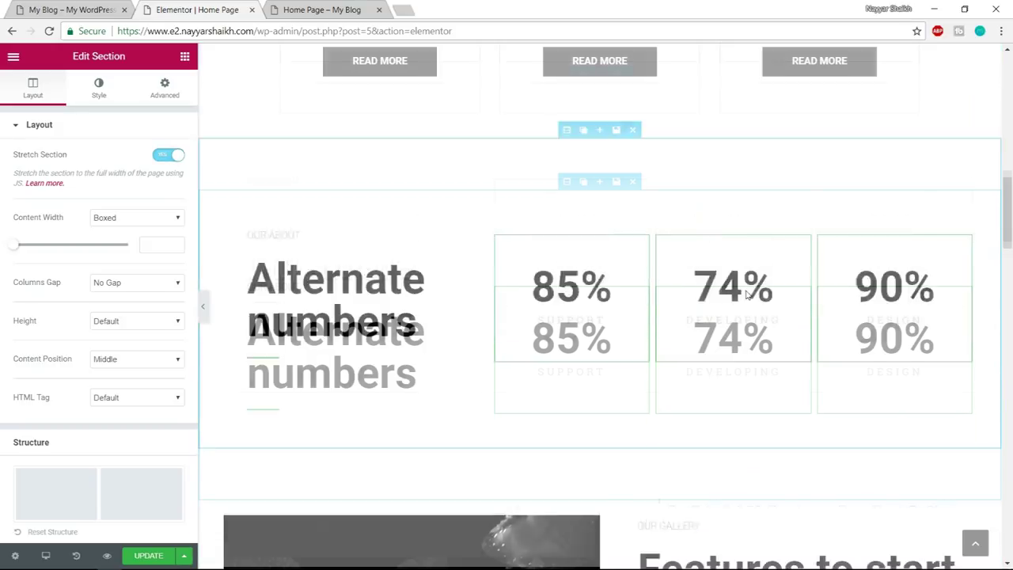
scroll(746, 295, down, 5)
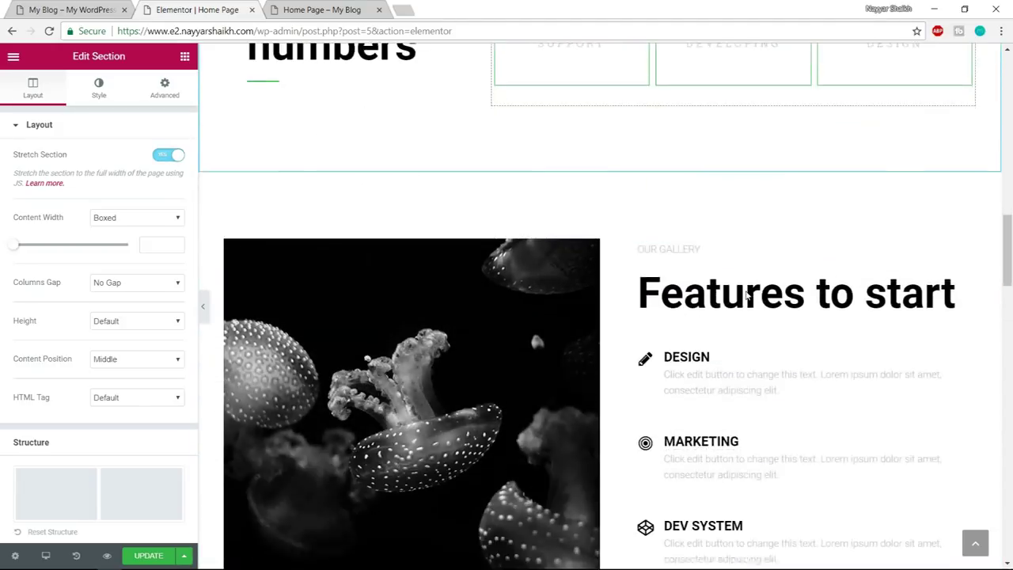
scroll(737, 308, down, 2)
scroll(736, 324, down, 10)
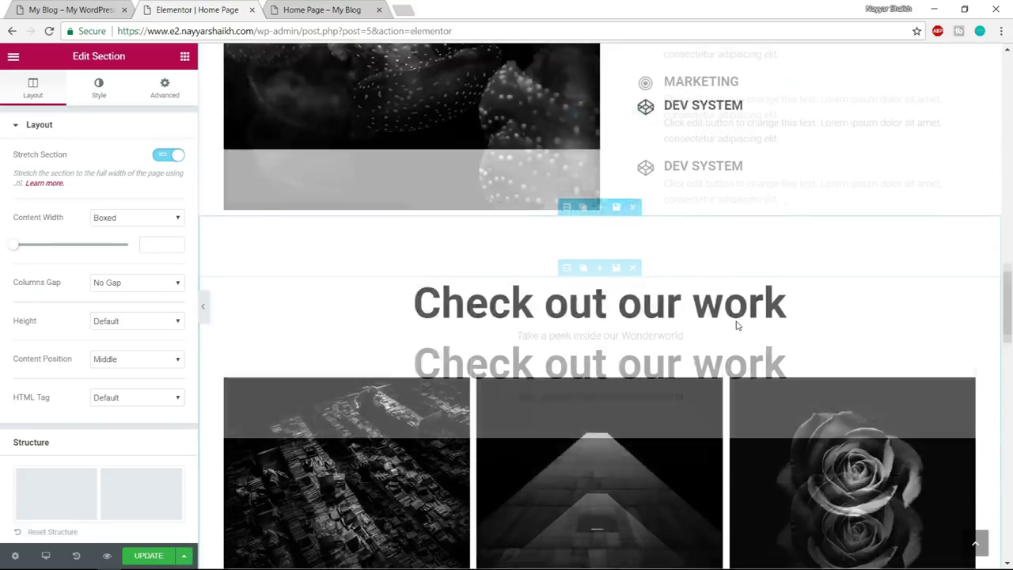
scroll(736, 325, down, 9)
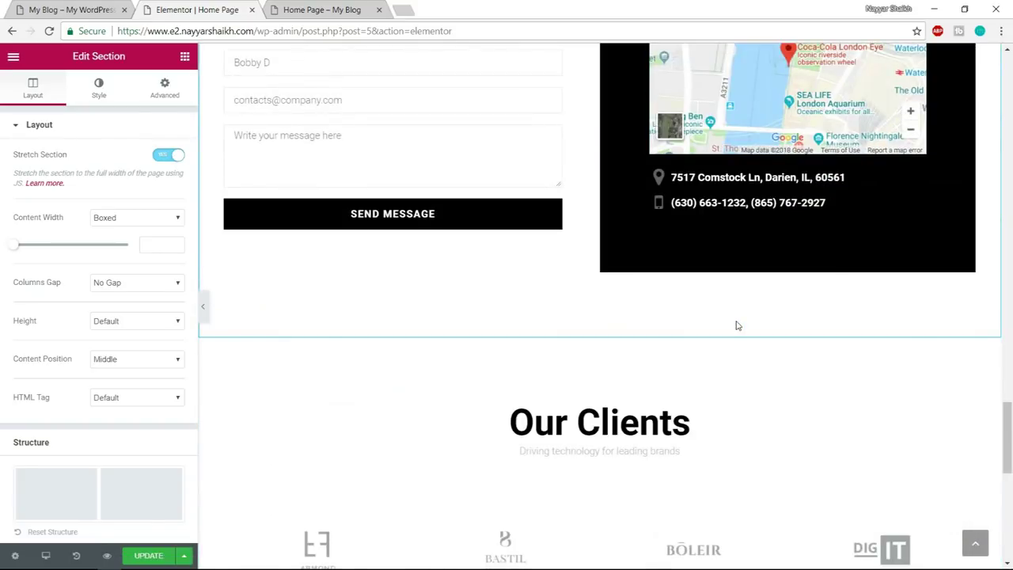
scroll(736, 324, down, 2)
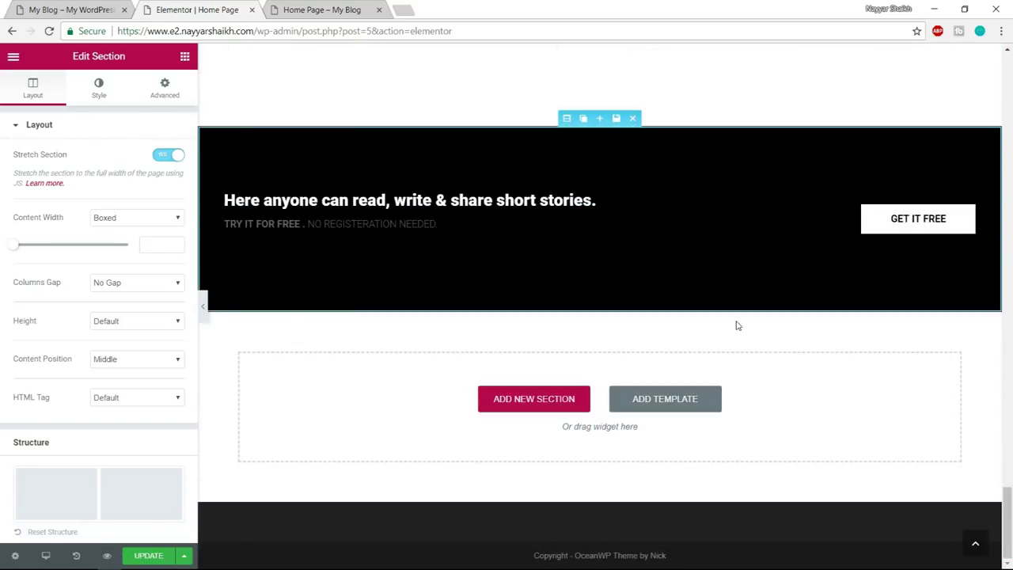
click(976, 545)
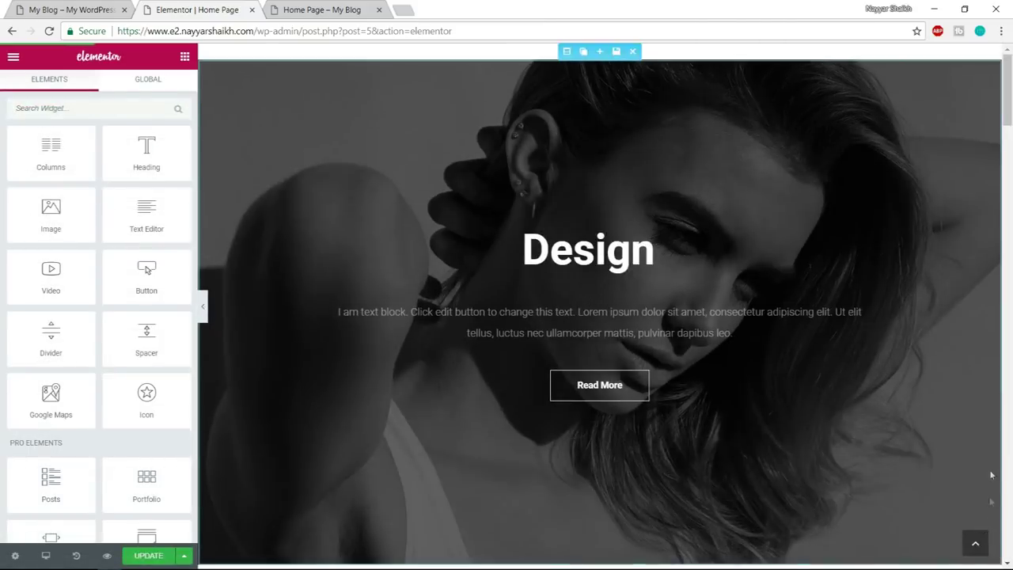
click(158, 559)
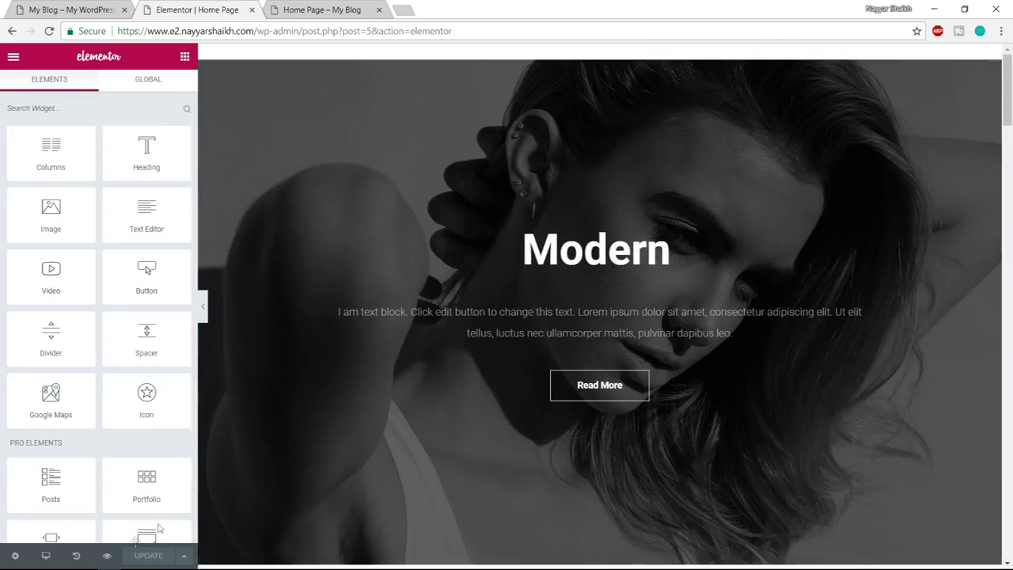
click(107, 557)
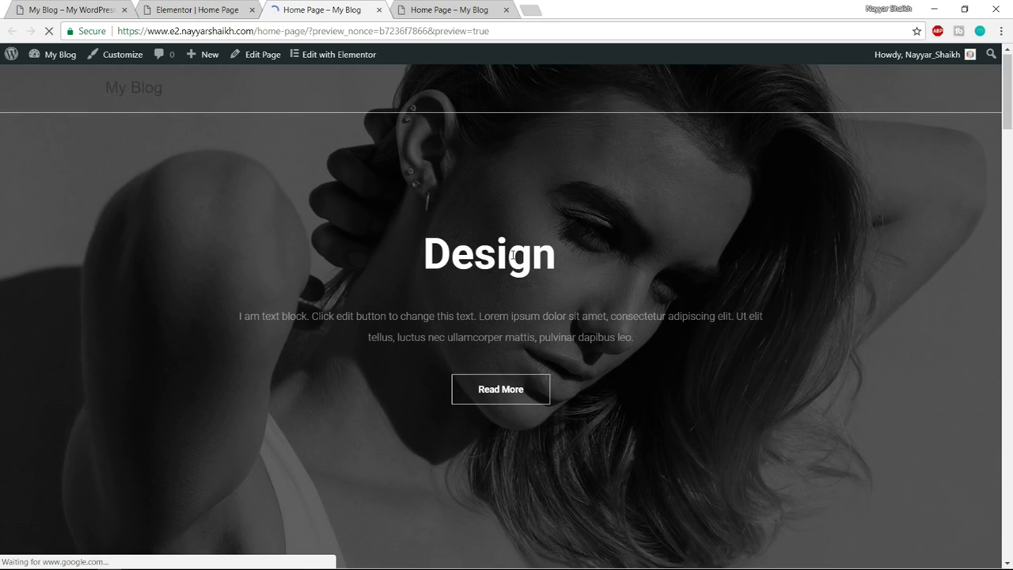
scroll(513, 254, down, 4)
scroll(513, 254, down, 15)
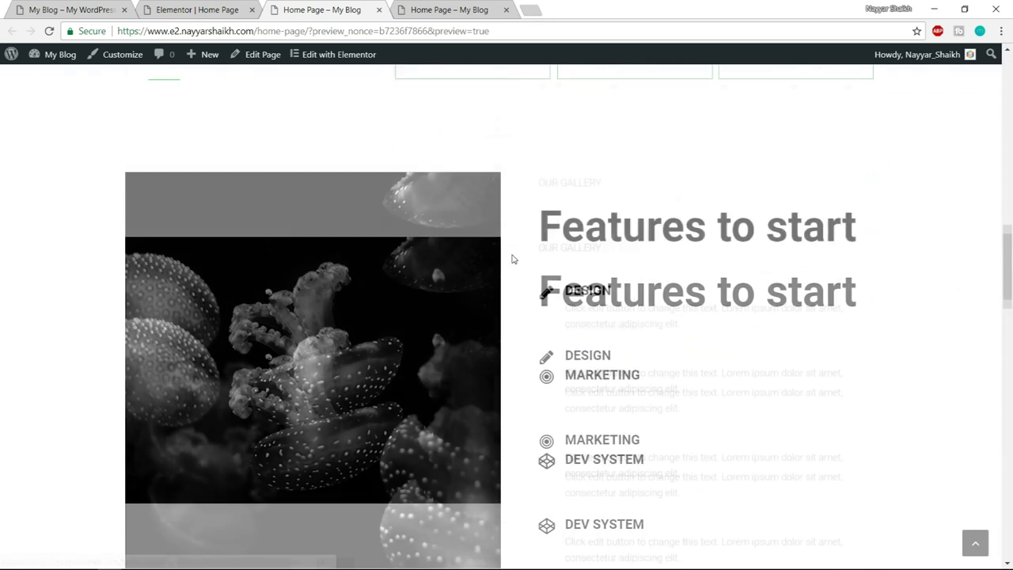
scroll(512, 258, down, 12)
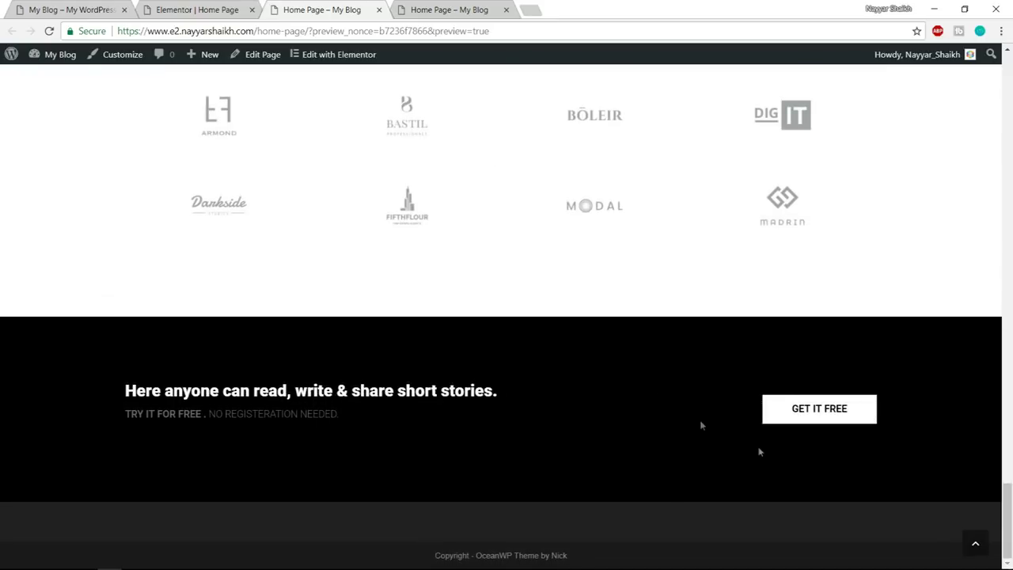
click(978, 543)
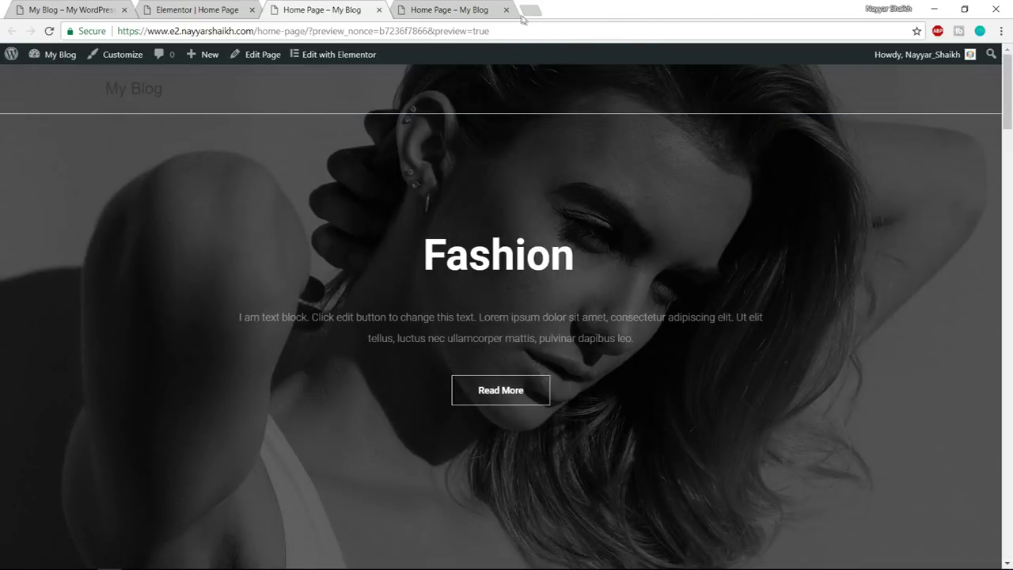
click(506, 10)
click(194, 10)
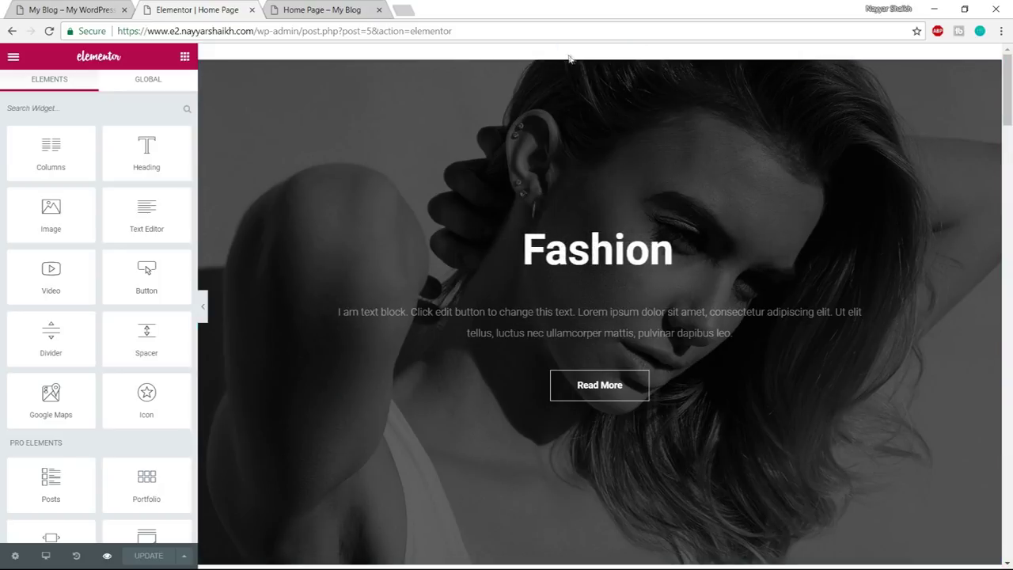
- Clear the hero section's Style > Background colour so only its photo remains
click(566, 52)
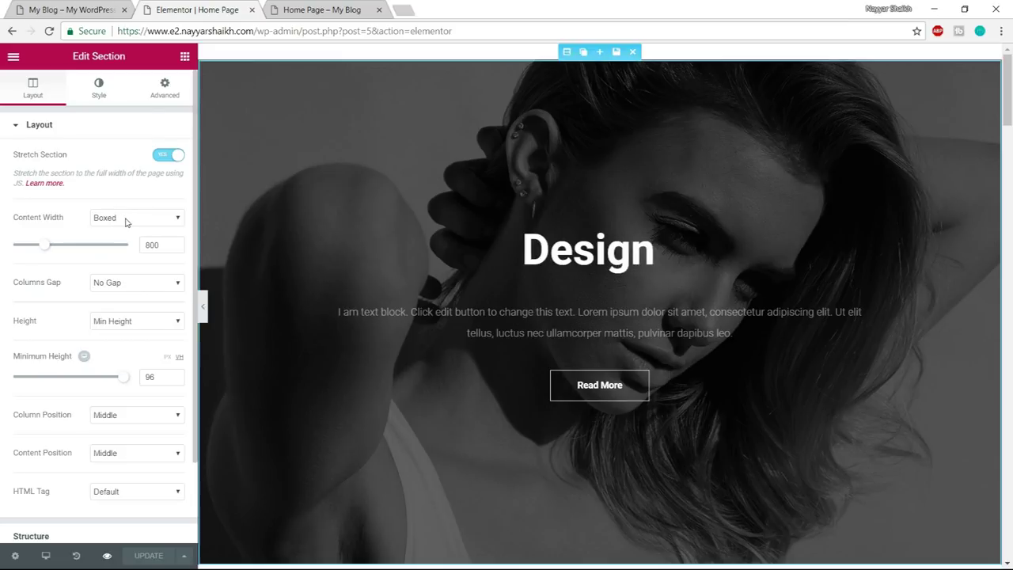
click(125, 221)
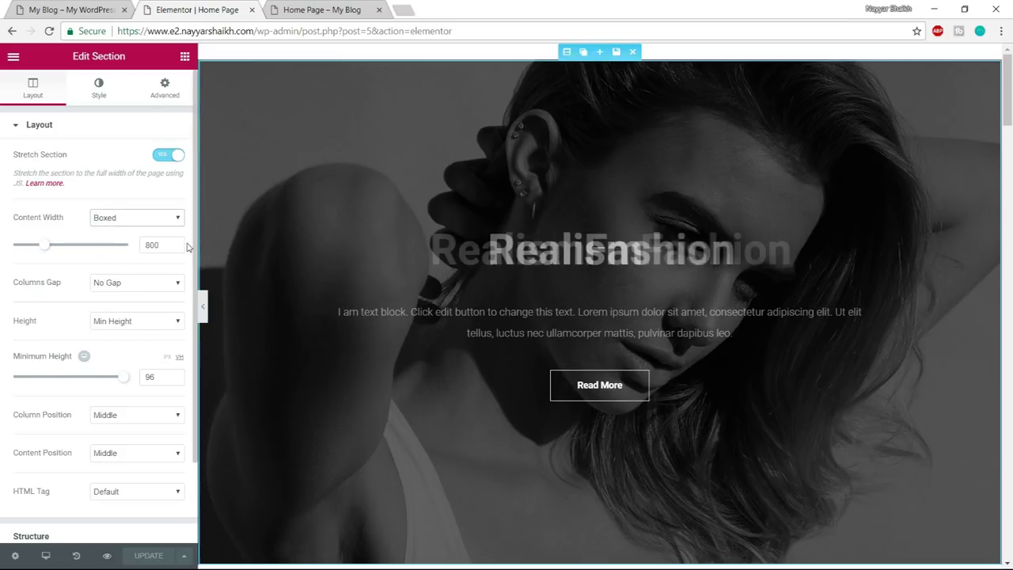
scroll(128, 420, down, 2)
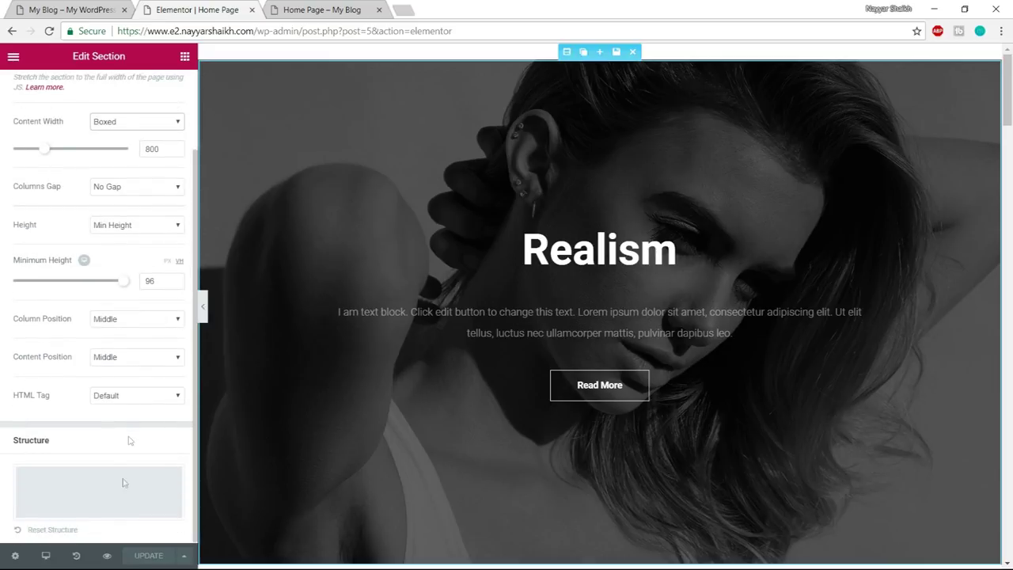
scroll(100, 481, up, 2)
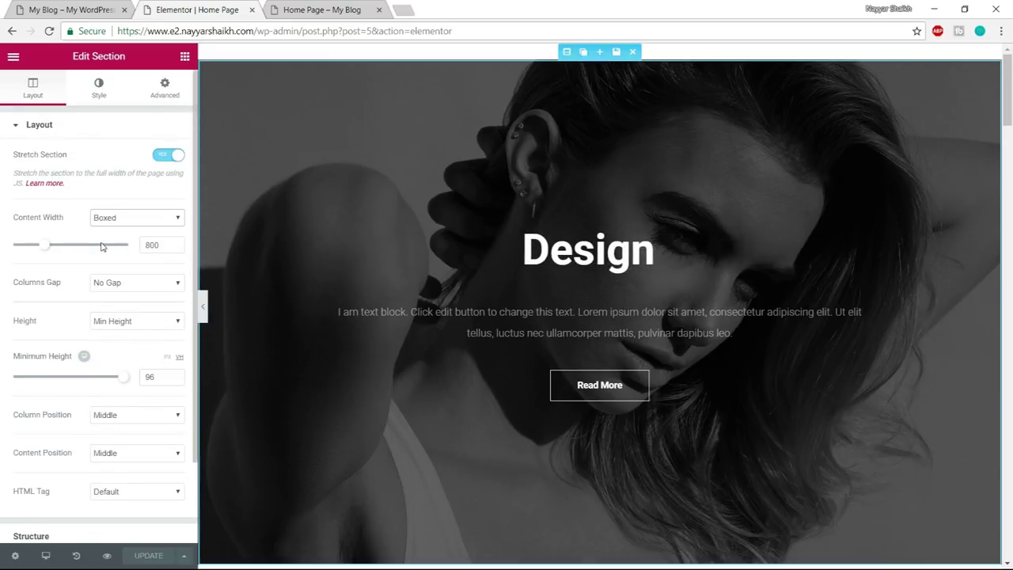
click(104, 93)
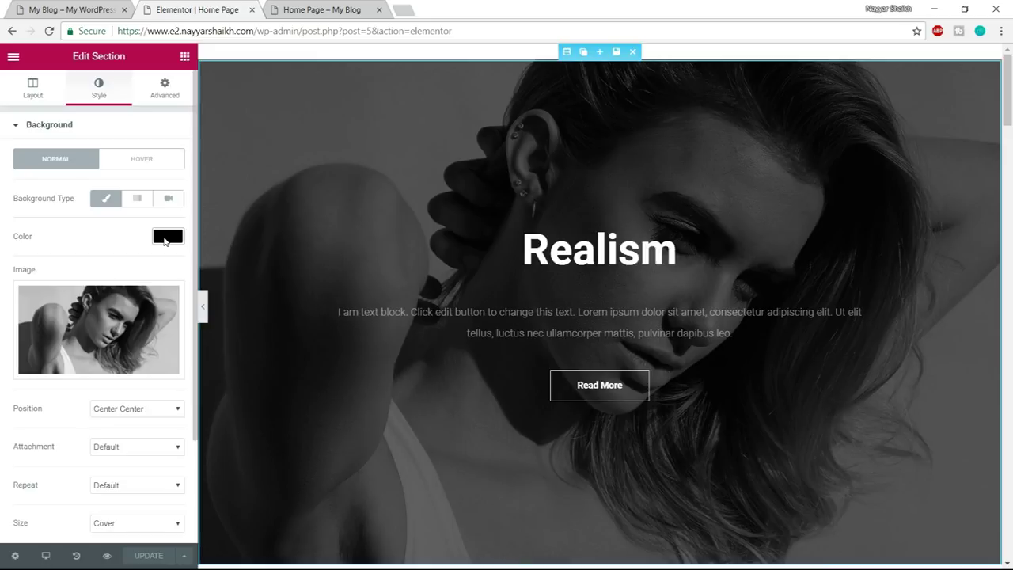
click(166, 236)
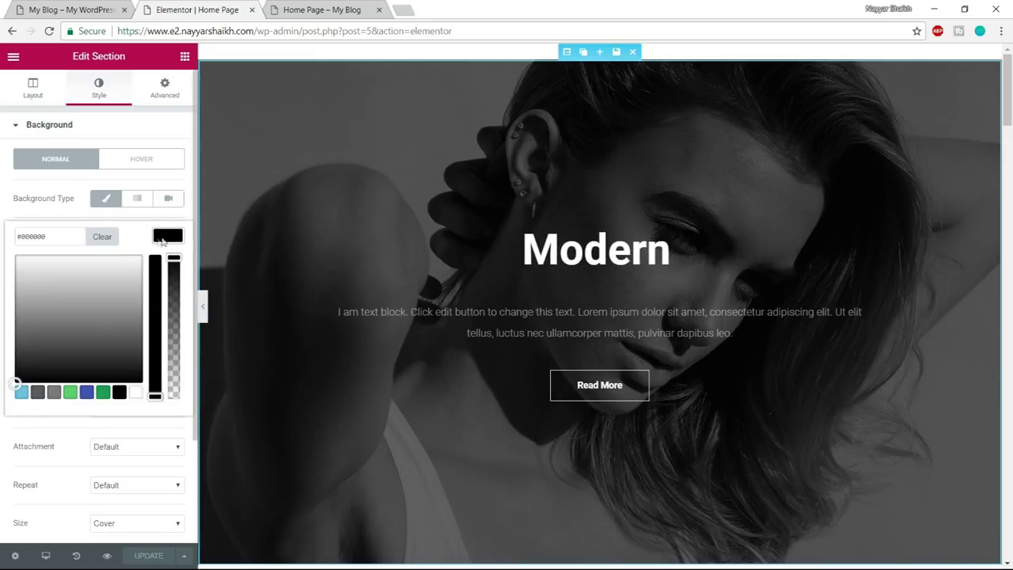
click(110, 239)
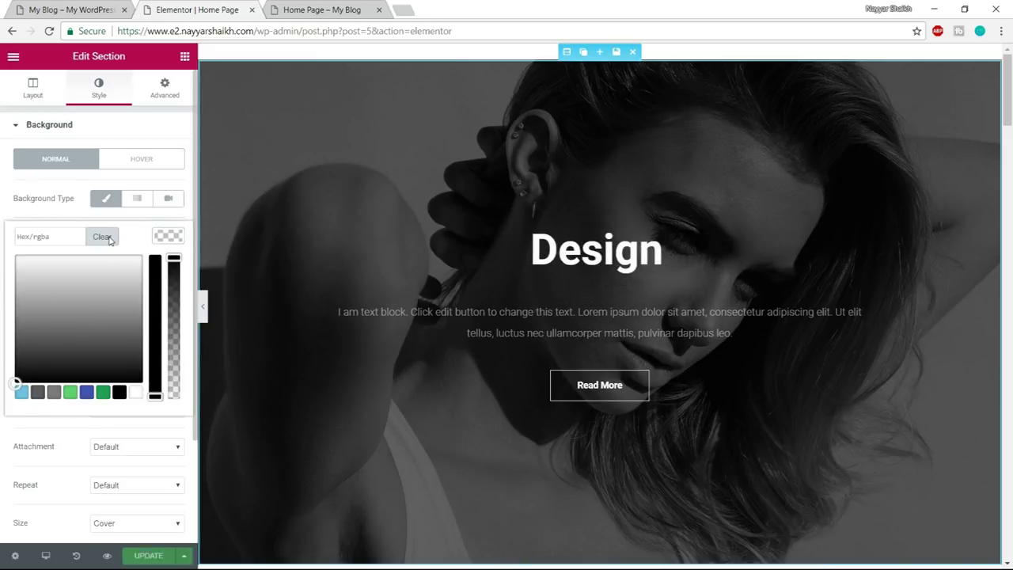
click(170, 236)
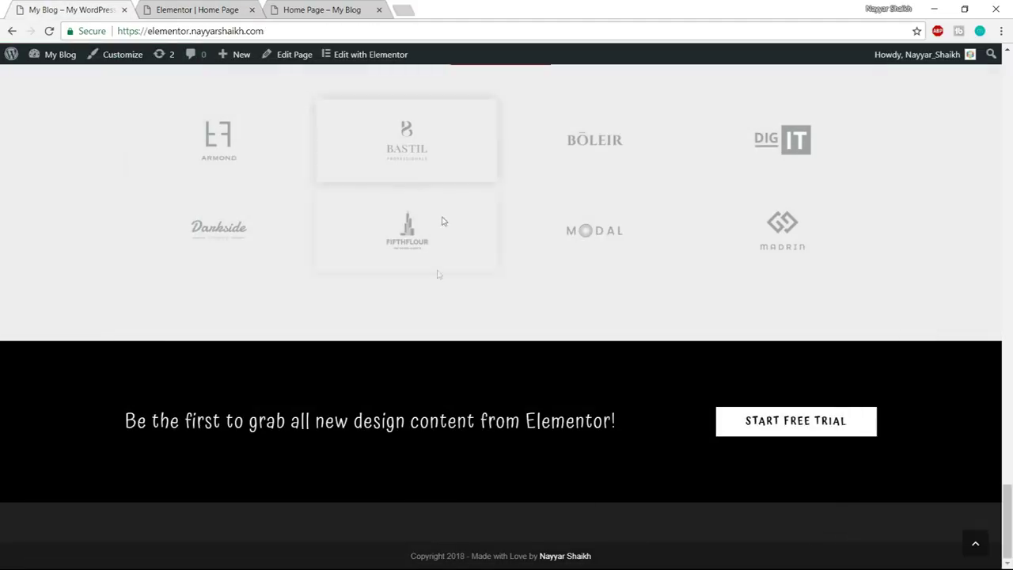
scroll(443, 221, up, 3)
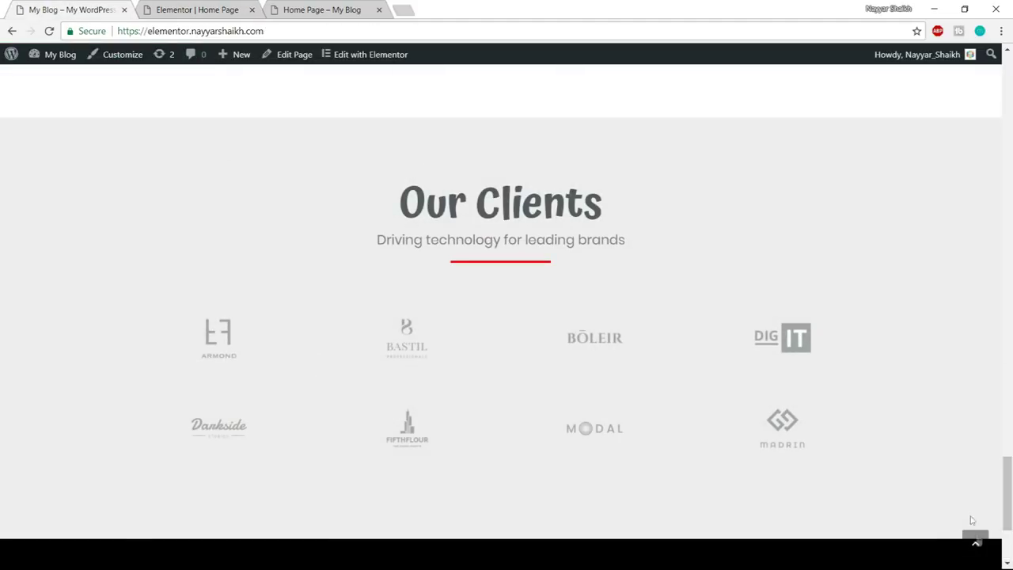
- On the live site, jump to the top and scroll through the finished homepage
click(975, 543)
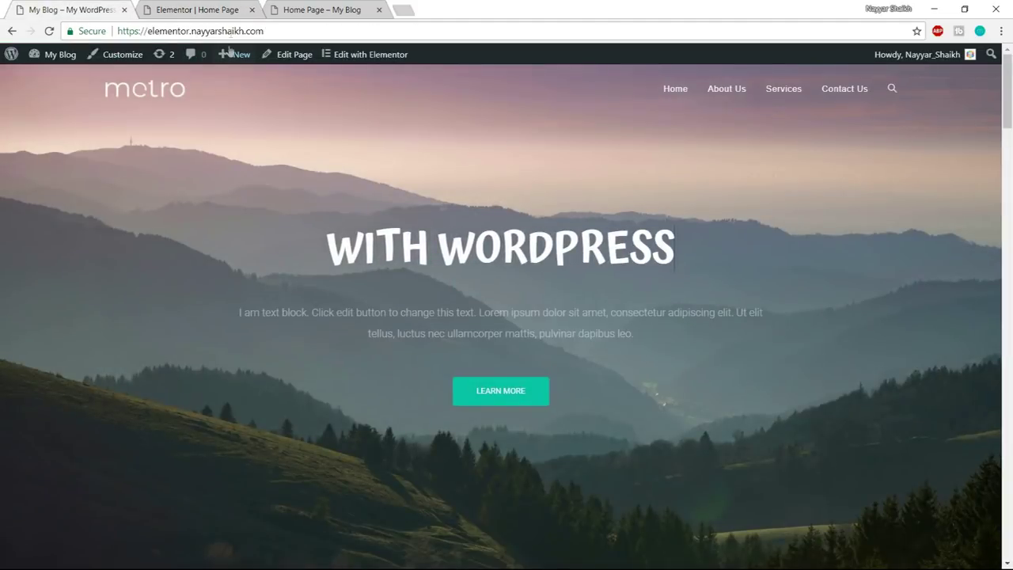
scroll(460, 454, down, 8)
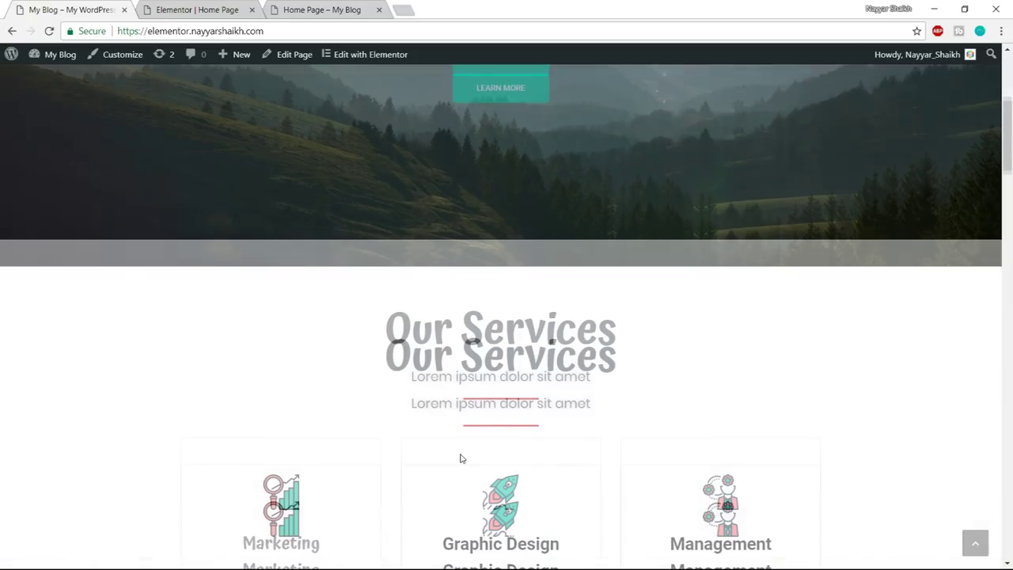
scroll(461, 453, up, 5)
scroll(461, 453, up, 3)
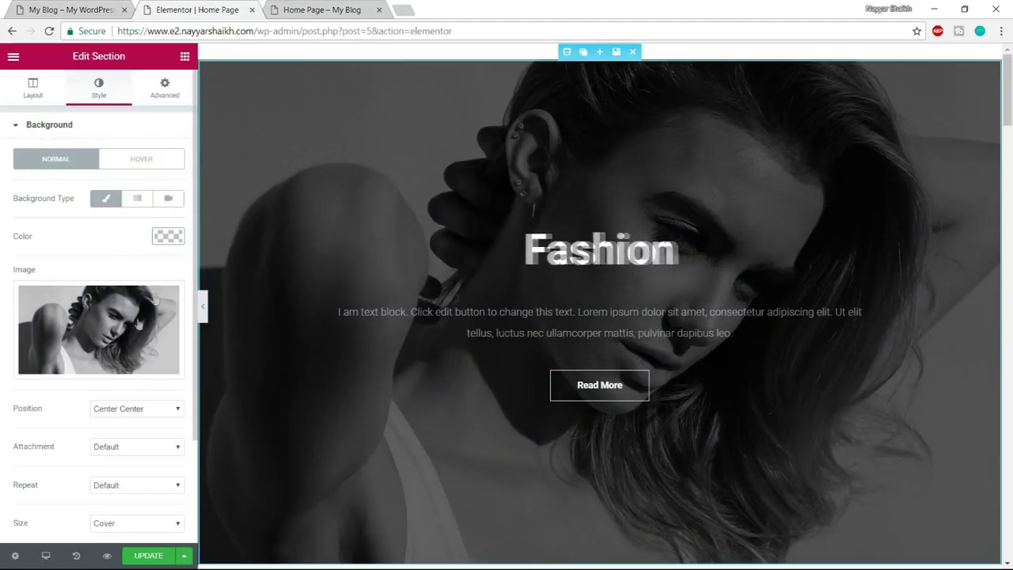
- Remove the hero's current background photo and browse the Media folder for a new image
click(111, 370)
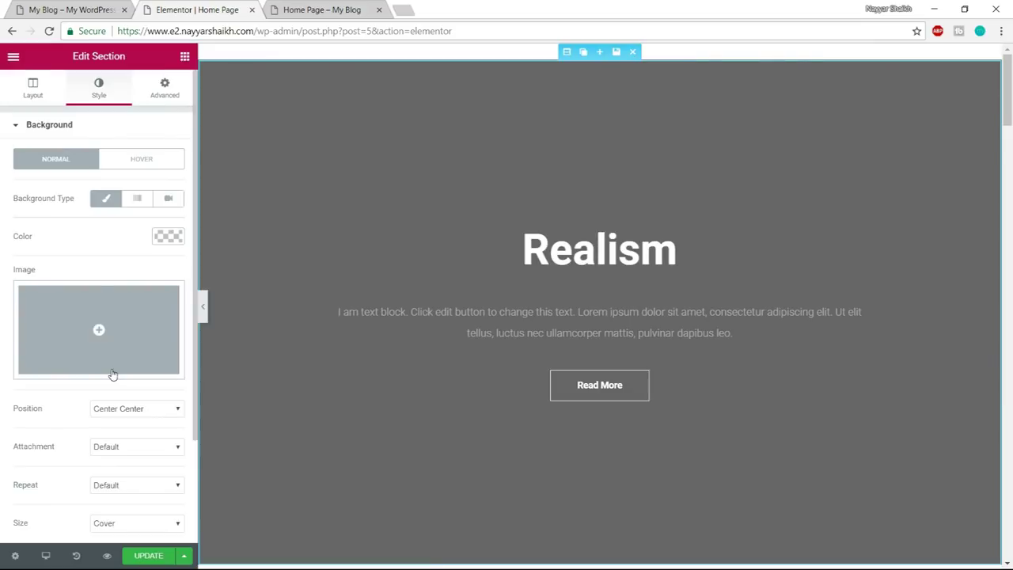
click(100, 330)
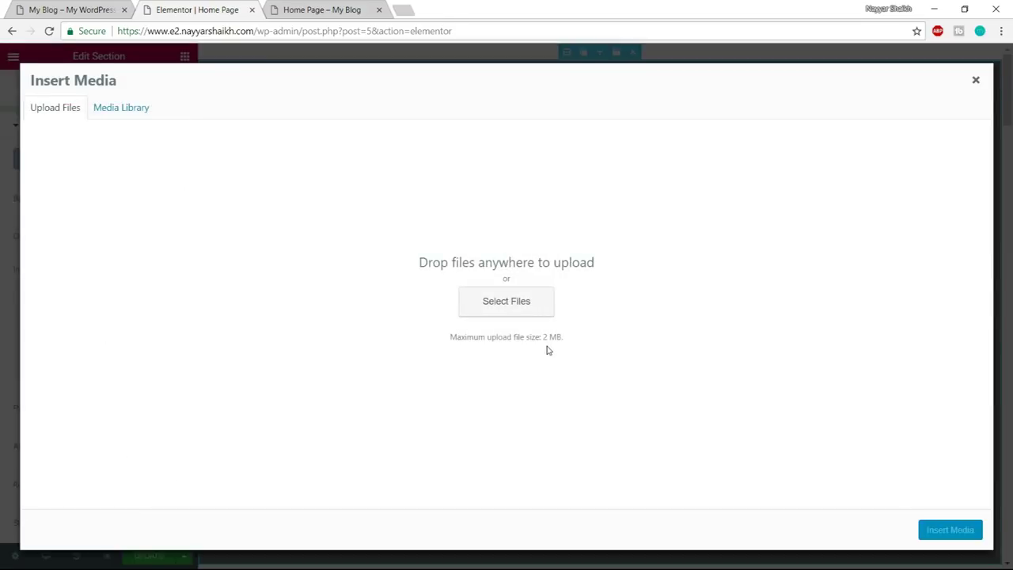
click(526, 308)
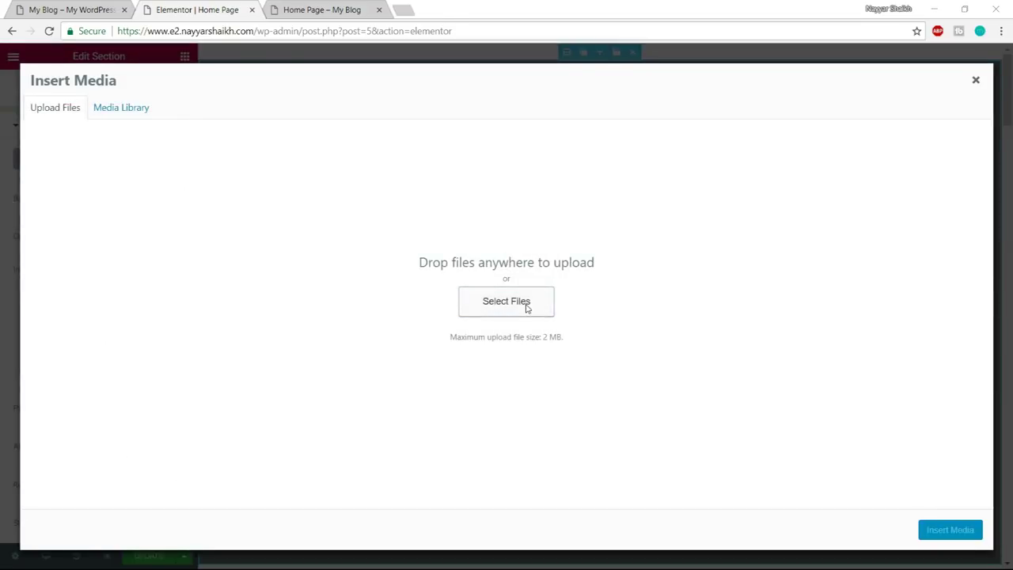
double_click(387, 182)
- Upload pexels-photo-45987 and insert it as the hero section background
scroll(451, 294, down, 3)
scroll(443, 330, up, 3)
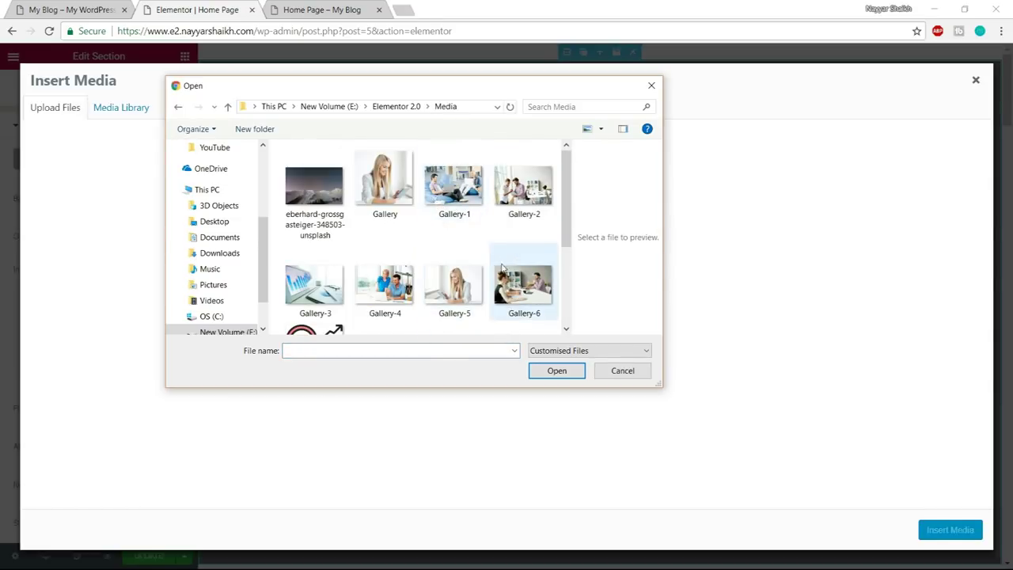
scroll(511, 283, down, 2)
scroll(511, 283, up, 2)
scroll(511, 284, down, 2)
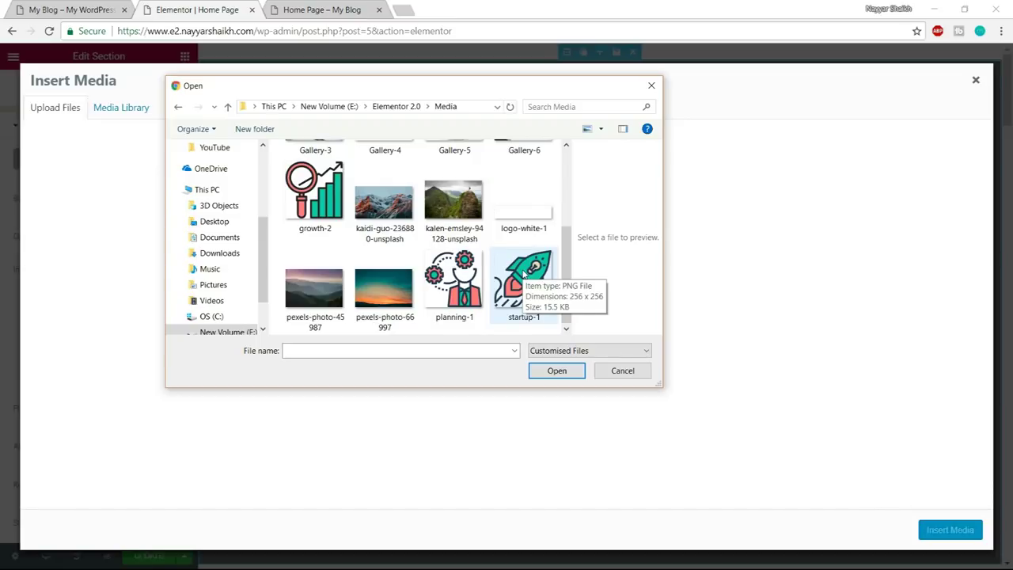
scroll(522, 273, up, 2)
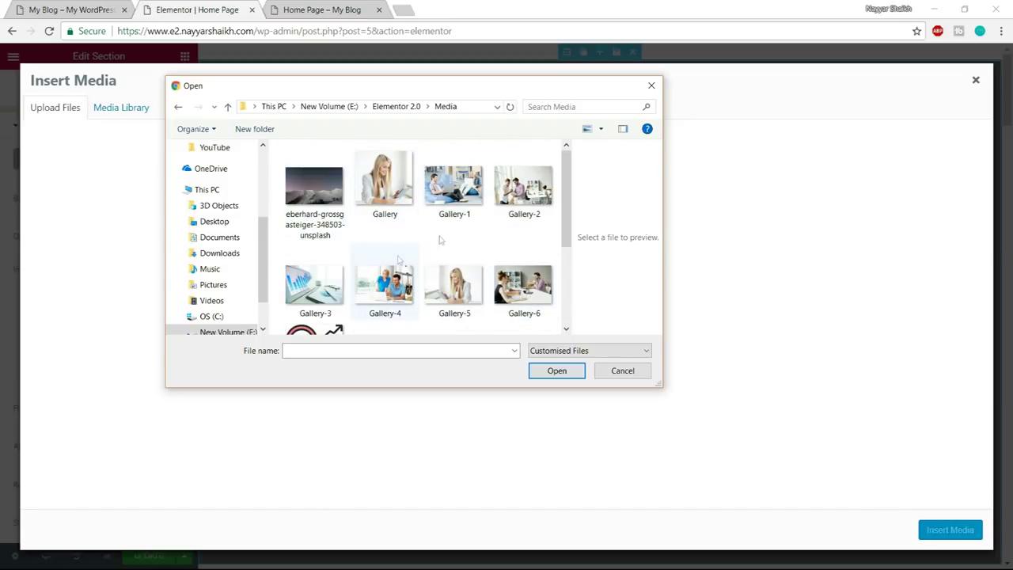
scroll(456, 273, down, 3)
click(321, 297)
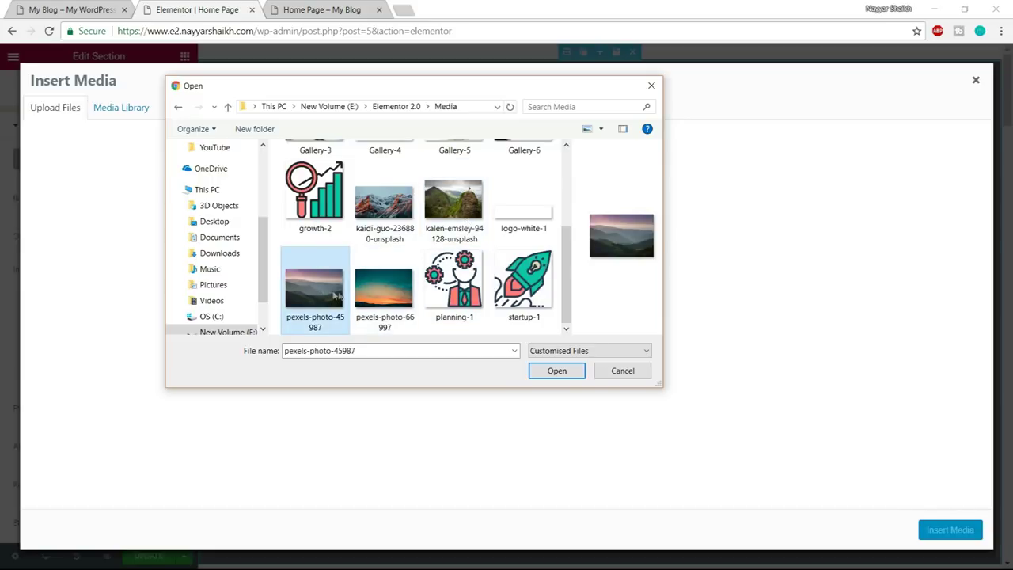
click(556, 370)
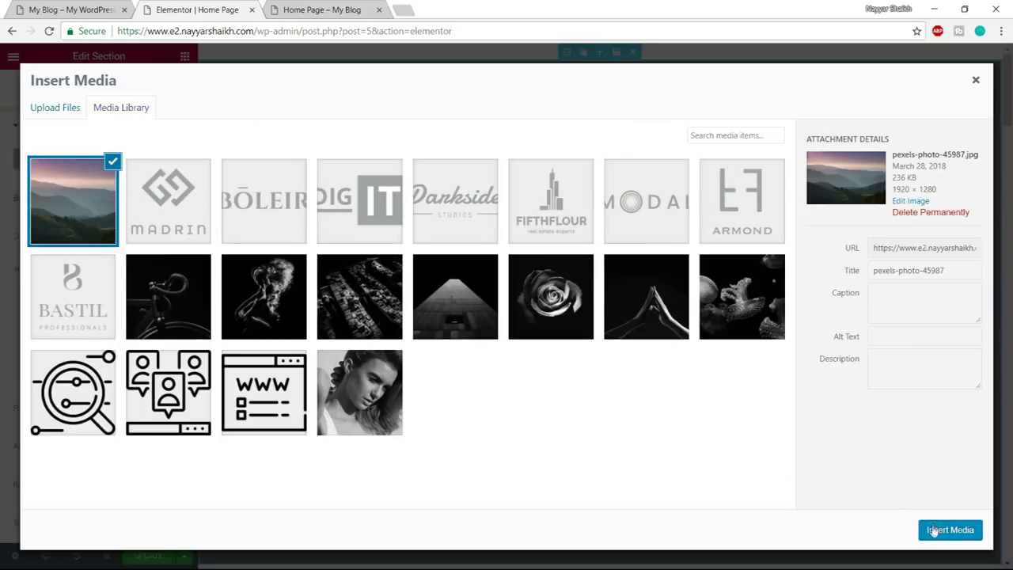
click(935, 530)
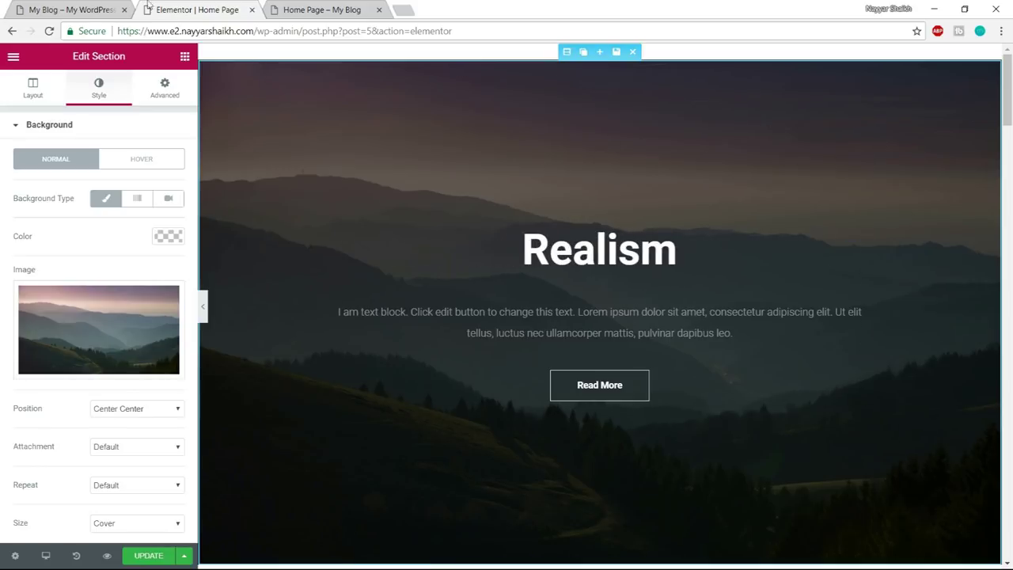
click(59, 7)
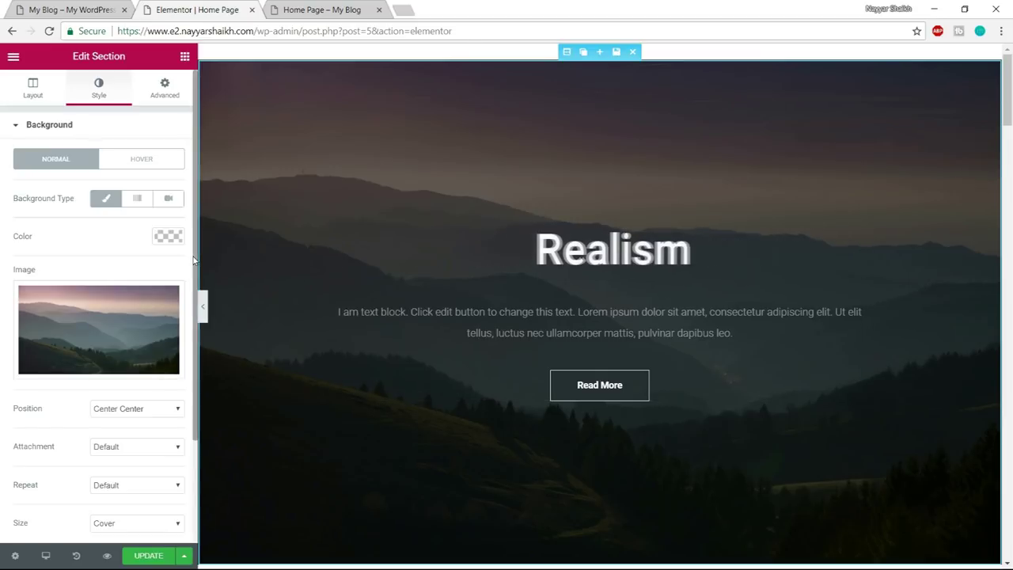
scroll(166, 317, down, 1)
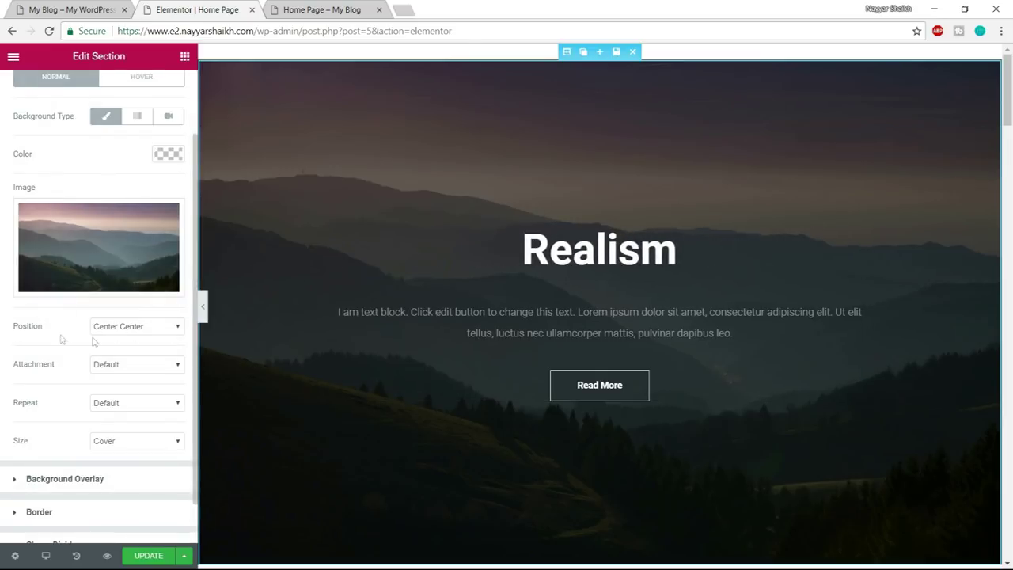
click(126, 328)
click(139, 334)
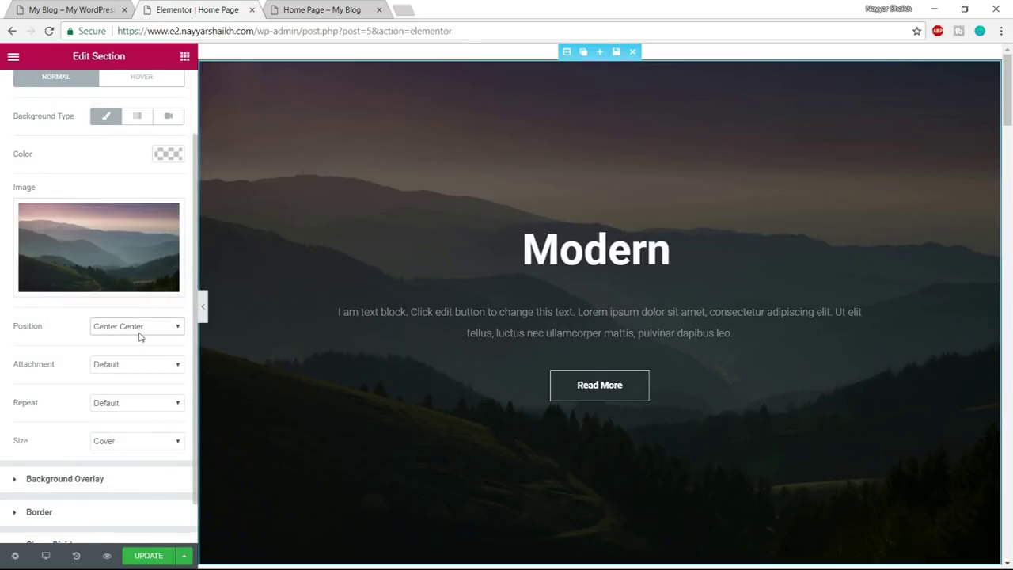
click(94, 366)
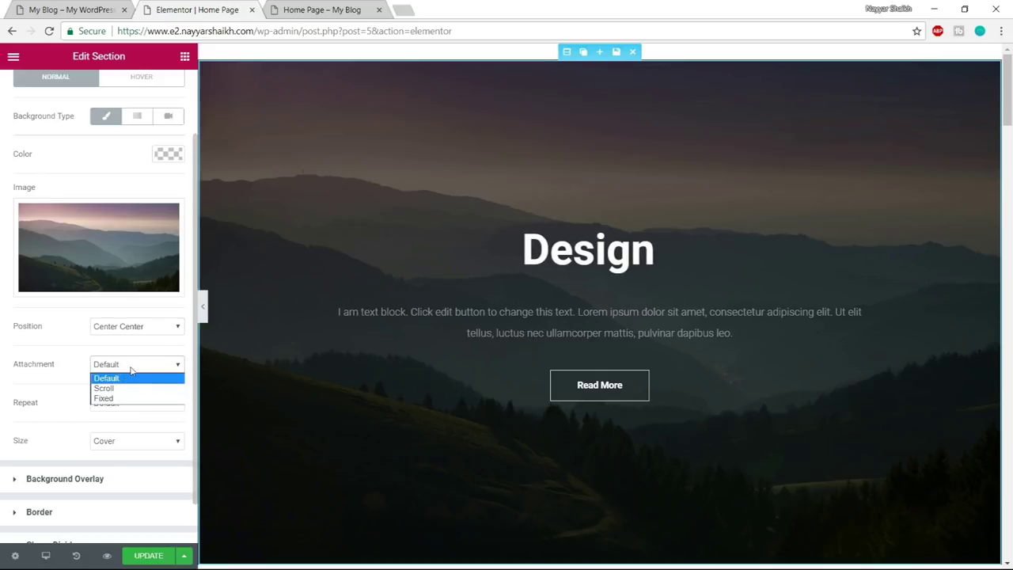
click(126, 379)
click(145, 404)
click(145, 414)
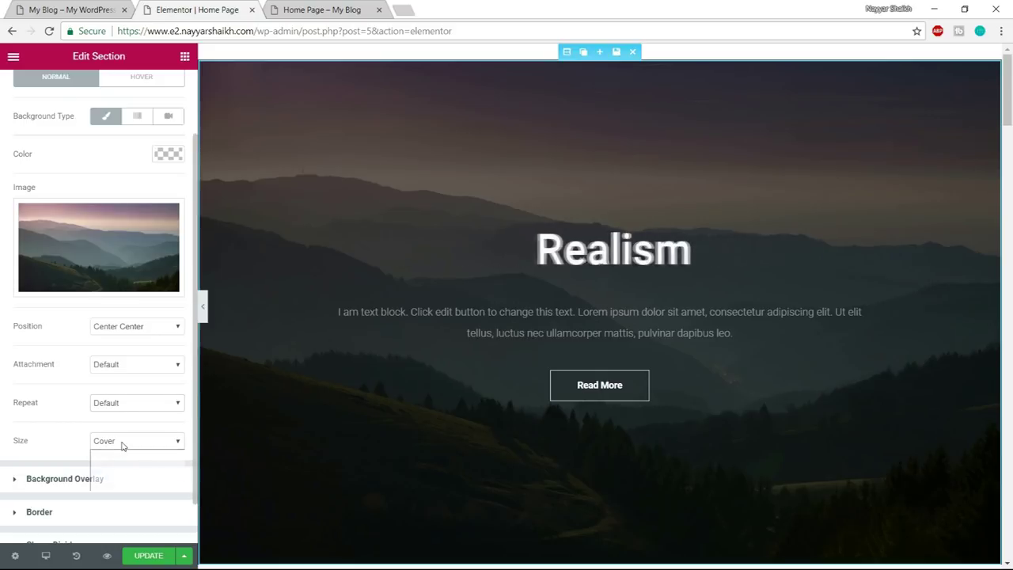
scroll(142, 450, down, 1)
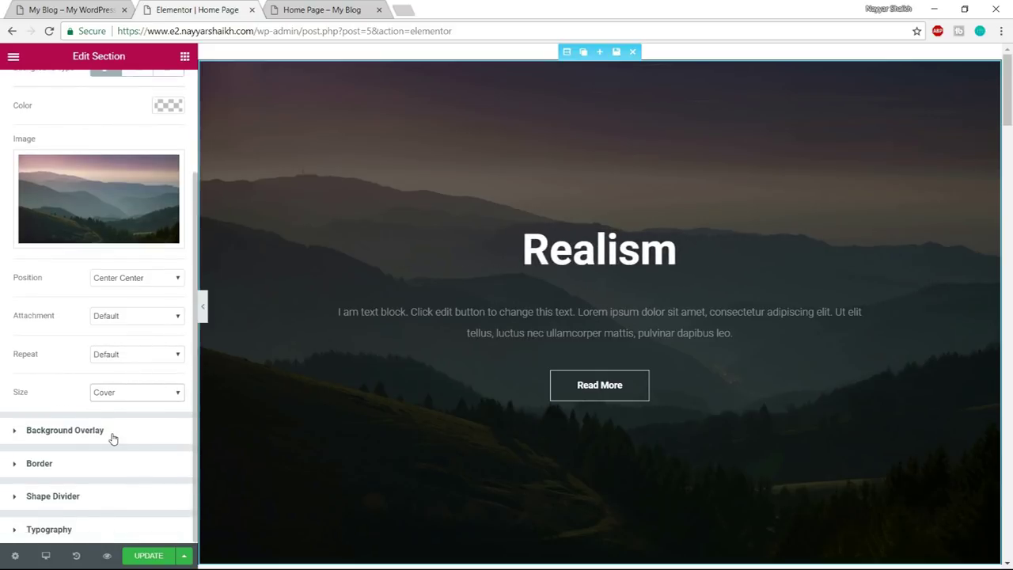
- Tint the hero background overlay light blue, lower its alpha, then shift it toward green
click(110, 433)
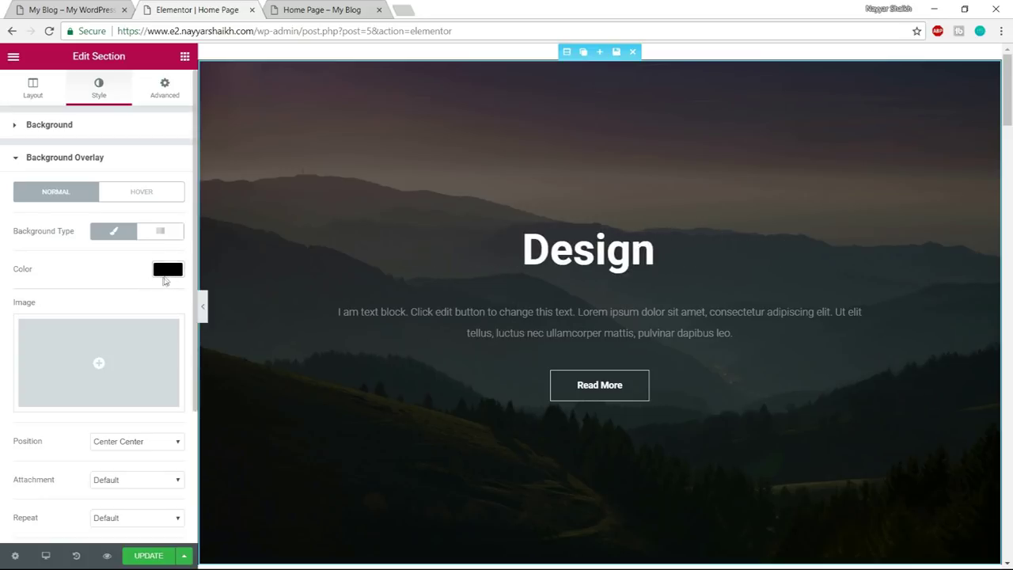
click(166, 270)
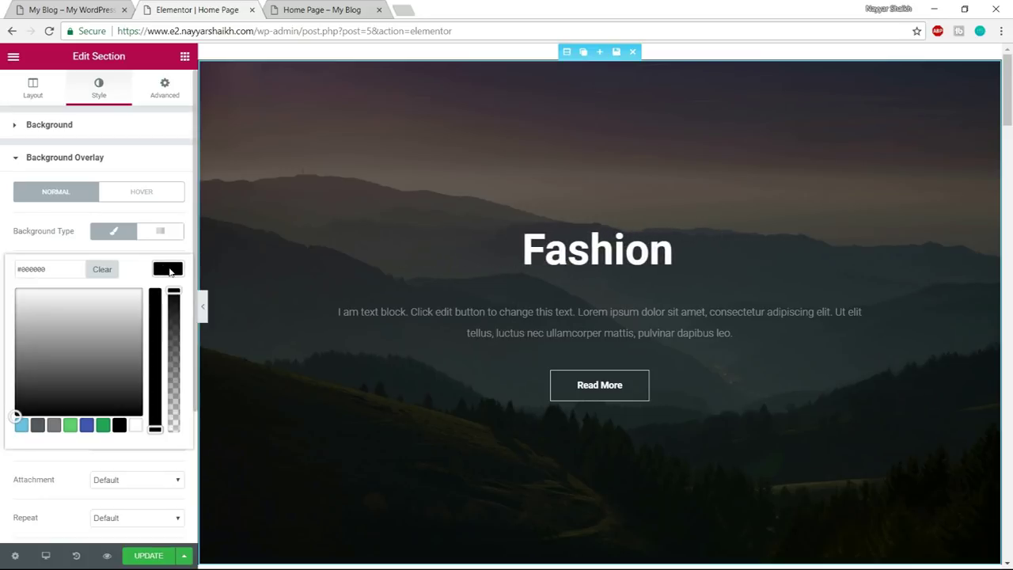
click(21, 425)
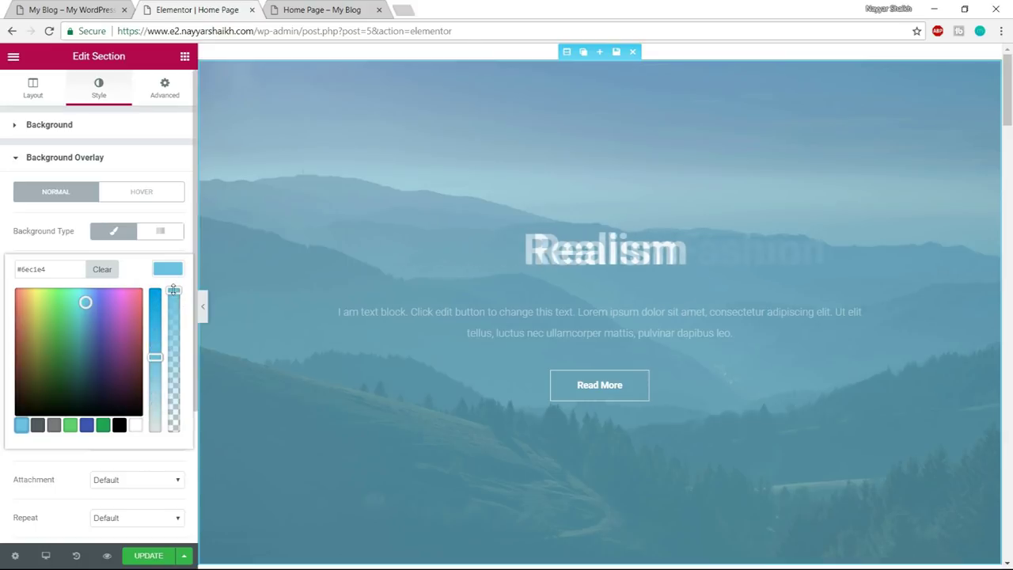
drag(177, 303, 166, 402)
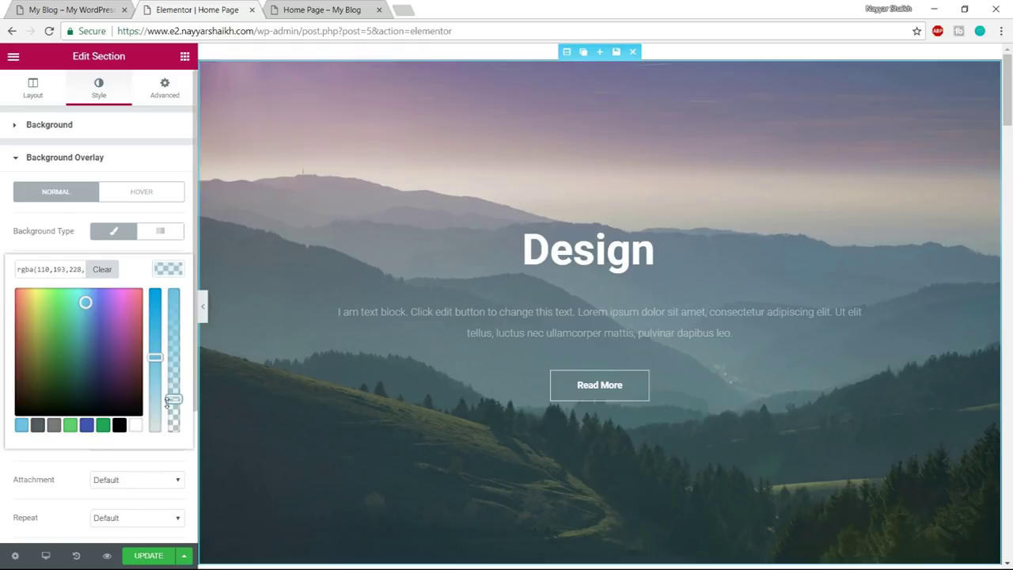
drag(111, 347, 71, 283)
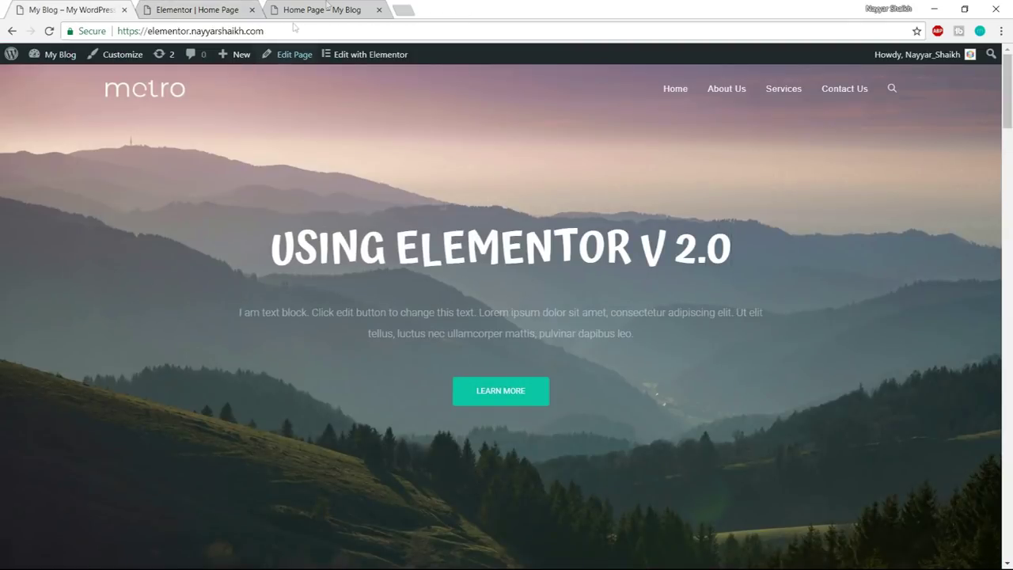
- Compare with the preview page's hero, then clear the overlay colour entirely
click(327, 8)
click(198, 9)
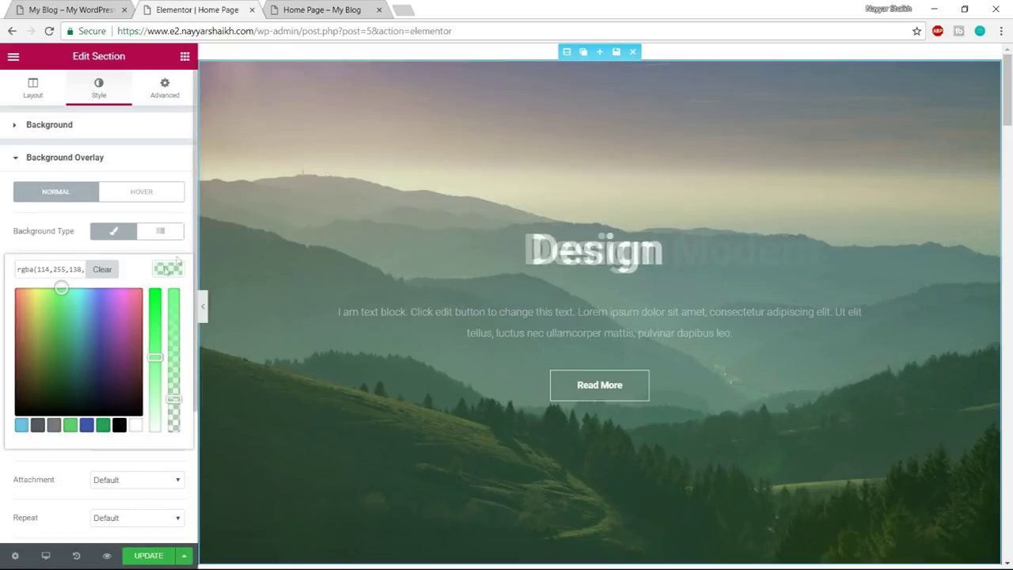
click(112, 272)
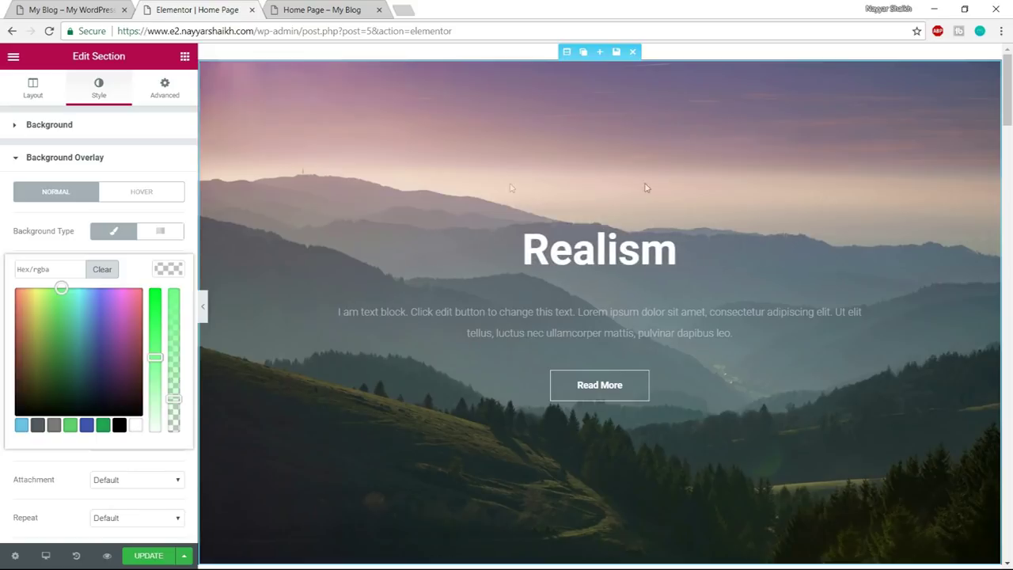
- Close the overlay colour picker, leaving no overlay colour at 0.6 opacity
click(171, 270)
scroll(180, 333, down, 3)
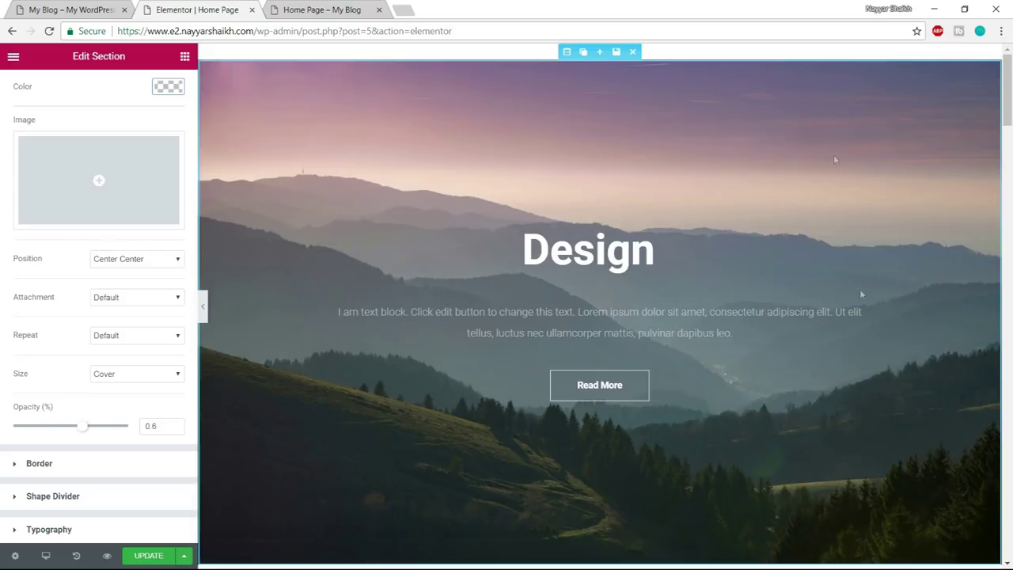
scroll(75, 488, up, 3)
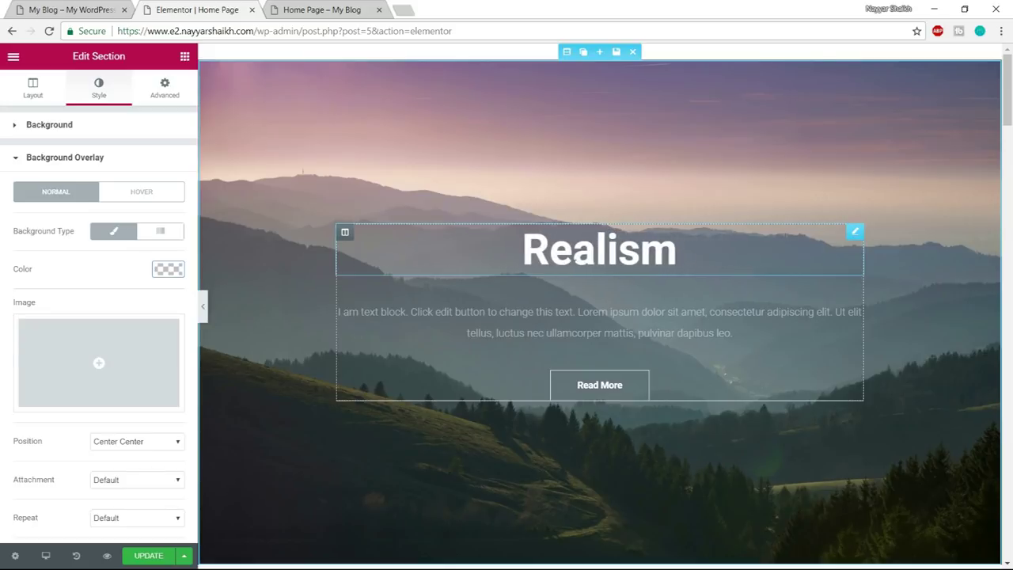
- Open the Animated Headline settings and compare its rotating words with the live site and preview
click(580, 255)
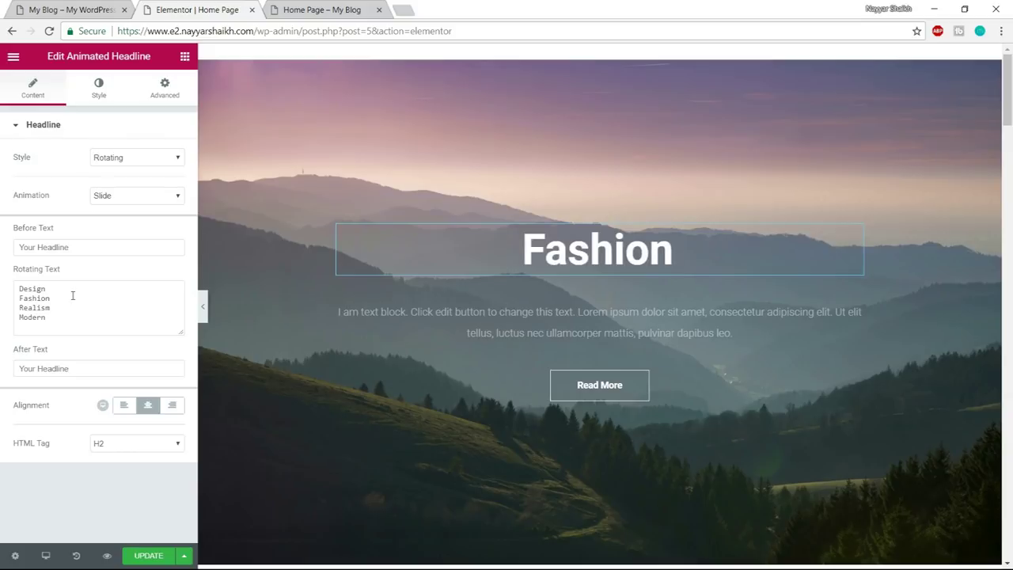
click(75, 8)
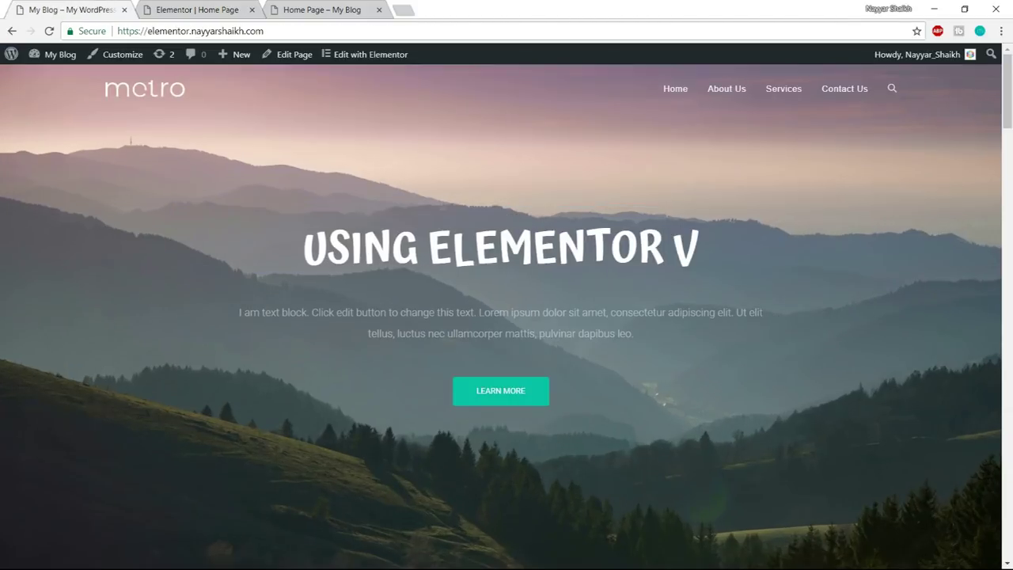
click(364, 8)
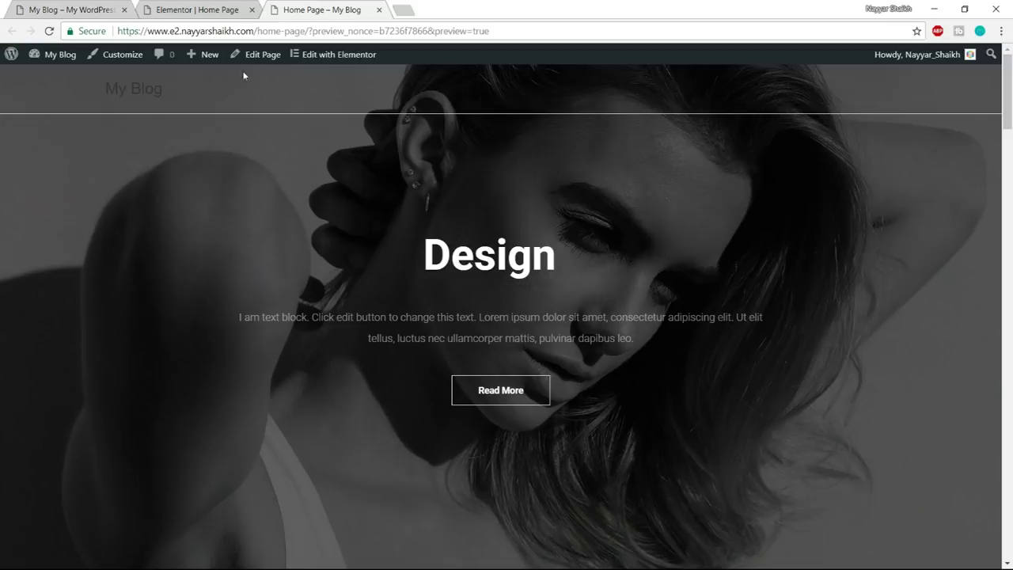
click(197, 9)
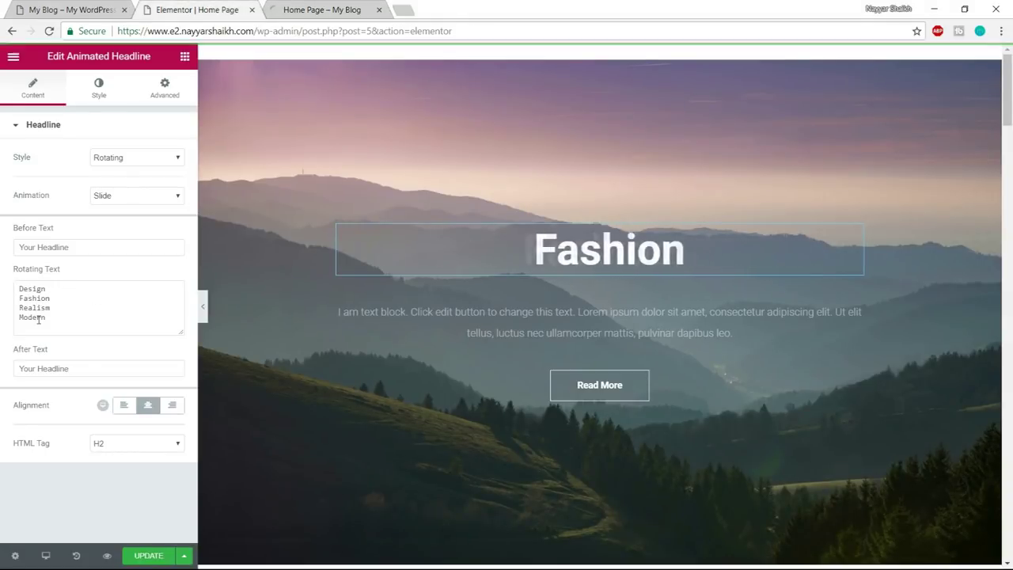
click(62, 7)
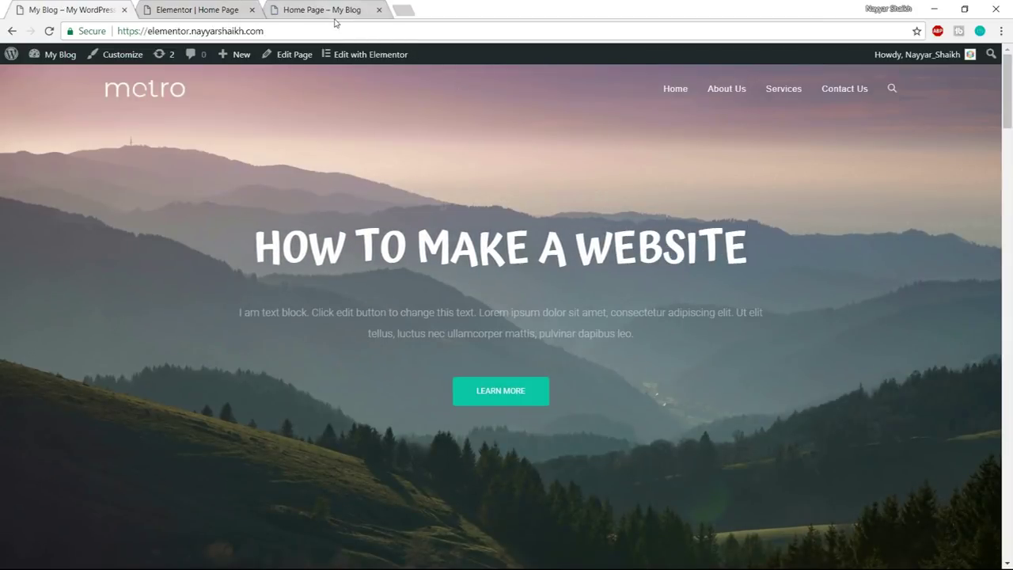
- Replace the rotating text with 'How to Make a Website', 'Using WordPress' and 'With Elemntor V 2.0'
click(210, 9)
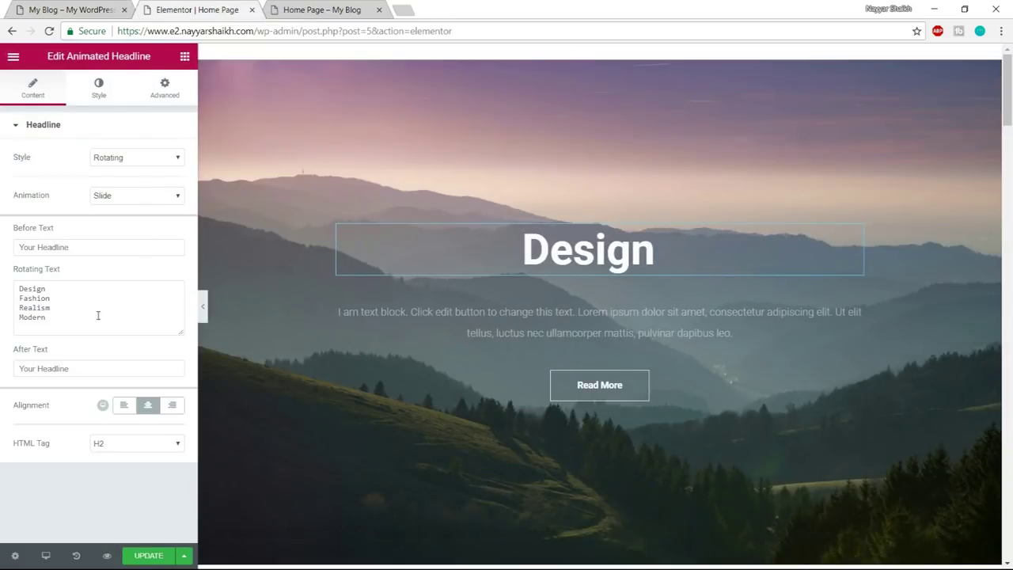
drag(63, 318, 3, 285)
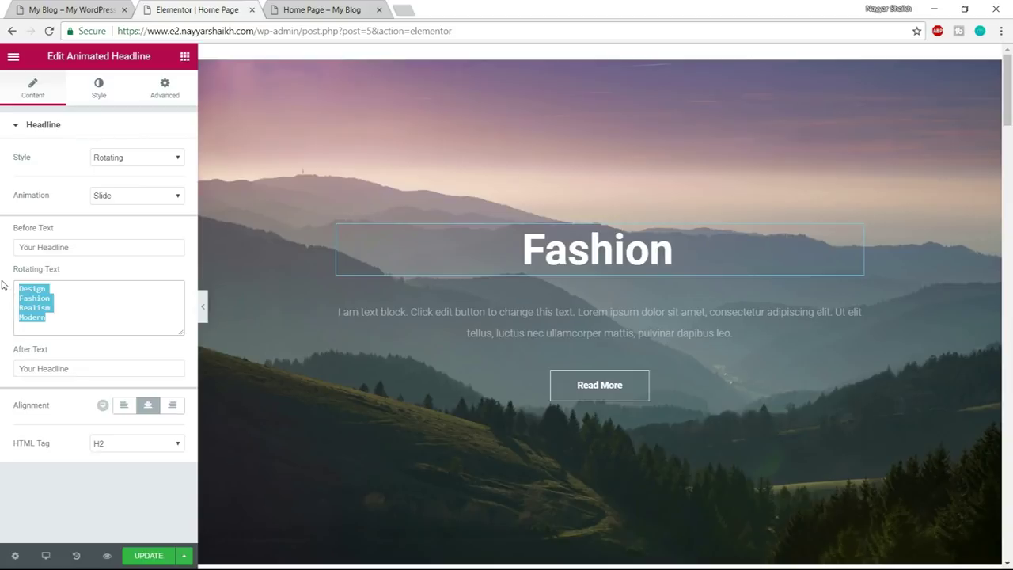
key(BackSpace)
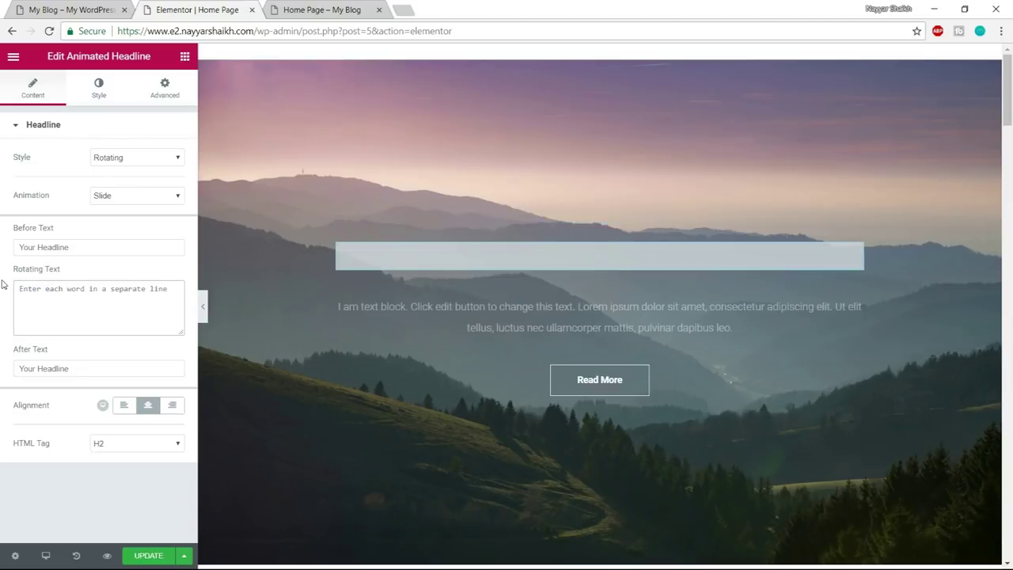
text(H)
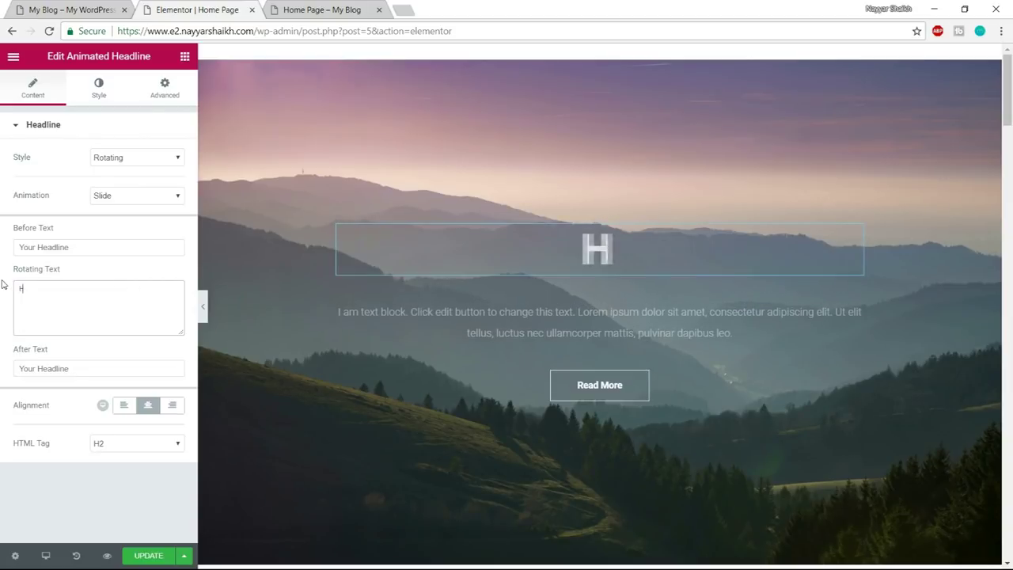
text(ow to Make)
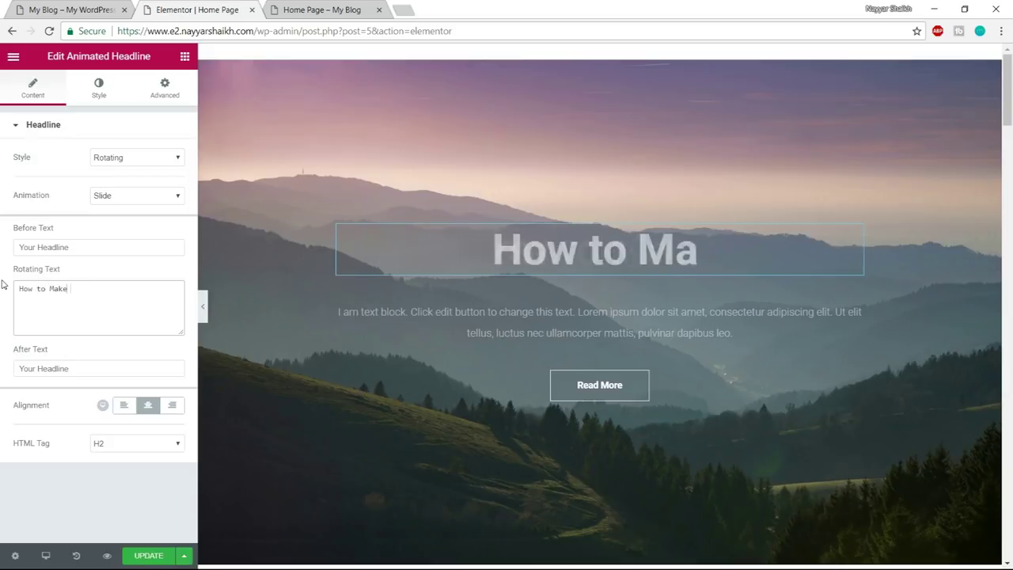
text( a Website)
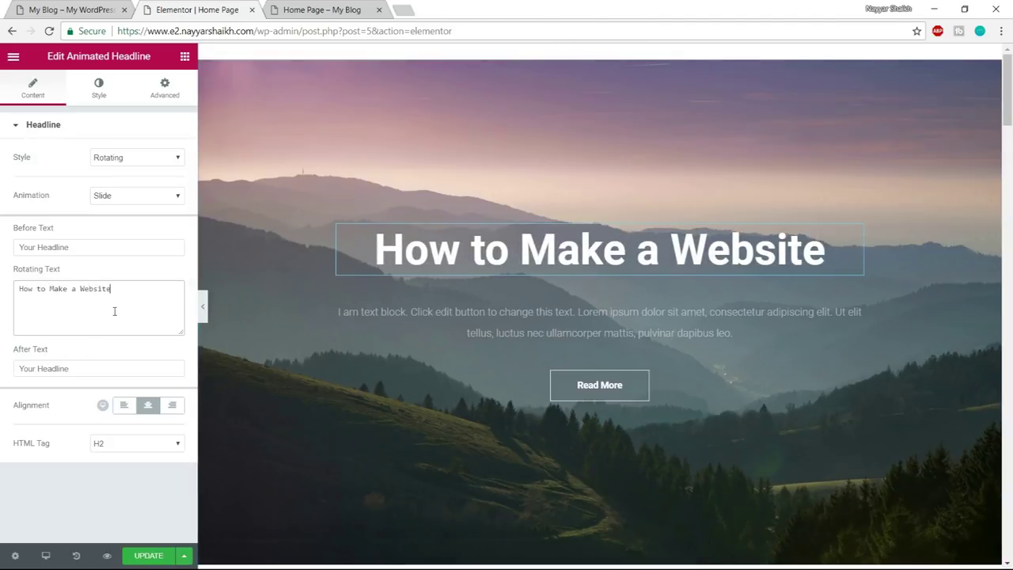
key(Return)
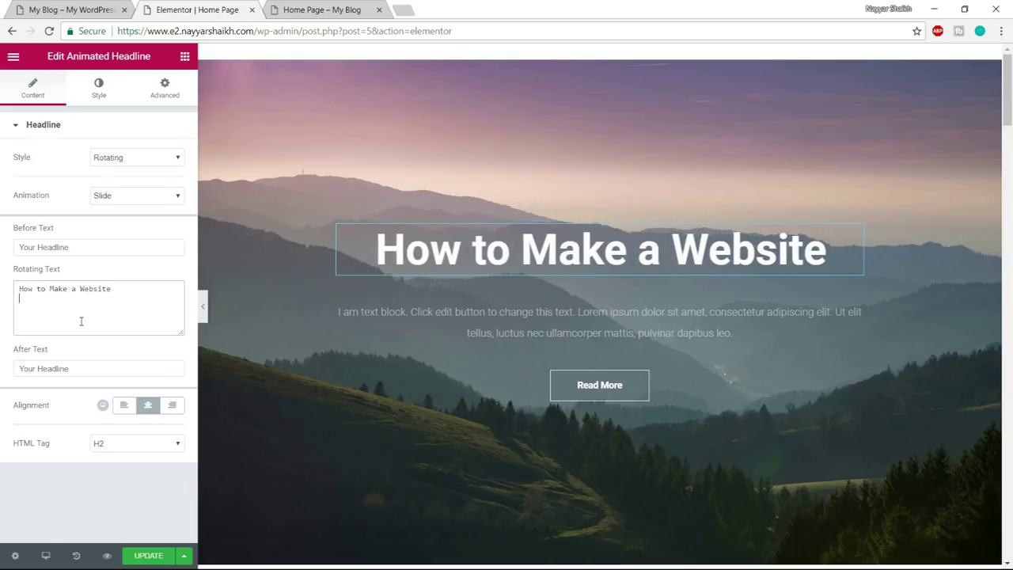
text(Using)
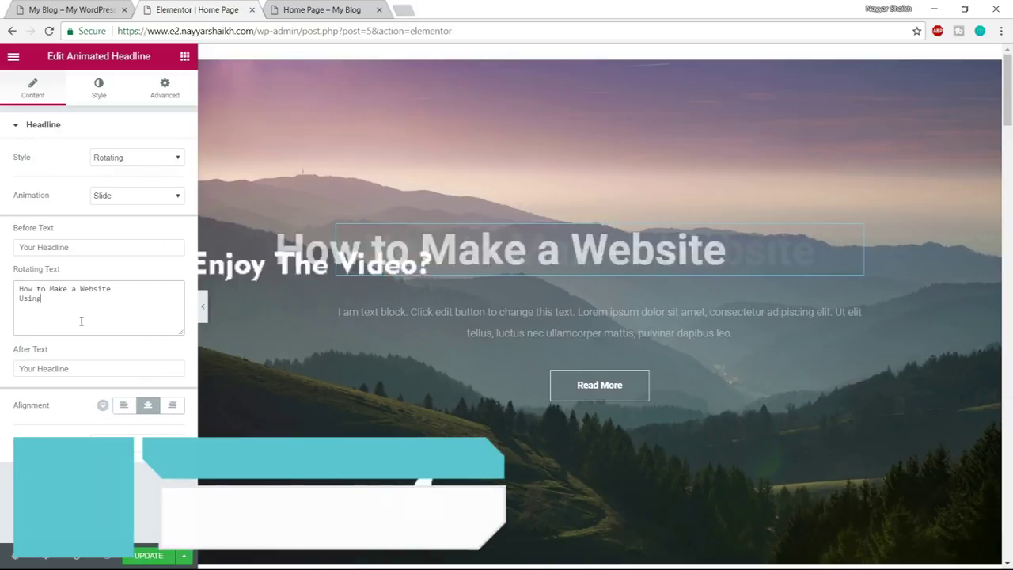
text( WordPress)
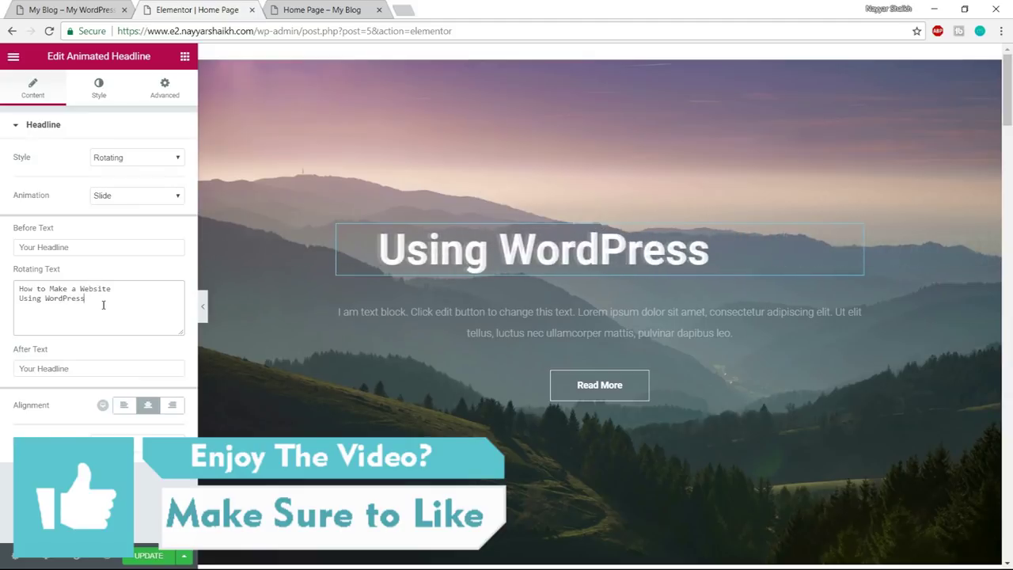
key(Return)
text(U)
key(BackSpace)
text(With Elemntor V)
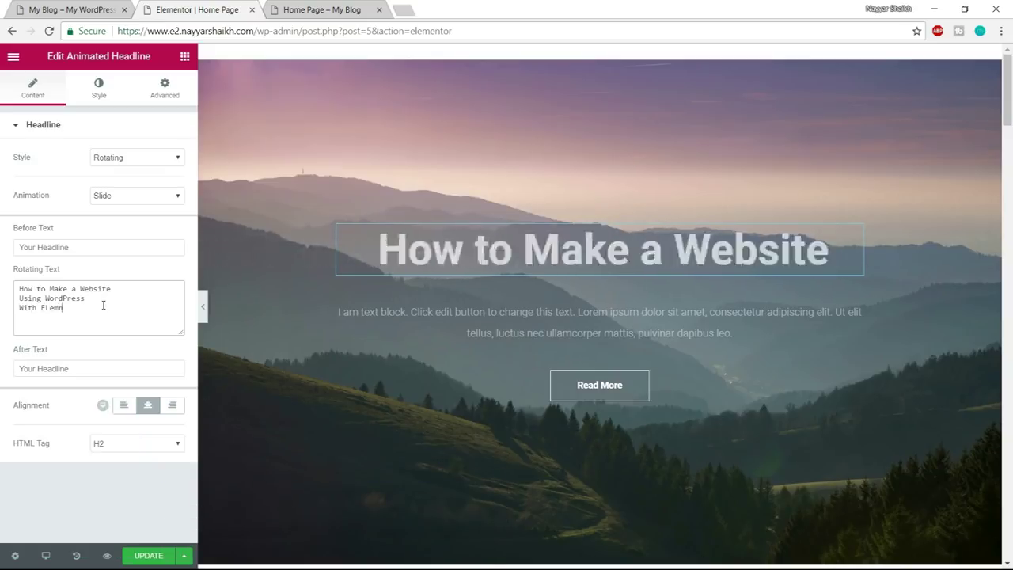
text( 2.0)
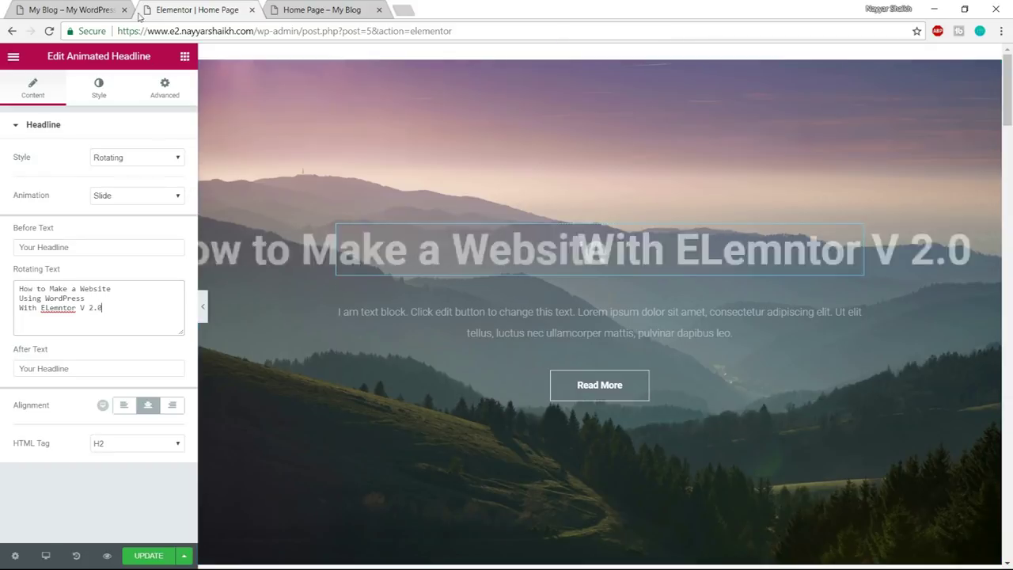
click(93, 8)
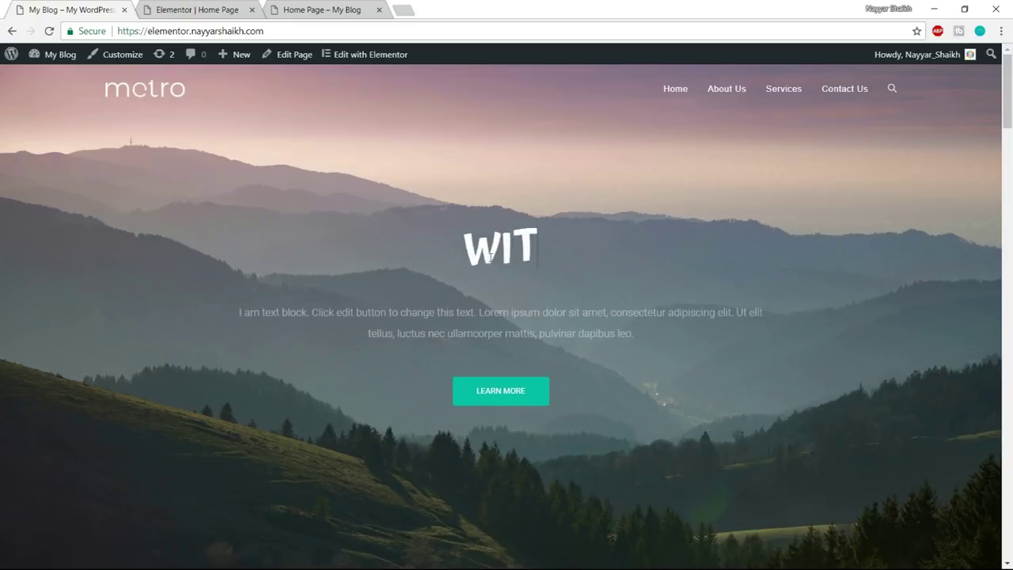
click(198, 10)
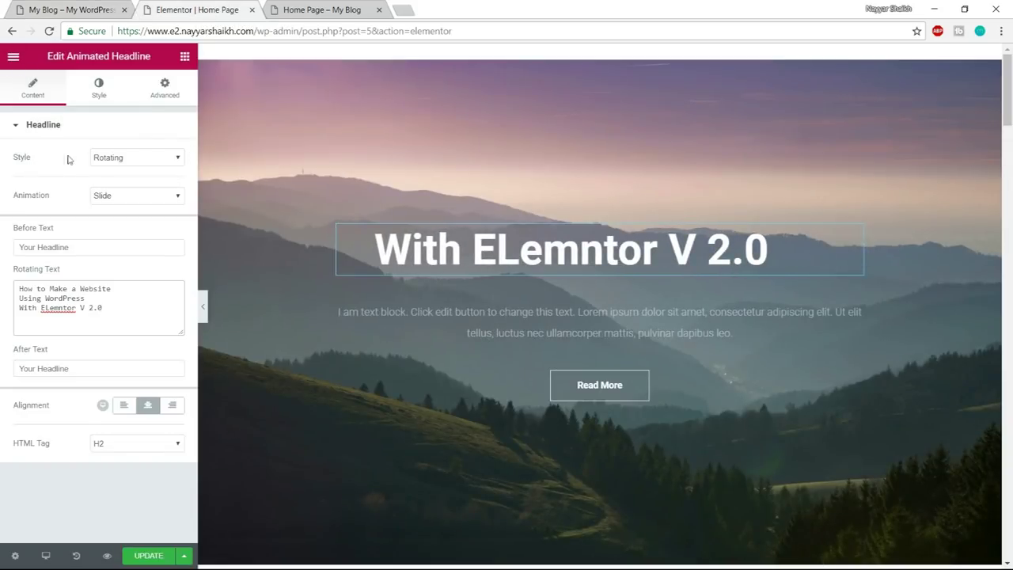
- Try the Typing, Blinds and Wave headline animations, settling on Typing
click(125, 162)
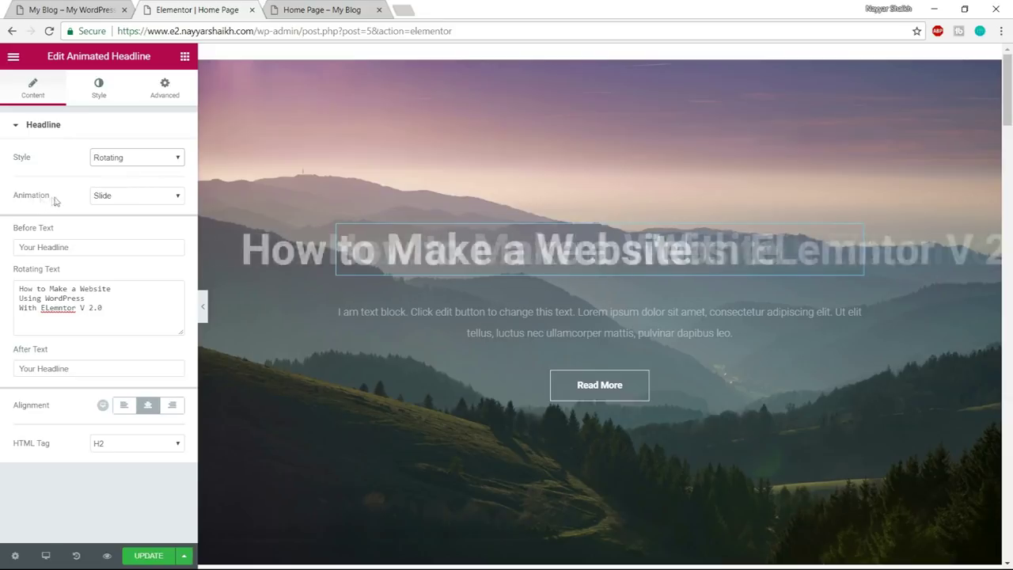
click(125, 198)
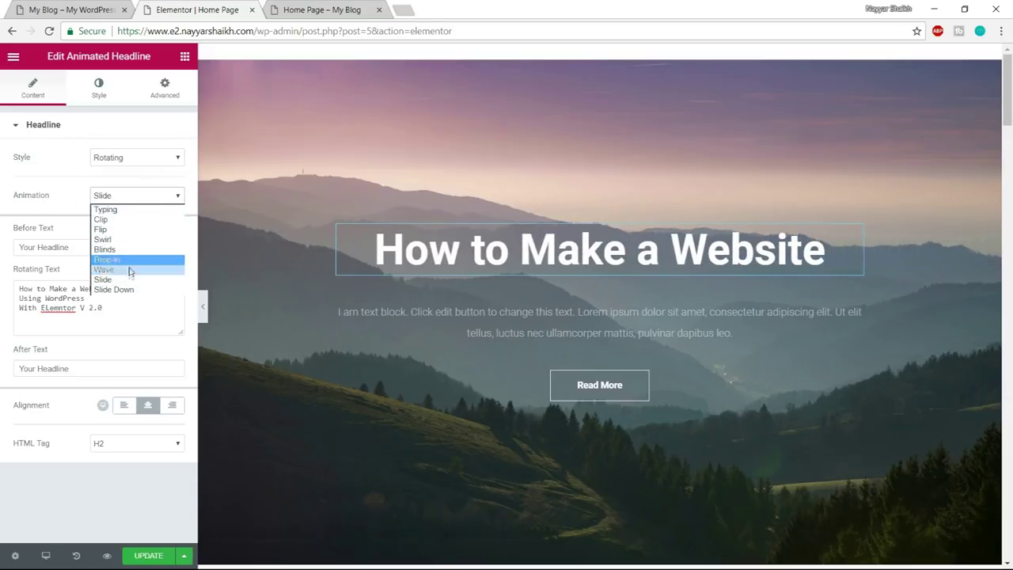
click(117, 212)
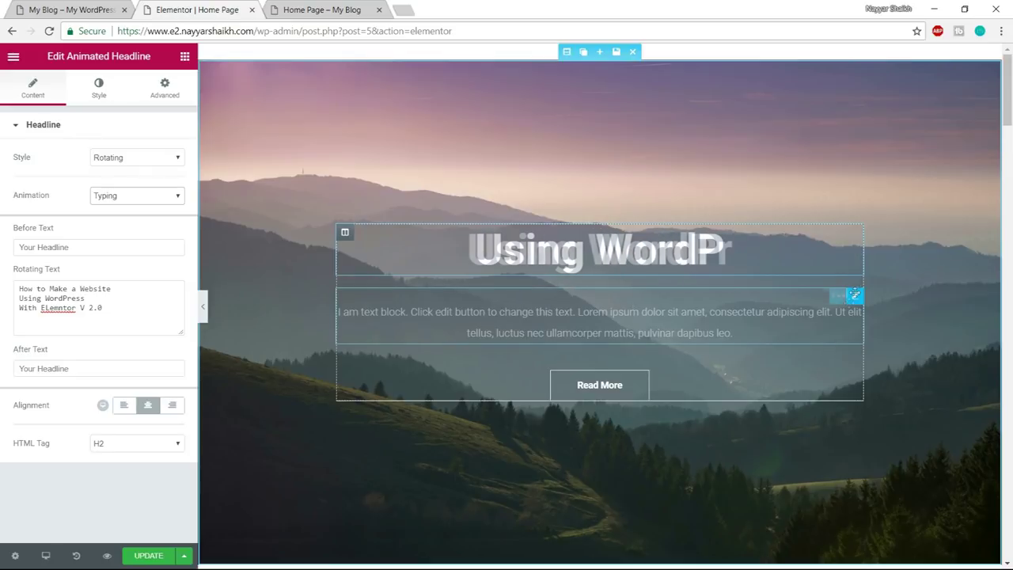
click(132, 197)
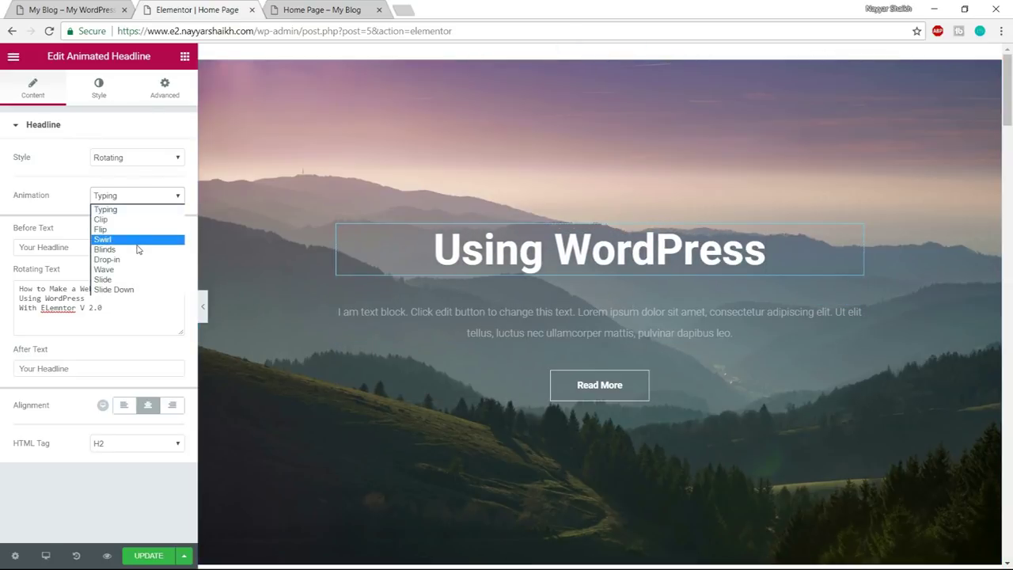
click(137, 250)
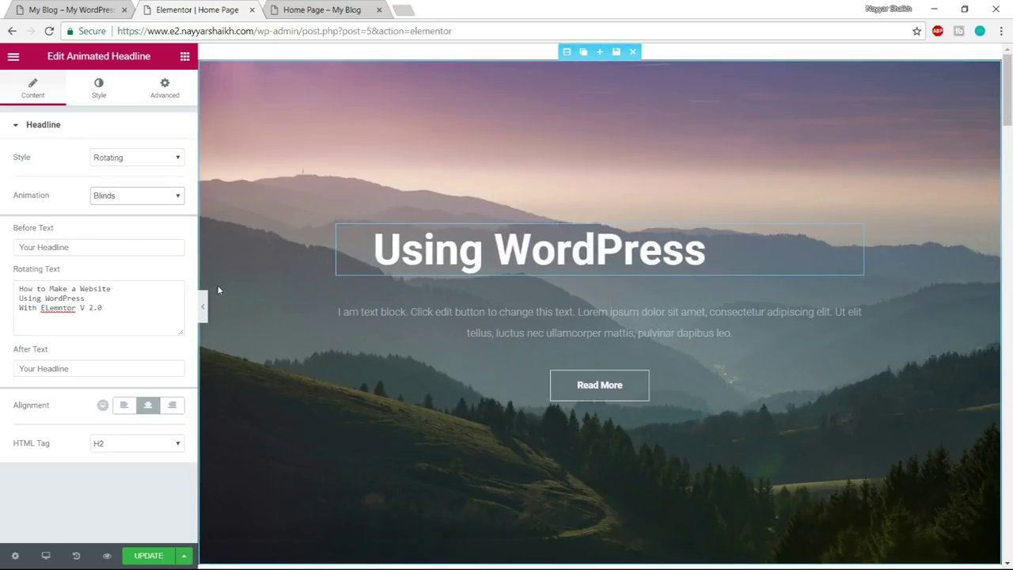
click(176, 196)
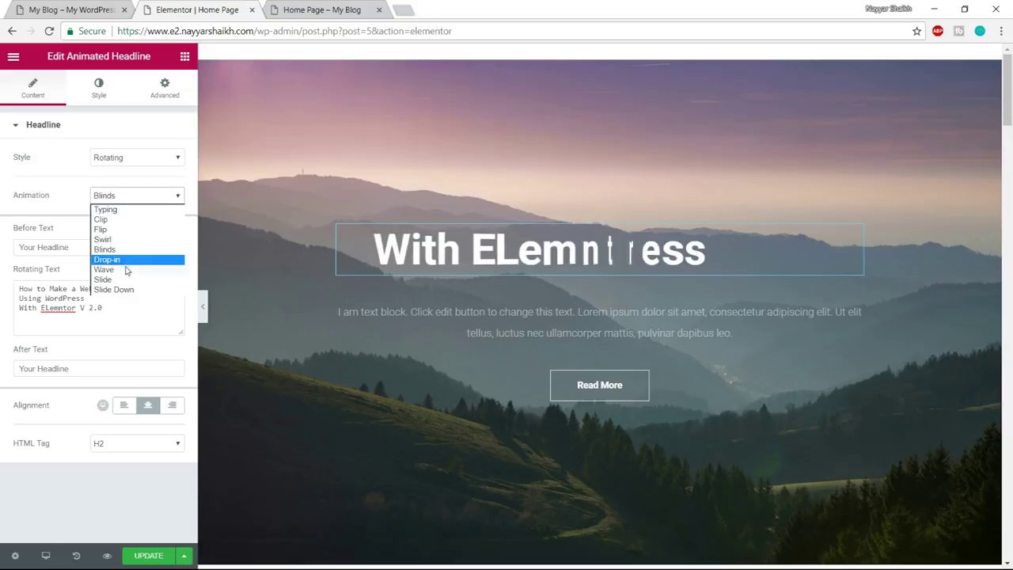
click(125, 270)
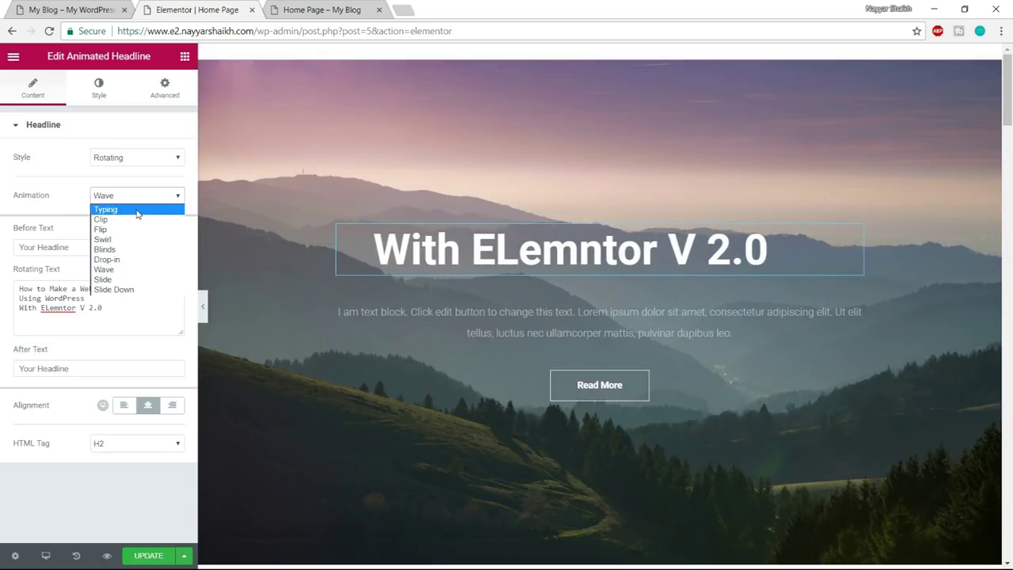
click(137, 209)
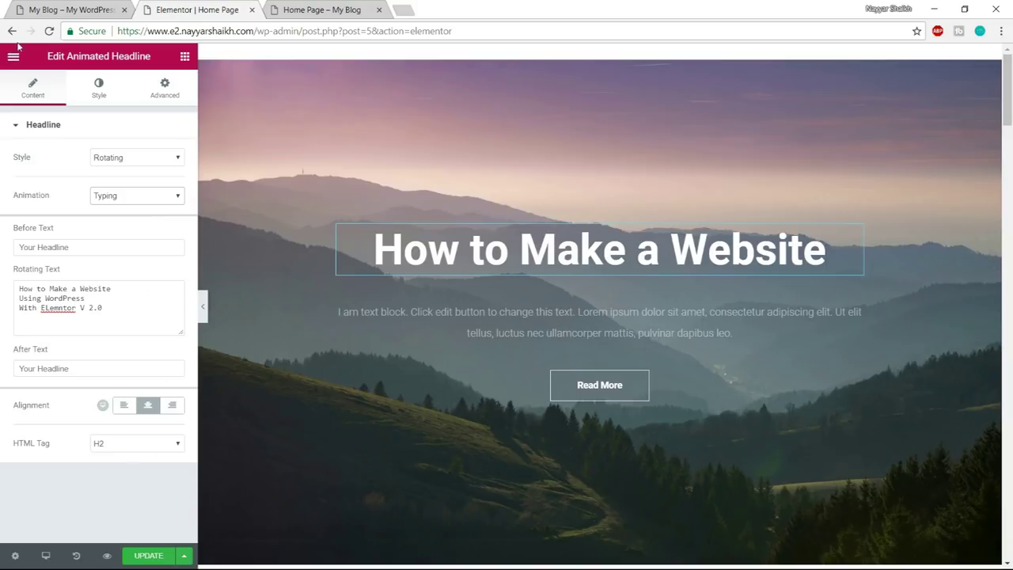
- Set the headline typography font family to Atma
click(102, 94)
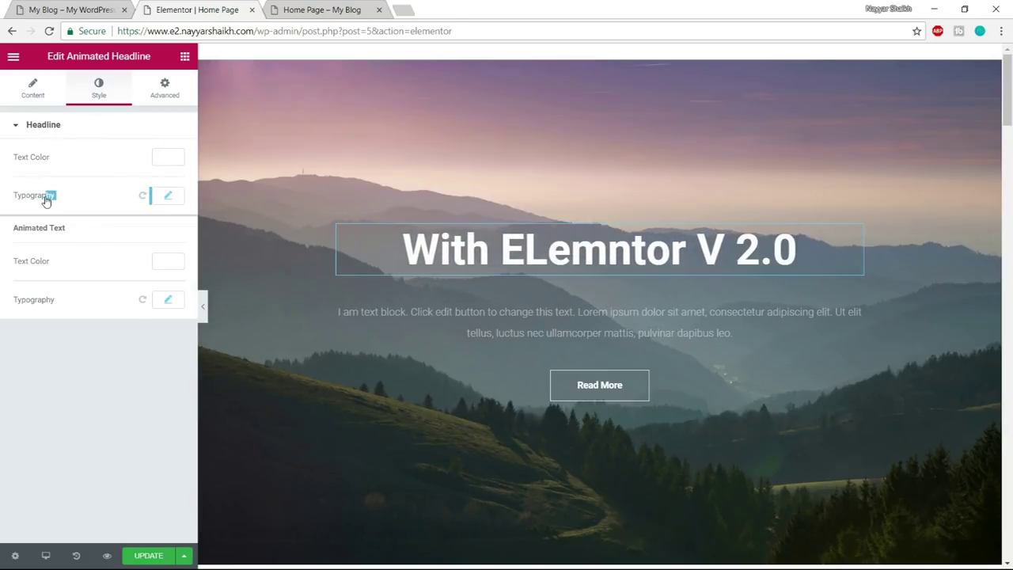
click(169, 196)
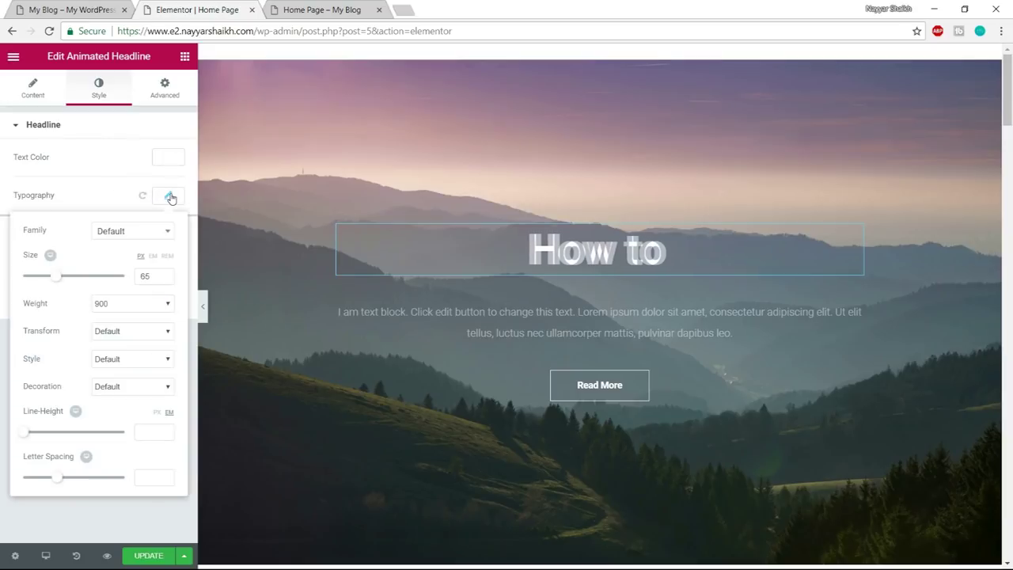
click(134, 233)
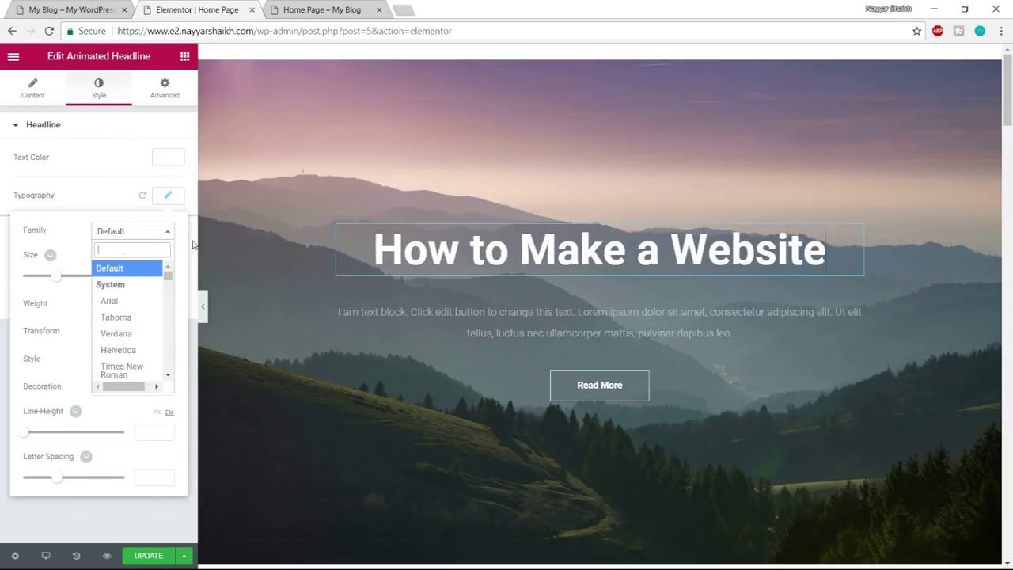
text(arma)
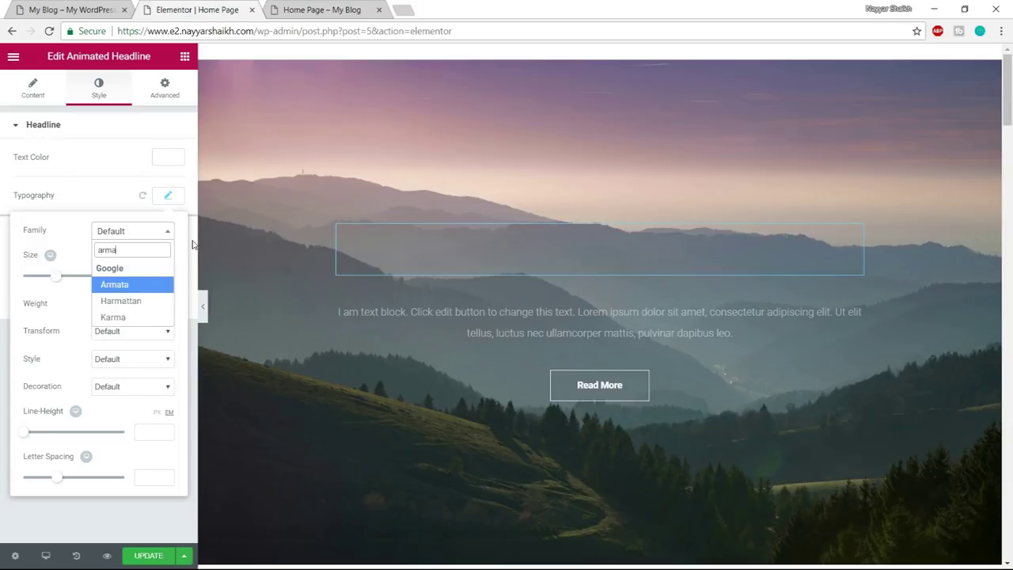
key(BackSpace)
text(tma)
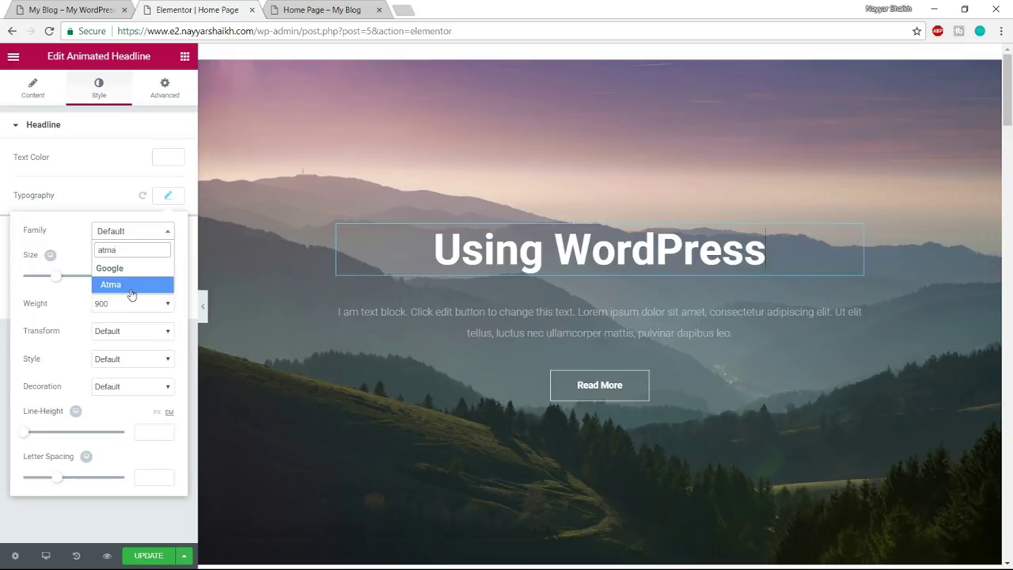
click(131, 295)
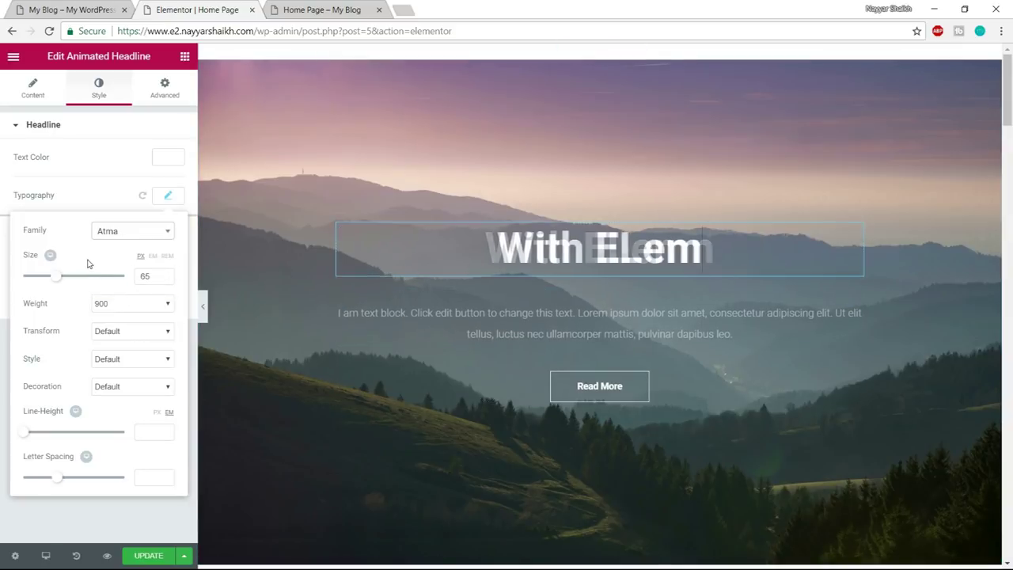
- Increase the headline text size to 75
click(169, 199)
click(168, 200)
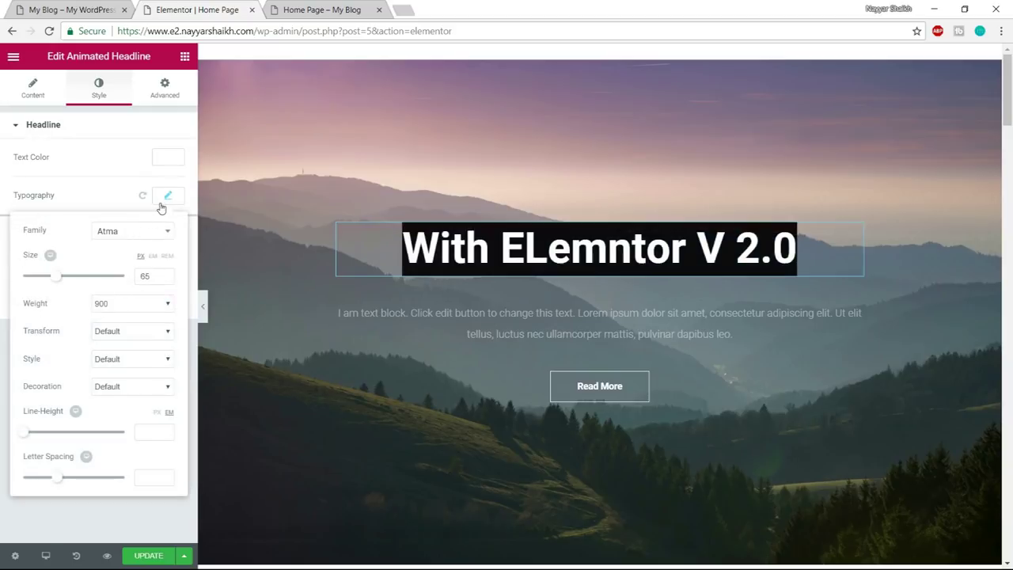
click(163, 199)
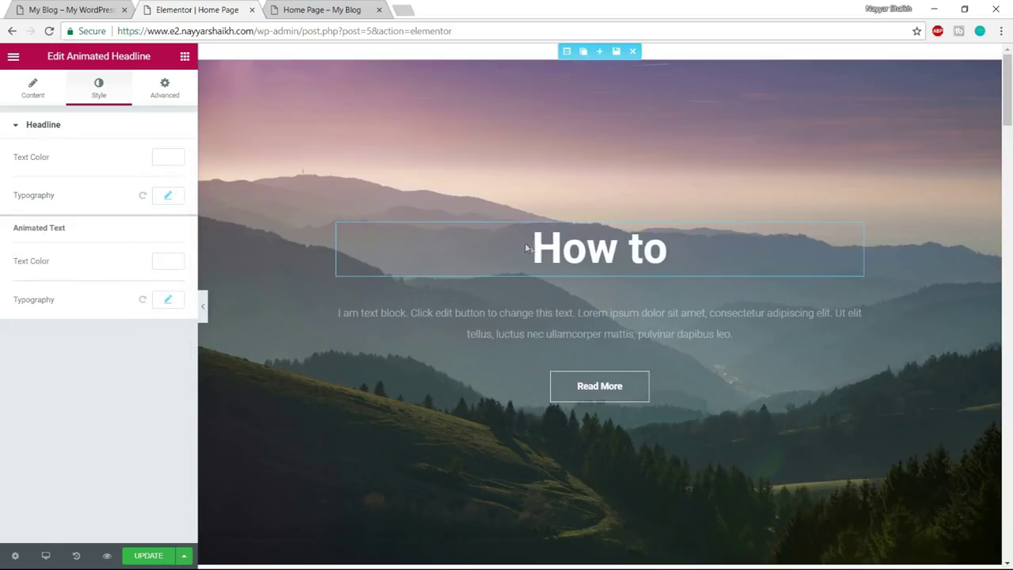
click(168, 197)
drag(57, 282, 60, 282)
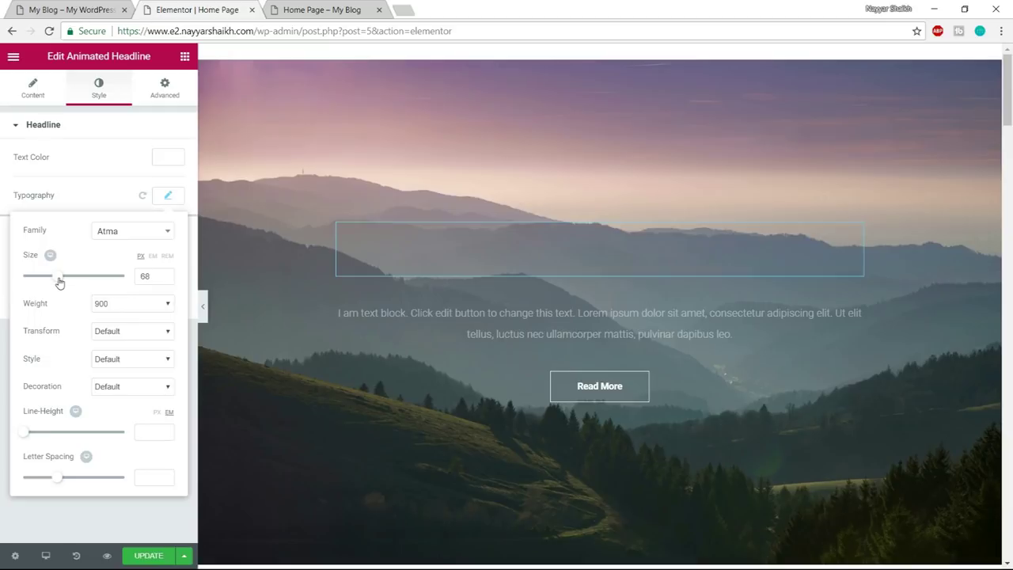
drag(60, 282, 63, 280)
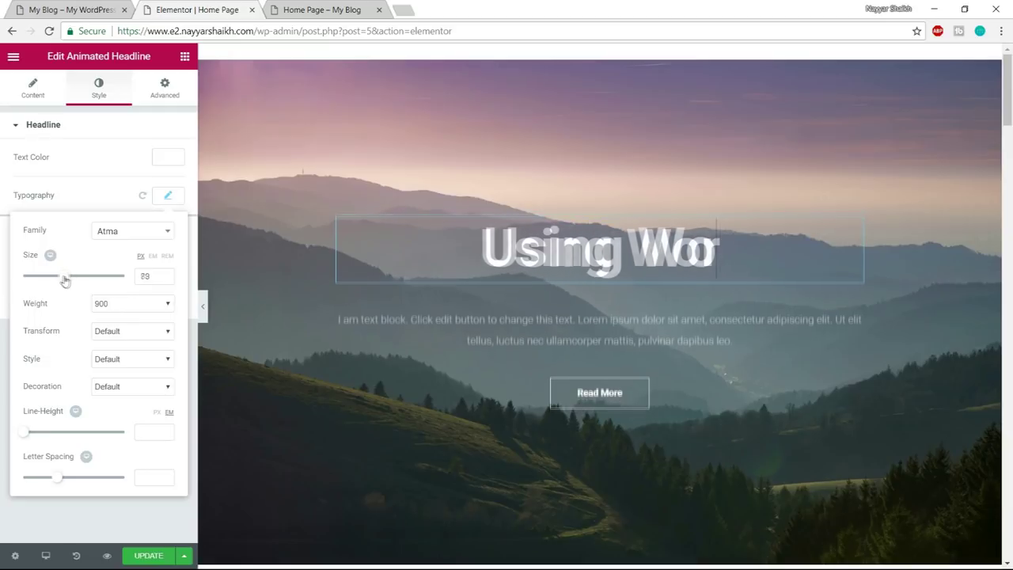
- Change the headline font family from Atma to Baloo
click(108, 237)
click(130, 317)
click(142, 231)
scroll(136, 301, down, 2)
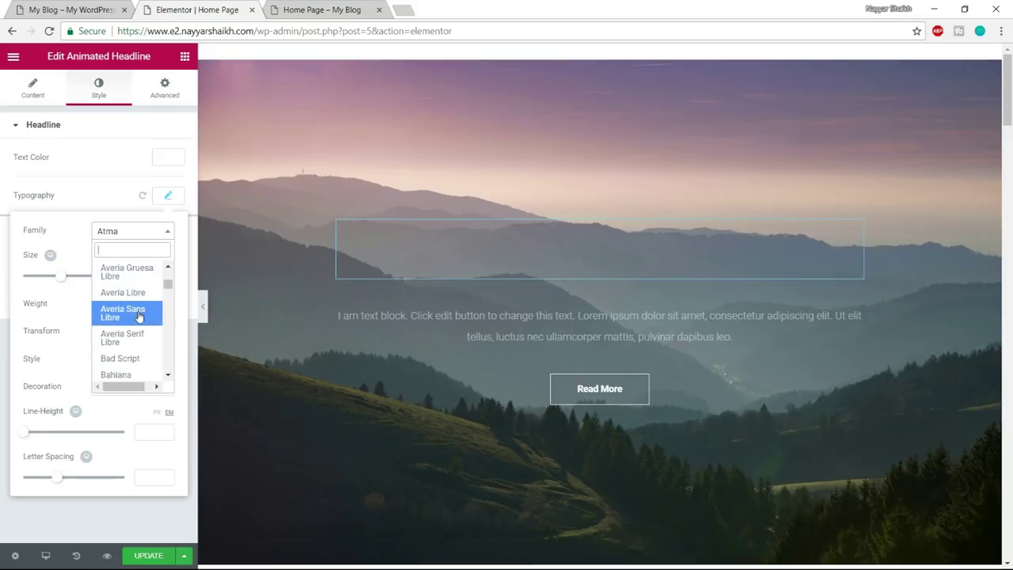
scroll(143, 329, down, 1)
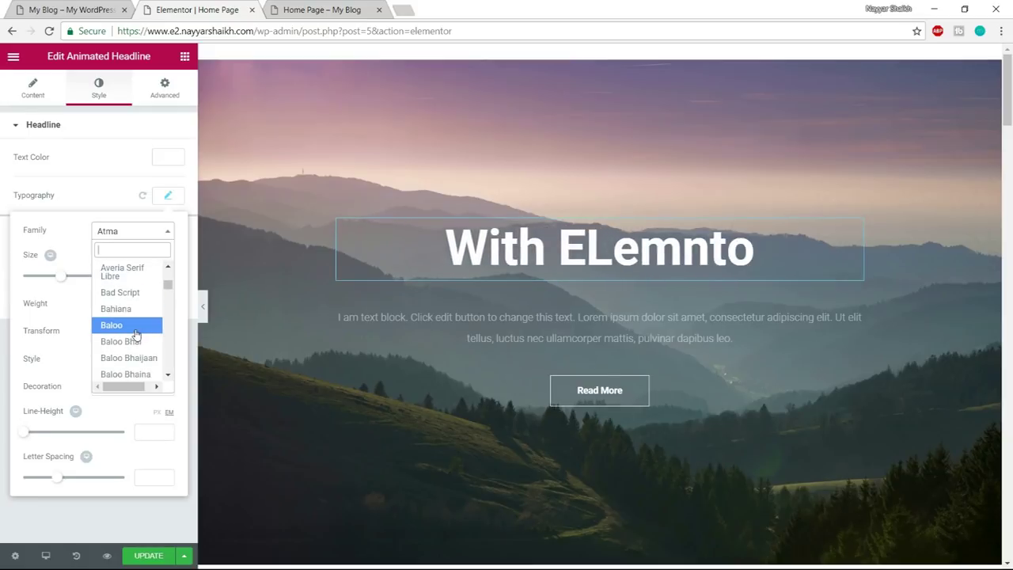
click(134, 330)
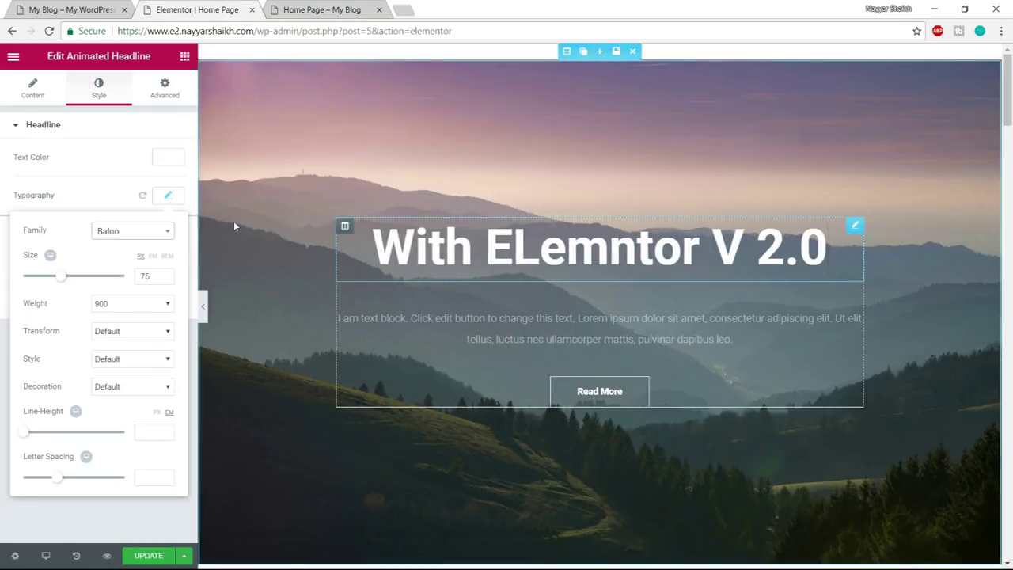
- Search for 'atma' and try Atma as the headline font
click(131, 232)
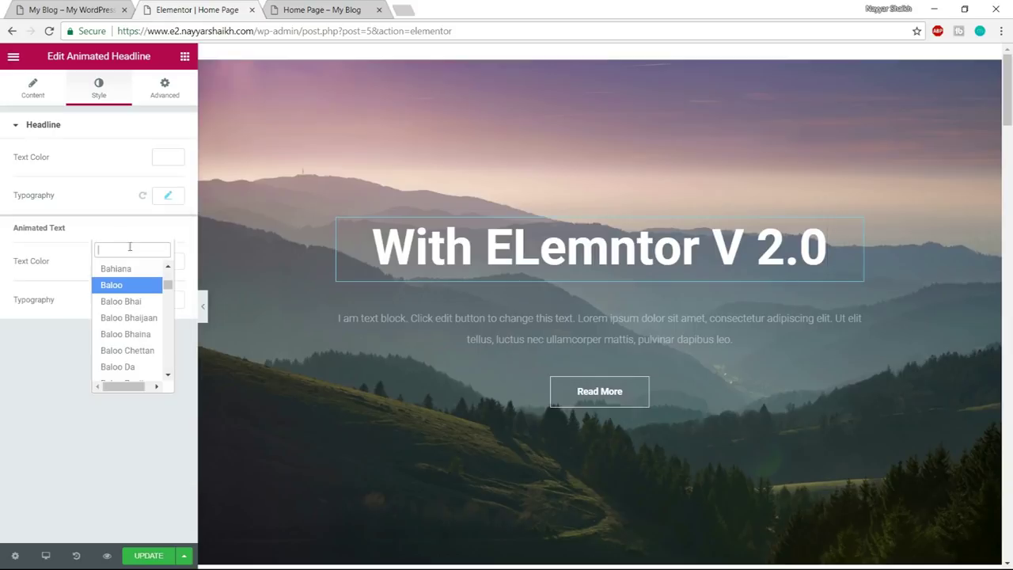
click(167, 195)
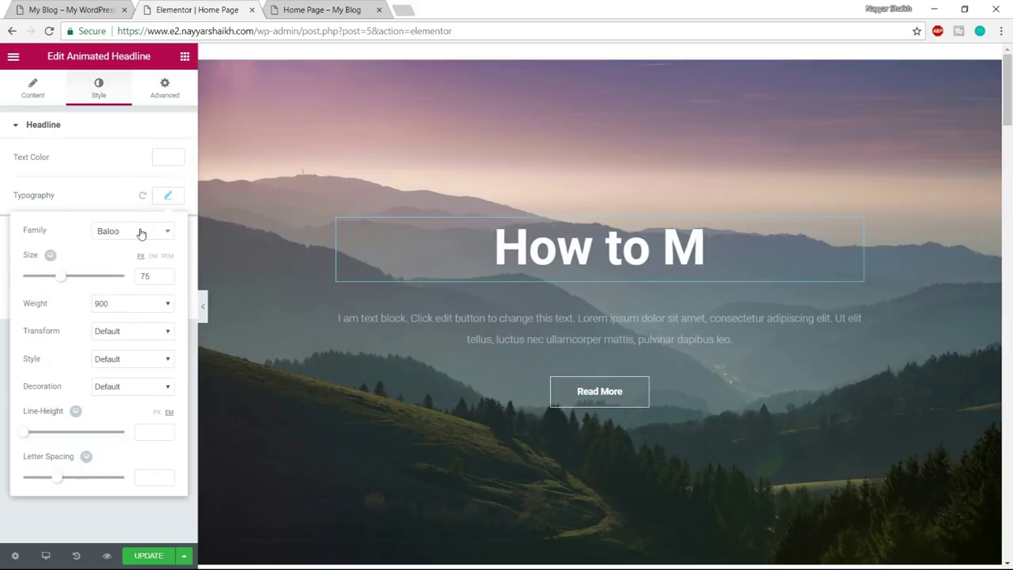
click(141, 232)
text(atma)
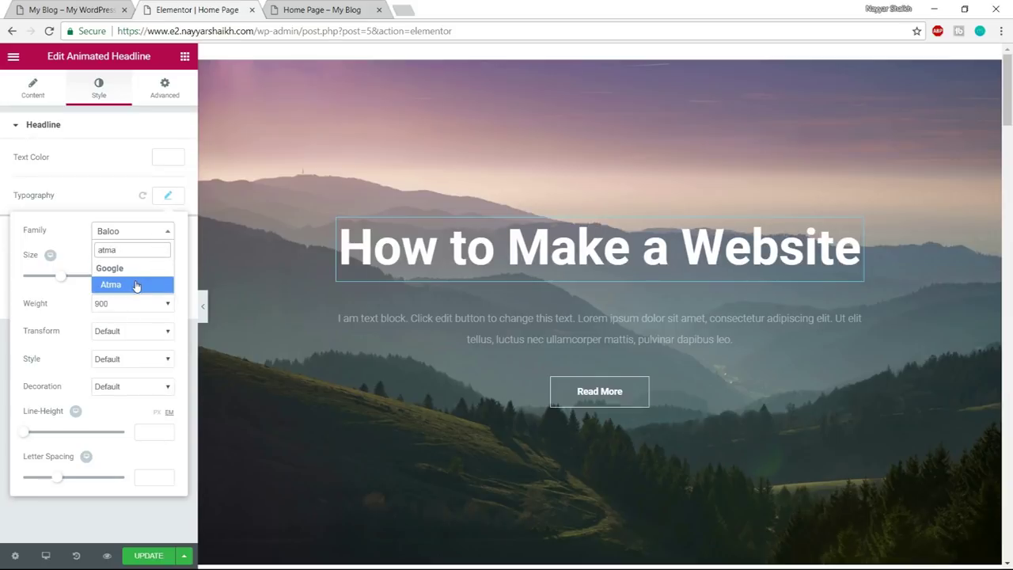
click(136, 286)
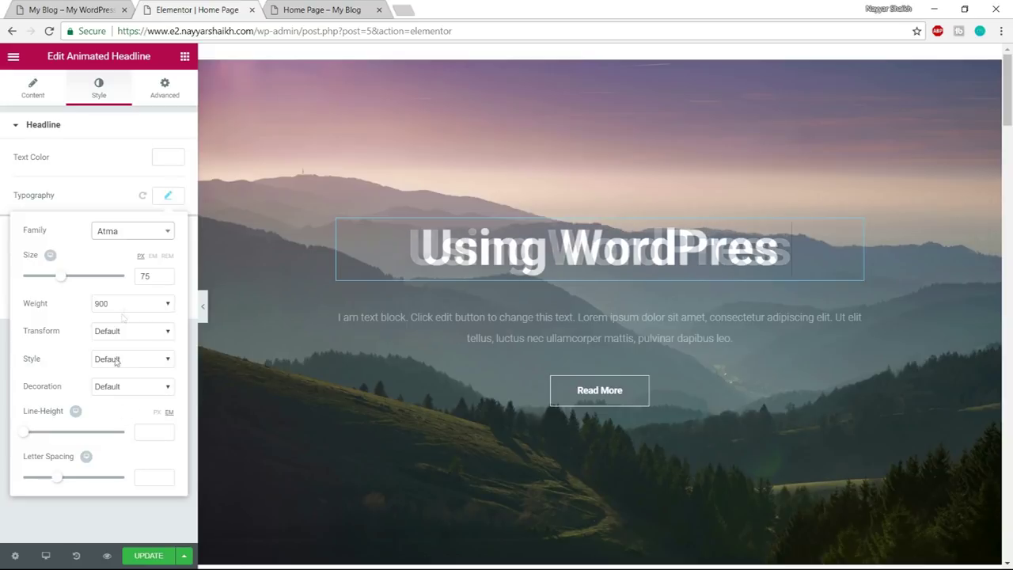
- Try the Bentham, Aubrey and Belleza fonts on the animated headline
click(122, 240)
scroll(122, 352, down, 10)
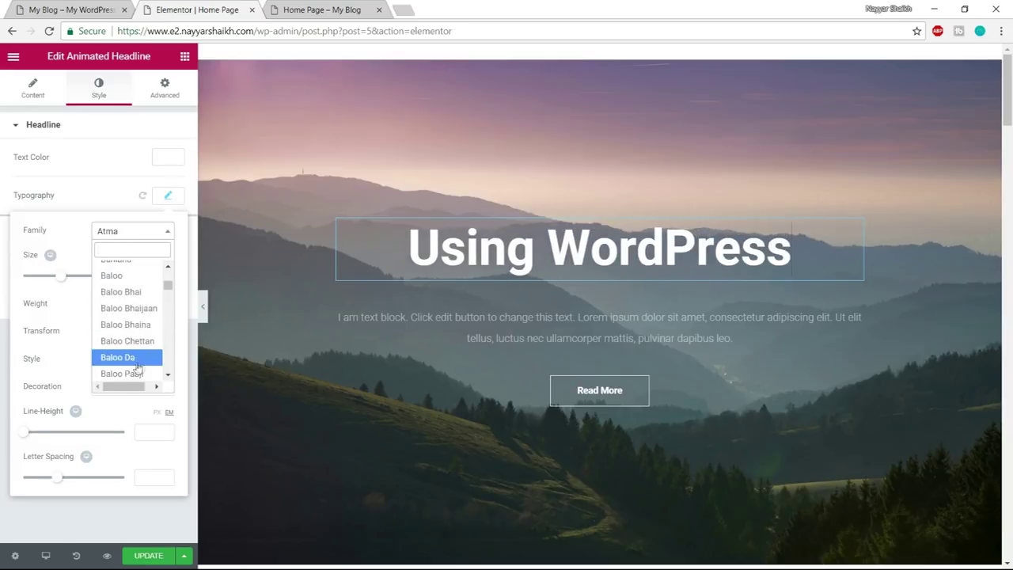
click(140, 364)
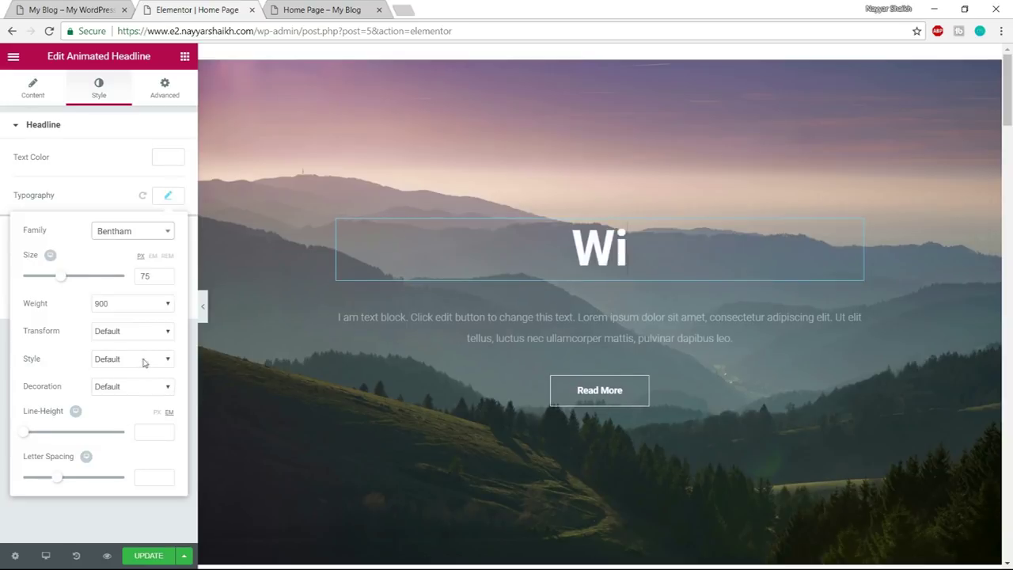
click(169, 197)
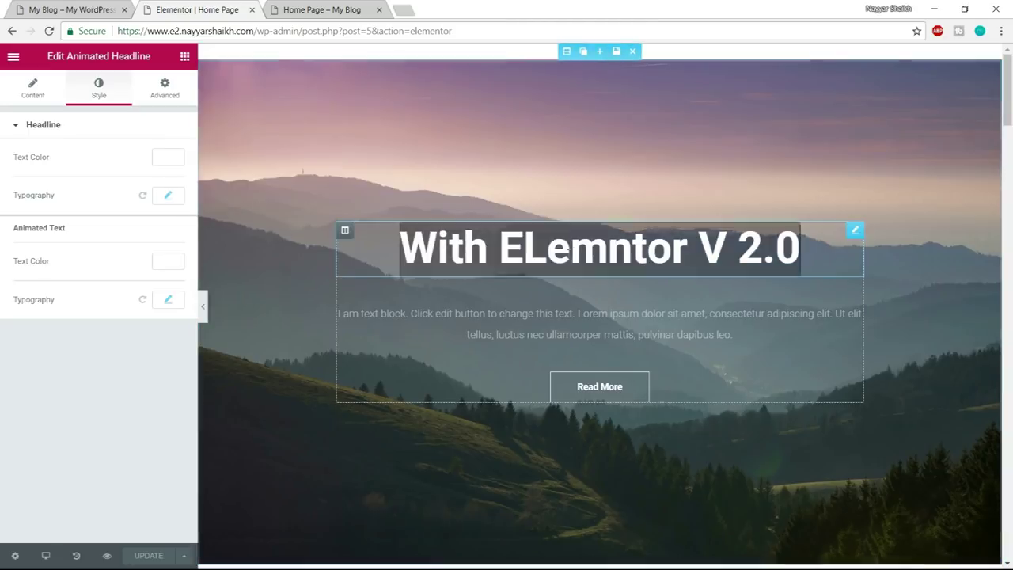
click(169, 196)
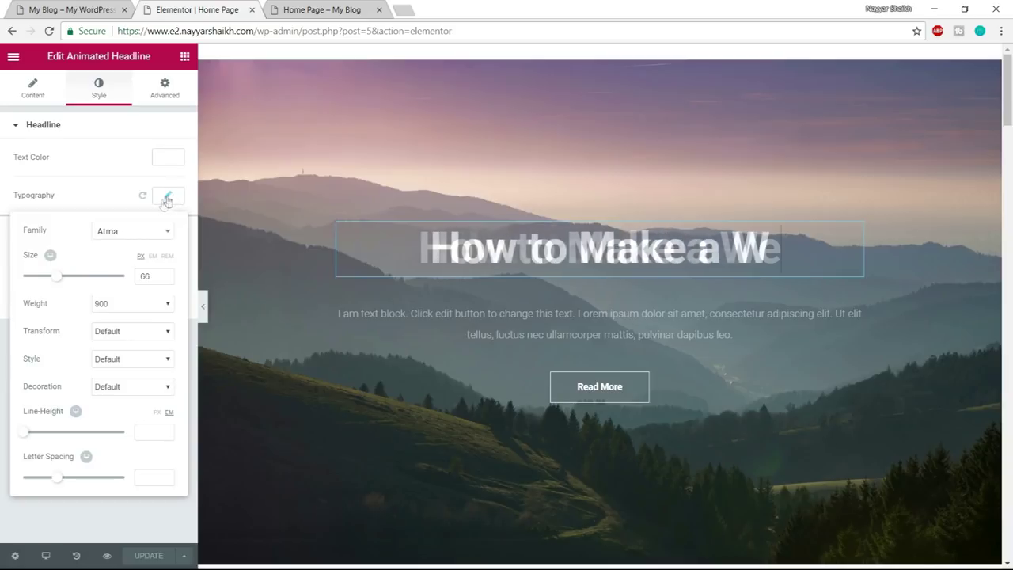
click(131, 231)
click(113, 334)
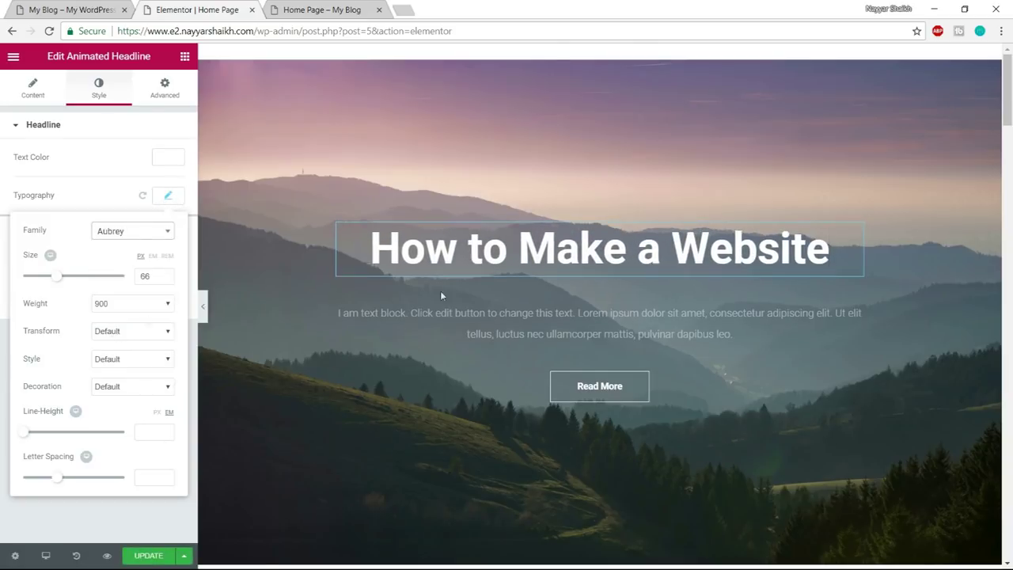
click(131, 231)
scroll(139, 316, down, 5)
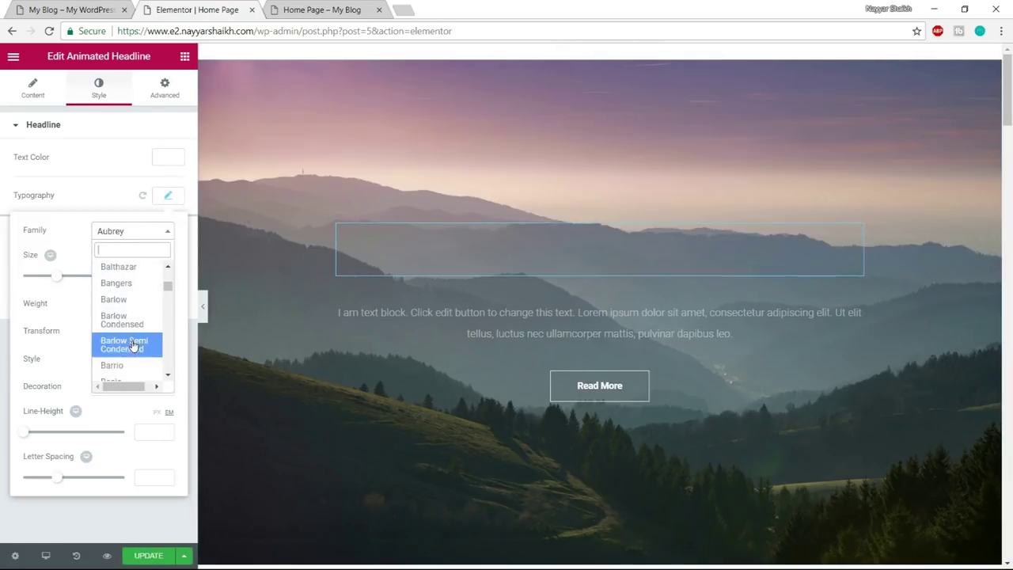
click(115, 348)
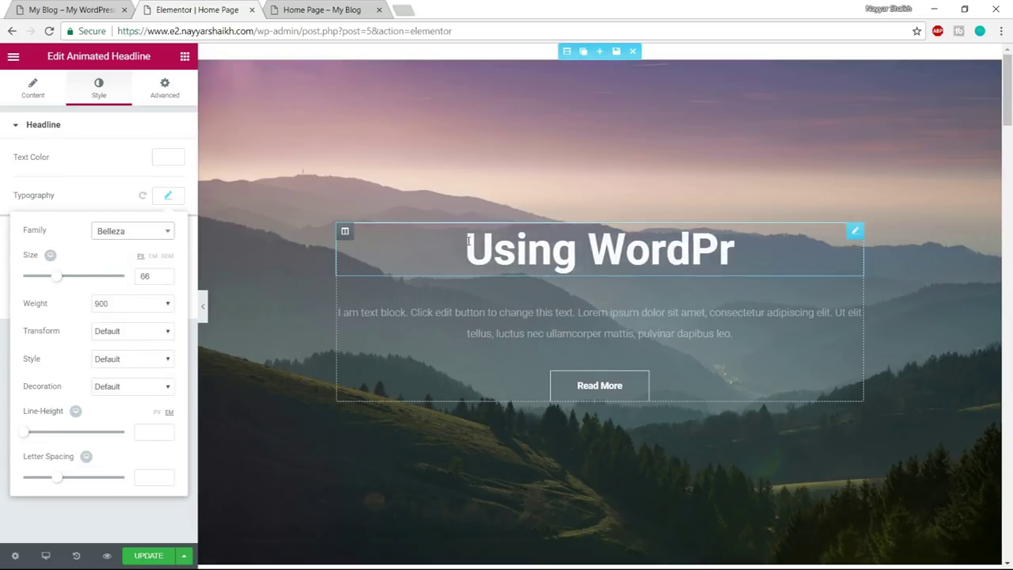
- Try the Bowlby One SC and Cagliostro fonts on the headline
click(164, 231)
scroll(140, 336, down, 3)
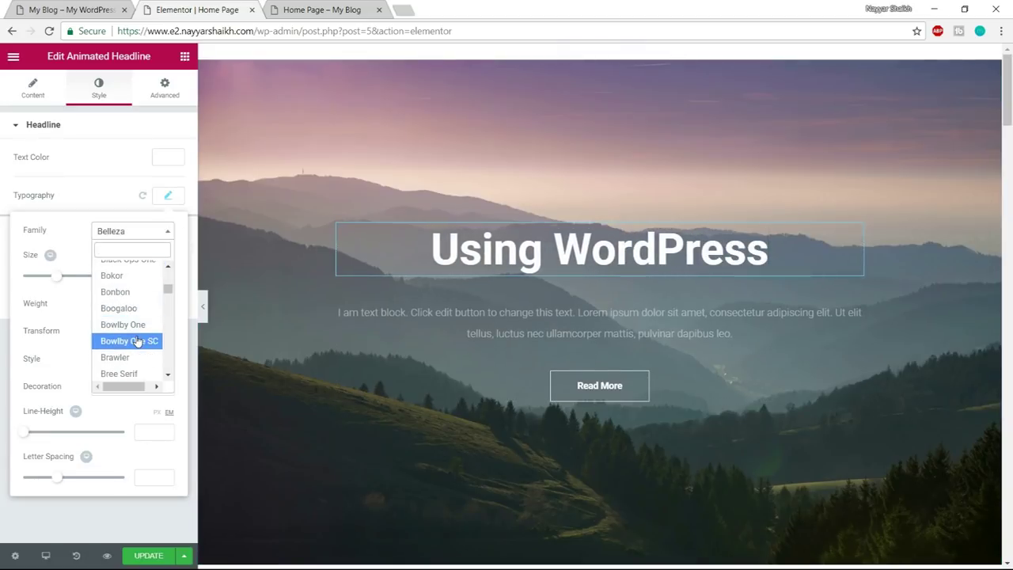
click(136, 340)
click(120, 233)
scroll(127, 340, down, 3)
click(113, 351)
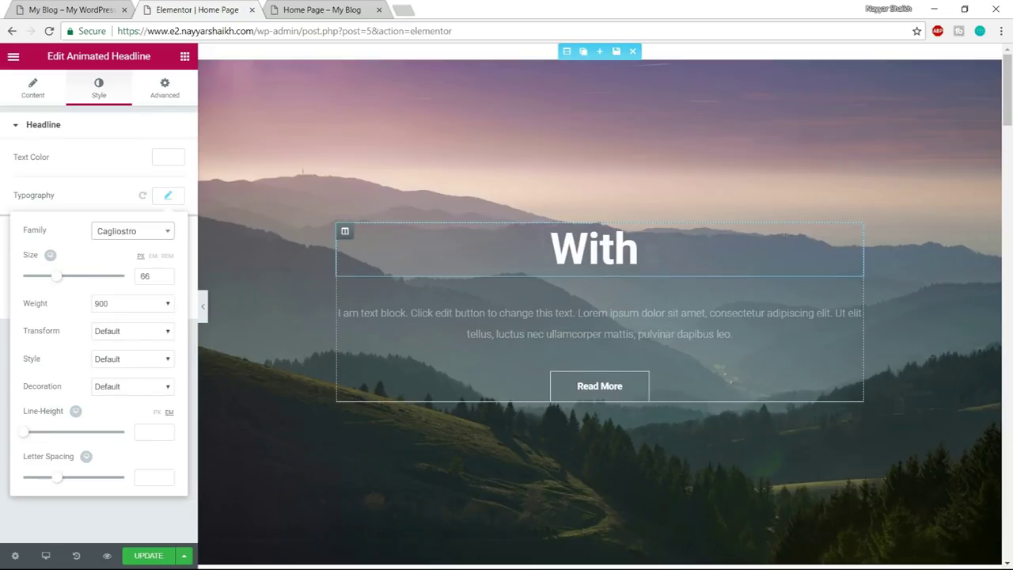
- Settle on Atma for the headline font and close the typography settings
click(134, 231)
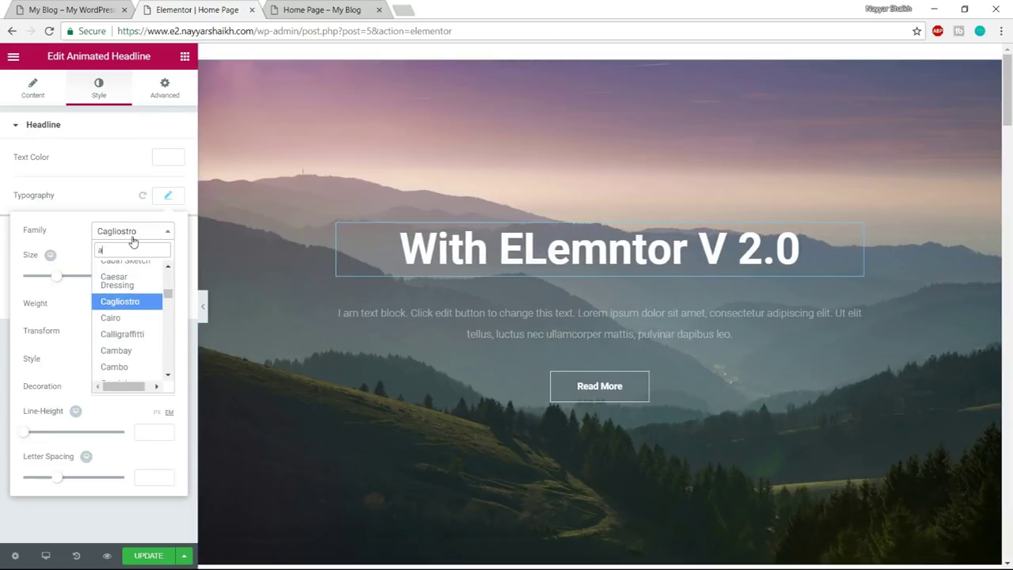
text(atma)
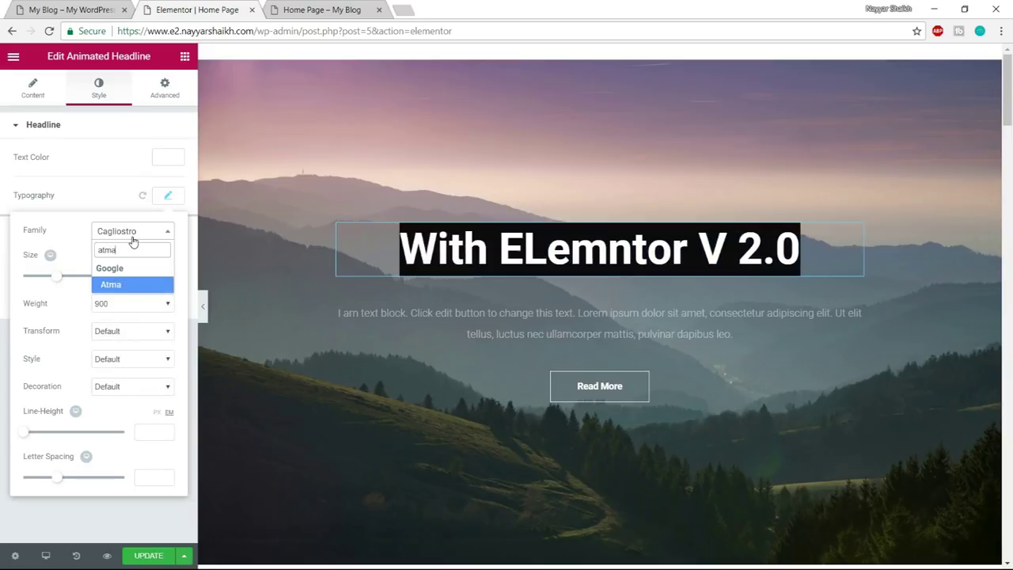
key(Return)
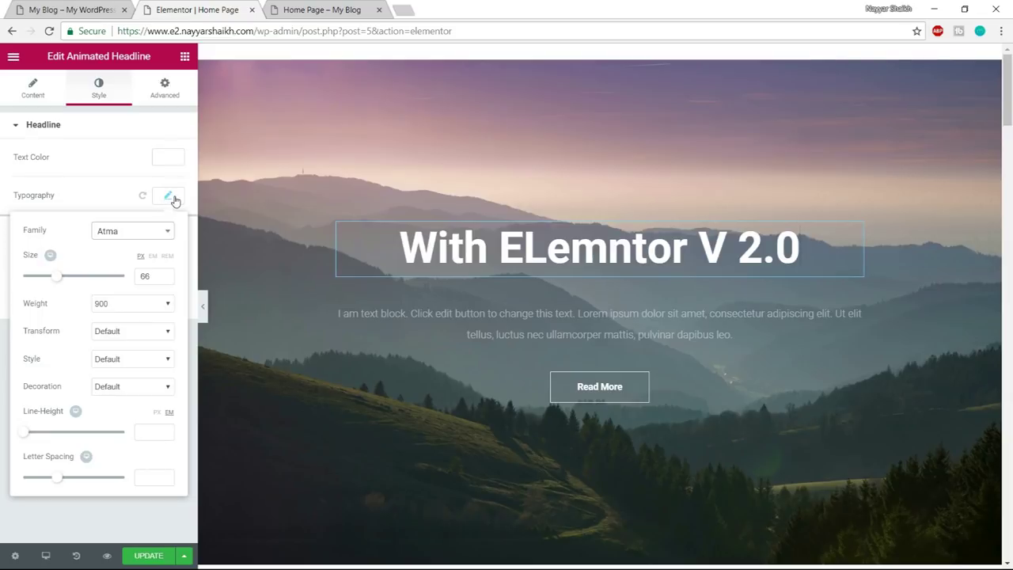
click(169, 196)
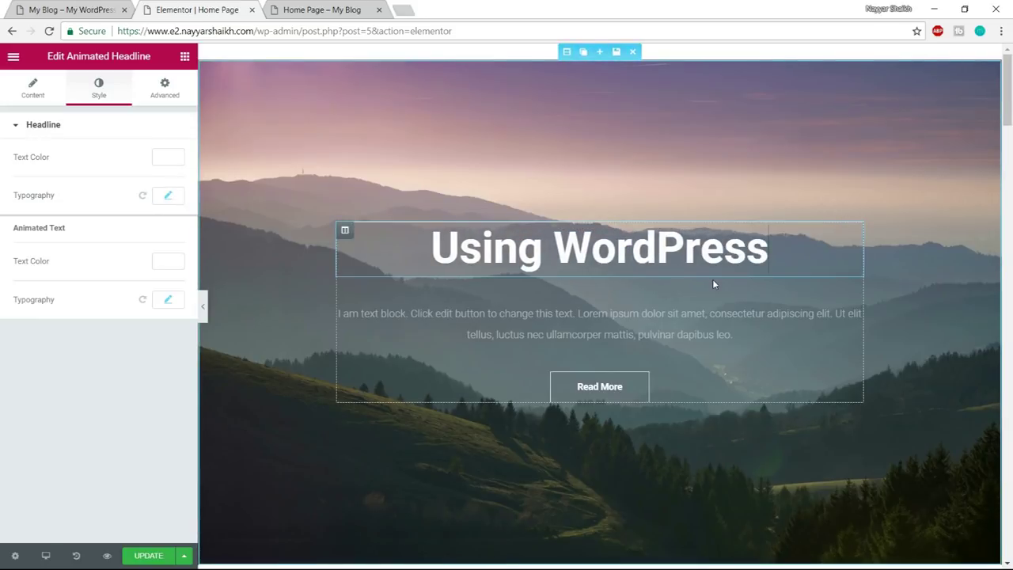
scroll(692, 367, down, 5)
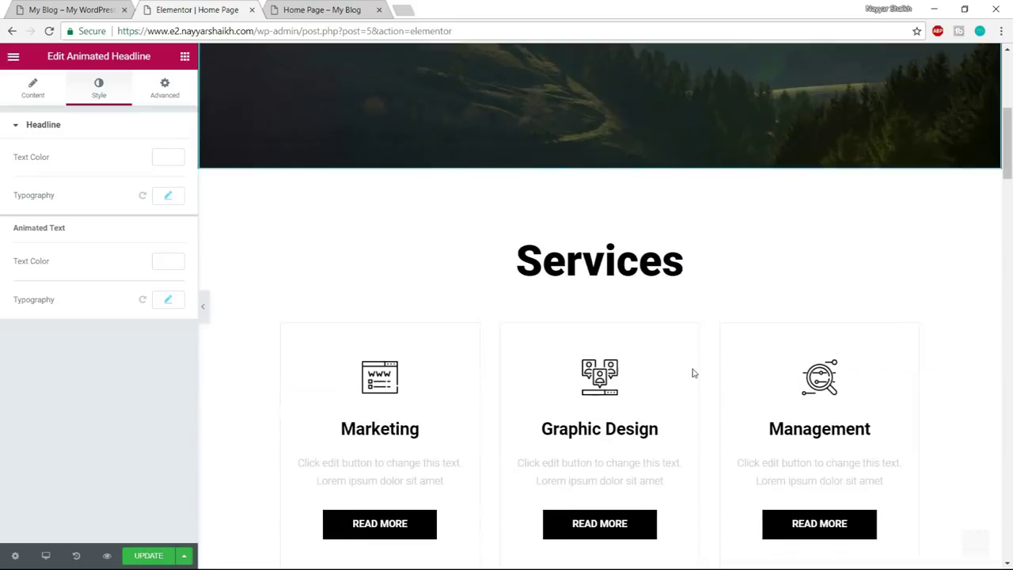
scroll(693, 372, down, 7)
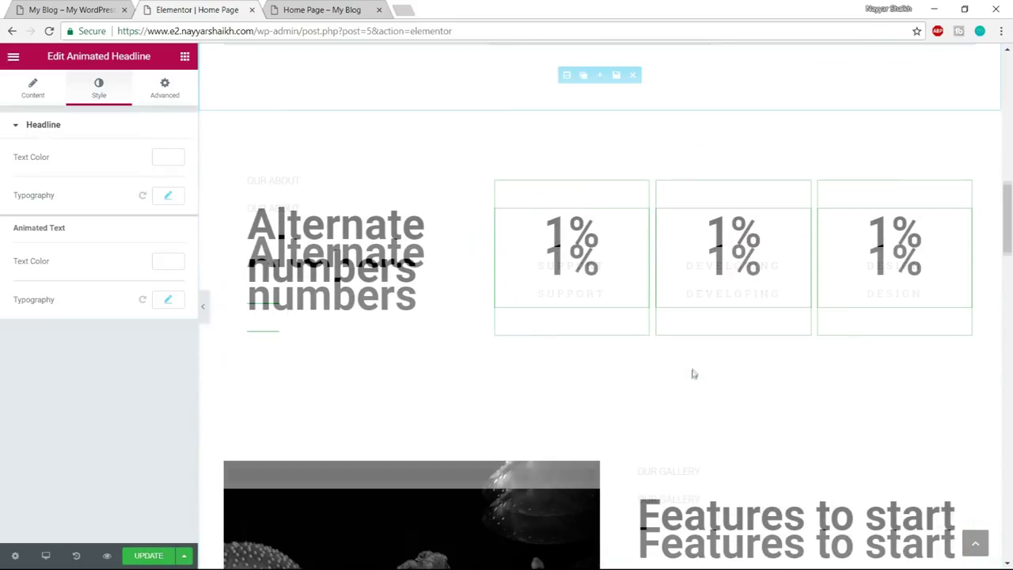
scroll(793, 391, down, 8)
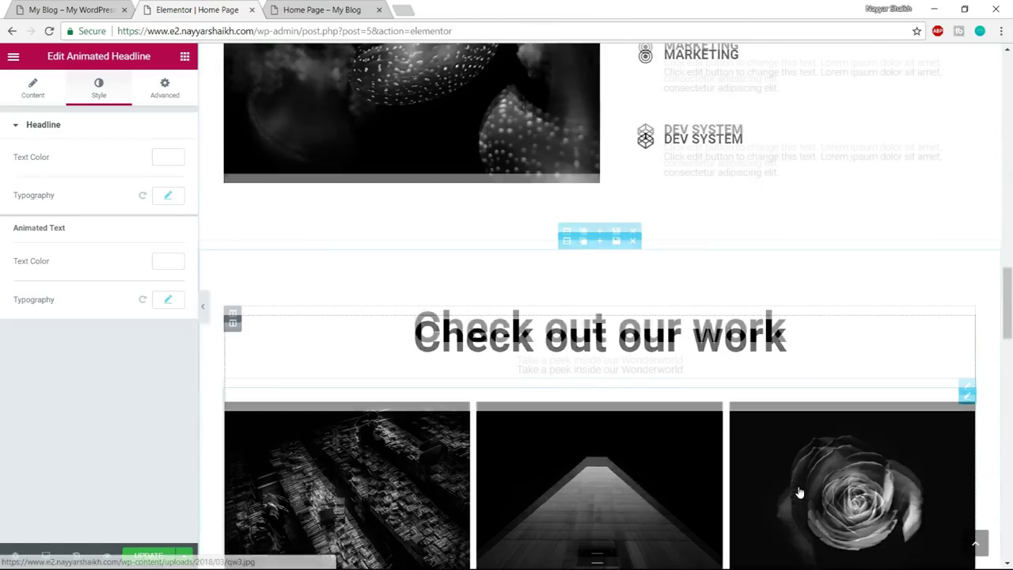
scroll(799, 488, up, 10)
scroll(799, 491, up, 10)
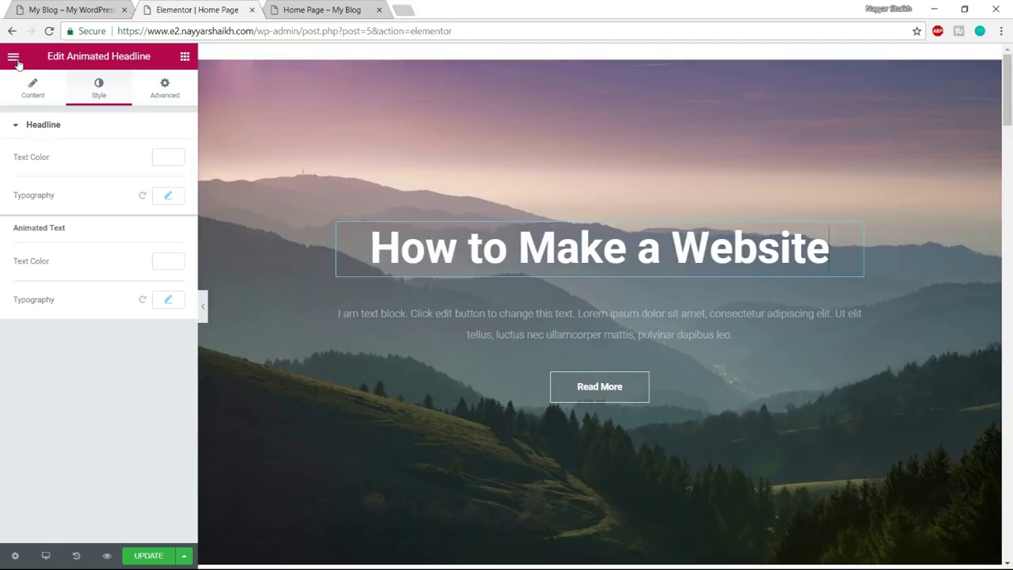
- Set the site's default Primary Headline font family to Atma
click(13, 57)
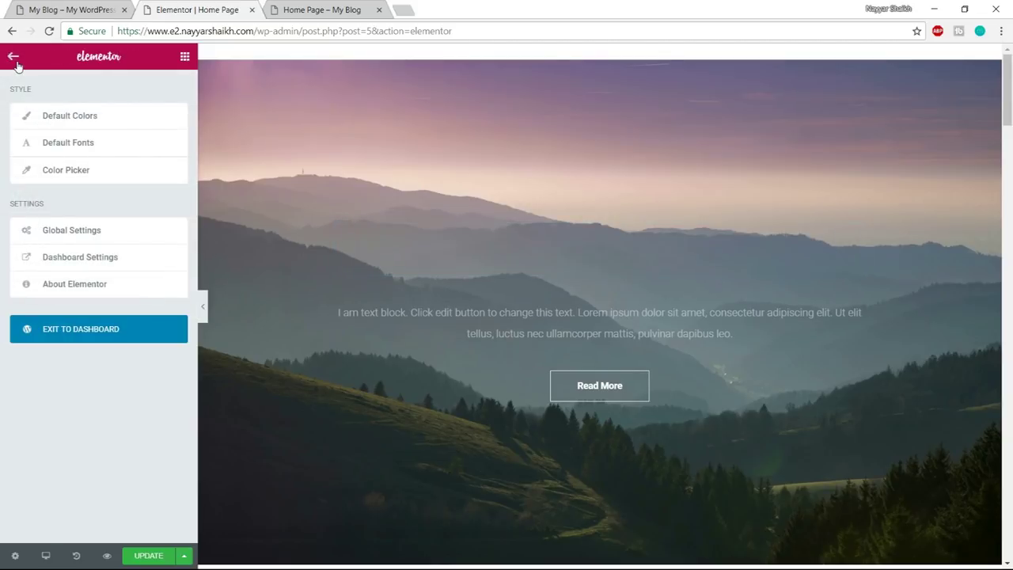
click(87, 144)
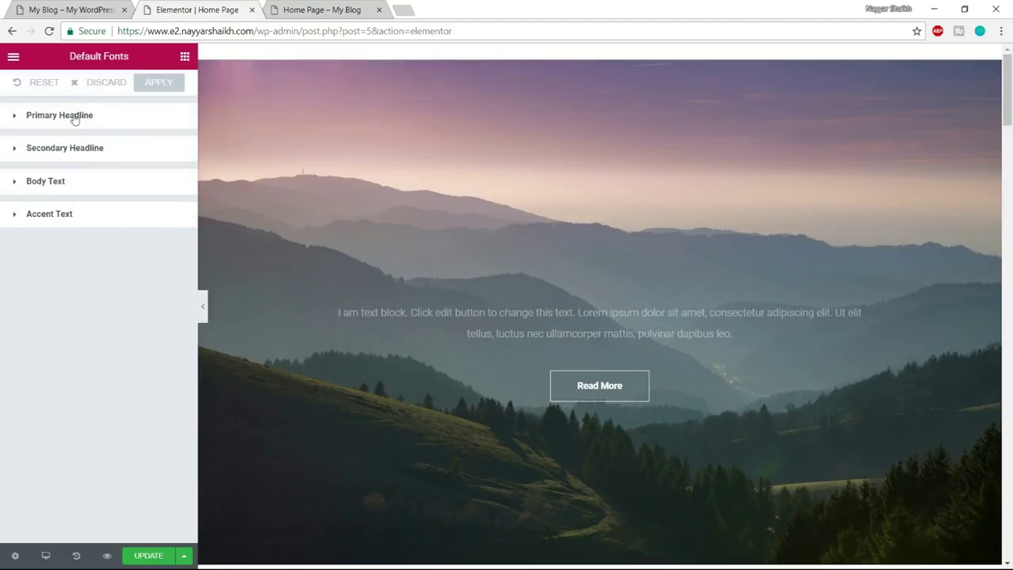
click(74, 119)
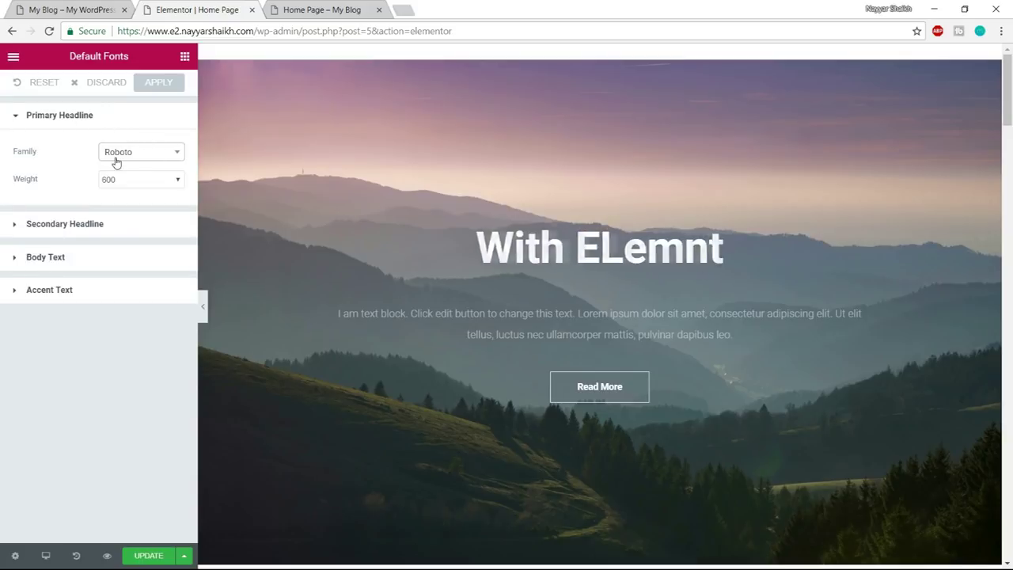
click(115, 157)
text(atm)
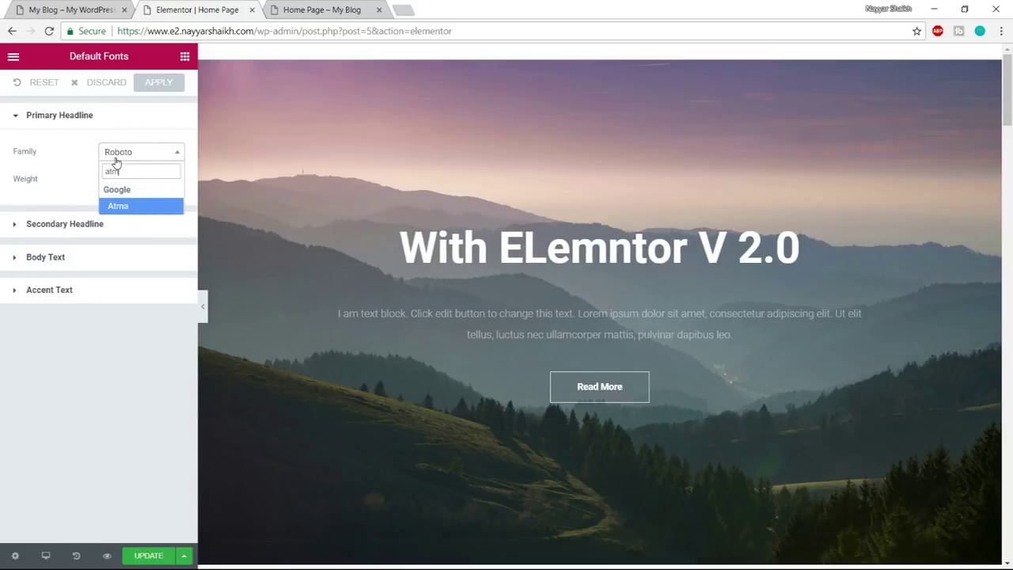
text(a)
key(Return)
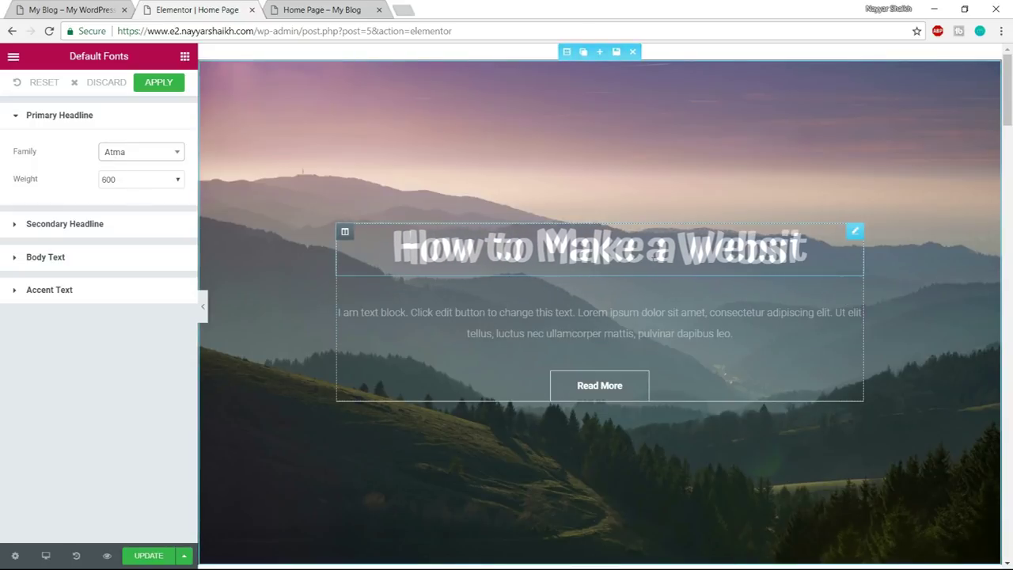
- Apply the Atma weight 600 default headline font and preview the live site
scroll(748, 303, down, 6)
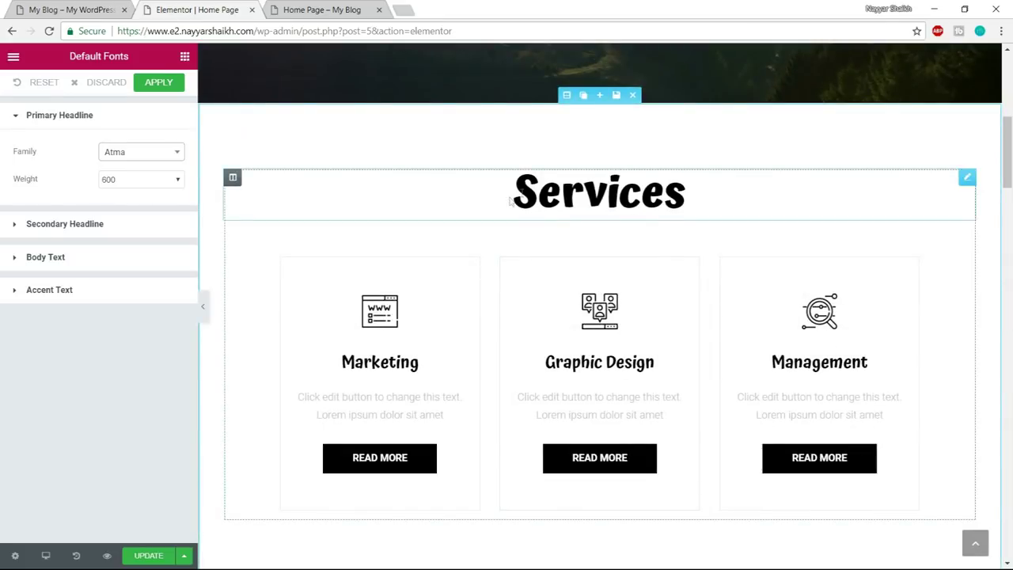
scroll(562, 202, down, 5)
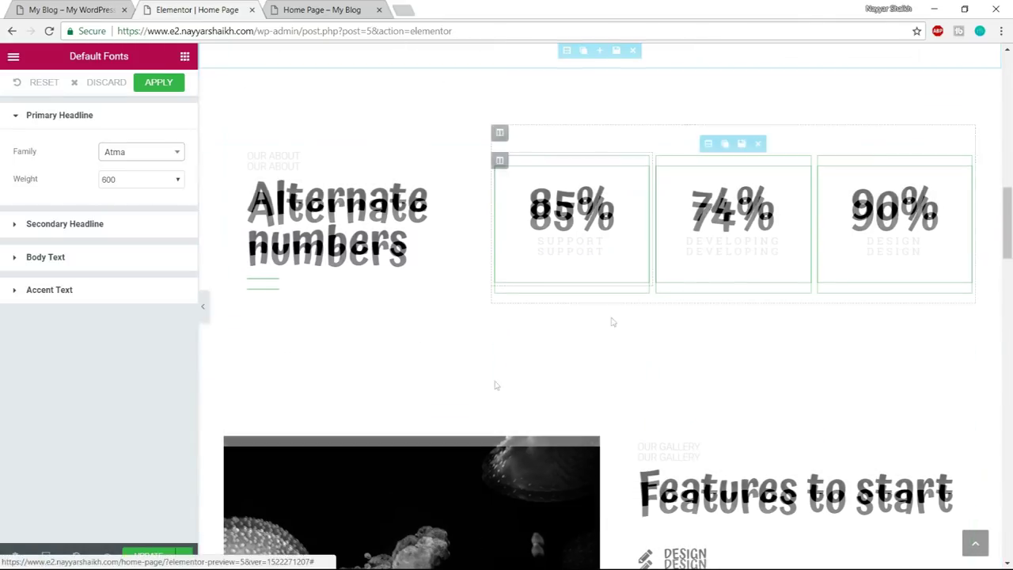
scroll(688, 349, down, 10)
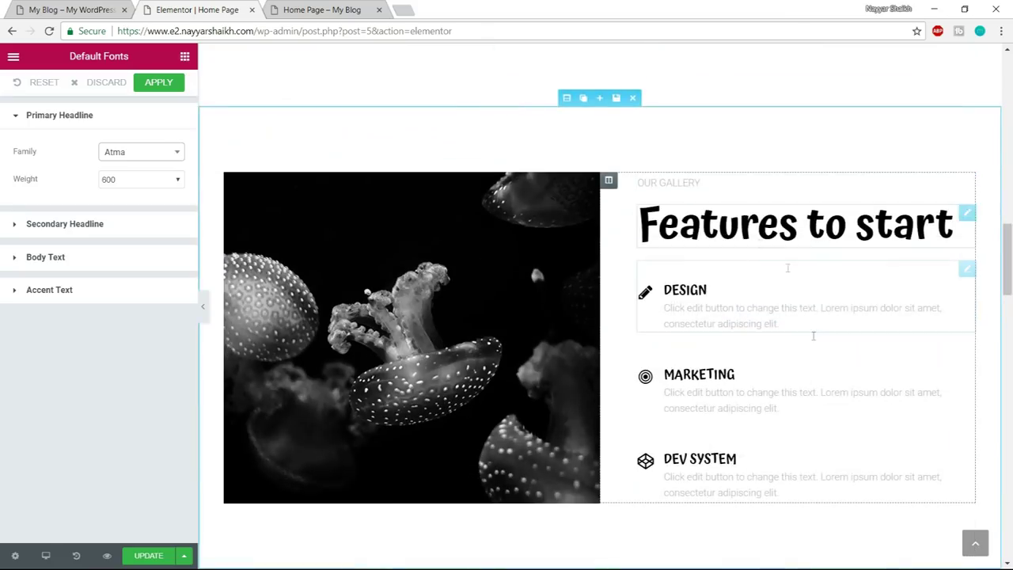
scroll(826, 425, down, 15)
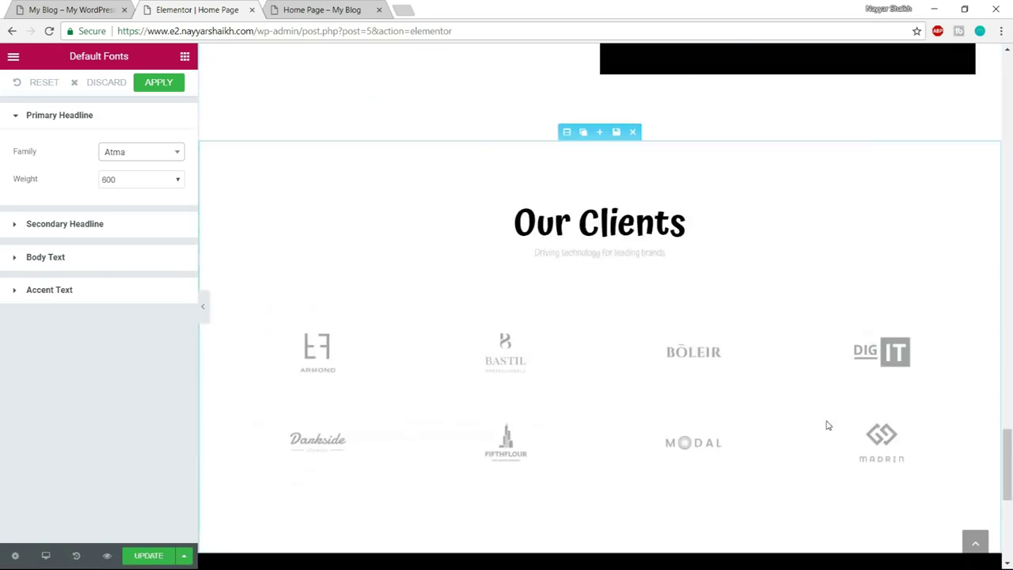
scroll(825, 465, up, 20)
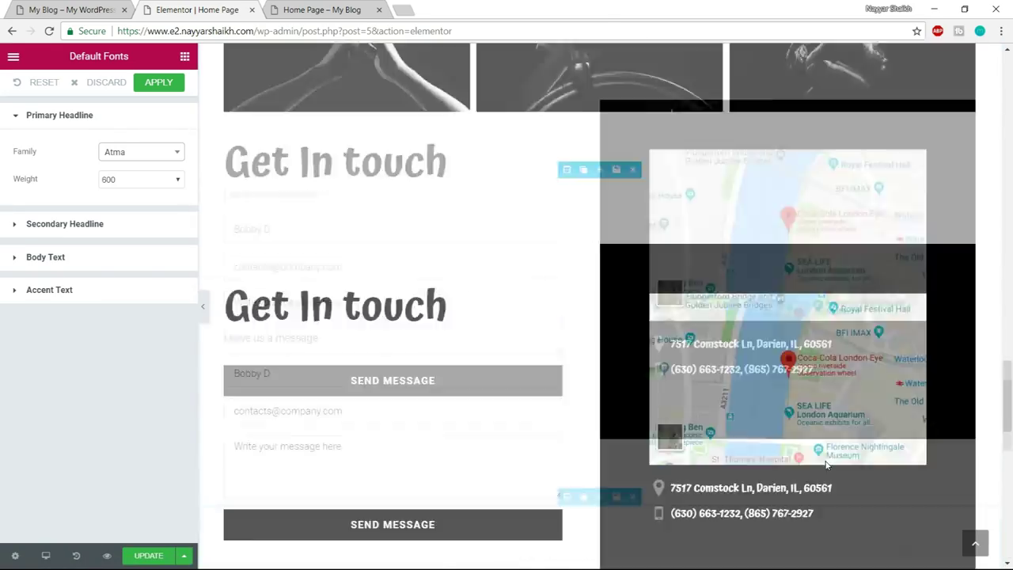
scroll(826, 465, up, 10)
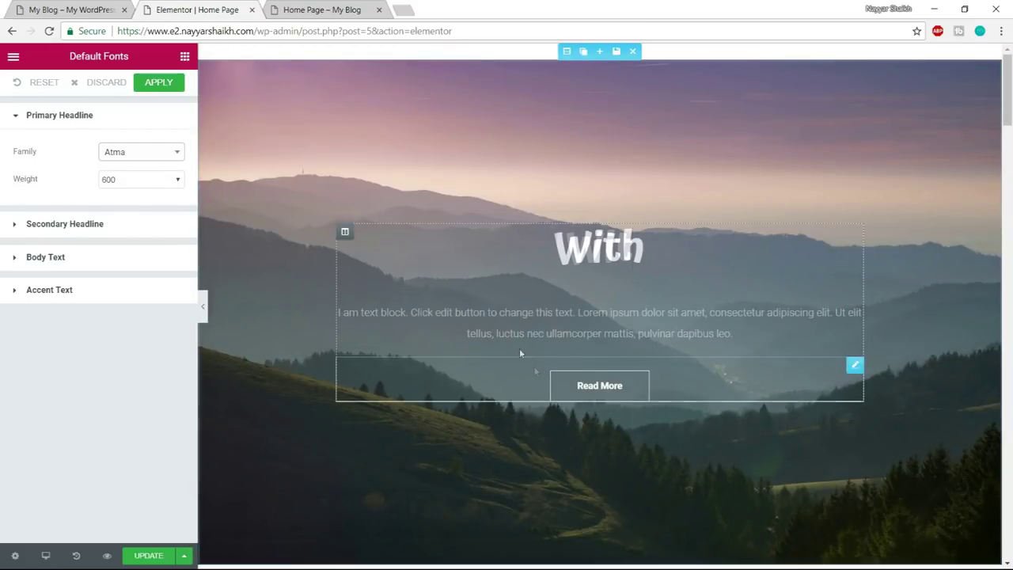
click(158, 83)
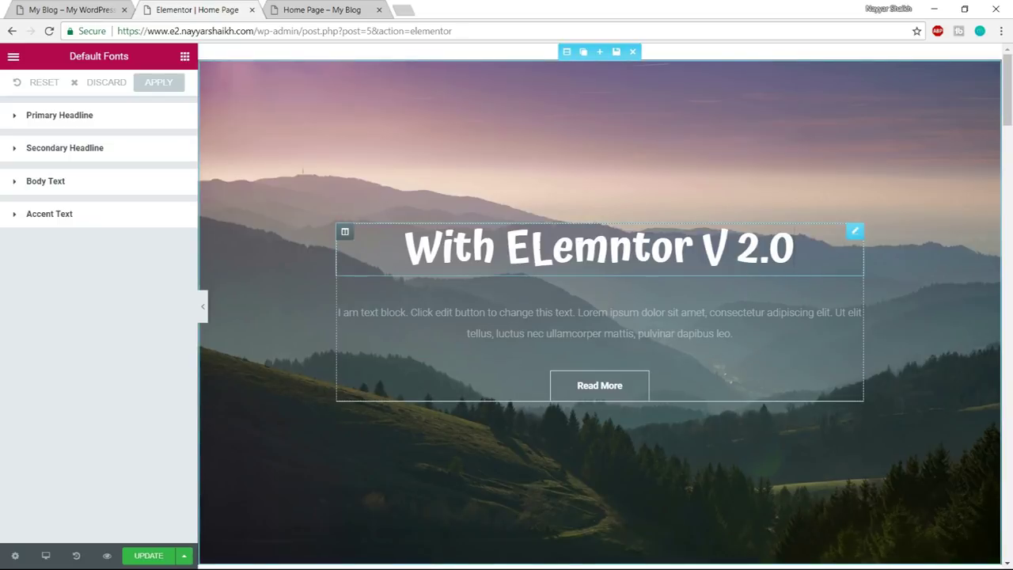
key(ctrl+1)
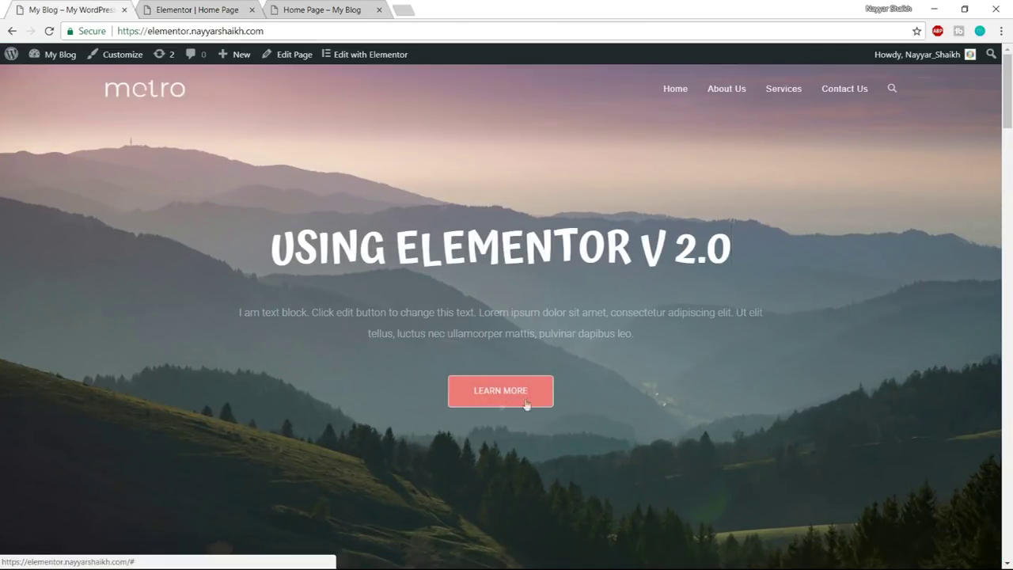
- Go back to the editor and select the hero's Read More button for editing
key(ctrl+2)
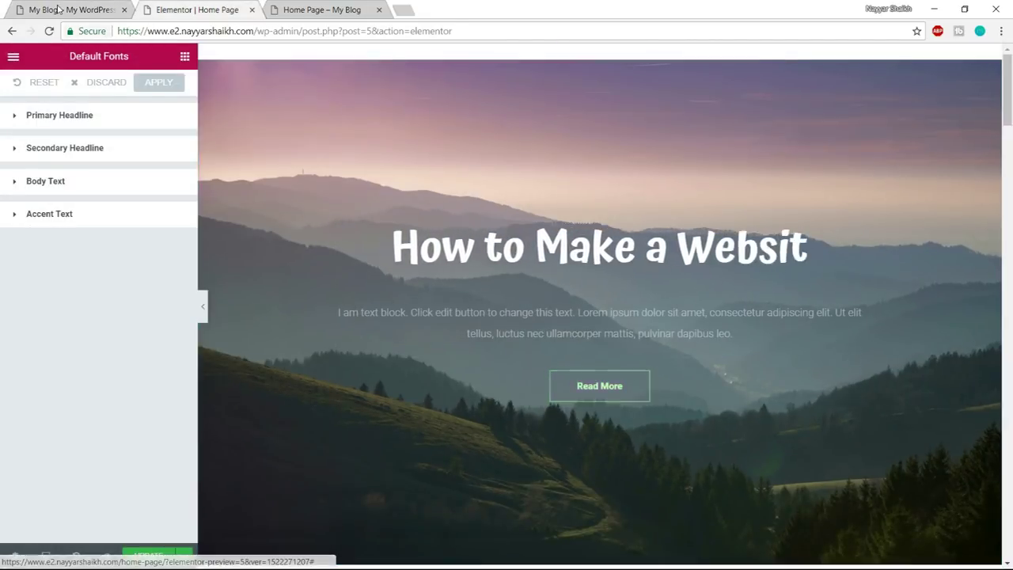
click(57, 10)
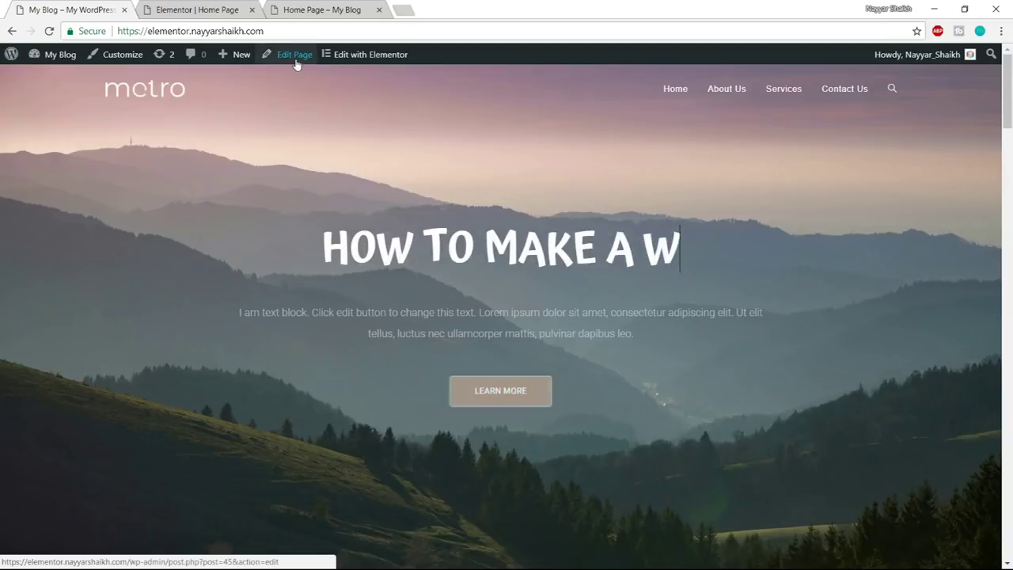
click(194, 10)
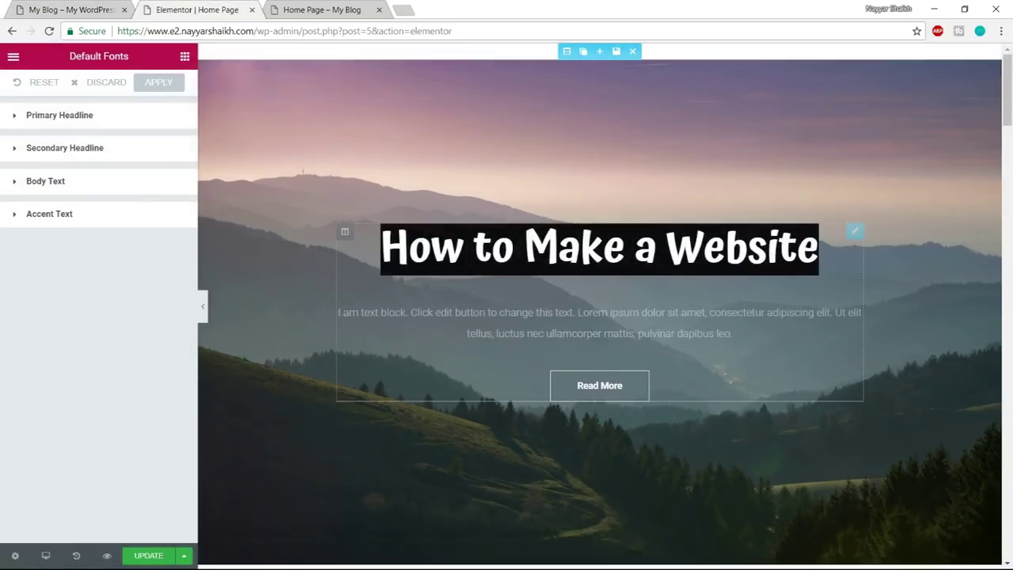
click(599, 389)
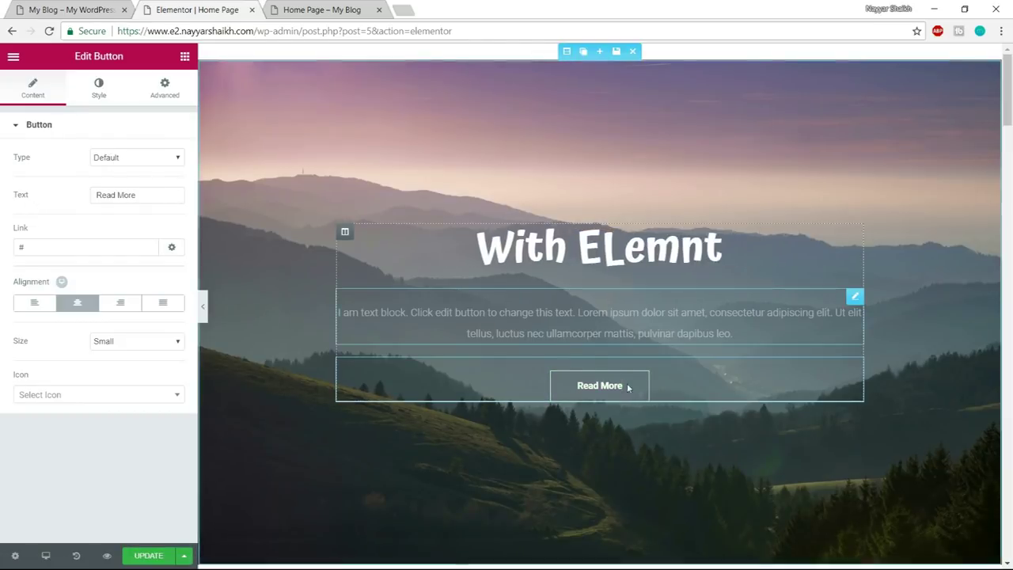
- Change the hero button's text from 'Read More' to 'Learn More'
click(79, 8)
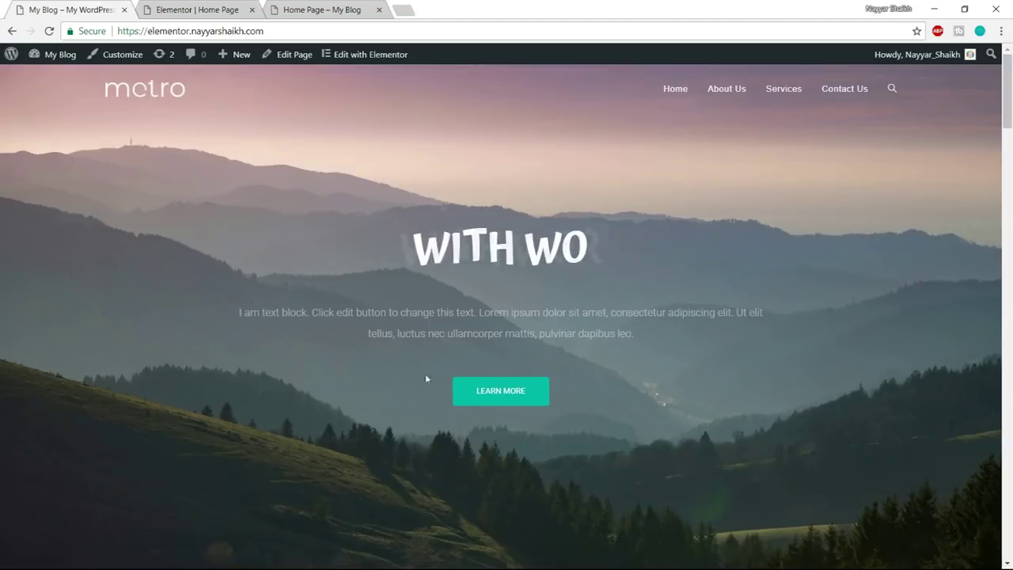
click(194, 9)
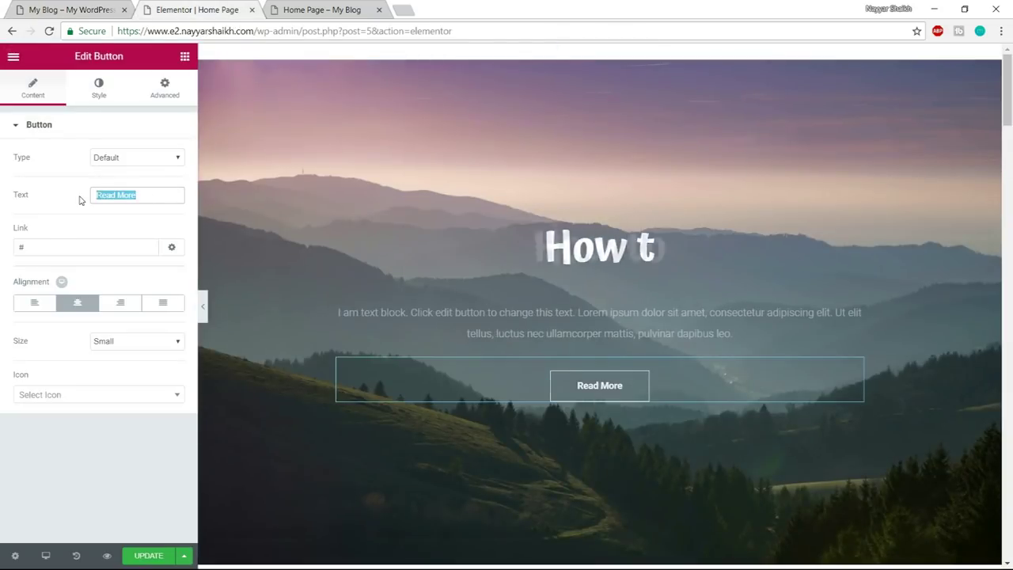
text(More)
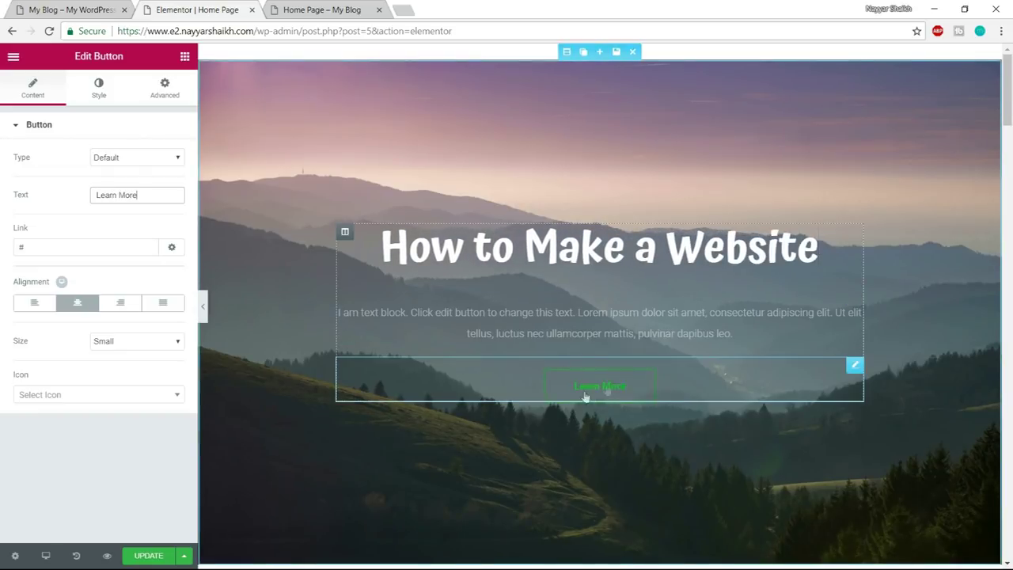
click(99, 85)
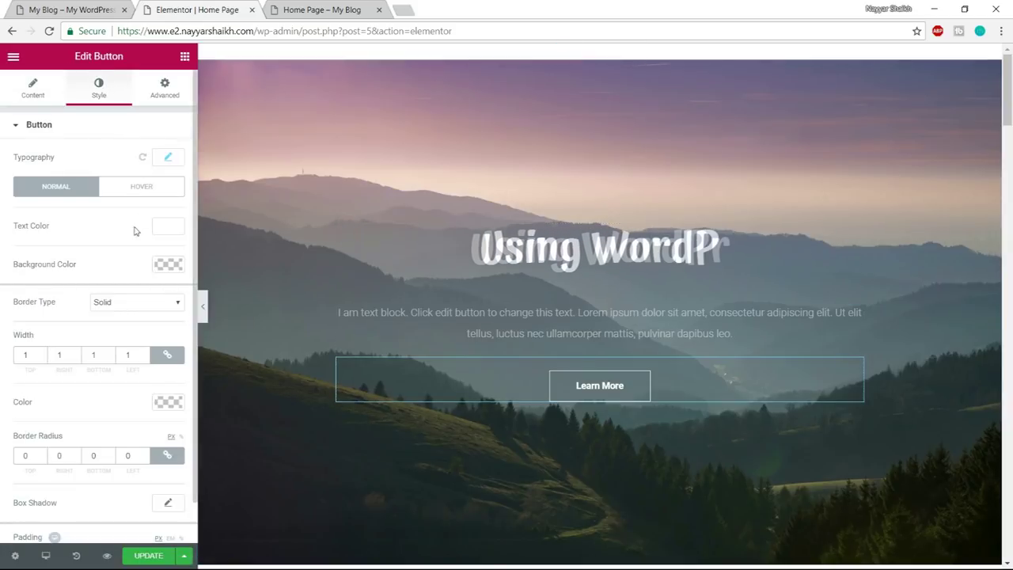
- Set the Learn More button's font family to Poppins and compare it on the live site
click(169, 158)
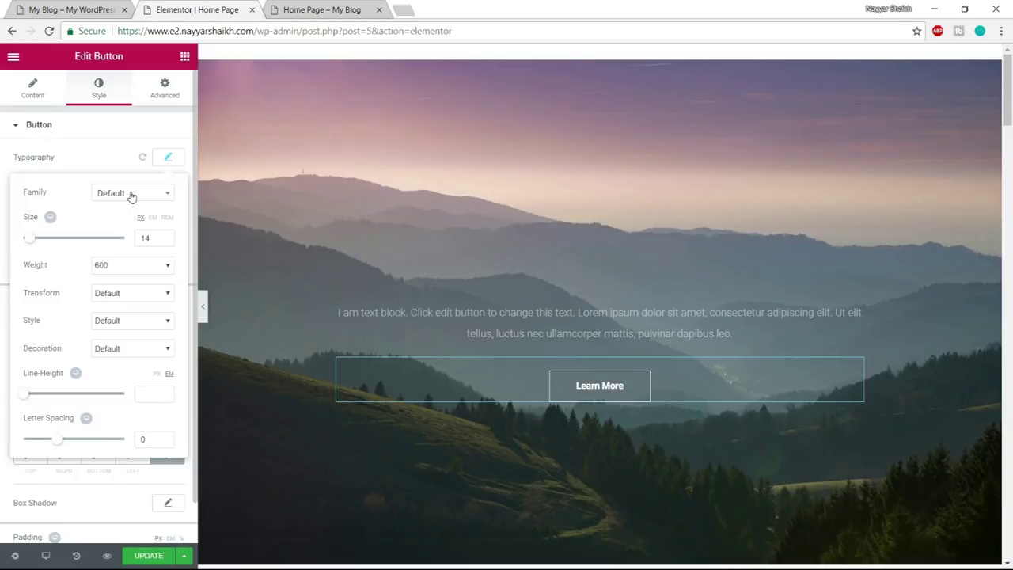
click(133, 194)
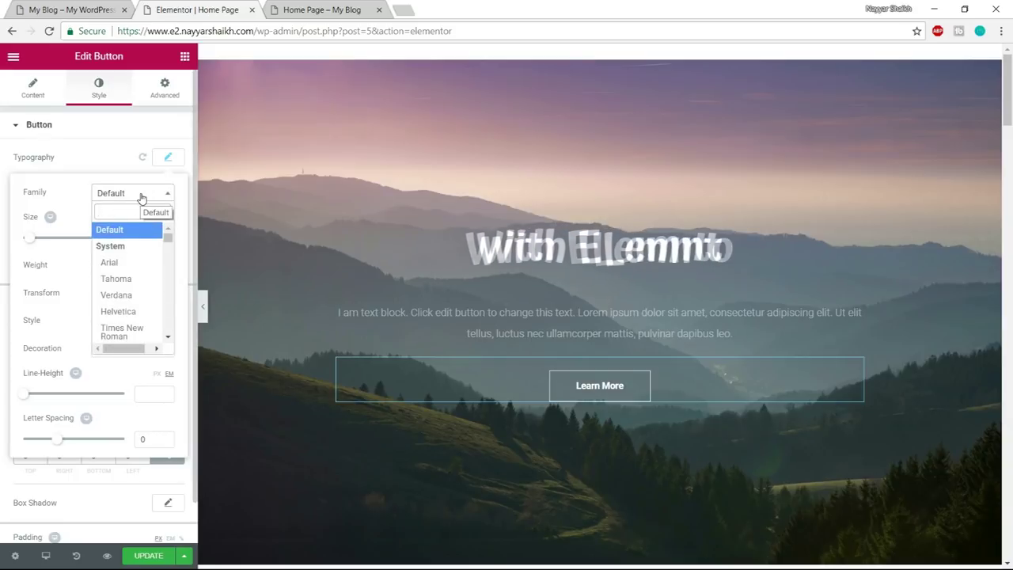
text(atm)
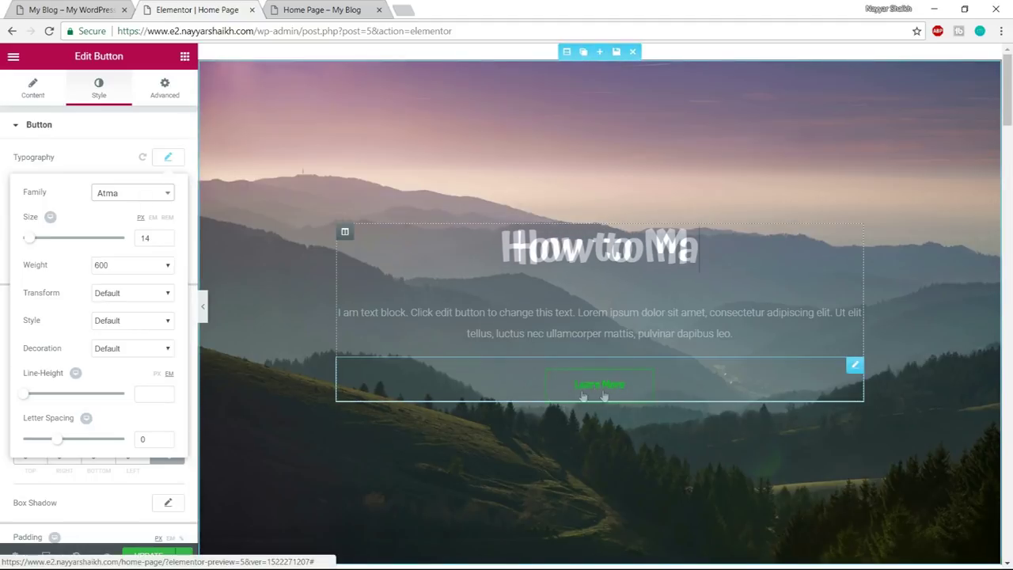
click(134, 198)
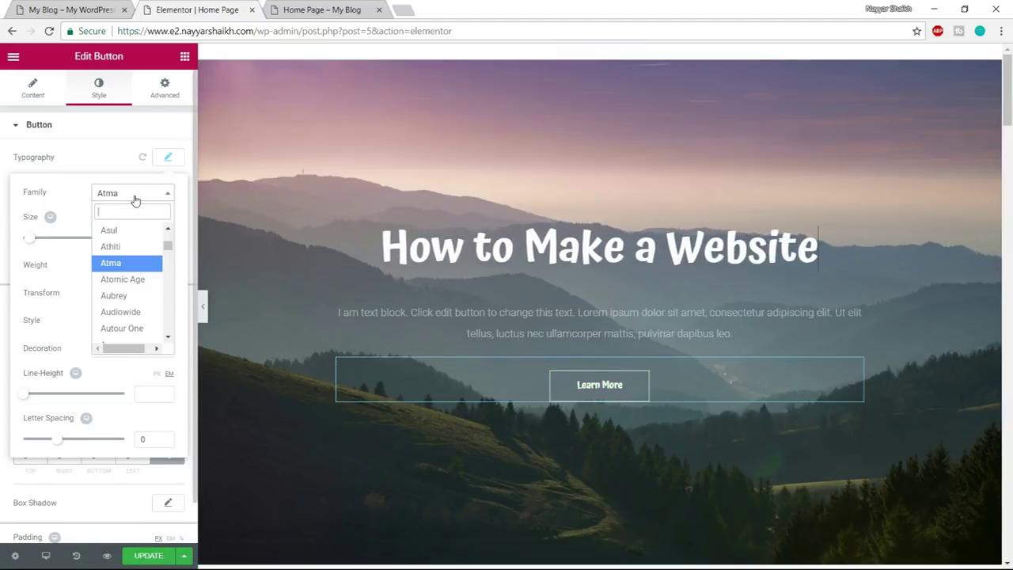
text(p)
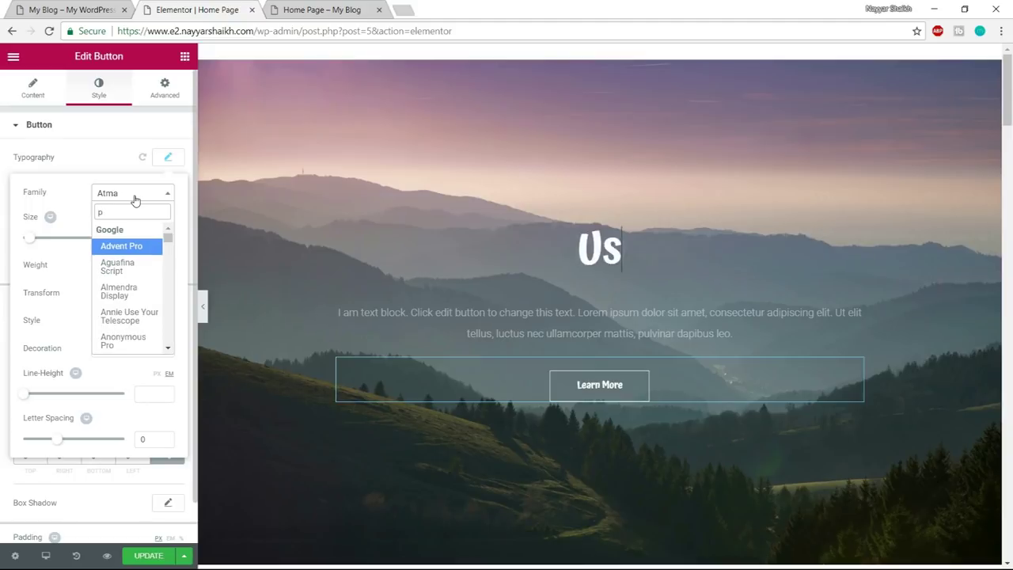
text(op)
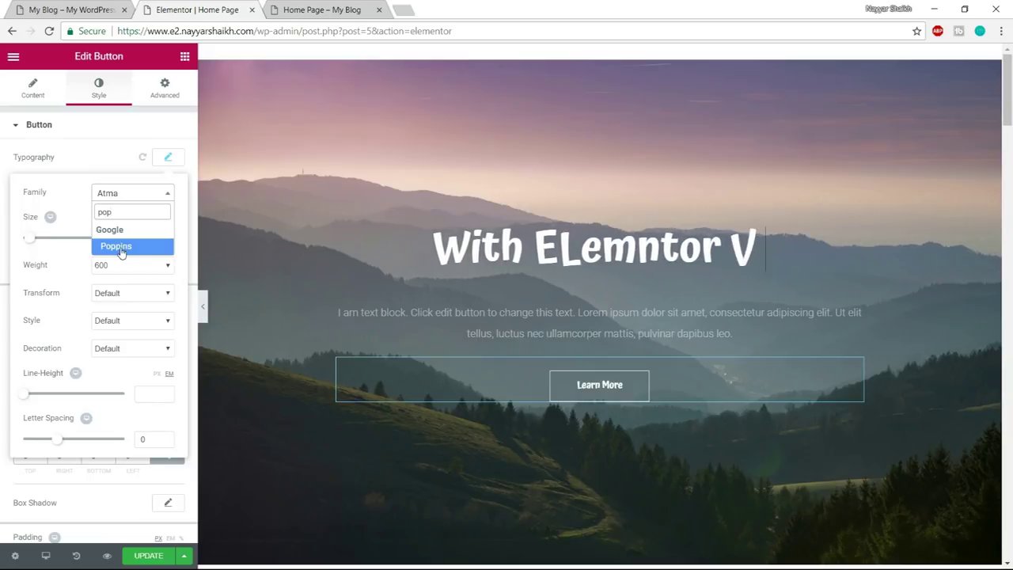
click(118, 247)
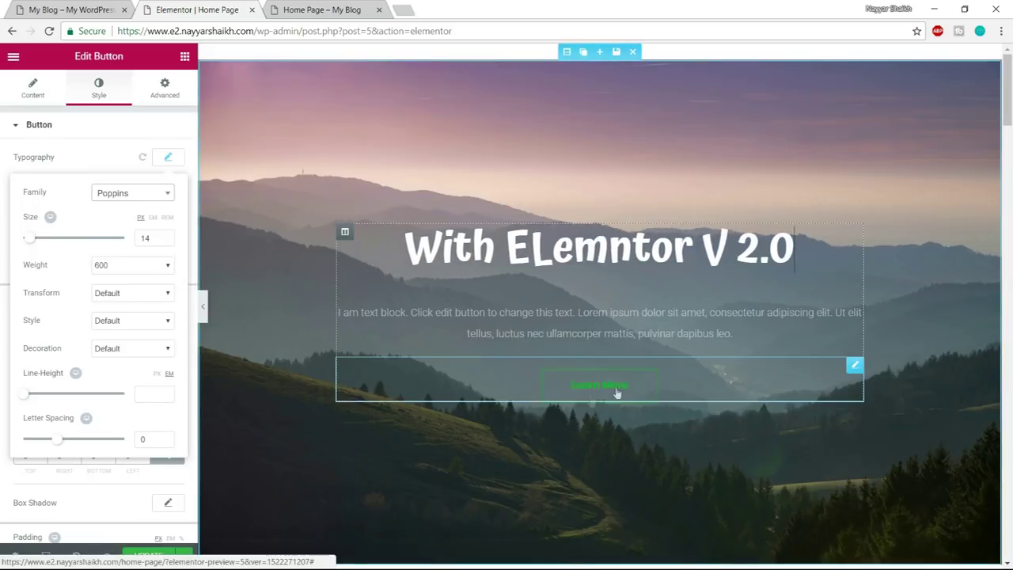
key(ctrl+1)
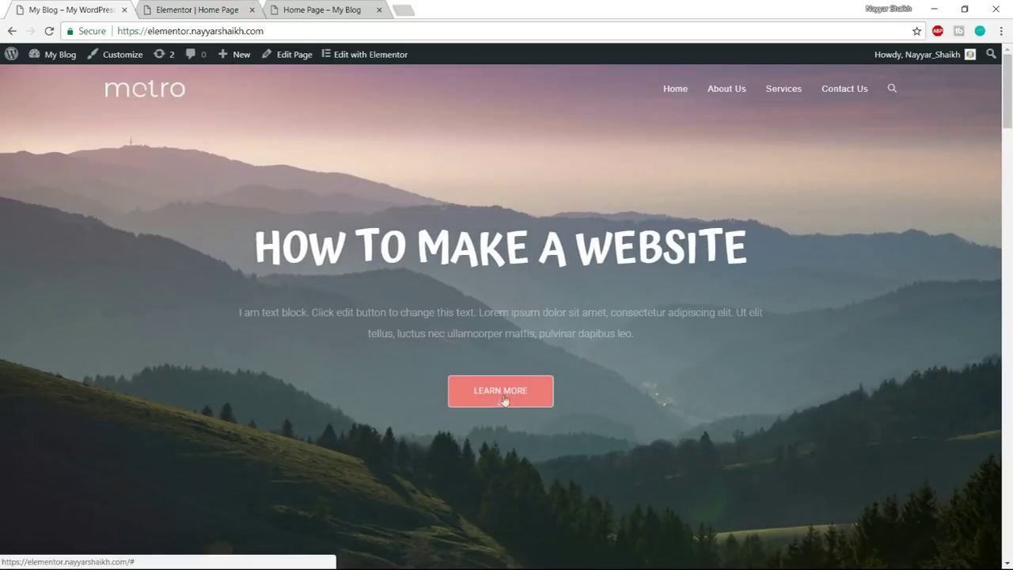
key(ctrl+2)
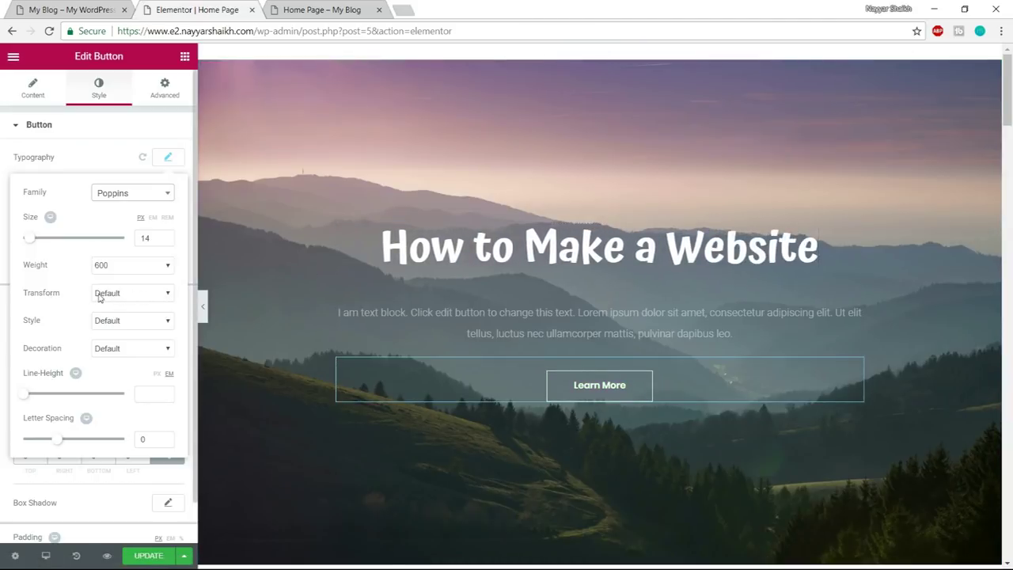
- Make the button text uppercase, weight 400, with 1.5 letter spacing, then view the live site
click(112, 295)
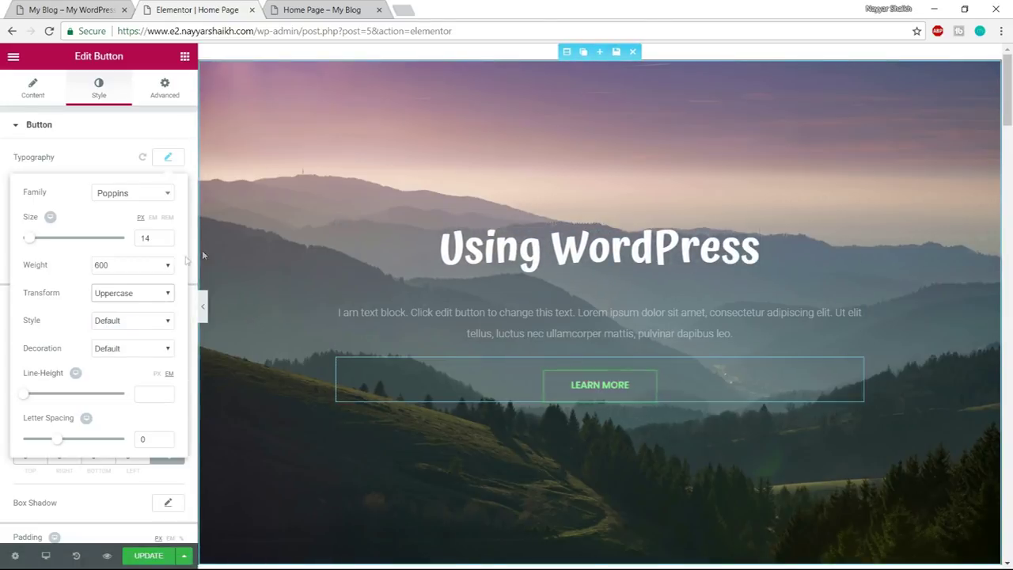
click(146, 266)
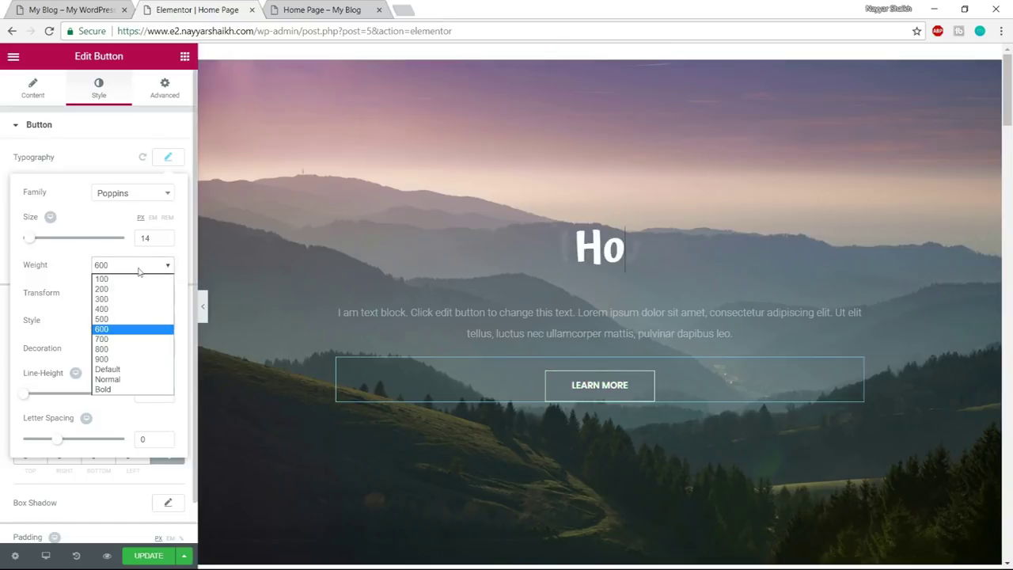
click(128, 310)
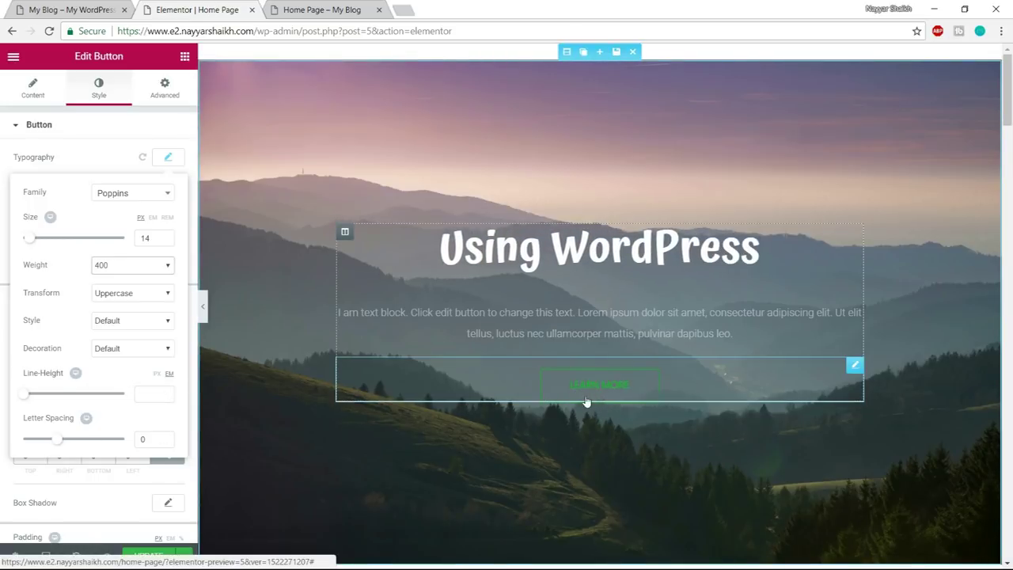
drag(56, 441, 58, 443)
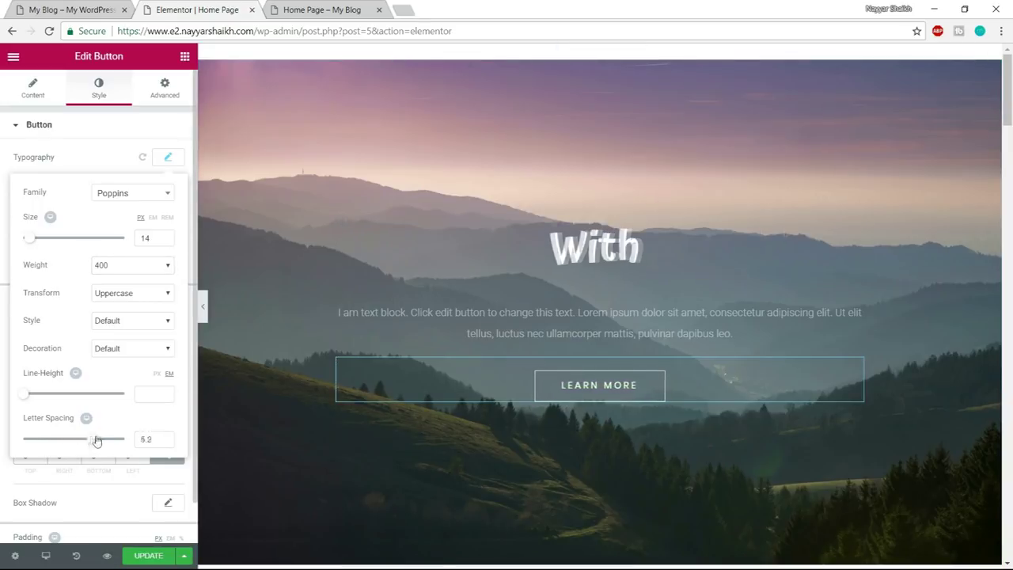
drag(135, 439, 112, 441)
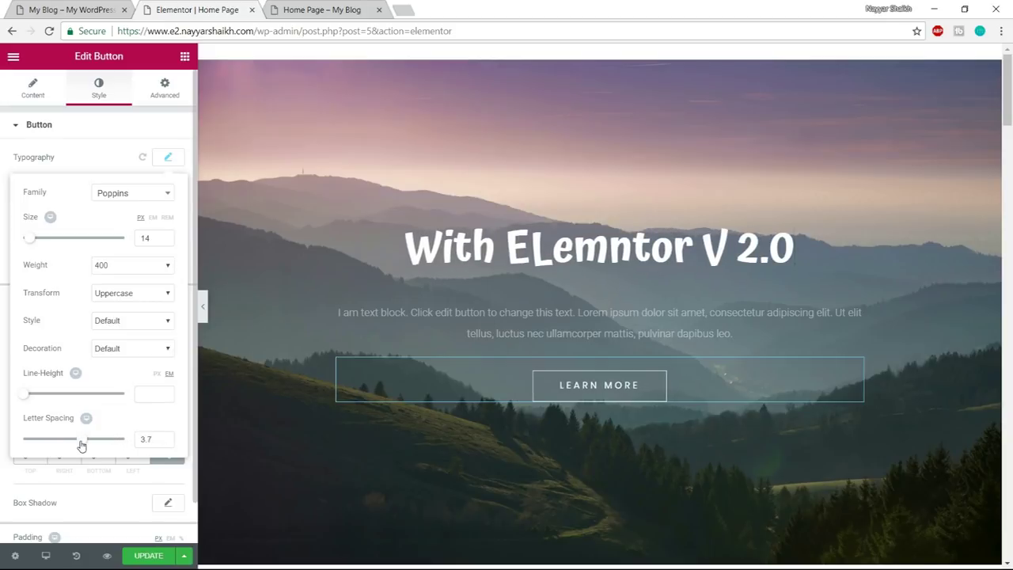
drag(79, 446, 66, 443)
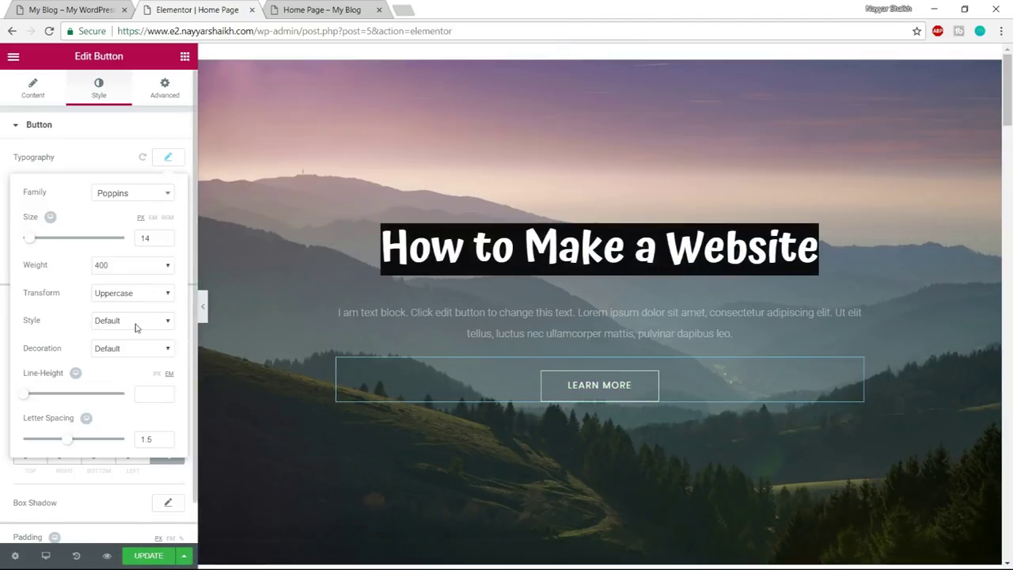
click(168, 158)
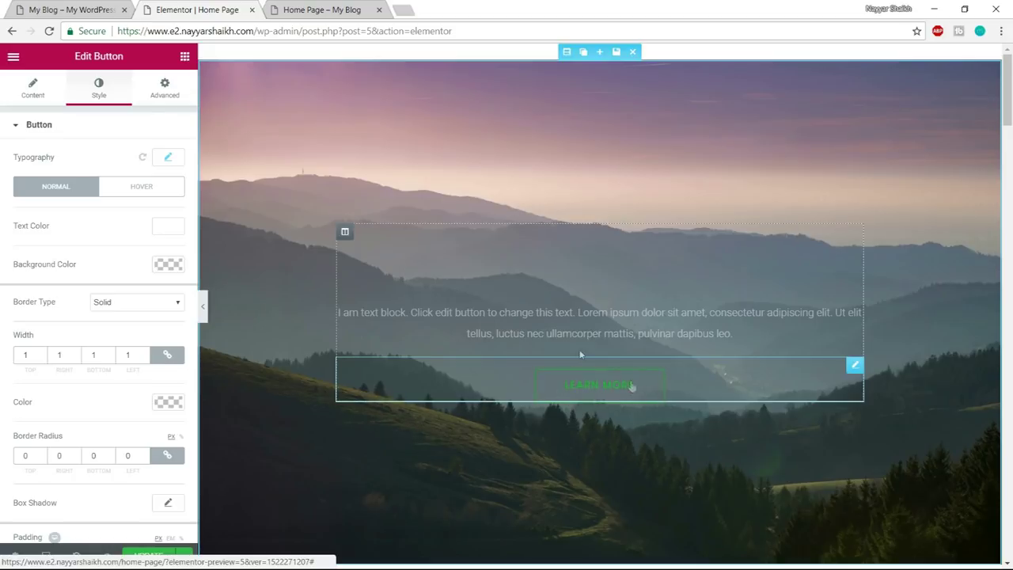
click(60, 7)
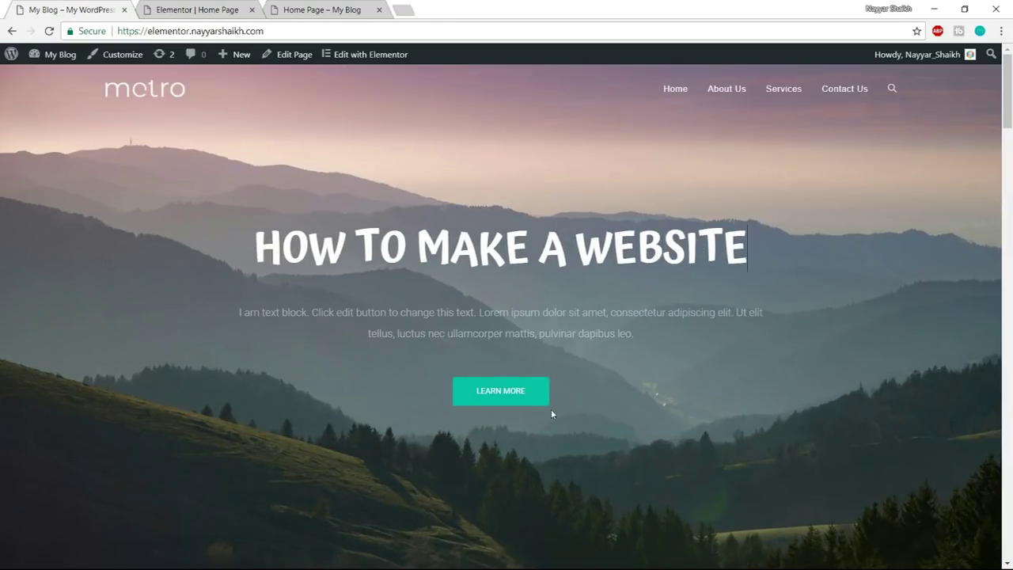
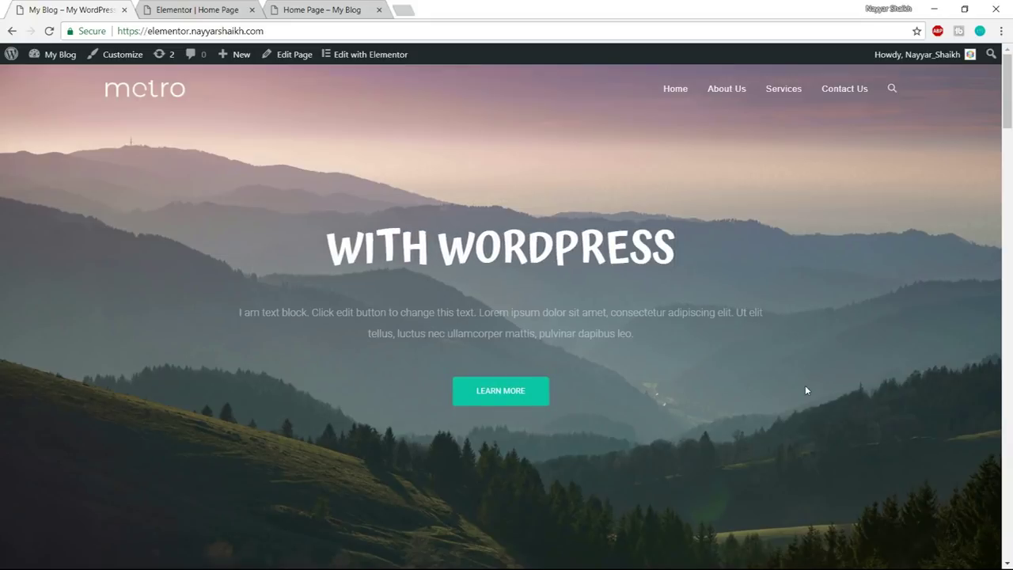
- Copy the reference button's teal background value #10c5a7 from DevTools, then return to Elementor
right_click(536, 394)
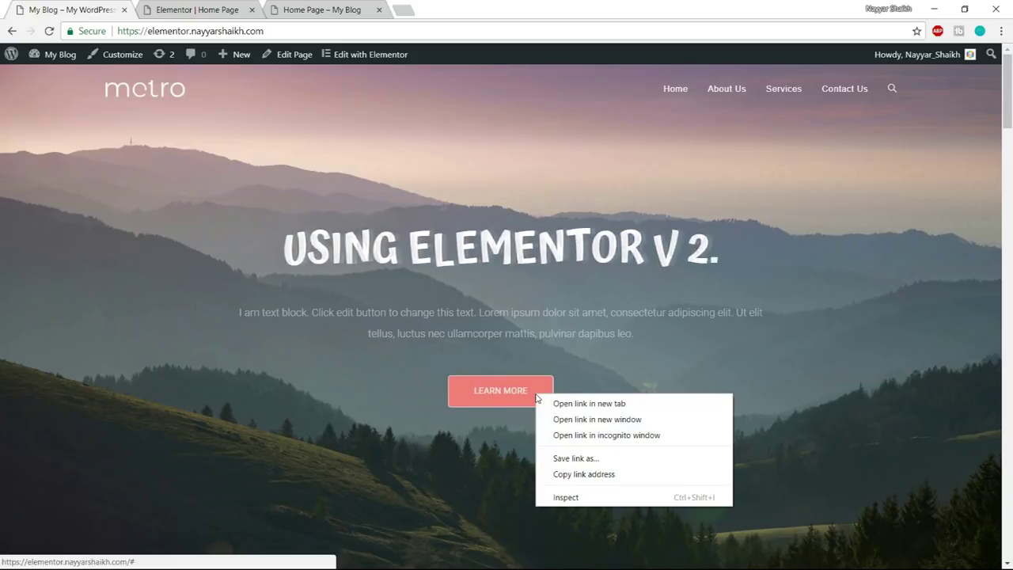
click(589, 496)
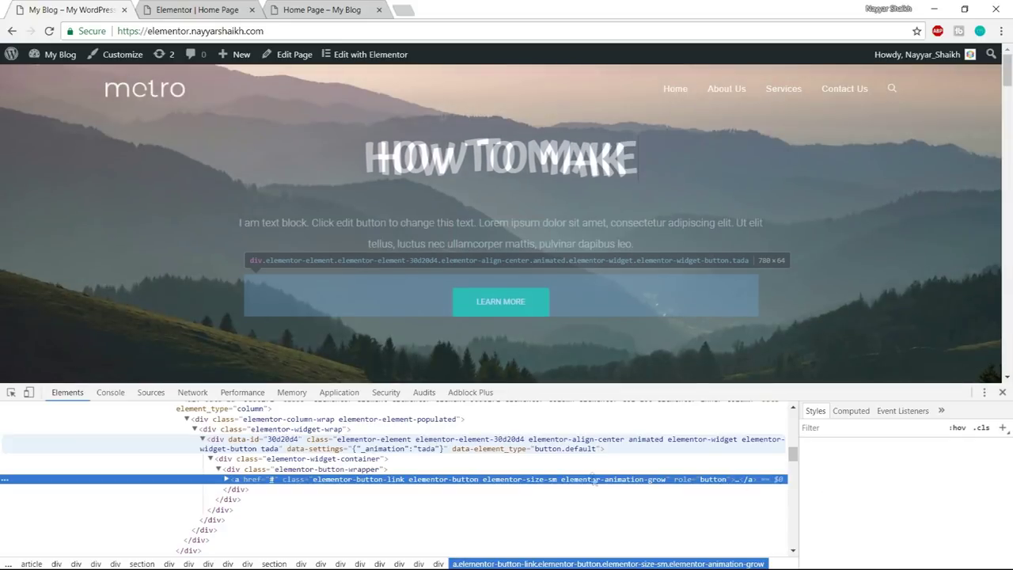
scroll(912, 516, down, 2)
click(910, 499)
key(ctrl+c)
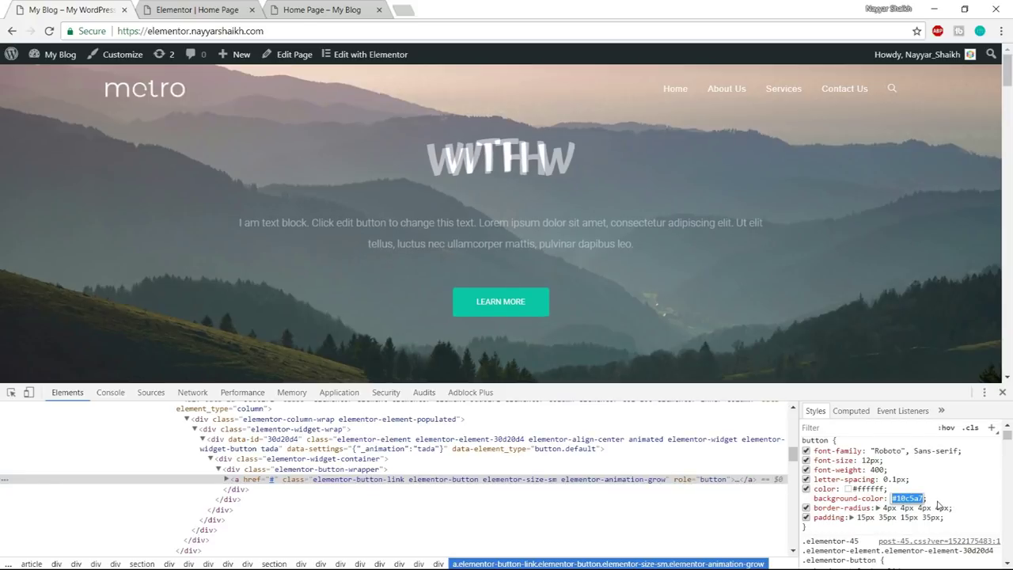
click(1002, 392)
click(197, 10)
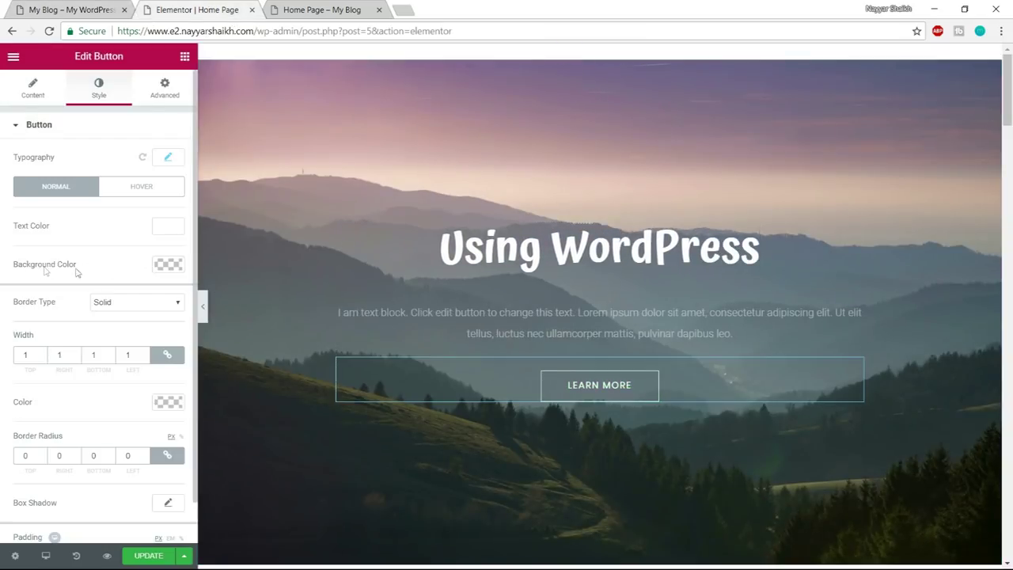
- Set the Learn More button's background colour to #10c5a7, then view the live site
click(173, 268)
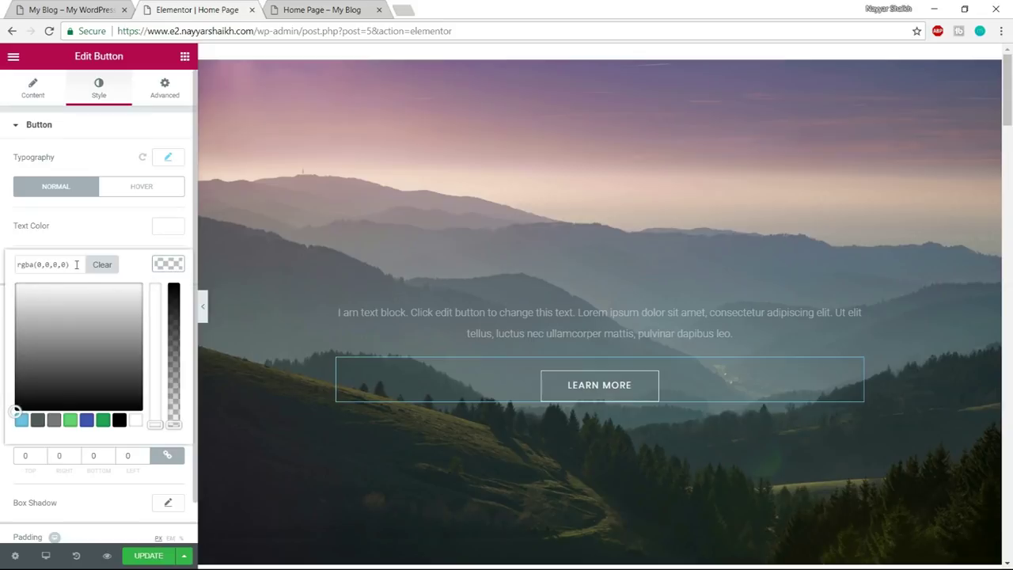
key(ctrl+v)
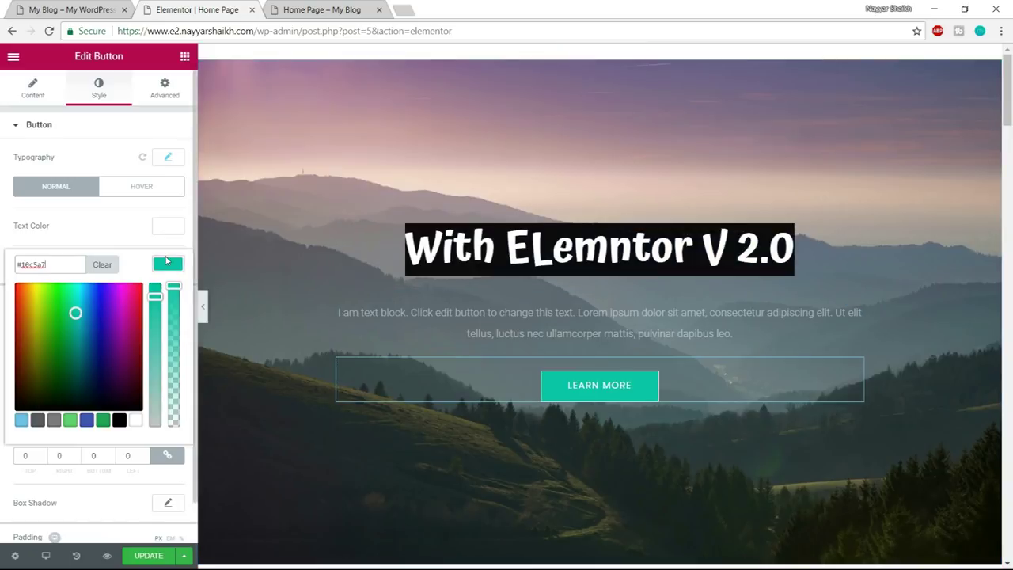
click(617, 402)
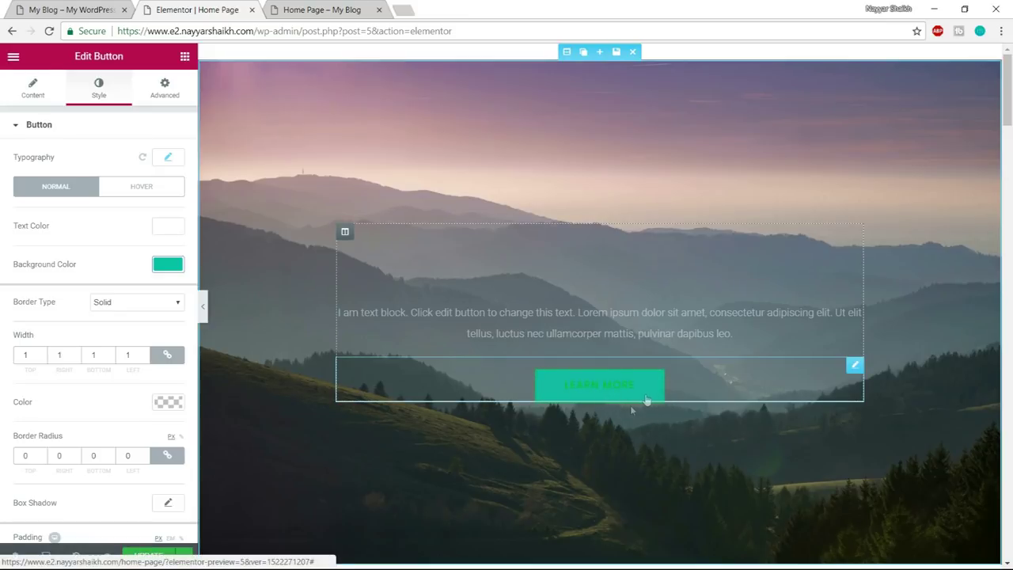
key(ctrl+1)
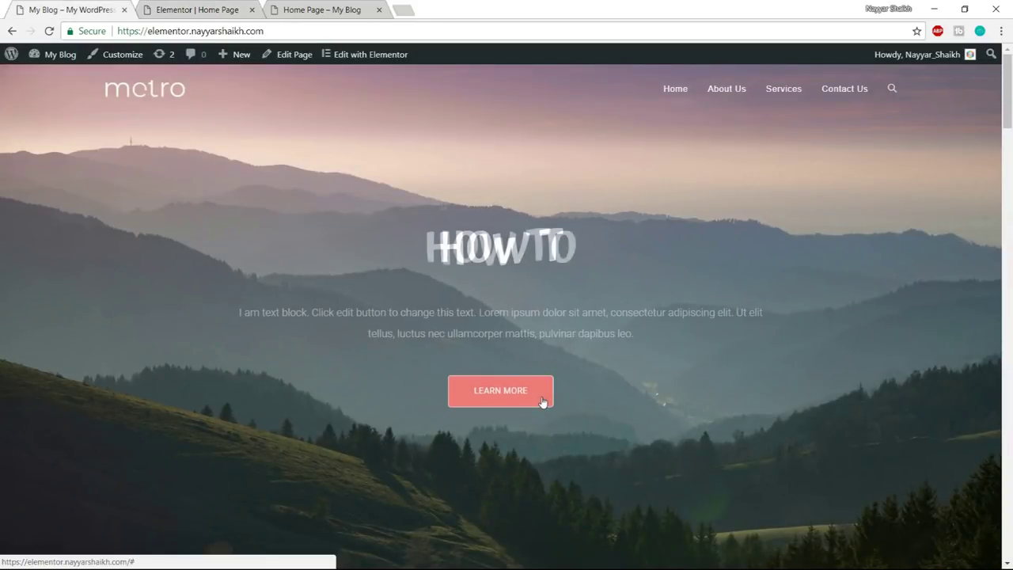
- Copy the reference button's :hover background value #ff7a7a from DevTools, then return to Elementor
right_click(542, 398)
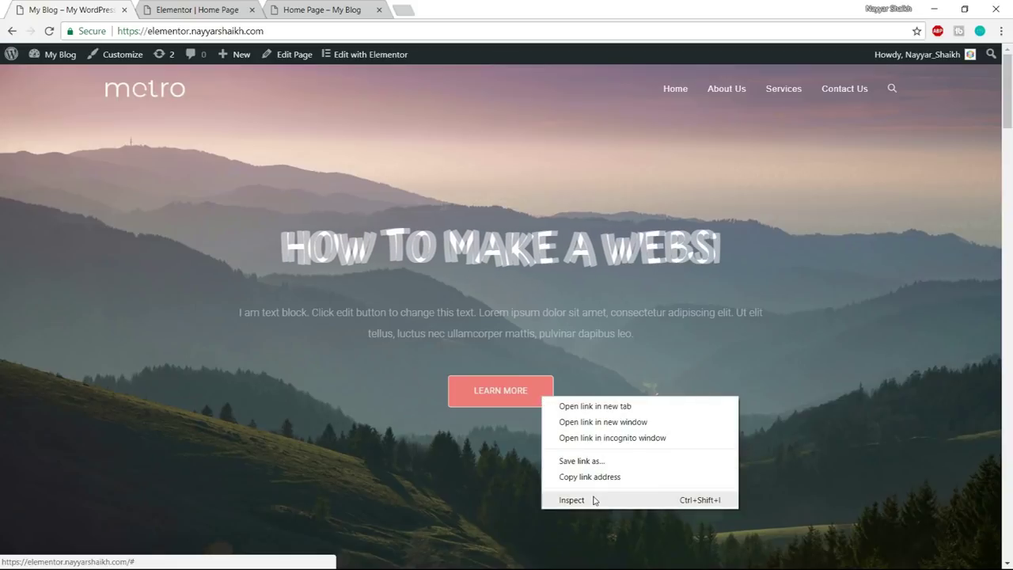
click(595, 500)
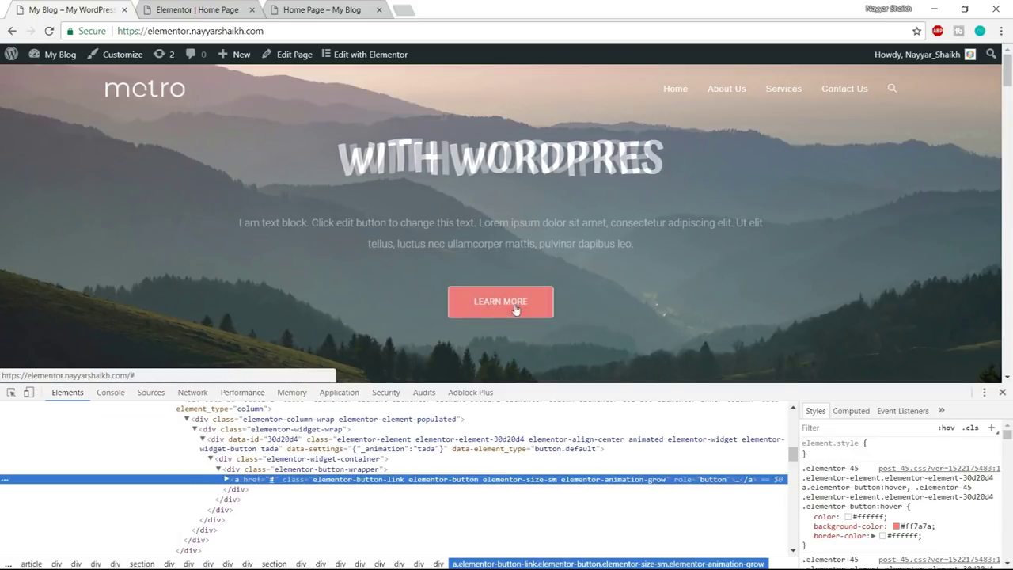
click(912, 526)
key(ctrl+c)
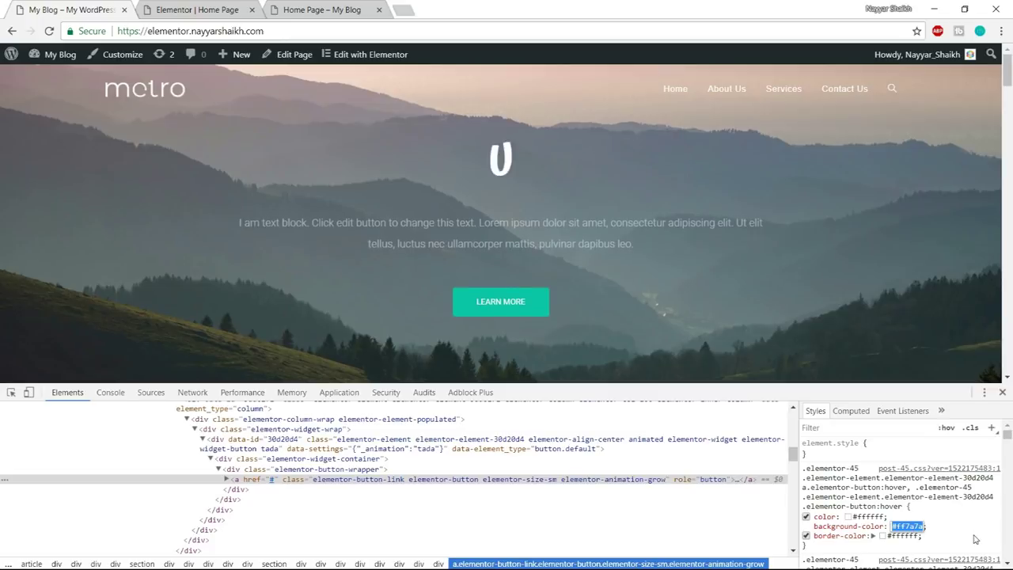
click(1009, 398)
click(1002, 392)
click(197, 9)
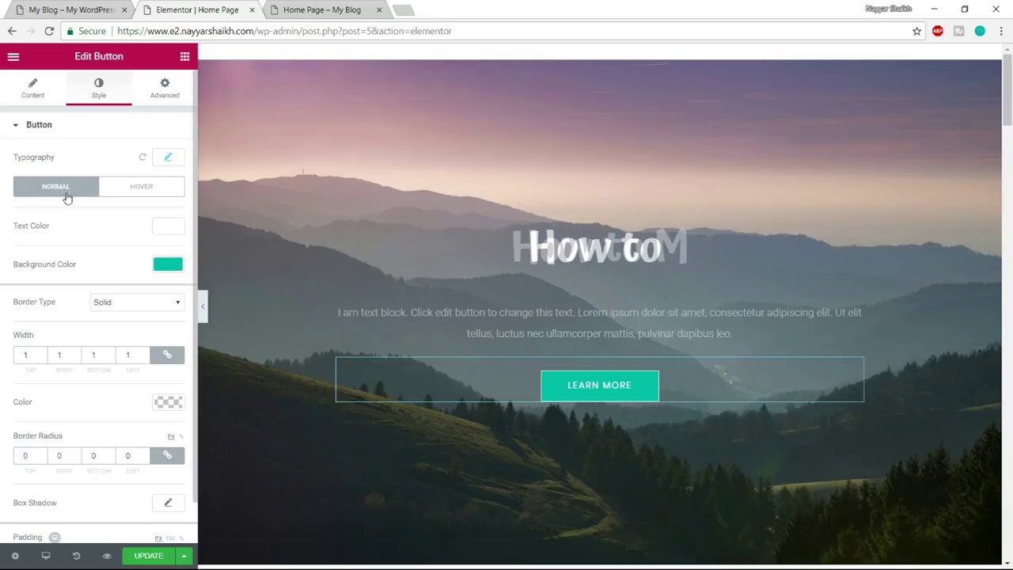
- Make the button's hover text colour and hover border colour white
click(142, 187)
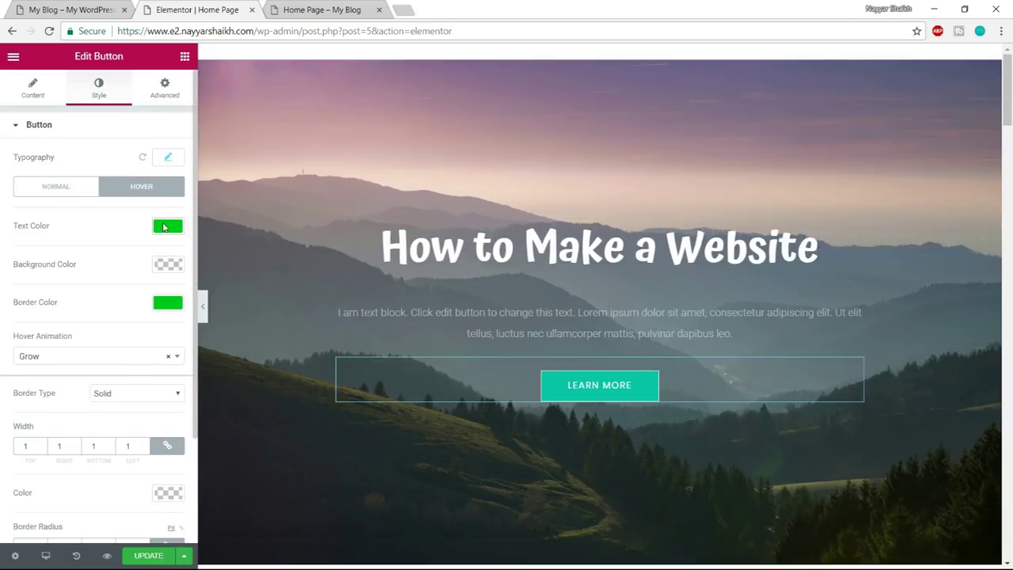
click(166, 226)
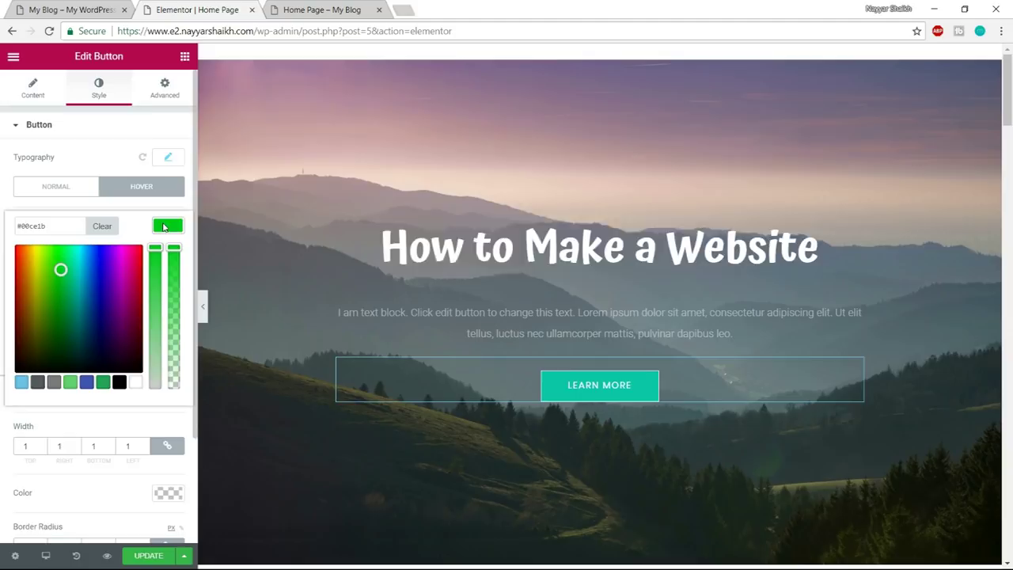
click(135, 383)
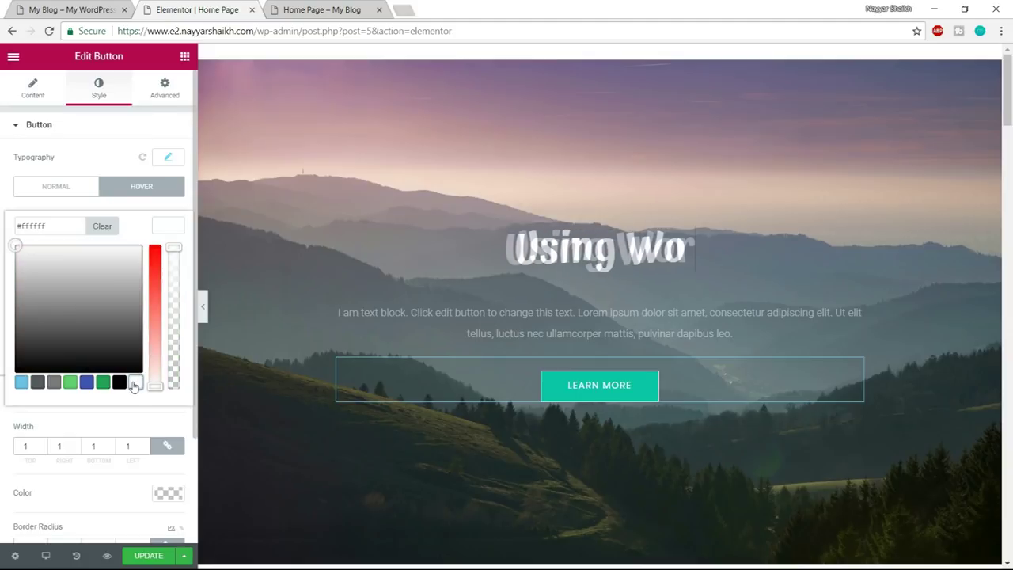
click(164, 226)
click(174, 308)
click(174, 308)
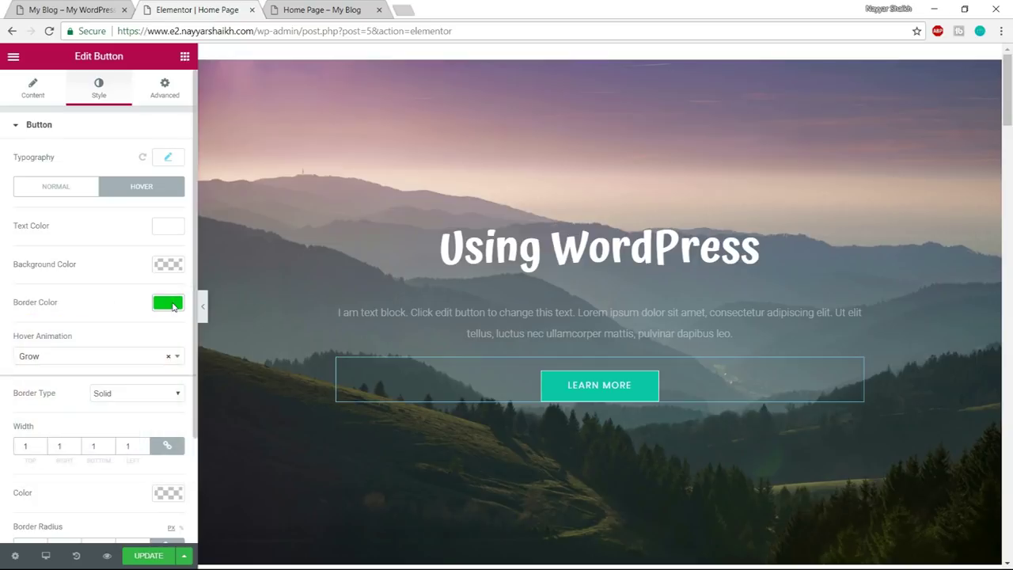
click(173, 307)
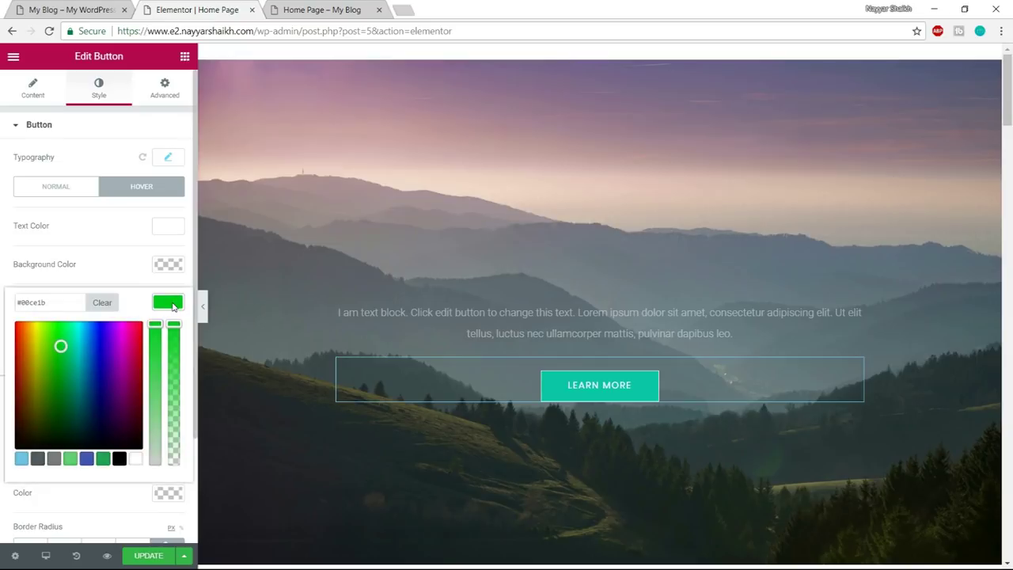
click(135, 459)
click(168, 265)
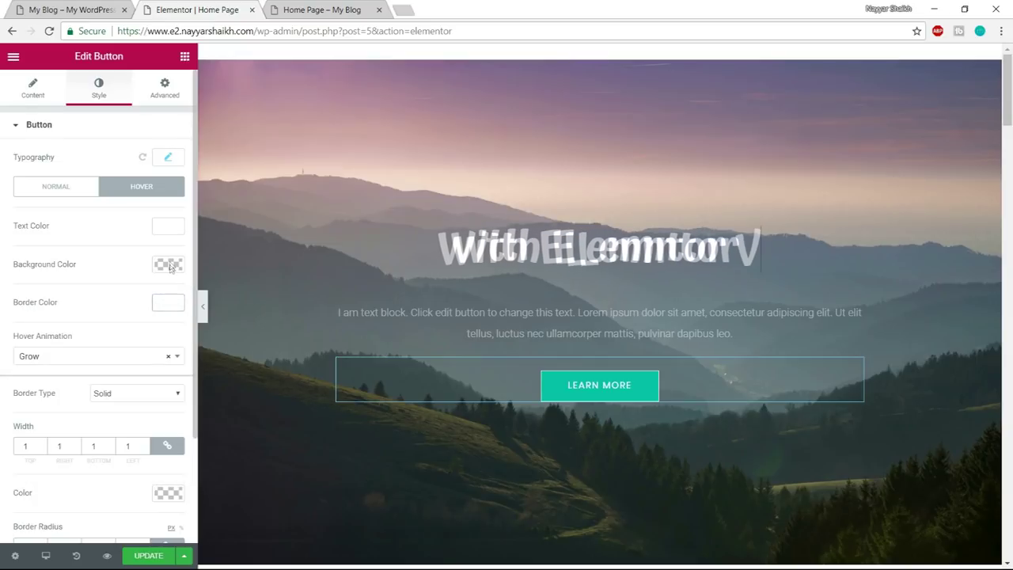
- Set the hover background to coral #ff7a7a and compare with the live site
click(168, 265)
click(65, 264)
key(ctrl+v)
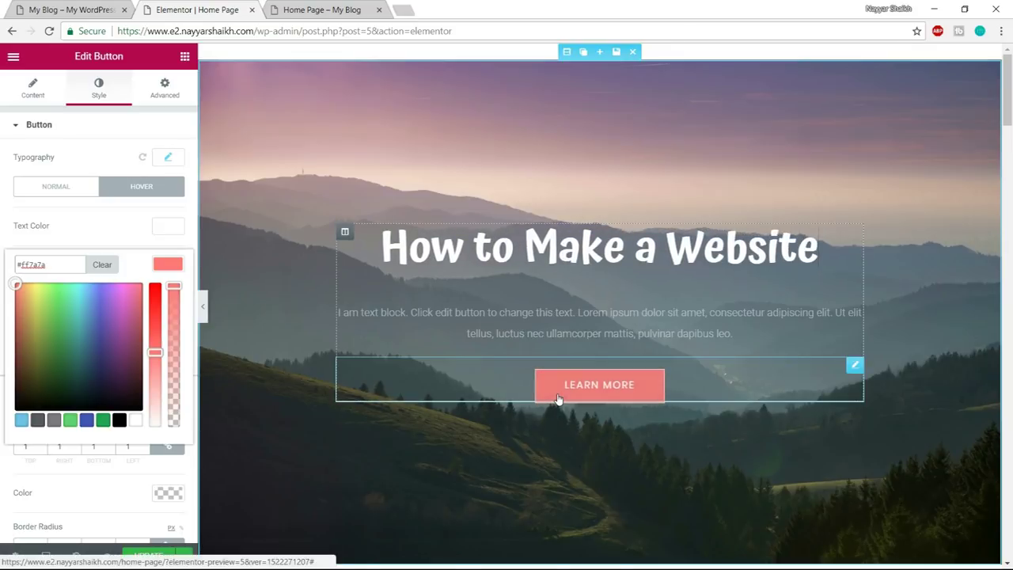
click(164, 264)
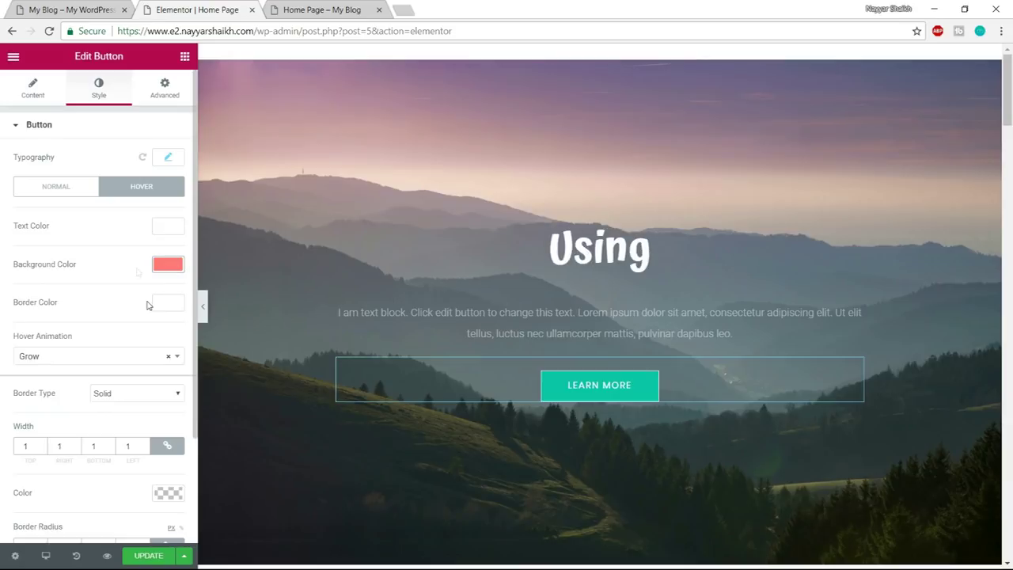
click(71, 9)
scroll(773, 387, down, 1)
scroll(768, 400, up, 1)
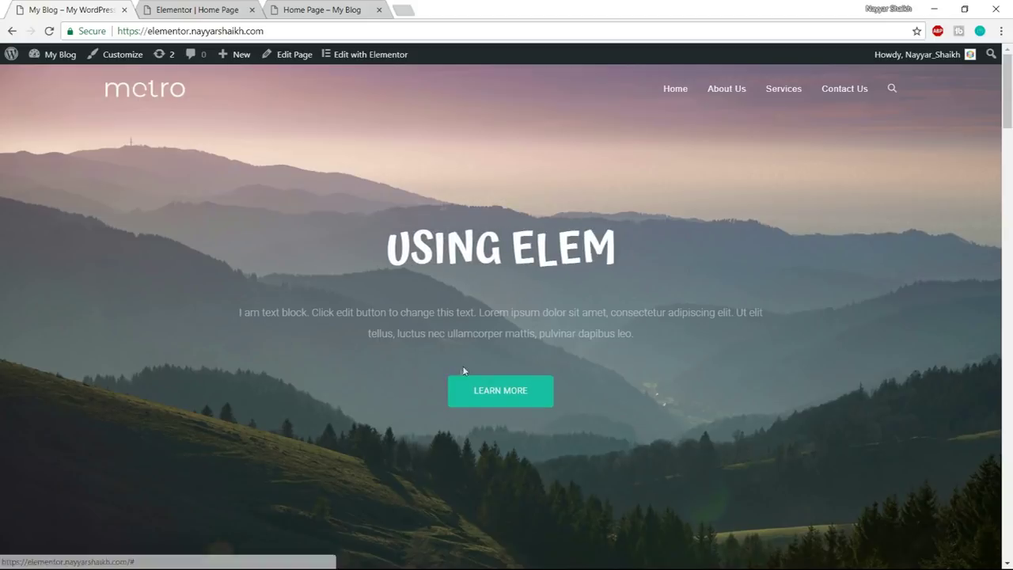
- Adjust the button's border radius, trying 100 then 20, comparing corners with the live site
click(218, 11)
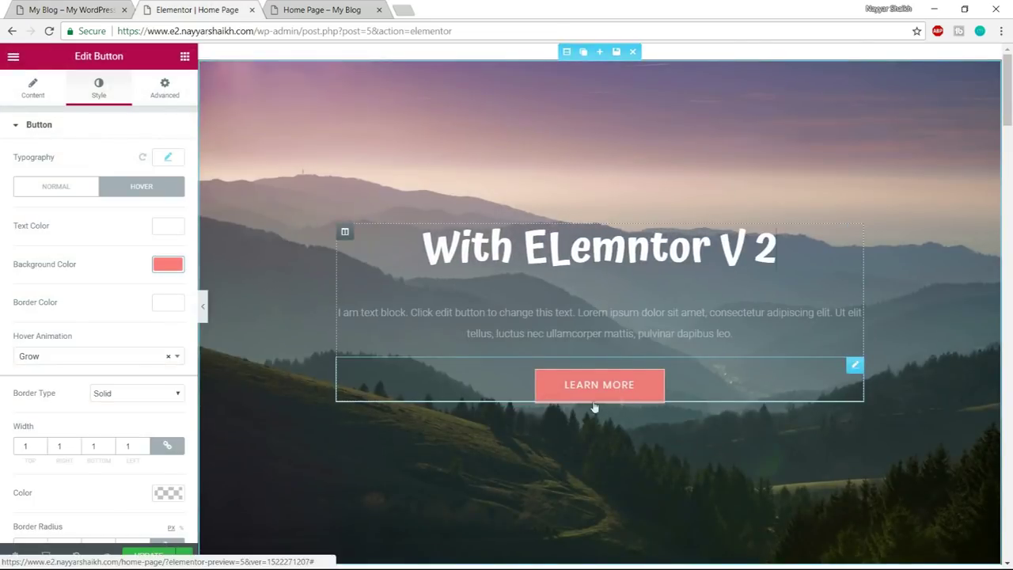
scroll(162, 427, down, 2)
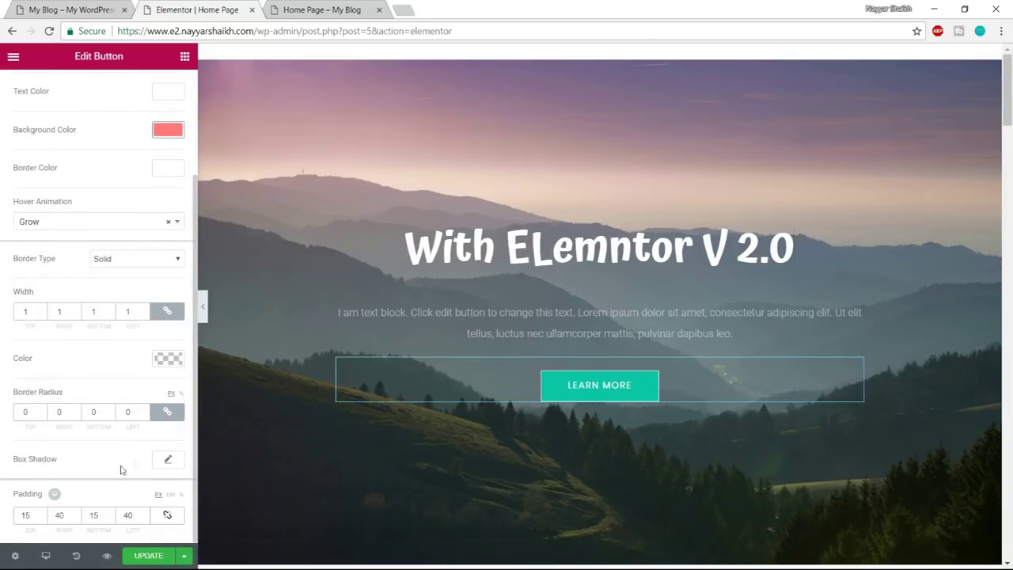
click(41, 409)
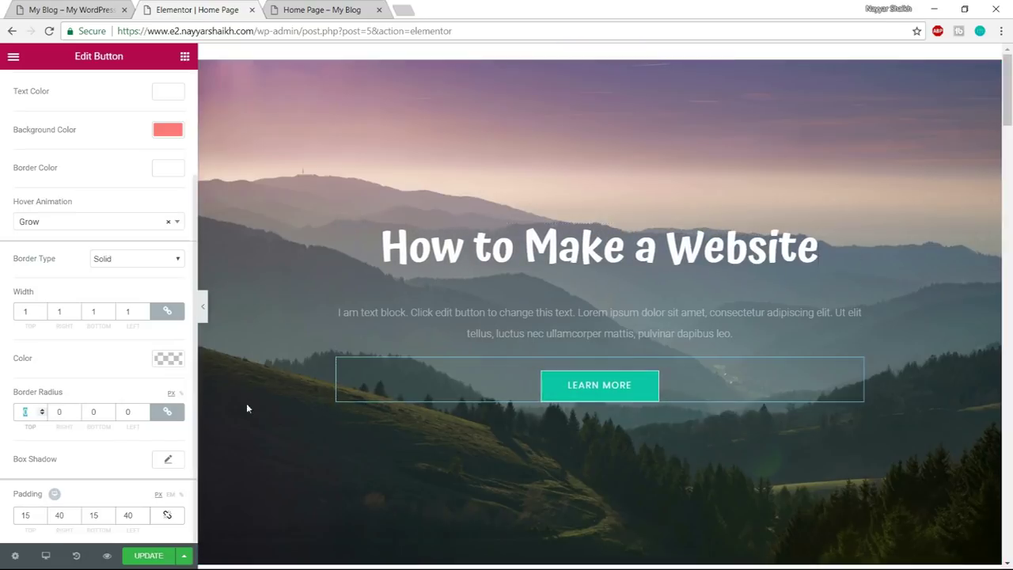
text(100)
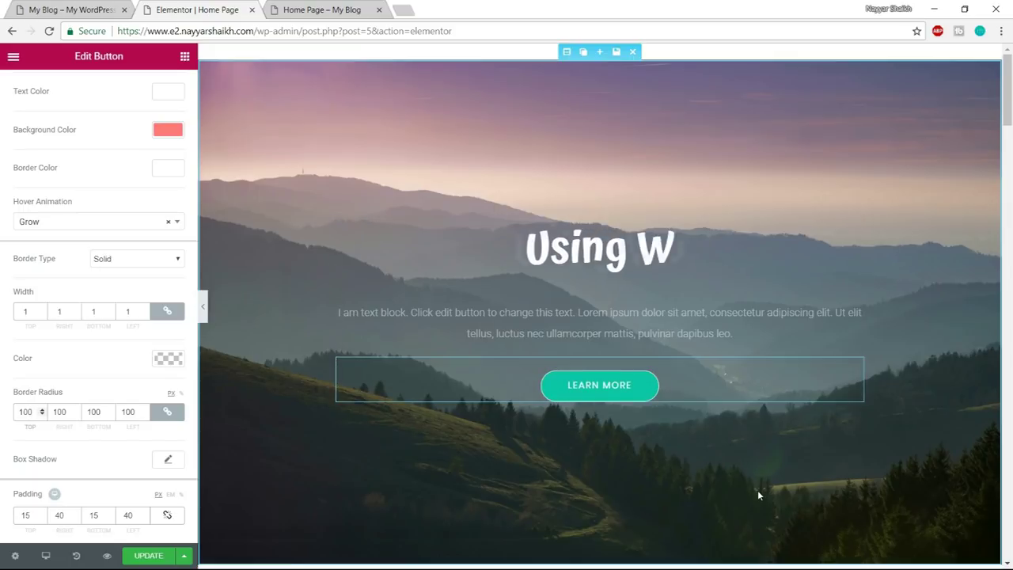
click(72, 9)
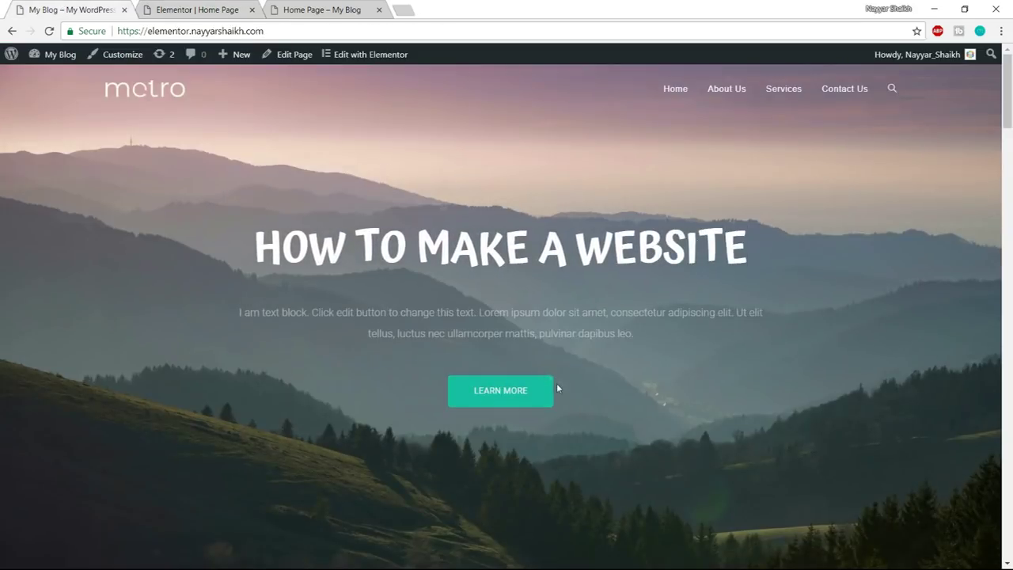
click(198, 10)
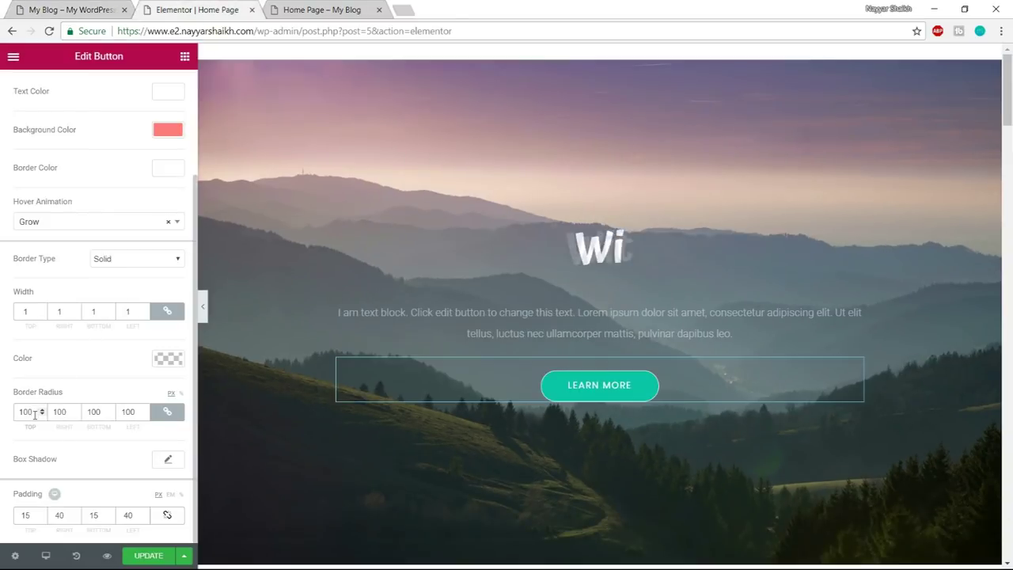
text(20)
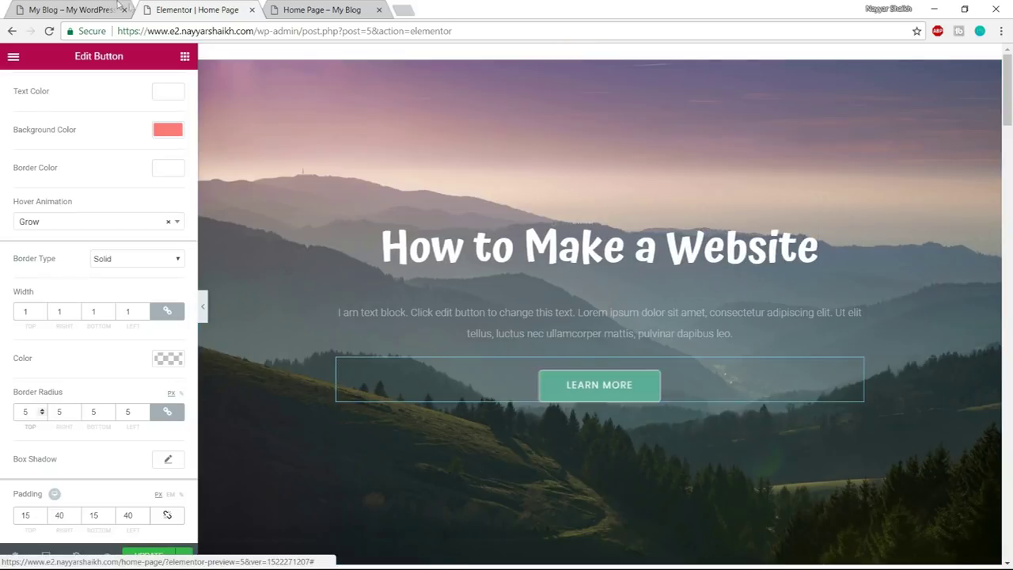
click(71, 10)
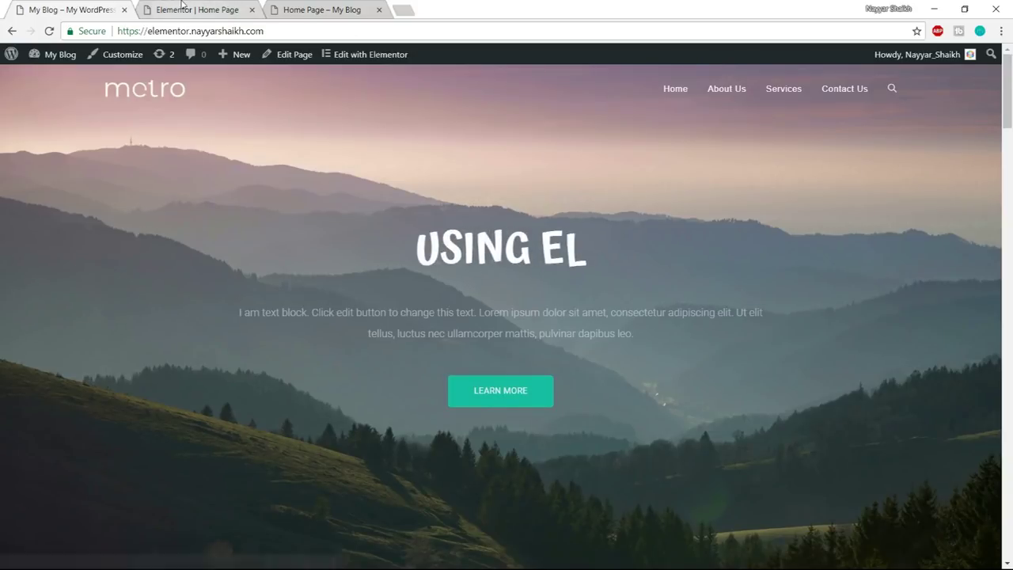
key(ctrl+Tab)
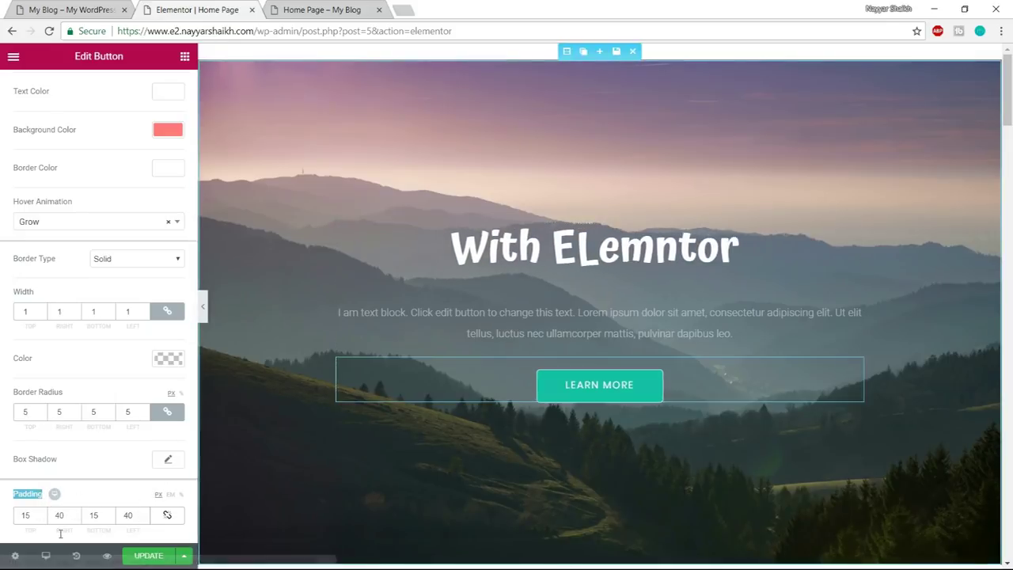
- Change the button's left and right padding from 40 to 35
click(65, 515)
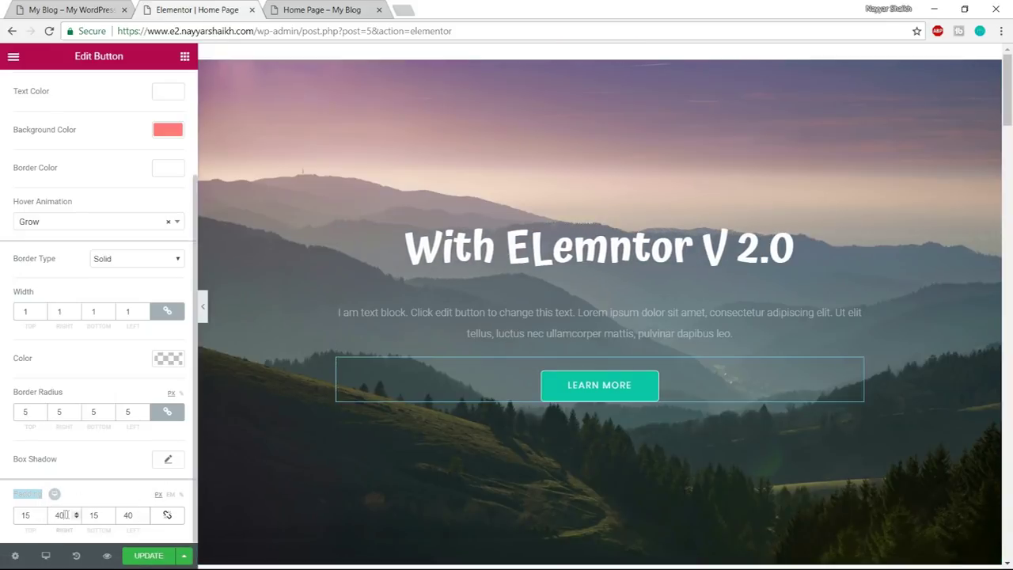
double_click(131, 514)
text(35)
double_click(59, 514)
text(35)
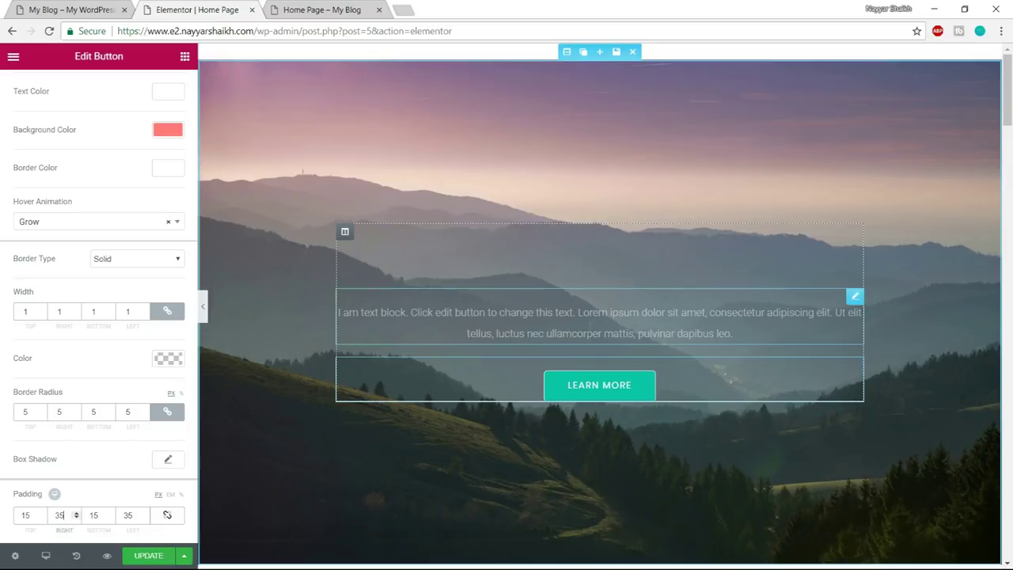
- Save the page with UPDATE and reload the home page preview
click(583, 327)
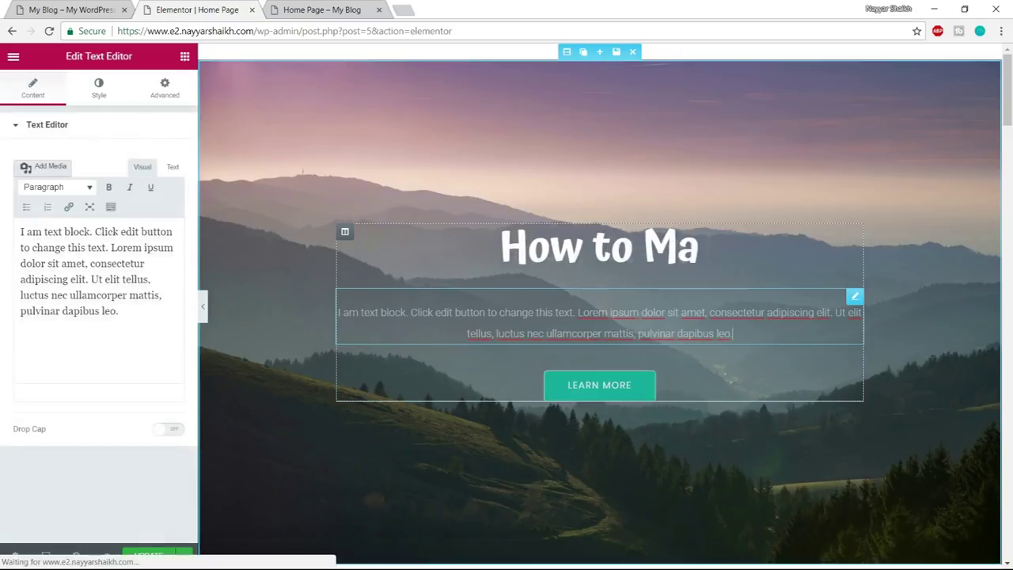
drag(119, 311, 3, 216)
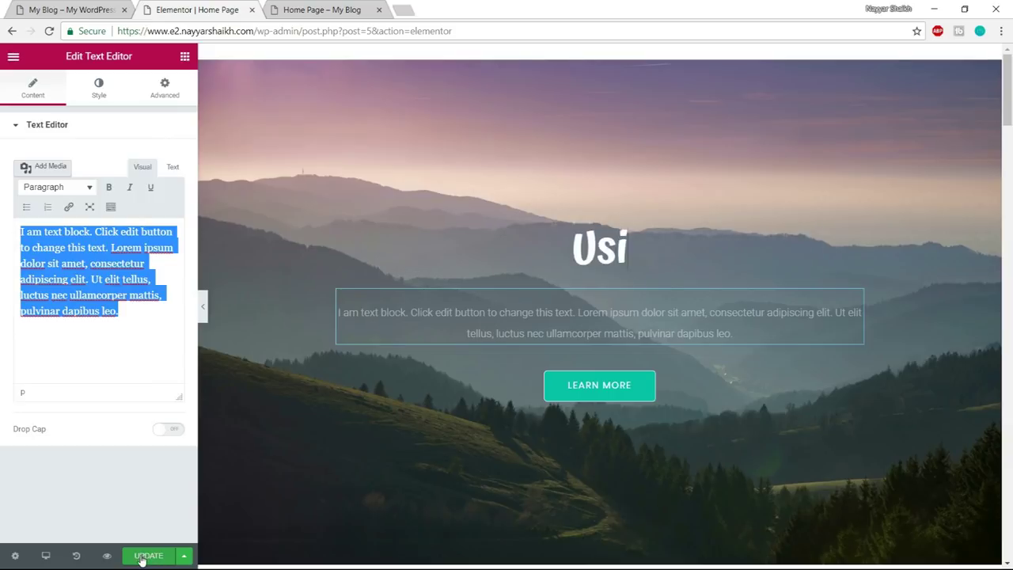
click(144, 557)
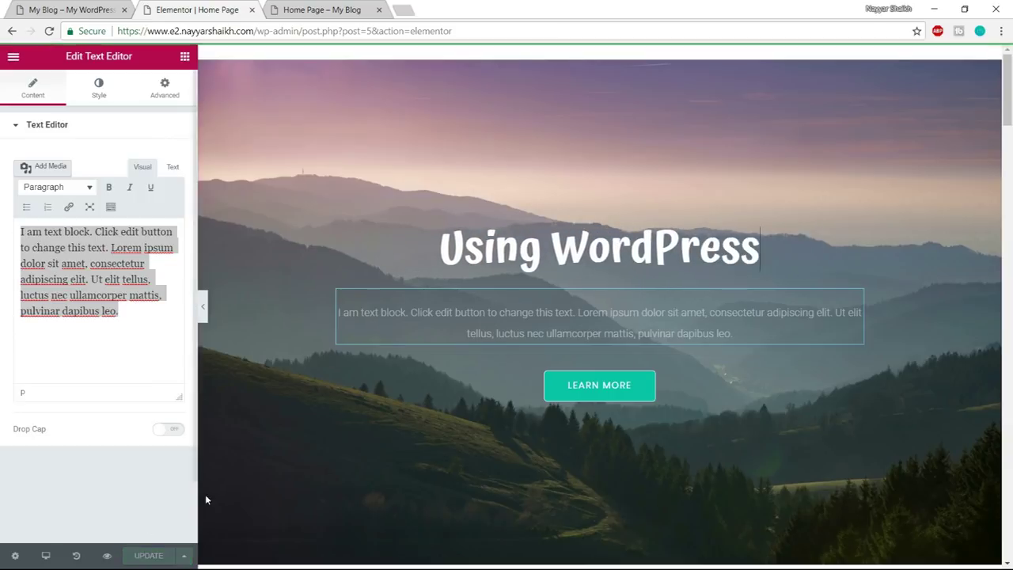
click(317, 9)
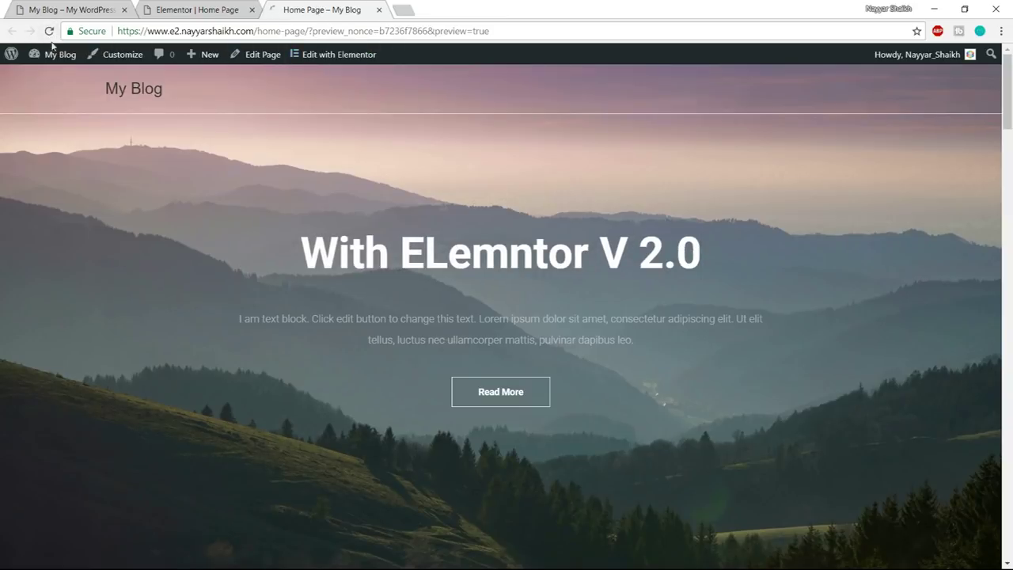
click(49, 32)
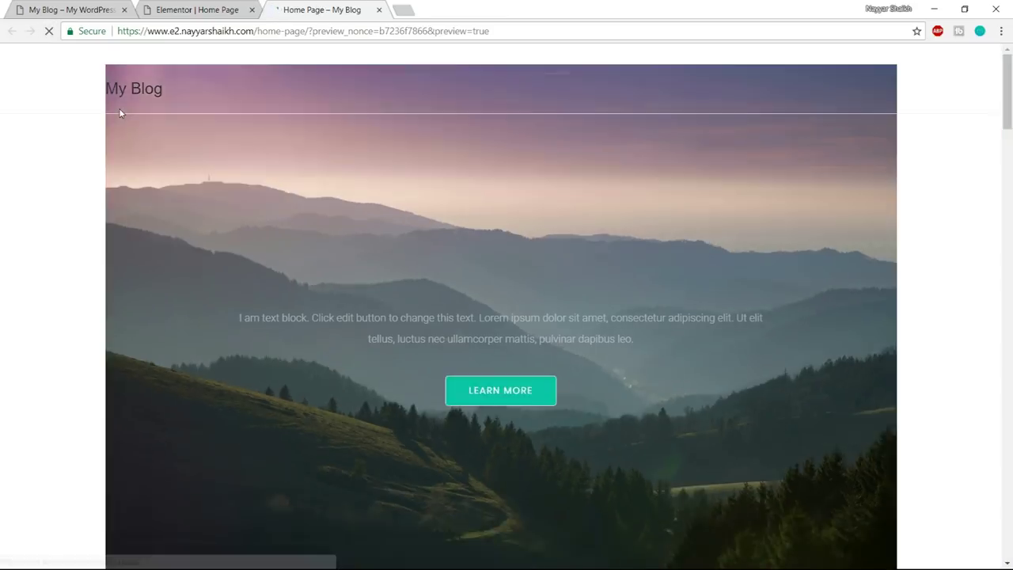
- Compare the saved page with the reference site and return to the editor's Services section
scroll(399, 293, down, 3)
scroll(434, 349, up, 3)
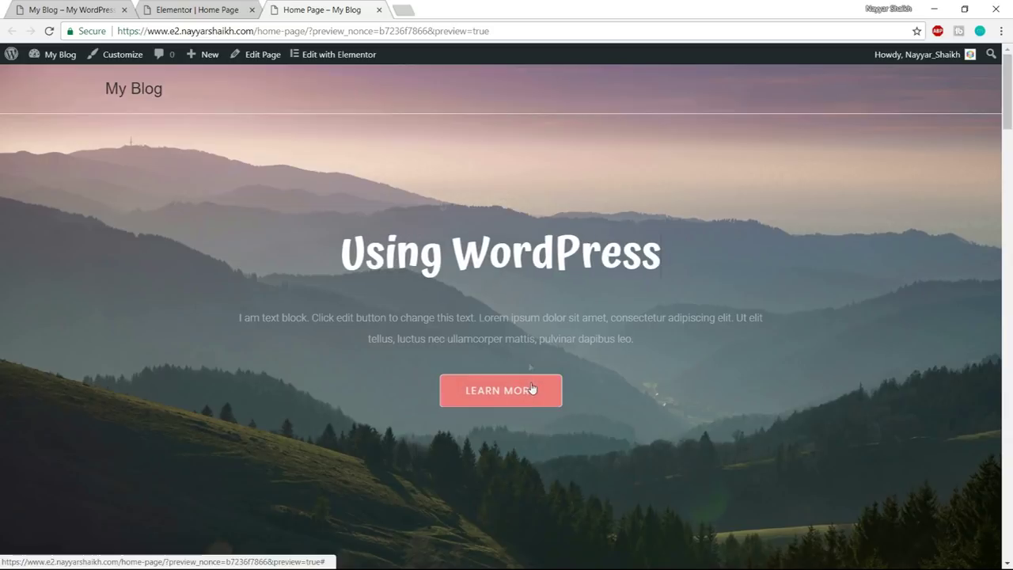
scroll(667, 359, down, 8)
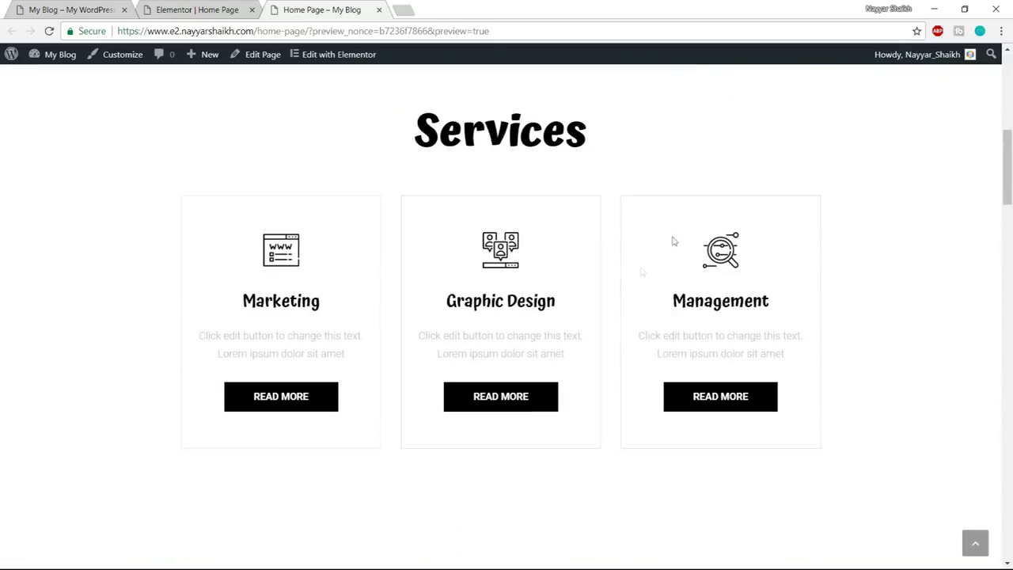
click(197, 10)
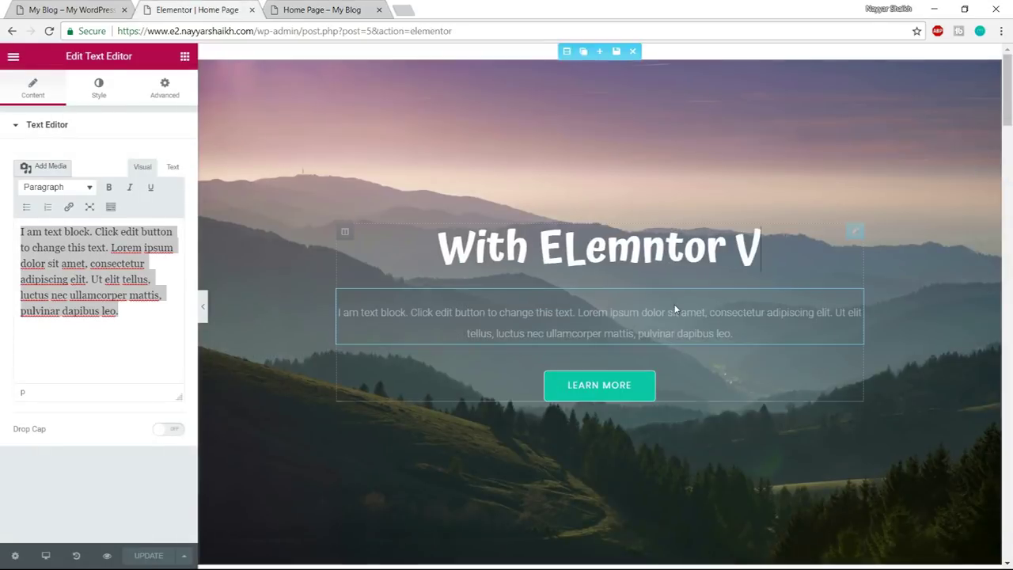
scroll(680, 325, down, 8)
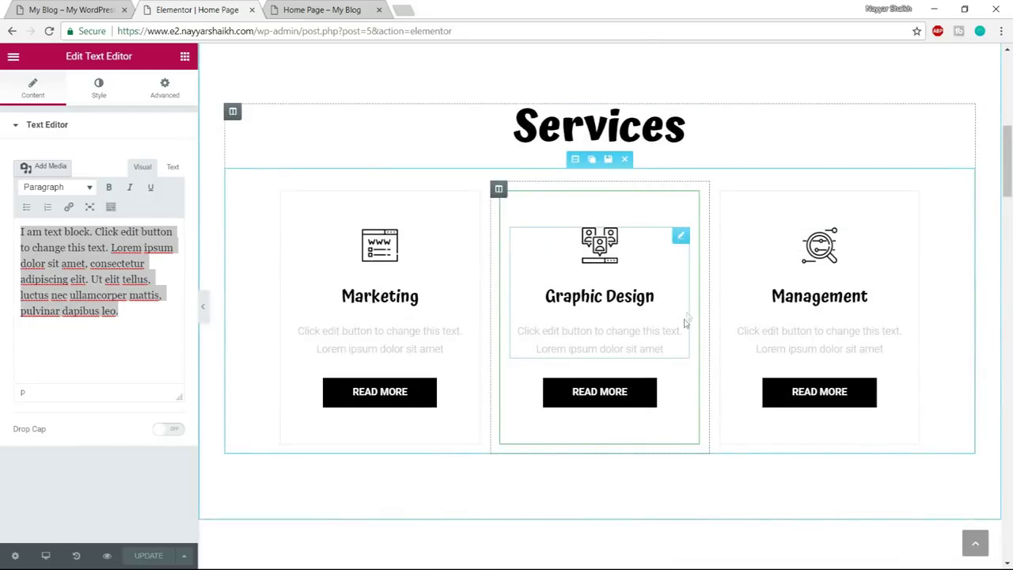
key(ctrl+1)
scroll(588, 327, down, 5)
scroll(588, 327, down, 2)
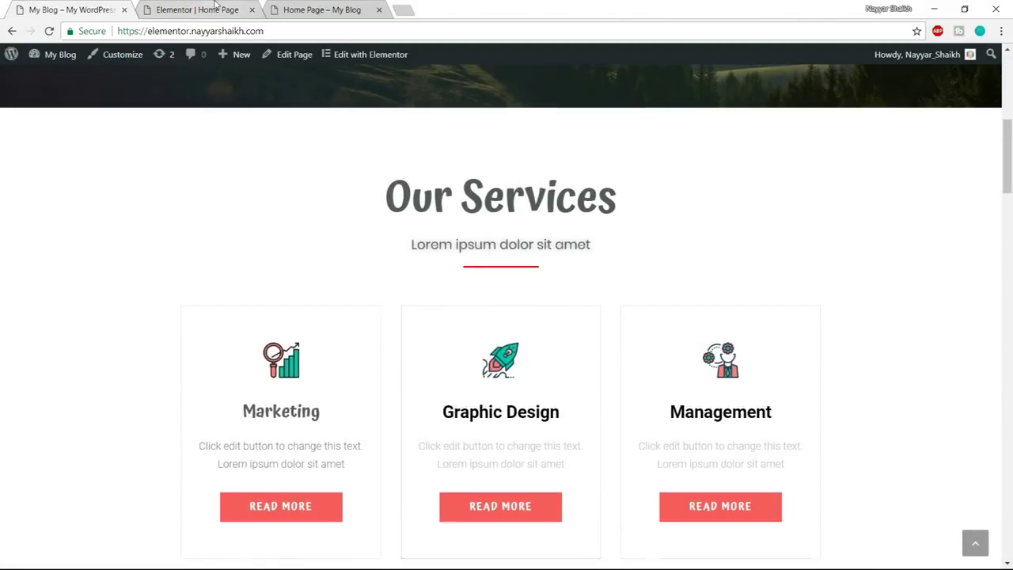
click(216, 8)
key(ctrl+1)
click(207, 6)
scroll(683, 165, up, 1)
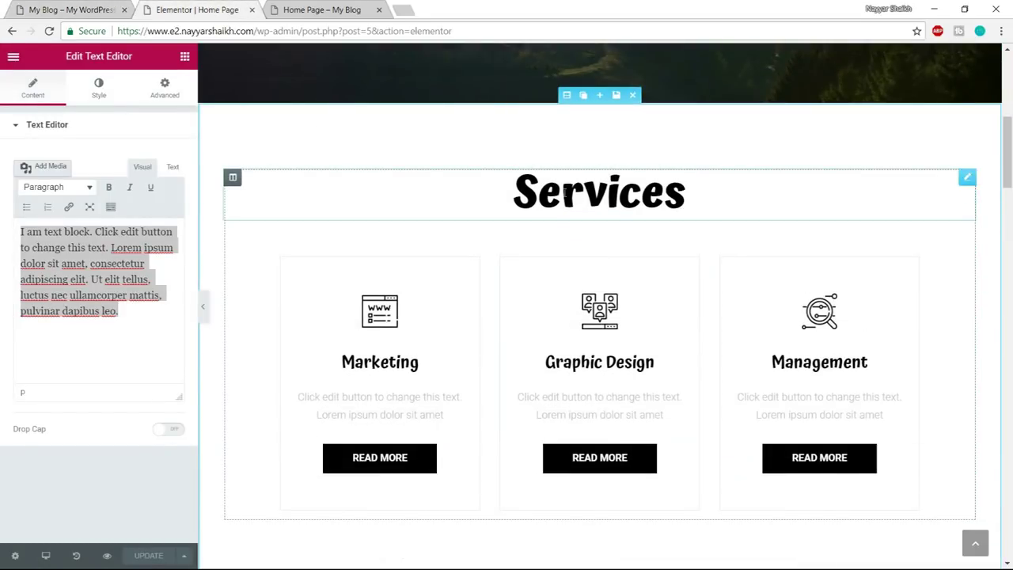
- Rename the heading to 'Our Services' and colour it dark grey #54595f
click(525, 188)
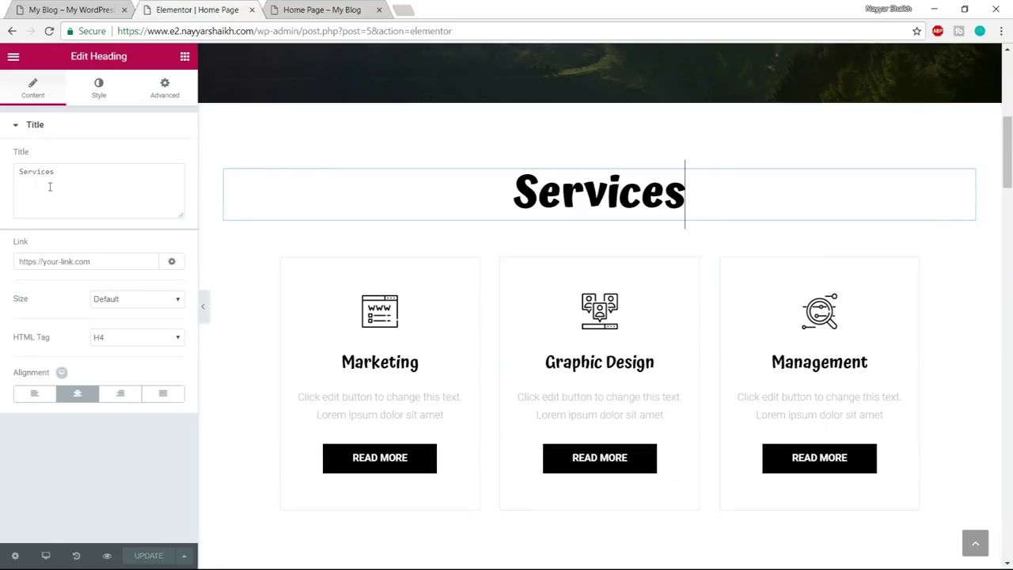
click(18, 169)
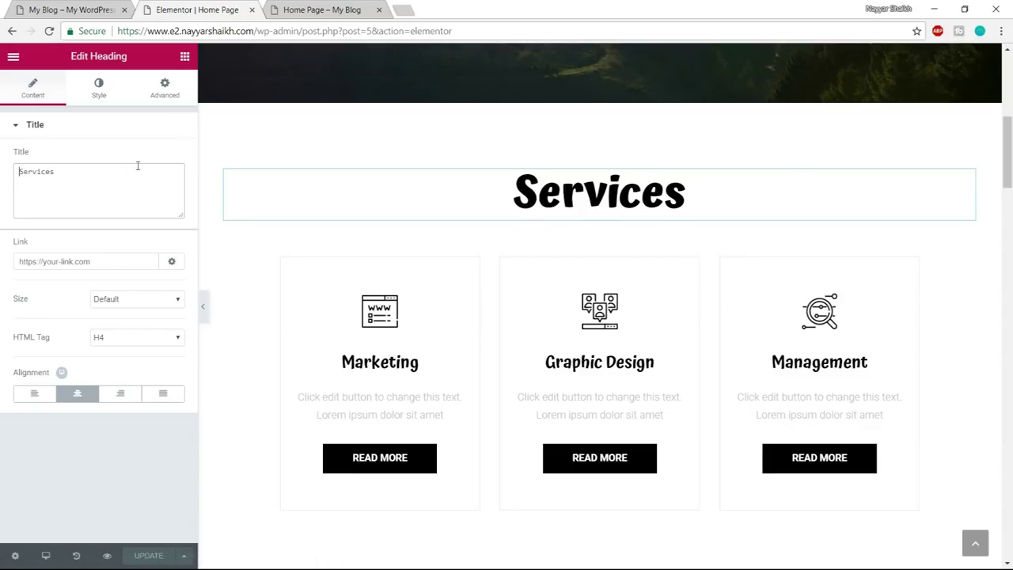
text(Our)
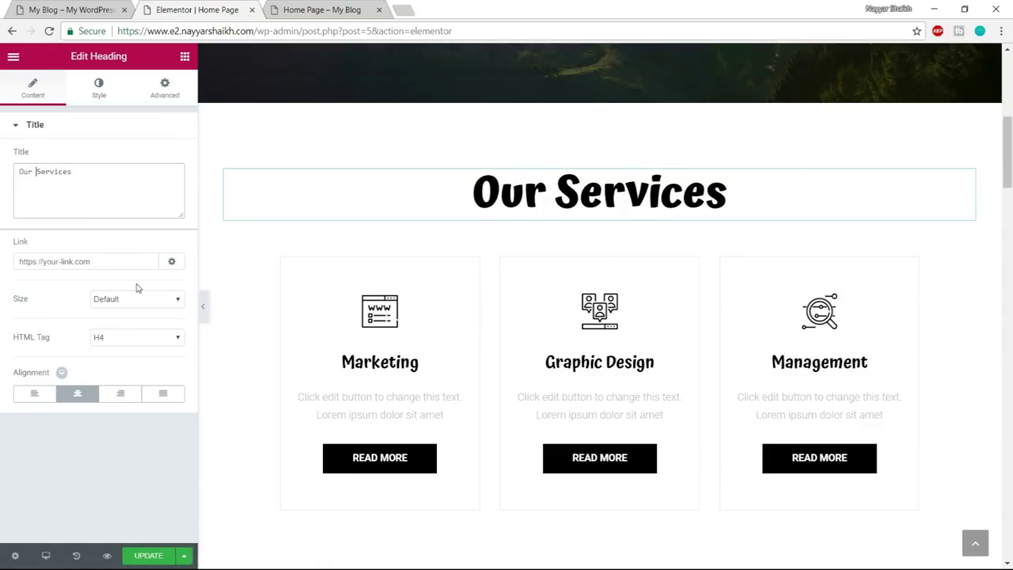
click(99, 86)
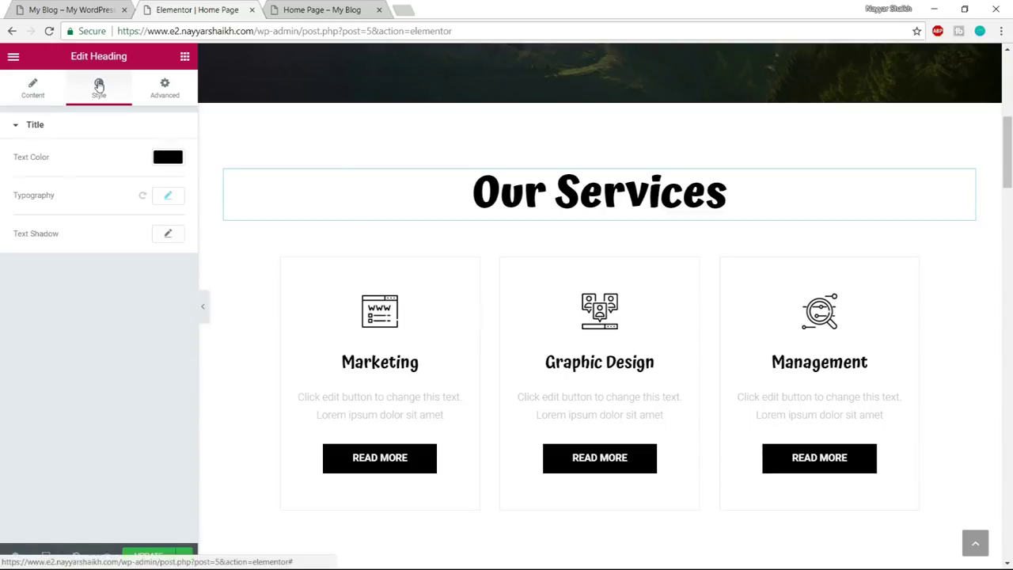
click(158, 161)
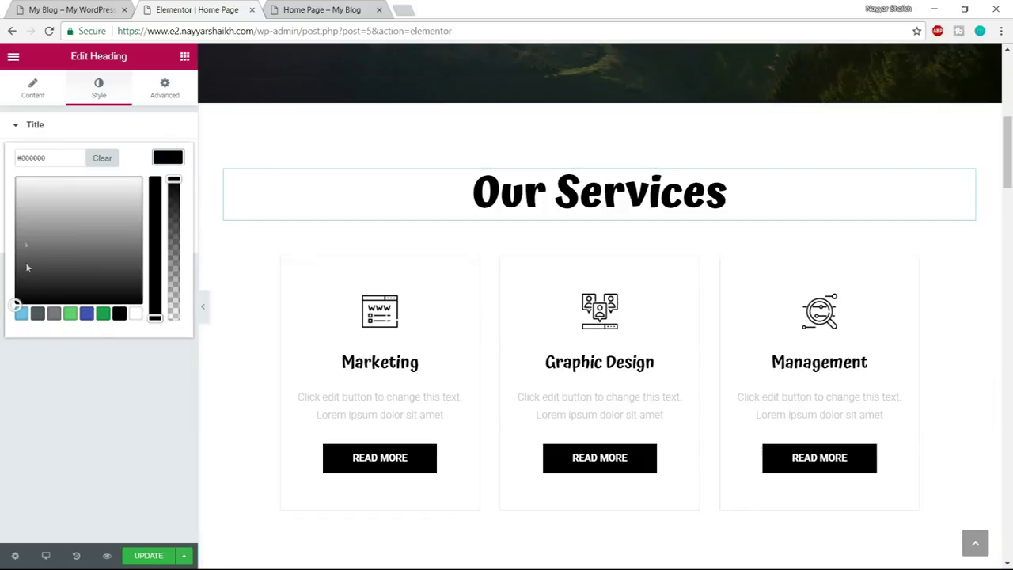
click(37, 314)
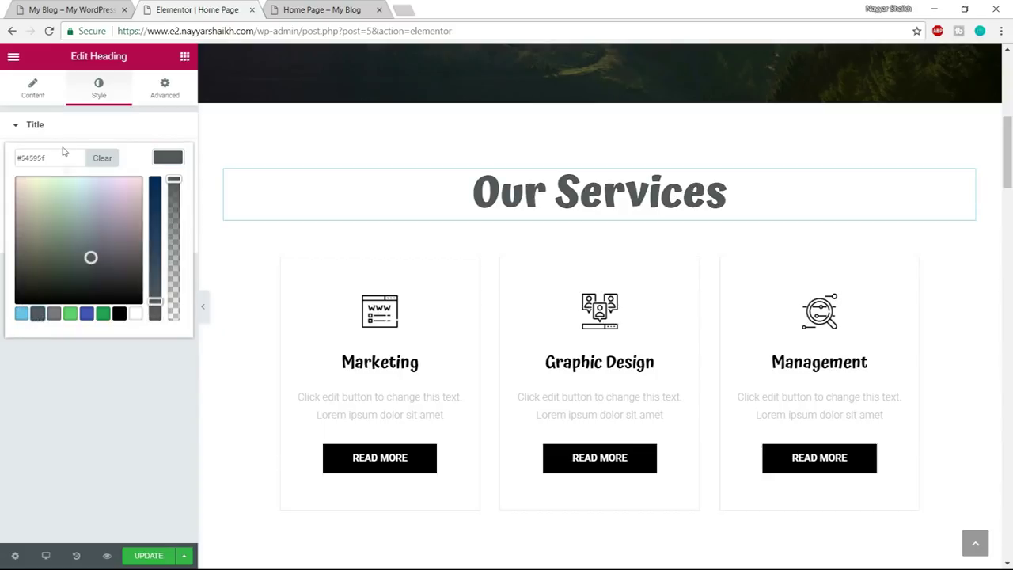
click(625, 197)
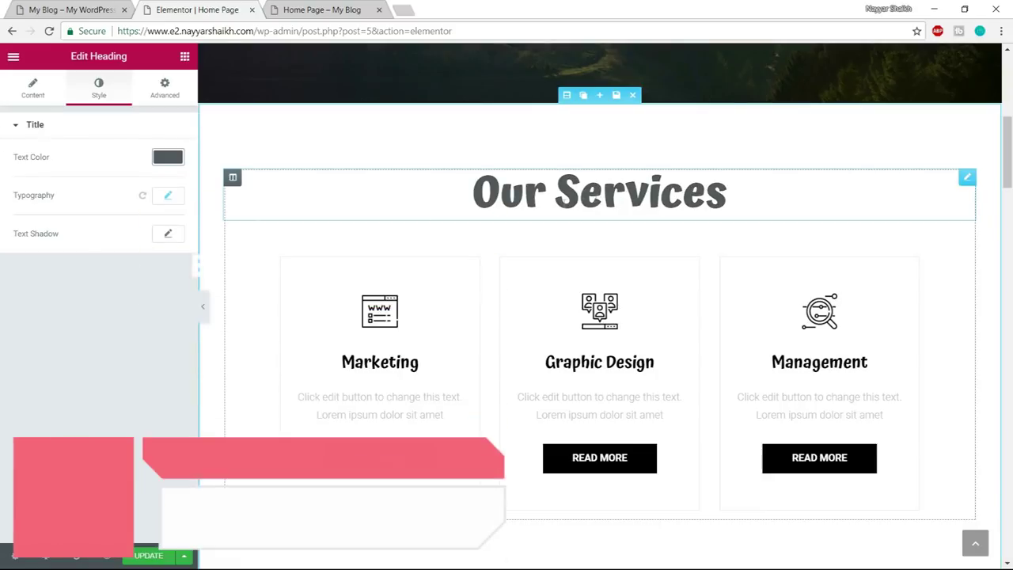
- Check the reference heading, then set the Our Services font weight to 600
click(47, 10)
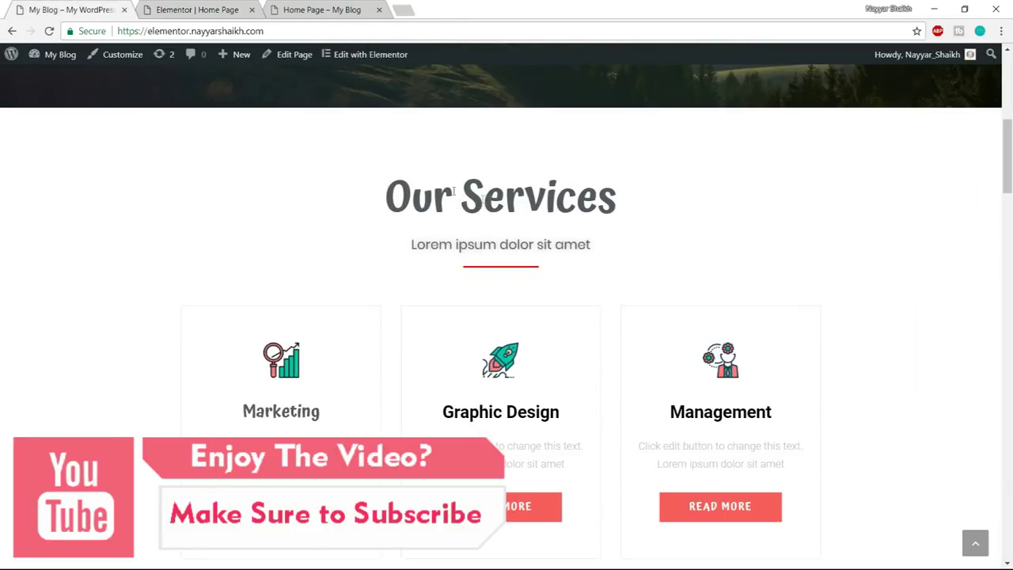
drag(386, 198, 580, 210)
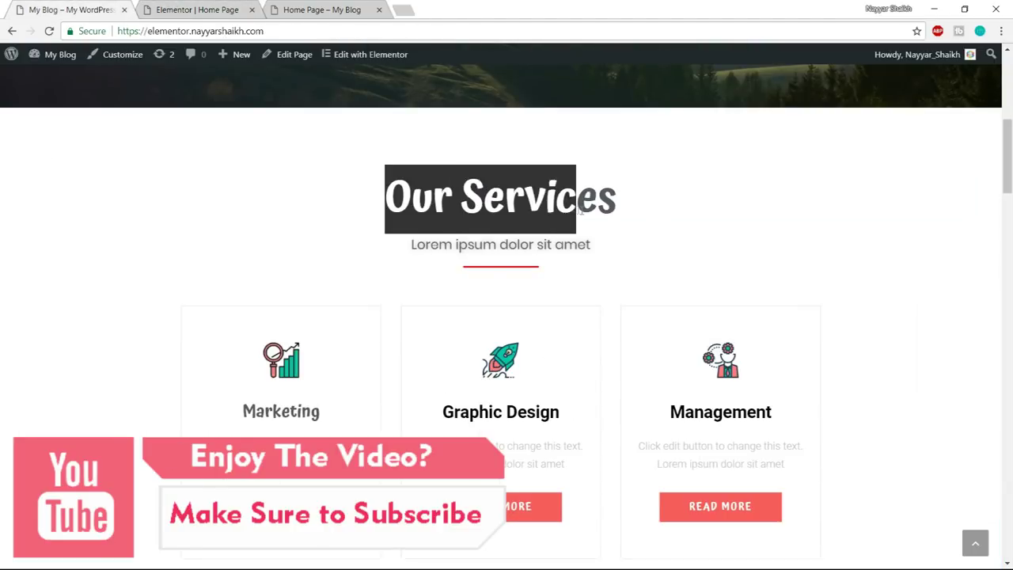
click(212, 6)
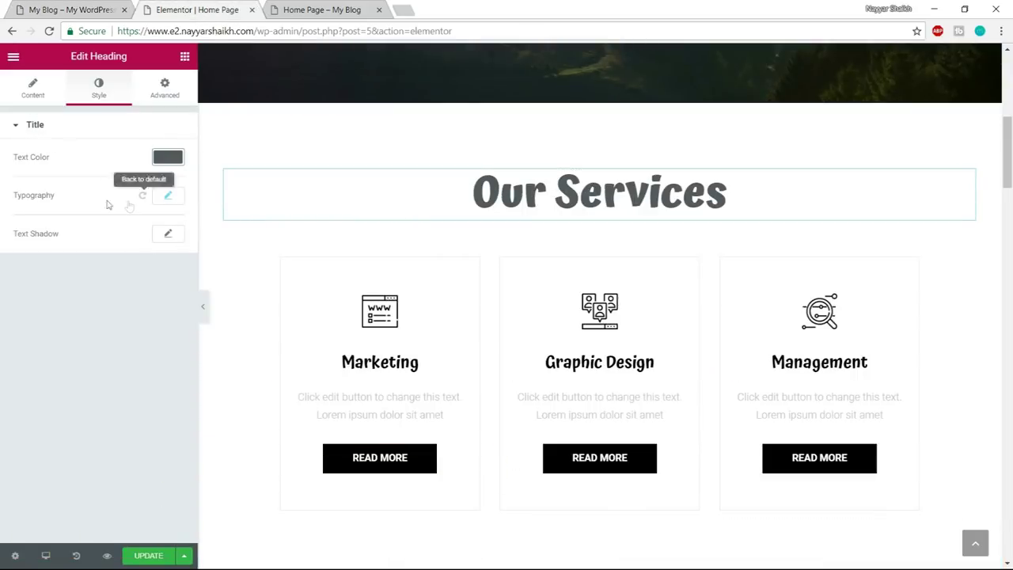
click(168, 196)
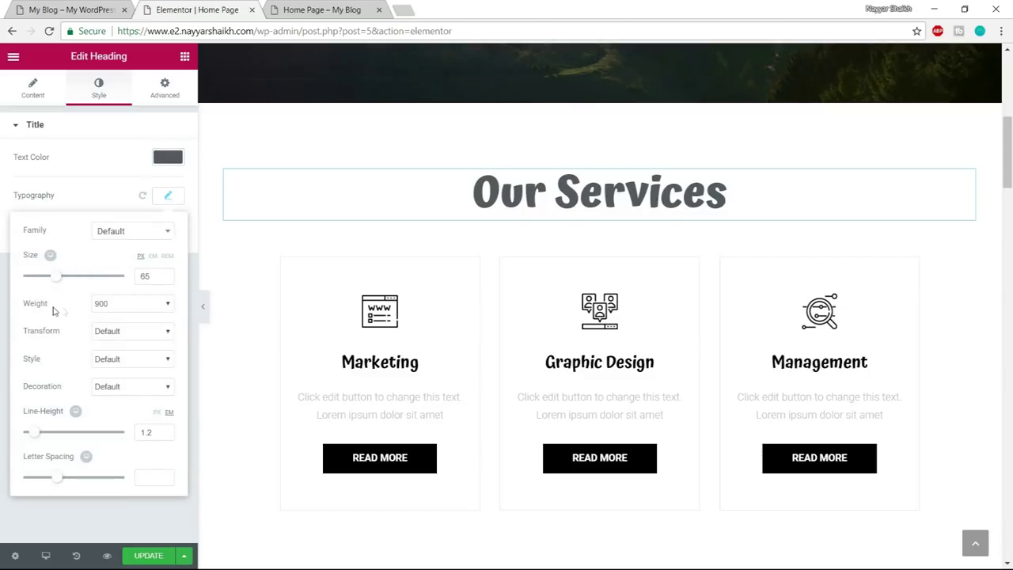
click(112, 309)
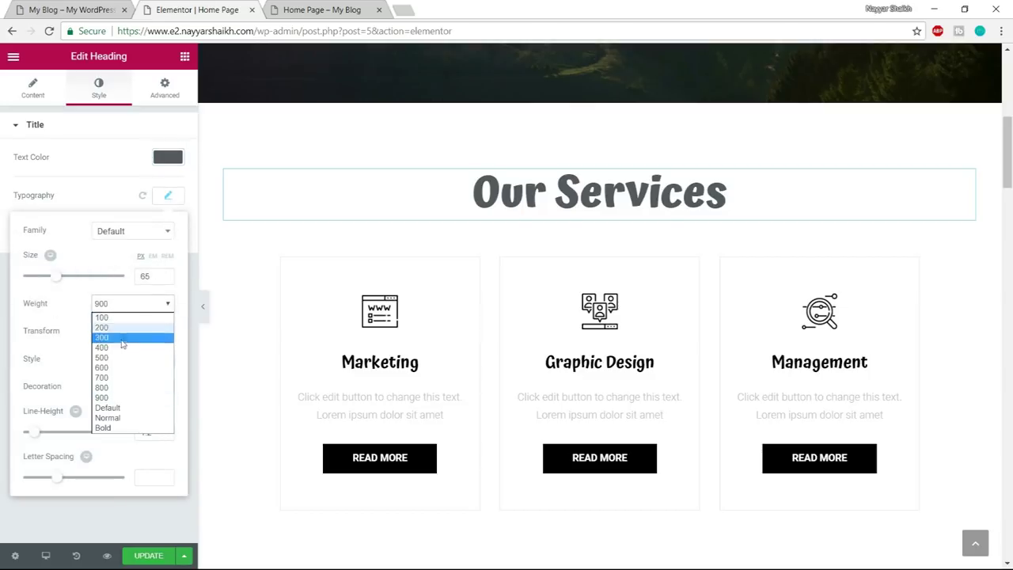
click(111, 368)
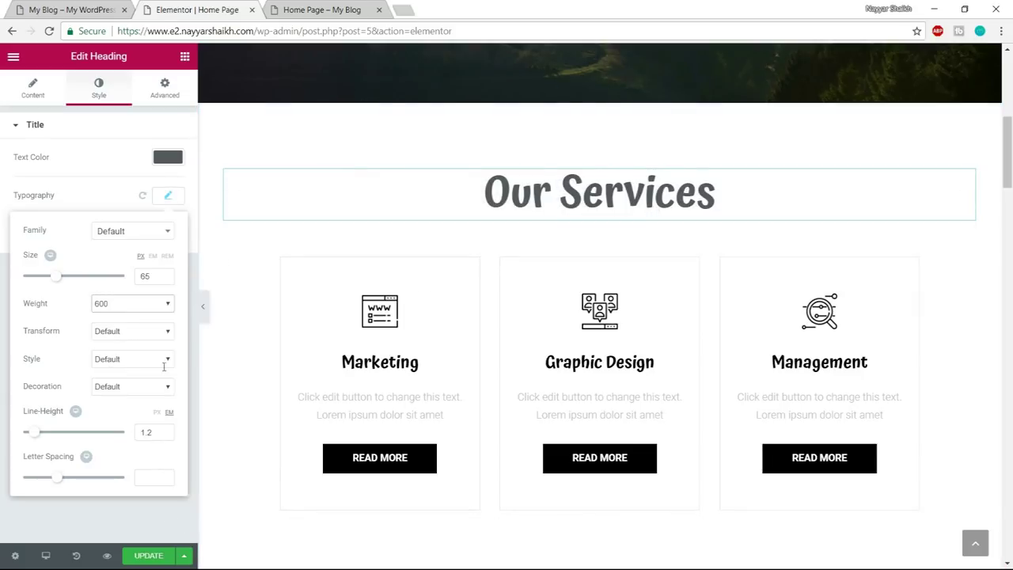
click(168, 197)
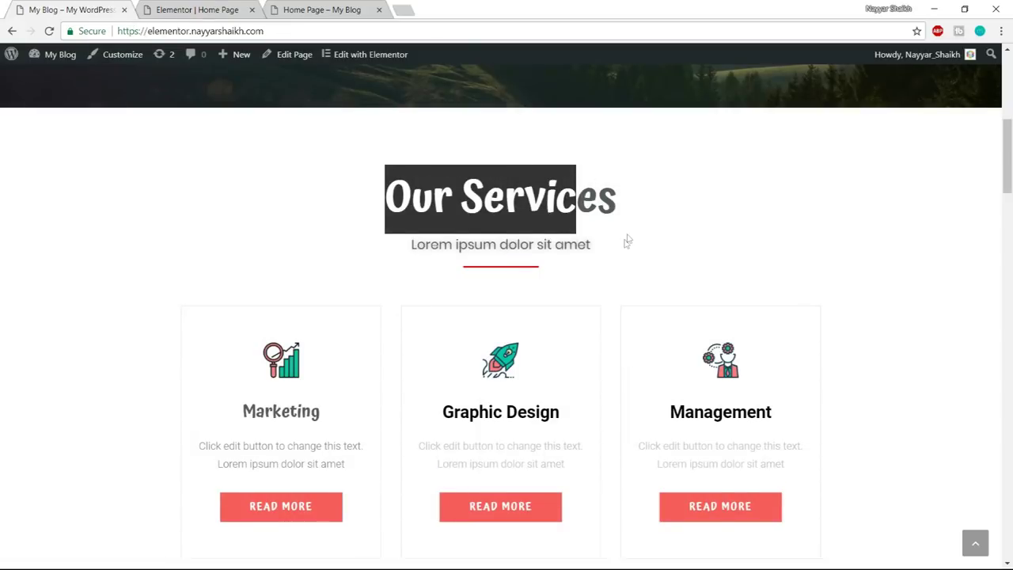
click(627, 240)
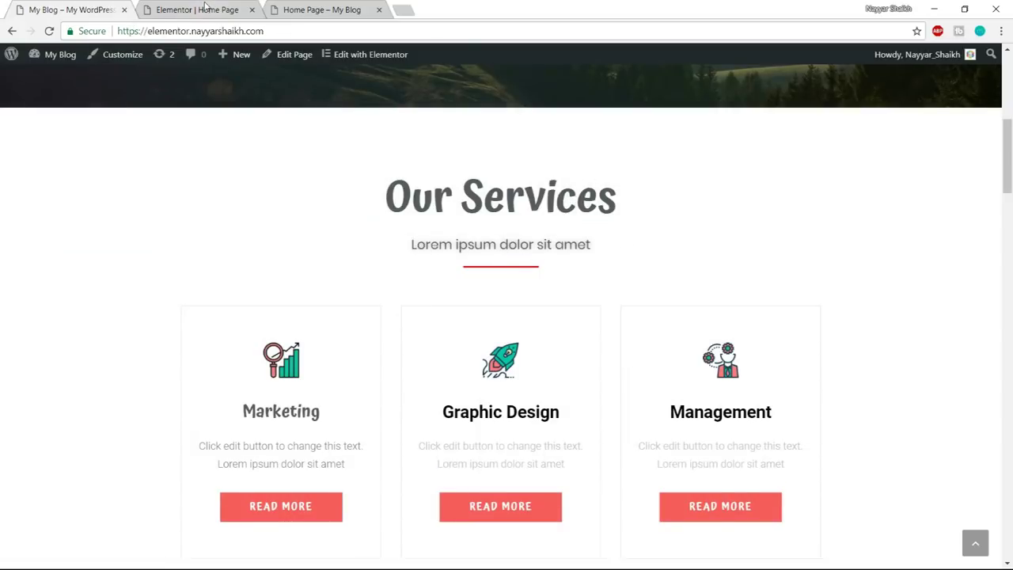
click(206, 9)
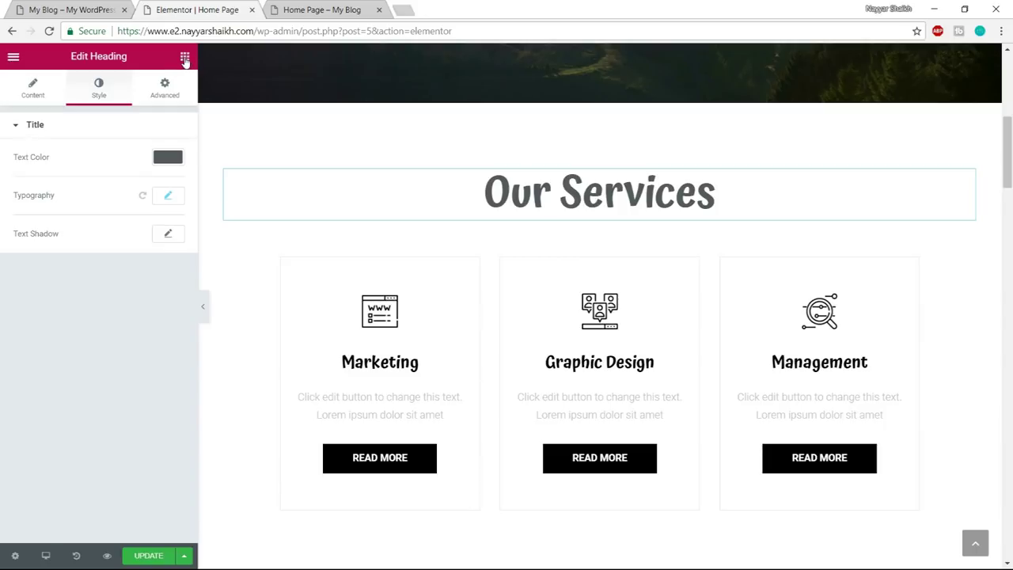
- Add a centred heading below Our Services reading 'Lorem ipsum dolor sit amet', copied from the reference site
click(184, 58)
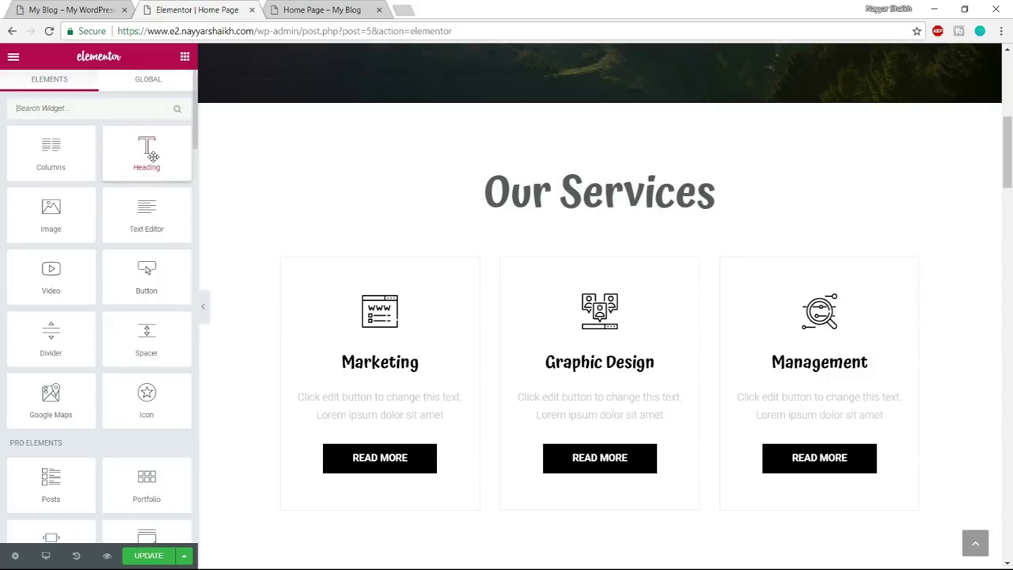
drag(135, 155, 584, 222)
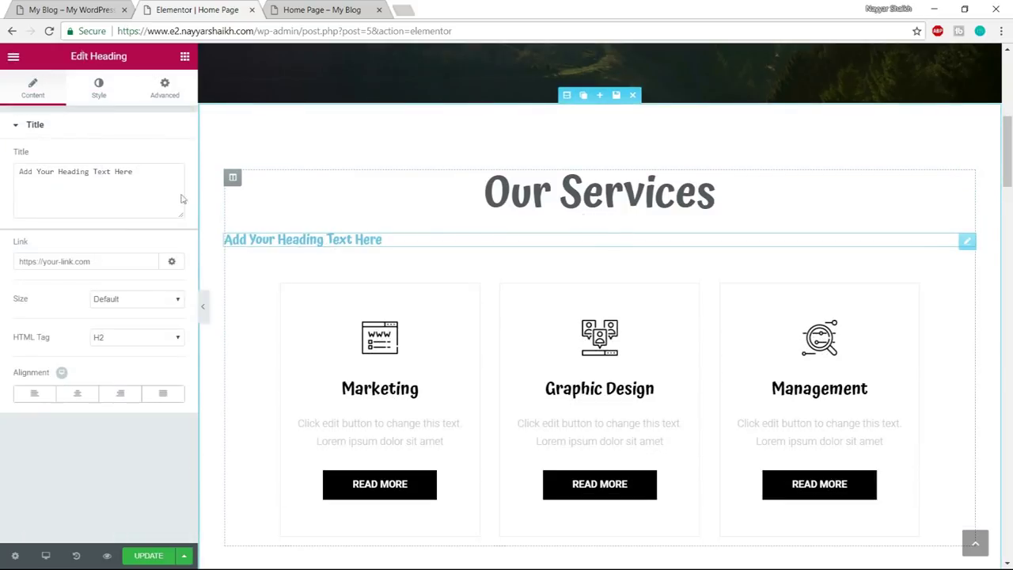
key(ctrl+shift+Tab)
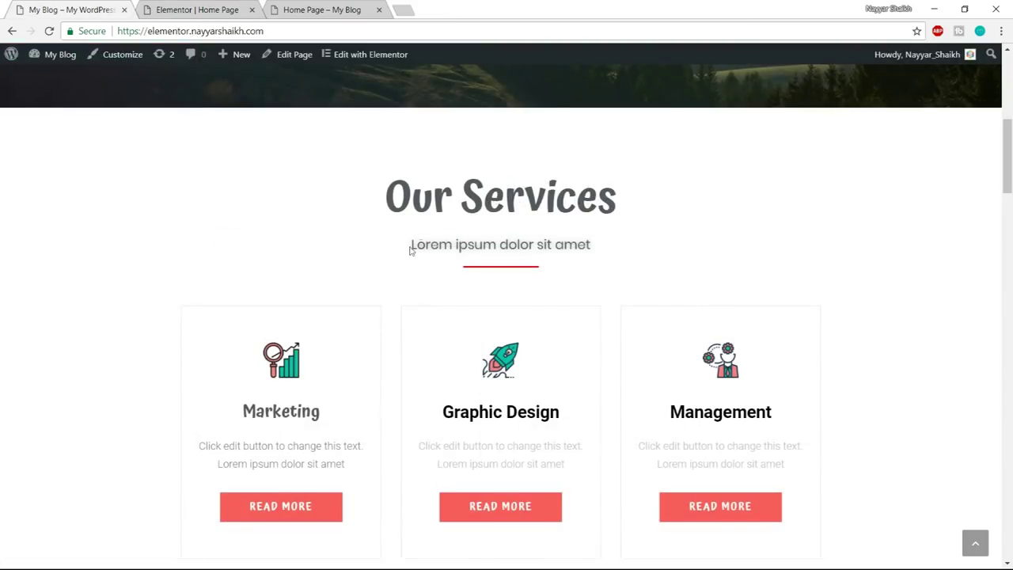
drag(411, 250, 603, 239)
key(ctrl+c)
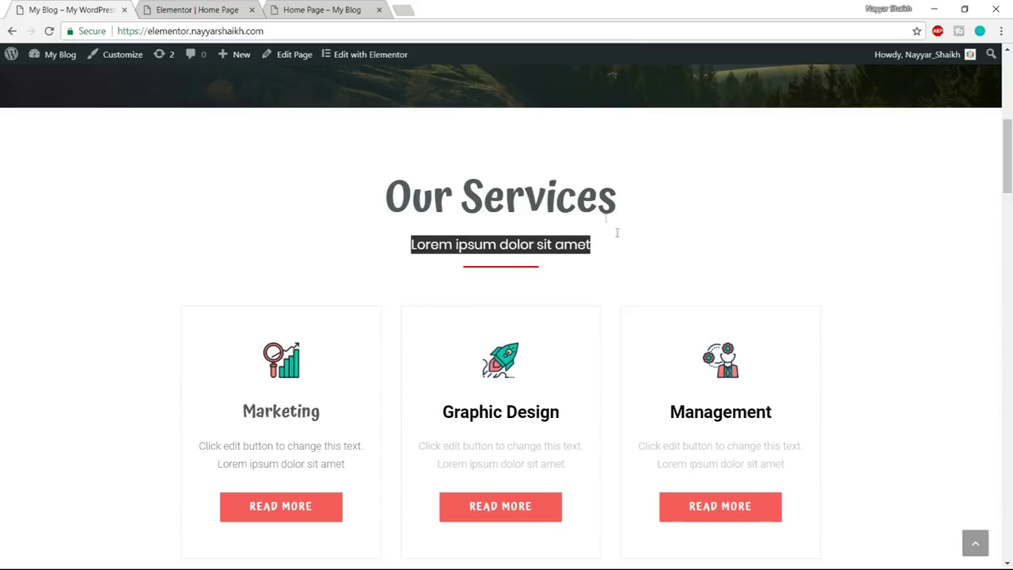
click(190, 9)
triple_click(147, 187)
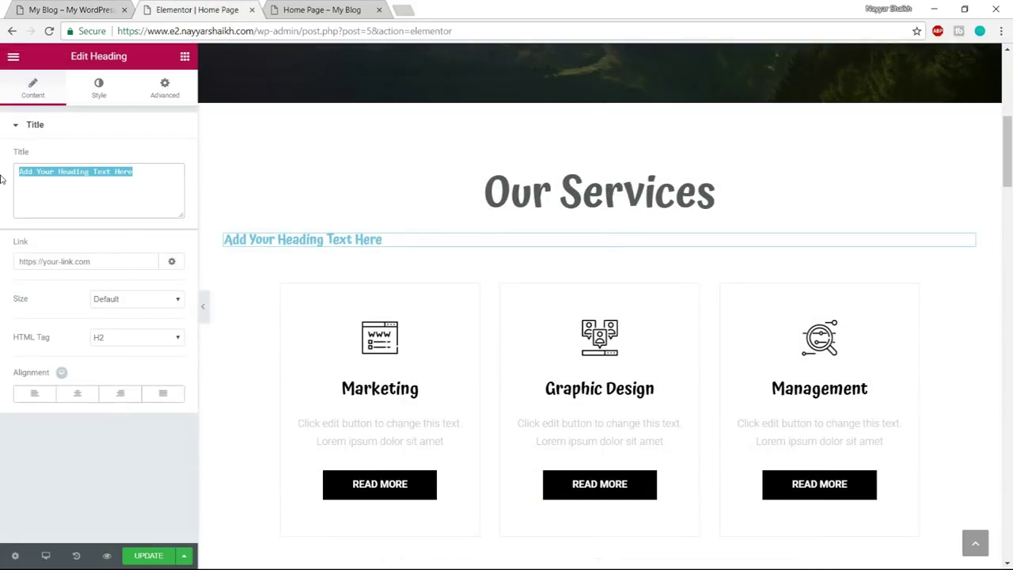
key(ctrl+v)
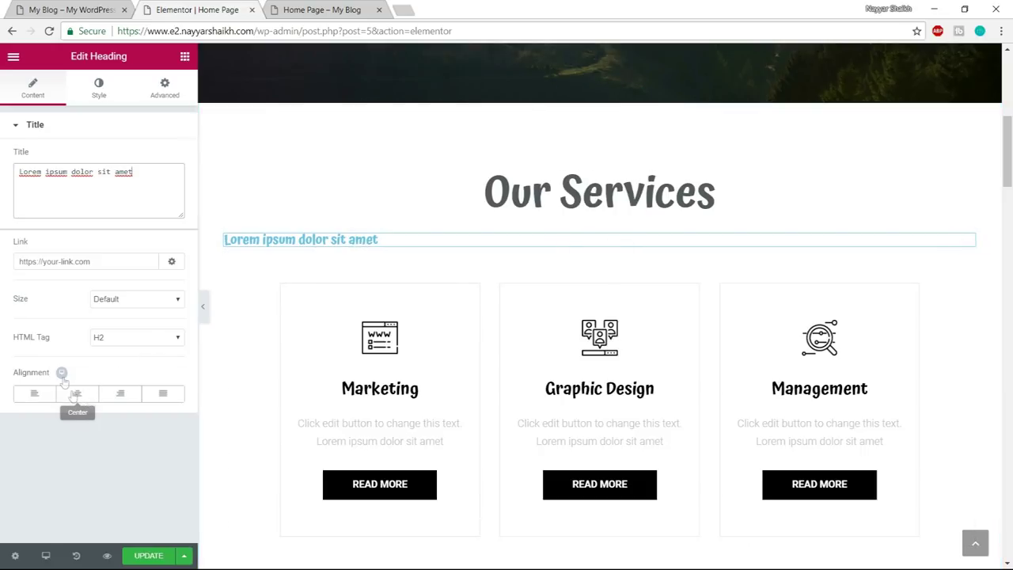
click(75, 394)
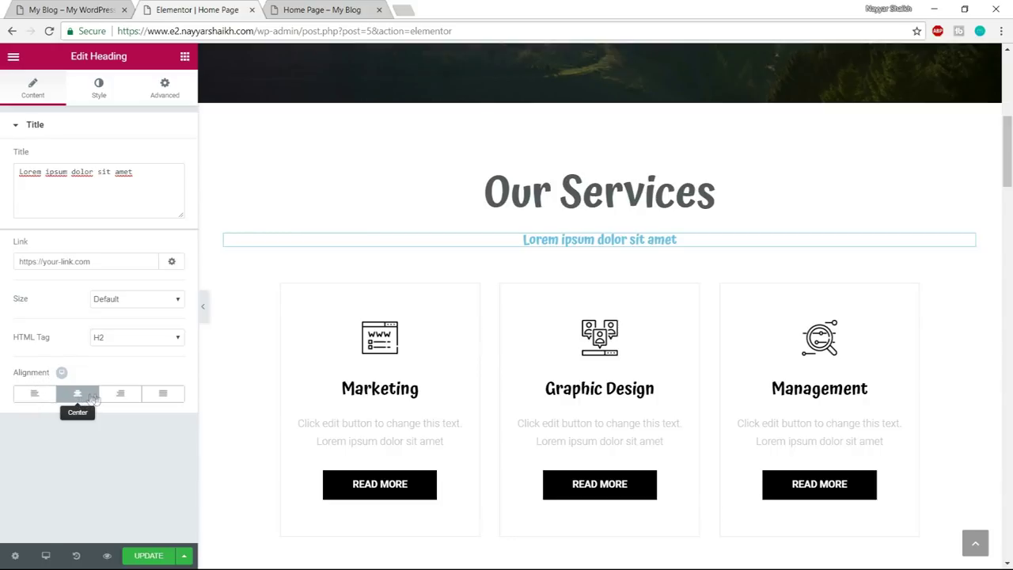
- Colour the subheading text dark grey #54595F
click(99, 89)
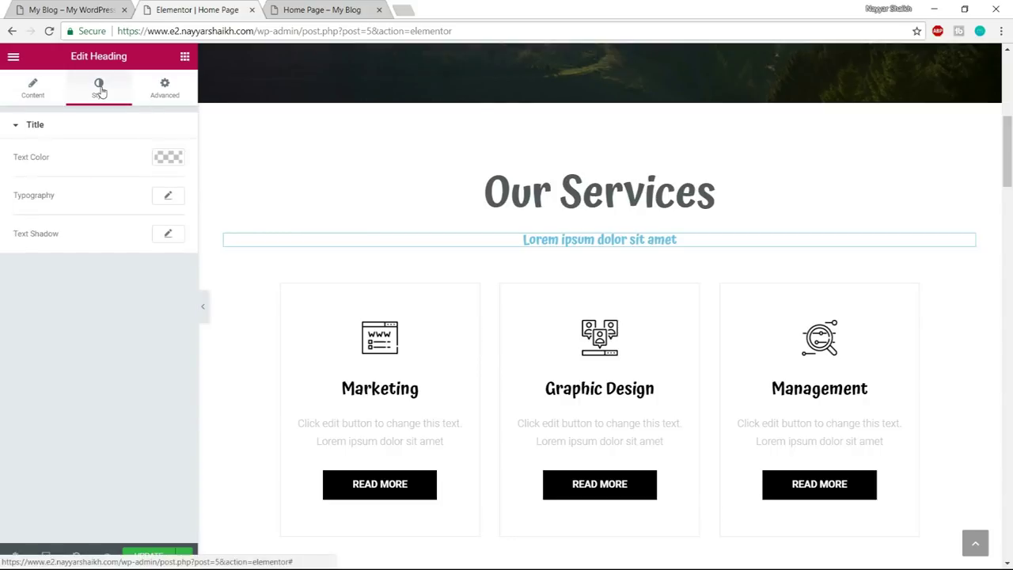
click(174, 160)
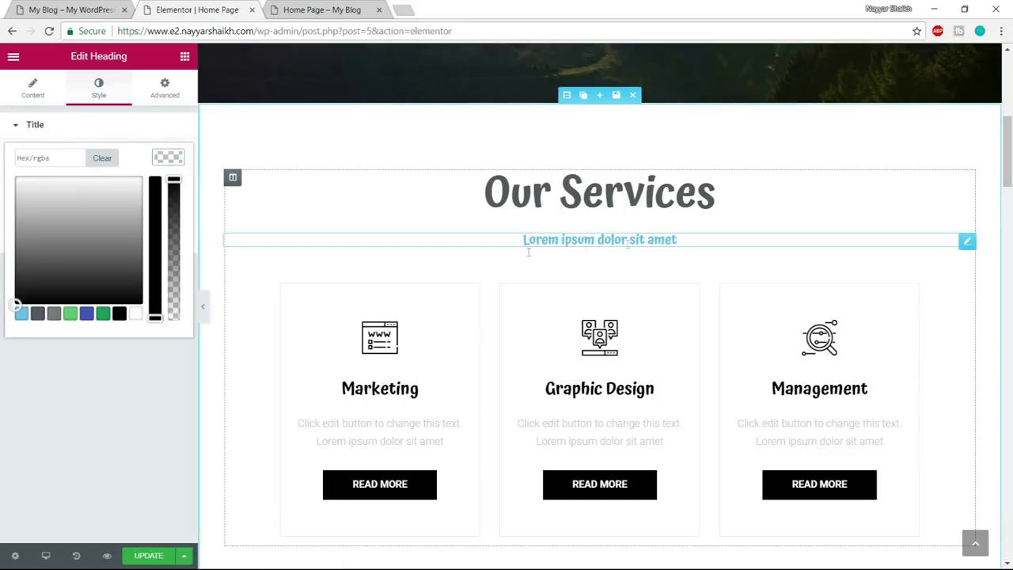
click(38, 314)
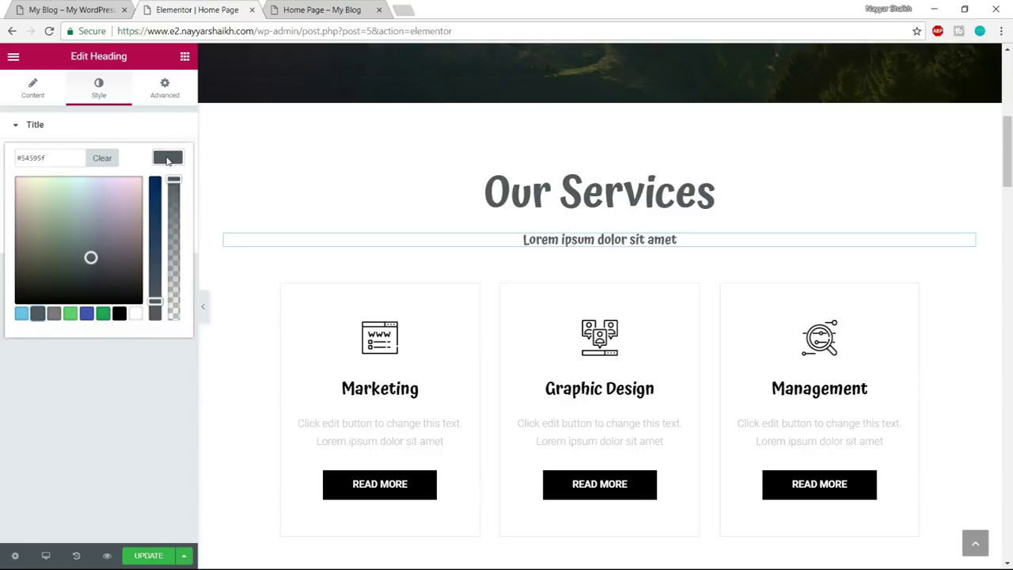
click(167, 161)
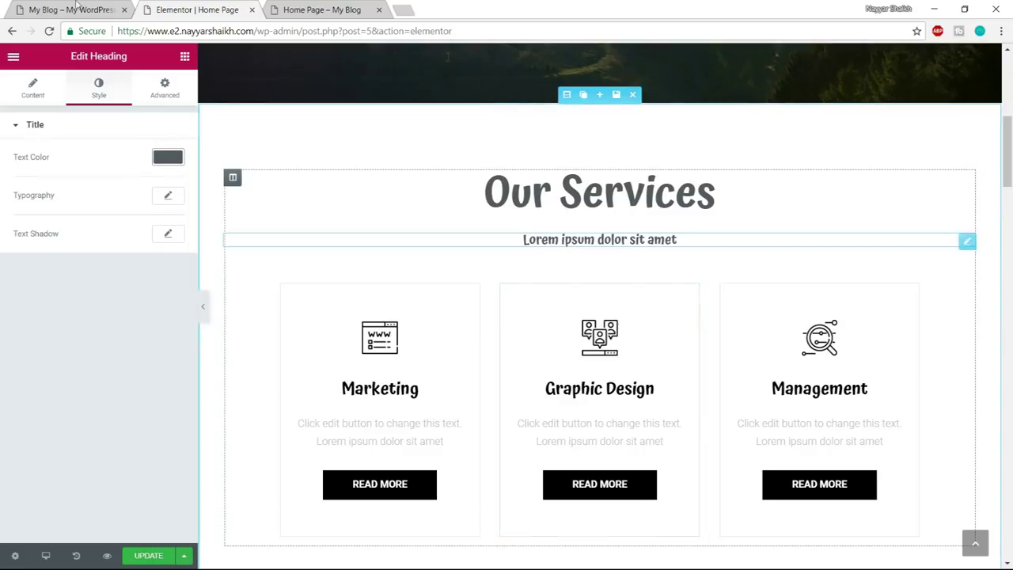
click(46, 8)
click(434, 250)
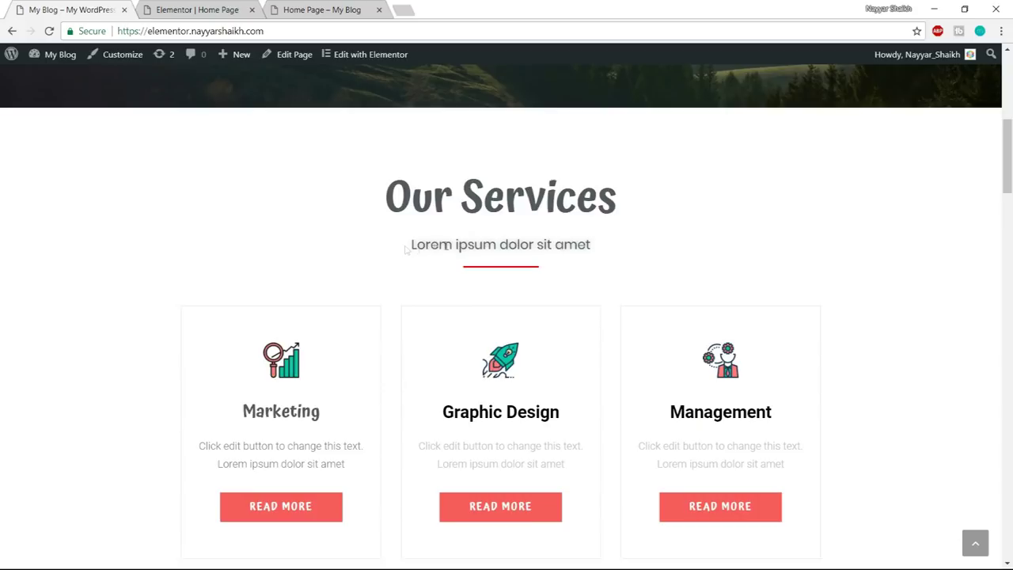
click(205, 10)
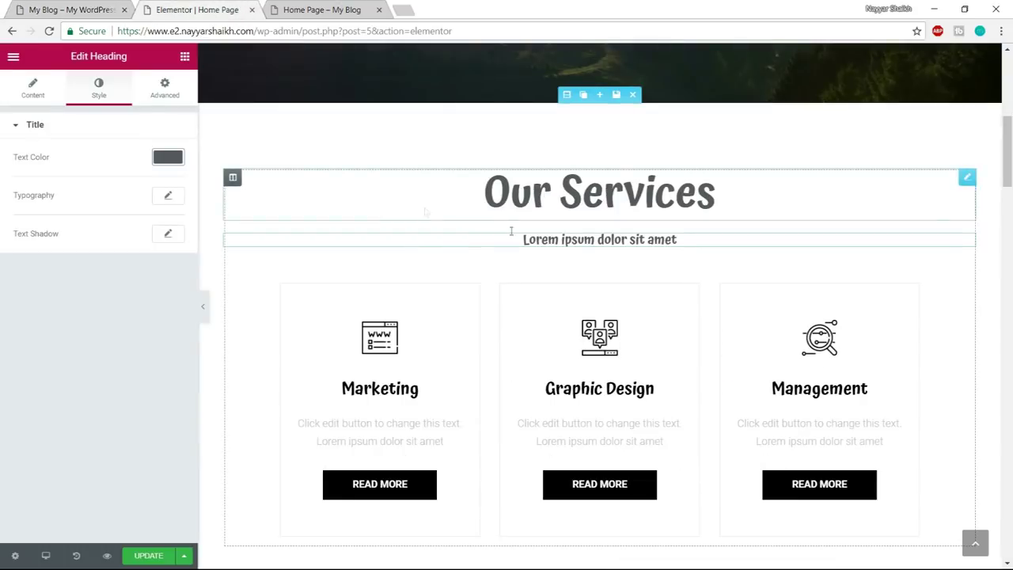
- Set the subheading typography to Poppins, weight 400
click(168, 196)
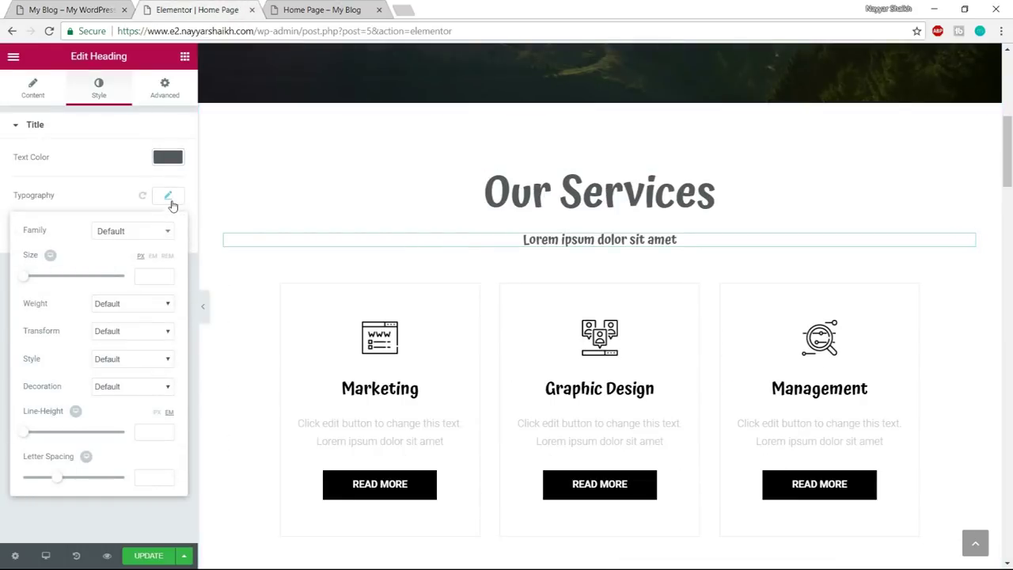
click(143, 232)
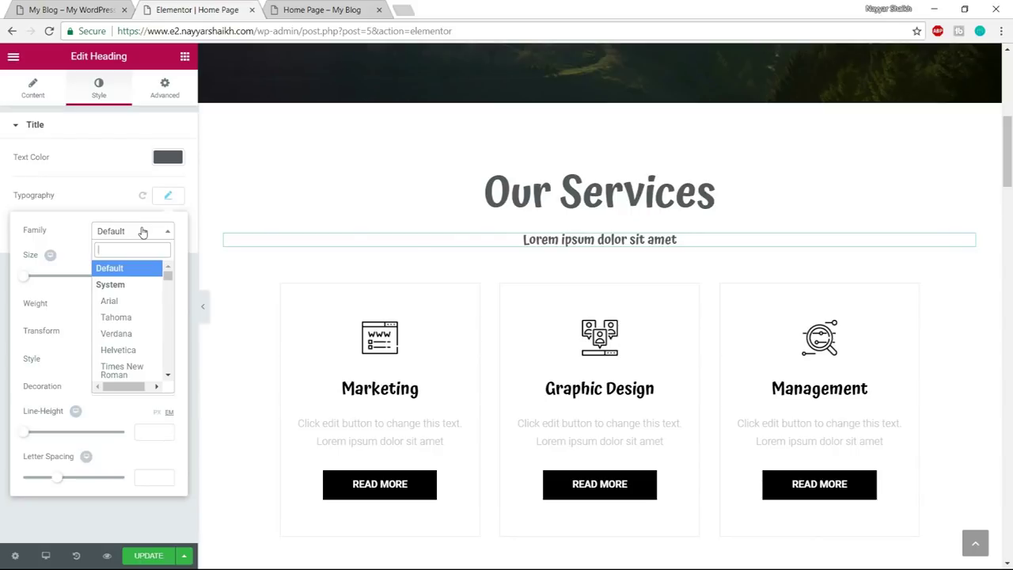
text(popp)
key(Return)
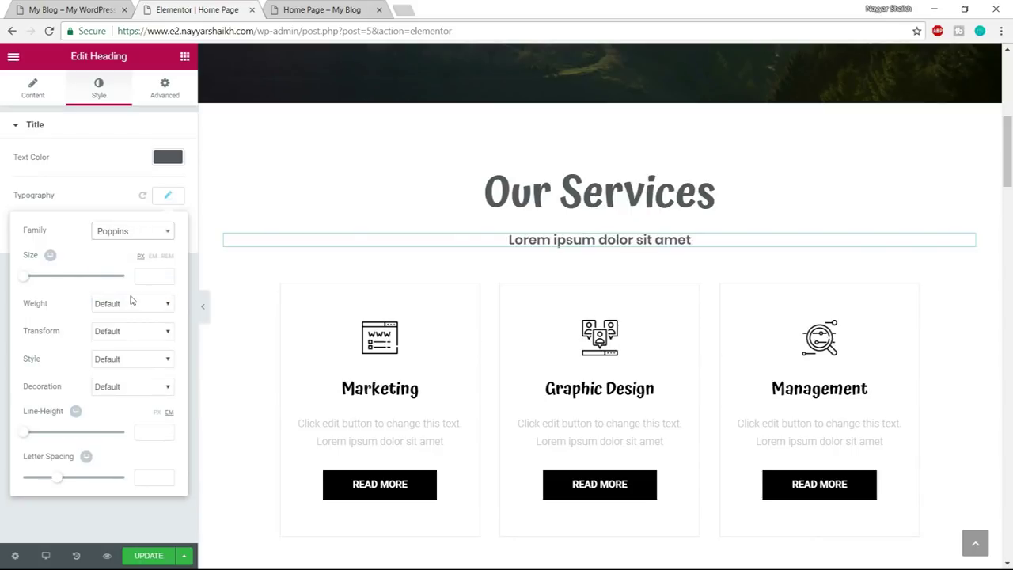
click(142, 306)
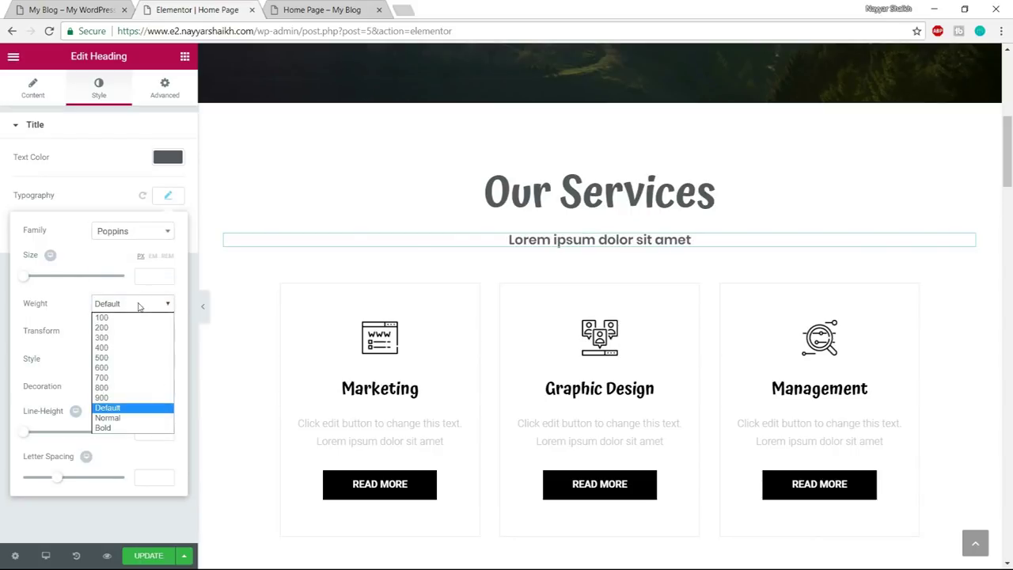
click(121, 368)
click(126, 306)
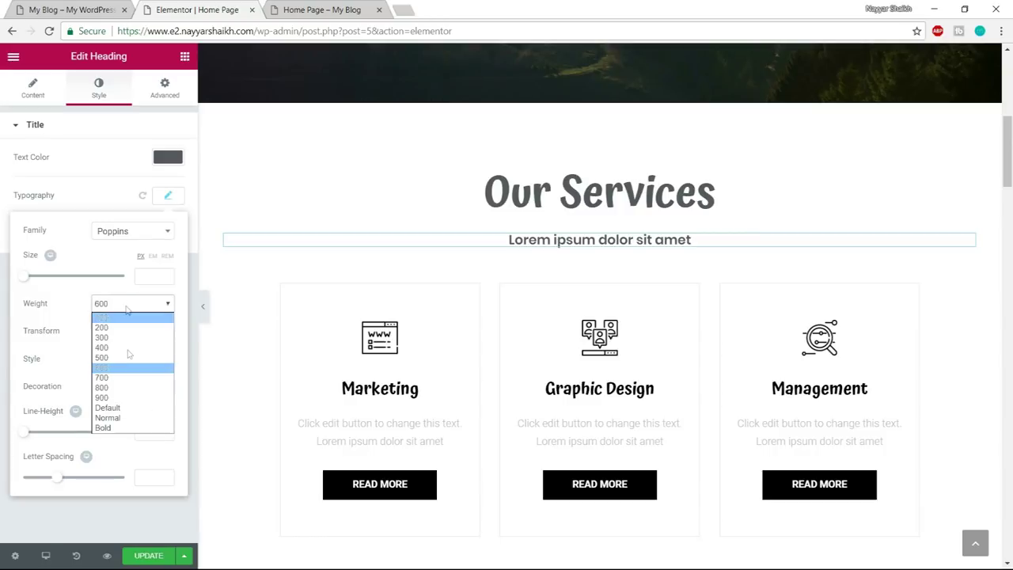
click(129, 348)
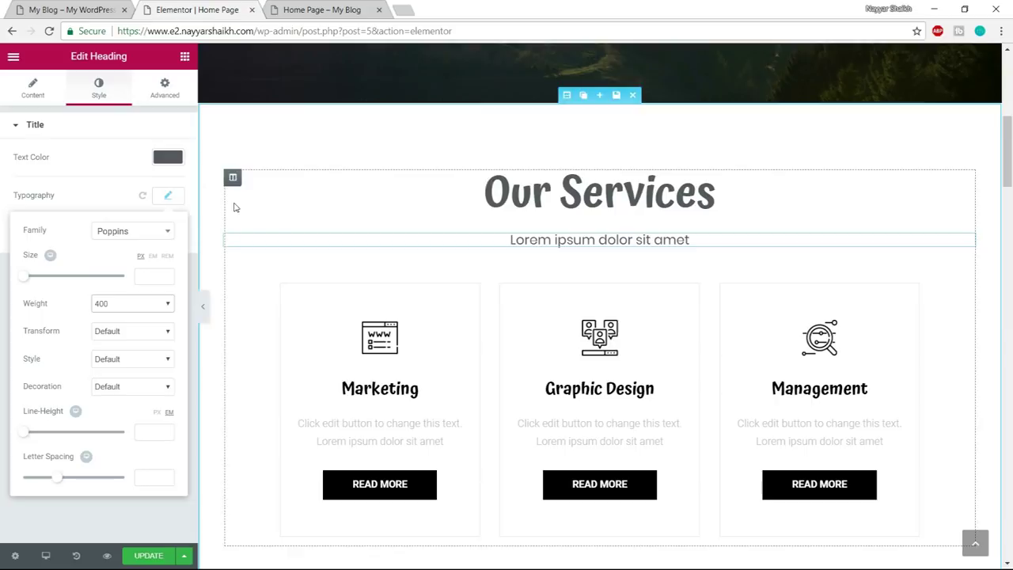
click(169, 196)
- Check the reference site's red divider under the subtitle, then bring up the widget list
key(ctrl+shift+Tab)
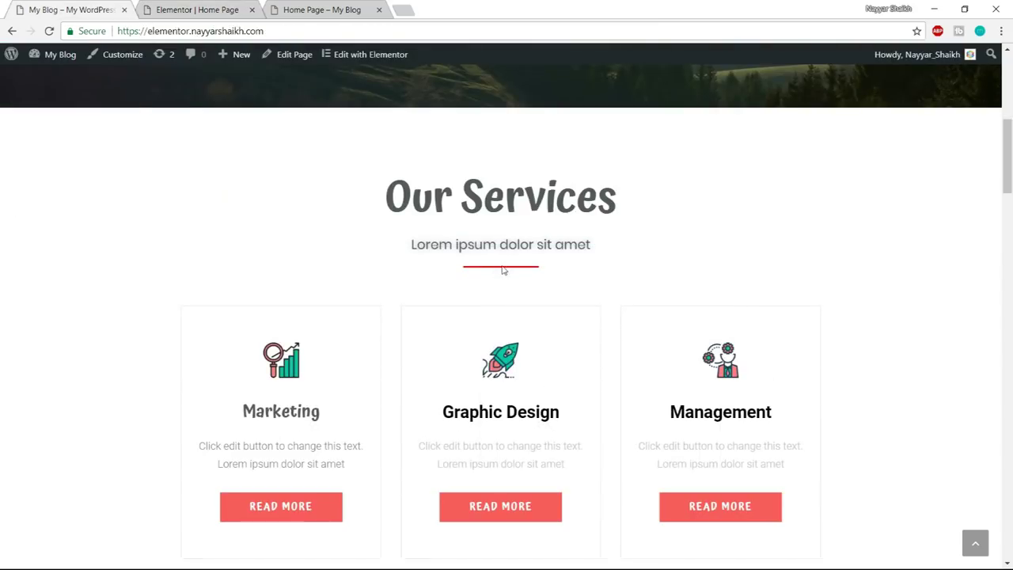
click(174, 6)
click(222, 11)
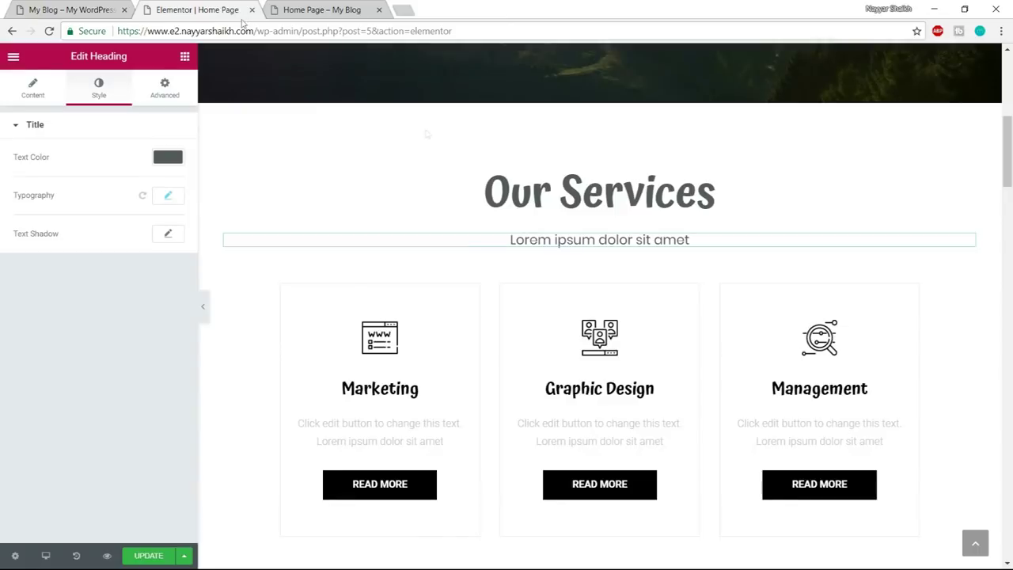
click(185, 57)
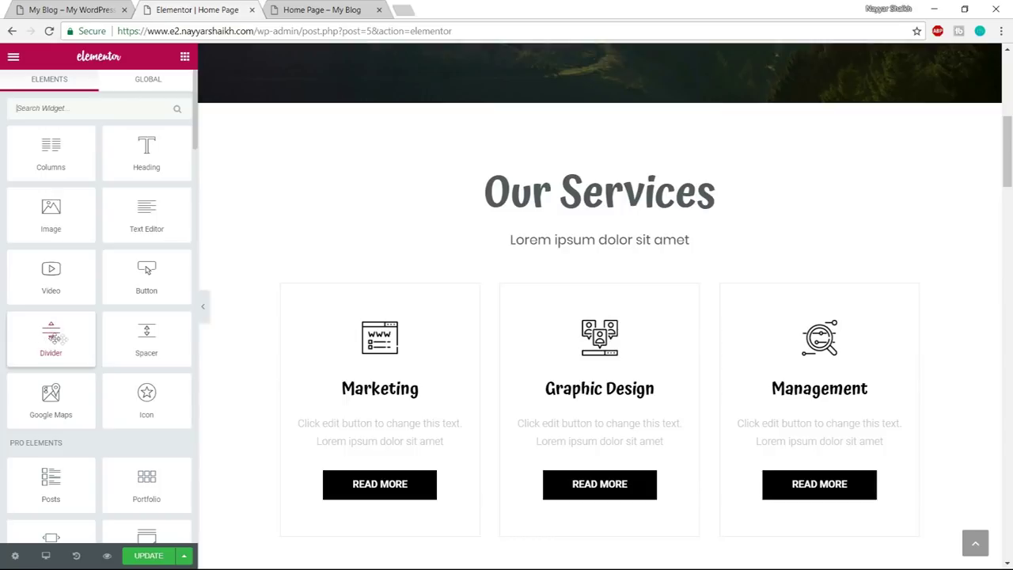
- Add a divider below the subheading with weight 3 and red colour #ff3535
drag(54, 338, 598, 273)
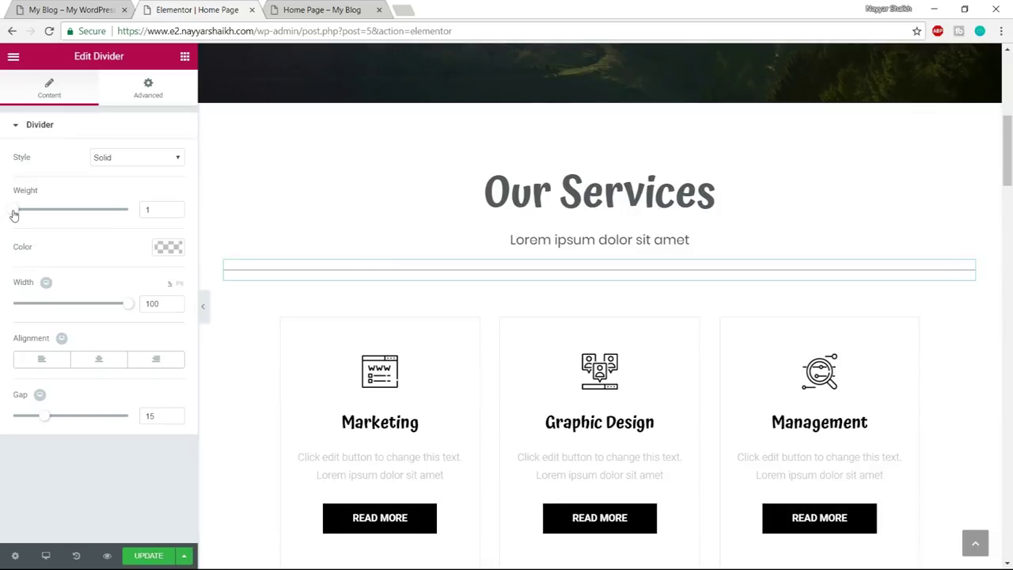
drag(15, 212, 46, 212)
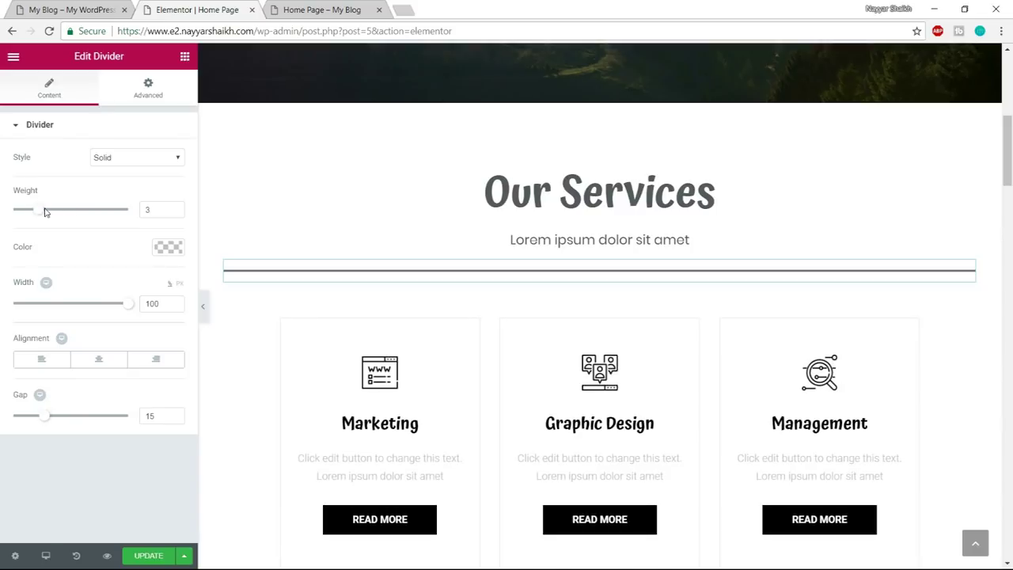
click(168, 248)
mouse_move(80, 356)
mouse_down()
mouse_move(18, 356)
mouse_move(3, 232)
mouse_up()
click(21, 404)
click(3, 232)
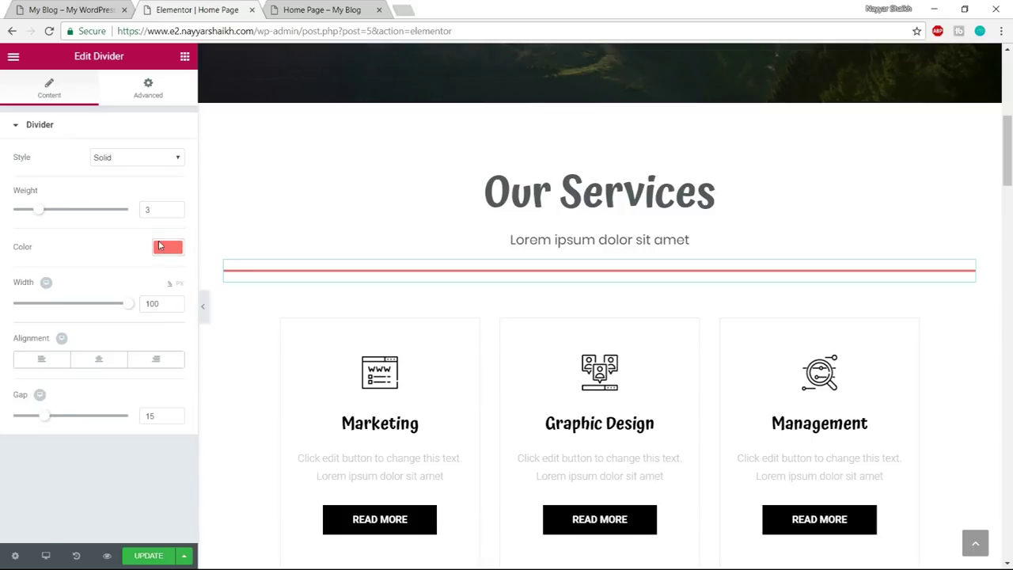
click(160, 247)
drag(154, 334, 152, 297)
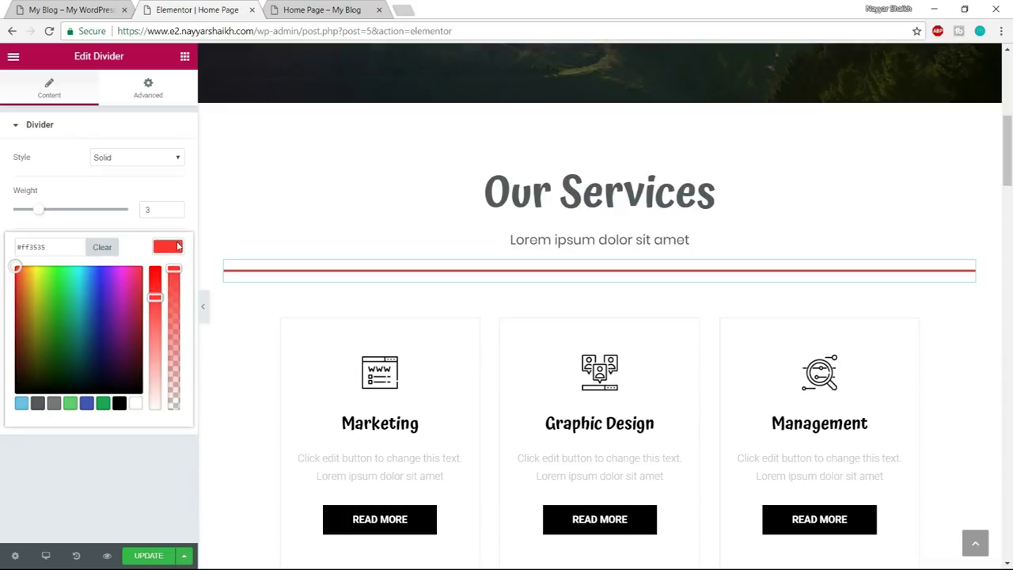
click(177, 247)
- Set the divider width to 15, centre it, and save the page
drag(126, 312, 44, 311)
drag(157, 301, 123, 309)
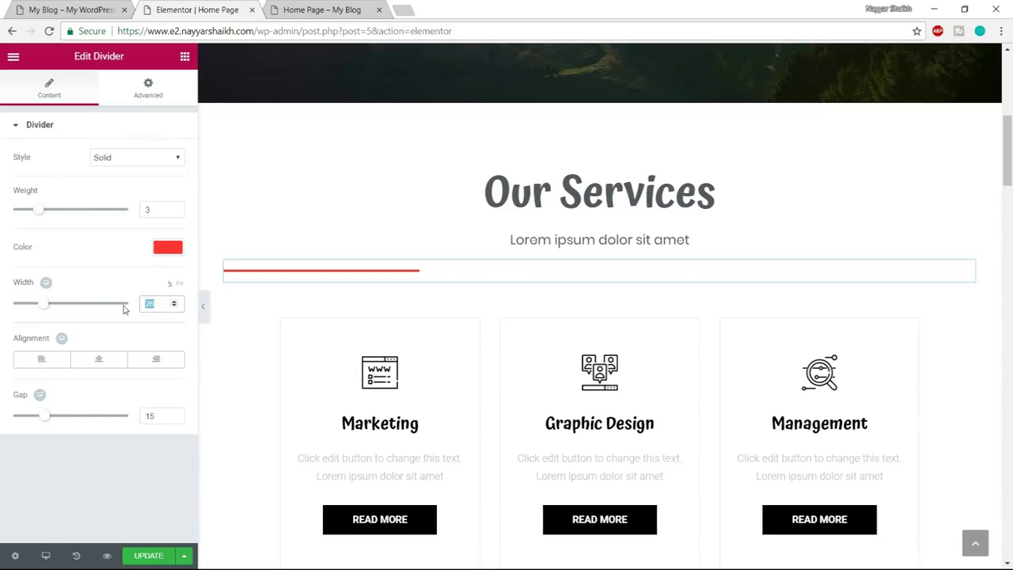
text(15)
click(99, 364)
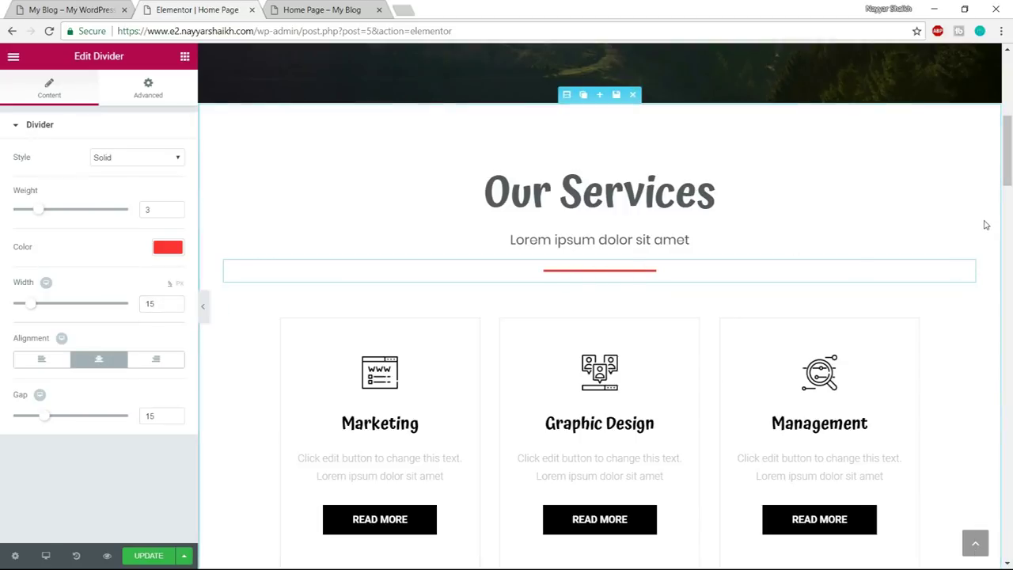
click(148, 555)
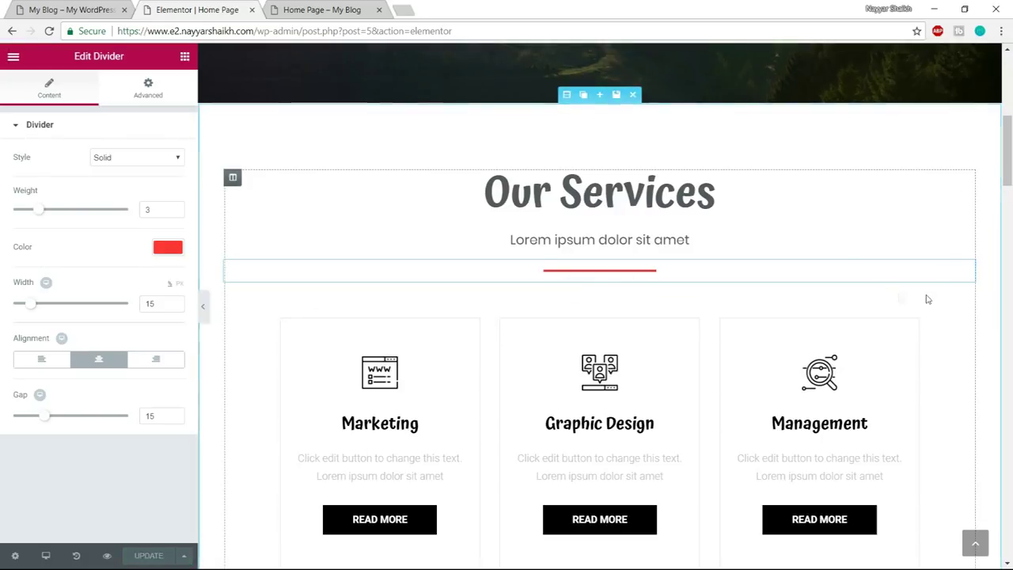
scroll(929, 300, up, 2)
scroll(928, 294, down, 5)
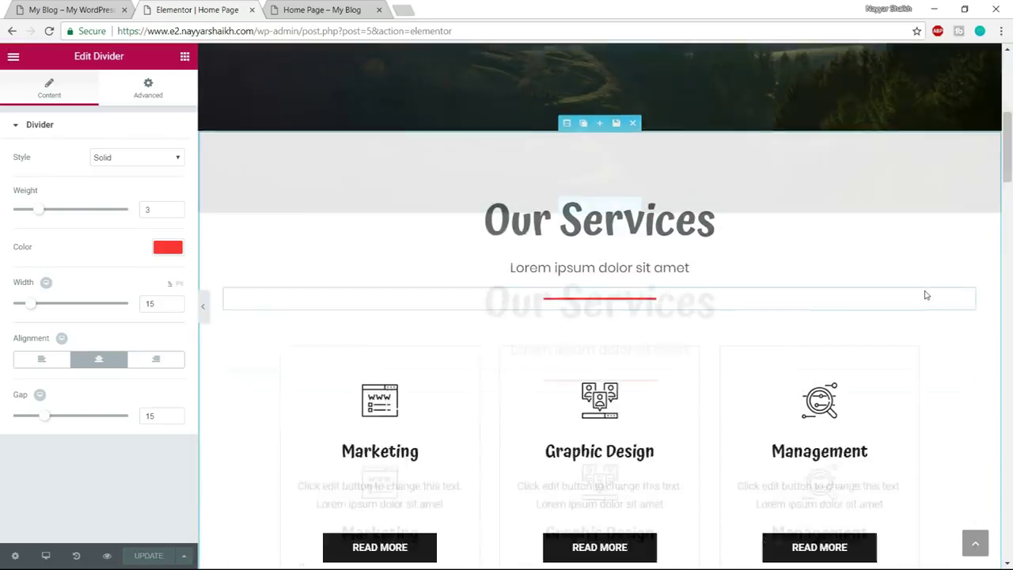
- Scroll the My Blog reference page to its service cards and start a new browser tab
click(28, 7)
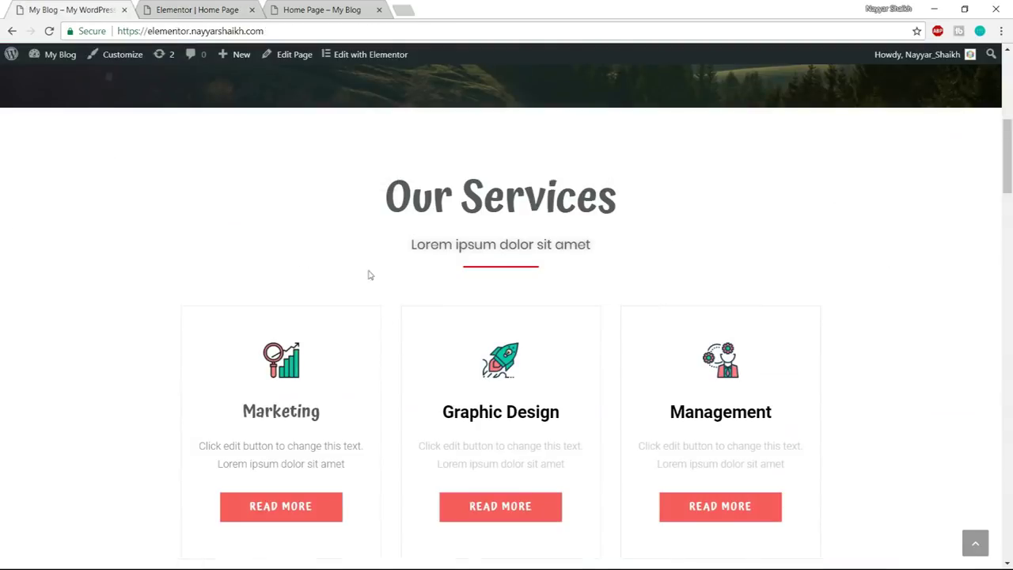
scroll(287, 258, down, 2)
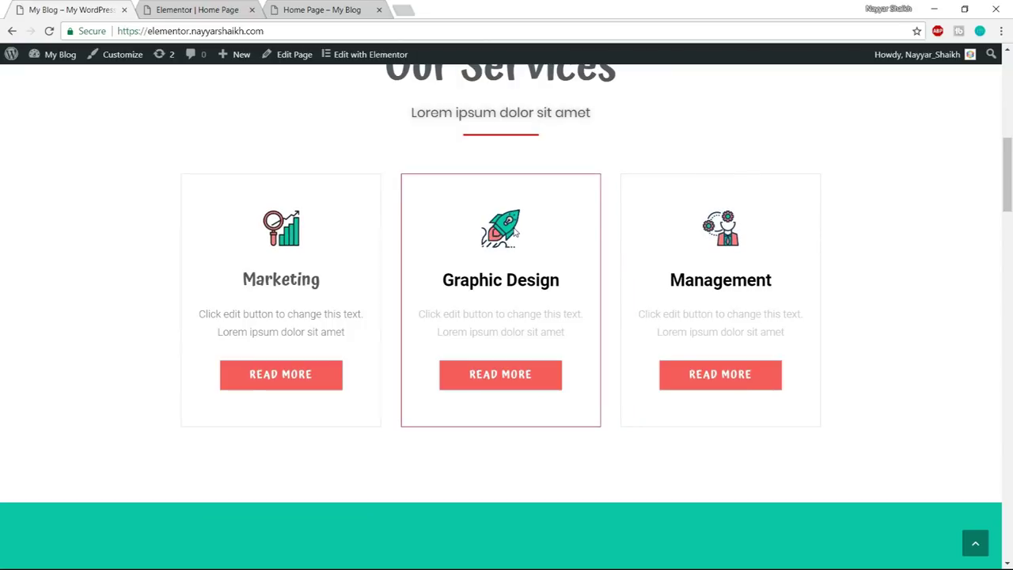
click(405, 9)
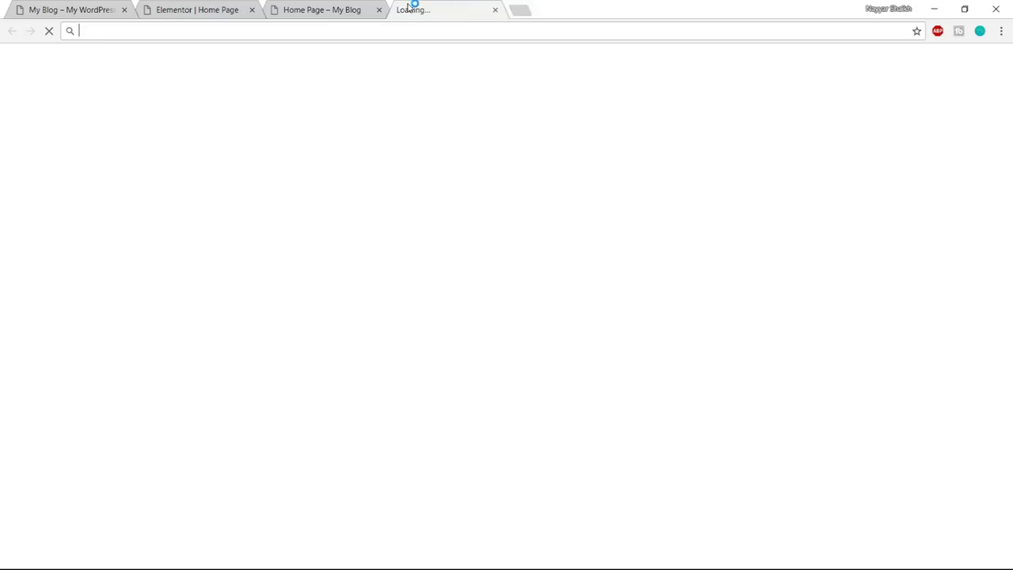
- Load flaticon.com and open the purple Business icon pack
text(flaticon.com)
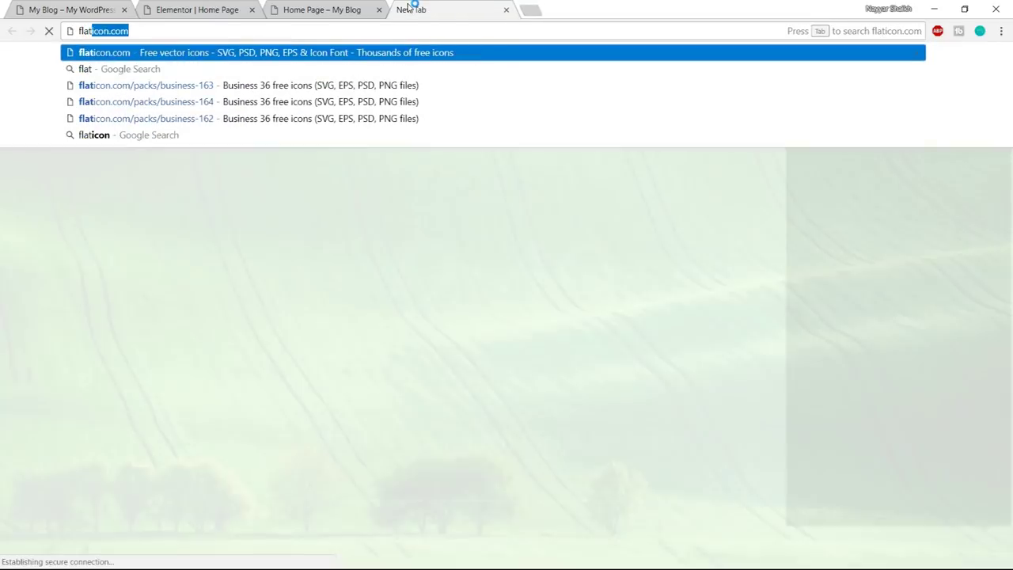
key(Return)
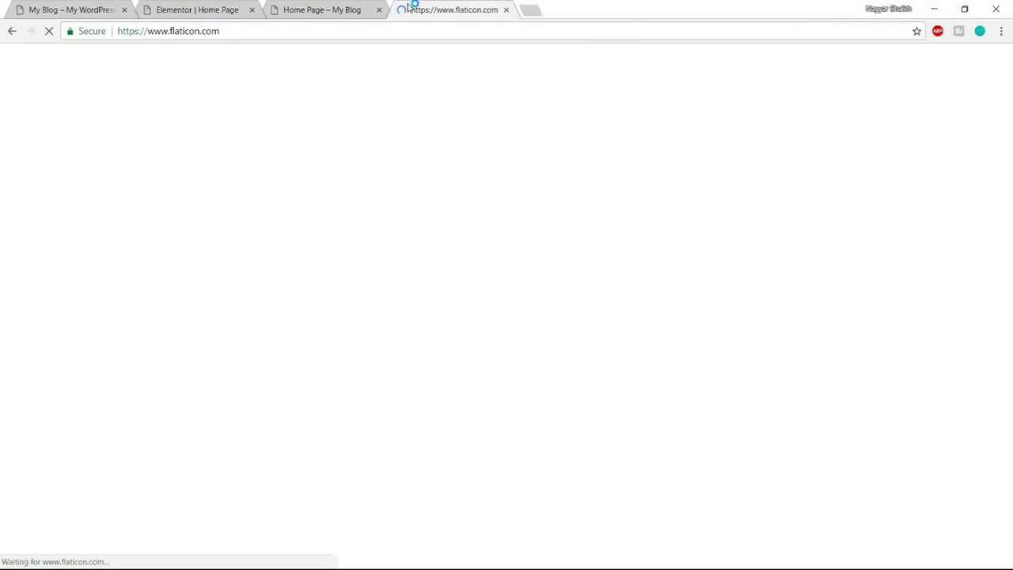
scroll(1006, 268, down, 7)
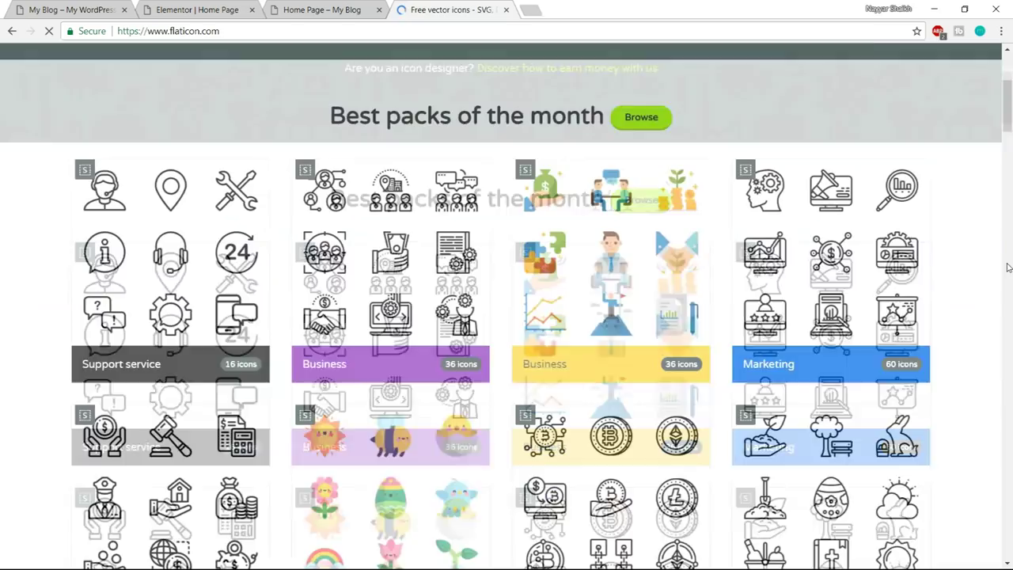
scroll(1010, 271, down, 3)
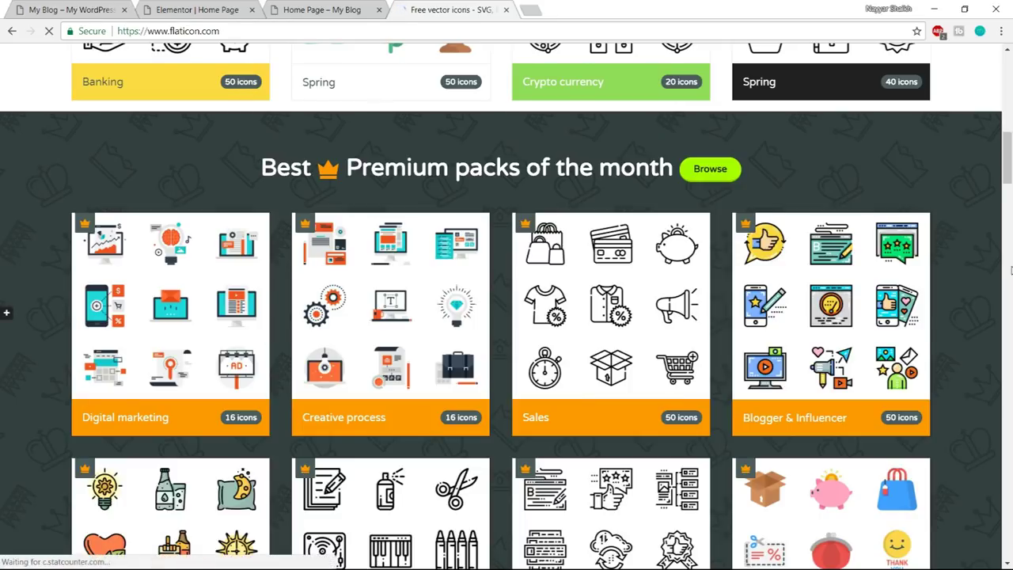
scroll(1010, 270, up, 3)
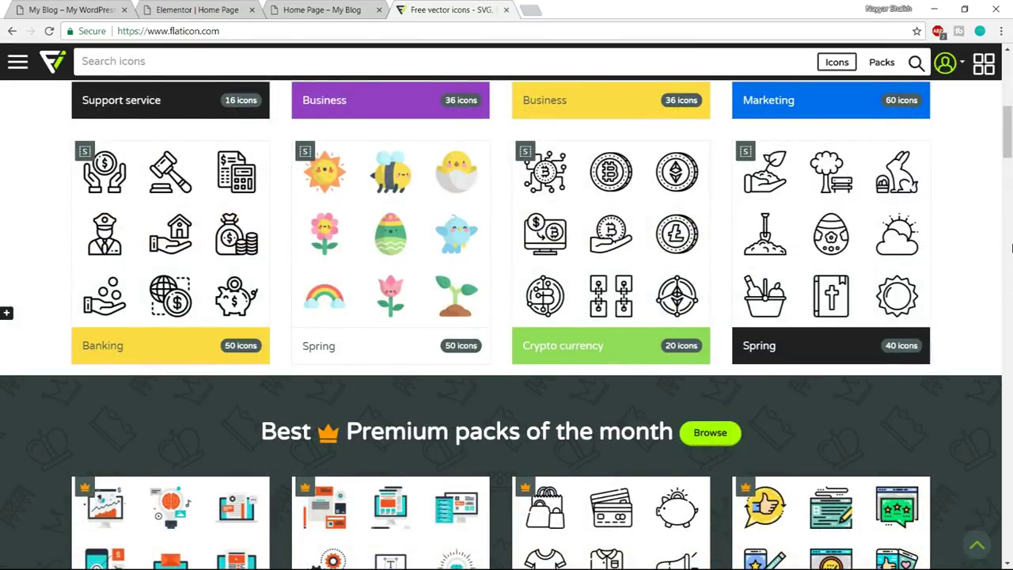
scroll(1011, 248, up, 5)
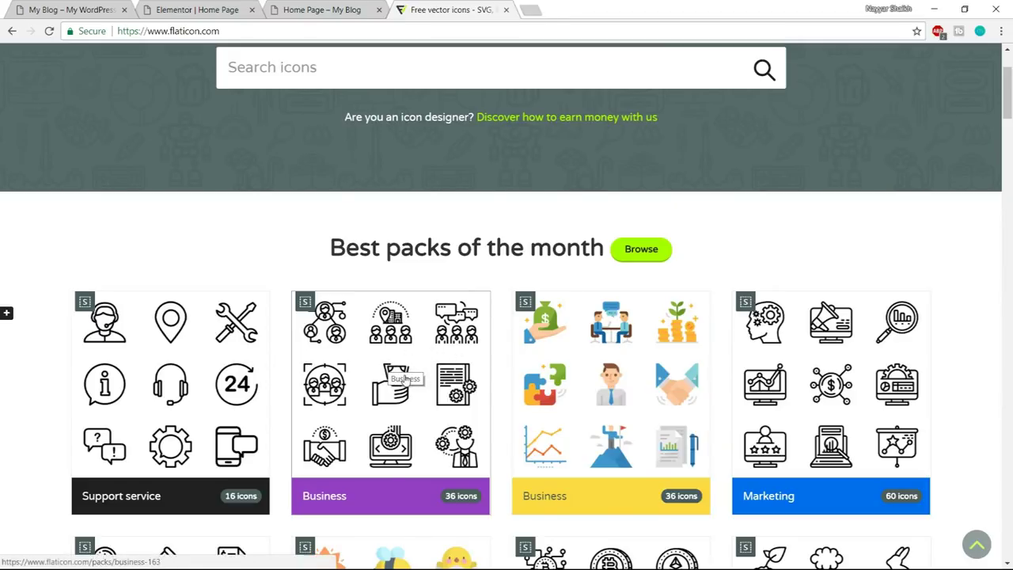
click(407, 374)
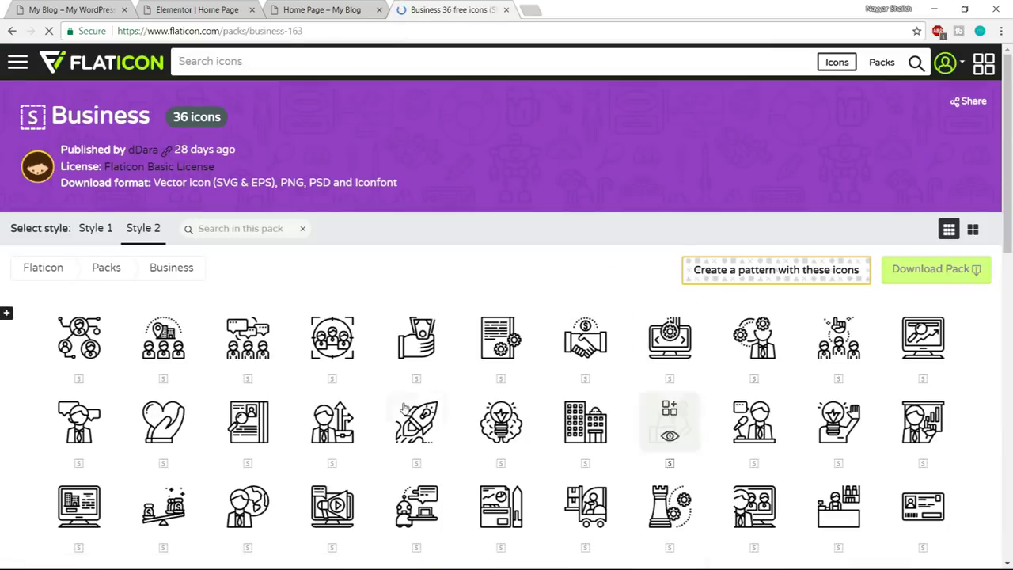
scroll(380, 271, down, 3)
scroll(838, 197, up, 2)
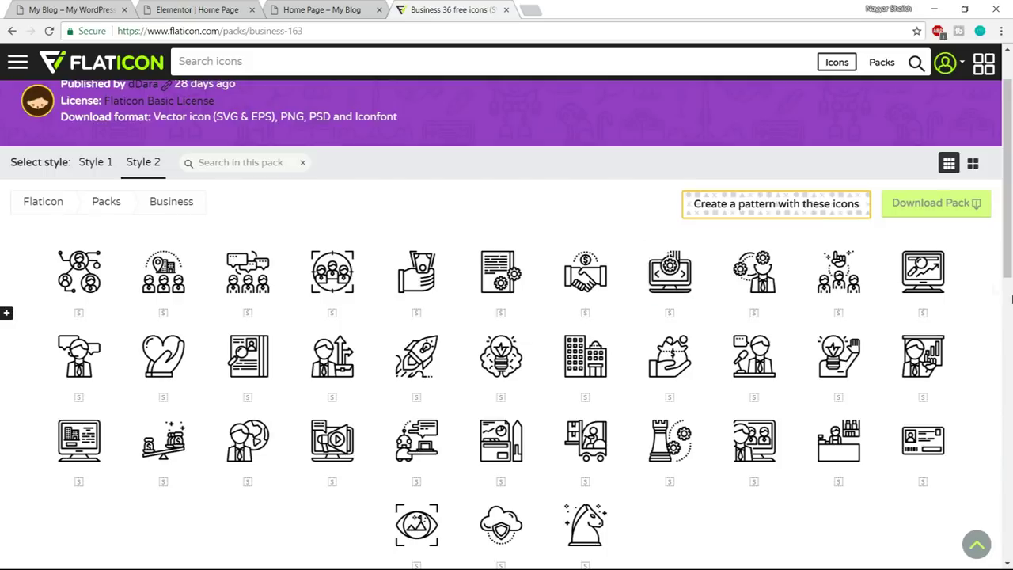
- Compare the pack with the reference services cards, check the author's other Business pack, then return to the coloured one
click(202, 8)
click(323, 6)
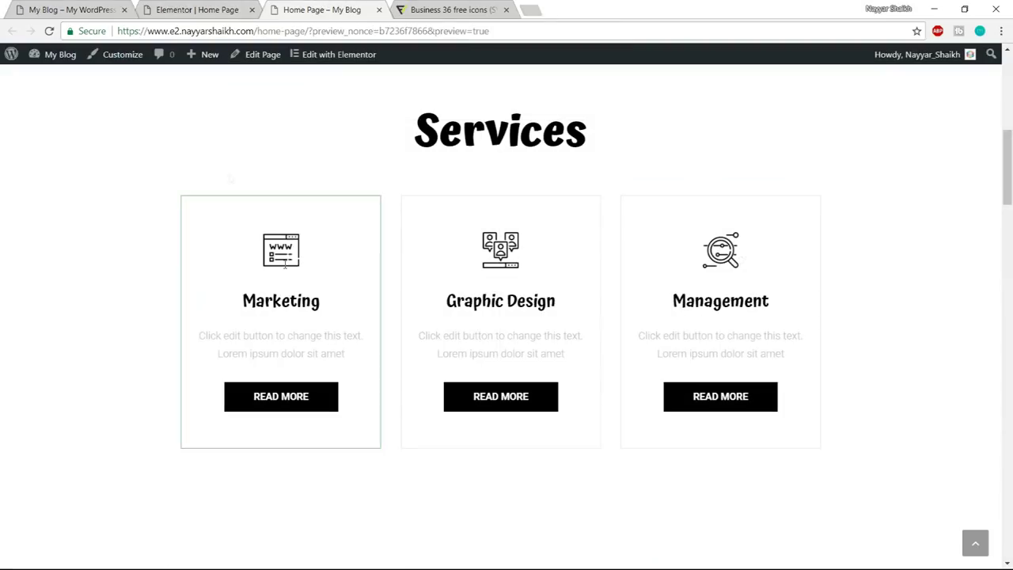
click(55, 9)
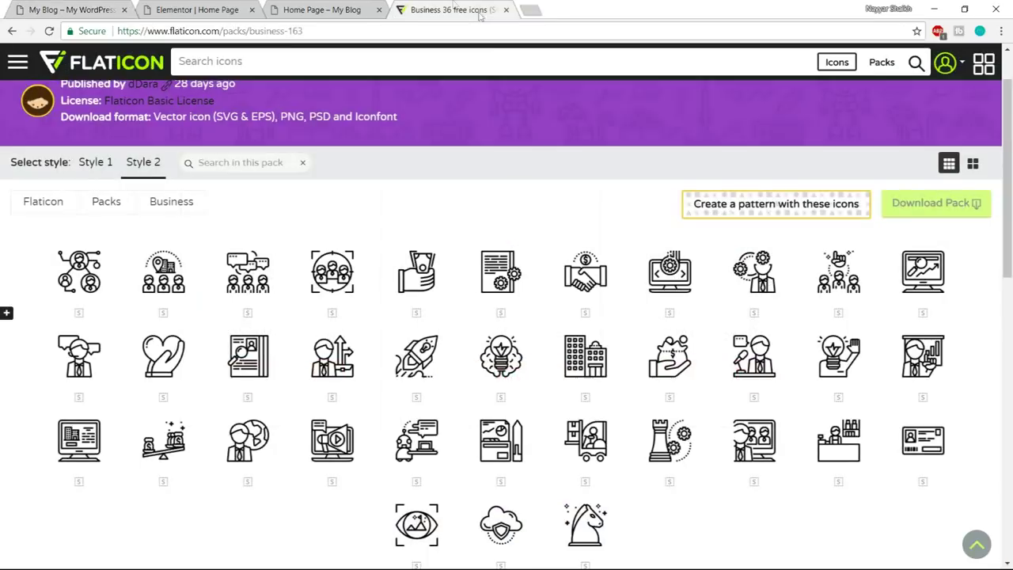
click(454, 8)
scroll(754, 312, down, 5)
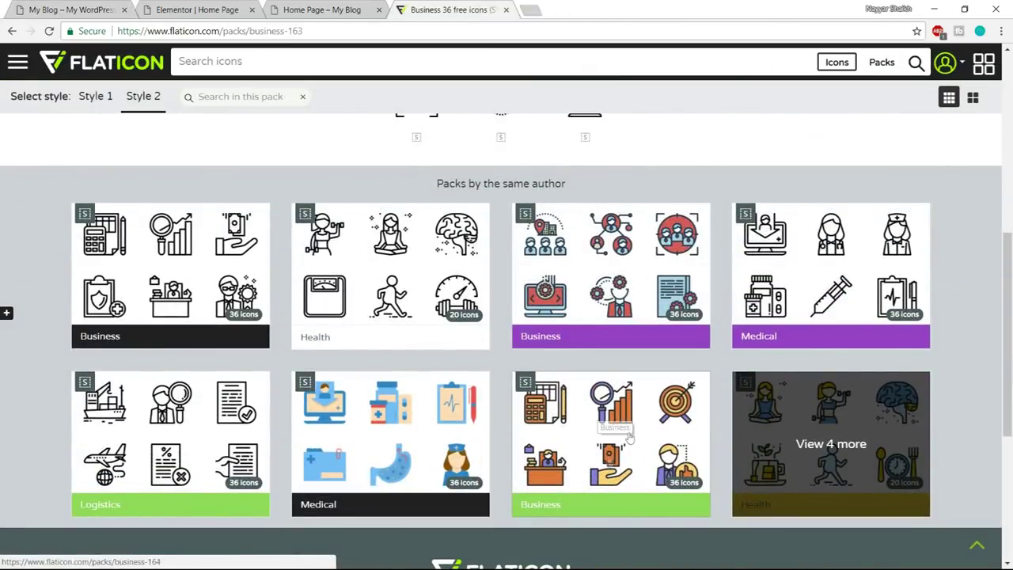
click(601, 418)
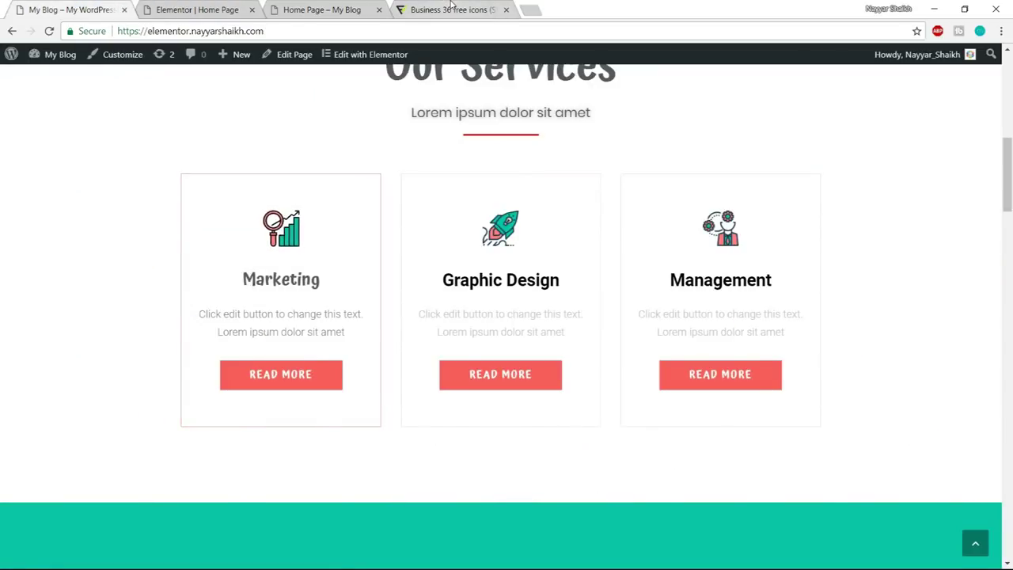
click(451, 8)
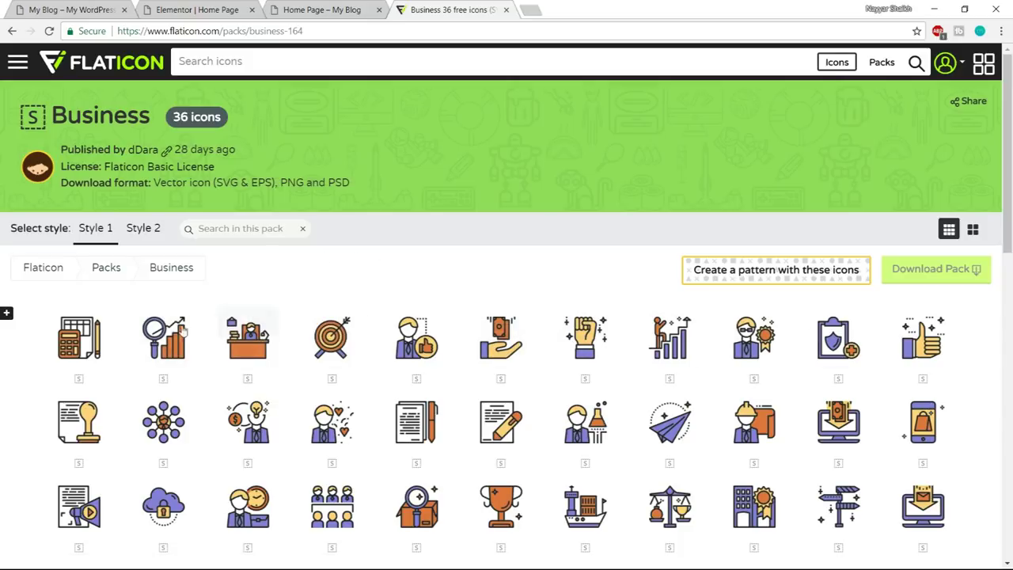
mouse_move(167, 340)
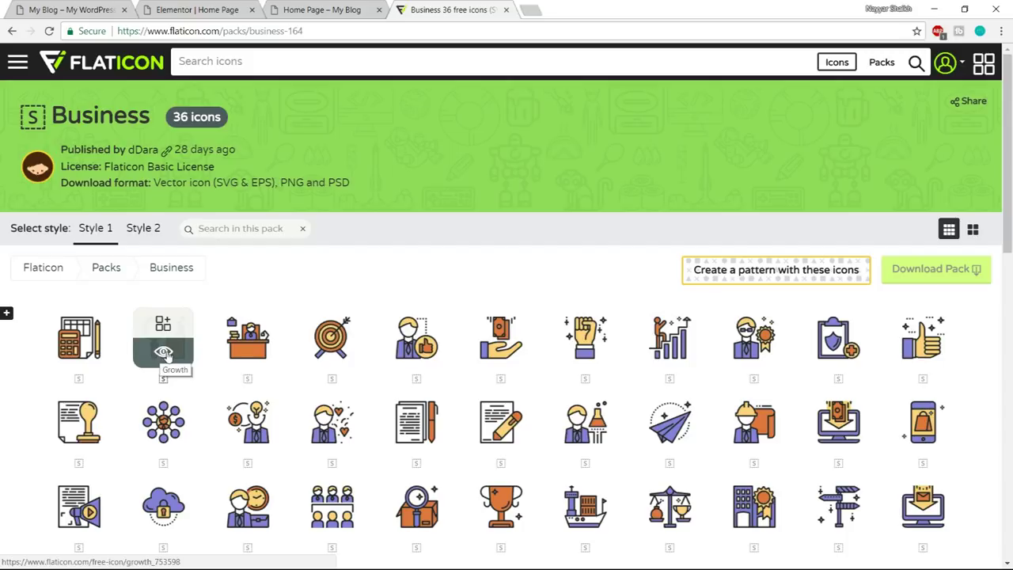
- Open the Growth icon's details and compare it with the reference page's Marketing icon
click(164, 353)
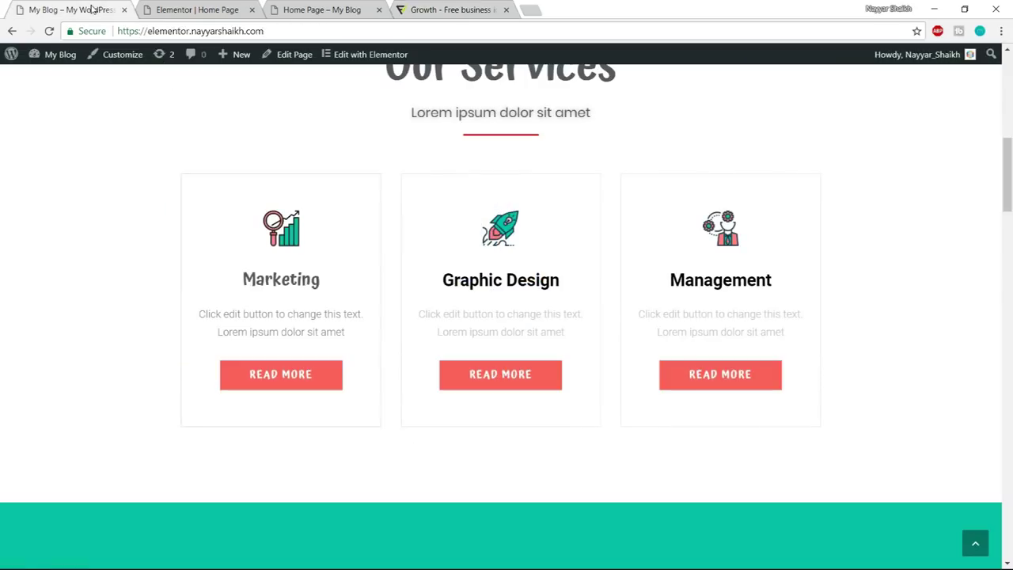
click(71, 9)
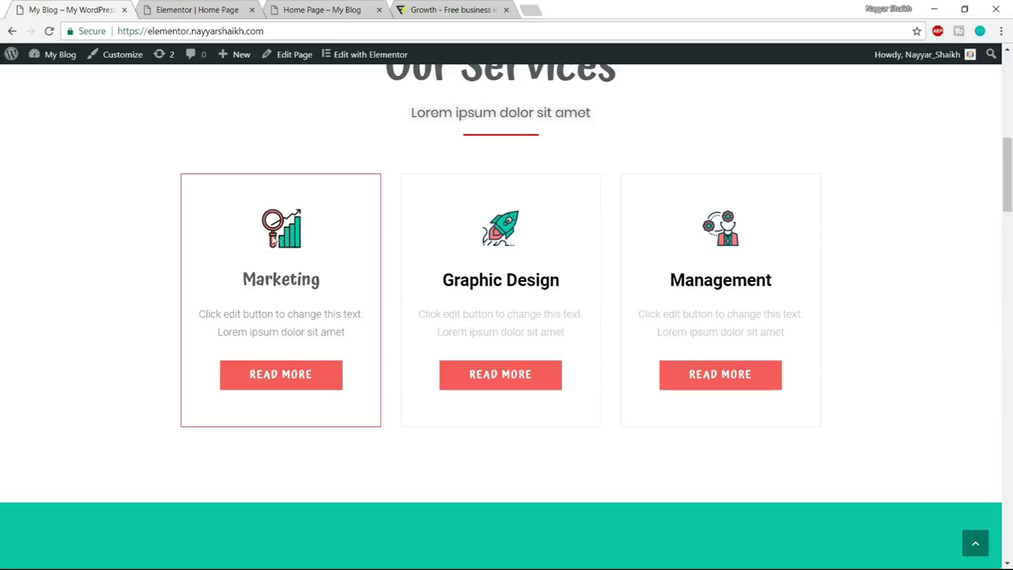
scroll(1010, 375, up, 7)
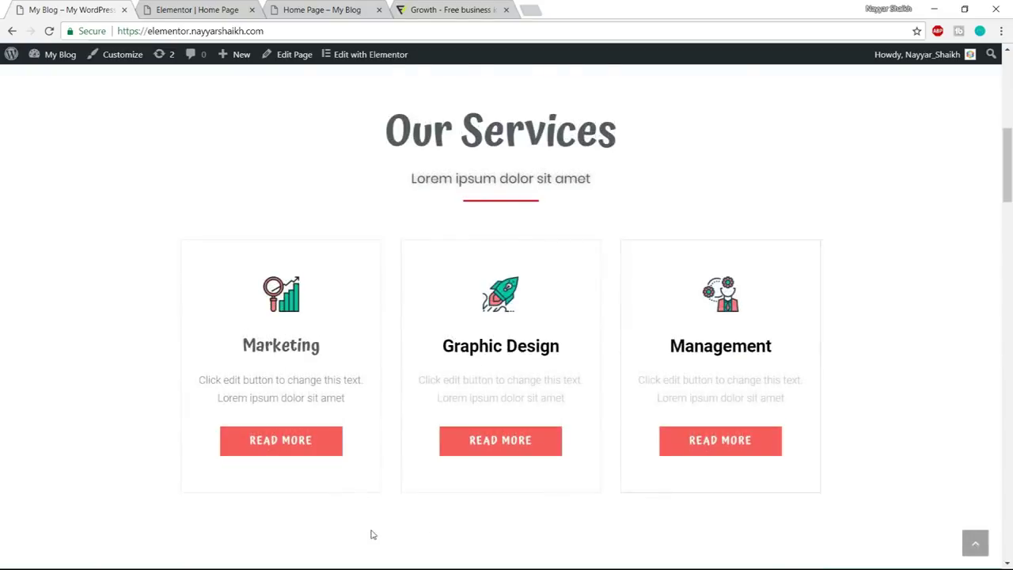
scroll(372, 535, down, 2)
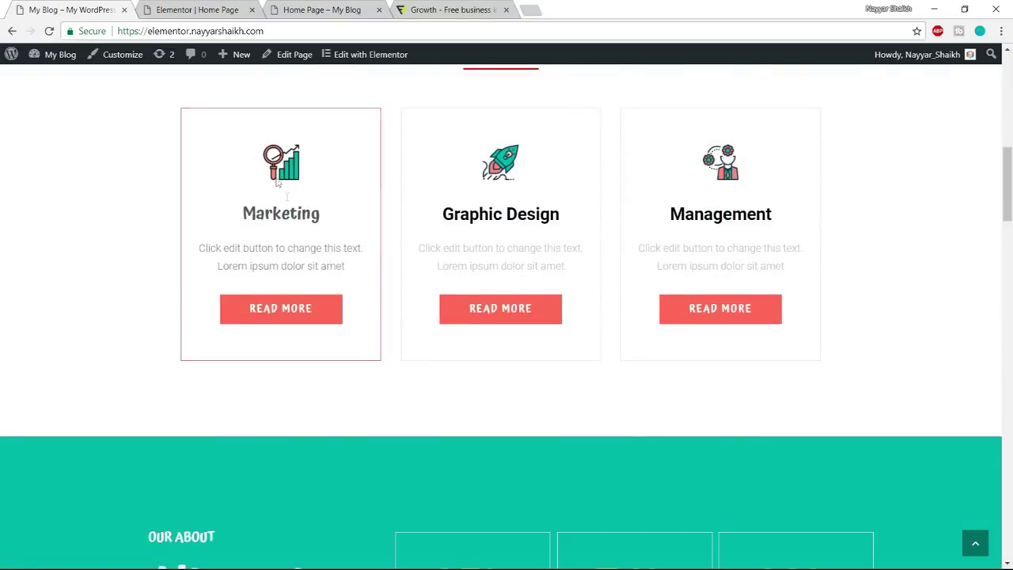
click(451, 10)
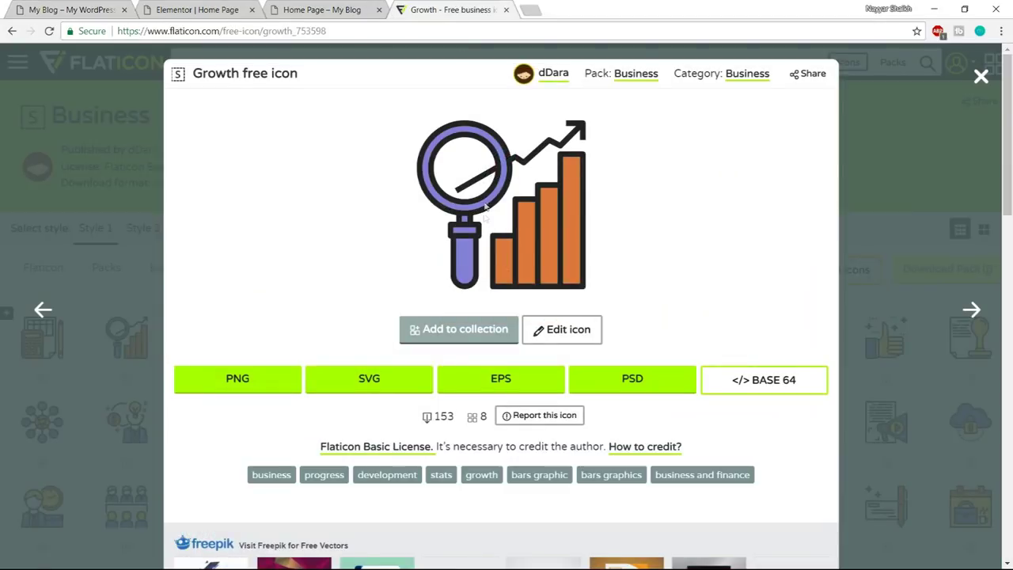
- Start editing the Growth icon and sign in to Flaticon with a Google account
click(564, 338)
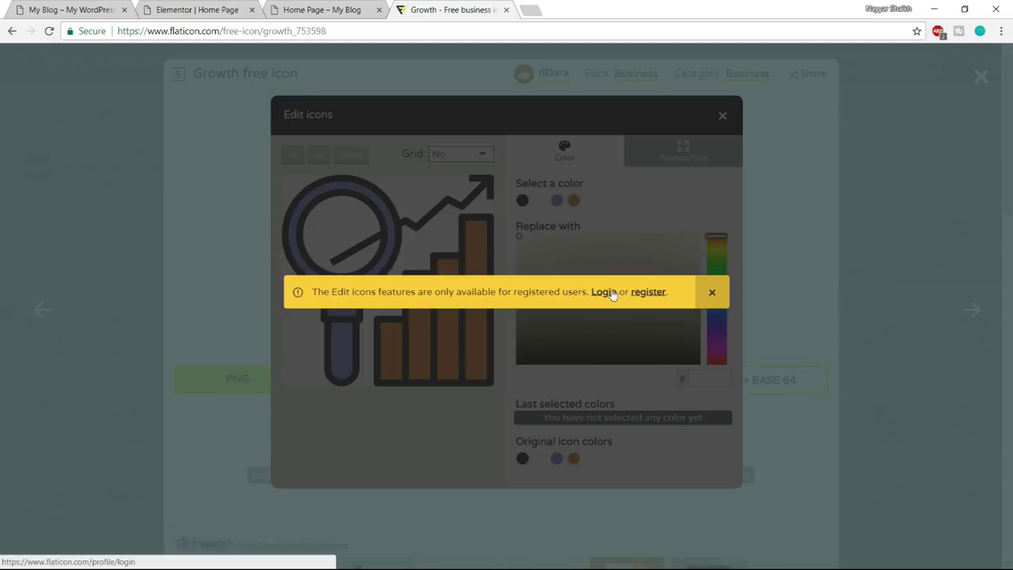
click(601, 294)
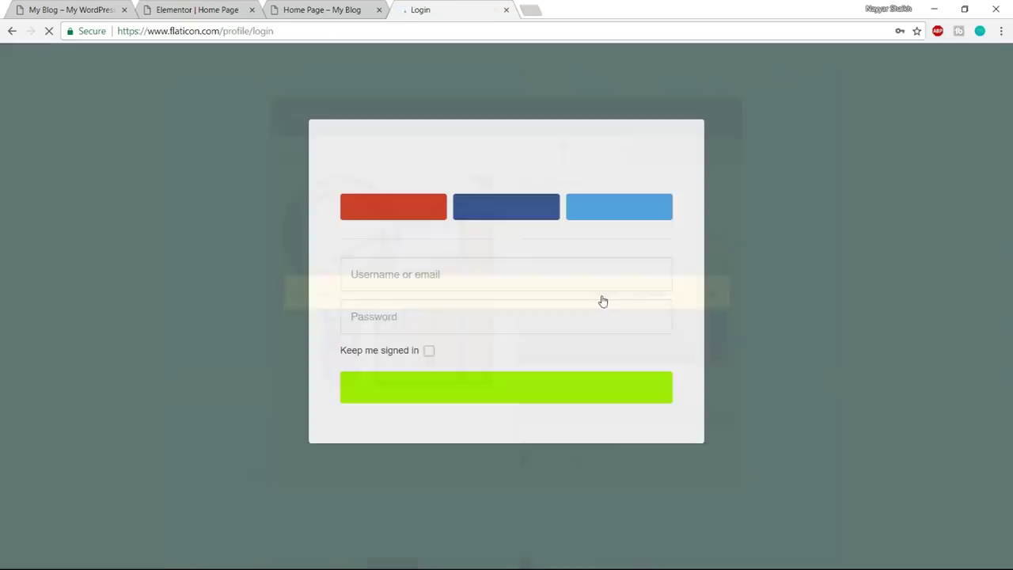
click(403, 209)
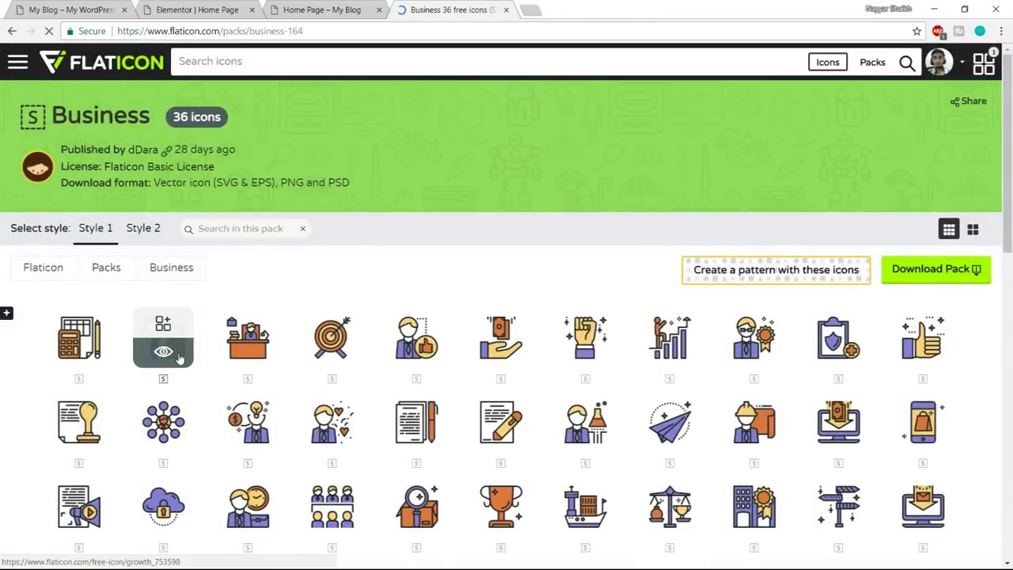
click(672, 339)
click(582, 332)
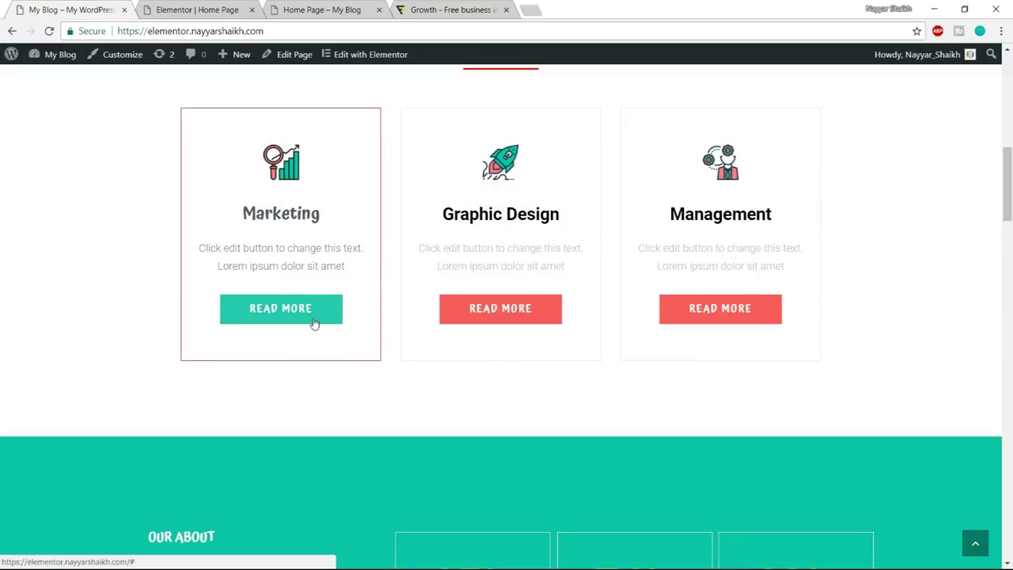
- Inspect the Read More button and search Google for its background colour #f75b5b
right_click(329, 317)
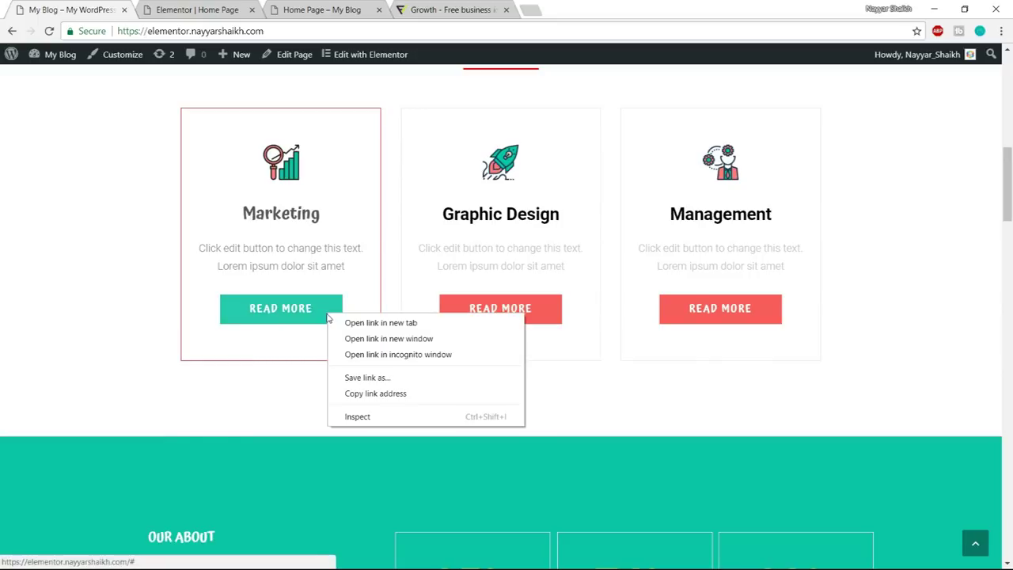
click(381, 418)
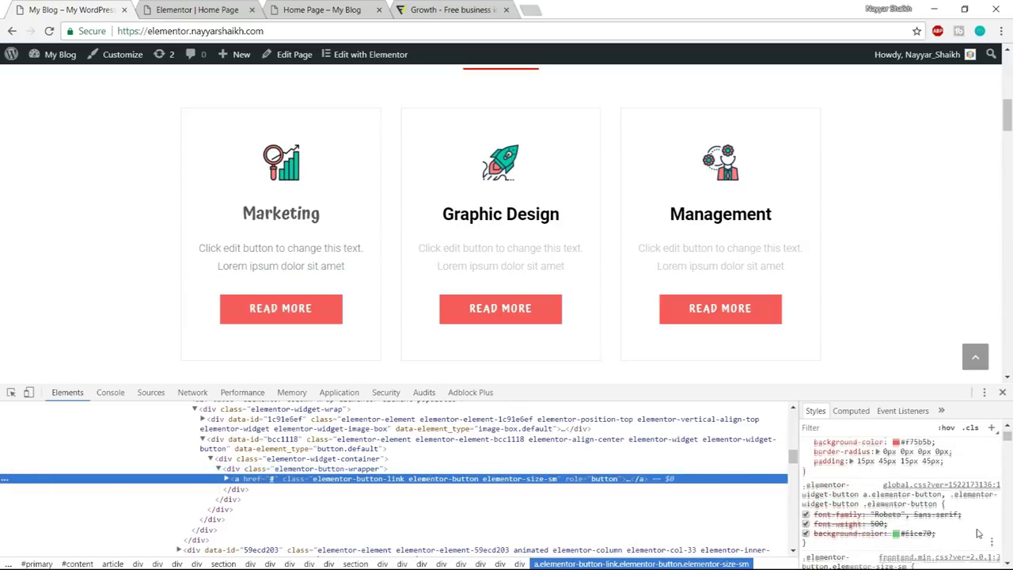
scroll(978, 533, up, 2)
click(908, 507)
key(ctrl+c)
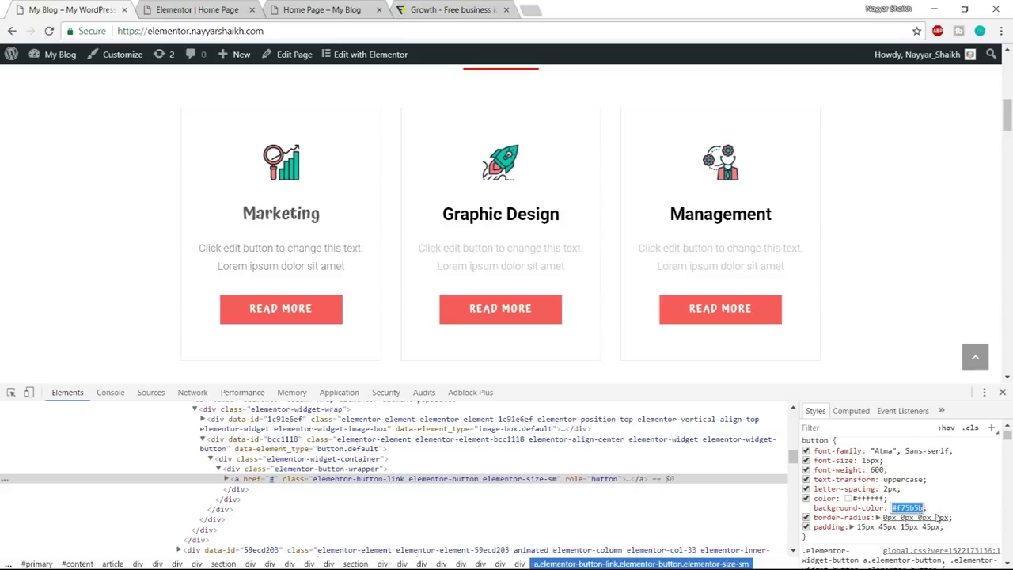
click(524, 7)
key(ctrl+v)
key(Return)
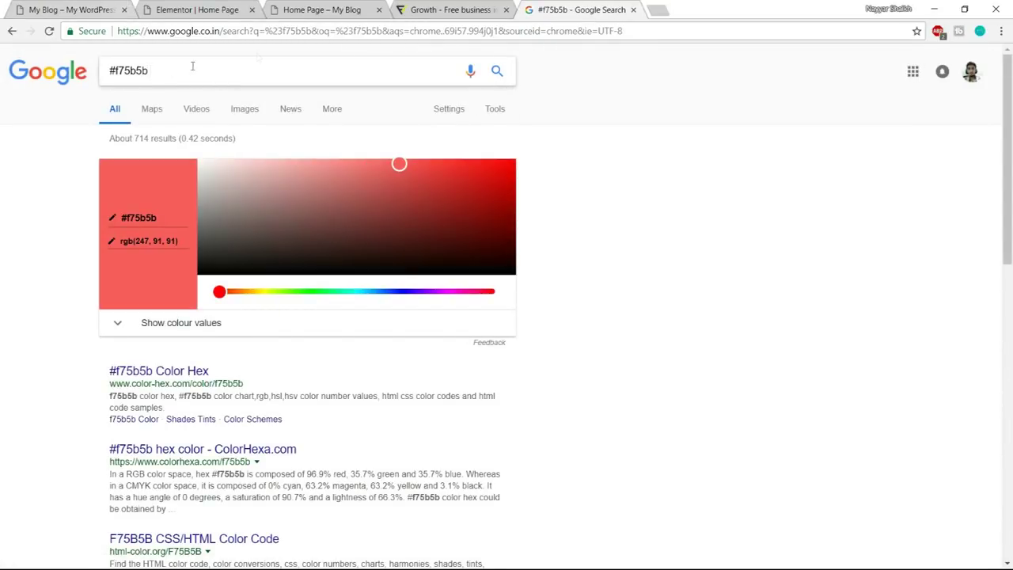
- Inspect the Learn More button and copy its teal border colour #10c5a7
click(71, 10)
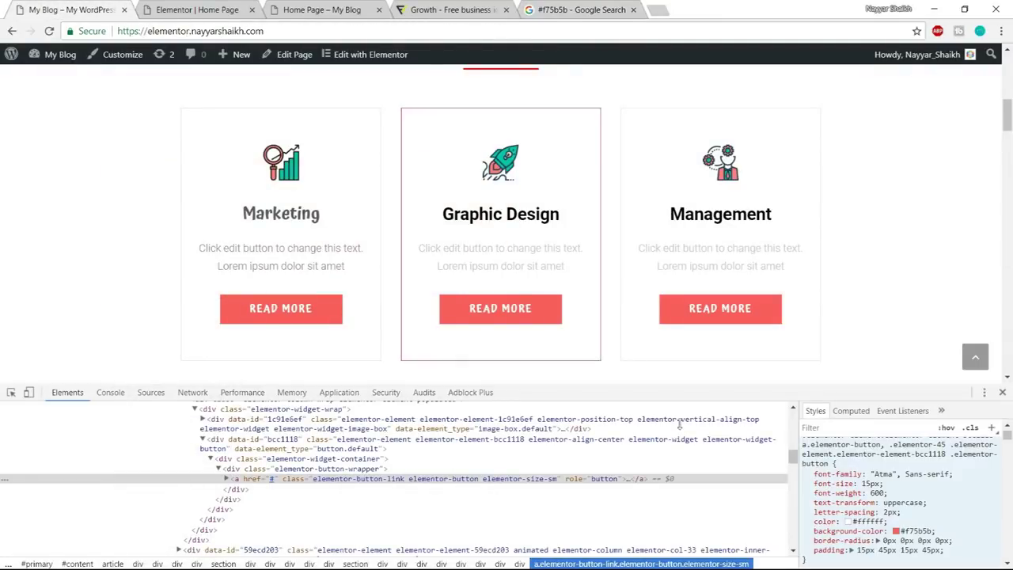
scroll(929, 513, down, 8)
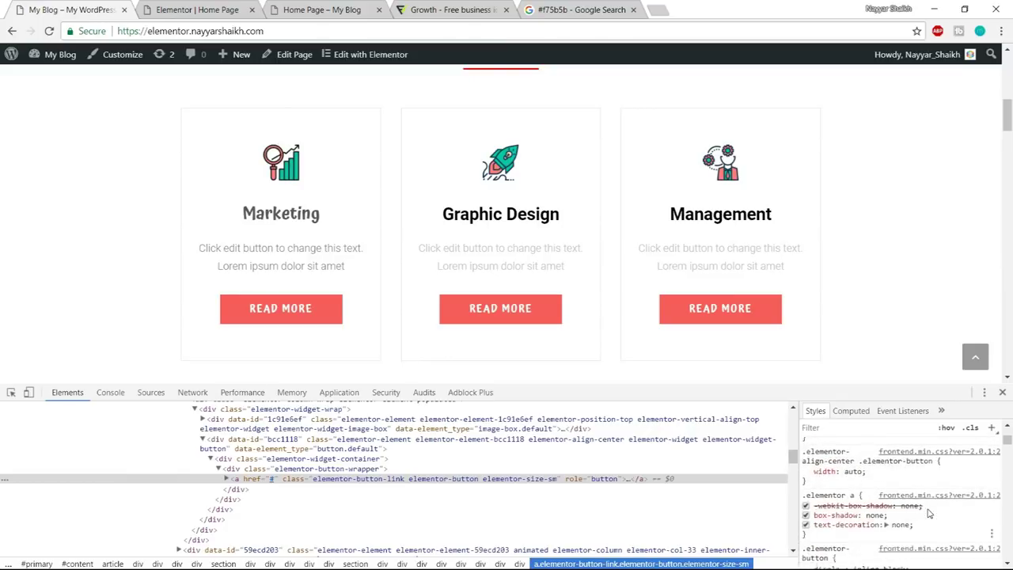
scroll(929, 513, up, 5)
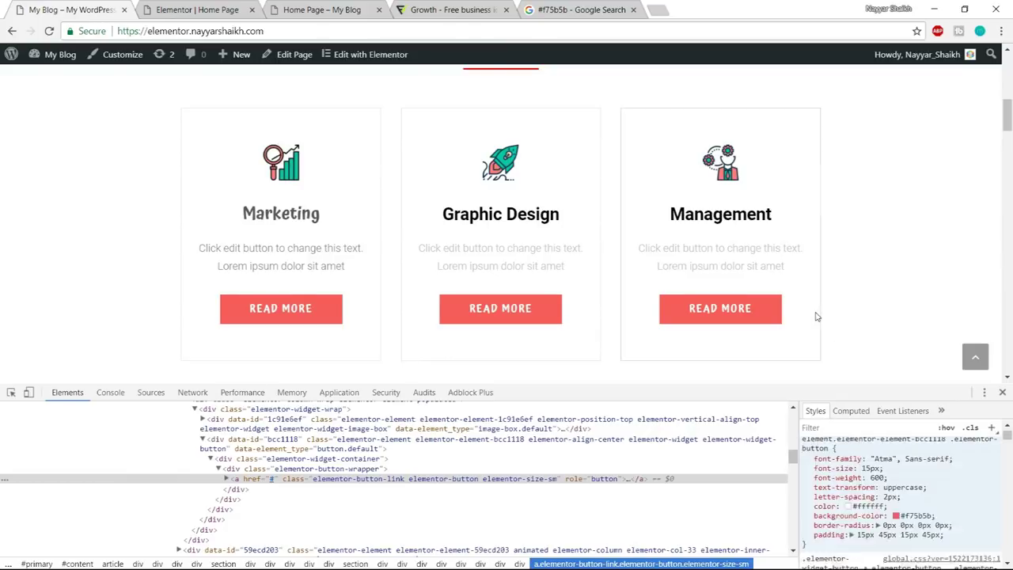
scroll(817, 317, up, 3)
scroll(817, 317, up, 5)
right_click(545, 292)
click(595, 395)
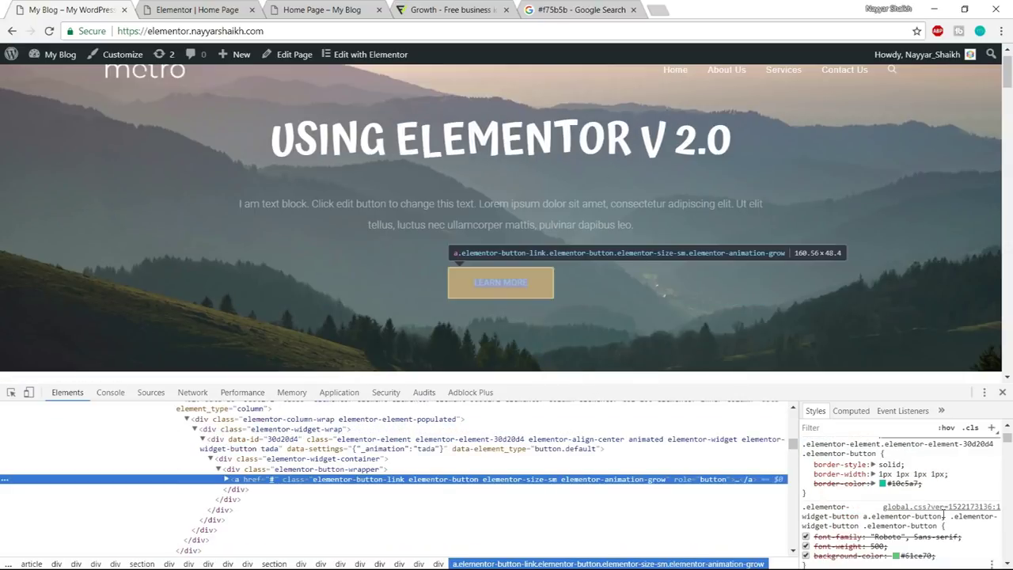
click(910, 483)
key(ctrl+c)
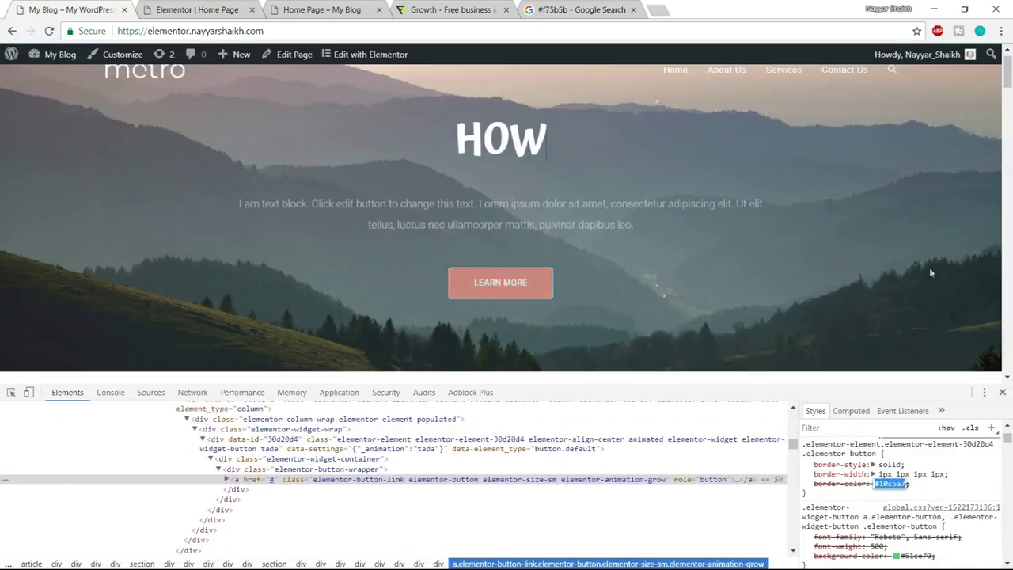
- Add #10c5a7 after #f75b5b in the Google colour search
click(577, 10)
click(272, 71)
key(ctrl+v)
drag(251, 72, 118, 71)
click(159, 71)
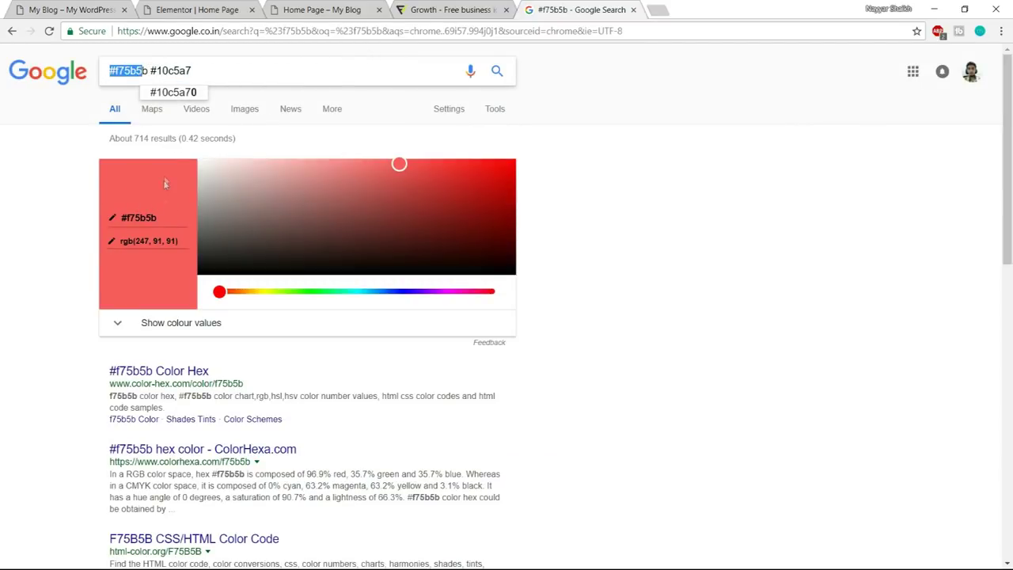
click(225, 79)
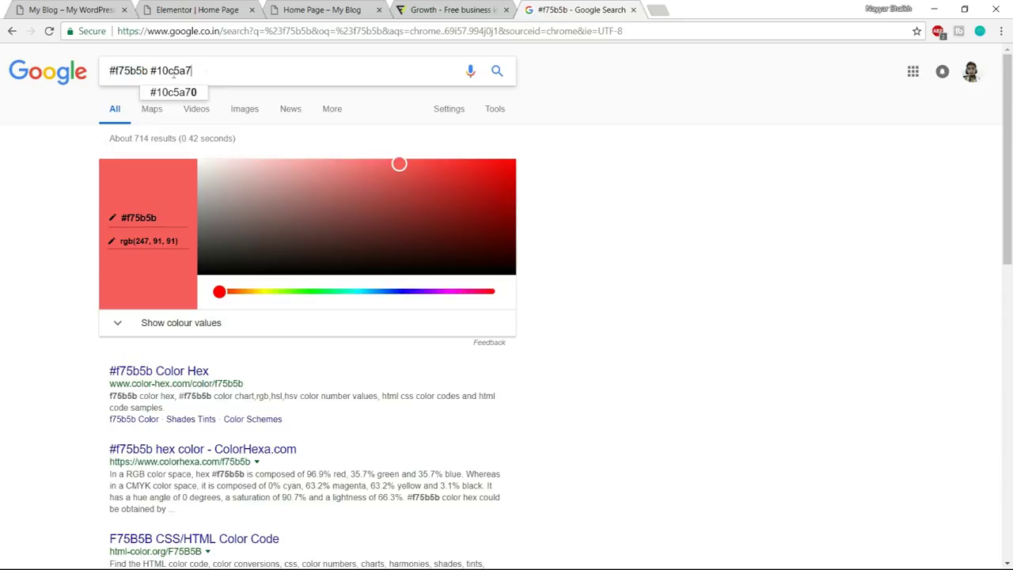
click(714, 154)
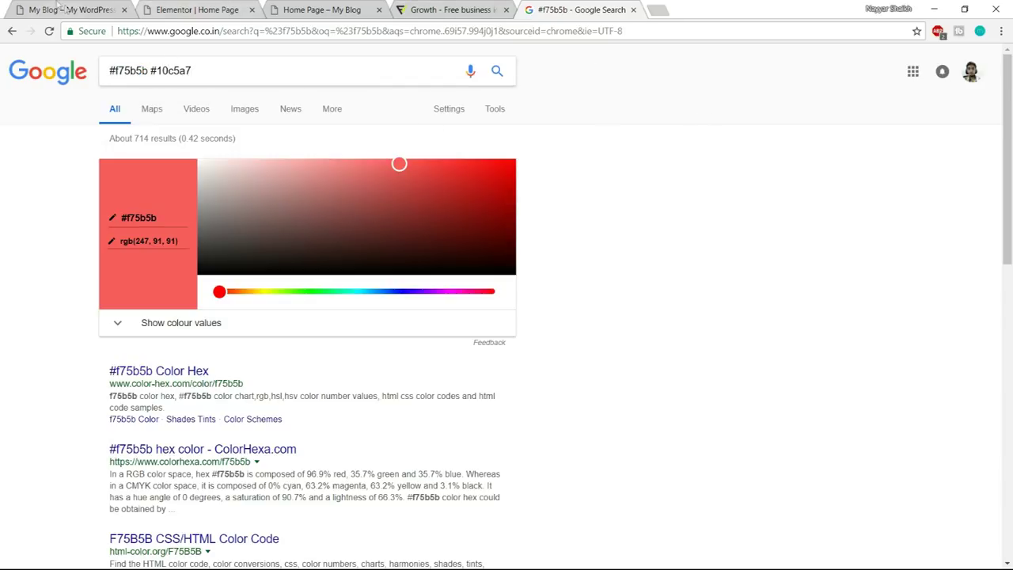
- Close the developer tools on the My Blog page and return to the Flaticon editor
key(ctrl+1)
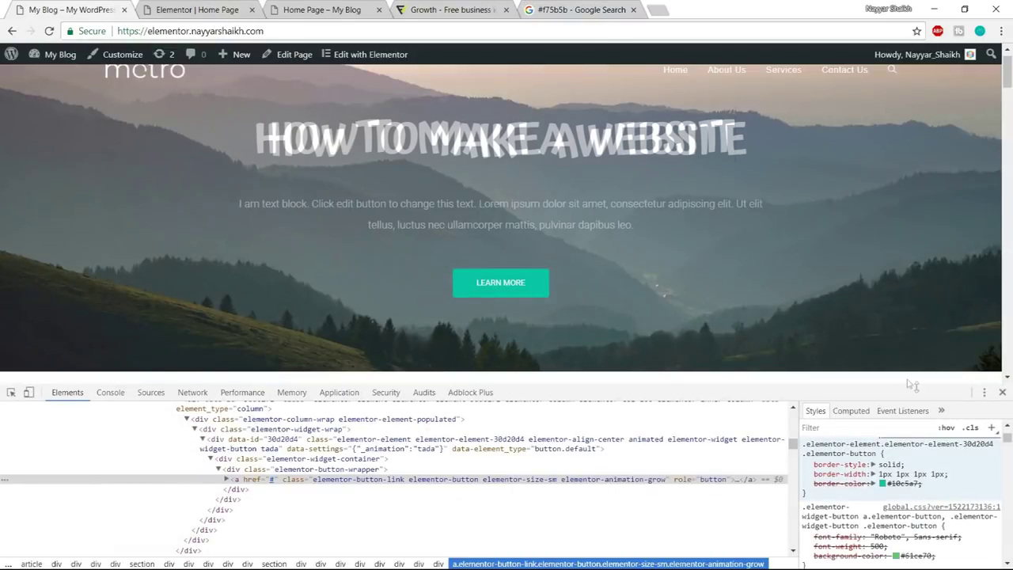
click(1002, 394)
click(409, 31)
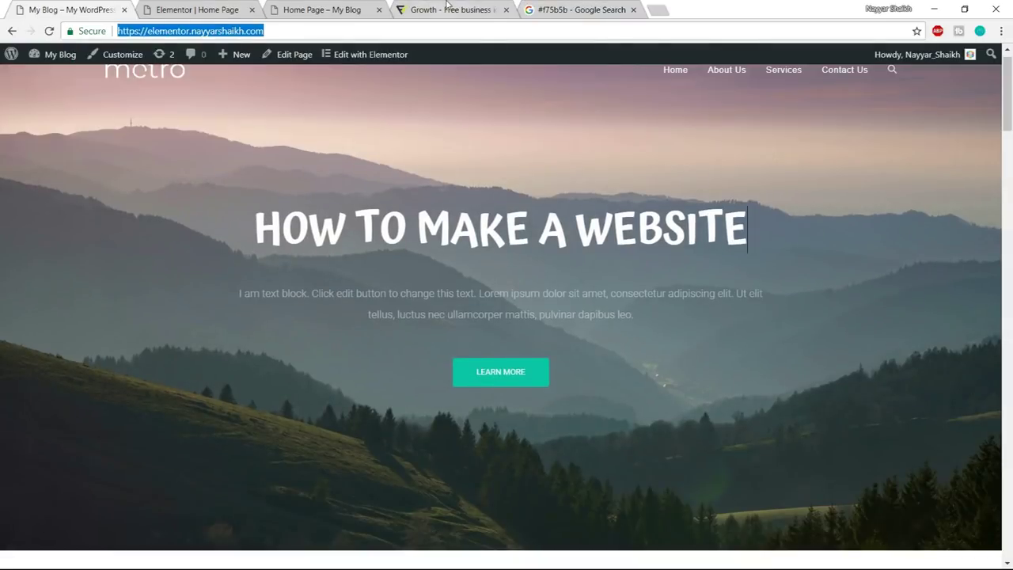
click(447, 8)
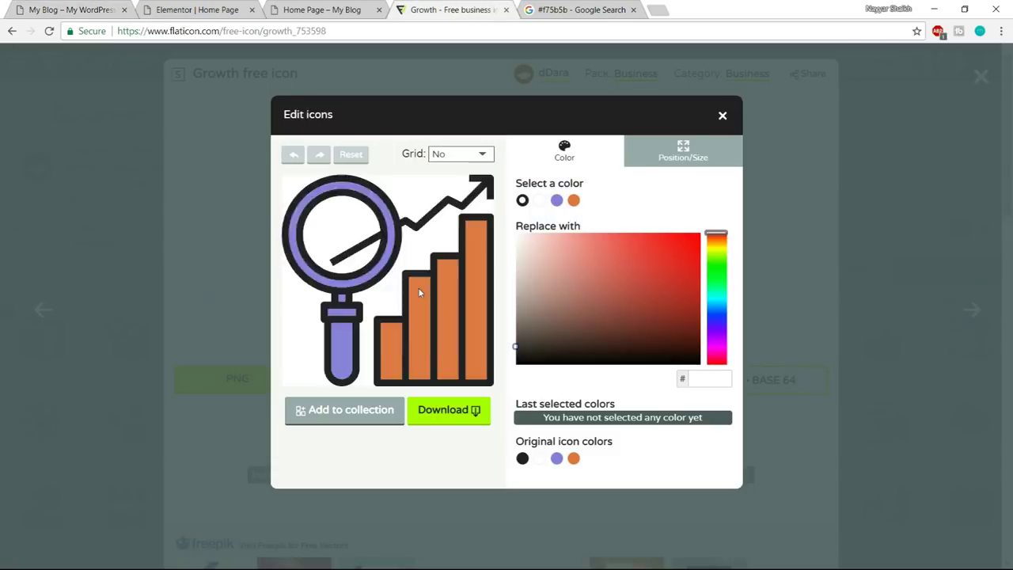
- Select the icon's purple parts and locate the #f75b5b code in the colour search
click(343, 349)
click(565, 10)
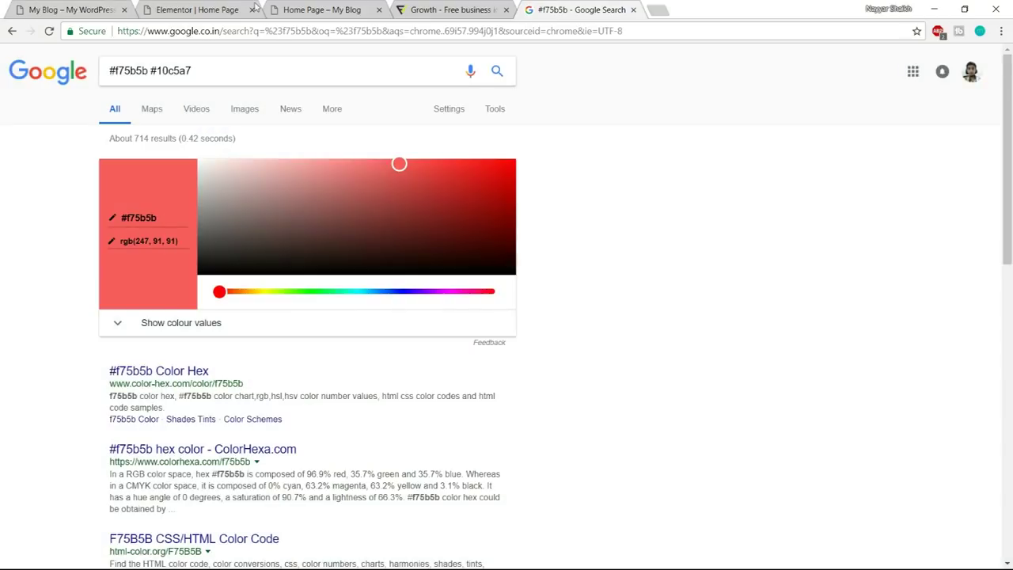
click(214, 9)
click(29, 6)
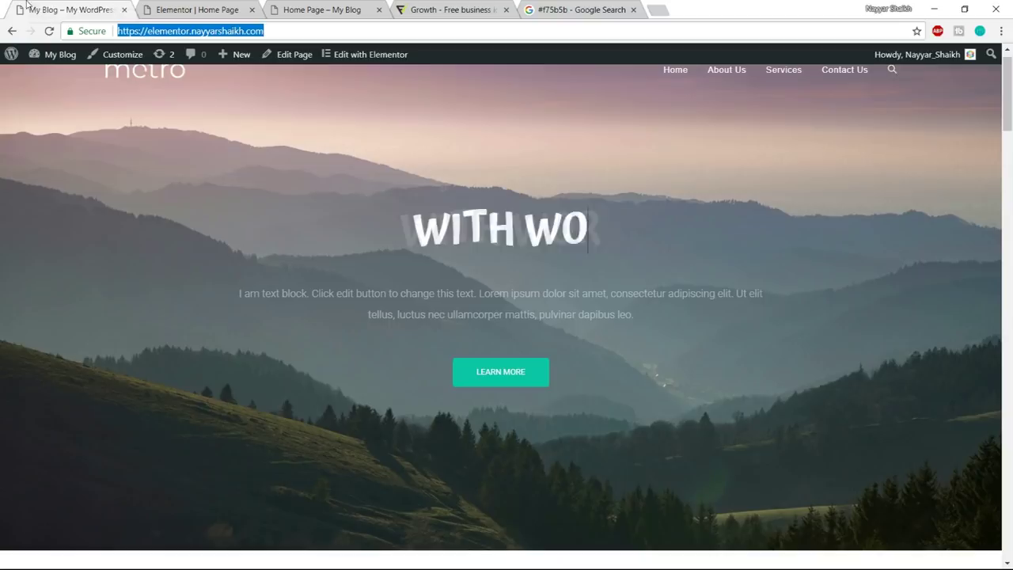
scroll(396, 331, down, 6)
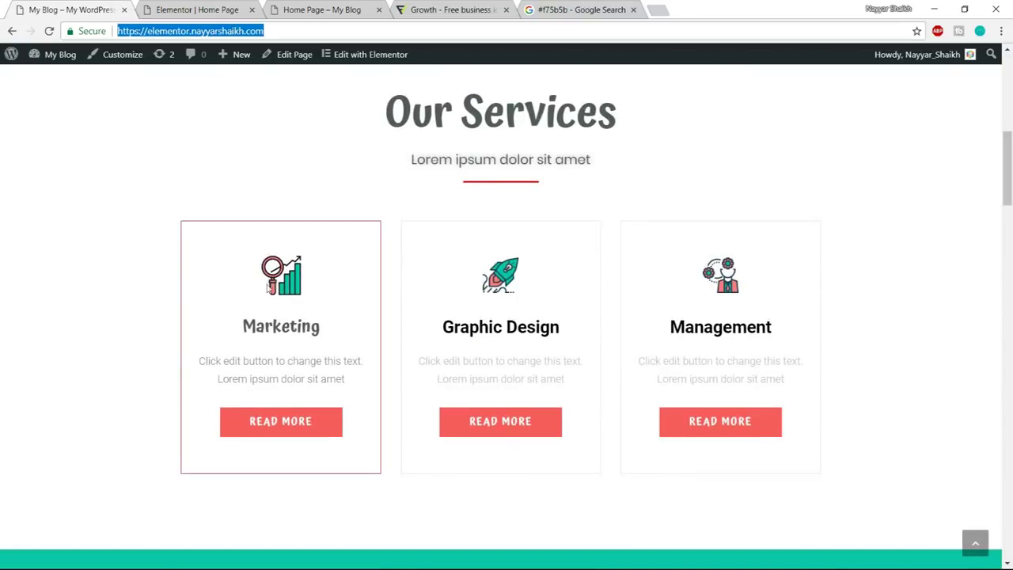
click(570, 9)
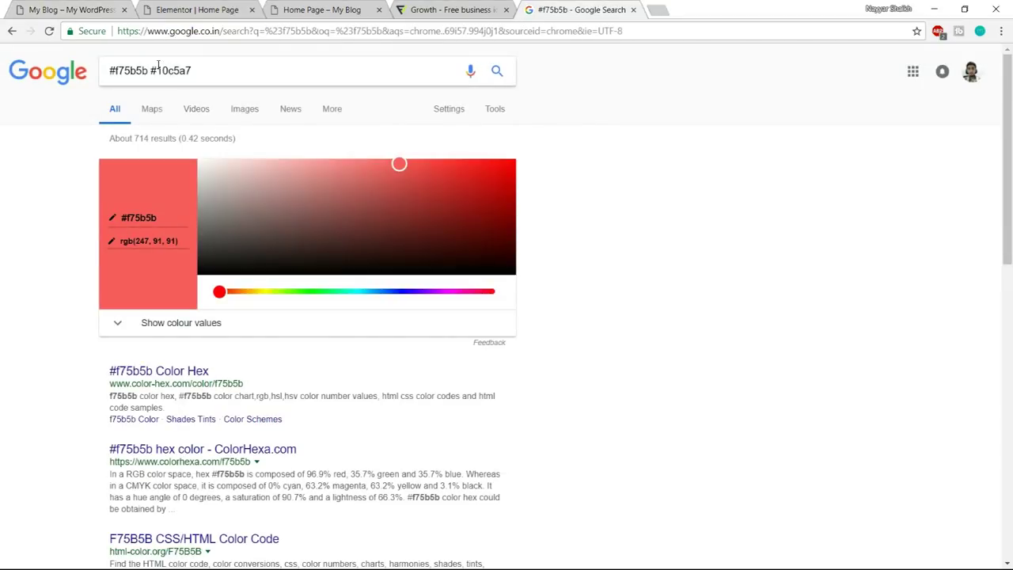
drag(123, 67, 82, 72)
key(ctrl+c)
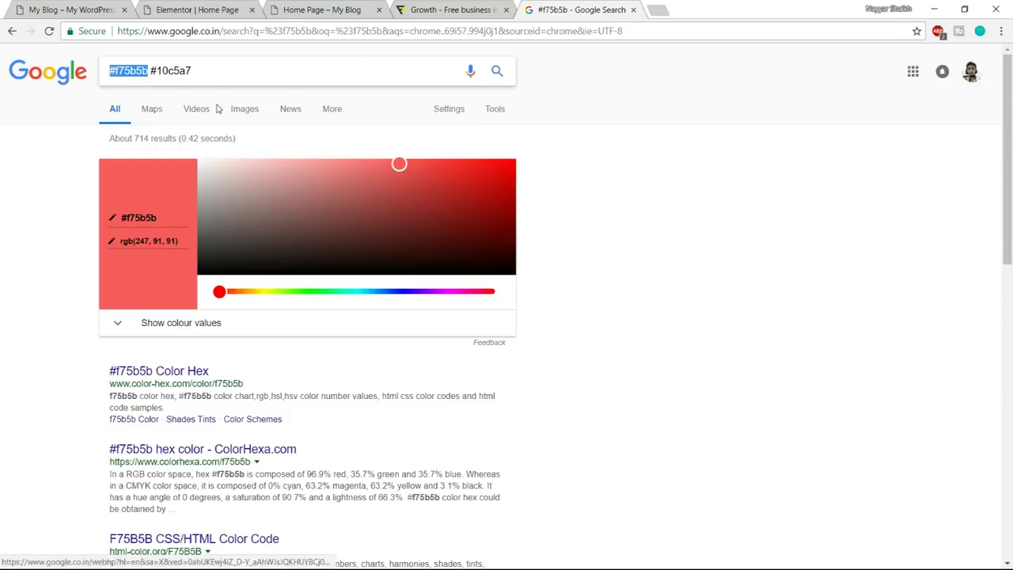
click(451, 10)
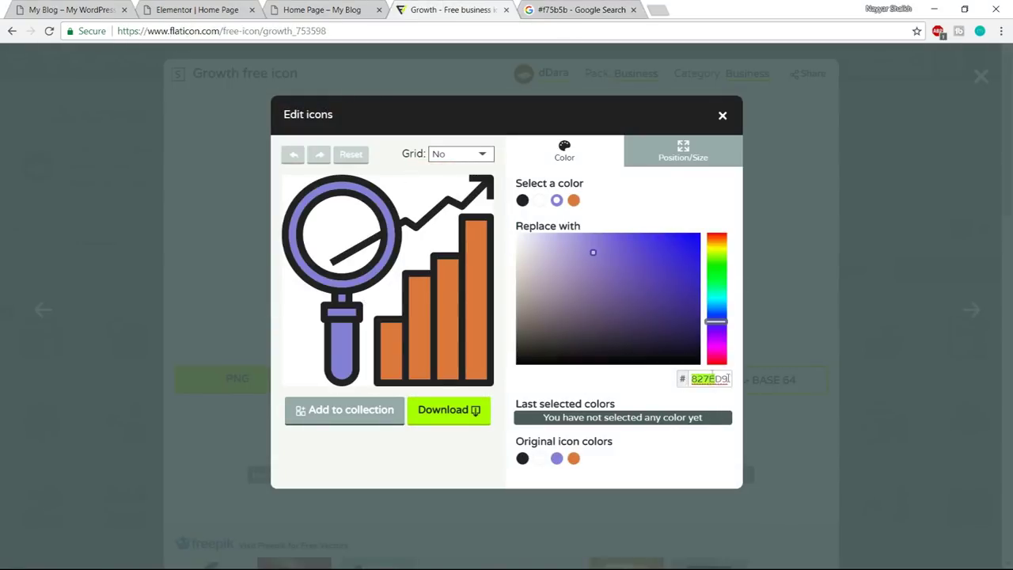
click(159, 31)
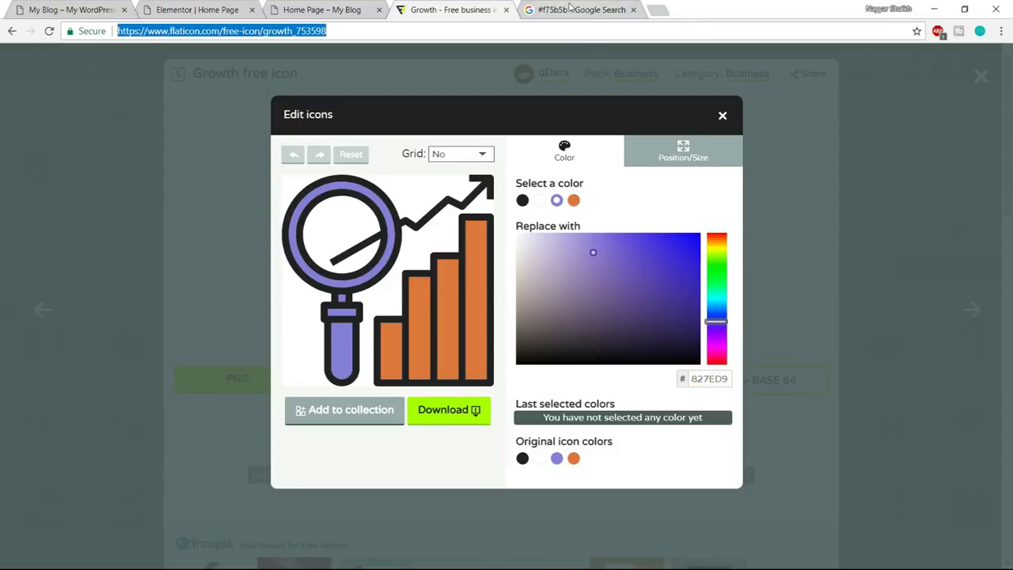
- Replace the purple 827ED9 with coral f75b5b
key(ctrl+Tab)
click(119, 71)
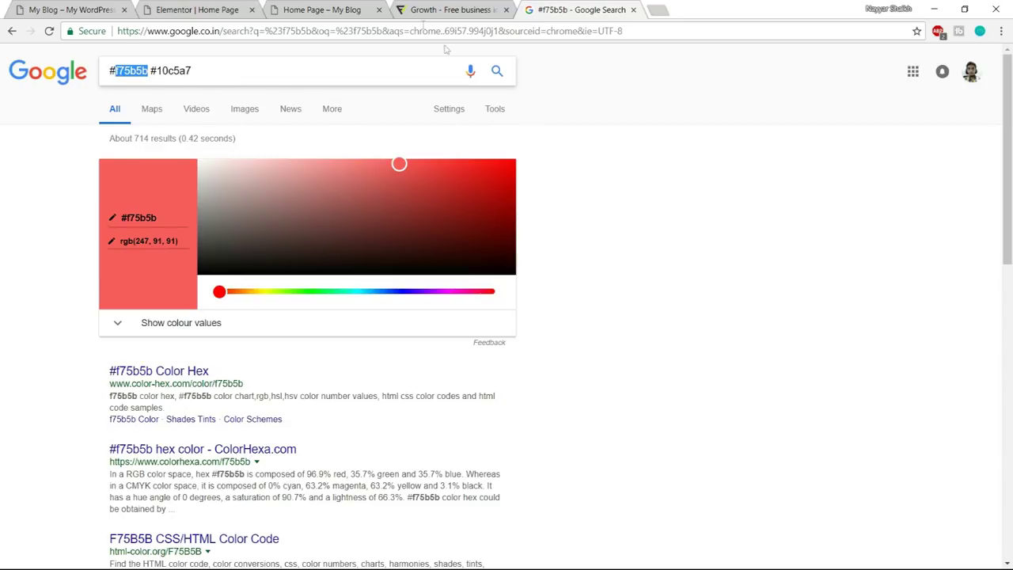
click(494, 5)
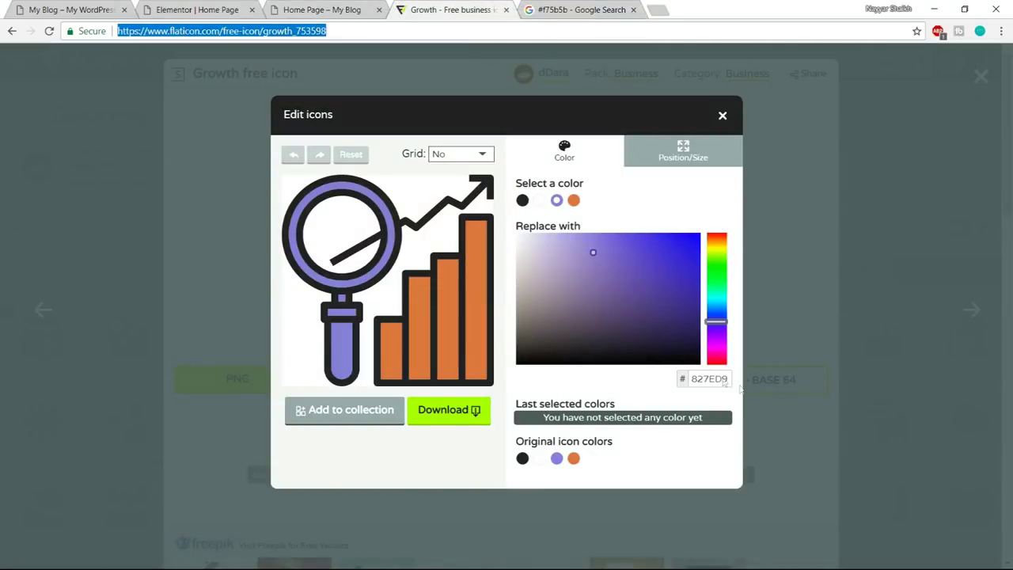
drag(690, 380, 731, 380)
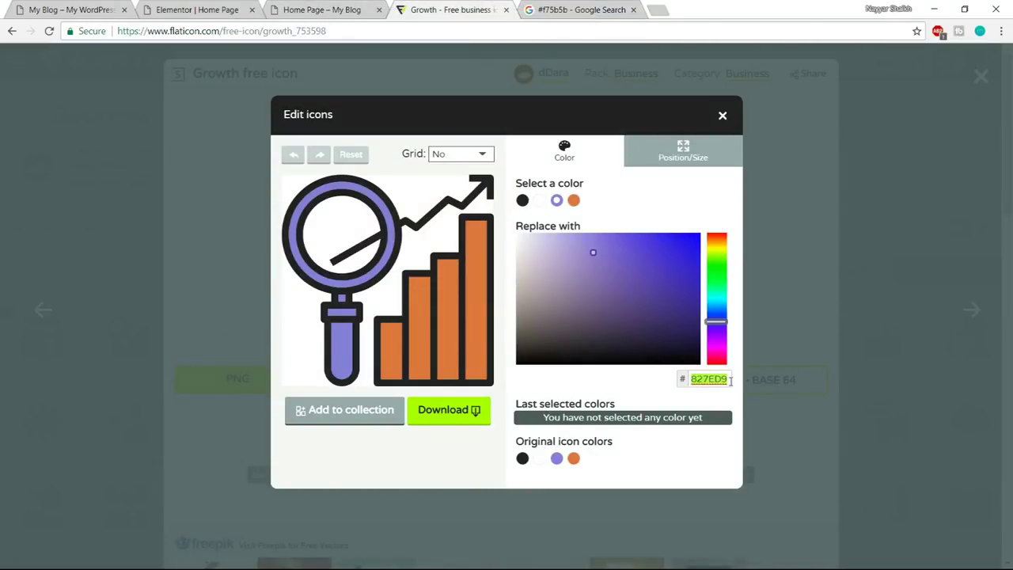
key(ctrl+v)
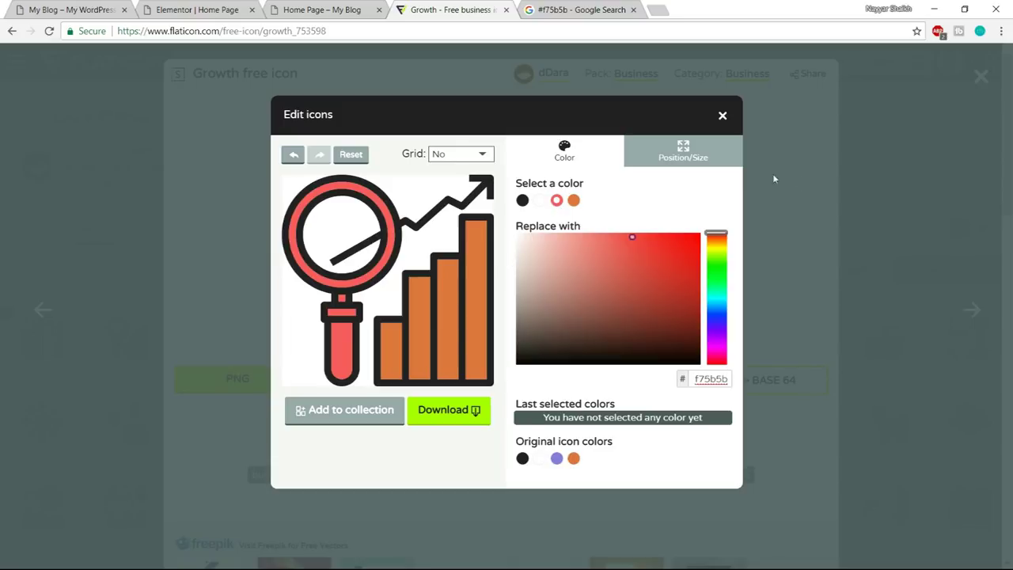
- Change the orange chart bars DD763E to teal 10c5a7 and compare with the live services section
click(479, 271)
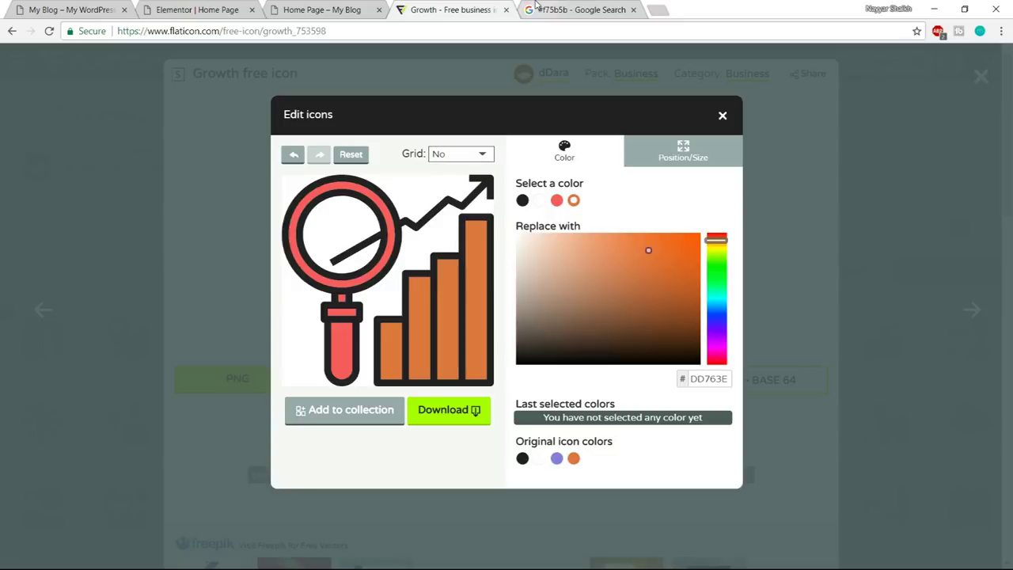
click(554, 9)
click(208, 73)
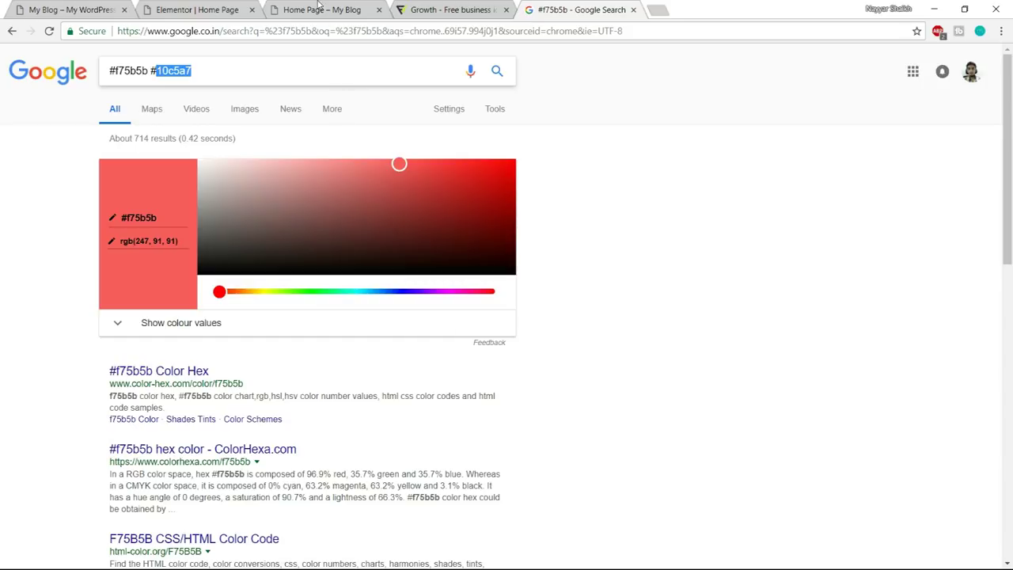
click(451, 10)
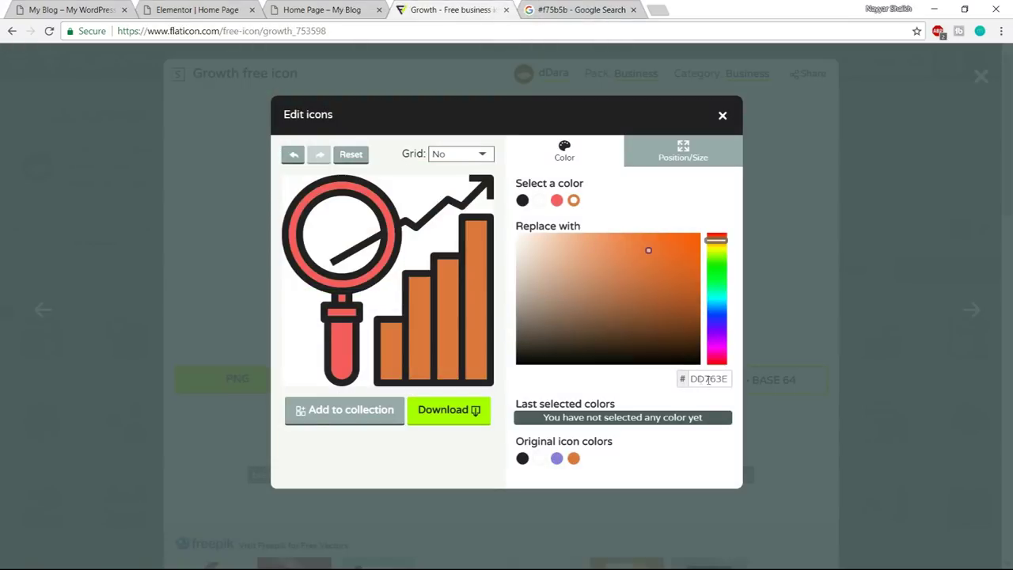
double_click(697, 379)
text(10c5a7)
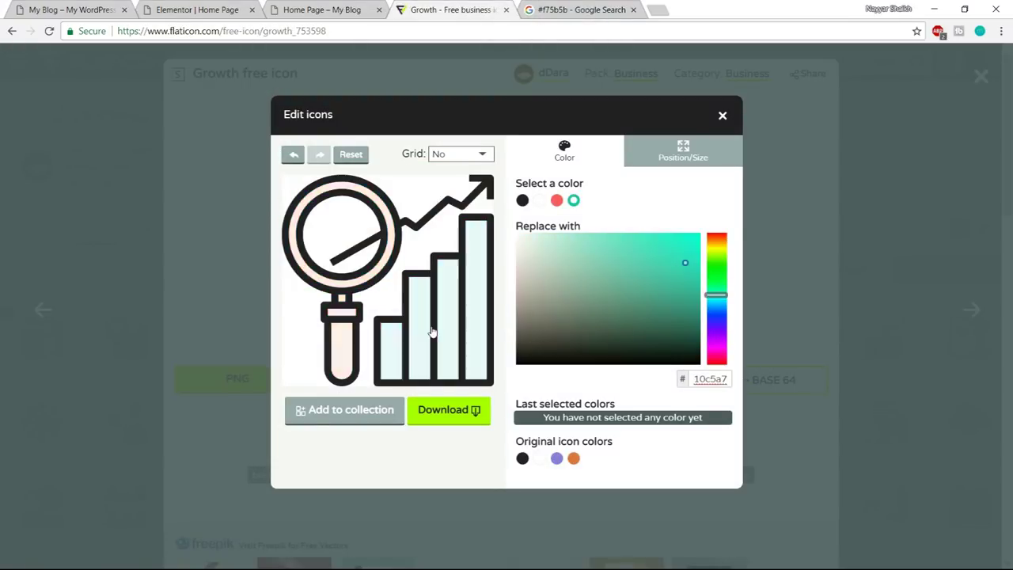
key(ctrl+1)
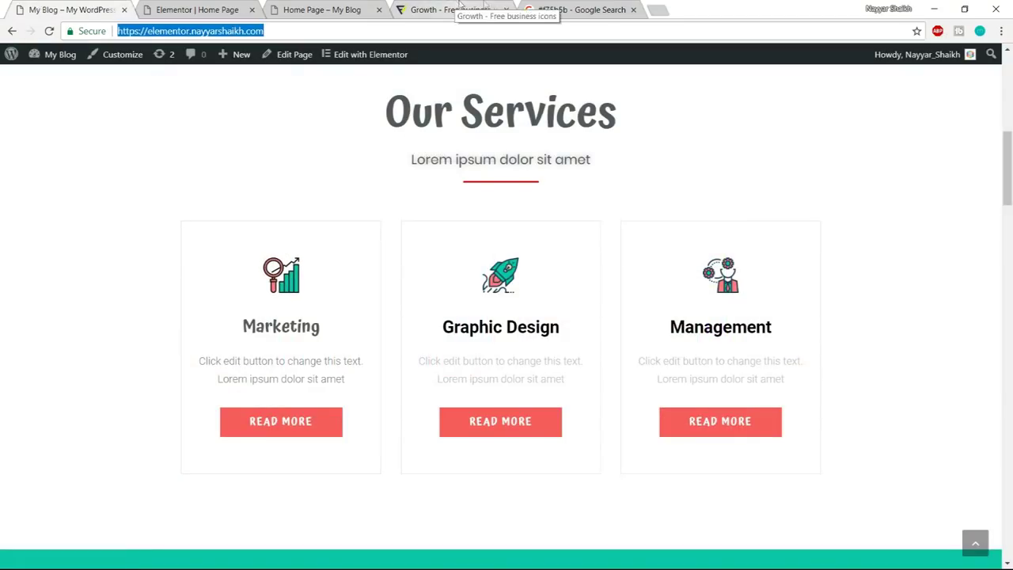
click(478, 8)
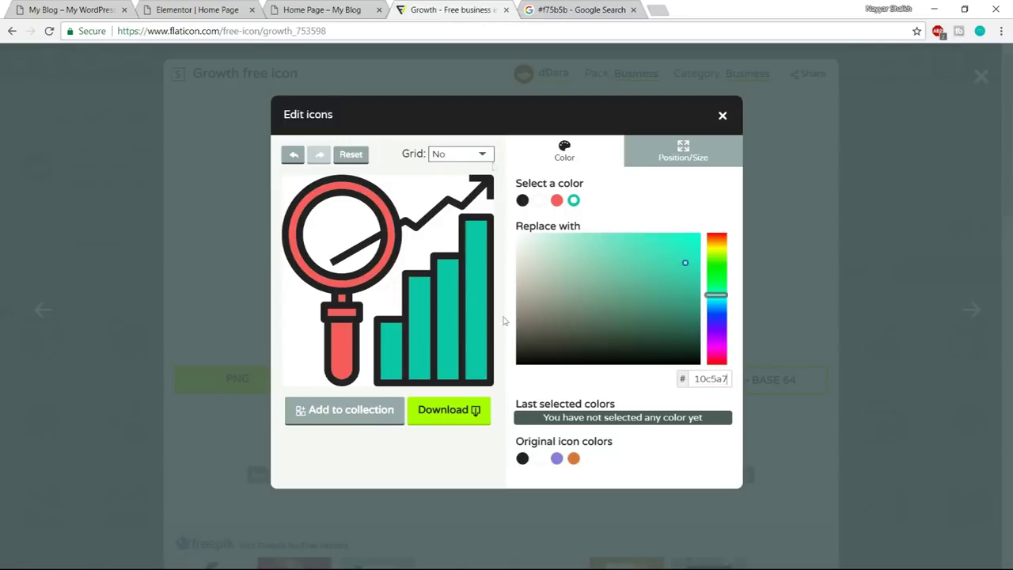
- Download the recoloured Growth icon as a 256-pixel PNG
click(453, 420)
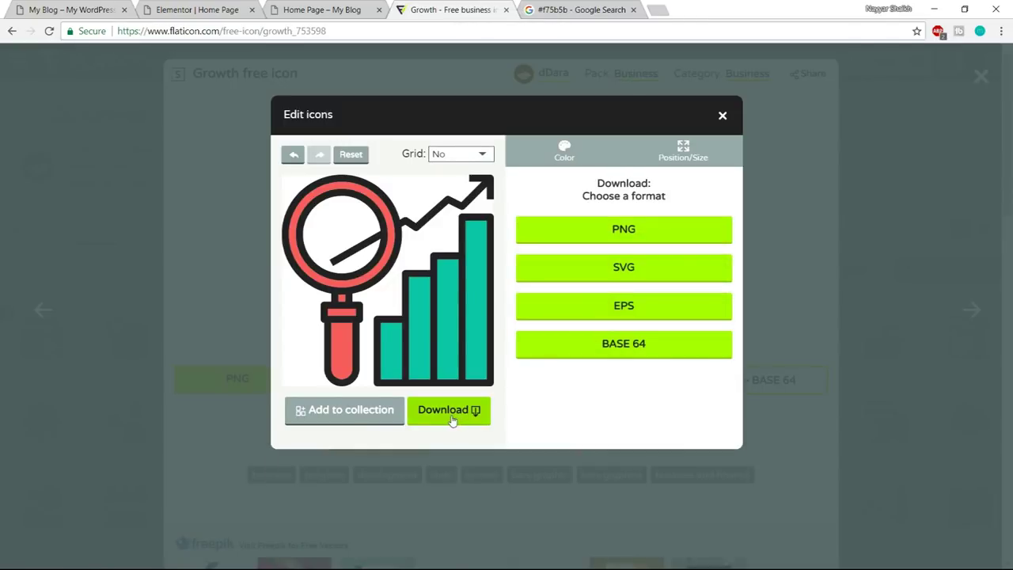
click(657, 231)
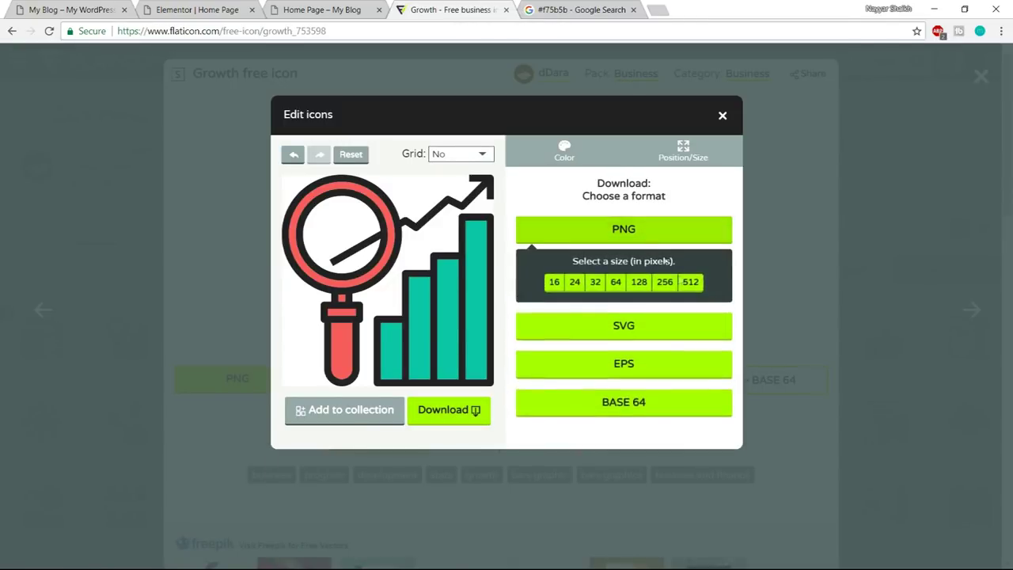
click(671, 287)
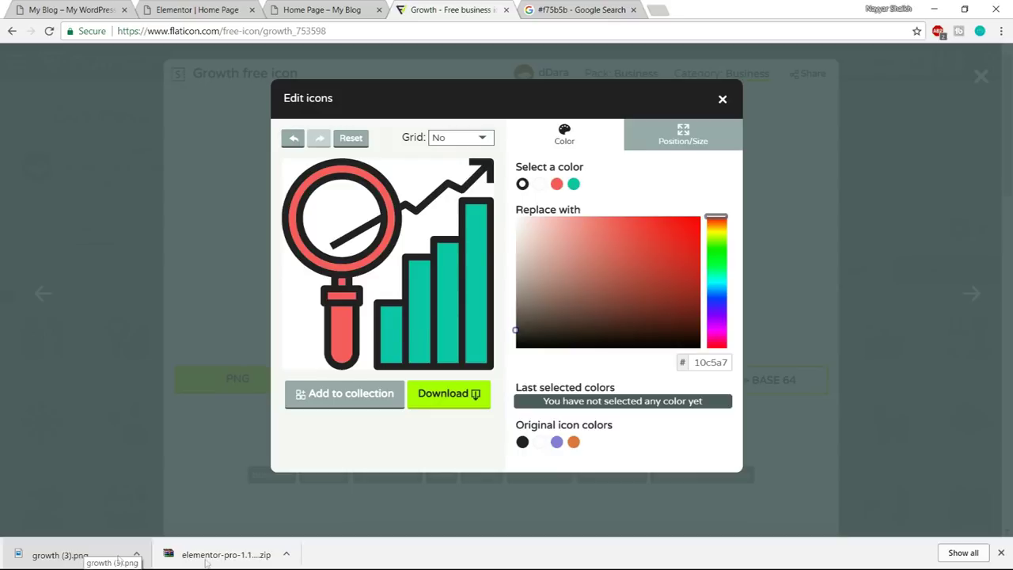
click(1002, 554)
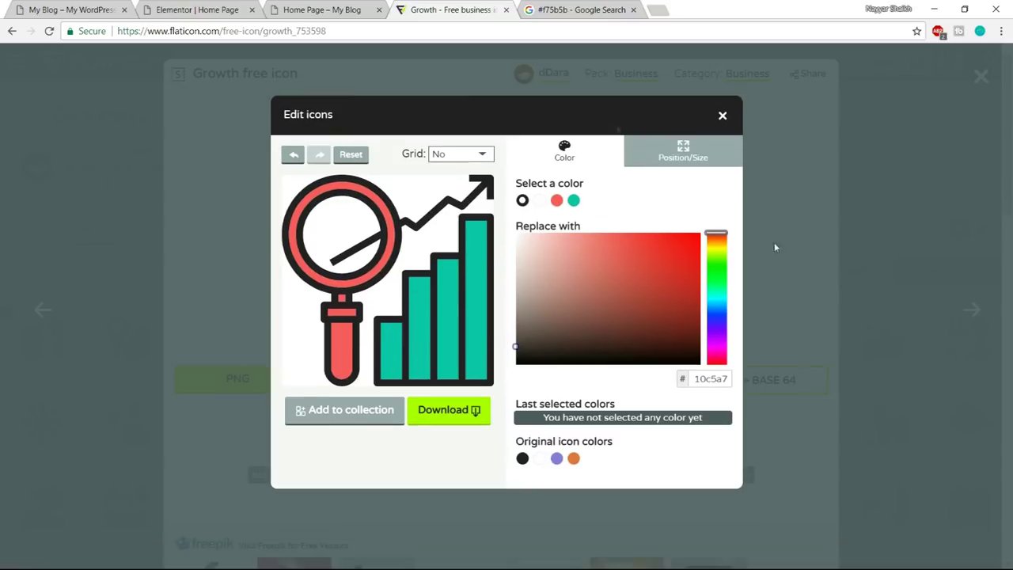
- Close the Flaticon tab and return to the Elementor editor
click(50, 10)
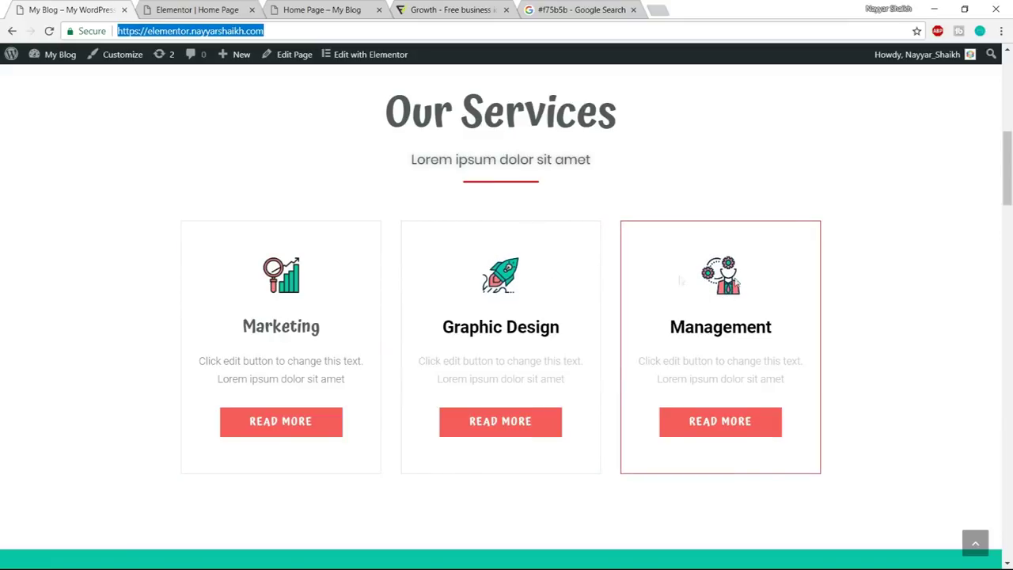
click(497, 12)
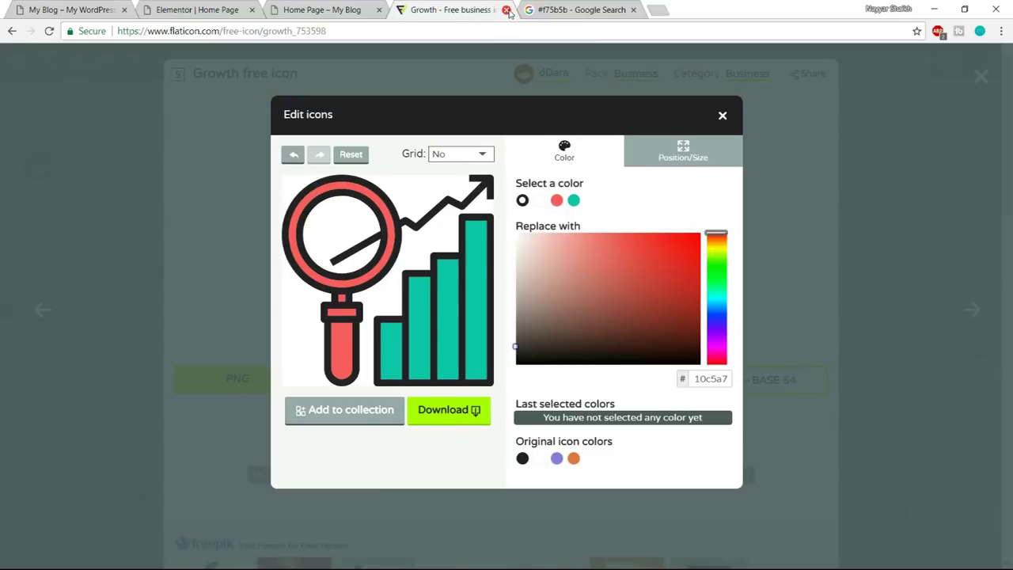
click(507, 10)
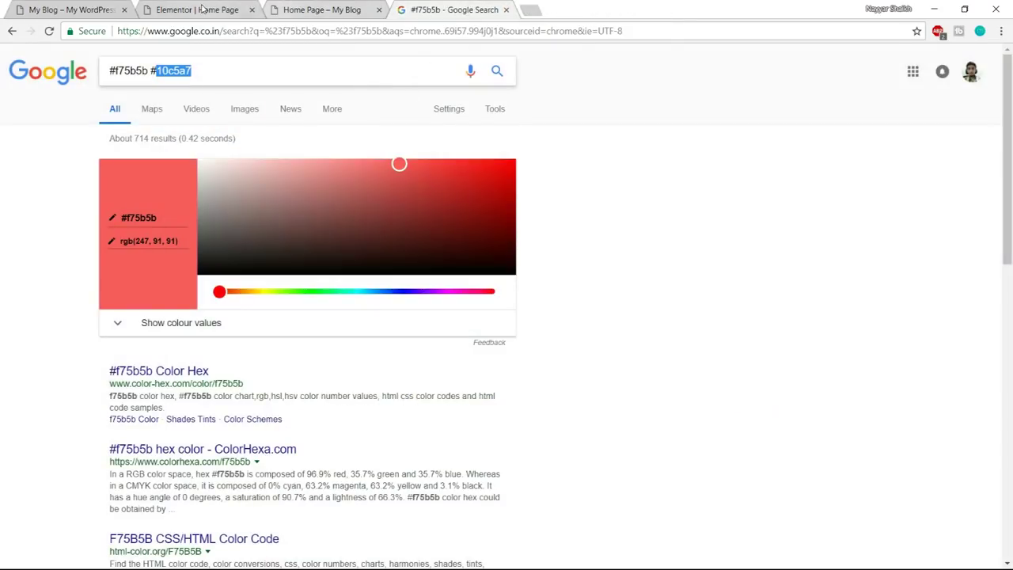
click(202, 9)
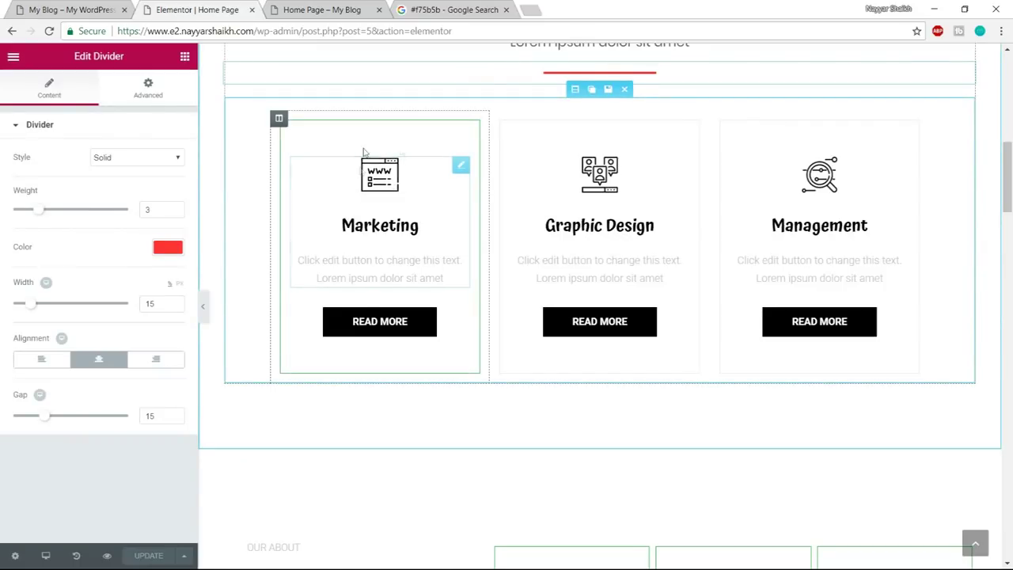
- Replace the Marketing card's WWW image by uploading growth-2, planning-1 and startup-1 and inserting growth-2
click(383, 180)
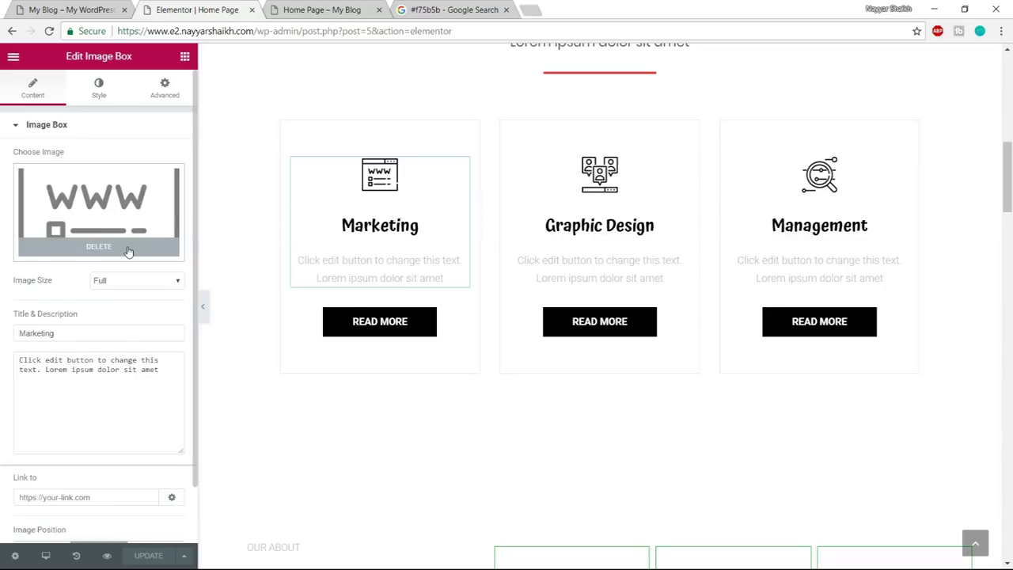
click(128, 248)
click(108, 222)
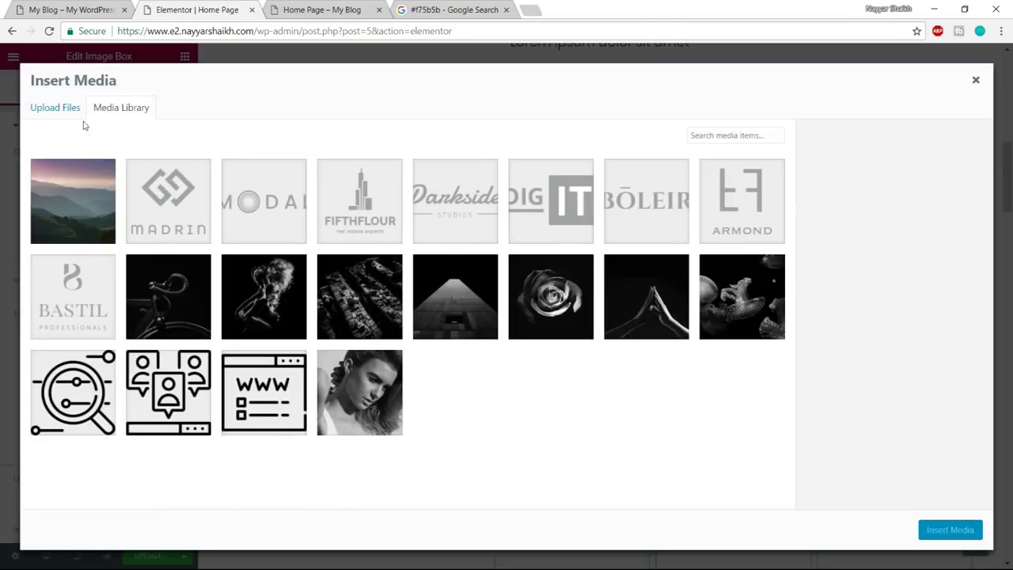
click(48, 109)
click(475, 299)
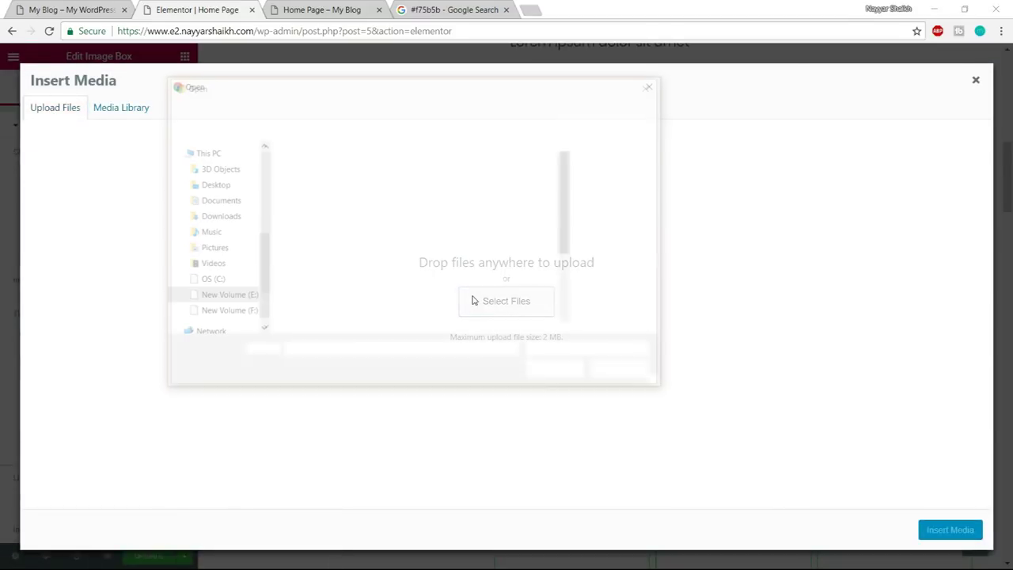
scroll(463, 309, down, 1)
click(315, 194)
ctrl+click(454, 281)
ctrl+click(523, 281)
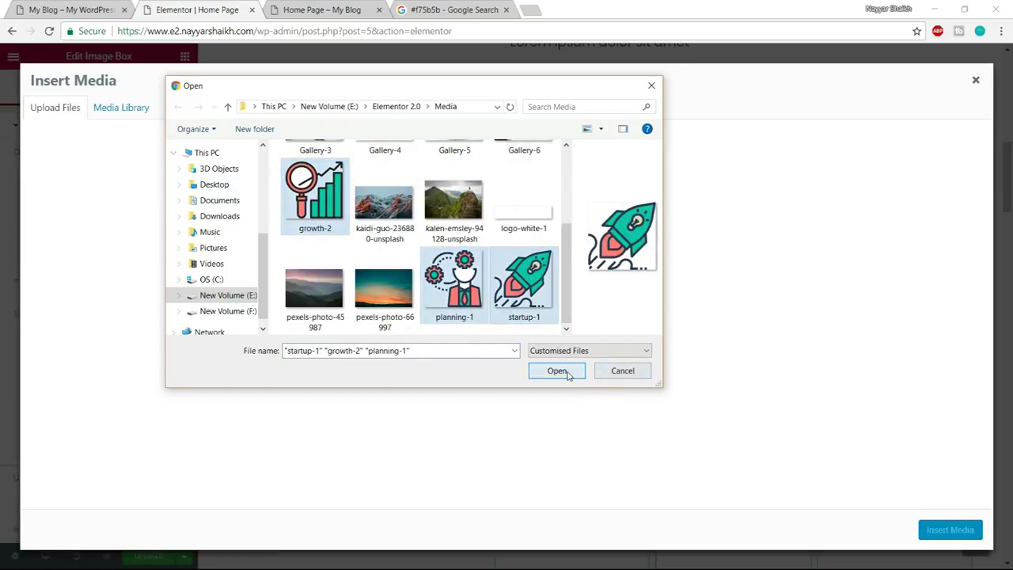
click(559, 371)
click(279, 194)
click(966, 538)
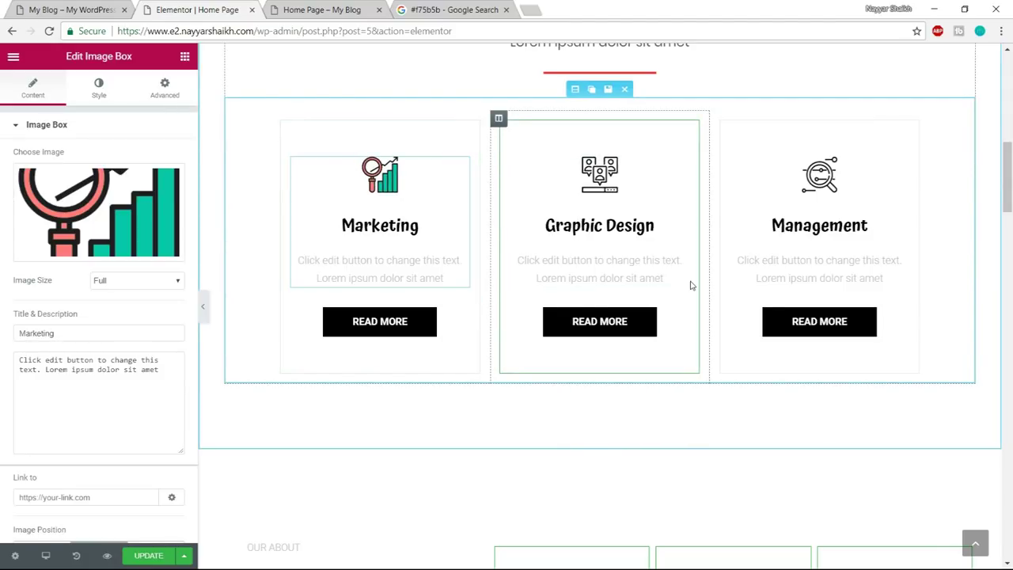
- Clear the Graphic Design card's image and pick the rocket startup-1 image from the library
click(610, 184)
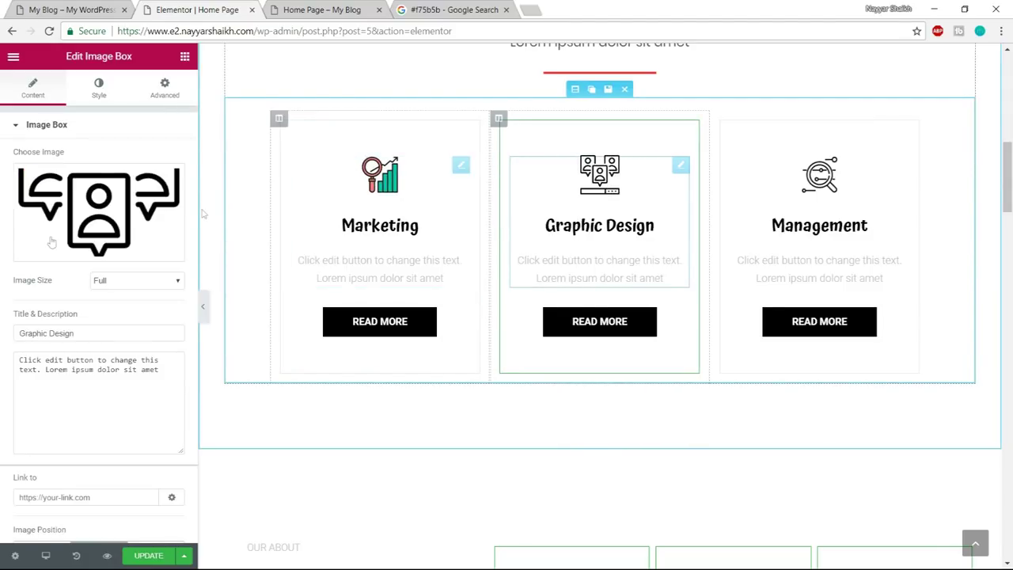
click(111, 251)
click(84, 205)
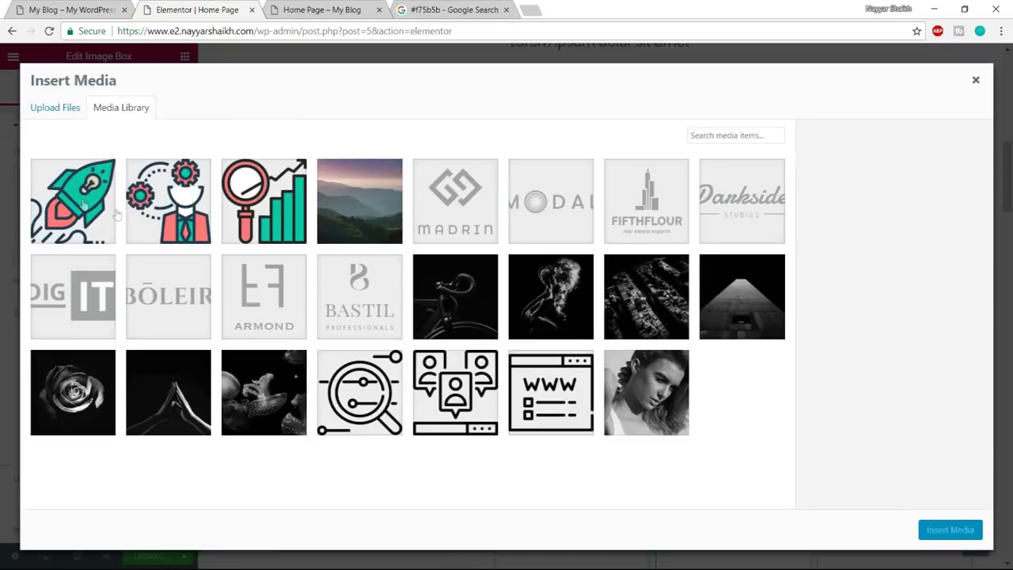
click(73, 204)
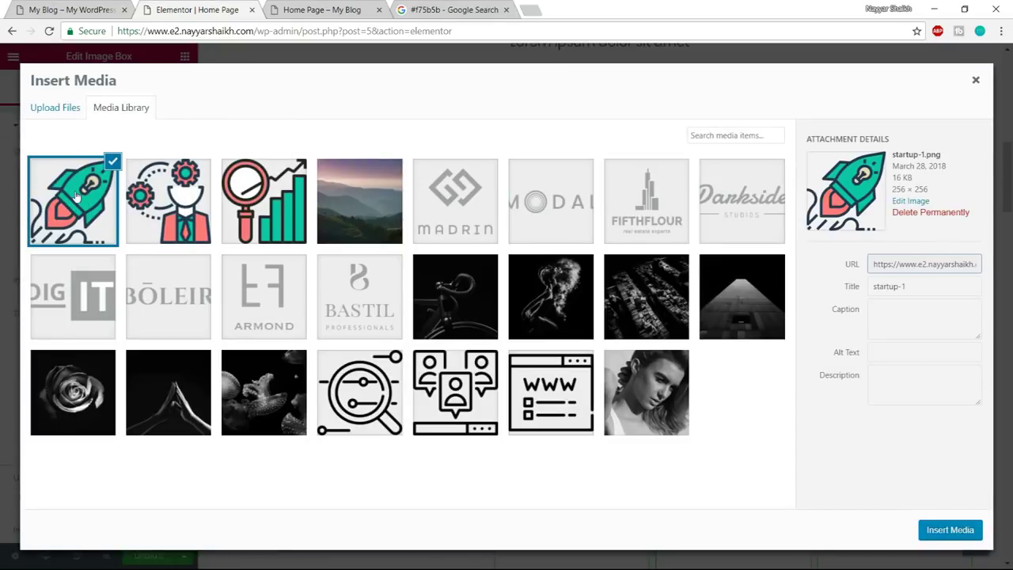
- Insert the rocket into the Graphic Design card and planning-1 into the Management card
click(949, 532)
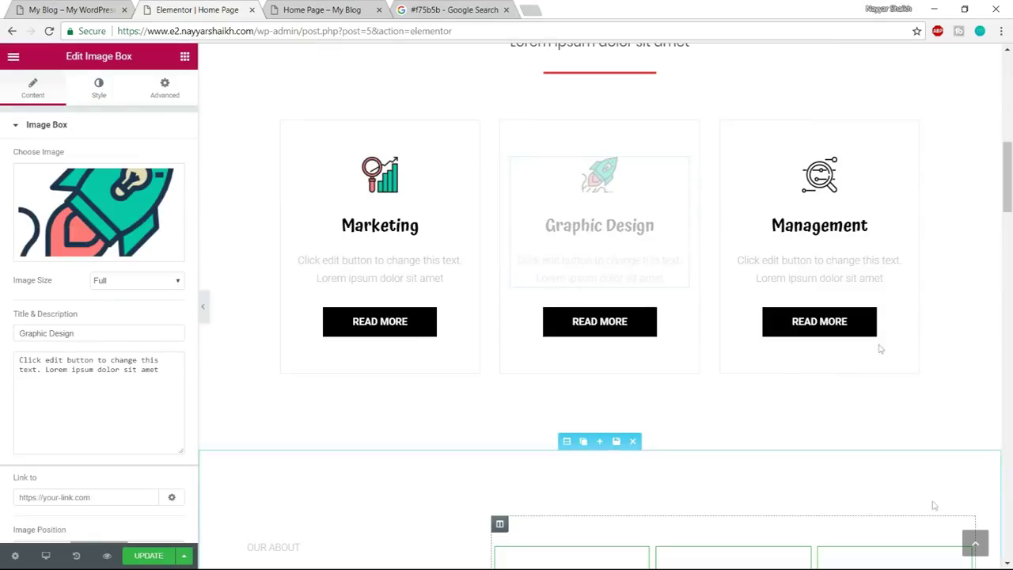
click(823, 180)
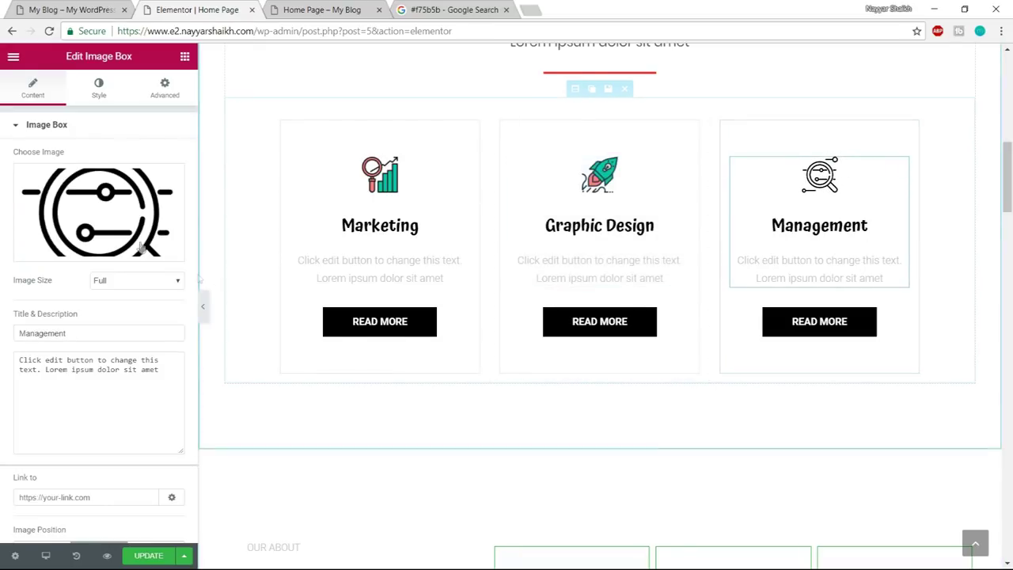
click(134, 243)
click(203, 202)
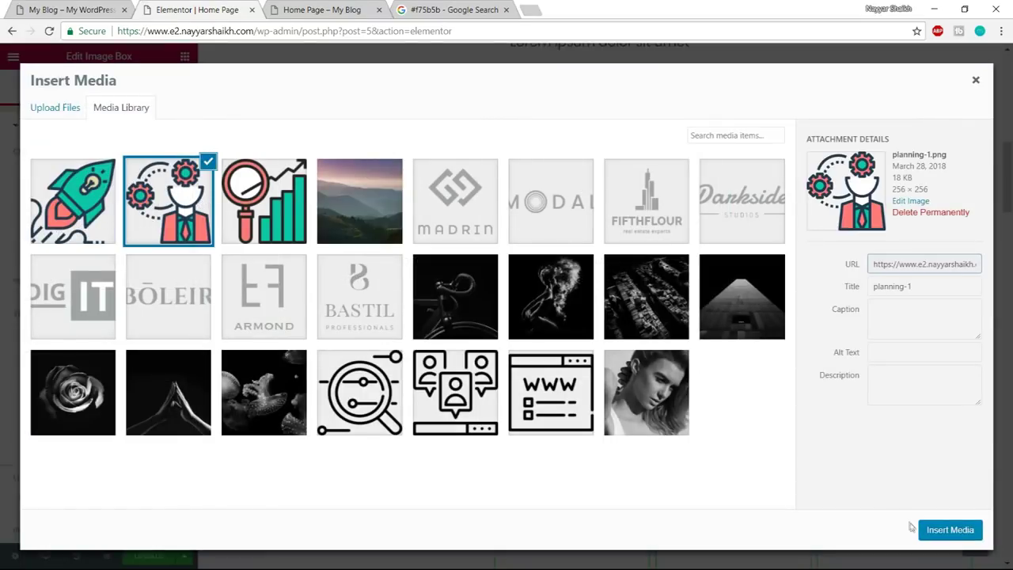
click(950, 530)
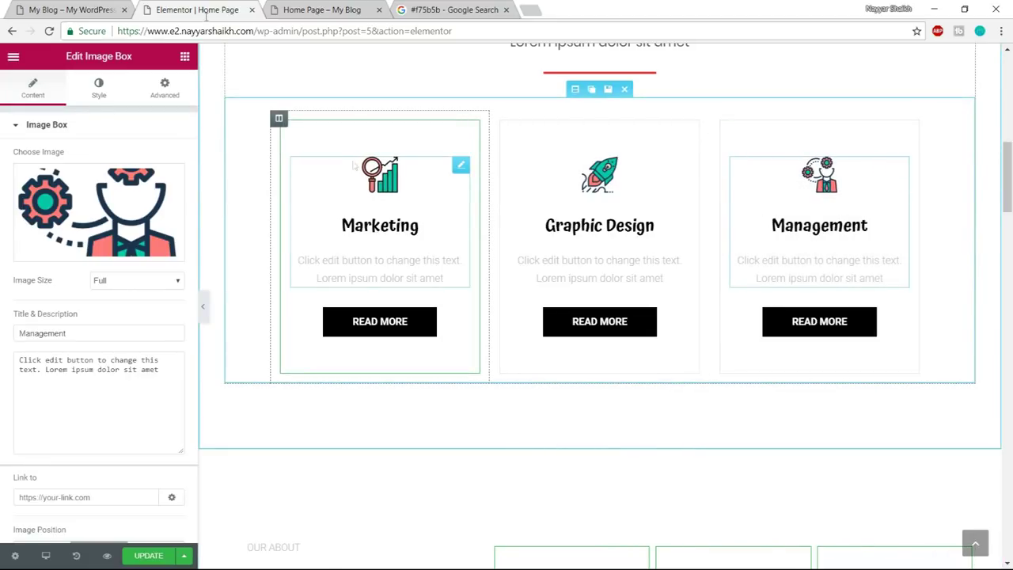
- Compare the cards with the live Our Services page and select the Marketing image box
click(71, 9)
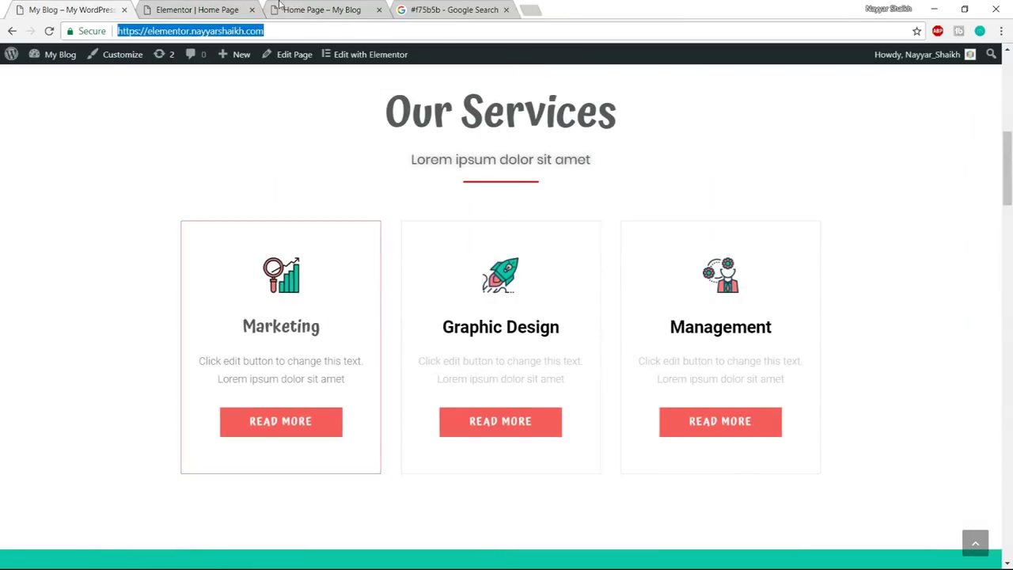
click(278, 5)
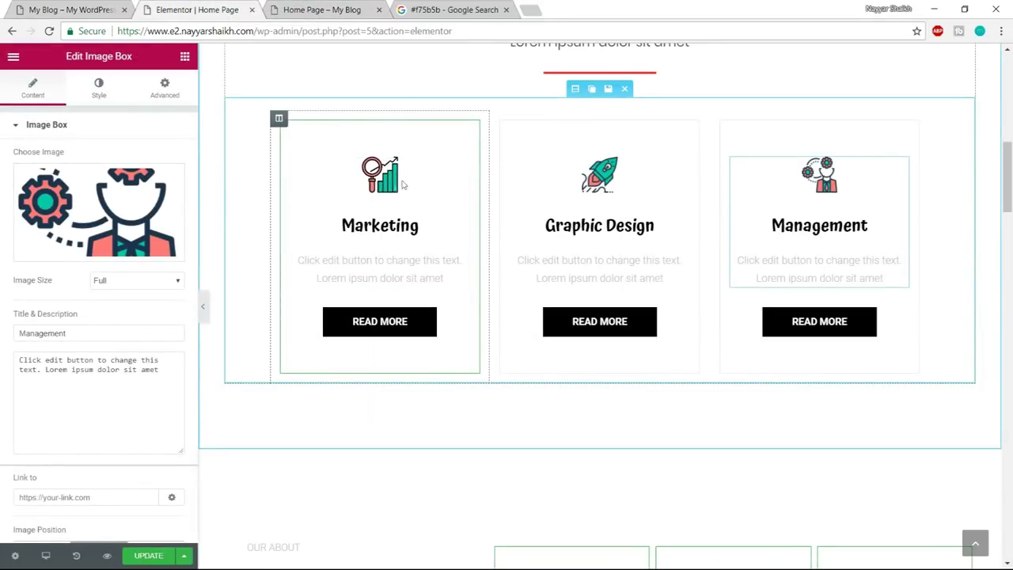
click(370, 159)
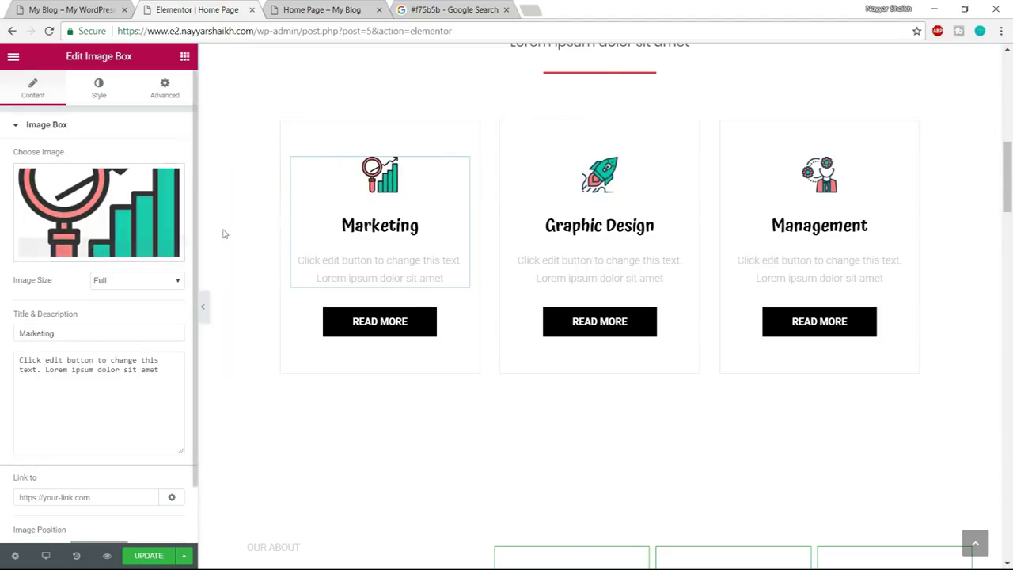
- Rename the first card's title from Marketing to Technology
scroll(106, 340, down, 1)
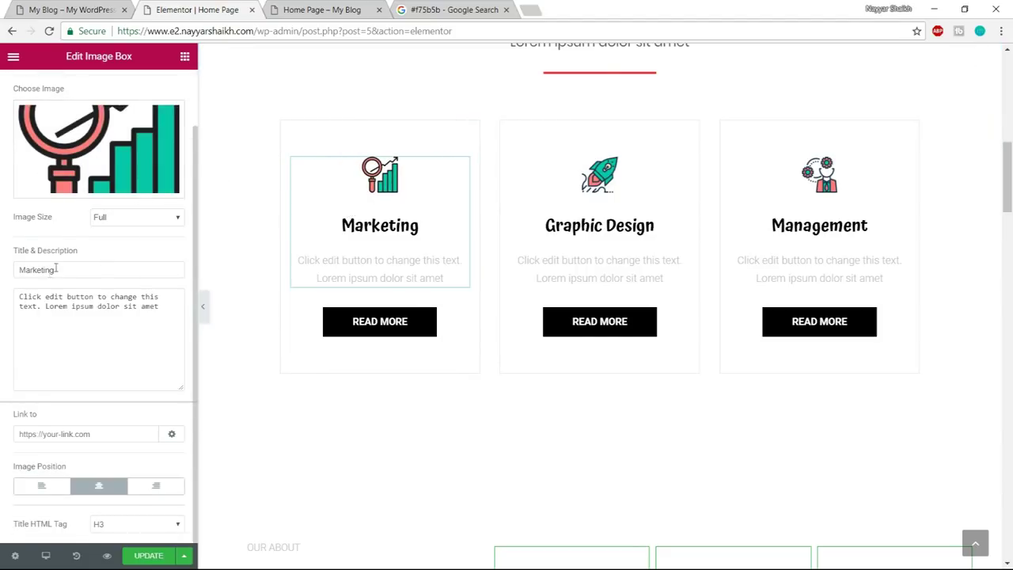
drag(75, 275, 1, 272)
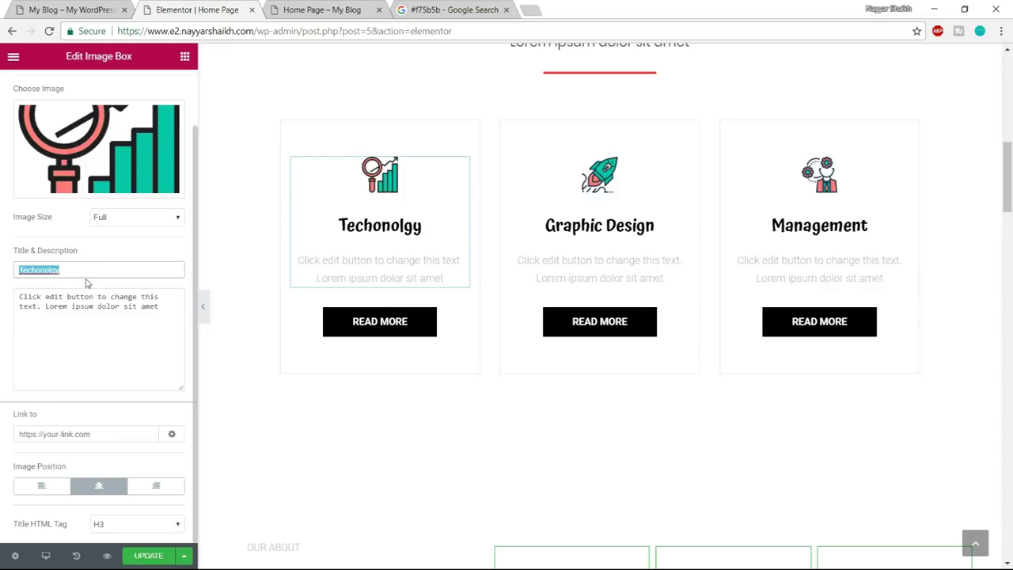
key(BackSpace)
text(Technology)
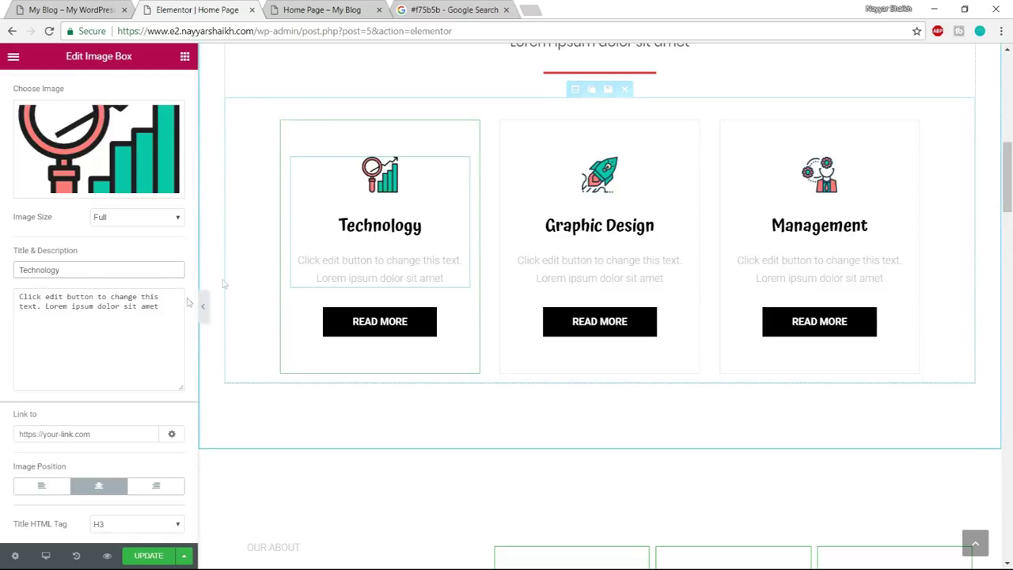
- Set the description to 'Lorem ipsum dolor sit amet, Lorem ipsum dolor sit amet'
drag(166, 318, 3, 295)
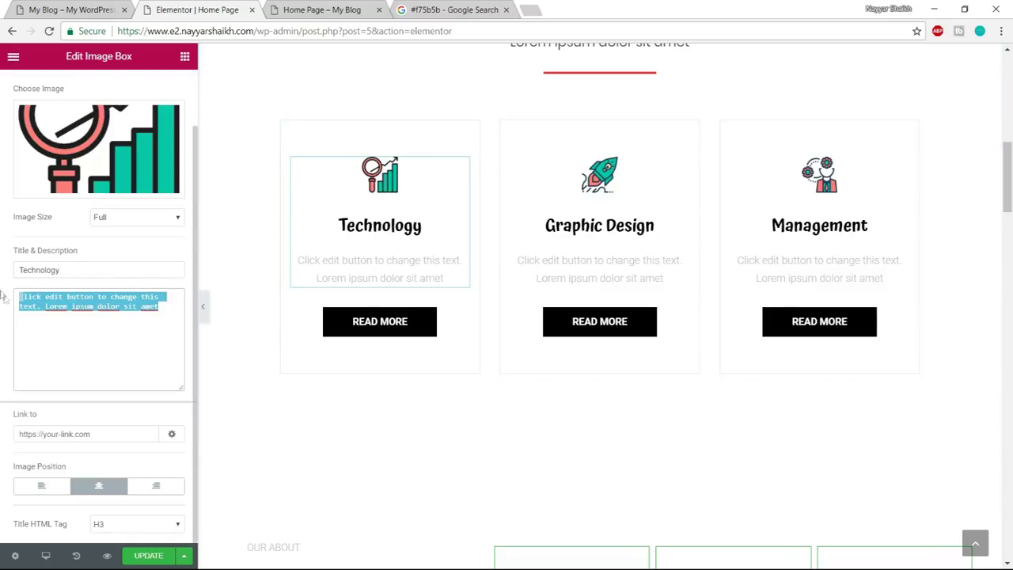
click(40, 308)
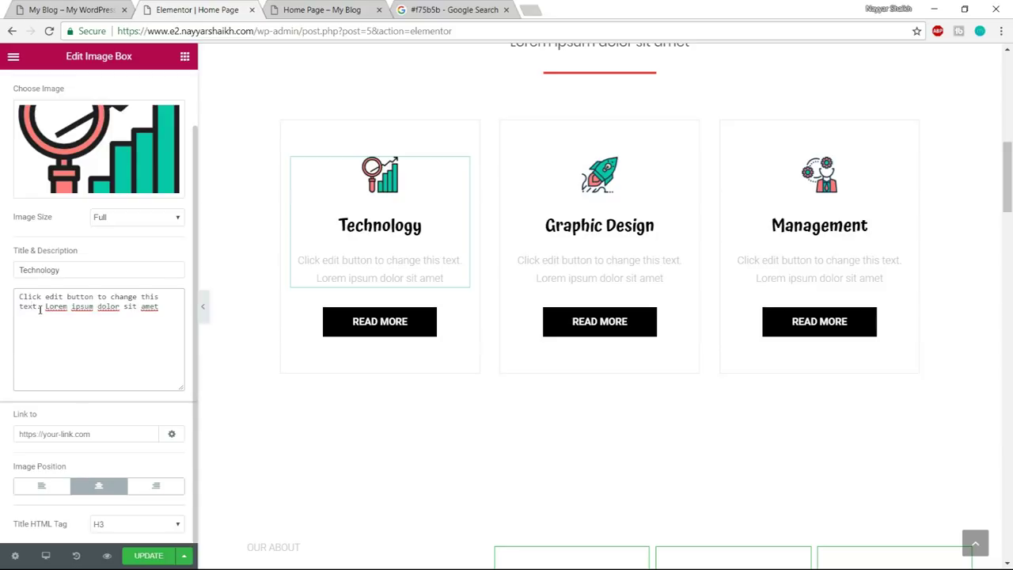
drag(44, 306, 2, 296)
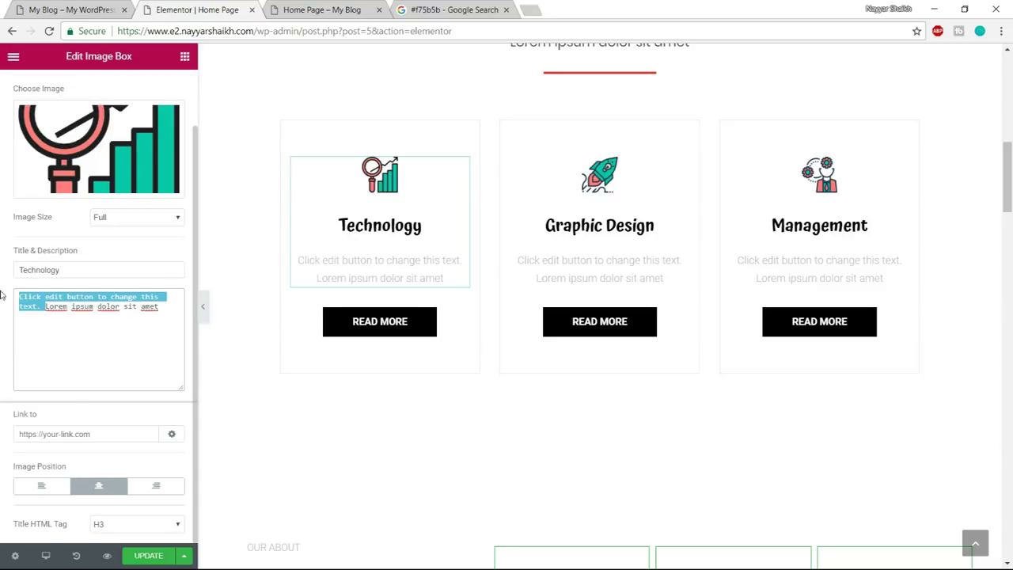
key(BackSpace)
drag(143, 296, 3, 295)
key(ctrl+c)
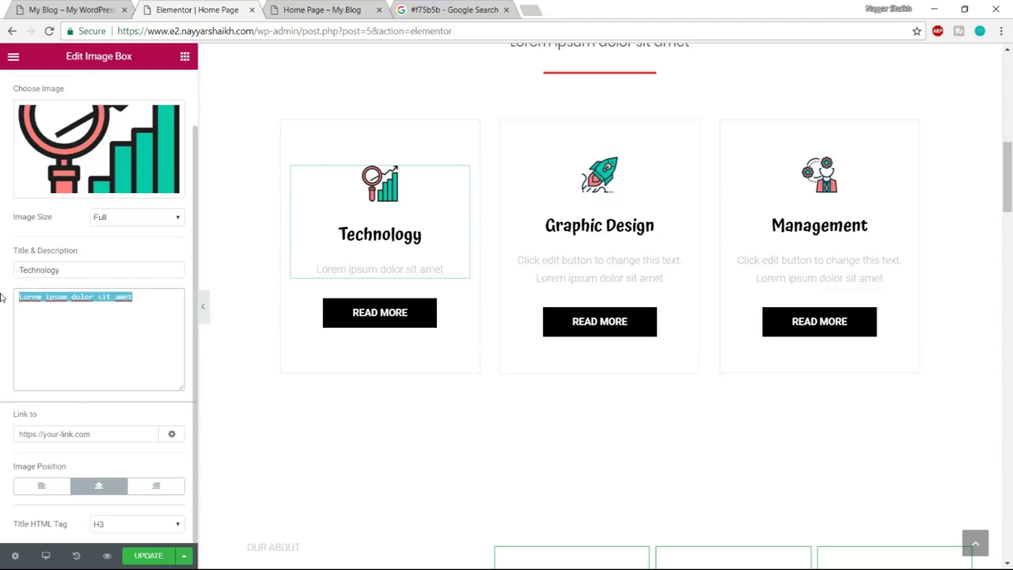
click(153, 288)
text(,)
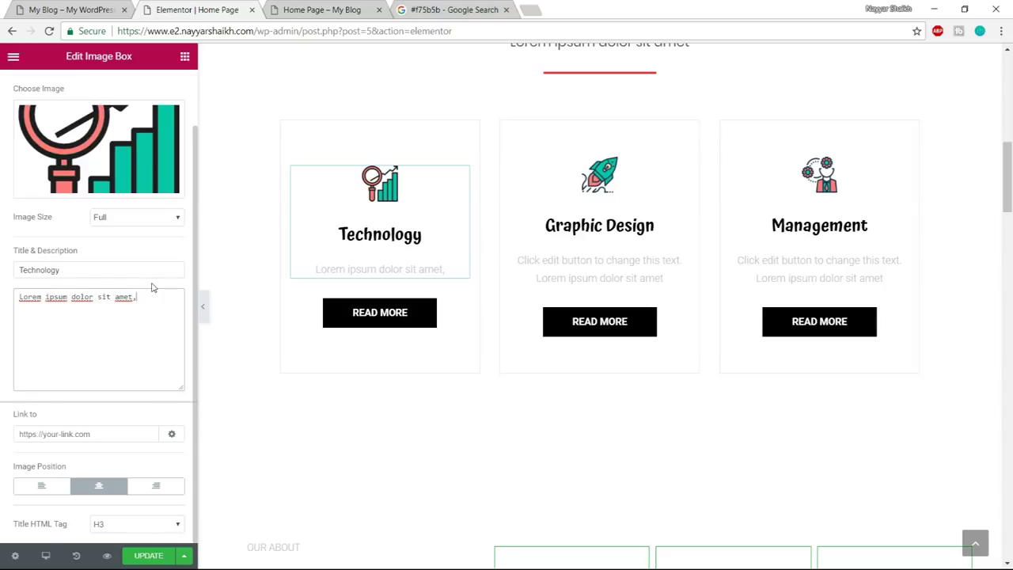
key(ctrl+v)
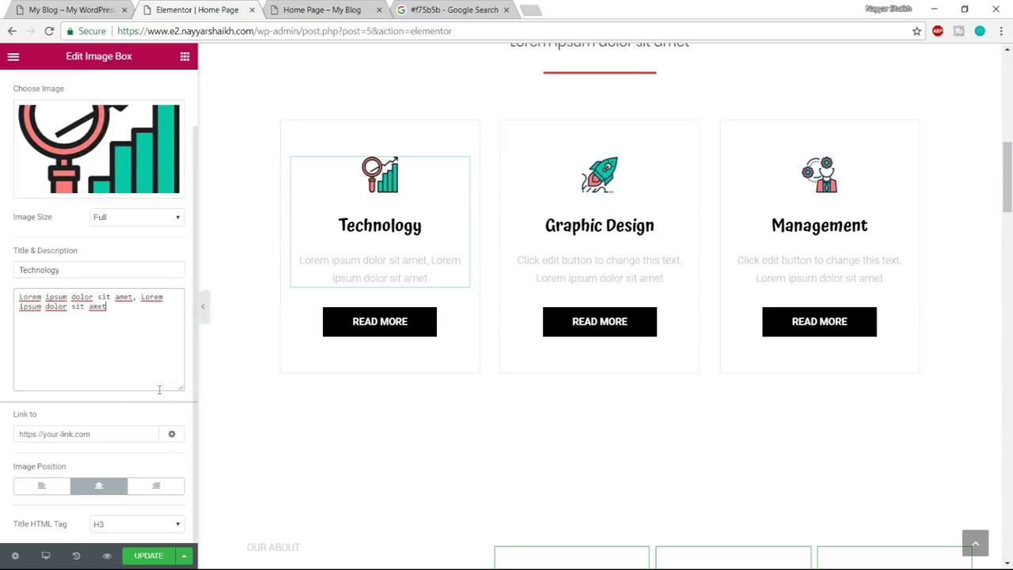
- Check the edited Technology card against the live site page
scroll(151, 412, up, 1)
scroll(152, 412, down, 1)
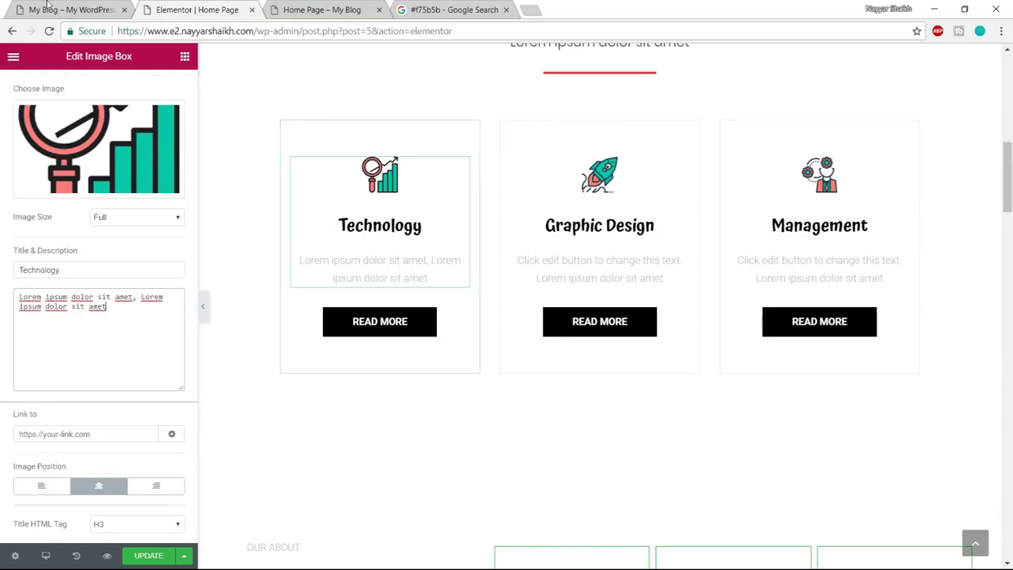
key(ctrl+shift+Tab)
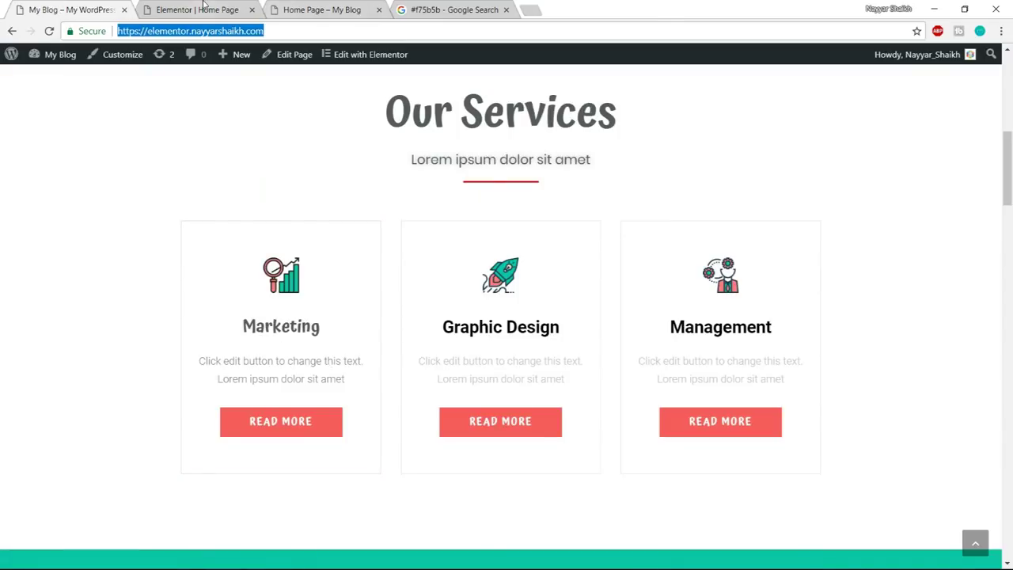
key(ctrl+Tab)
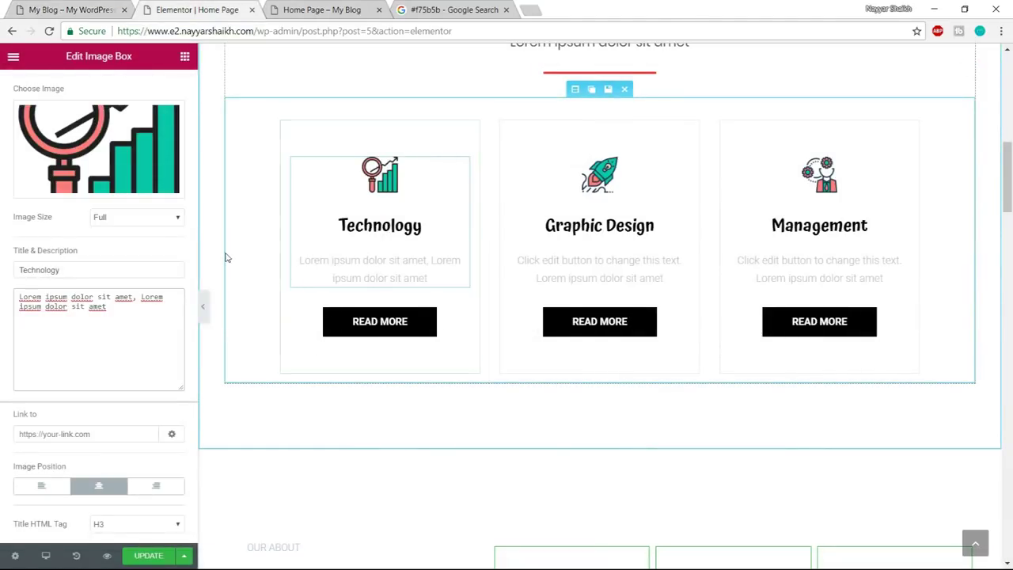
scroll(226, 256, up, 2)
scroll(116, 292, up, 1)
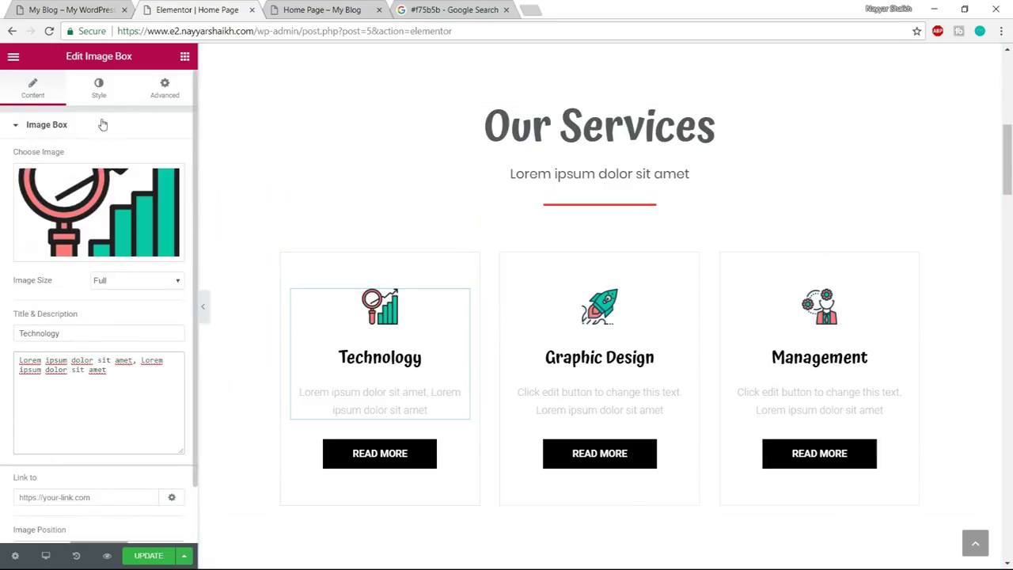
- In the image box Style settings, shrink the Technology icon's Image Size from 70 toward 20
click(99, 89)
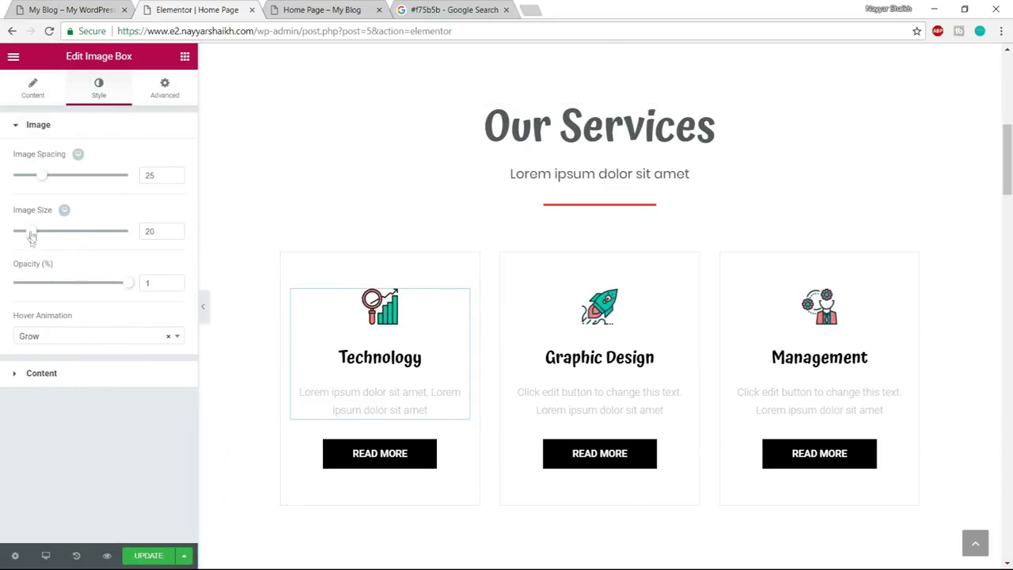
drag(33, 231, 93, 235)
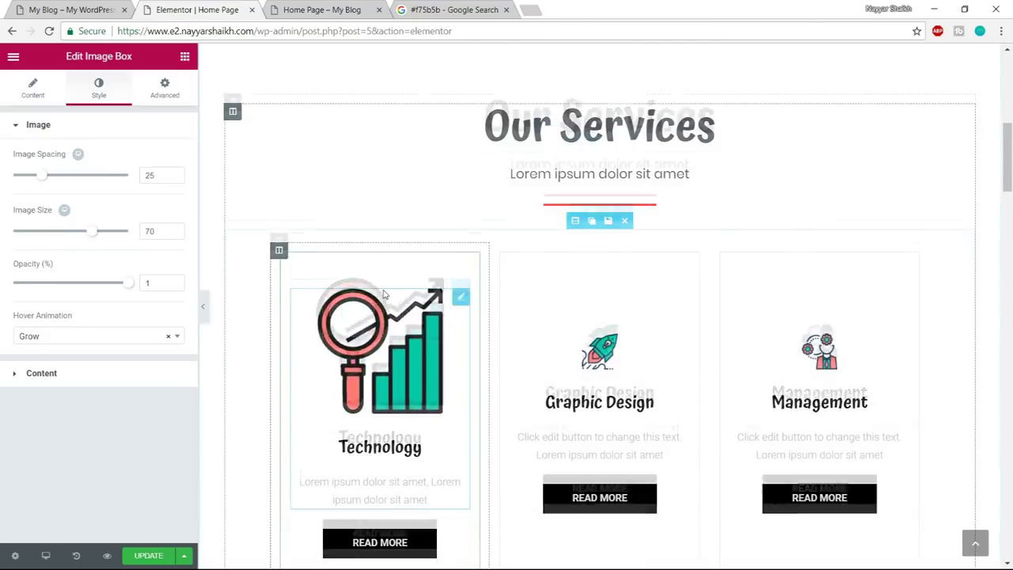
scroll(429, 346, down, 2)
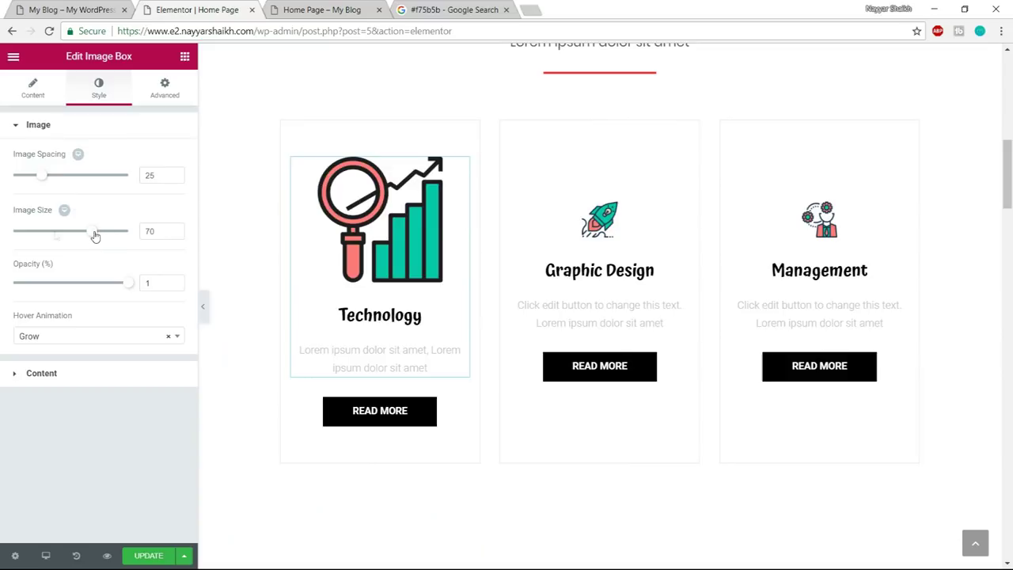
drag(94, 236, 15, 232)
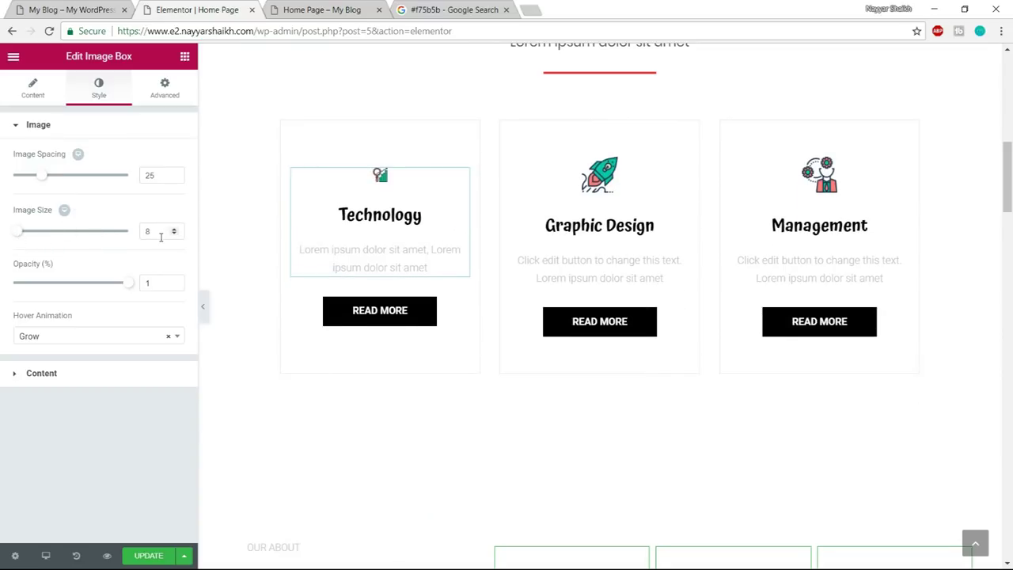
key(ctrl+z)
key(ctrl+z)
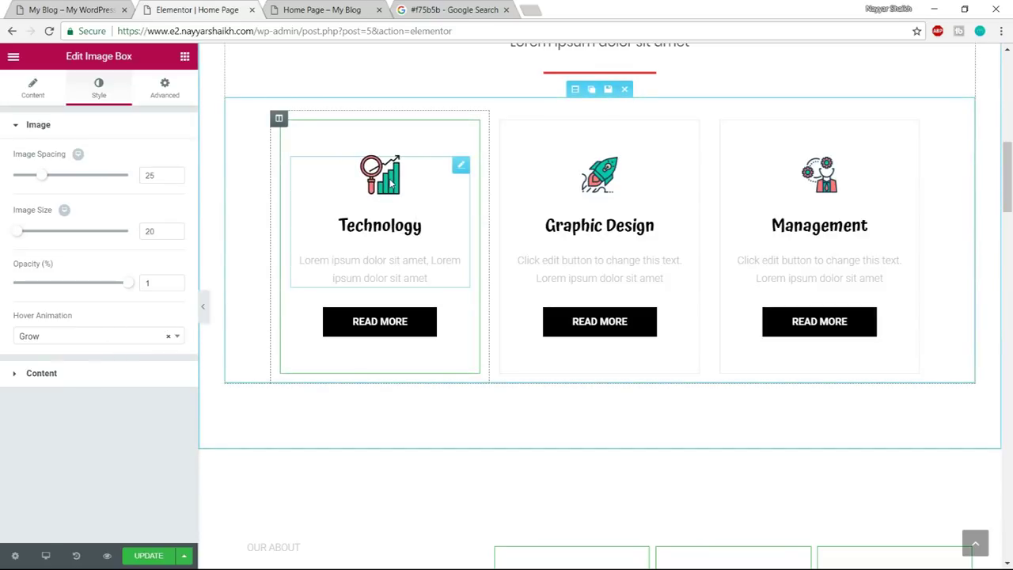
- Try the Pop, Float and Buzz hover animations on the Technology image box
click(90, 346)
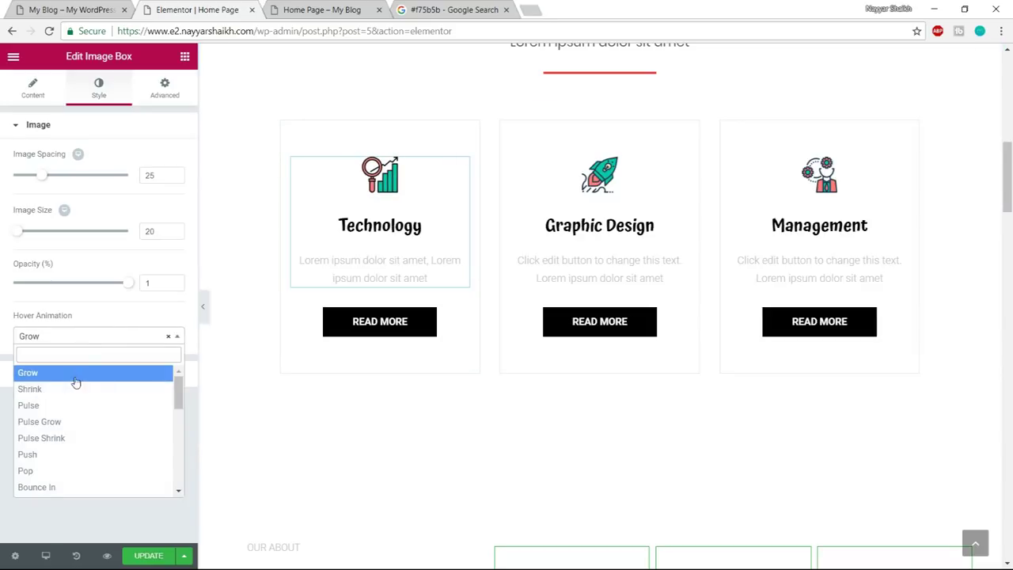
click(58, 472)
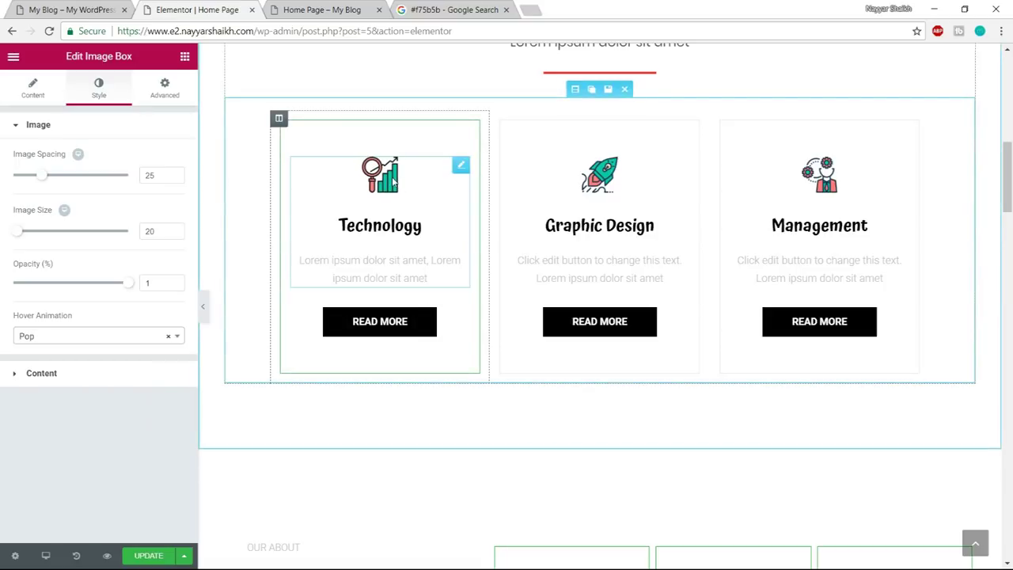
click(74, 341)
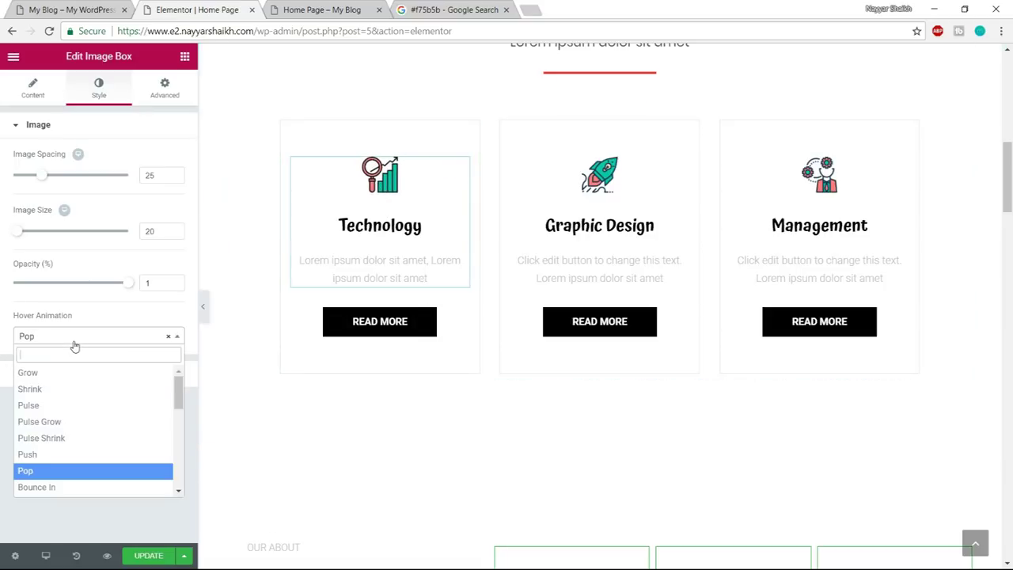
scroll(82, 467, down, 2)
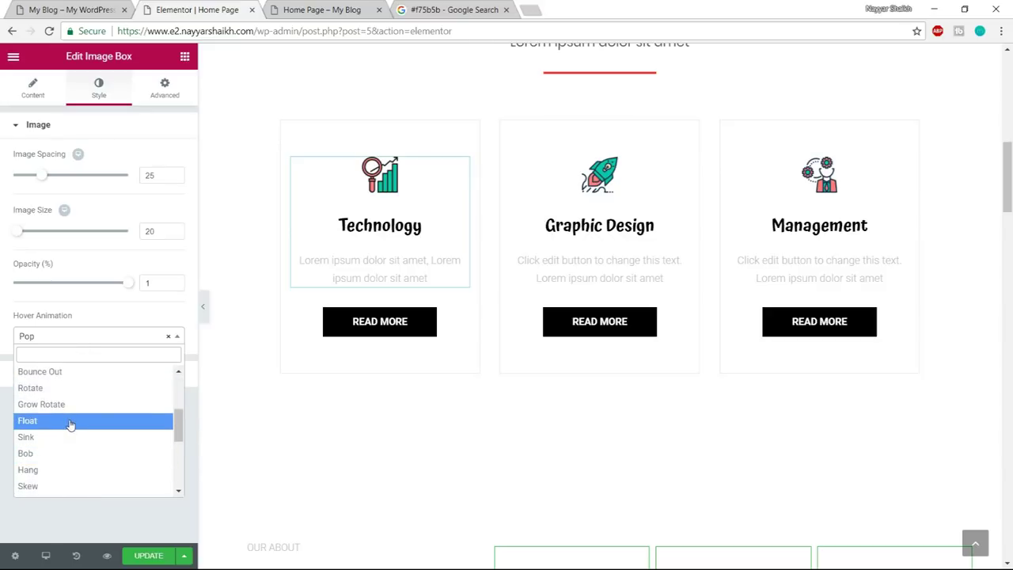
click(70, 421)
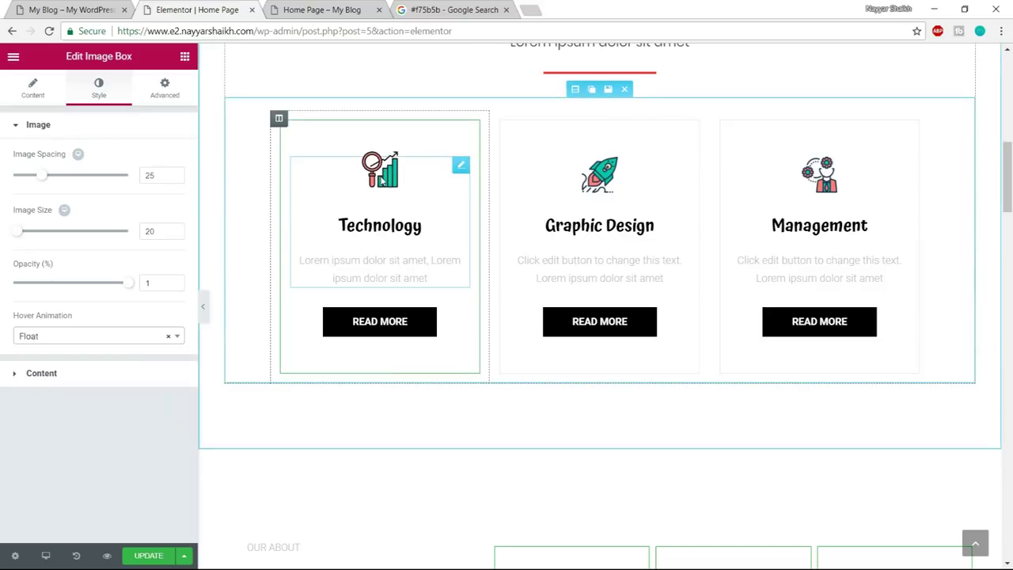
click(82, 336)
scroll(83, 443, down, 6)
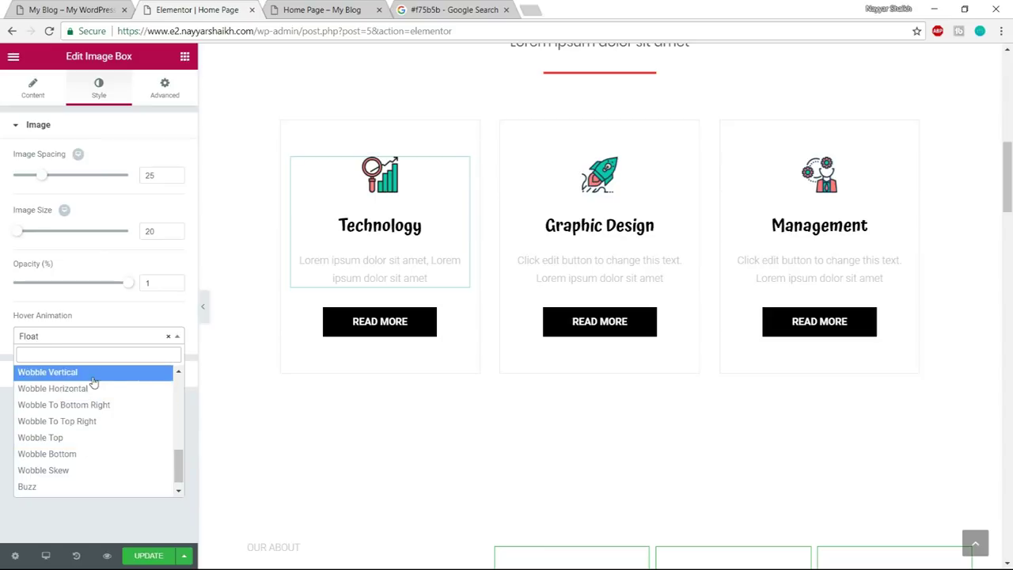
scroll(80, 454, down, 1)
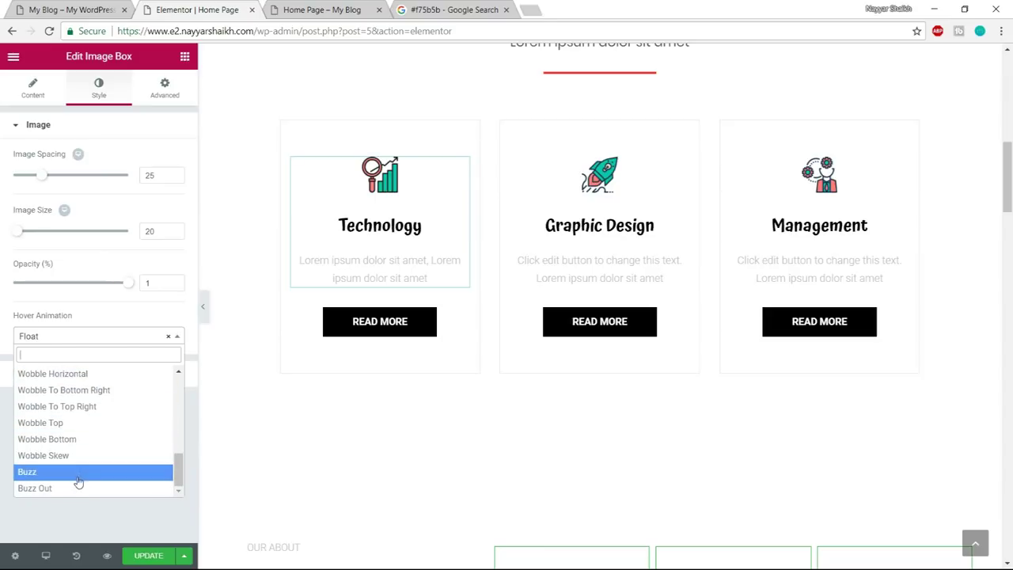
click(72, 472)
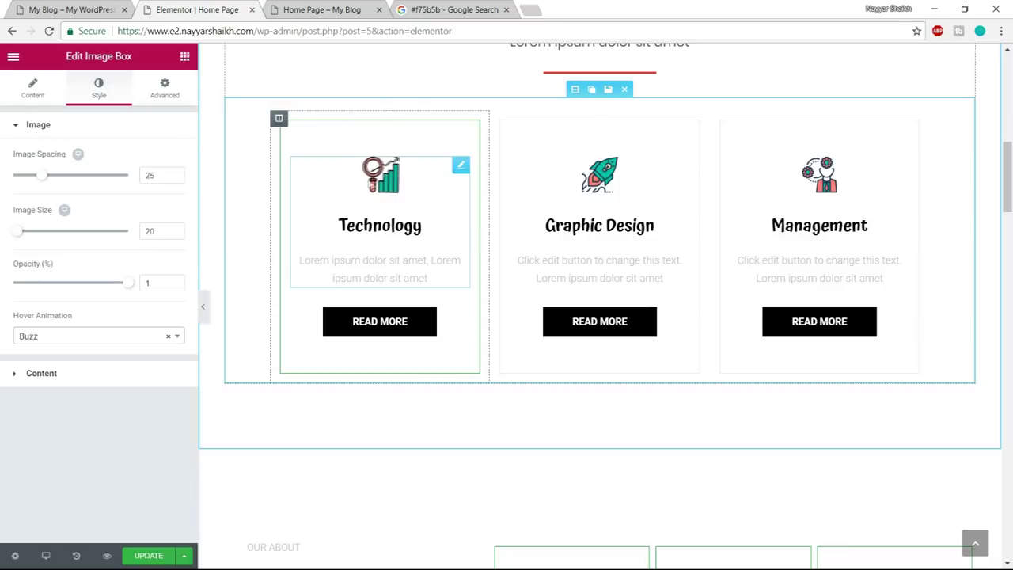
- Set the hover animation back to Grow and expand the title and description style settings
click(68, 337)
scroll(76, 428, up, 3)
click(70, 373)
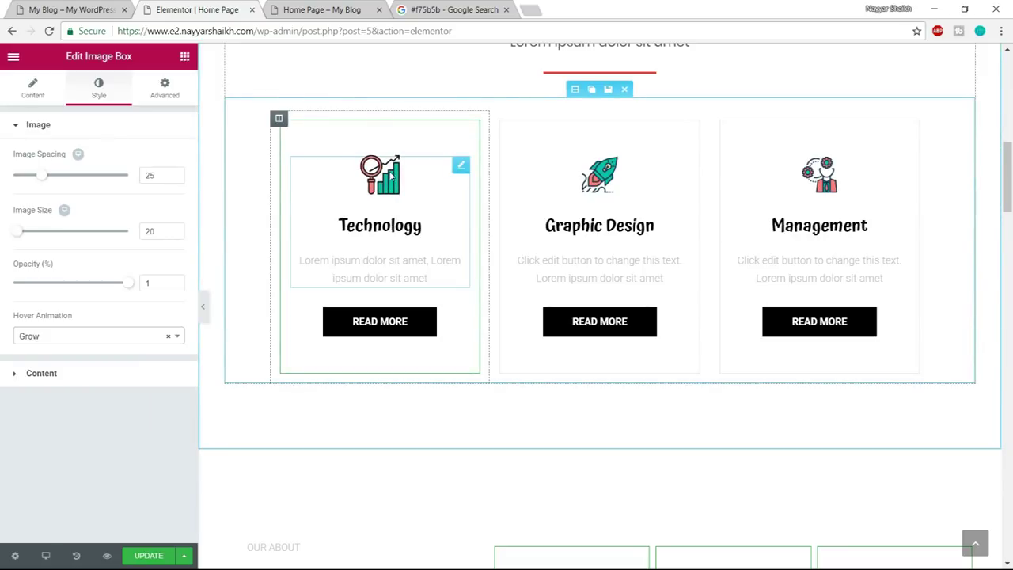
click(86, 380)
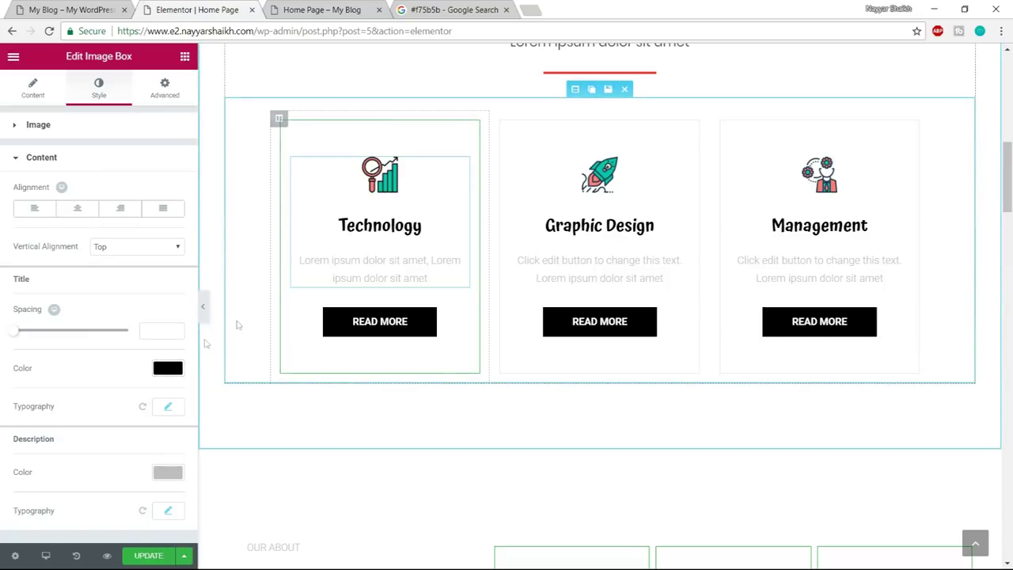
- Make the Technology card's title and description colours dark grey (#54595f)
click(167, 367)
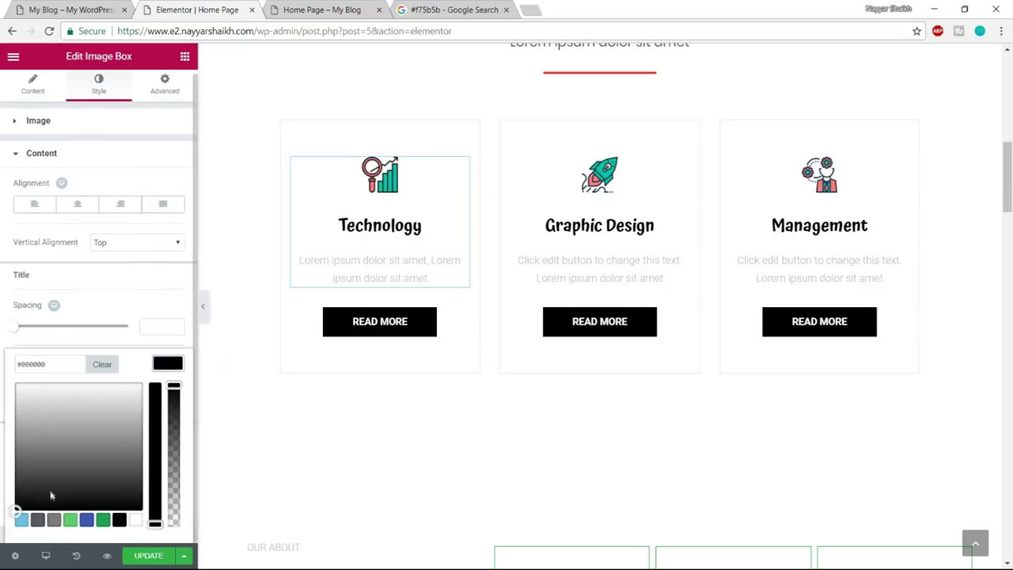
click(37, 519)
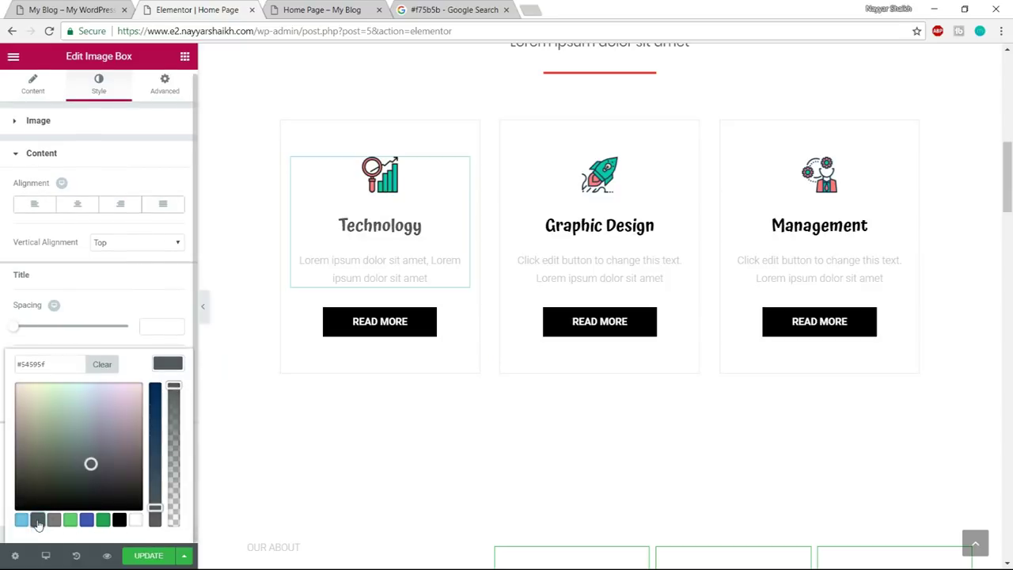
click(167, 364)
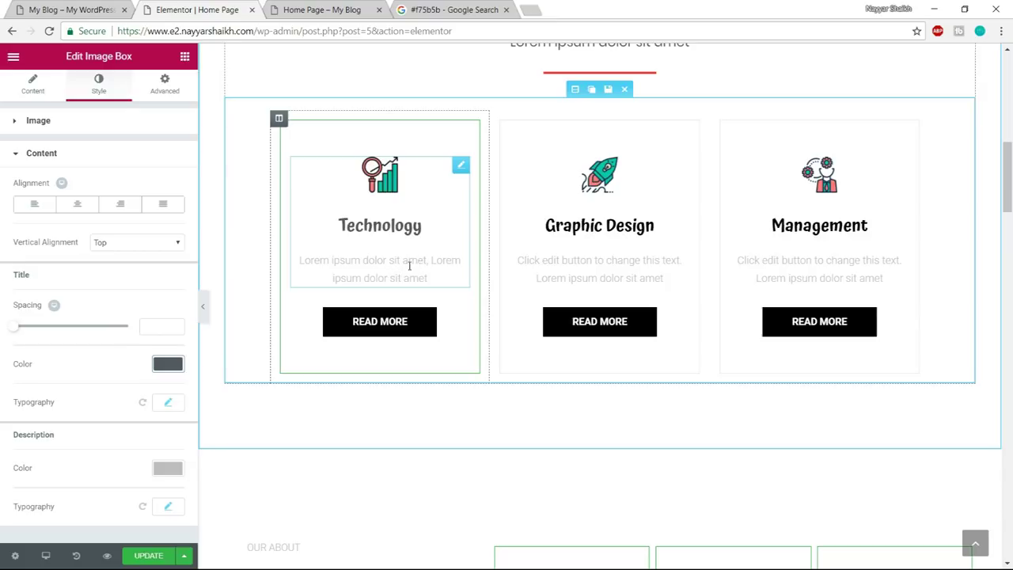
click(164, 469)
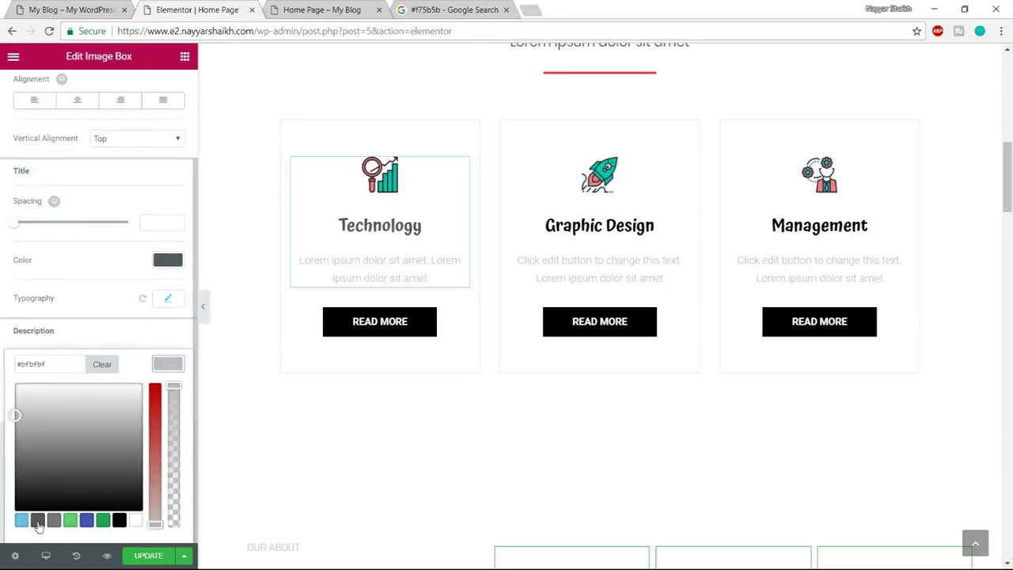
click(37, 521)
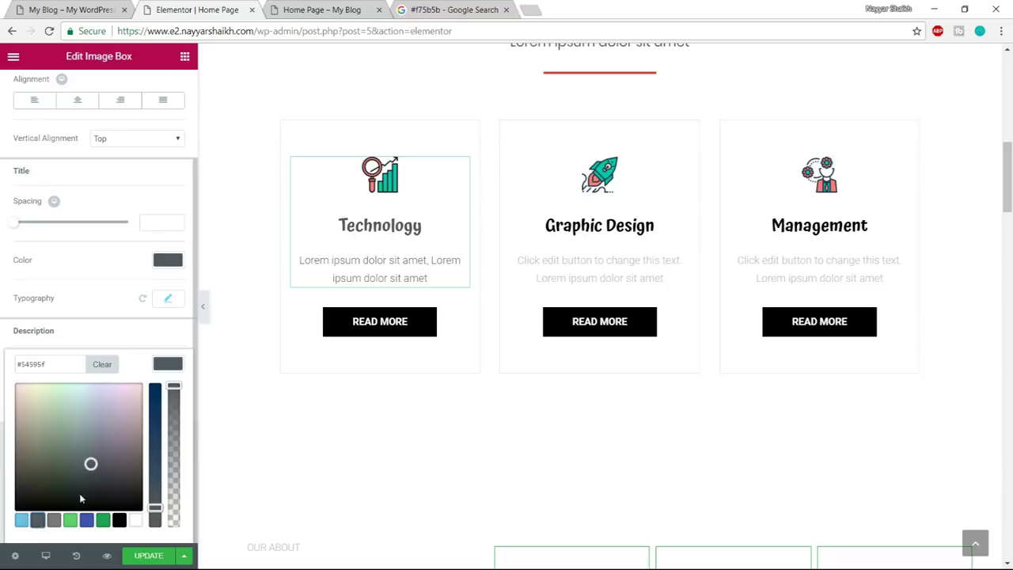
click(176, 362)
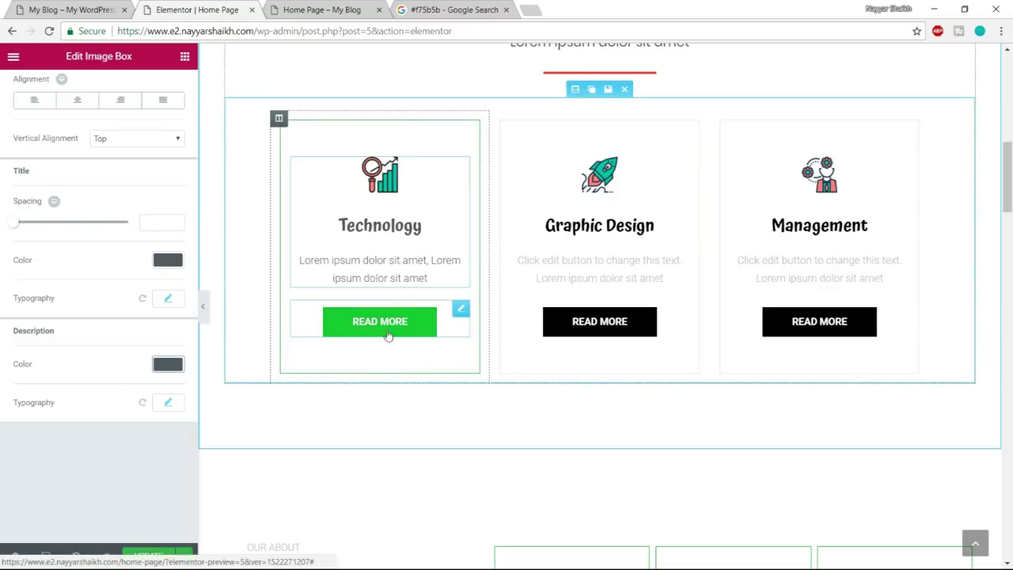
- Check the live Our Services page, then select the Technology card's READ MORE button
click(71, 9)
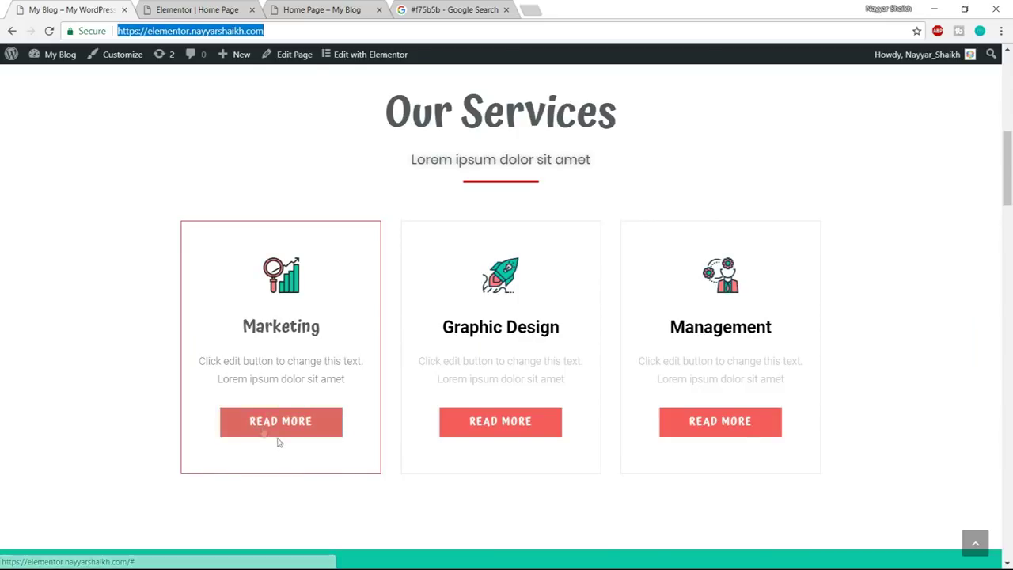
click(197, 9)
click(364, 322)
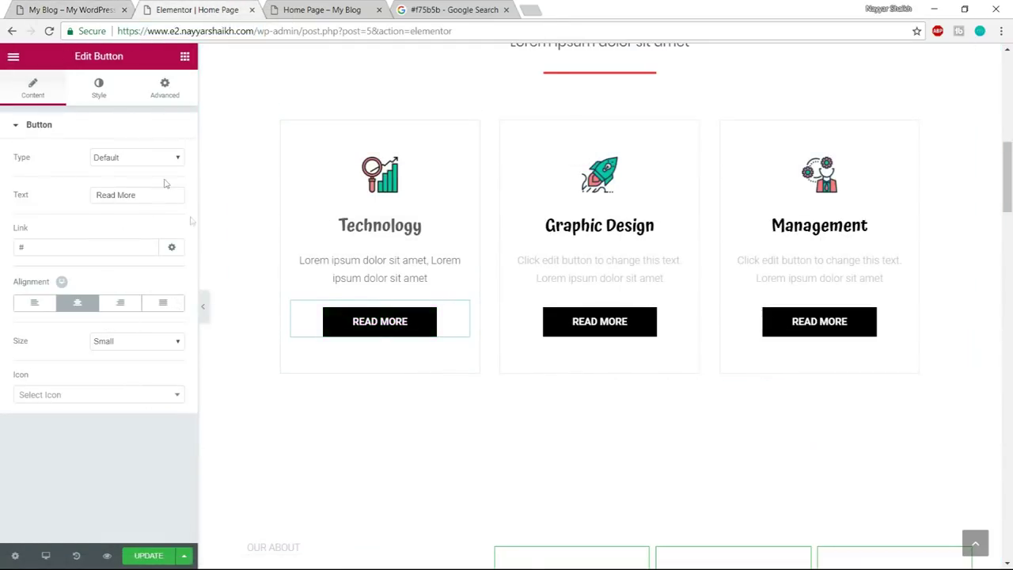
- Set the Technology READ MORE button's background to coral #f75b5b
click(71, 10)
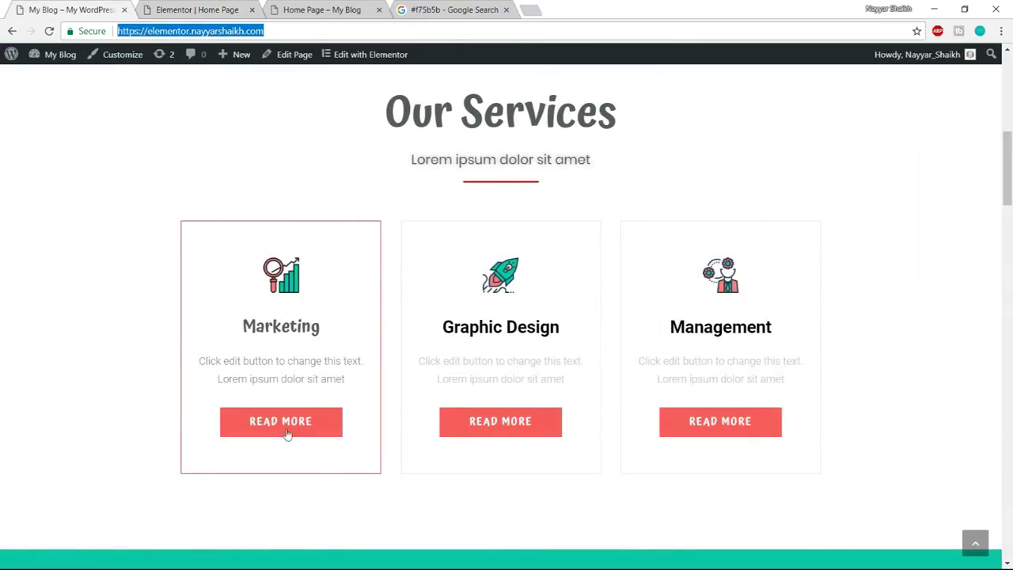
click(198, 9)
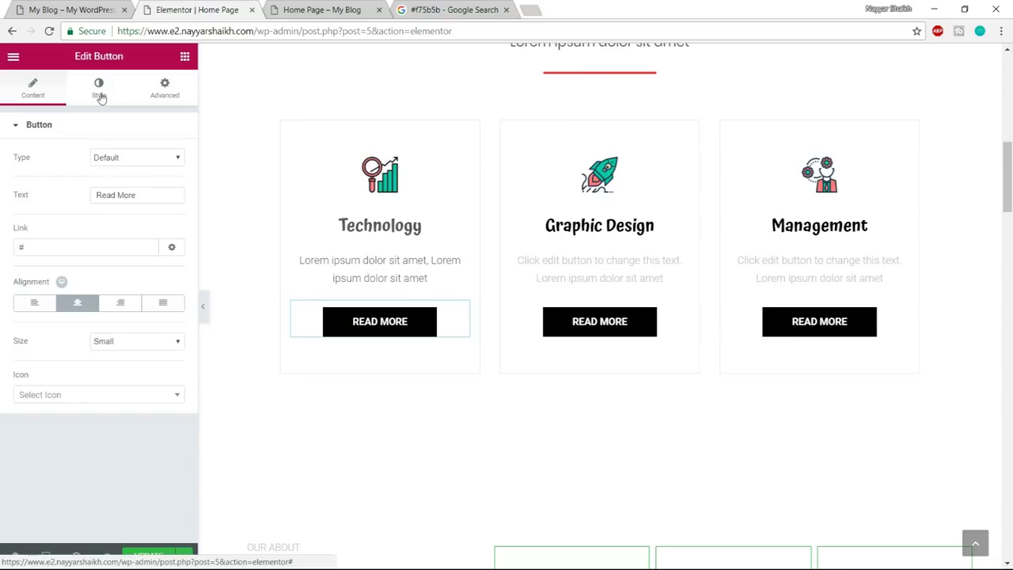
click(99, 88)
click(167, 266)
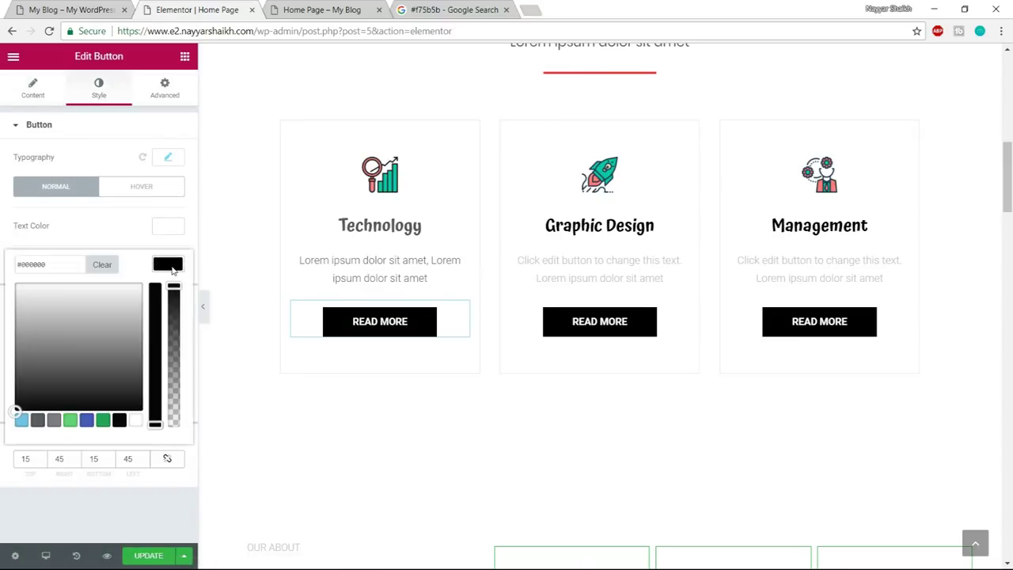
click(412, 10)
click(146, 73)
double_click(142, 71)
key(ctrl+c)
click(150, 73)
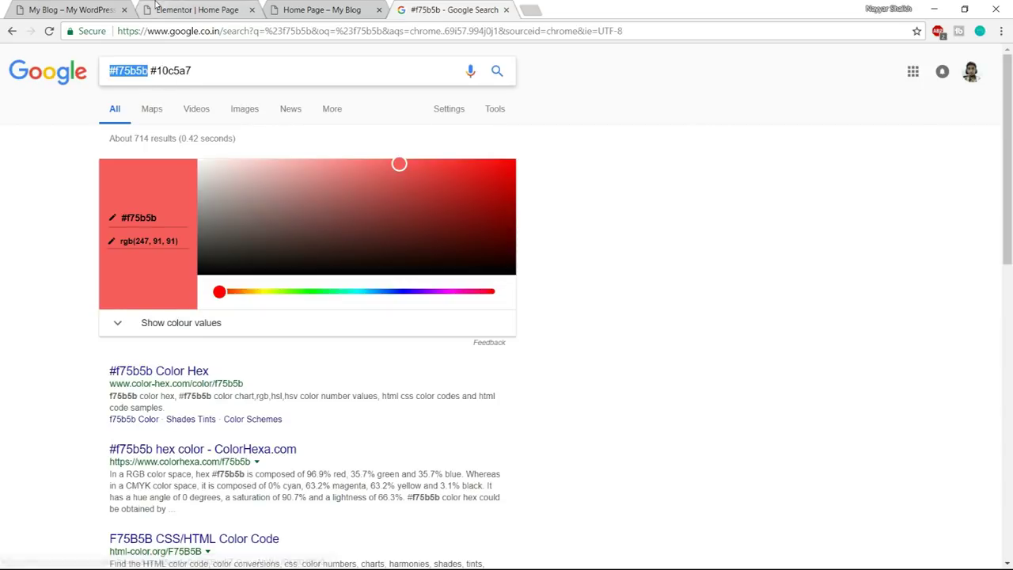
click(190, 9)
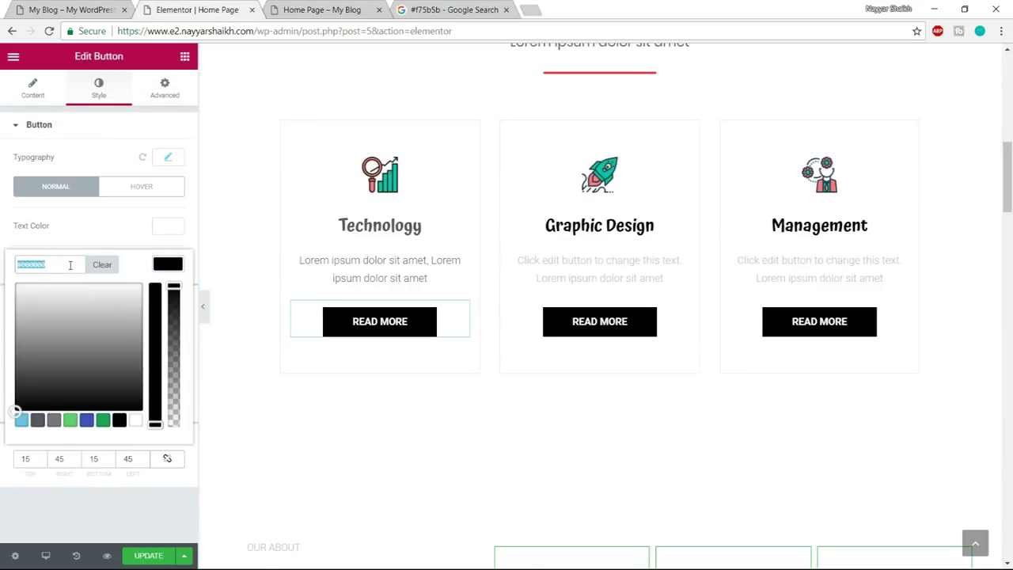
key(ctrl+v)
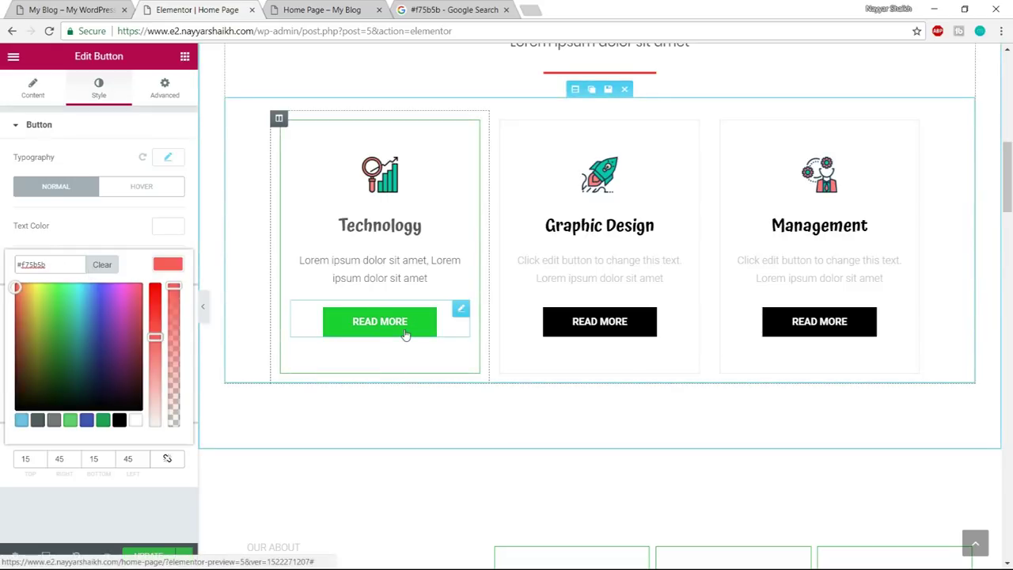
click(135, 200)
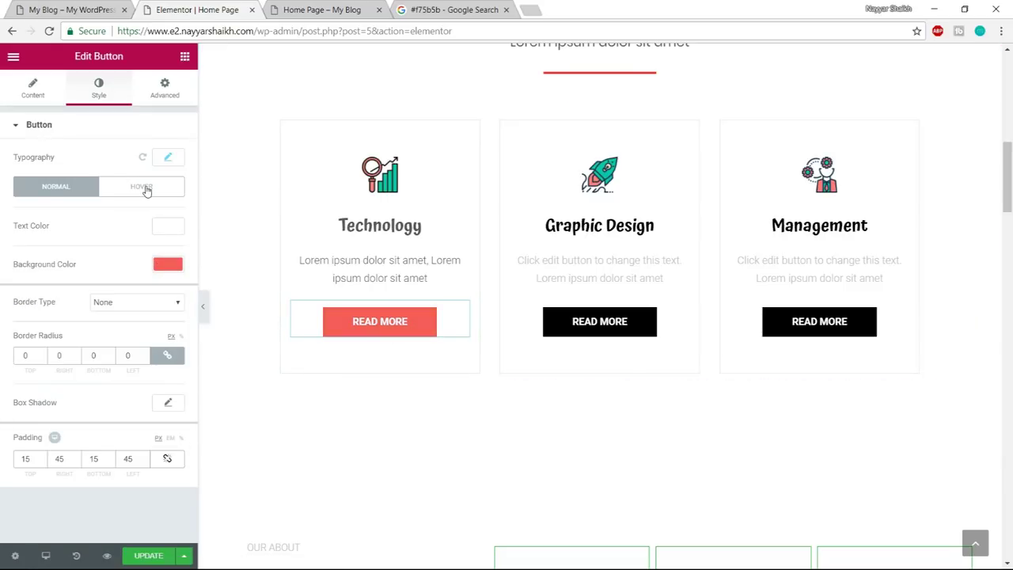
- Give the button a teal #10c5a7 hover background
click(143, 187)
click(453, 10)
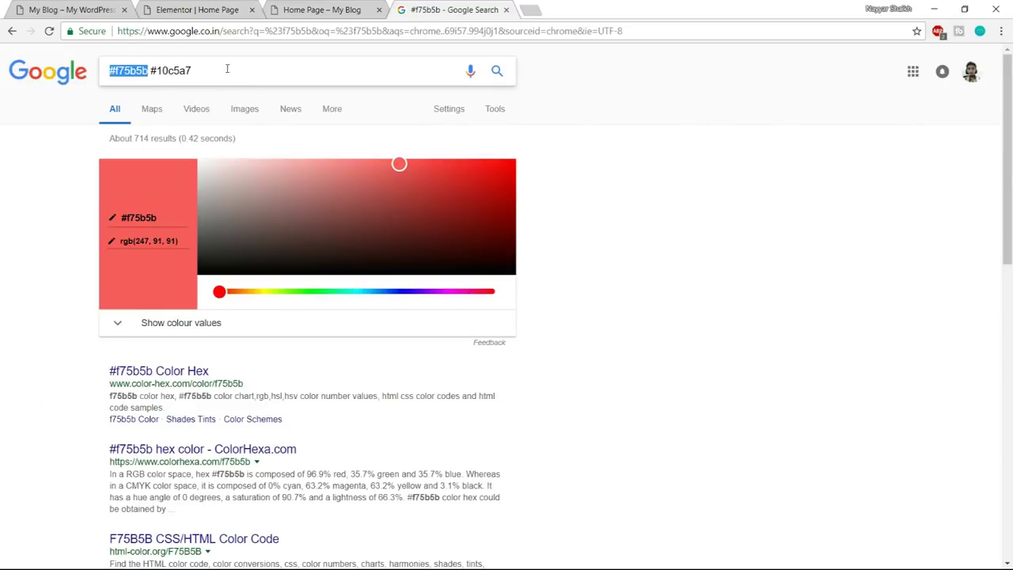
key(End)
key(ctrl+shift+Left)
key(shift+Left)
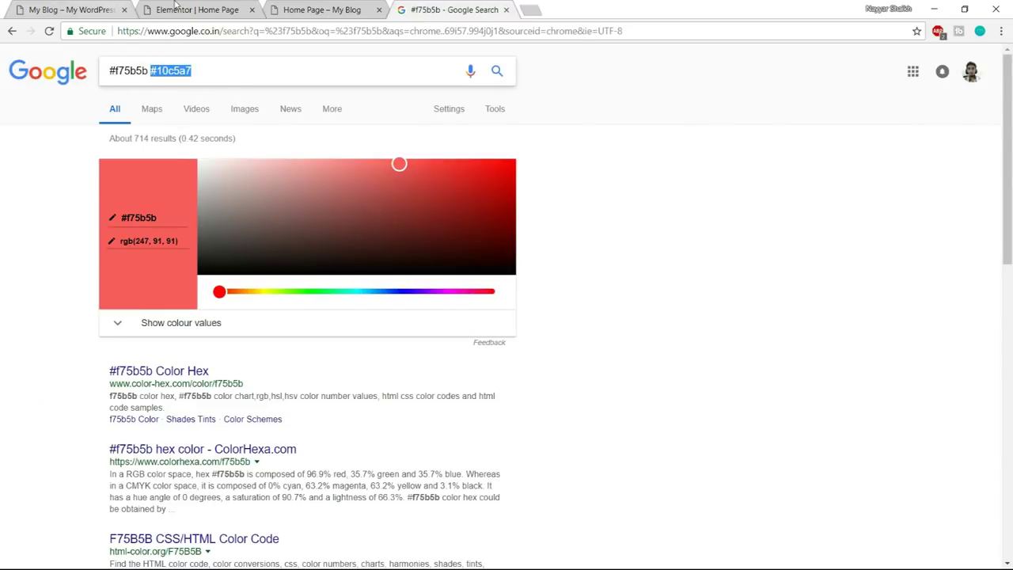
click(176, 5)
click(167, 265)
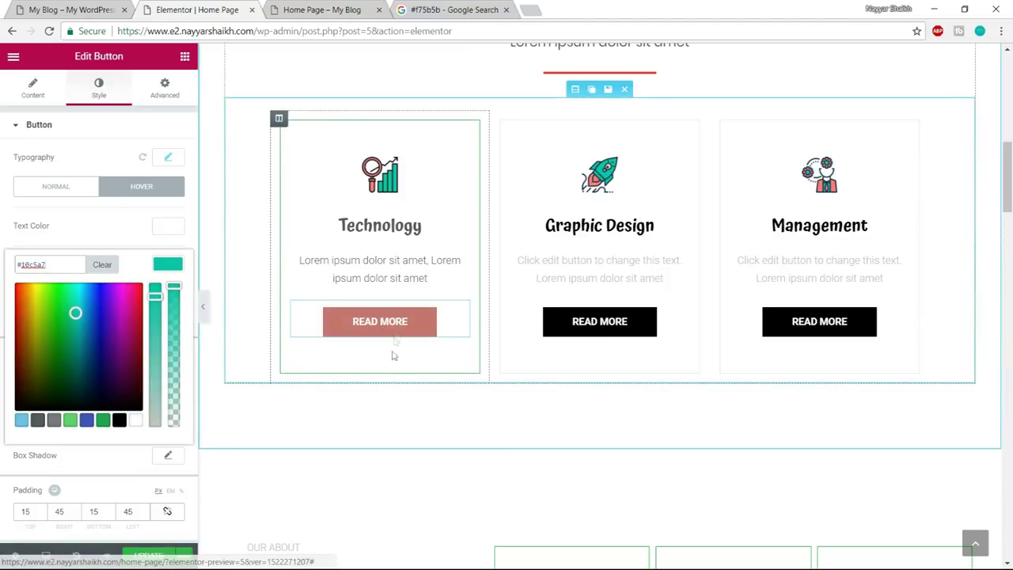
click(171, 160)
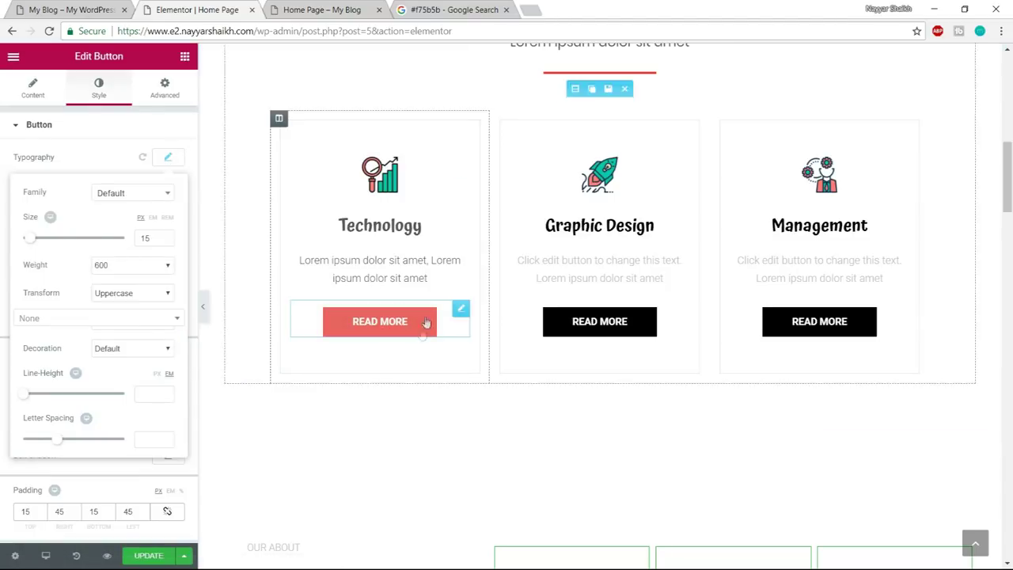
click(163, 160)
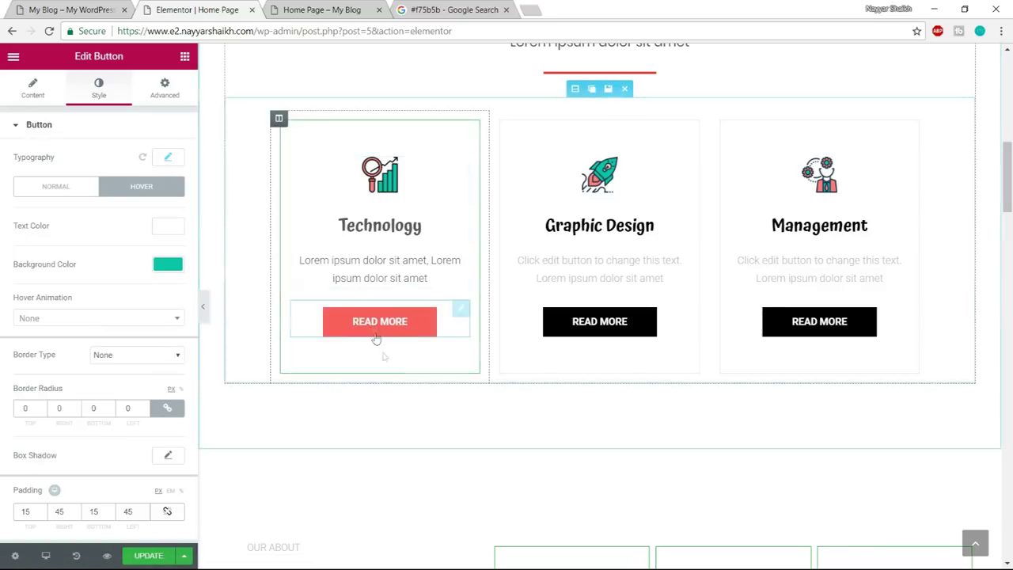
scroll(375, 337, up, 2)
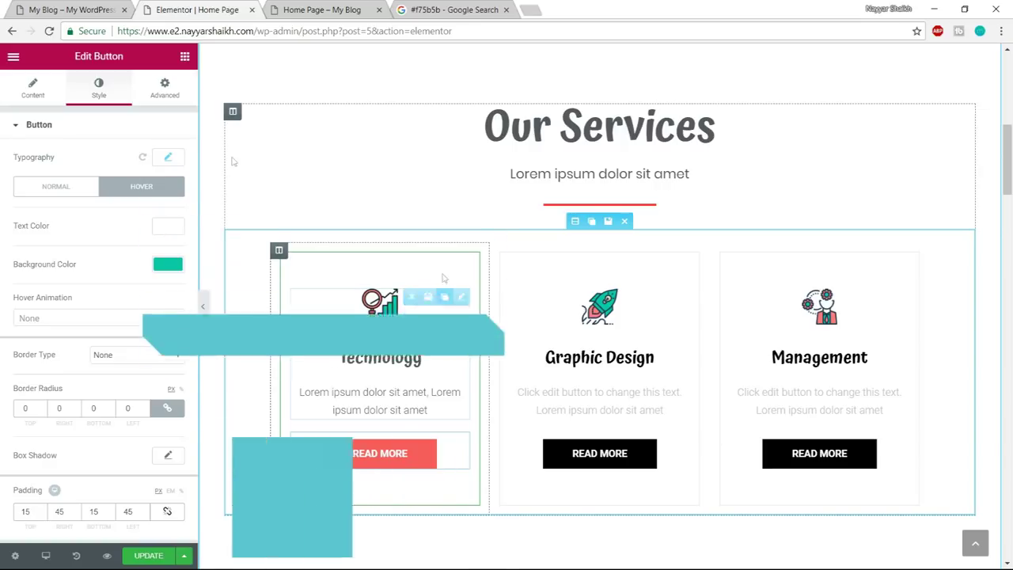
click(57, 8)
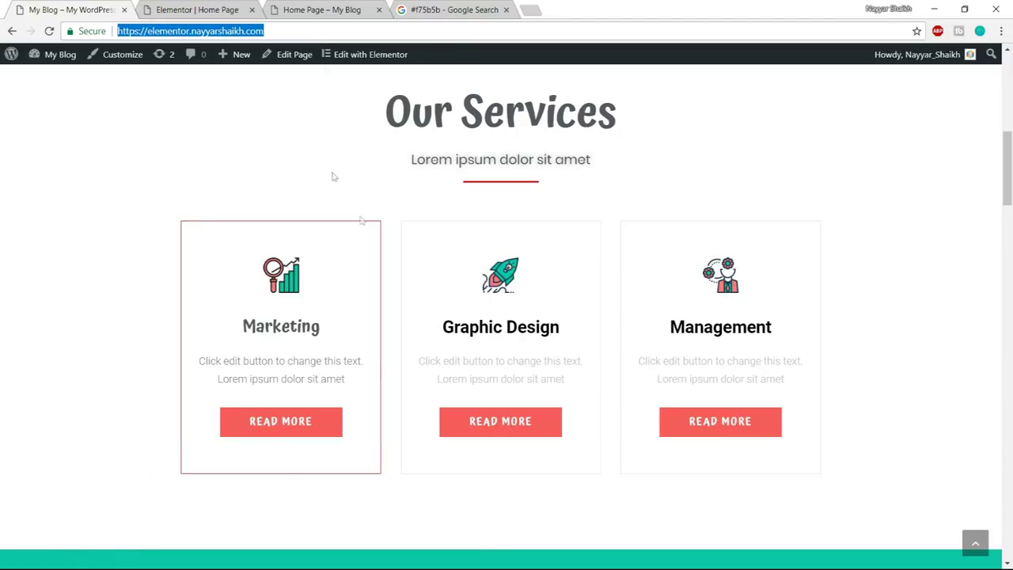
click(198, 9)
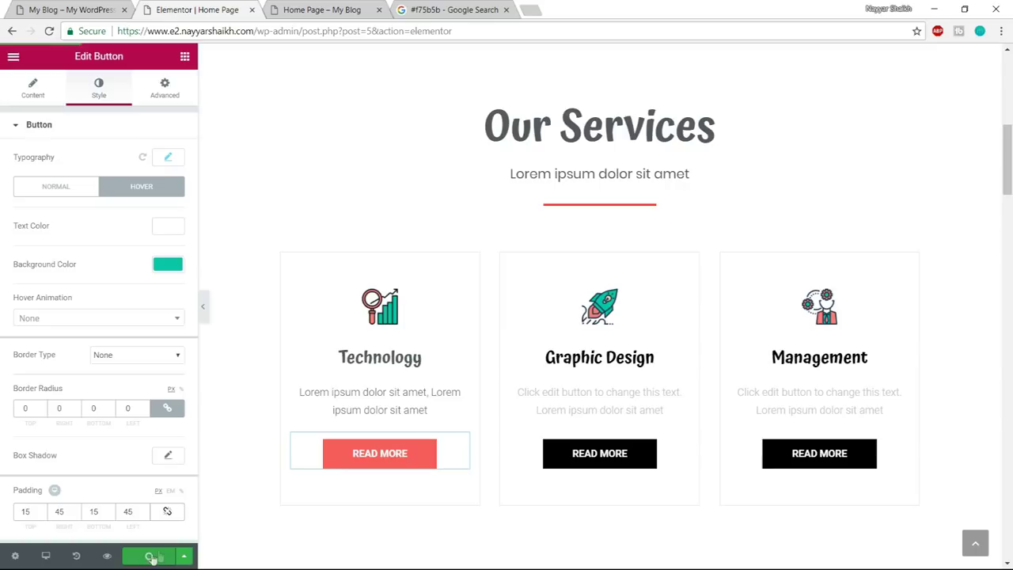
click(107, 555)
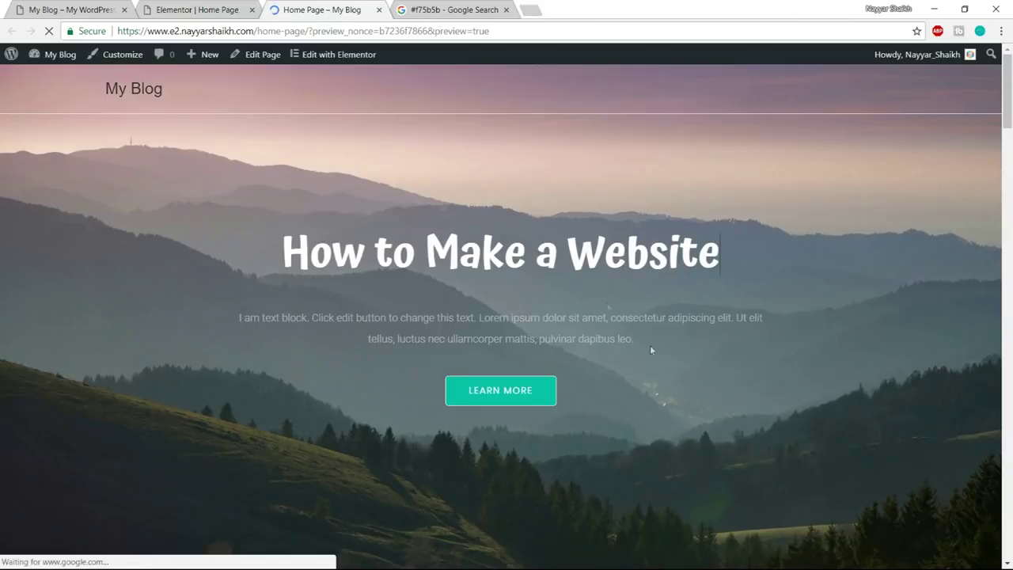
scroll(680, 371, down, 8)
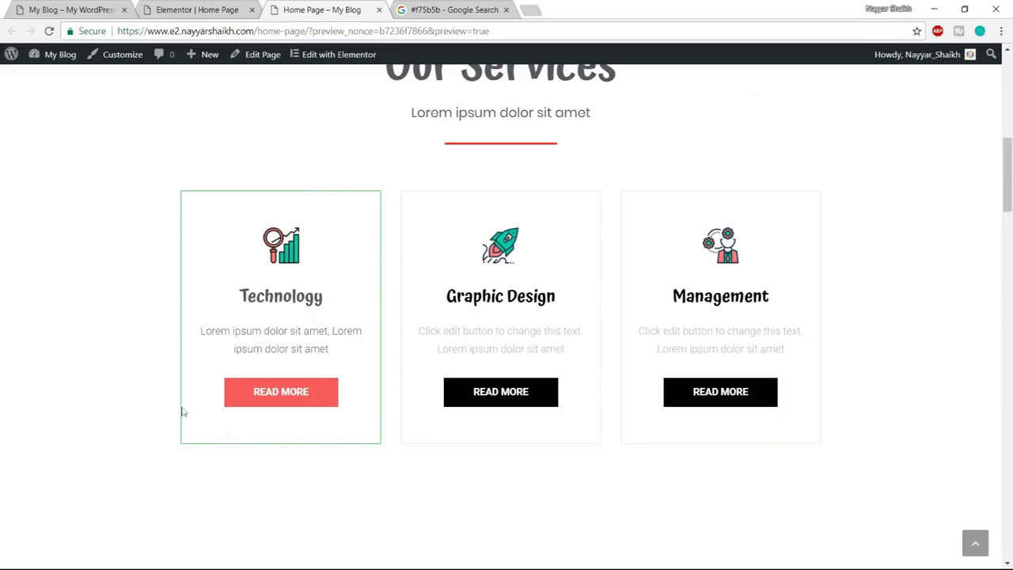
click(197, 10)
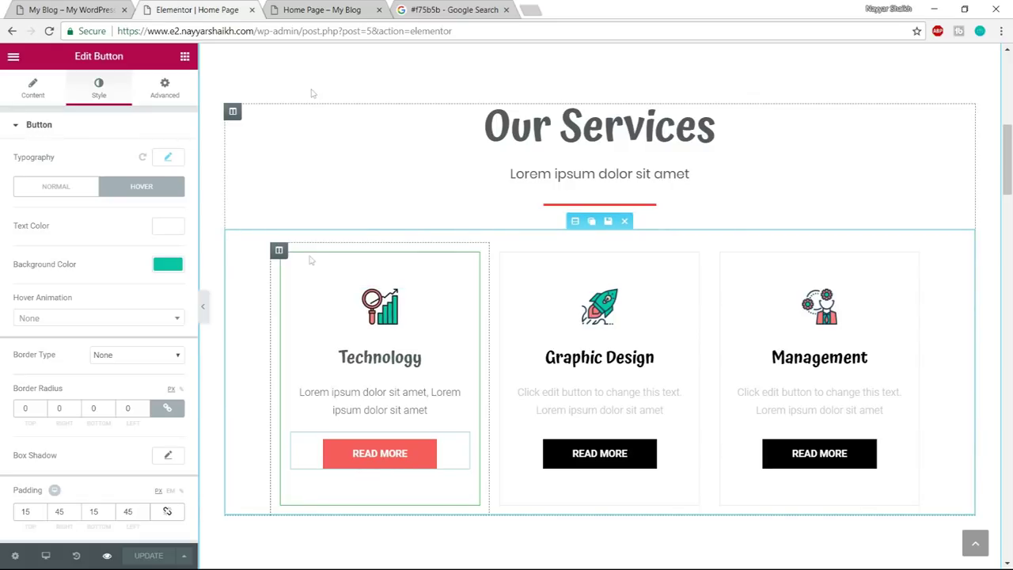
click(320, 10)
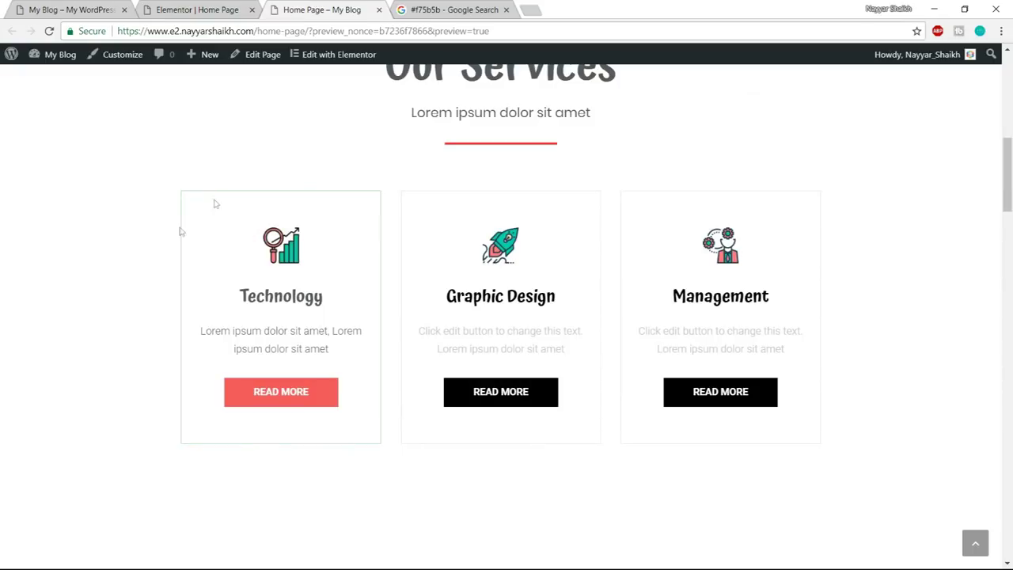
click(207, 8)
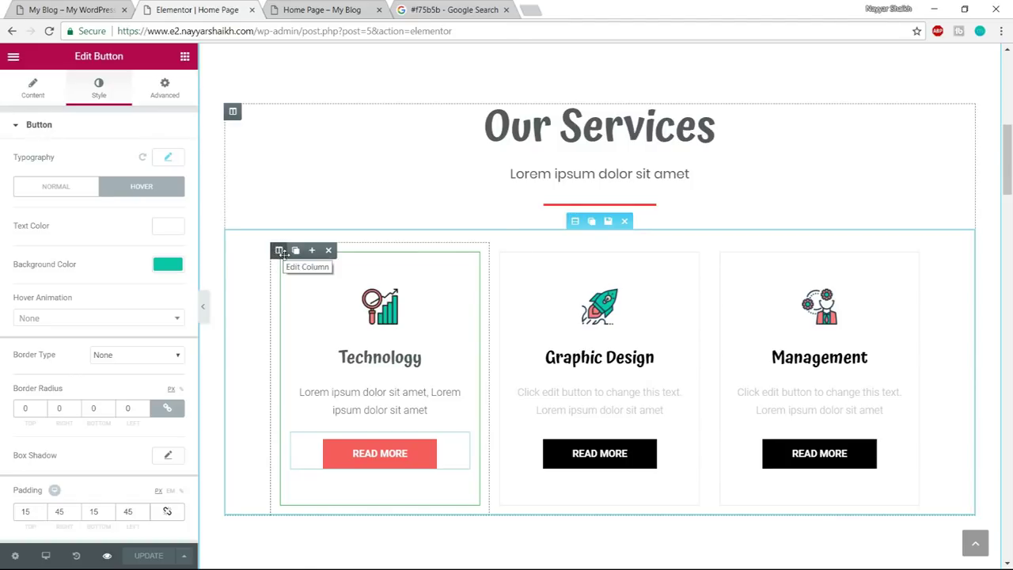
- Open the Technology column's hover border settings and compare with the preview
click(280, 251)
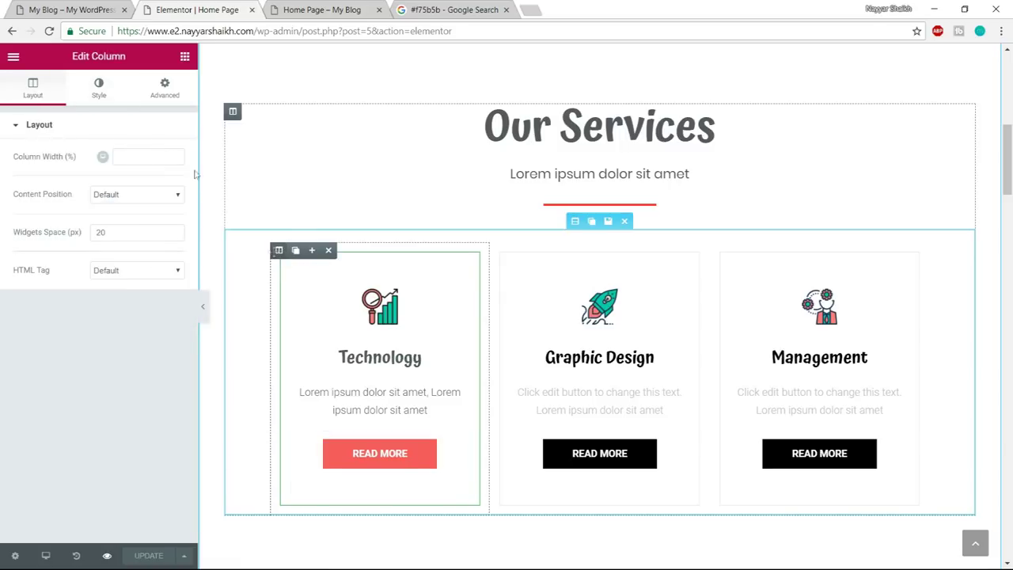
click(102, 93)
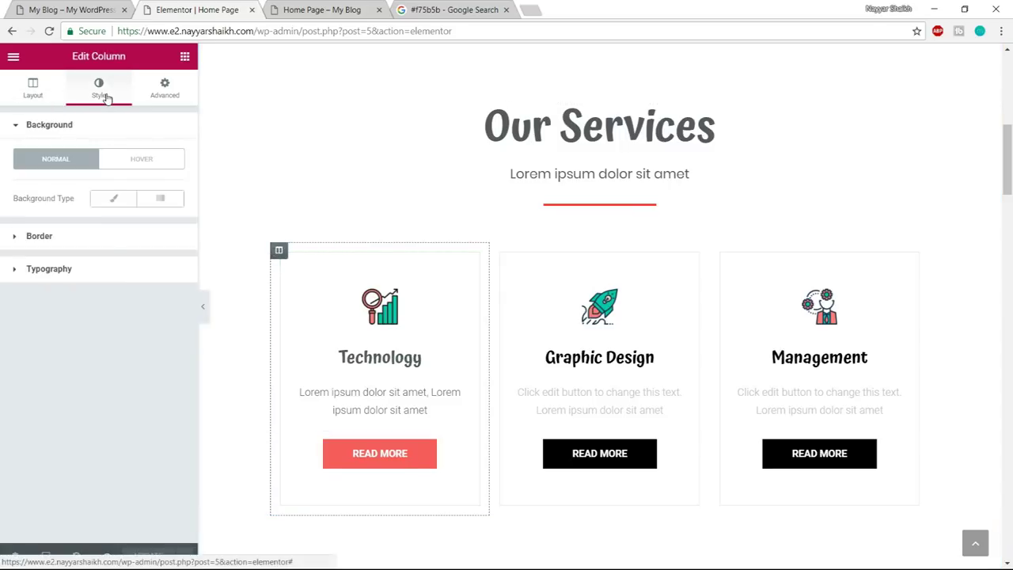
click(93, 237)
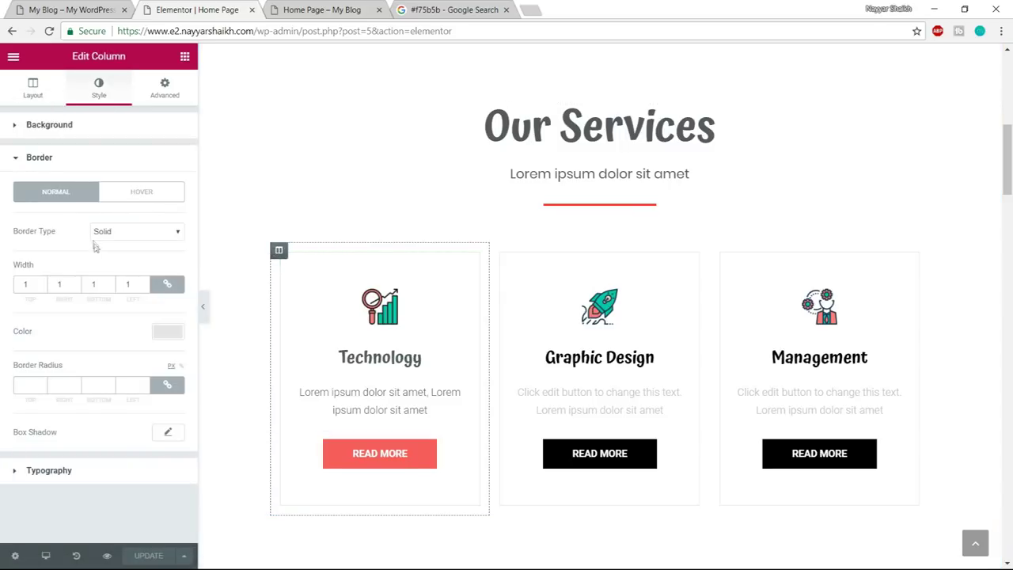
click(143, 198)
click(271, 7)
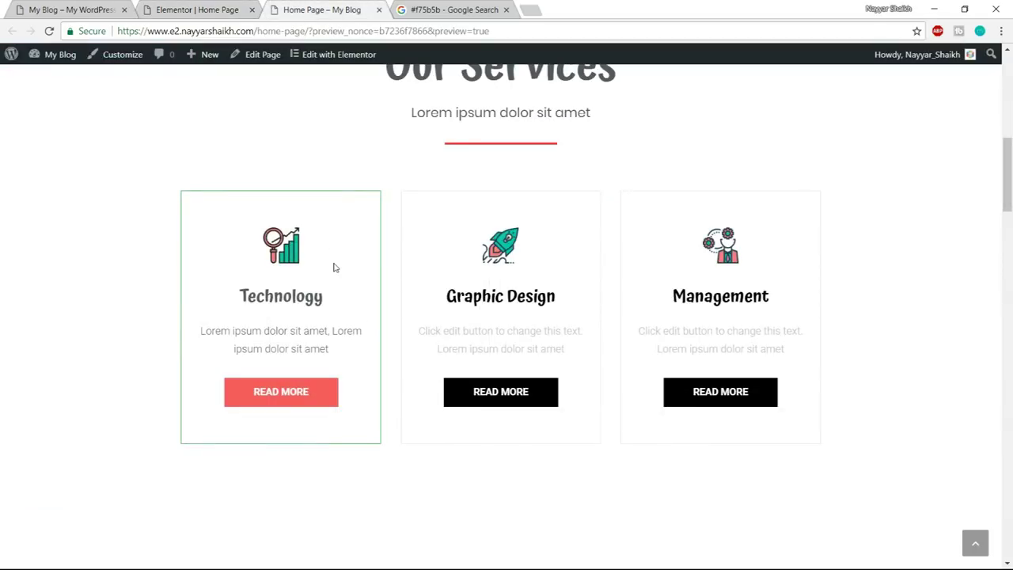
click(190, 10)
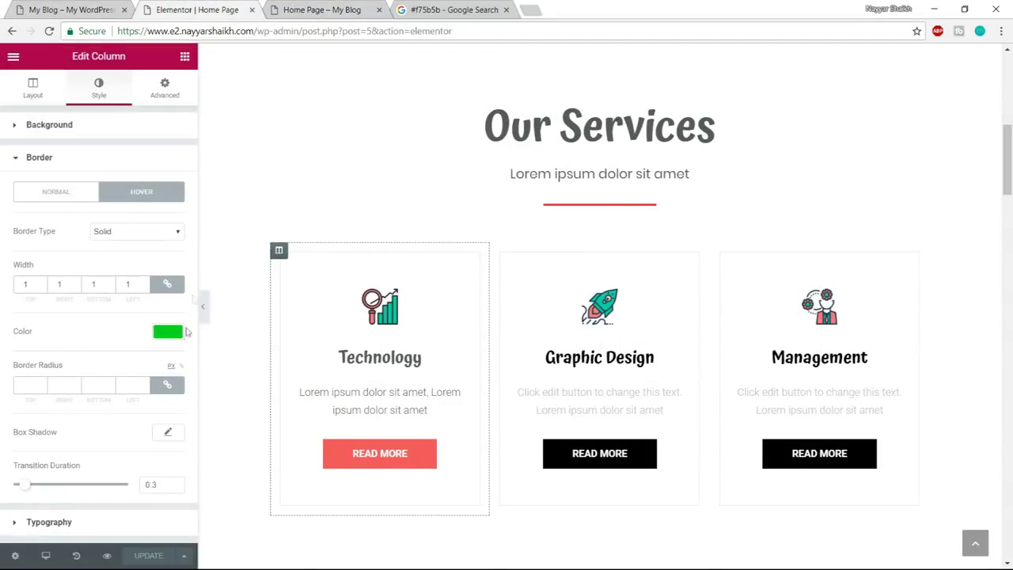
- Set the column's hover border colour to coral #f75b5b
click(164, 334)
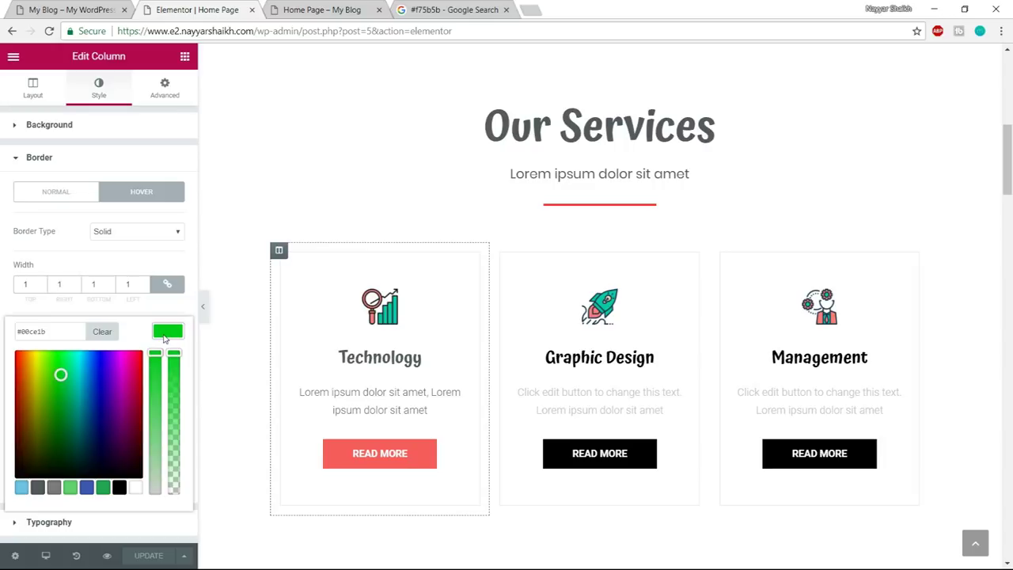
click(454, 10)
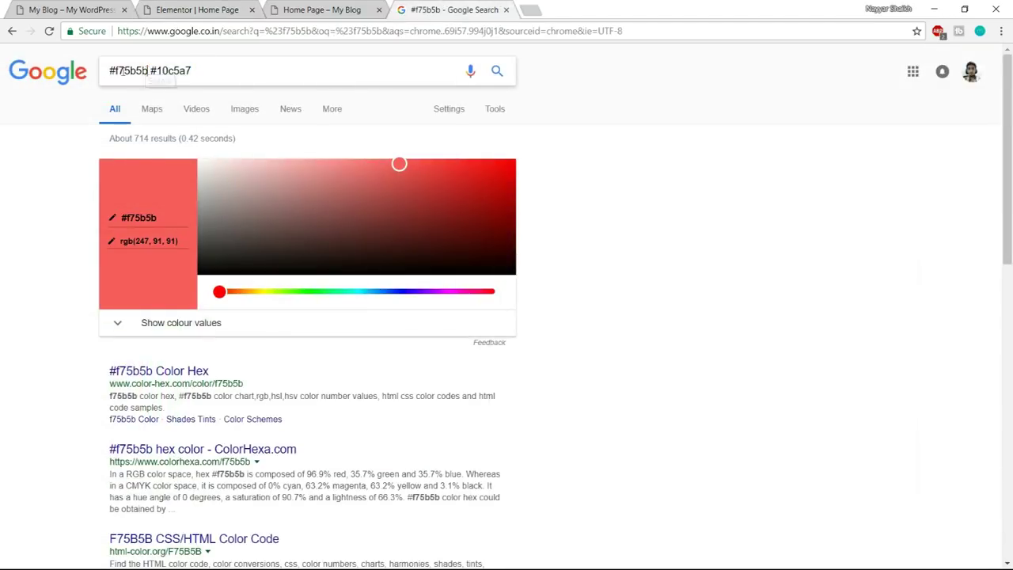
drag(148, 71, 71, 76)
key(ctrl+c)
click(190, 9)
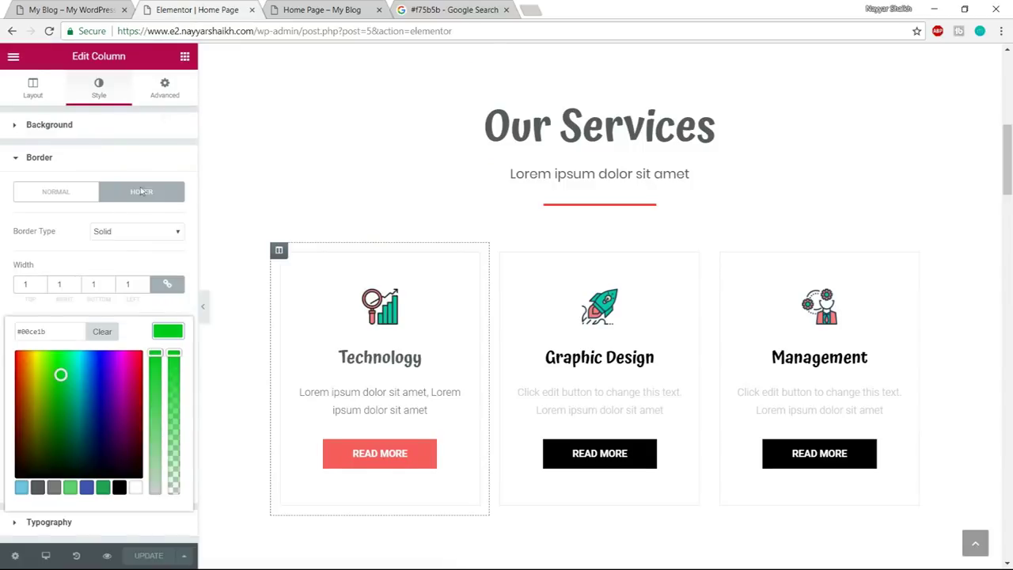
drag(59, 331, 4, 333)
key(ctrl+v)
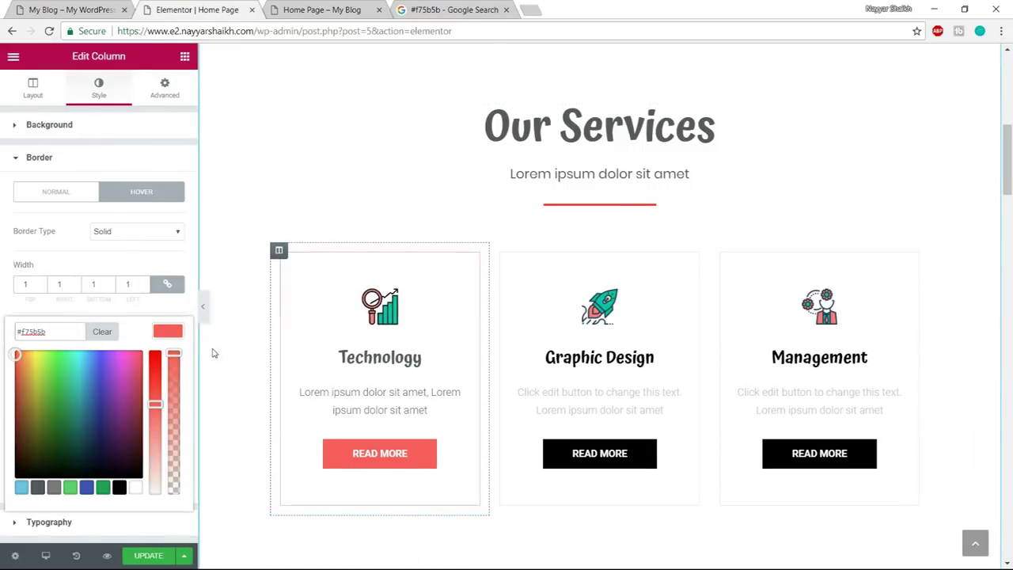
- Save the page and confirm the coral hover border in the preview
click(148, 560)
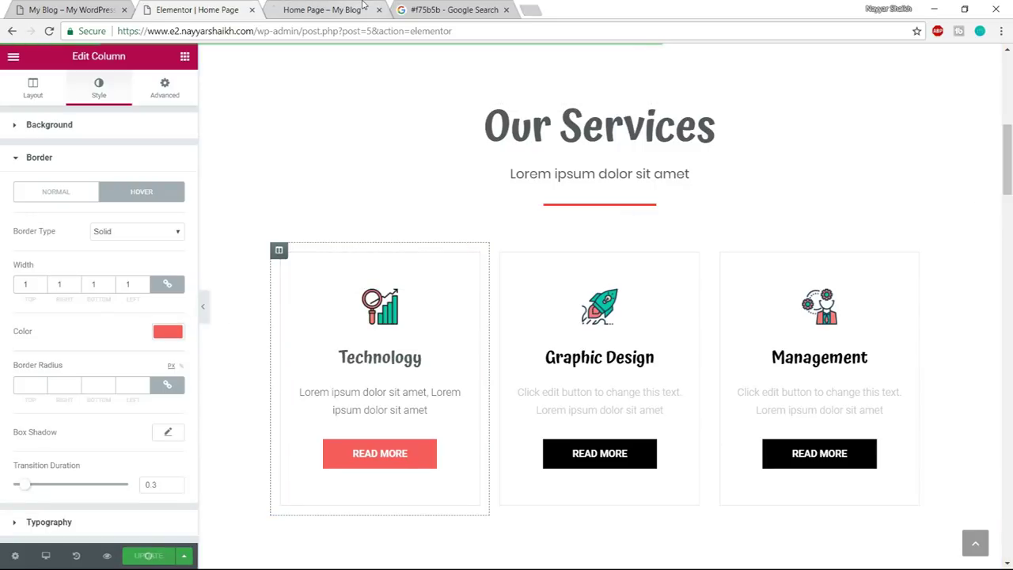
click(364, 8)
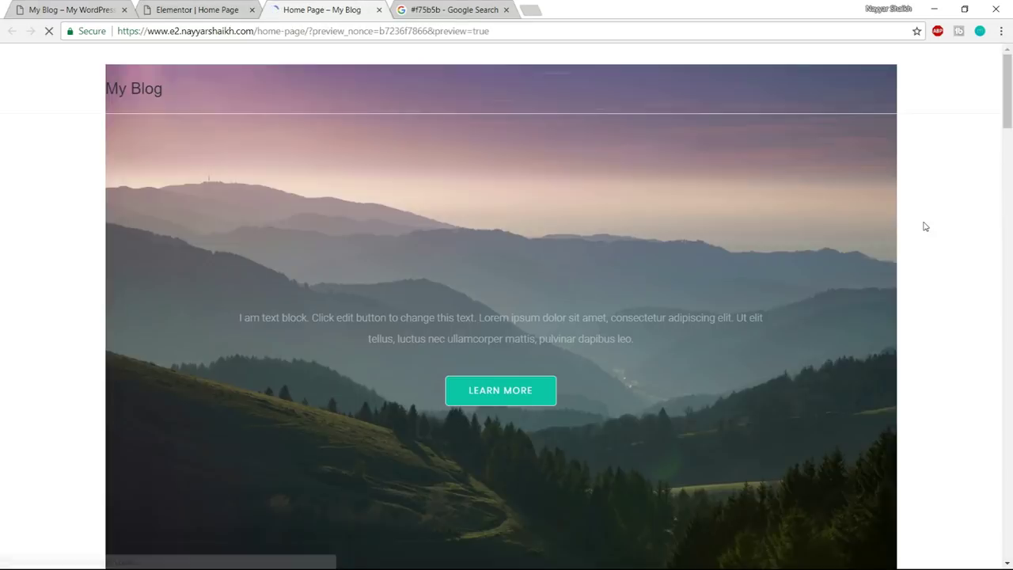
scroll(921, 282, down, 5)
scroll(918, 283, down, 4)
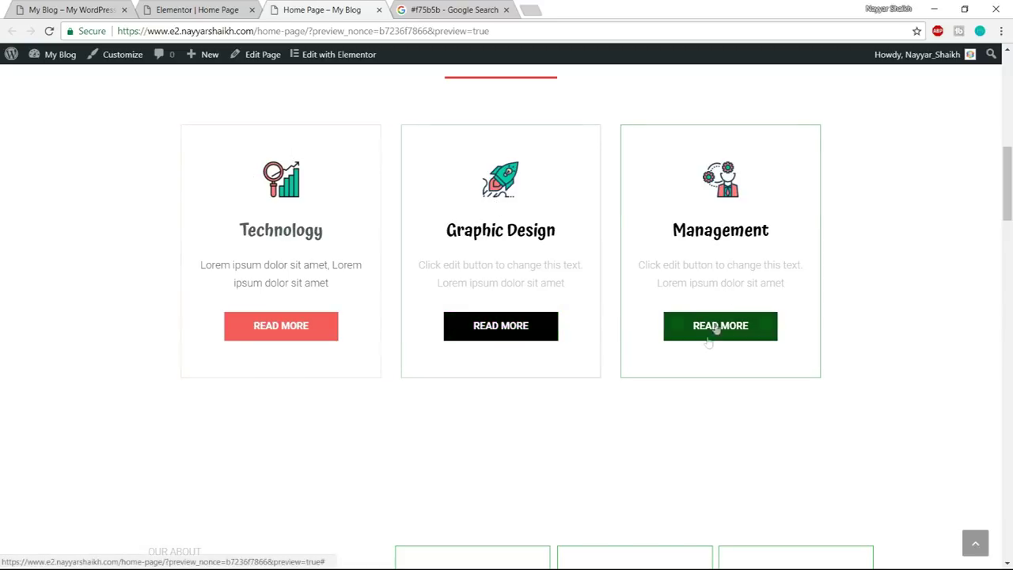
click(194, 10)
scroll(311, 107, down, 1)
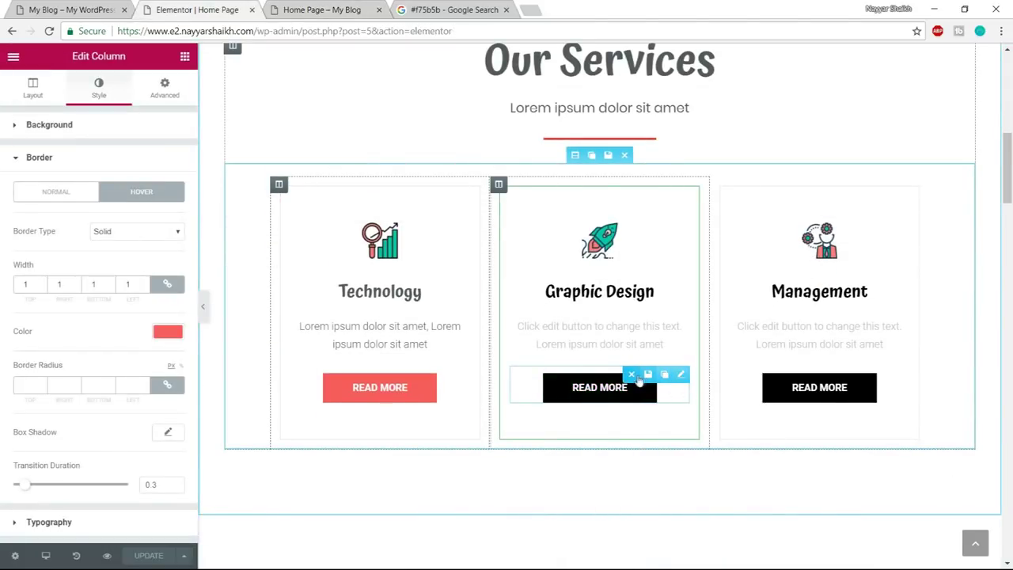
- Replace the Graphic Design and Management black buttons with two copies of the coral Technology button
click(634, 375)
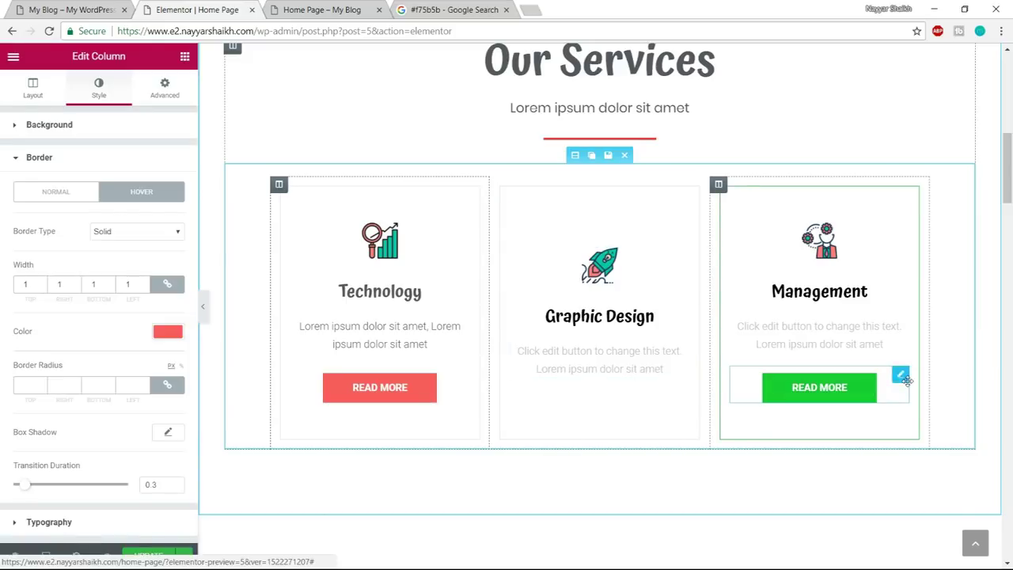
click(853, 371)
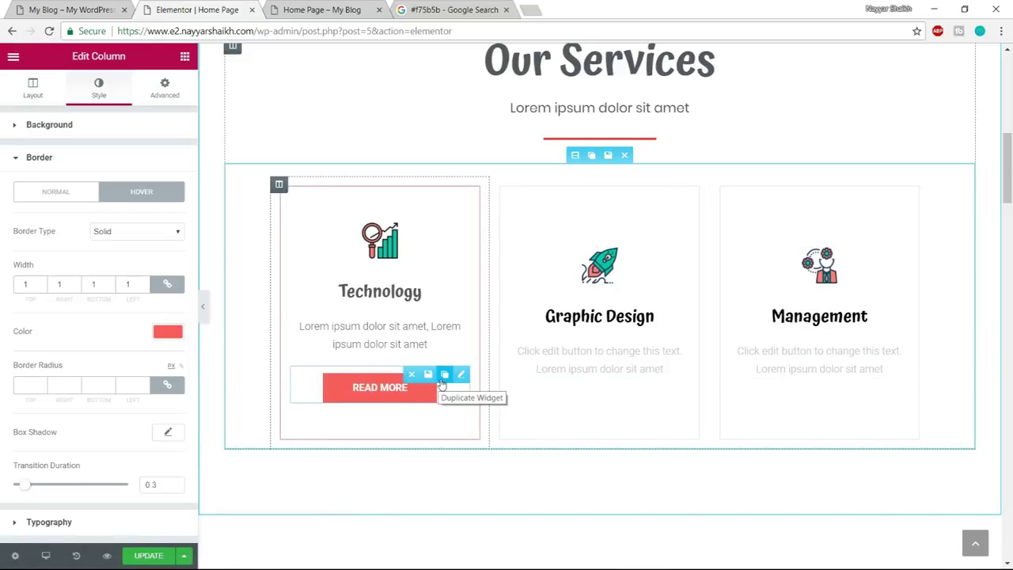
click(443, 384)
click(442, 384)
drag(364, 392, 613, 402)
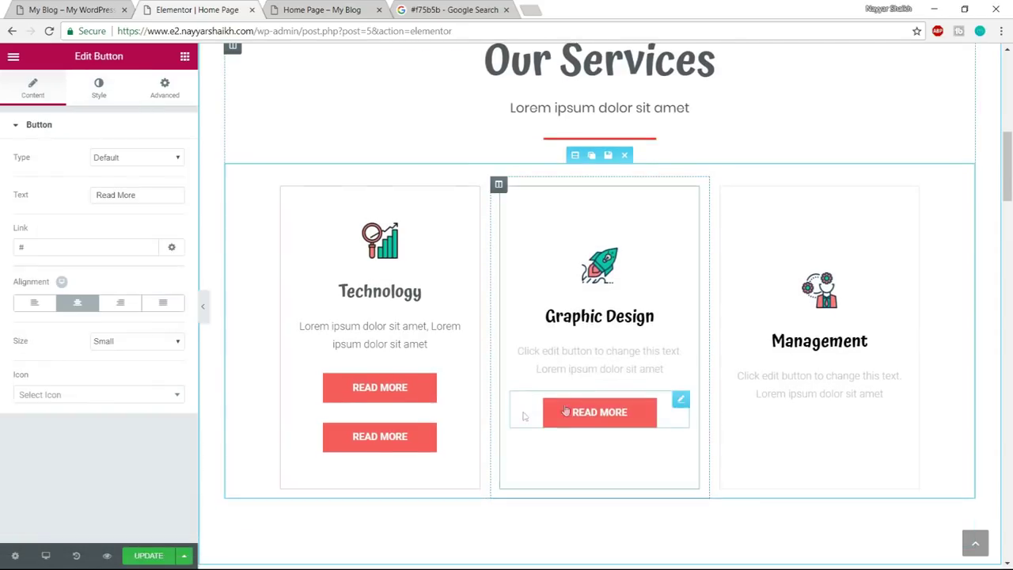
drag(406, 396, 839, 378)
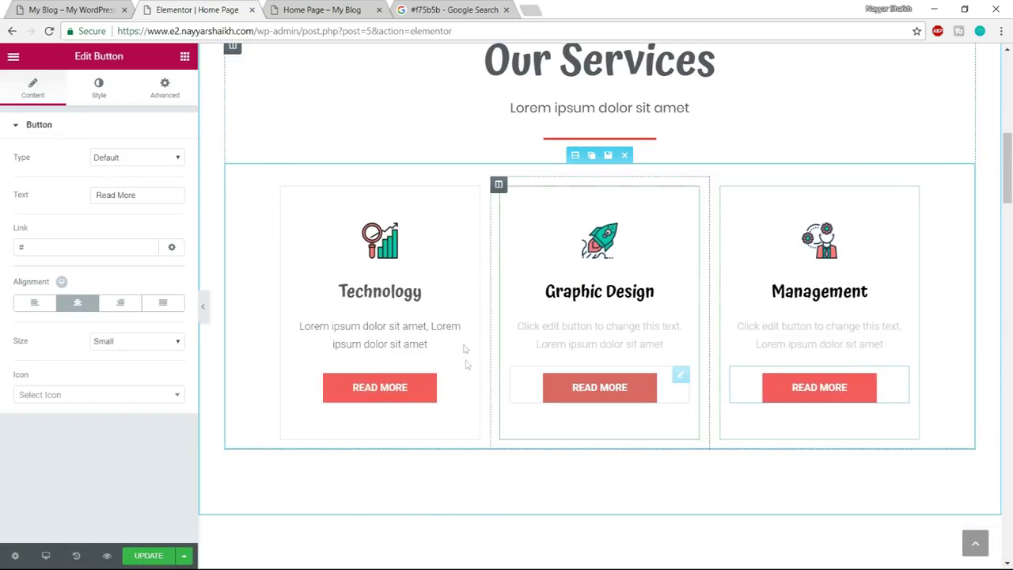
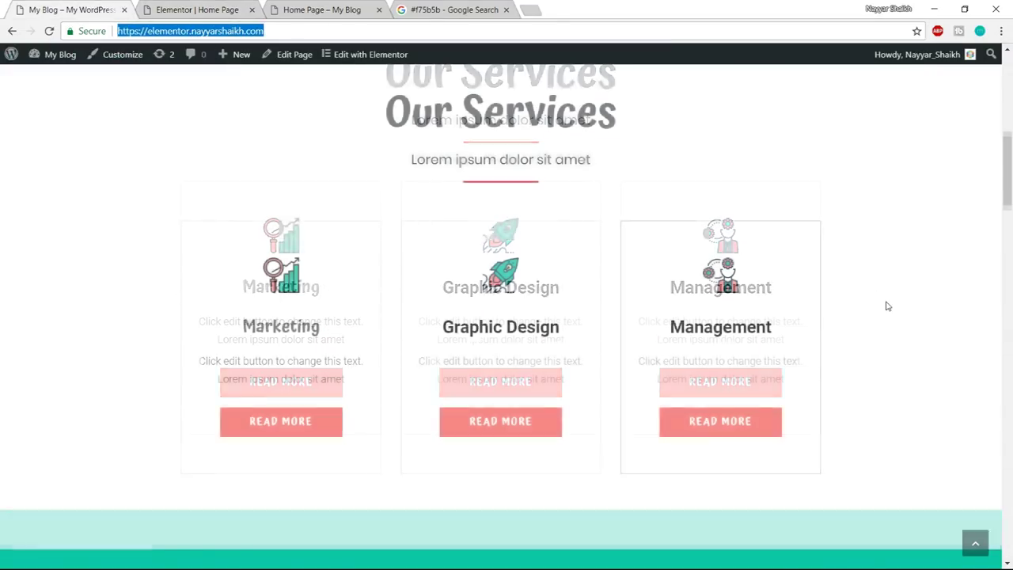
- Compare with the live page, then open the Alternate numbers section's Edit Section settings
scroll(888, 306, down, 5)
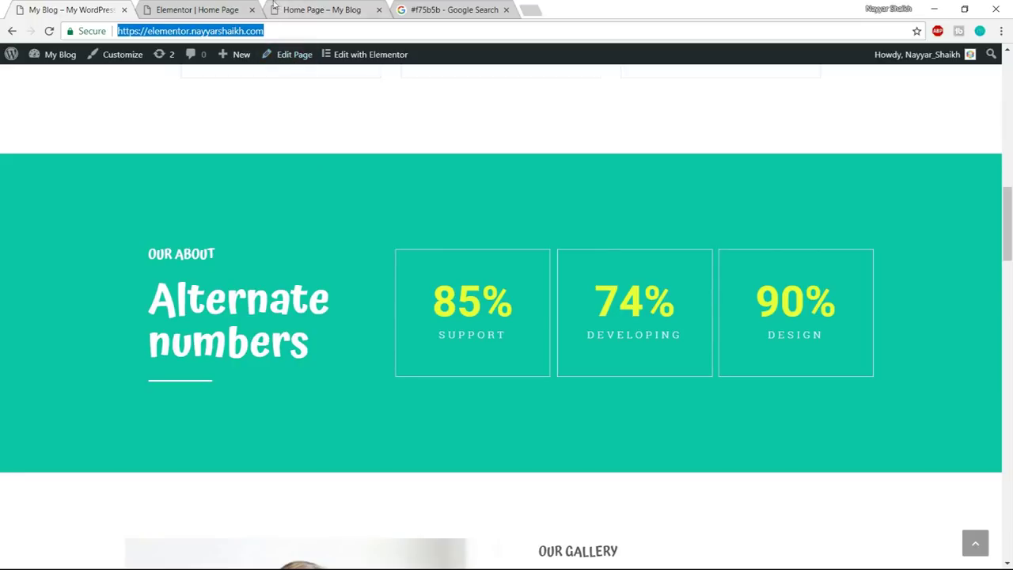
click(204, 9)
scroll(838, 301, down, 3)
scroll(838, 302, down, 3)
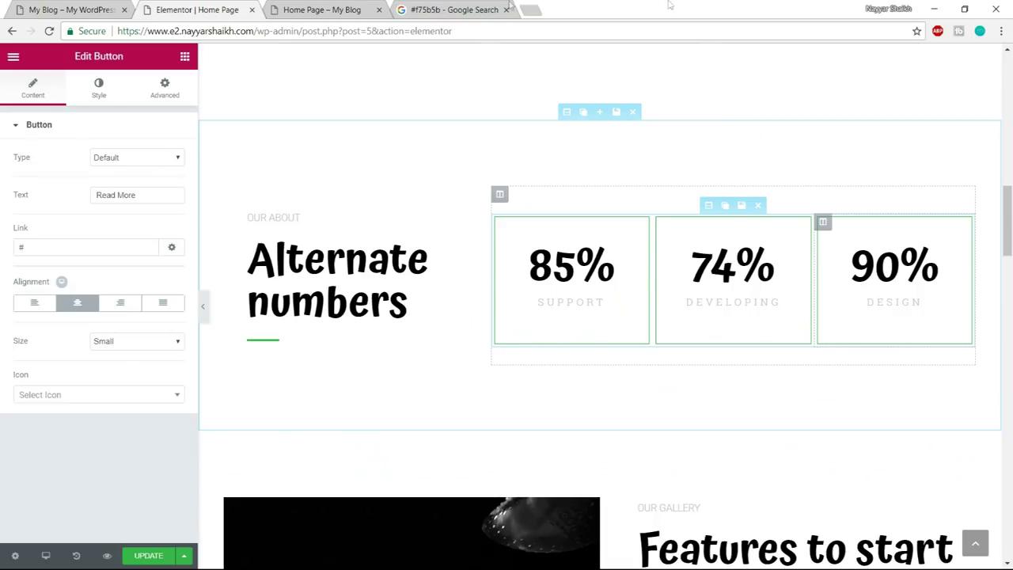
click(92, 8)
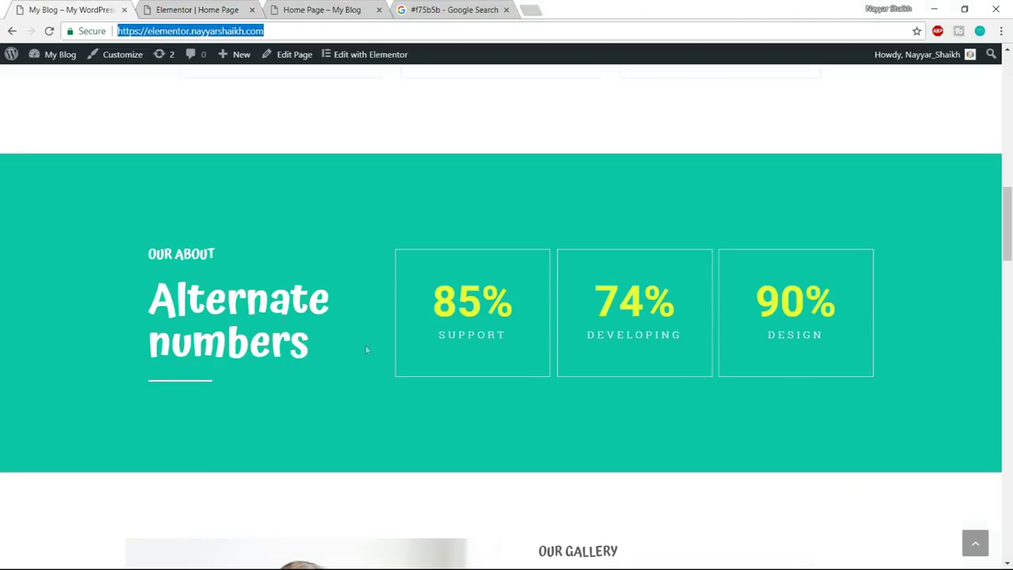
click(226, 7)
mouse_move(602, 156)
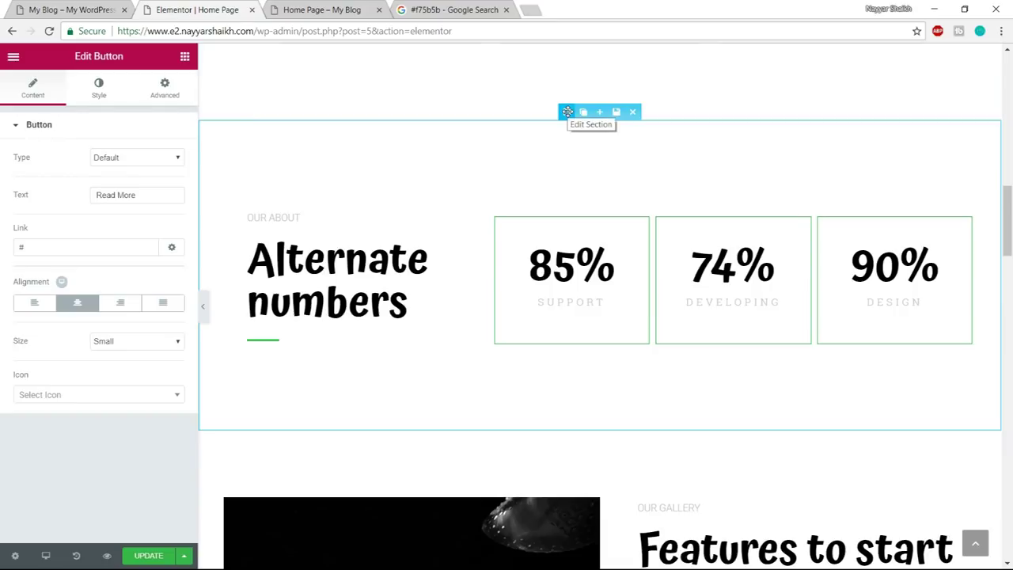
click(566, 112)
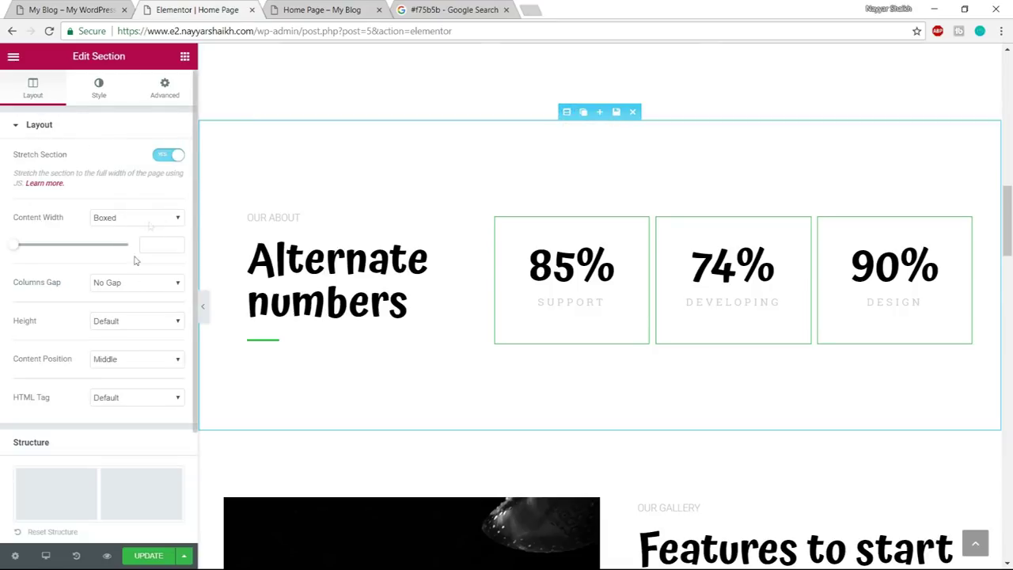
- Give the section a Classic background colour #10c5a7, copied from the colour lookup page
click(101, 97)
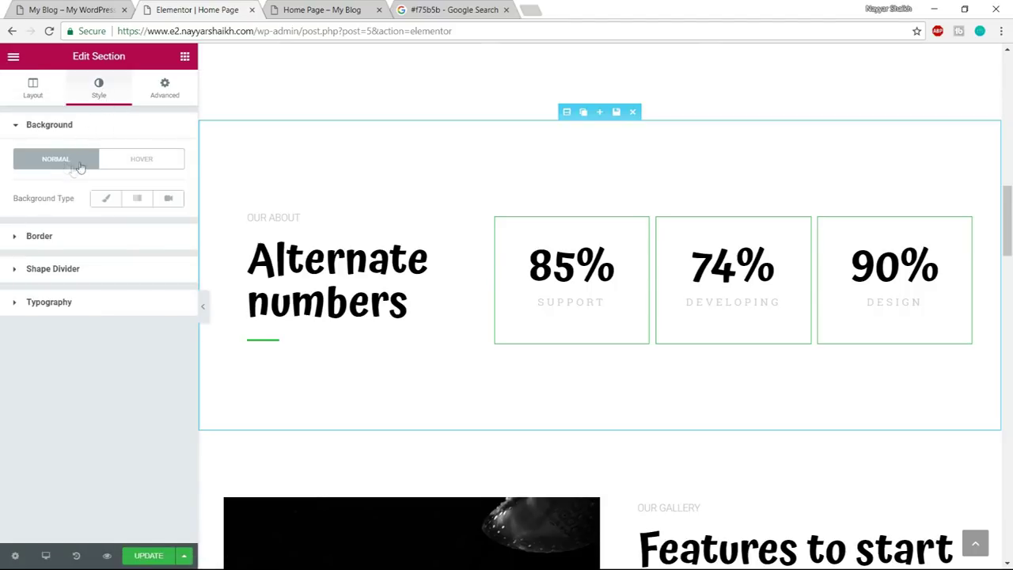
click(109, 199)
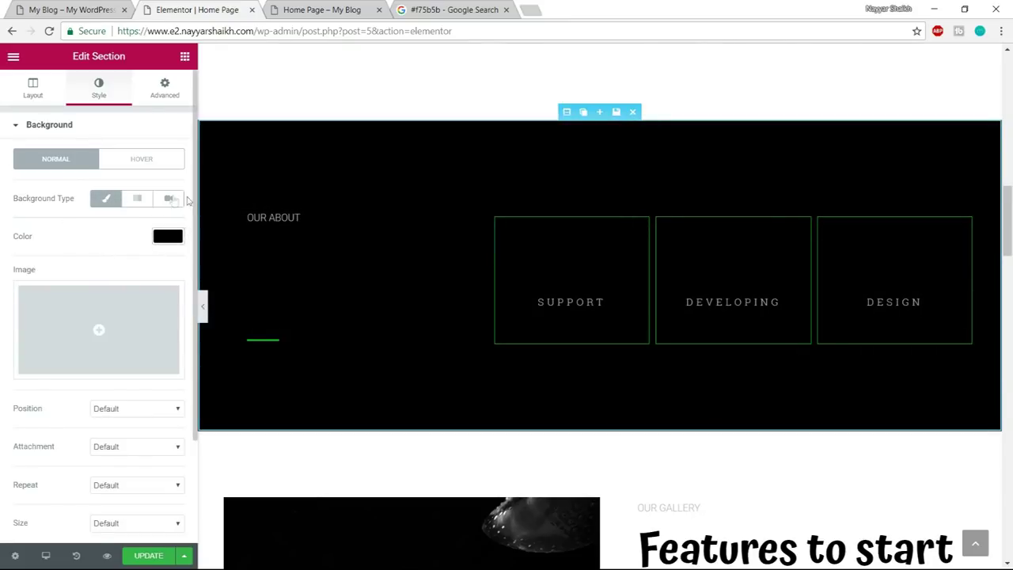
click(460, 8)
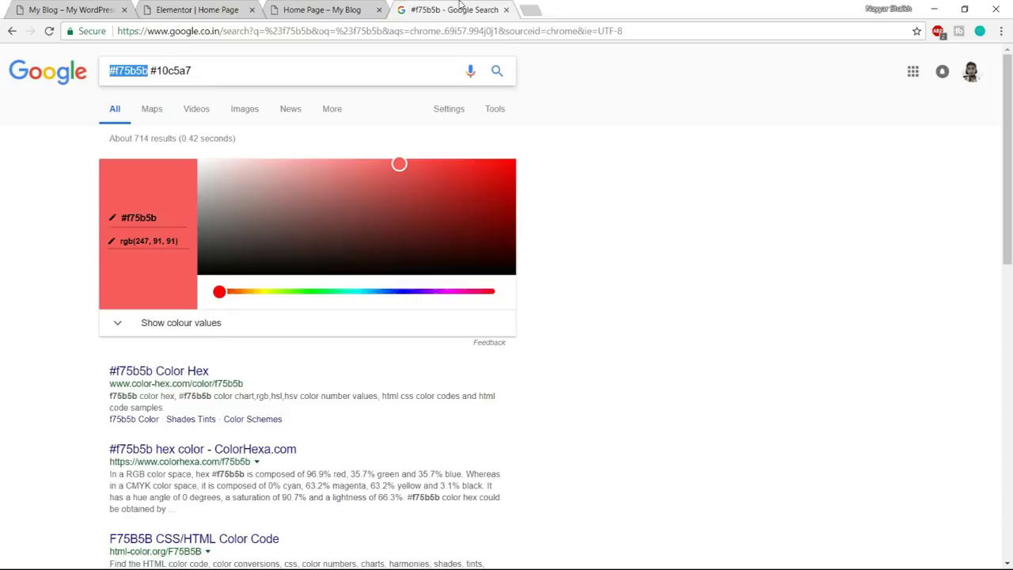
drag(208, 72, 144, 71)
key(ctrl+c)
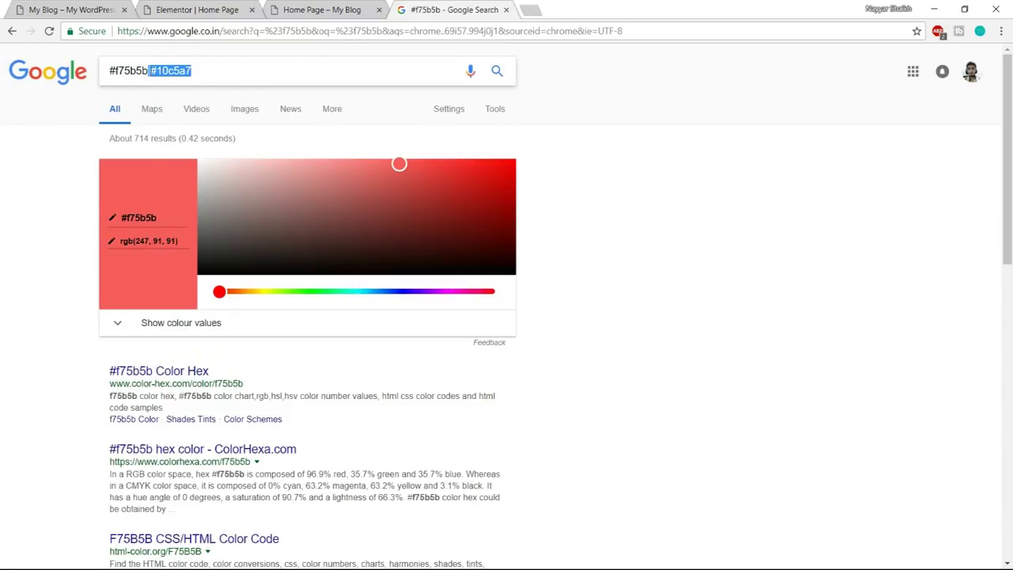
click(200, 10)
click(167, 235)
triple_click(56, 231)
key(ctrl+v)
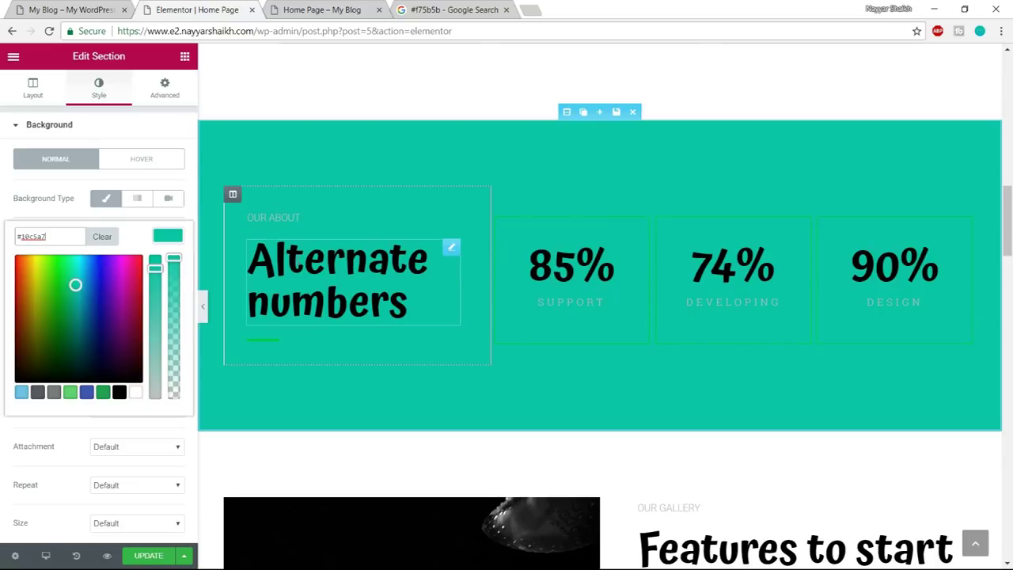
- Compare against the live page, then select the Alternate numbers heading
click(72, 9)
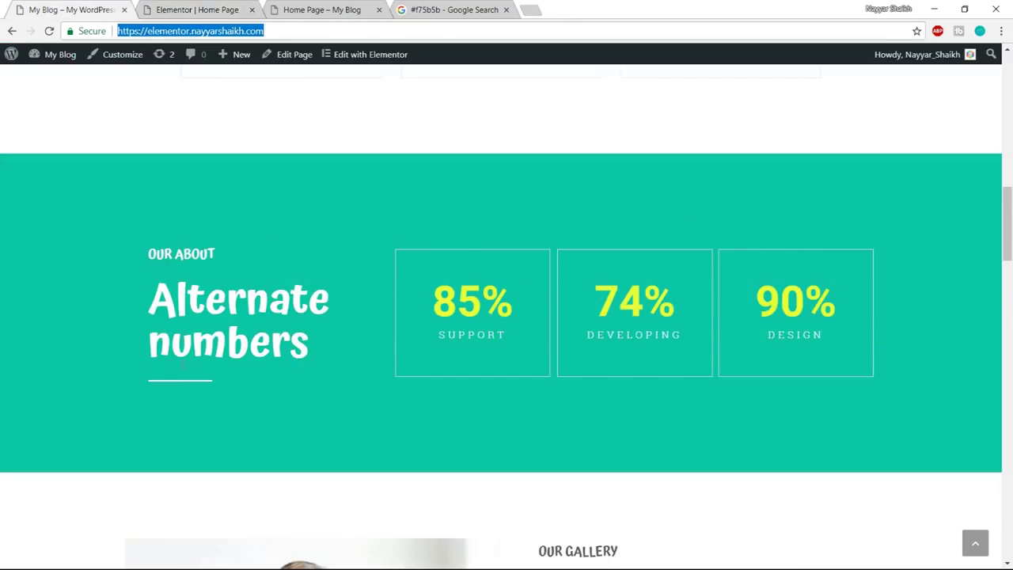
click(335, 10)
click(198, 10)
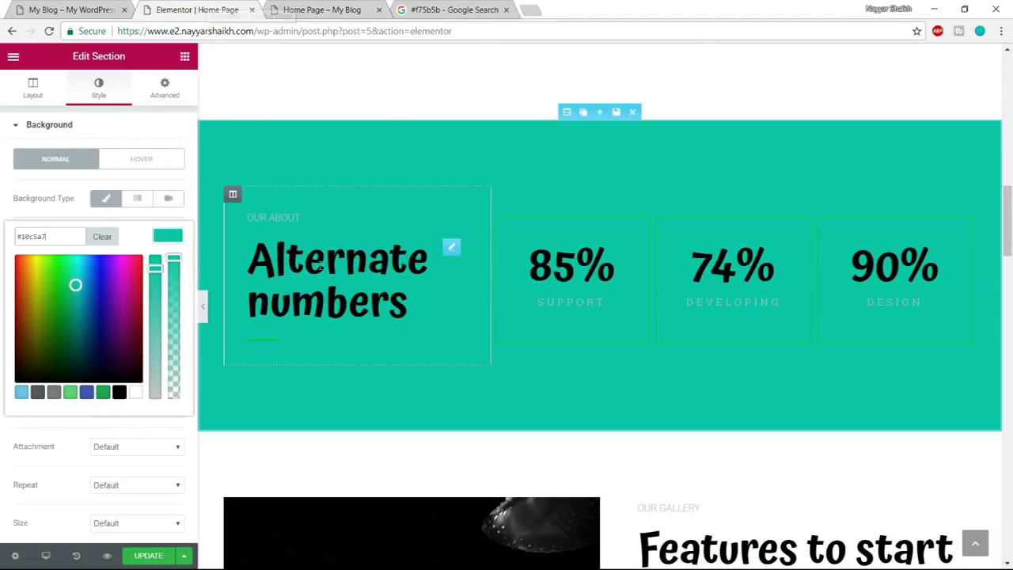
click(407, 312)
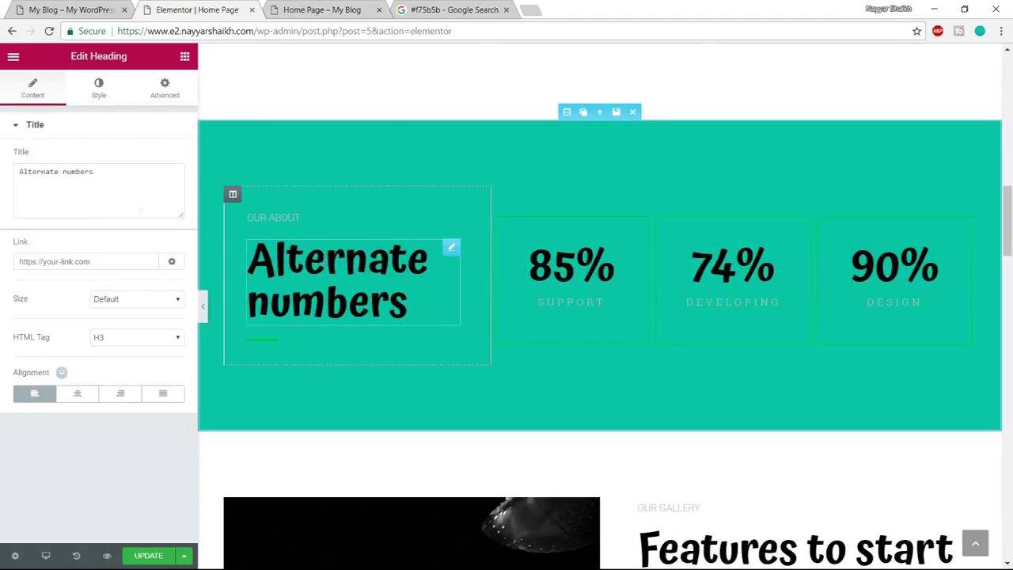
- Replace the heading title with the author's name split over two lines
click(85, 171)
triple_click(85, 171)
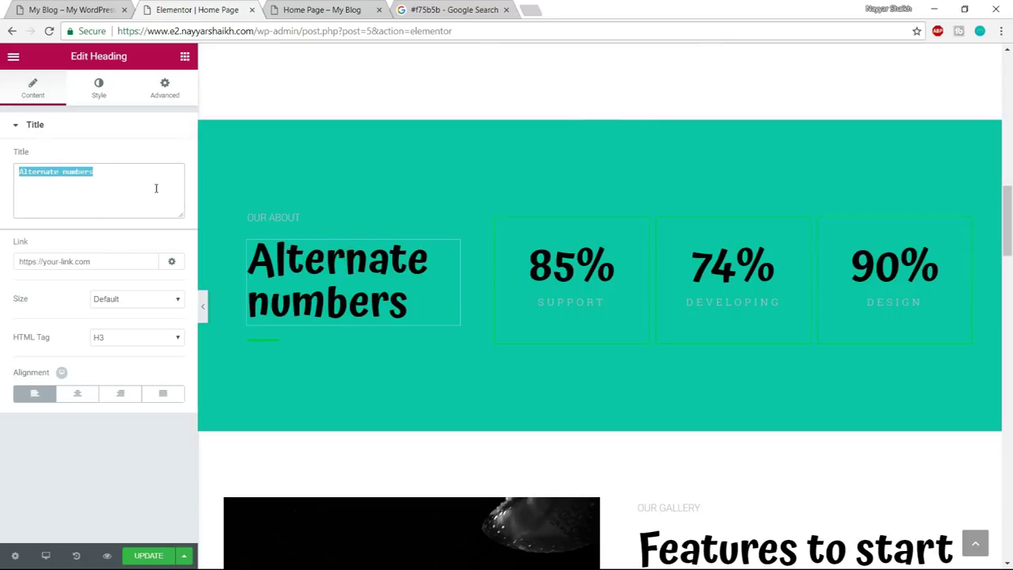
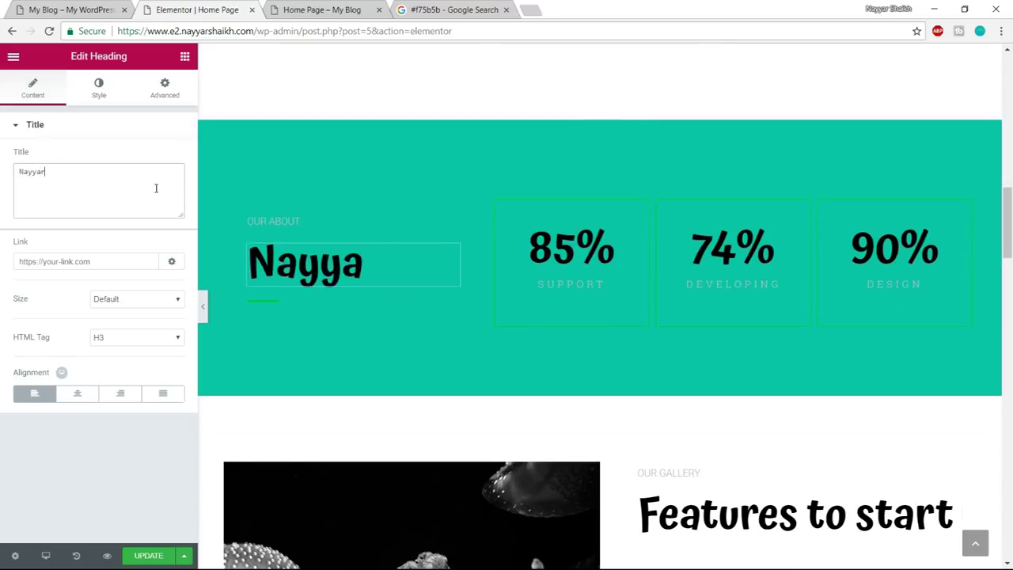
key(Return)
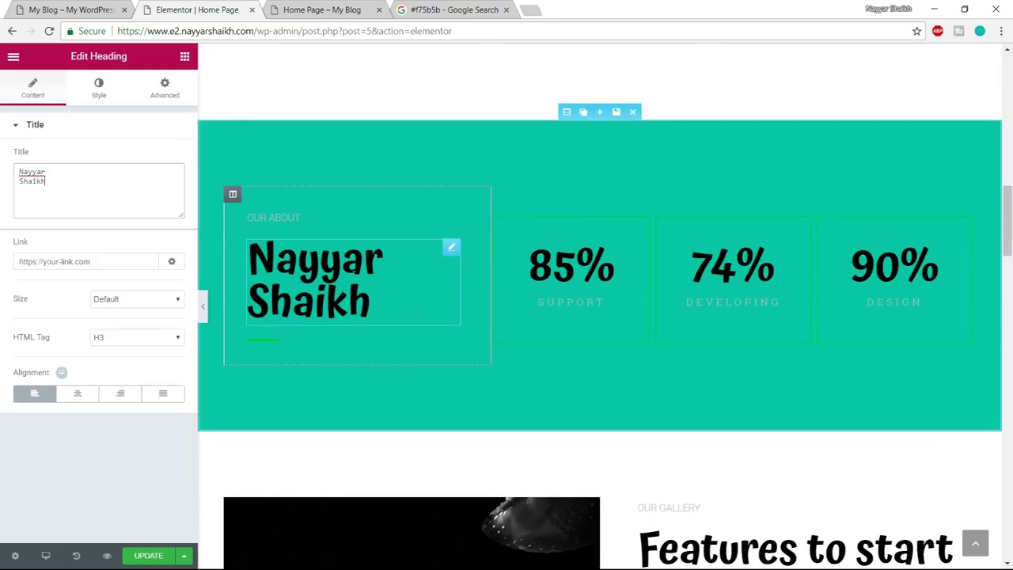
- Set the heading text colour to the white preset, then select the OUR ABOUT text
click(98, 89)
click(176, 159)
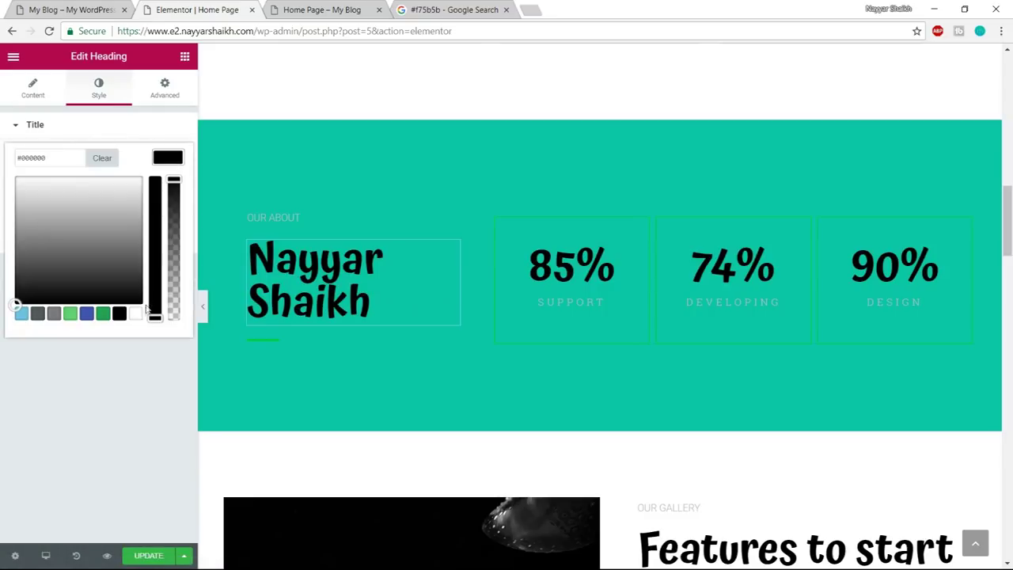
click(137, 316)
click(166, 163)
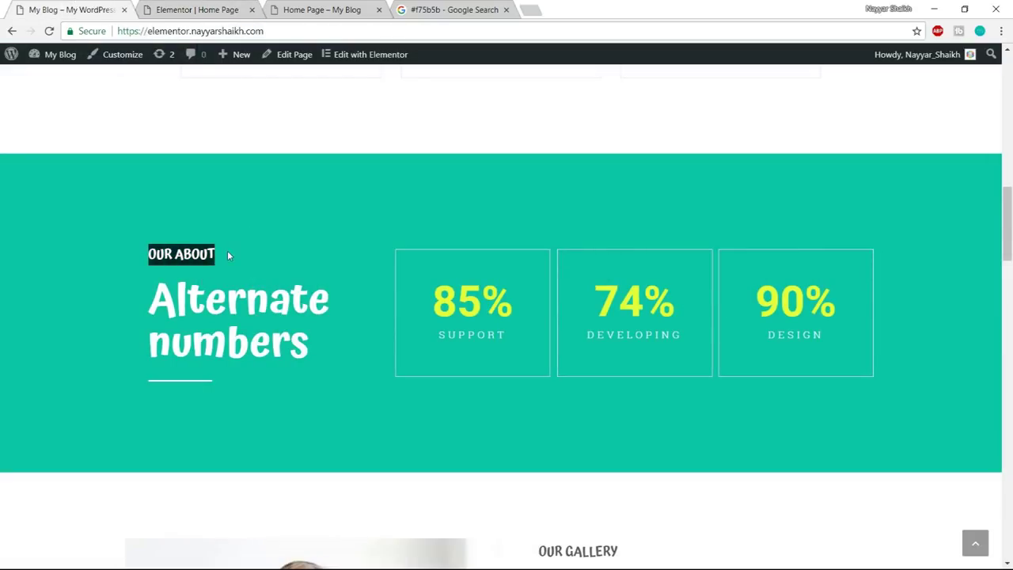
click(202, 8)
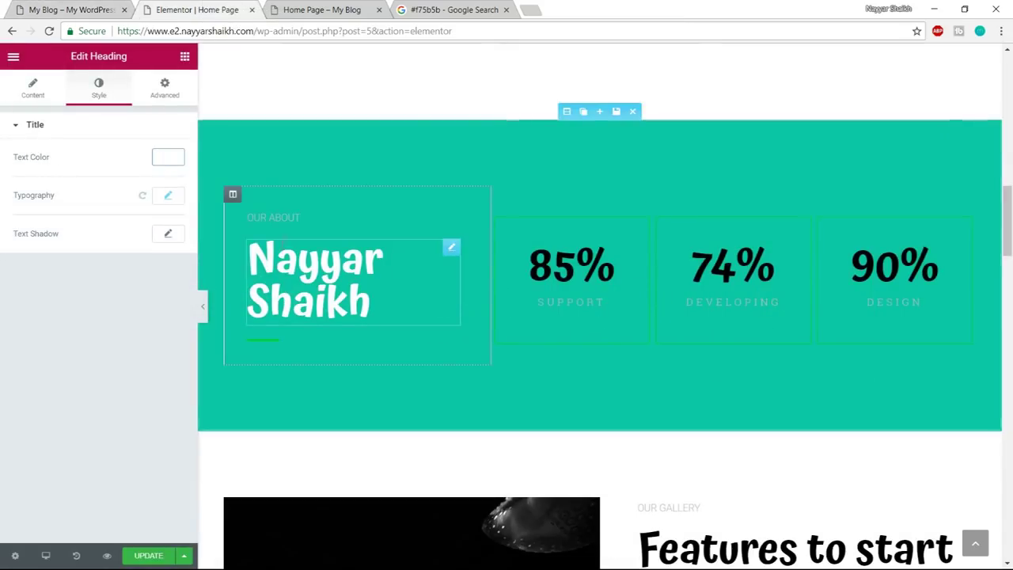
click(305, 217)
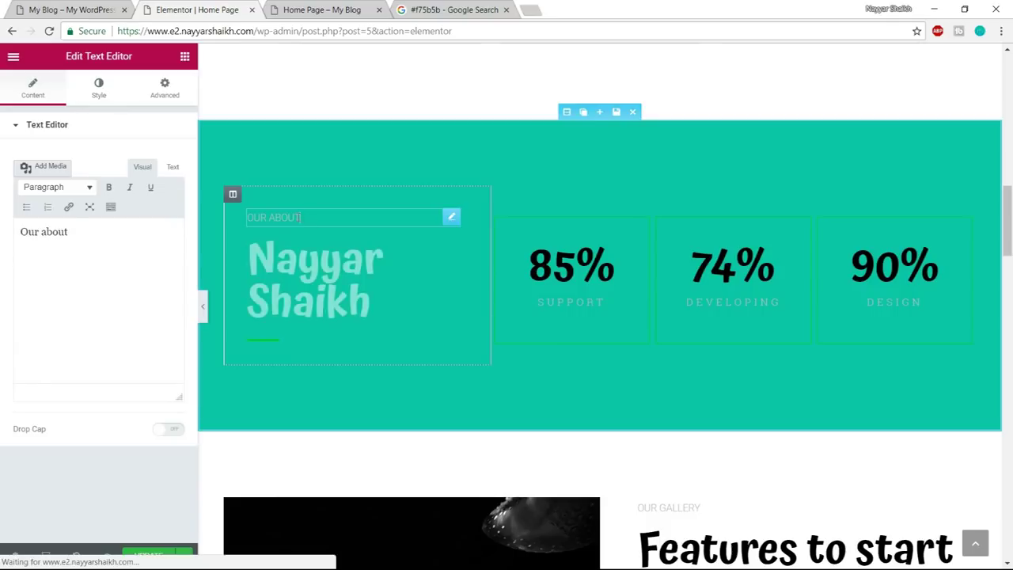
- Set the OUR ABOUT text colour to white
click(100, 87)
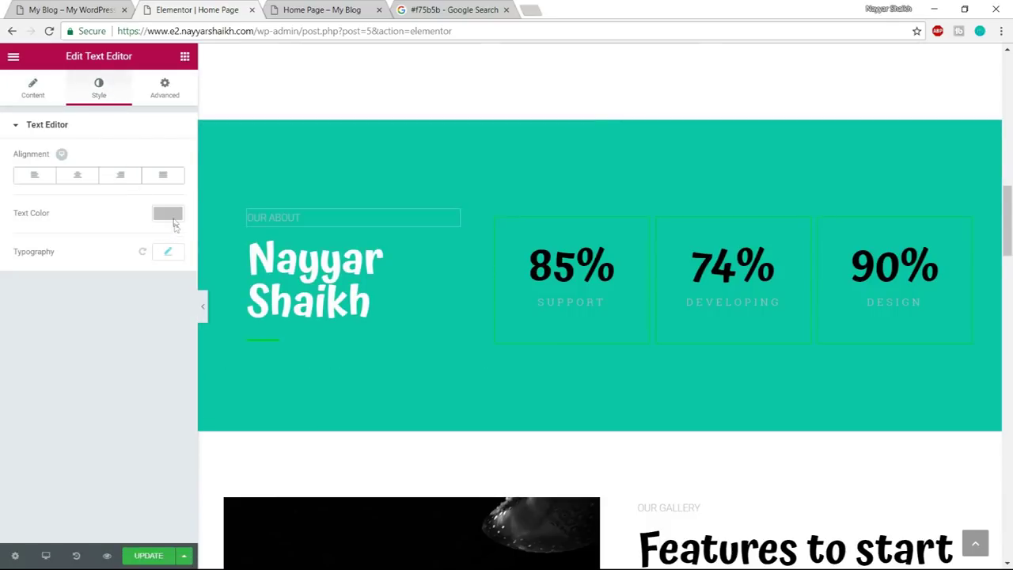
click(172, 219)
click(136, 370)
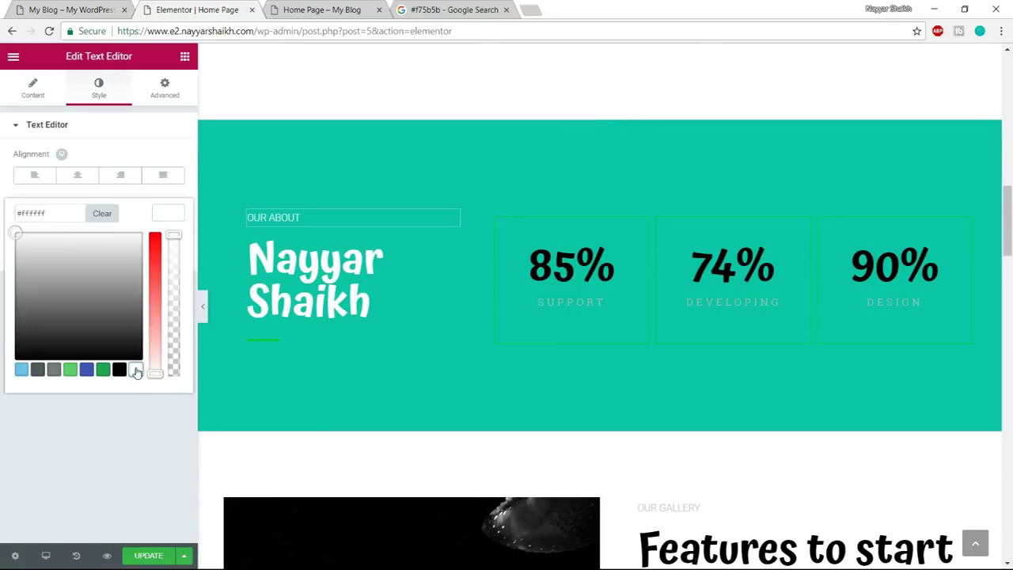
click(162, 221)
- Set the OUR ABOUT typography to Atma, size 20, weight 600
click(168, 254)
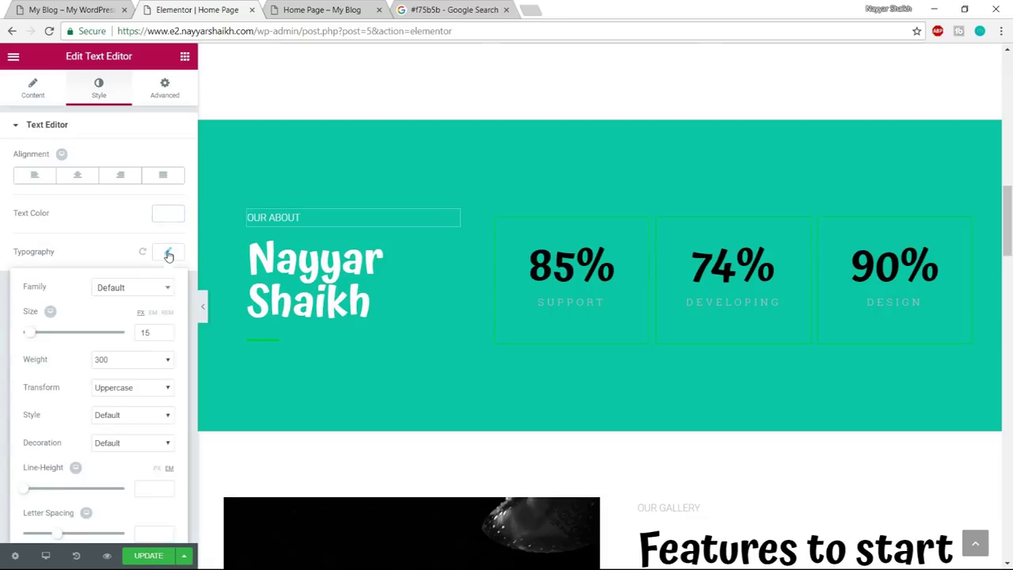
click(147, 293)
text(atma)
key(Return)
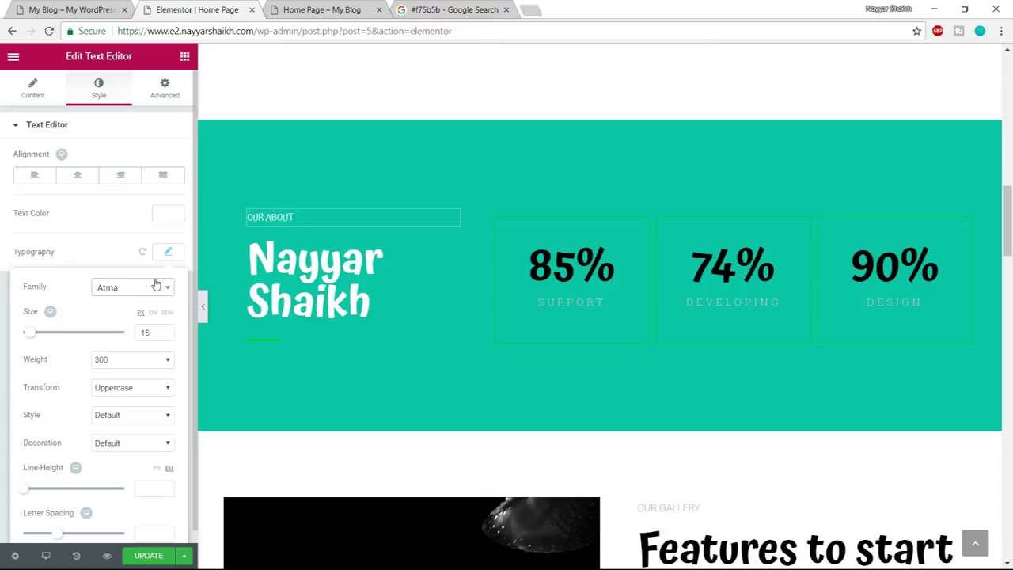
drag(32, 339, 34, 335)
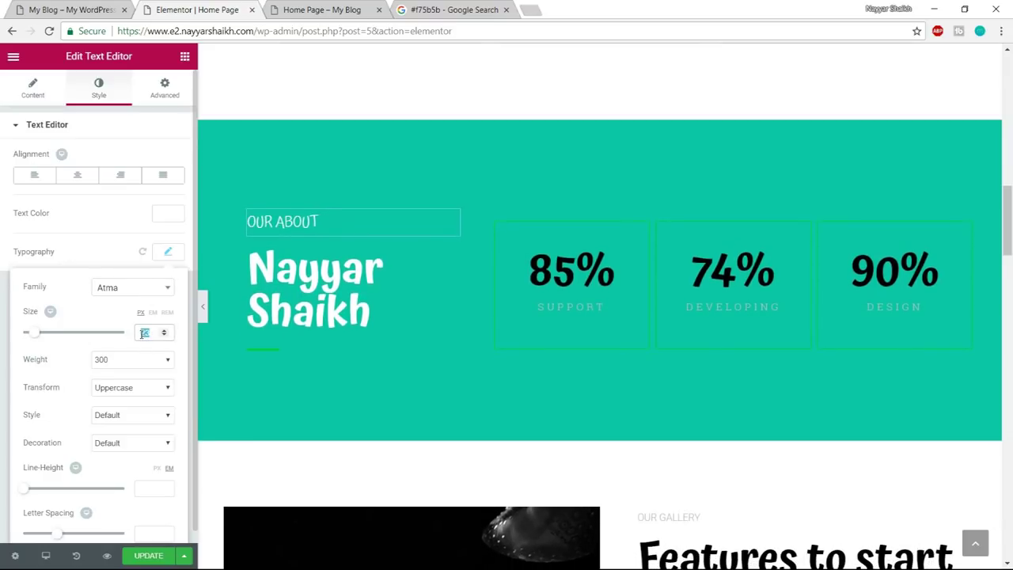
text(20)
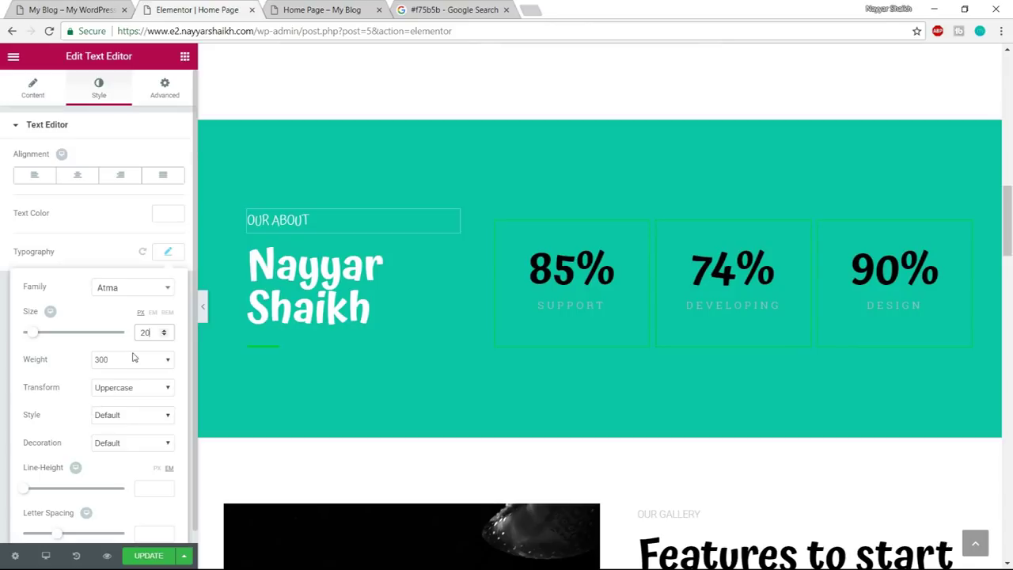
click(134, 361)
click(123, 422)
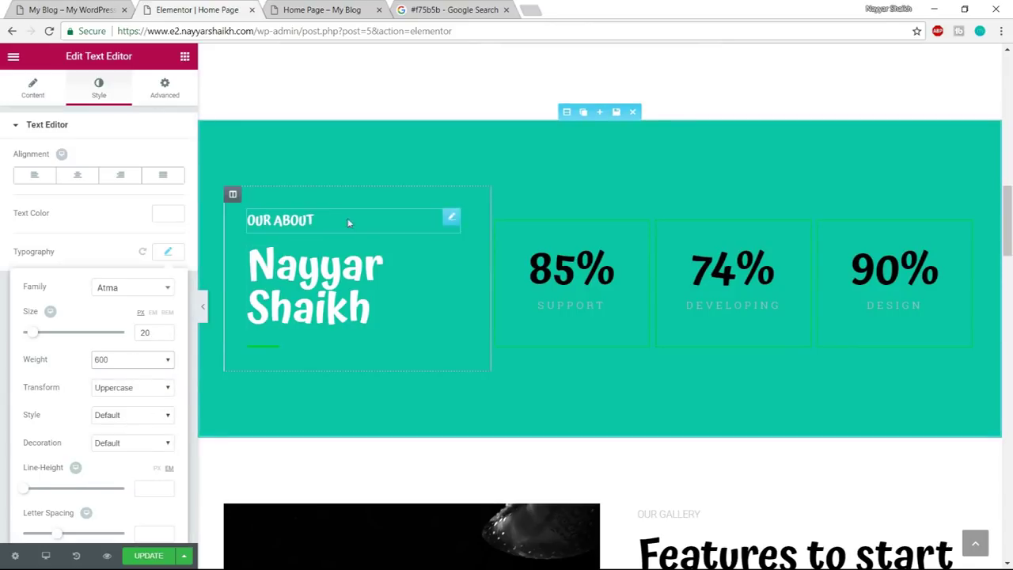
click(60, 16)
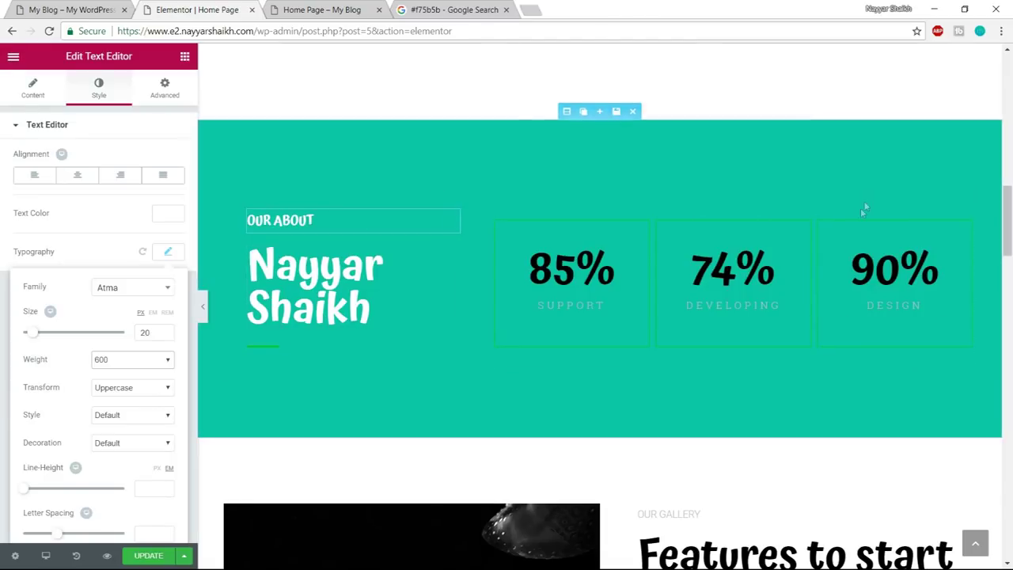
- Make the divider under the heading white with width 30 and weight 3
click(271, 353)
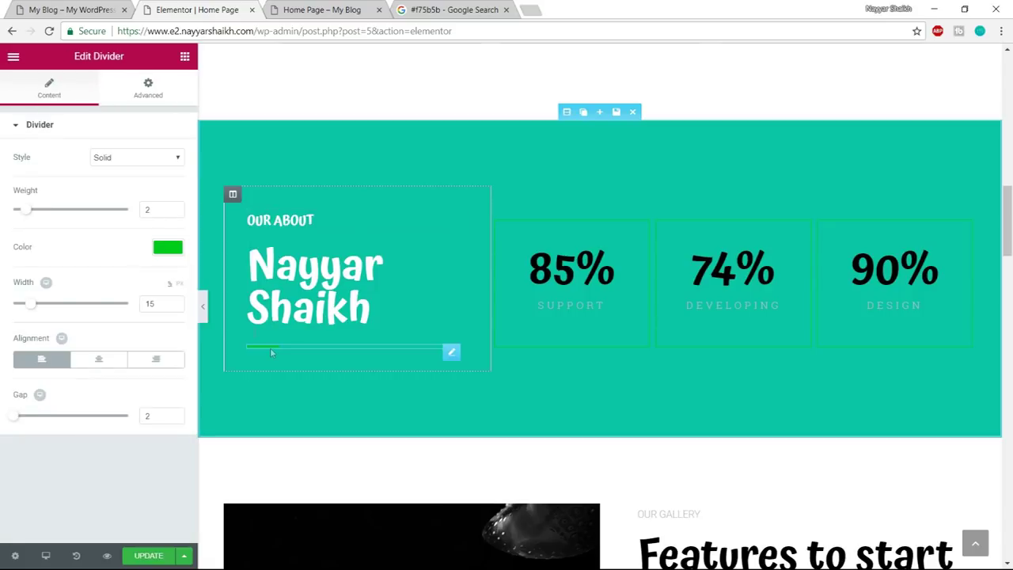
click(165, 250)
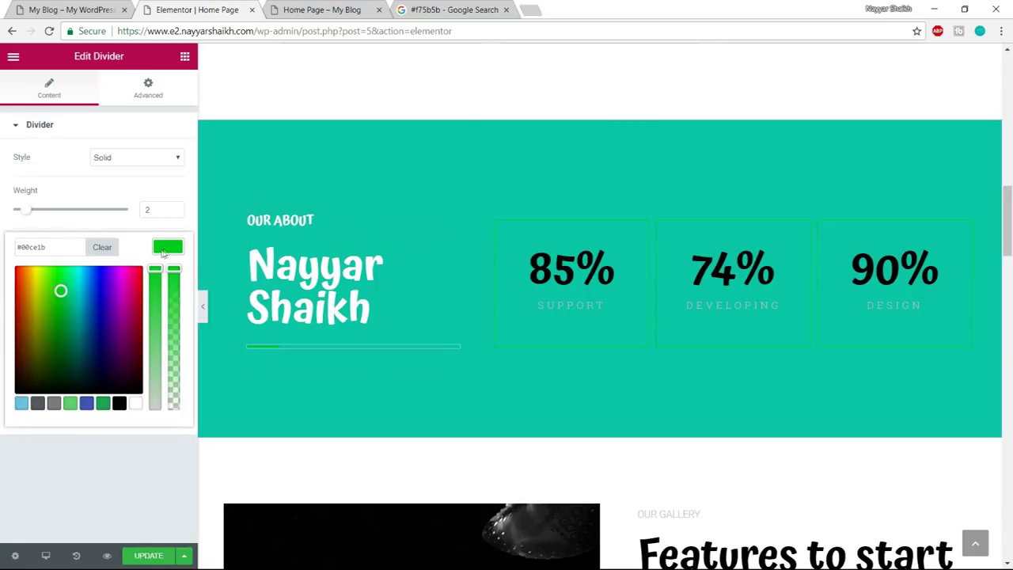
click(135, 405)
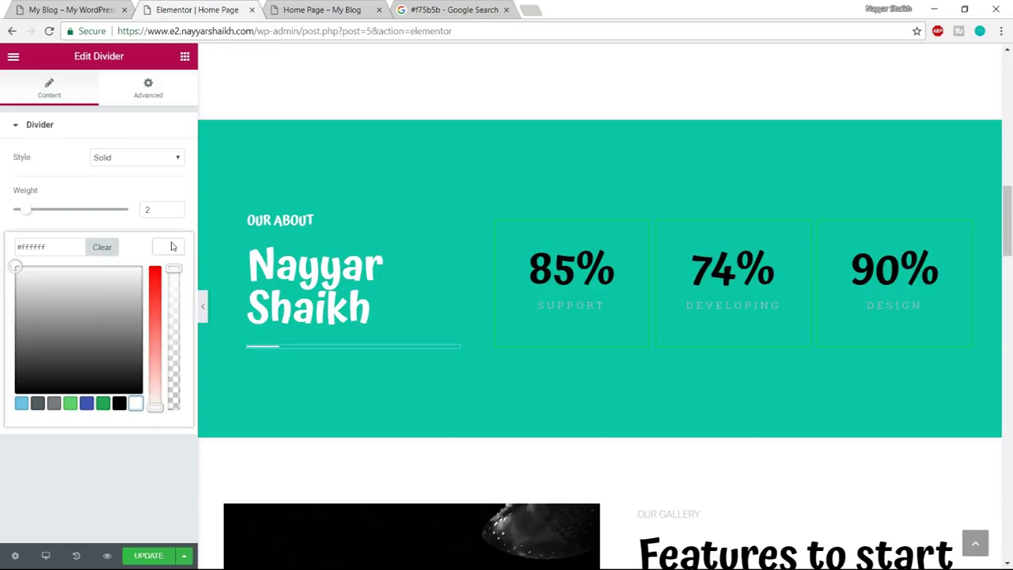
click(171, 247)
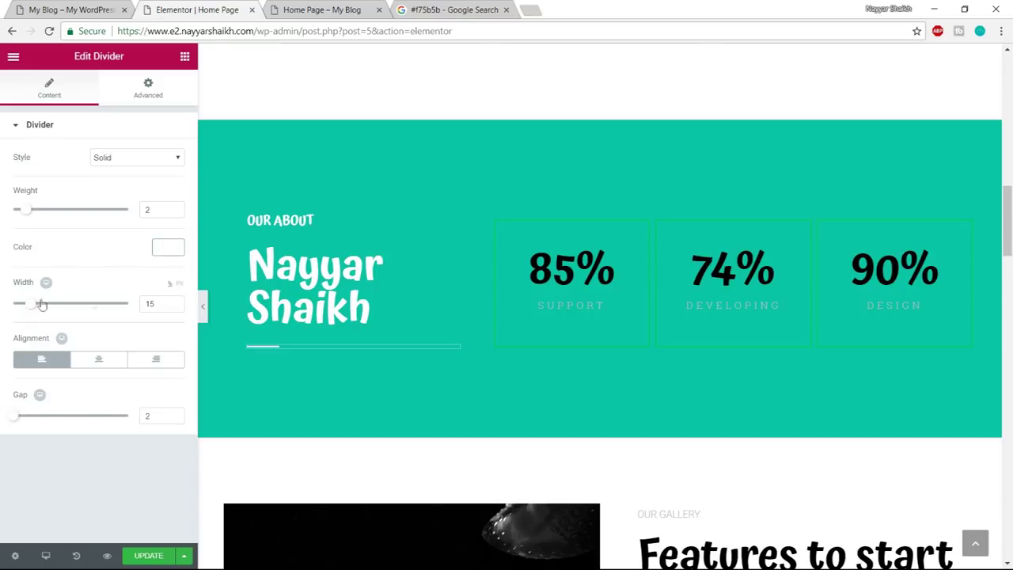
drag(158, 307, 129, 307)
text(30)
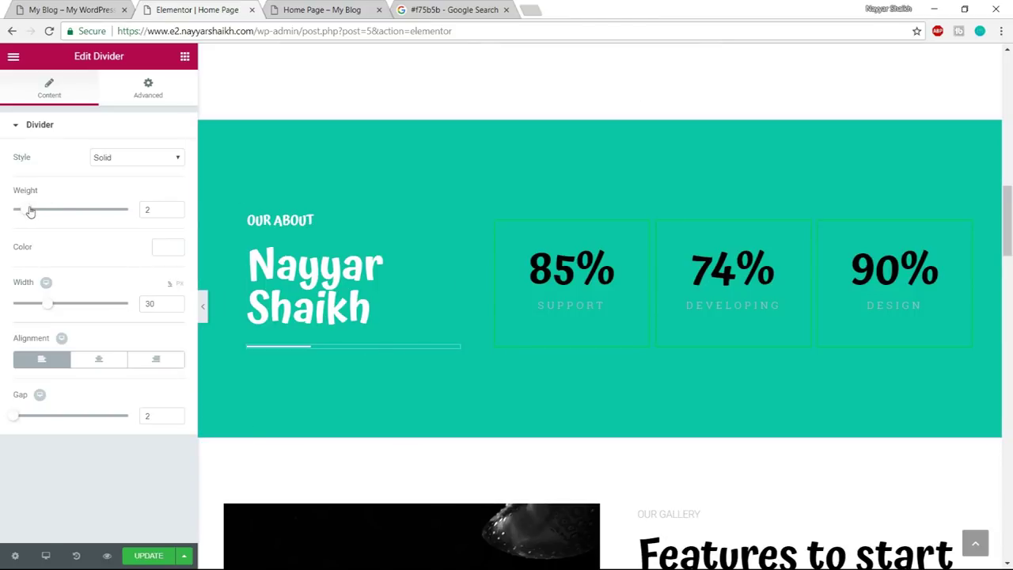
drag(32, 211, 37, 211)
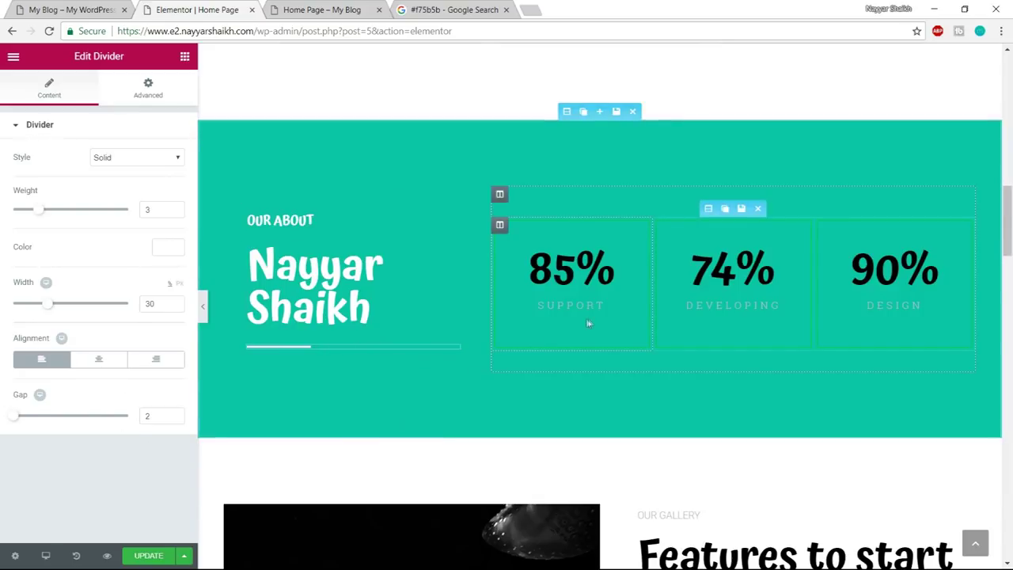
scroll(700, 350, up, 1)
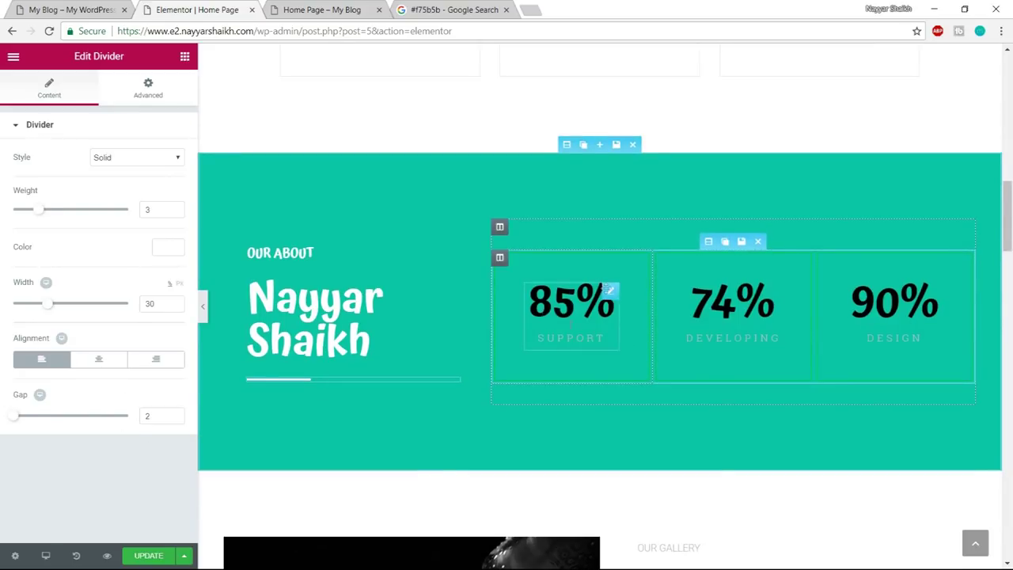
- Check the SUPPORT counter label on the live site for reference
key(ctrl+shift+Tab)
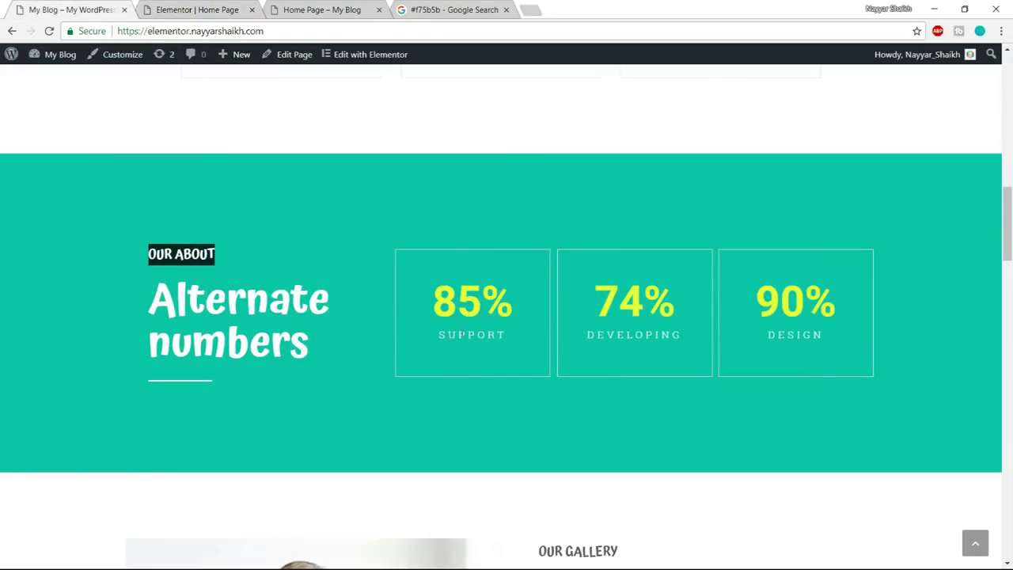
double_click(437, 343)
click(436, 342)
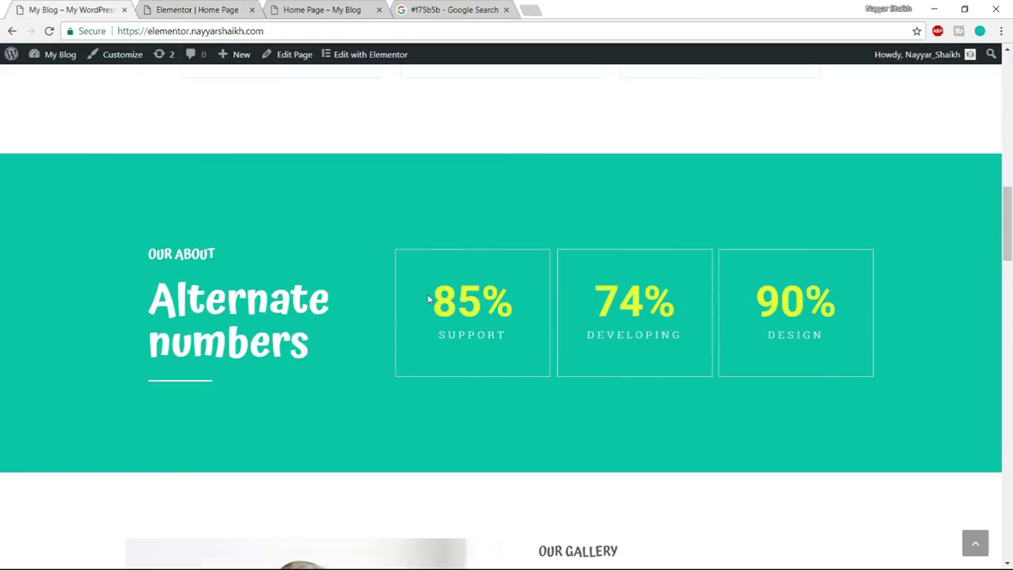
double_click(436, 340)
click(437, 340)
key(ctrl+Tab)
- Change the first counter's ending number to 73 and its title to Design
click(605, 290)
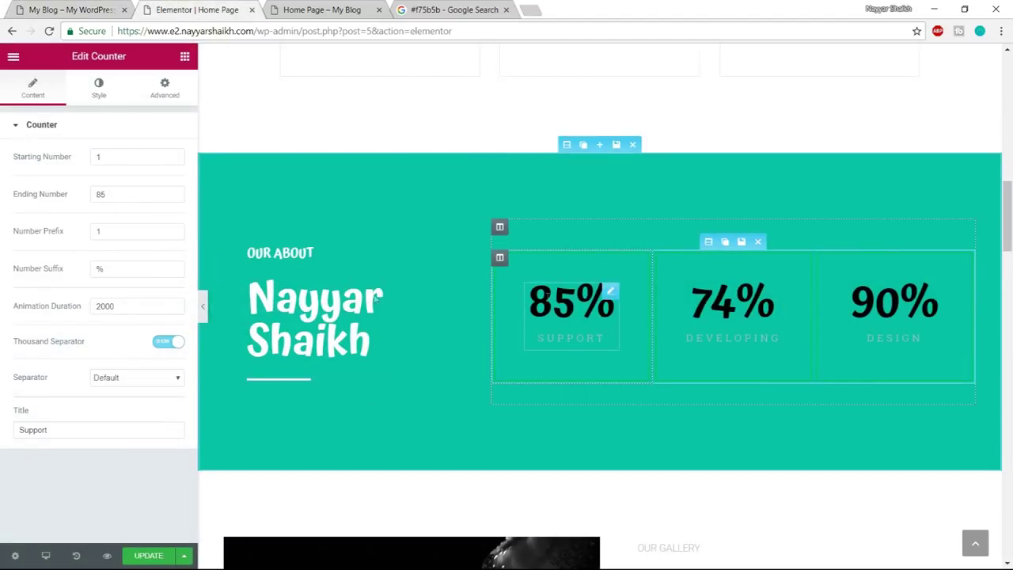
drag(114, 161, 87, 162)
click(120, 193)
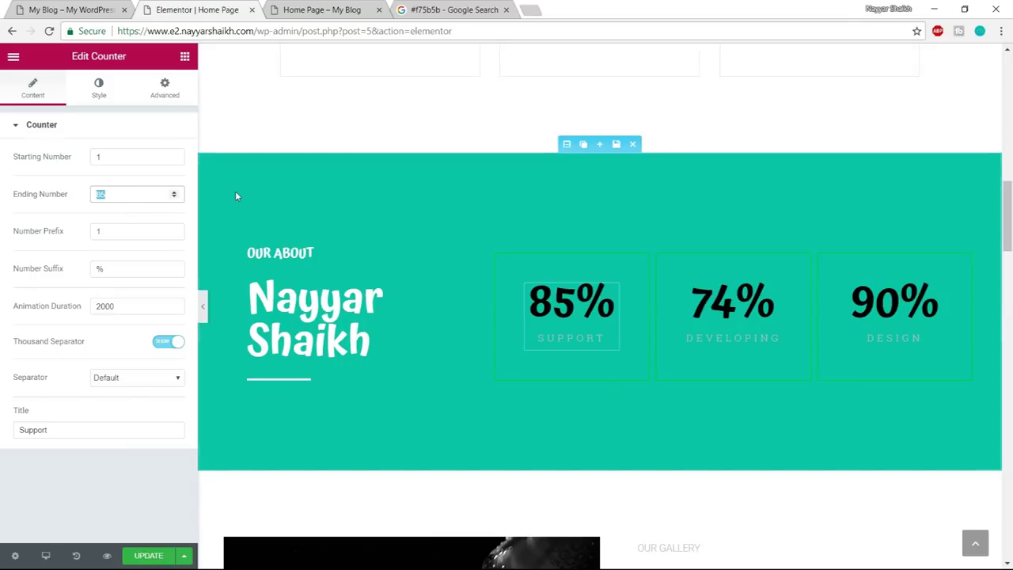
text(73)
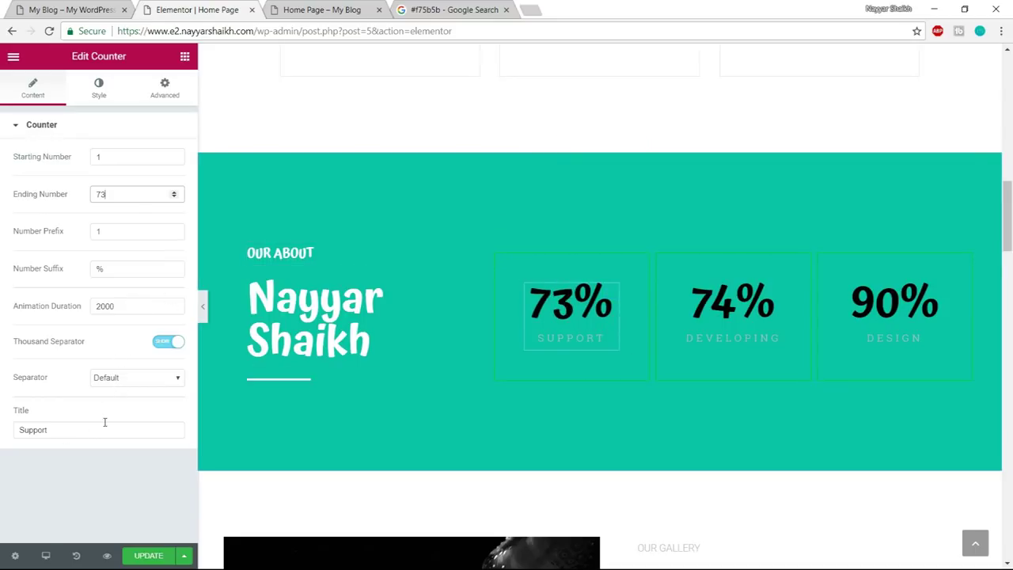
drag(90, 433, 2, 440)
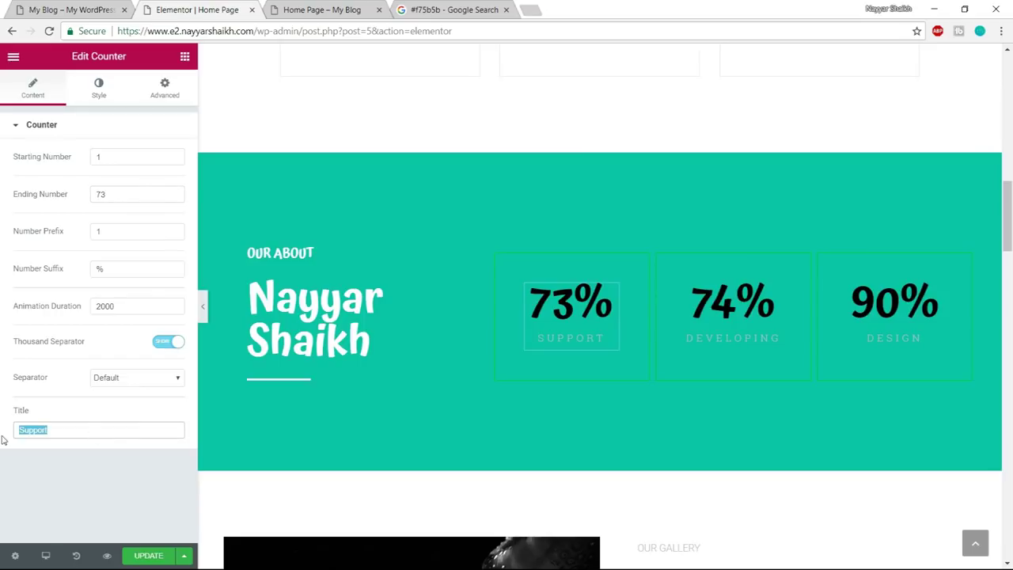
text(Design)
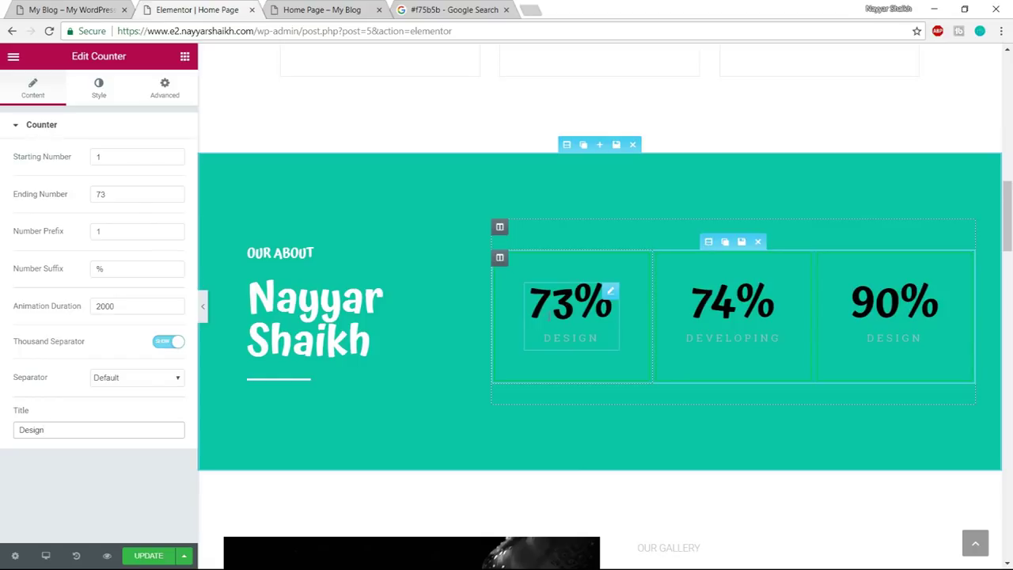
- Make the first counter's 73% number and DESIGN title white
click(100, 93)
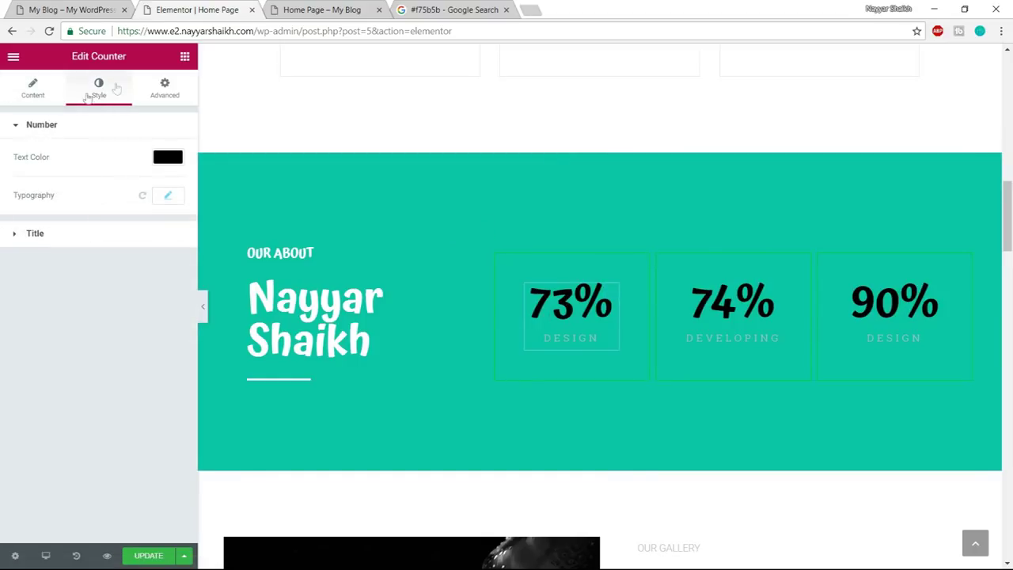
click(167, 158)
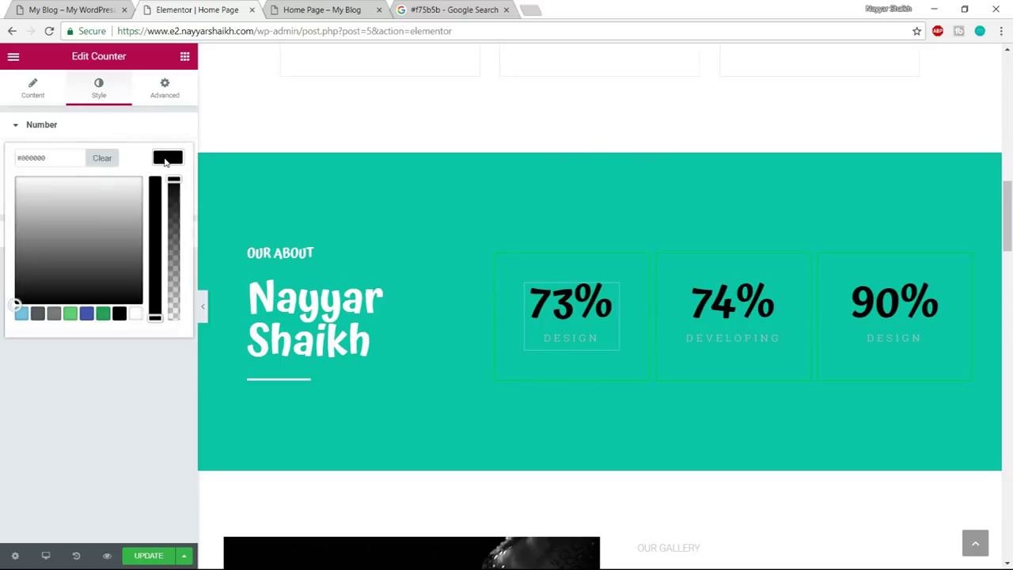
click(135, 314)
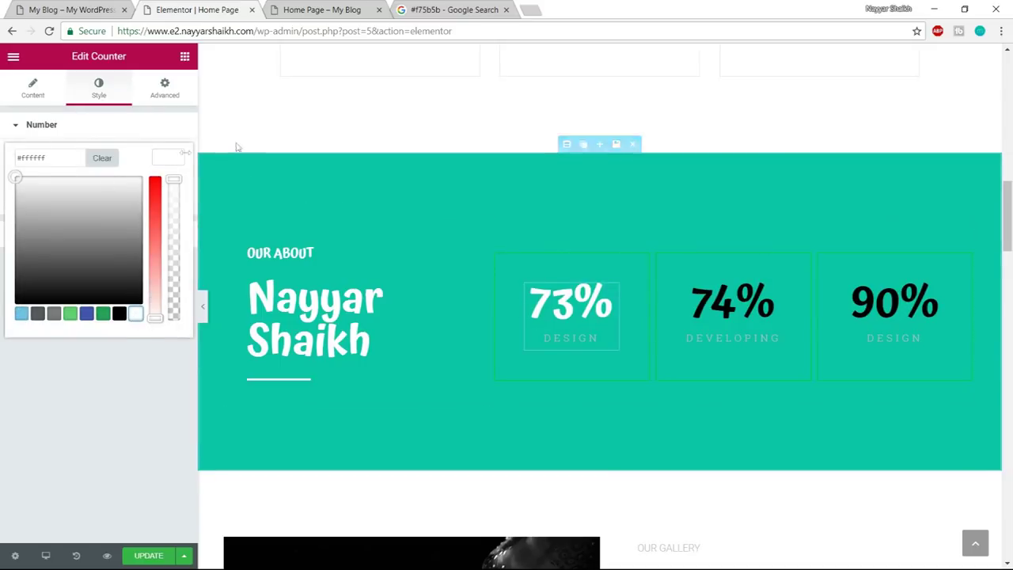
click(170, 159)
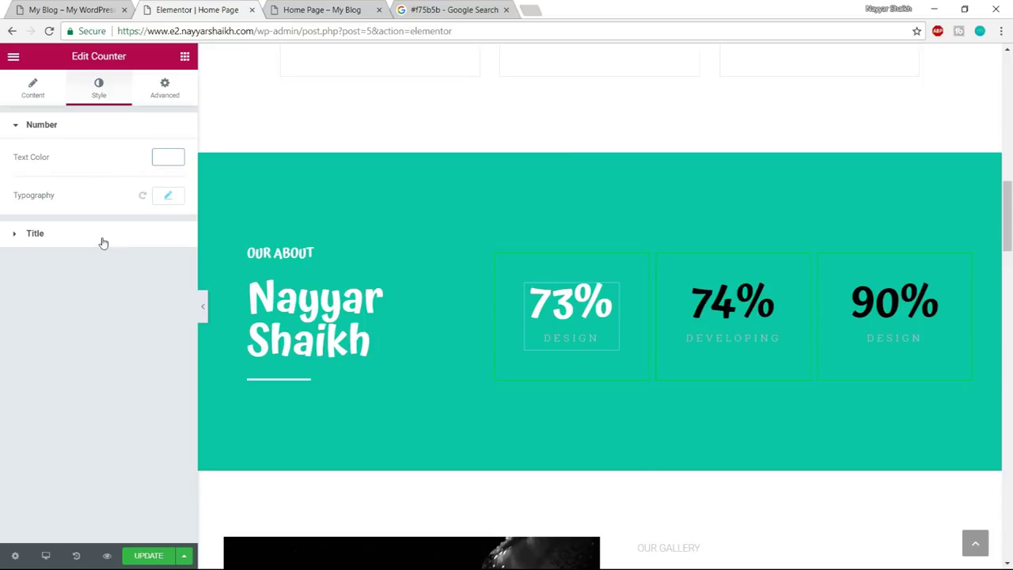
click(103, 235)
click(164, 192)
click(135, 345)
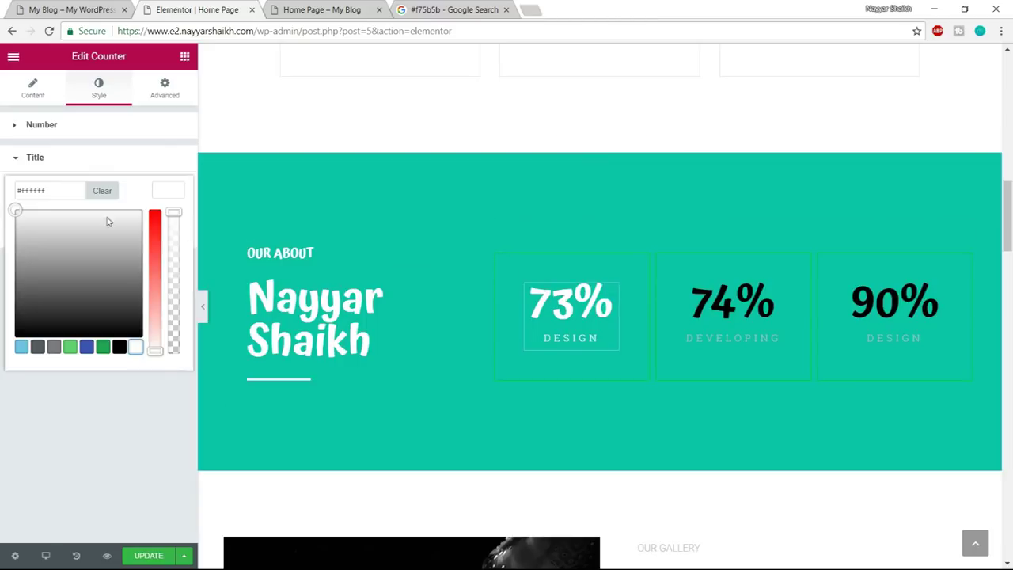
click(173, 189)
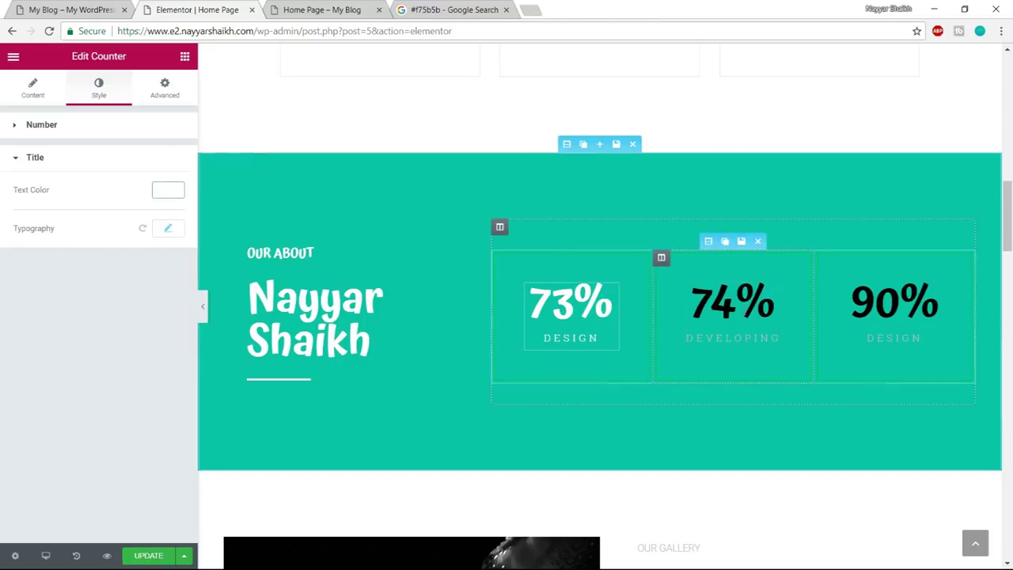
- Set the second counter's ending number to 85 and make its number and DEVELOPING title white
click(718, 305)
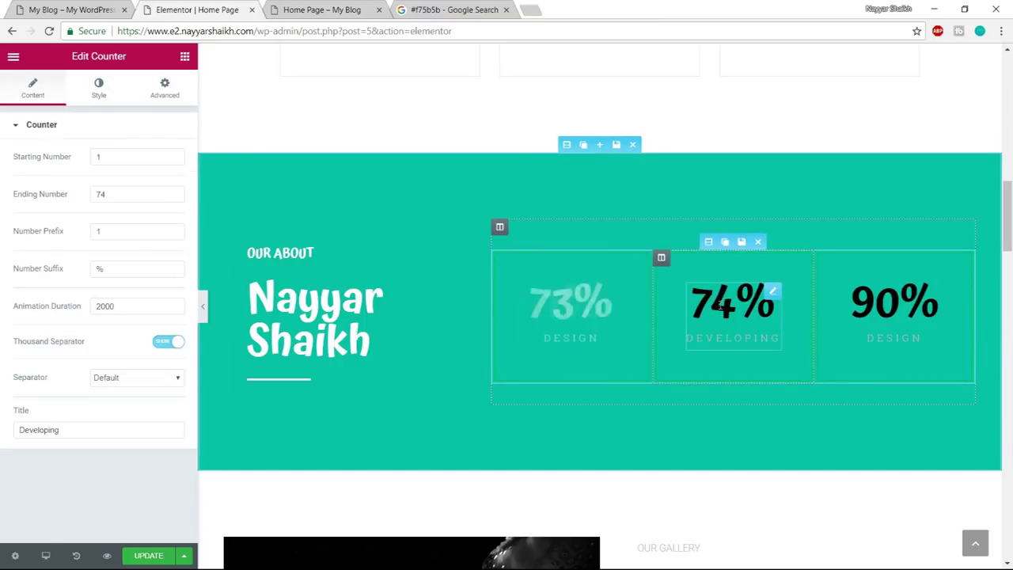
drag(127, 189, 84, 194)
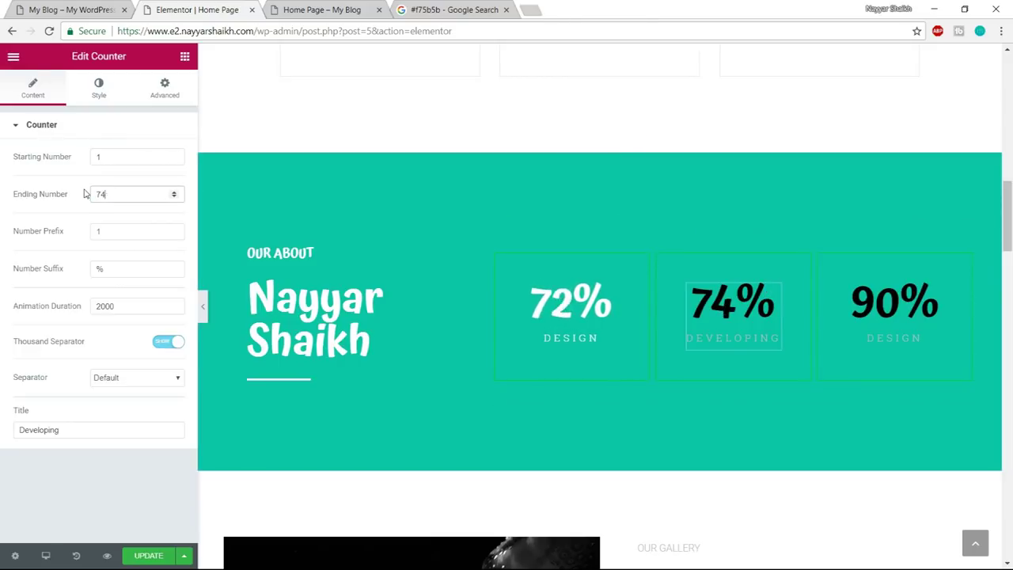
text(85)
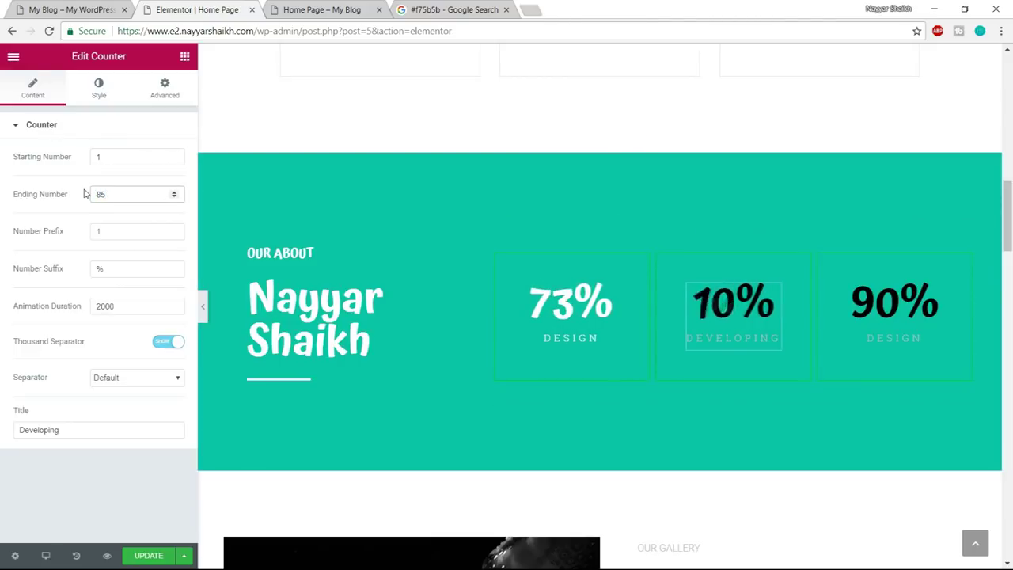
click(98, 88)
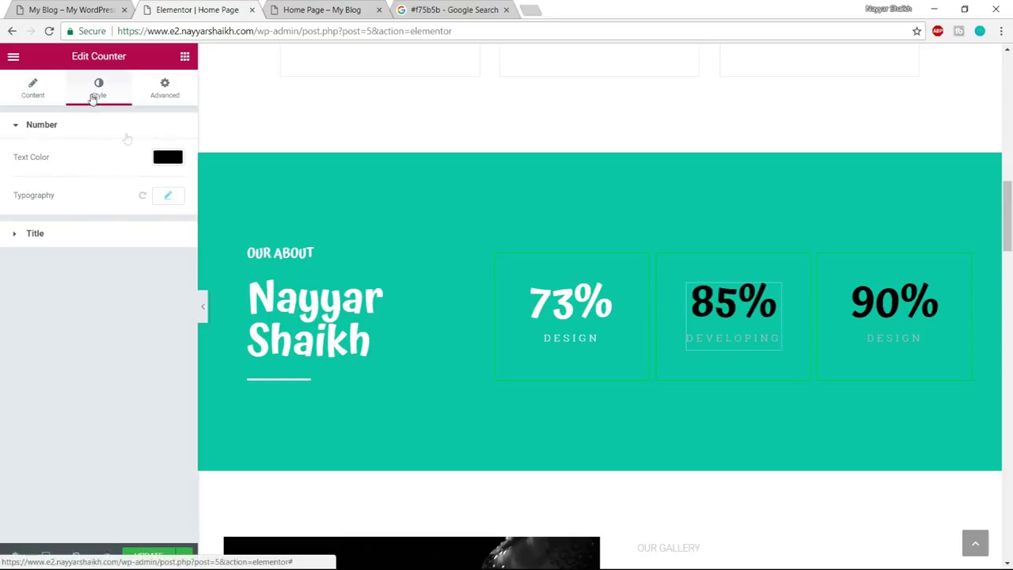
click(167, 157)
click(137, 314)
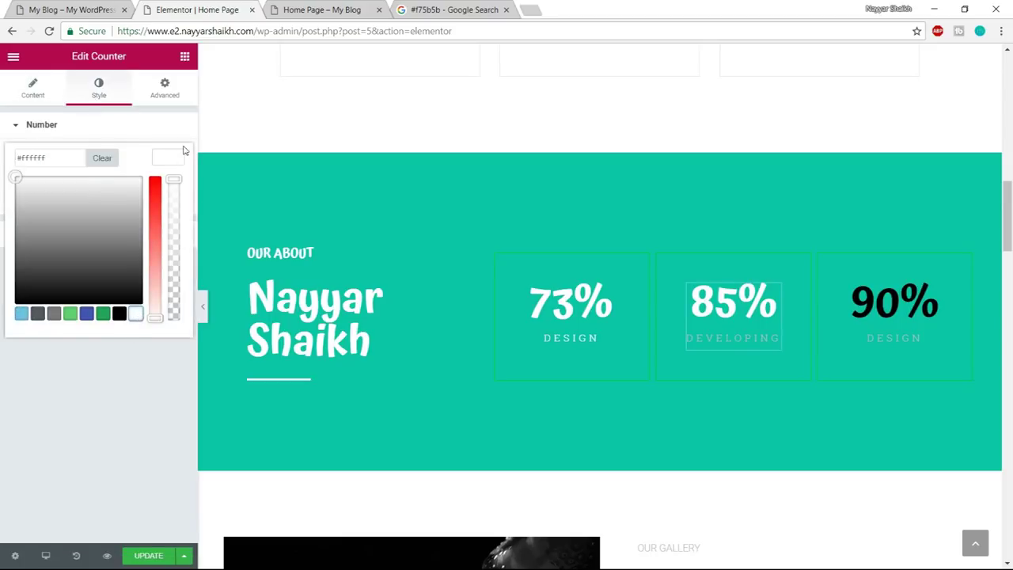
click(171, 163)
click(112, 242)
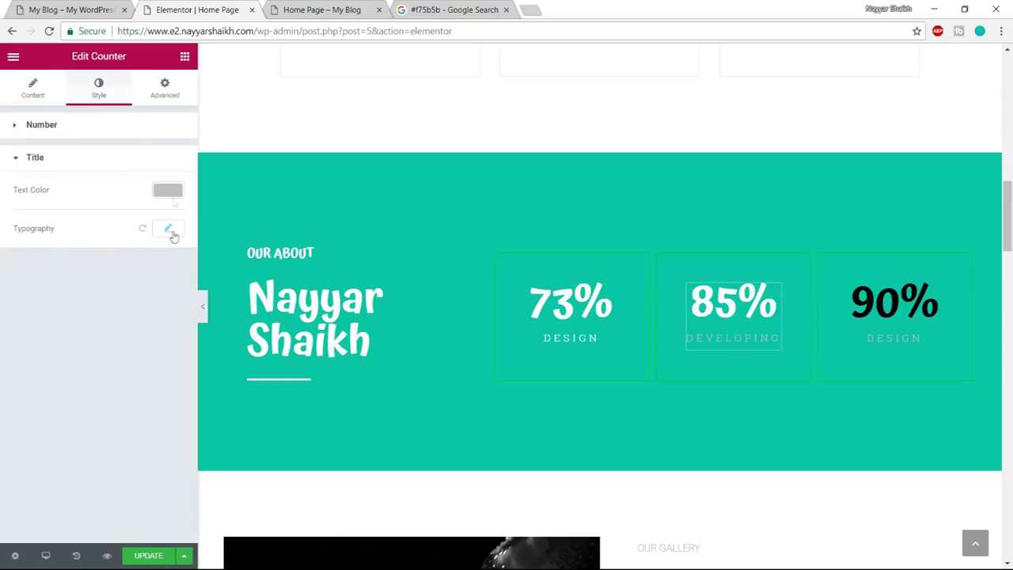
click(167, 191)
click(135, 348)
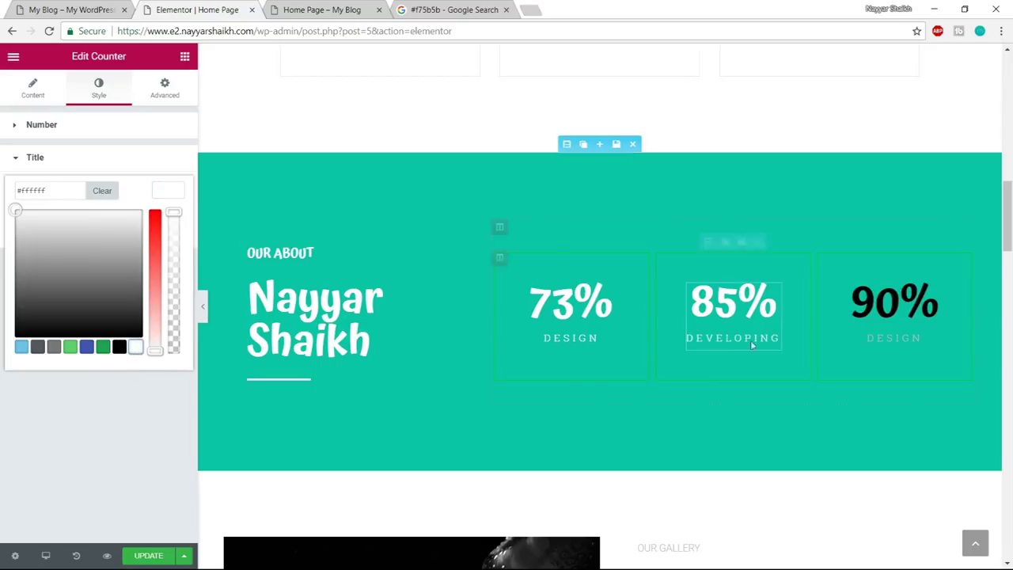
- Make the third counter's 90% number and title white, then view the live site
click(887, 305)
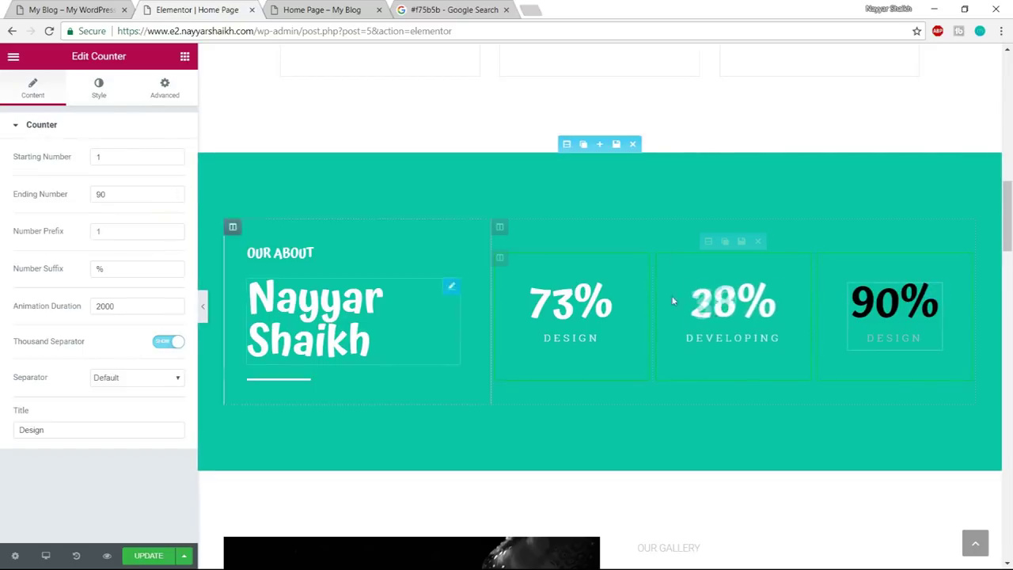
click(99, 91)
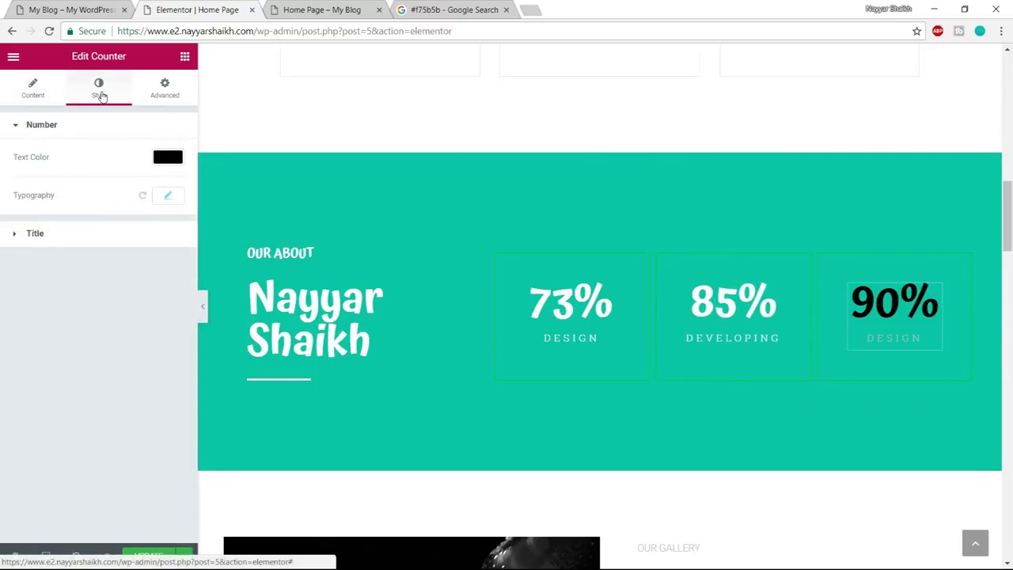
click(167, 158)
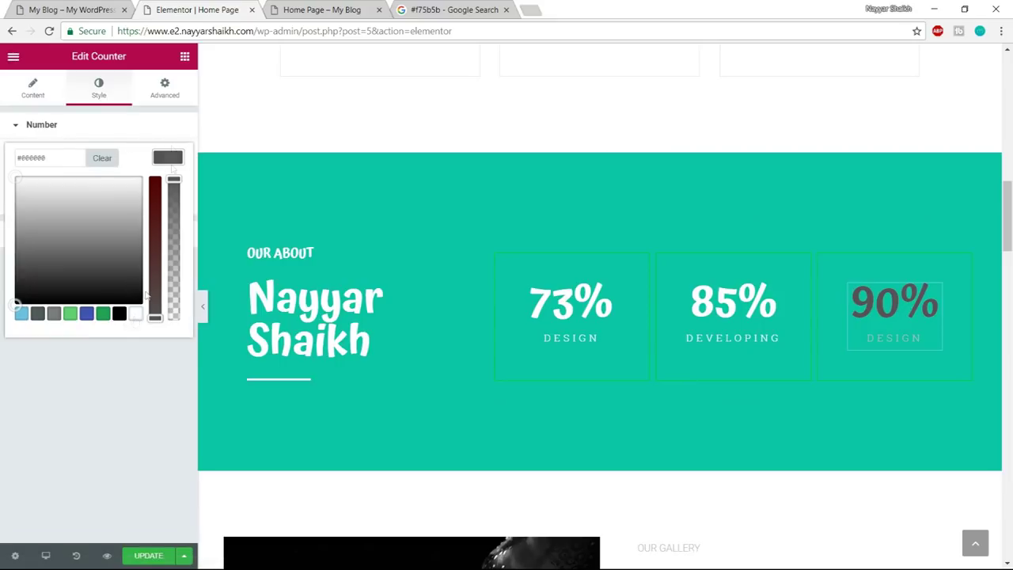
click(167, 157)
click(148, 240)
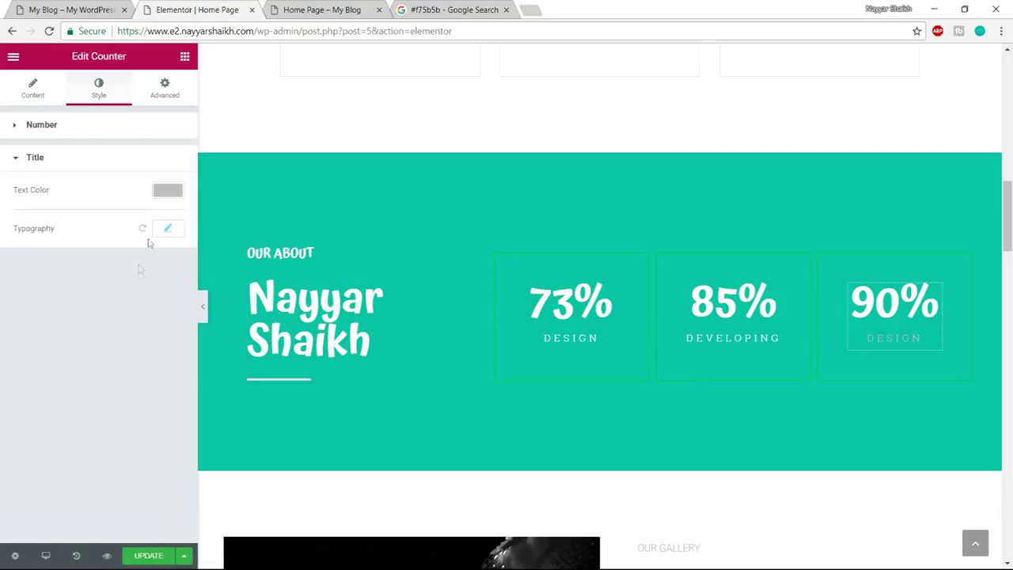
click(170, 229)
click(169, 194)
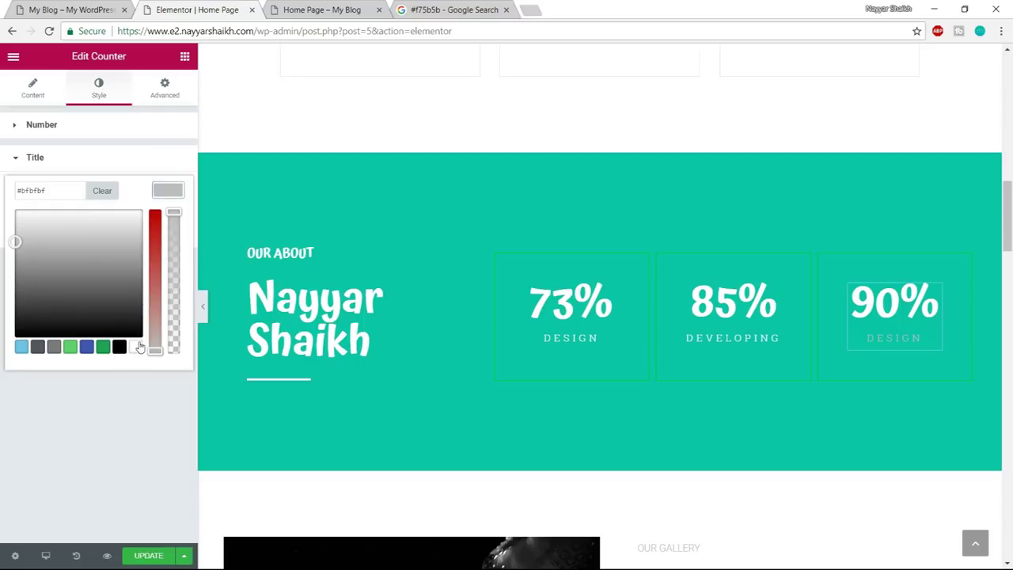
click(136, 347)
click(170, 190)
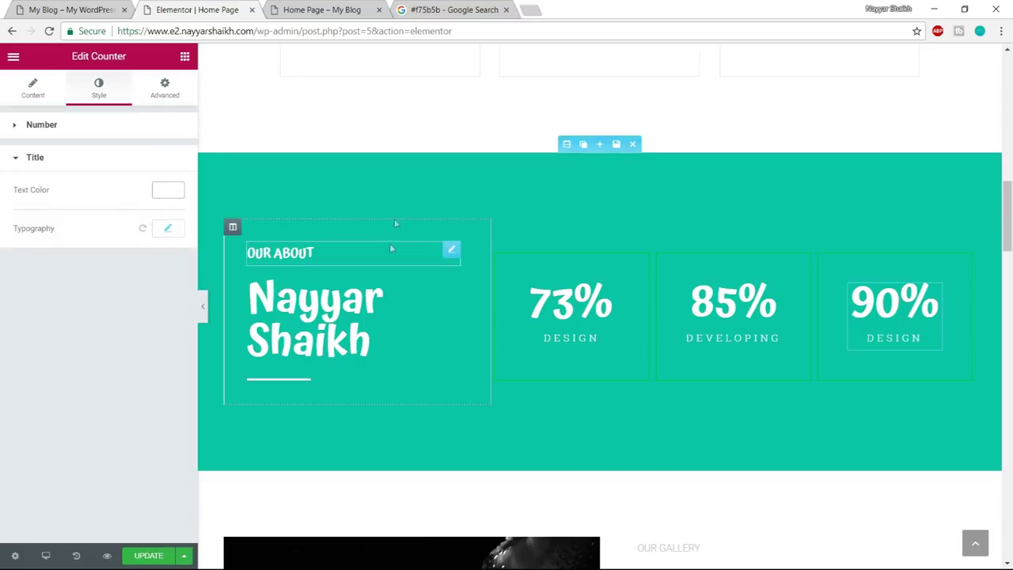
click(21, 6)
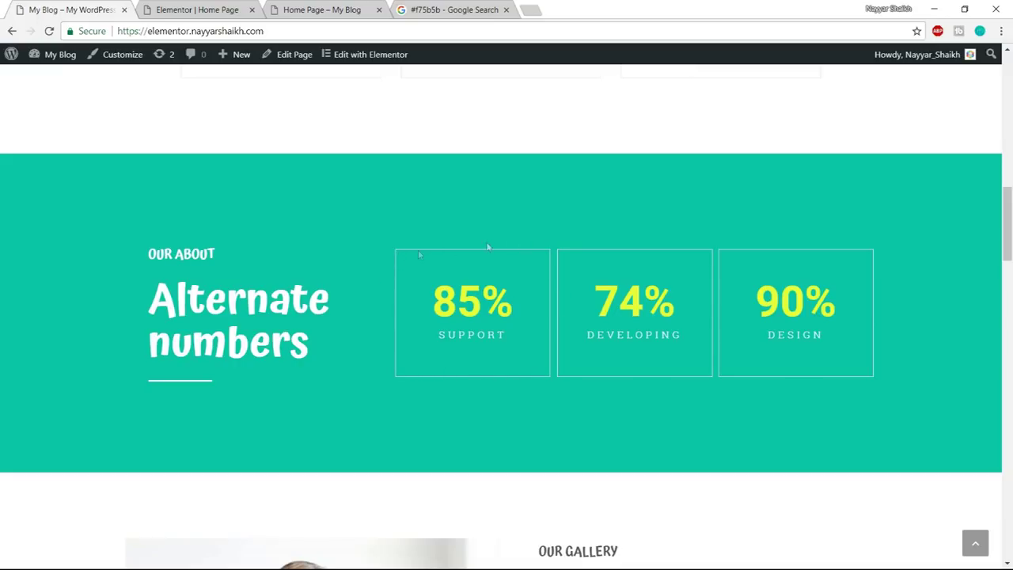
- Change the 73% and 85% counter column borders to white
click(207, 8)
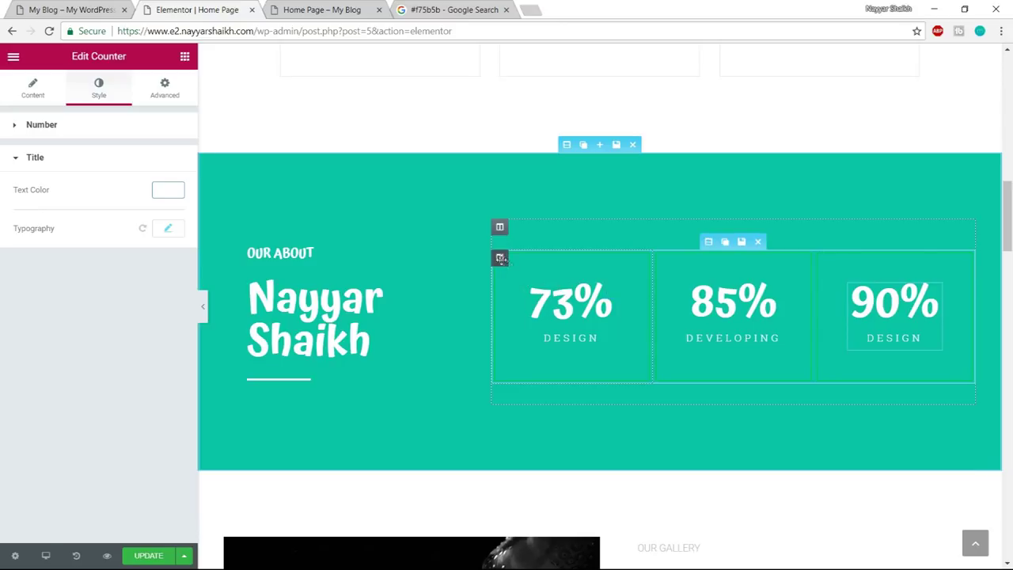
mouse_move(502, 258)
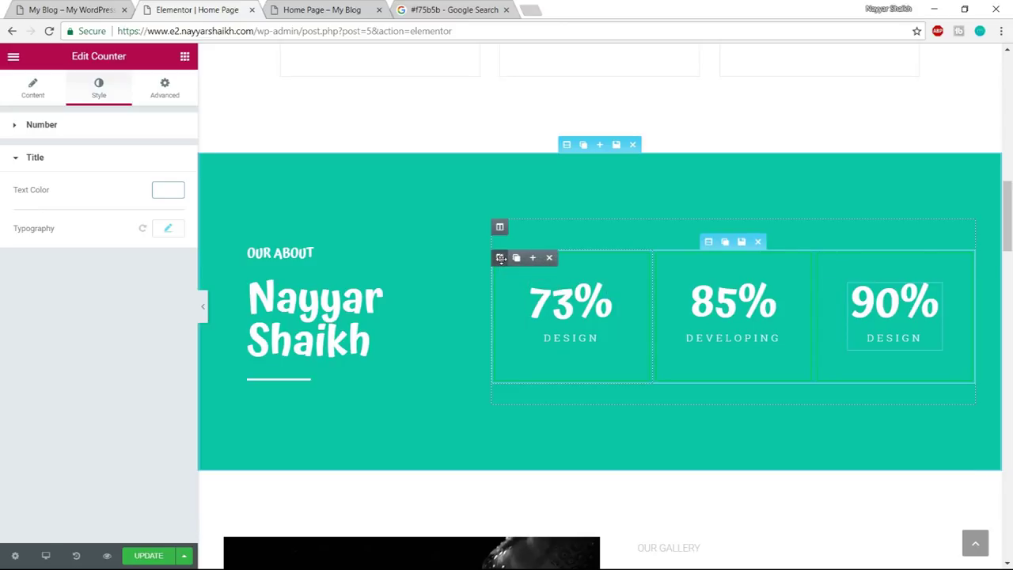
click(498, 258)
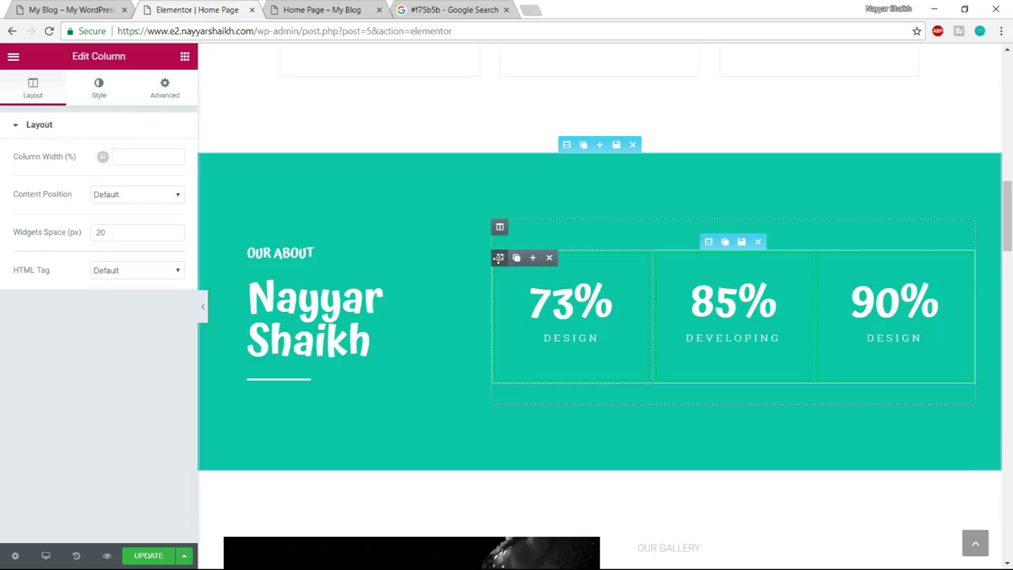
click(102, 82)
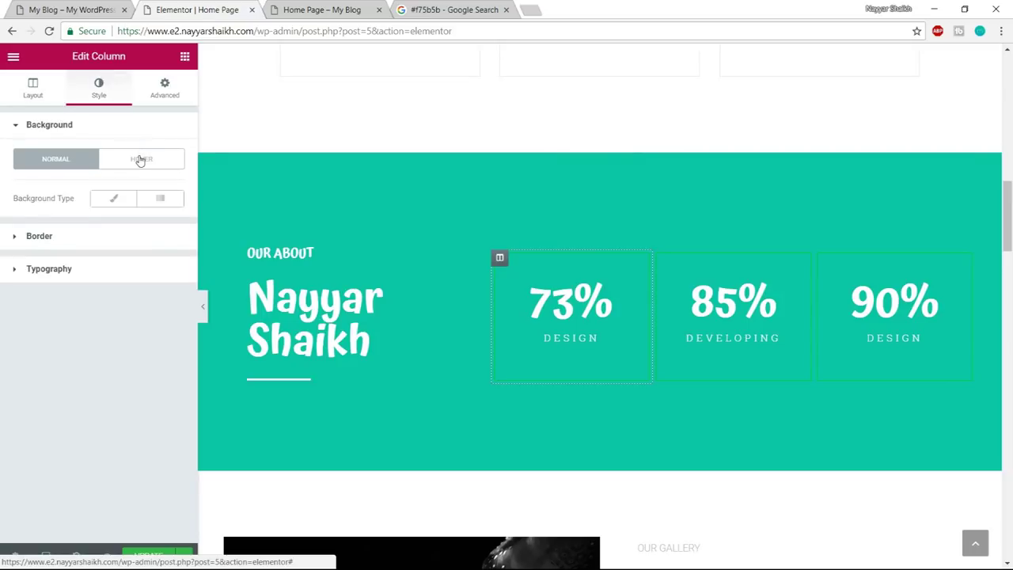
click(82, 247)
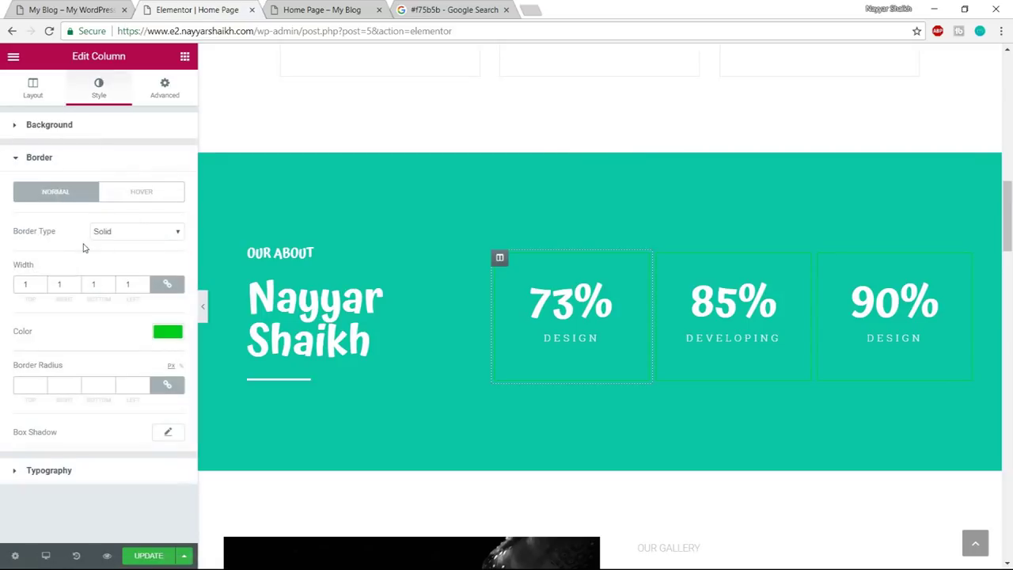
click(168, 333)
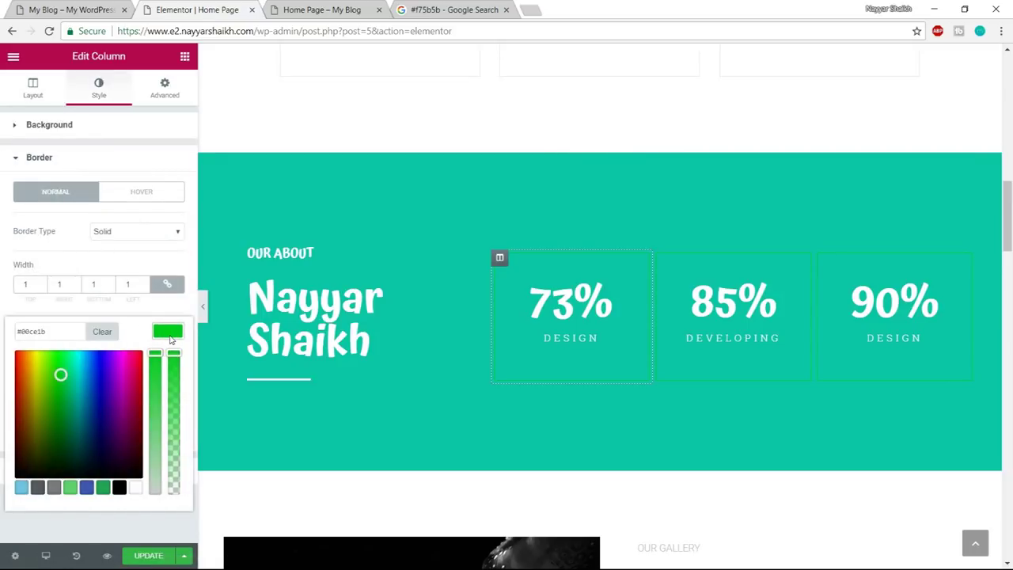
click(135, 488)
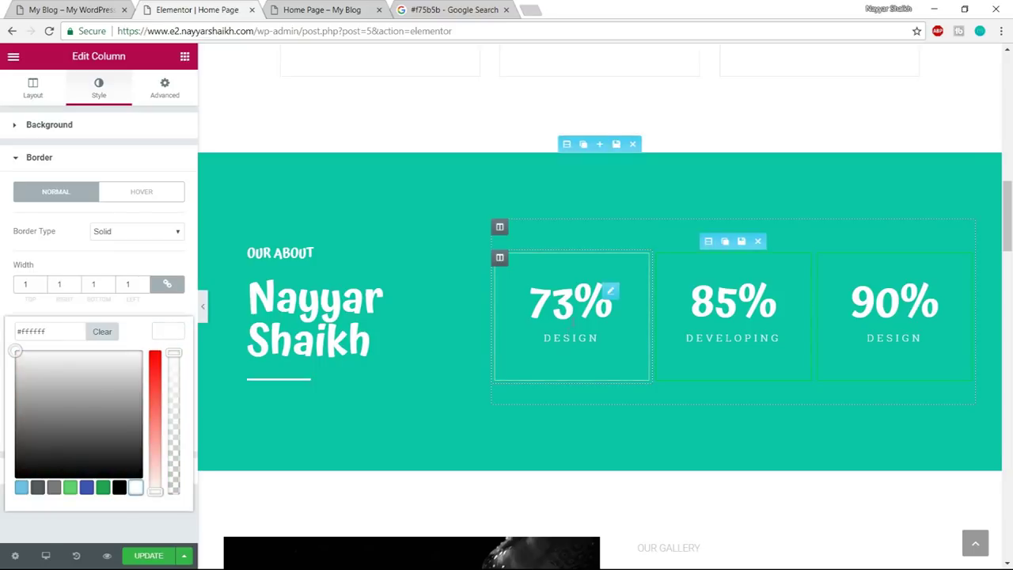
mouse_move(660, 257)
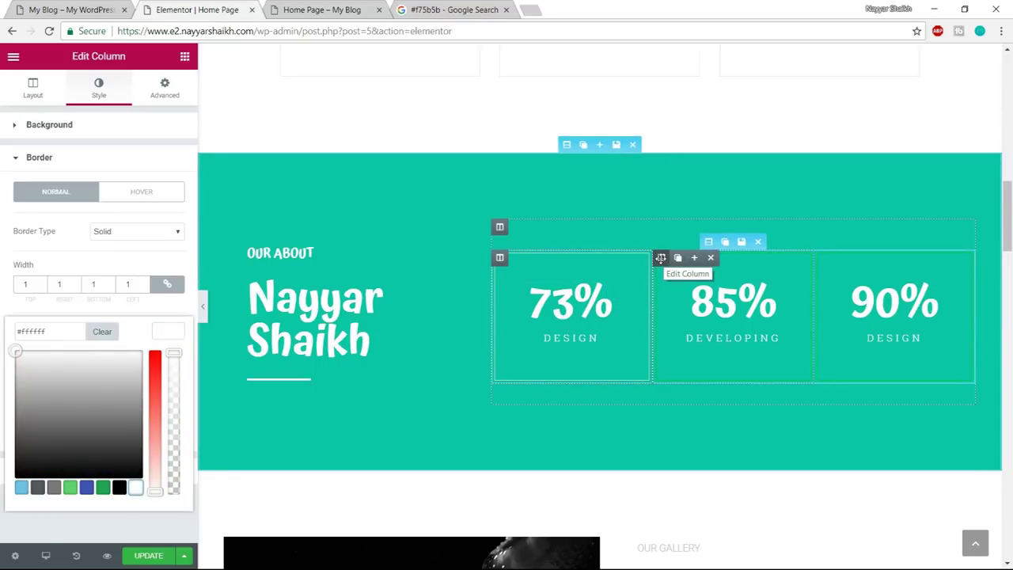
click(660, 257)
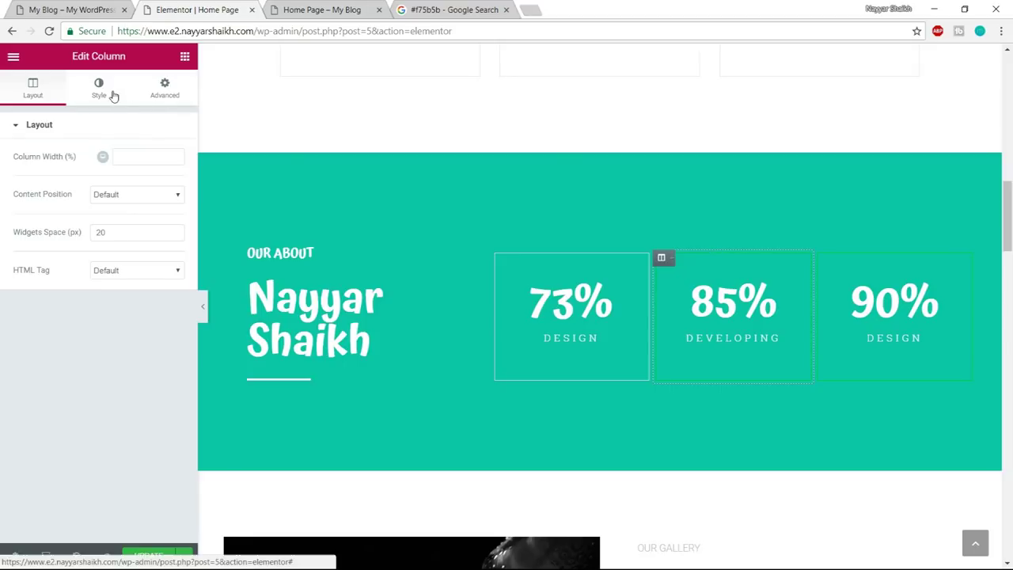
click(113, 98)
click(103, 238)
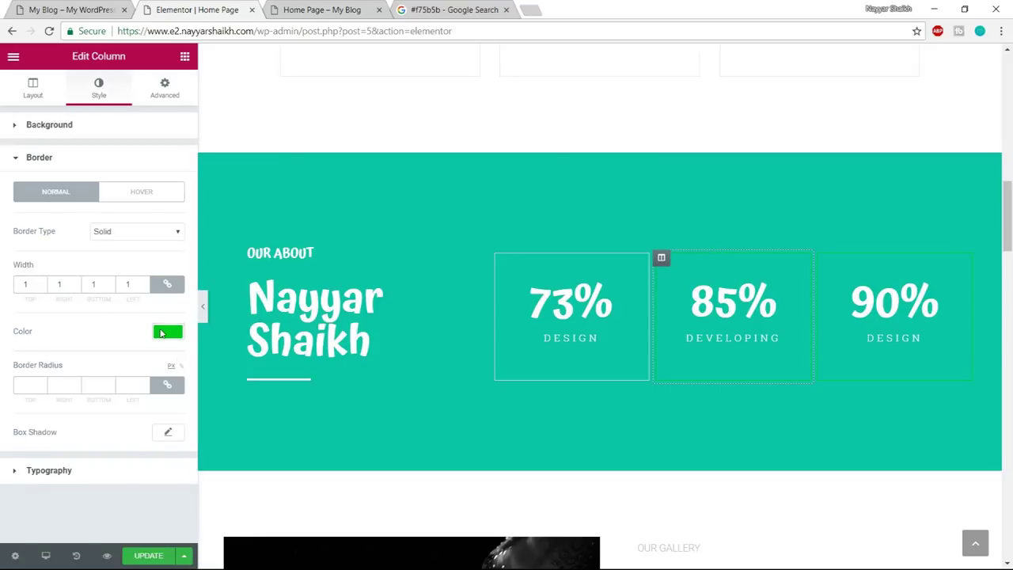
click(161, 333)
click(135, 487)
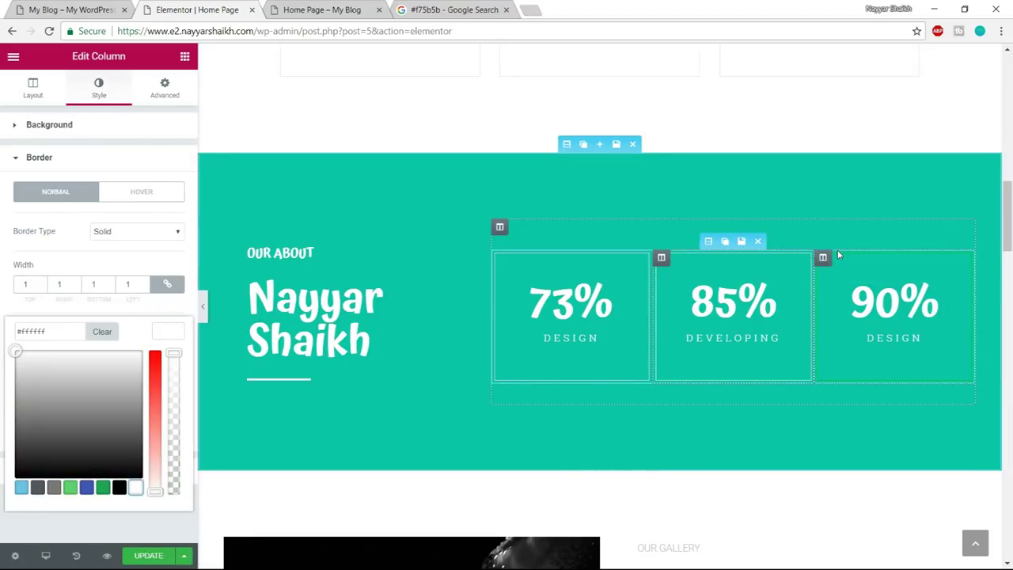
- Make the 90% column border white, update the page and open its preview
click(823, 258)
click(91, 91)
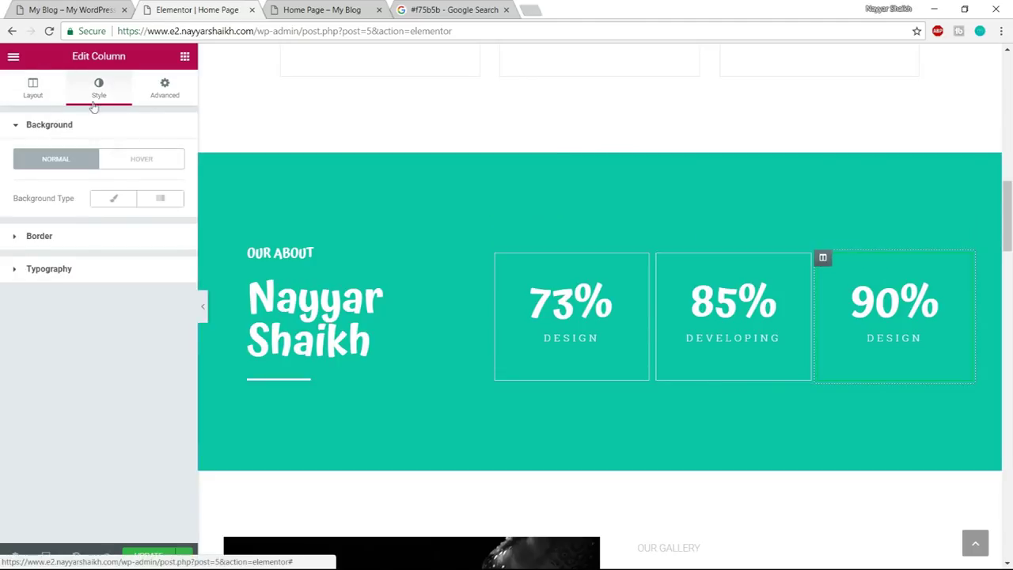
click(120, 235)
click(163, 334)
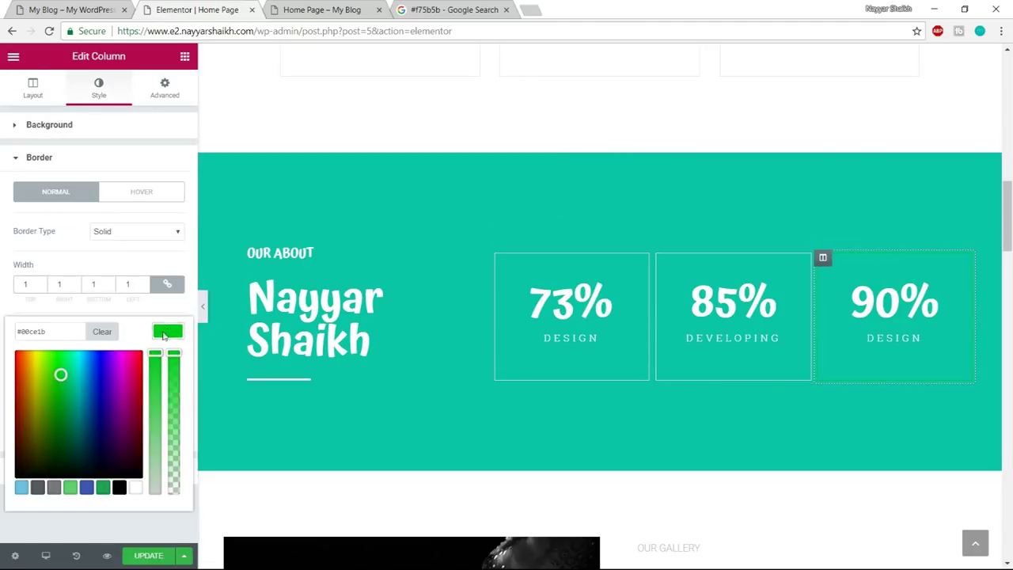
click(135, 488)
click(148, 555)
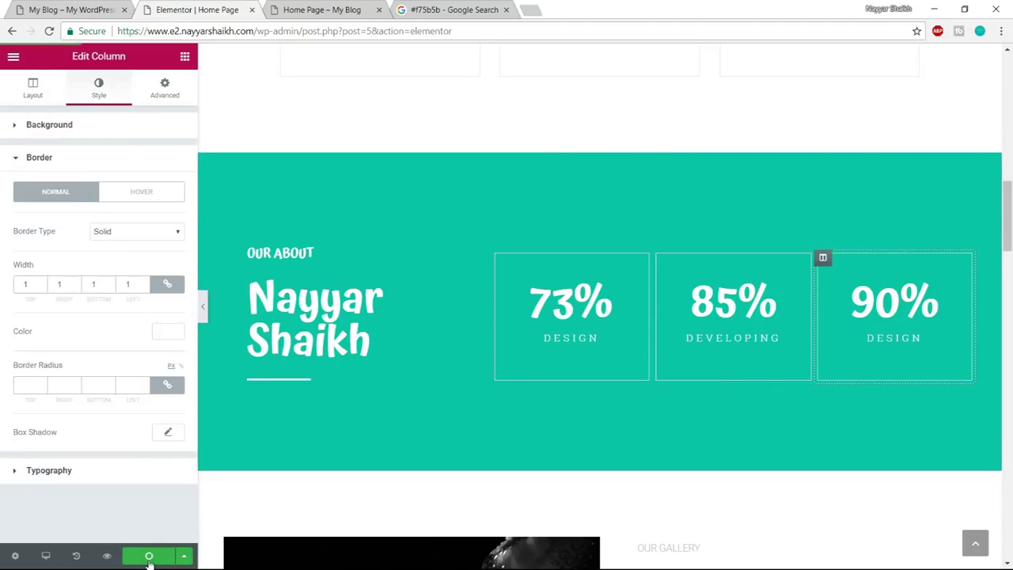
click(316, 9)
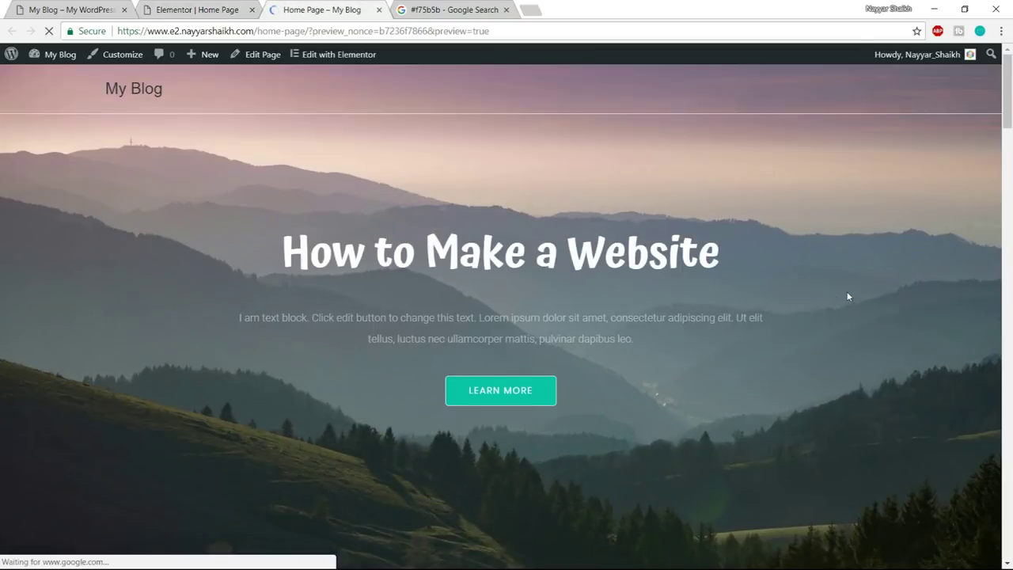
- Scroll through the preview and the reference site's counters and gallery, then return to the editor
scroll(848, 296, down, 5)
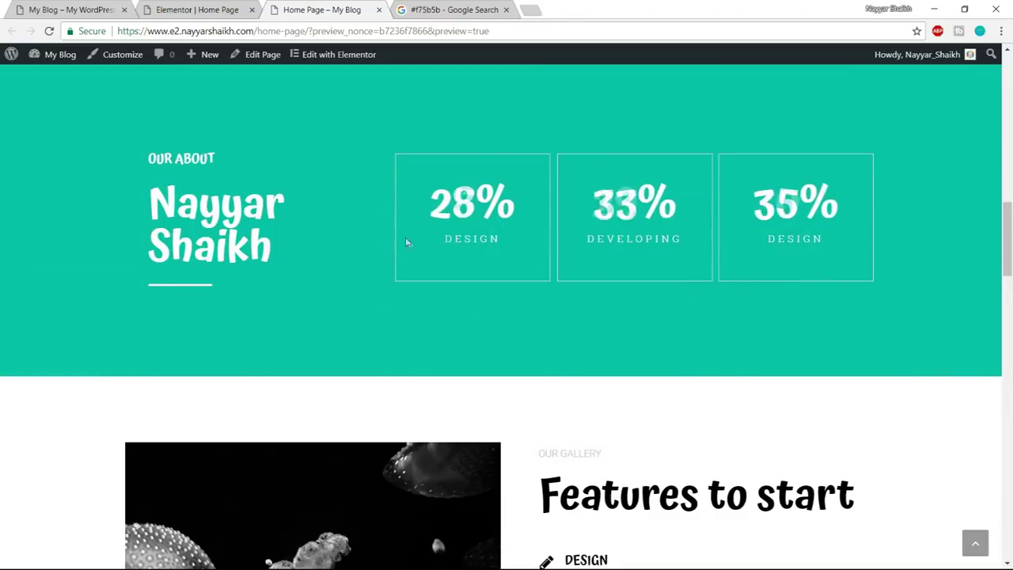
scroll(430, 314, up, 1)
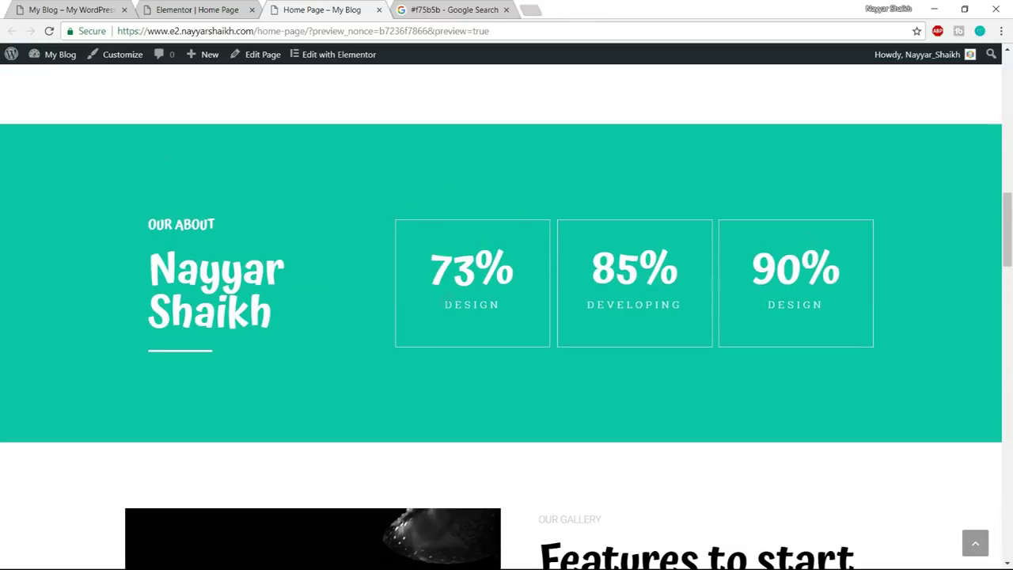
scroll(644, 306, down, 5)
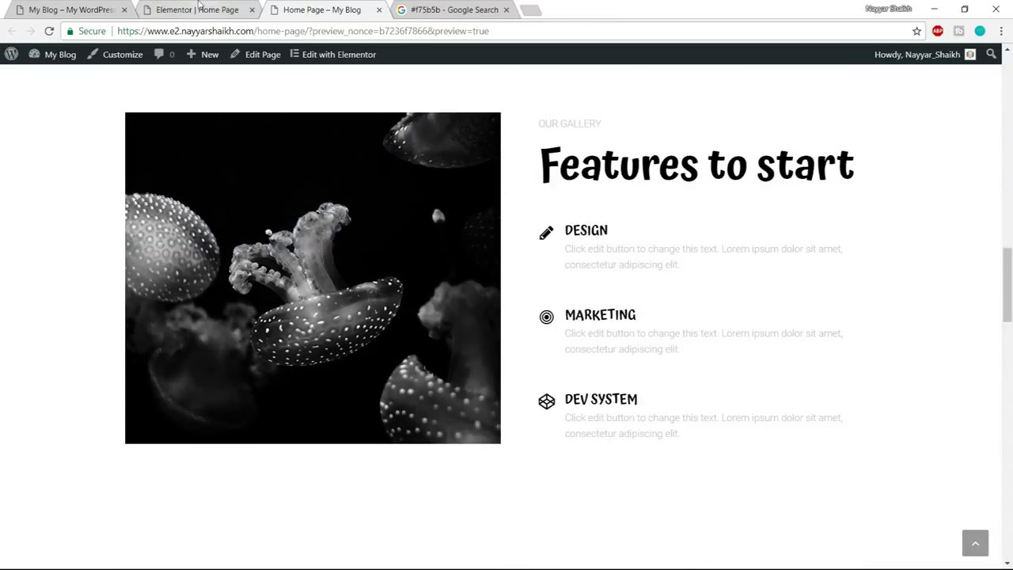
click(72, 9)
scroll(511, 366, down, 1)
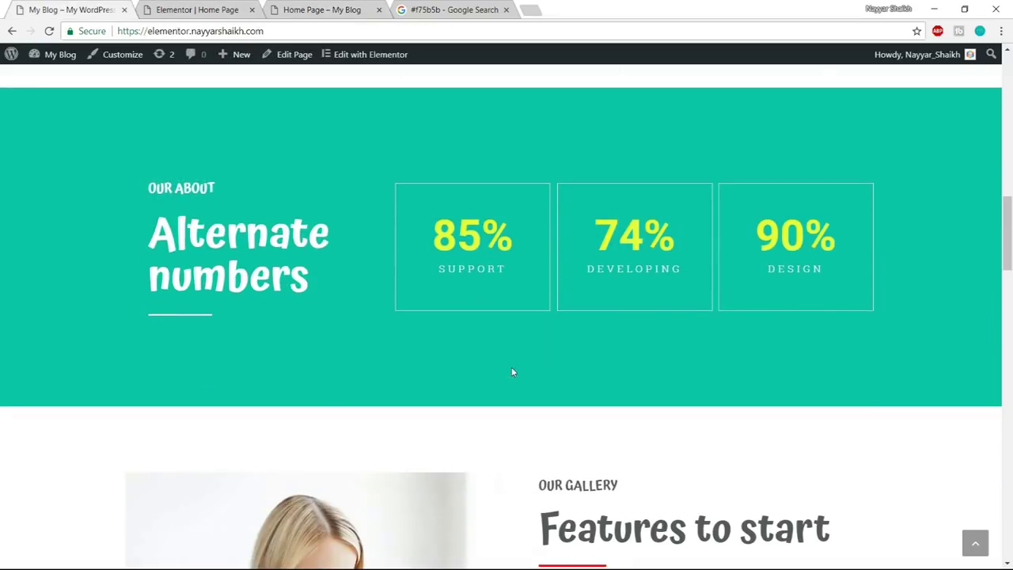
scroll(511, 371, down, 4)
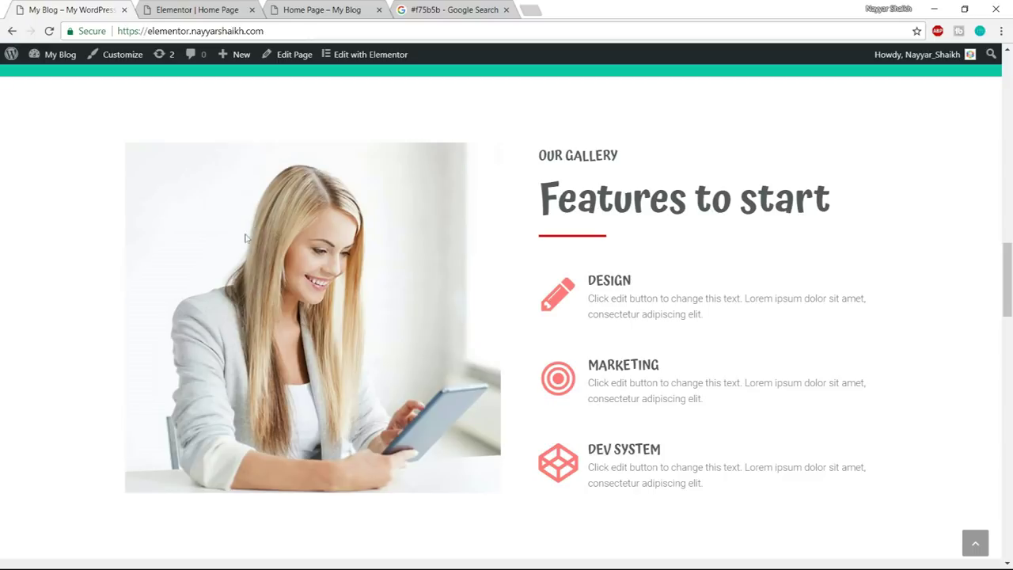
click(157, 5)
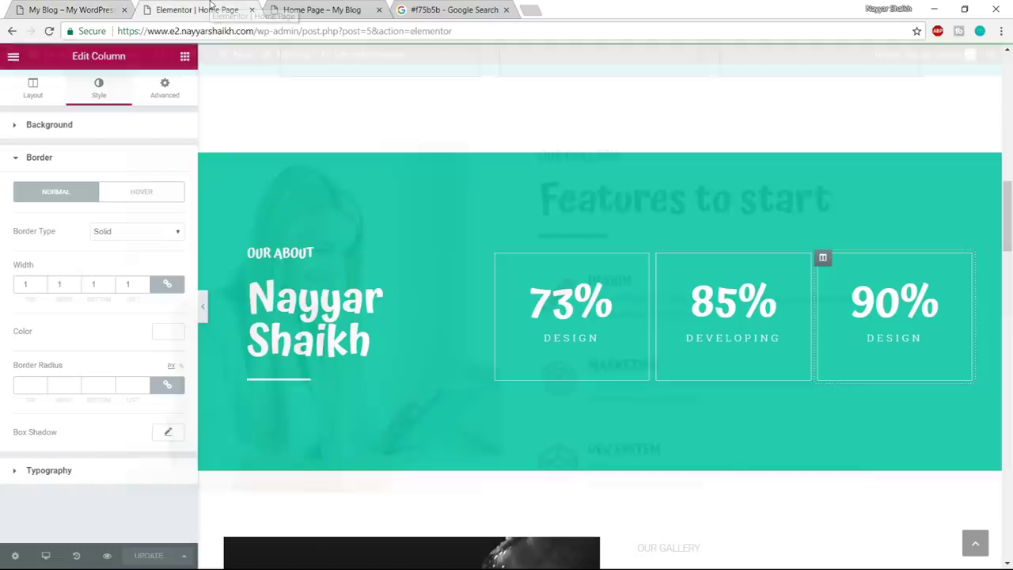
- Remove the jellyfish image from the gallery section's image widget and choose a replacement
scroll(456, 336, down, 3)
scroll(457, 344, down, 2)
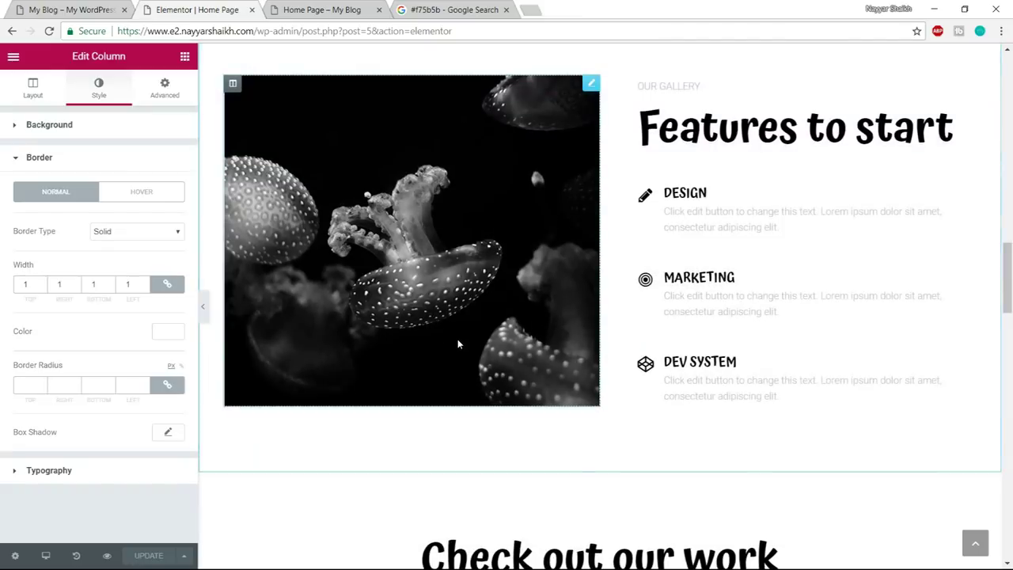
scroll(474, 301, up, 1)
click(509, 308)
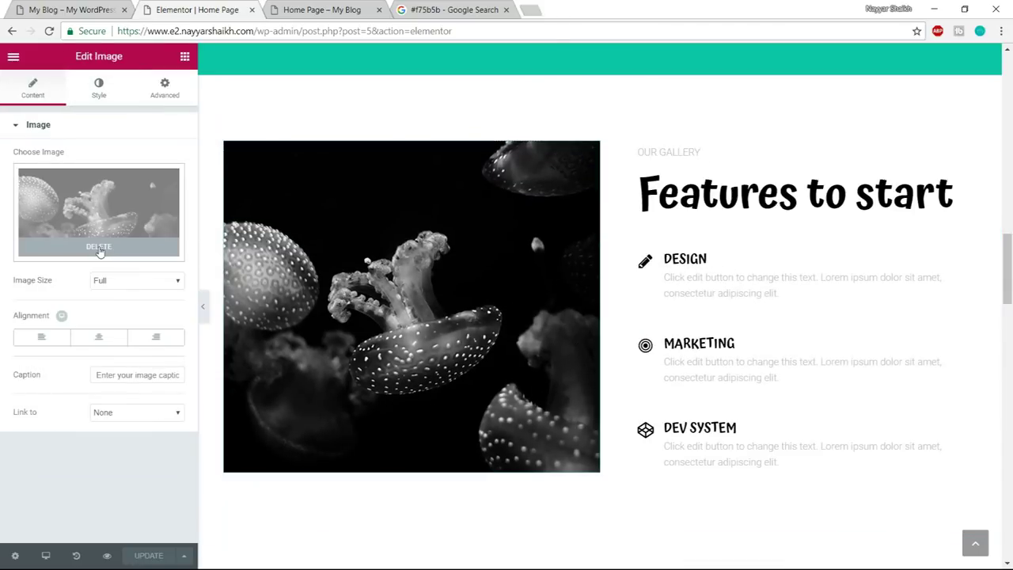
click(100, 251)
click(100, 233)
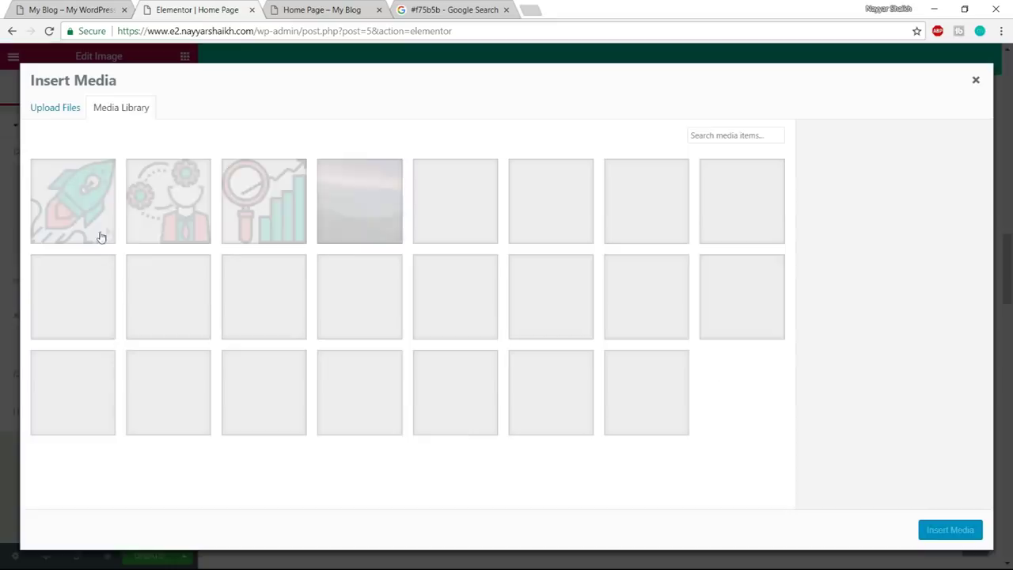
- Upload Gallery.jpg and insert it into the image widget
click(68, 114)
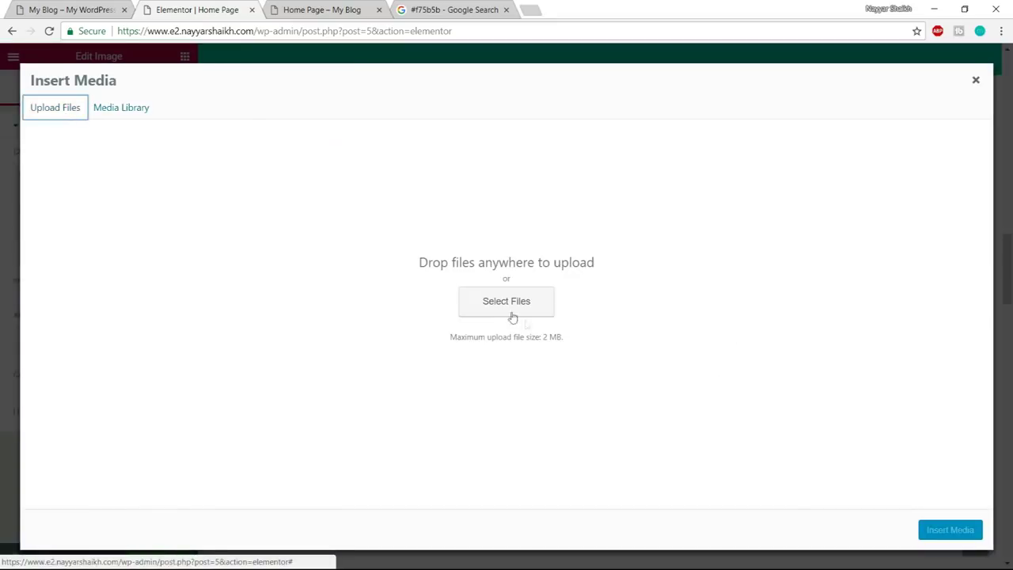
click(535, 307)
click(385, 180)
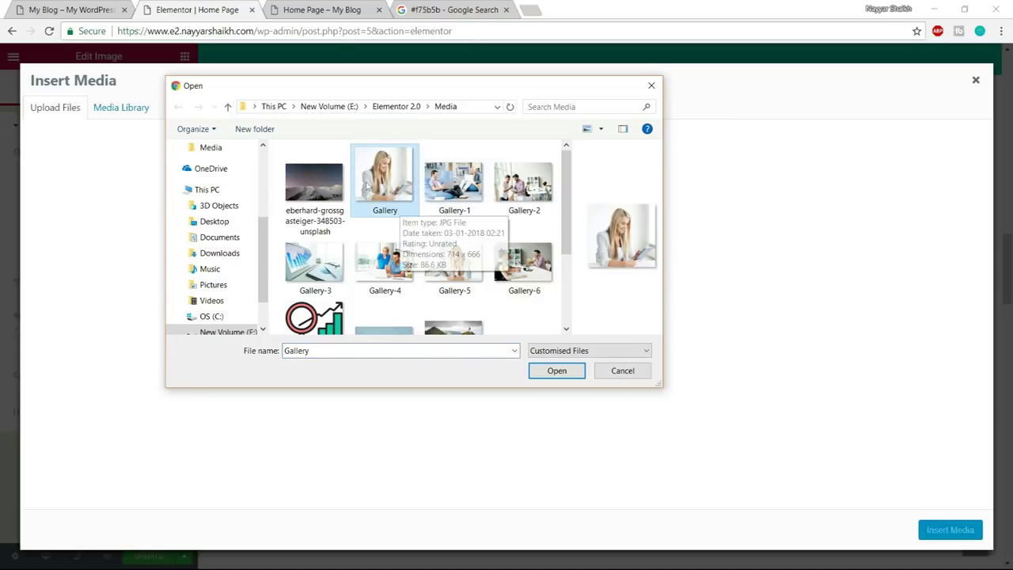
click(556, 372)
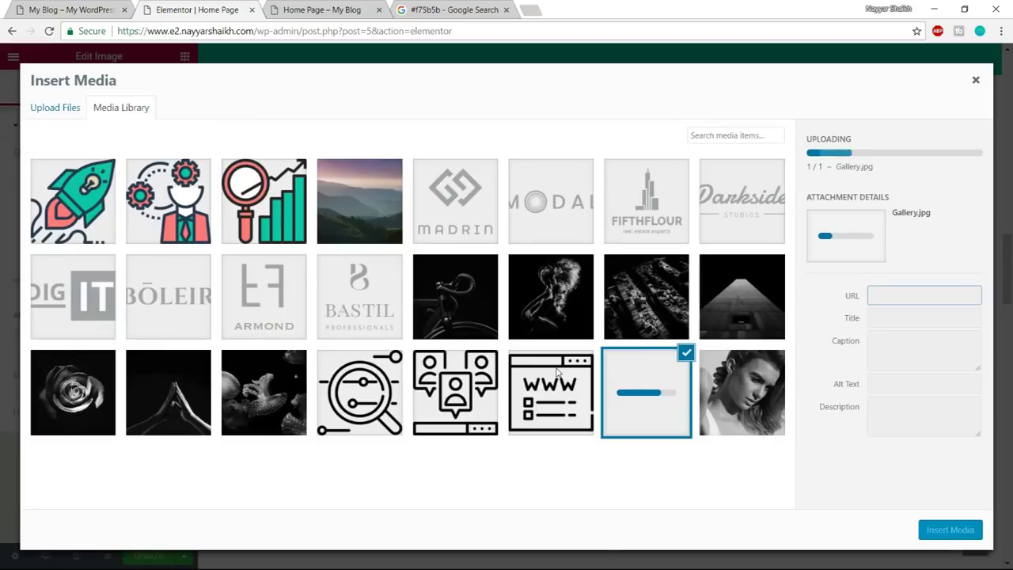
click(949, 529)
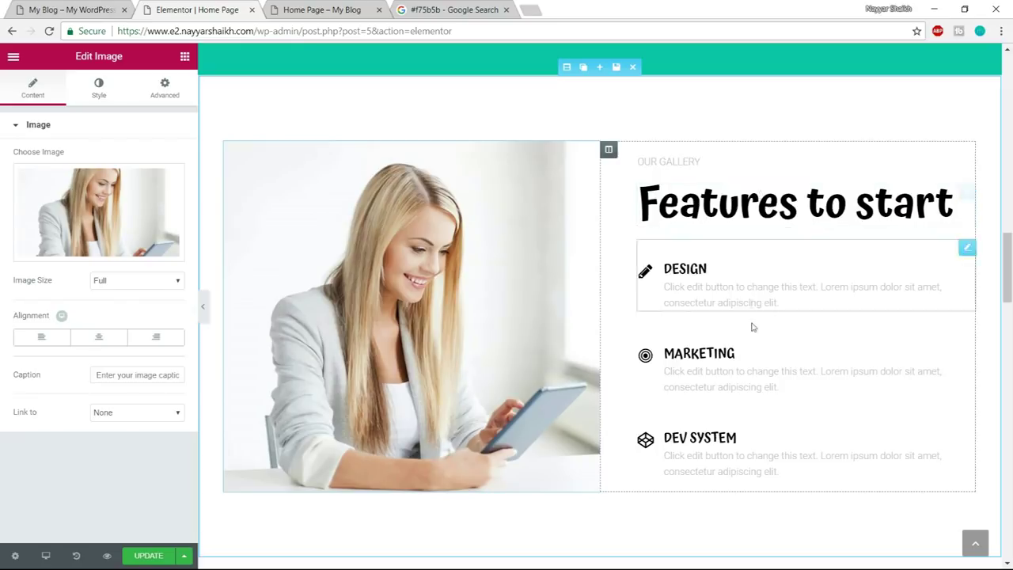
scroll(768, 375, up, 8)
scroll(774, 382, down, 5)
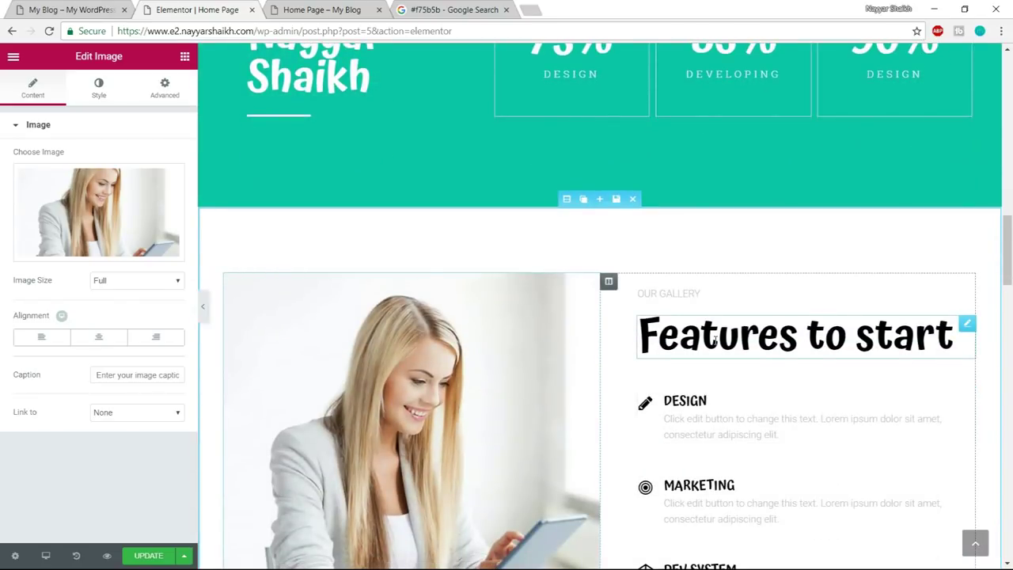
- Check the live page's 'Features to start' heading and OUR GALLERY label for reference
click(51, 8)
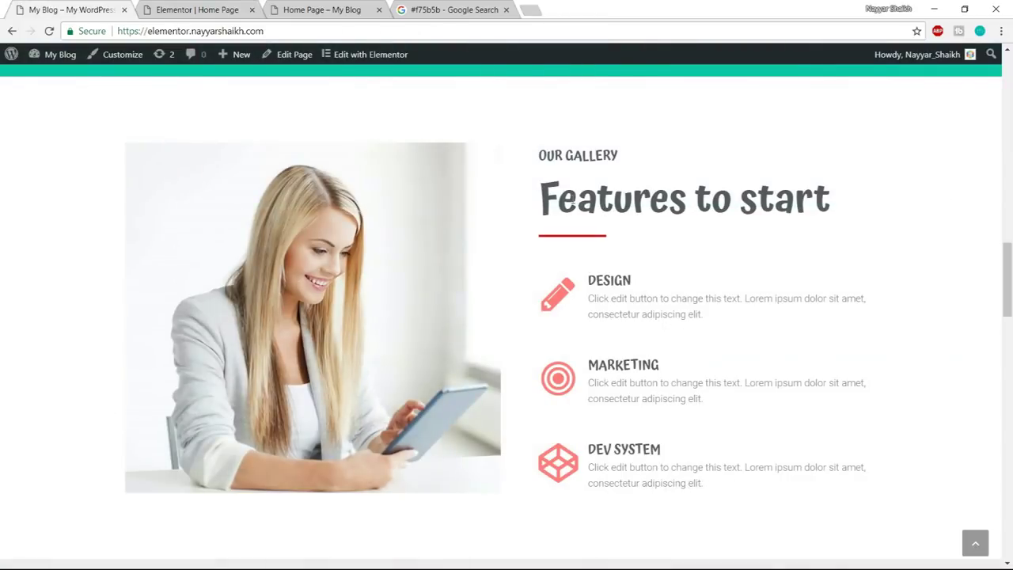
drag(538, 198, 827, 200)
click(851, 201)
drag(534, 155, 622, 157)
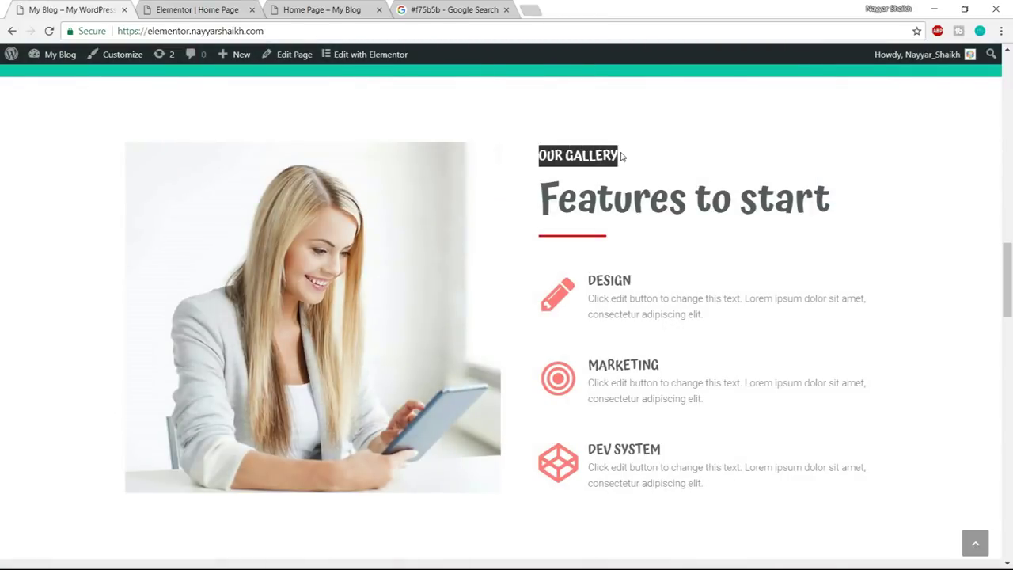
click(206, 9)
scroll(752, 285, down, 1)
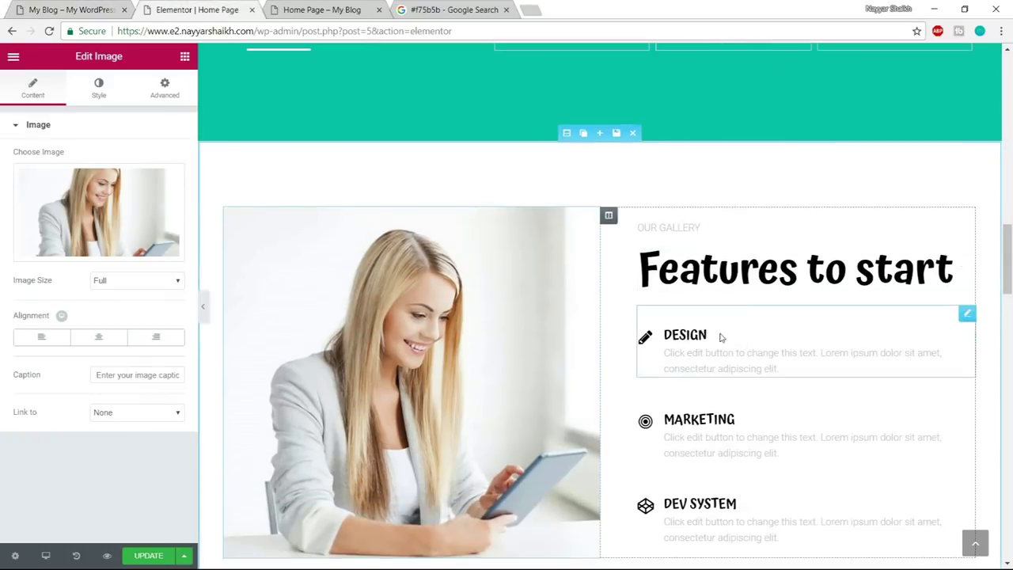
- Try a different title on the 'Features to start' heading, then undo it
click(752, 284)
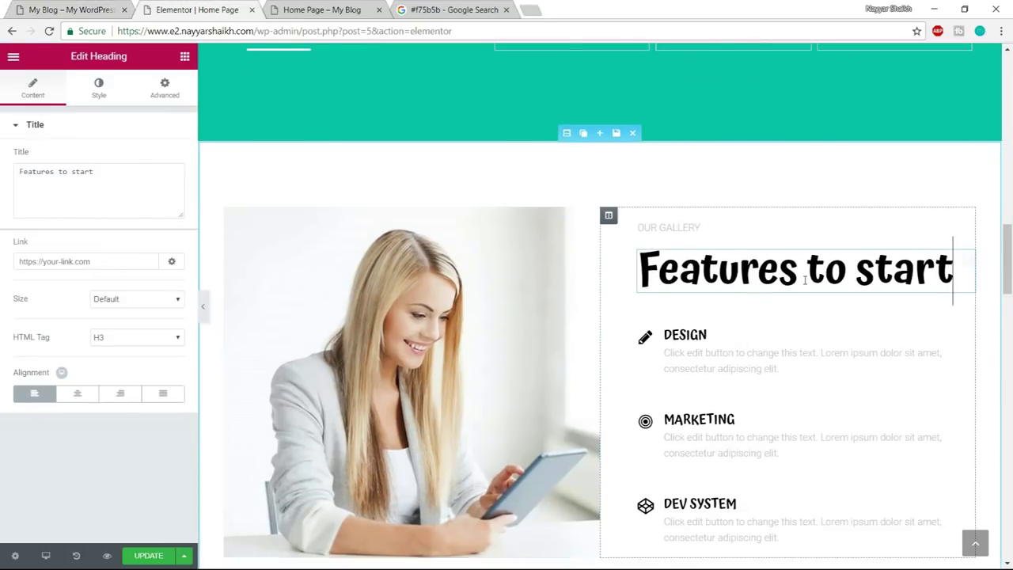
triple_click(55, 171)
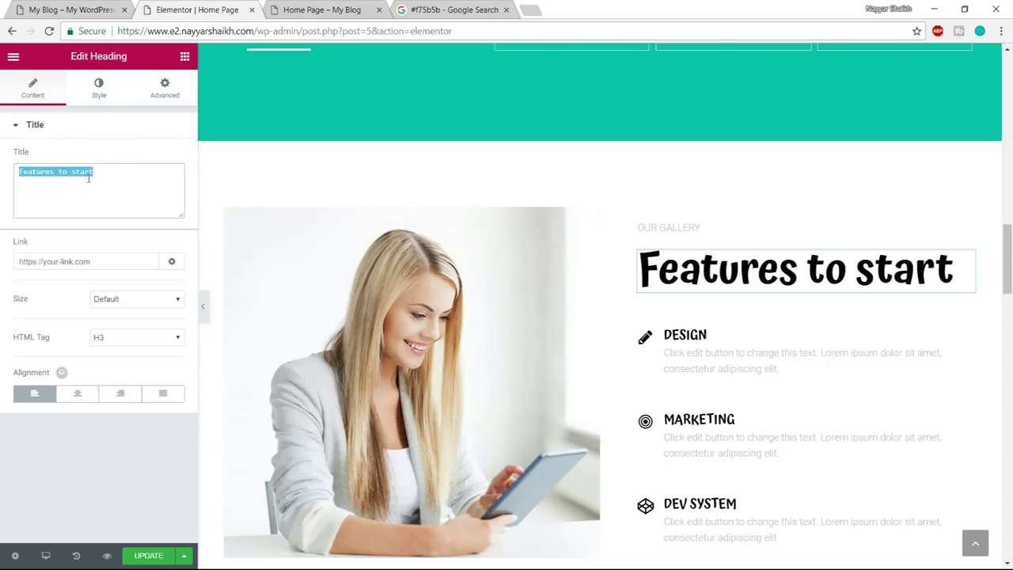
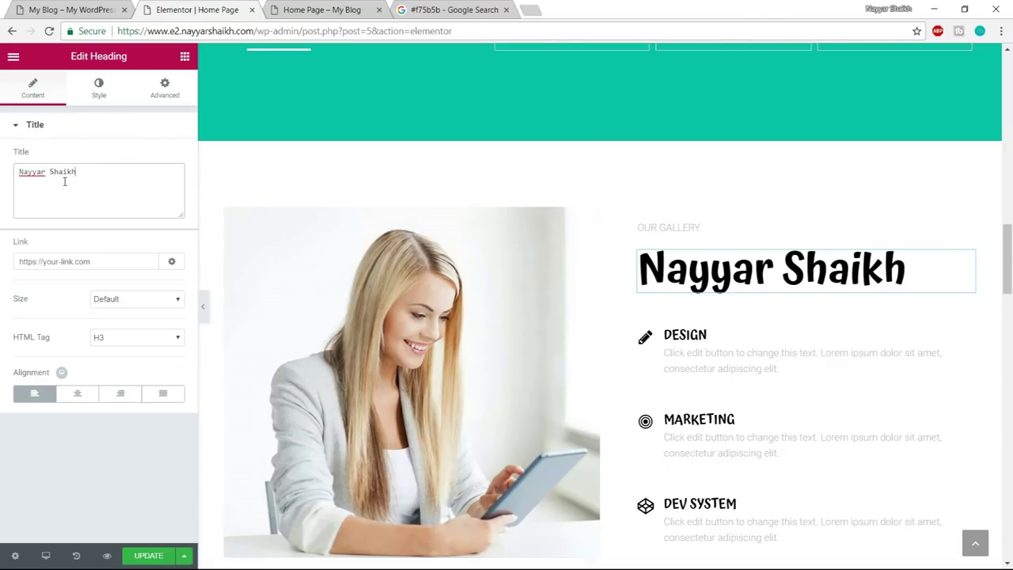
key(ctrl+z)
- Colour the 'Features to start' heading dark grey #54595f
click(102, 104)
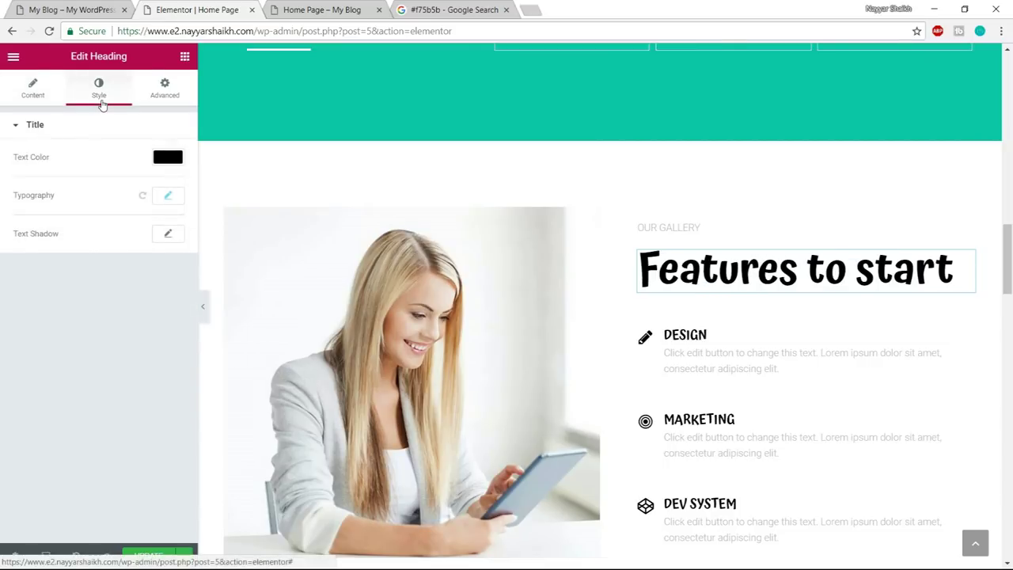
click(170, 157)
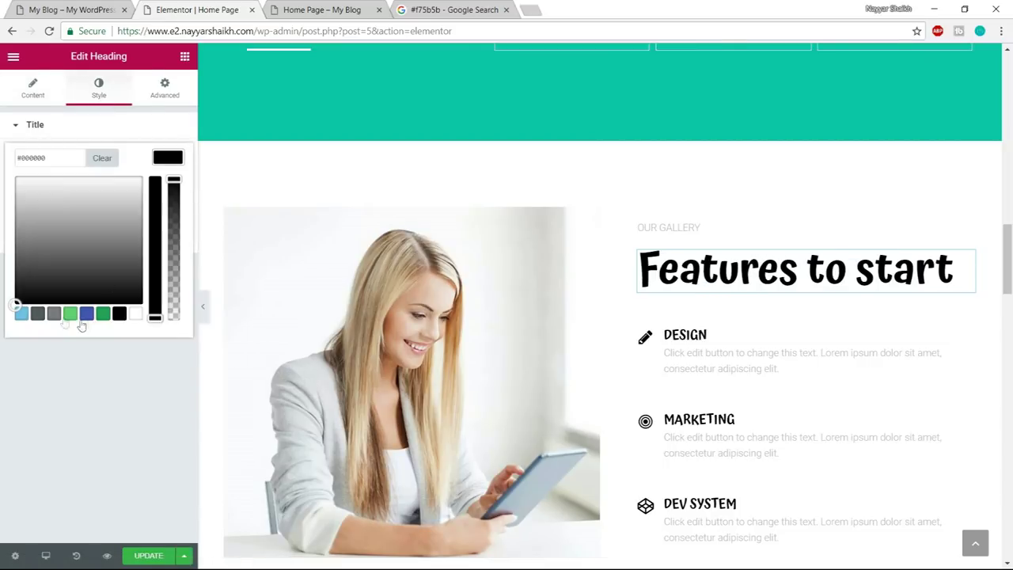
click(37, 314)
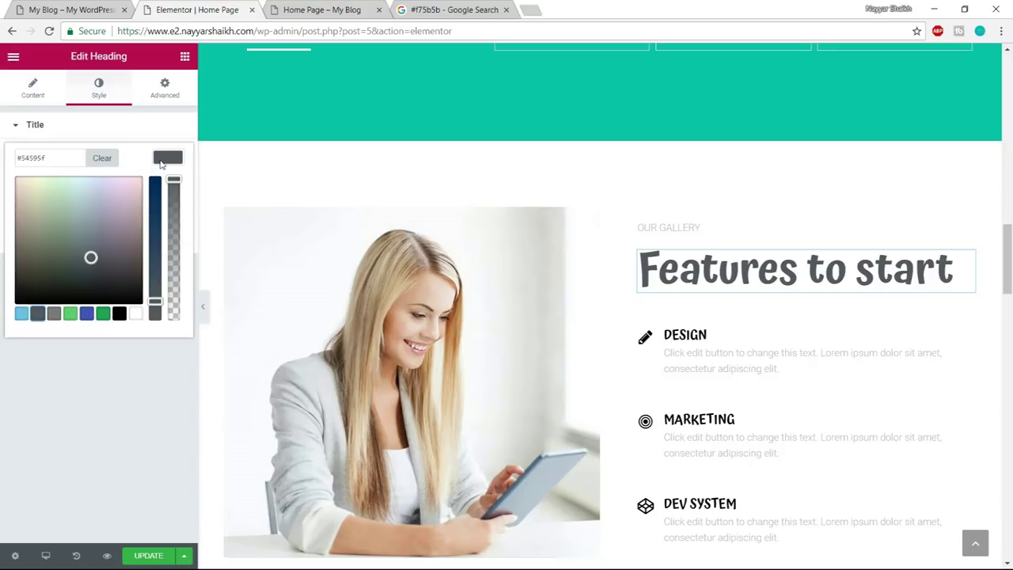
click(160, 164)
click(641, 227)
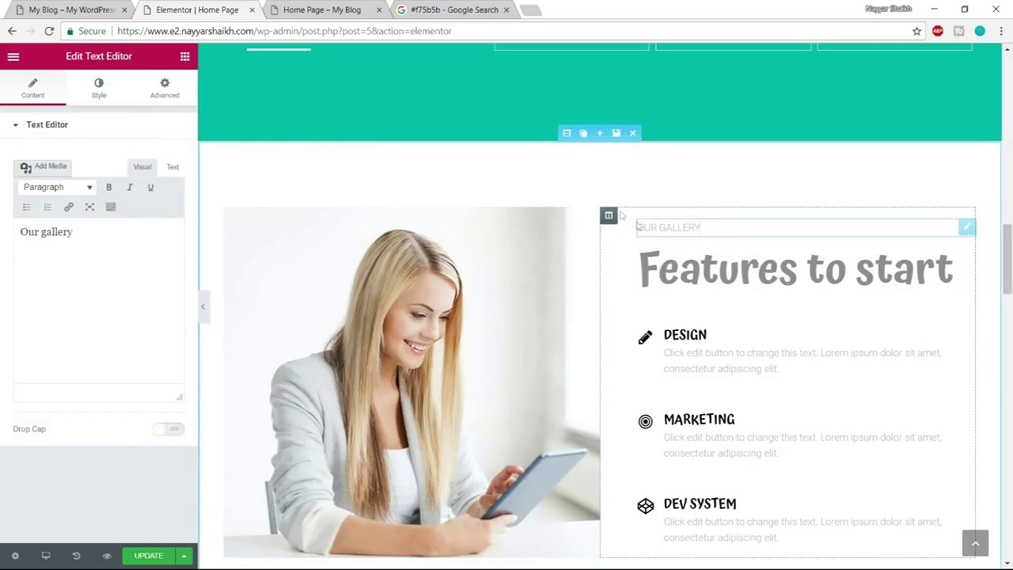
- Colour the OUR GALLERY label dark grey #54595f
click(99, 89)
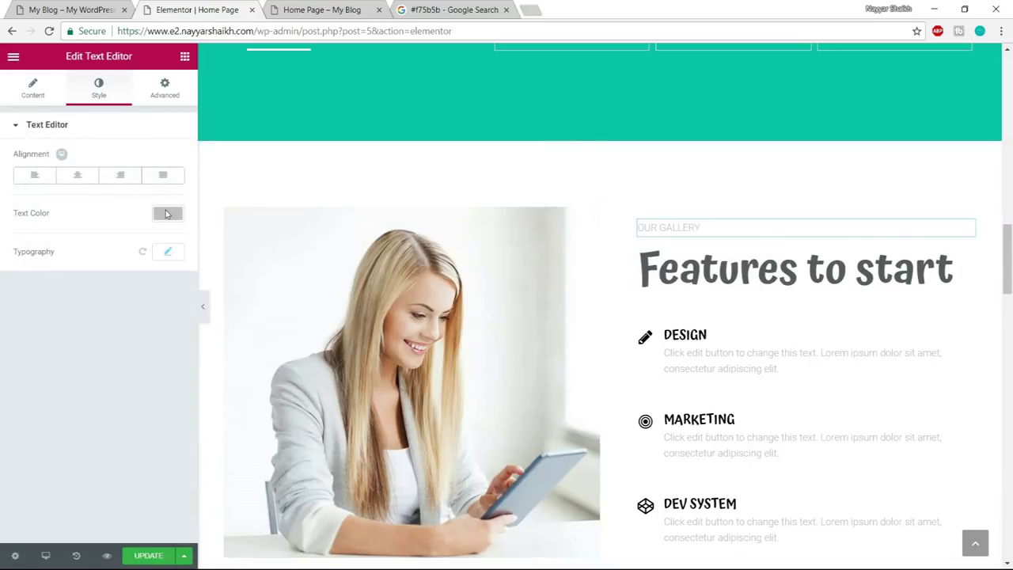
click(167, 210)
click(42, 370)
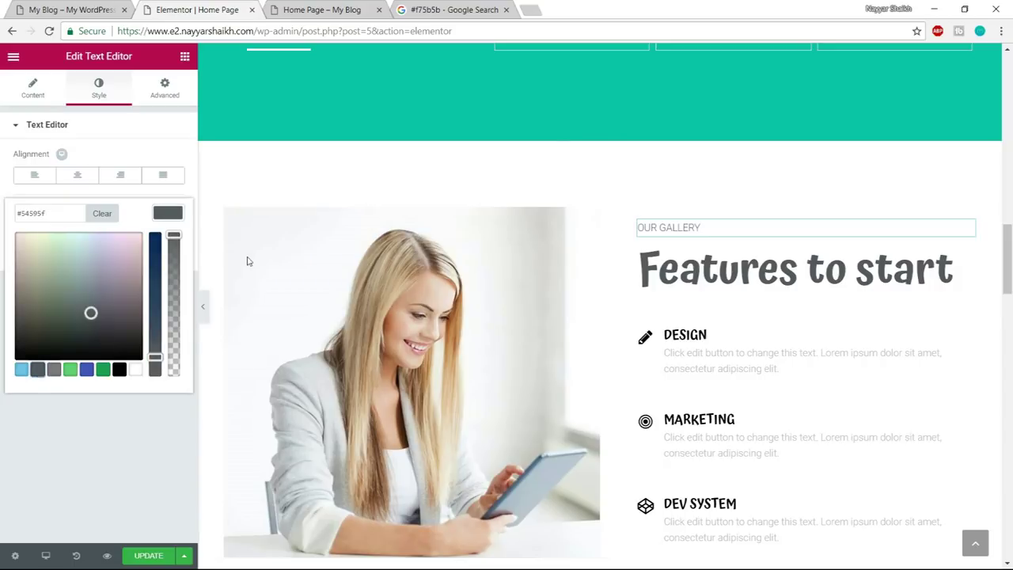
click(198, 299)
- Set the label's typography to Atma, size 20, weight 600
click(129, 293)
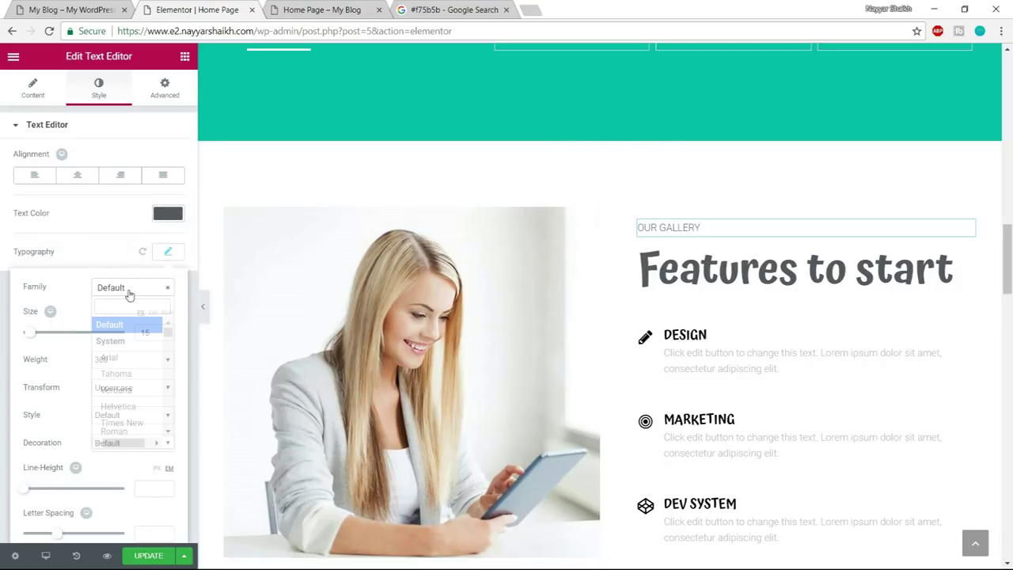
text(atma)
key(Return)
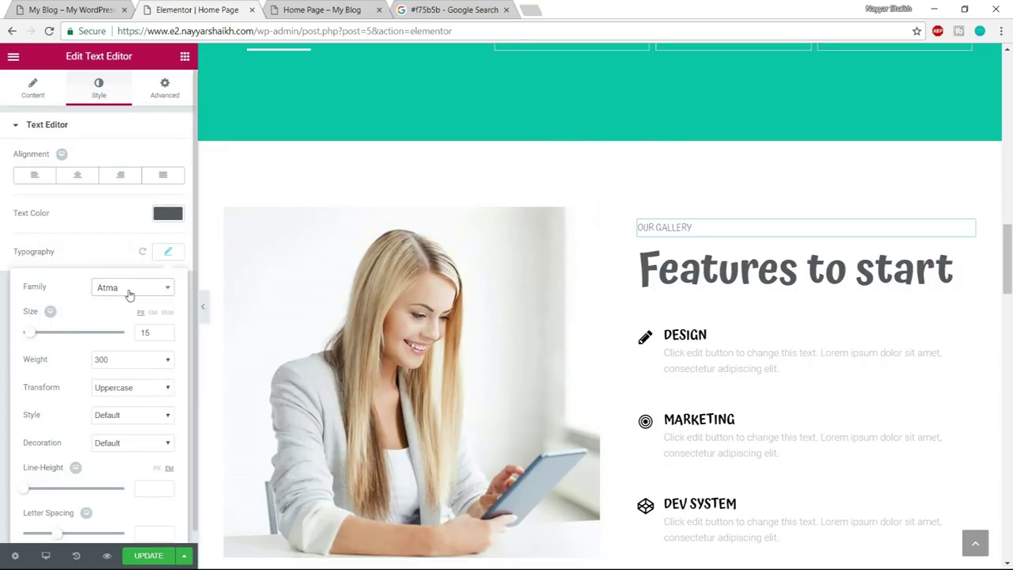
double_click(147, 333)
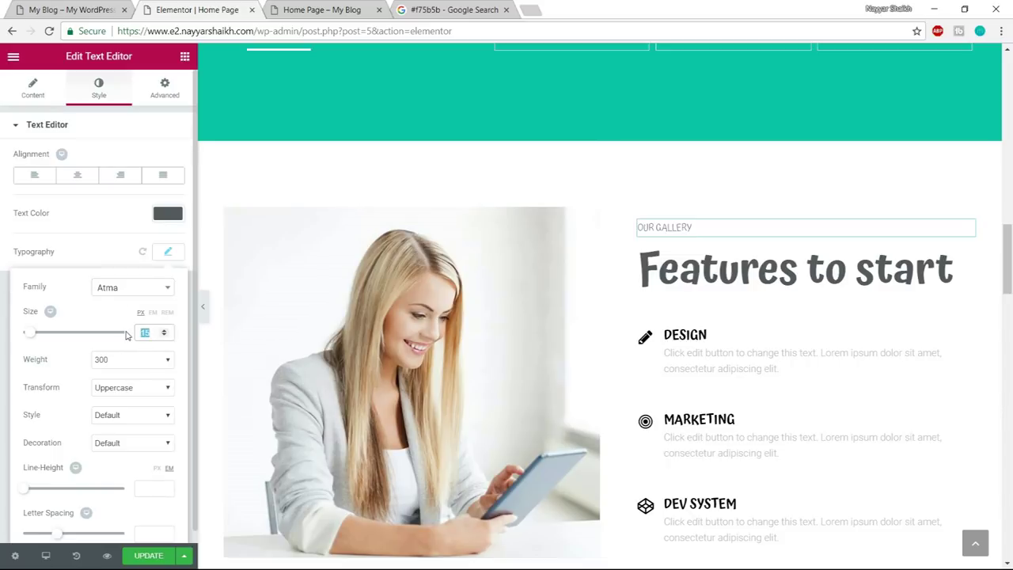
text(20)
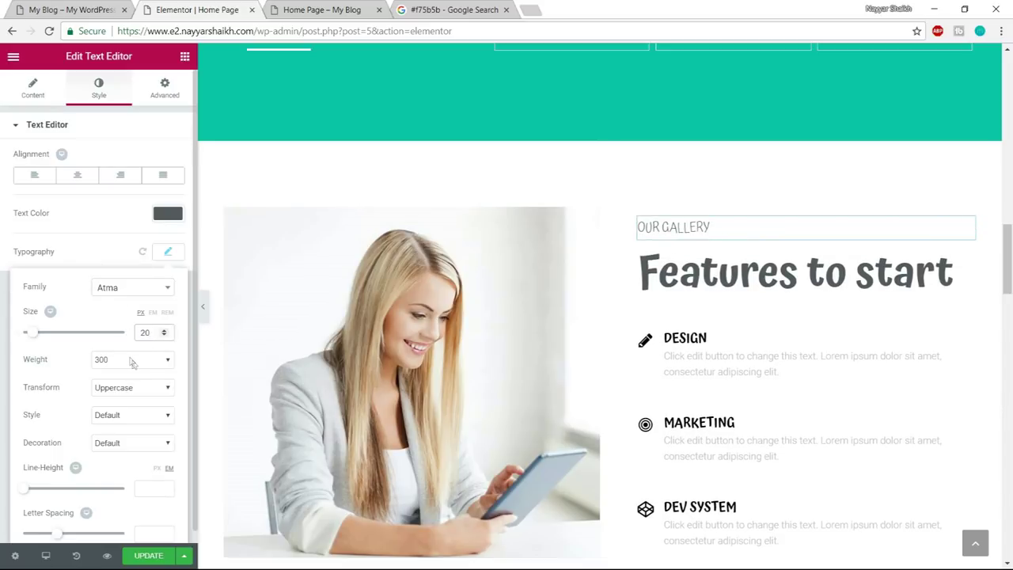
click(132, 360)
click(106, 423)
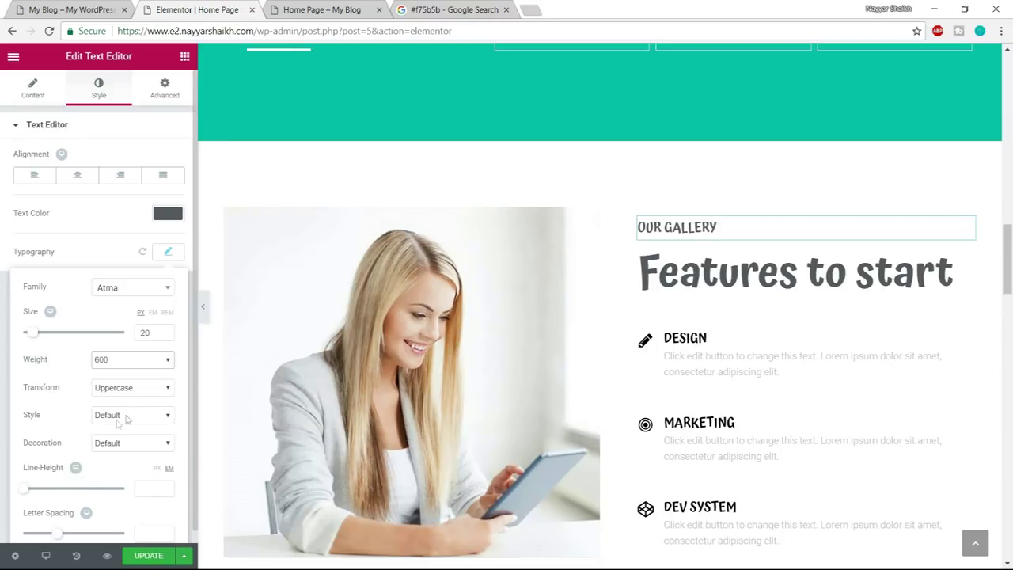
scroll(791, 301, down, 1)
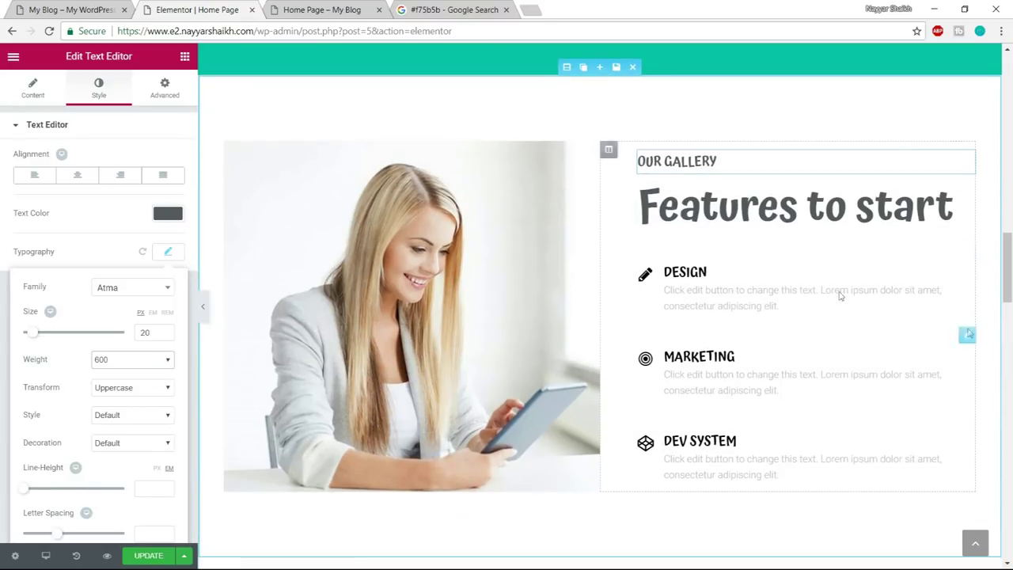
click(714, 281)
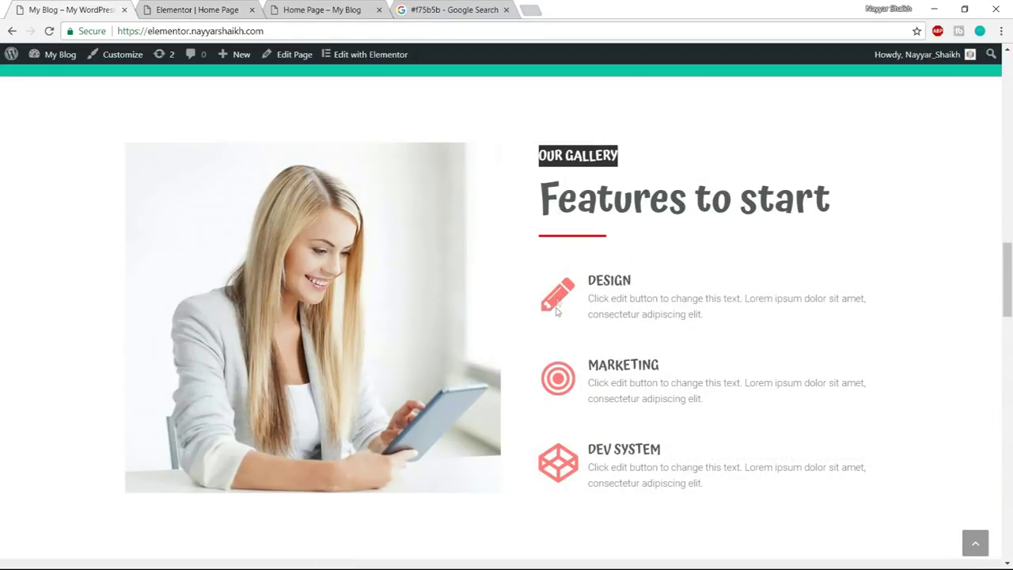
- Copy the #f75b5b colour code from the colour lookup
click(445, 9)
drag(149, 71, 97, 63)
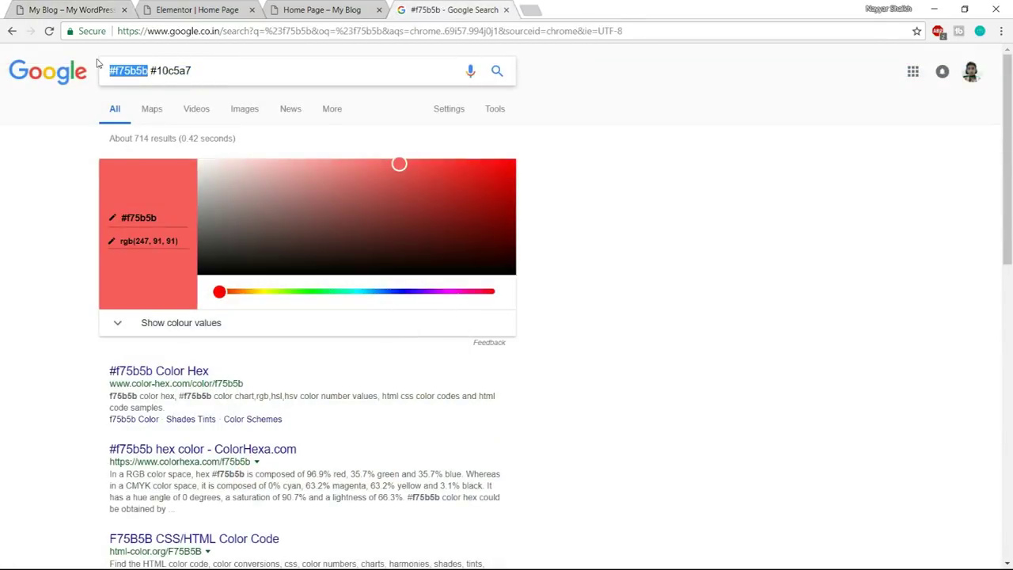
click(202, 10)
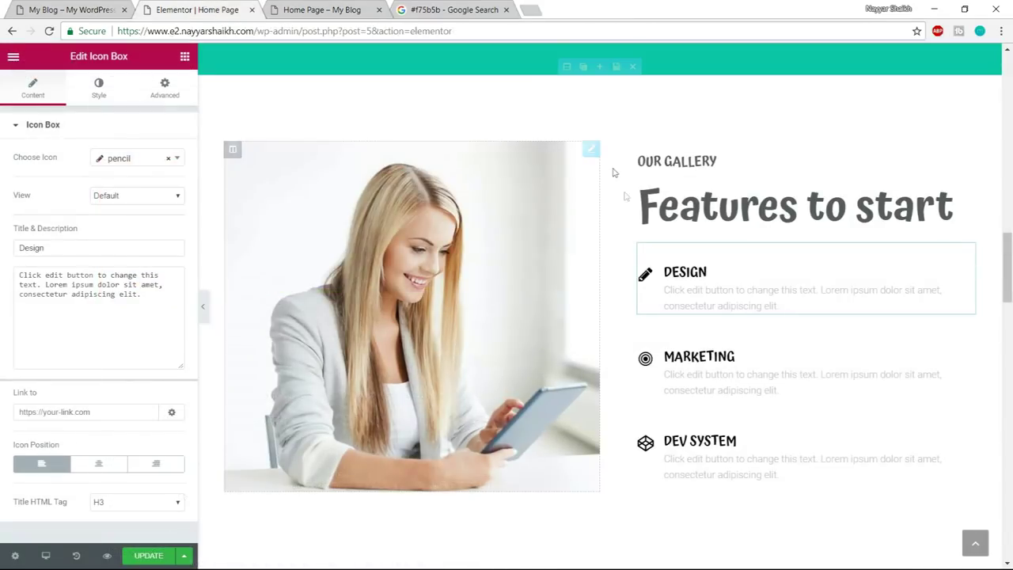
- Search the icon library and set the Design box icon to a trophy
click(125, 163)
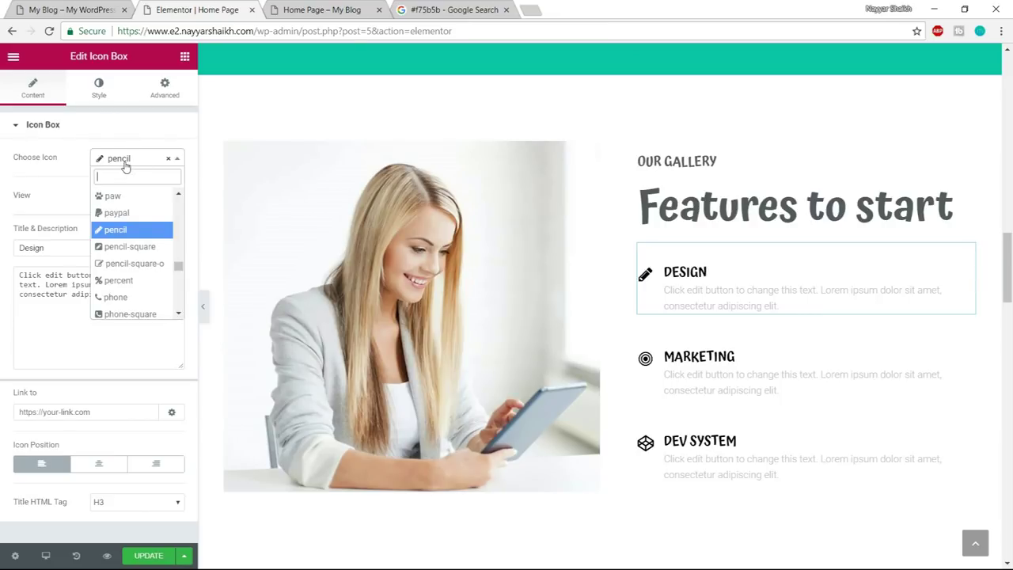
text(desi)
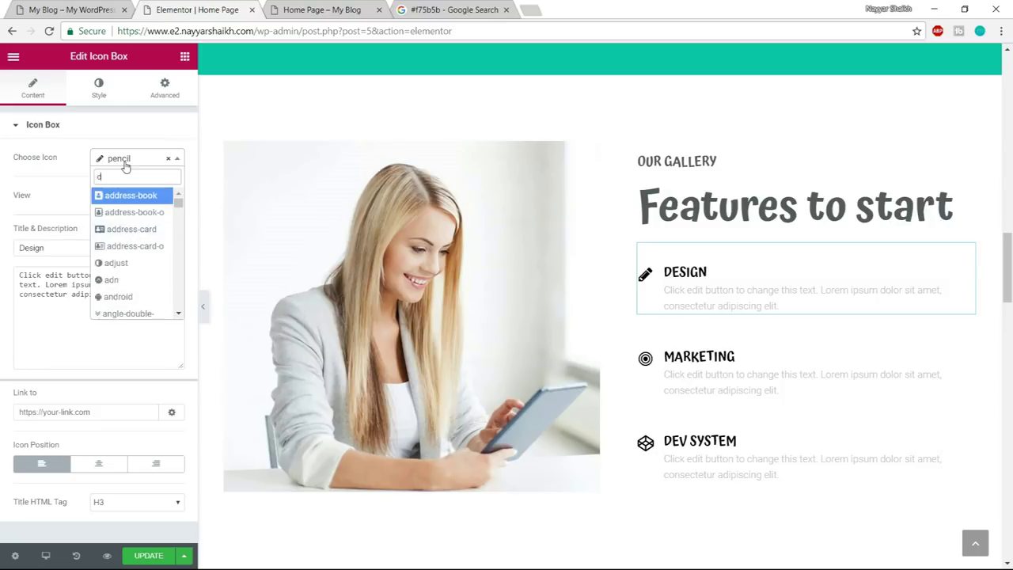
key(BackSpace)
key(BackSpace)
key(BackSpace)
key(BackSpace)
text(cat)
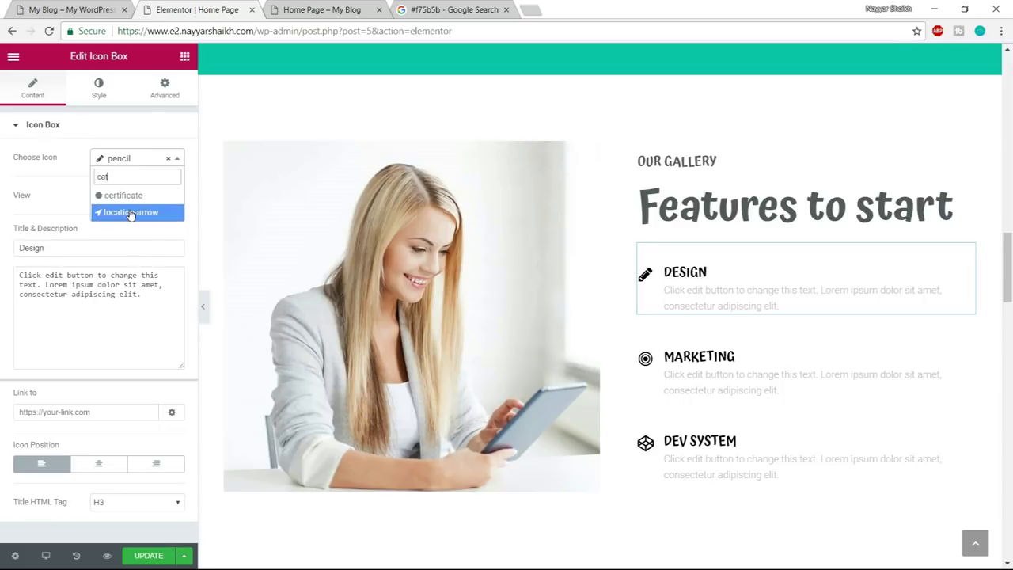
text(trop)
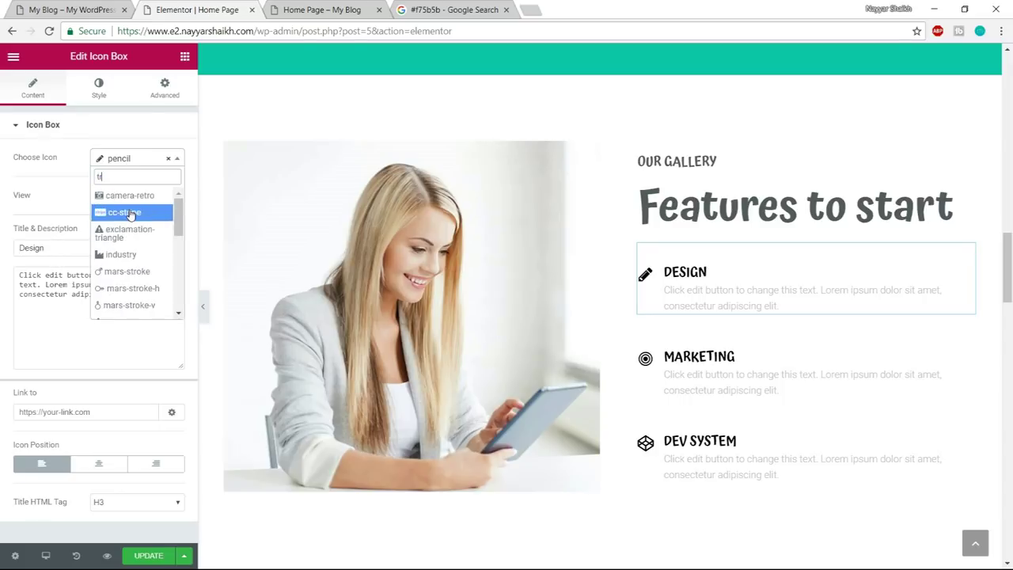
click(138, 198)
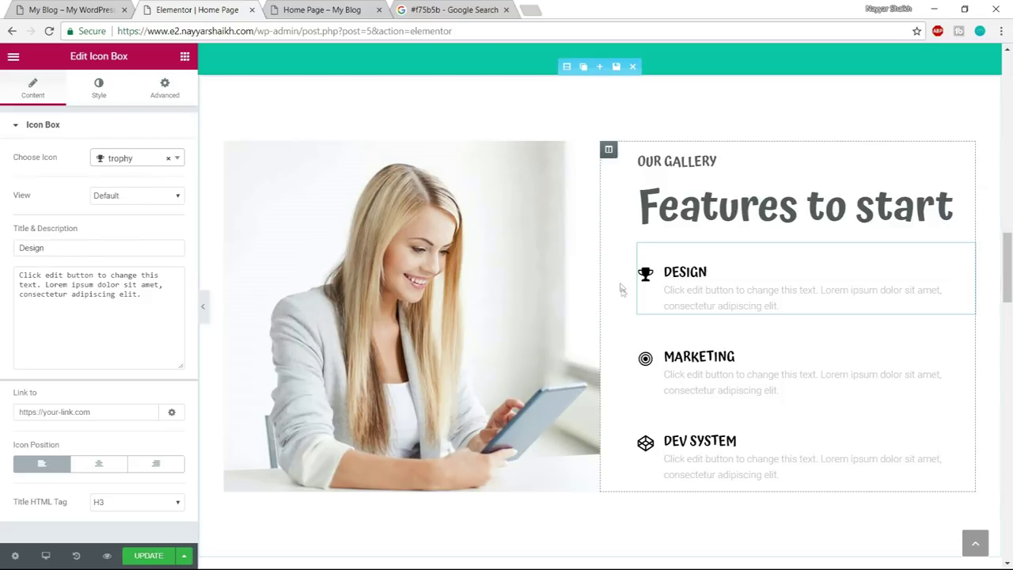
- Switch the icon to a pencil and change the title from Design to SEO
click(122, 160)
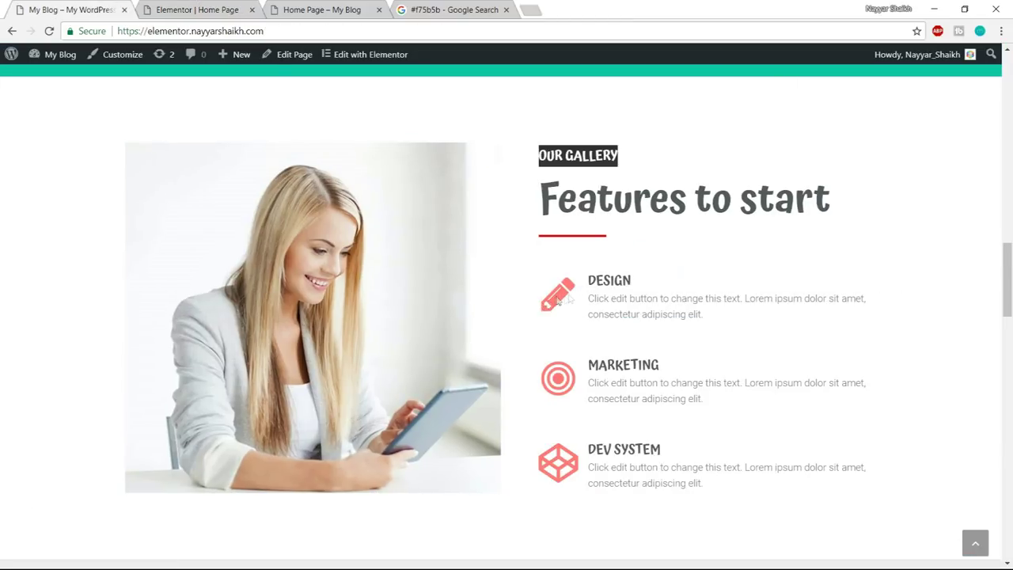
click(188, 6)
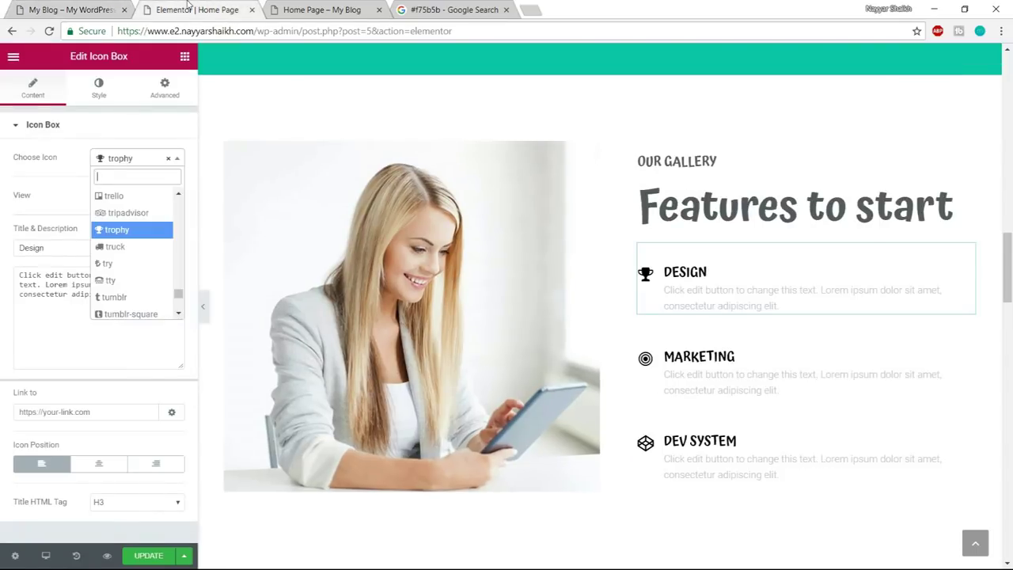
text(ped)
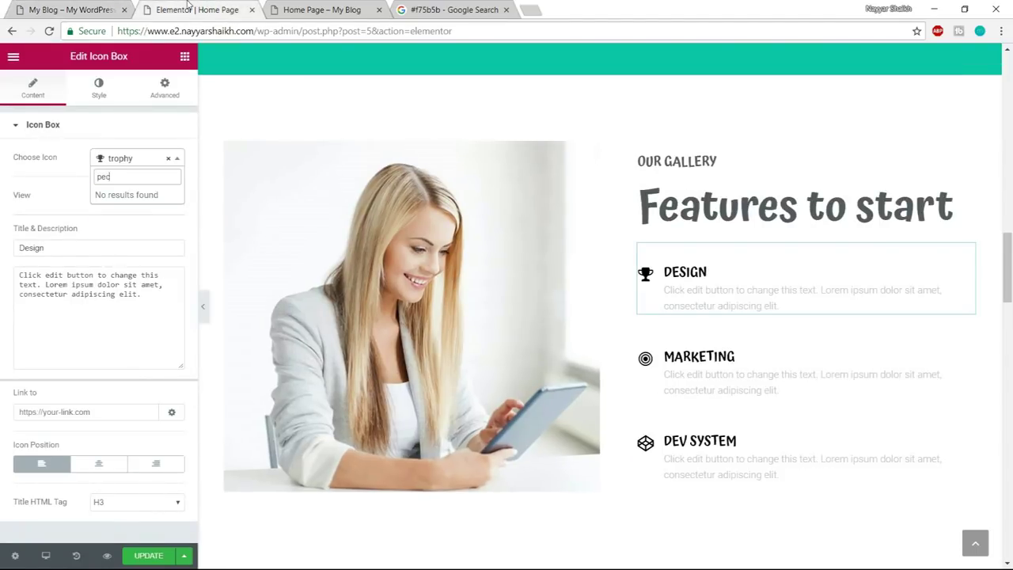
key(BackSpace)
text(nc)
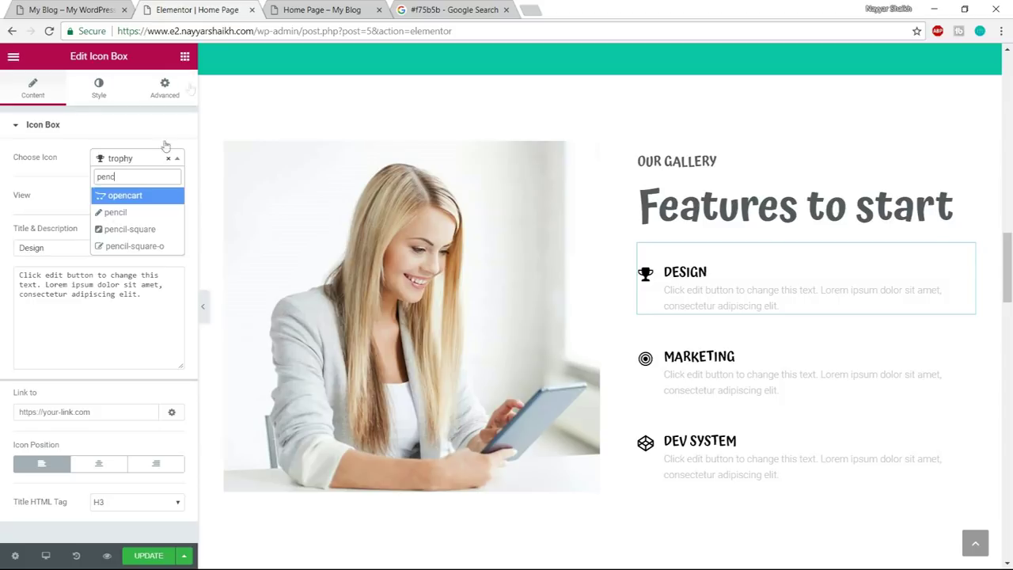
click(116, 212)
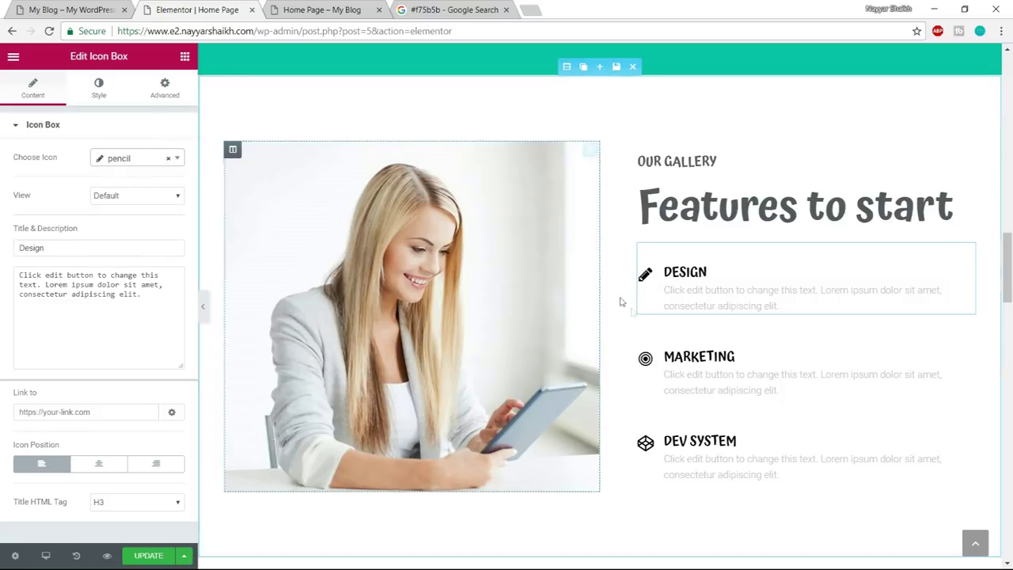
double_click(76, 251)
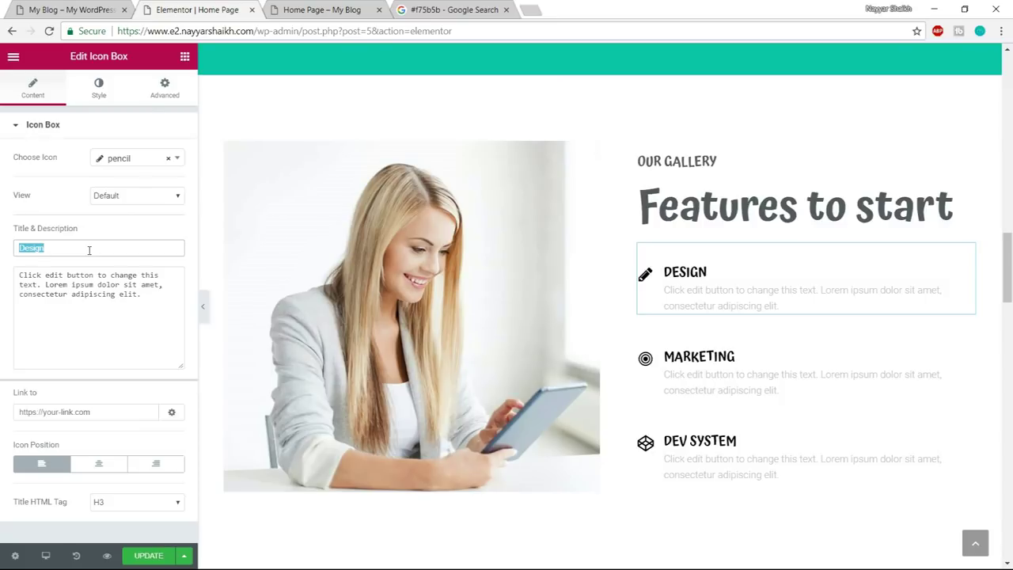
text(SEO)
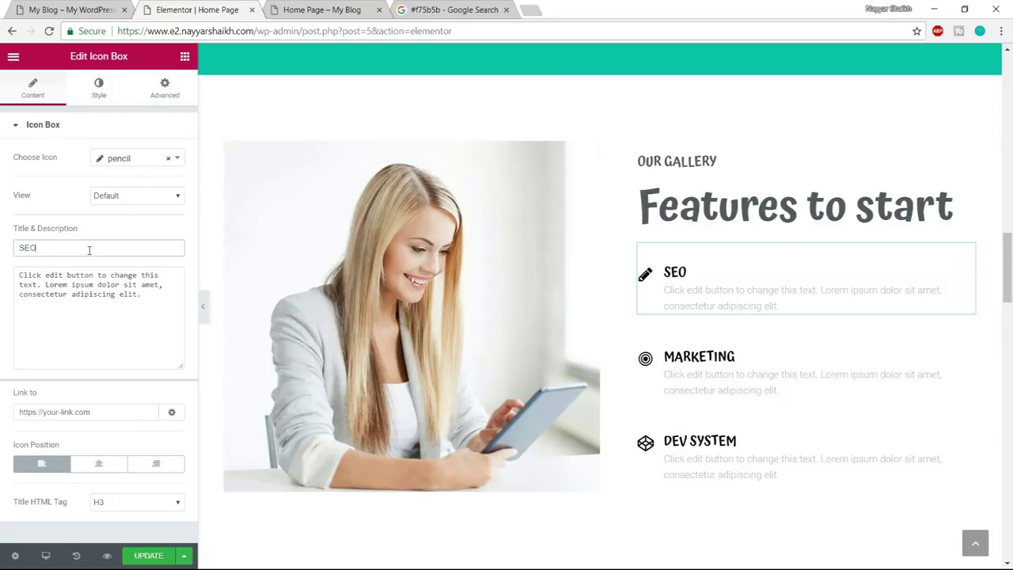
- Paste #f75b5b as the SEO pencil icon's primary colour
click(110, 90)
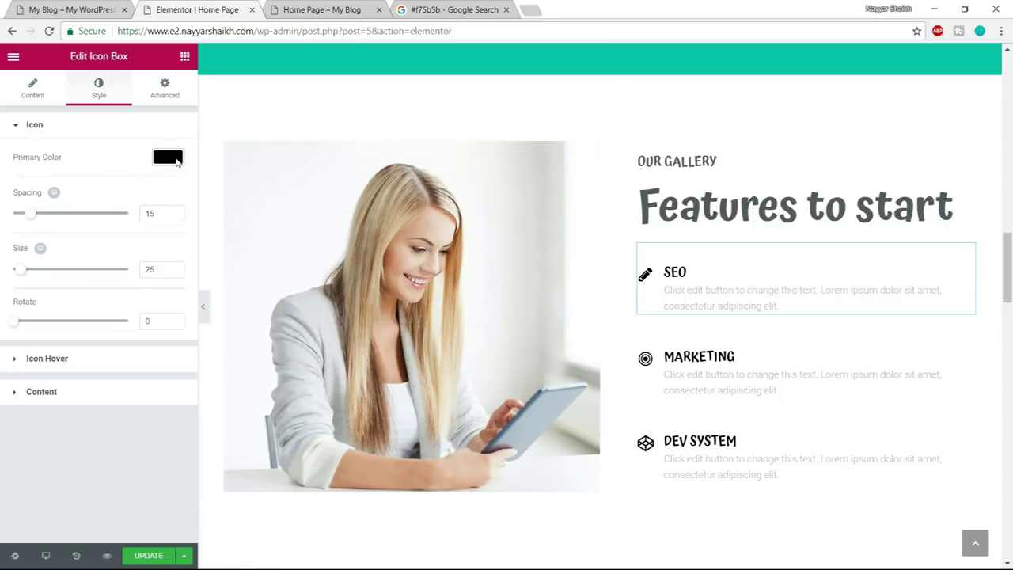
click(169, 161)
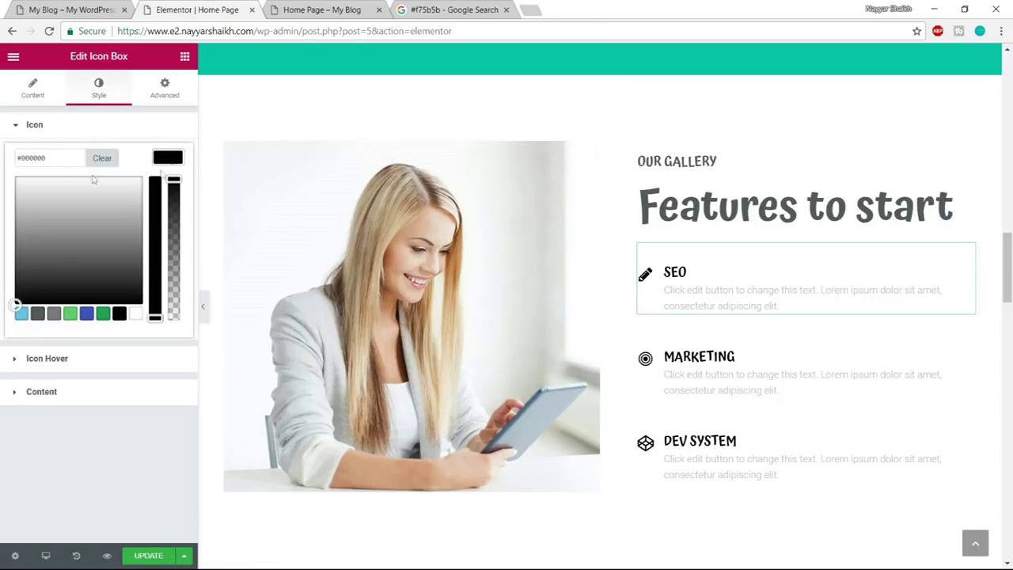
triple_click(58, 156)
text(#f75b5b)
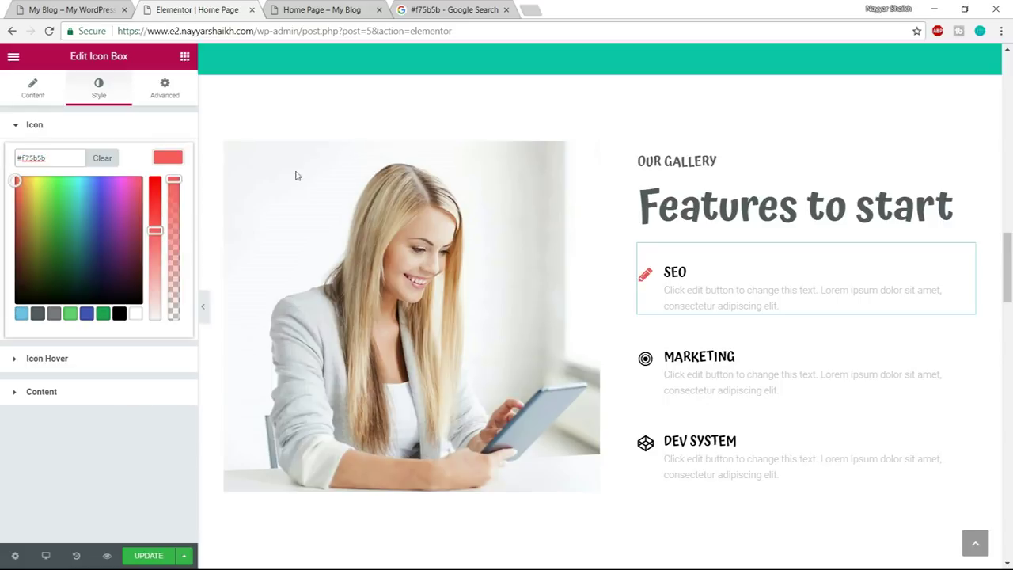
click(95, 467)
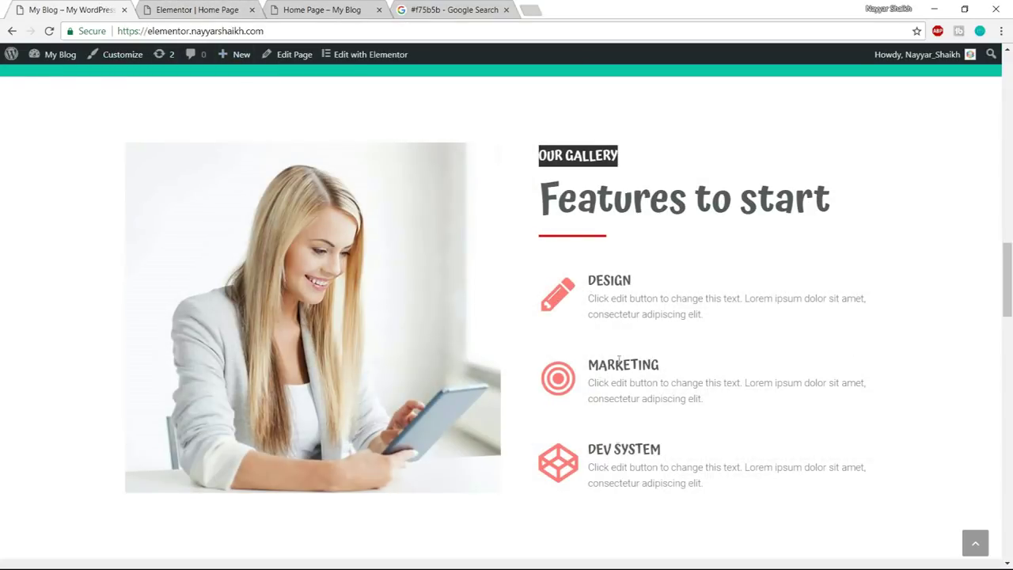
- Enlarge the icon to size 60 and give it a Grow hover animation
click(186, 10)
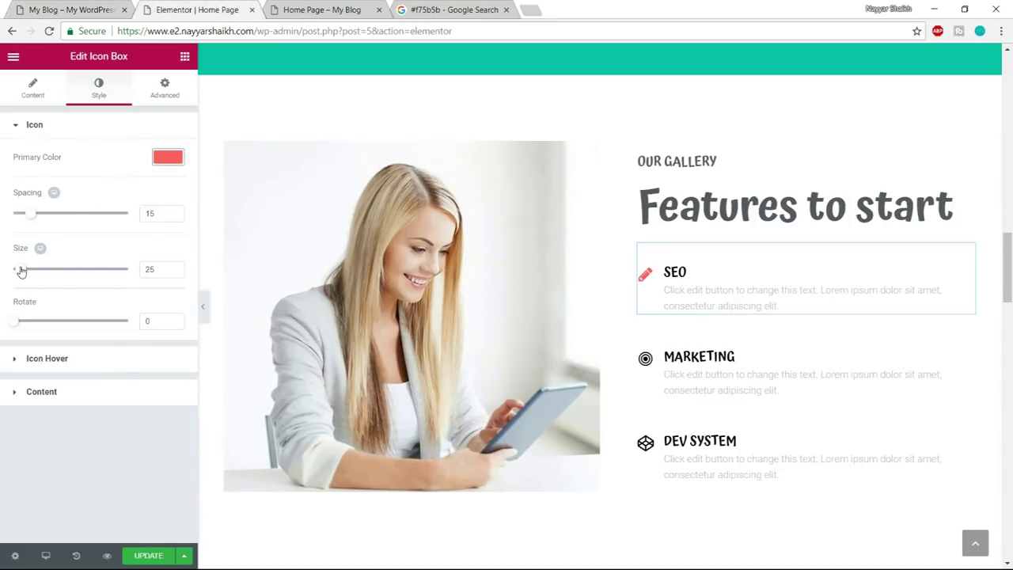
mouse_move(22, 272)
mouse_down()
mouse_move(56, 278)
mouse_move(35, 278)
mouse_up()
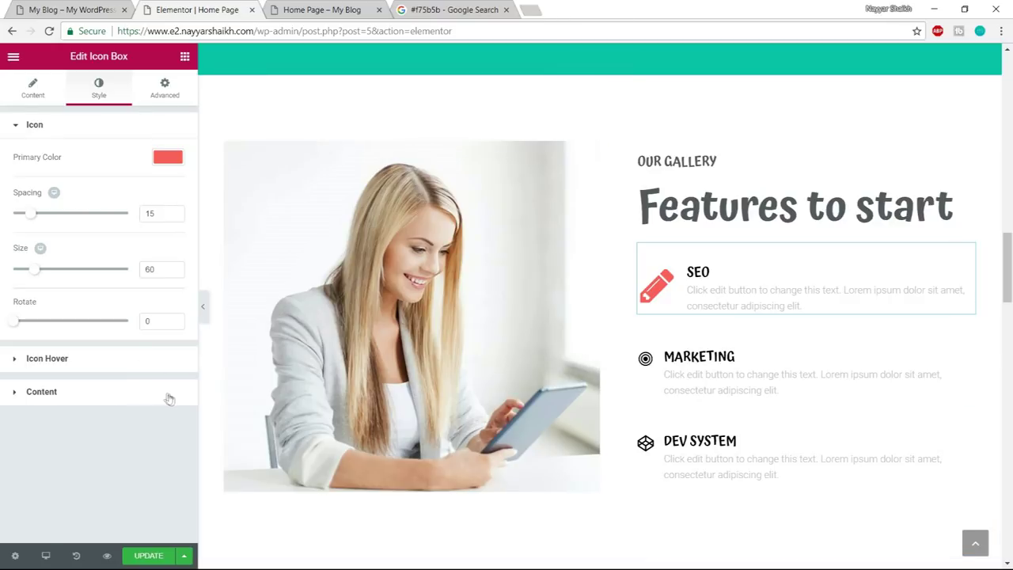
click(88, 364)
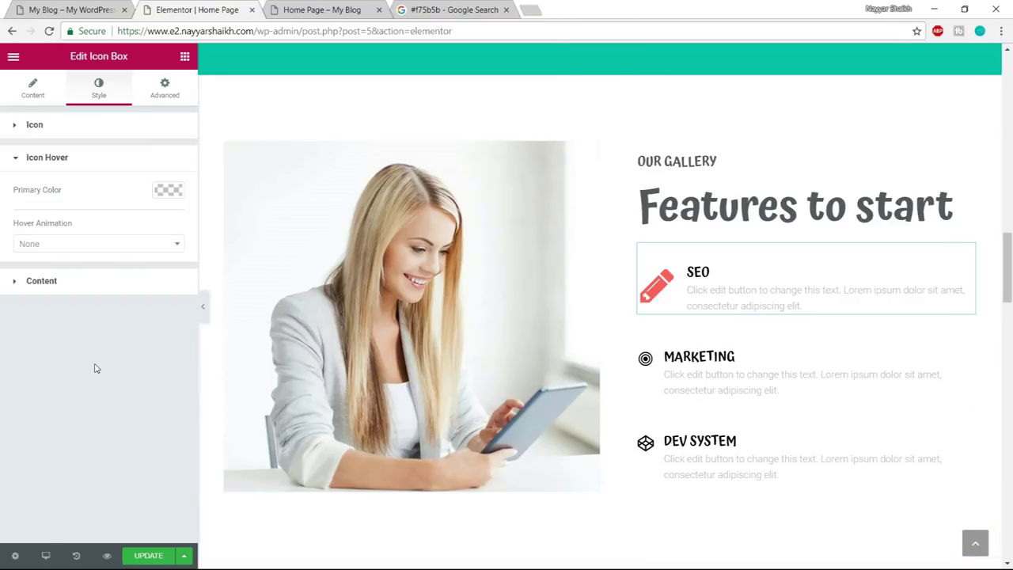
click(102, 247)
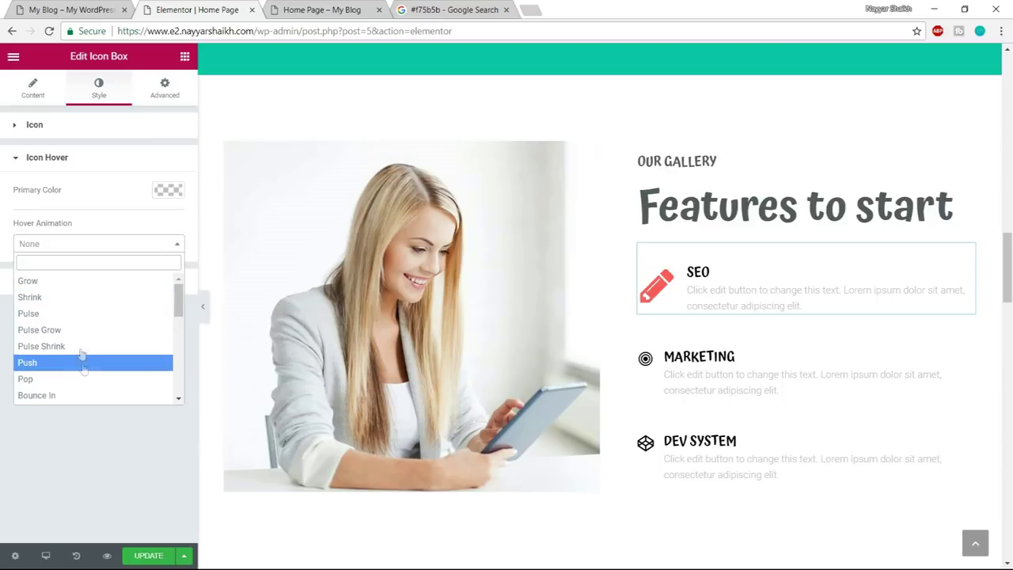
click(84, 282)
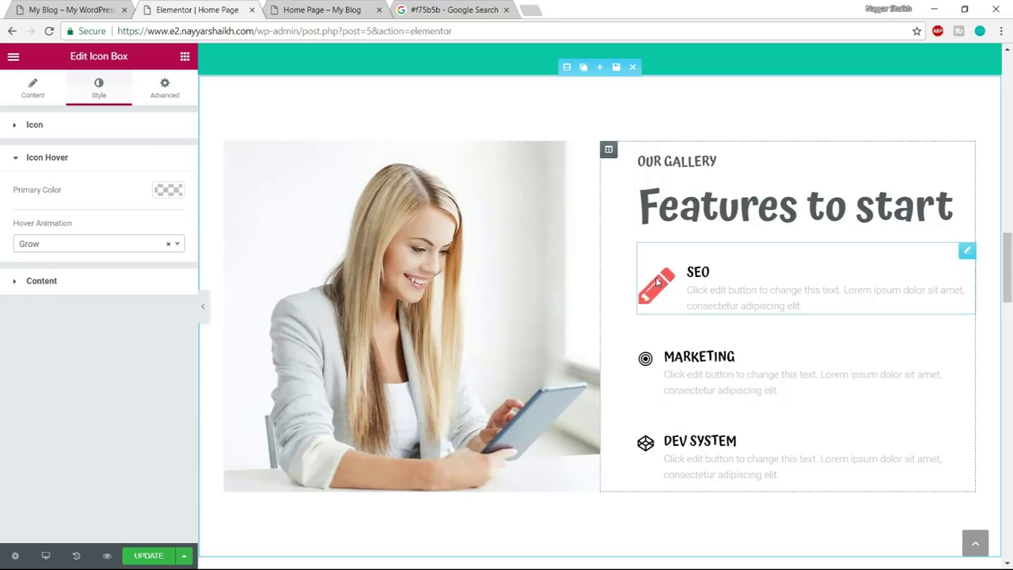
key(ctrl+shift+Tab)
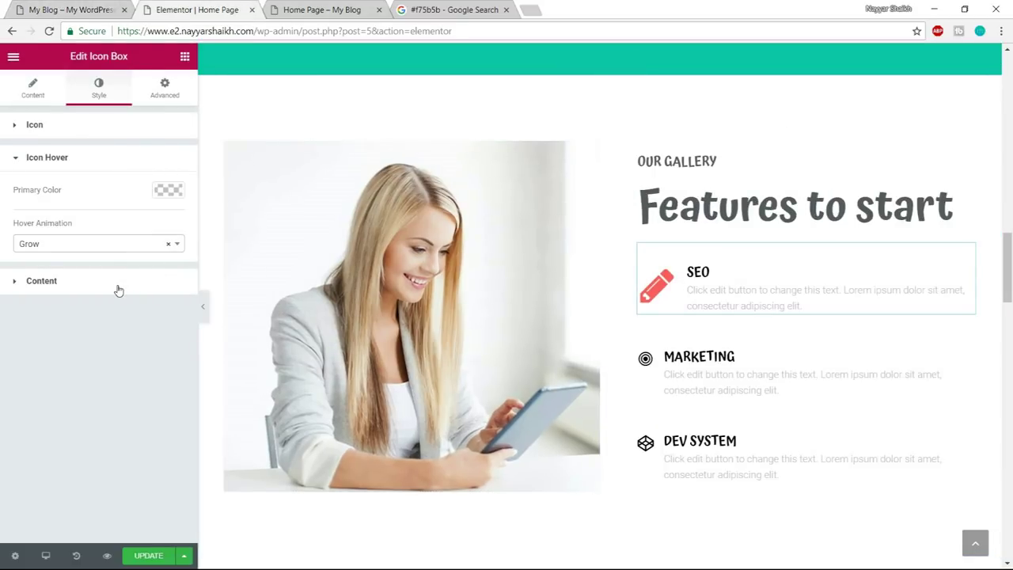
- Set the SEO box's title colour to dark grey #54595f
click(118, 290)
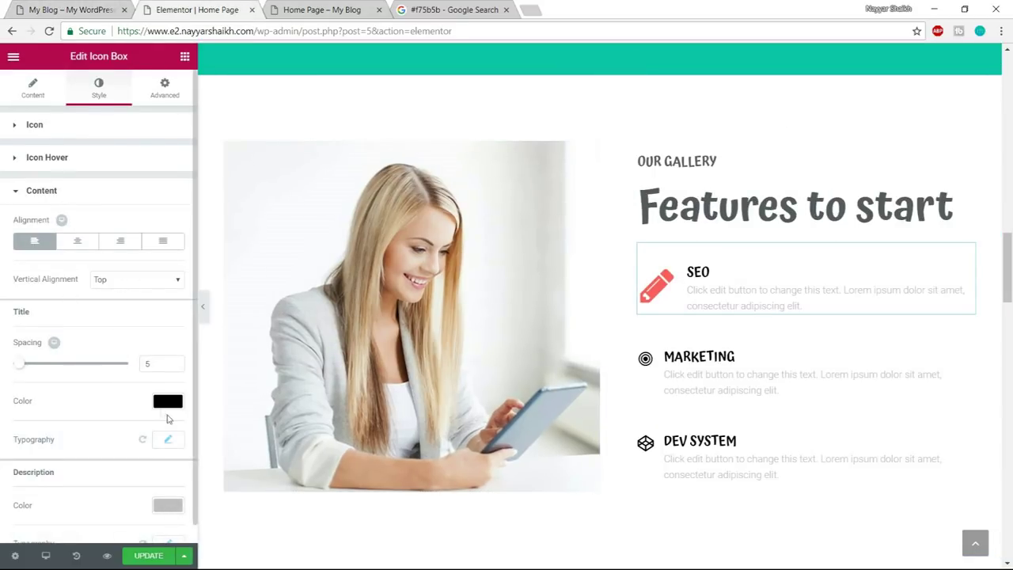
scroll(169, 420, down, 1)
click(166, 384)
scroll(110, 473, down, 1)
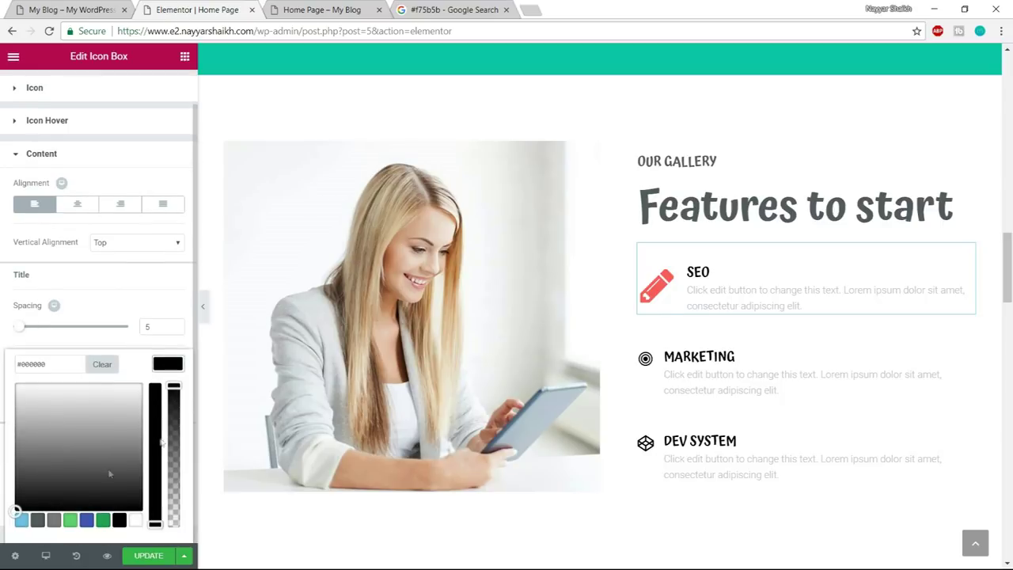
click(38, 520)
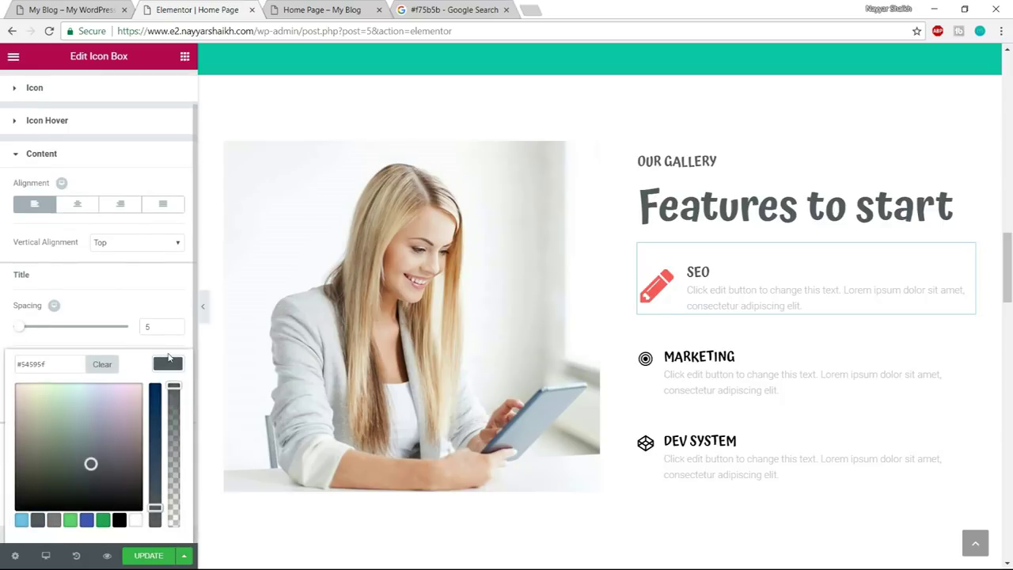
click(170, 366)
click(170, 366)
click(178, 366)
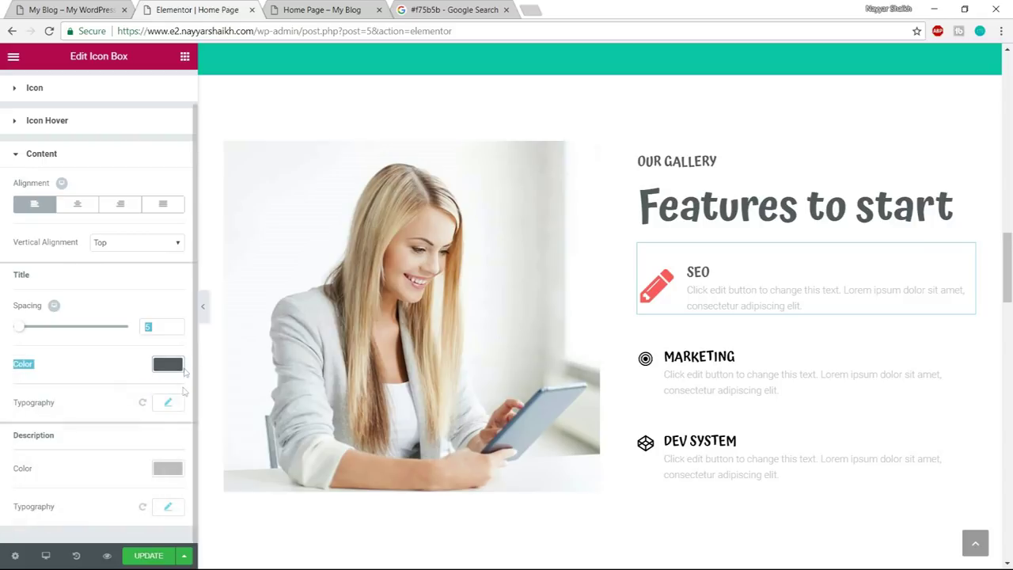
- Set the description colour to dark grey as well and compare with the live site
click(173, 473)
scroll(184, 476, down, 1)
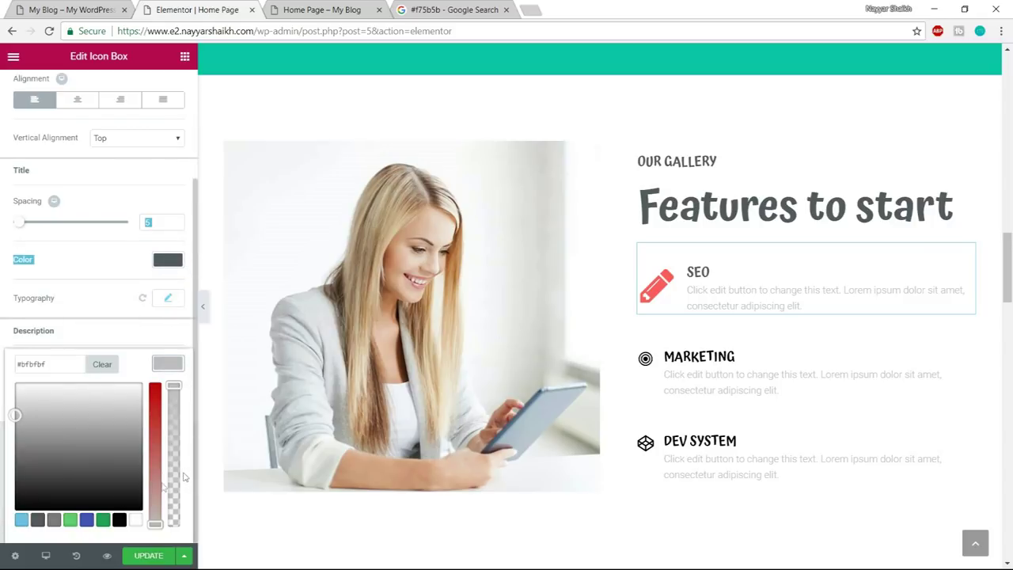
click(37, 520)
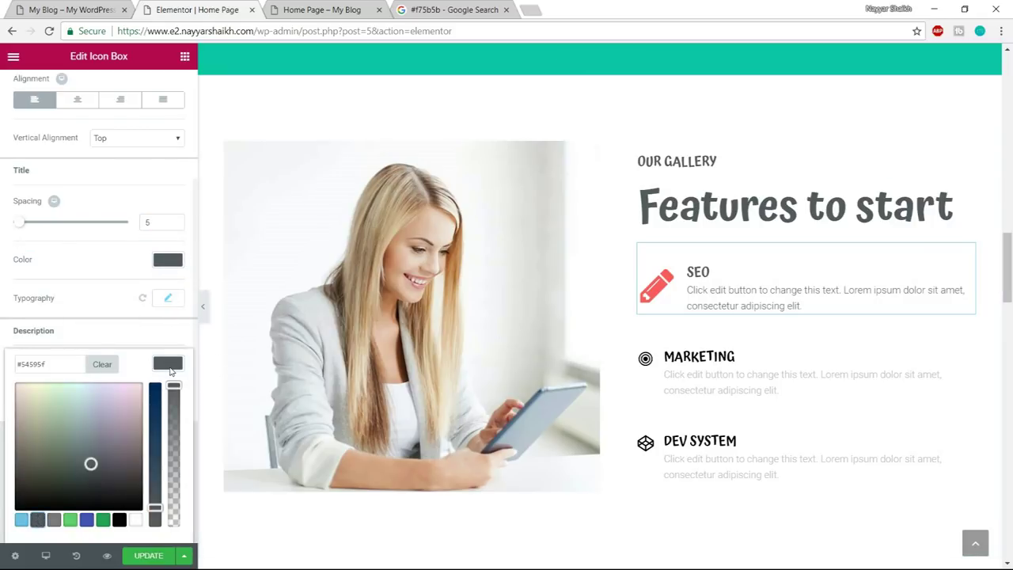
click(717, 271)
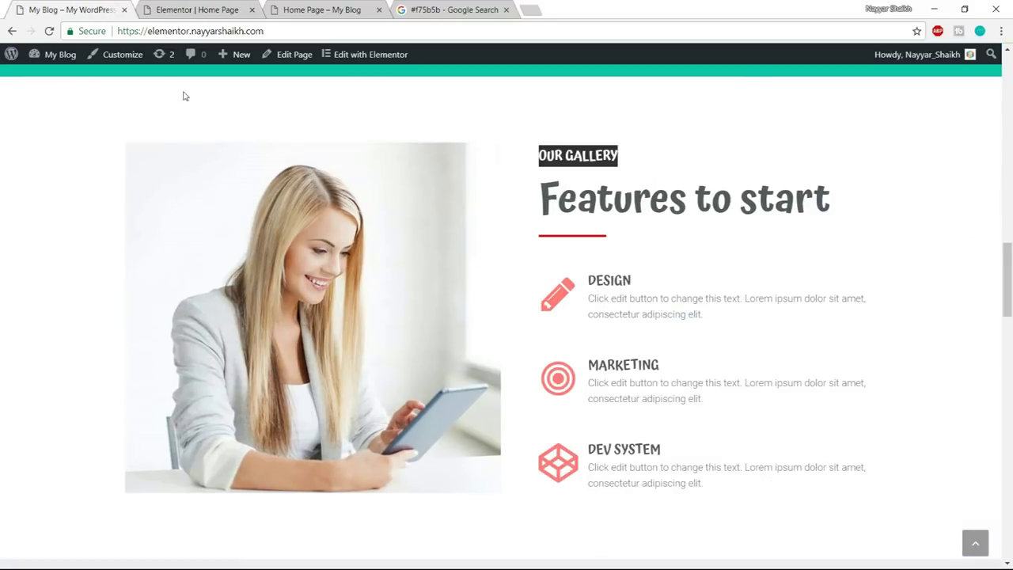
click(77, 9)
click(197, 10)
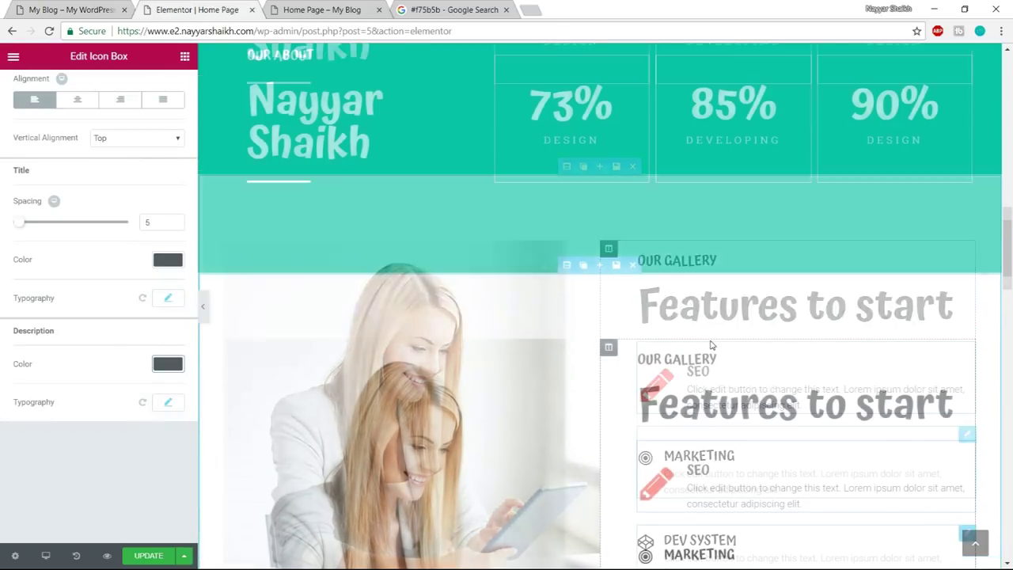
- Find the red divider under Our Services and save it as global widget 'Divider'
scroll(712, 348, down, 2)
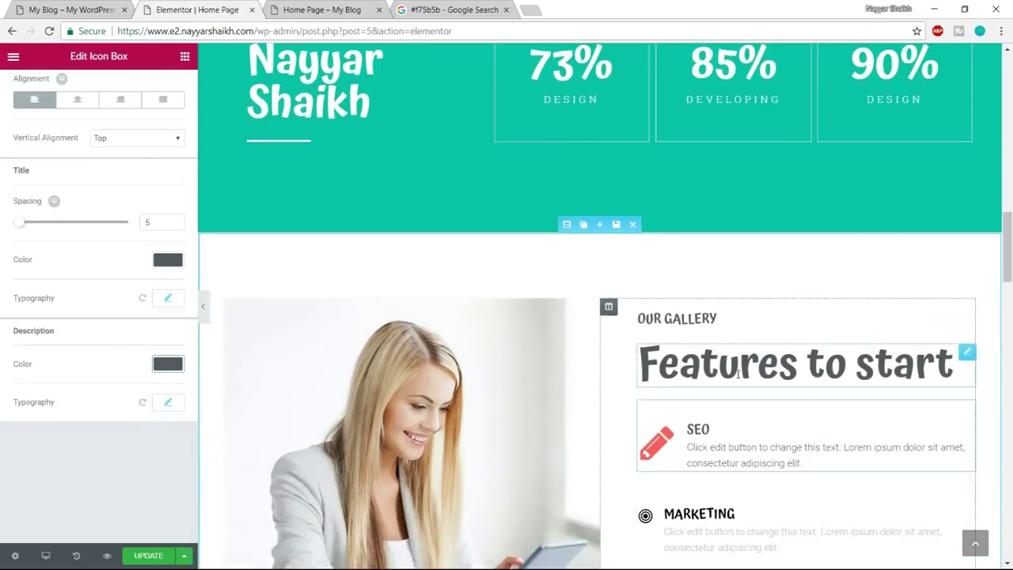
scroll(753, 423, up, 5)
scroll(754, 432, up, 8)
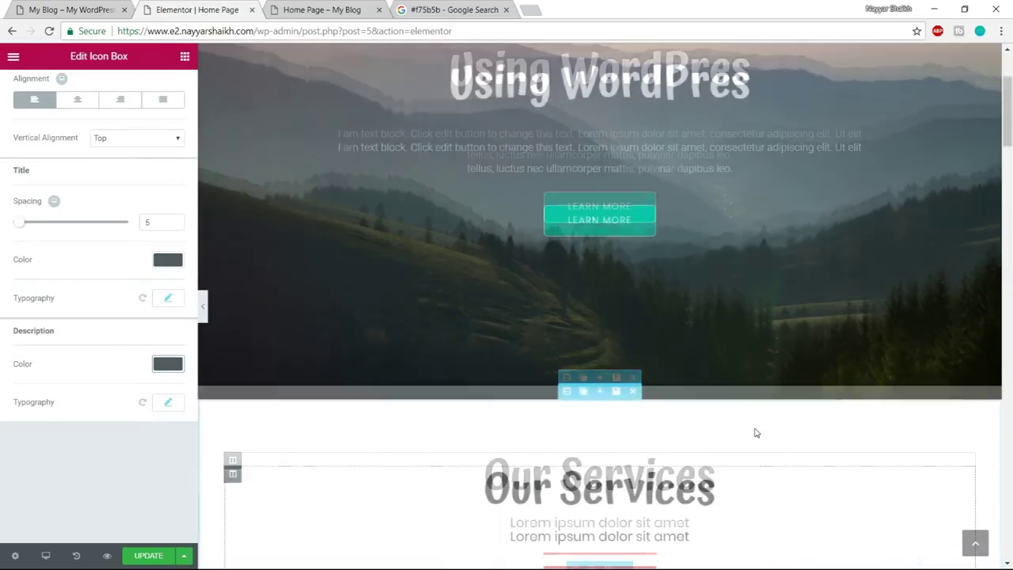
scroll(748, 427, down, 3)
scroll(720, 411, down, 3)
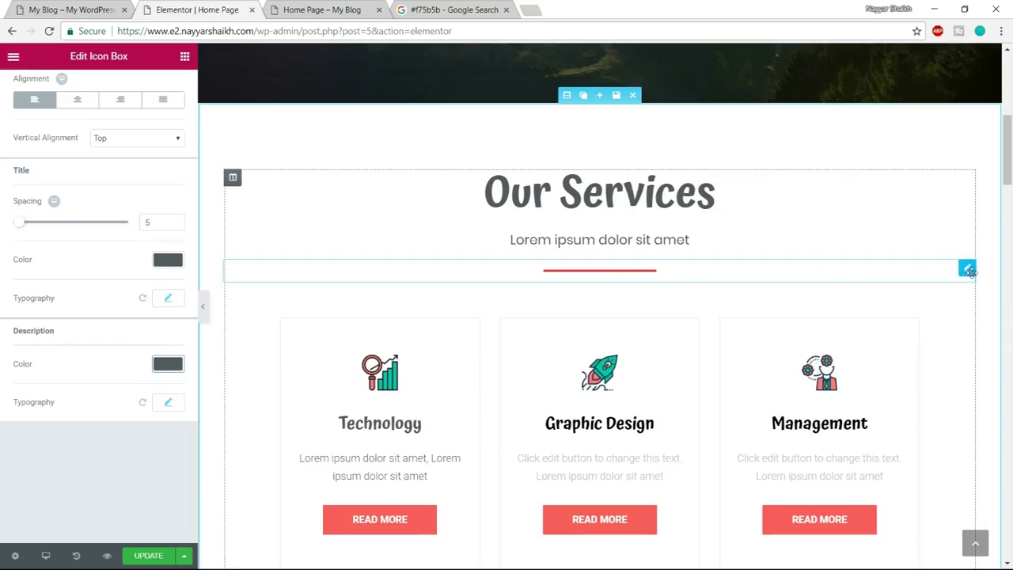
mouse_move(969, 268)
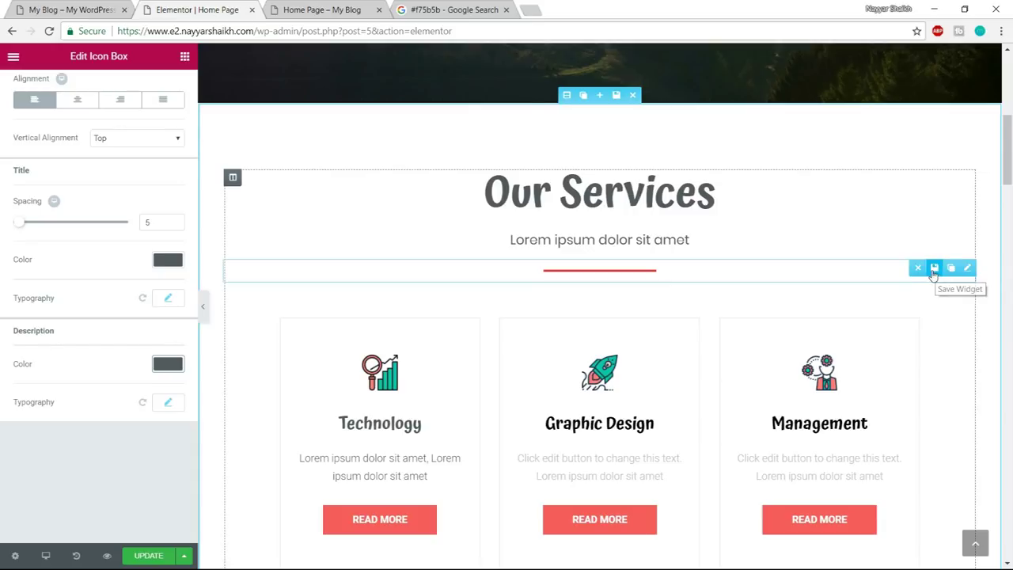
click(934, 270)
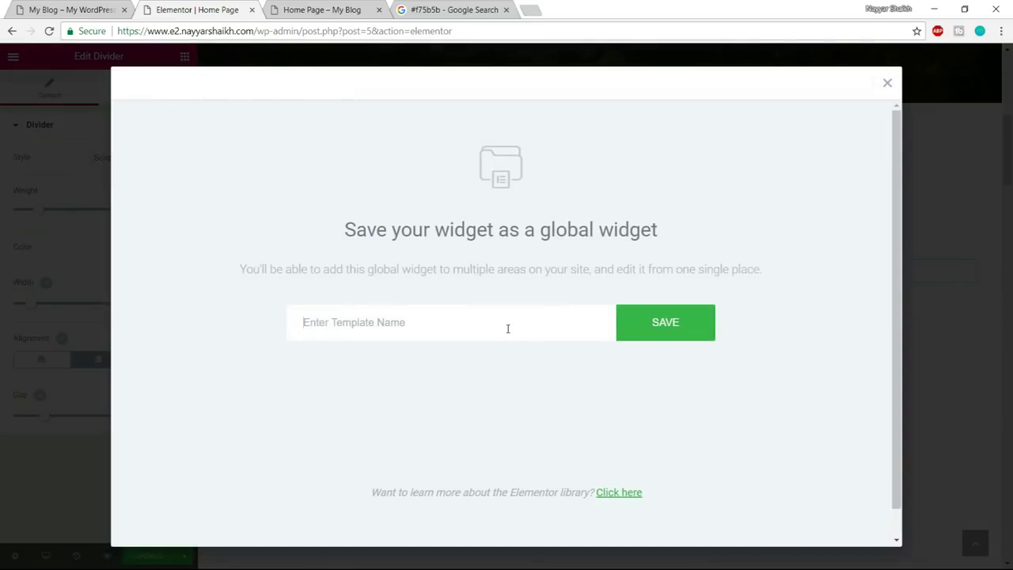
text(Div)
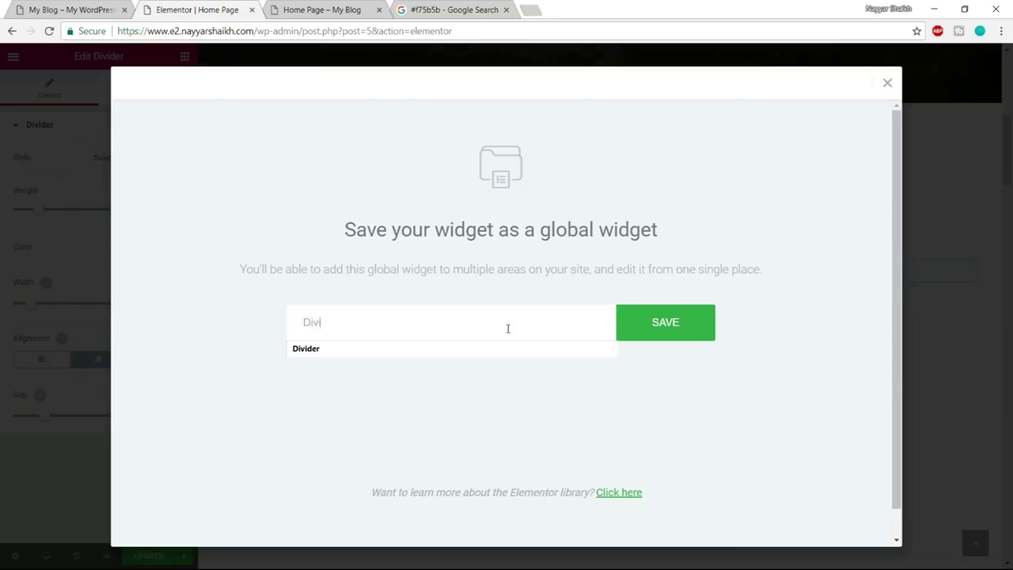
text(ider)
click(674, 335)
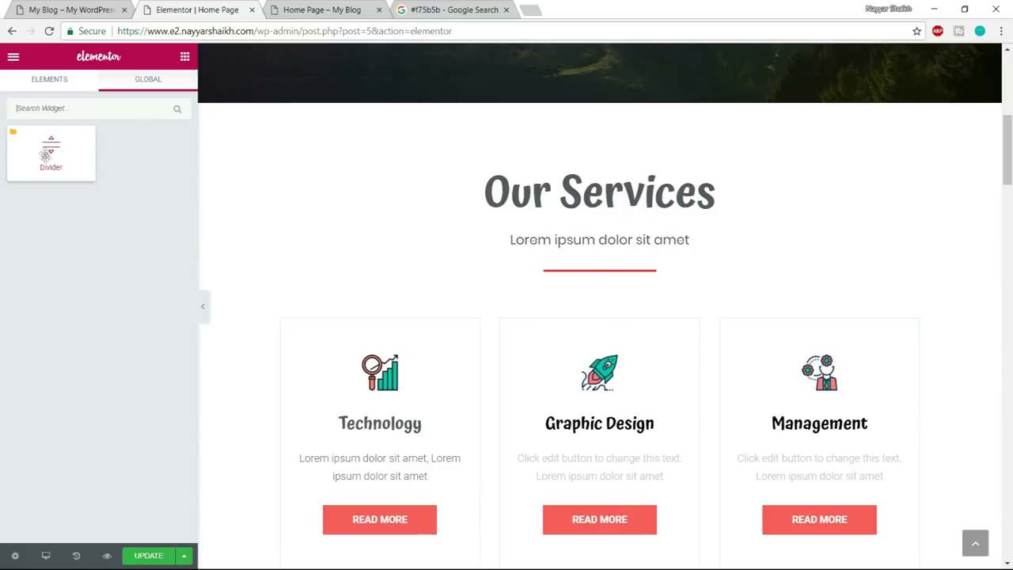
- Place the global Divider under the 'Features to start' heading and unlink it
click(63, 82)
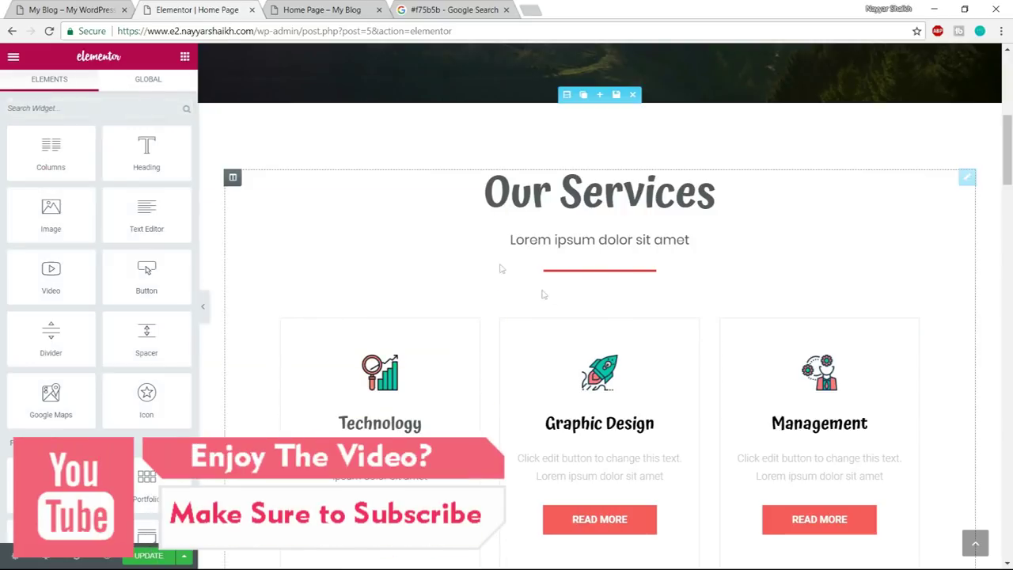
scroll(634, 410, down, 3)
scroll(635, 410, down, 10)
scroll(635, 410, up, 4)
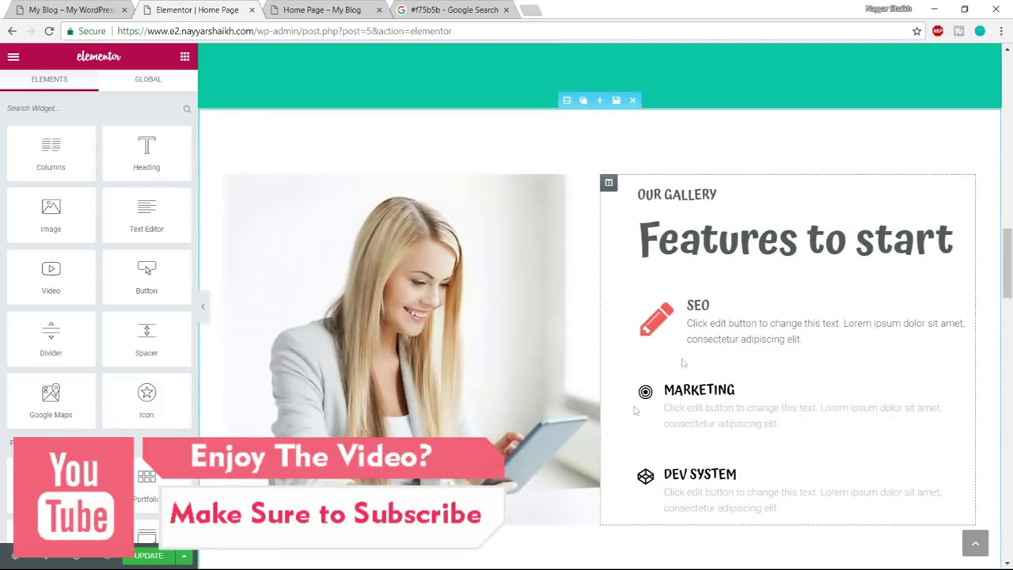
scroll(635, 410, down, 2)
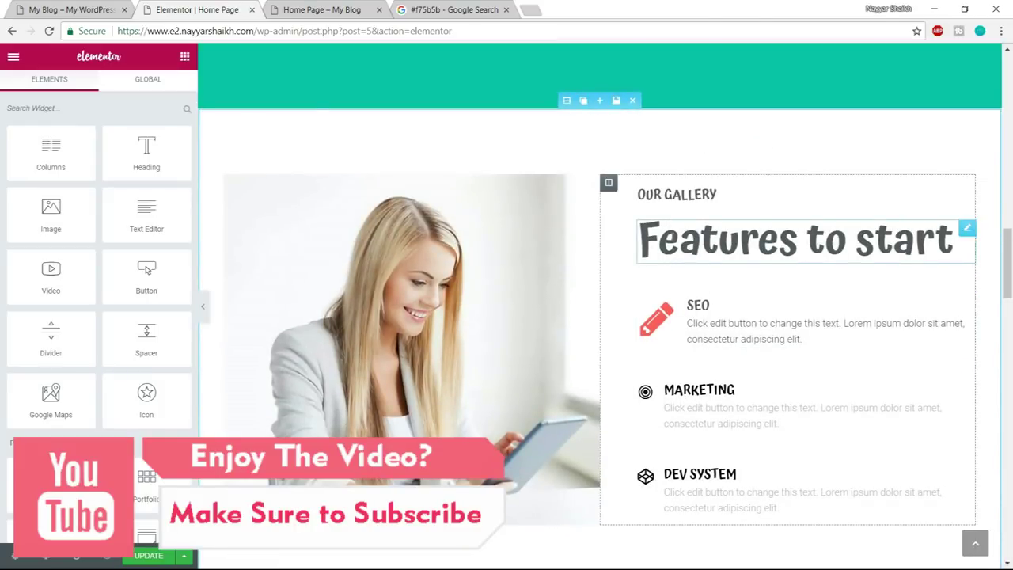
click(166, 79)
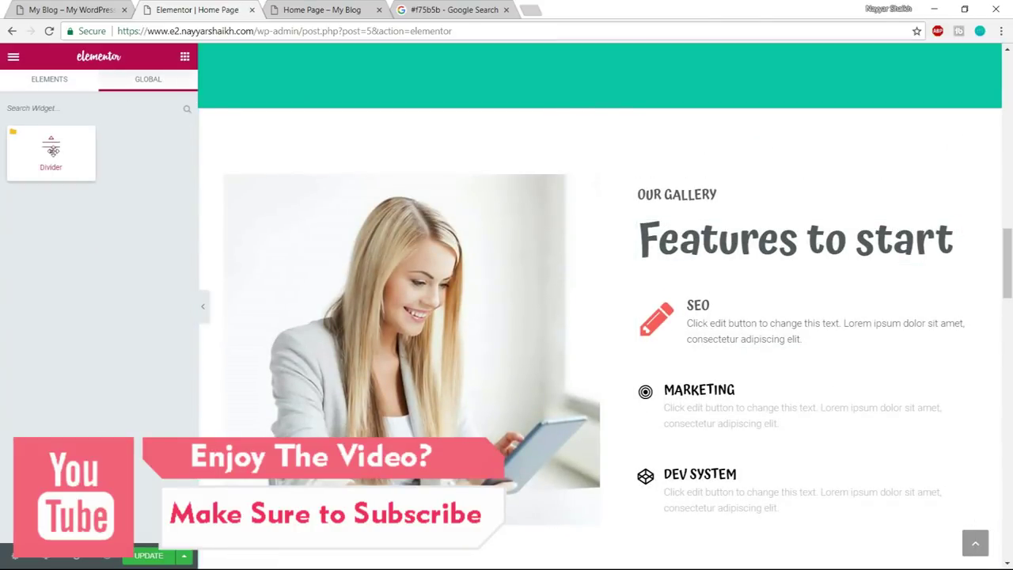
drag(51, 149, 728, 280)
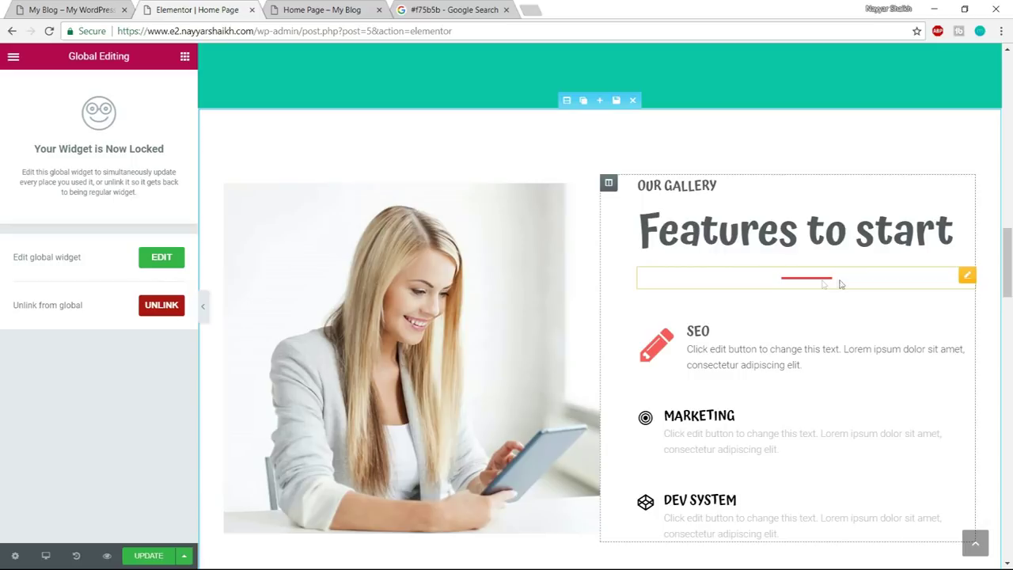
click(160, 308)
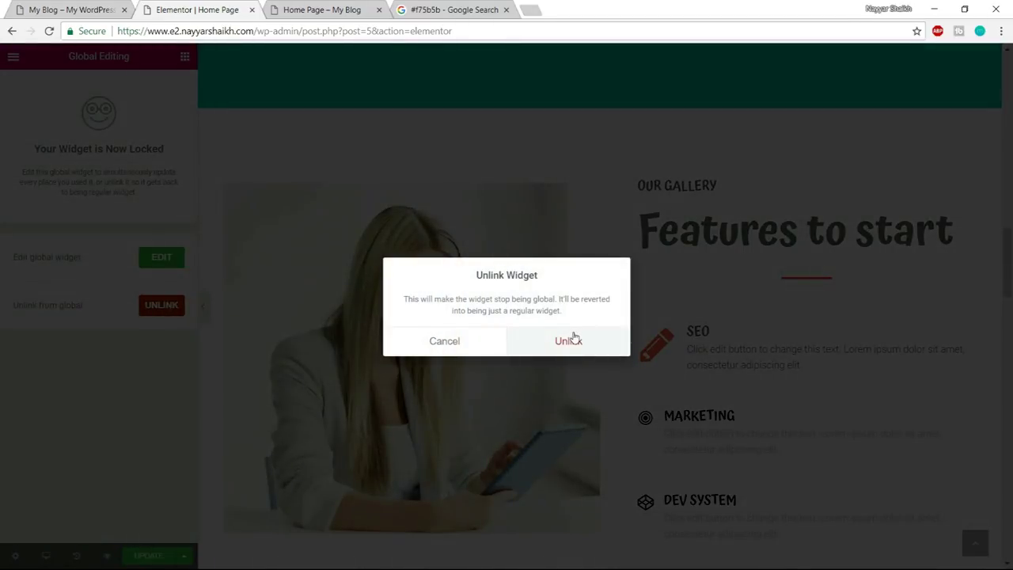
click(574, 338)
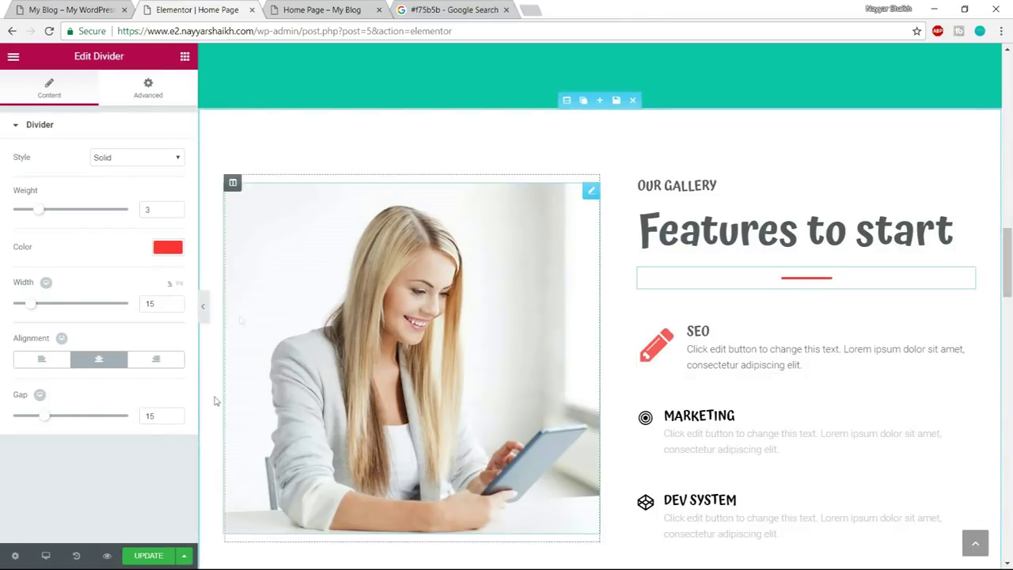
- Set the divider width to 30 and align it left
drag(162, 307, 130, 307)
text(330)
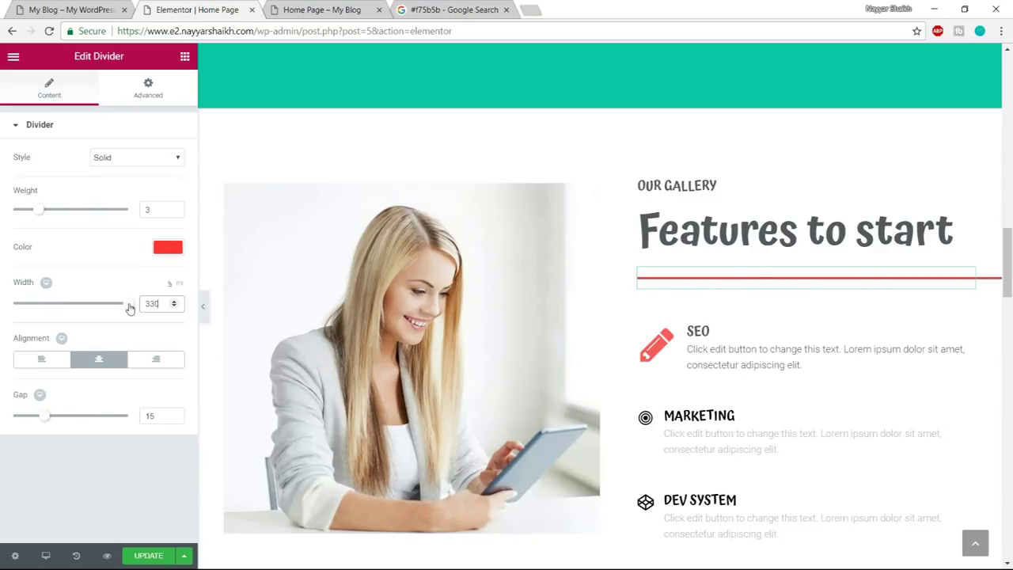
text(30)
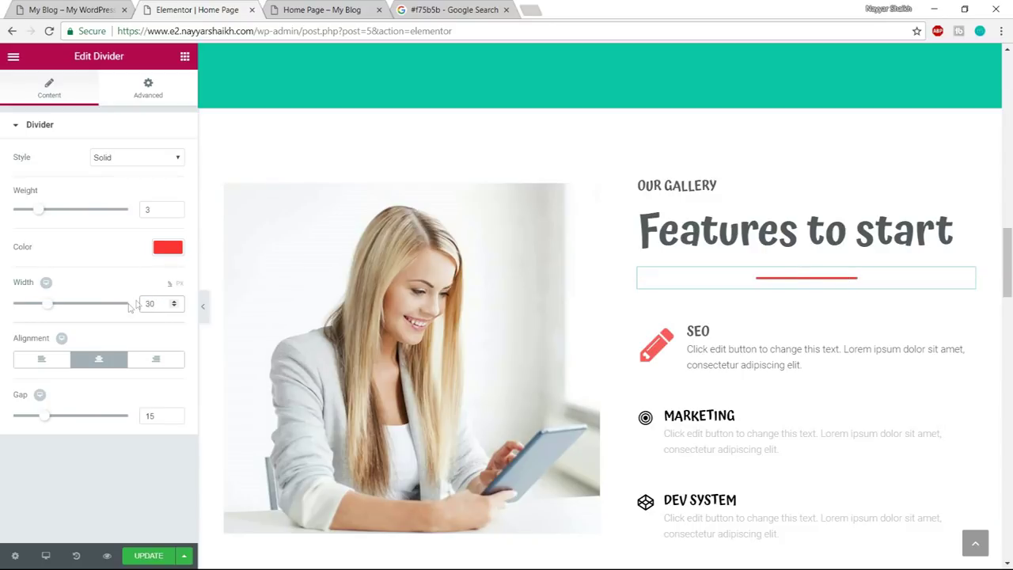
click(42, 359)
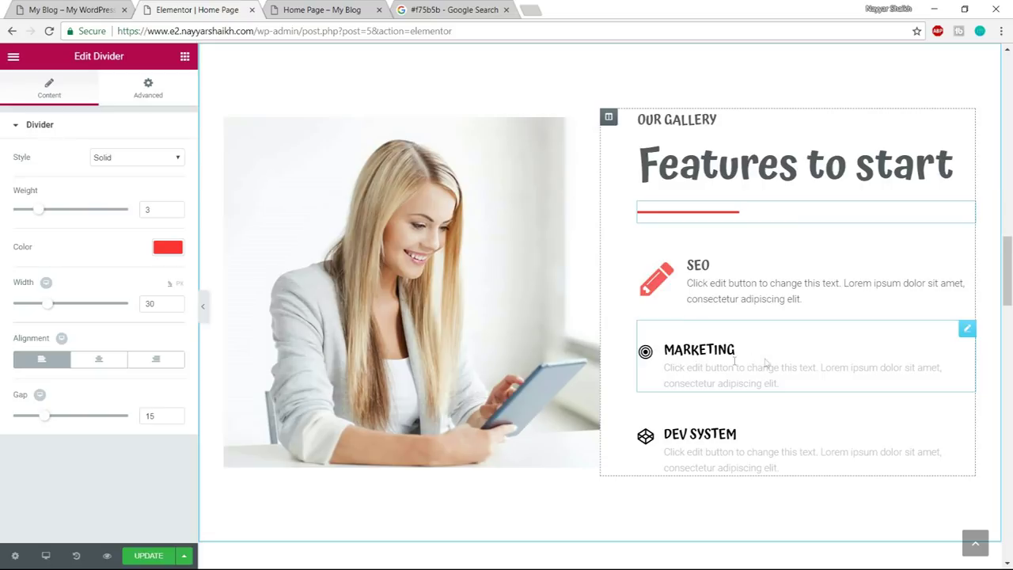
scroll(736, 357, down, 5)
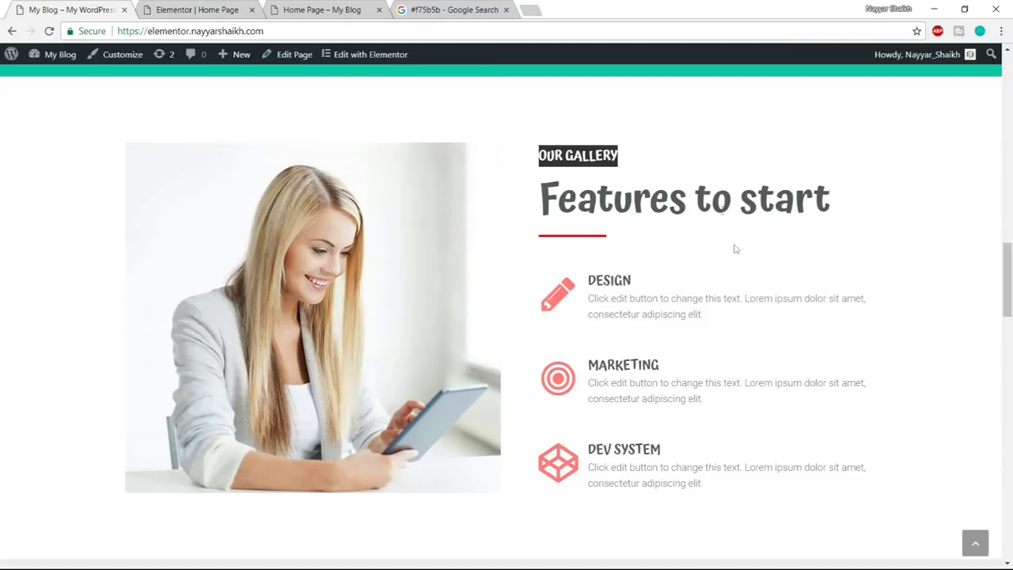
scroll(753, 289, down, 6)
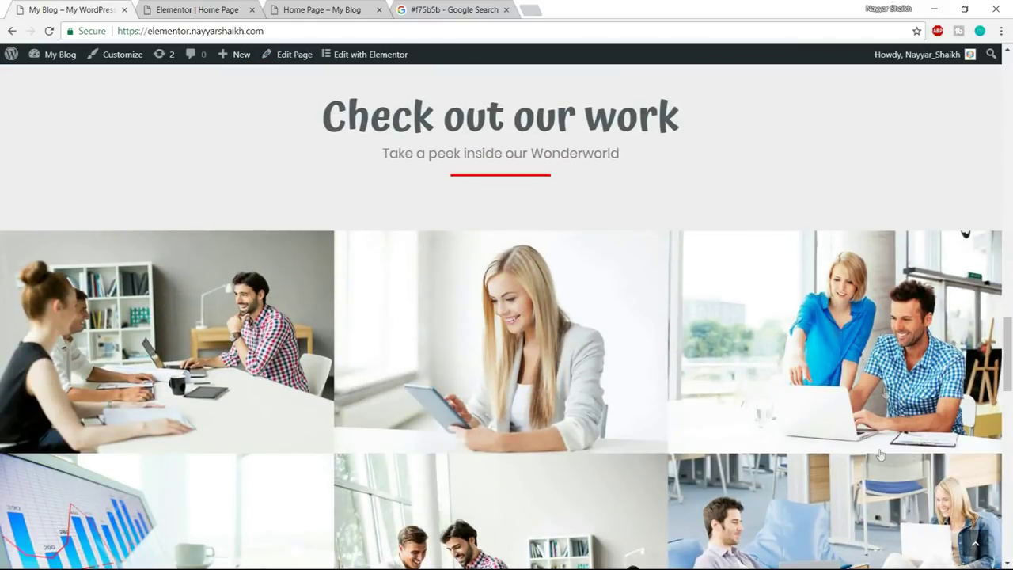
scroll(859, 468, down, 3)
scroll(860, 468, up, 3)
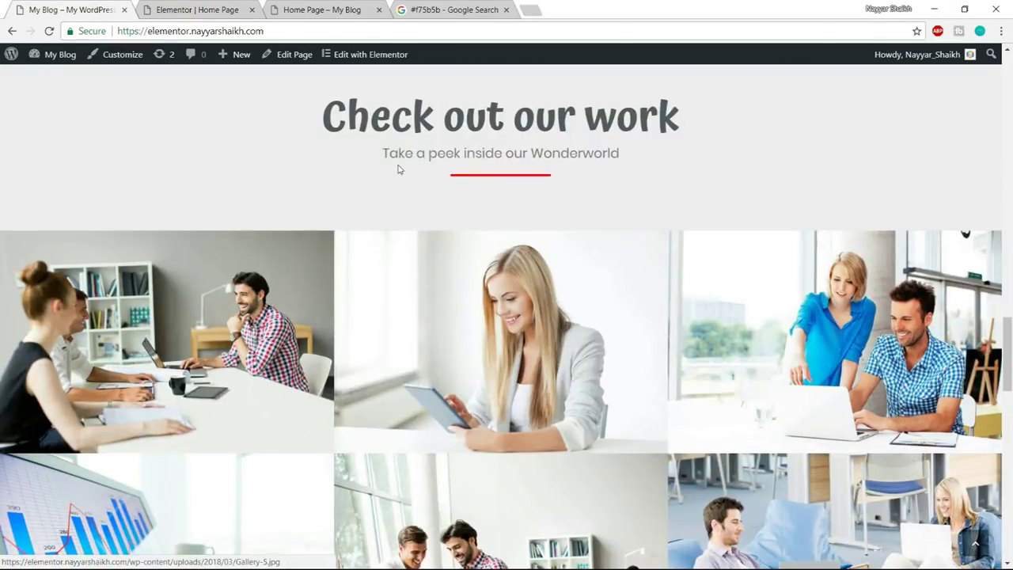
scroll(620, 232, up, 2)
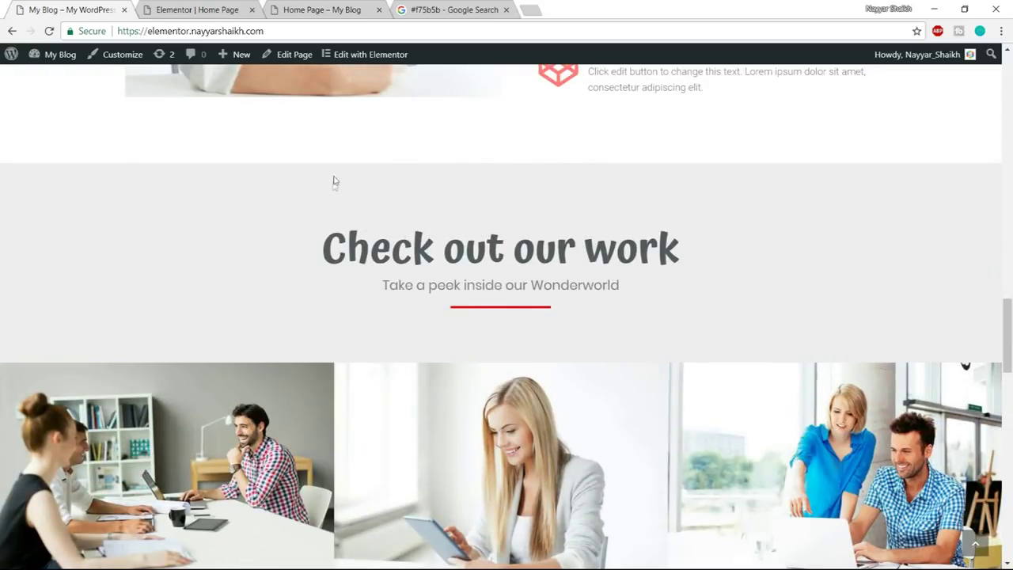
scroll(420, 237, up, 2)
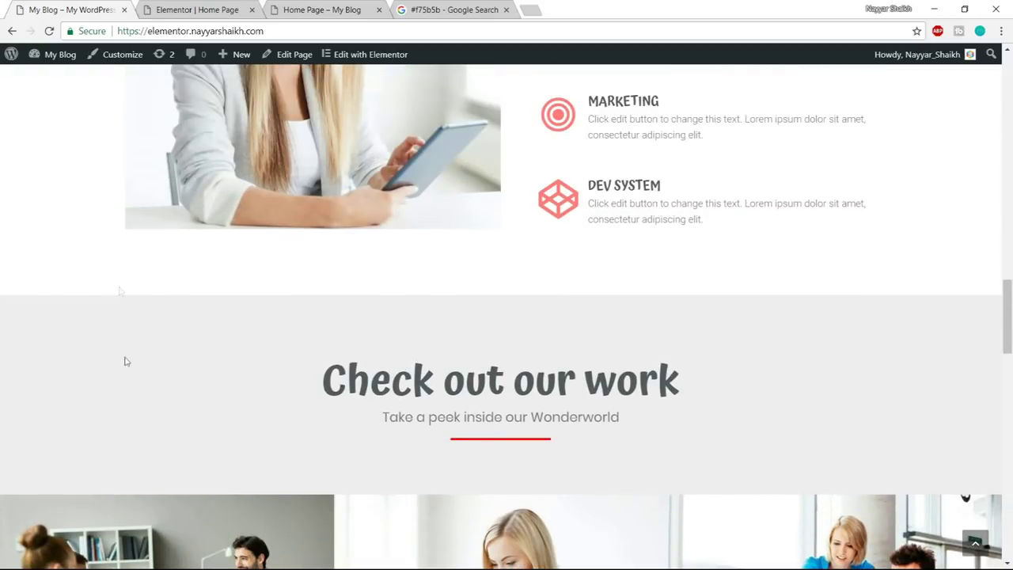
scroll(190, 348, up, 2)
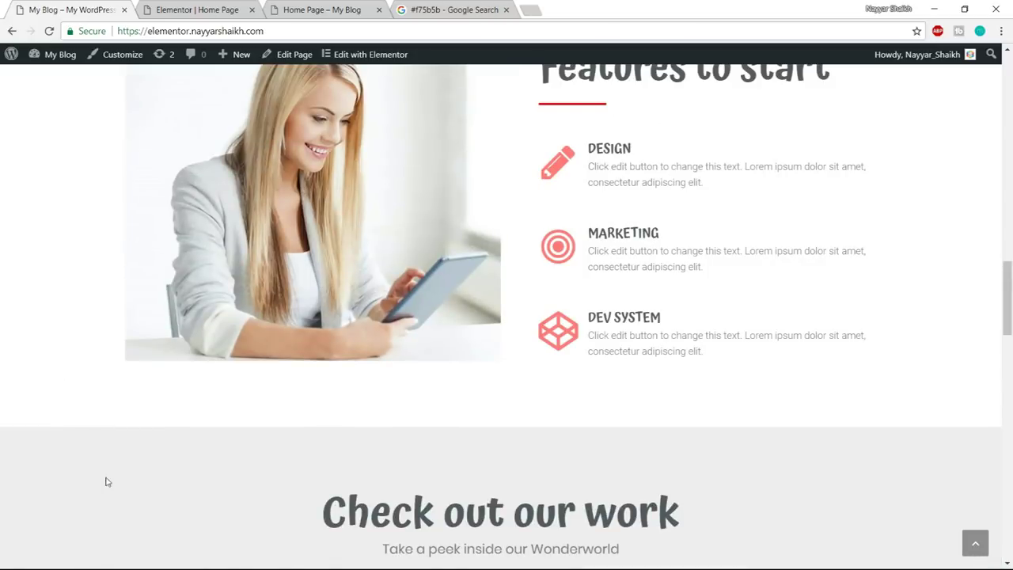
click(197, 10)
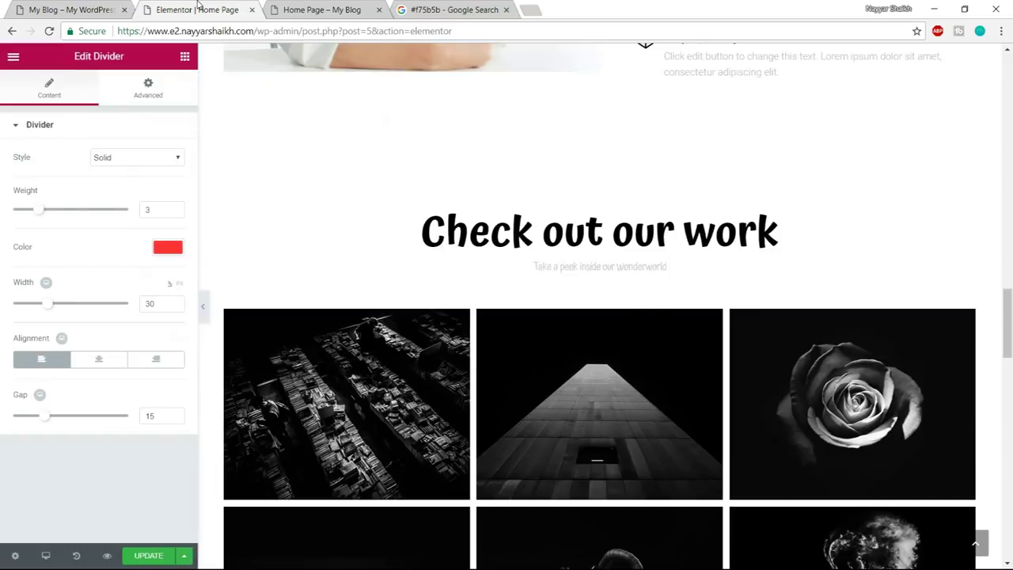
- Give the 'Check out our work' section a classic light grey colour background
click(568, 139)
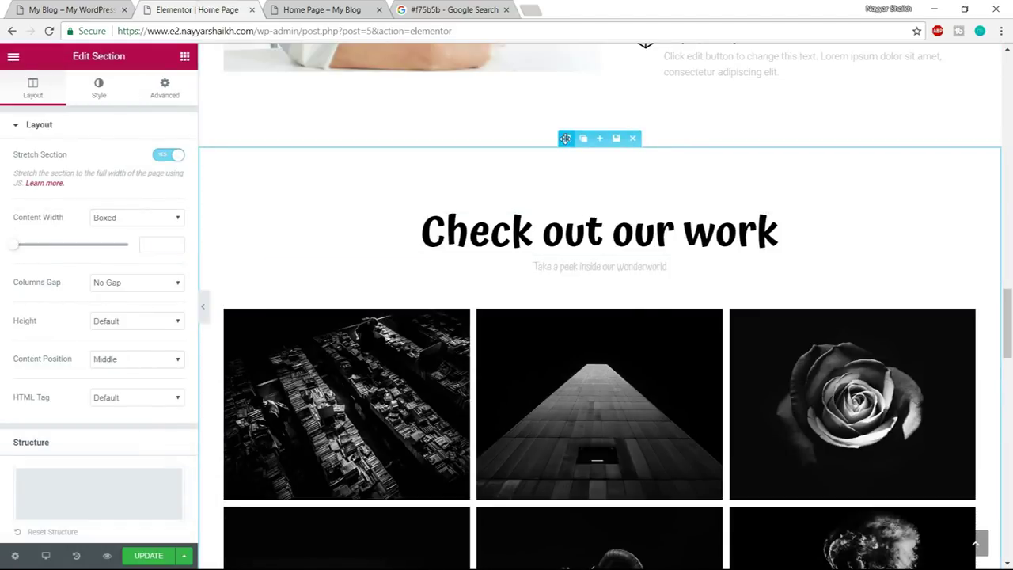
click(98, 89)
click(105, 199)
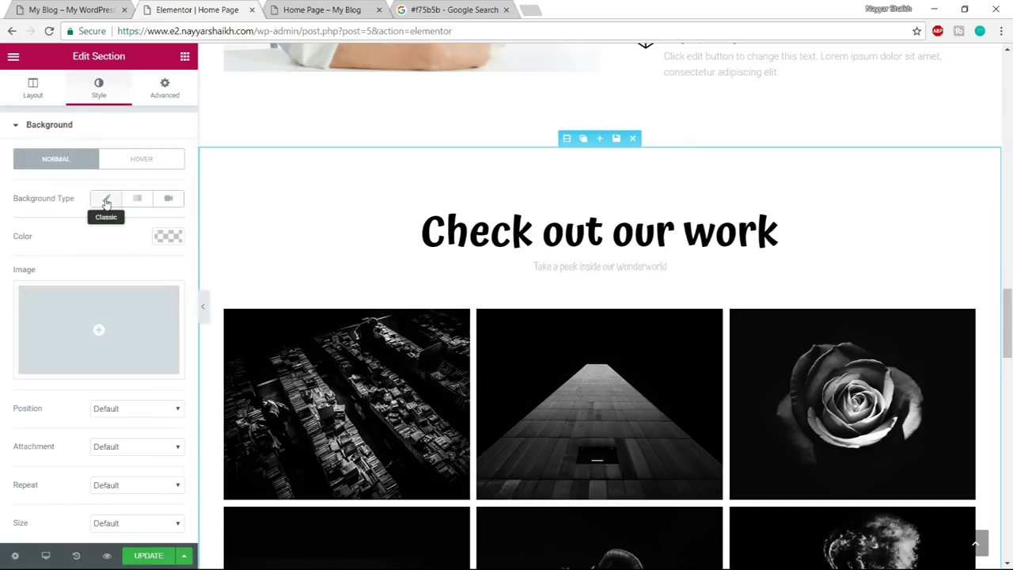
click(166, 237)
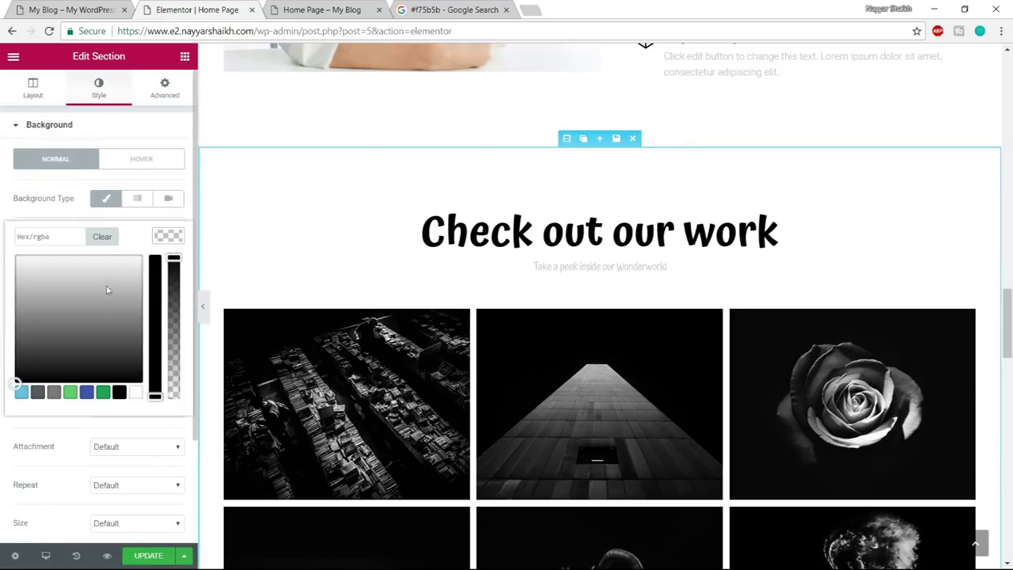
drag(35, 313, 5, 267)
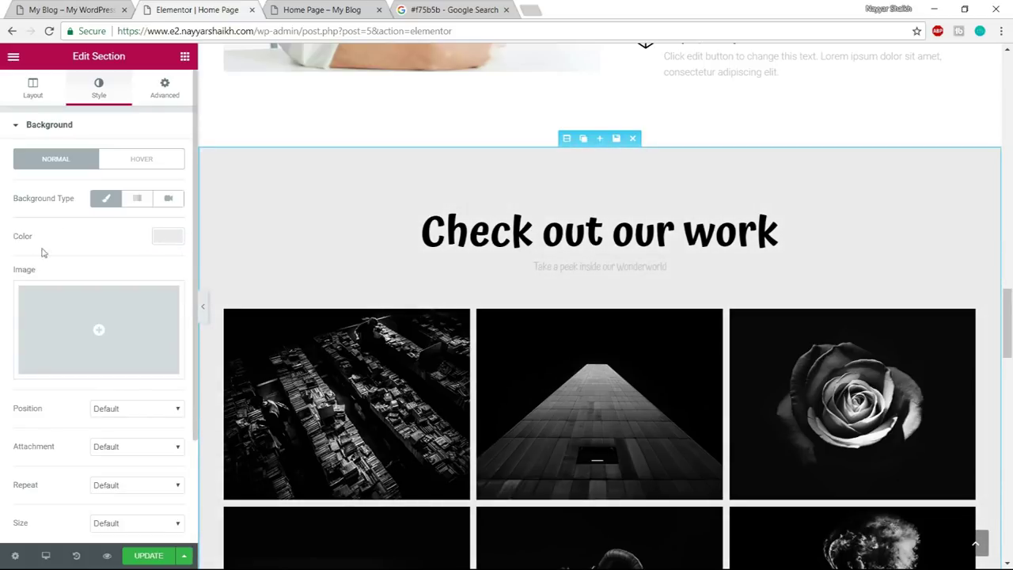
- Adjust the background colour from #f7f7f7 to #ededed
click(168, 236)
drag(64, 236, 13, 236)
text(#f7f7f7)
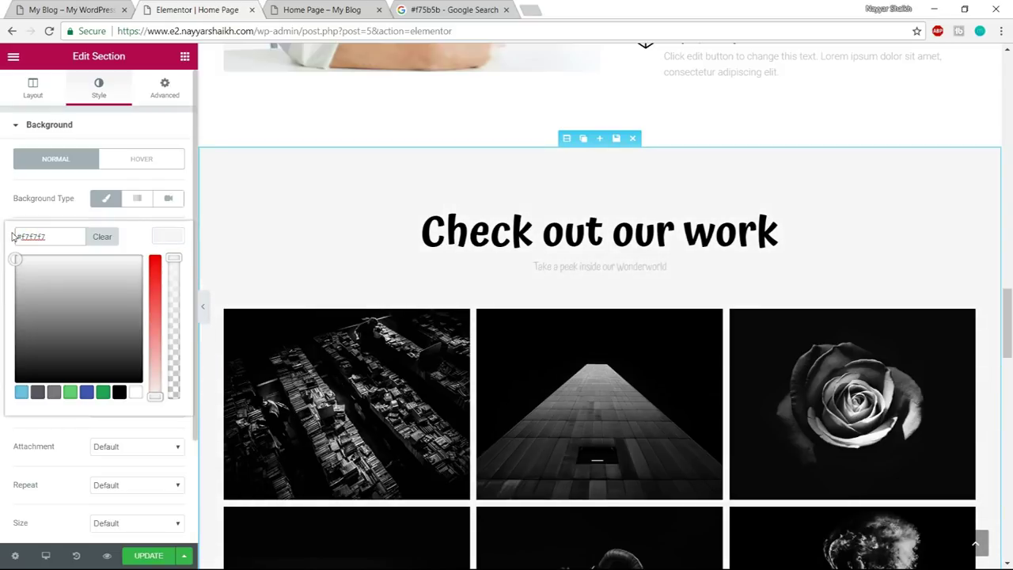
mouse_move(14, 259)
mouse_down()
mouse_move(14, 275)
mouse_move(10, 265)
mouse_up()
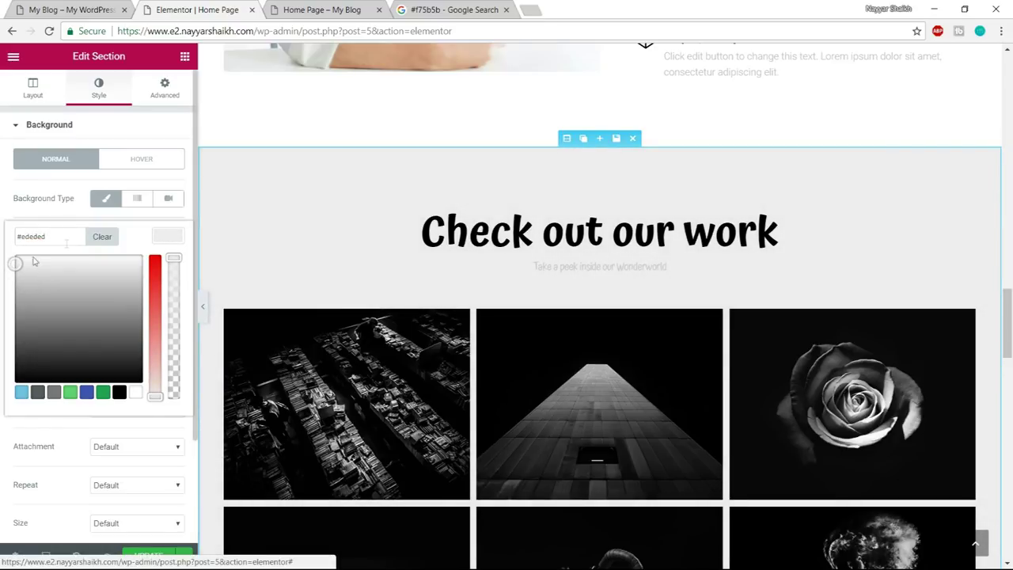
drag(46, 237, 33, 238)
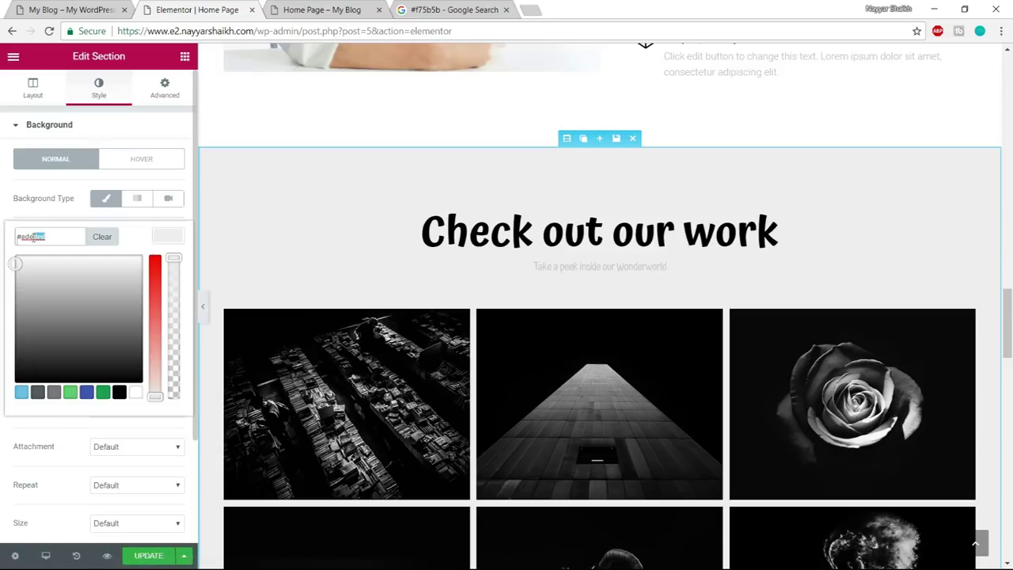
click(167, 243)
scroll(941, 371, up, 3)
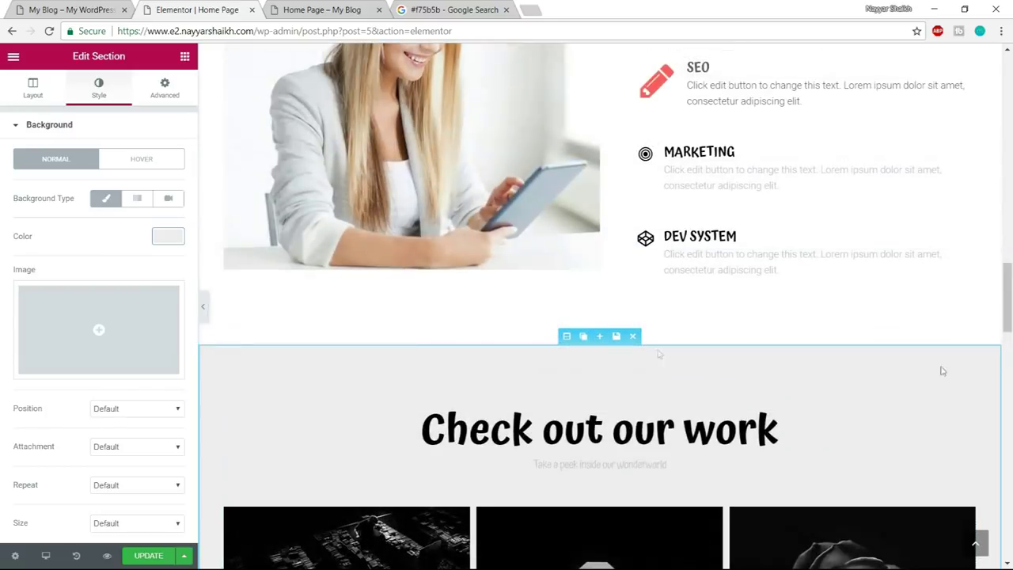
scroll(582, 320, down, 3)
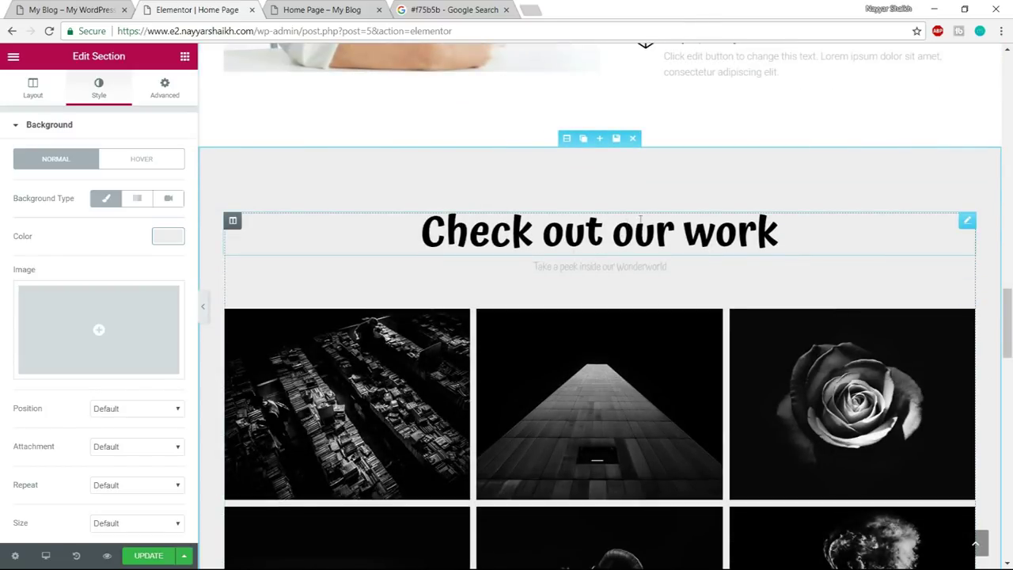
- Change the heading text to 'Check out our Portfolio'
click(610, 241)
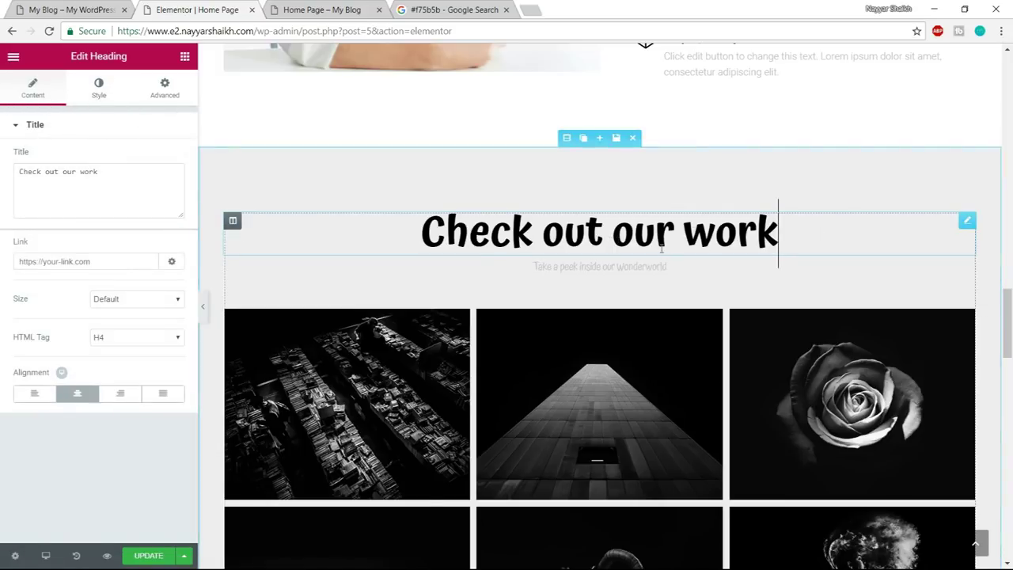
drag(134, 174, 8, 178)
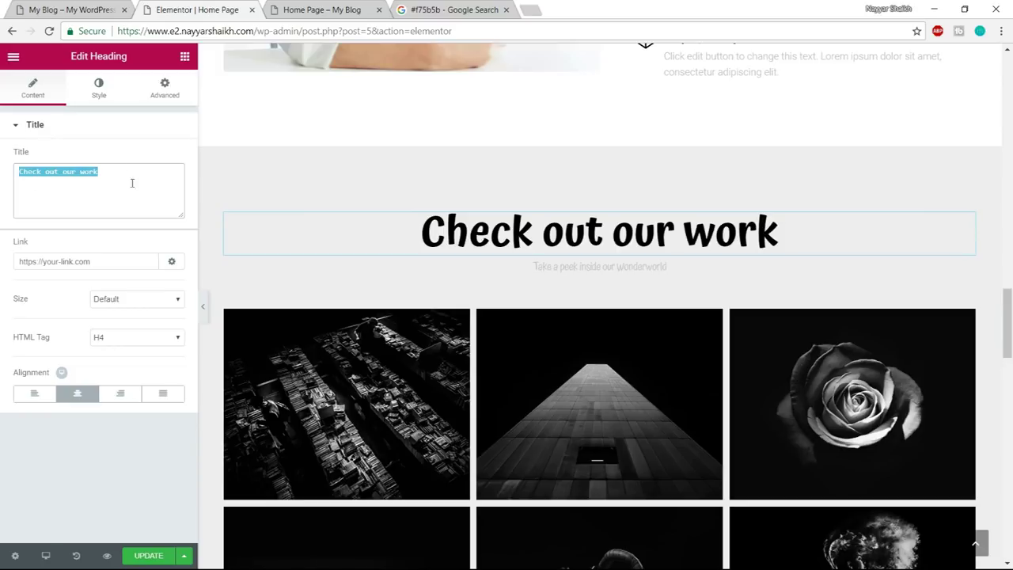
click(95, 209)
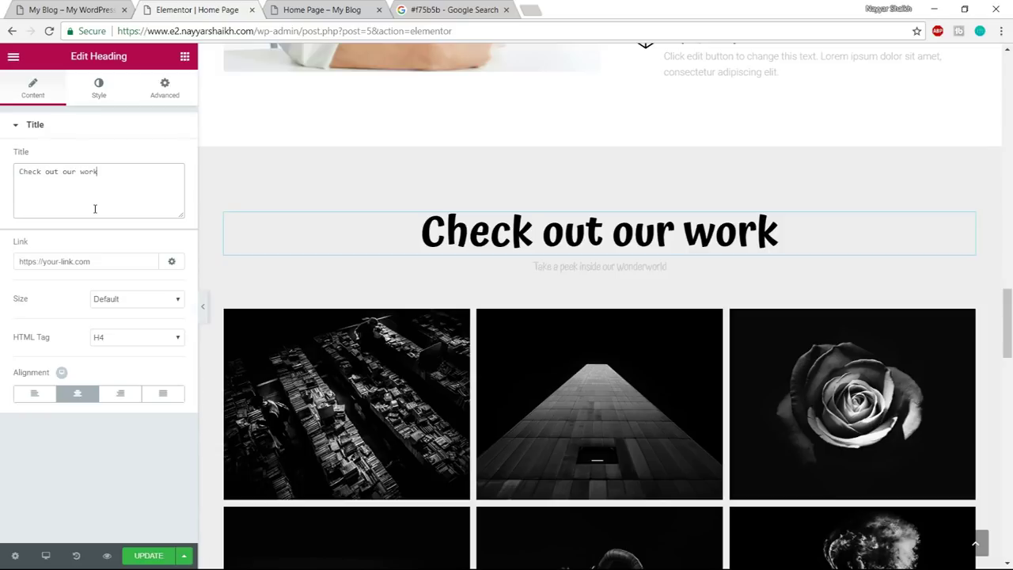
key(BackSpace)
key(BackSpace)
key(BackSpace)
key(BackSpace)
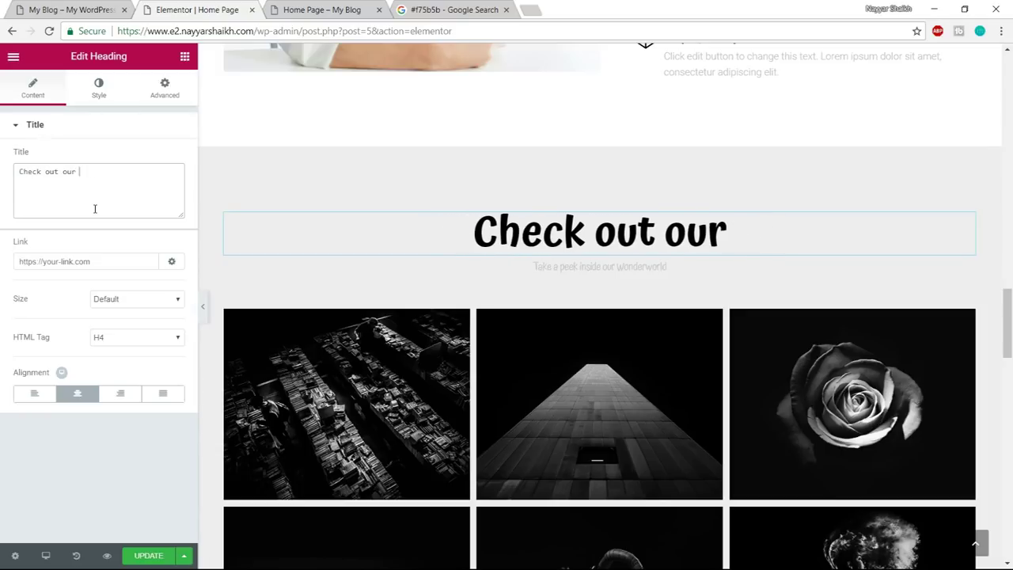
text(Portfolio)
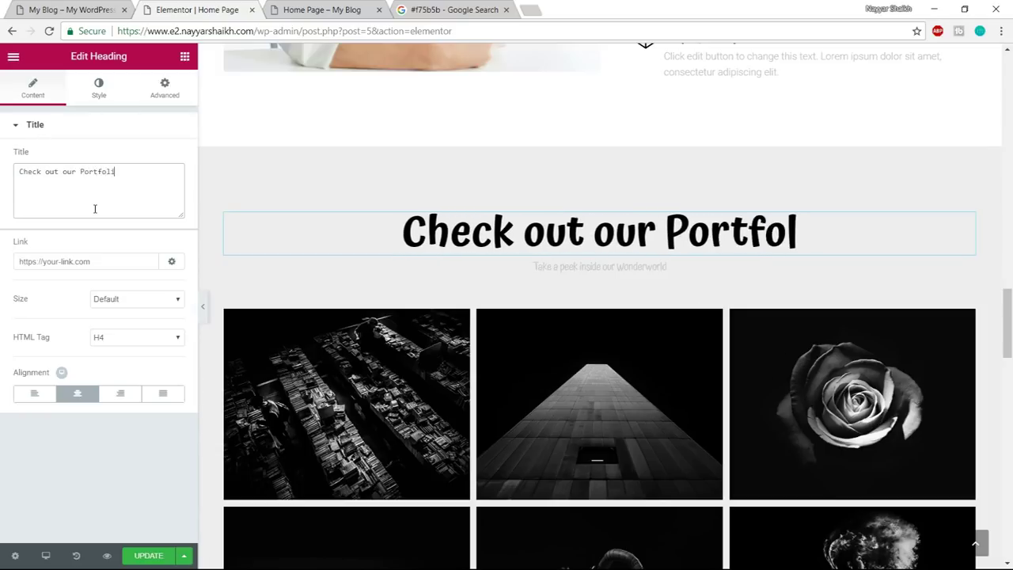
- Colour the heading dark grey #54595f and compare with the live site
click(107, 95)
click(168, 156)
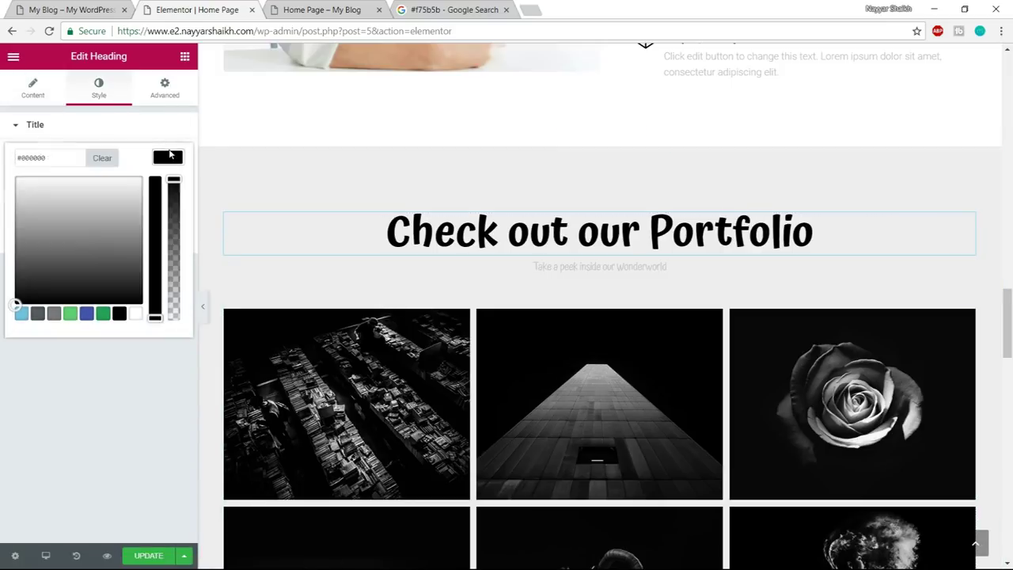
click(36, 314)
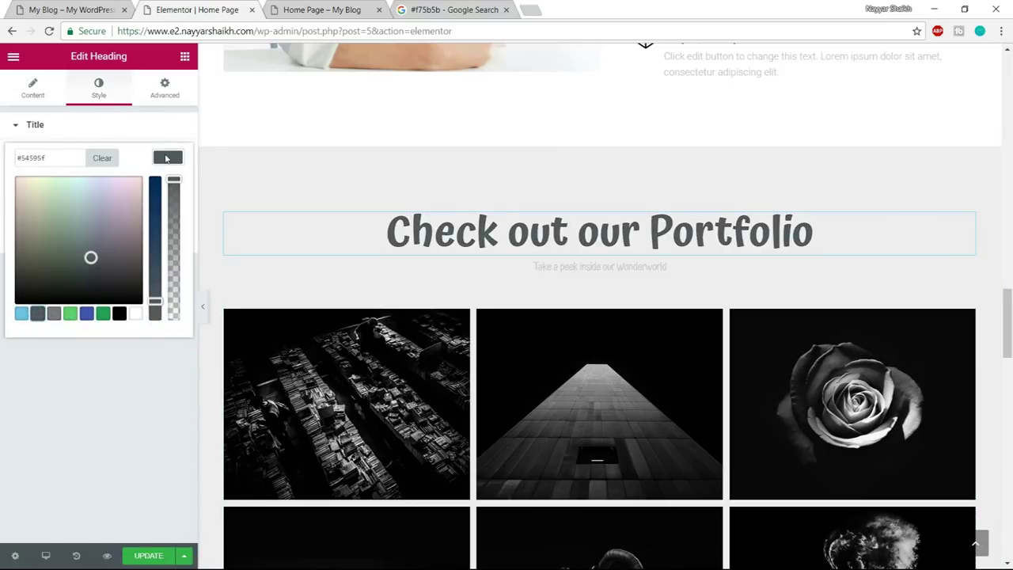
click(166, 159)
click(83, 6)
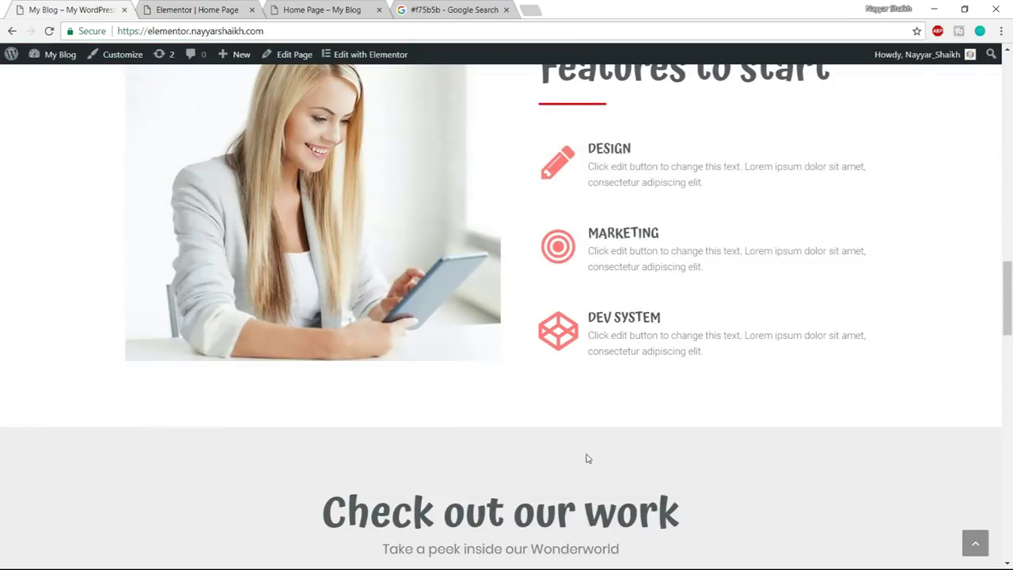
scroll(588, 458, down, 3)
- Colour the 'Take a peek inside our Wonderworld' subtitle dark grey #54595f
click(193, 7)
click(597, 267)
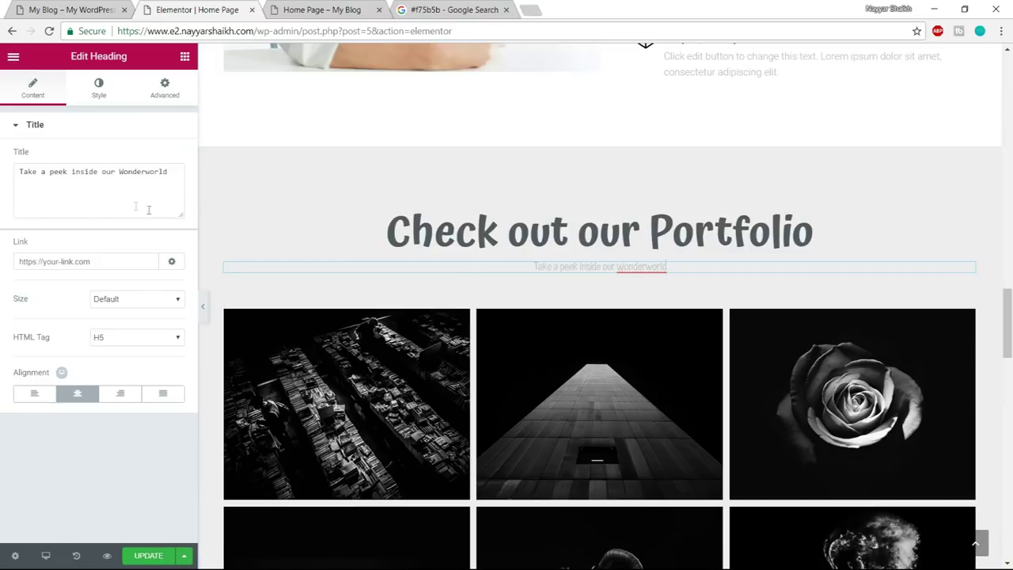
click(99, 89)
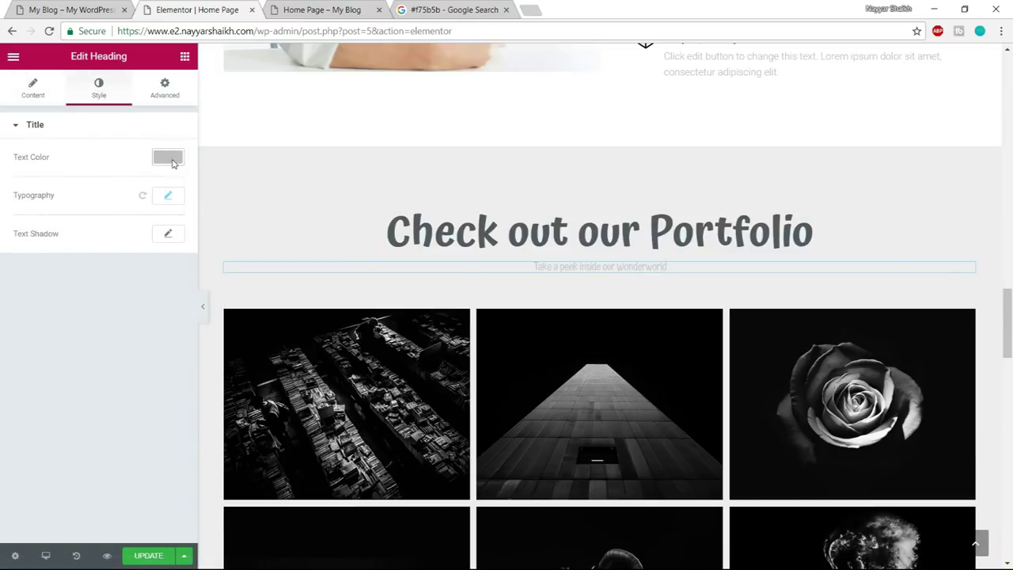
click(167, 158)
click(37, 314)
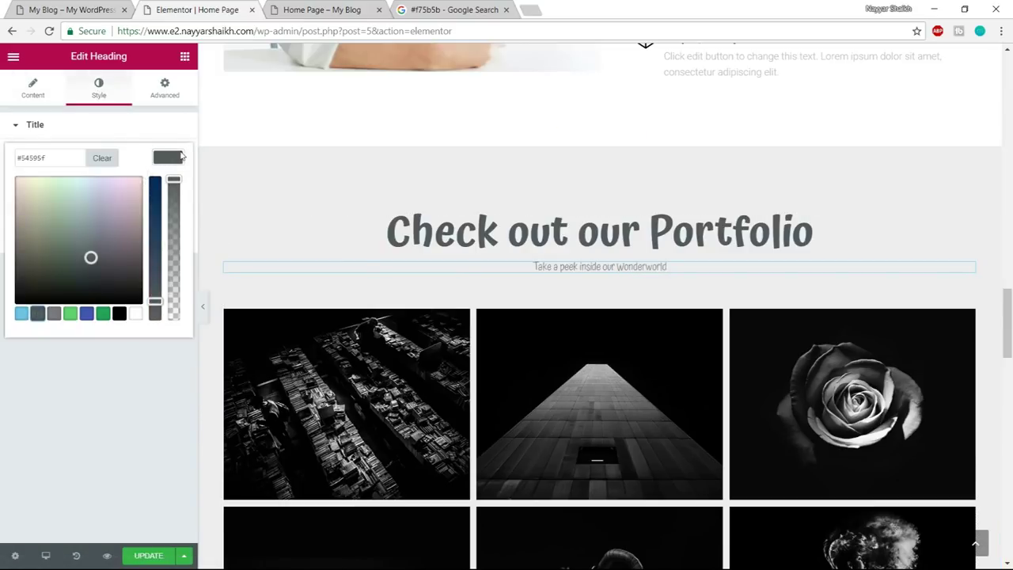
click(167, 158)
- Set the subtitle's typography to Poppins, size 20, weight 400
click(168, 198)
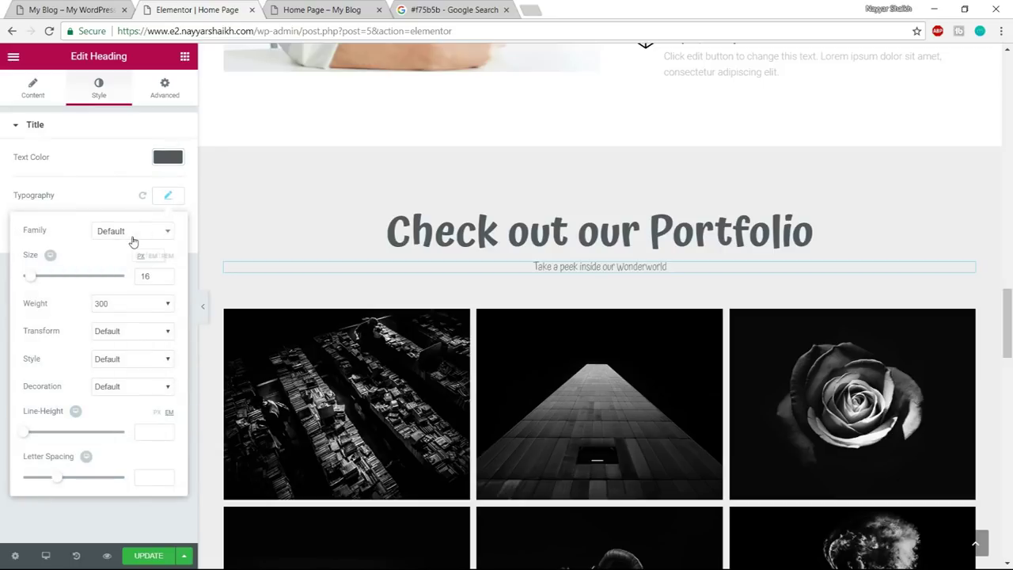
click(132, 231)
text(popp)
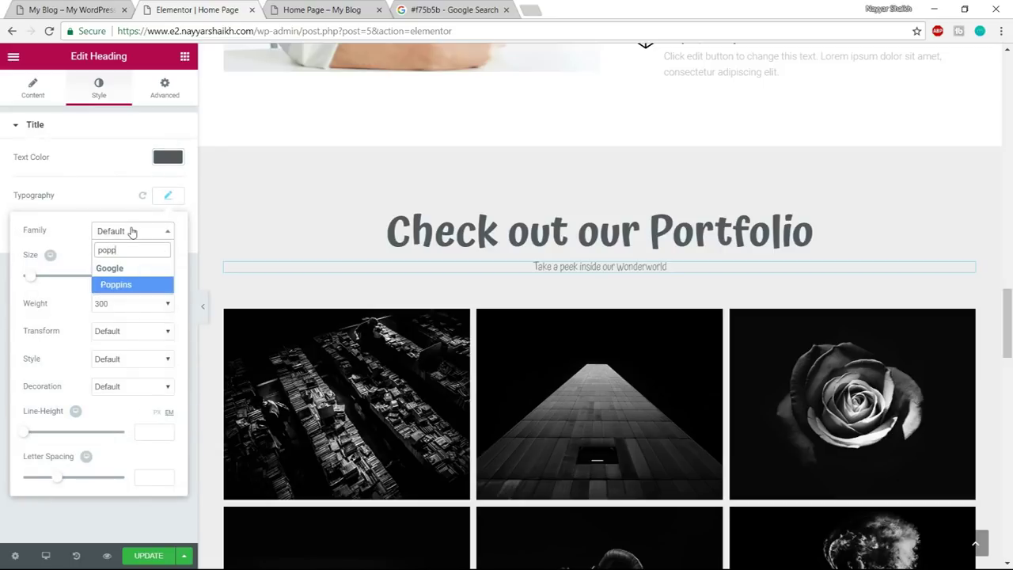
key(Return)
double_click(155, 274)
text(20)
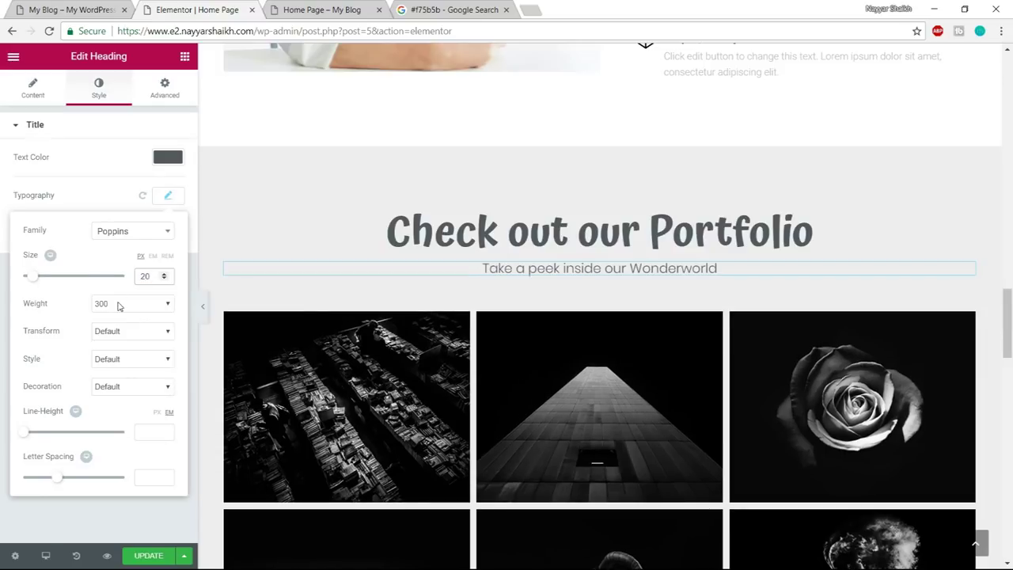
click(118, 306)
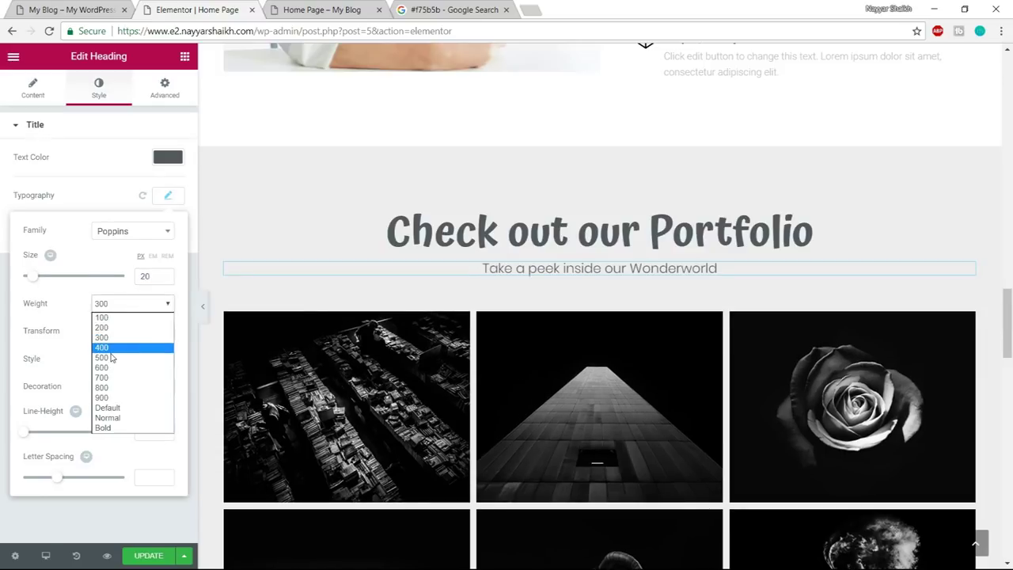
click(111, 346)
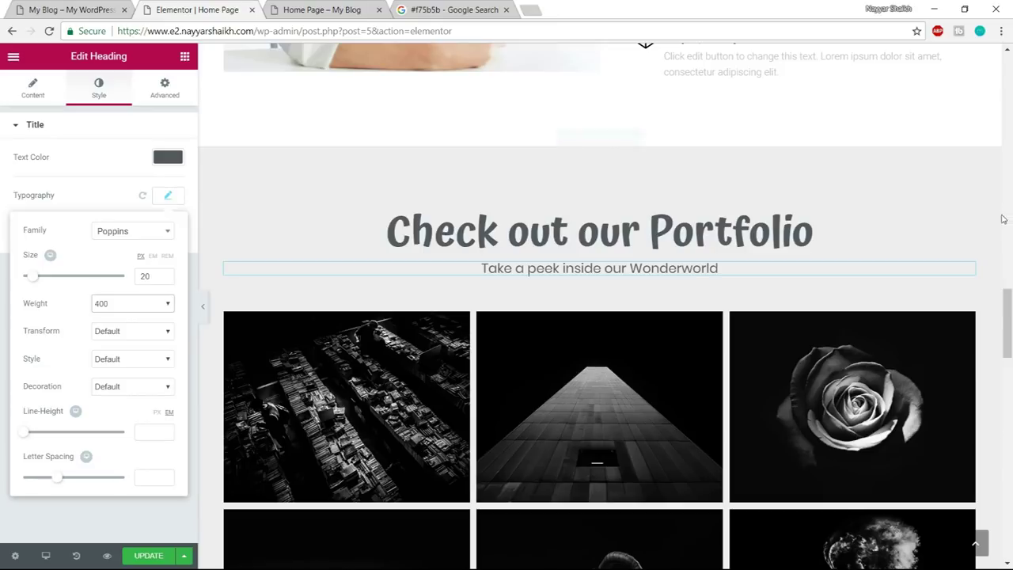
- Place the saved global red Divider below the 'Take a peek inside our Wonderworld' subtitle
click(75, 9)
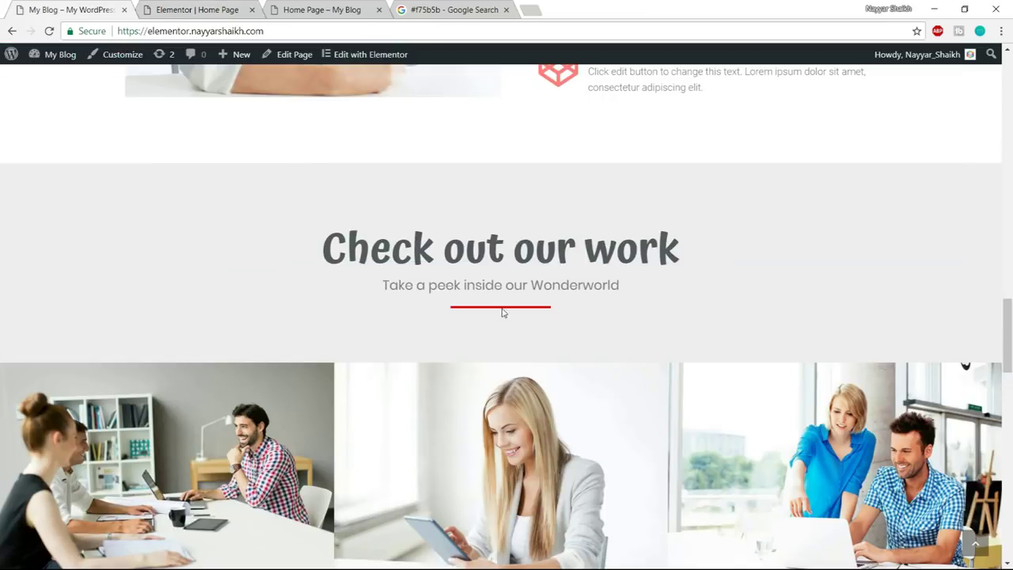
click(184, 7)
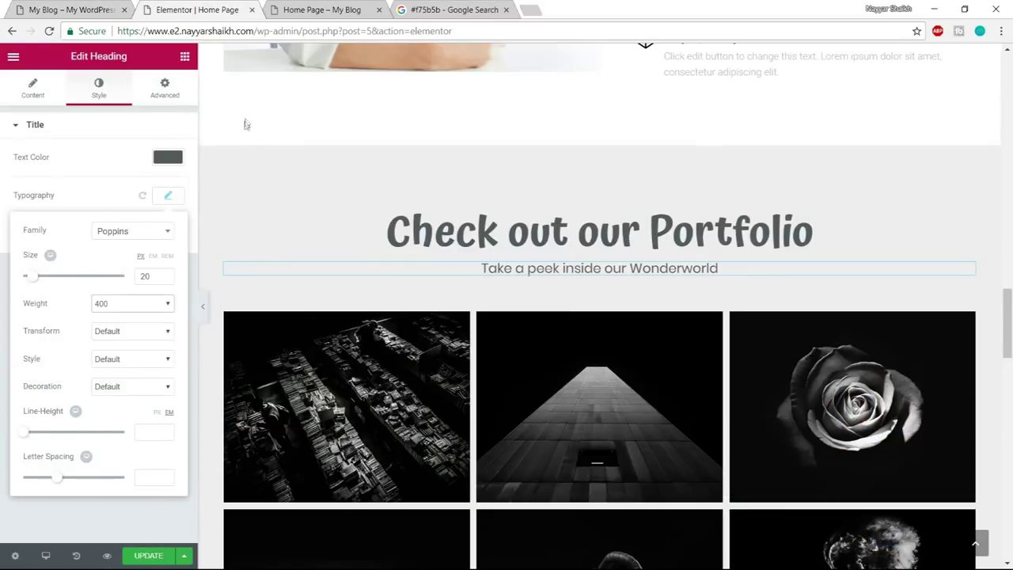
click(183, 57)
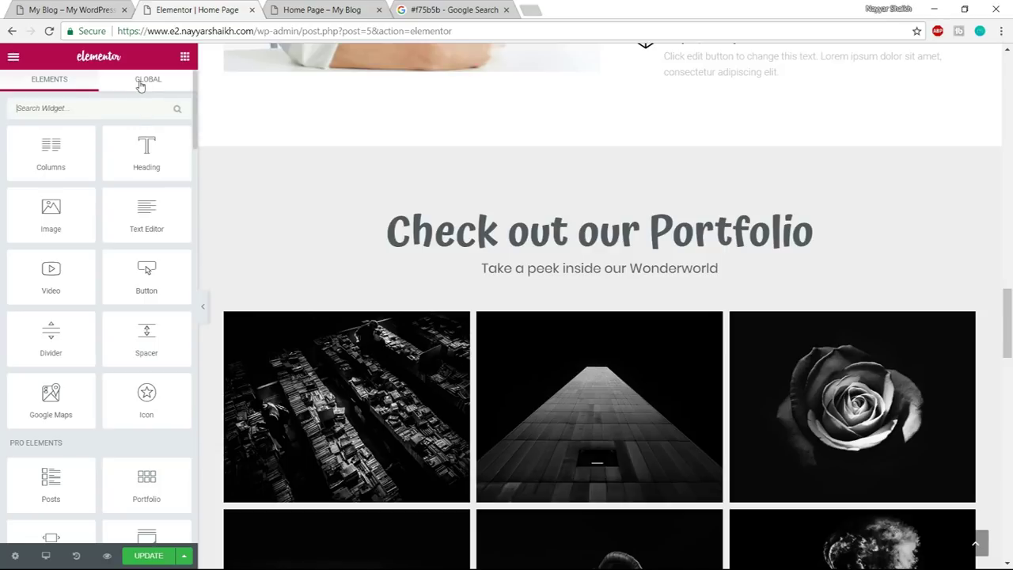
click(142, 80)
drag(23, 152, 572, 296)
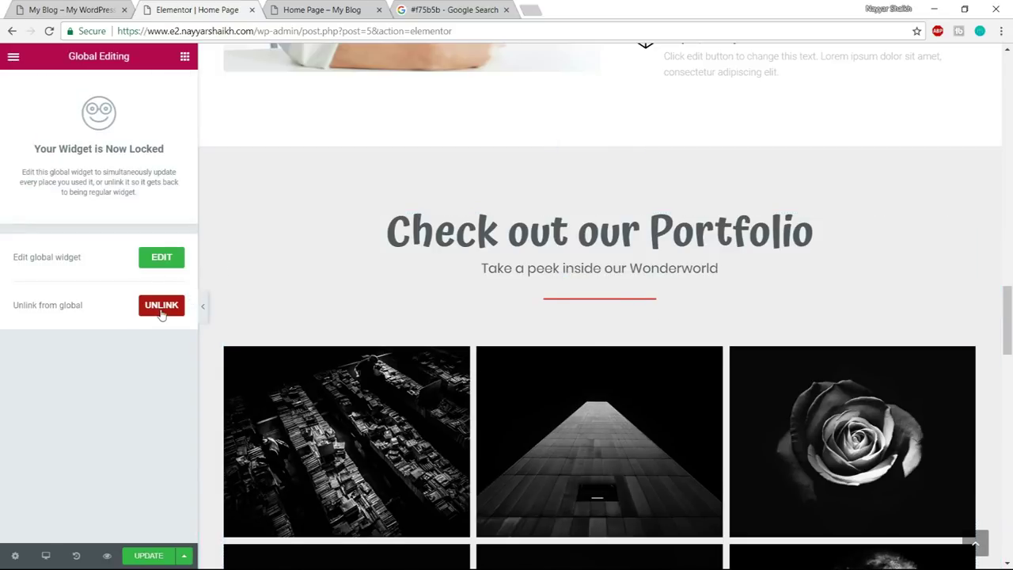
scroll(693, 350, down, 2)
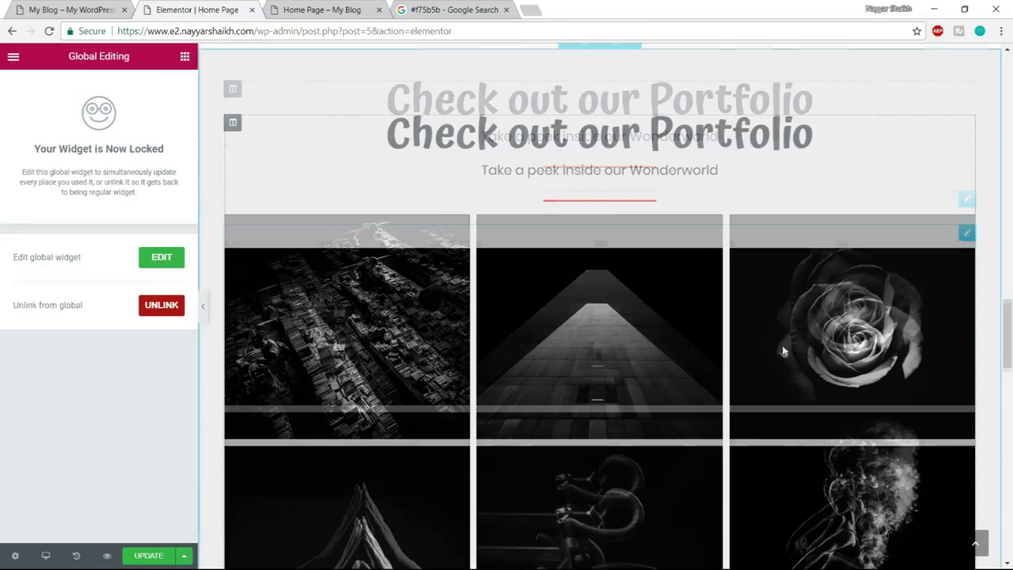
- Clear all six black-and-white photos from the Portfolio image gallery
click(342, 283)
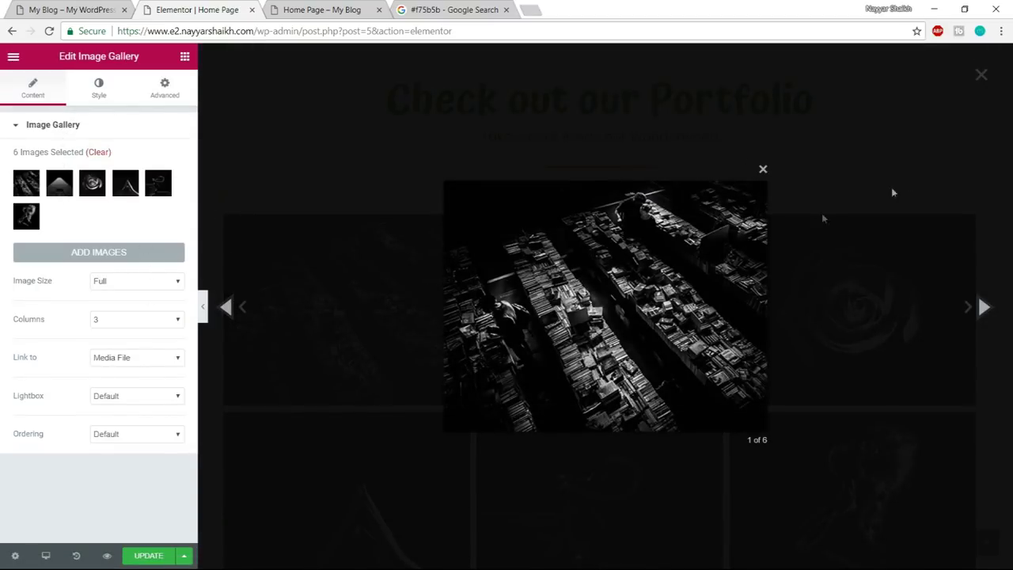
click(763, 171)
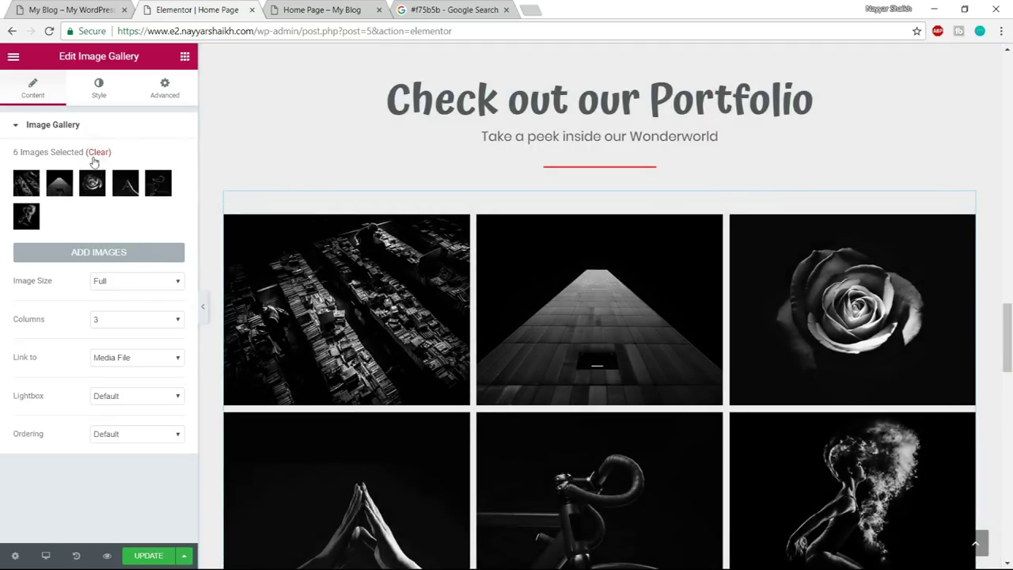
click(99, 154)
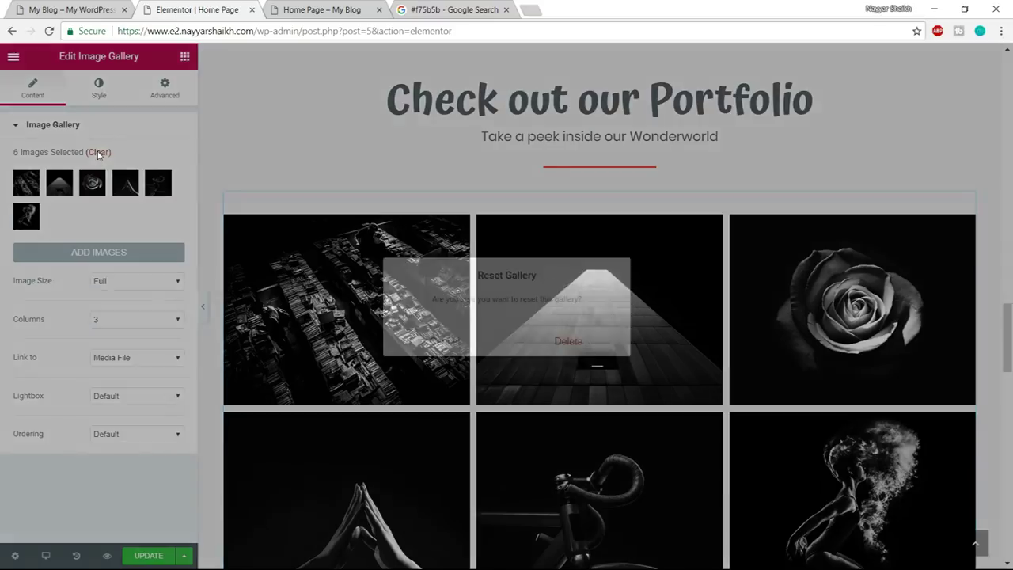
click(590, 339)
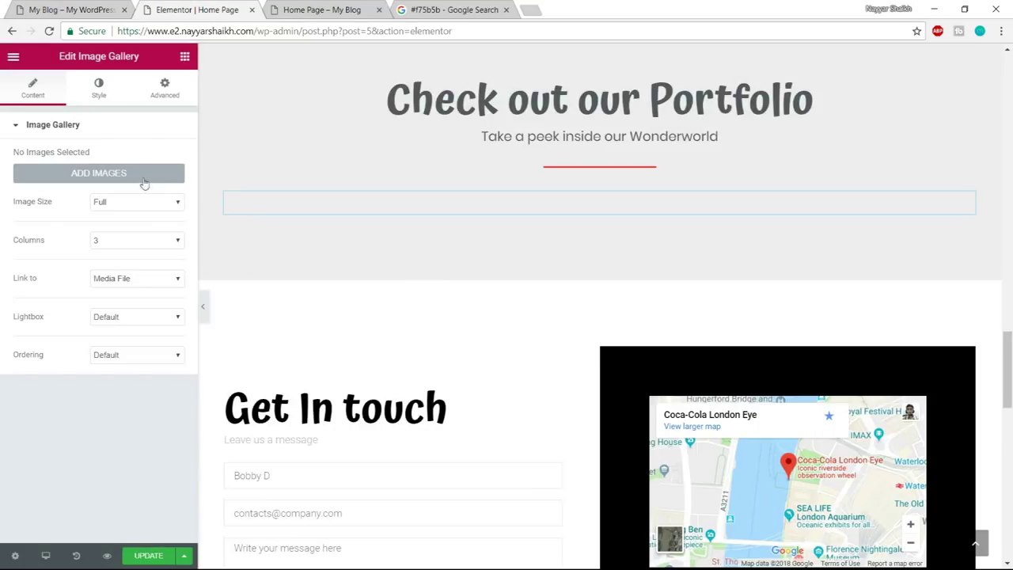
- Choose Gallery-1 through Gallery-6 from the computer to upload as new gallery images
click(125, 174)
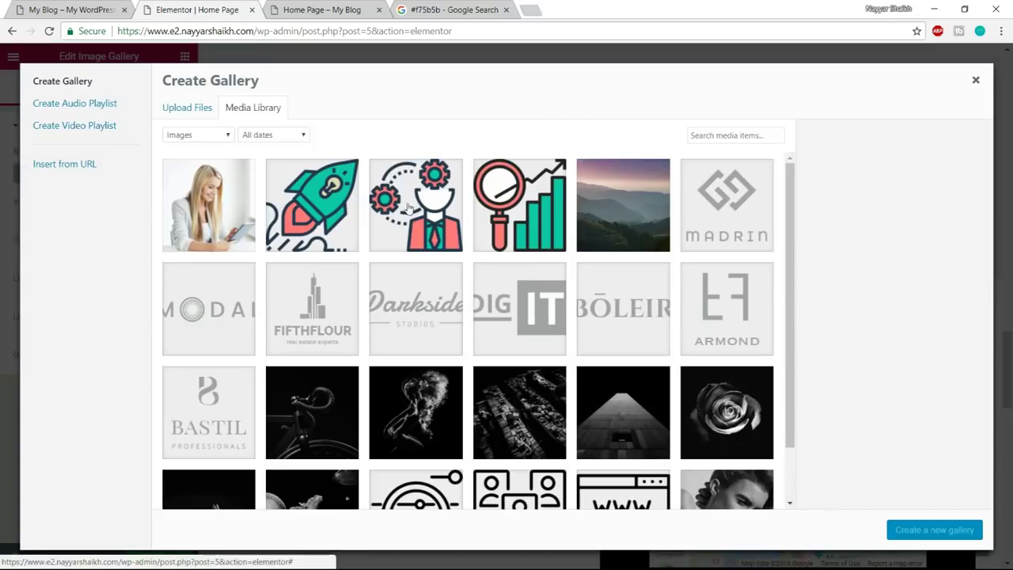
click(183, 110)
click(577, 299)
click(454, 184)
ctrl+click(523, 183)
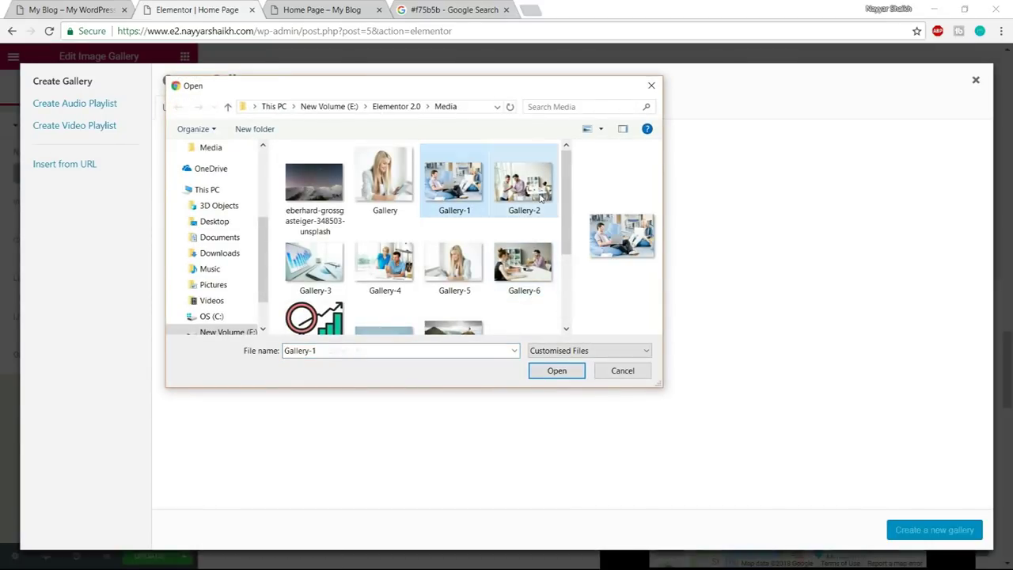
ctrl+click(523, 263)
ctrl+click(440, 267)
ctrl+click(384, 265)
ctrl+click(314, 265)
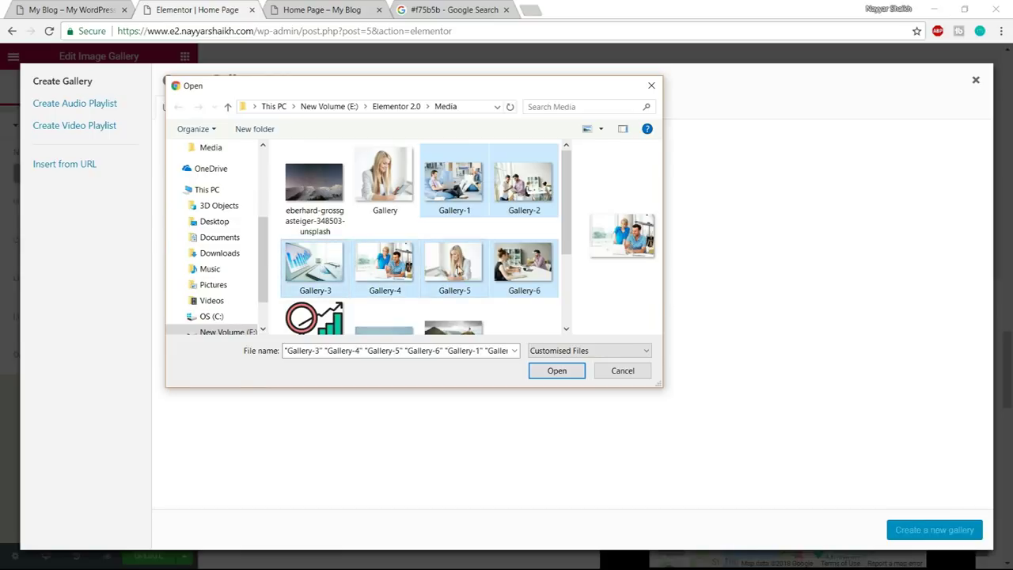
scroll(546, 278, down, 1)
scroll(544, 291, up, 1)
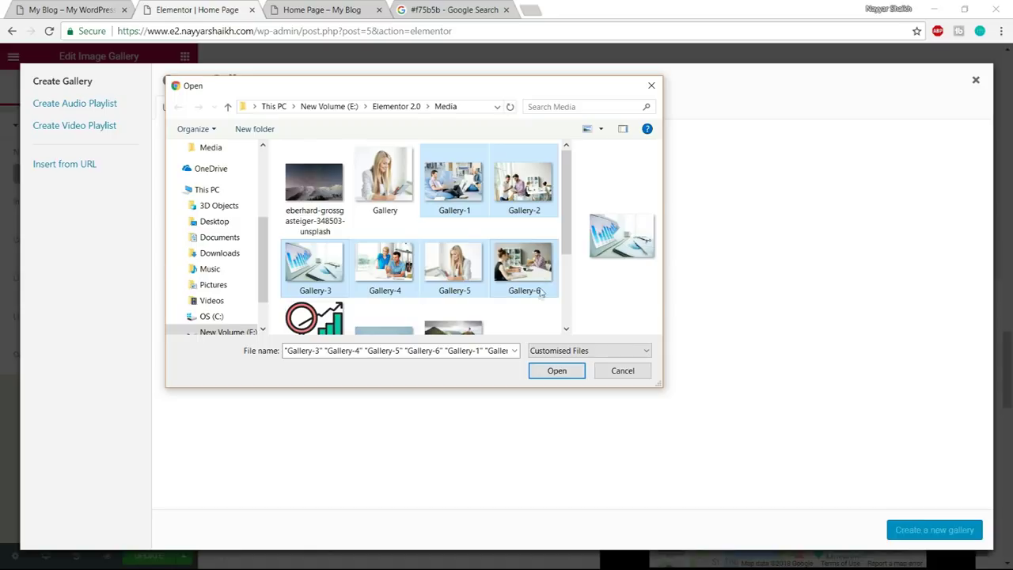
- Upload the six photos, create a new gallery and insert it into the page
click(557, 371)
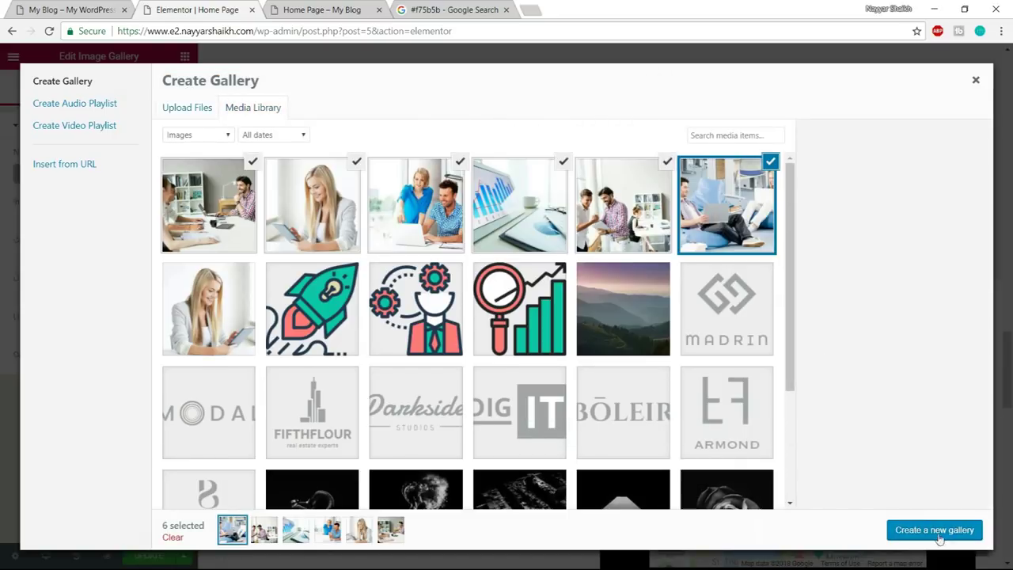
click(939, 538)
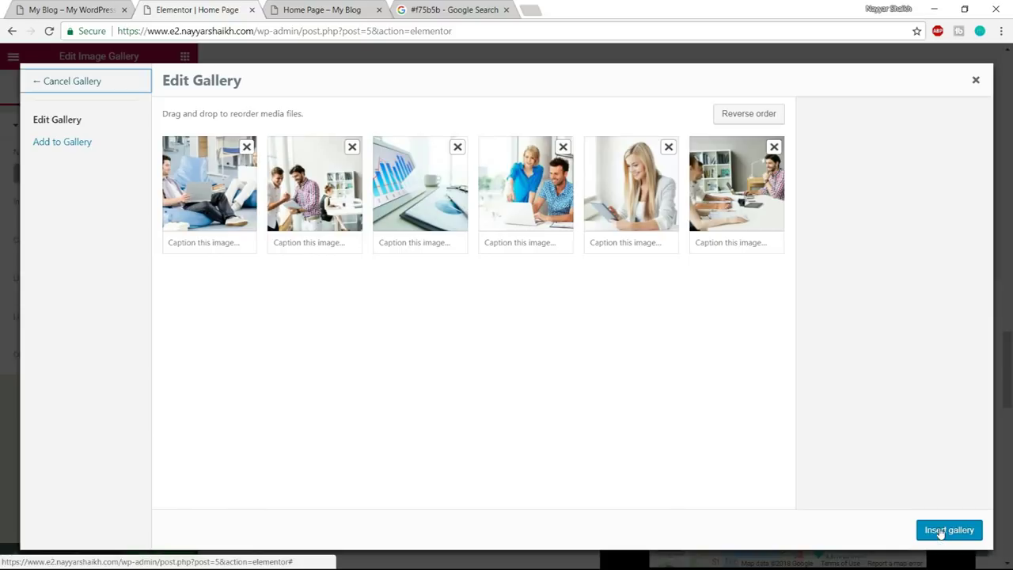
click(949, 530)
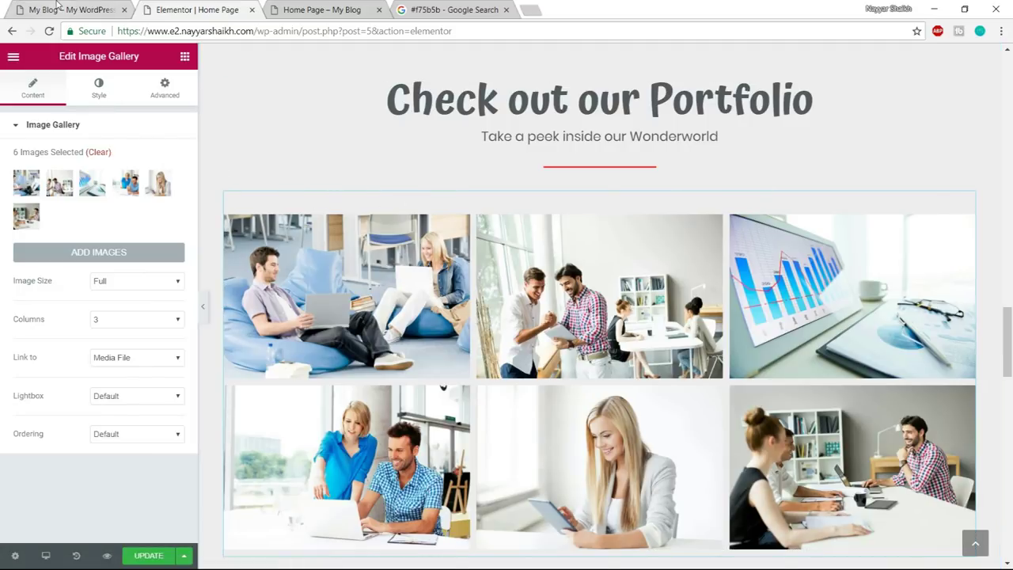
- Compare with the live site, then select the whole Portfolio section in the editor
click(67, 10)
scroll(457, 405, down, 3)
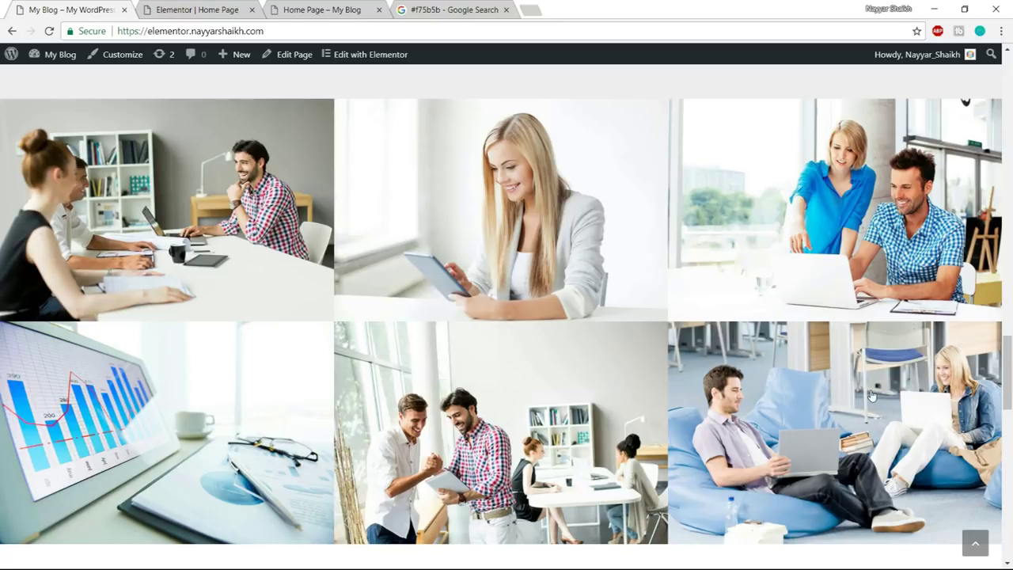
scroll(707, 251, up, 2)
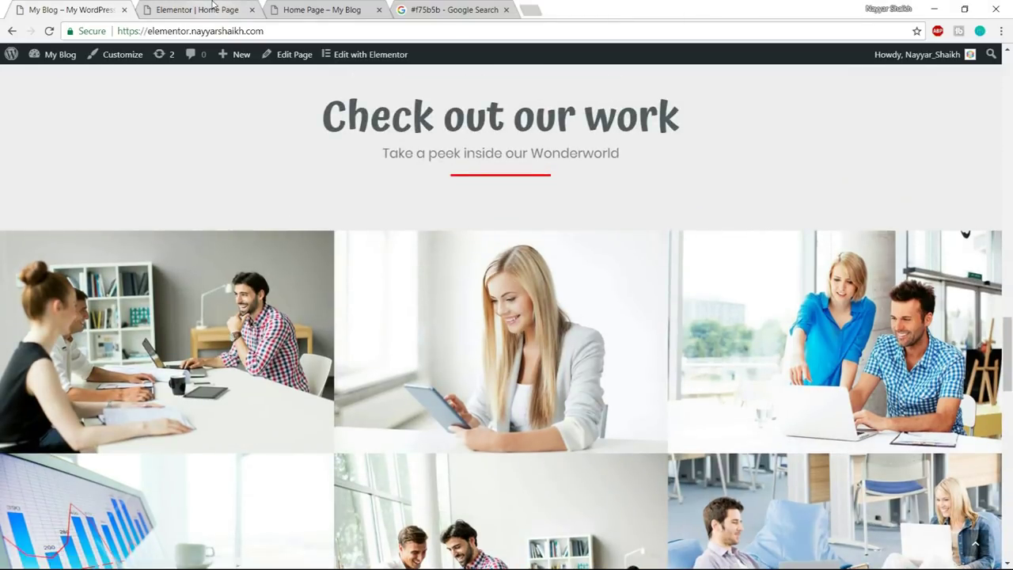
click(197, 9)
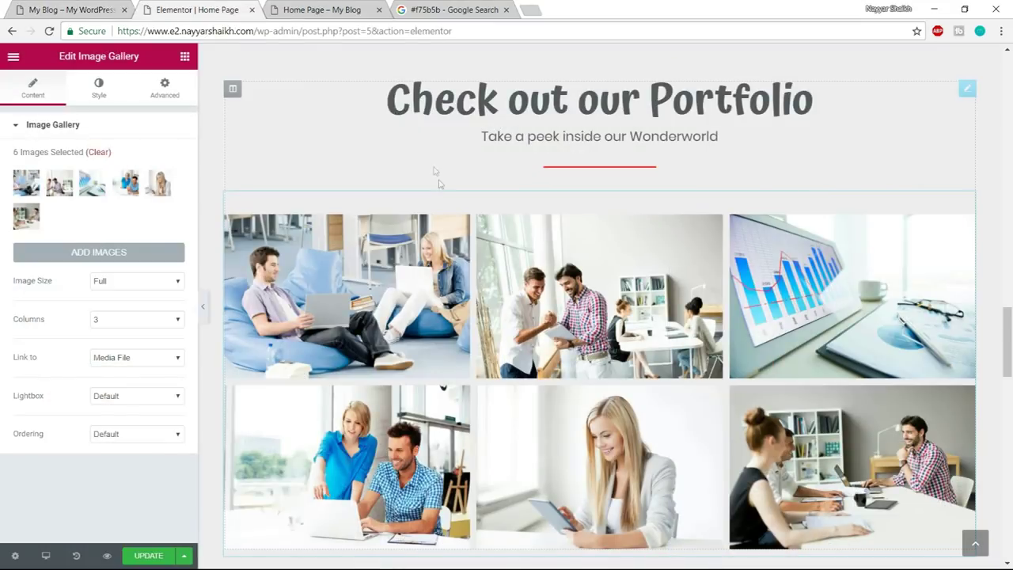
click(232, 88)
scroll(877, 307, up, 2)
scroll(876, 307, down, 1)
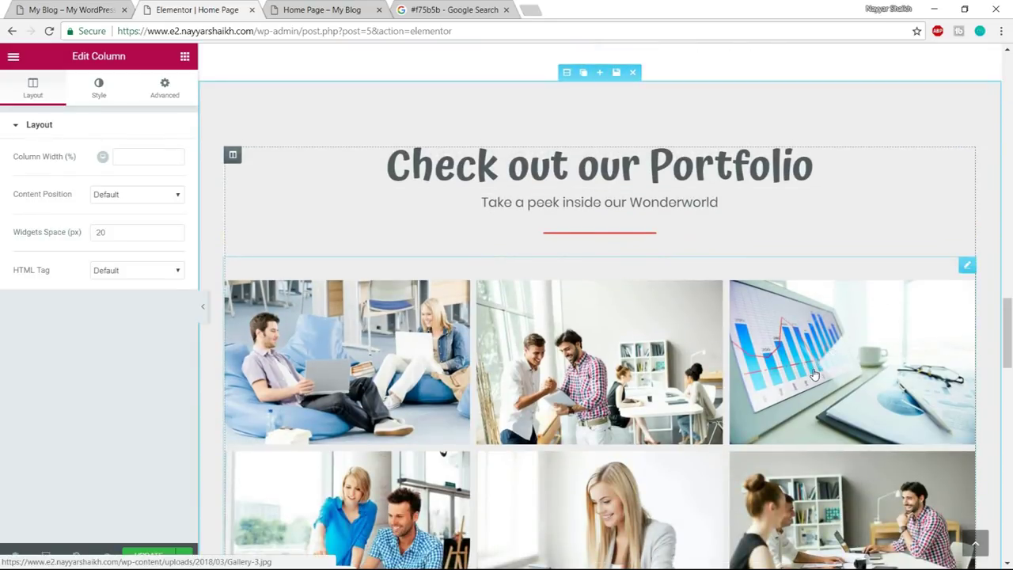
scroll(572, 185, up, 1)
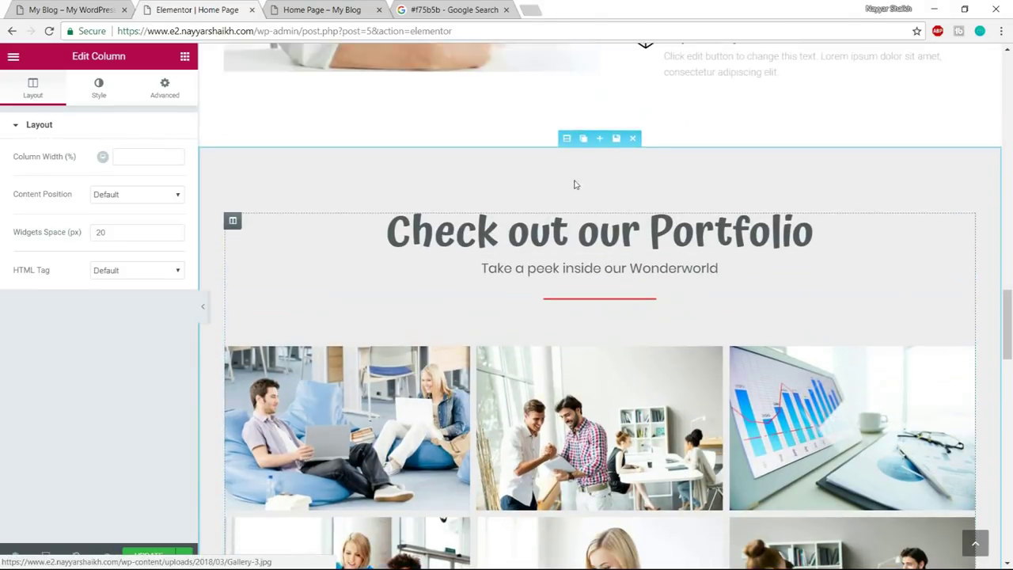
click(565, 140)
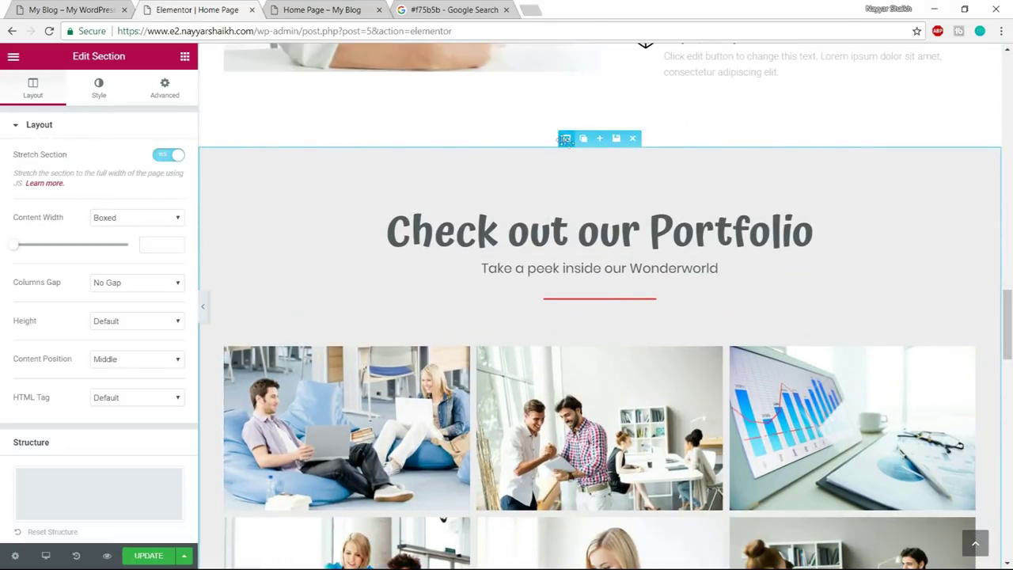
- Set the section's Content Width to Full Width, keeping Columns Gap at No Gap
click(135, 222)
click(132, 241)
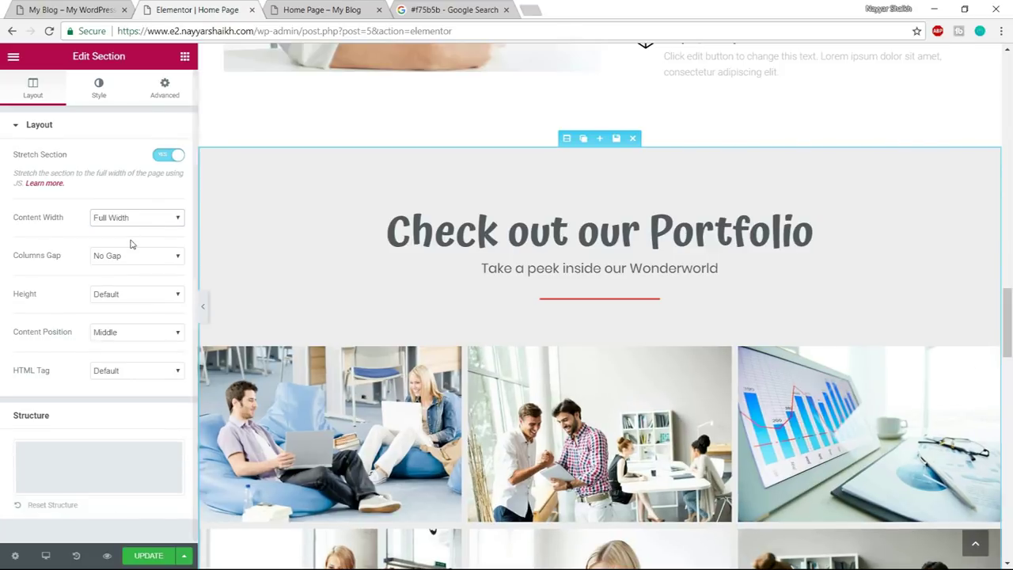
scroll(667, 339, down, 4)
scroll(465, 372, up, 1)
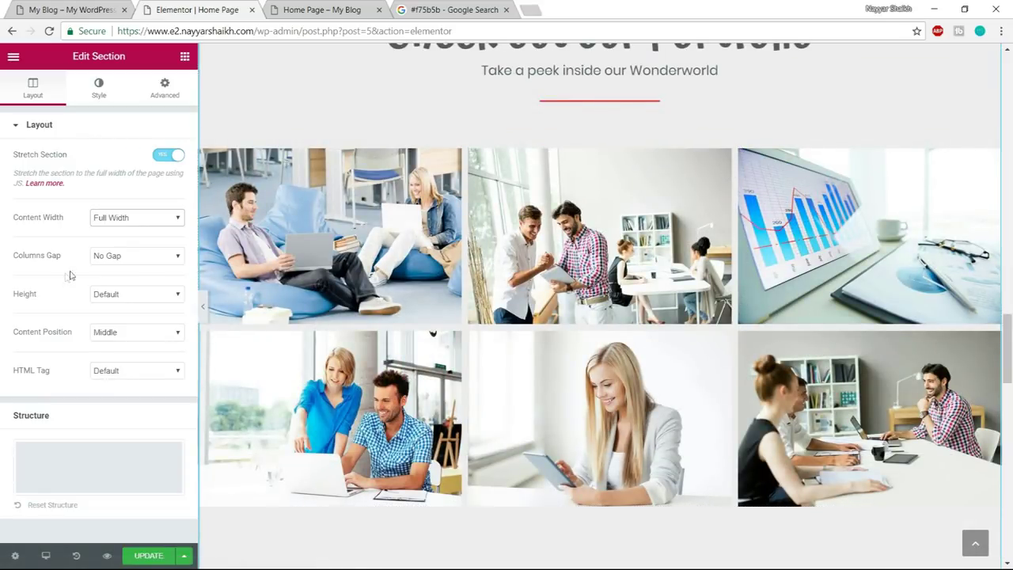
click(127, 257)
click(129, 255)
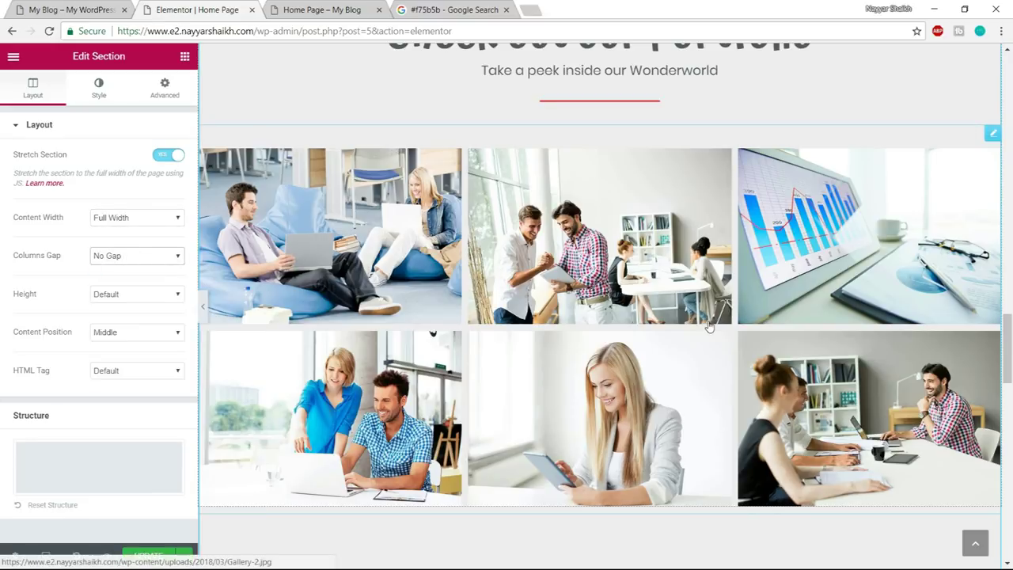
scroll(586, 261, up, 2)
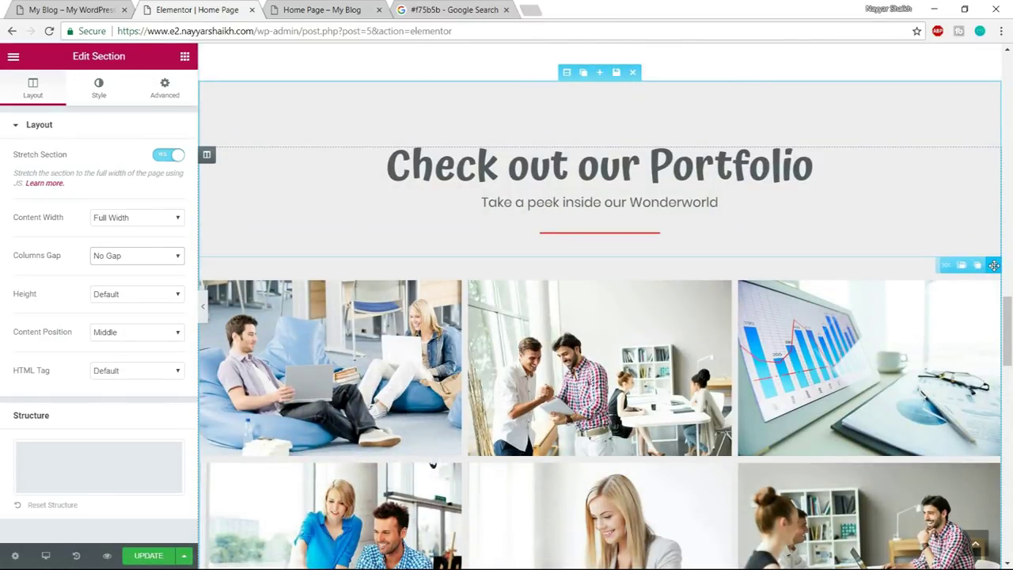
click(882, 261)
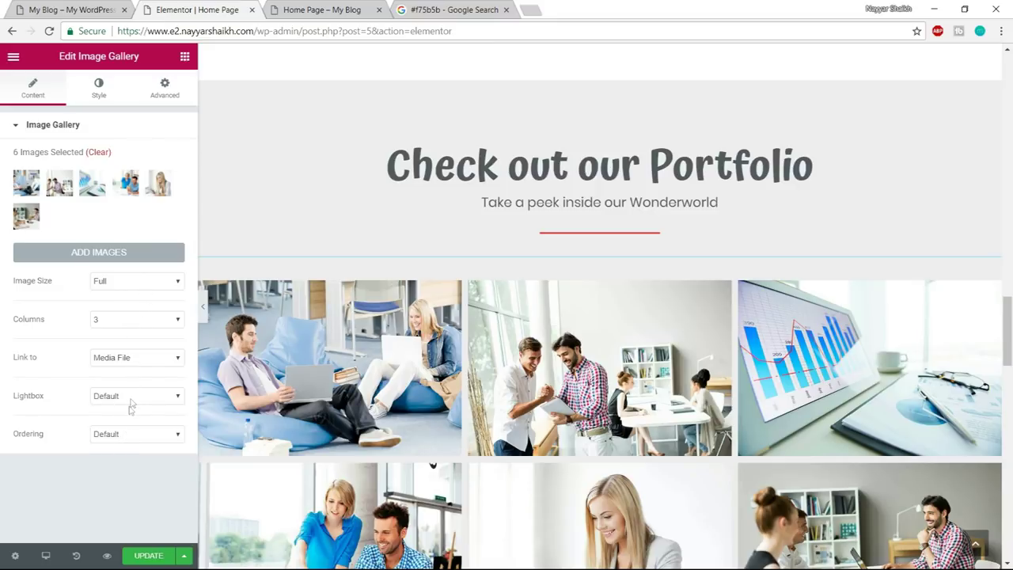
- Set the gallery's Custom image spacing to 0 and save the page with UPDATE
click(101, 94)
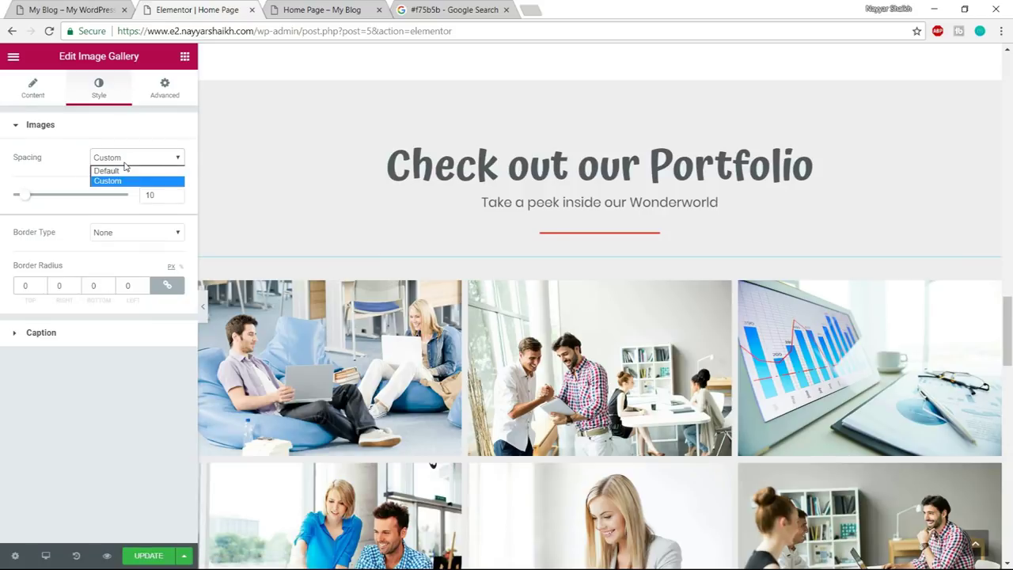
click(124, 163)
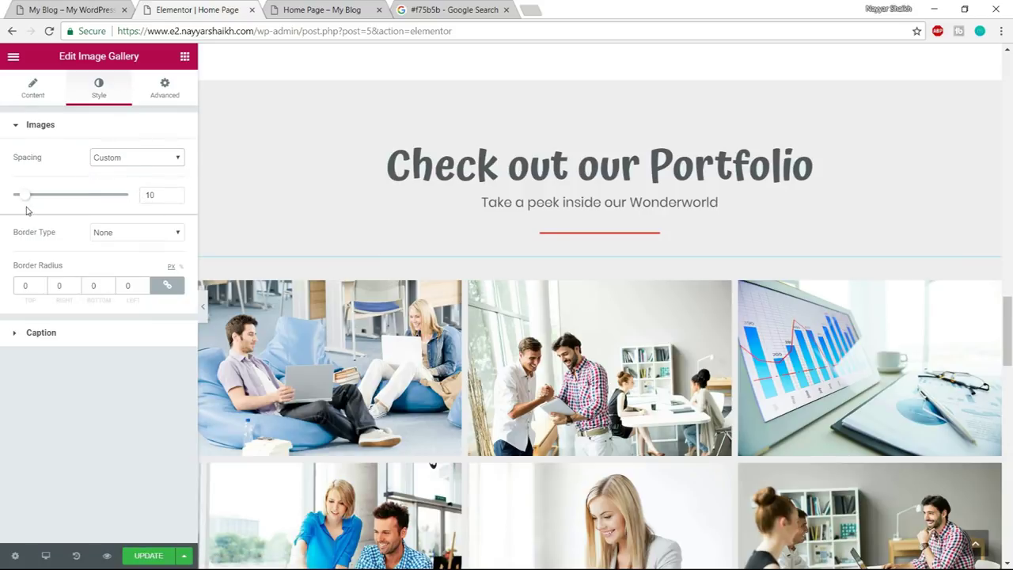
drag(25, 200, 1, 196)
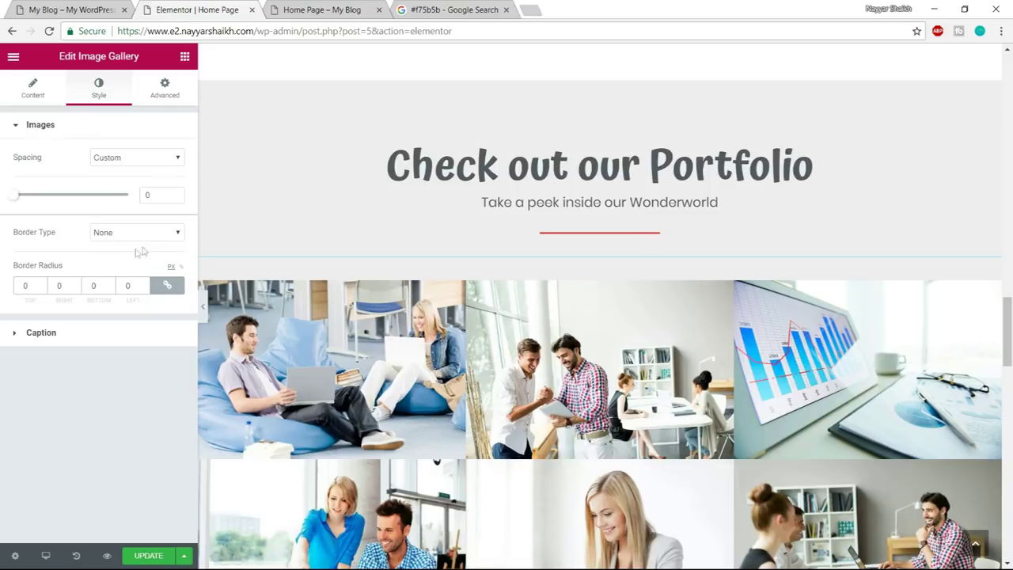
scroll(573, 410, down, 2)
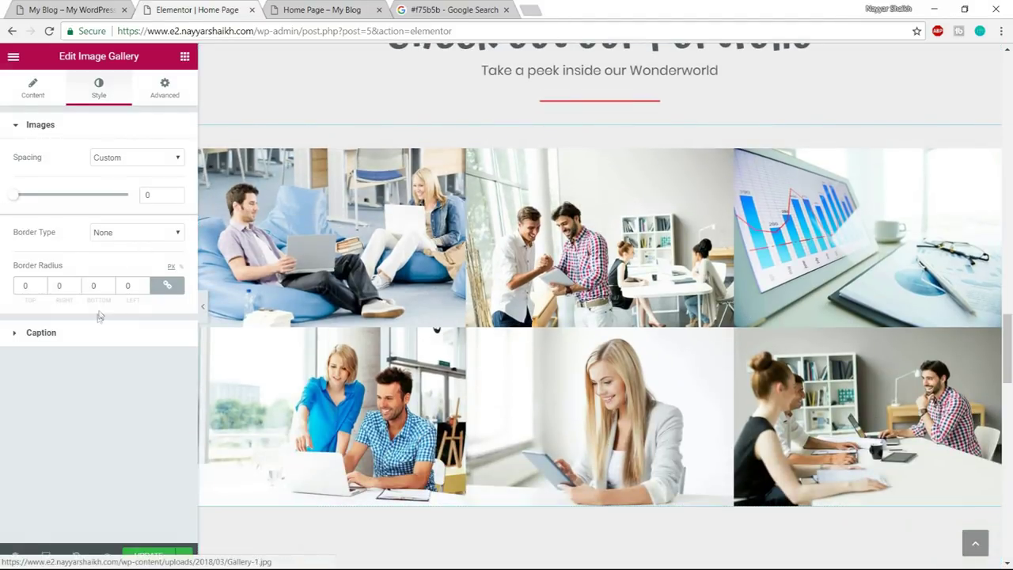
click(147, 555)
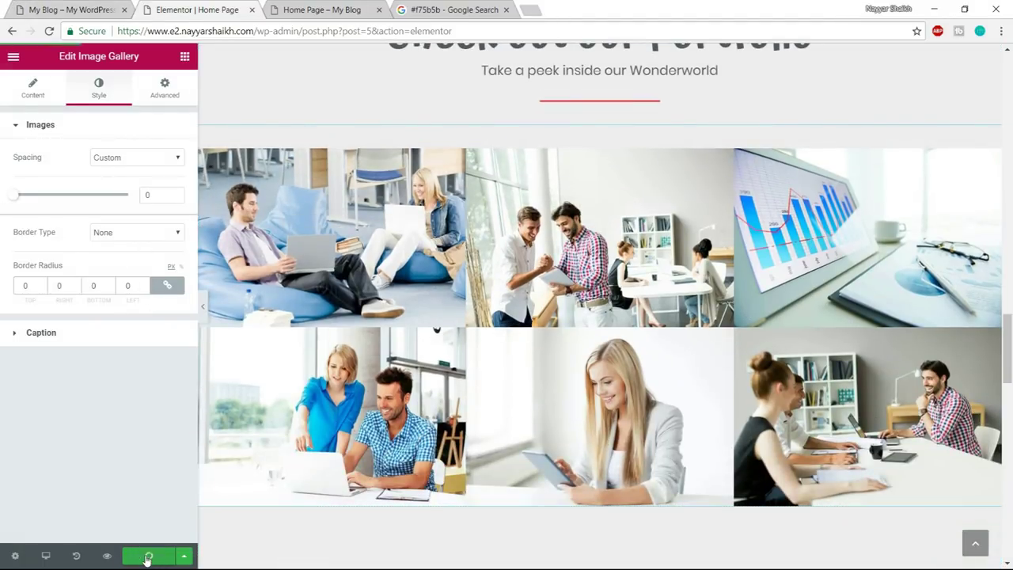
click(332, 10)
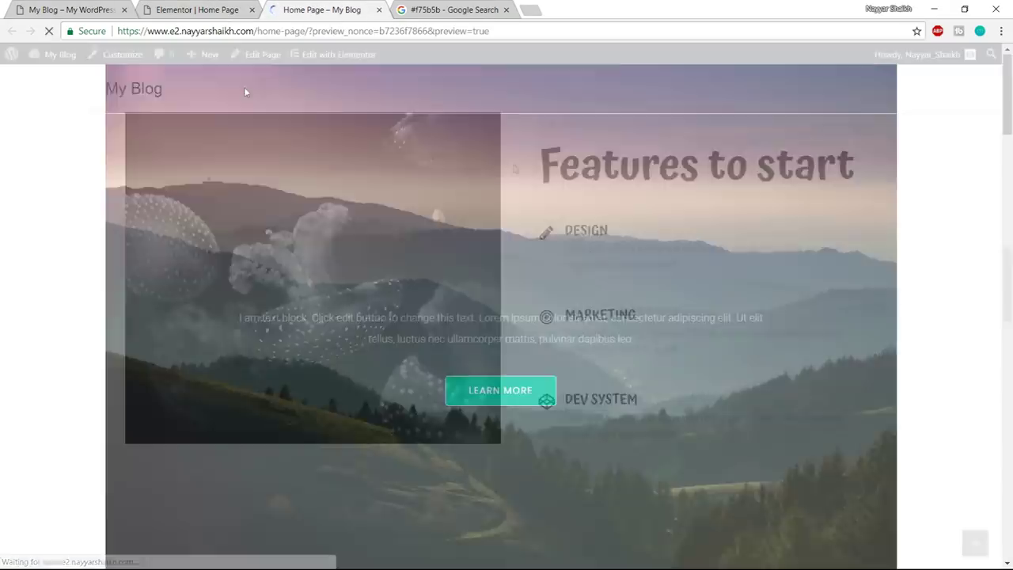
scroll(677, 404, down, 4)
scroll(677, 405, down, 12)
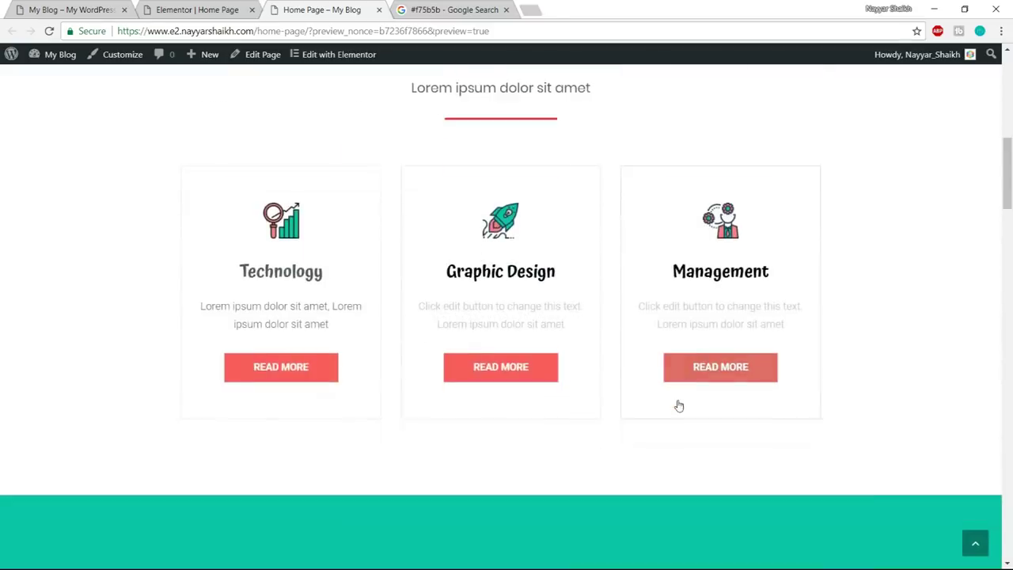
scroll(677, 404, down, 8)
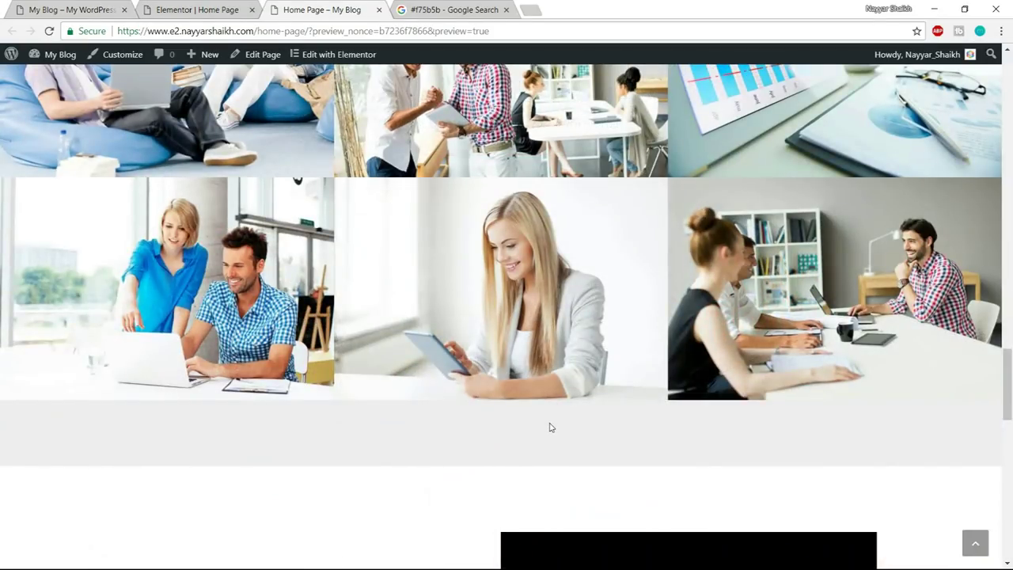
scroll(551, 427, up, 3)
scroll(549, 425, down, 4)
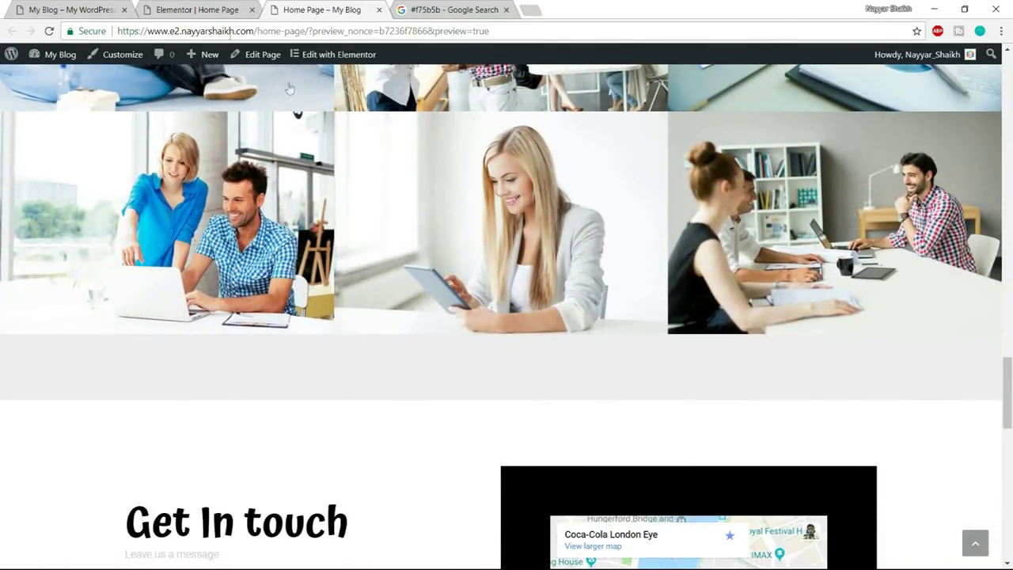
click(190, 9)
scroll(504, 396, down, 3)
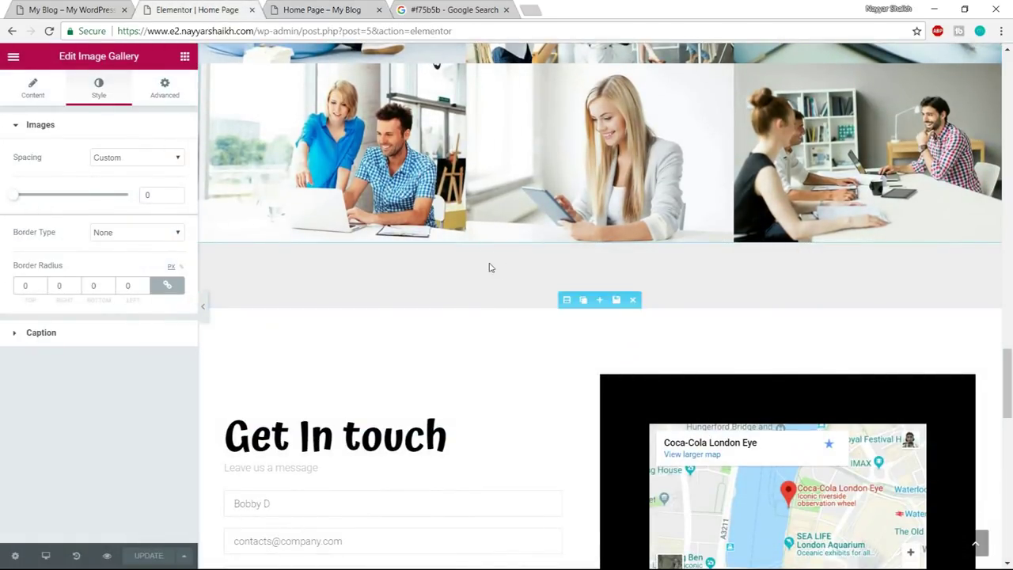
- Change the Portfolio section's bottom padding from 100 to 0 in the Advanced settings
scroll(485, 331, up, 10)
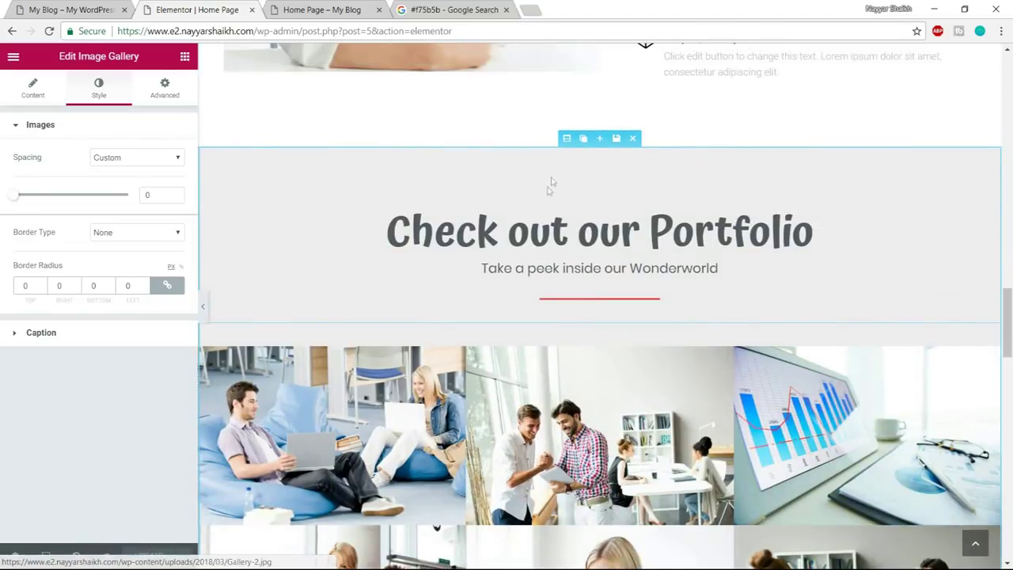
click(568, 138)
click(164, 87)
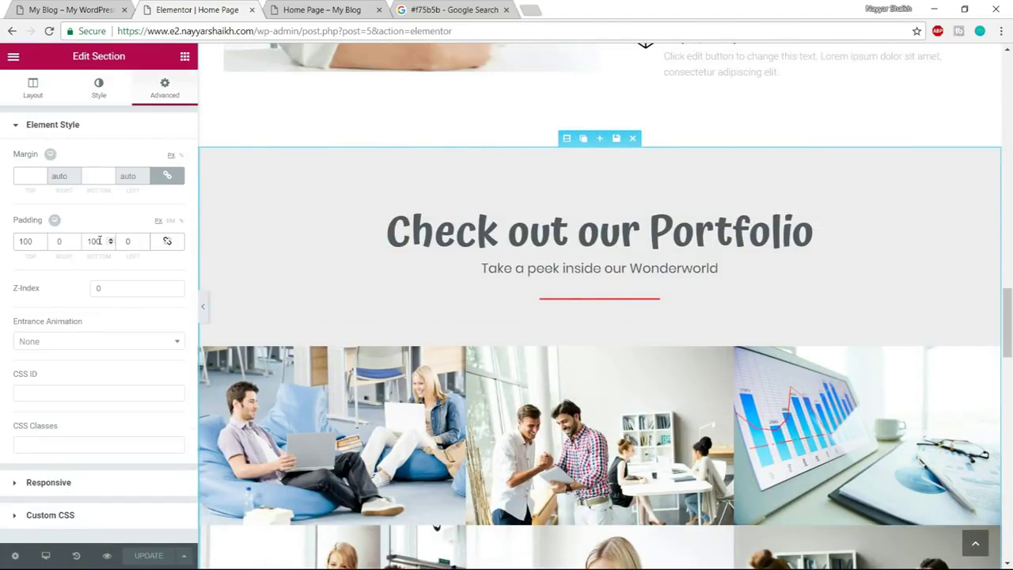
drag(99, 241, 86, 237)
text(0)
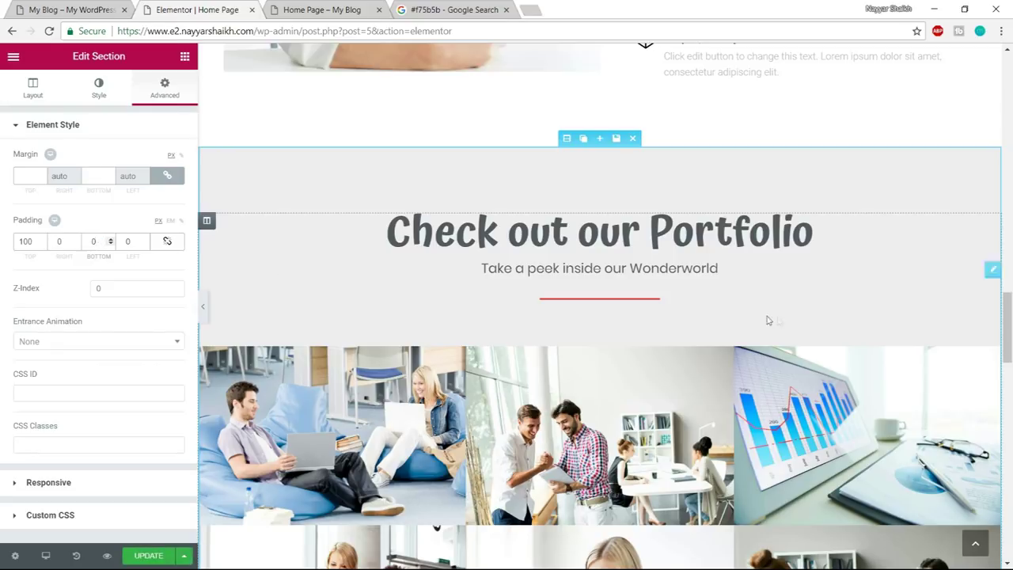
- Scroll through the reference site page to compare the result
scroll(562, 379, down, 4)
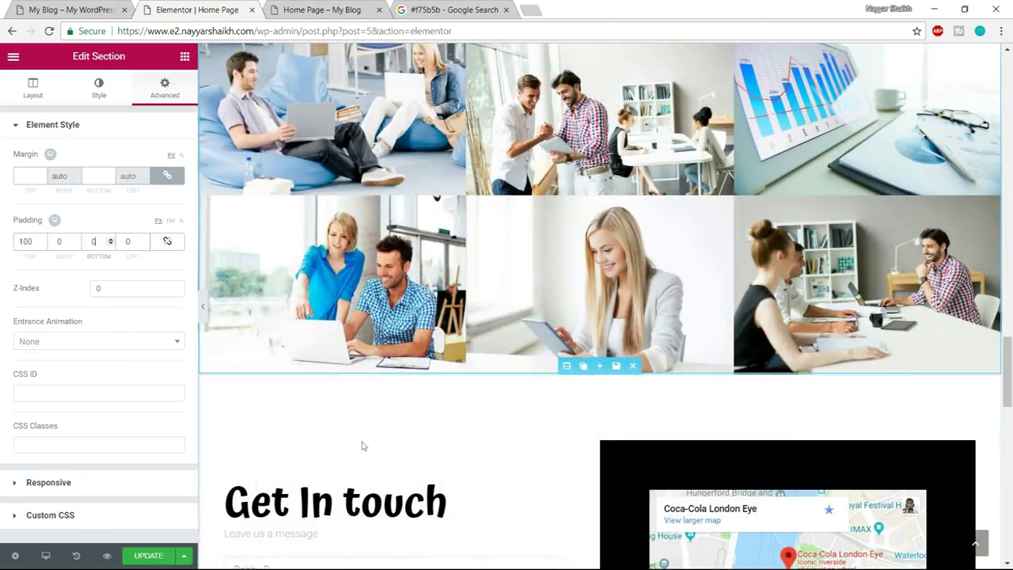
scroll(543, 421, down, 3)
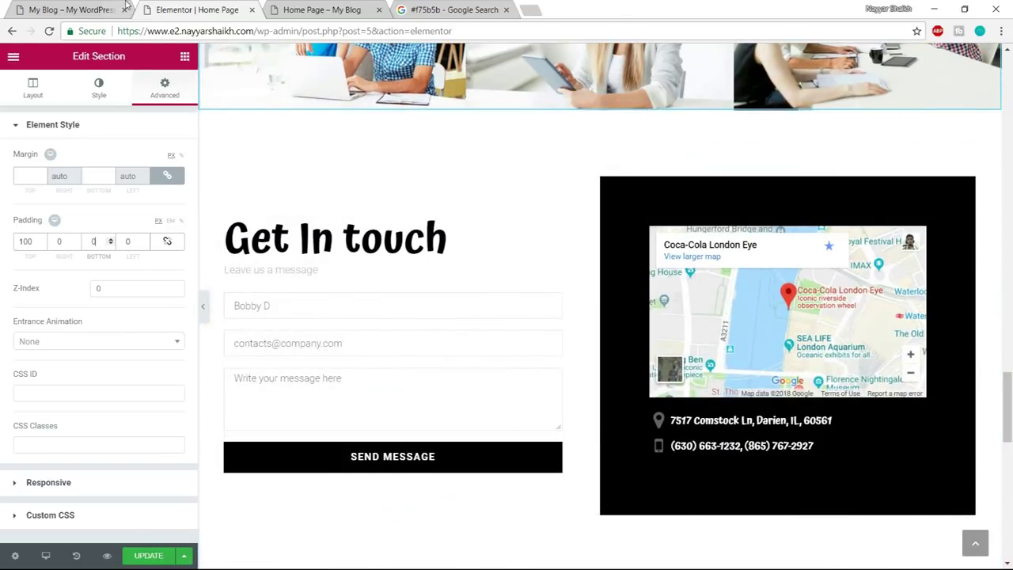
key(ctrl+1)
scroll(369, 165, down, 5)
scroll(489, 294, down, 3)
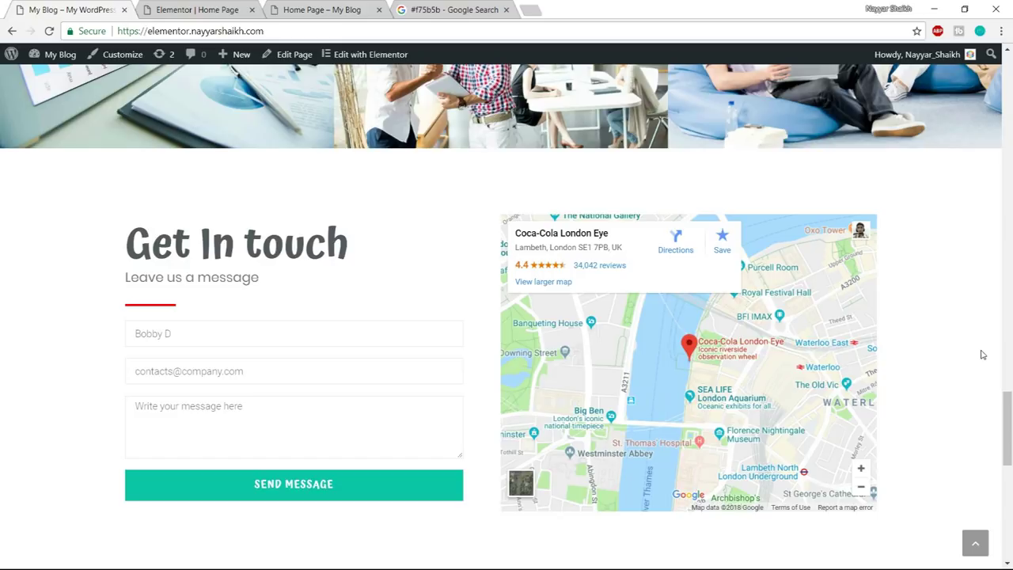
- Make the Get In touch heading text grey on the home page
click(228, 8)
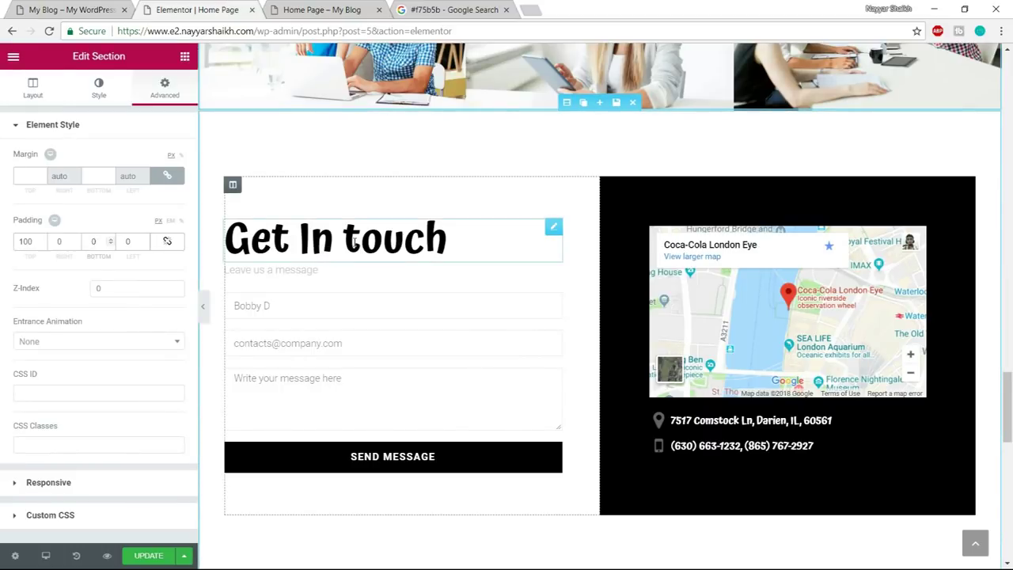
click(317, 242)
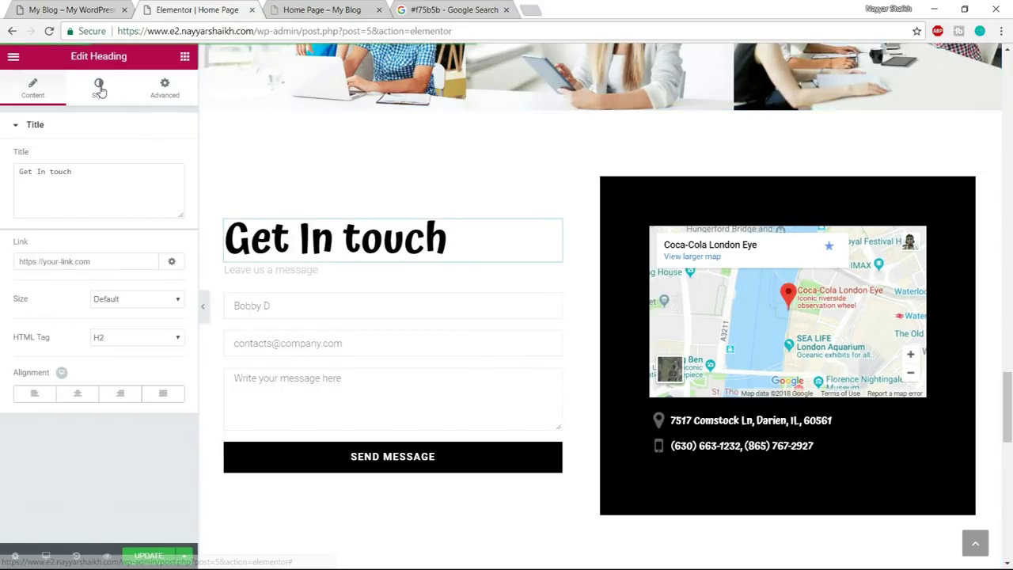
click(98, 87)
click(167, 157)
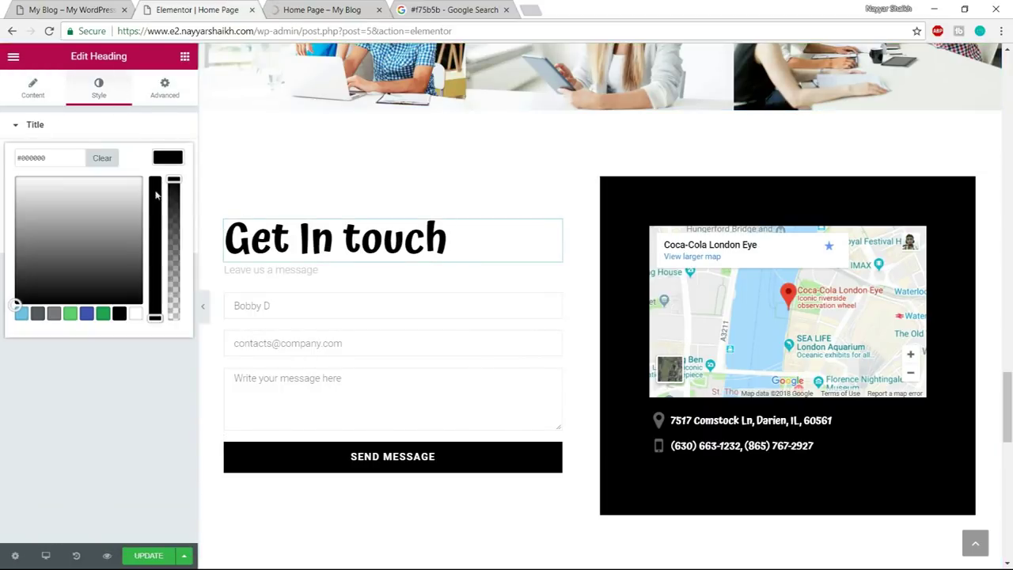
click(37, 313)
- Colour the Leave us a message text dark grey
click(261, 271)
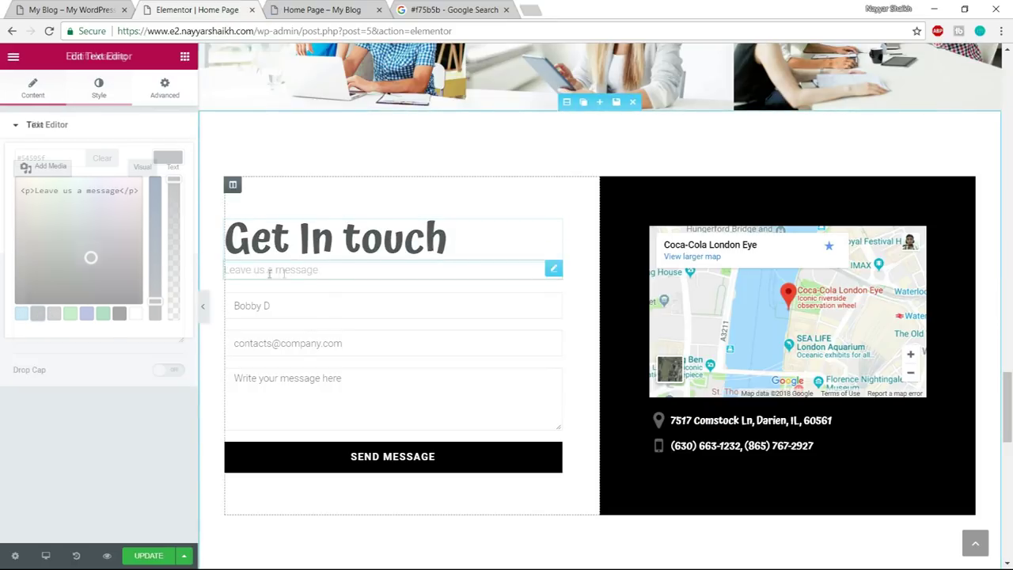
click(100, 87)
click(167, 212)
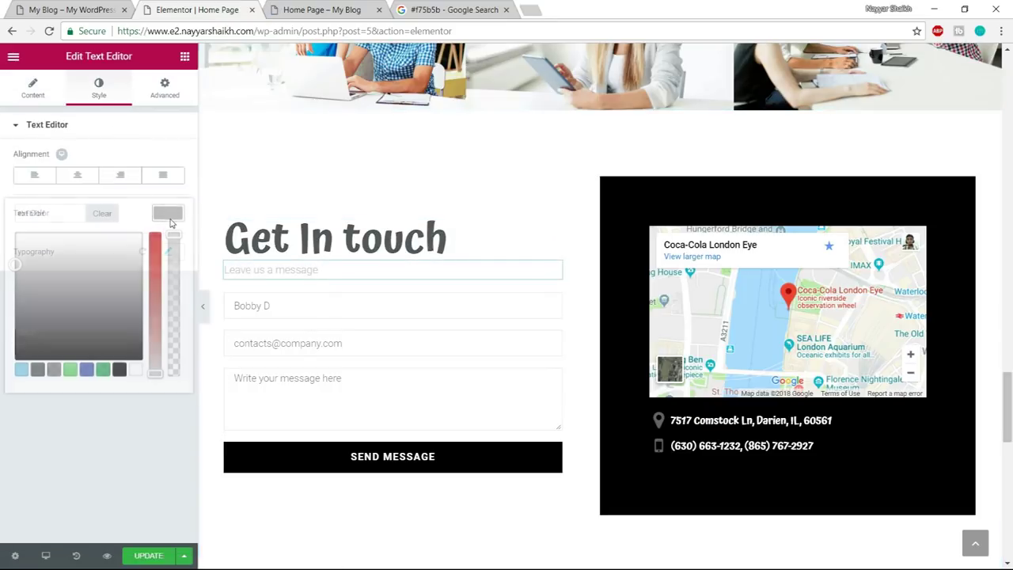
click(37, 370)
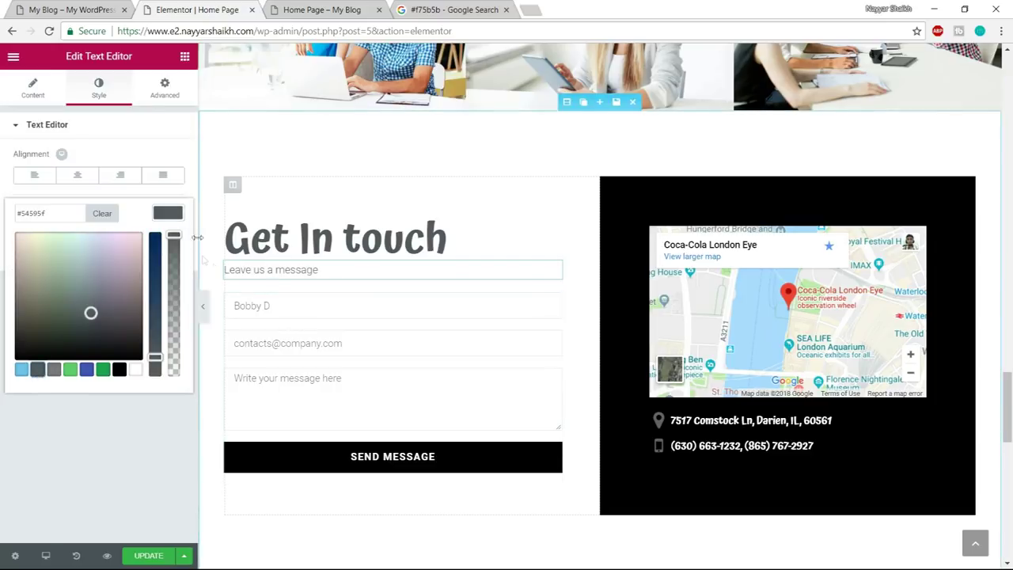
- Set the Leave us a message typography to Poppins, size 20, weight 400
click(170, 258)
click(126, 292)
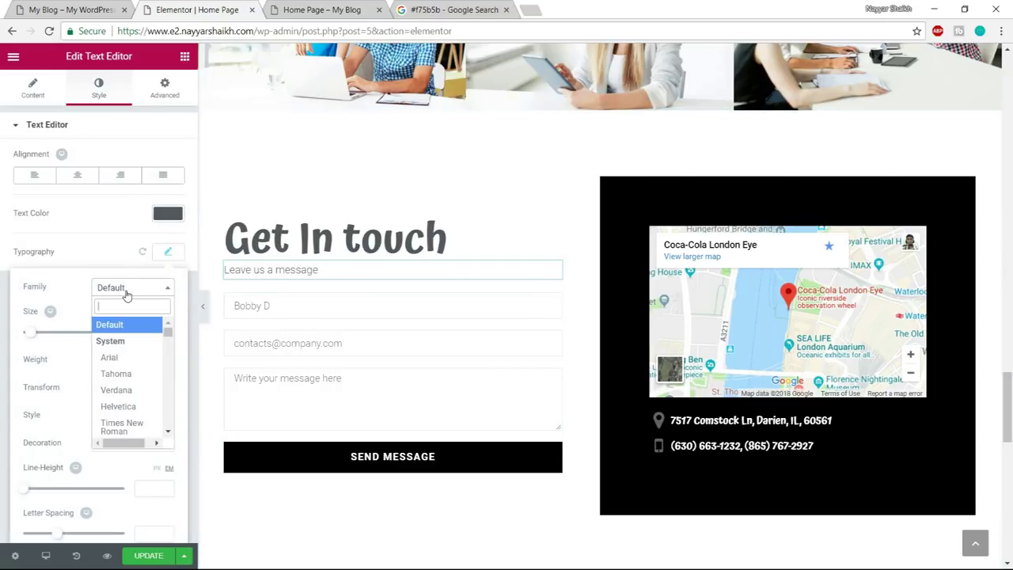
text(popp)
key(Return)
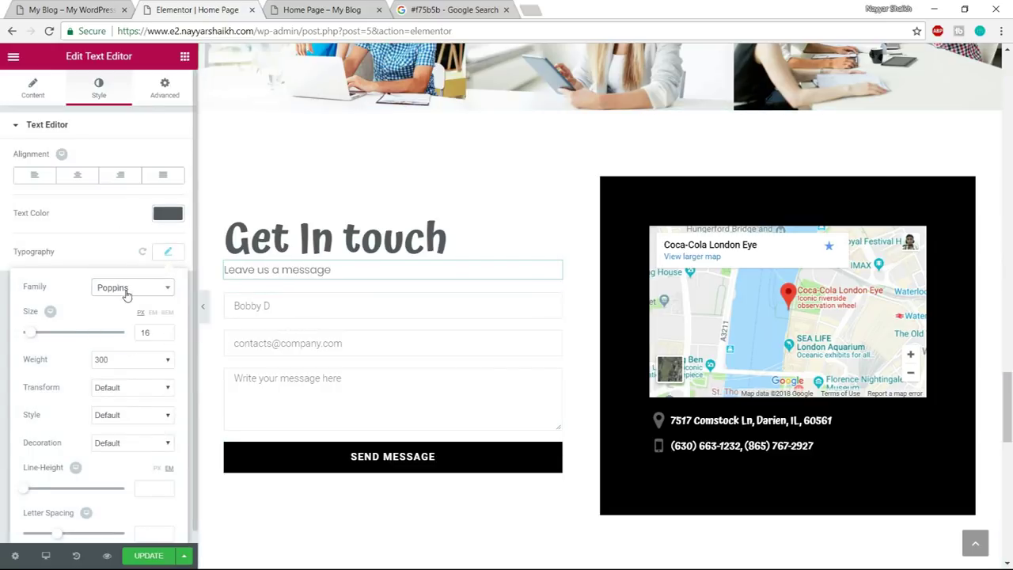
double_click(144, 333)
text(20)
click(135, 361)
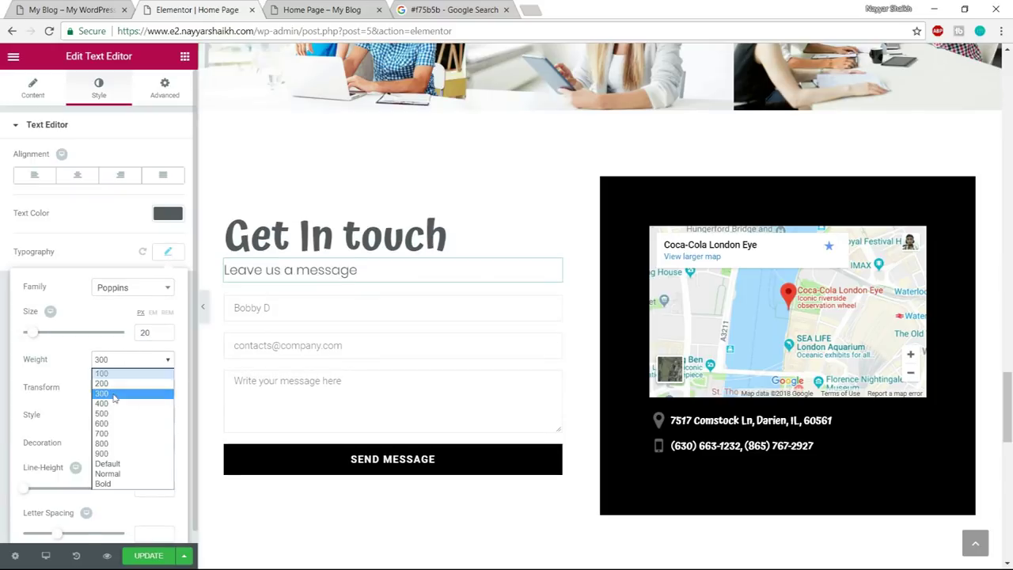
click(114, 402)
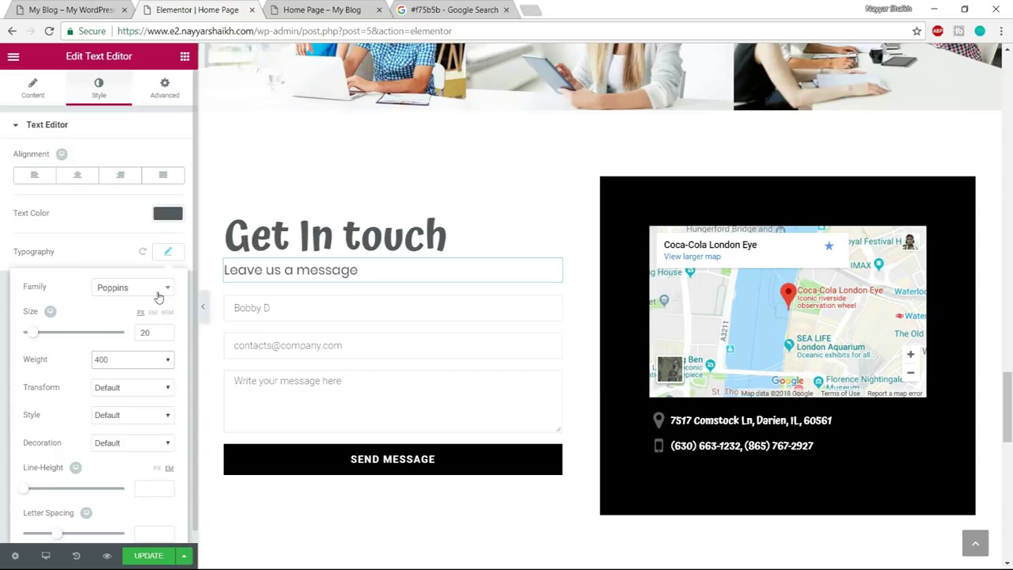
click(167, 252)
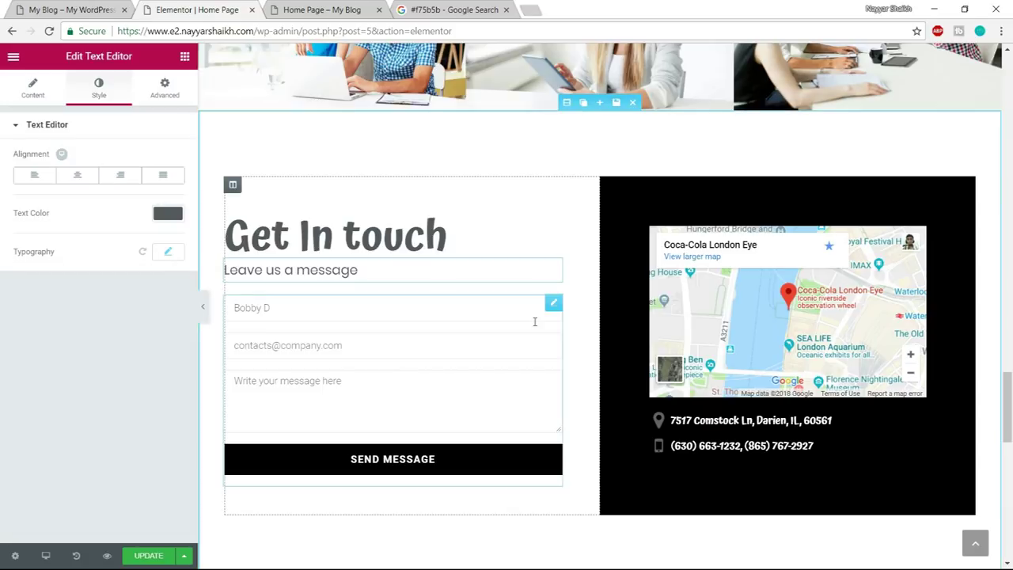
- Replace the contact form's Name placeholder with 'Enter Your Name Here'
click(364, 346)
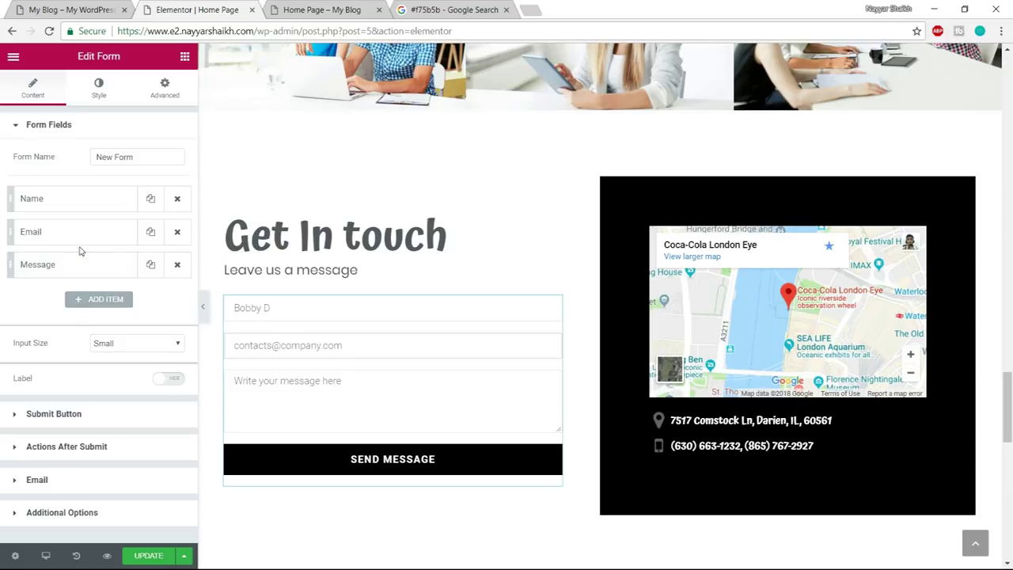
click(178, 199)
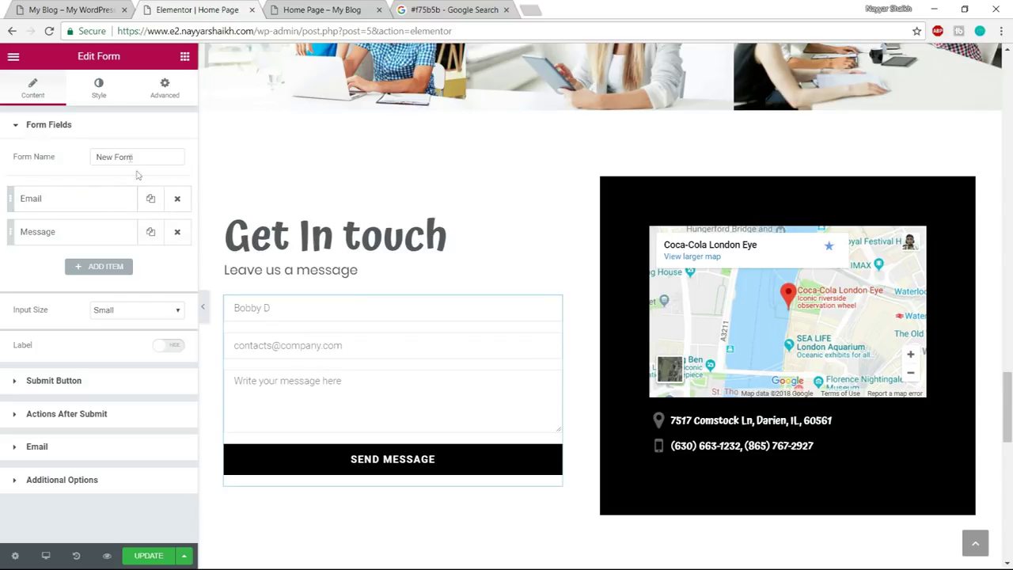
click(95, 98)
click(36, 100)
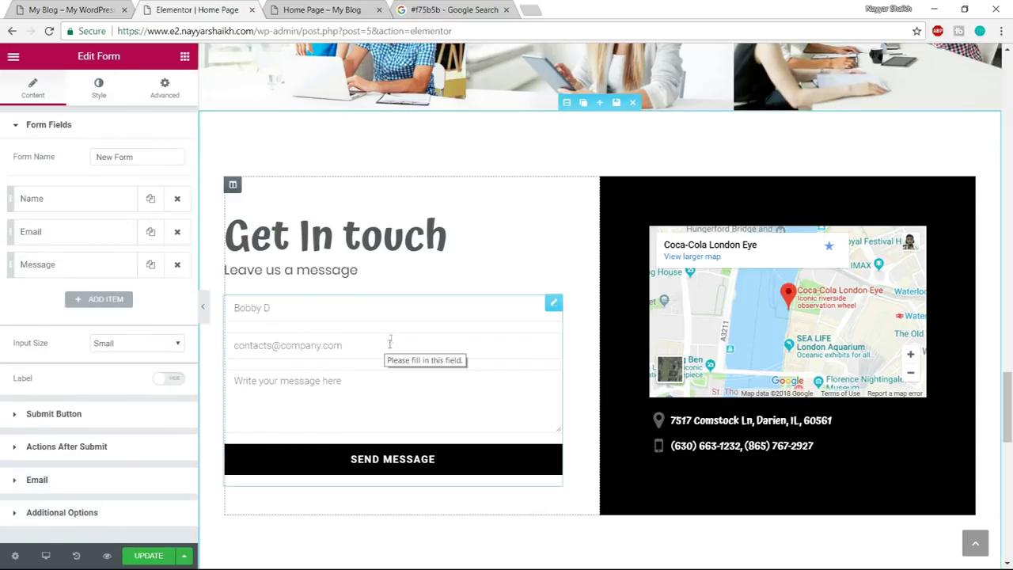
click(75, 204)
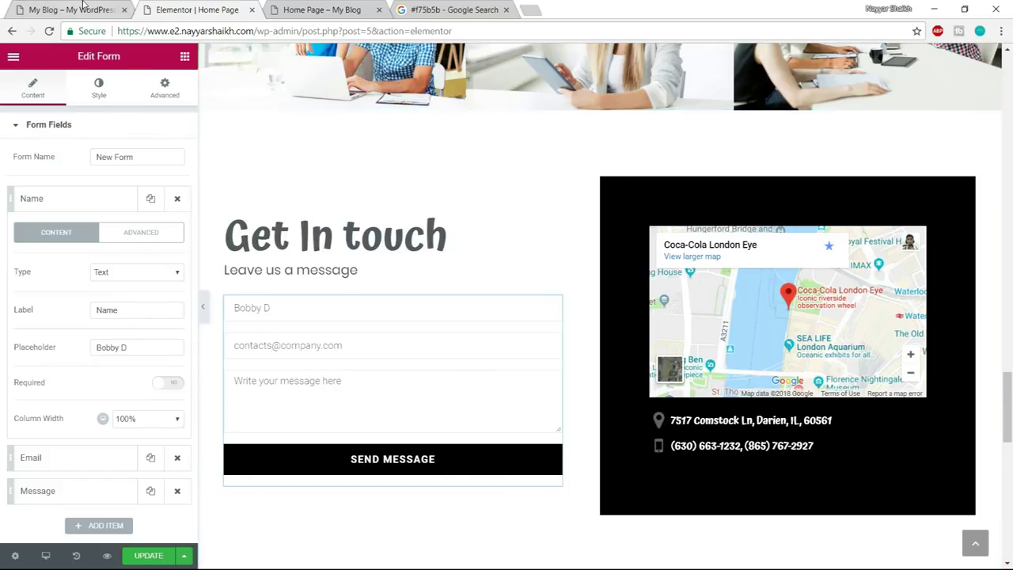
key(ctrl+shift+Tab)
click(171, 335)
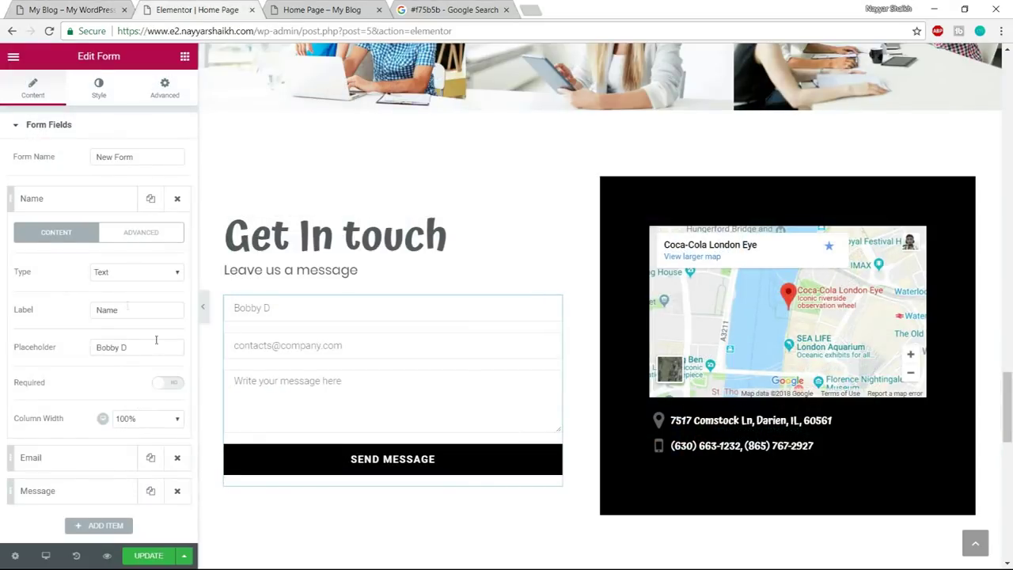
drag(142, 347, 65, 353)
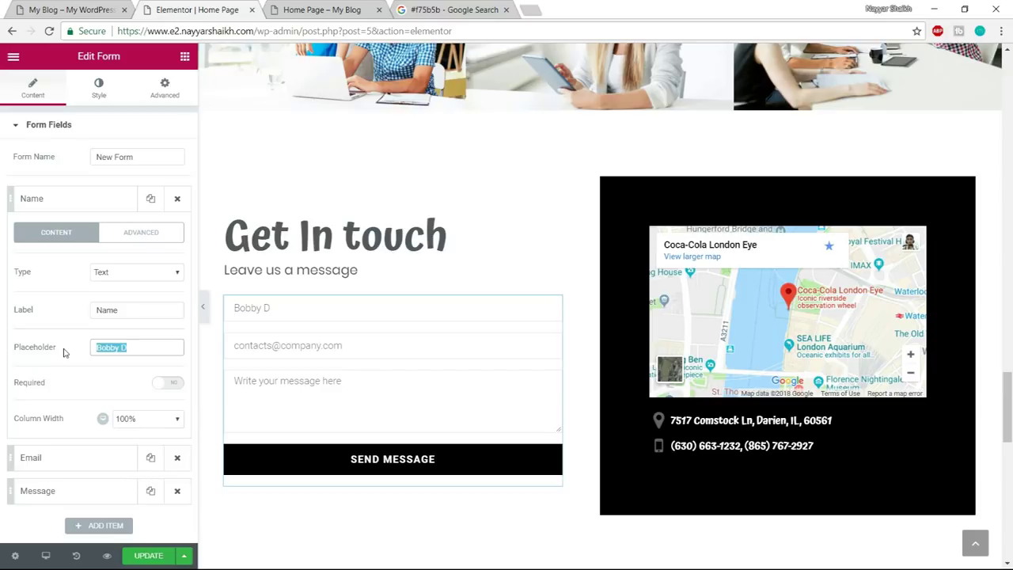
text(Enter)
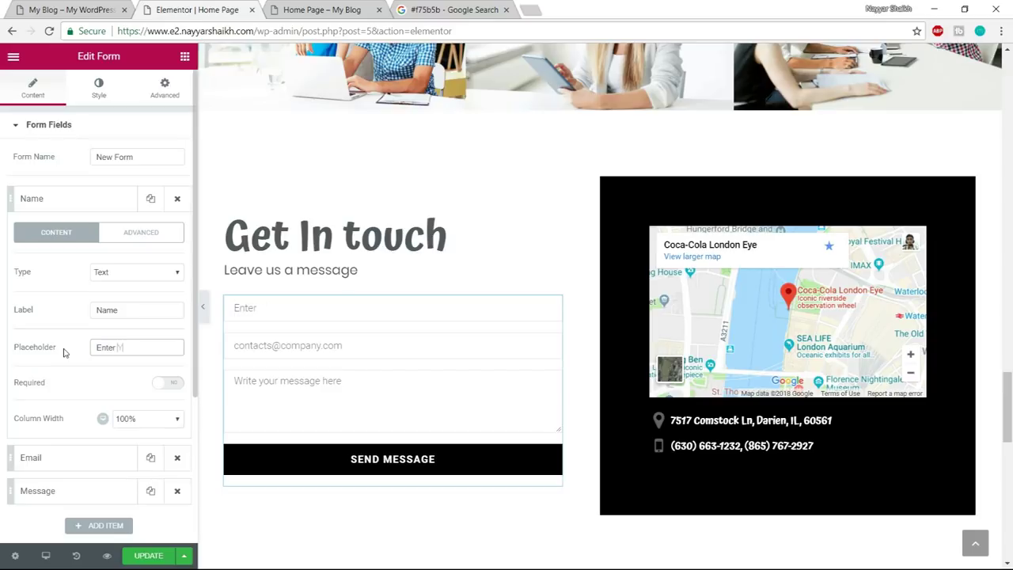
text( Your Name Here)
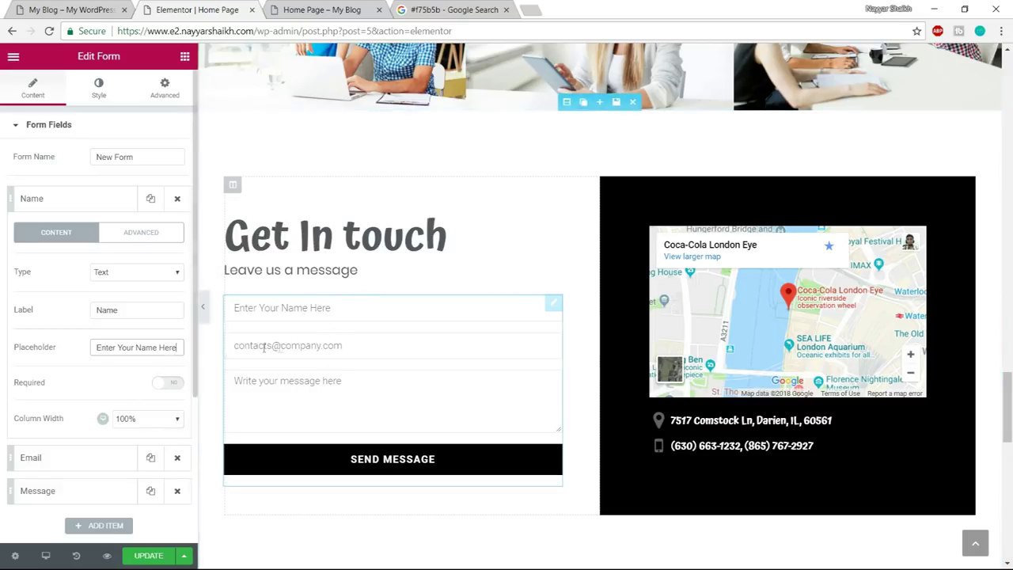
- Toggle the Name field required and back, and try 40% width before restoring 100%
scroll(145, 430, down, 1)
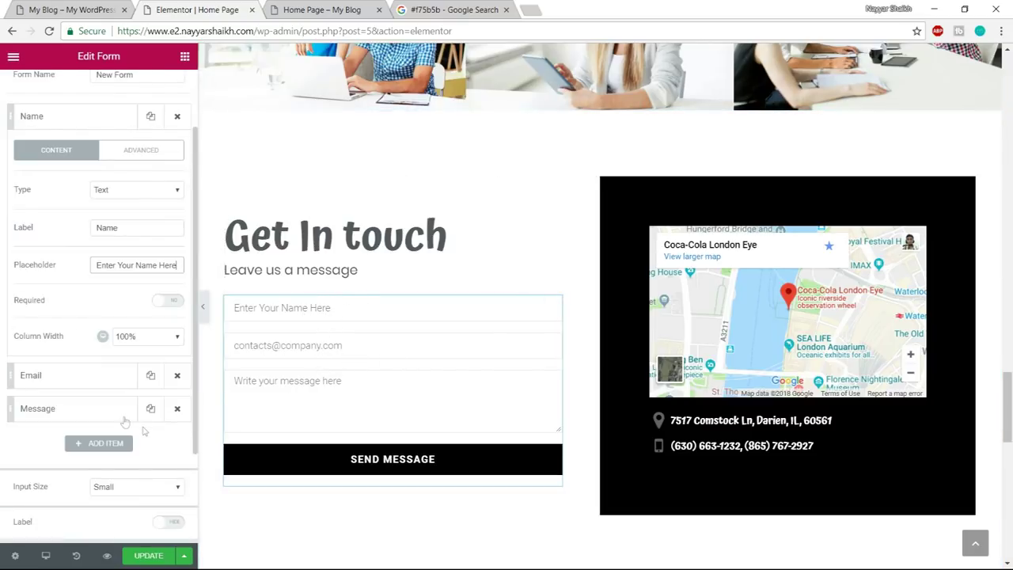
click(175, 306)
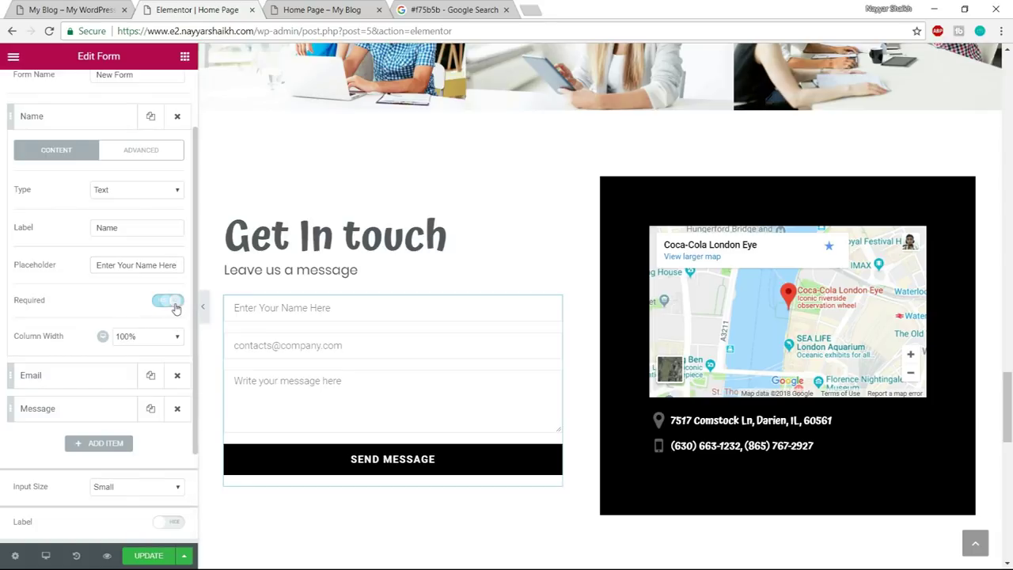
click(171, 307)
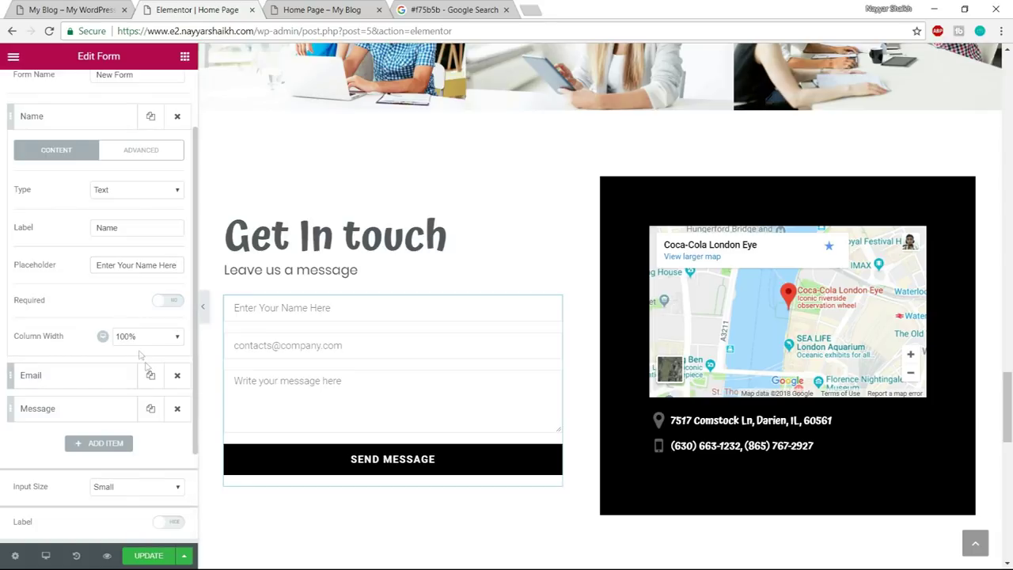
click(146, 339)
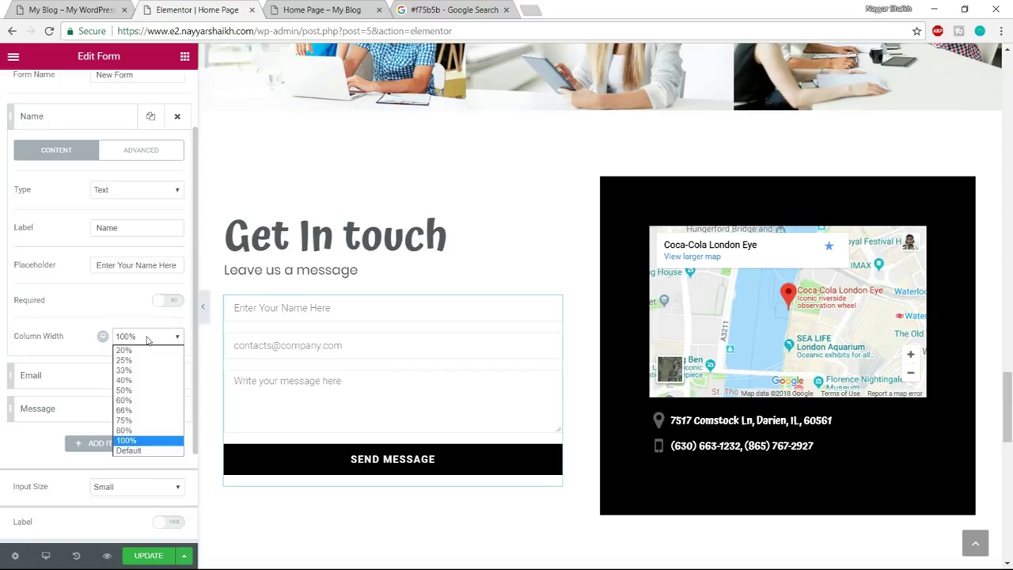
click(138, 380)
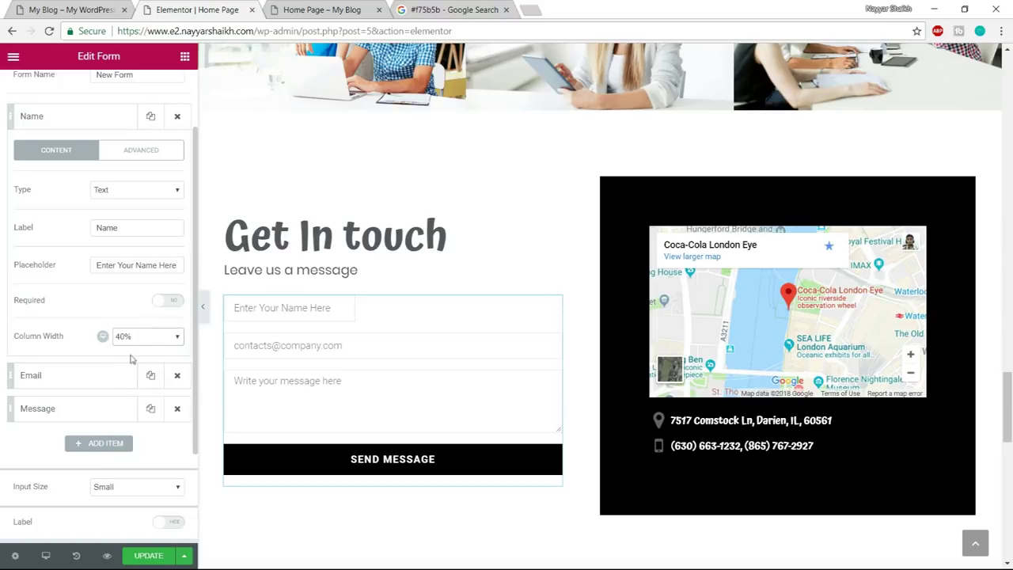
click(140, 341)
click(139, 441)
scroll(177, 408, up, 2)
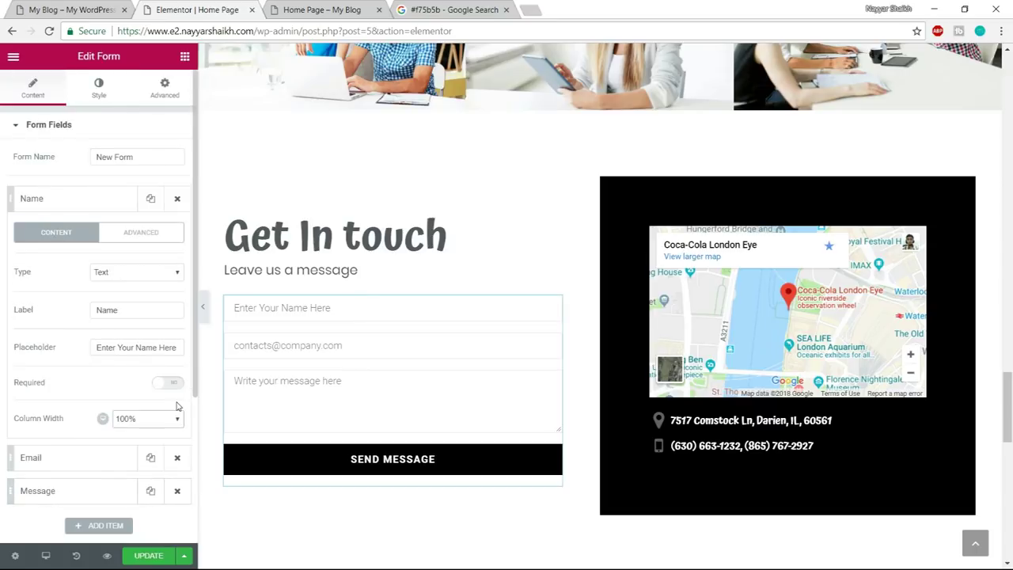
- Change the Email field's placeholder to 'Enter Your Email'
click(86, 137)
click(88, 145)
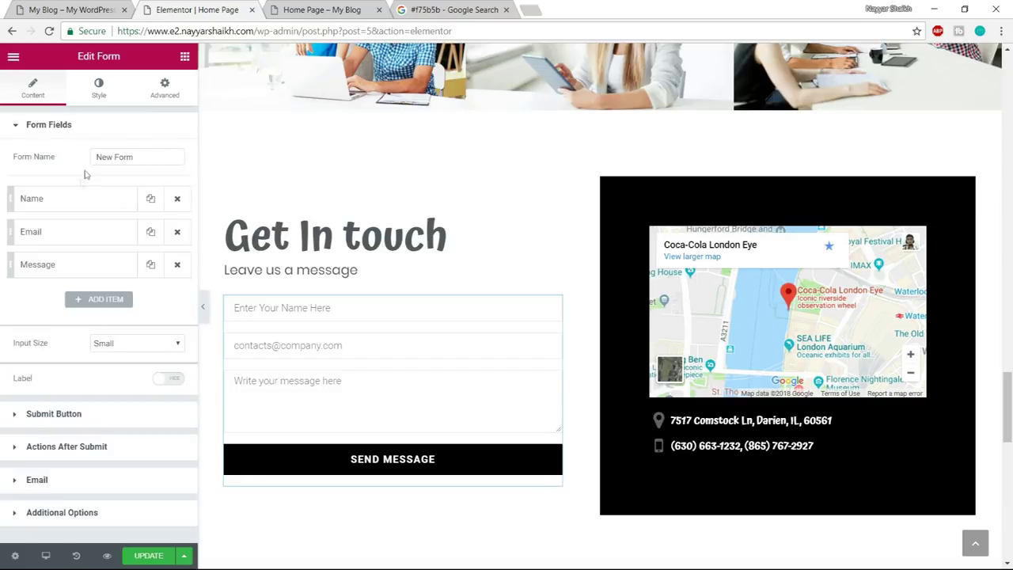
click(74, 232)
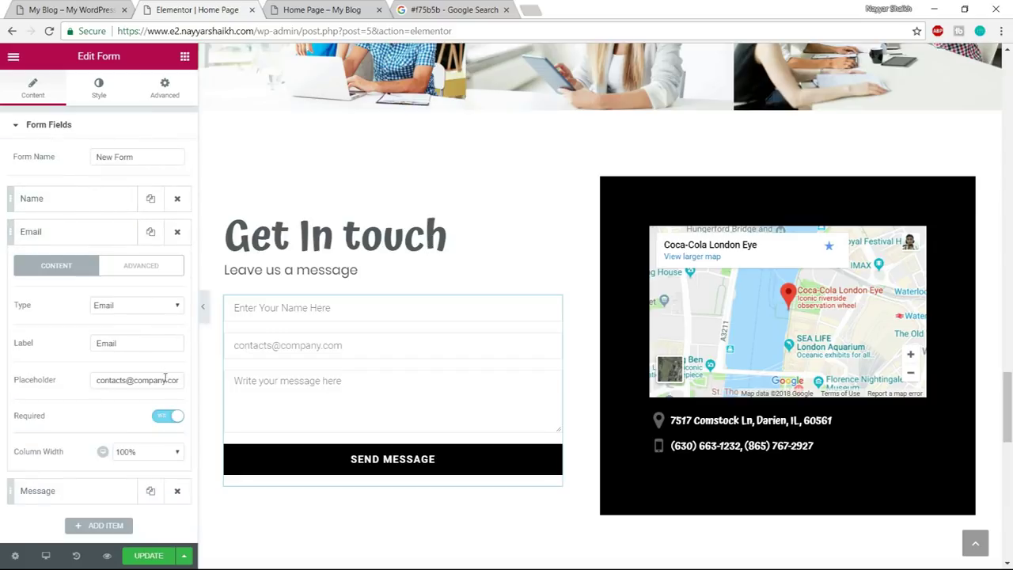
triple_click(132, 381)
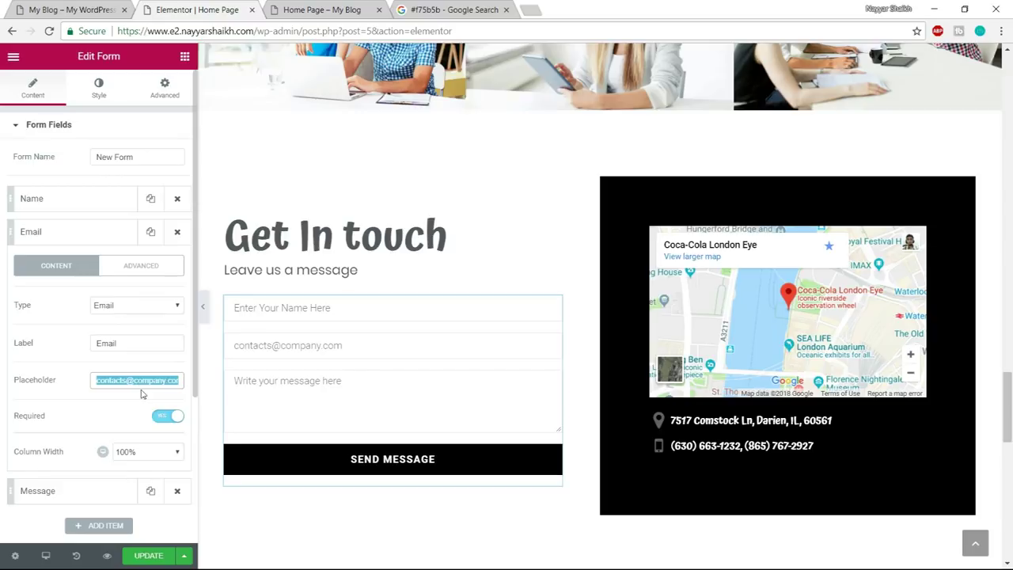
text(Enter )
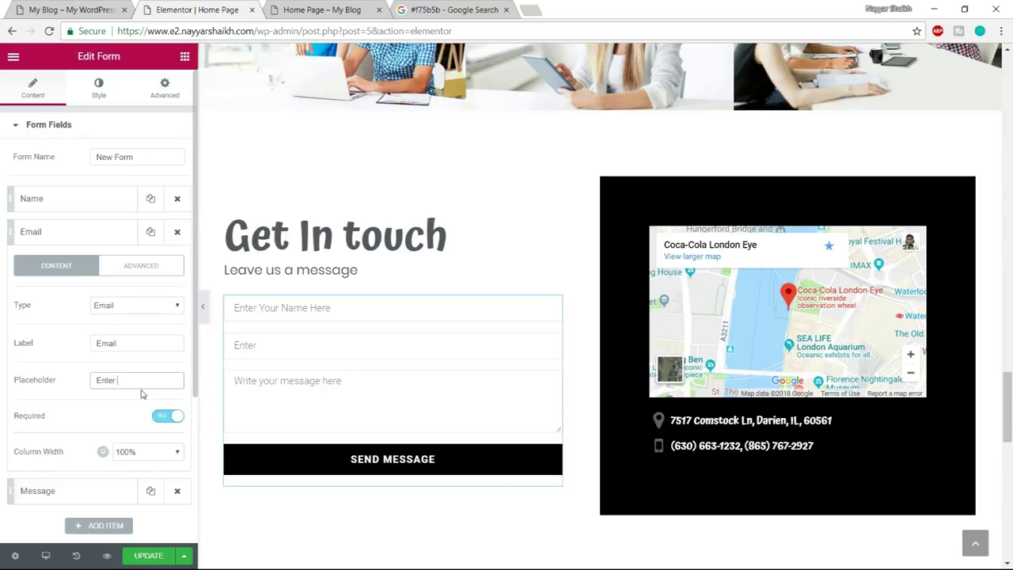
text(Your Email Here)
- Keep the Email field type as Email and check the form on the live site
click(123, 311)
click(104, 328)
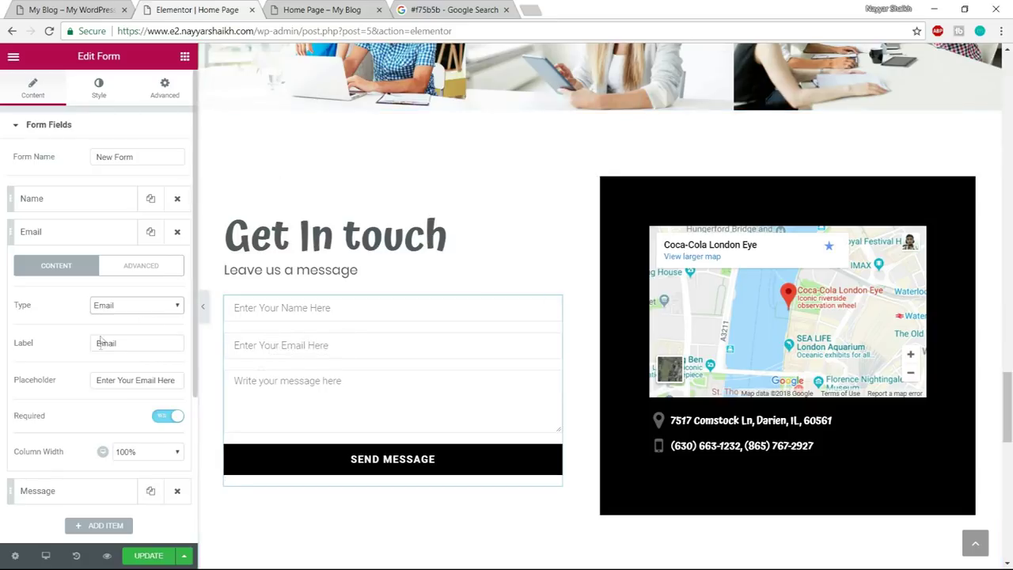
click(57, 9)
click(279, 376)
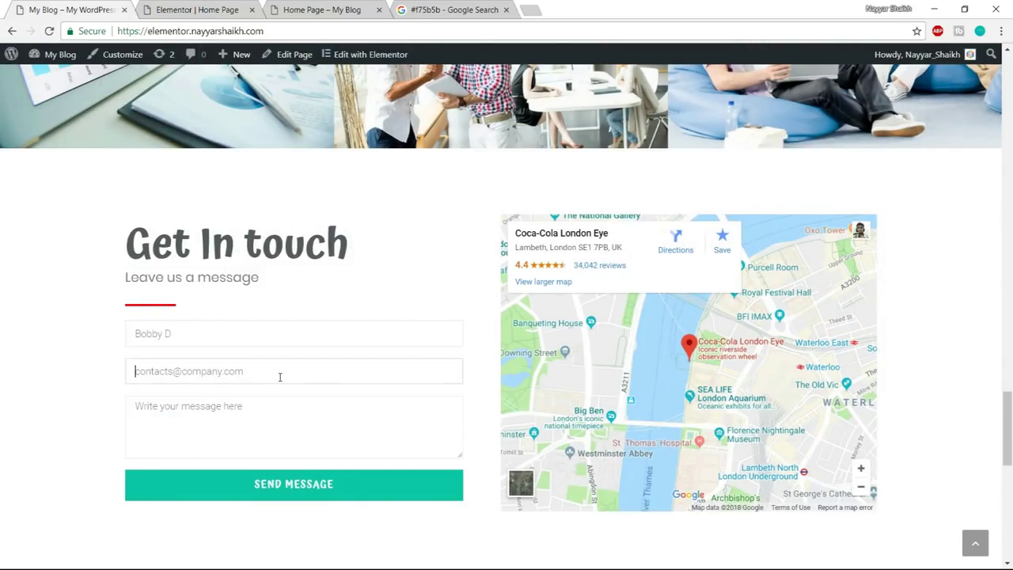
- Test the live form's email validation by submitting '415', then clear the field
text(41556)
click(92, 424)
double_click(184, 372)
click(214, 475)
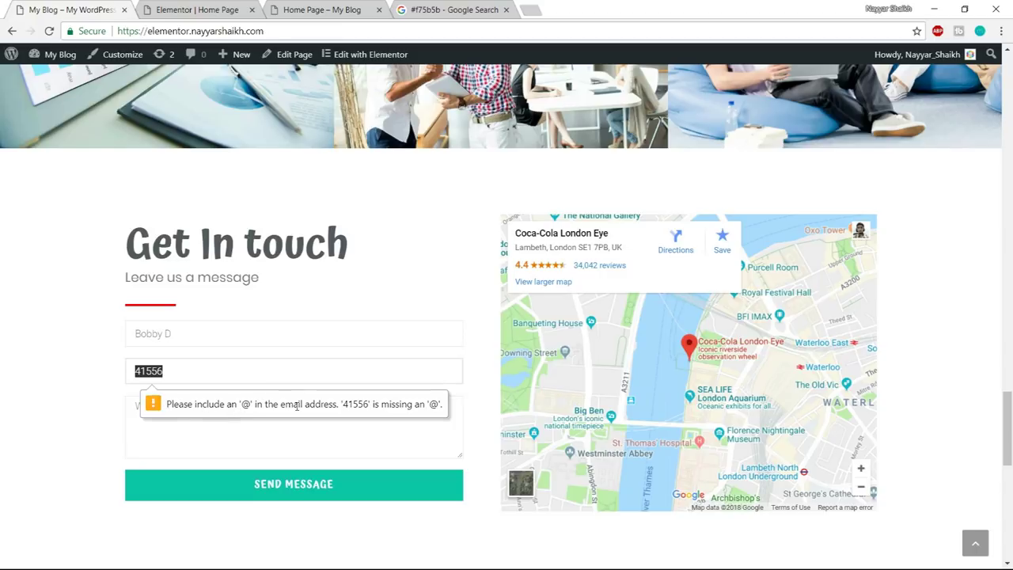
key(BackSpace)
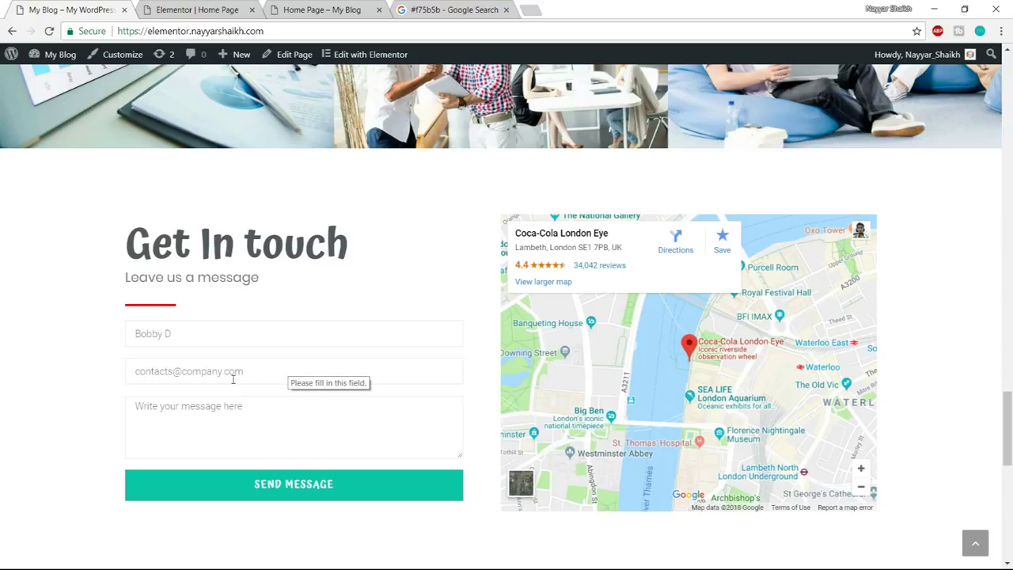
click(210, 9)
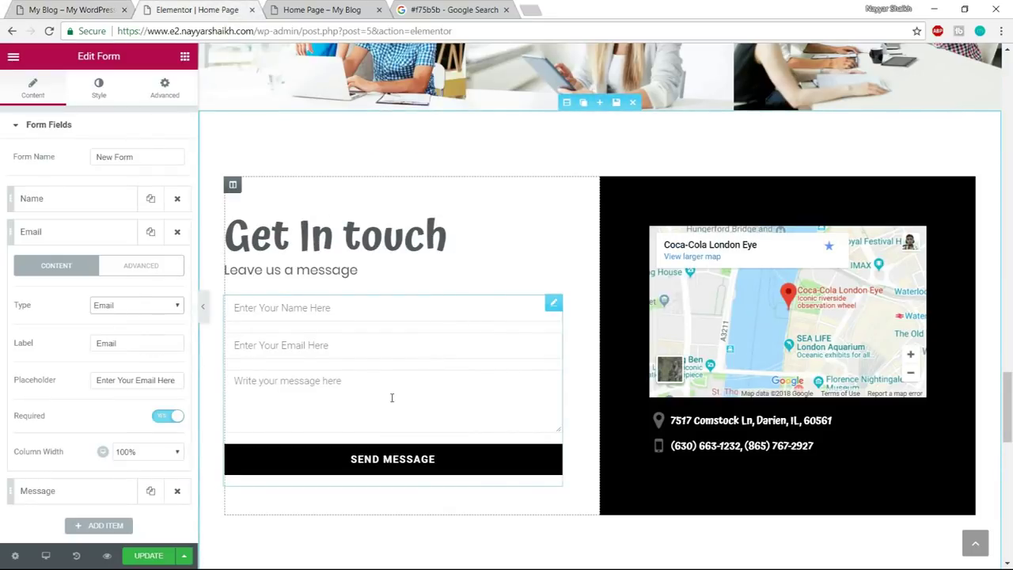
- Review the Send Message button settings against the live page, then reveal the Email after-submit action
click(86, 232)
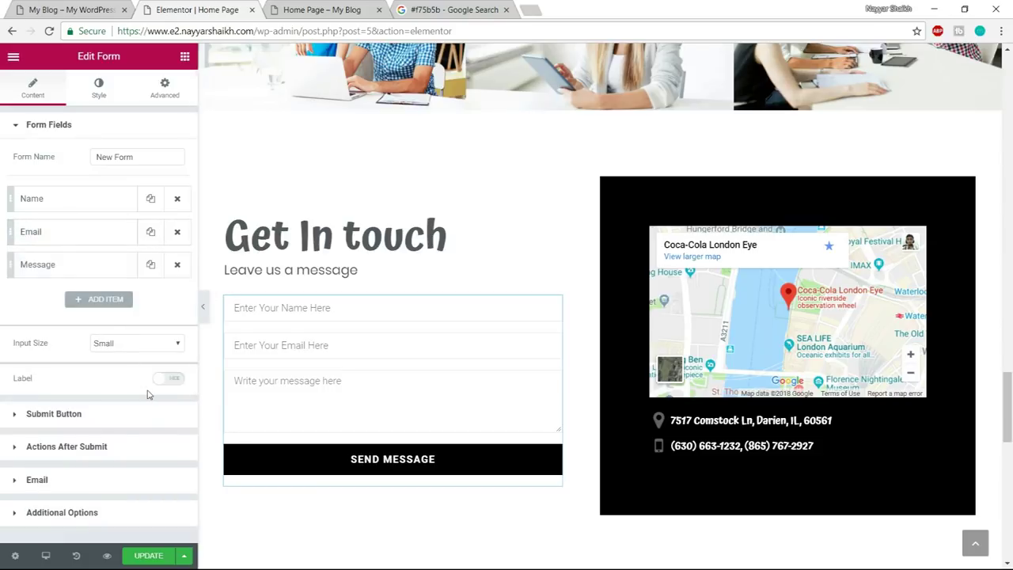
click(53, 414)
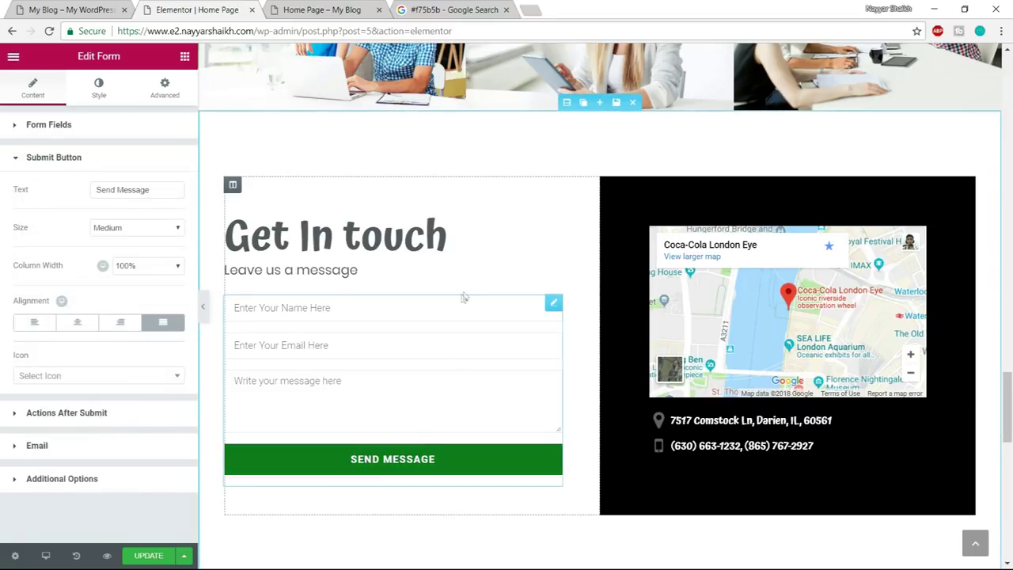
click(71, 9)
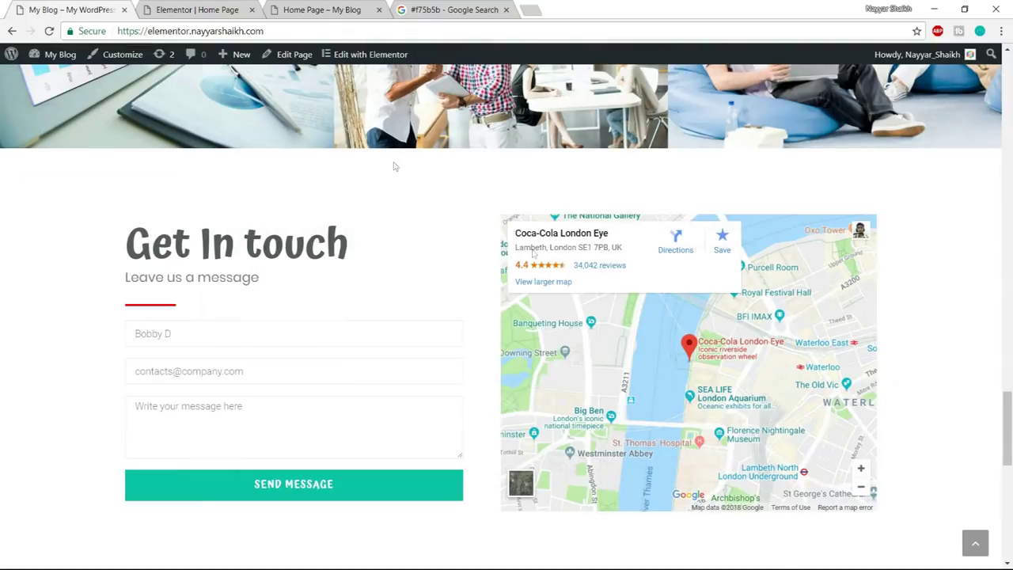
scroll(394, 166, down, 2)
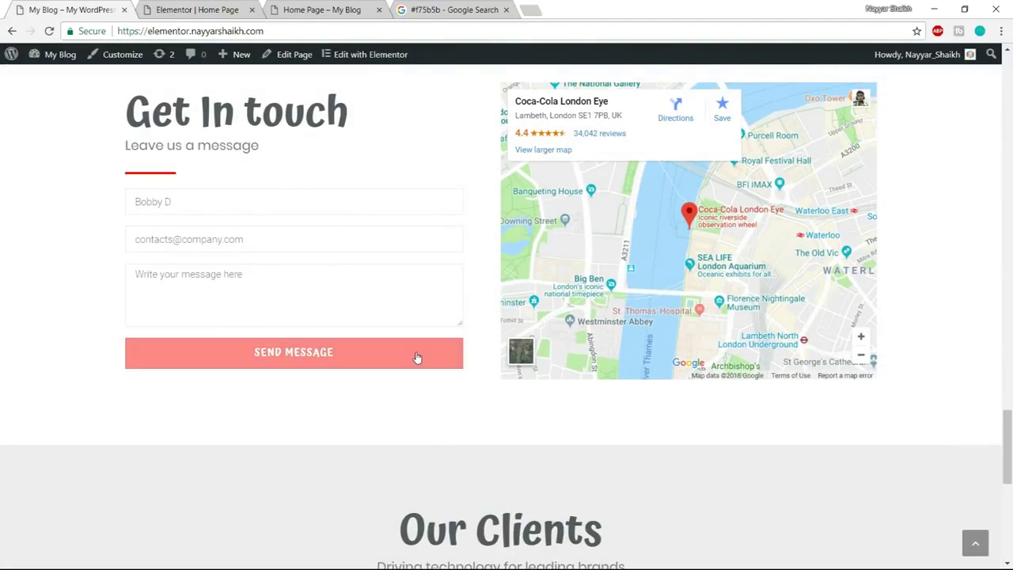
click(182, 10)
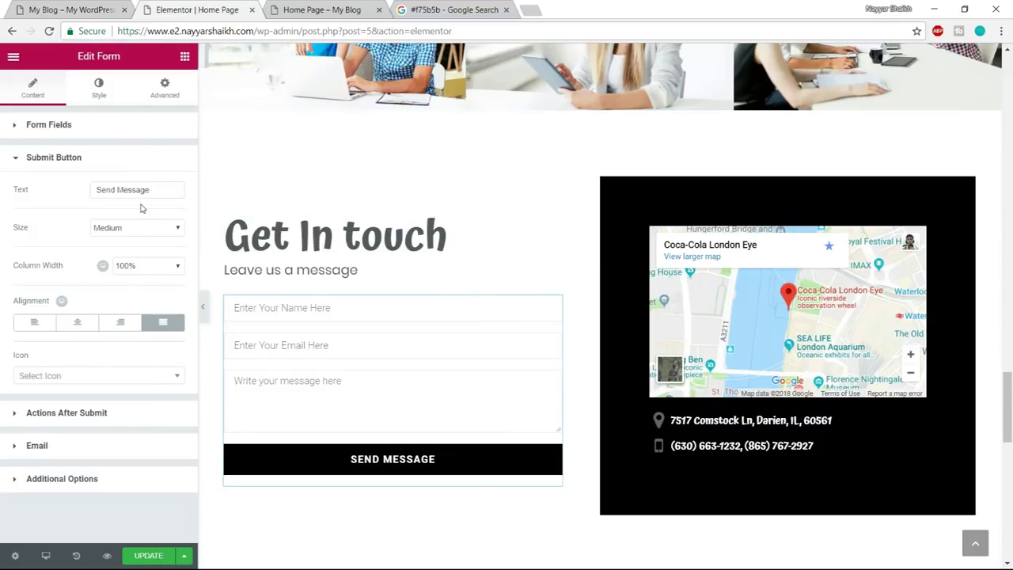
drag(160, 192, 79, 200)
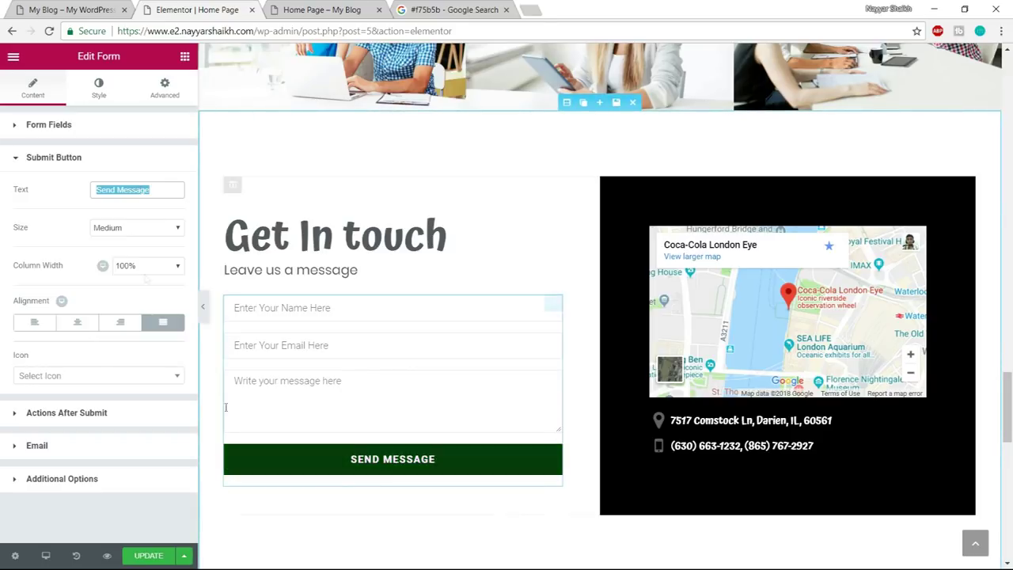
click(91, 414)
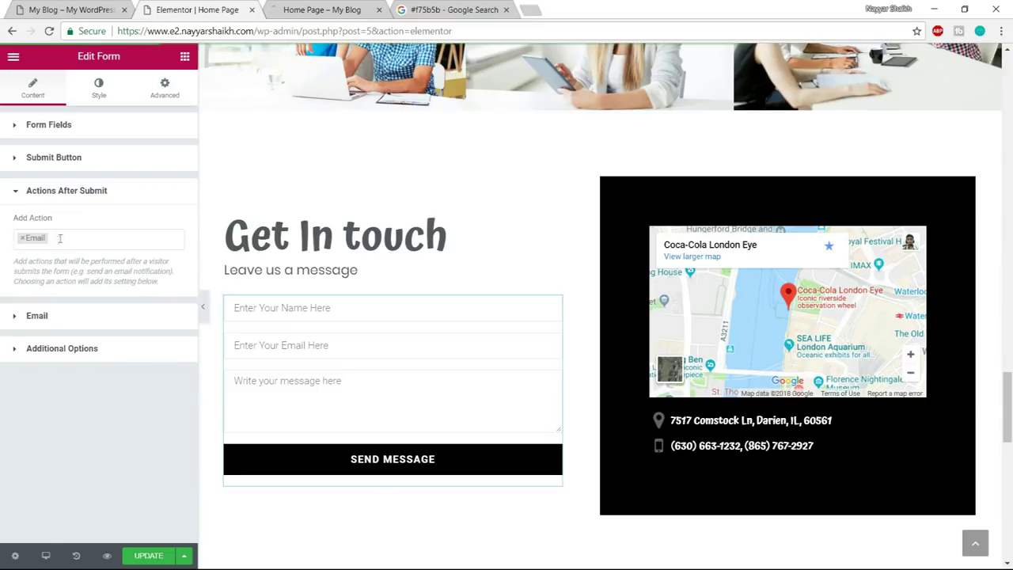
mouse_move(34, 238)
mouse_down()
mouse_move(36, 247)
mouse_move(48, 240)
mouse_up()
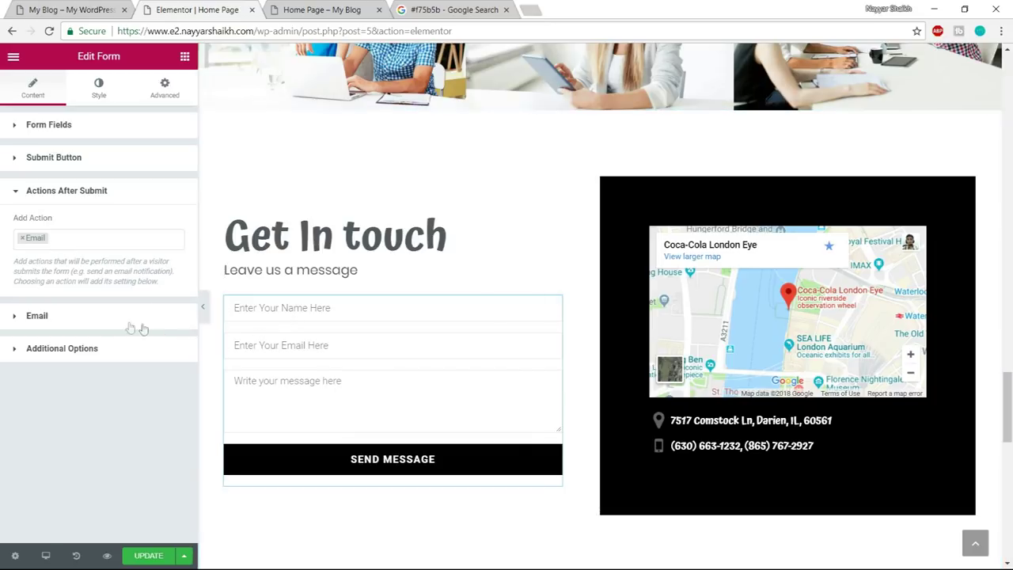
- Replace the email action's To address with the owner's own e-mail and review its remaining settings
click(56, 322)
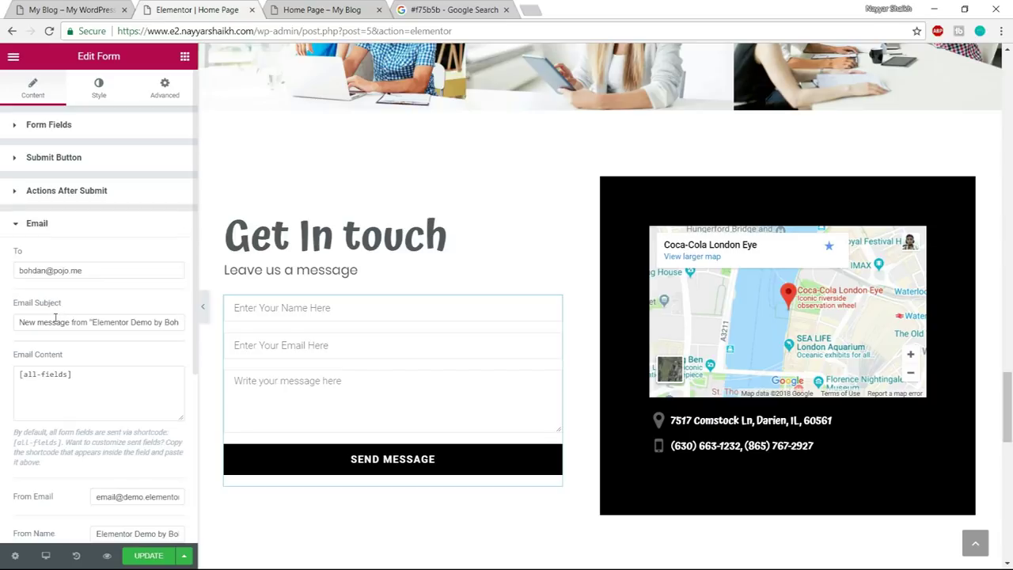
drag(100, 269, 8, 273)
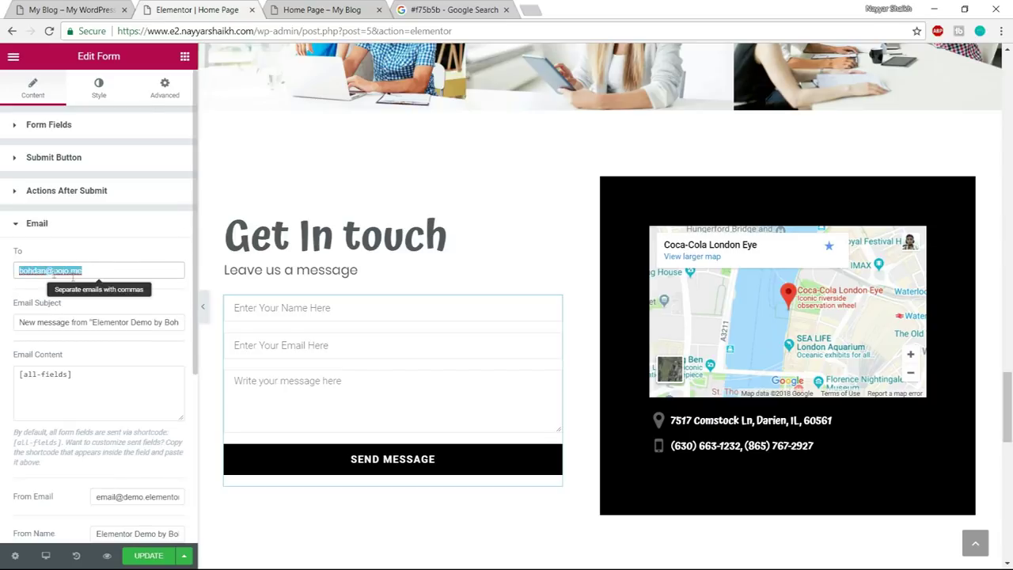
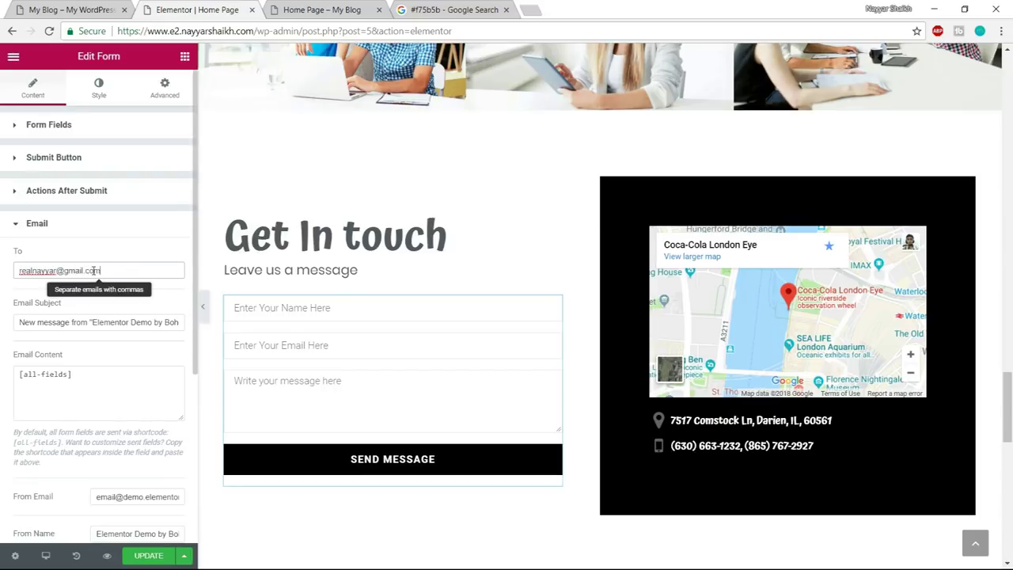
drag(109, 270, 6, 270)
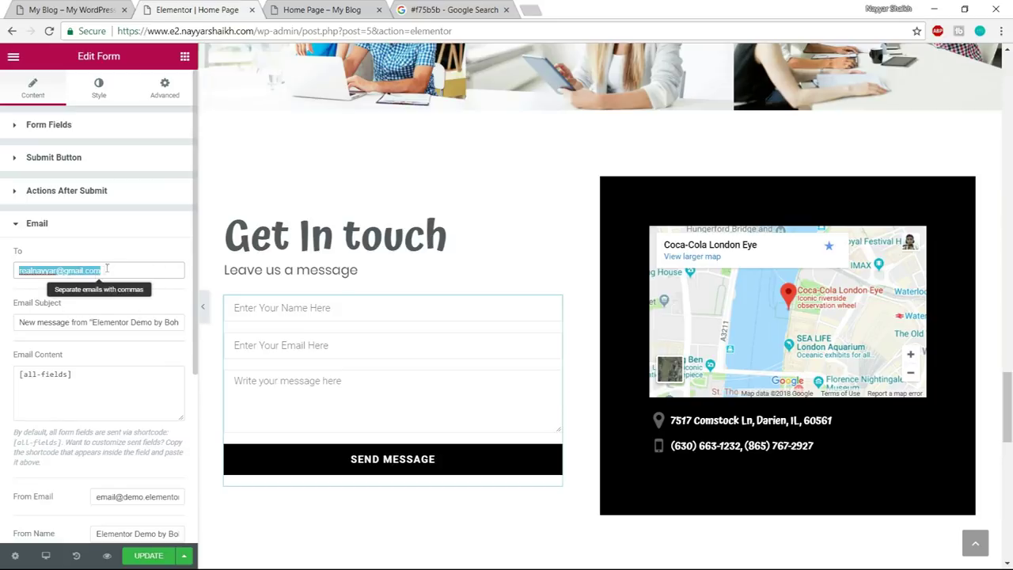
scroll(130, 356, down, 2)
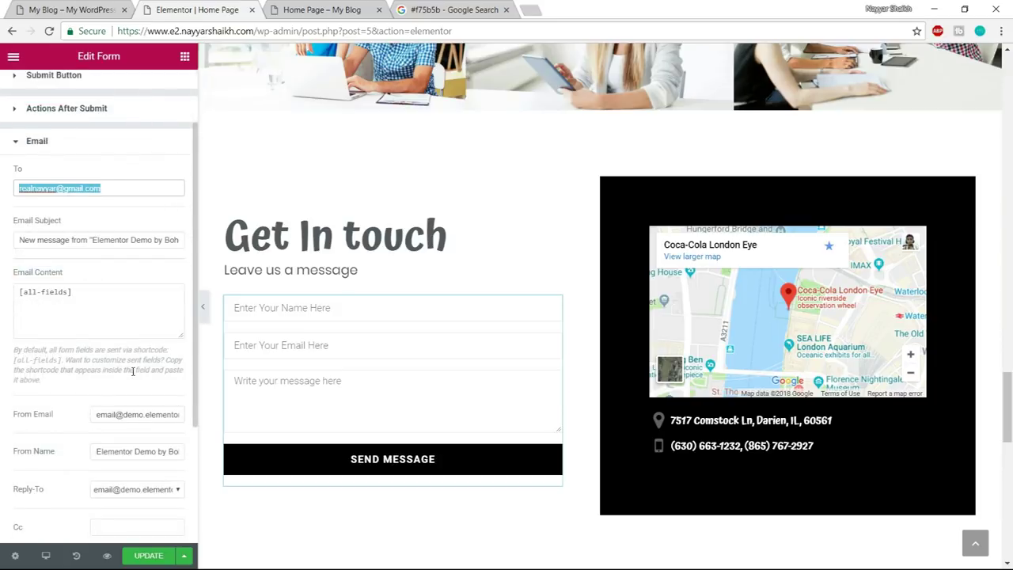
scroll(133, 370, down, 2)
scroll(128, 274, up, 1)
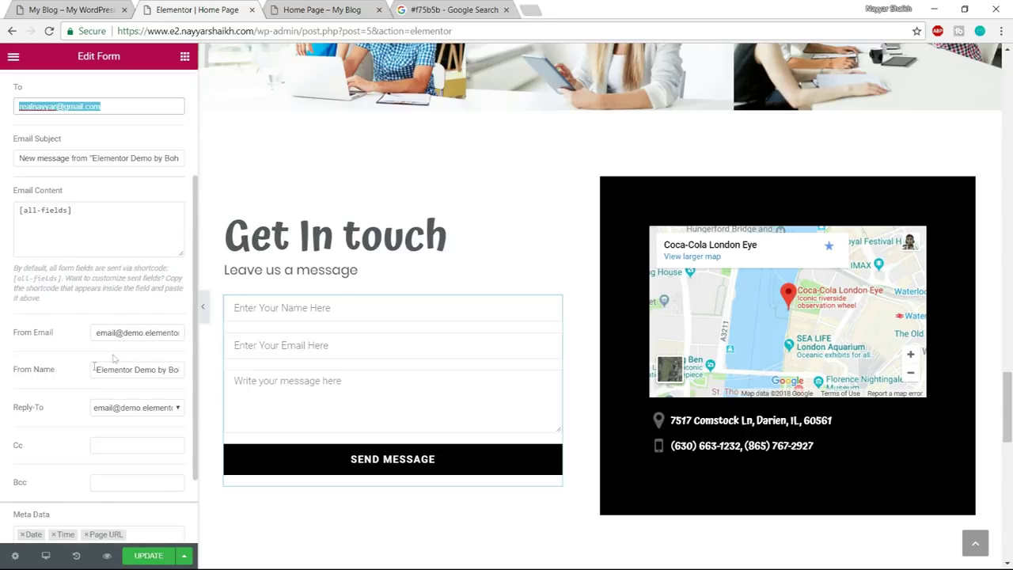
scroll(137, 384, down, 1)
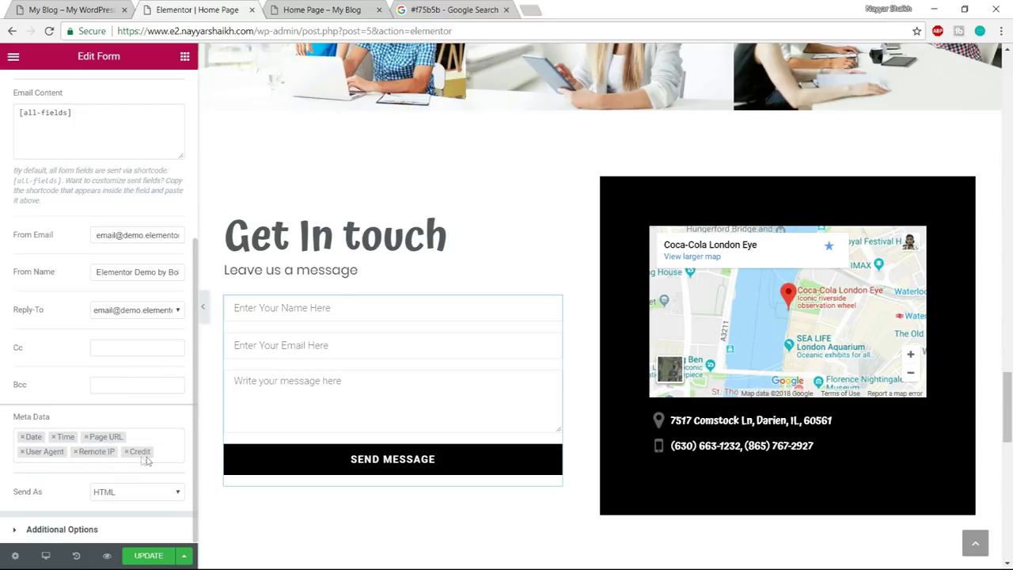
- Save the page, then give the Send Message button a teal #10c5a7 background
click(150, 556)
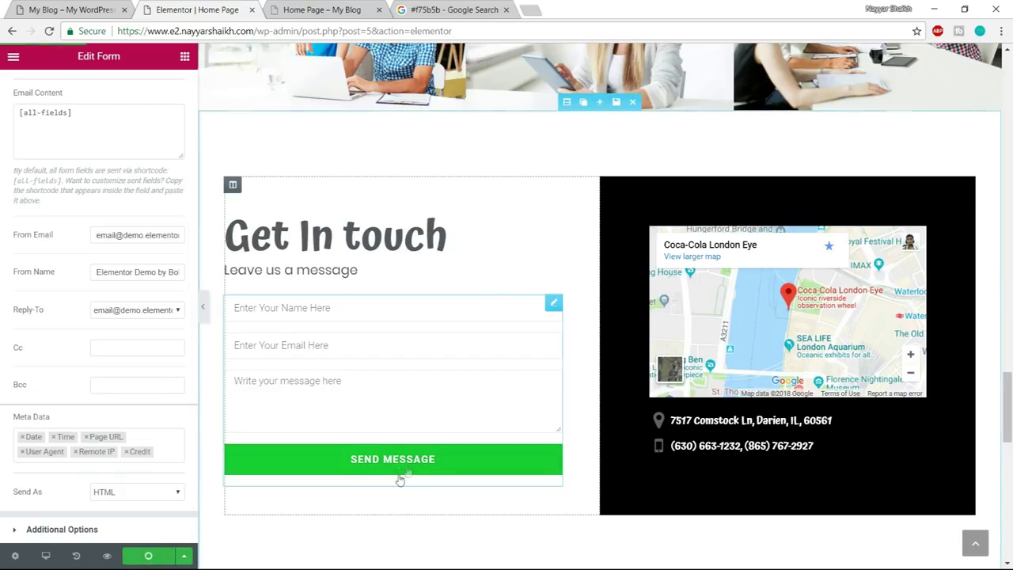
scroll(99, 197, up, 3)
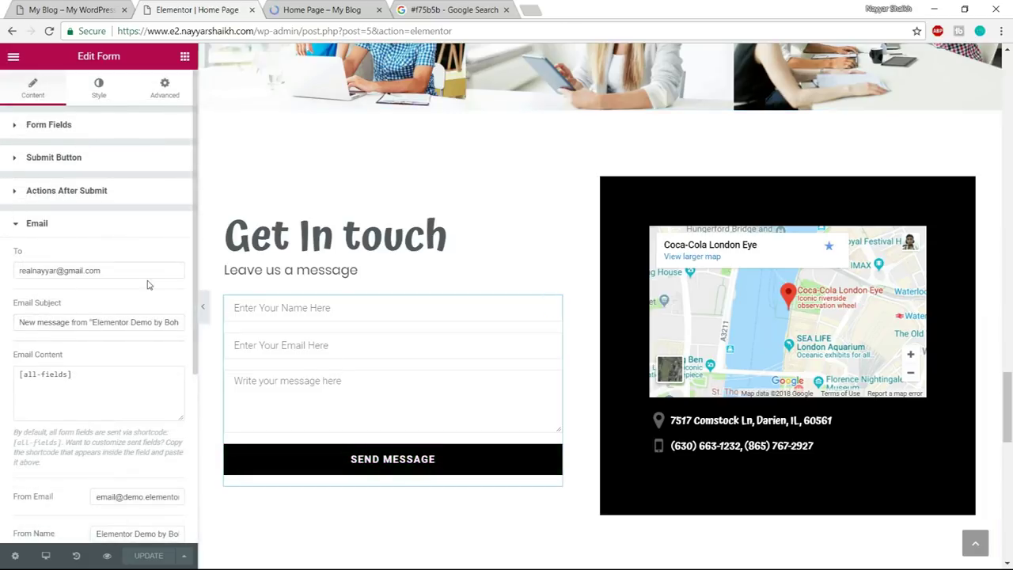
click(98, 85)
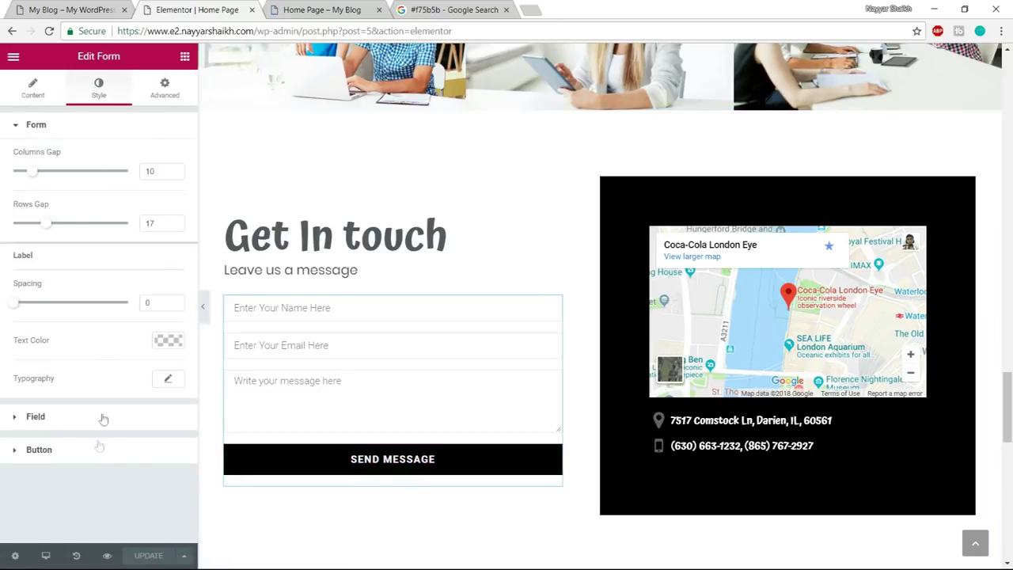
click(90, 457)
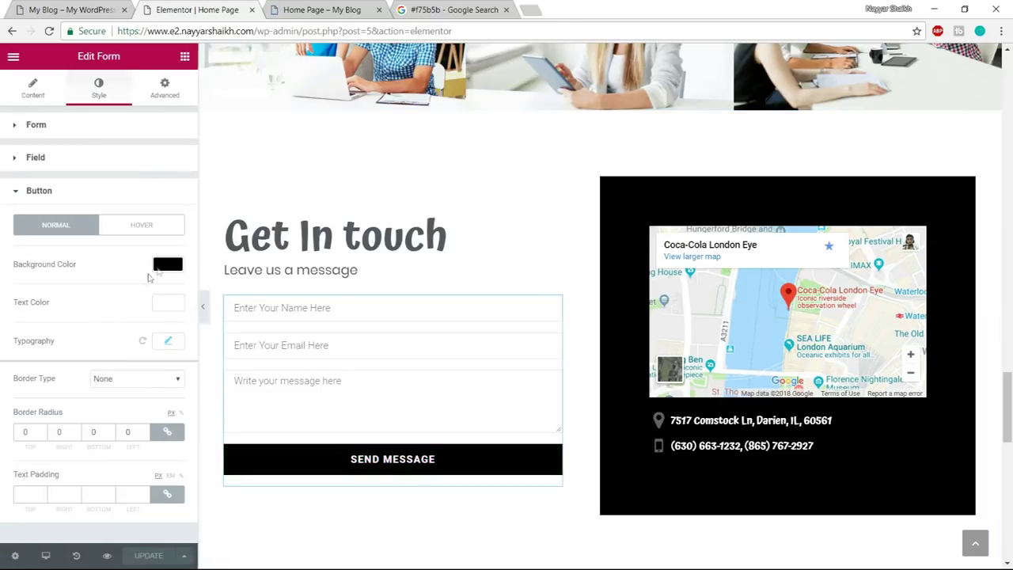
click(169, 266)
click(455, 9)
click(237, 74)
drag(238, 74, 153, 76)
key(ctrl+c)
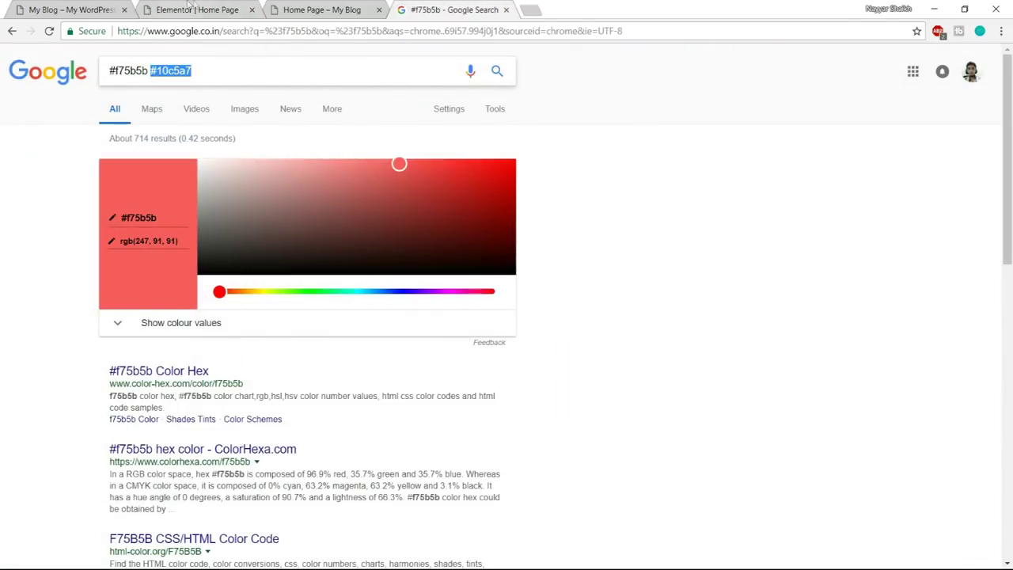
click(190, 9)
drag(79, 264, 3, 270)
key(ctrl+v)
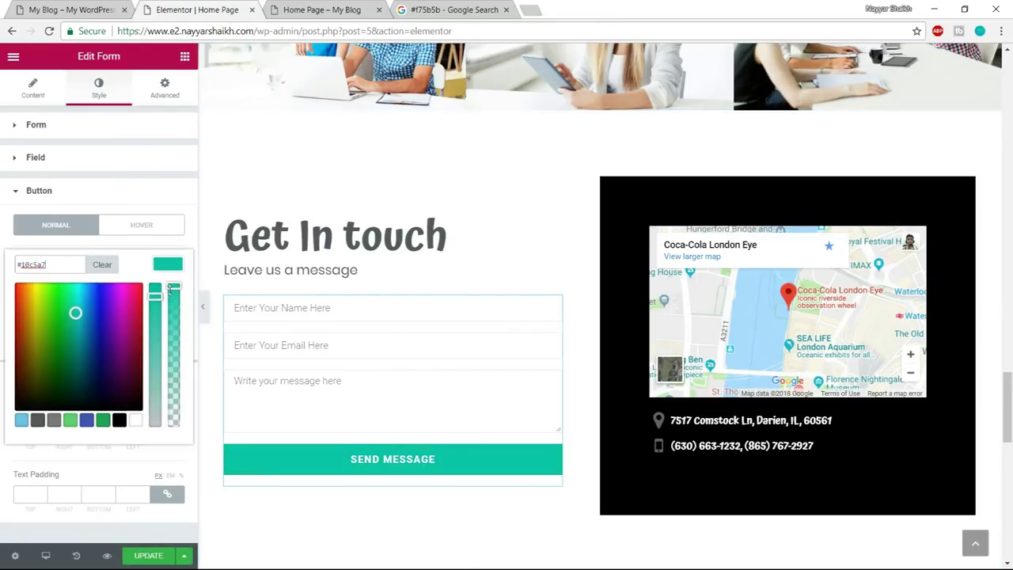
- Set the button's hover background colour to #f75b5b and compare with the live site
click(141, 230)
click(457, 9)
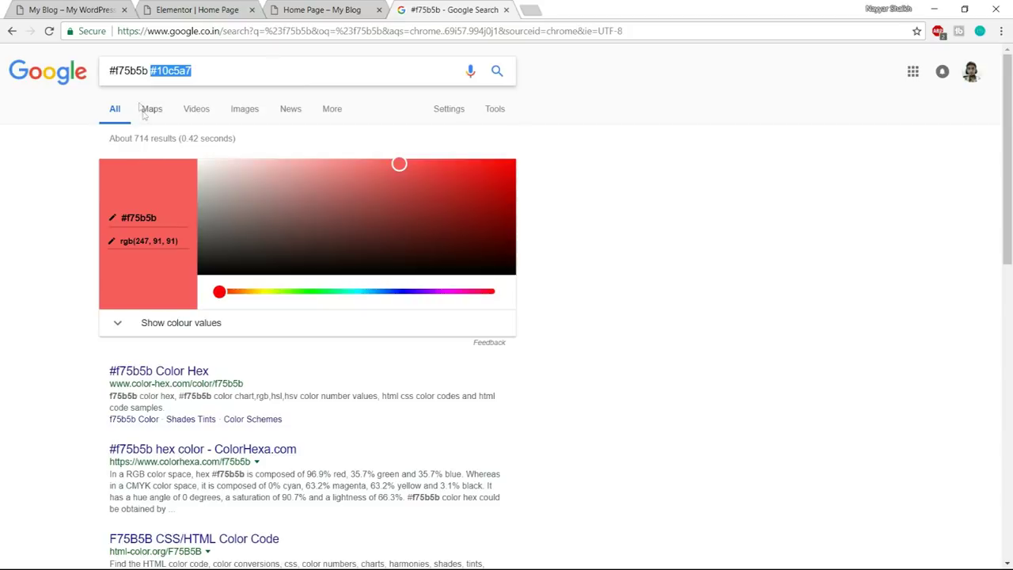
drag(148, 71, 25, 60)
key(ctrl+c)
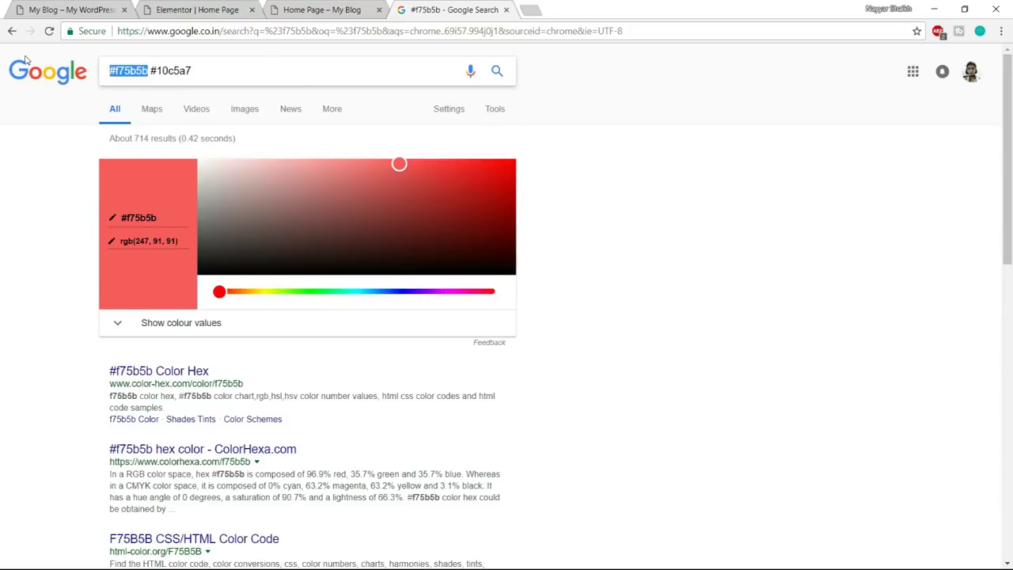
click(170, 10)
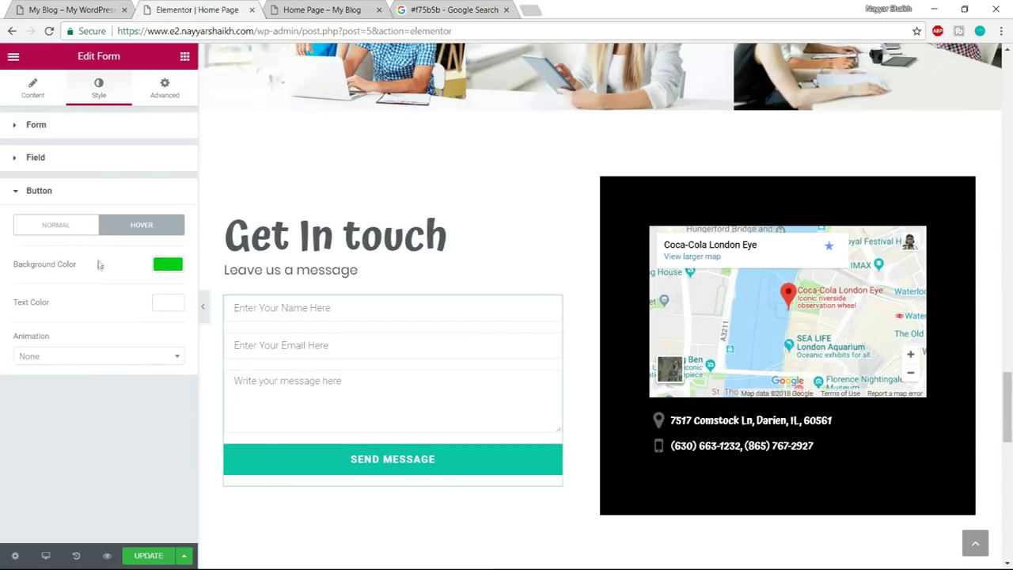
click(168, 264)
key(ctrl+v)
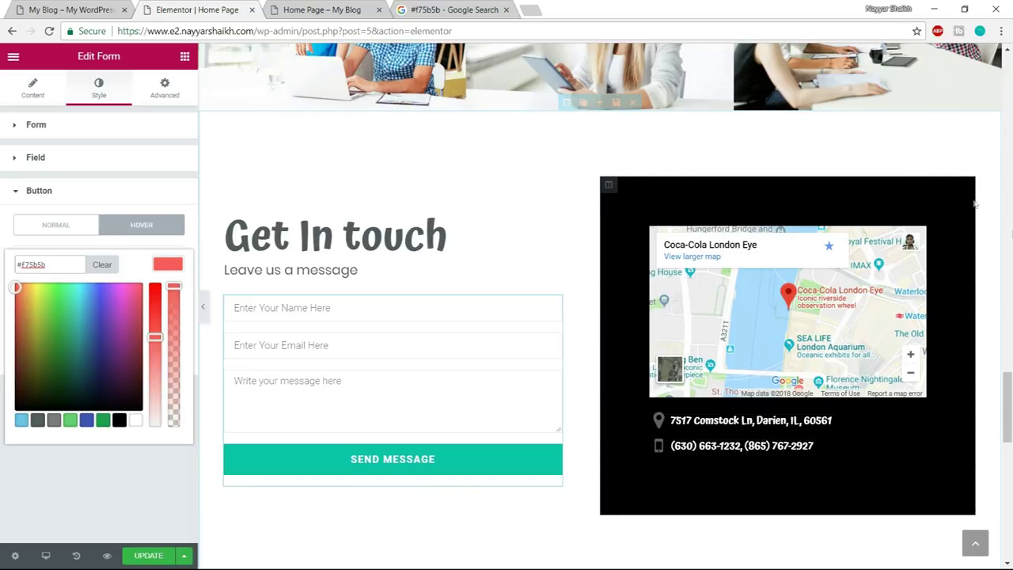
click(71, 10)
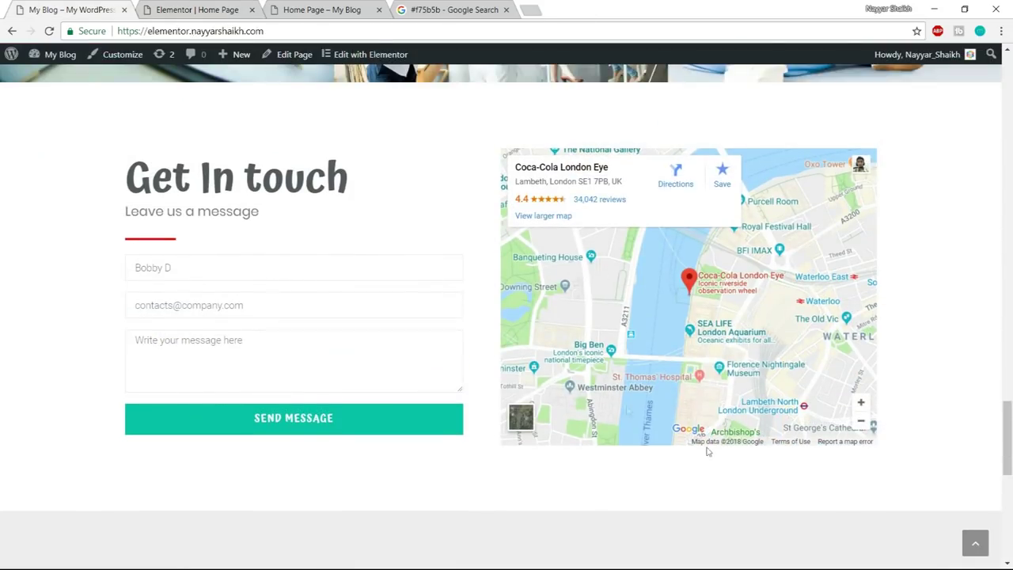
click(204, 8)
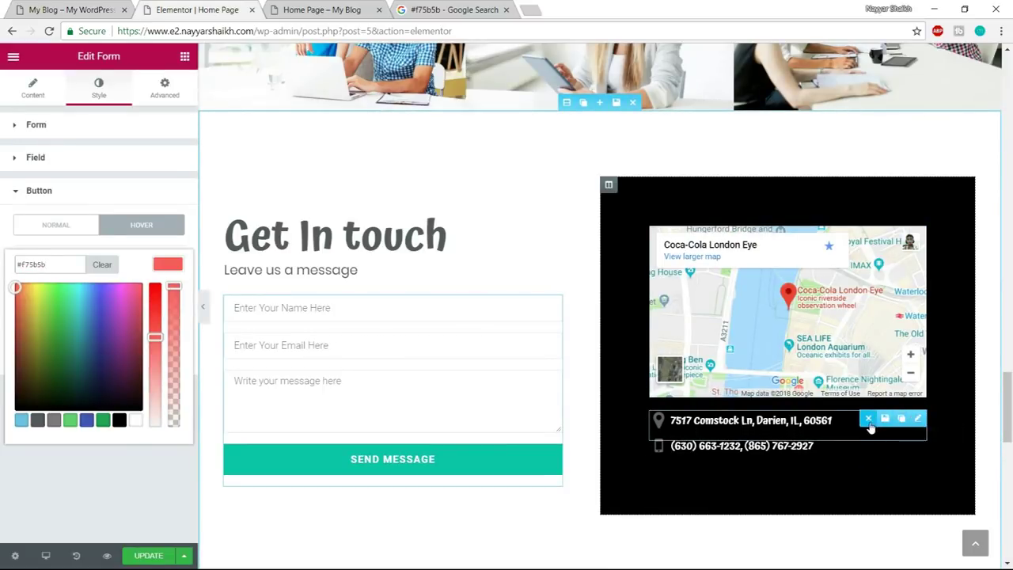
- Delete the address and phone lines and clear the map column's black background colour
click(869, 419)
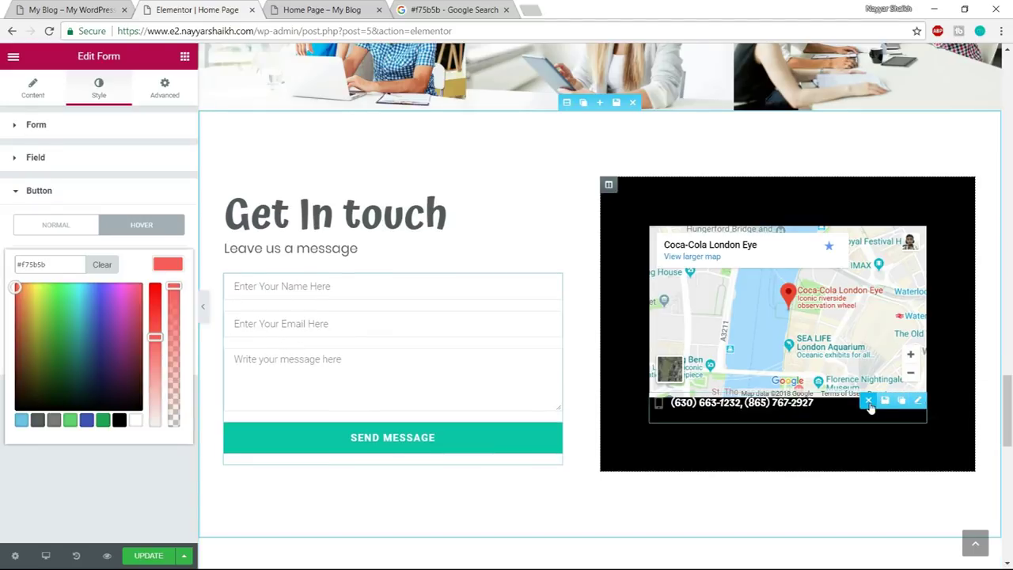
click(870, 409)
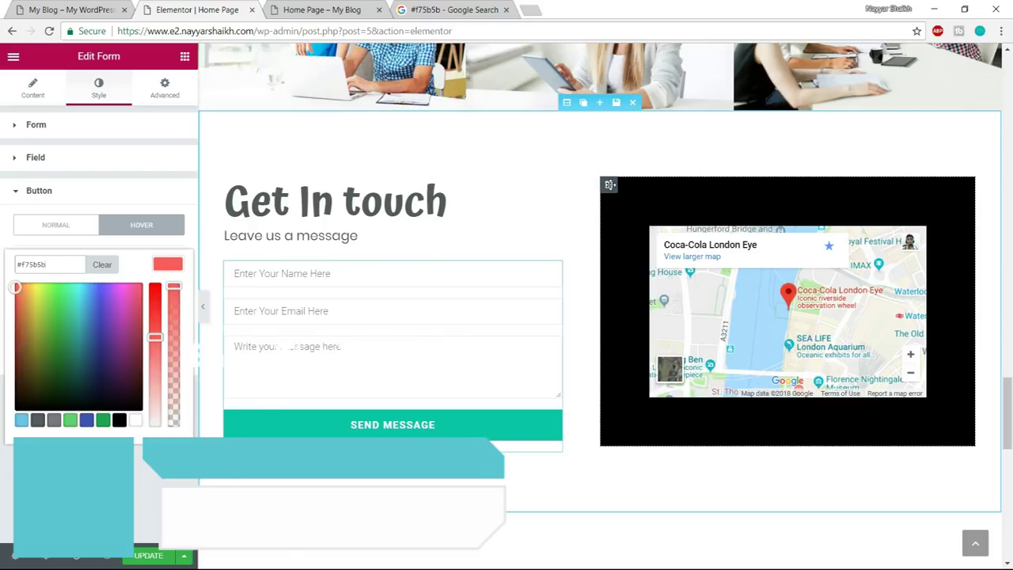
click(609, 184)
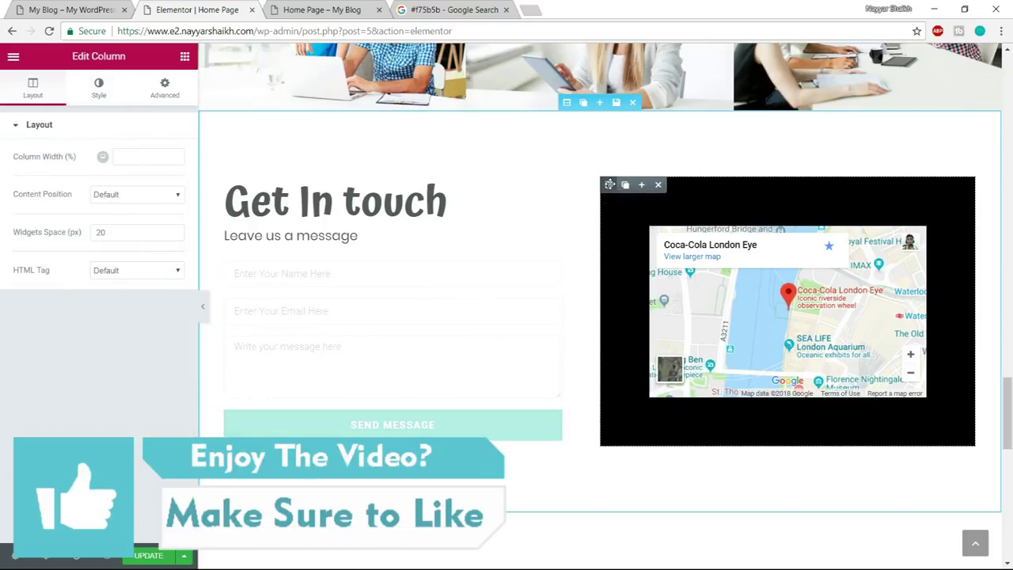
click(103, 91)
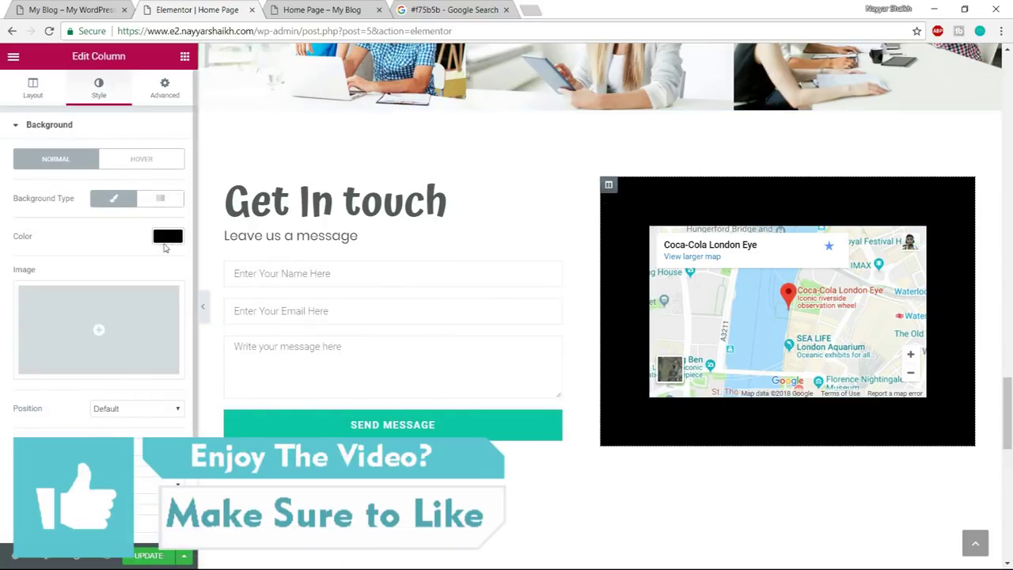
click(166, 237)
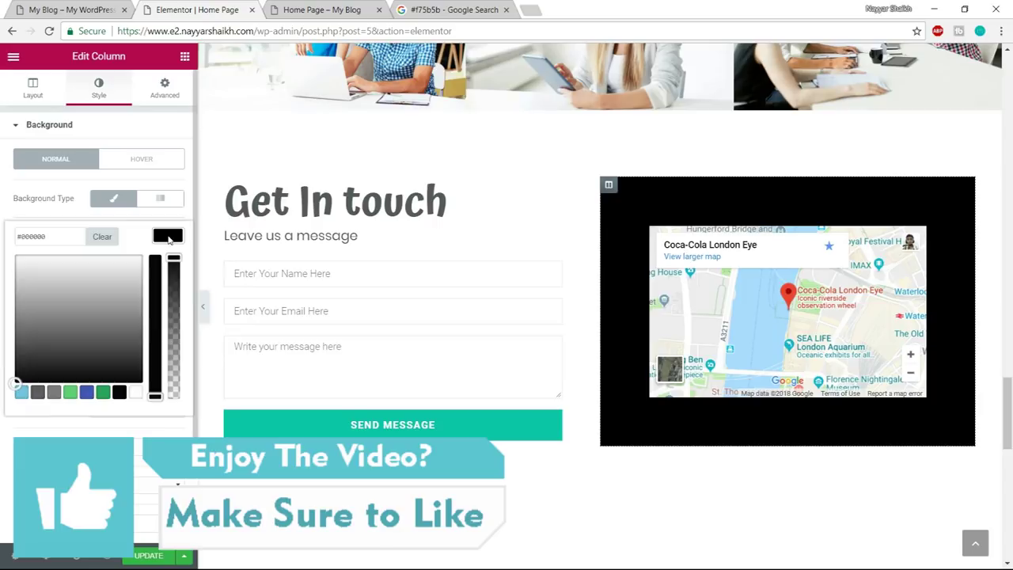
click(111, 238)
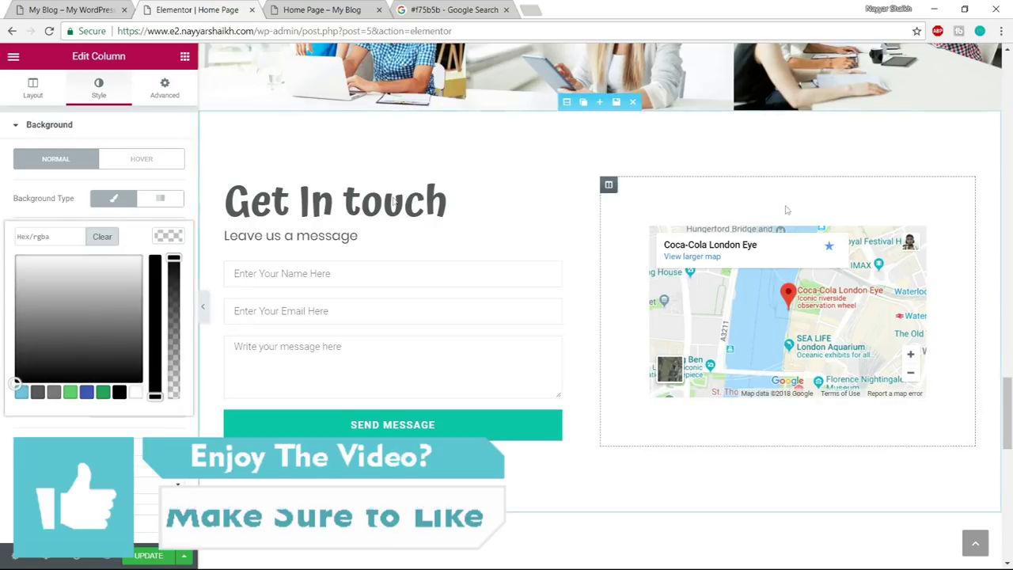
click(741, 298)
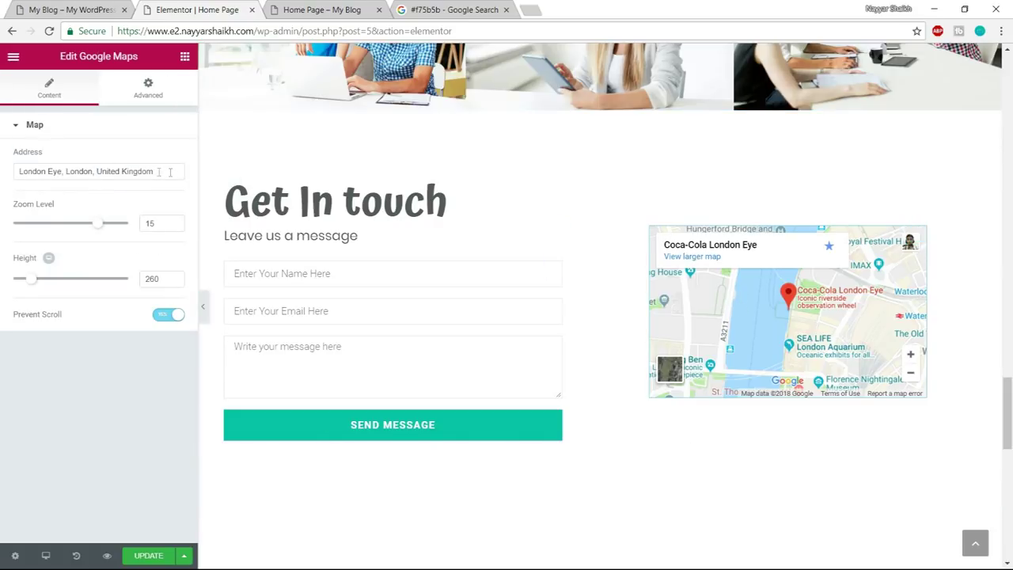
- Point the Google Map at Mumbai and raise its height to 450
drag(169, 172, 28, 172)
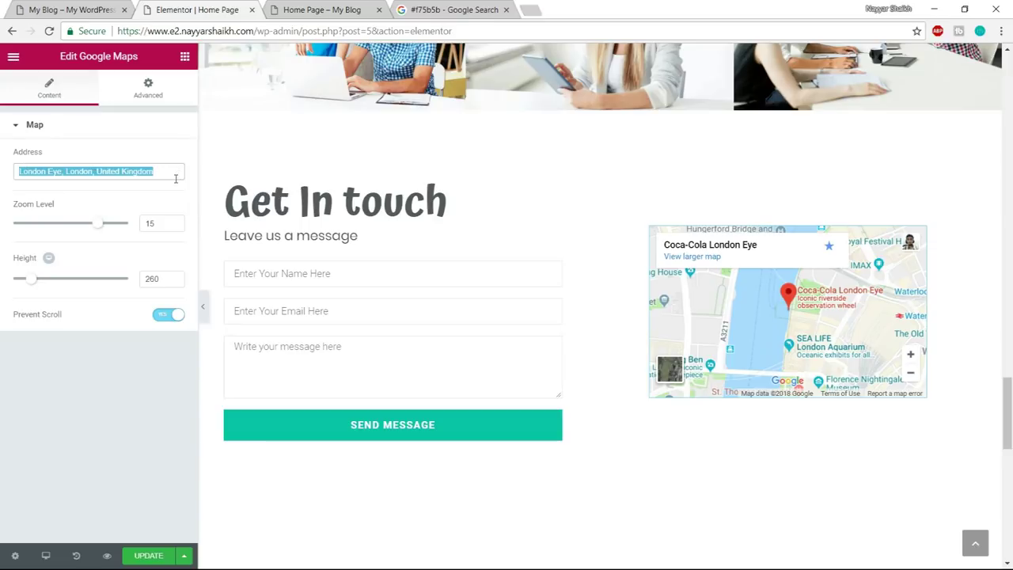
text(Mumbai)
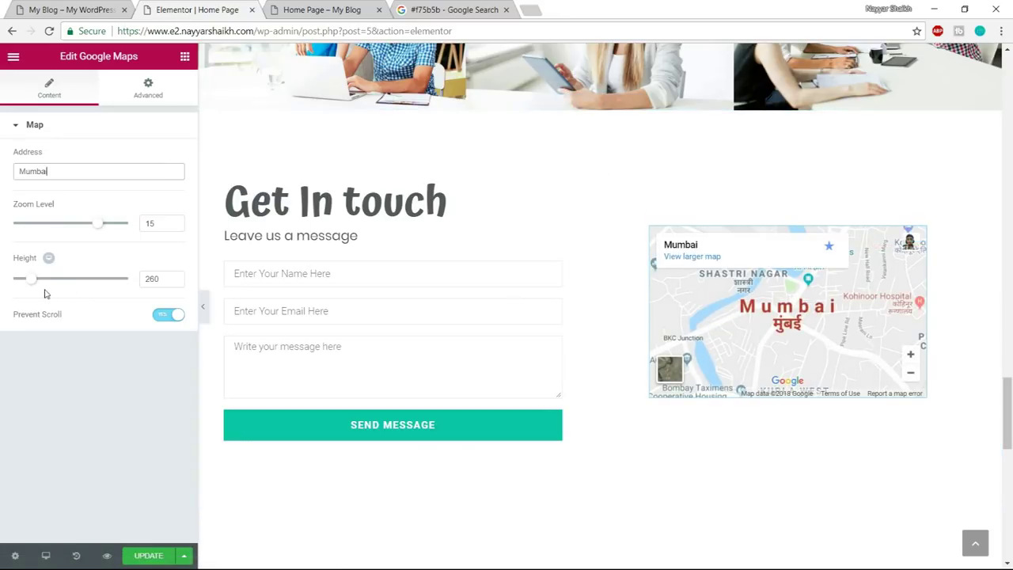
drag(33, 283, 49, 283)
drag(166, 278, 124, 276)
text(450)
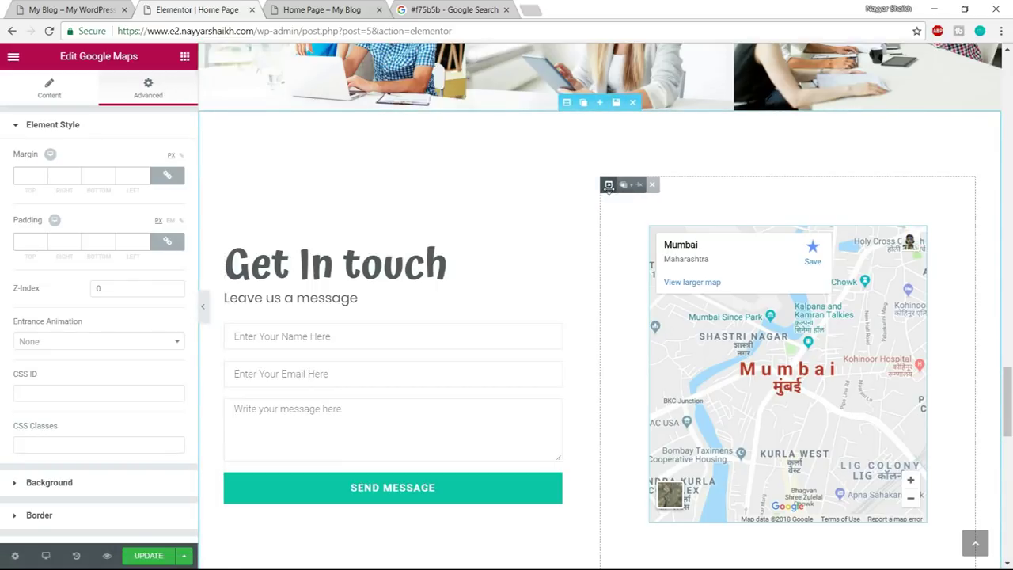
- Link the map column's padding fields and set all four sides to 0
click(609, 186)
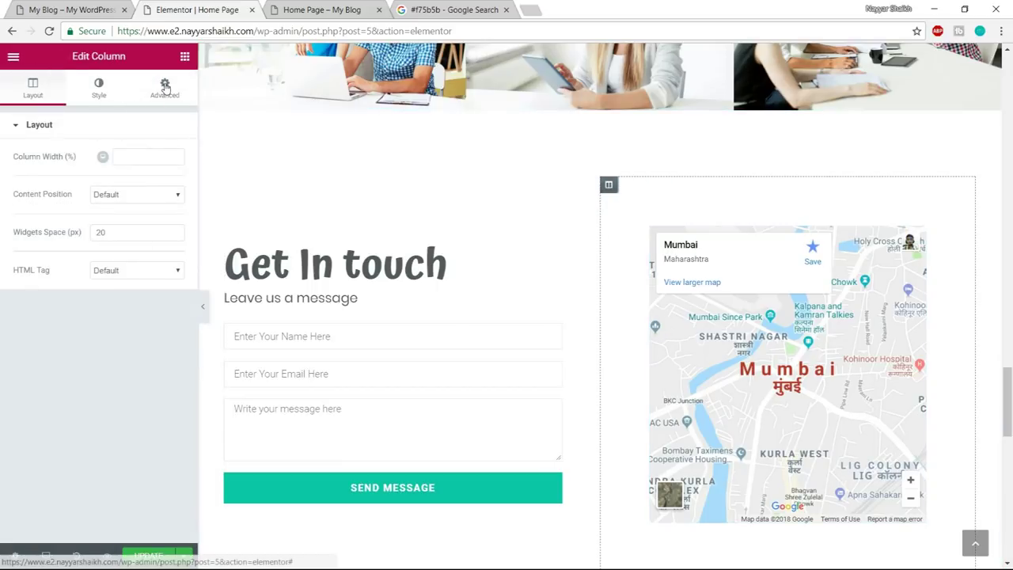
click(165, 87)
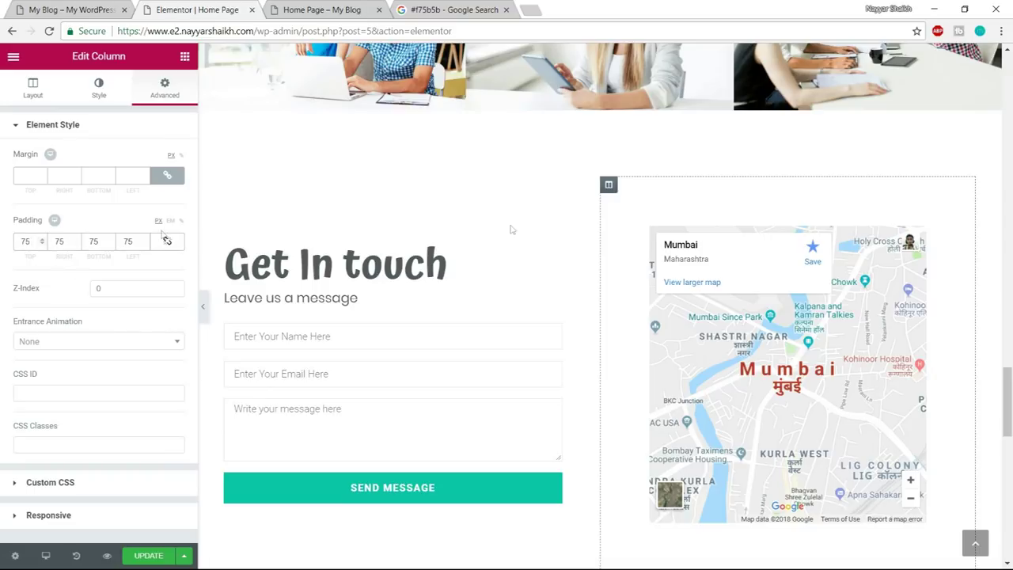
scroll(696, 432, down, 2)
scroll(676, 141, up, 1)
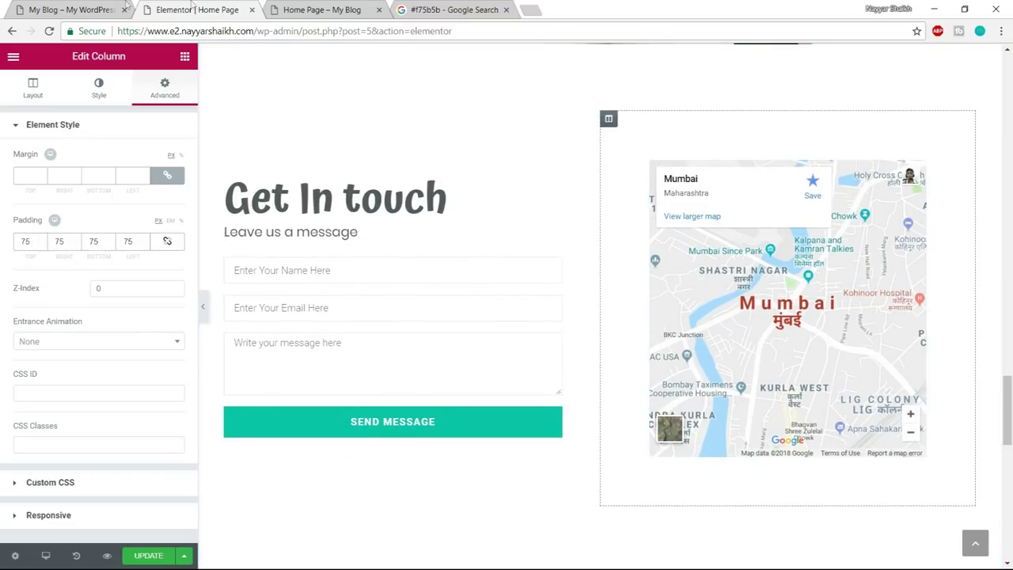
click(103, 10)
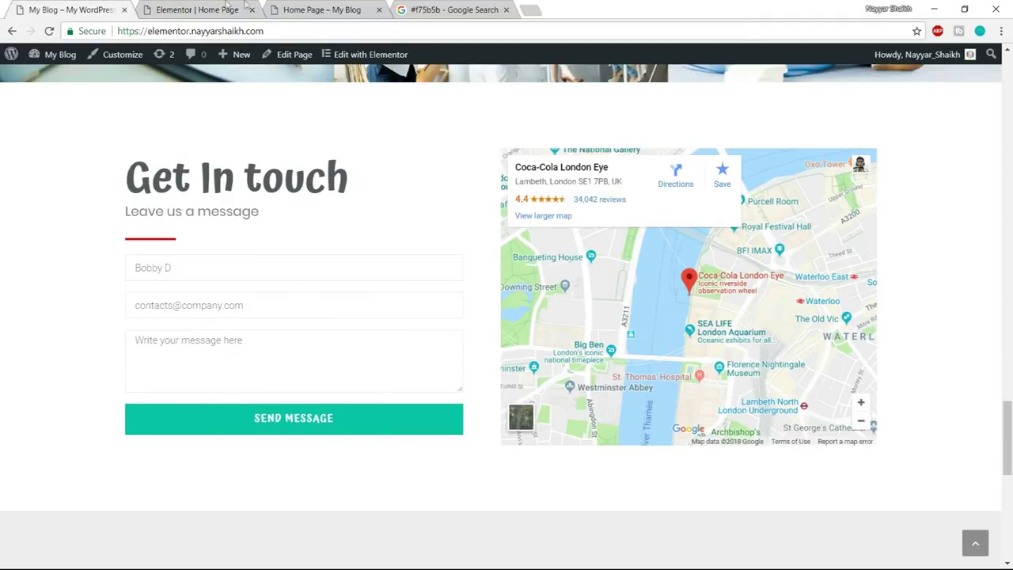
click(189, 8)
click(165, 243)
text(0)
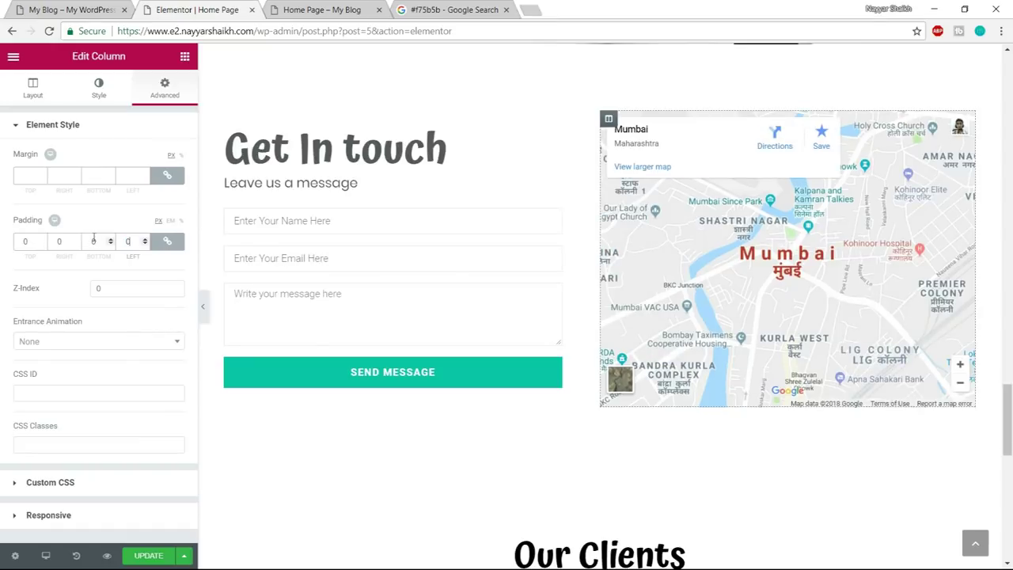
scroll(685, 292, up, 1)
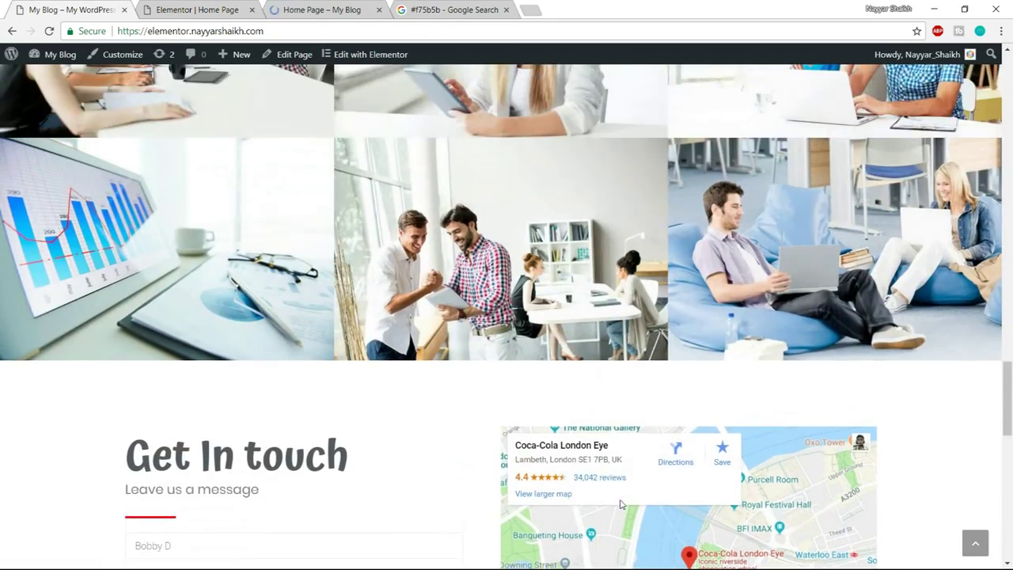
scroll(620, 504, up, 9)
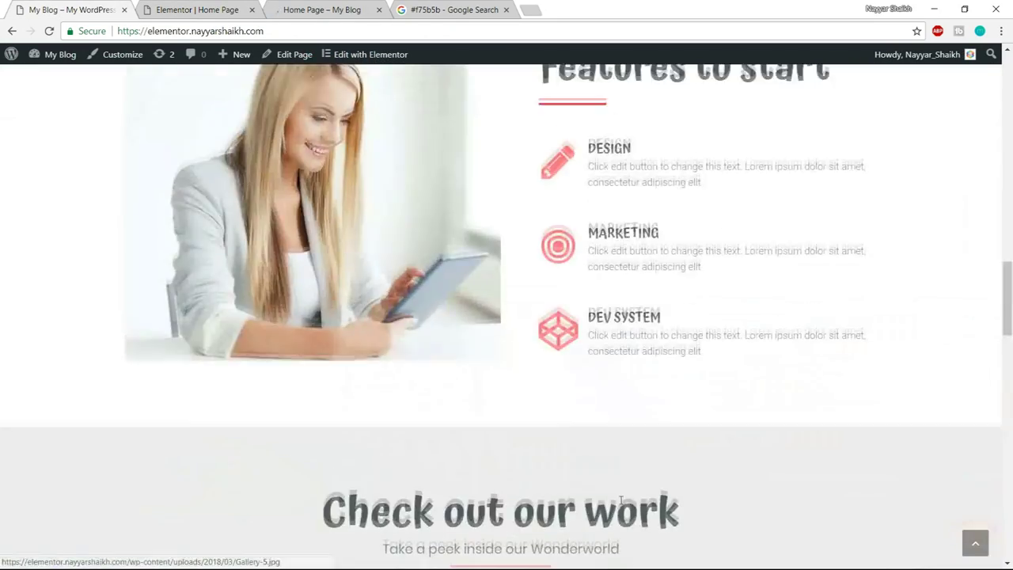
scroll(620, 504, down, 14)
scroll(620, 500, down, 3)
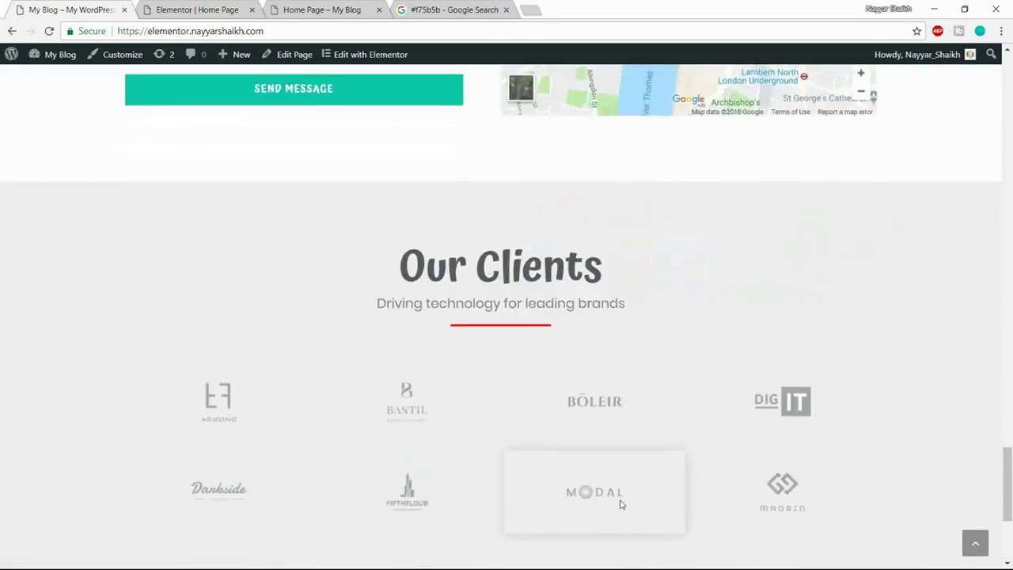
scroll(622, 501, up, 9)
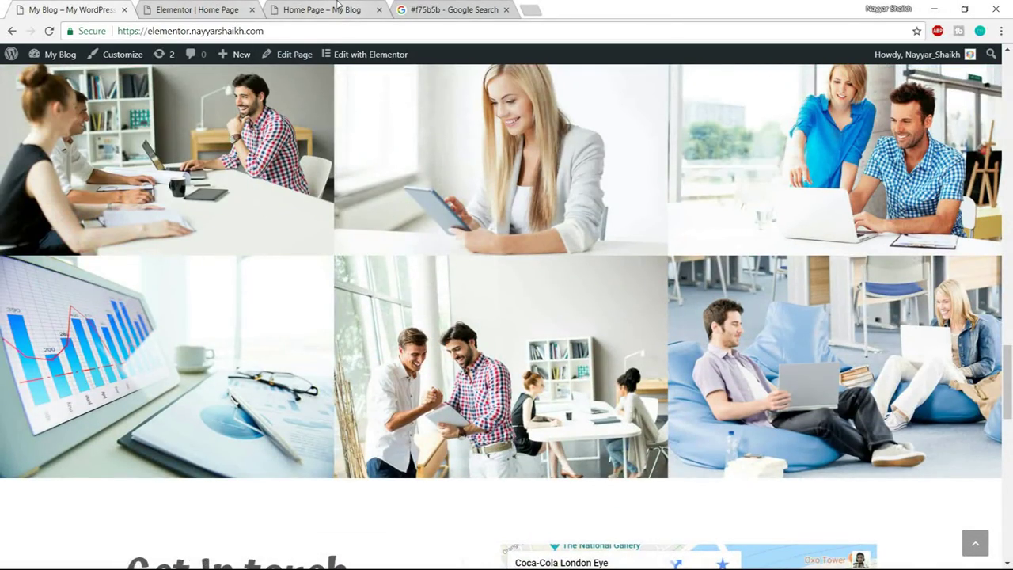
click(330, 9)
scroll(716, 455, down, 4)
scroll(717, 459, down, 10)
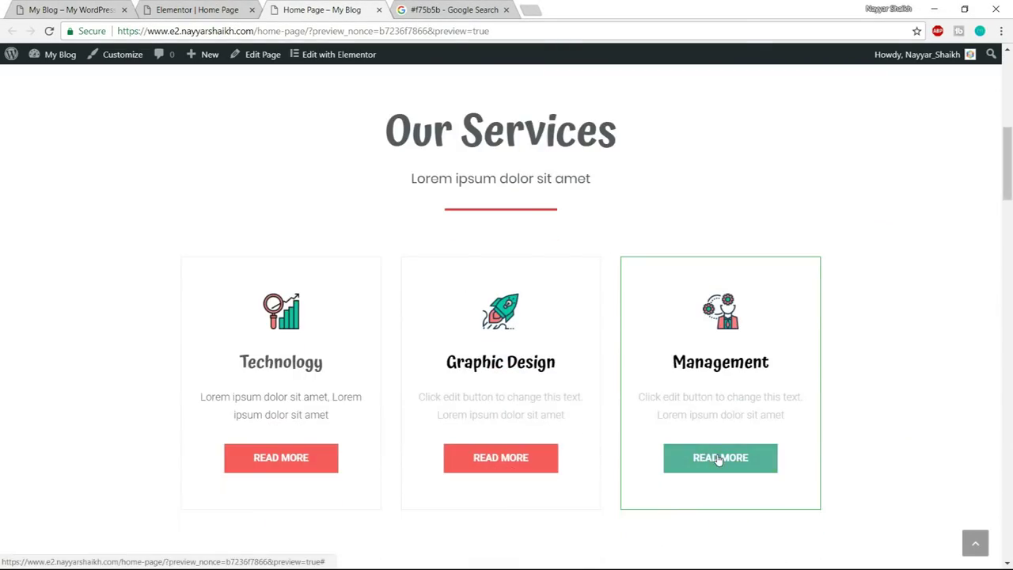
scroll(718, 457, down, 15)
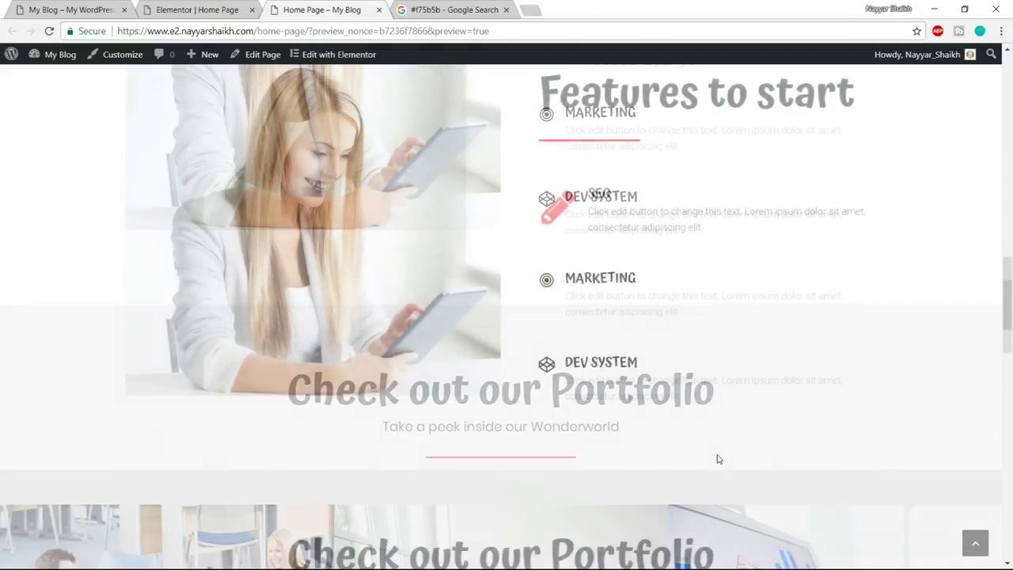
scroll(719, 458, down, 1)
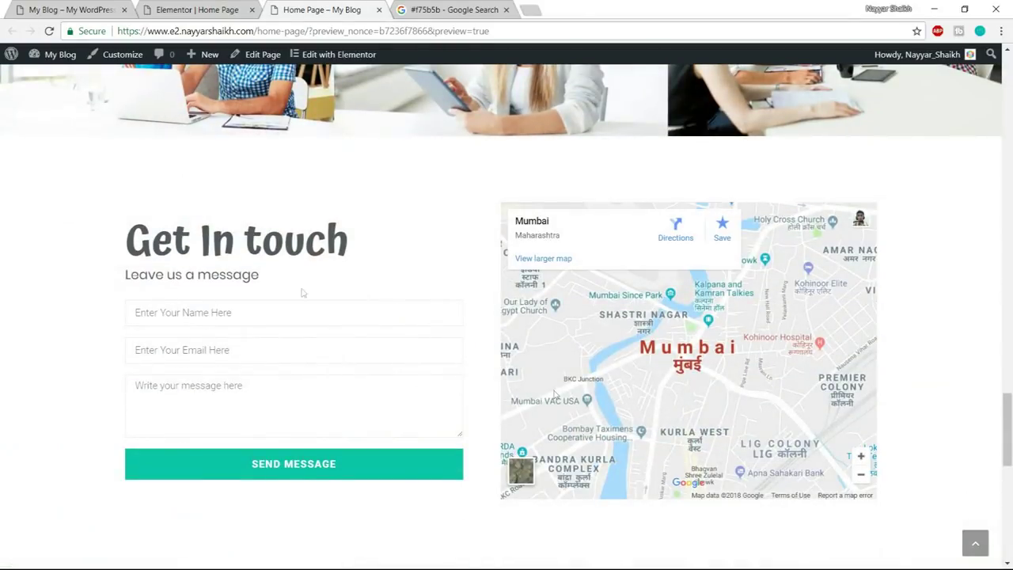
scroll(667, 416, down, 5)
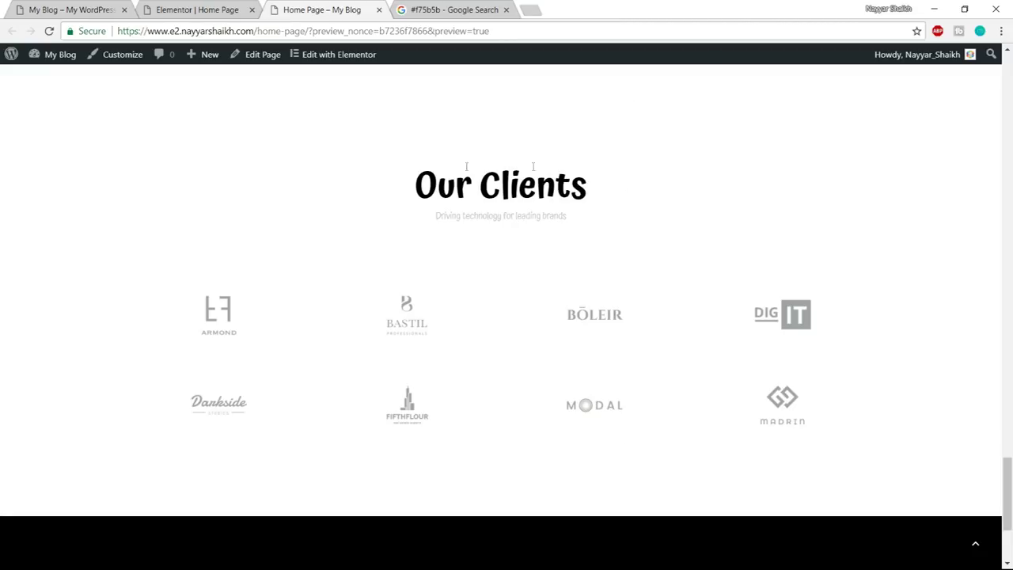
click(207, 4)
scroll(698, 222, down, 5)
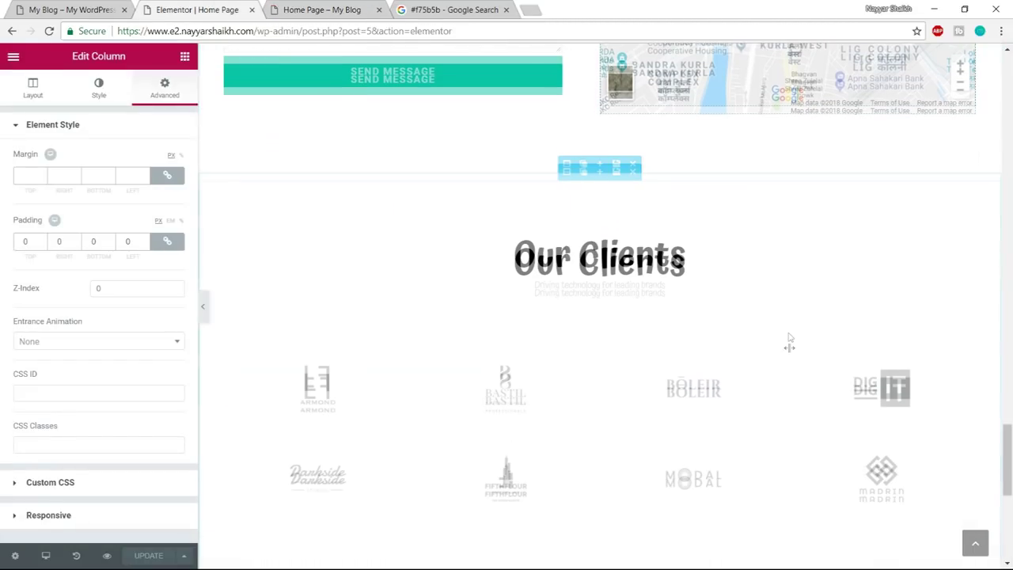
click(79, 14)
scroll(523, 343, down, 10)
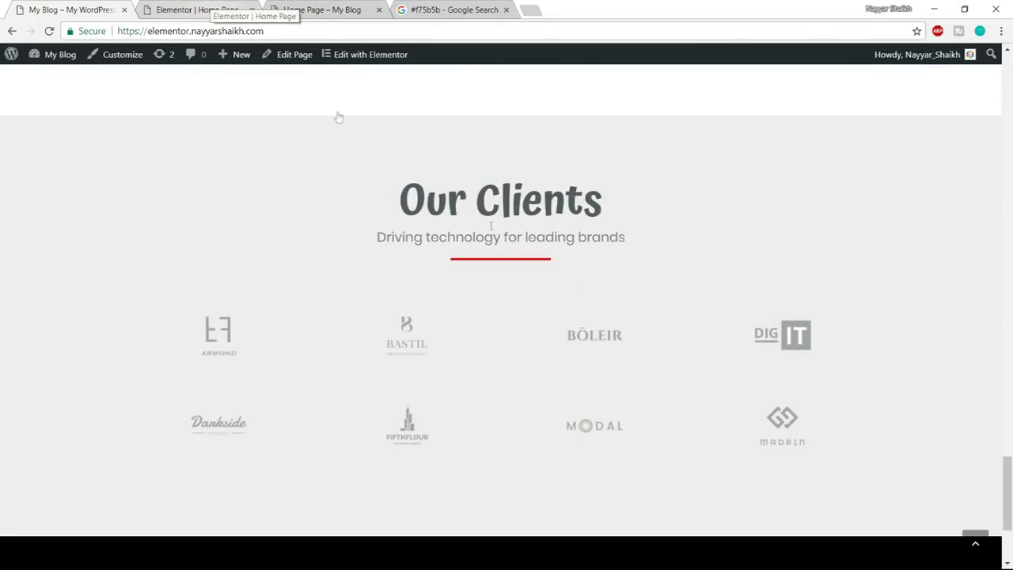
click(203, 7)
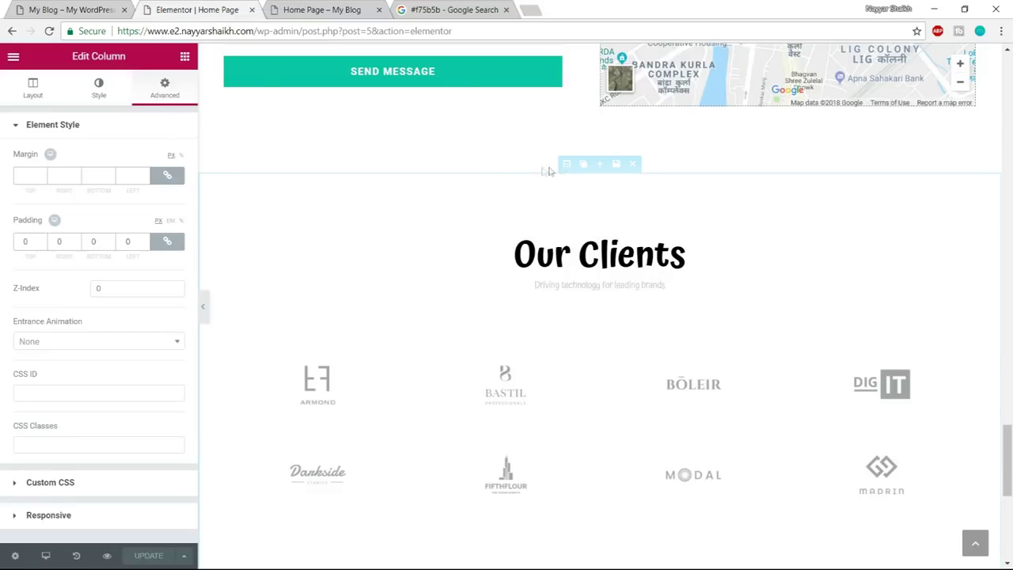
- Give the Our Clients section a classic light grey #ededed background, then select its heading's styling
click(567, 163)
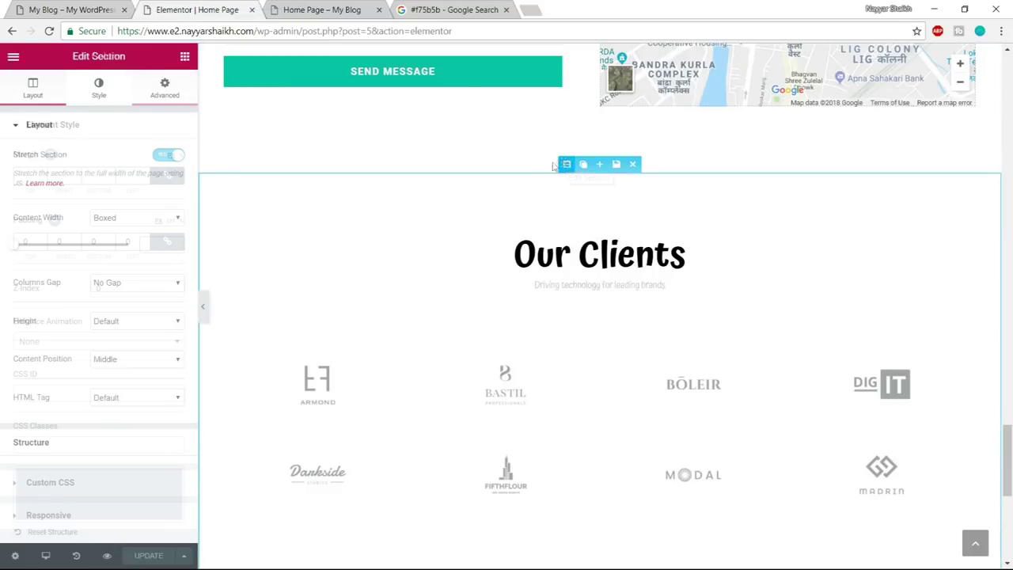
click(97, 87)
click(105, 197)
click(167, 237)
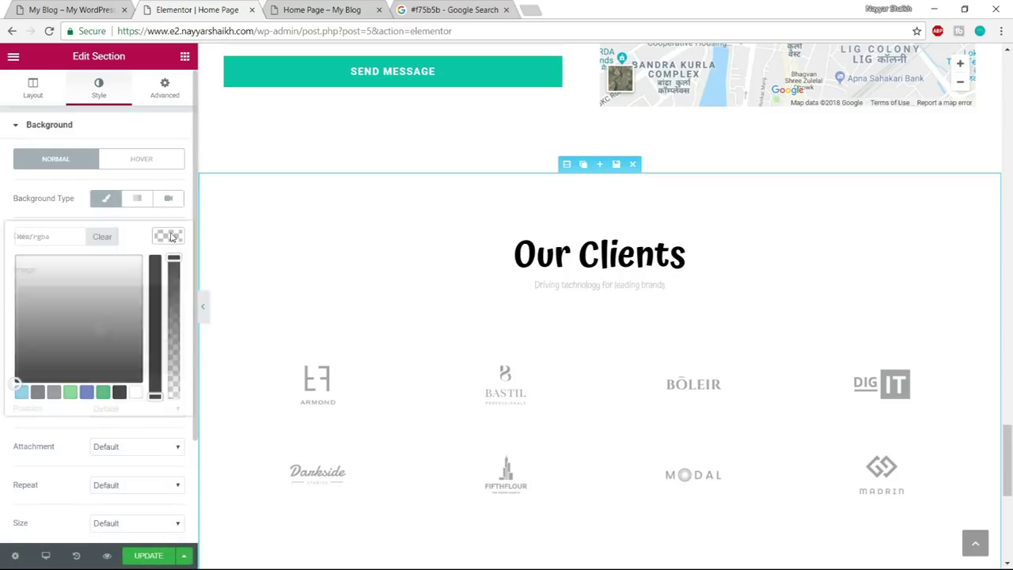
click(47, 235)
text(ededed)
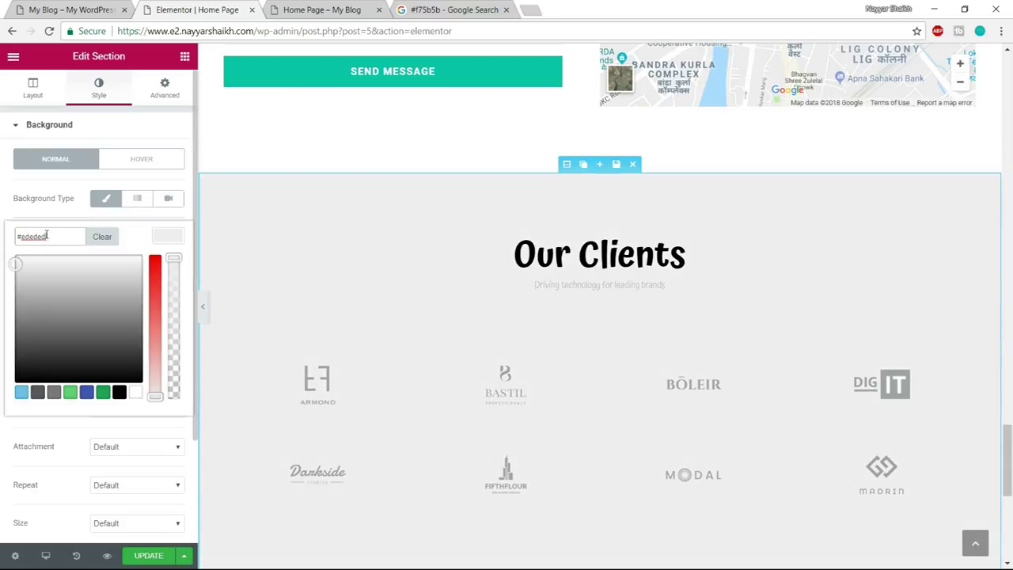
click(639, 257)
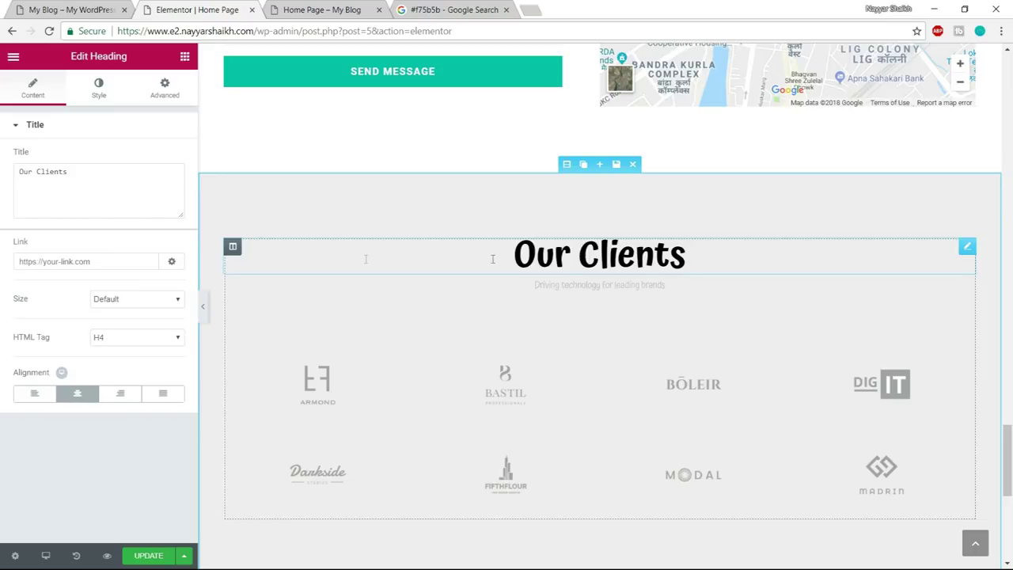
click(98, 96)
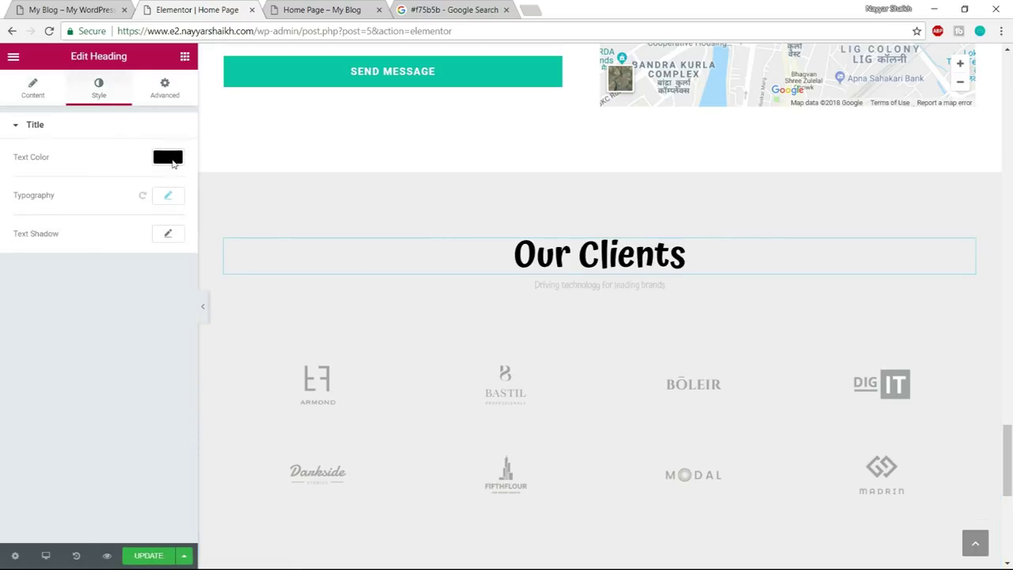
- Make the Our Clients heading and subtitle text colour dark grey
click(168, 158)
click(37, 314)
click(190, 142)
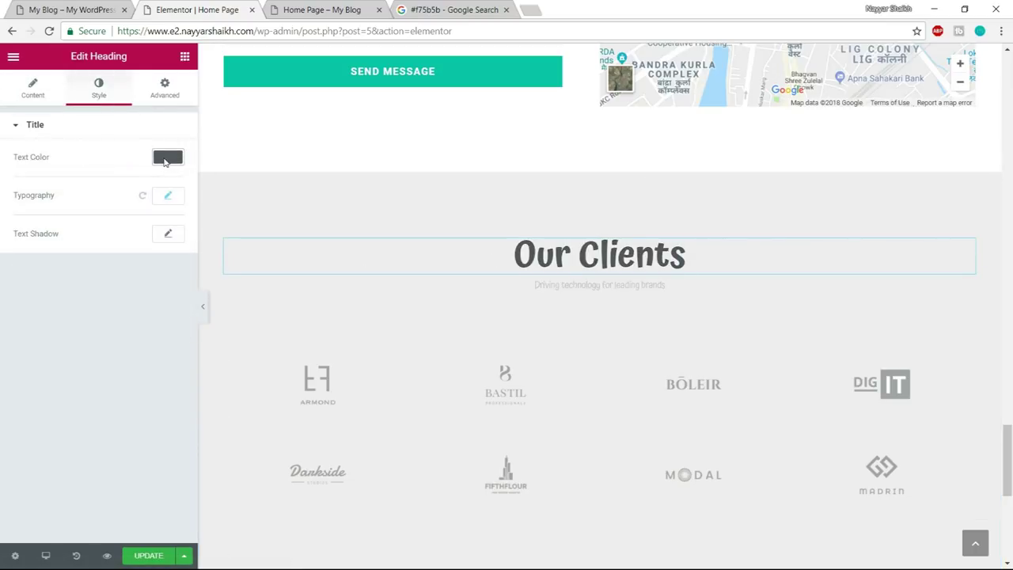
click(574, 282)
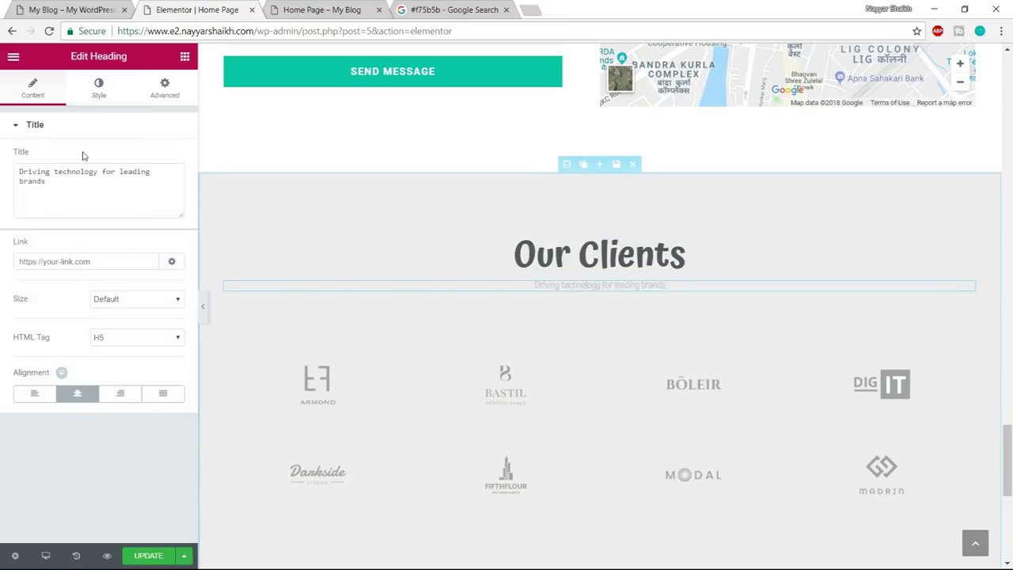
click(103, 95)
click(170, 157)
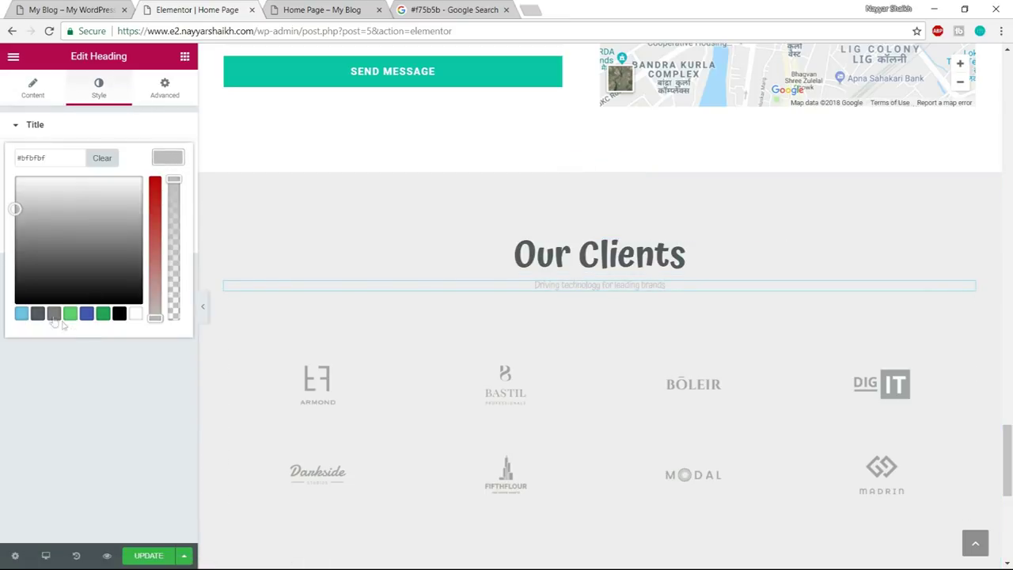
click(37, 314)
click(166, 158)
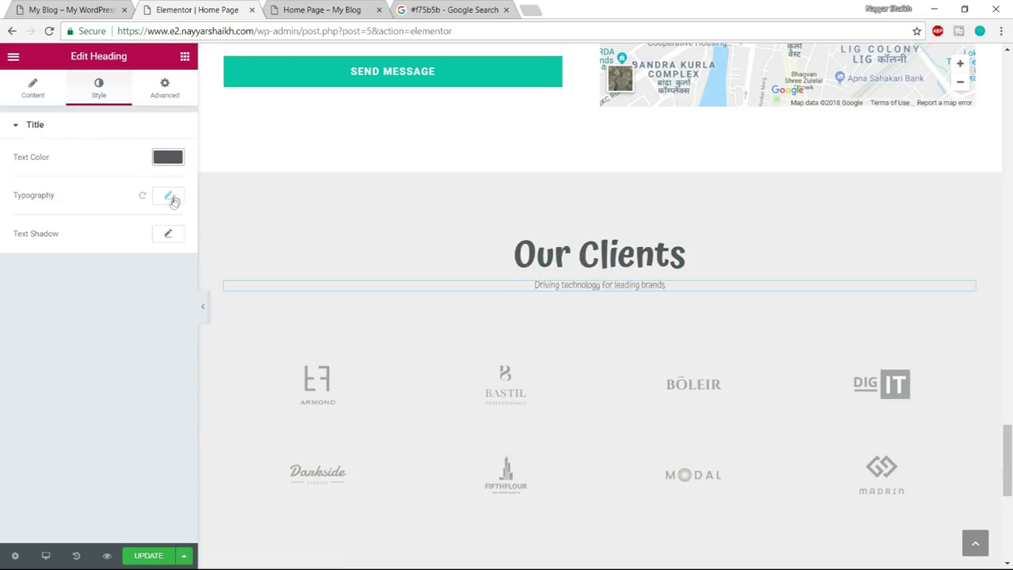
- Set the subtitle typography to Poppins, size 20, weight 400, and compare with the live site
click(169, 197)
click(145, 235)
text(popp)
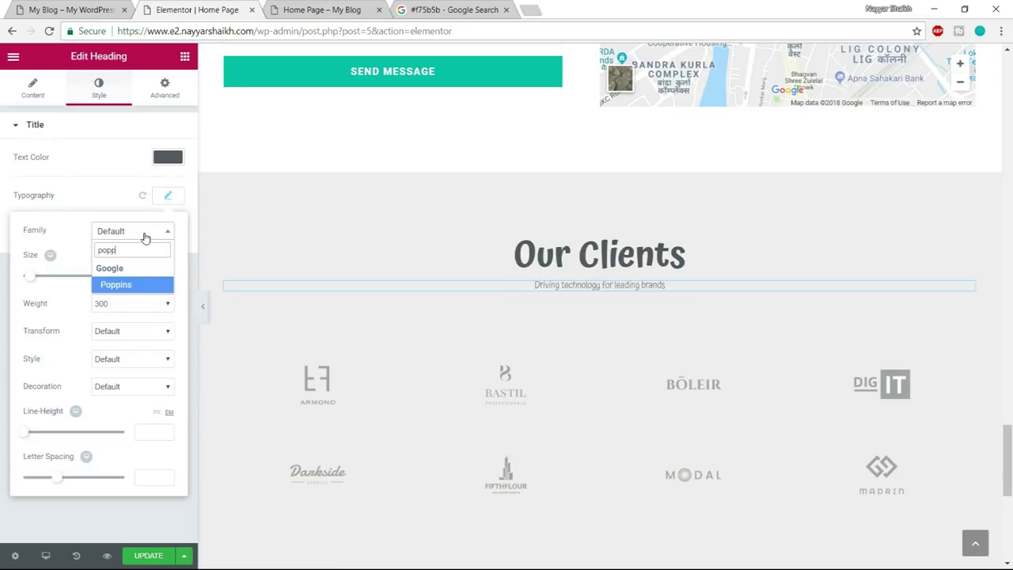
key(Return)
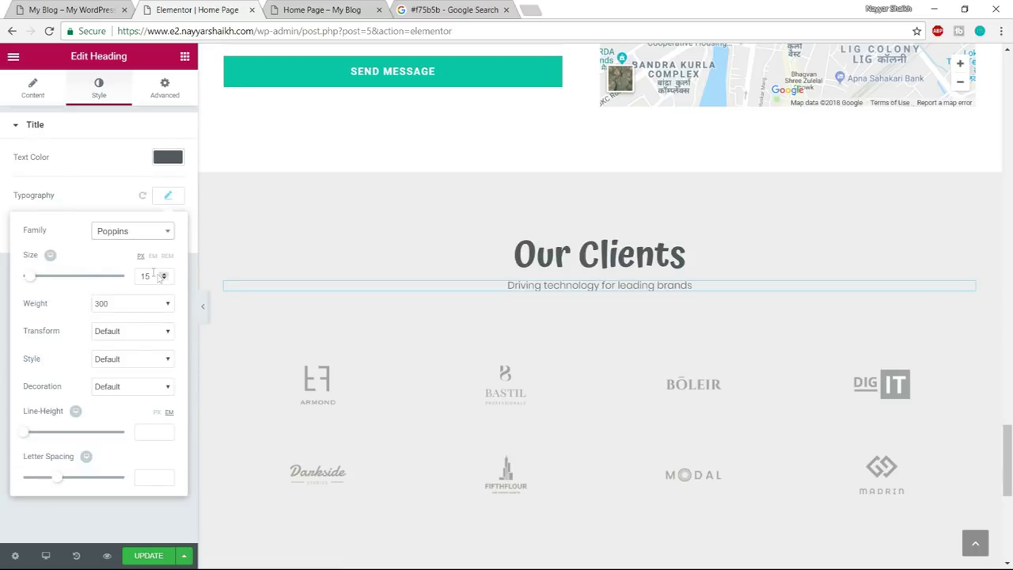
text(20)
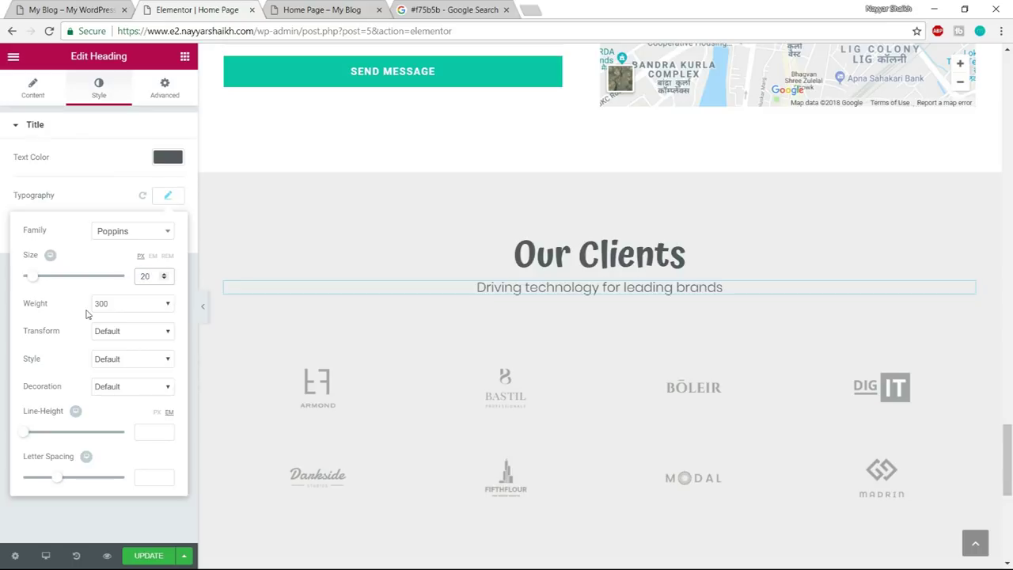
click(103, 346)
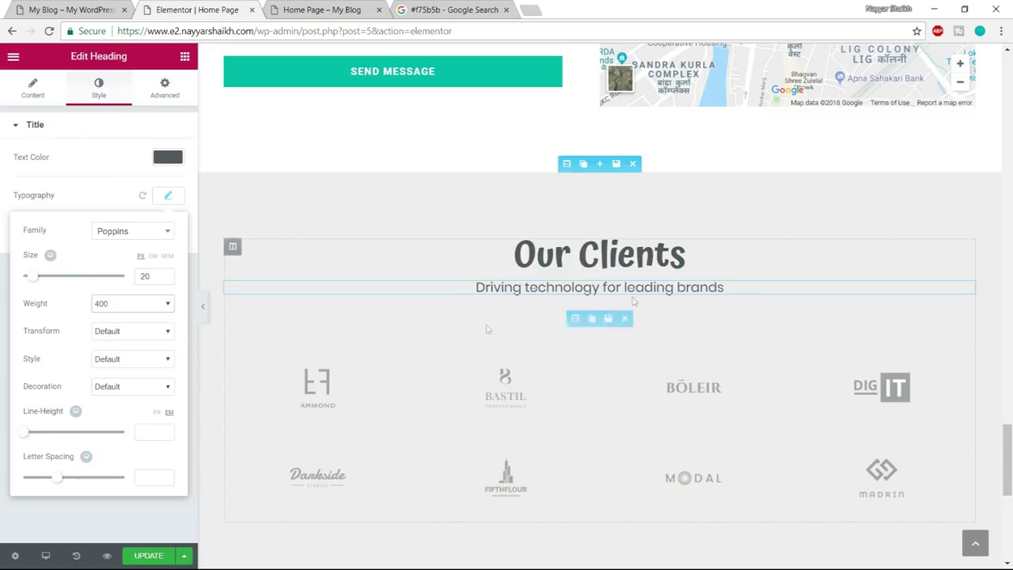
key(ctrl+shift+Tab)
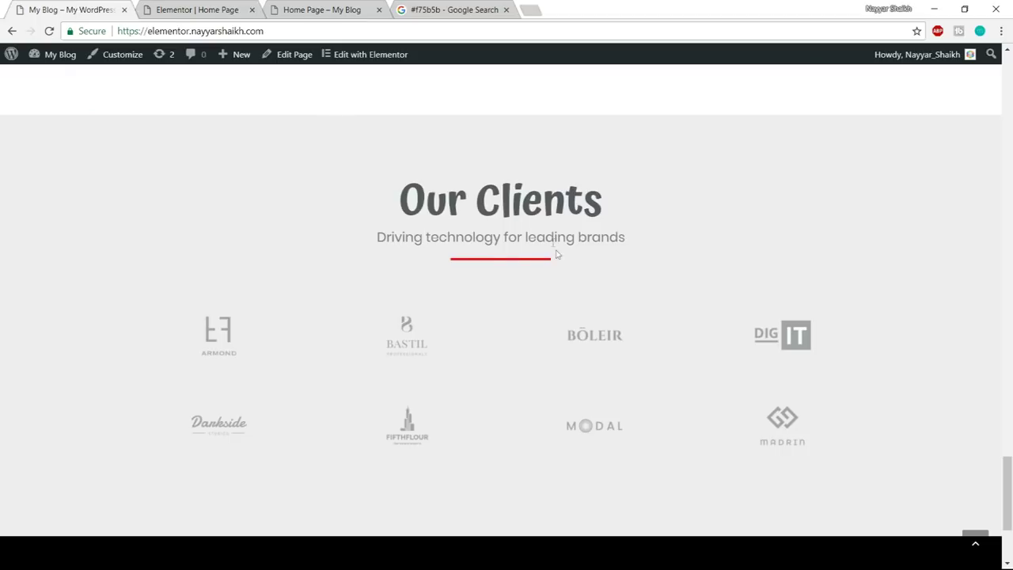
click(197, 8)
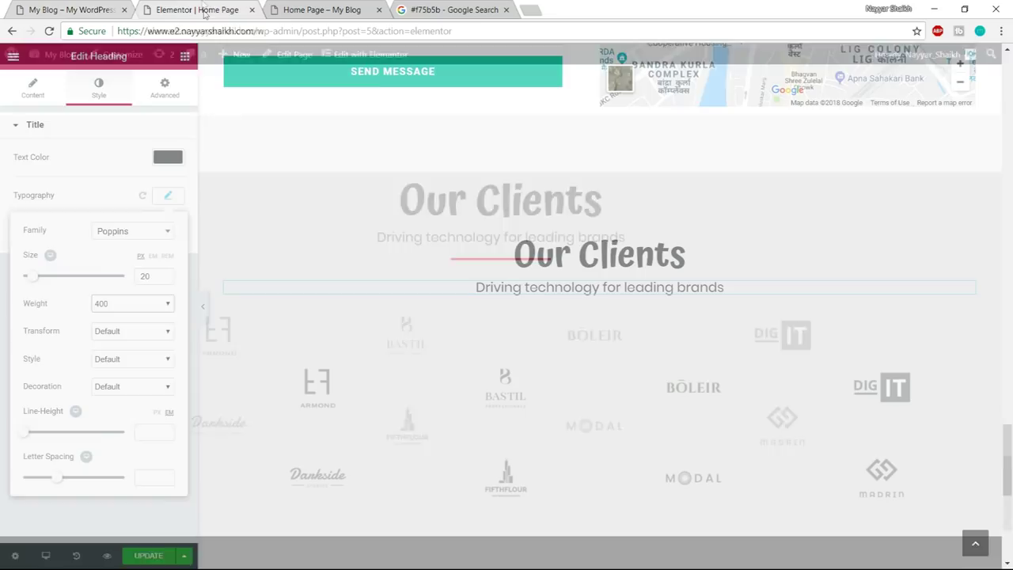
click(184, 58)
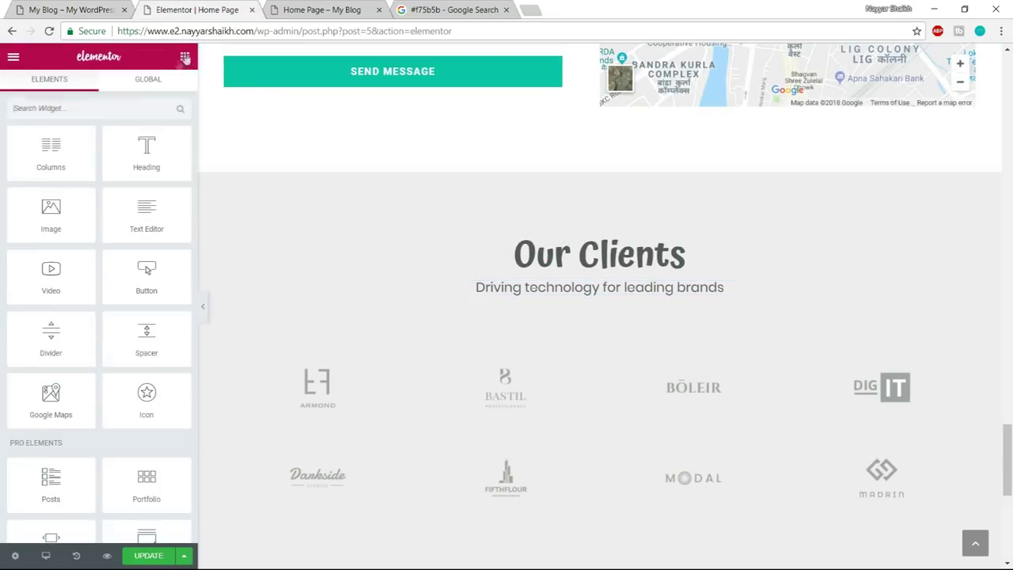
- Place the global Divider widget under the Our Clients subtitle and check it live
click(155, 82)
drag(57, 151, 720, 328)
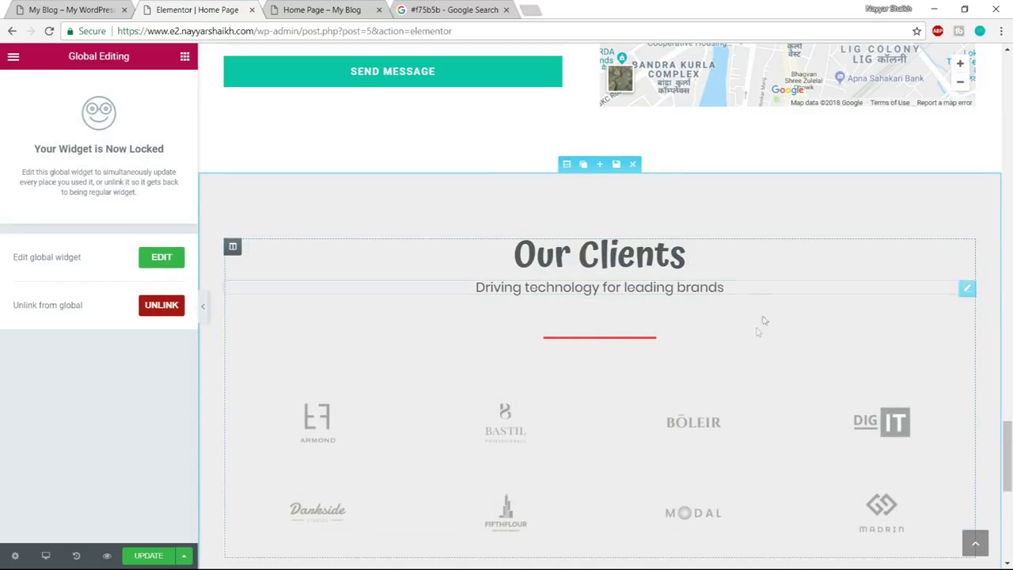
click(124, 5)
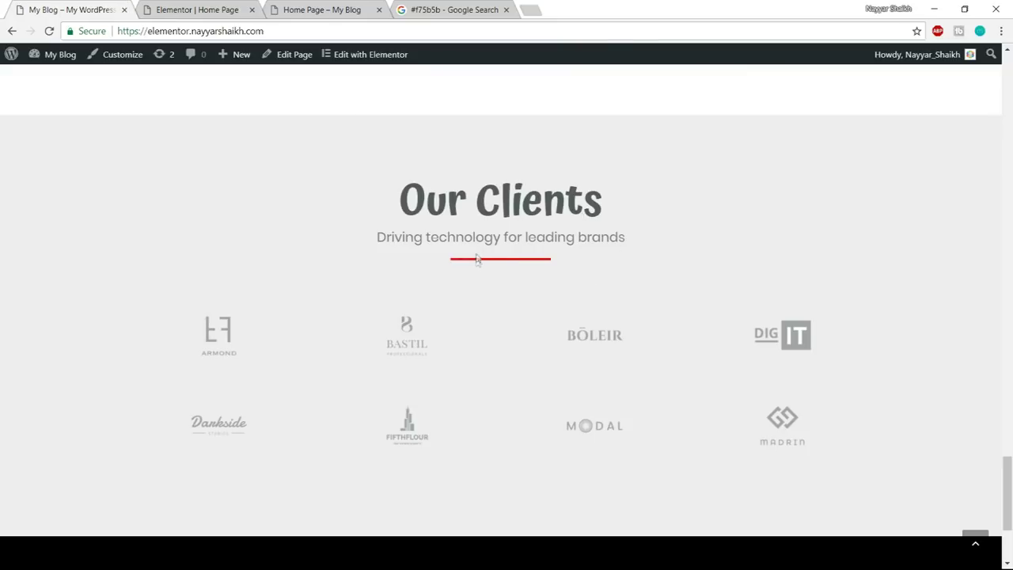
click(209, 5)
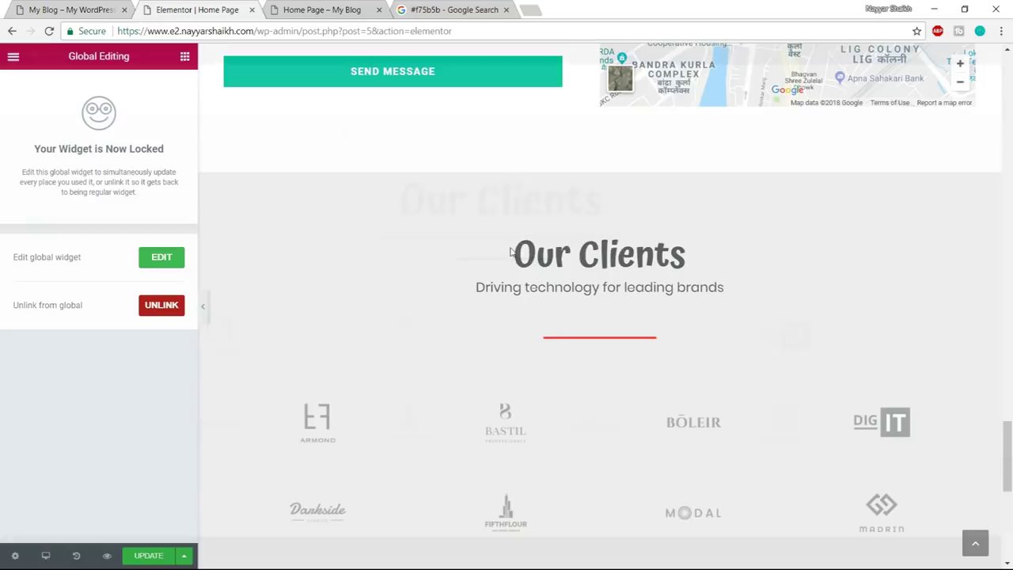
- Set the subtitle's bottom margin to 10
click(587, 287)
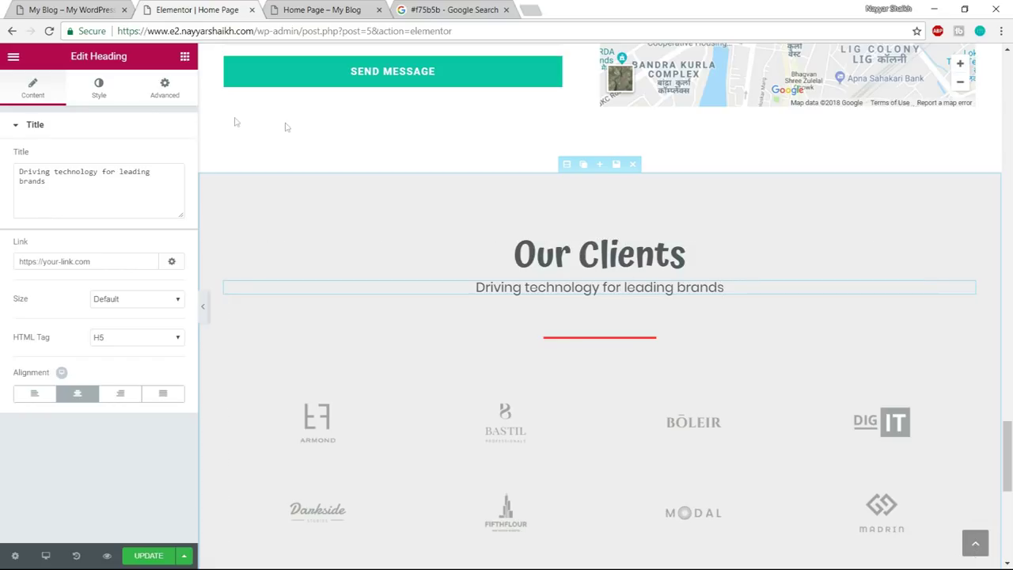
click(164, 88)
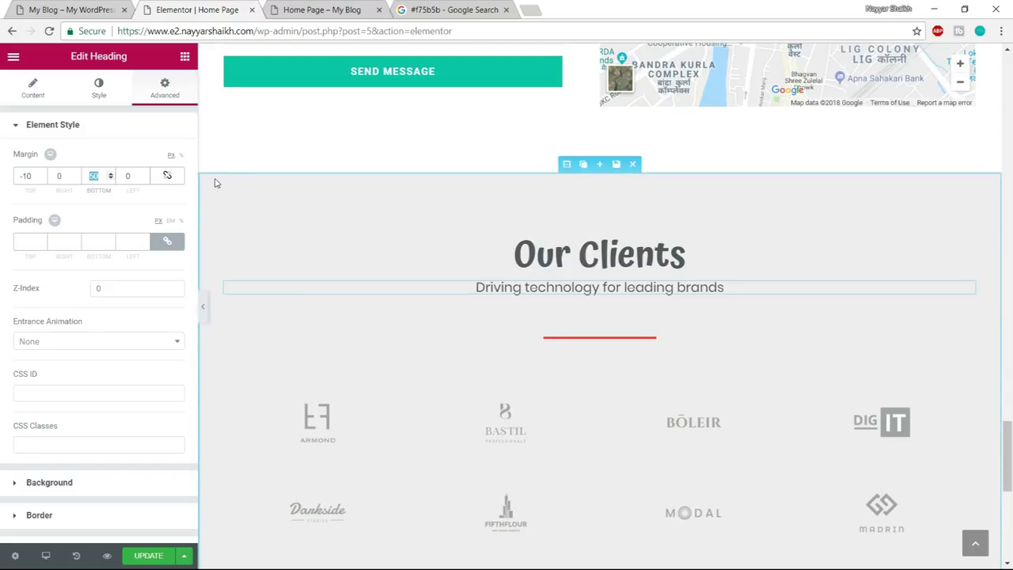
text(10)
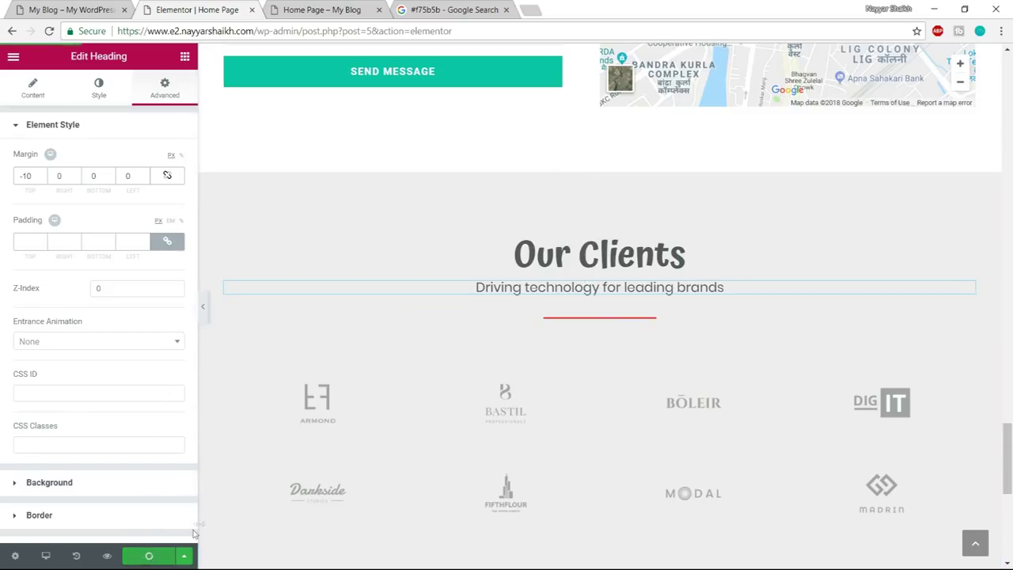
scroll(769, 355, down, 1)
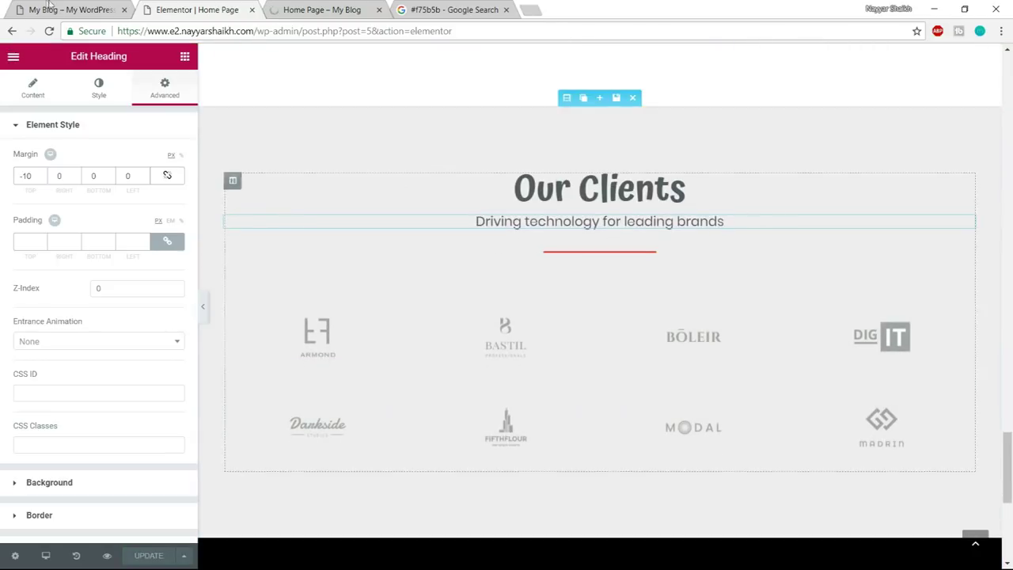
- Replace the first ARMOND client logo with darkside.png from the Media Library
click(76, 7)
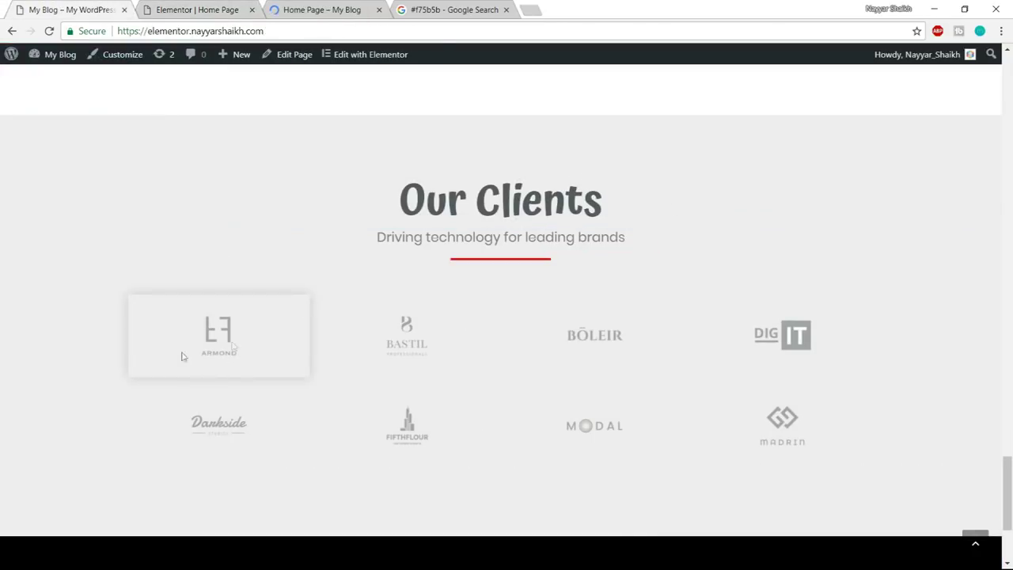
click(172, 6)
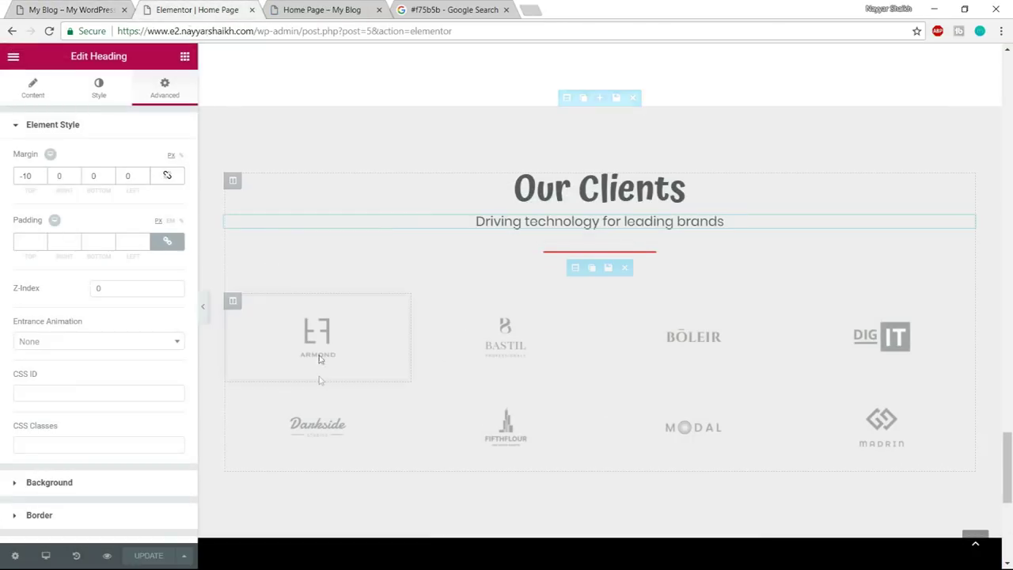
click(318, 336)
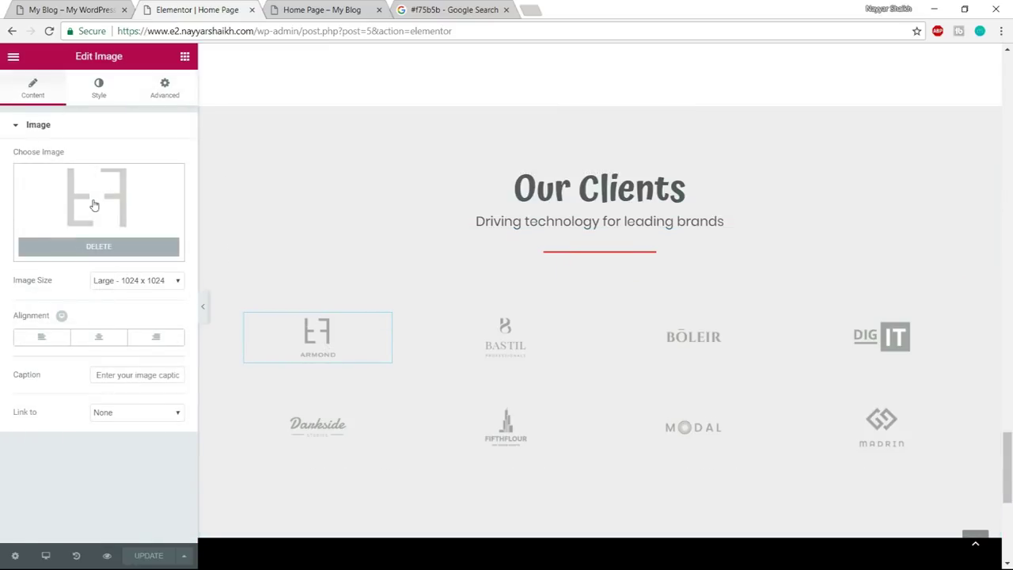
click(89, 246)
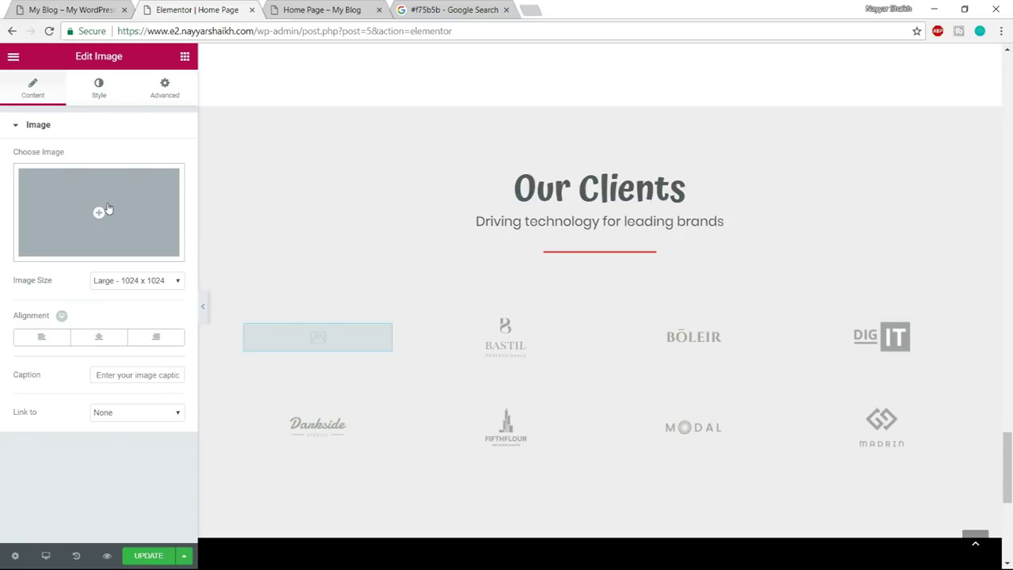
click(108, 208)
scroll(546, 364, down, 1)
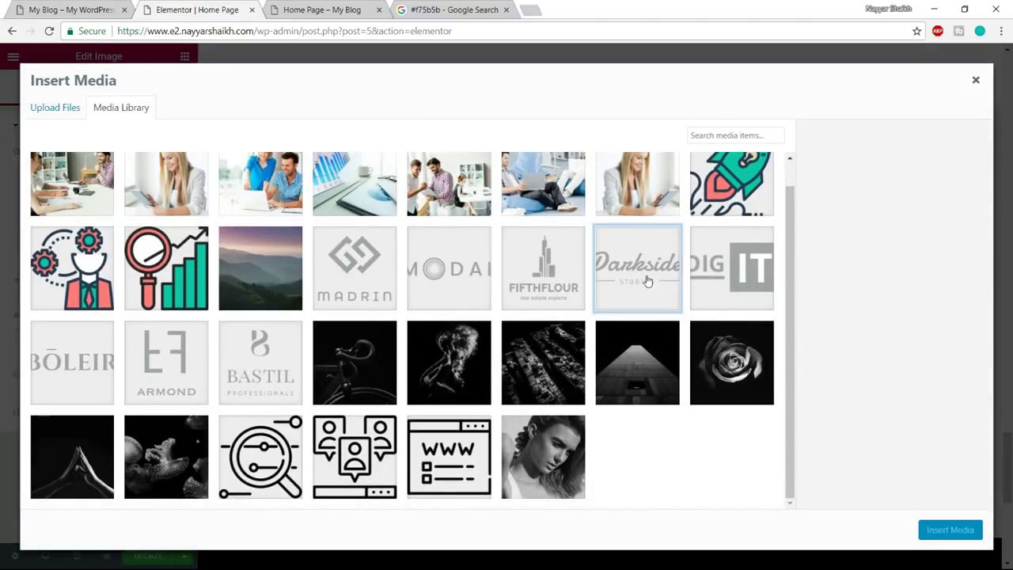
click(649, 281)
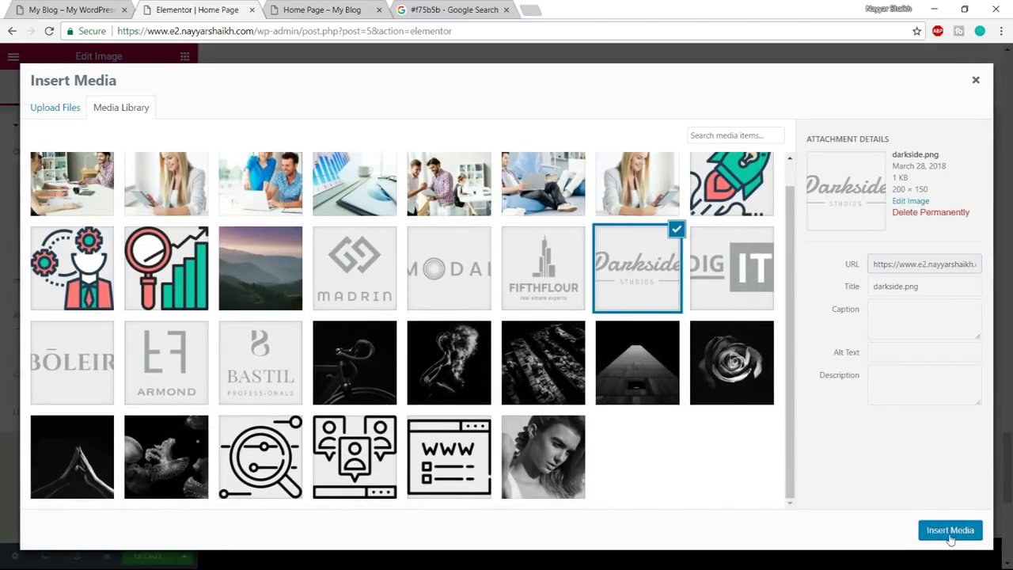
click(950, 530)
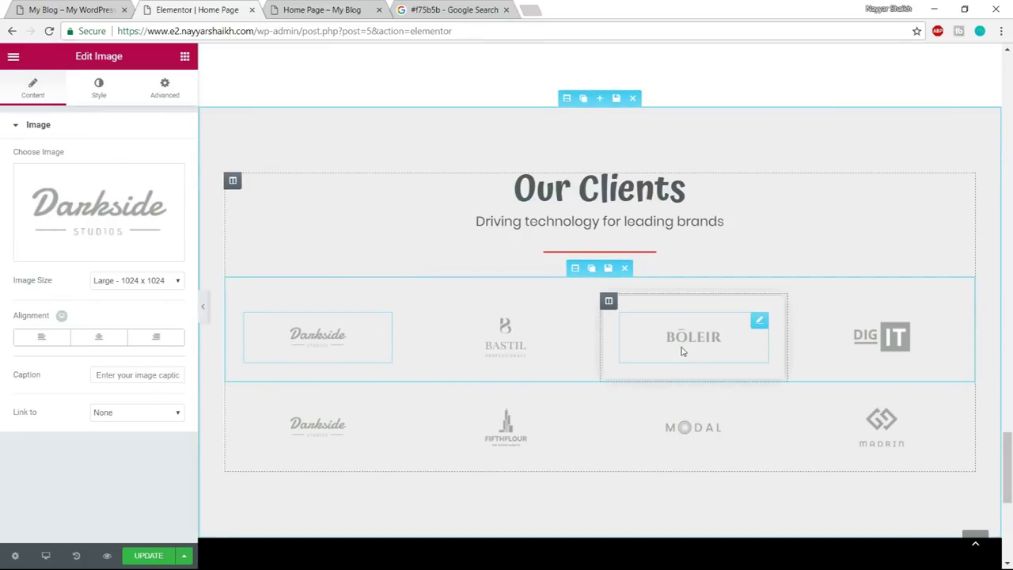
scroll(808, 393, down, 1)
scroll(807, 388, down, 3)
scroll(323, 267, up, 1)
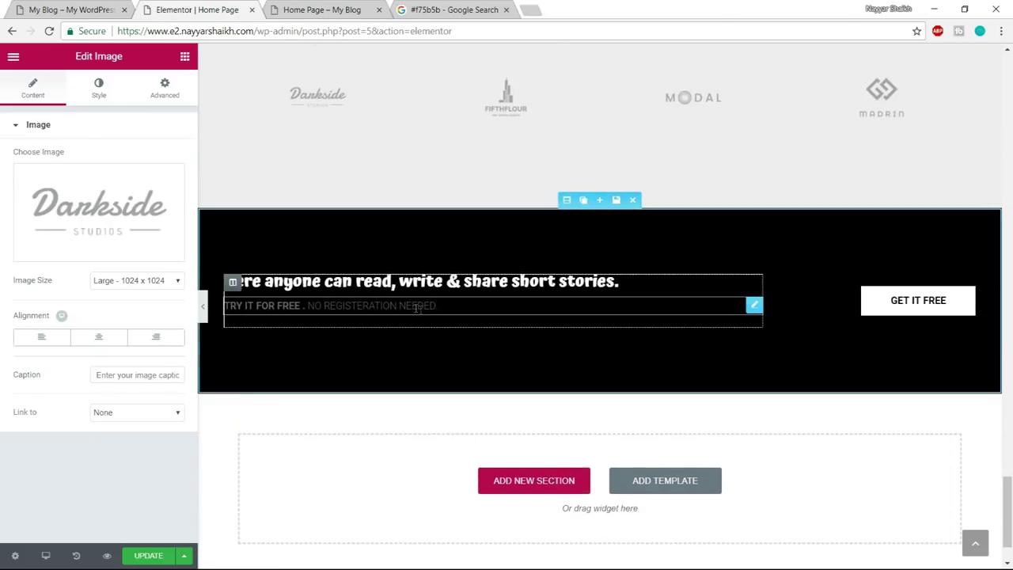
- Delete the TRY IT FOR FREE subheading from the black call-to-action section
click(71, 9)
scroll(394, 334, down, 5)
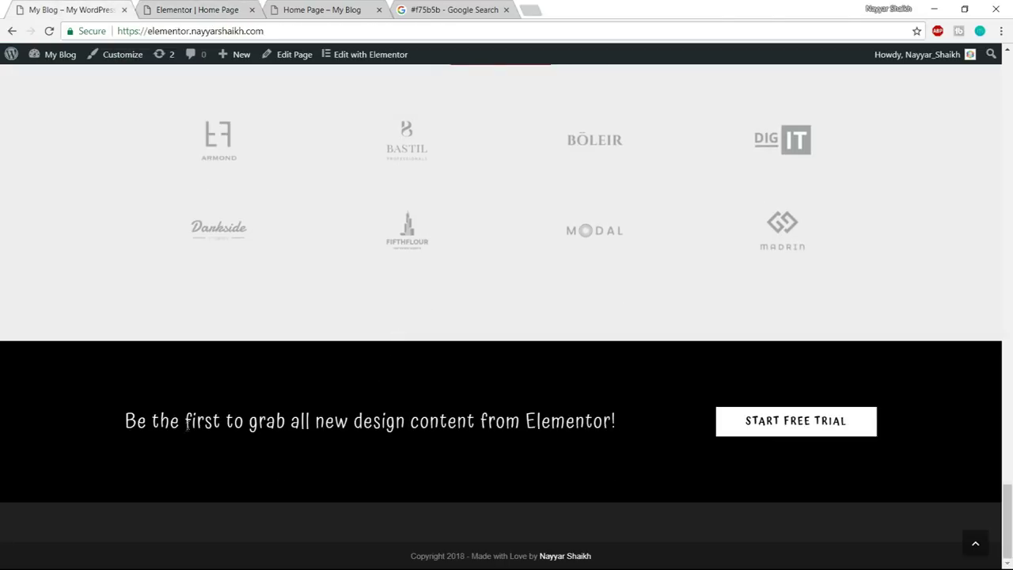
click(241, 7)
click(390, 286)
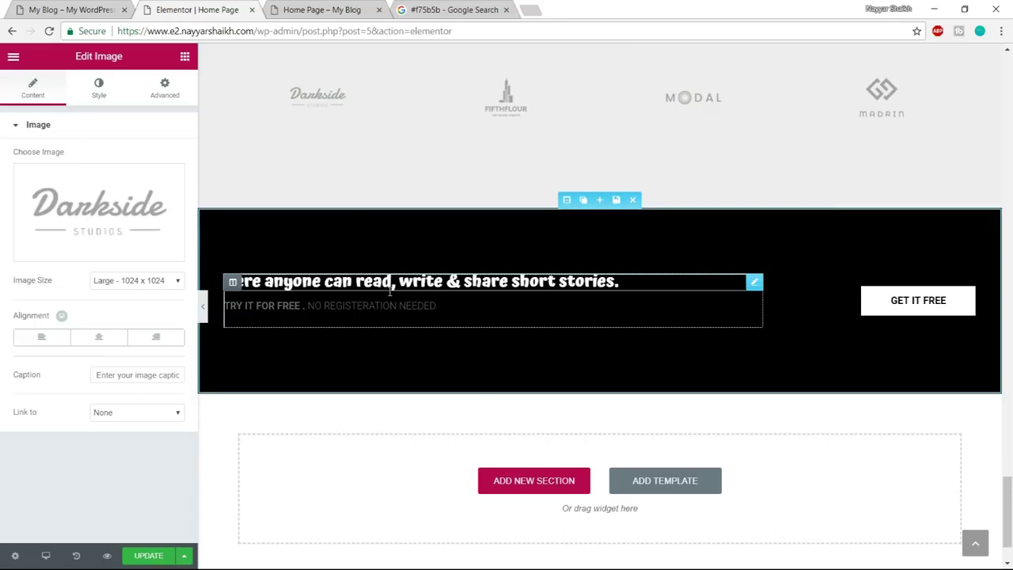
scroll(446, 301, up, 1)
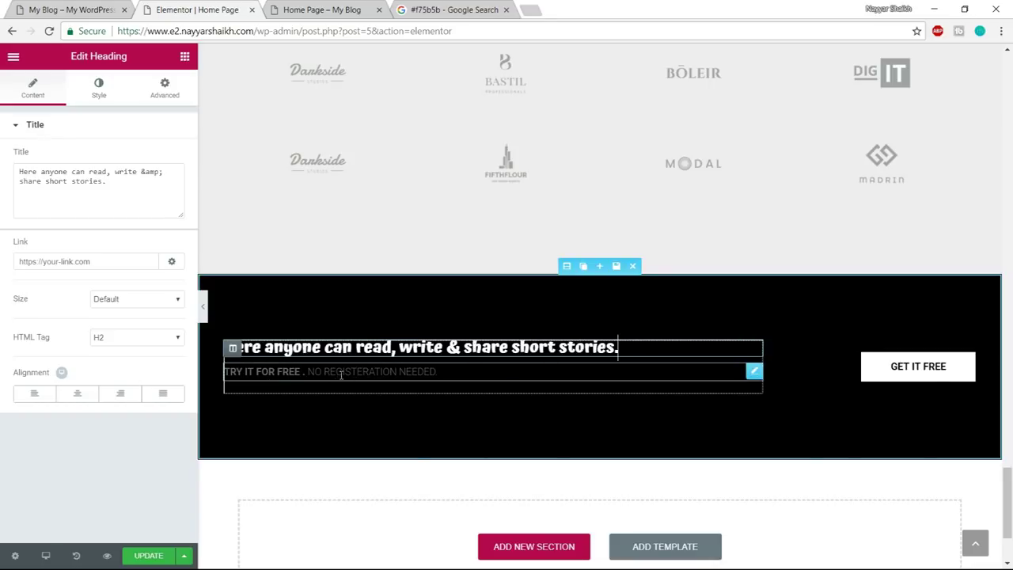
key(Delete)
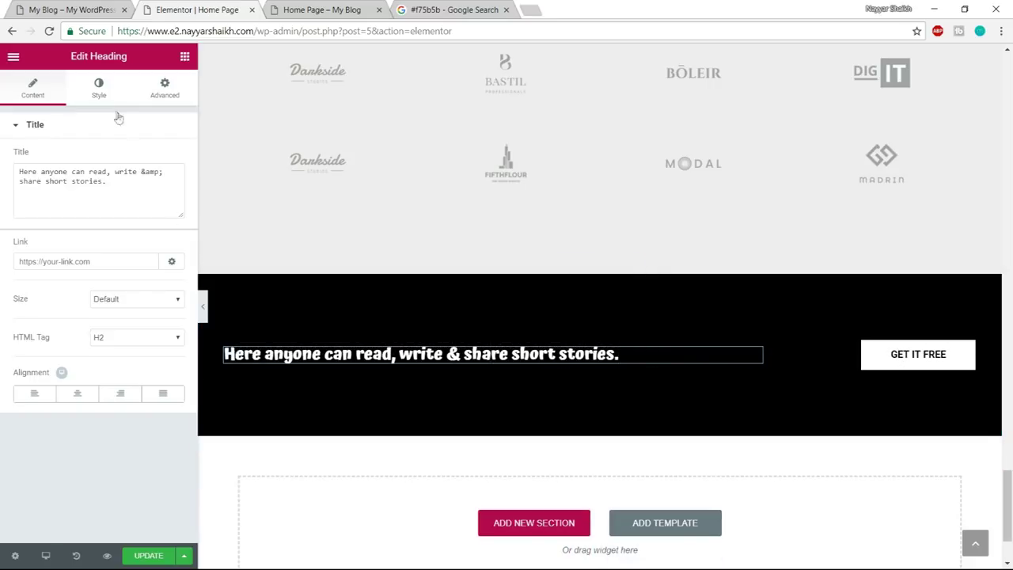
- Set the call-to-action heading typography to Poppins, weight 600
click(89, 93)
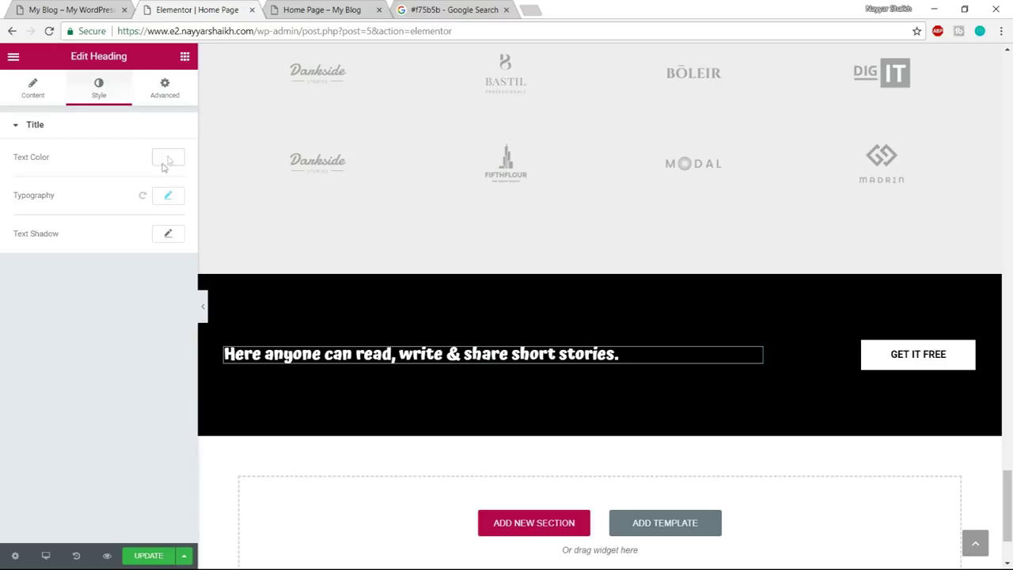
click(172, 198)
click(141, 231)
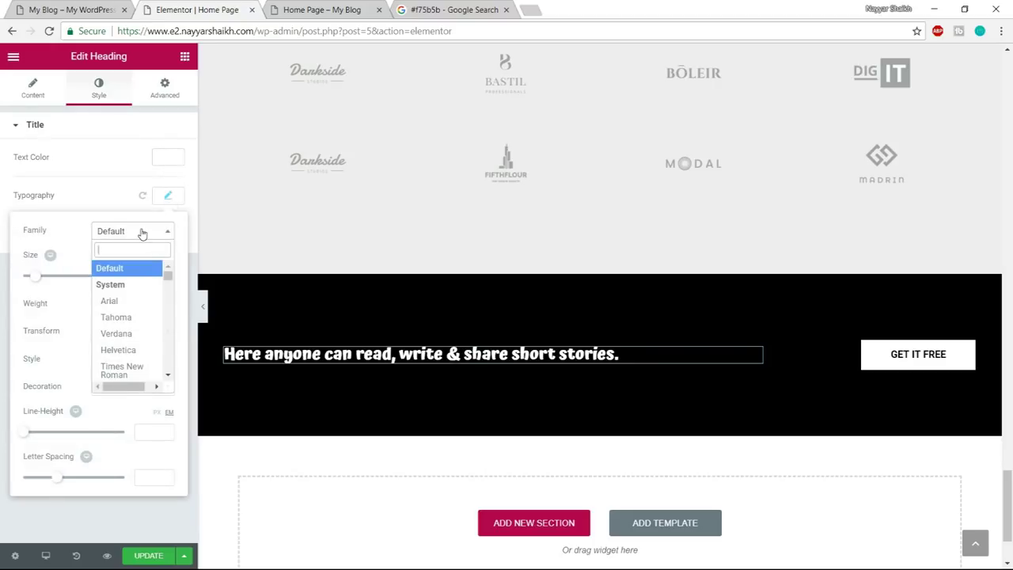
text(pop)
key(Return)
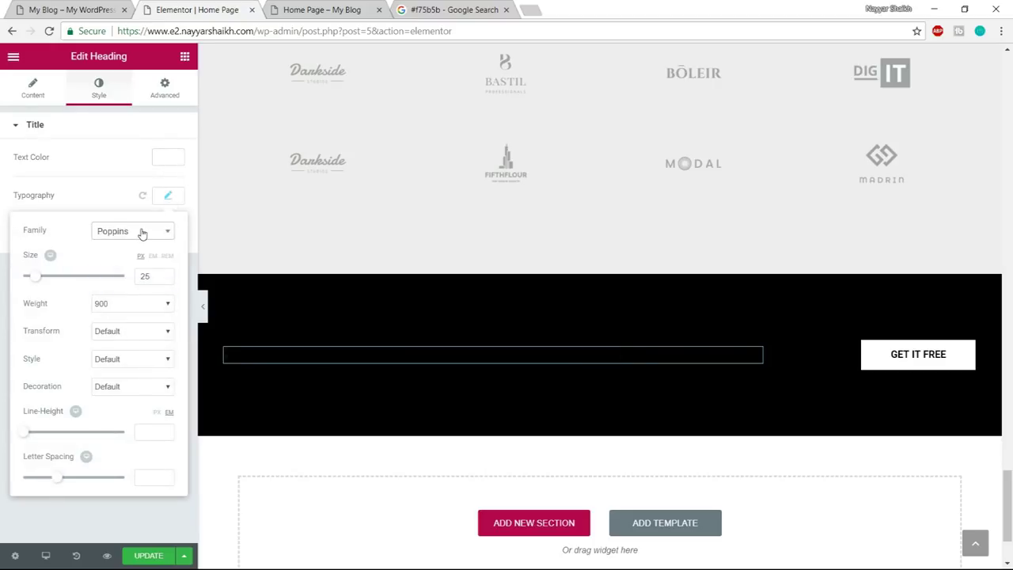
click(140, 308)
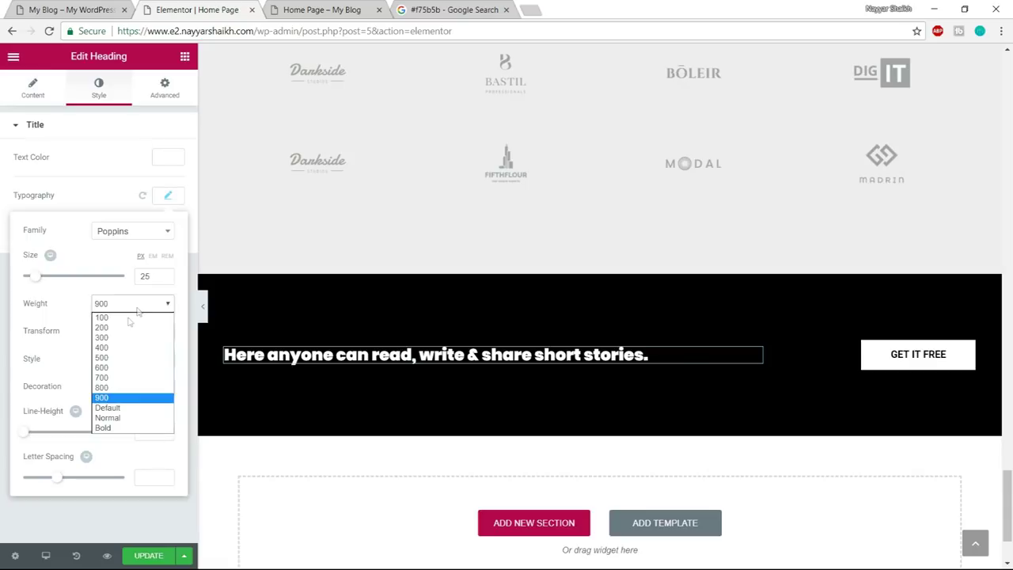
click(112, 369)
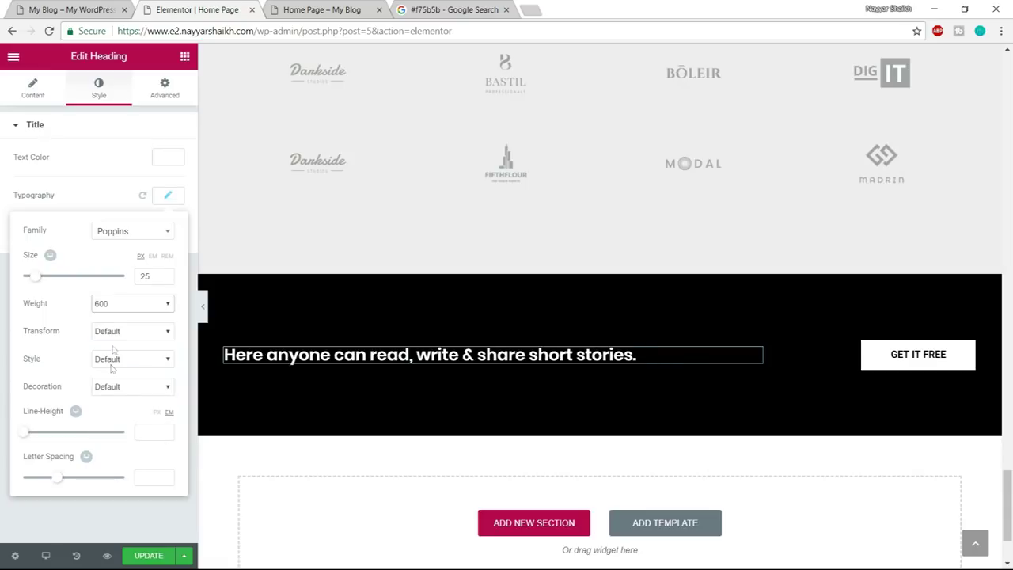
click(120, 307)
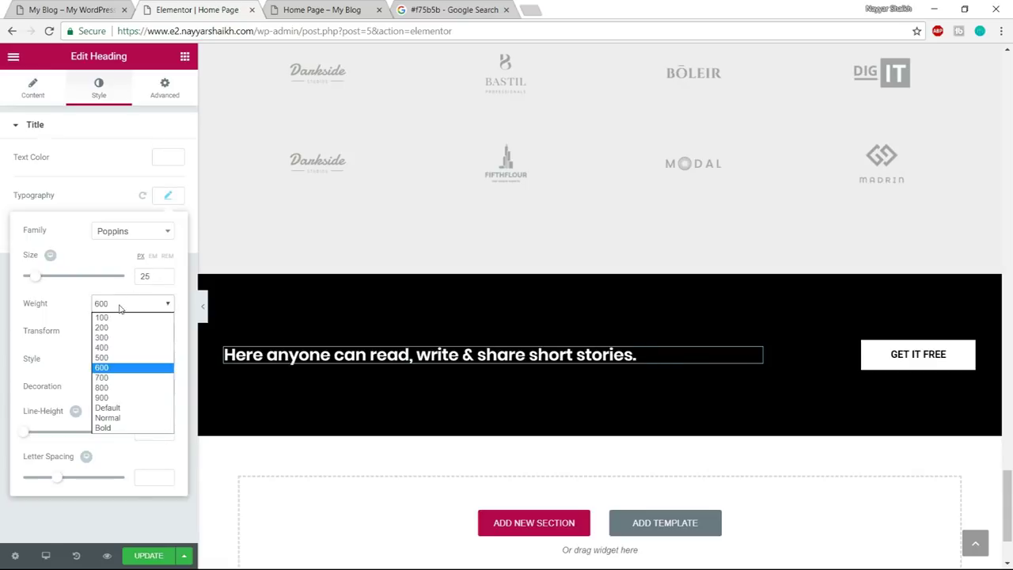
click(119, 309)
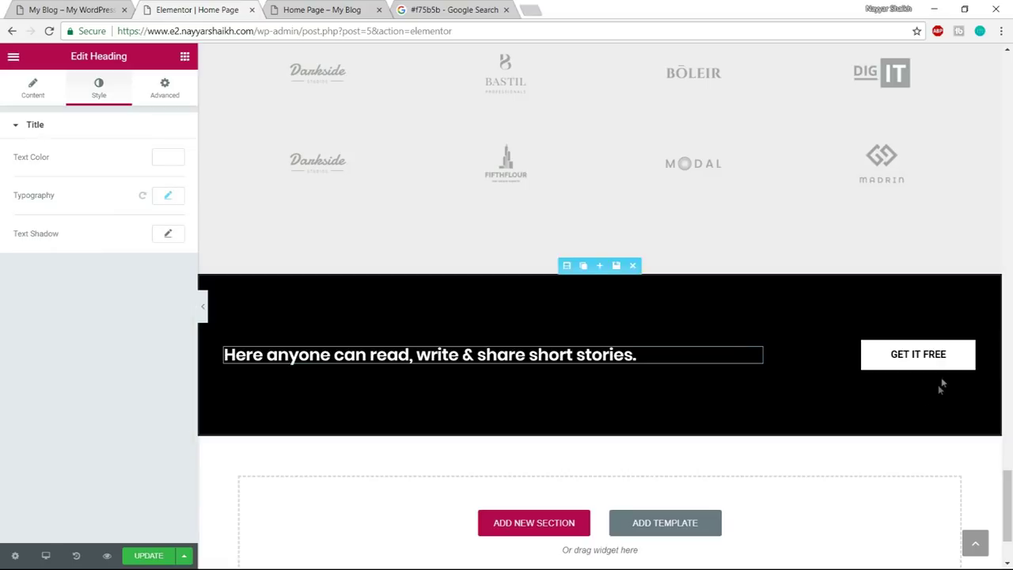
click(942, 371)
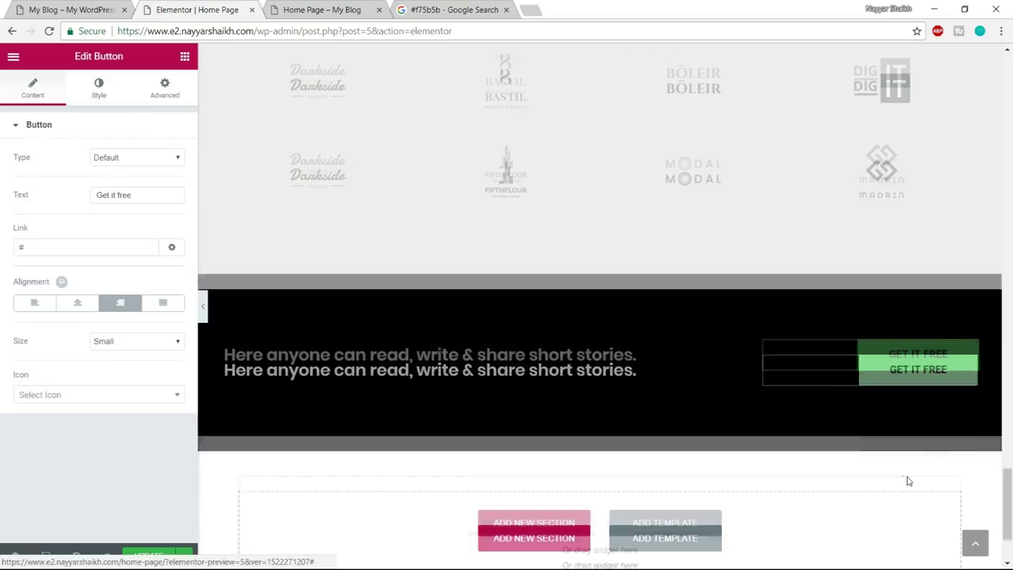
scroll(907, 479, up, 10)
- Save the Technology card's READ MORE button as a global widget named 'Button'
scroll(908, 481, up, 15)
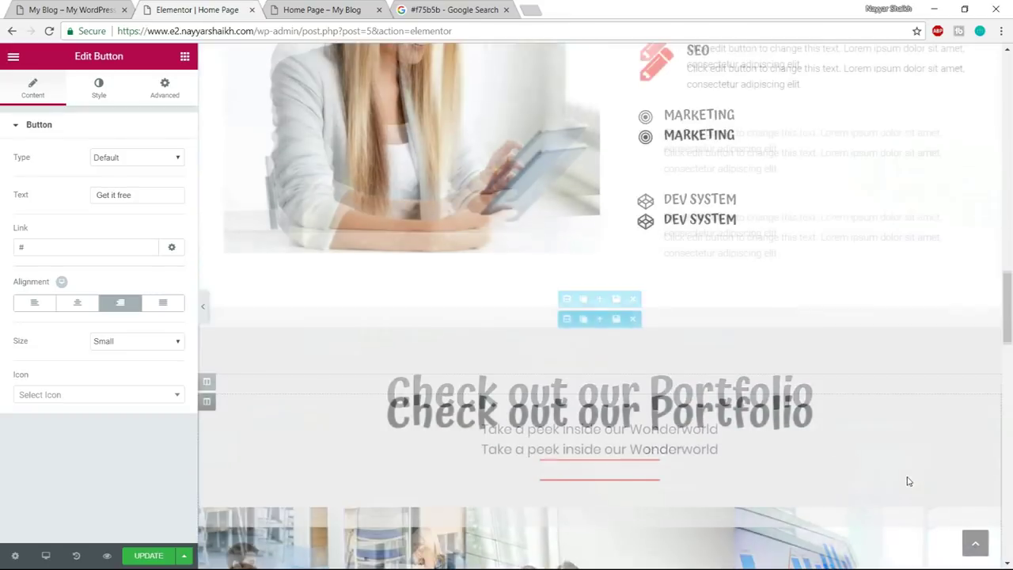
scroll(385, 356, down, 3)
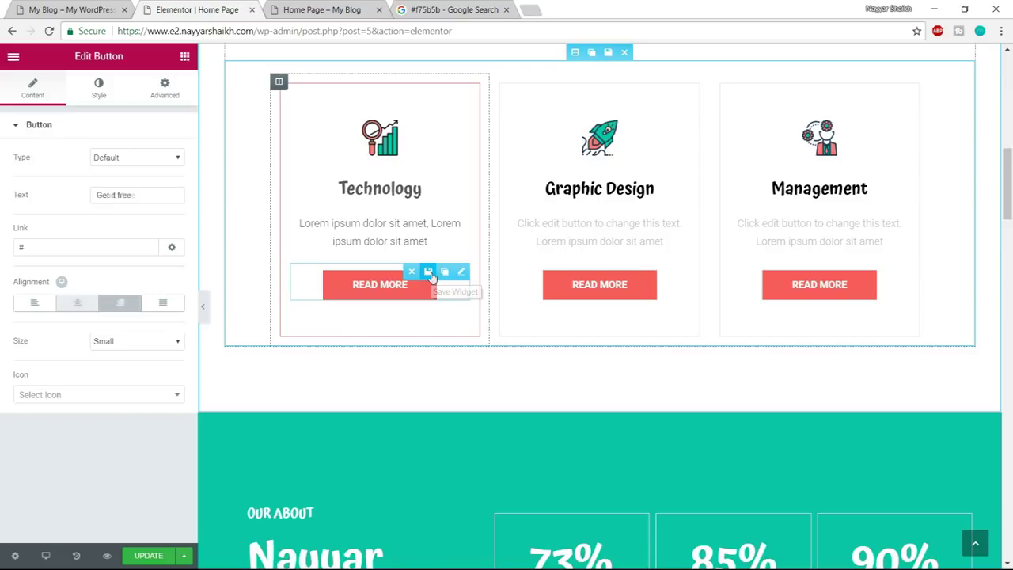
click(429, 272)
text(Button)
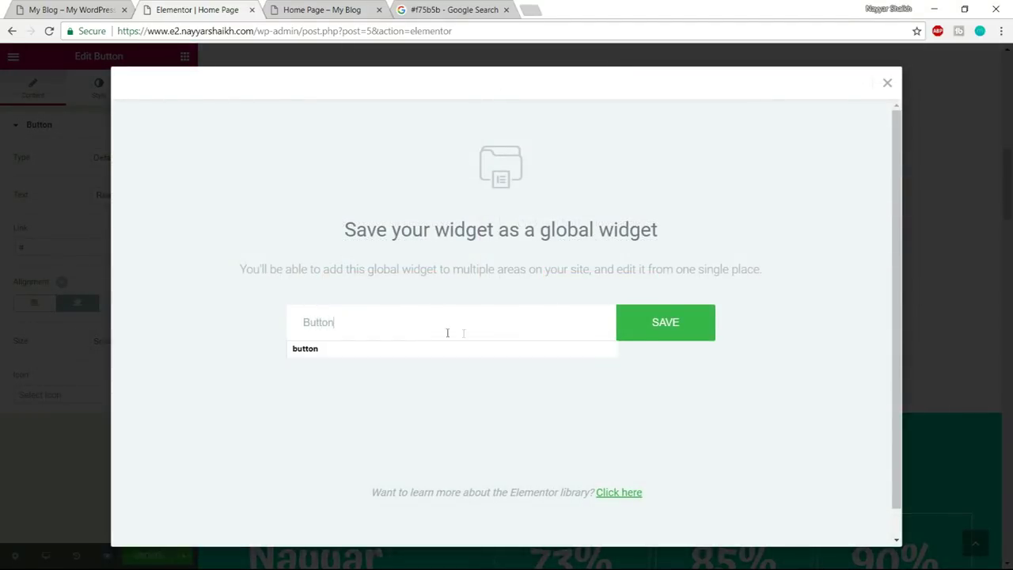
click(644, 326)
scroll(823, 417, down, 10)
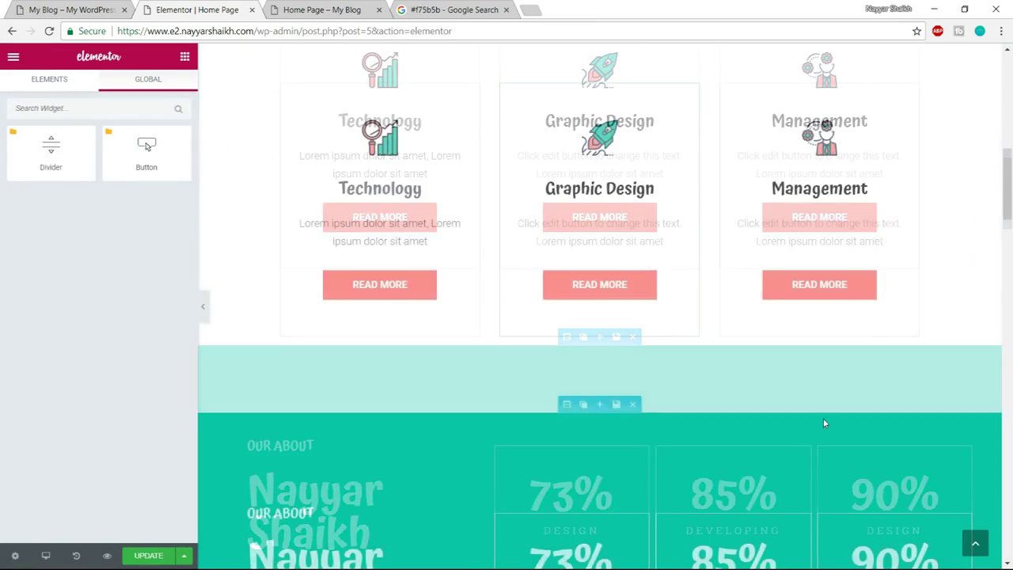
scroll(823, 423, down, 15)
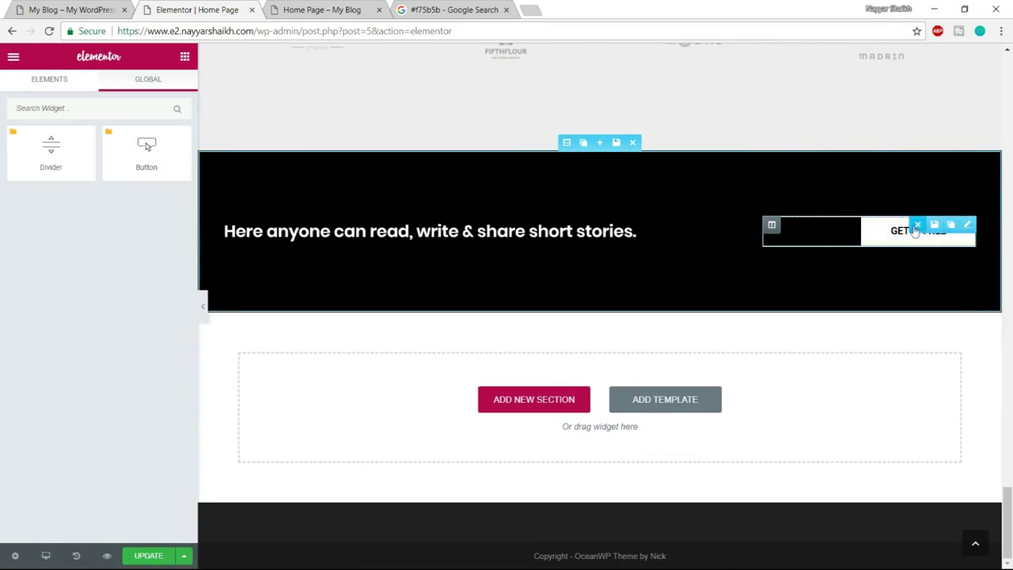
- Swap the GET IT FREE button for the global Button, unlinked into a regular widget
click(916, 226)
drag(126, 154, 859, 229)
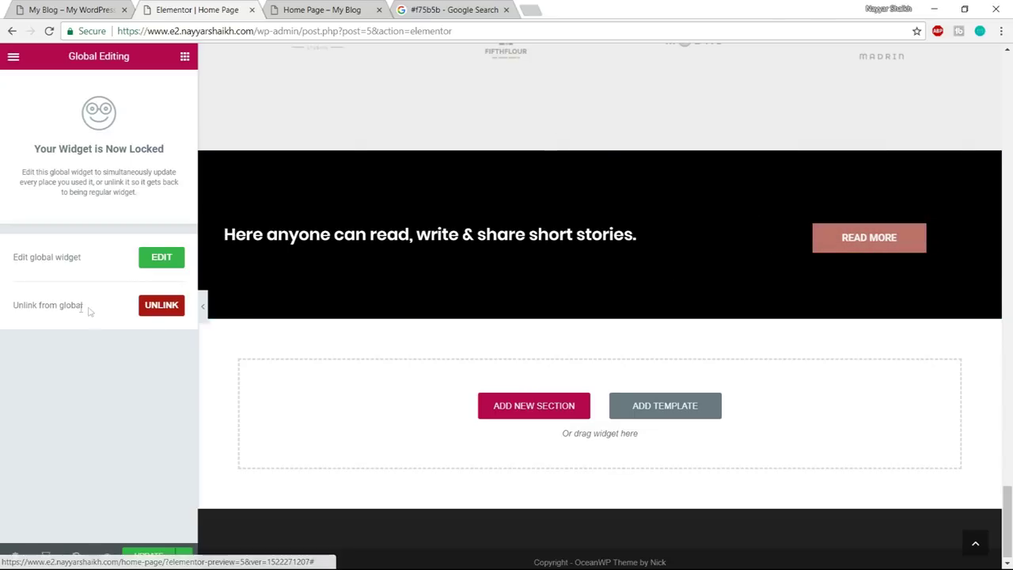
click(150, 310)
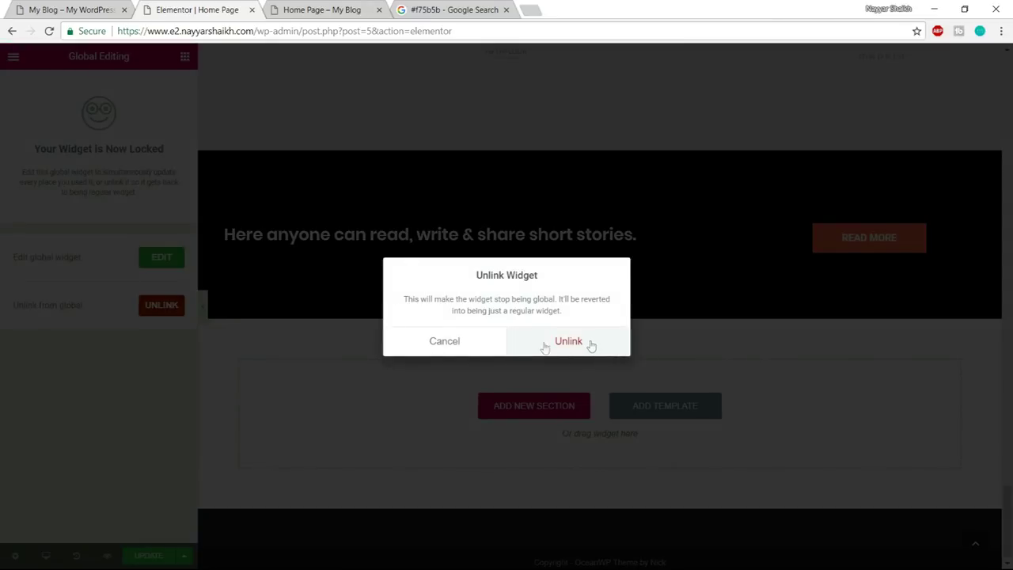
click(591, 342)
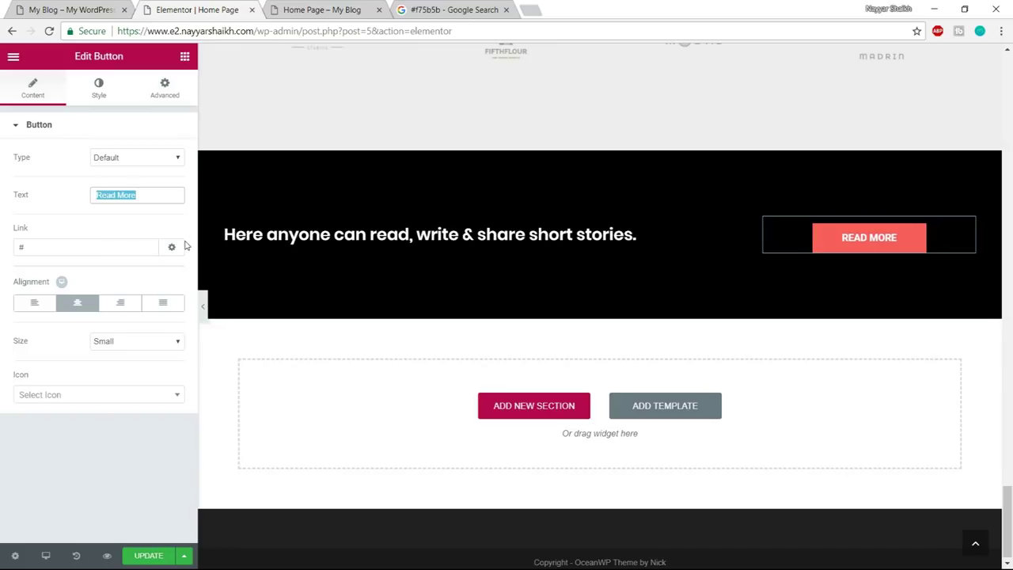
click(42, 7)
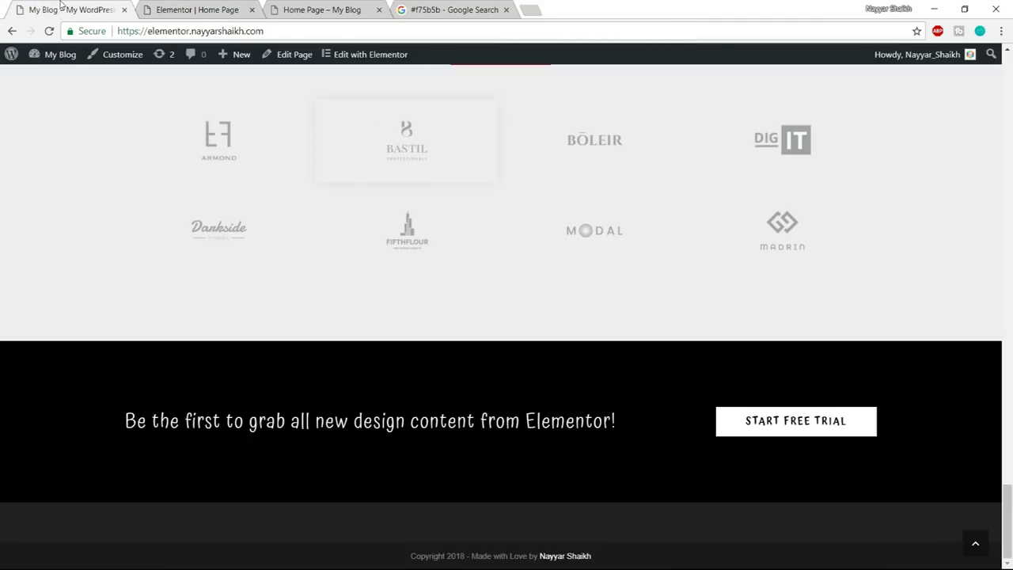
- Switch back to the Elementor editor to edit the call-to-action button
click(160, 6)
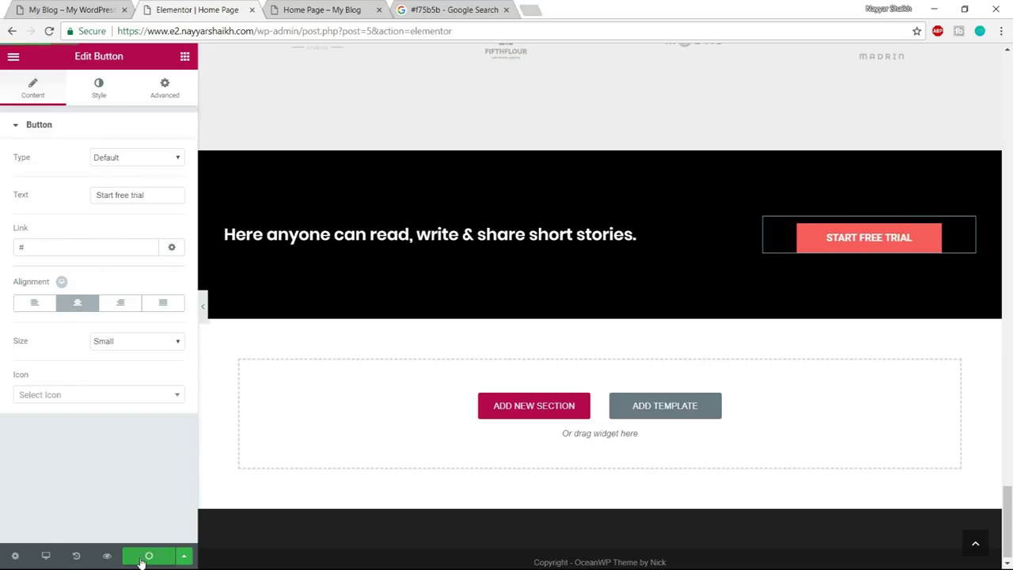
click(296, 8)
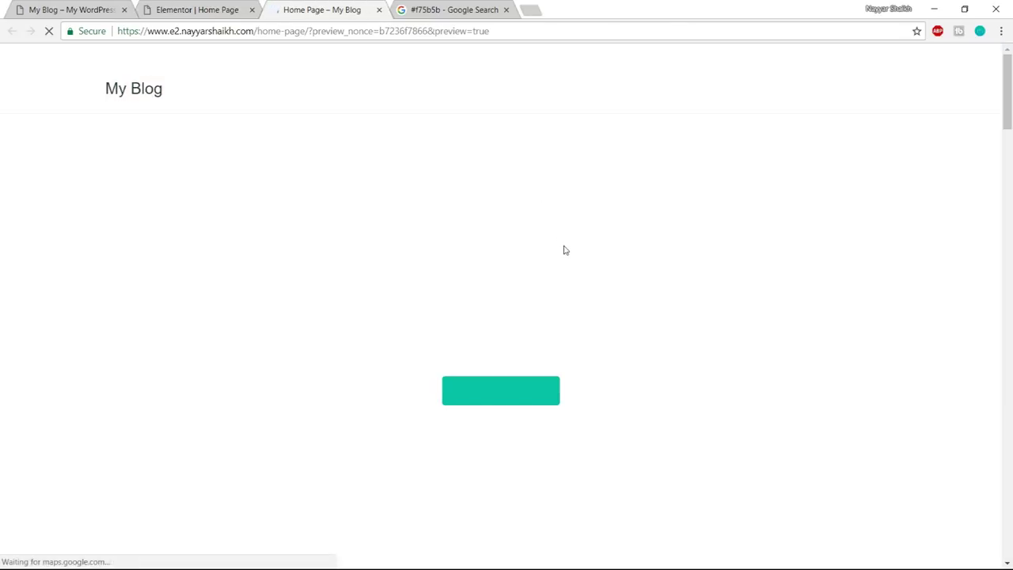
scroll(624, 310, down, 4)
scroll(624, 315, down, 10)
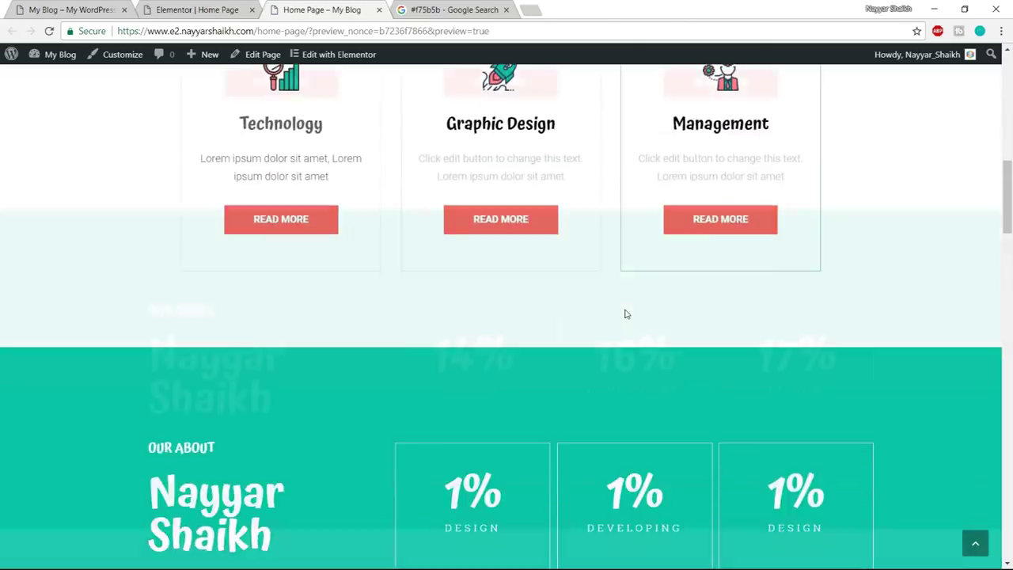
scroll(655, 388, down, 15)
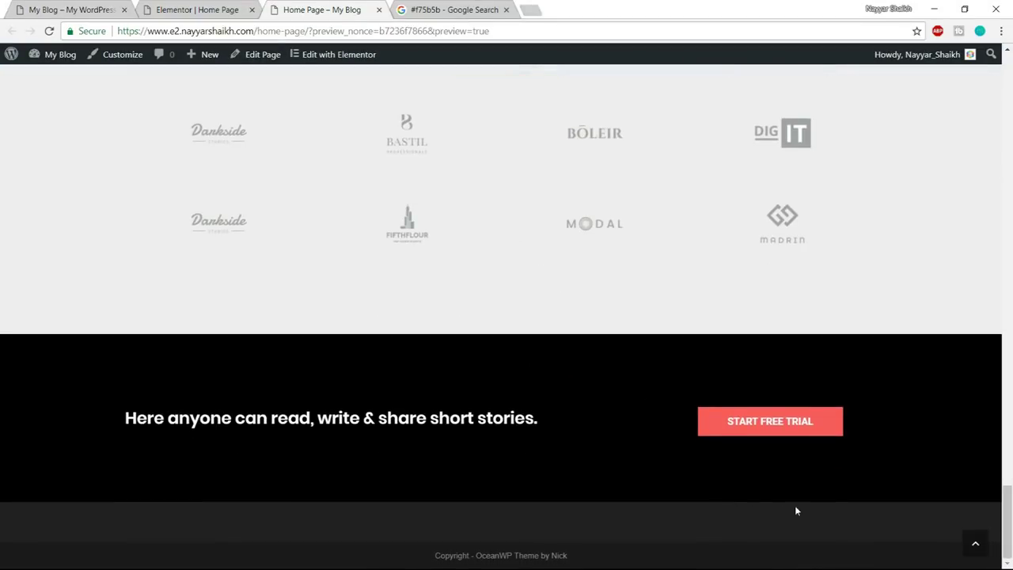
click(981, 542)
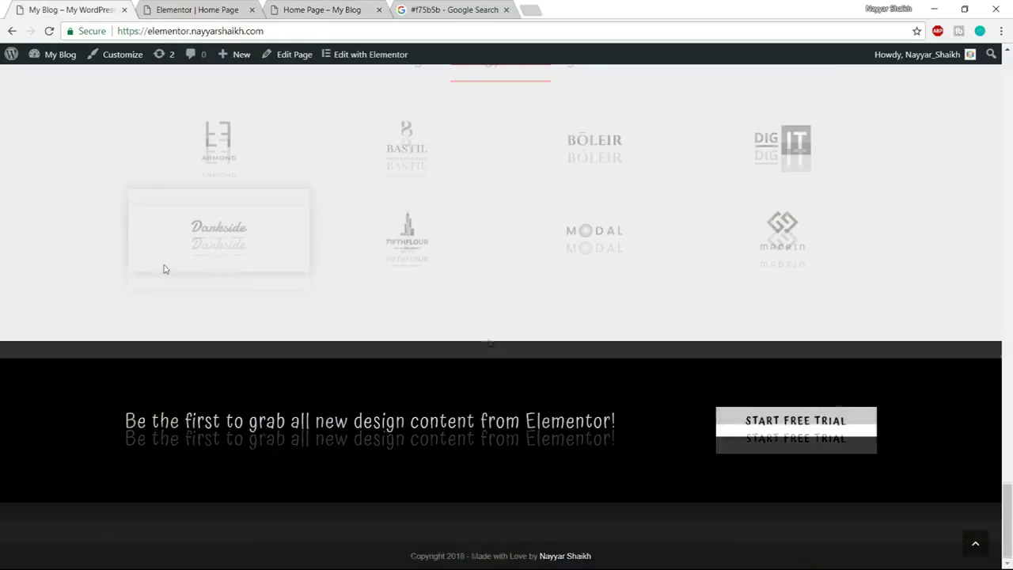
scroll(506, 316, up, 3)
click(977, 542)
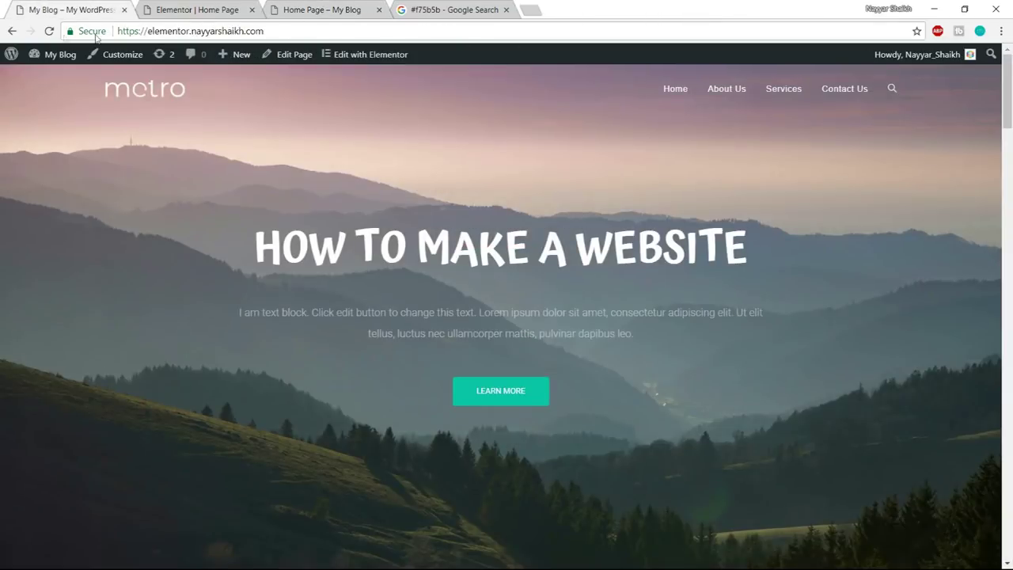
click(50, 34)
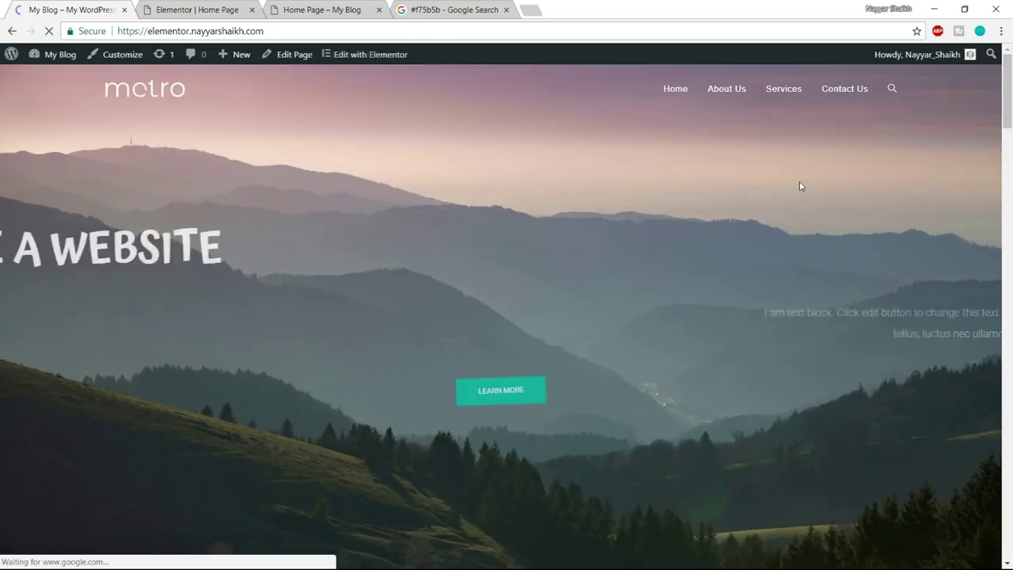
scroll(552, 342, down, 6)
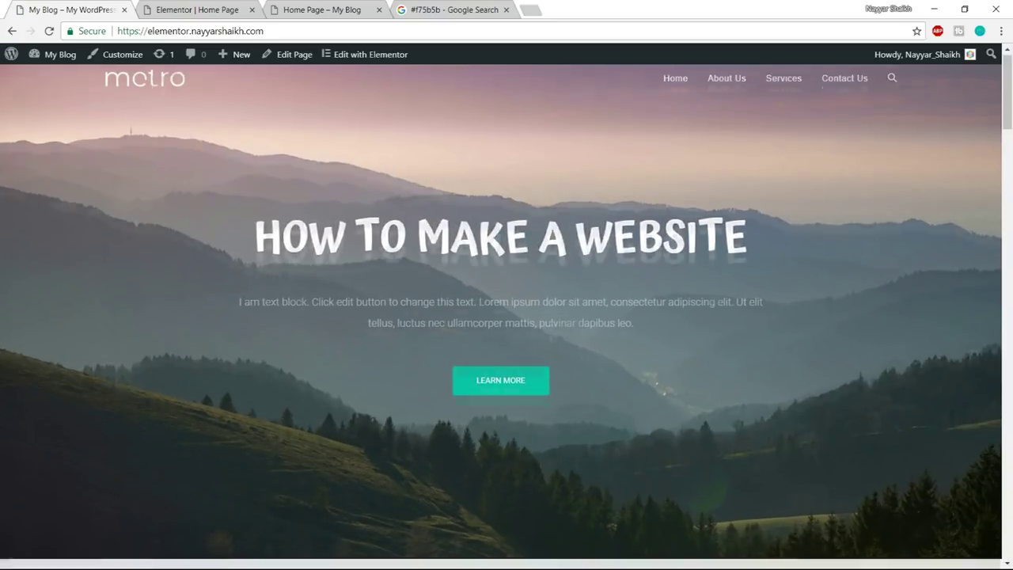
scroll(551, 342, down, 15)
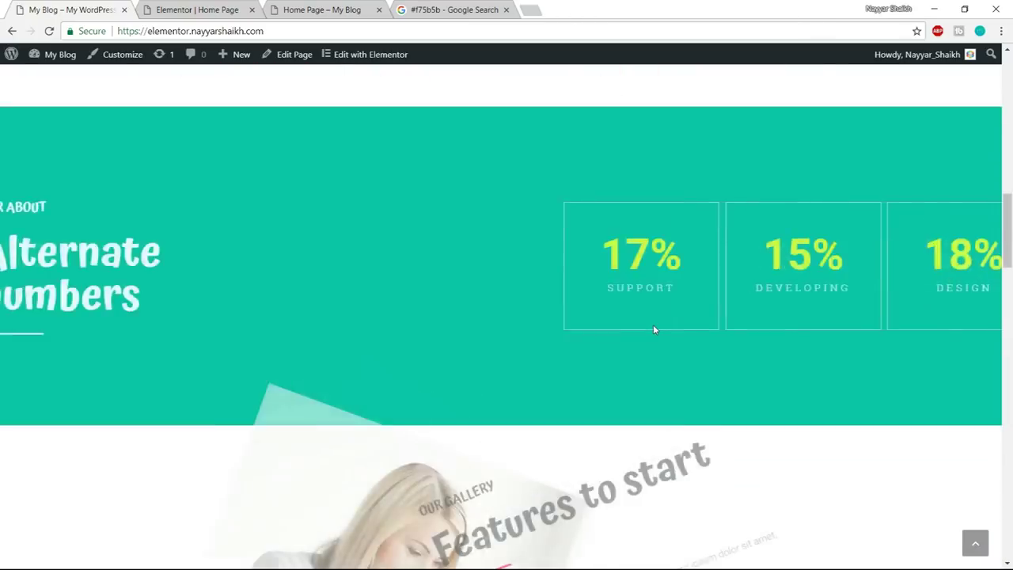
scroll(653, 329, down, 12)
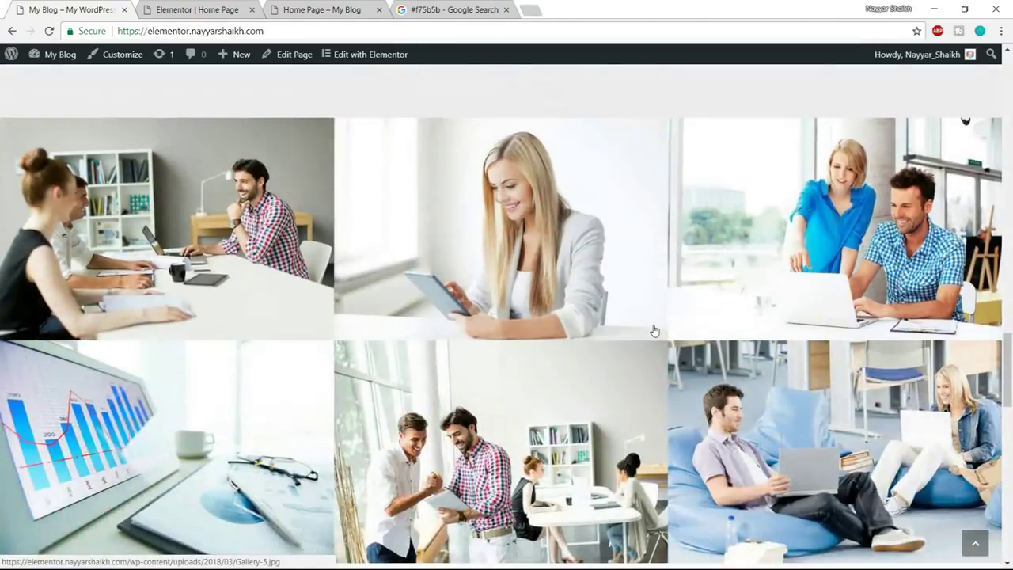
scroll(654, 329, down, 10)
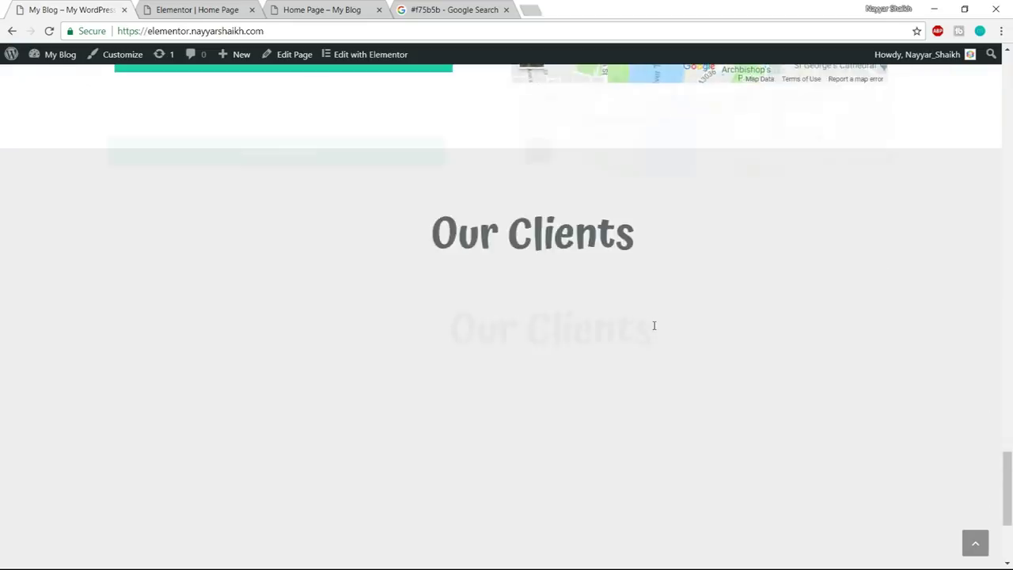
scroll(653, 329, down, 3)
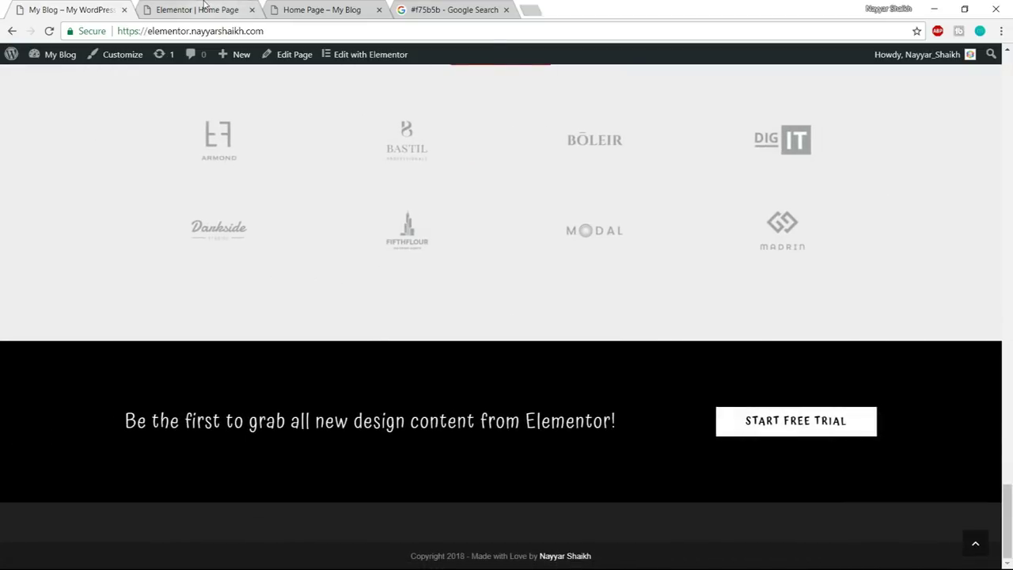
key(ctrl+Tab)
- Append 'V 2.0' to the animated headline and give it a Slide In Left entrance
click(976, 544)
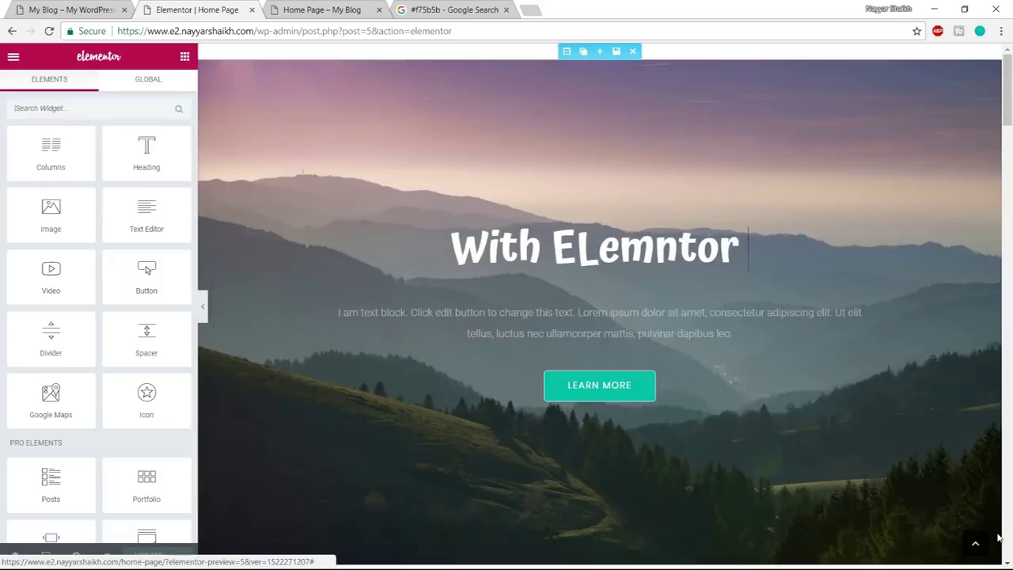
text(V 2.0)
click(625, 263)
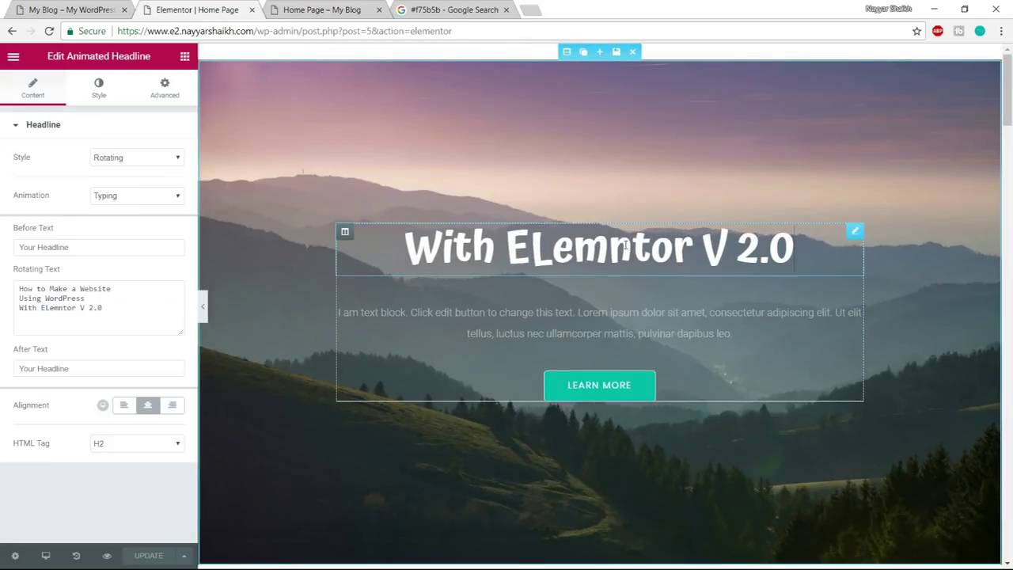
click(166, 88)
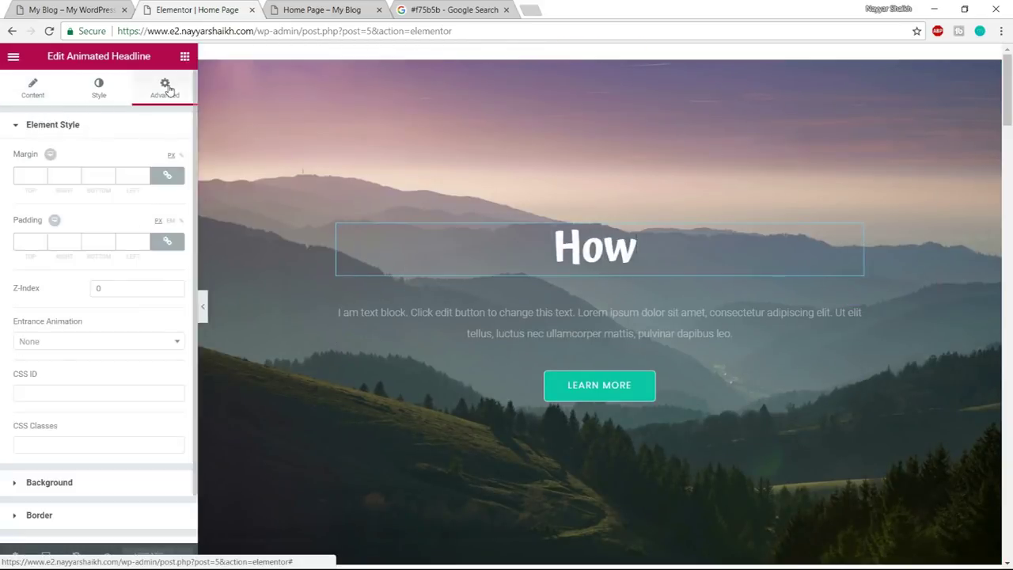
click(90, 341)
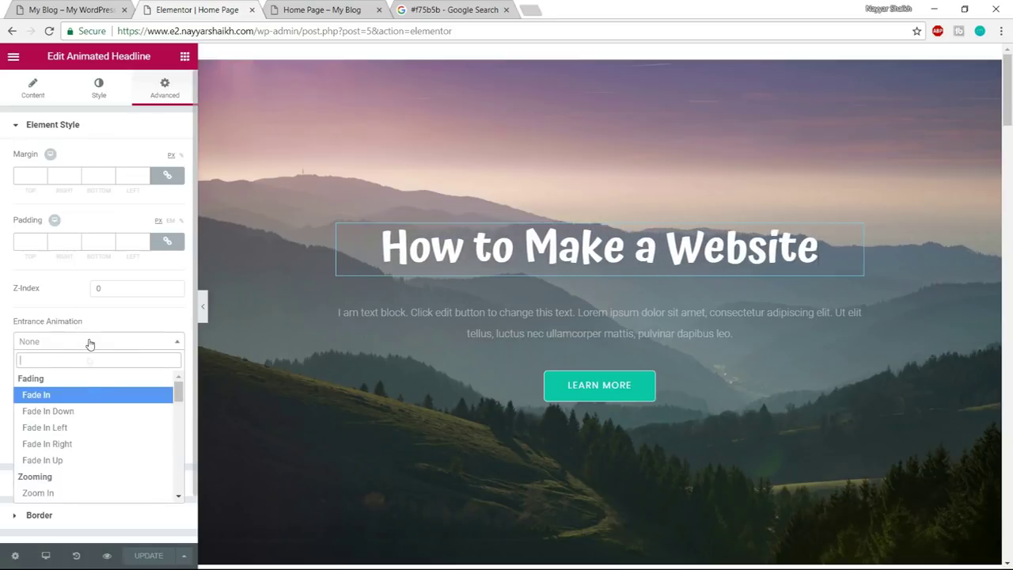
scroll(87, 448, down, 2)
scroll(91, 448, down, 3)
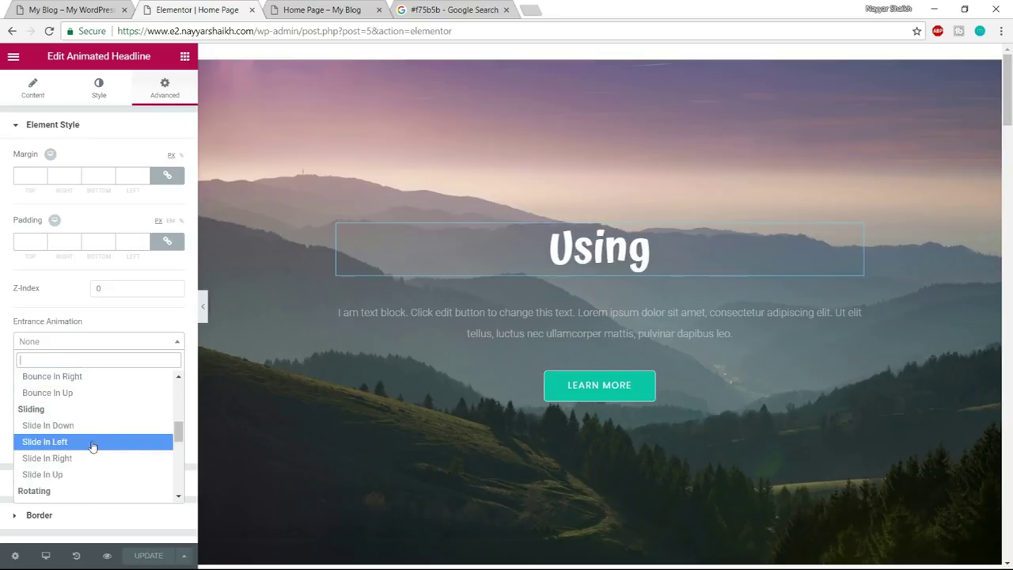
click(92, 444)
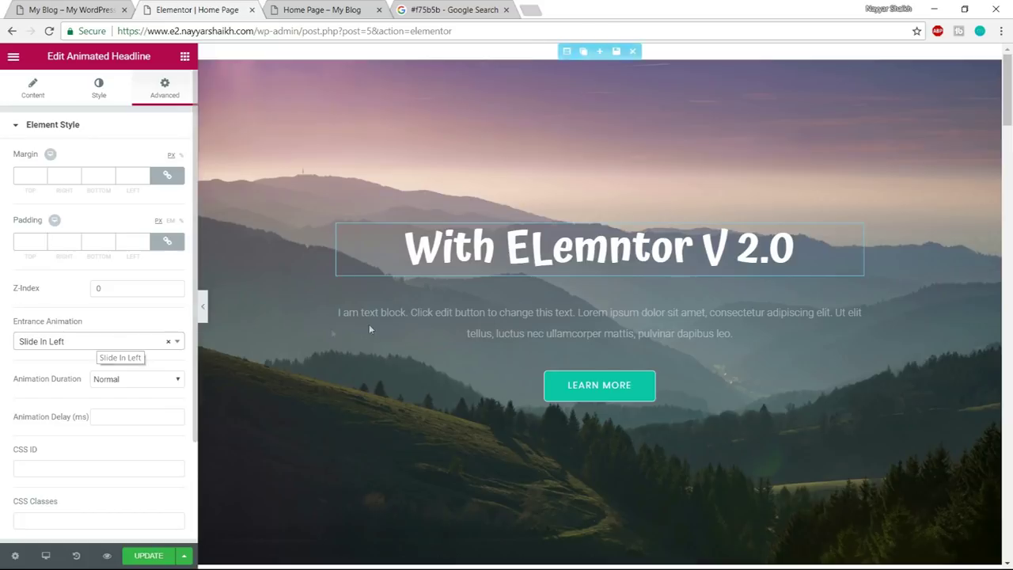
- Give the paragraph text block a Slide In Right entrance animation
click(599, 323)
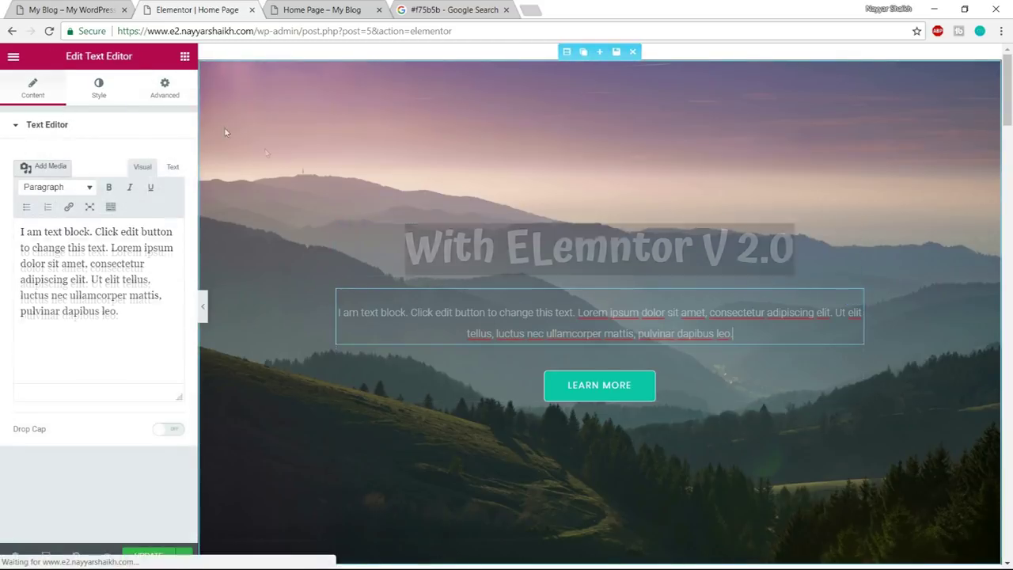
click(171, 86)
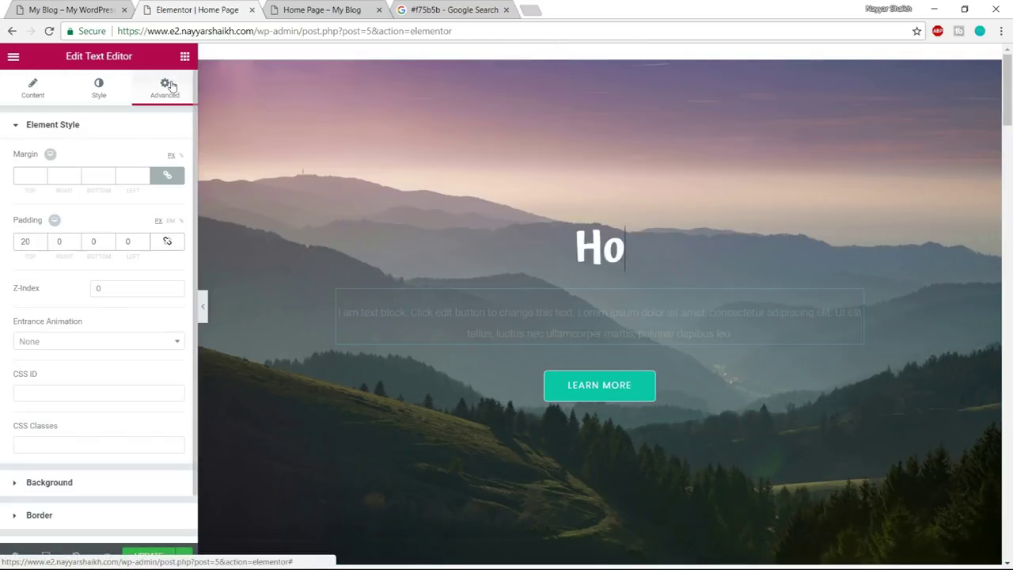
click(91, 341)
scroll(85, 450, down, 5)
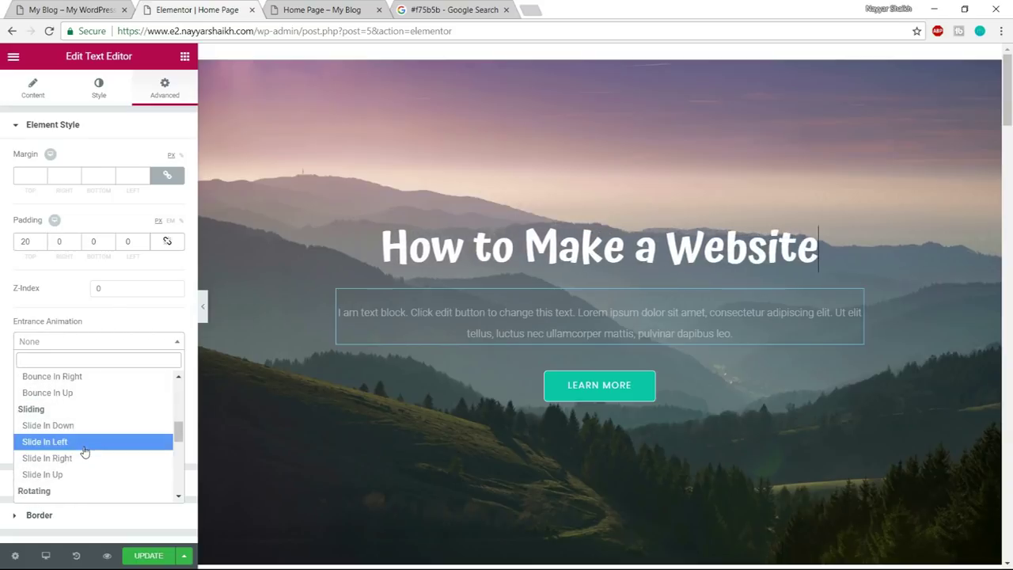
click(95, 461)
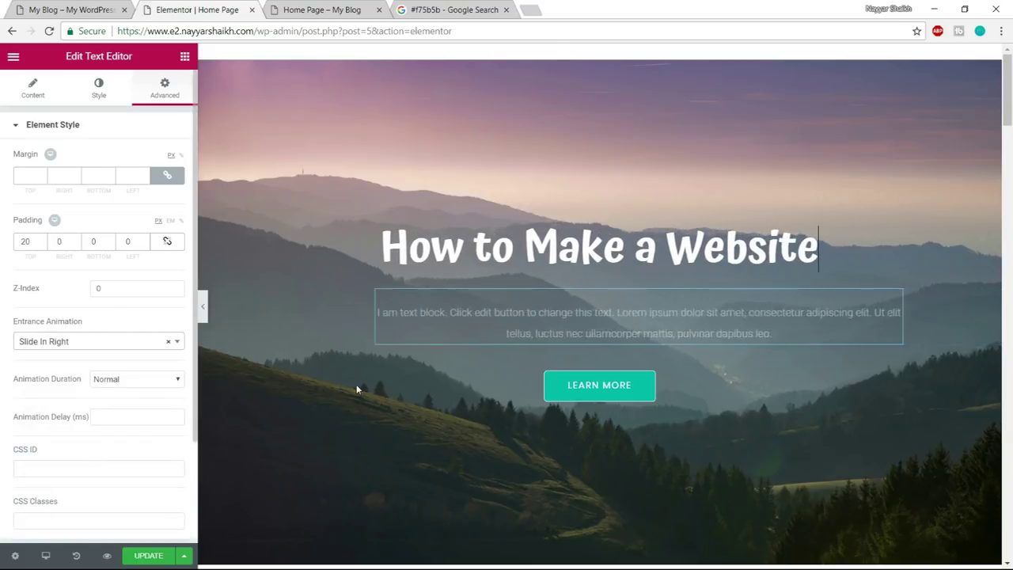
- Give the Learn More button a Zoom In Up entrance and preview the page
click(623, 387)
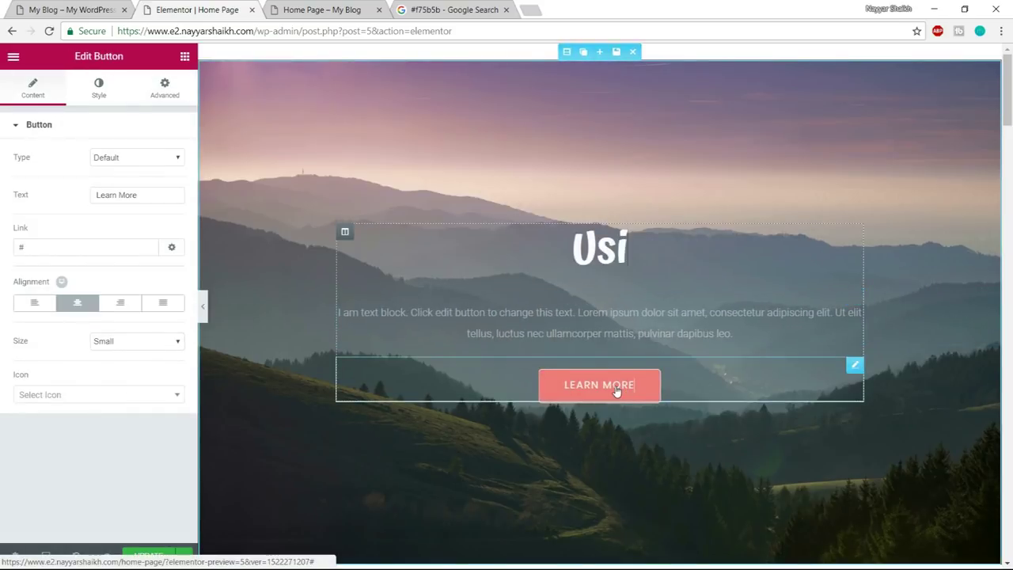
click(151, 91)
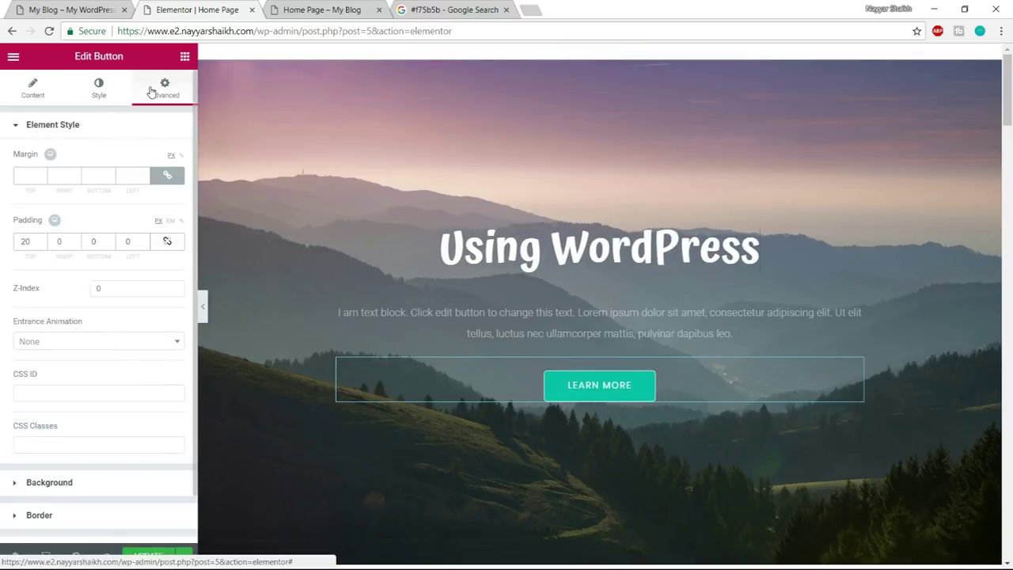
click(108, 343)
scroll(93, 470, down, 2)
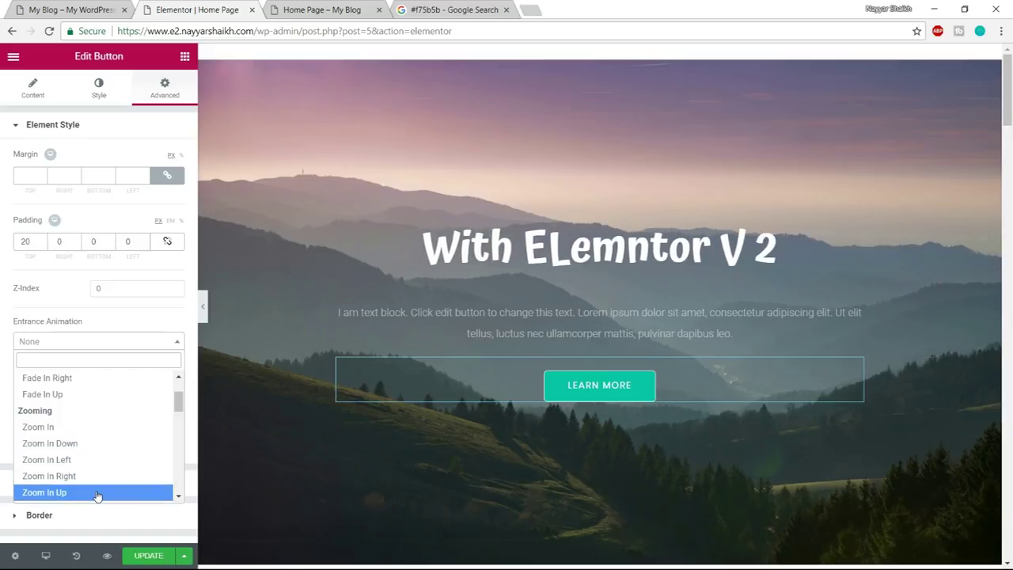
click(98, 493)
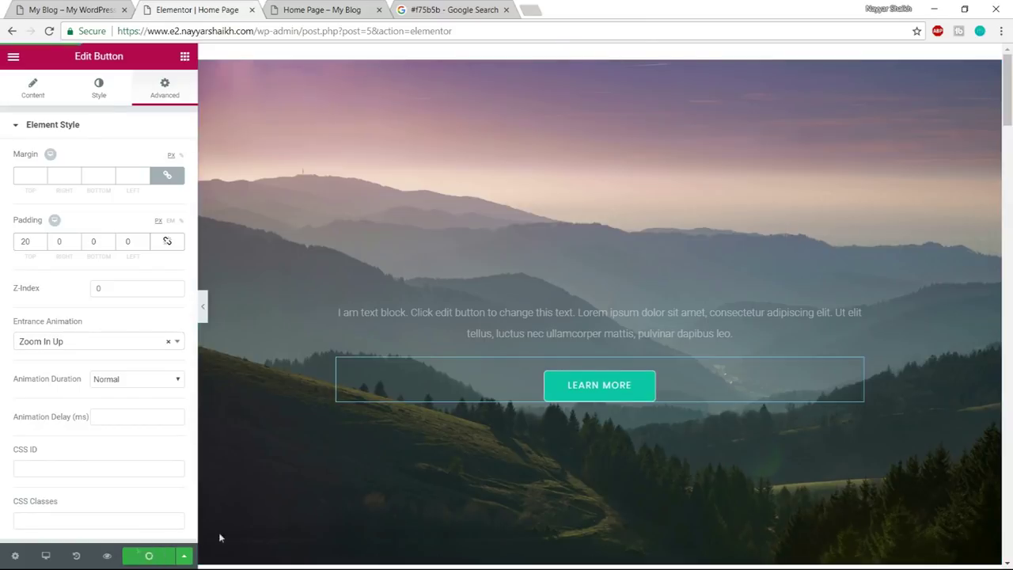
key(ctrl+Tab)
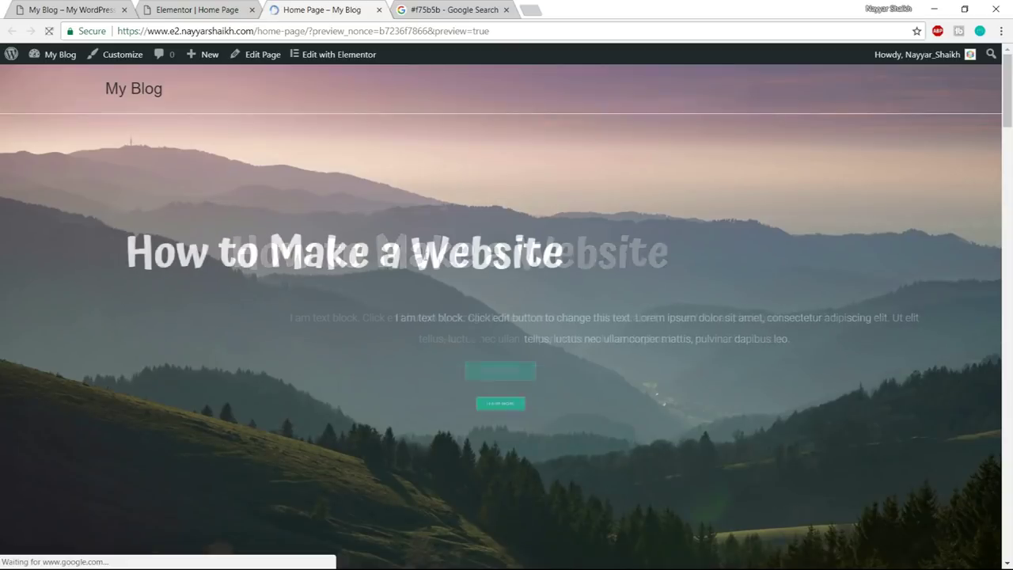
- Give the Technology service column a Fade In Left entrance animation
scroll(315, 78, down, 5)
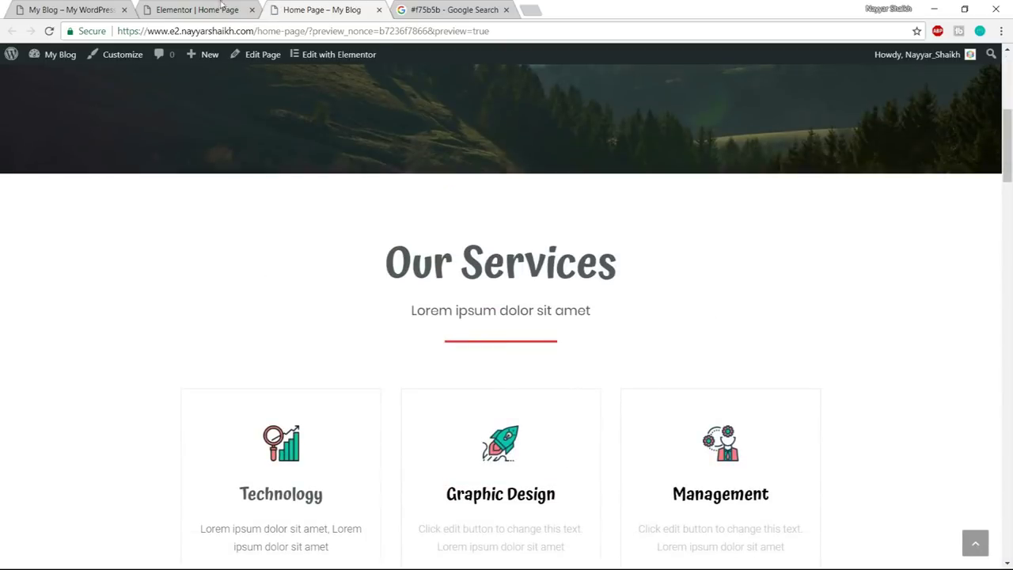
click(196, 9)
scroll(744, 312, down, 6)
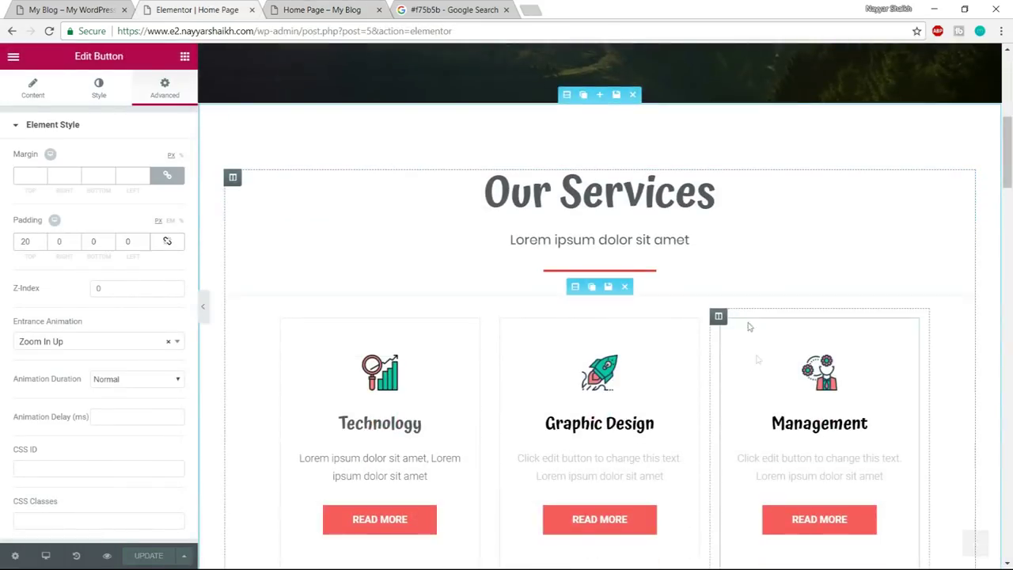
scroll(740, 348, down, 2)
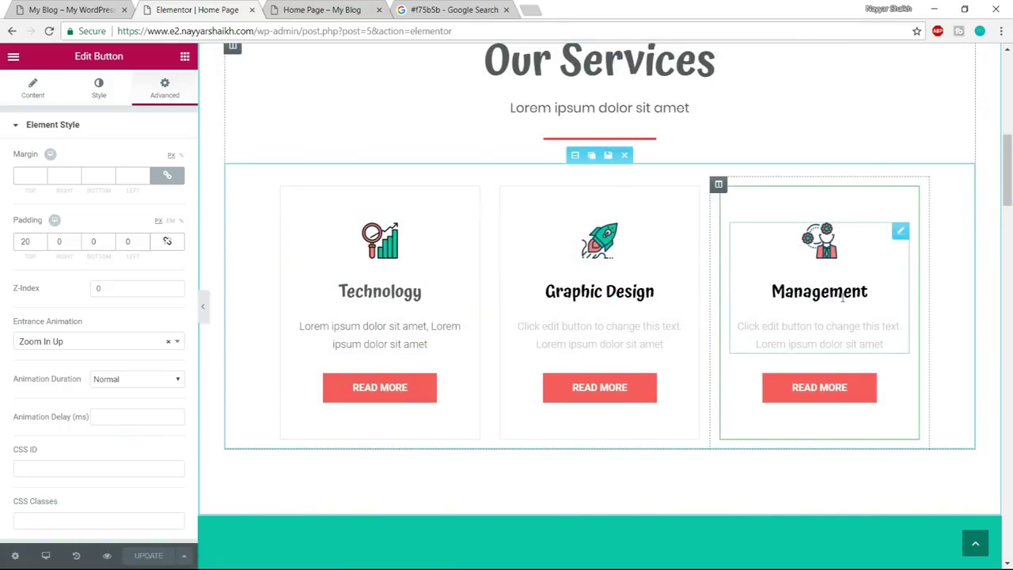
scroll(842, 298, up, 1)
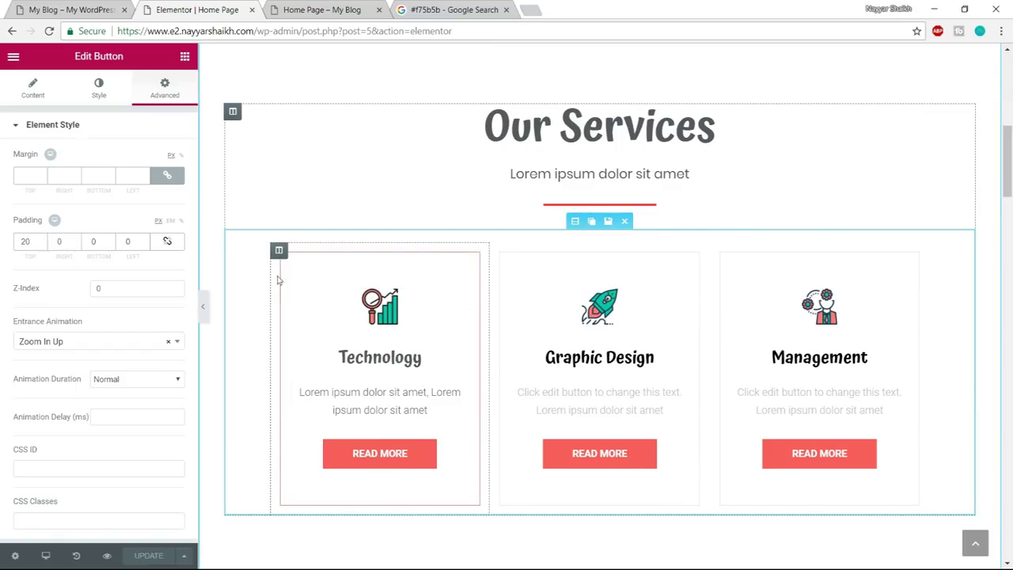
click(278, 250)
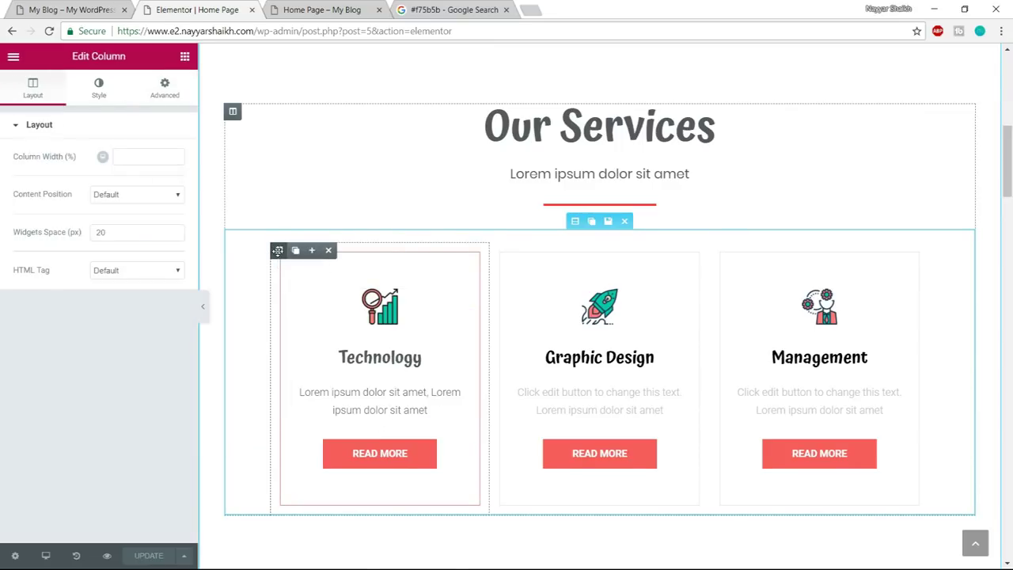
click(167, 88)
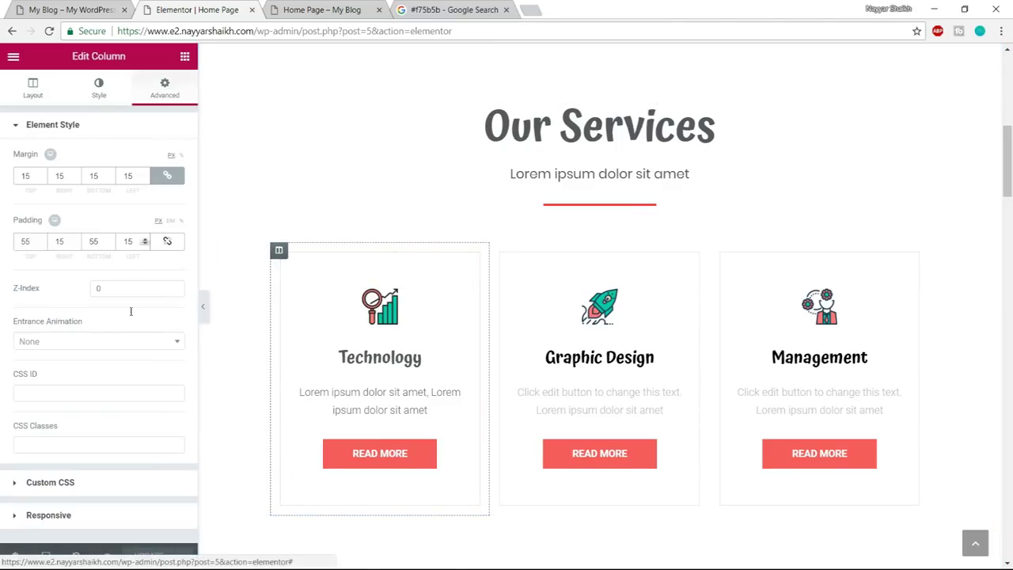
click(108, 343)
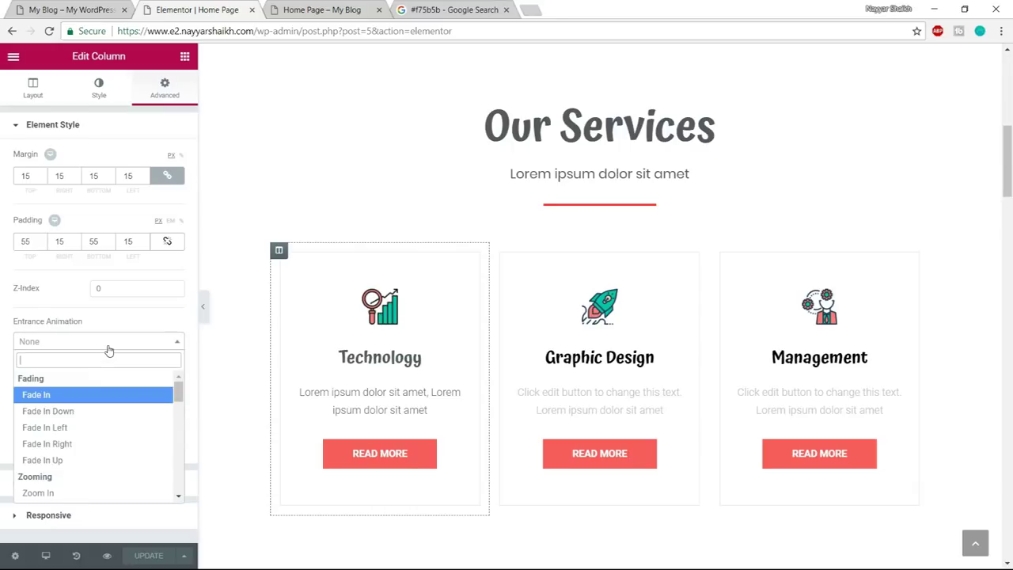
click(92, 428)
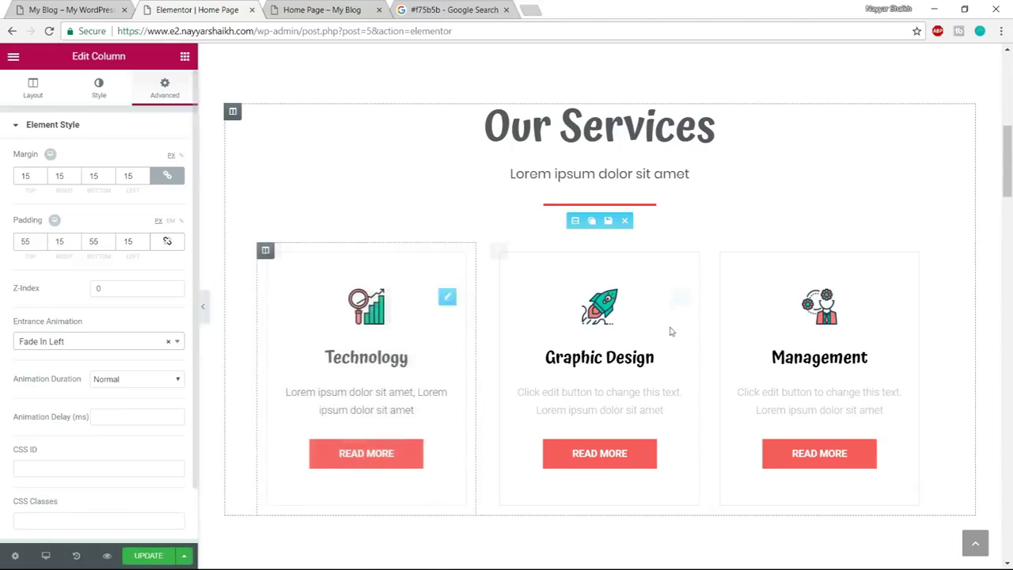
- Give the Management service column a Fade In Right entrance animation
click(720, 250)
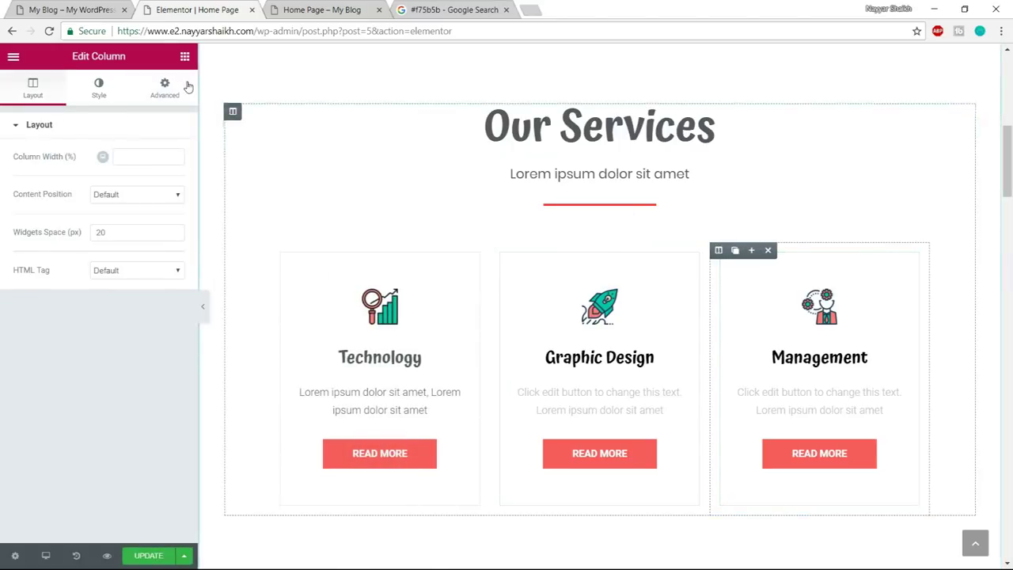
click(165, 87)
click(92, 342)
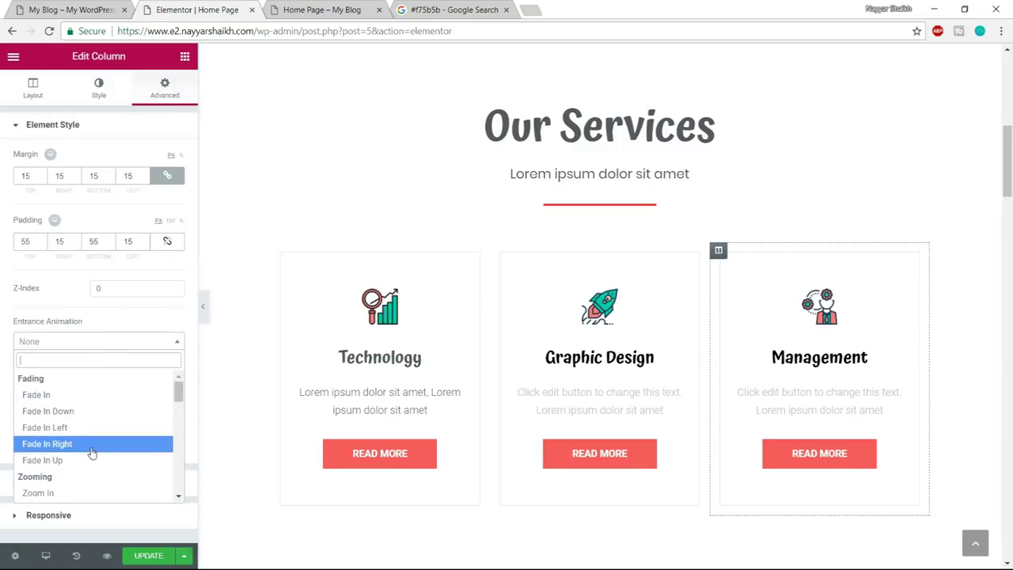
click(93, 444)
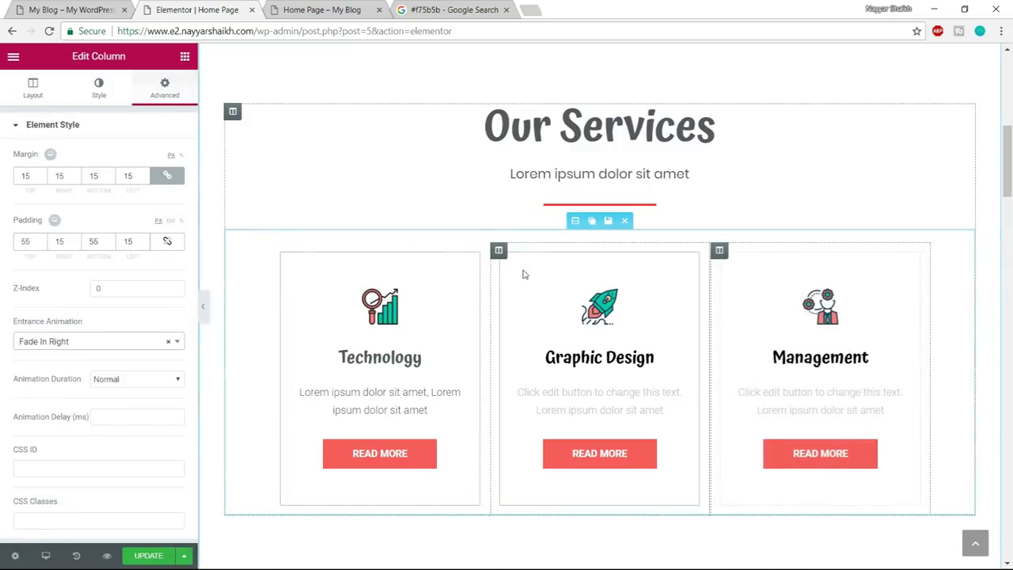
- Give the Graphic Design service column a Fade In Up entrance animation
click(498, 250)
click(165, 88)
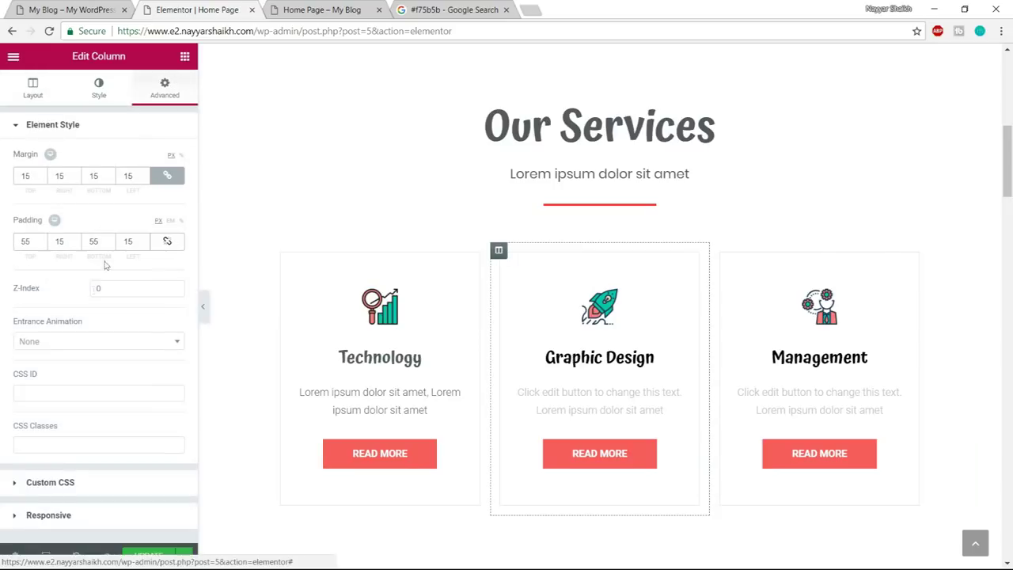
click(82, 341)
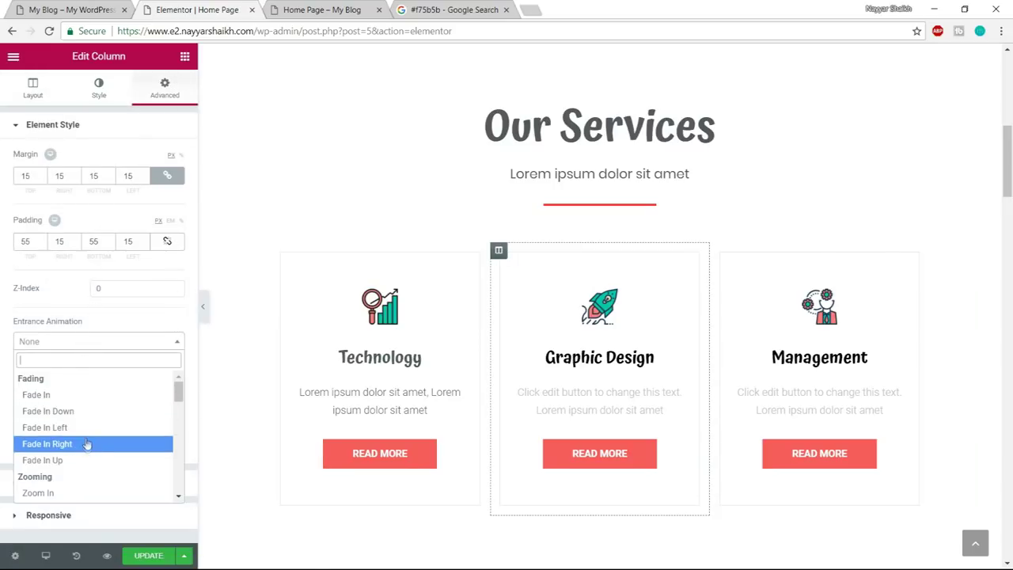
click(82, 460)
scroll(535, 220, up, 1)
- Give the Our Services heading a Slide In Up entrance animation
click(538, 191)
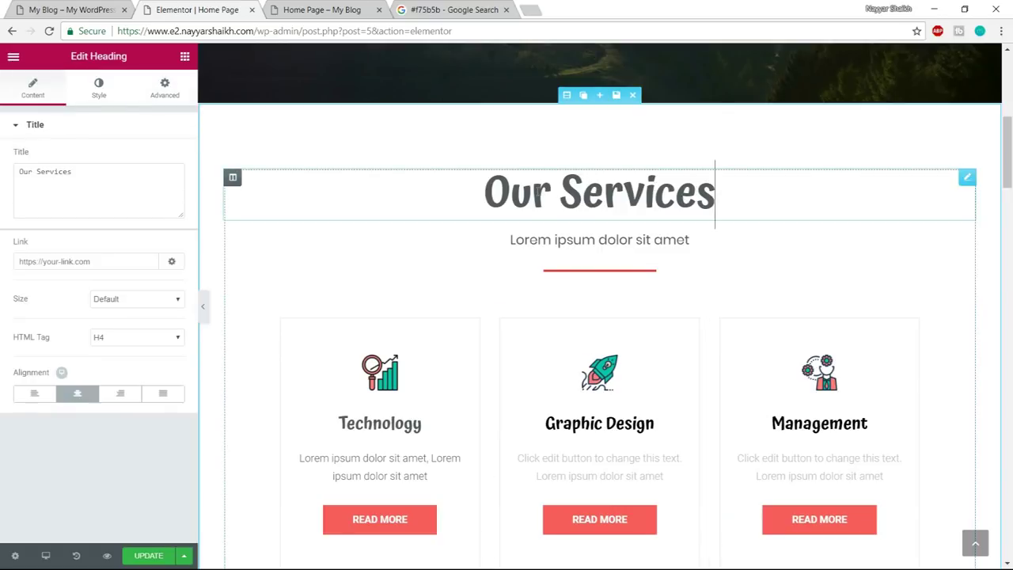
click(164, 87)
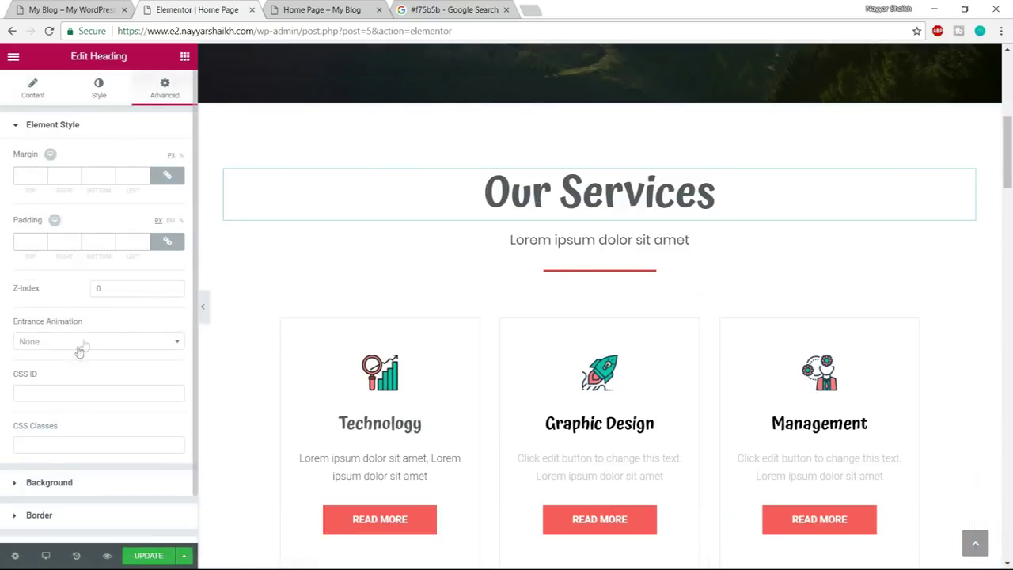
click(85, 343)
scroll(95, 483, down, 5)
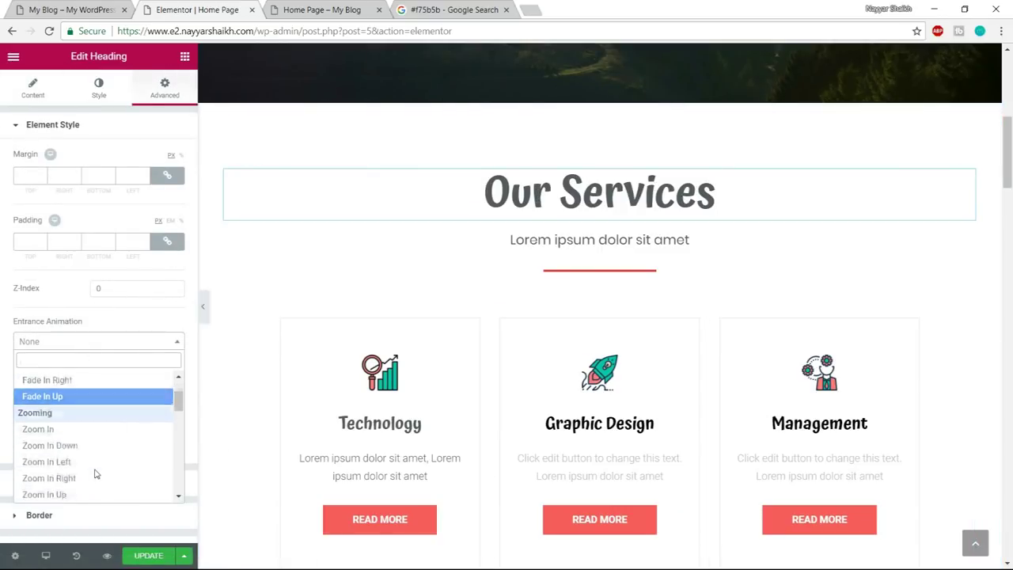
scroll(95, 474, down, 2)
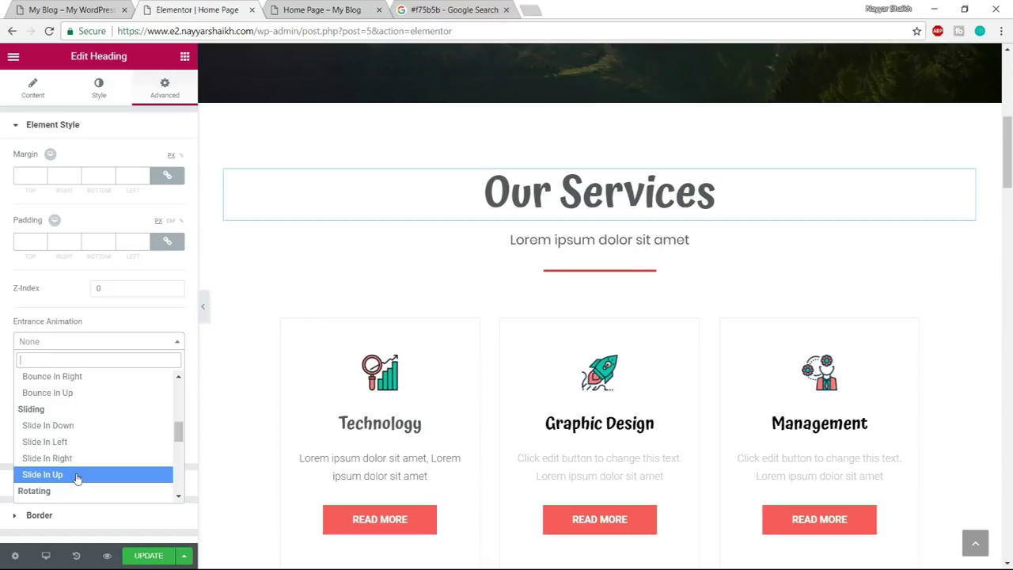
click(77, 475)
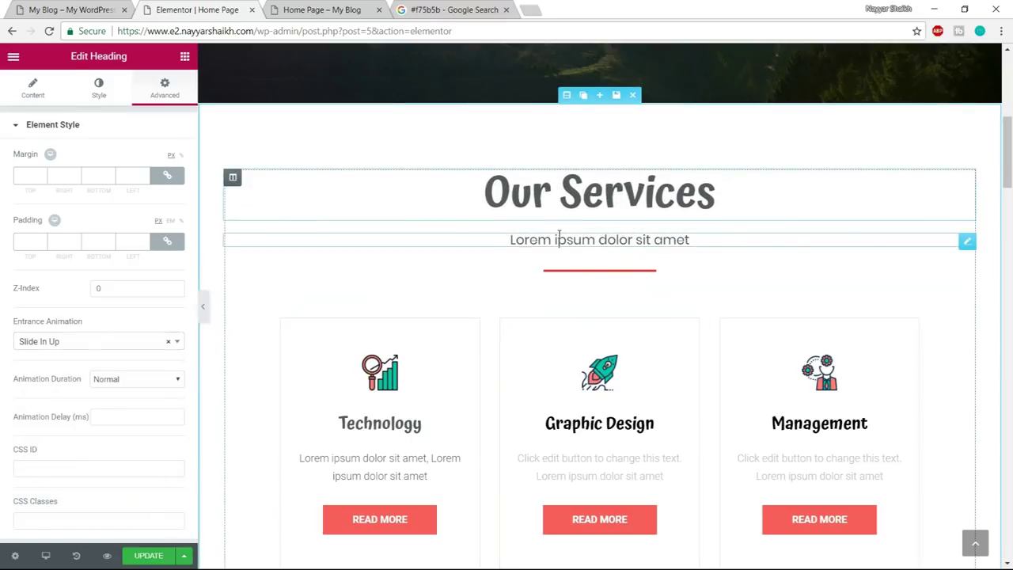
key(ctrl+z)
- Give the Lorem ipsum subtitle a Slide In Down entrance animation
click(166, 94)
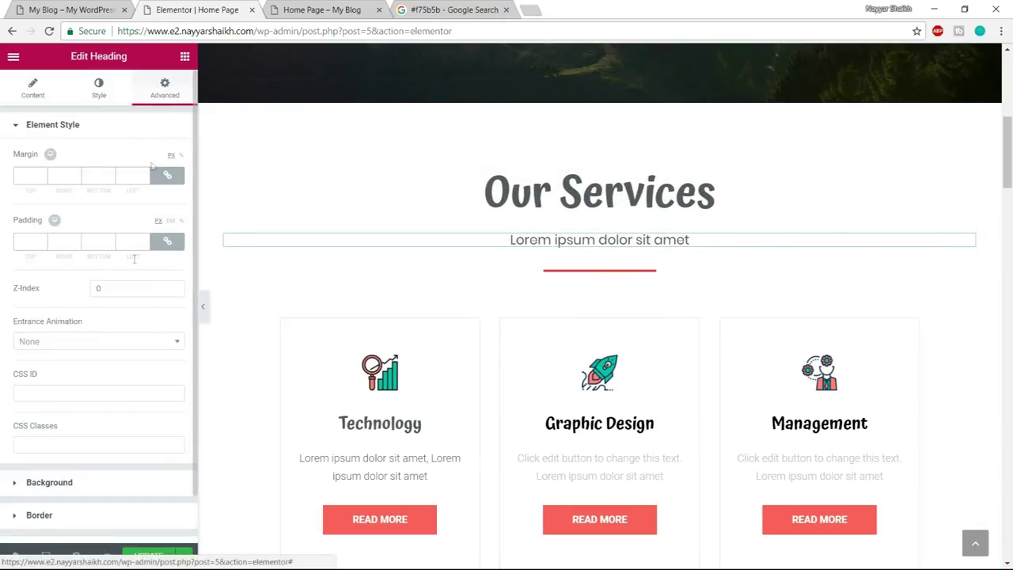
click(116, 341)
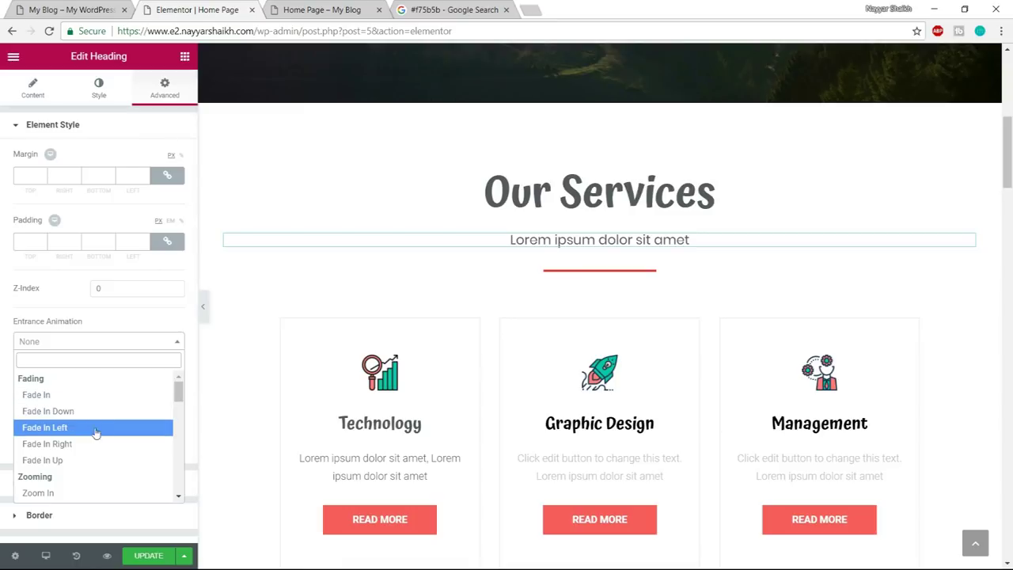
scroll(115, 446, down, 3)
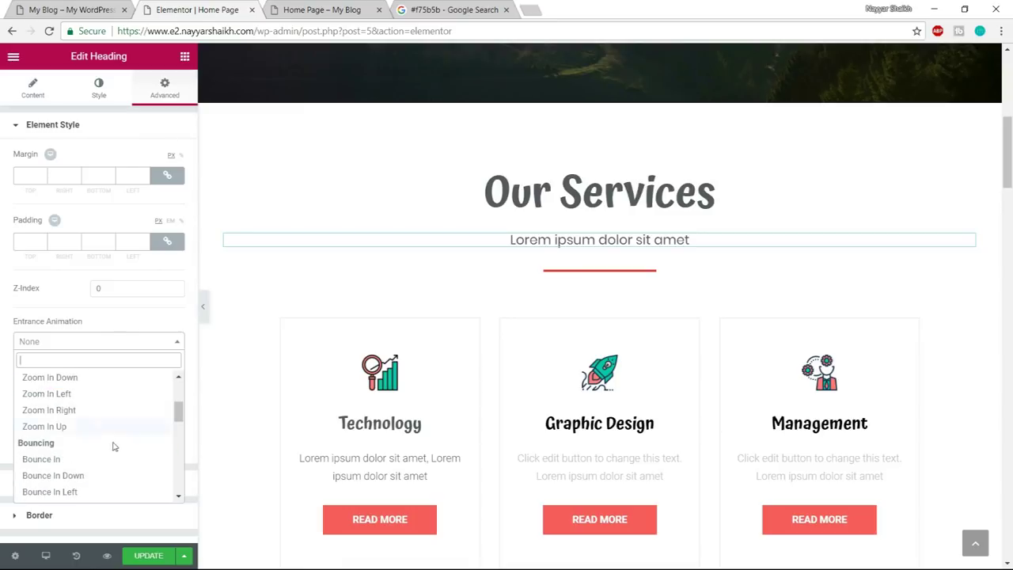
scroll(95, 423, down, 4)
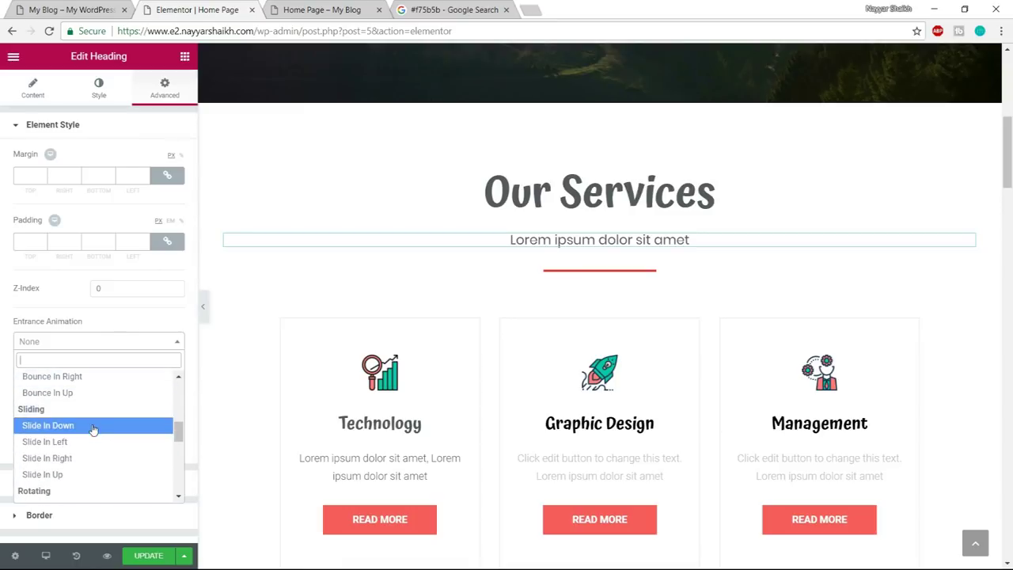
click(93, 428)
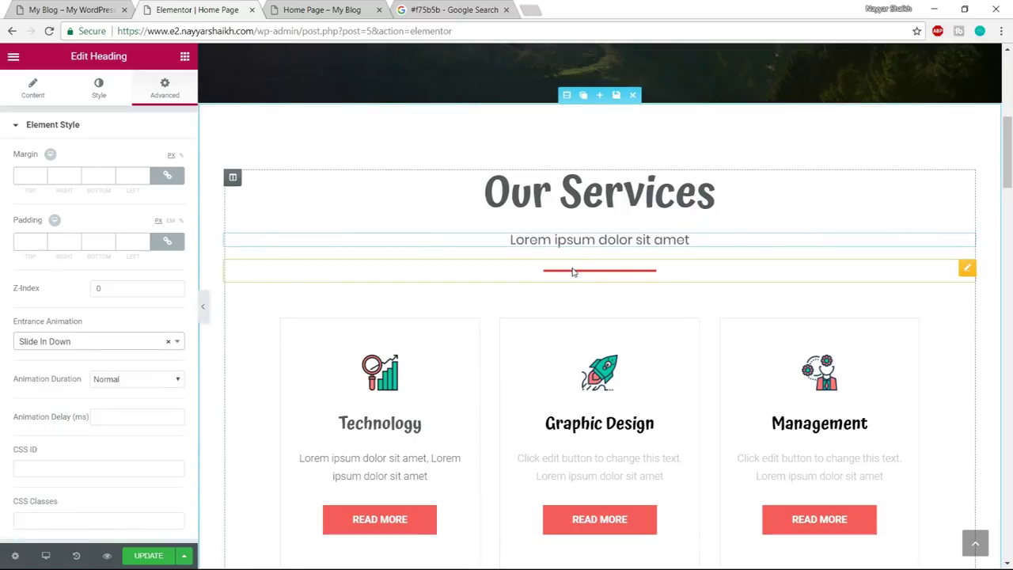
- Unlink the red divider from its global widget and give it a Bounce In Up entrance
click(574, 271)
click(156, 308)
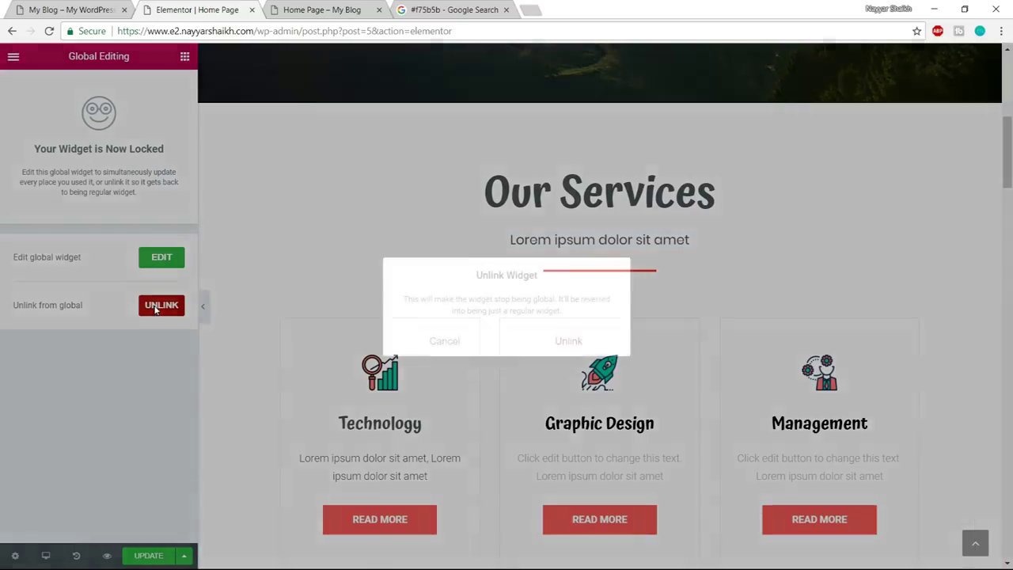
click(591, 344)
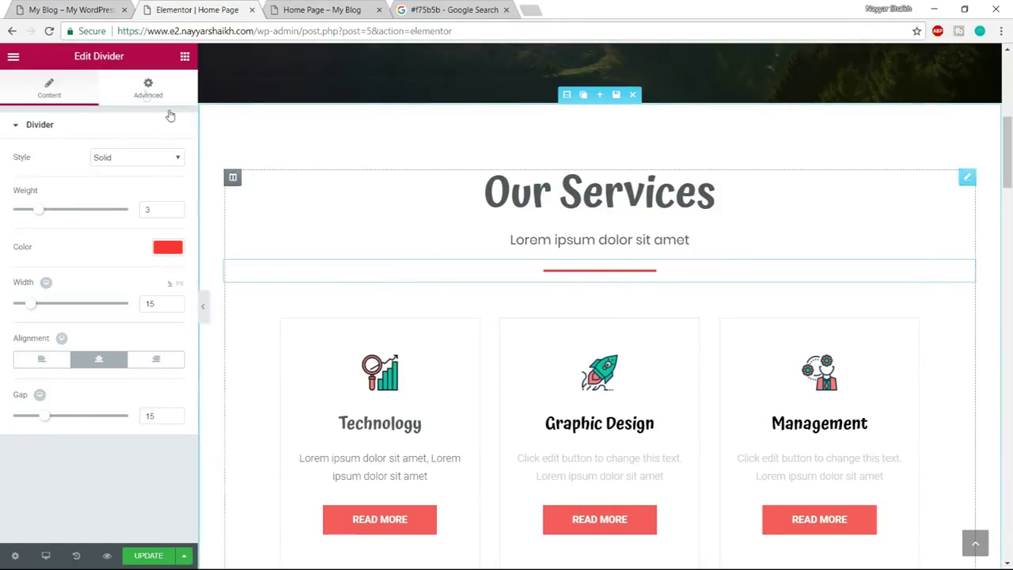
click(148, 87)
click(95, 341)
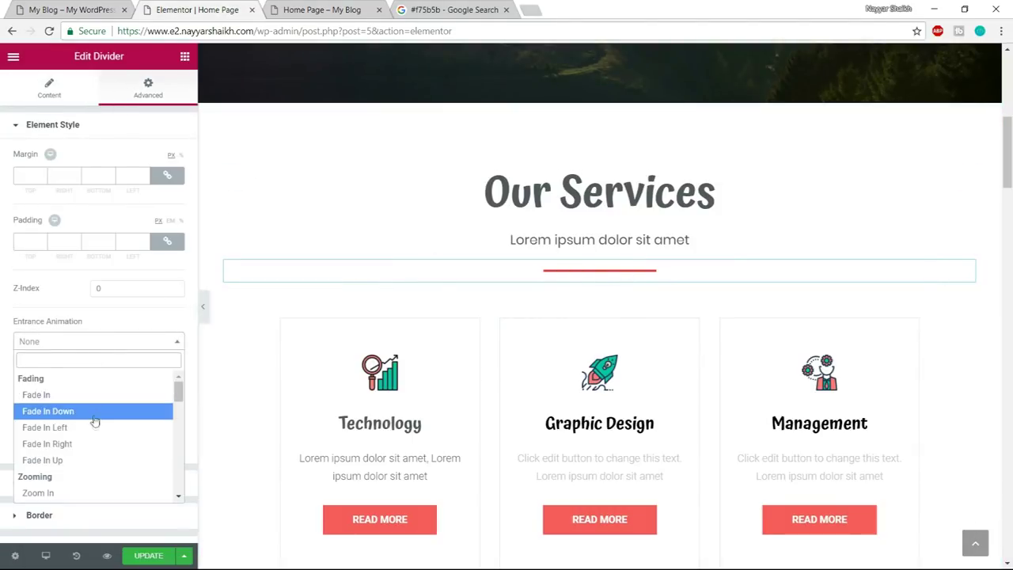
scroll(95, 430, down, 3)
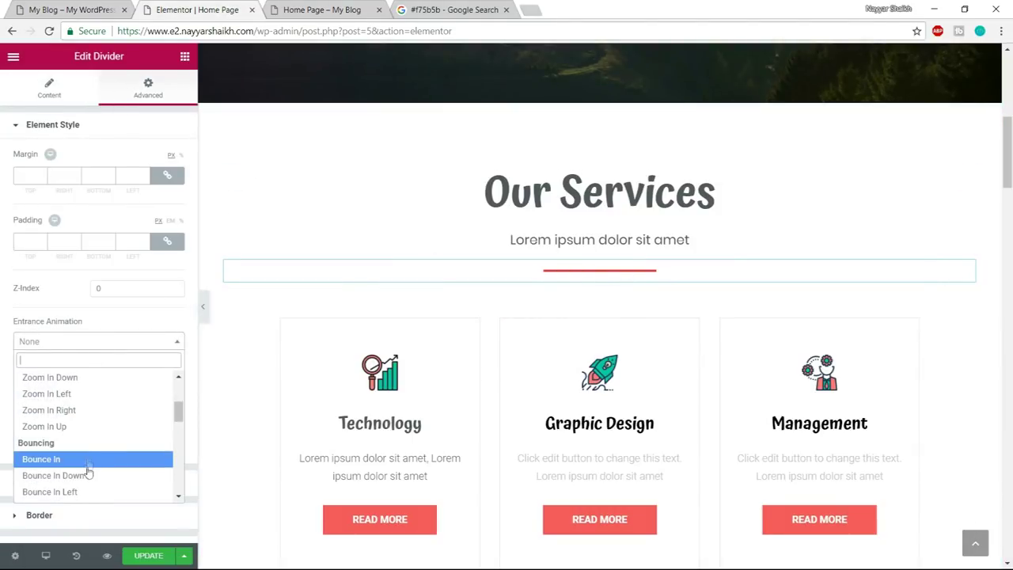
scroll(91, 437, down, 1)
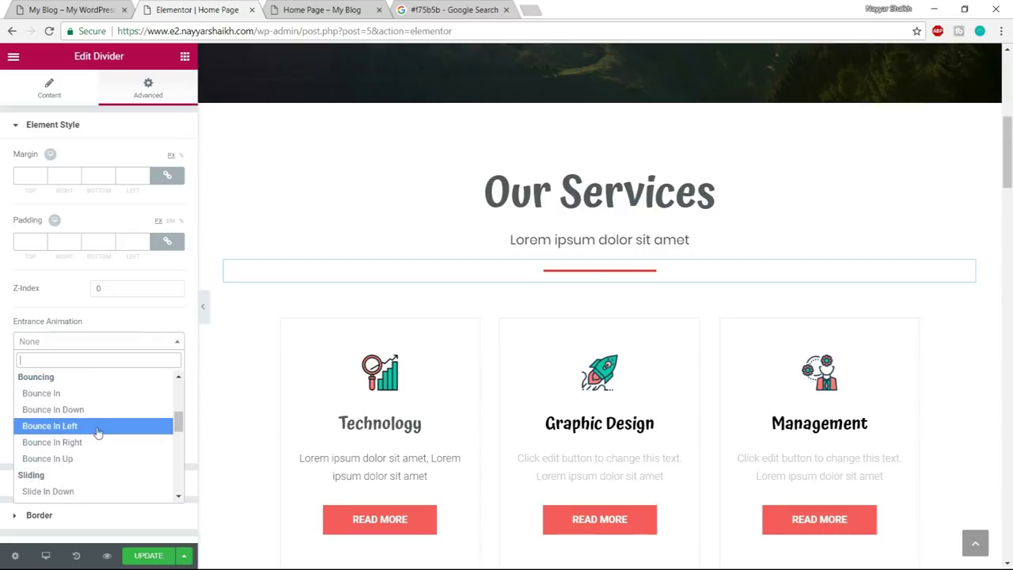
click(90, 458)
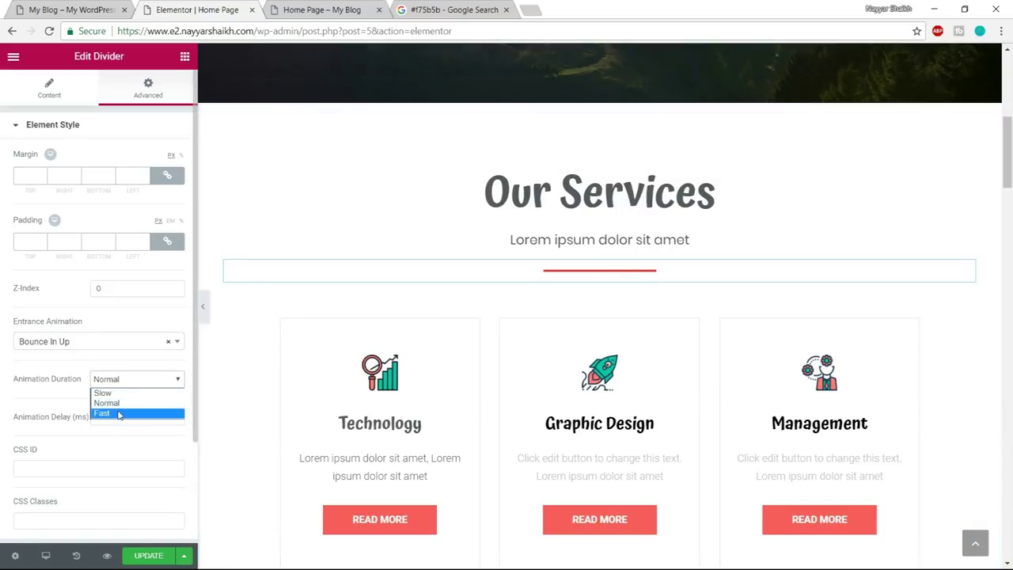
- Set the divider animation duration to Fast, update the page, and view its preview
click(115, 413)
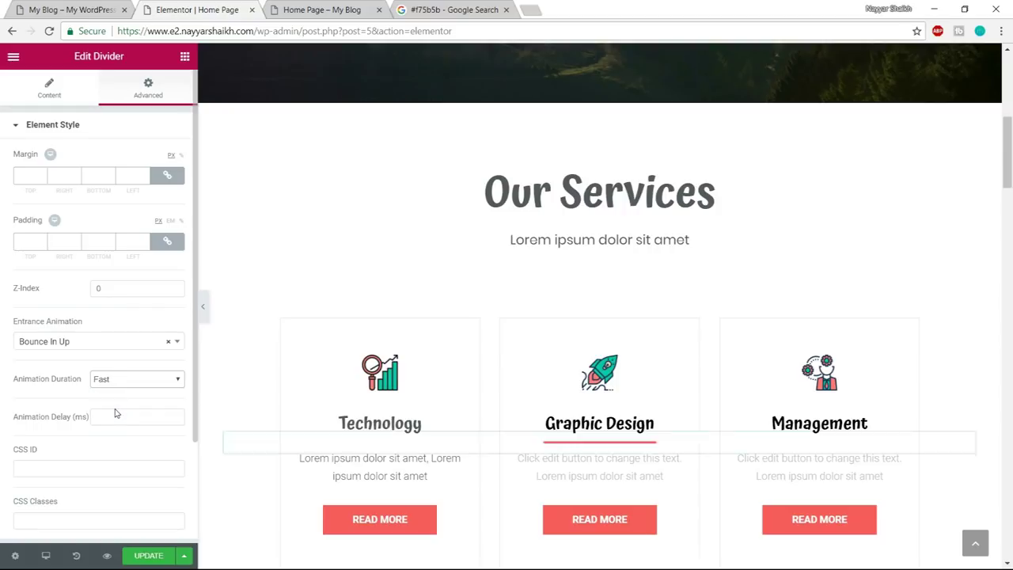
click(119, 395)
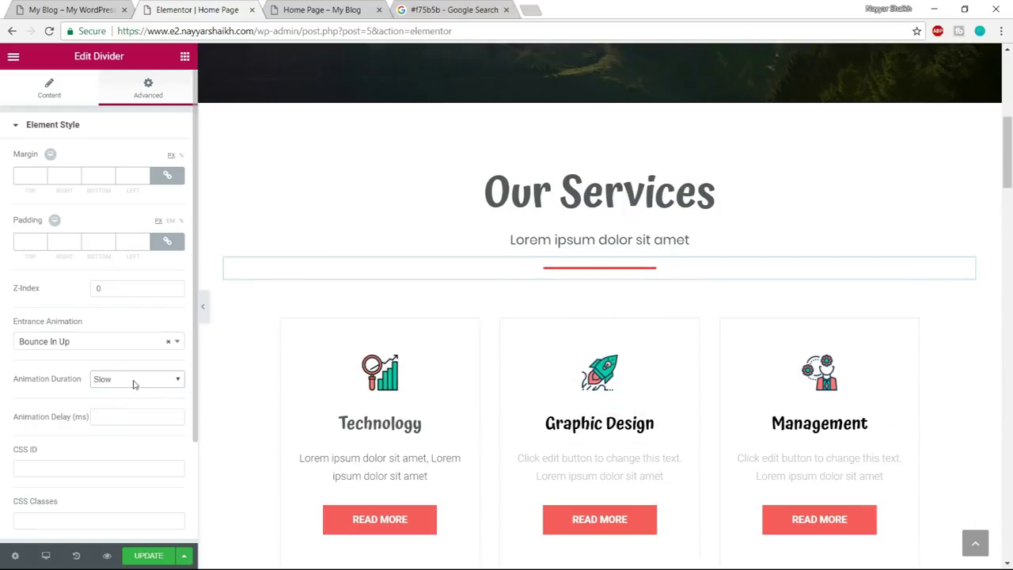
click(135, 385)
click(150, 555)
click(333, 8)
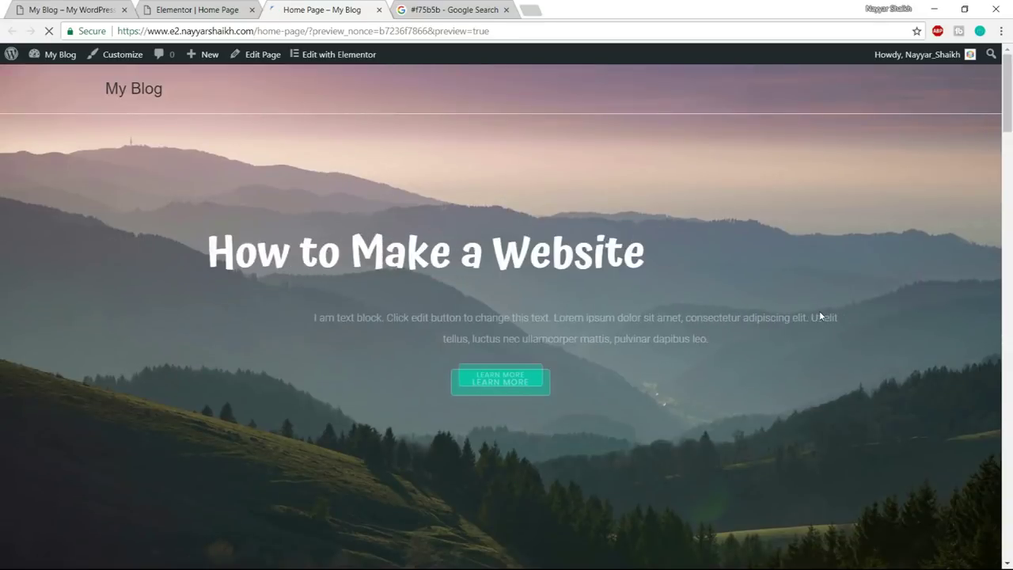
- Scroll through the home page in the editor and bring back the Elements widget panel
scroll(819, 317, down, 7)
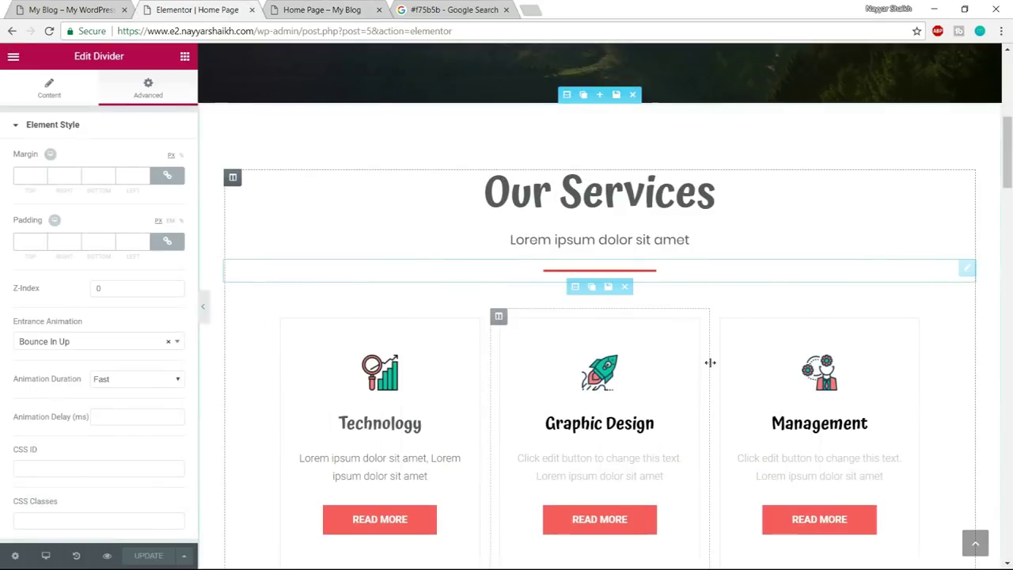
scroll(710, 362, down, 10)
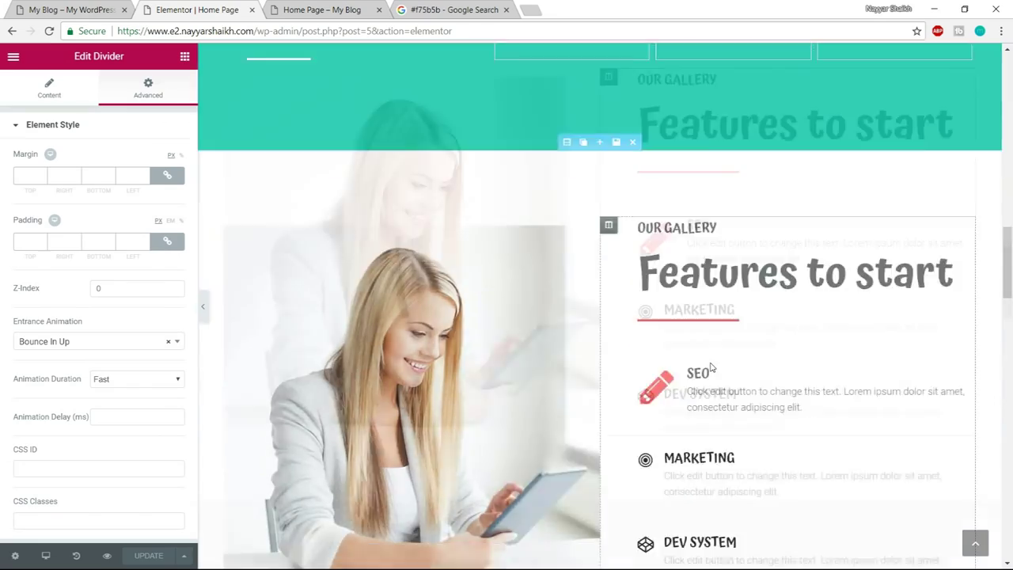
scroll(710, 366, down, 15)
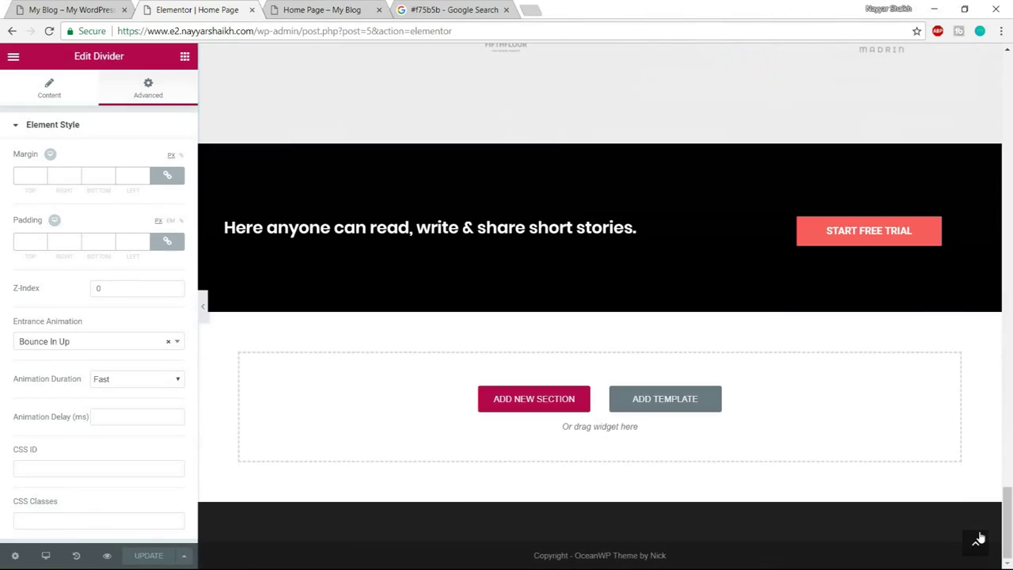
click(978, 538)
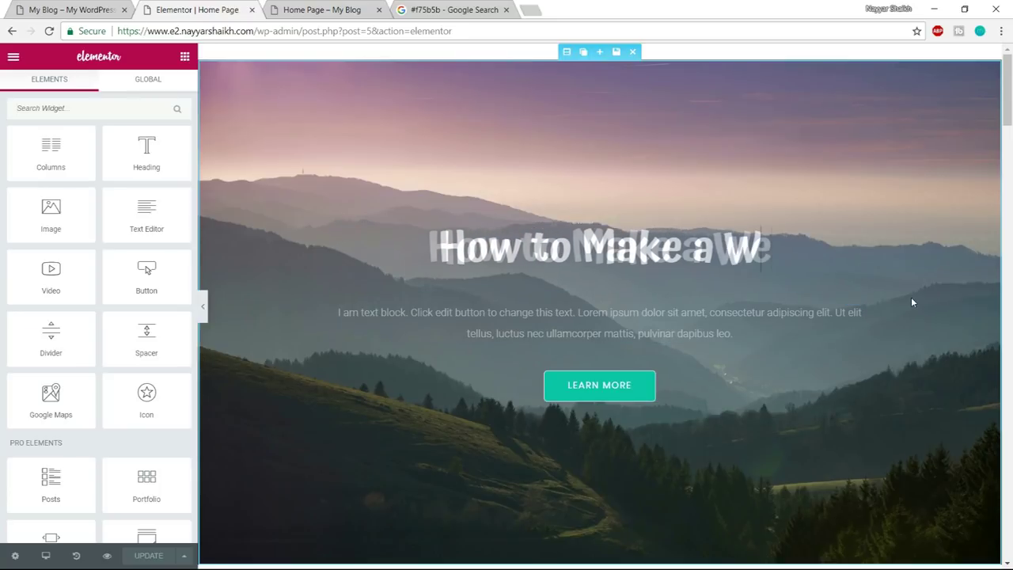
- Switch the editor preview to mobile and scroll down to the short stories banner
click(46, 557)
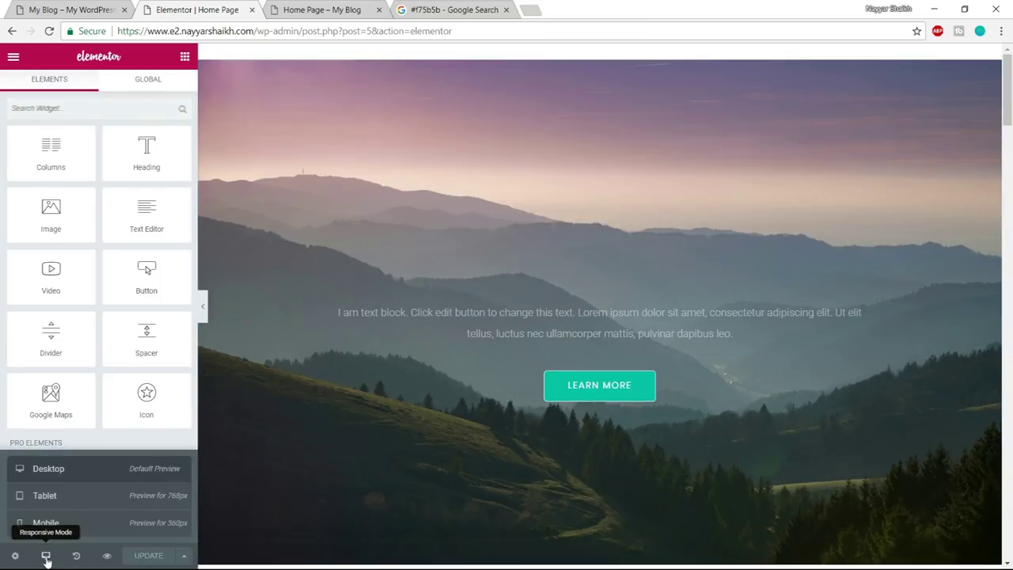
click(63, 528)
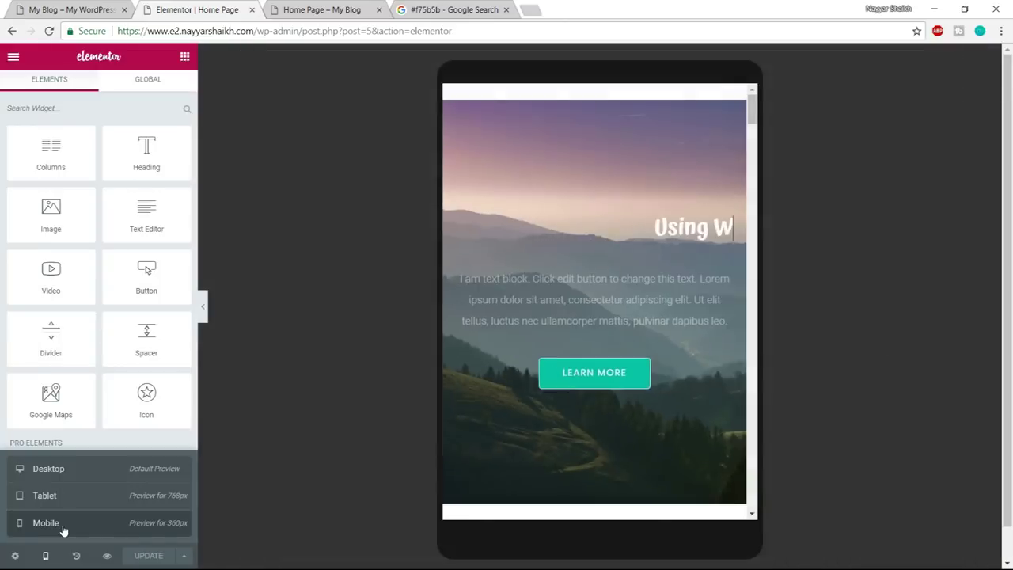
scroll(635, 310, down, 15)
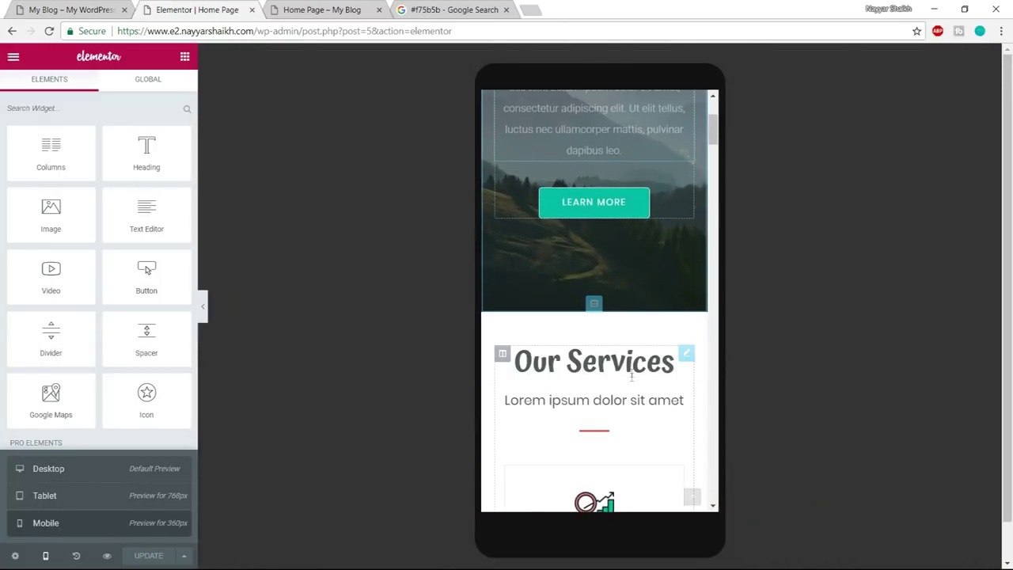
scroll(631, 382, down, 15)
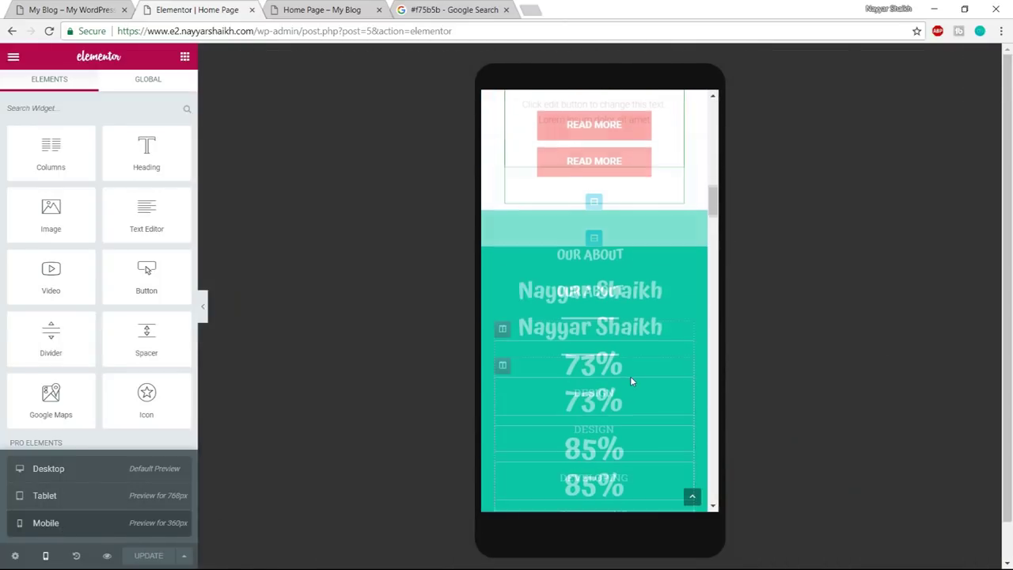
scroll(653, 357, down, 15)
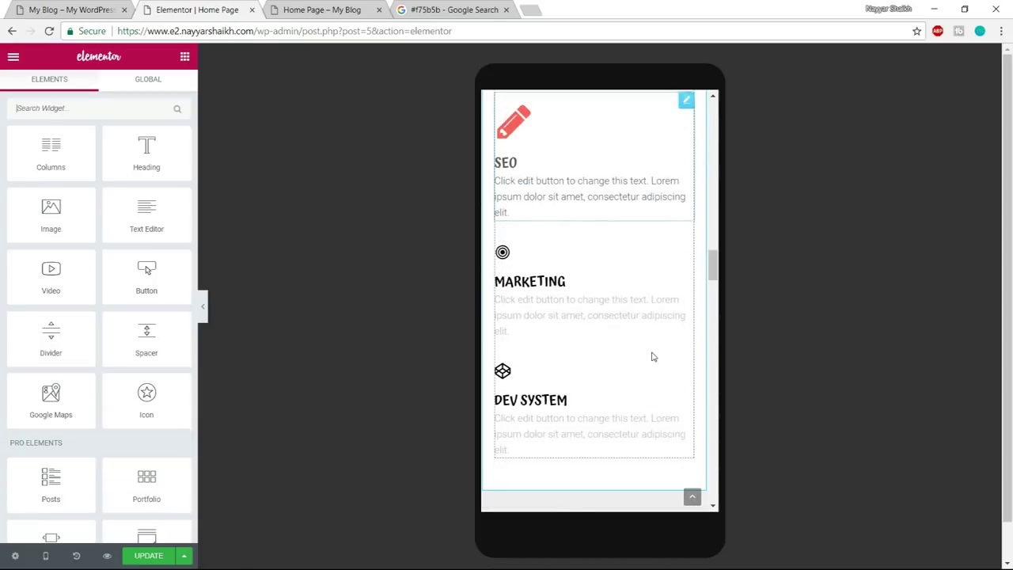
scroll(653, 357, down, 15)
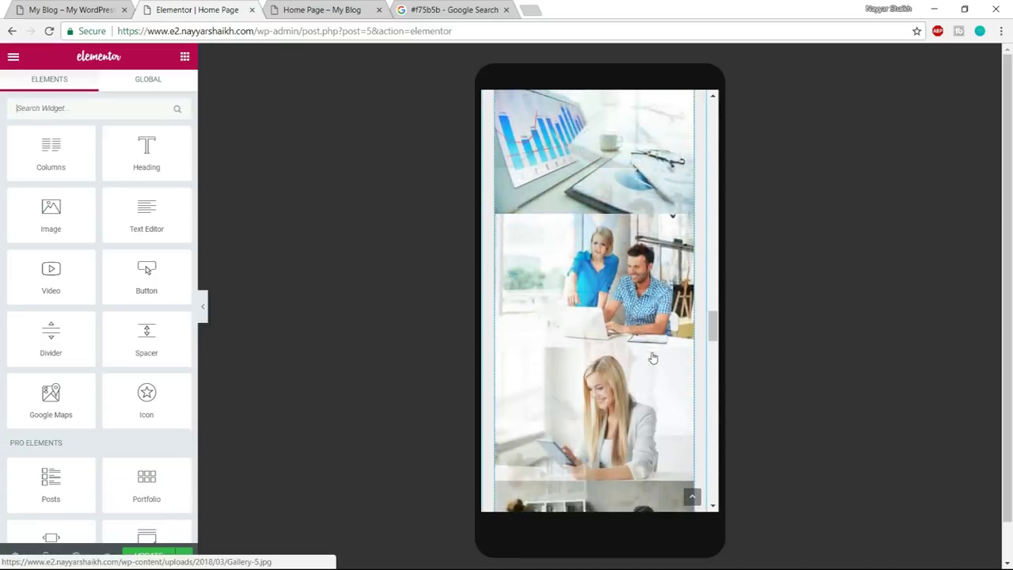
scroll(653, 357, down, 15)
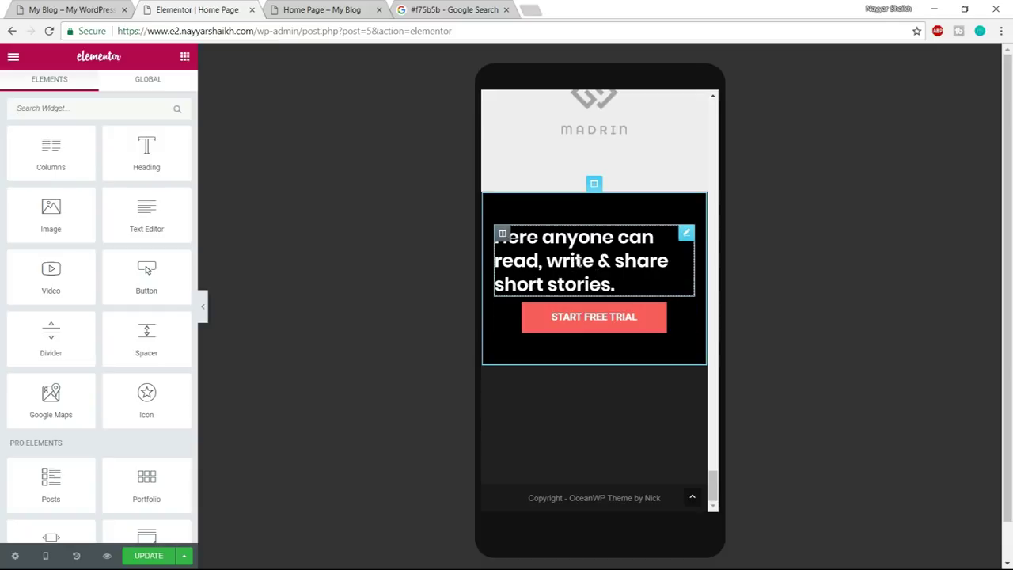
- Centre the banner heading and set its mobile font size to 20 px
click(580, 261)
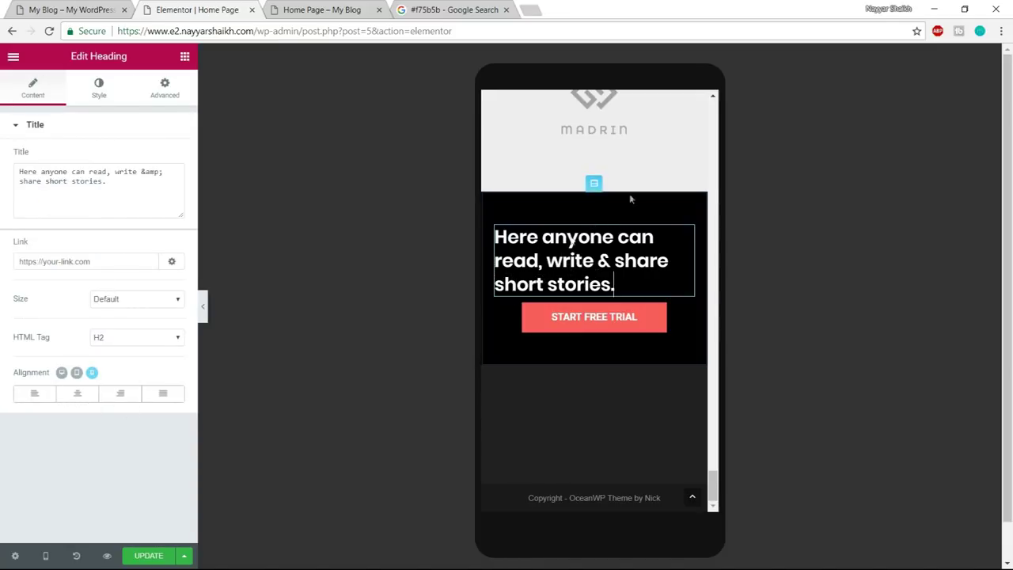
click(77, 393)
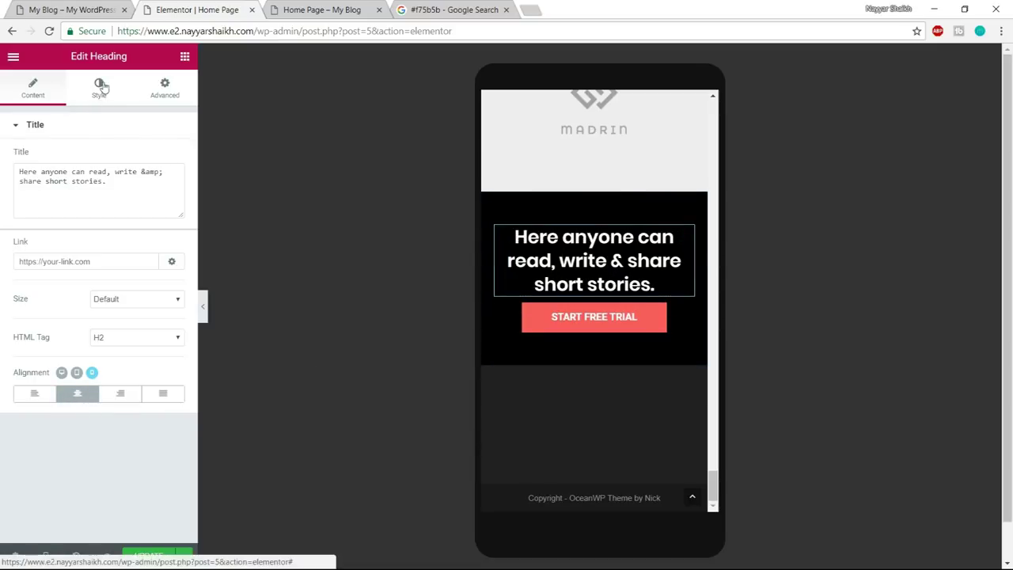
click(100, 87)
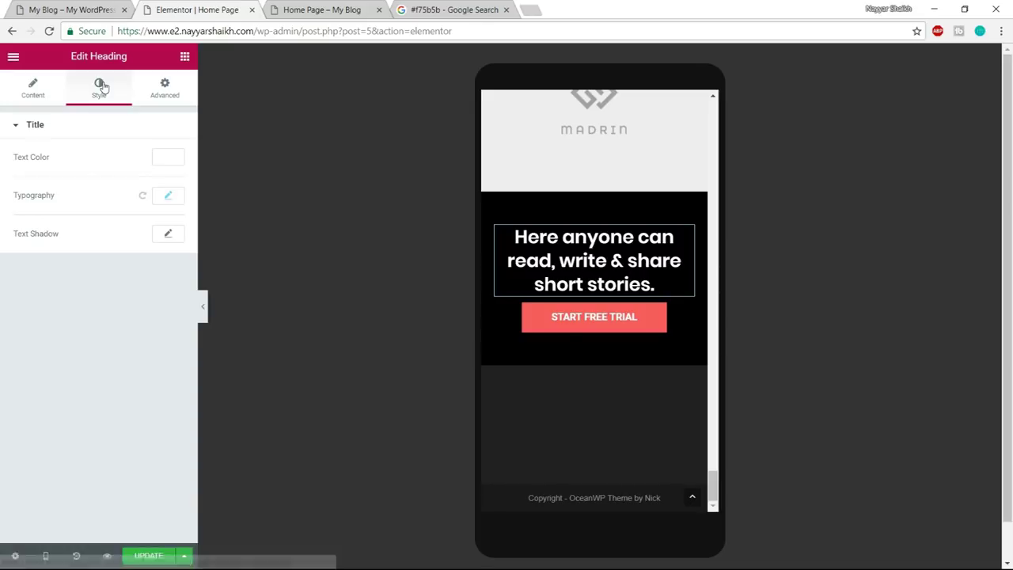
click(166, 197)
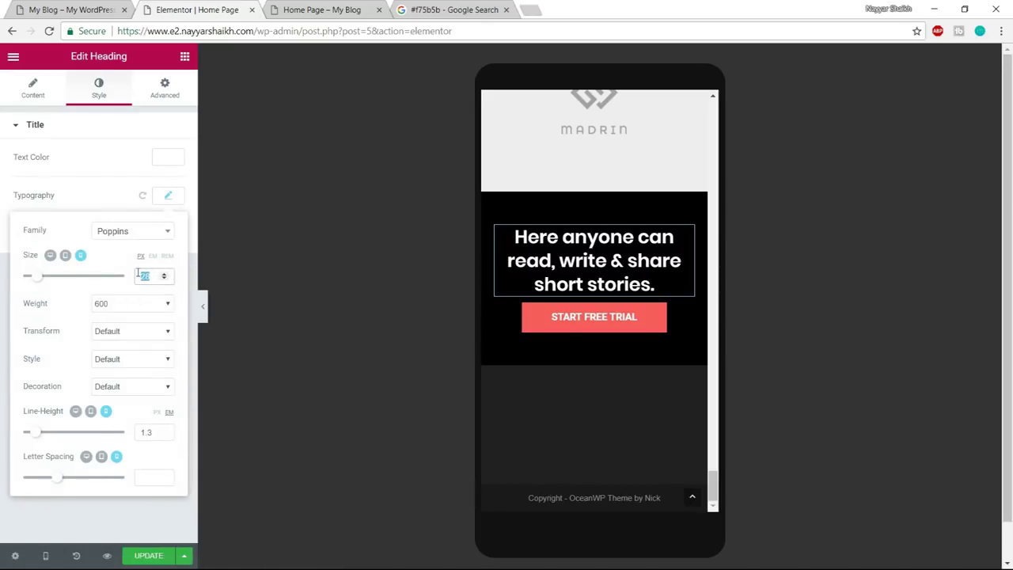
text(20)
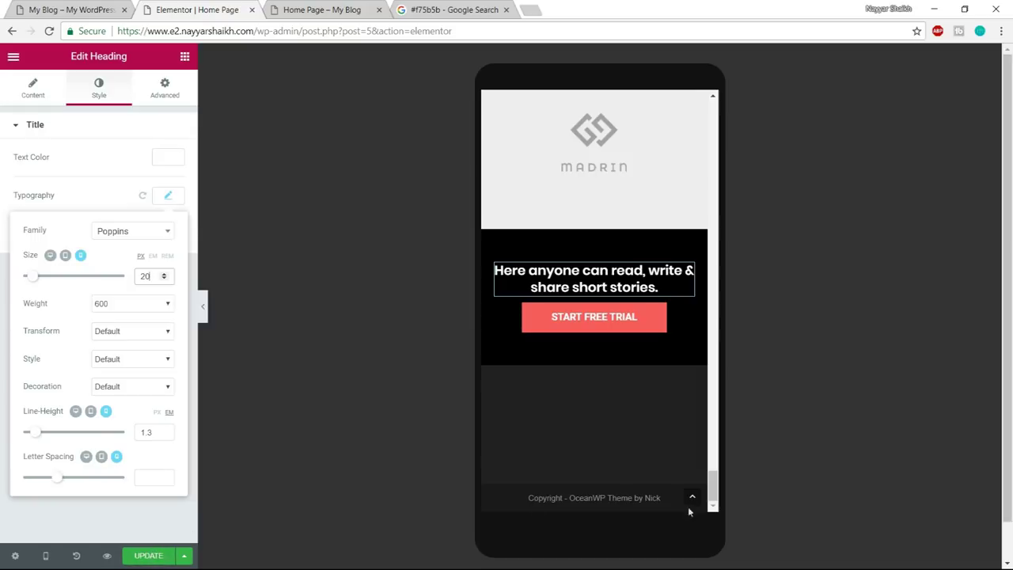
scroll(689, 510, up, 8)
click(143, 564)
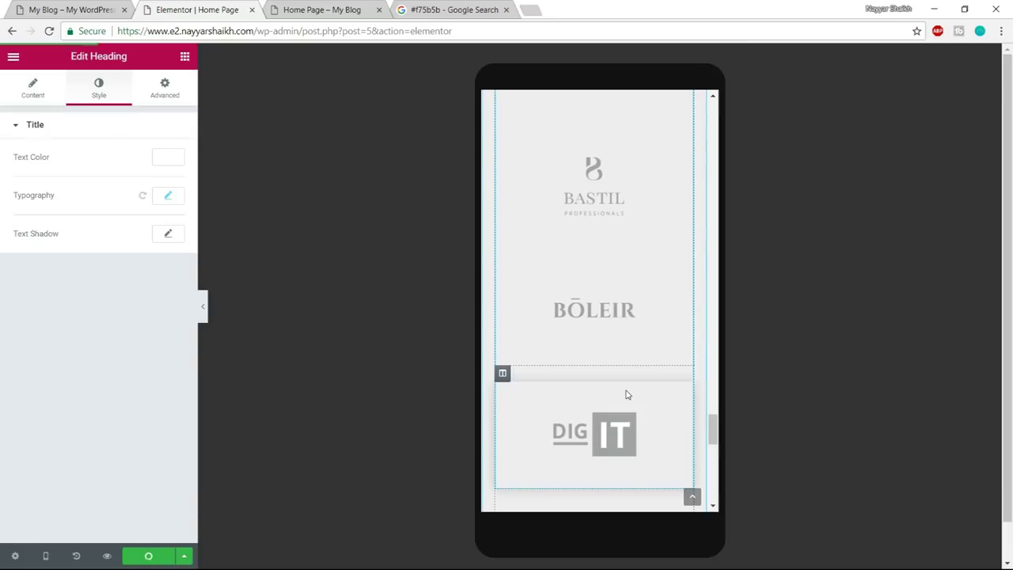
- Return the preview to desktop and open the live site's About Us page
click(45, 555)
click(48, 469)
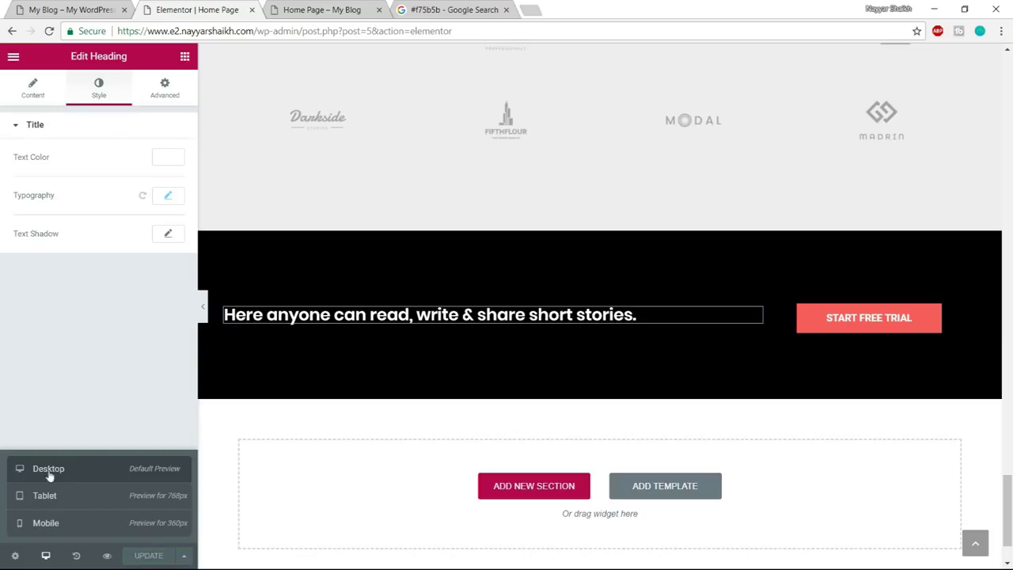
scroll(602, 395, up, 5)
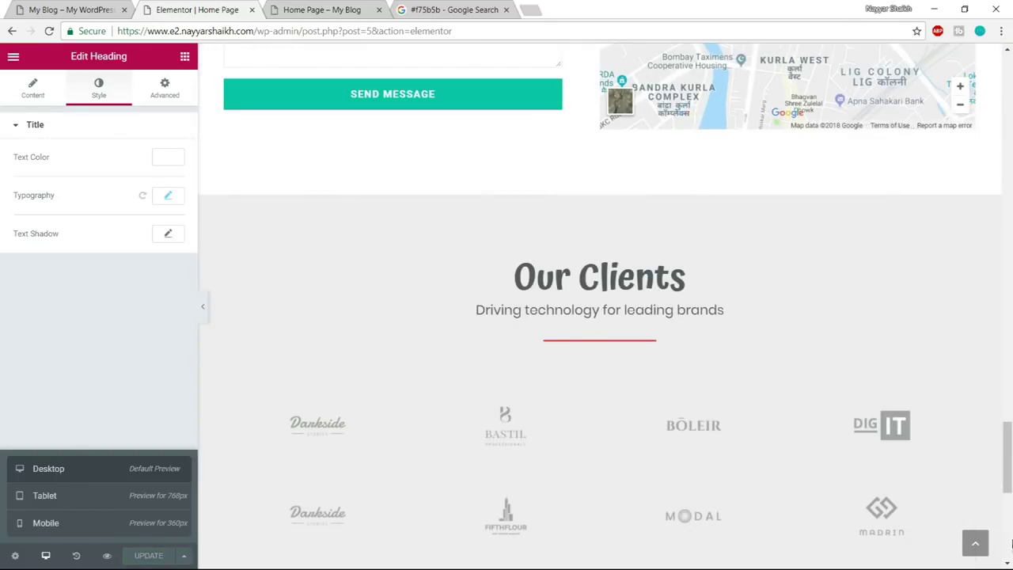
click(975, 542)
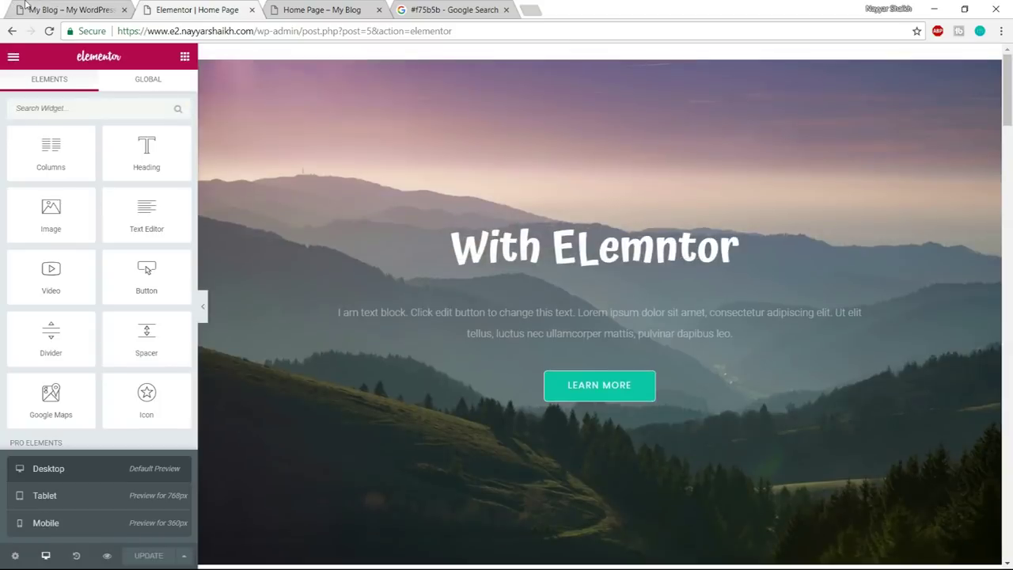
click(72, 10)
click(975, 543)
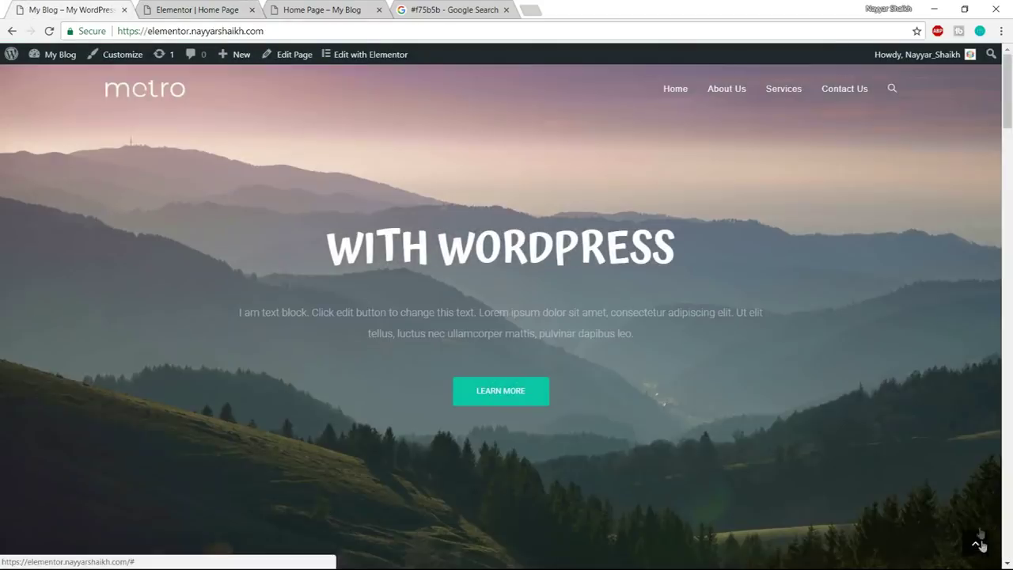
click(735, 95)
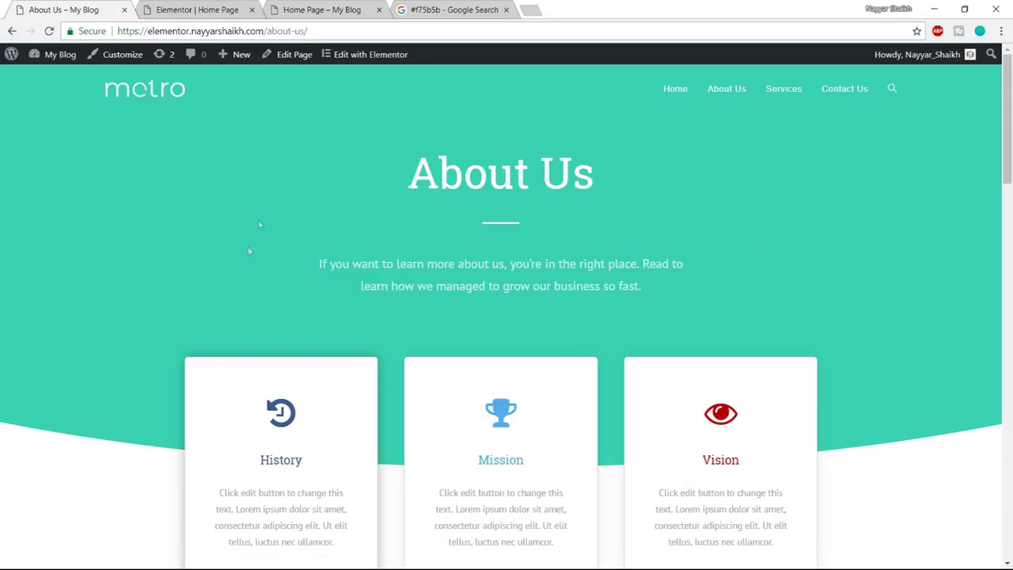
- Review the live About Us page down to the Our Clients logos, then return to the editor
scroll(837, 340, down, 20)
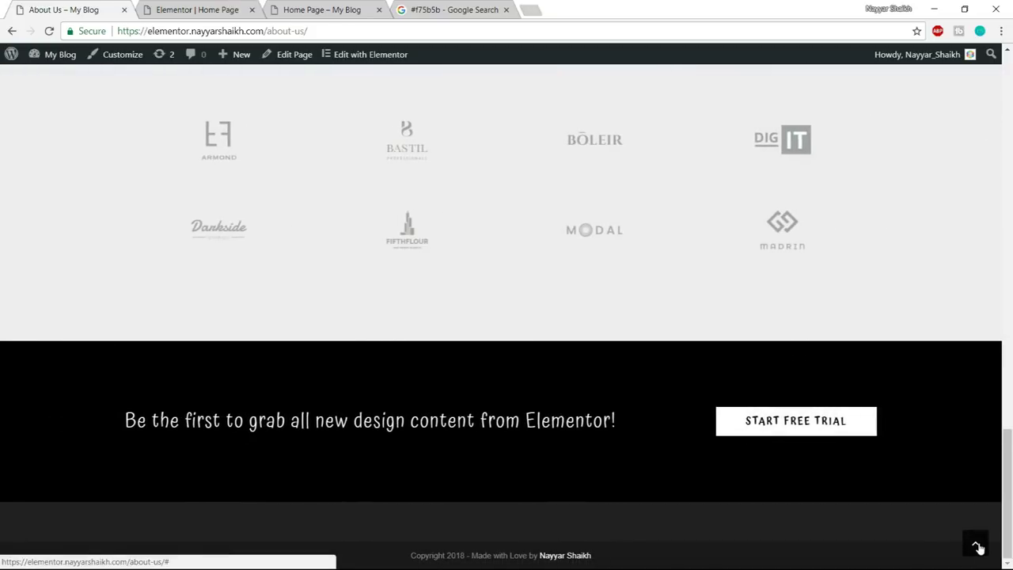
scroll(852, 402, up, 3)
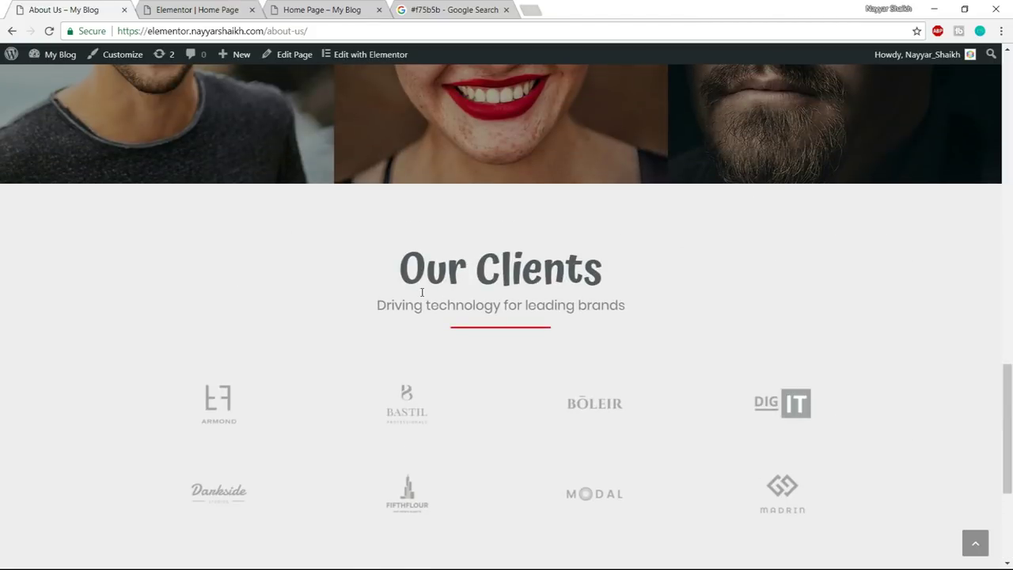
triple_click(401, 273)
scroll(225, 433, down, 3)
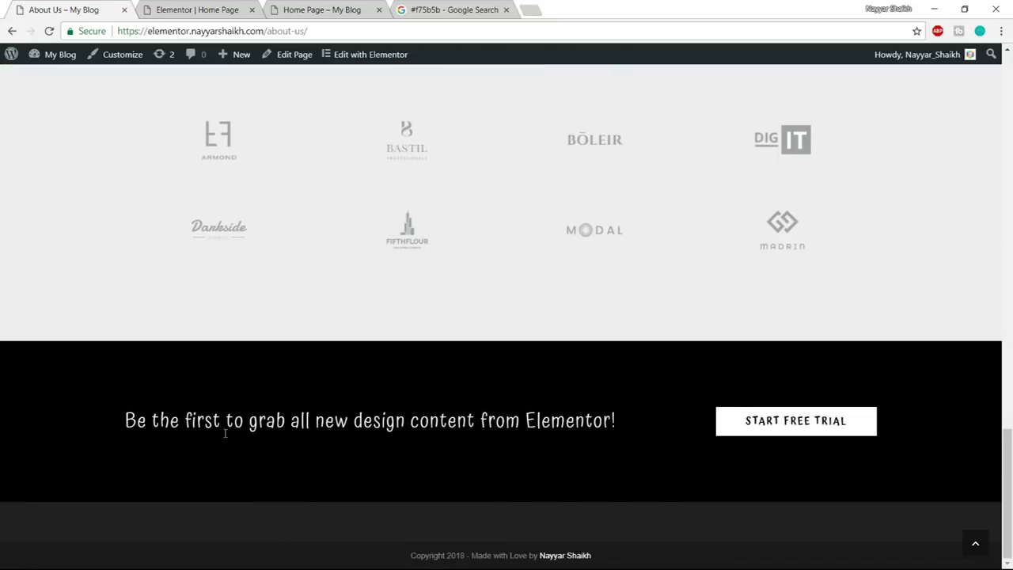
scroll(849, 464, up, 5)
scroll(850, 463, down, 5)
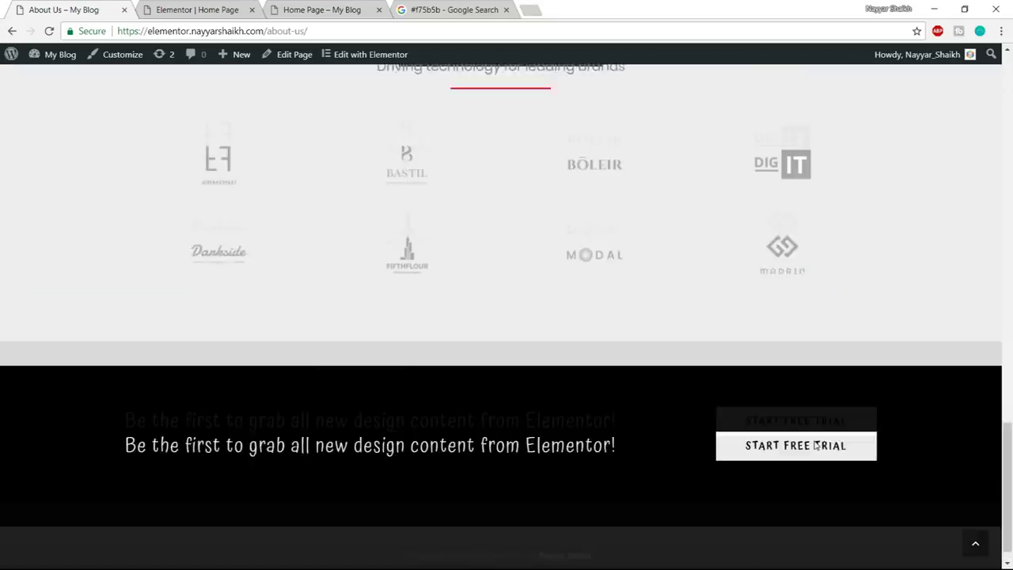
click(233, 5)
- Save the Our Clients section as a template named 'Clients'
scroll(683, 384, down, 5)
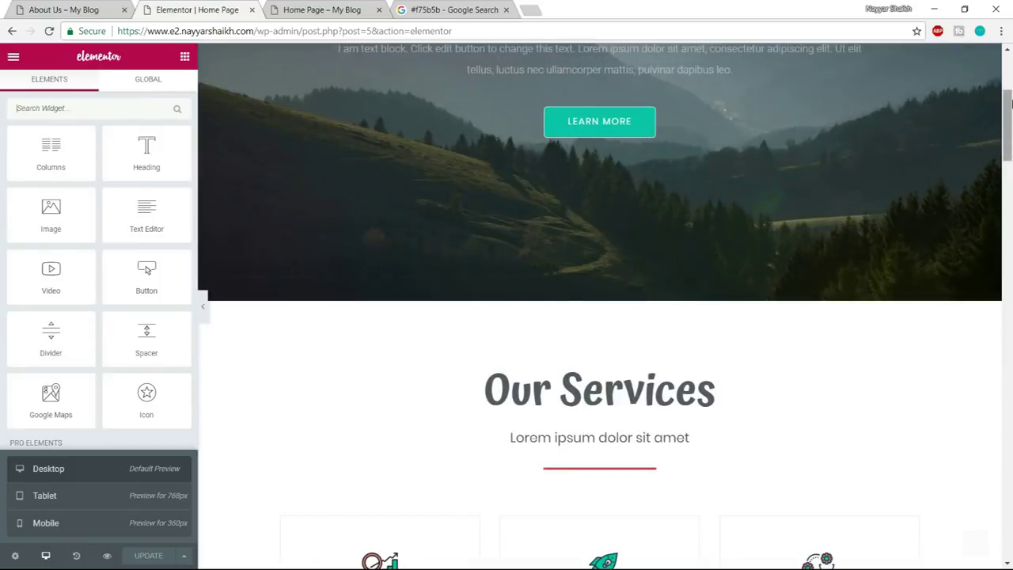
scroll(936, 452, down, 10)
scroll(920, 438, up, 8)
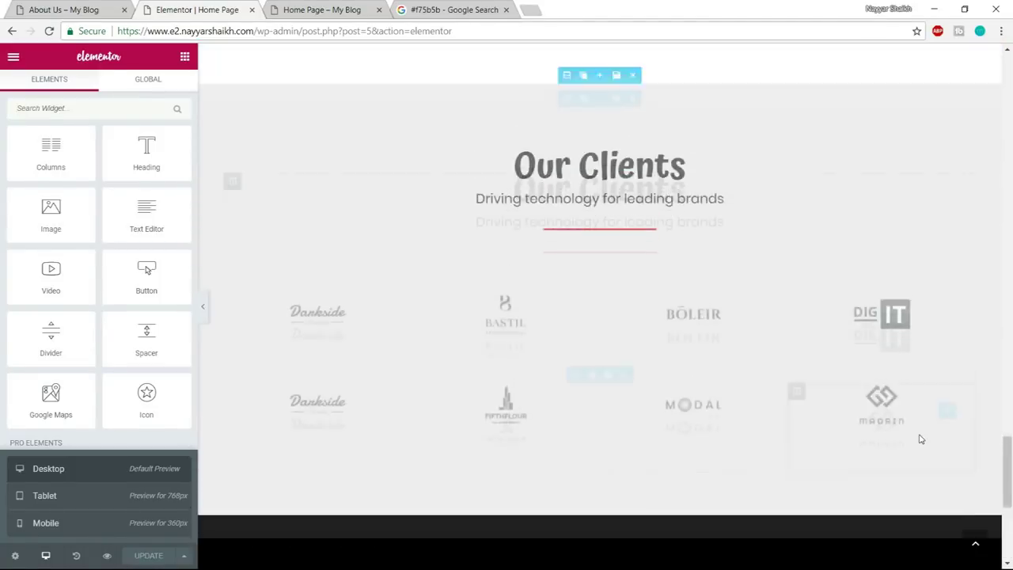
scroll(809, 385, down, 3)
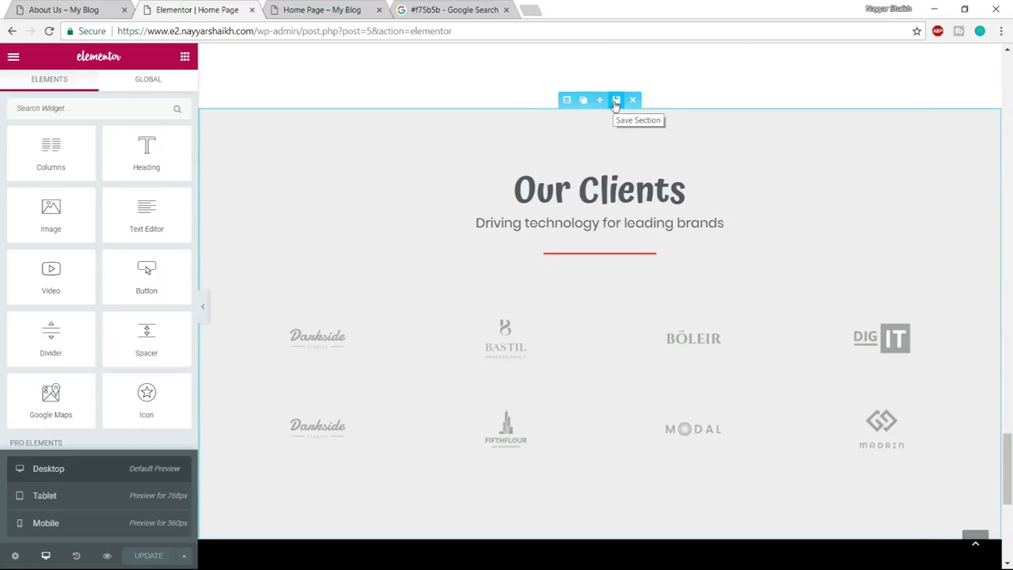
click(616, 101)
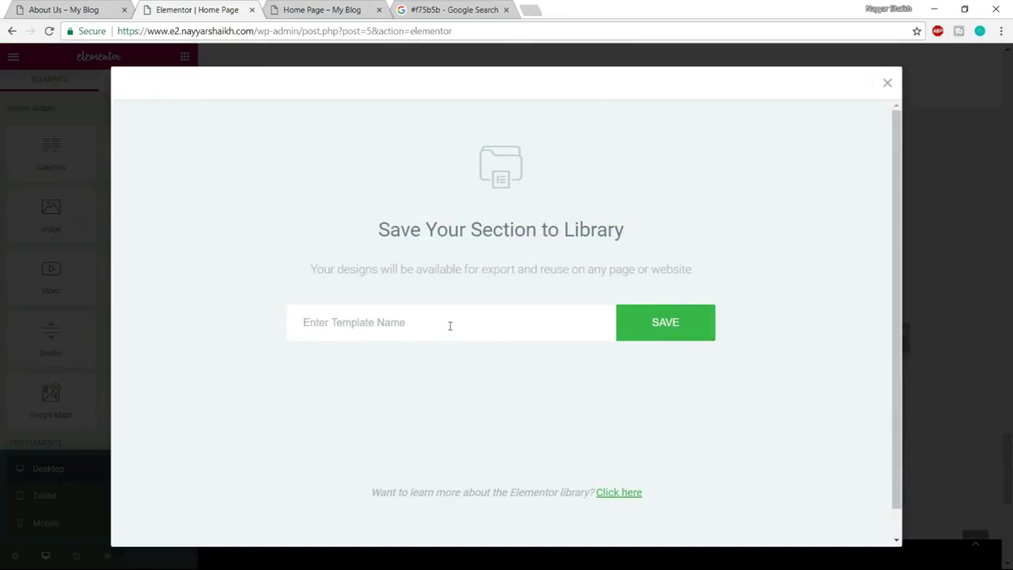
text(Cline)
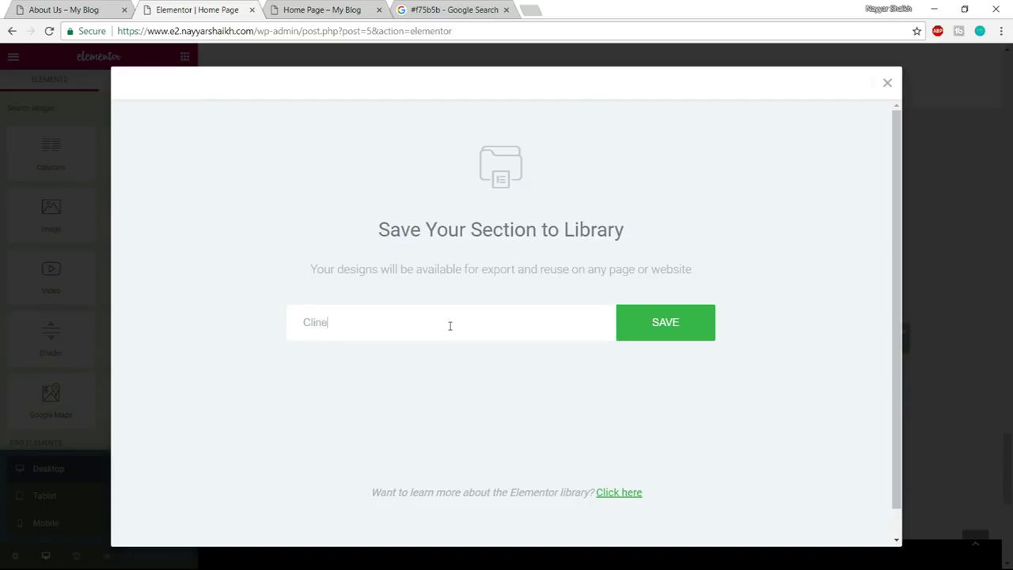
key(BackSpace)
key(BackSpace)
text(ents)
click(543, 349)
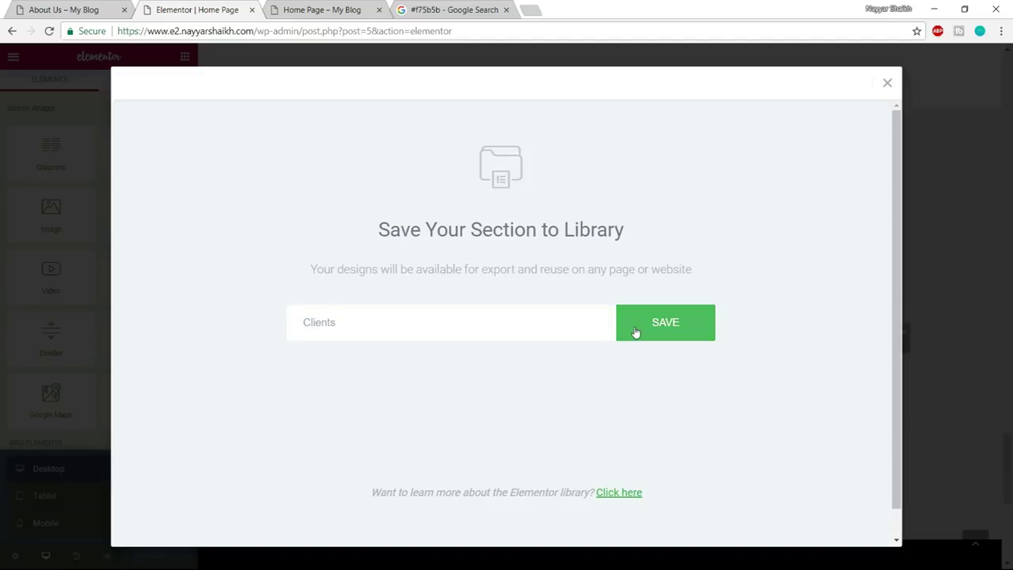
click(887, 85)
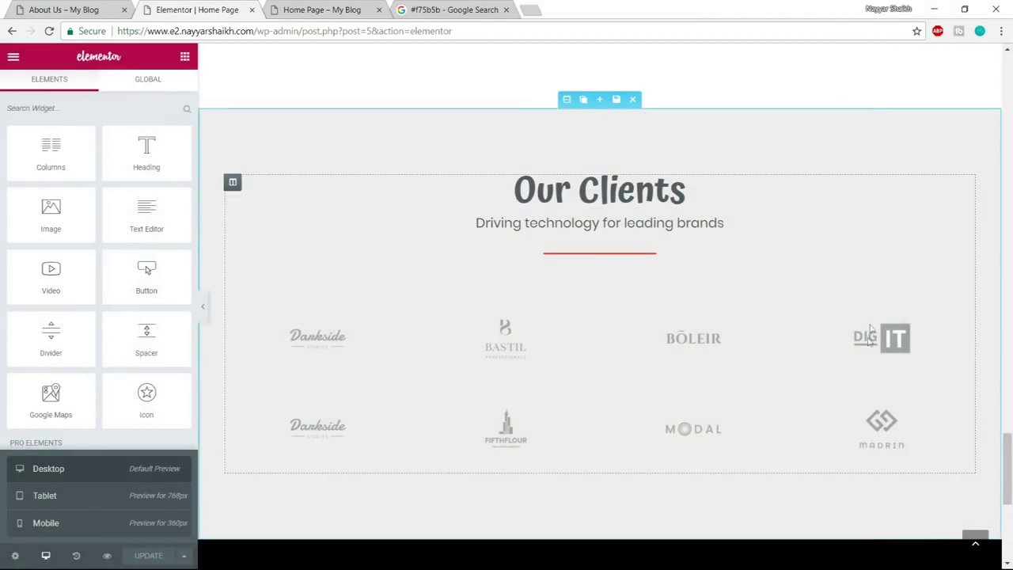
- Save the black banner section as a template named 'Footer' and close the editor
scroll(891, 332, down, 3)
scroll(572, 210, up, 1)
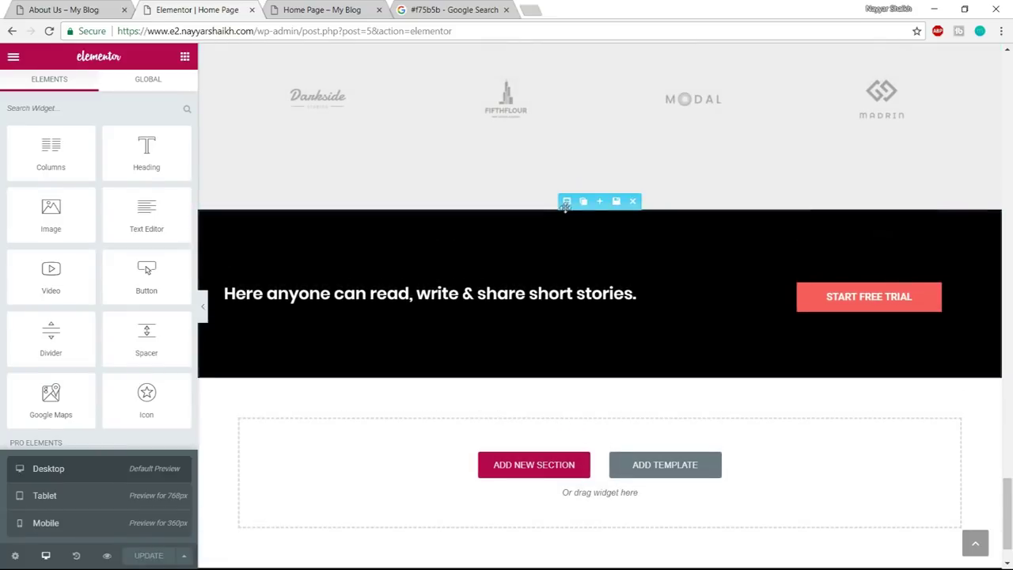
click(616, 202)
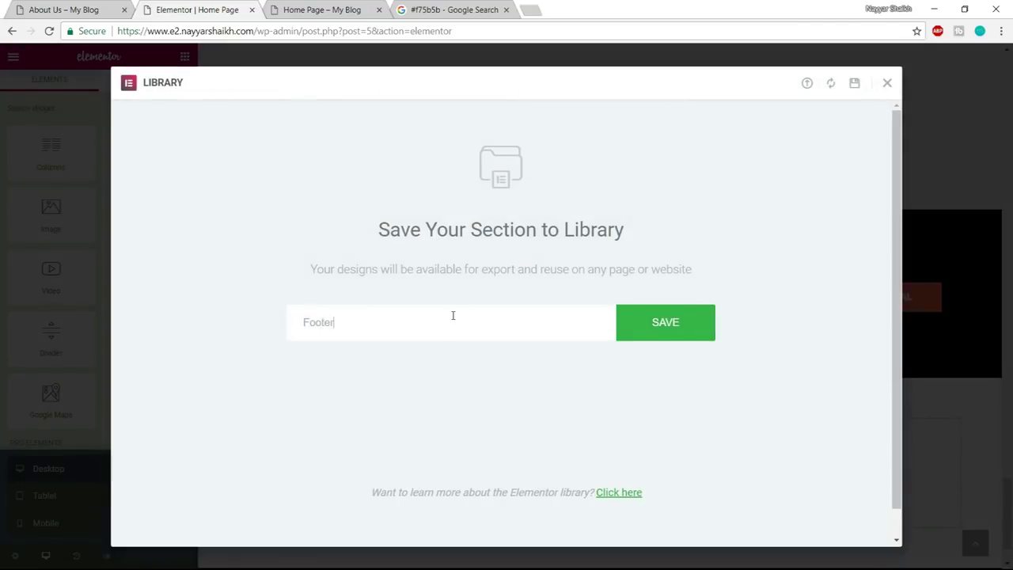
click(685, 332)
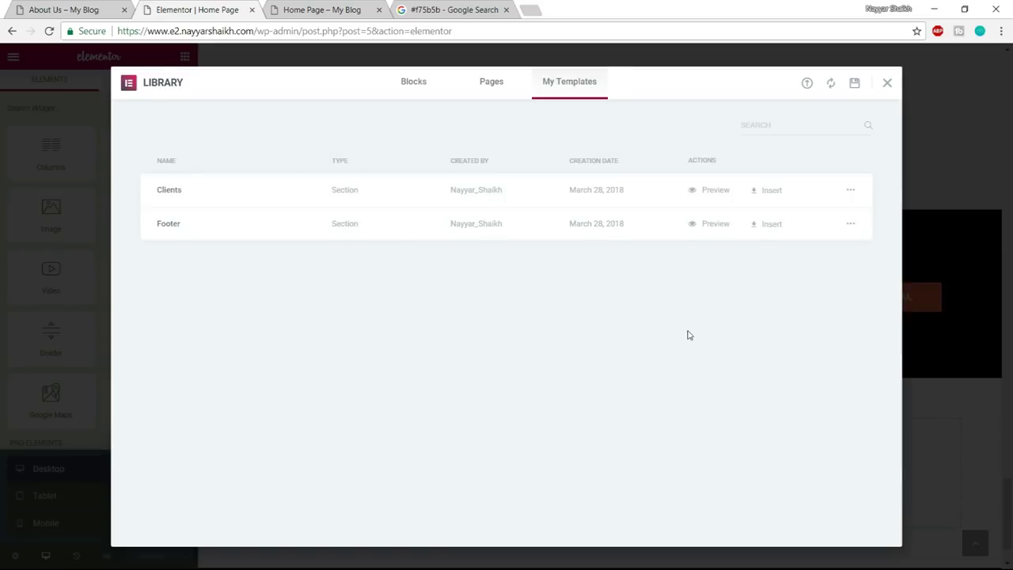
click(887, 83)
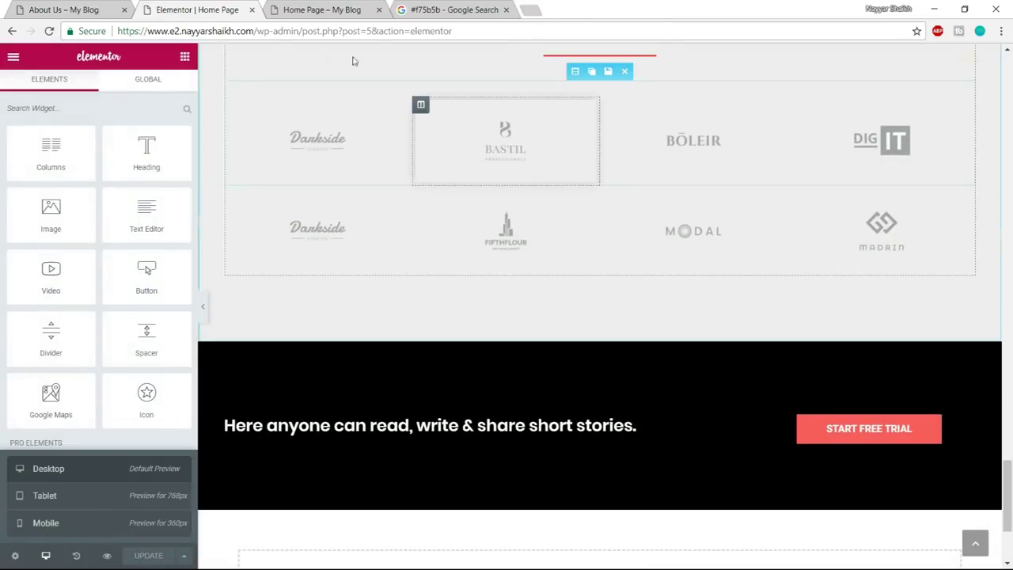
click(252, 9)
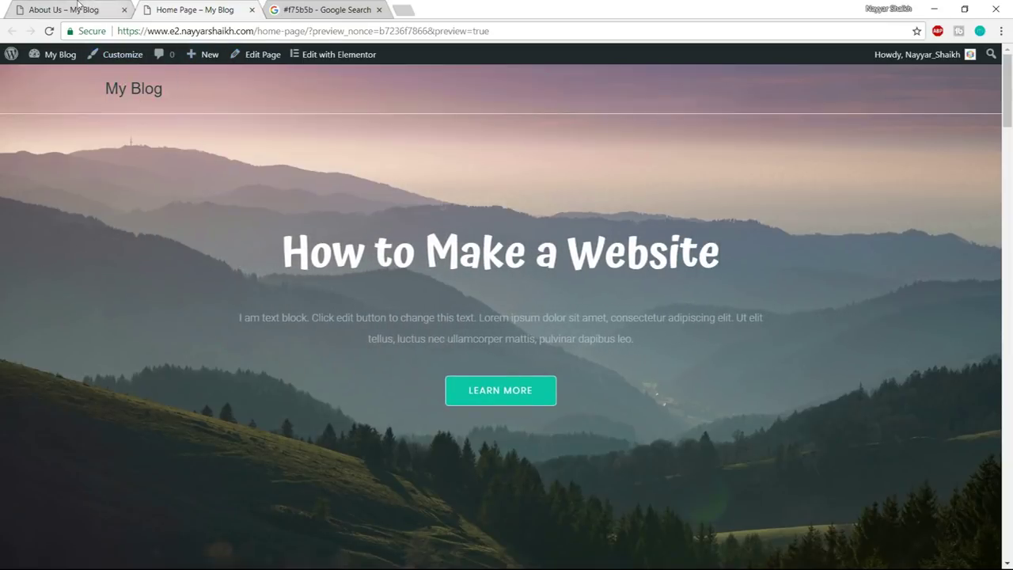
- Start a new WordPress page titled About Us
click(99, 10)
click(986, 550)
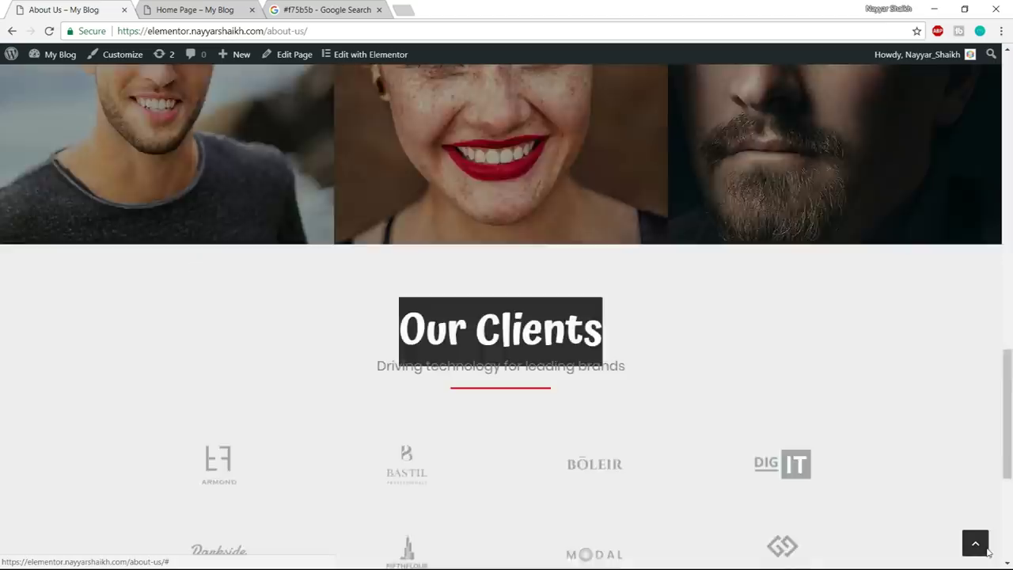
click(180, 10)
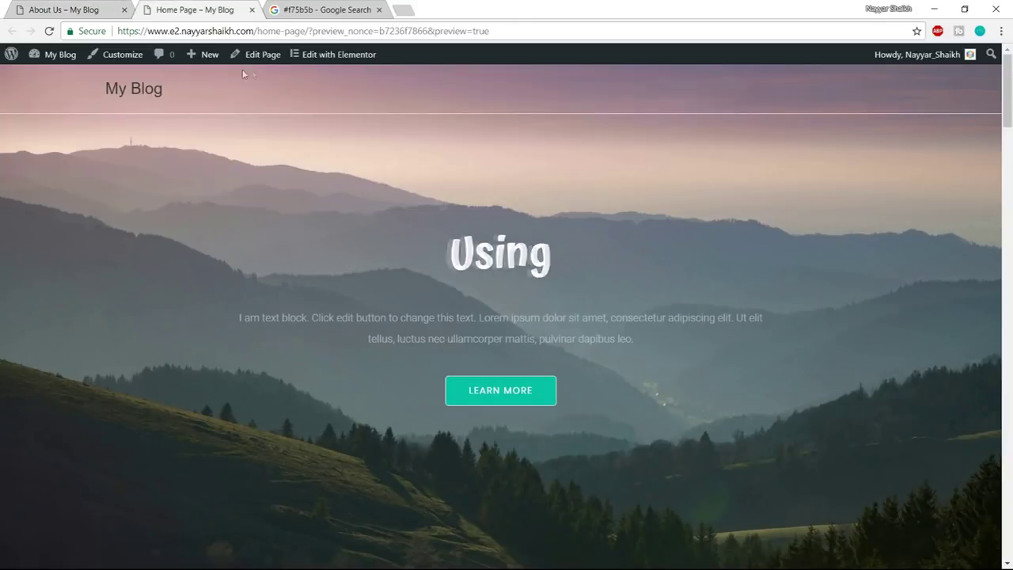
mouse_move(212, 60)
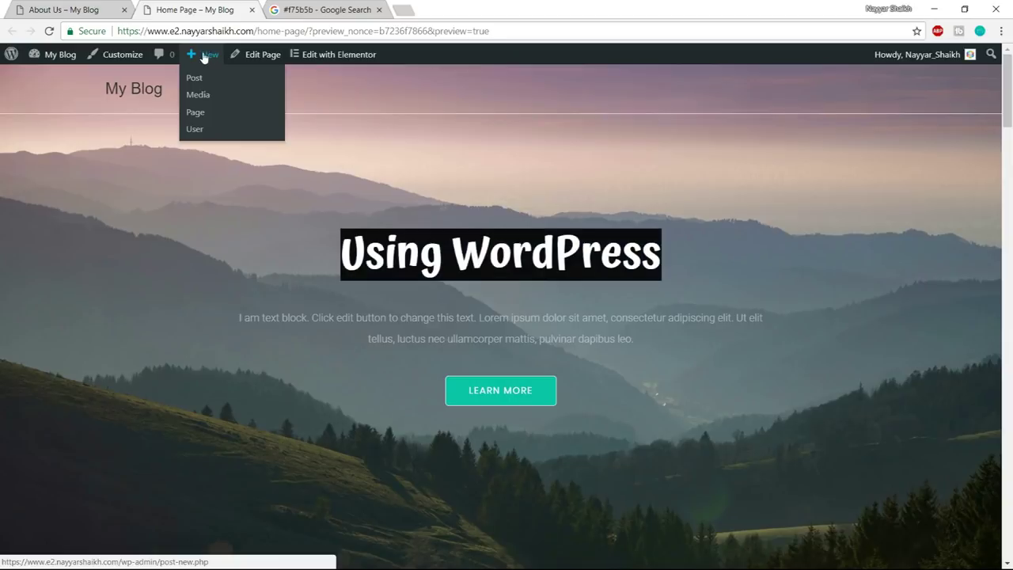
click(196, 117)
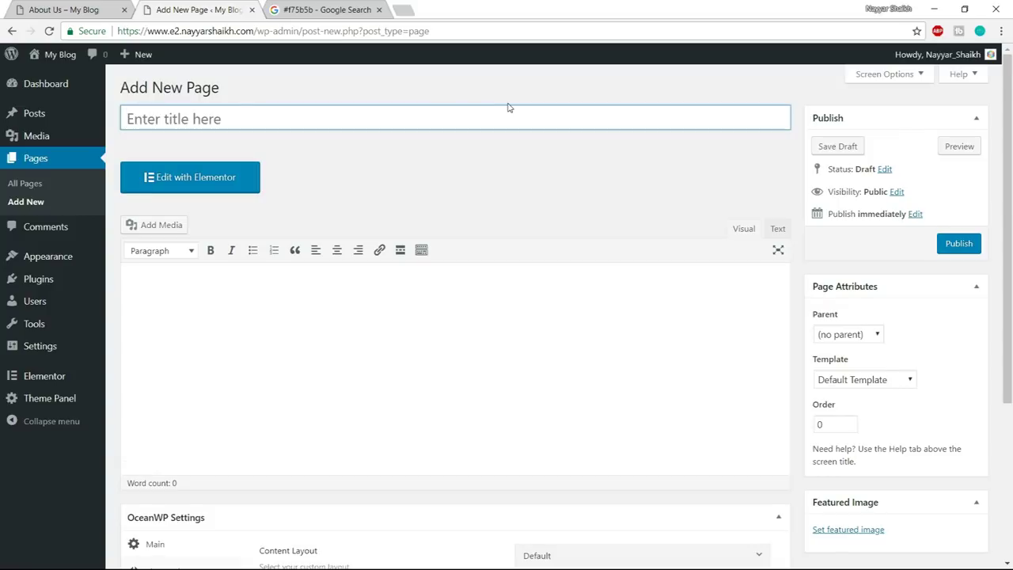
text(About Us)
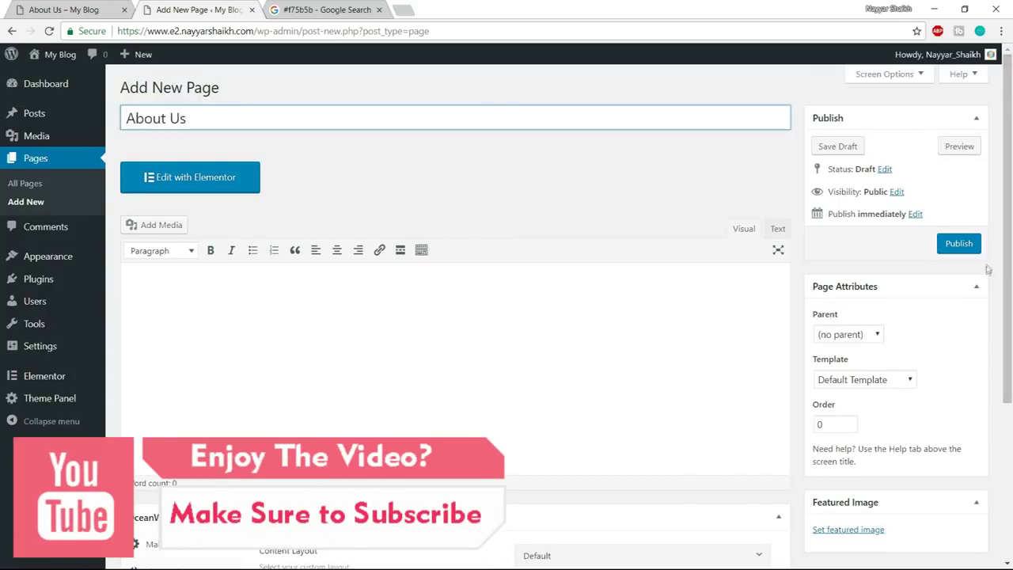
- Set the page to Full Width with no margins, no top bar, and a Transparent header
scroll(987, 273, down, 3)
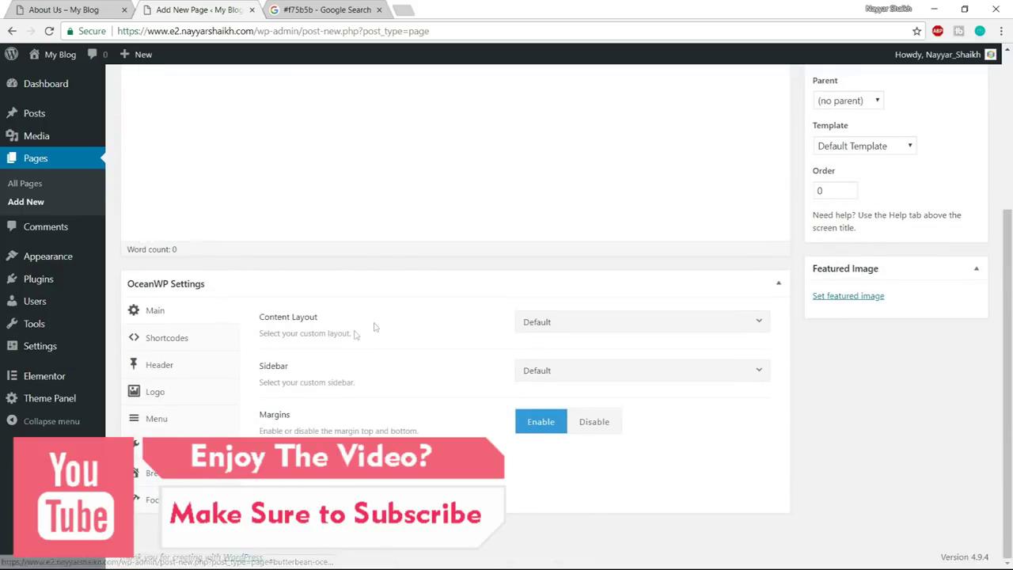
click(573, 330)
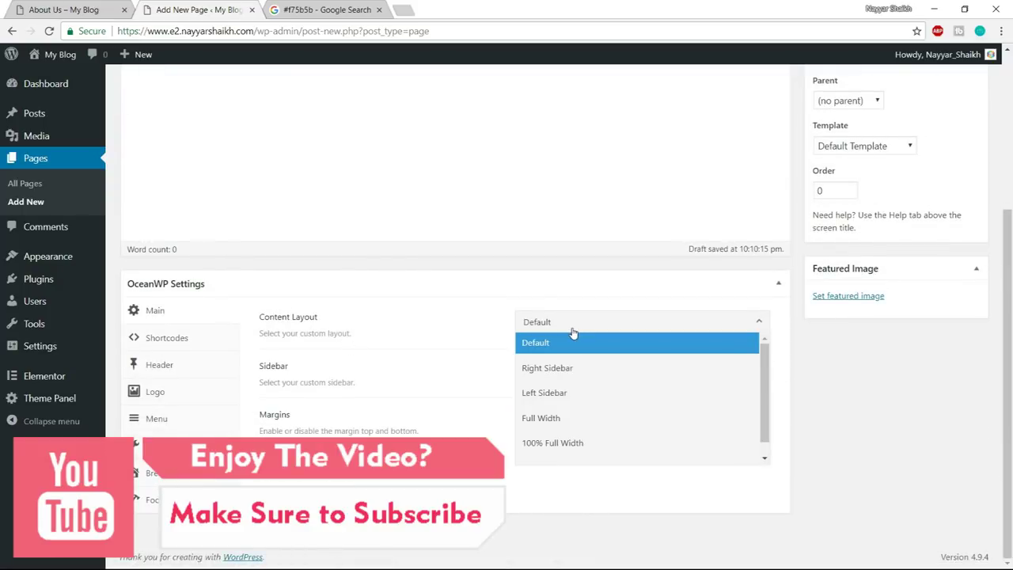
click(571, 425)
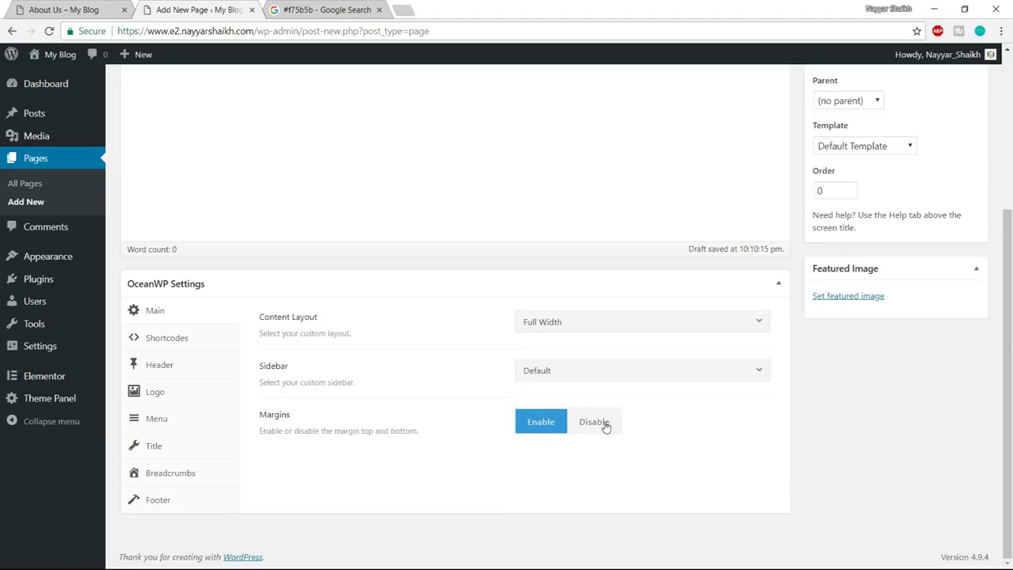
click(605, 426)
click(190, 371)
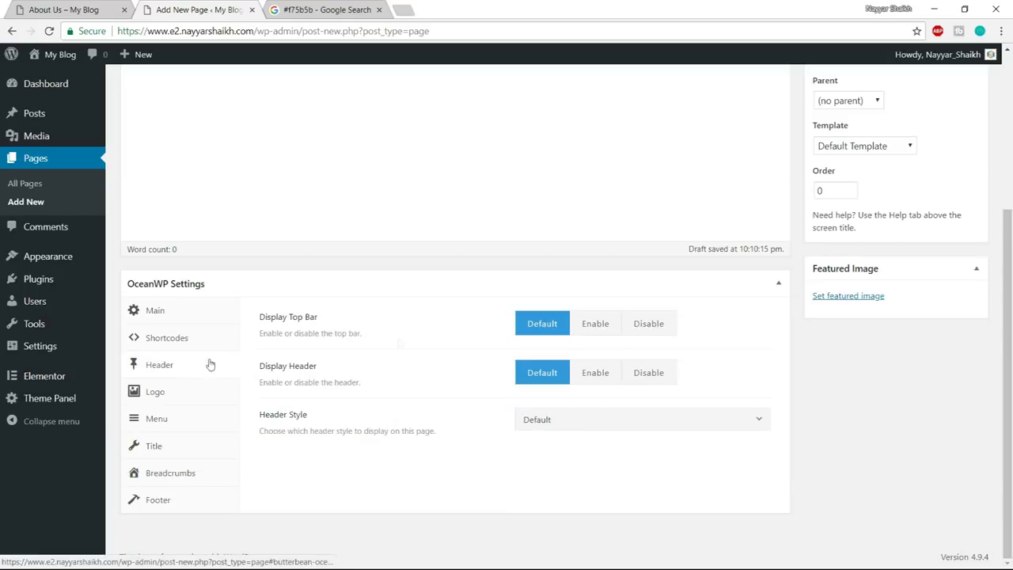
click(641, 335)
click(598, 420)
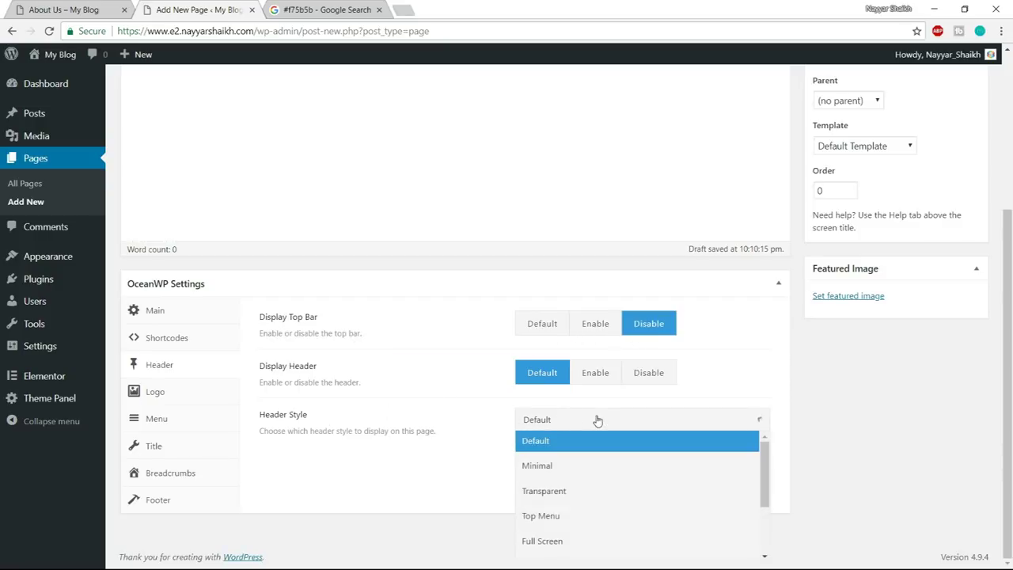
click(565, 493)
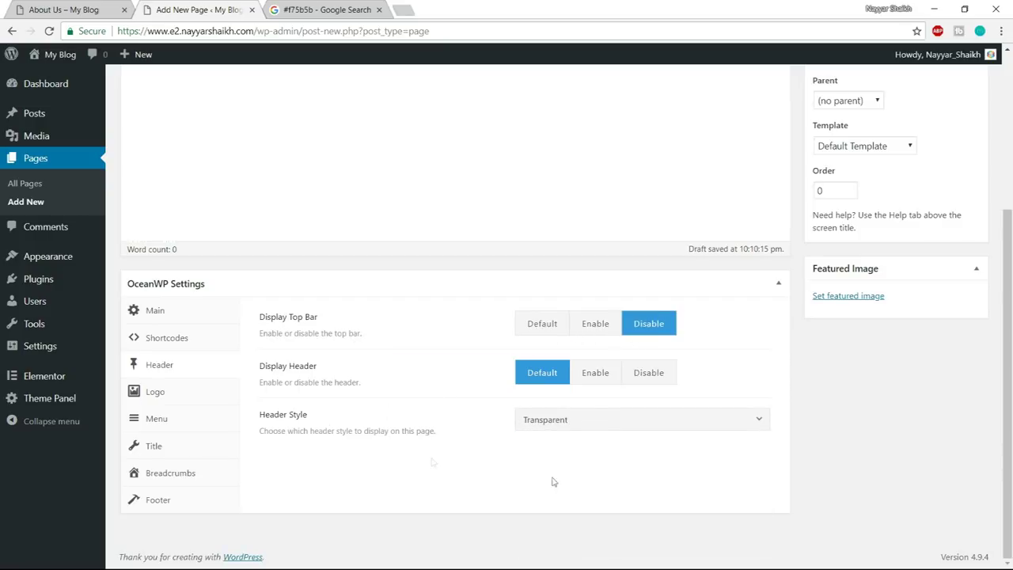
- Disable the page title and breadcrumbs, then publish the About Us page
click(144, 448)
click(647, 325)
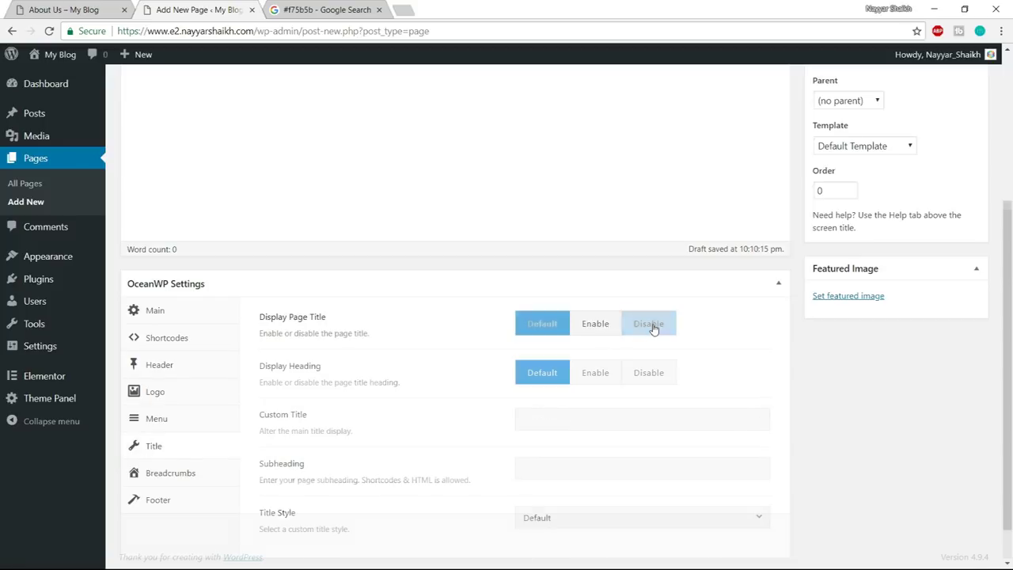
click(163, 473)
click(649, 324)
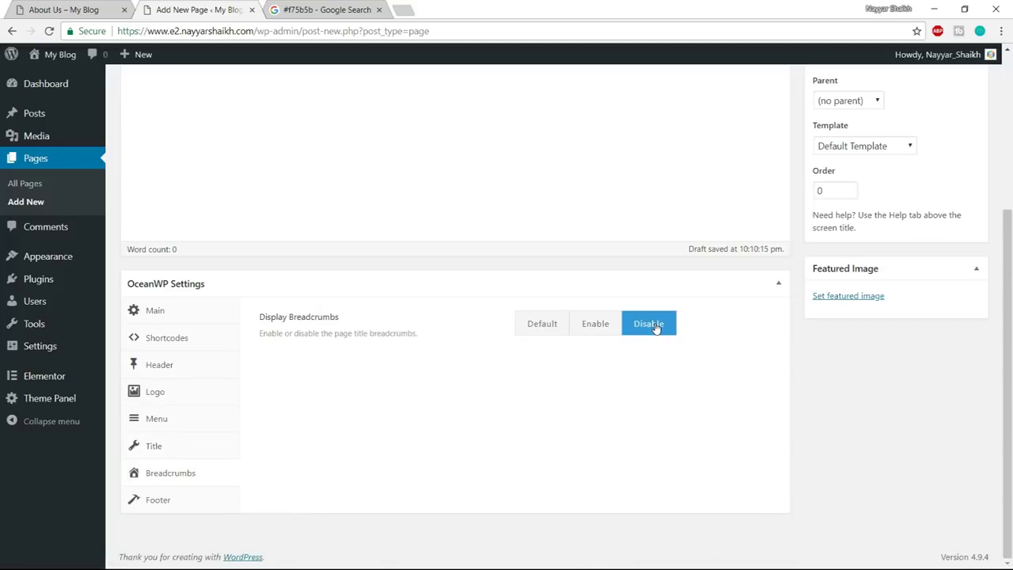
scroll(800, 443, up, 3)
click(971, 247)
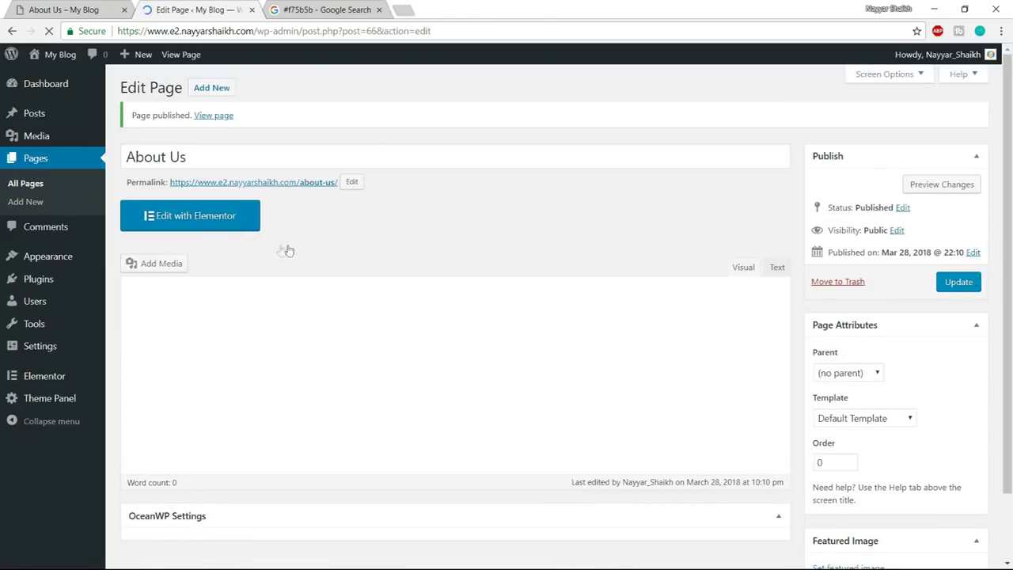
- Open the About Us page in Elementor after checking the reference About Us page
click(220, 226)
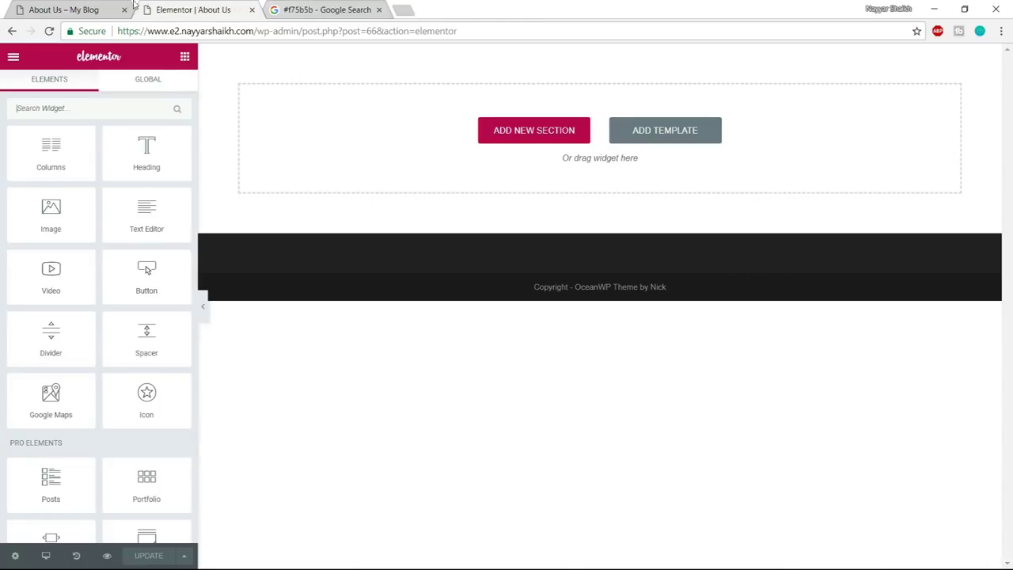
click(134, 6)
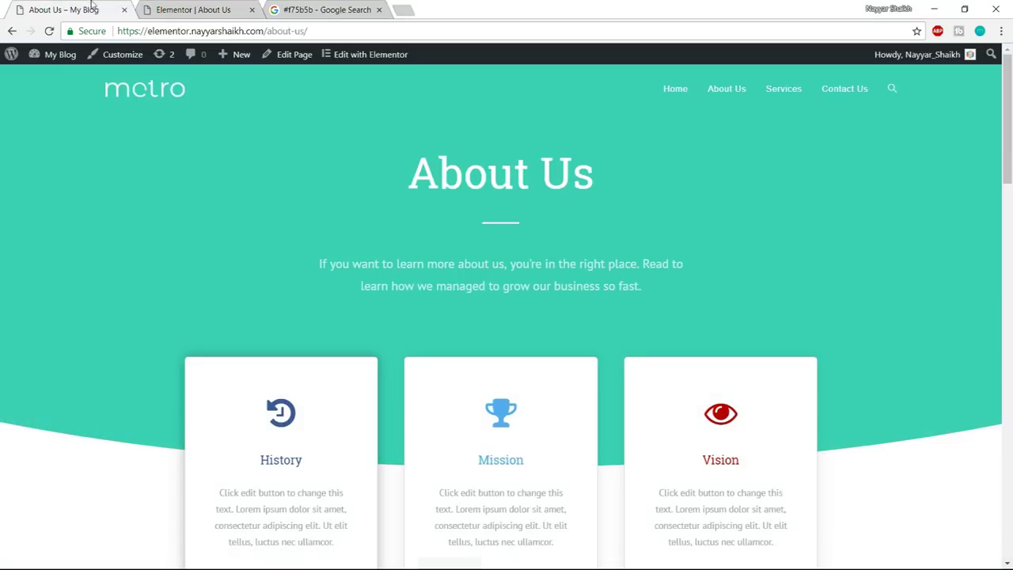
scroll(859, 354, down, 4)
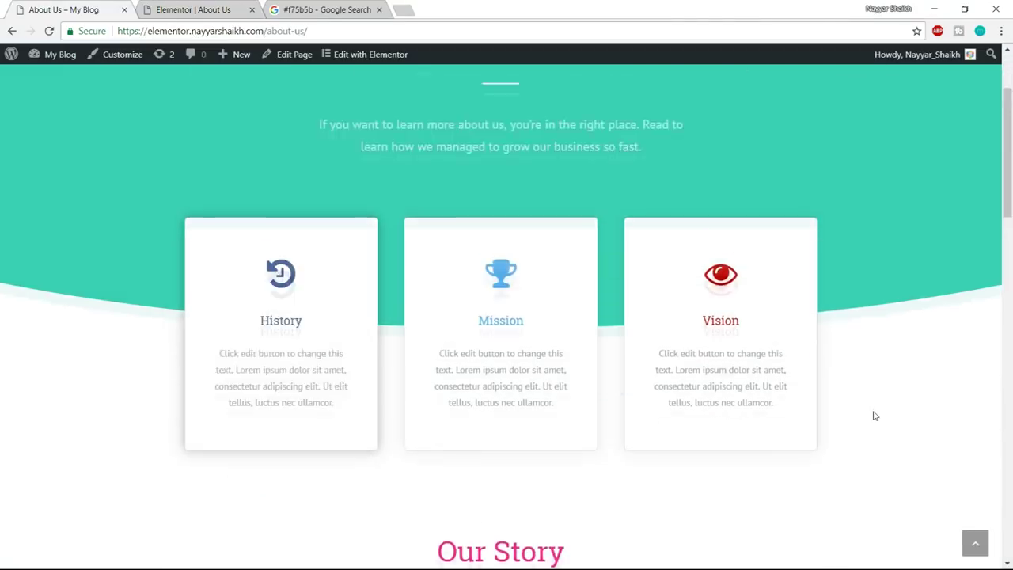
scroll(875, 414, up, 4)
scroll(719, 330, down, 1)
click(191, 4)
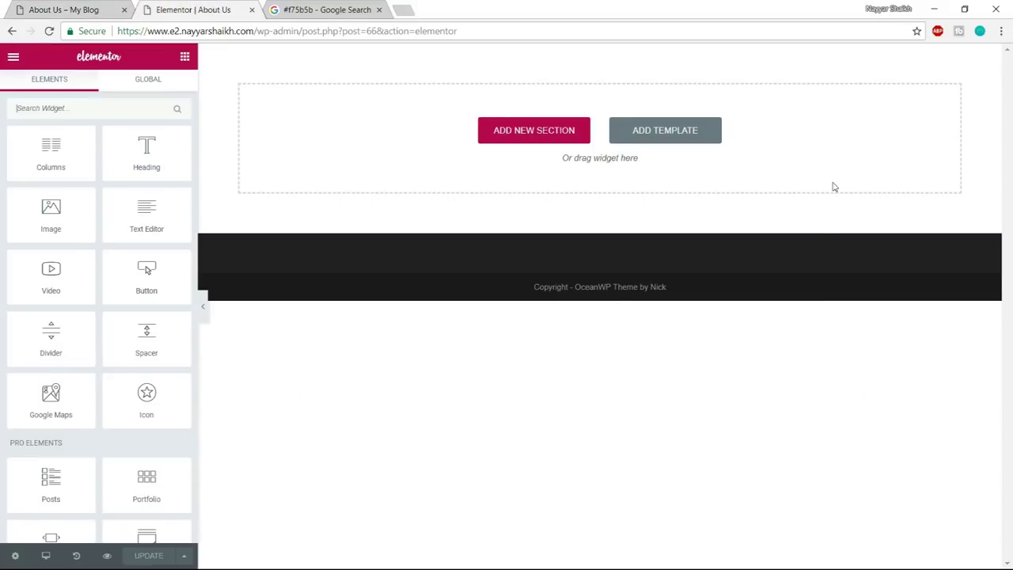
- Browse the template library's Blocks filtered to the Services category
click(690, 145)
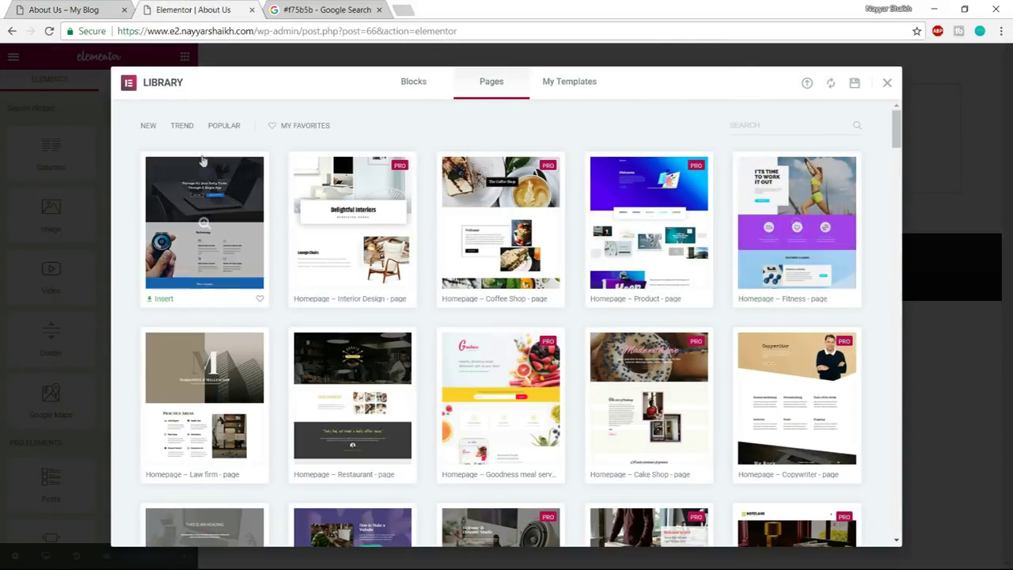
click(408, 84)
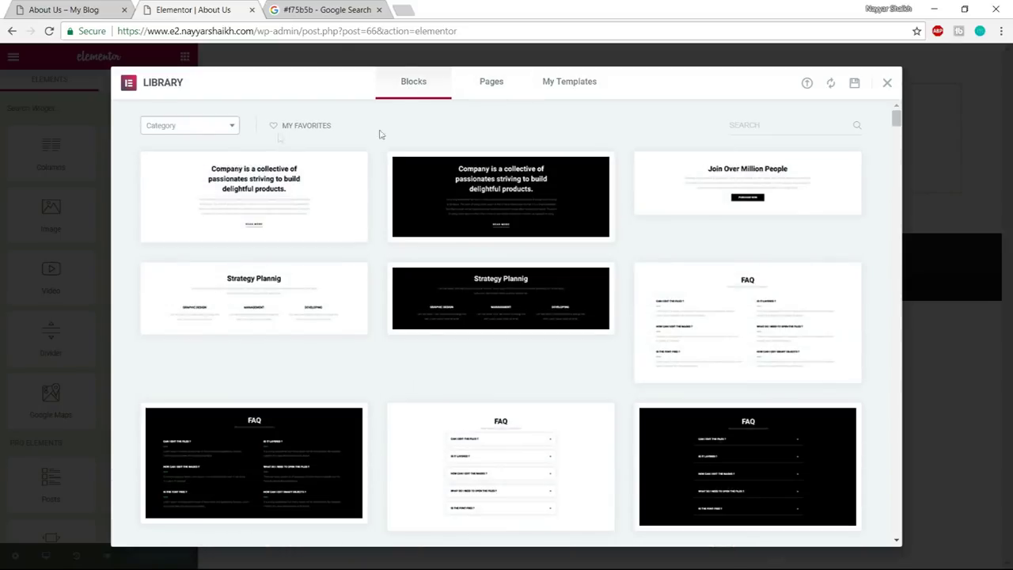
click(195, 125)
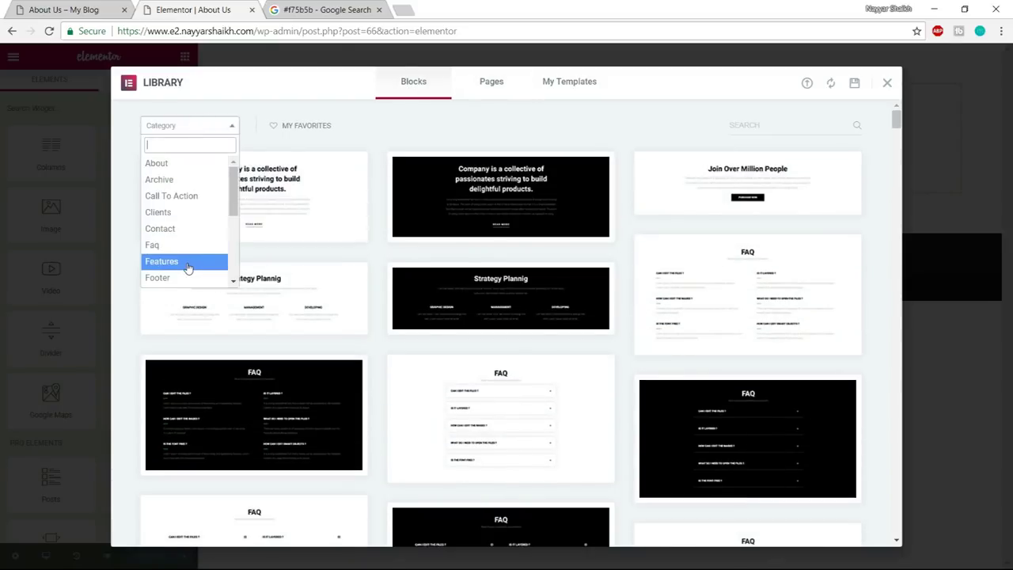
scroll(188, 267, down, 2)
click(190, 228)
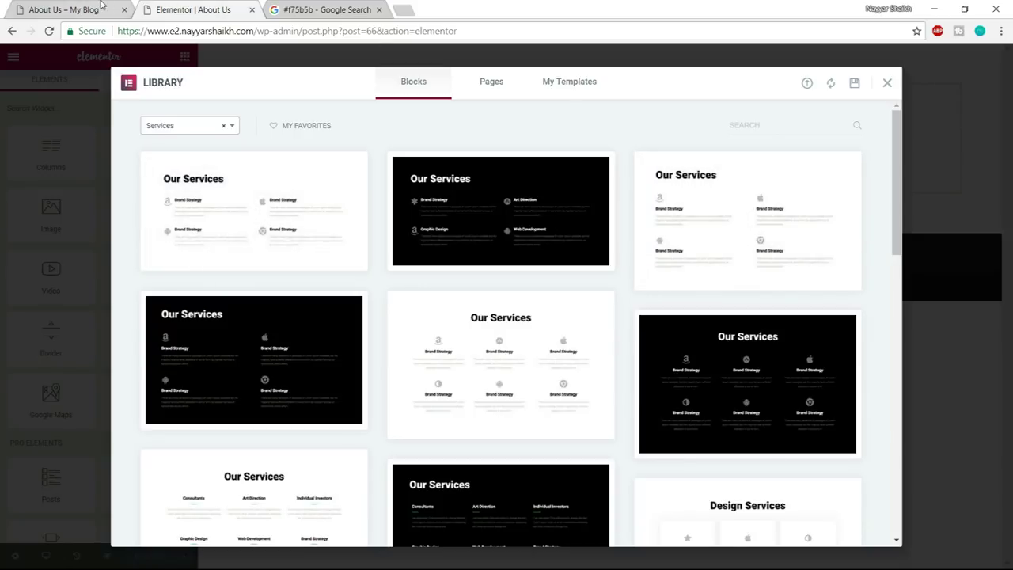
- Insert the Design Services block after comparing against the reference About Us page
click(102, 9)
click(182, 9)
scroll(713, 238, down, 3)
click(119, 8)
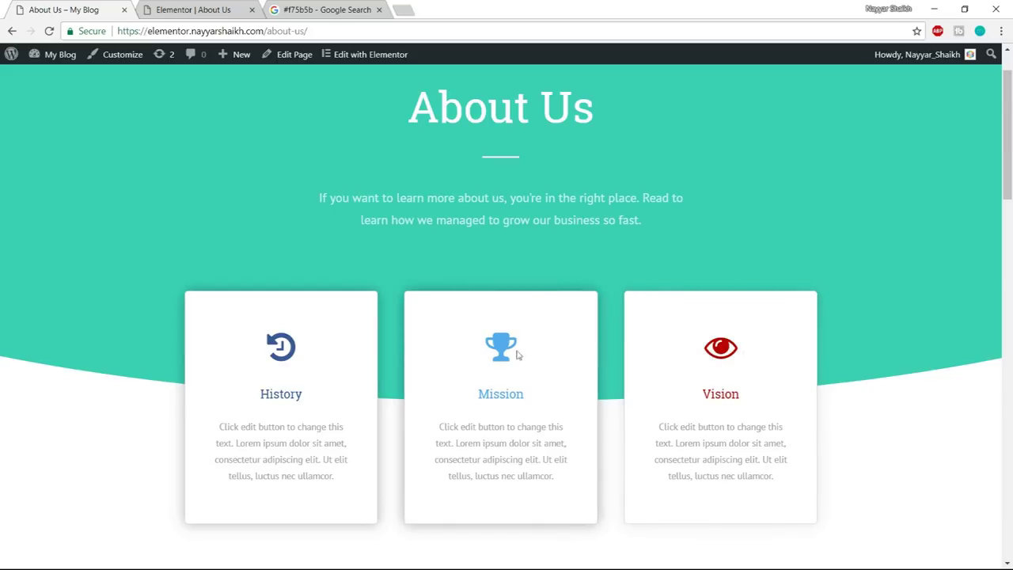
click(210, 8)
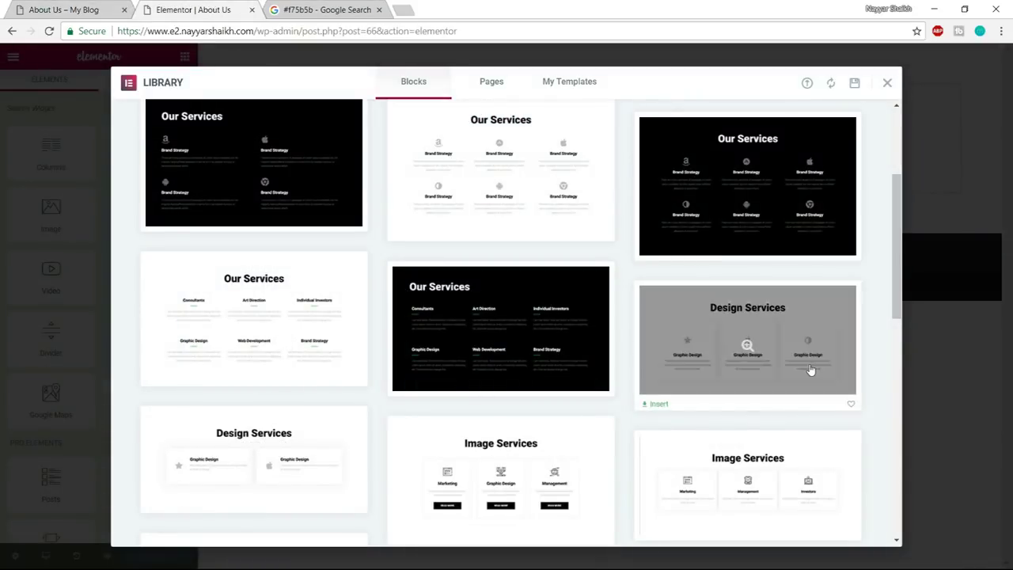
scroll(810, 369, down, 2)
scroll(823, 372, up, 2)
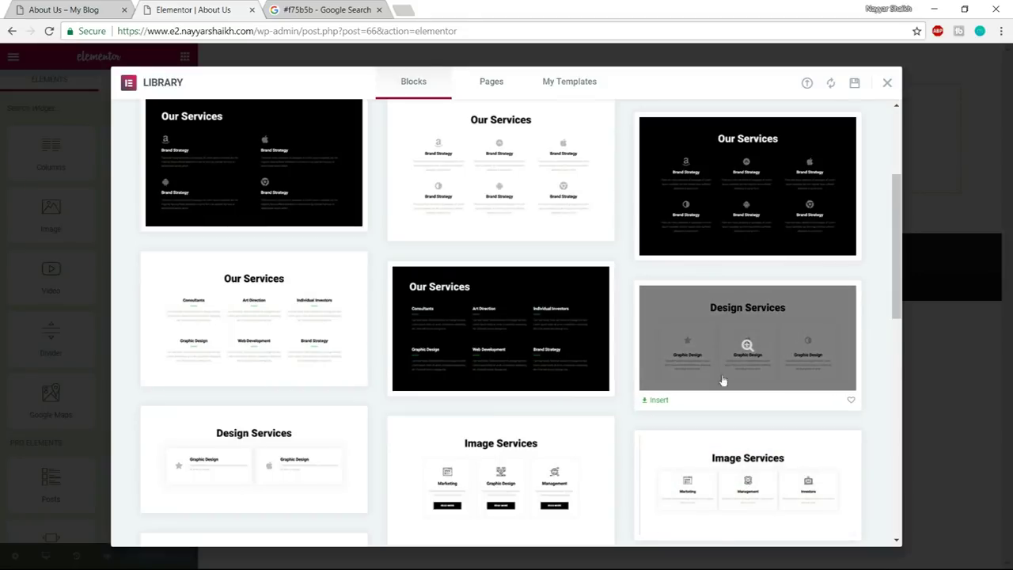
click(659, 400)
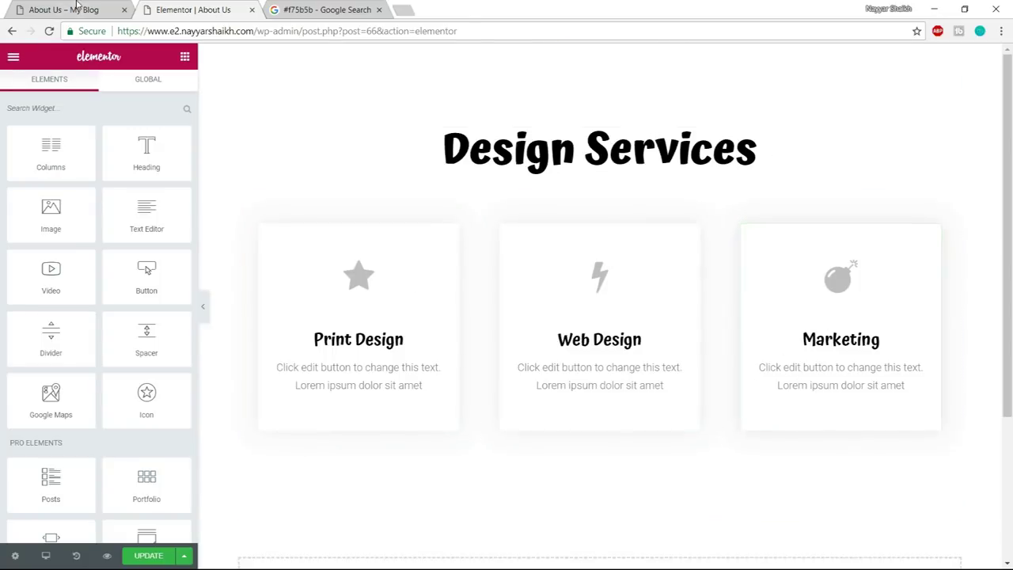
click(77, 5)
scroll(412, 321, up, 1)
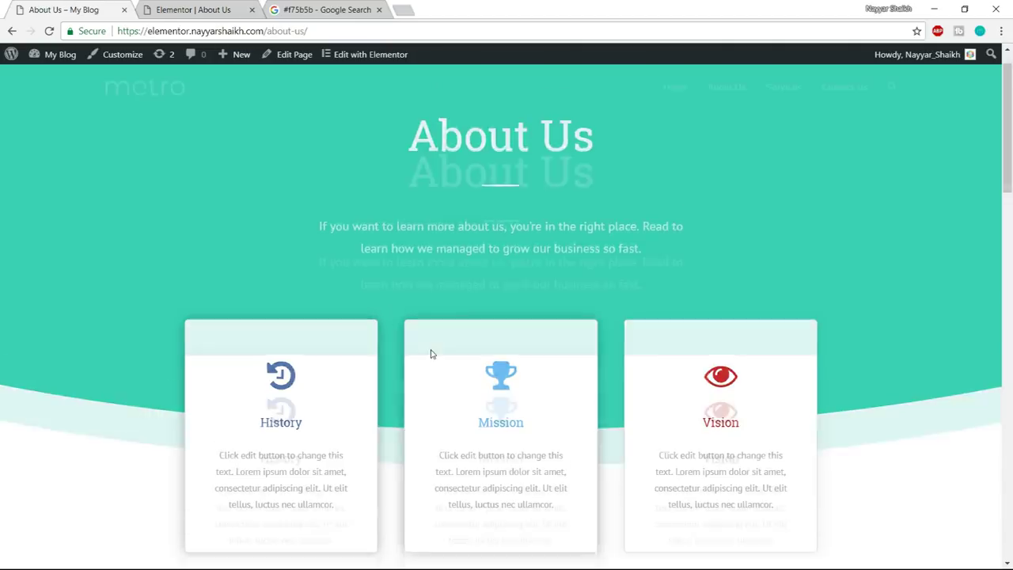
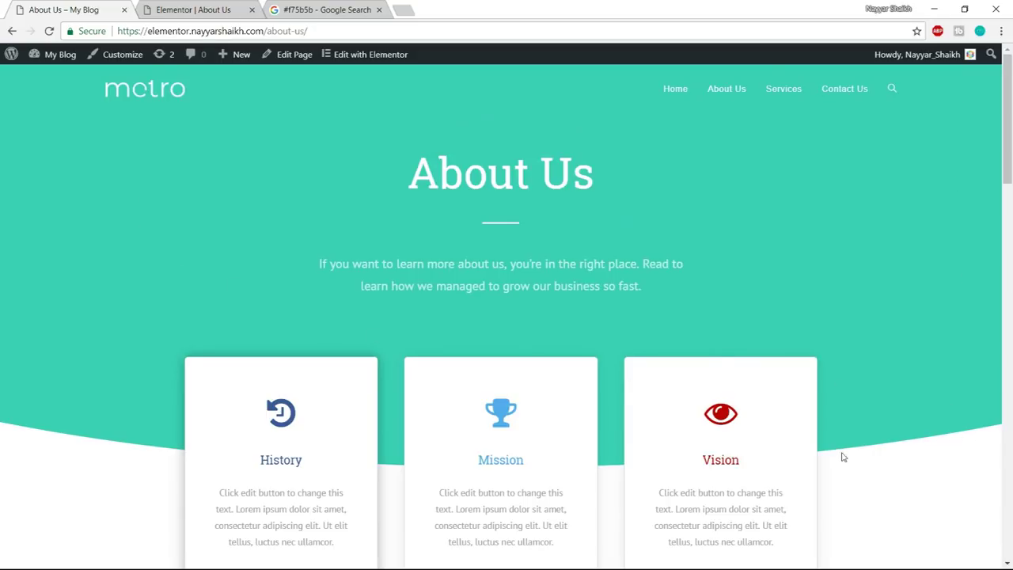
- Stretch the Design Services section to the full page width
scroll(843, 457, down, 2)
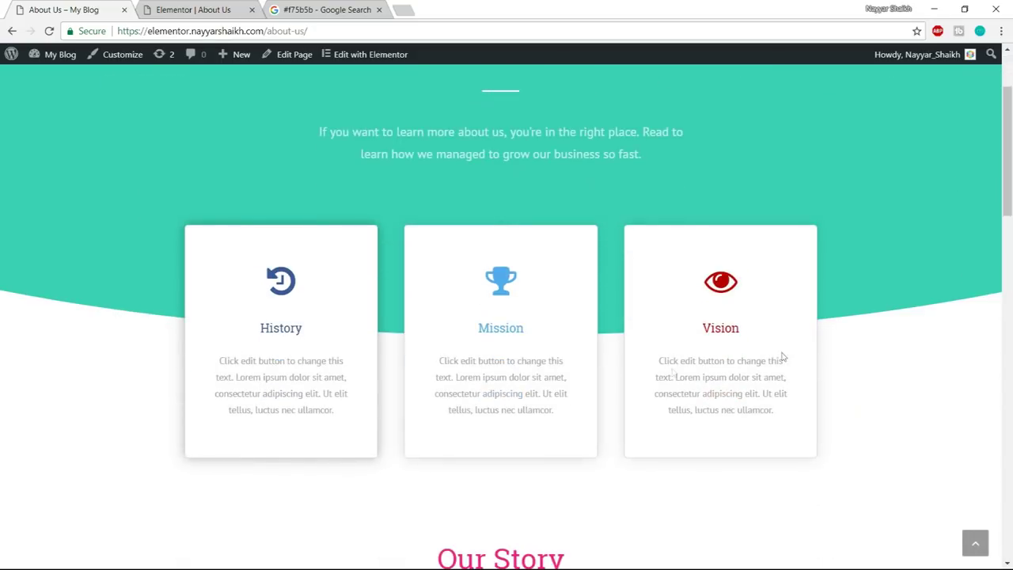
scroll(714, 369, up, 3)
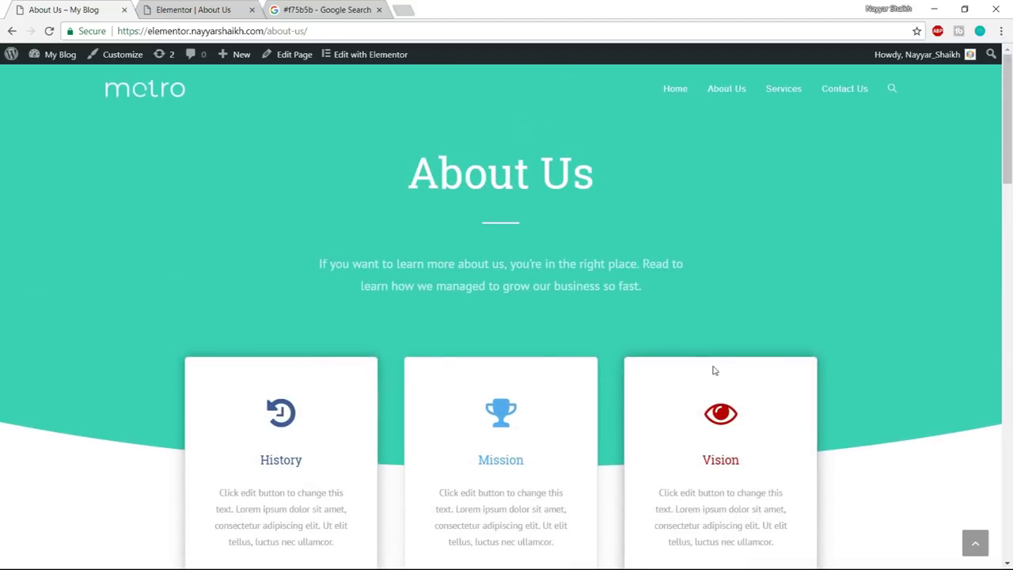
click(193, 10)
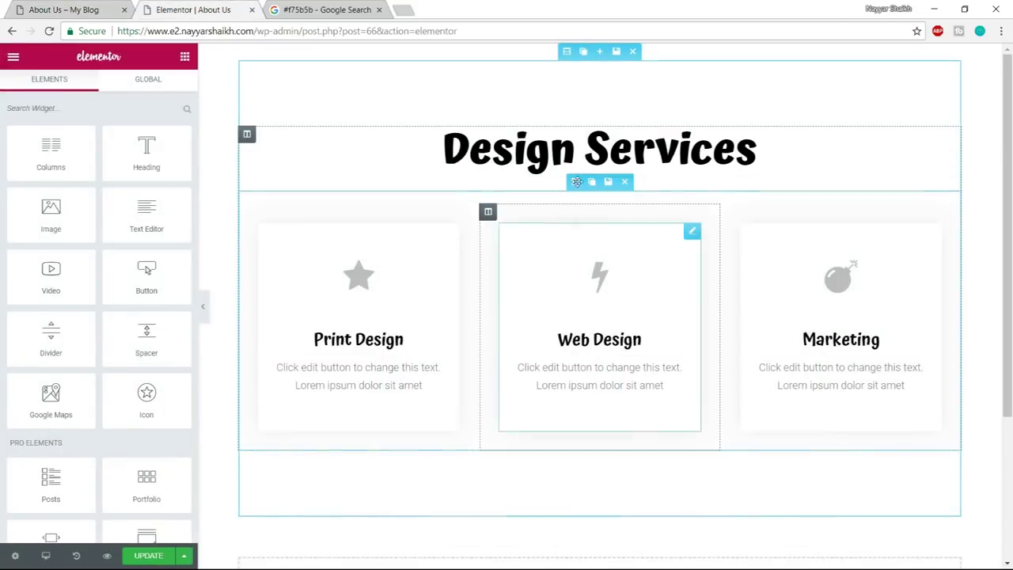
click(568, 53)
click(163, 155)
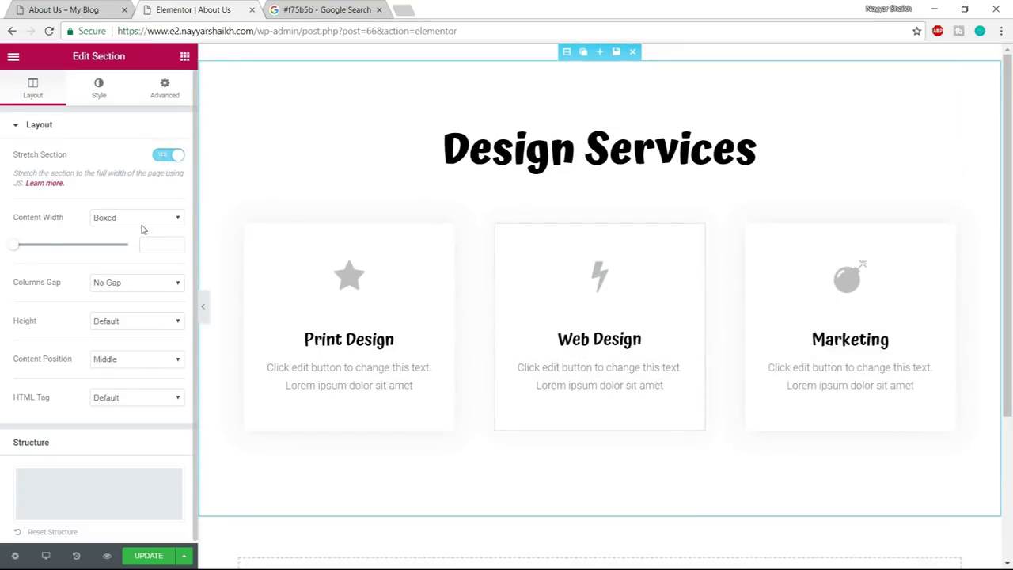
- Set both the section's background and background overlay to the Classic type
click(99, 89)
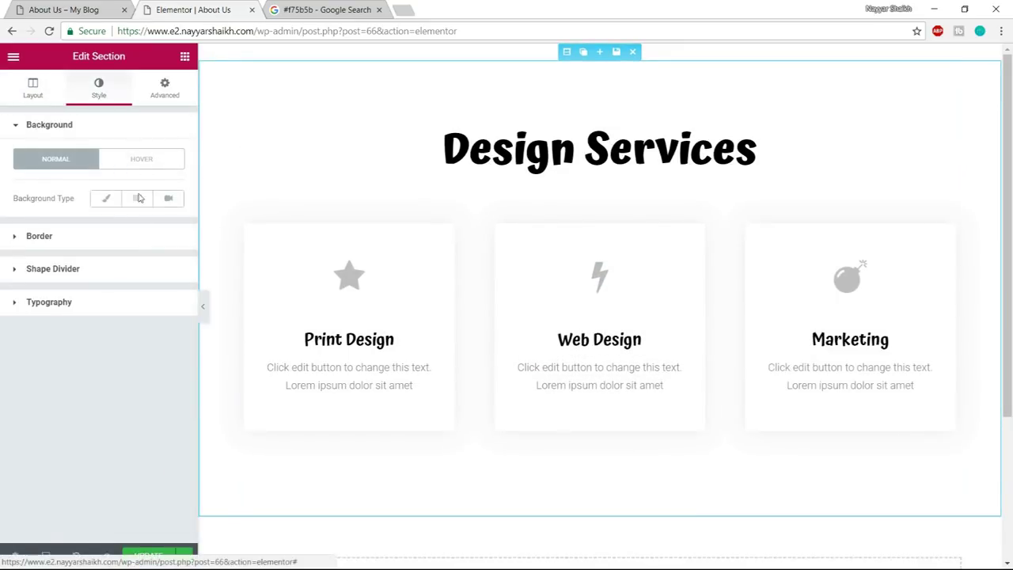
click(106, 200)
click(106, 199)
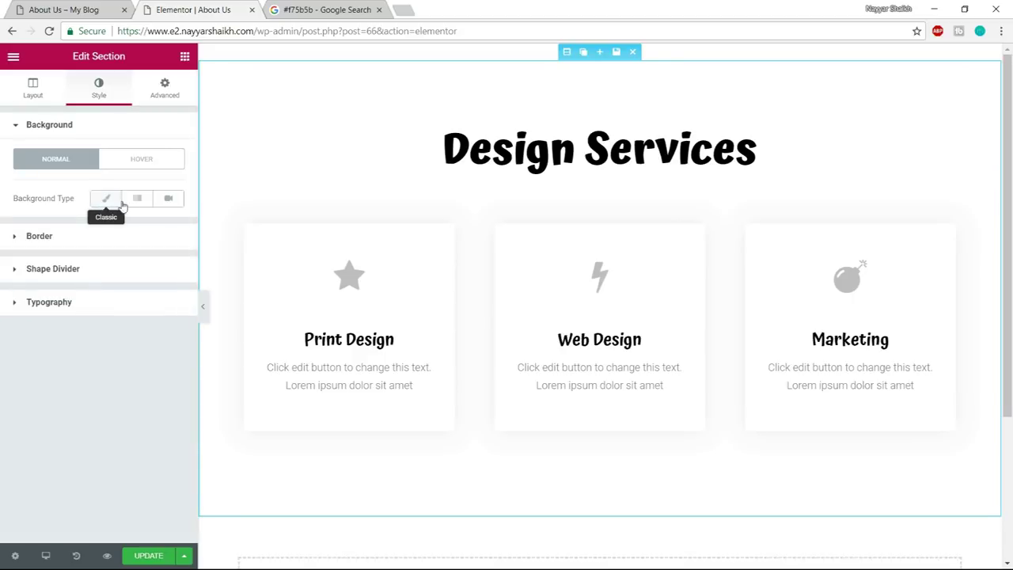
click(108, 205)
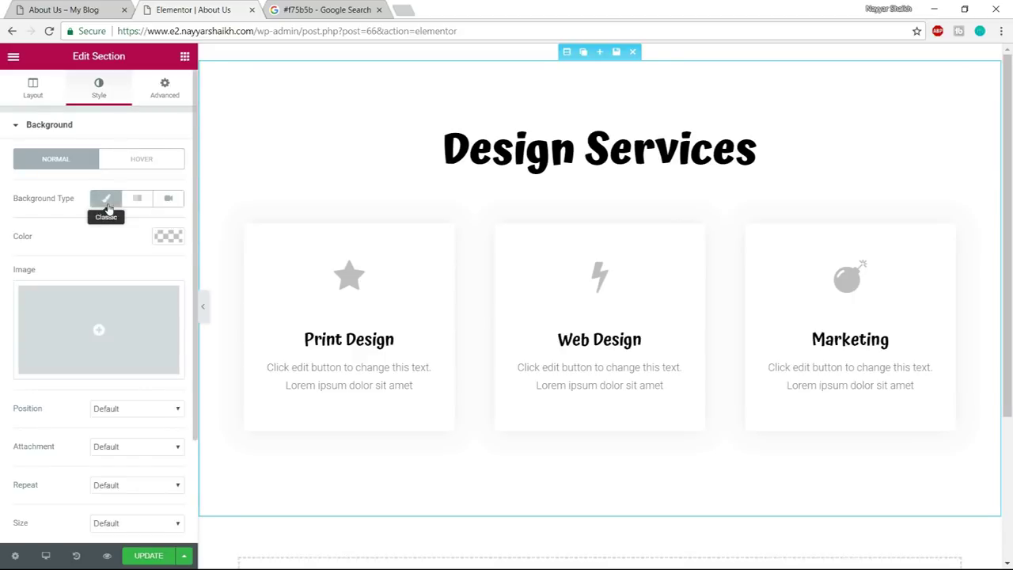
scroll(161, 277, down, 2)
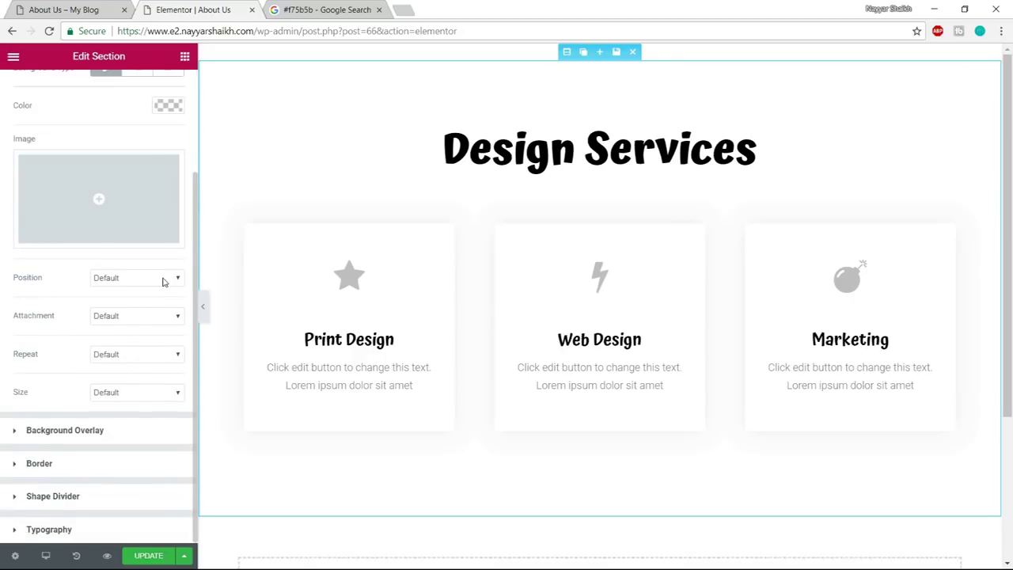
click(120, 431)
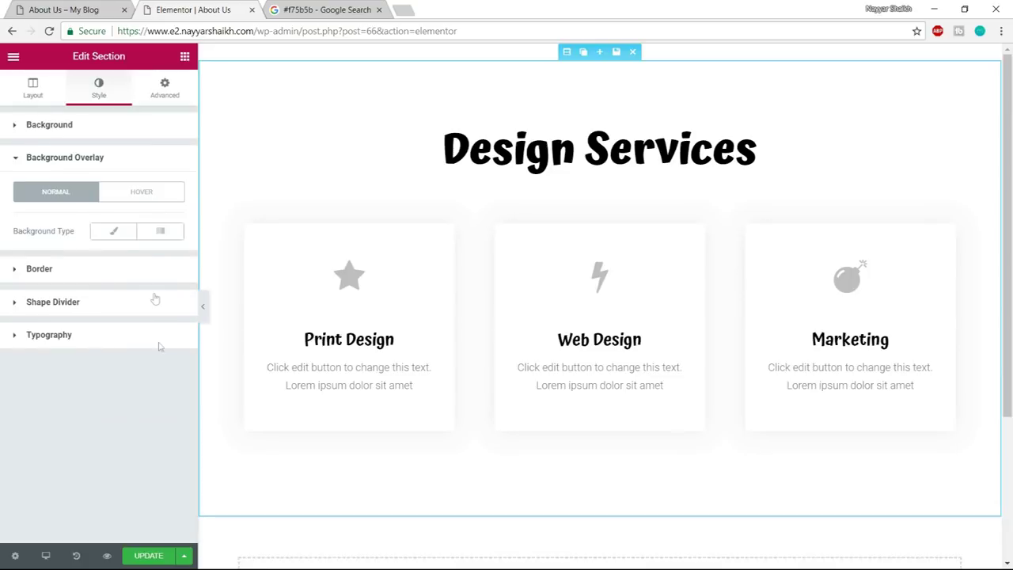
click(114, 232)
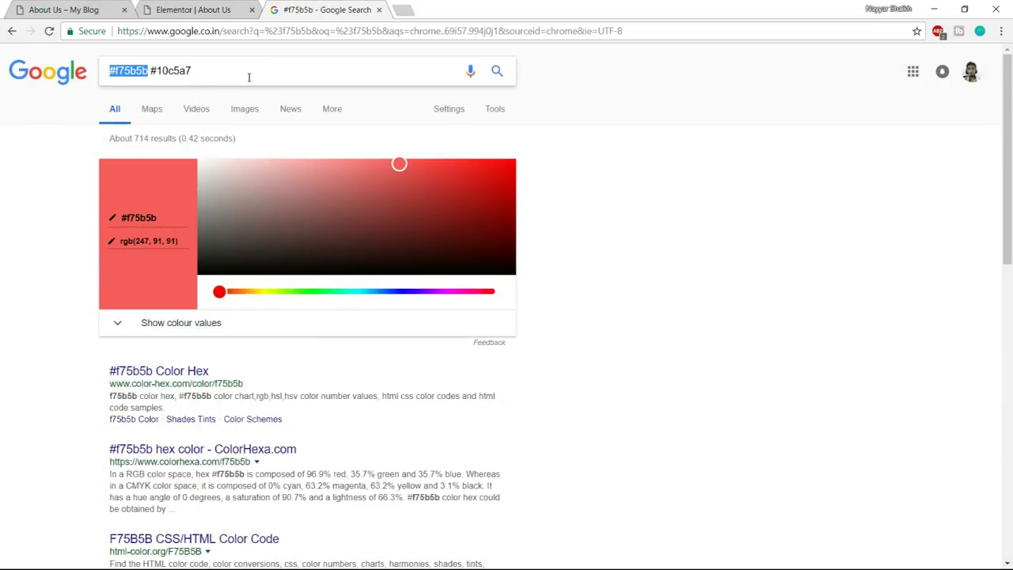
- Paste #10c5a7 into the overlay colour, adjust it to teal #00c4a3, then view the About Us page
drag(191, 70, 155, 71)
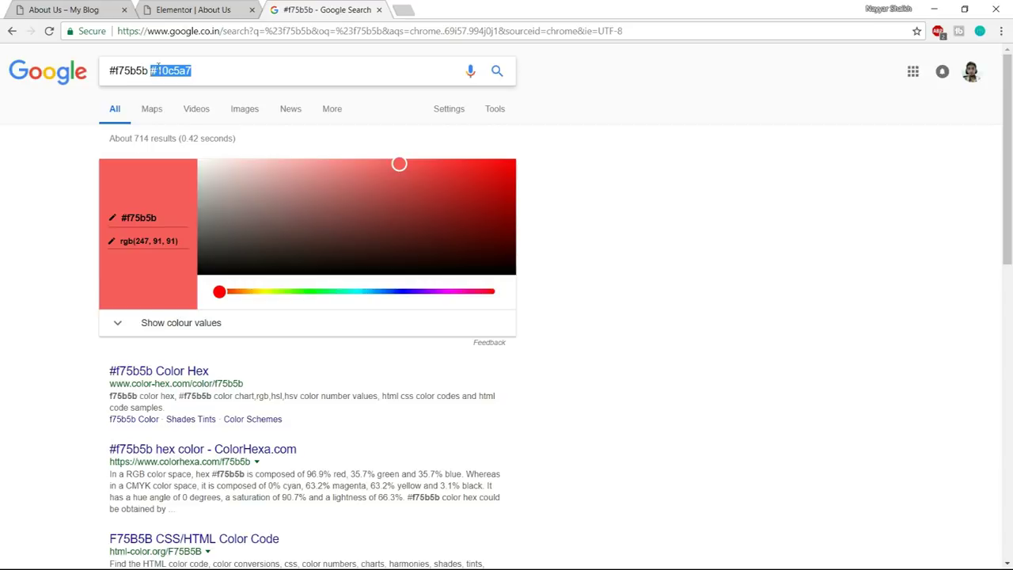
click(166, 269)
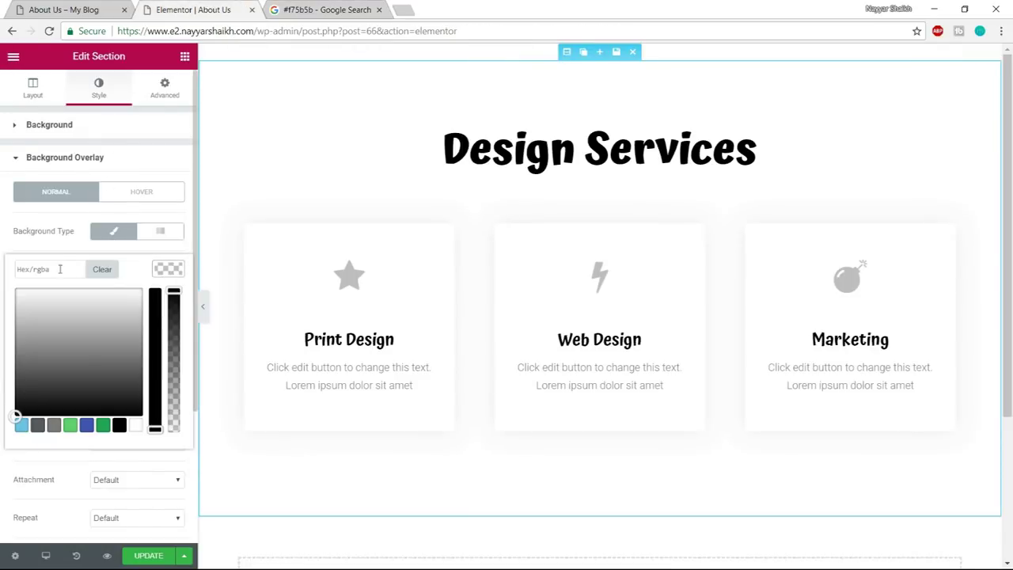
click(59, 269)
text(#10c5a7)
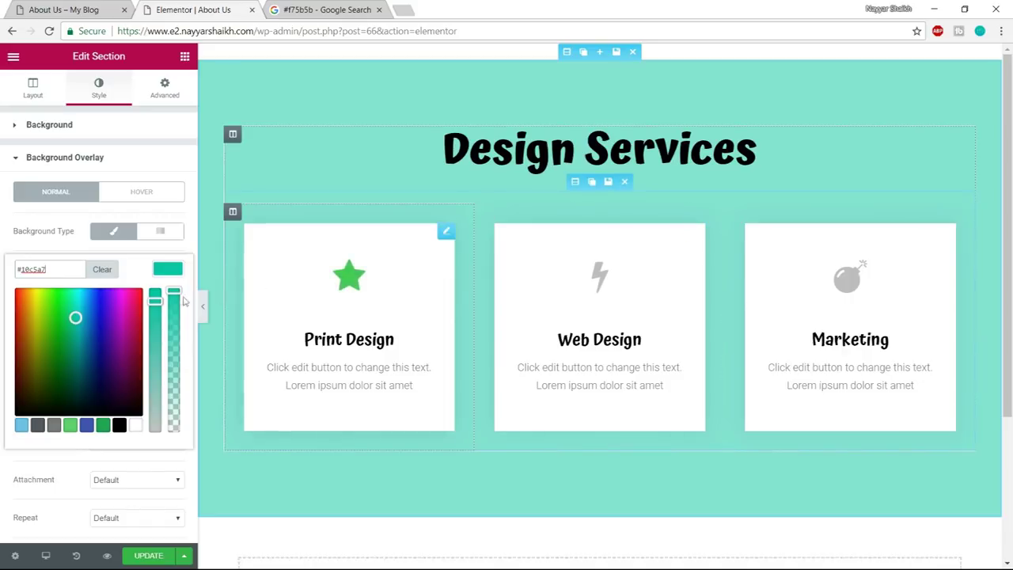
mouse_move(156, 299)
mouse_down()
mouse_move(158, 288)
mouse_move(174, 313)
mouse_move(172, 425)
mouse_move(174, 289)
mouse_up()
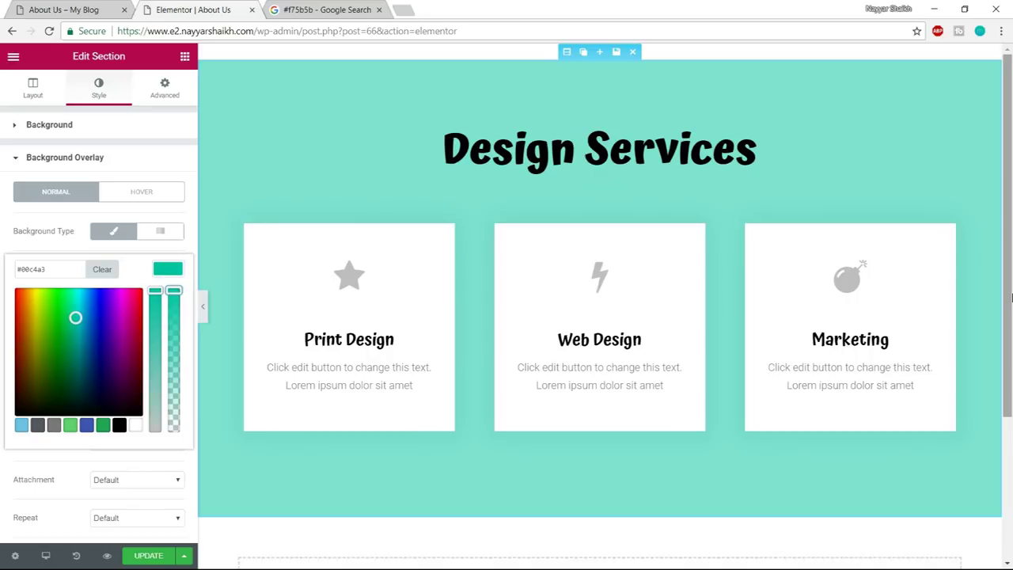
click(176, 271)
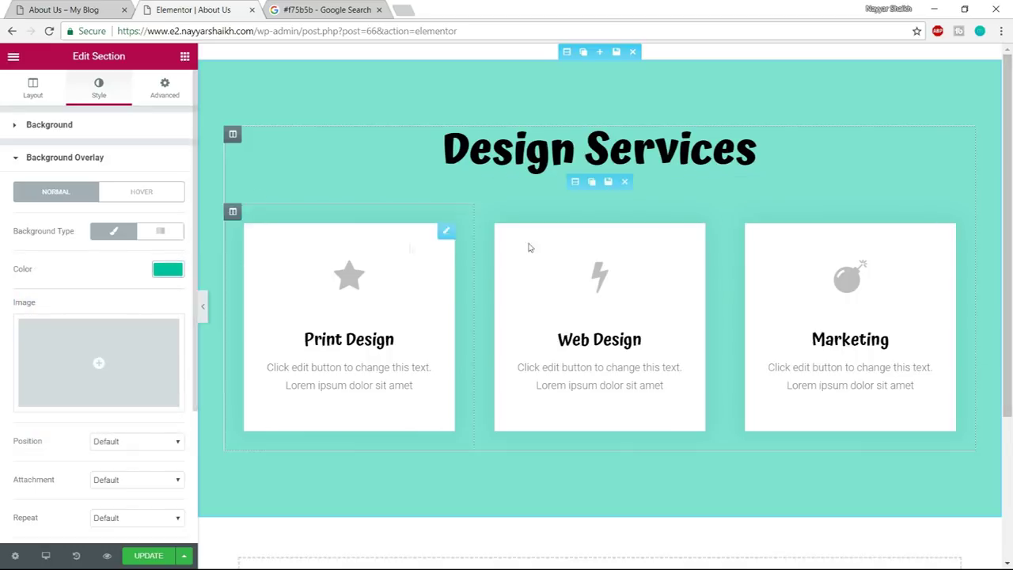
key(ctrl+Page_Up)
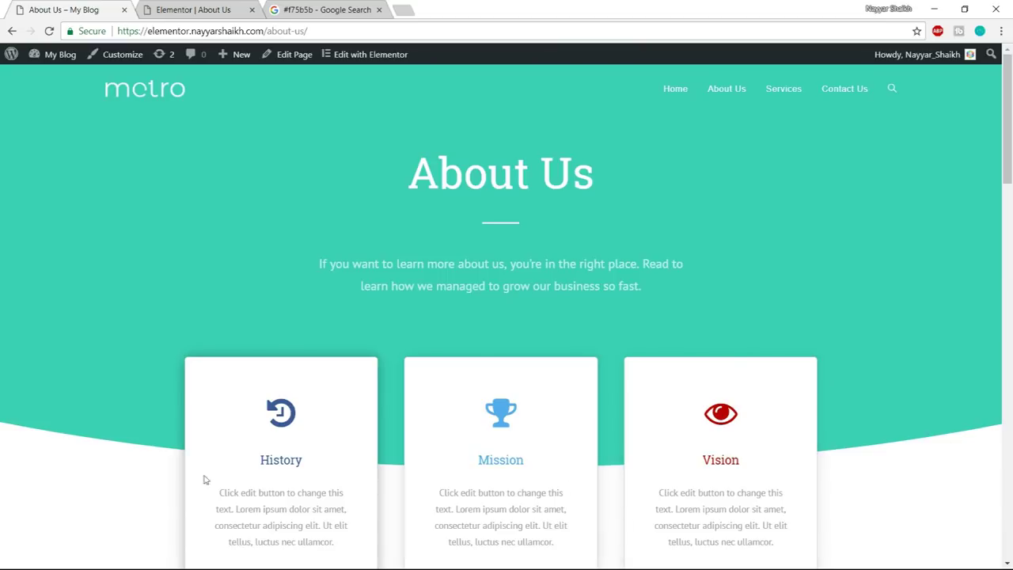
- Give the Design Services section a Curve bottom shape divider
click(184, 6)
click(125, 162)
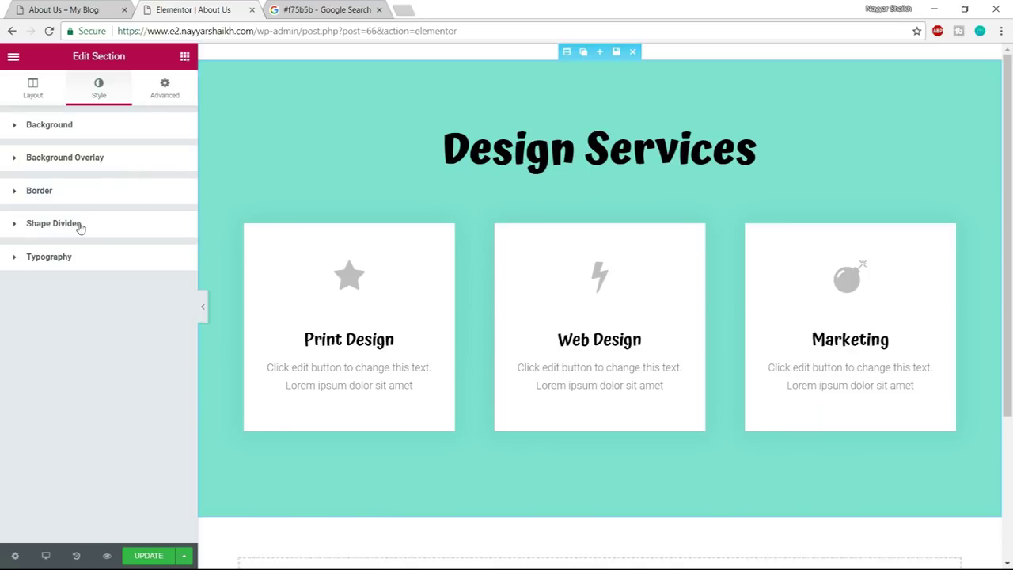
click(80, 227)
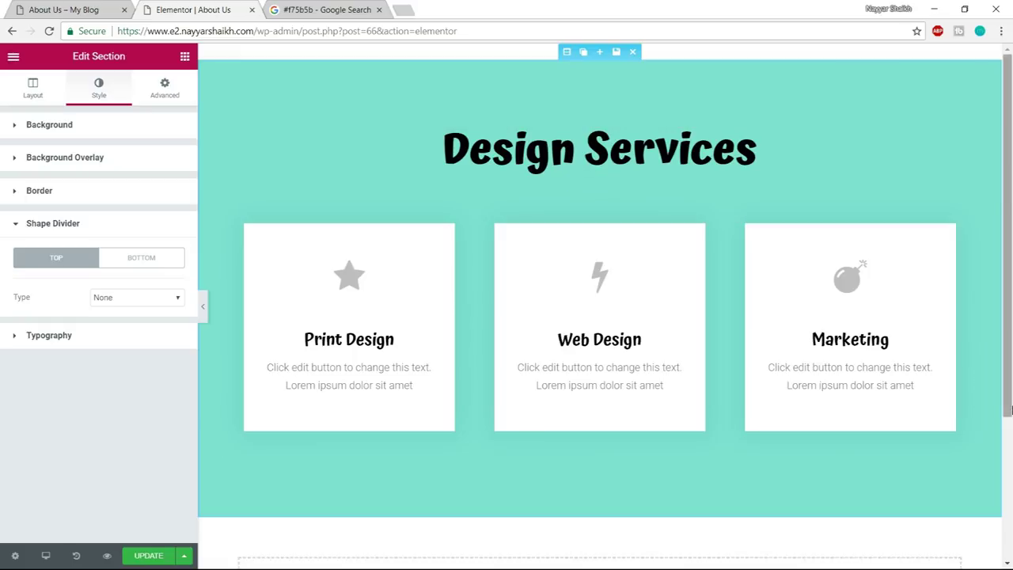
click(142, 258)
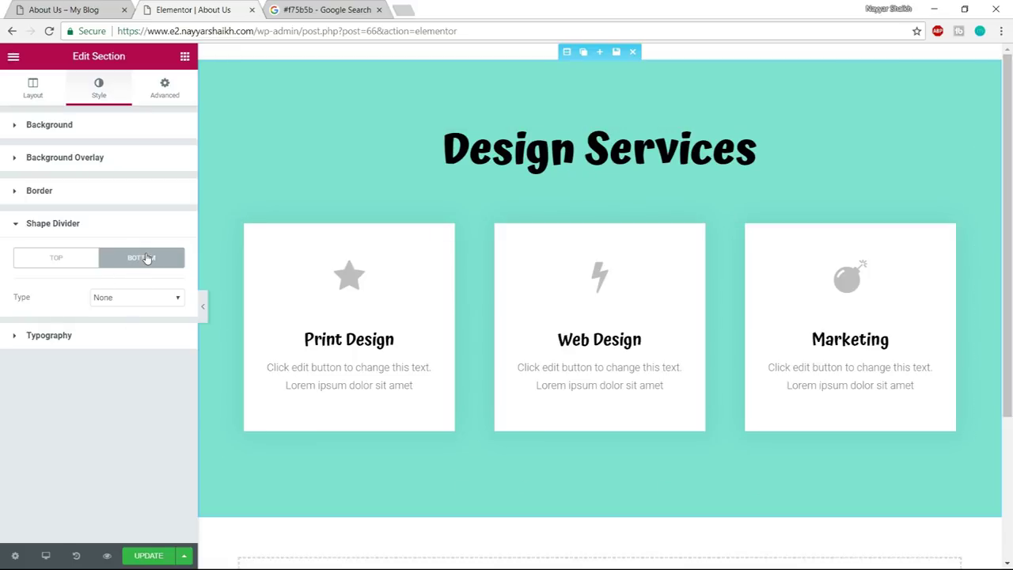
click(144, 305)
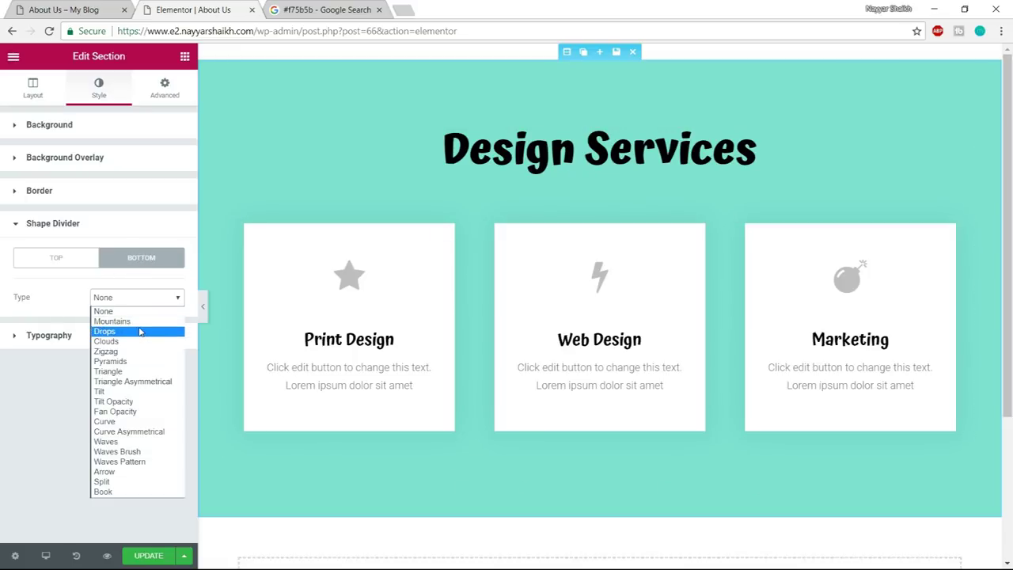
click(139, 422)
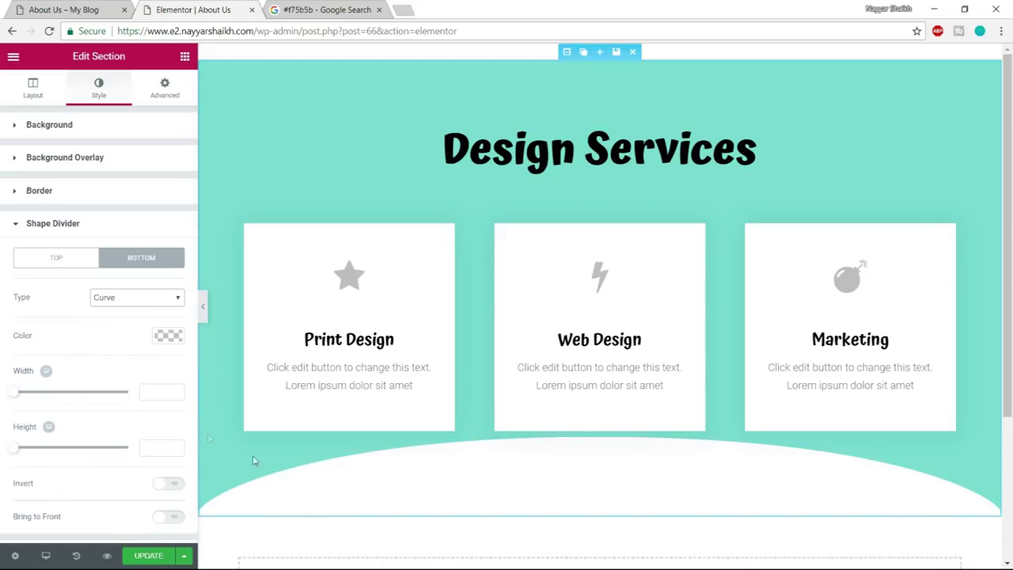
- Invert the bottom curve so the teal bulges downward, and preview the page
scroll(166, 404, down, 1)
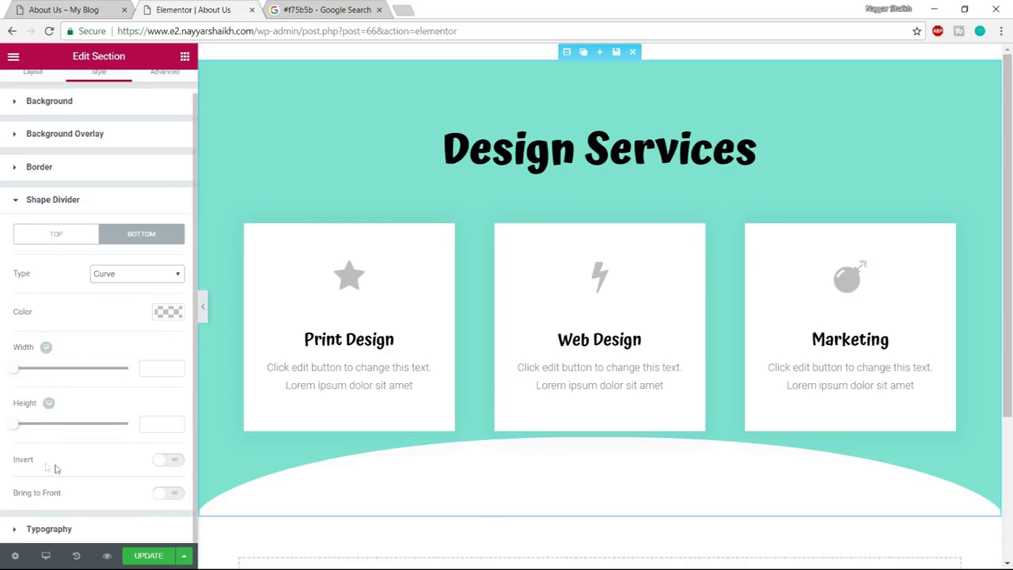
click(174, 462)
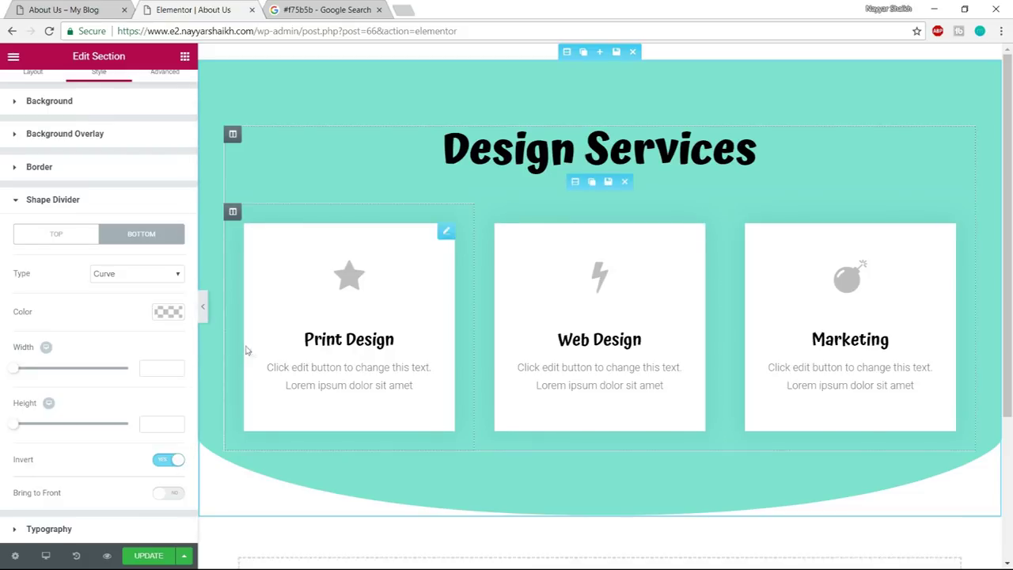
click(202, 306)
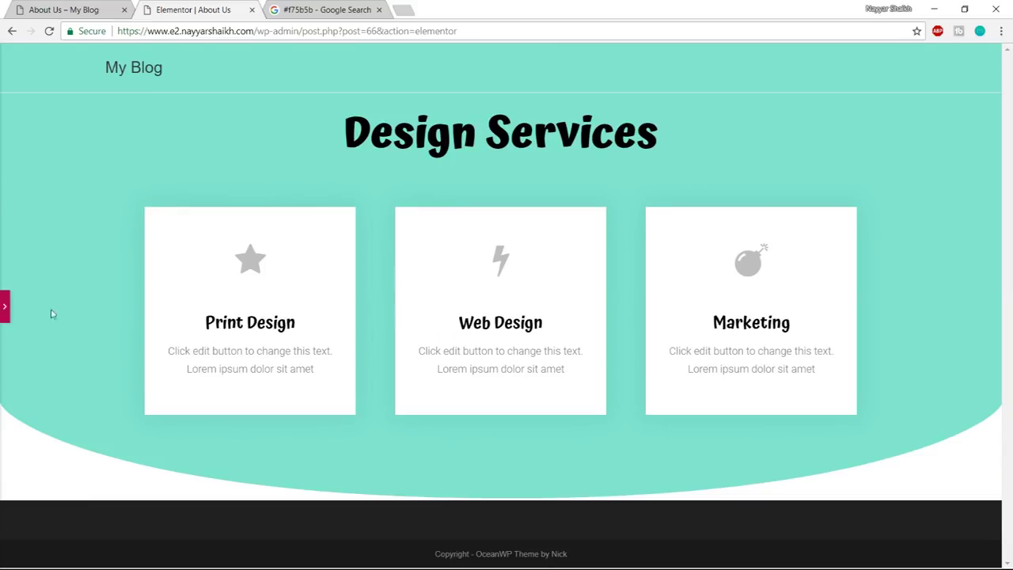
click(6, 307)
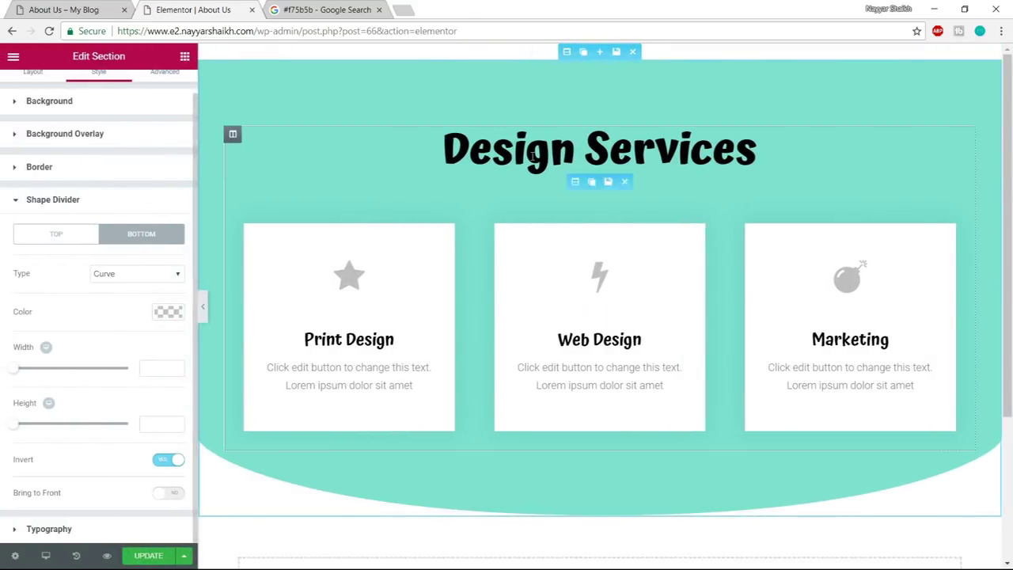
click(114, 143)
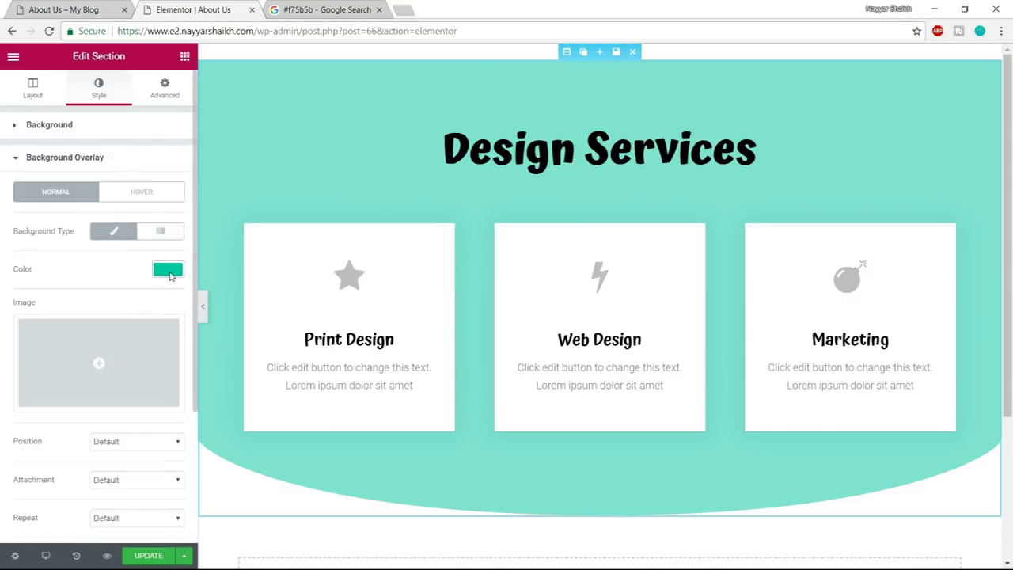
- Try a greener overlay colour, then clear the overlay colour entirely
click(168, 270)
drag(75, 316, 70, 303)
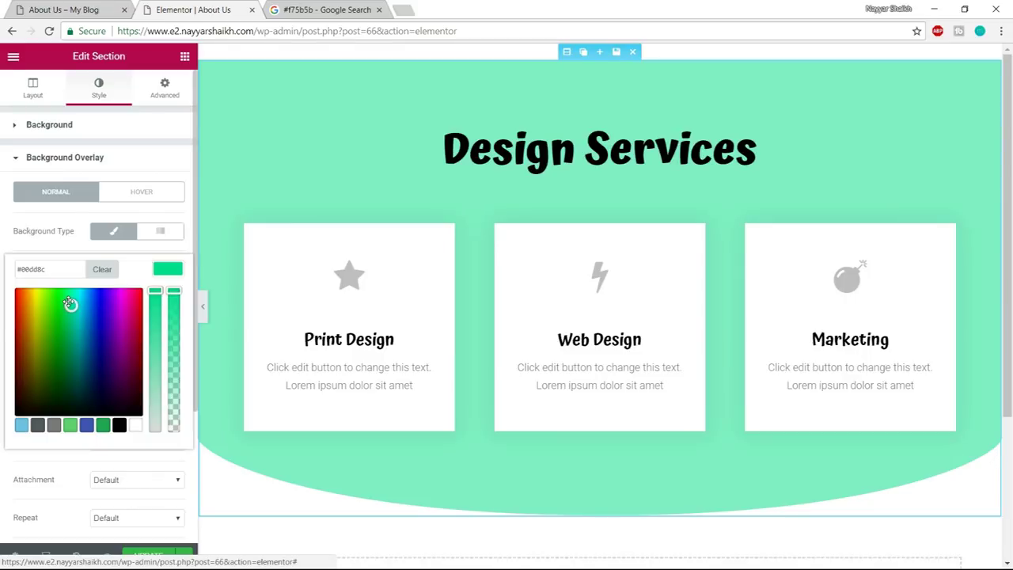
click(164, 272)
click(162, 271)
click(102, 269)
- Set the section background colour to #10c5a7 and preview it full width
click(106, 133)
click(162, 236)
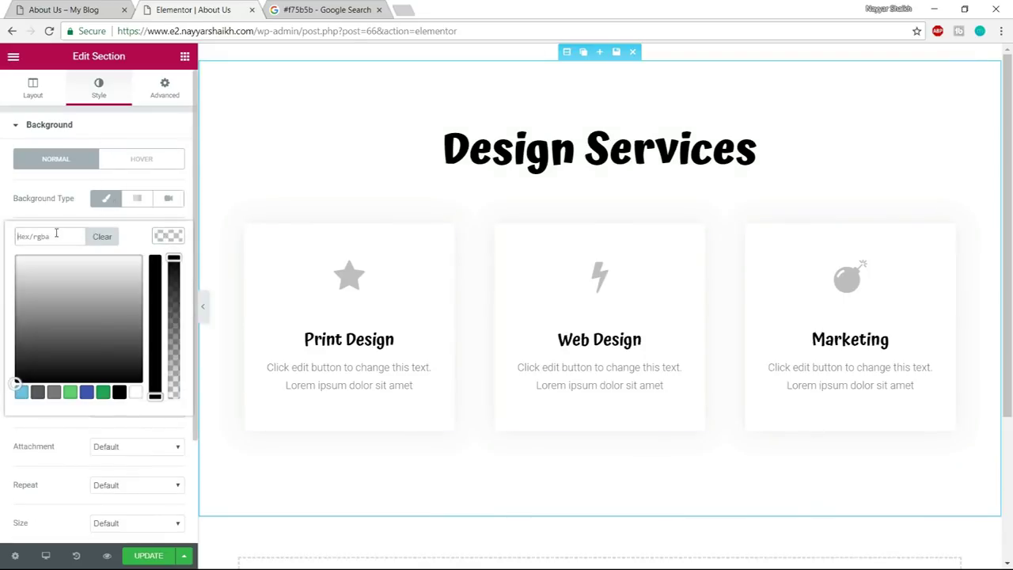
click(57, 235)
text(#10c5a7)
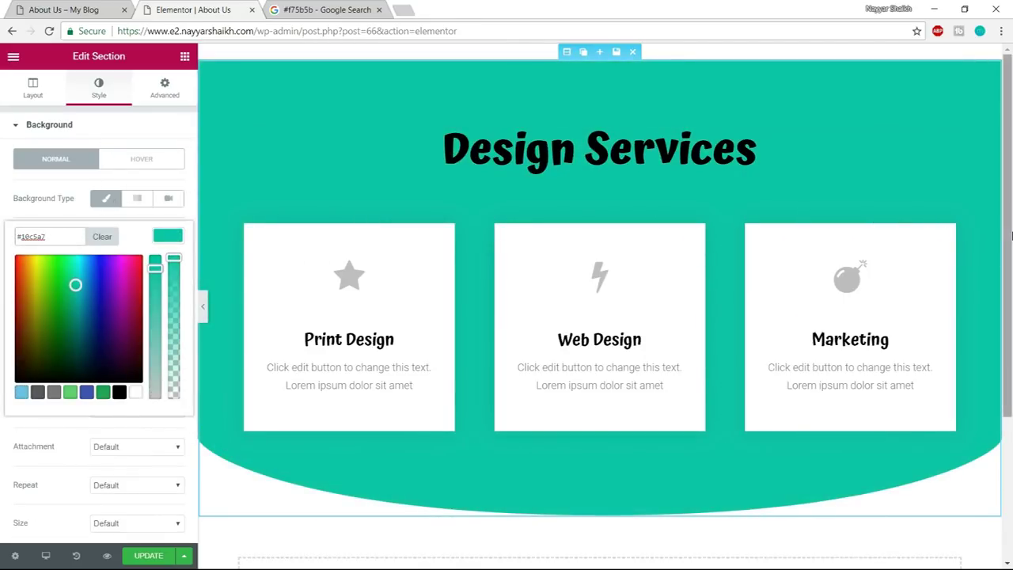
click(93, 166)
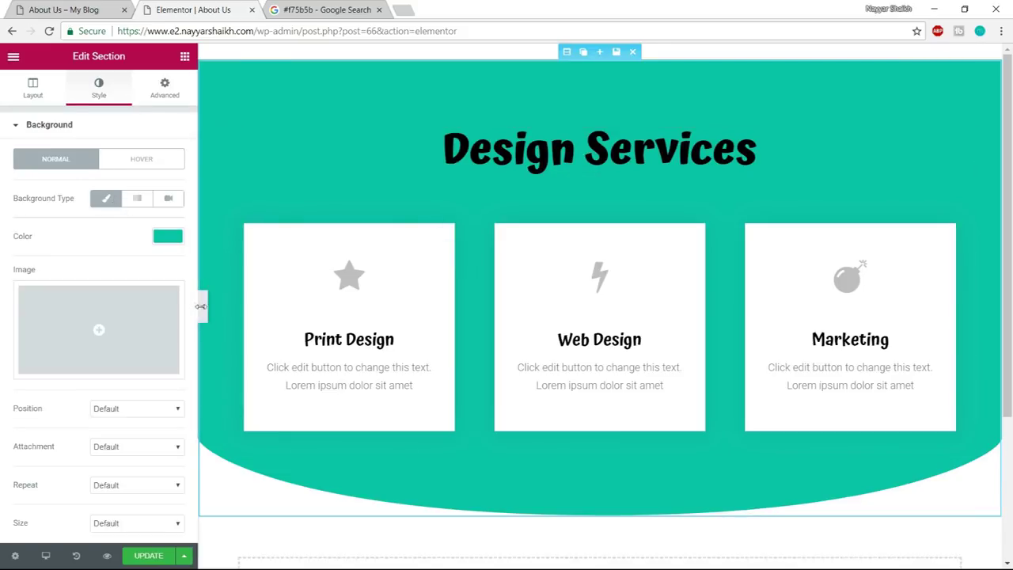
click(199, 305)
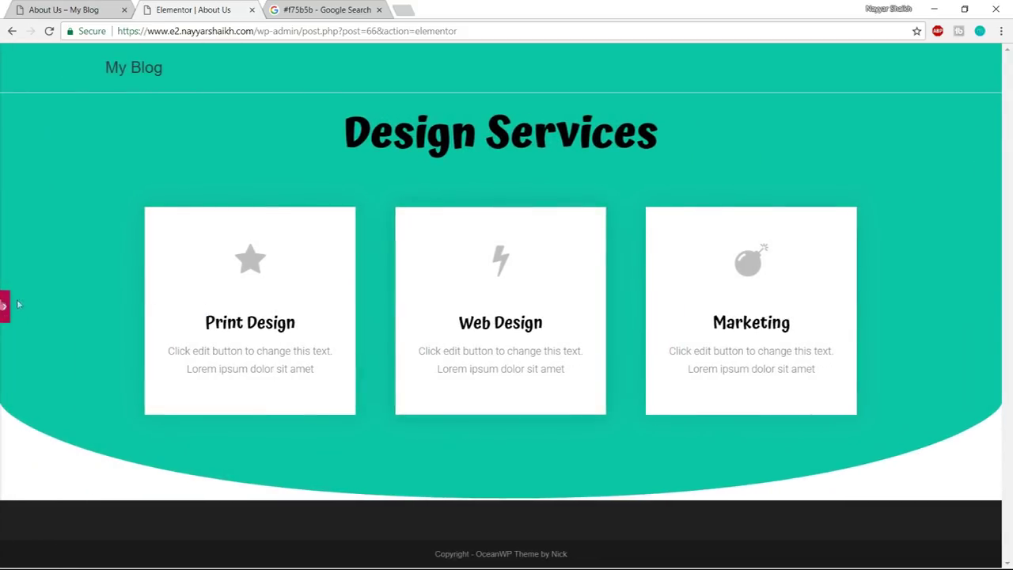
click(5, 310)
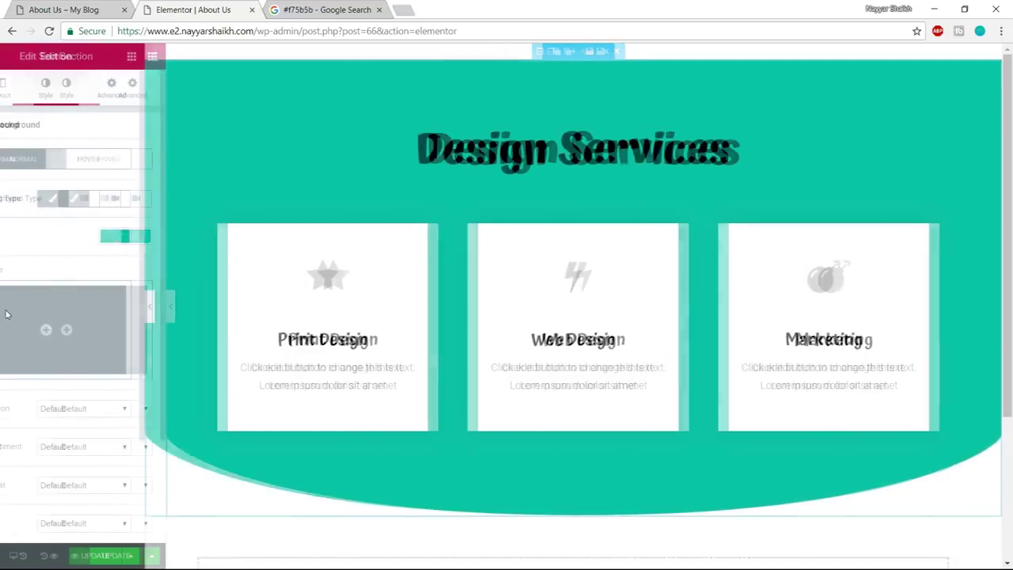
scroll(83, 391, down, 2)
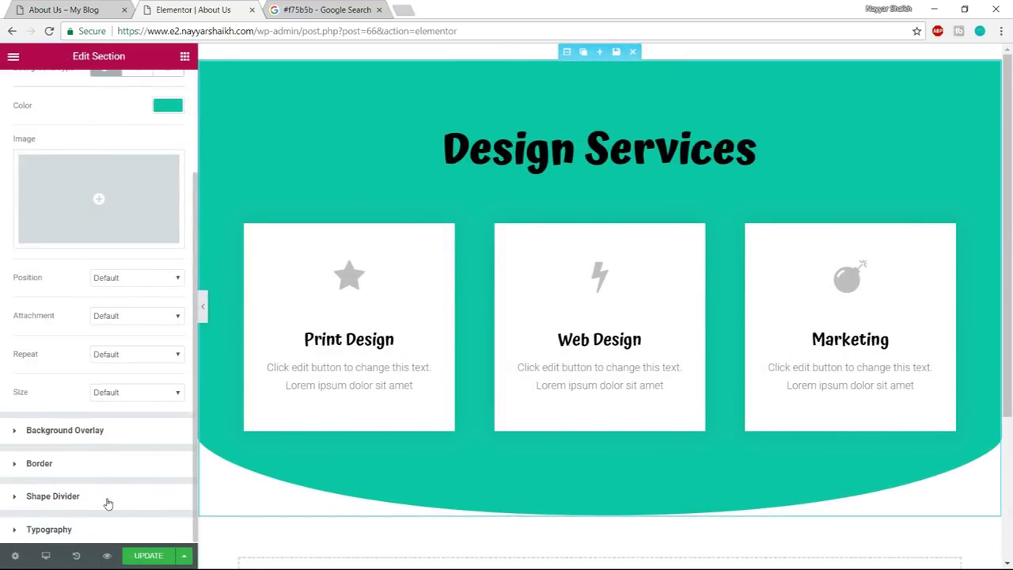
- Size the bottom curve divider to width 200 and height 450, then save with UPDATE
click(52, 496)
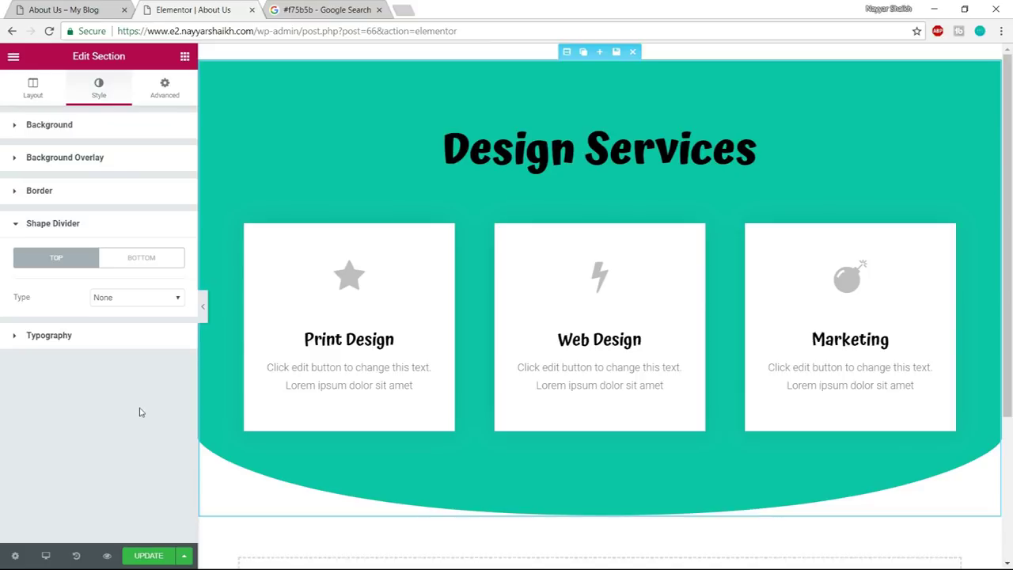
click(142, 259)
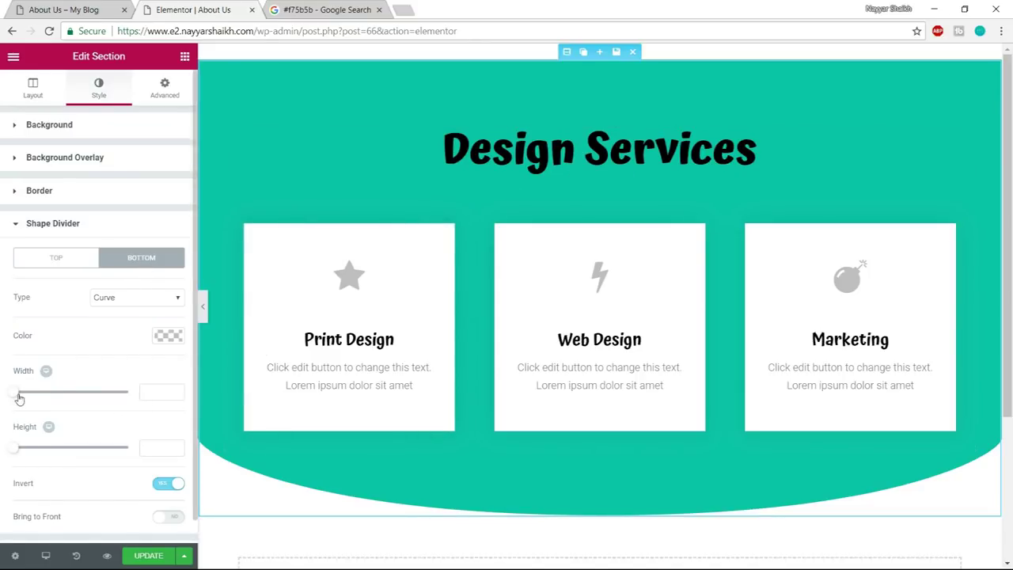
drag(16, 396, 49, 396)
double_click(146, 395)
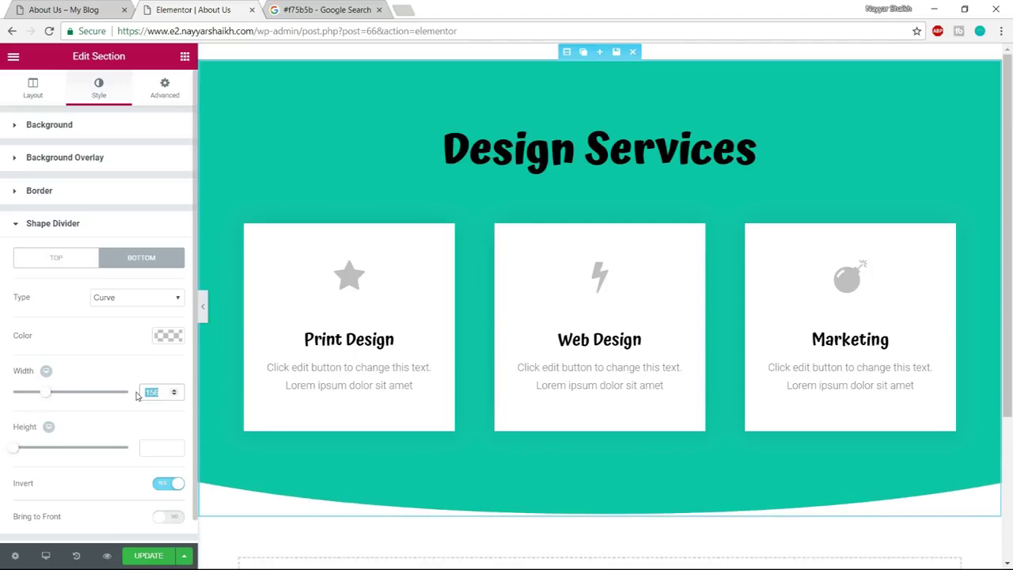
text(200)
drag(19, 451, 149, 448)
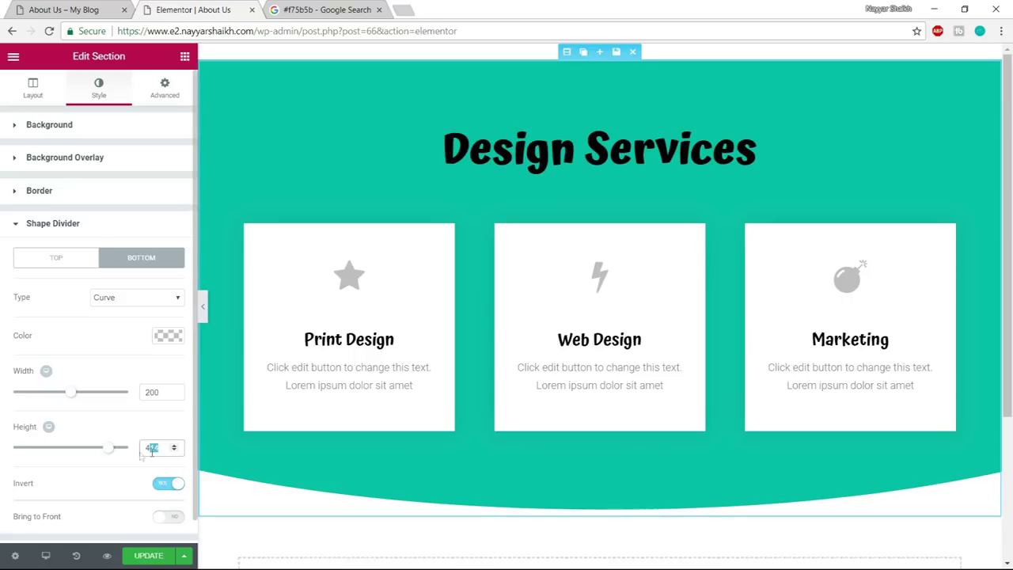
text(50)
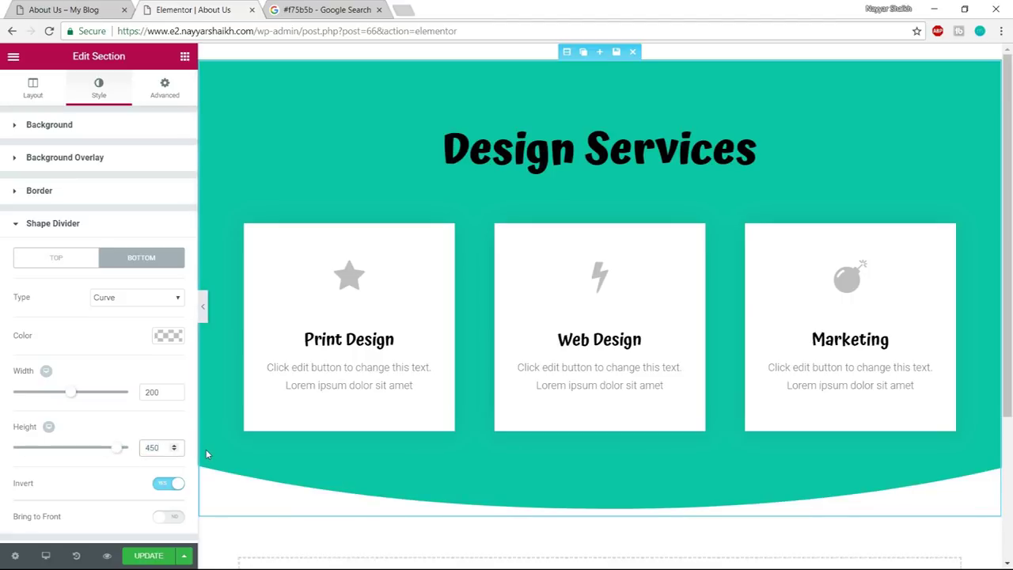
scroll(176, 487, down, 1)
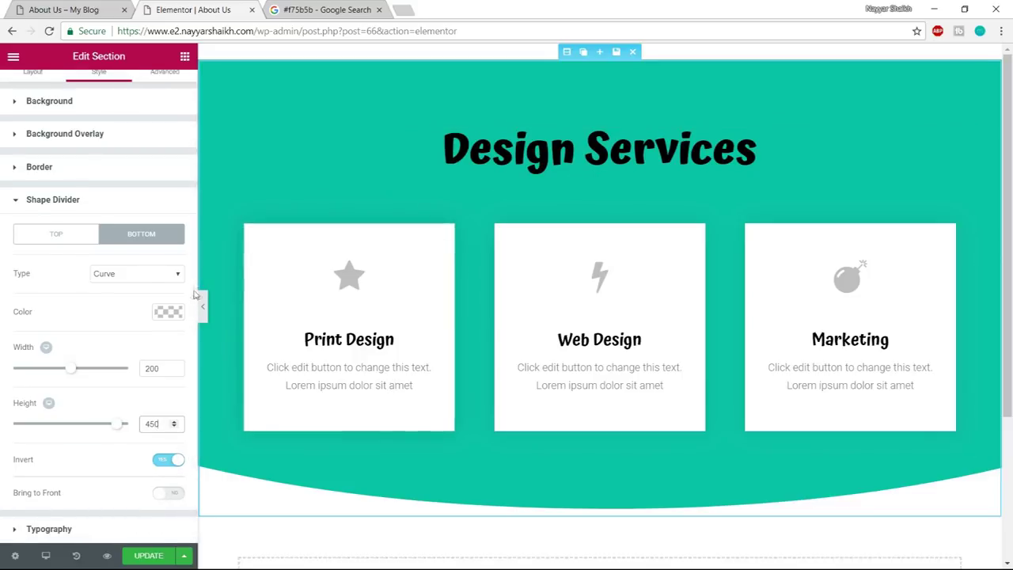
click(139, 558)
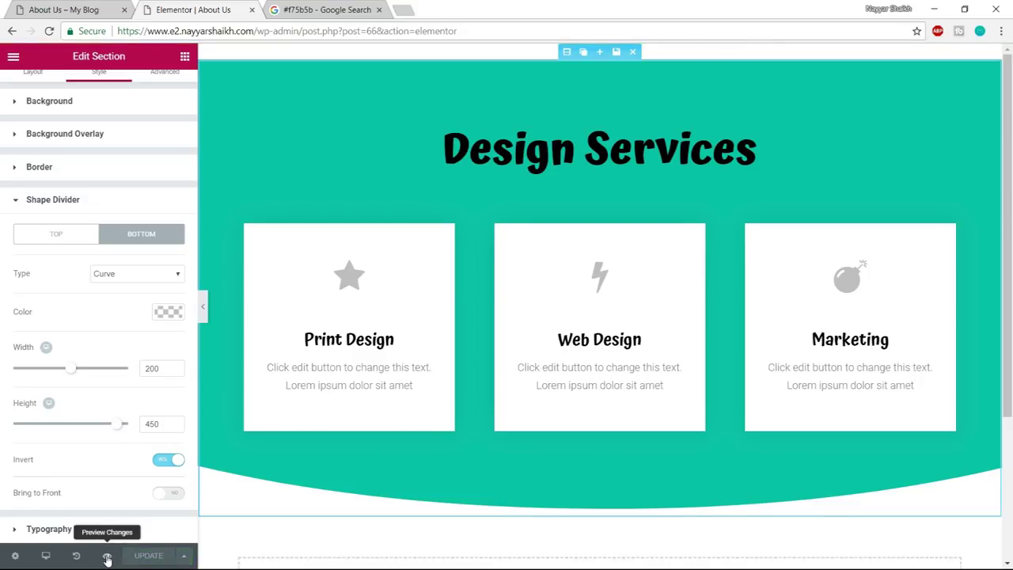
- Open a live preview of the page, compare it with the reference, and return to the editor
click(108, 558)
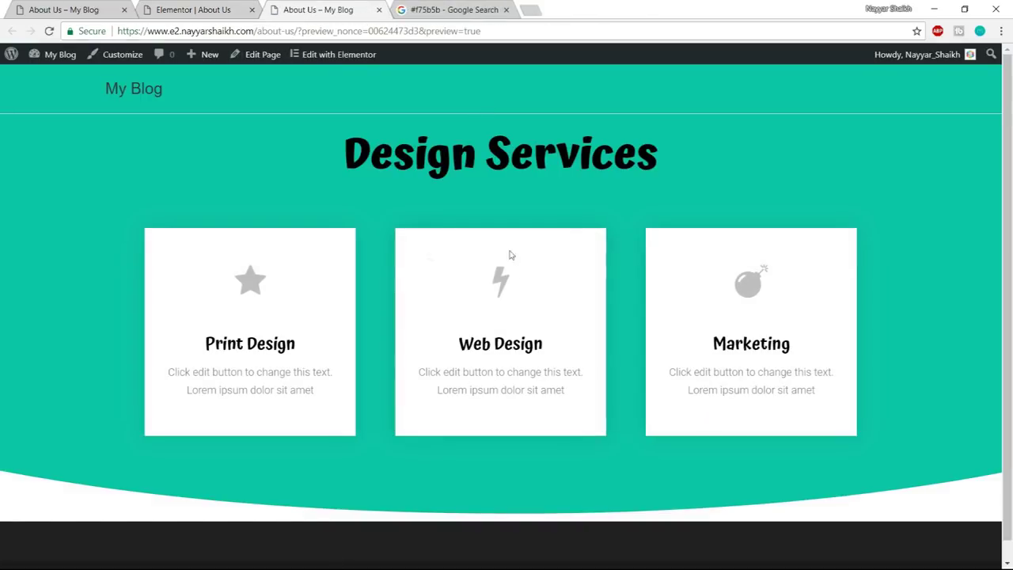
scroll(543, 387, down, 1)
scroll(543, 384, up, 1)
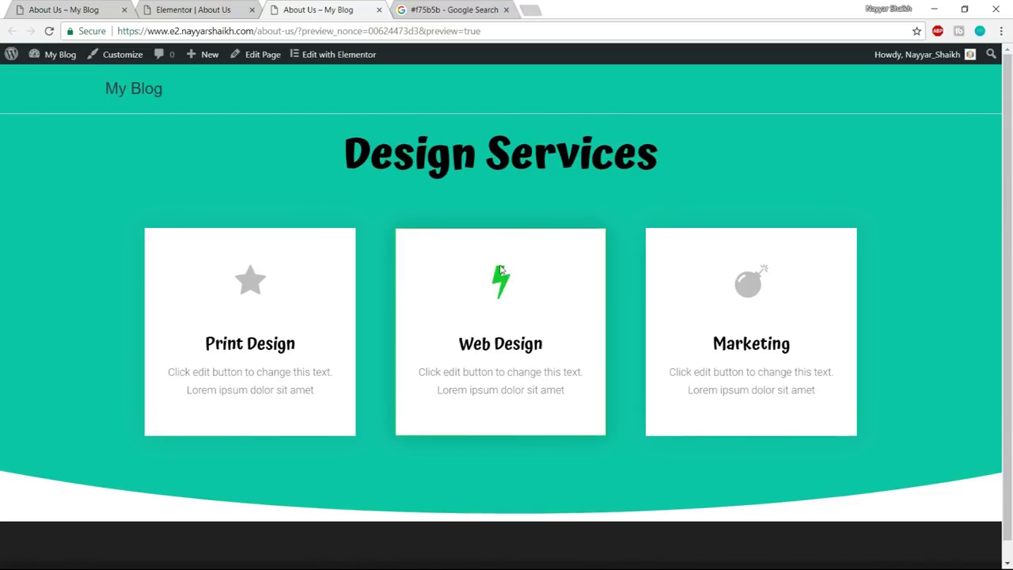
click(196, 9)
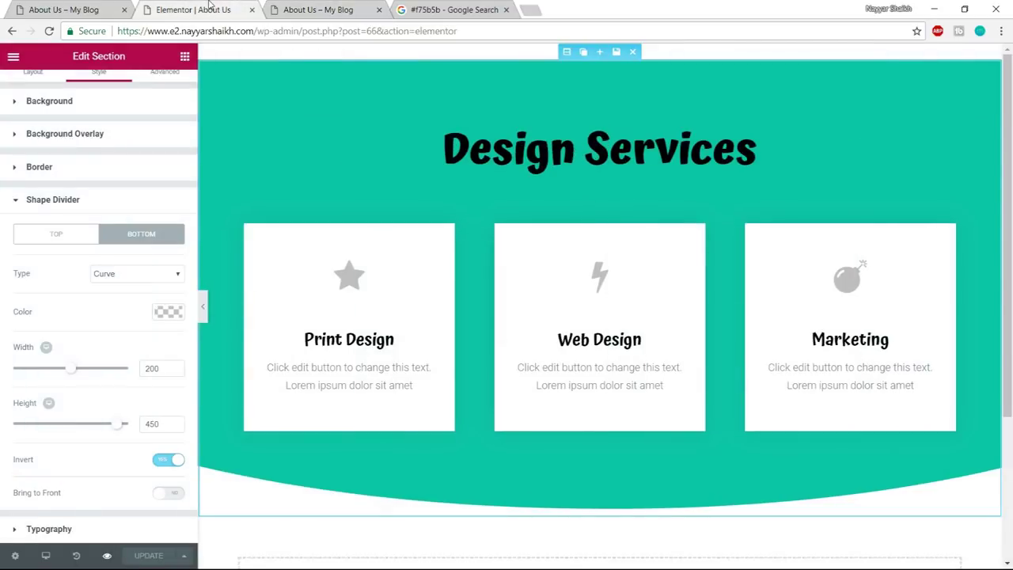
click(75, 10)
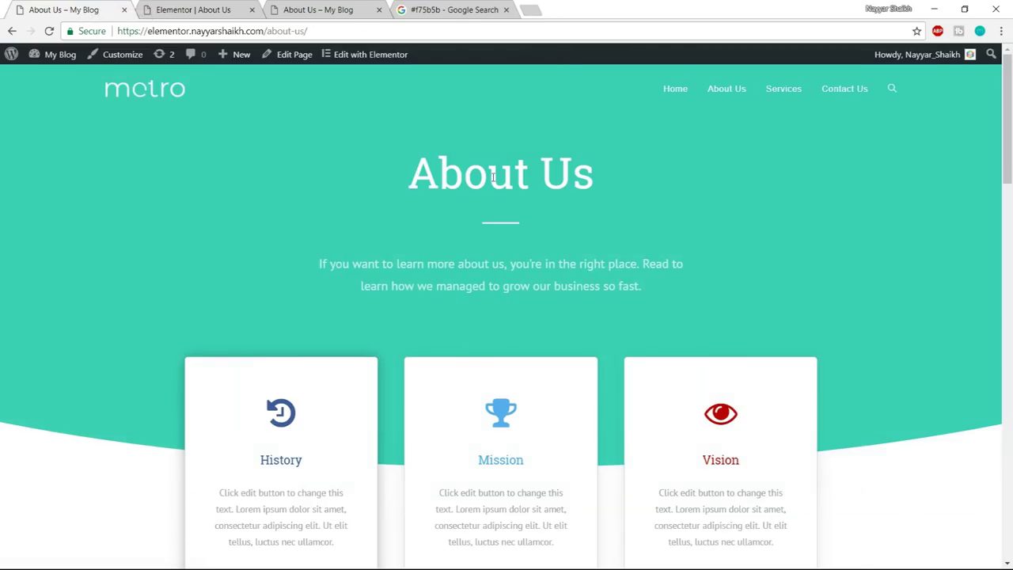
click(206, 10)
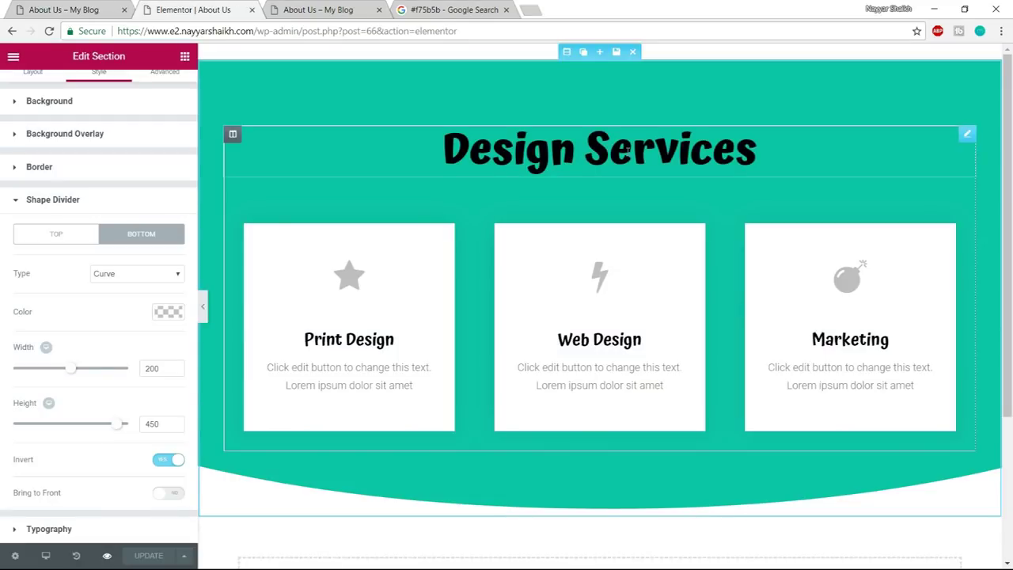
- Change the Design Services heading's title to 'About Us'
click(530, 151)
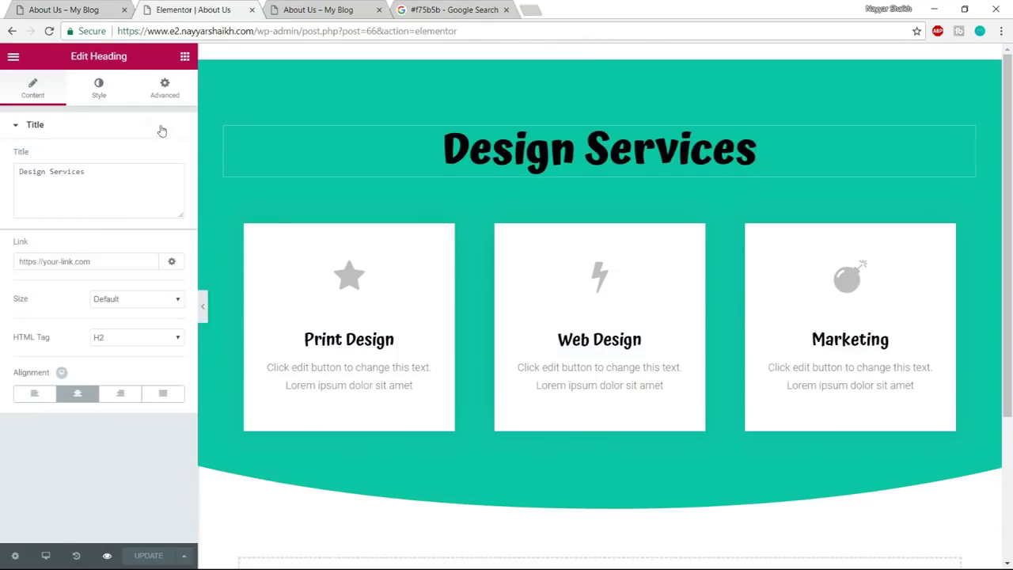
click(98, 87)
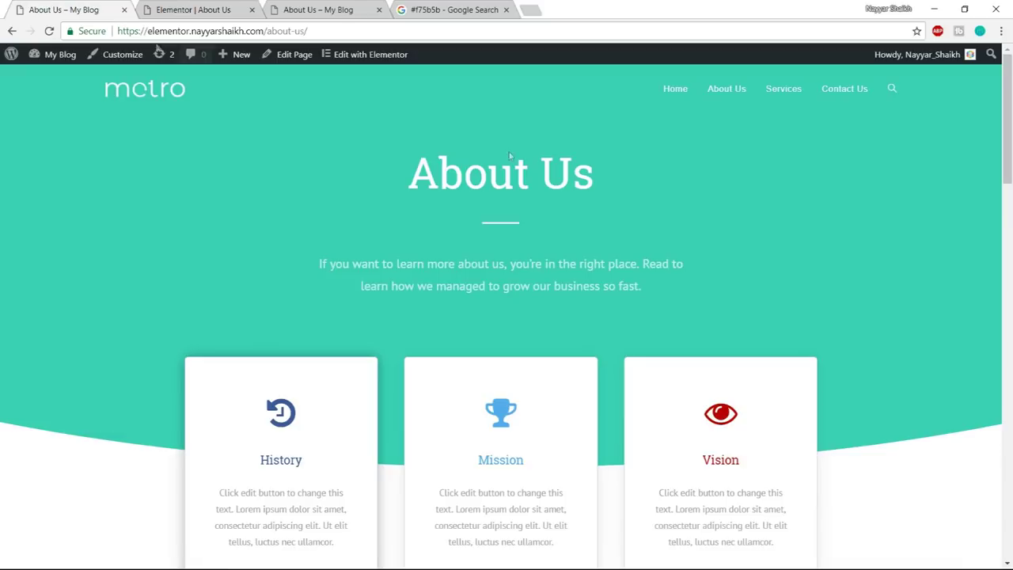
click(71, 10)
click(232, 8)
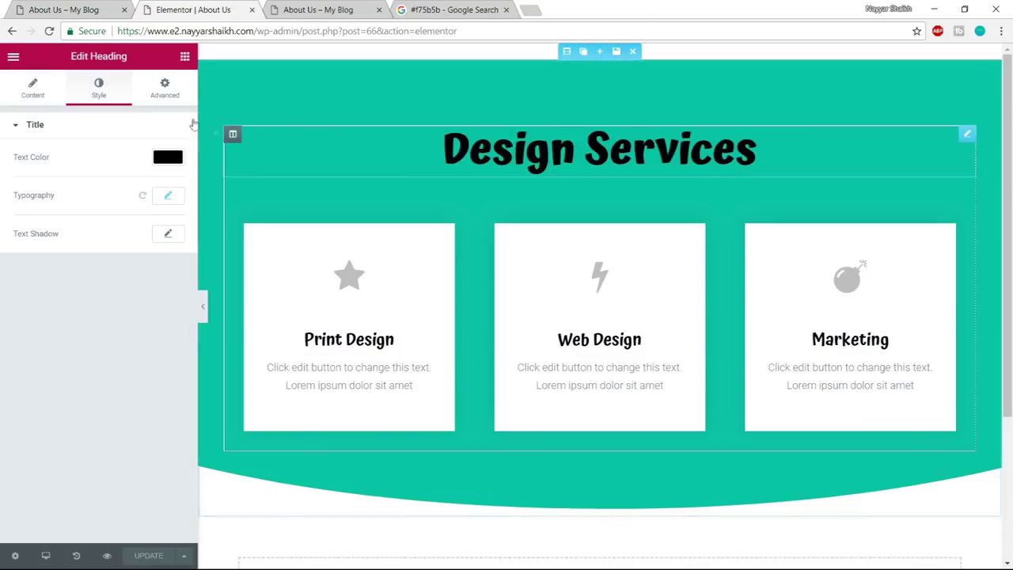
click(38, 91)
drag(119, 189, 5, 180)
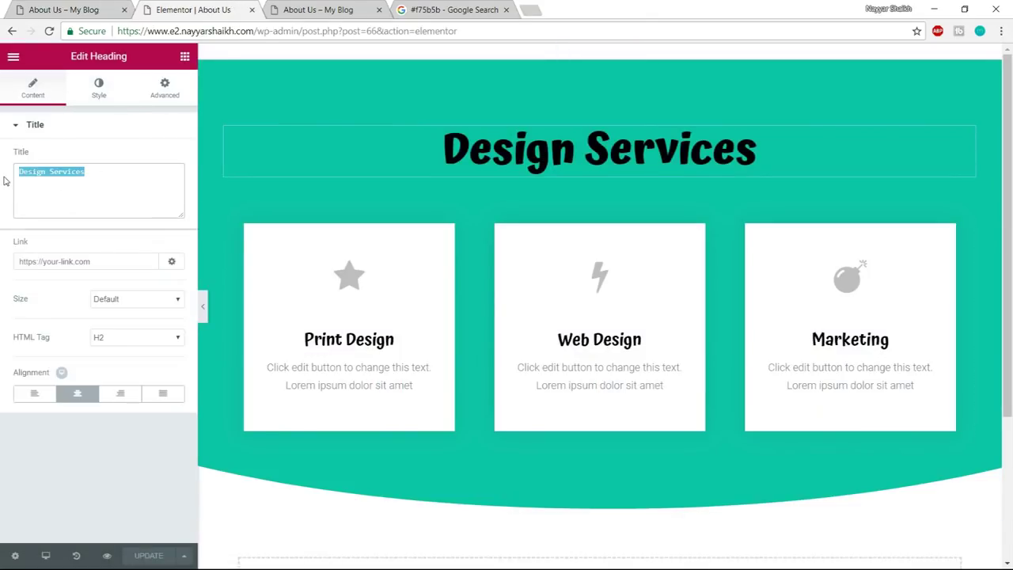
text(About Us)
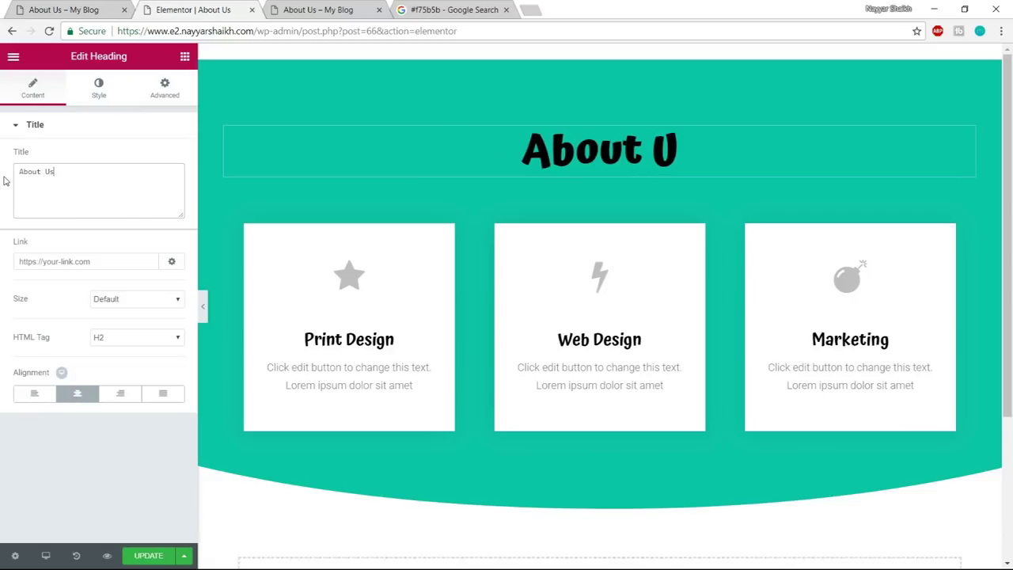
- Make the About Us heading white with font weight 600
click(98, 88)
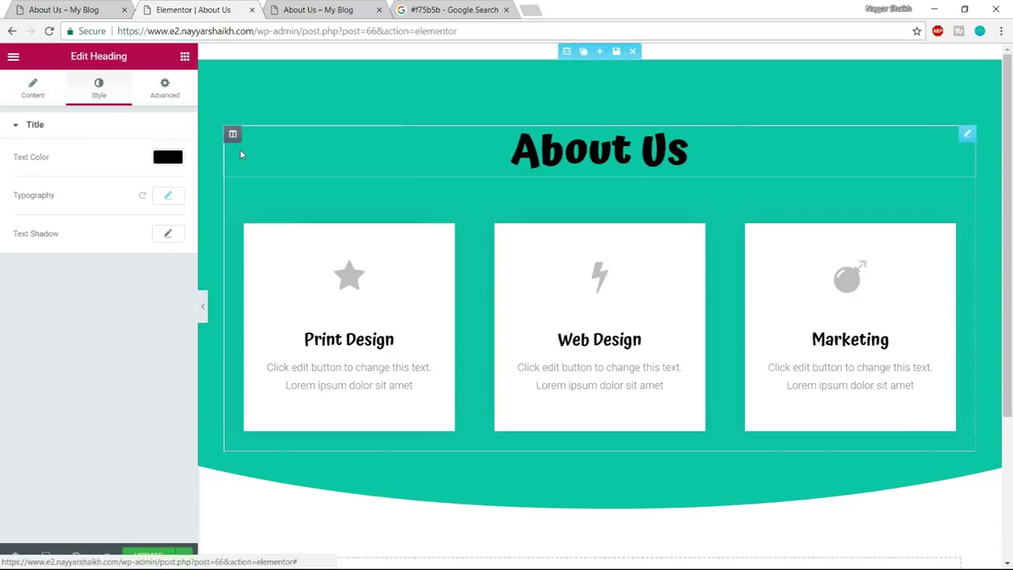
click(168, 156)
click(135, 313)
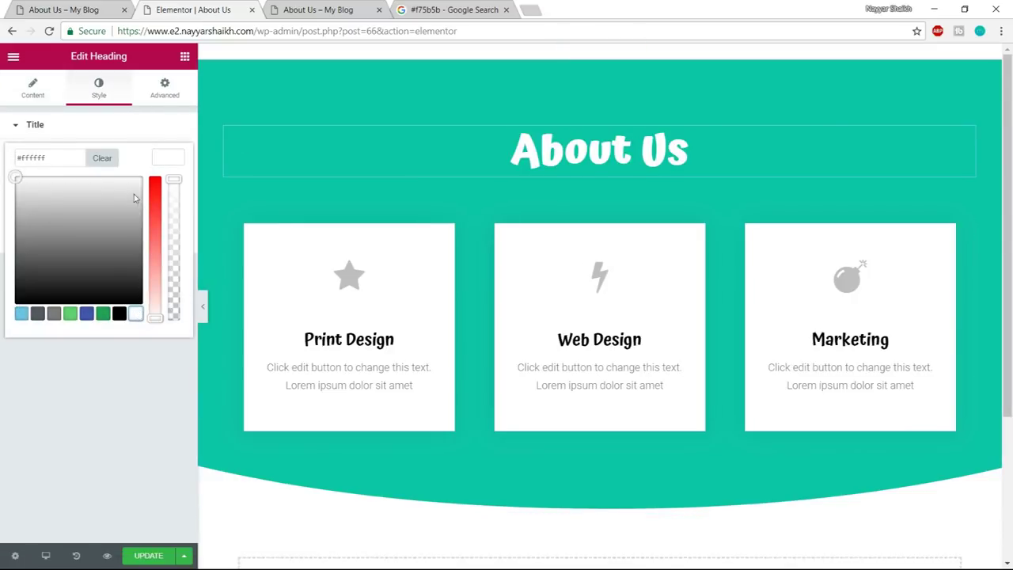
click(167, 159)
click(168, 196)
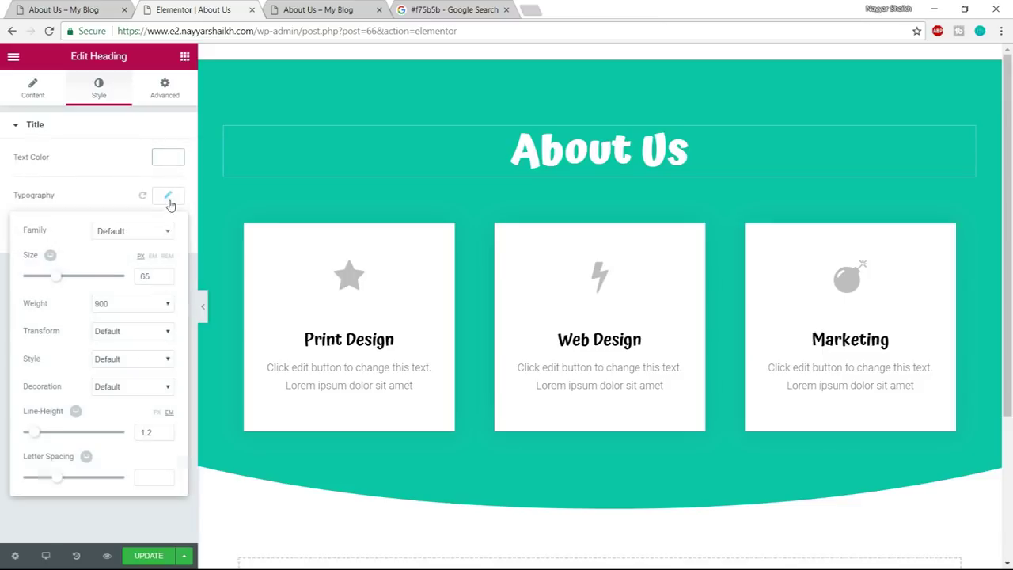
click(107, 307)
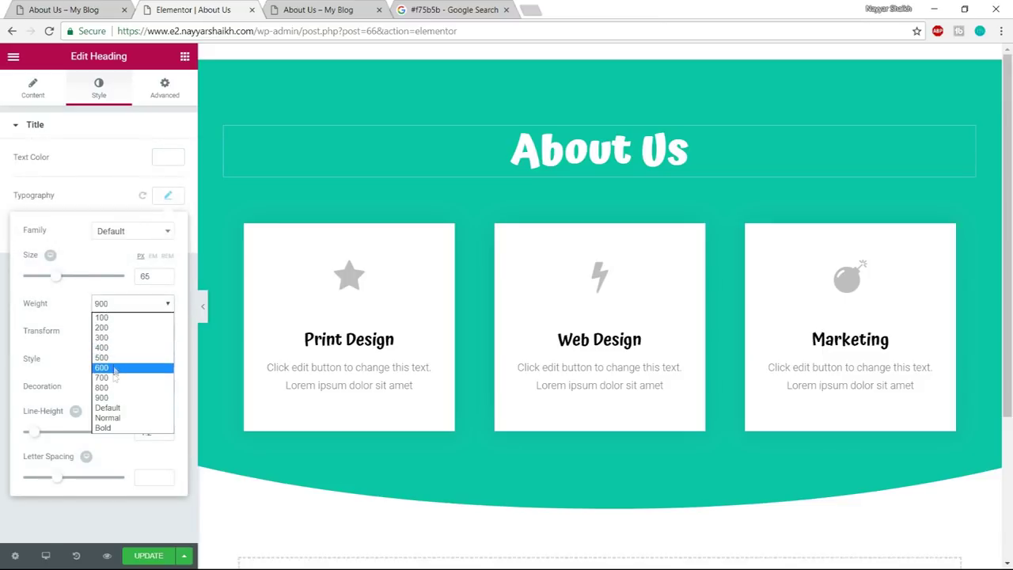
click(113, 382)
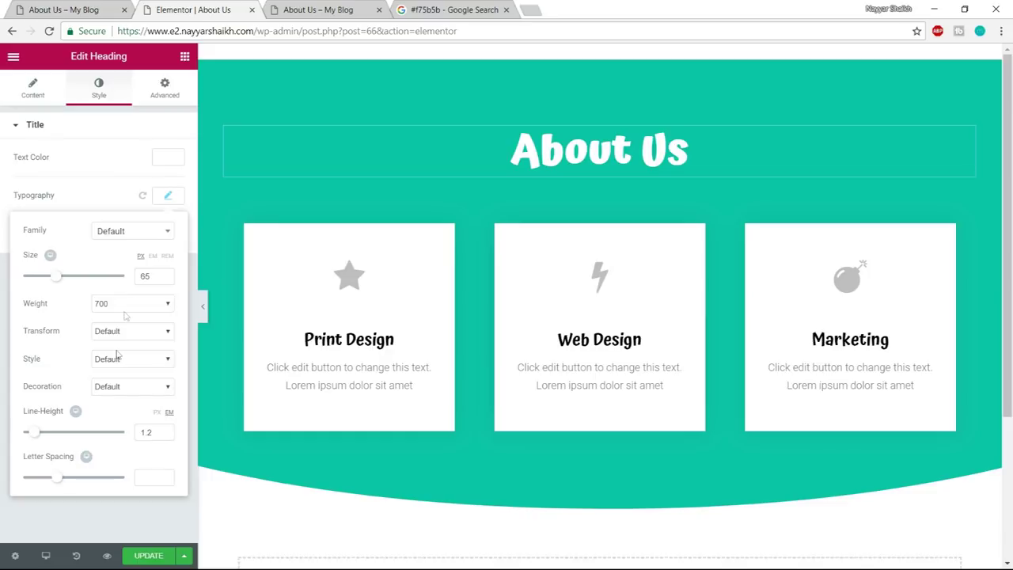
click(128, 301)
click(122, 366)
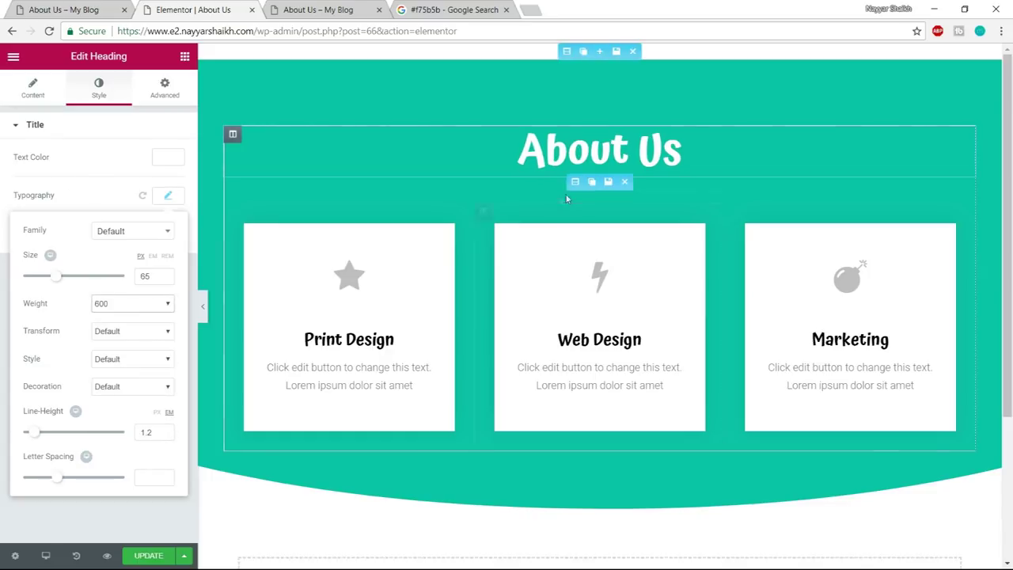
click(111, 6)
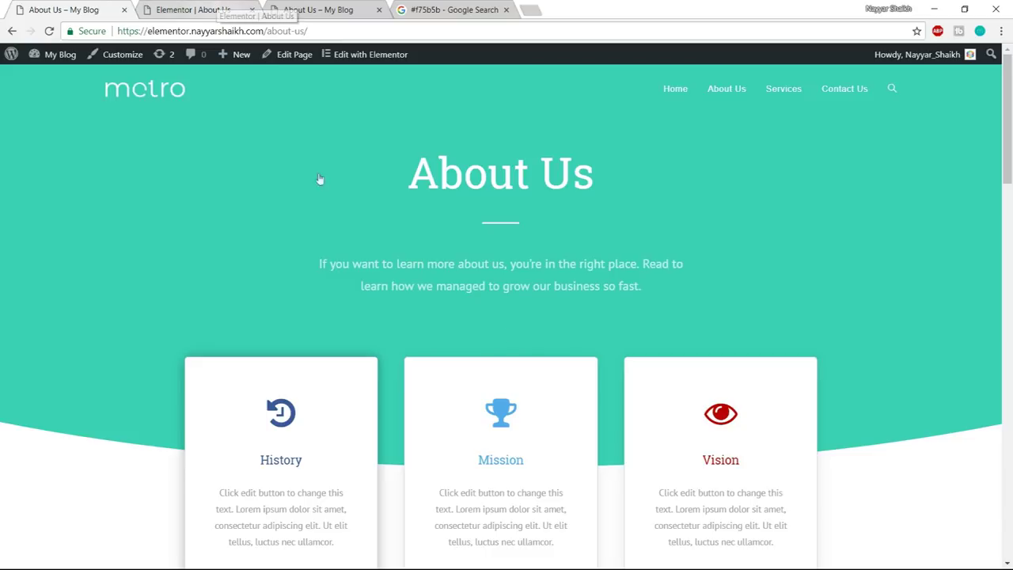
- Place the saved global Divider under the About Us title and unlink it from global
drag(319, 258, 687, 295)
key(ctrl+c)
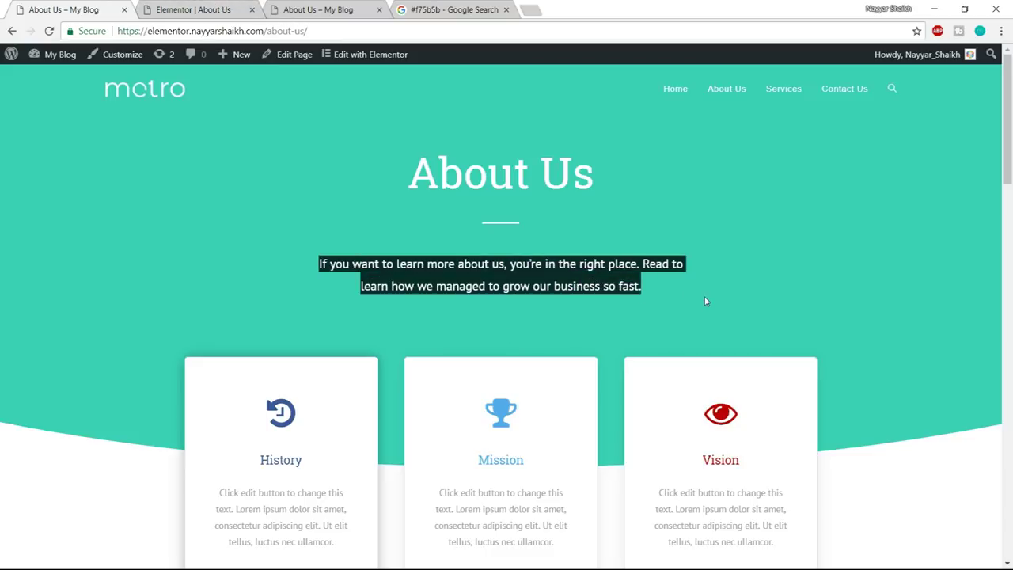
click(207, 8)
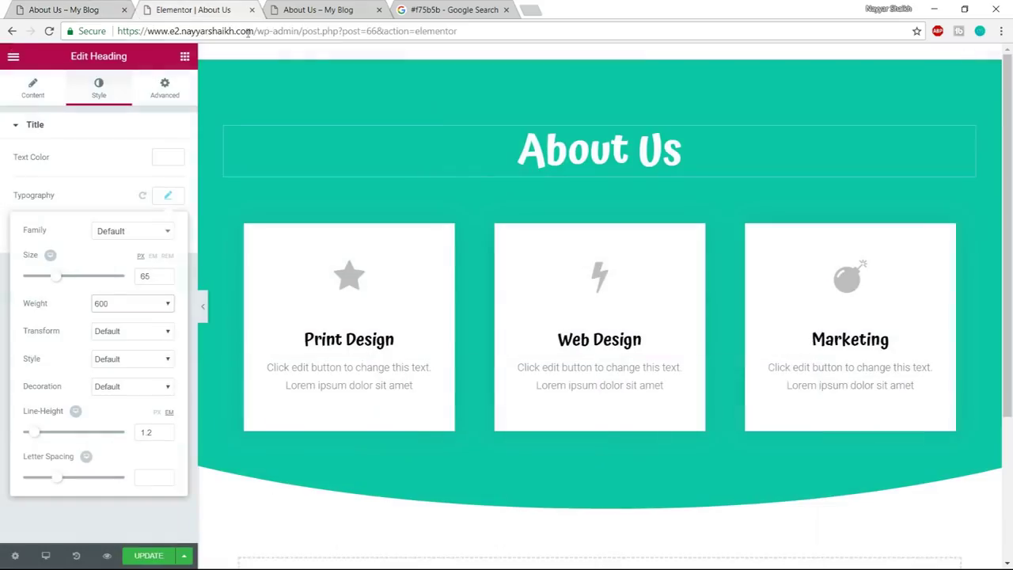
click(184, 58)
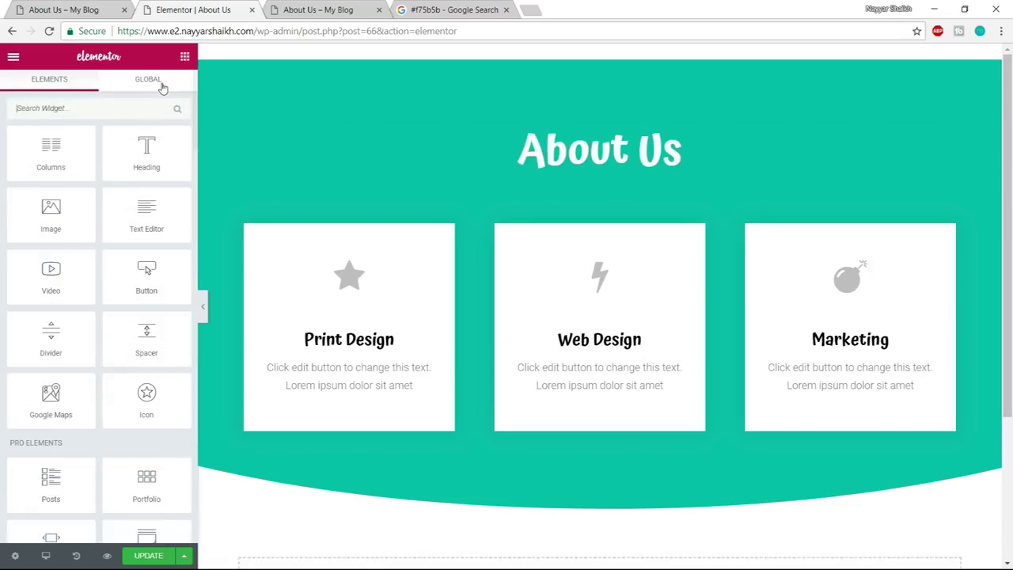
click(148, 79)
drag(50, 154, 615, 204)
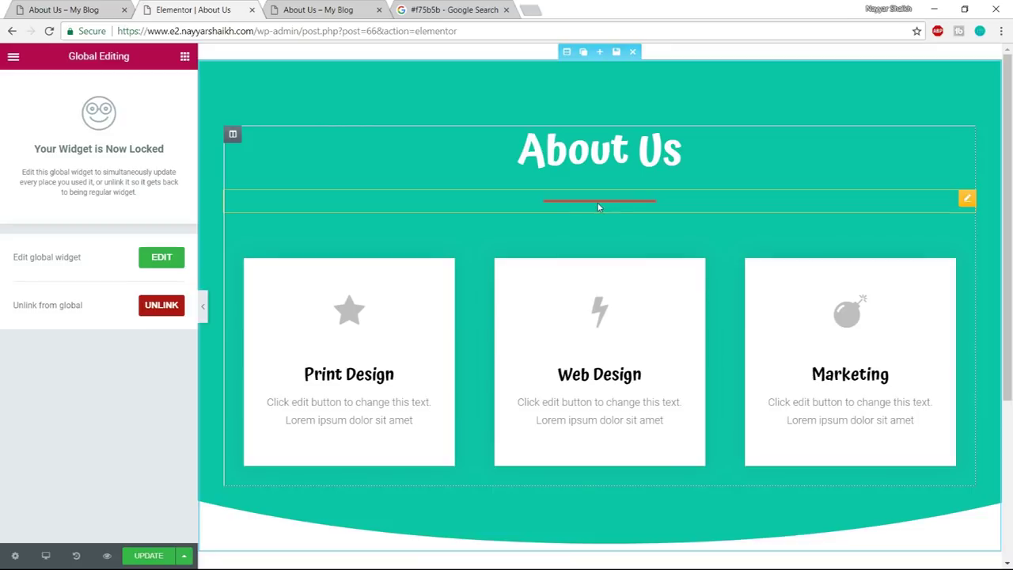
click(158, 309)
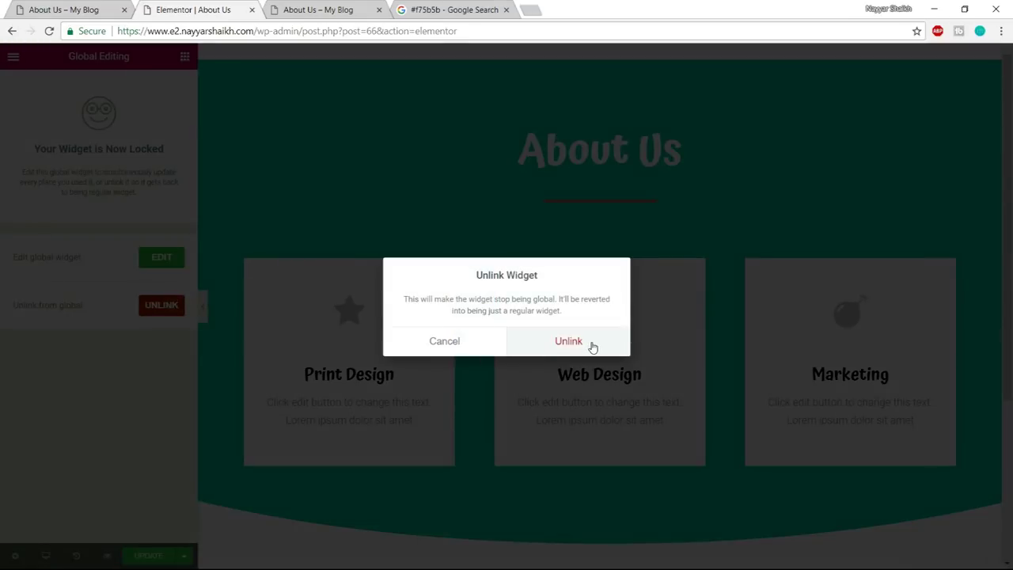
click(588, 344)
- Make the divider line white (#ffffff) with width 10
click(167, 249)
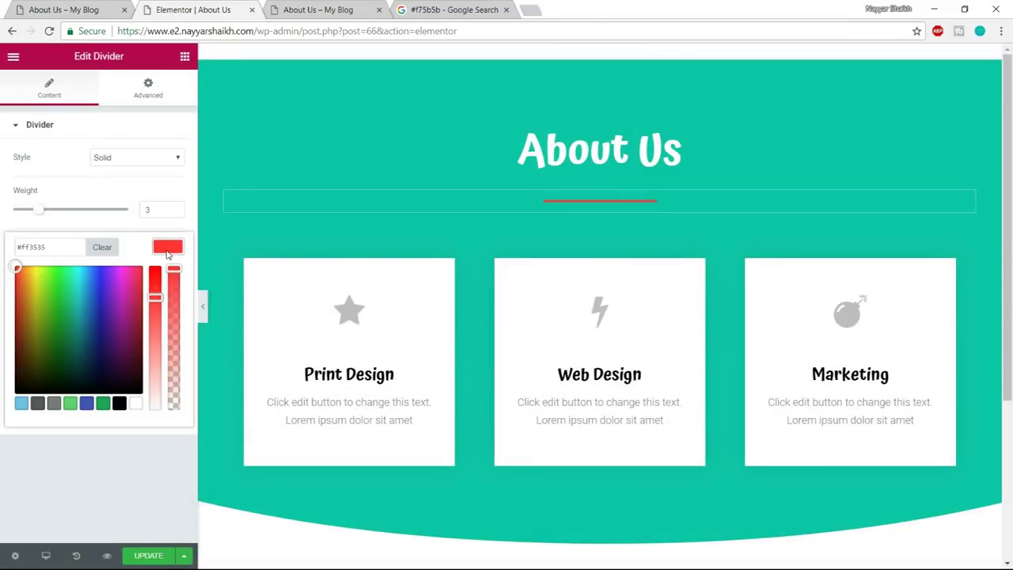
click(136, 405)
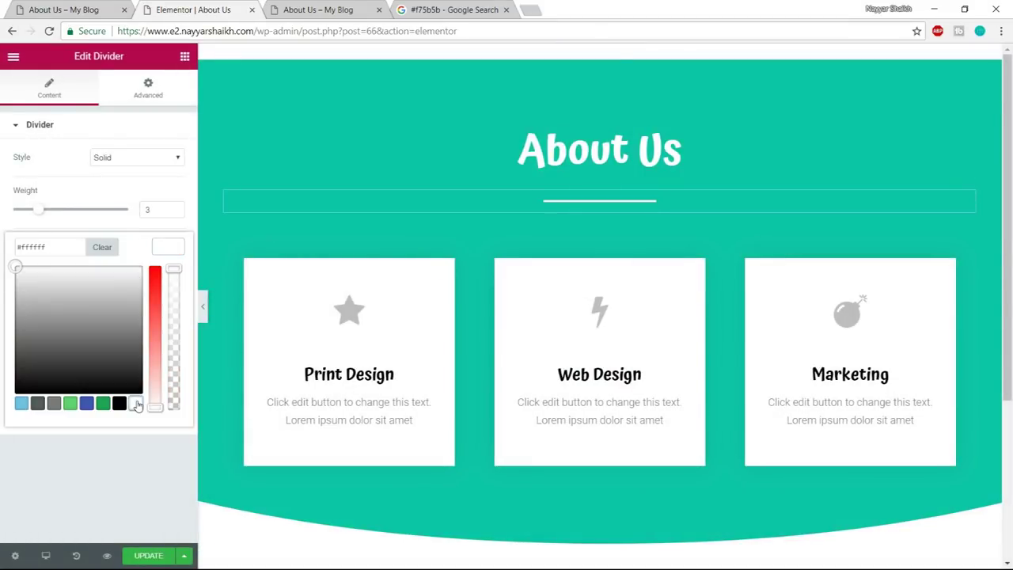
click(160, 182)
drag(163, 303, 135, 305)
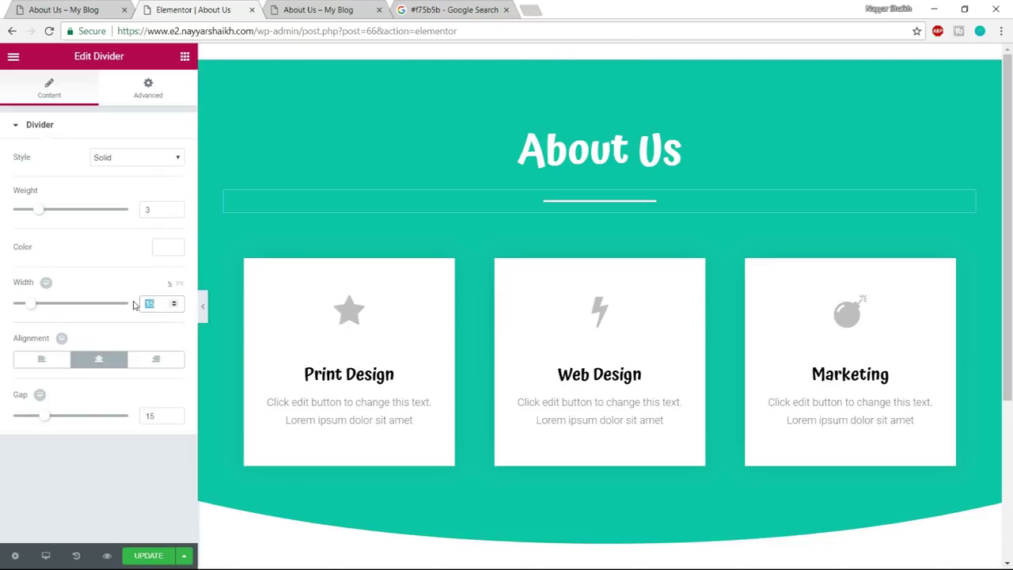
text(10)
- Check the live page, then add a Heading widget below the divider
click(115, 14)
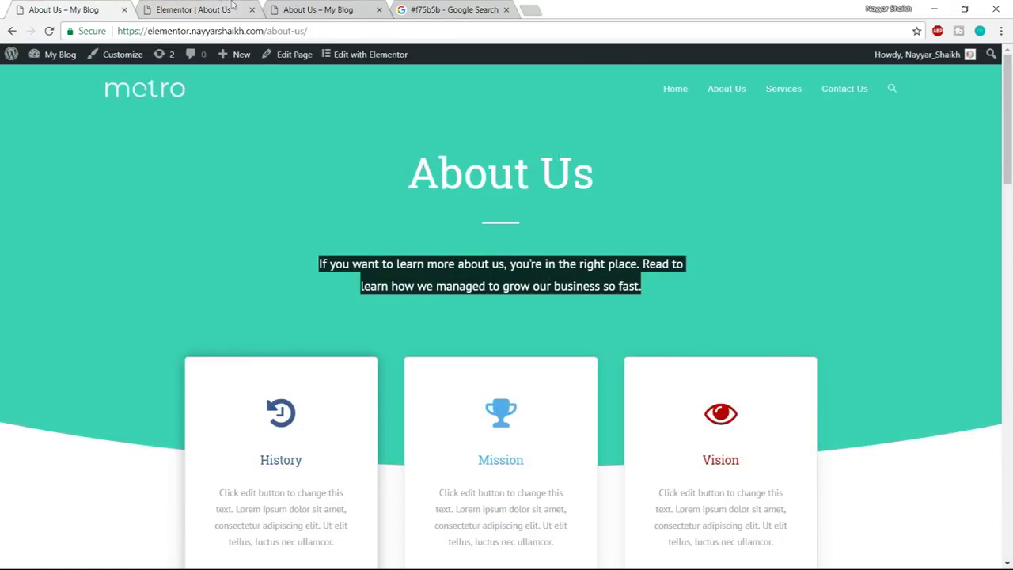
click(231, 8)
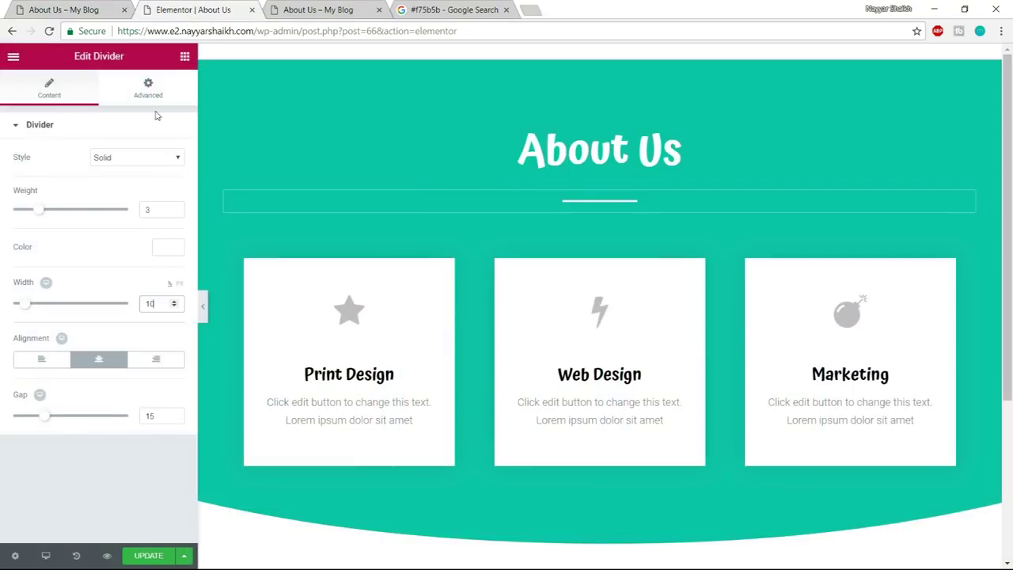
click(186, 59)
drag(152, 152, 610, 207)
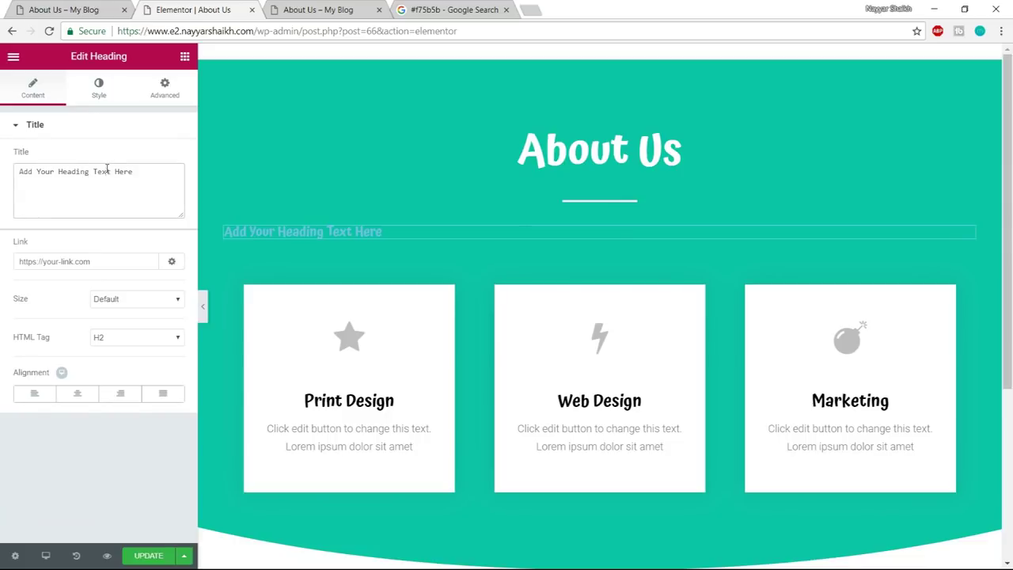
- Paste the learn-more-about-us sentence as the new heading's title and center it
click(107, 170)
key(ctrl+a)
key(ctrl+v)
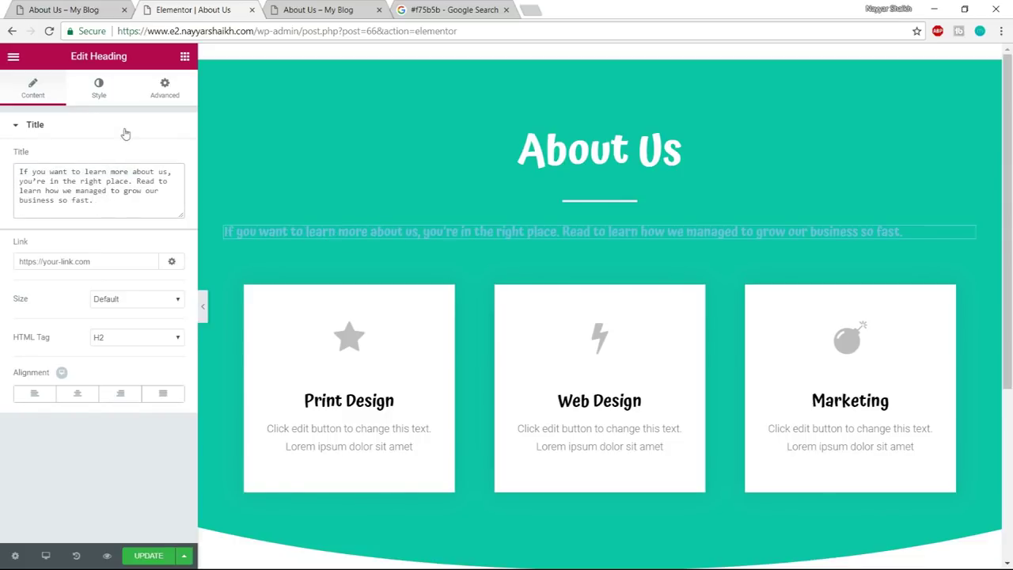
click(77, 393)
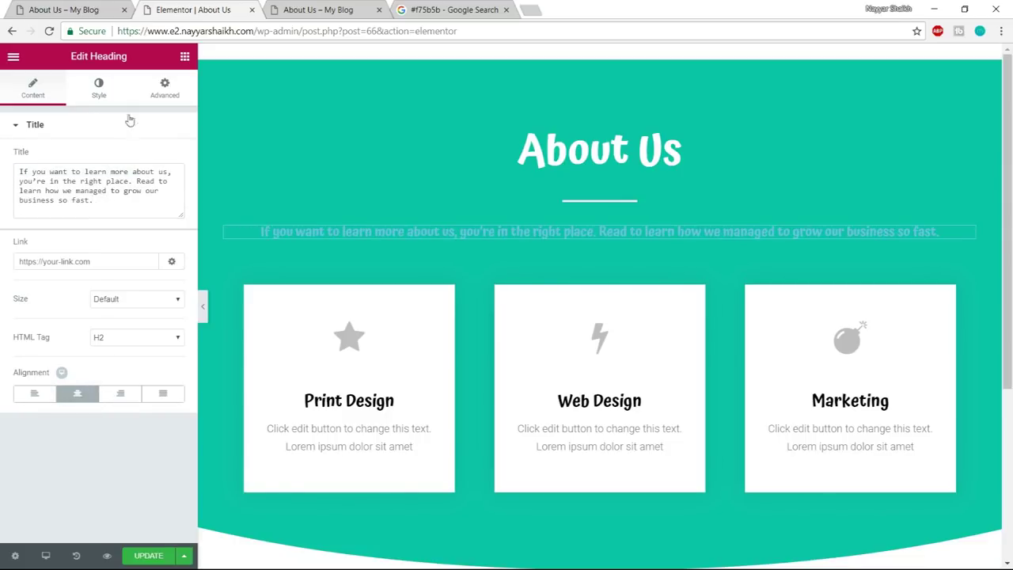
- Make the subheading text white
click(99, 91)
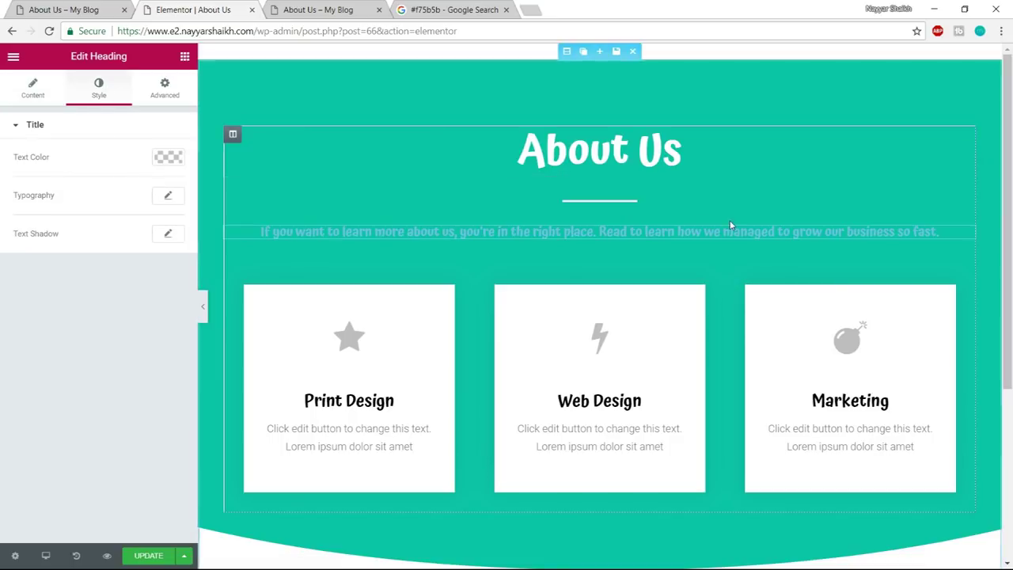
click(168, 157)
click(136, 314)
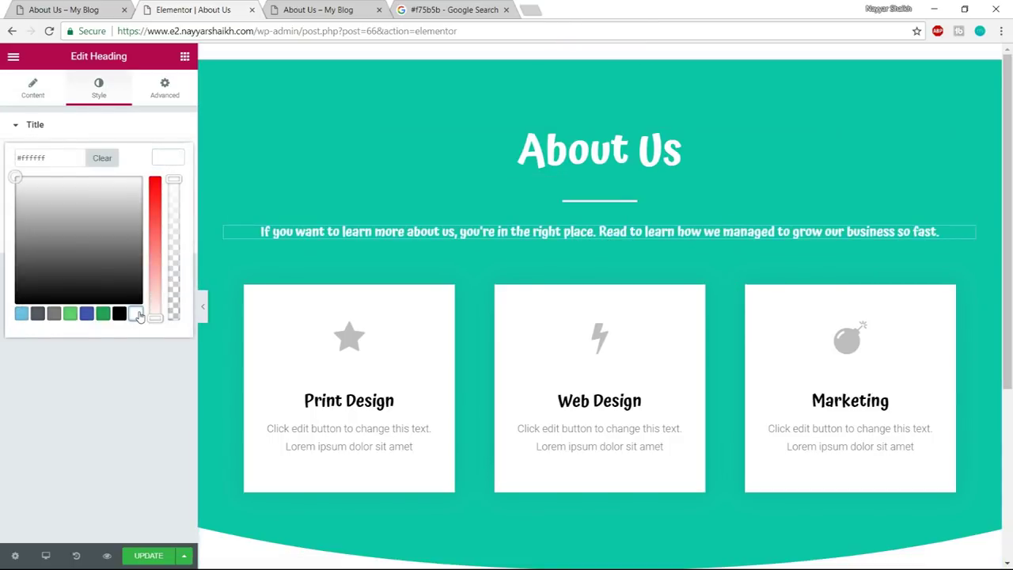
click(163, 158)
- Set the subheading typography to Poppins, size 18, weight 400
click(172, 198)
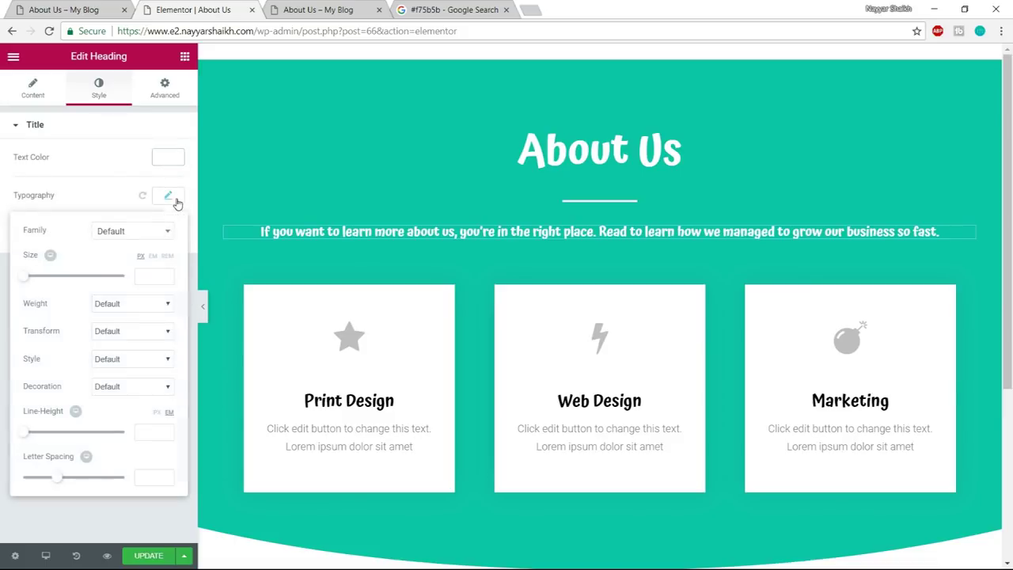
click(117, 236)
text(popp)
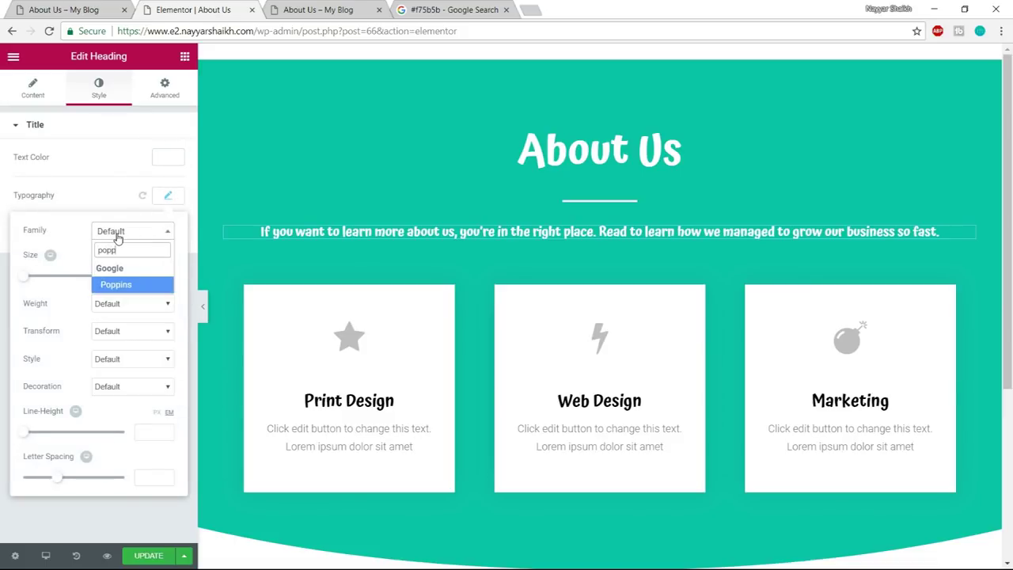
key(Return)
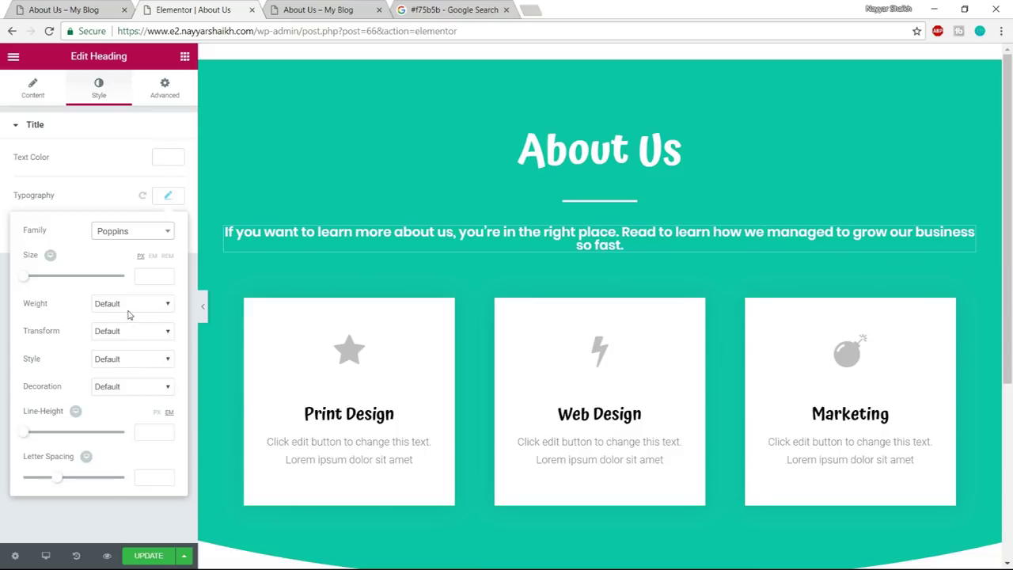
click(154, 277)
text(20)
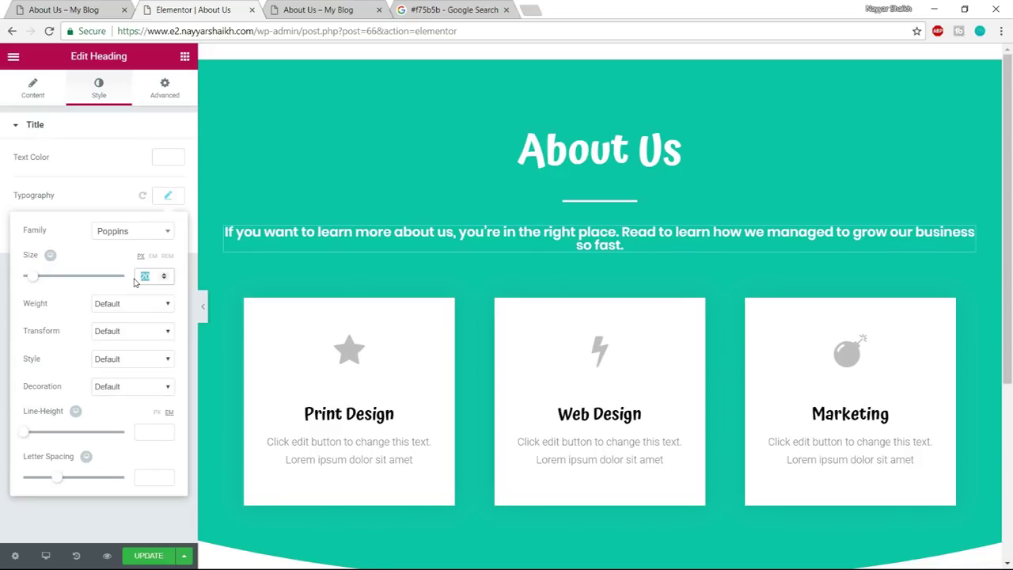
text(18)
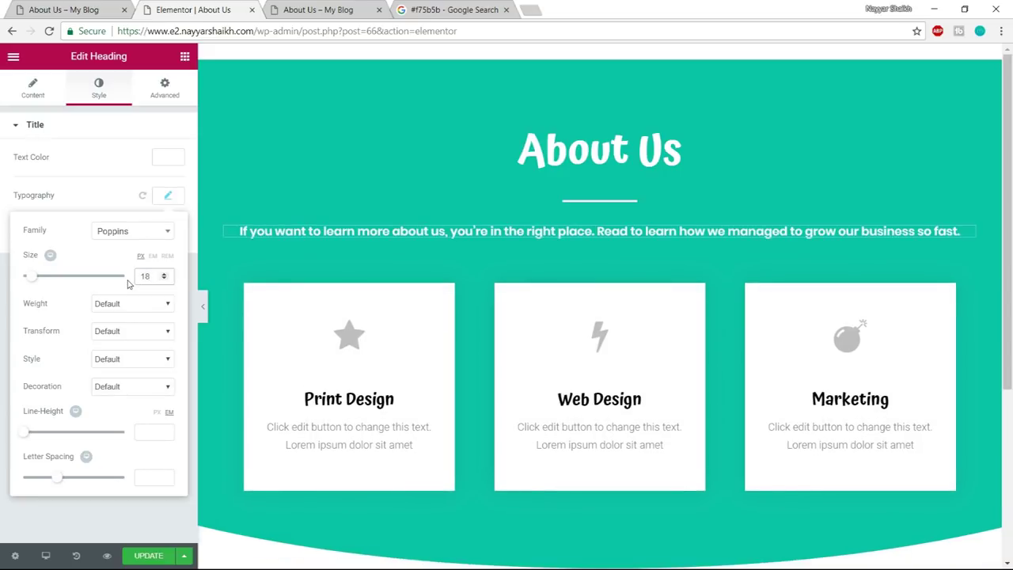
click(138, 306)
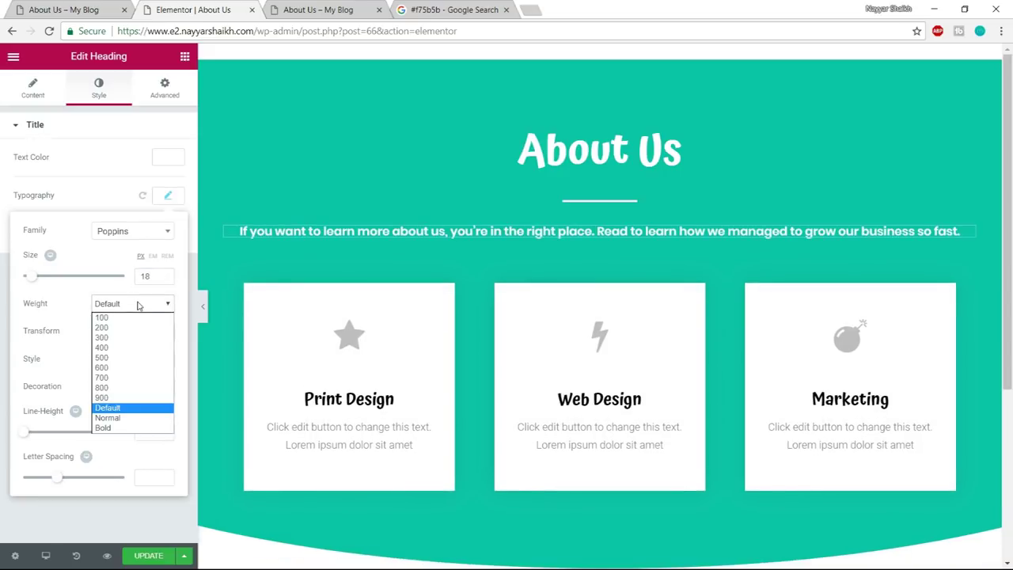
click(125, 348)
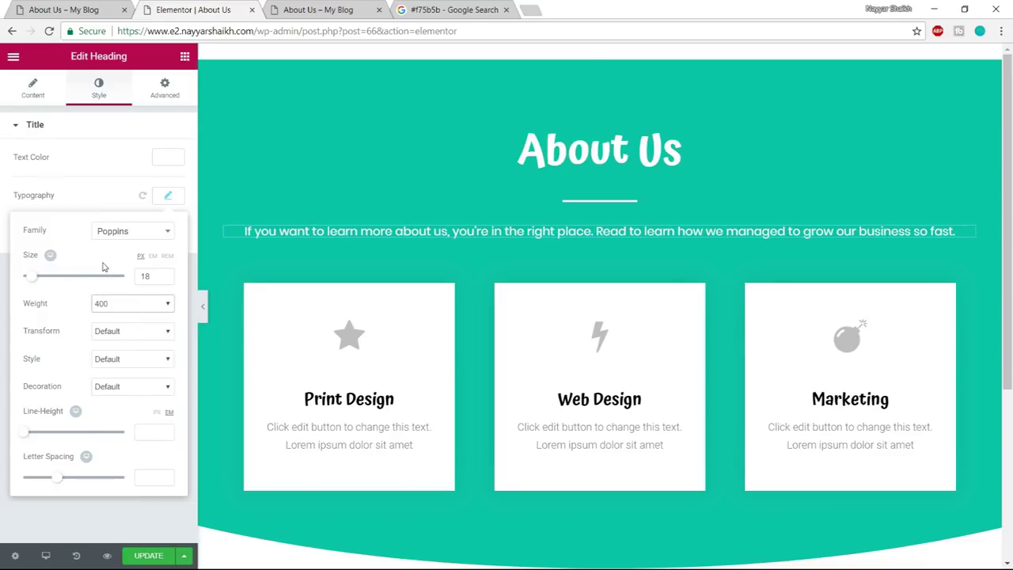
click(168, 197)
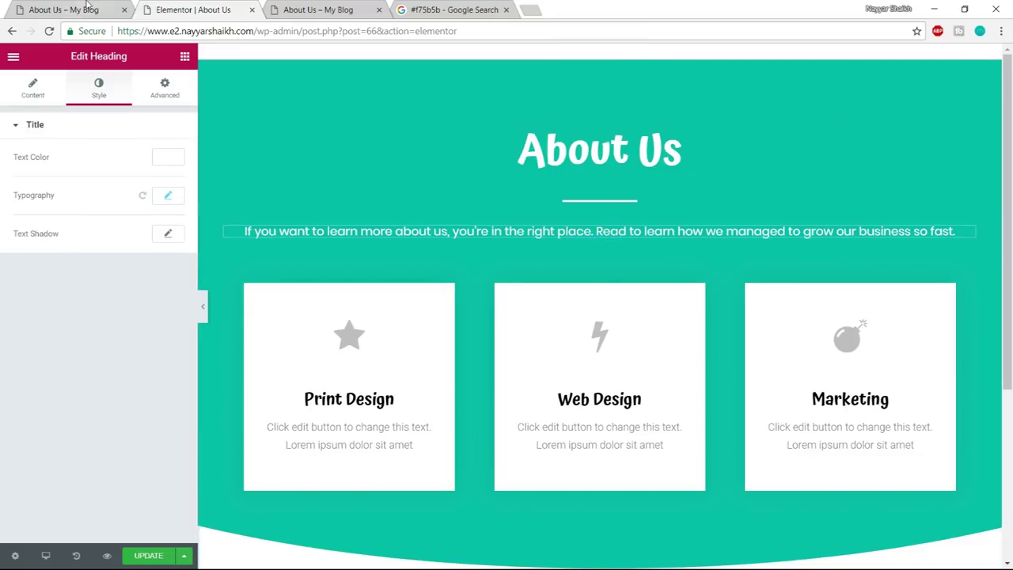
key(ctrl+Page_Up)
scroll(484, 335, down, 2)
scroll(335, 328, up, 2)
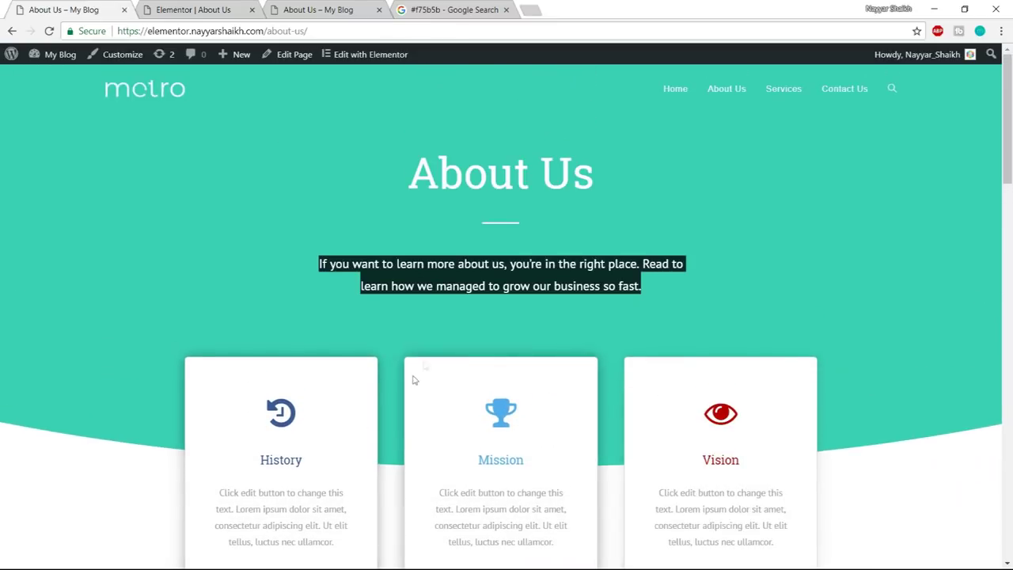
click(650, 282)
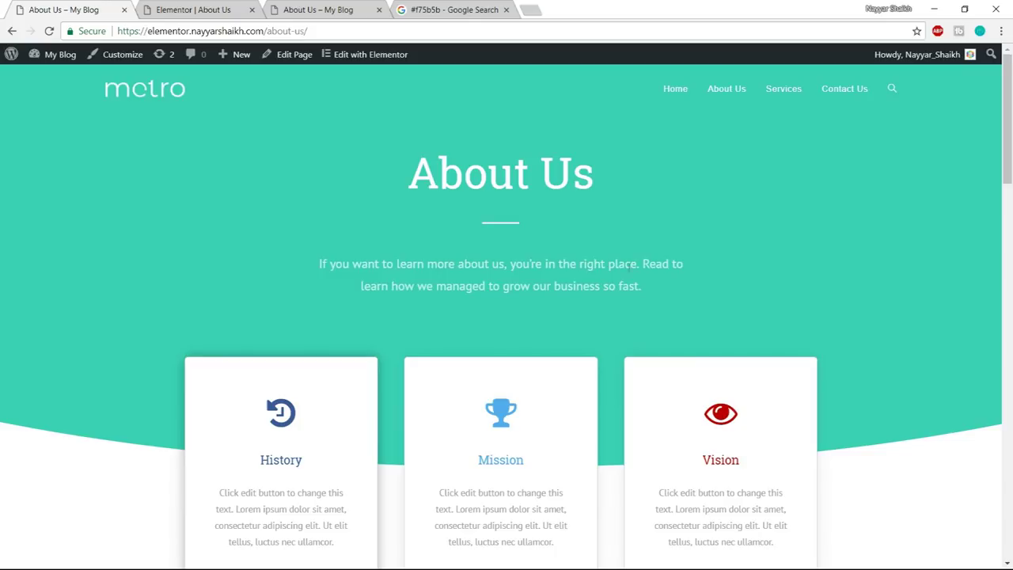
scroll(206, 445, down, 2)
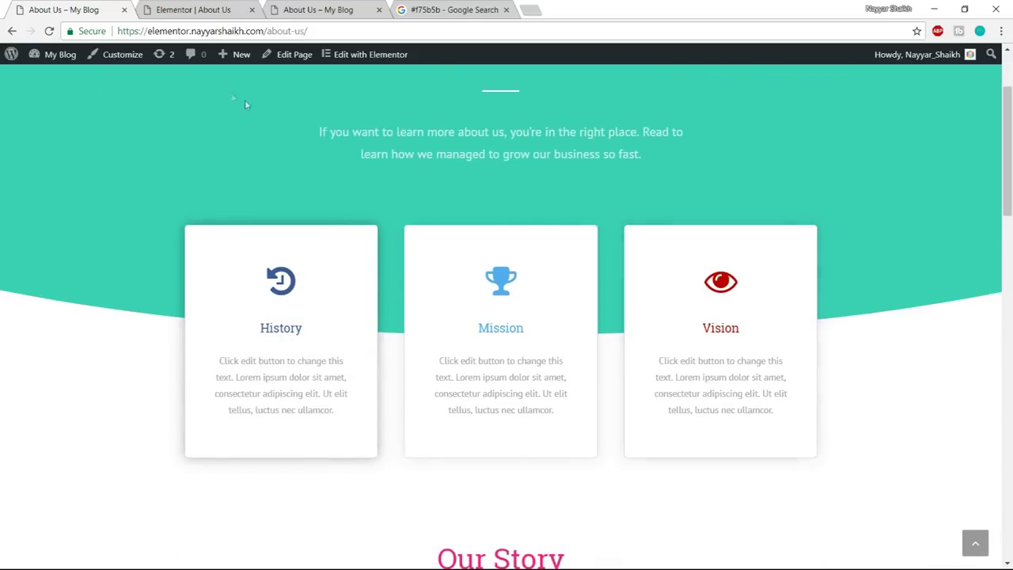
click(194, 10)
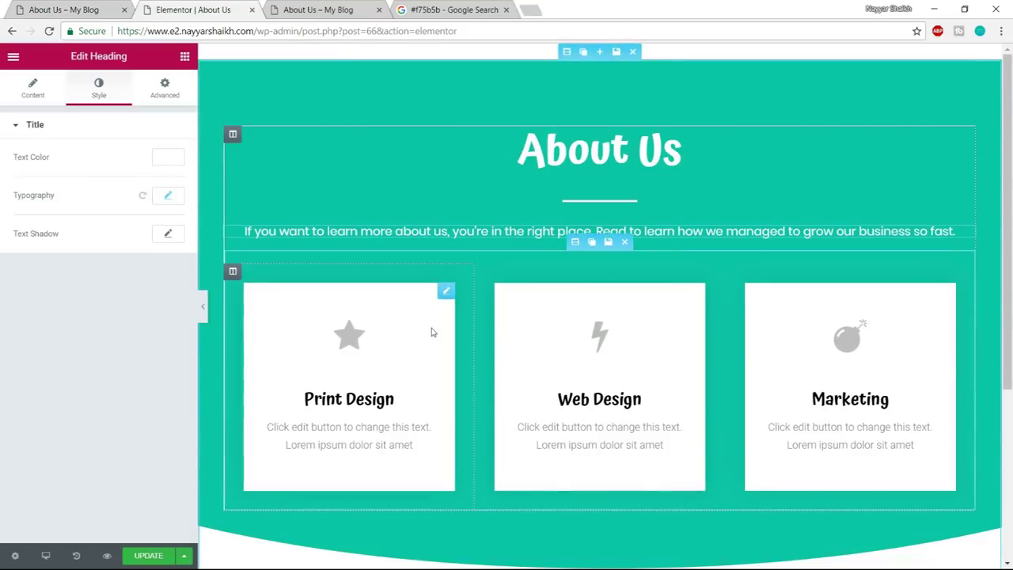
scroll(436, 324, down, 1)
drag(581, 172, 589, 247)
scroll(729, 398, down, 4)
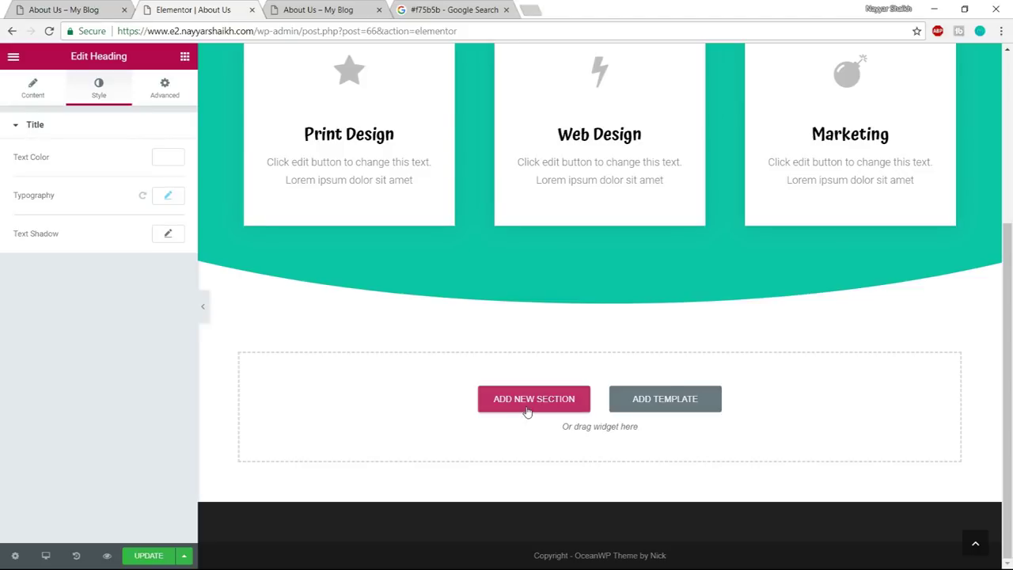
- Add a single-column section at the bottom and move the three-card inner section into it
click(527, 409)
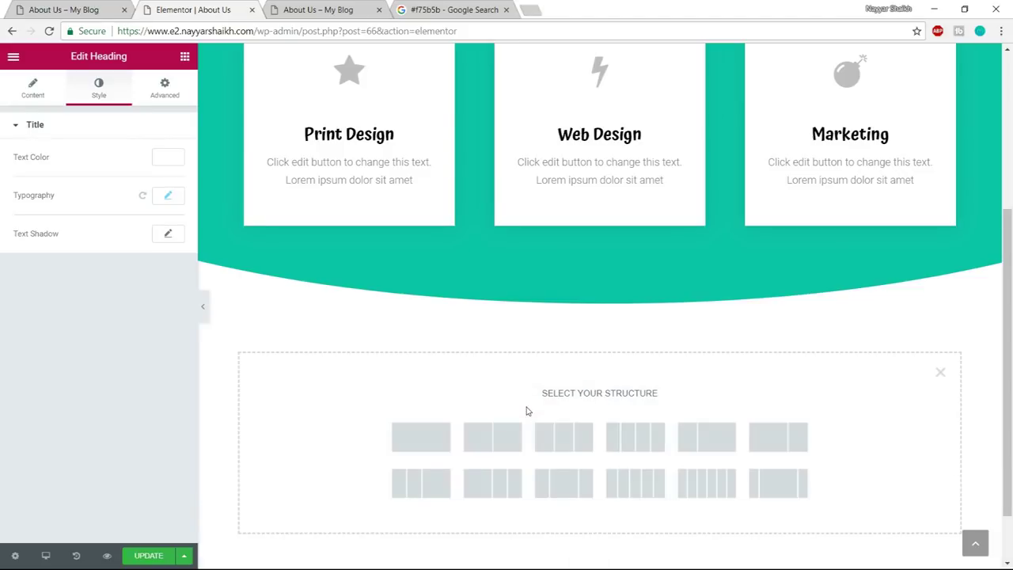
click(426, 447)
scroll(592, 418, up, 2)
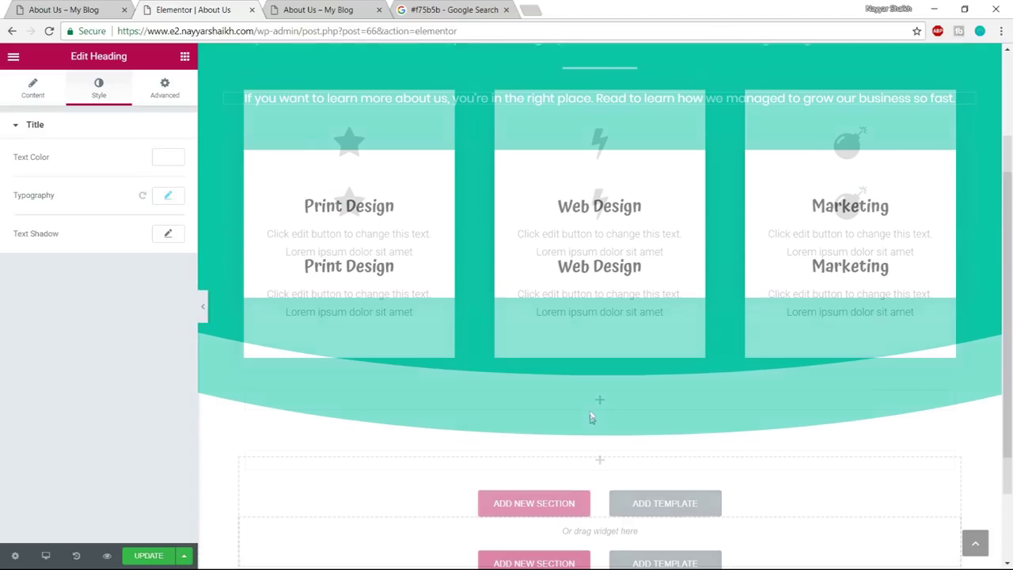
drag(575, 109, 561, 294)
scroll(675, 335, up, 2)
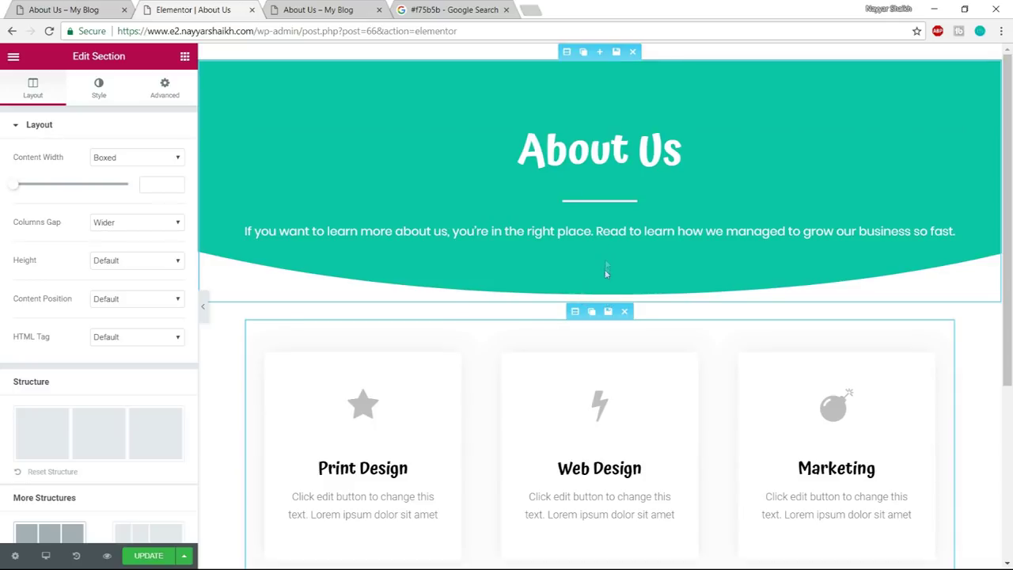
- Raise the teal header section's bottom padding from 100 to 300 px
click(566, 51)
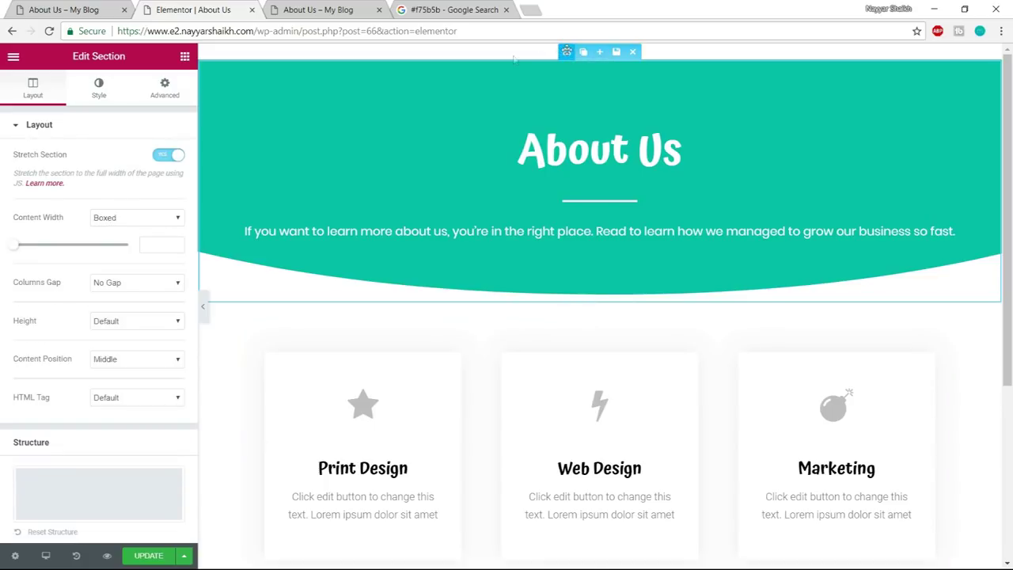
click(165, 87)
double_click(101, 240)
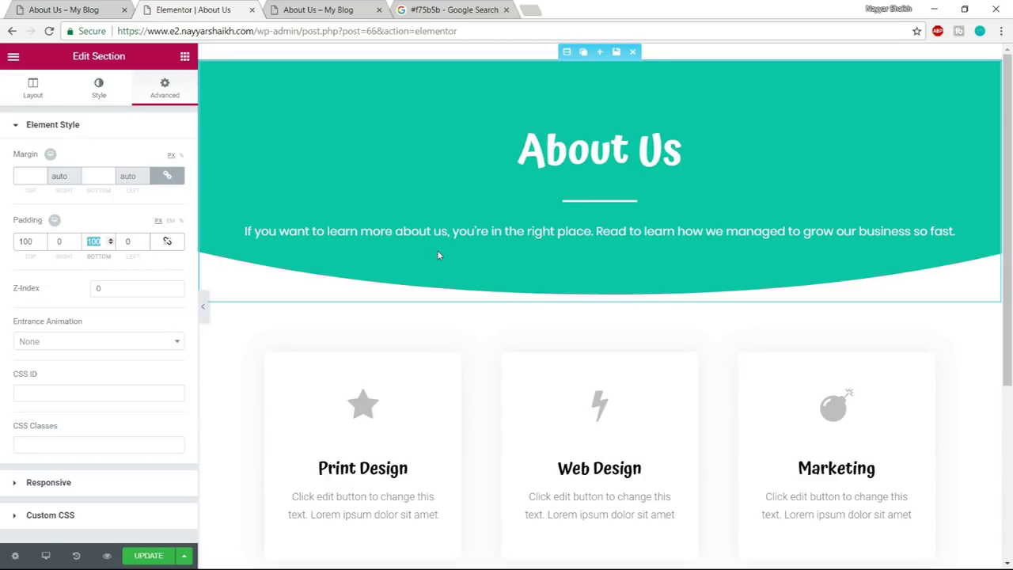
text(300)
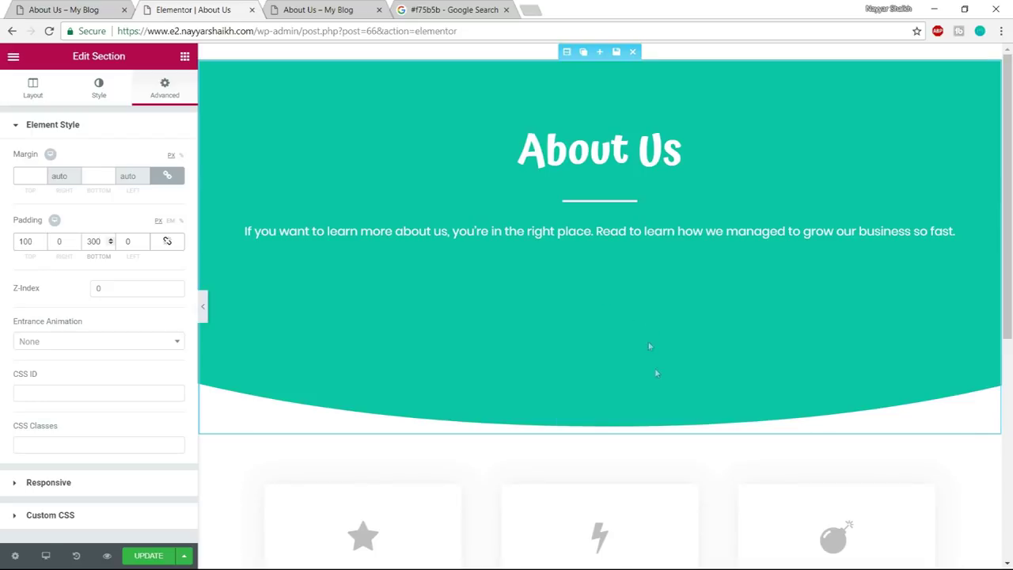
scroll(658, 377, down, 3)
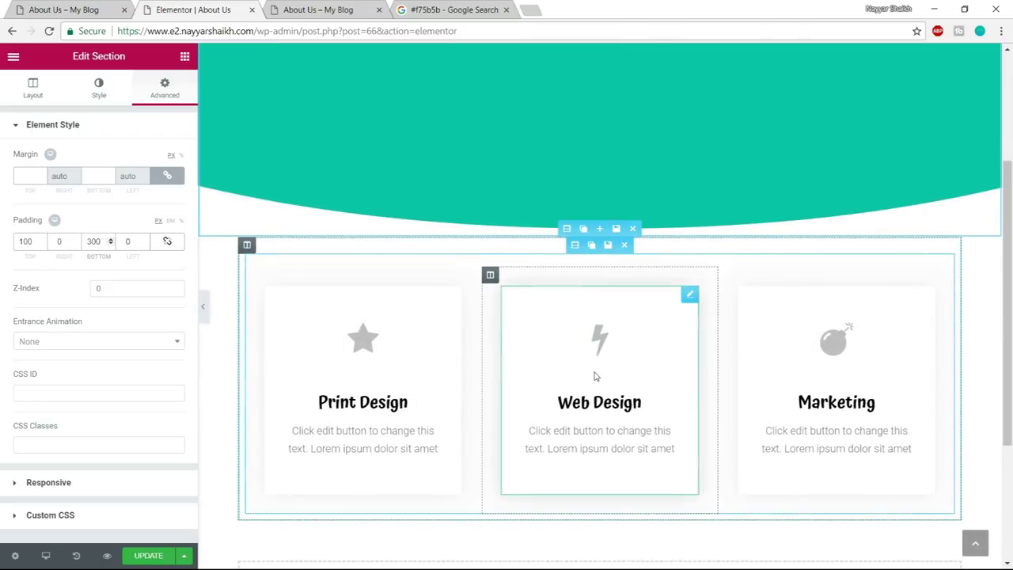
scroll(638, 411, up, 2)
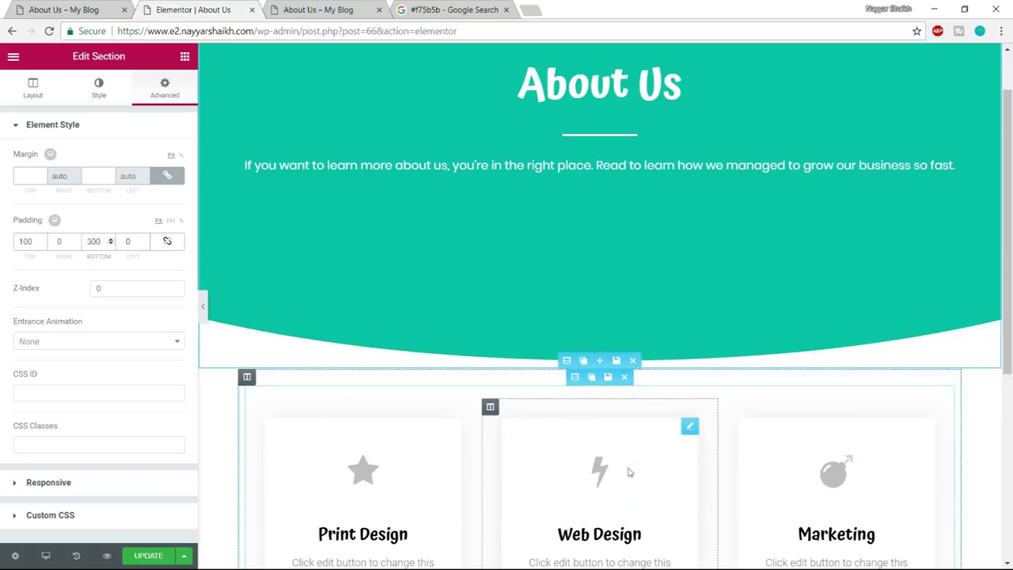
click(570, 363)
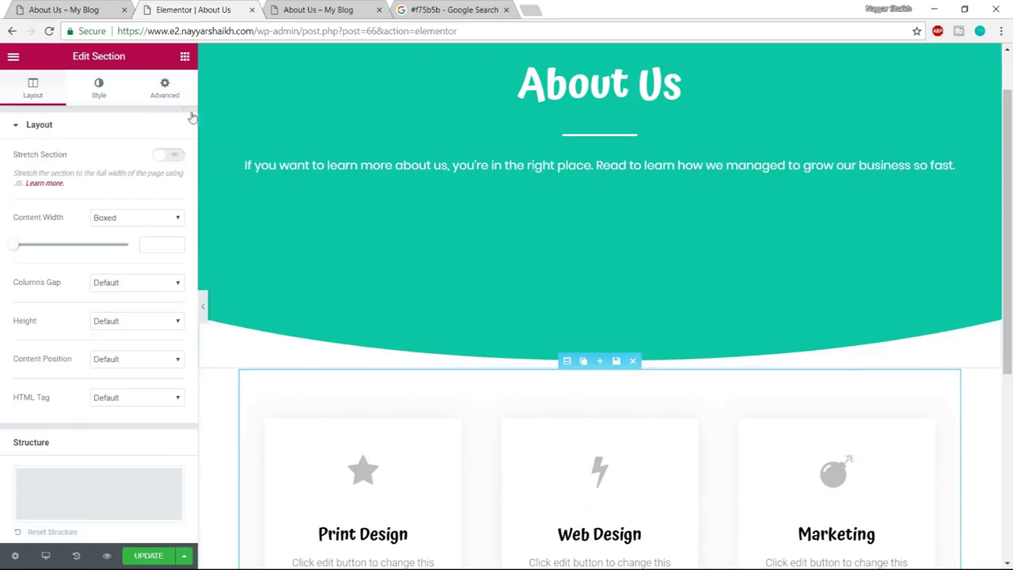
- Unlink the cards section's margin, set its top margin to -250, then view the reference page
click(167, 90)
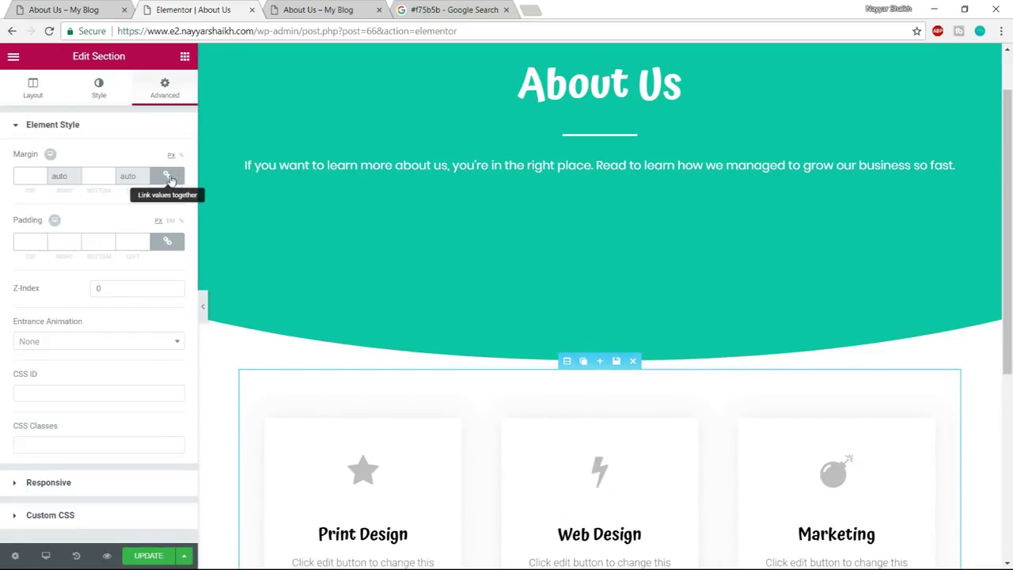
click(176, 175)
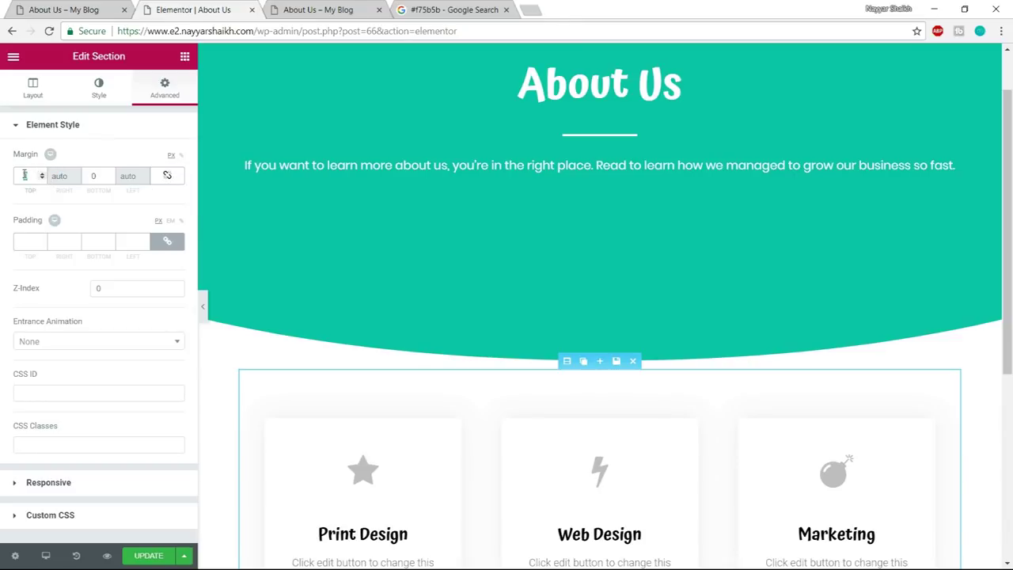
text(150)
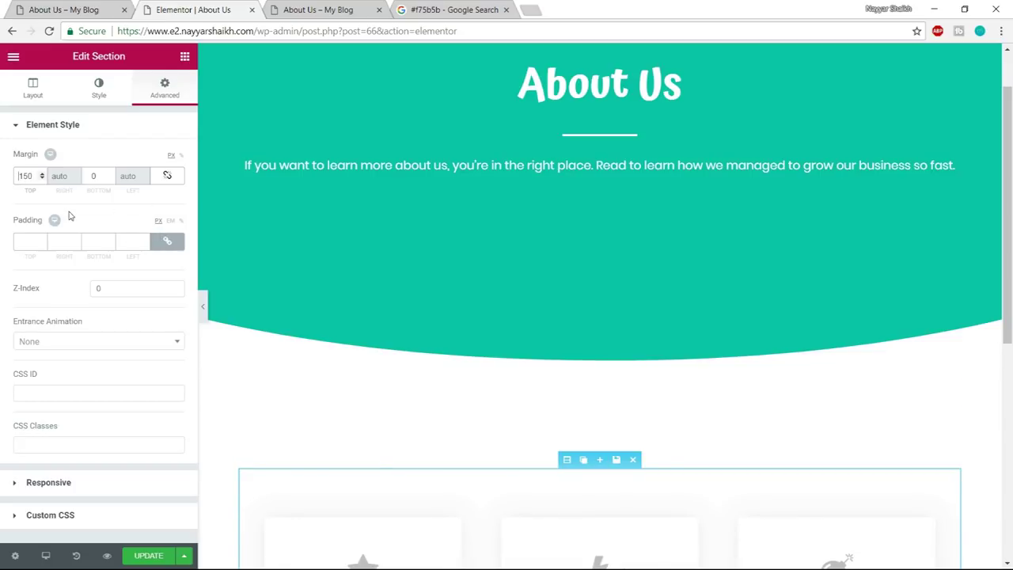
text(-)
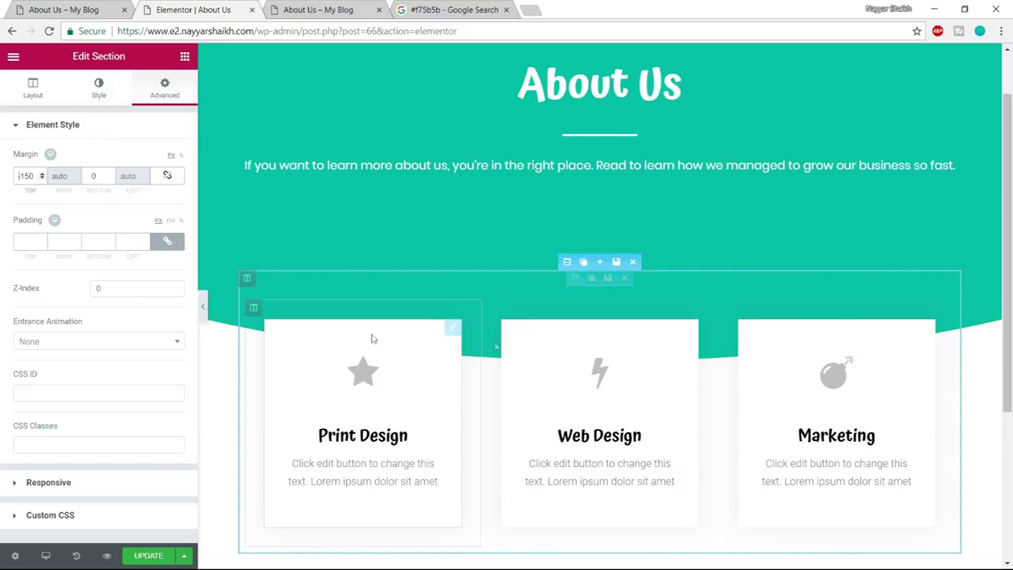
scroll(412, 356, up, 1)
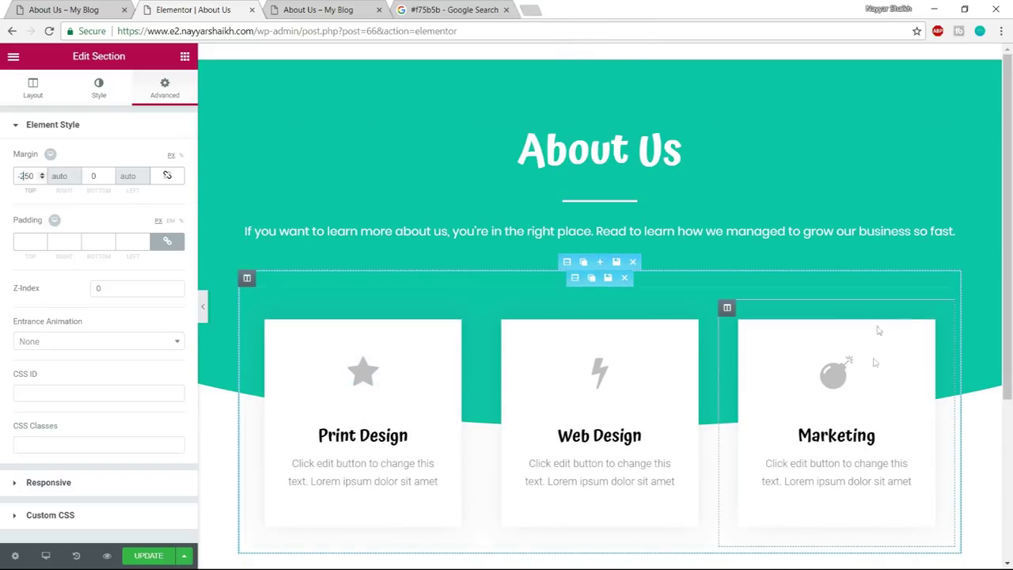
click(79, 10)
scroll(649, 428, up, 2)
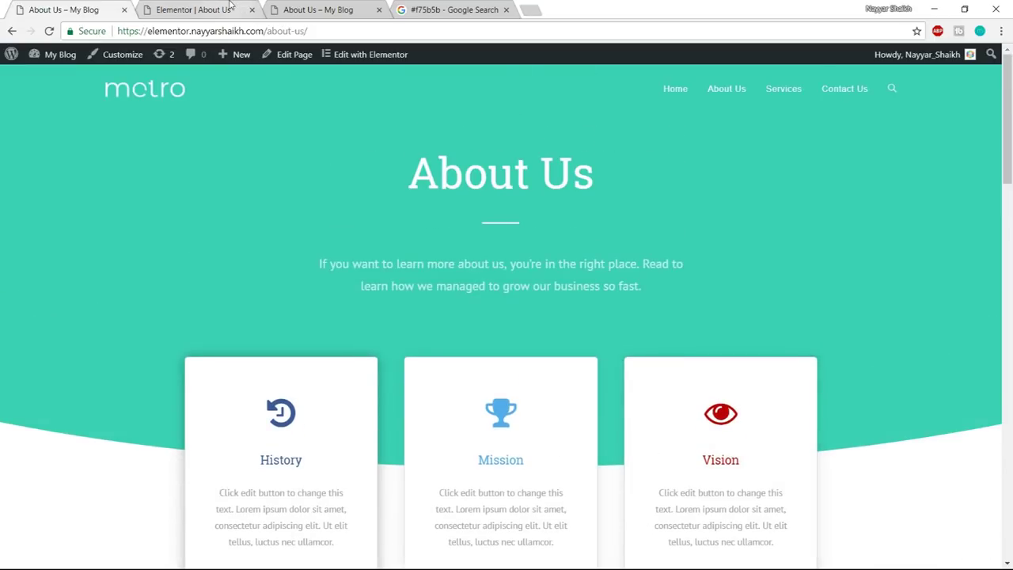
- Save the page changes, then scroll the reference page to its History, Mission and Vision cards
click(194, 9)
click(149, 558)
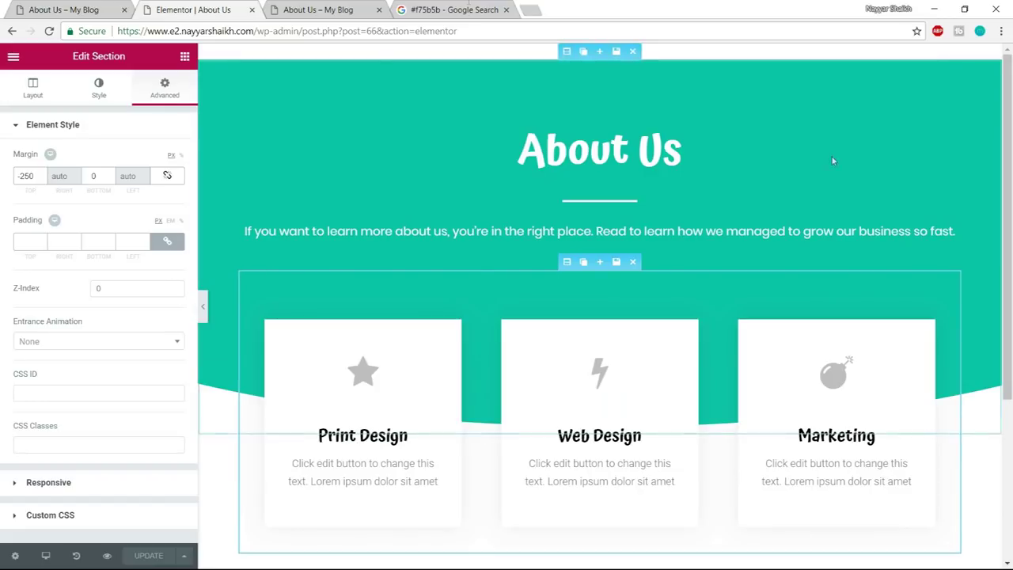
click(92, 6)
scroll(977, 413, down, 2)
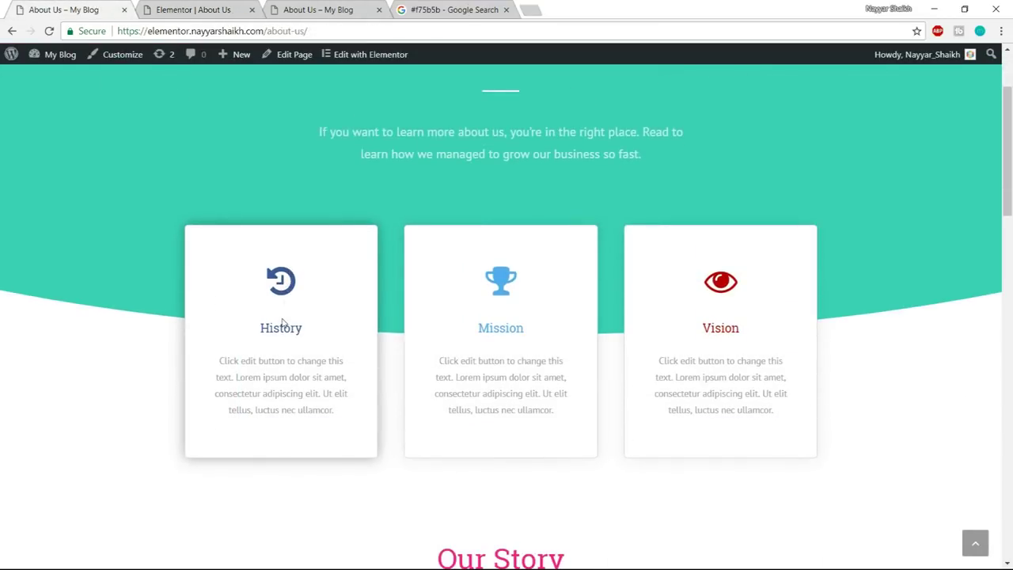
- Check the reference History card title, then select the editor's Print Design card
drag(260, 331, 303, 331)
click(302, 331)
click(207, 4)
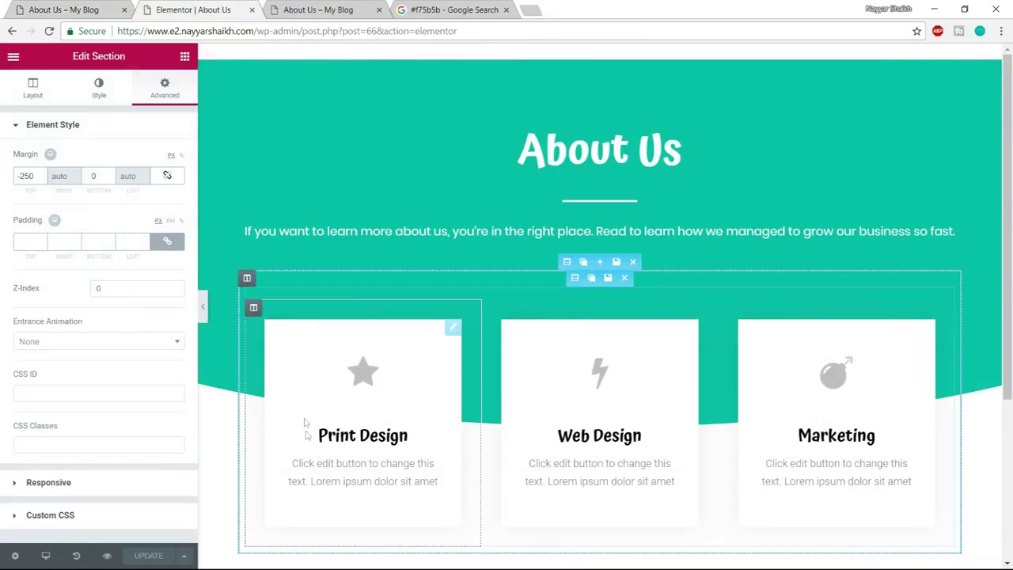
click(368, 378)
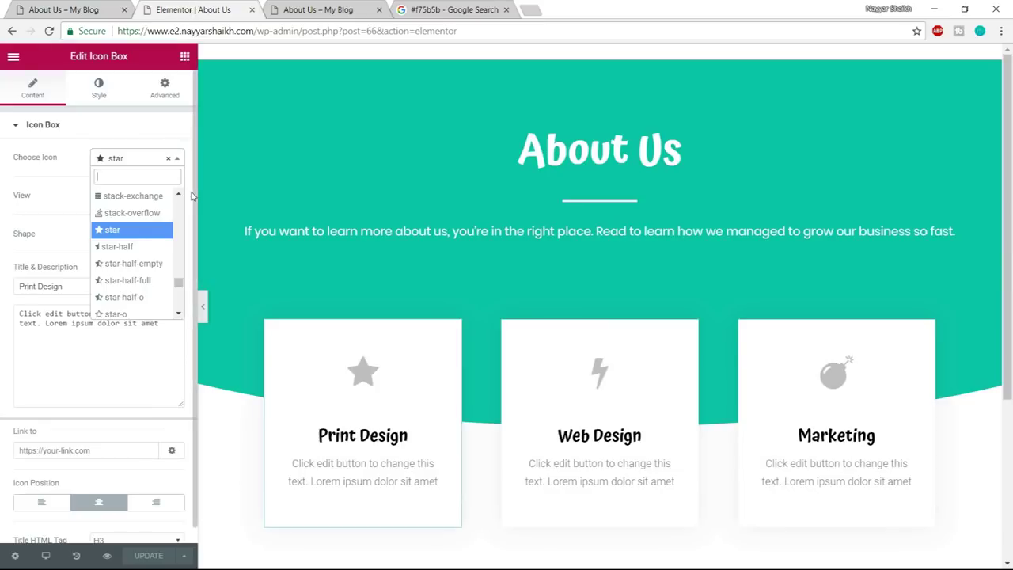
- Replace the first card's icon with the 'history' icon
text(hist)
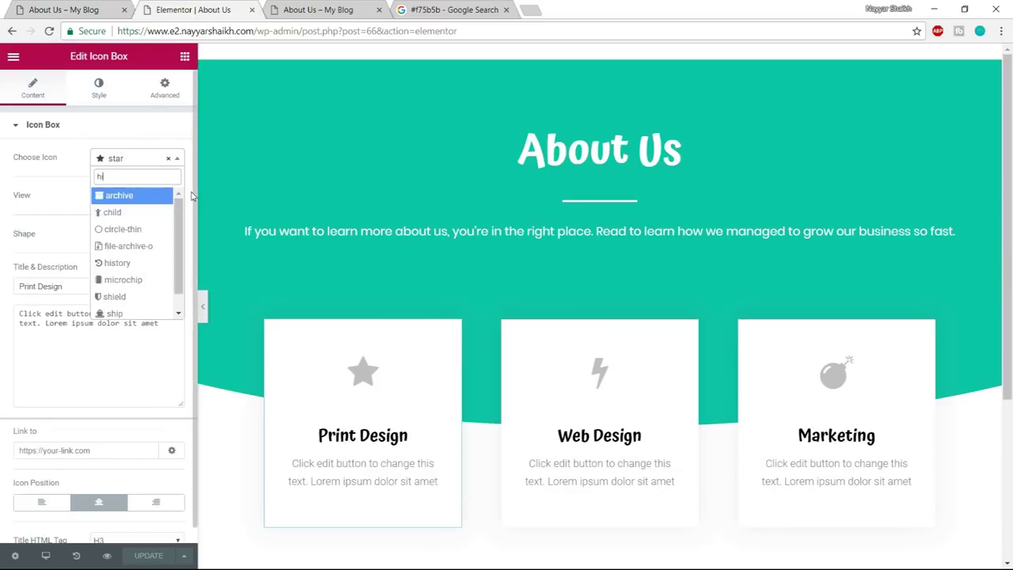
click(136, 198)
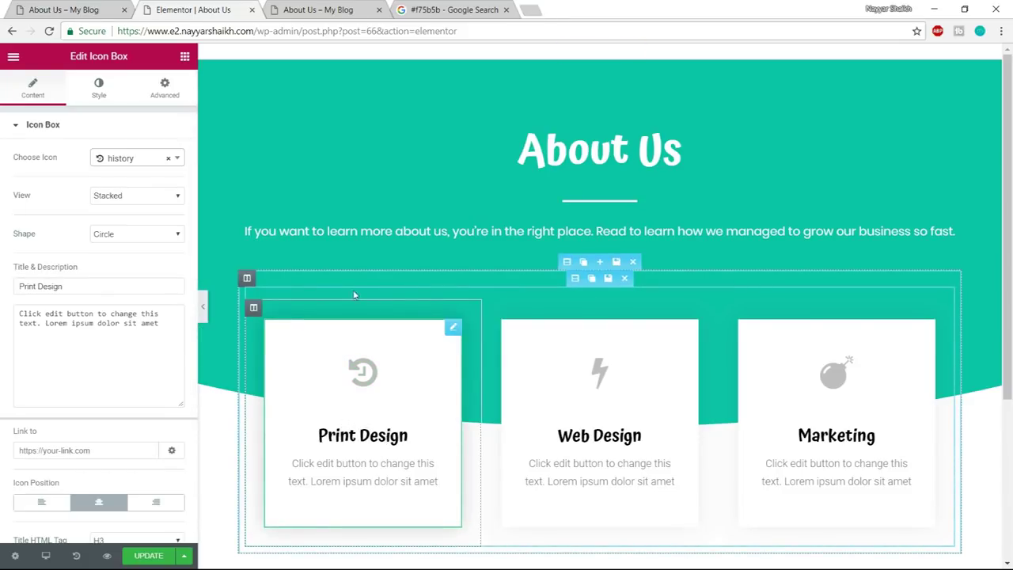
scroll(128, 386, down, 1)
scroll(128, 393, up, 1)
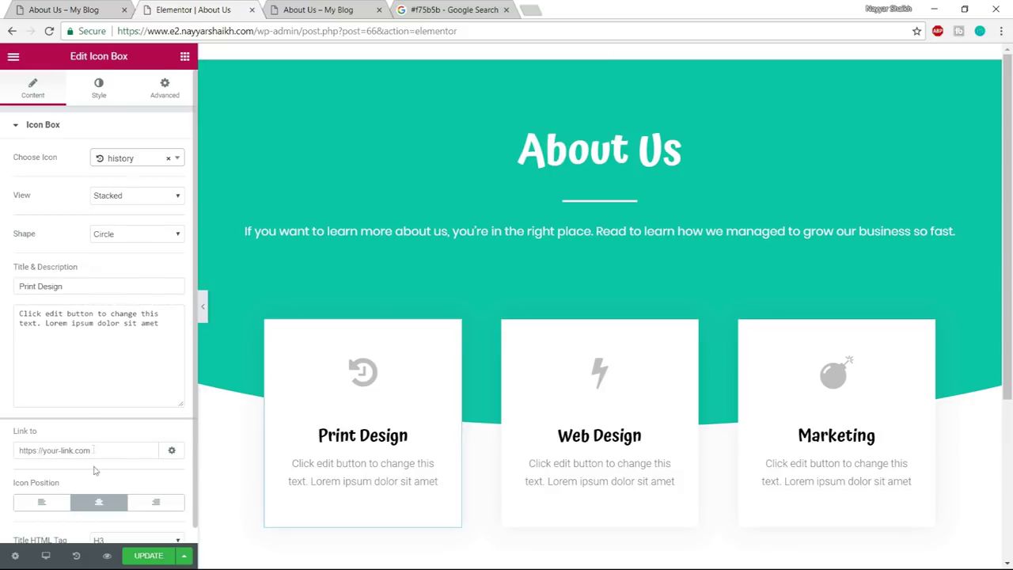
- Retitle the first card from Print Design to History
scroll(93, 450, down, 1)
scroll(131, 495, up, 1)
drag(70, 286, 5, 283)
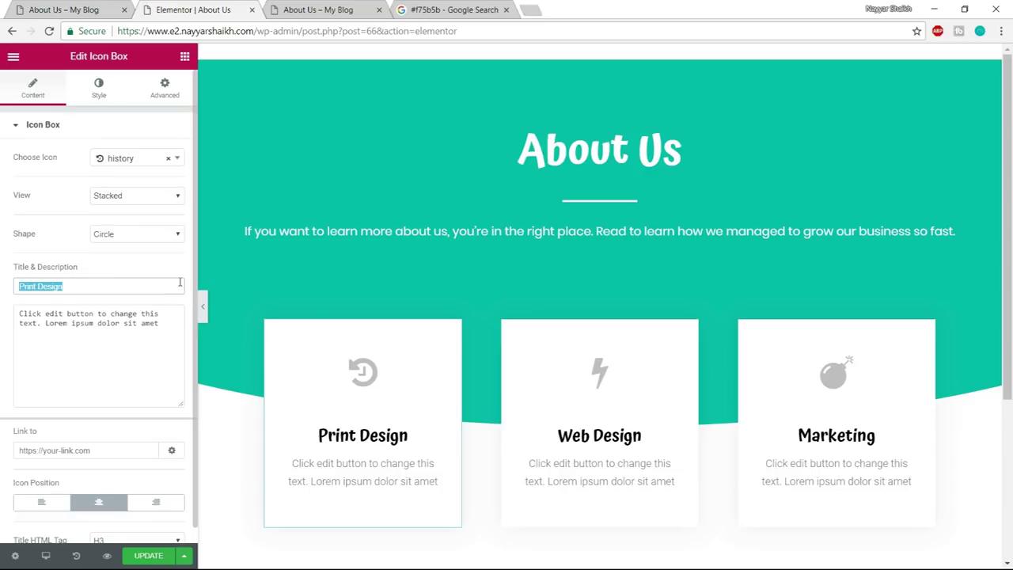
text(History)
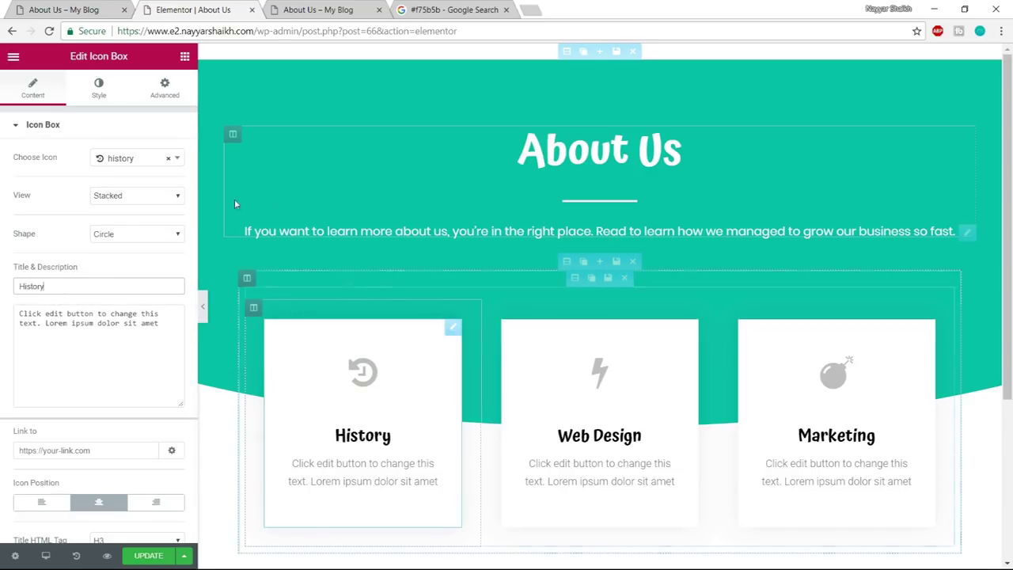
click(99, 91)
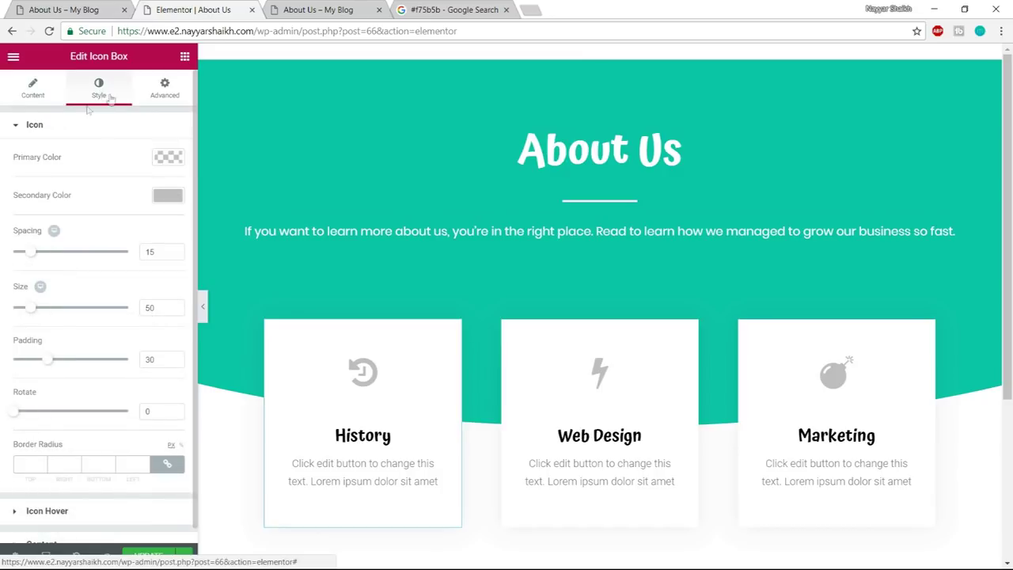
- Colour the History card's icon blue #4054b2
click(167, 196)
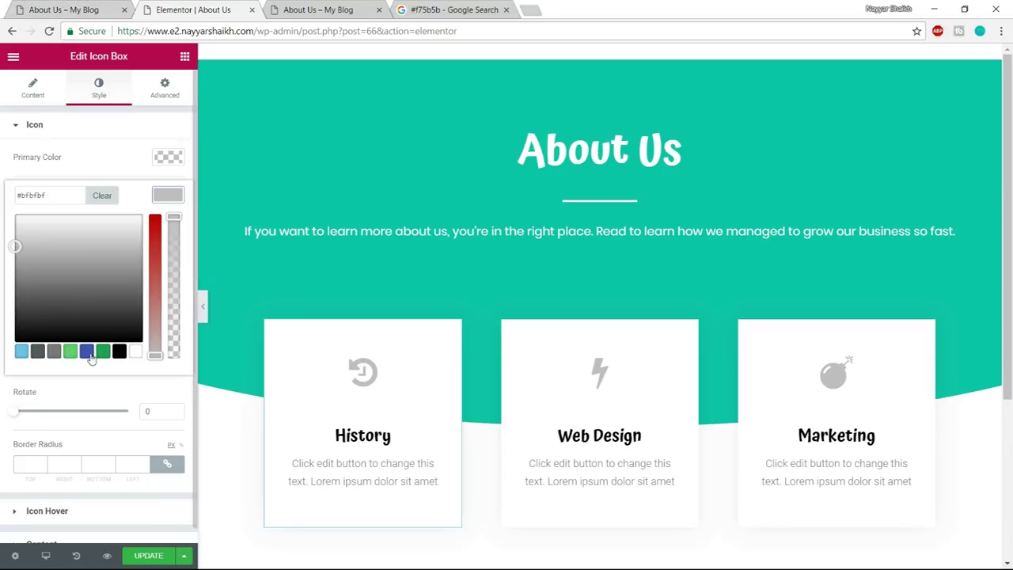
click(87, 352)
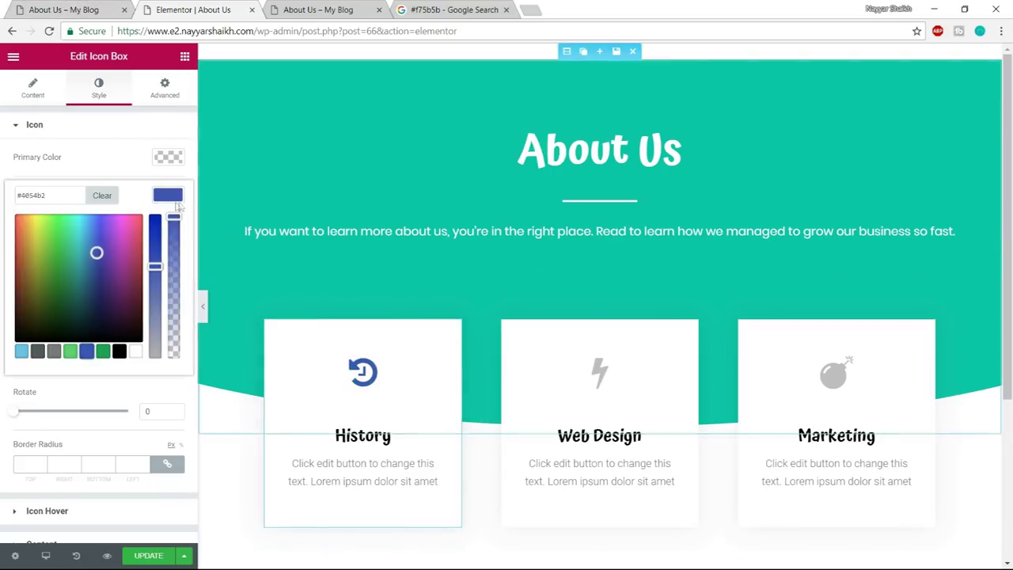
click(158, 199)
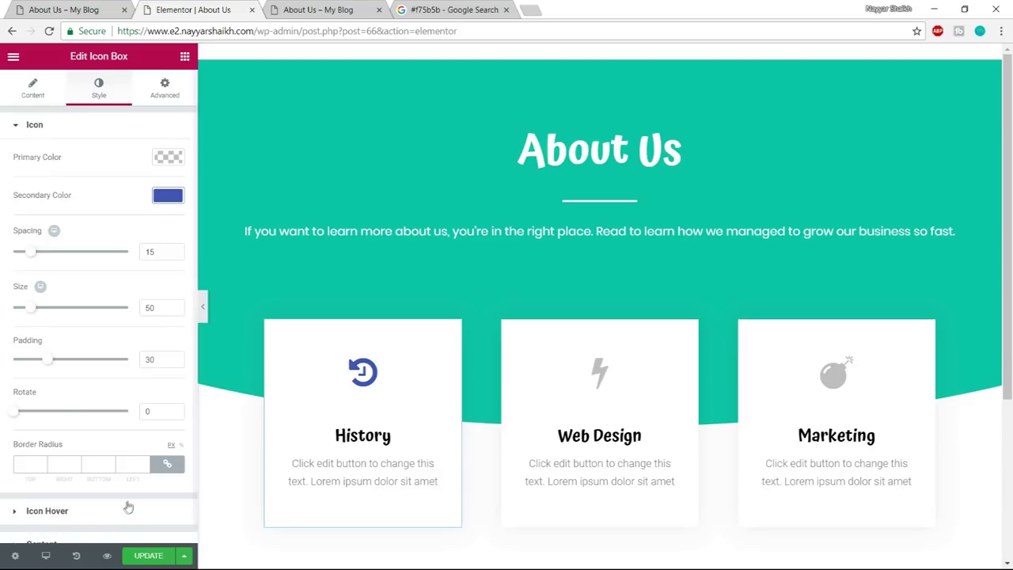
- Colour the History title #4054b2 and compare it with the reference page
scroll(127, 510, down, 1)
click(85, 532)
click(164, 403)
scroll(101, 503, down, 2)
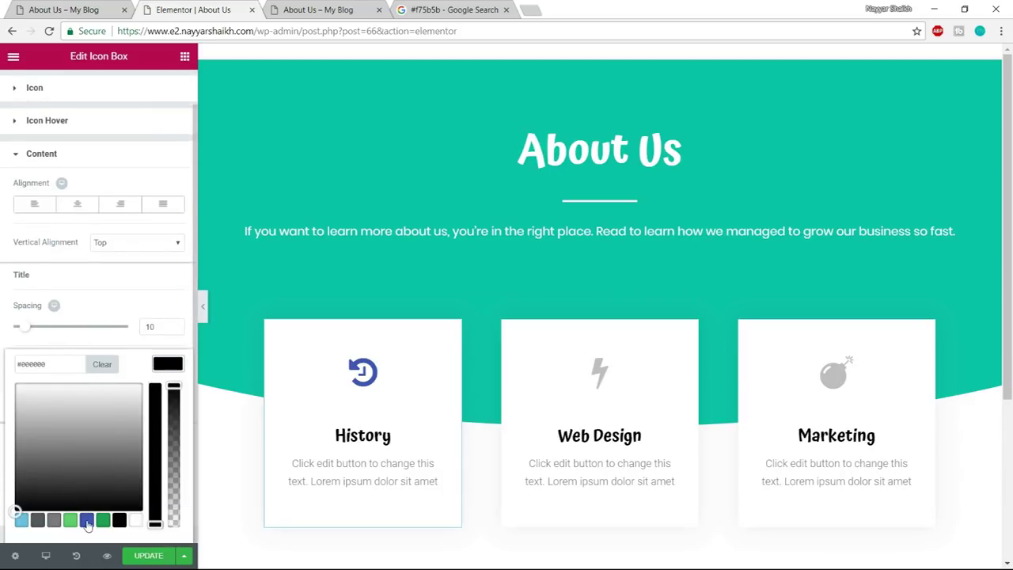
click(87, 520)
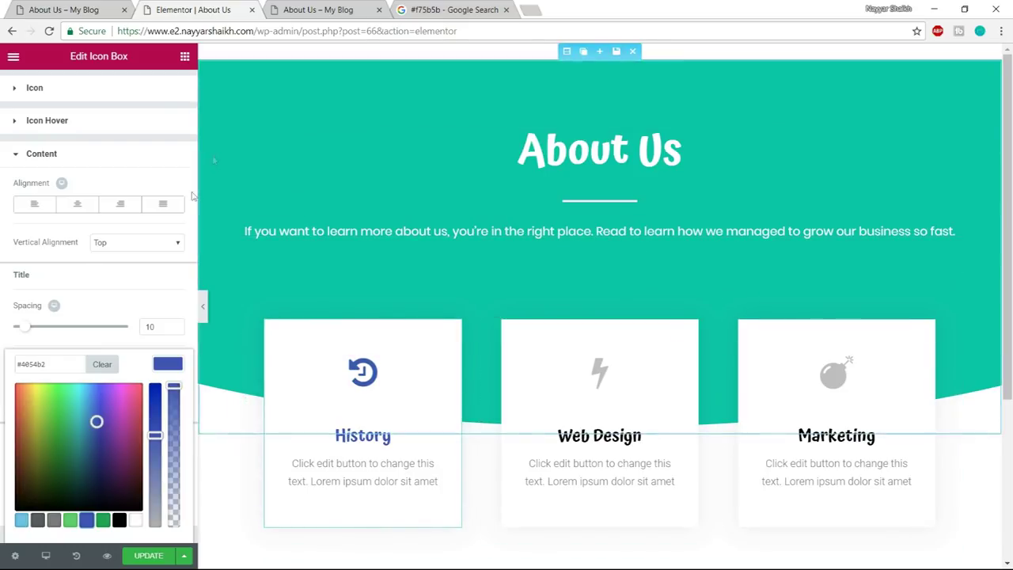
click(38, 5)
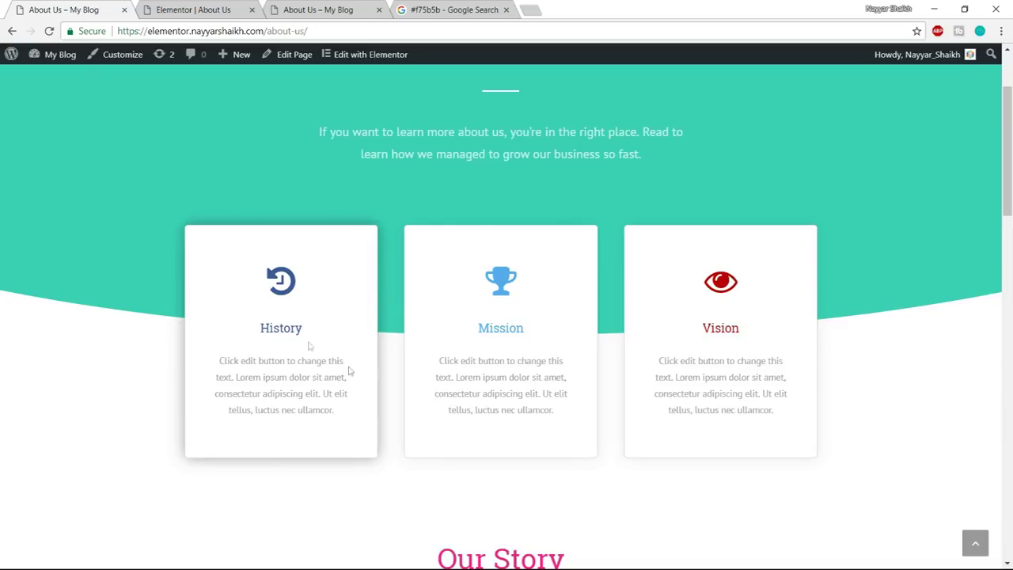
click(215, 8)
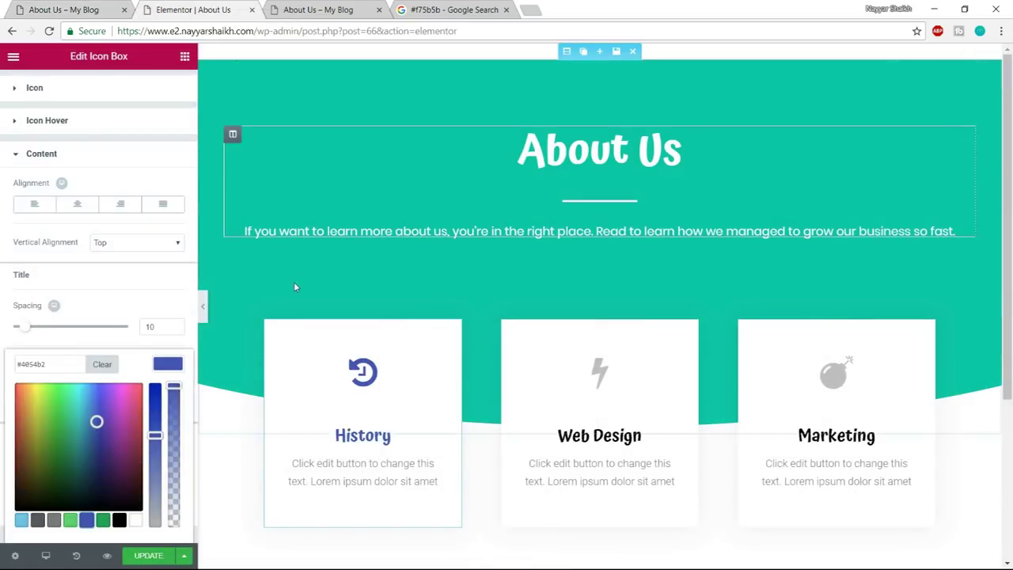
- Set the History card column's linked border radius to 20 on all corners
mouse_move(254, 307)
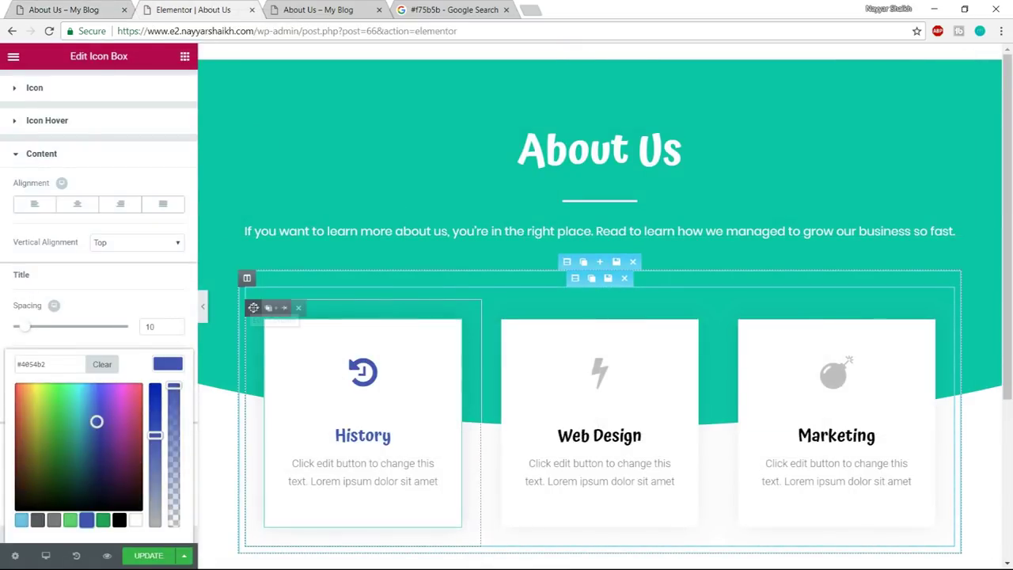
click(253, 307)
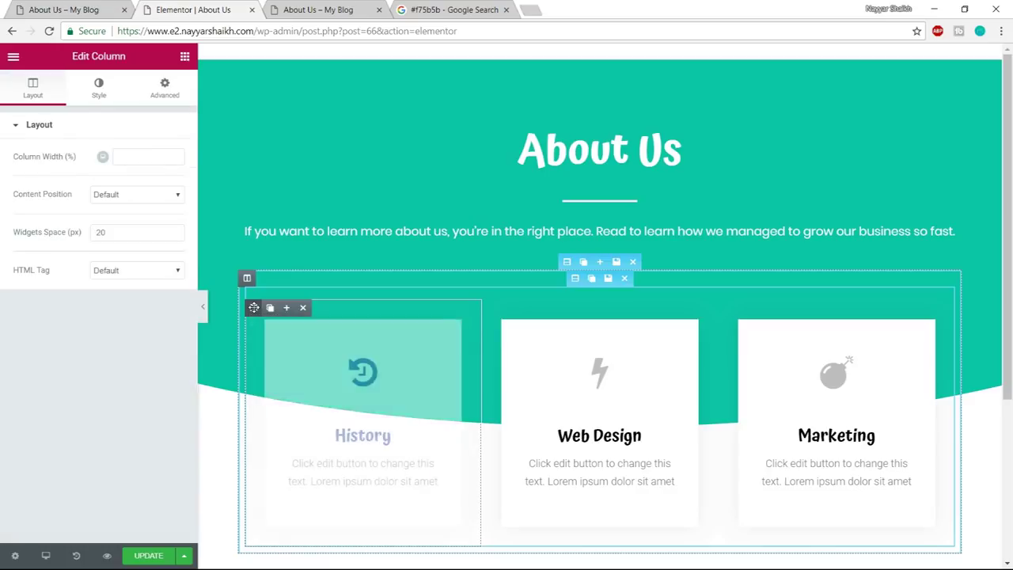
click(106, 96)
click(82, 247)
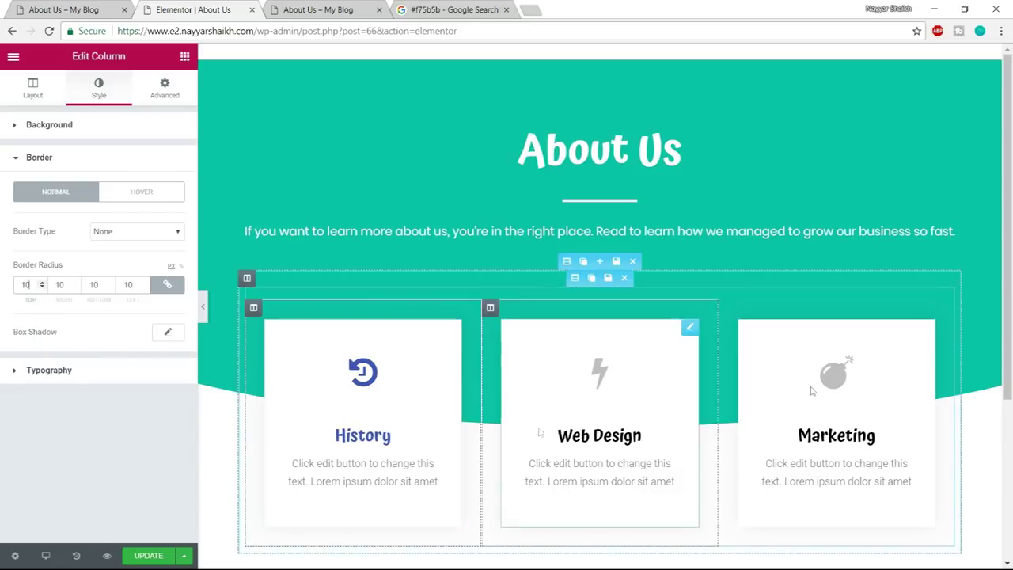
key(ctrl+a)
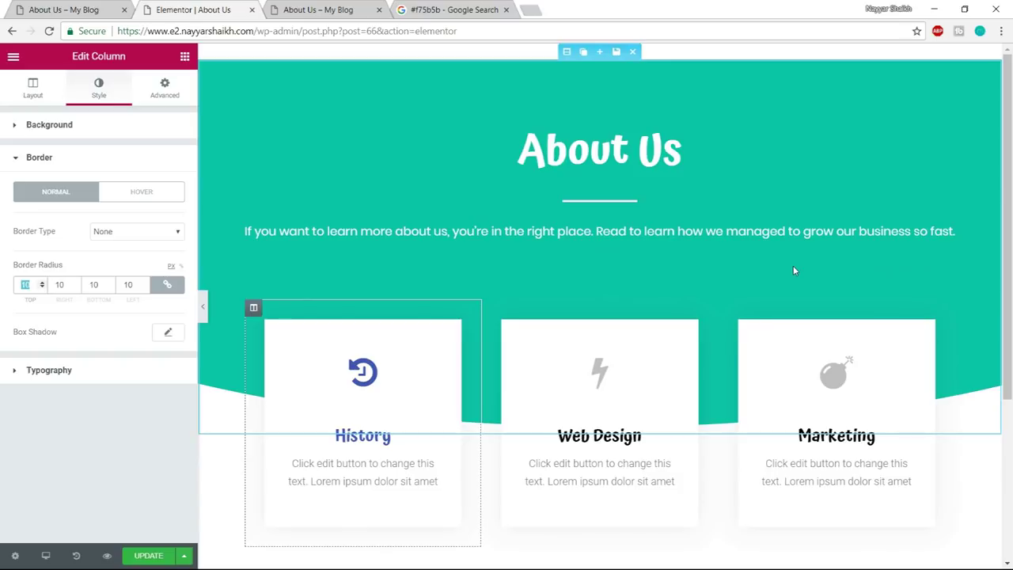
text(20)
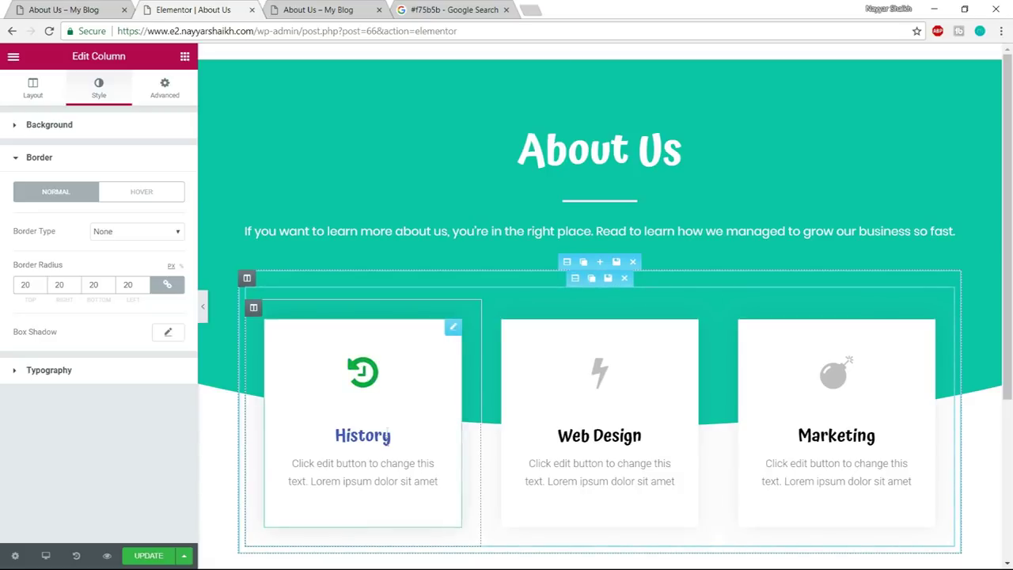
mouse_move(455, 328)
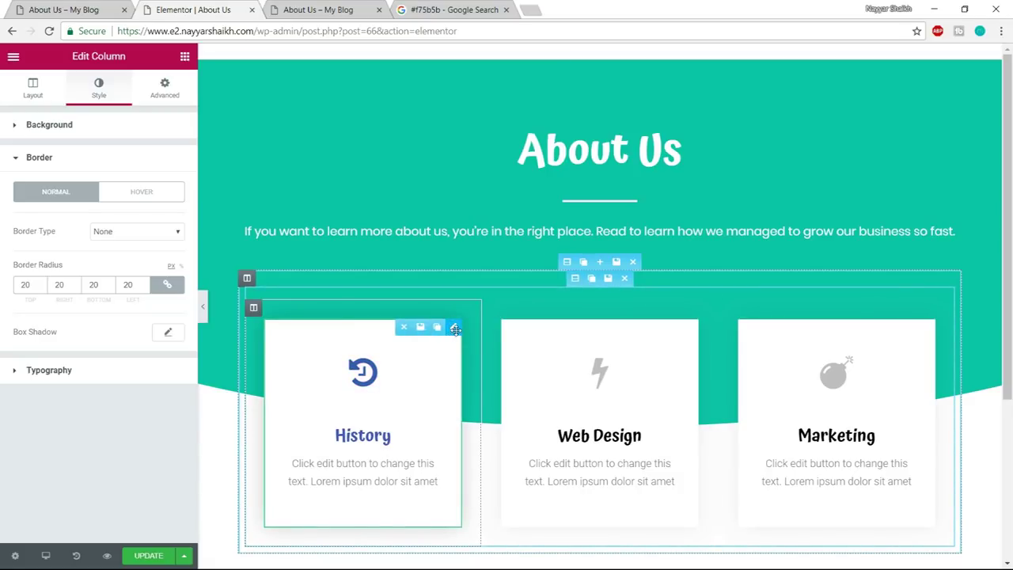
click(368, 382)
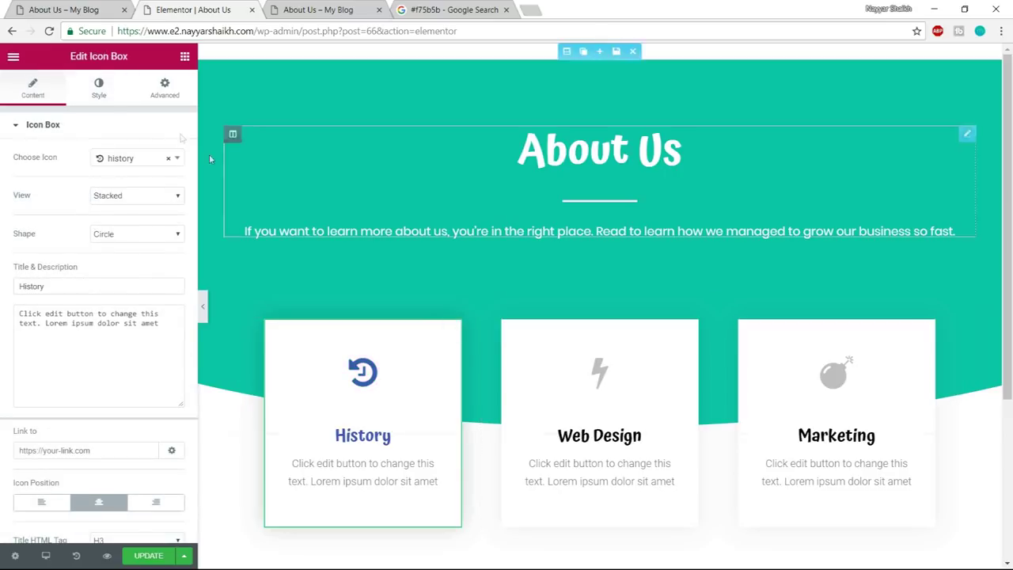
- Expand the Border settings in the History icon box's Advanced tab
click(93, 91)
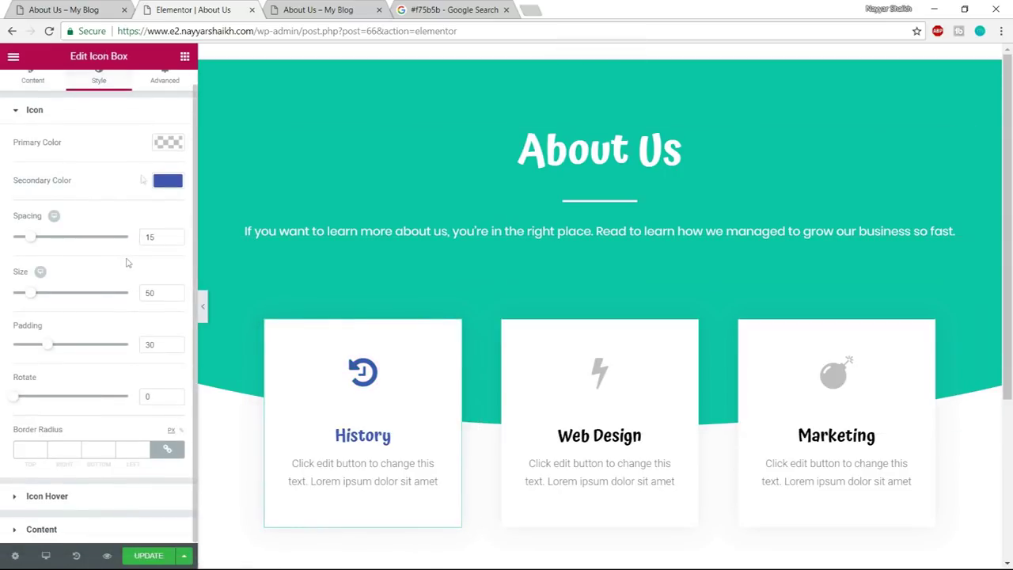
click(174, 84)
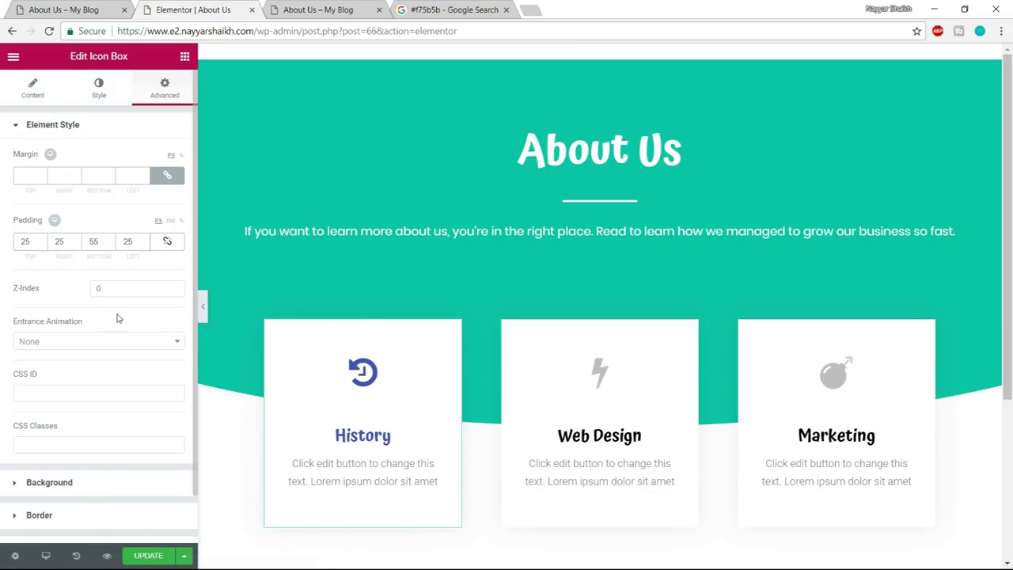
scroll(117, 315, down, 1)
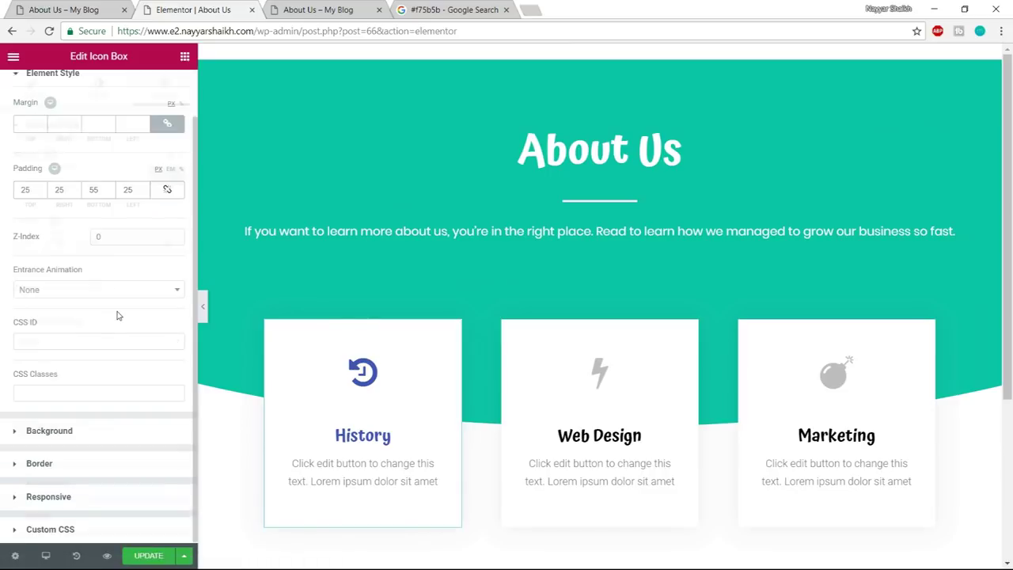
click(89, 466)
scroll(91, 402, down, 1)
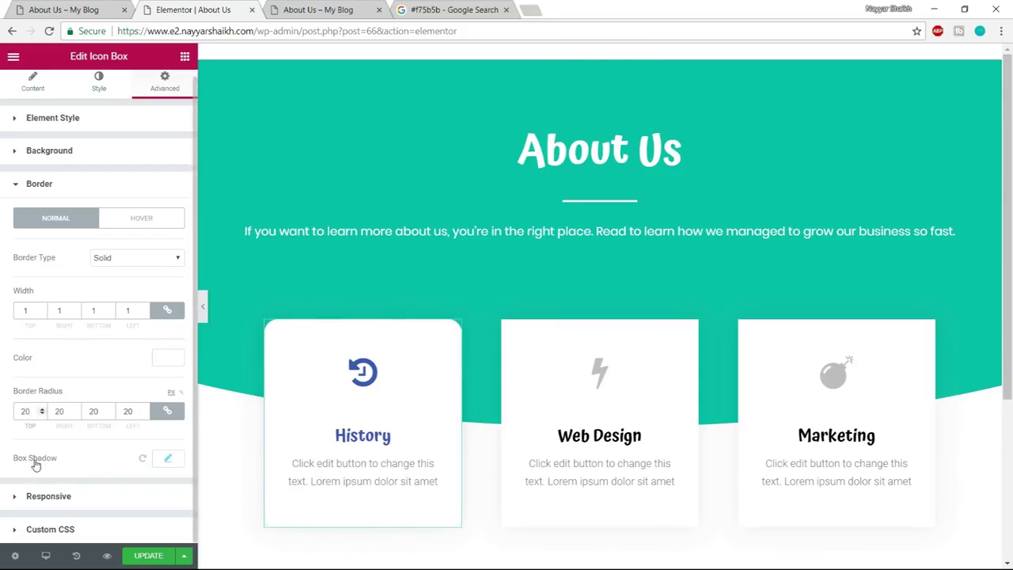
- Give the History card a box shadow, tuning its spread and a partly transparent black colour
click(167, 459)
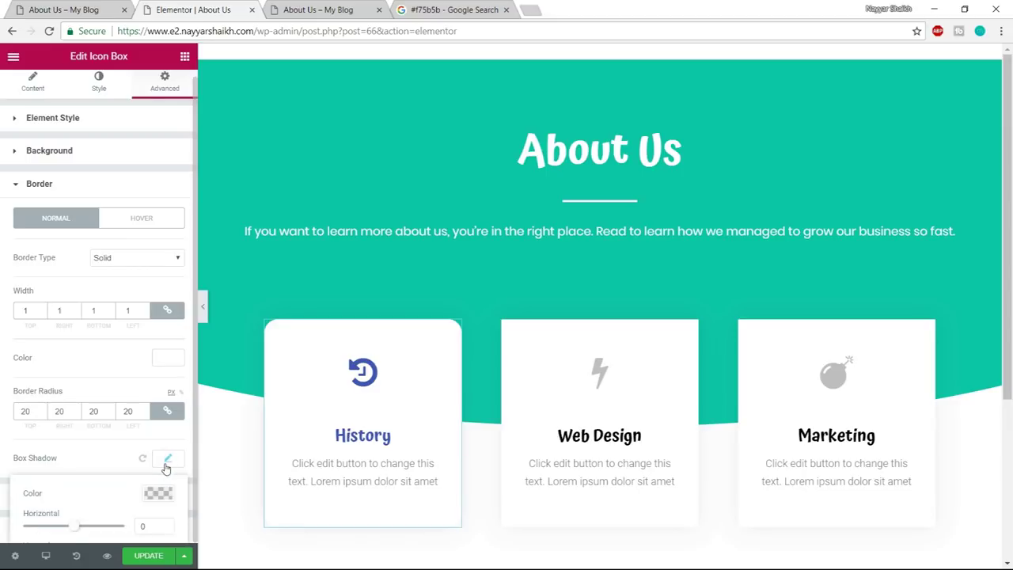
scroll(158, 444, down, 2)
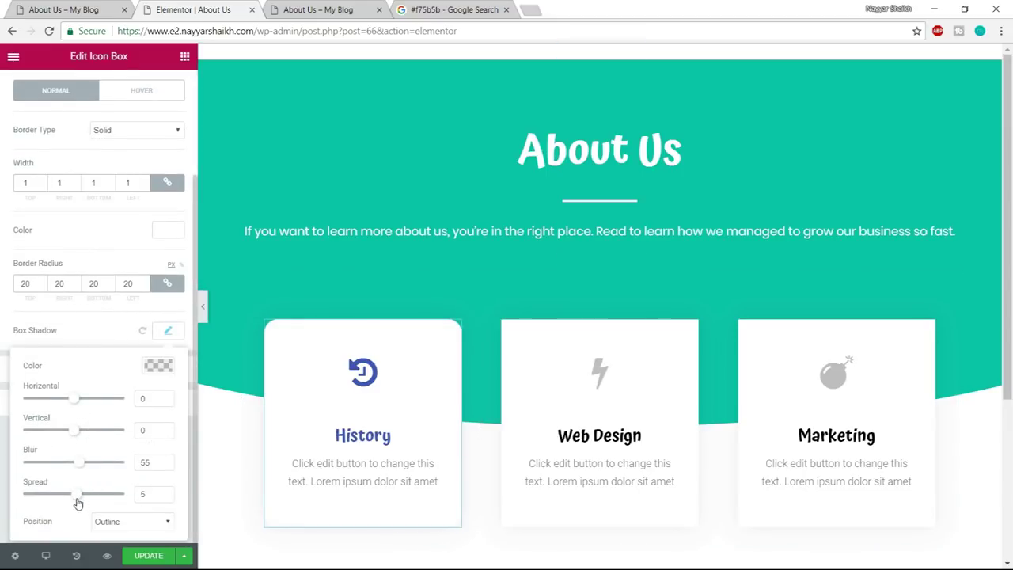
drag(80, 501, 95, 500)
click(158, 365)
scroll(179, 421, down, 1)
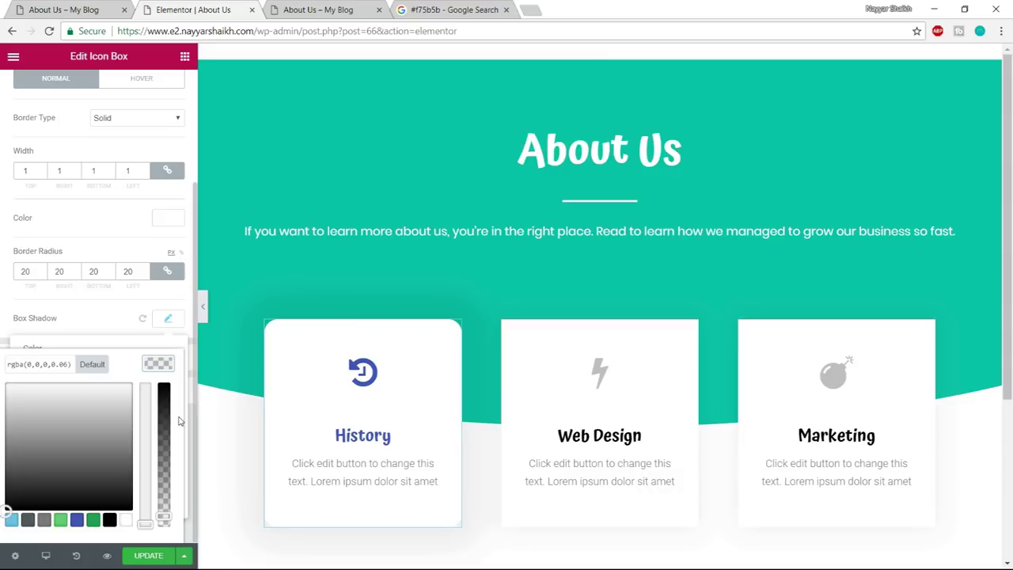
drag(163, 516, 145, 338)
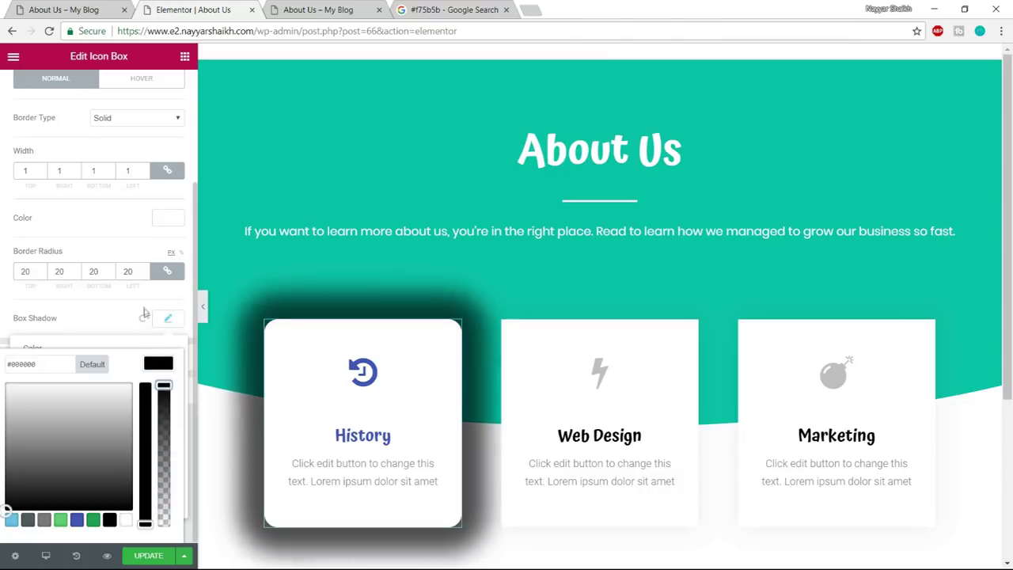
click(150, 320)
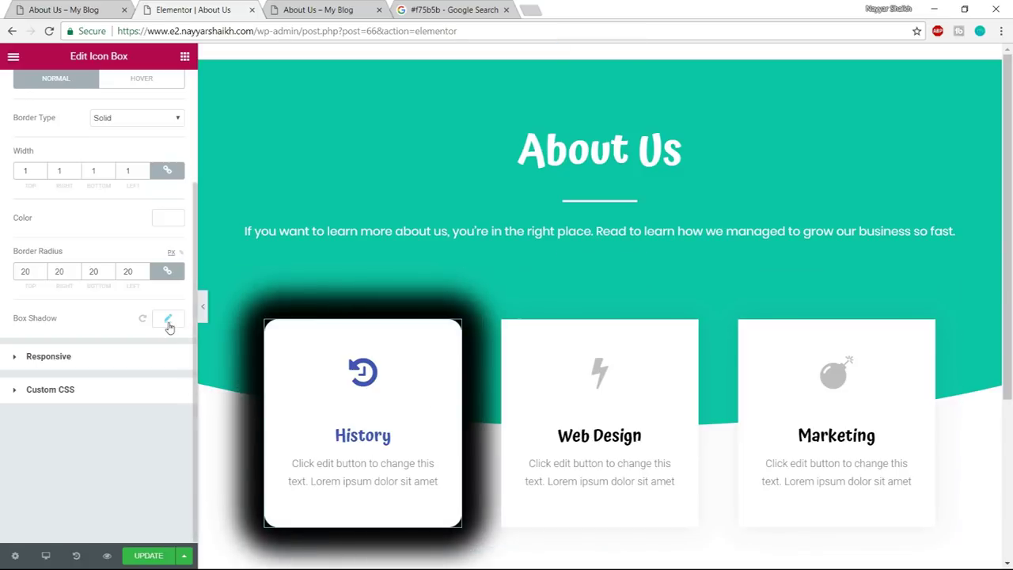
click(167, 318)
click(158, 353)
drag(163, 388, 164, 491)
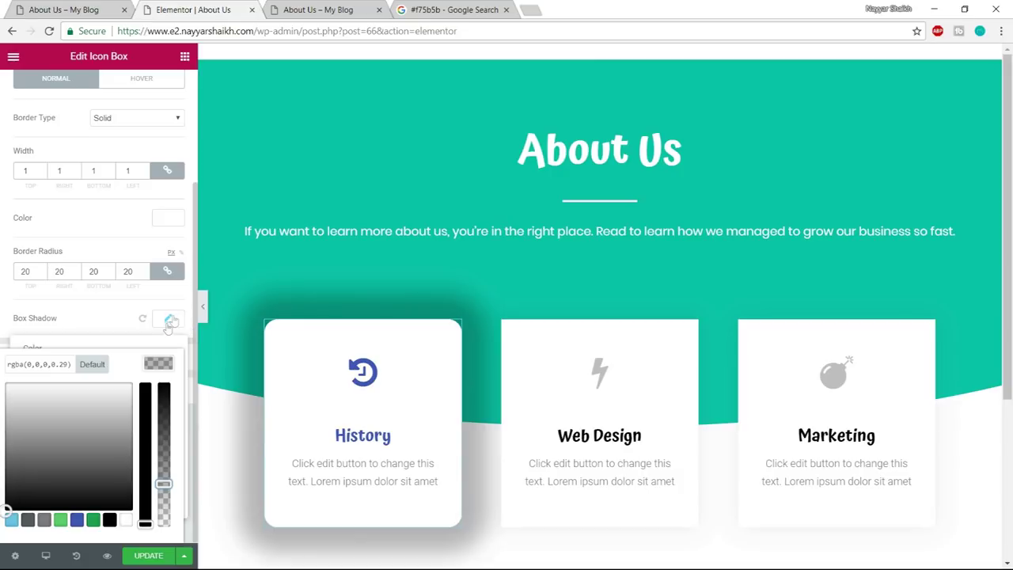
click(172, 320)
- Shrink the shadow spread to 1 and confirm the colour's roughly 0.29 alpha
click(167, 322)
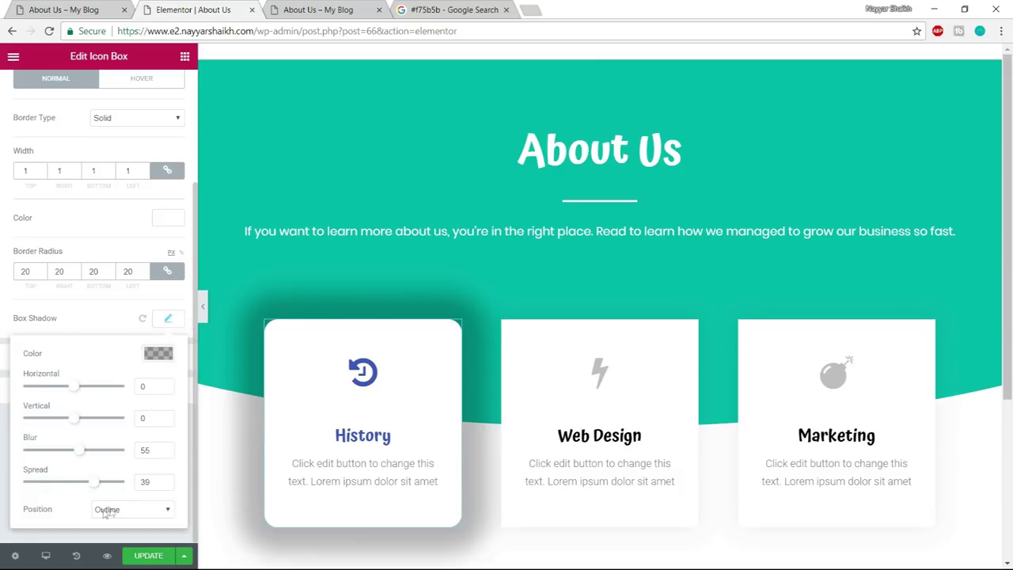
drag(98, 491, 78, 487)
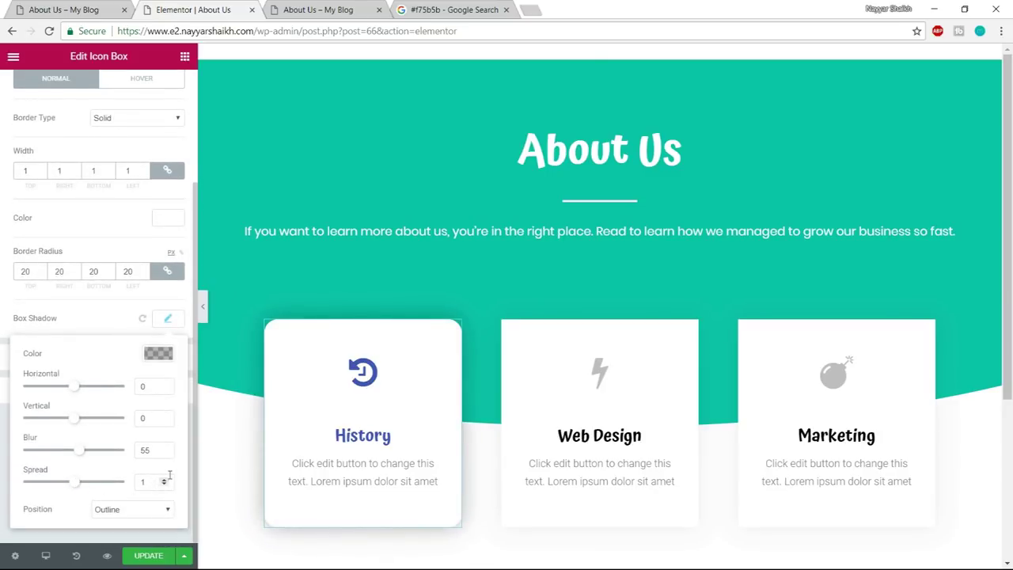
click(167, 319)
click(167, 319)
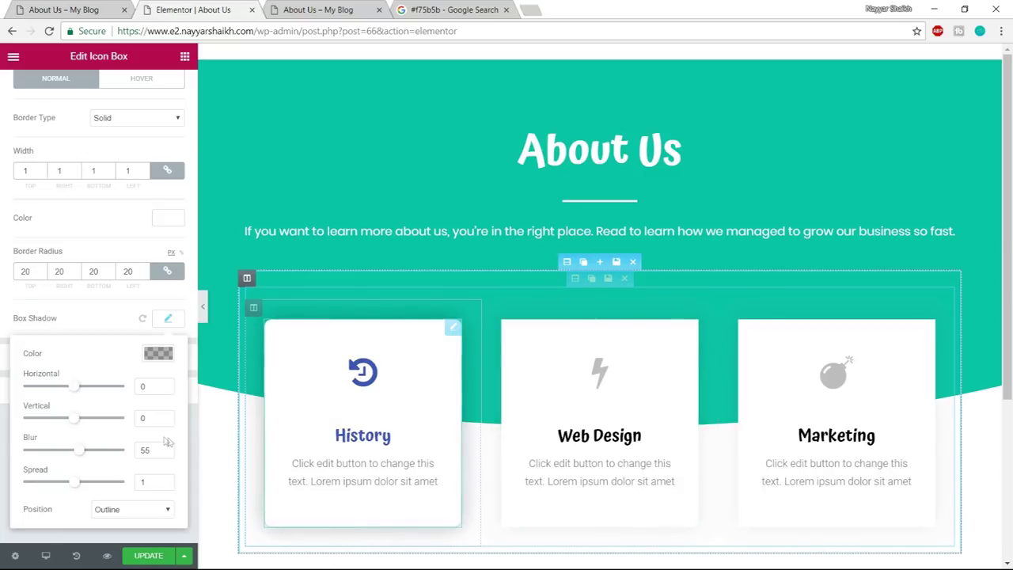
click(158, 355)
click(158, 364)
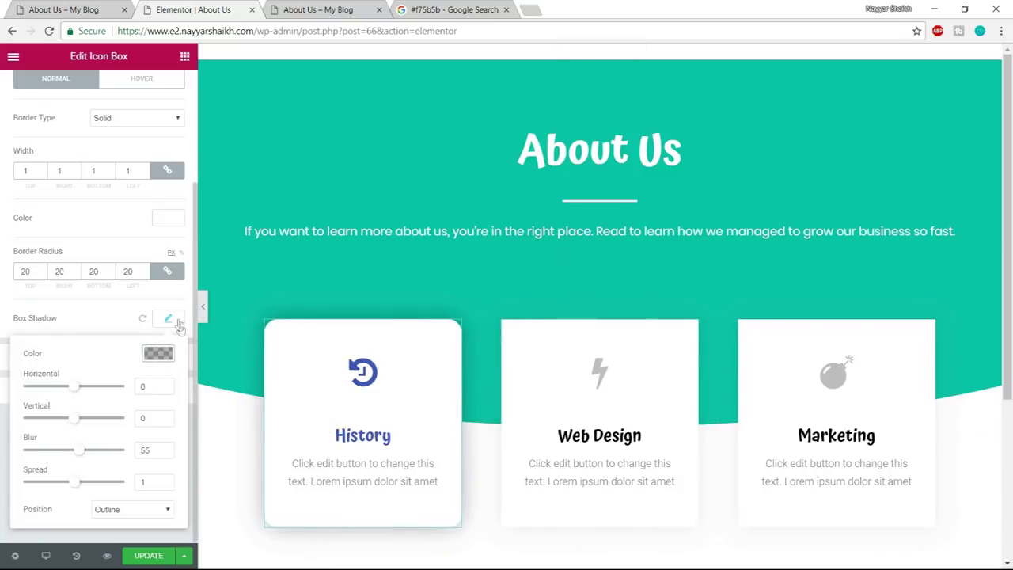
click(167, 318)
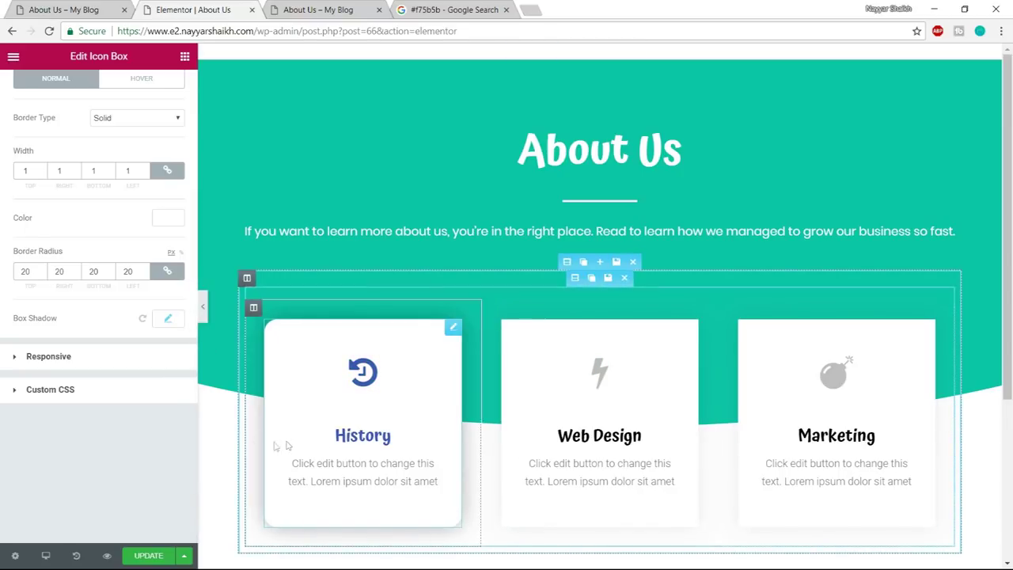
scroll(162, 320, up, 2)
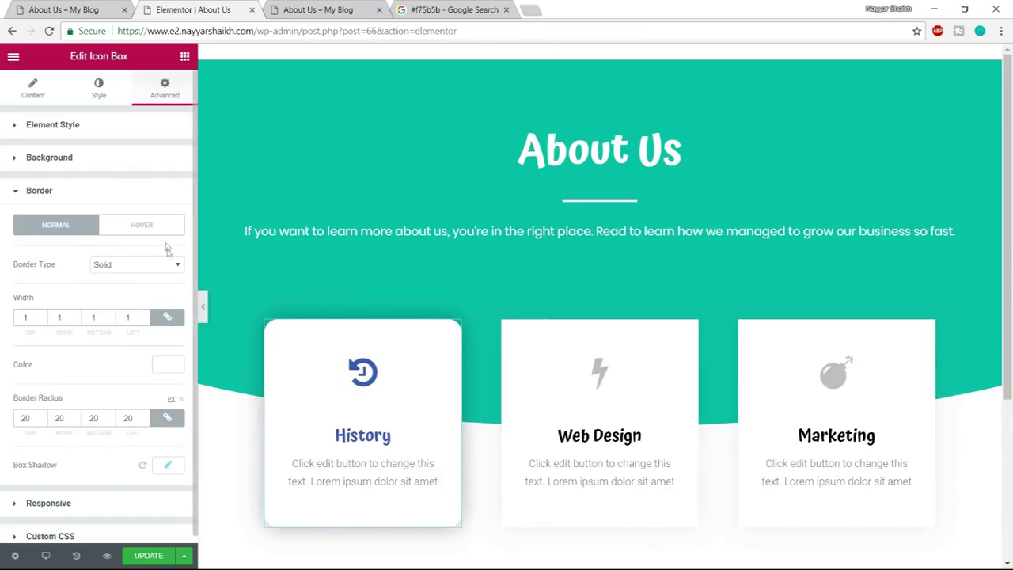
- Switch the border to its Hover state and paste #4054b2 as the hover border colour
click(150, 231)
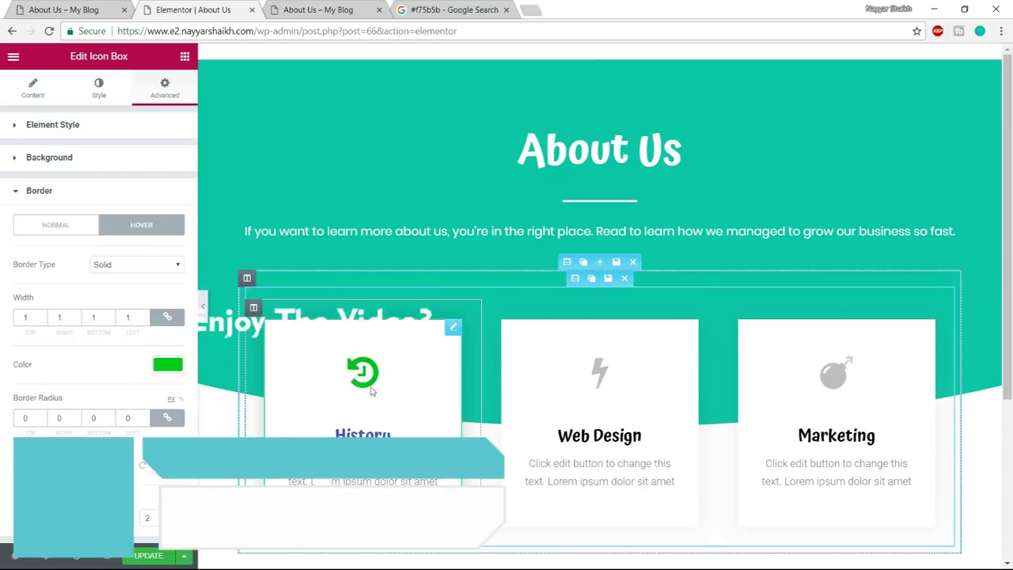
click(169, 364)
scroll(165, 408, down, 1)
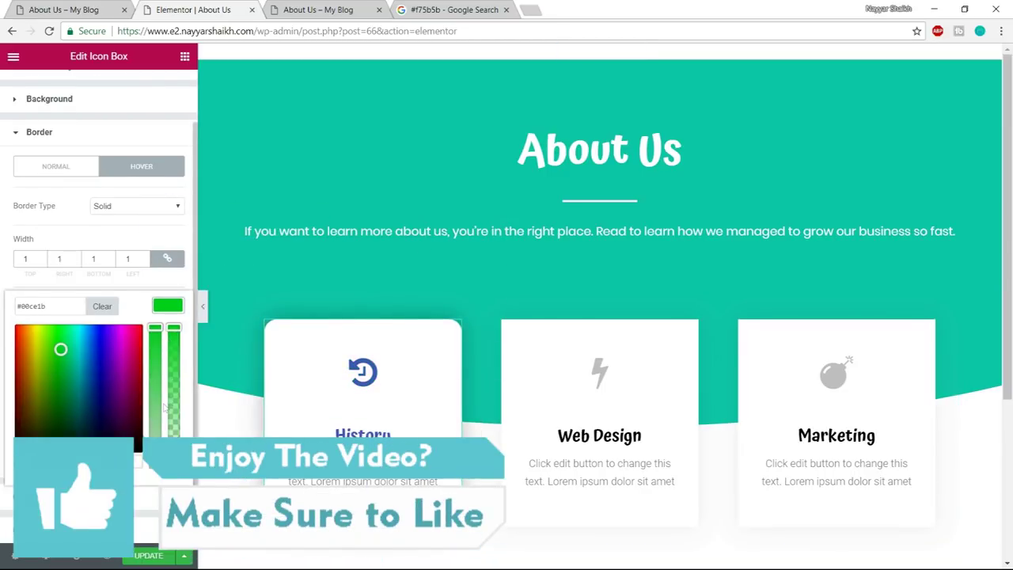
text(#4054b2)
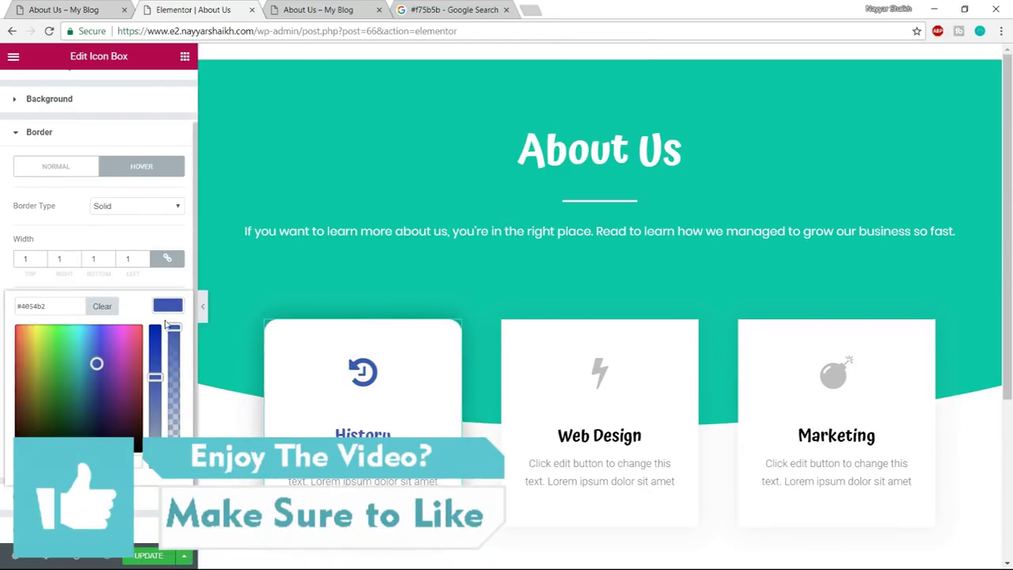
click(166, 317)
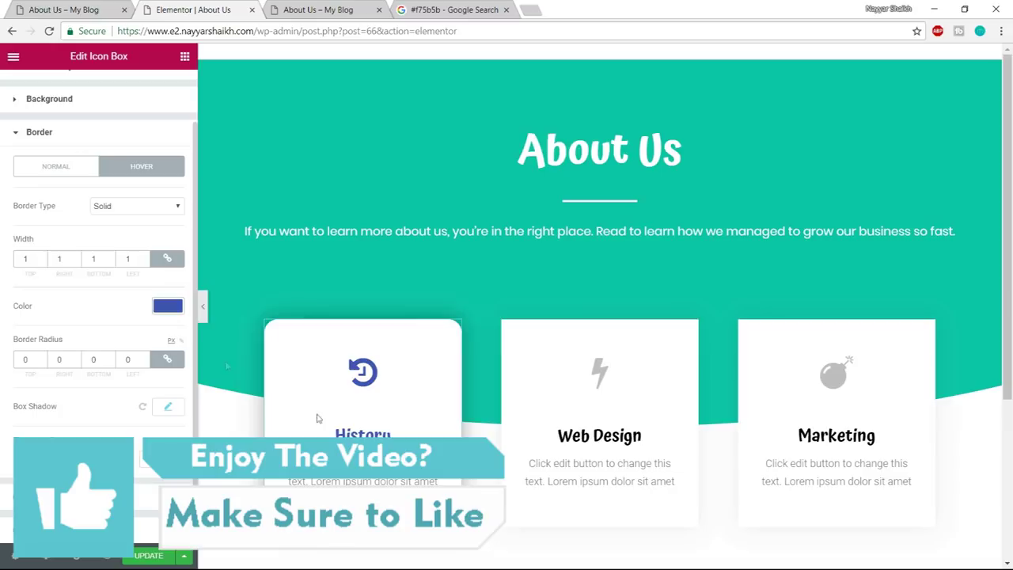
click(171, 311)
click(173, 315)
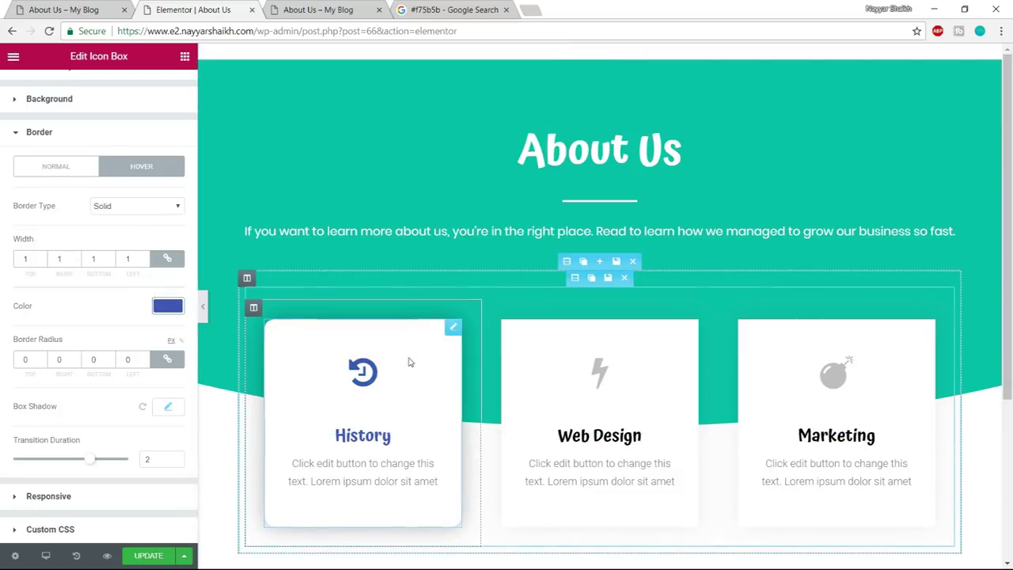
- Make the hover border grey #7a7a7a and shorten the transition duration to 1 second
click(167, 304)
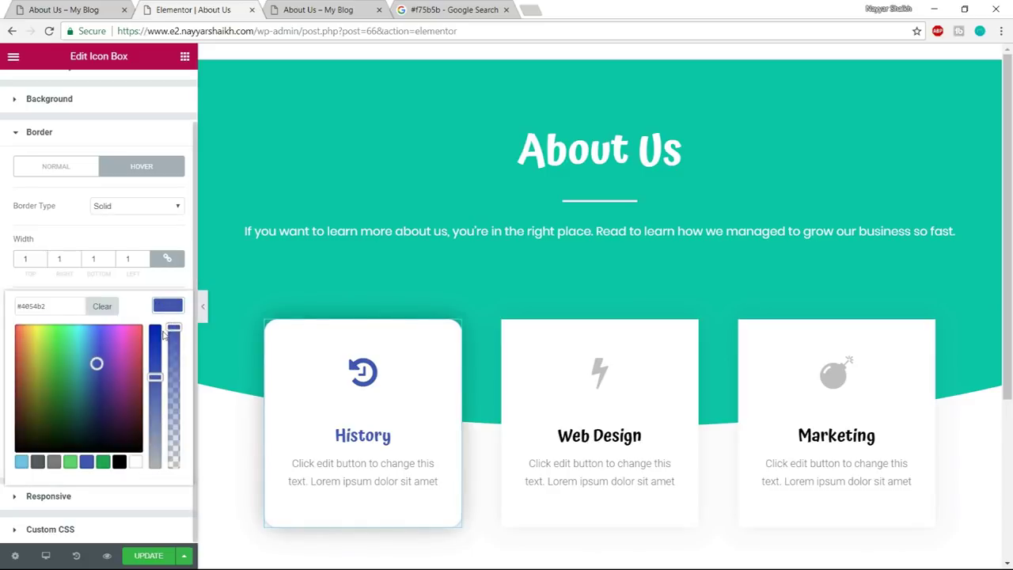
click(53, 461)
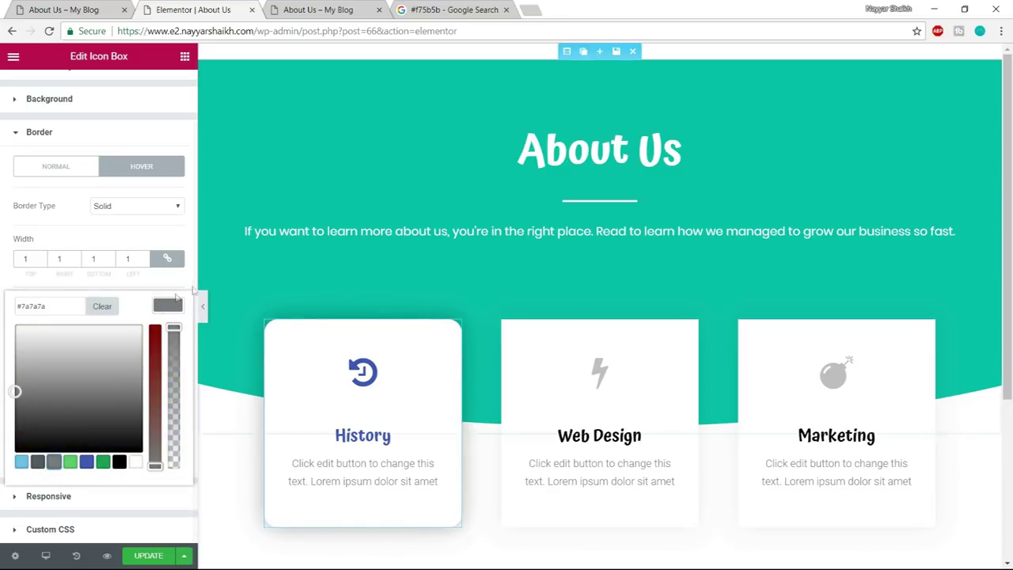
click(156, 311)
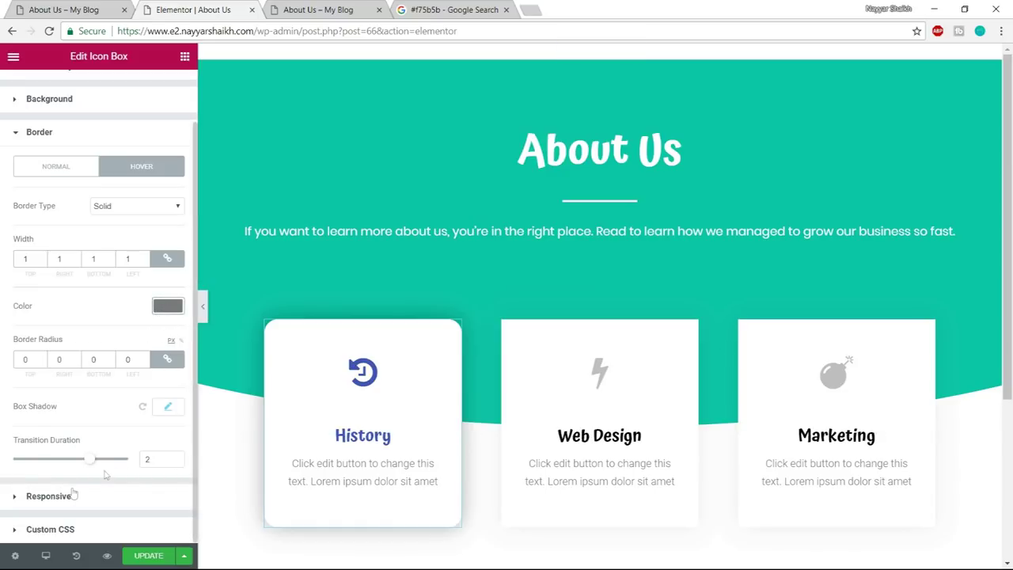
drag(91, 465, 44, 465)
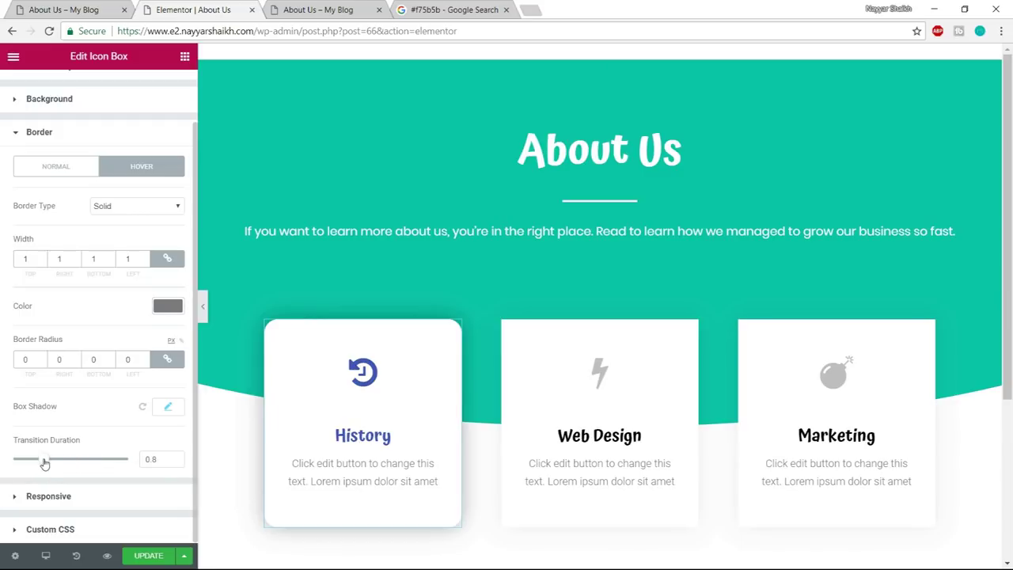
drag(153, 465, 118, 465)
- Darken the hover shadow to rgba(0,0,0,0.38) and set the hover border radius to 25
click(168, 407)
scroll(165, 429, down, 1)
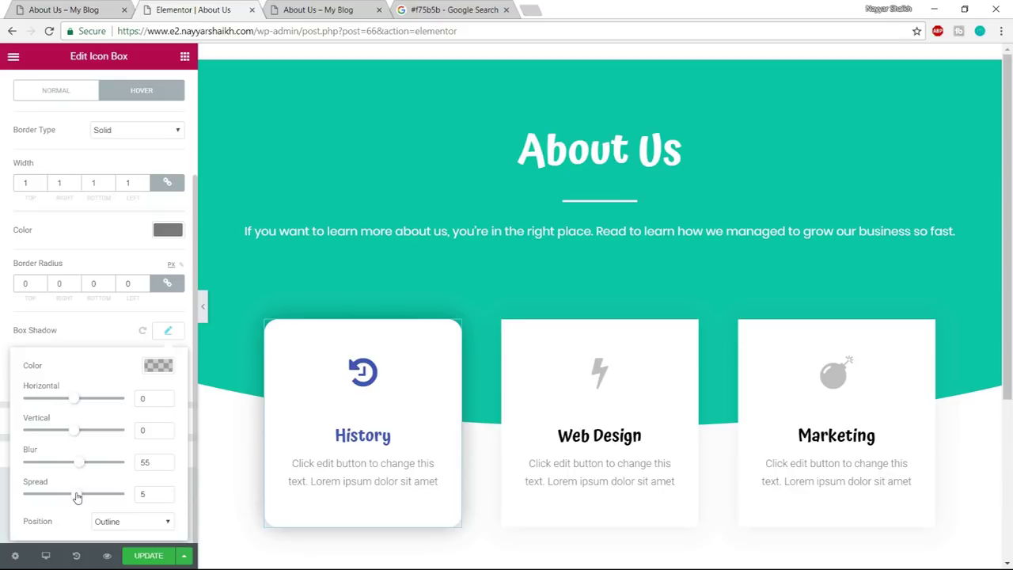
double_click(147, 494)
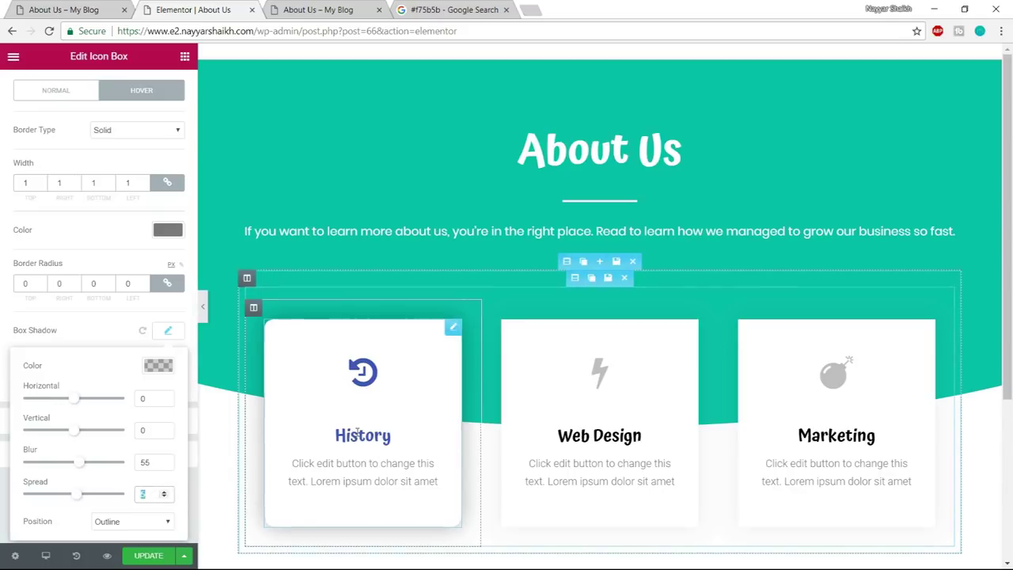
click(158, 366)
drag(163, 509, 164, 483)
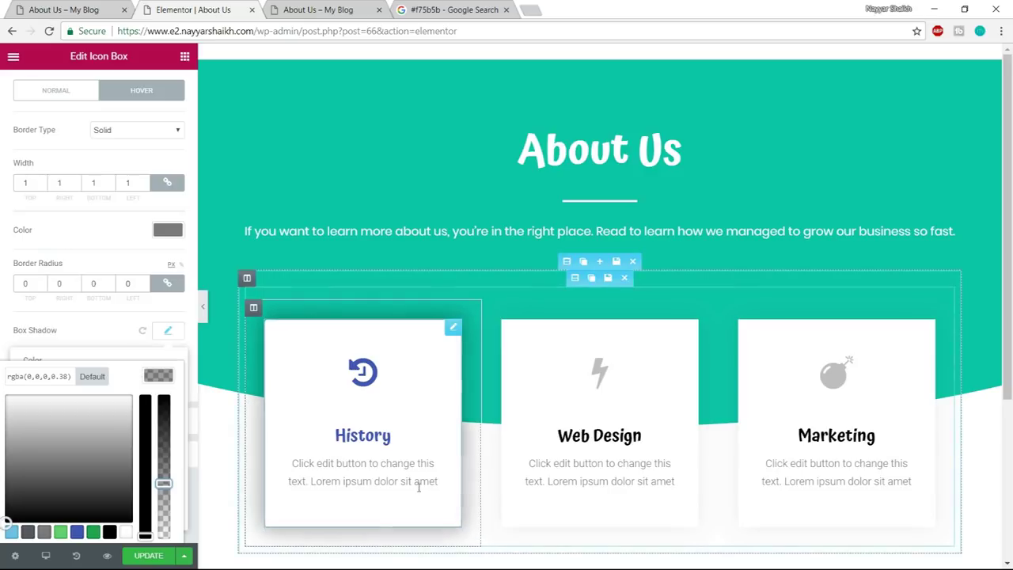
click(163, 377)
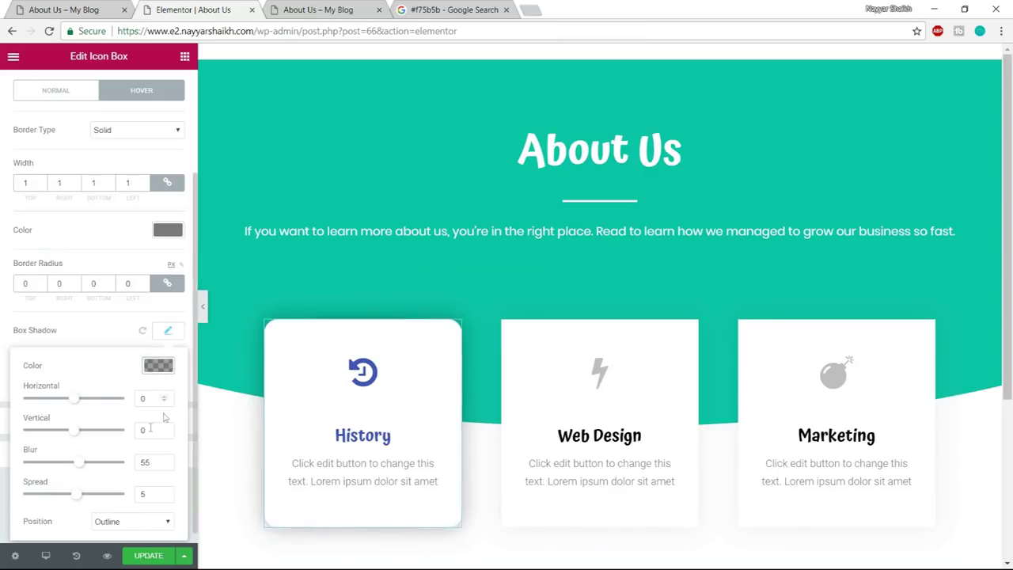
click(173, 331)
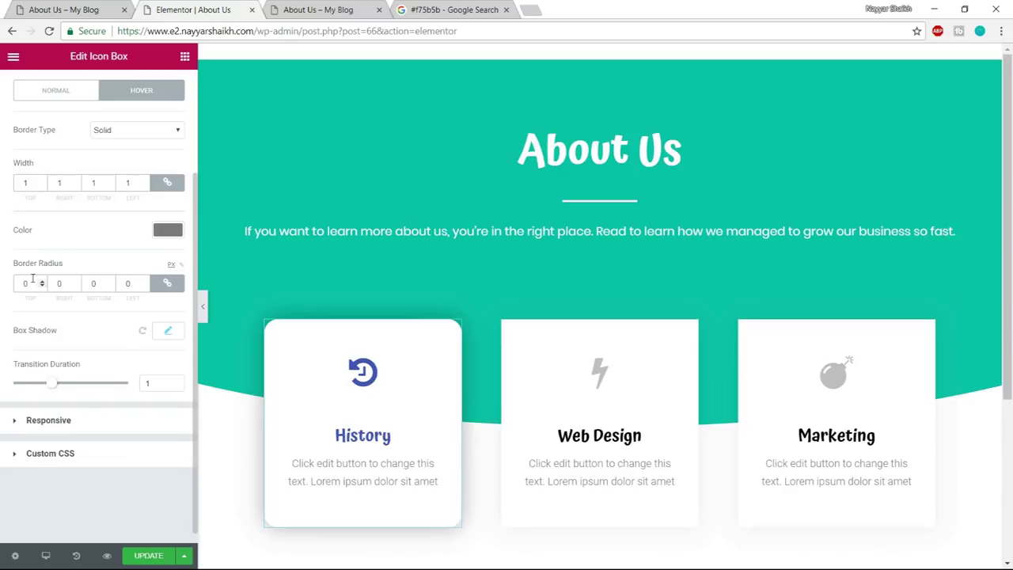
text(25)
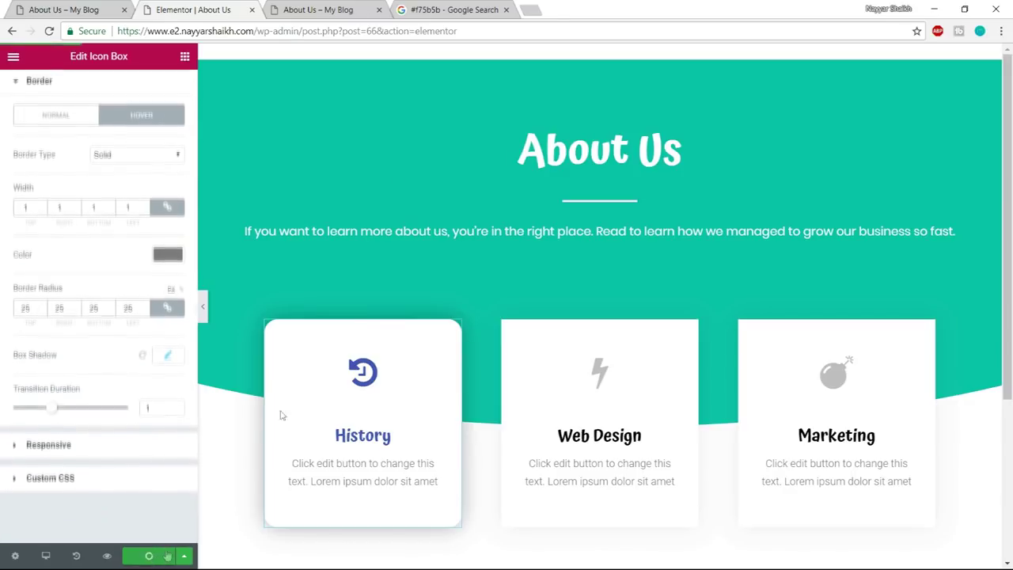
click(324, 10)
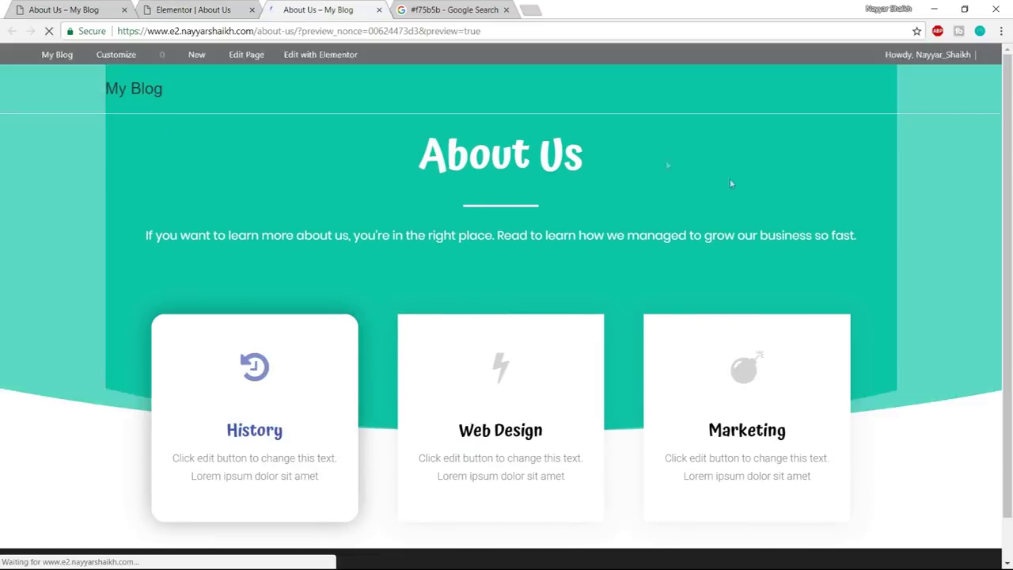
scroll(375, 340, down, 1)
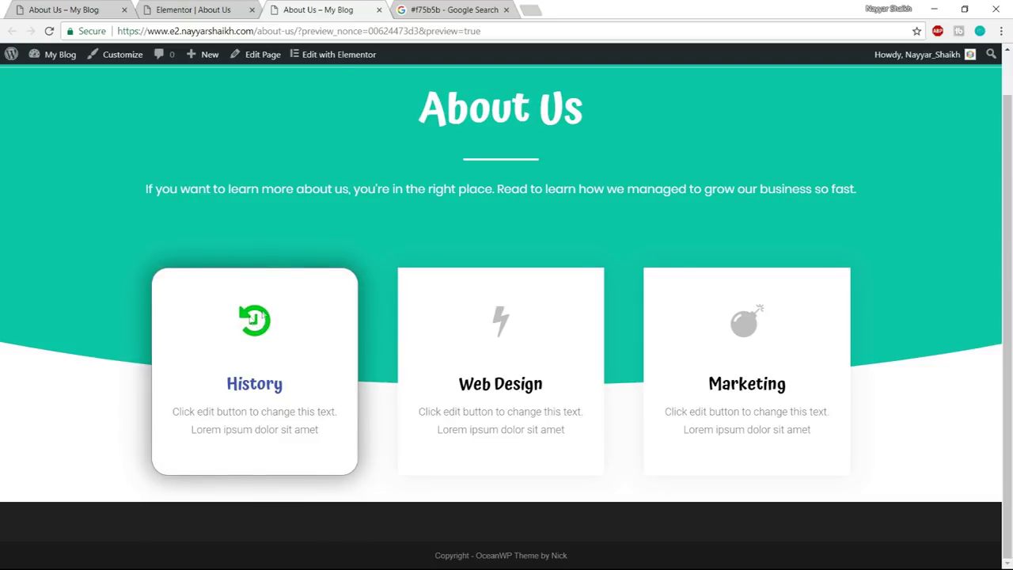
key(ctrl+shift+Tab)
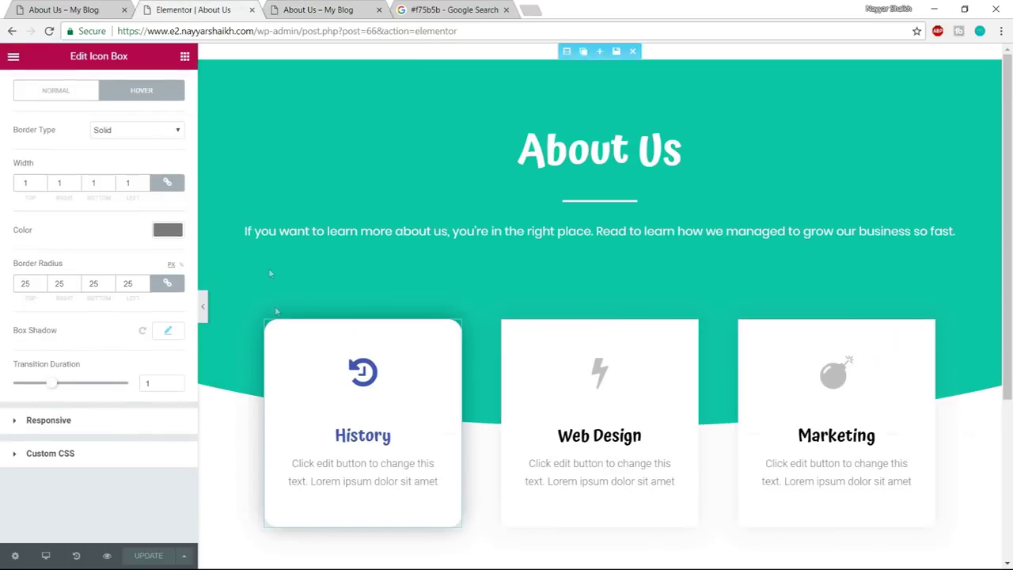
- Change the History icon's hover secondary colour to blue #4054b2 and save the page
scroll(134, 226, up, 3)
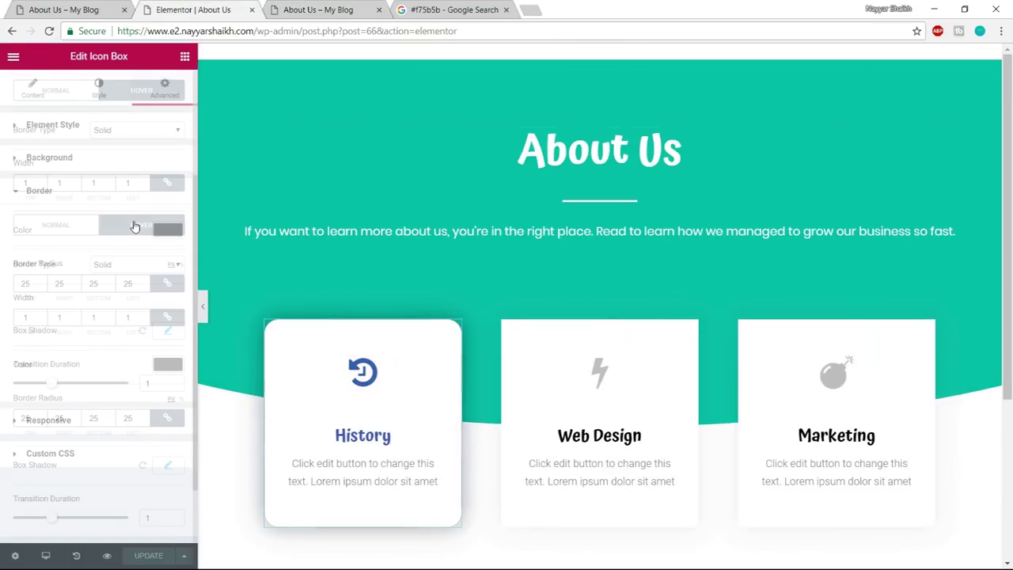
click(87, 90)
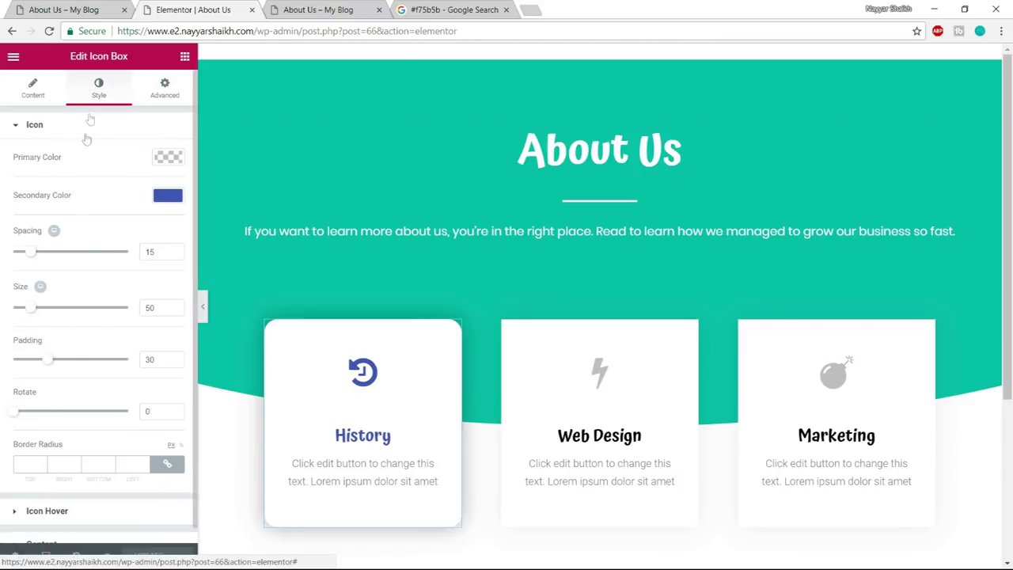
scroll(135, 229, down, 1)
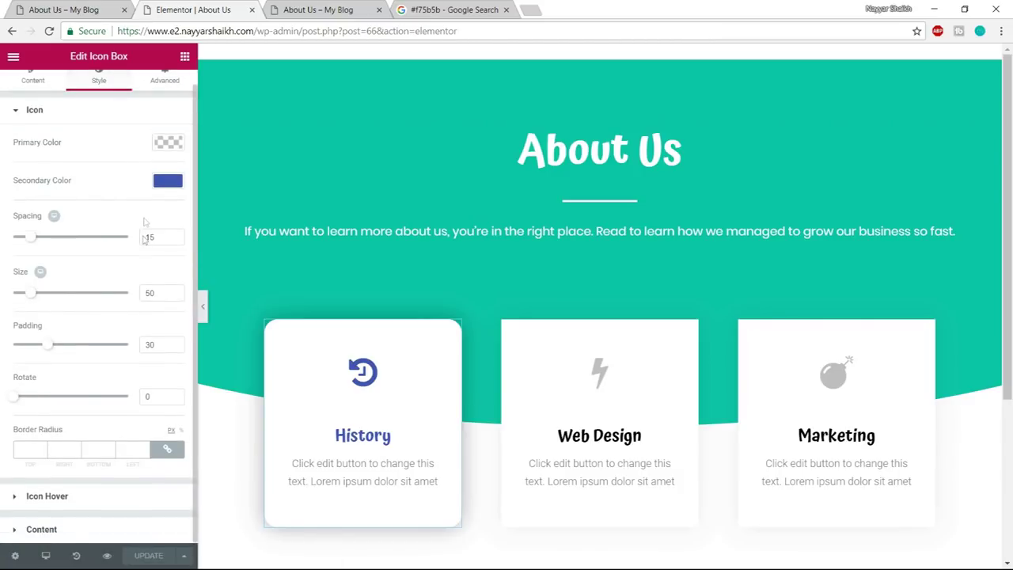
click(48, 496)
click(163, 236)
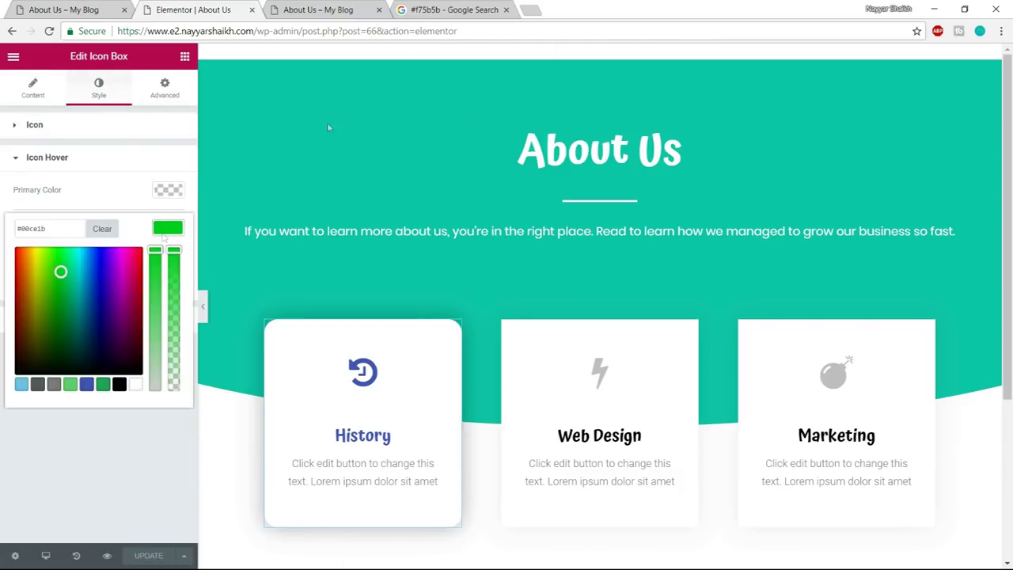
click(449, 10)
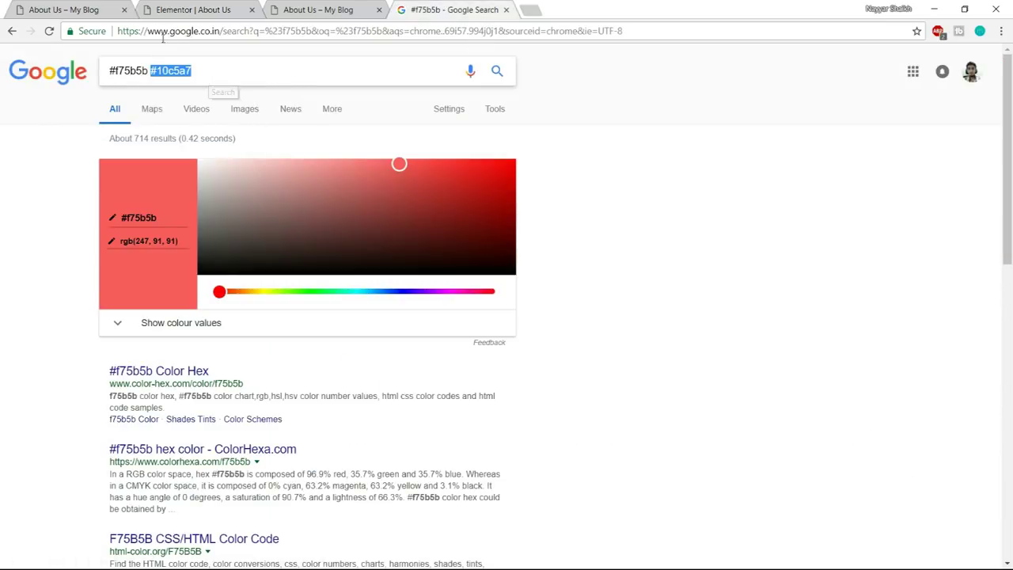
click(216, 8)
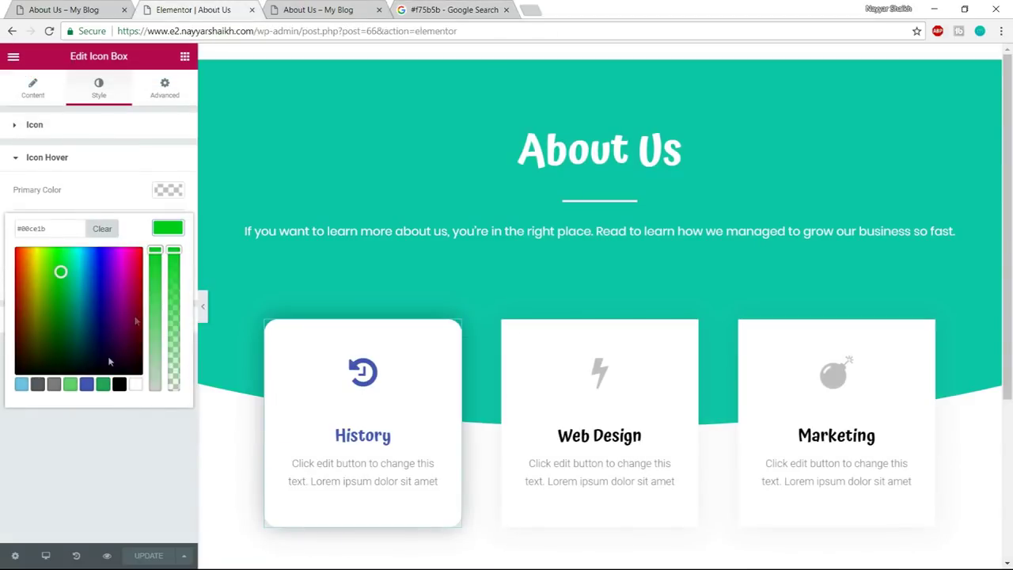
click(87, 386)
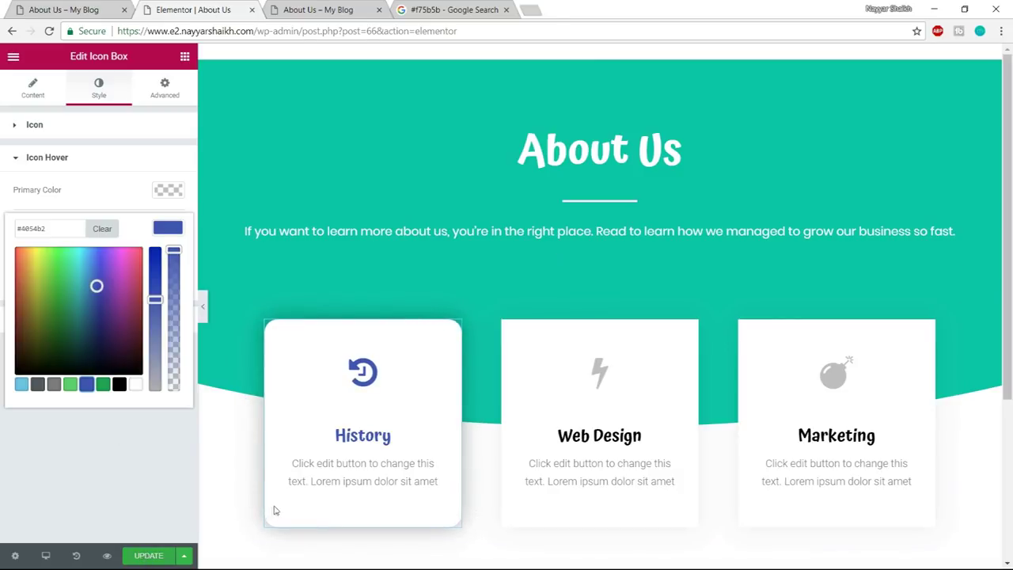
click(142, 560)
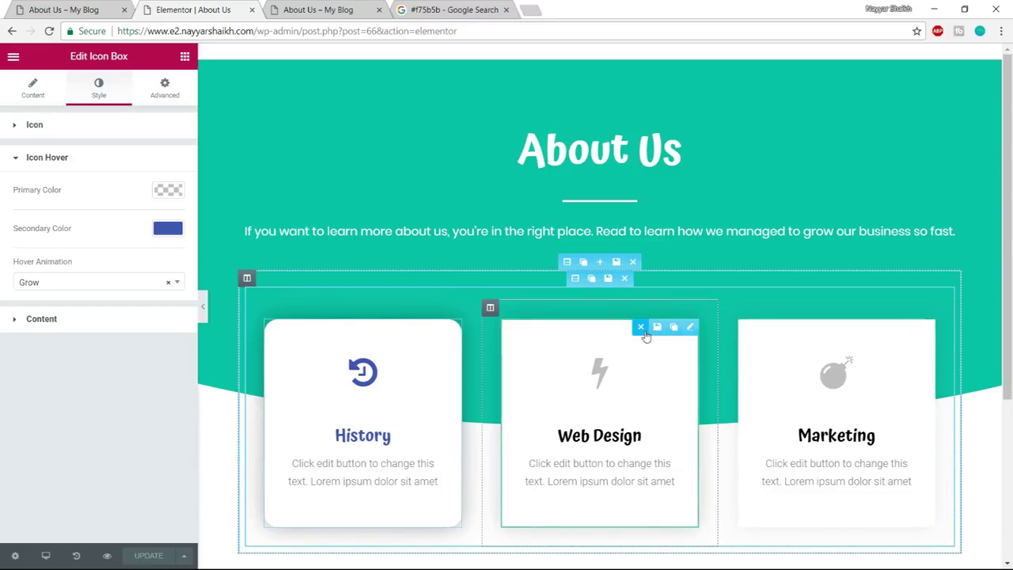
- Replace the Web Design and Marketing cards with History copies, then view the reference Mission card
click(641, 327)
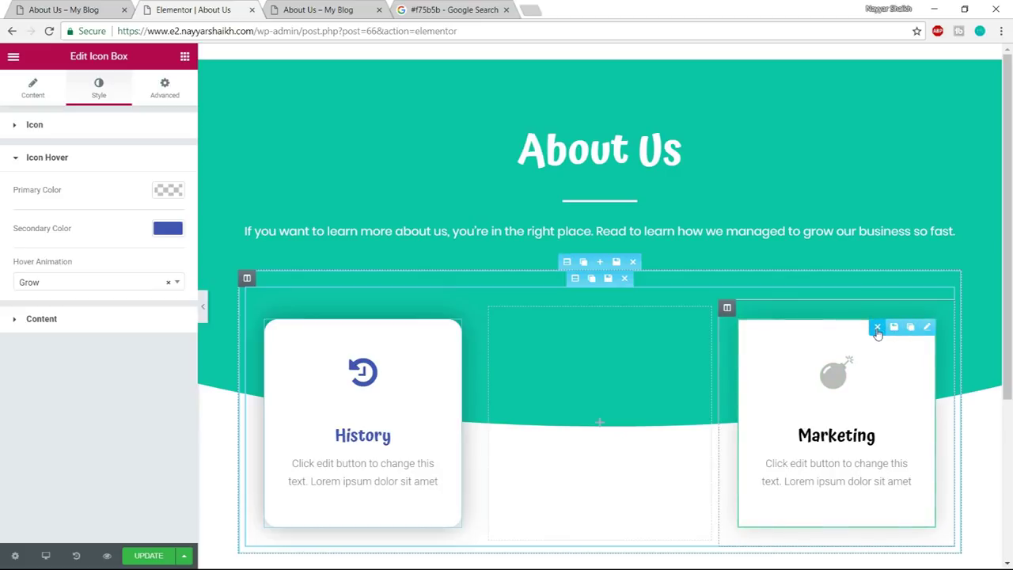
click(877, 327)
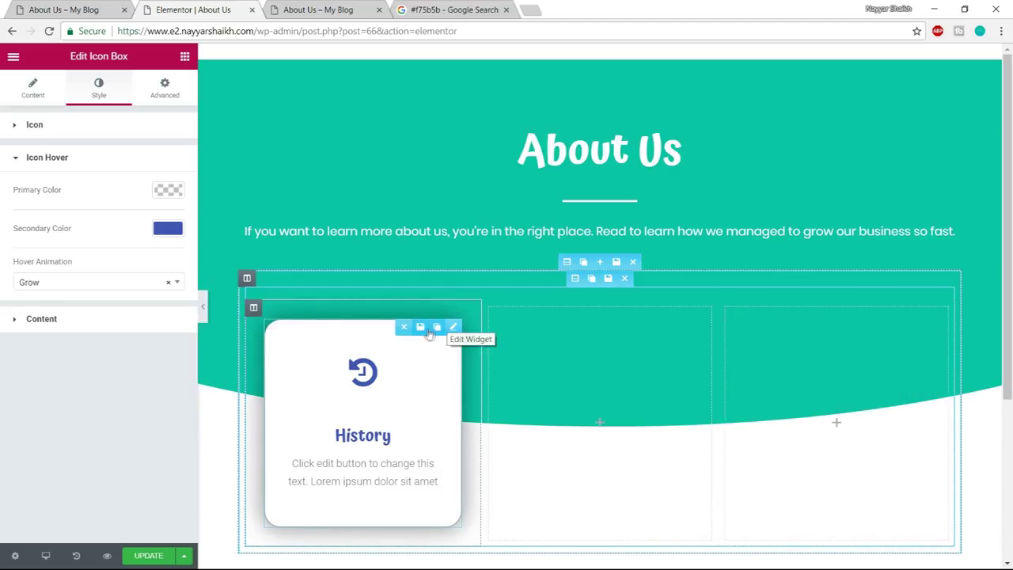
click(436, 327)
drag(336, 339, 586, 352)
drag(348, 379, 823, 380)
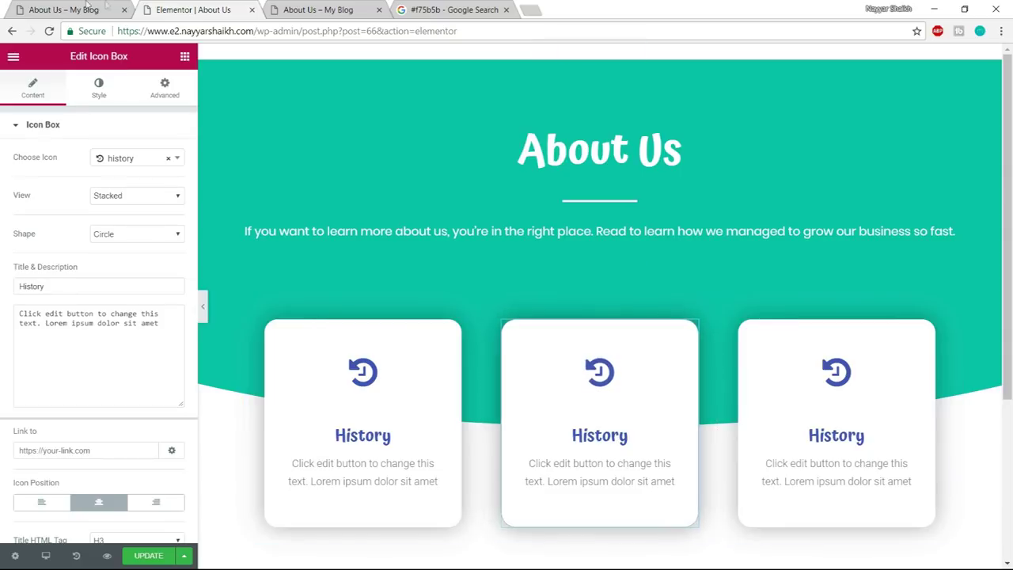
key(ctrl+1)
drag(478, 330, 532, 331)
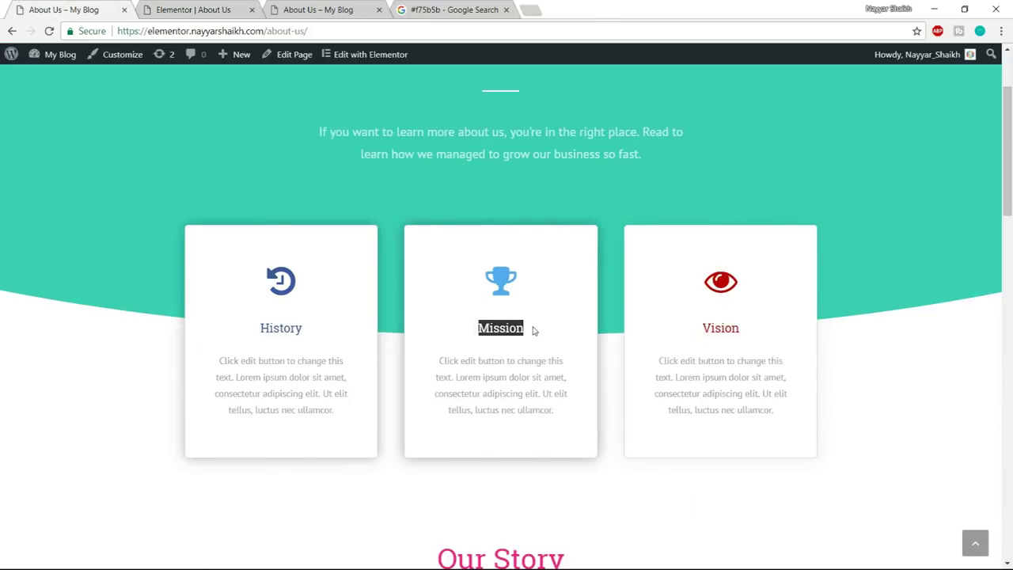
- Turn the middle card into a Mission card with a trophy icon and the title 'Mission'
click(213, 10)
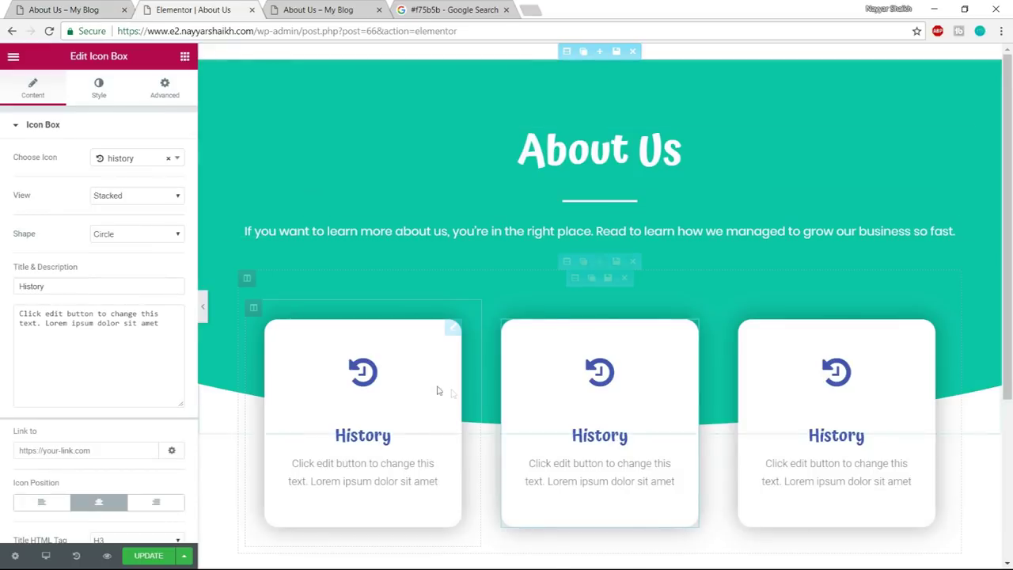
click(123, 161)
text(trophy)
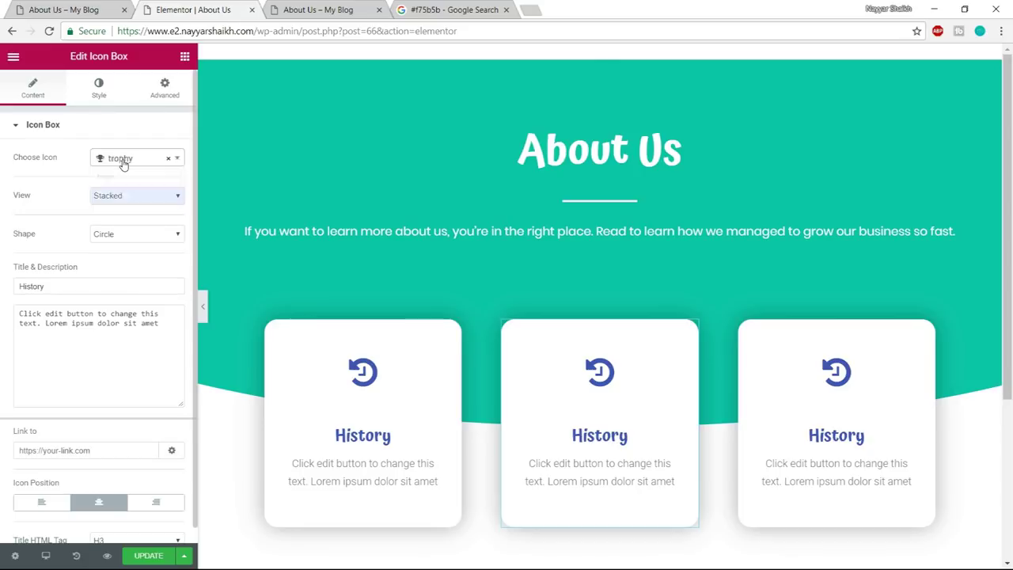
key(Return)
drag(80, 293, 2, 295)
text(Mission)
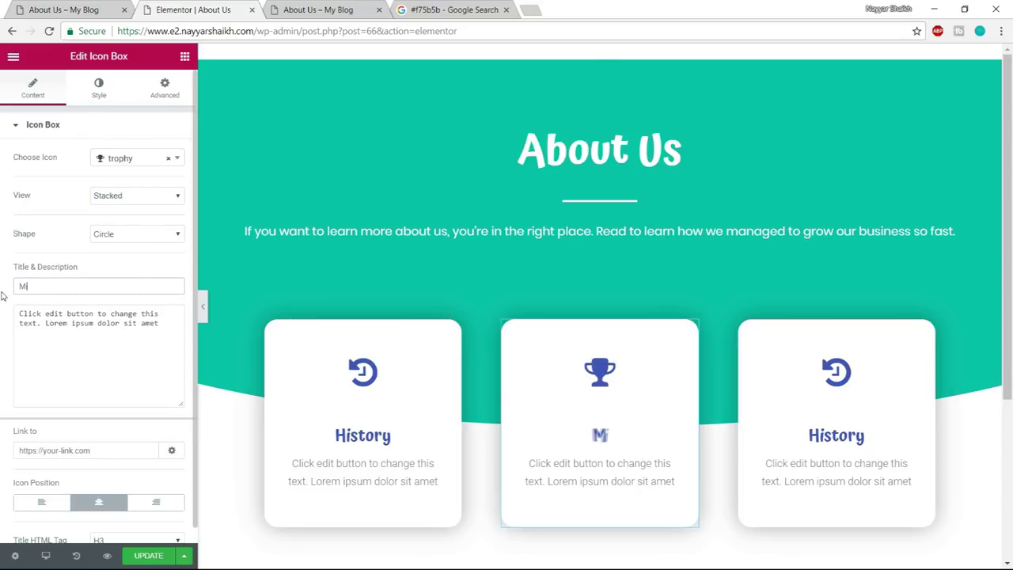
- Colour the Mission icon and title light blue #6ec1e4 and save the page
click(99, 89)
click(167, 198)
click(22, 351)
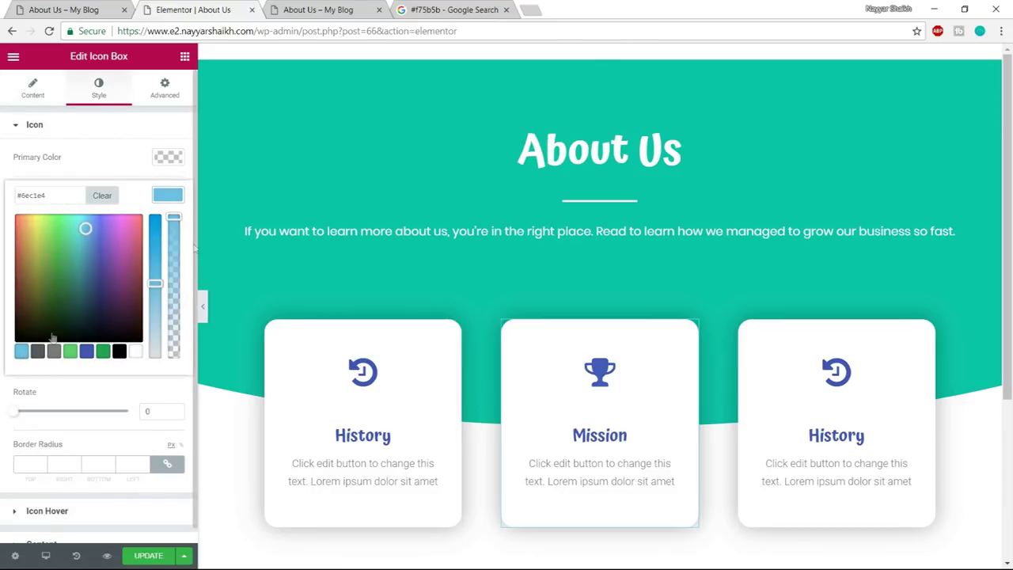
scroll(167, 491, down, 1)
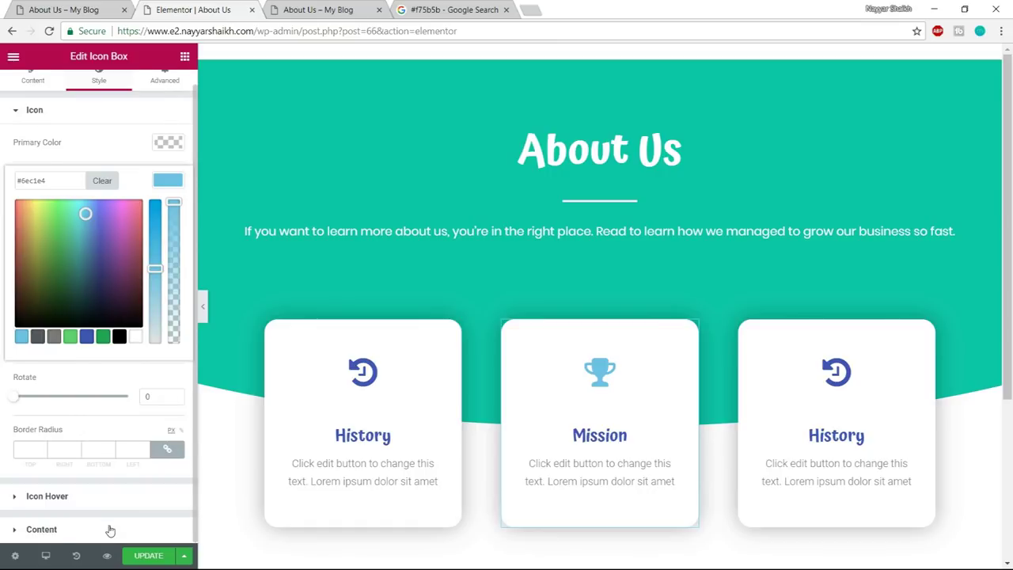
click(110, 531)
click(167, 402)
scroll(57, 509, down, 2)
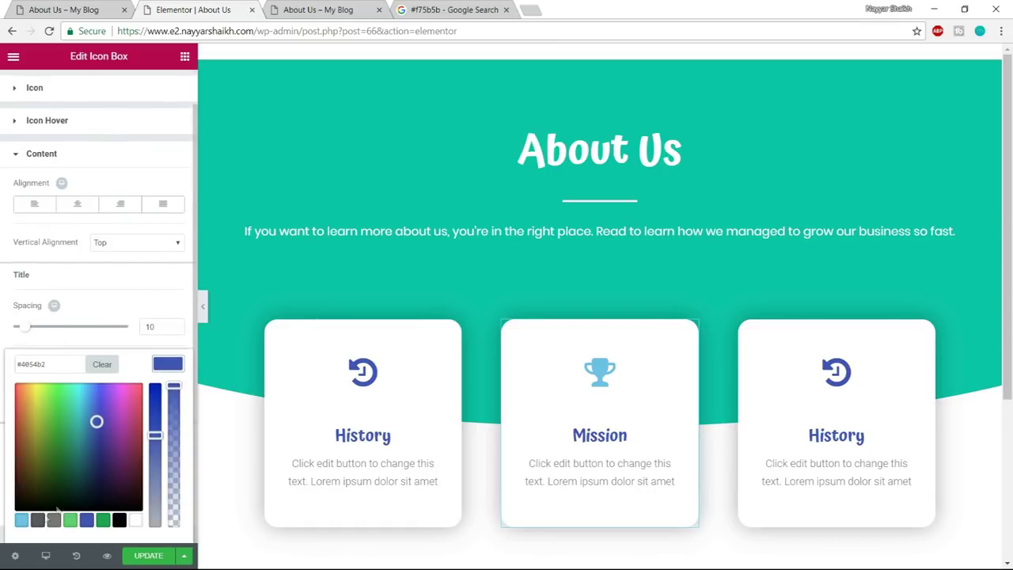
click(22, 521)
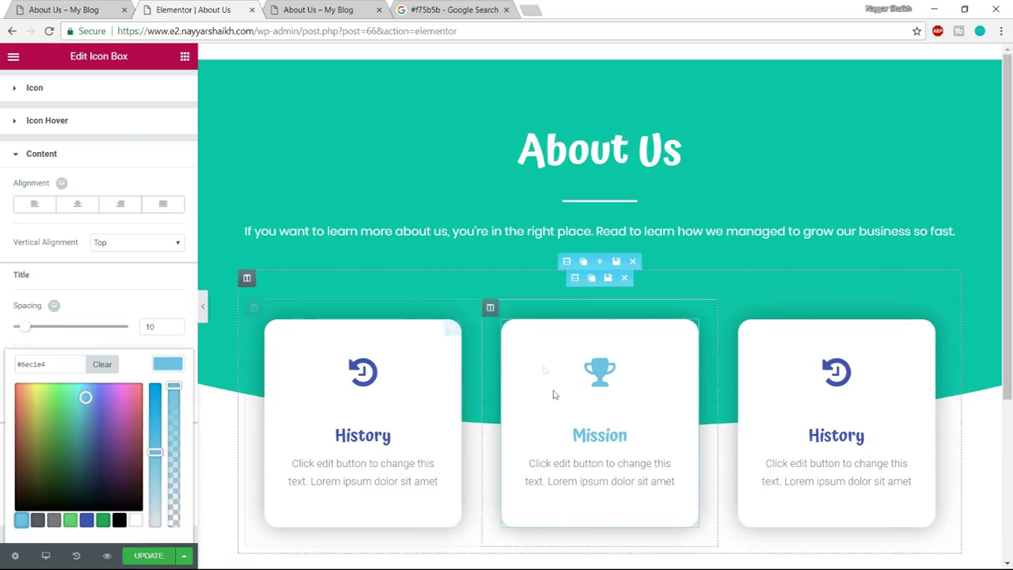
click(146, 555)
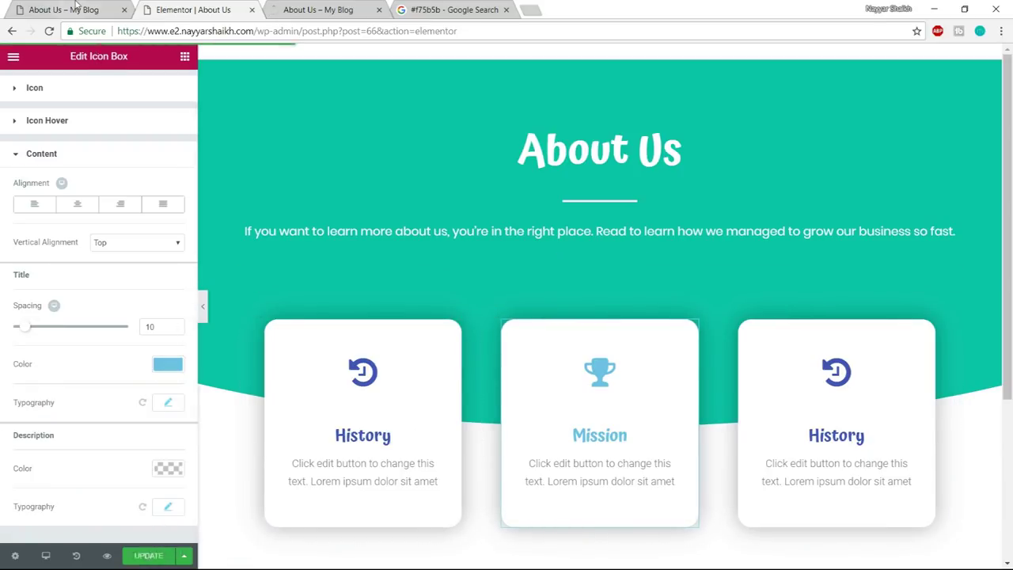
key(ctrl+Page_Up)
- Check the reference page's Our Story section and scroll the editor below the three cards
drag(434, 303, 625, 292)
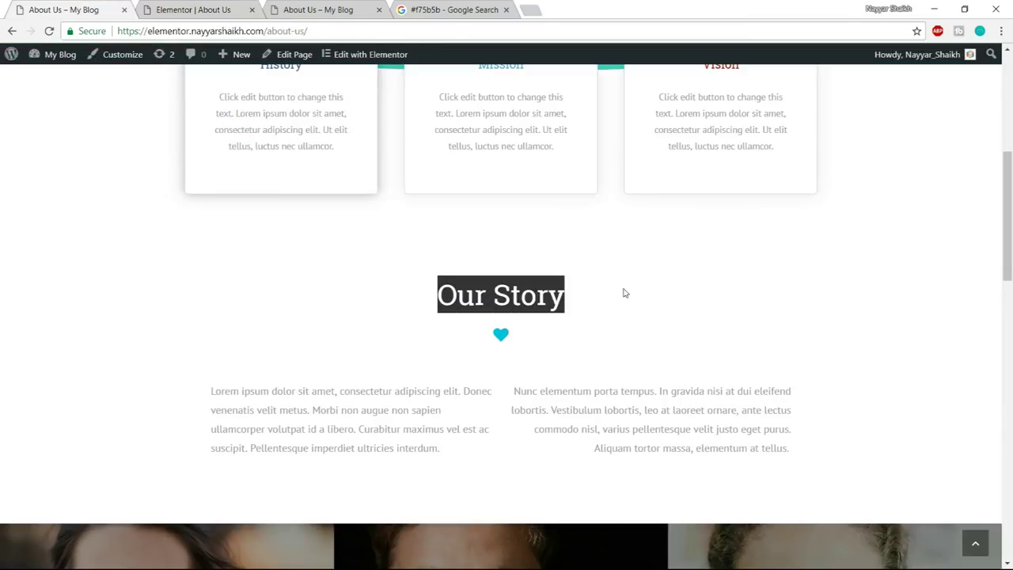
click(504, 340)
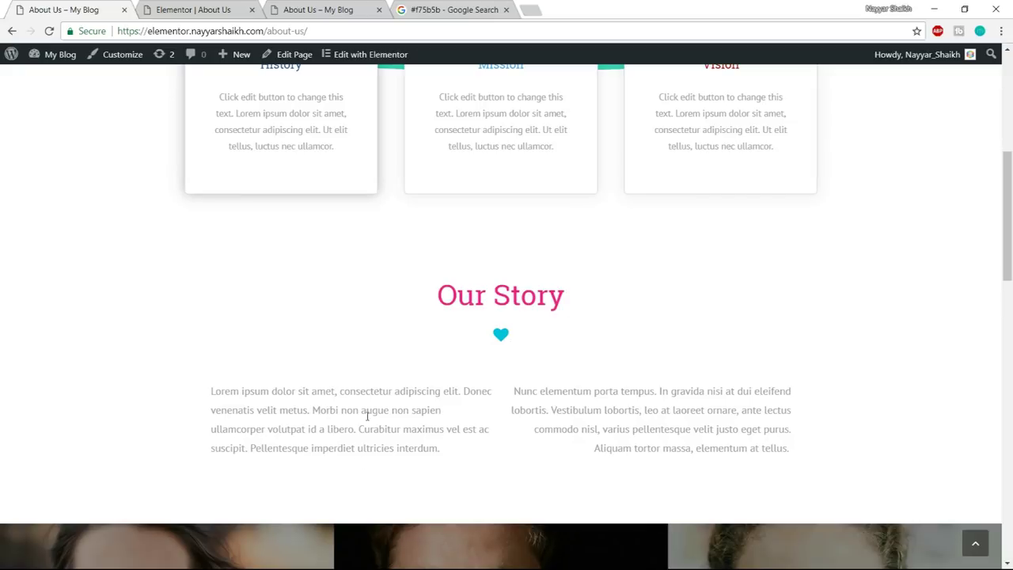
key(ctrl+Page_Down)
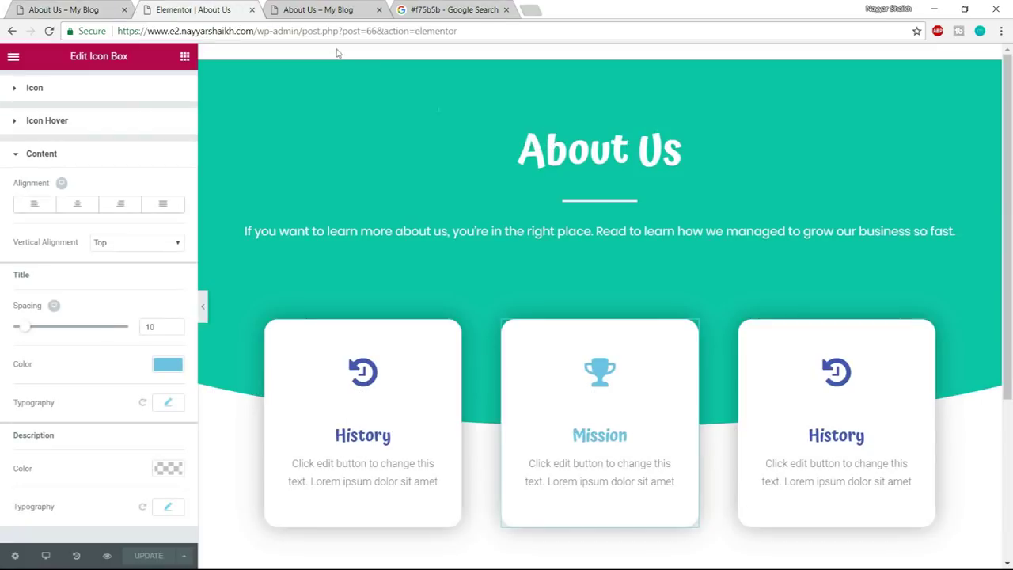
scroll(625, 317, down, 3)
scroll(631, 340, down, 2)
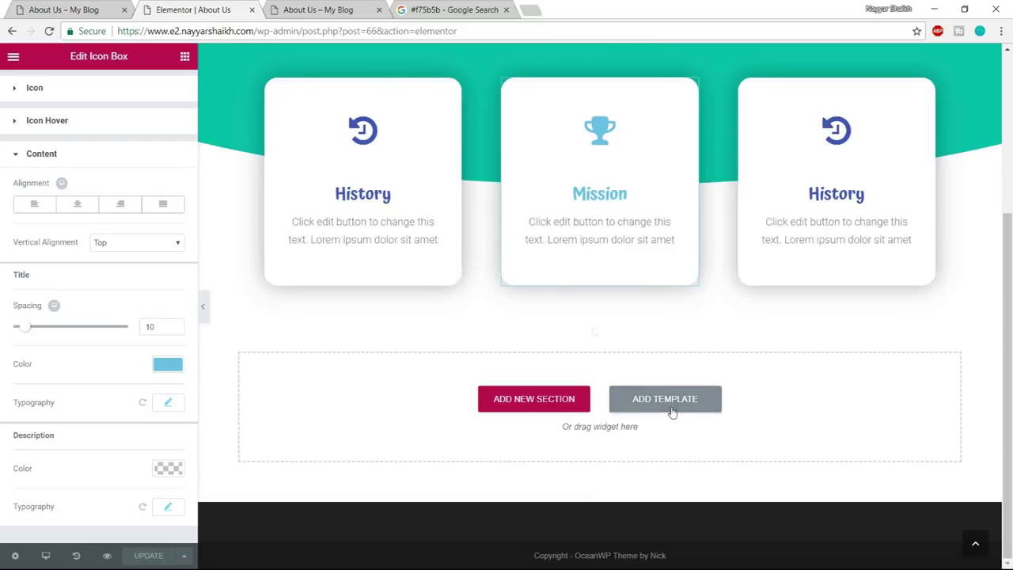
key(ctrl+Page_Up)
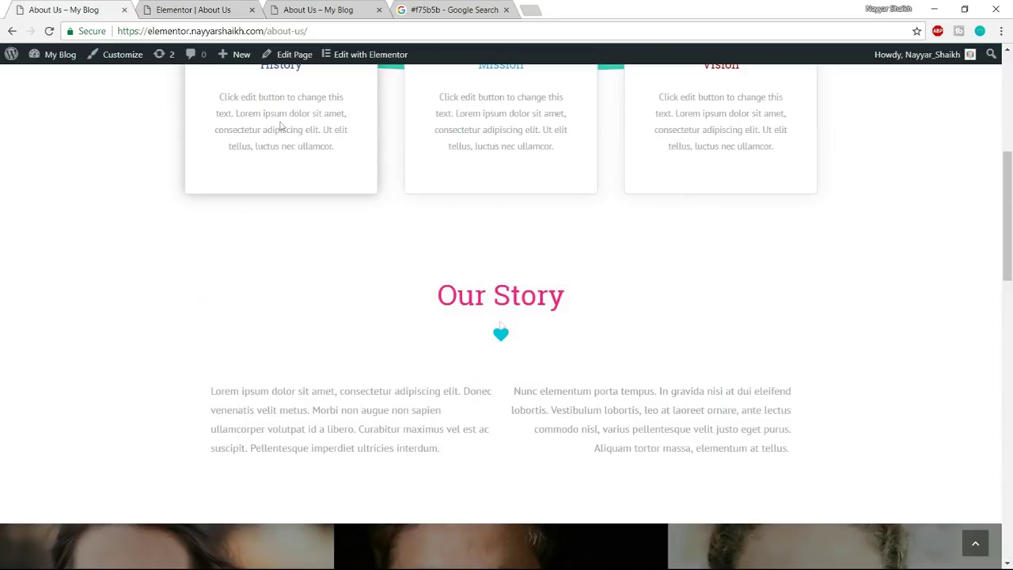
click(212, 6)
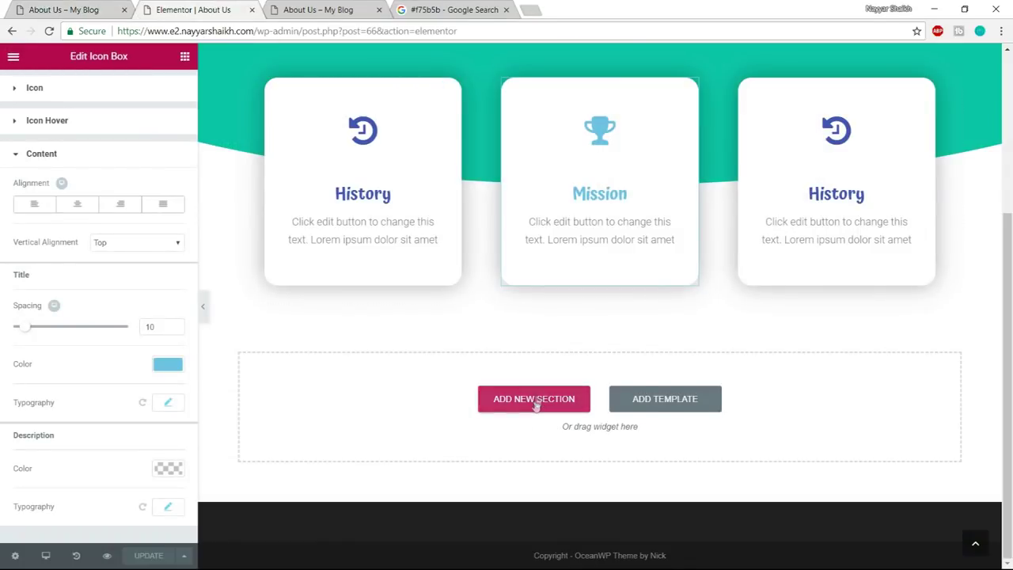
- Add a one-column section below the cards holding a centred 'Our Story' heading
click(535, 400)
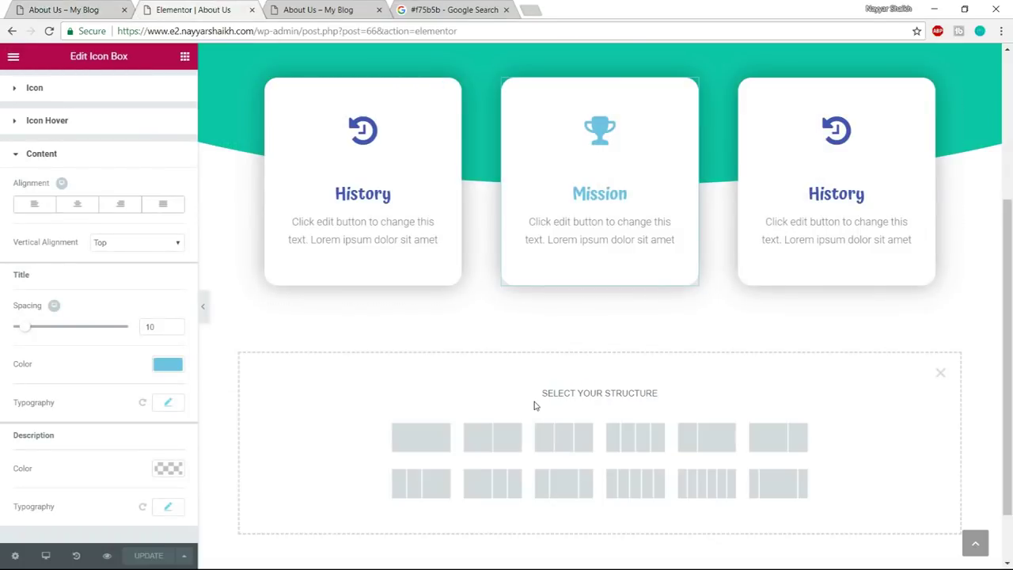
click(426, 447)
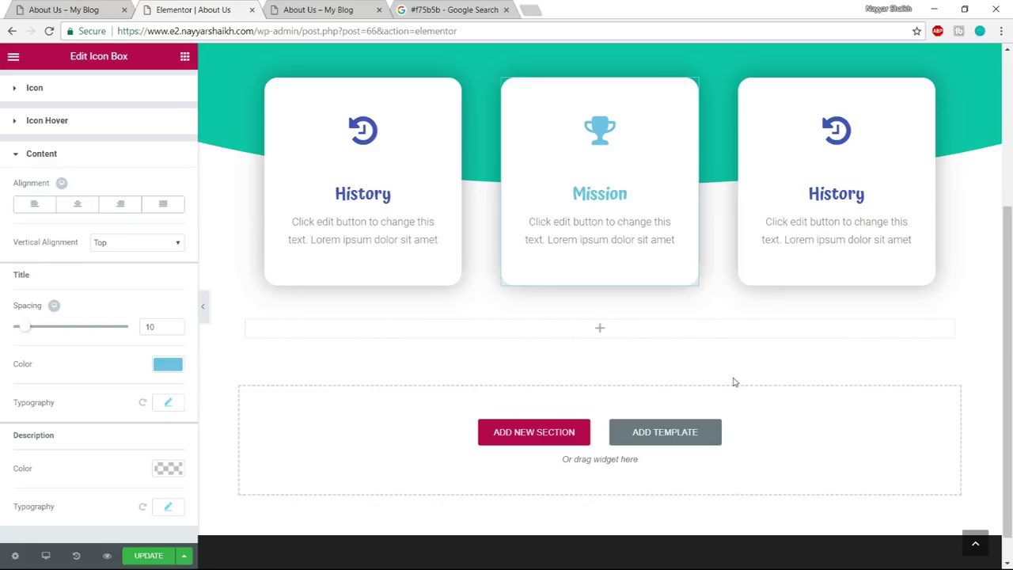
click(63, 9)
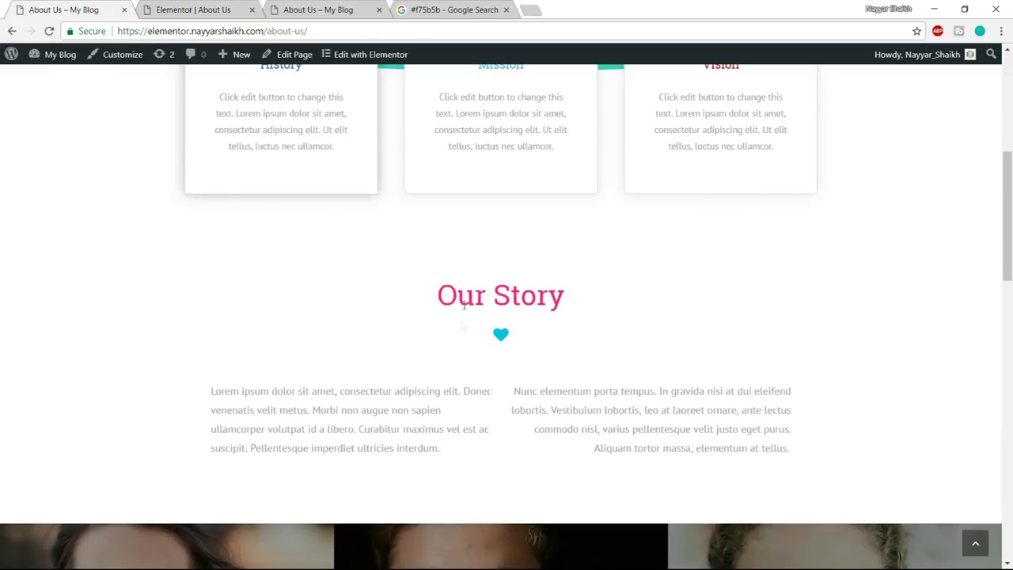
drag(444, 296, 625, 289)
key(ctrl+c)
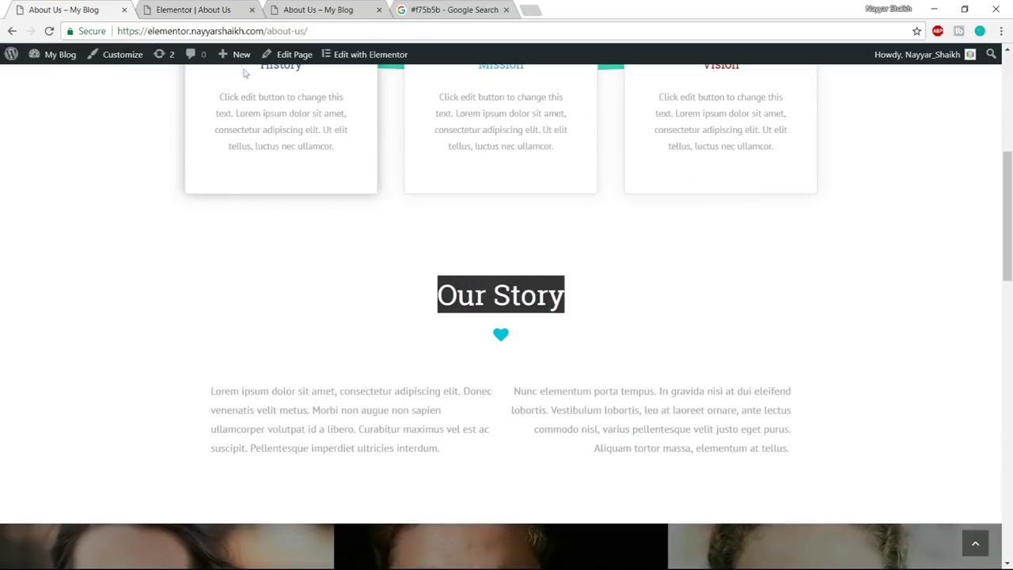
click(196, 9)
click(185, 57)
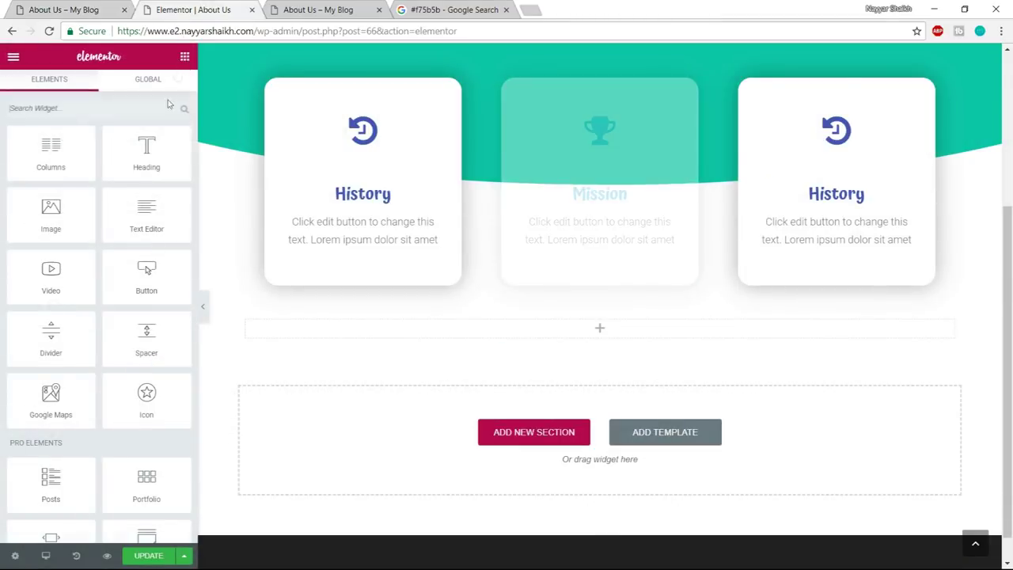
drag(146, 150, 584, 339)
key(ctrl+a)
key(ctrl+v)
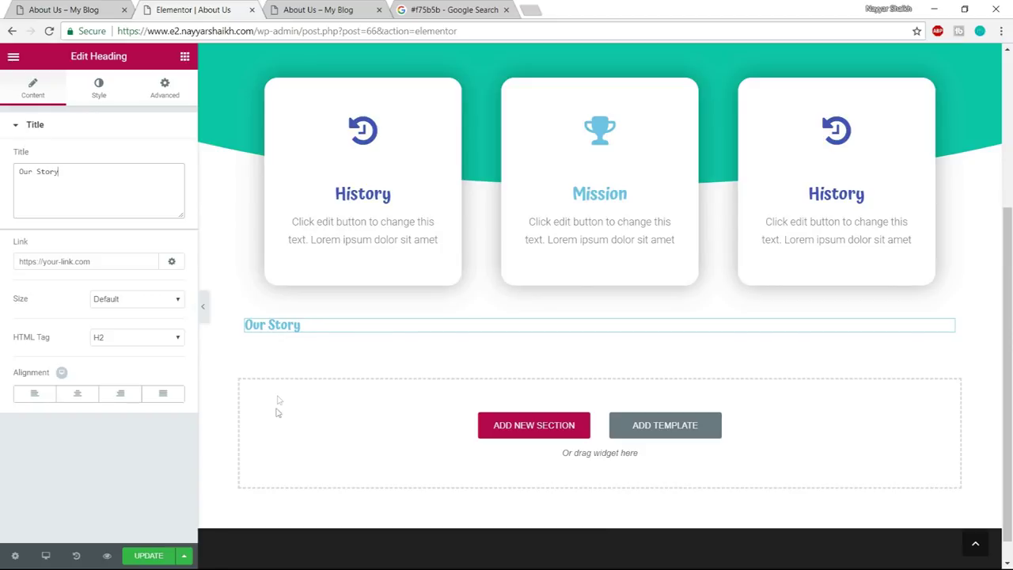
click(76, 393)
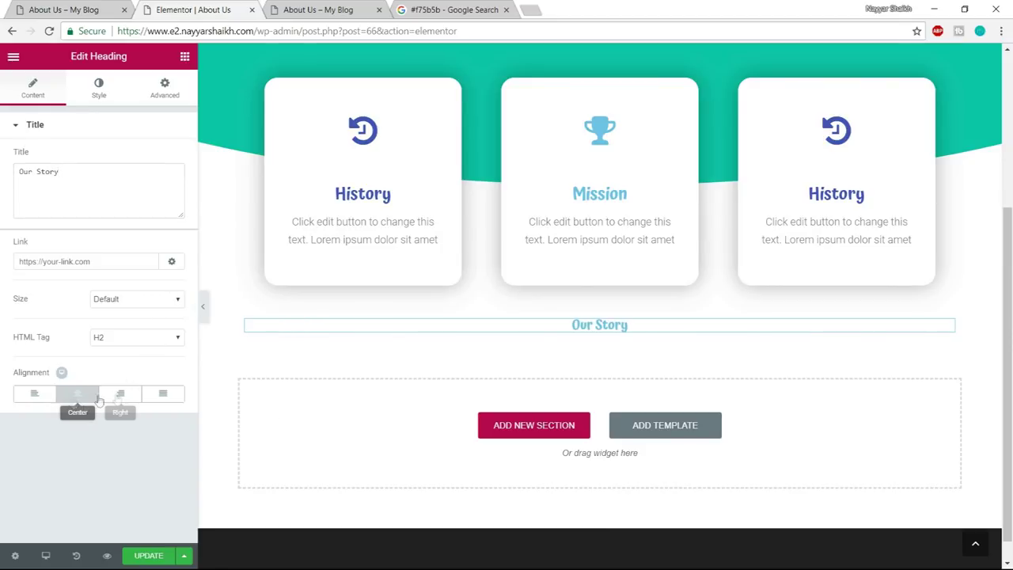
- Make the Our Story heading text pink
click(100, 87)
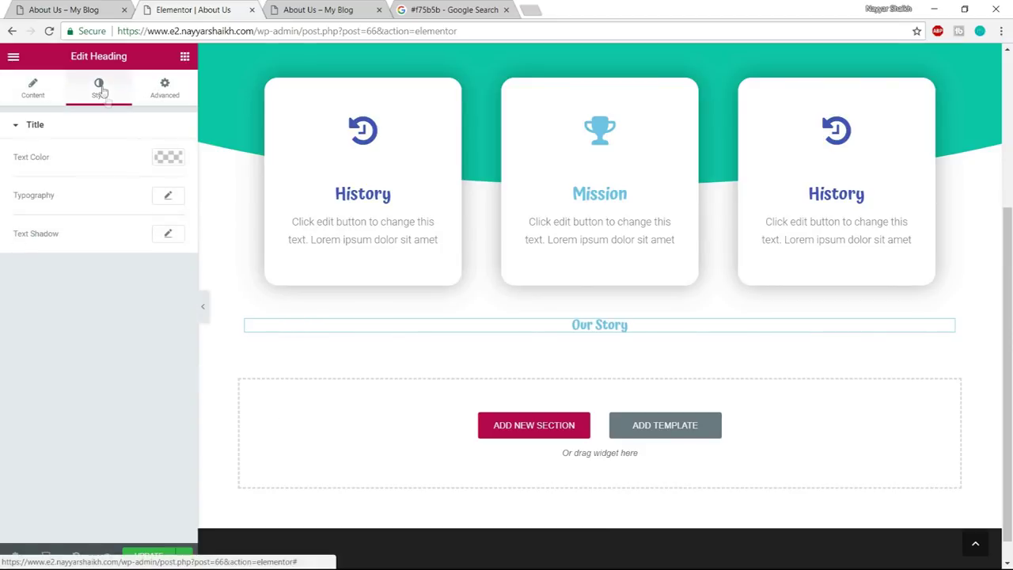
click(172, 158)
mouse_move(60, 279)
mouse_down()
mouse_move(85, 190)
mouse_move(3, 171)
mouse_move(153, 179)
mouse_up()
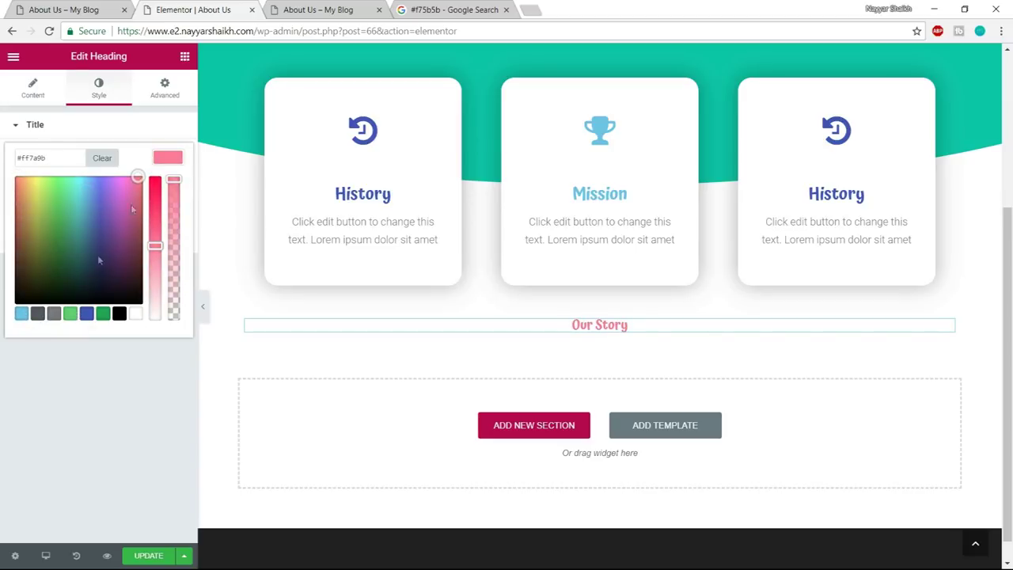
click(178, 161)
- Set the heading typography to Poppins, size 40, weight 400
click(167, 196)
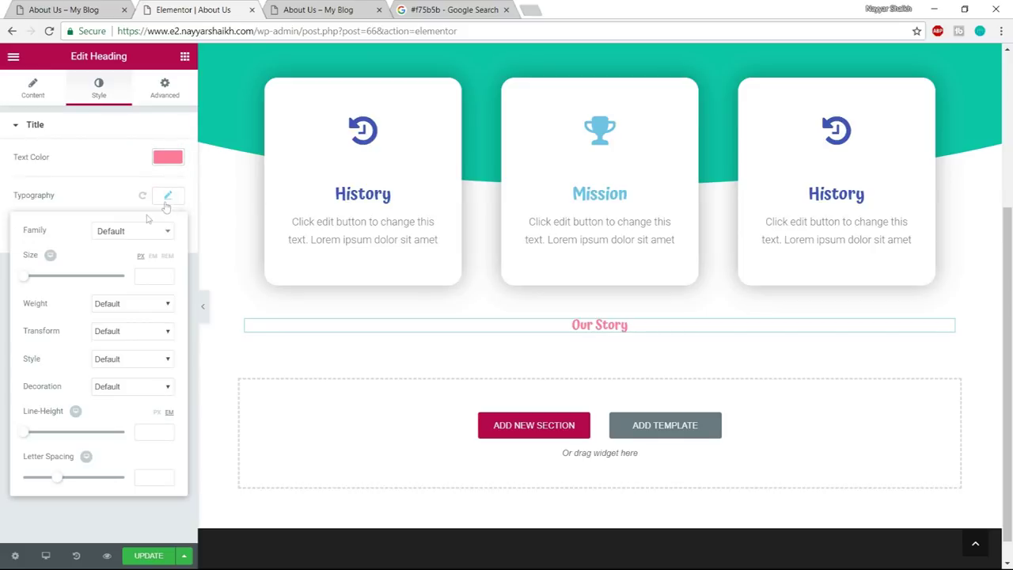
click(136, 230)
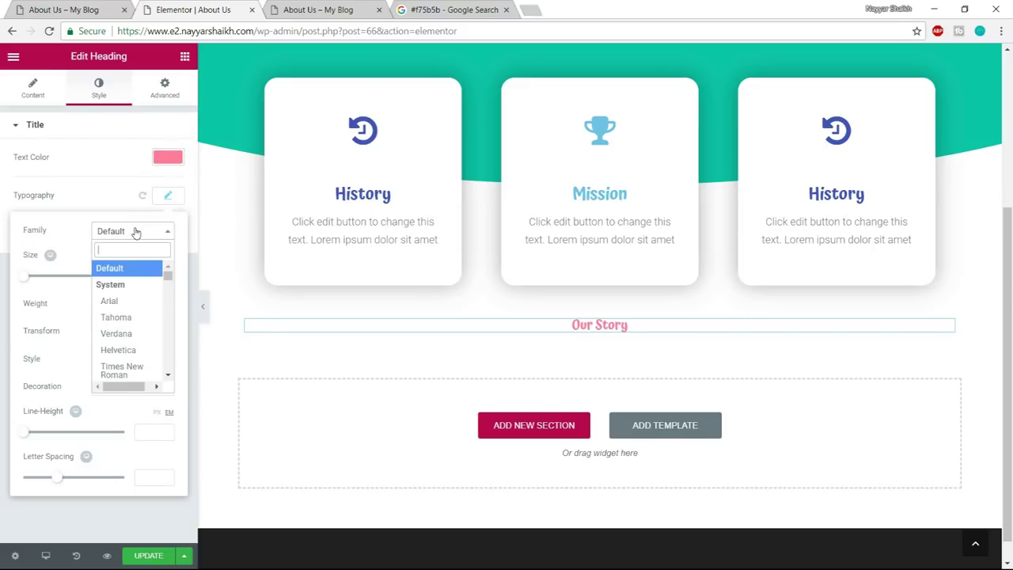
text(pop)
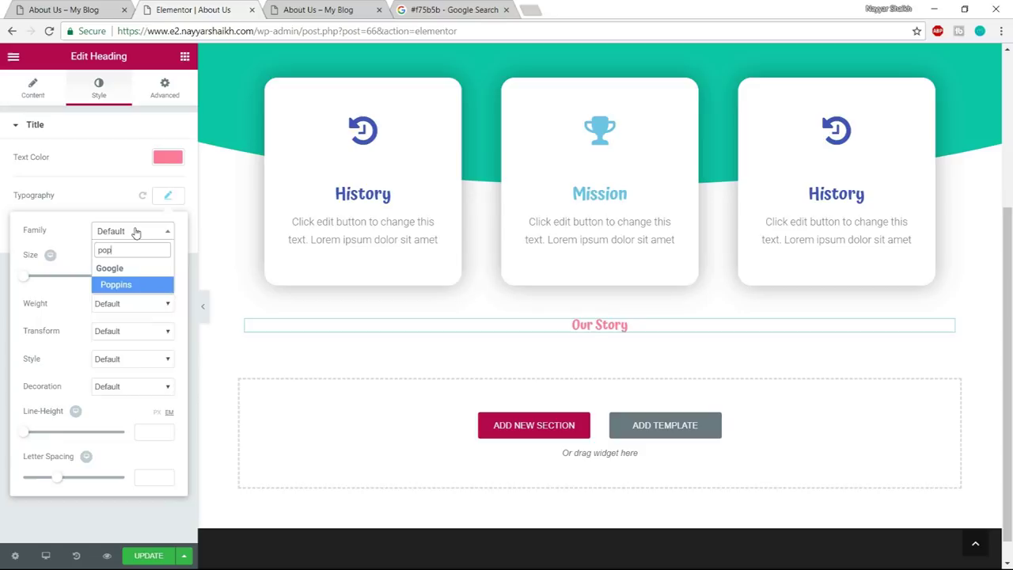
key(Return)
drag(25, 277, 44, 282)
text(40)
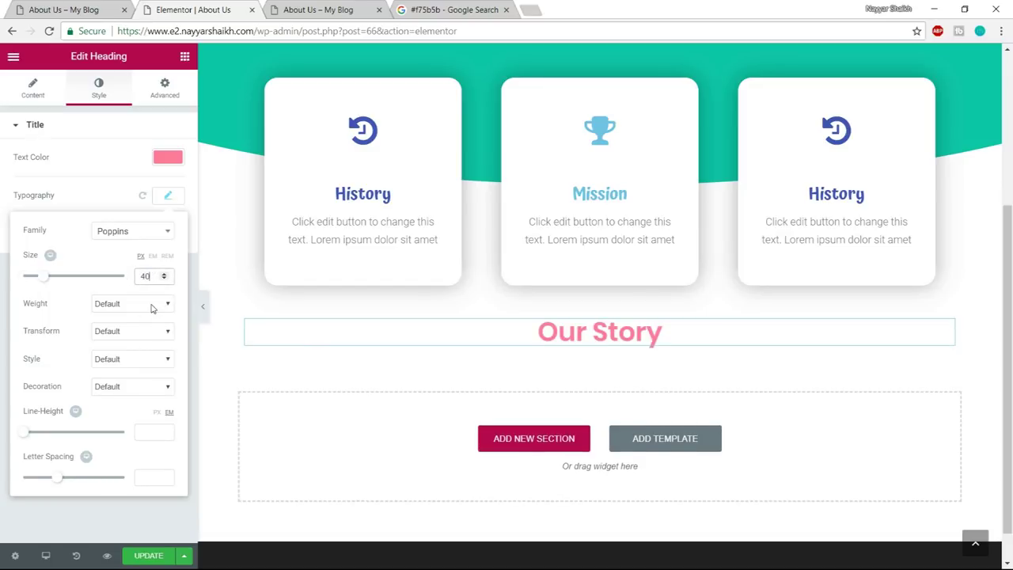
click(153, 308)
click(125, 348)
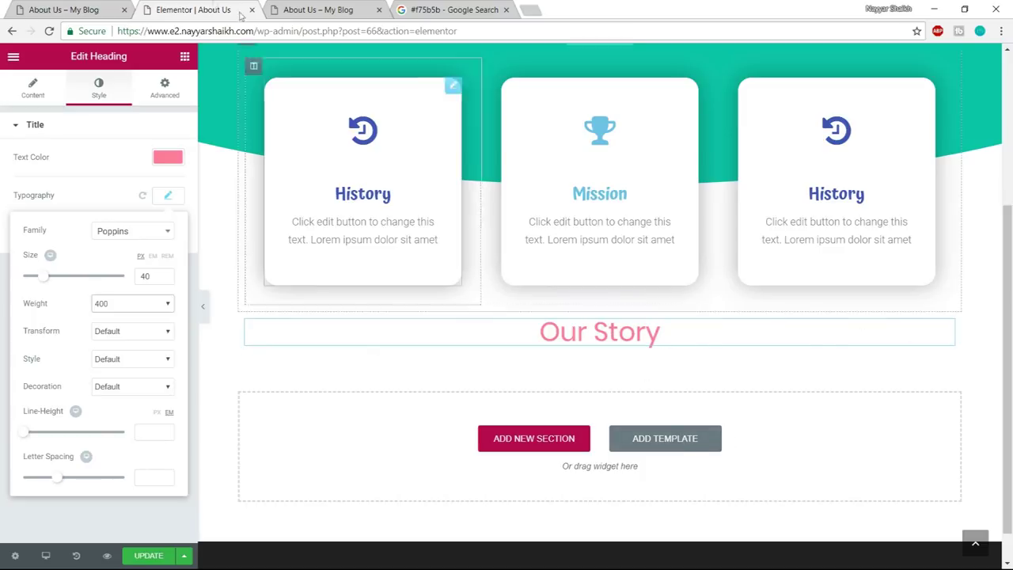
click(87, 8)
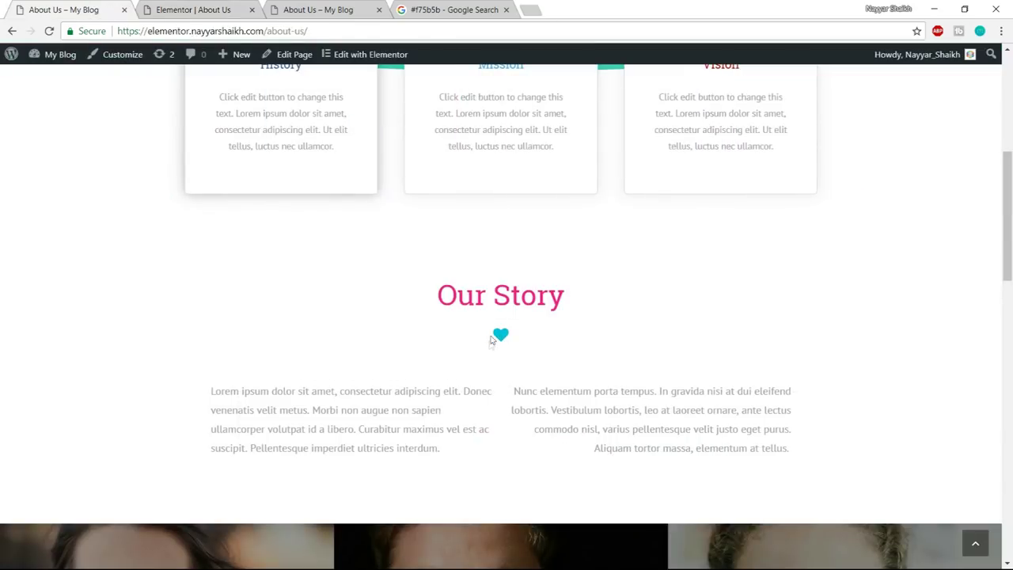
click(173, 8)
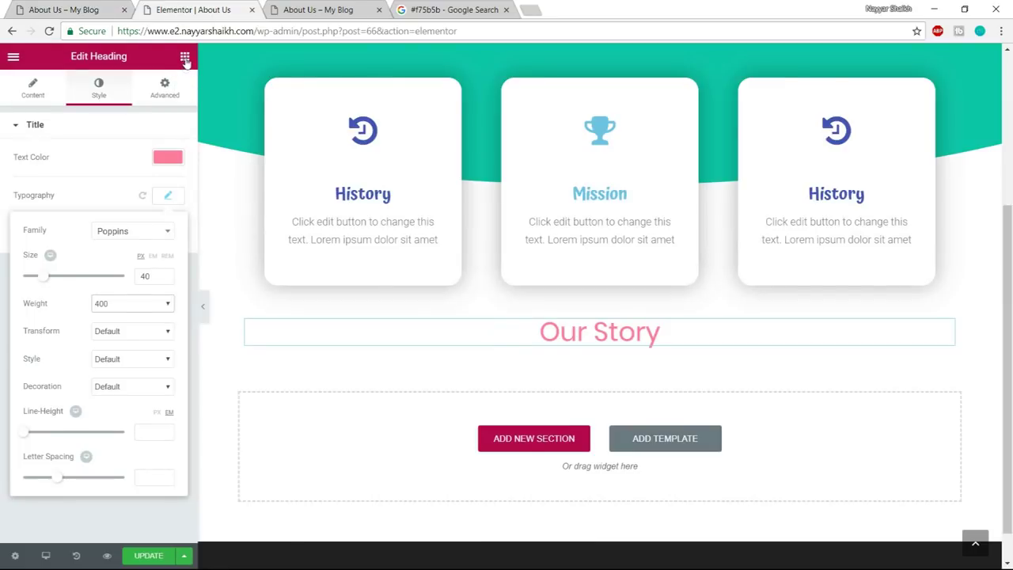
- Place a heart icon below the Our Story heading
click(184, 58)
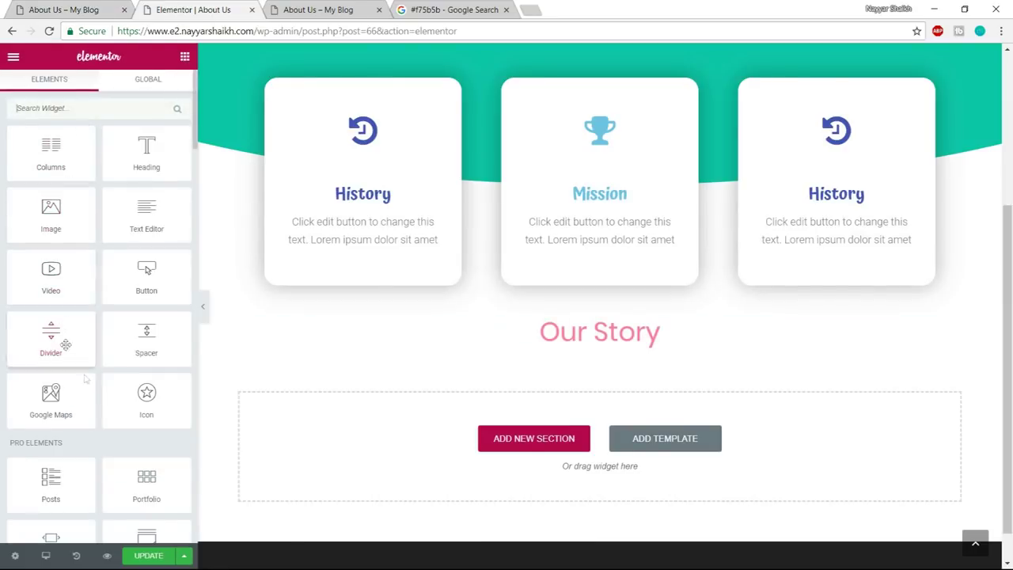
drag(147, 390, 643, 348)
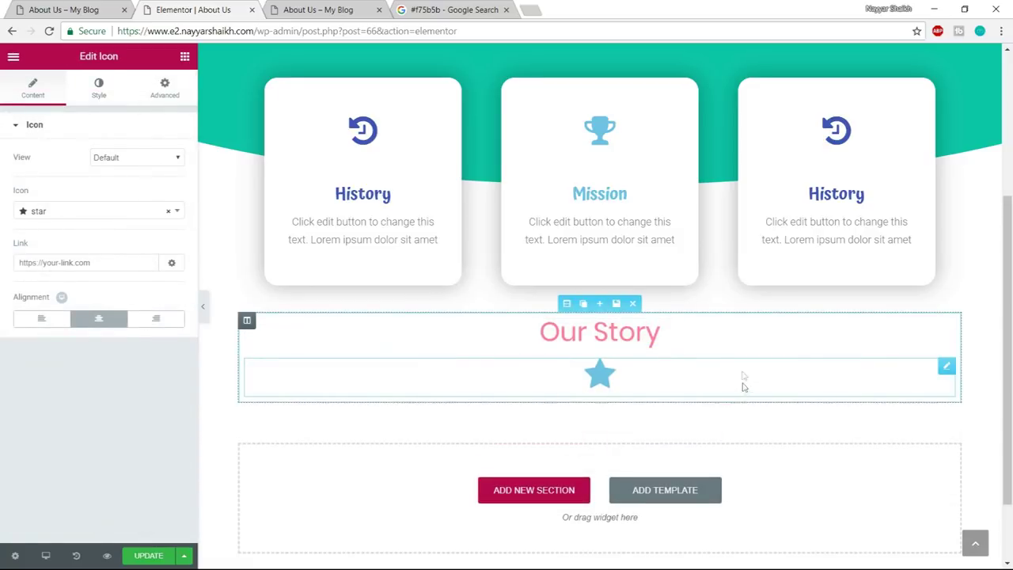
click(86, 217)
text(heart)
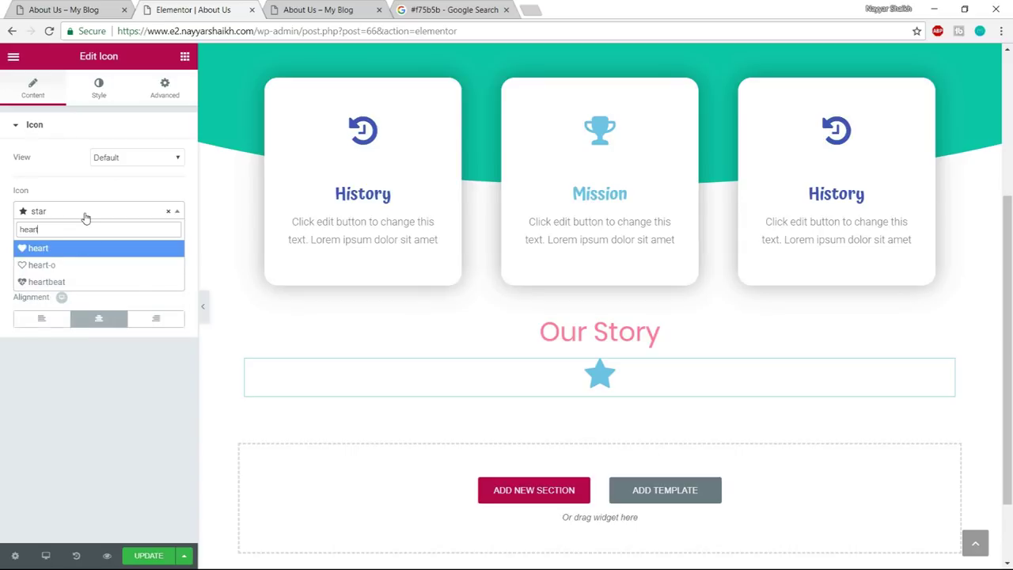
key(Return)
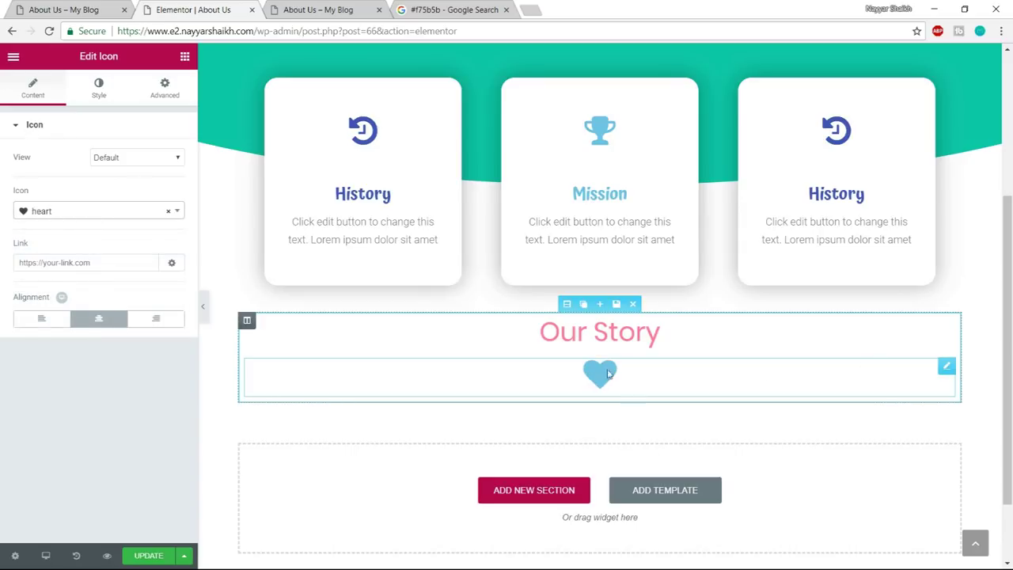
- Shrink the heart icon to size 25
click(96, 95)
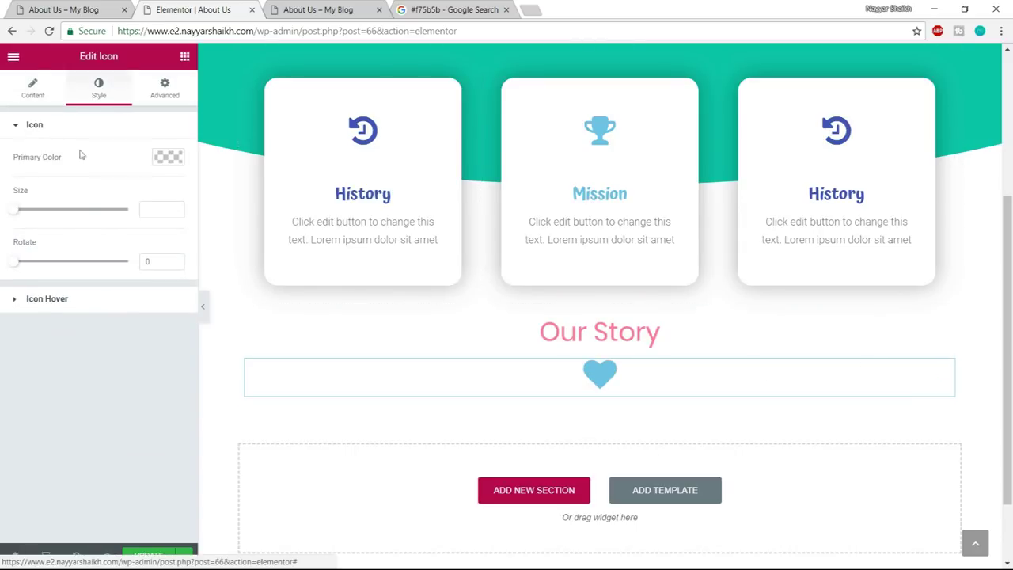
click(29, 210)
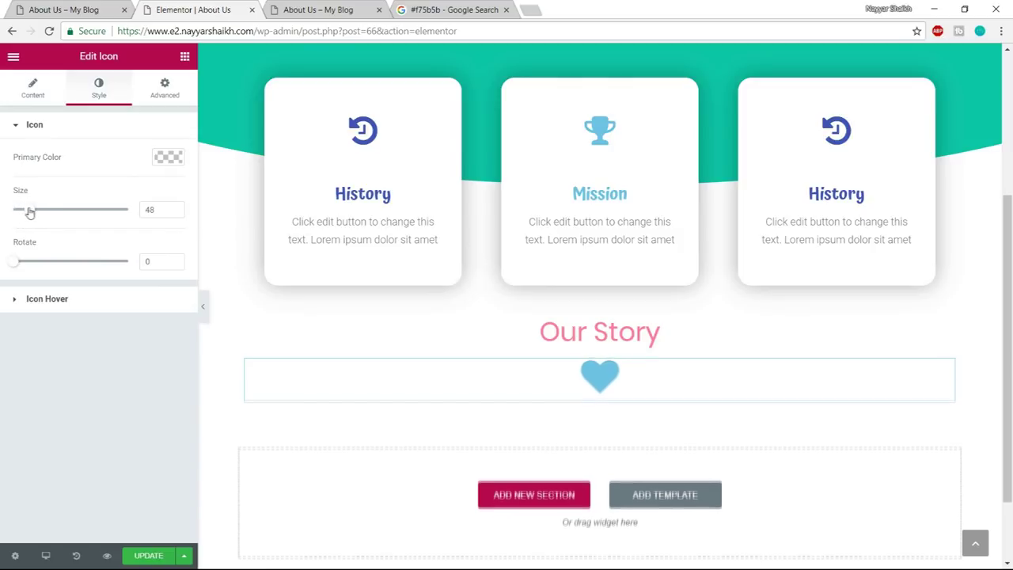
drag(24, 212, 16, 212)
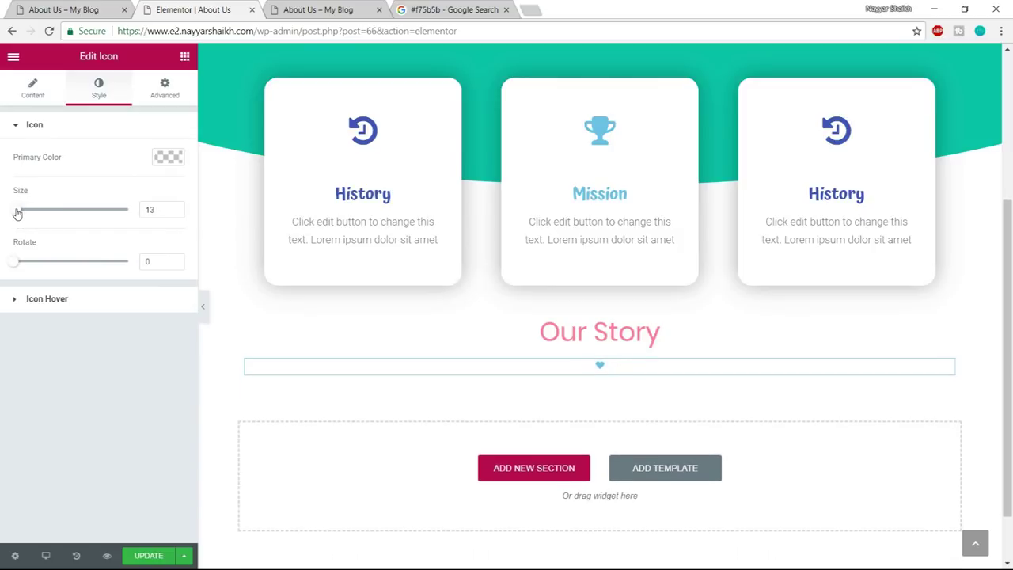
text(0)
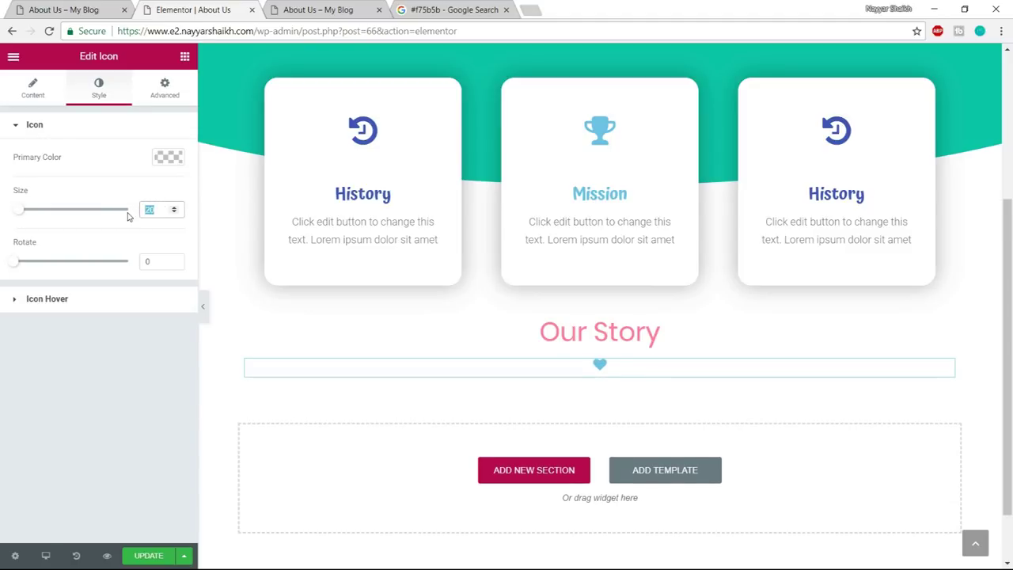
text(25)
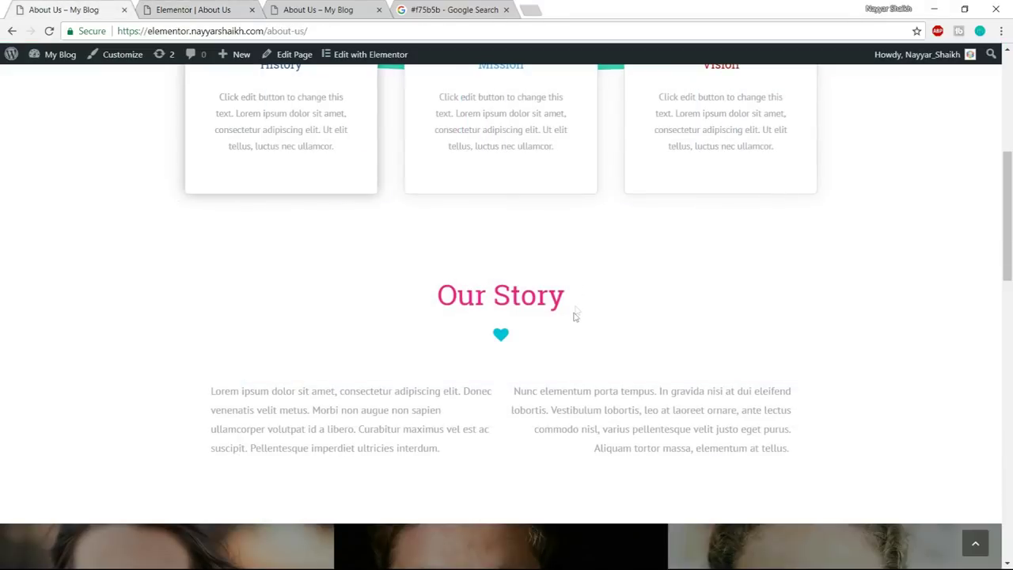
- Copy the first Our Story paragraph from the reference page
scroll(575, 316, down, 1)
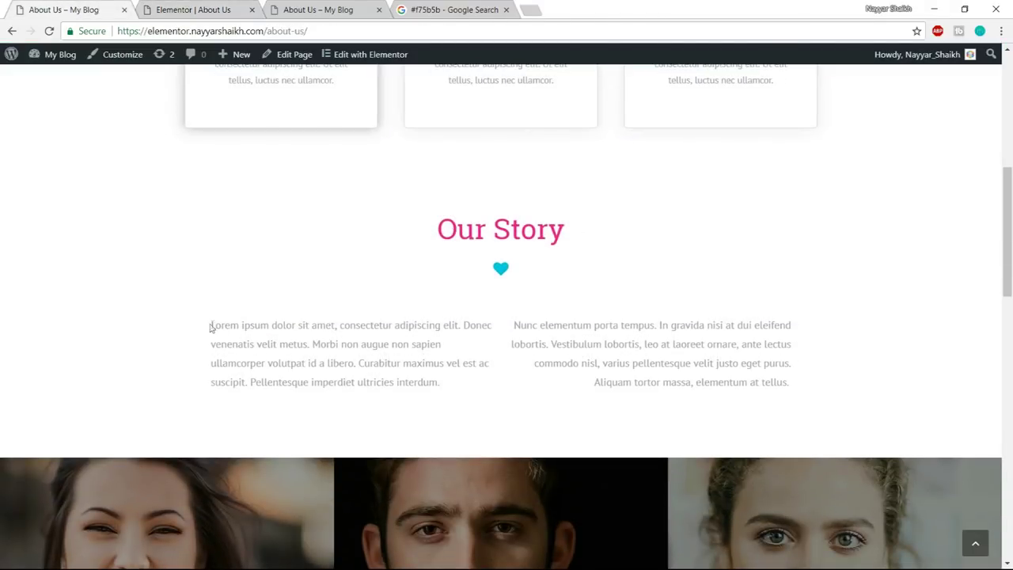
drag(211, 326, 403, 387)
key(ctrl+c)
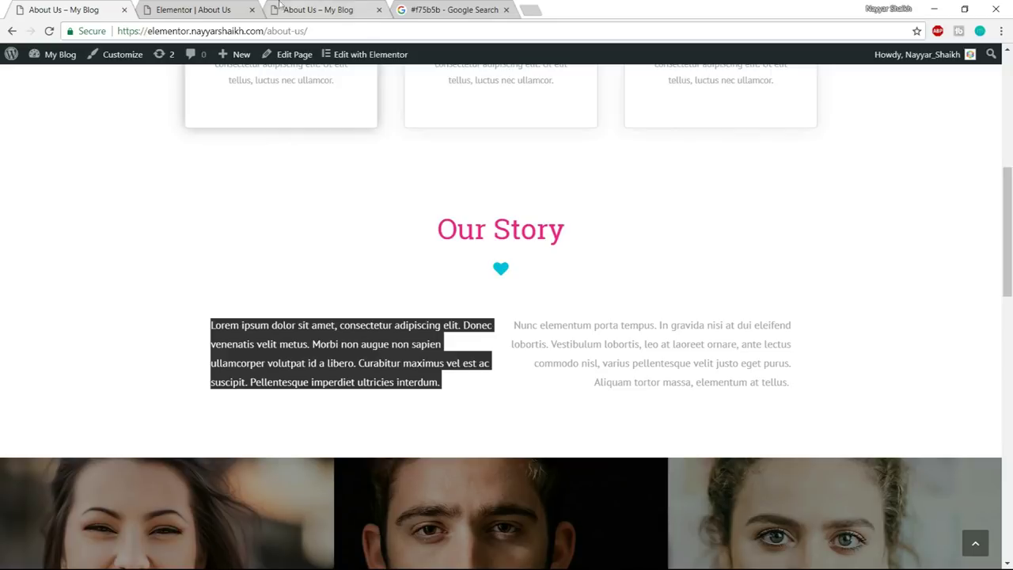
click(229, 8)
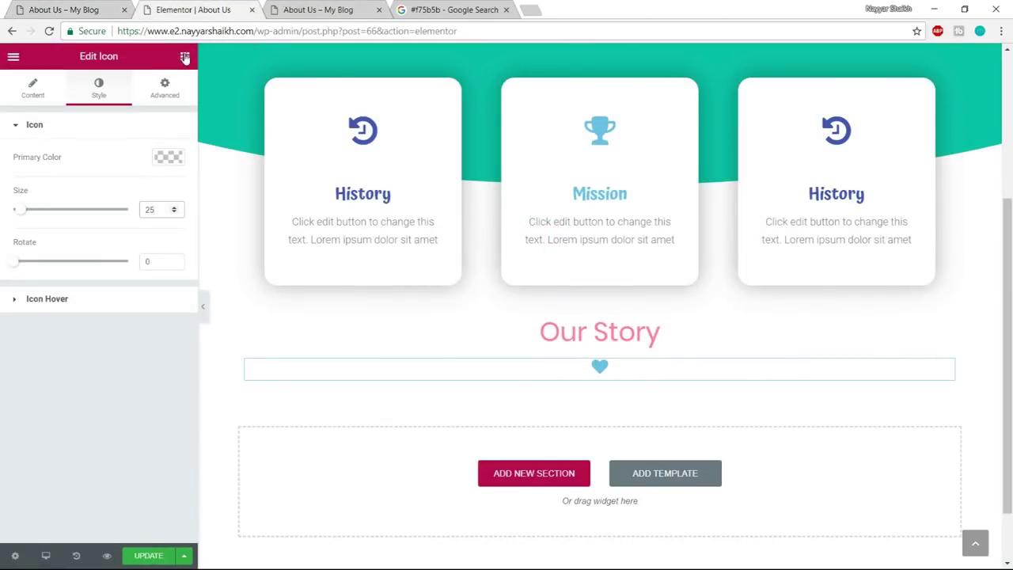
- Add a heading below the heart containing the pasted paragraph in dark grey
click(185, 57)
drag(148, 151, 613, 385)
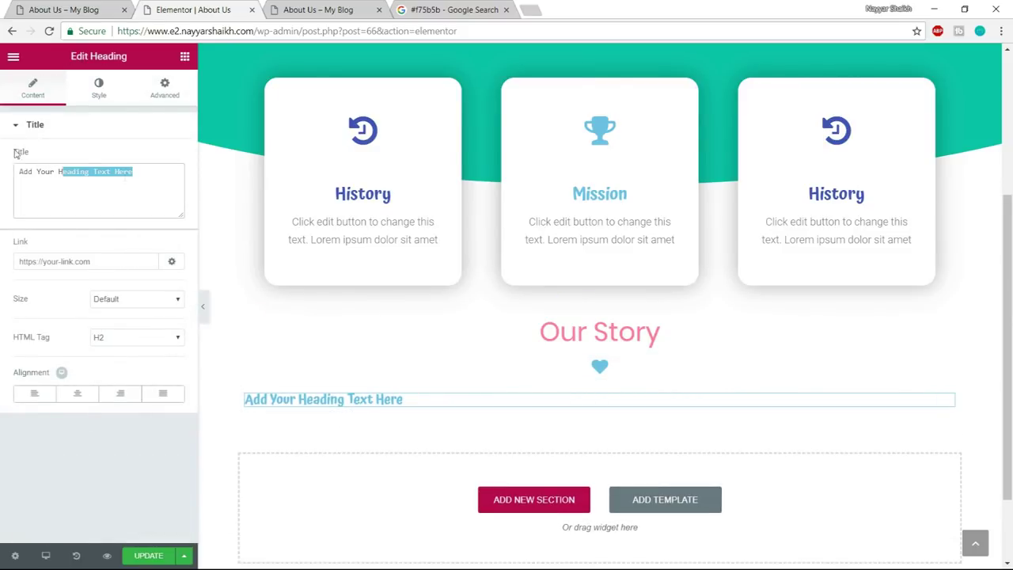
key(ctrl+v)
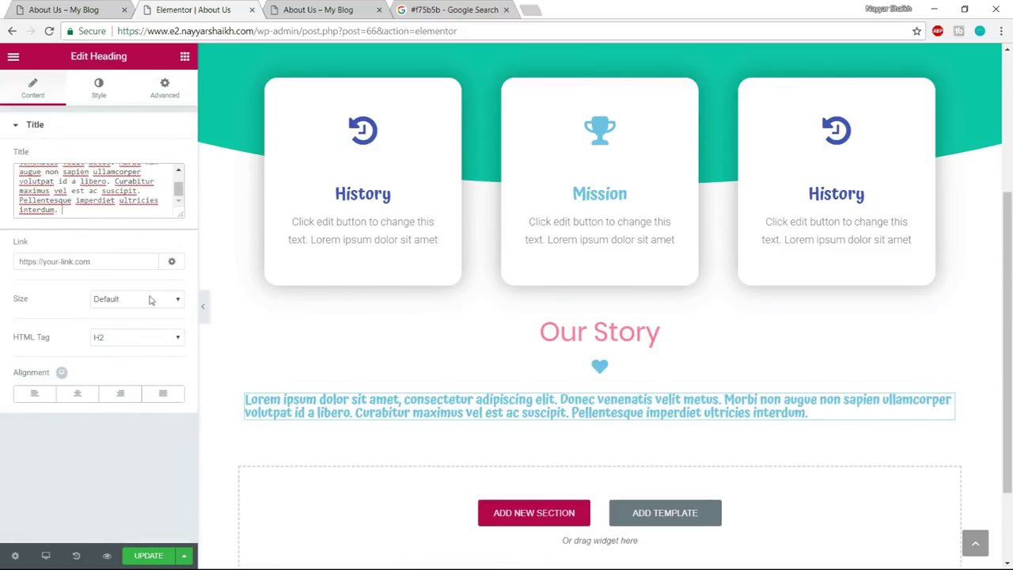
click(98, 88)
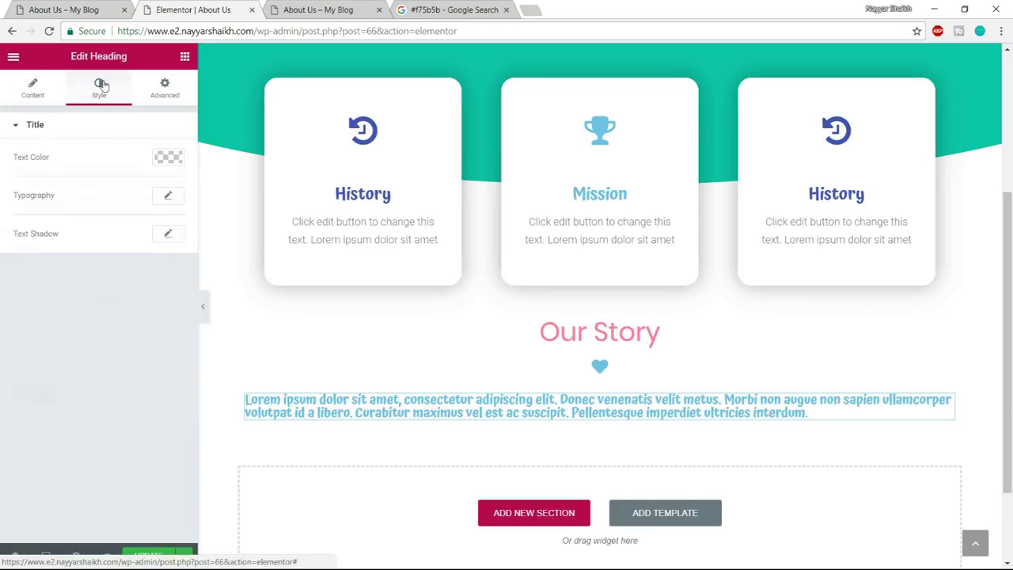
click(167, 158)
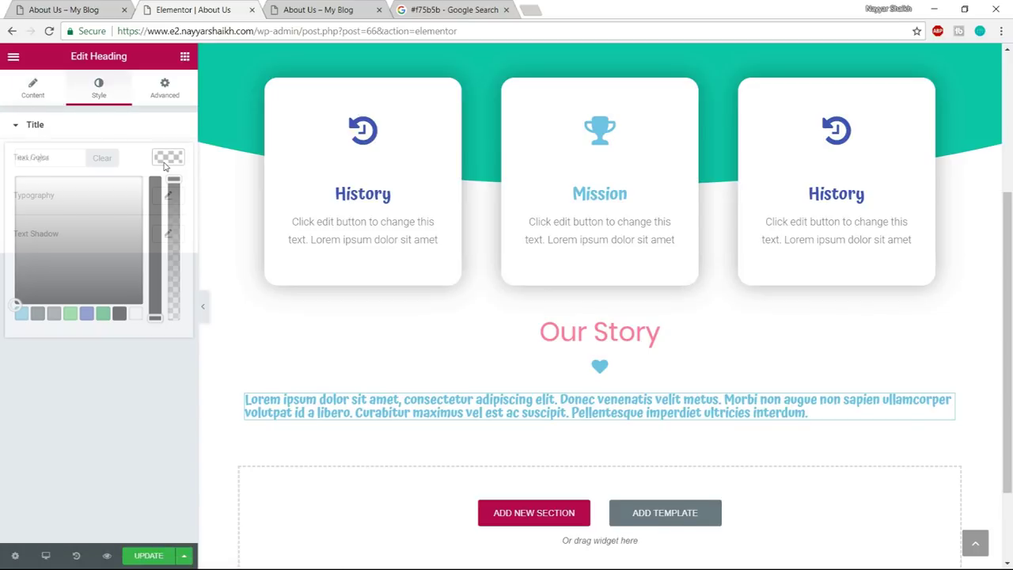
click(38, 315)
click(175, 156)
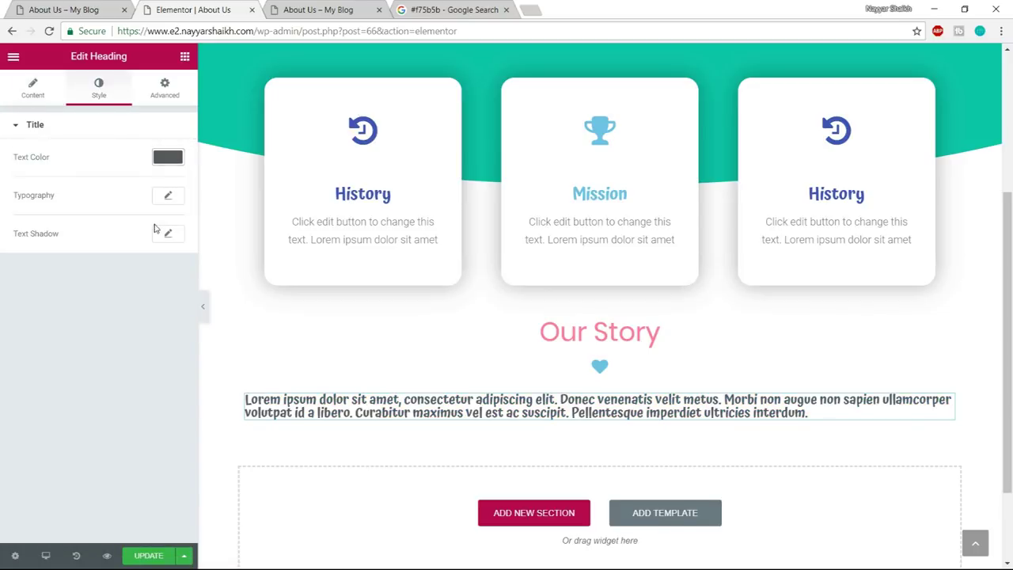
- Set the paragraph typography to Poppins, size 18, weight 300
click(168, 199)
click(144, 231)
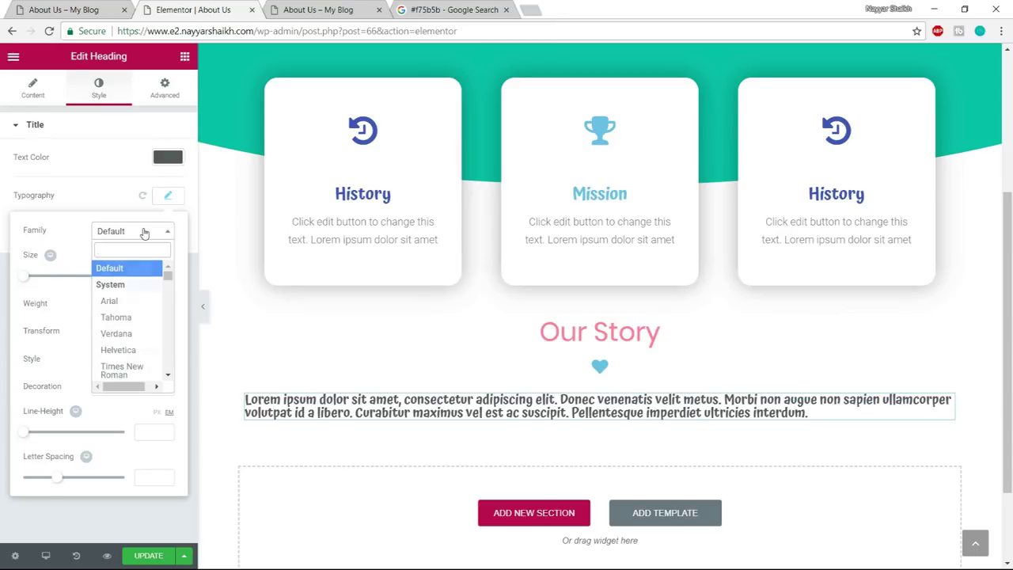
text(popp)
key(Return)
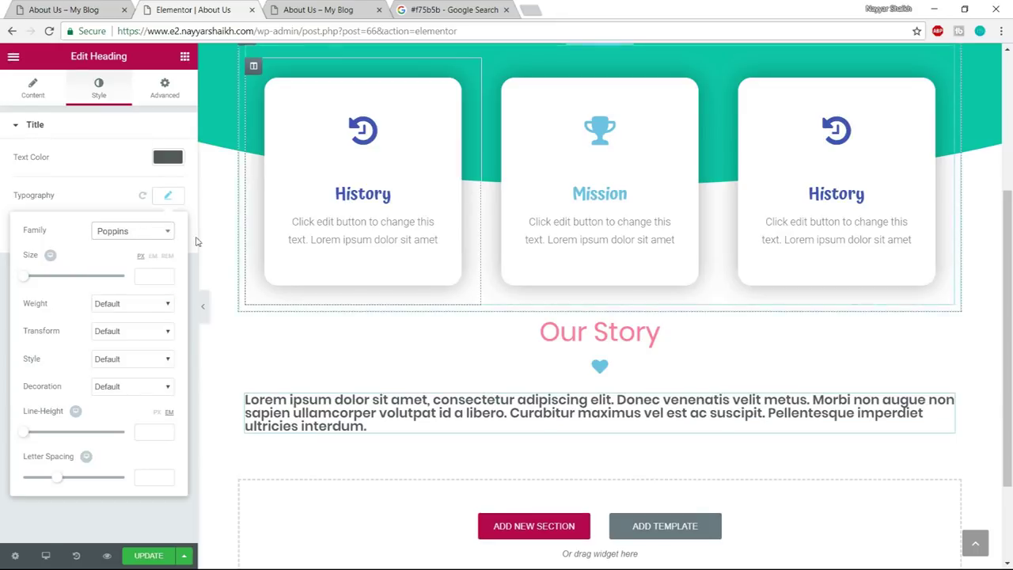
drag(27, 282, 40, 283)
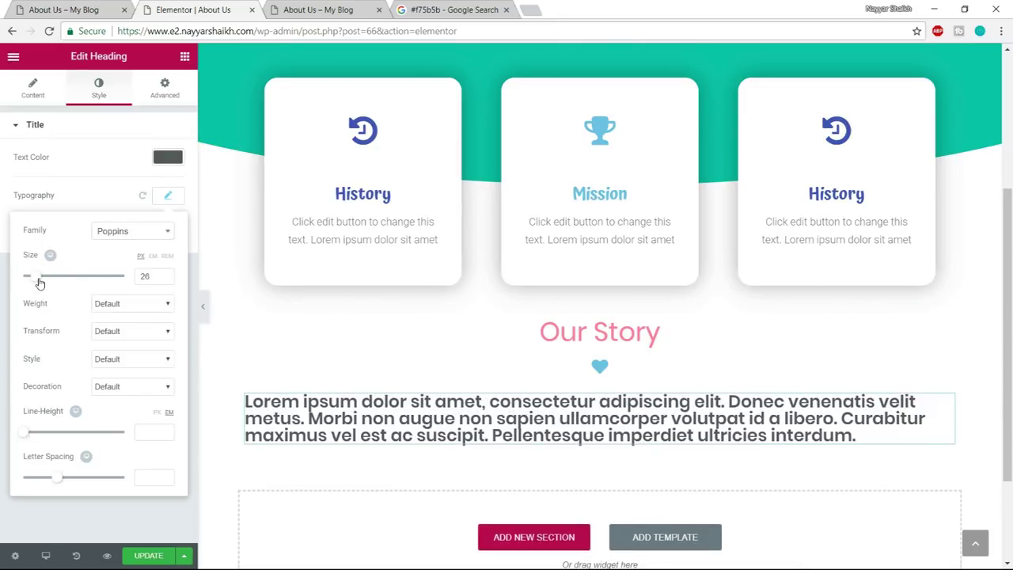
text(20)
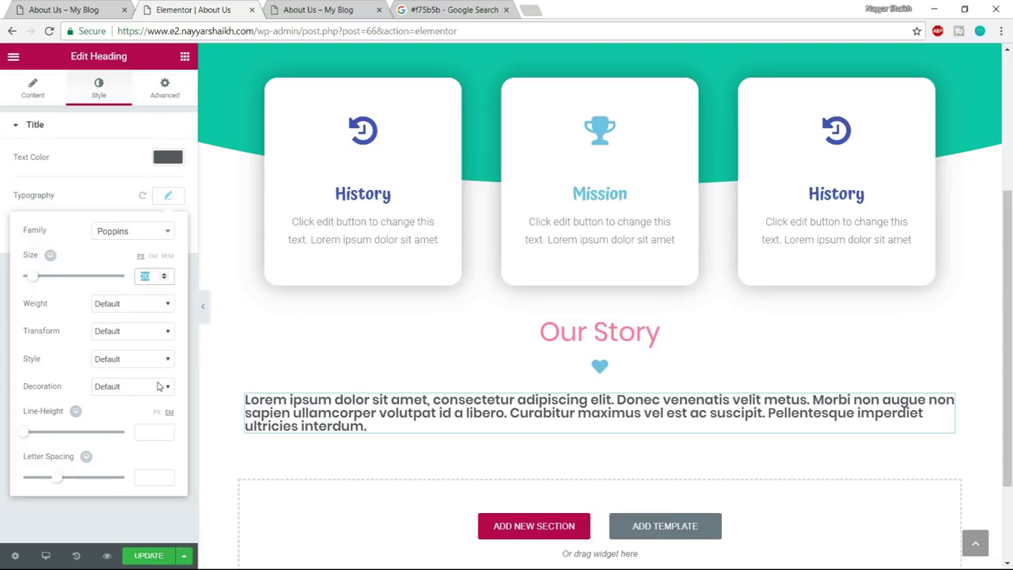
text(16)
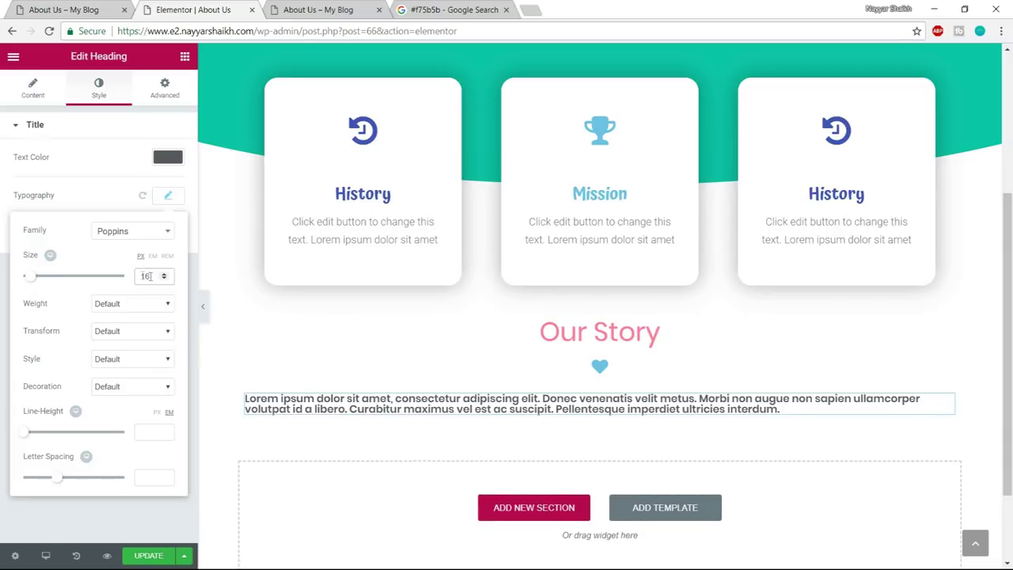
text(18)
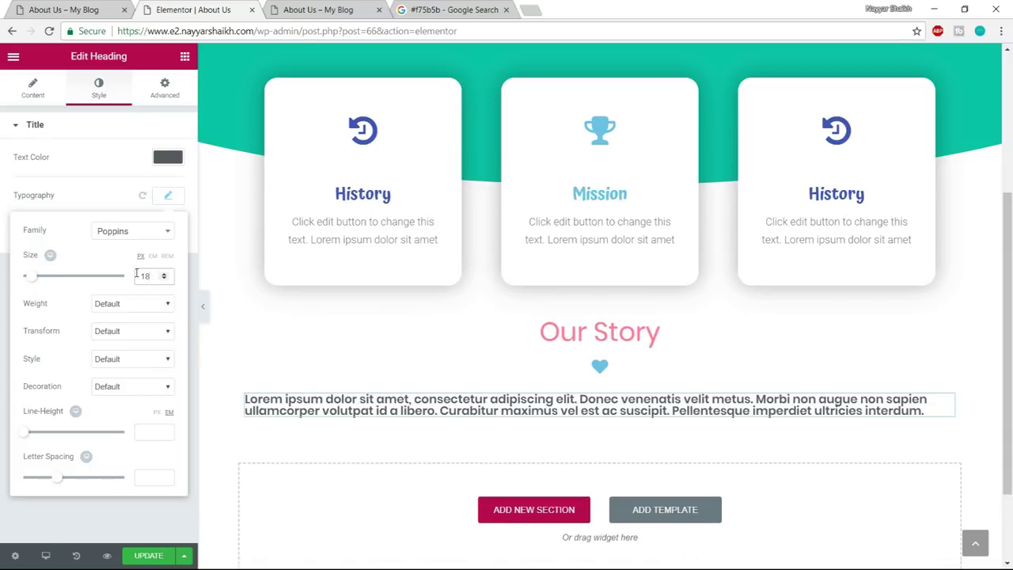
click(138, 307)
click(134, 348)
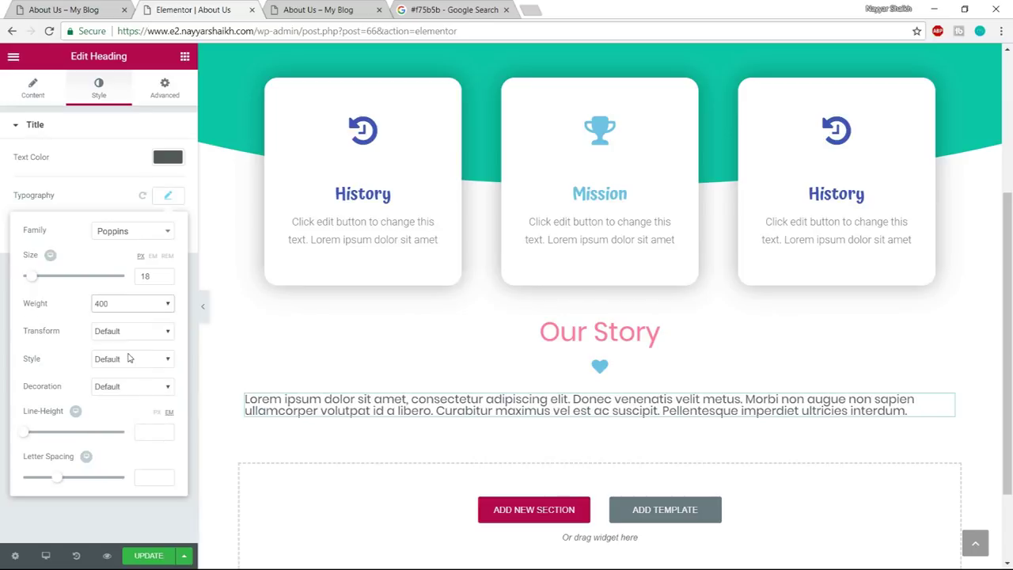
click(135, 304)
click(119, 339)
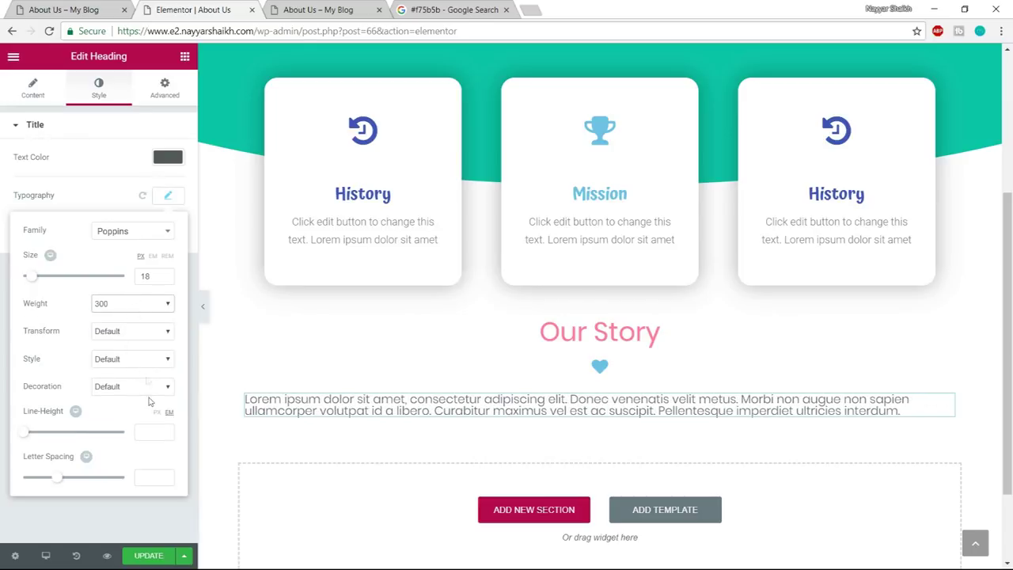
- Increase the paragraph's line height to 2
drag(28, 433, 40, 432)
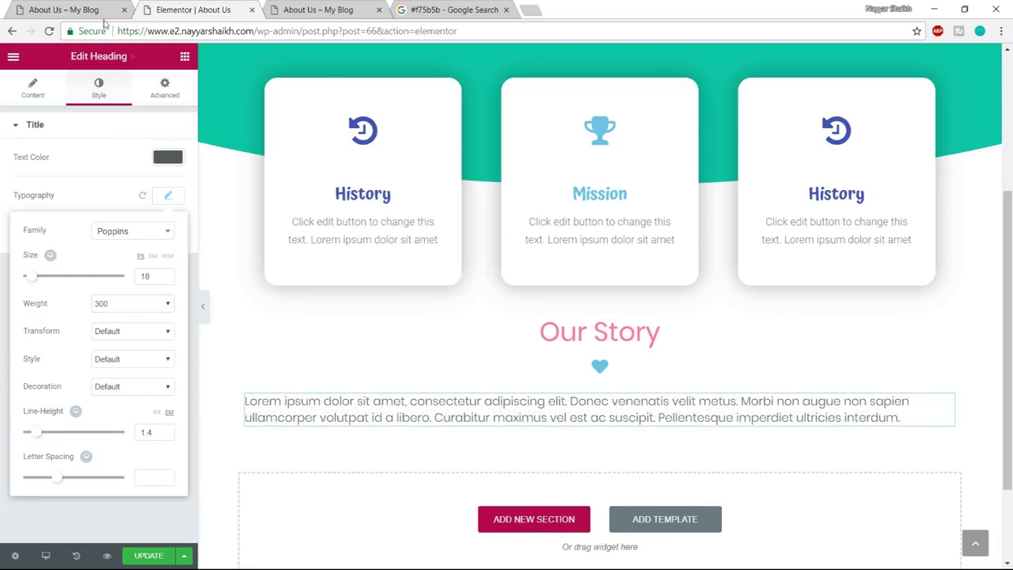
click(99, 9)
click(279, 348)
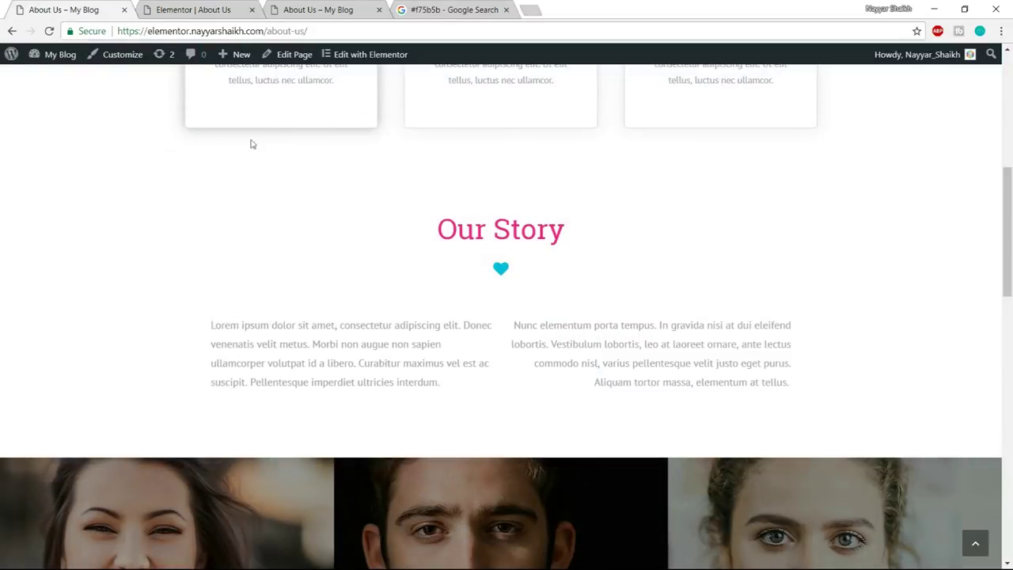
click(222, 6)
drag(39, 441, 45, 434)
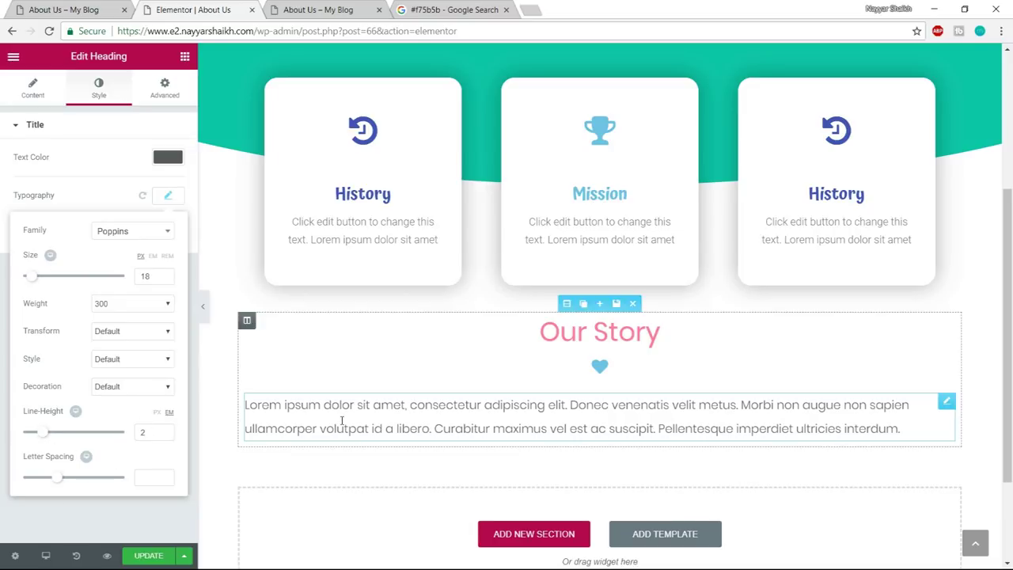
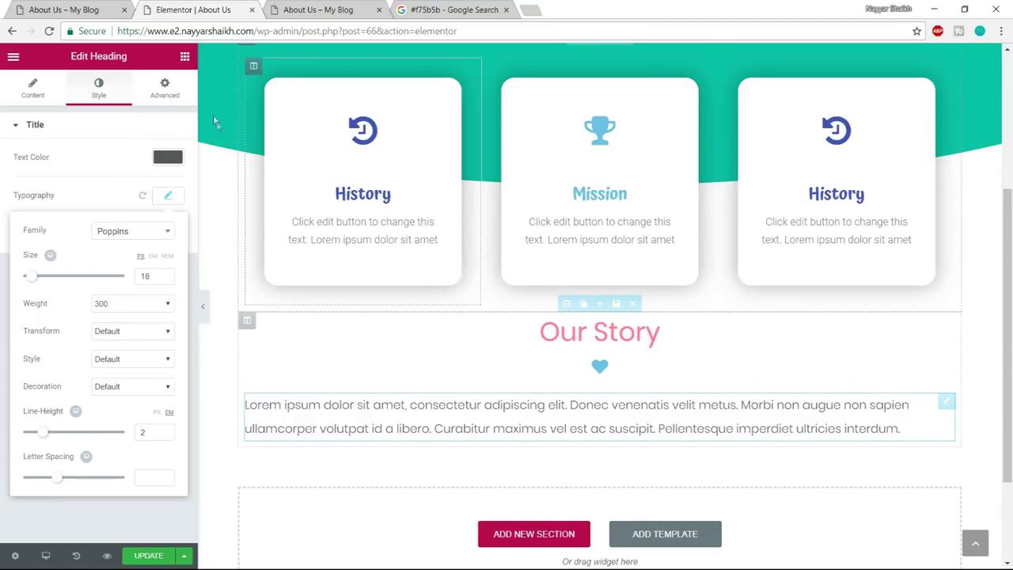
- Add a two-column layout to Our Story and move the paragraph into the left column
click(185, 61)
drag(50, 150, 510, 290)
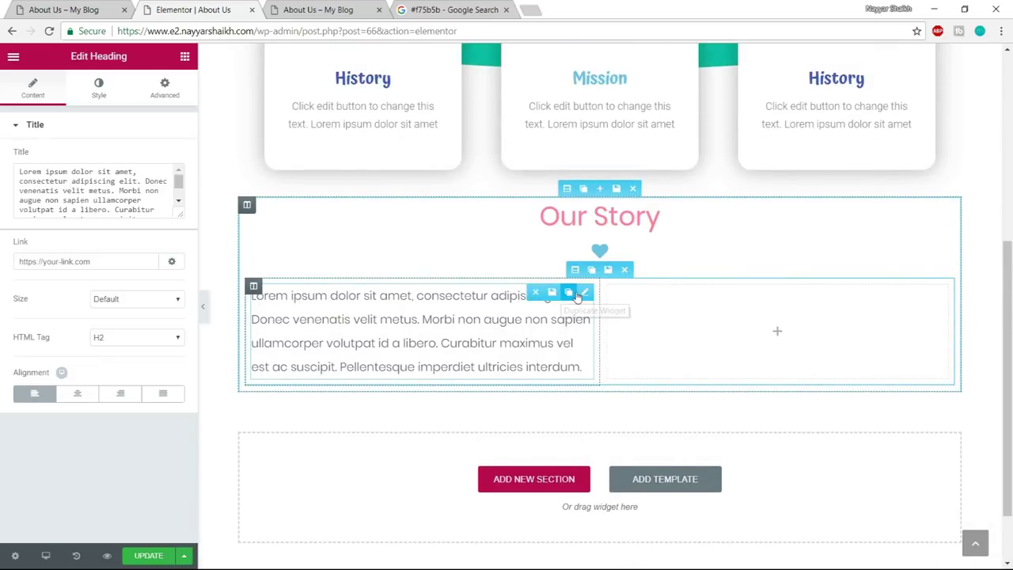
key(ctrl+z)
key(ctrl+shift+z)
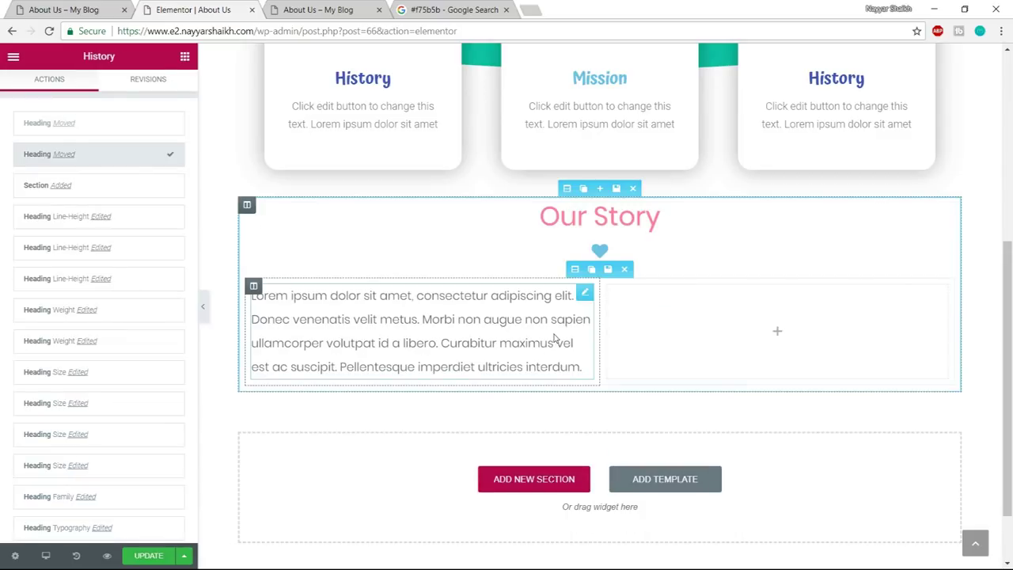
- Duplicate the lorem ipsum paragraph into the right column and save the page
click(567, 293)
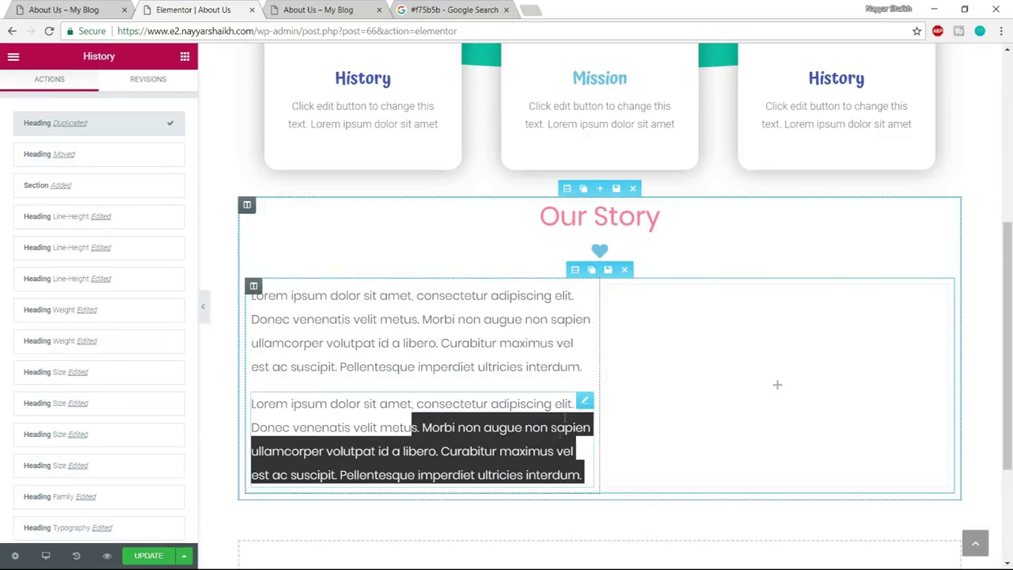
drag(585, 398, 756, 326)
drag(773, 369, 776, 370)
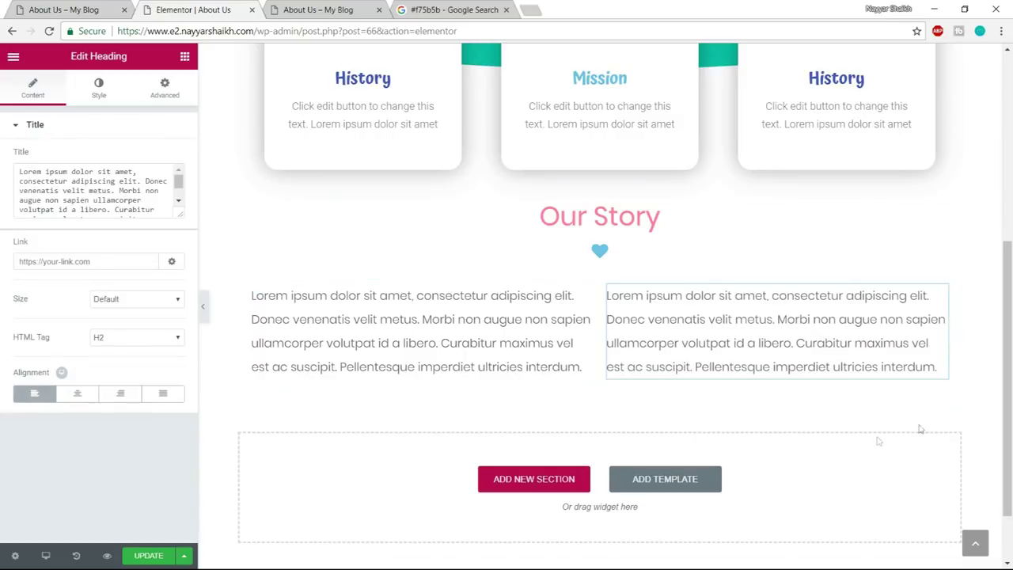
key(ctrl+s)
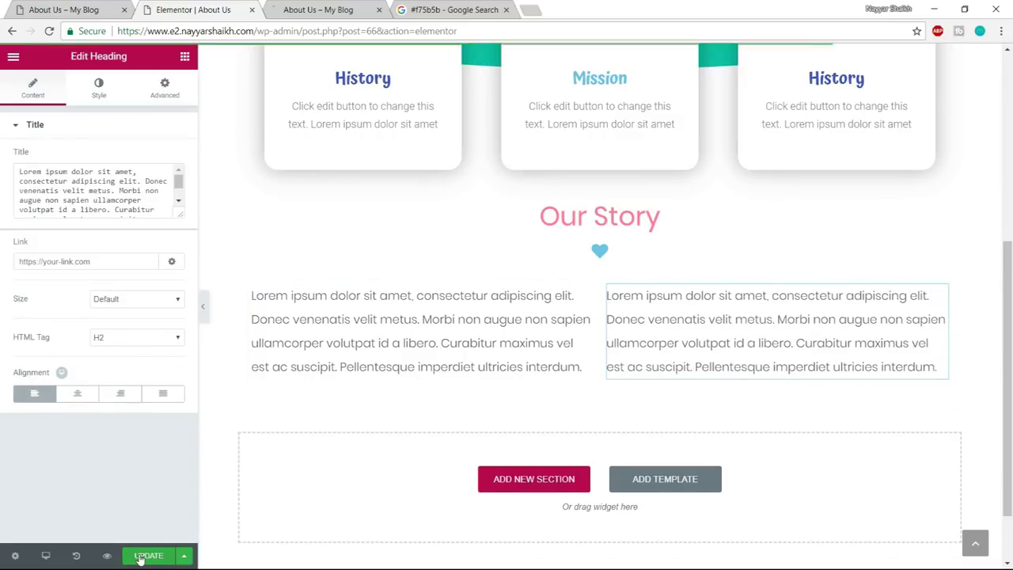
- Check the live About Us page, then go back to the editor
click(31, 5)
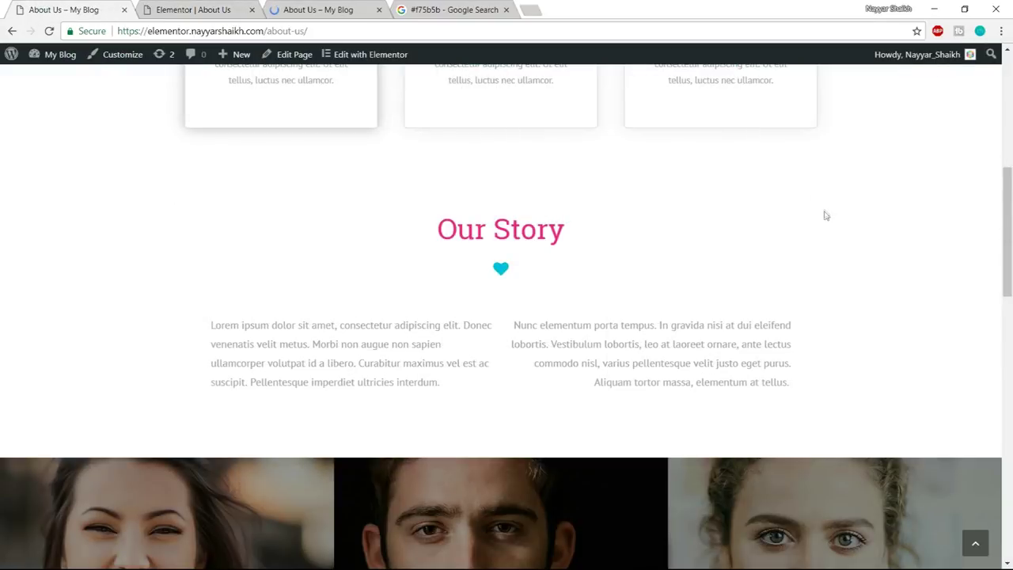
scroll(825, 213, down, 4)
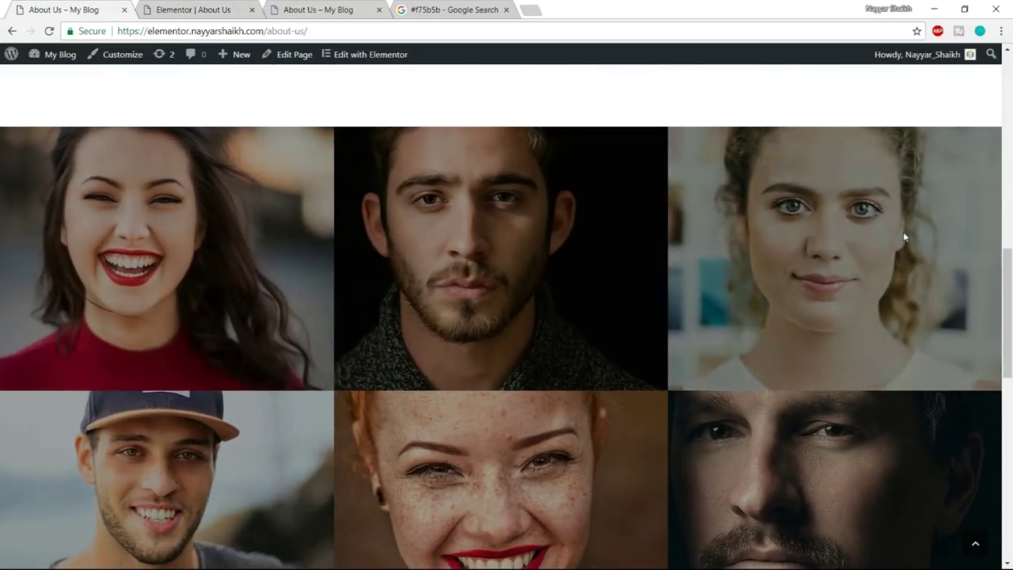
scroll(914, 304, down, 3)
scroll(914, 304, up, 2)
key(ctrl+Tab)
- Filter the template library's blocks to the Team category
scroll(668, 317, down, 1)
click(659, 424)
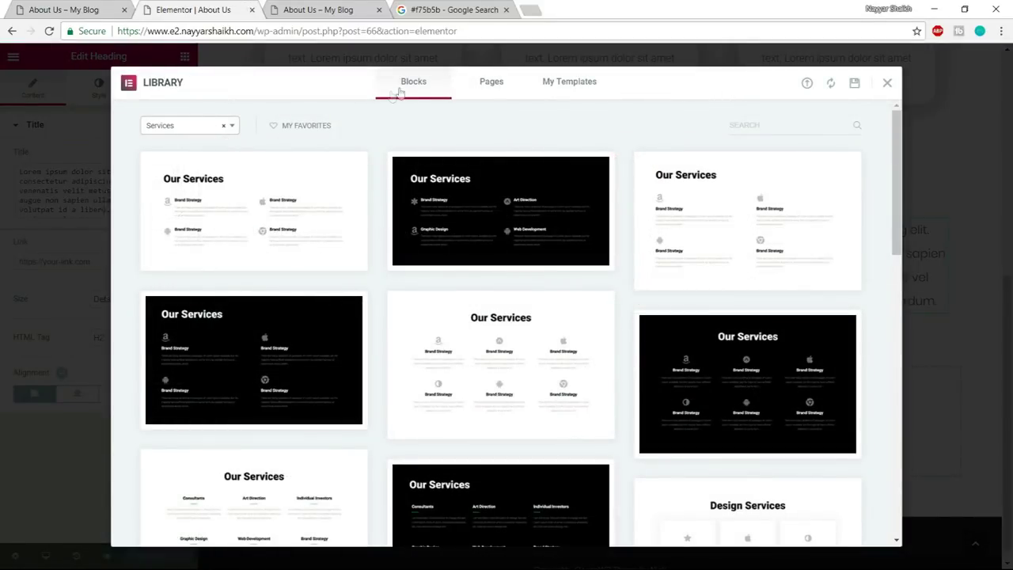
click(174, 127)
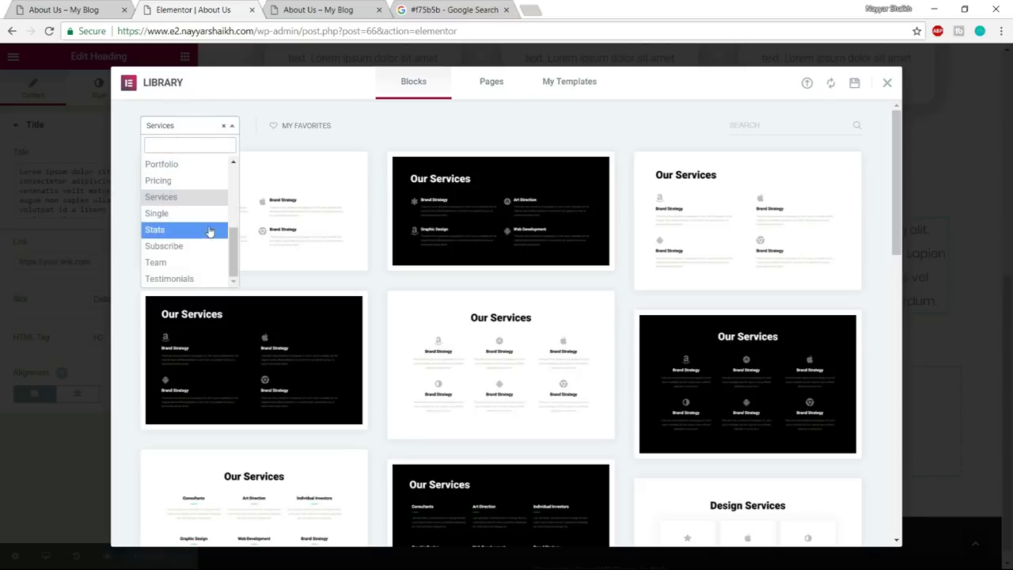
scroll(207, 226, up, 2)
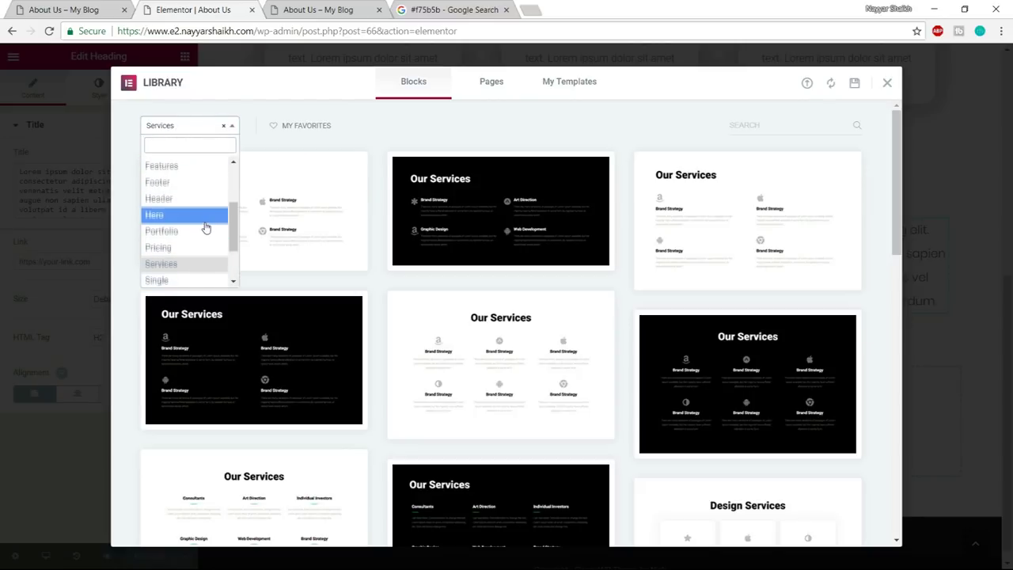
scroll(206, 228, up, 2)
scroll(206, 228, down, 4)
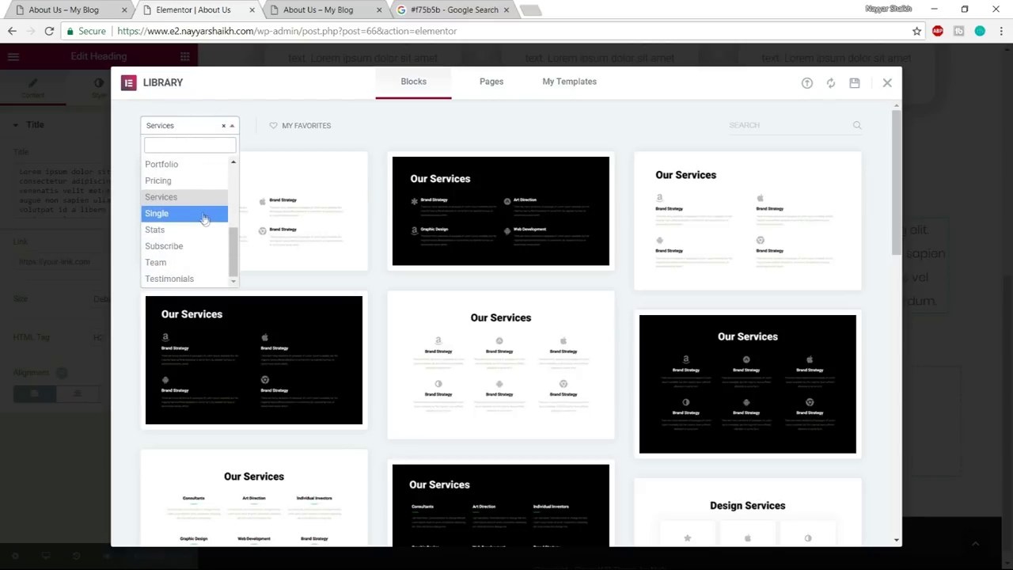
scroll(201, 229, up, 2)
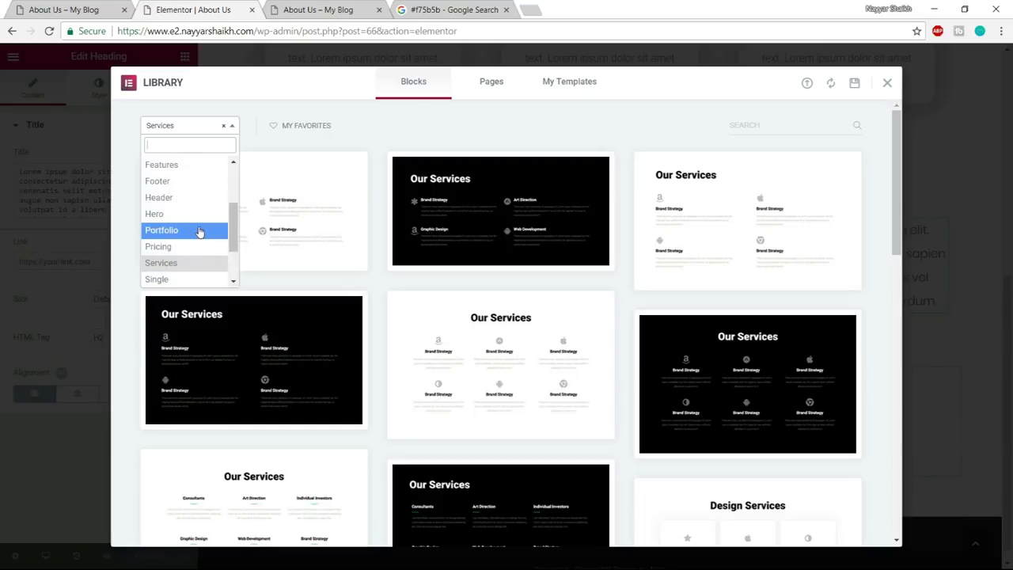
scroll(199, 219, down, 2)
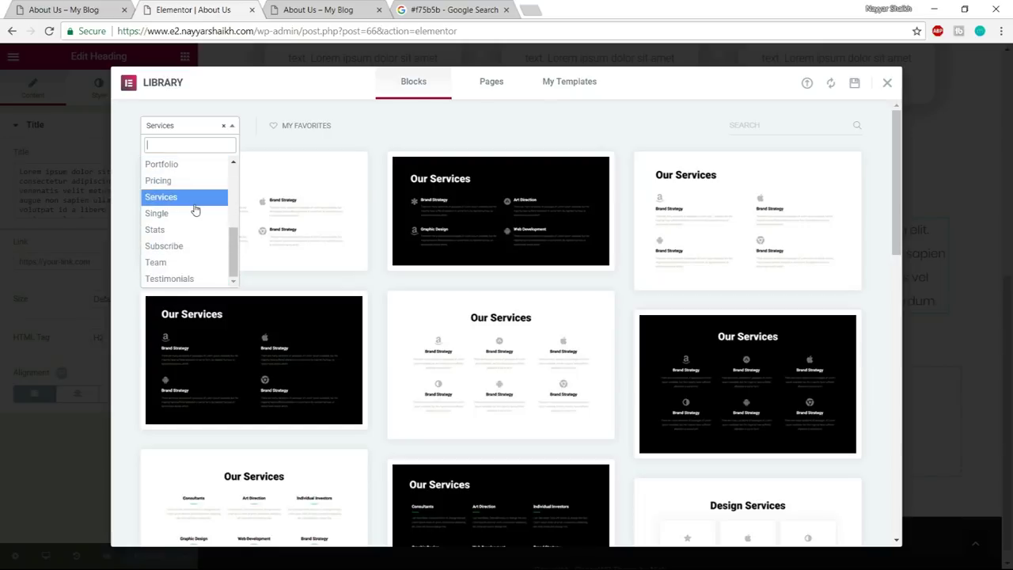
click(164, 269)
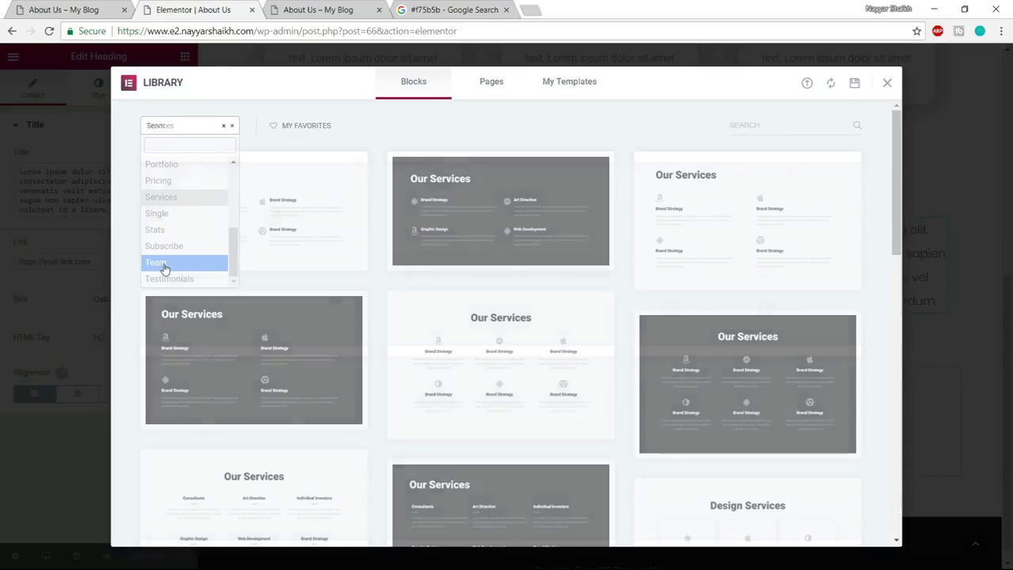
- Insert the team block with the six-portrait photo grid
scroll(789, 240, down, 3)
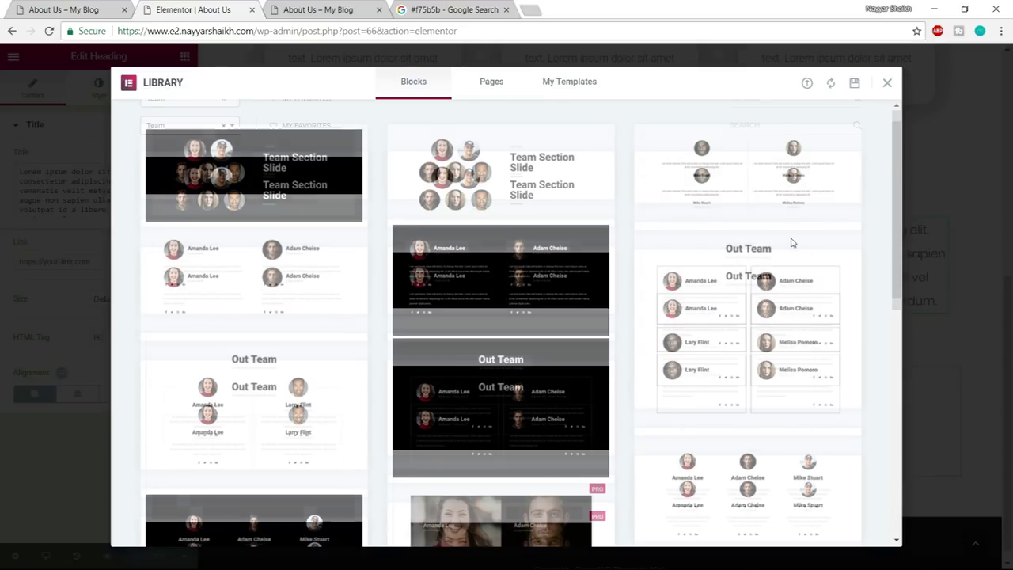
scroll(789, 240, up, 3)
scroll(834, 242, down, 5)
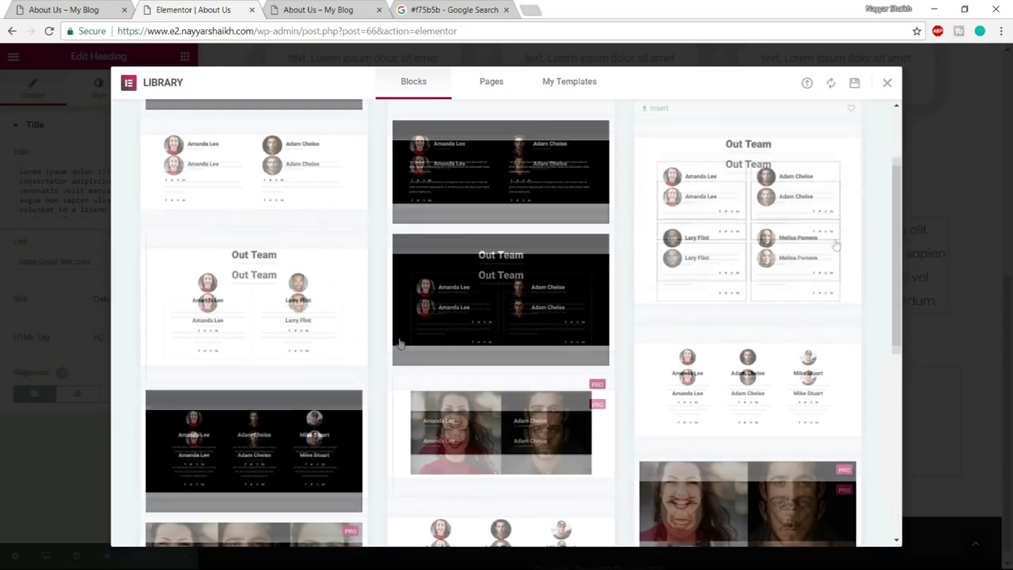
scroll(367, 334, down, 3)
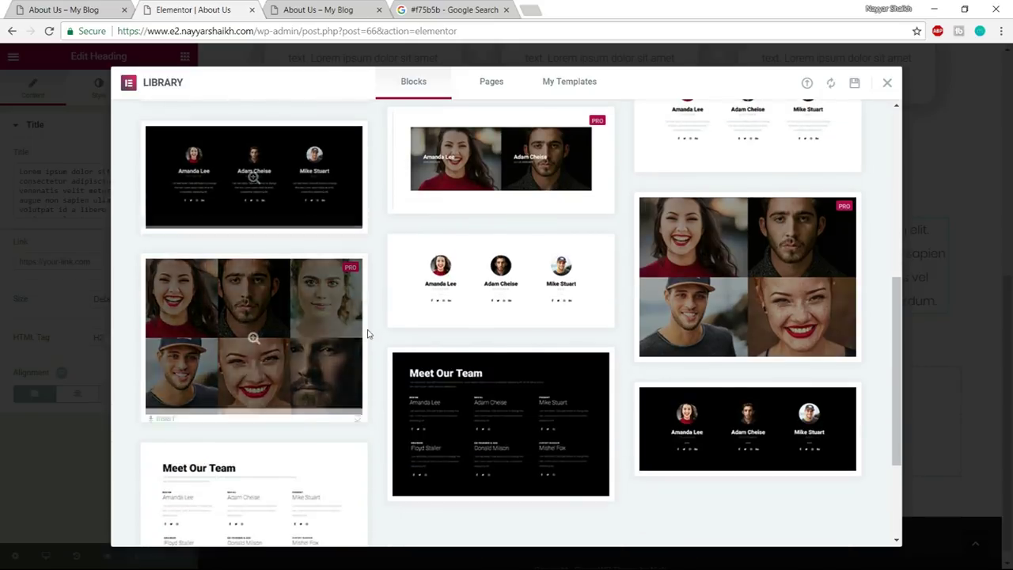
scroll(369, 334, down, 3)
scroll(490, 333, up, 3)
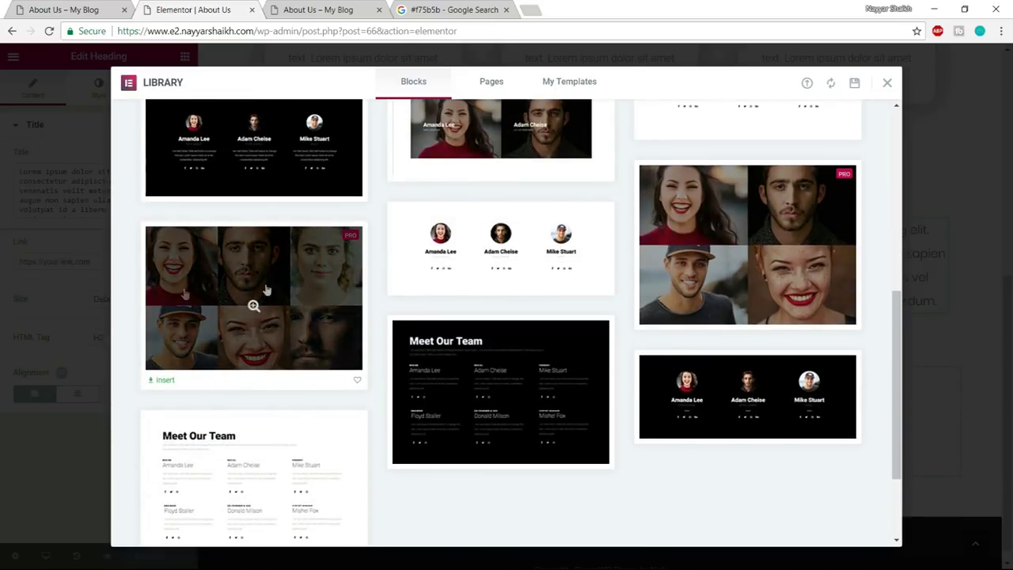
click(161, 381)
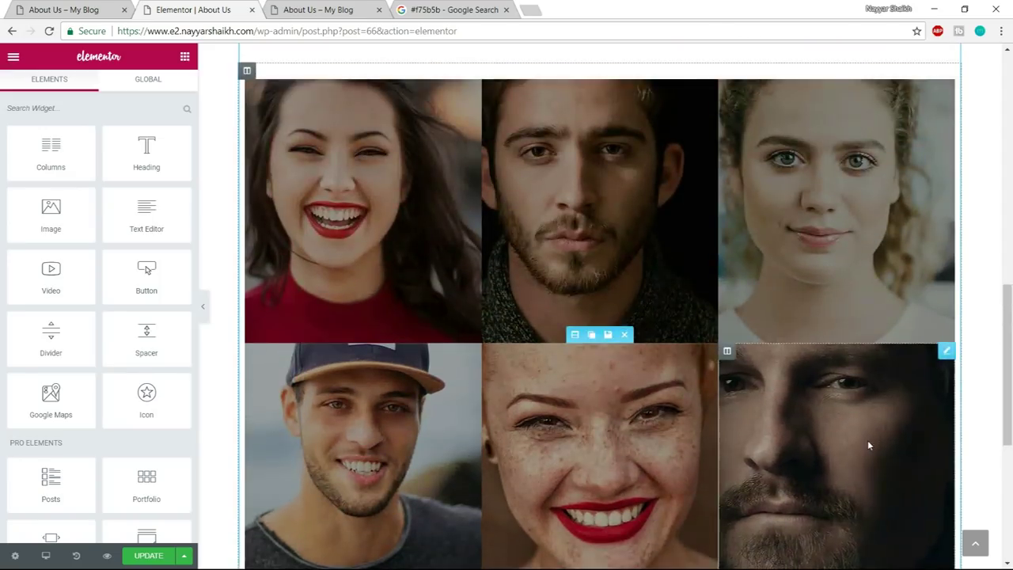
- Make the team section stretched with full-width content, and the inner photo grid full width
scroll(868, 445, up, 2)
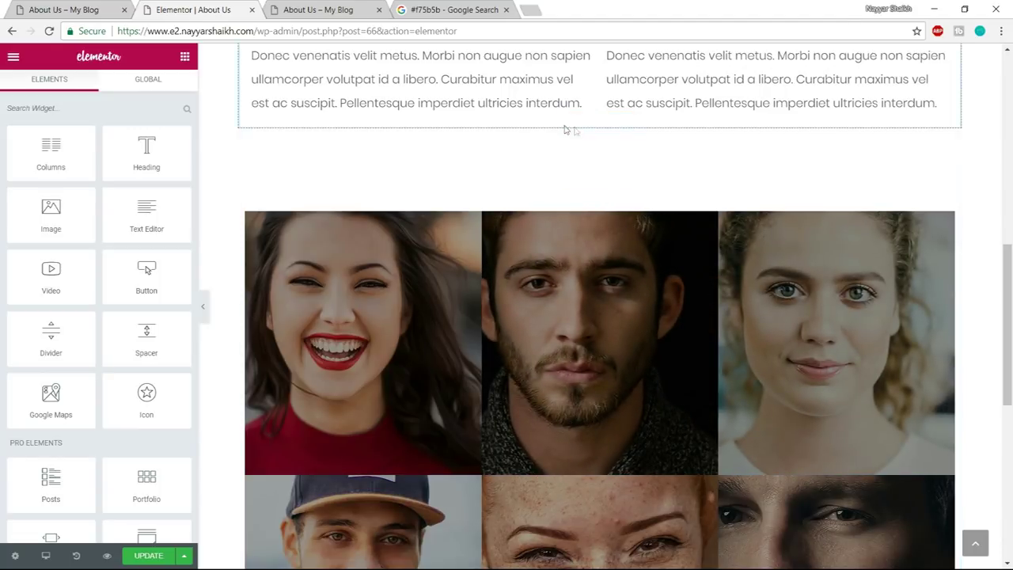
click(566, 120)
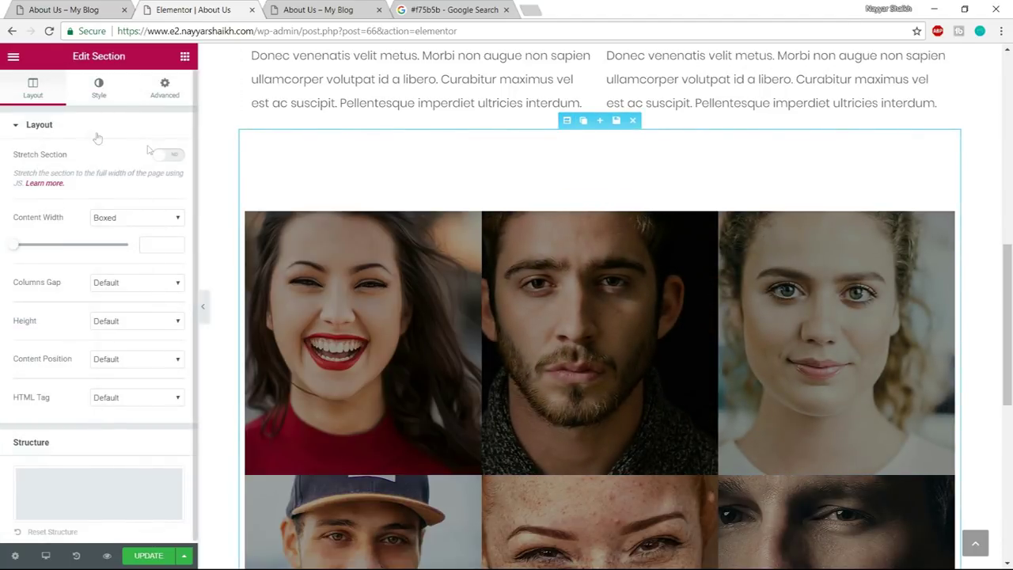
click(168, 156)
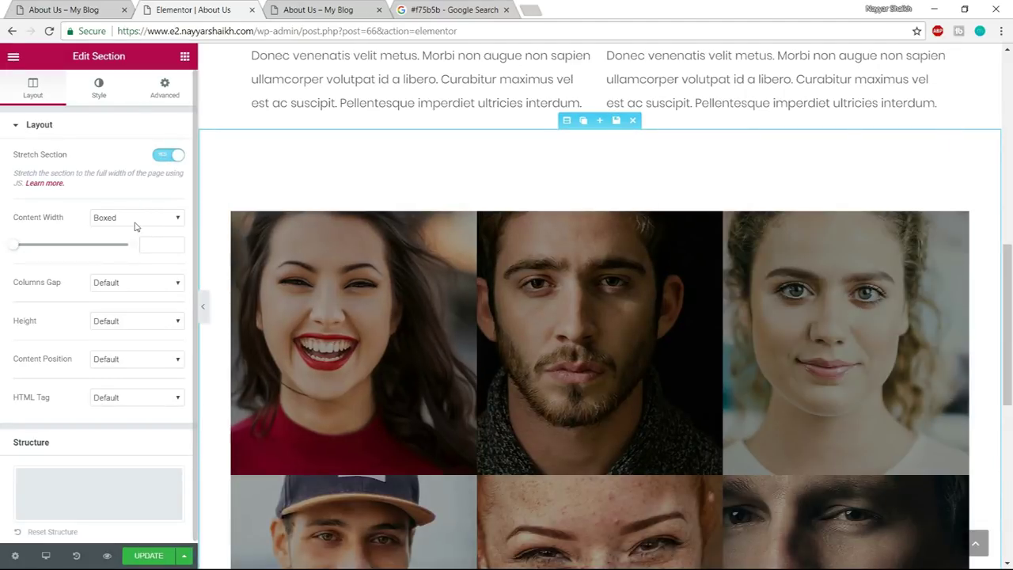
click(130, 242)
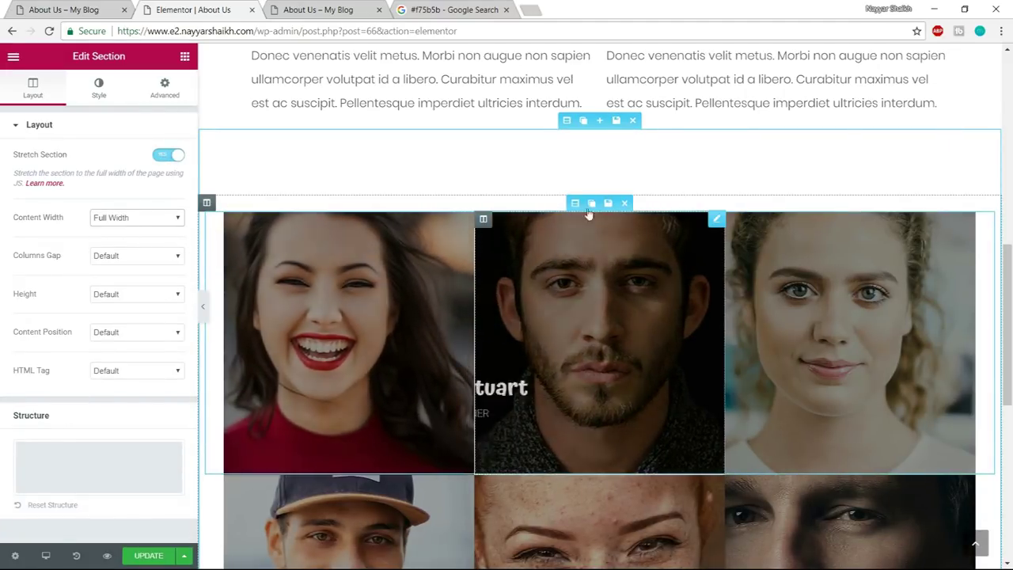
click(572, 203)
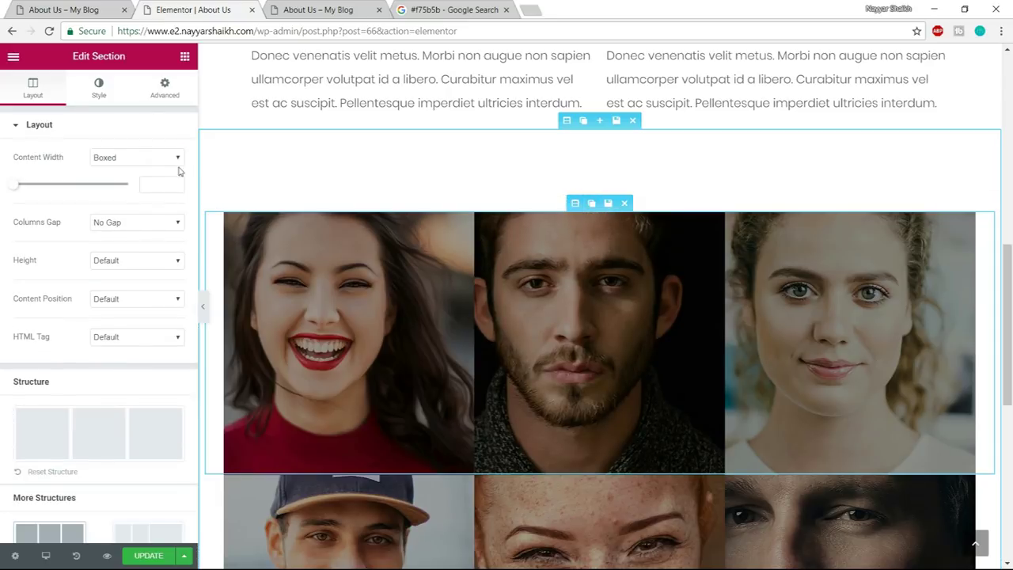
click(125, 182)
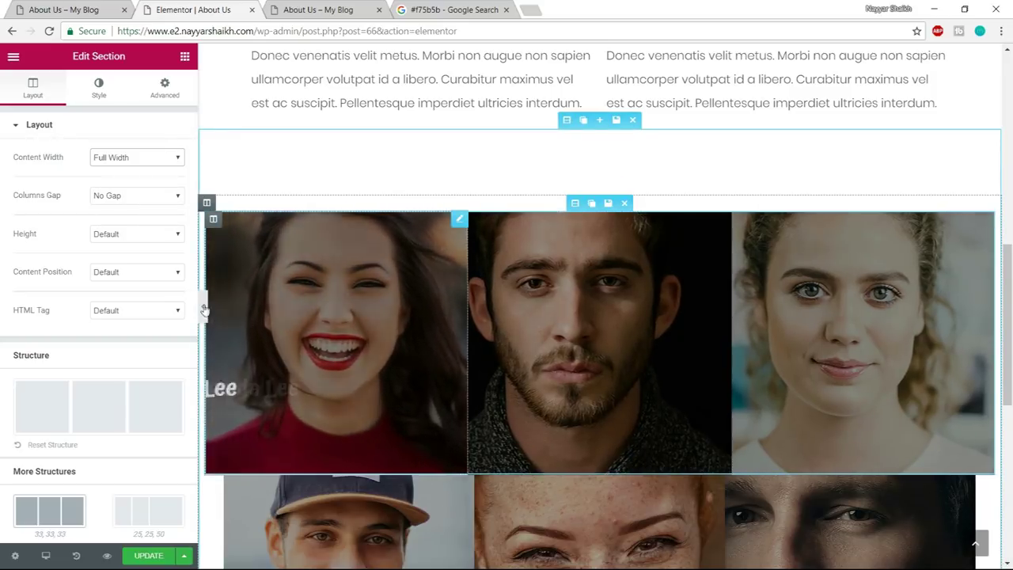
- Set the Columns Gap of the first grid section to No Gap
click(203, 308)
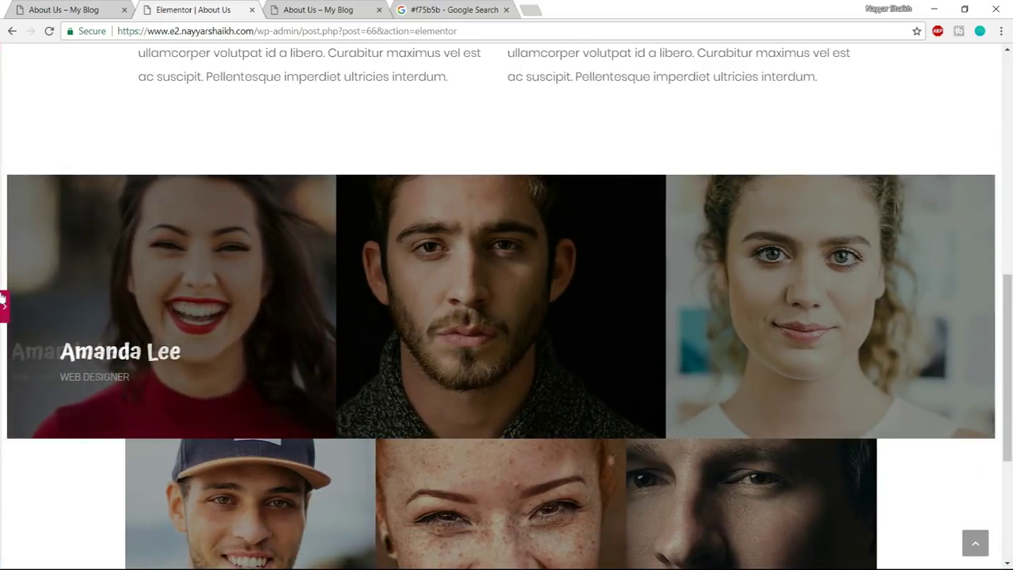
click(4, 305)
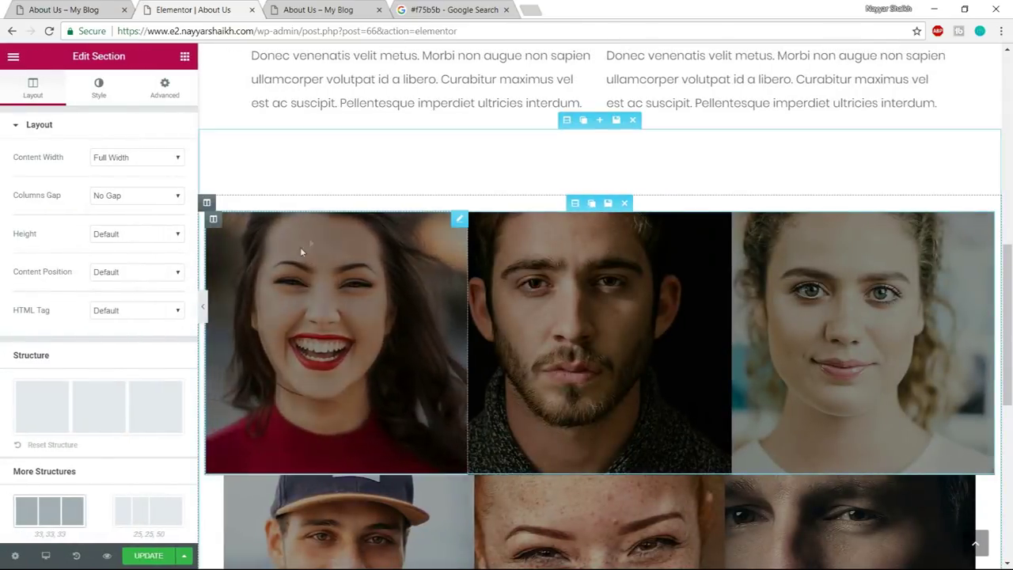
scroll(132, 364, down, 2)
scroll(134, 416, up, 2)
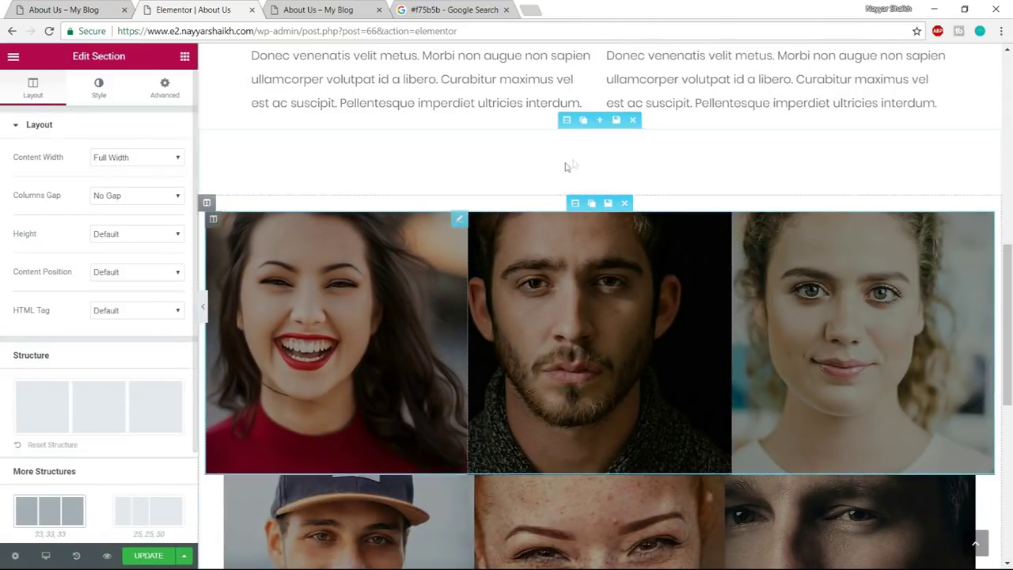
click(567, 121)
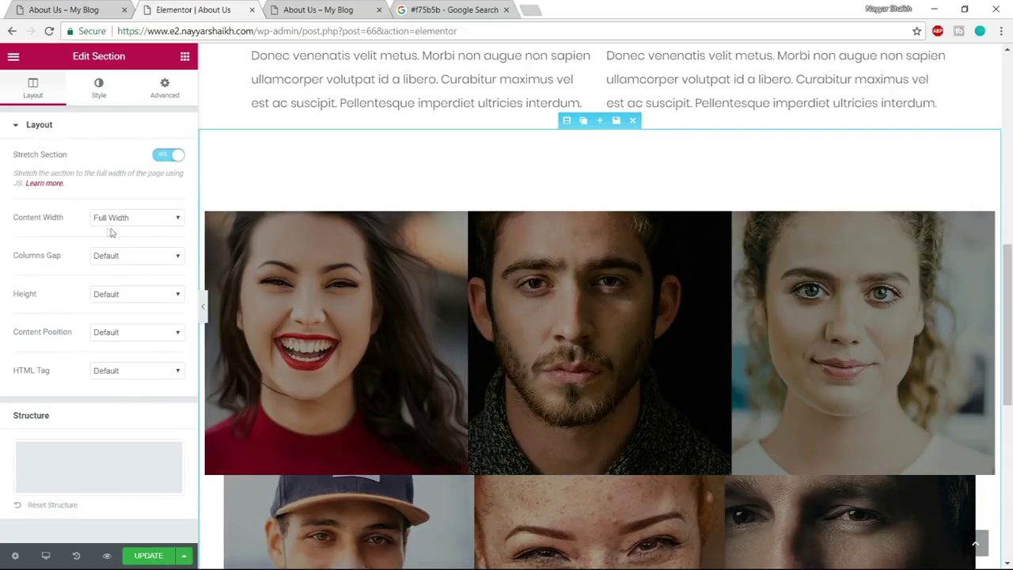
click(123, 254)
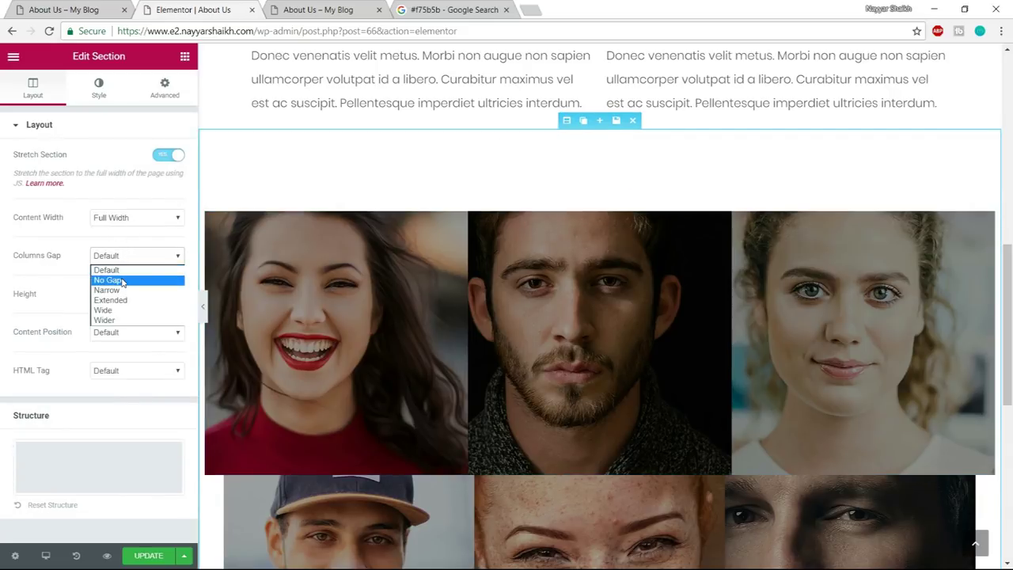
click(118, 281)
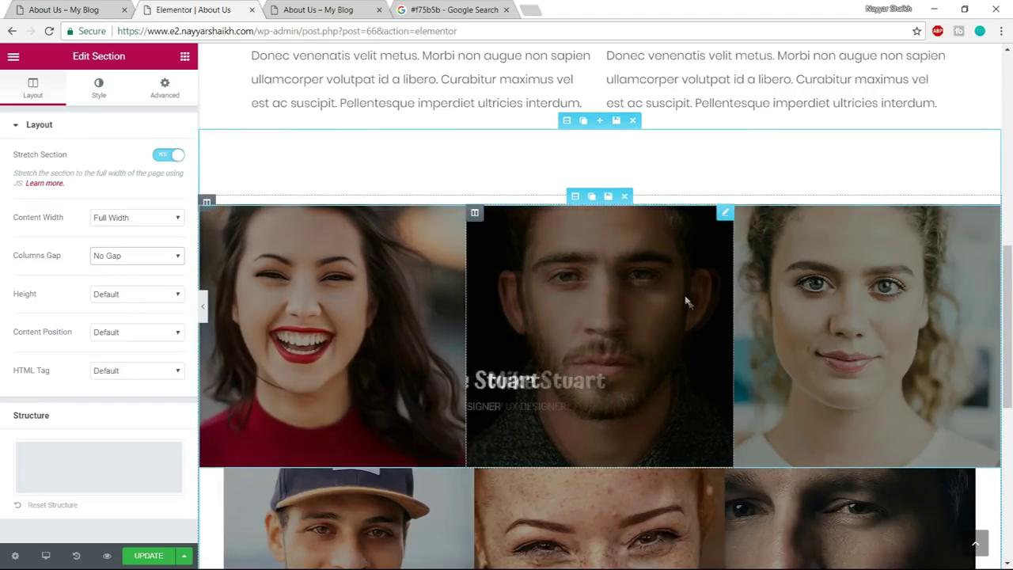
- Set the second portrait row's Content Width to Full Width and hide the panel
scroll(685, 299, down, 2)
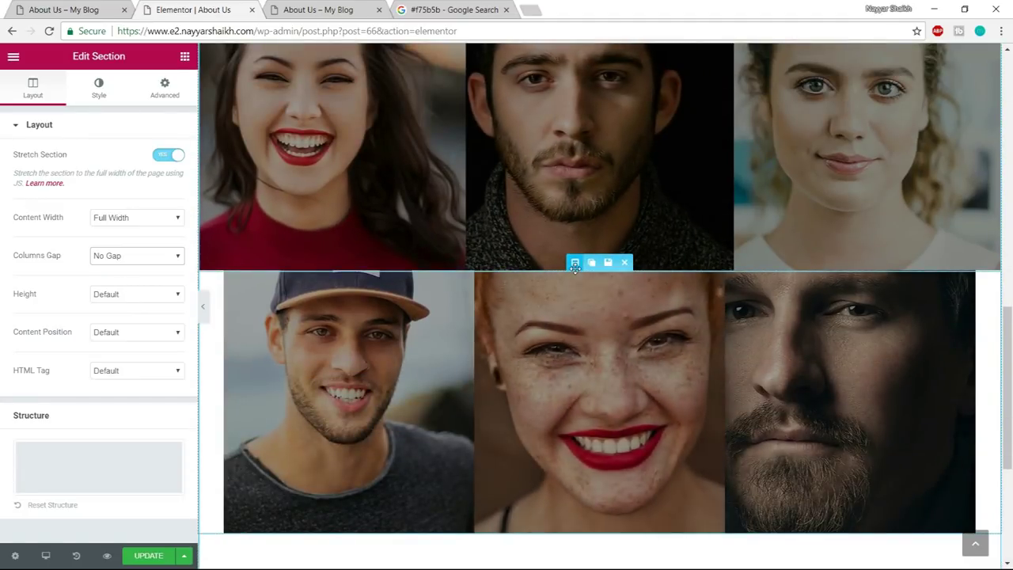
click(575, 262)
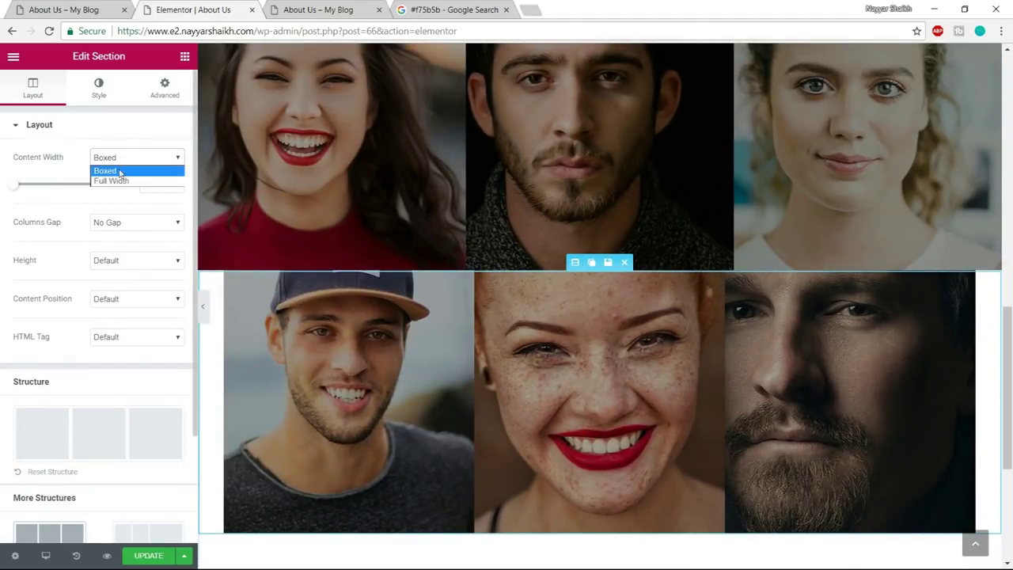
click(116, 182)
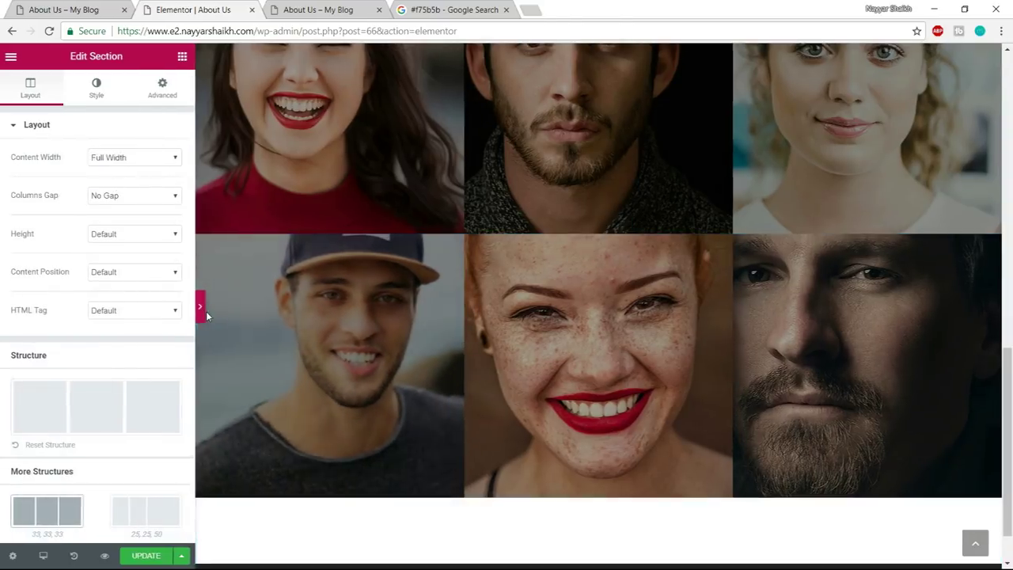
click(205, 311)
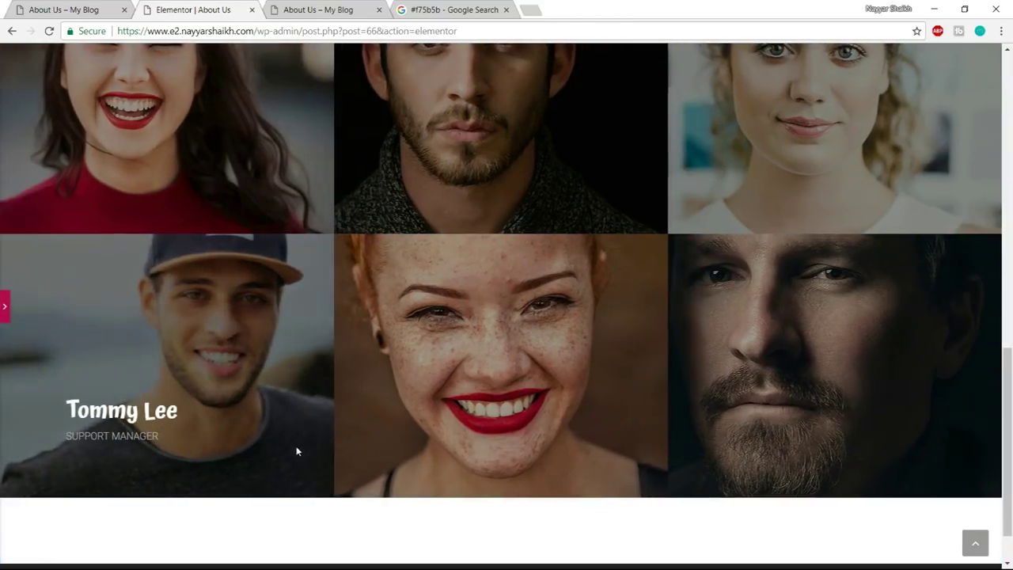
- Check the portrait grid on the live About Us page, then bring back the editor panel
scroll(294, 447, up, 3)
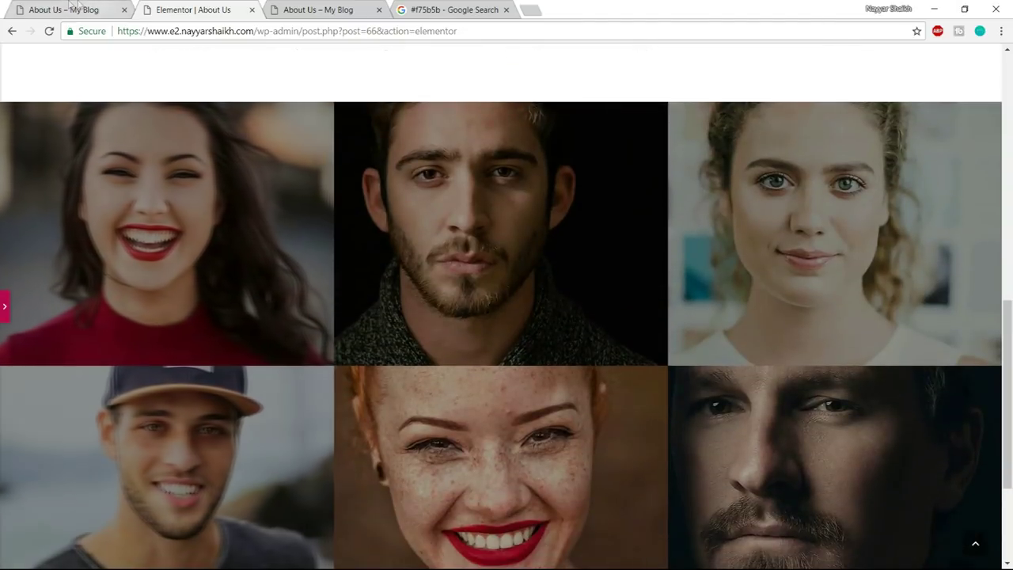
click(64, 10)
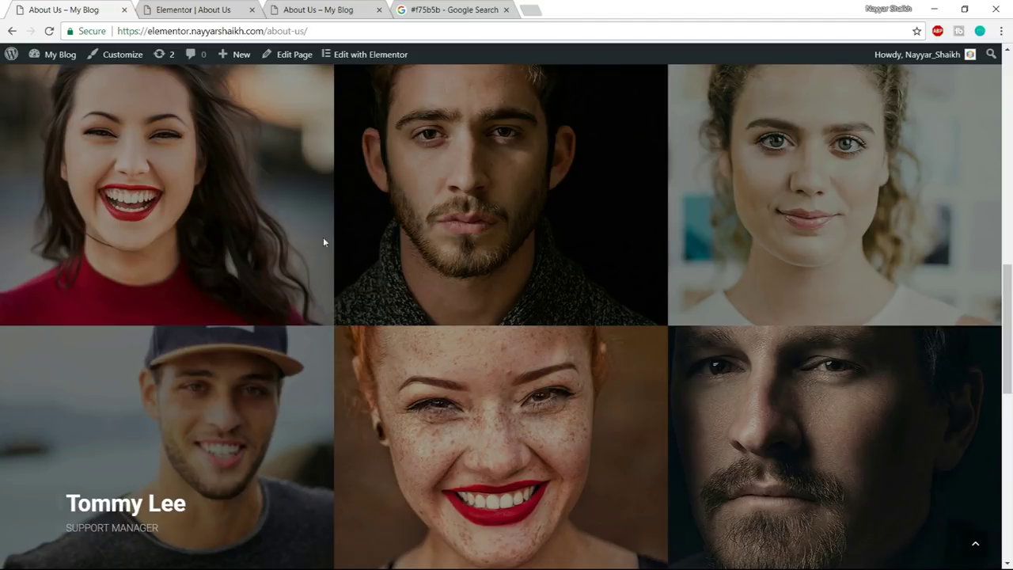
scroll(461, 309, up, 1)
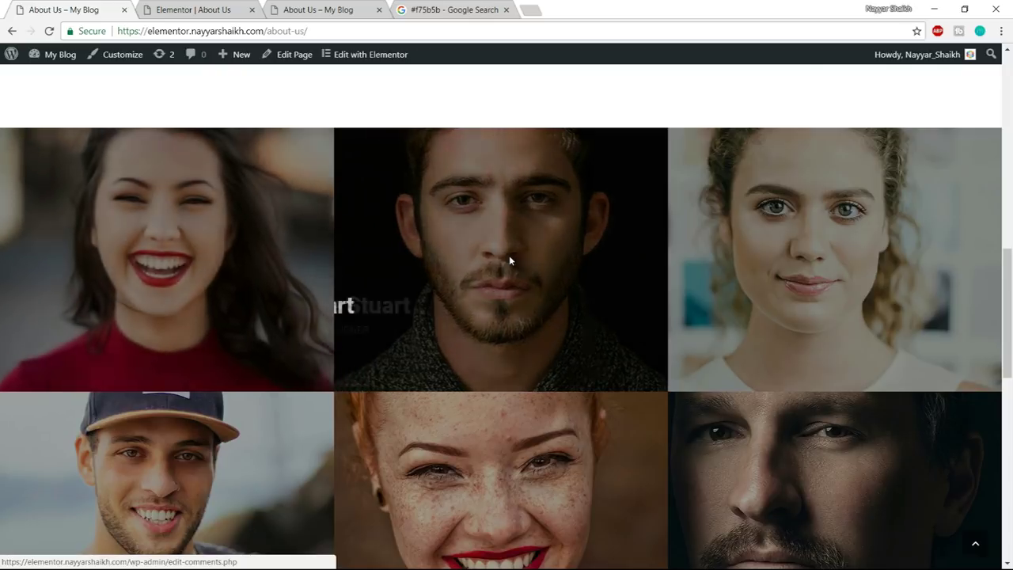
click(204, 6)
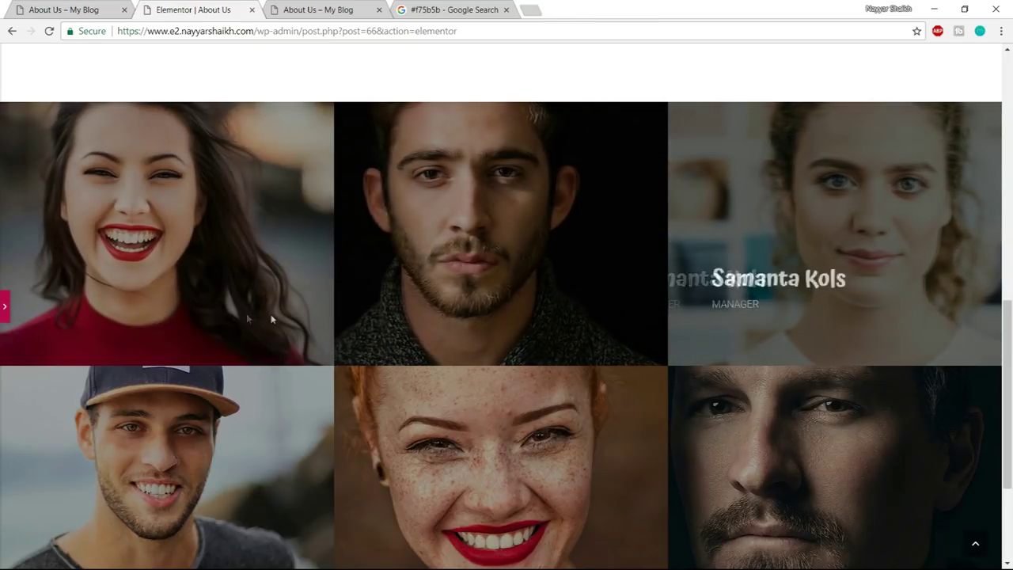
click(4, 305)
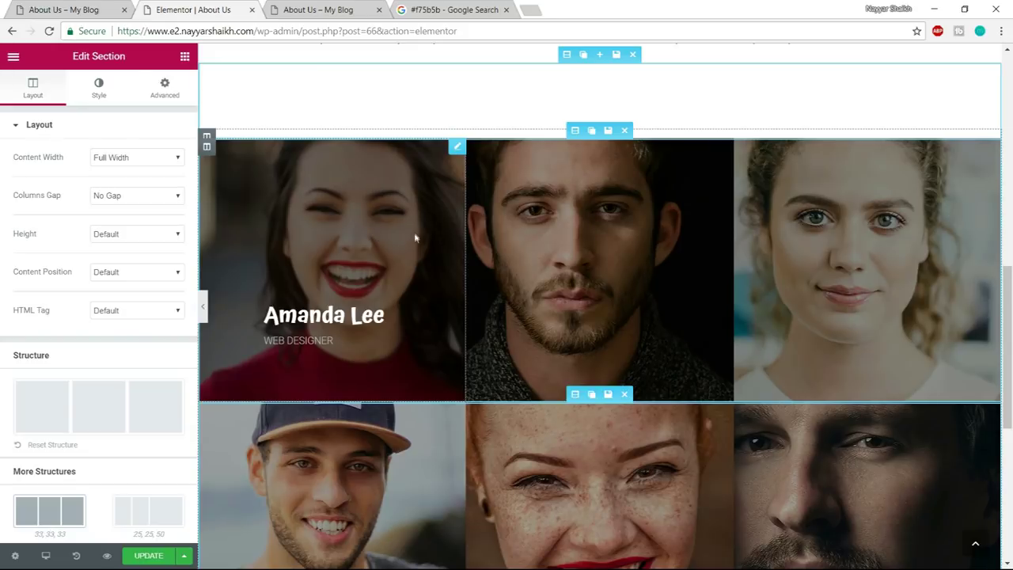
- Replace the first portrait card's image with Gallery-5.jpg from the Media Library
click(350, 217)
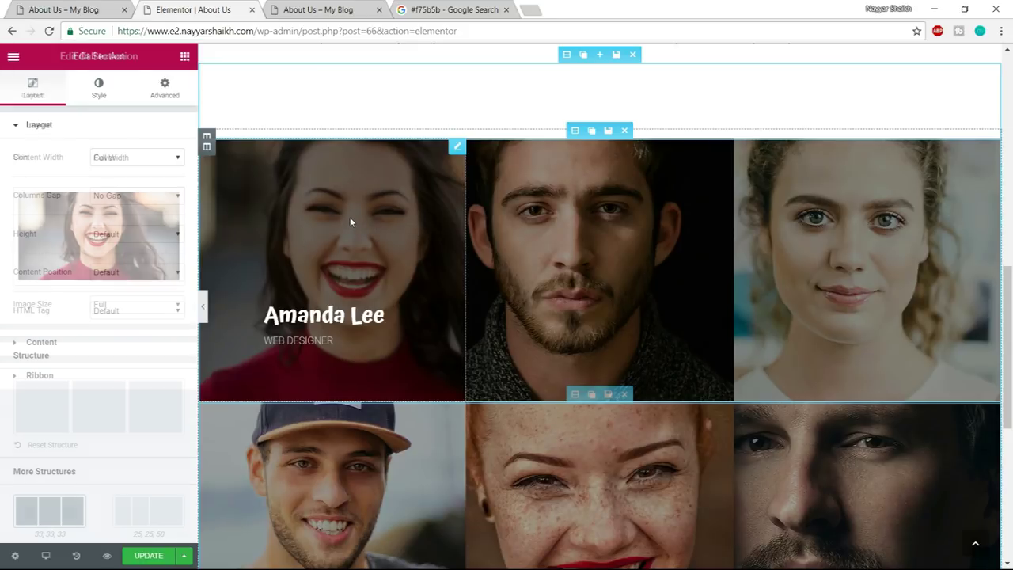
click(115, 237)
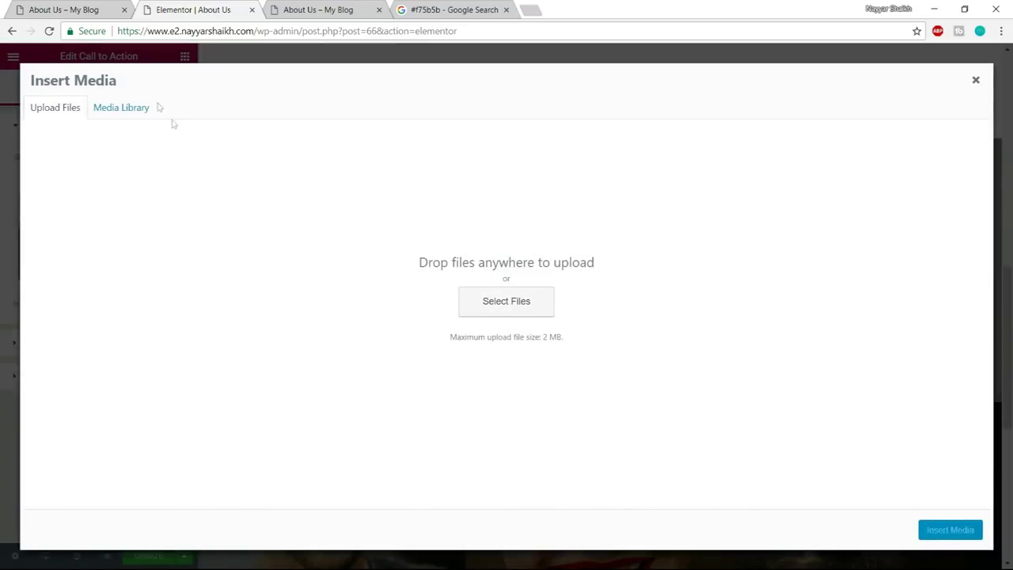
click(148, 107)
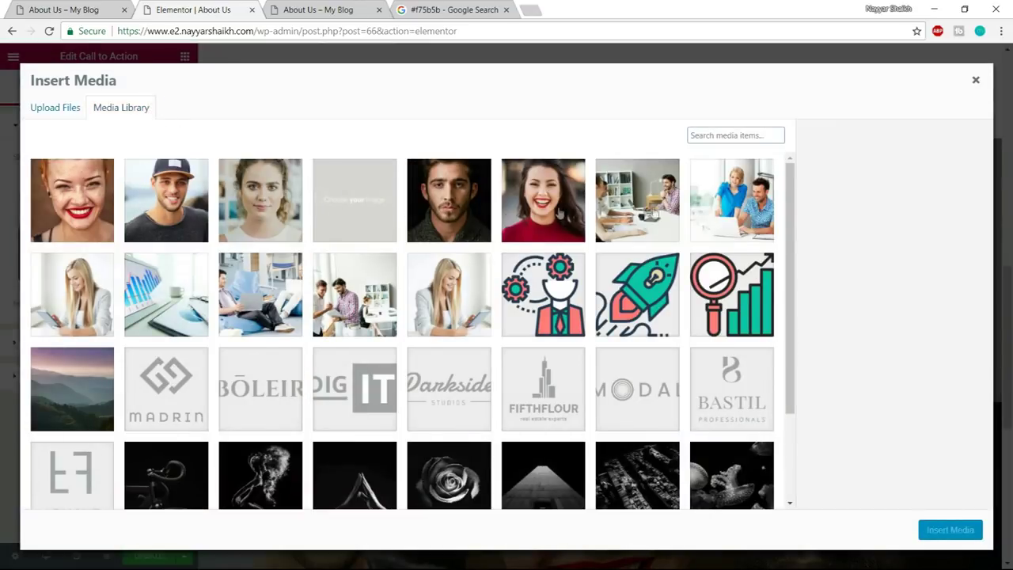
scroll(671, 226, down, 1)
click(82, 204)
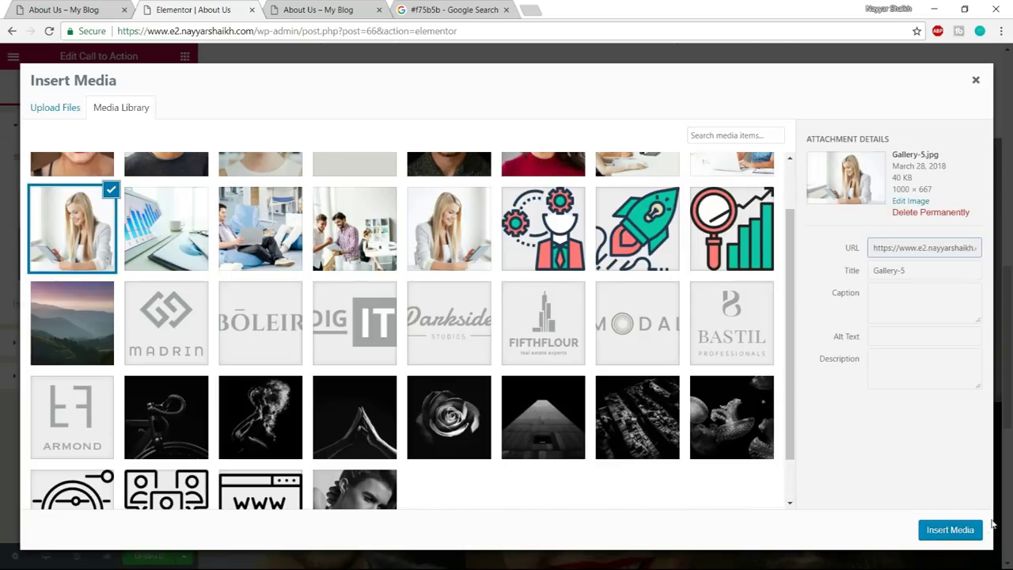
click(950, 530)
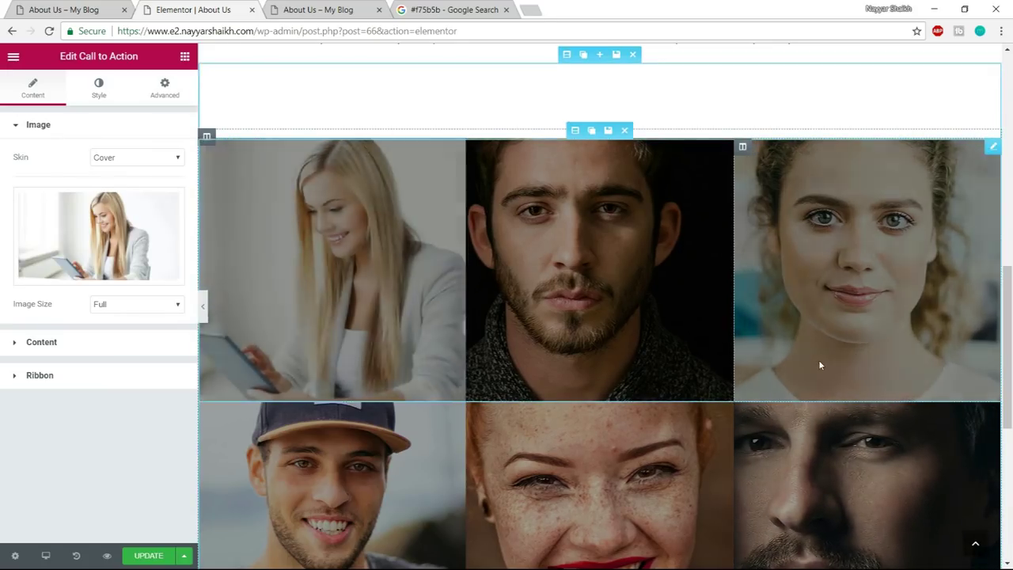
- Change the card's title to King Bach and its description to Artist
mouse_move(311, 276)
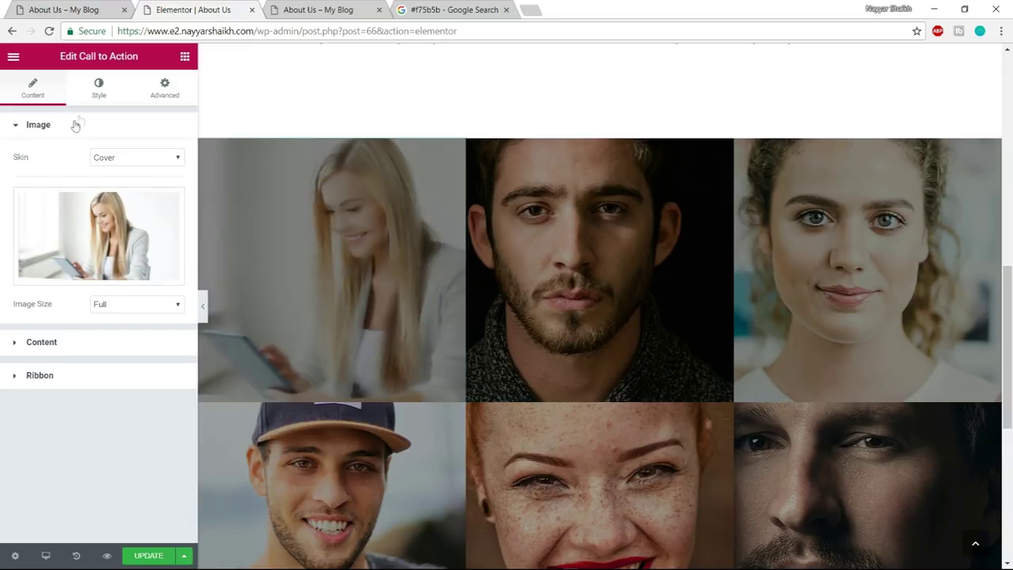
click(77, 353)
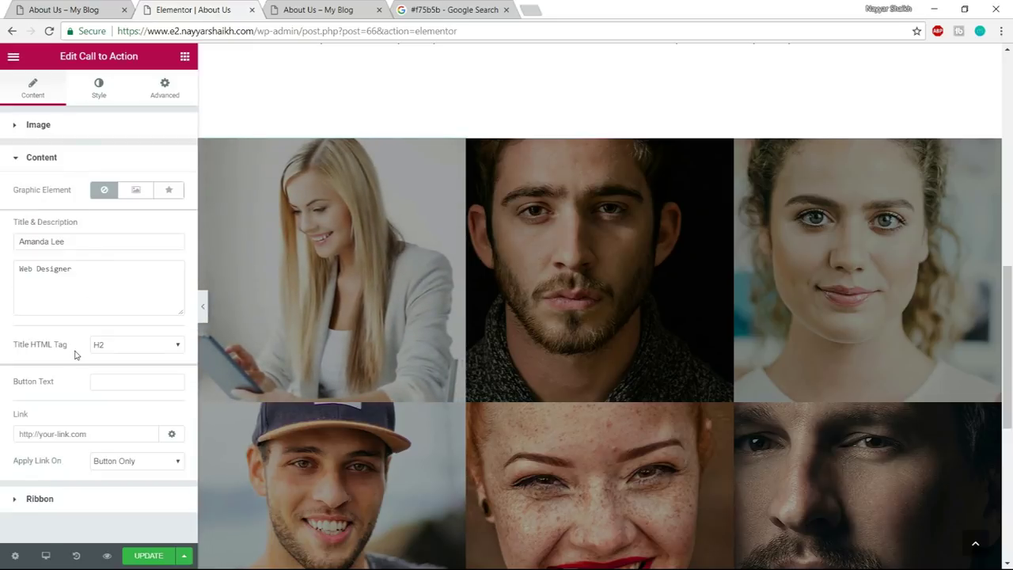
drag(88, 238, 1, 238)
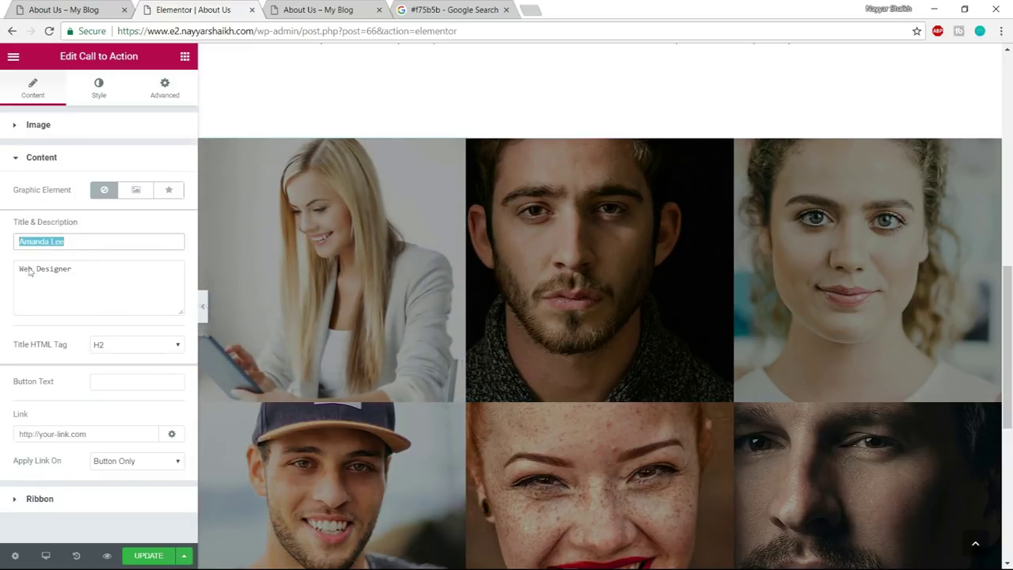
text(Kir)
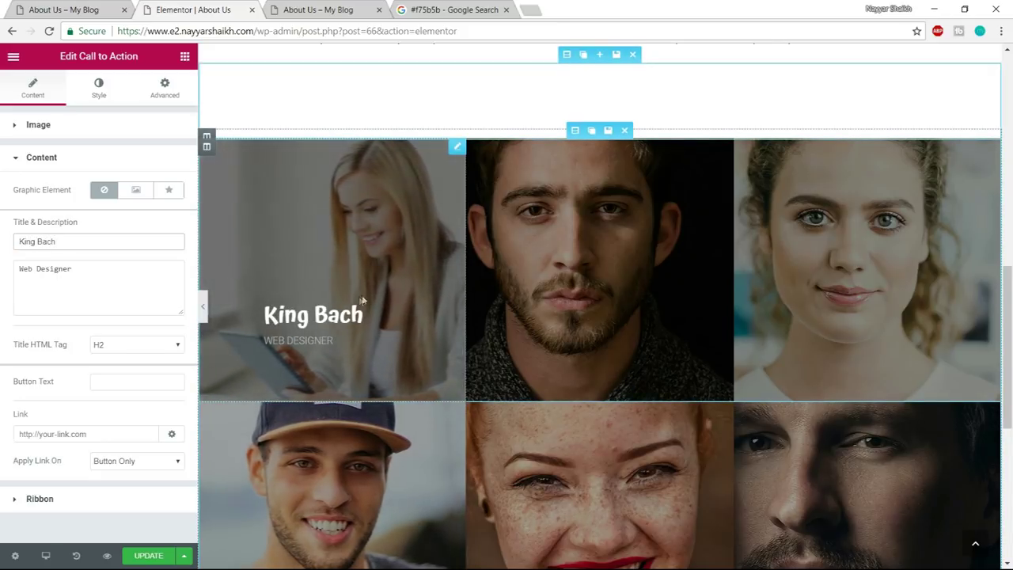
drag(82, 273, 2, 273)
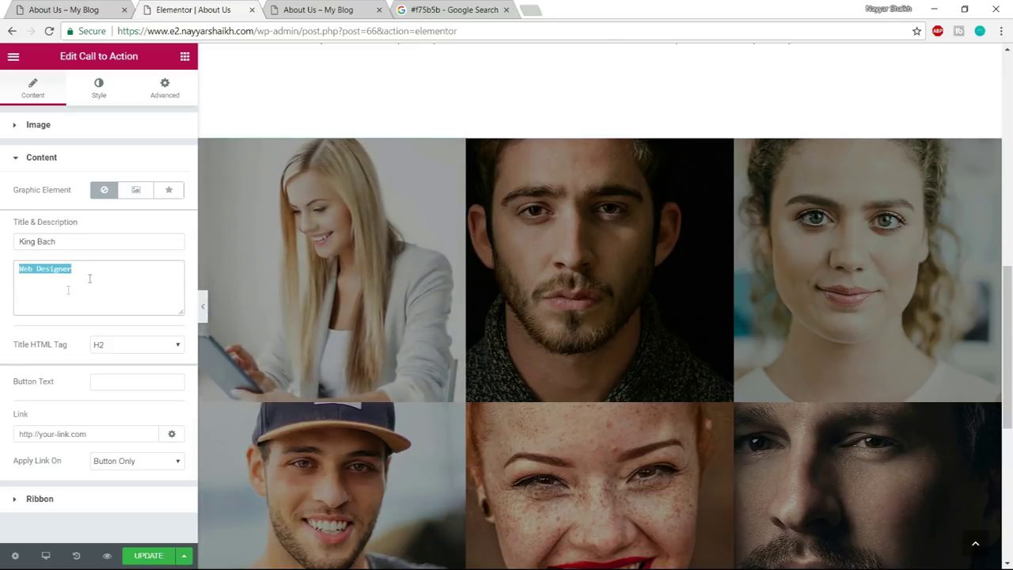
text(Artist)
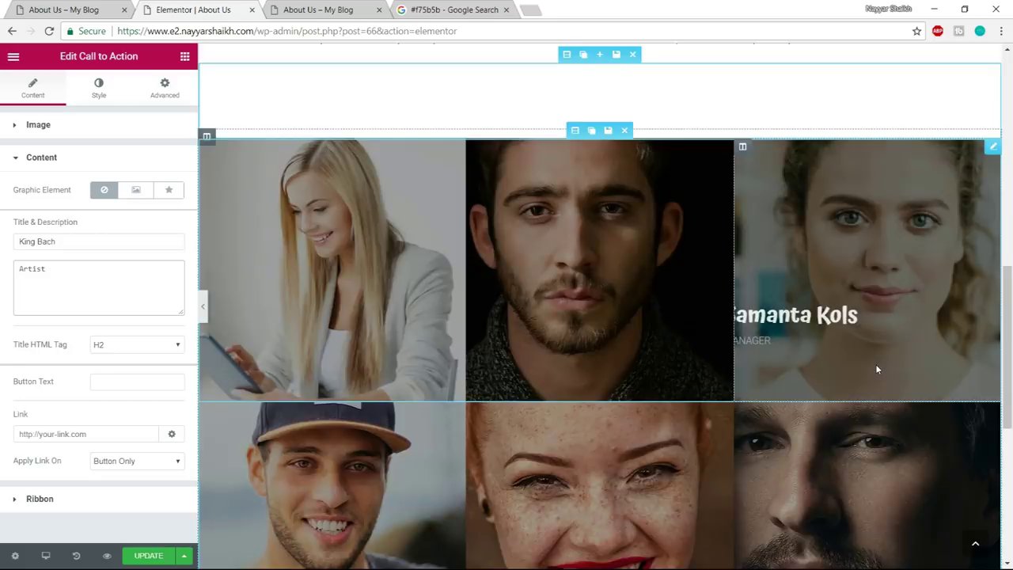
- Update the page and view the live About Us page
scroll(870, 369, down, 2)
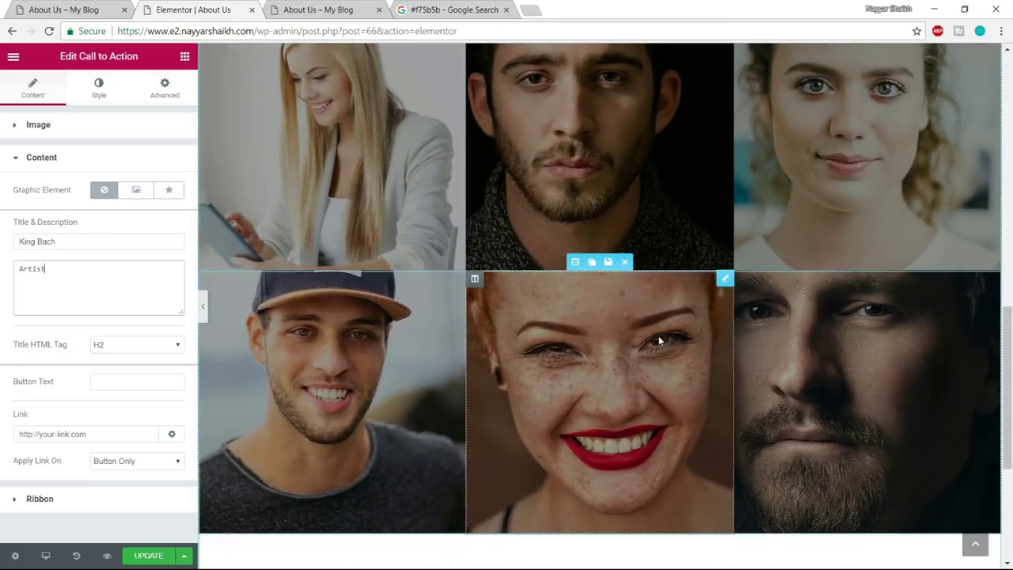
scroll(659, 341, down, 3)
click(150, 555)
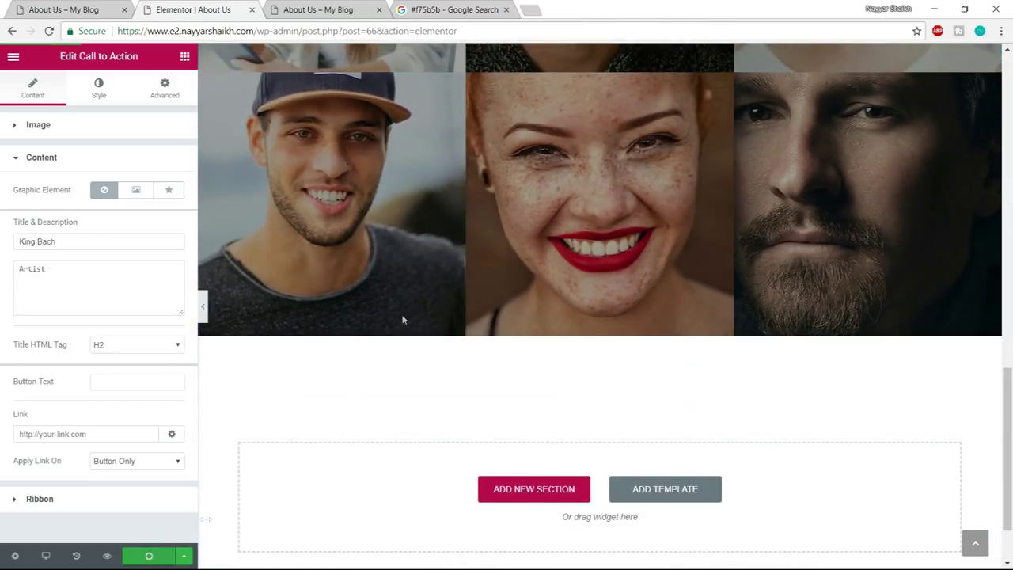
key(ctrl+shift+Tab)
- Review the live About Us page and return to the editor
scroll(513, 285, down, 5)
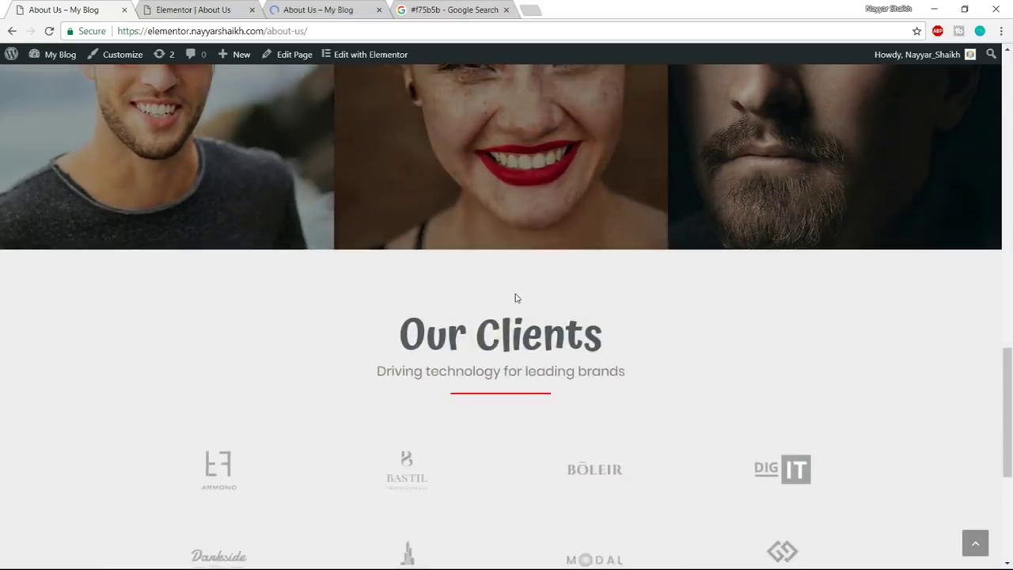
scroll(515, 298, down, 3)
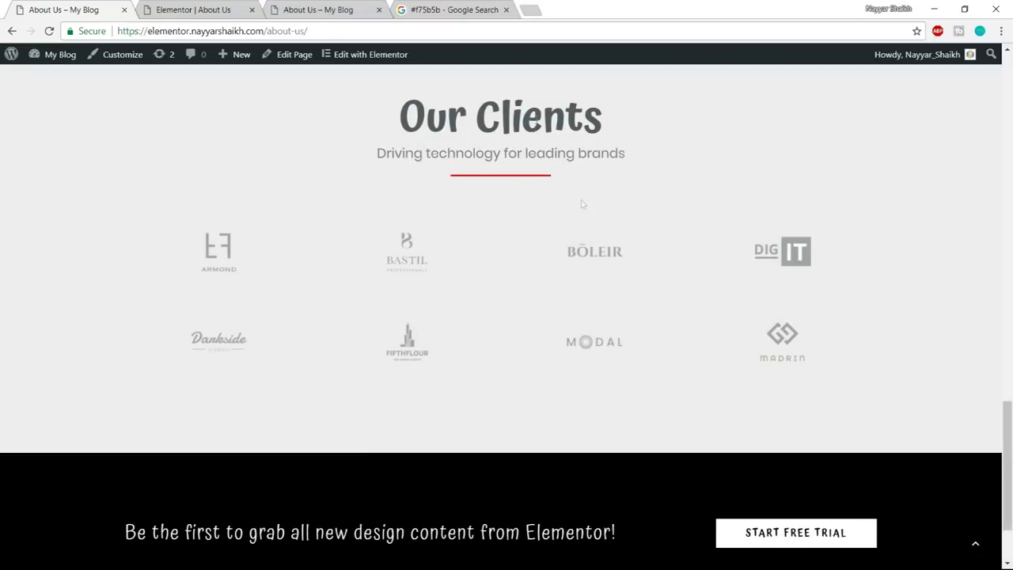
scroll(601, 253, down, 2)
scroll(870, 459, up, 2)
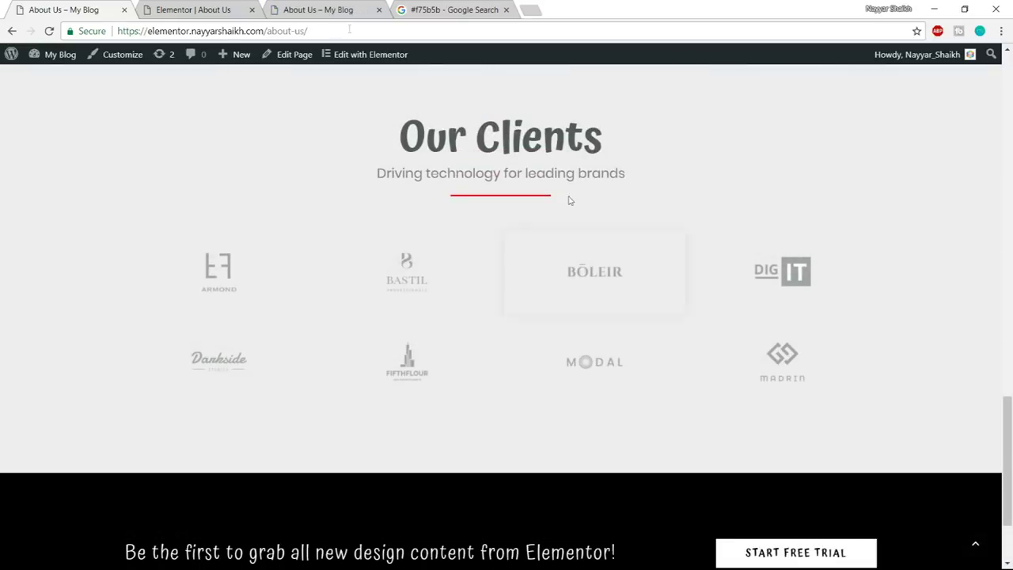
click(192, 7)
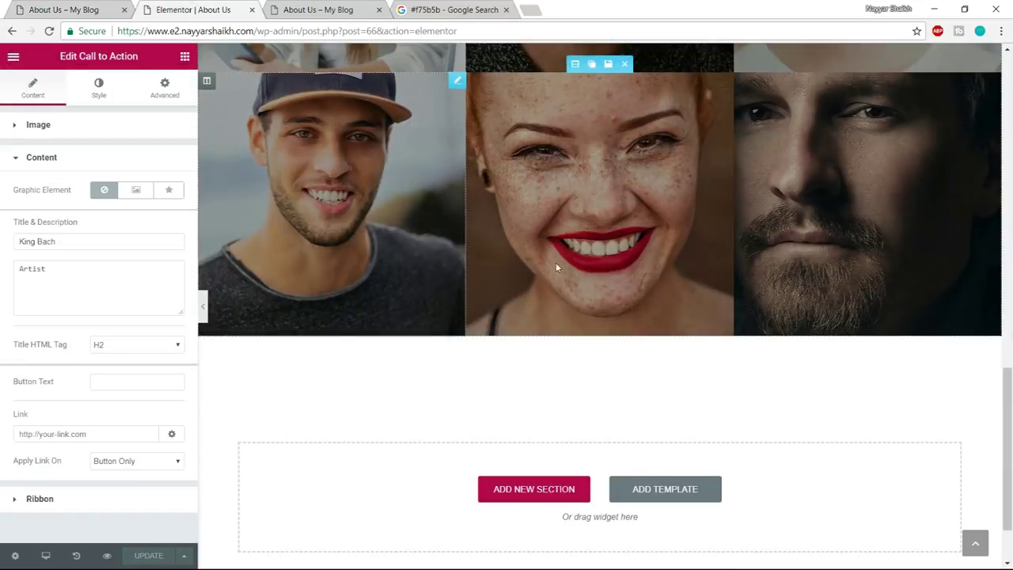
- Insert the saved Clients template below the portrait grid
click(663, 490)
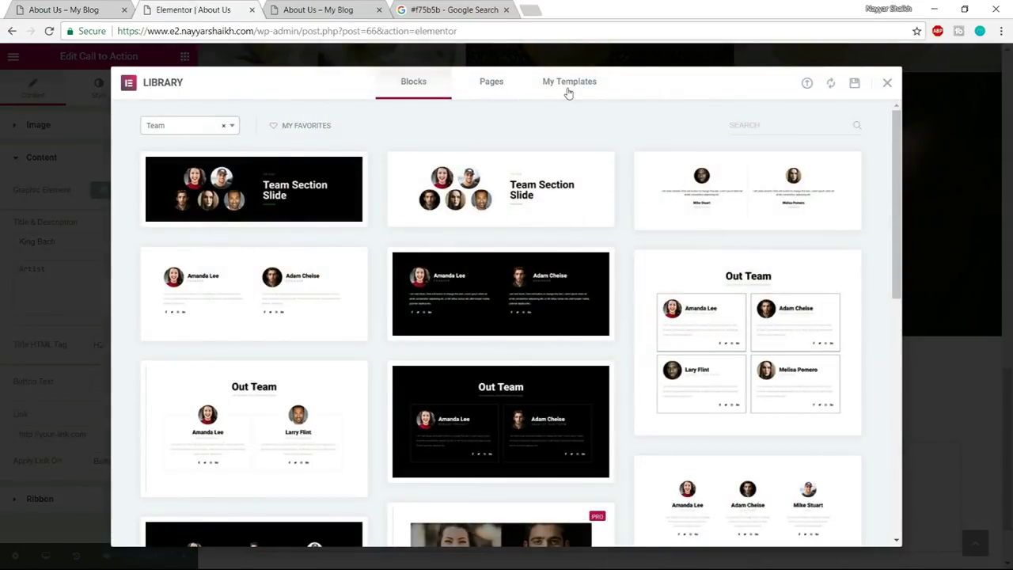
click(567, 87)
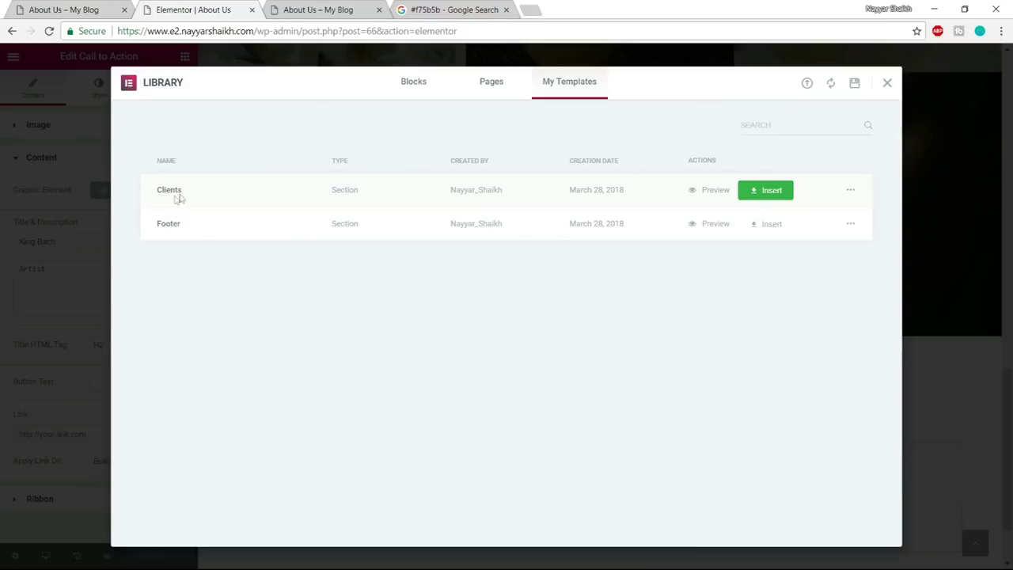
click(770, 192)
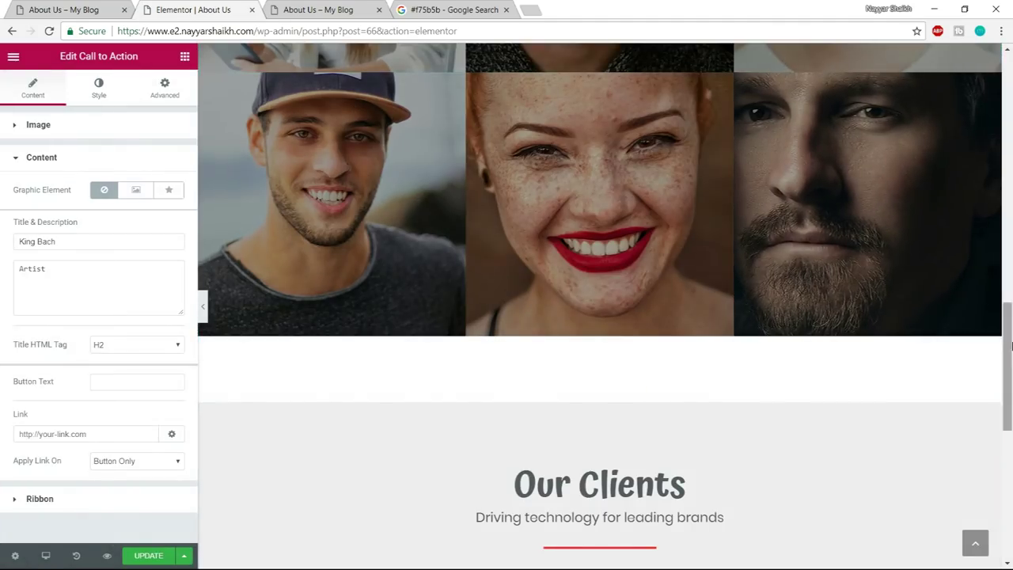
scroll(1011, 346, down, 3)
scroll(529, 414, up, 3)
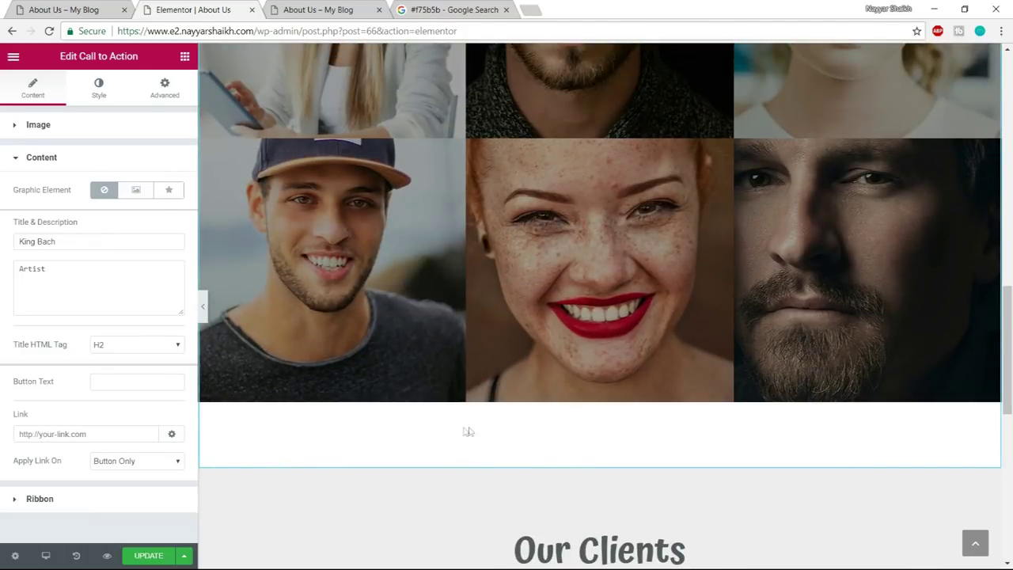
scroll(486, 440, up, 5)
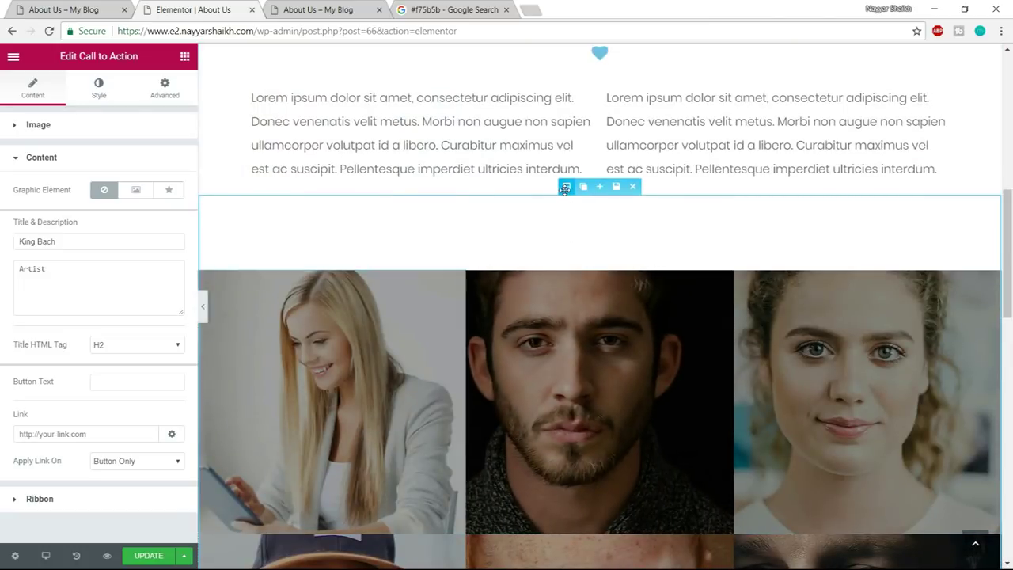
- Set the portrait section's bottom padding to 0
click(567, 186)
click(166, 91)
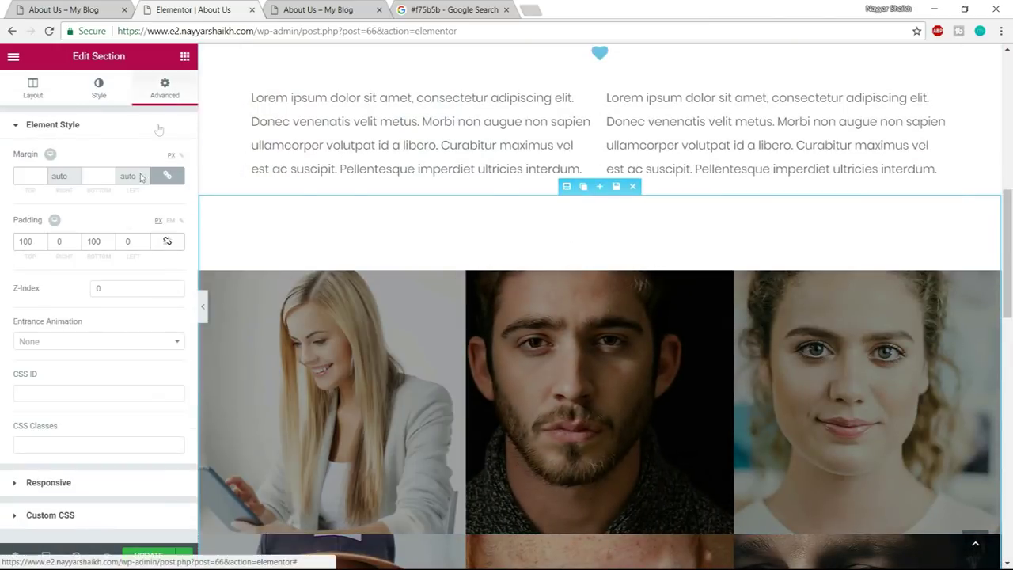
drag(97, 241, 79, 245)
text(0)
- Insert the saved Footer template below Our Clients, update, and view the preview
scroll(639, 376, down, 4)
scroll(638, 377, down, 3)
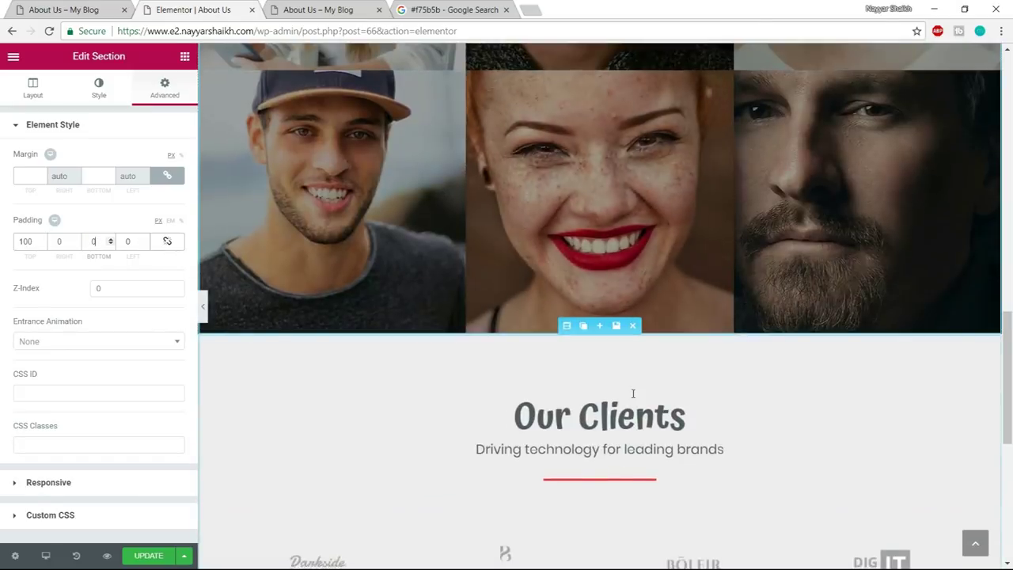
scroll(668, 309, down, 1)
scroll(681, 335, down, 3)
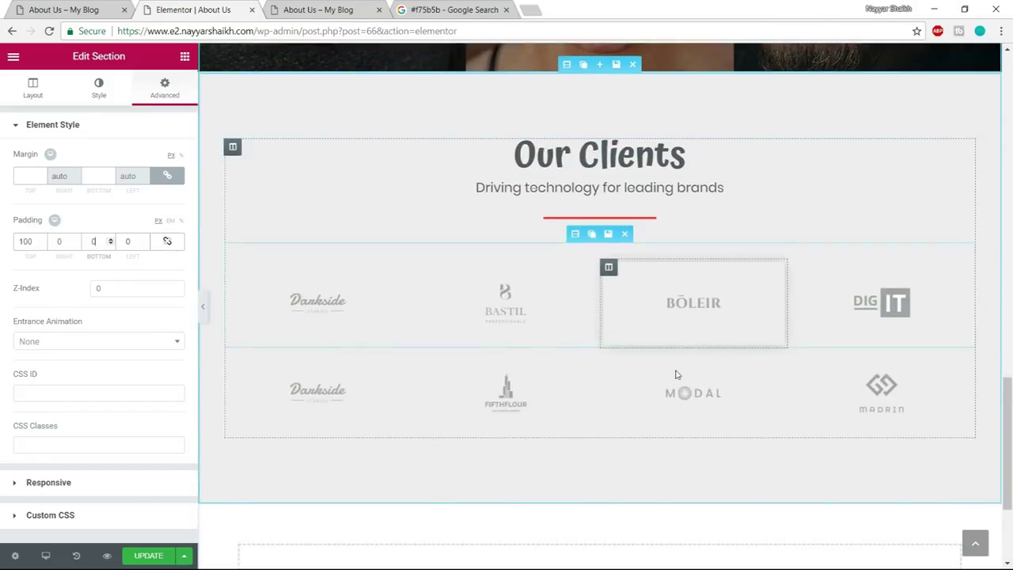
click(679, 457)
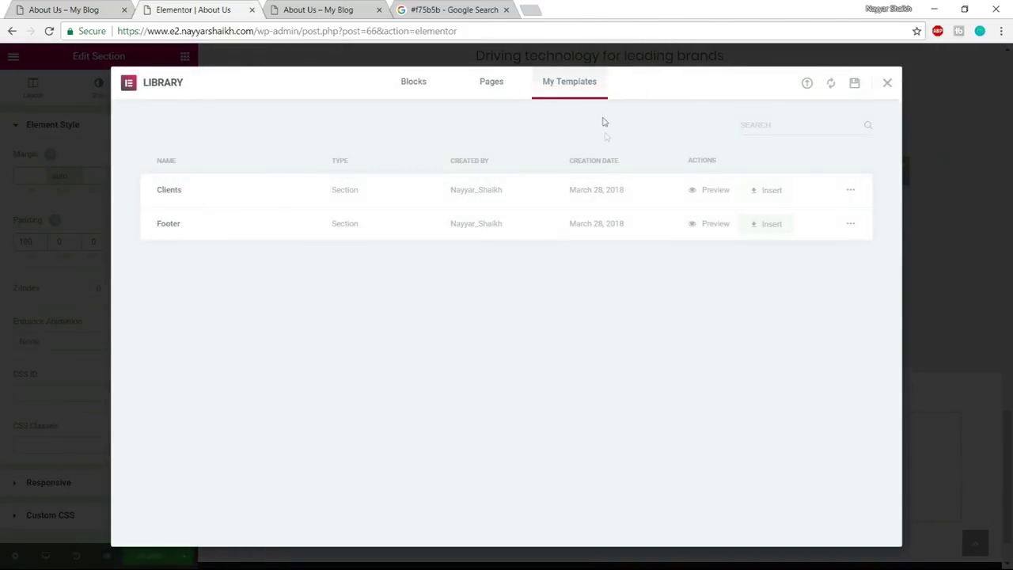
click(770, 231)
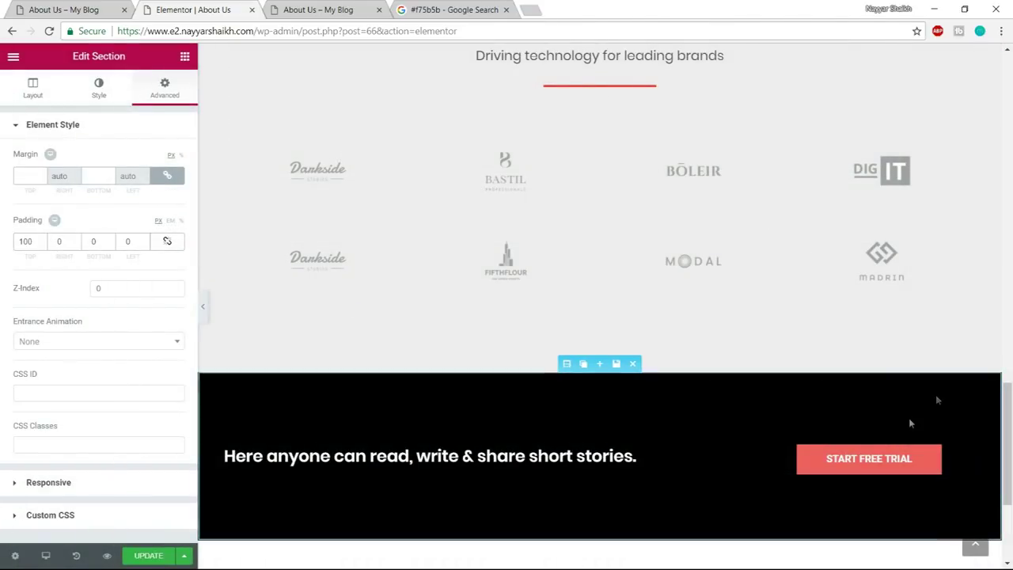
click(157, 559)
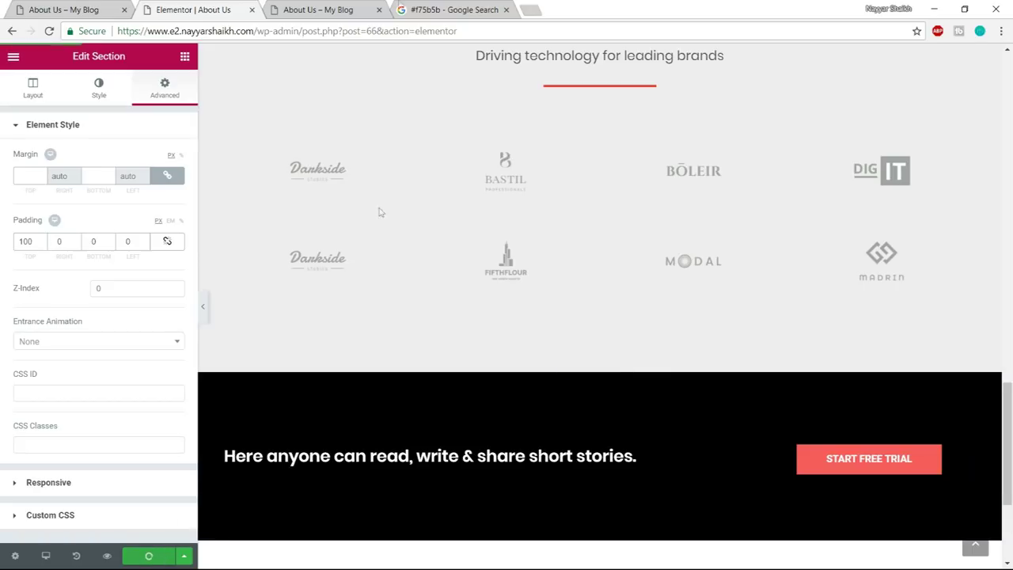
click(316, 9)
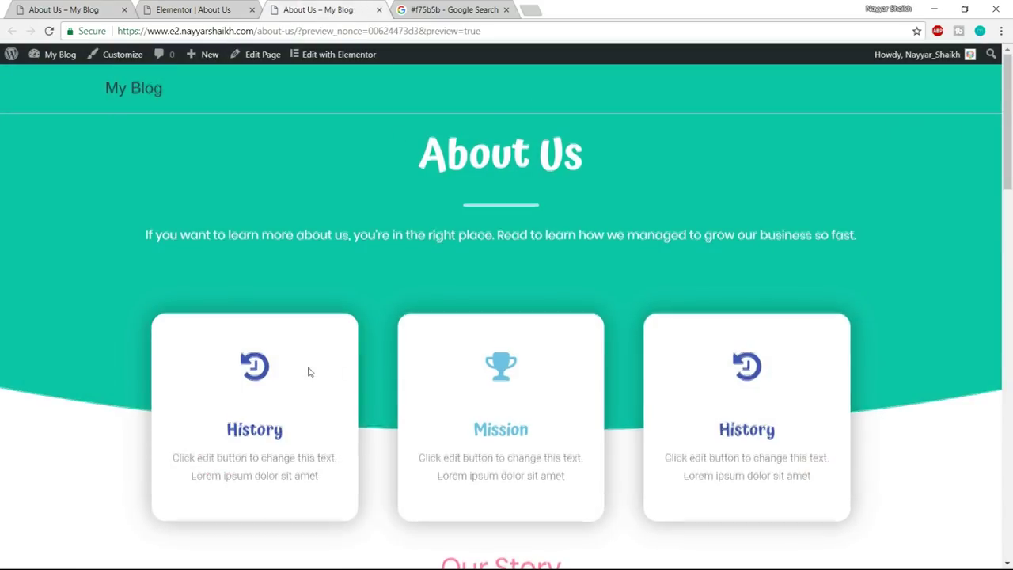
scroll(309, 372, down, 4)
scroll(507, 293, up, 1)
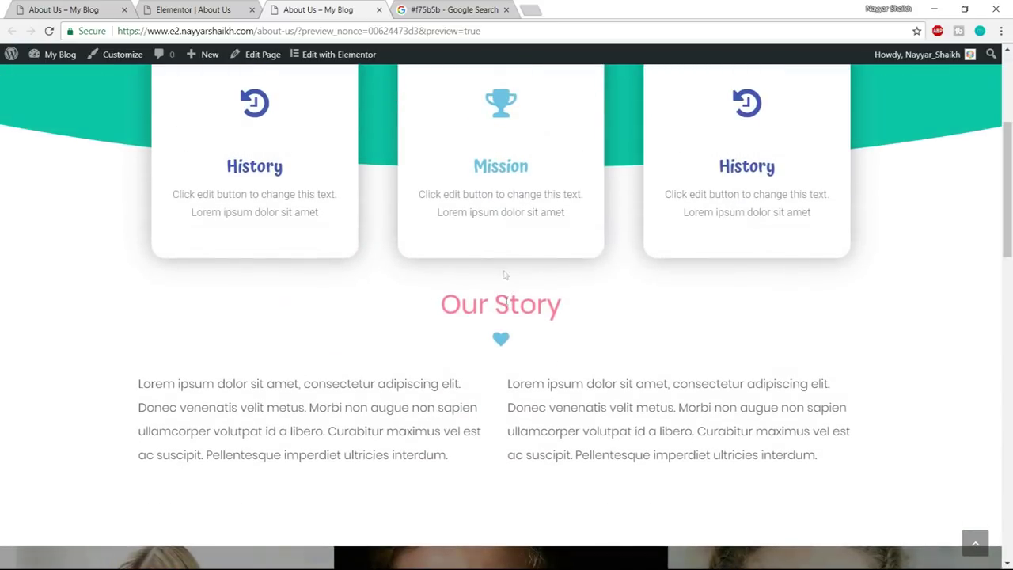
scroll(586, 298, down, 10)
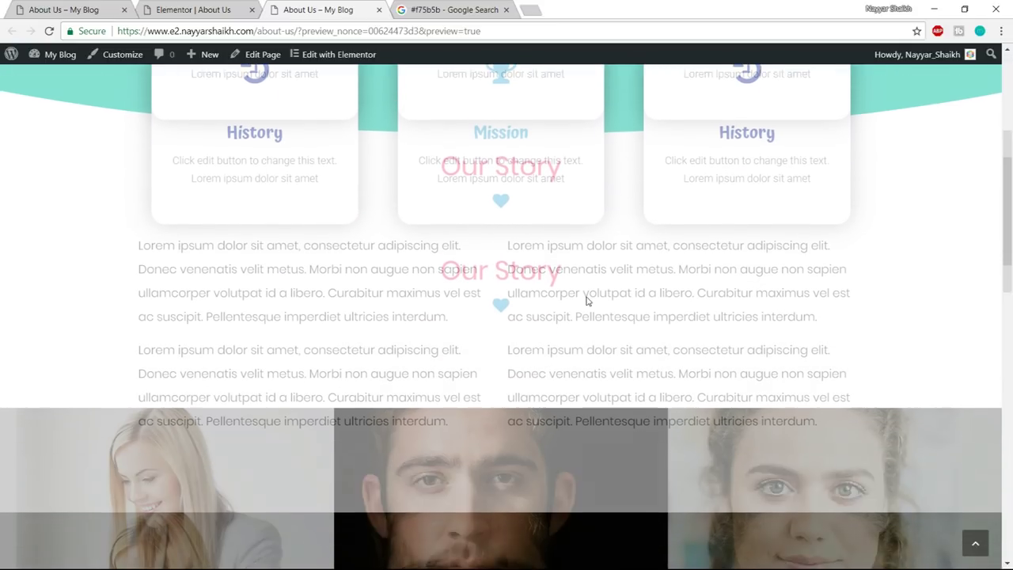
scroll(586, 301, down, 2)
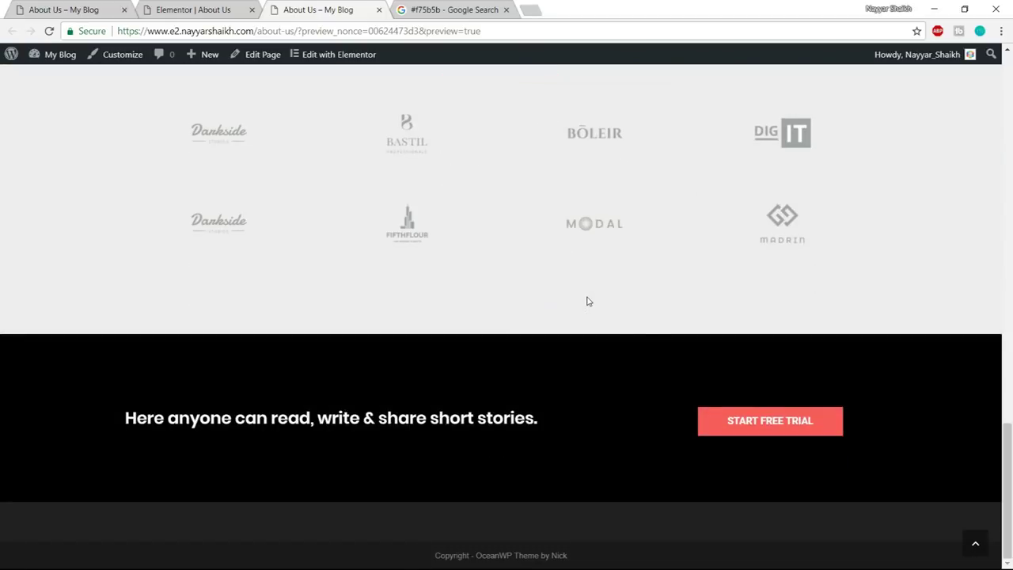
scroll(947, 526, up, 15)
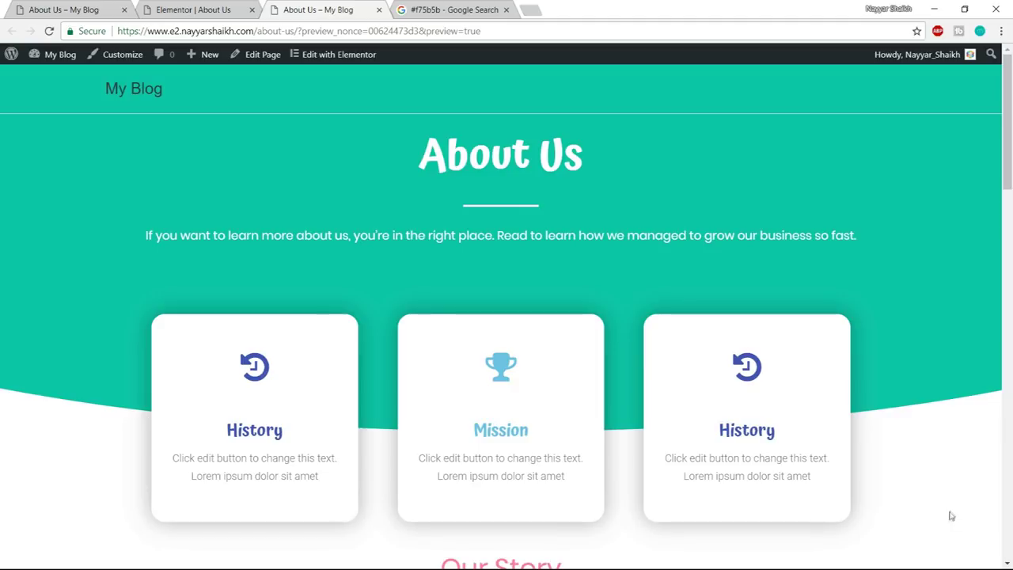
- Give the Our Story section 100 px top padding, unlinked from other sides, and update
click(201, 8)
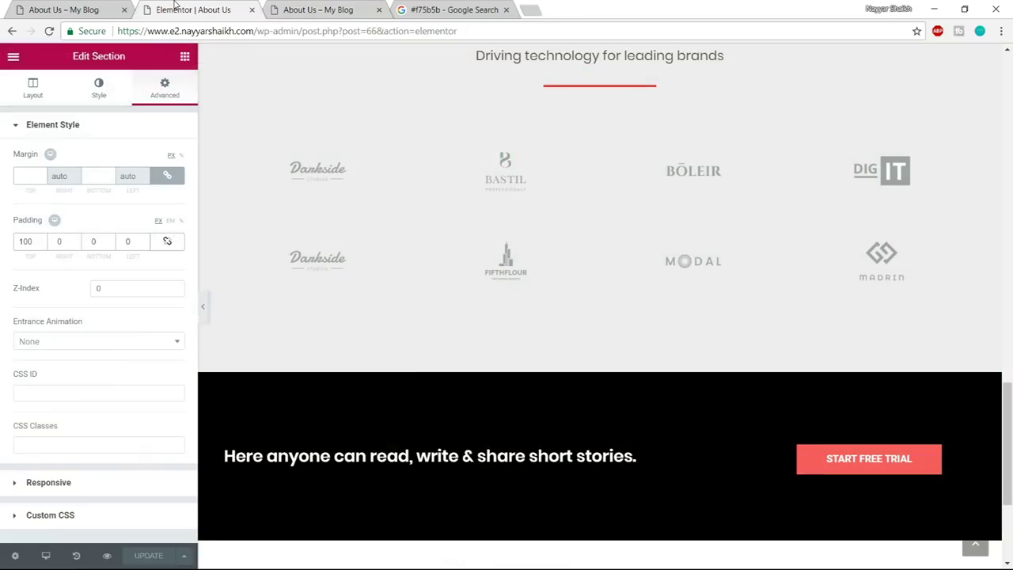
scroll(562, 381, up, 2)
scroll(563, 380, up, 5)
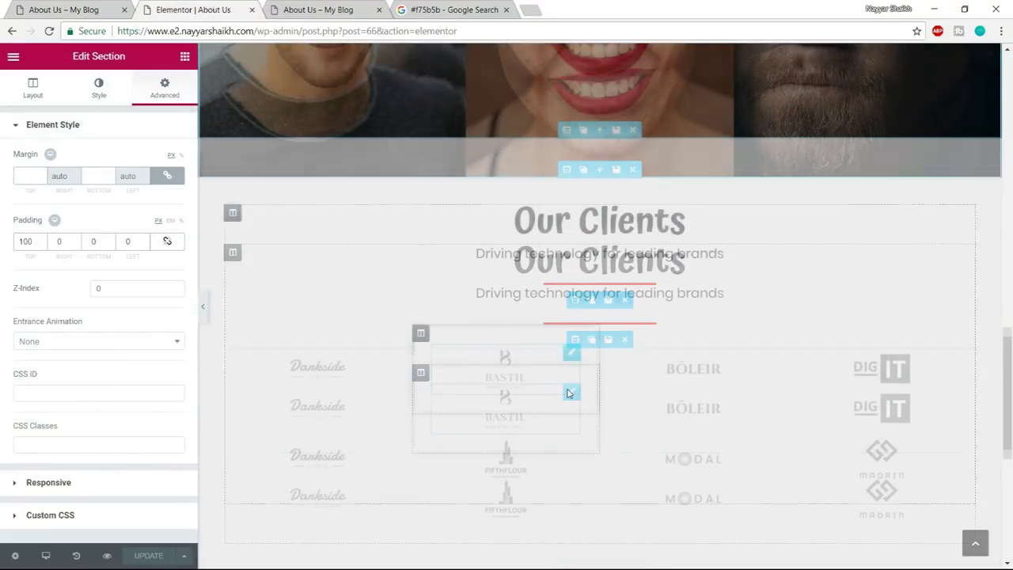
scroll(567, 388, up, 3)
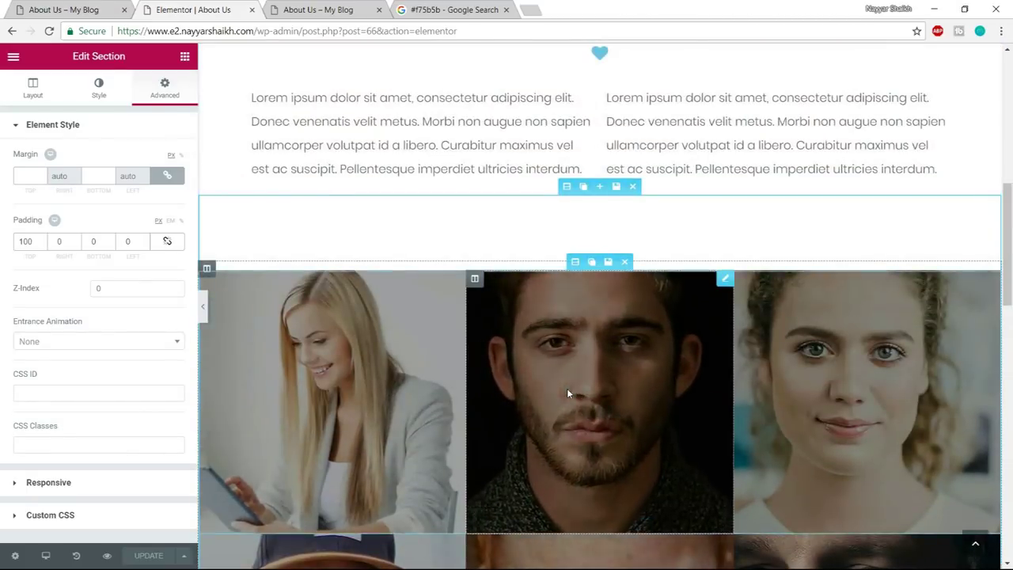
scroll(566, 388, up, 4)
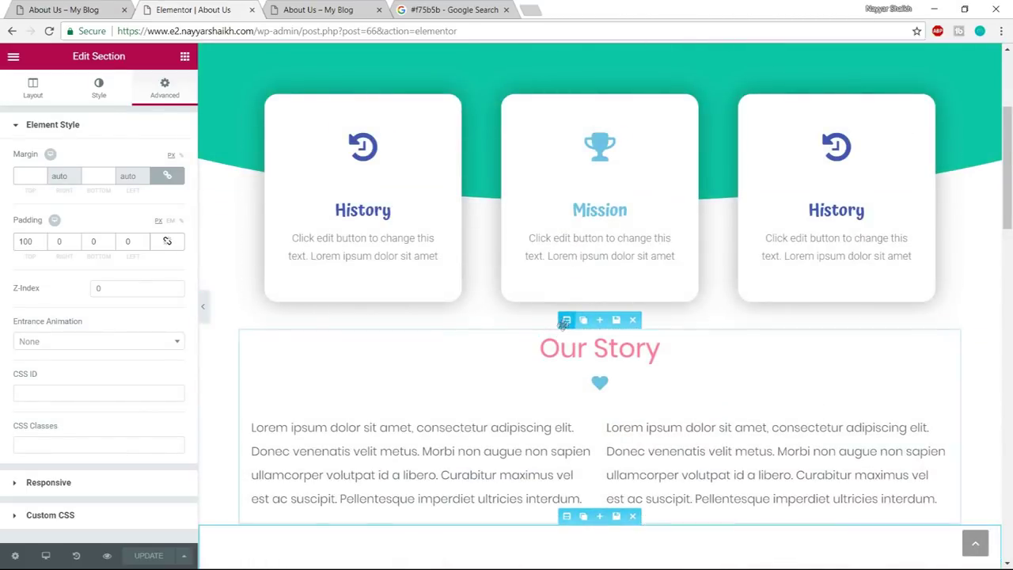
click(583, 323)
click(164, 83)
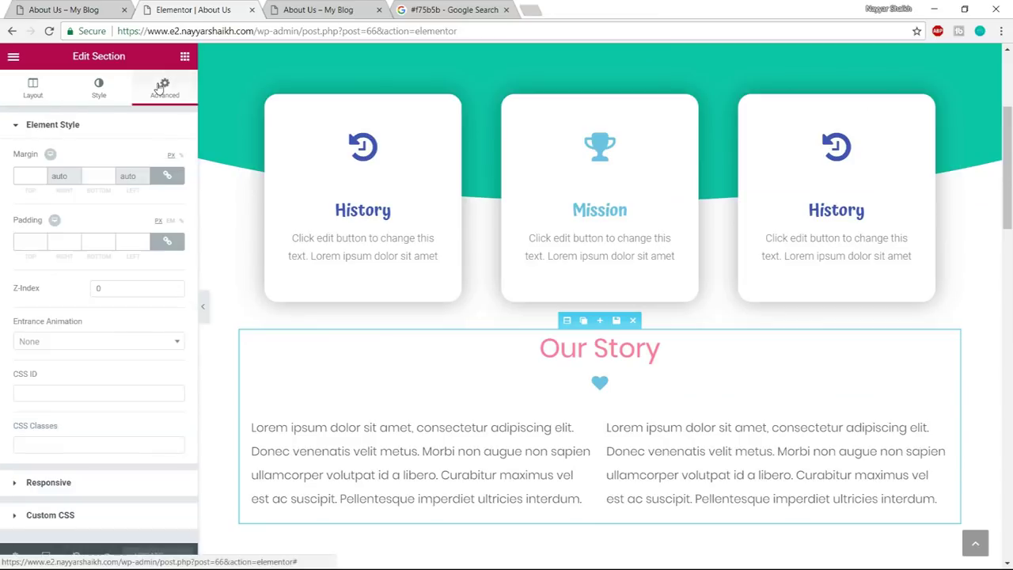
click(167, 243)
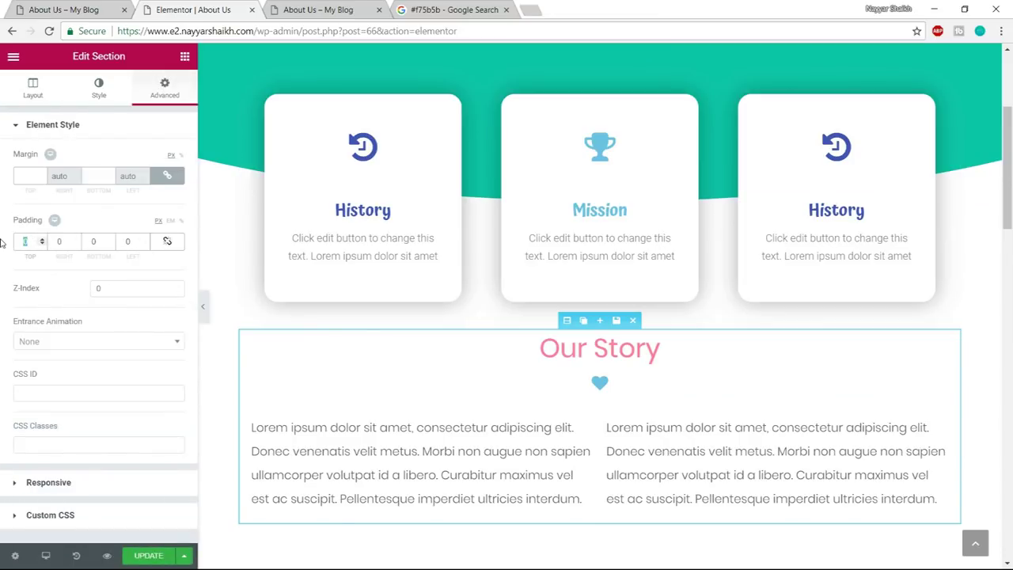
text(100)
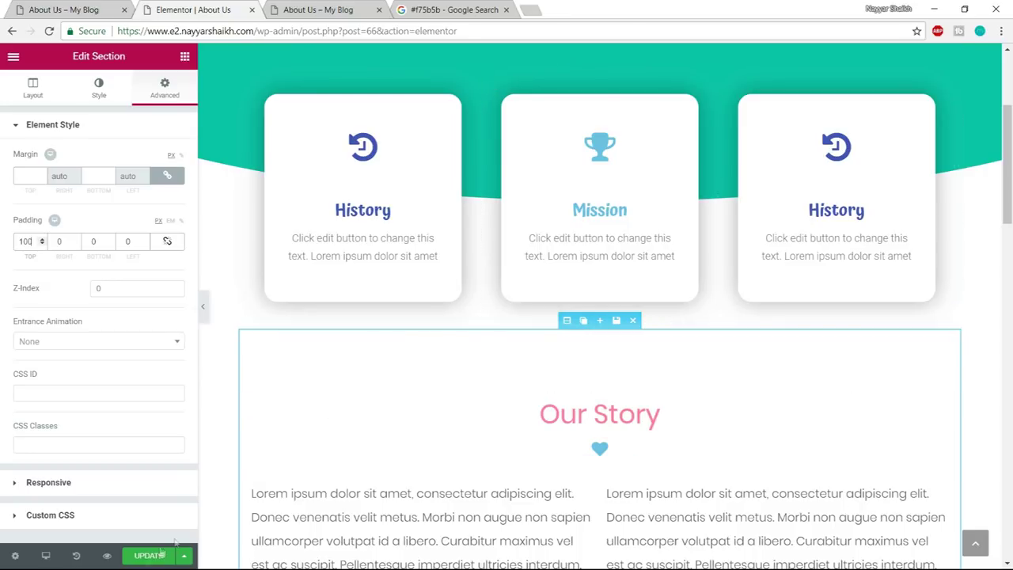
click(143, 558)
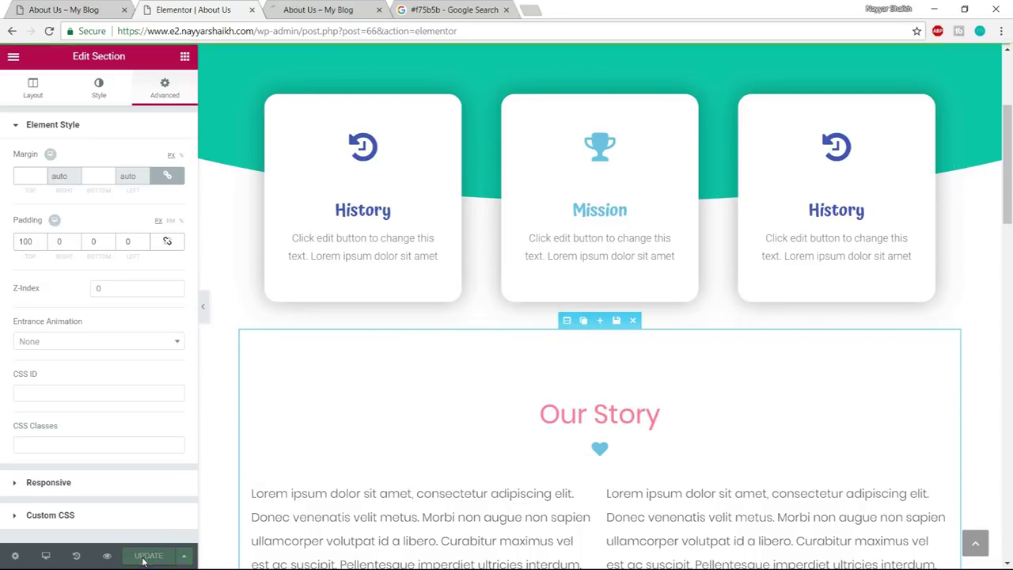
scroll(876, 312, up, 3)
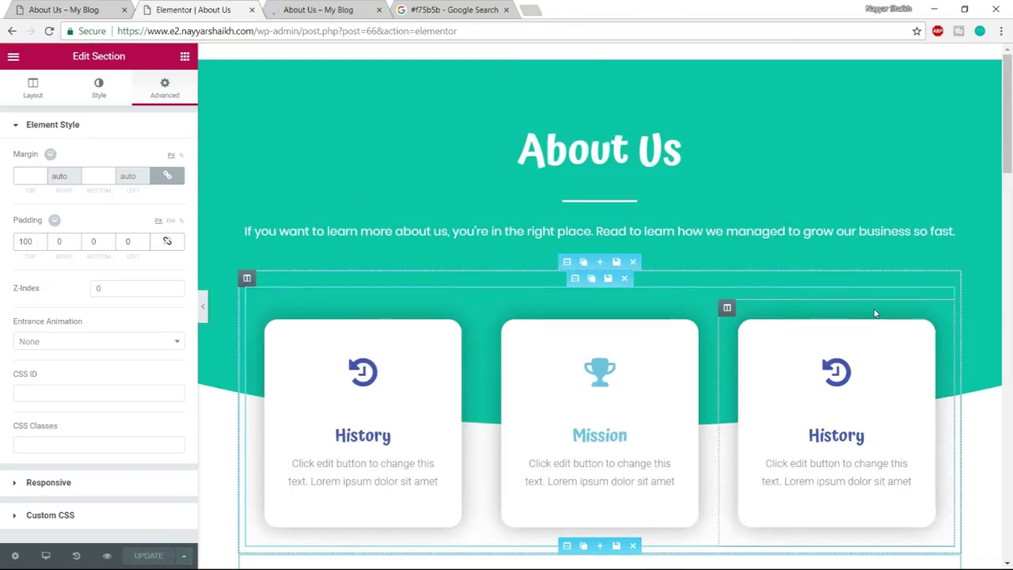
- Reopen the About Us page with Elementor and view the reference About Us page from the top
click(252, 10)
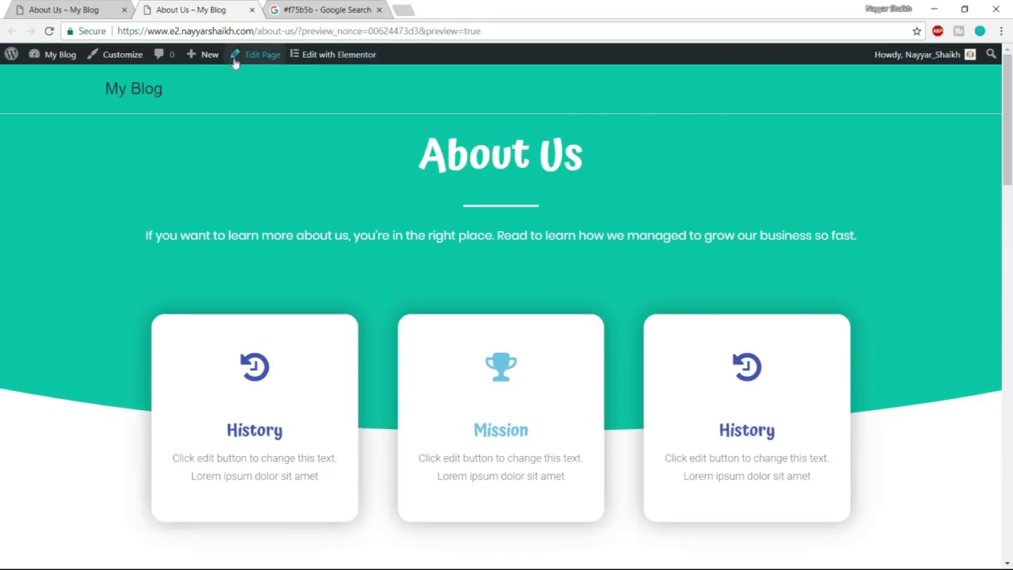
click(332, 57)
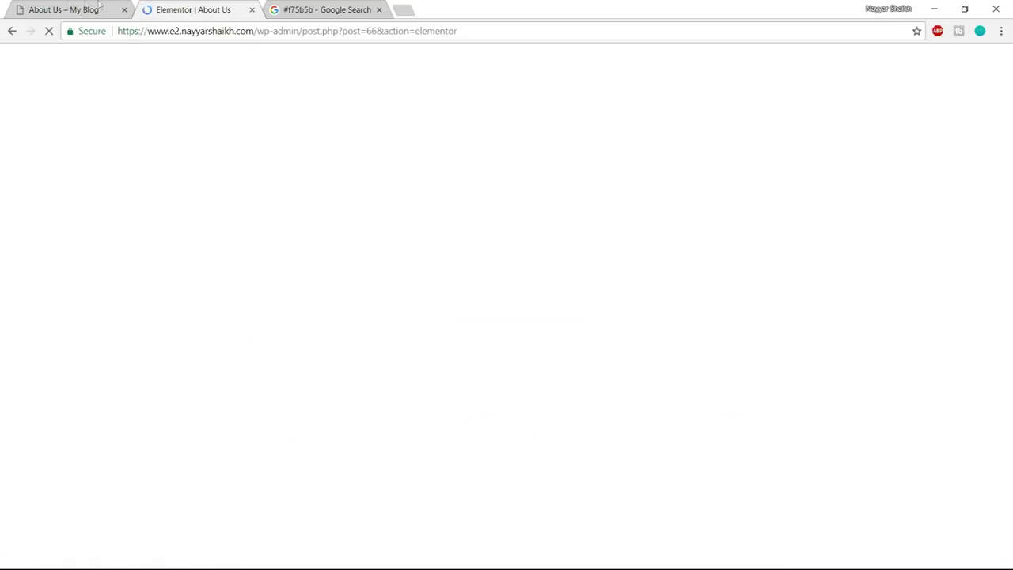
click(98, 6)
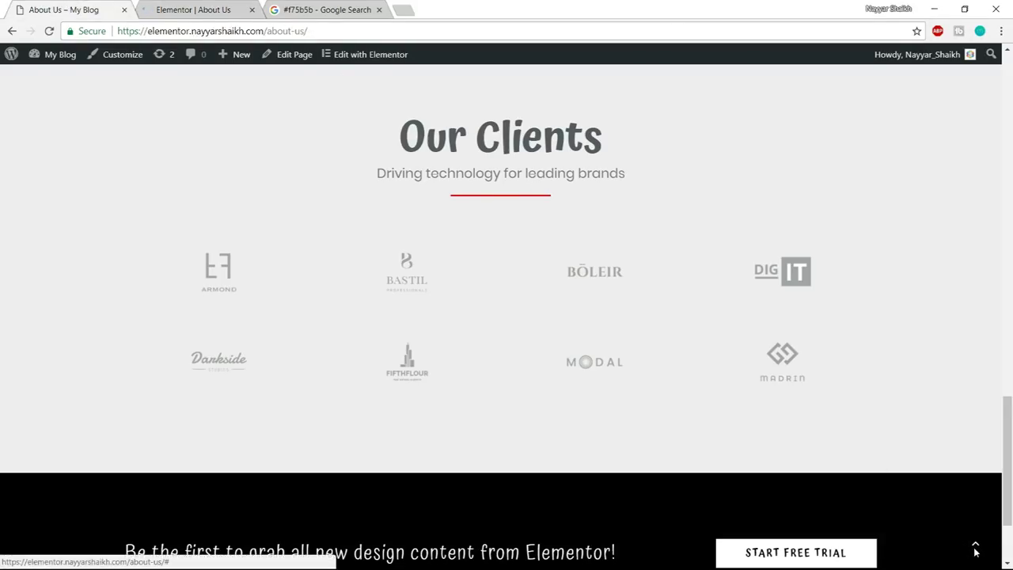
click(975, 549)
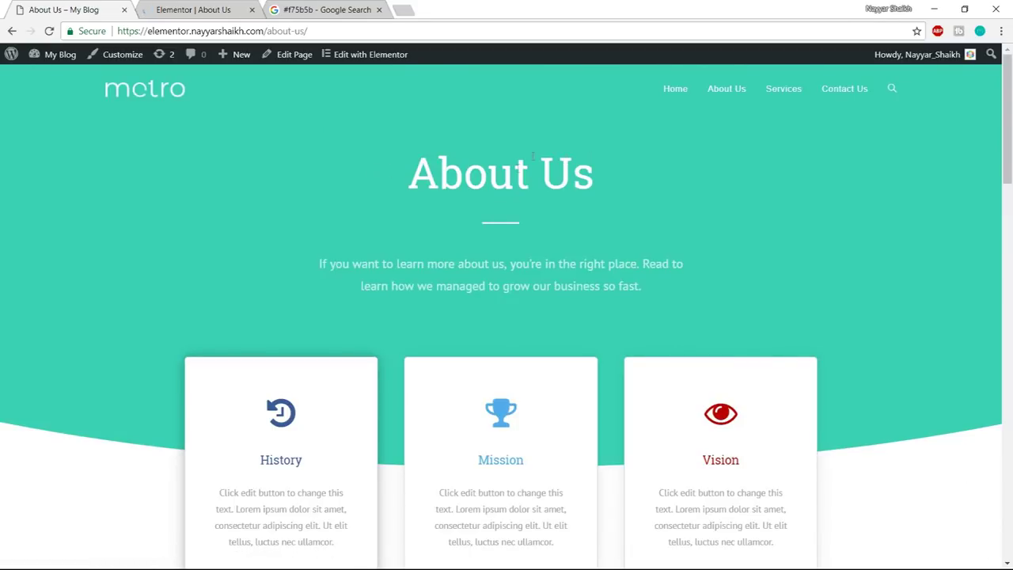
- Open the Services page in a new tab and compare it with About Us
middle_click(782, 98)
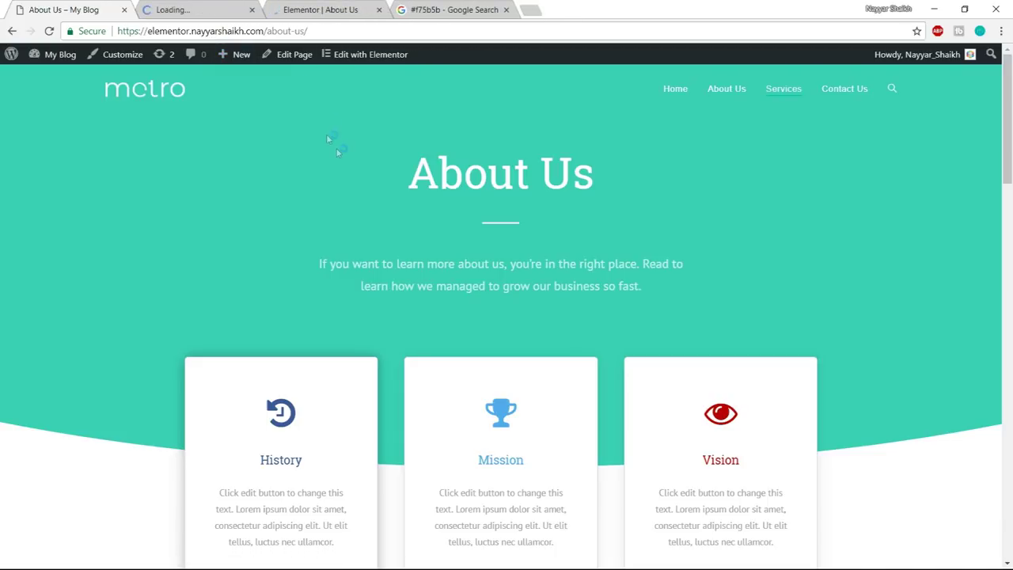
key(ctrl+Tab)
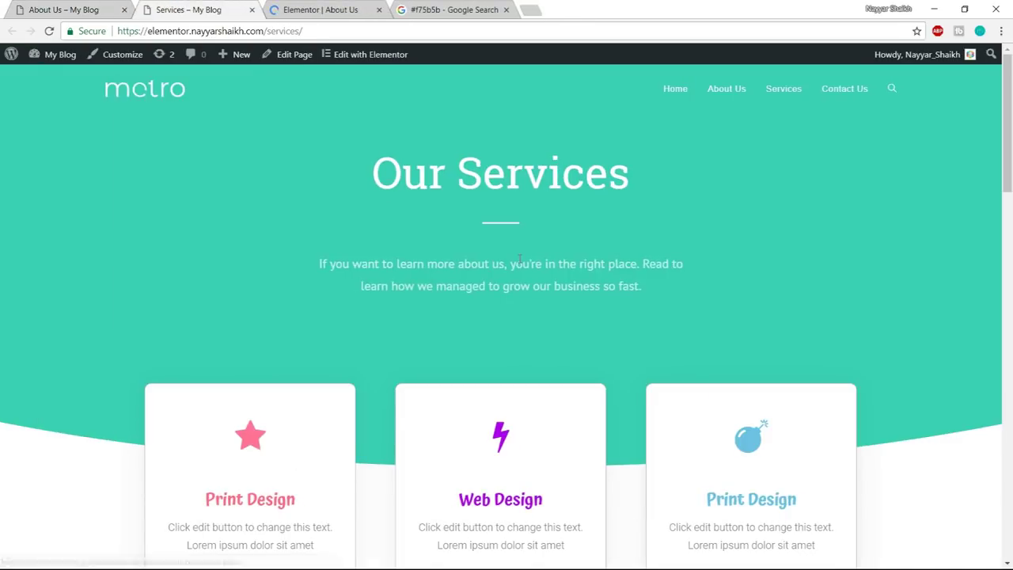
key(ctrl+shift+Tab)
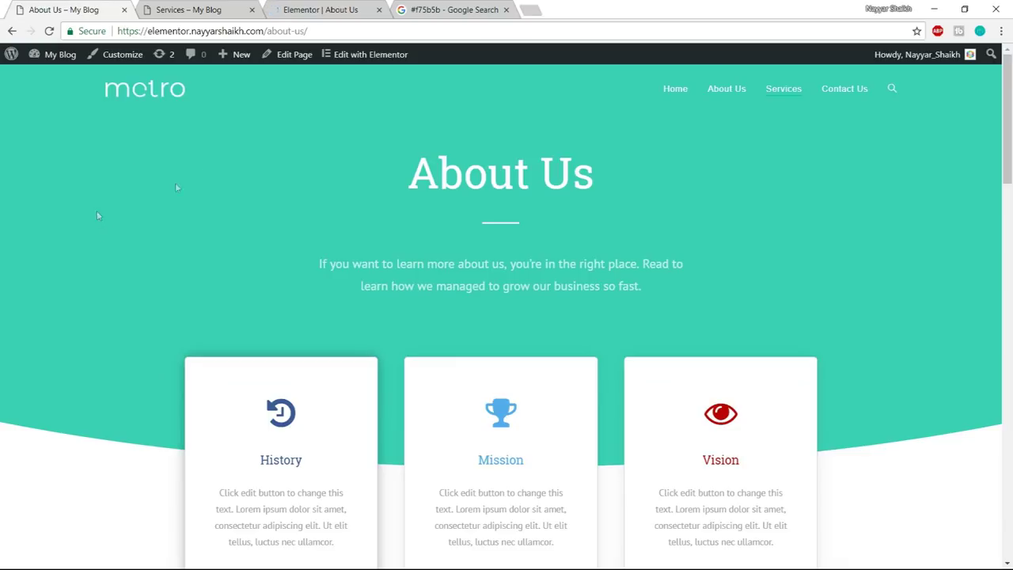
key(ctrl+Tab)
key(ctrl+shift+Tab)
click(190, 7)
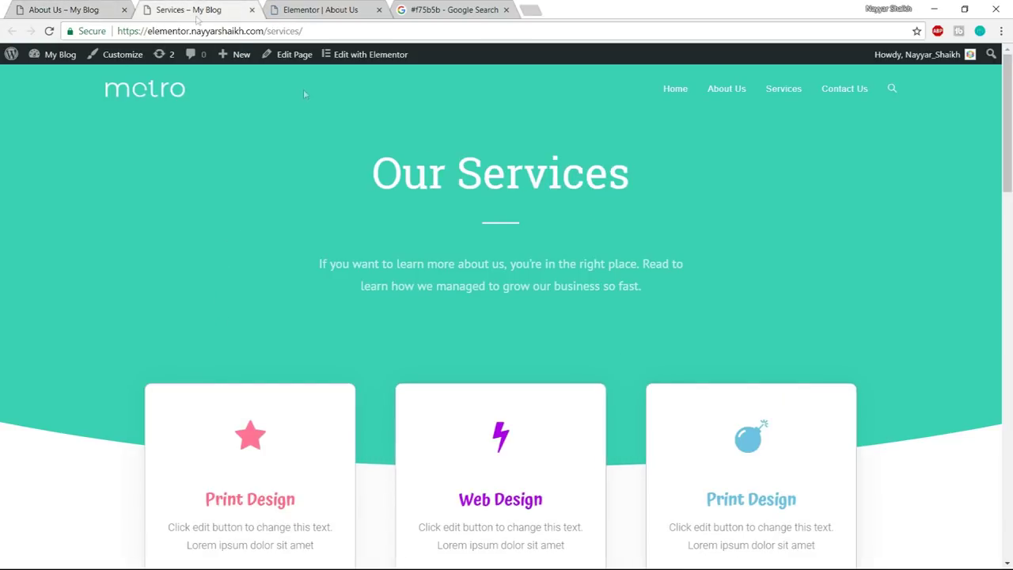
click(72, 6)
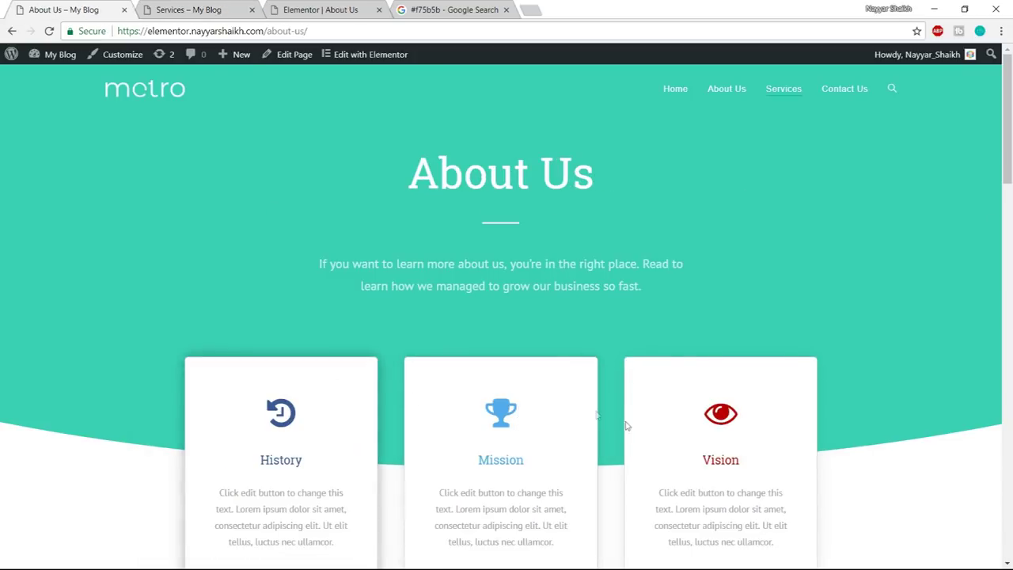
- Close the Services preview and open the template library from the About Us editor's save options
click(190, 9)
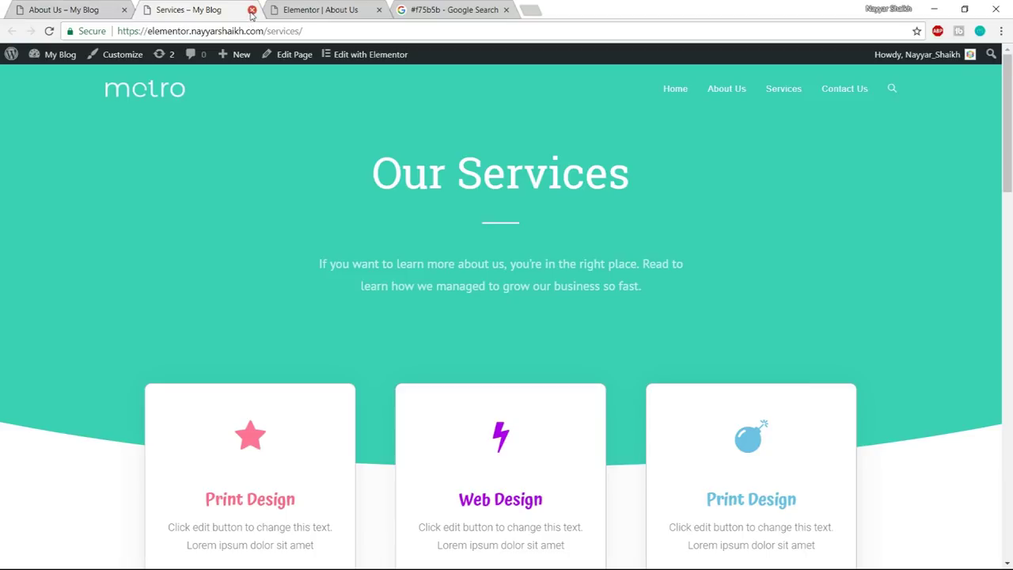
click(252, 11)
click(194, 9)
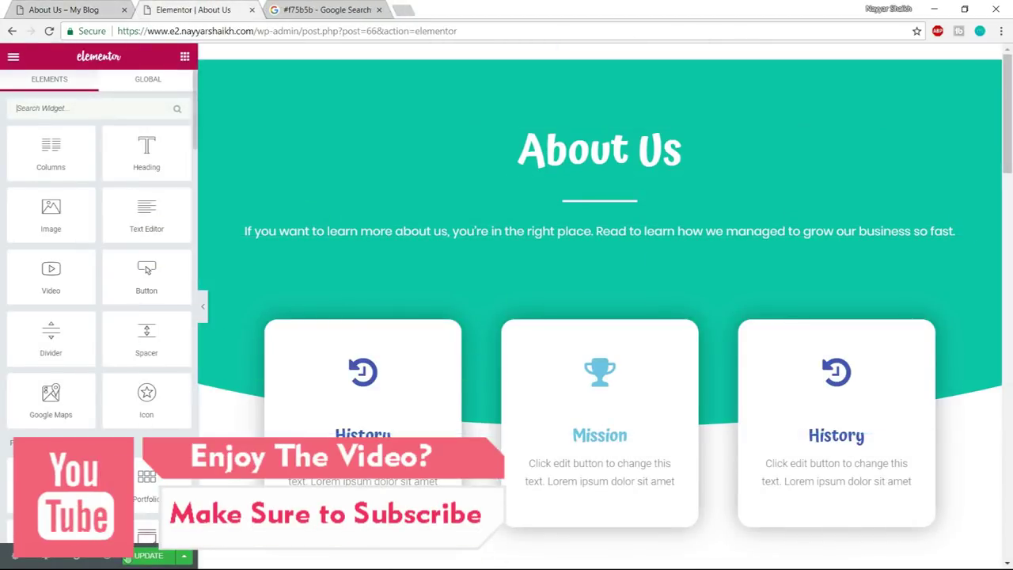
click(184, 557)
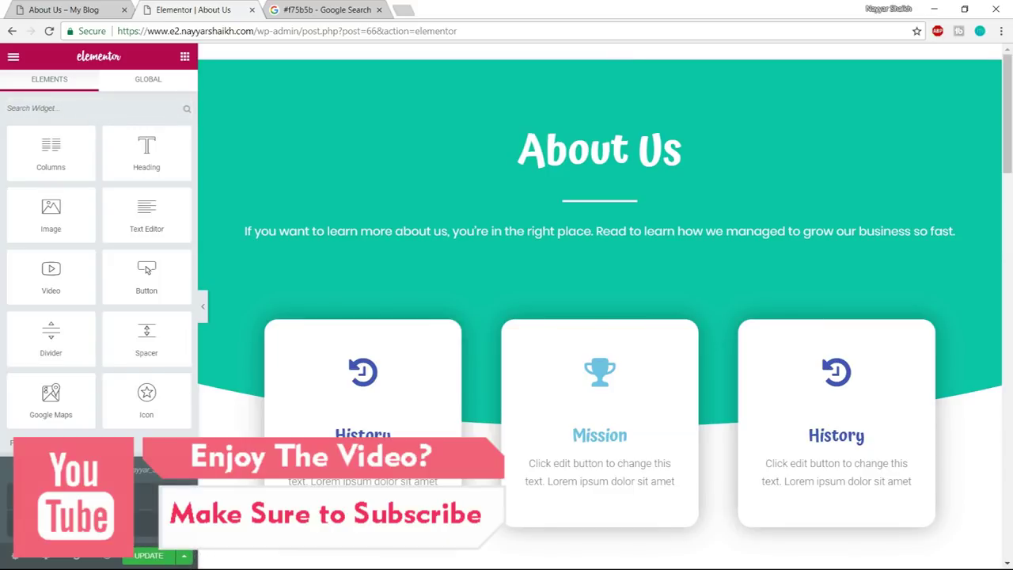
click(79, 523)
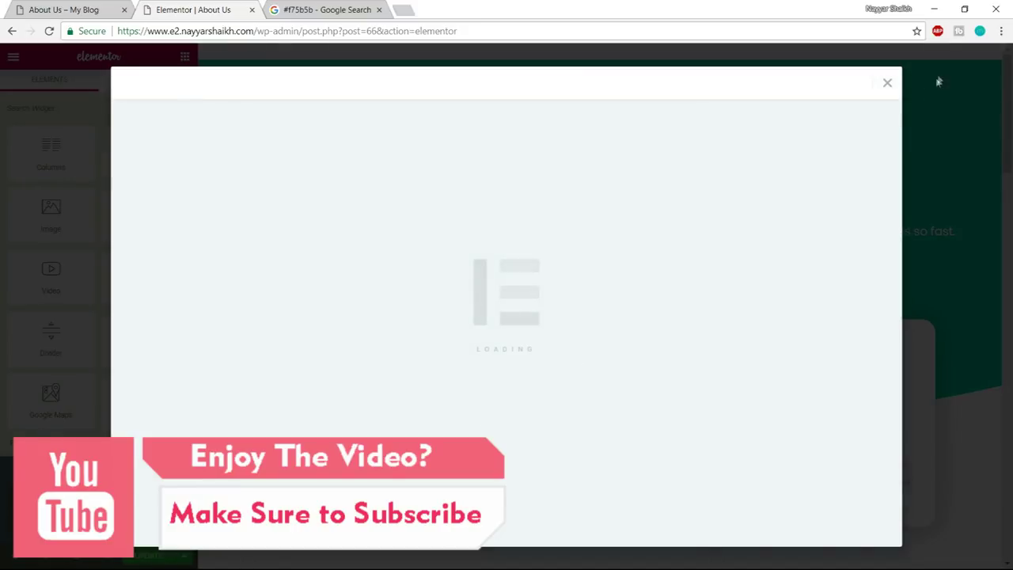
- Save the About Us layout to the template library as a page template called 'Page Template'
click(887, 83)
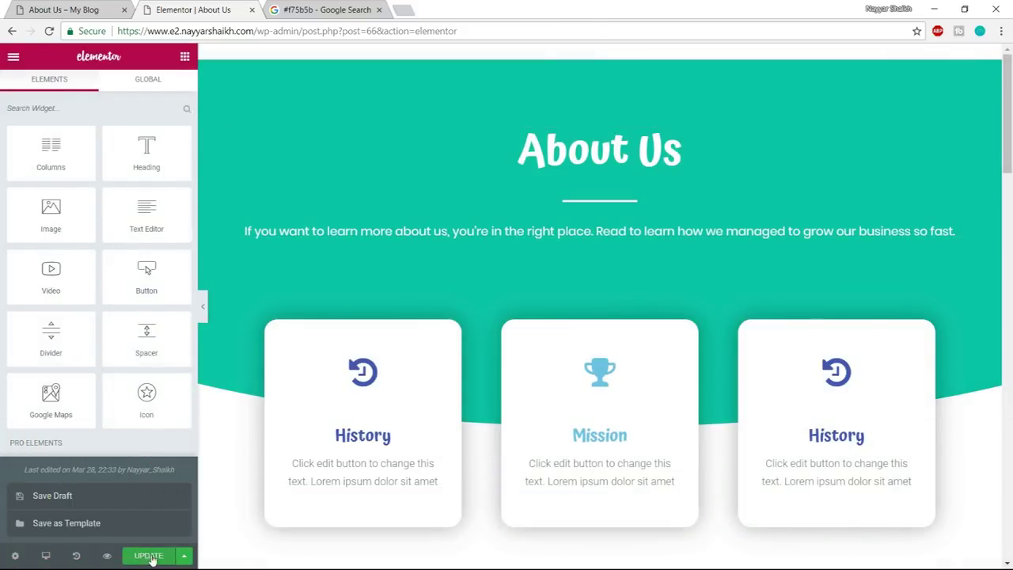
click(184, 558)
click(184, 558)
click(104, 524)
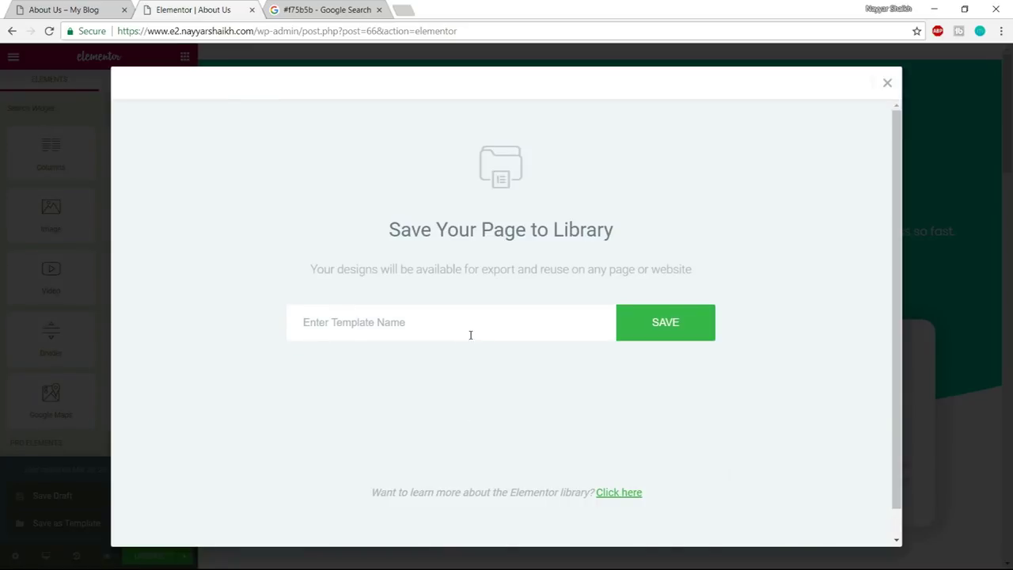
text(Page Template)
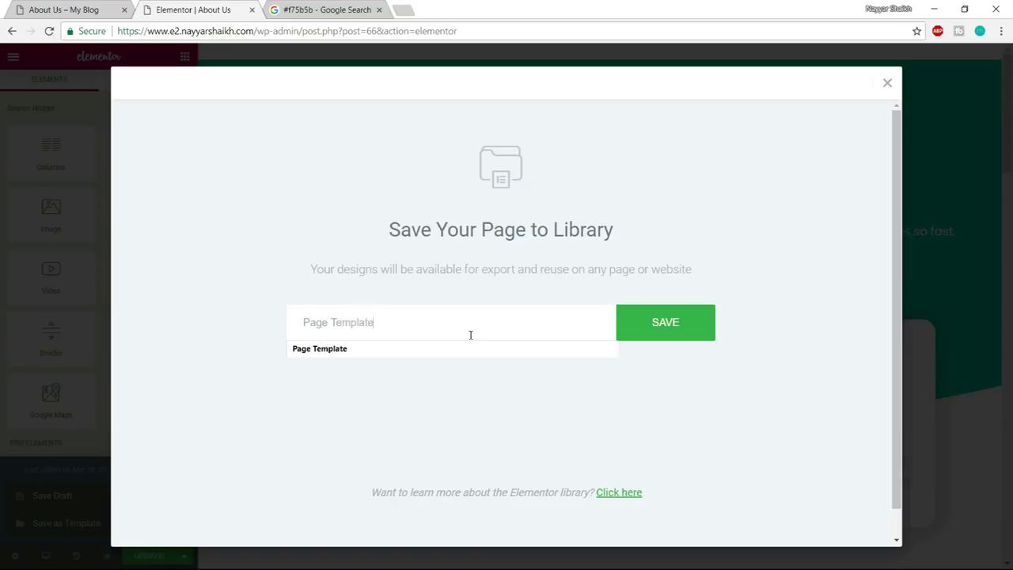
click(694, 330)
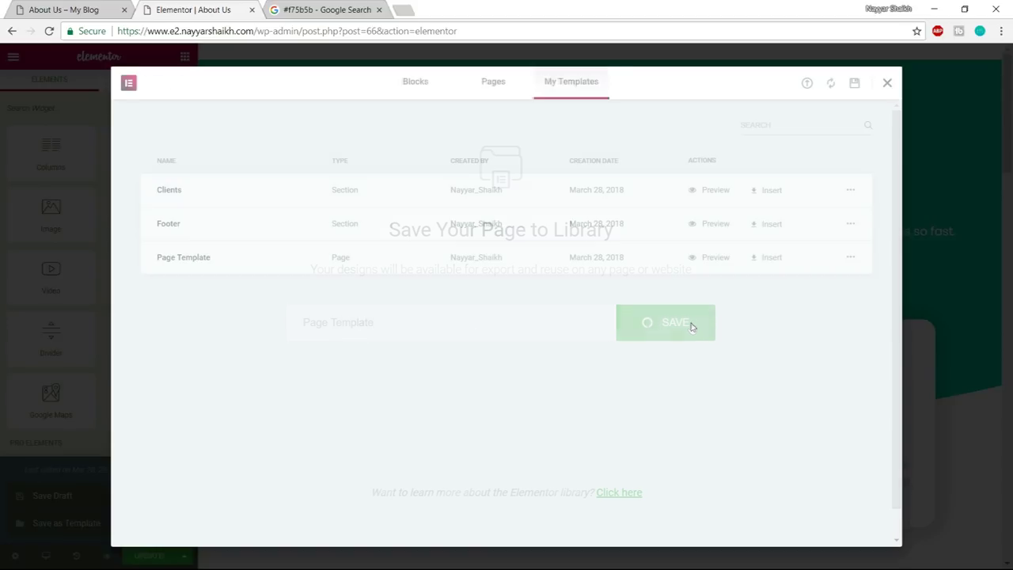
click(887, 84)
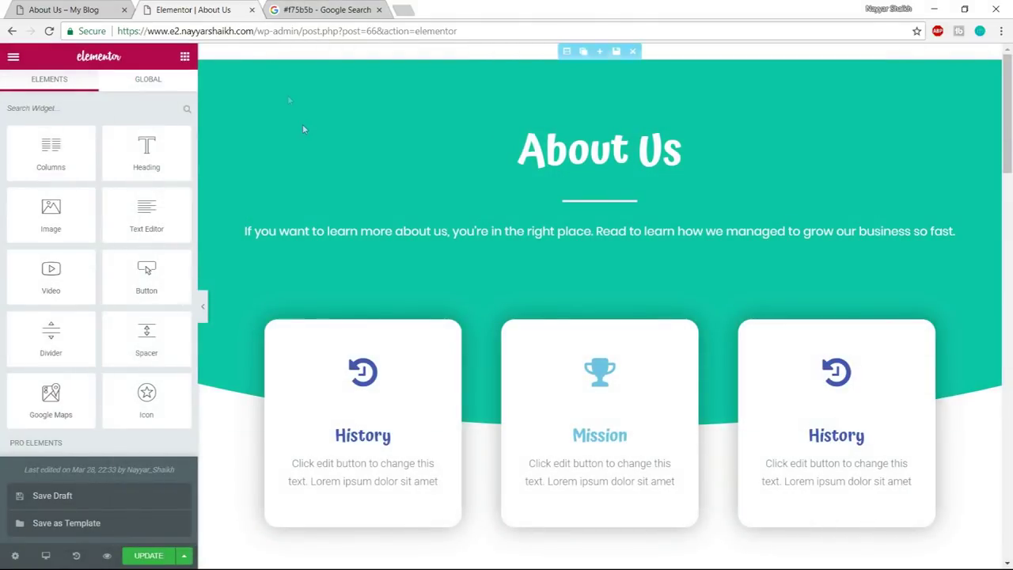
- Stay in the editor at the leave-site prompt and save the About Us page with Update
click(261, 31)
click(257, 31)
drag(257, 31, 882, 26)
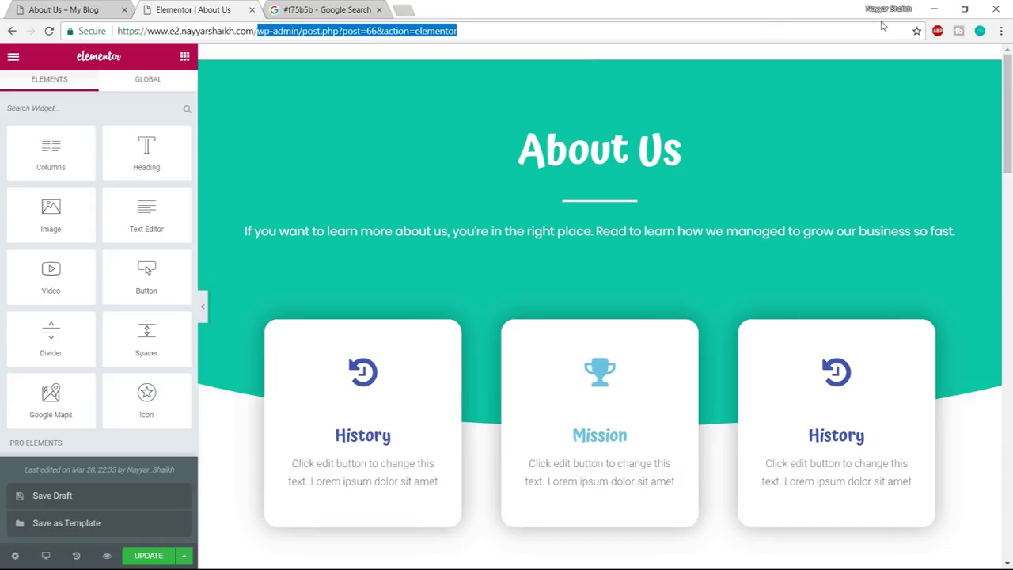
key(BackSpace)
key(Return)
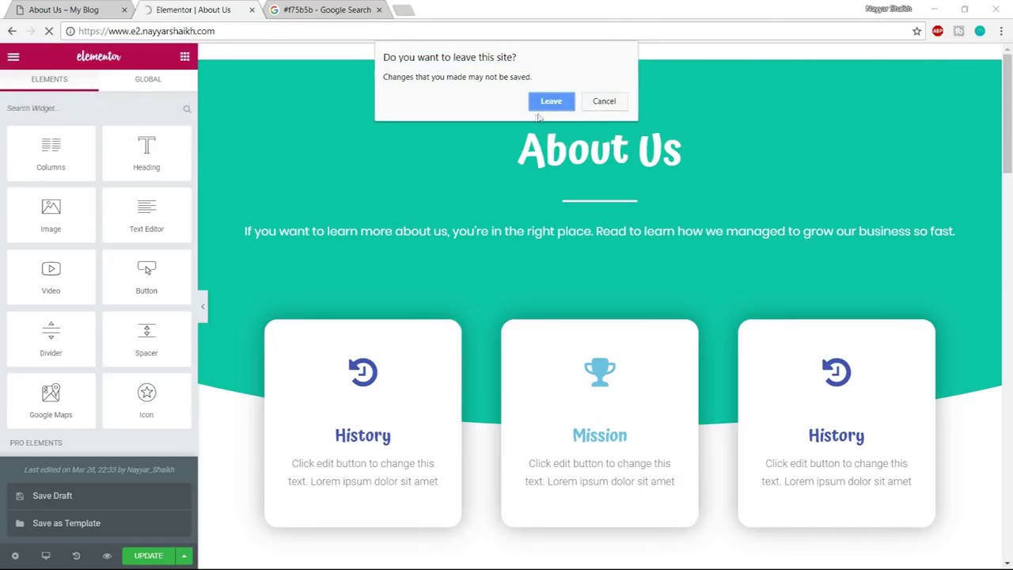
click(604, 101)
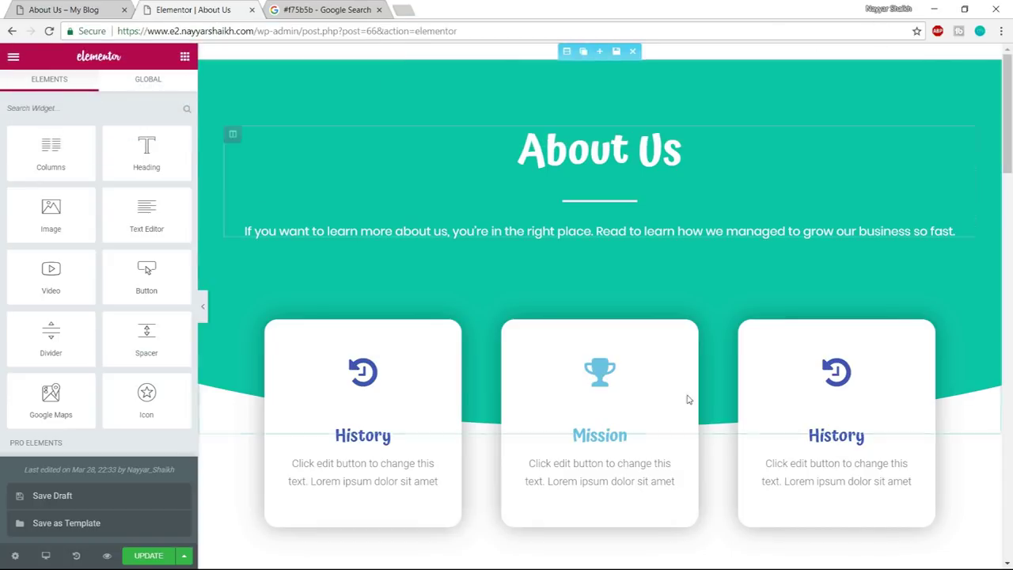
scroll(688, 398, down, 10)
drag(1007, 254, 995, 372)
click(142, 555)
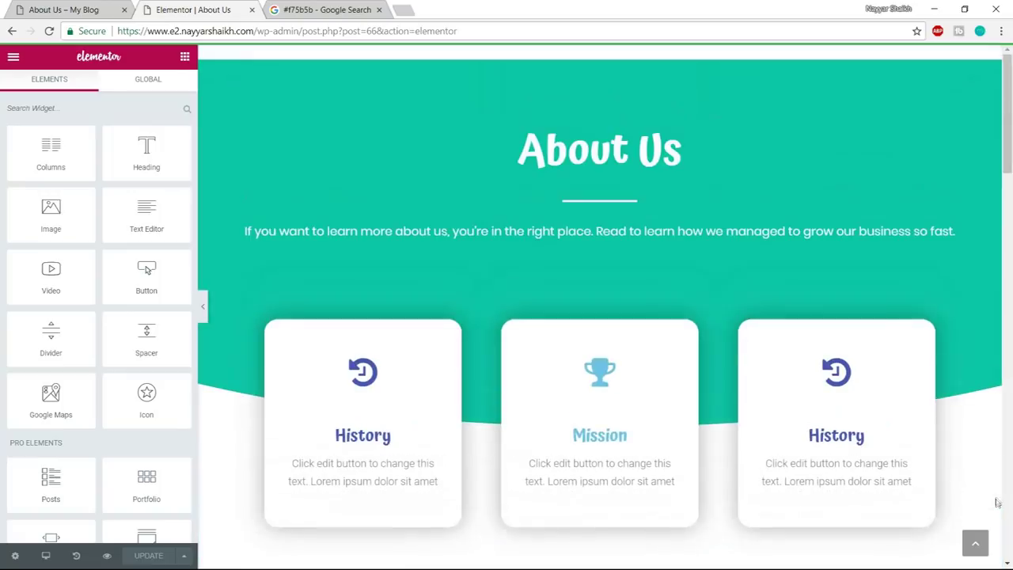
- Load the My Blog home page by removing the wp-admin path from the address
drag(334, 29, 724, 11)
key(BackSpace)
key(Return)
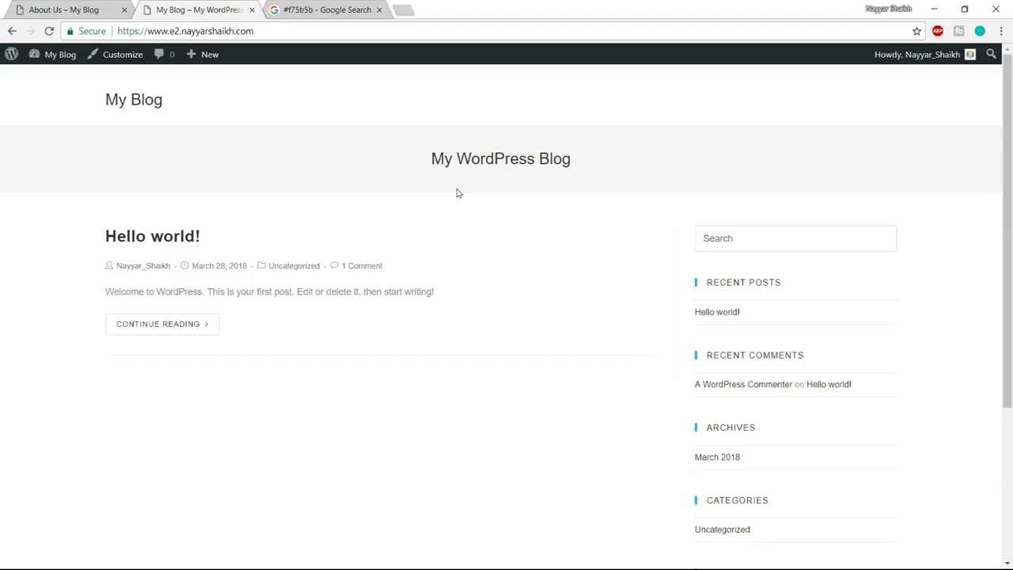
- In Reading settings, make 'Home Page' the static homepage and save the changes
mouse_move(53, 64)
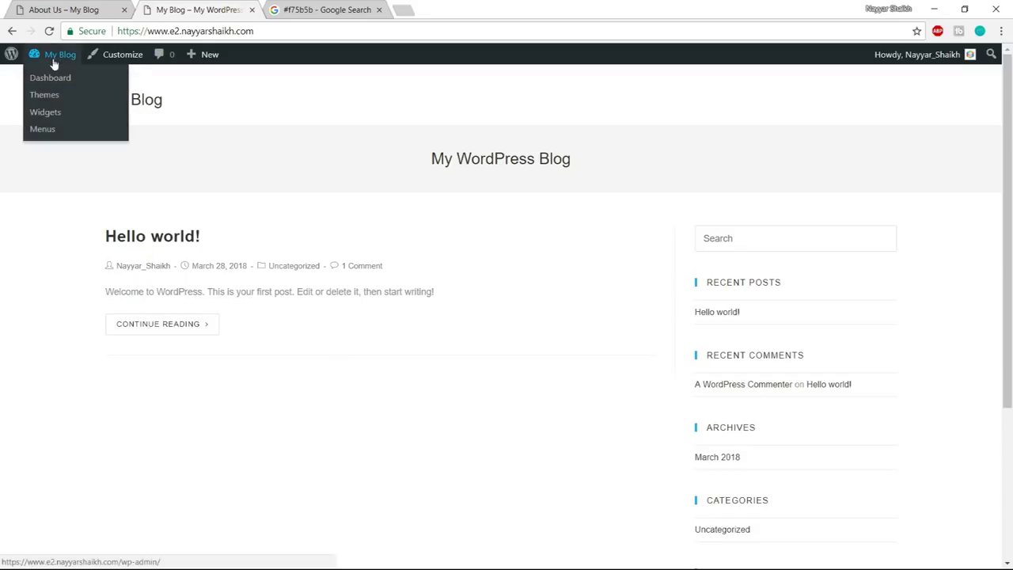
click(57, 81)
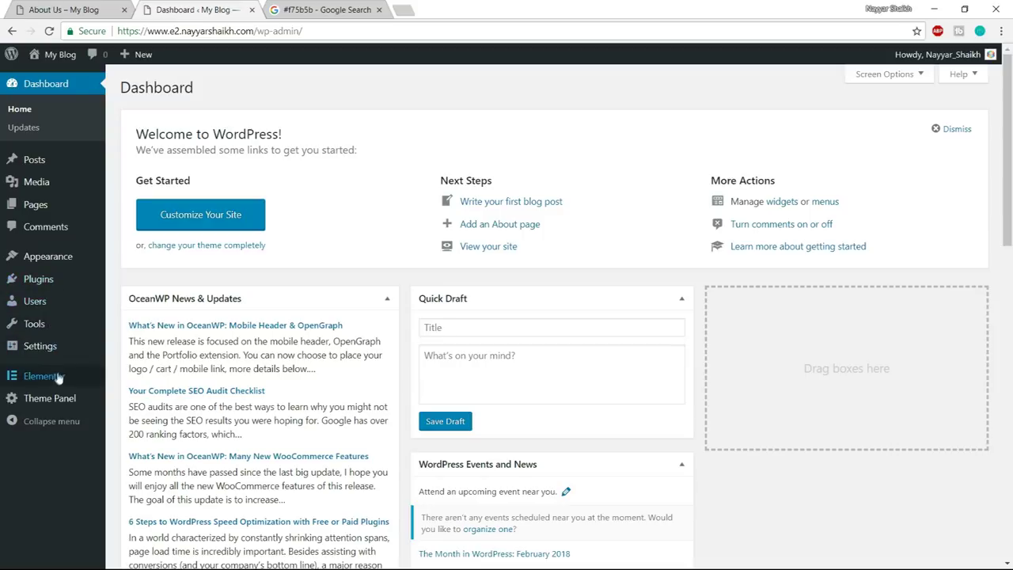
mouse_move(48, 355)
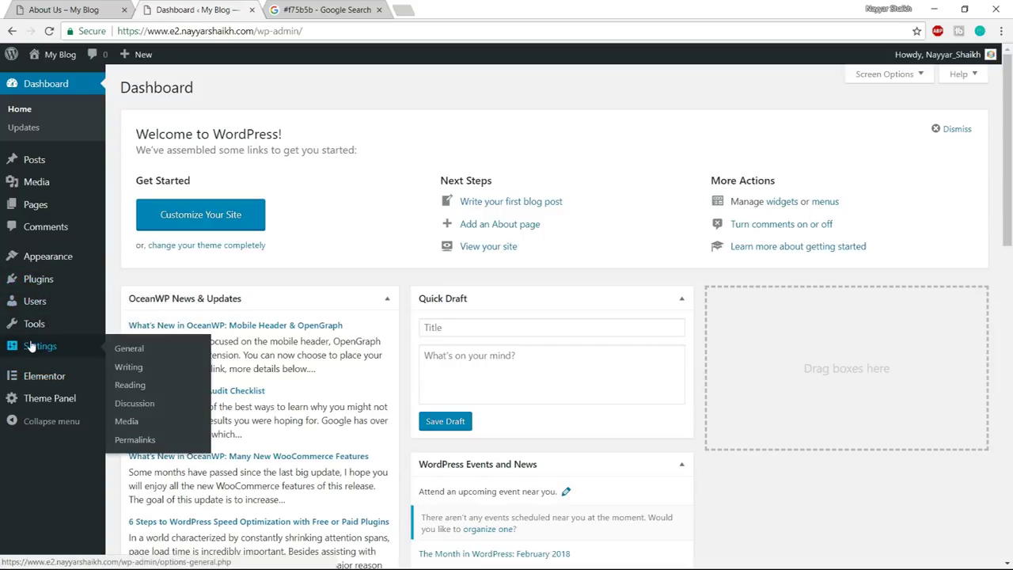
click(131, 395)
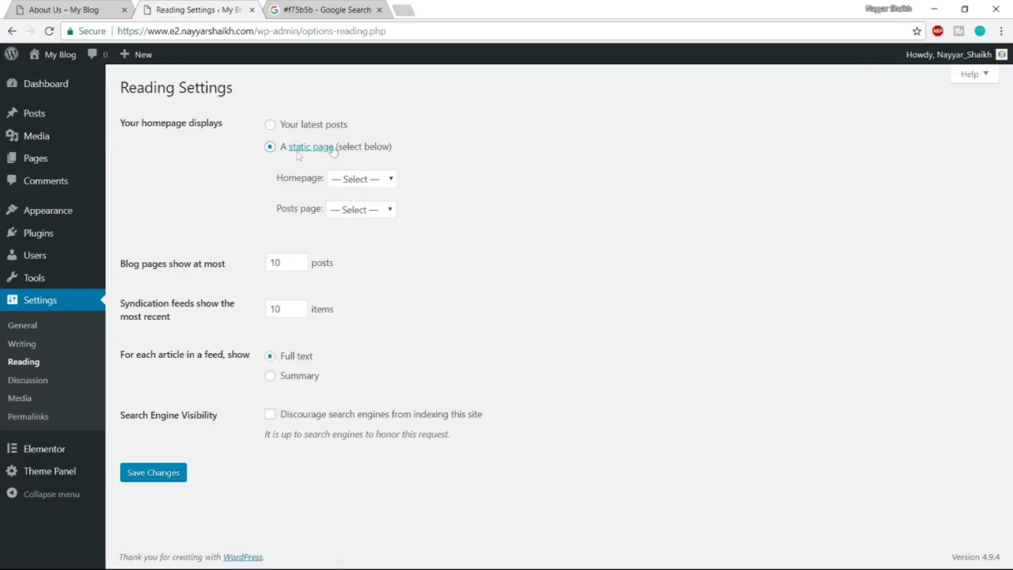
click(348, 180)
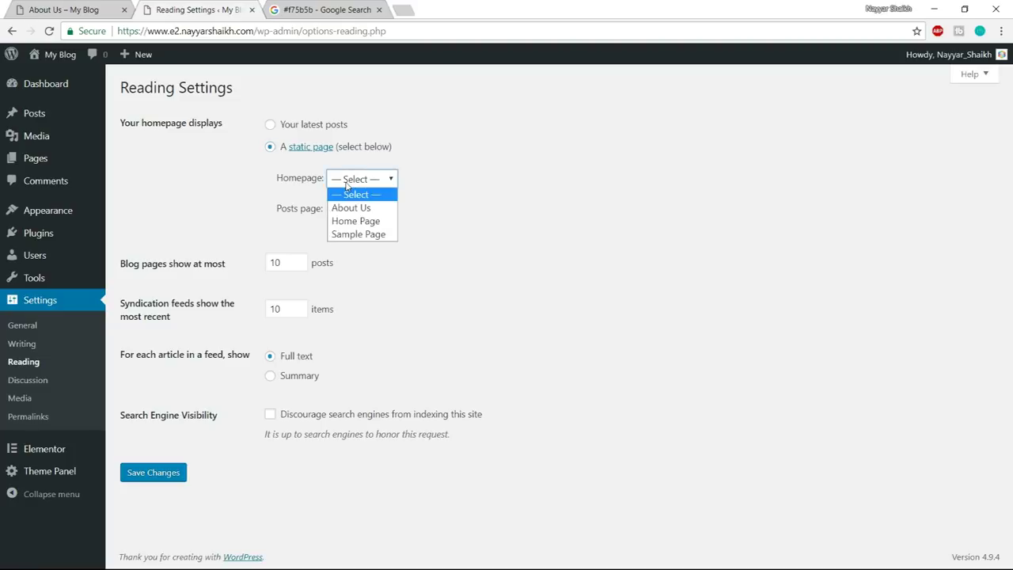
click(368, 221)
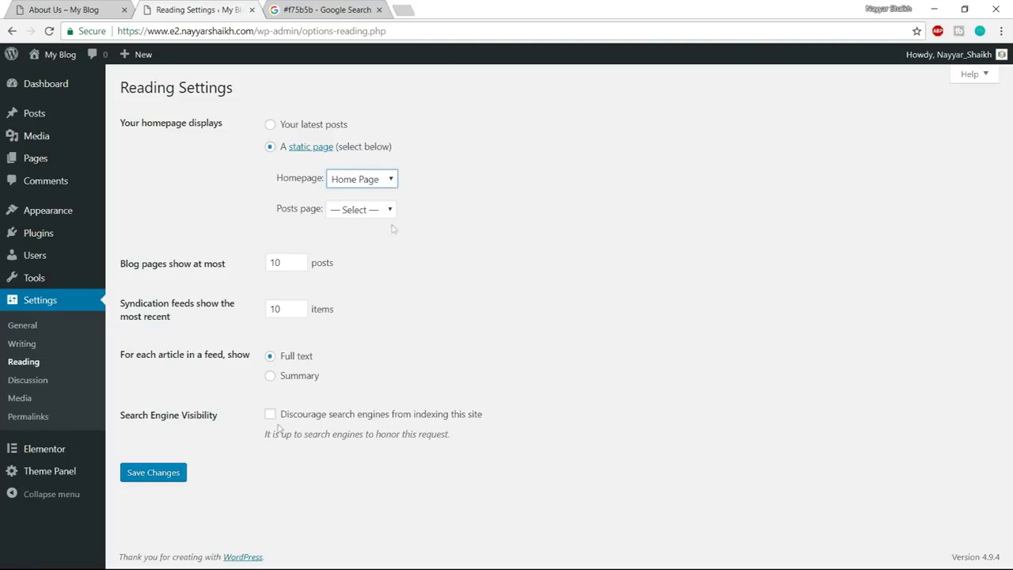
click(162, 481)
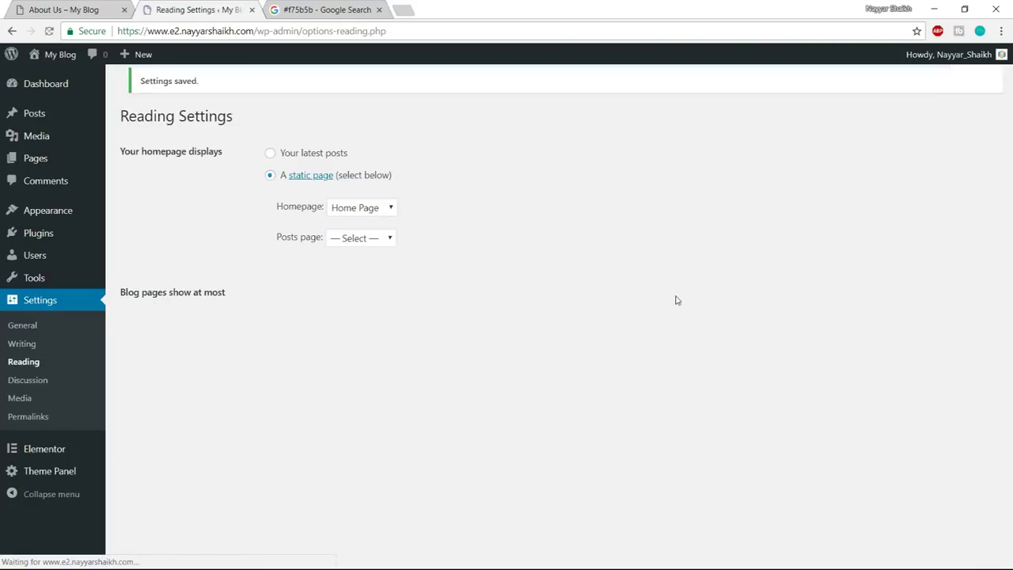
- View the site's front page showing the mountain hero banner
mouse_move(66, 67)
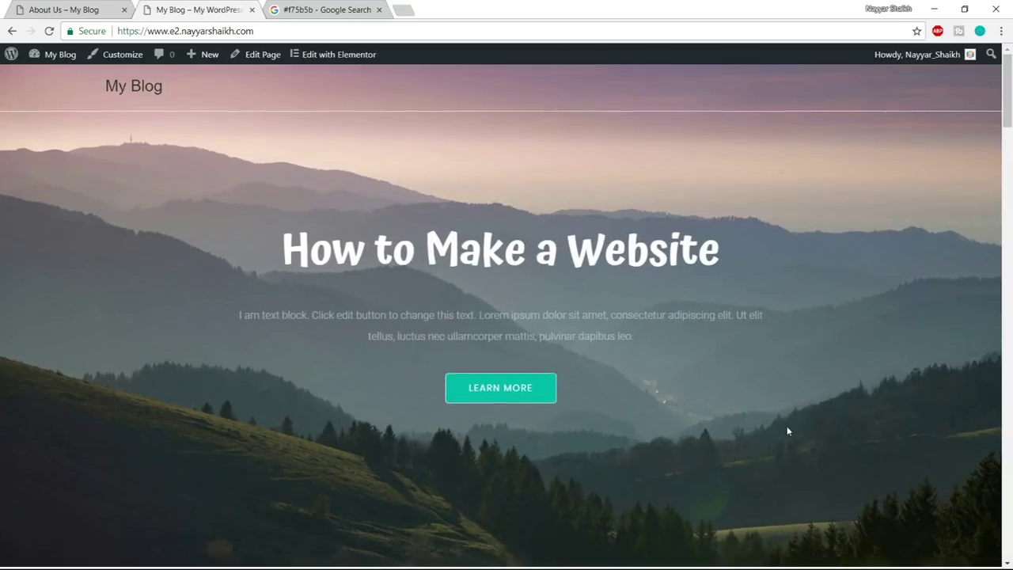
scroll(787, 430, down, 10)
scroll(778, 482, up, 10)
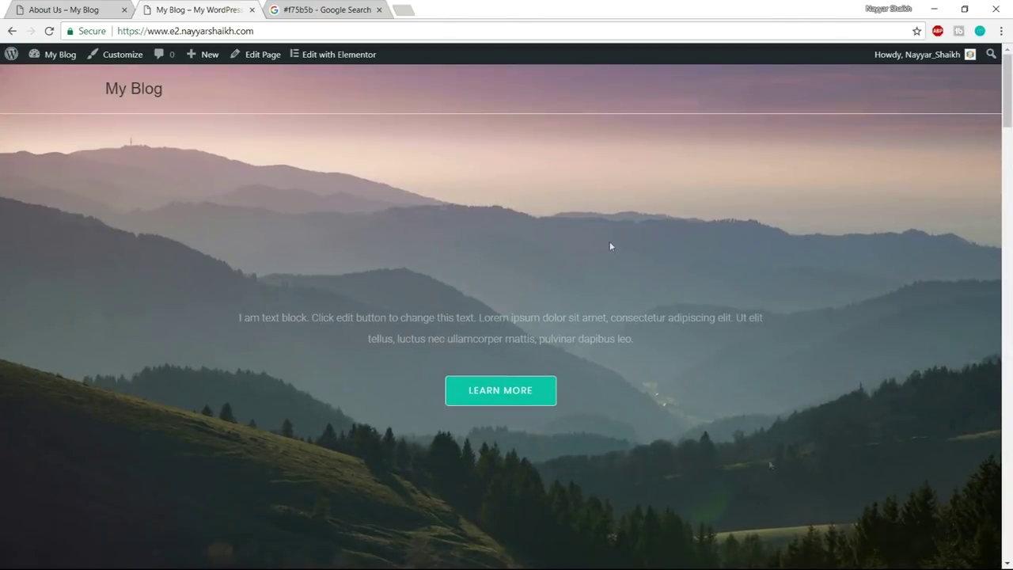
mouse_move(204, 57)
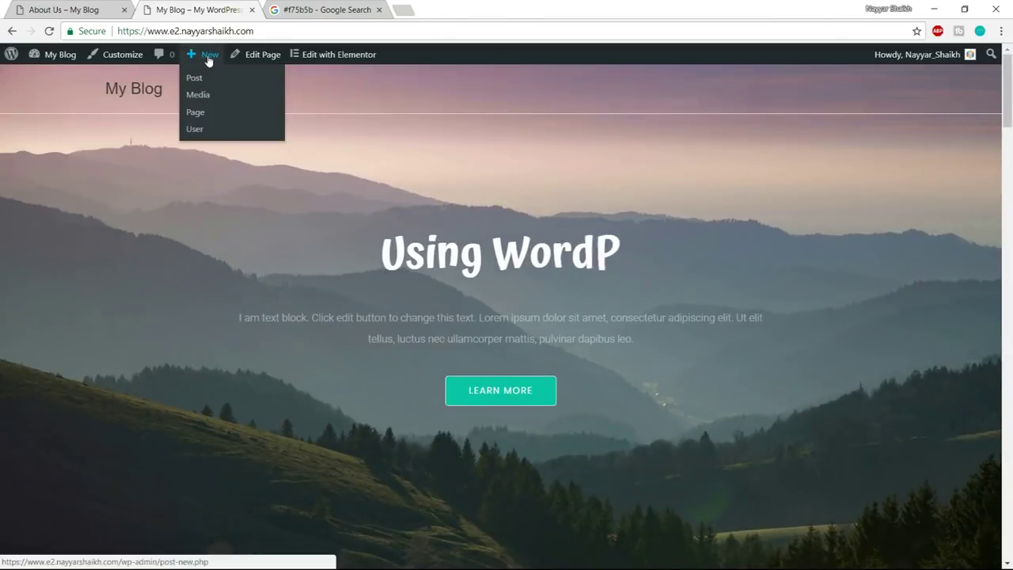
- Create a new Services page with Full Width content layout and page margins turned off
click(204, 121)
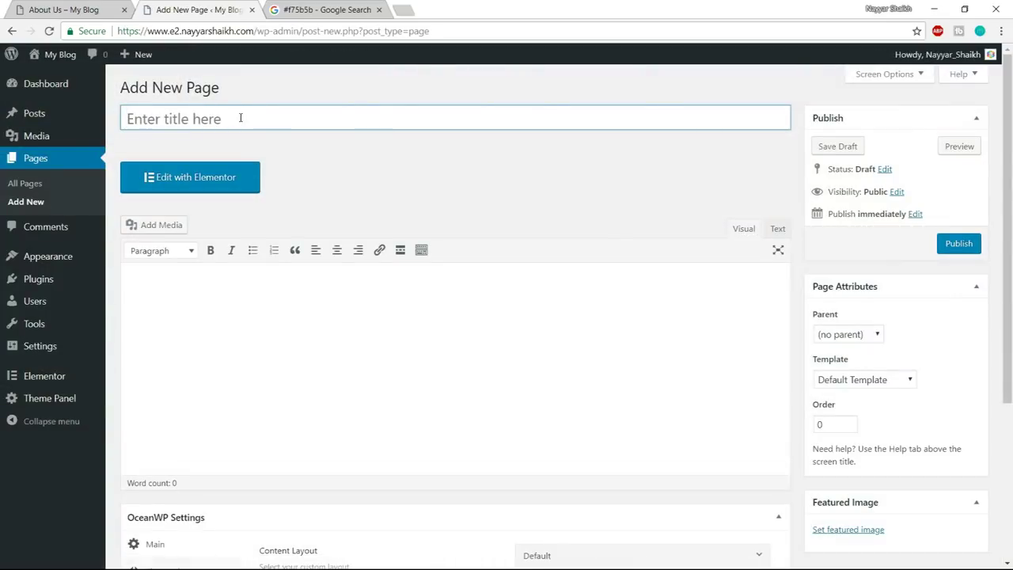
click(240, 118)
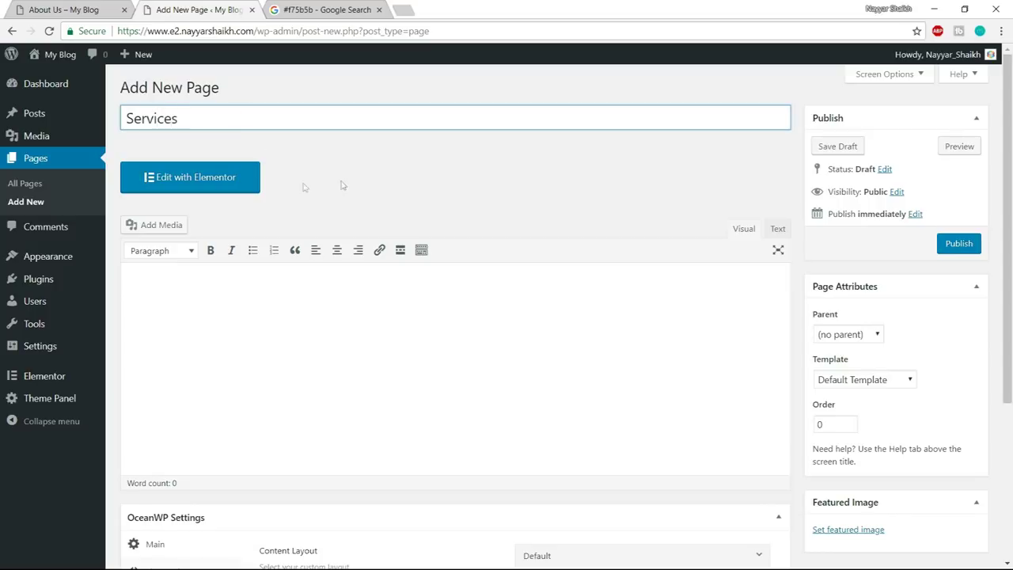
scroll(519, 195, down, 3)
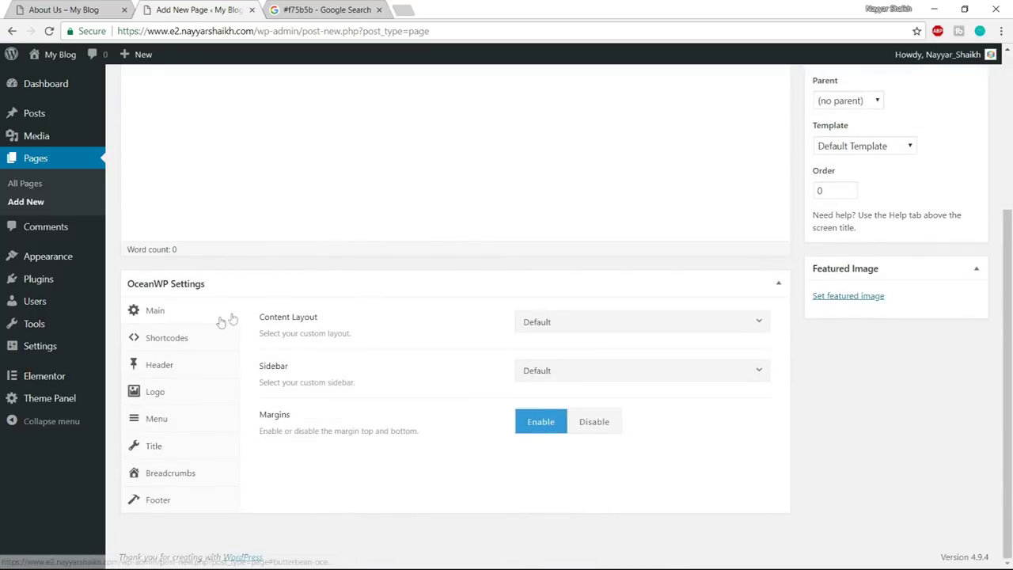
click(568, 326)
click(557, 419)
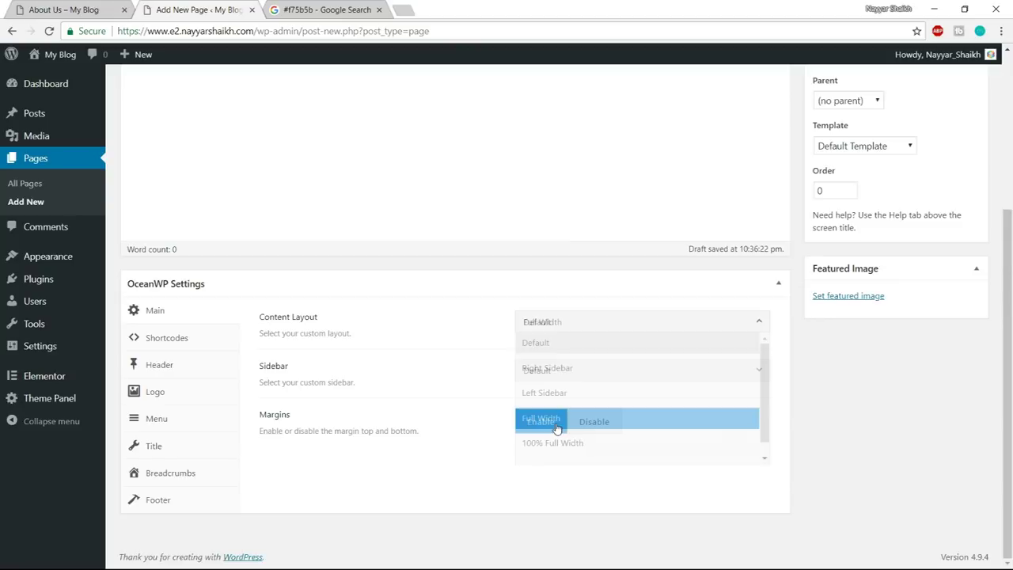
click(597, 427)
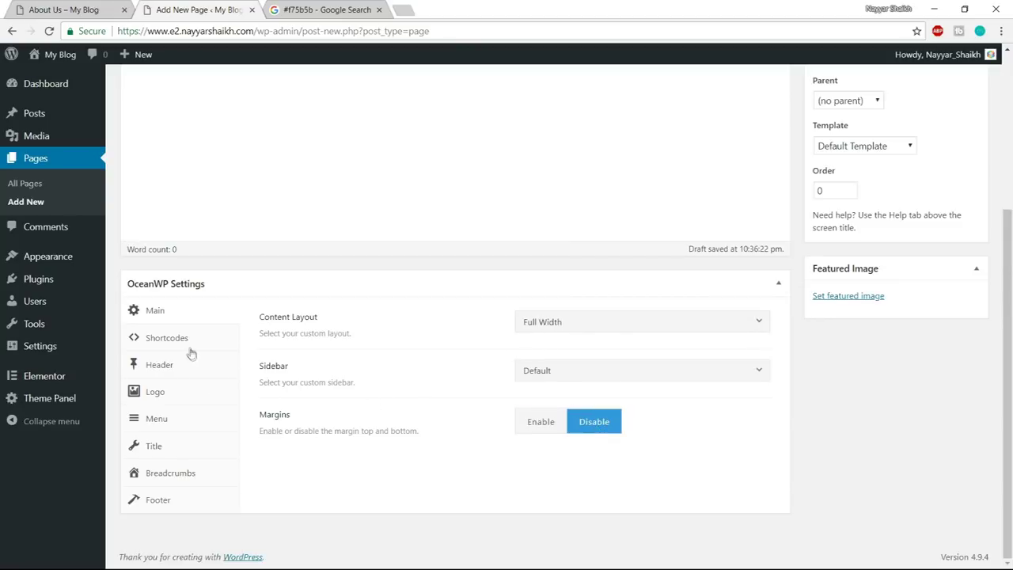
- Give the page a transparent header and disable its page title and breadcrumbs
click(184, 370)
click(671, 327)
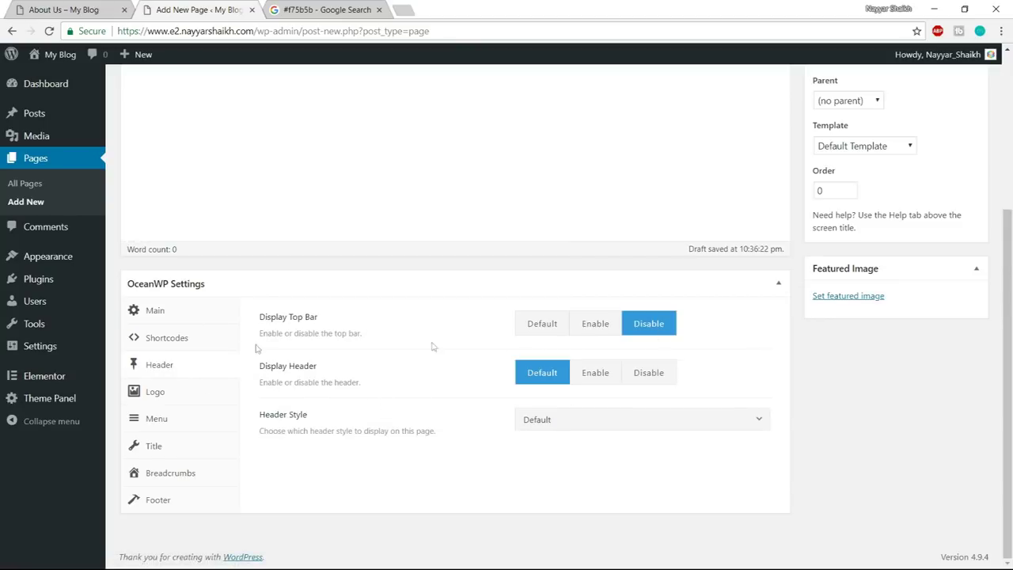
click(542, 423)
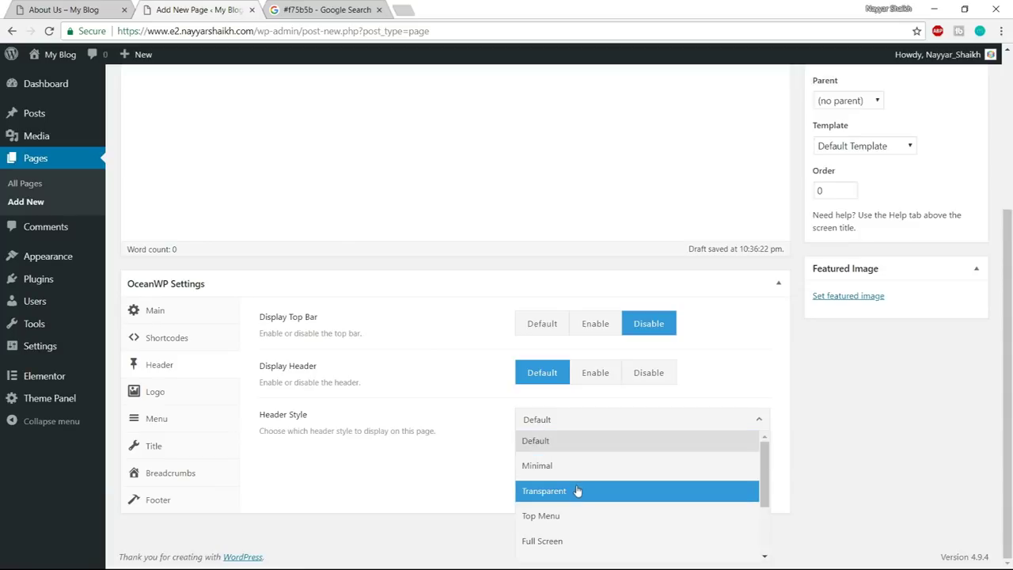
click(577, 492)
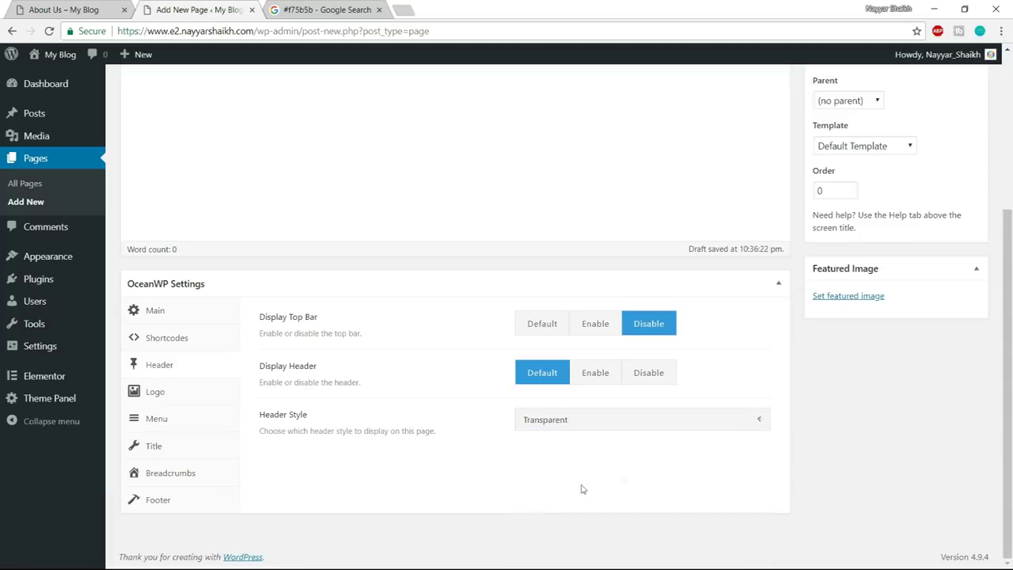
click(182, 450)
click(663, 331)
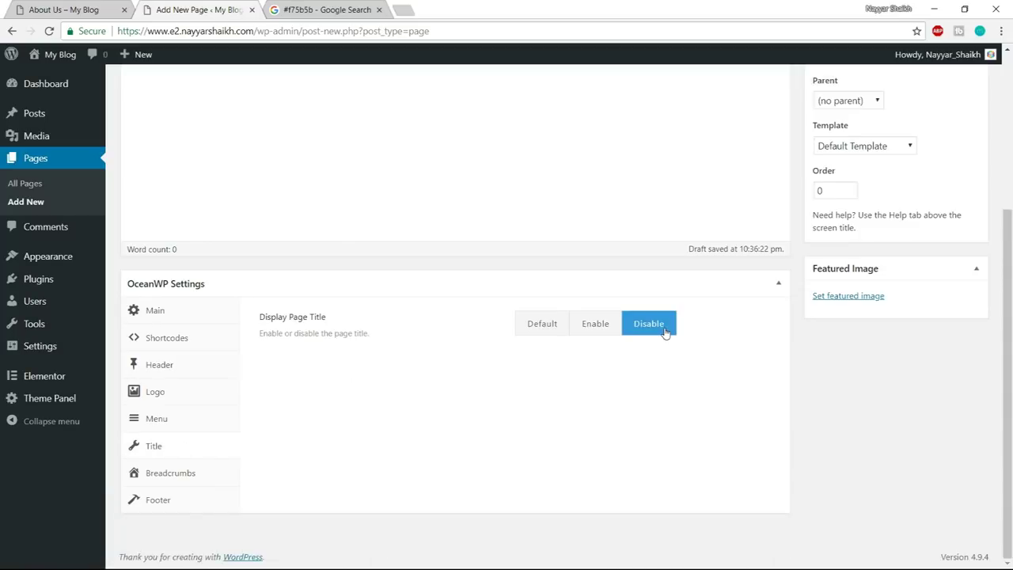
click(170, 473)
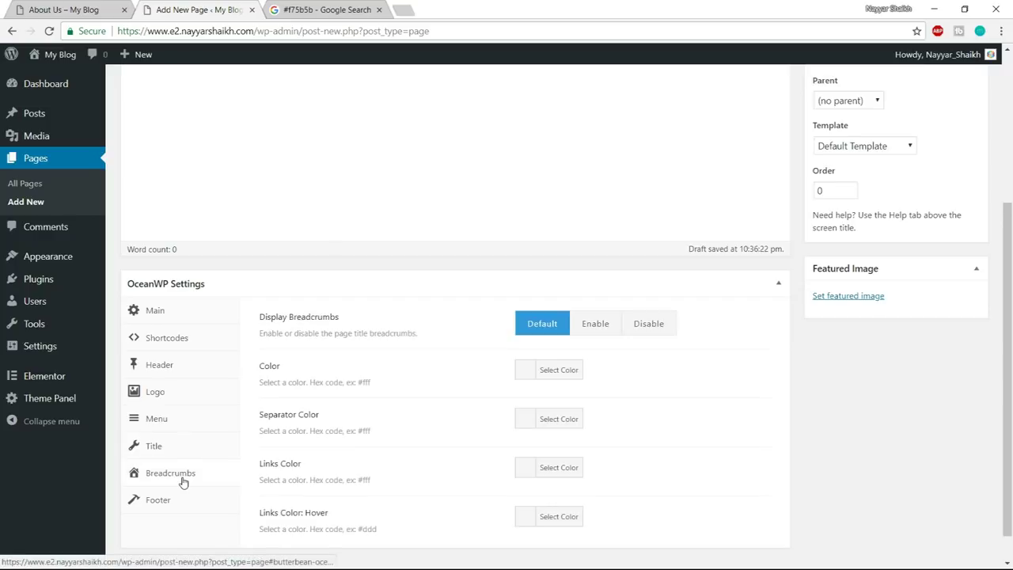
click(644, 328)
- Publish the Services page and open it in Elementor
scroll(845, 409, up, 3)
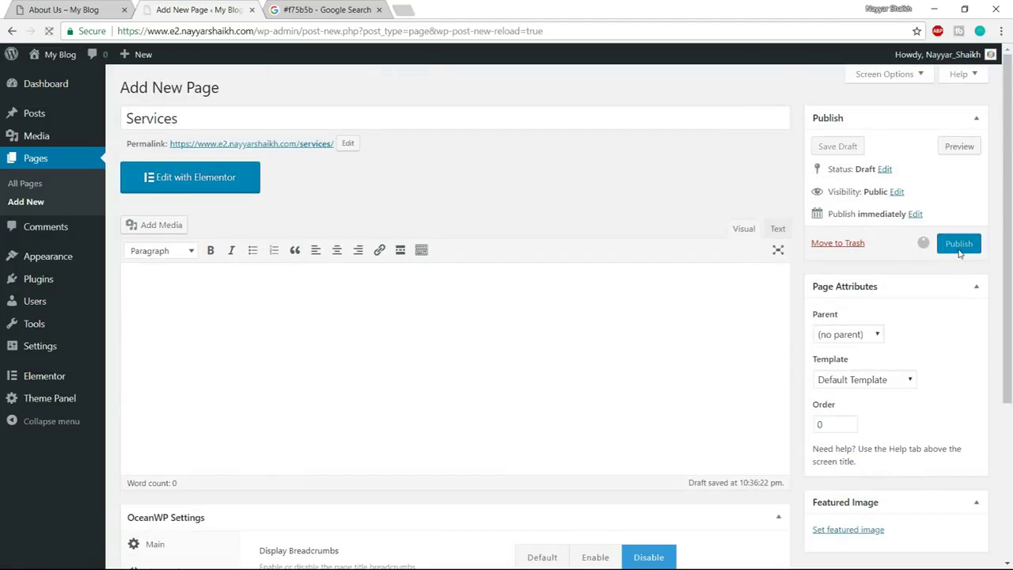
click(958, 243)
click(193, 216)
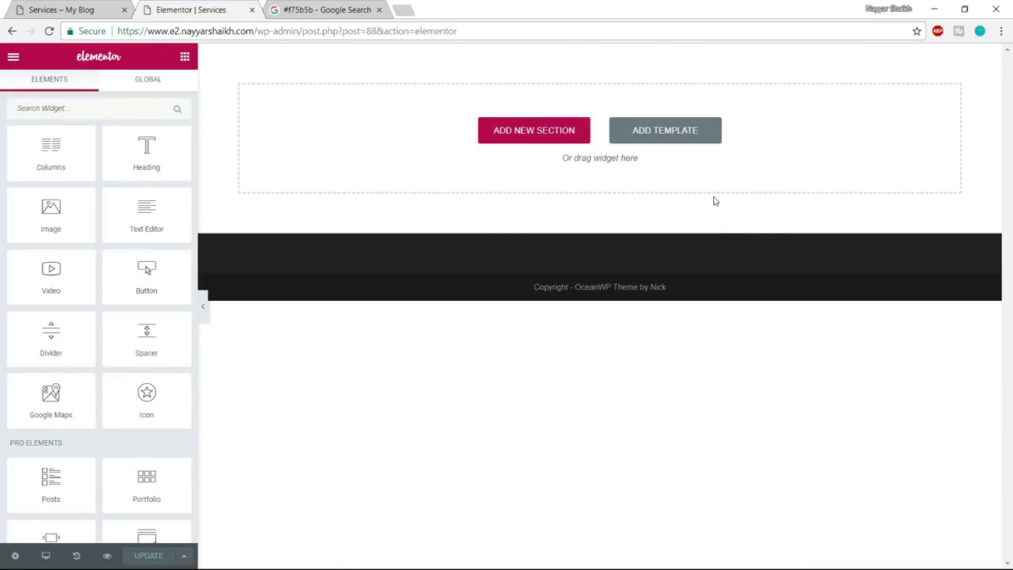
- Insert the saved 'Page Template' from My Templates into the empty Services page
click(690, 131)
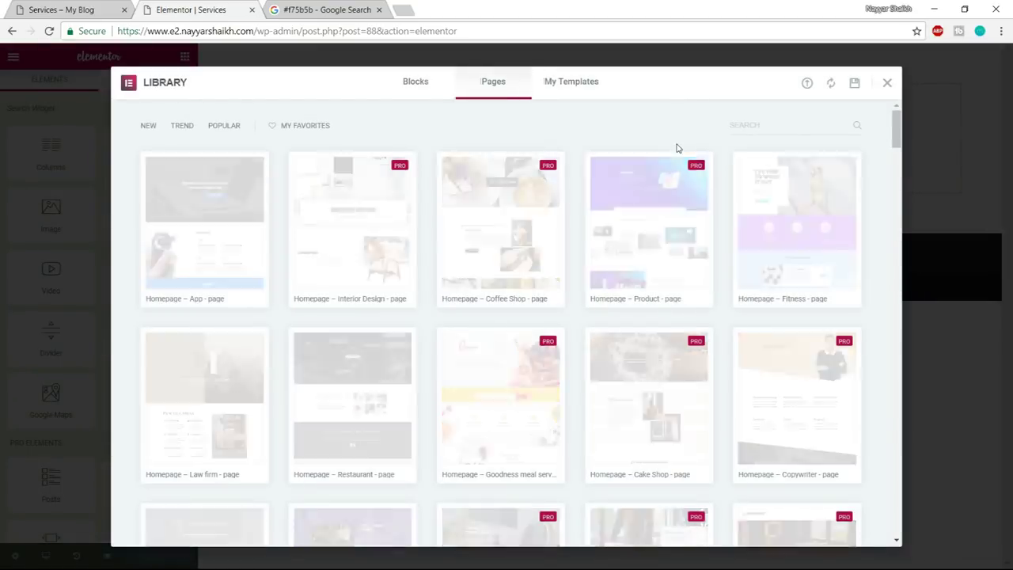
click(566, 91)
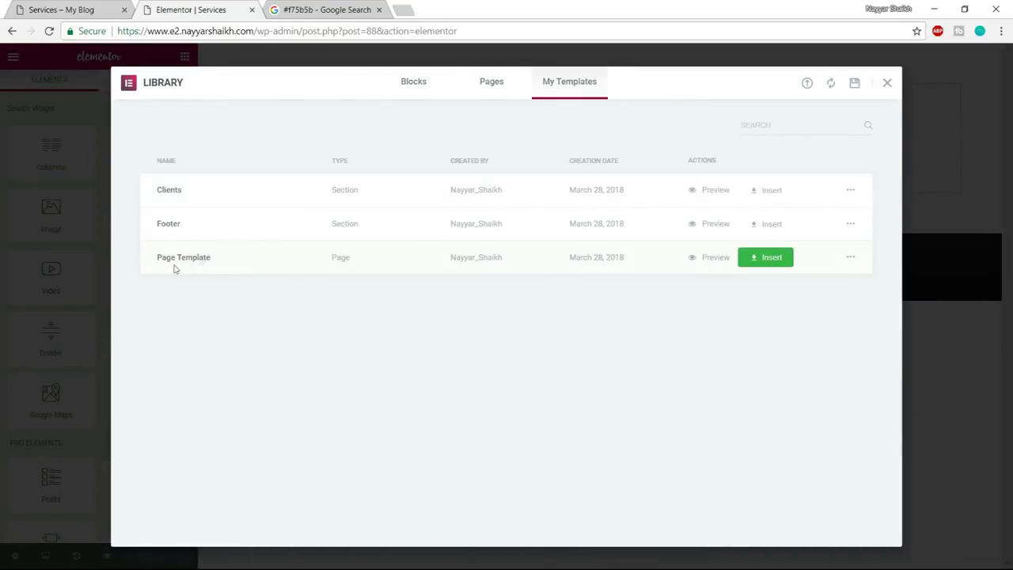
click(779, 258)
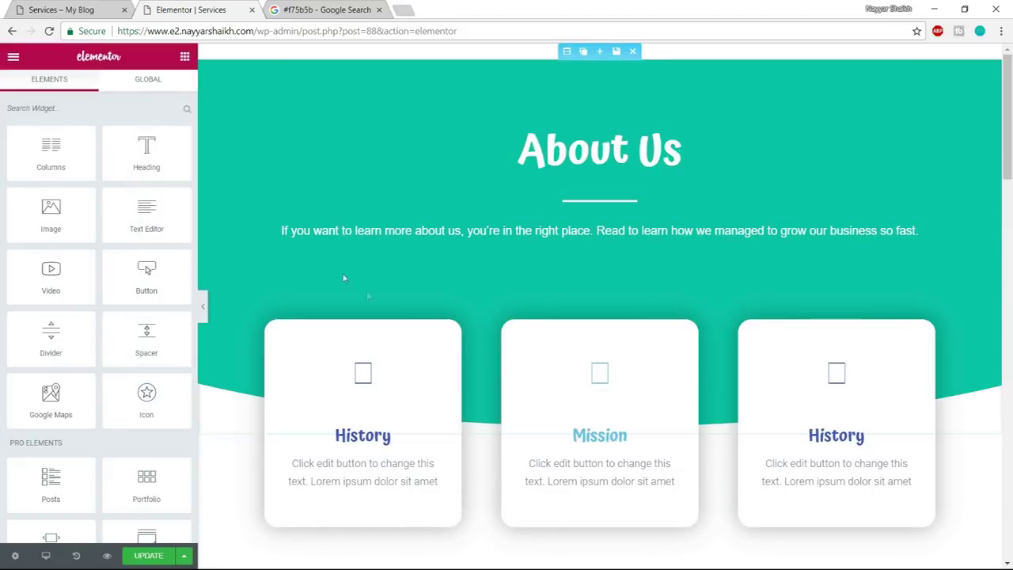
scroll(738, 406, down, 20)
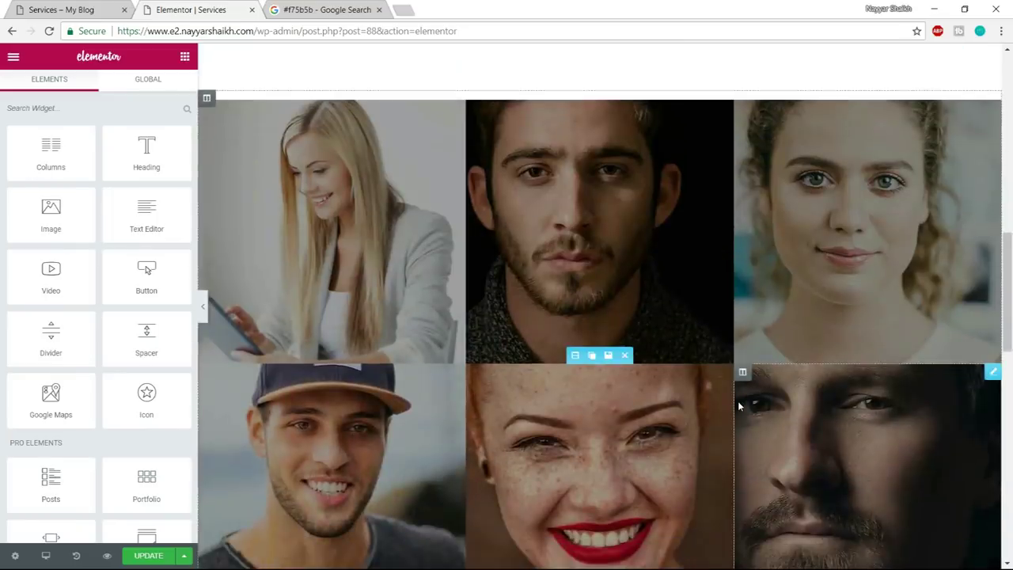
scroll(738, 406, up, 20)
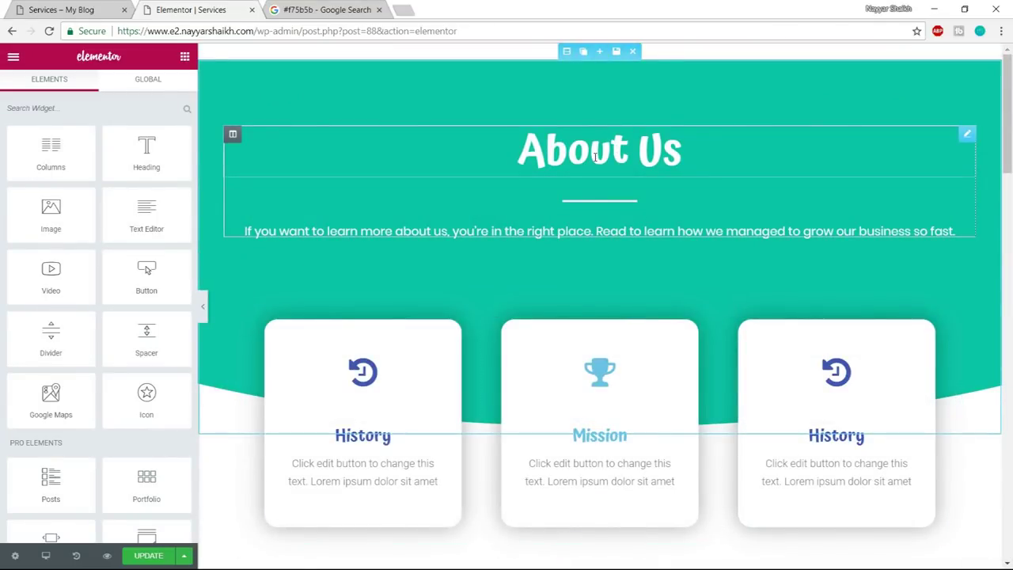
- Change the hero heading text from About Us to 'Our Services'
click(561, 155)
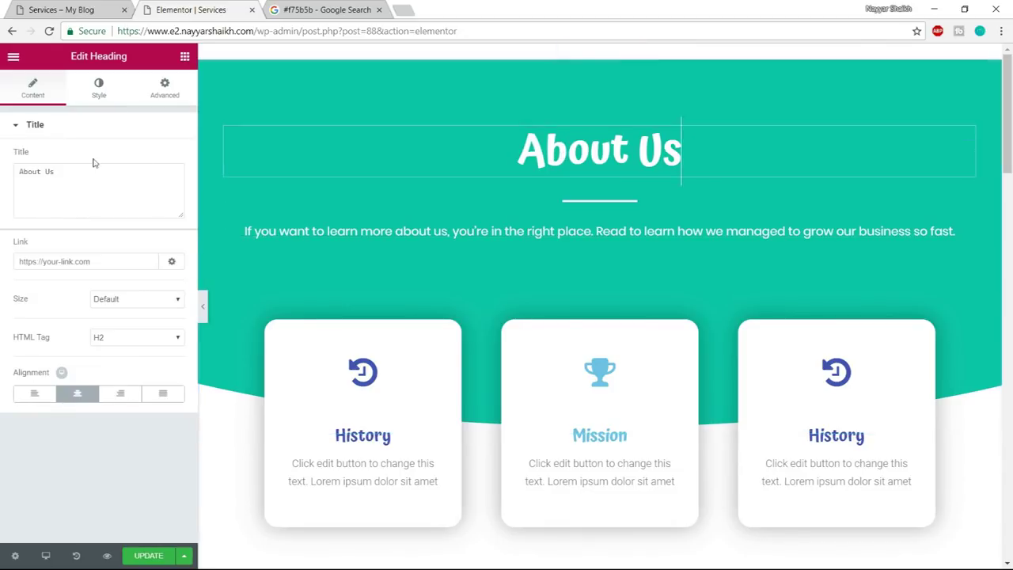
triple_click(30, 183)
text(Ou)
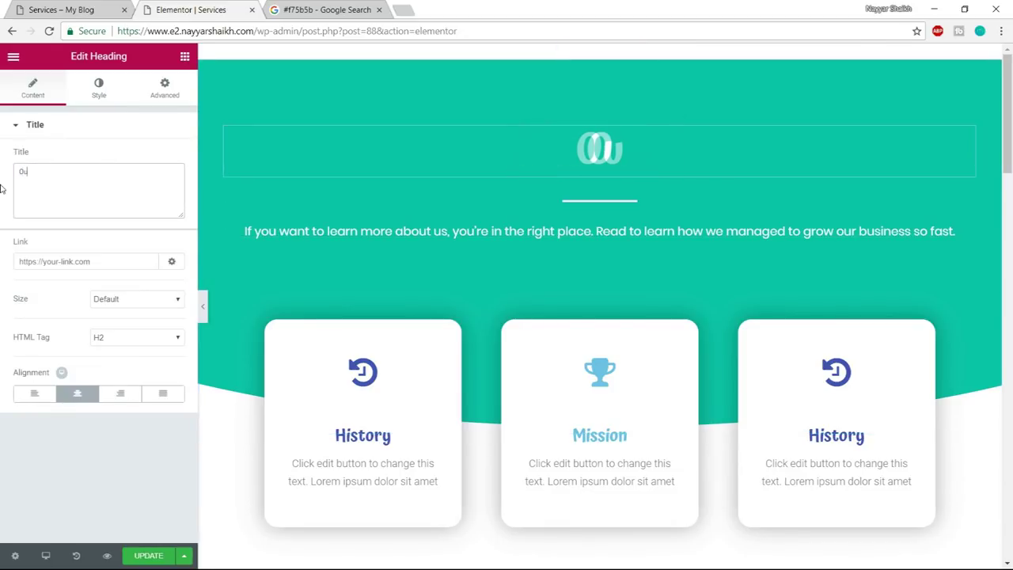
text(r Services)
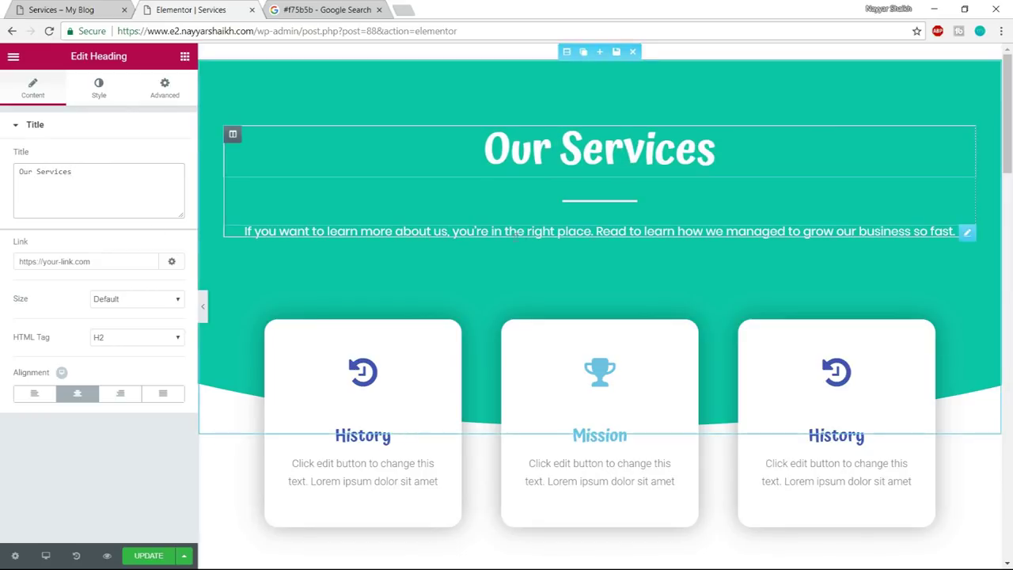
scroll(357, 318, down, 1)
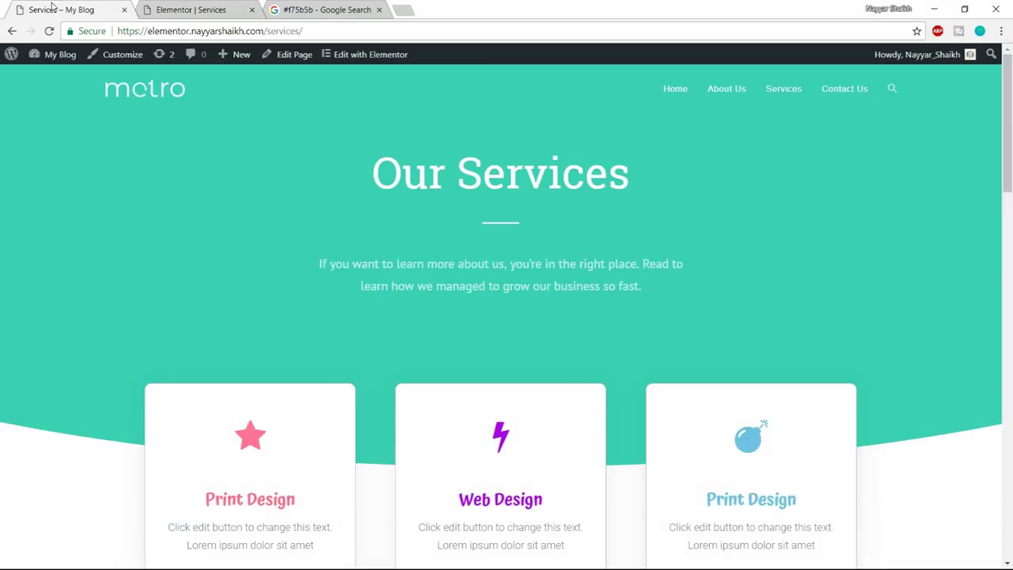
scroll(289, 226, down, 3)
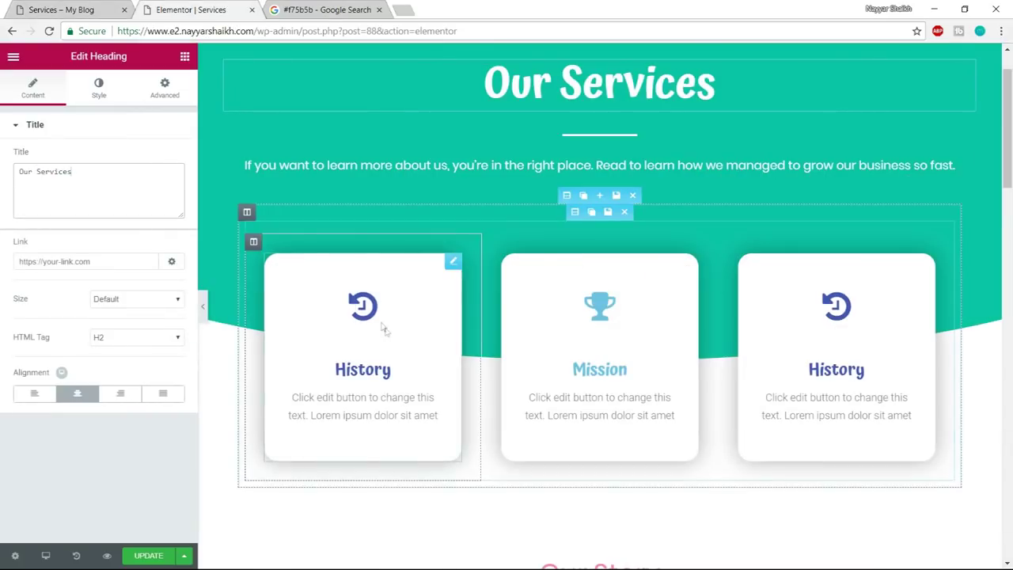
- Give the first card a star icon and retitle it 'Print Design'
click(370, 310)
click(132, 159)
text(star)
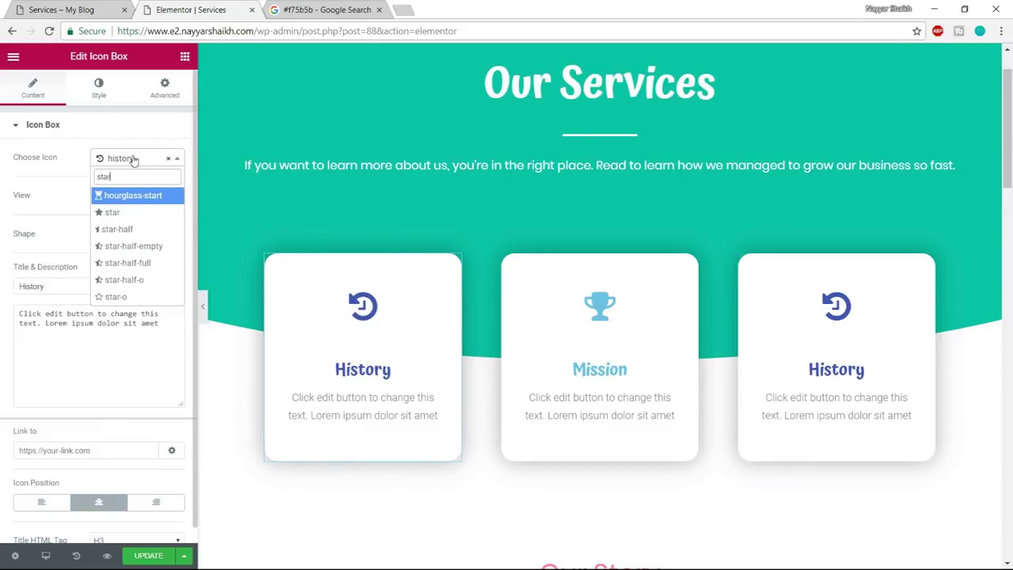
click(119, 212)
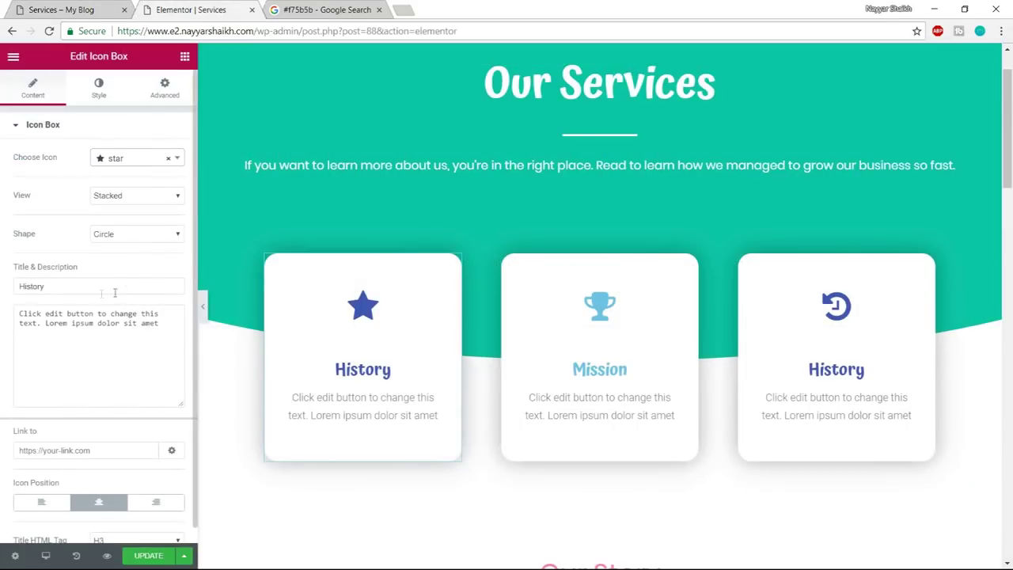
drag(103, 287, 2, 293)
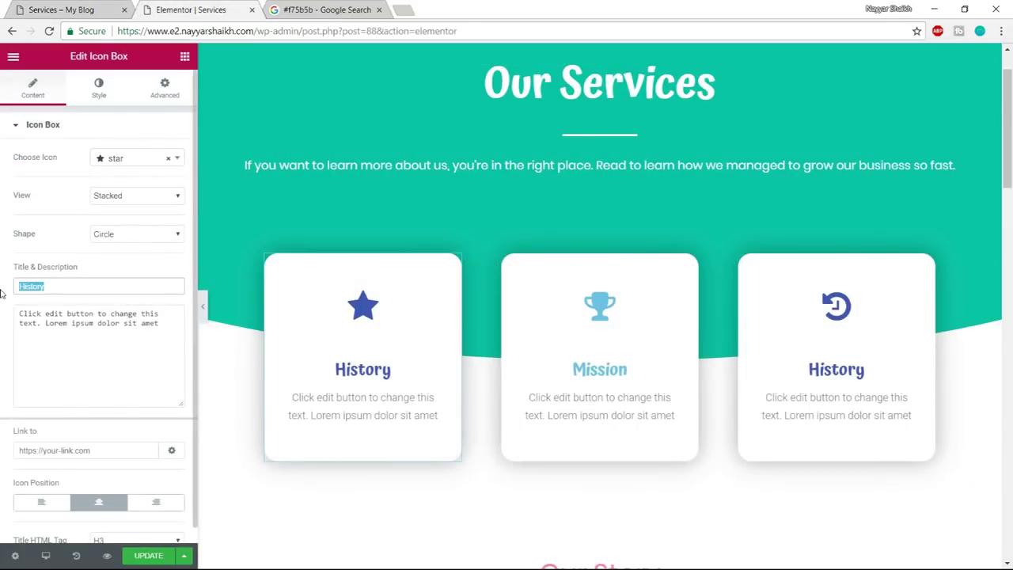
text(Print Design)
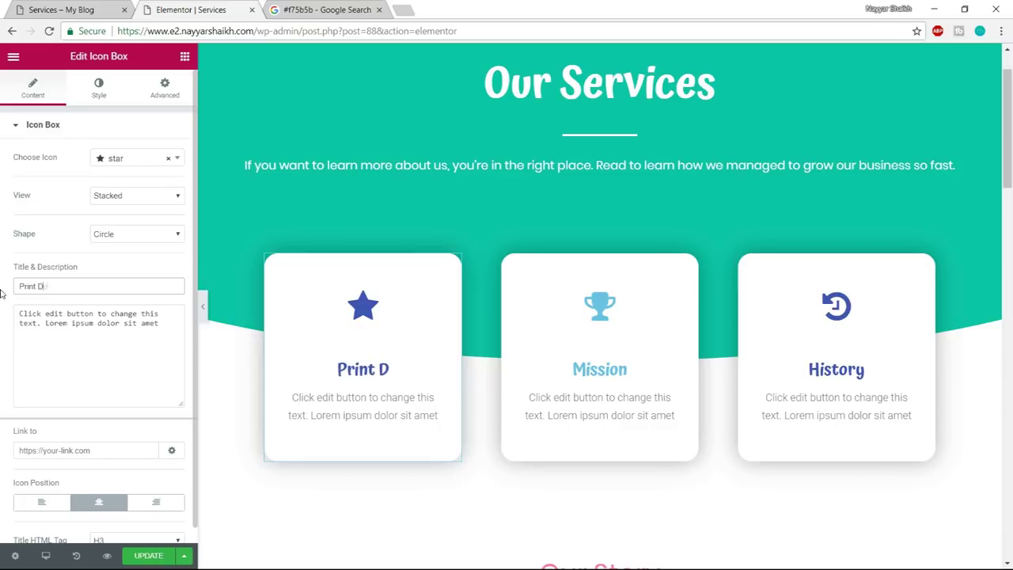
- Colour the star icon pink and set its hover colour to #f75b5b
click(87, 96)
click(168, 195)
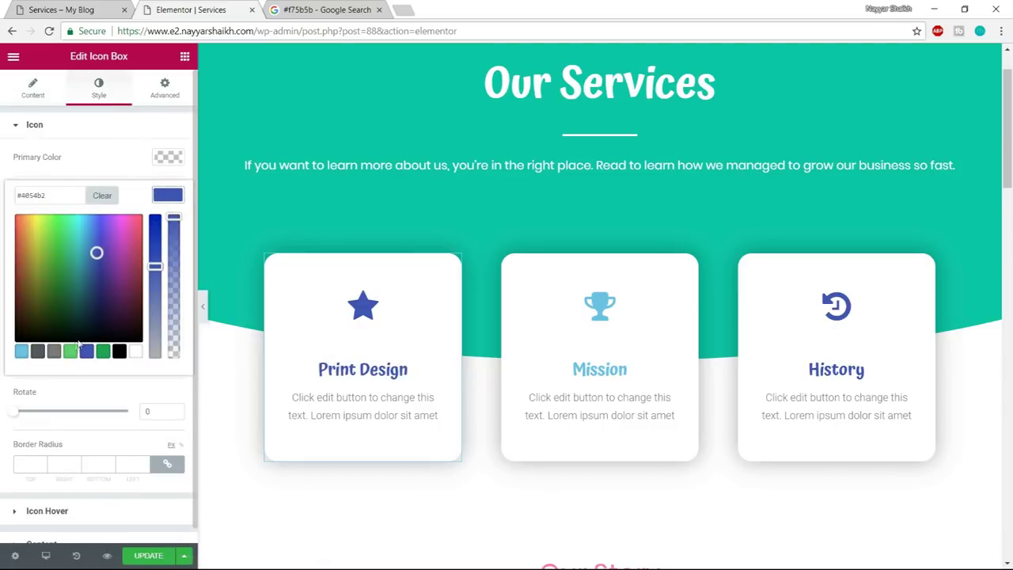
drag(96, 246, 157, 207)
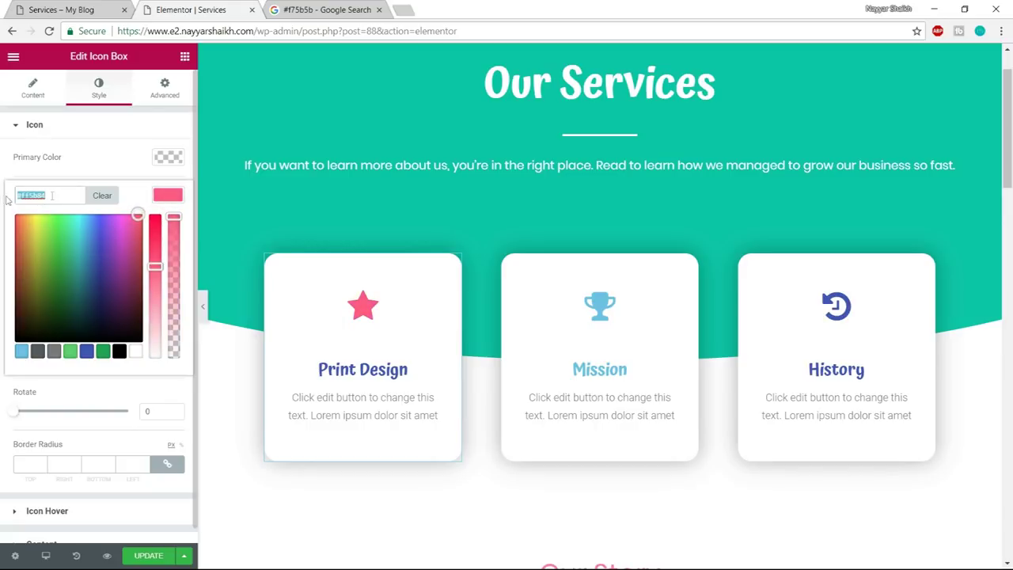
click(159, 192)
scroll(152, 424, down, 1)
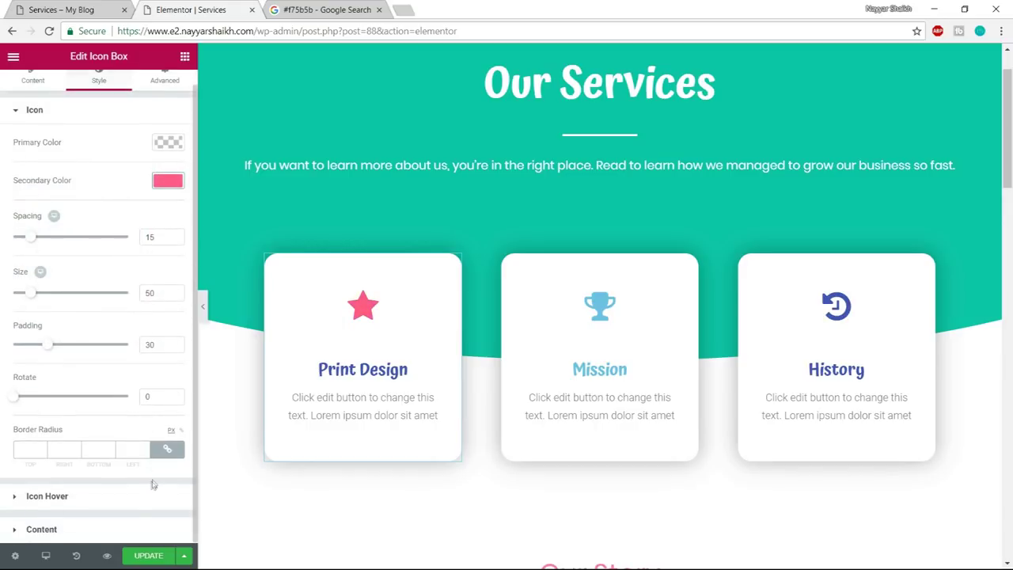
click(68, 496)
click(159, 231)
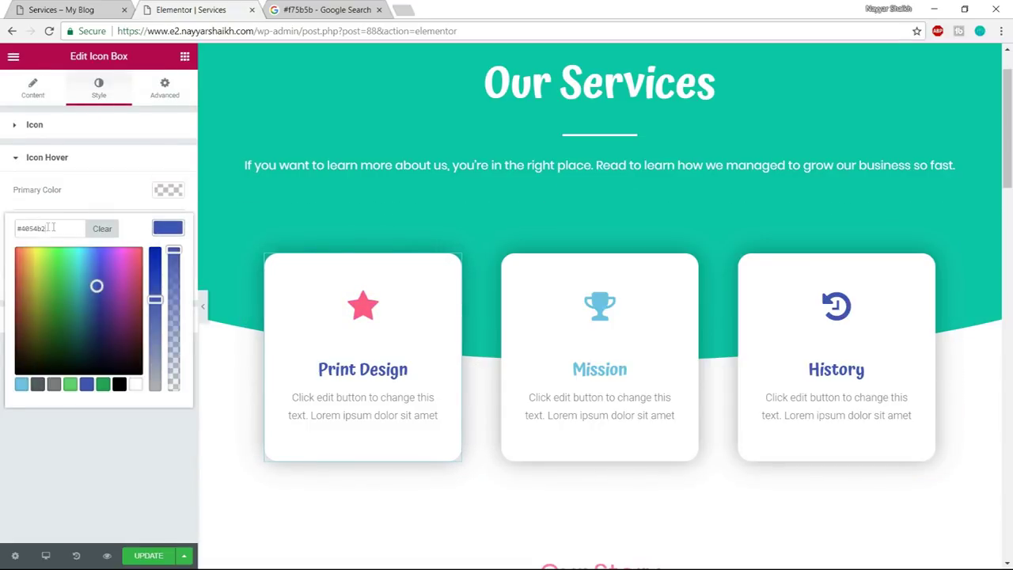
text(#f75b5b)
click(181, 231)
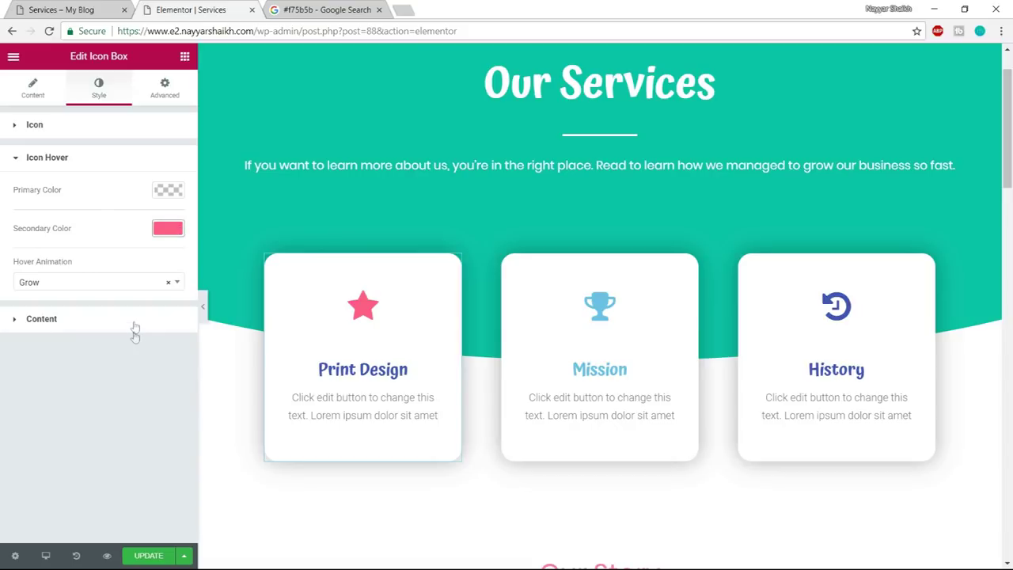
- Set the card title colour to pink #f75b5b and save the page with Update
click(140, 331)
click(167, 381)
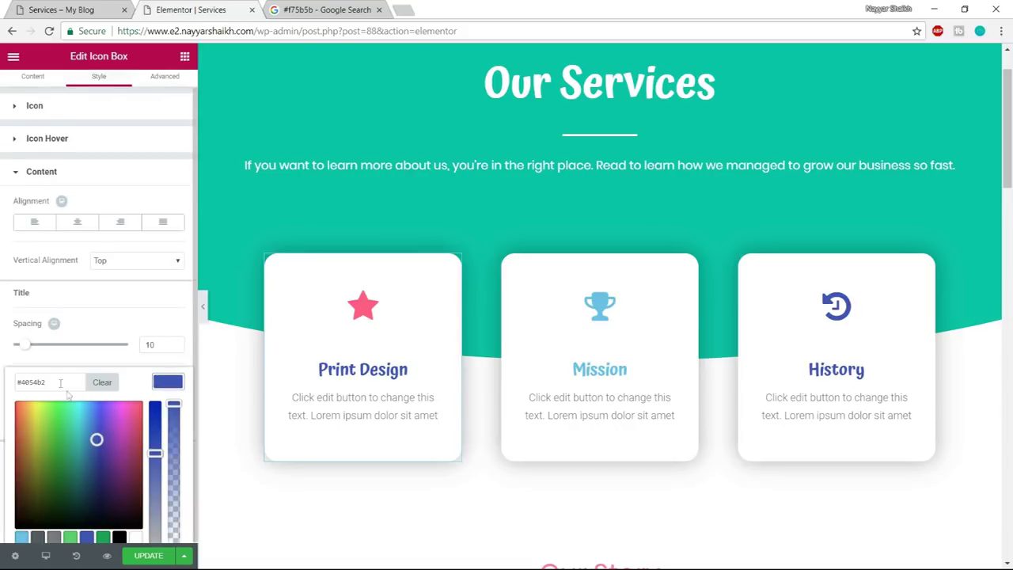
text(#f75b5b)
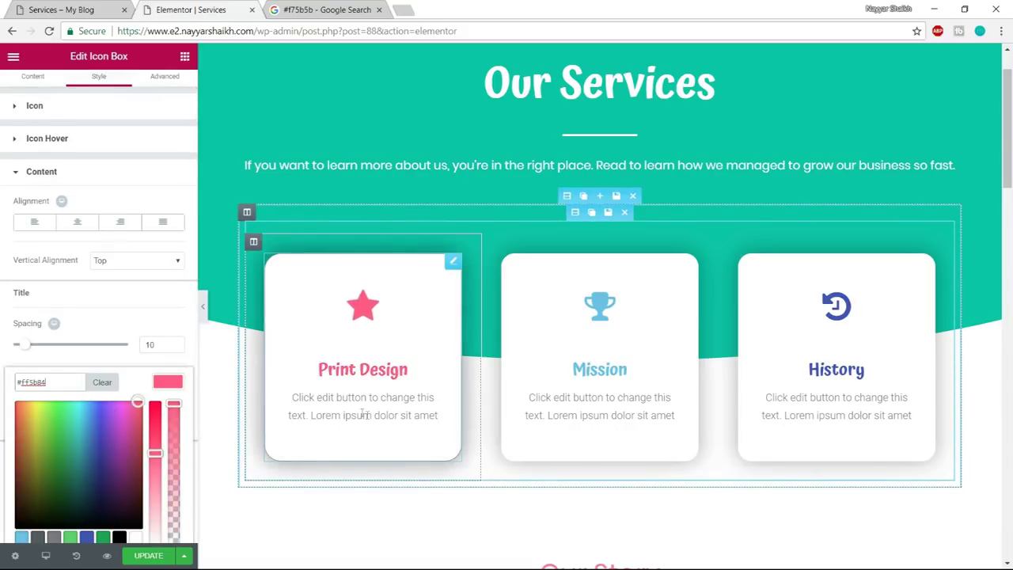
click(151, 557)
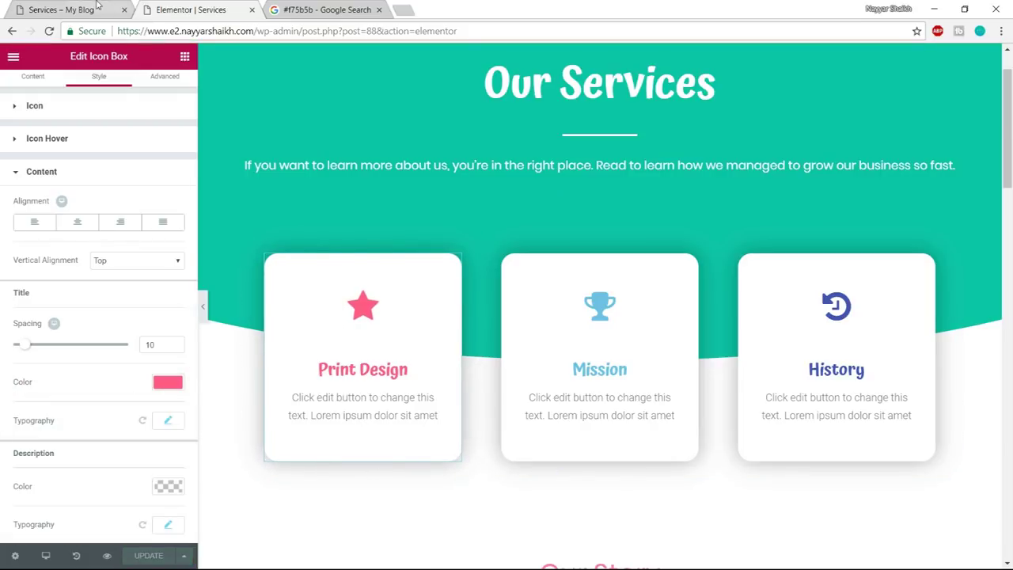
- Delete the Our Story section and the team photos section from the Services page
click(97, 7)
scroll(643, 272, down, 5)
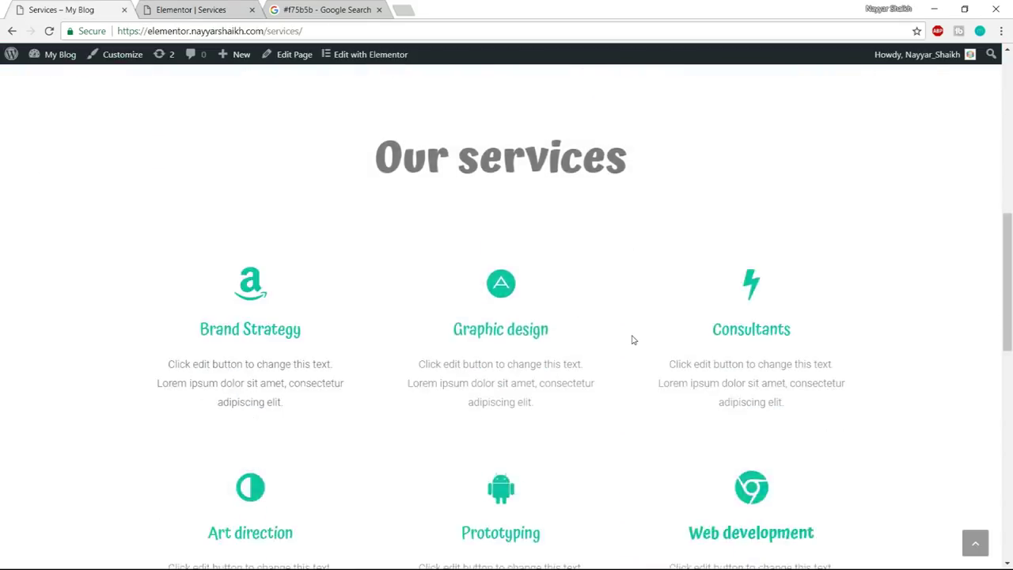
click(181, 8)
scroll(581, 298, down, 3)
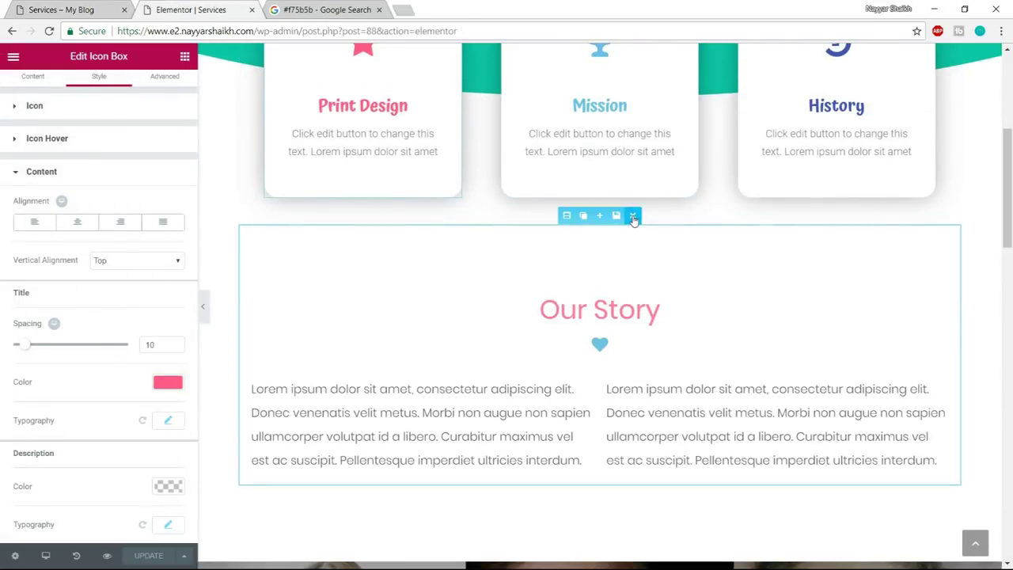
click(634, 215)
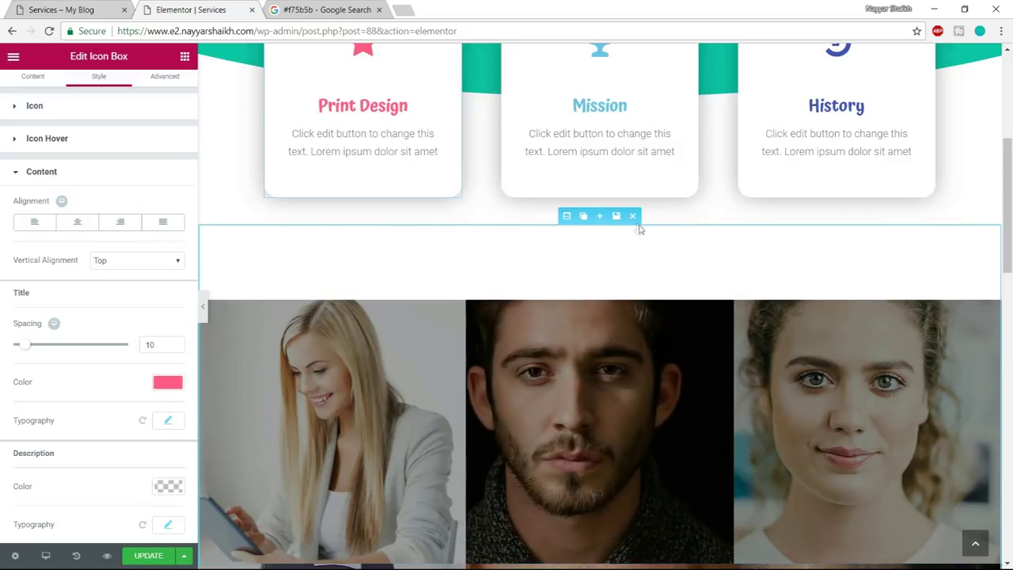
click(633, 215)
- Compare the edited page against the live Services page tab
key(ctrl+Page_Up)
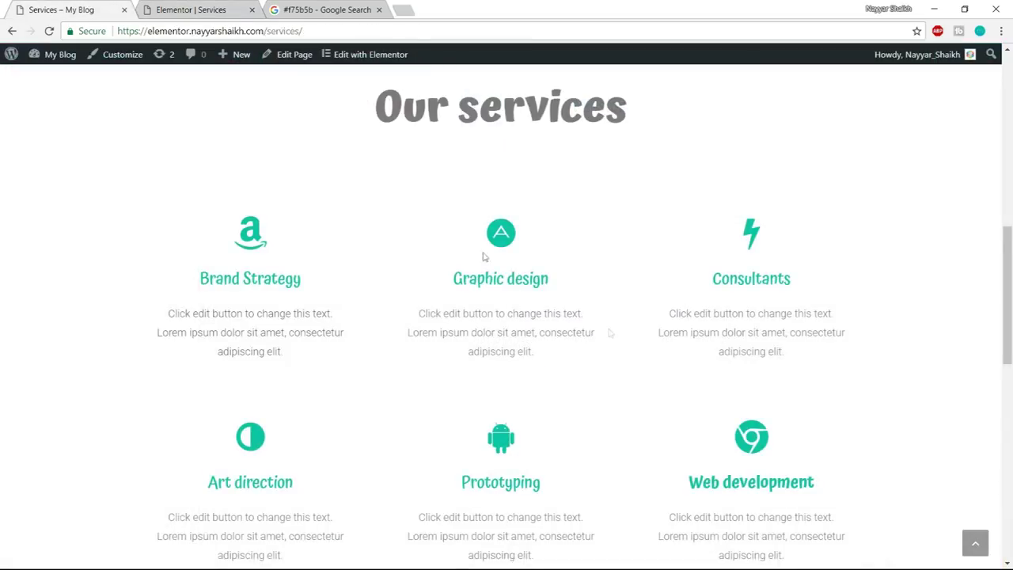
scroll(616, 364, down, 4)
scroll(616, 364, down, 6)
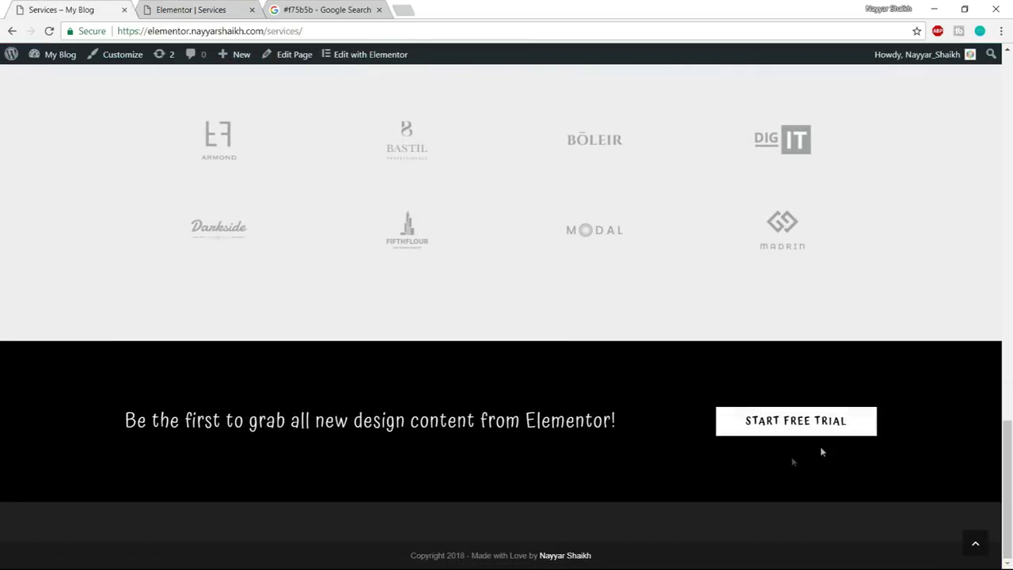
scroll(793, 461, up, 5)
scroll(792, 461, up, 3)
key(ctrl+Page_Down)
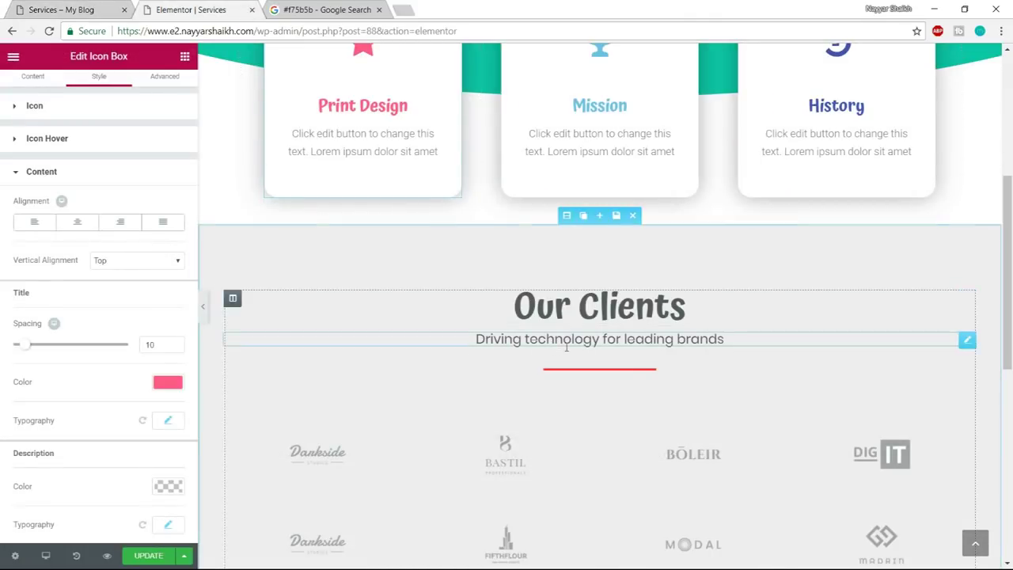
scroll(591, 226, up, 1)
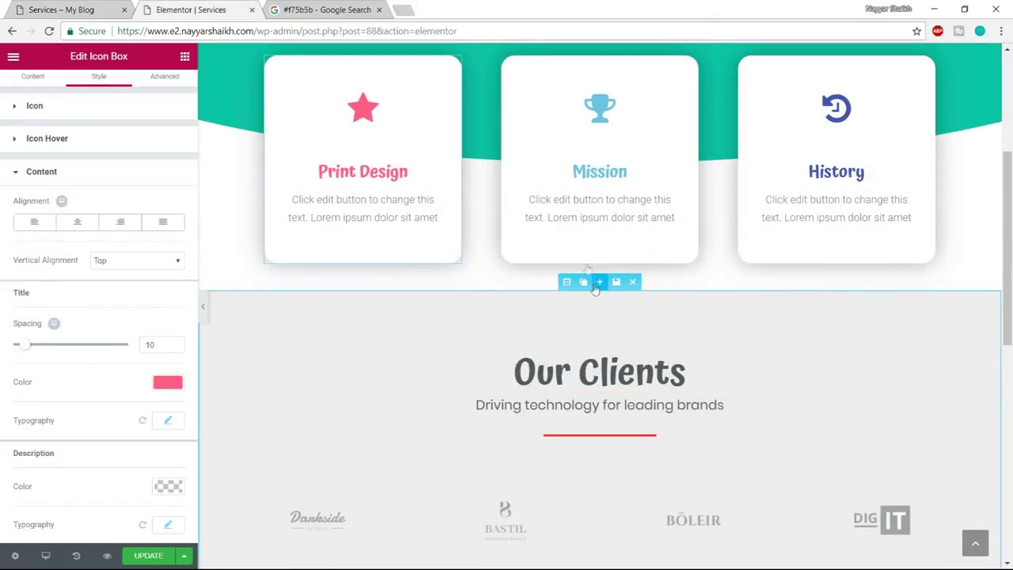
click(97, 7)
scroll(475, 316, up, 3)
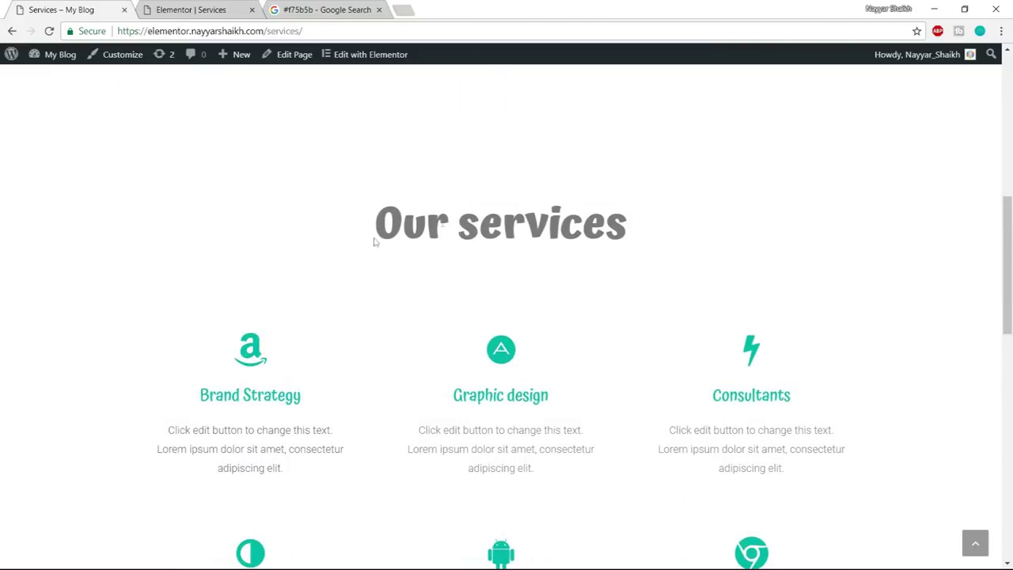
click(144, 9)
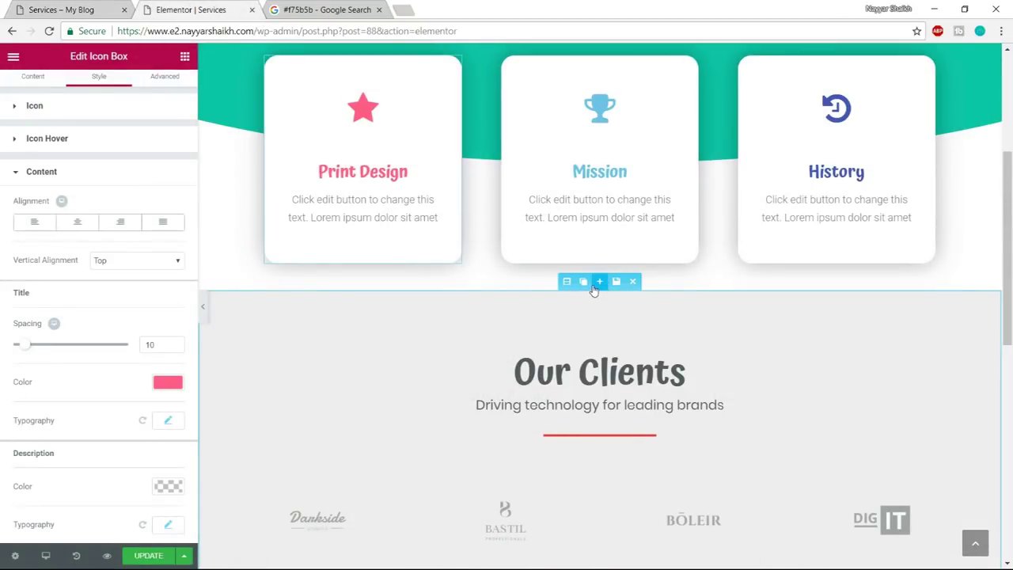
- Add a new section below the cards and filter library blocks to the Services category
click(600, 284)
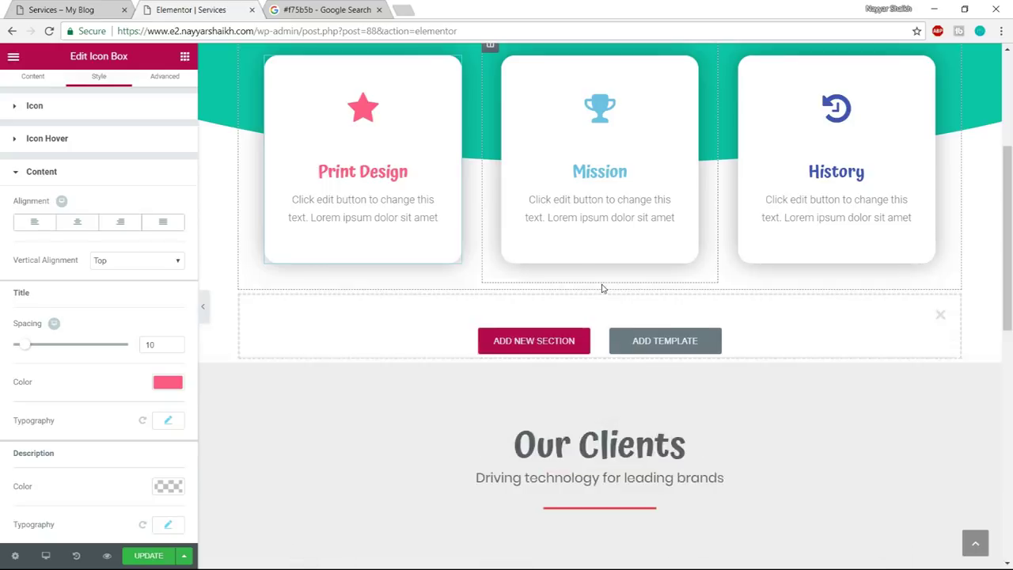
click(667, 354)
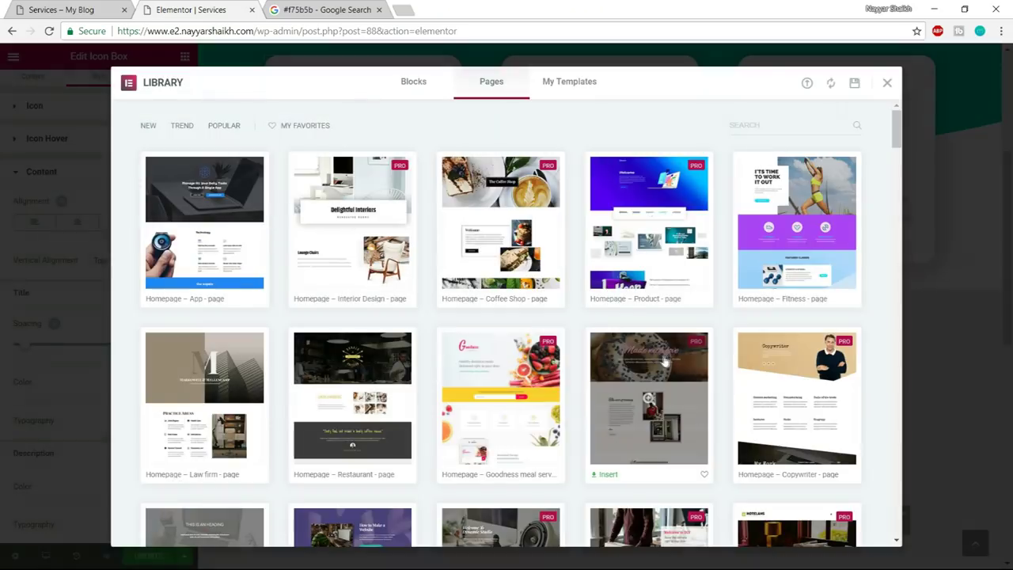
click(433, 87)
click(208, 127)
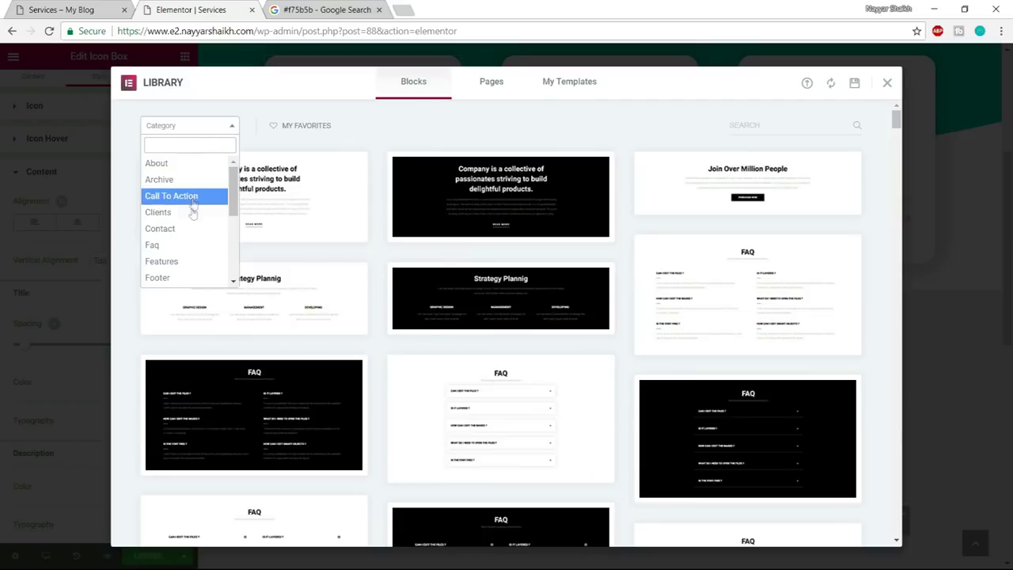
scroll(198, 264, down, 1)
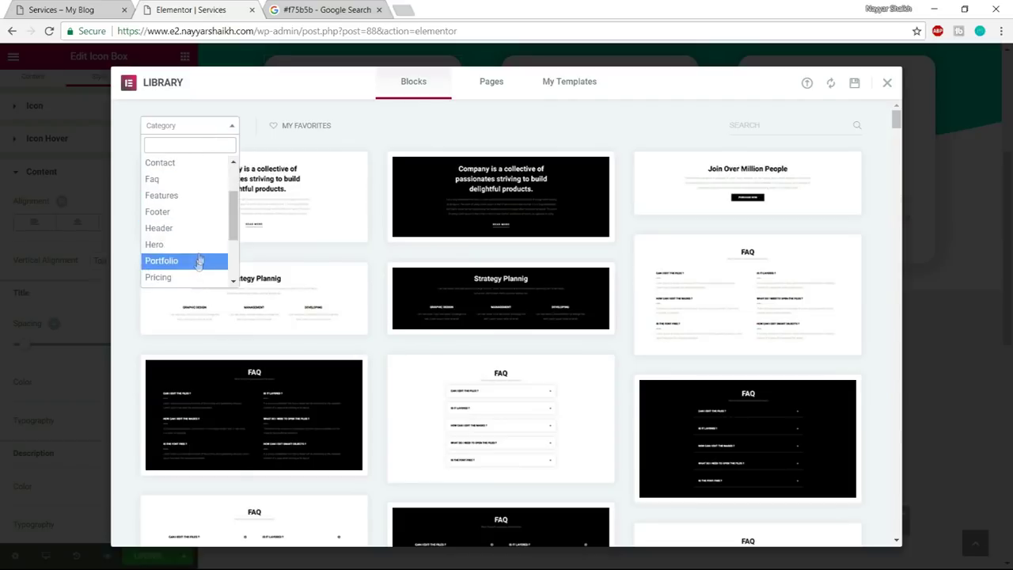
scroll(198, 264, down, 1)
click(197, 228)
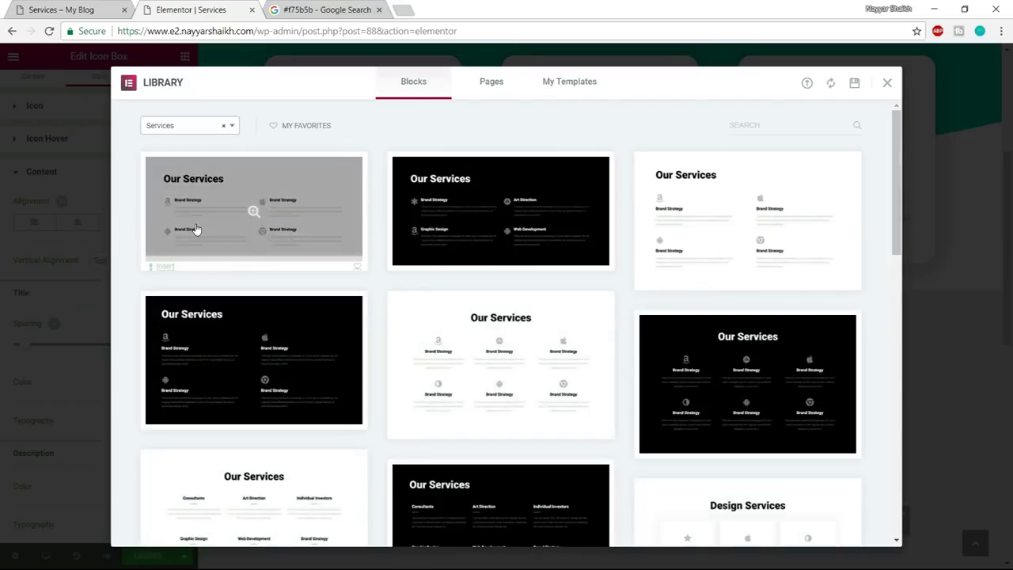
- Insert the Our Services icon-box block after checking the live page design
scroll(451, 311, down, 5)
mouse_move(515, 274)
mouse_move(780, 148)
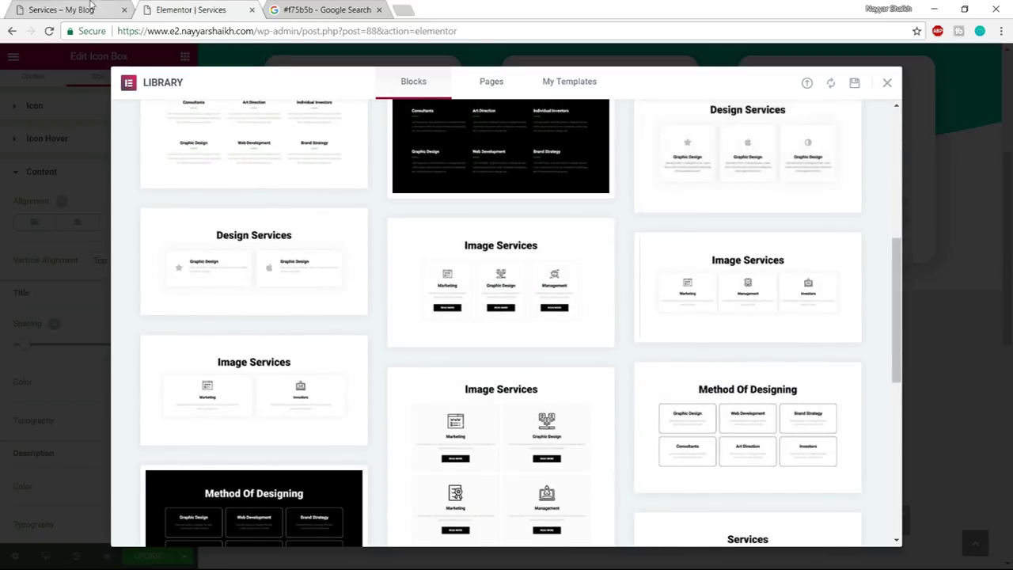
click(95, 9)
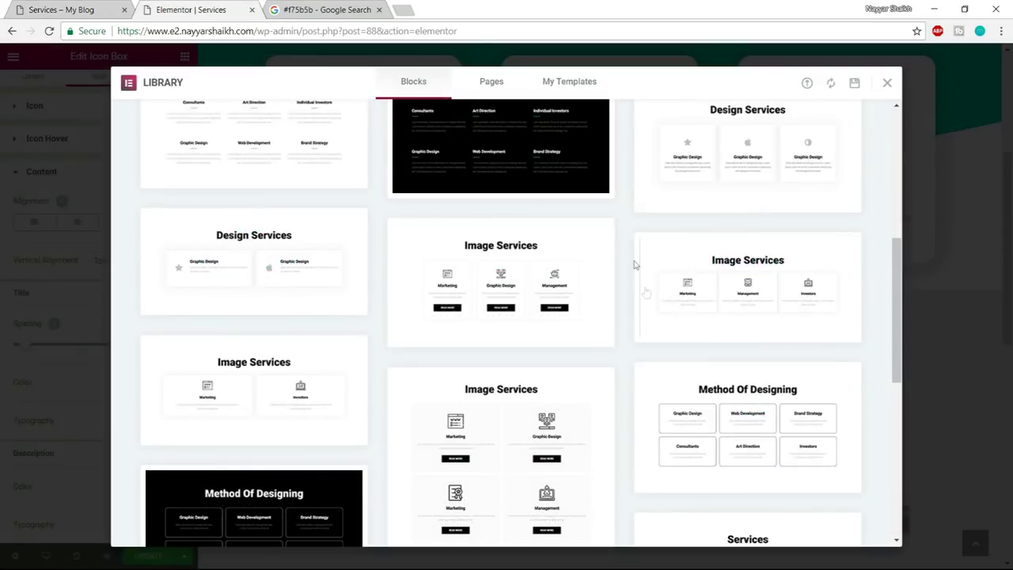
scroll(633, 264, down, 2)
scroll(644, 293, up, 1)
scroll(658, 330, up, 3)
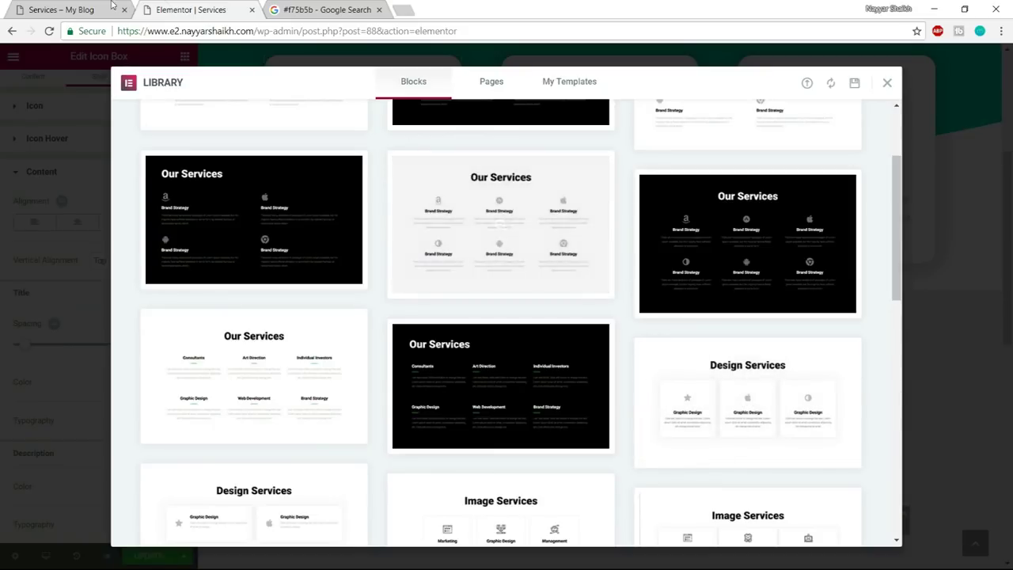
key(ctrl+shift+Tab)
click(204, 7)
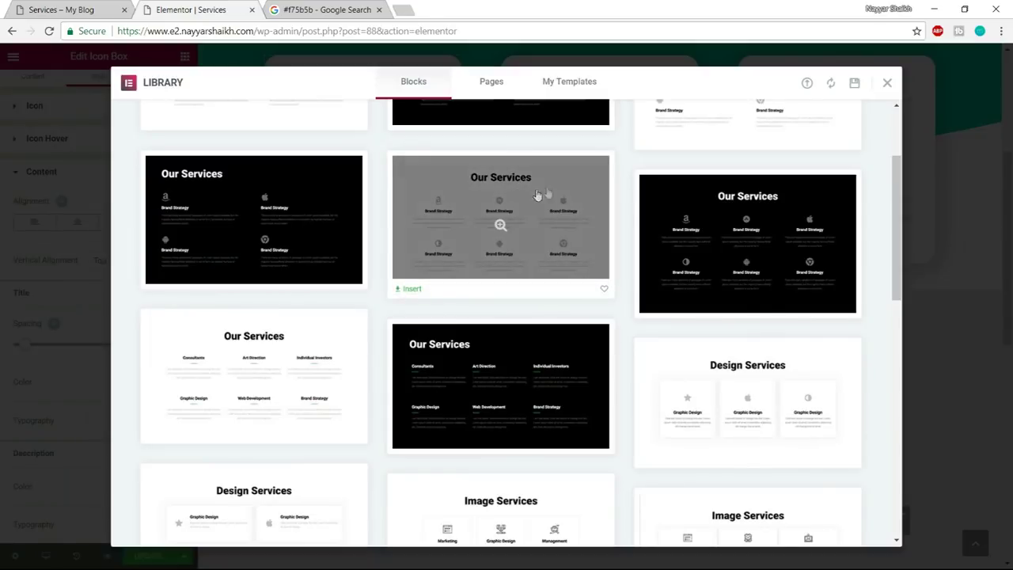
click(407, 291)
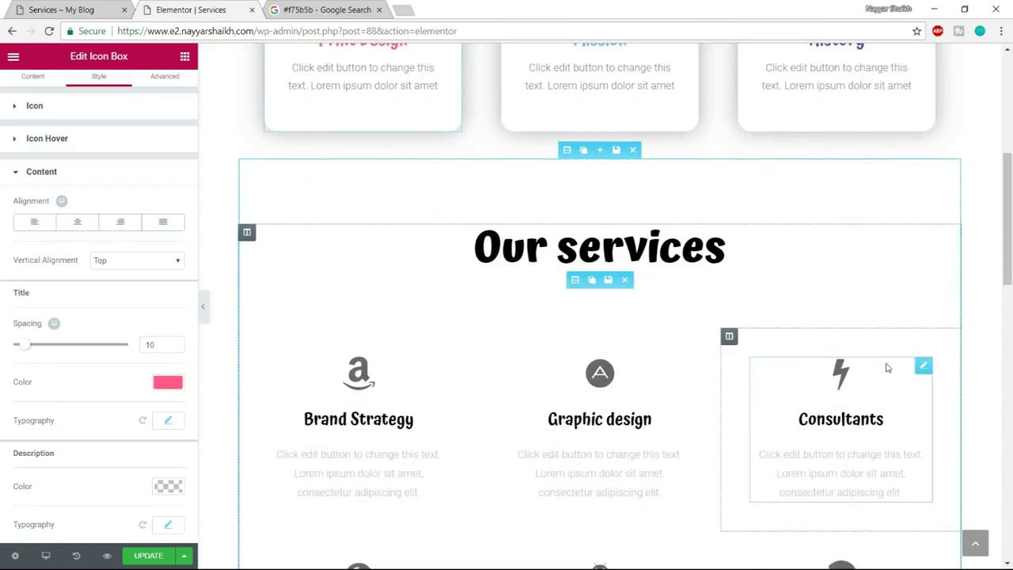
- Set the Our services heading text colour to the dark grey #54595f preset
click(55, 9)
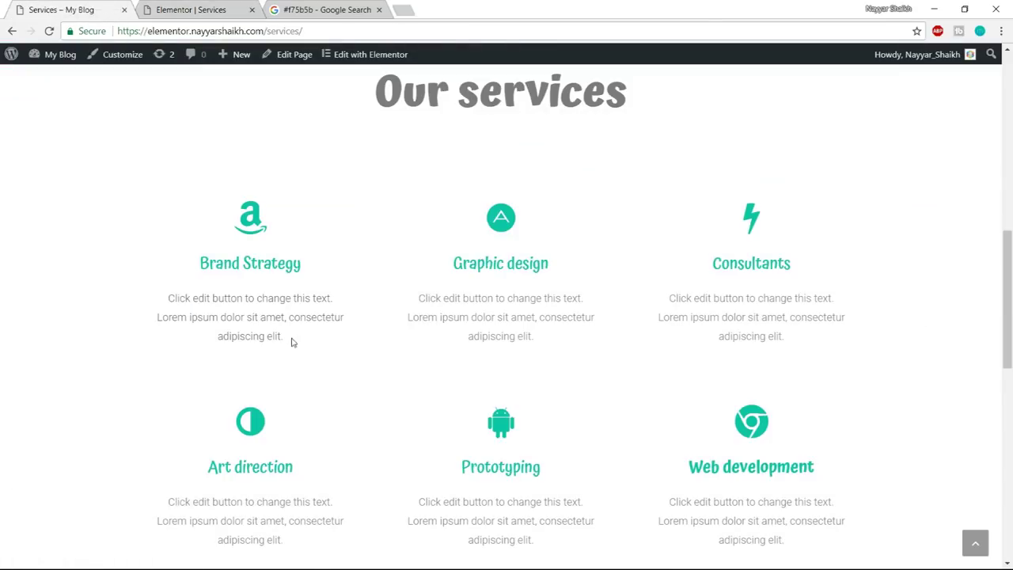
click(194, 9)
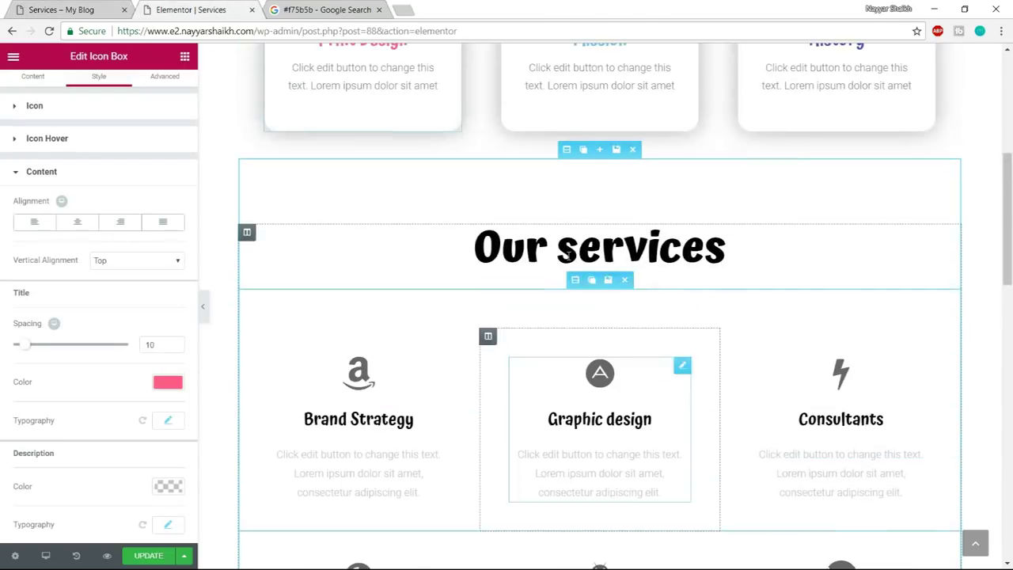
click(87, 8)
click(194, 8)
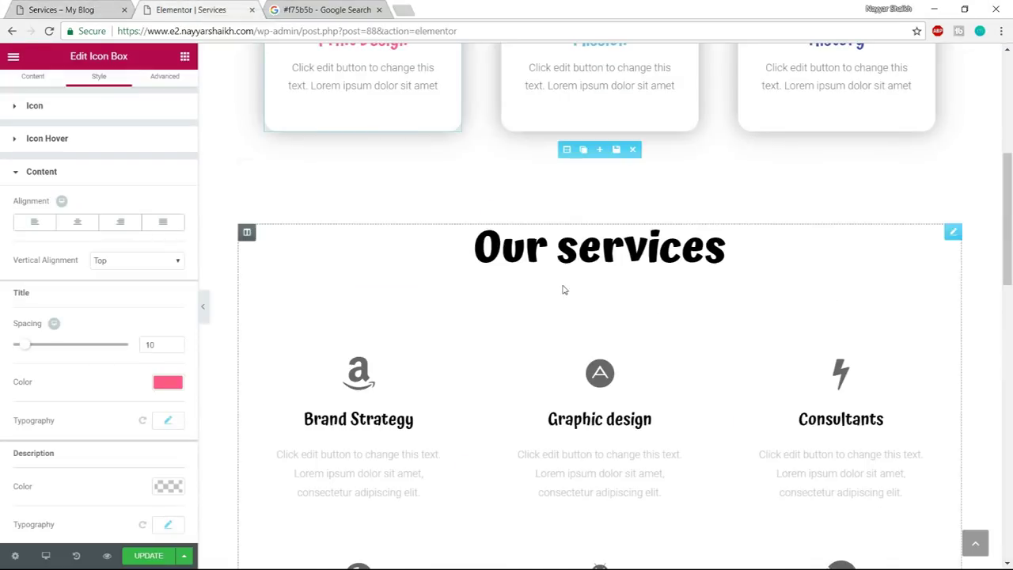
click(605, 241)
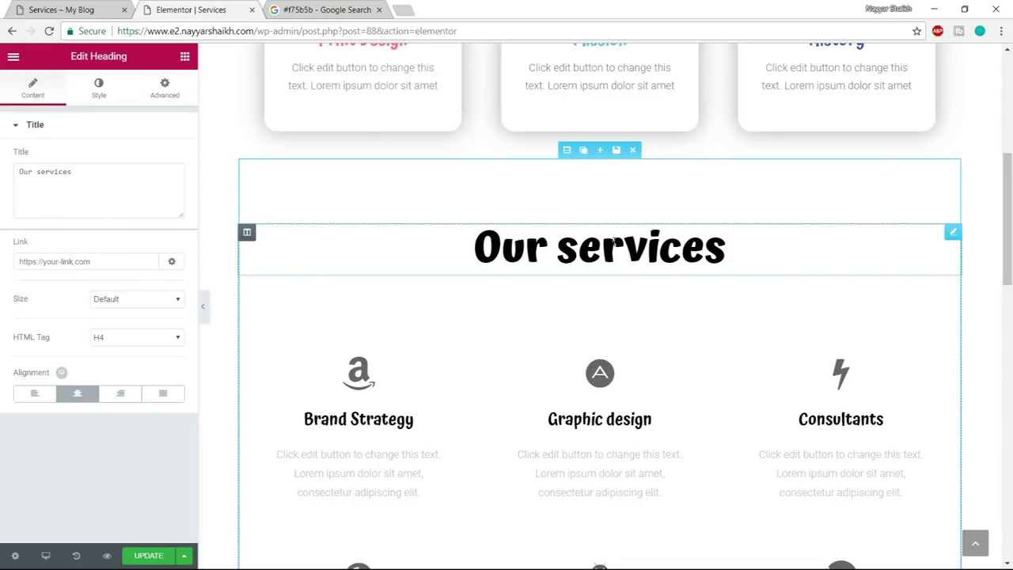
click(91, 95)
click(176, 162)
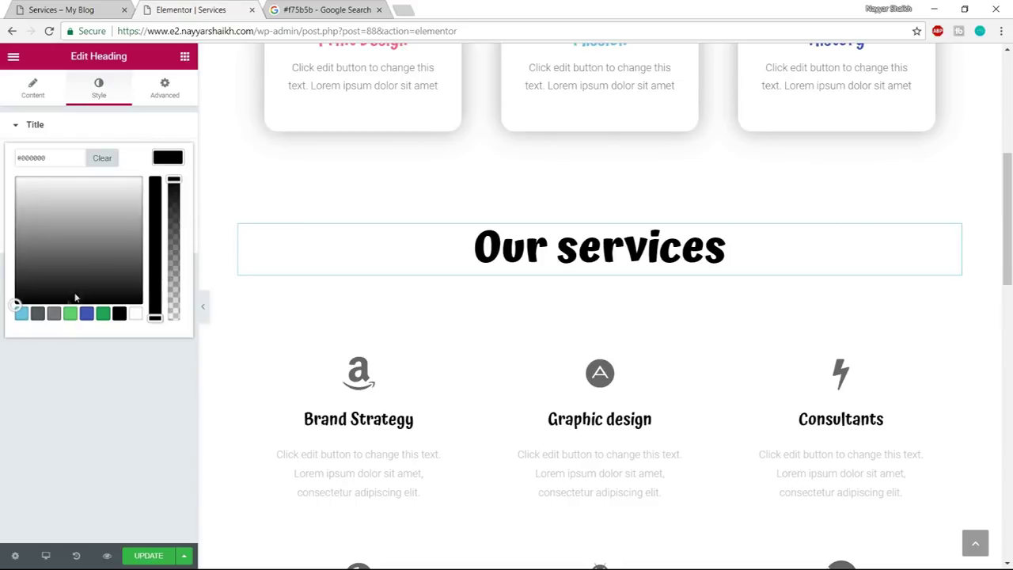
click(37, 313)
- Check the #f75b5b colour lookup and the Brand Strategy title on the live page
scroll(545, 319, down, 2)
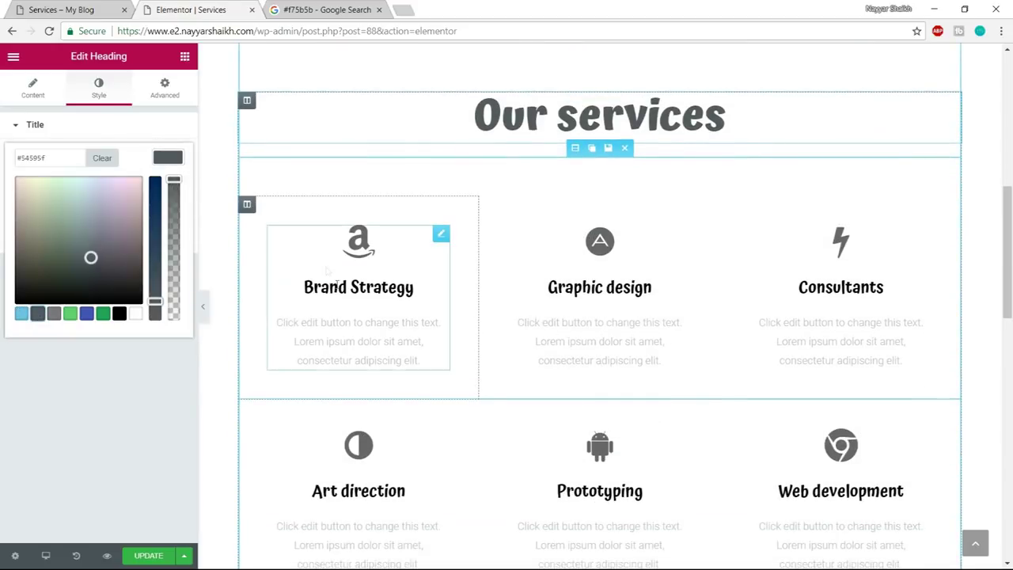
click(317, 9)
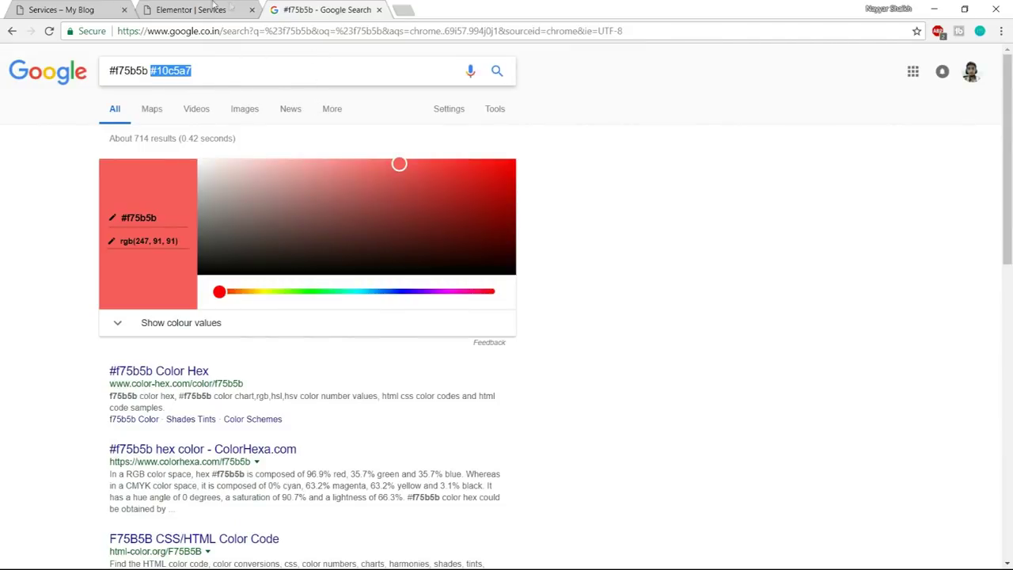
click(58, 7)
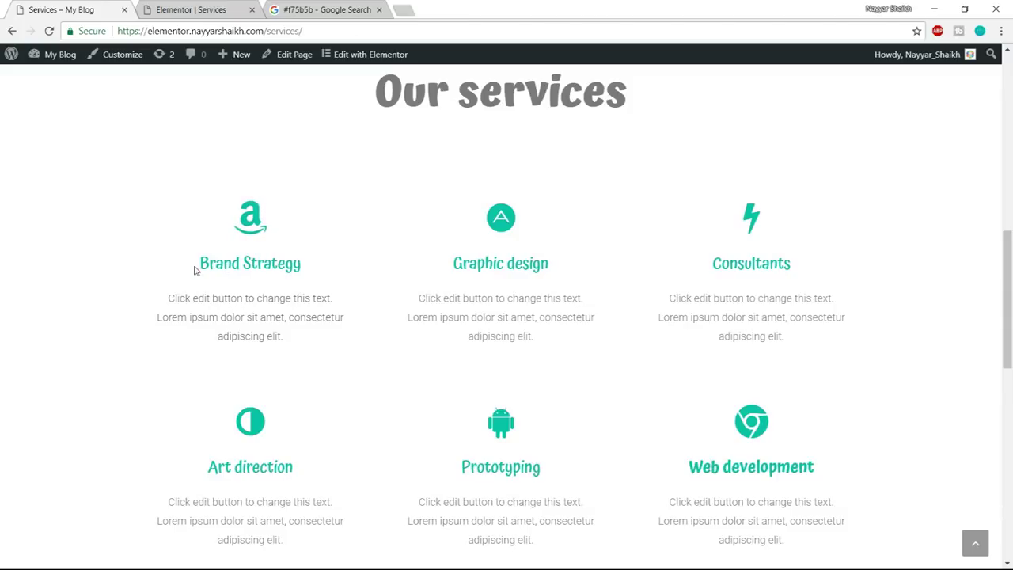
drag(196, 271, 307, 266)
click(188, 9)
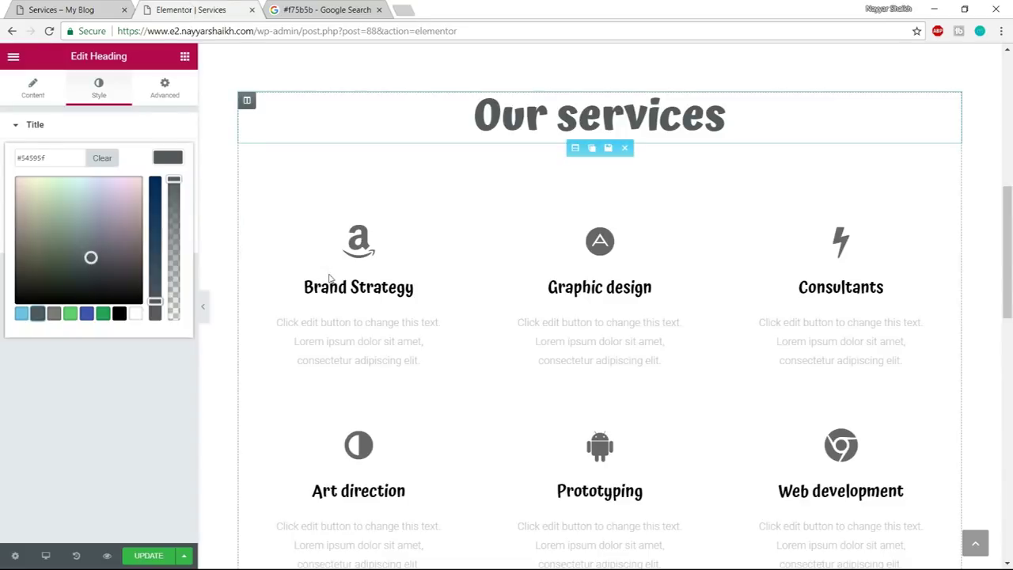
- Make the Brand Strategy icon and title teal #10c5a7
click(359, 247)
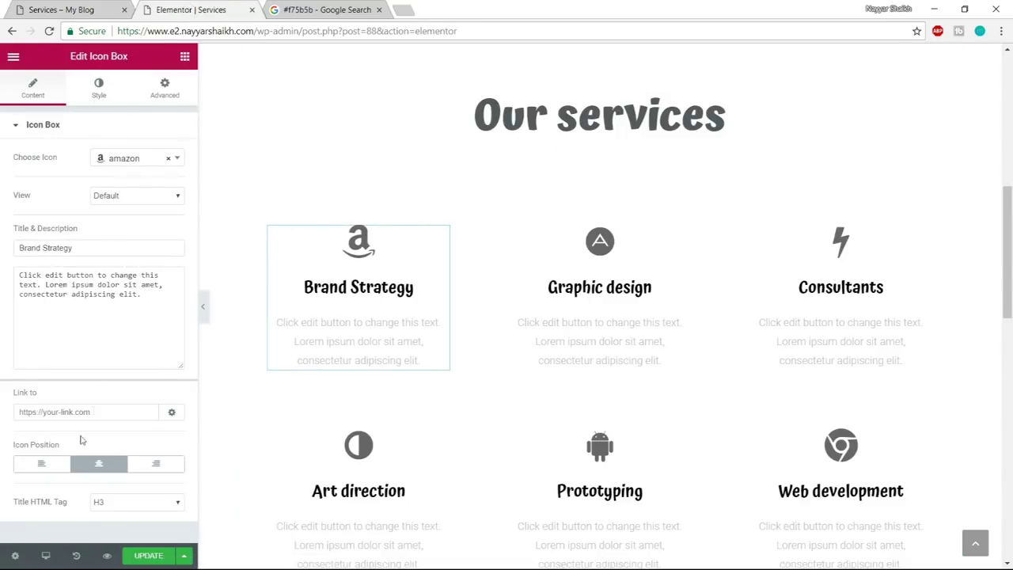
click(92, 90)
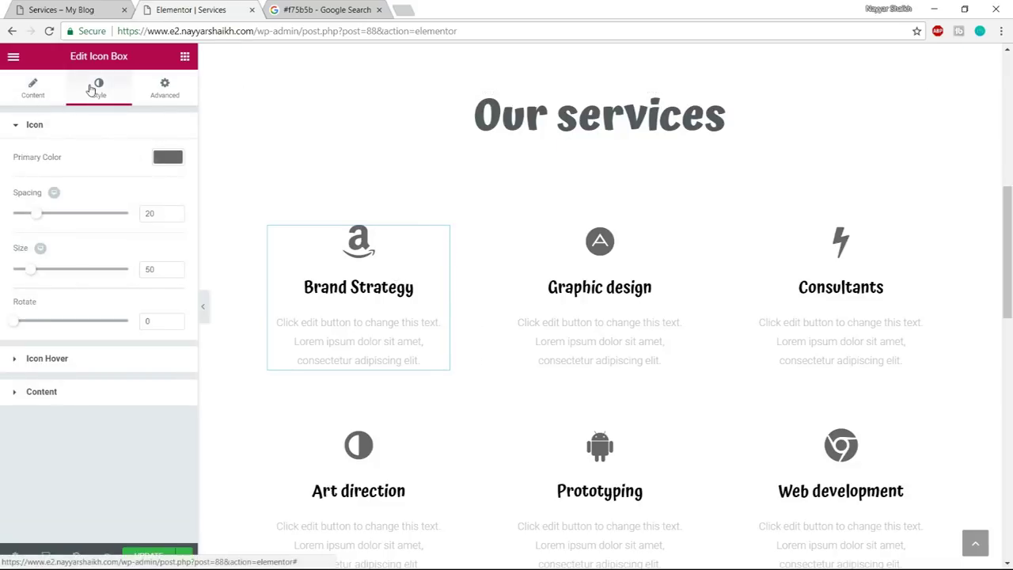
click(167, 158)
triple_click(54, 160)
text(#10c5a7)
click(158, 164)
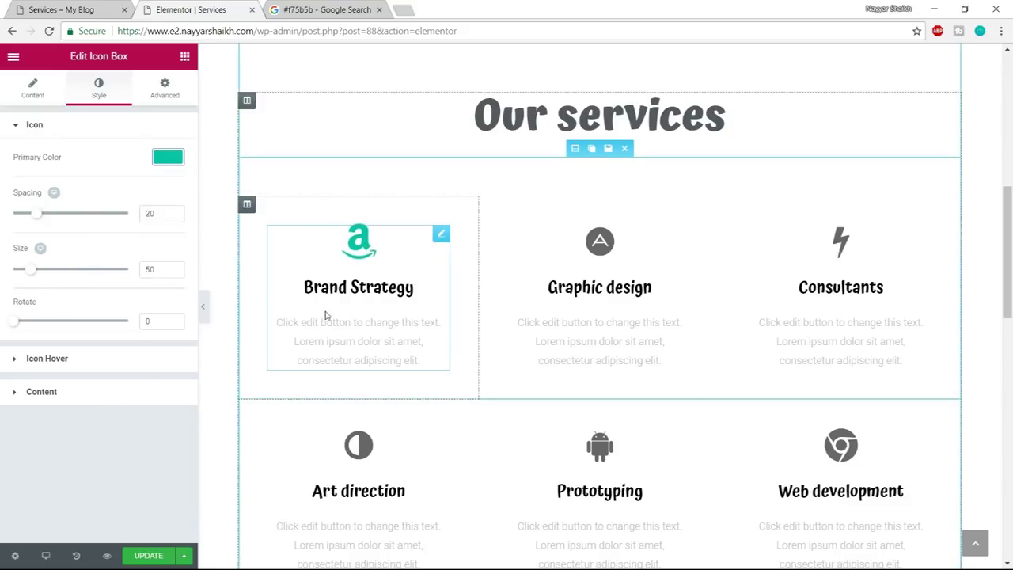
click(120, 397)
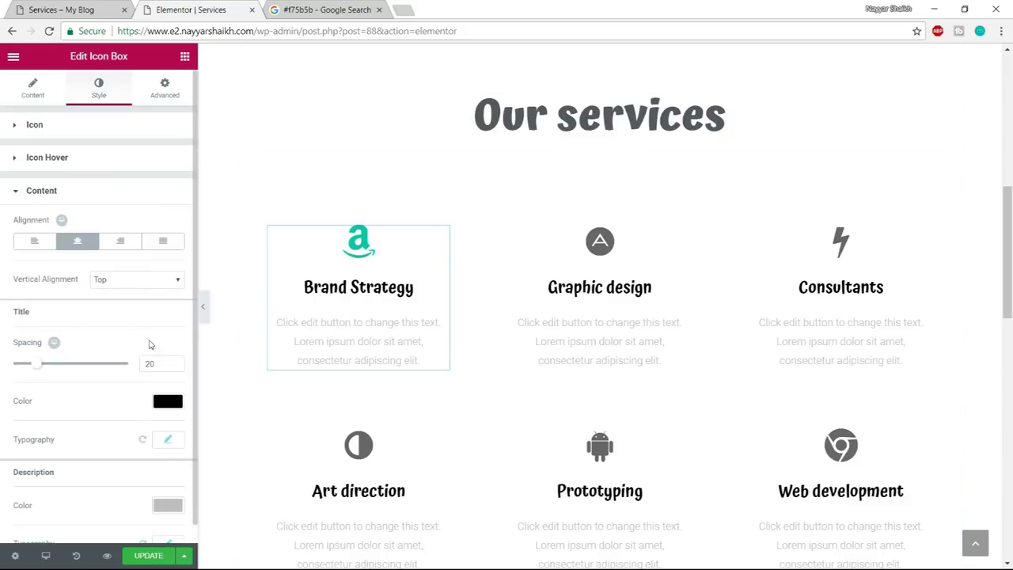
click(168, 402)
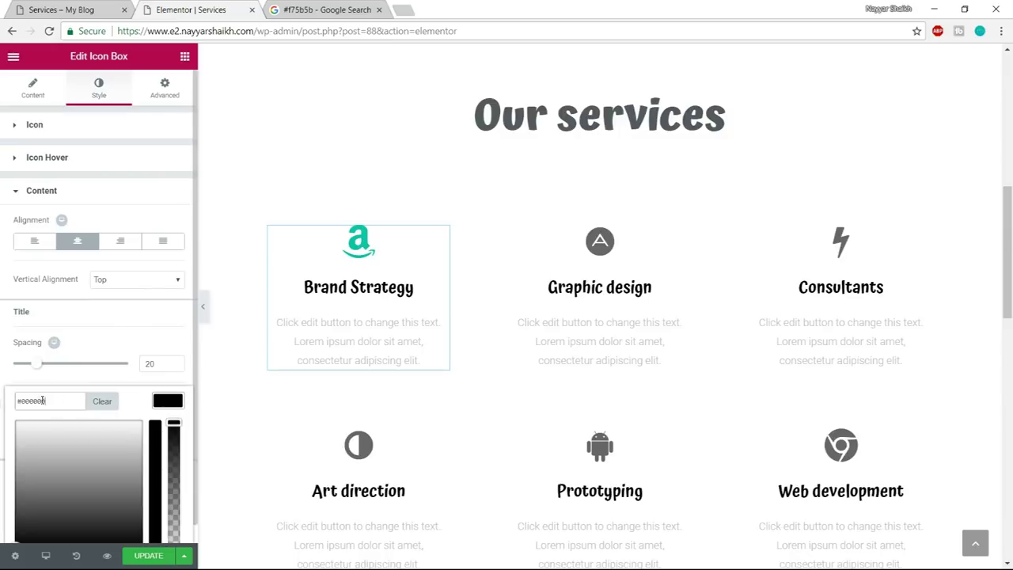
text(#10c5a7)
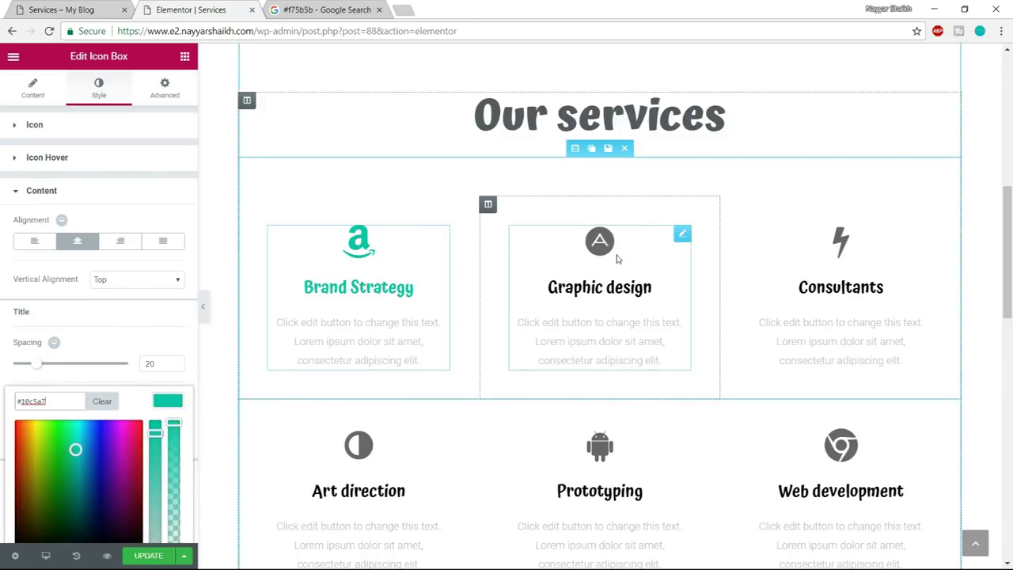
- Make the Graphic design icon and title teal #10c5a7
click(616, 250)
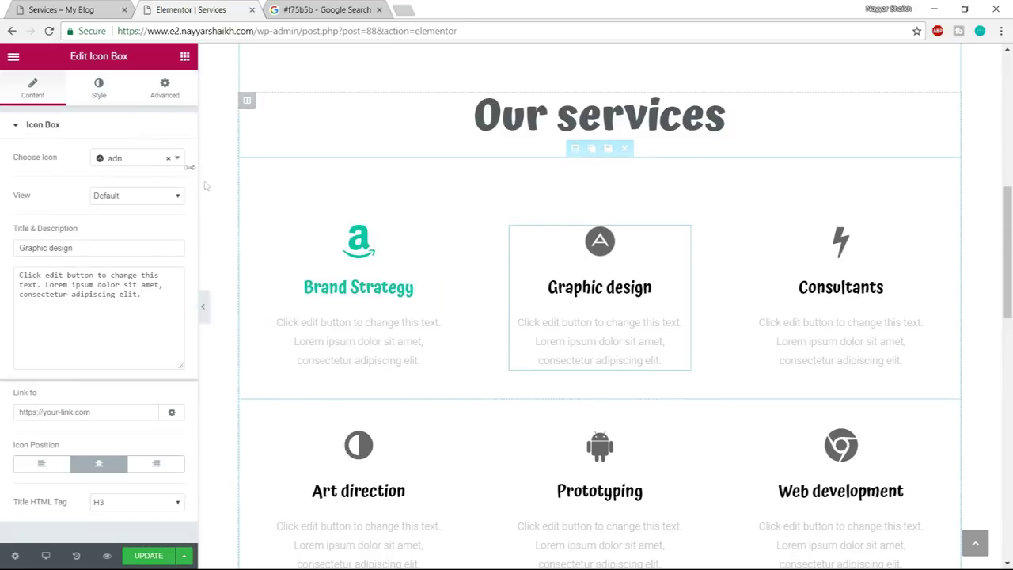
click(98, 87)
click(167, 157)
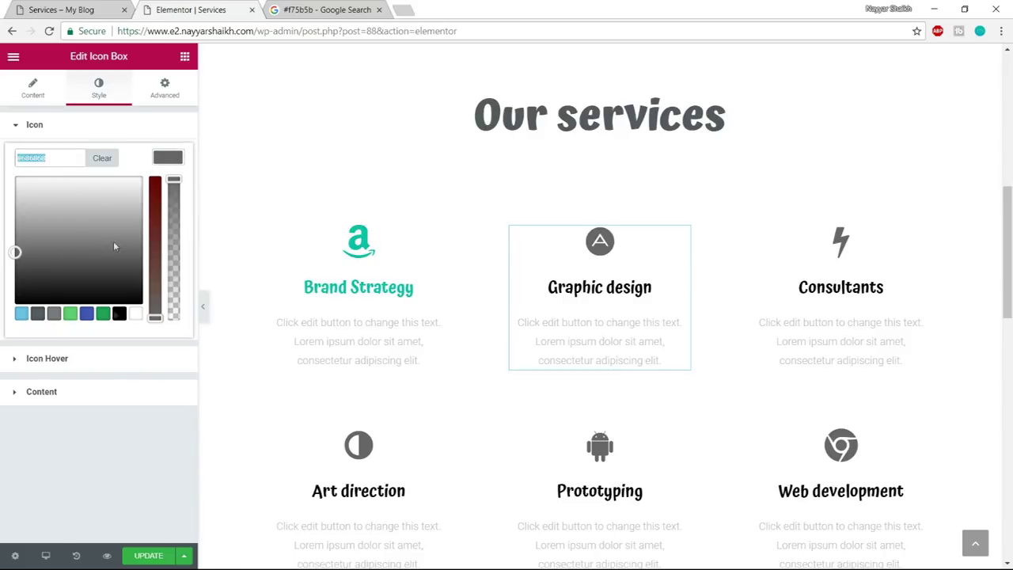
text(#10c5a7)
click(98, 398)
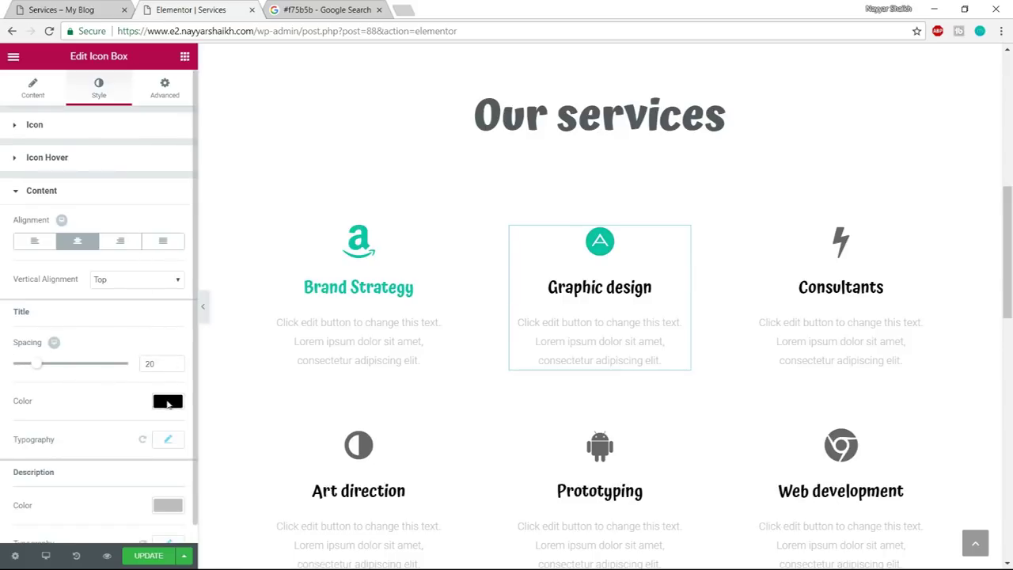
click(167, 402)
text(#10c5a7)
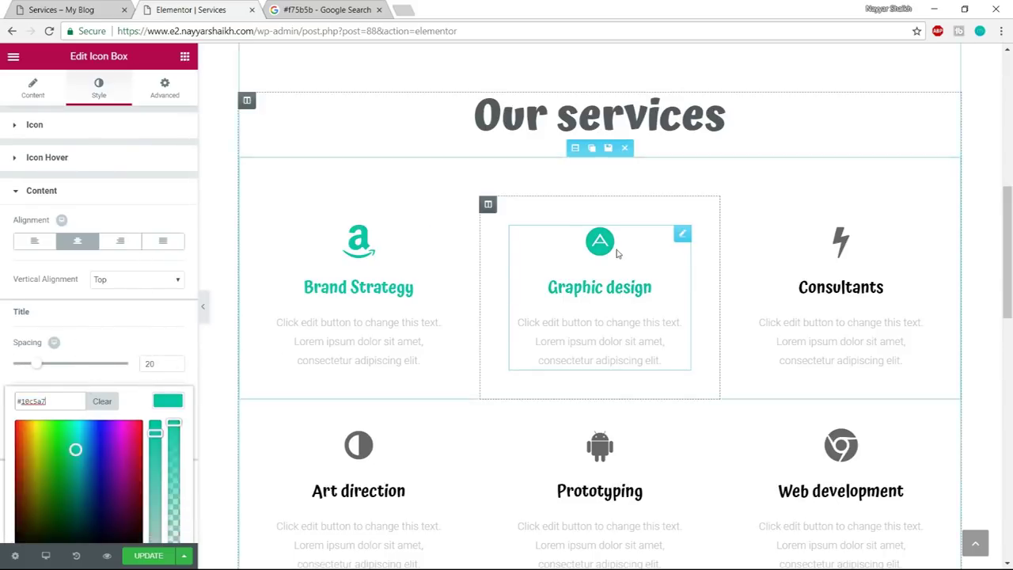
- Make the Consultants icon and title teal #10c5a7
click(841, 238)
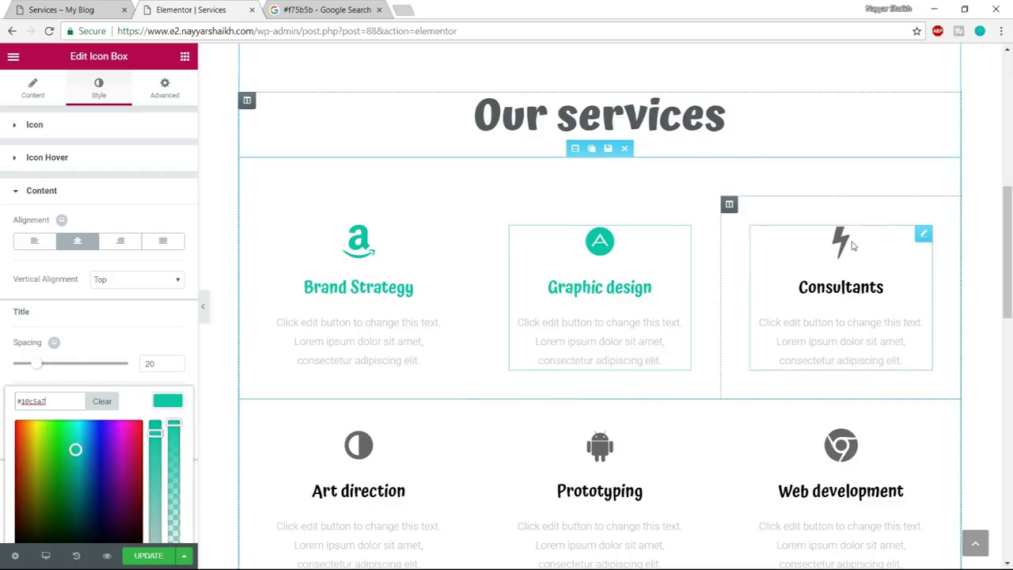
click(98, 87)
click(168, 158)
double_click(31, 158)
key(ctrl+v)
click(113, 391)
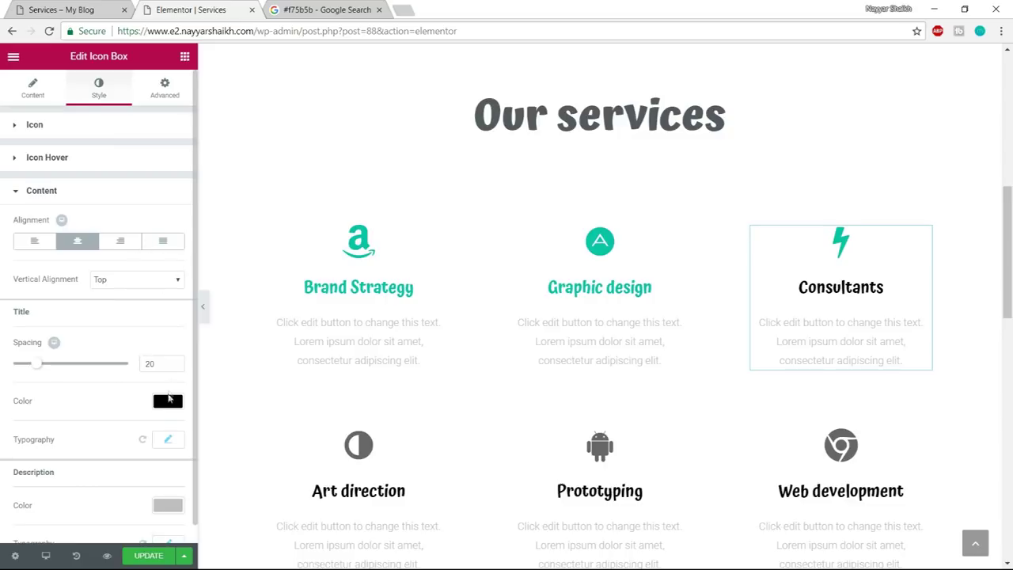
click(164, 402)
key(ctrl+v)
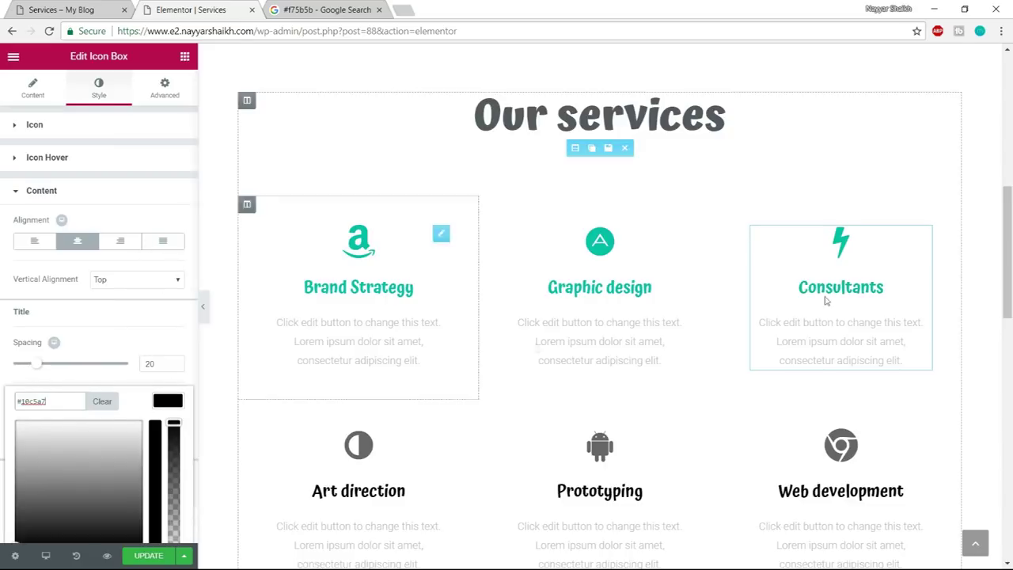
- Make the Art direction icon and title teal #10c5a7
scroll(892, 274, down, 1)
click(419, 399)
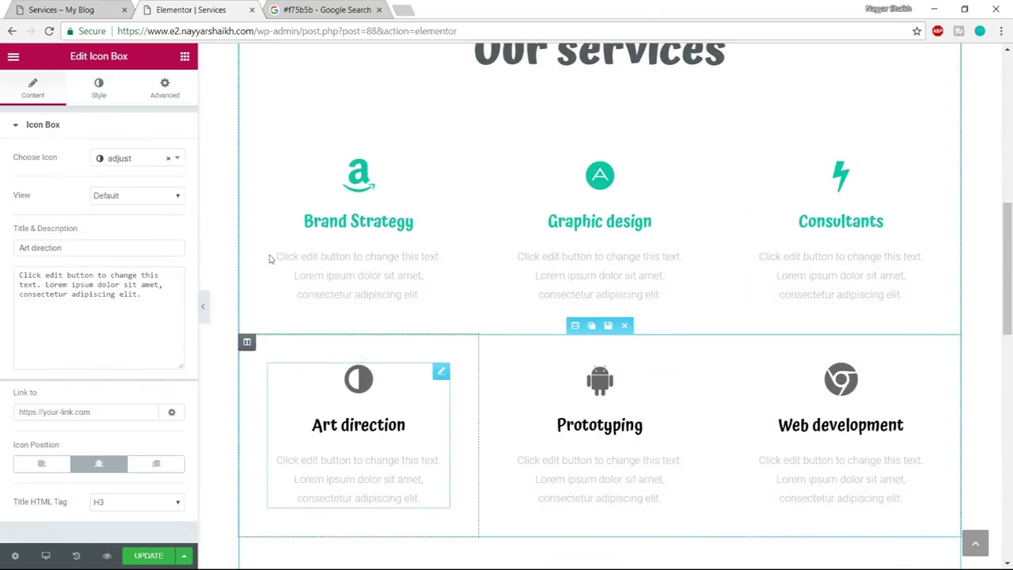
click(109, 93)
click(168, 158)
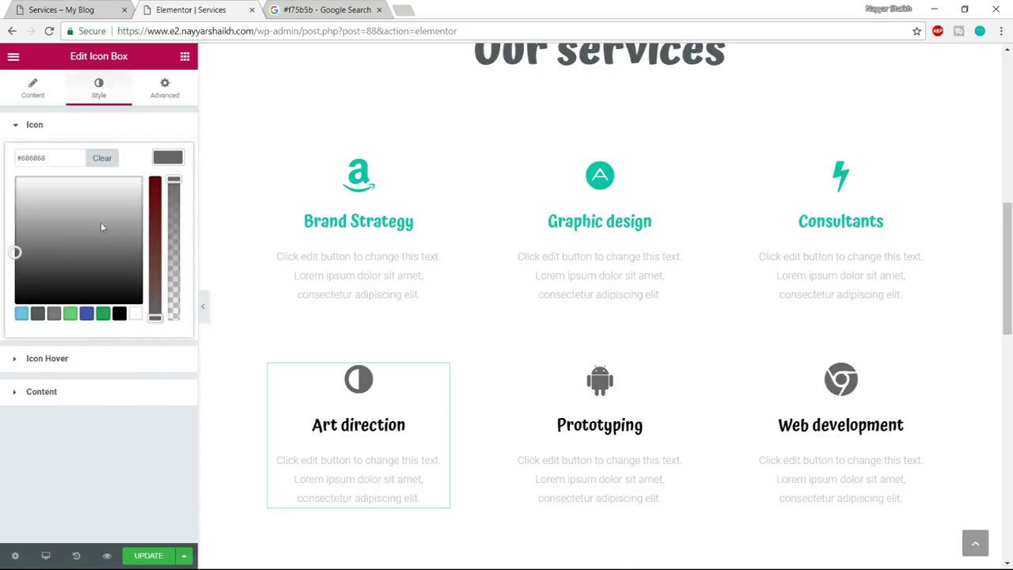
key(ctrl+v)
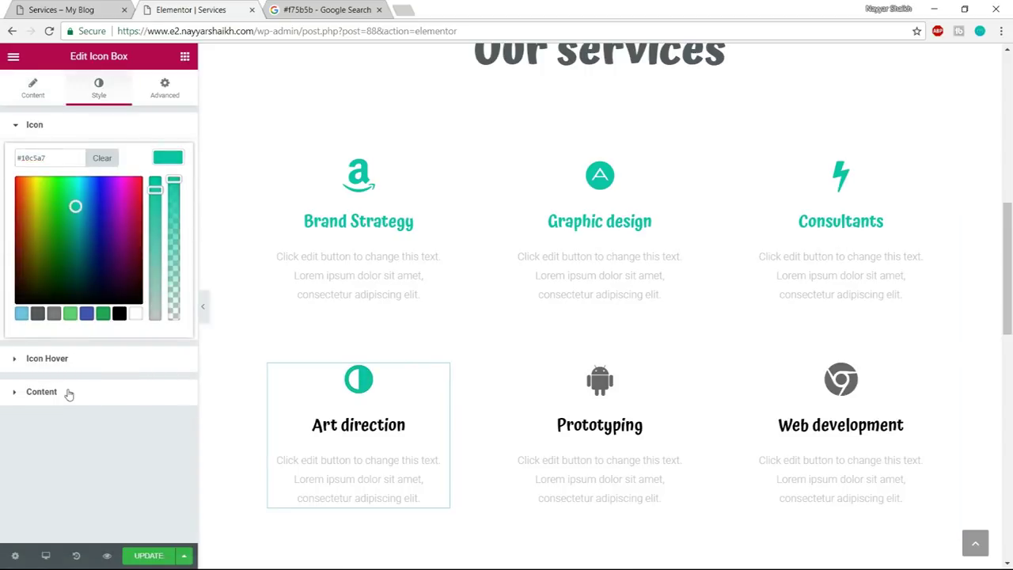
click(68, 391)
click(168, 404)
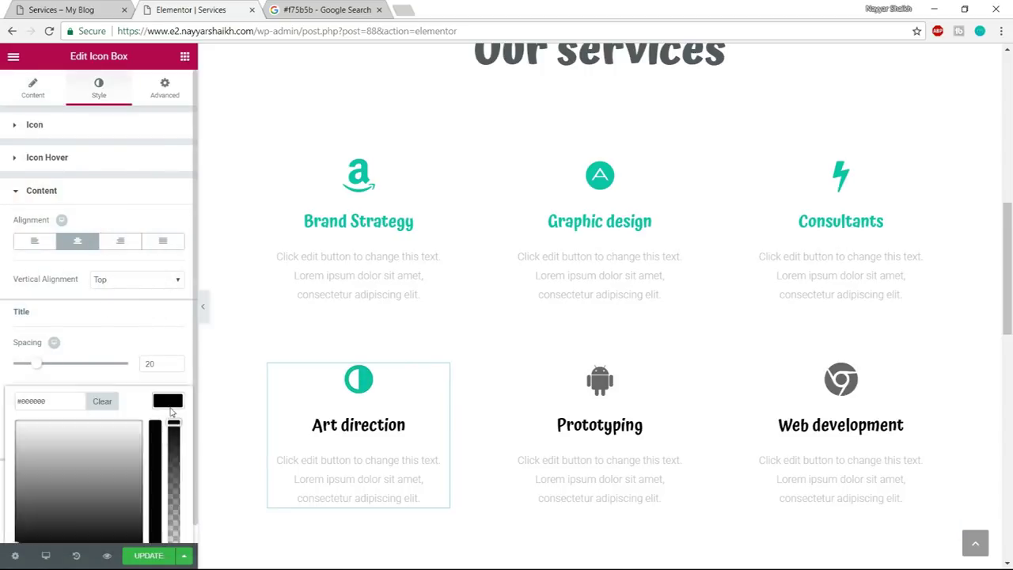
double_click(31, 401)
text(#10c5a7)
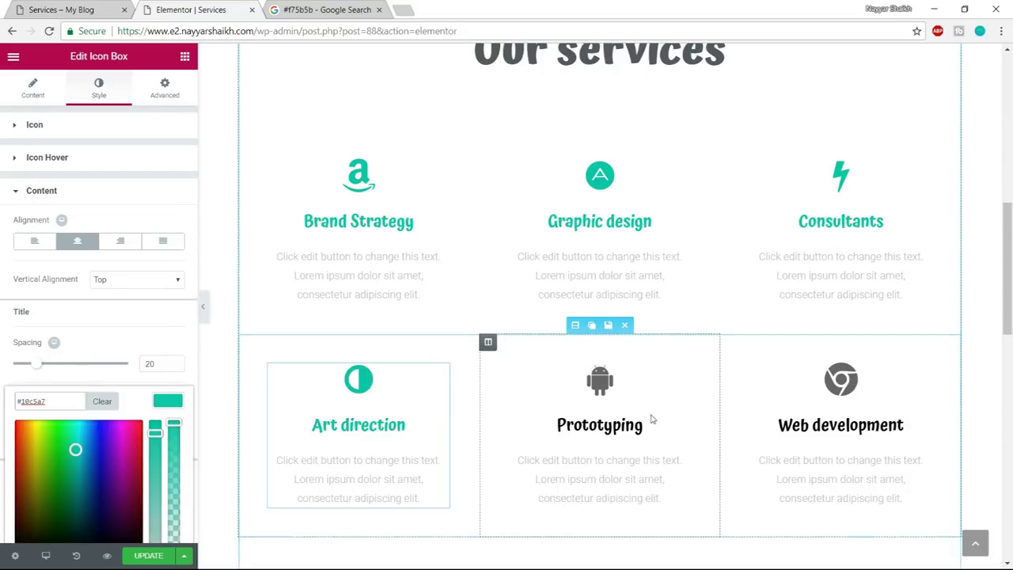
- Make the Prototyping icon and title teal #10c5a7
click(556, 394)
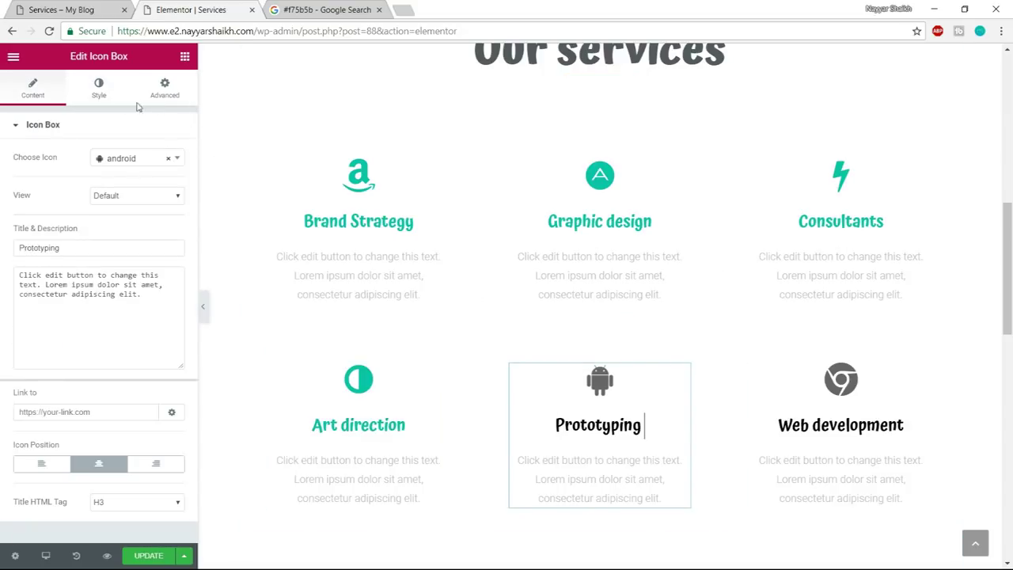
click(109, 89)
click(167, 157)
double_click(53, 155)
text(#10c5a7)
click(95, 393)
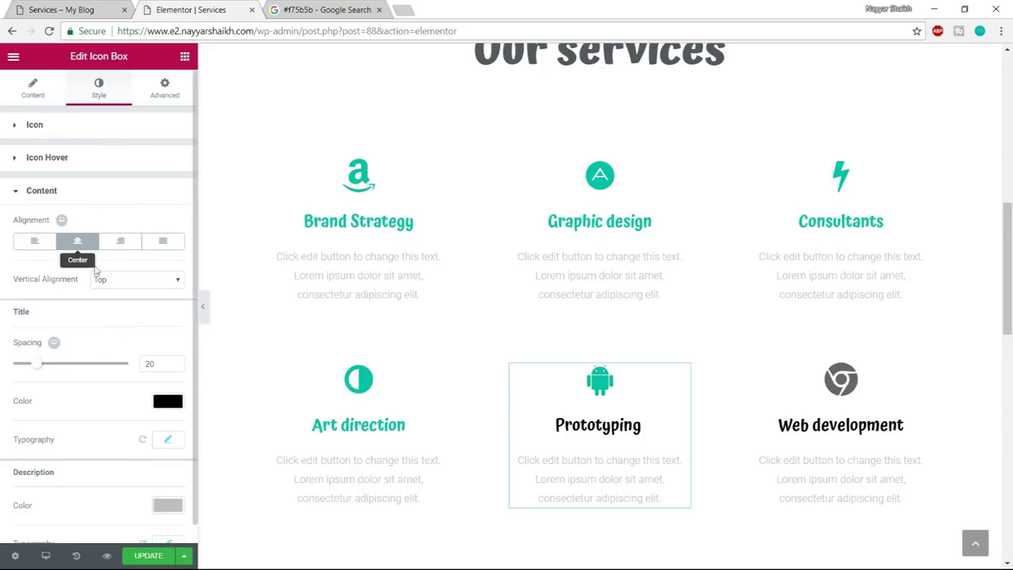
click(167, 401)
double_click(36, 401)
text(#10c5a7)
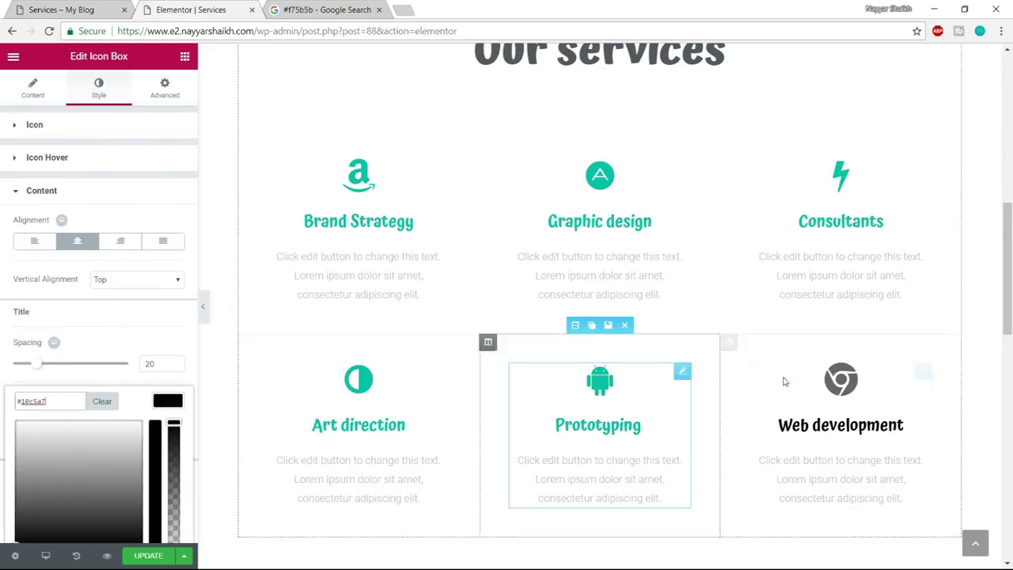
- Make the Web development icon and title teal #10c5a7
click(784, 382)
click(99, 87)
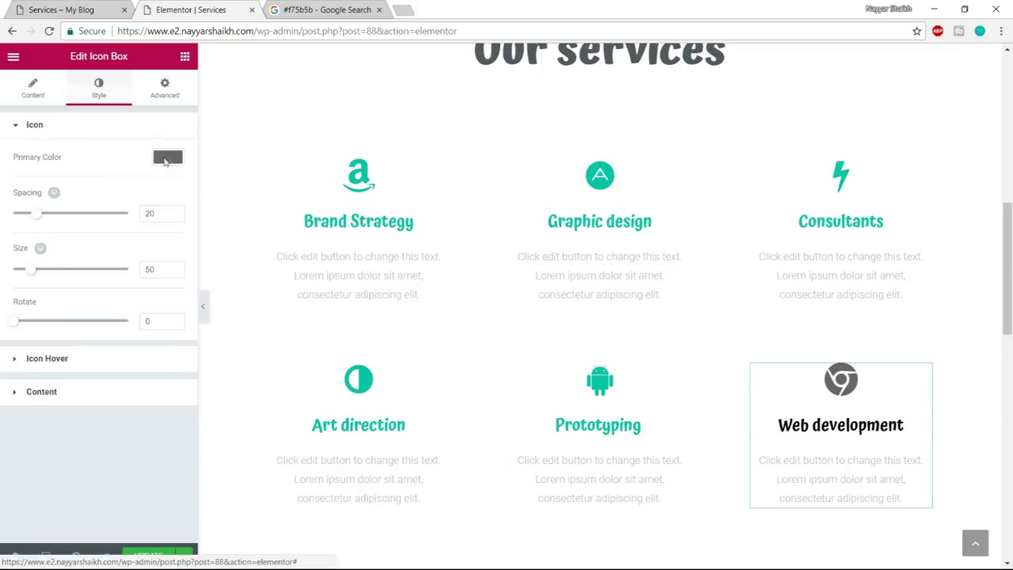
click(164, 158)
text(#10c5a7)
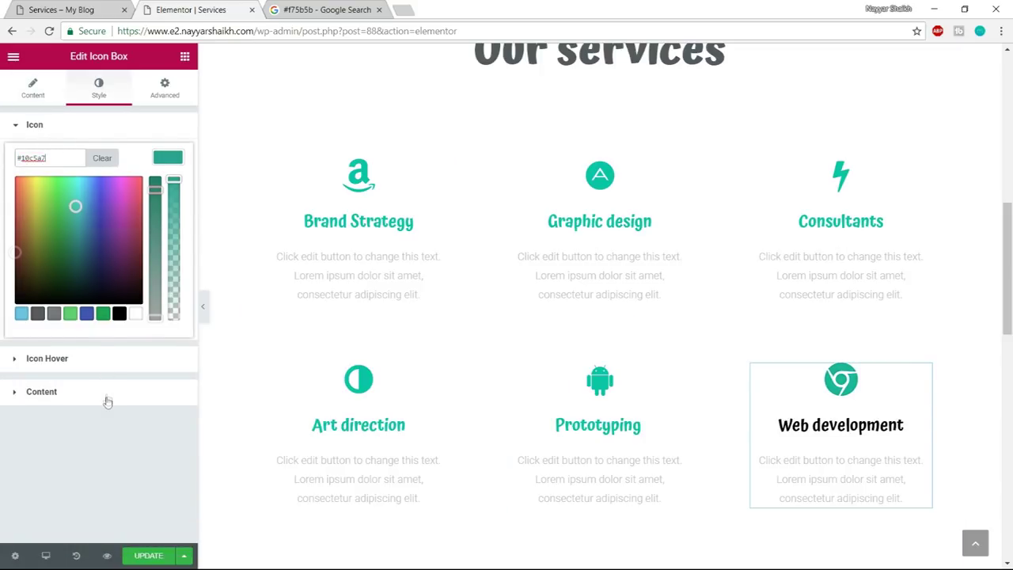
click(106, 393)
click(167, 401)
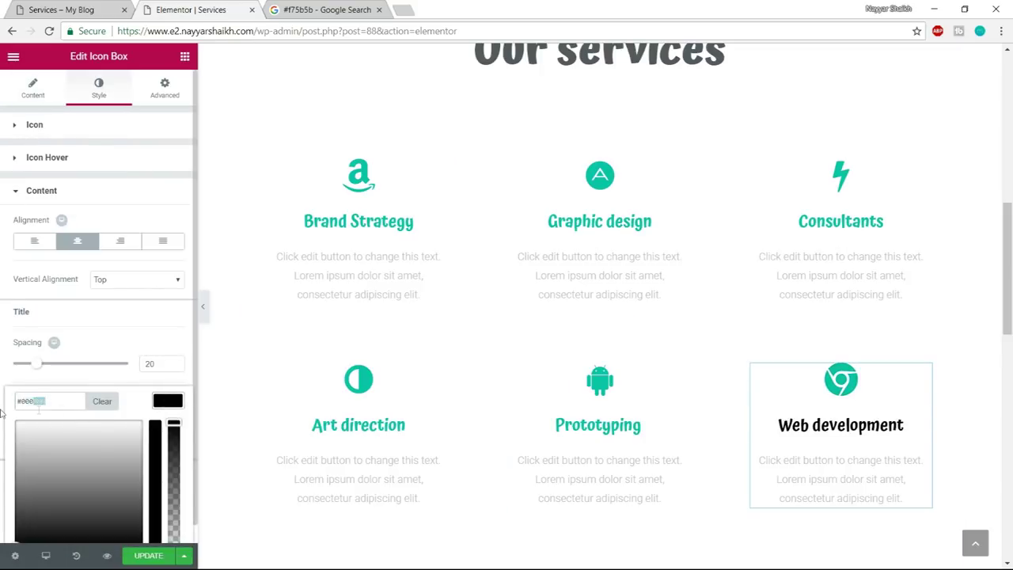
text(#10c5a7)
scroll(789, 355, down, 3)
- Save the Services page with UPDATE and scroll through it to review the result
click(138, 557)
scroll(823, 379, up, 5)
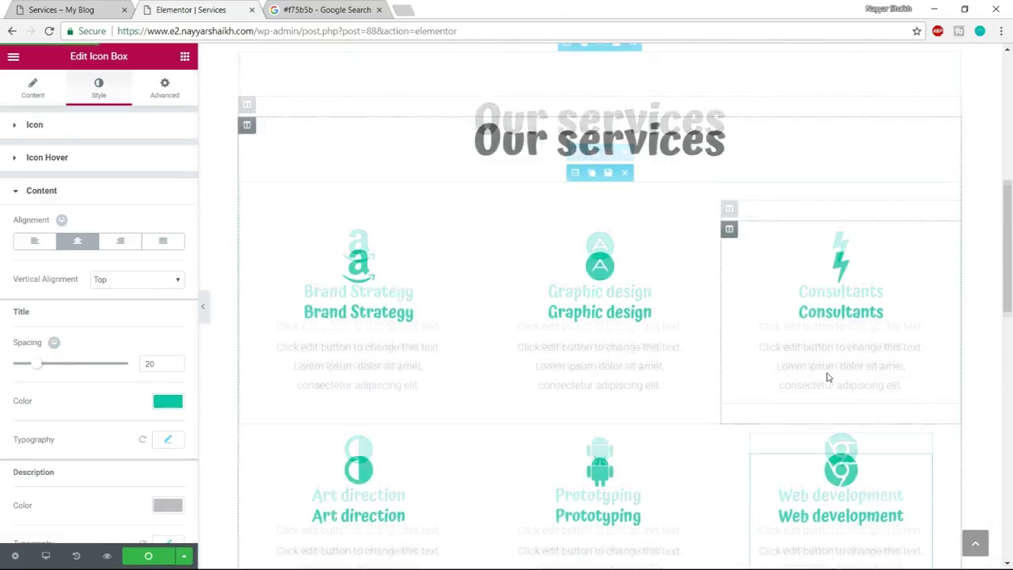
scroll(827, 377, up, 3)
scroll(1011, 281, up, 3)
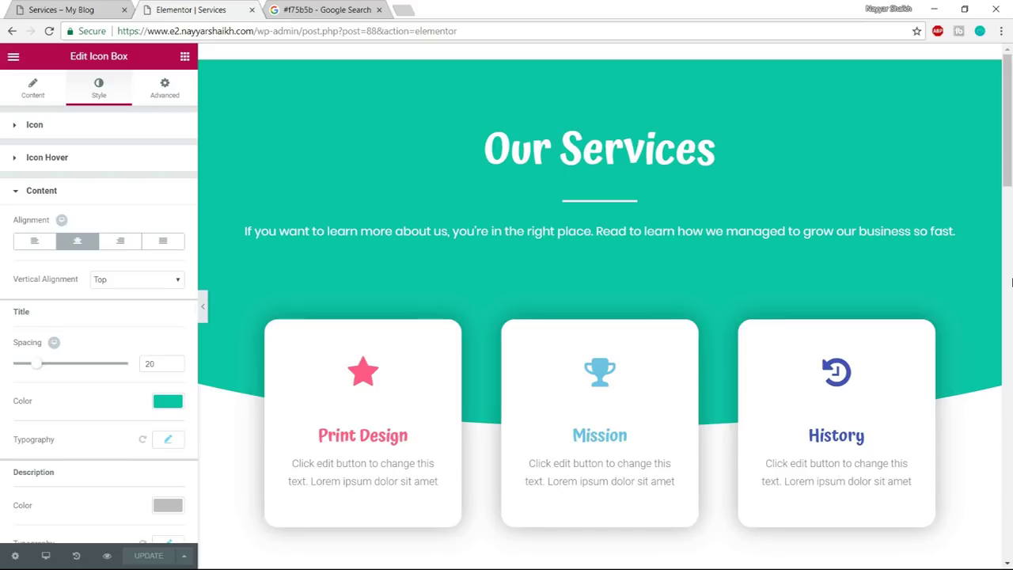
scroll(1012, 282, down, 10)
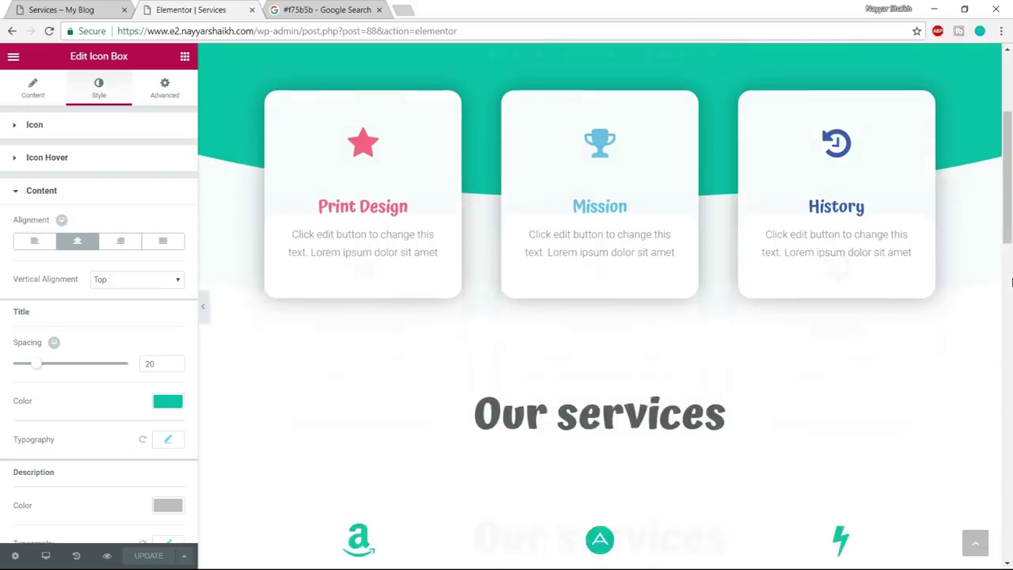
scroll(1012, 282, down, 3)
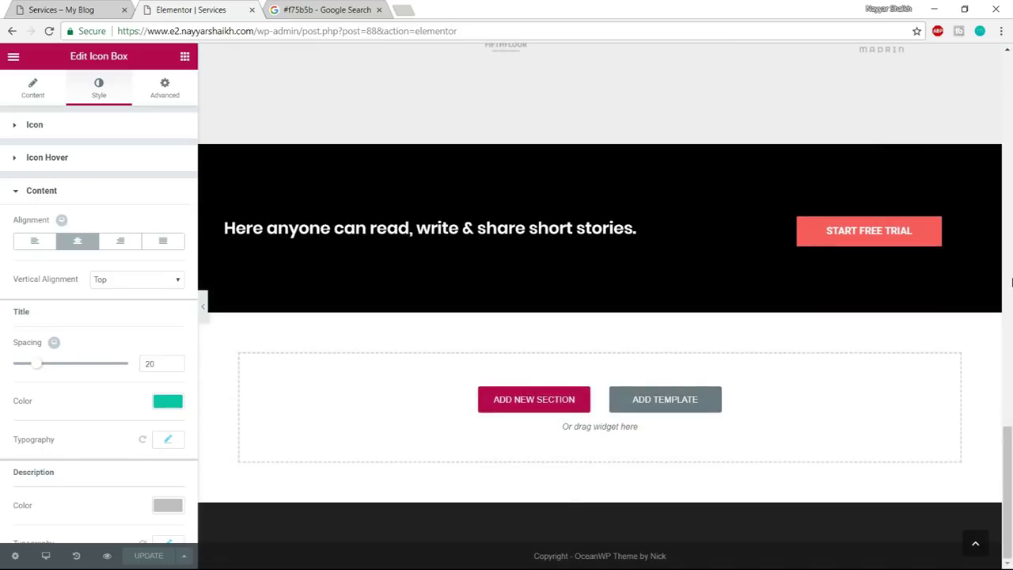
scroll(1011, 282, up, 13)
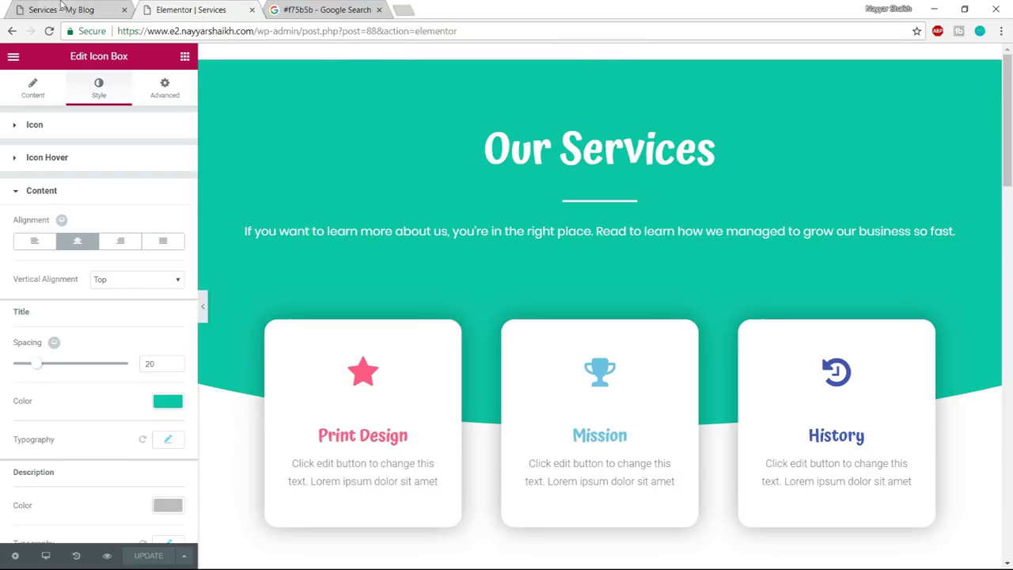
- Open the live Contact Us page from the site menu in the other tab and look it over
click(61, 8)
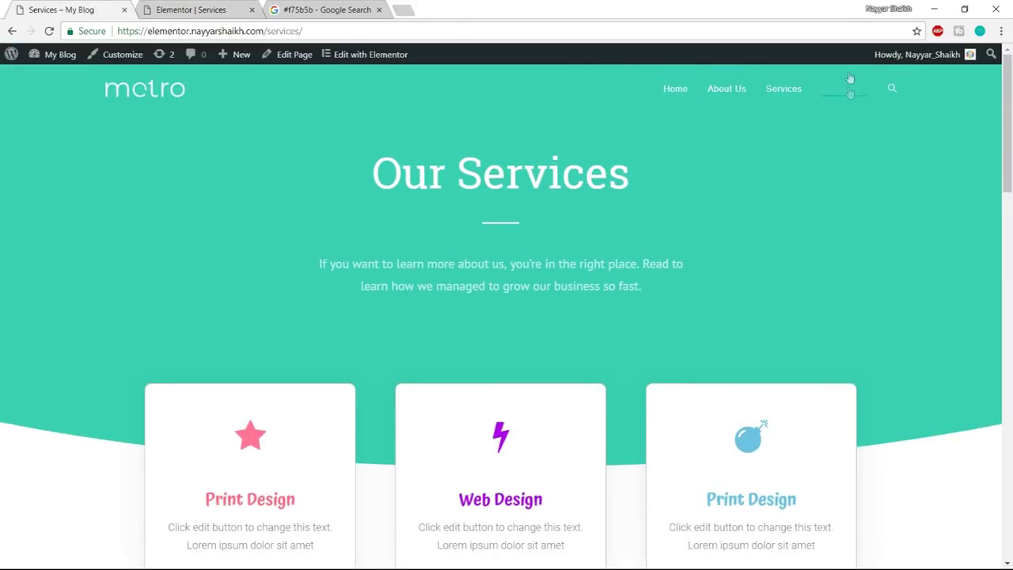
click(848, 91)
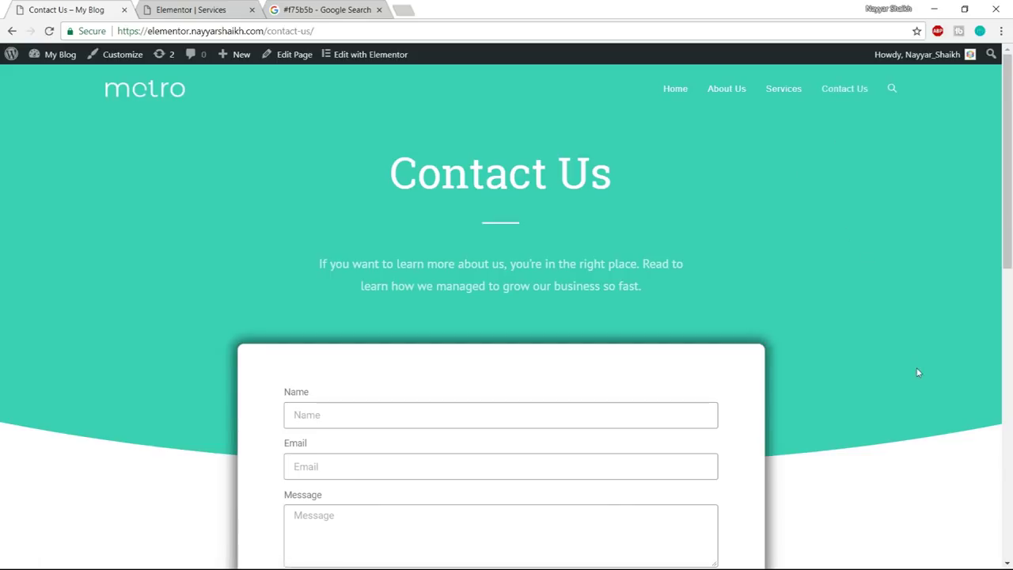
scroll(915, 373, down, 10)
scroll(918, 374, up, 7)
scroll(916, 447, down, 6)
scroll(916, 447, up, 10)
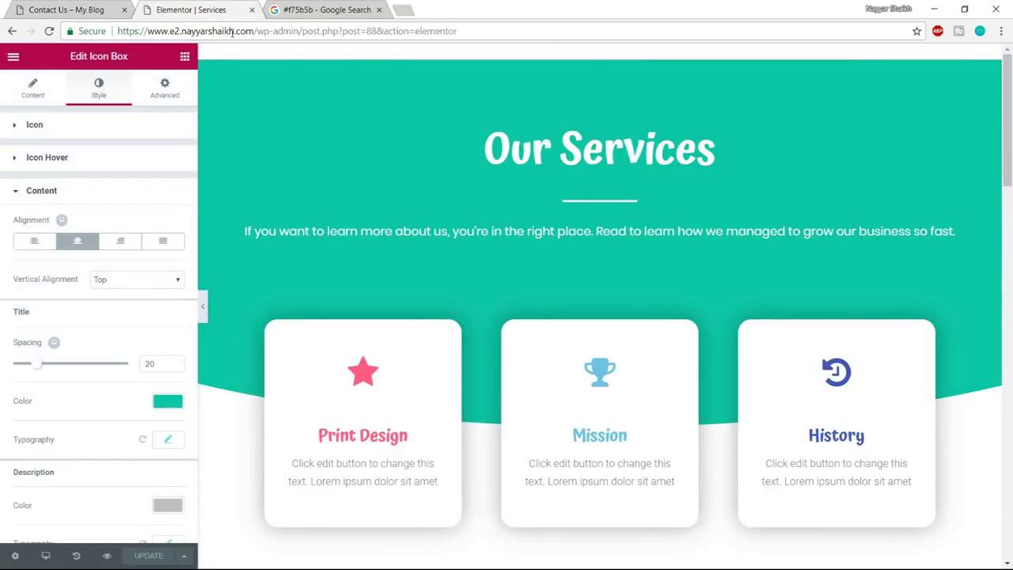
- Go to the WordPress Dashboard by trimming the editor URL to /wp-admin/
drag(299, 31, 798, 3)
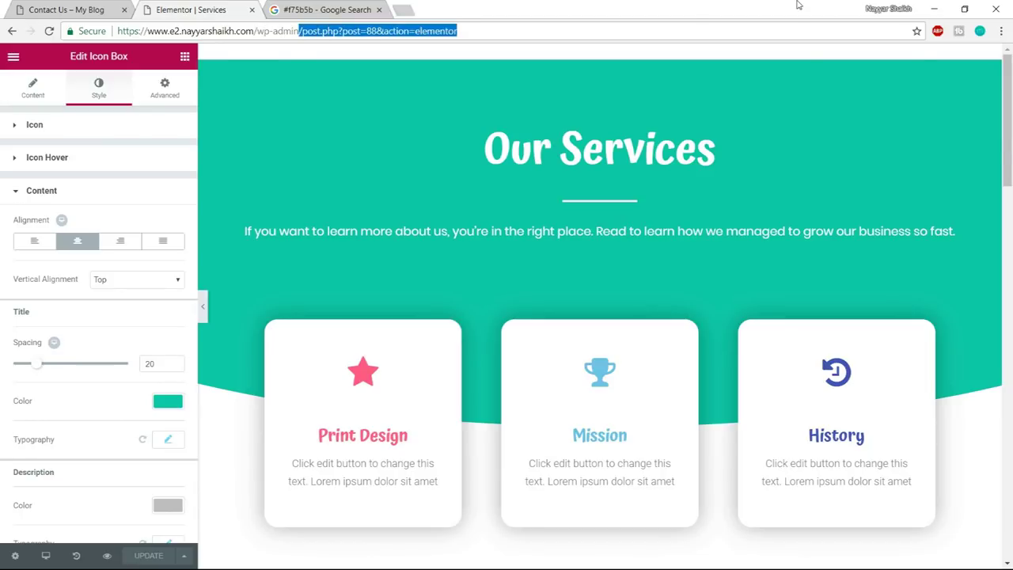
key(BackSpace)
key(Return)
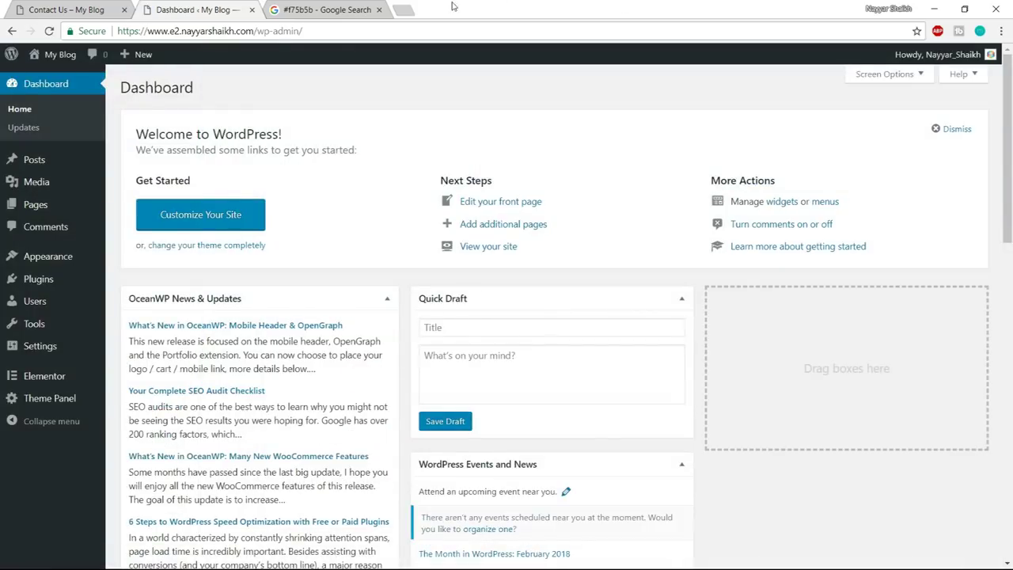
- Start a new page titled Contact Us with Full Width layout and margins disabled
mouse_move(11, 216)
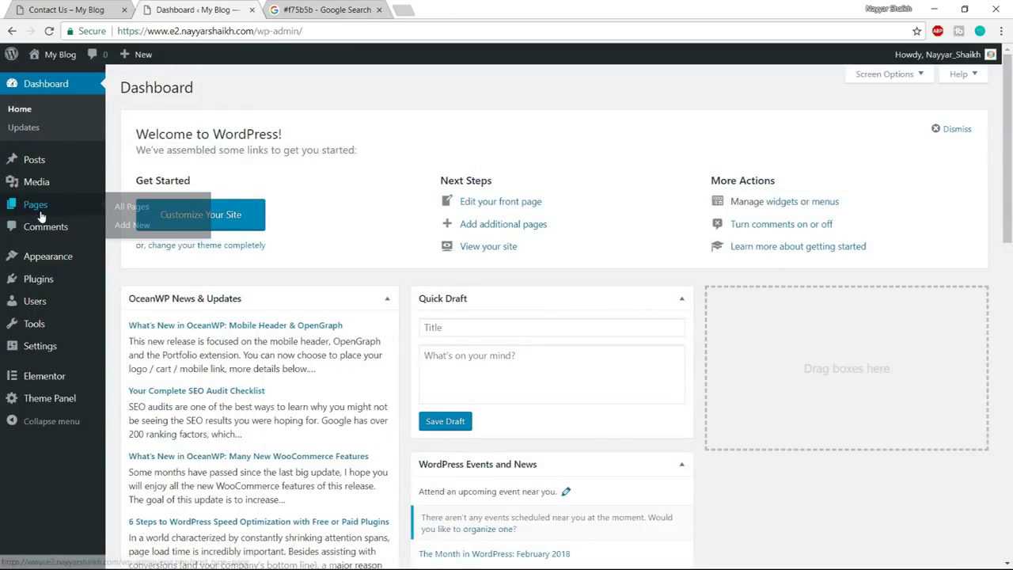
click(135, 225)
text(Contact Us)
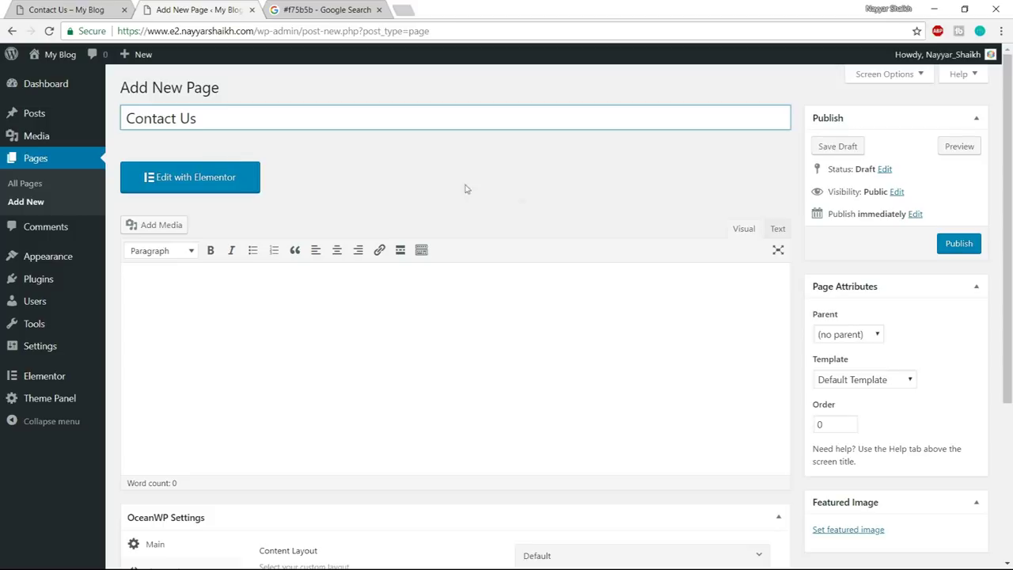
scroll(736, 323, down, 3)
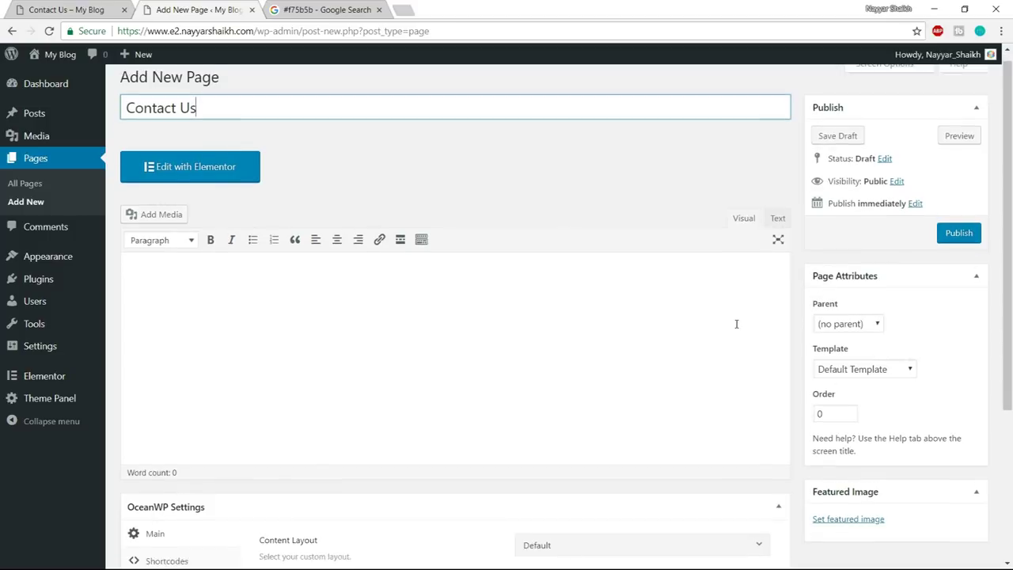
click(606, 321)
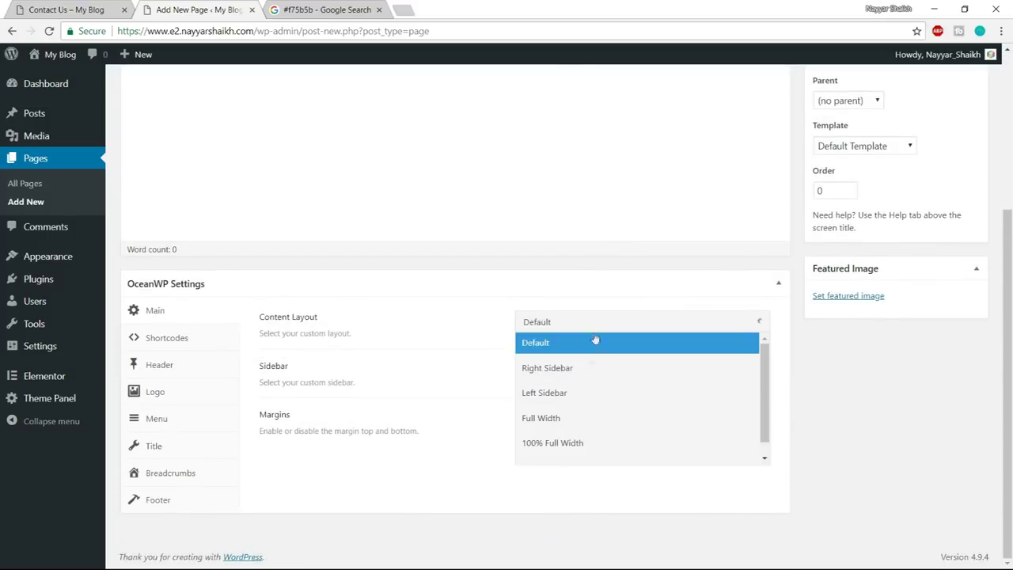
click(577, 418)
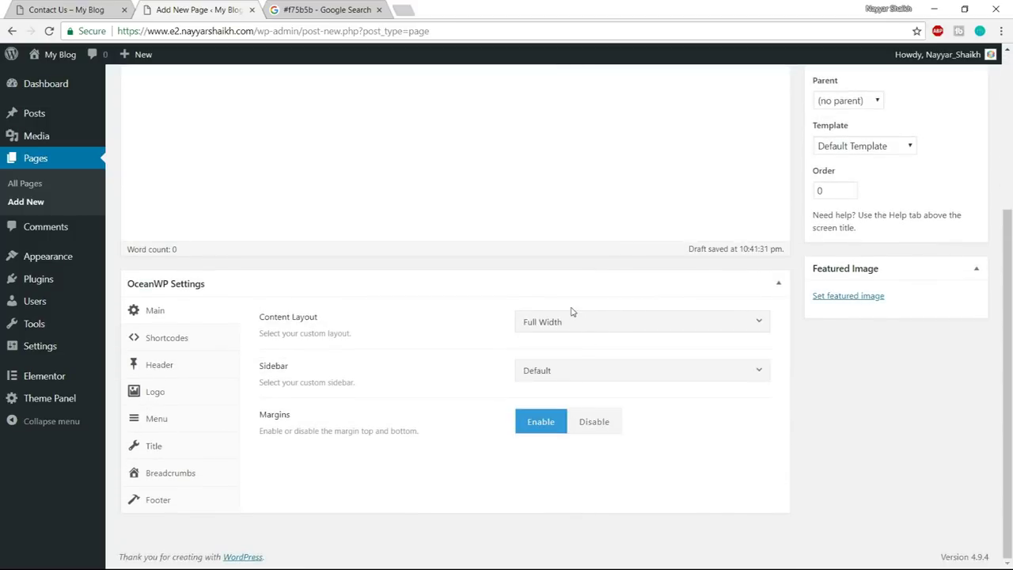
click(599, 424)
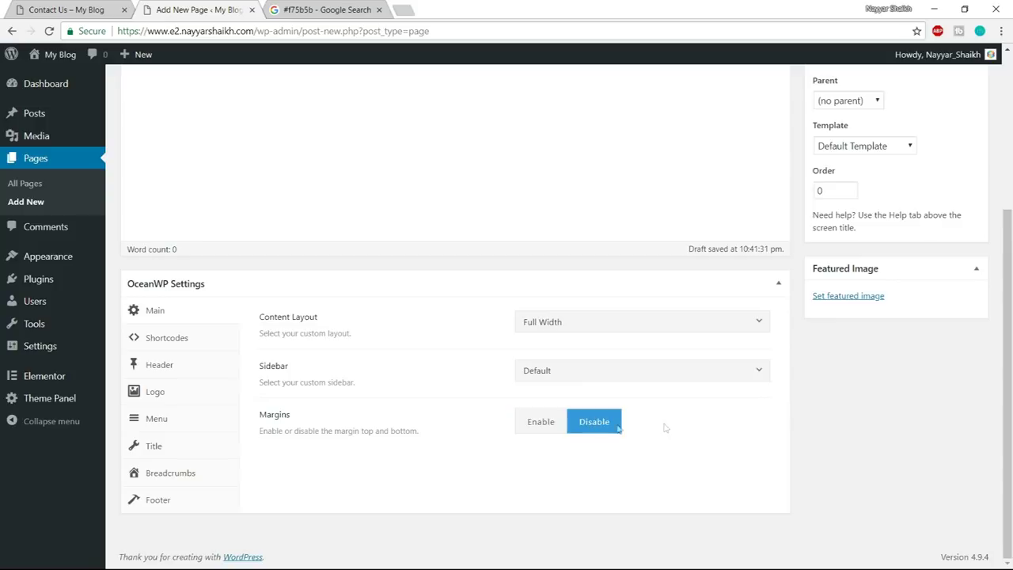
- Hide the top bar, page title and breadcrumbs, make the header transparent, then publish
click(199, 371)
click(671, 323)
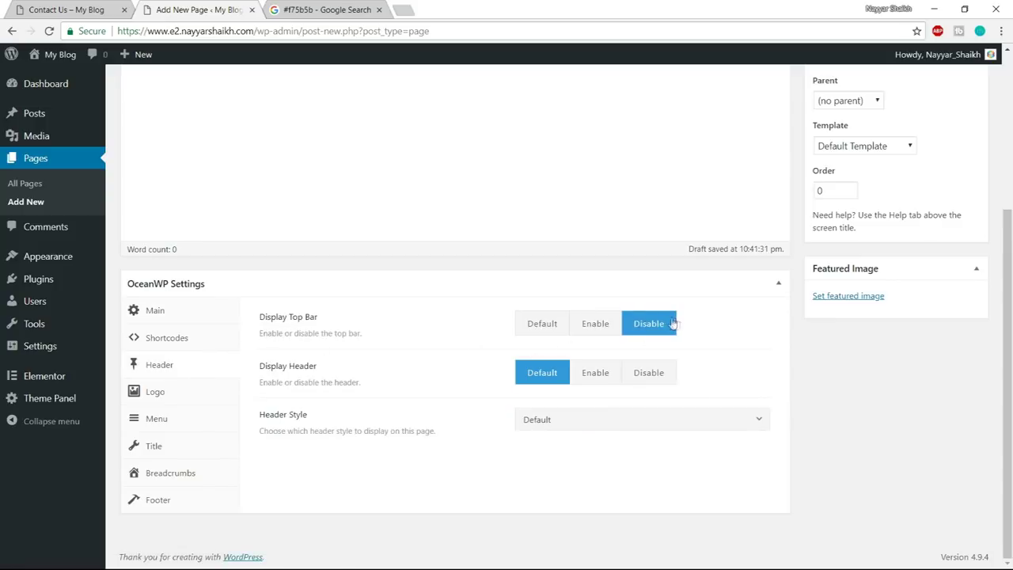
click(638, 422)
click(602, 497)
click(190, 448)
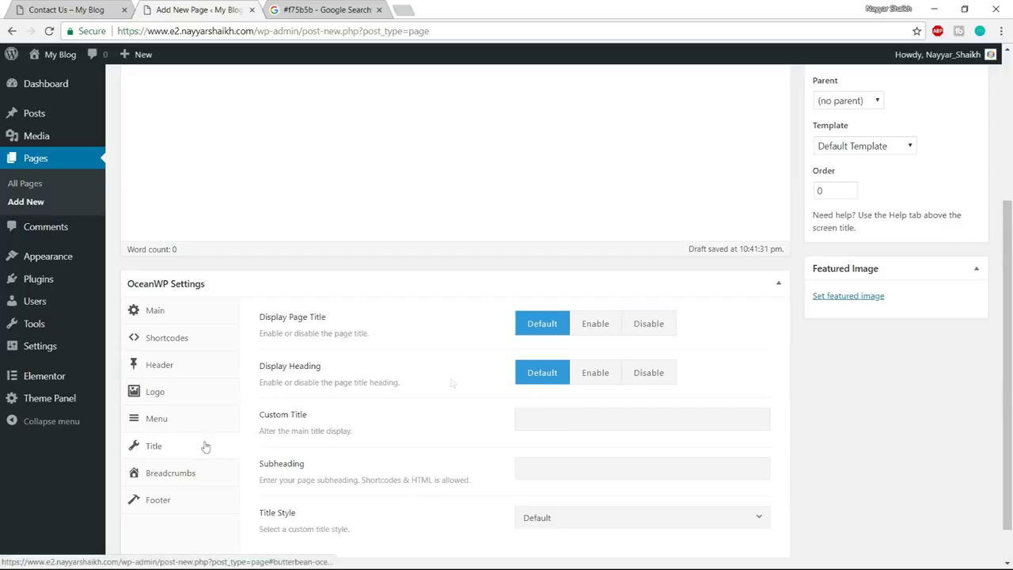
click(674, 323)
click(168, 472)
click(653, 324)
scroll(689, 370, up, 3)
click(959, 243)
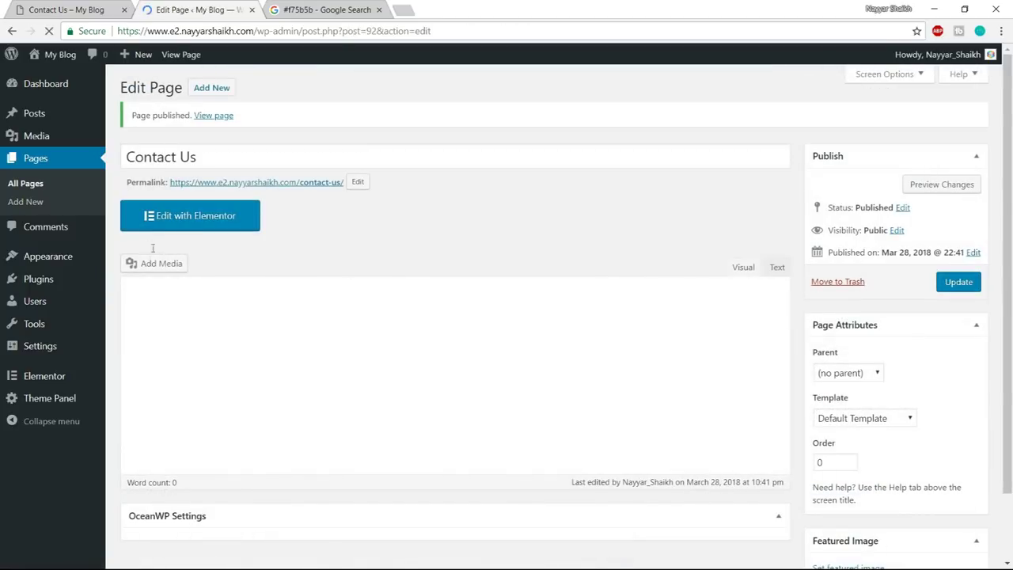
- Open Contact Us in Elementor and insert the saved Page Template from My Templates
click(192, 225)
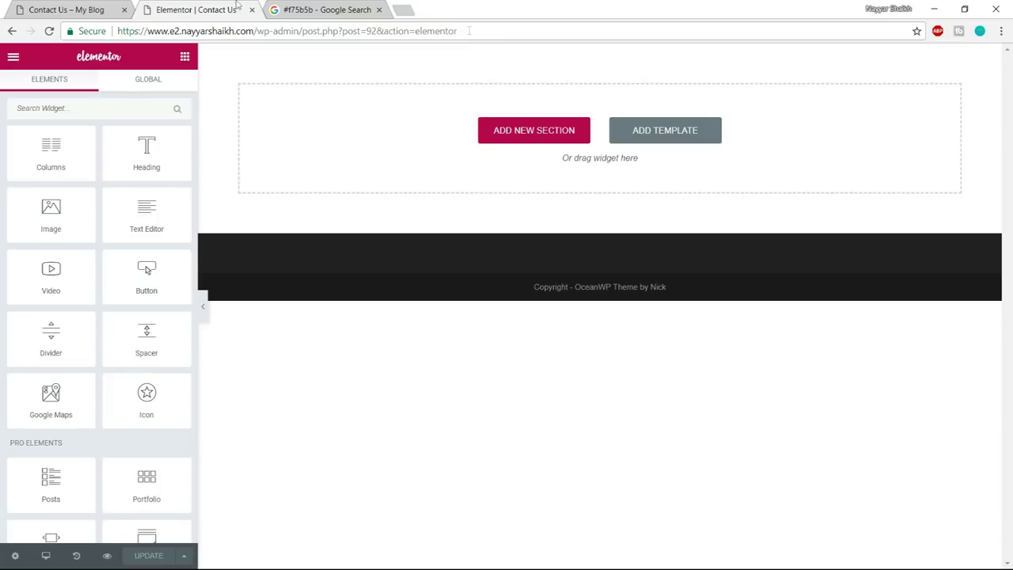
click(75, 10)
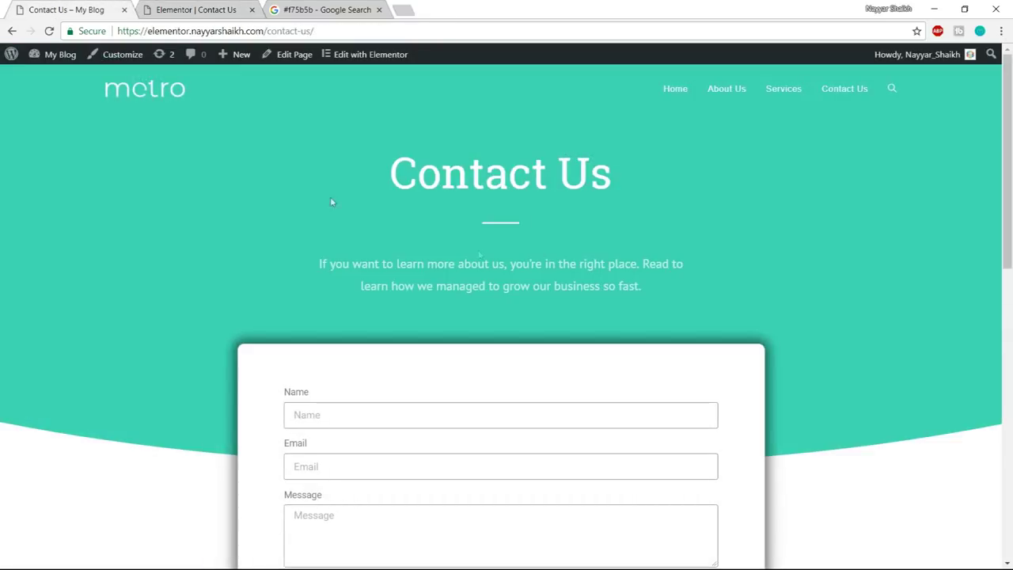
click(196, 9)
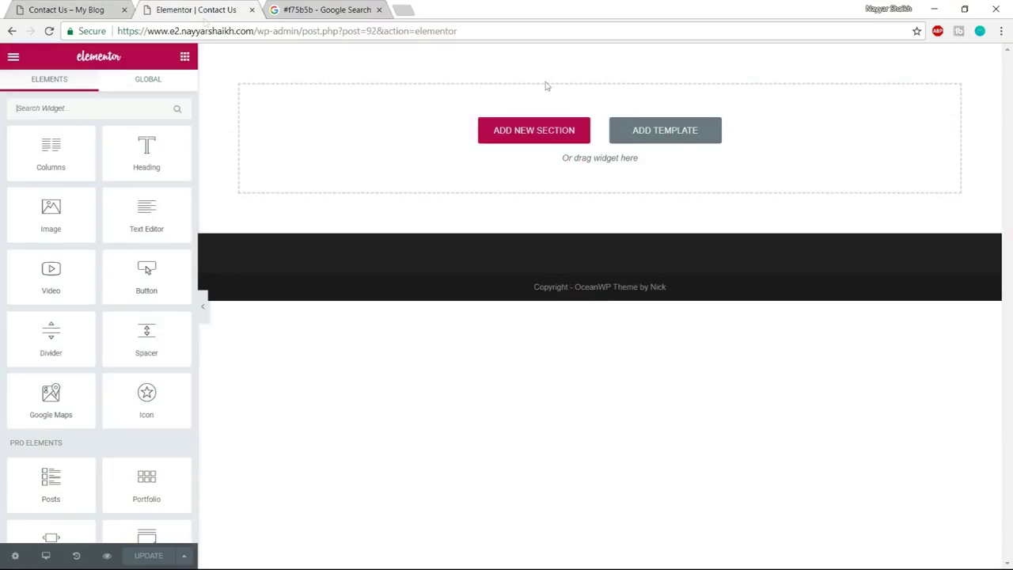
click(682, 140)
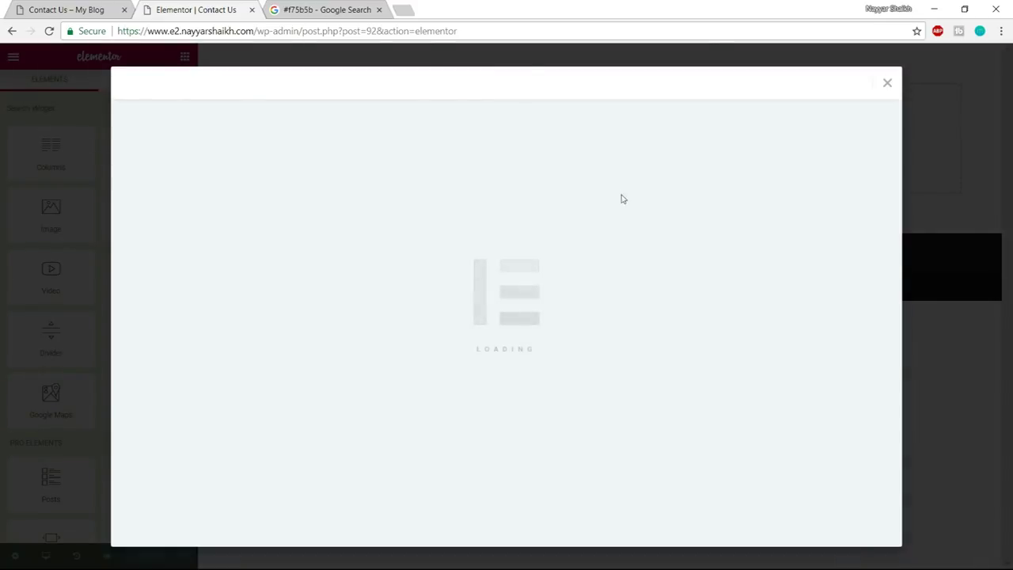
click(576, 98)
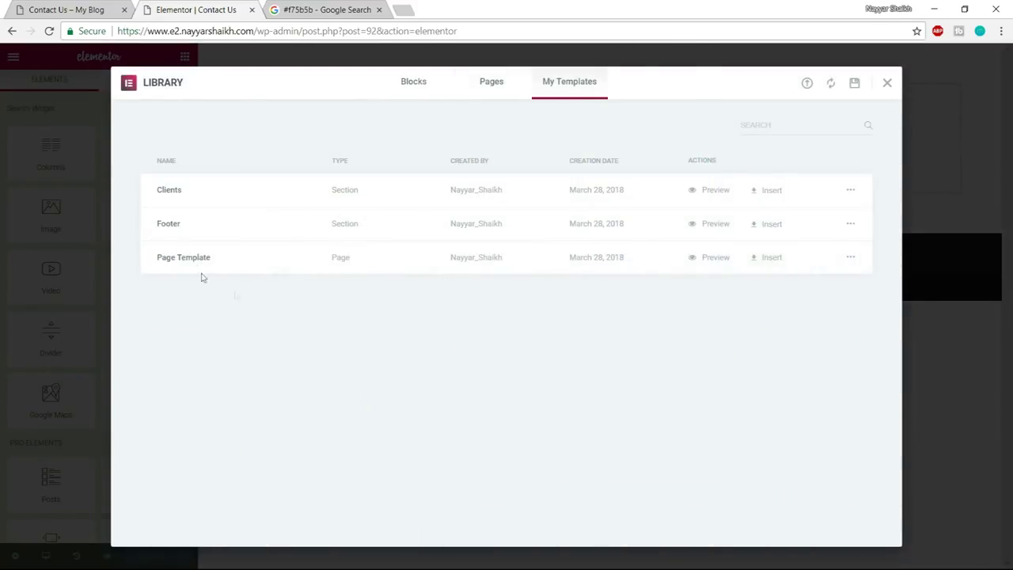
click(766, 257)
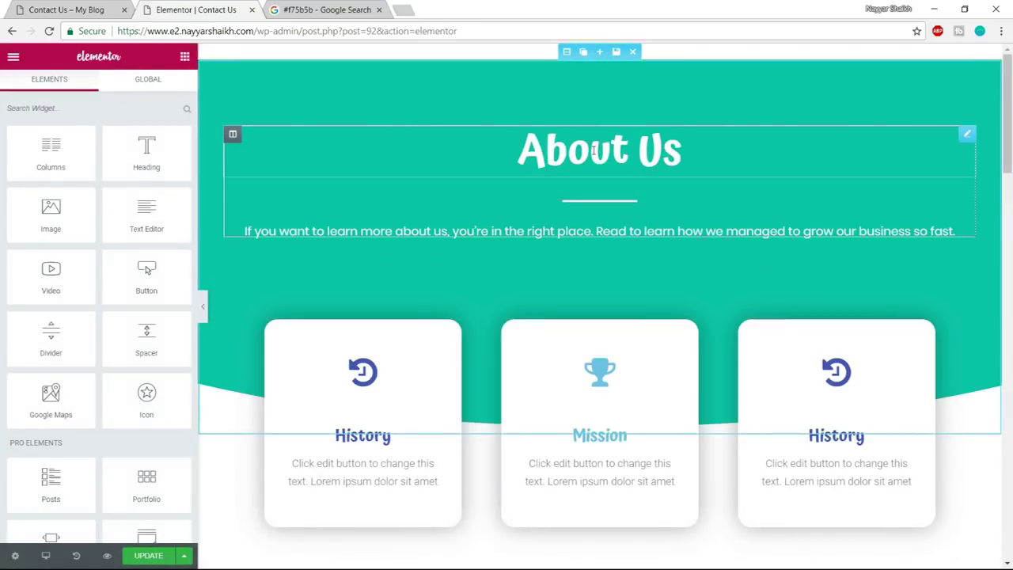
- Change the hero heading from About Us to Contact Us
click(593, 151)
drag(95, 183, 0, 184)
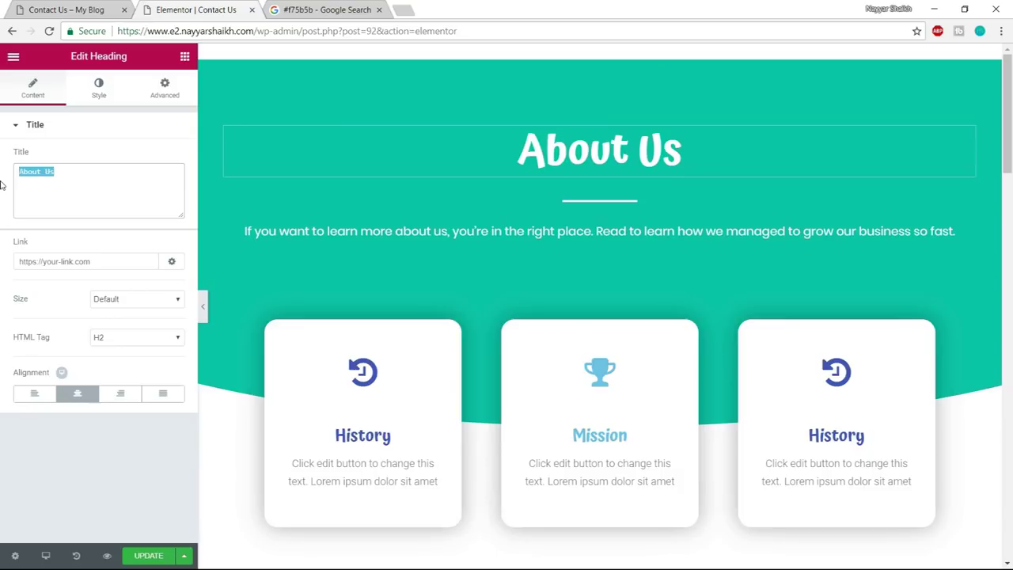
text(Contact Us)
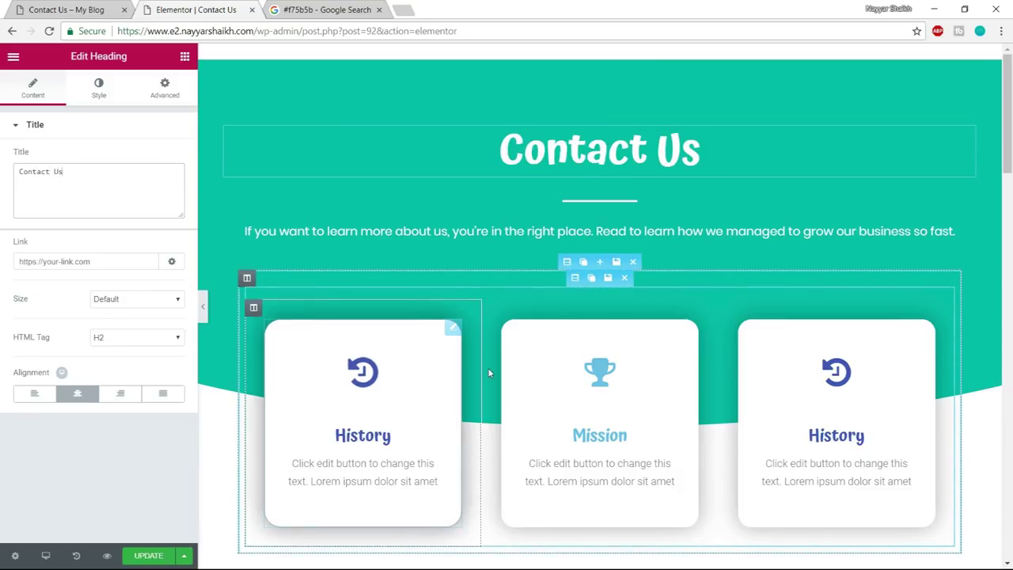
- Delete the cards, Our Story, image grid and Our Clients sections, checking against the live page
click(633, 262)
scroll(635, 340, down, 1)
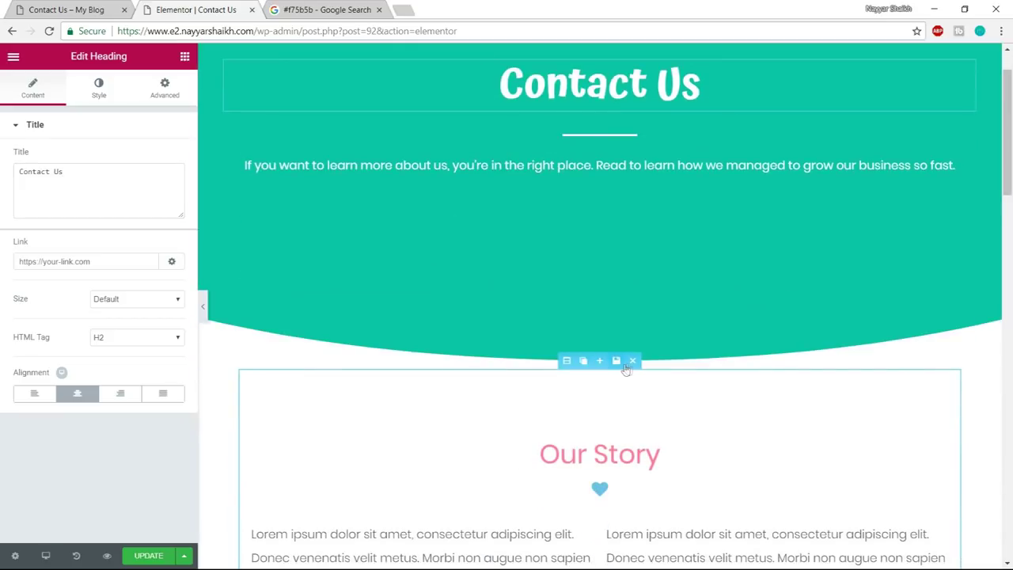
click(631, 360)
scroll(630, 364, down, 3)
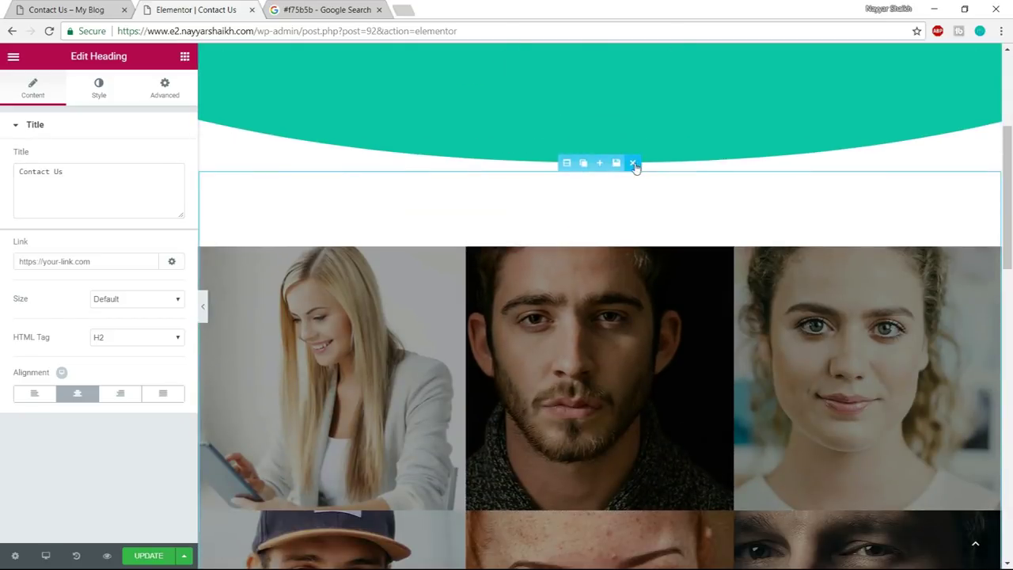
click(633, 163)
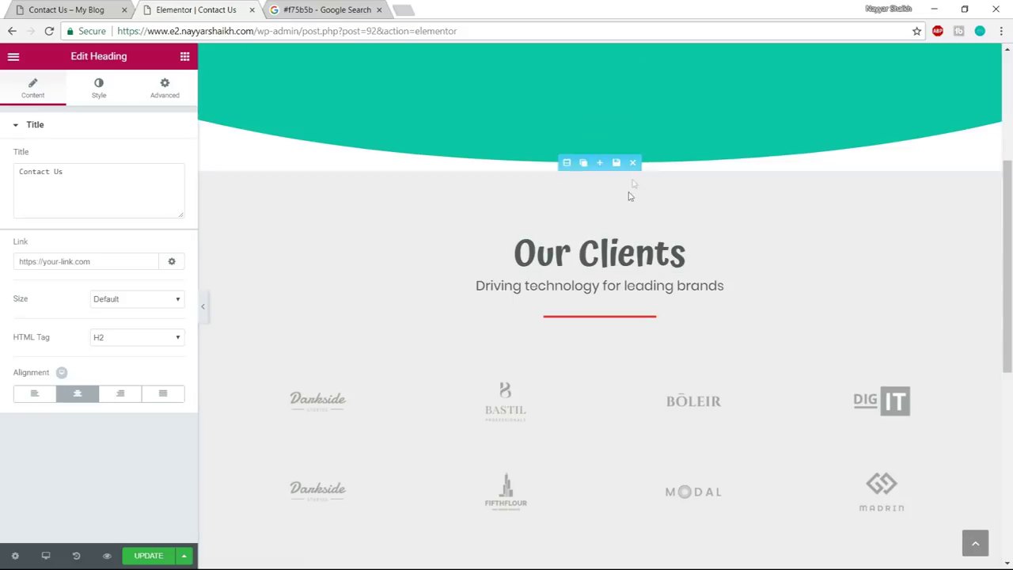
click(632, 163)
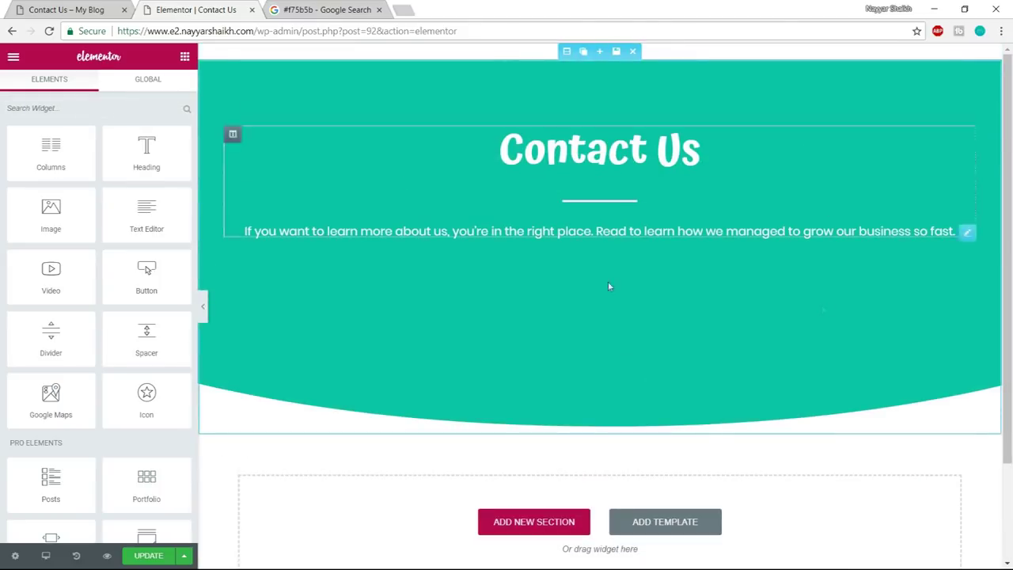
key(ctrl+shift+Tab)
scroll(479, 343, down, 2)
scroll(480, 343, down, 2)
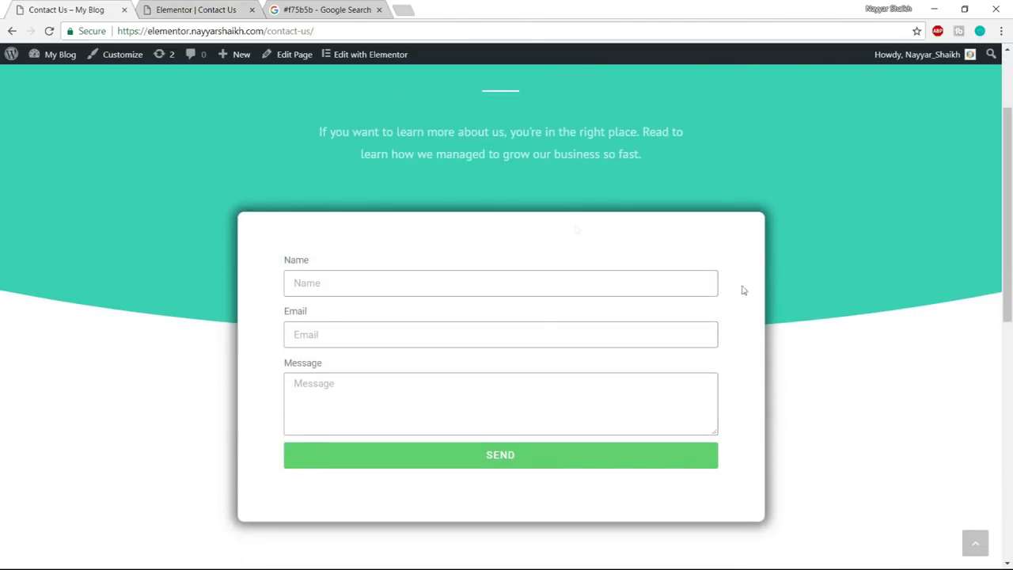
key(ctrl+Tab)
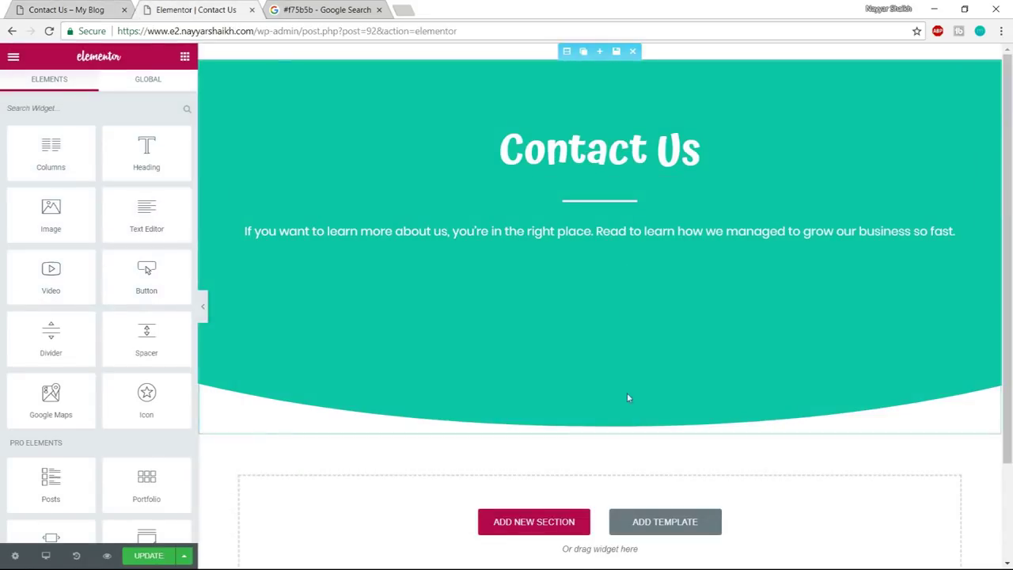
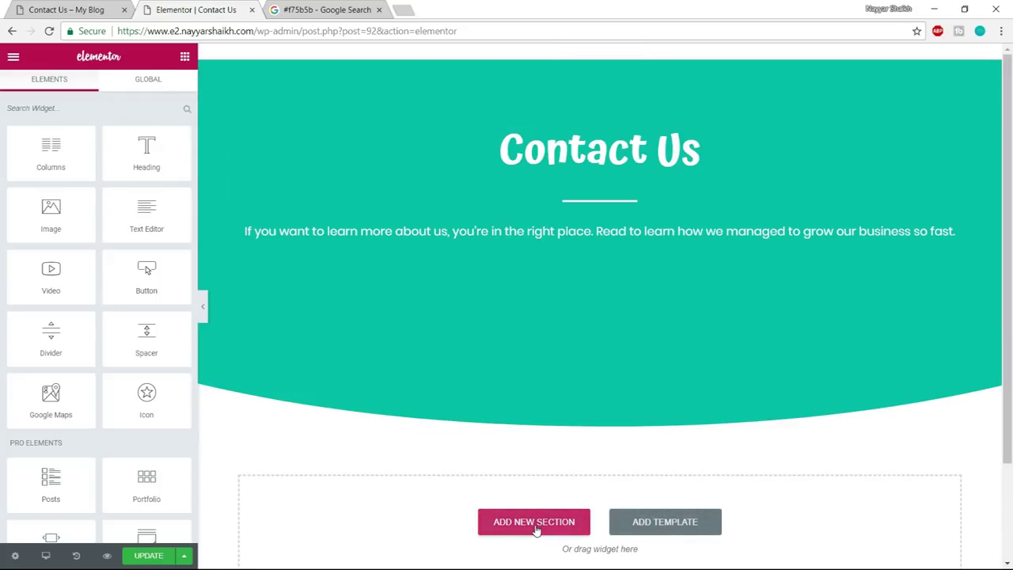
- Add a single-column section below the teal header and drop a Form widget into it
click(535, 524)
scroll(513, 510, down, 2)
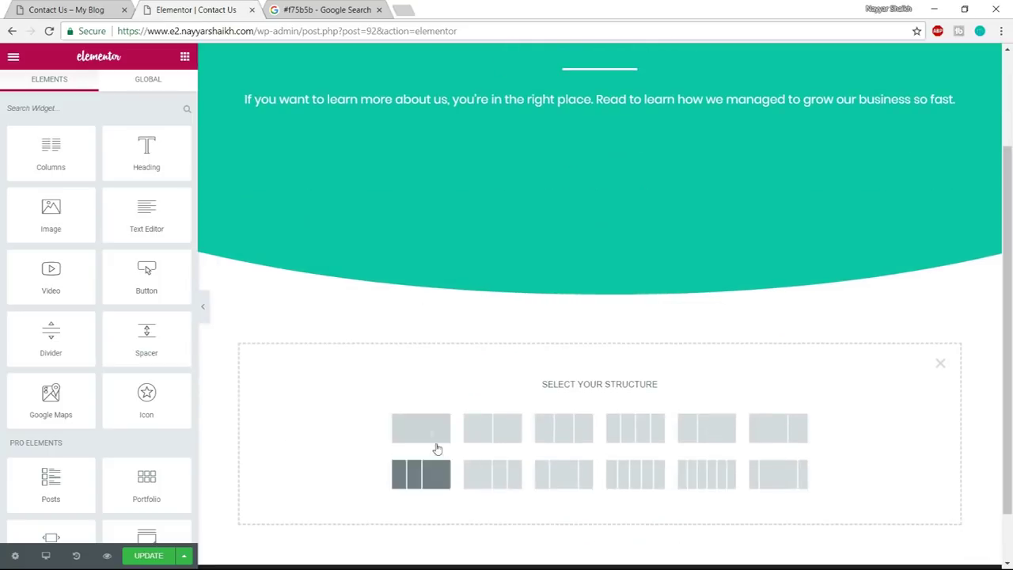
click(443, 431)
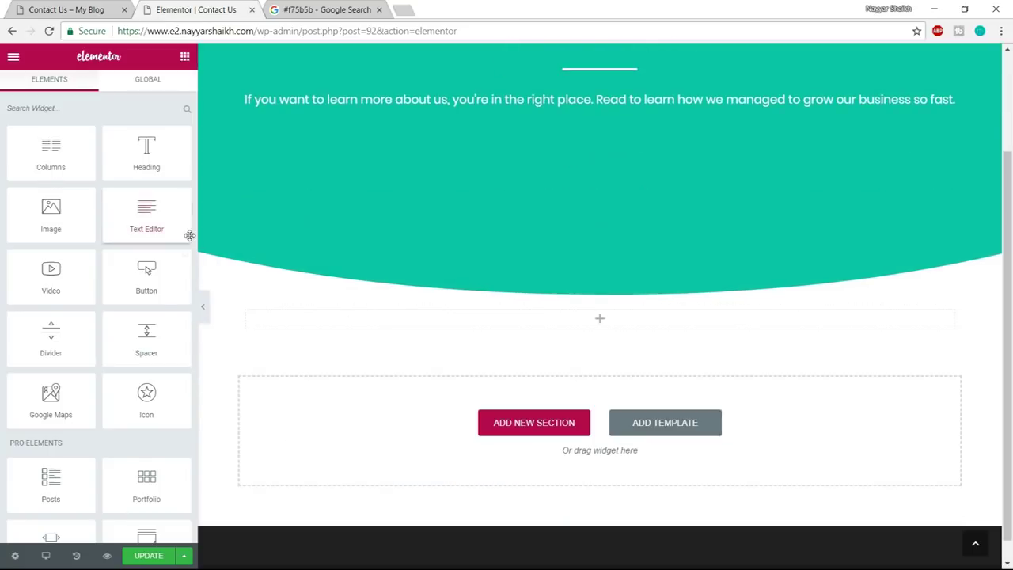
scroll(170, 314, down, 3)
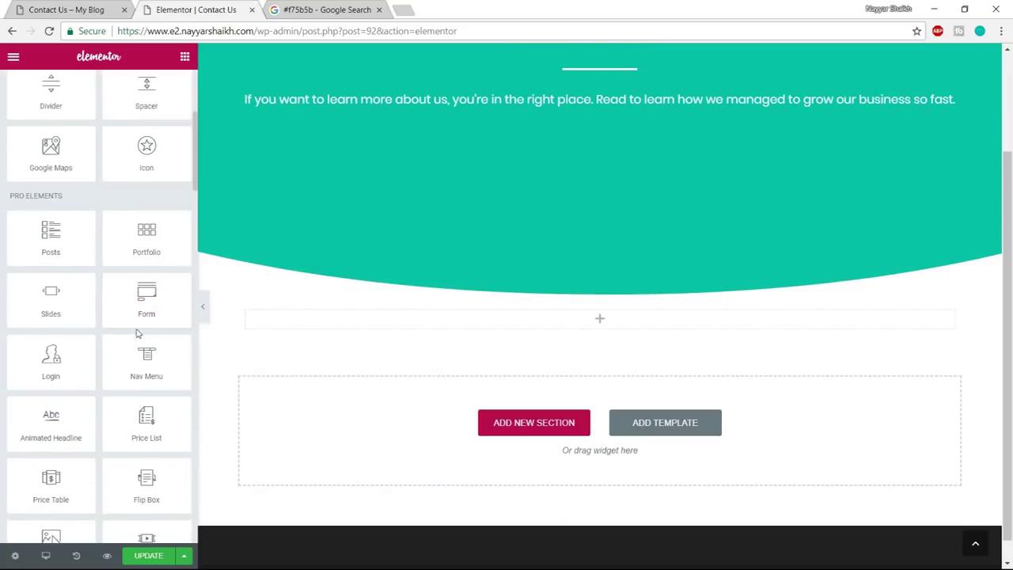
drag(140, 298, 573, 322)
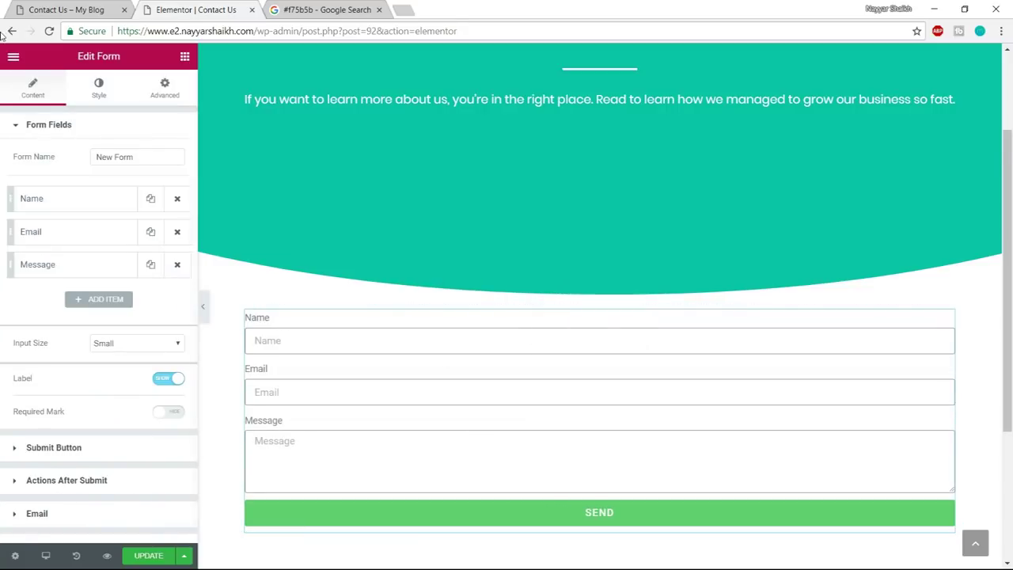
click(95, 6)
click(196, 10)
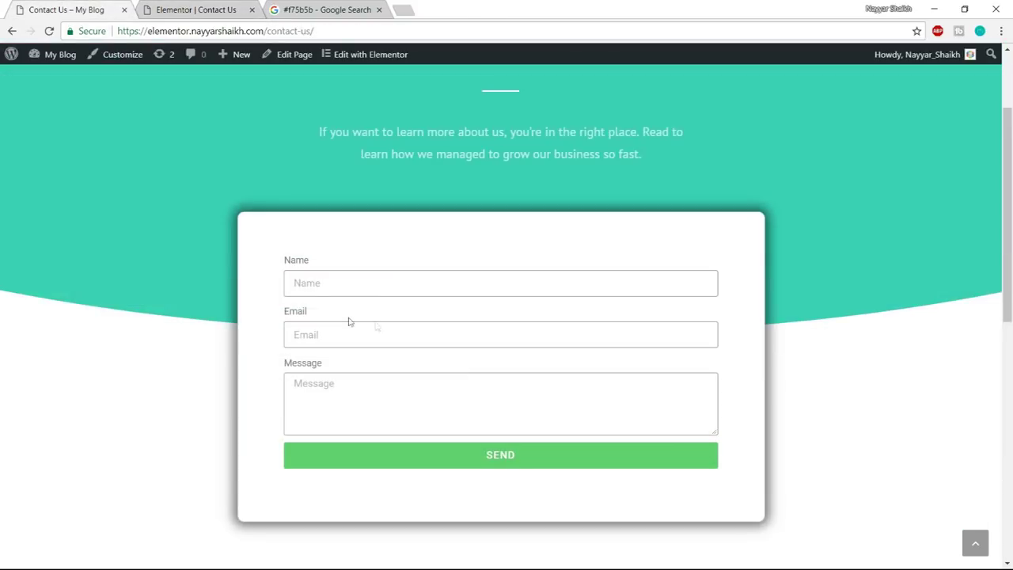
- Set the form section's boxed content width to 800, then compare with the live Contact Us page
click(204, 7)
scroll(779, 293, up, 2)
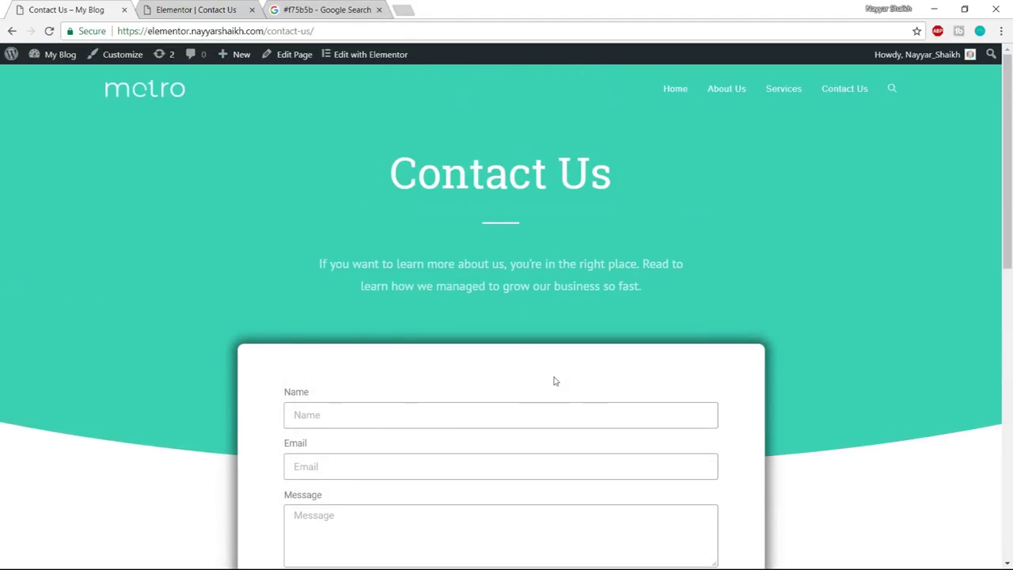
click(232, 9)
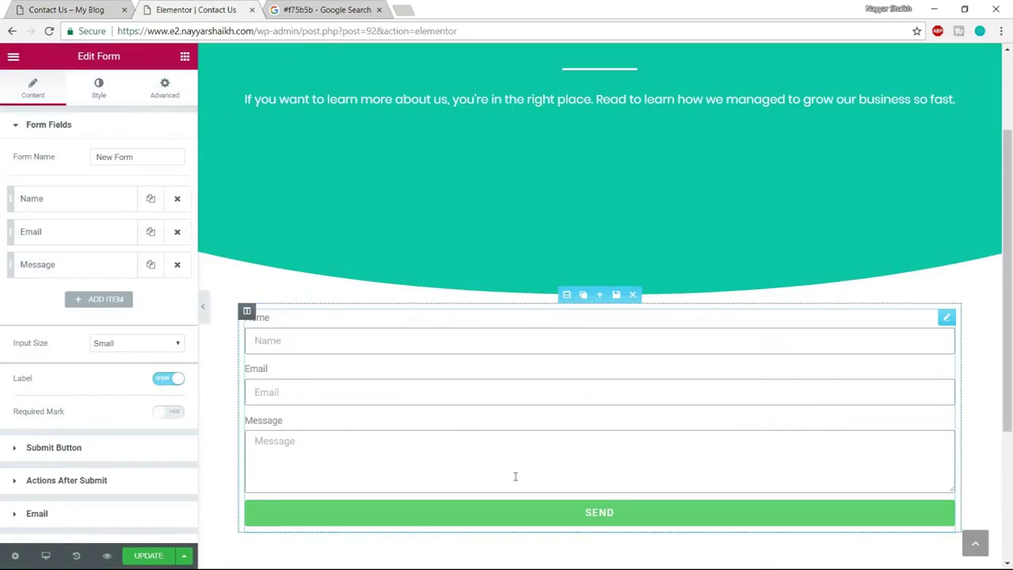
click(567, 296)
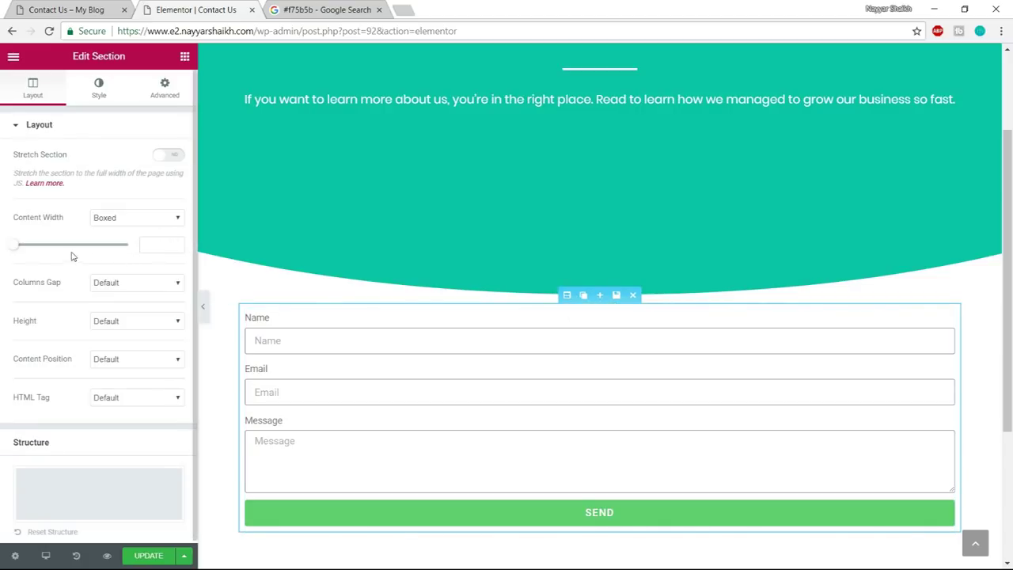
mouse_move(19, 248)
mouse_down()
mouse_move(59, 250)
mouse_move(29, 244)
mouse_move(45, 262)
mouse_move(29, 262)
mouse_up()
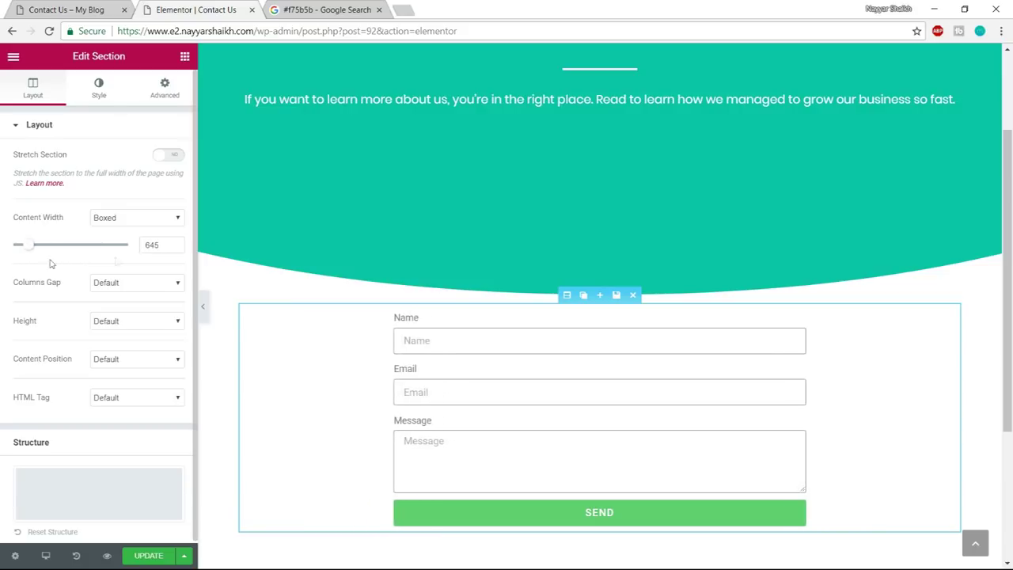
text(800)
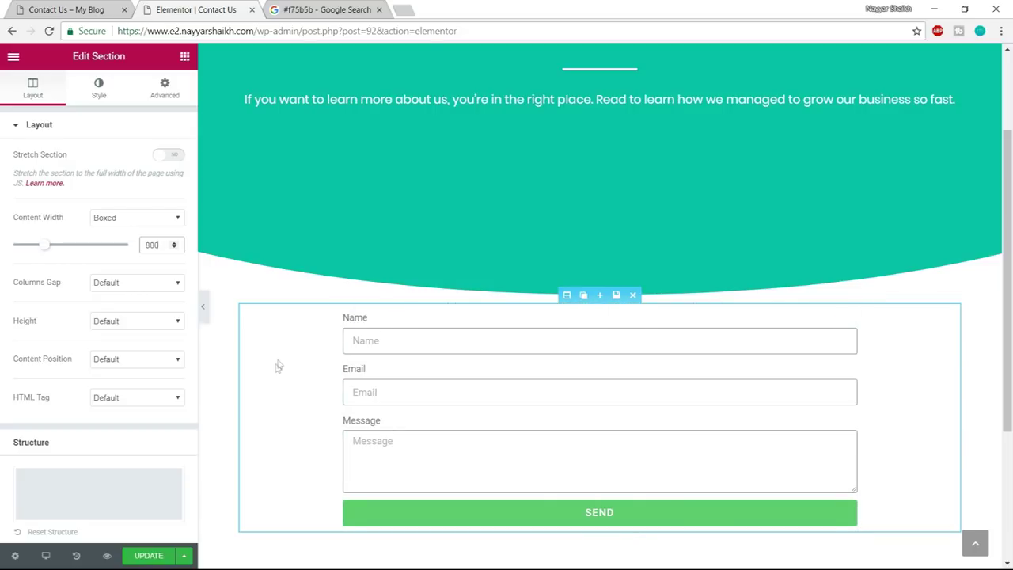
click(65, 10)
scroll(436, 470, down, 3)
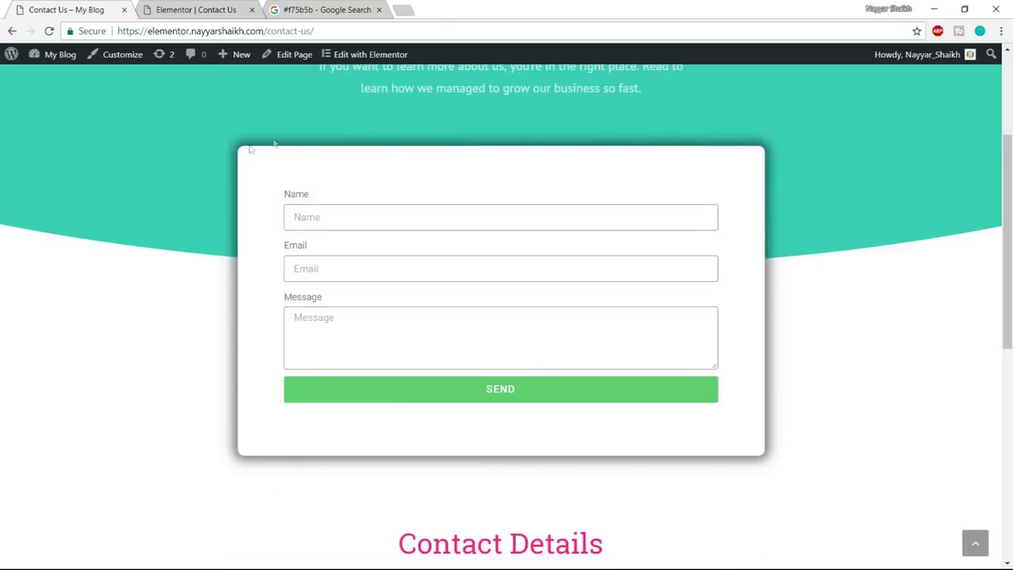
- Give the form column a classic white background
click(207, 10)
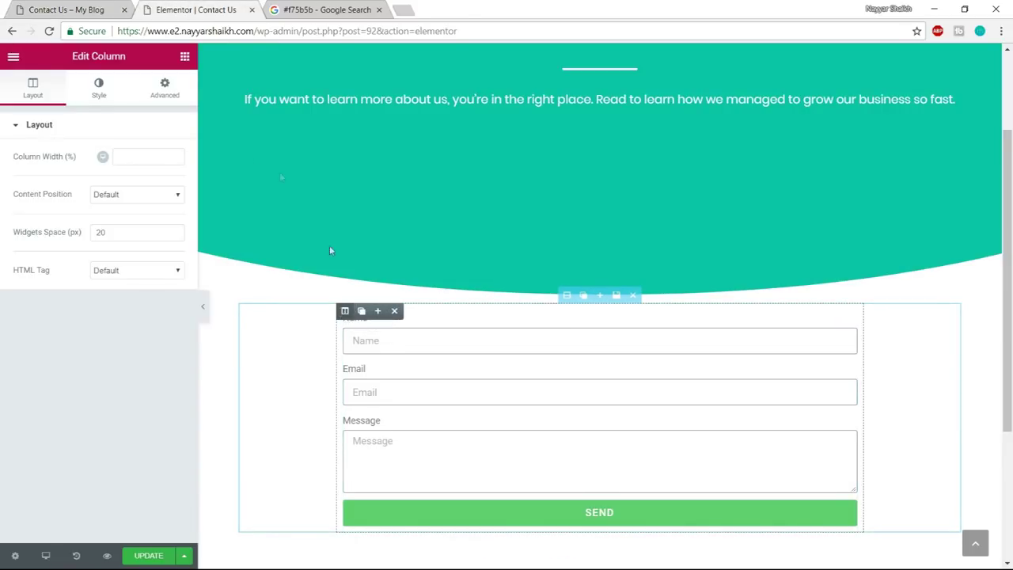
click(93, 95)
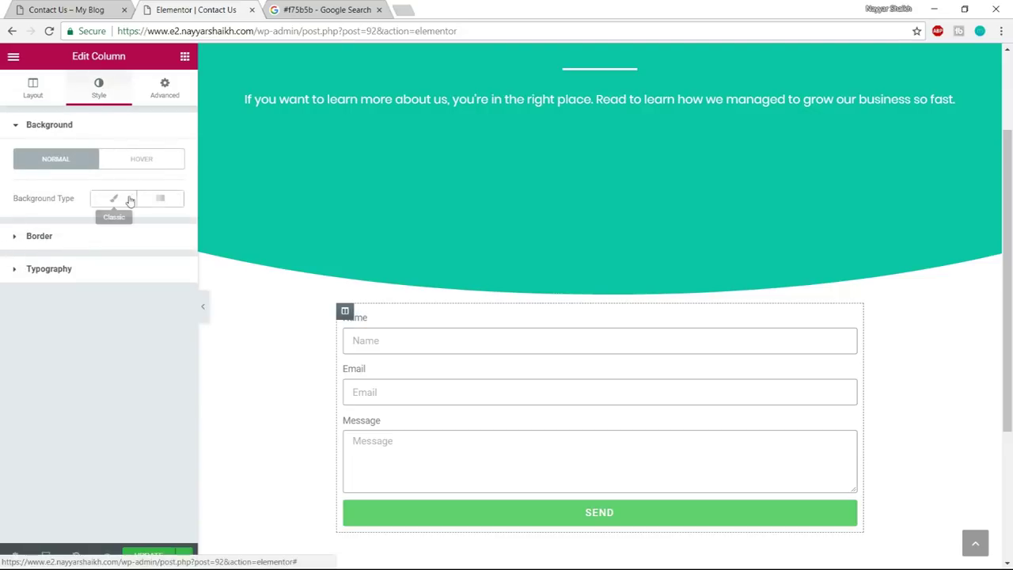
click(117, 198)
click(159, 239)
drag(120, 328, 63, 295)
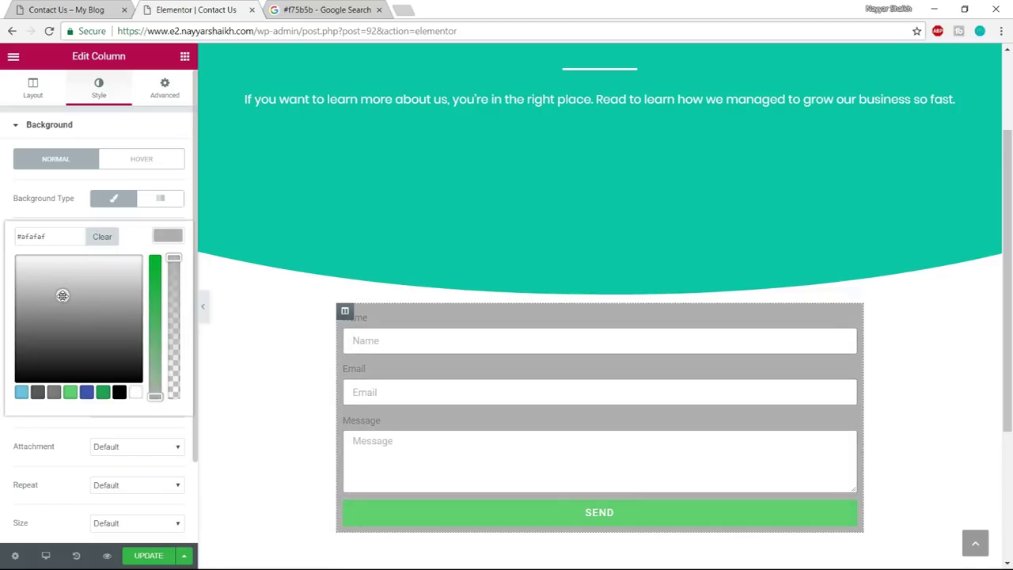
click(136, 394)
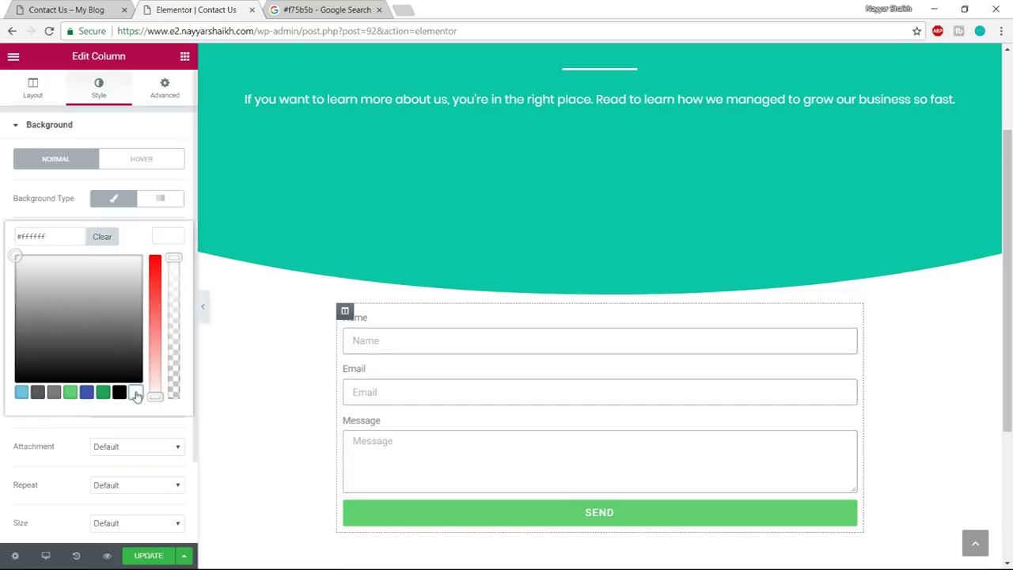
click(170, 237)
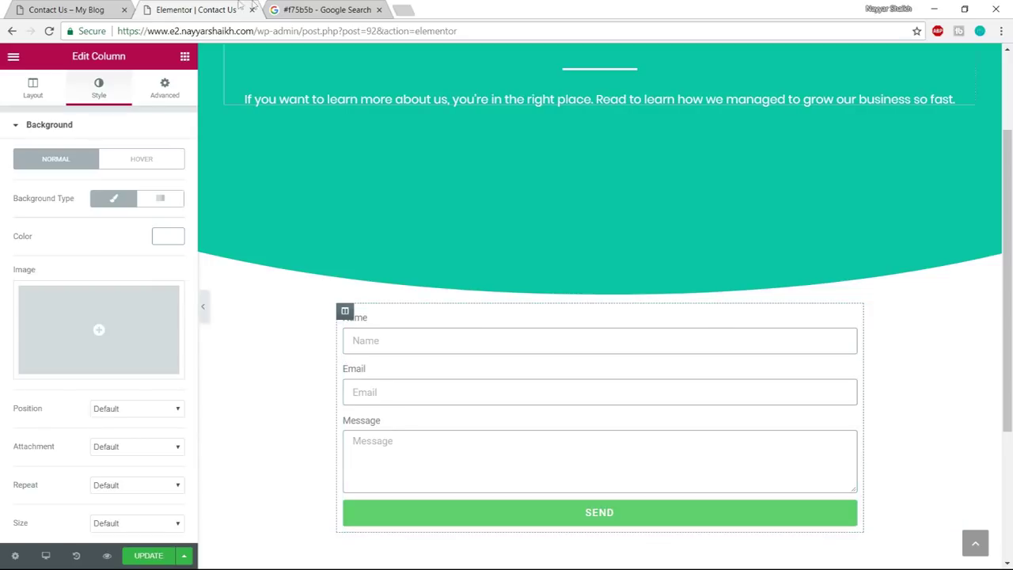
click(94, 8)
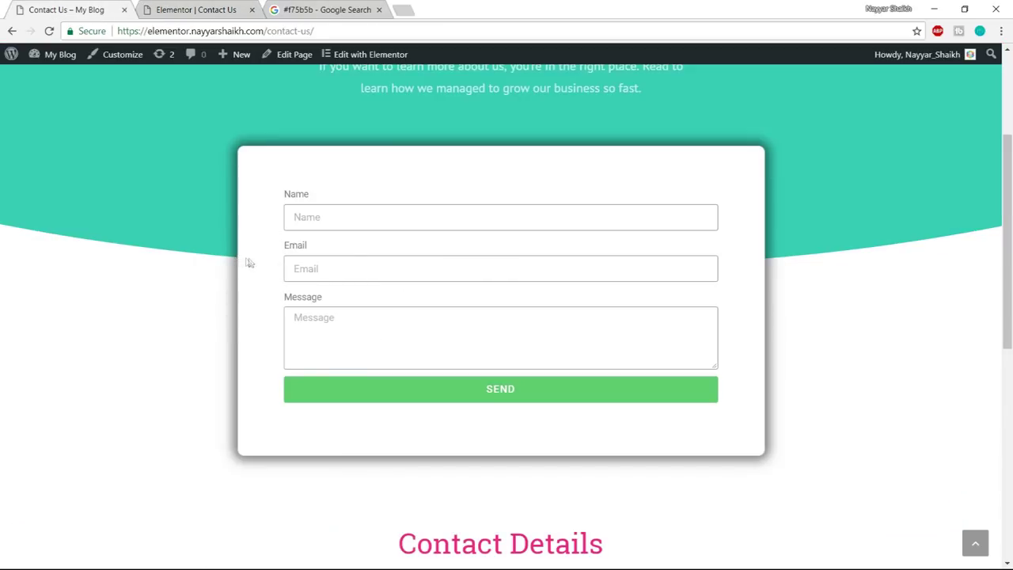
click(170, 10)
- Set the column's unlinked padding to 40 top, 50 right, 60 bottom and 50 left
click(175, 87)
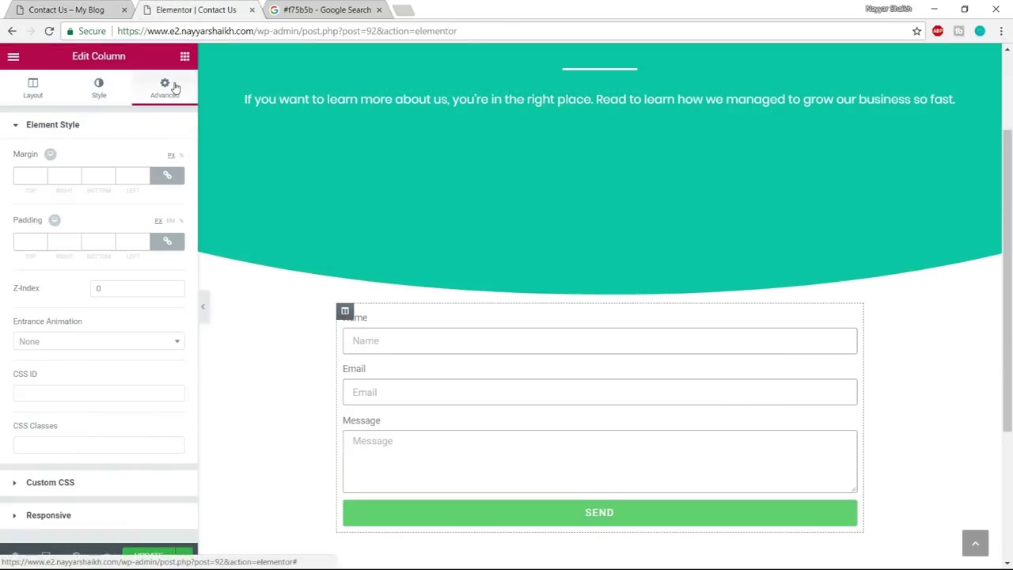
click(28, 242)
text(0)
click(167, 240)
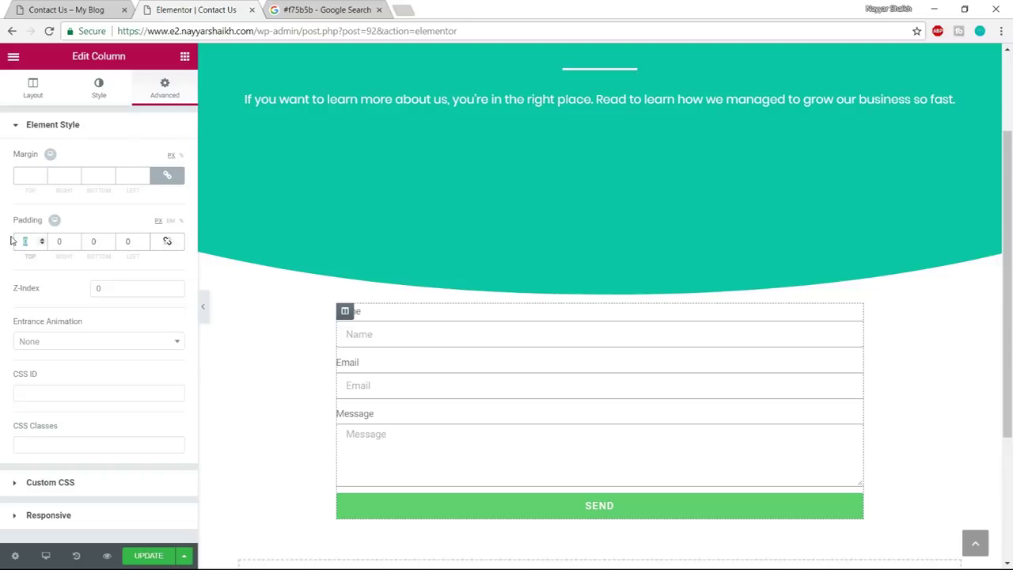
text(40)
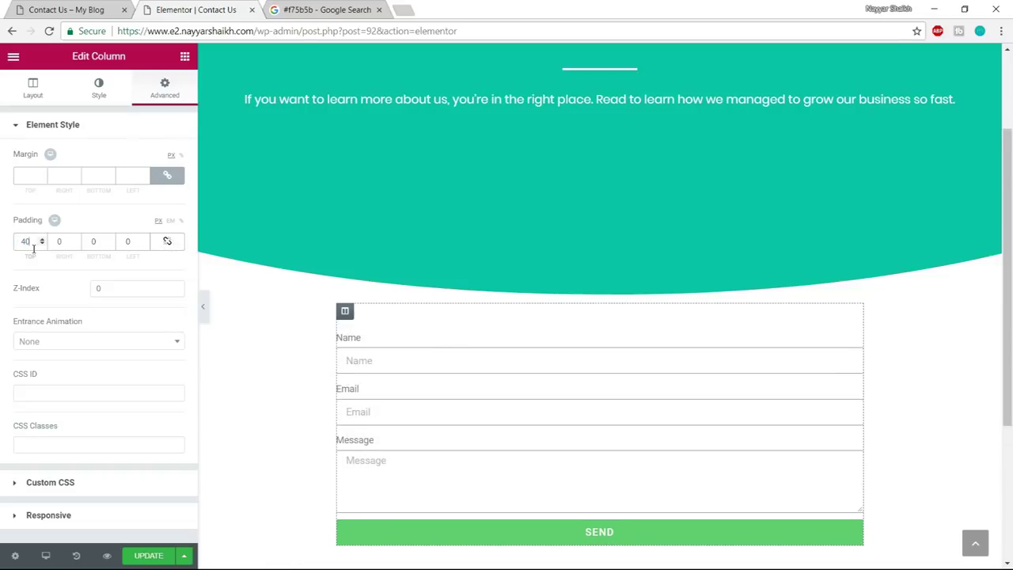
text(50)
key(Tab)
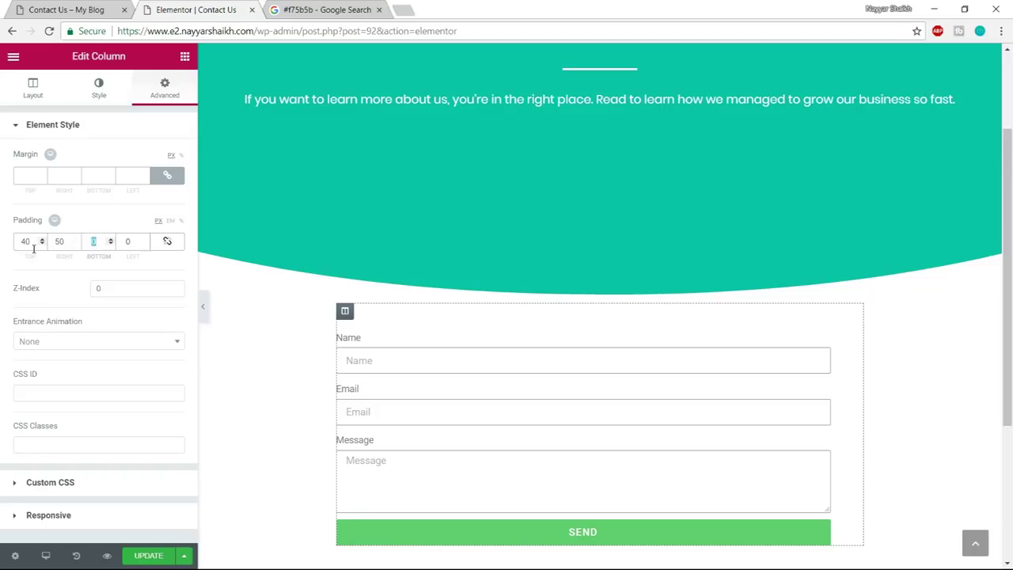
scroll(395, 277, down, 1)
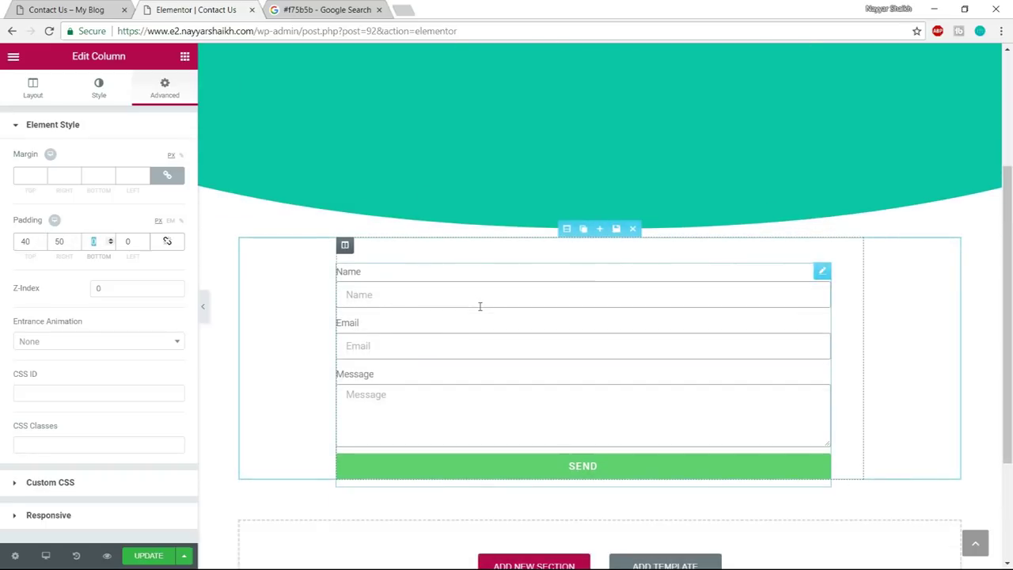
text(60)
key(Tab)
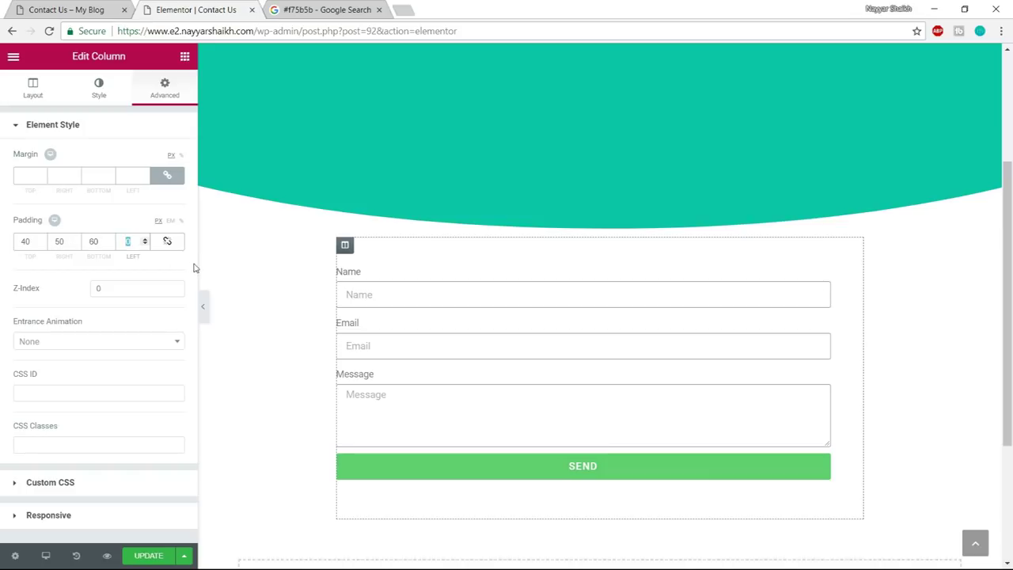
text(50)
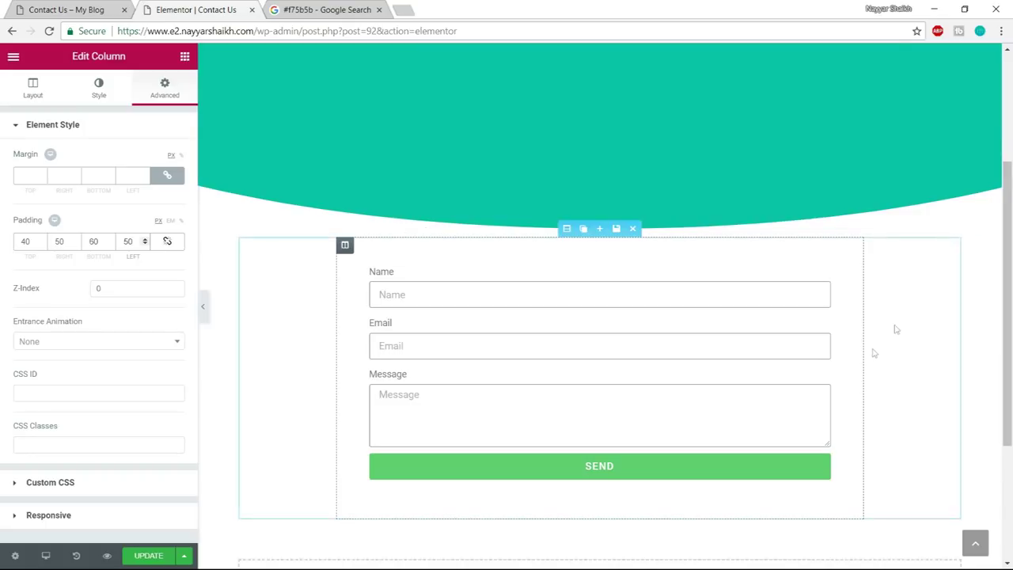
- Give the form column a solid 1px light grey (#d6d6d6) border
click(56, 9)
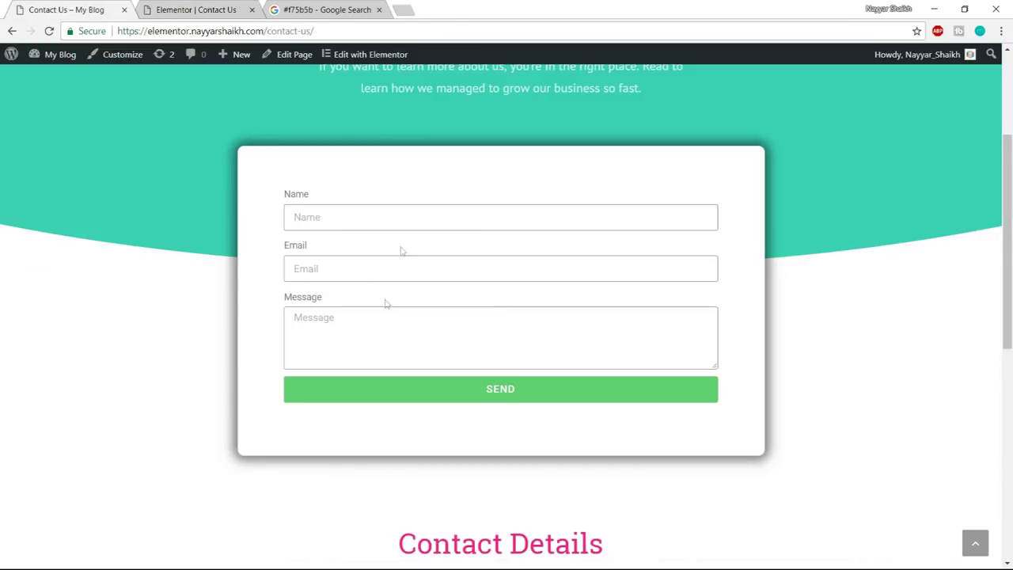
click(172, 7)
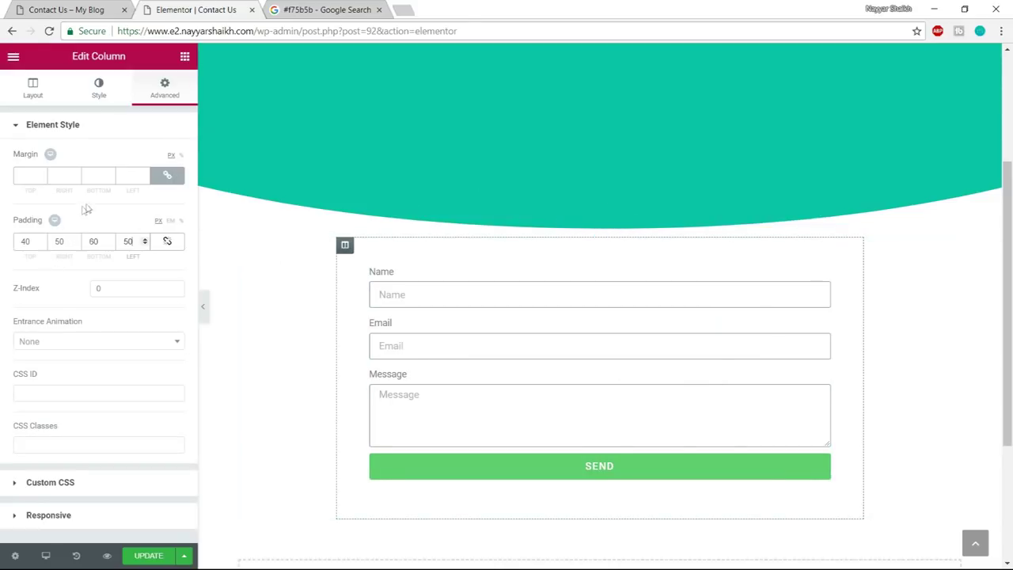
click(97, 93)
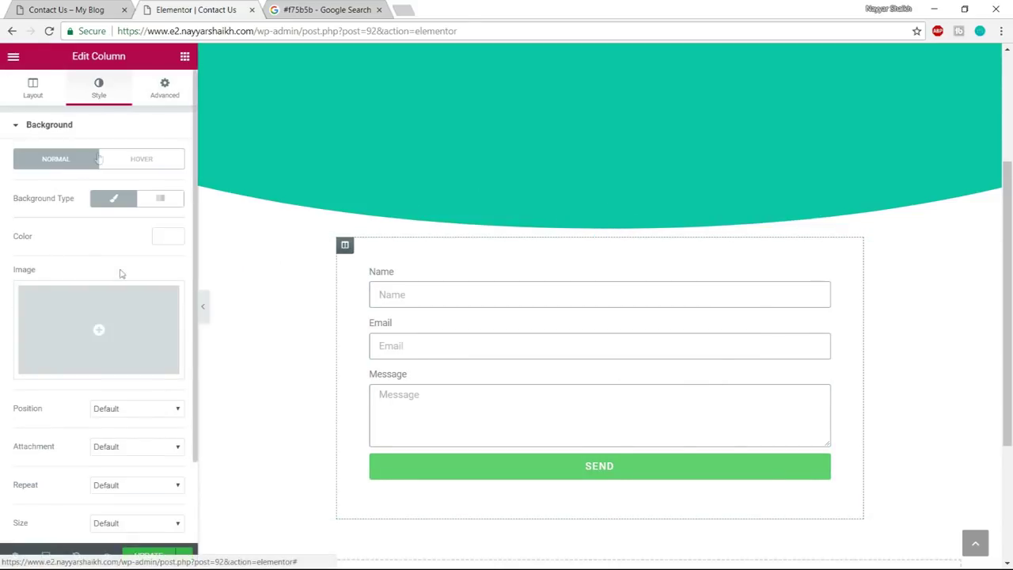
scroll(133, 337, down, 2)
click(98, 499)
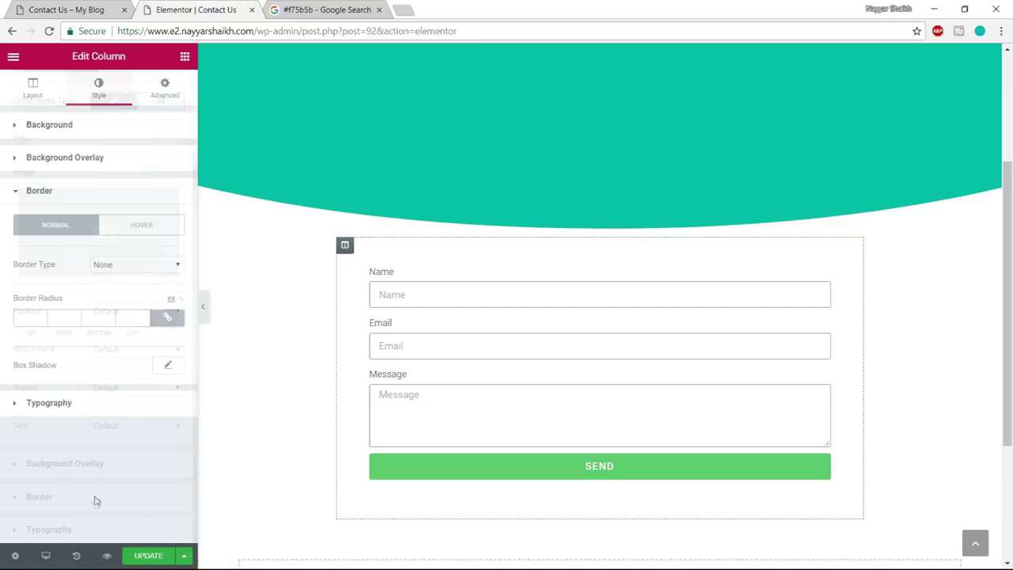
click(127, 266)
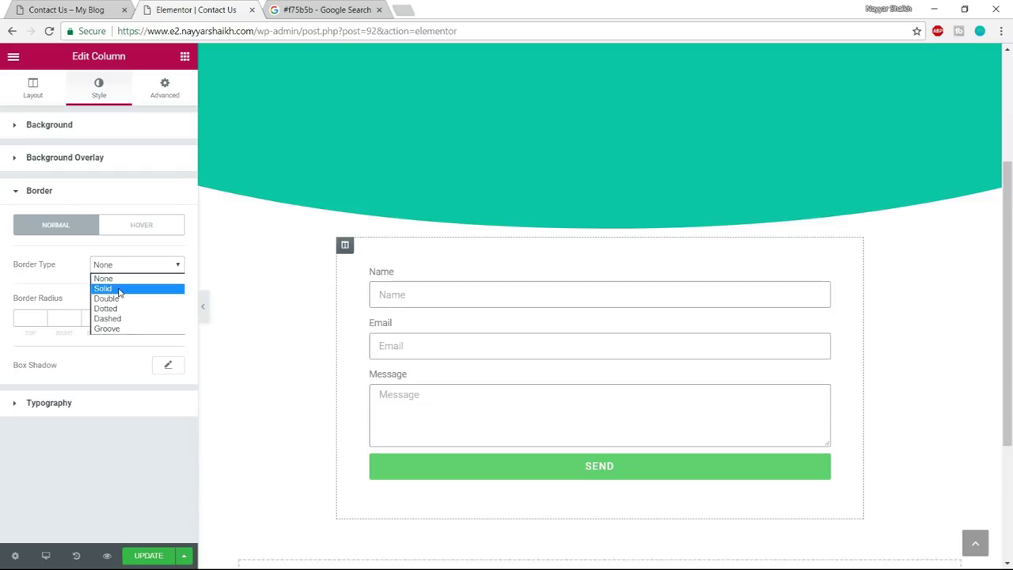
click(119, 290)
click(32, 319)
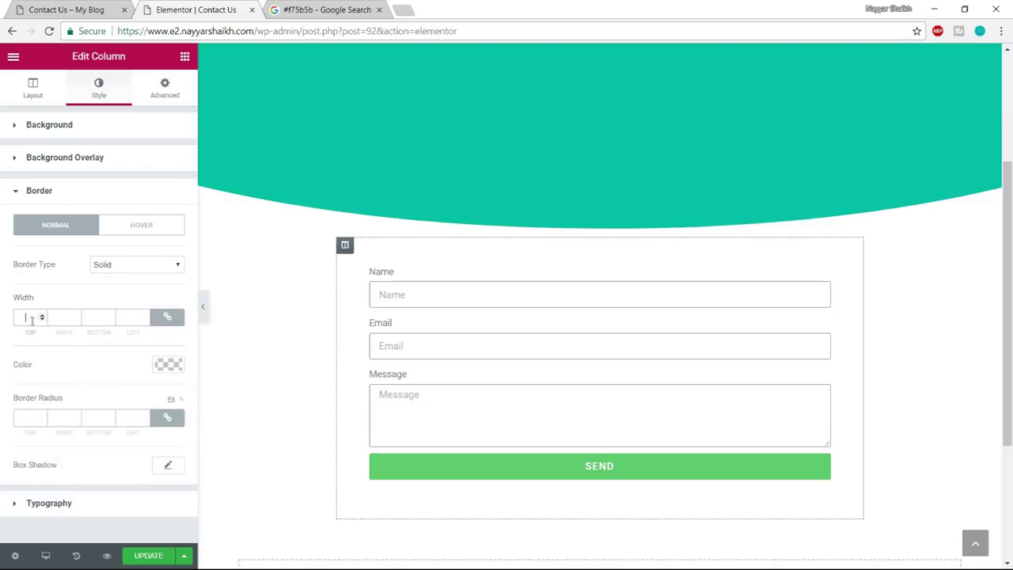
text(1)
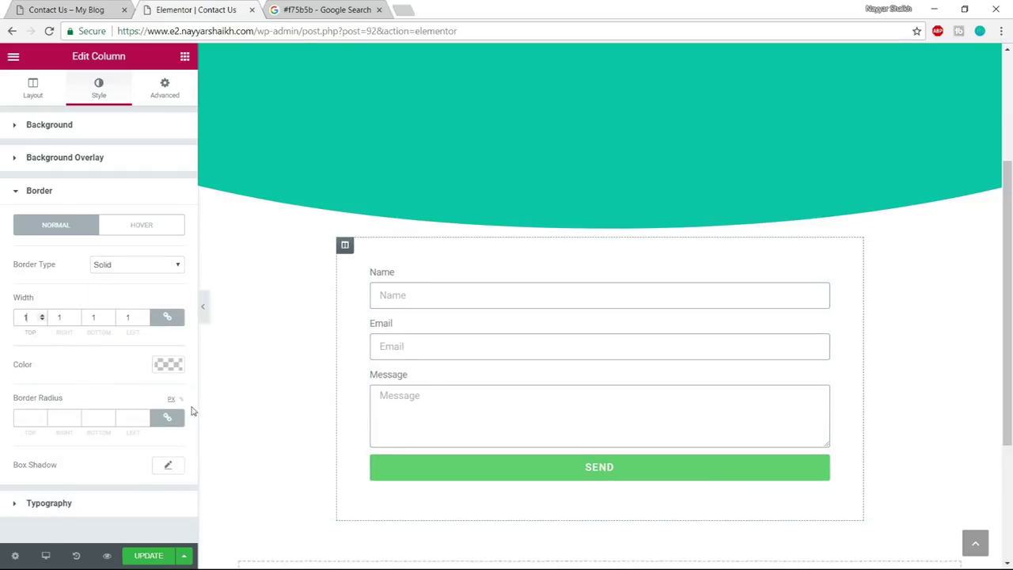
click(168, 365)
drag(36, 436, 7, 410)
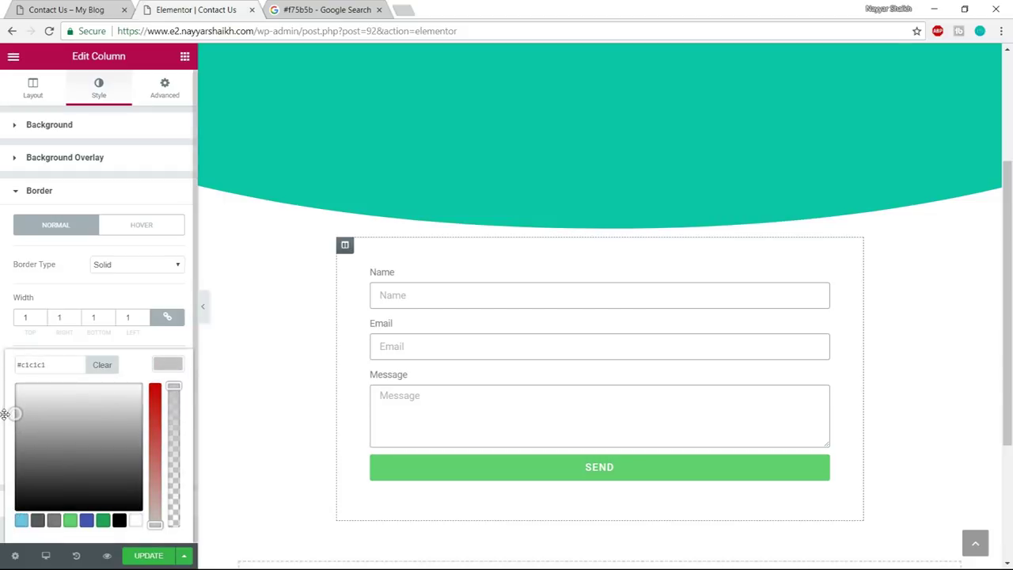
click(7, 411)
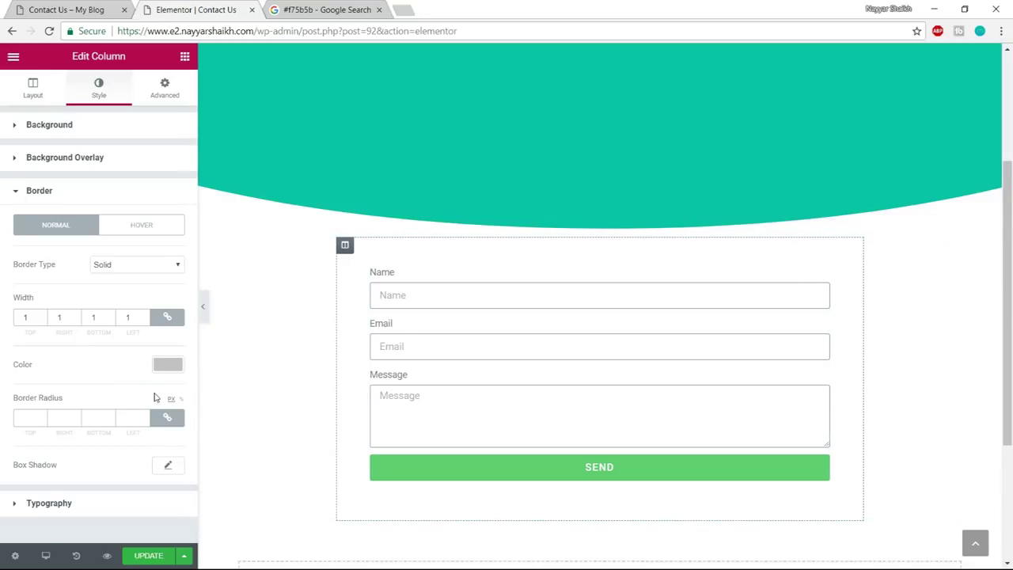
- Add a box shadow to the column with blur 40 and spread 5
click(168, 465)
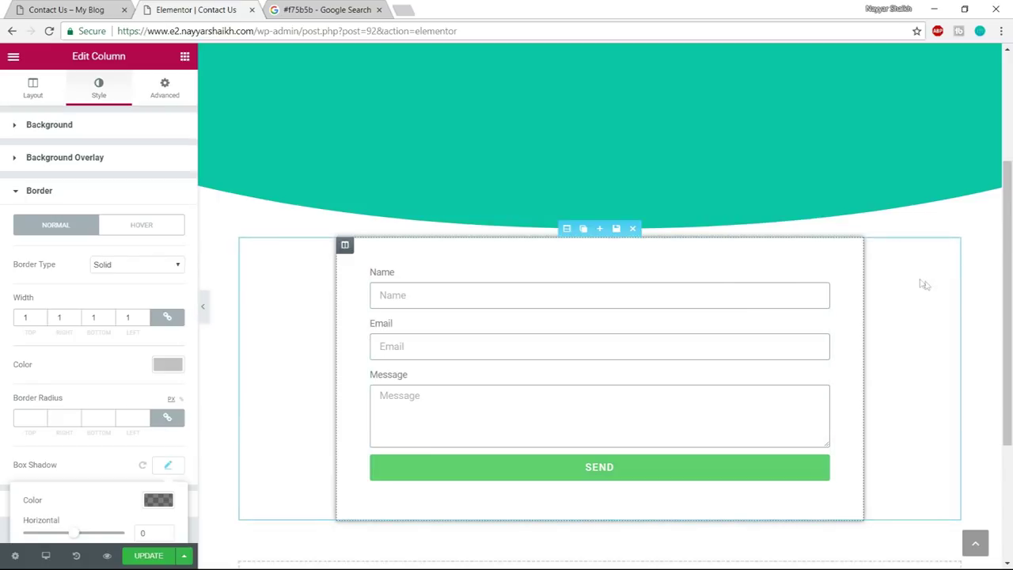
scroll(792, 271, down, 1)
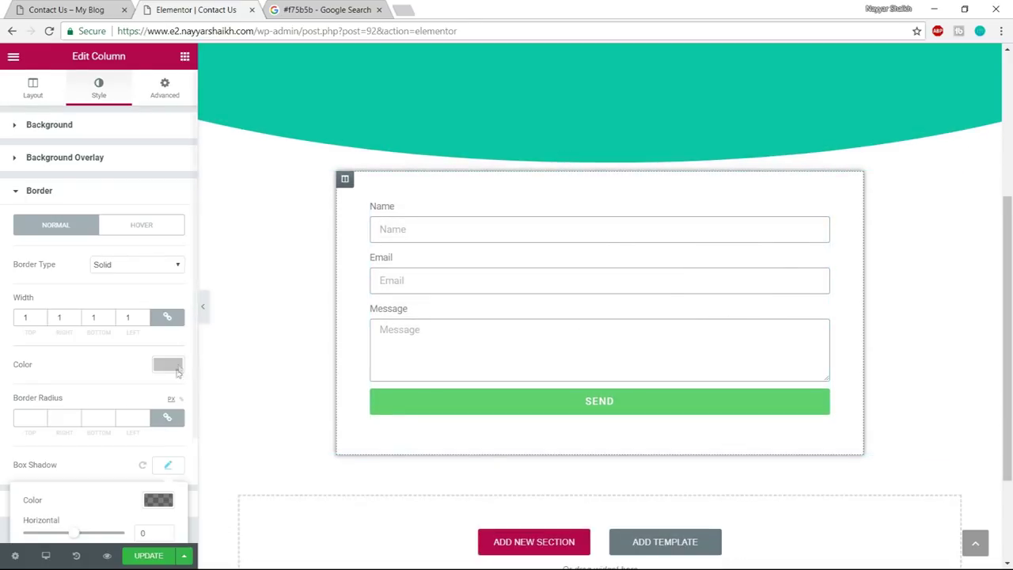
scroll(173, 368, down, 2)
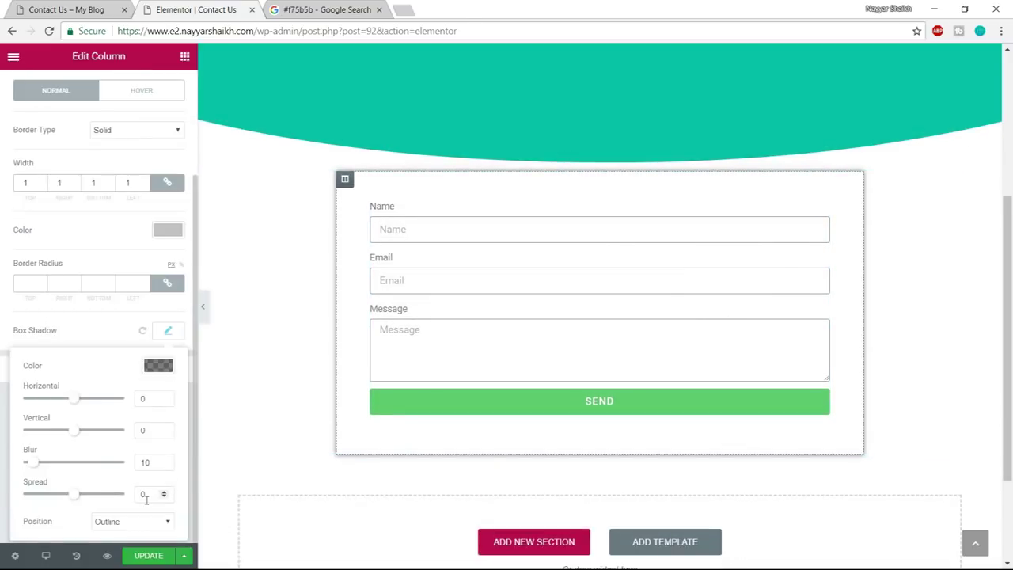
drag(70, 497, 78, 496)
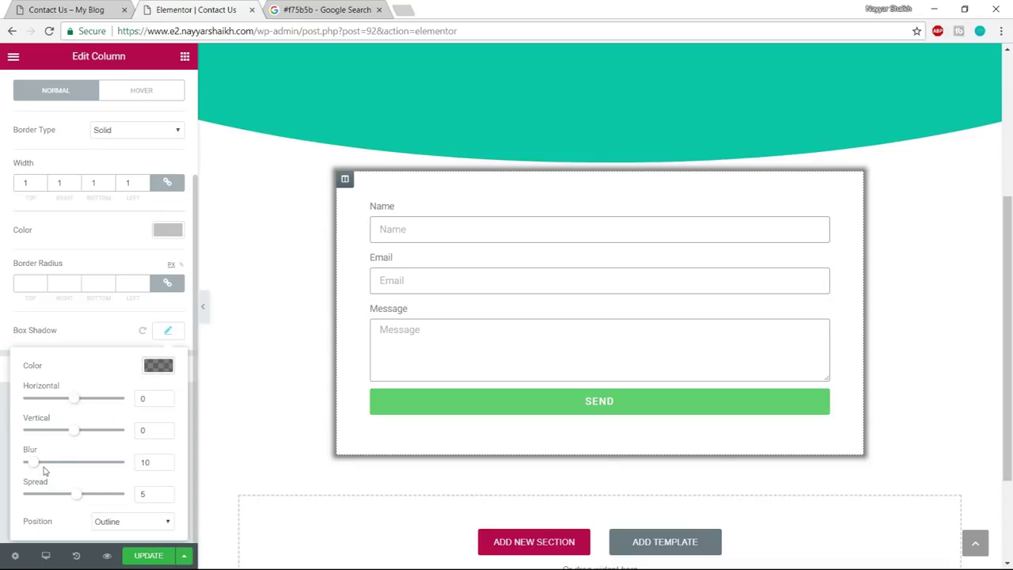
drag(33, 466, 65, 469)
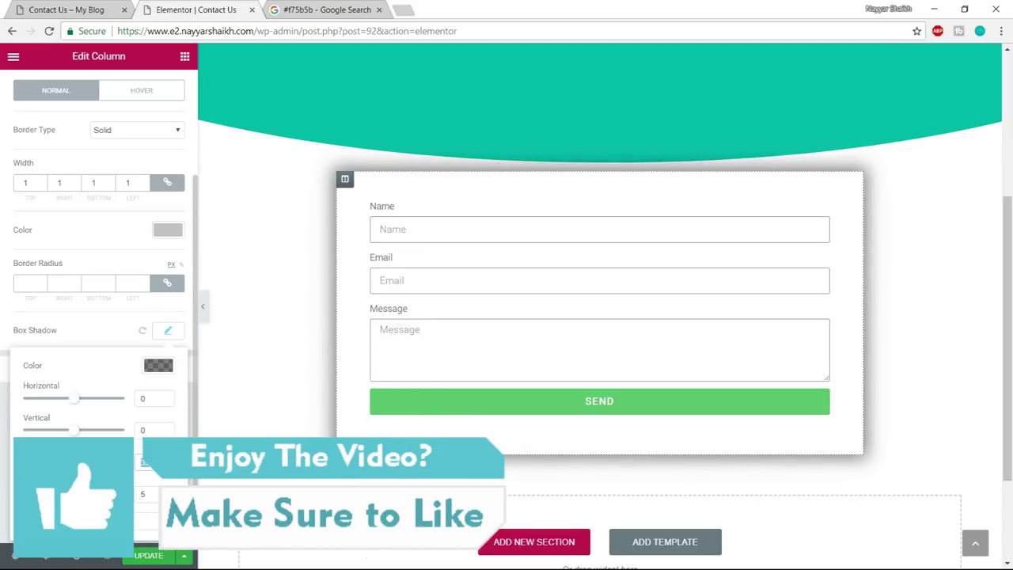
drag(65, 469, 68, 469)
key(BackSpace)
text(0)
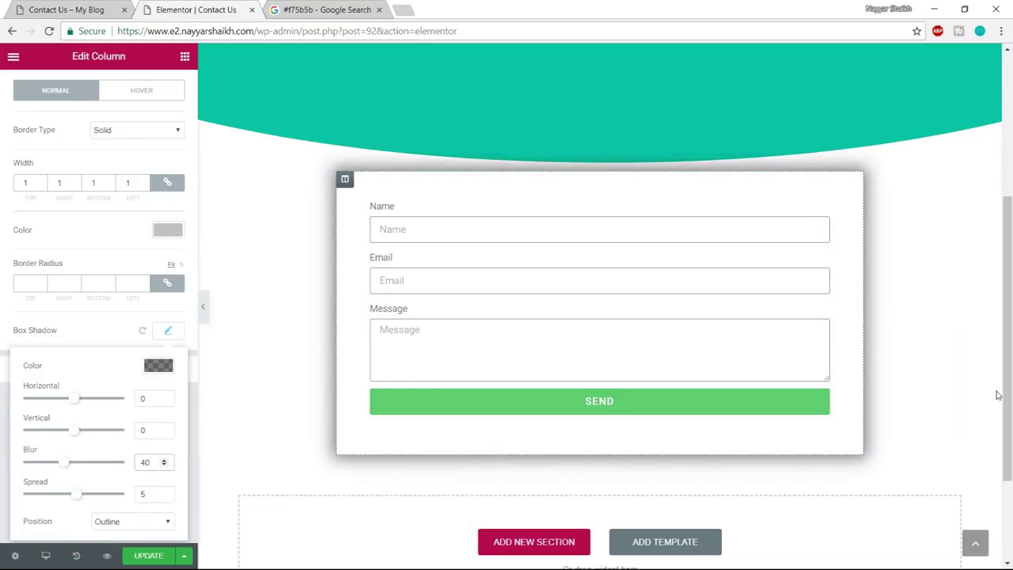
click(70, 9)
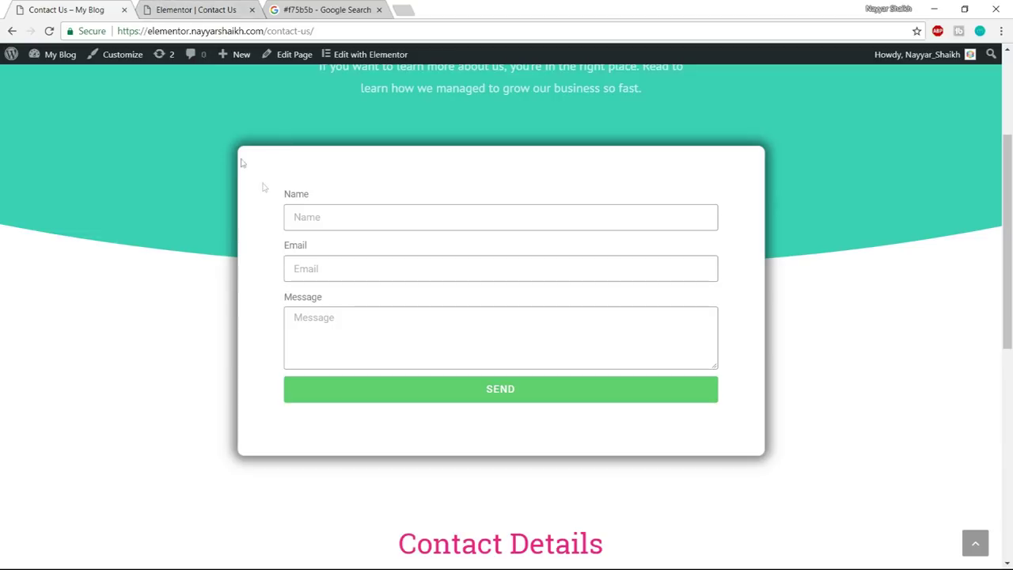
- Round the form column's corners with a 20 px border radius
click(211, 9)
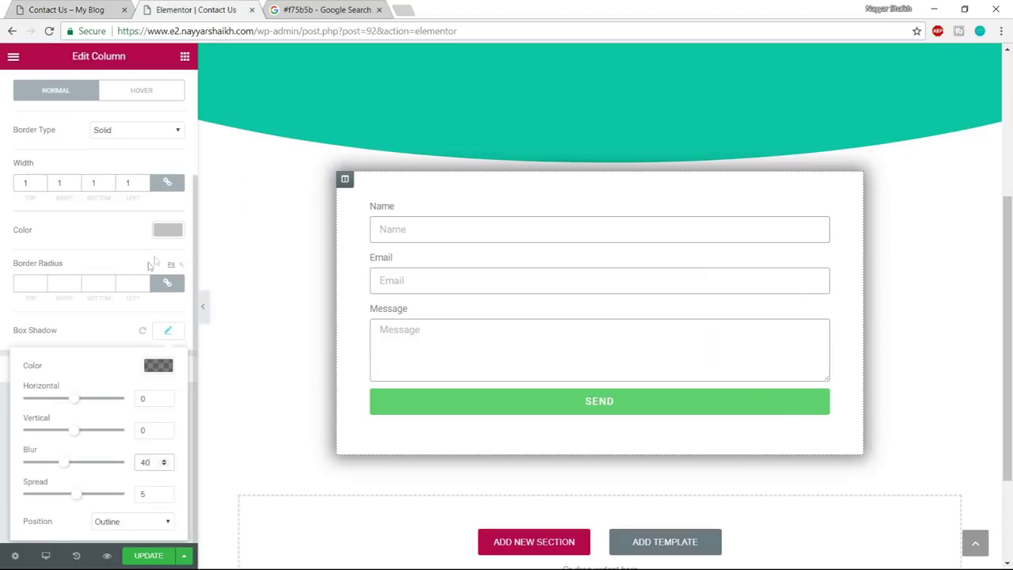
click(24, 283)
text(20)
- Select the section containing the form and open its Advanced settings
scroll(79, 282, up, 3)
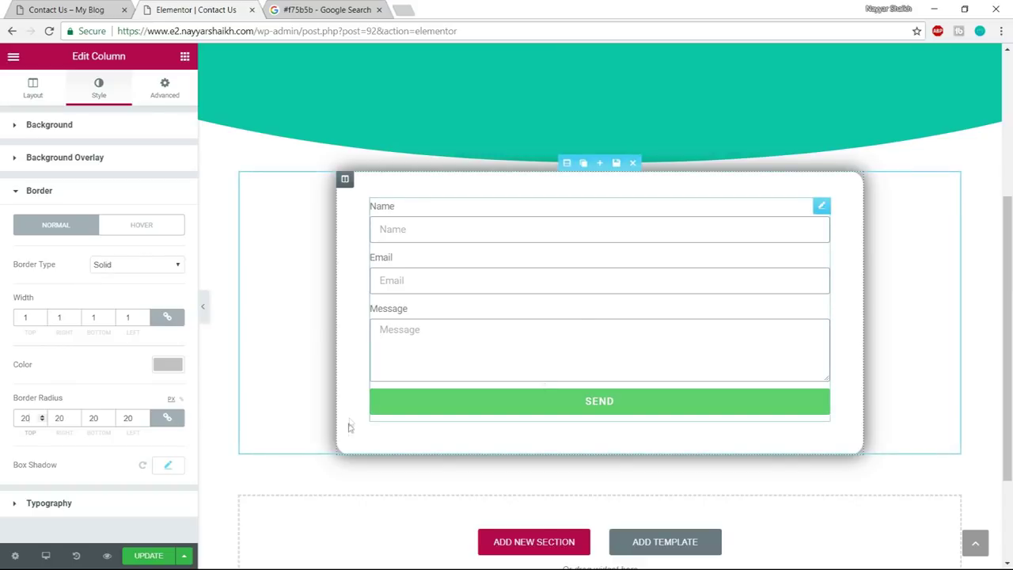
scroll(681, 357, up, 1)
scroll(682, 358, up, 3)
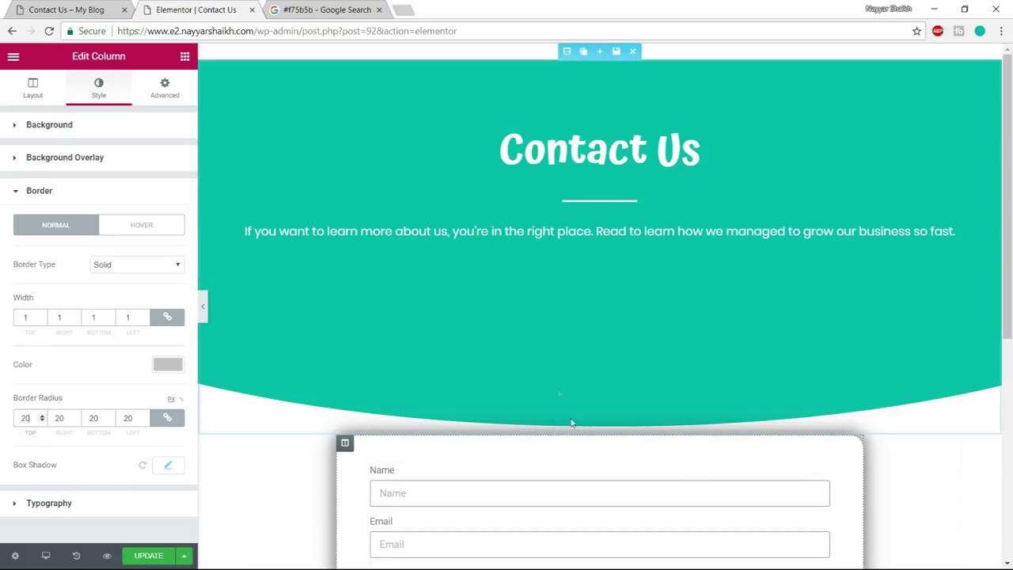
scroll(584, 466, down, 2)
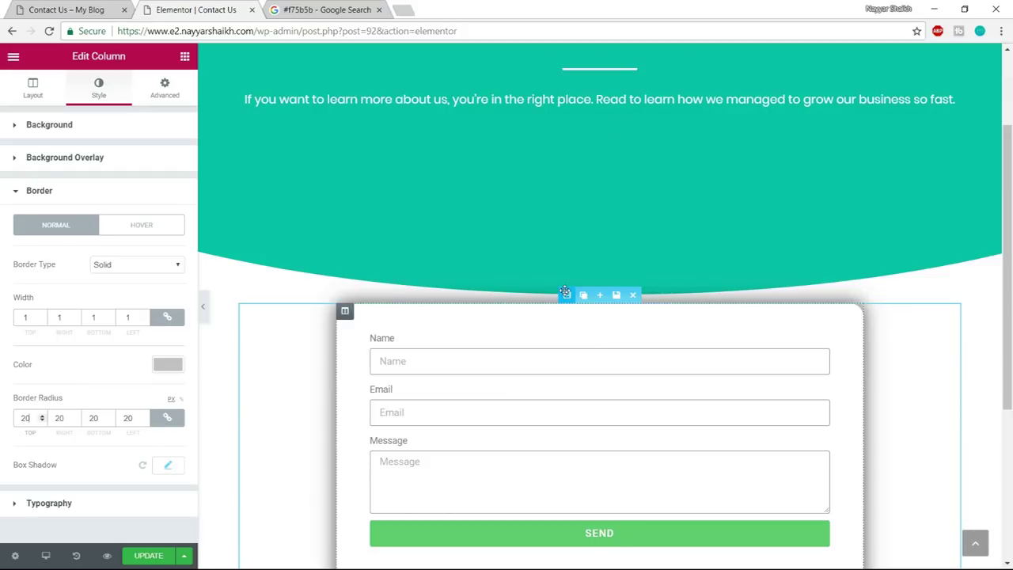
click(566, 294)
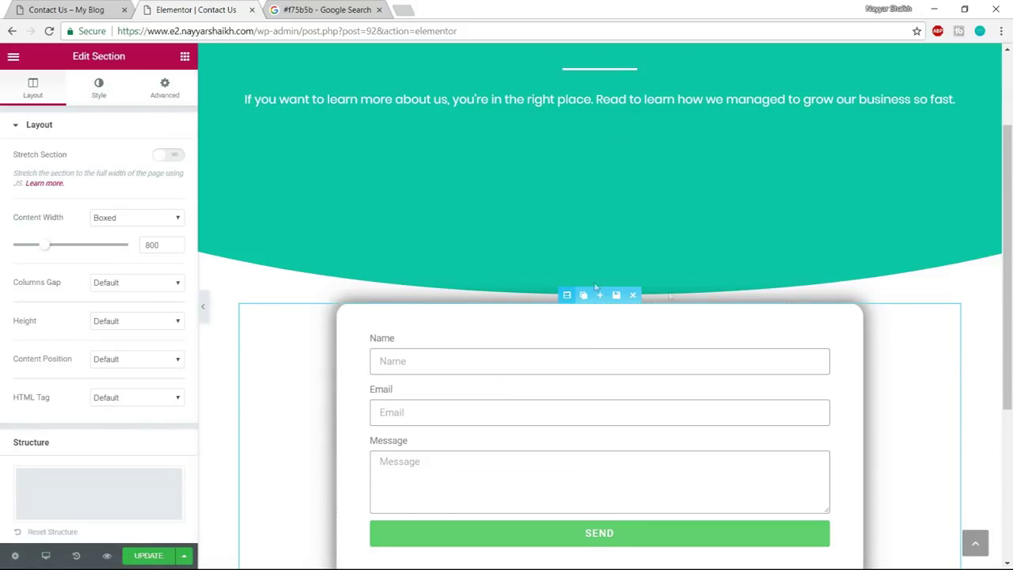
click(153, 90)
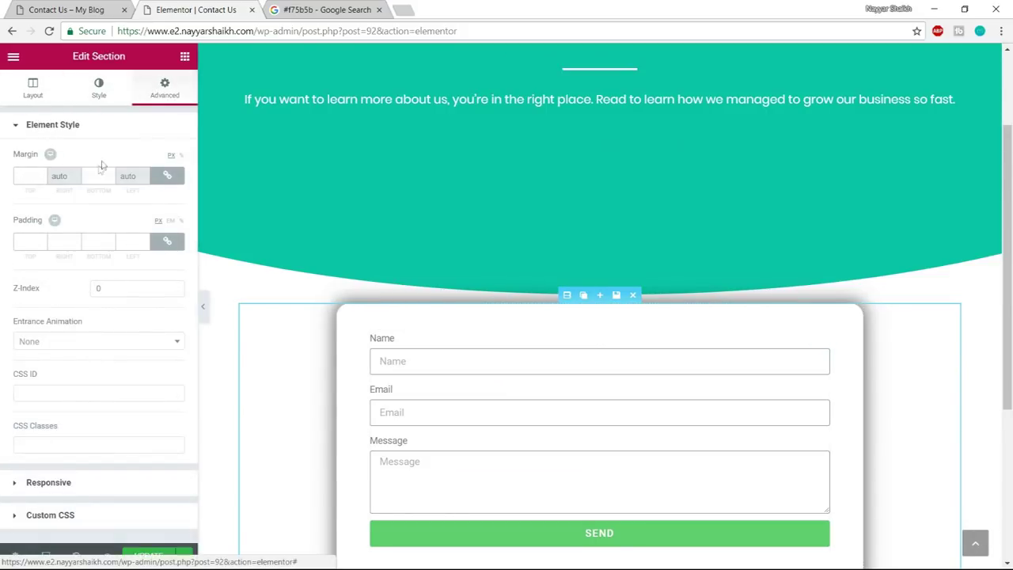
- Unlink the section margin and set its top margin to -200 so the form overlaps the header
click(167, 176)
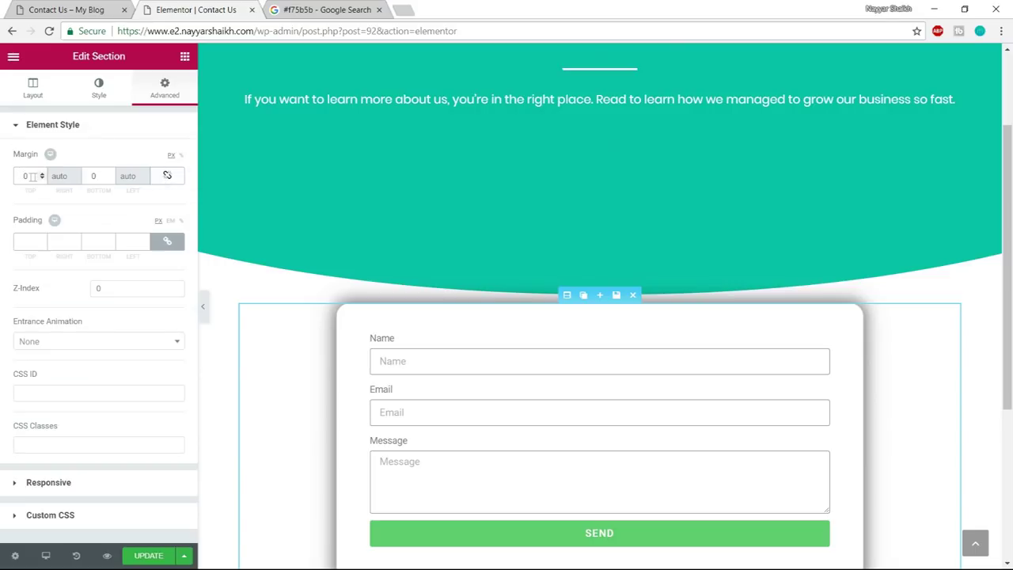
click(15, 175)
text(150)
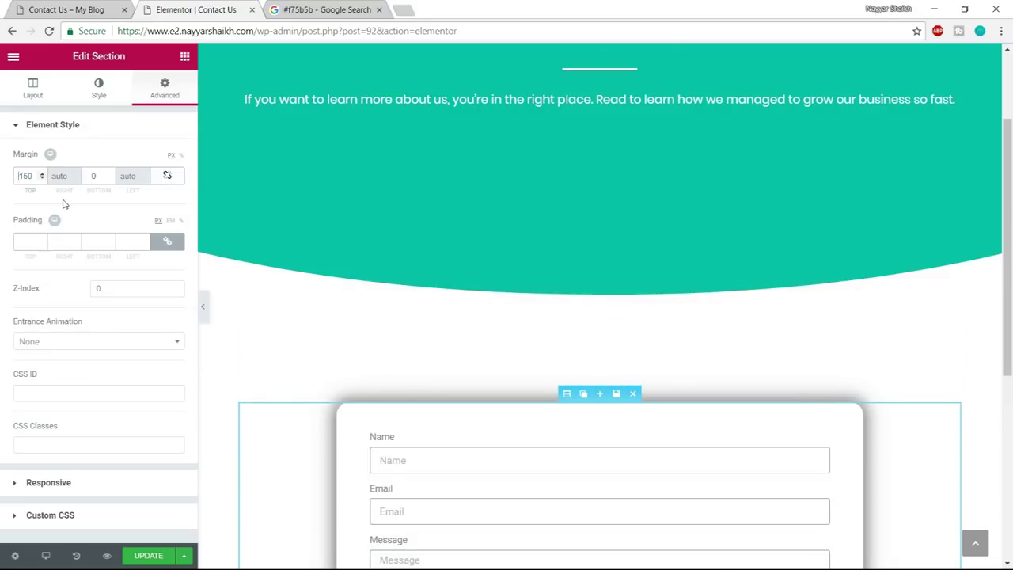
text(-)
scroll(481, 318, up, 2)
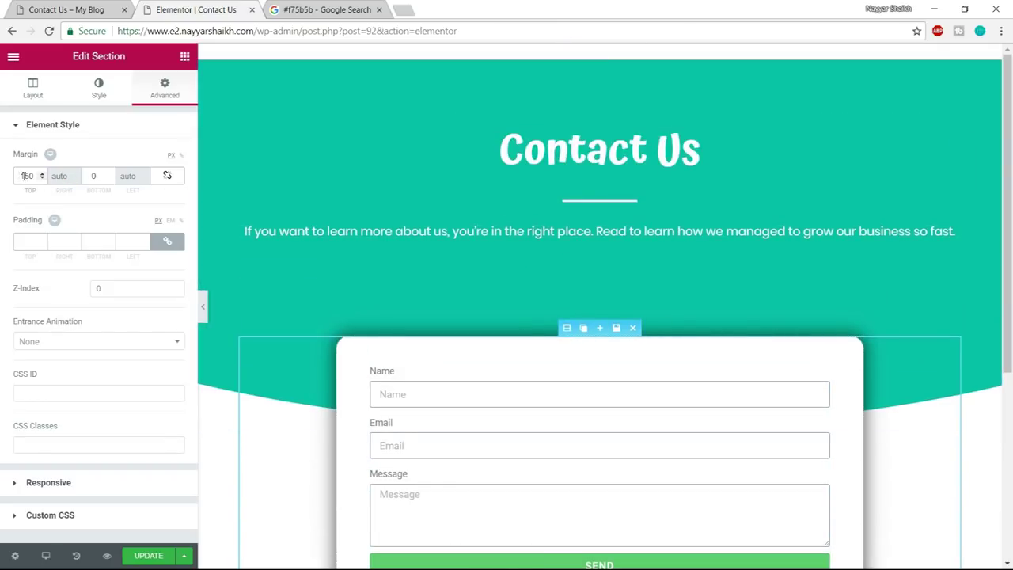
text(200)
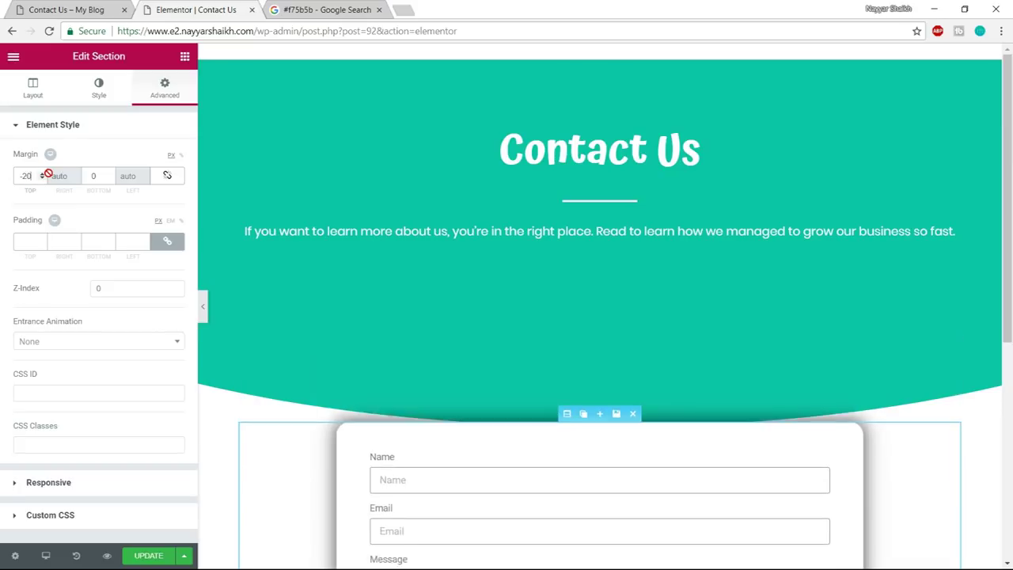
- Update the page and preview the saved changes in a new tab
click(139, 556)
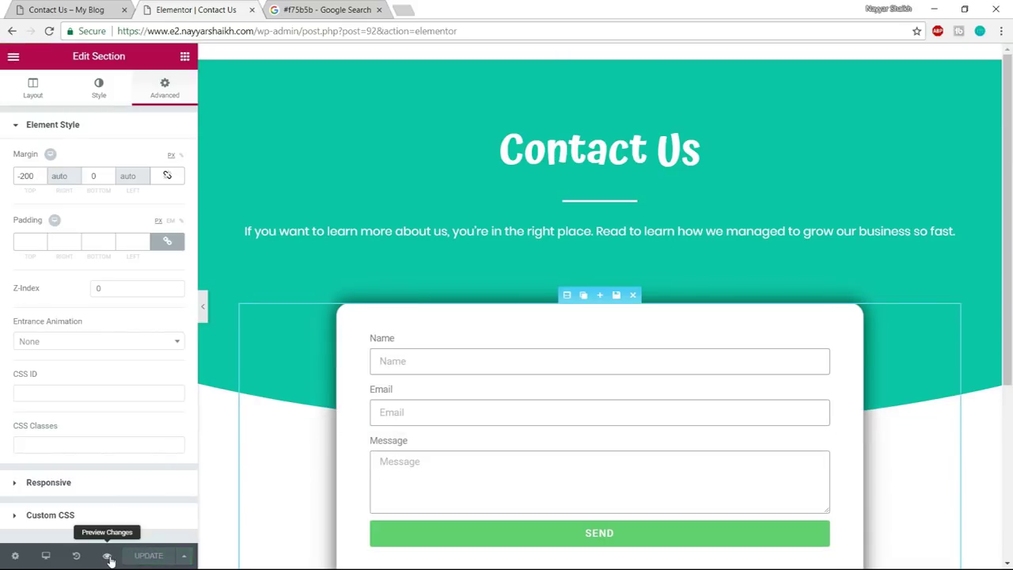
click(108, 557)
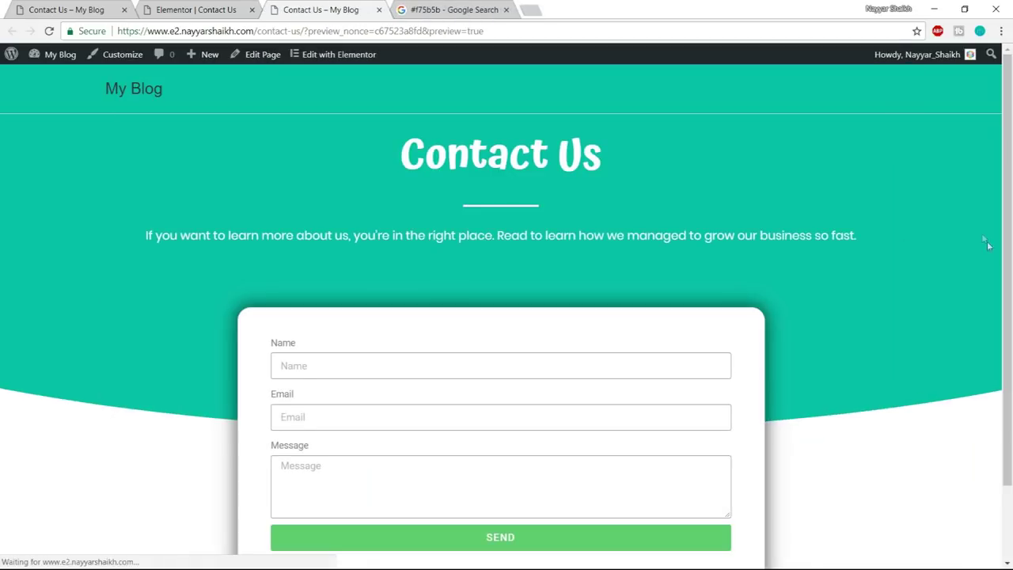
scroll(985, 273, down, 1)
scroll(987, 284, up, 2)
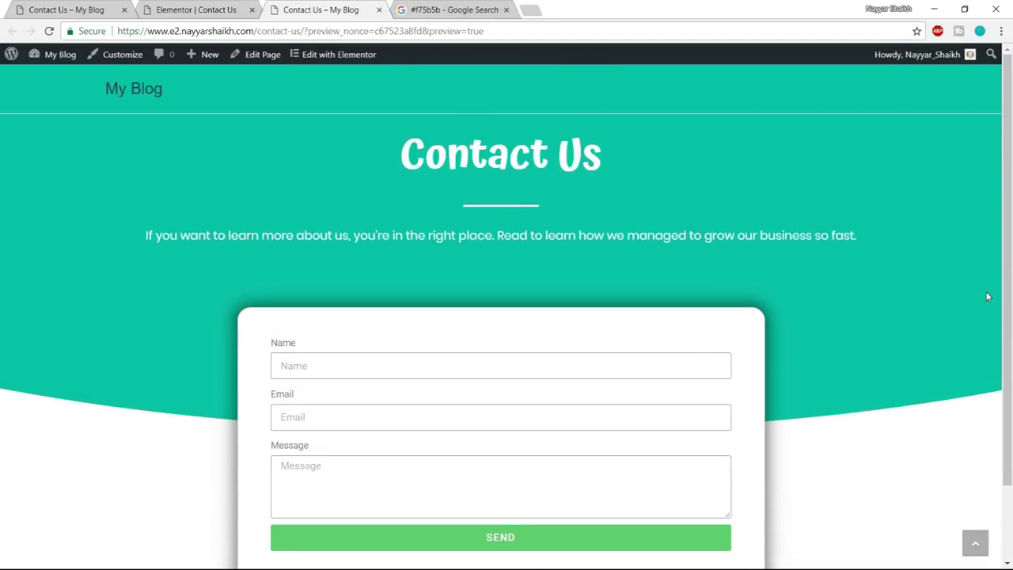
scroll(988, 297, down, 1)
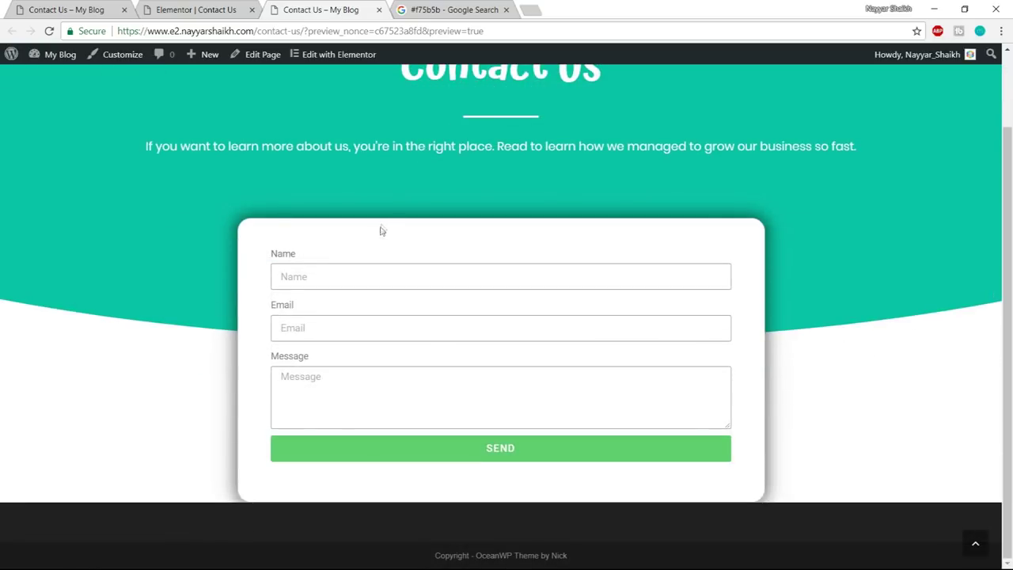
scroll(382, 226, up, 2)
click(190, 9)
scroll(792, 237, down, 3)
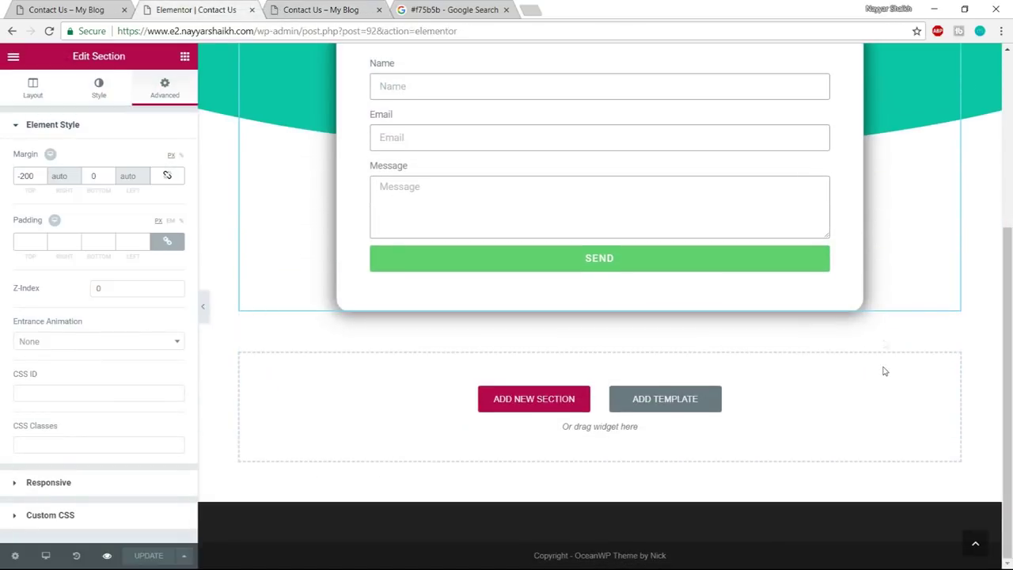
scroll(884, 344, up, 3)
scroll(537, 368, down, 1)
scroll(415, 286, up, 1)
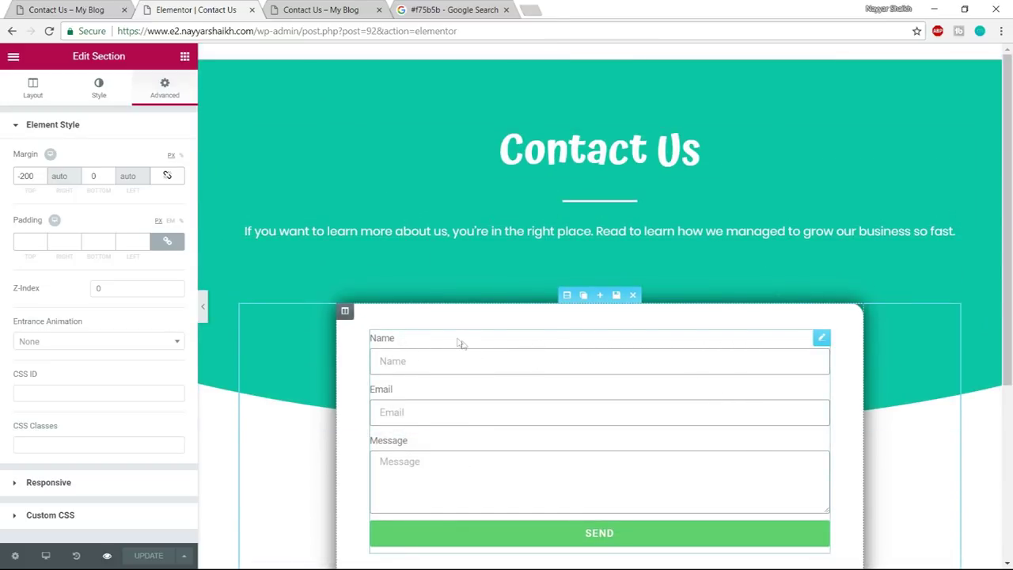
- Open the form widget's Email action settings and select the recipient in the To field
click(480, 353)
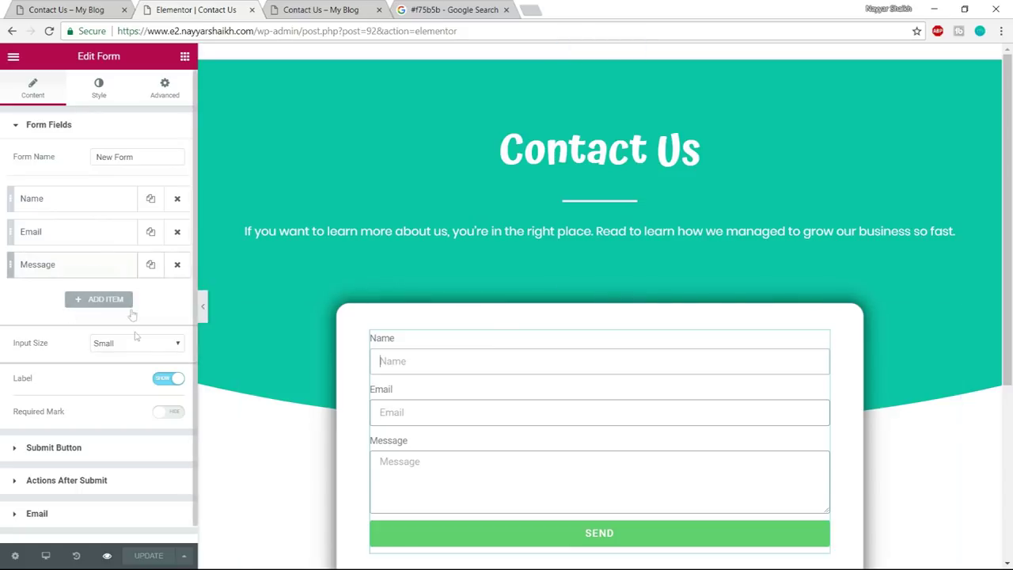
scroll(126, 345, down, 1)
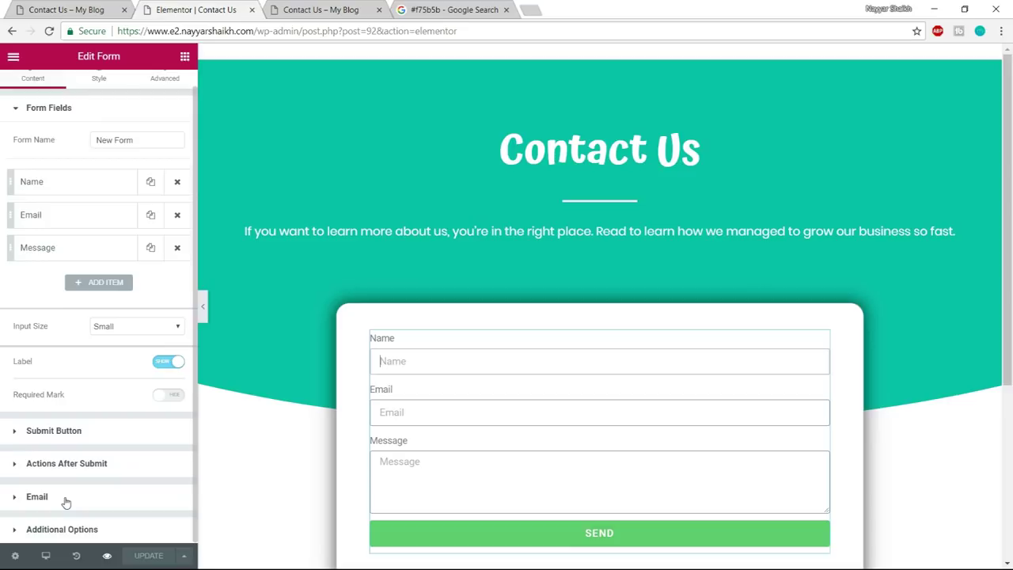
click(65, 502)
drag(108, 270, 7, 270)
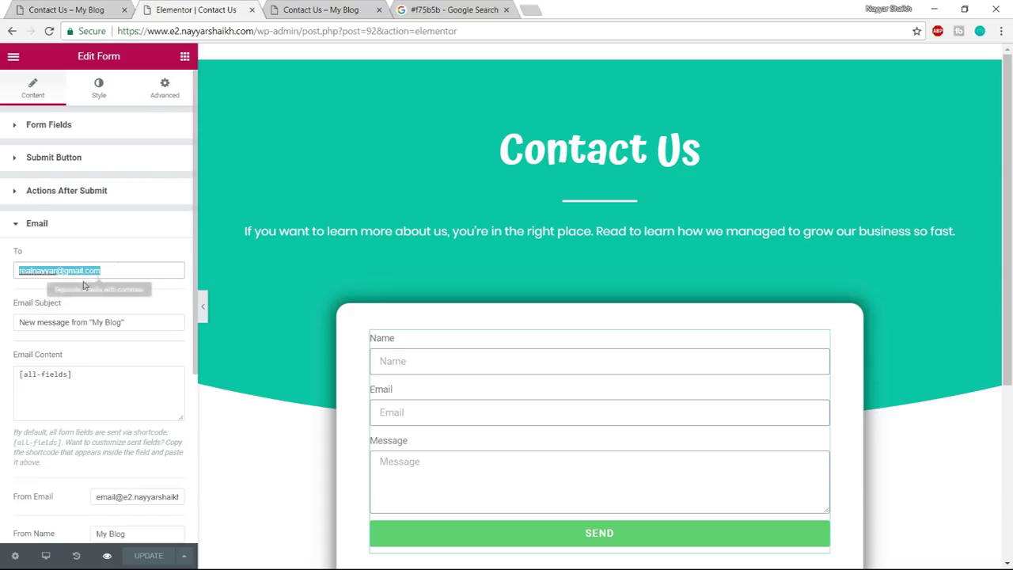
scroll(626, 467, down, 1)
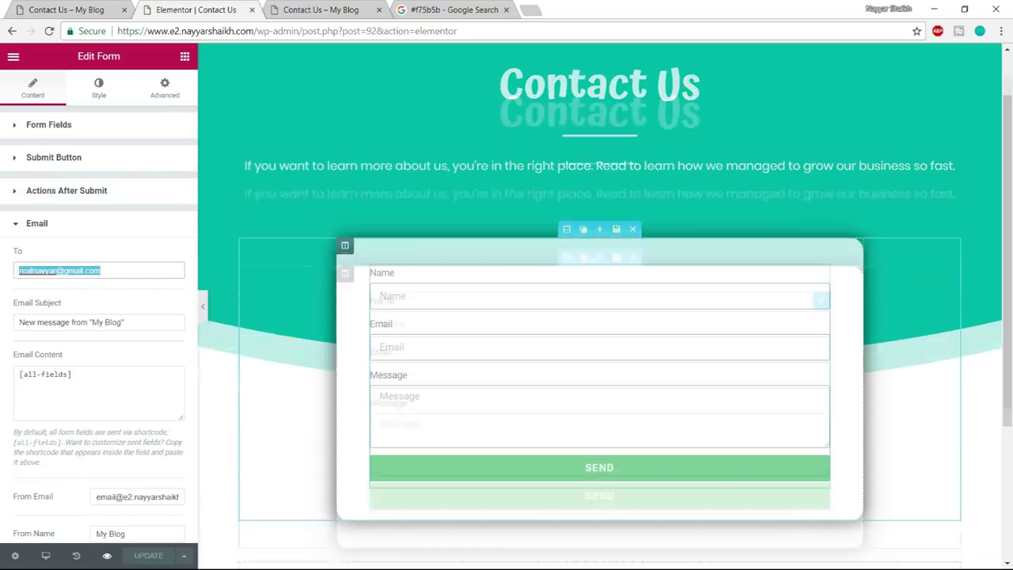
- Review the live page's Contact Details heading and contact paragraph for reference
key(ctrl+Page_Up)
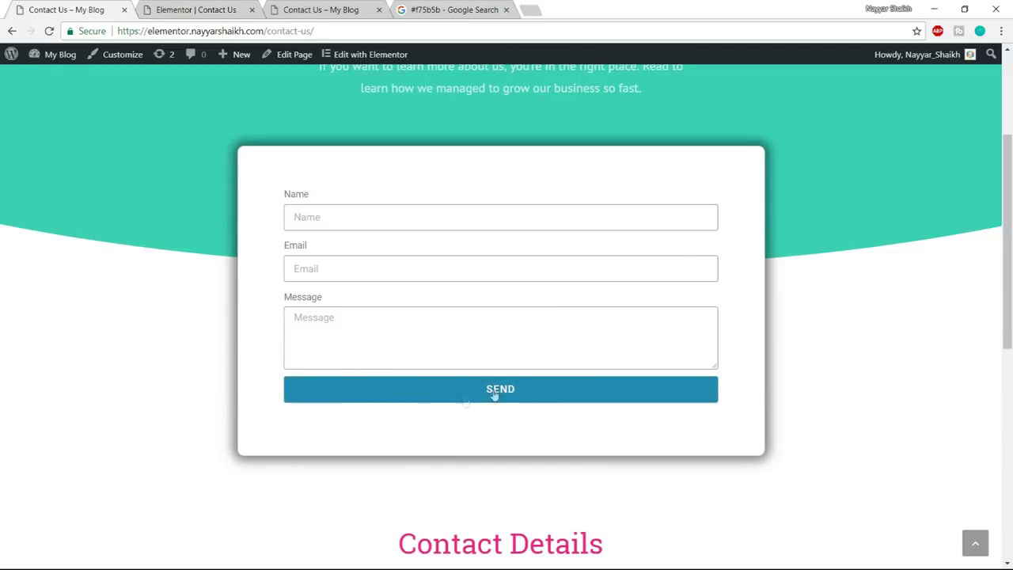
key(ctrl+Page_Down)
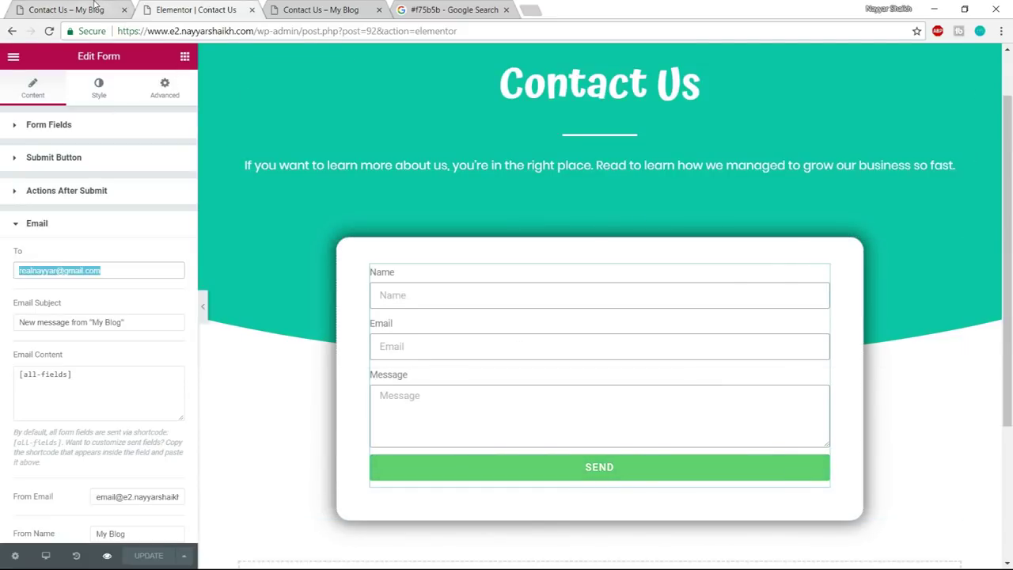
key(ctrl+Page_Up)
scroll(568, 270, down, 3)
scroll(568, 269, down, 3)
drag(417, 147, 606, 139)
click(611, 148)
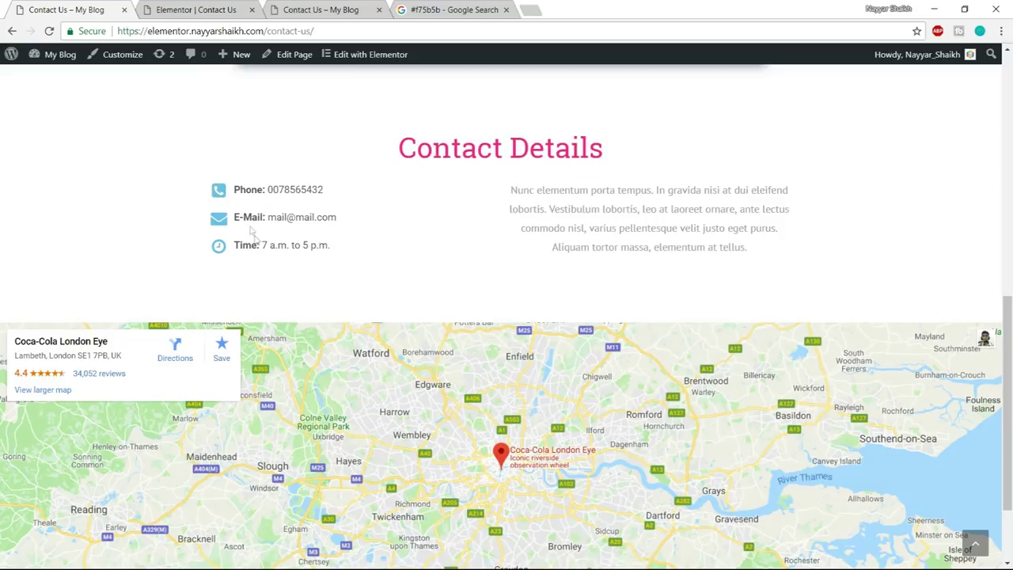
drag(507, 187, 748, 246)
click(748, 247)
- Scroll below the form in the editor and start a new section
click(202, 7)
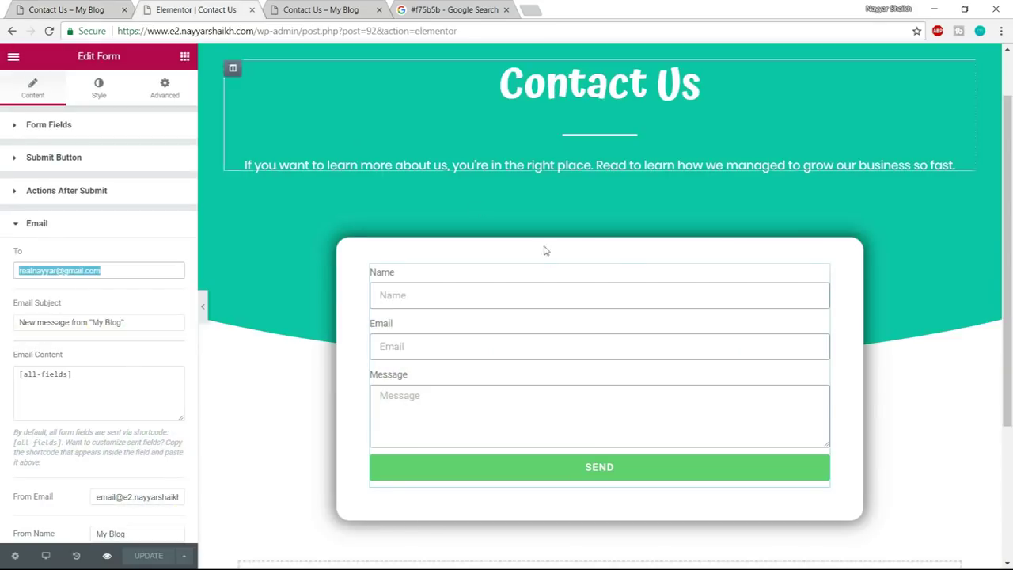
scroll(543, 248, down, 5)
click(558, 417)
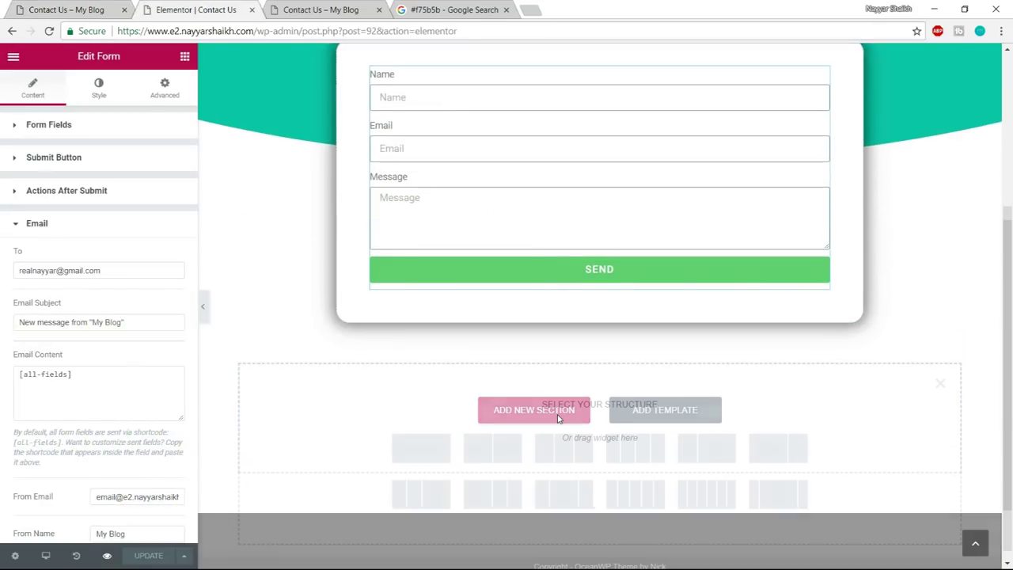
- Add an empty single-column section below the form and give the form's section a 100 bottom margin
click(429, 450)
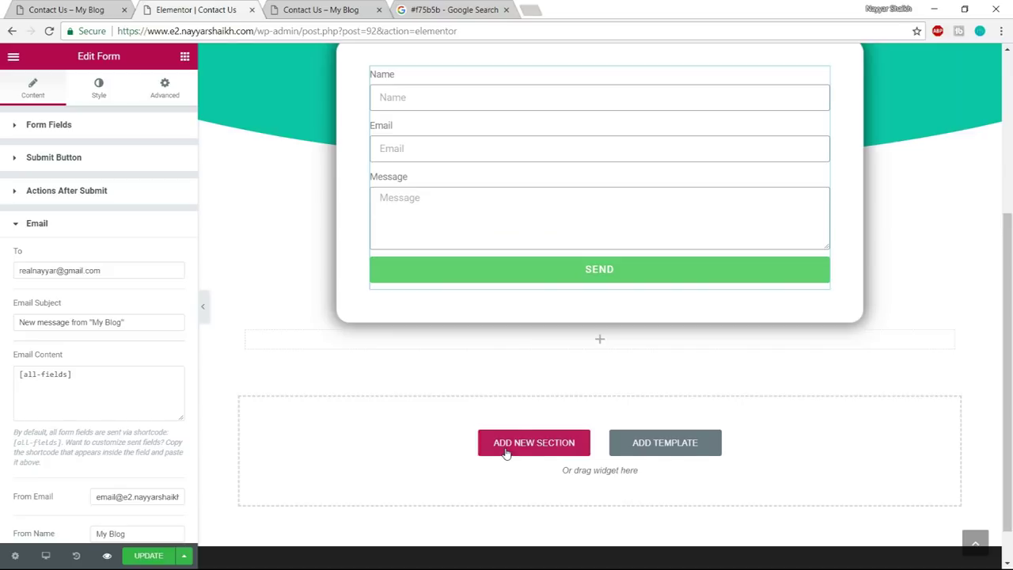
scroll(592, 356, up, 3)
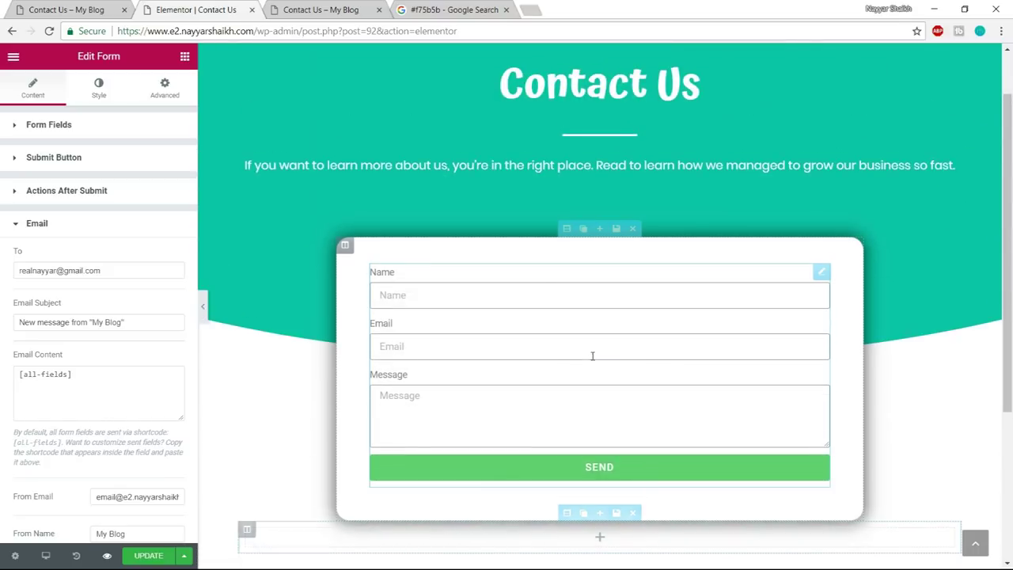
click(568, 230)
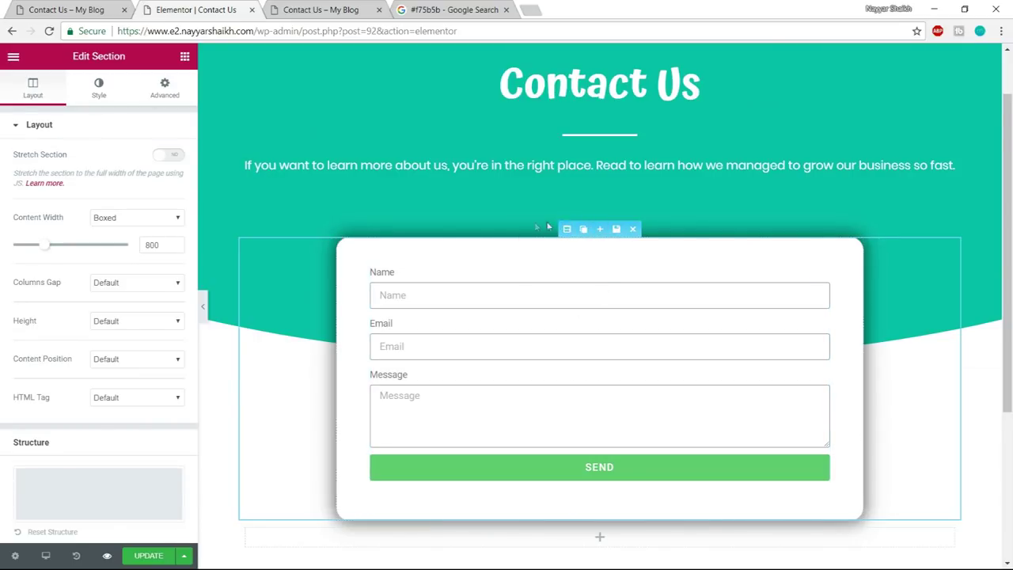
click(158, 101)
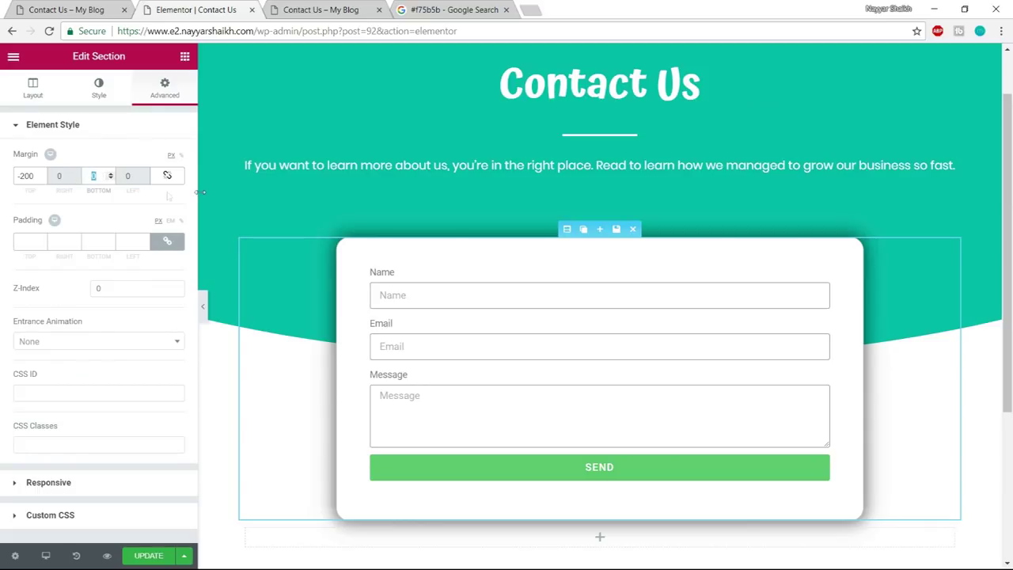
text(00)
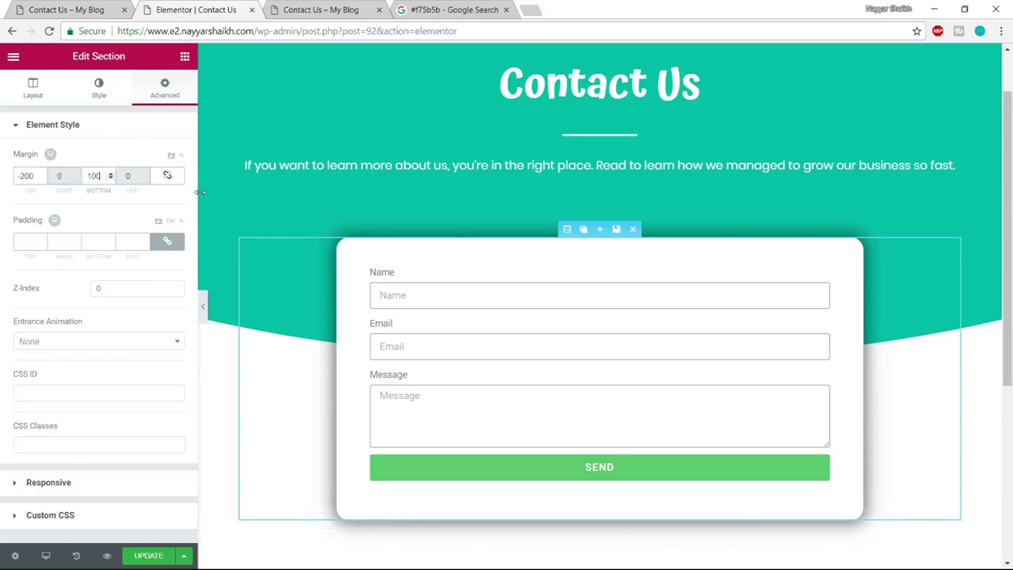
scroll(475, 350, down, 2)
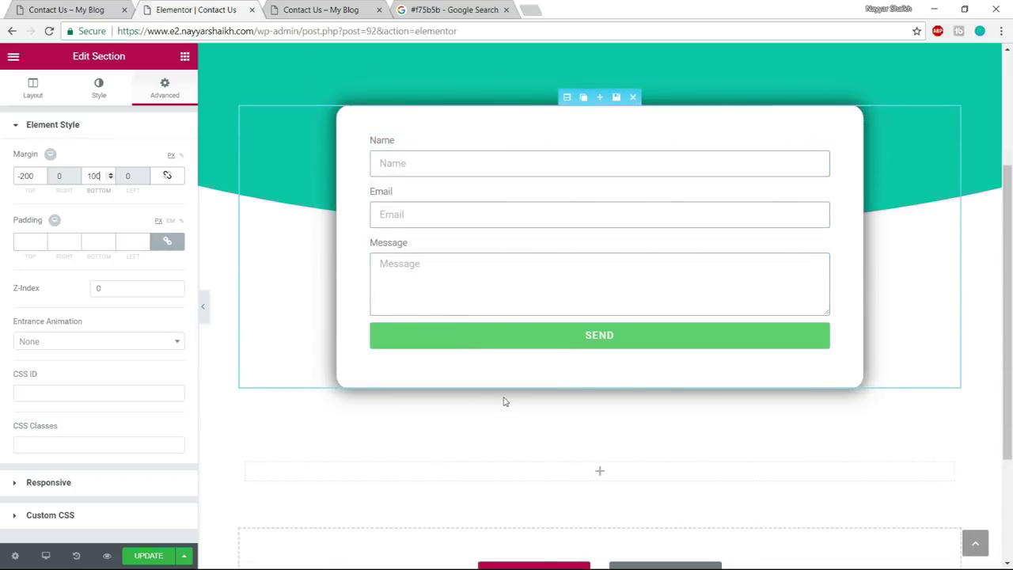
scroll(645, 403, down, 2)
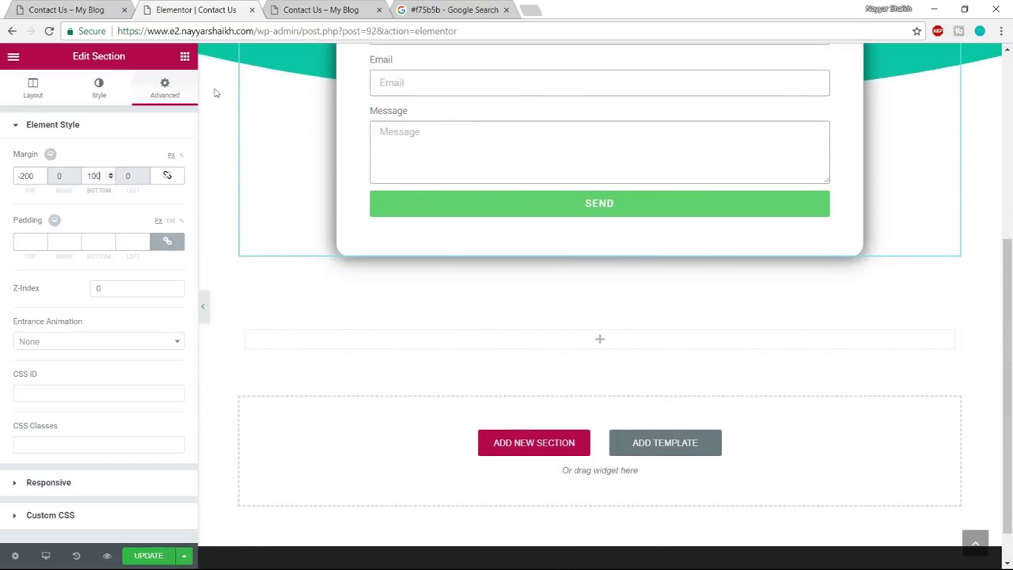
click(184, 57)
- Place a centred Heading widget titled 'Contact Details' in the new section
drag(146, 151, 577, 343)
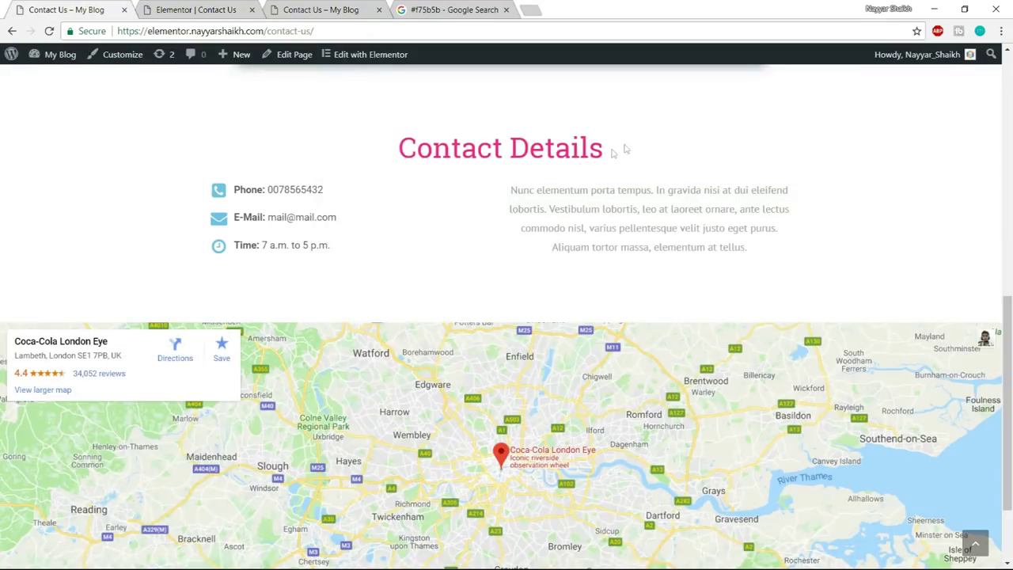
drag(625, 149, 388, 147)
key(ctrl+c)
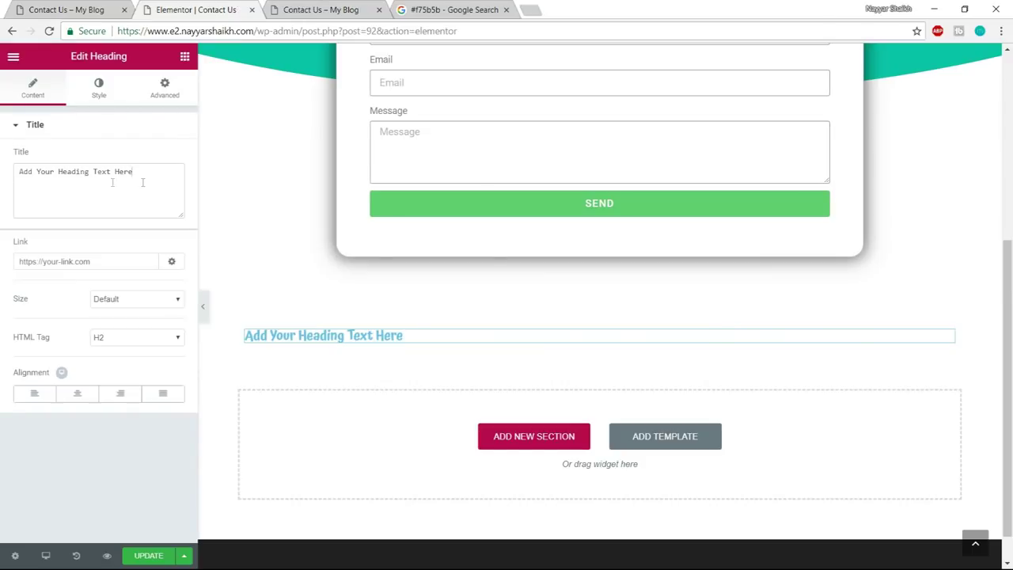
triple_click(112, 182)
key(ctrl+v)
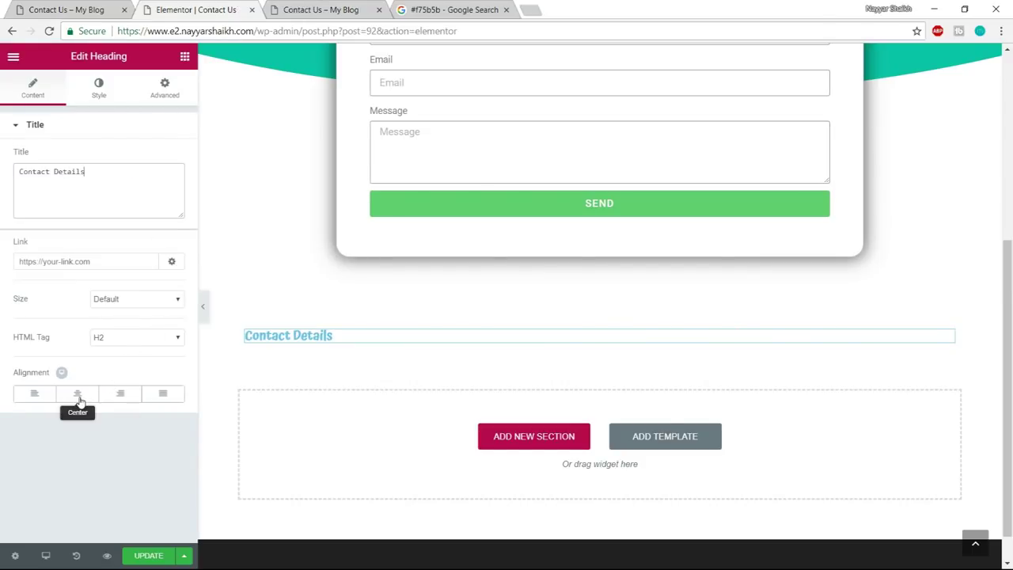
click(78, 394)
- Colour the heading text pink (#ff7093)
click(118, 91)
click(168, 157)
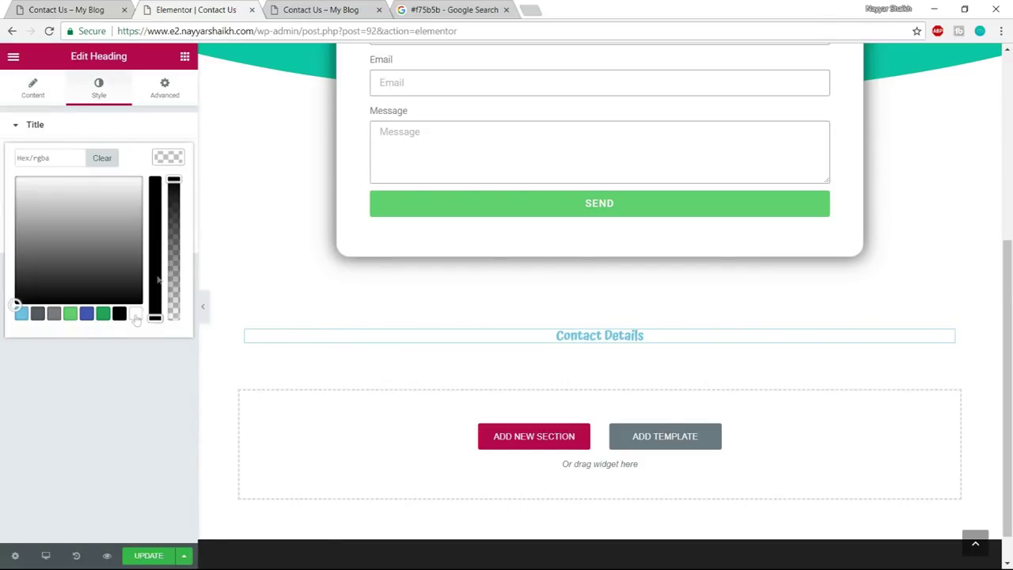
mouse_move(18, 308)
mouse_down()
mouse_move(65, 273)
mouse_move(138, 175)
mouse_up()
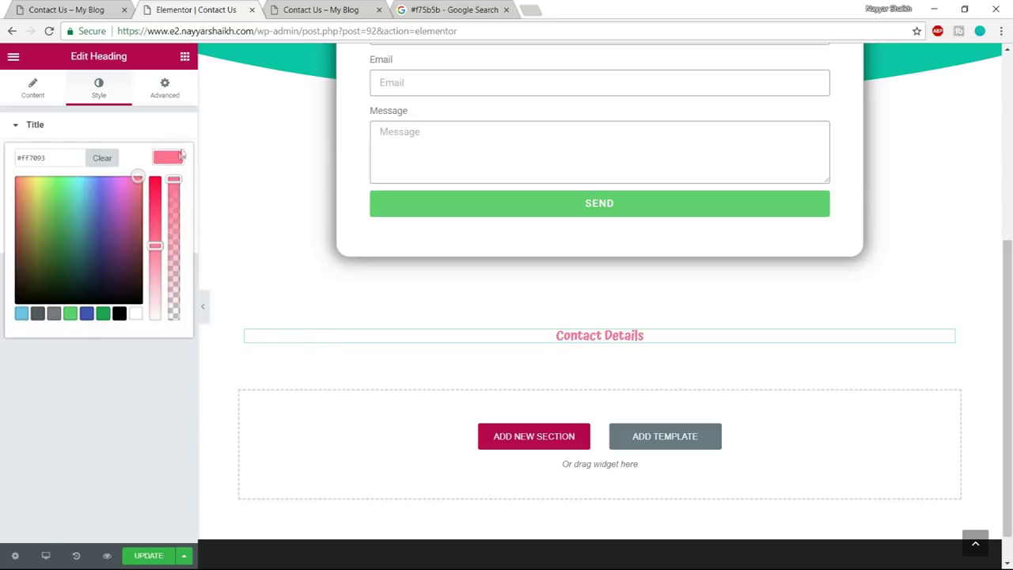
click(167, 157)
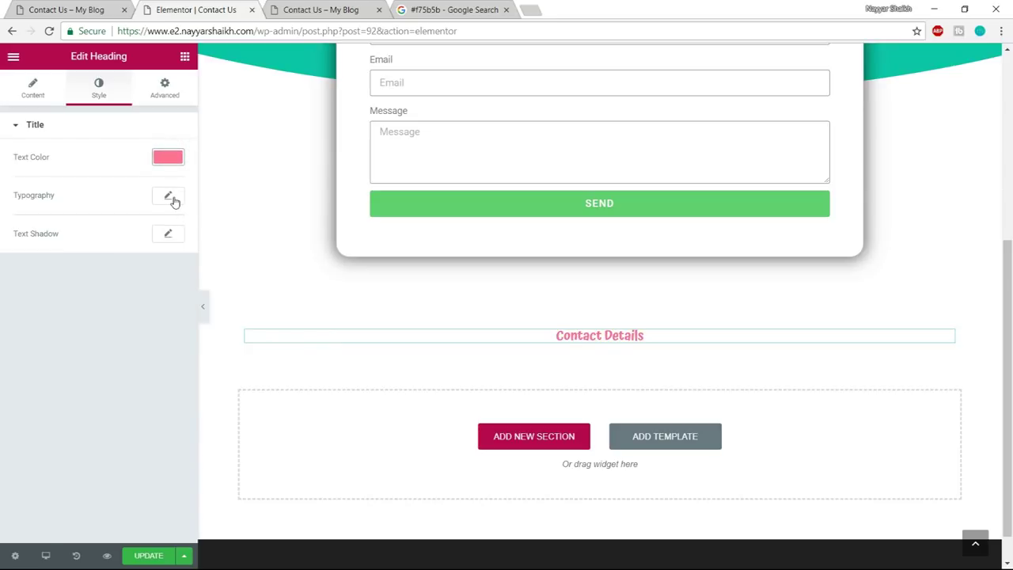
- Set the heading typography to Poppins, 40 px, weight 400
click(168, 194)
click(137, 236)
text(popp)
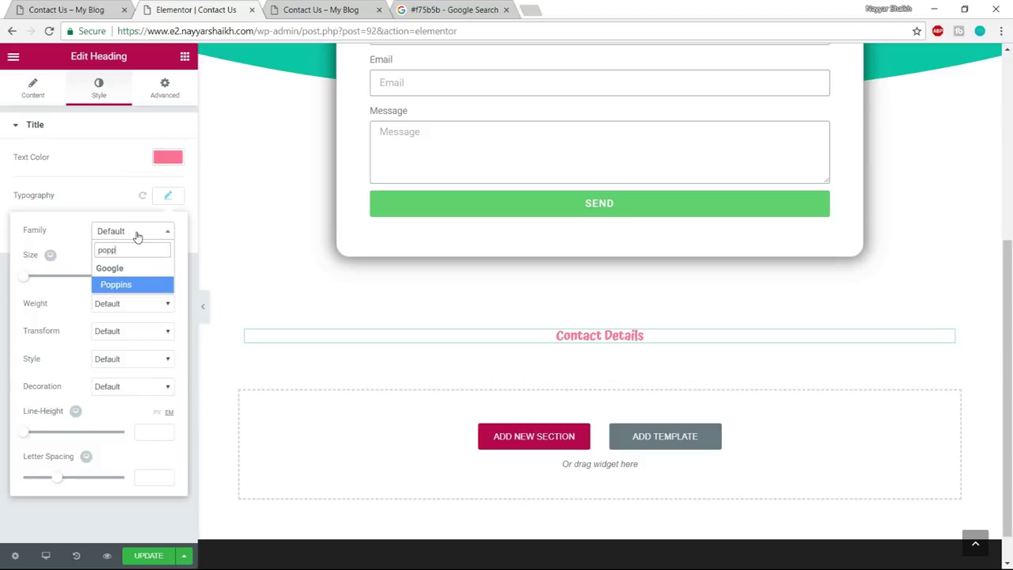
key(Return)
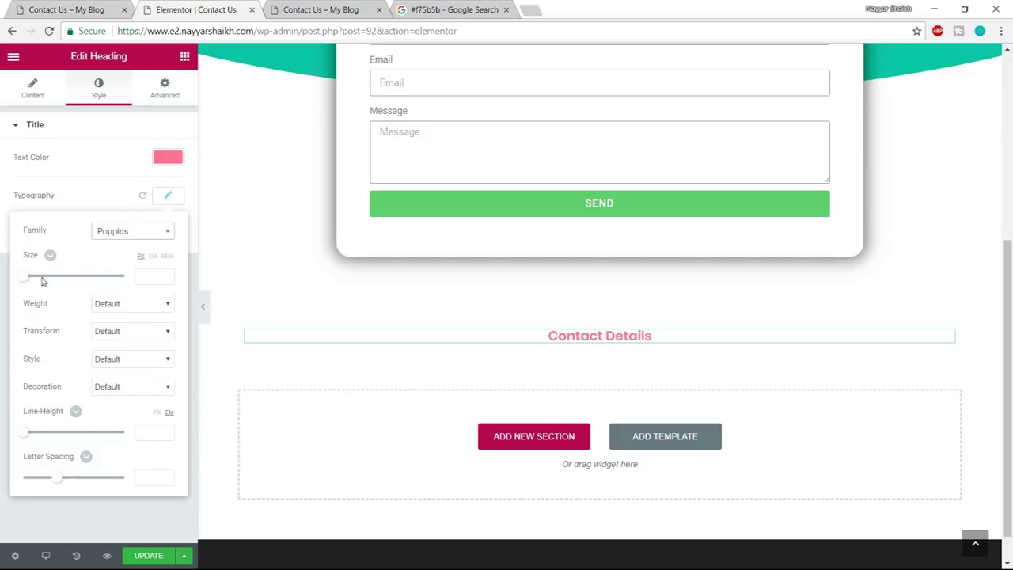
click(151, 277)
text(40)
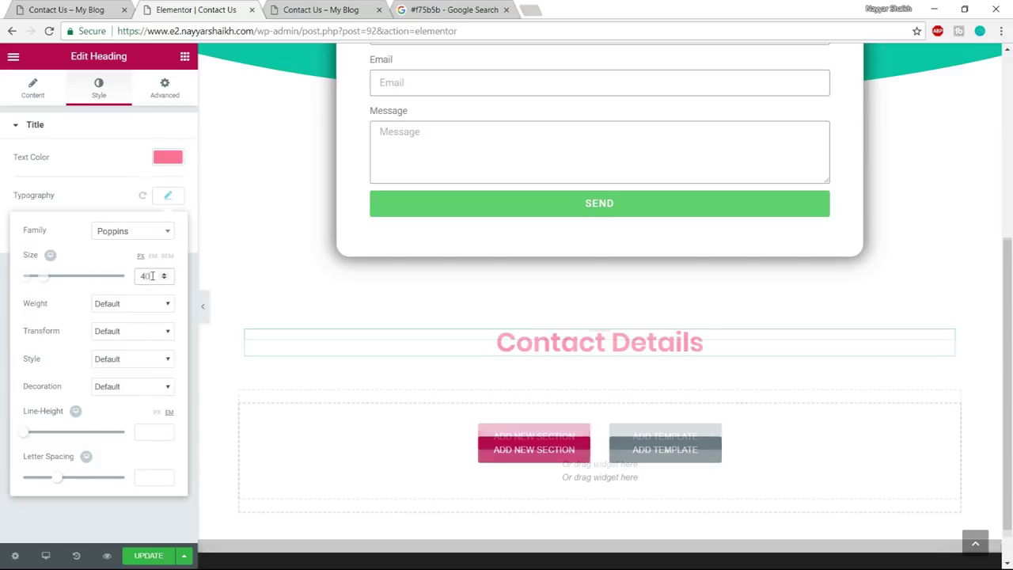
click(139, 309)
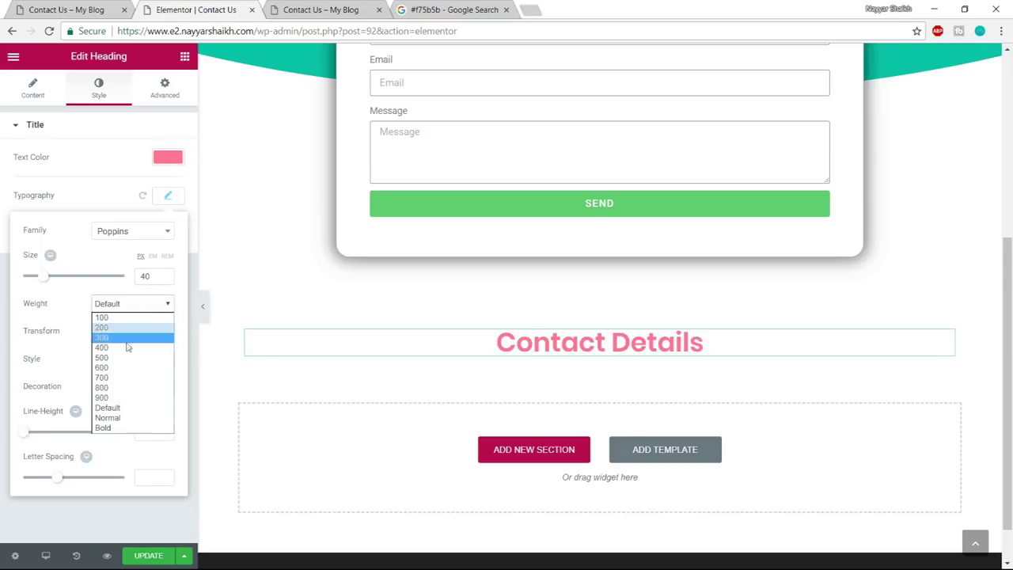
click(123, 368)
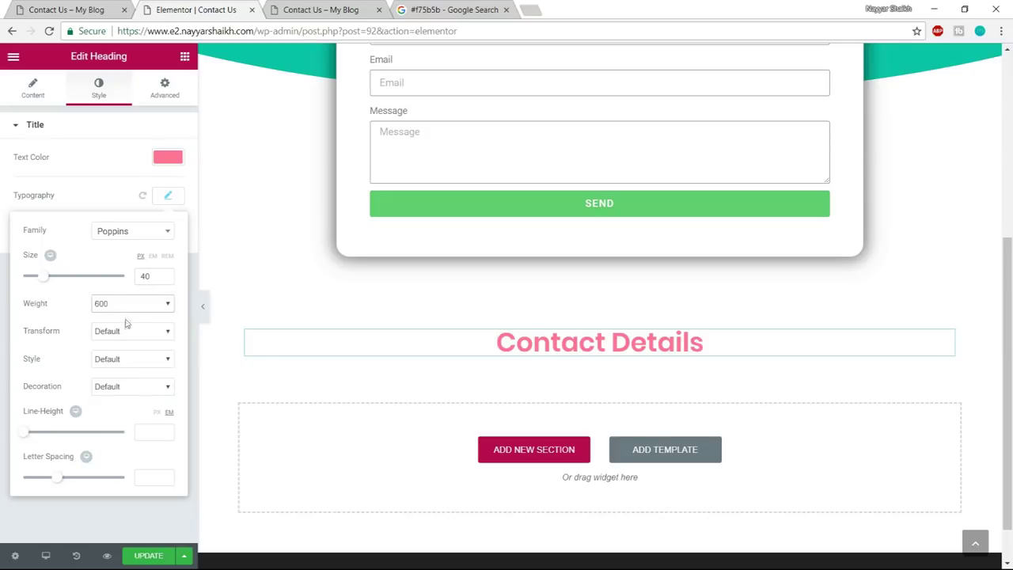
click(127, 305)
click(119, 347)
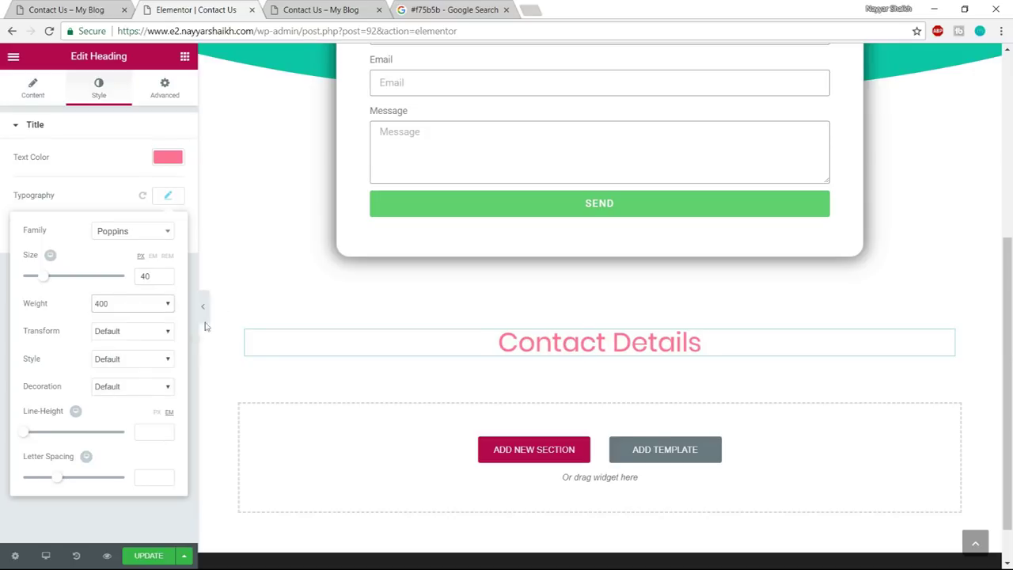
- Compare the styled heading against the live Contact Us page
click(67, 10)
scroll(372, 254, up, 1)
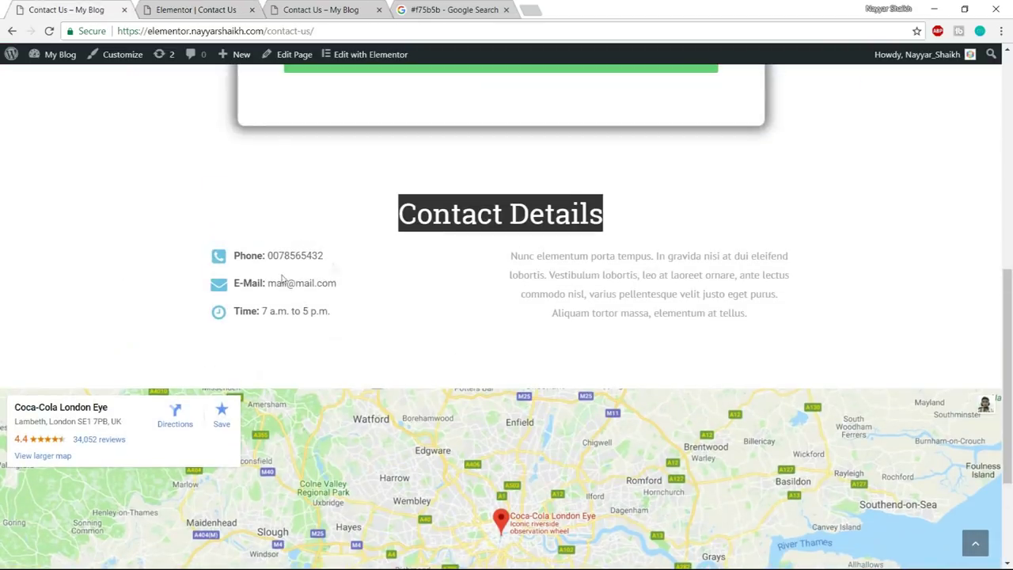
click(436, 267)
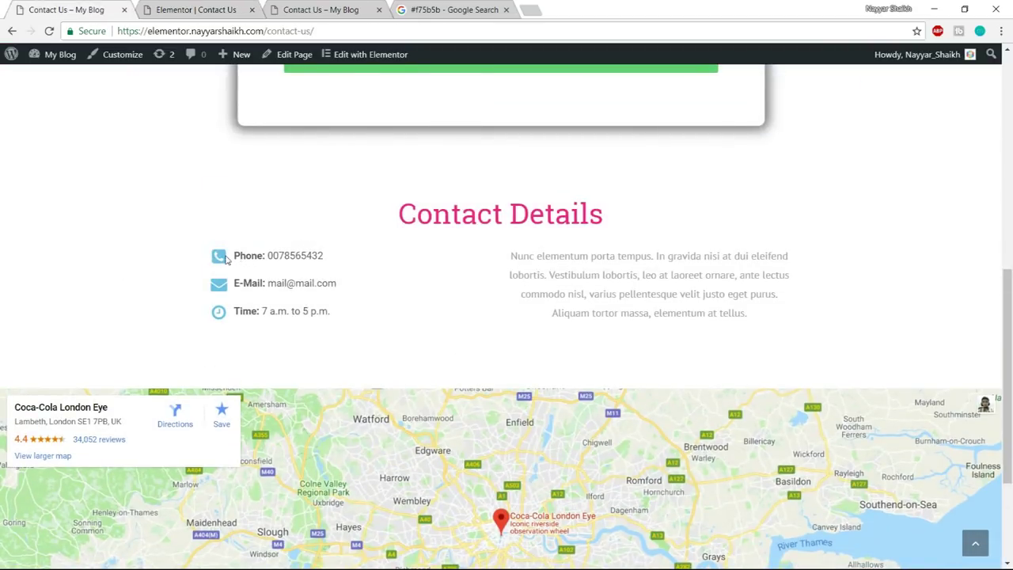
click(140, 8)
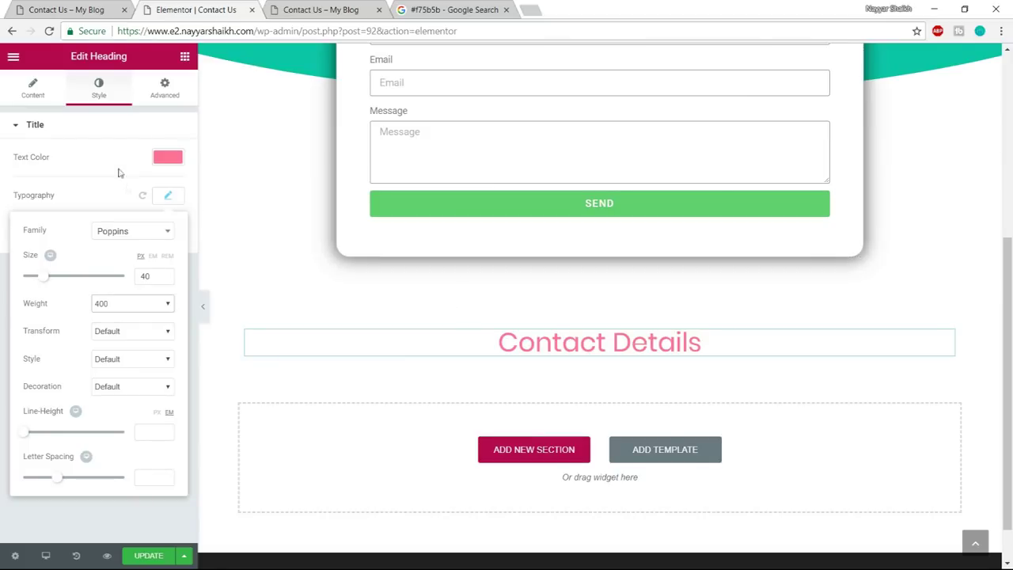
- Drag a two-column inner section beneath the 'Contact Details' heading
click(185, 57)
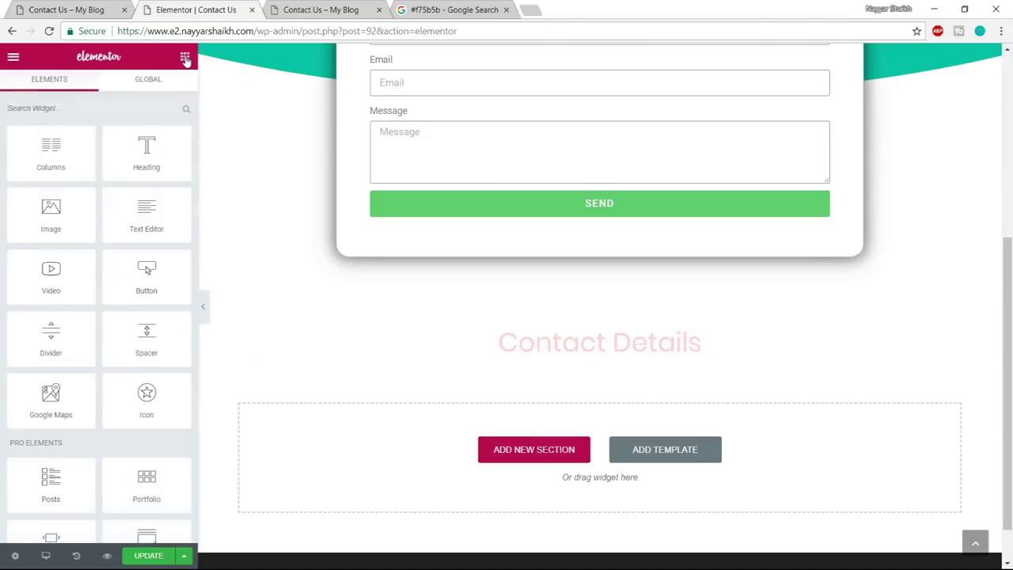
drag(74, 153, 546, 356)
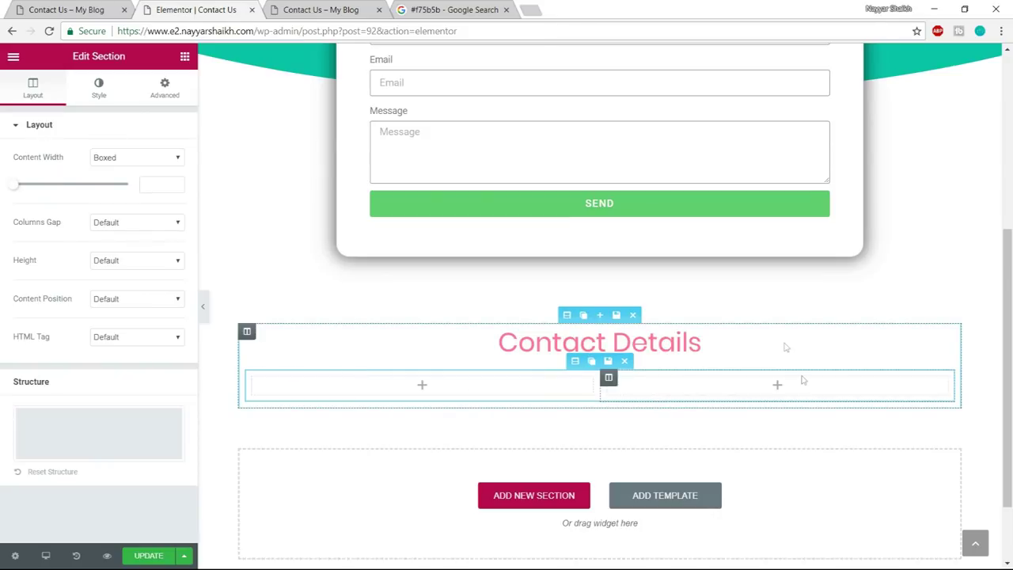
click(67, 10)
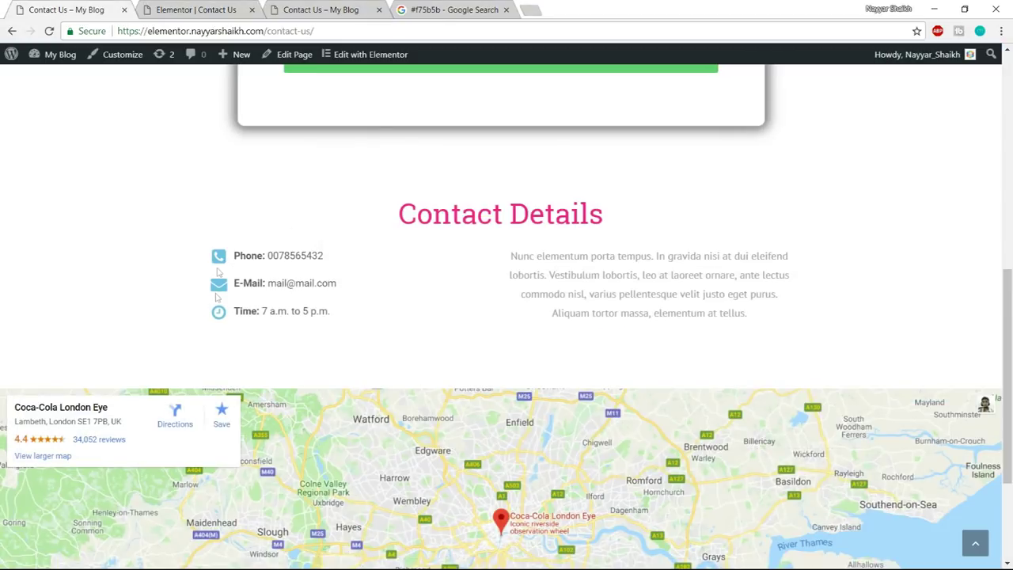
click(175, 13)
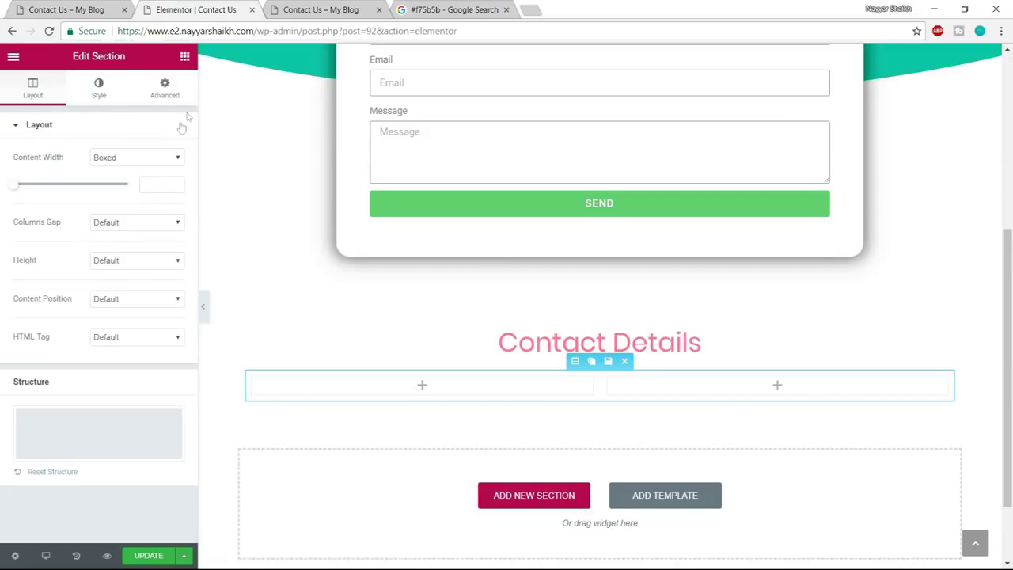
click(186, 57)
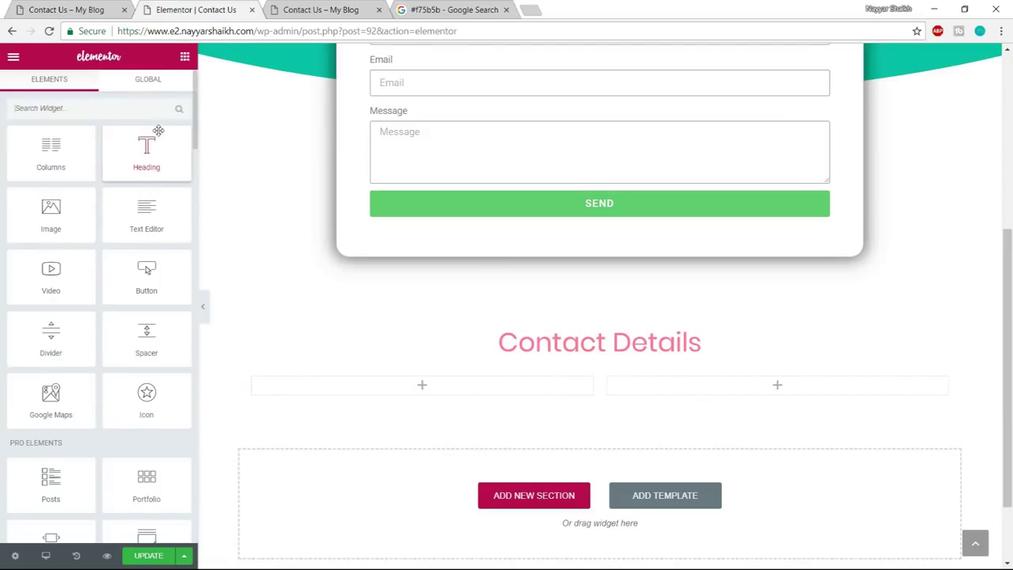
scroll(158, 219, down, 4)
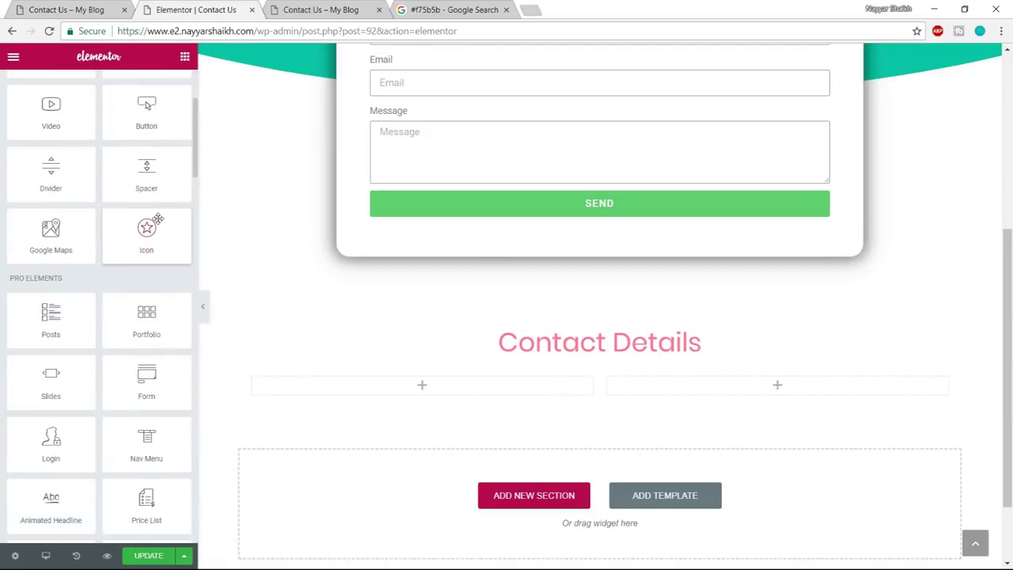
- Drag an Icon List widget into the left column under the Contact Details heading
scroll(85, 314, down, 4)
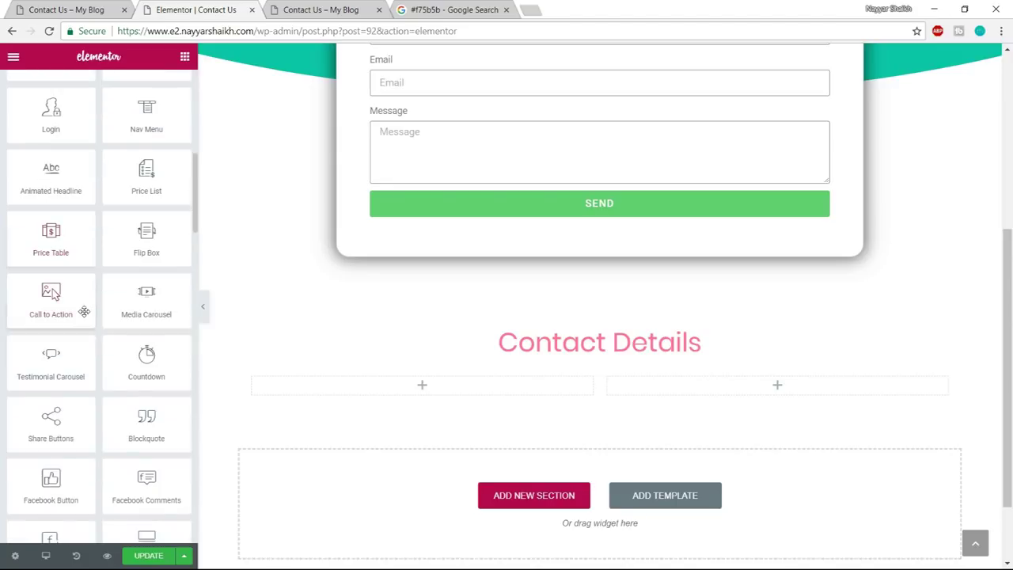
scroll(84, 312, down, 5)
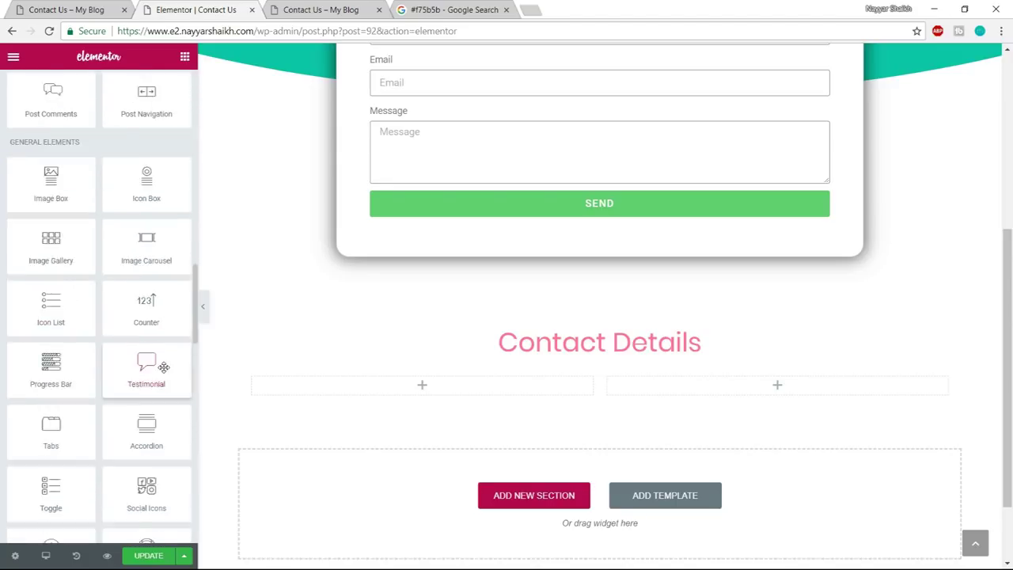
scroll(163, 365, up, 1)
drag(9, 226, 79, 224)
click(77, 244)
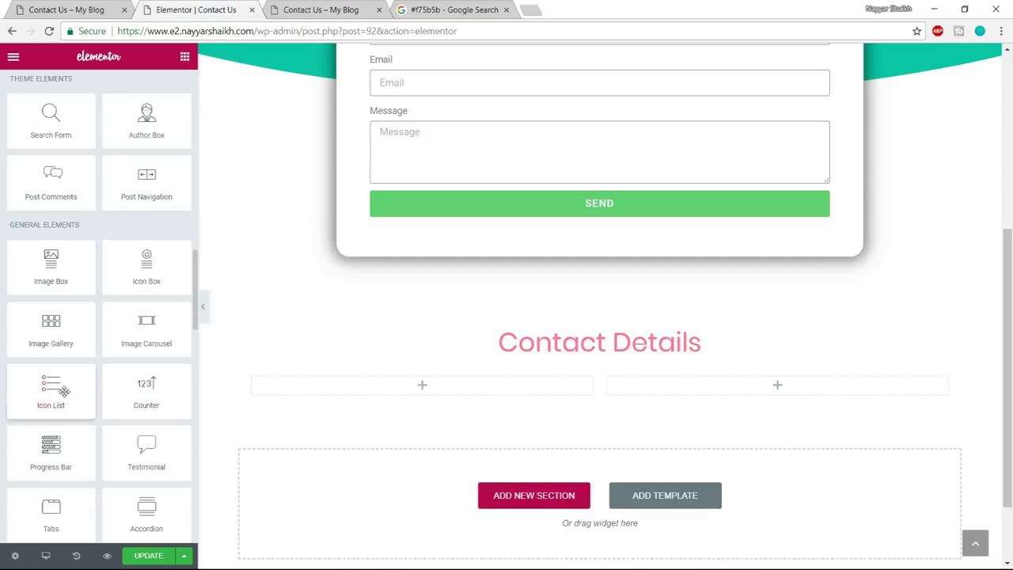
drag(49, 389, 448, 394)
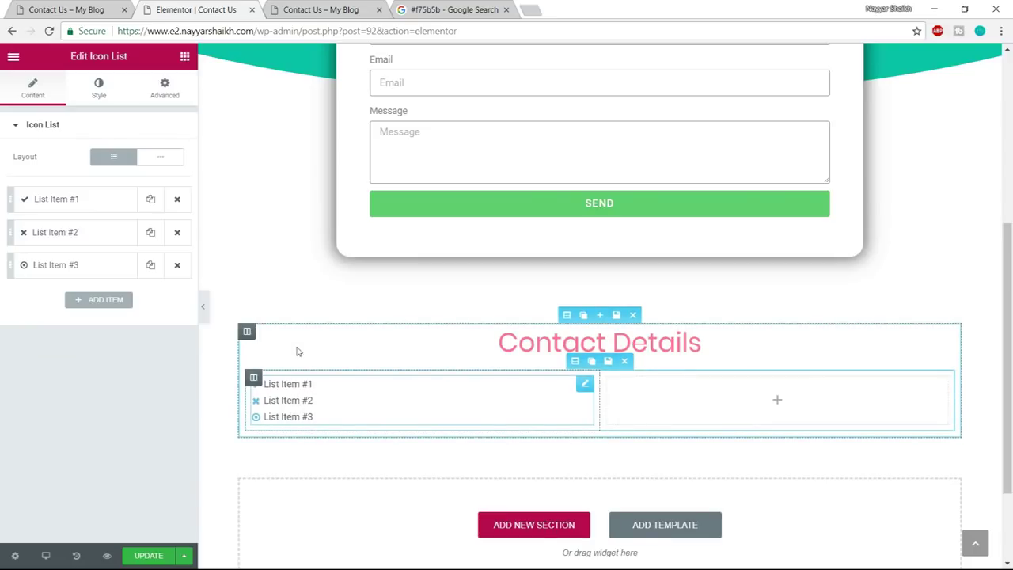
- Check the phone line on the live contact page, then expand List Item #1
click(68, 10)
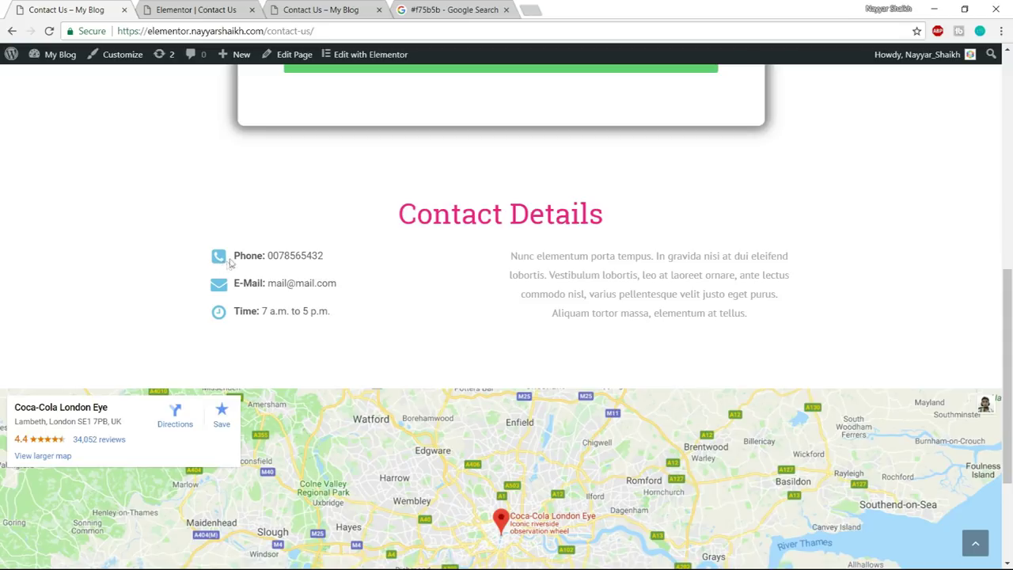
drag(235, 260, 335, 253)
click(339, 257)
click(202, 11)
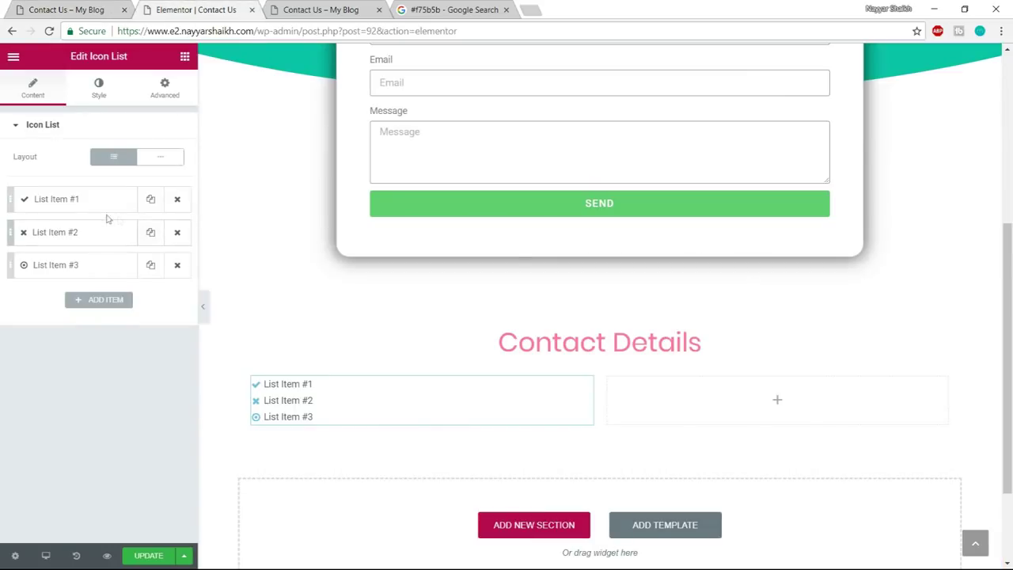
click(81, 204)
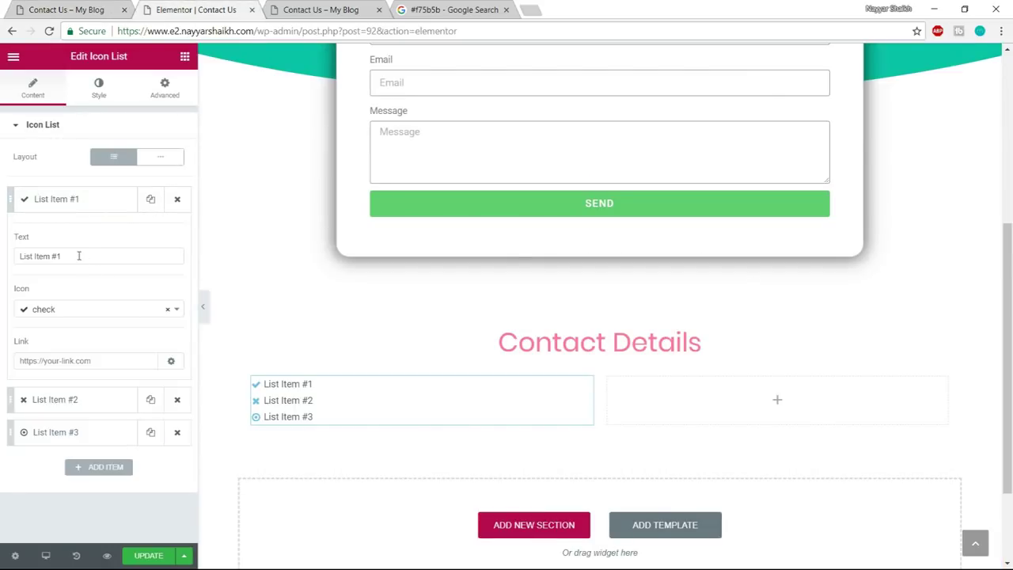
- Give the first list item the phone-square icon
drag(79, 255, 9, 255)
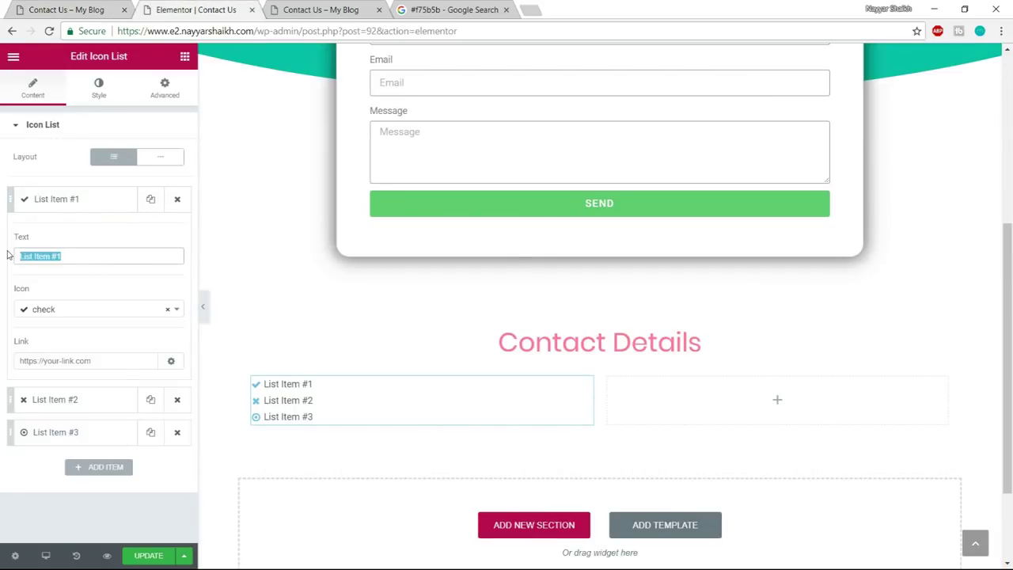
click(69, 310)
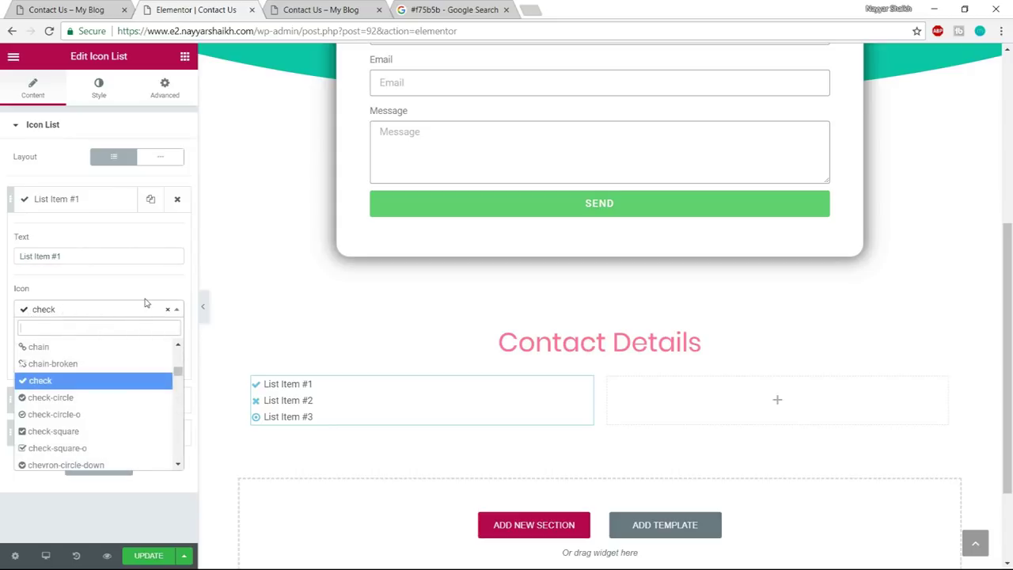
text(phon)
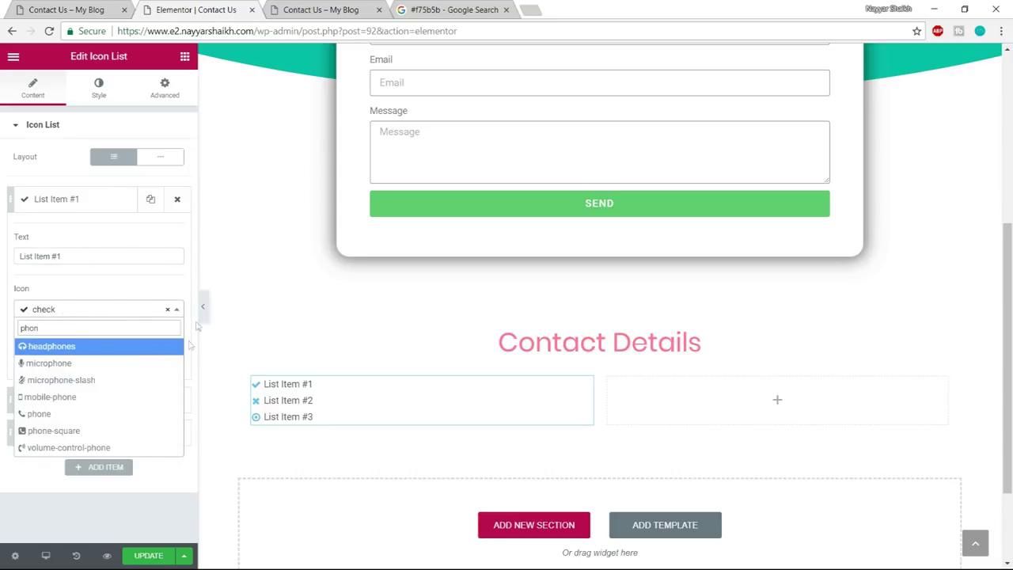
click(69, 435)
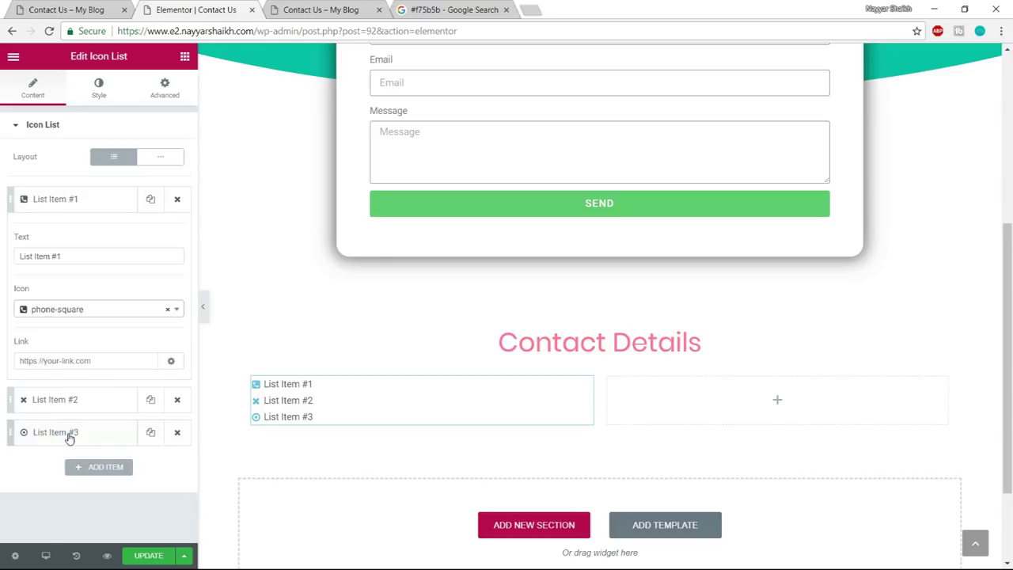
triple_click(83, 257)
key(ctrl+Page_Up)
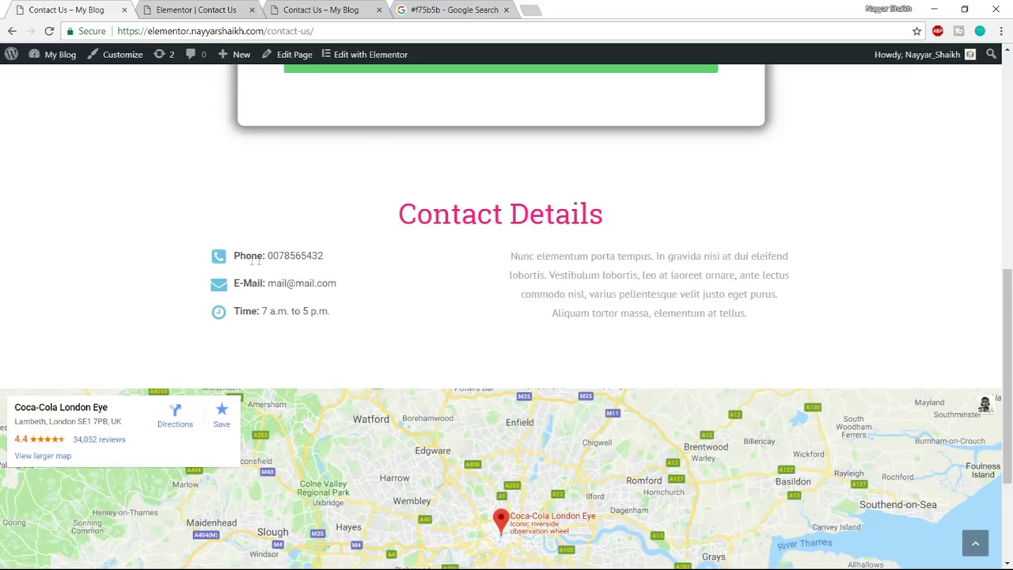
drag(235, 254, 345, 255)
key(ctrl+c)
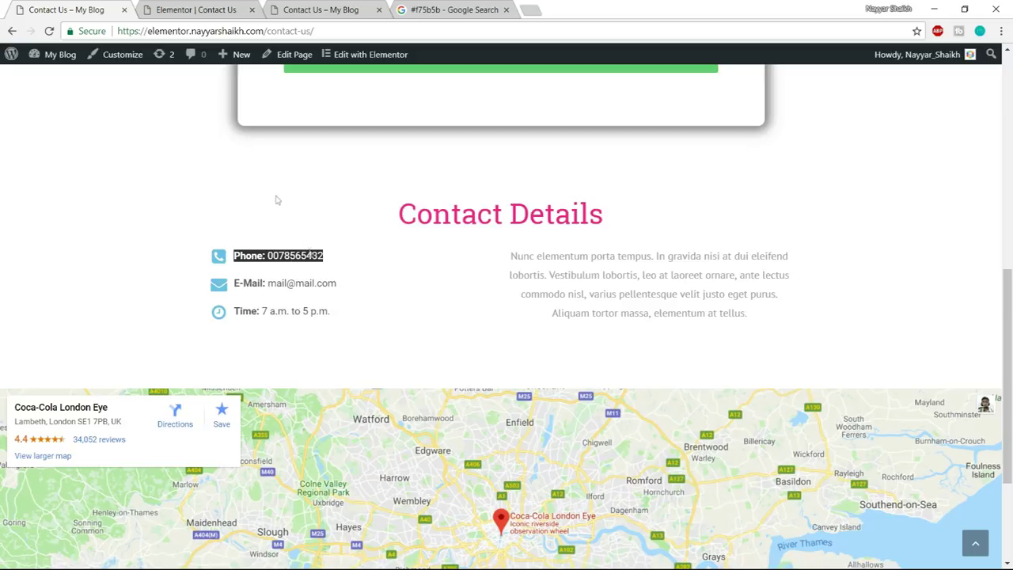
key(ctrl+Page_Down)
key(ctrl+v)
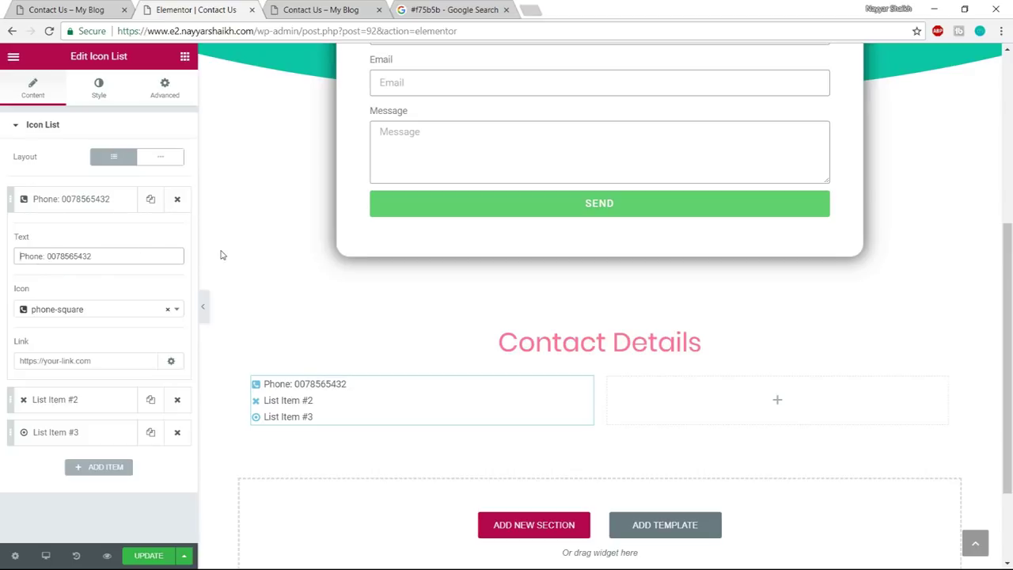
- Wrap 'Phone:' in <strong> tags so only the label is bold
text(<)
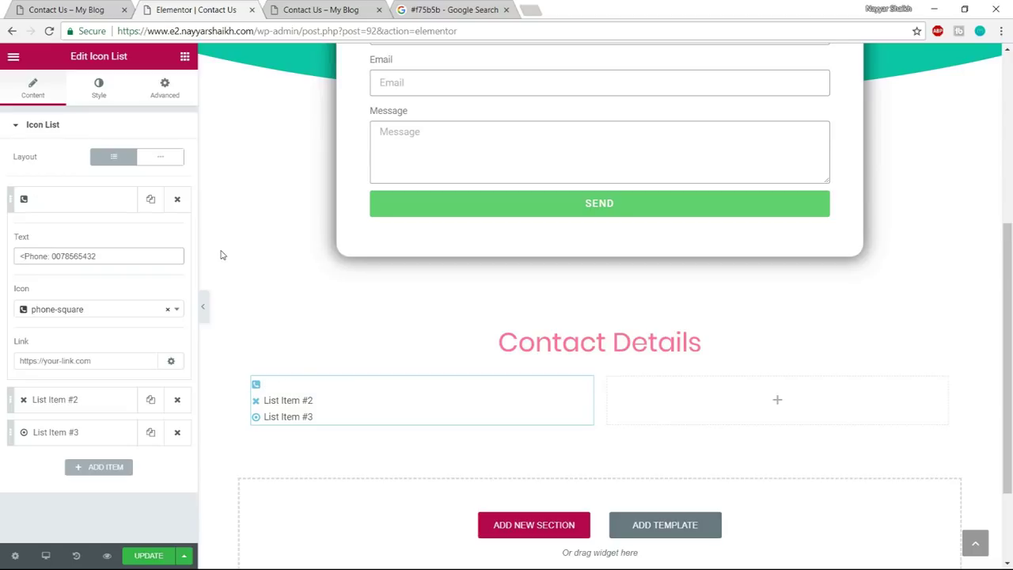
text(strong>)
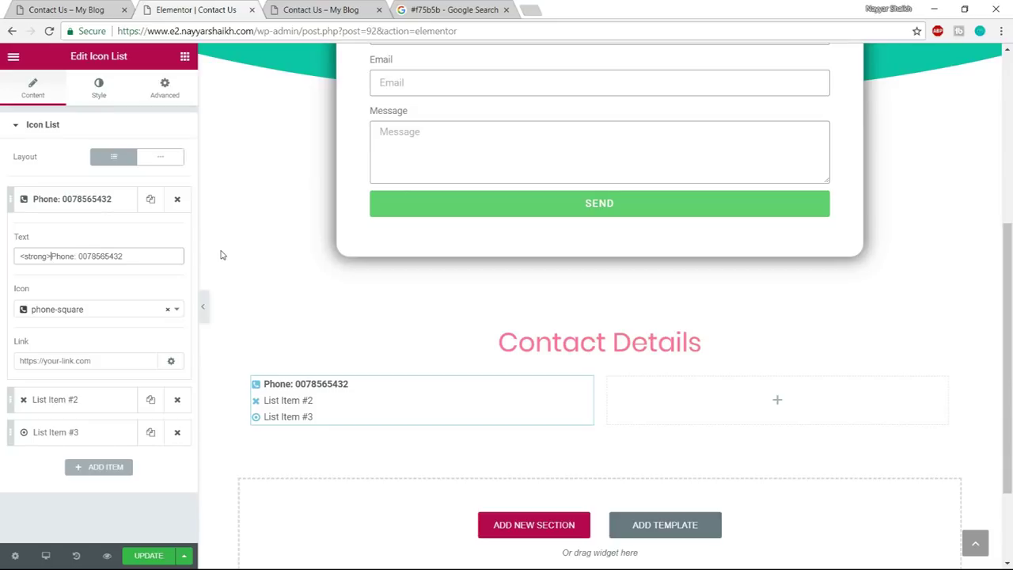
drag(50, 256, 1, 261)
key(ctrl+c)
click(75, 256)
key(ctrl+v)
text(/)
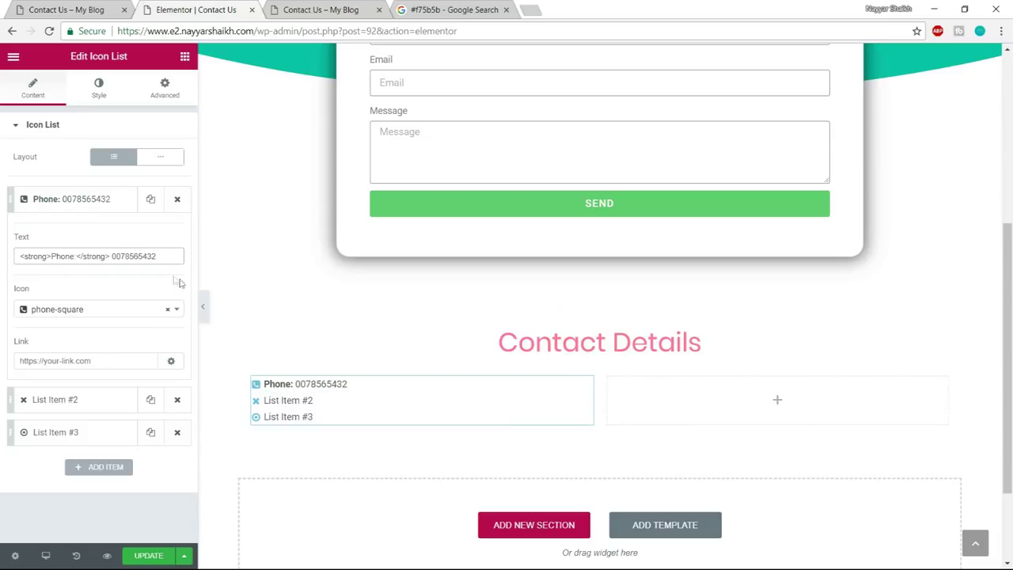
click(100, 95)
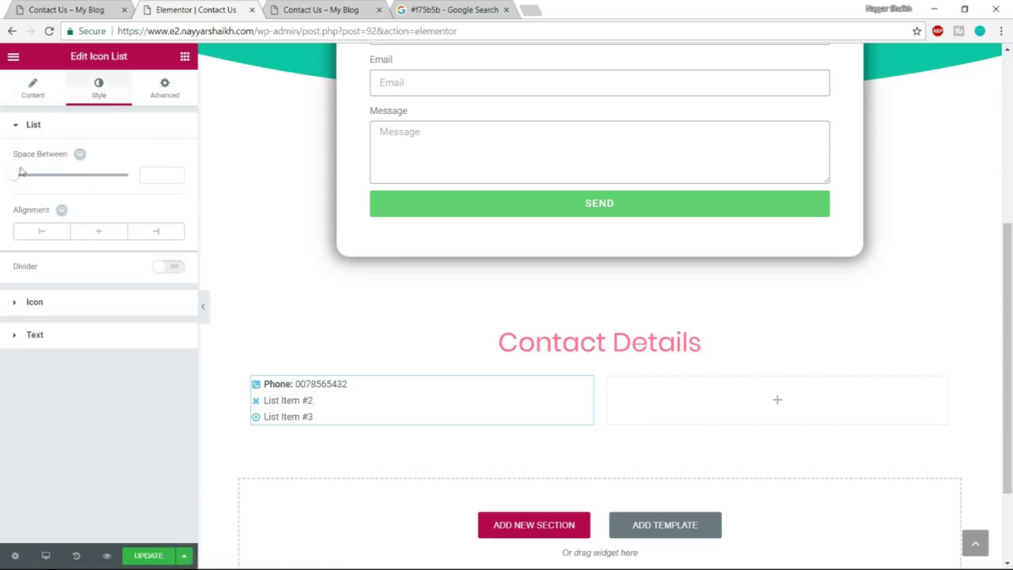
- Set the icon list's Space Between to 10 and Icon Size to 30
drag(18, 178, 40, 179)
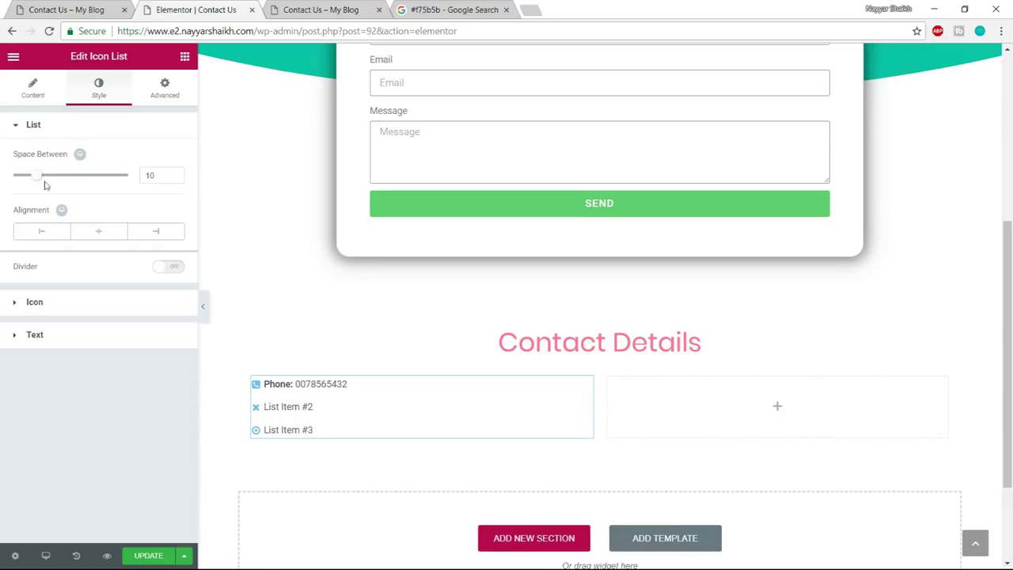
click(86, 303)
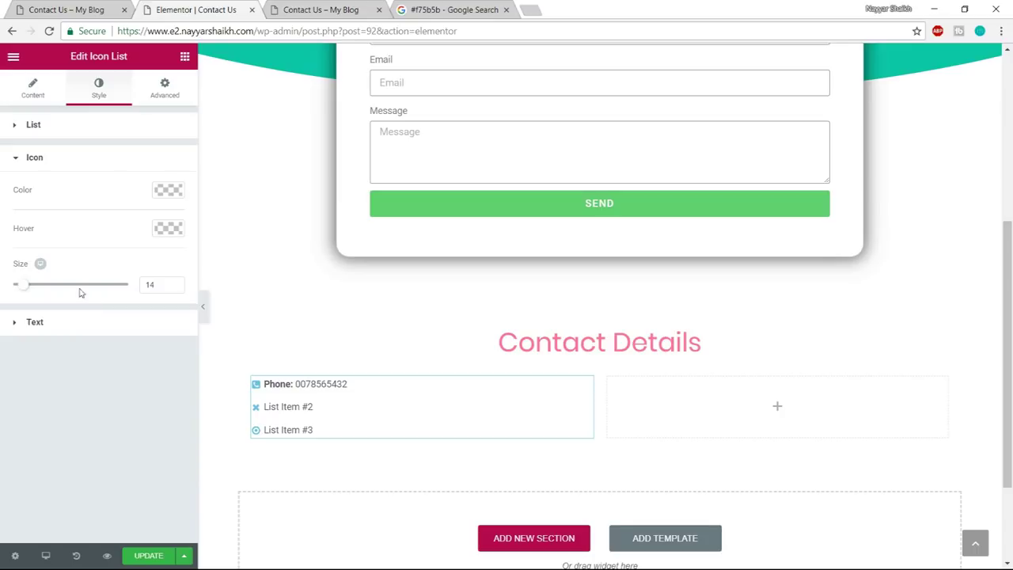
drag(24, 285, 47, 288)
click(174, 287)
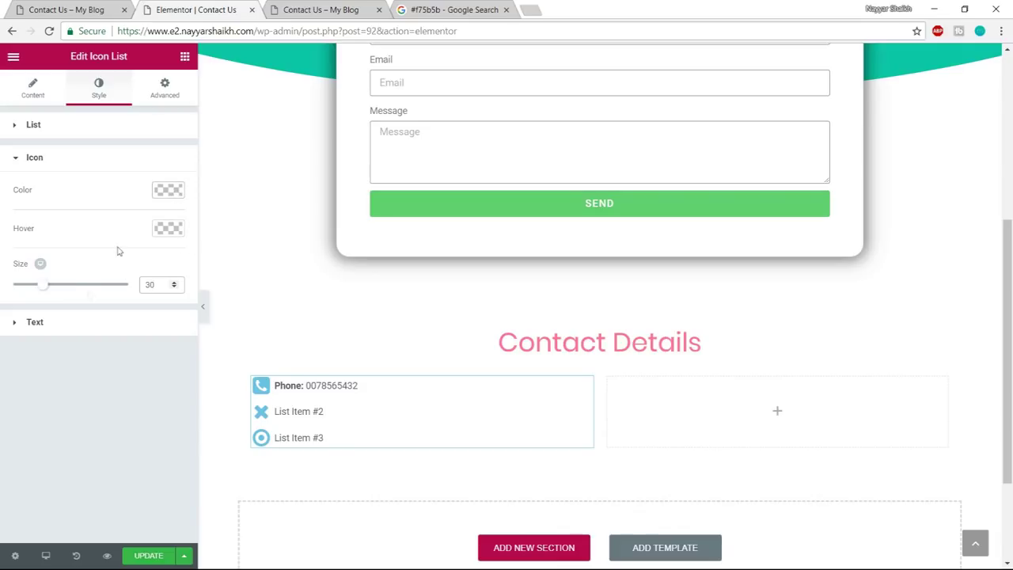
- Set Text Indent to 15 and typography size to 20, then save with Update
click(71, 322)
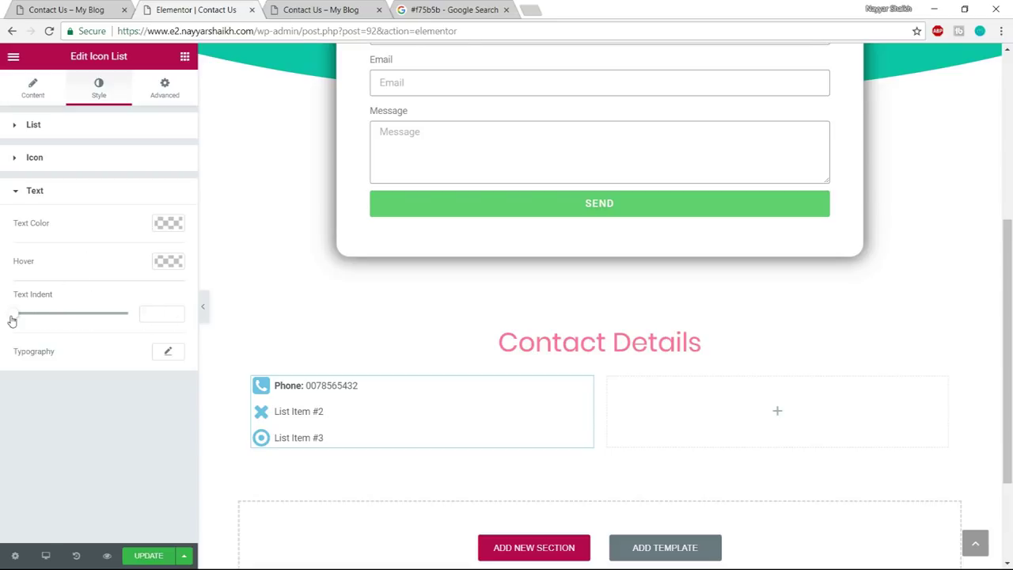
drag(13, 317, 49, 316)
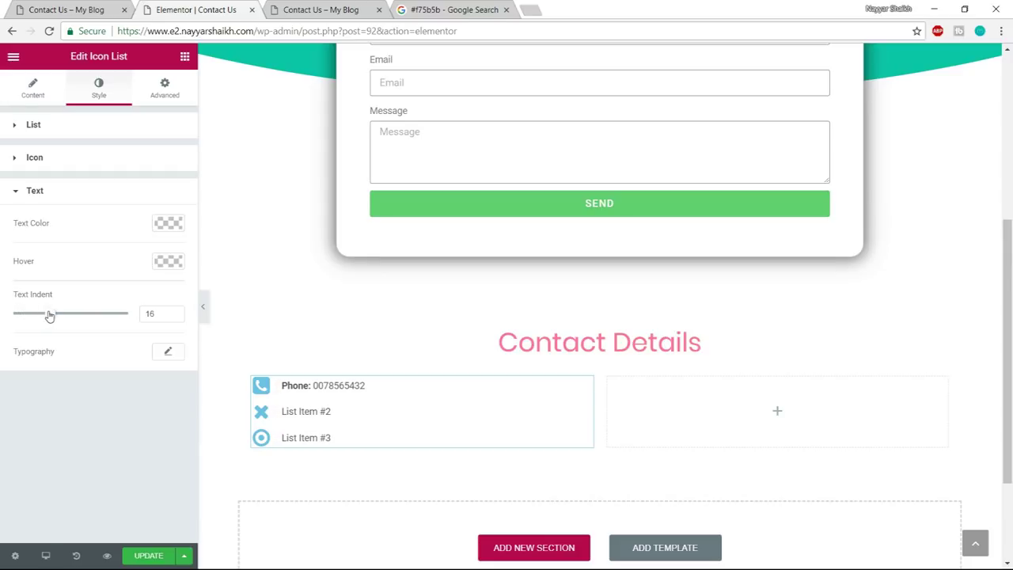
mouse_move(51, 318)
mouse_down()
mouse_move(61, 317)
mouse_move(48, 315)
mouse_up()
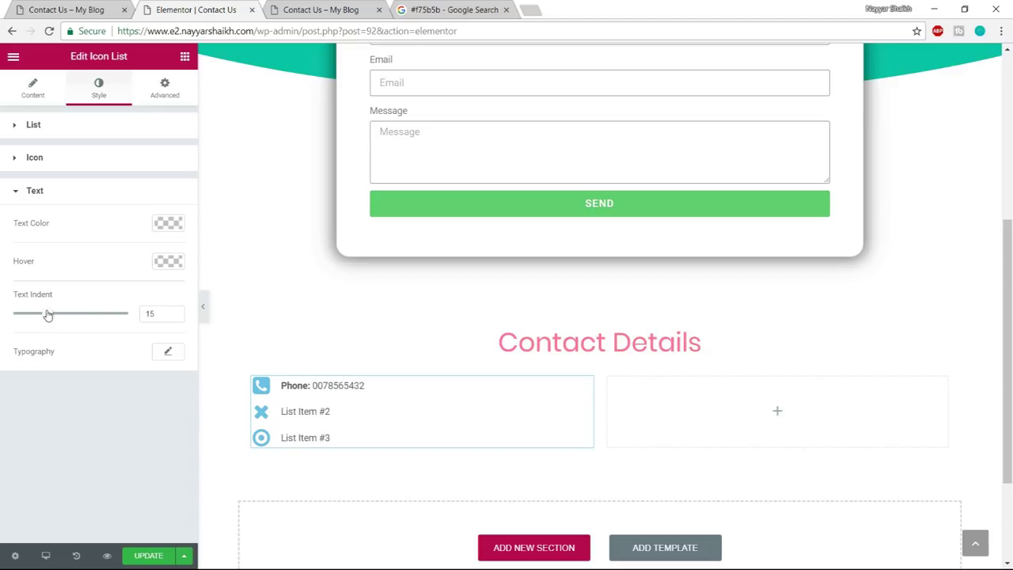
click(168, 352)
scroll(160, 421, down, 2)
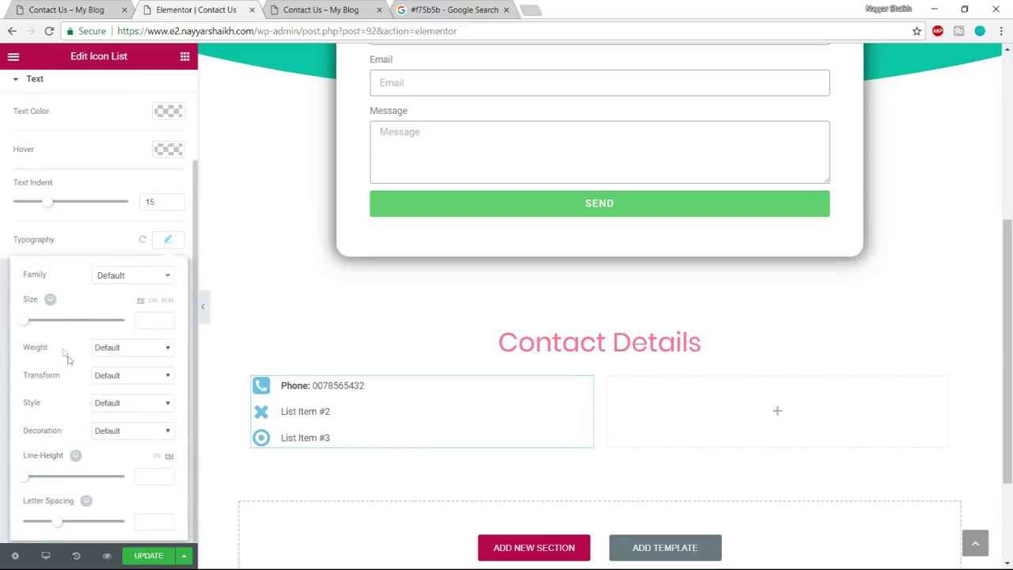
drag(29, 324, 32, 323)
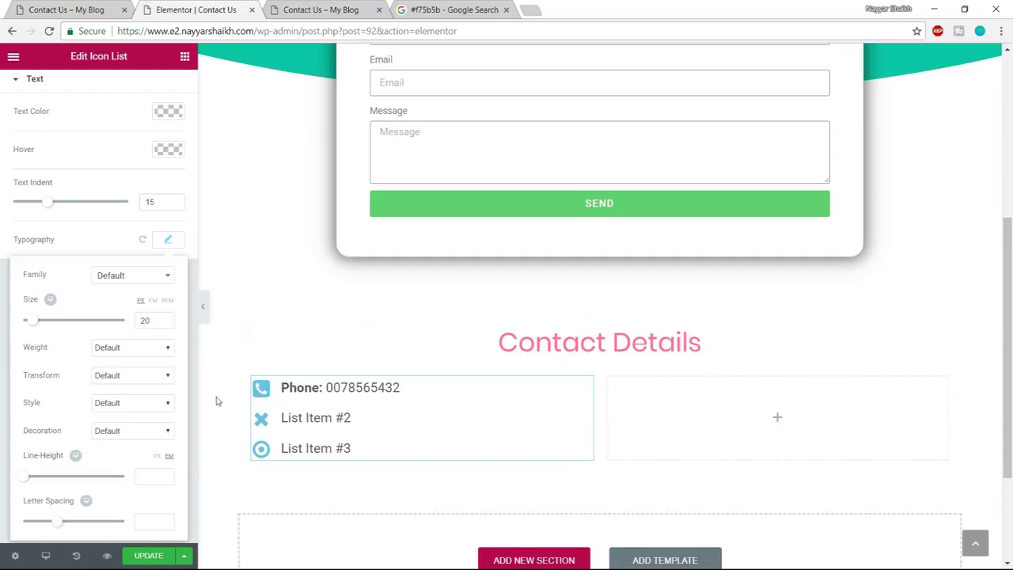
click(148, 555)
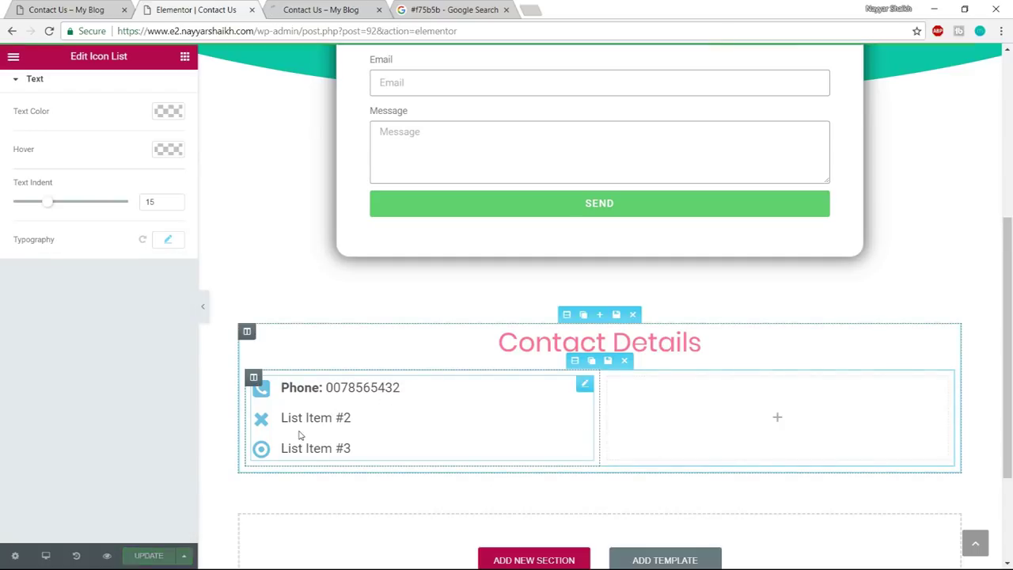
scroll(127, 198, up, 2)
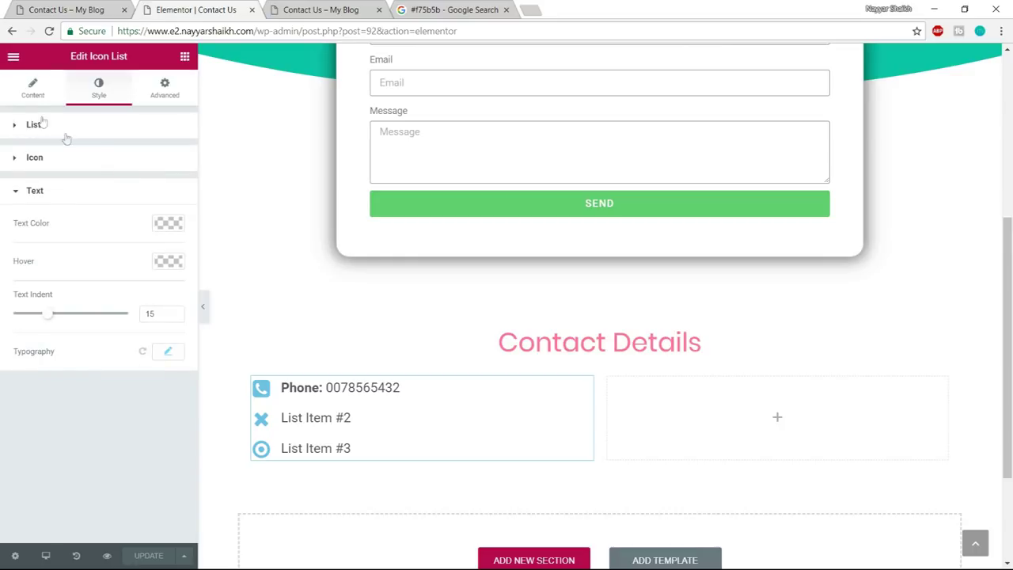
click(30, 93)
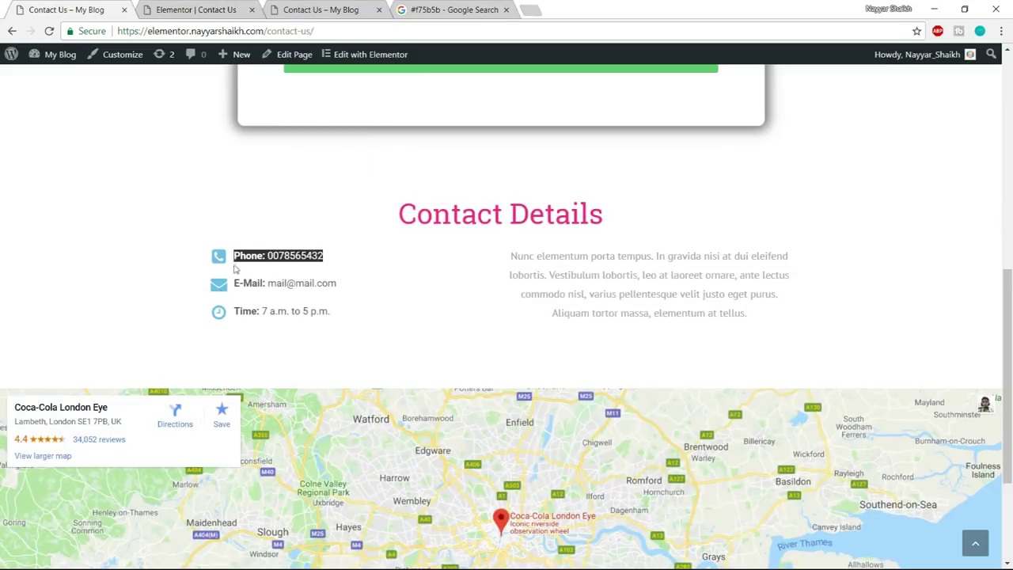
- Copy the Phone item's text and give the second list item the envelope icon
click(184, 11)
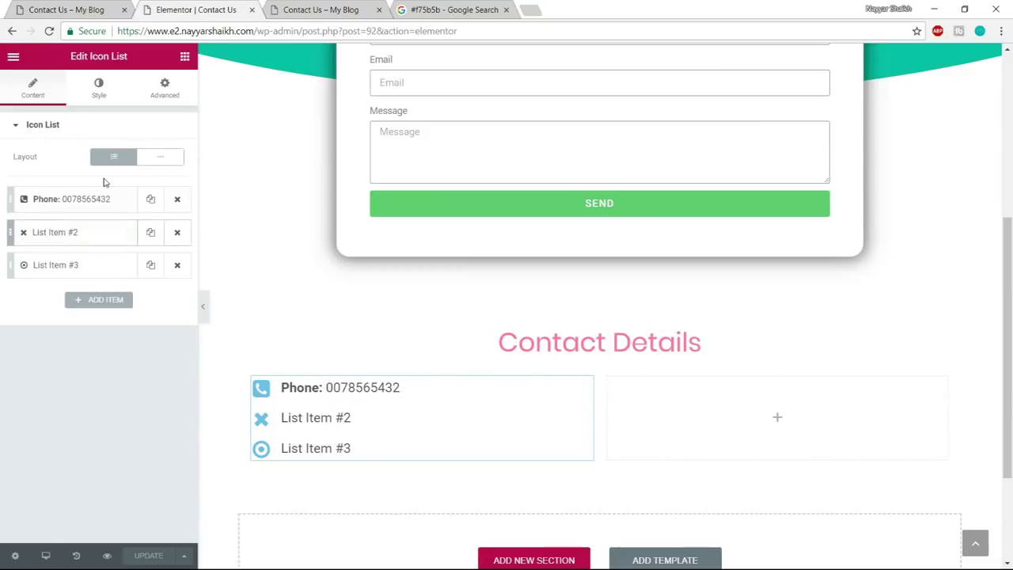
click(72, 199)
drag(162, 256, 15, 252)
key(ctrl+c)
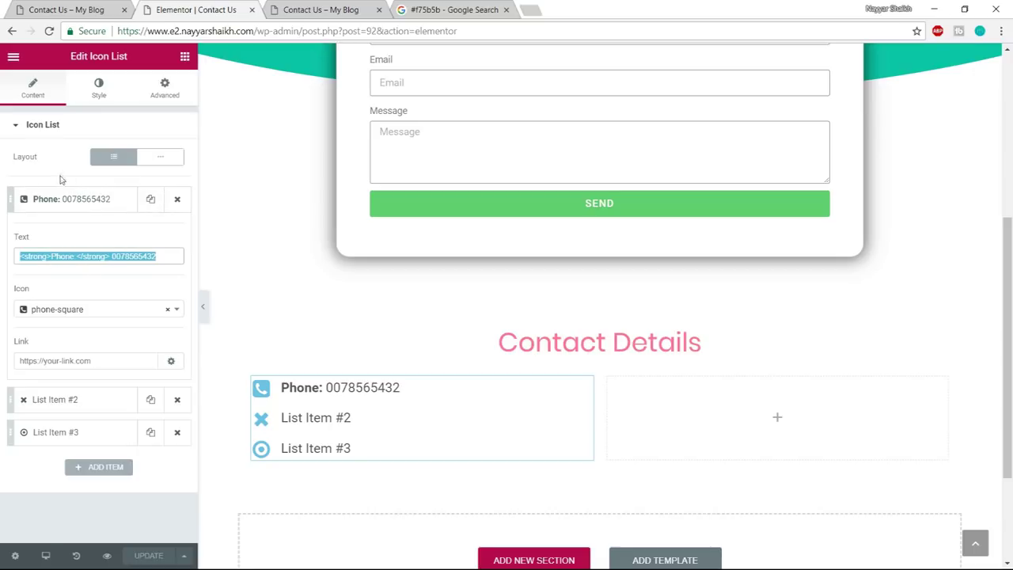
click(57, 205)
click(72, 239)
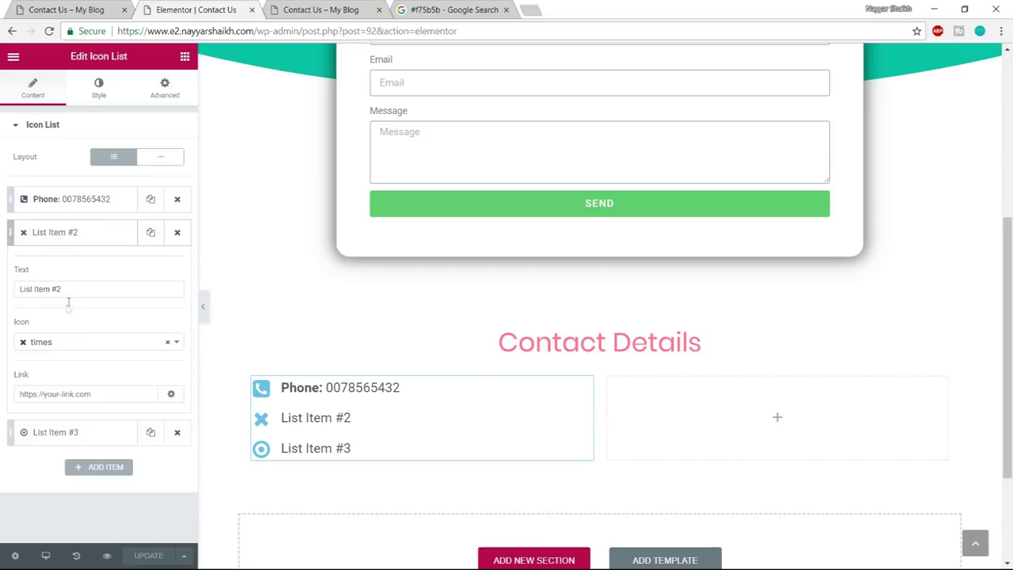
click(54, 344)
text(enve)
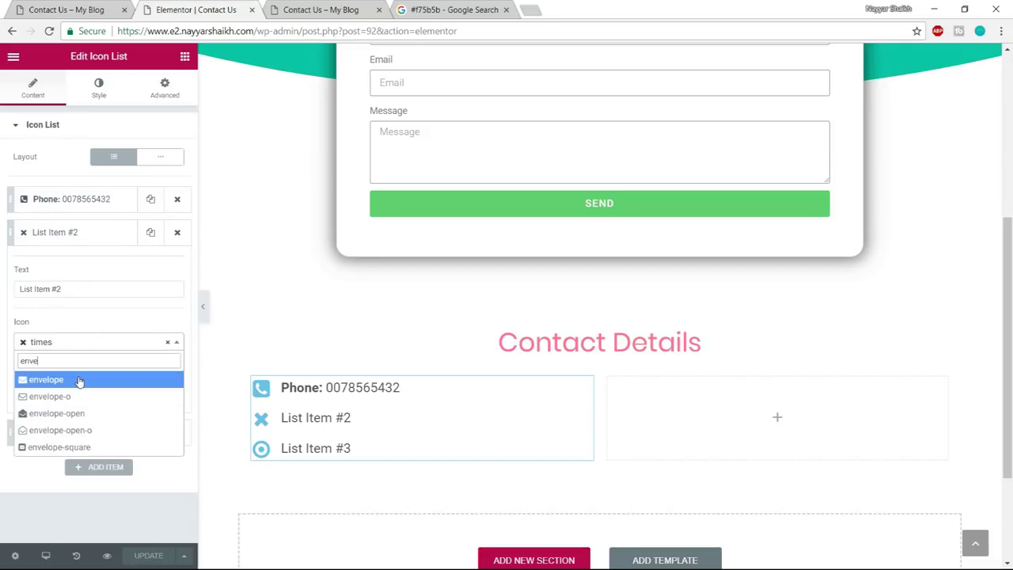
click(79, 379)
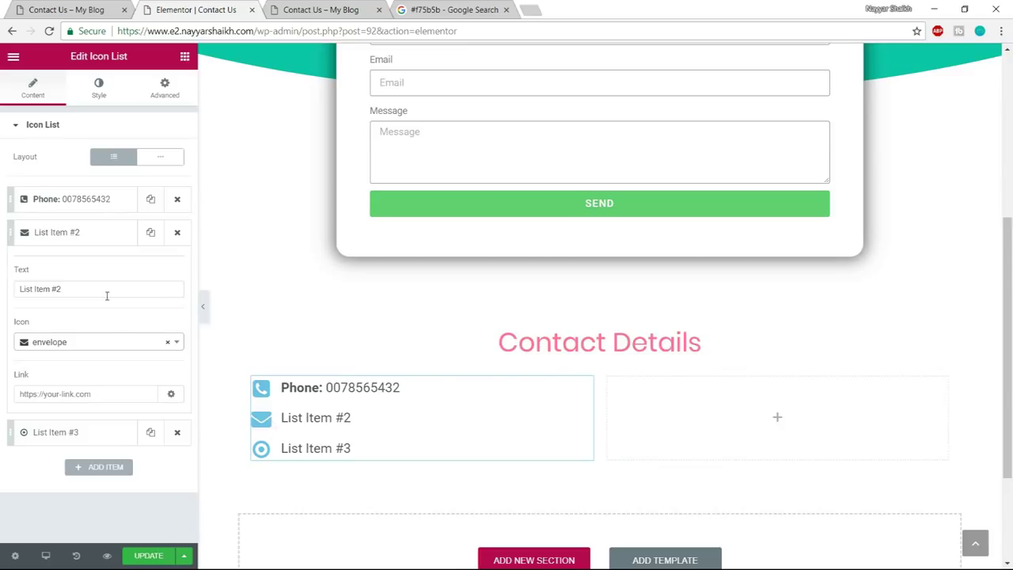
- Change the second item's text to 'Email:' followed by a sample e-mail address
drag(106, 291, 12, 290)
key(ctrl+v)
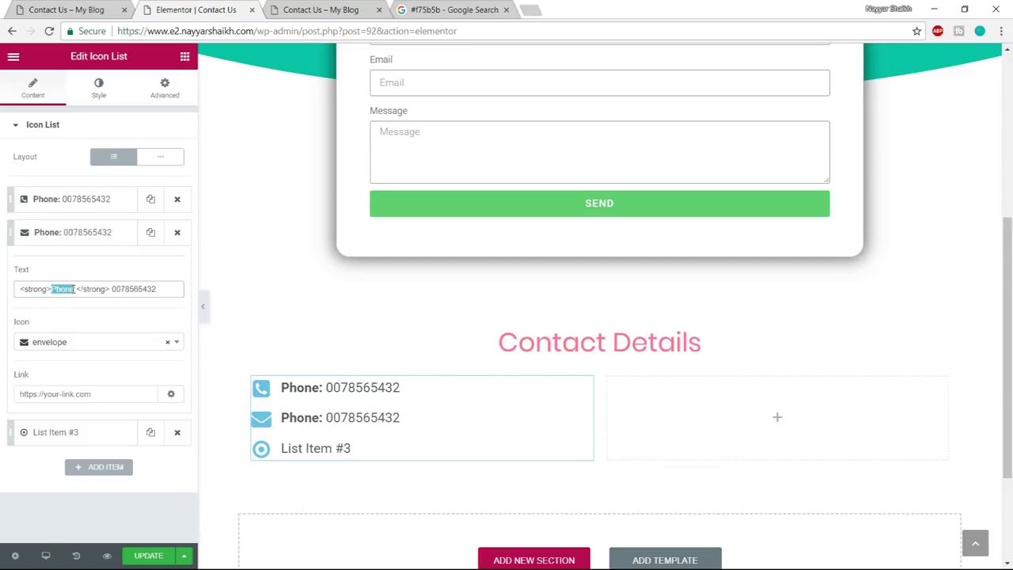
text(Emia)
key(BackSpace)
text(al)
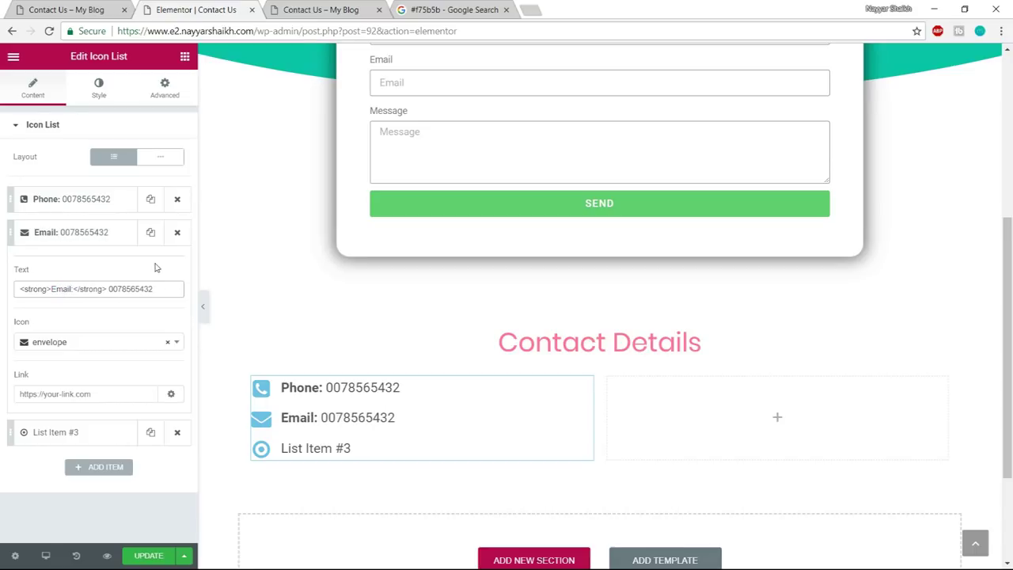
drag(157, 289, 114, 283)
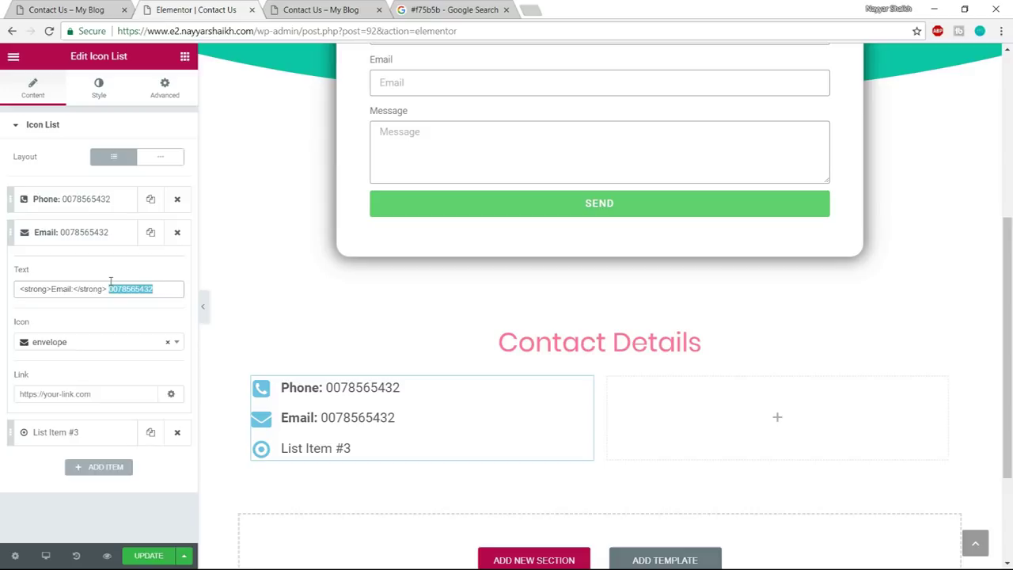
text(mail@mail.com)
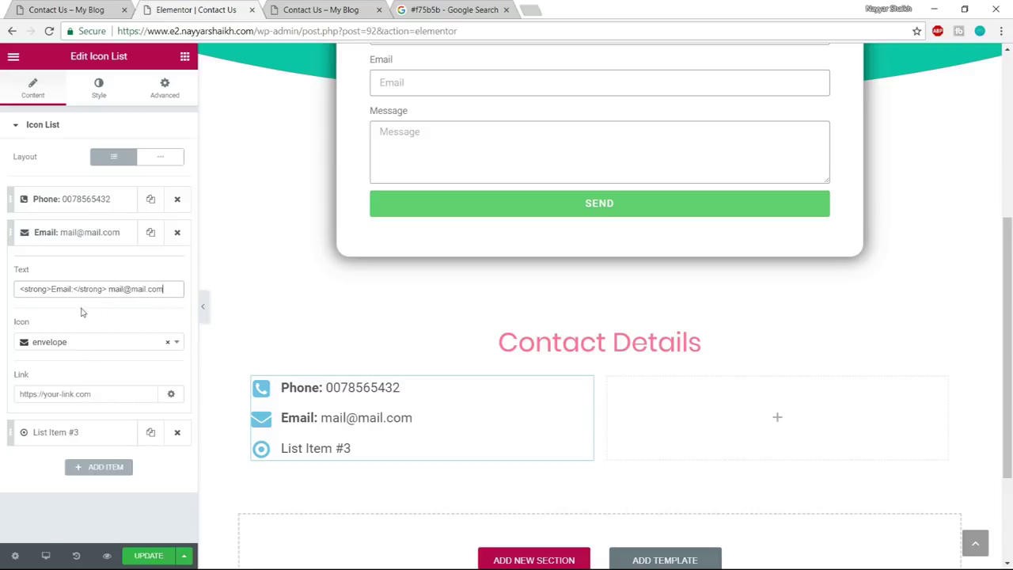
click(78, 238)
- Give List Item #3 the clock-o icon
click(74, 267)
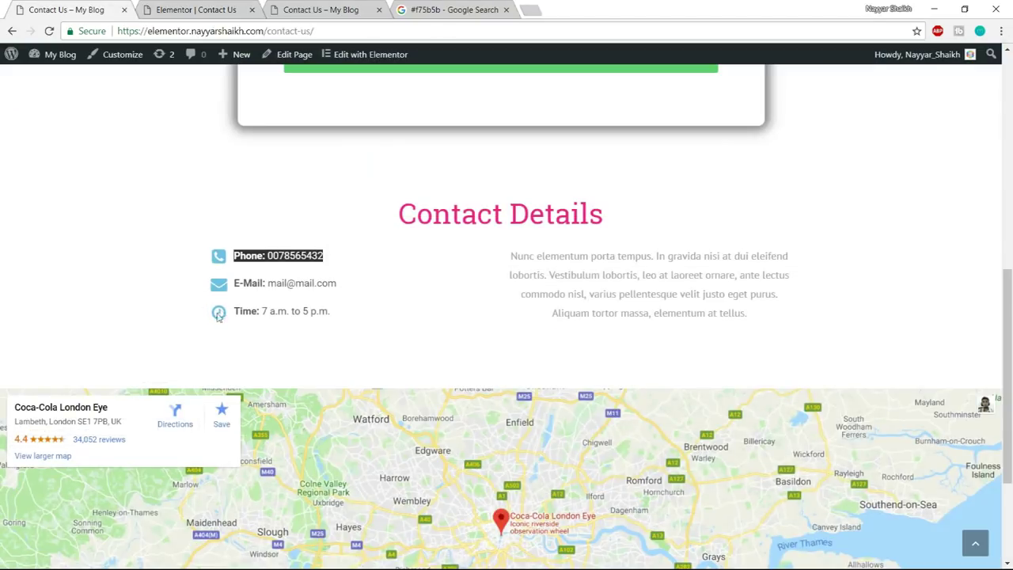
click(202, 8)
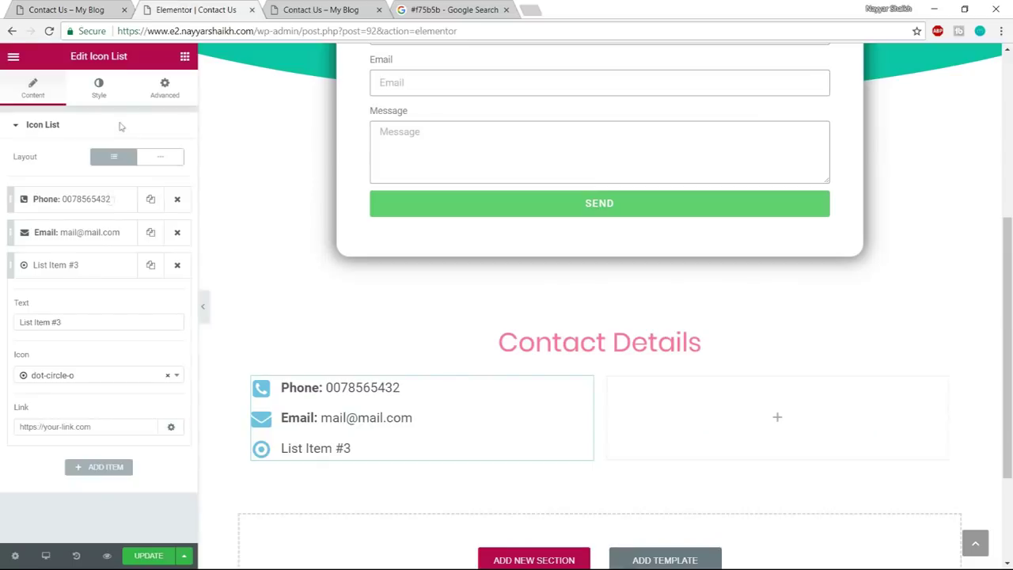
click(82, 265)
click(83, 266)
click(49, 376)
text(cloc)
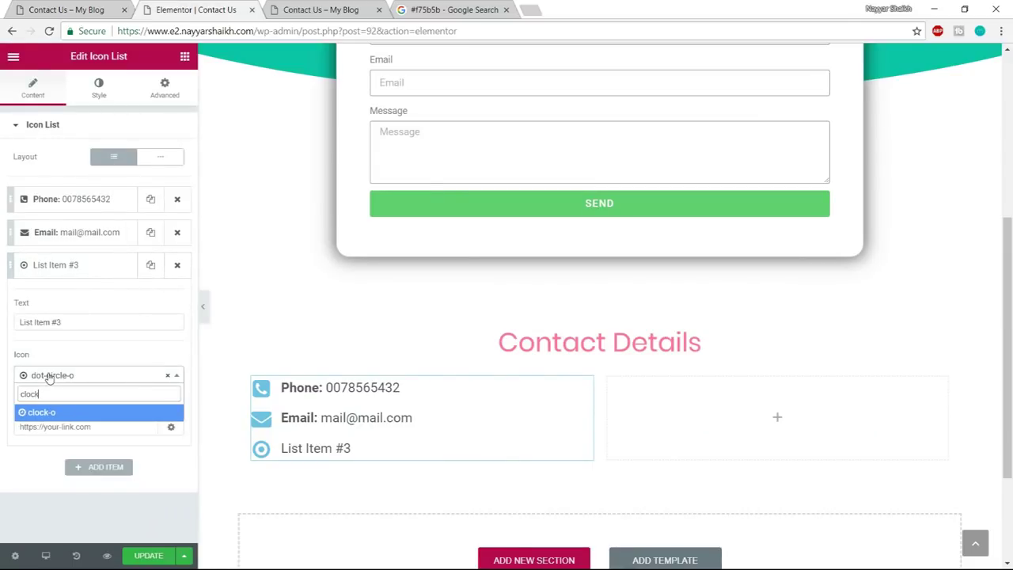
text(k)
key(Return)
- Change the third item's text to 'Time: 7 am to 5 pm' and save the page
triple_click(73, 320)
key(ctrl+v)
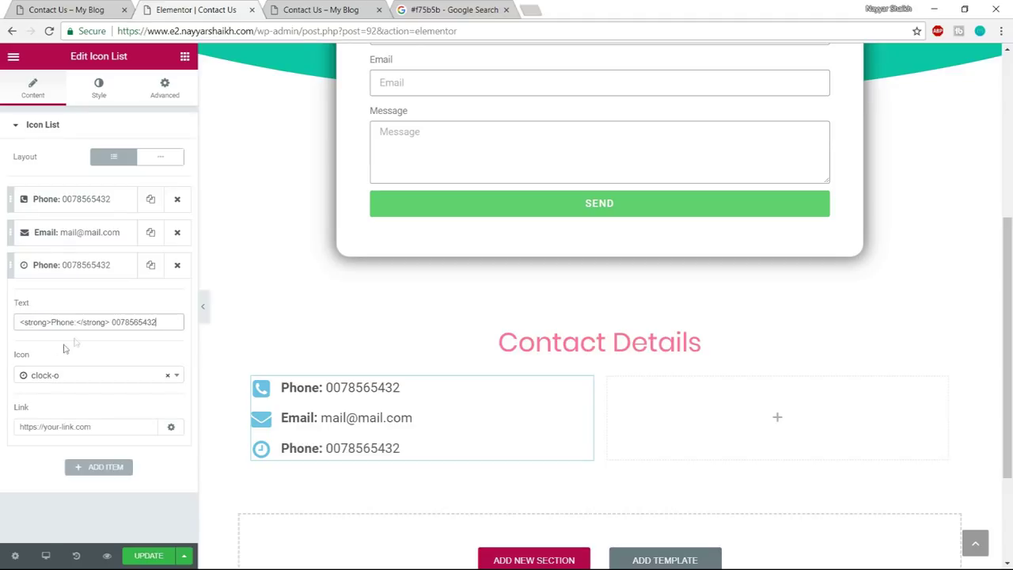
drag(51, 322, 74, 322)
text(Time)
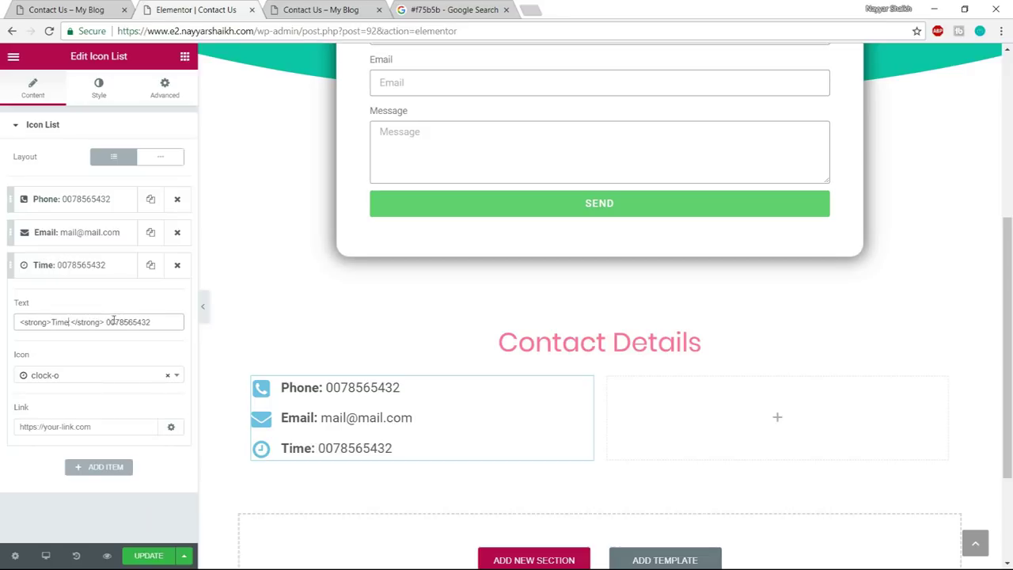
drag(110, 322, 233, 326)
key(BackSpace)
key(BackSpace)
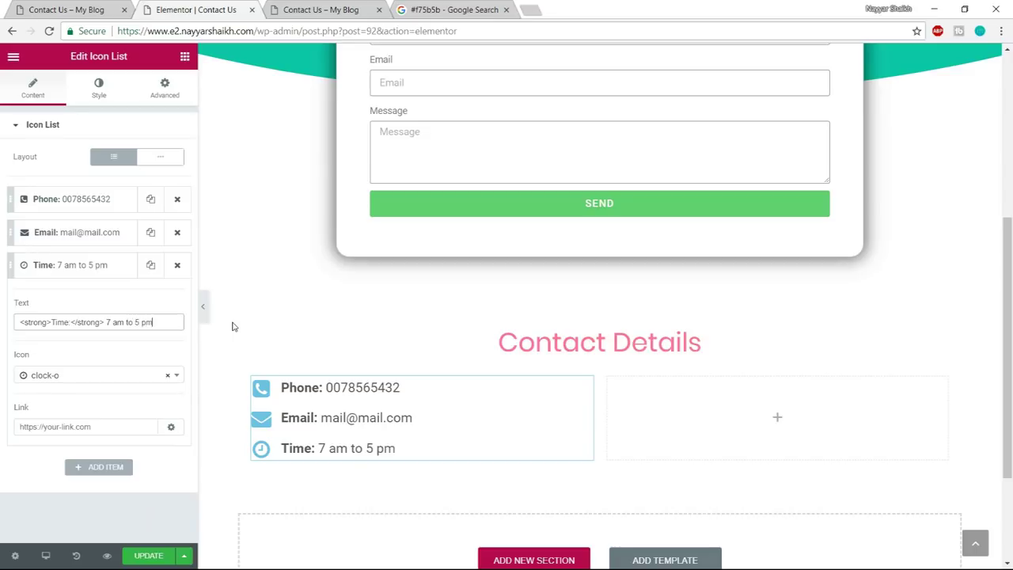
click(148, 555)
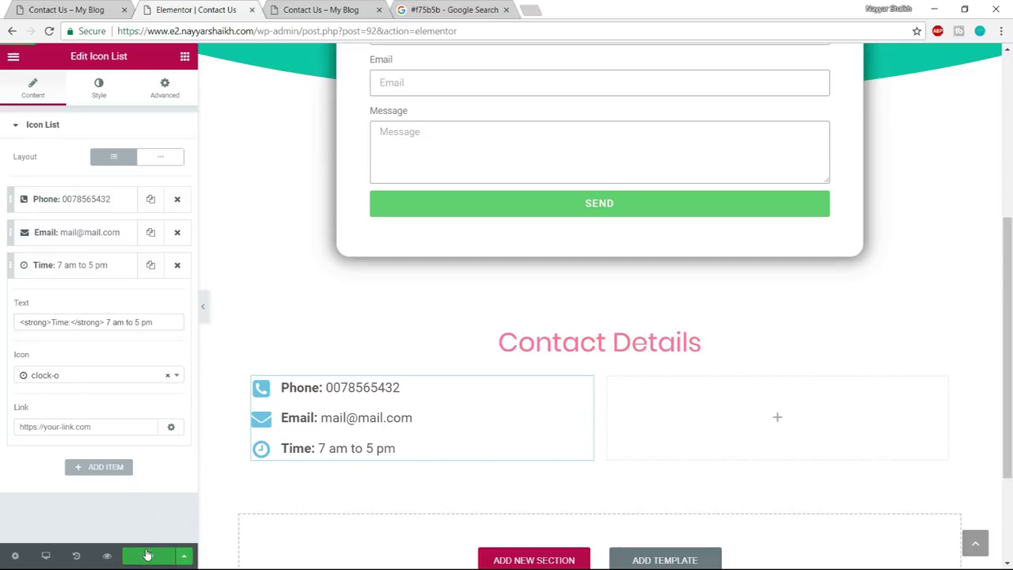
- Copy the paragraph from the live Contact Us page and drop a Heading widget into the right column
click(71, 10)
drag(505, 255, 788, 325)
key(ctrl+c)
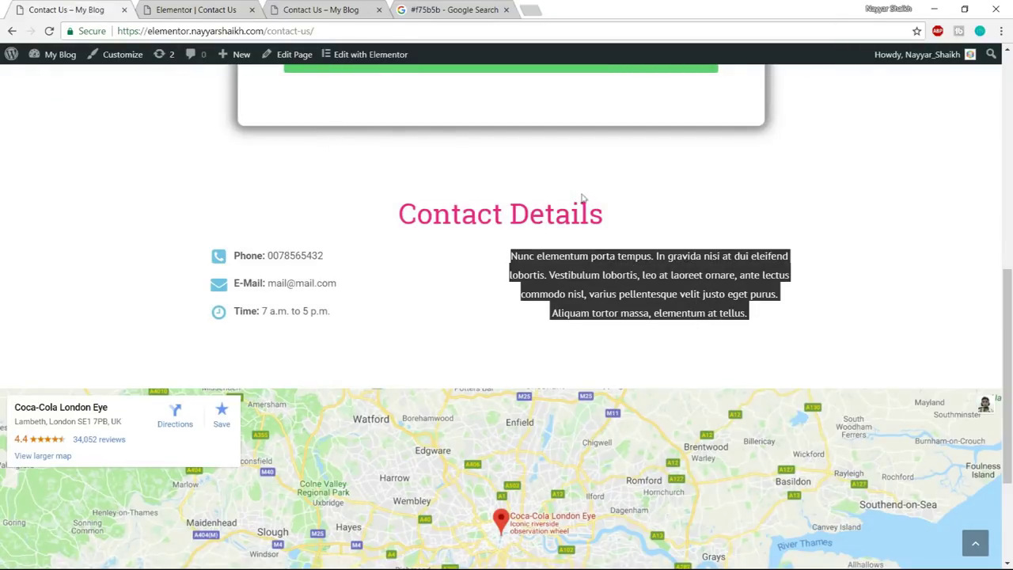
key(ctrl+Tab)
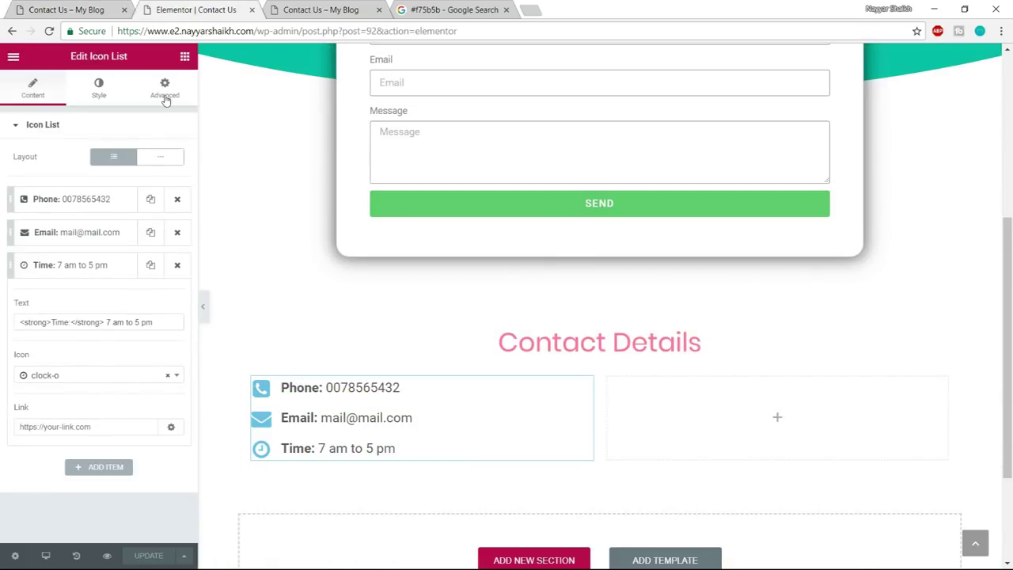
click(185, 57)
drag(128, 177, 715, 375)
- Replace the heading's placeholder text with the copied lorem ipsum paragraph
triple_click(79, 182)
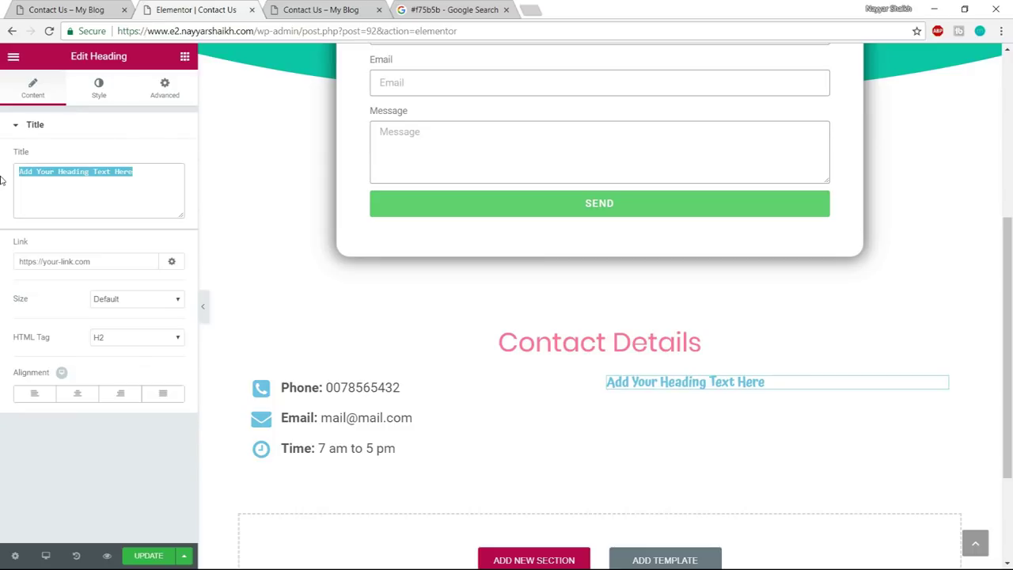
key(ctrl+v)
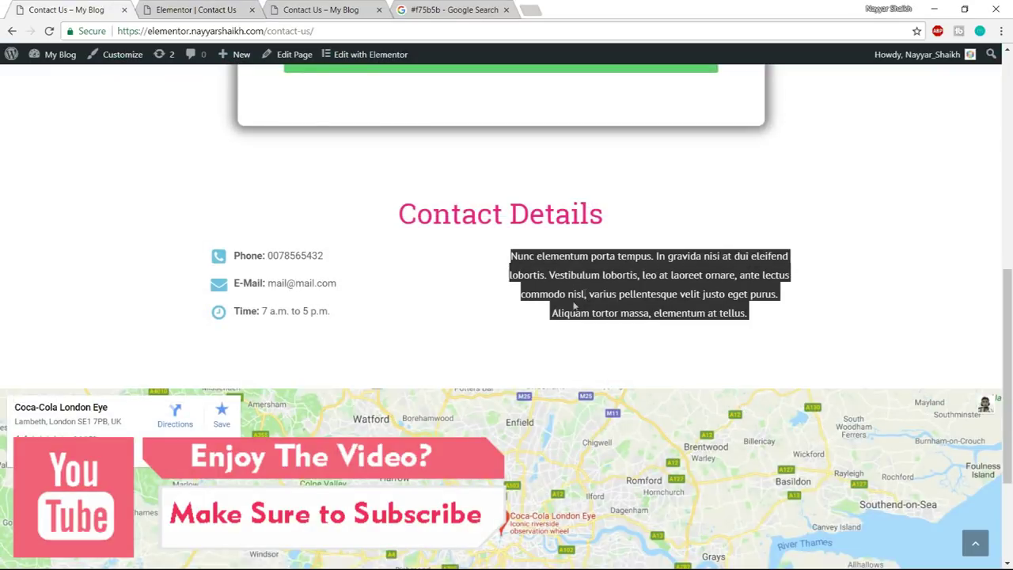
click(507, 195)
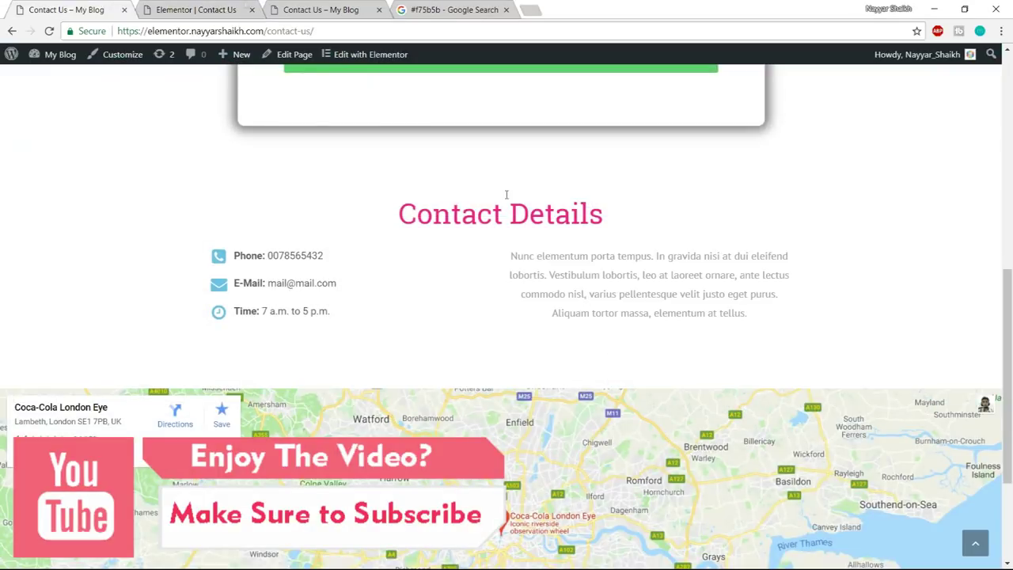
click(190, 9)
- Make the paragraph text dark grey in the Poppins font
click(109, 90)
click(170, 156)
click(37, 313)
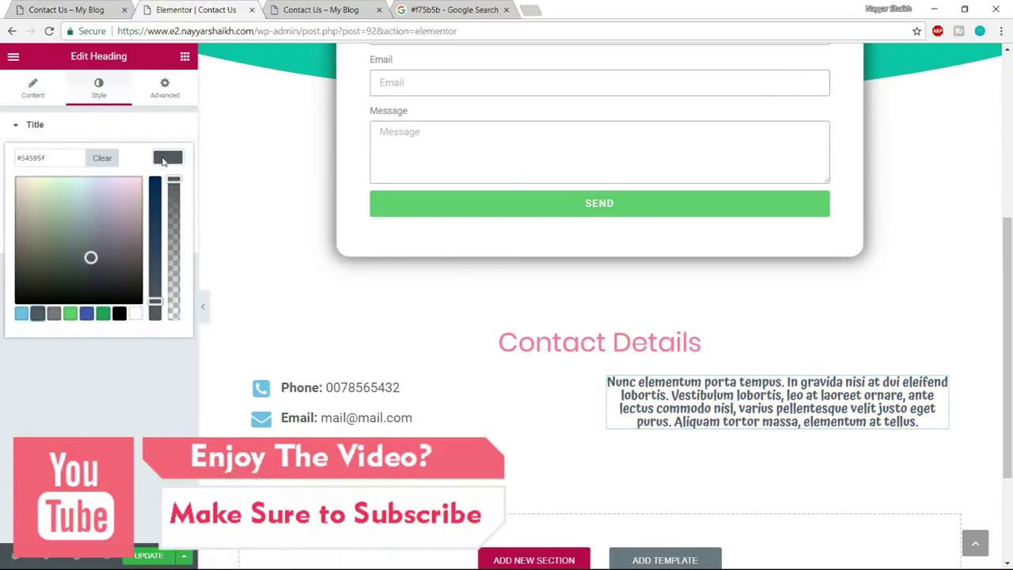
click(168, 156)
click(168, 198)
click(151, 230)
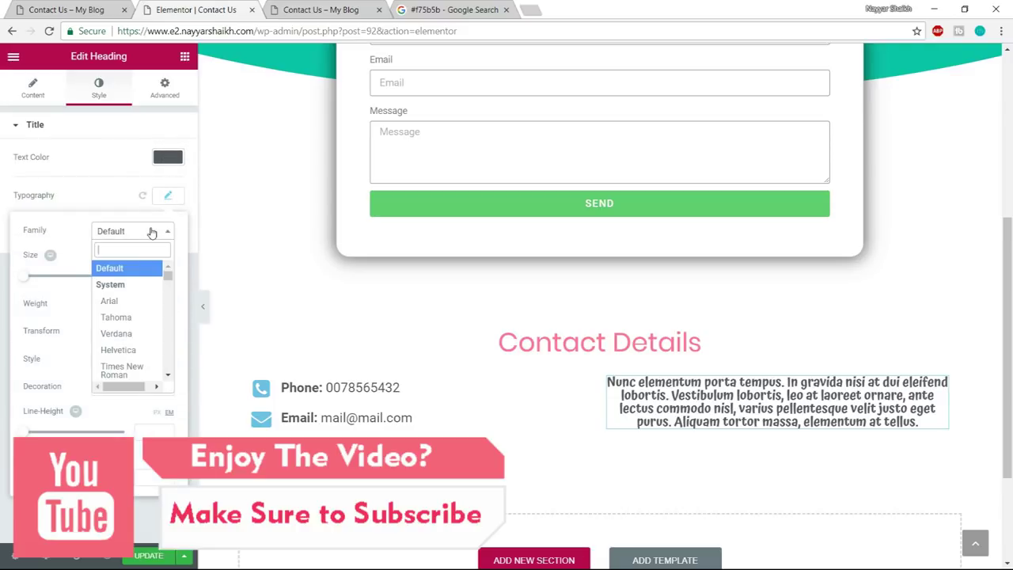
text(popp)
key(Return)
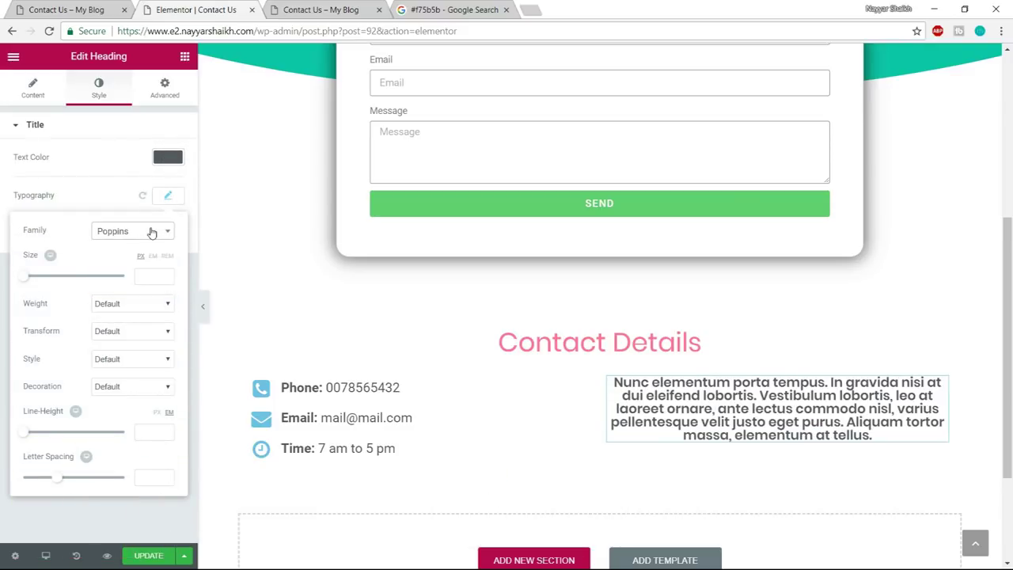
- Set the paragraph font size to 18
click(147, 277)
text(16)
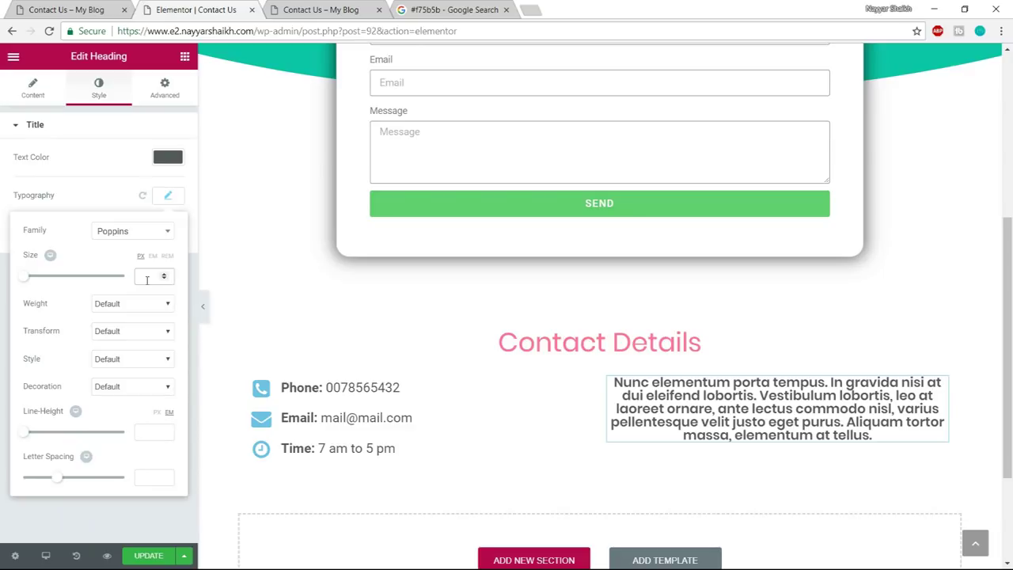
key(ctrl+1)
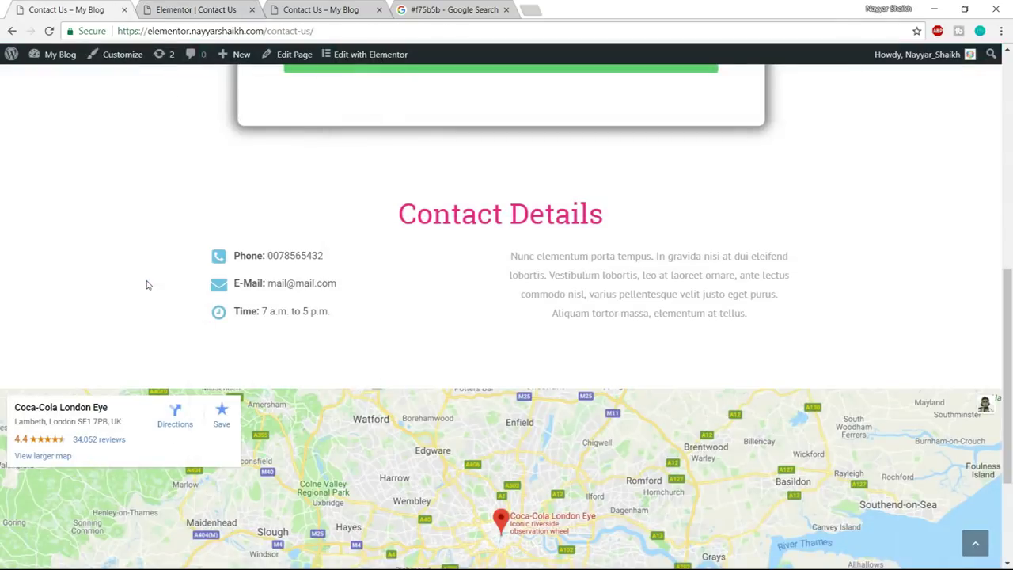
key(ctrl+a)
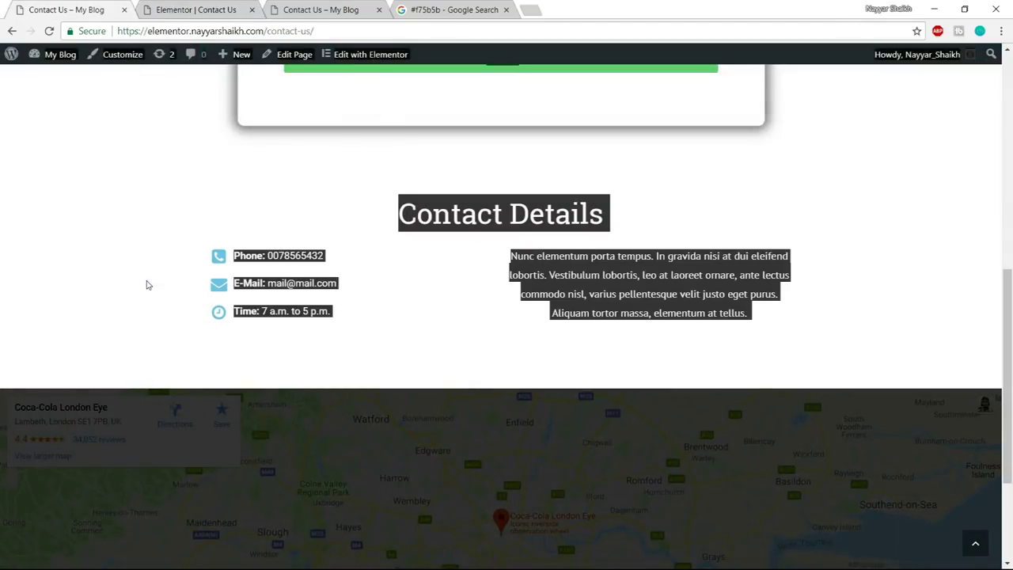
click(238, 4)
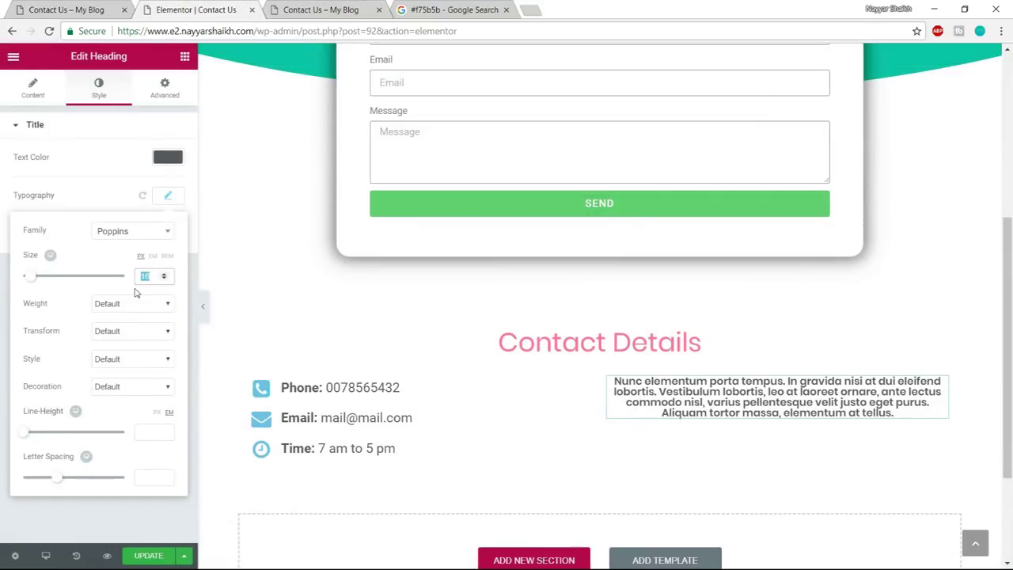
text(14)
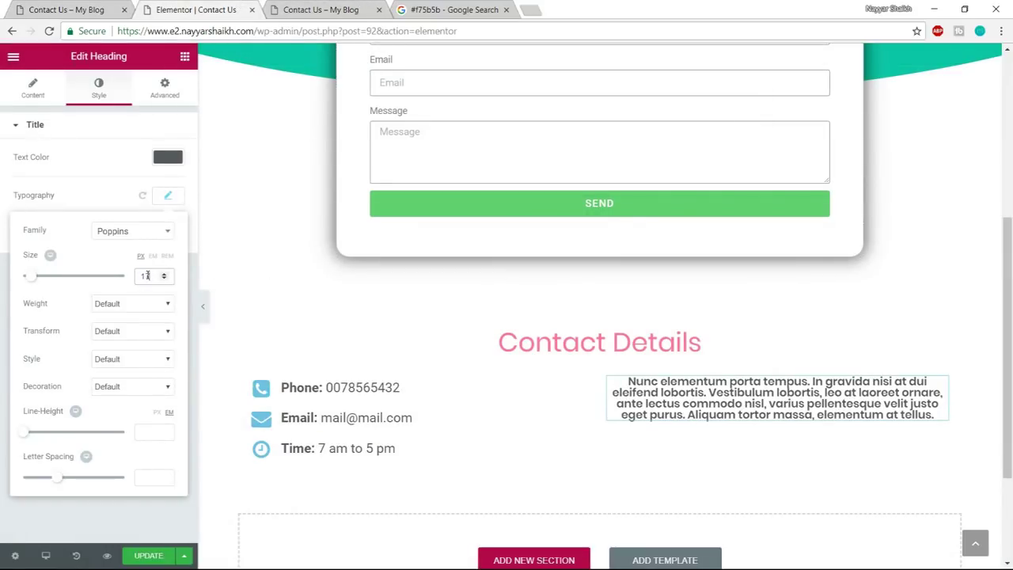
key(Up)
key(Up)
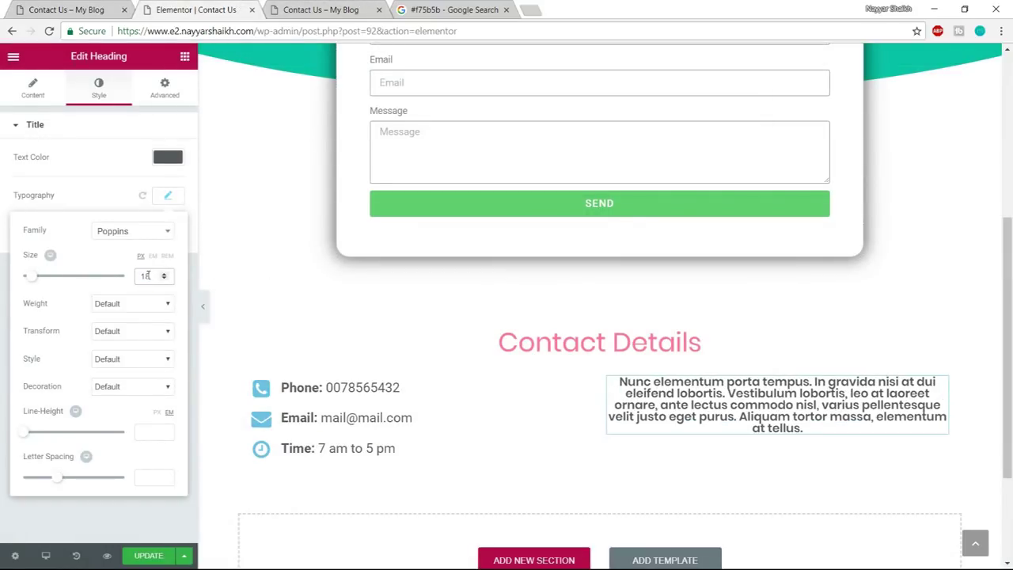
- Set the font weight to 400 and line height to 1.5
click(133, 305)
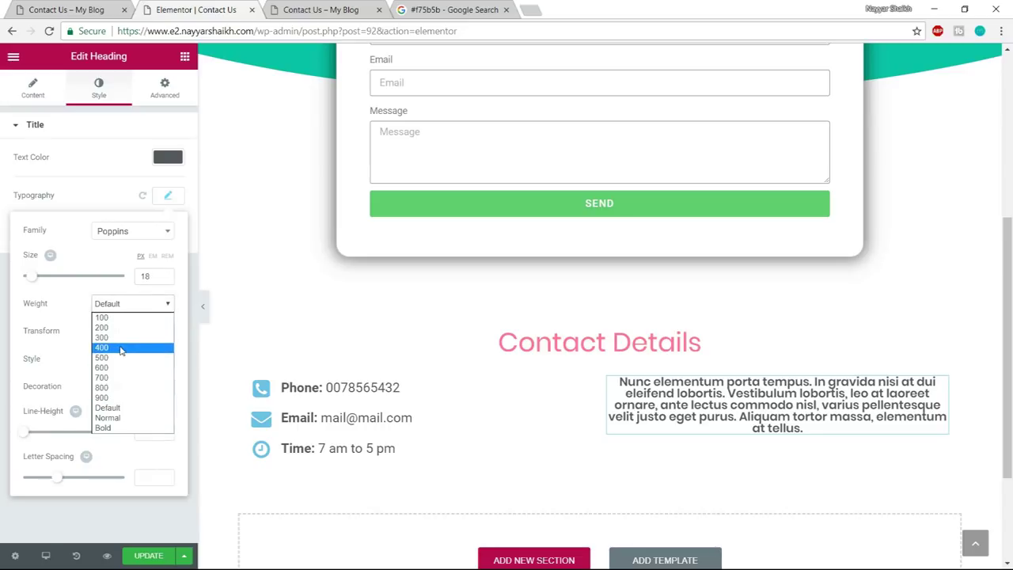
click(121, 348)
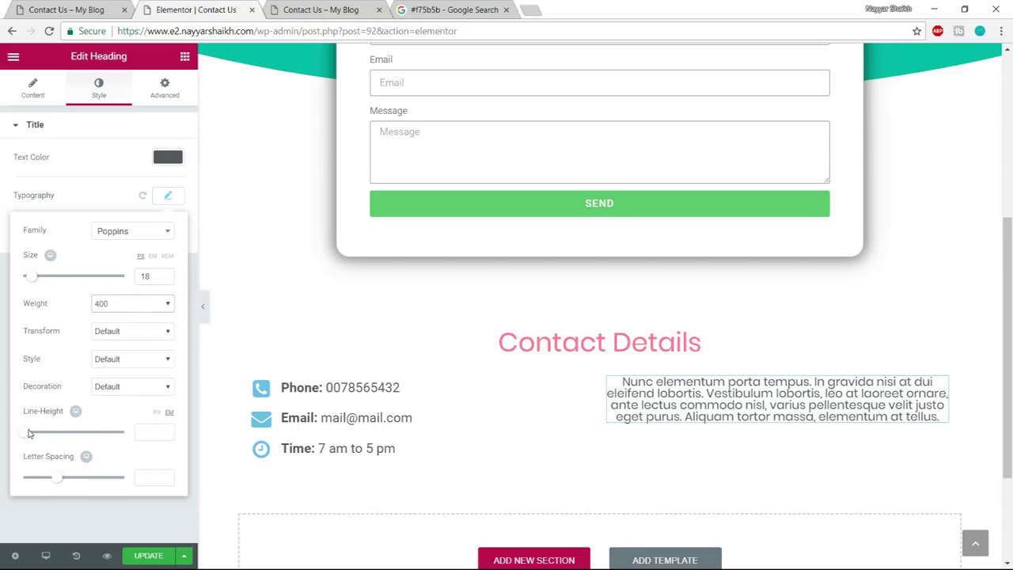
drag(27, 437, 44, 441)
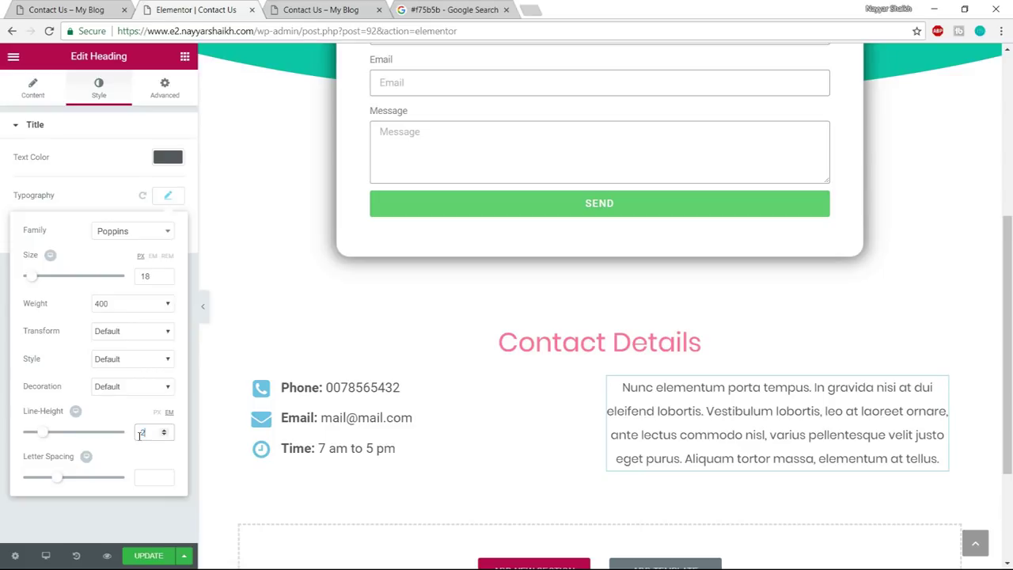
text(1.5)
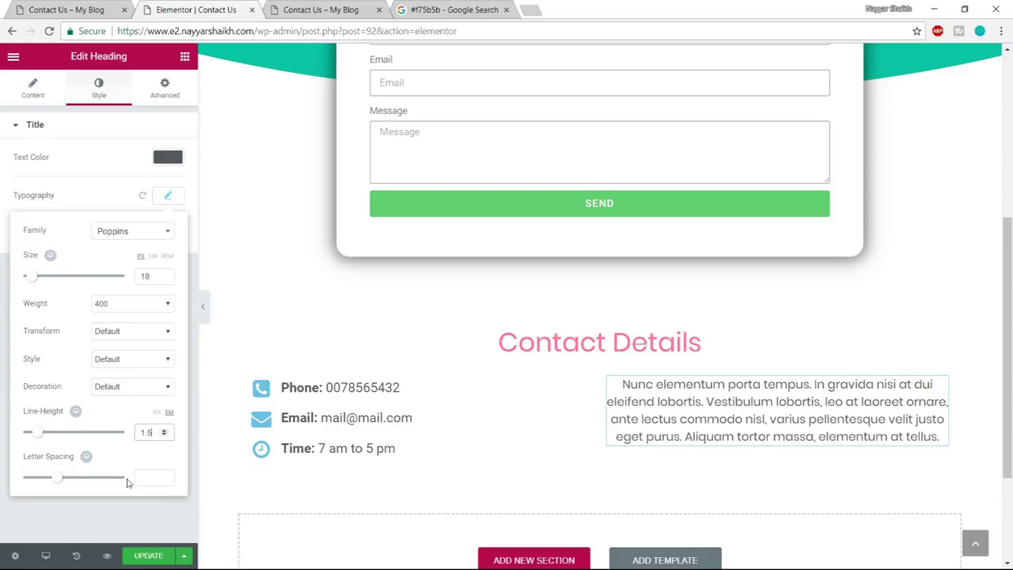
scroll(384, 444, down, 2)
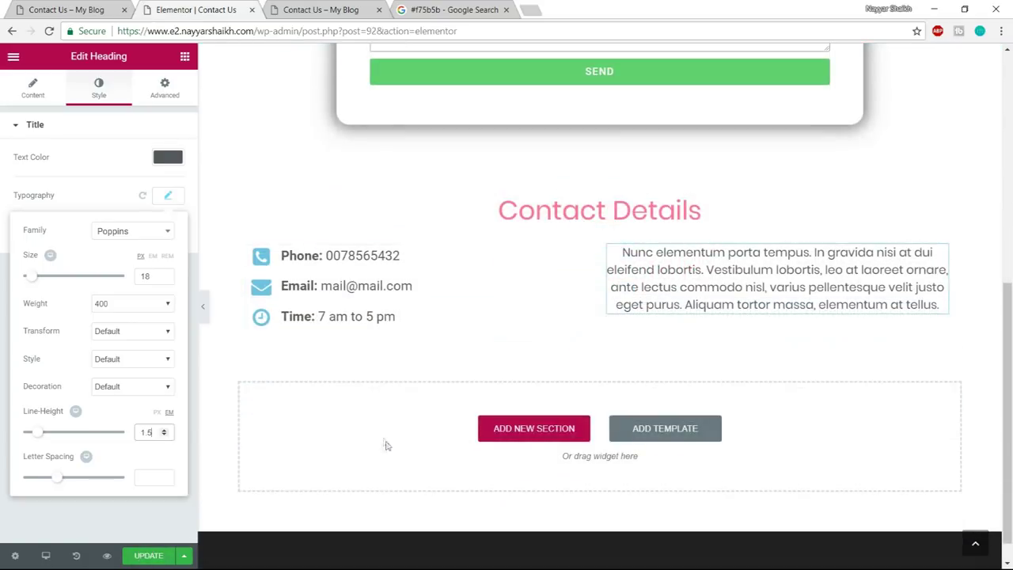
click(147, 555)
key(ctrl+1)
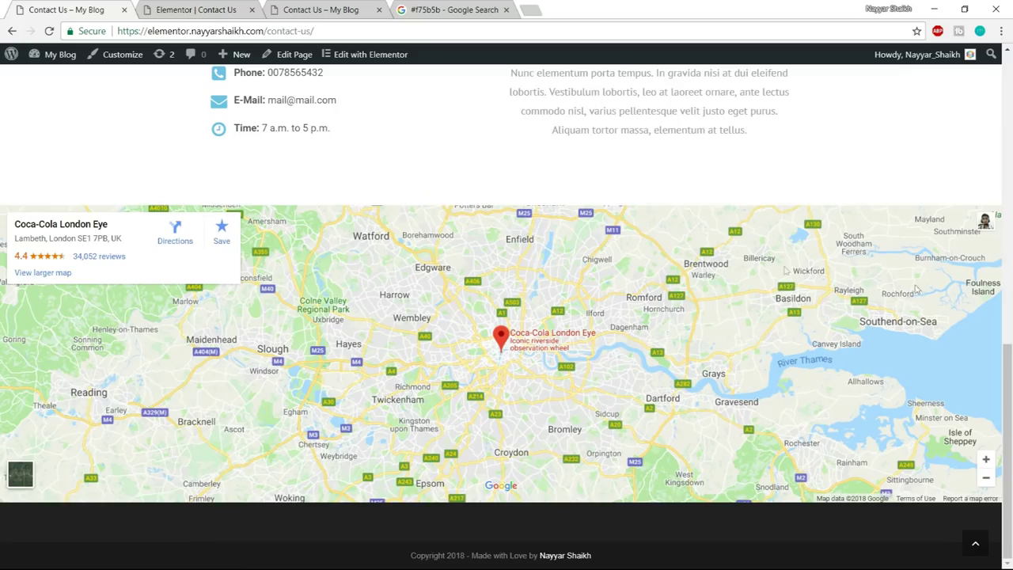
key(ctrl+2)
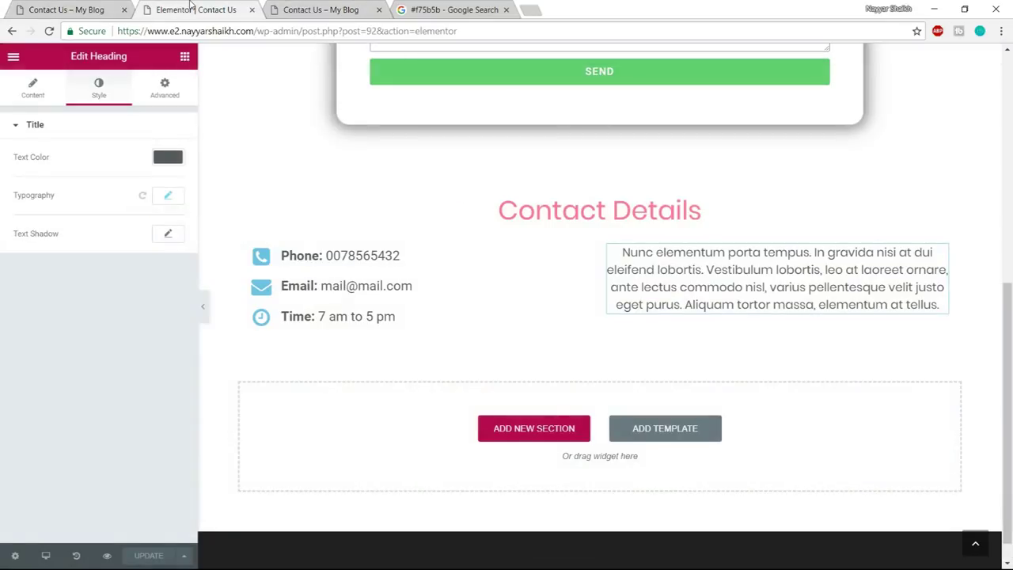
- Add a one-column section below Contact Details and drop a Google Maps widget into it
click(571, 436)
click(420, 466)
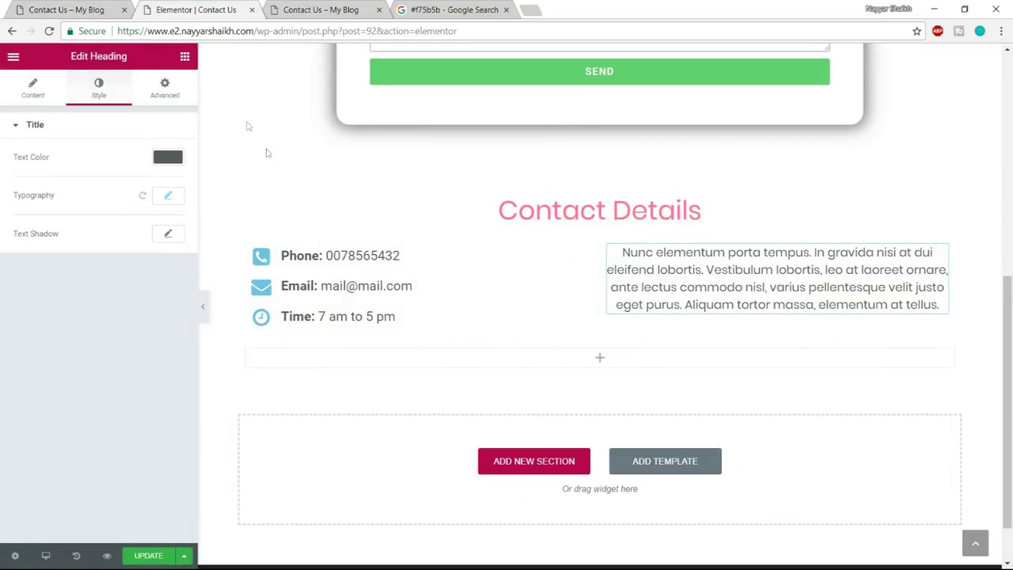
click(184, 57)
scroll(70, 323, down, 2)
drag(70, 324, 592, 354)
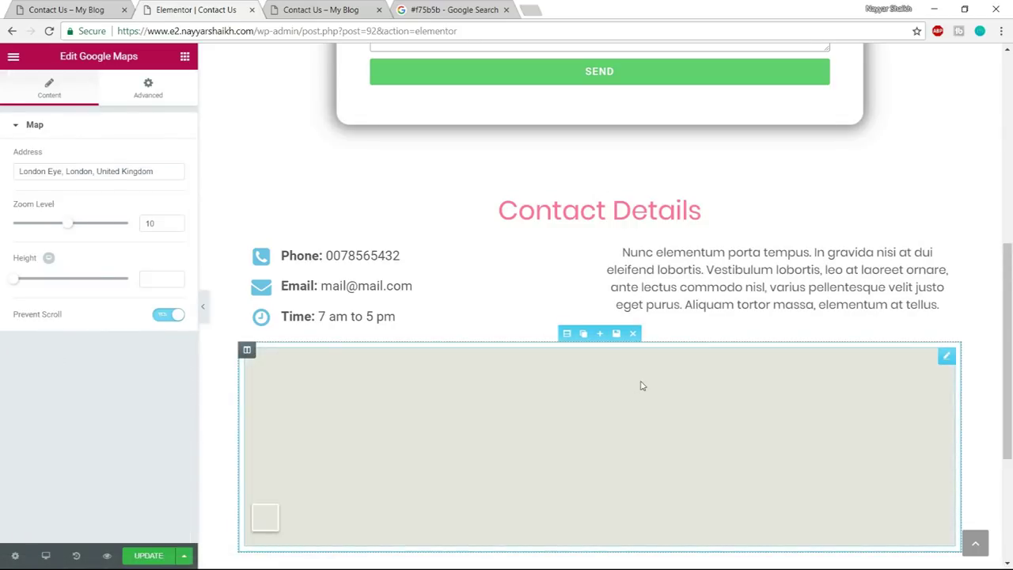
scroll(626, 356, down, 1)
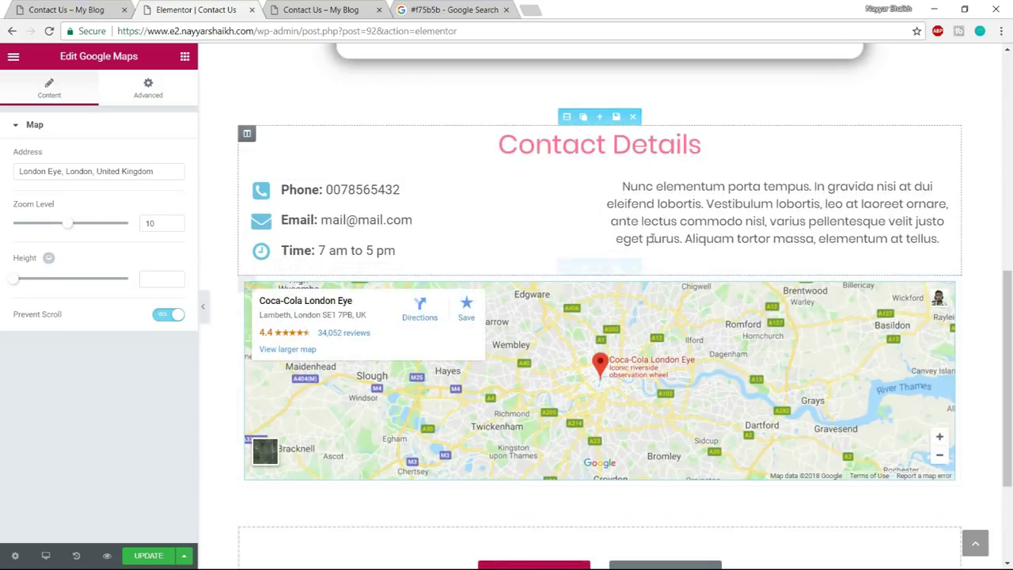
- Give the map section a 100 px top margin
click(569, 267)
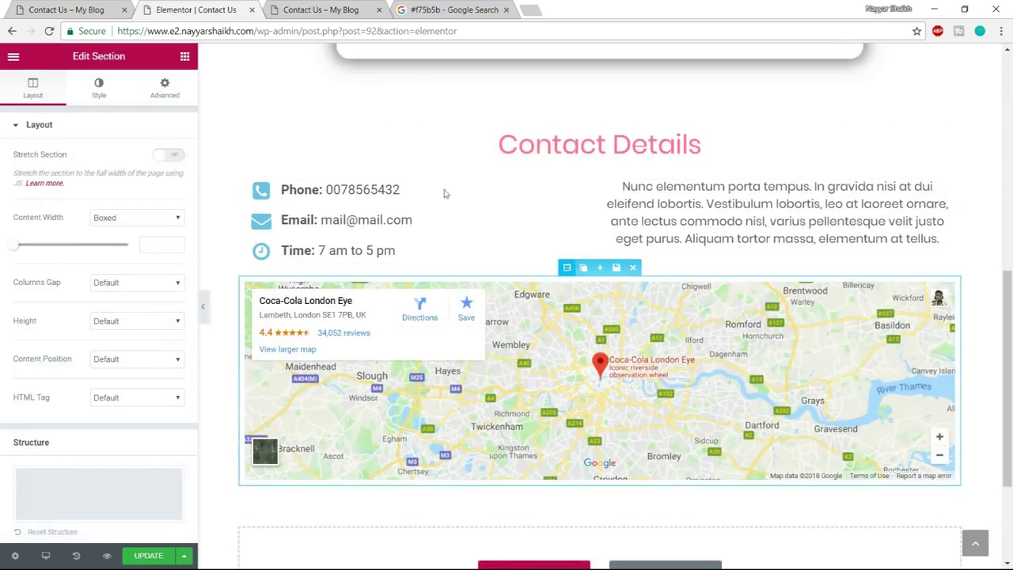
click(164, 87)
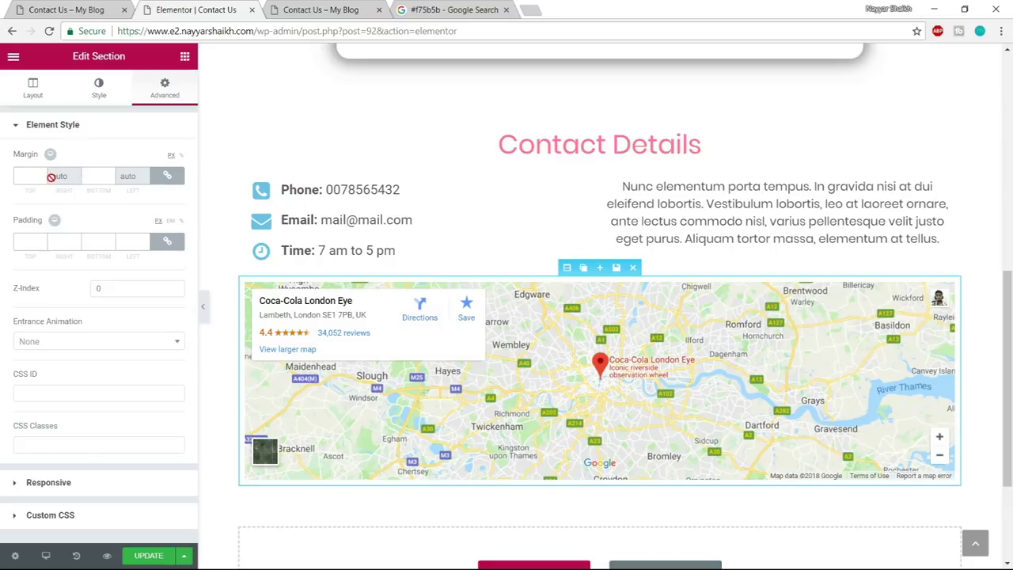
click(167, 178)
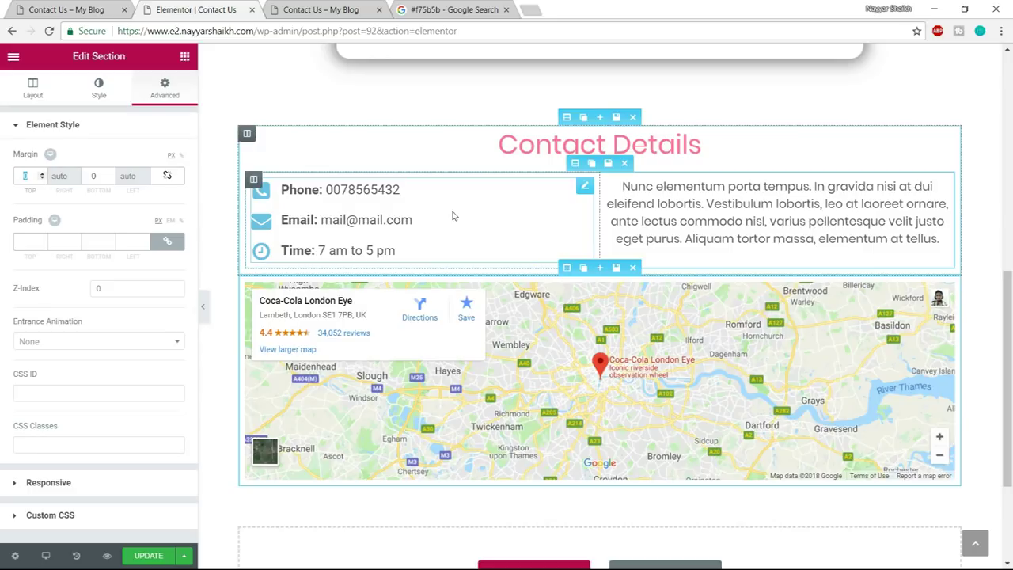
text(100)
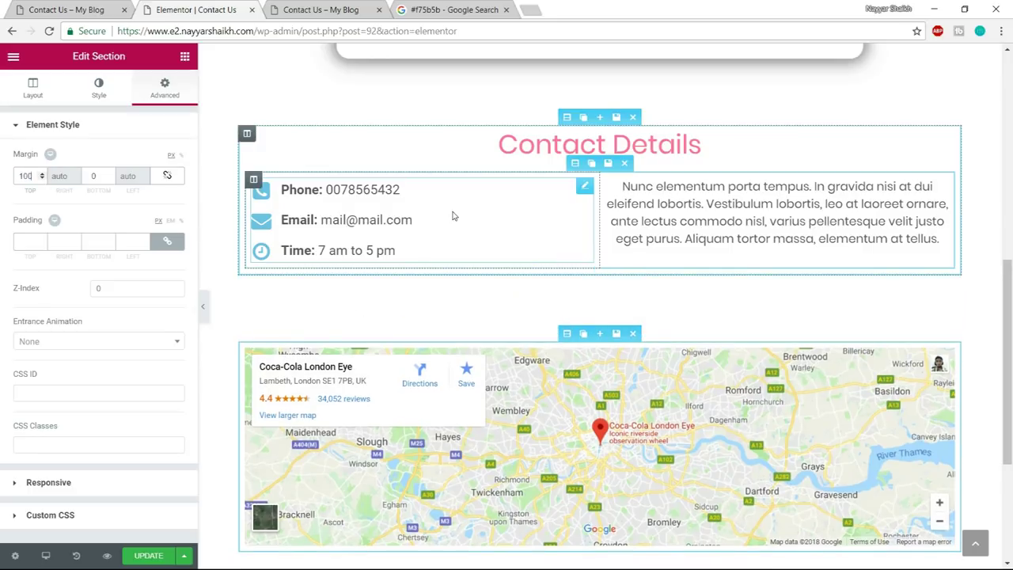
- Stretch the map section with Full Width content and No Gap between columns
click(42, 95)
click(168, 154)
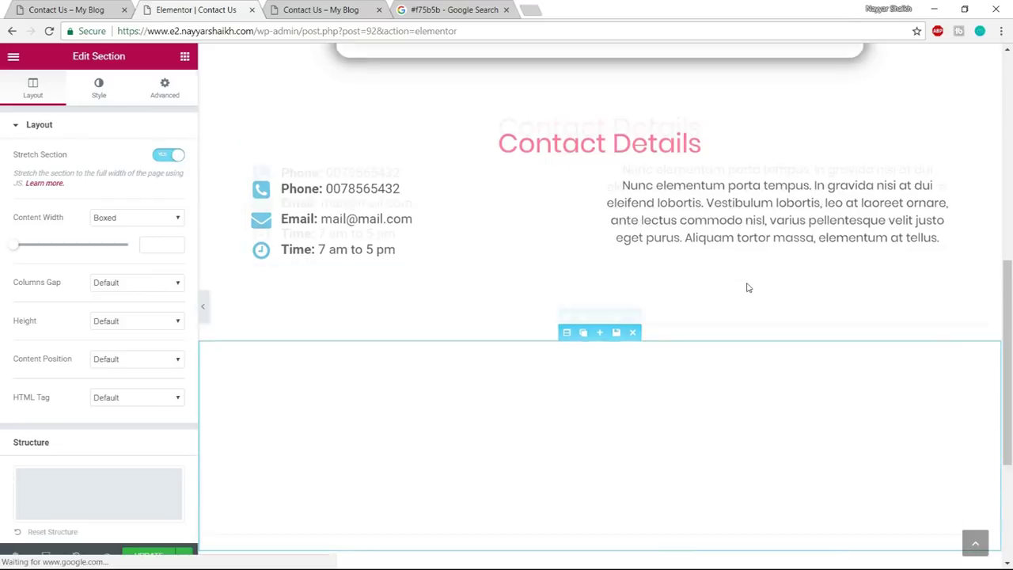
scroll(748, 287, down, 2)
click(127, 219)
click(127, 242)
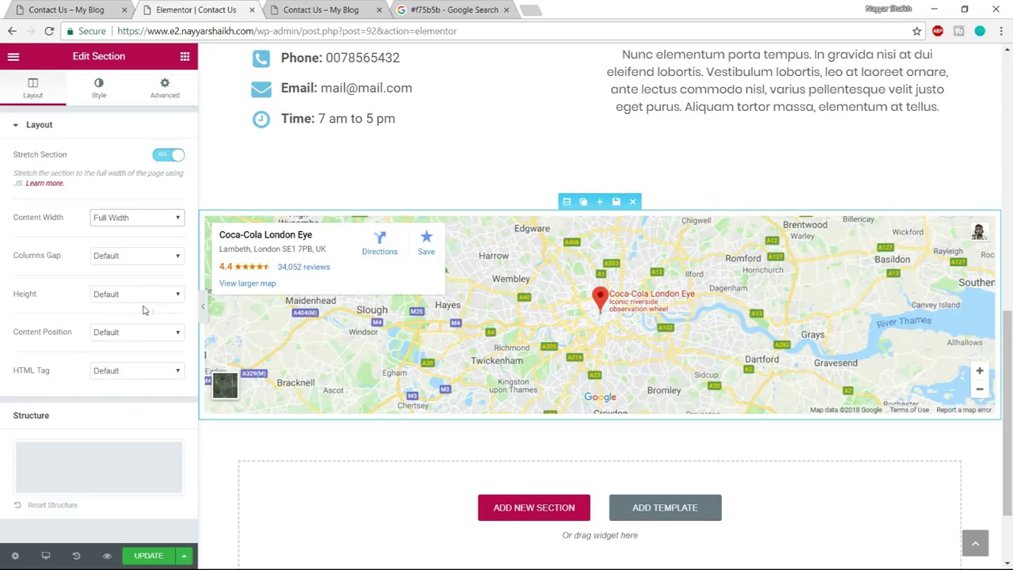
click(132, 256)
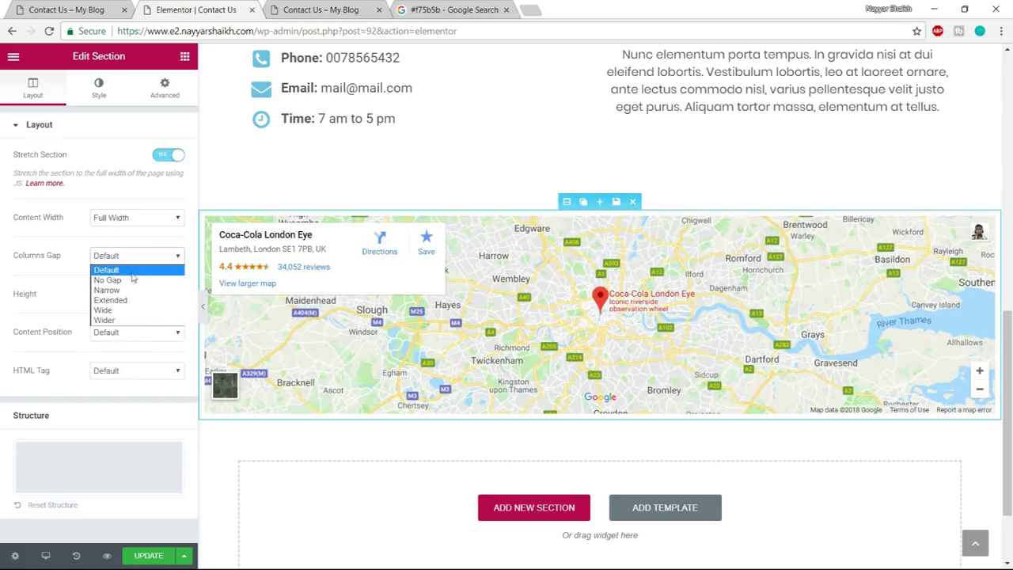
click(127, 280)
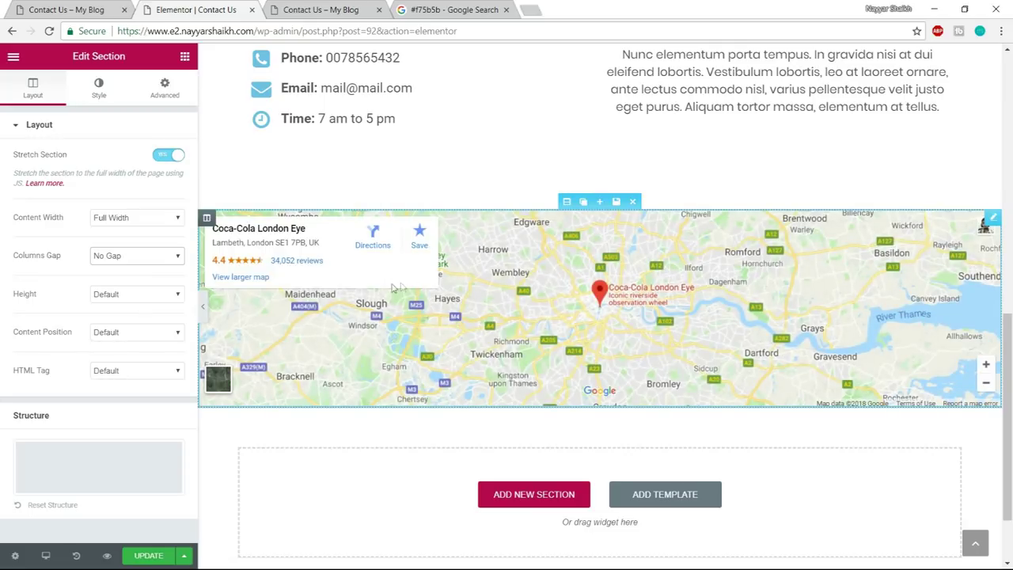
click(633, 282)
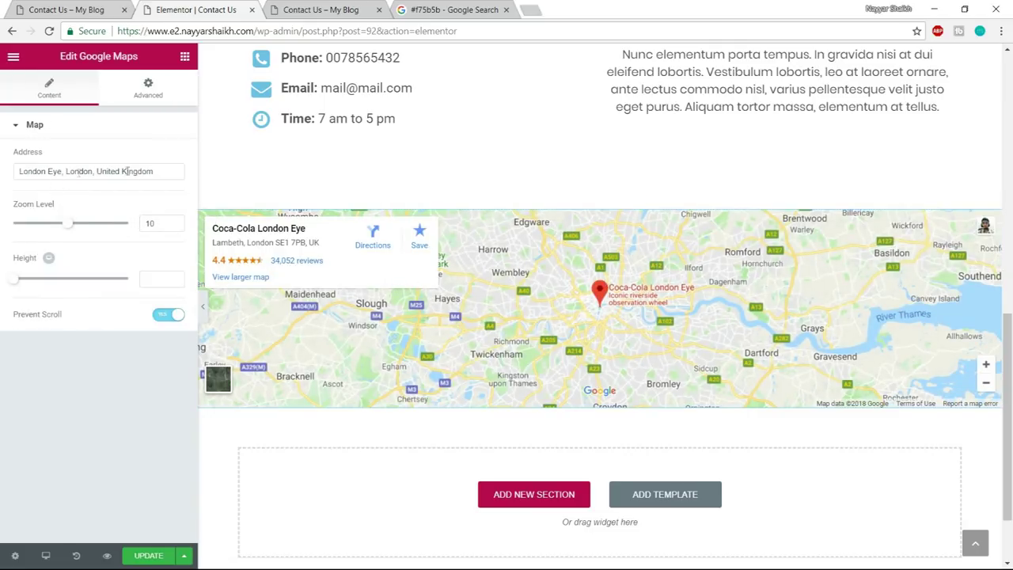
- Set the map address to 'sion, mumbai', zoom level to 15 and height to 500
drag(162, 174, 3, 175)
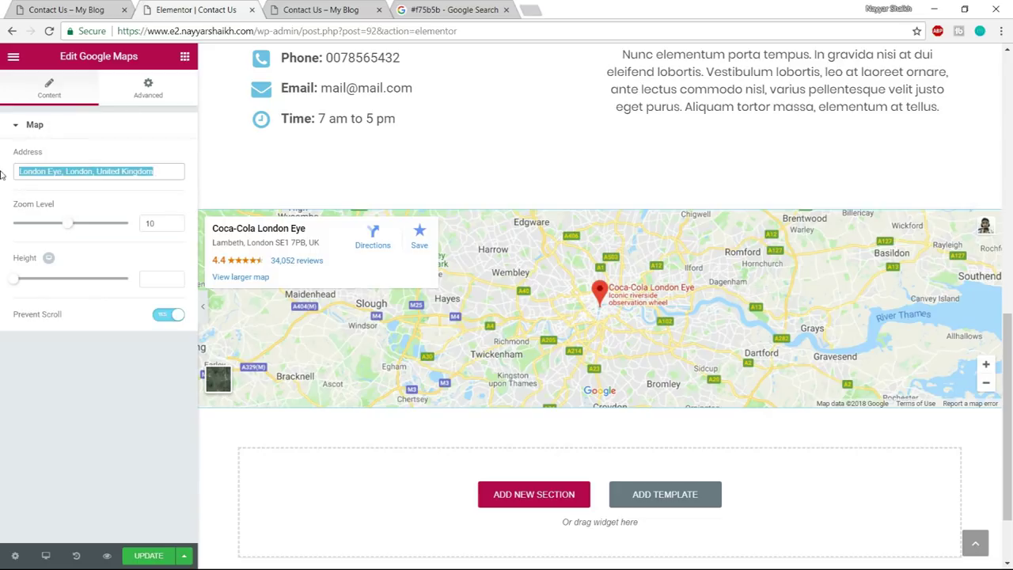
text(mumbai)
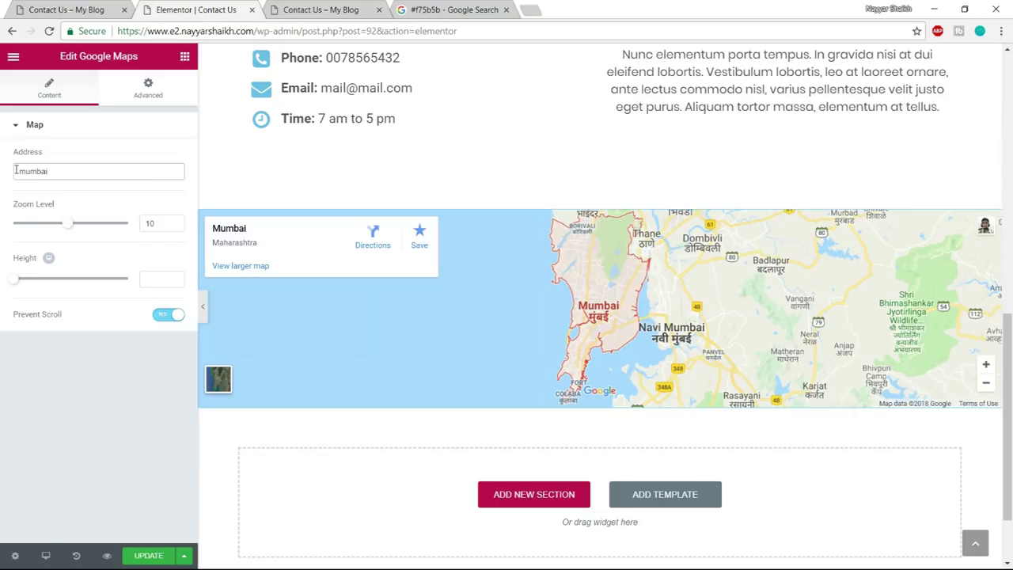
text(sion,)
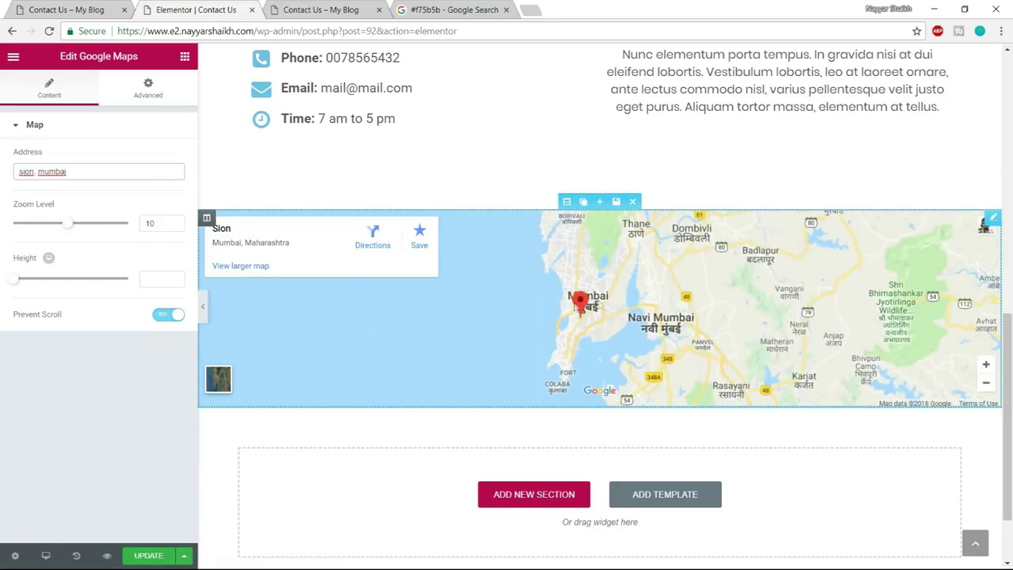
mouse_move(69, 223)
mouse_down()
mouse_move(87, 223)
mouse_move(70, 224)
mouse_move(78, 227)
mouse_up()
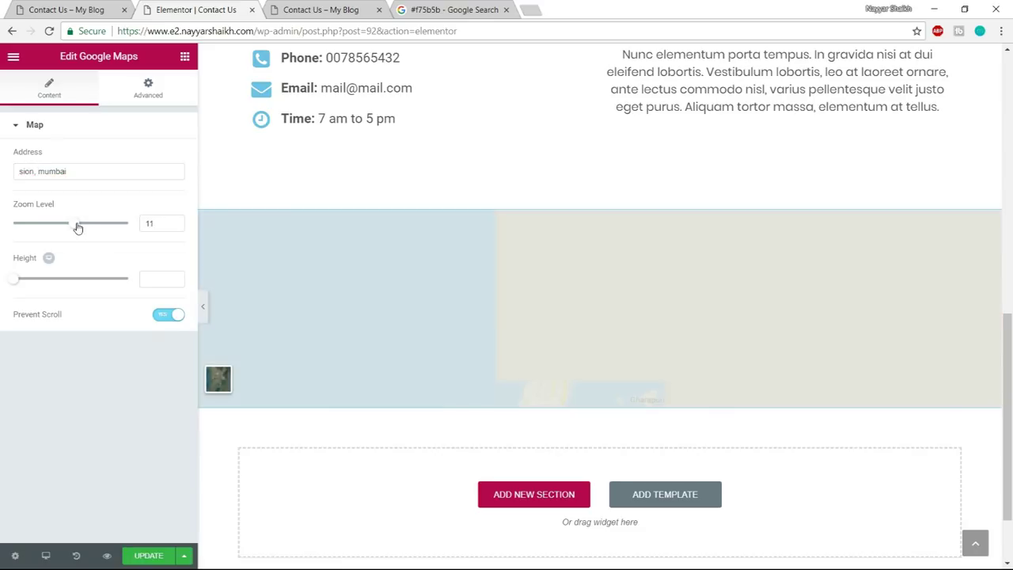
drag(78, 228, 81, 228)
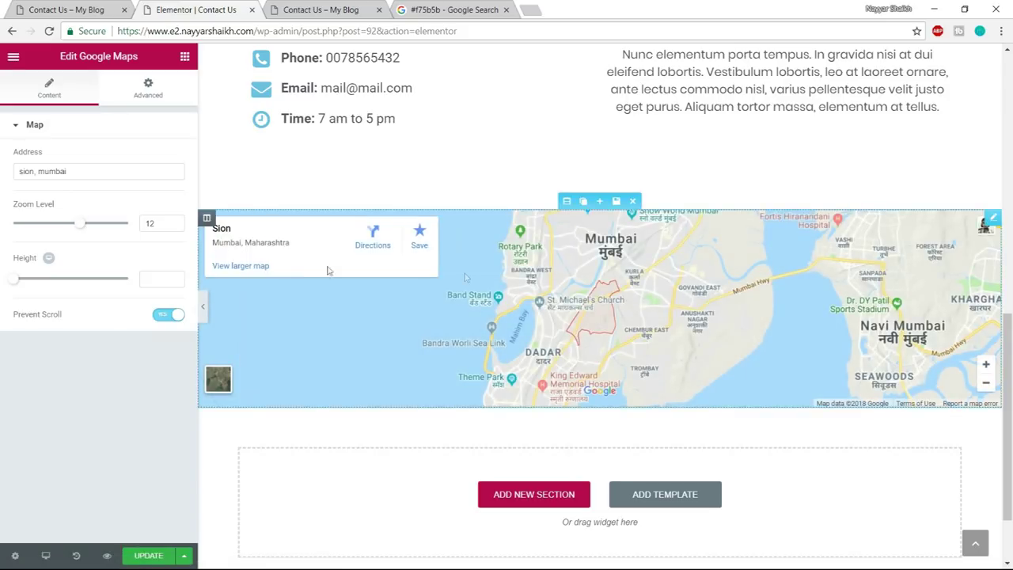
drag(84, 228, 99, 228)
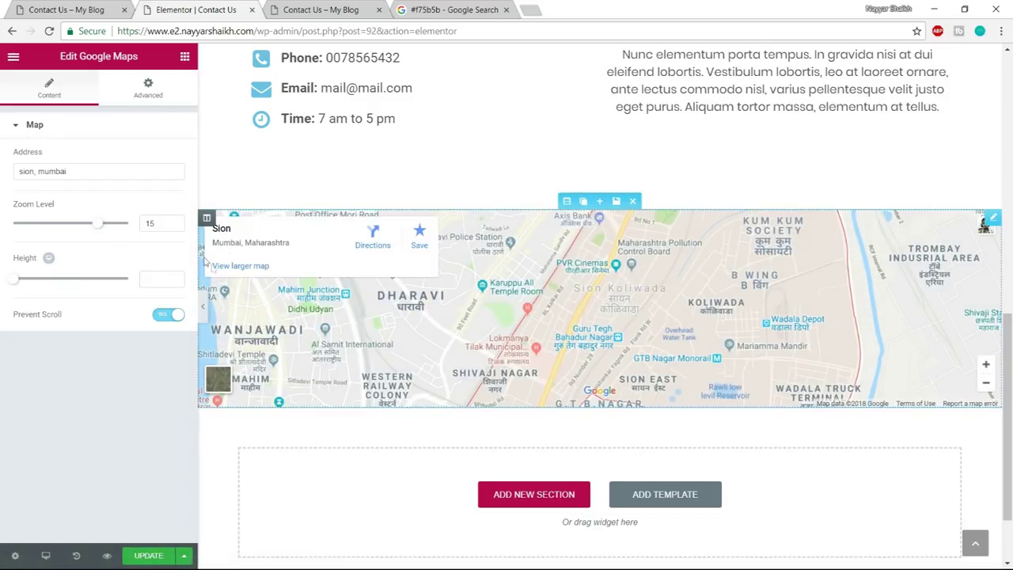
drag(14, 284, 49, 287)
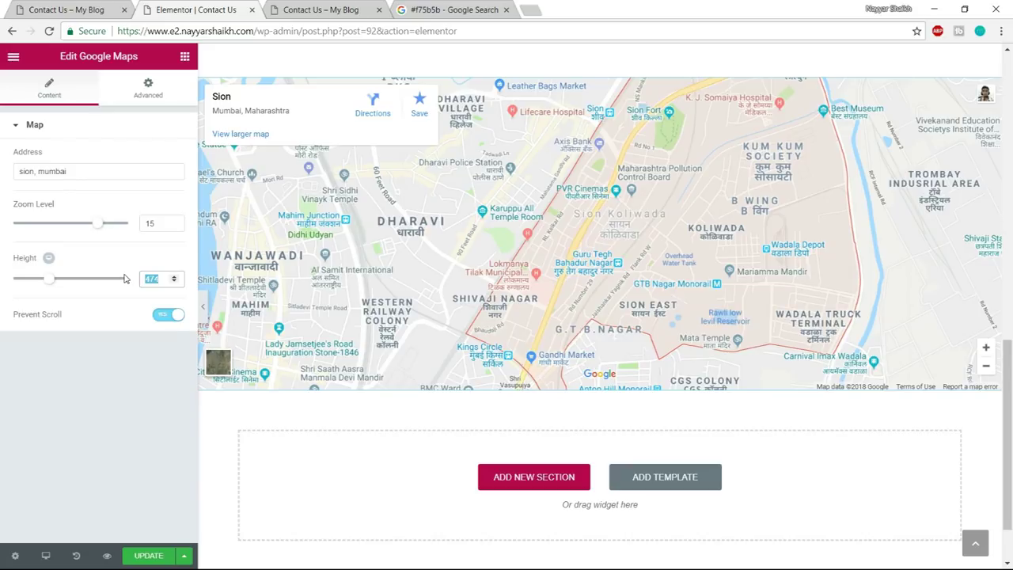
text(500)
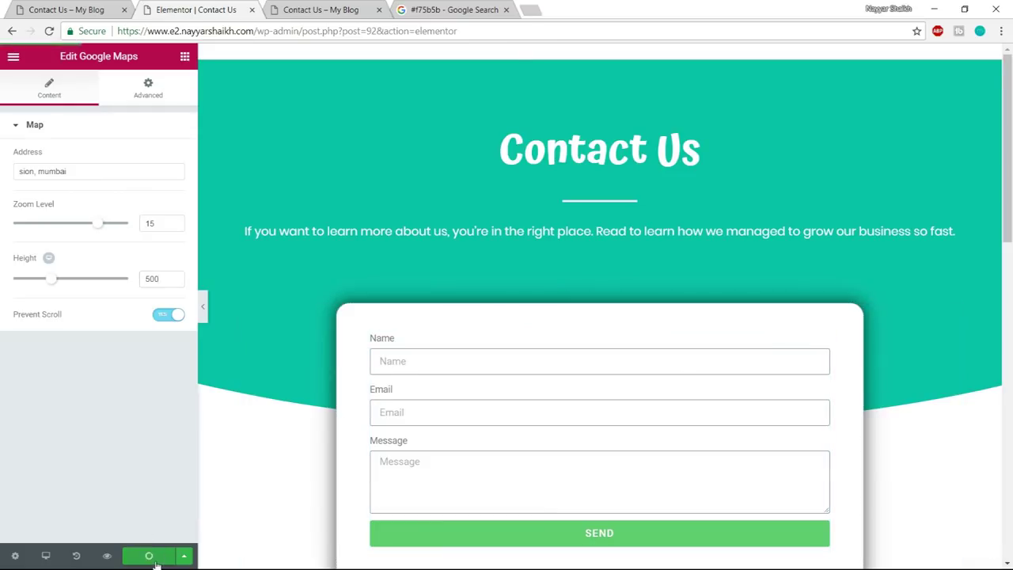
- Save the page, check the Sion map above the footer in the preview, then return to the editor
click(107, 556)
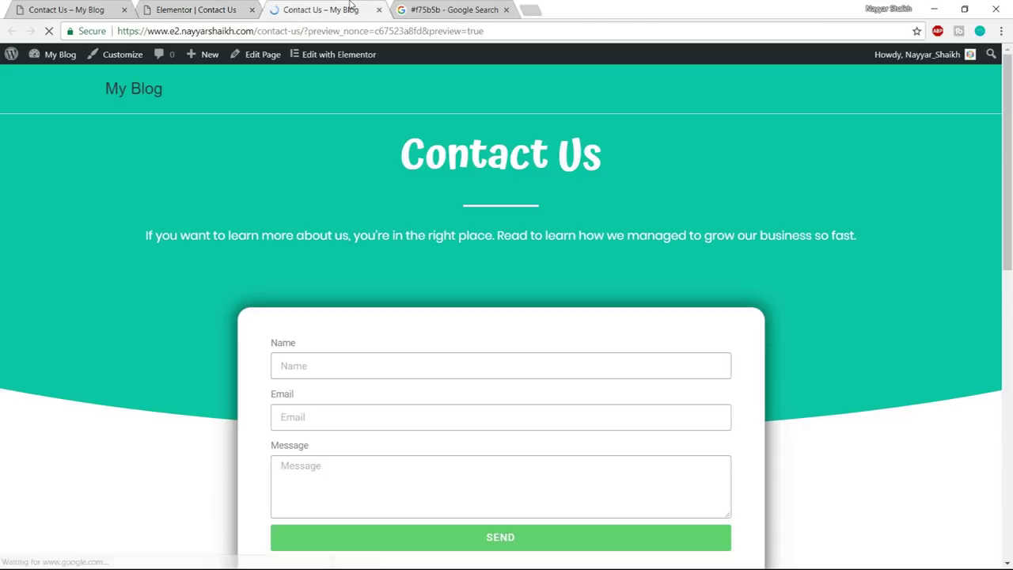
scroll(651, 248, down, 8)
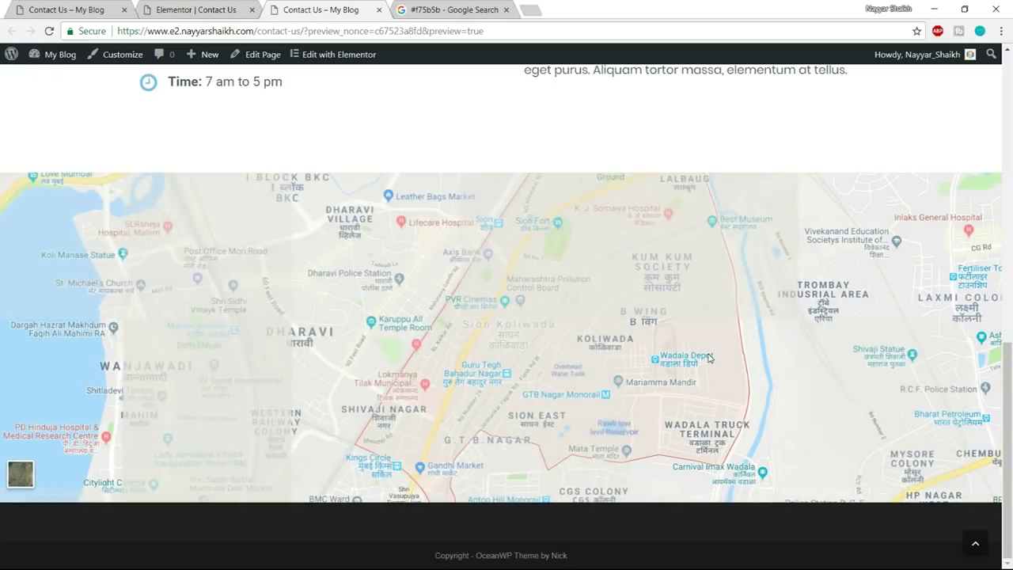
scroll(710, 359, up, 10)
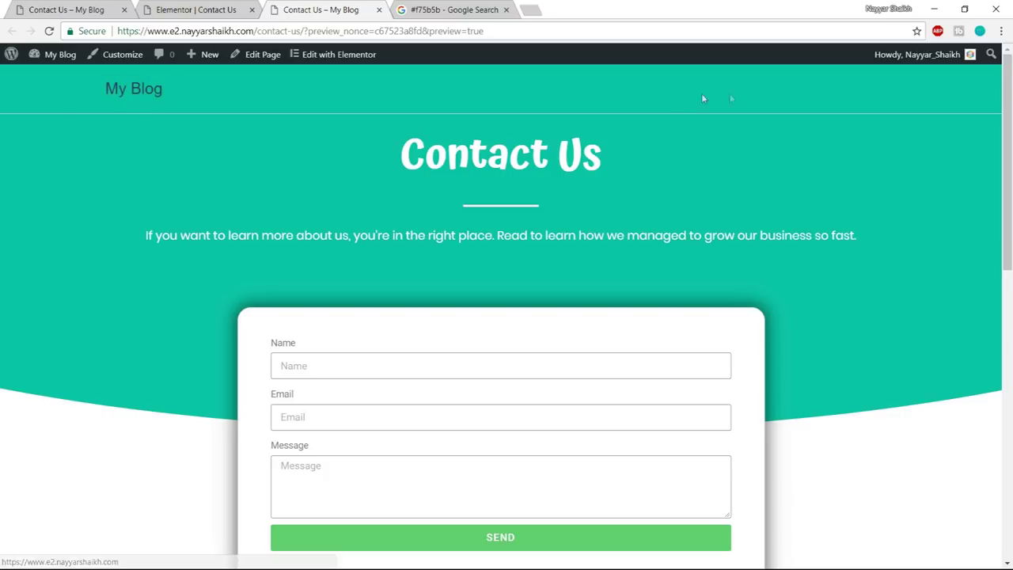
click(214, 8)
drag(304, 30, 799, 6)
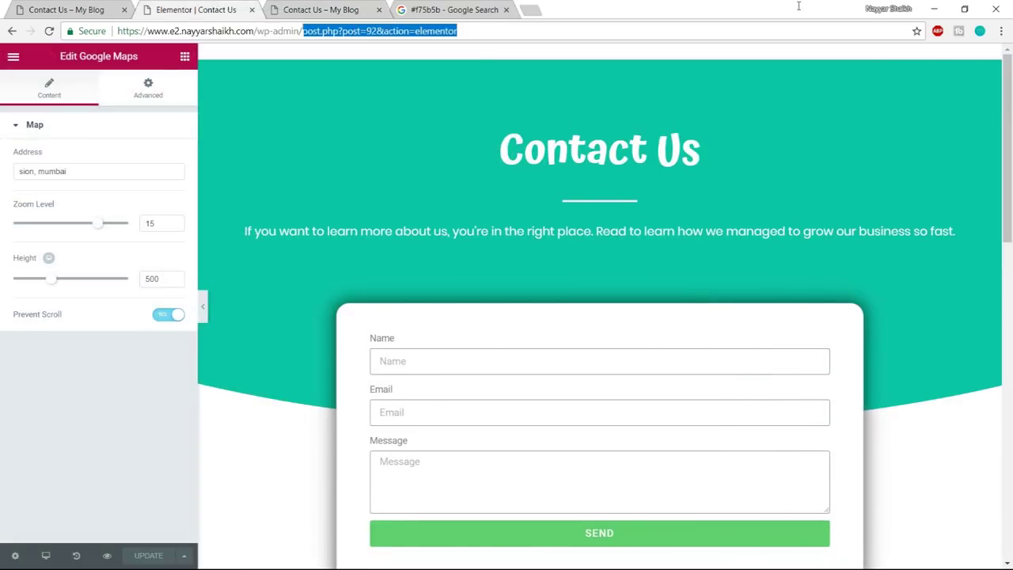
- From the WordPress dashboard, create a new menu named Main Menu
key(BackSpace)
key(Return)
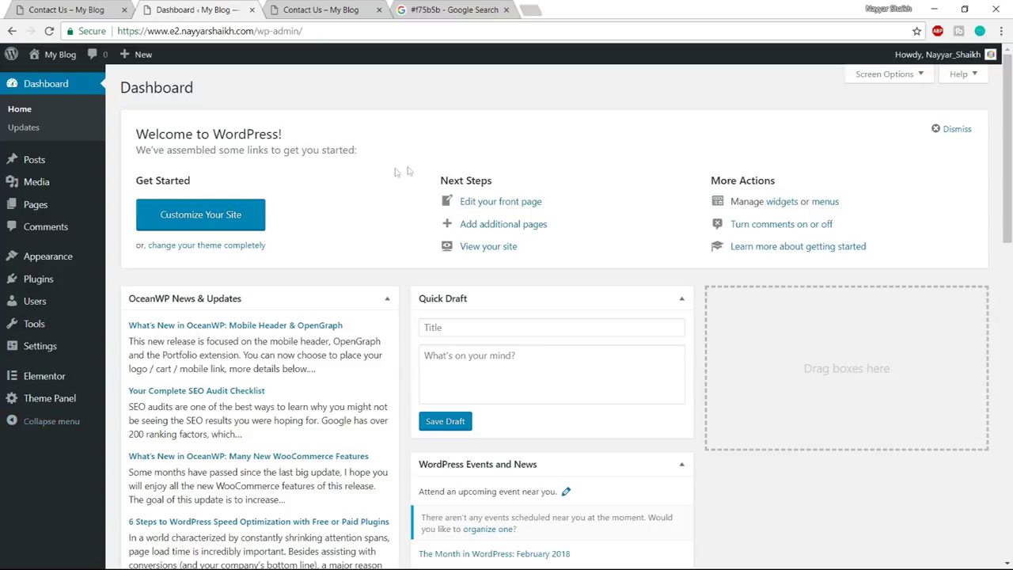
mouse_move(34, 263)
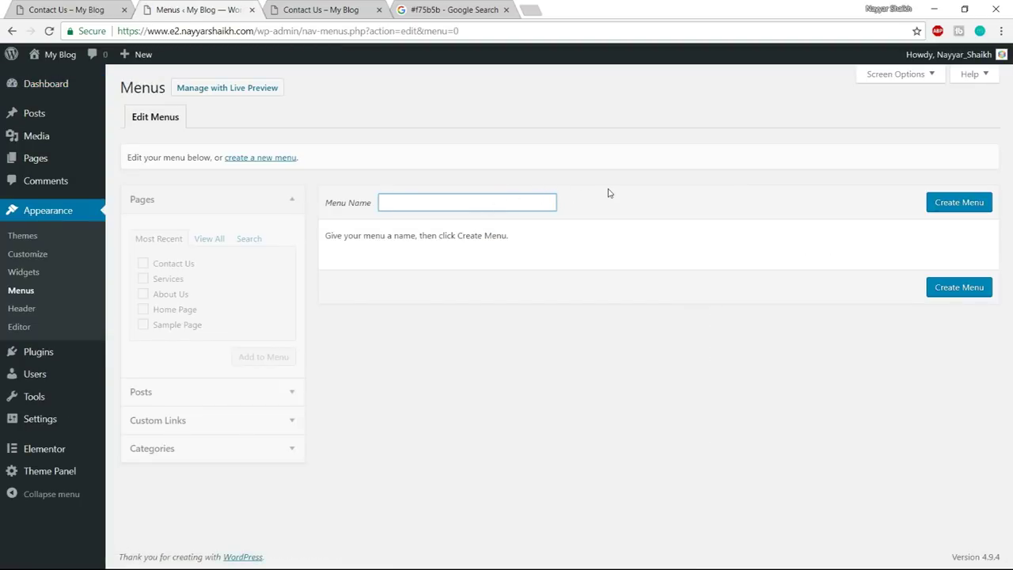
text(Main Menu)
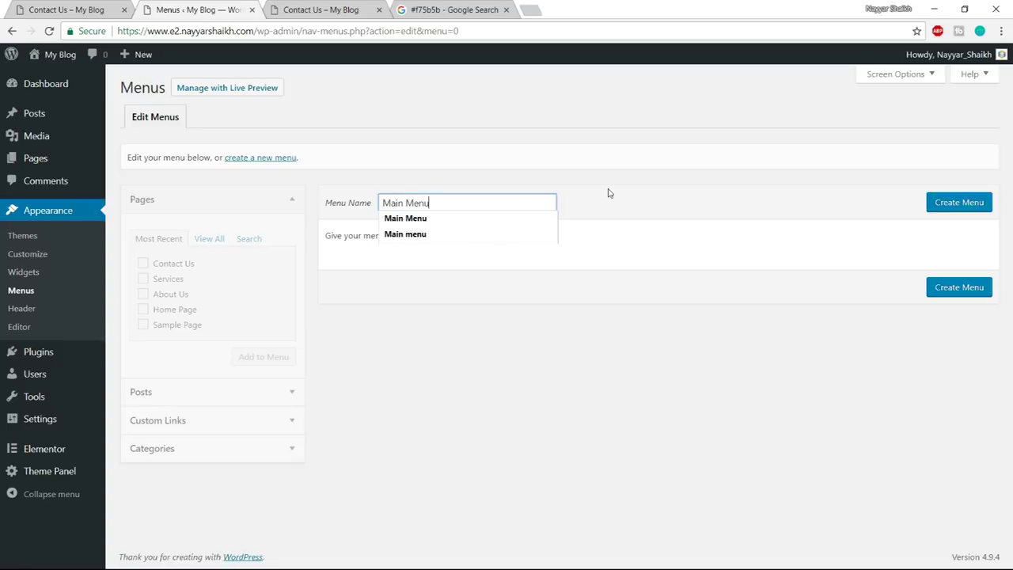
click(959, 203)
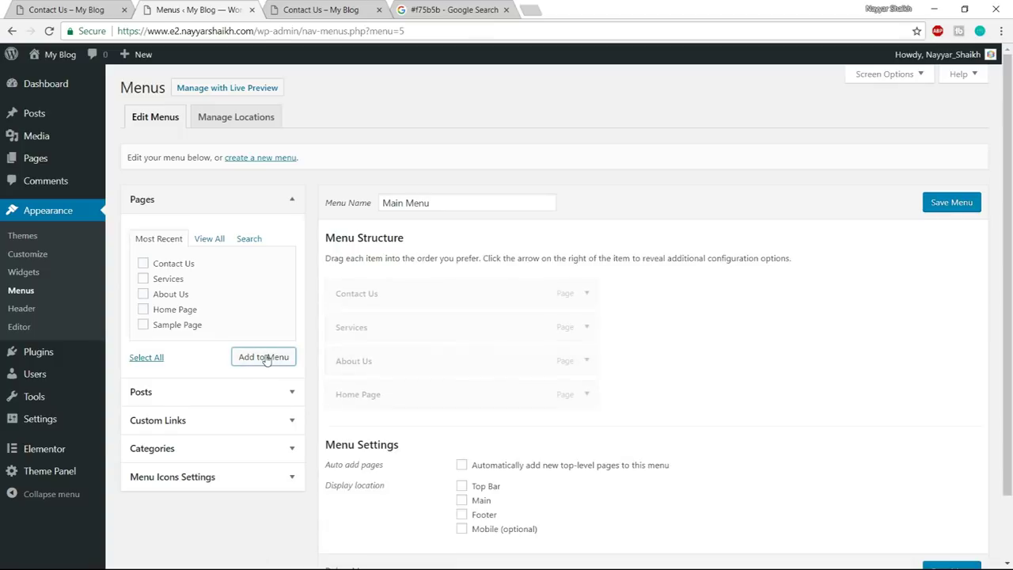
- Order the menu as Home, About Us, Services, Contact Us, then load the site's home page
scroll(797, 430, down, 2)
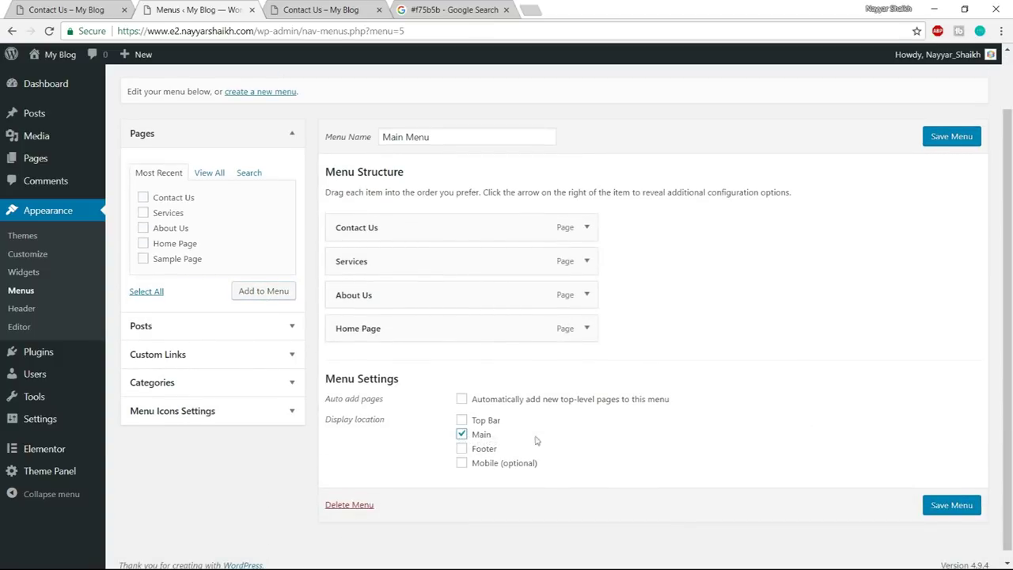
drag(396, 331, 391, 251)
drag(392, 355, 392, 286)
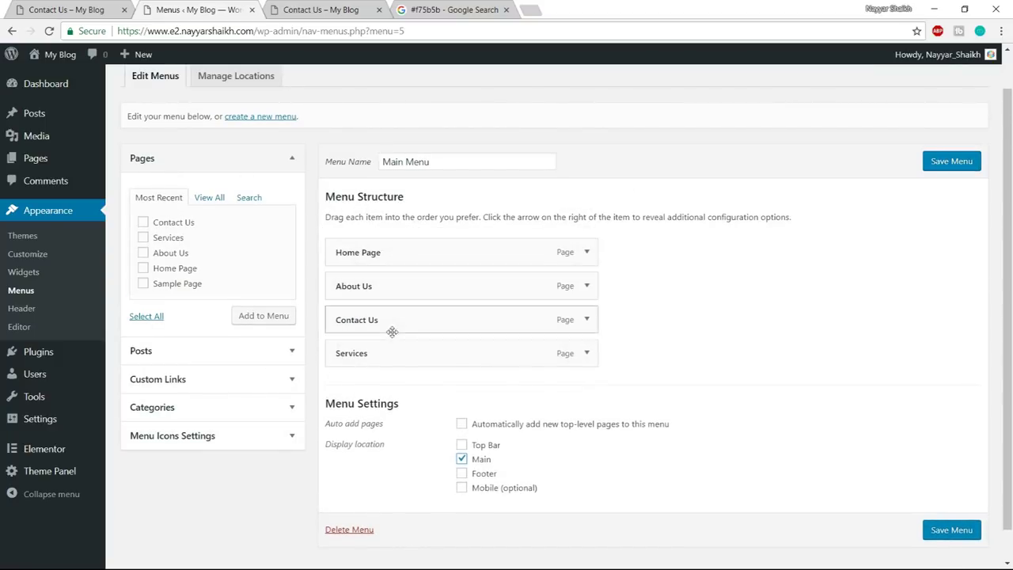
drag(373, 351, 385, 331)
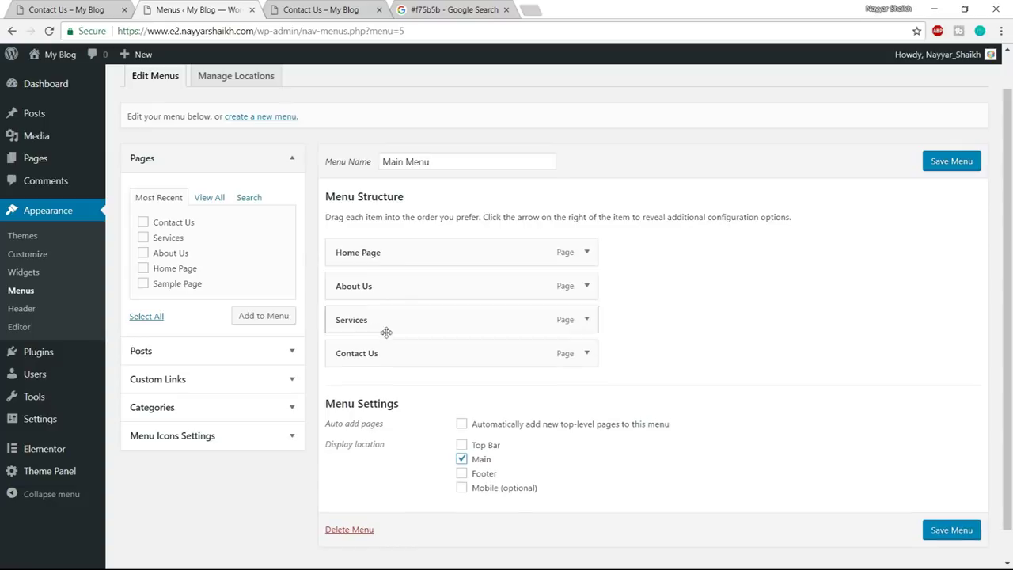
click(588, 255)
drag(363, 297, 467, 290)
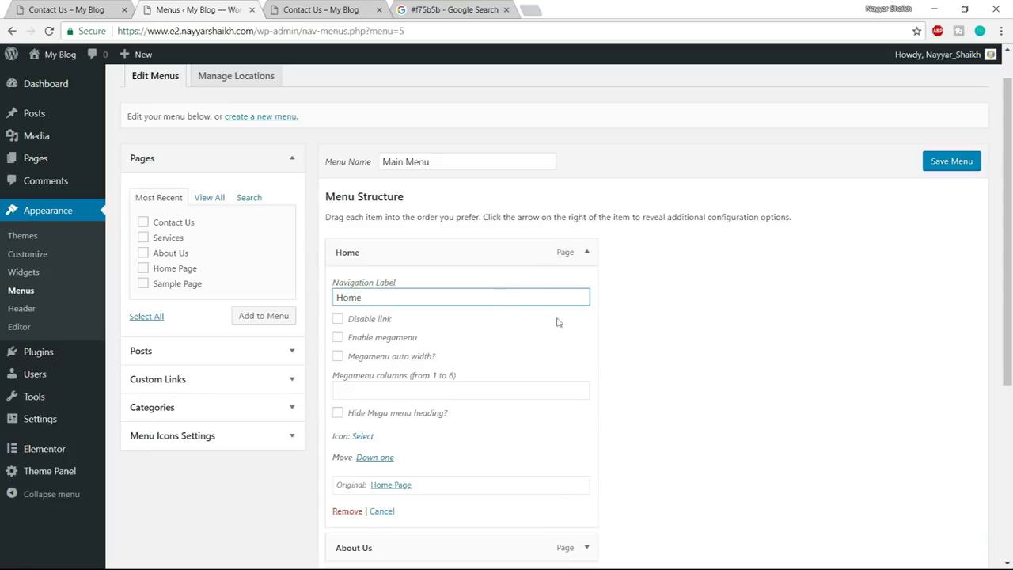
click(587, 253)
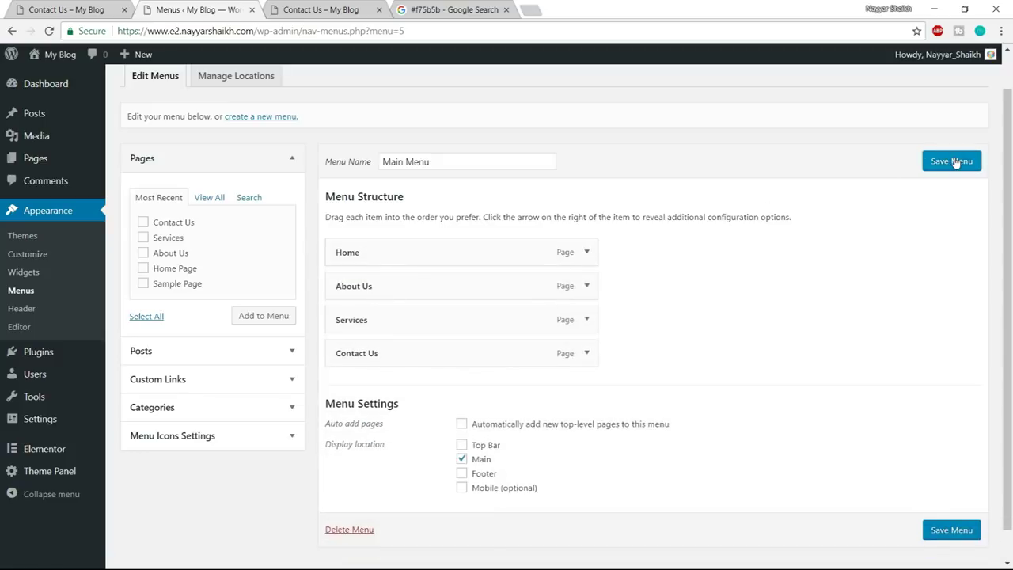
click(332, 9)
click(129, 92)
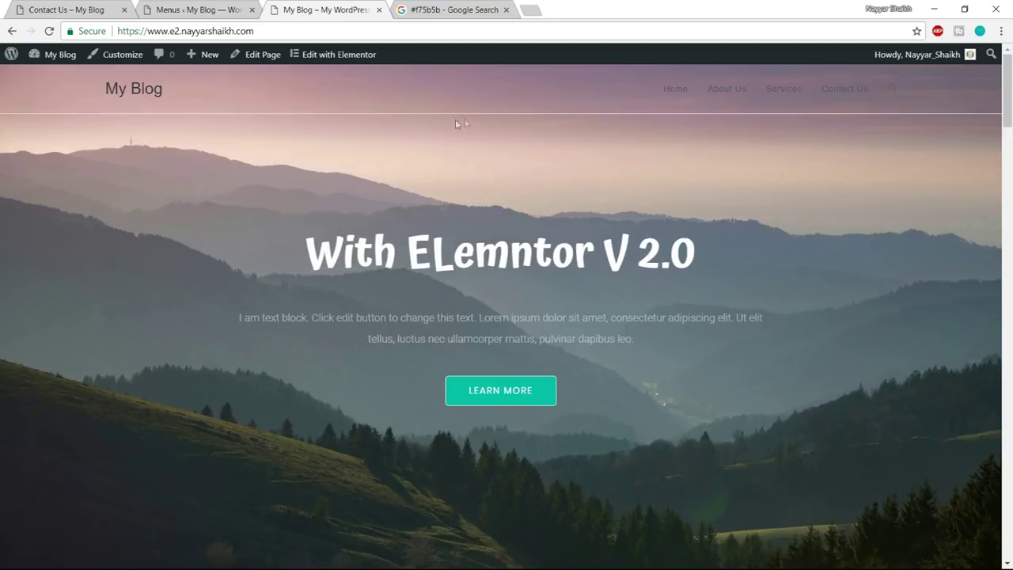
- Upload logo-white-1 as the header logo in the Customizer and set its maximum width to 90 px
click(119, 62)
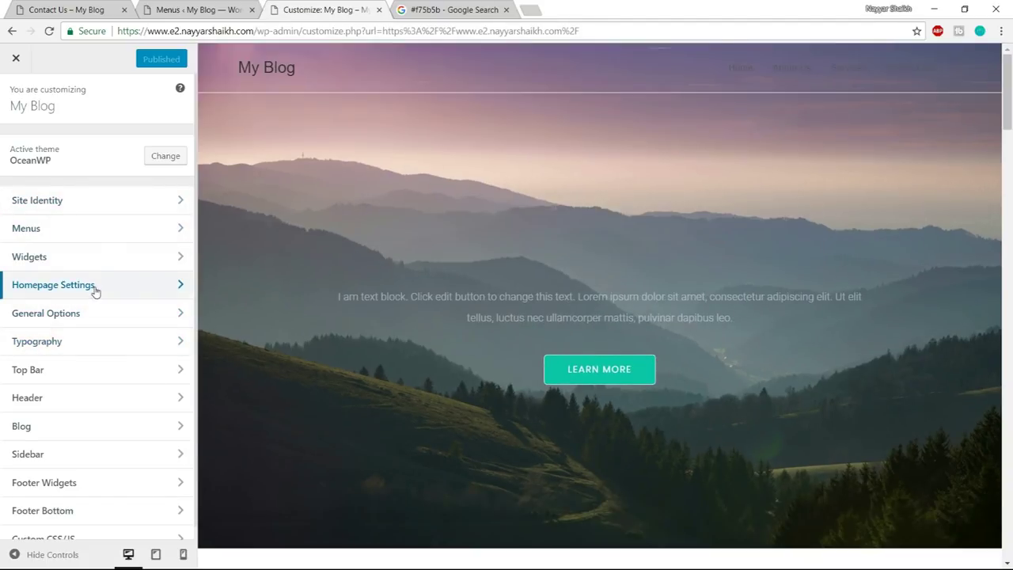
click(64, 398)
click(65, 205)
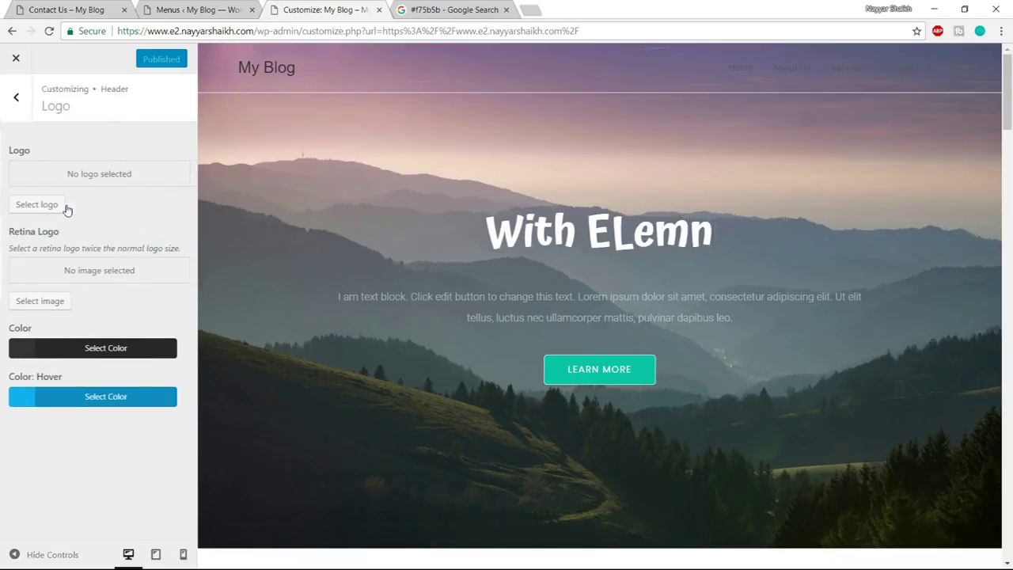
click(48, 205)
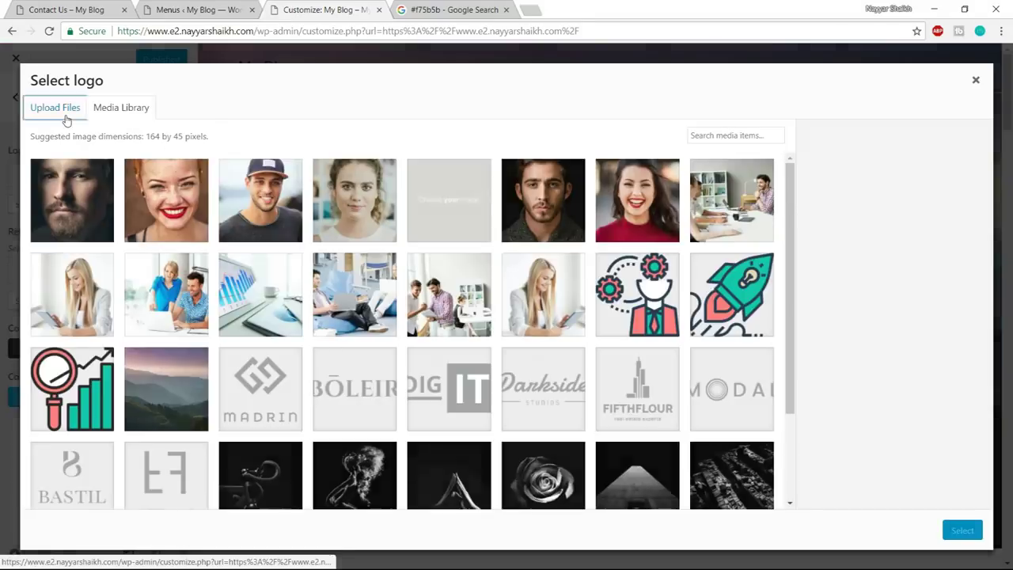
click(64, 110)
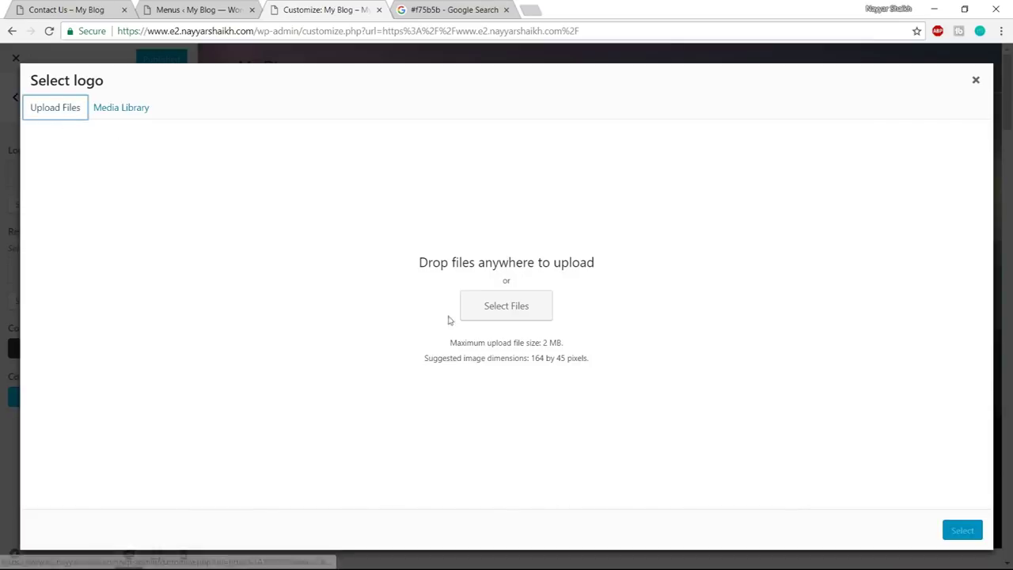
click(489, 317)
scroll(489, 318, down, 3)
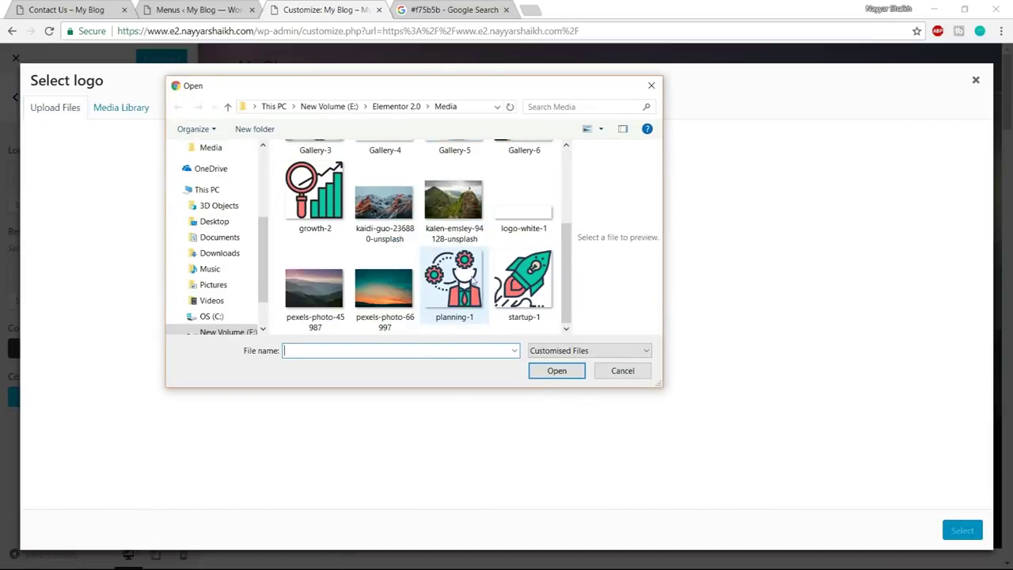
click(526, 202)
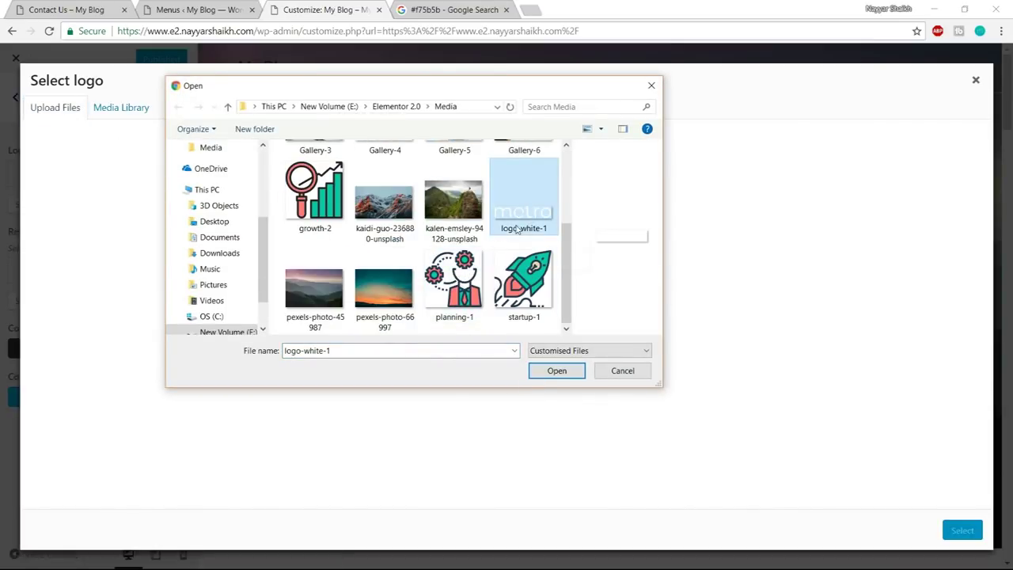
click(555, 372)
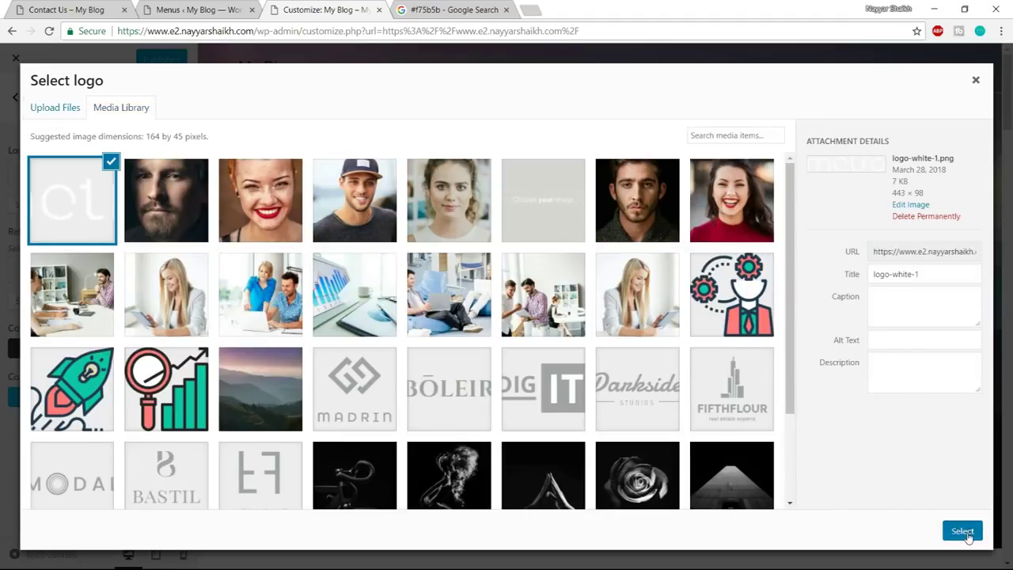
click(963, 531)
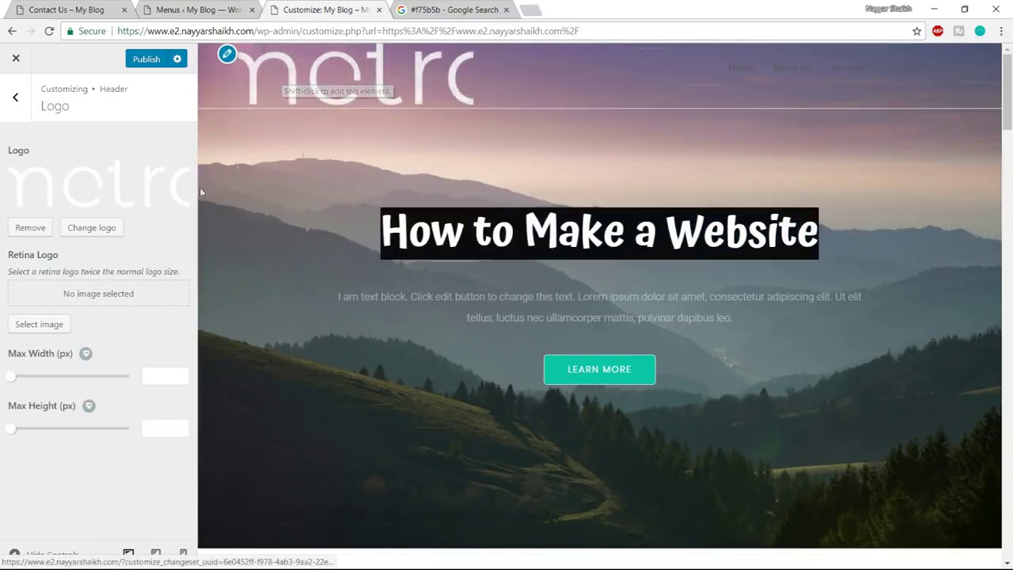
drag(14, 381, 22, 382)
drag(30, 383, 31, 382)
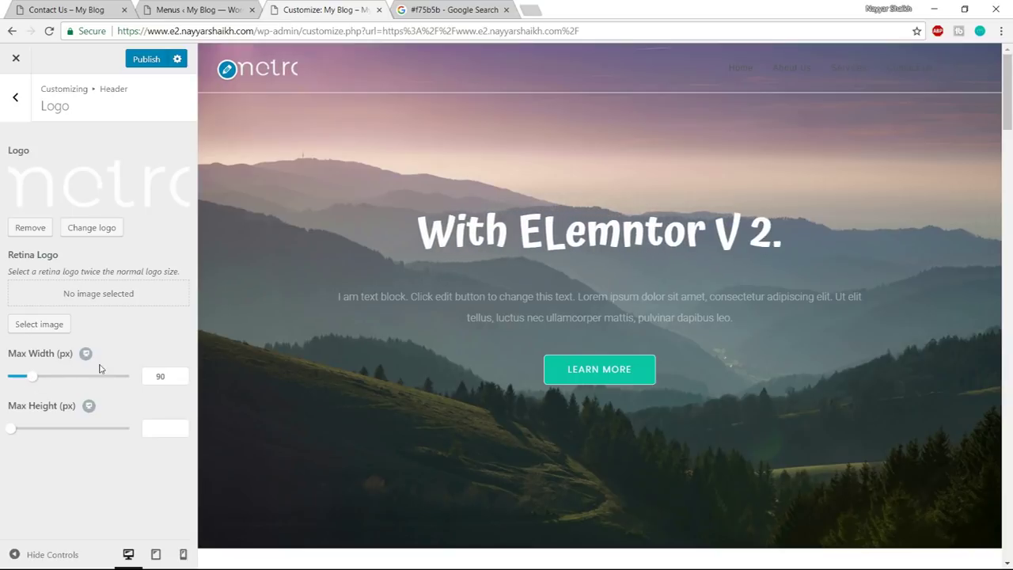
- Uncheck Header Border Bottom under Header > General, then return to the Header sections list
click(15, 99)
click(80, 144)
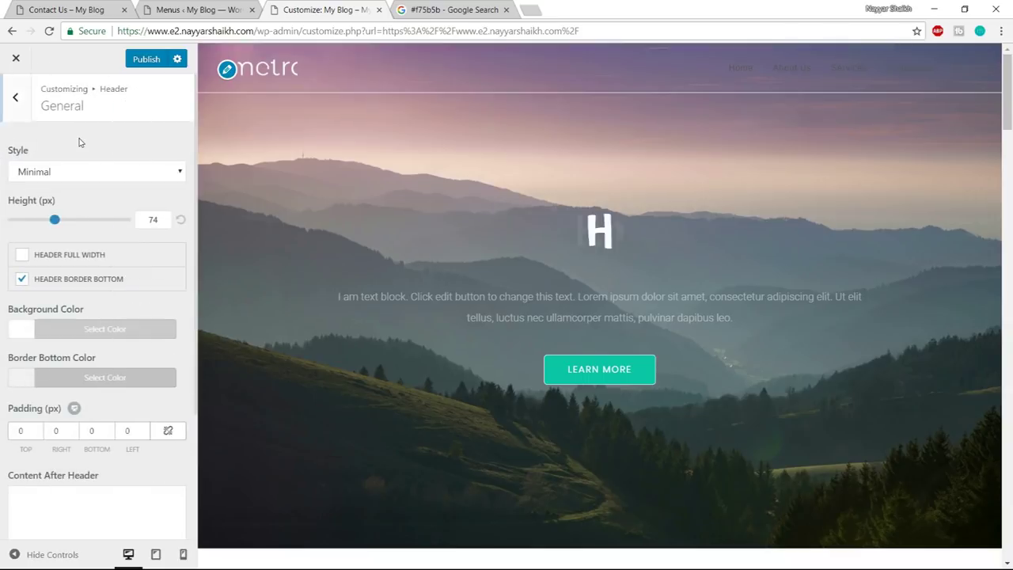
click(22, 280)
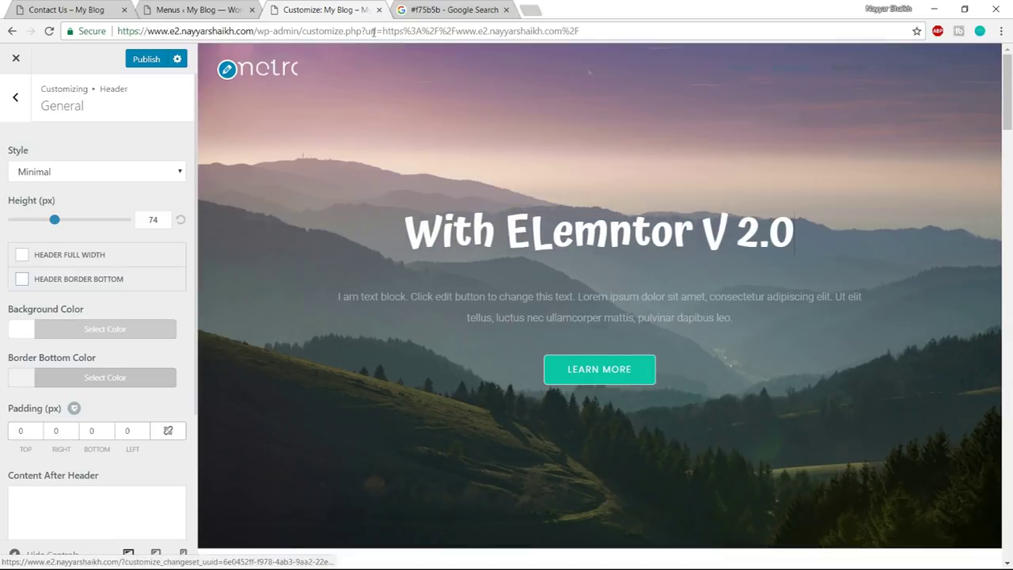
click(67, 9)
scroll(498, 205, up, 15)
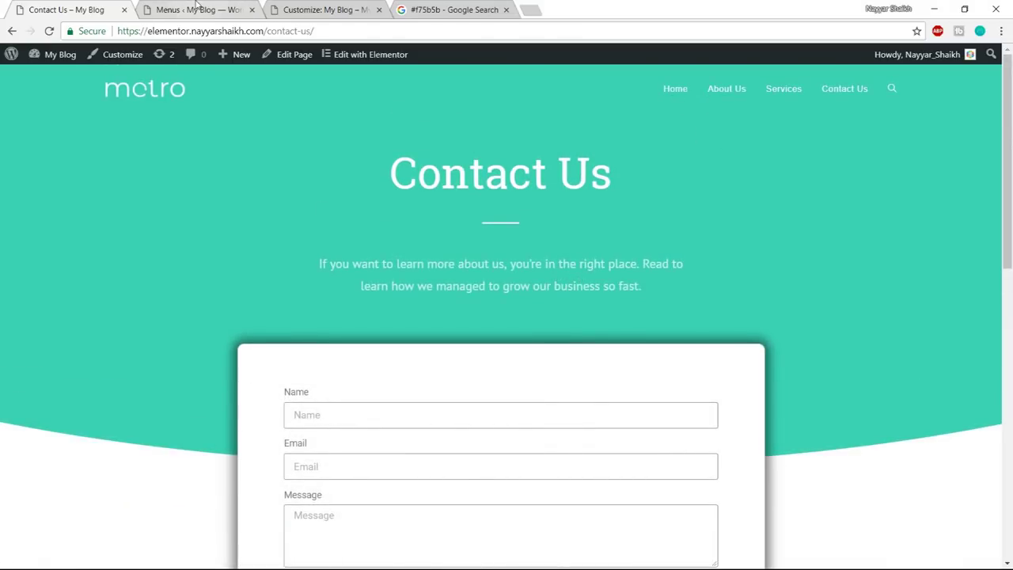
click(324, 9)
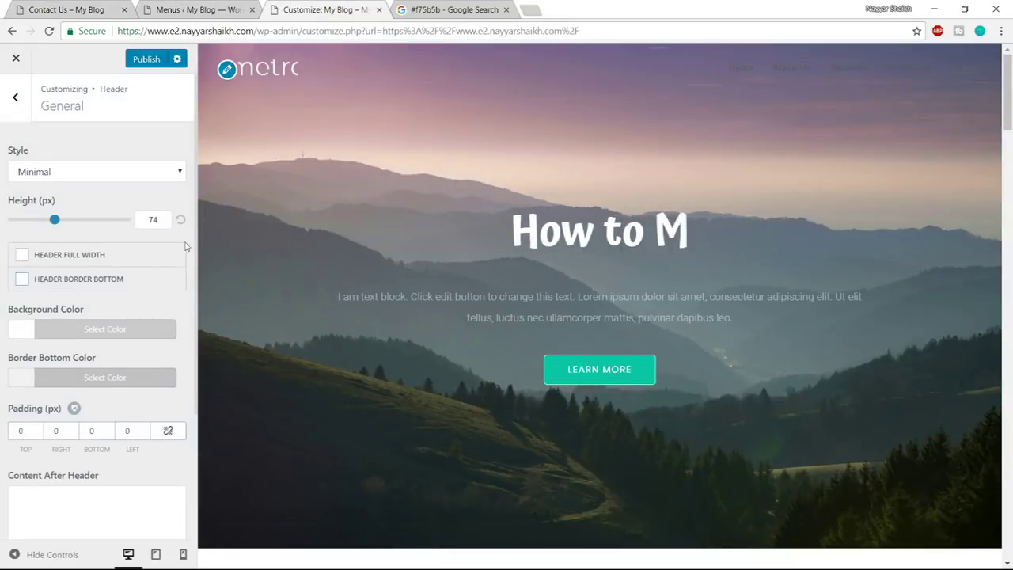
scroll(171, 356, down, 2)
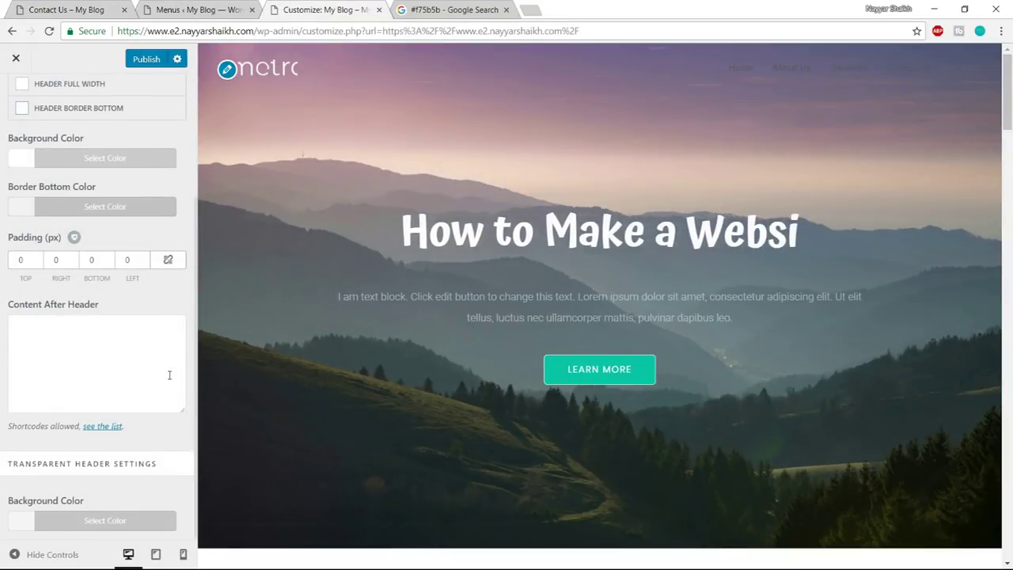
scroll(171, 371, up, 2)
scroll(172, 370, up, 1)
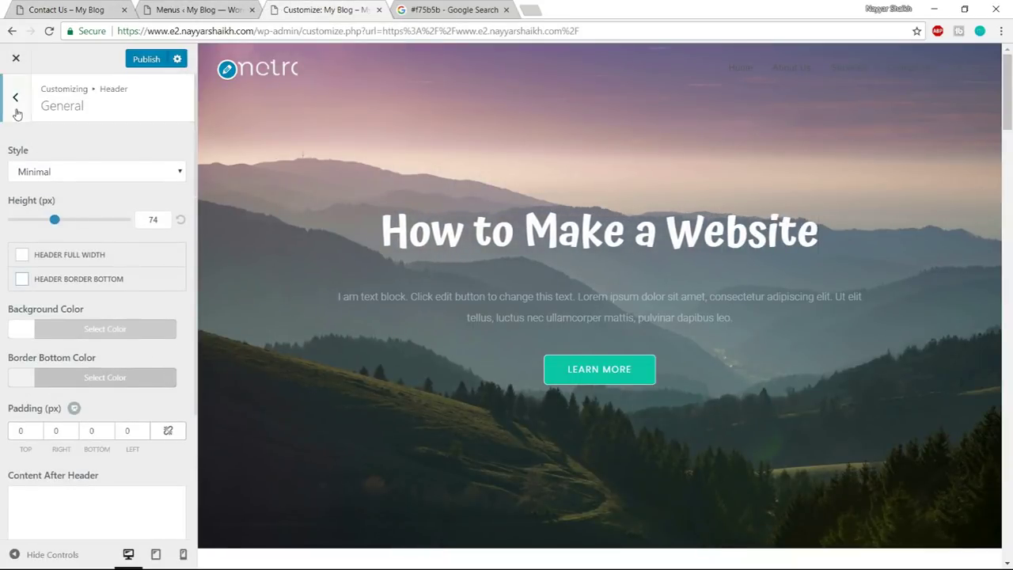
click(17, 112)
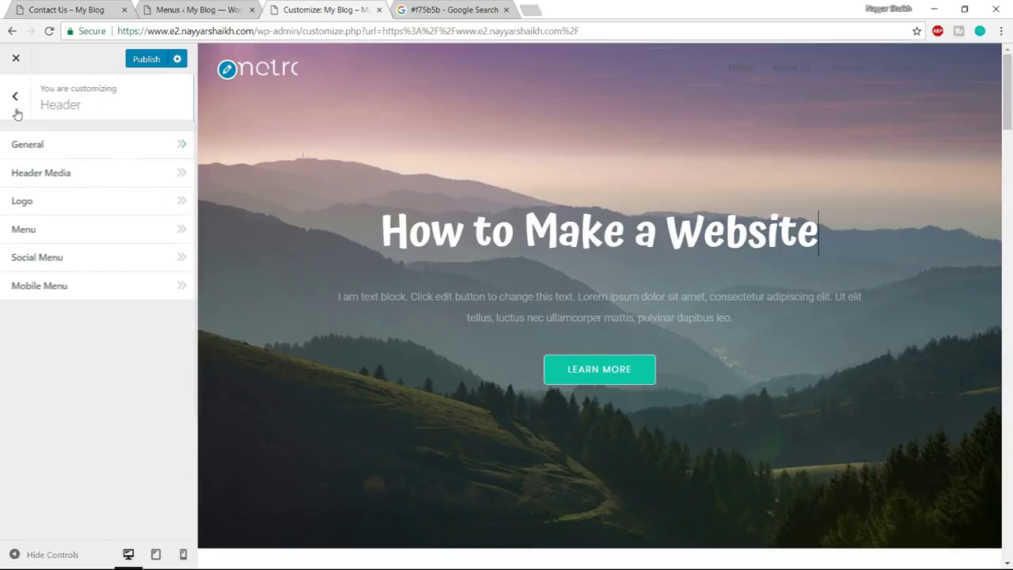
- Set the header menu Link Color to white (#ffffff)
click(78, 238)
scroll(172, 248, down, 1)
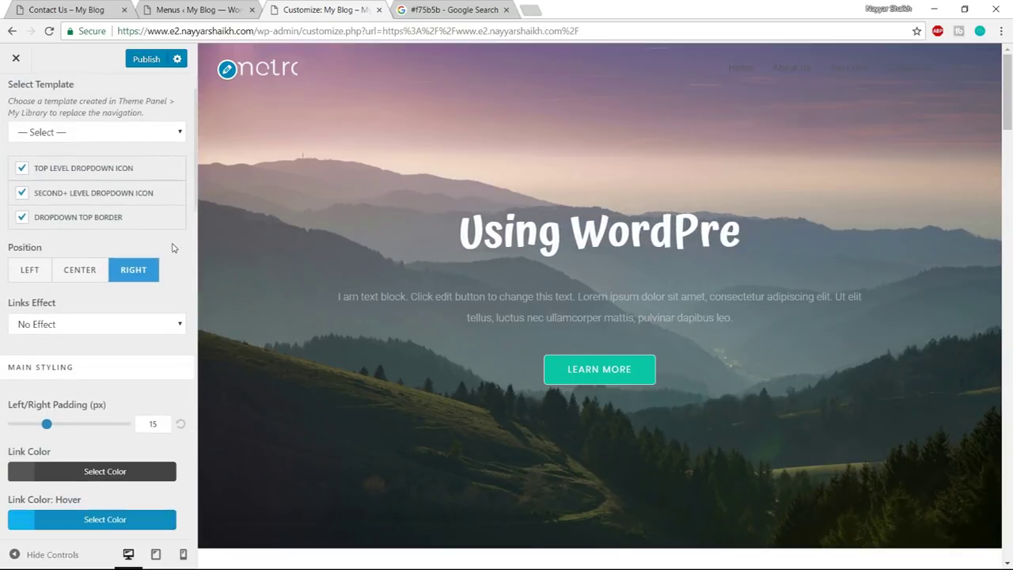
scroll(172, 248, down, 4)
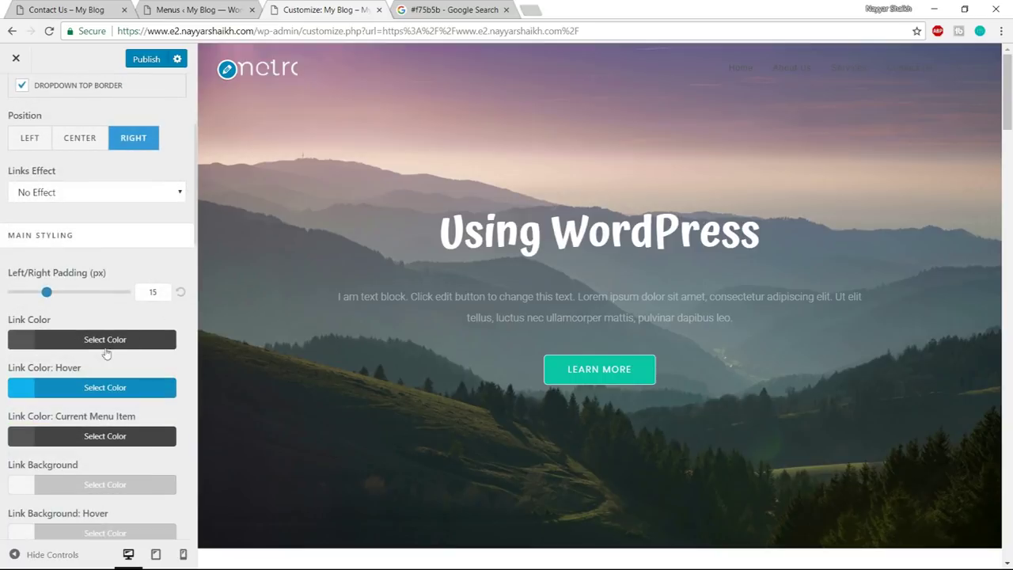
scroll(142, 346, down, 2)
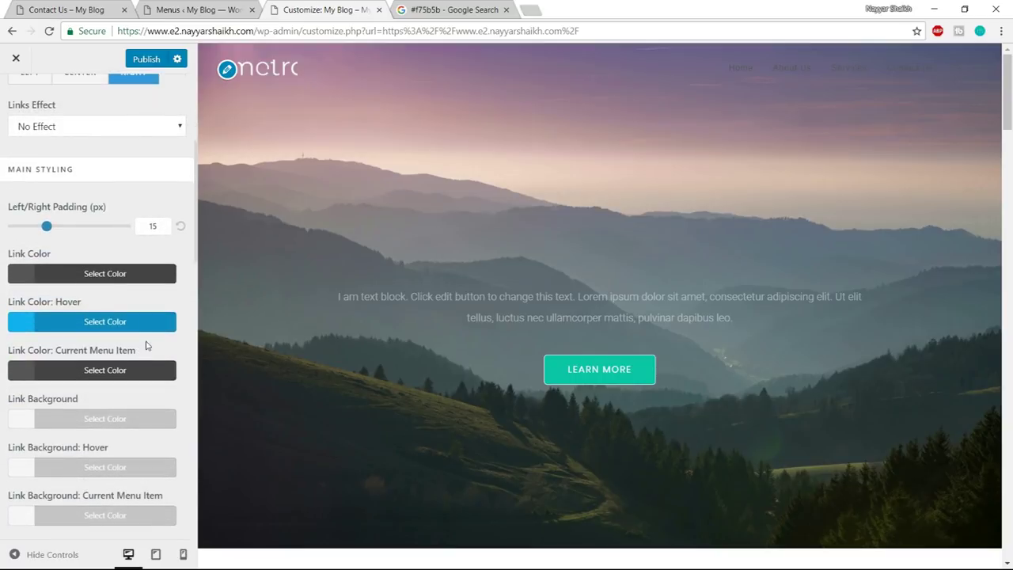
click(114, 274)
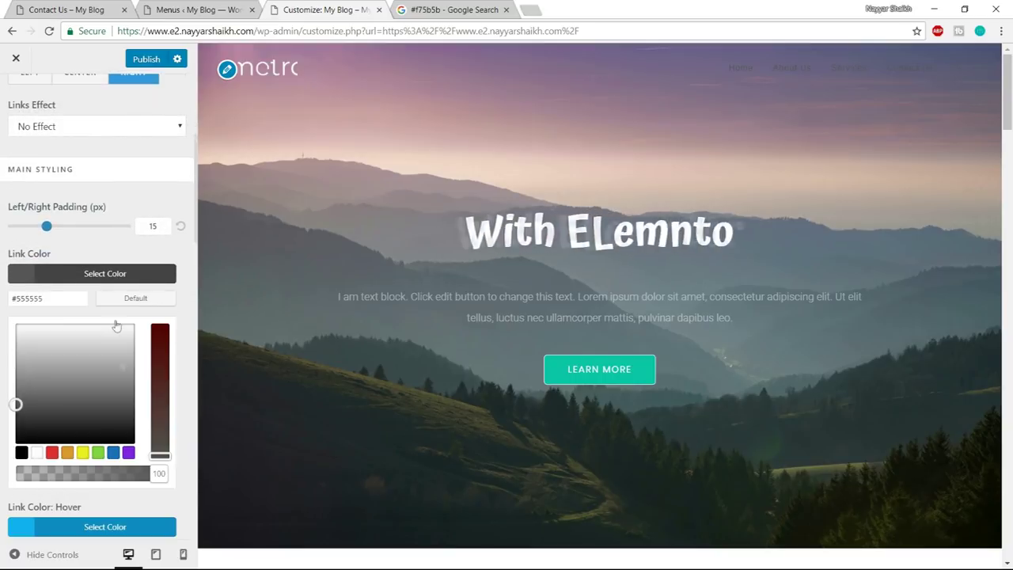
click(36, 454)
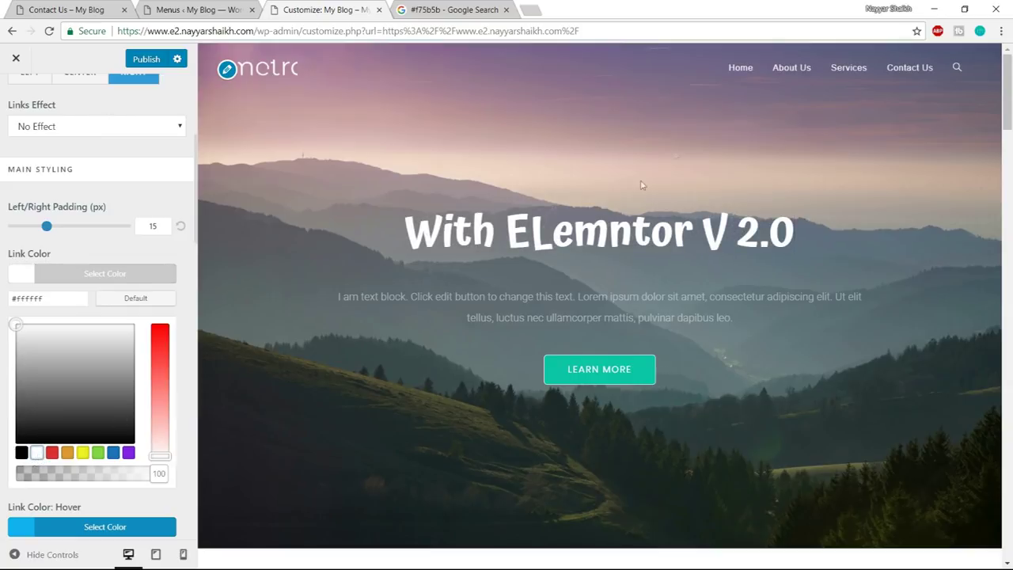
click(140, 276)
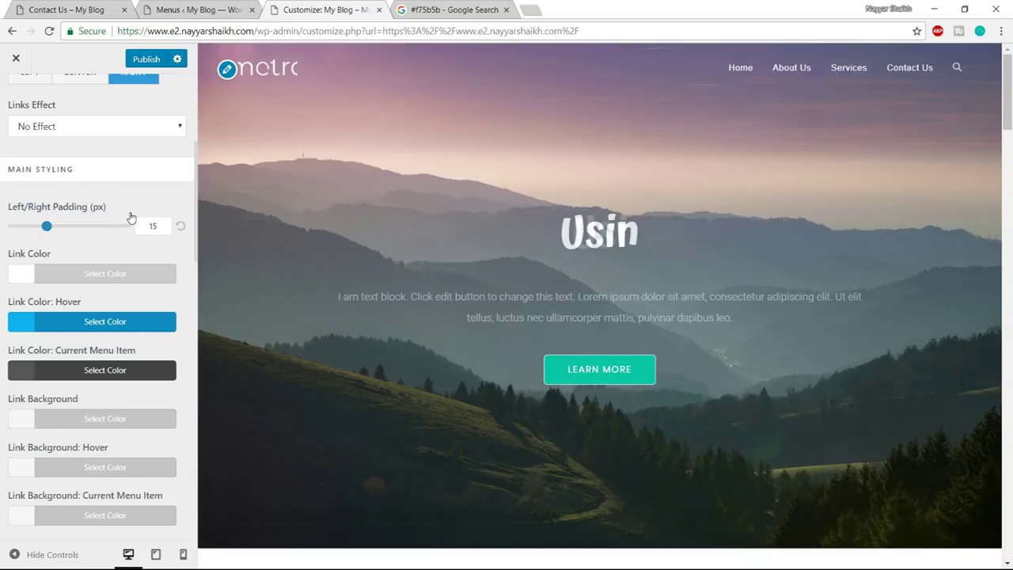
- Apply the Circular Reveal links effect to the header menu
scroll(130, 217, up, 5)
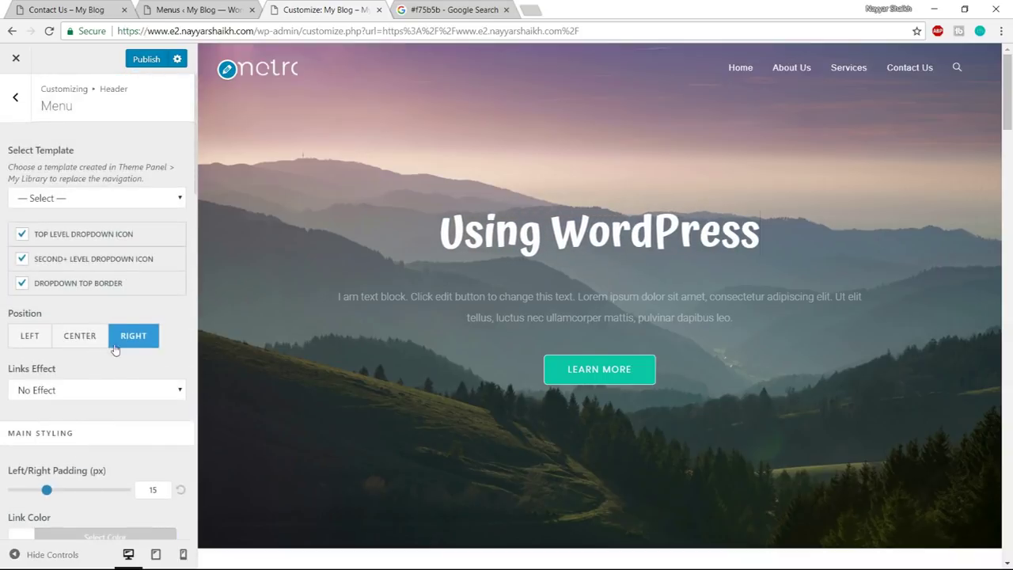
scroll(58, 346, down, 1)
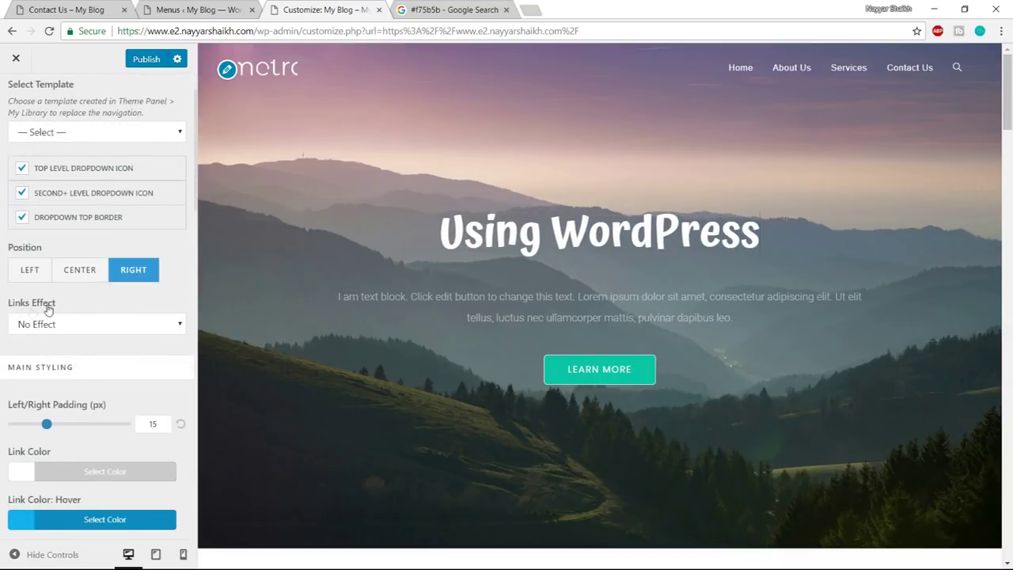
click(64, 325)
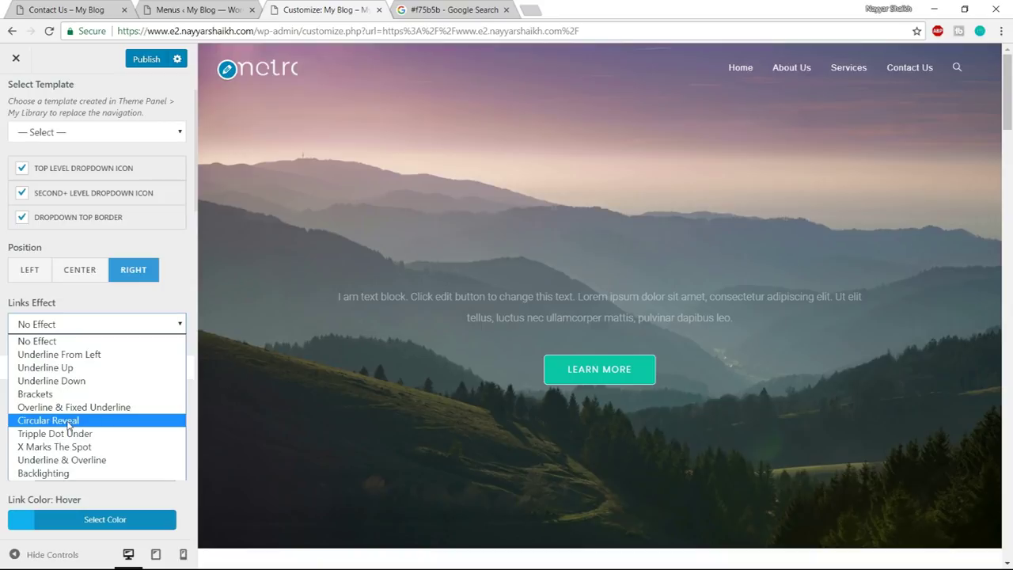
click(69, 420)
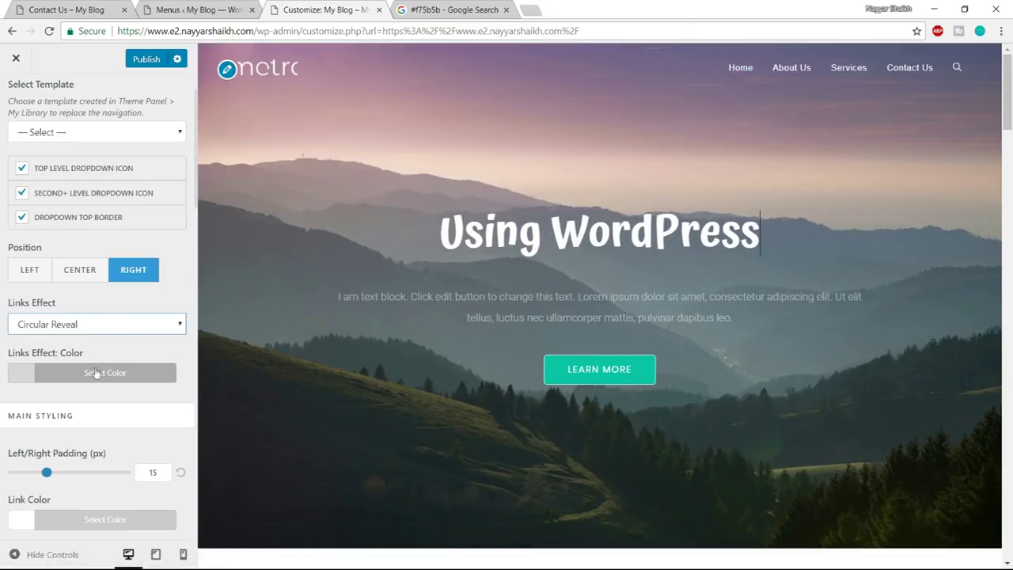
- Switch the links effect to Underline From Left and reset its colour to white
click(82, 323)
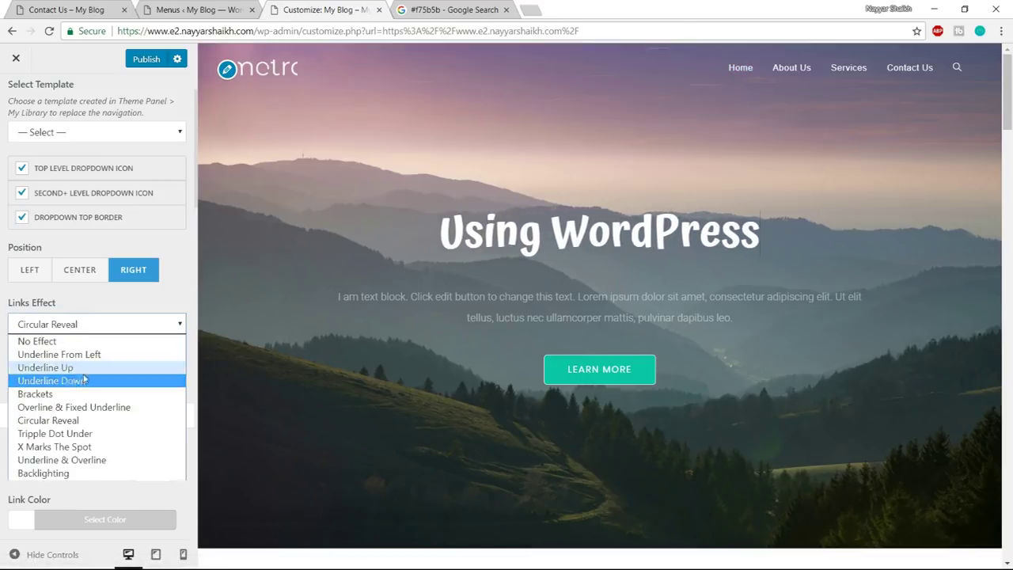
click(87, 355)
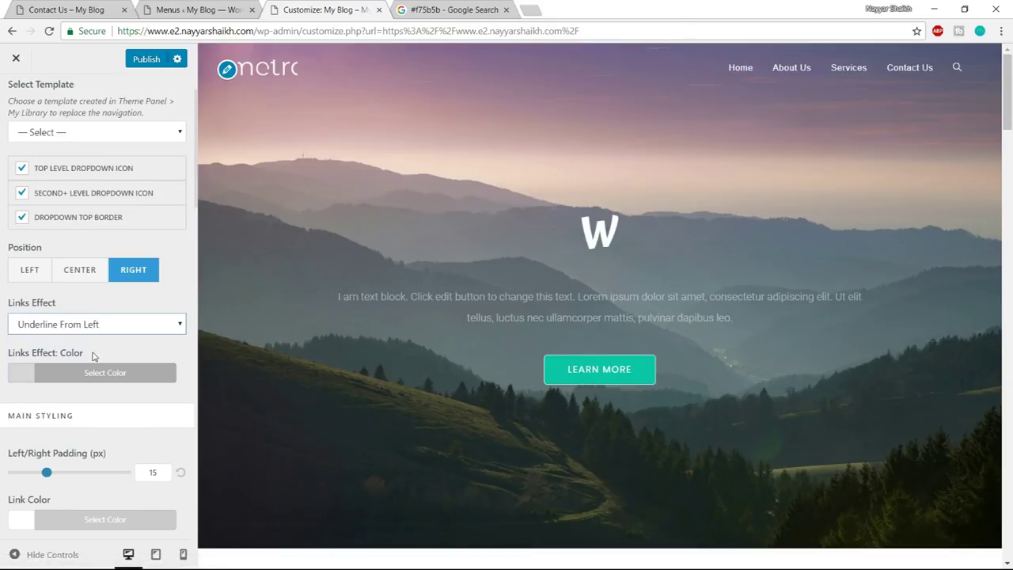
click(97, 373)
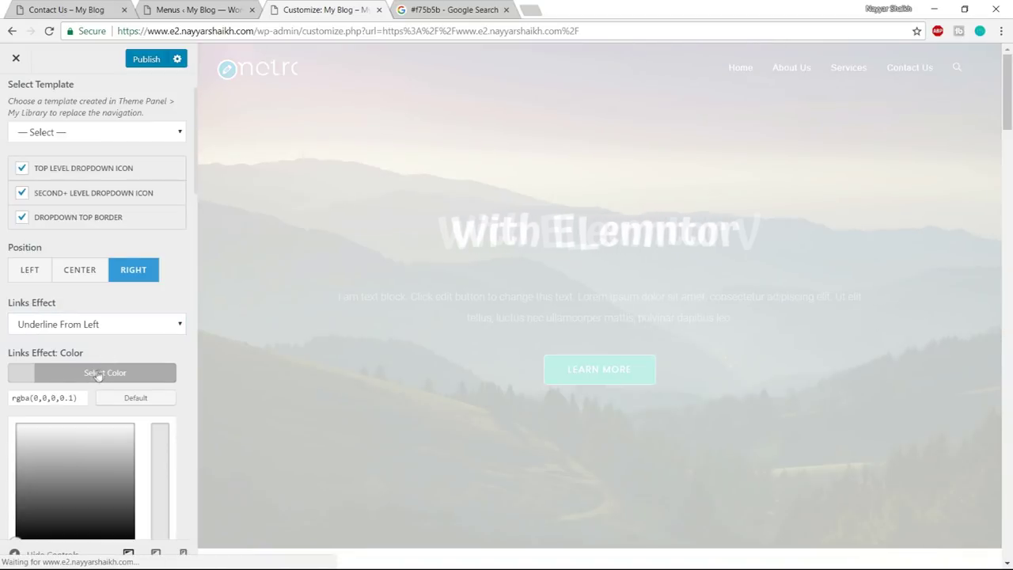
scroll(102, 380, down, 2)
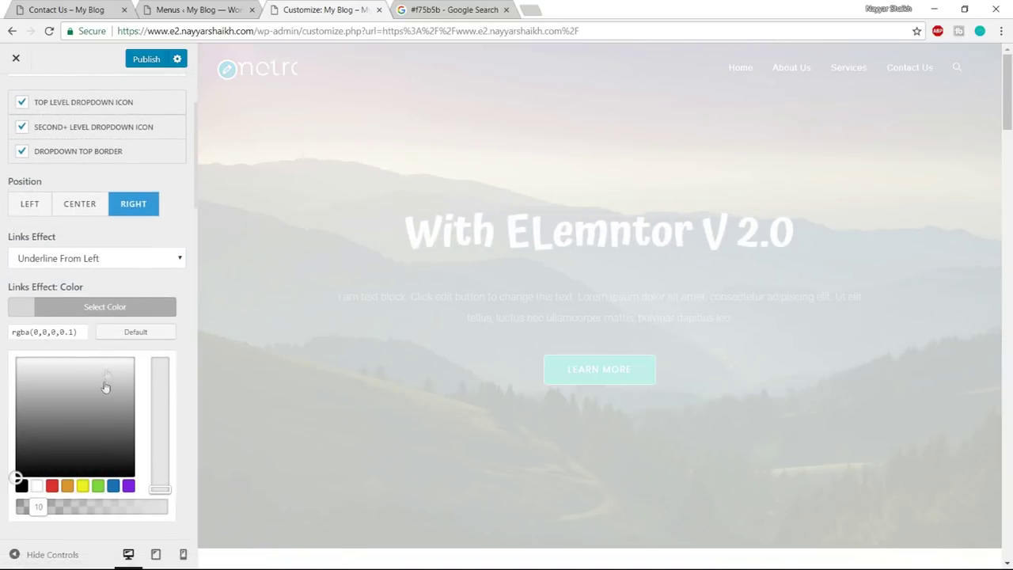
click(51, 486)
click(106, 307)
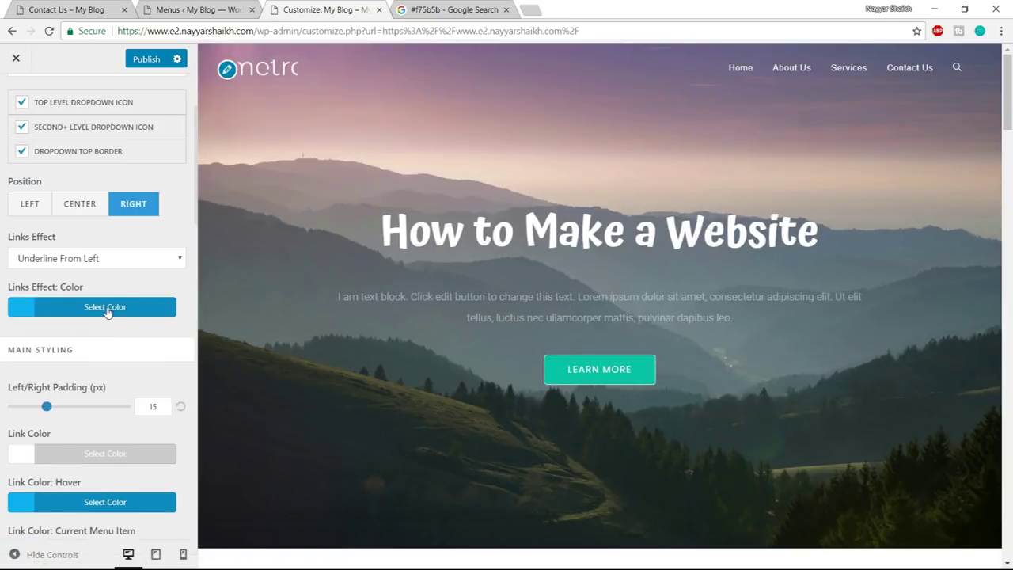
click(108, 311)
click(136, 332)
click(123, 315)
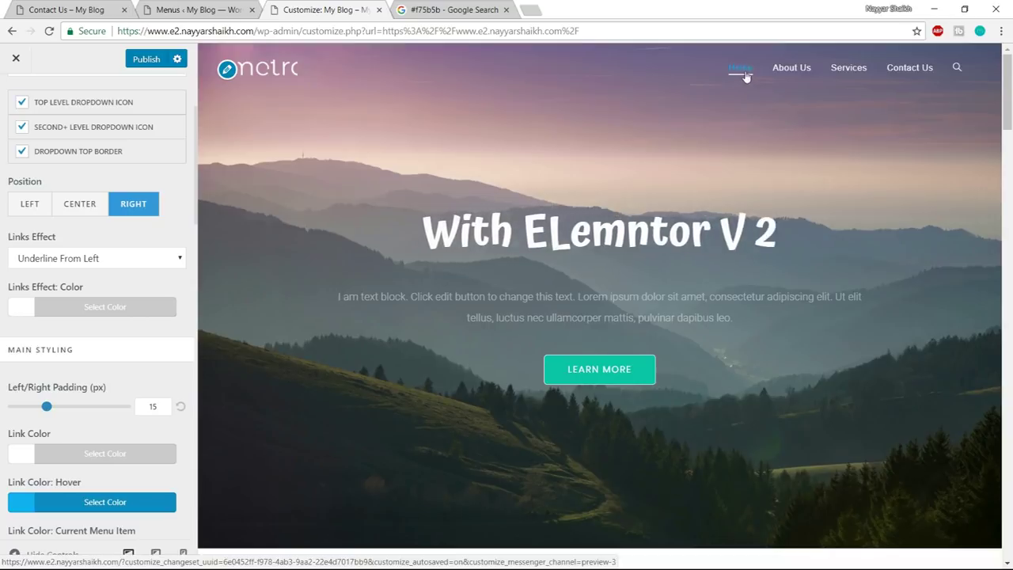
- Set the menu Link Color: Hover to light grey #d8d8d8
scroll(172, 328, down, 5)
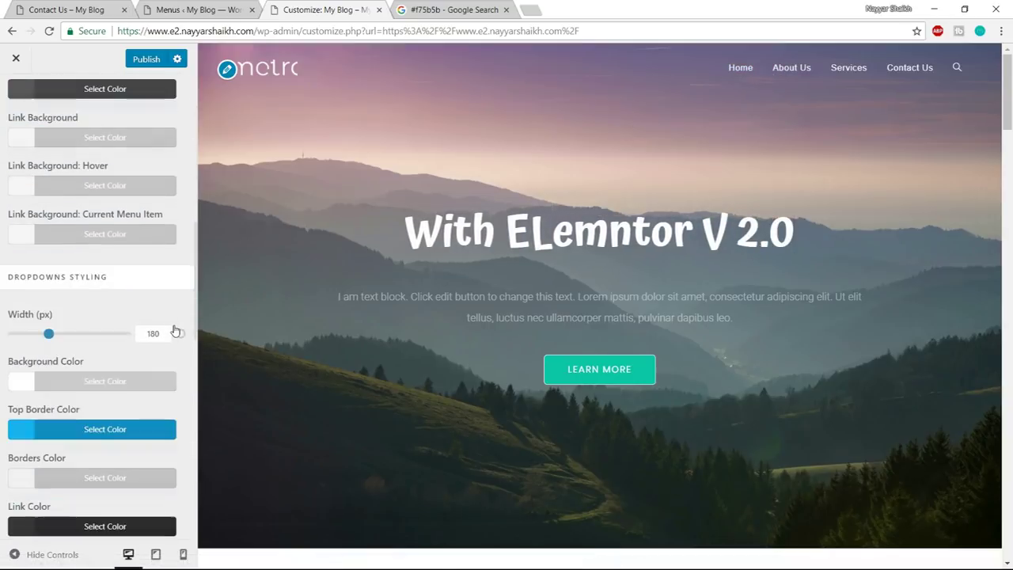
scroll(166, 346, up, 3)
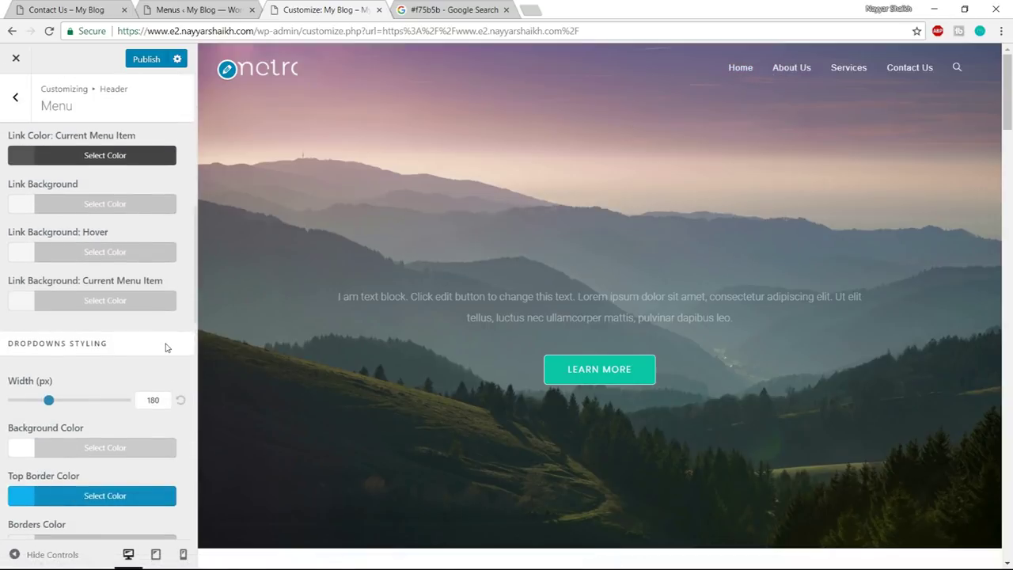
scroll(165, 341, up, 3)
scroll(111, 316, down, 1)
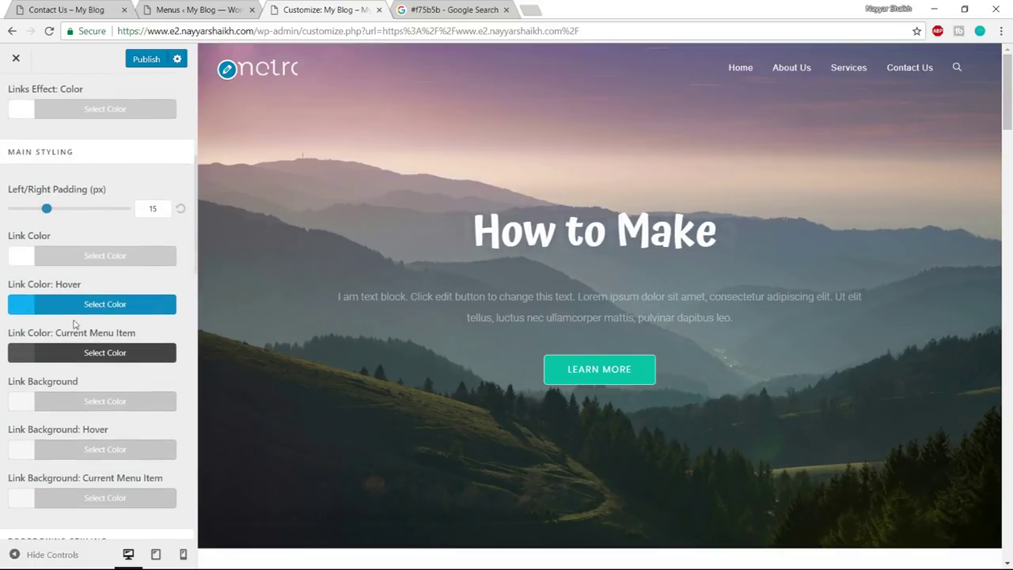
click(111, 310)
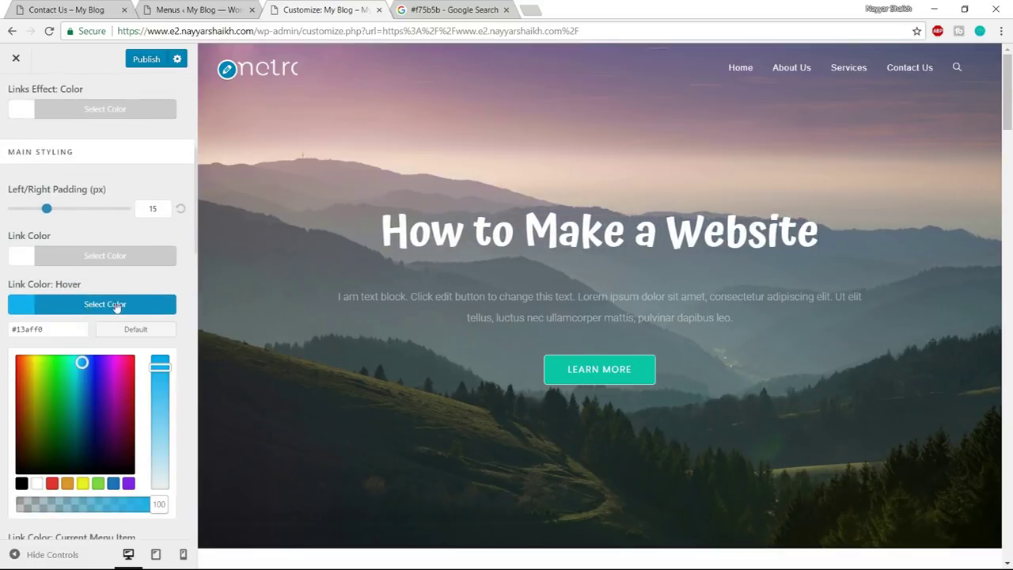
scroll(145, 307, down, 1)
click(37, 420)
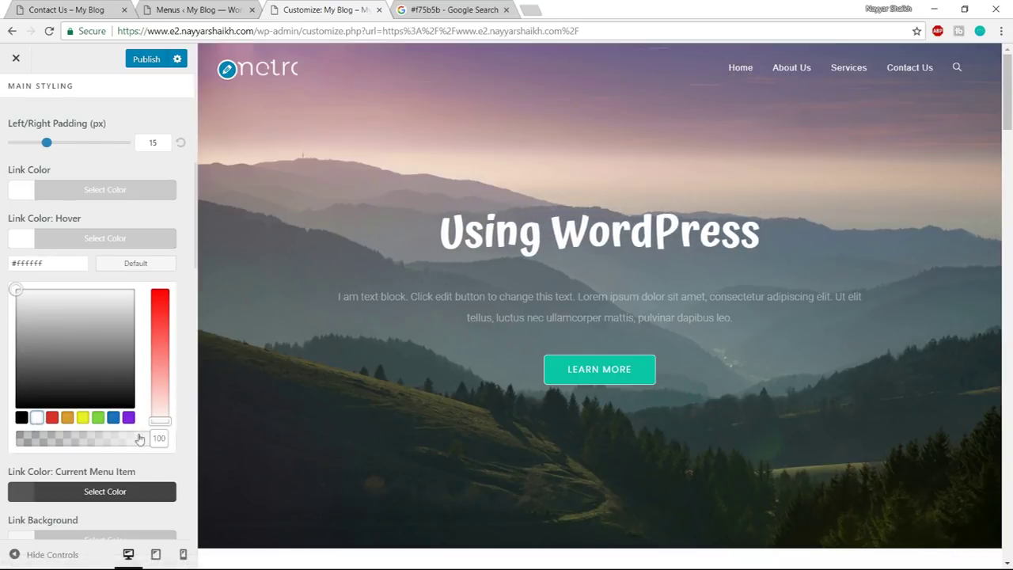
drag(24, 297, 17, 309)
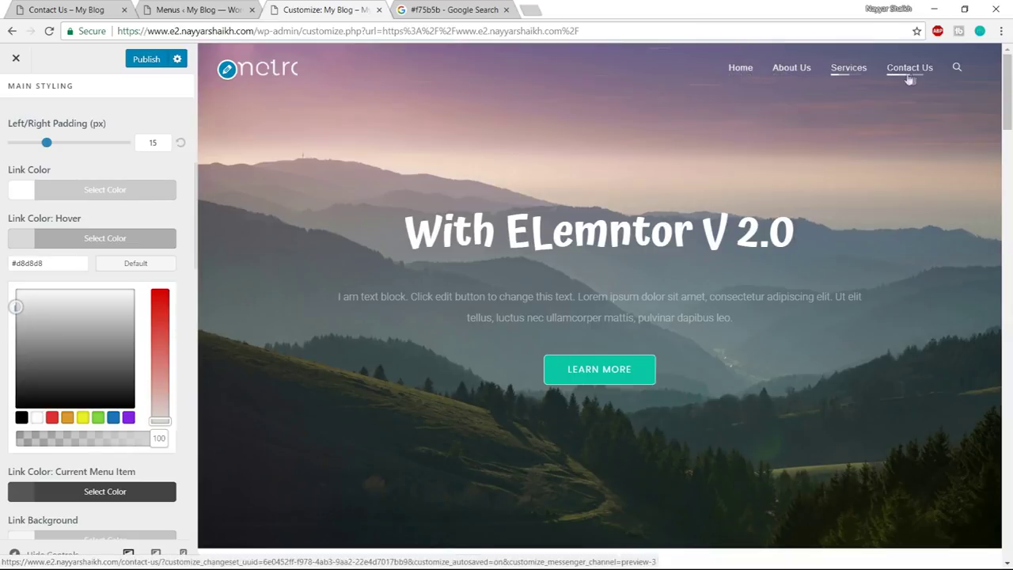
click(158, 238)
- Publish the menu colour changes
scroll(187, 333, down, 4)
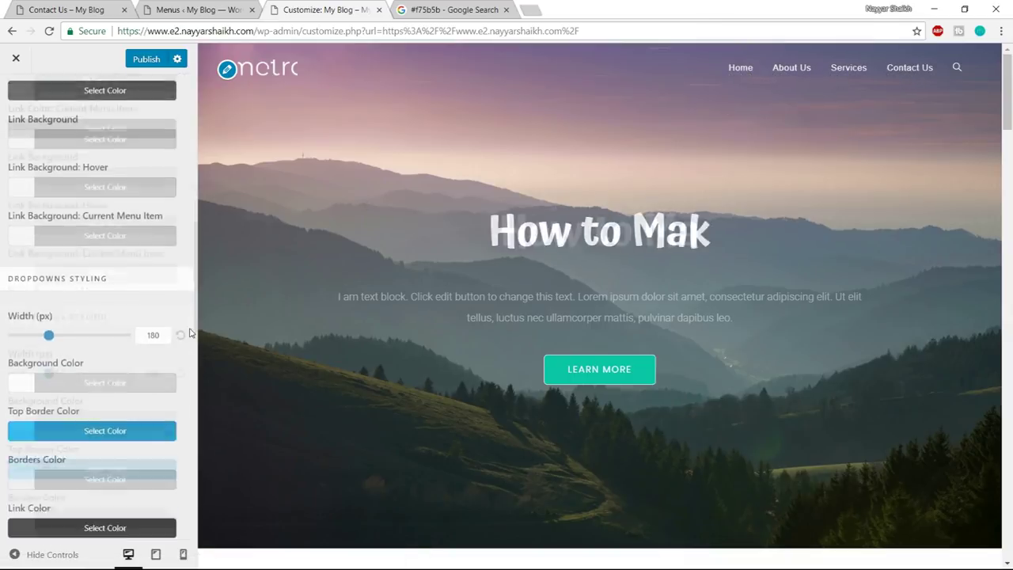
scroll(175, 342, up, 8)
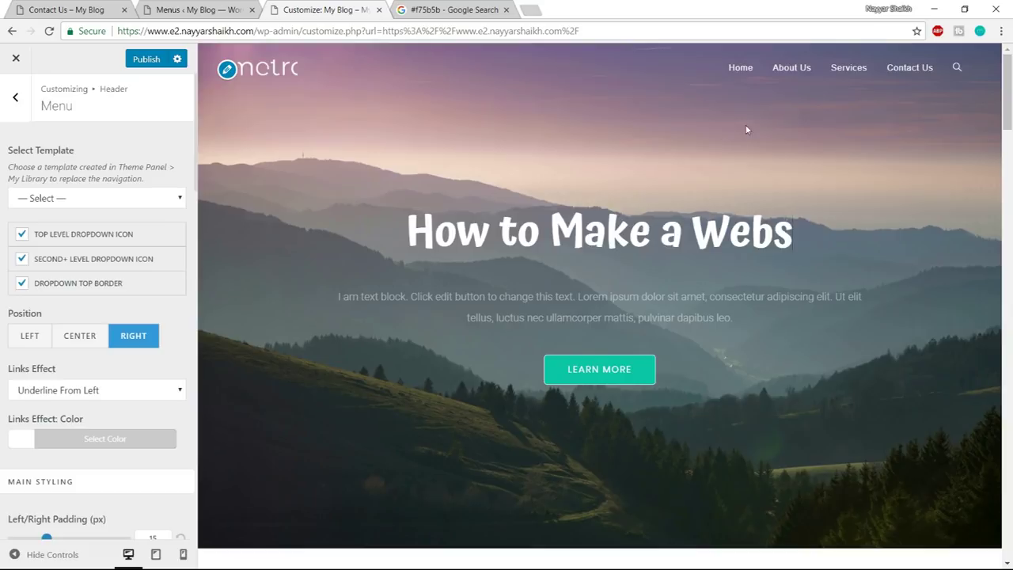
click(140, 59)
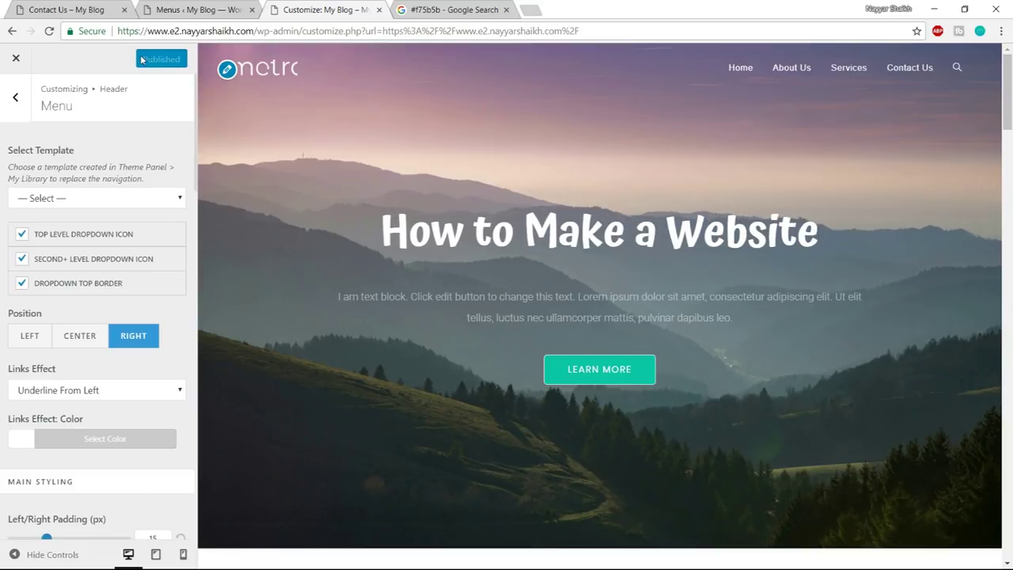
drag(1007, 111, 1009, 536)
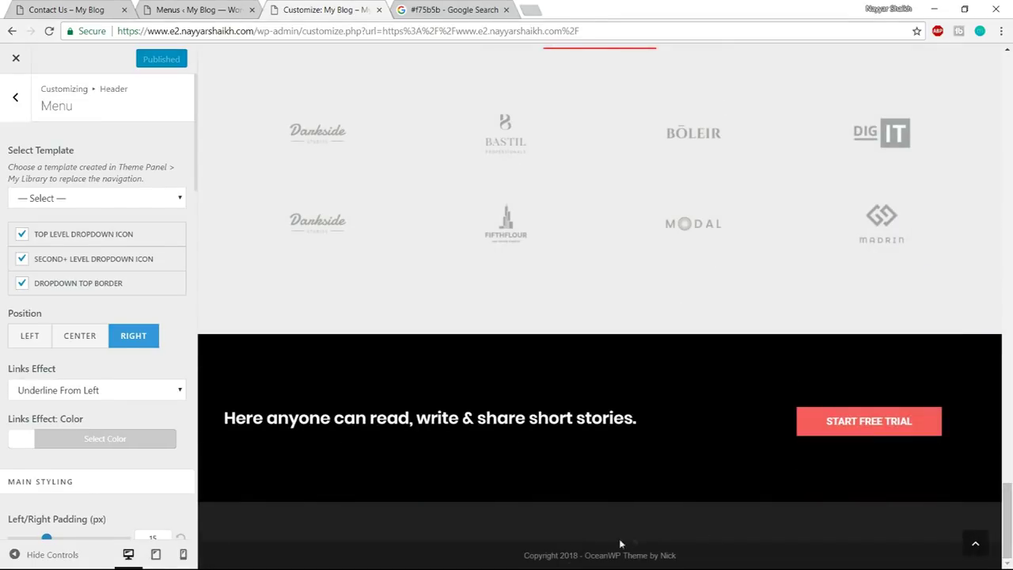
- In Footer Bottom, replace the theme credit after 'Copyright [oceanwp_date] -' with 'Made with'
drag(525, 555, 694, 558)
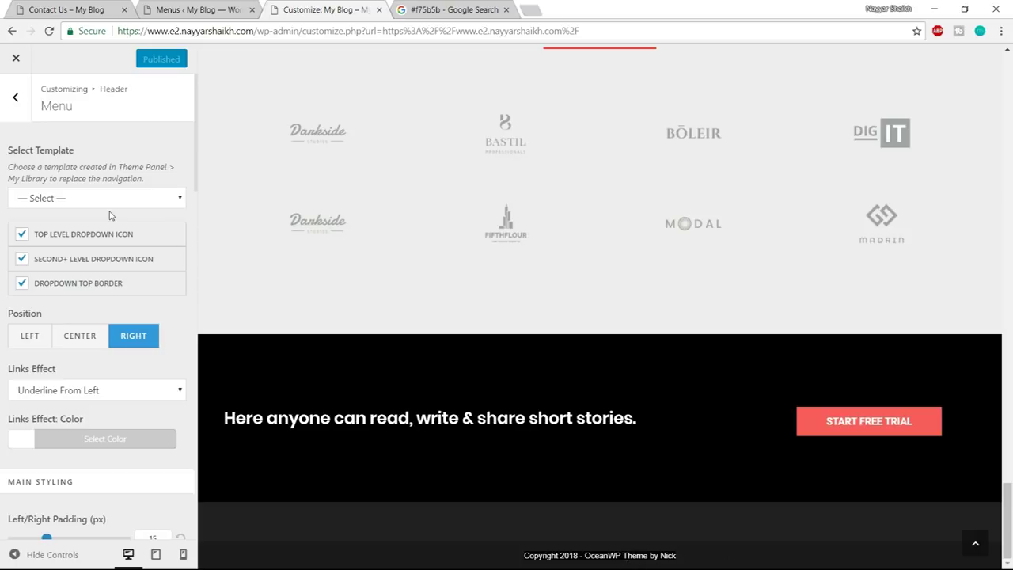
click(15, 98)
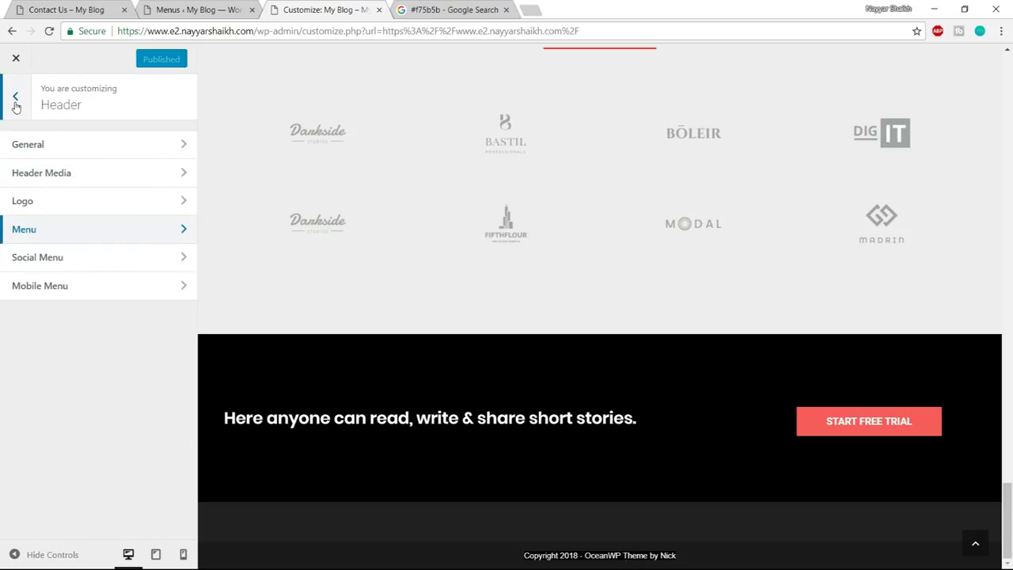
click(15, 100)
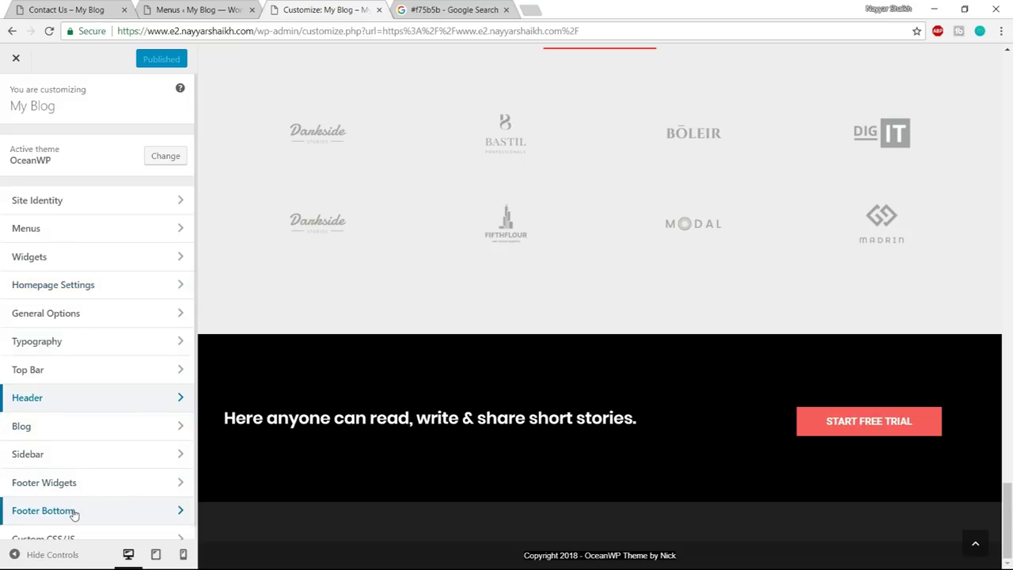
click(48, 511)
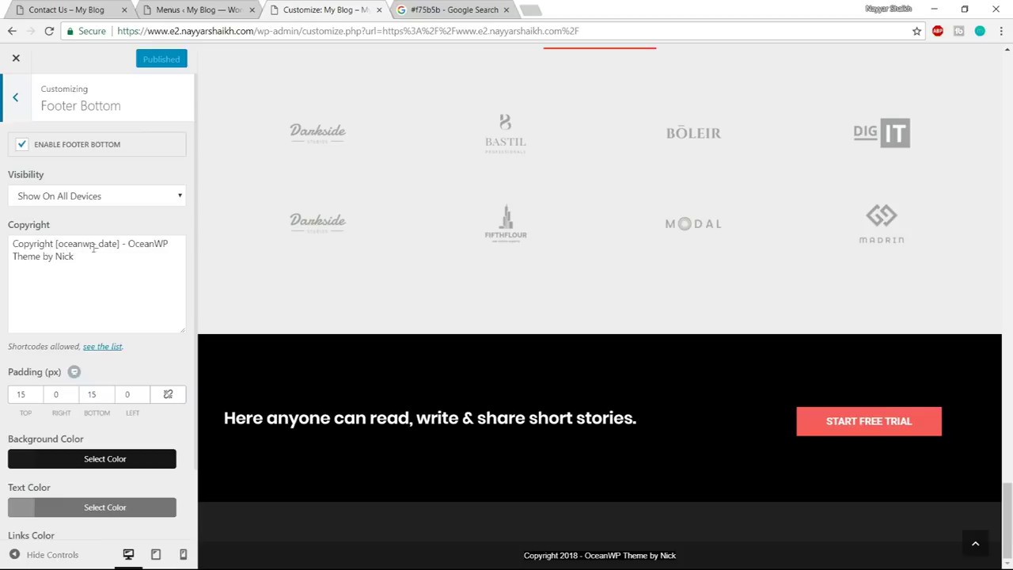
drag(129, 244, 146, 264)
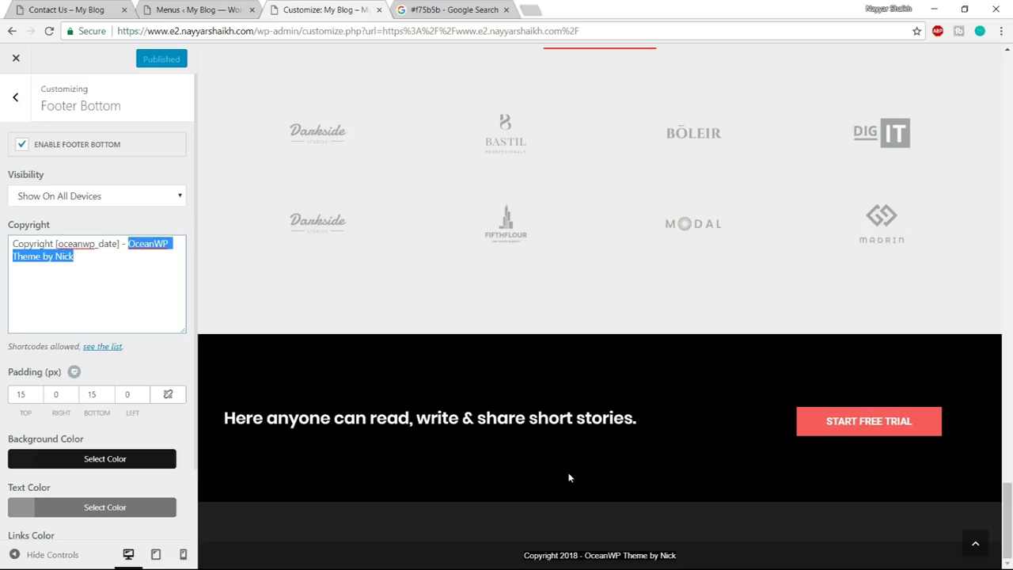
text(Ma)
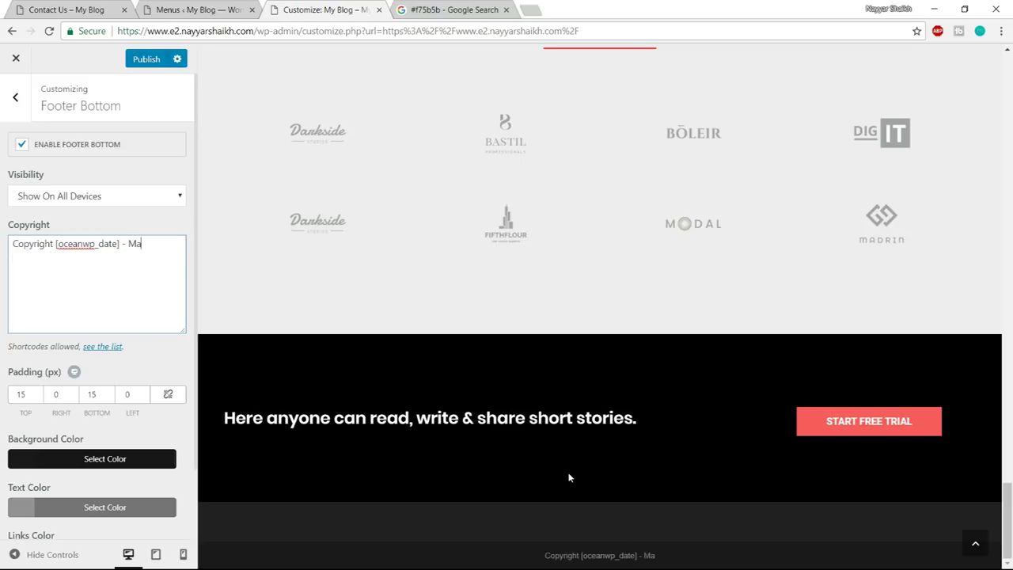
text(de b)
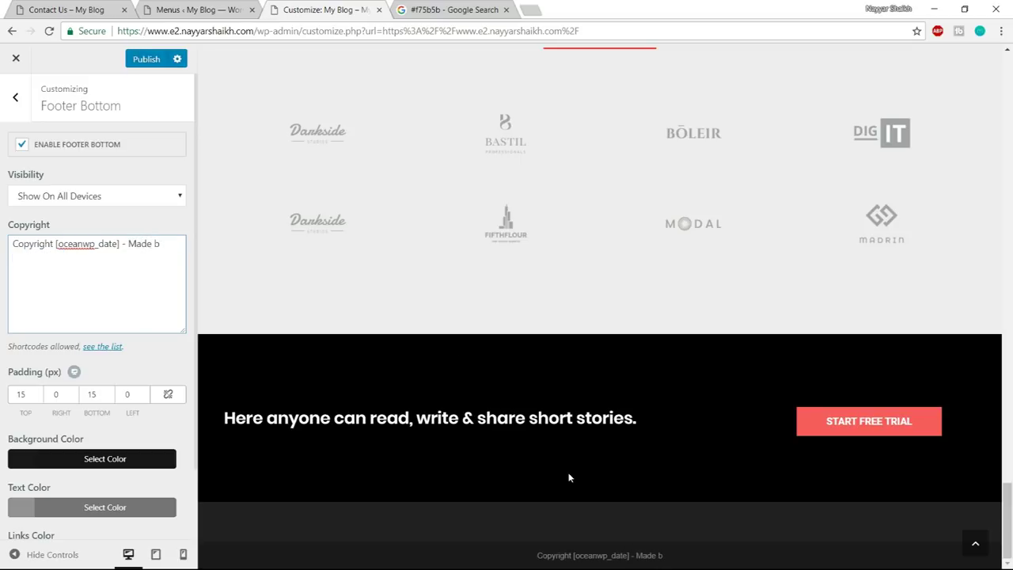
text( with)
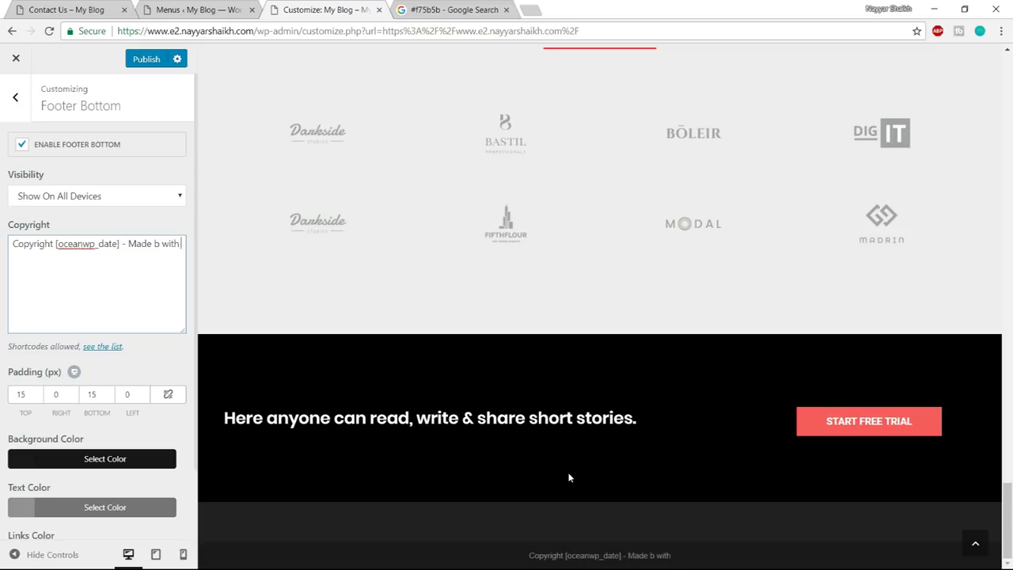
key(Left)
key(Left)
key(Left)
key(Left)
key(BackSpace)
key(BackSpace)
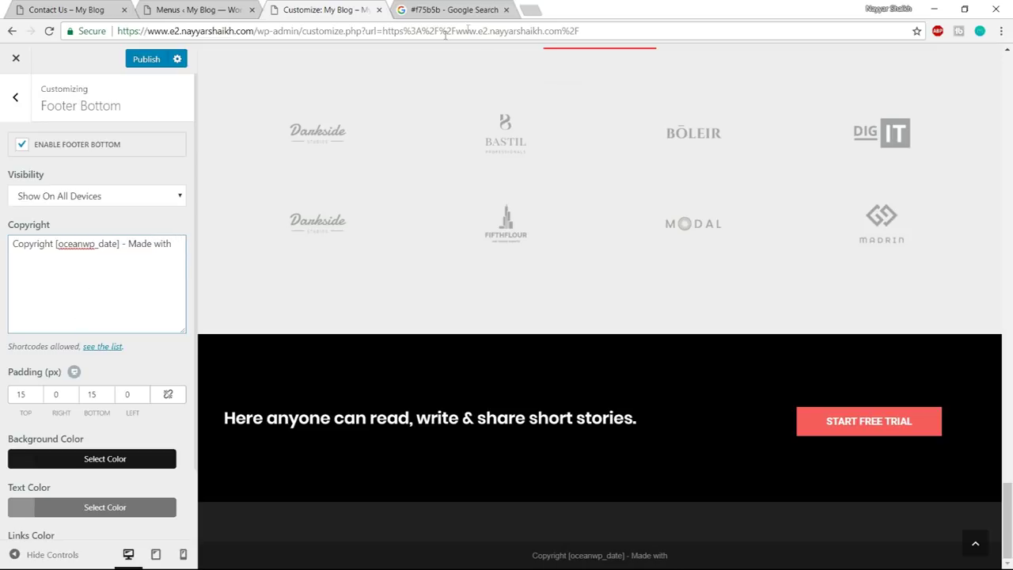
- Search 'love symbol' and copy a black heart from the i2Symbol love symbols page
click(536, 9)
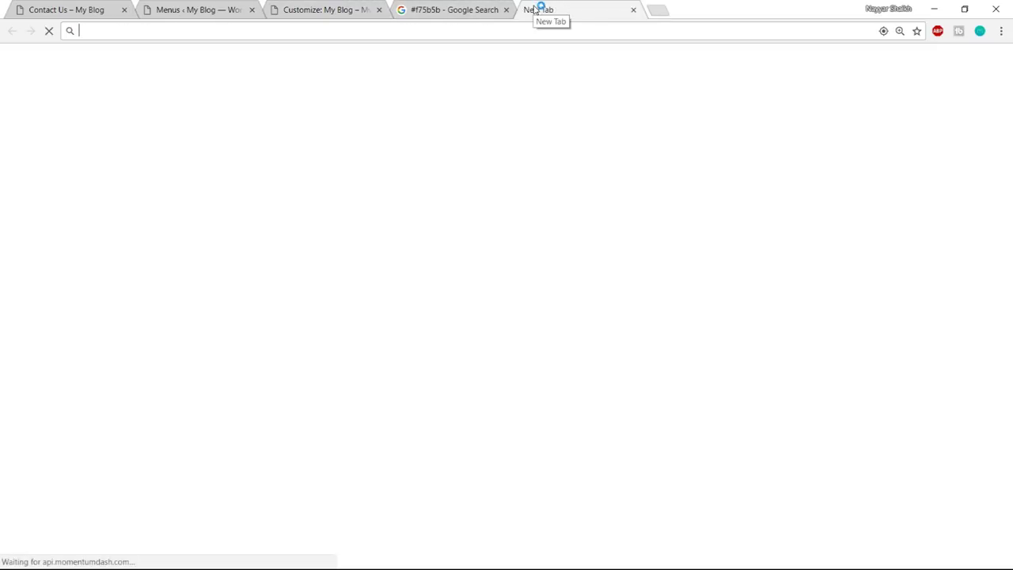
text(love sy)
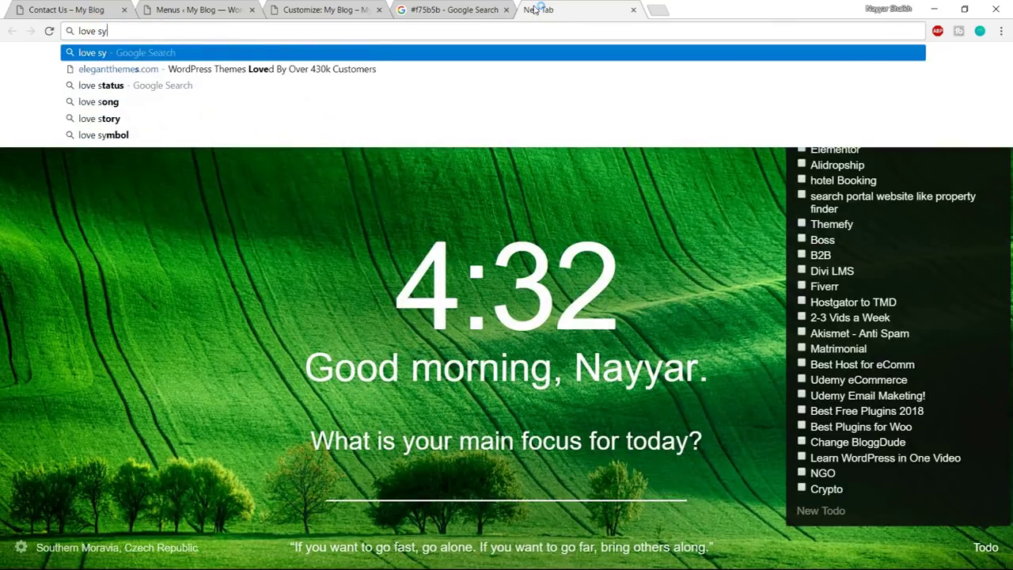
text(mbol)
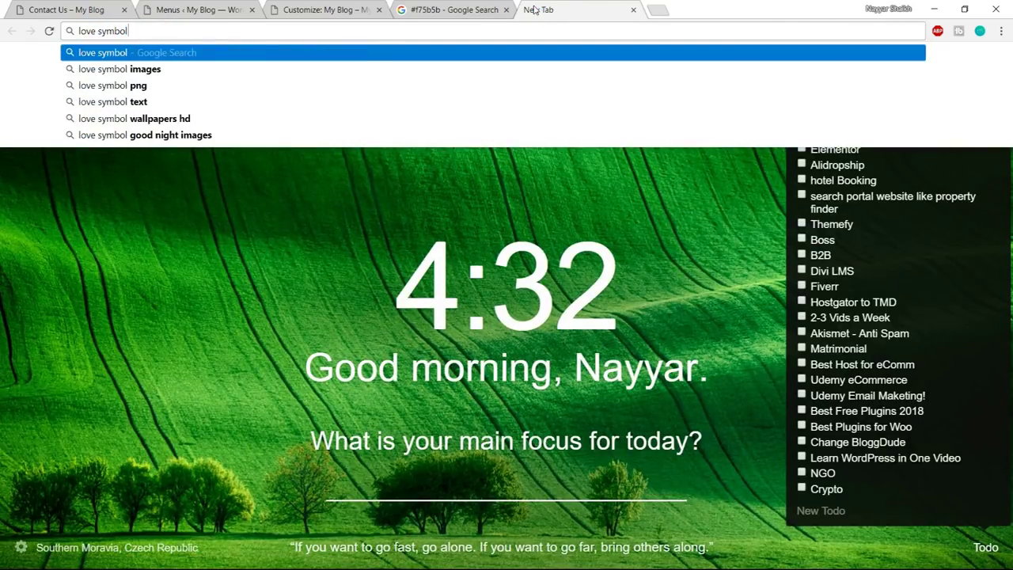
key(Return)
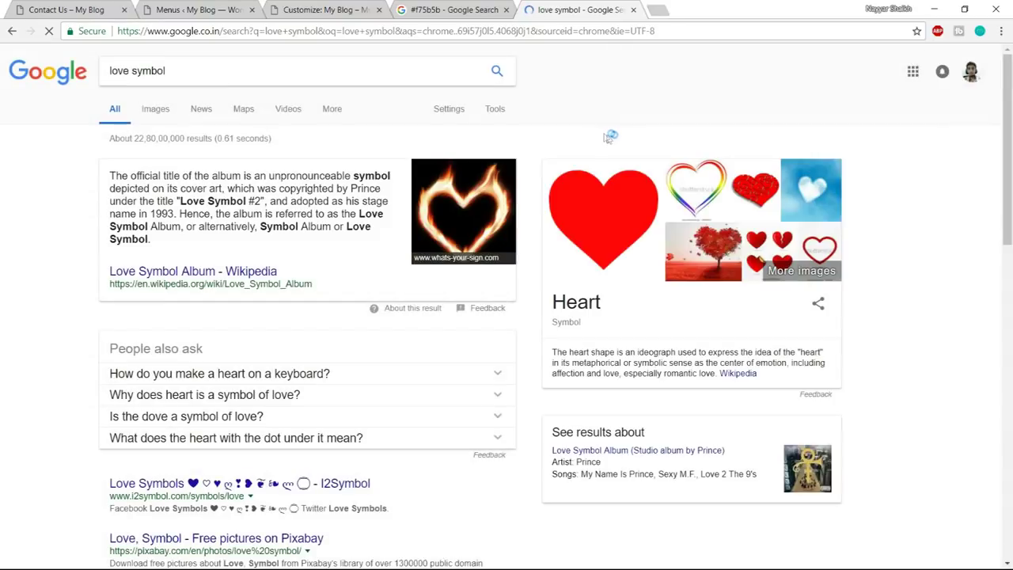
scroll(823, 304, down, 3)
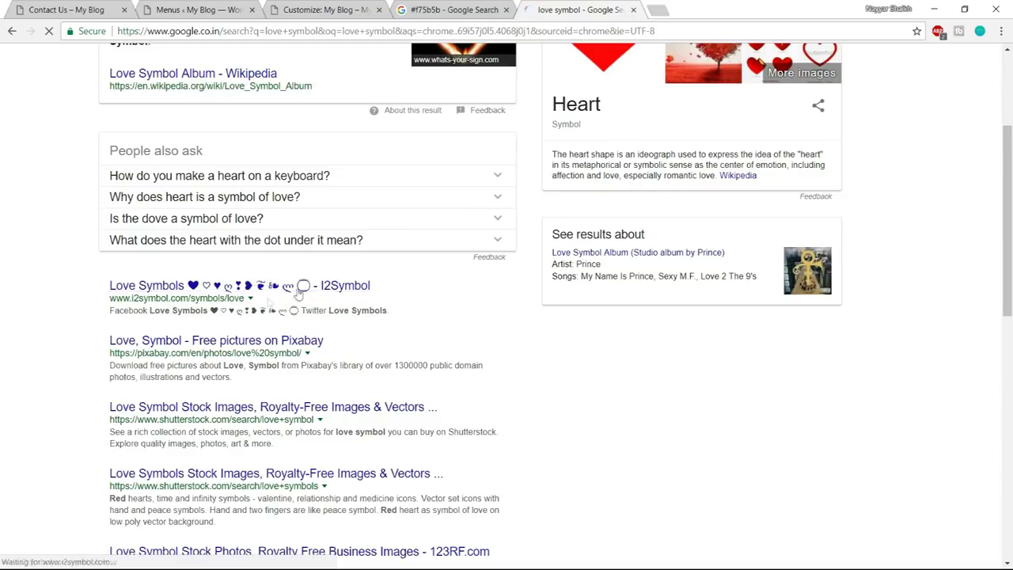
scroll(721, 315, down, 4)
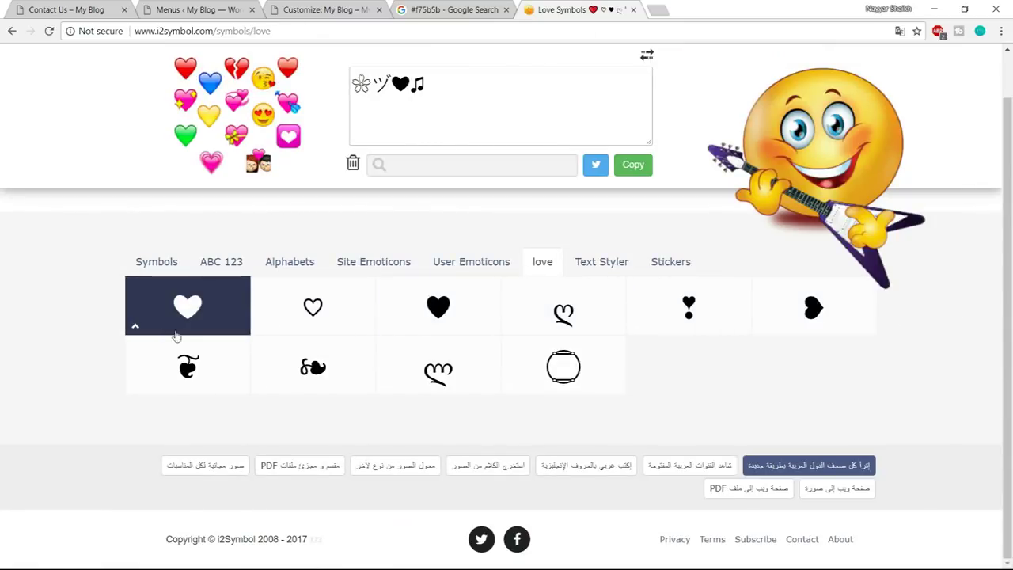
click(202, 326)
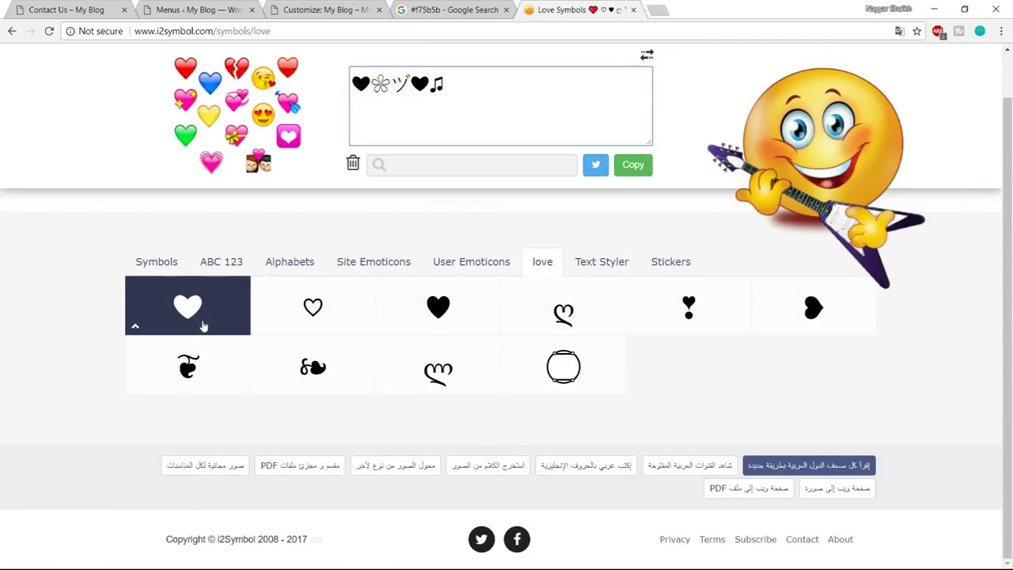
right_click(188, 316)
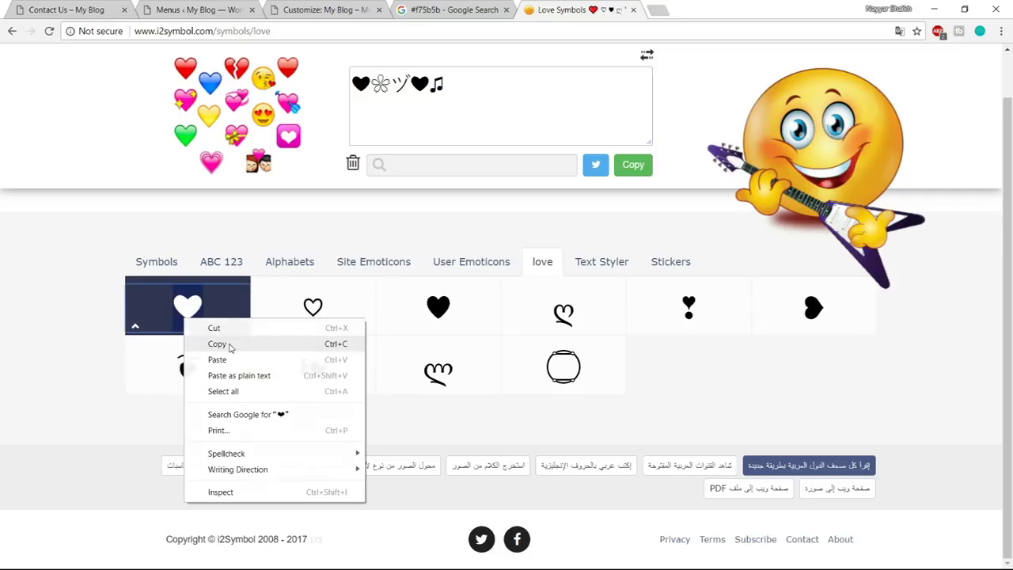
click(226, 342)
- Paste the heart after 'Made with' in the Customizer copyright text
click(201, 10)
click(289, 8)
click(73, 273)
key(ctrl+v)
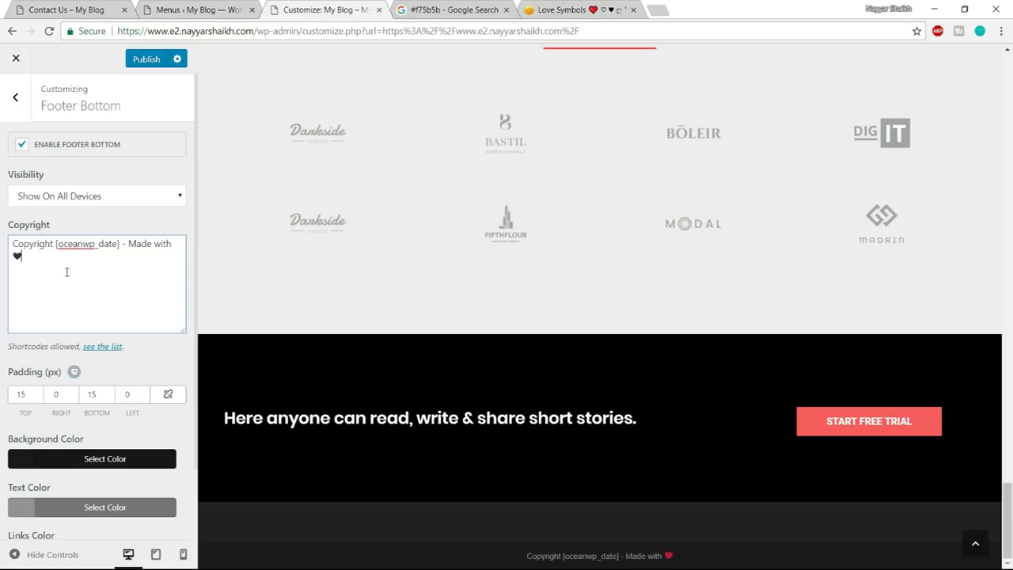
- Remove the space before the heart and append 'by' plus the author's name to the copyright
key(Left)
key(BackSpace)
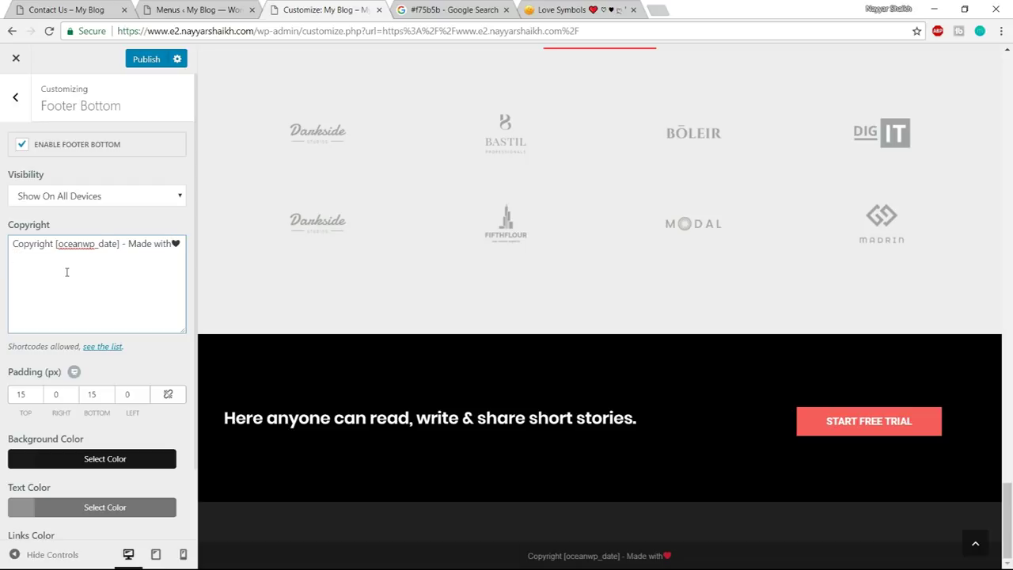
text(by)
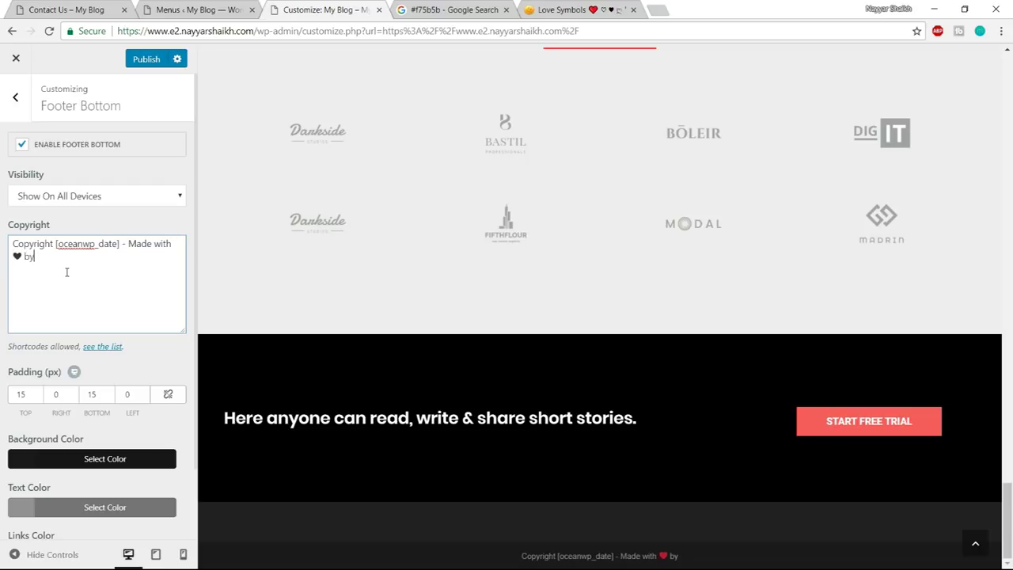
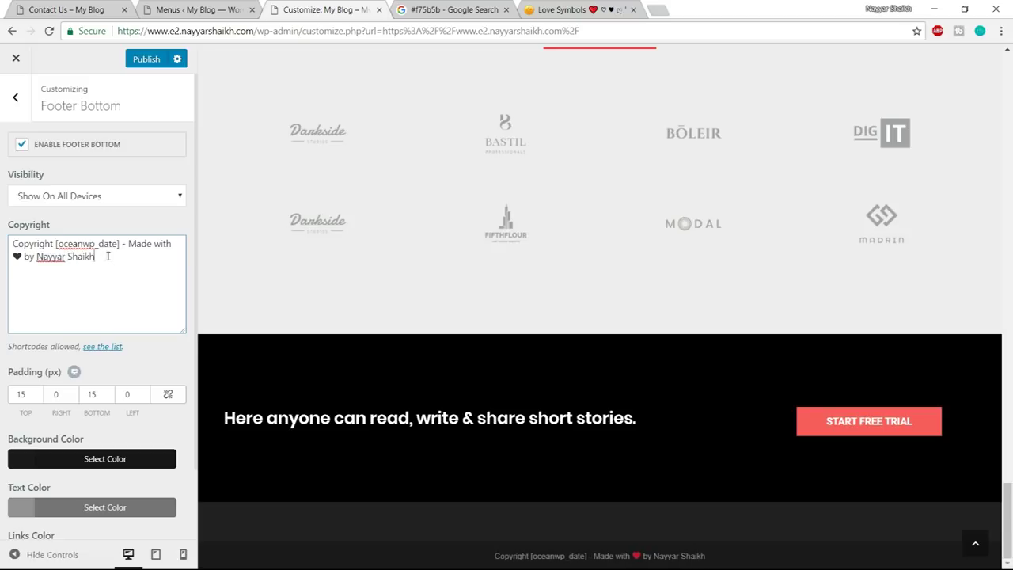
drag(108, 256, 36, 257)
click(89, 272)
drag(655, 556, 706, 555)
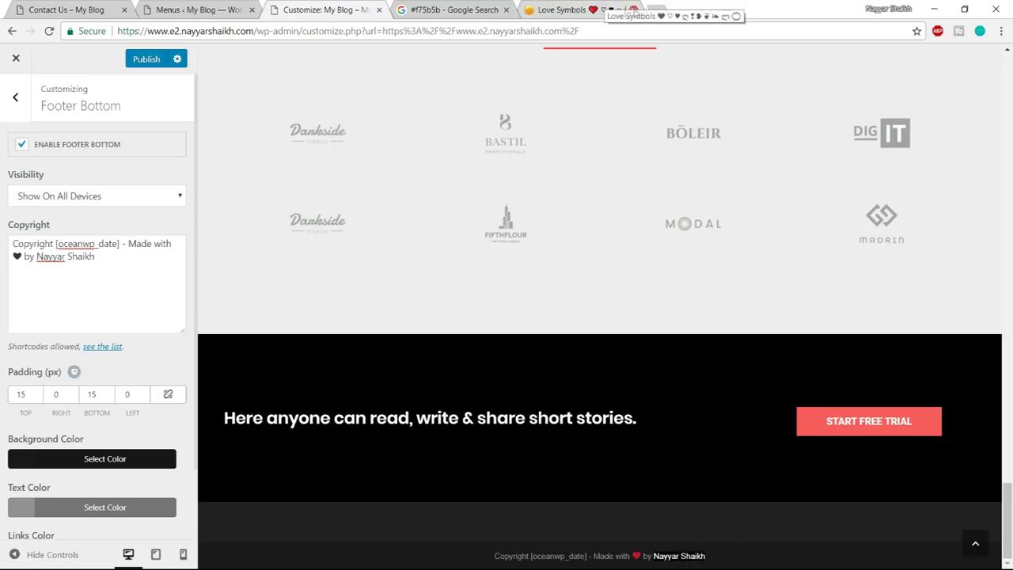
click(625, 10)
- Search the web for 'a href' and open the W3Schools href attribute page
click(394, 32)
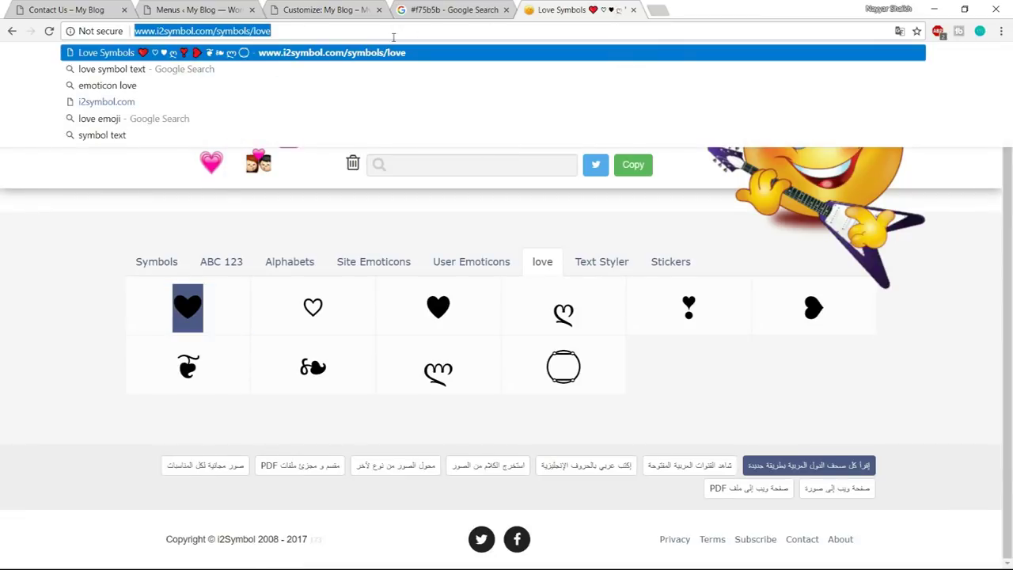
text(a href html)
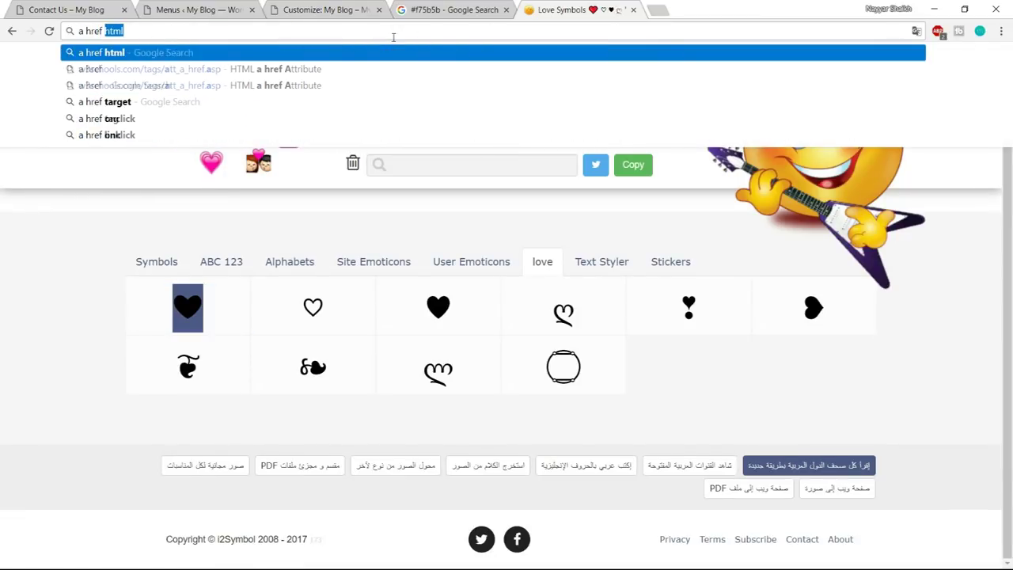
key(Return)
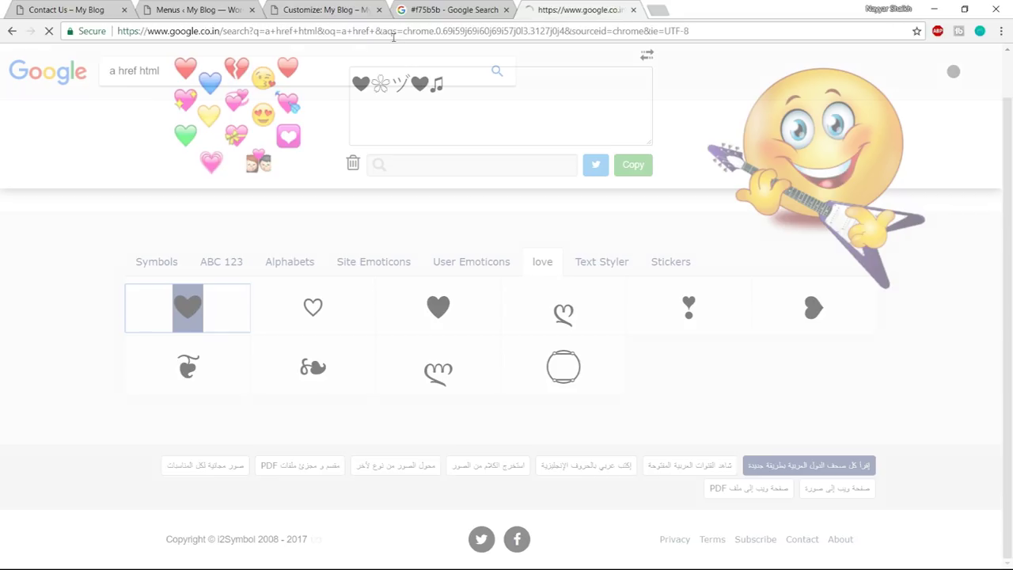
click(111, 72)
drag(112, 71, 167, 71)
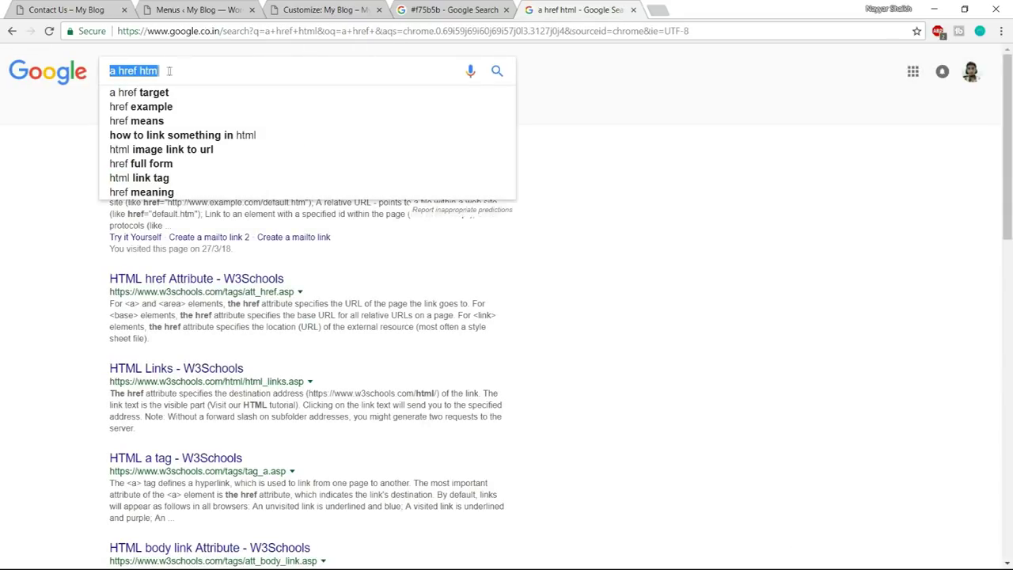
click(535, 135)
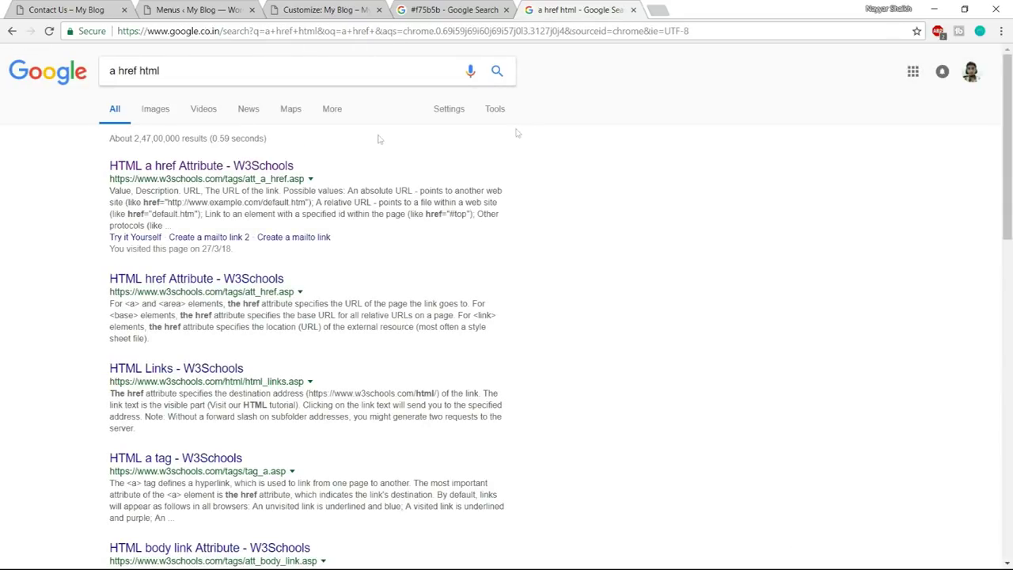
drag(159, 181, 216, 181)
click(240, 167)
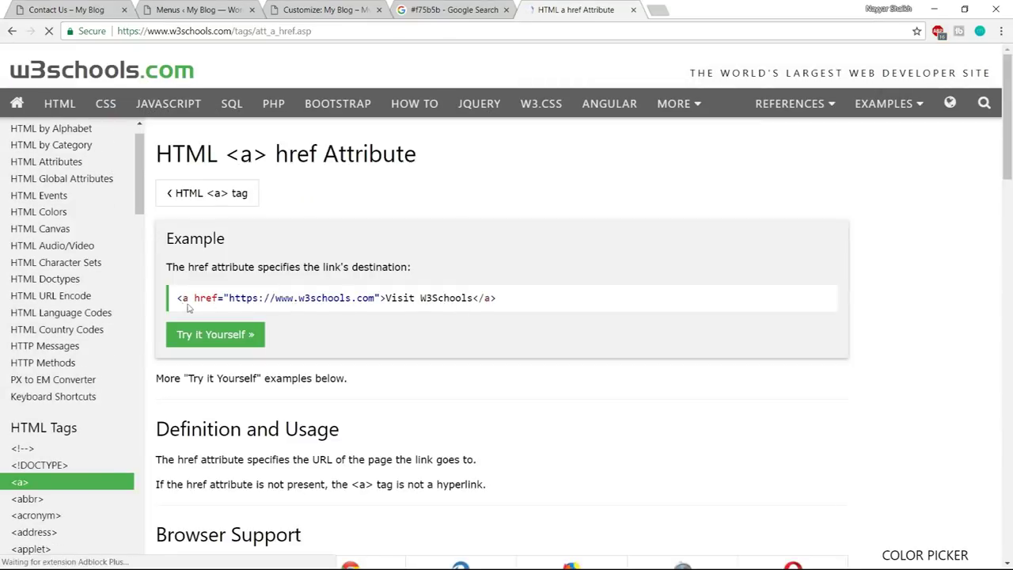
- Copy the example anchor tag and paste it on a new line of the copyright text
drag(177, 298, 543, 297)
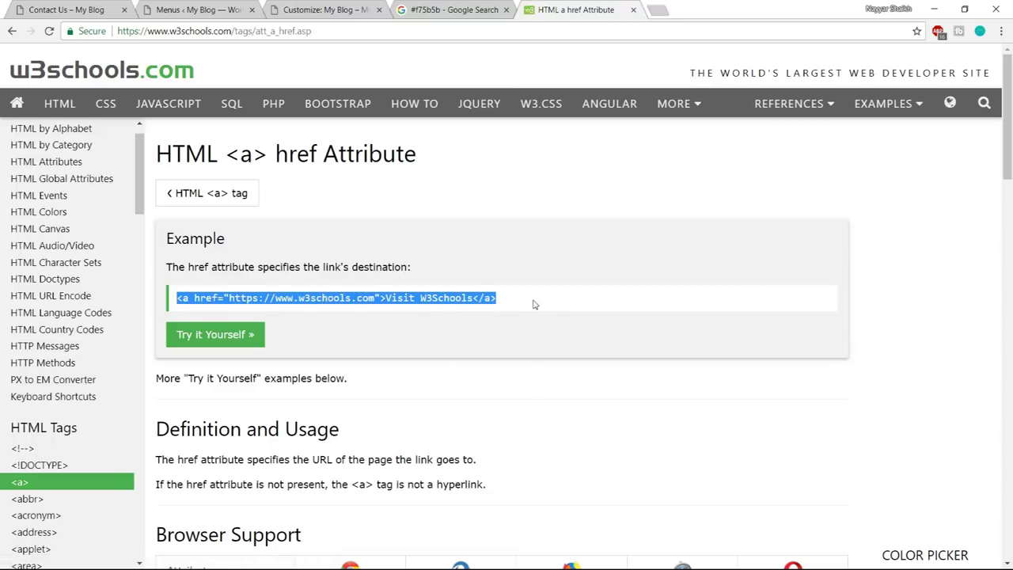
click(308, 9)
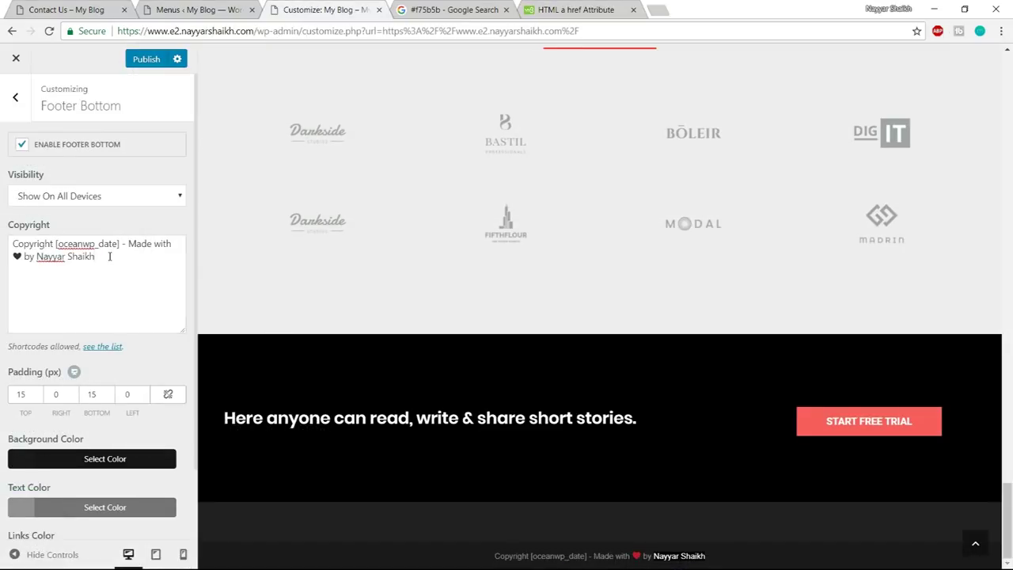
click(109, 257)
key(Return)
key(ctrl+v)
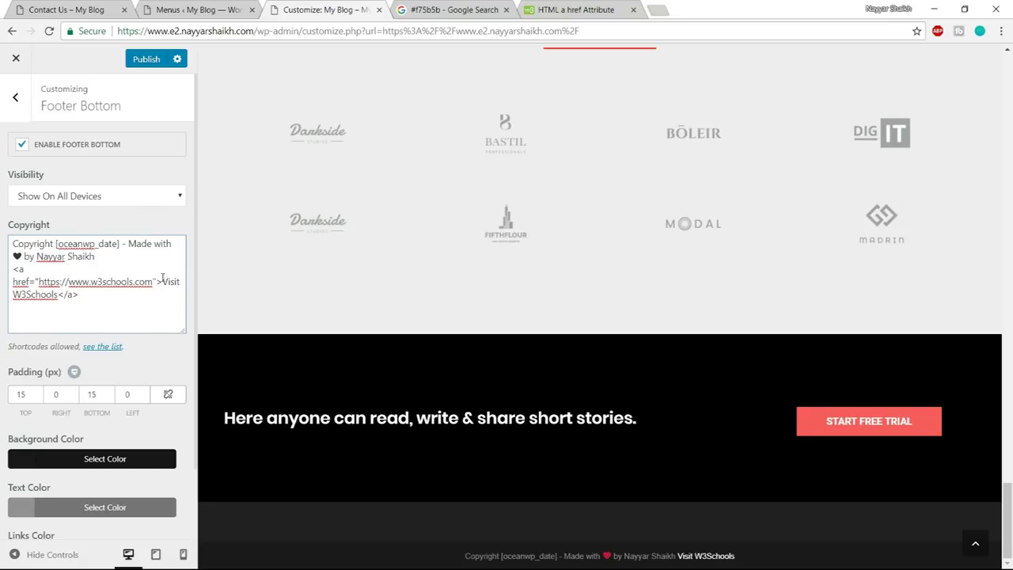
- Delete the plain author's name and make it the link text in place of 'Visit W3Schools'
drag(163, 282, 58, 296)
drag(68, 256, 38, 256)
key(ctrl+c)
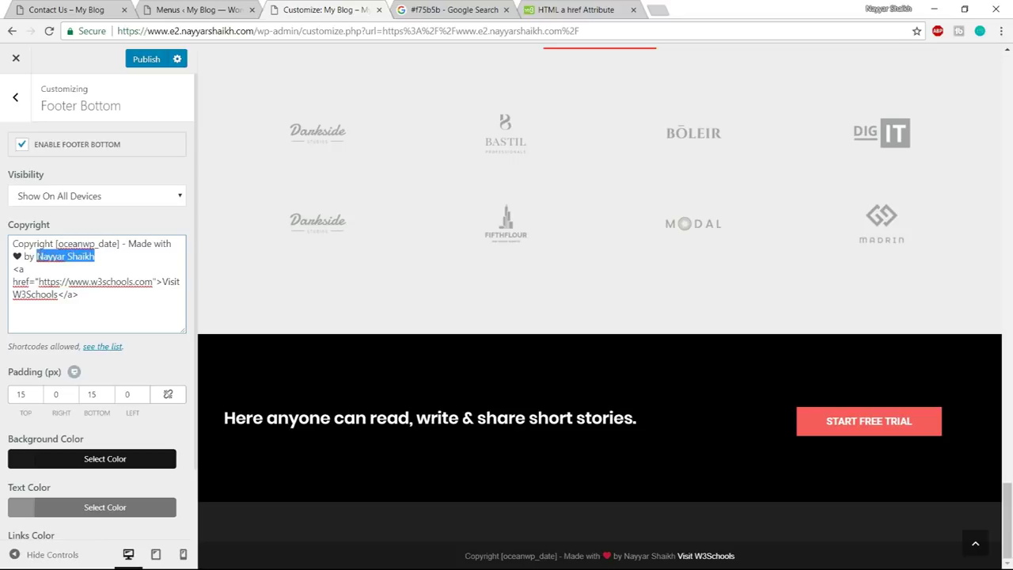
key(BackSpace)
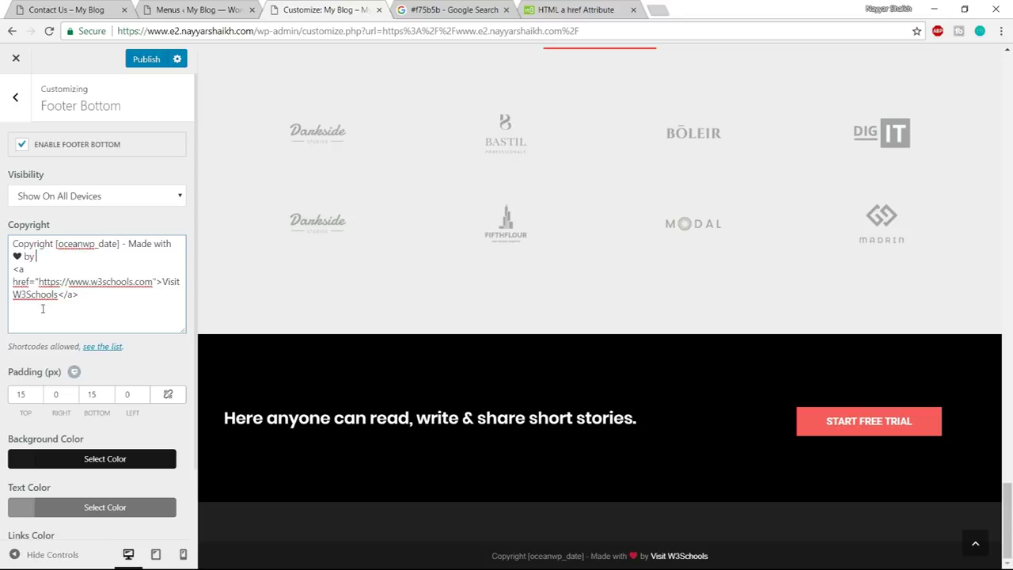
drag(163, 281, 63, 296)
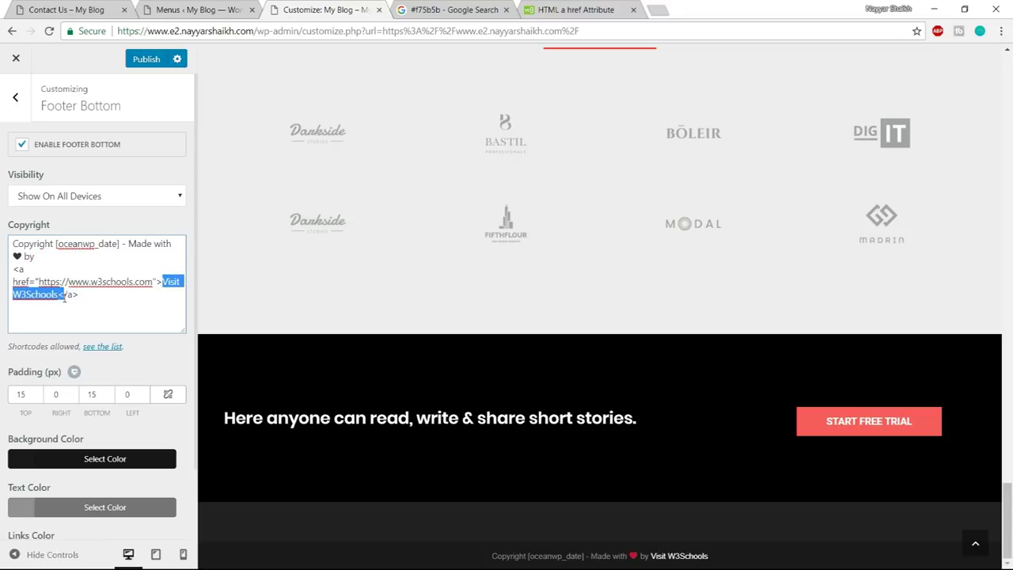
key(ctrl+v)
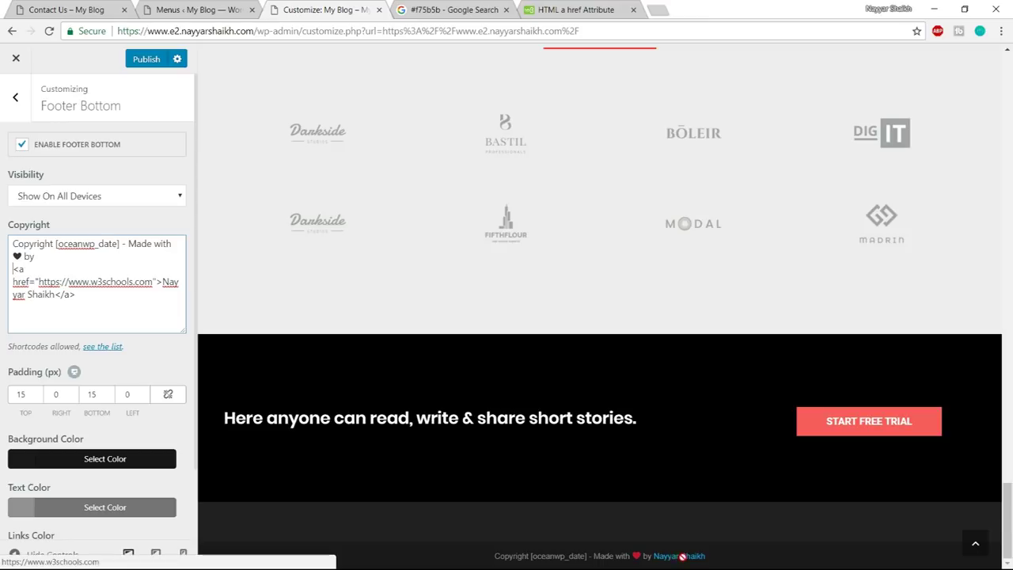
drag(38, 282, 149, 285)
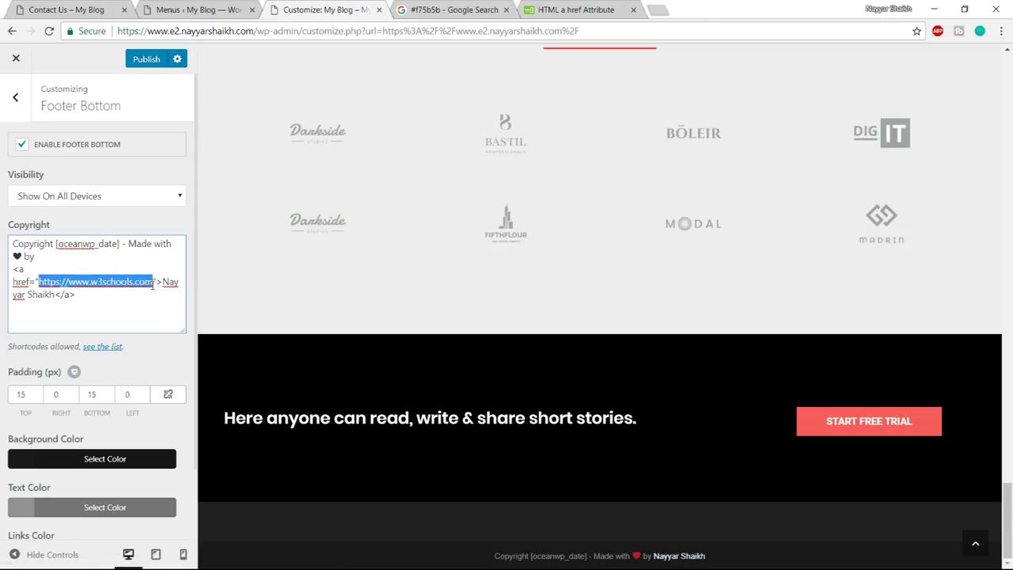
- Set the link's href to the author's YouTube channel URL, publish, and view the live homepage
click(660, 8)
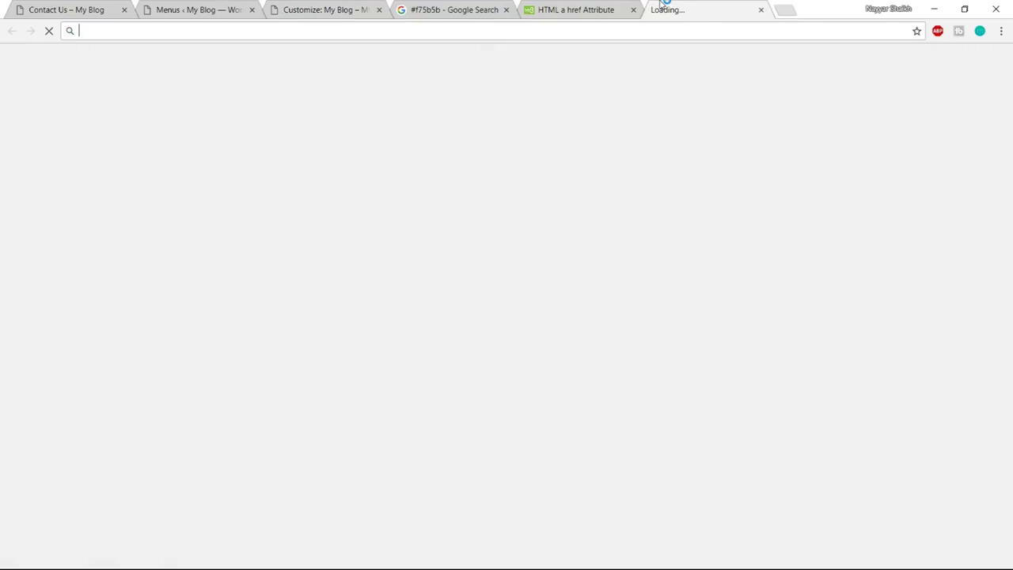
text(youtube.com)
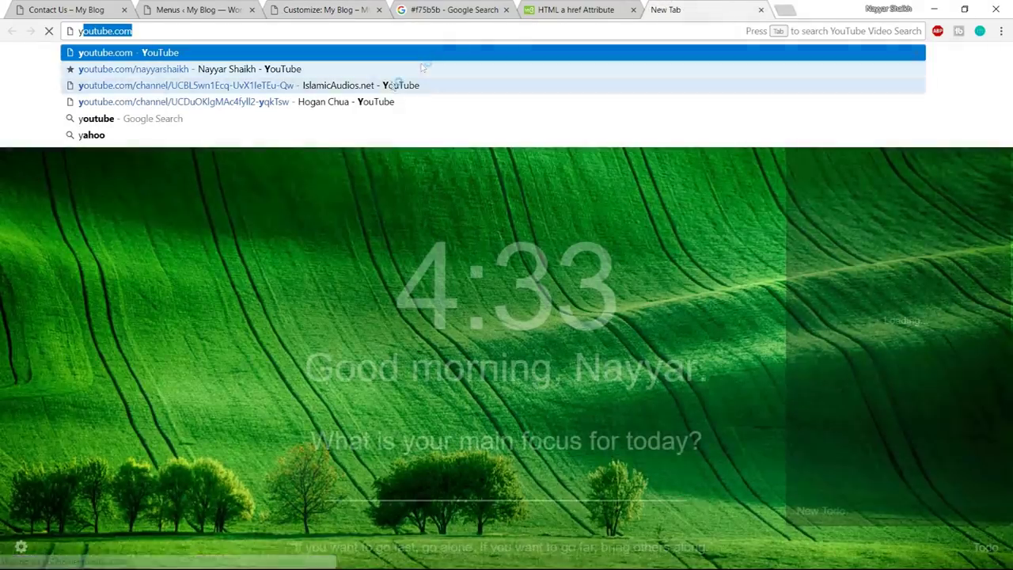
click(424, 69)
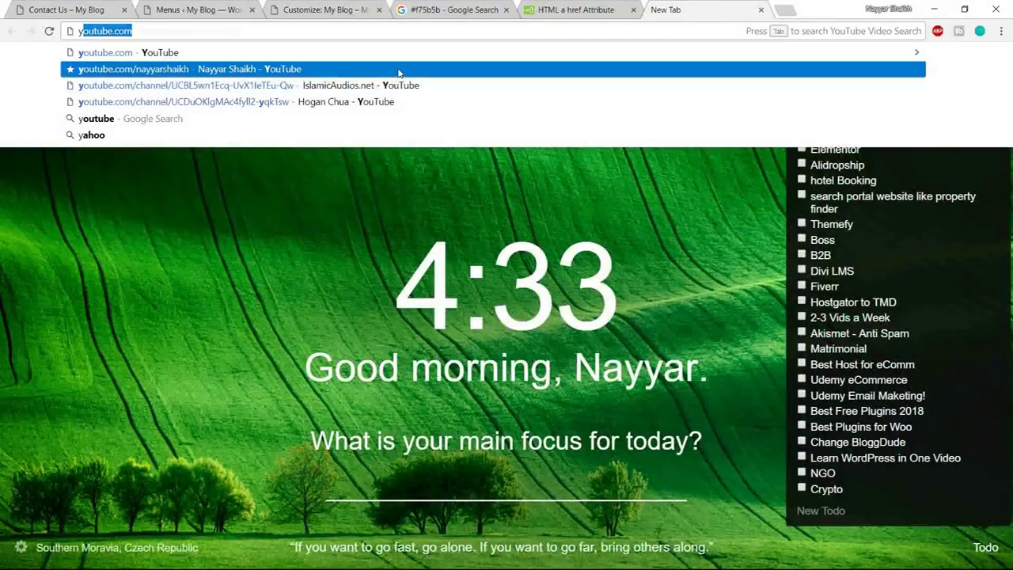
click(377, 30)
key(ctrl+c)
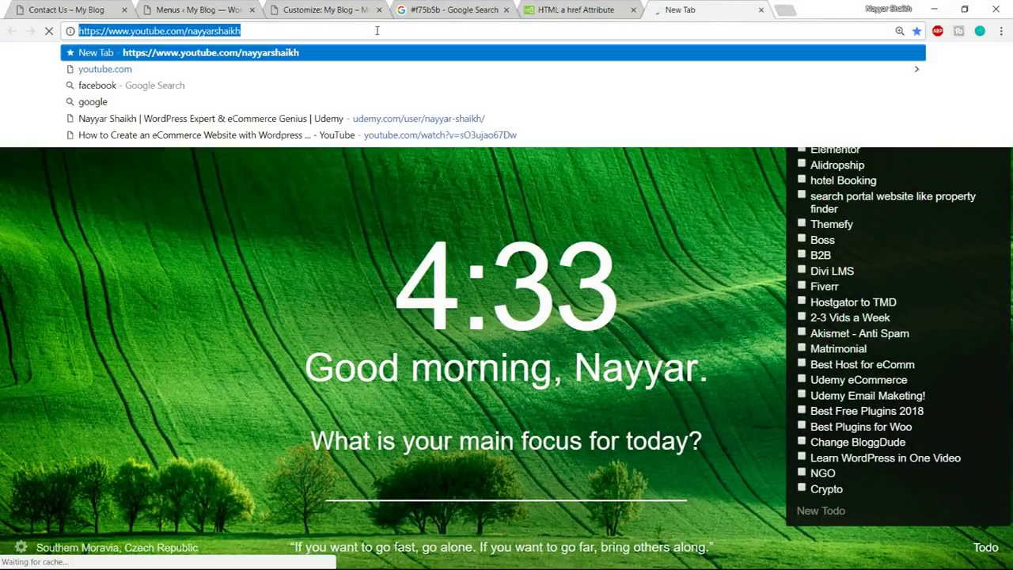
click(194, 10)
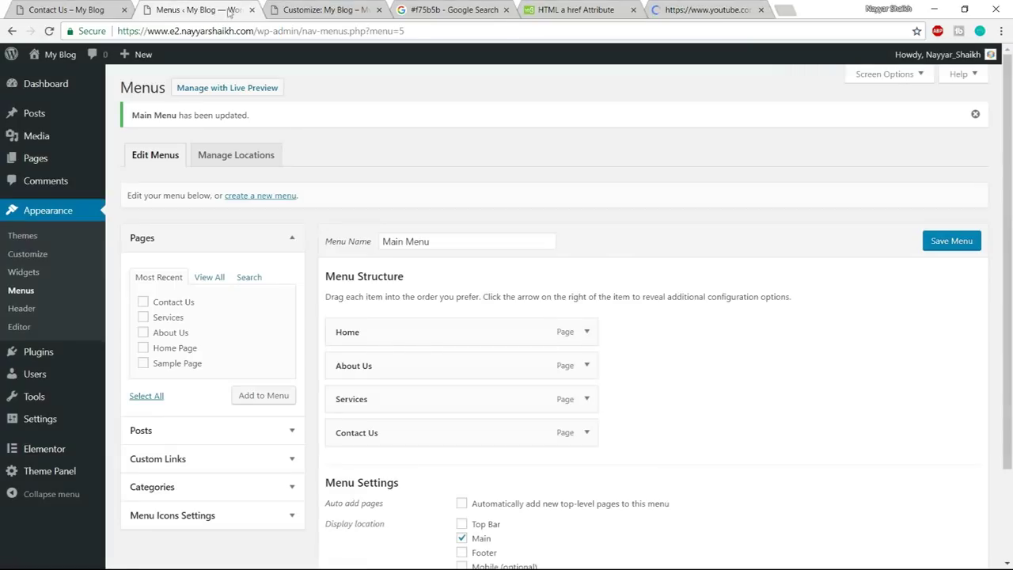
click(321, 10)
key(ctrl+v)
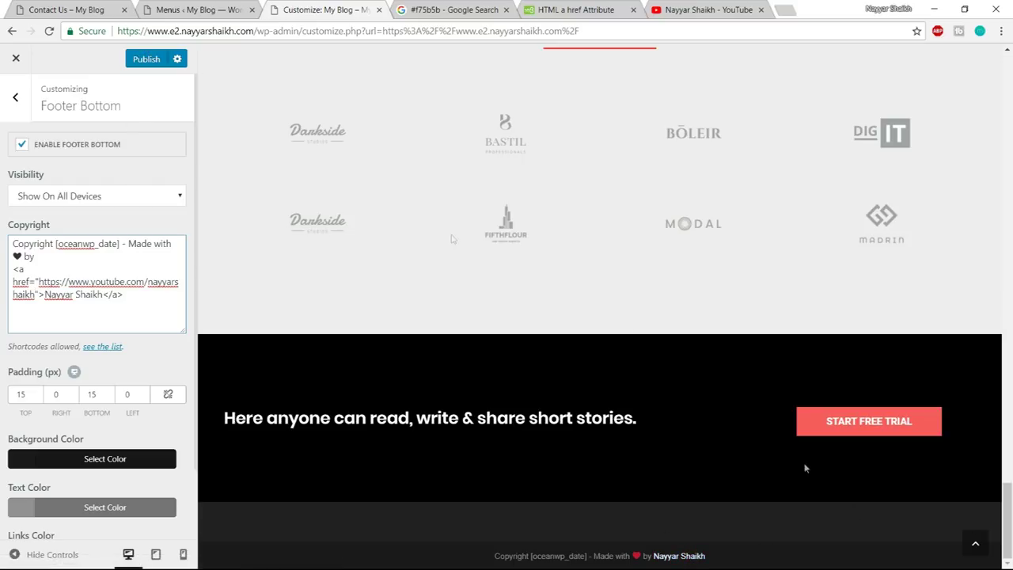
click(136, 62)
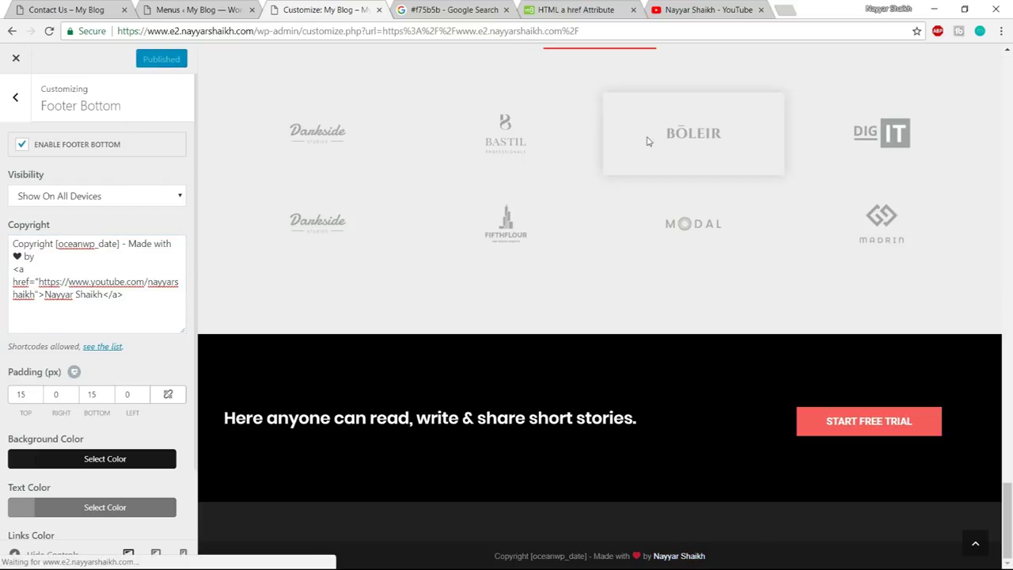
click(975, 543)
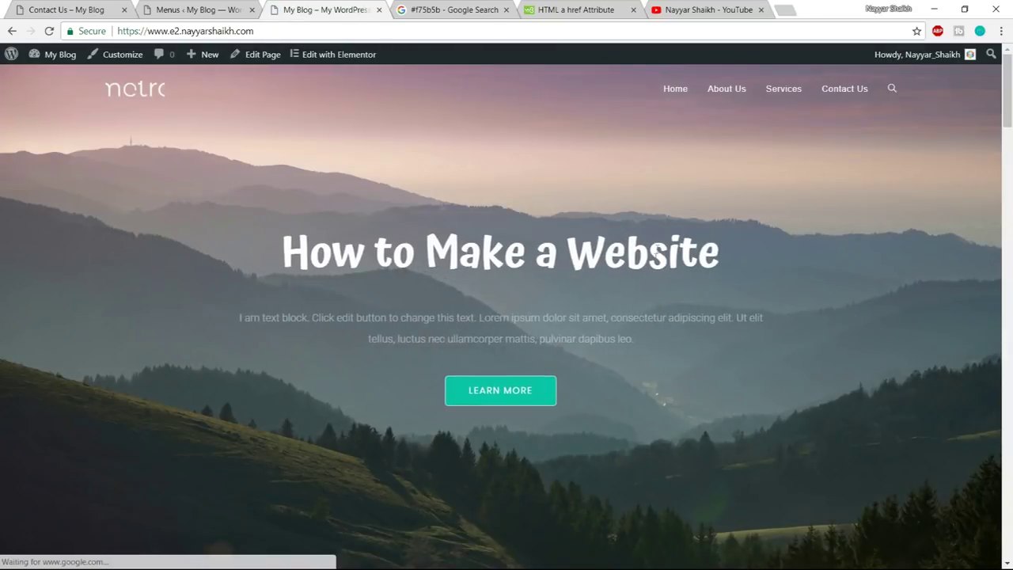
scroll(656, 263, down, 5)
scroll(655, 263, down, 10)
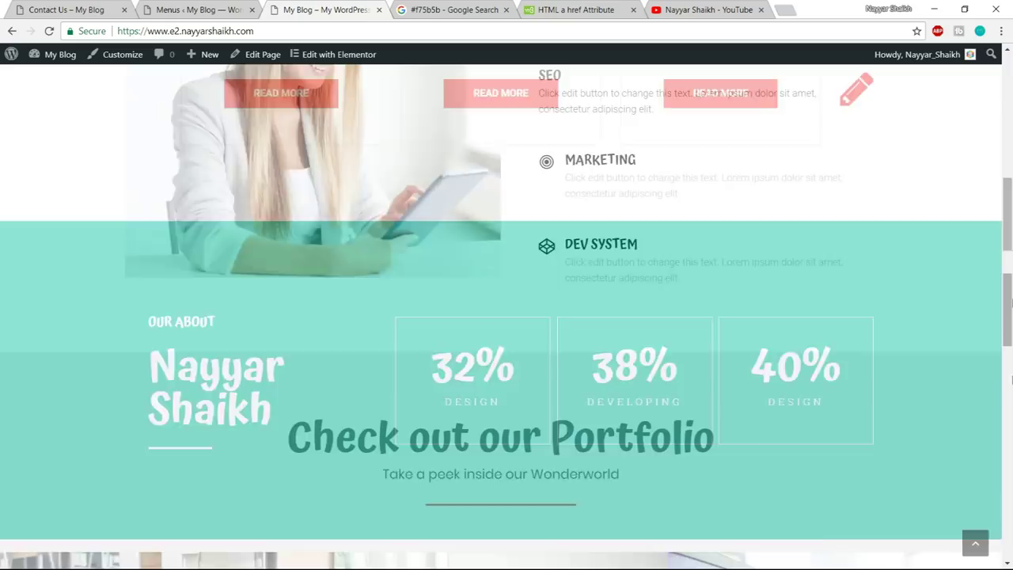
drag(1008, 304, 1007, 522)
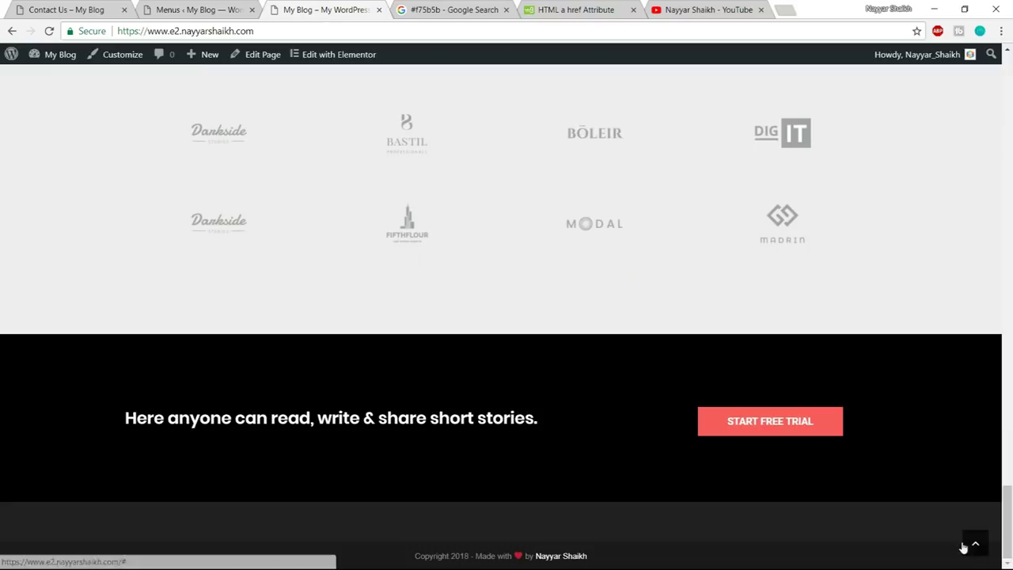
click(976, 545)
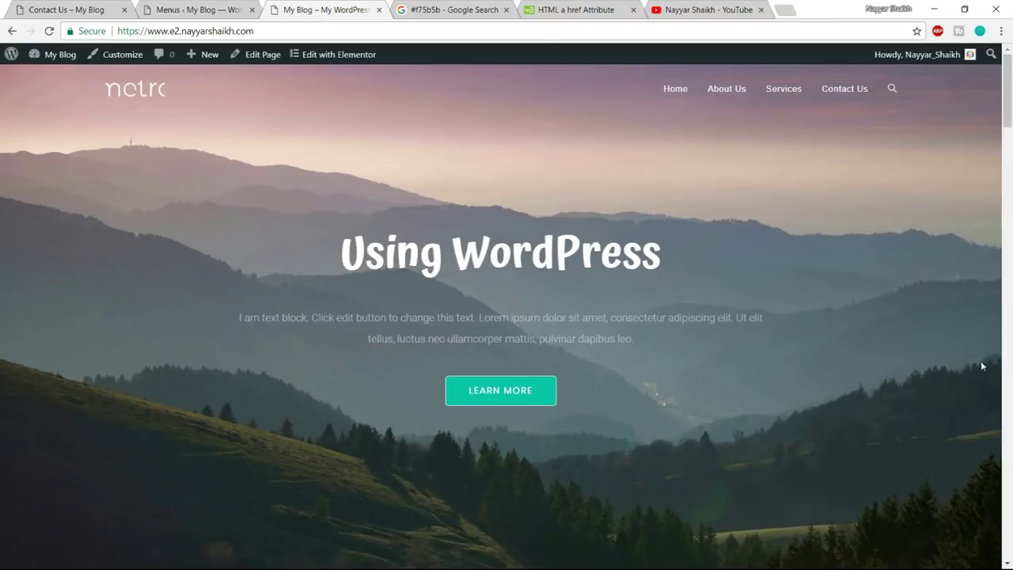